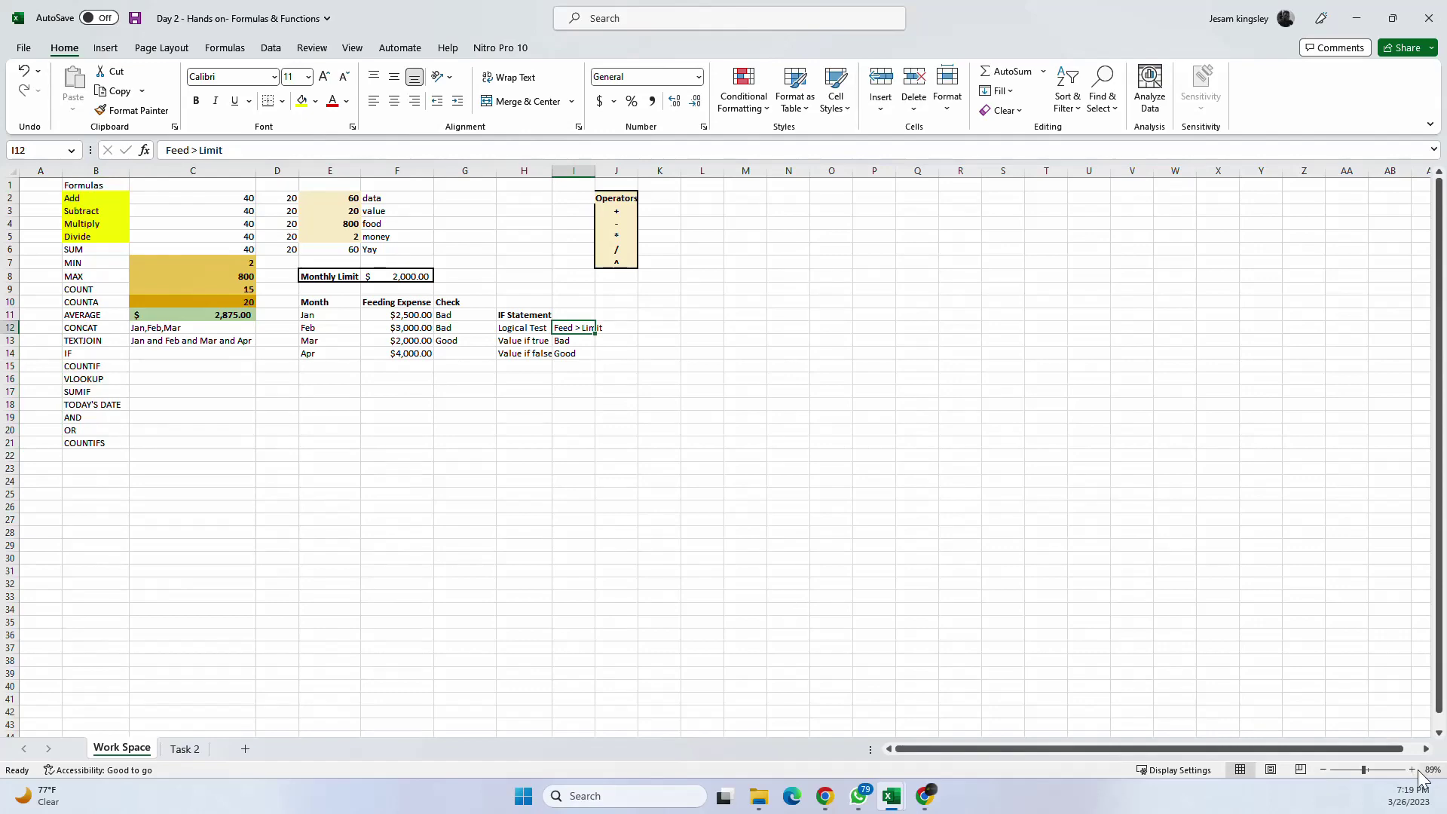
Step: Examine the list of formulas and their results on the Work Space sheet, from SUM down to TEXTJOIN
left_click(1411, 770)
left_click(1412, 769)
left_click(1411, 770)
left_click(1412, 769)
left_click(1411, 770)
left_click(1408, 769)
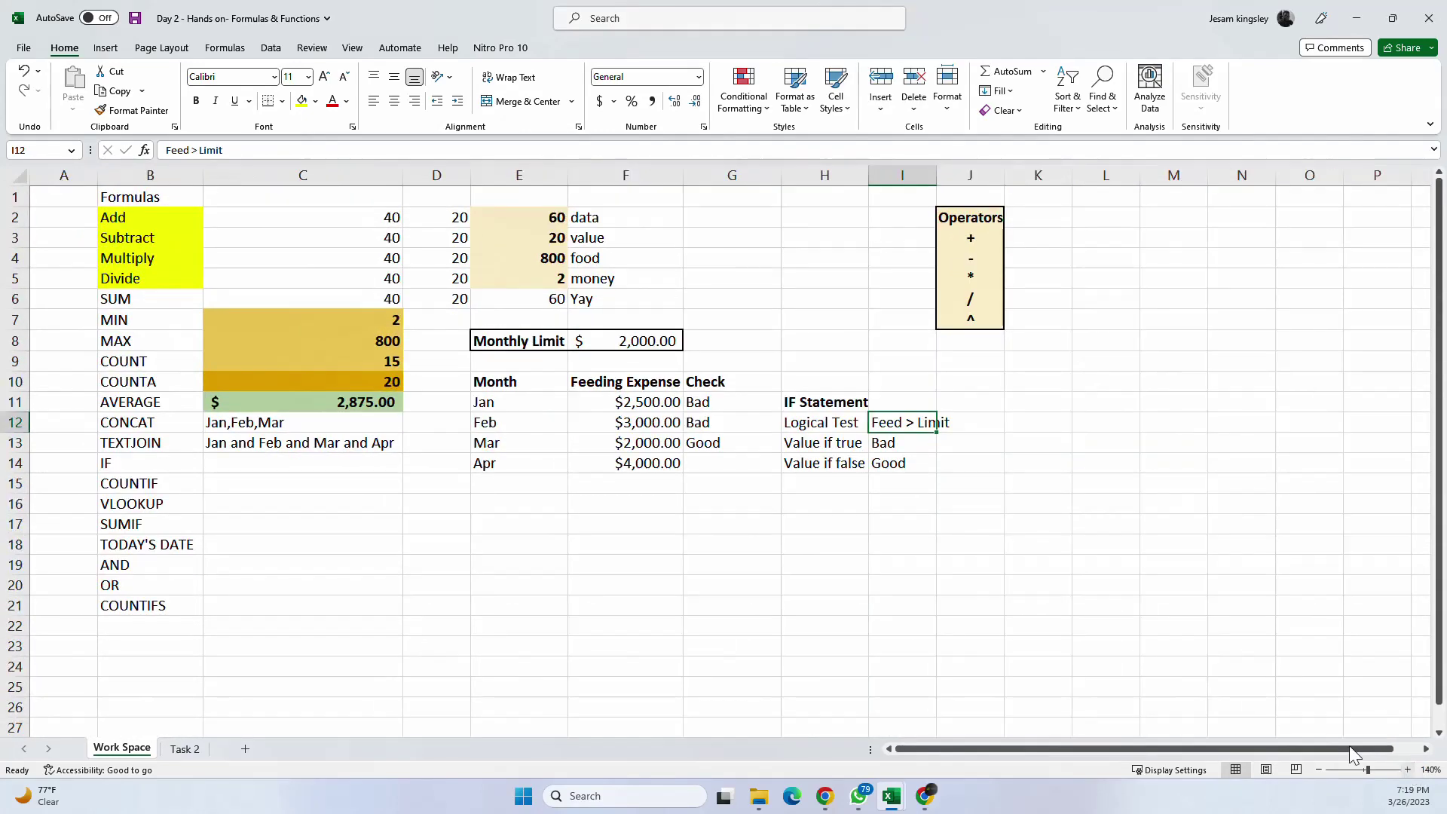
left_click(345, 362)
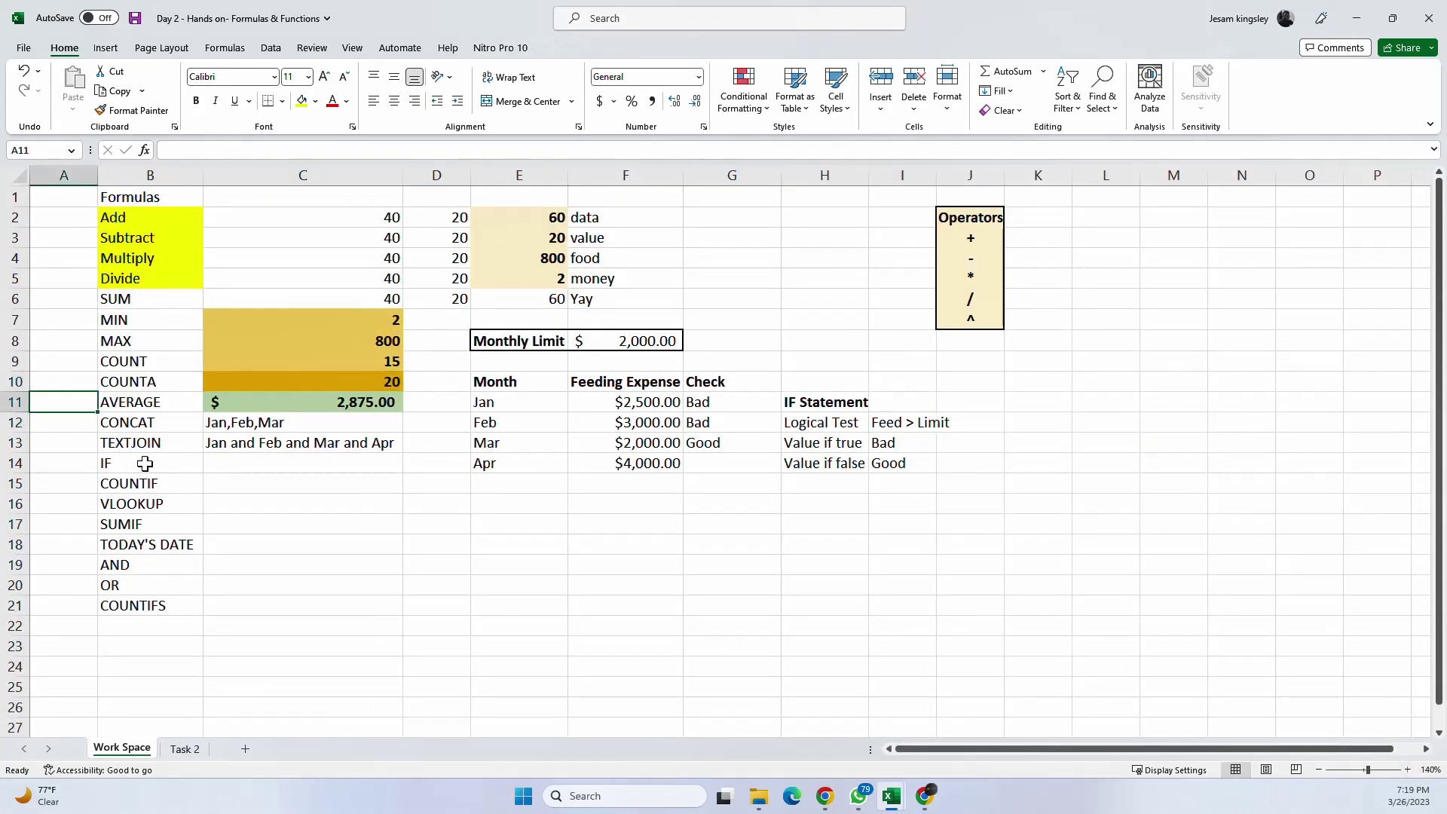
left_click(129, 443)
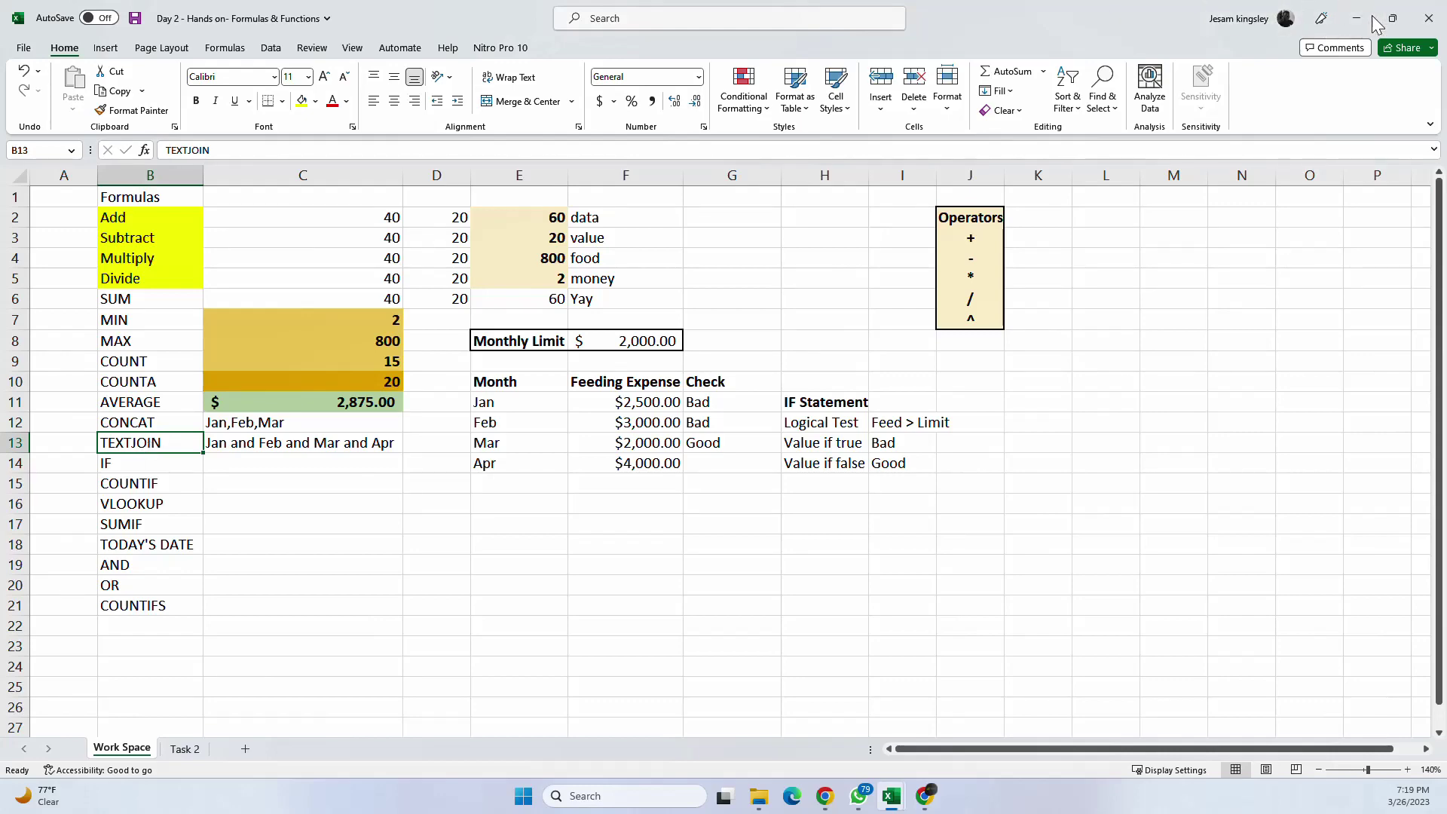
Step: Move the Day 2 workbook out of the way and switch to the Day 3 - Workbook - DAB workbook
double_click(1118, 34)
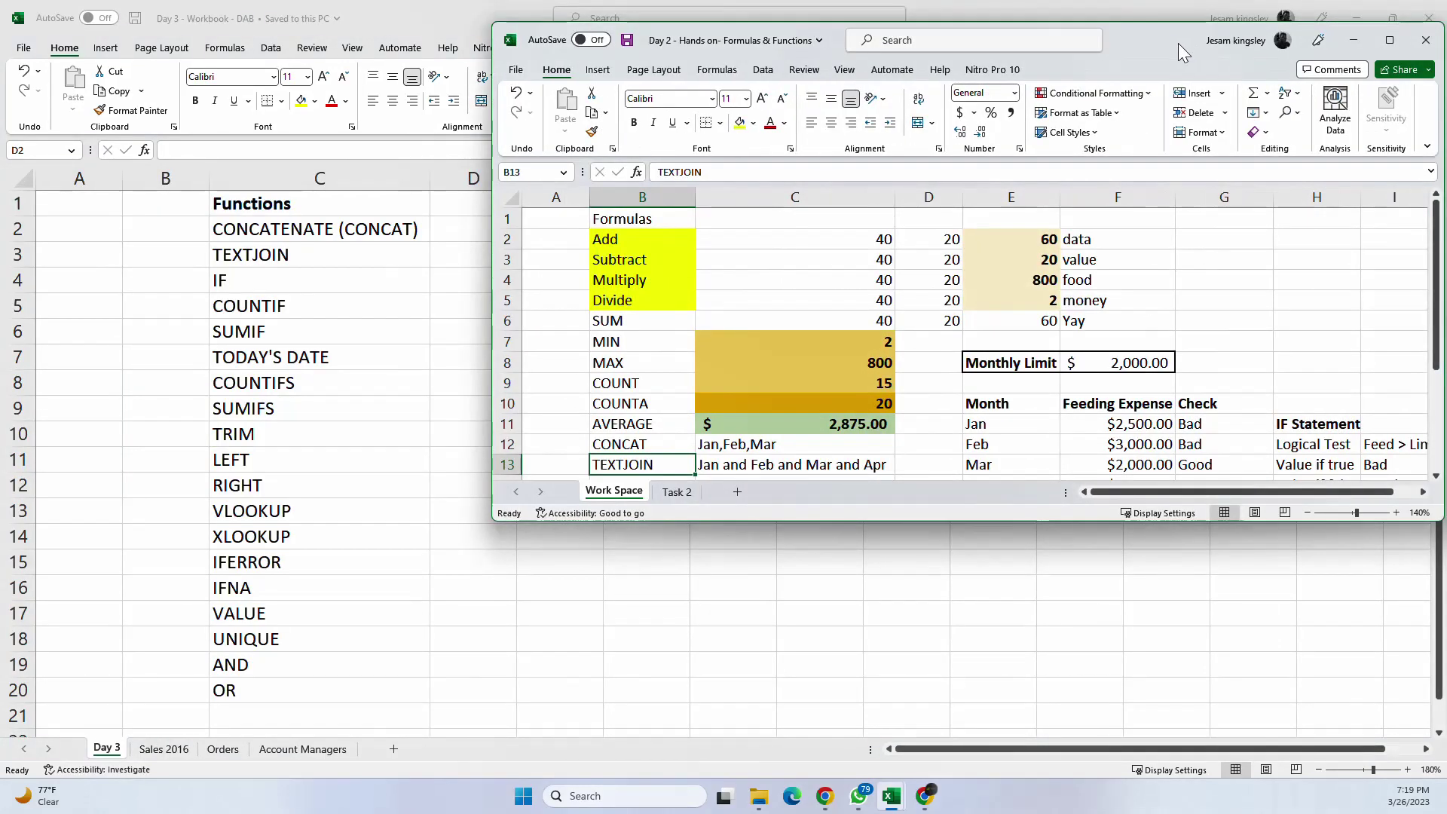
left_click_drag(1178, 43, 1017, 43)
left_click(1191, 41)
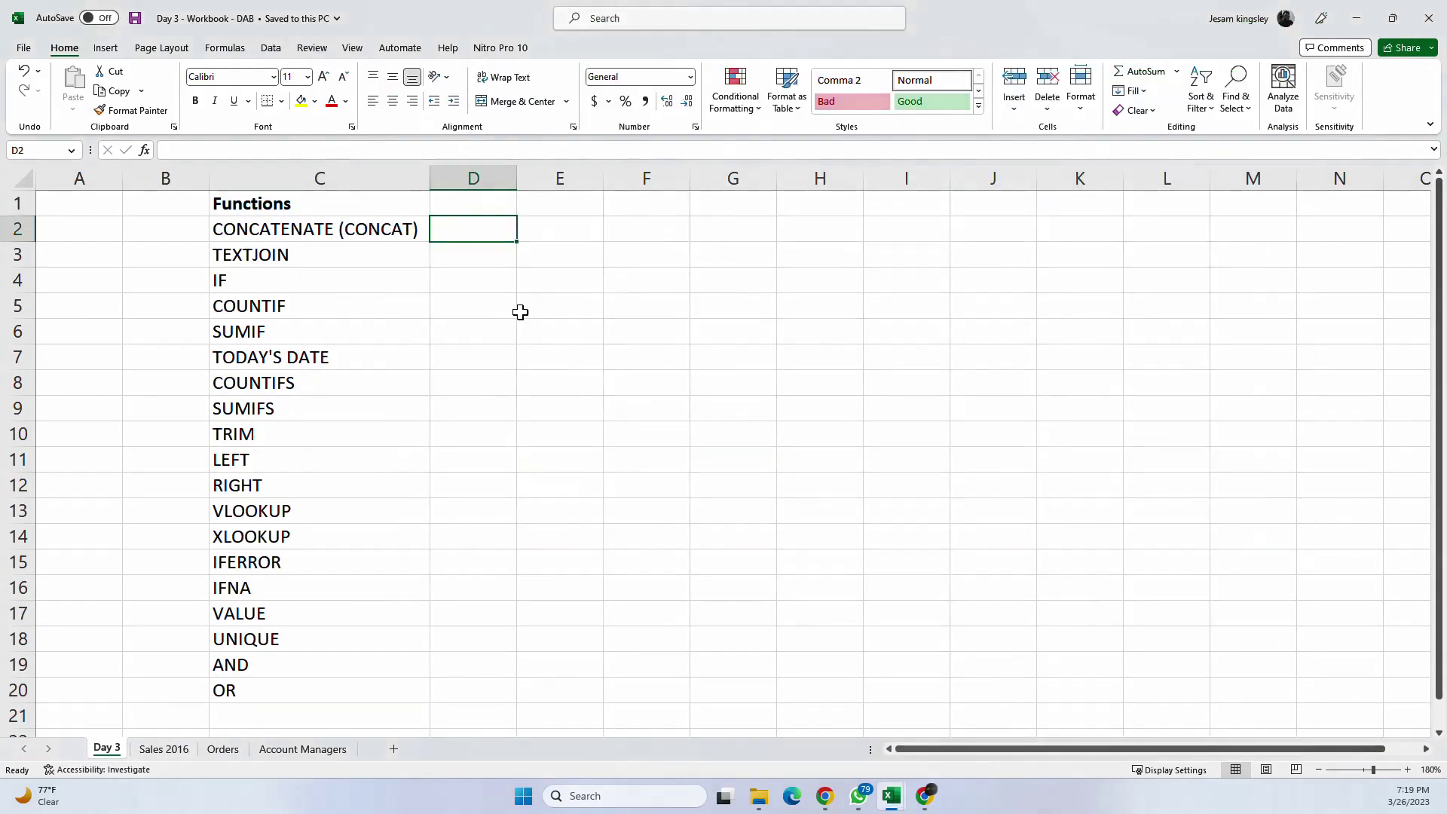
left_click(514, 257)
left_click(443, 224)
left_click(416, 226)
left_click(501, 231)
type("=")
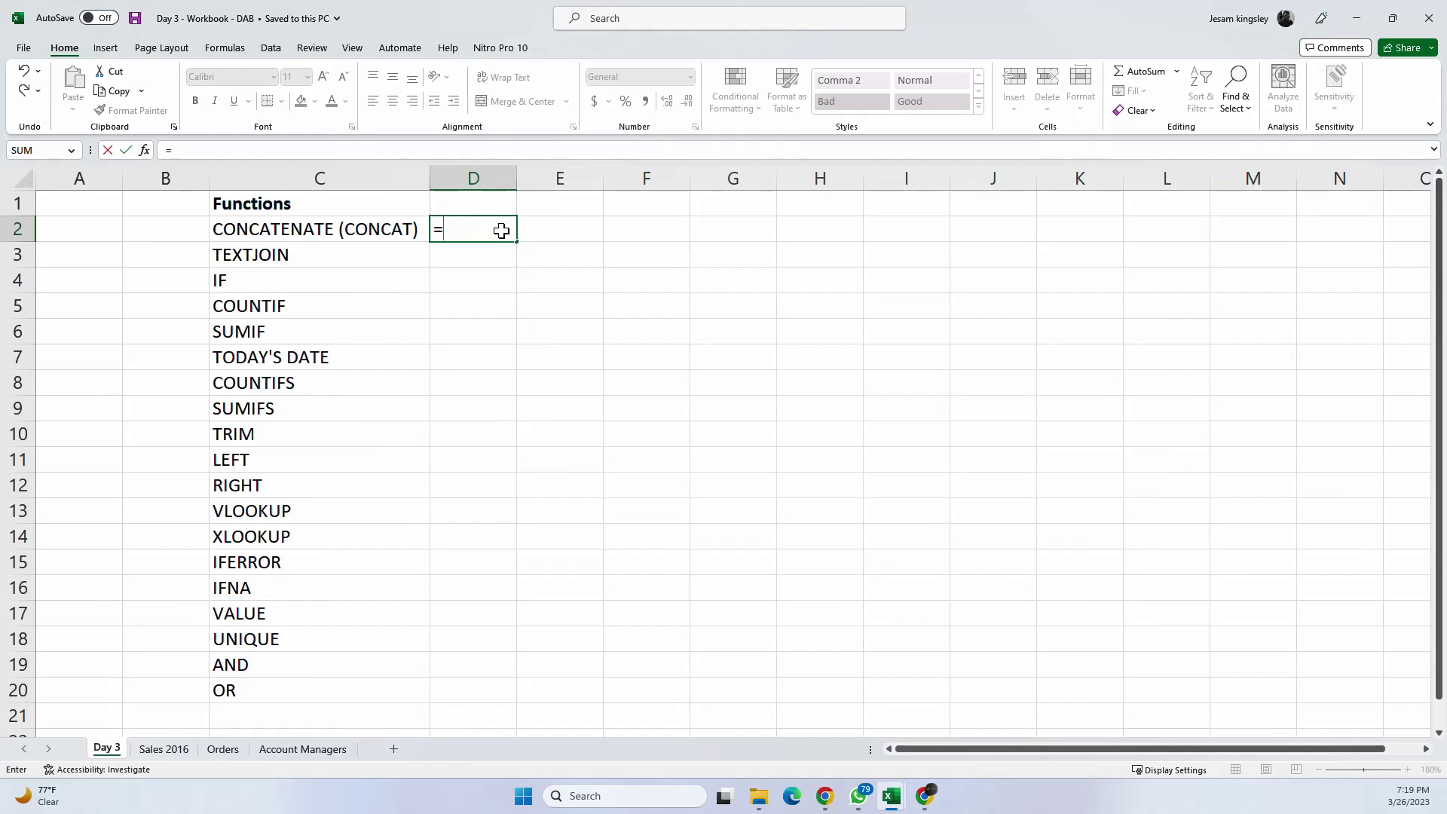
type("t")
key("BackSpace")
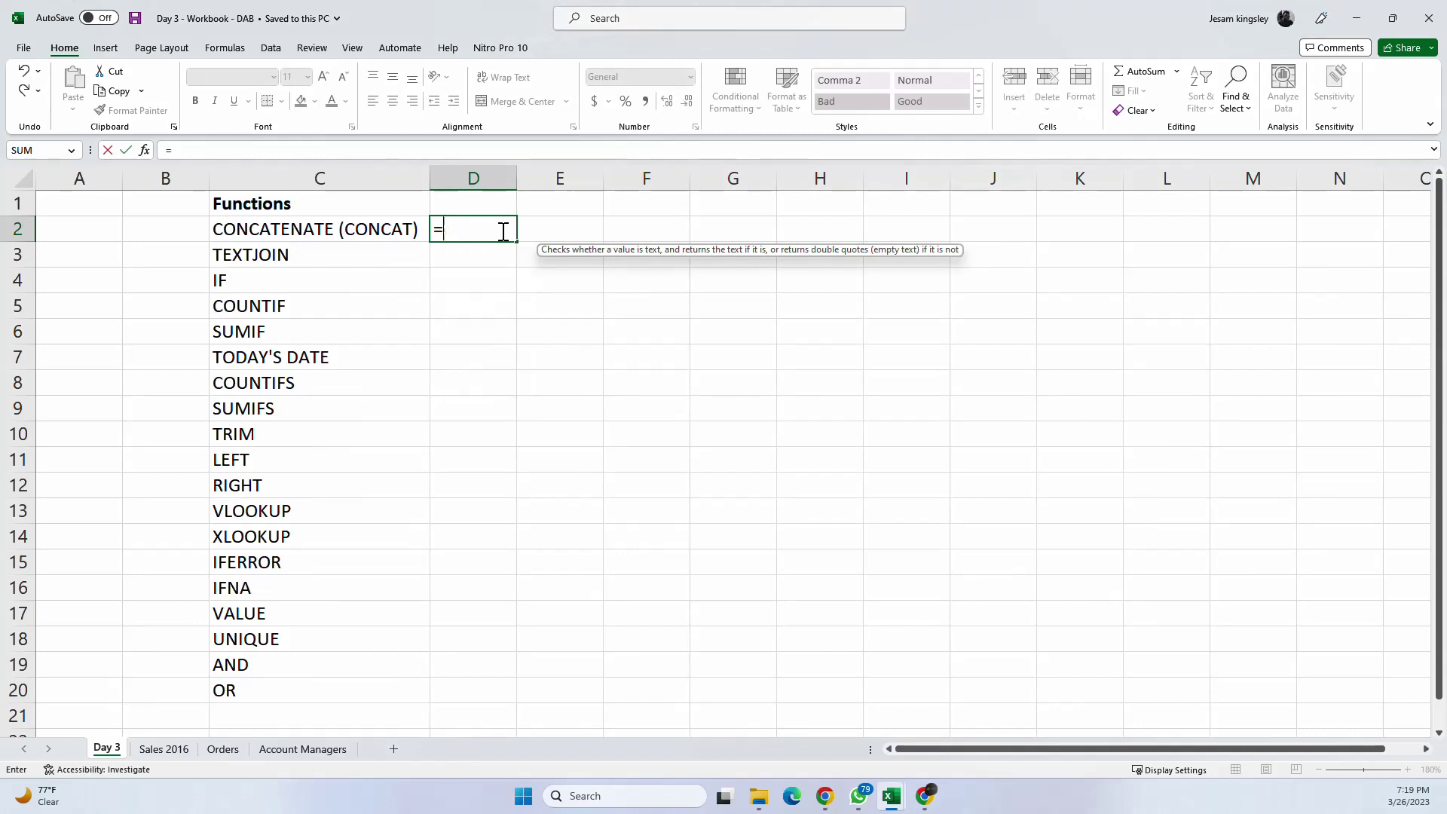
type("conc")
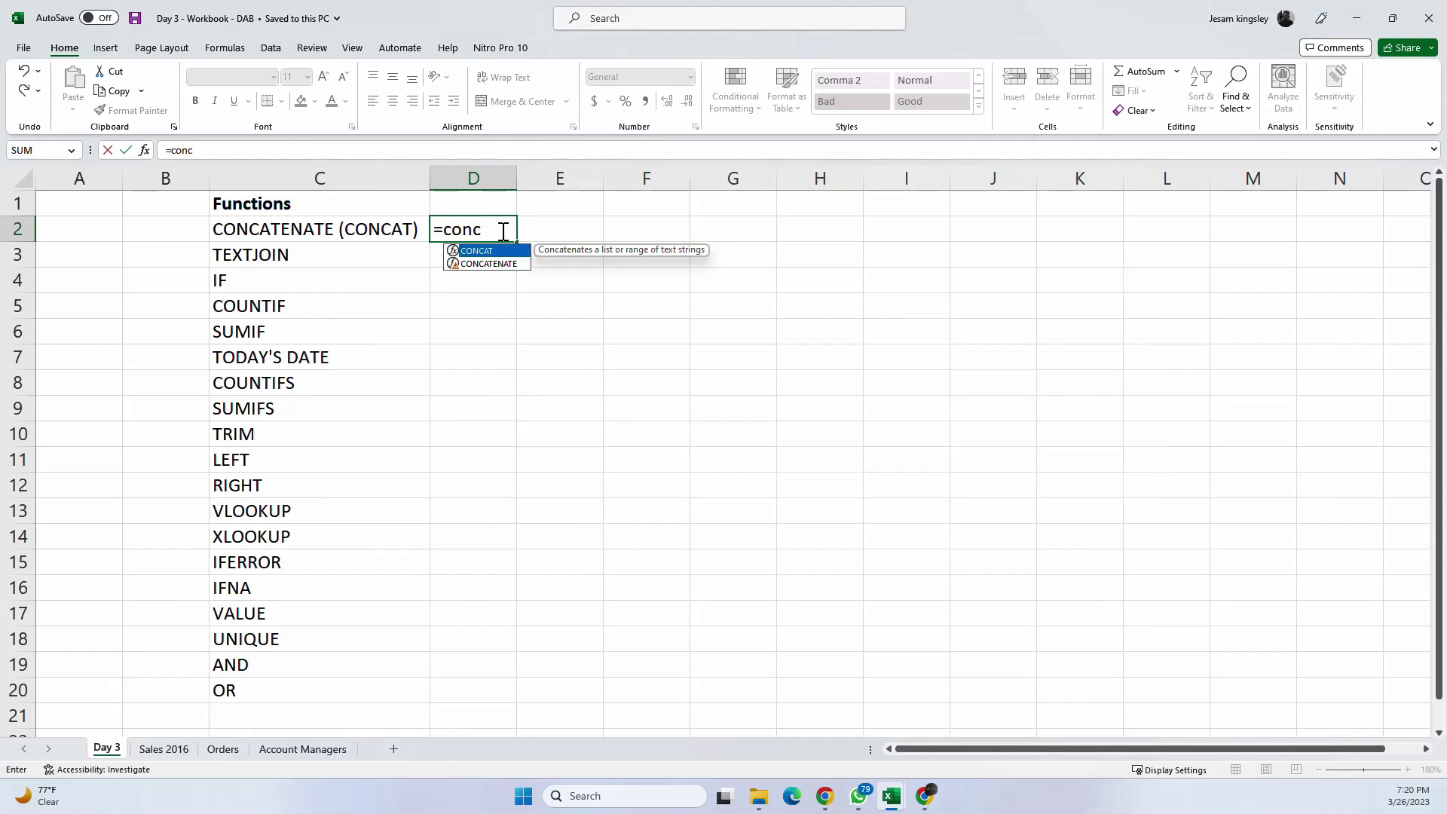
type("at")
key("Tab")
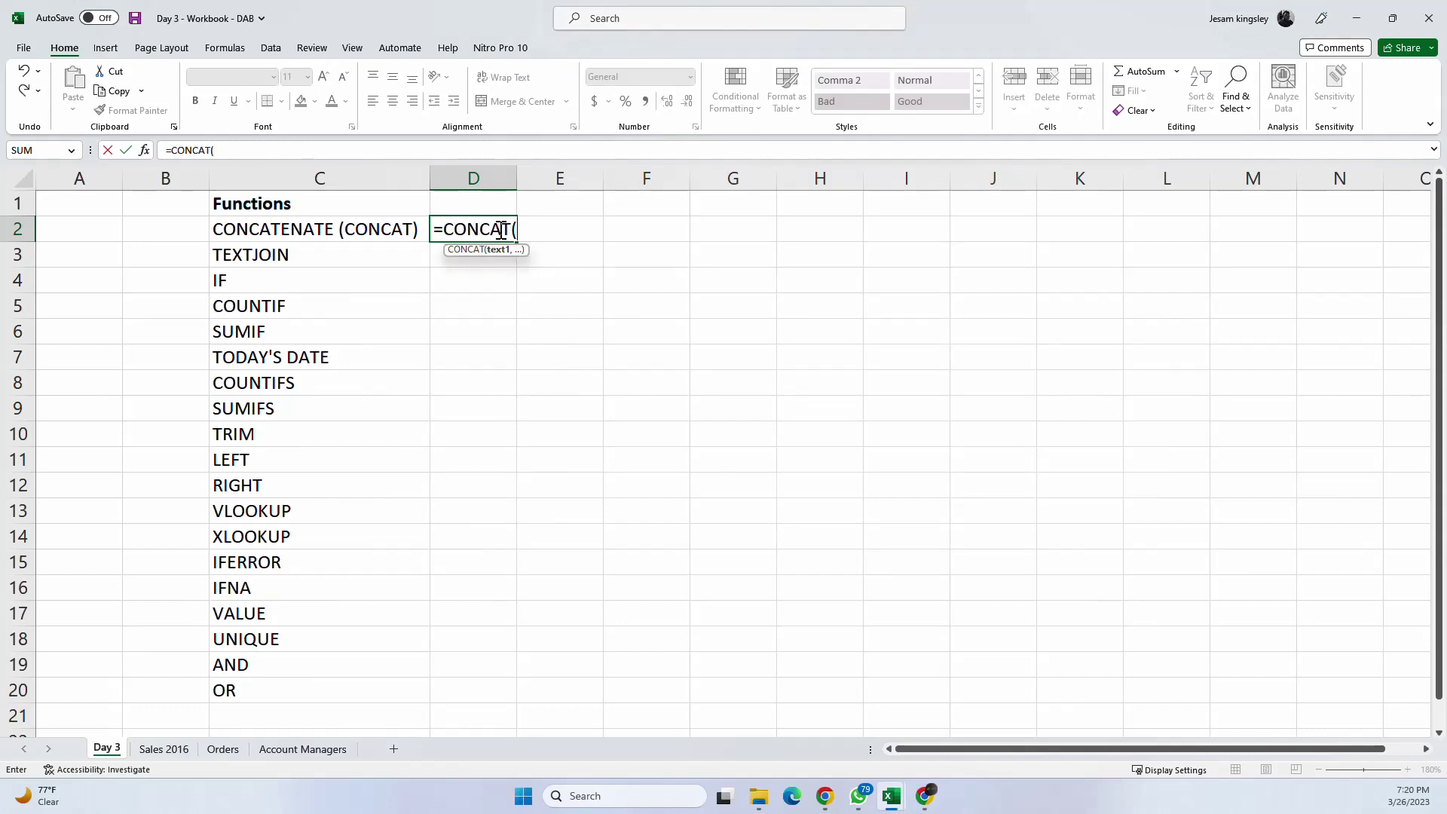
key("BackSpace")
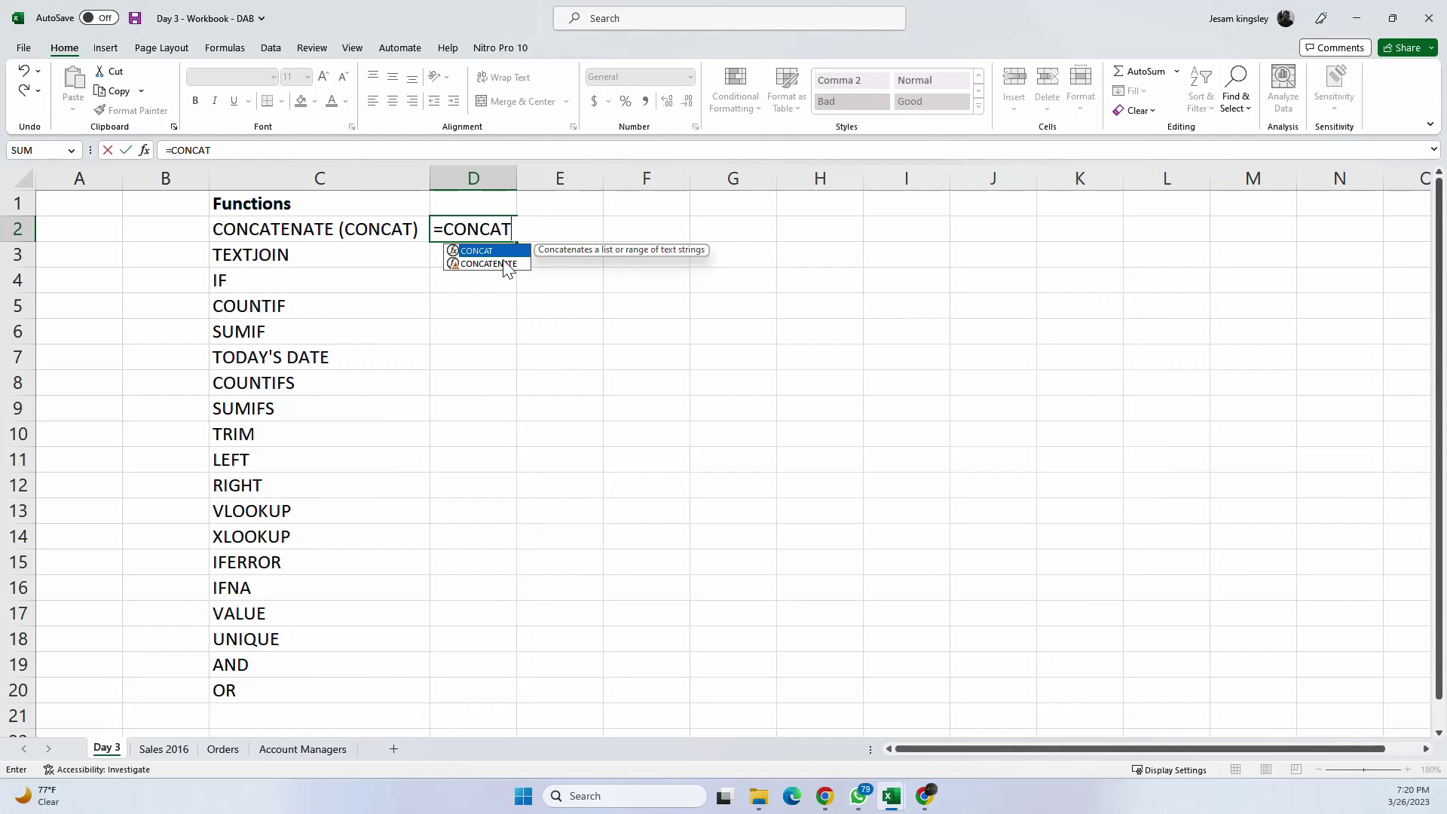
left_click(462, 264)
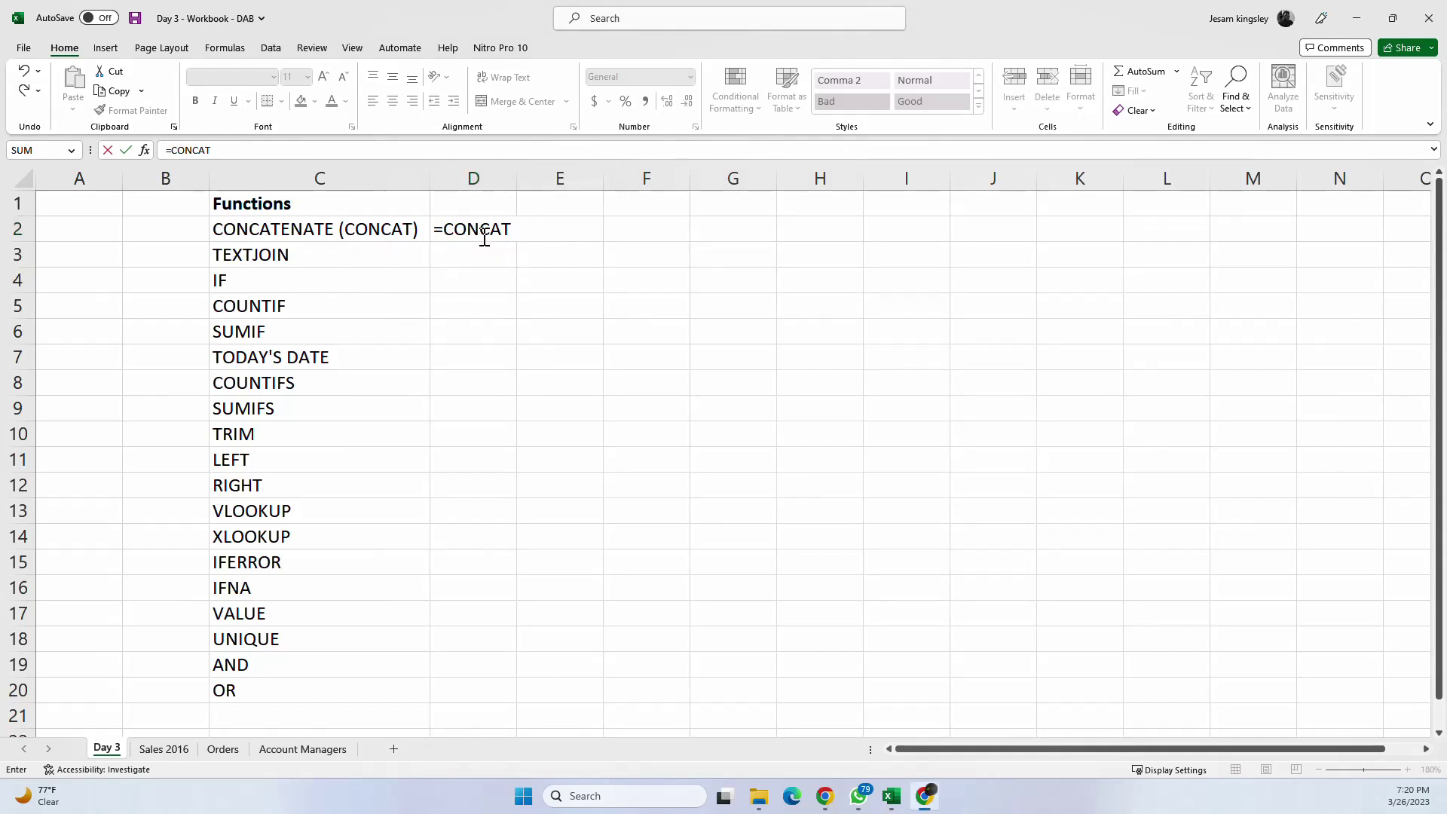
left_click(509, 231)
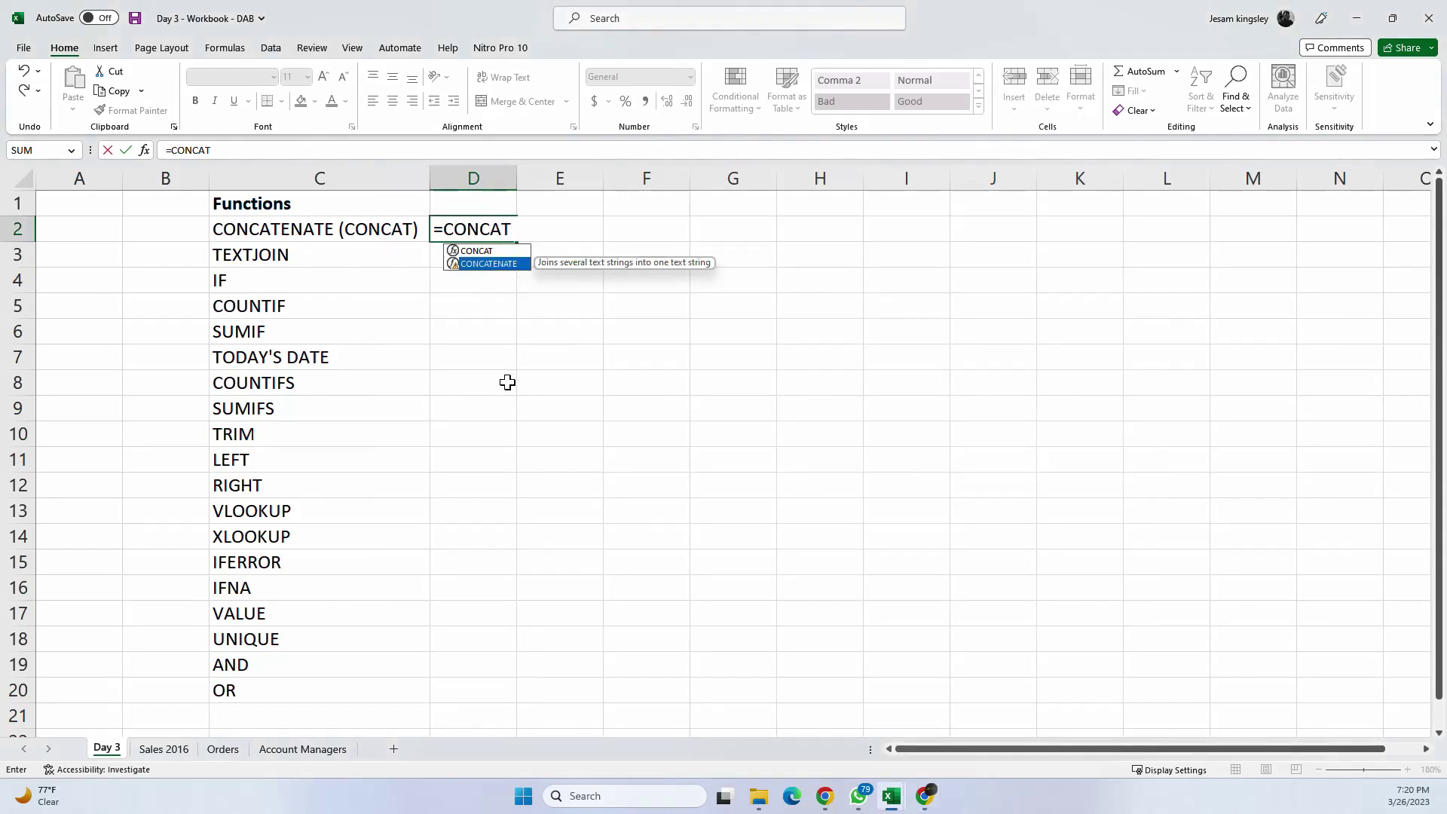
key("BackSpace")
key("BackSpace")
key("BackSpace")
key("Escape")
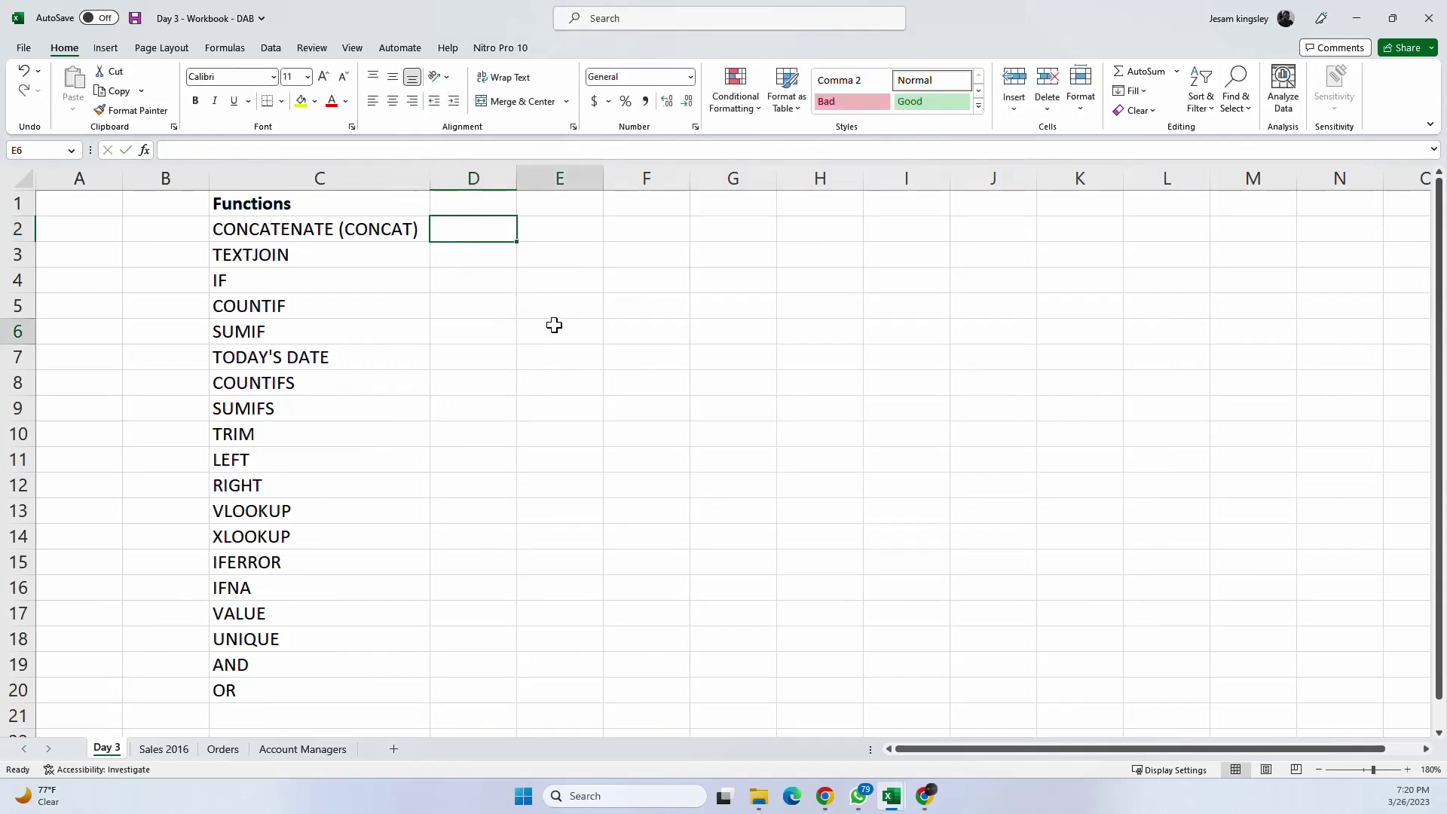
Step: Enter the text Happy in cell E2 of the Day 3 sheet, in the CONCATENATE row
left_click(553, 329)
left_click(547, 237)
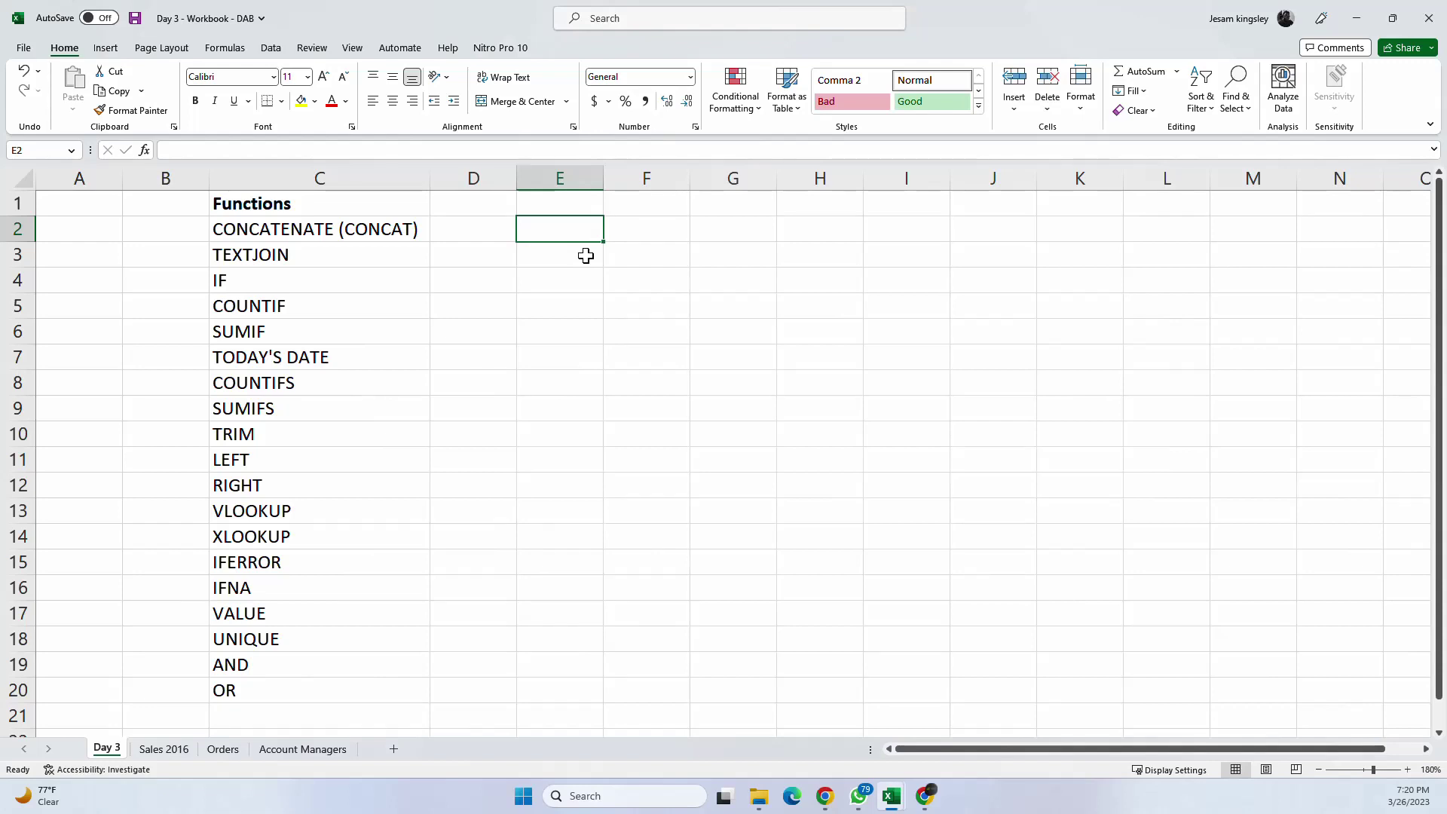
type("B")
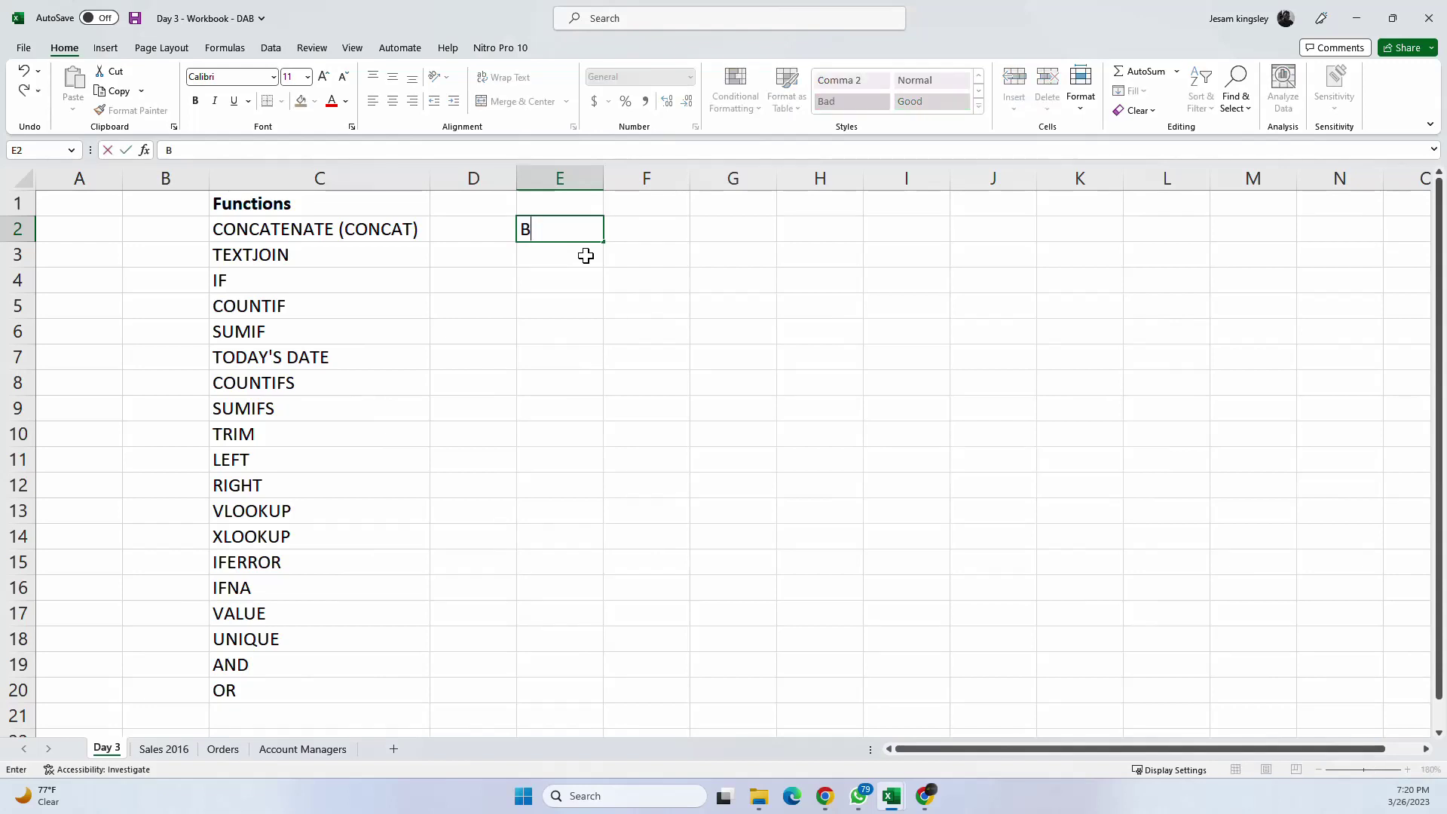
type("o")
key("BackSpace")
key("BackSpace")
type("Happy")
key("Tab")
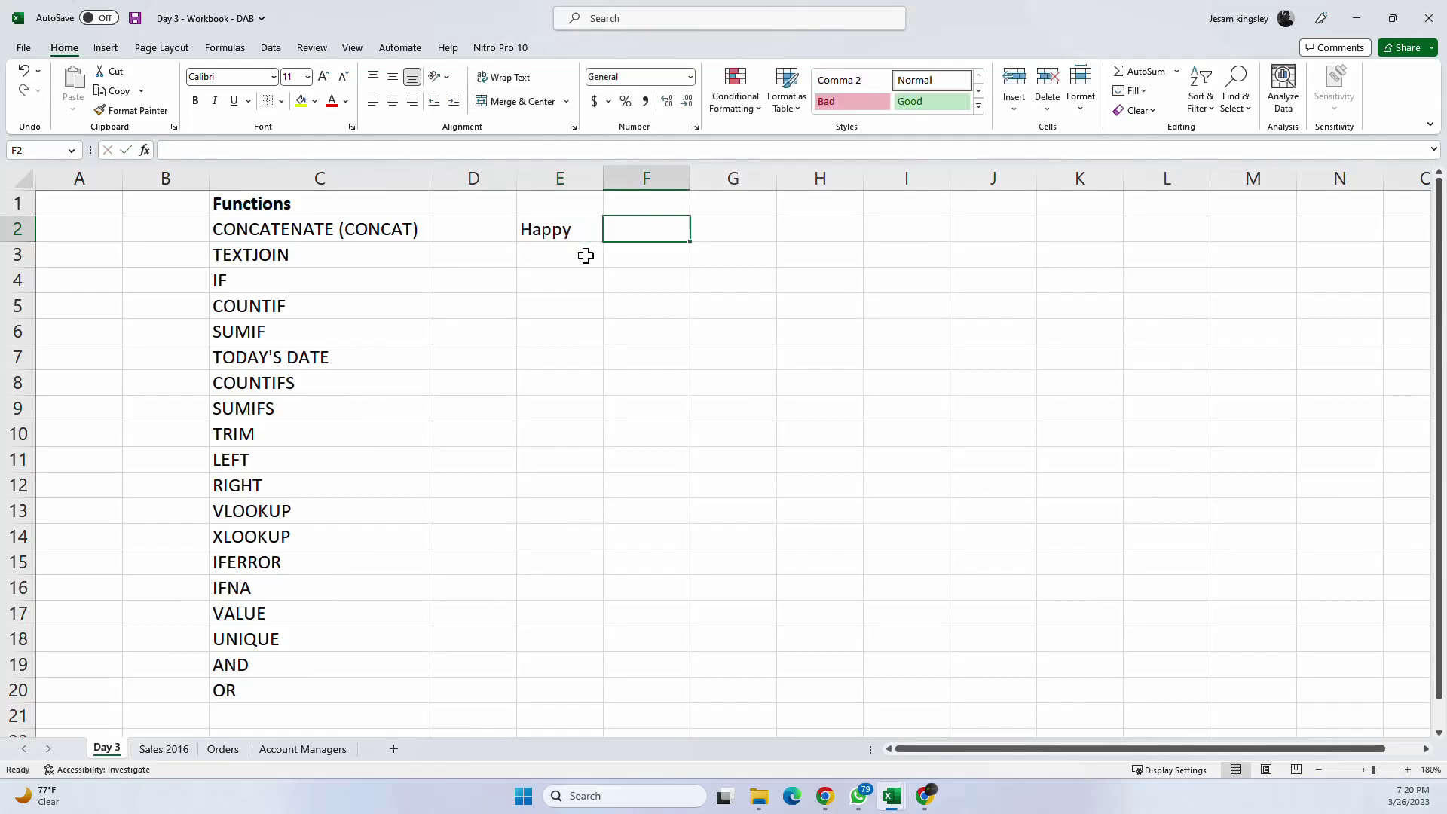
Step: Enter the text Sunday in cell F2, beside Happy
type("Sun")
key("BackSpace")
key("BackSpace")
key("BackSpace")
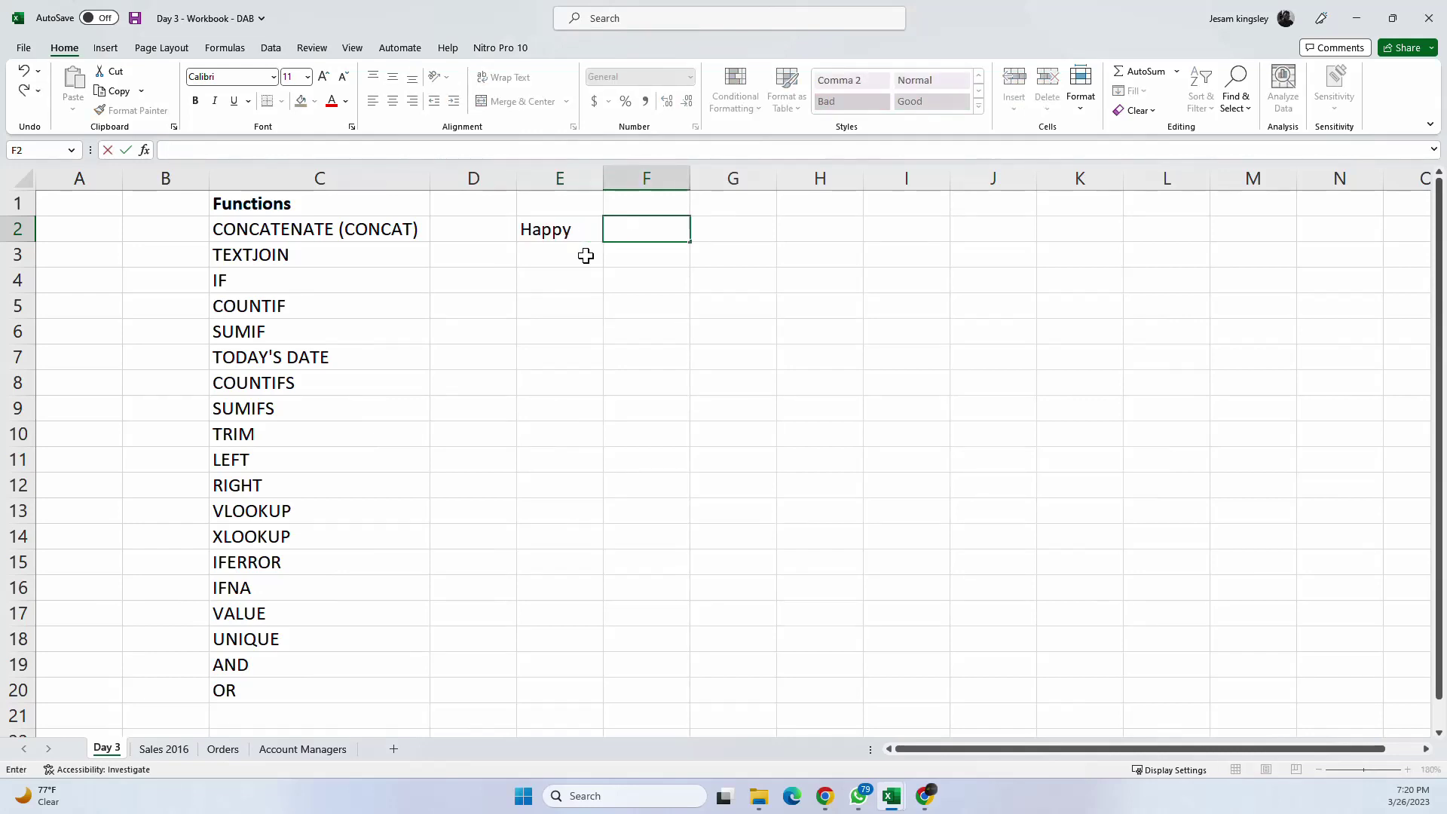
type("Sunday")
key("Tab")
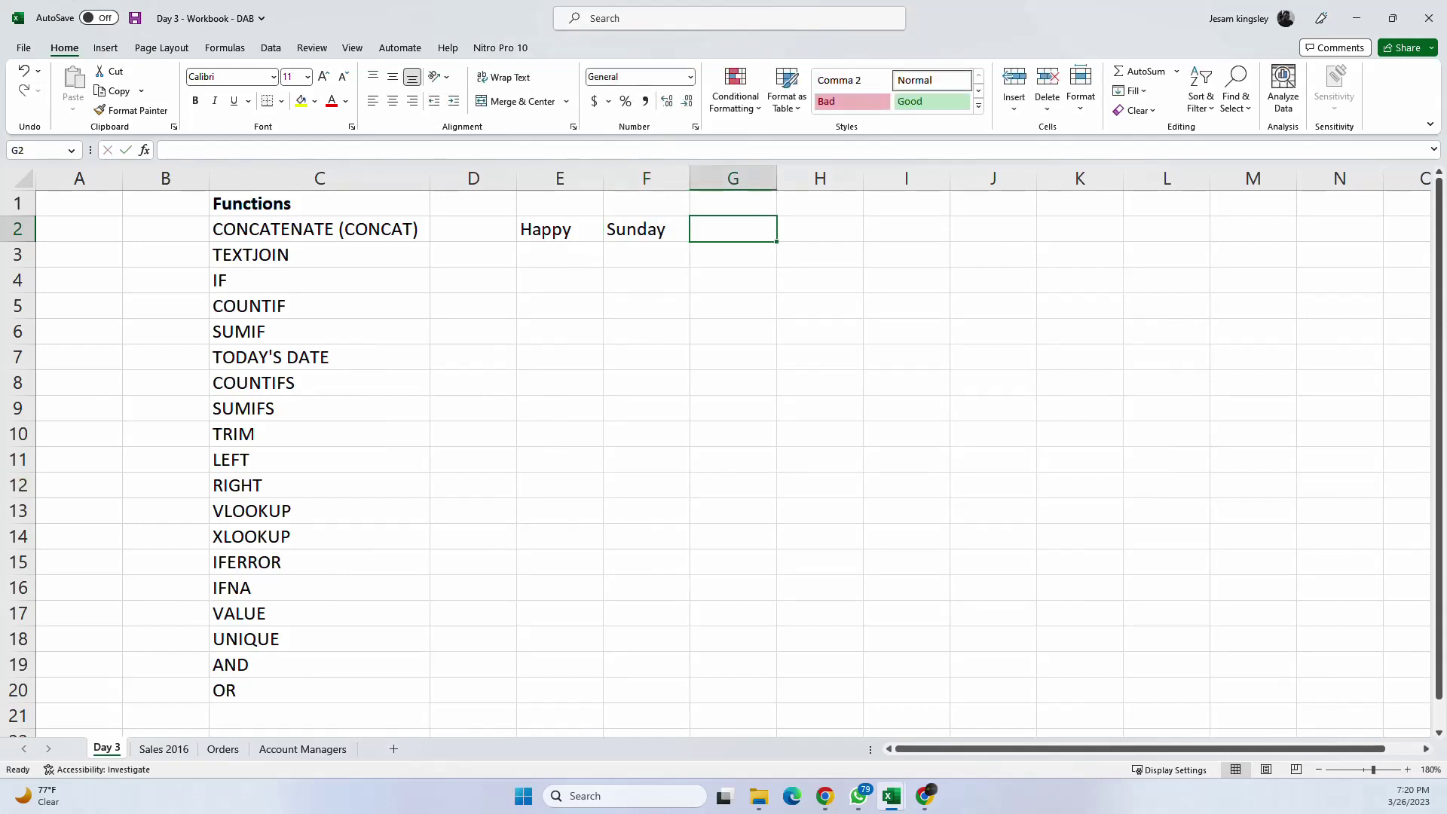
Step: Join the texts of E2 and F2 in cell G2 with the formula =CONCAT(E2:F2)
key("alt+Tab")
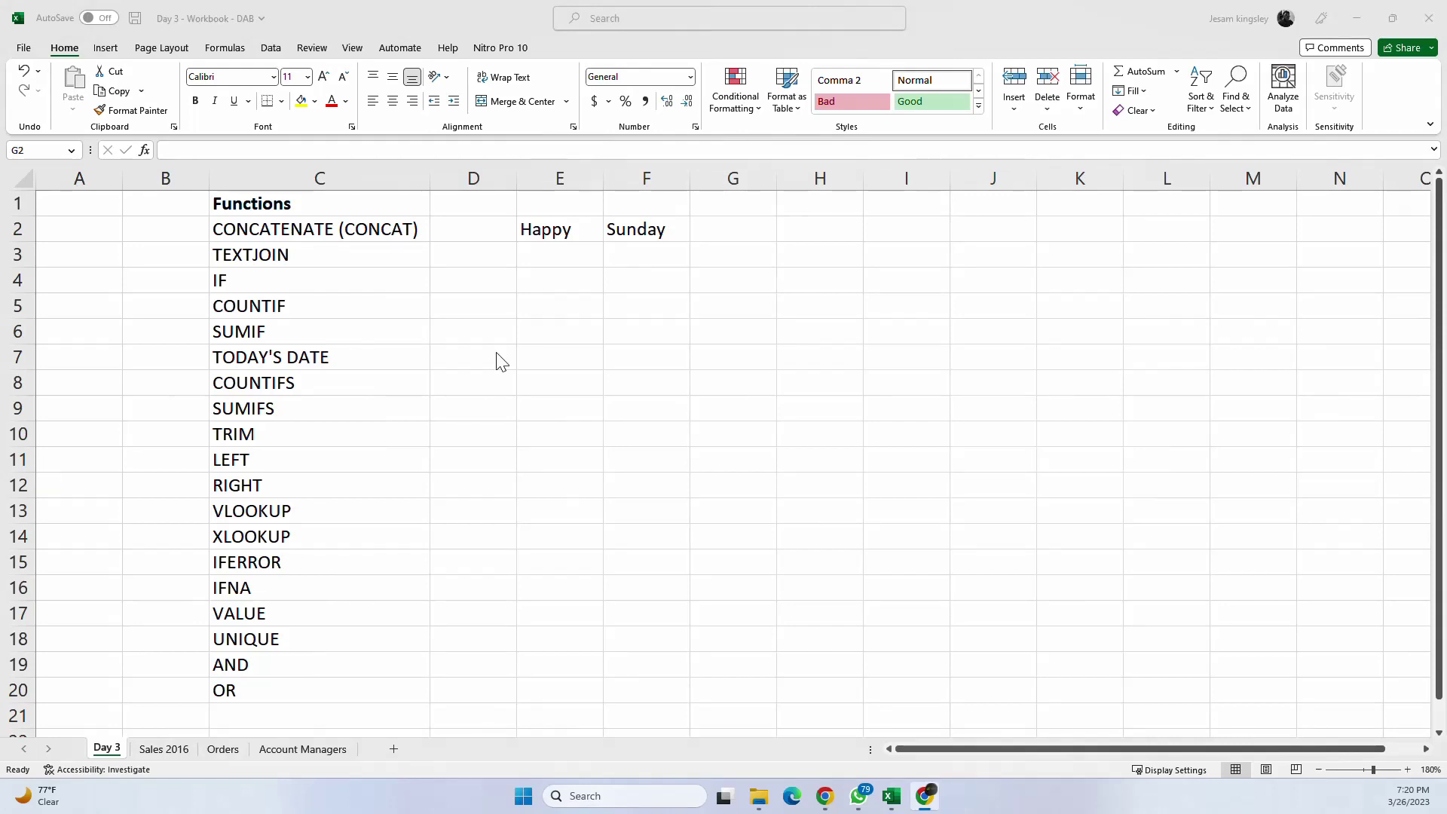
left_click(723, 235)
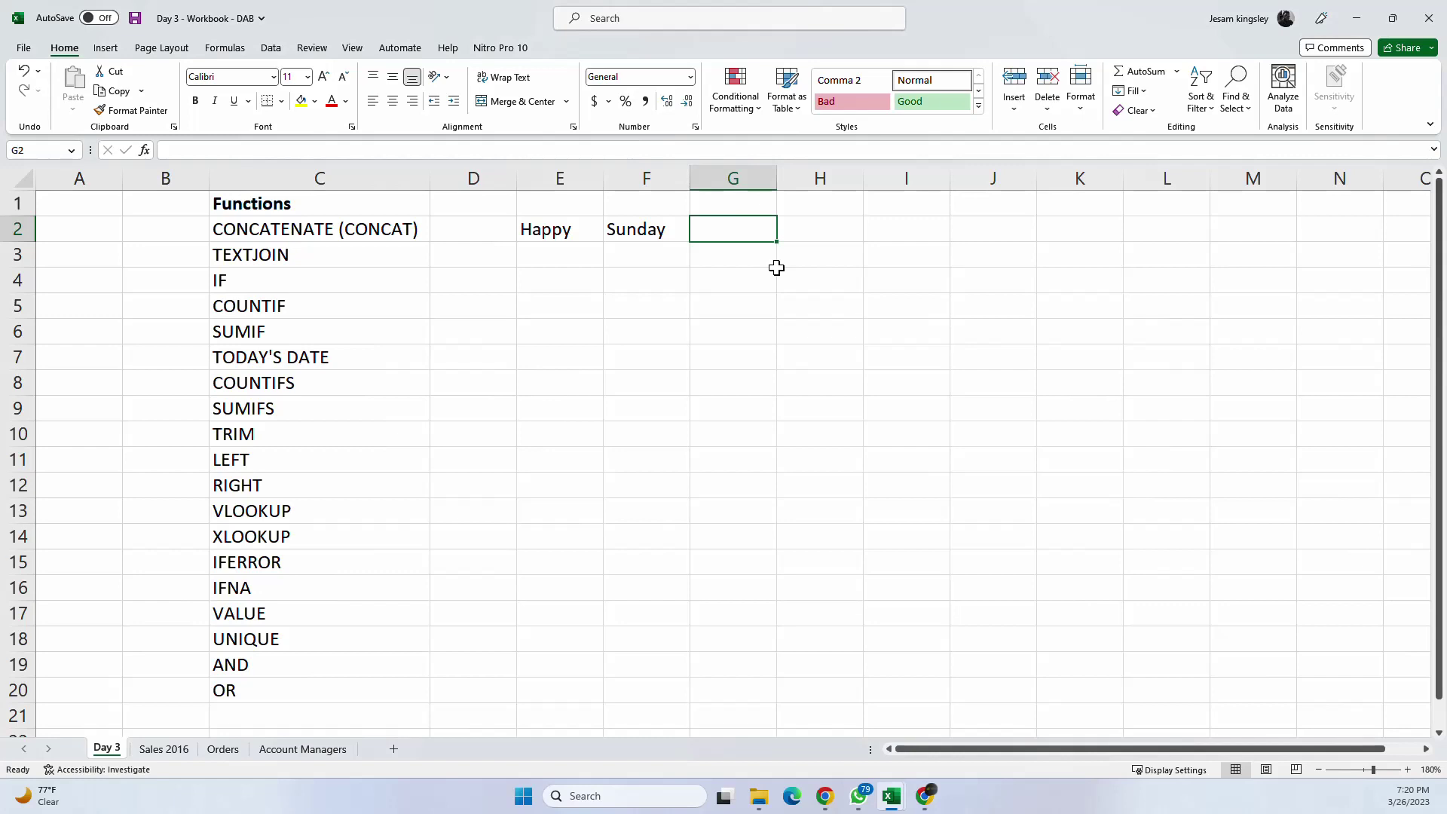
type("=")
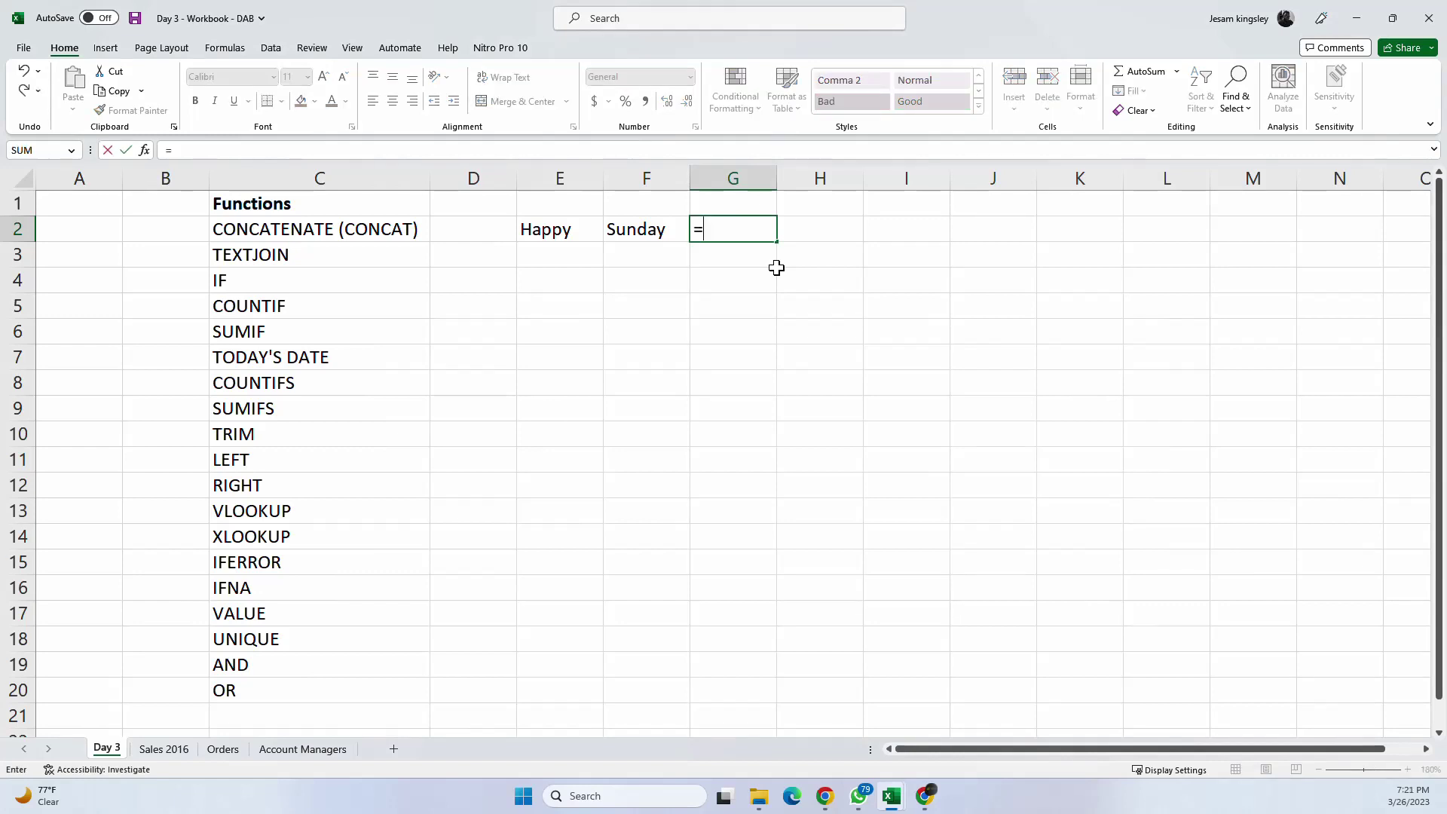
type("concat")
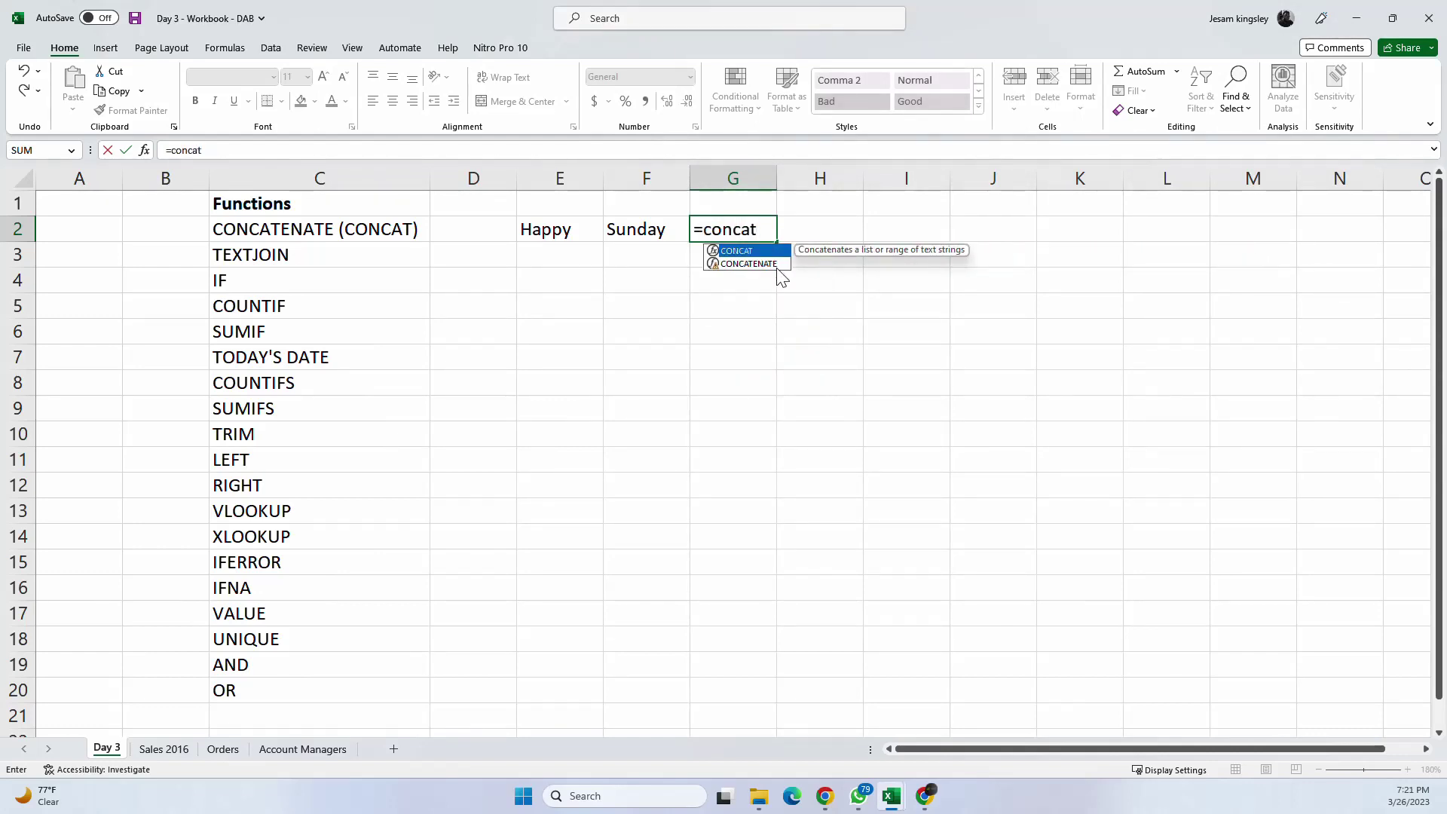
key("Tab")
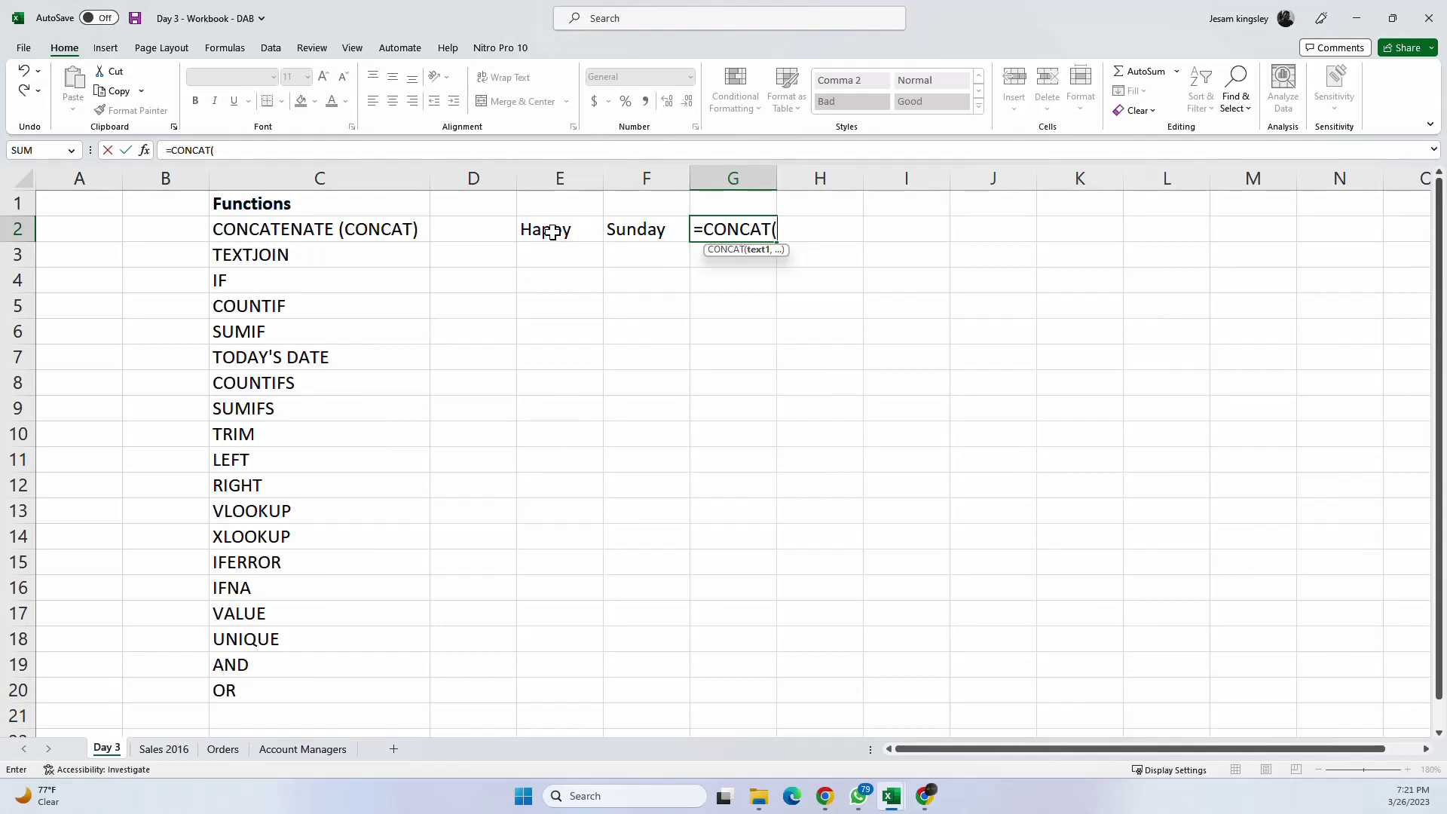
left_click_drag(552, 232, 646, 226)
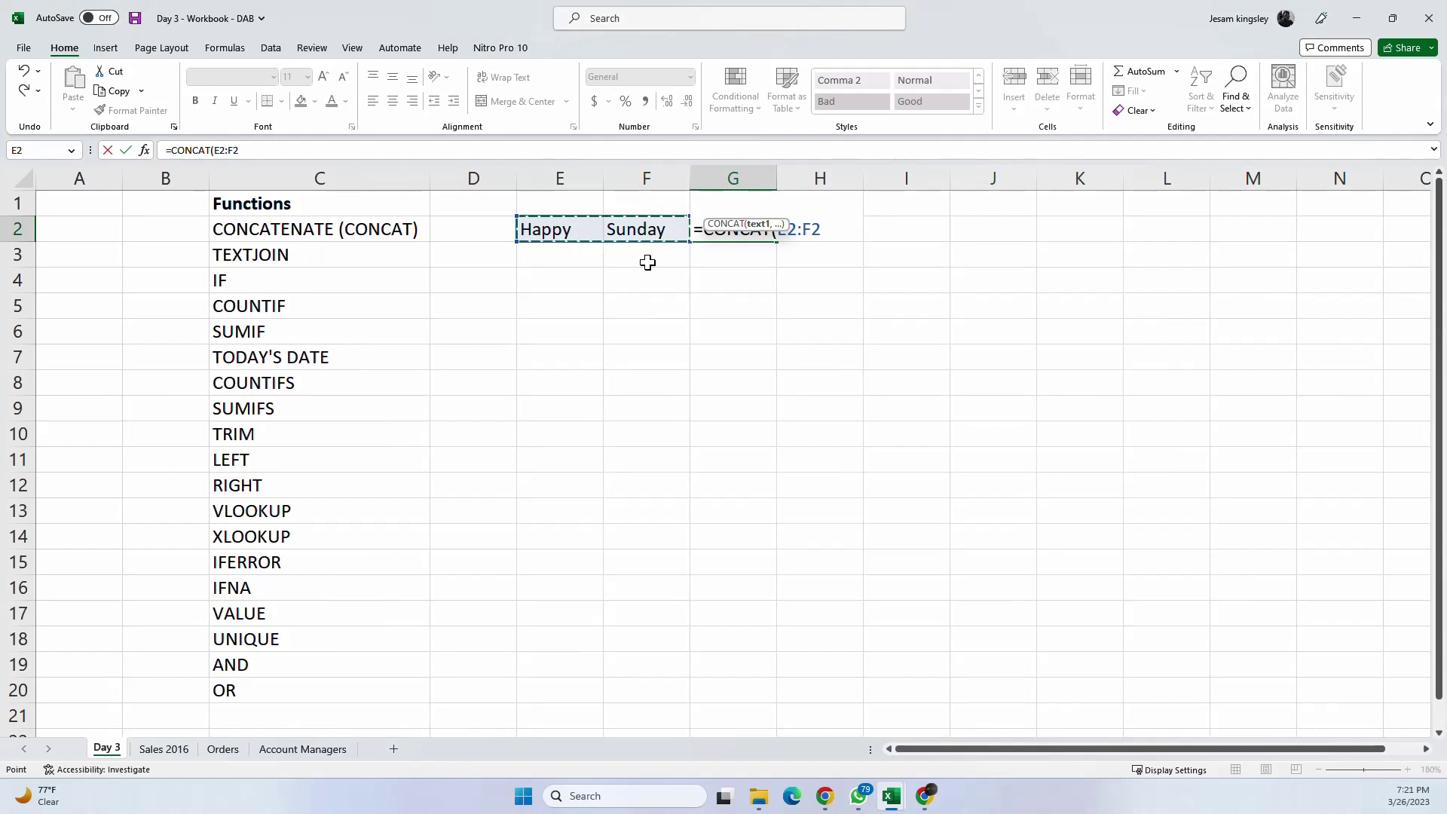
type(")")
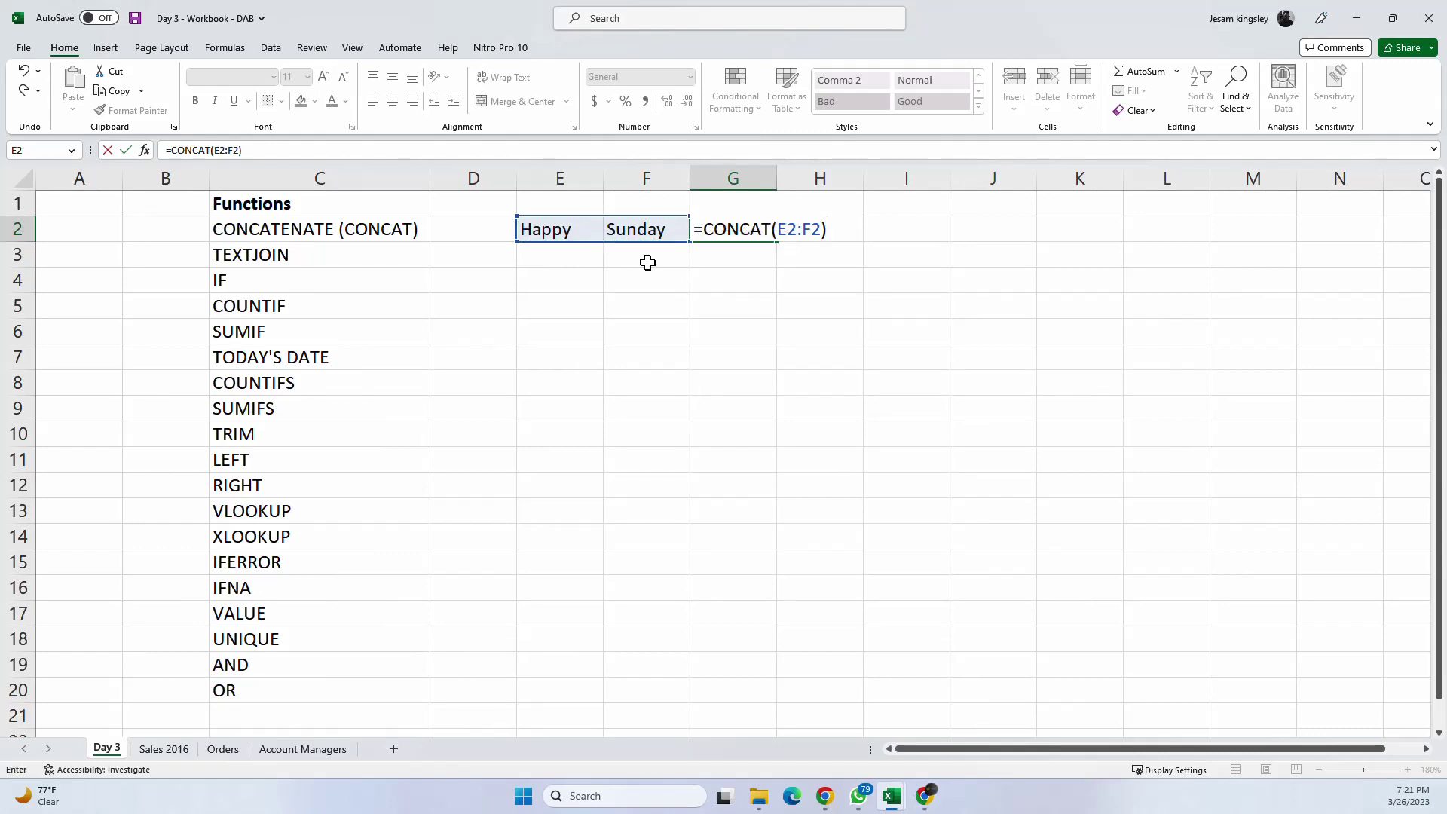
key("Return")
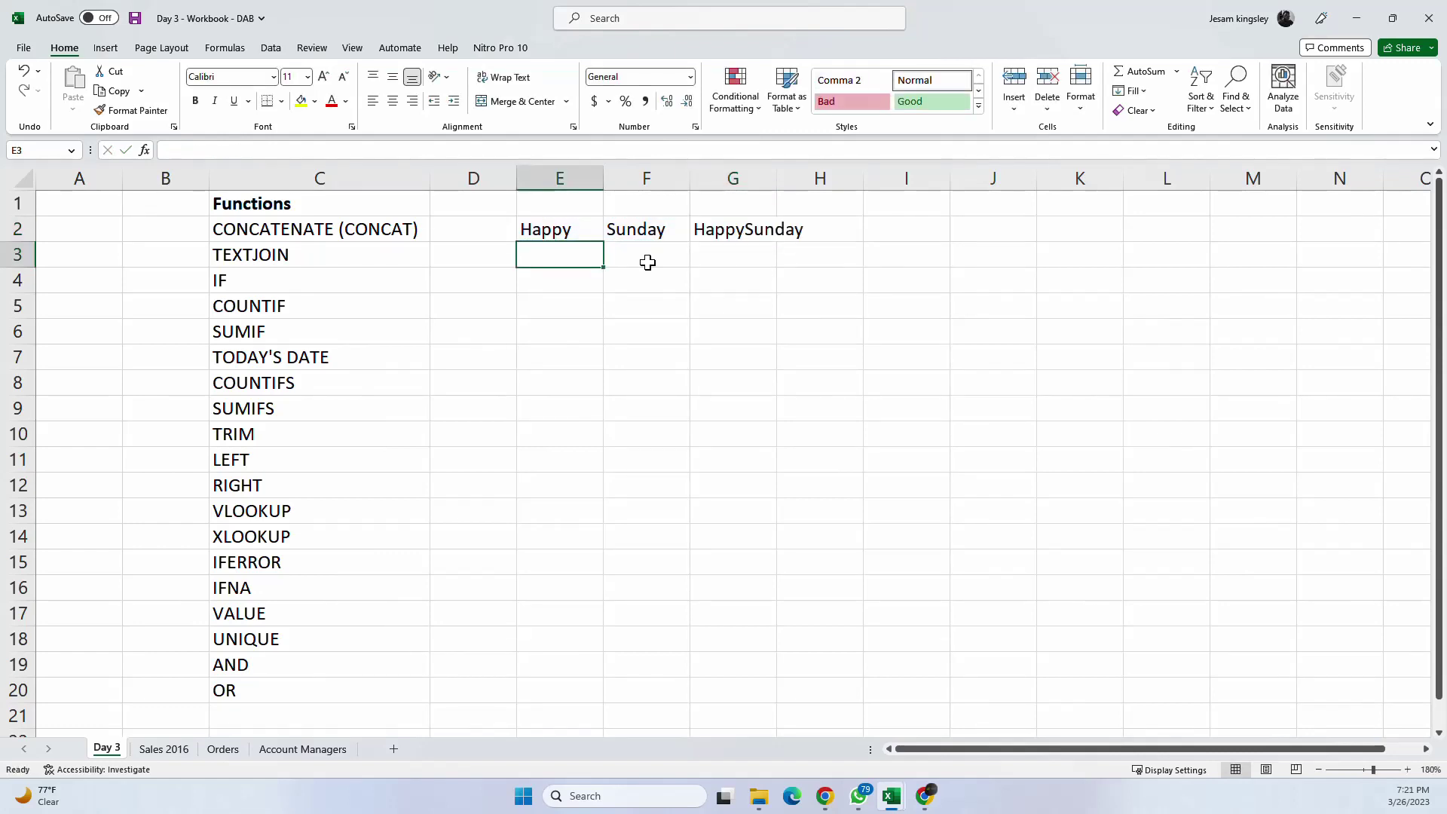
Step: Examine the joined text in G2 at a larger zoom and compare it with its source cells in row 2
left_click(761, 244)
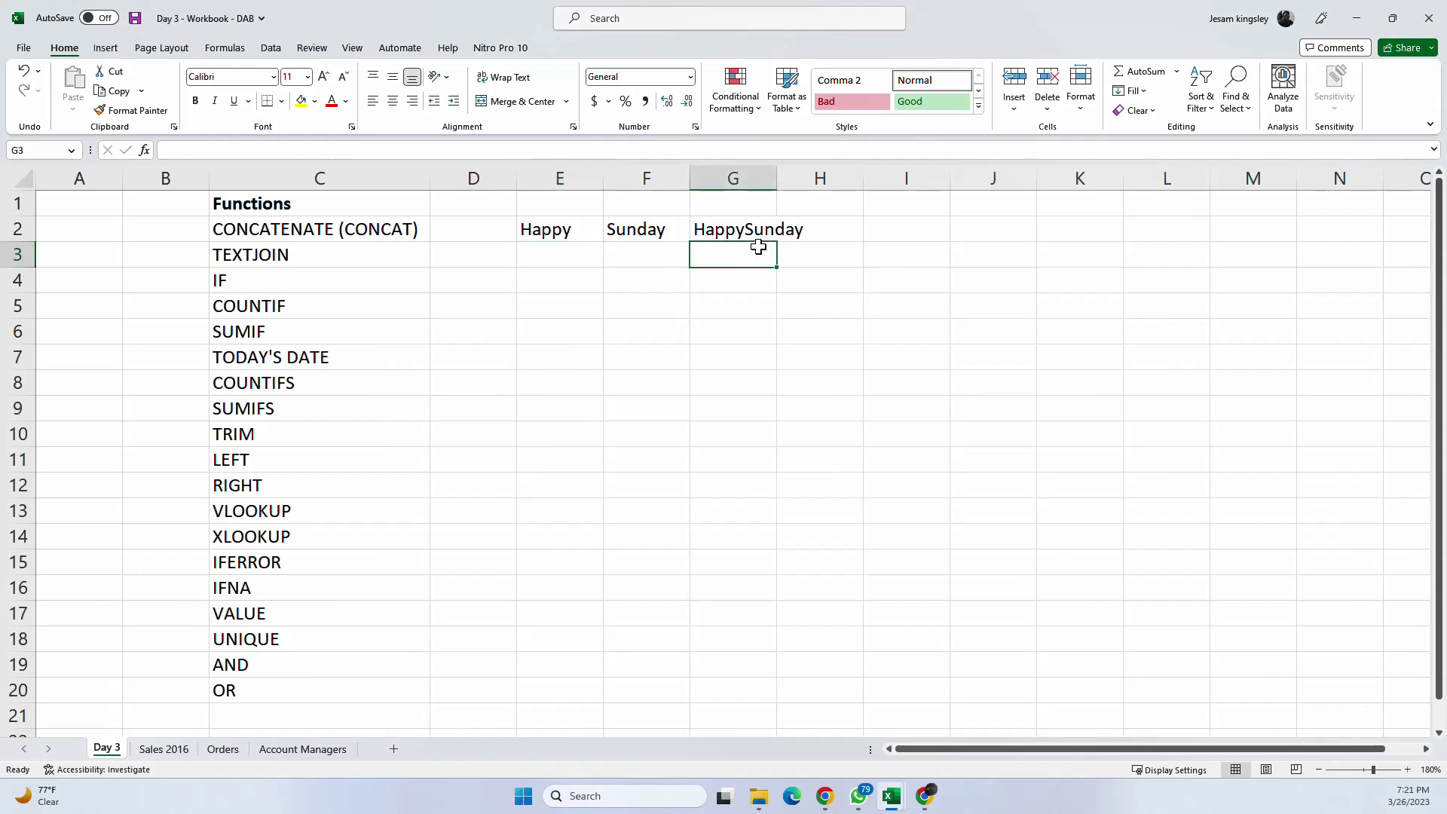
left_click(759, 206)
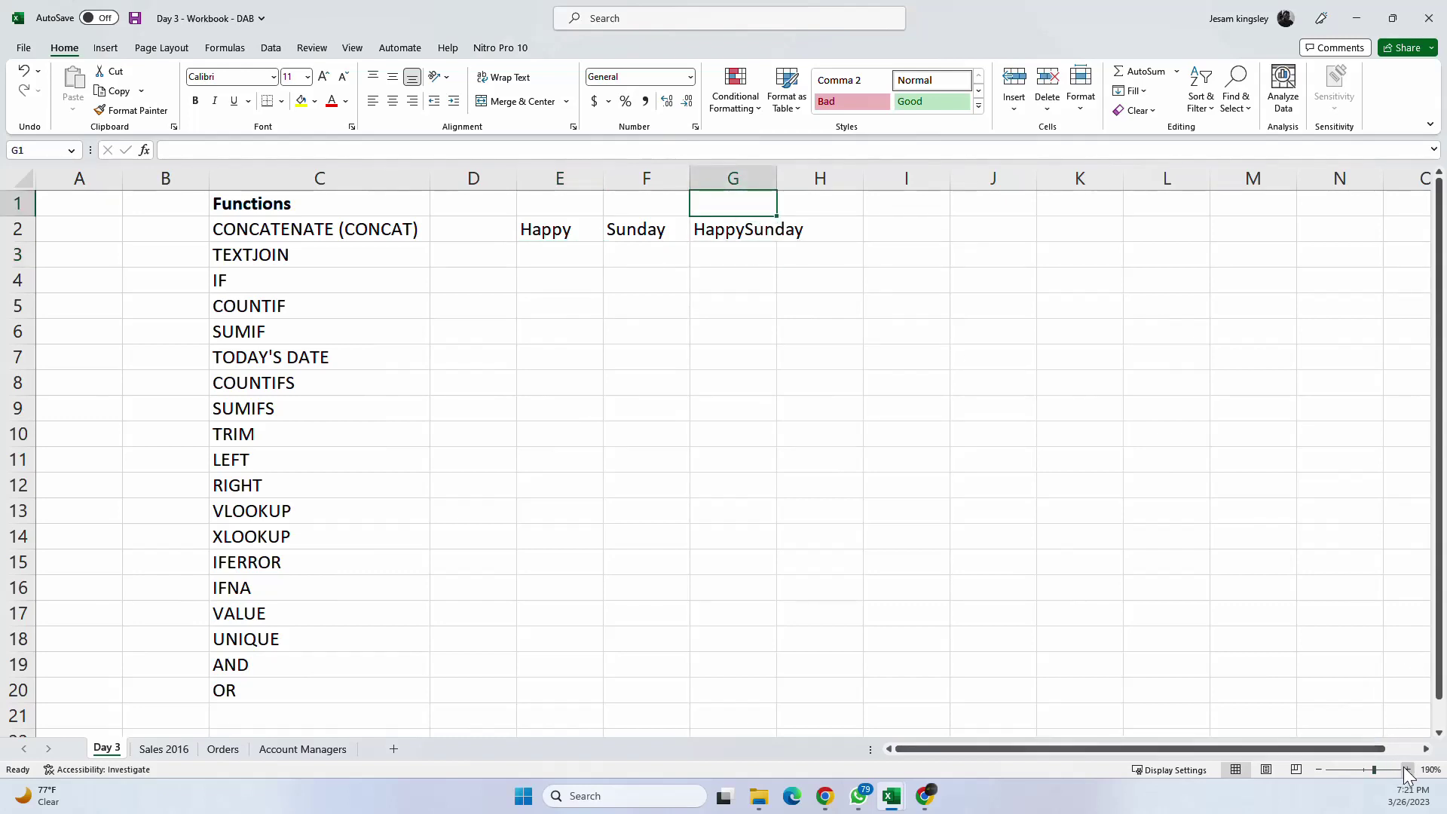
left_click(1407, 769)
left_click(1407, 770)
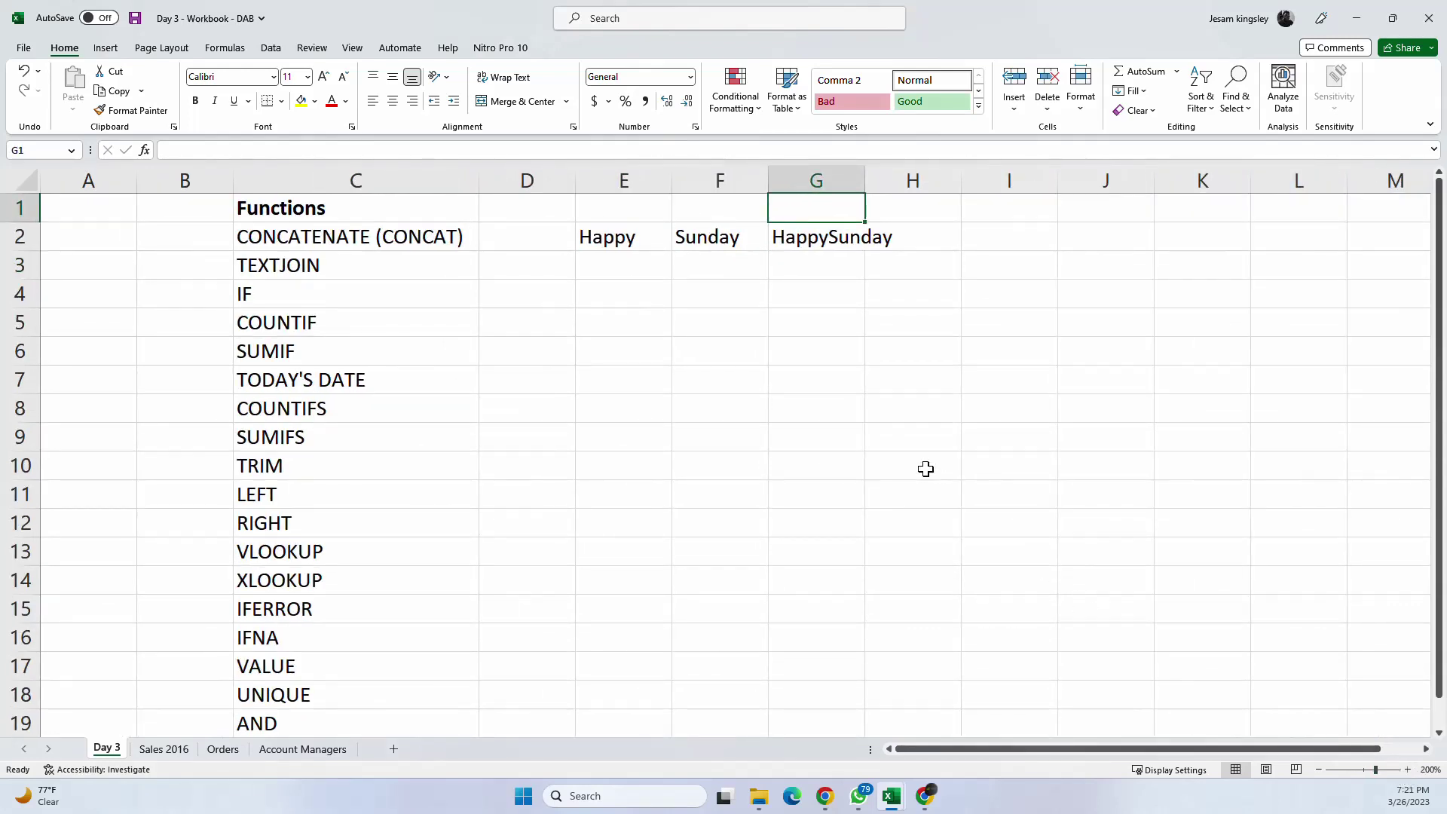
left_click(1407, 770)
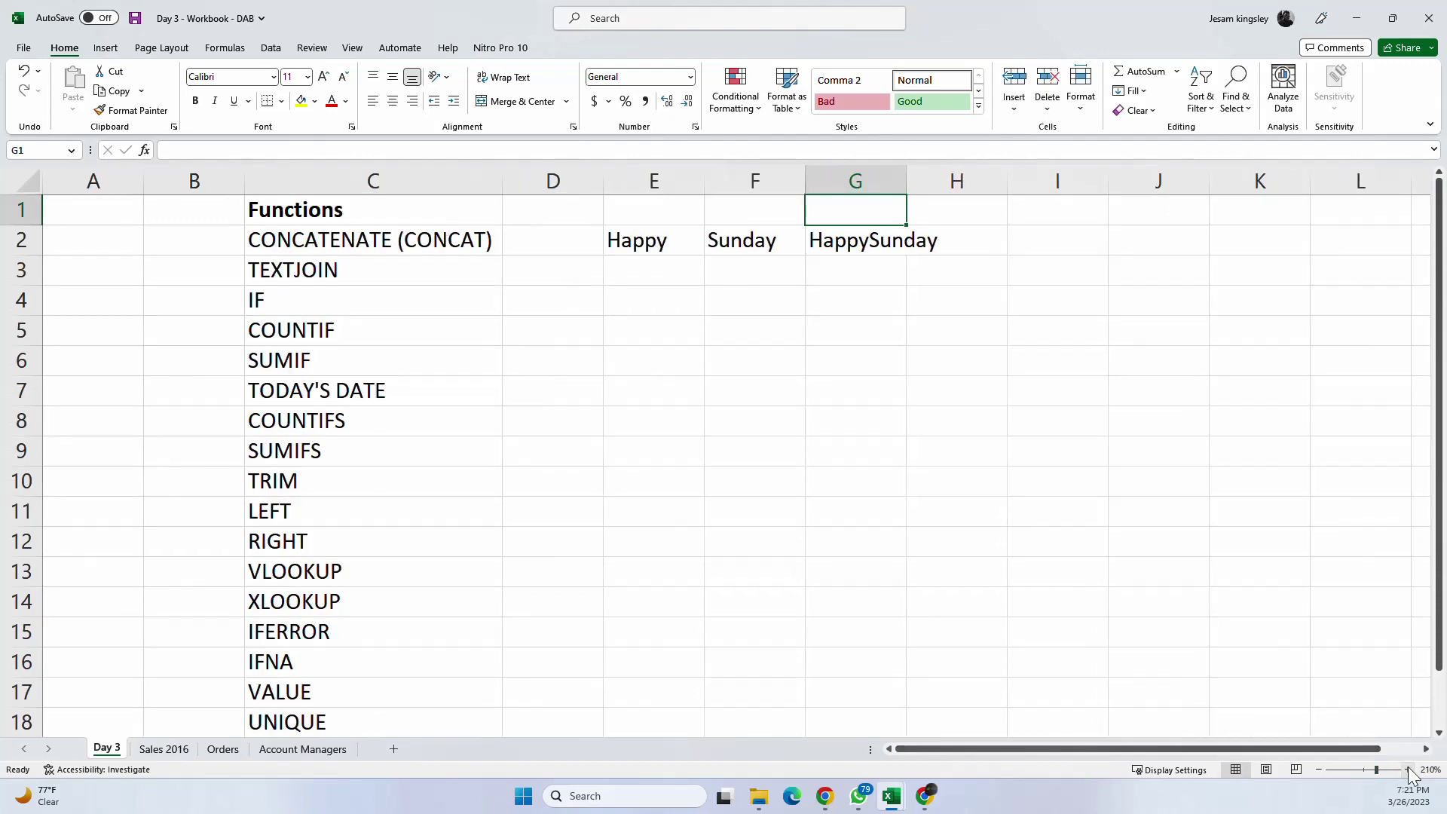
left_click(1407, 770)
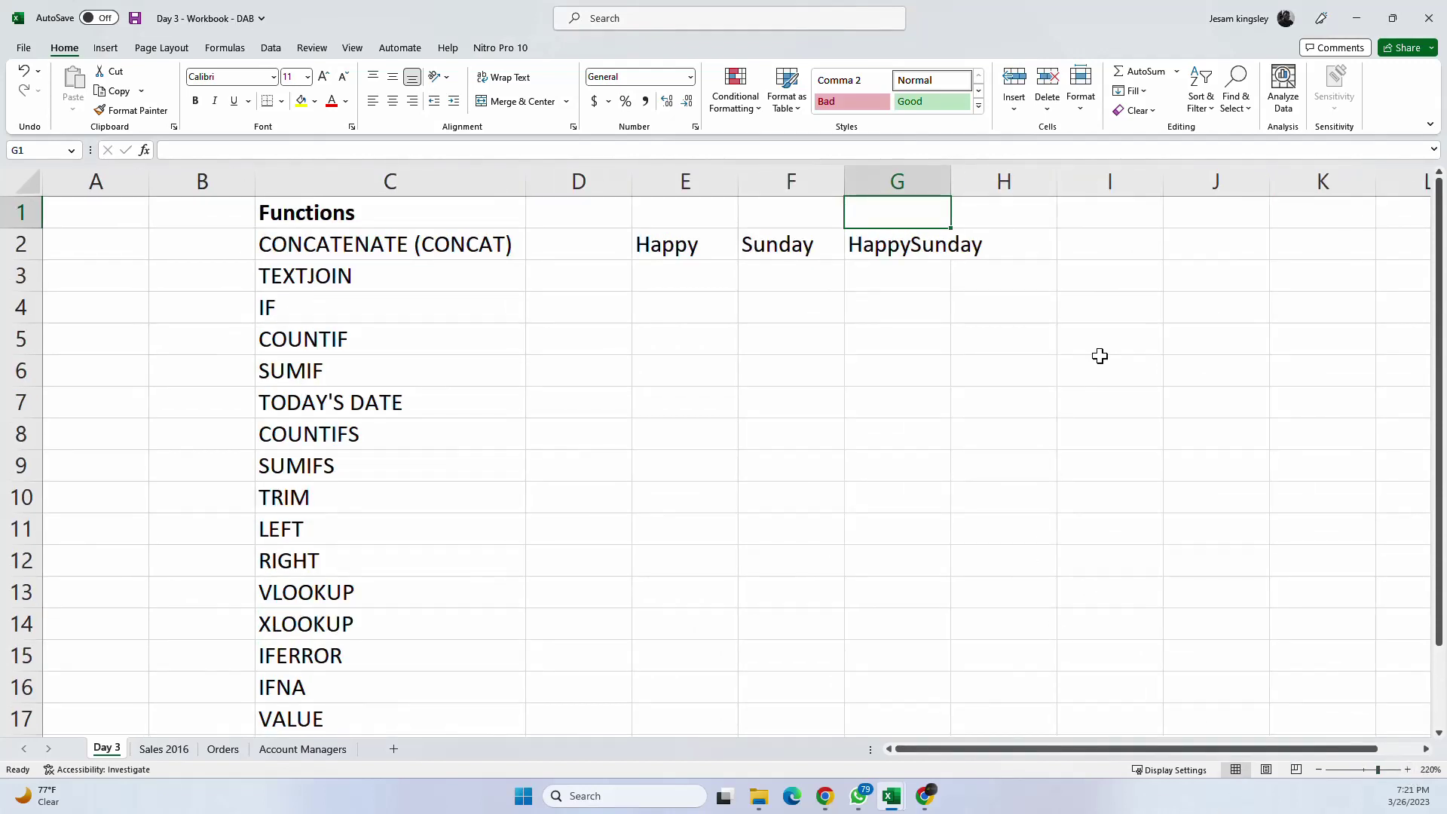
left_click(891, 237)
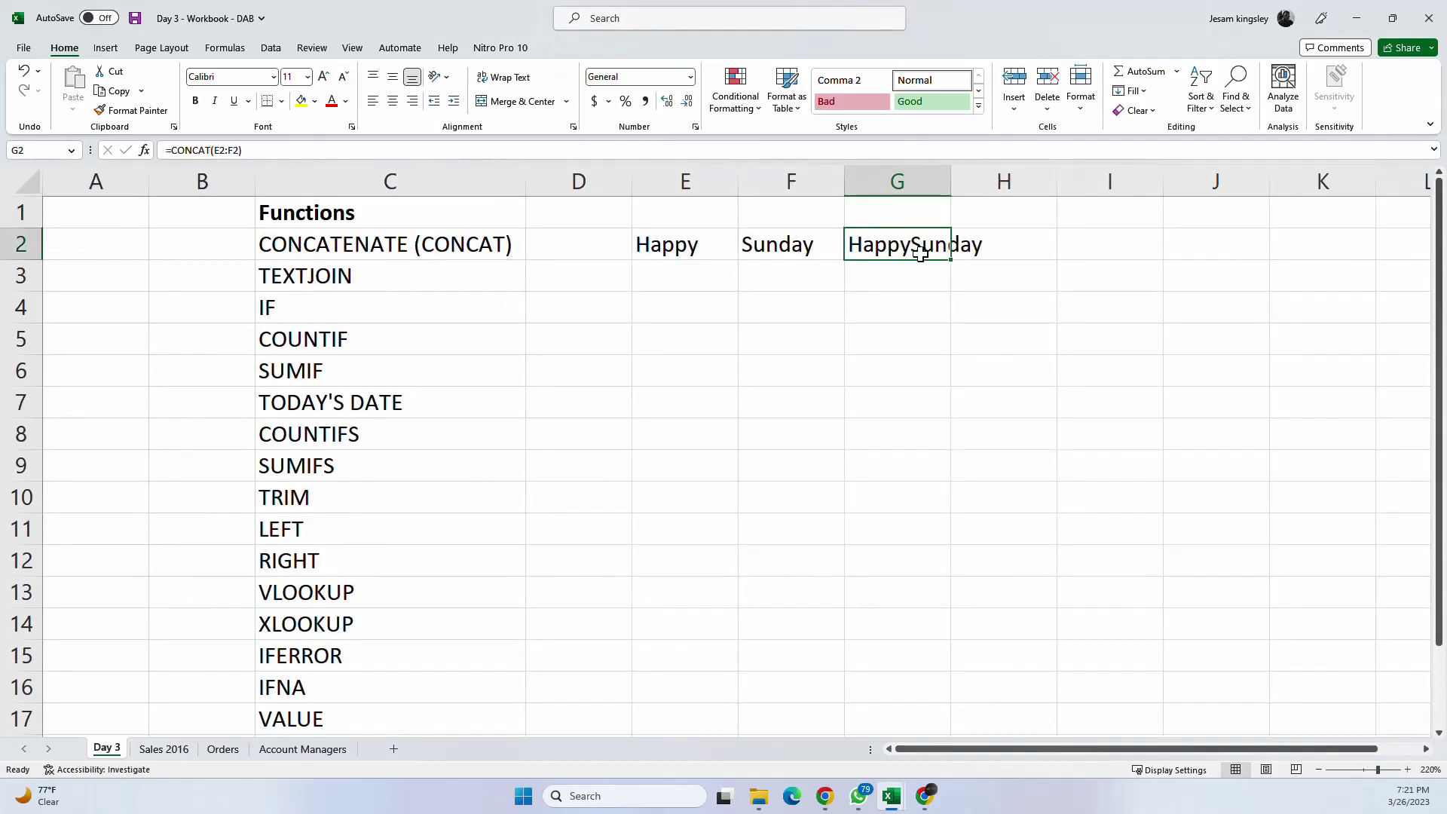
left_click(464, 225)
left_click(455, 245)
left_click(669, 239)
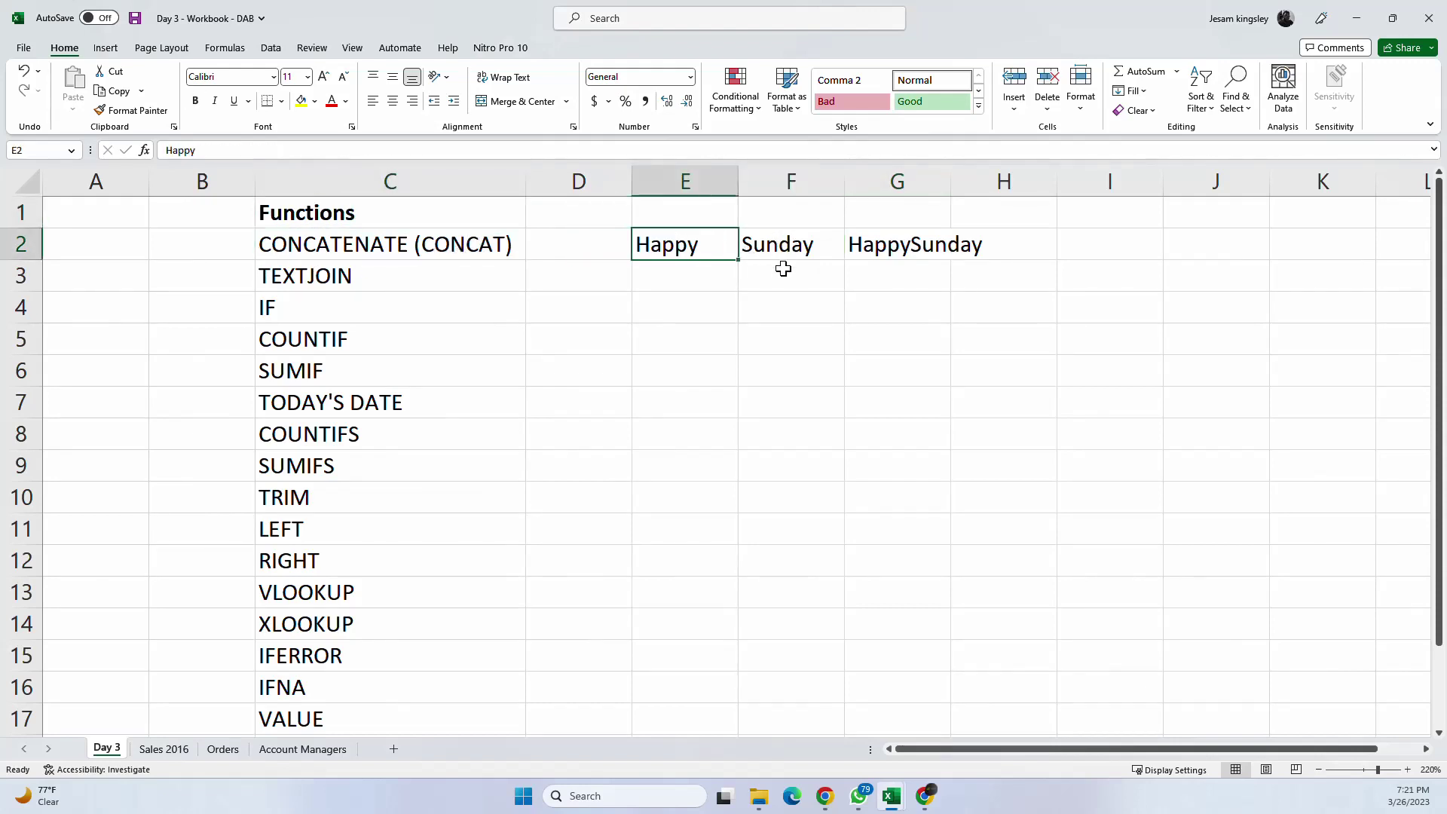
left_click(1091, 242)
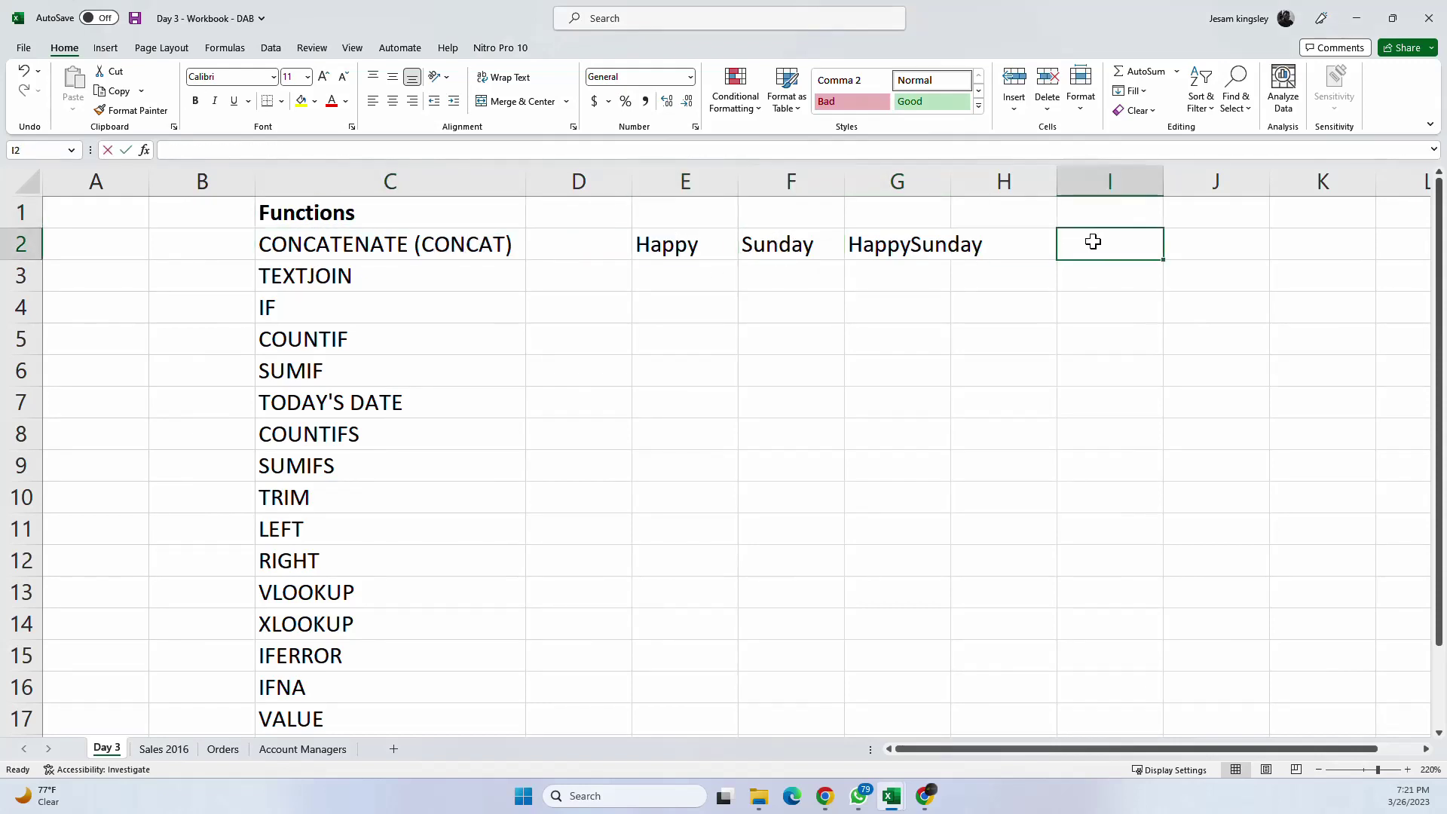
type("=con")
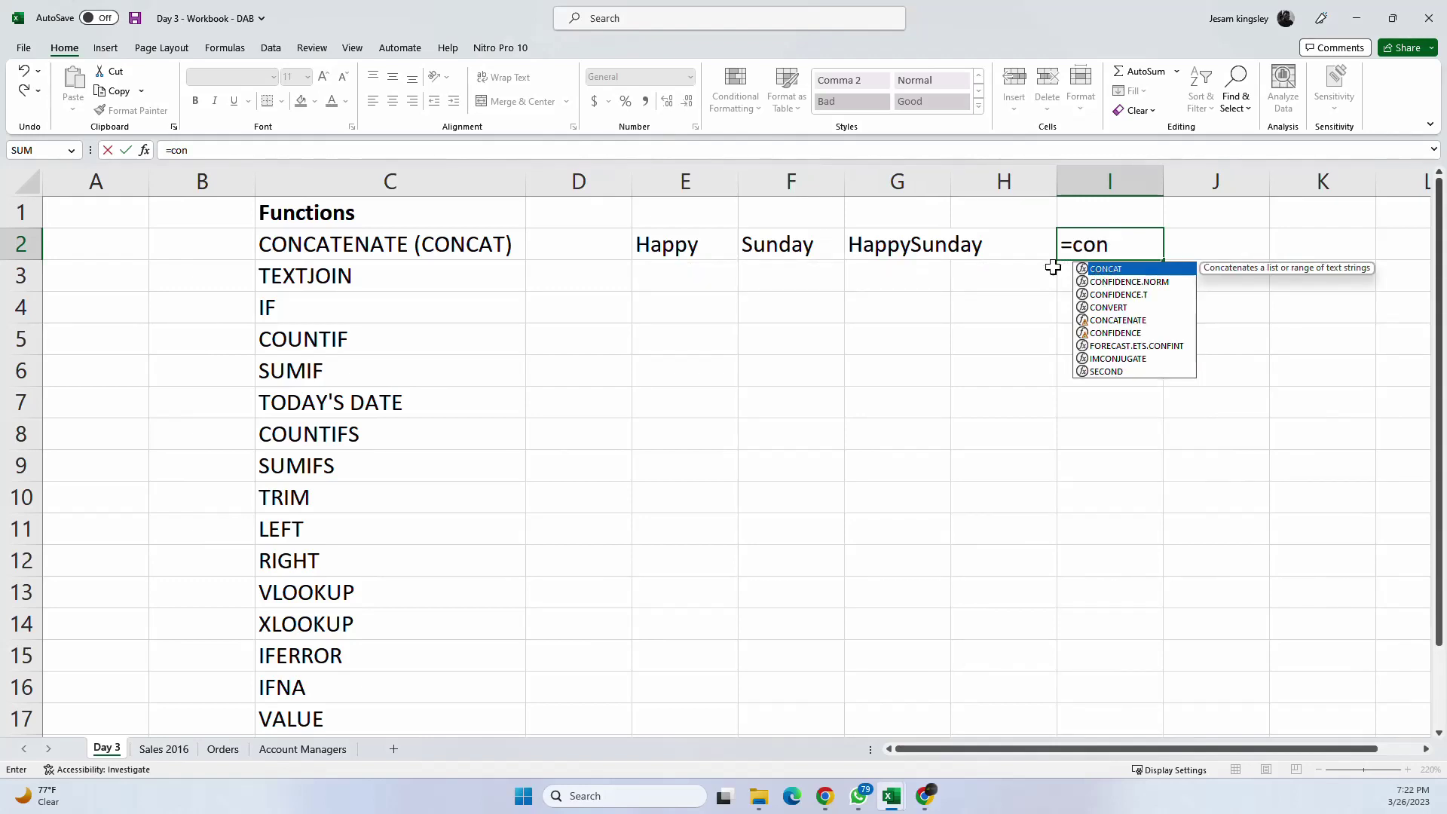
key("Escape")
key("Escape")
Step: Fit the width of column G to the joined text in G2
left_click(951, 244)
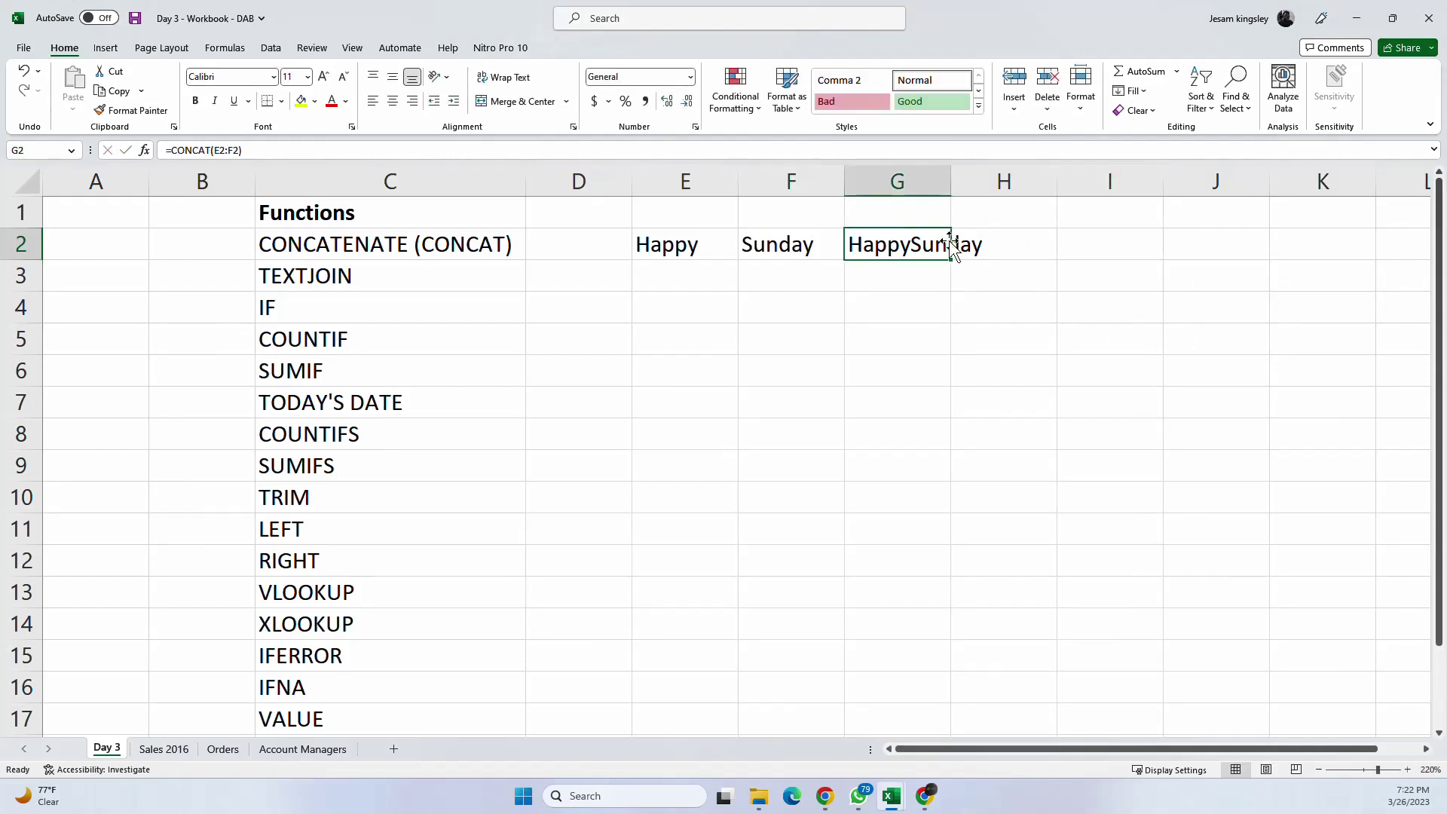
double_click(952, 175)
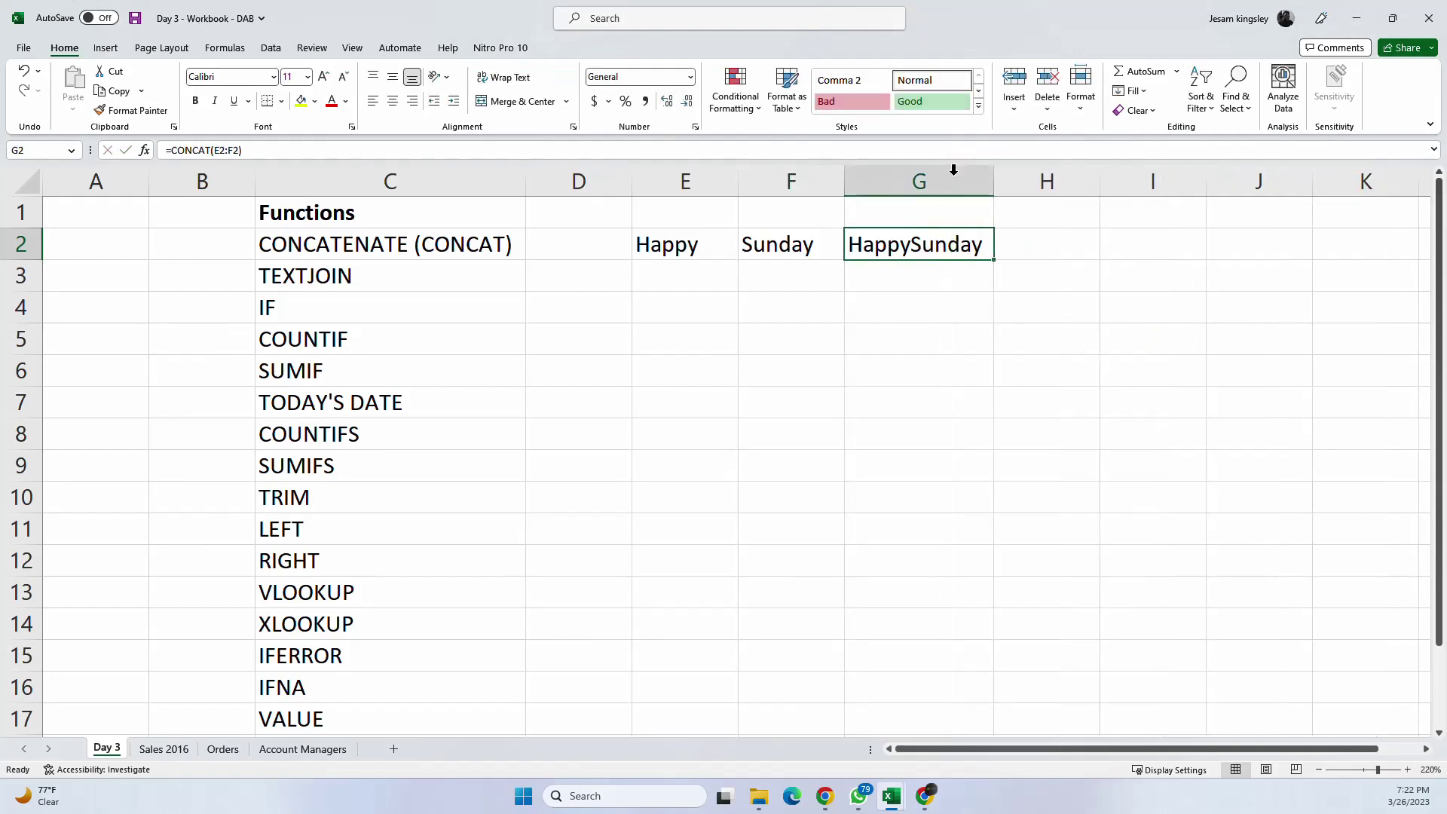
left_click(1028, 250)
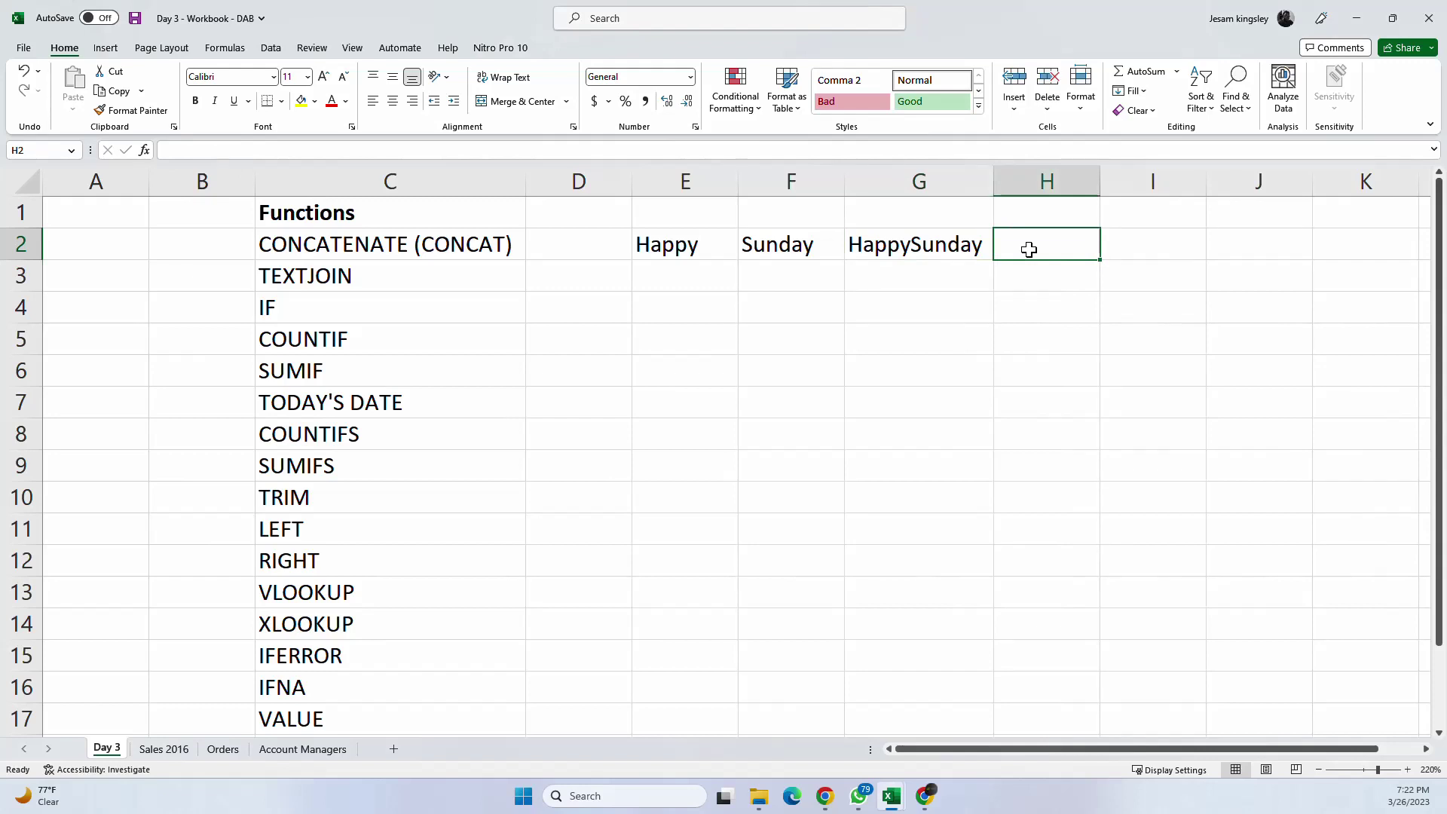
left_click(901, 257)
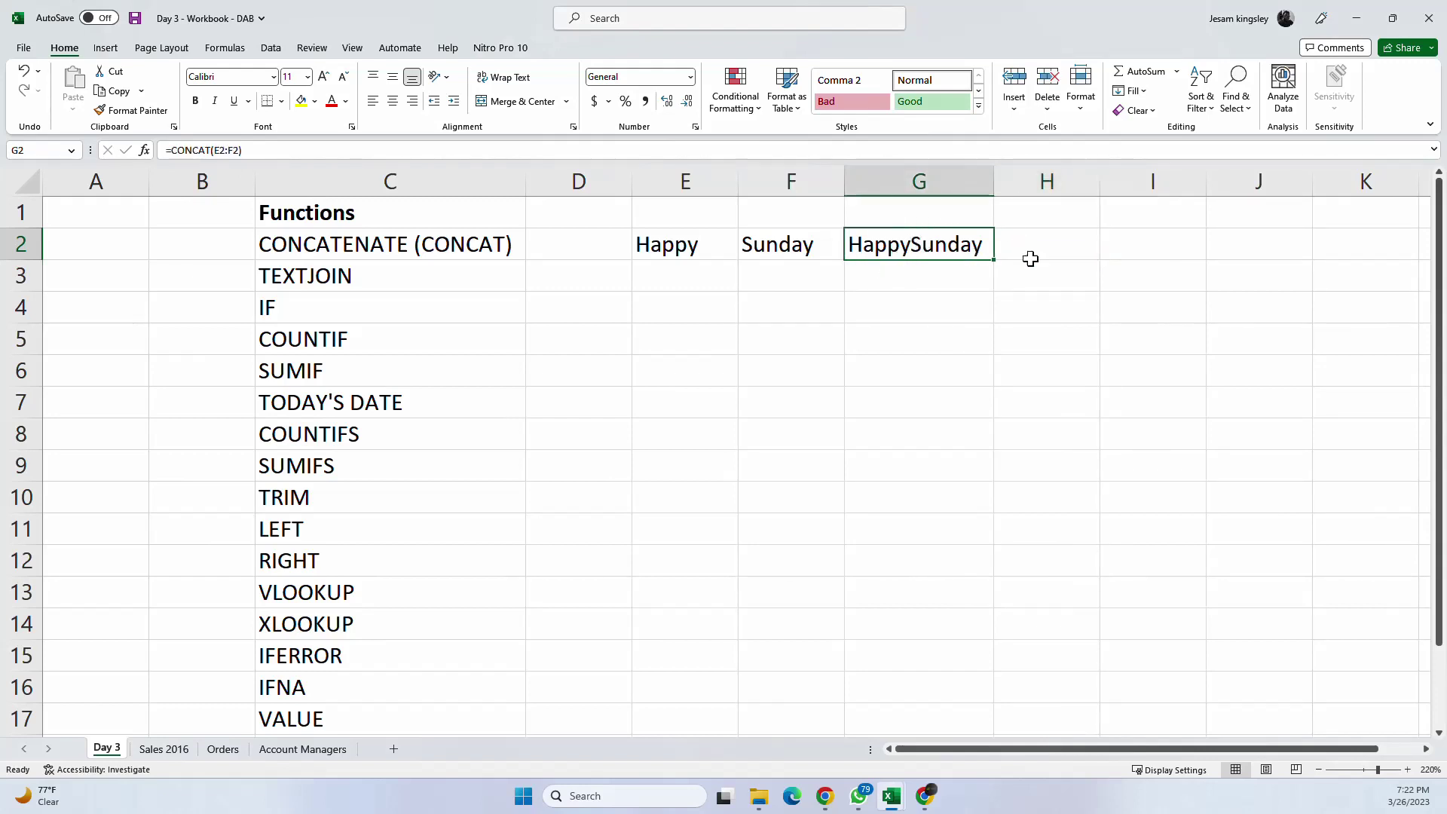
left_click(1064, 246)
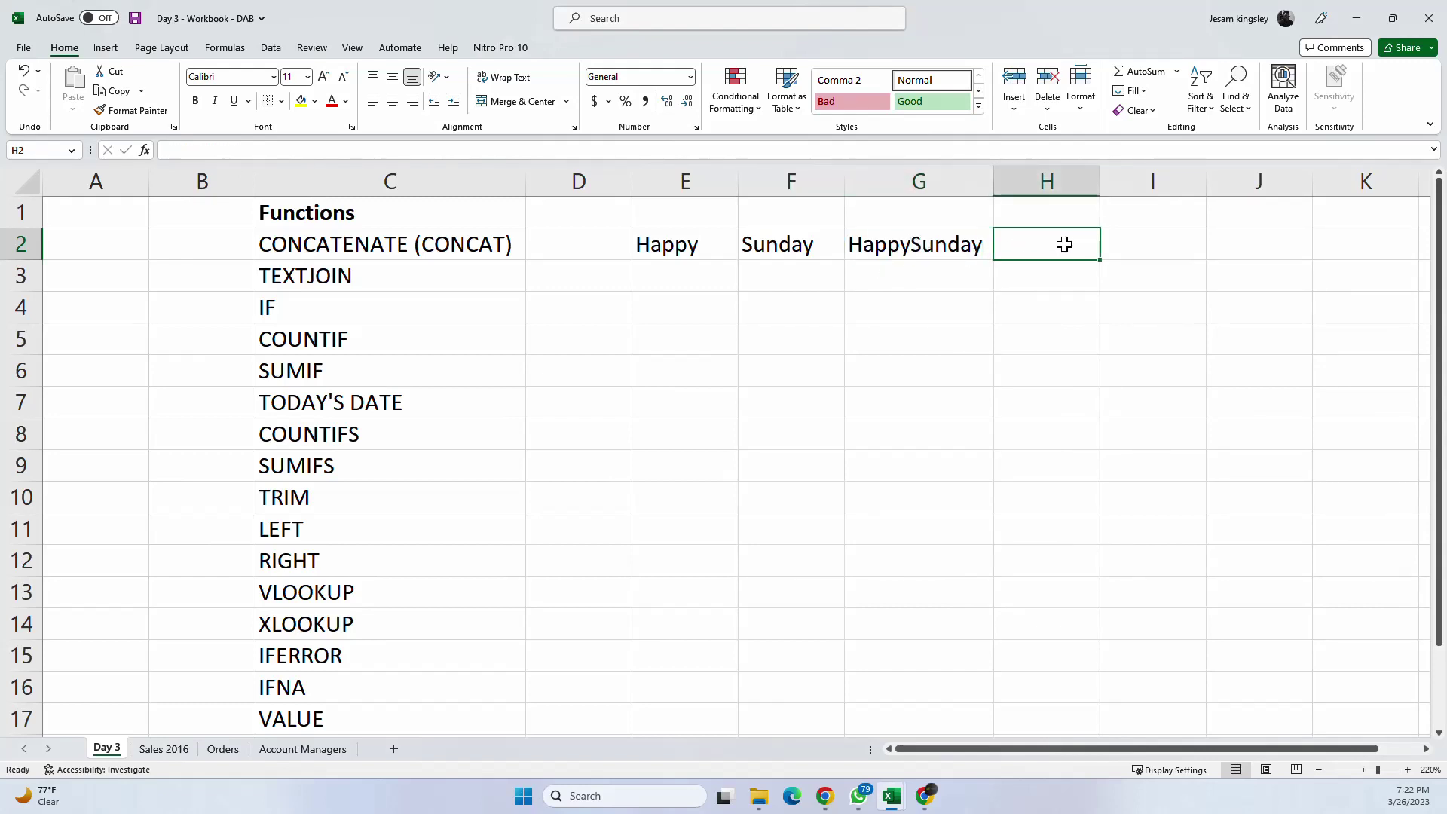
type("=")
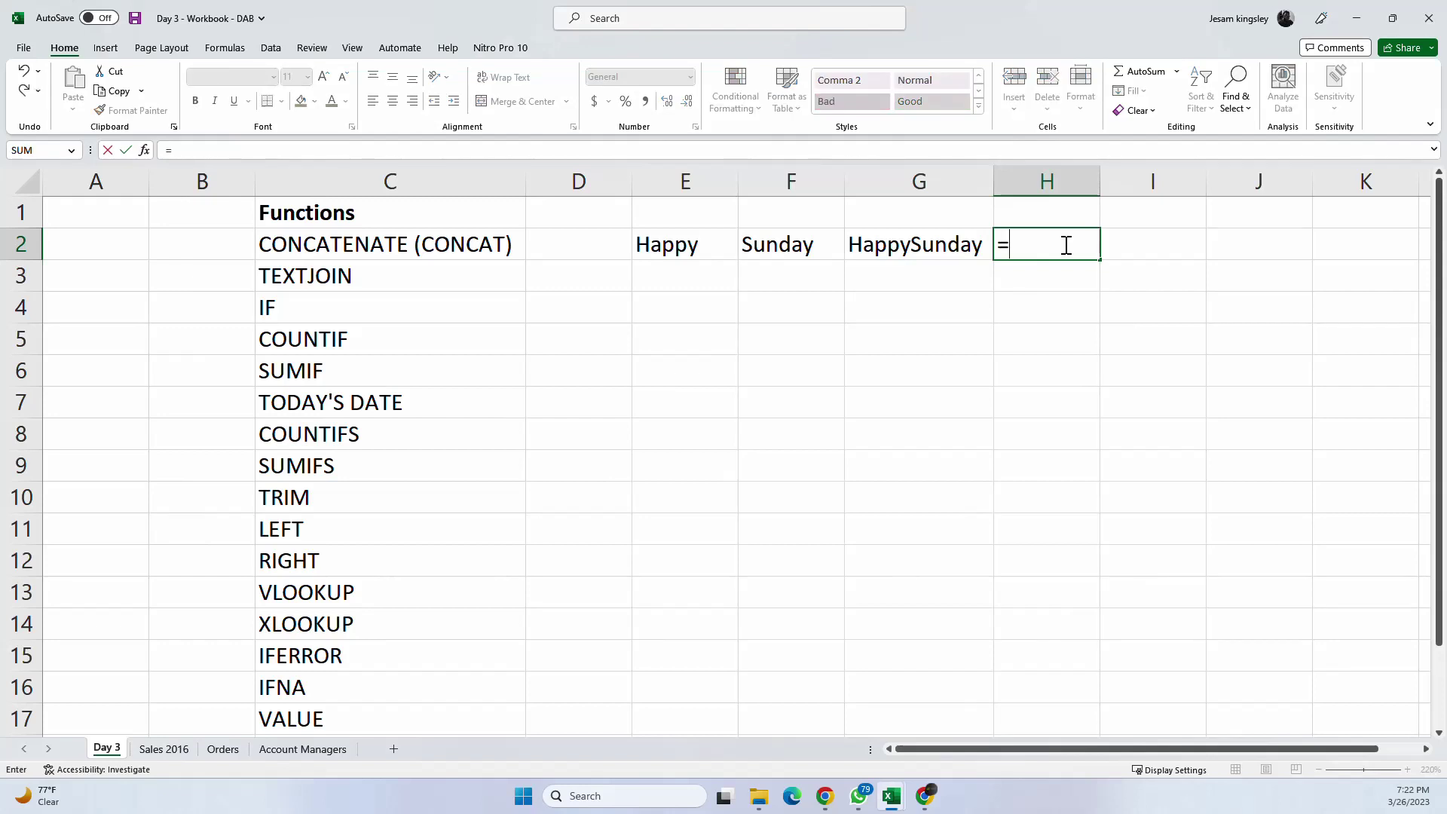
key("Home")
key("BackSpace")
key("BackSpace")
key("BackSpace")
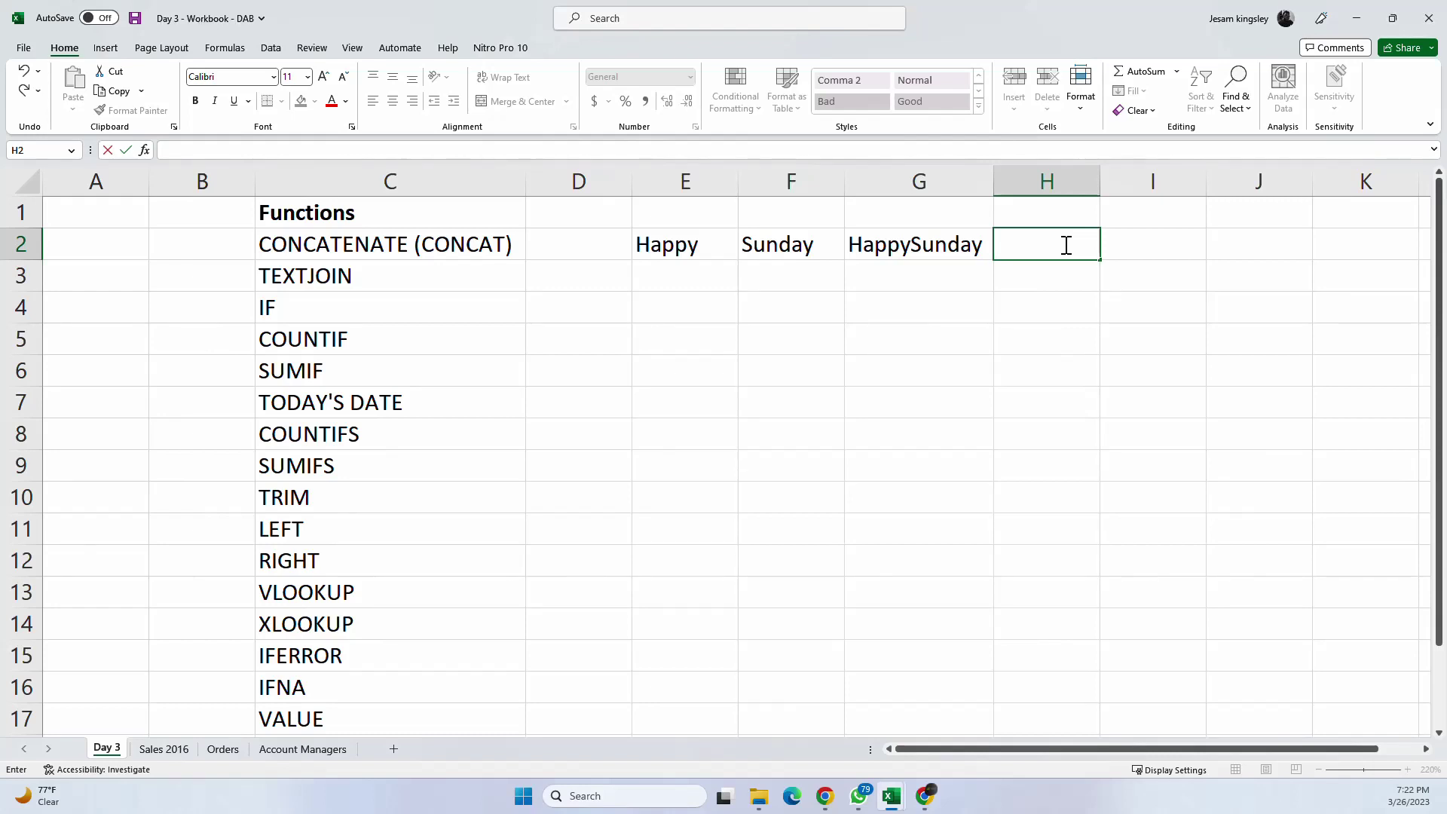
type("\"")
key("BackSpace")
key("BackSpace")
key("BackSpace")
key("BackSpace")
type("\"")
key("BackSpace")
key("BackSpace")
type("\"\"")
key("BackSpace")
key("BackSpace")
Step: Join E2 and F2 with a space between them in H2 using =CONCAT(E2," ",F2), and fit column H to its content
type("=co")
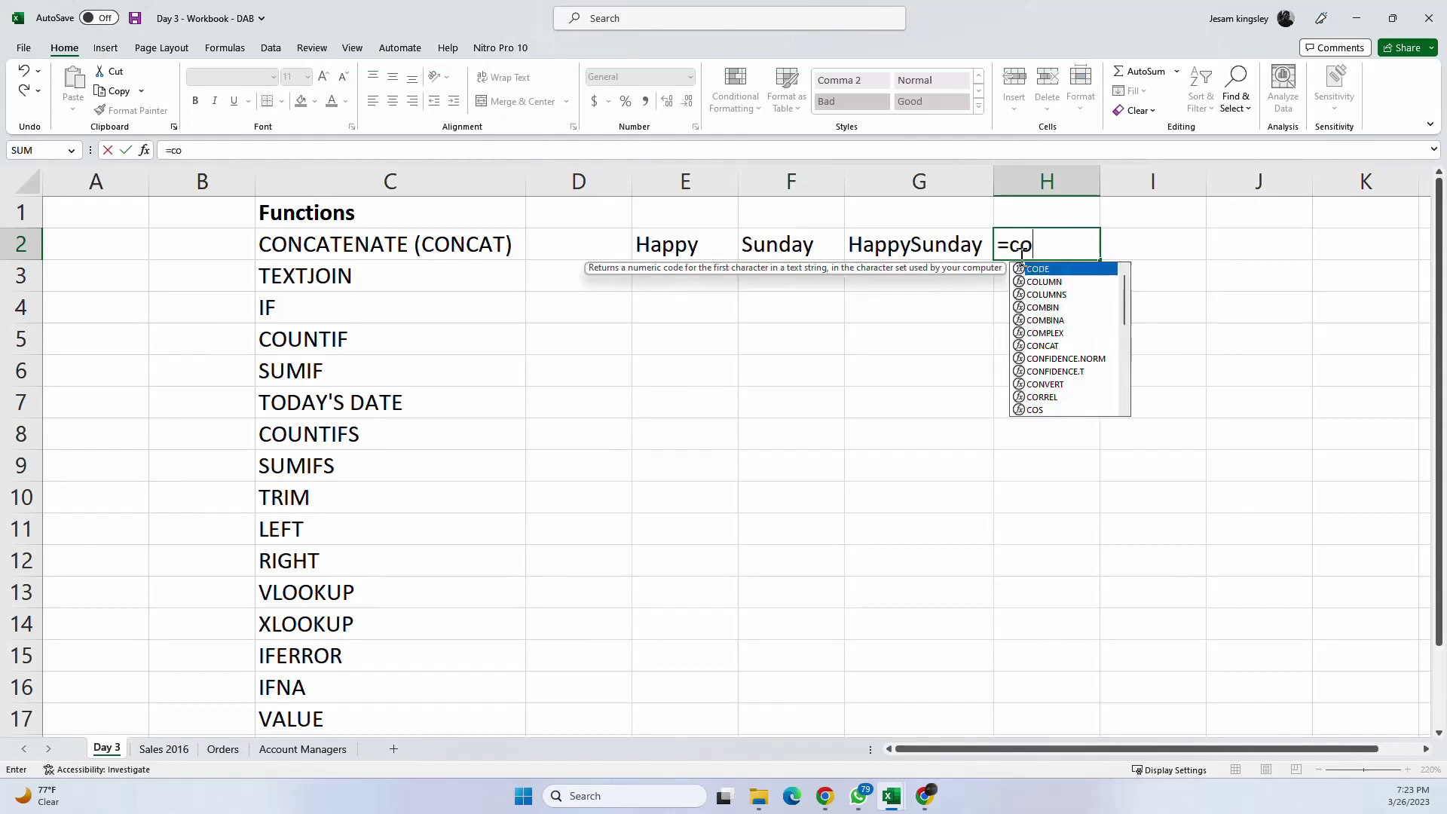
type("nc")
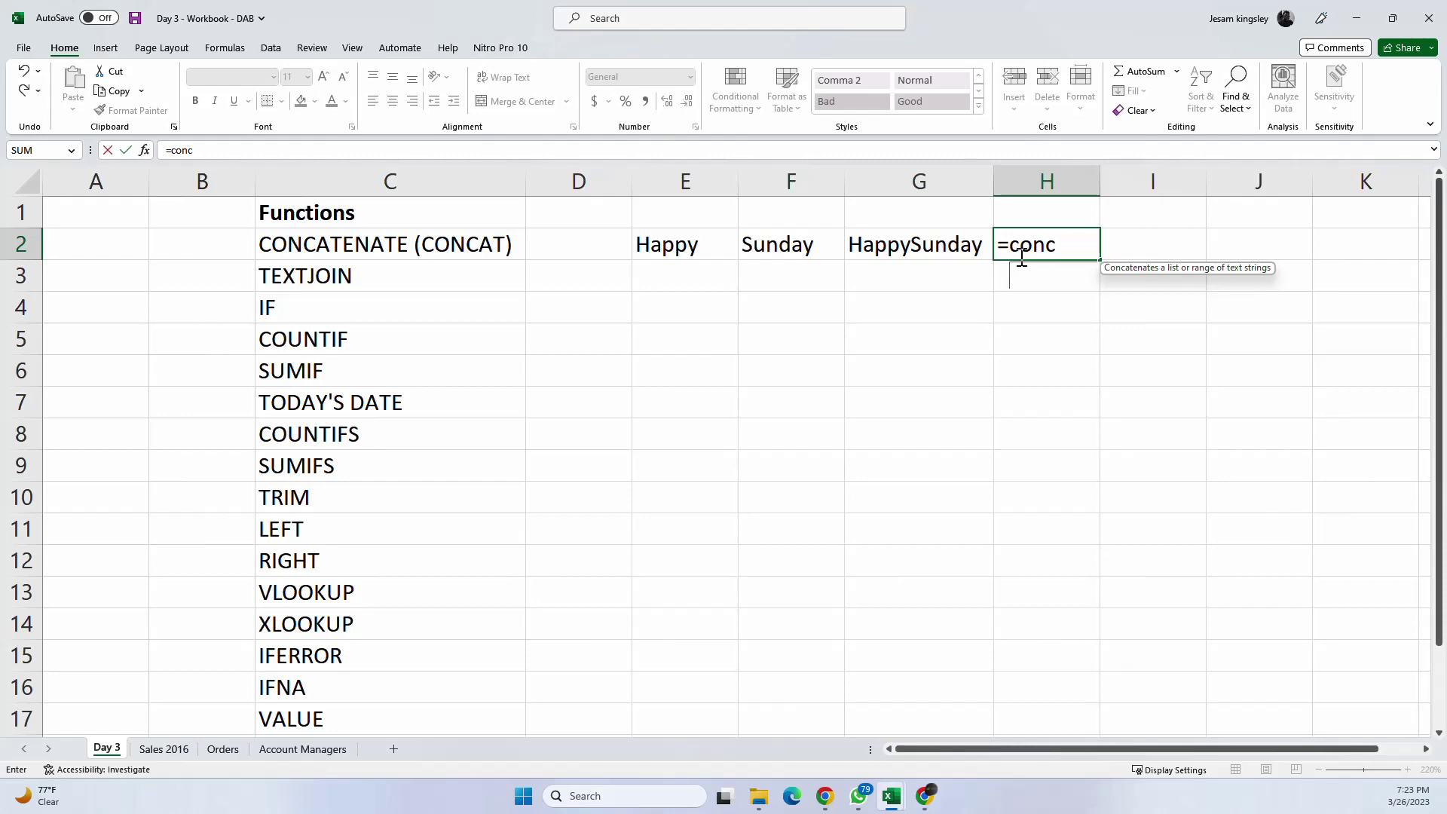
key("BackSpace")
key("Tab")
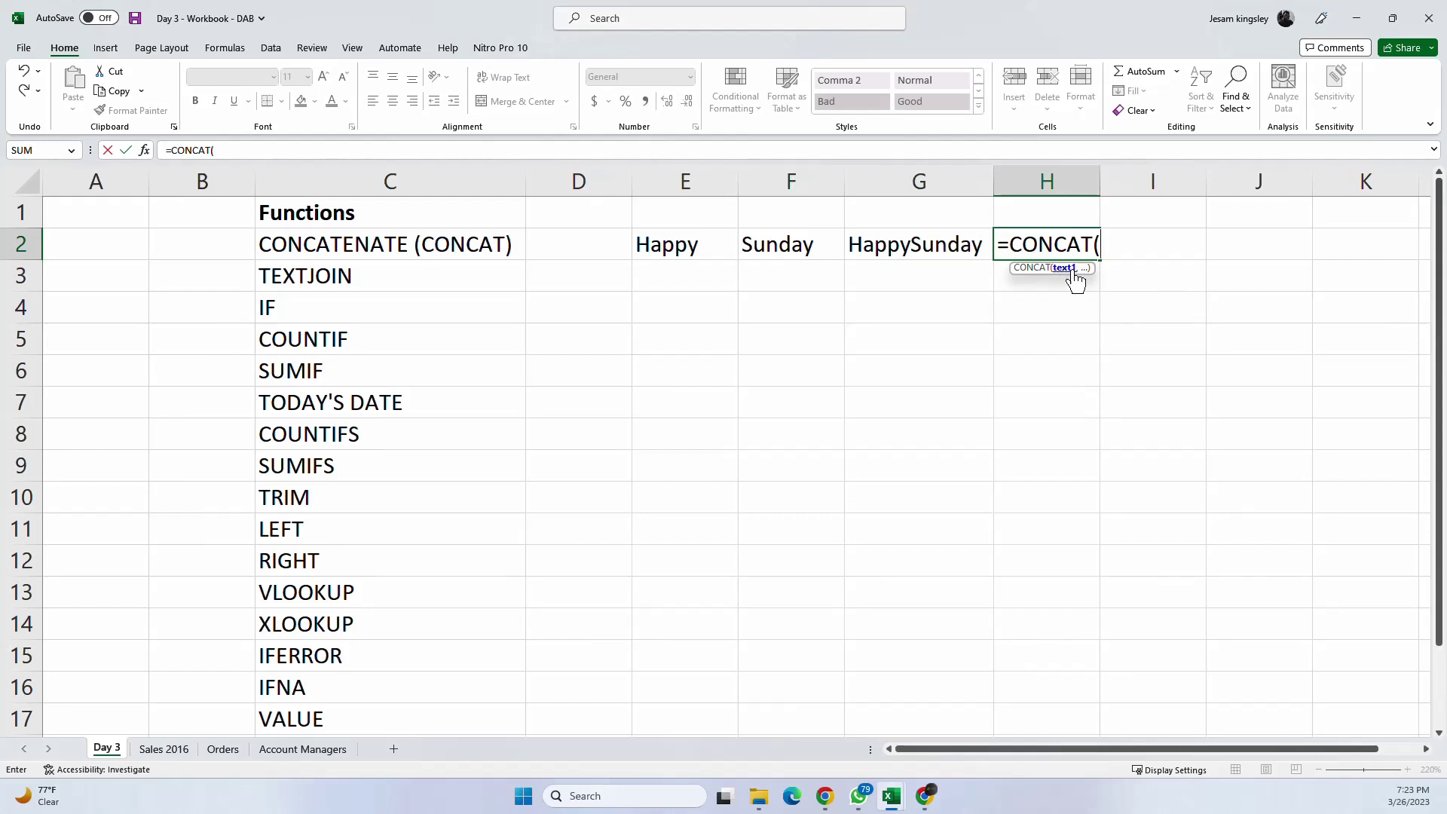
left_click(704, 248)
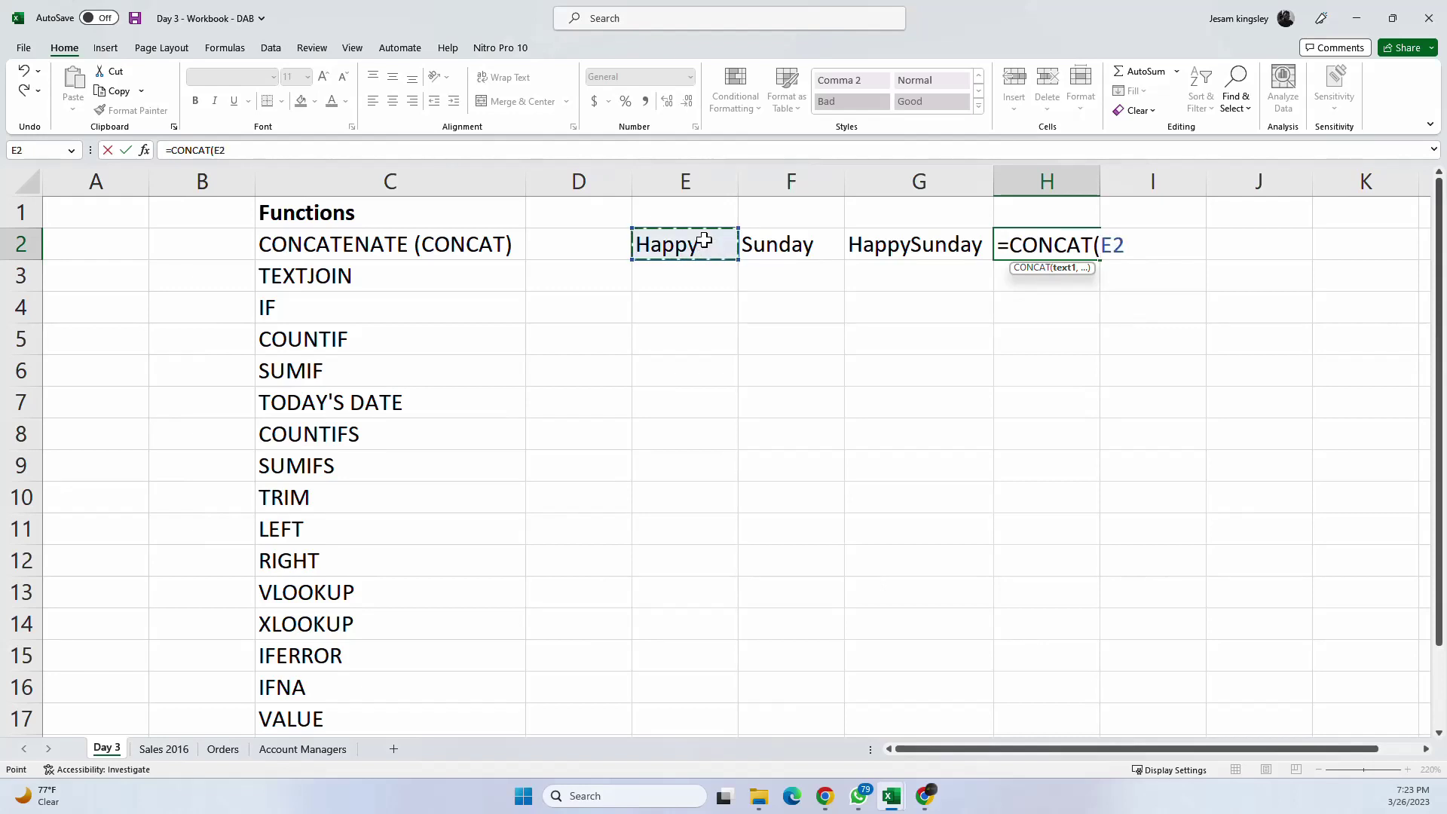
type(",")
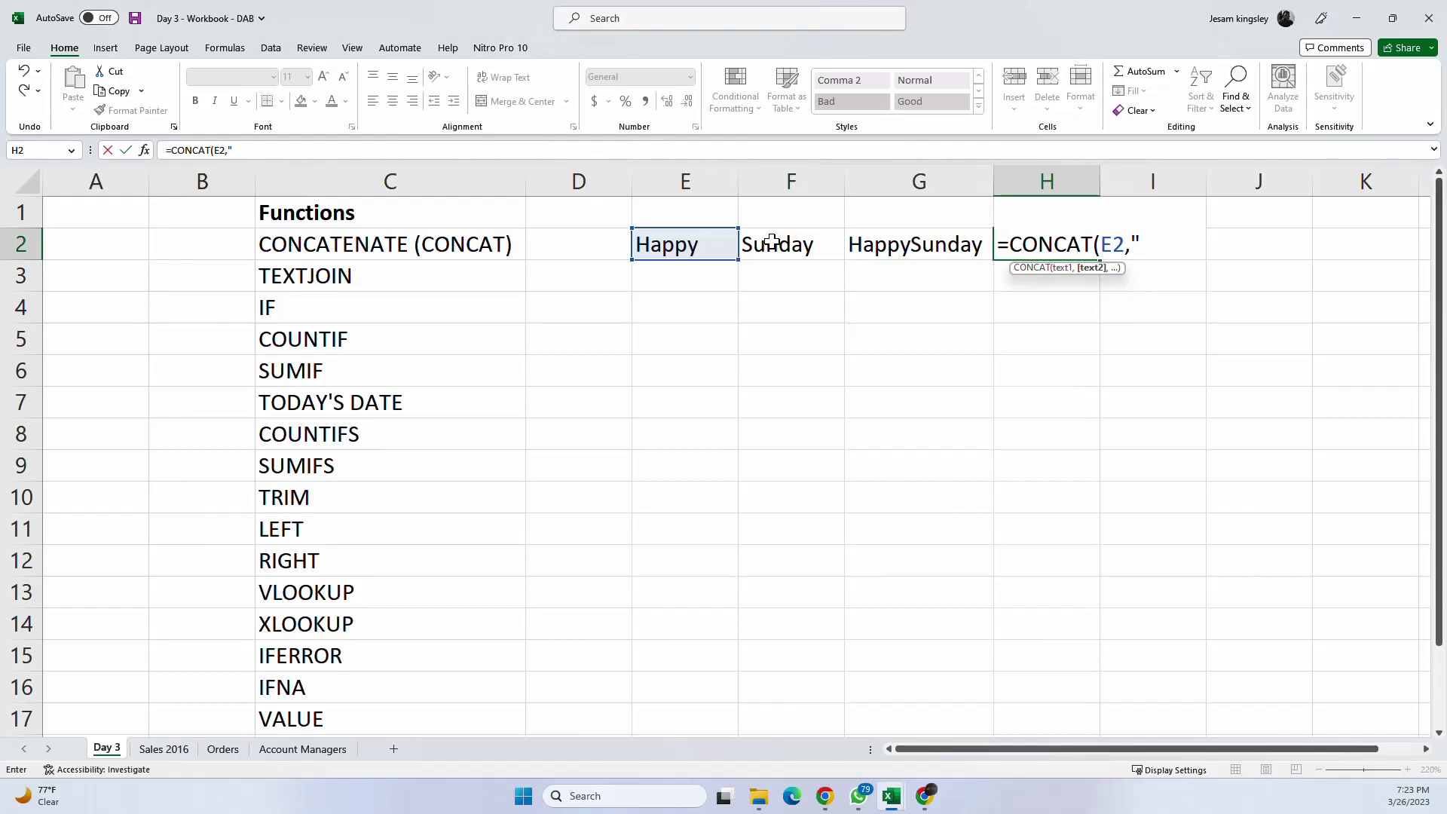
type("\",")
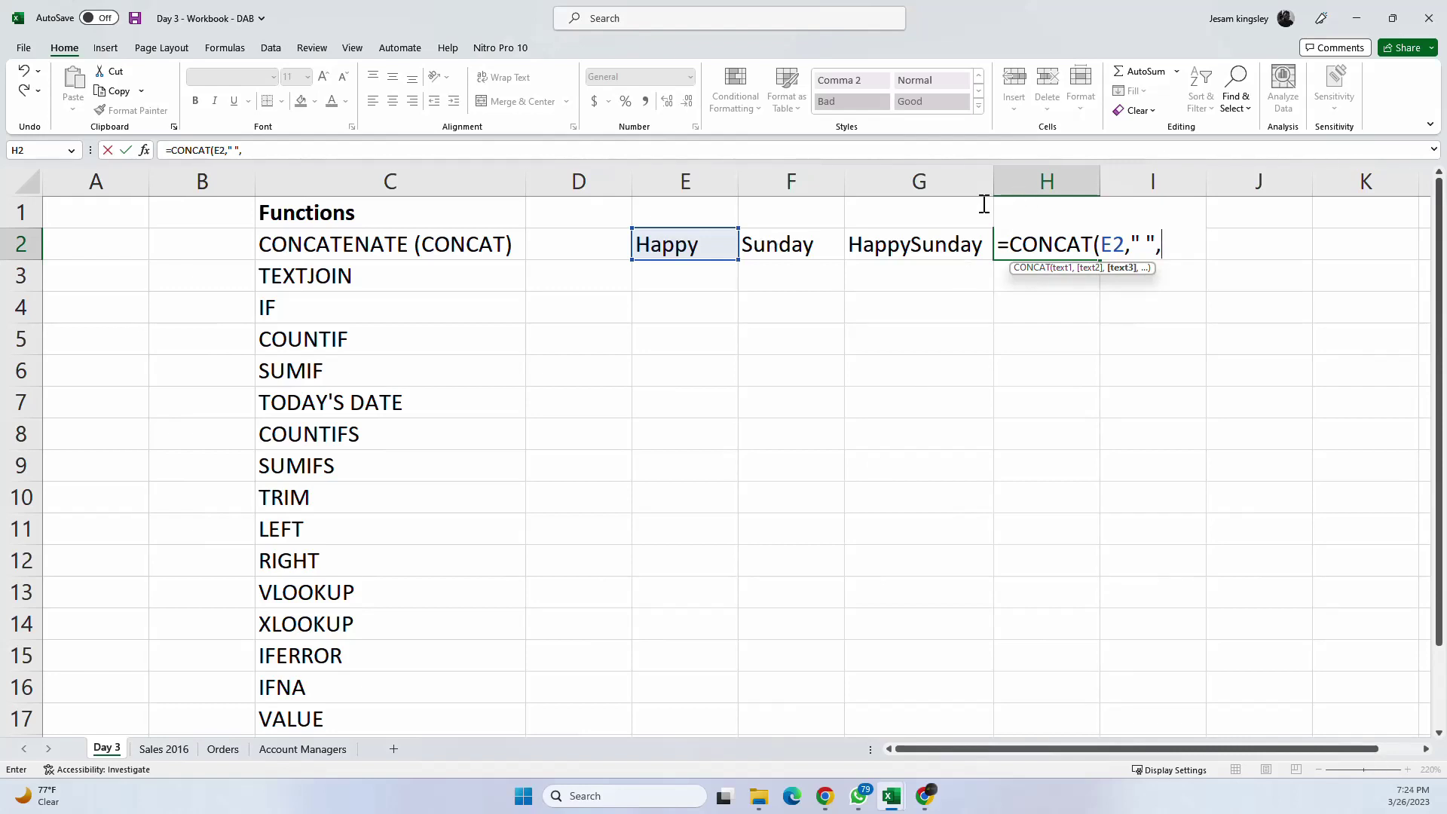
left_click(802, 247)
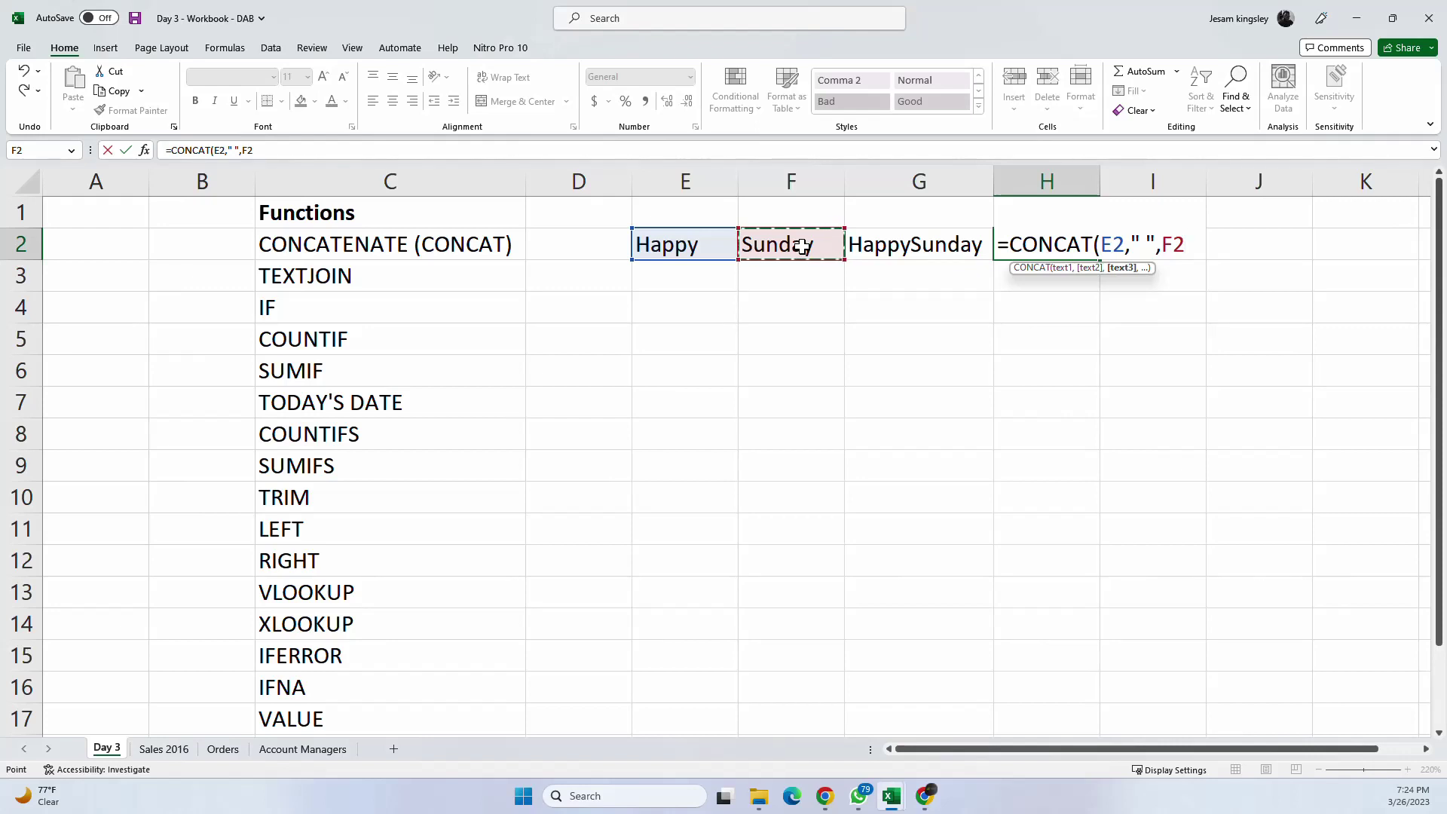
type(")")
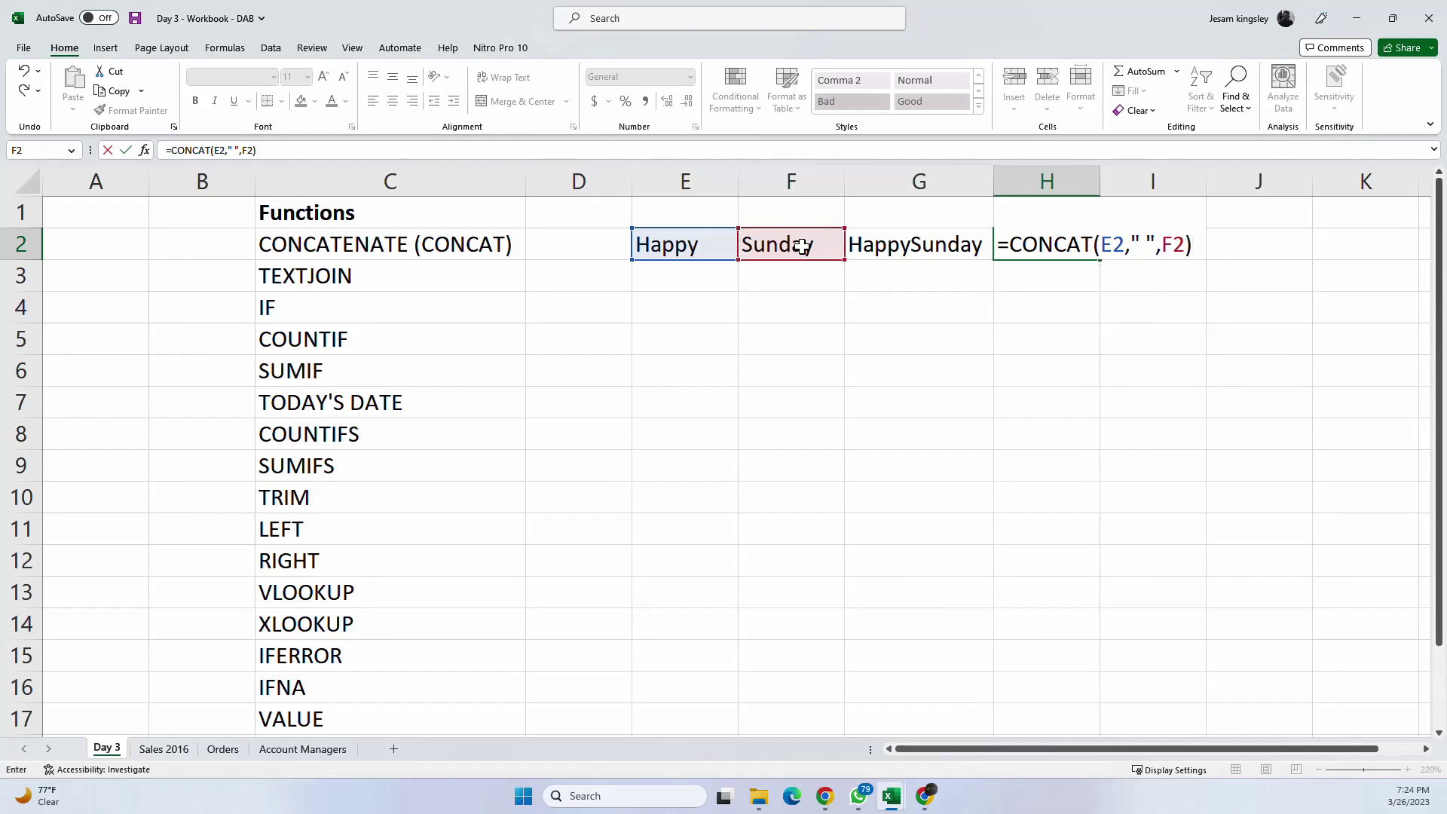
key("Return")
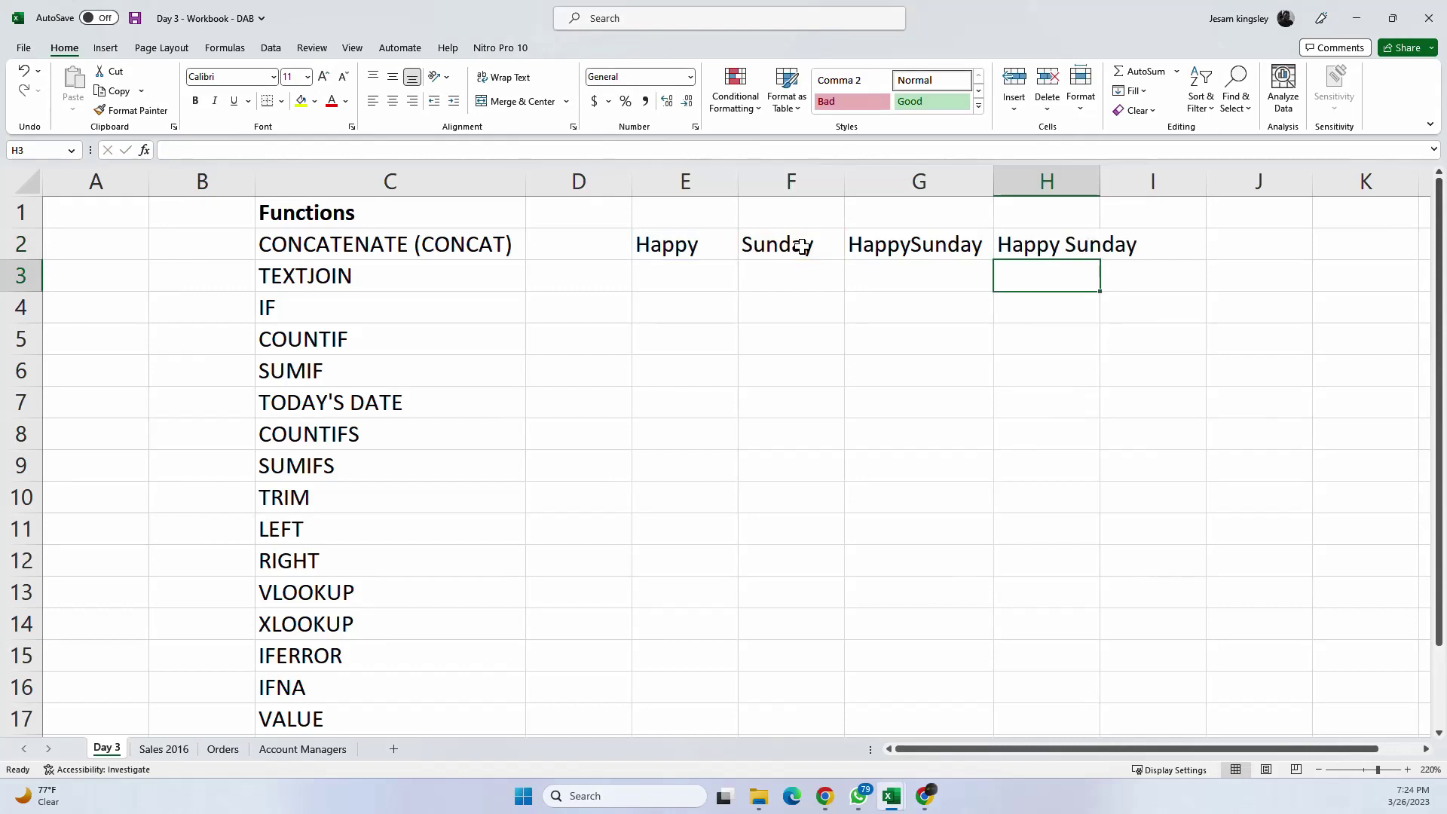
double_click(1099, 181)
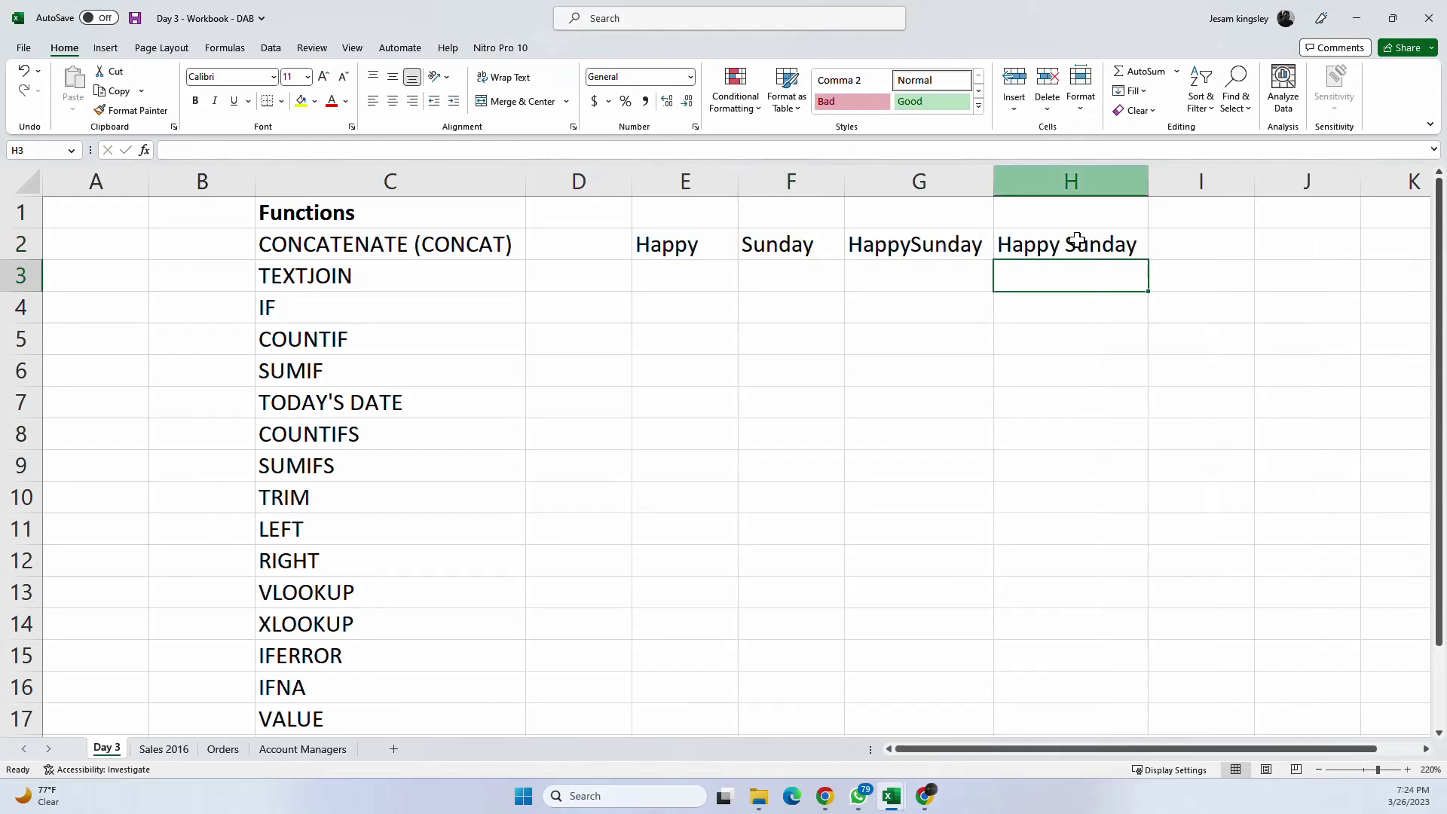
left_click(1078, 240)
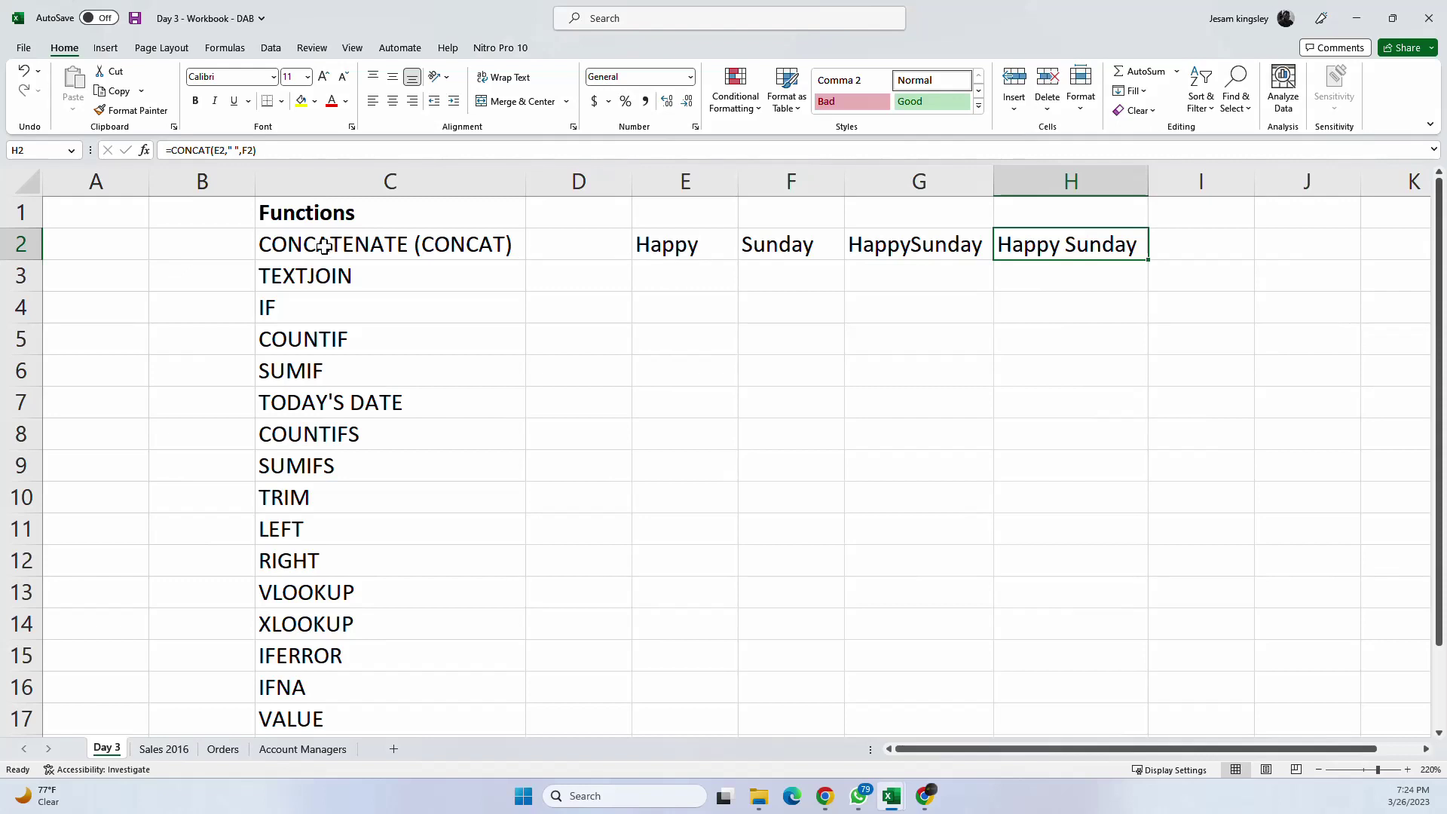
Step: Shade the CONCATENATE row from C2 to H2 with a light gold fill colour
left_click_drag(324, 245, 1024, 241)
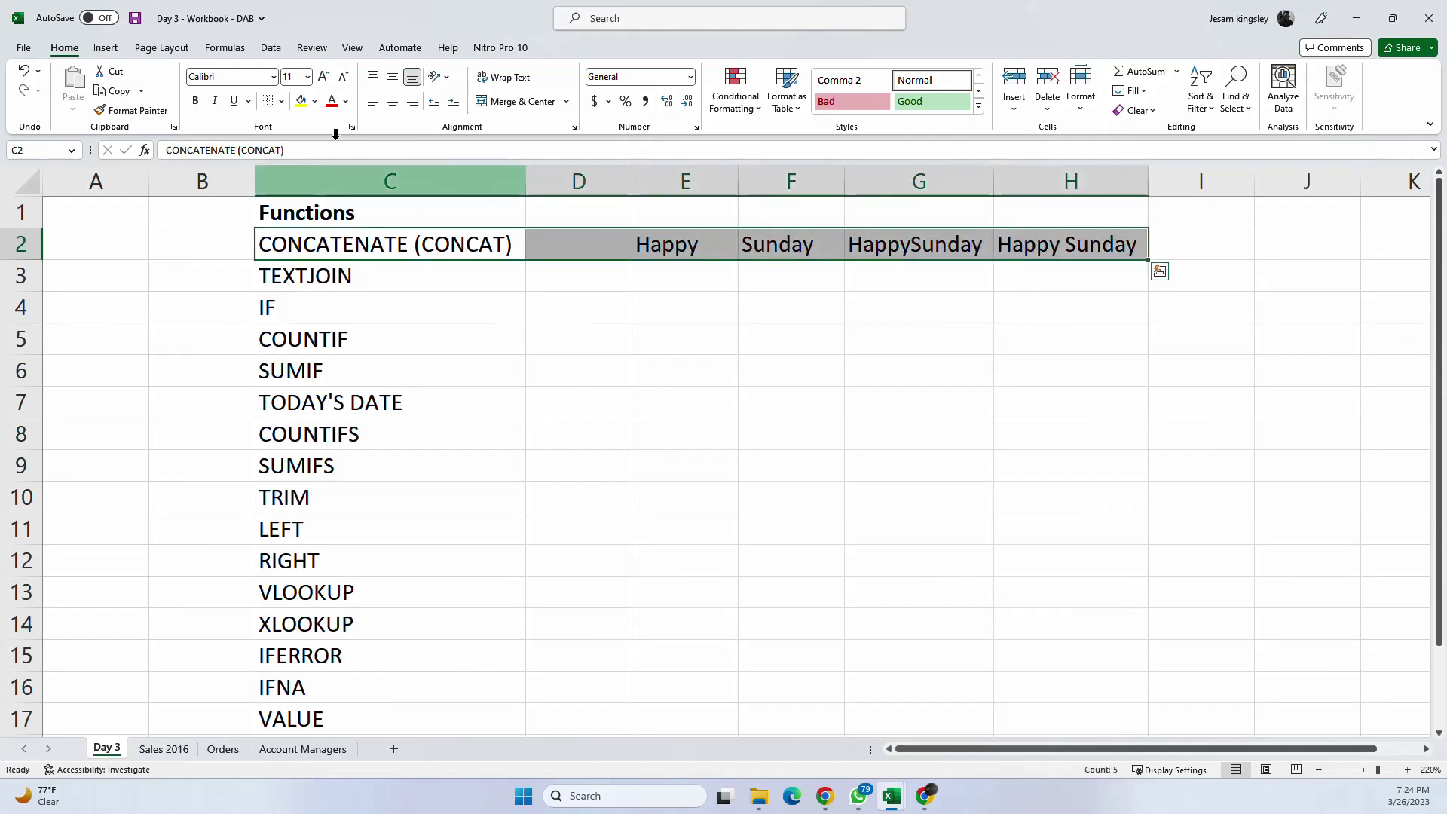
left_click(315, 102)
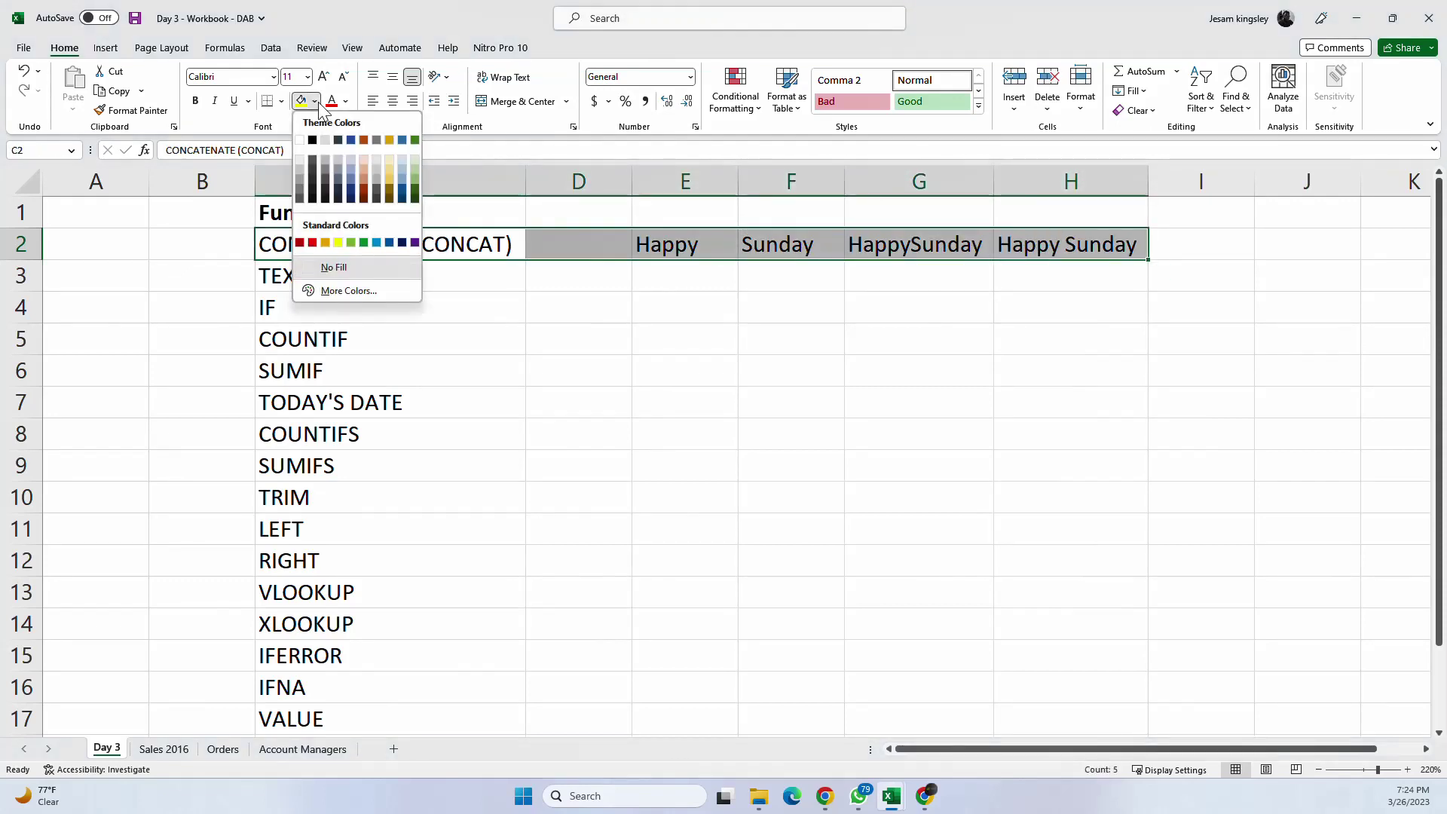
left_click(385, 158)
left_click(640, 370)
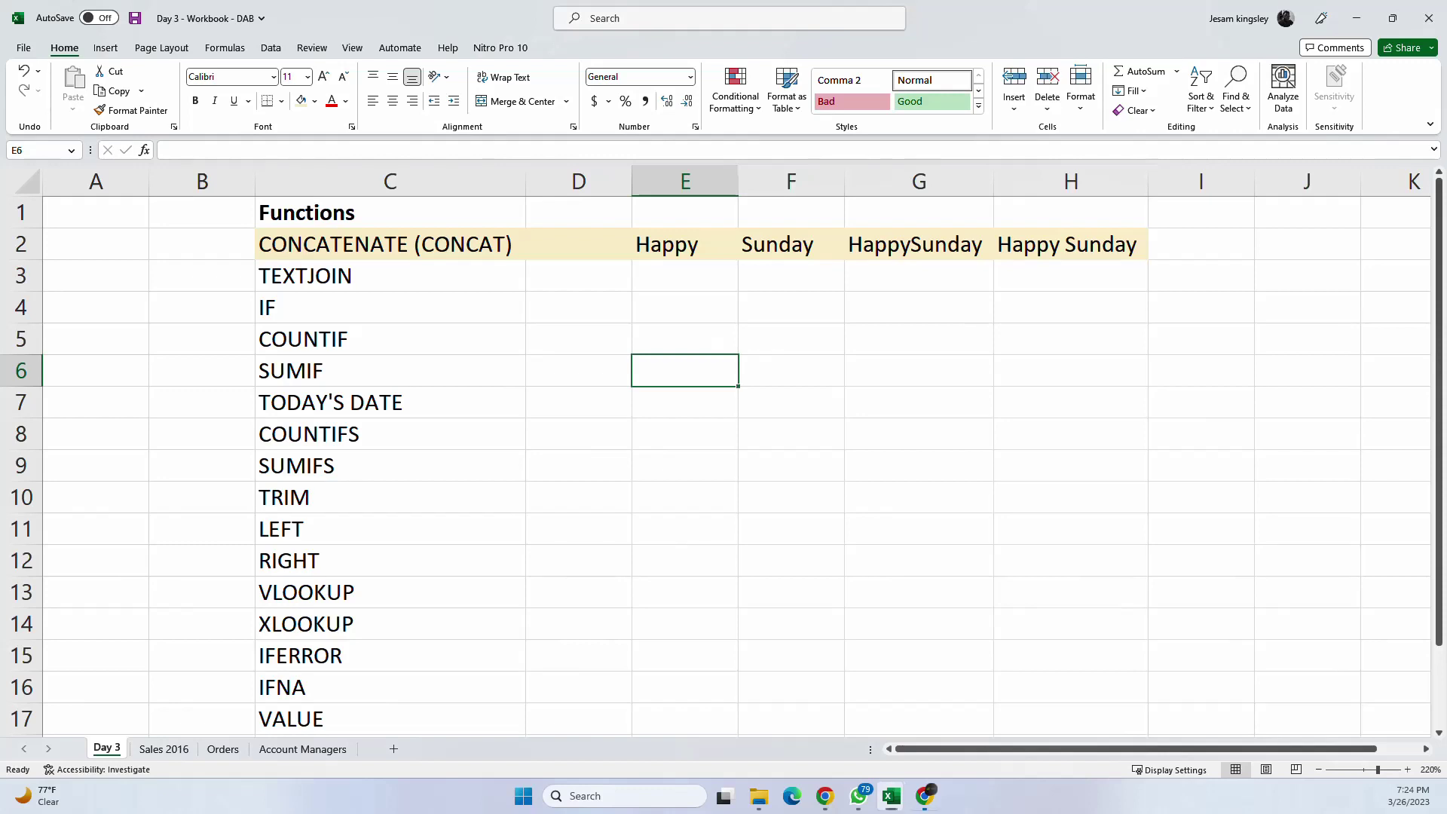
Step: Review the CONCAT formulas in G2 and H2 and compare them with the source texts in E2 and F2
key("alt+Tab")
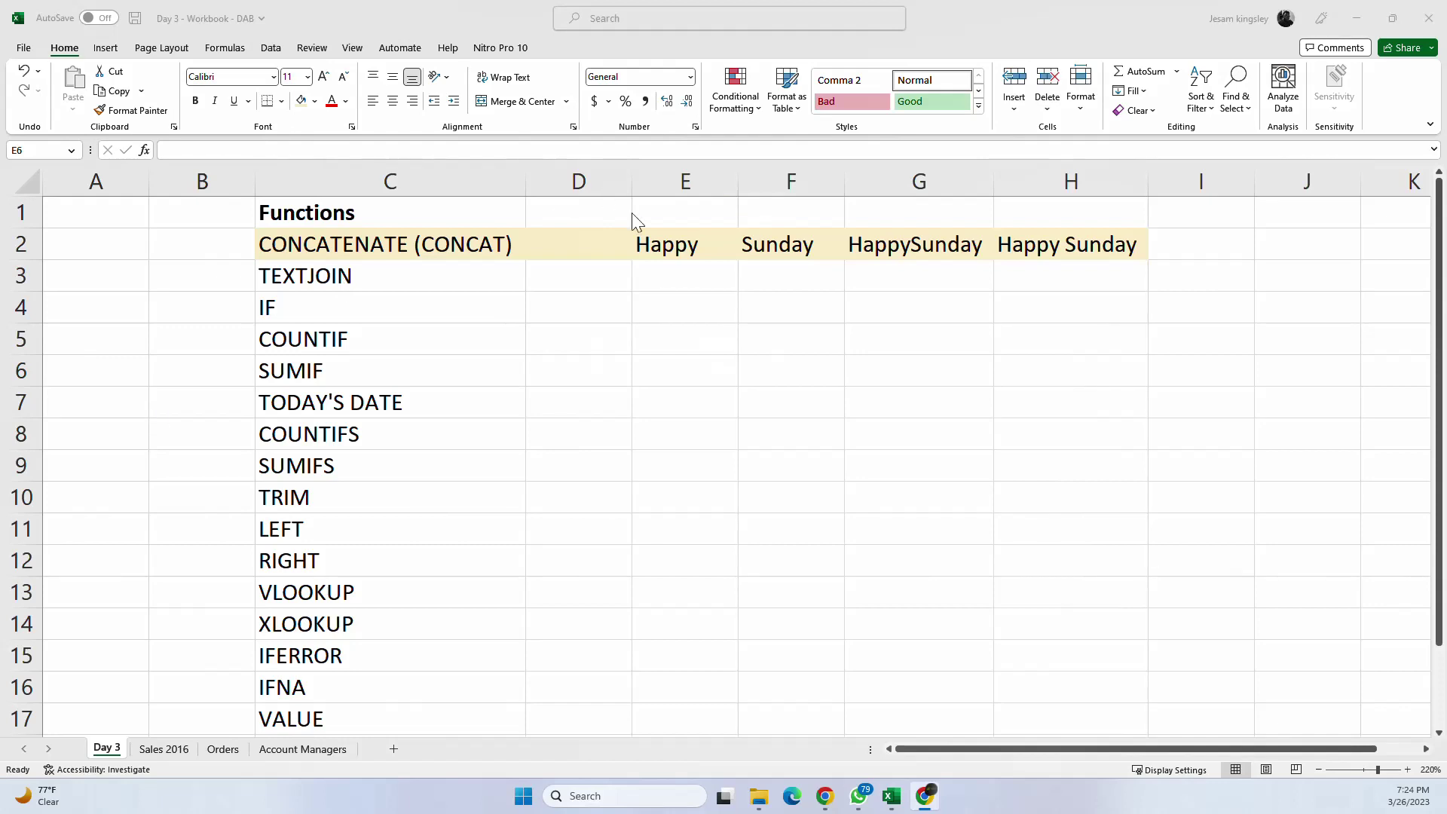
left_click(686, 285)
left_click(554, 255)
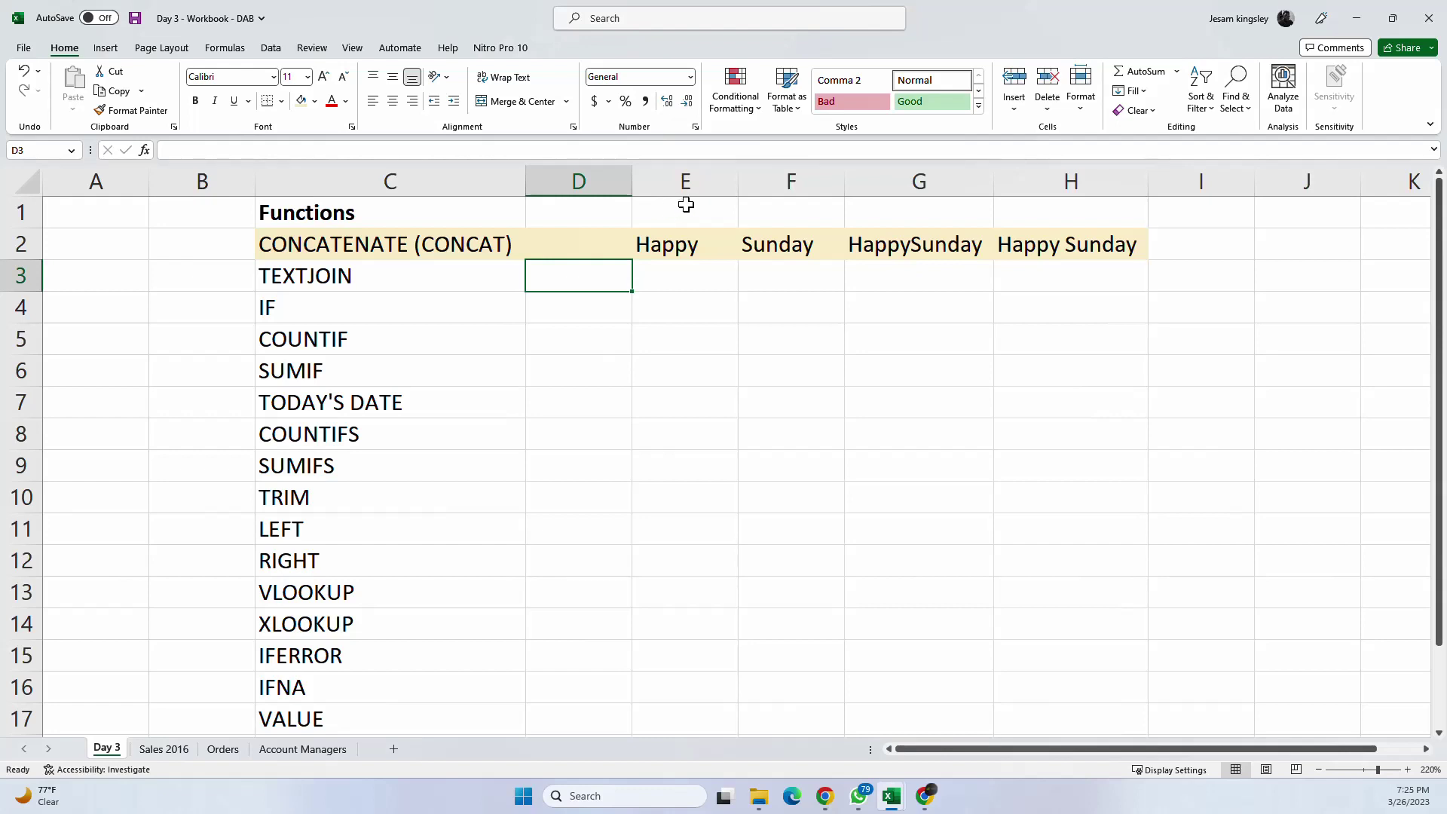
left_click(669, 264)
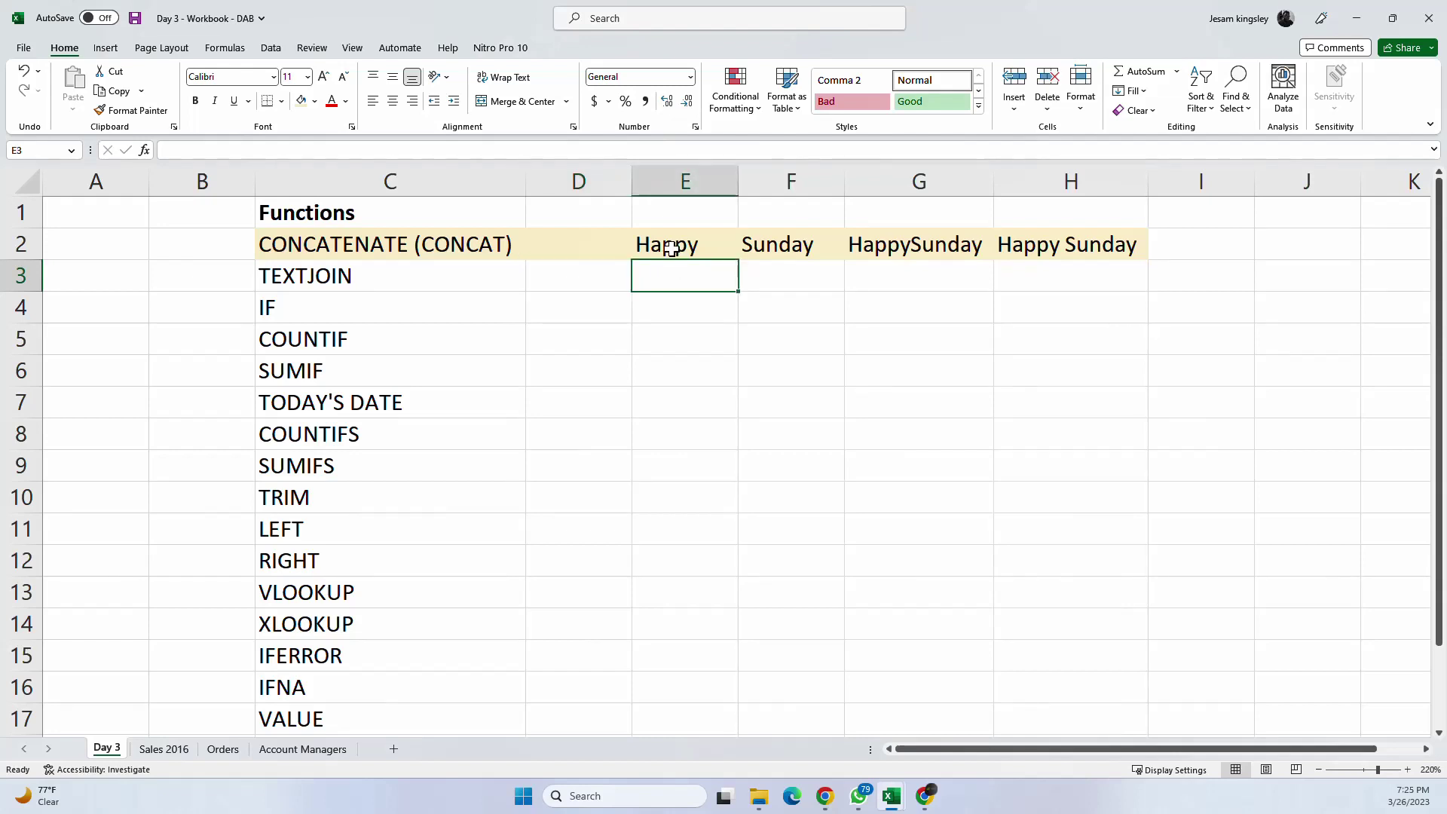
left_click(671, 248)
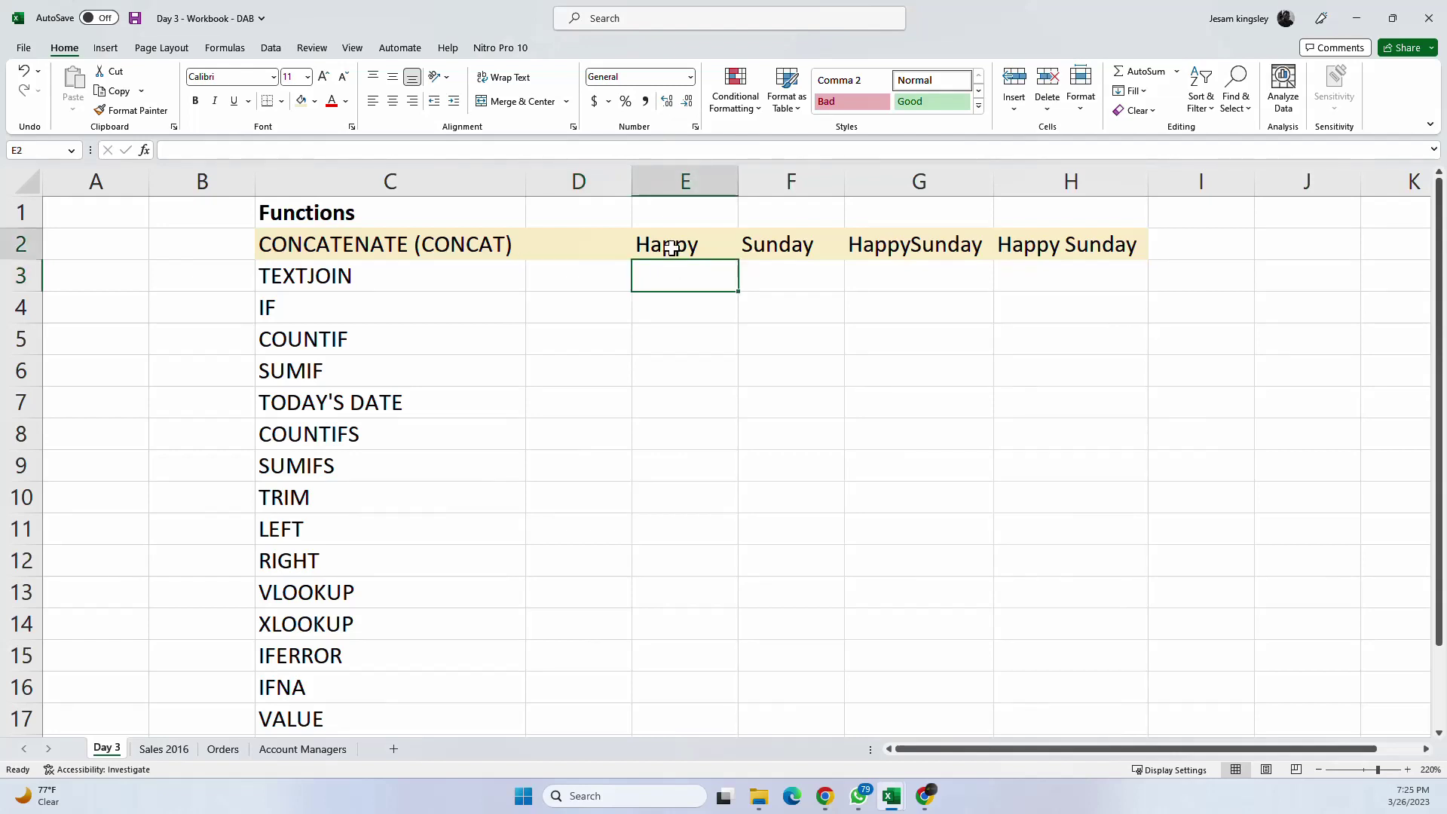
left_click(850, 238)
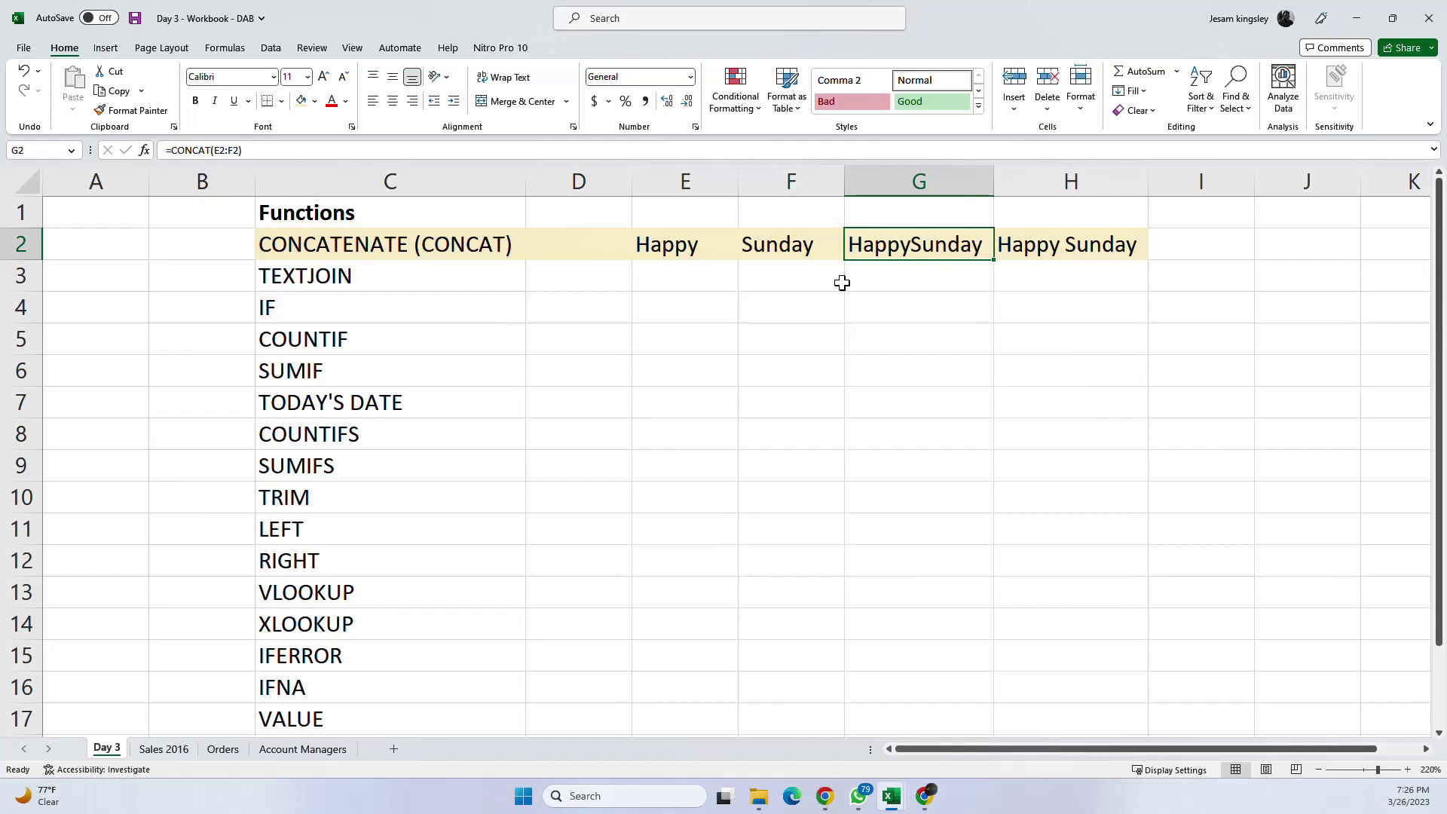
left_click(1029, 240)
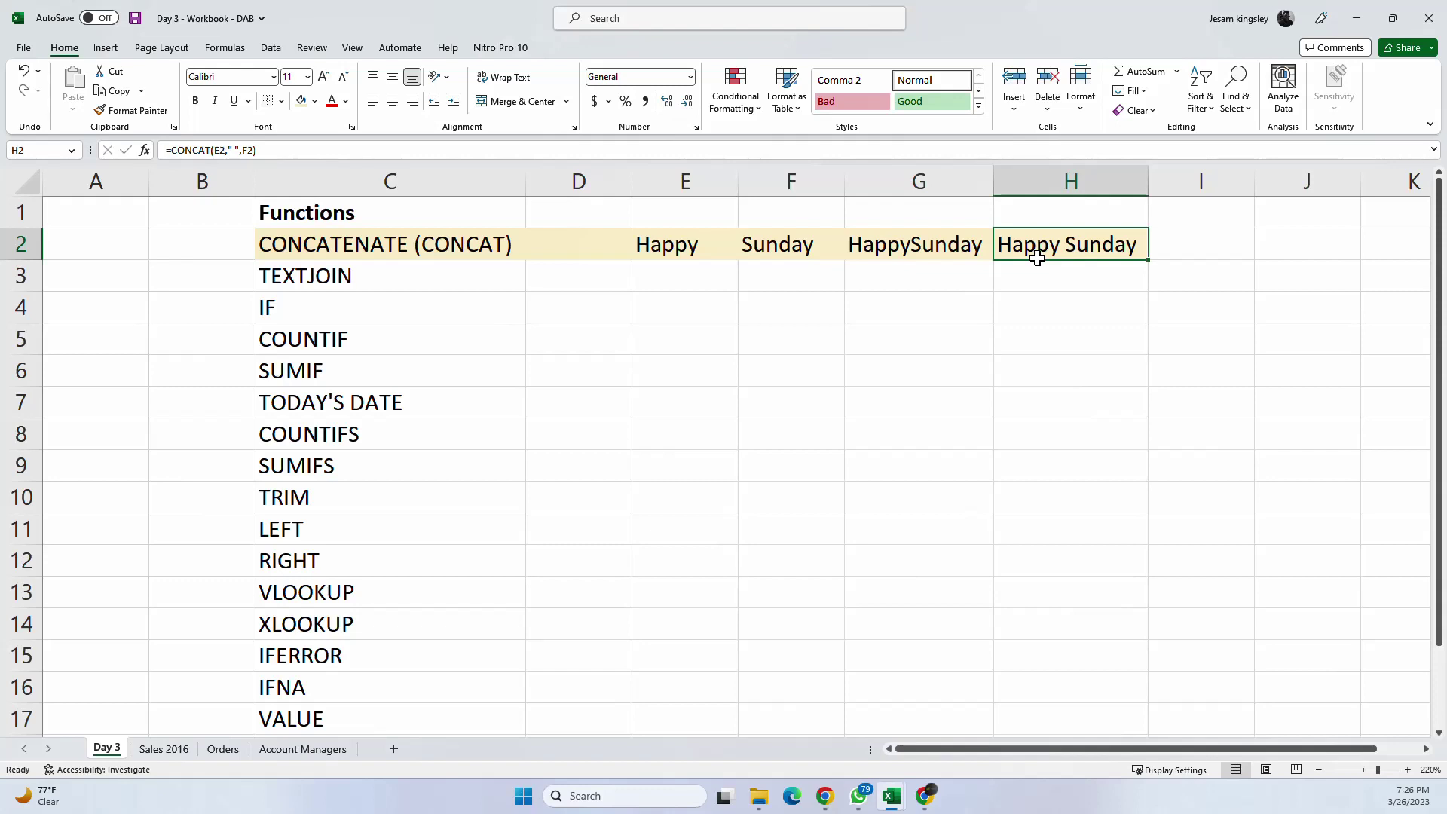
key("alt+Tab")
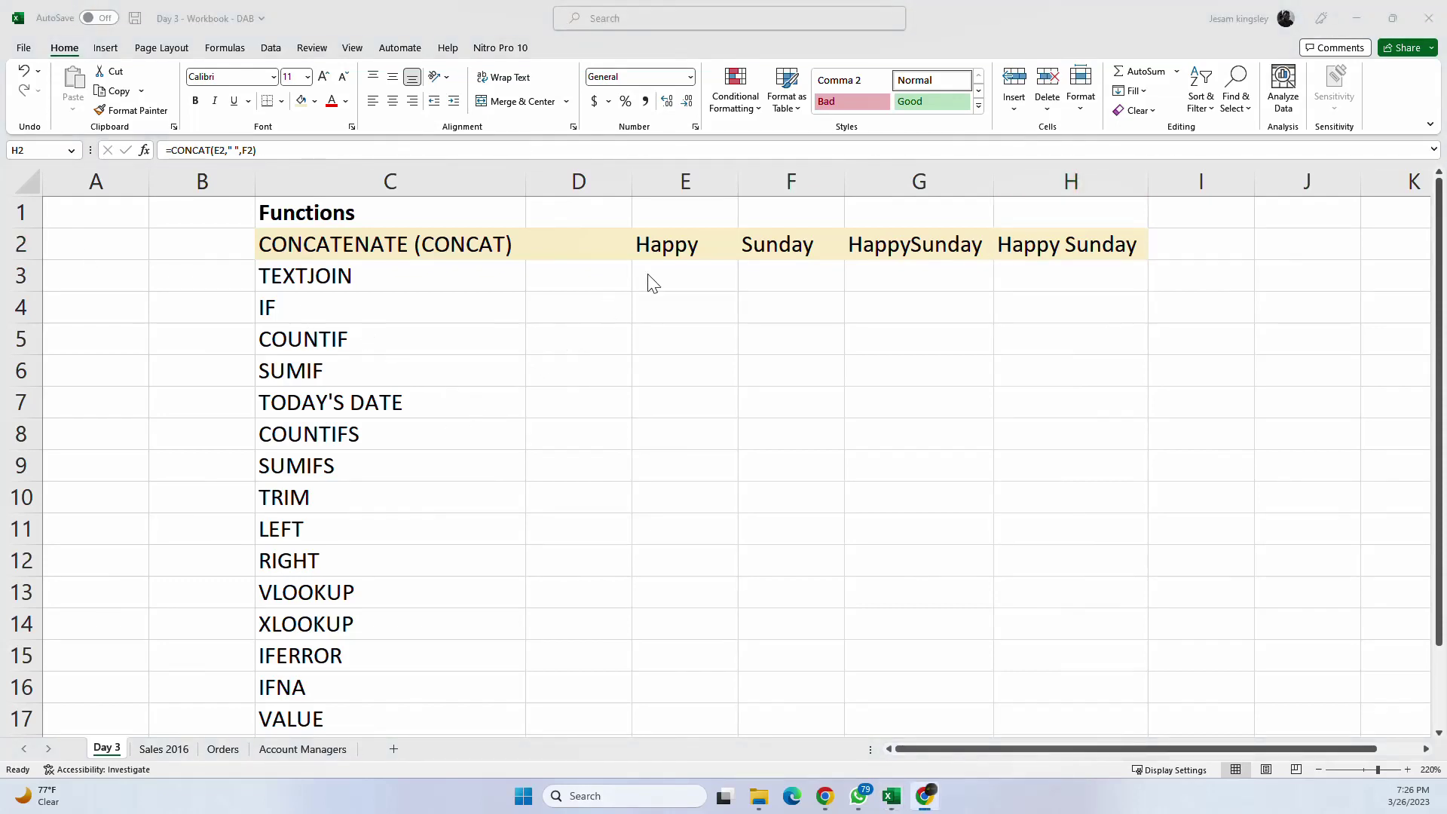
key("alt+Tab")
left_click(687, 283)
left_click(646, 276)
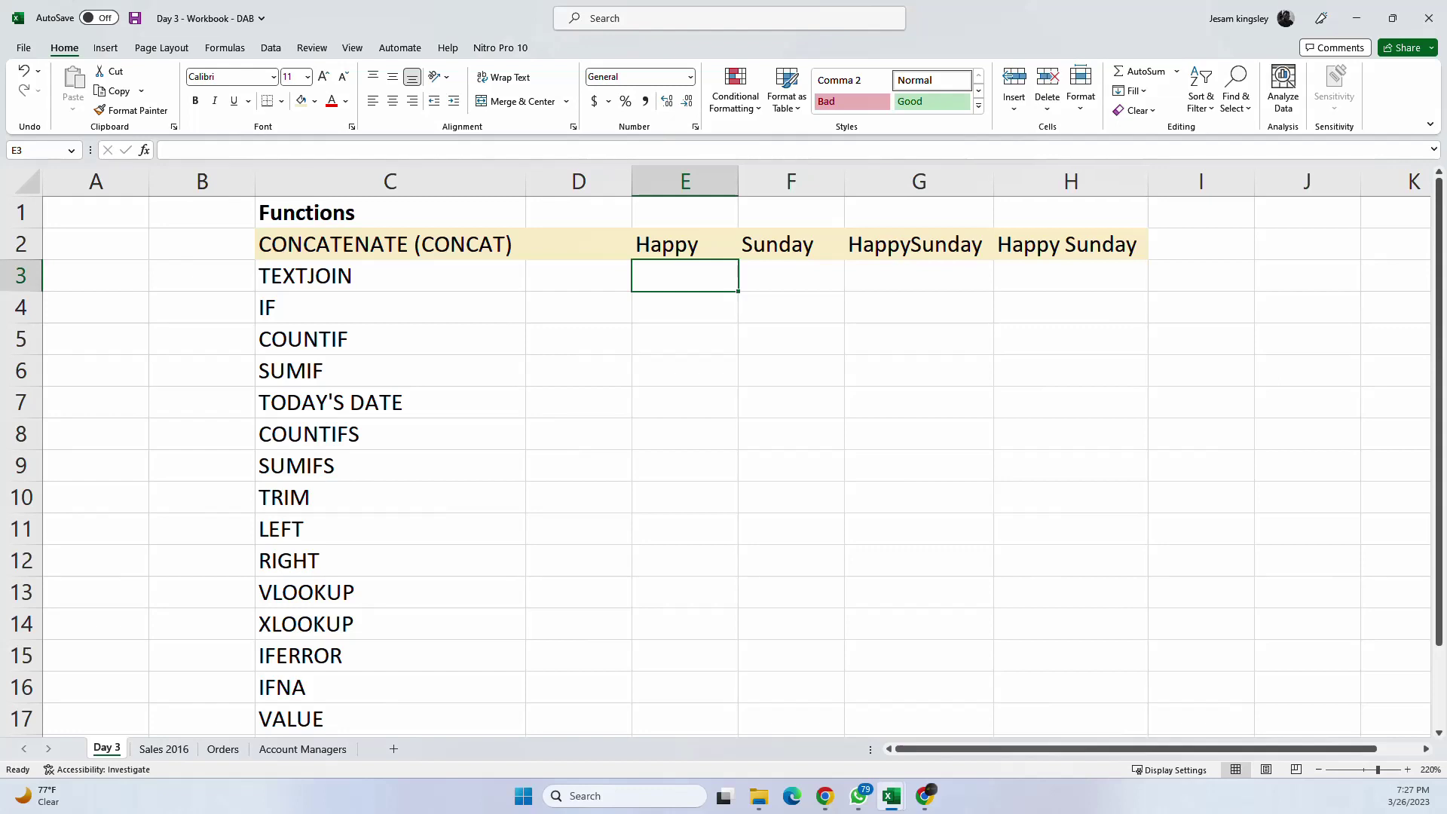
key("alt+Tab")
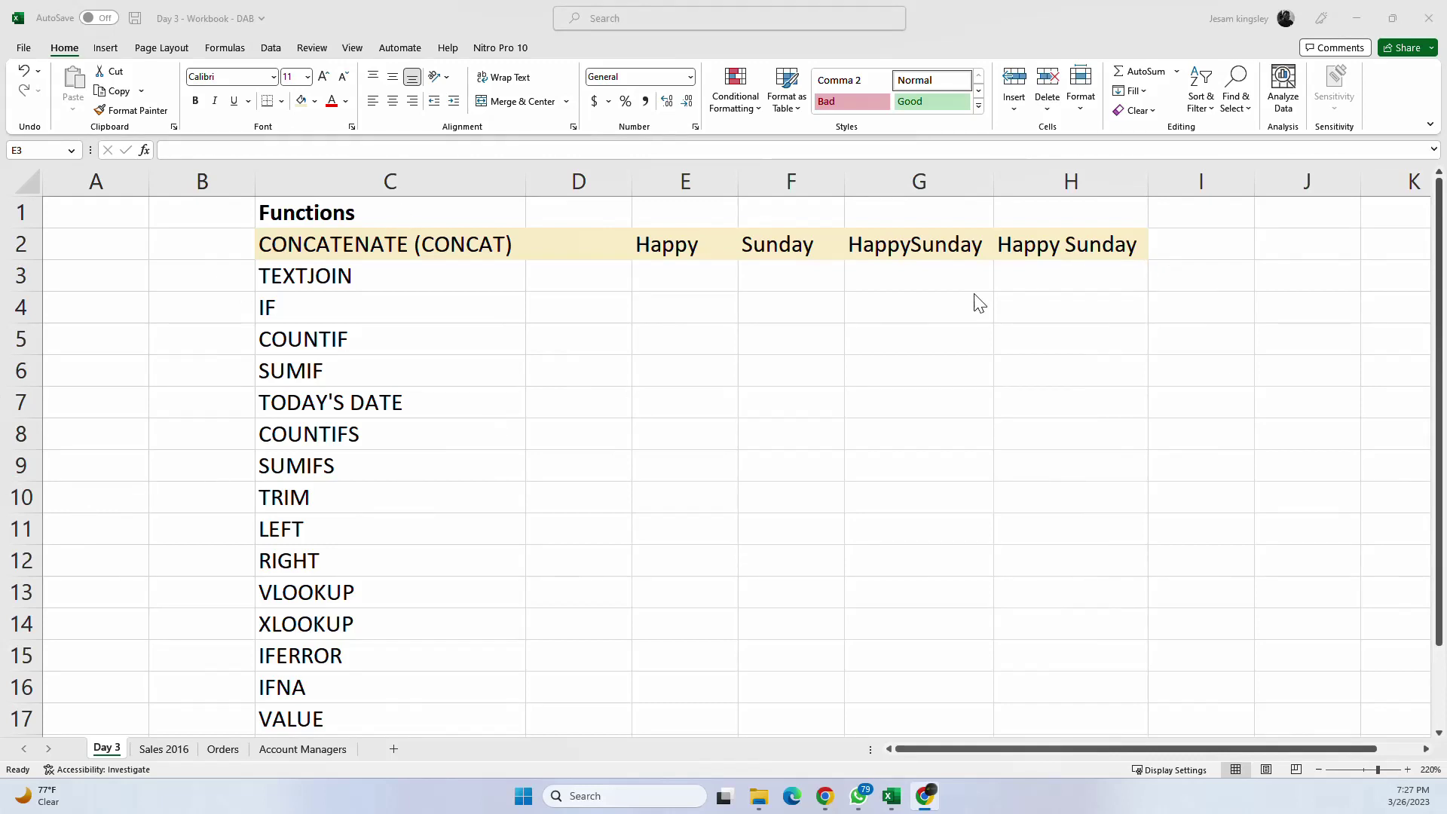
left_click(878, 278)
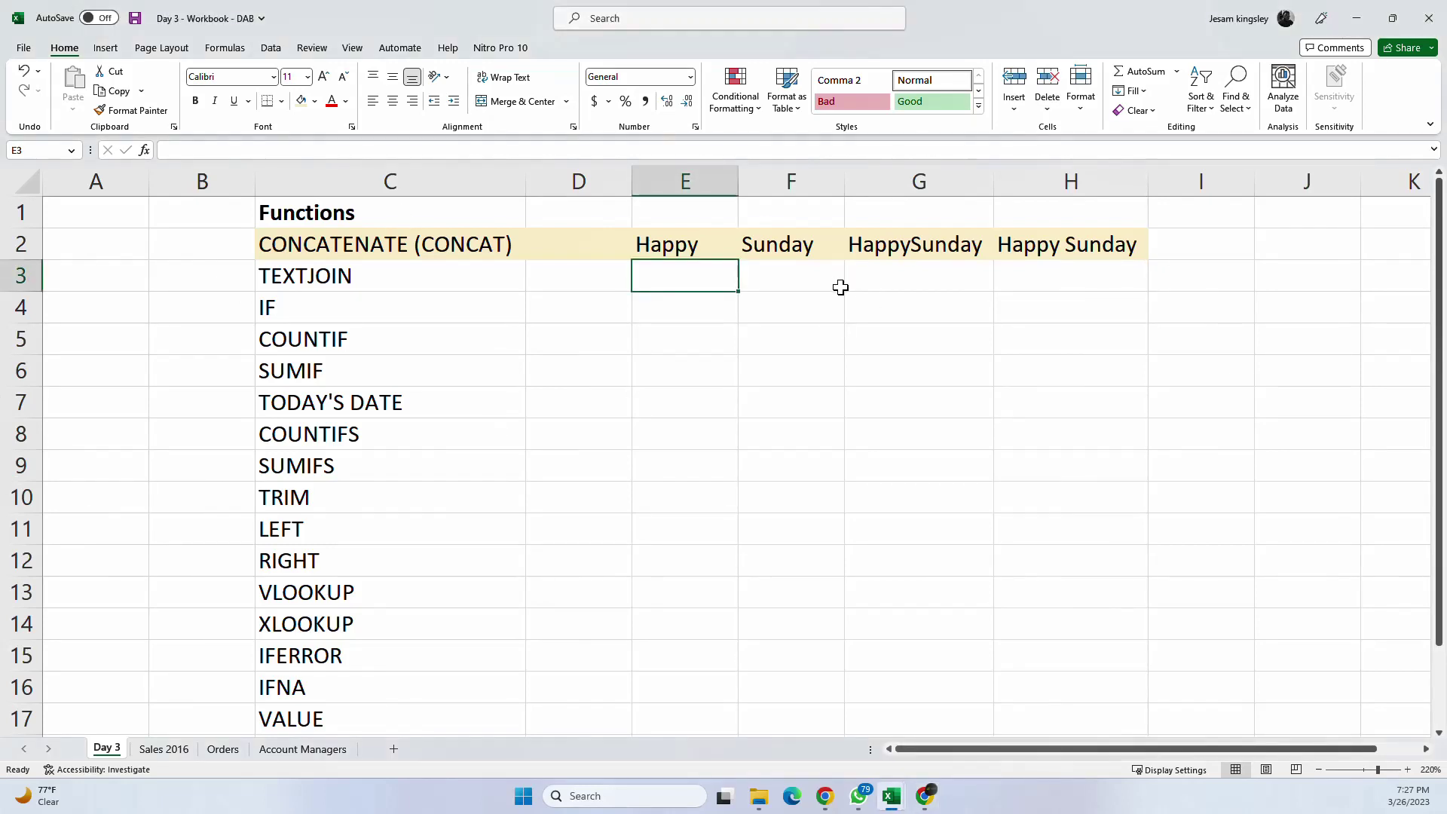
left_click(752, 260)
left_click(1080, 252)
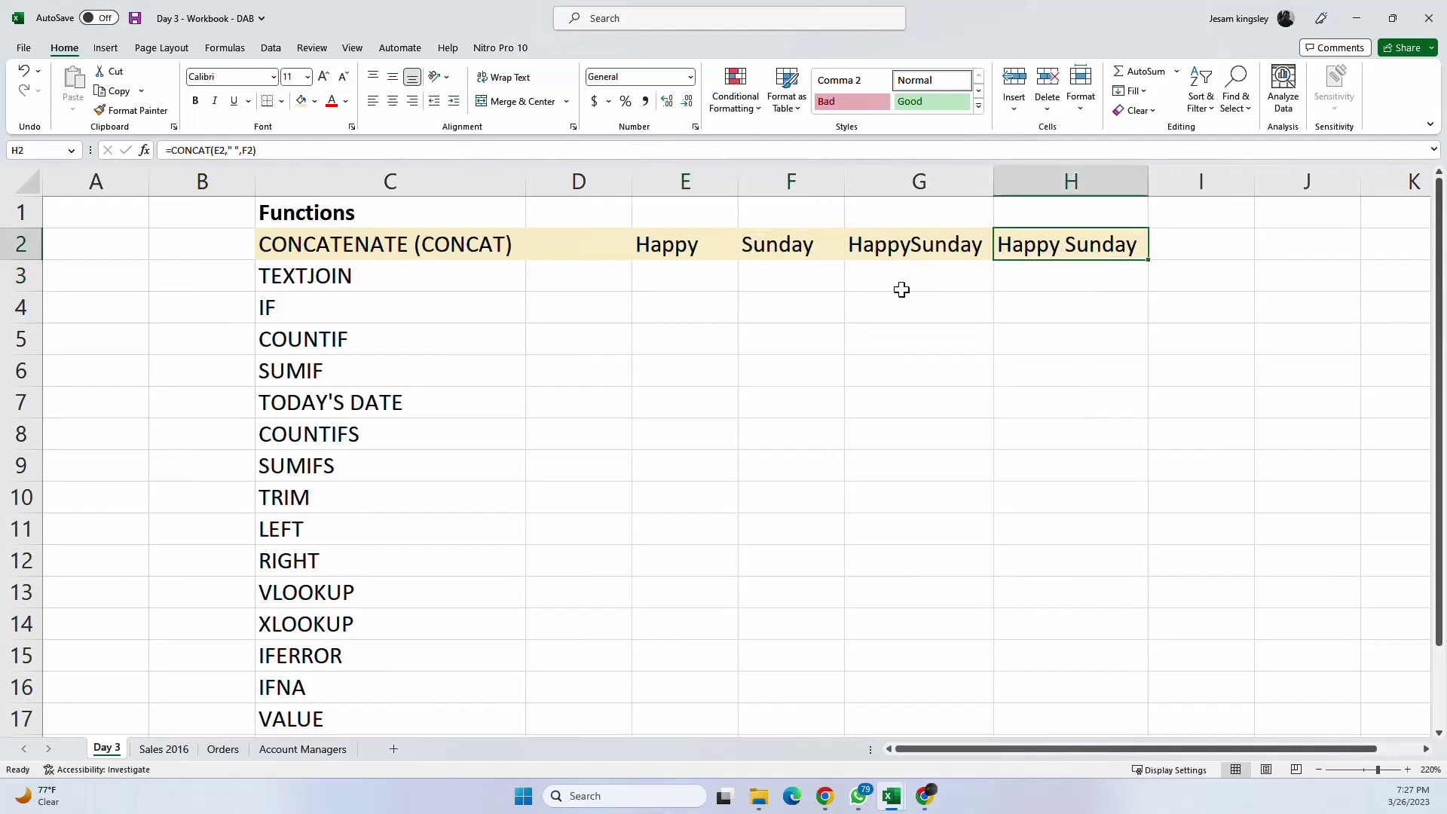
left_click(816, 279)
left_click(905, 296)
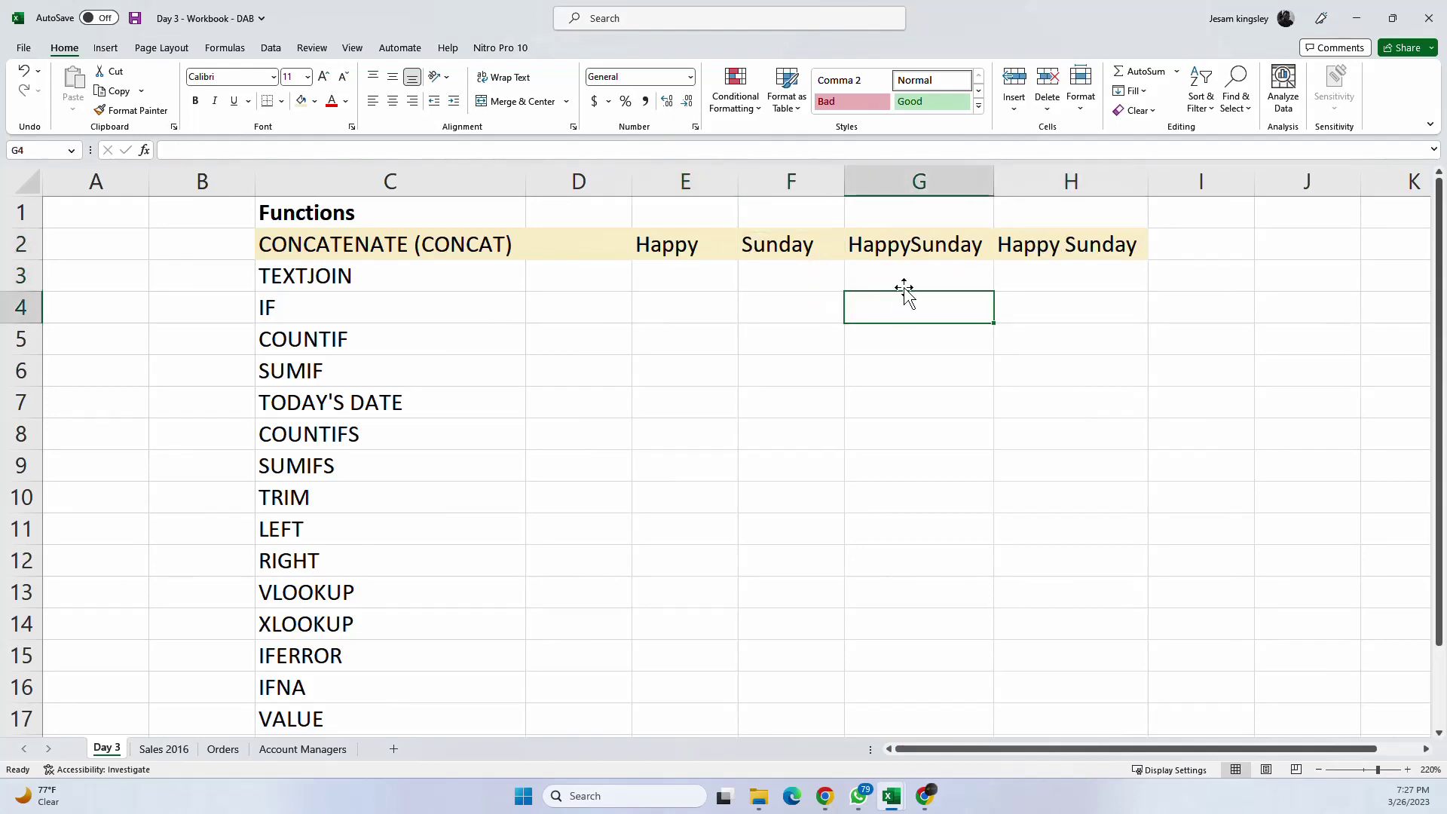
left_click(902, 274)
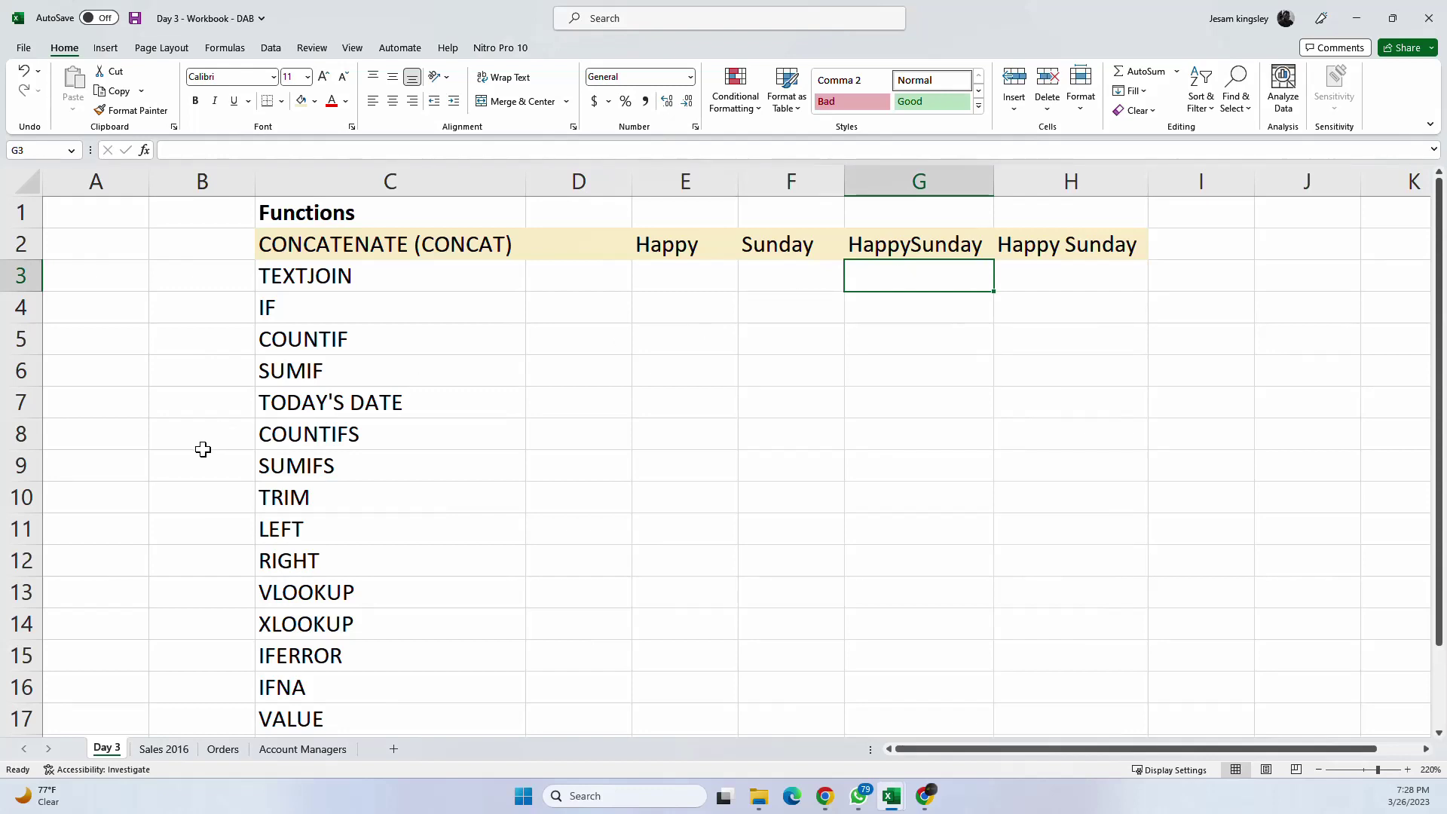
left_click(551, 274)
left_click(649, 270)
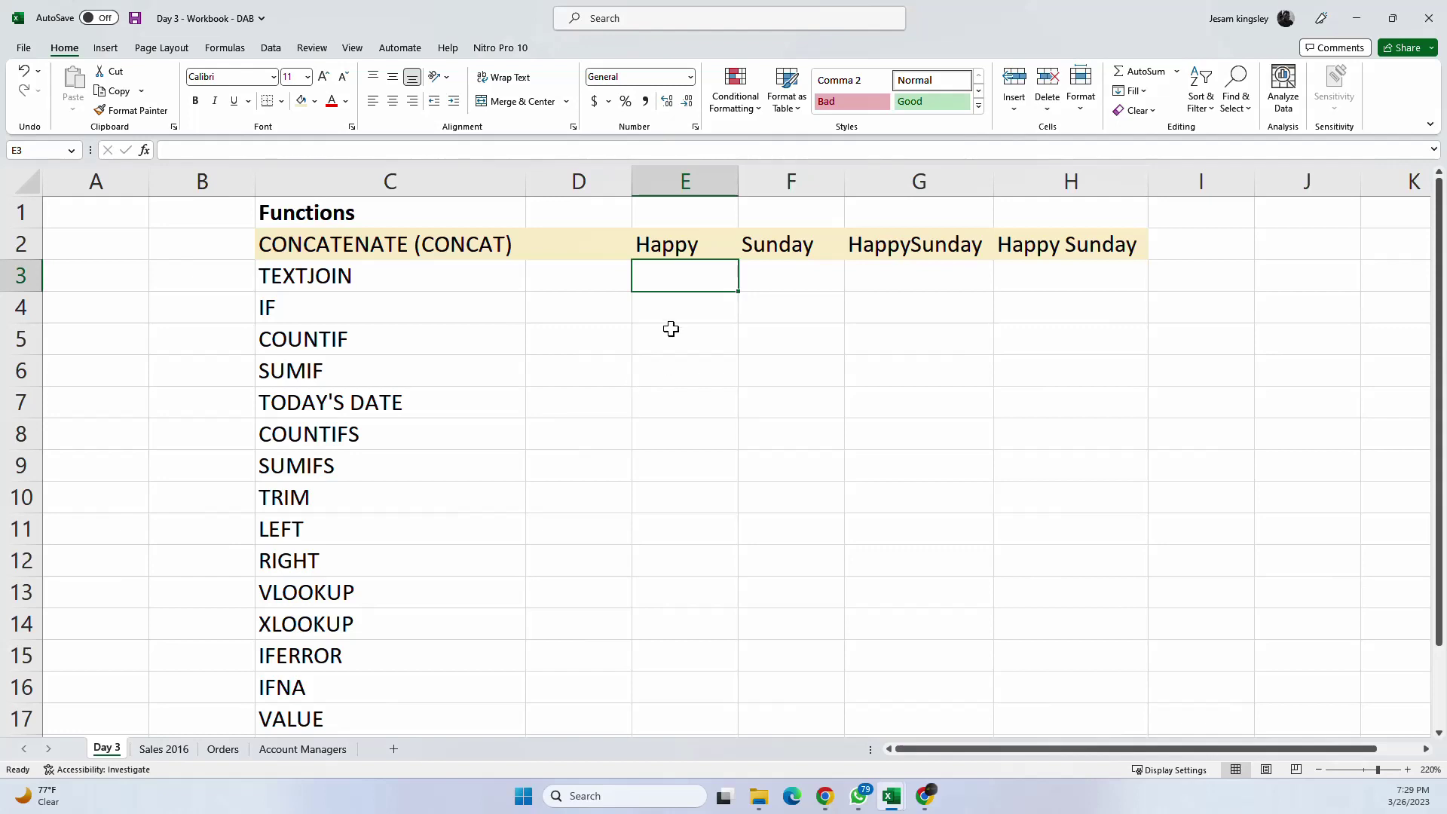
scroll(650, 369, "down", 2)
scroll(649, 369, "up", 2)
left_click(690, 336)
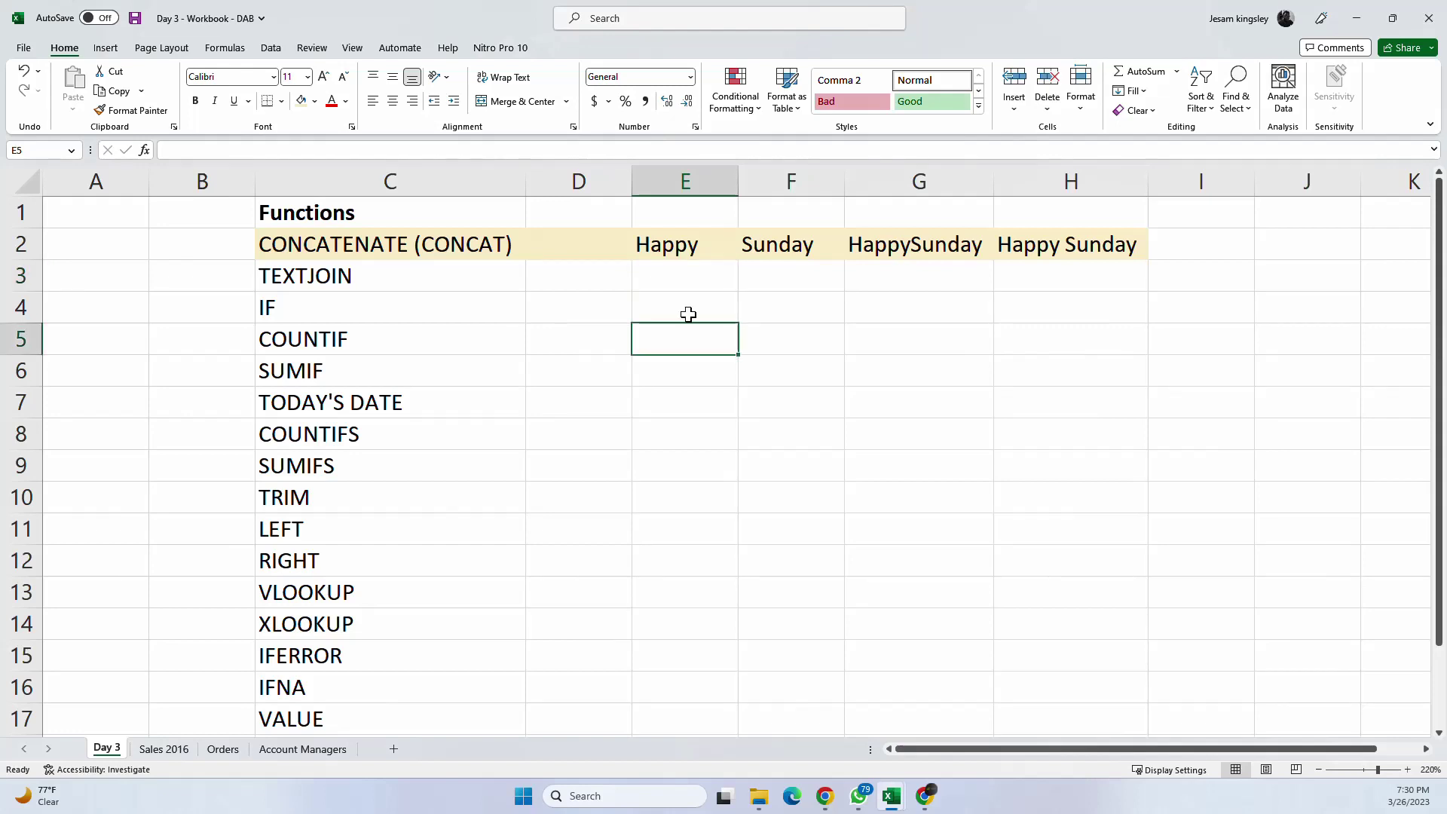
left_click(679, 274)
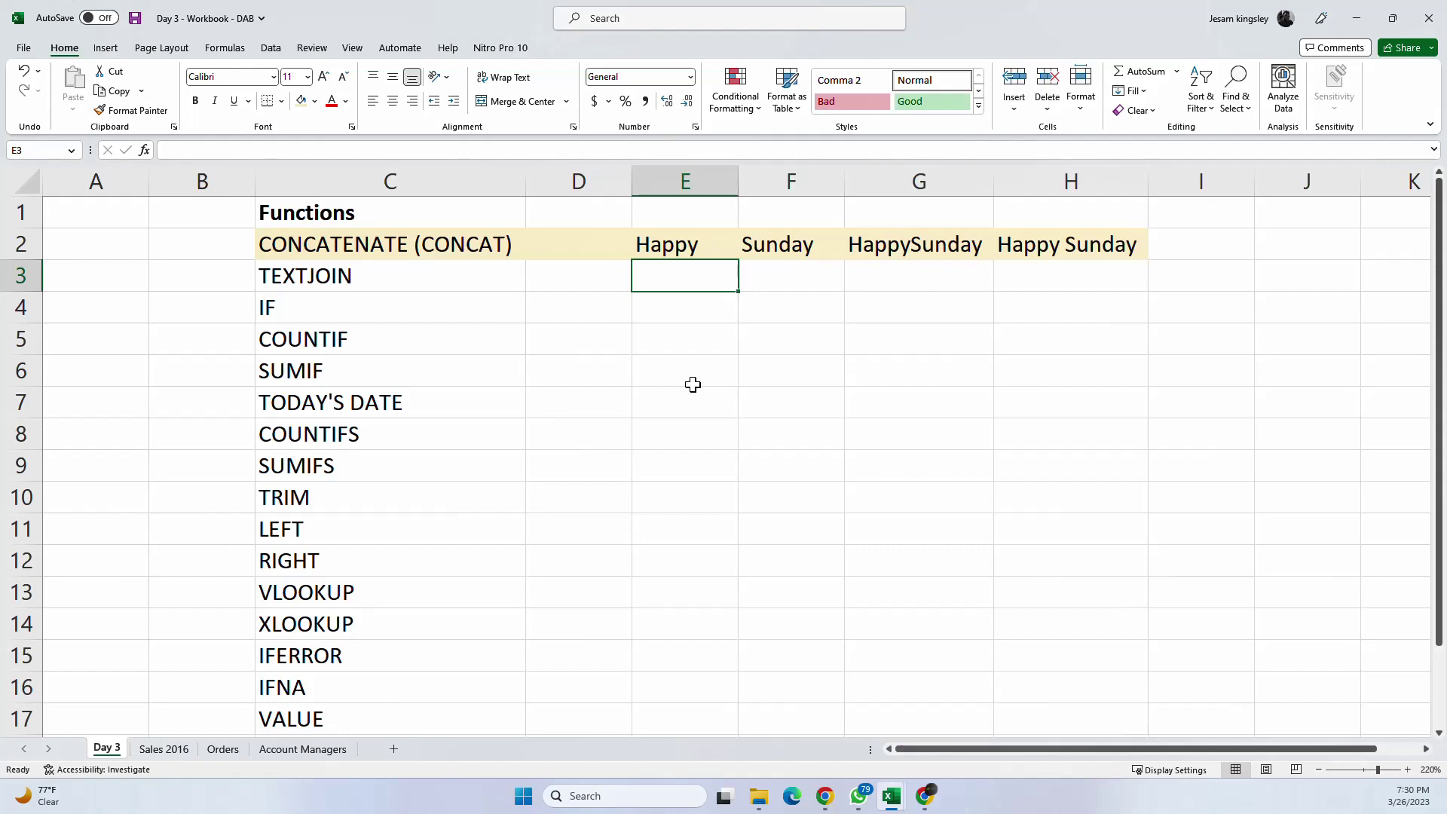
Step: Copy the texts Happy and Sunday from E2:F2 into E3:F3 of the TEXTJOIN row
left_click_drag(668, 247, 767, 251)
key("ctrl+c")
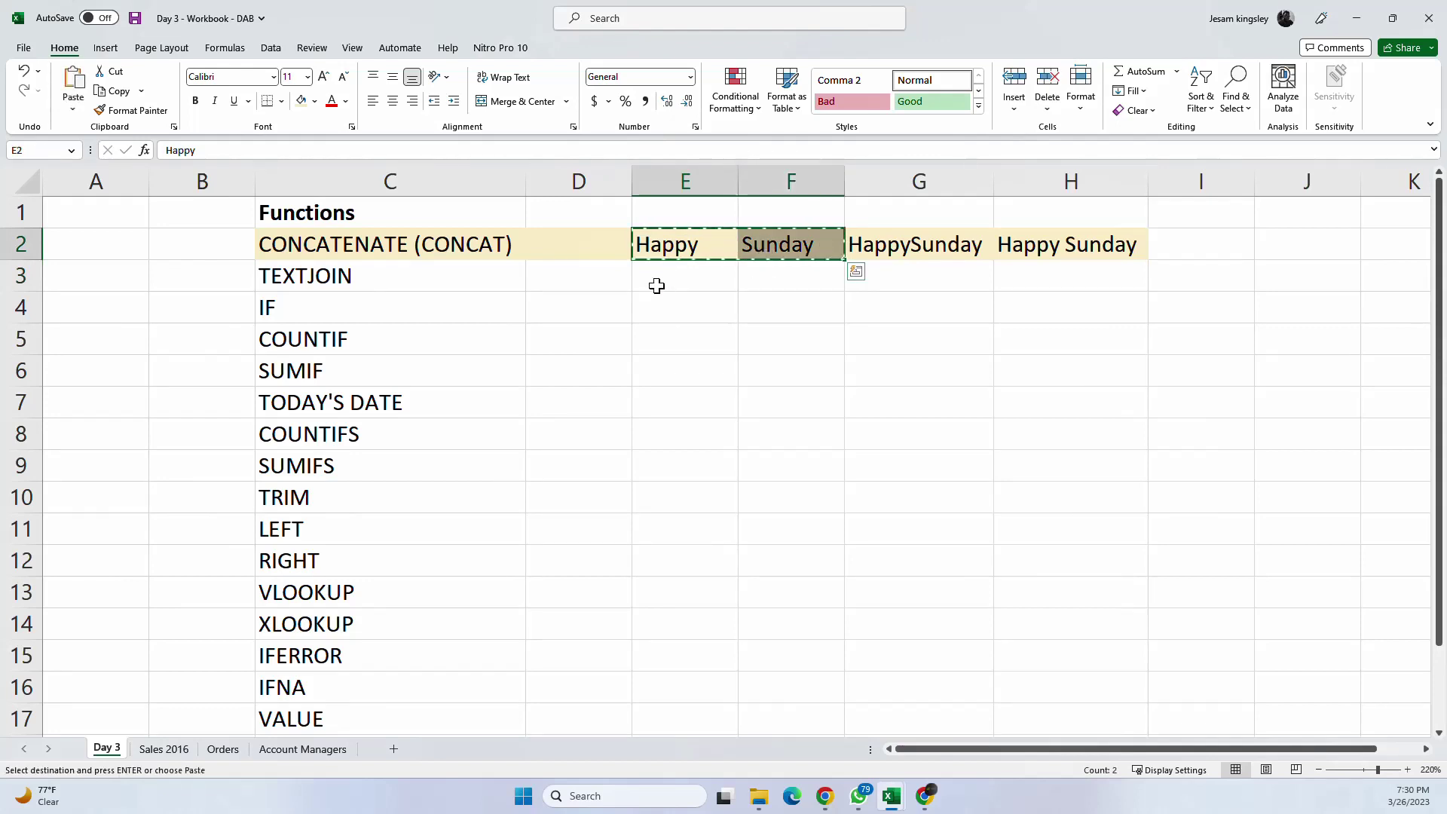
left_click(657, 285)
key("ctrl+v")
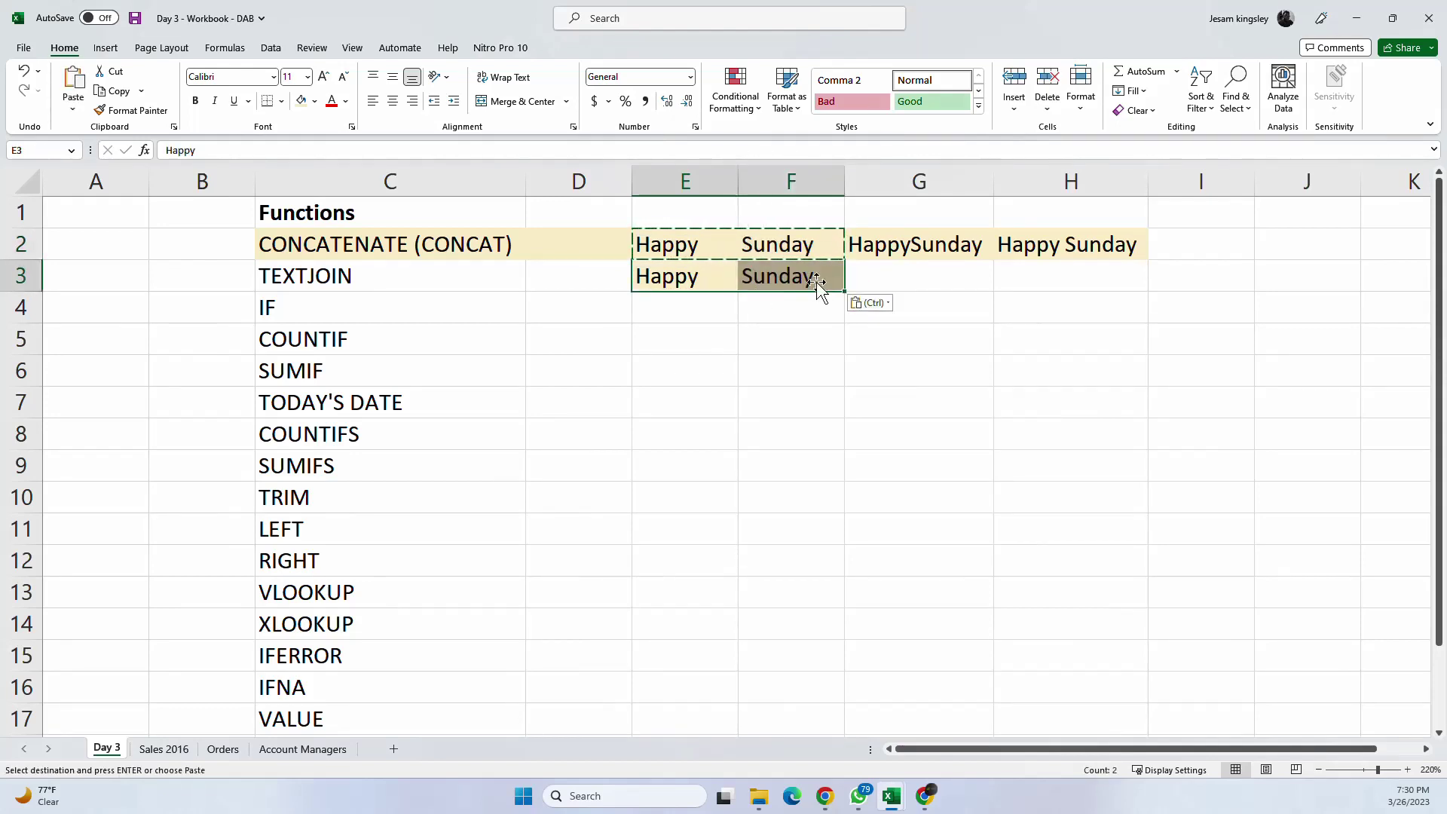
Step: Remove the fill colour from the copied cells E3:F3
left_click(884, 273)
left_click_drag(711, 281, 779, 292)
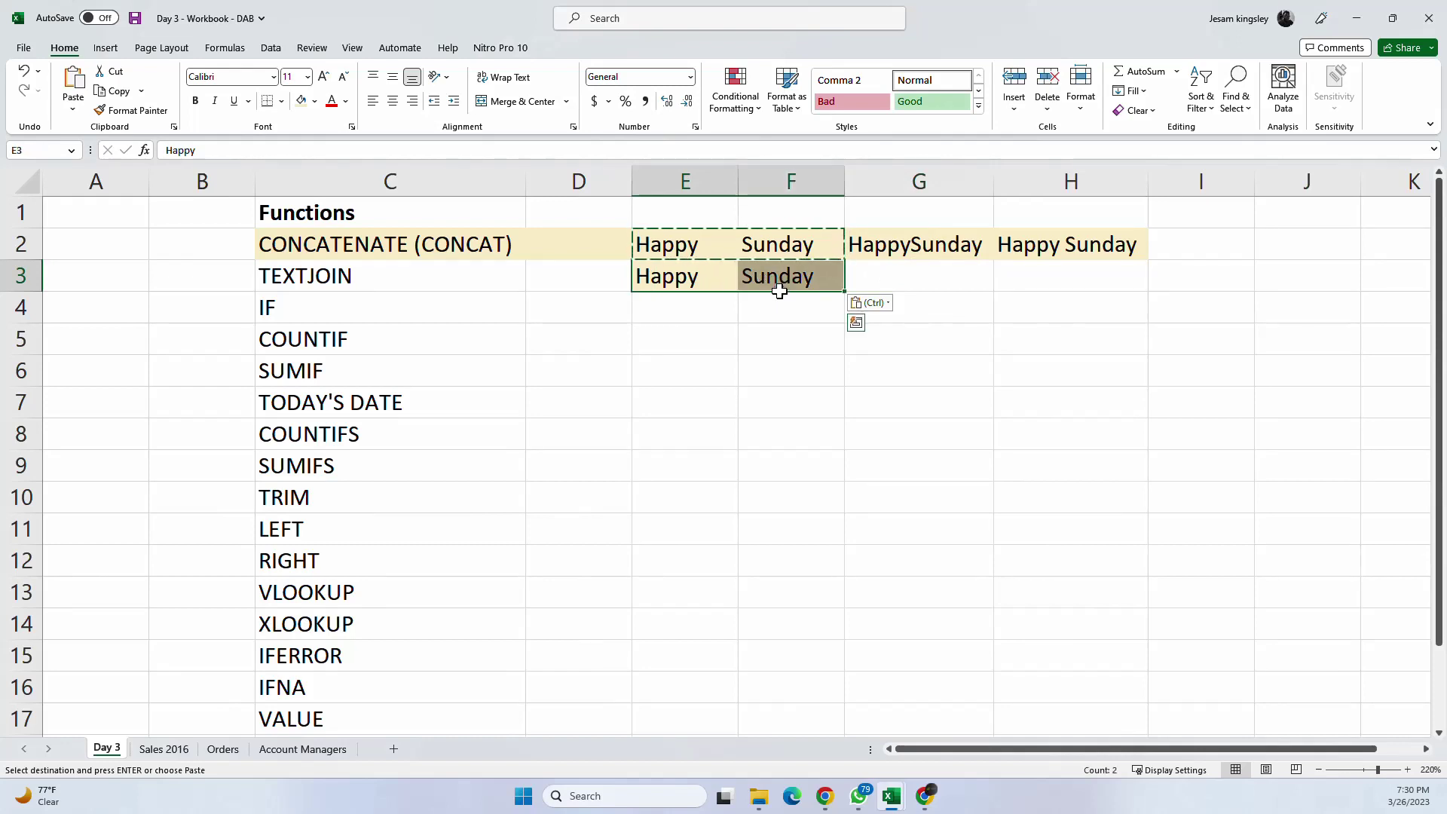
left_click(314, 101)
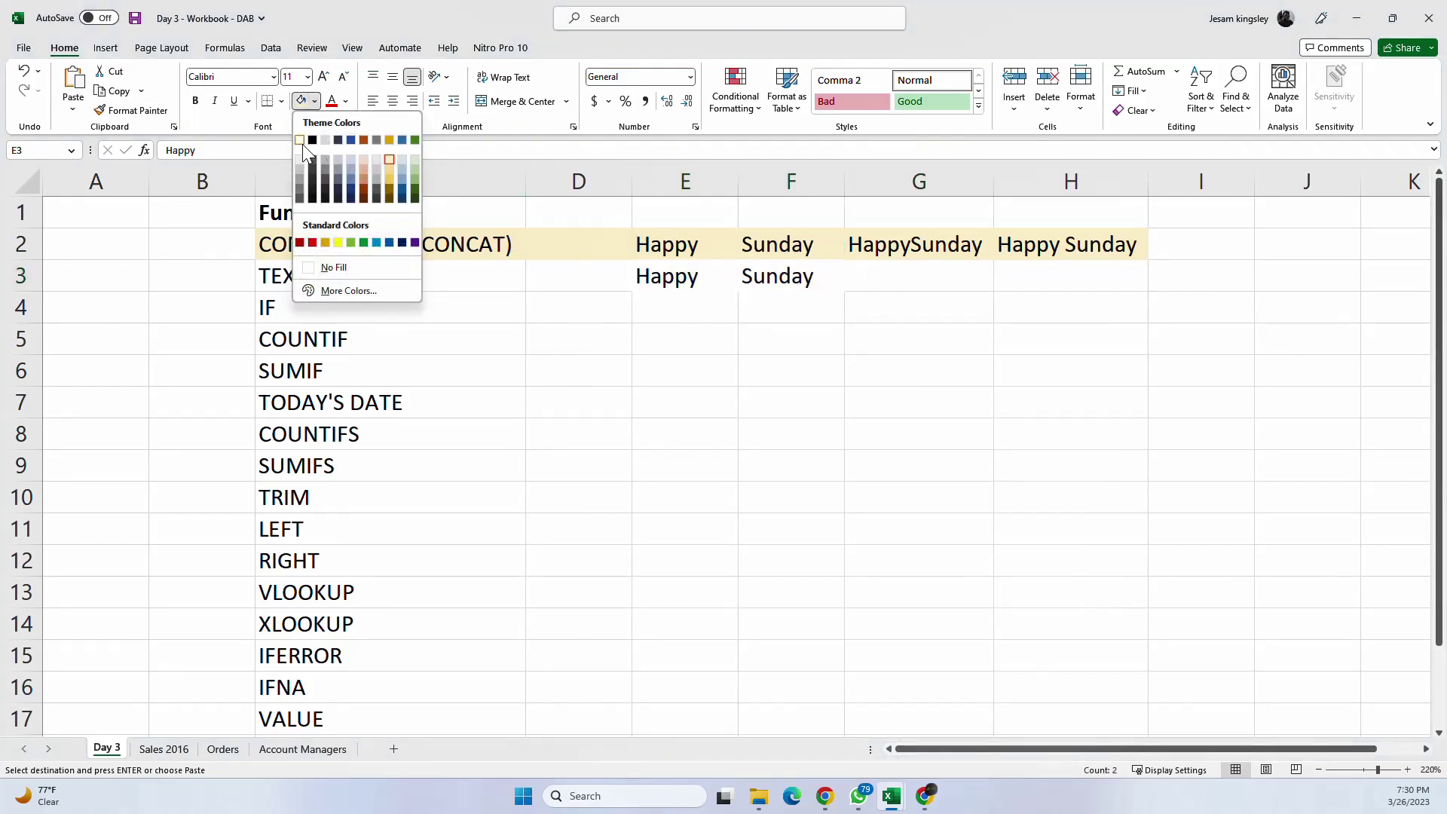
left_click(359, 267)
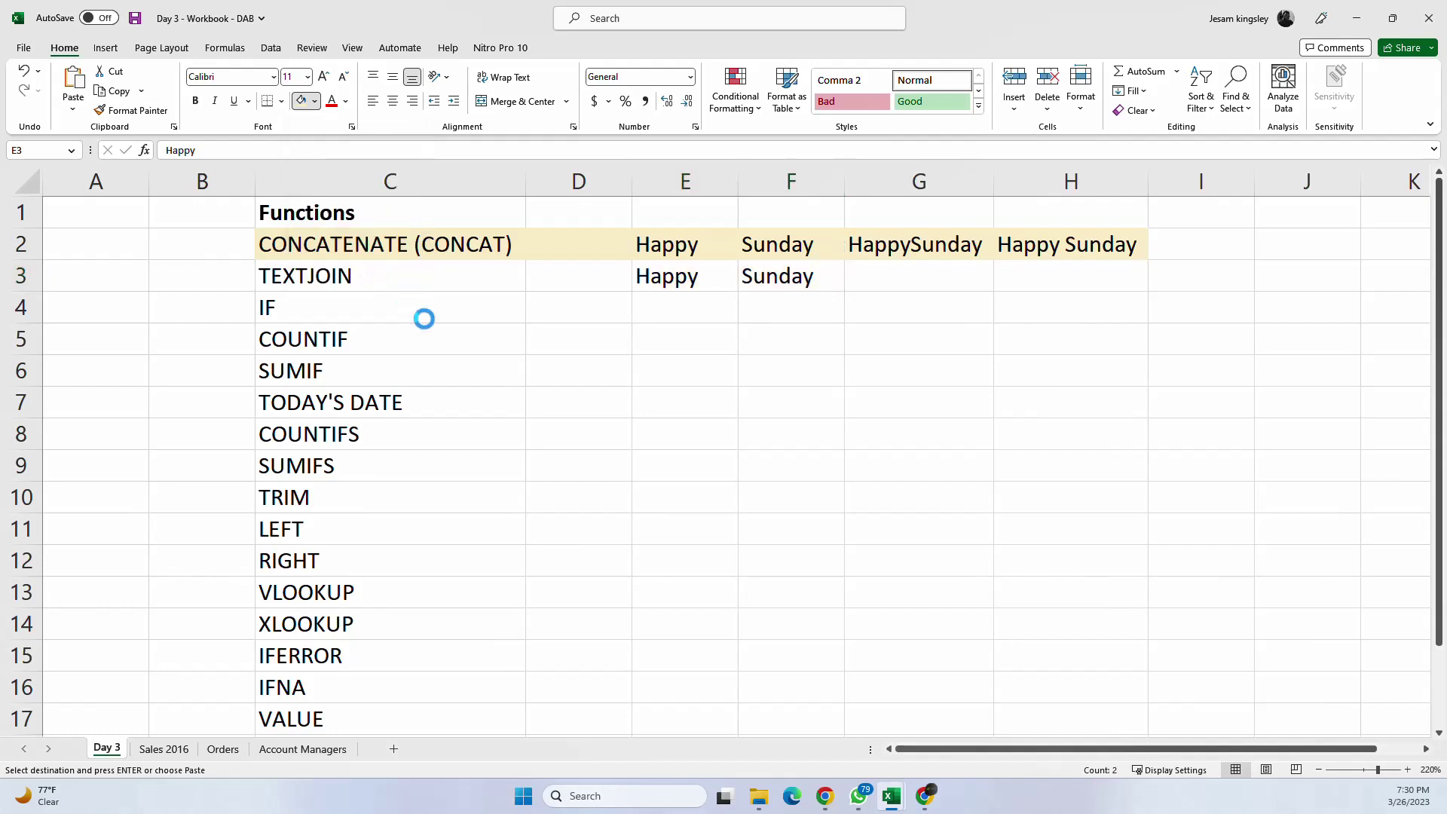
left_click(811, 412)
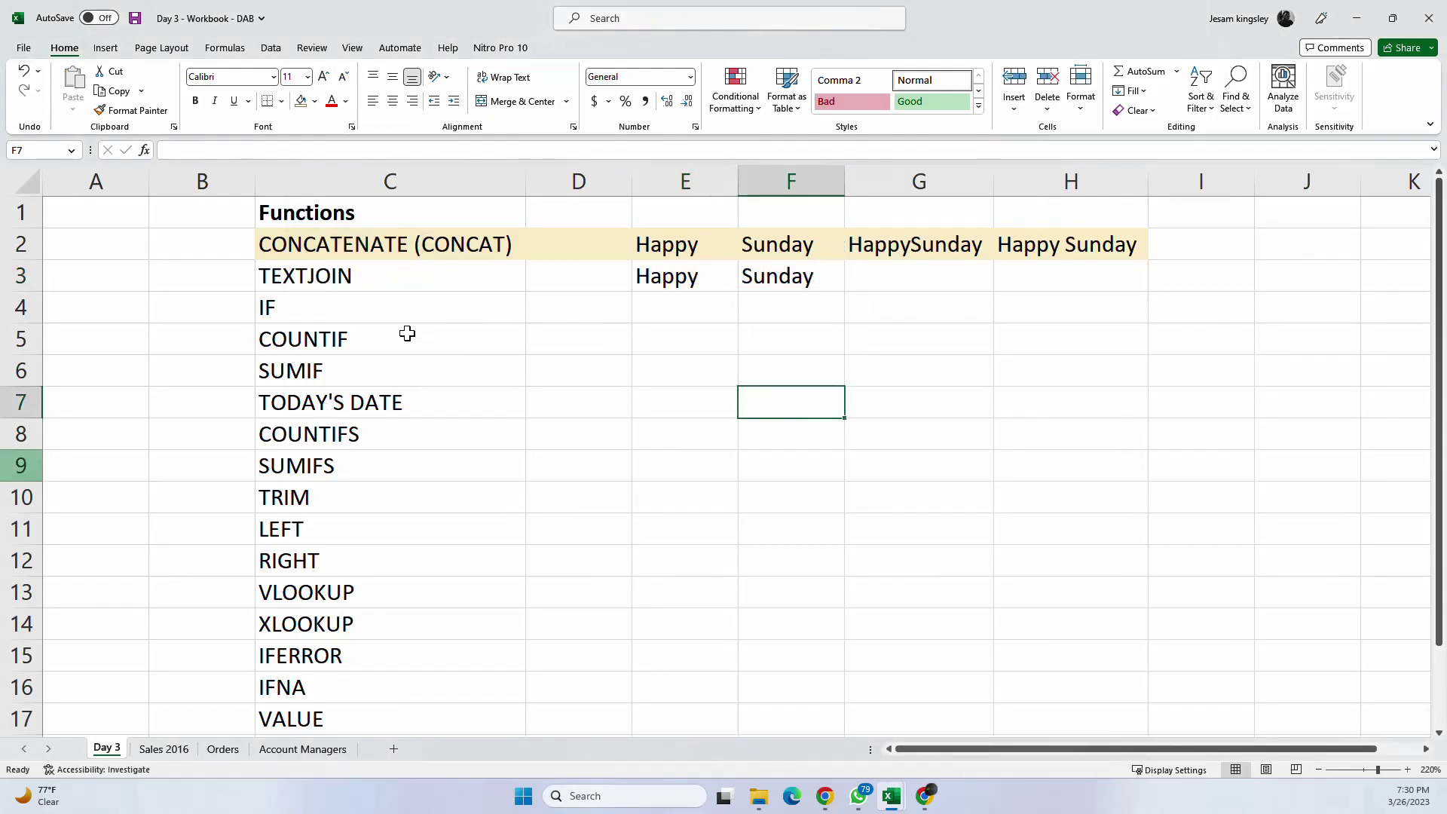
left_click(832, 279)
left_click(882, 273)
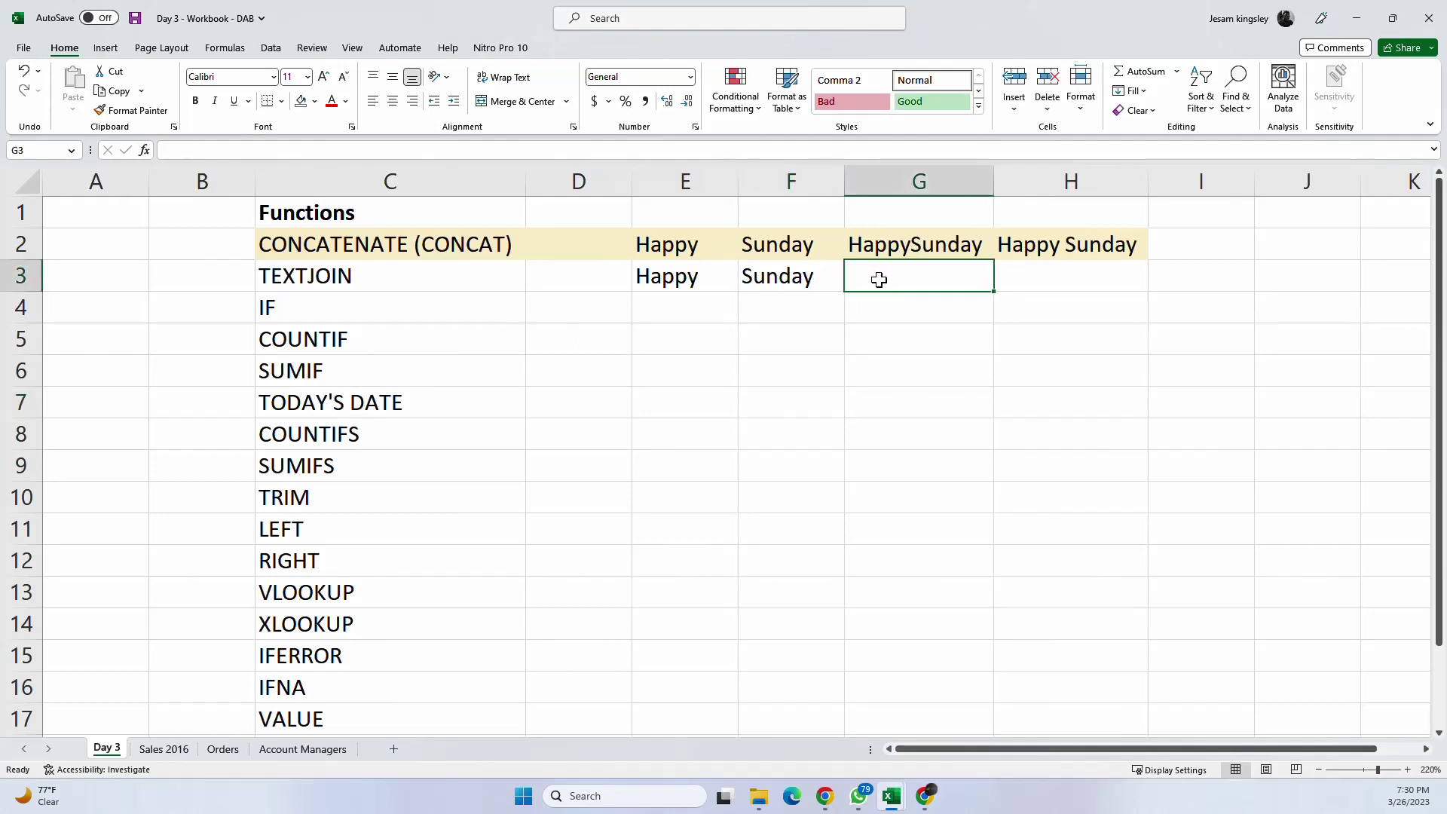
left_click(879, 243)
left_click(886, 276)
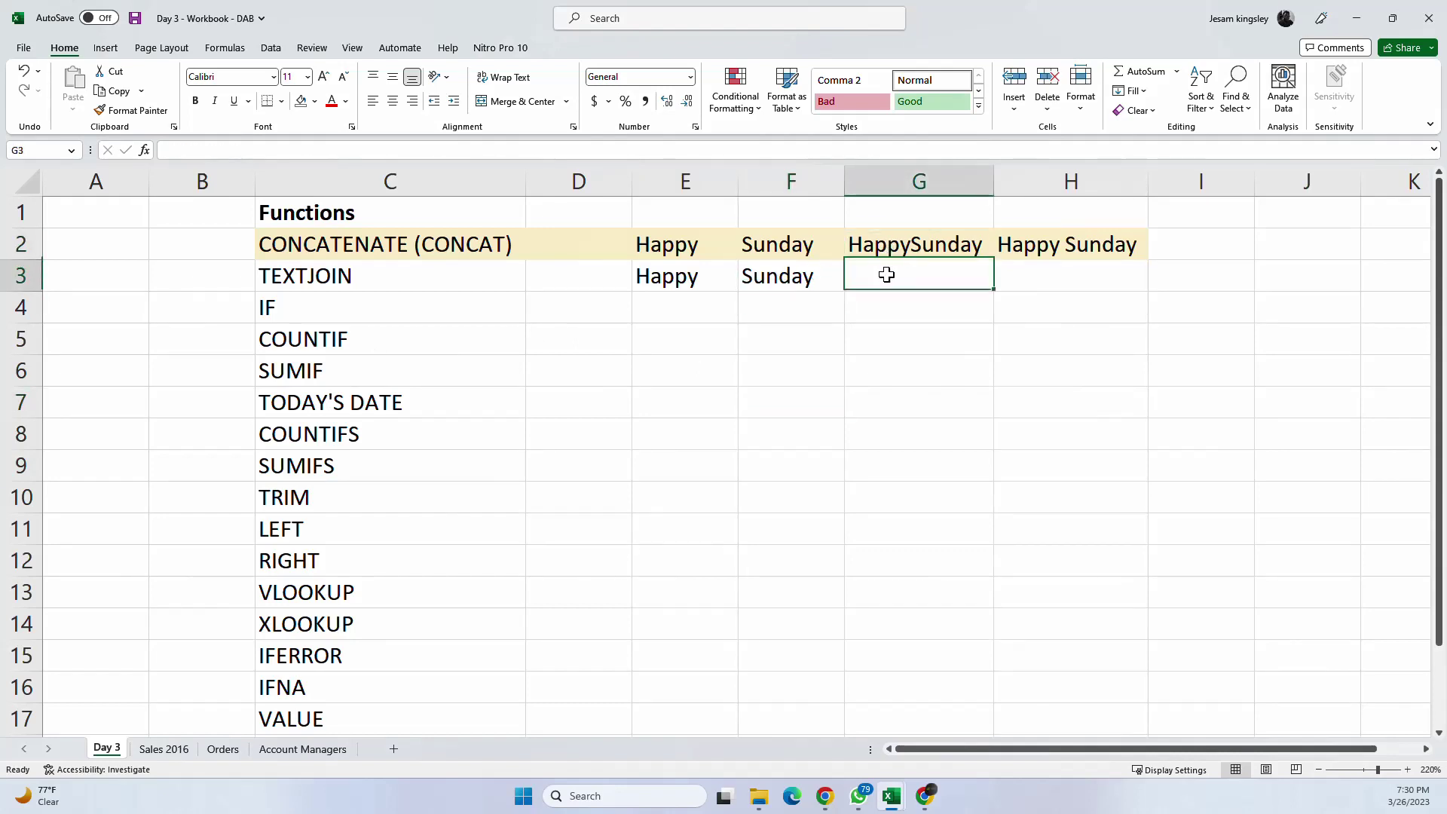
left_click(382, 275)
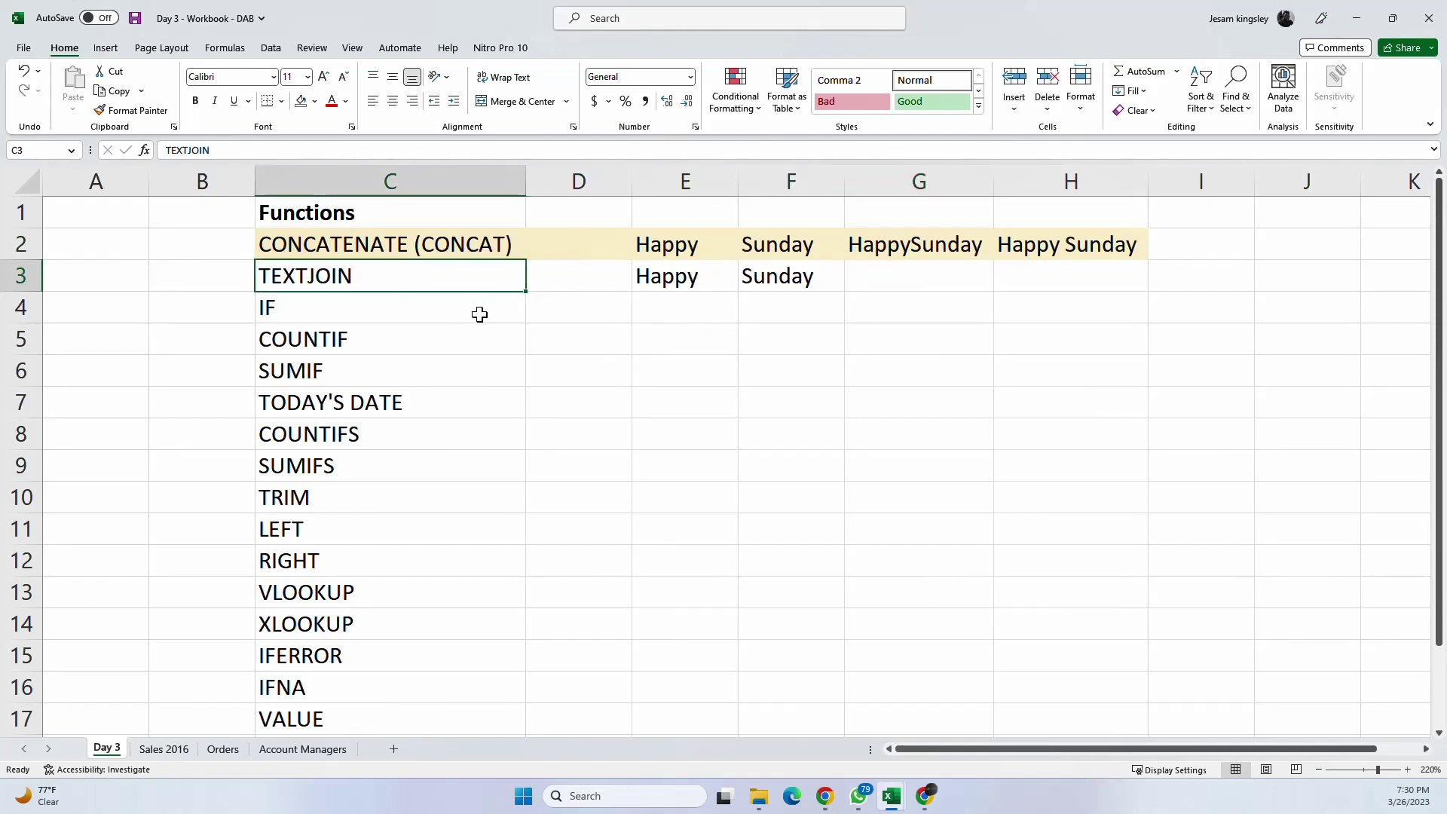
left_click(888, 278)
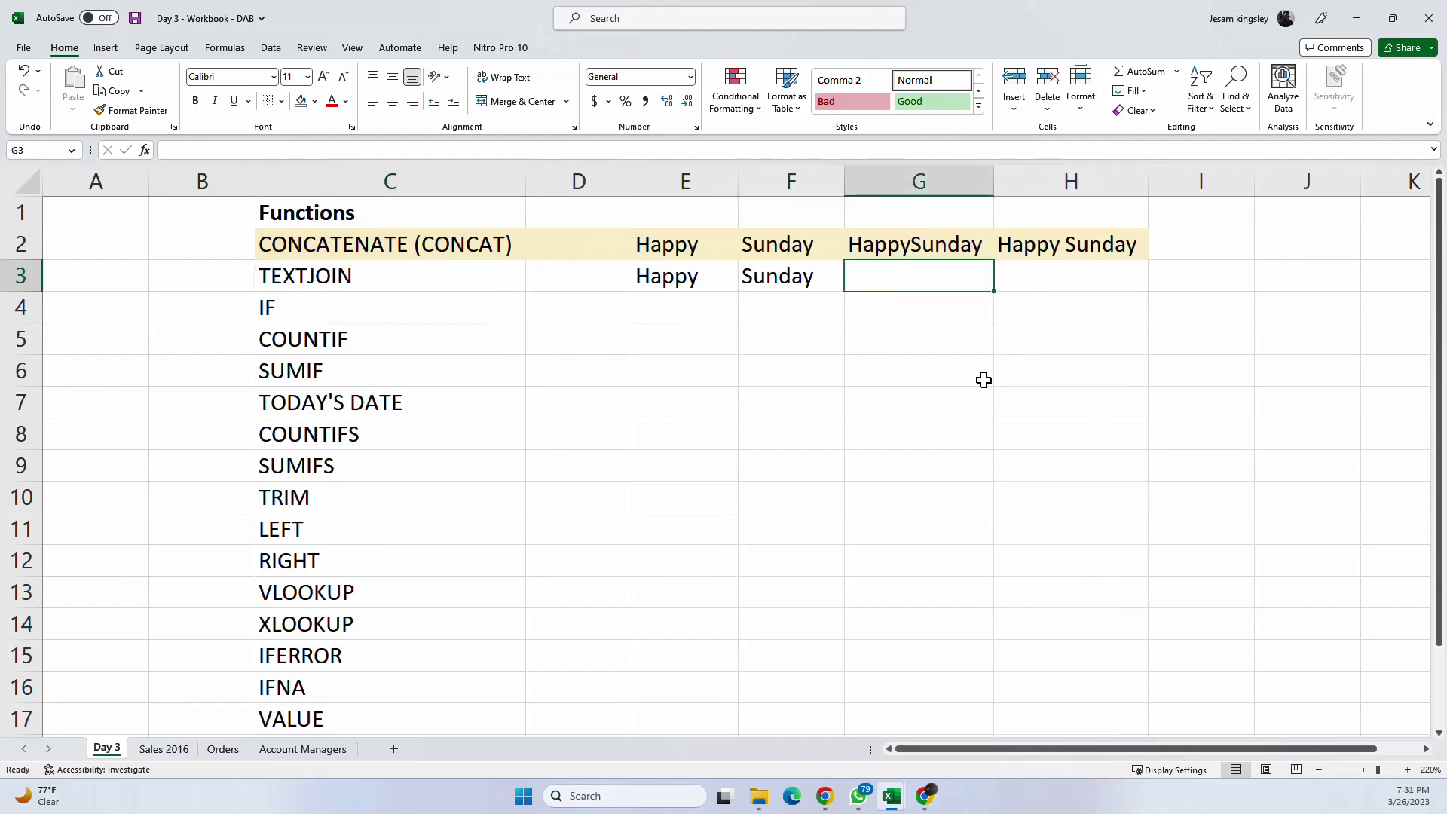
type("=")
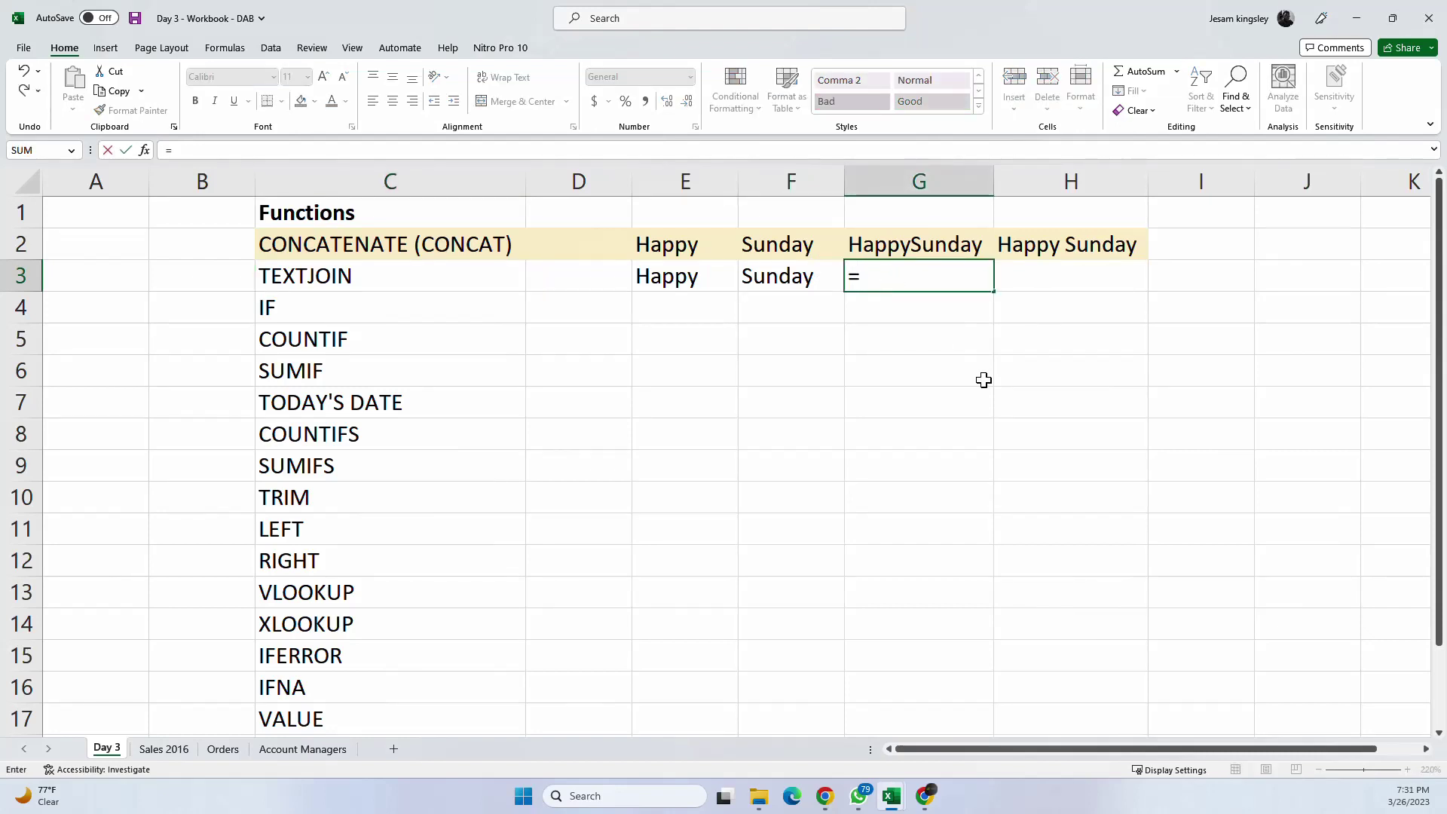
type("te")
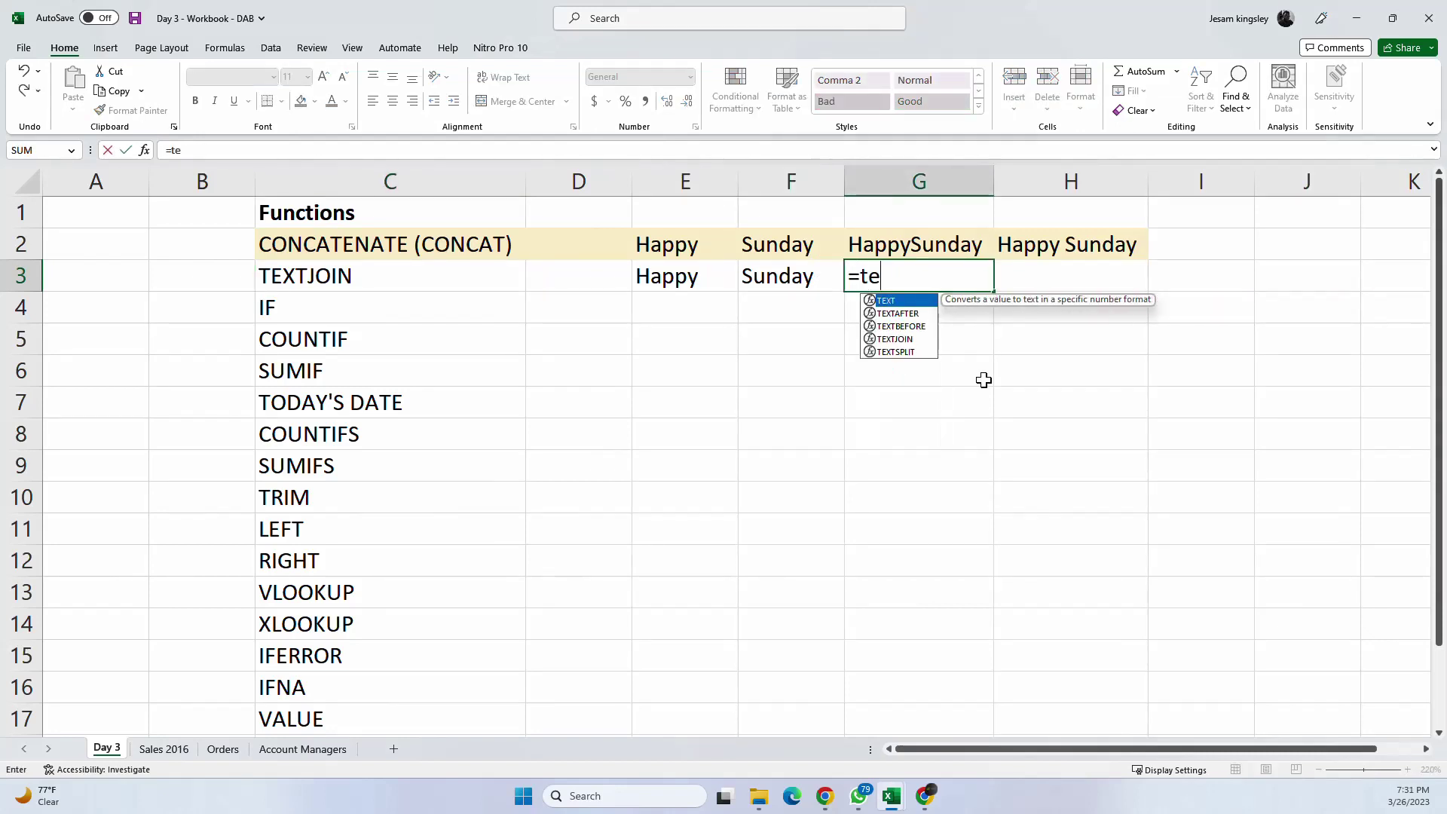
type("xtjo")
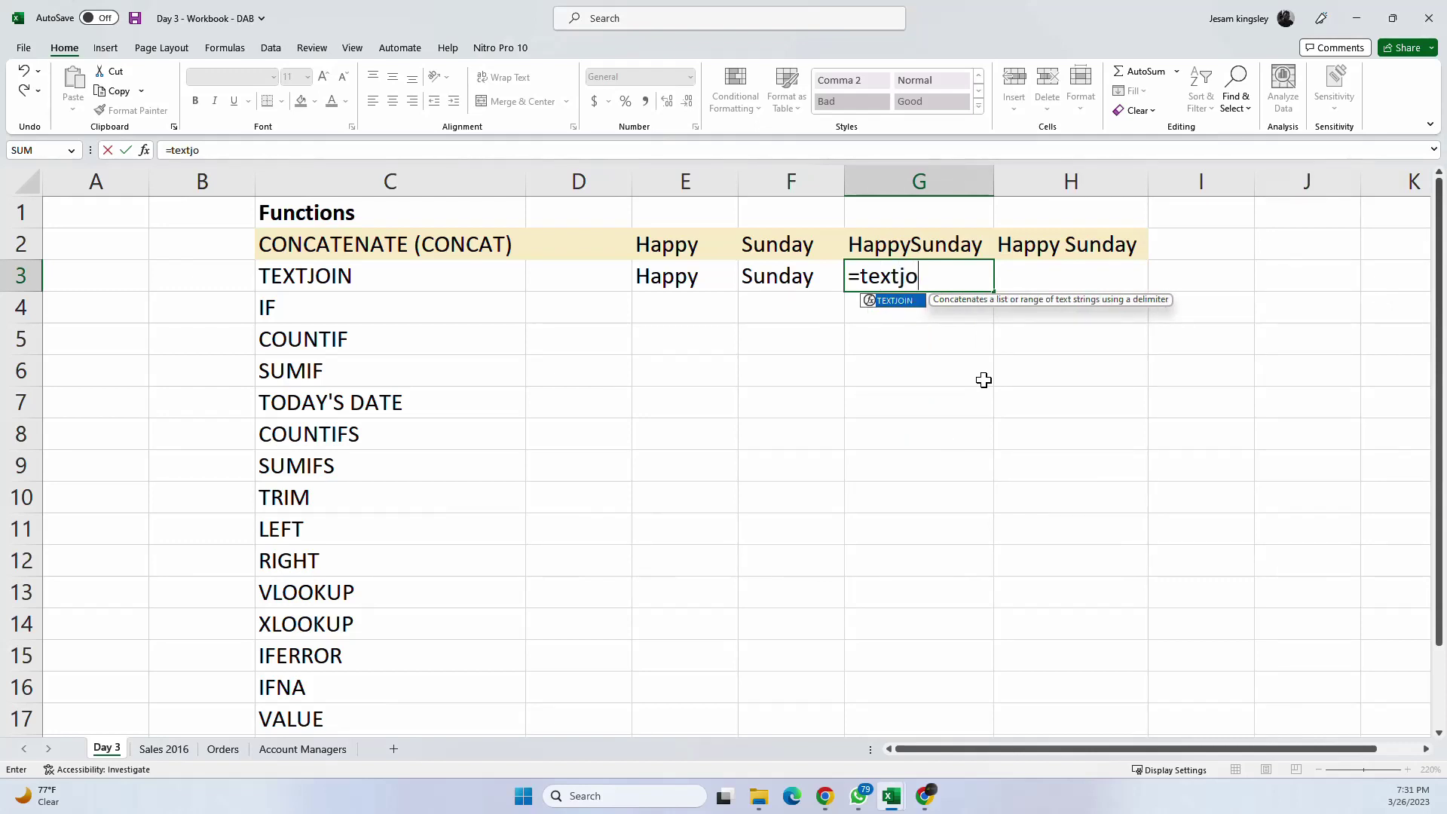
type("i")
key("Tab")
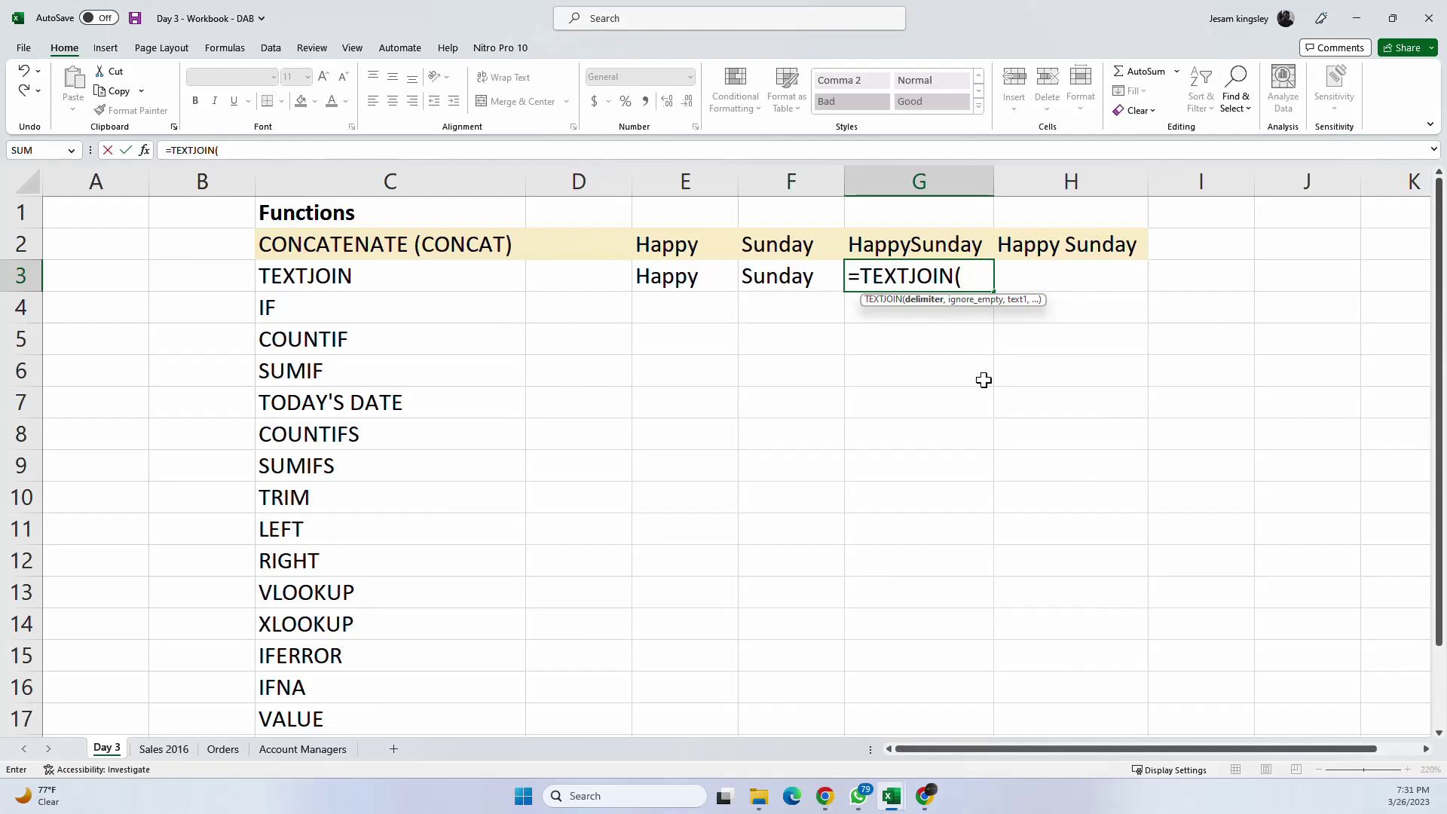
left_click(874, 366)
key("Escape")
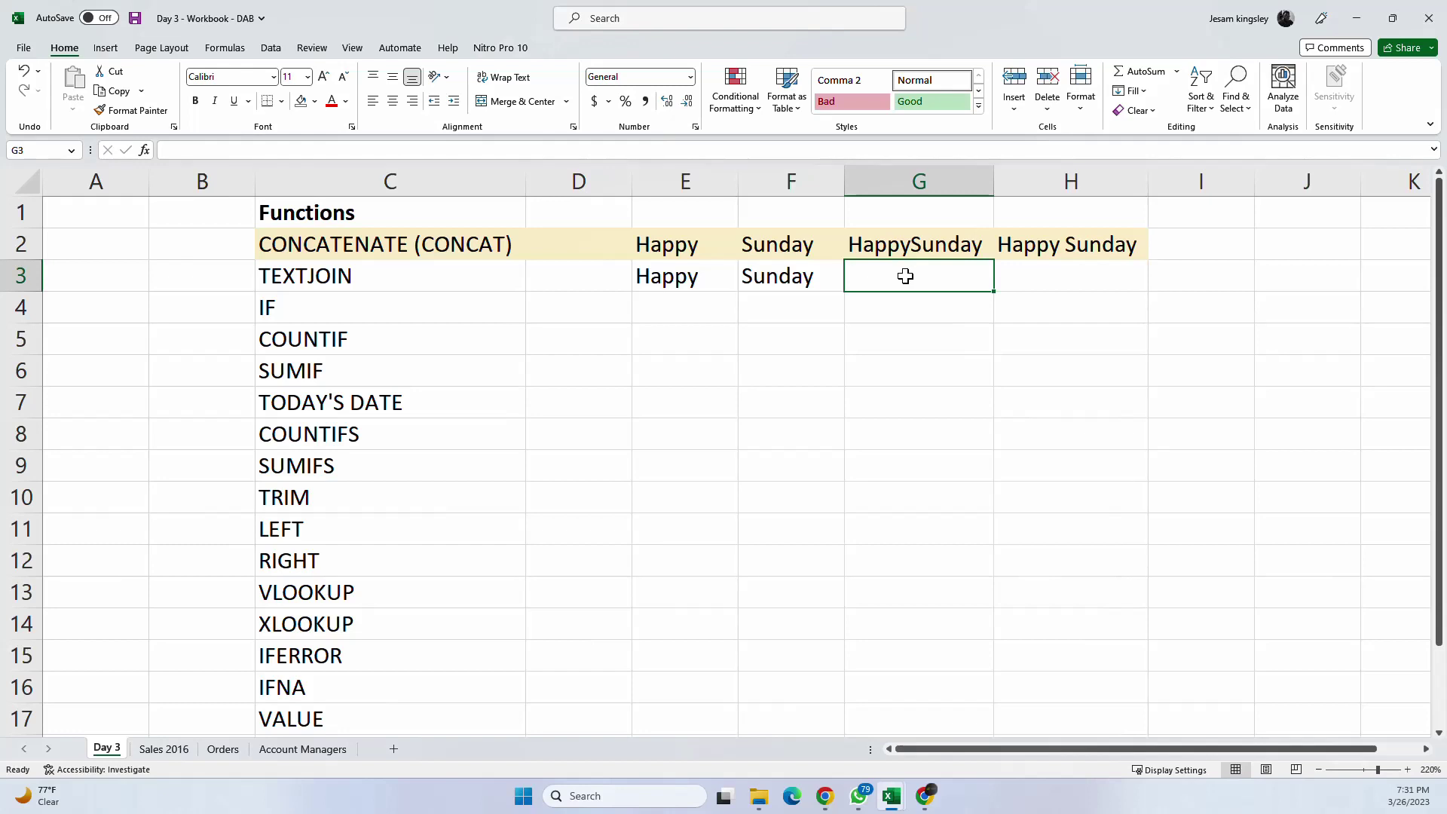
type("=")
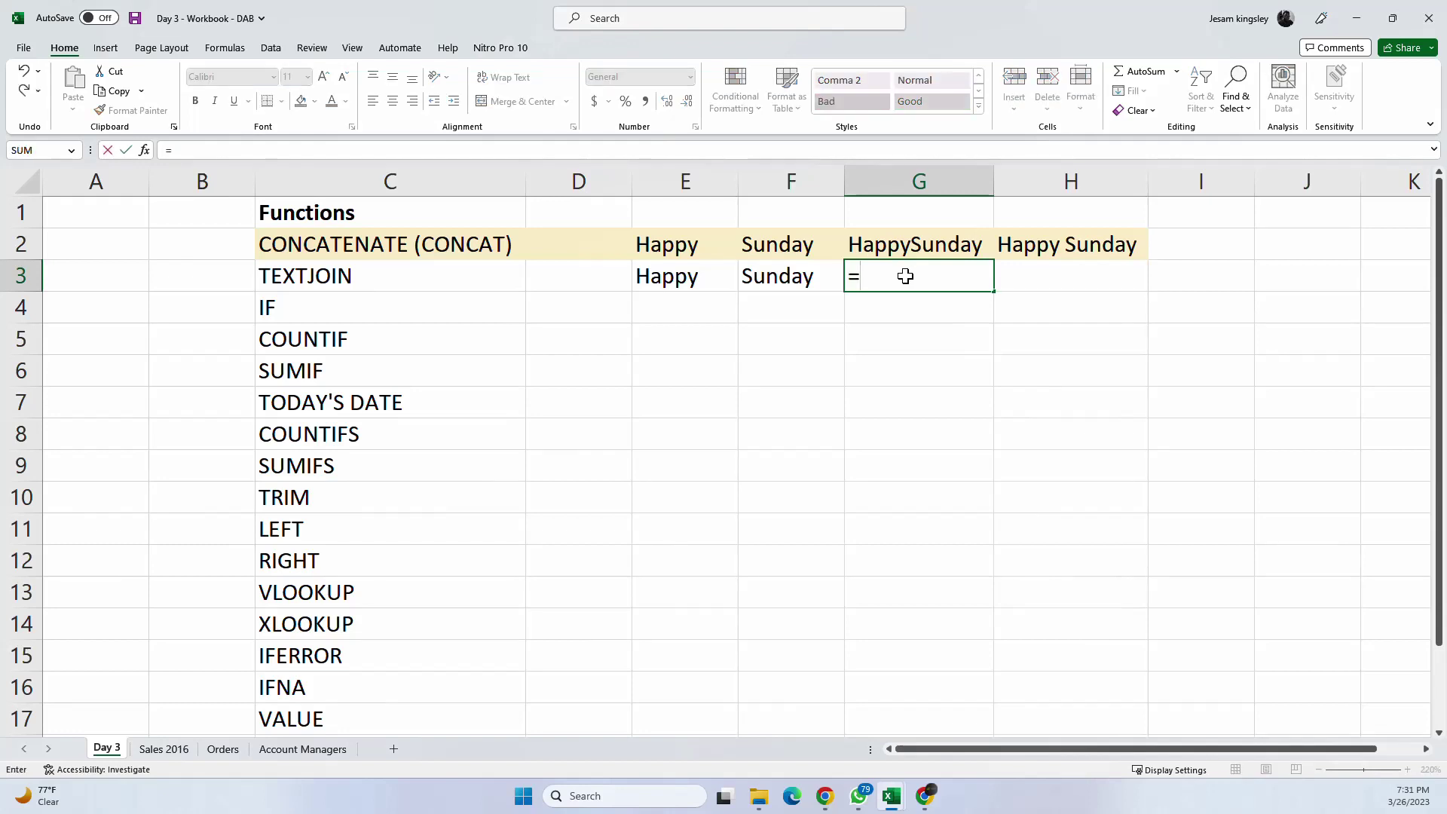
type("text")
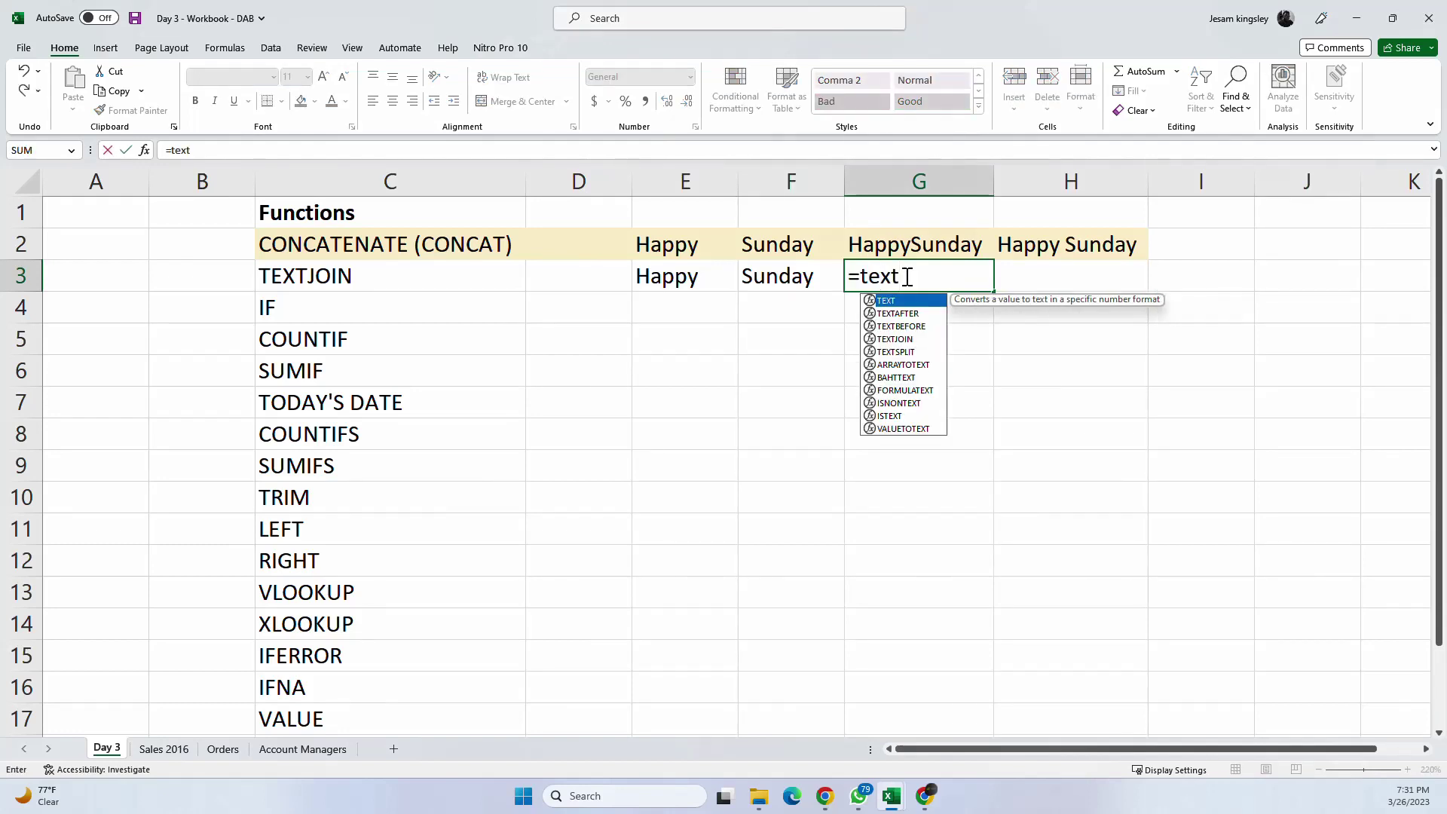
type("jo")
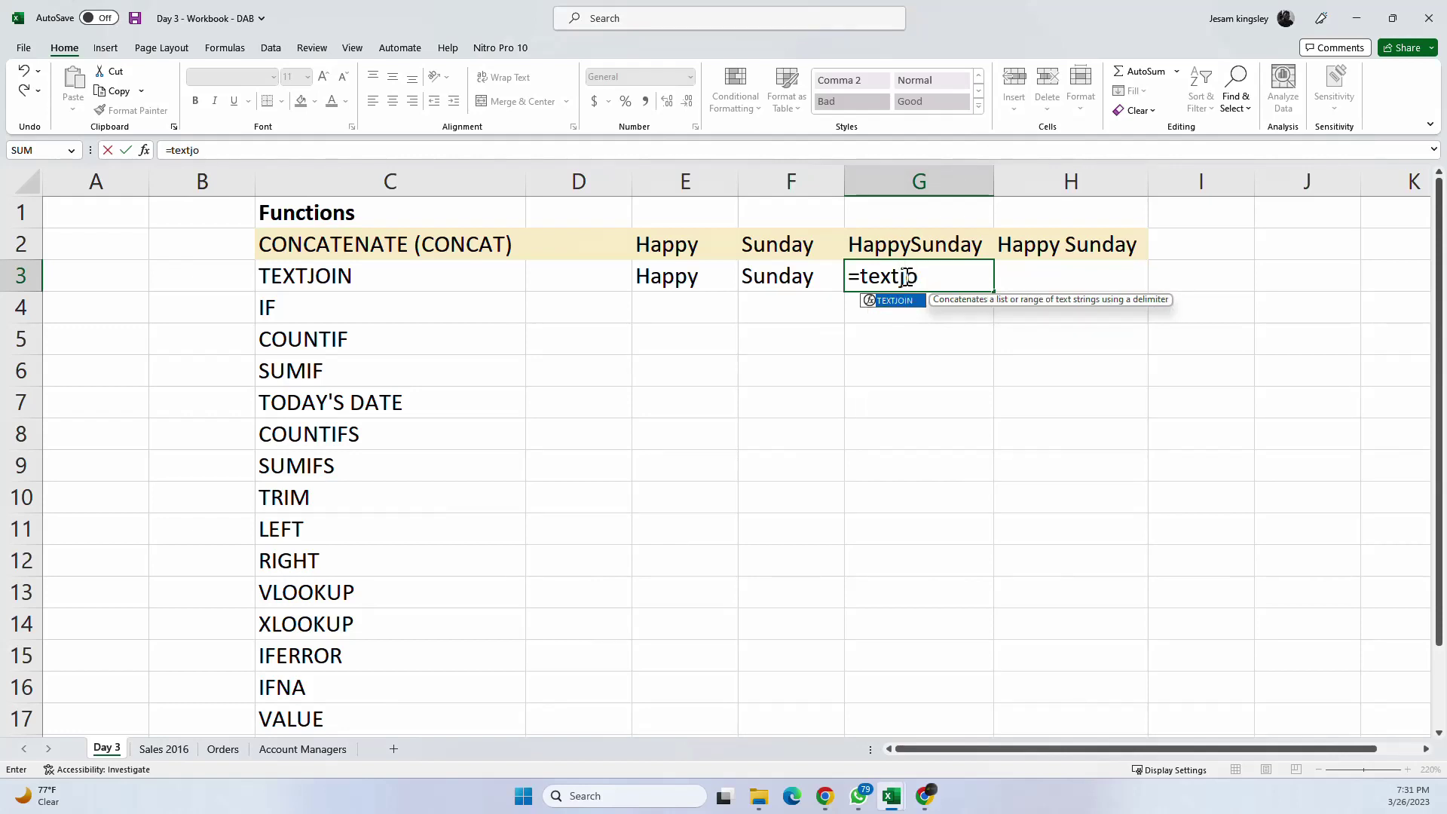
key("Tab")
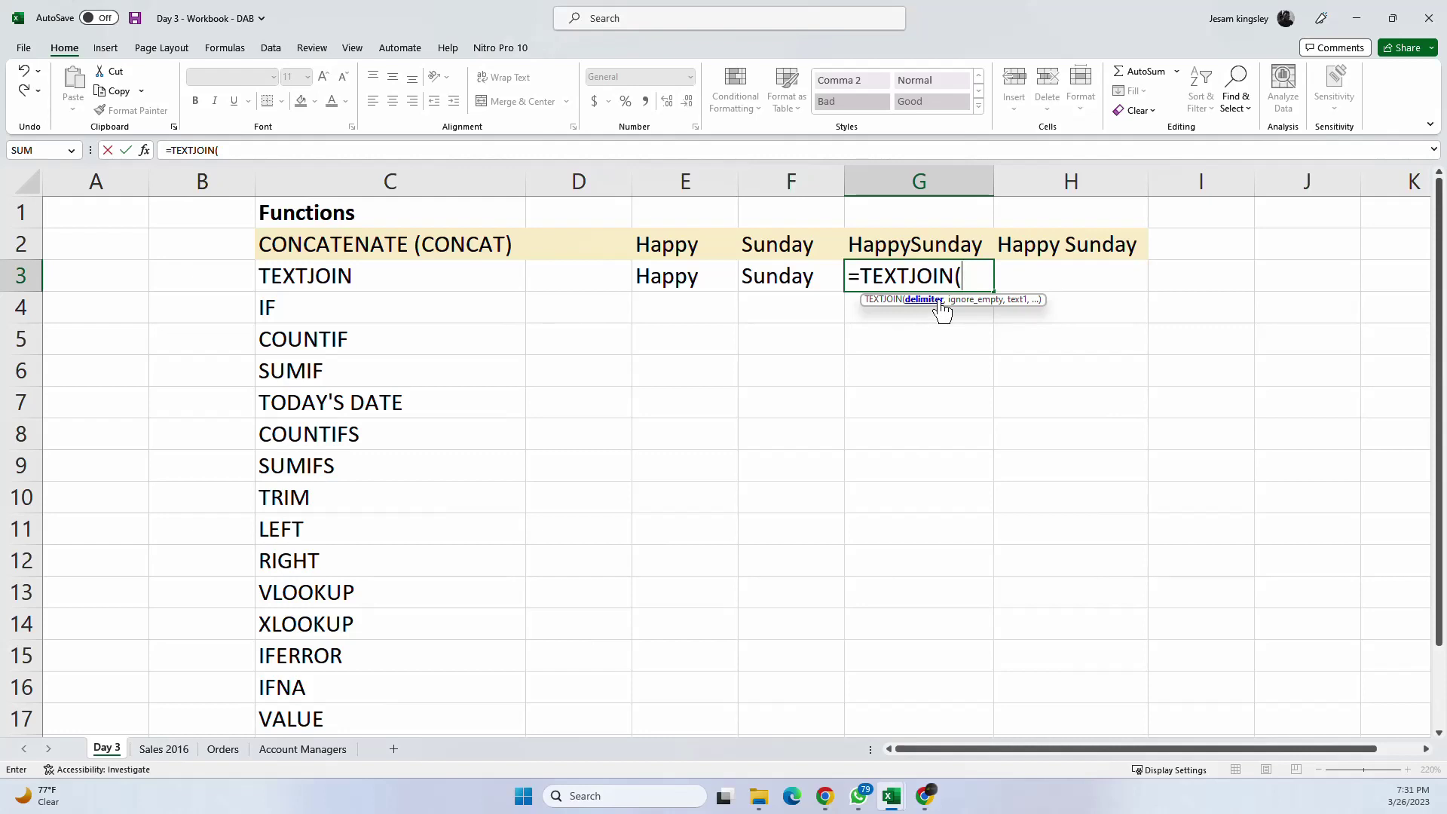
key("Escape")
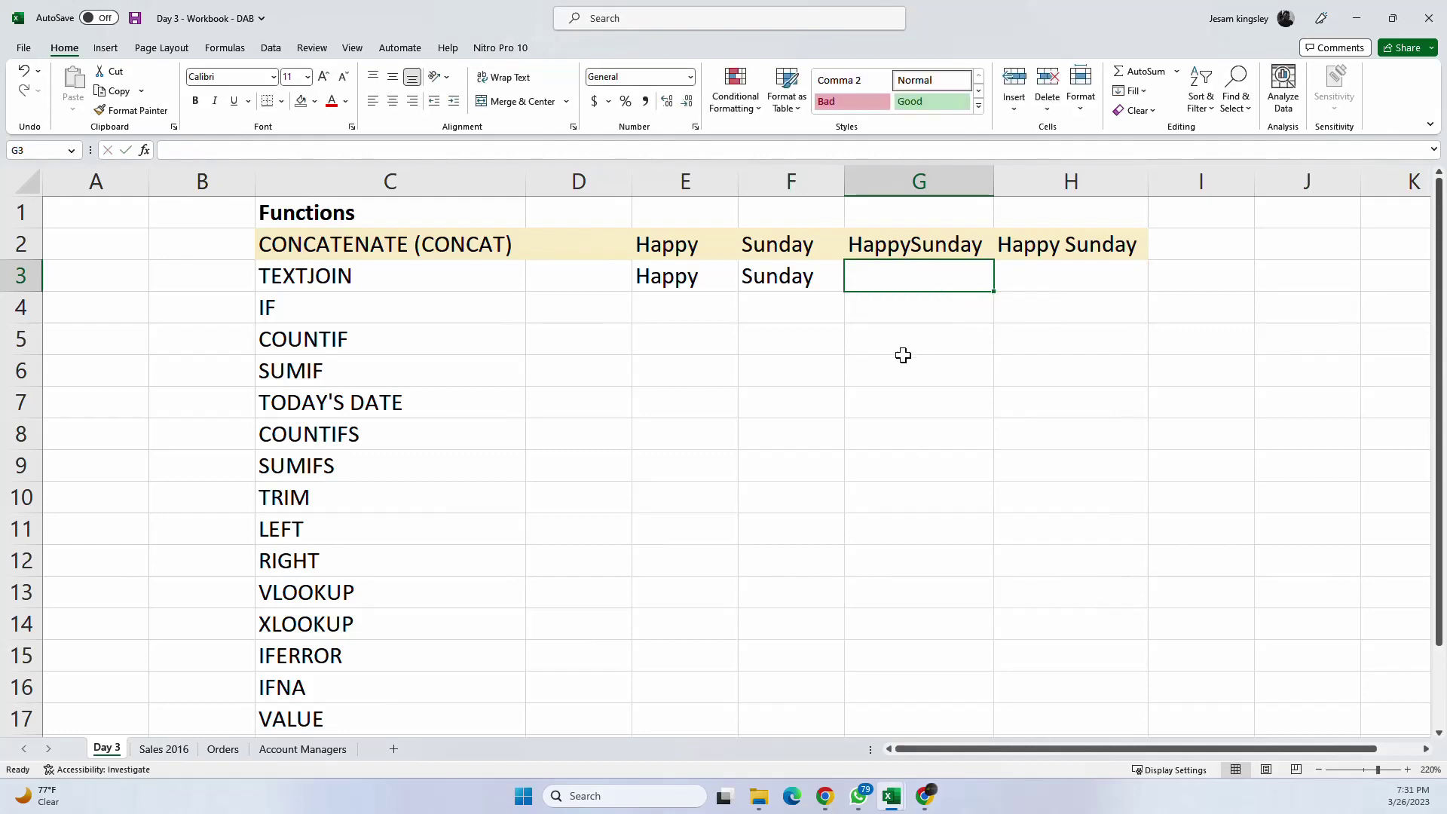
Step: List the TEXTJOIN arguments in G6 to G8 as Delimiter, ignore empty and Text values/Range
left_click(905, 355)
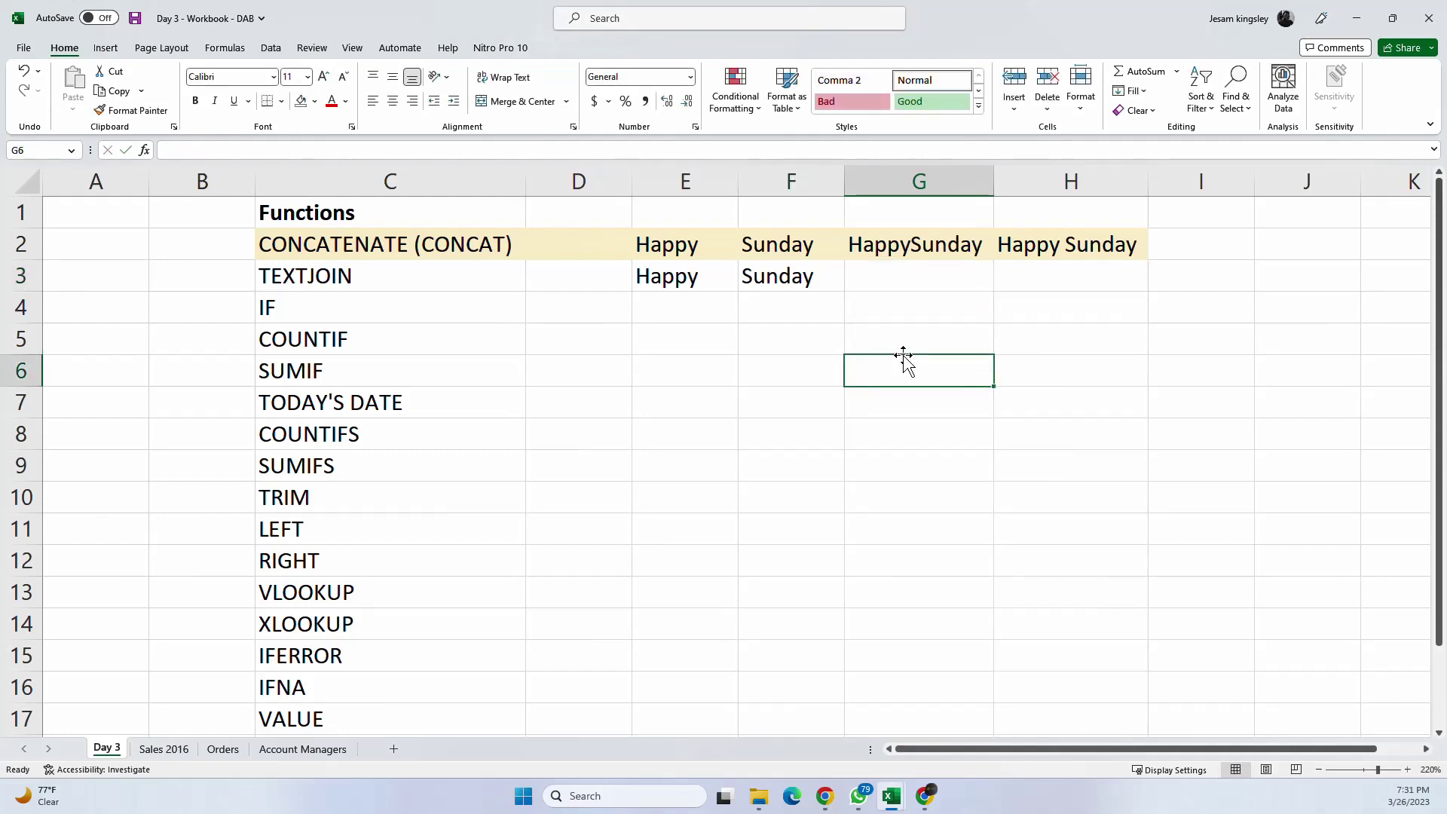
type("Delim")
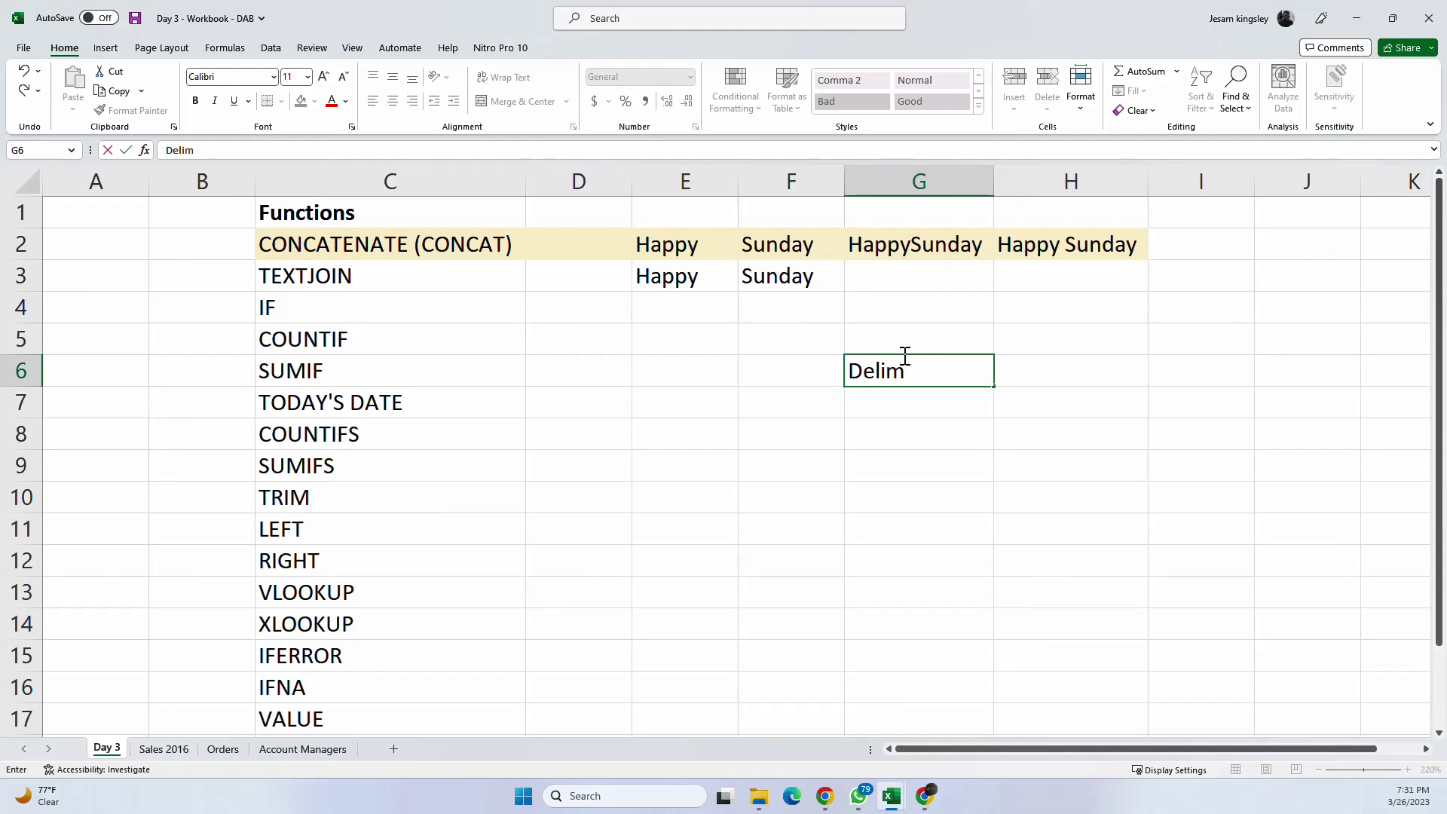
type("iter")
key("Return")
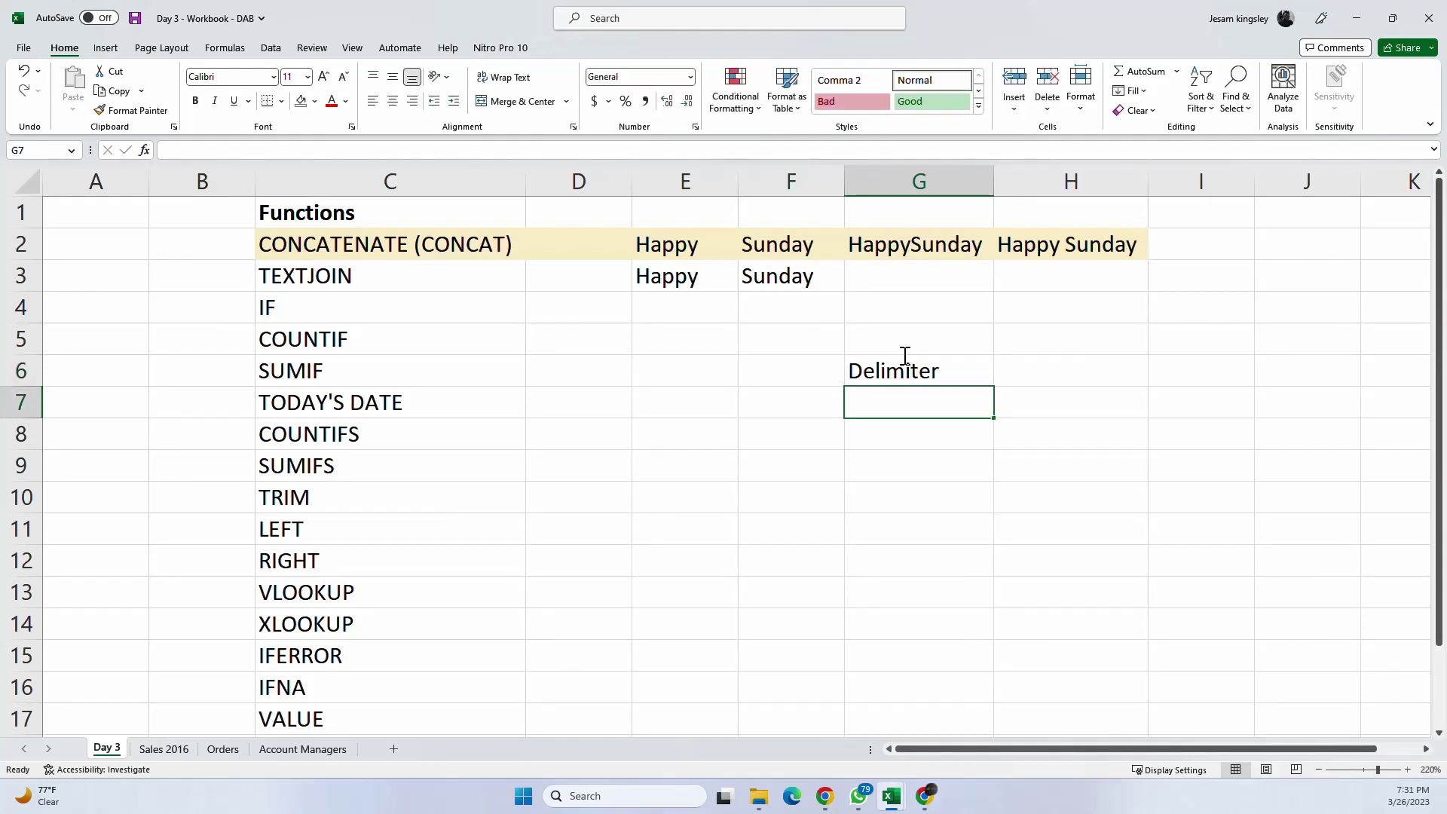
type("ignortr")
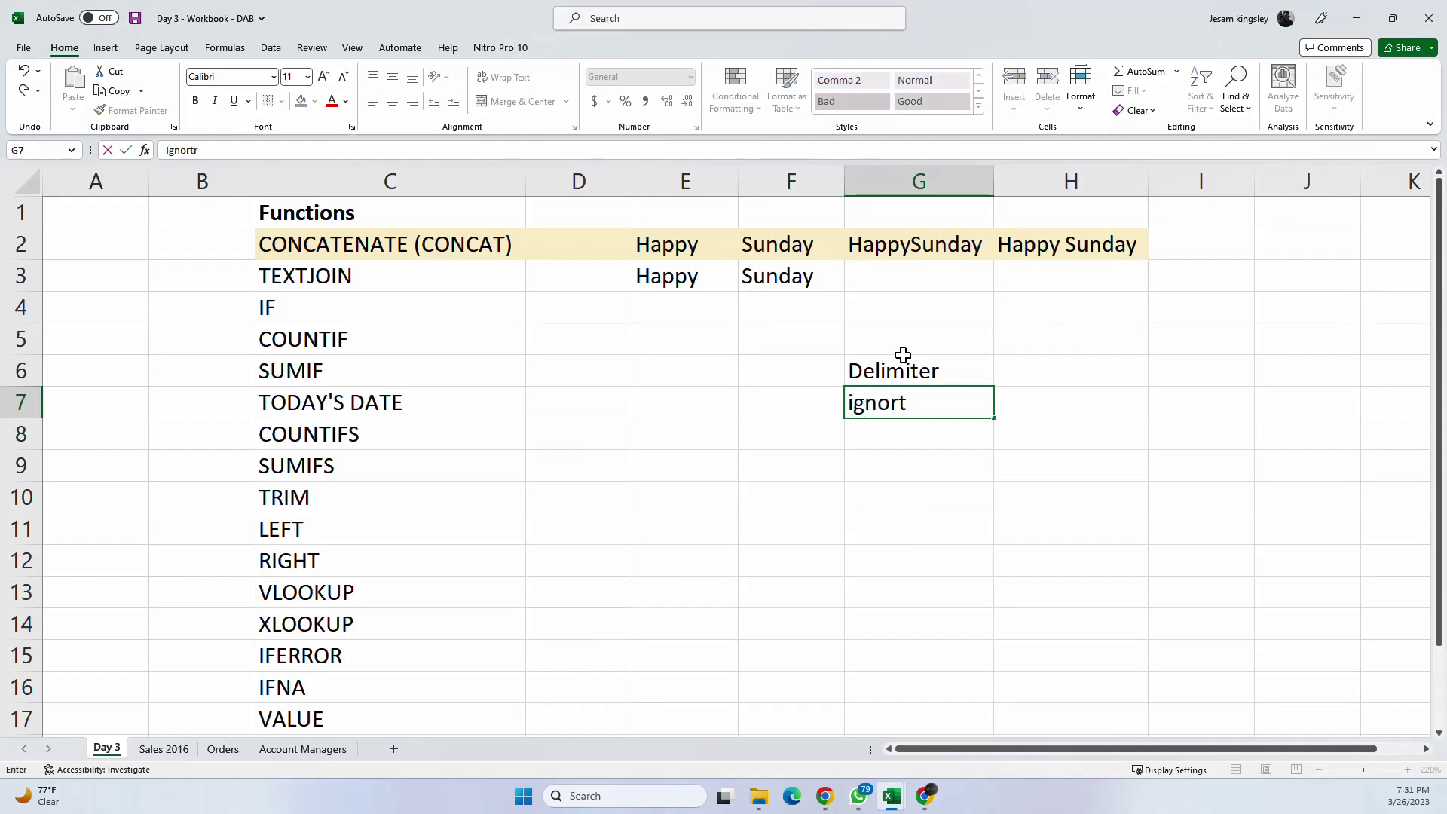
key("BackSpace")
type("e empty")
key("Return")
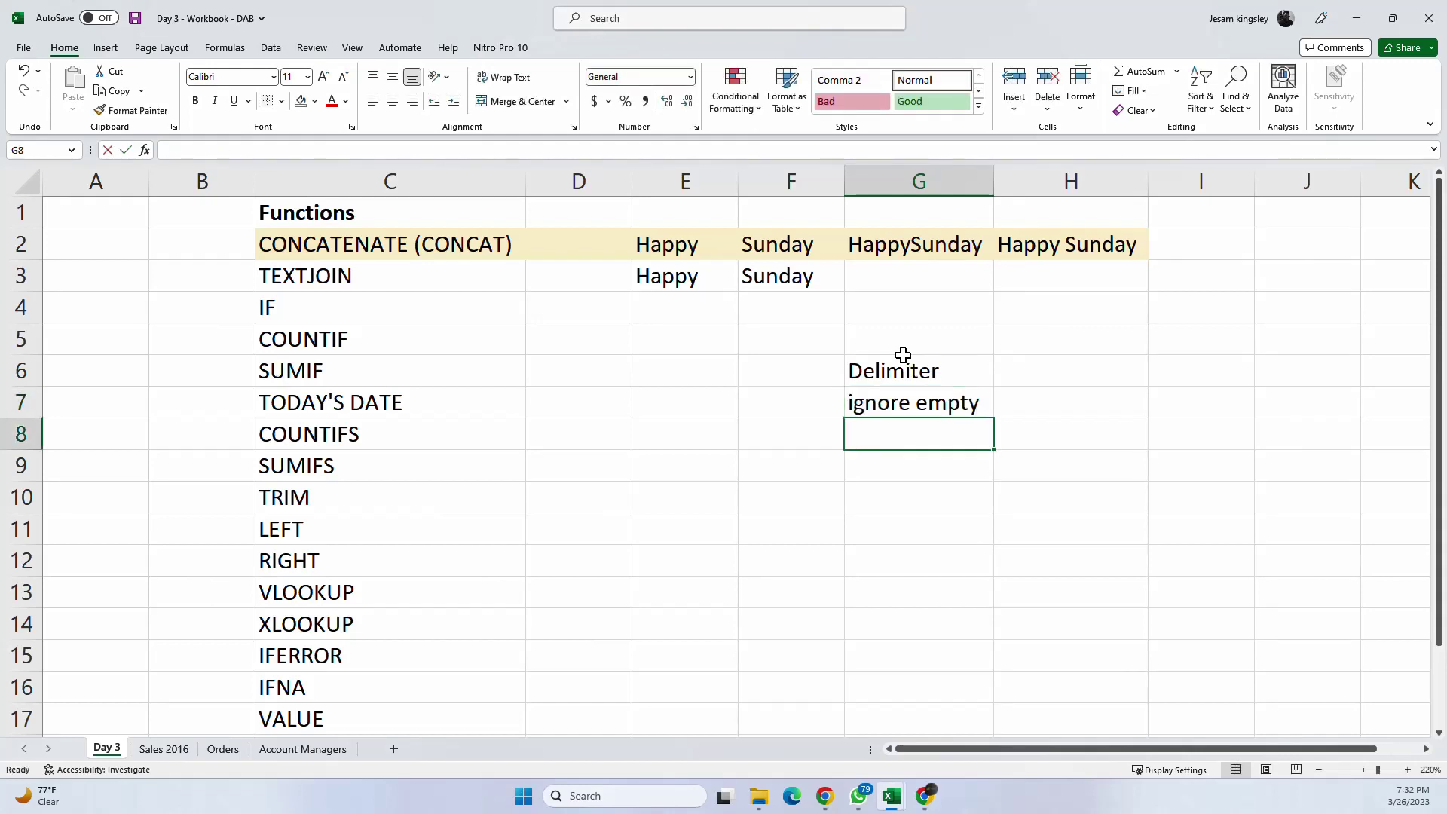
type("Text")
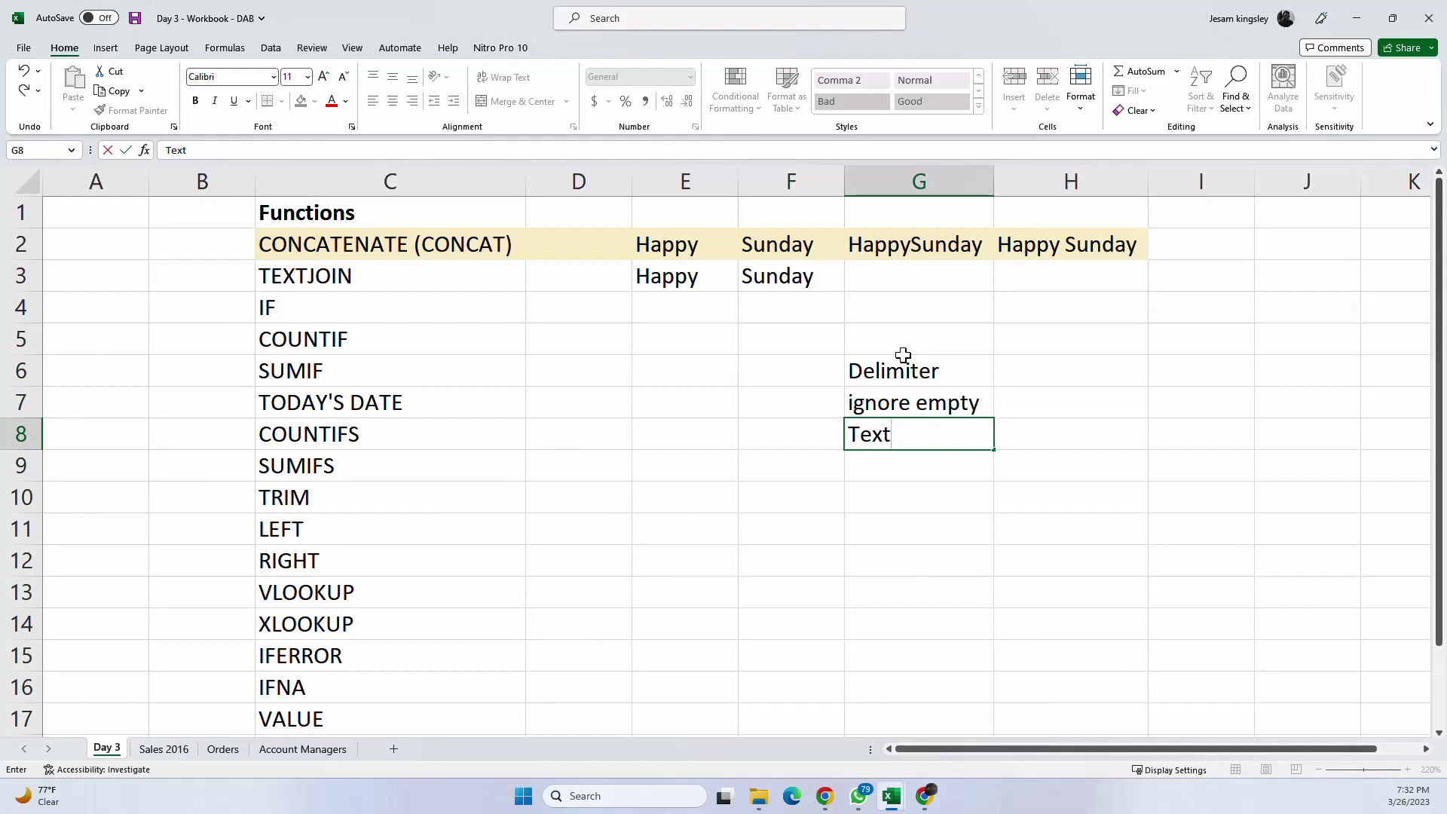
type(" values/Ra")
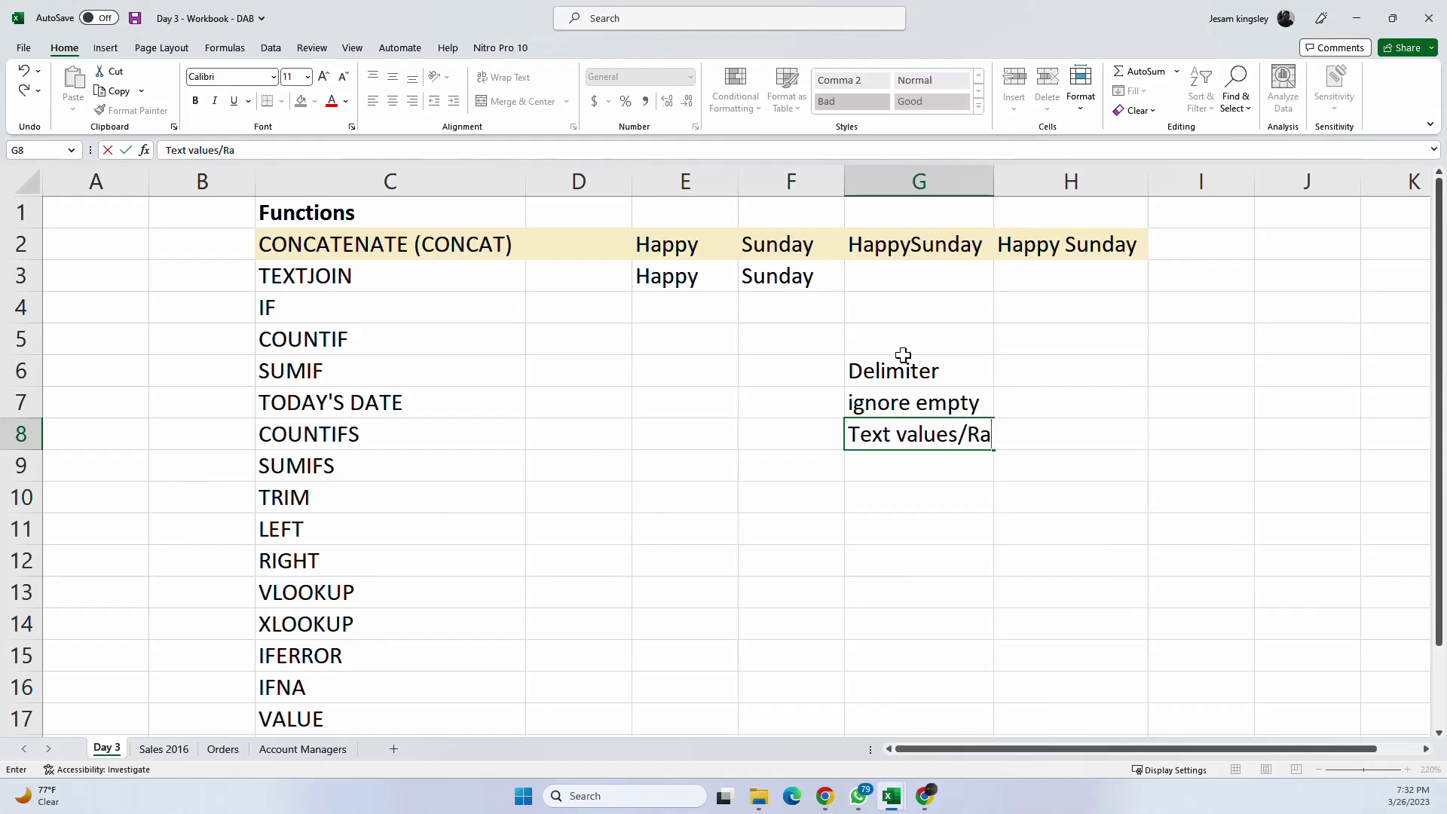
type("nge")
key("Return")
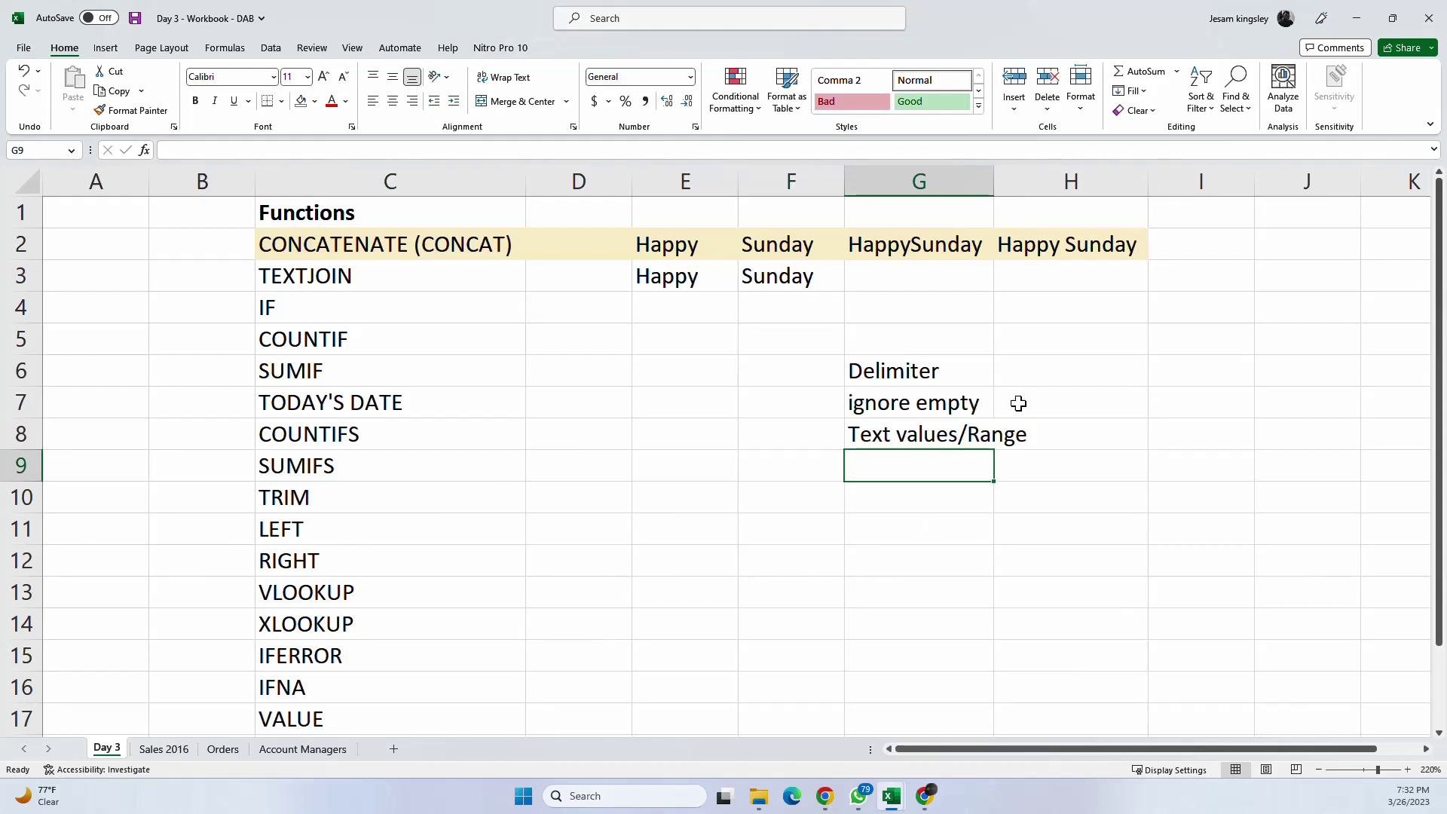
Step: Enter a comma in double quotes (",") in H6 as the example value for Delimiter
left_click(1043, 368)
left_click(937, 374)
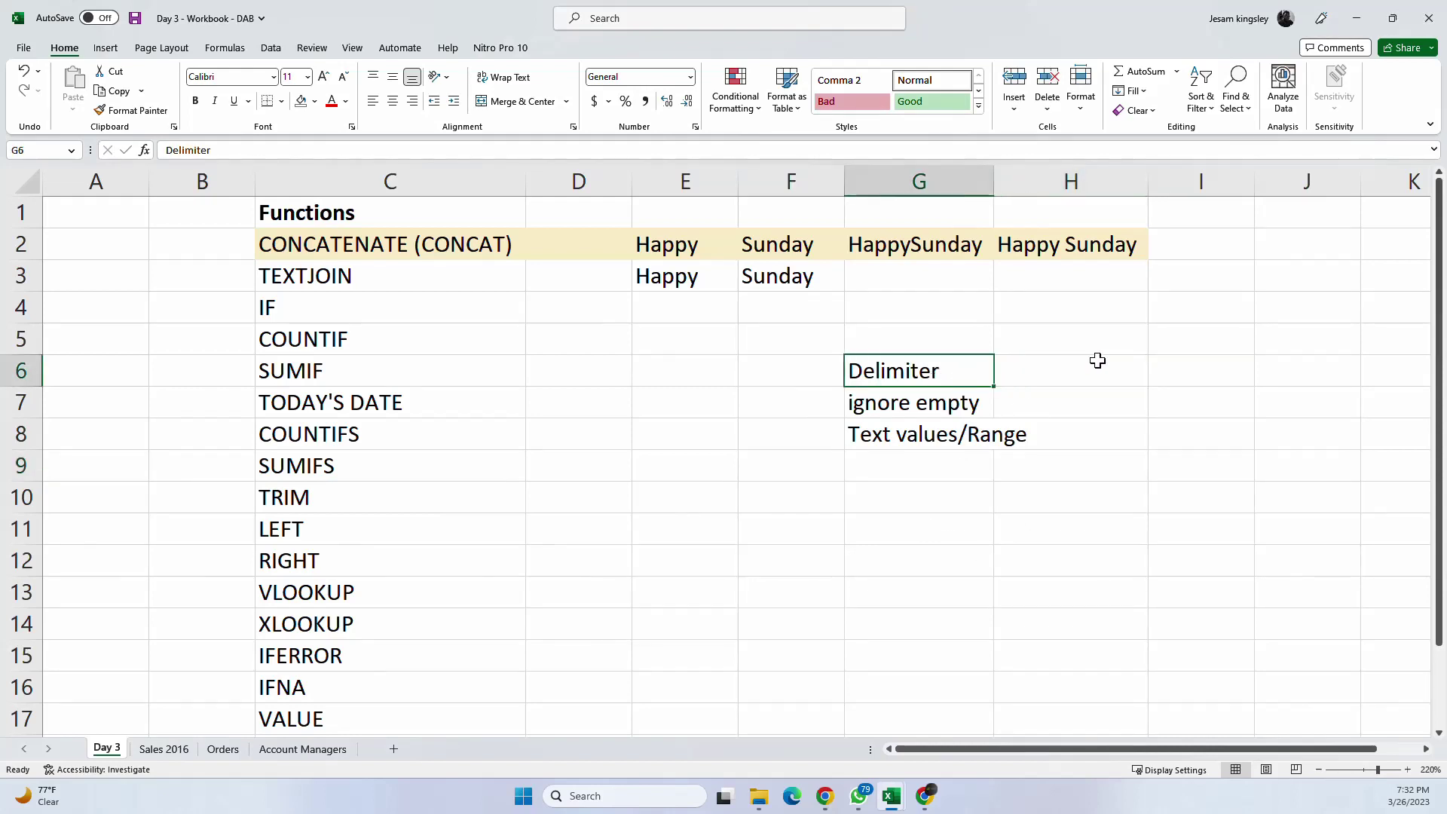
left_click(1123, 375)
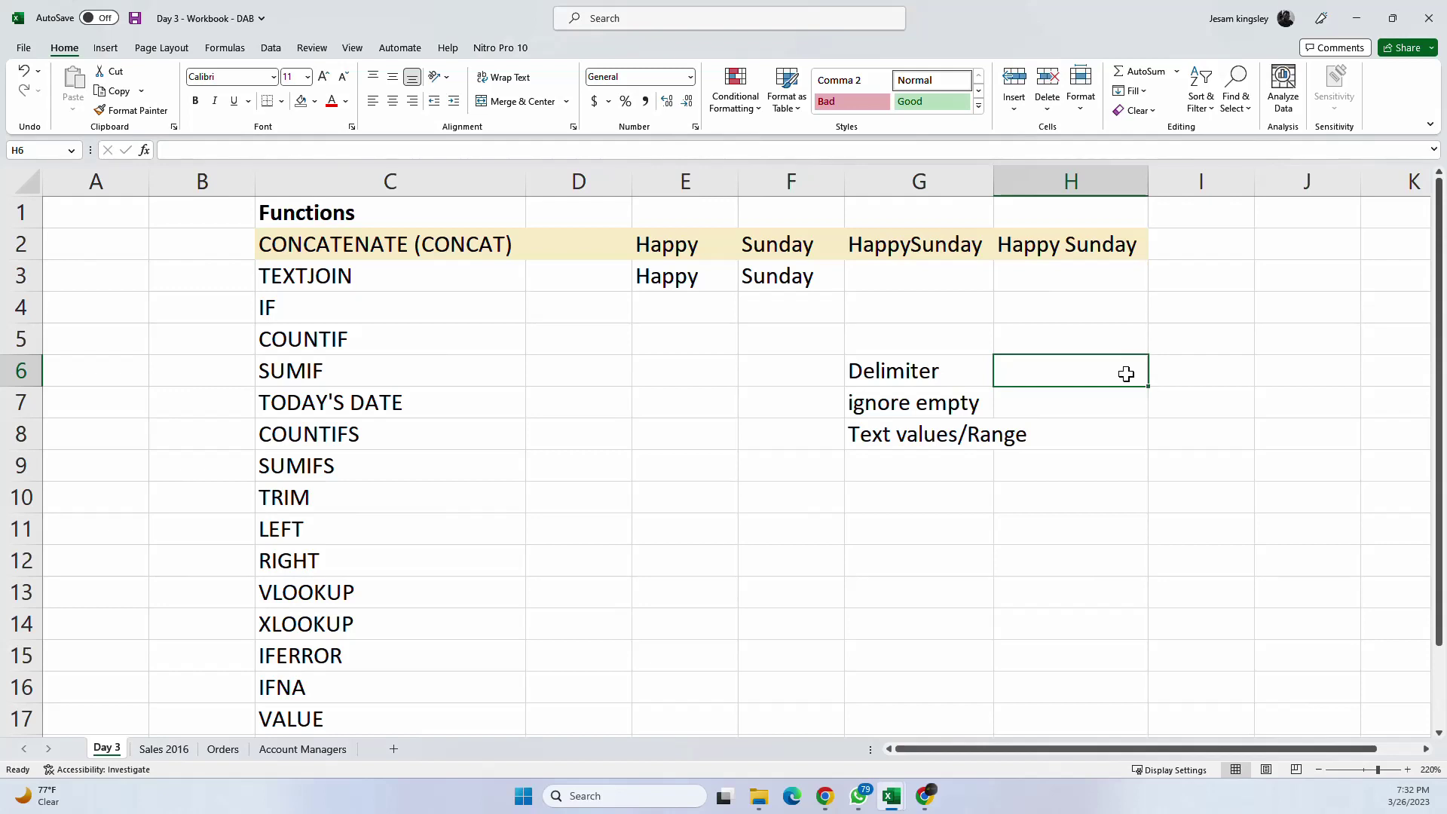
type("\"")
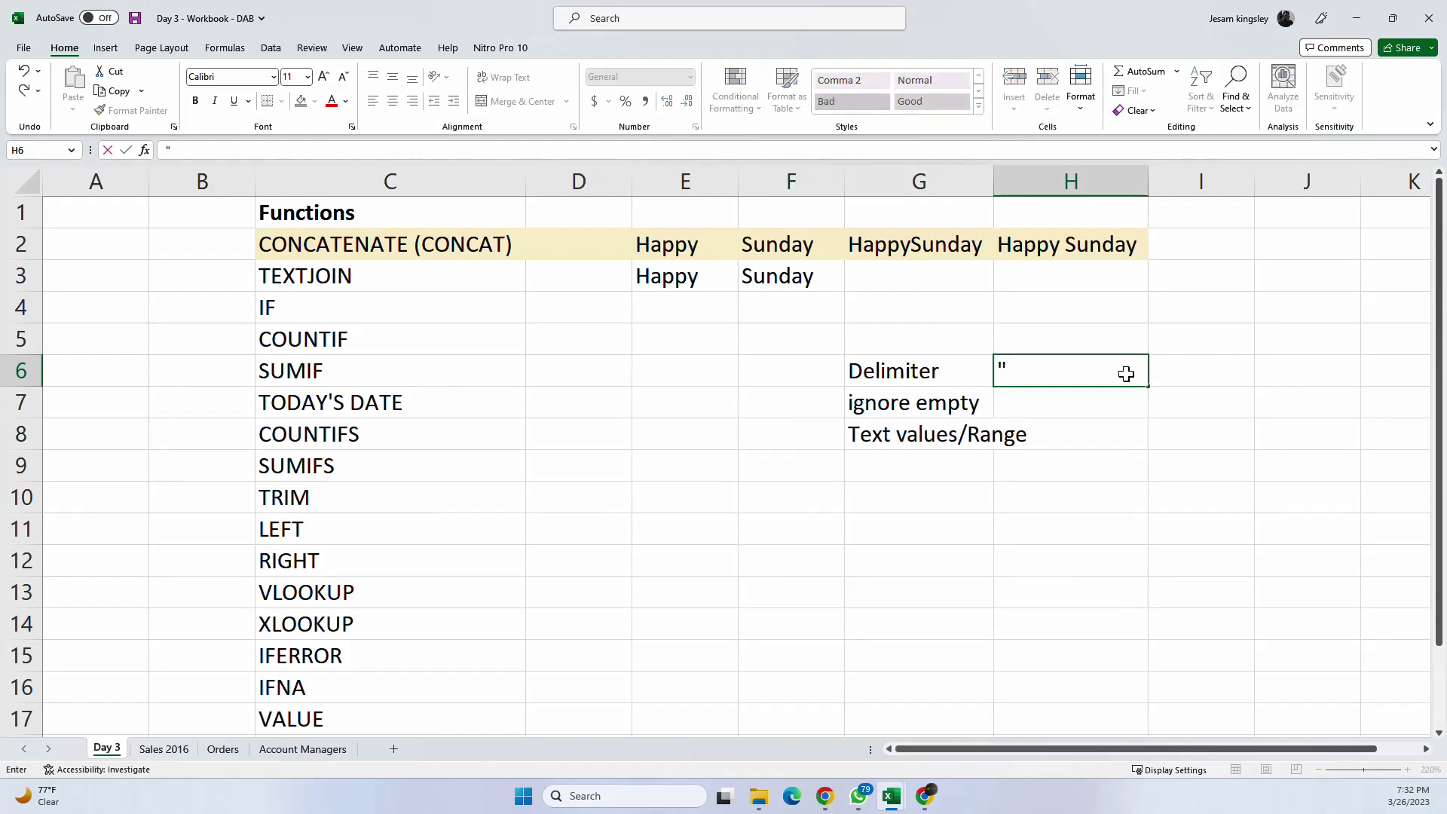
type(",\"")
key("Return")
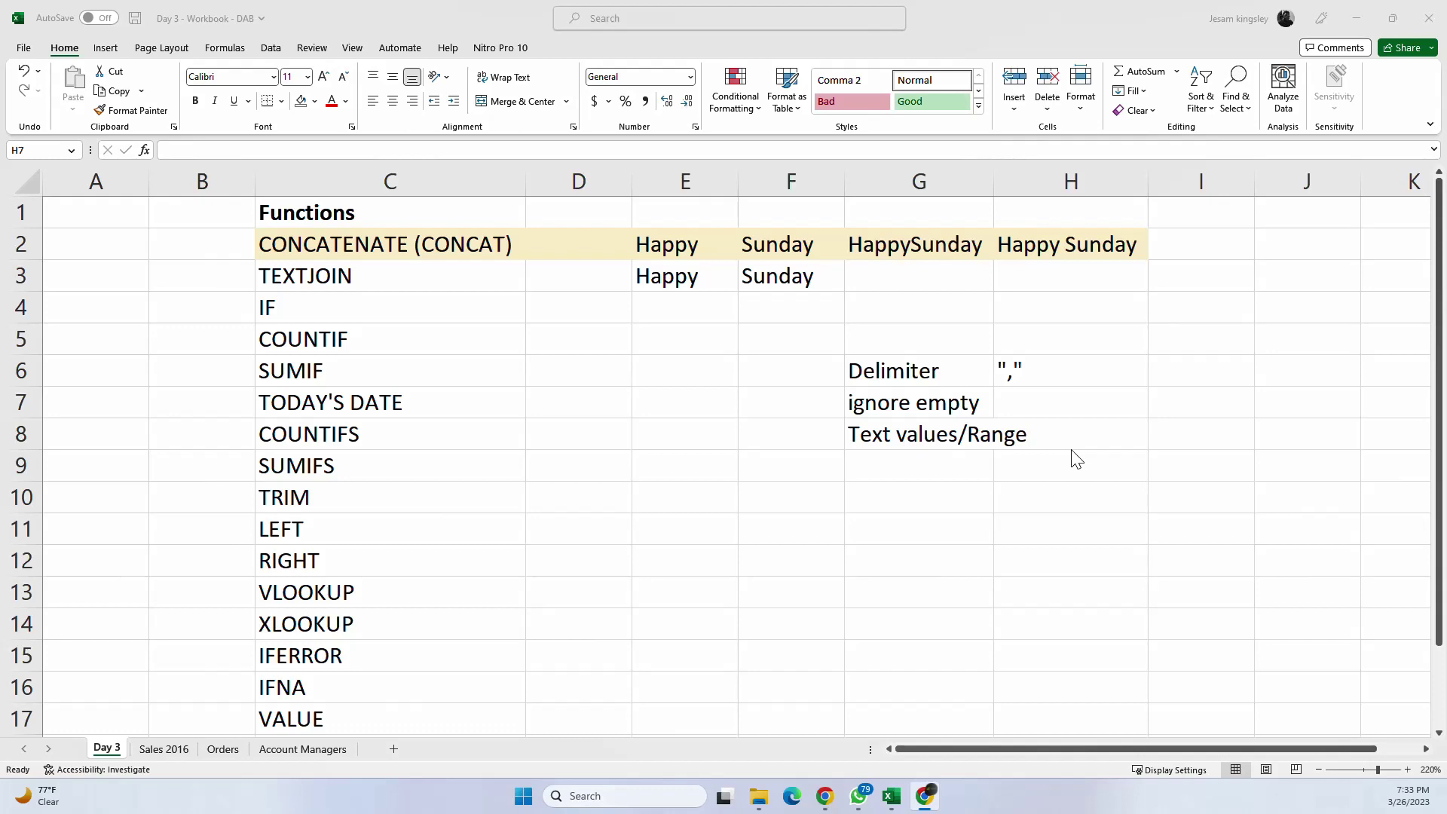
Step: Enter True/ False in H7 as the options for the ignore empty argument
left_click(1056, 411)
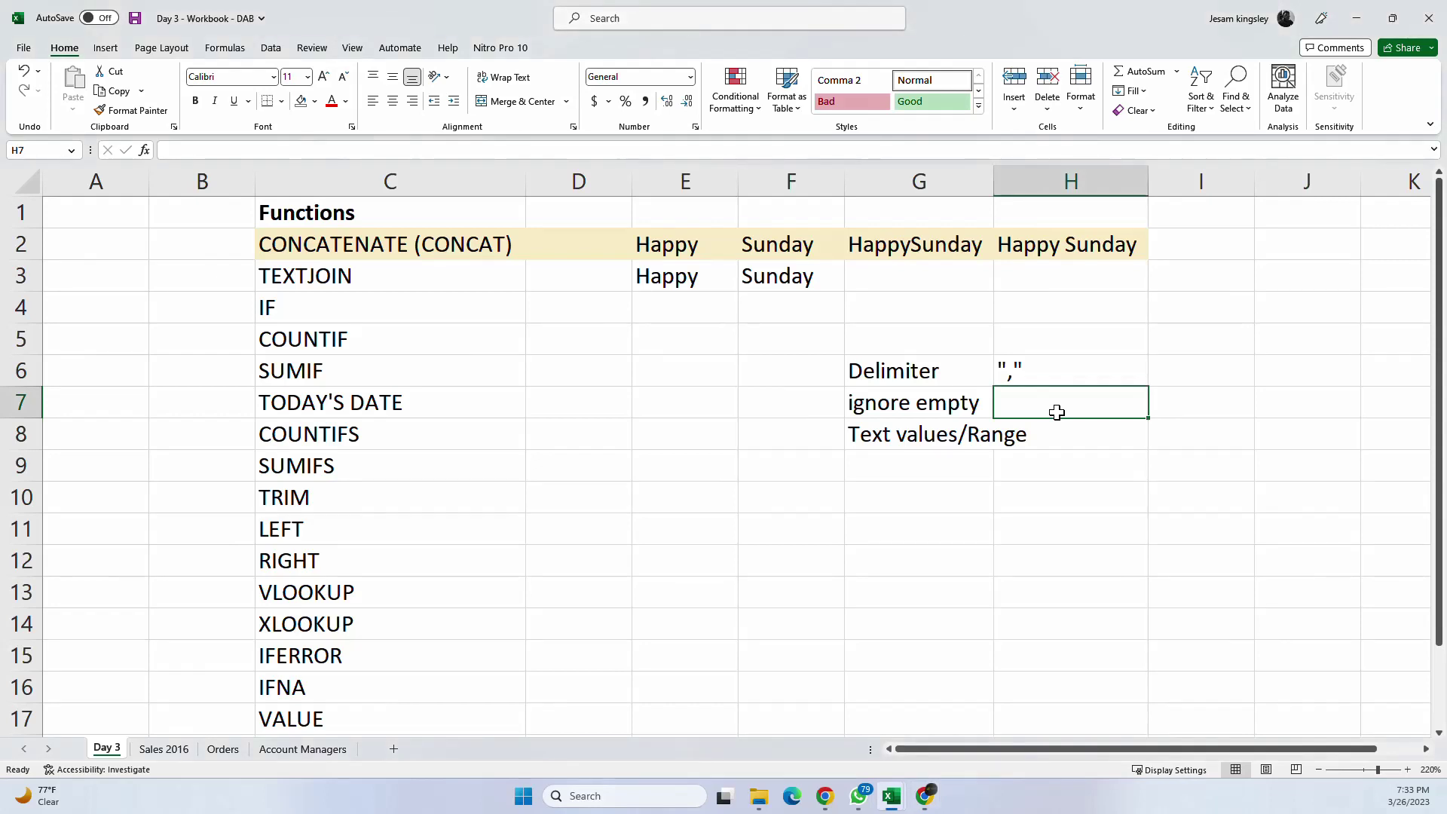
type("True")
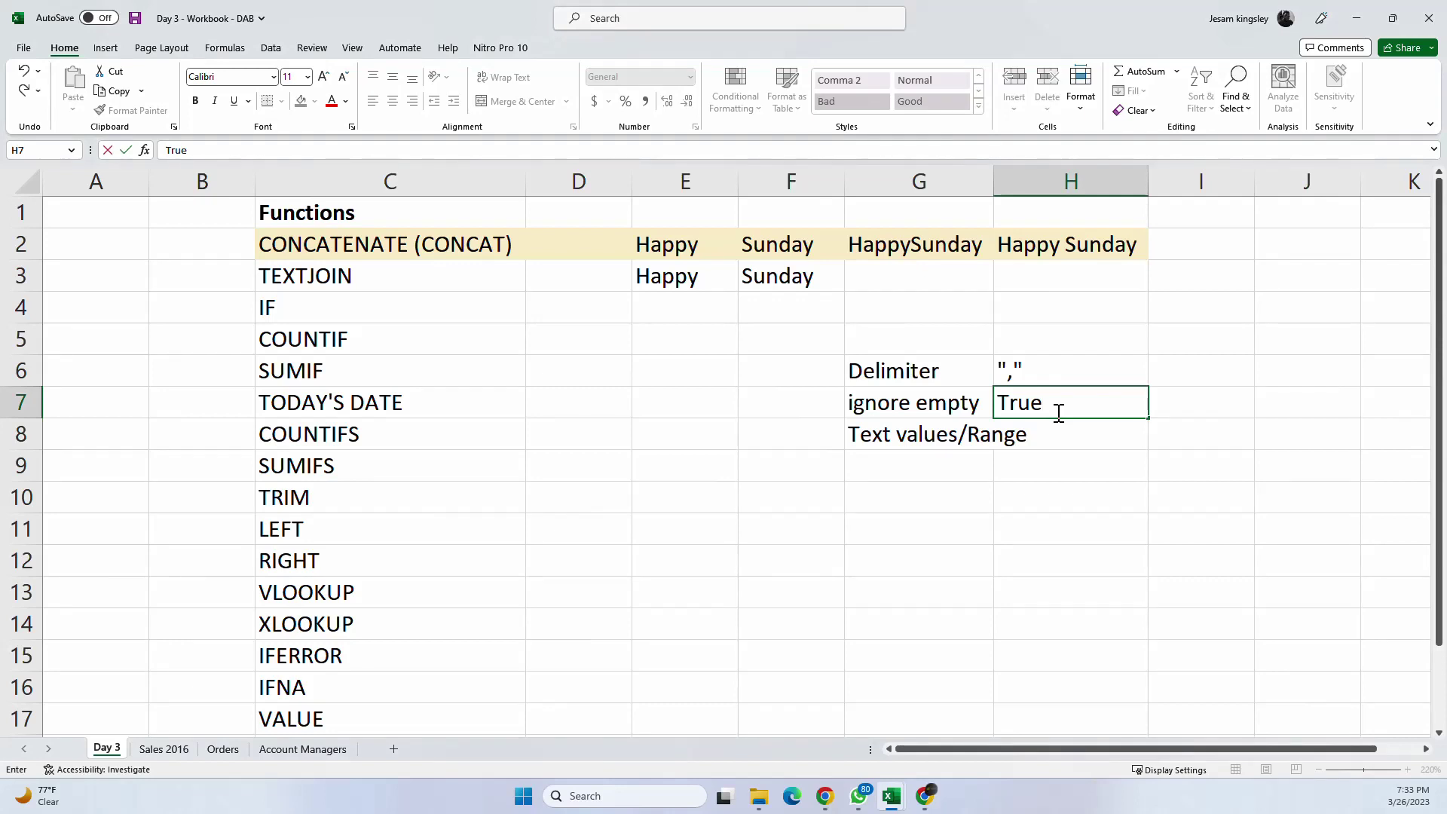
type("/ False")
key("Tab")
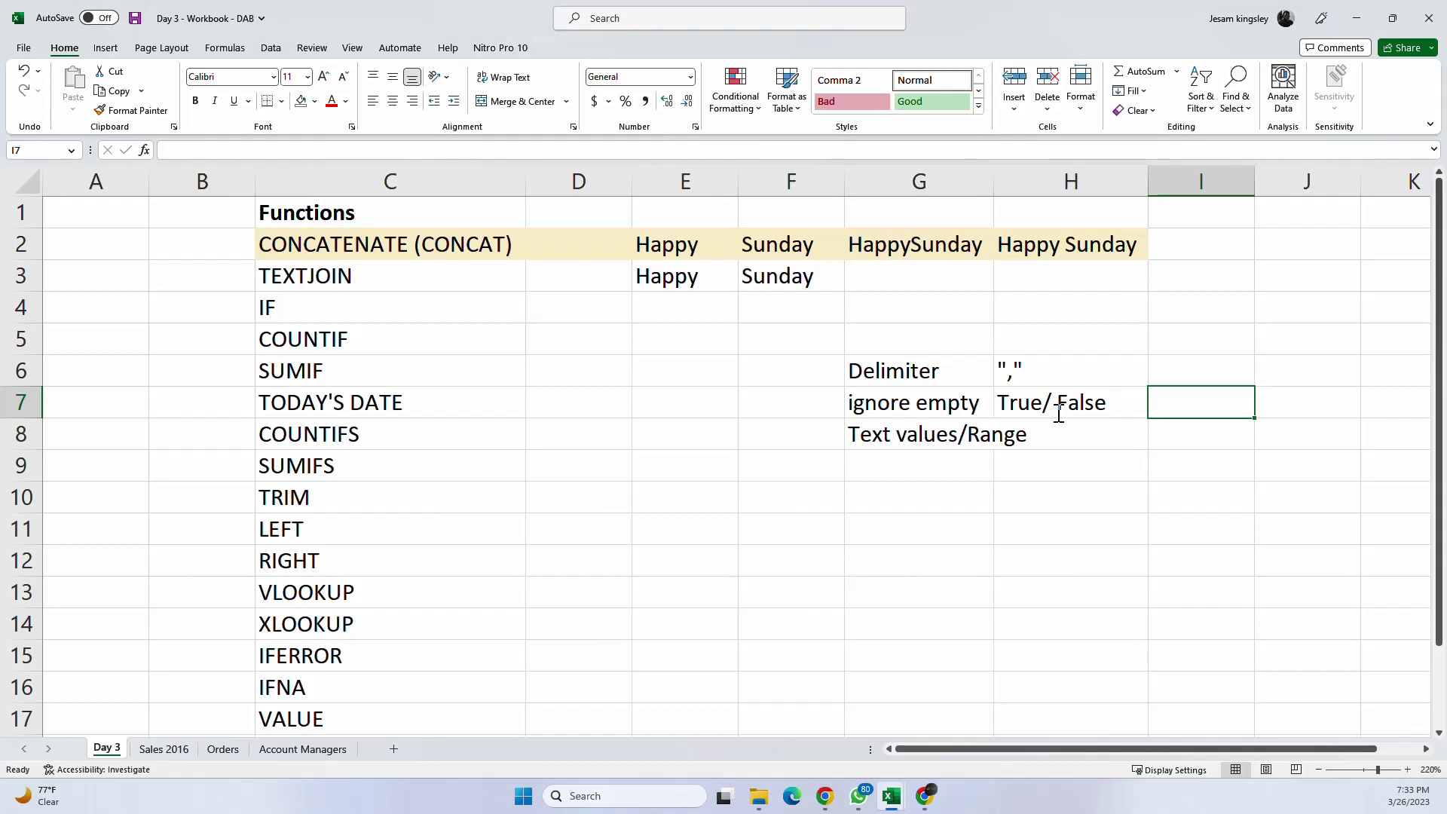
Step: Enter True in I7 and its numeric equivalent 1 in J7
type("F")
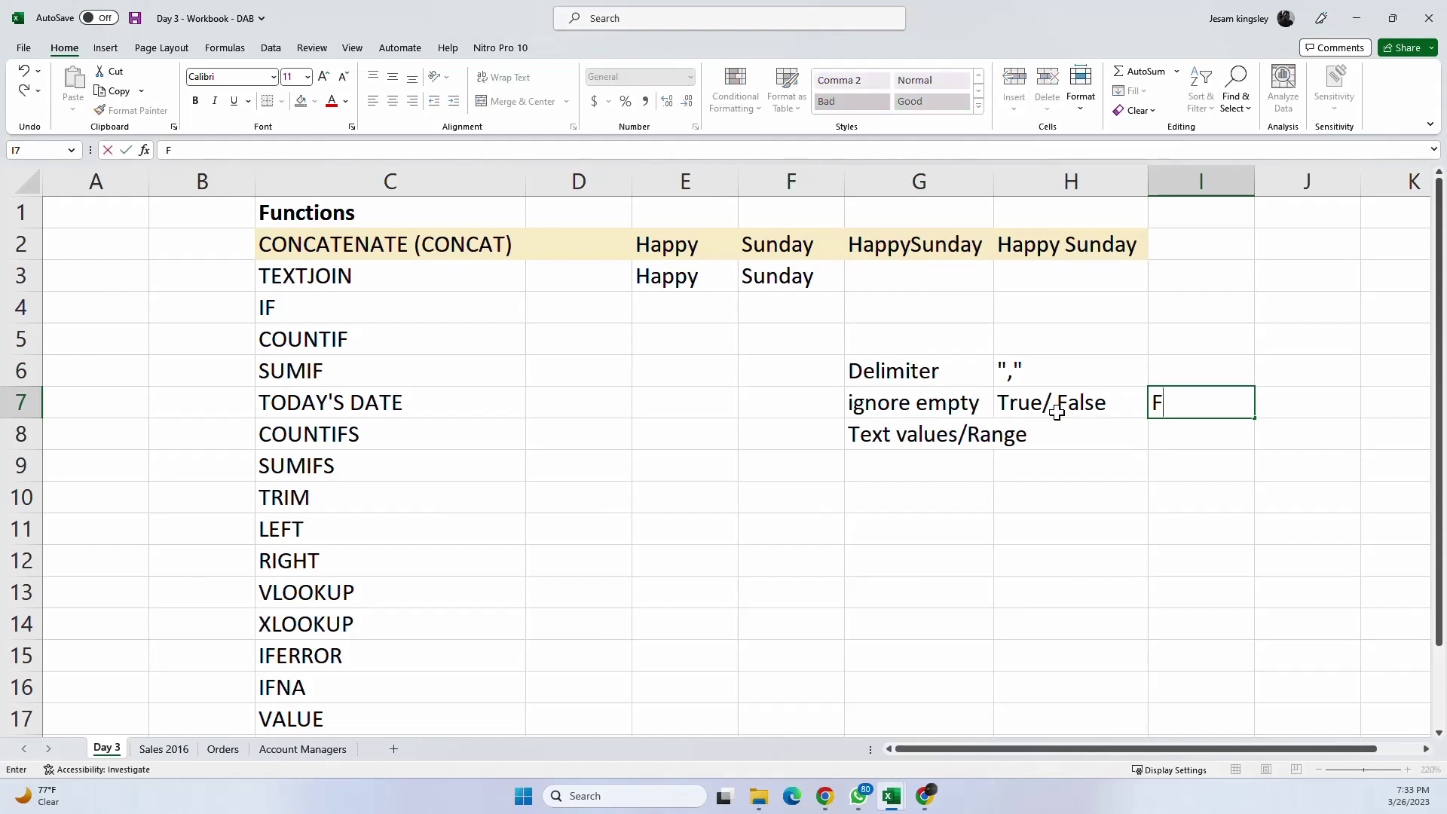
key("BackSpace")
type("True")
key("Tab")
type("1")
key("Return")
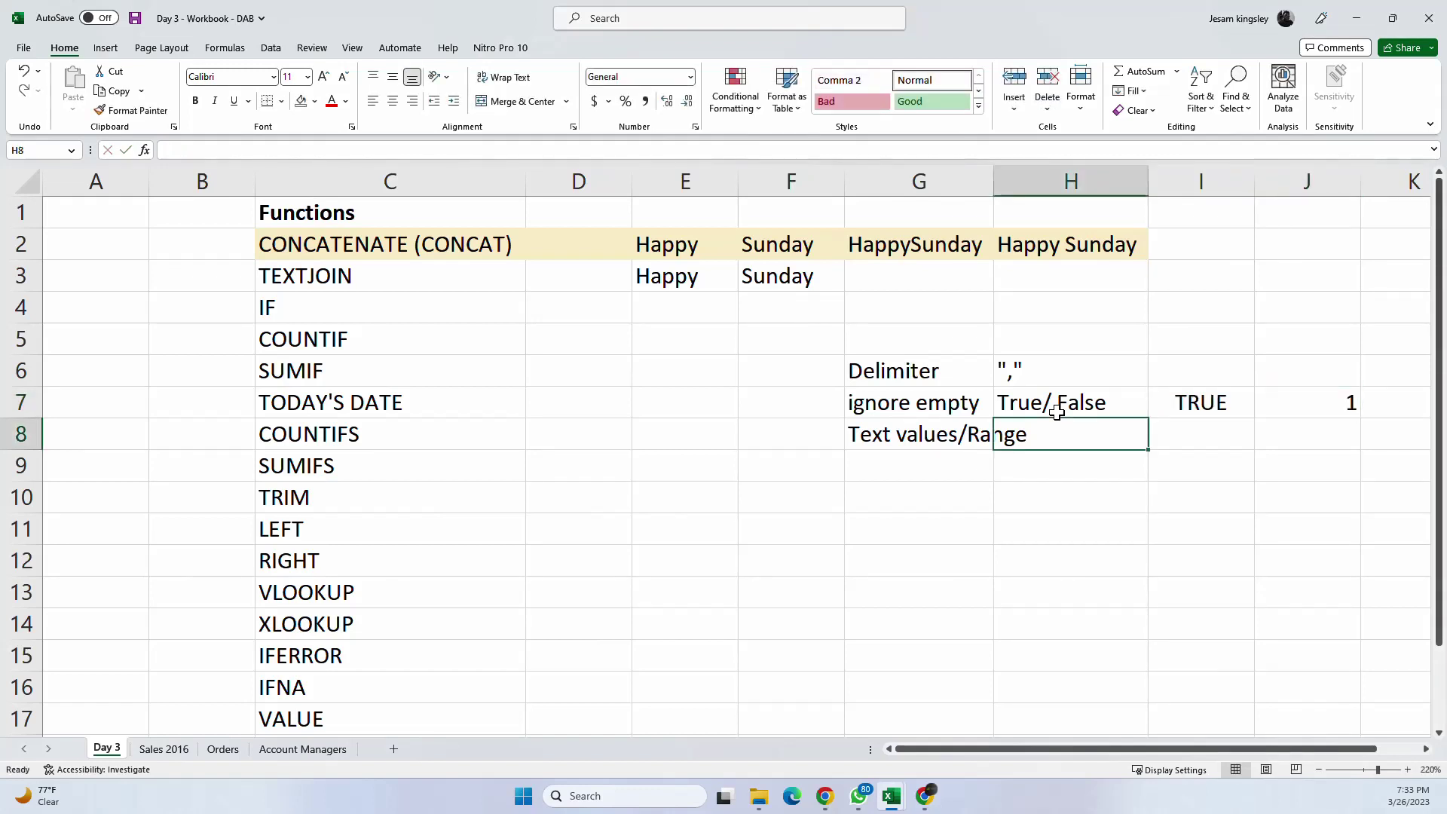
Step: Enter False in I8 and its numeric equivalent 0 in J8
key("Tab")
type("Fla")
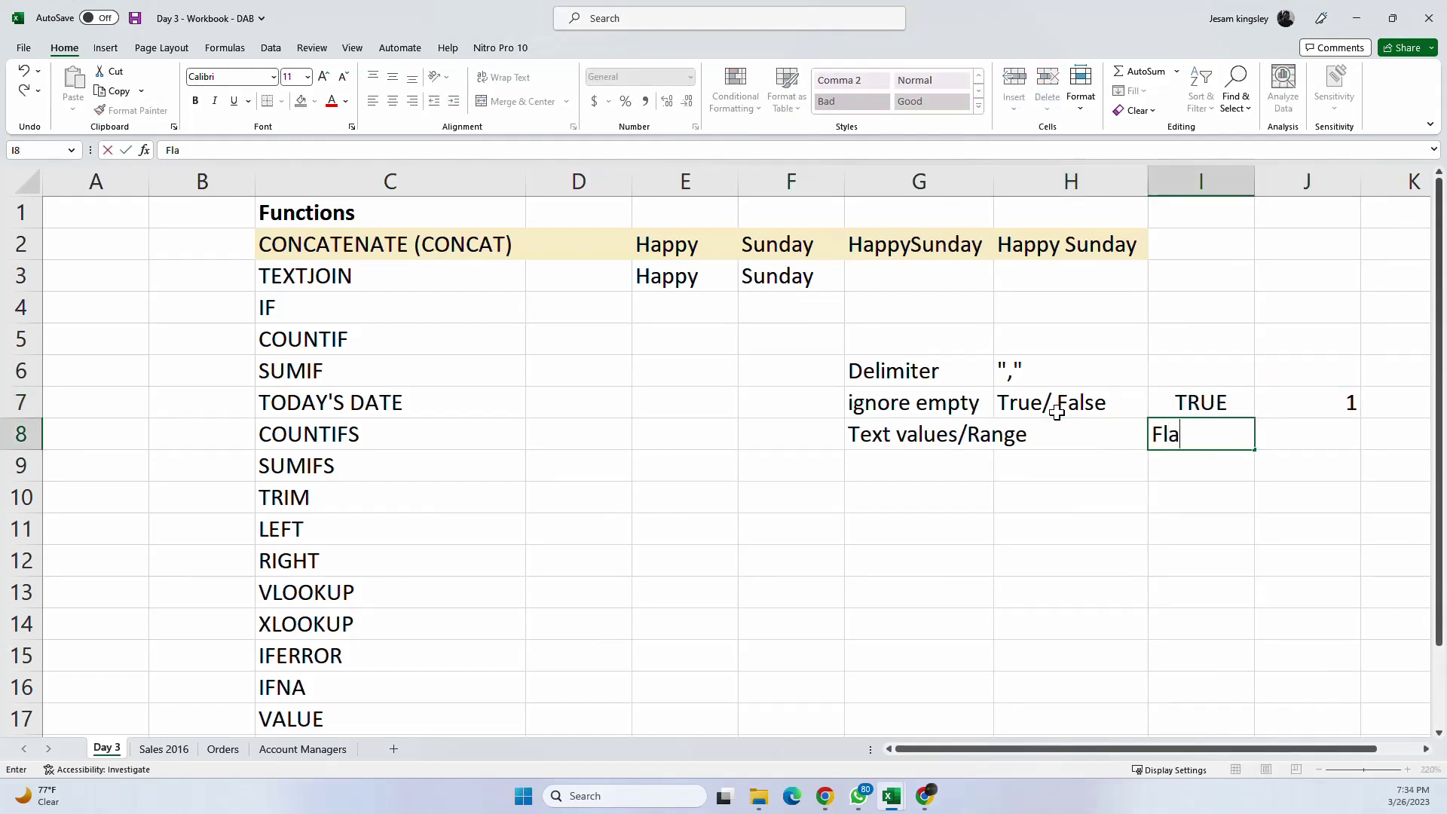
key("BackSpace")
key("BackSpace")
type("alse0")
key("BackSpace")
key("Tab")
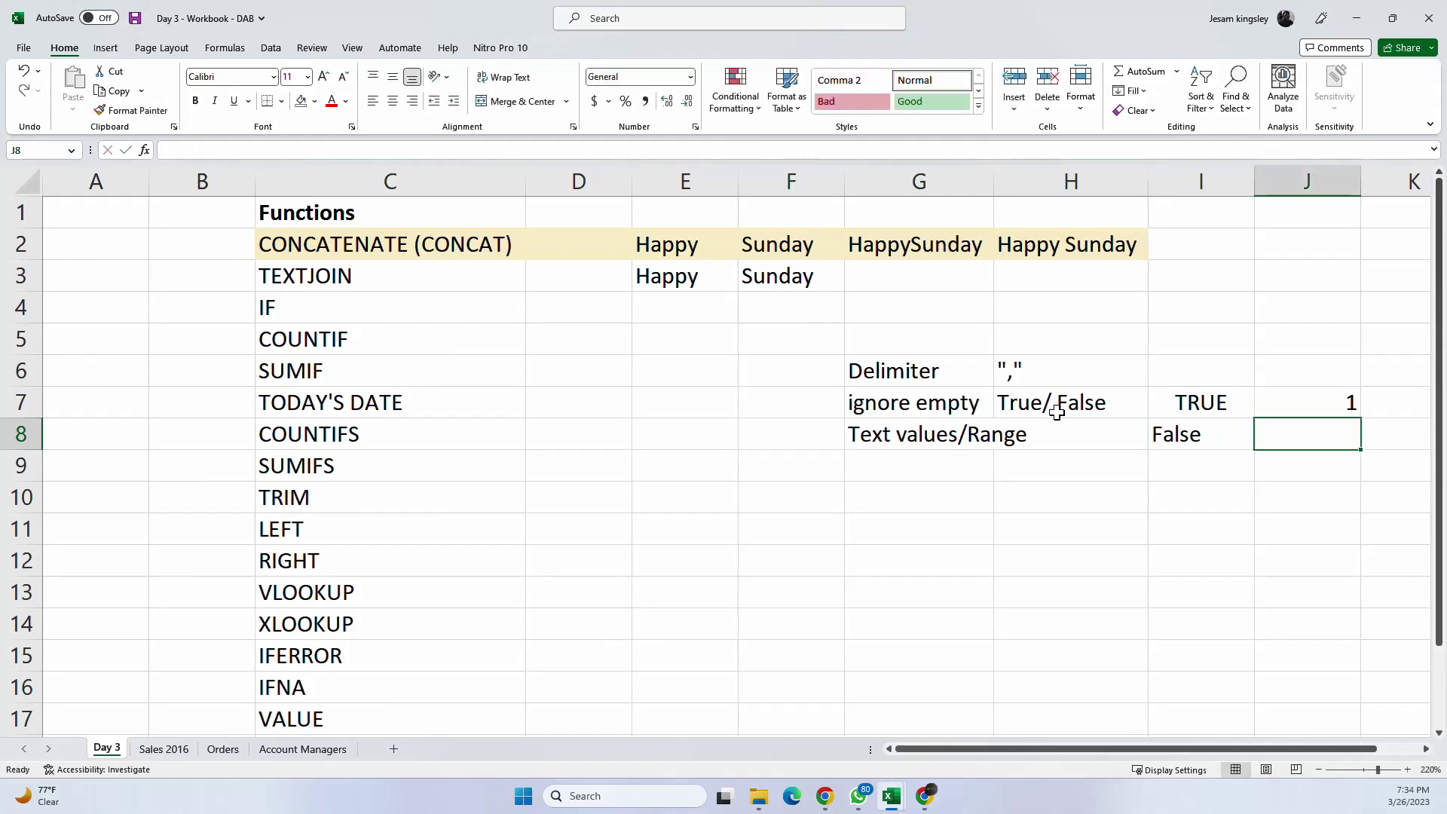
type("0")
key("Return")
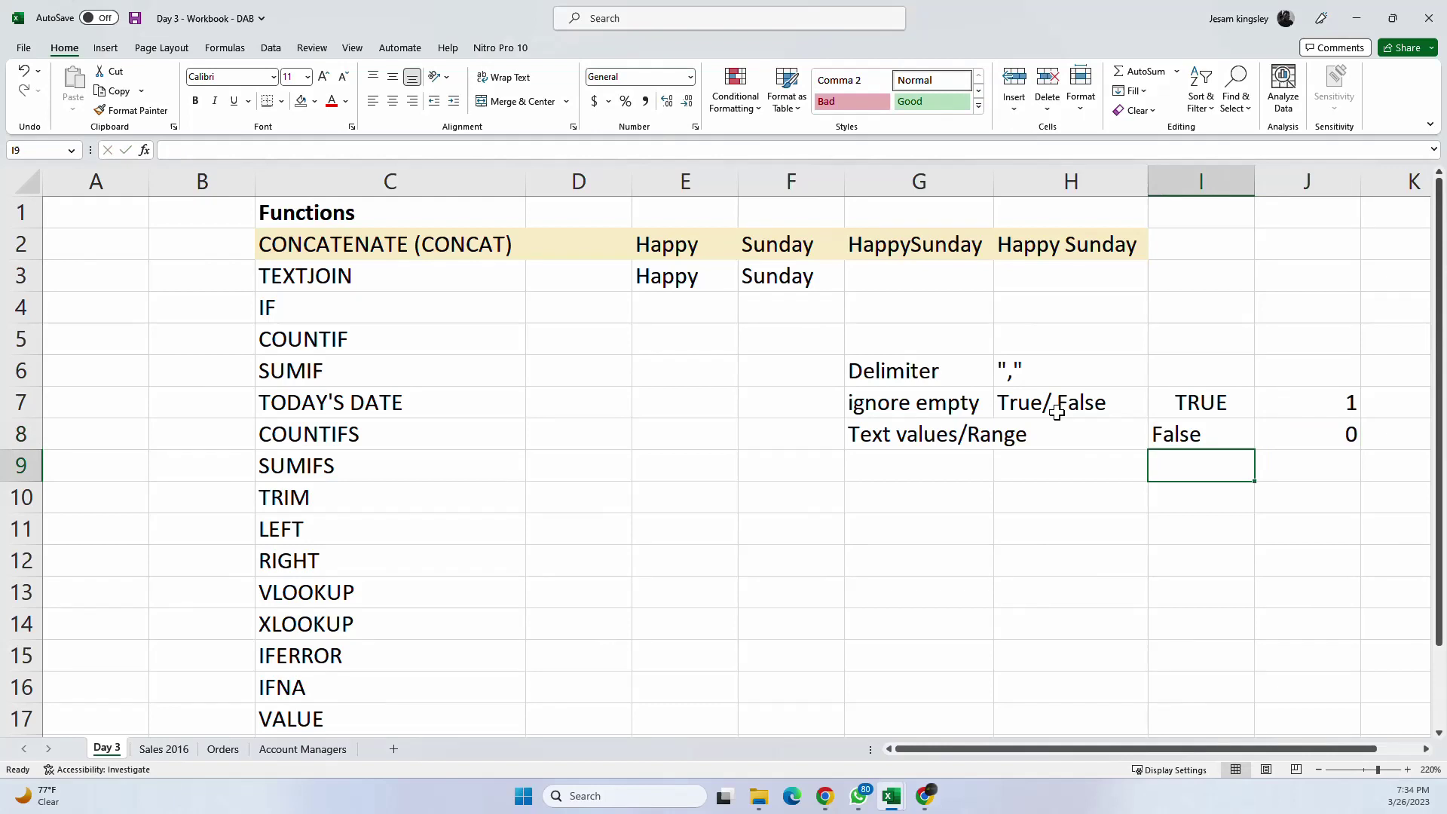
left_click(1056, 412)
left_click(1052, 437)
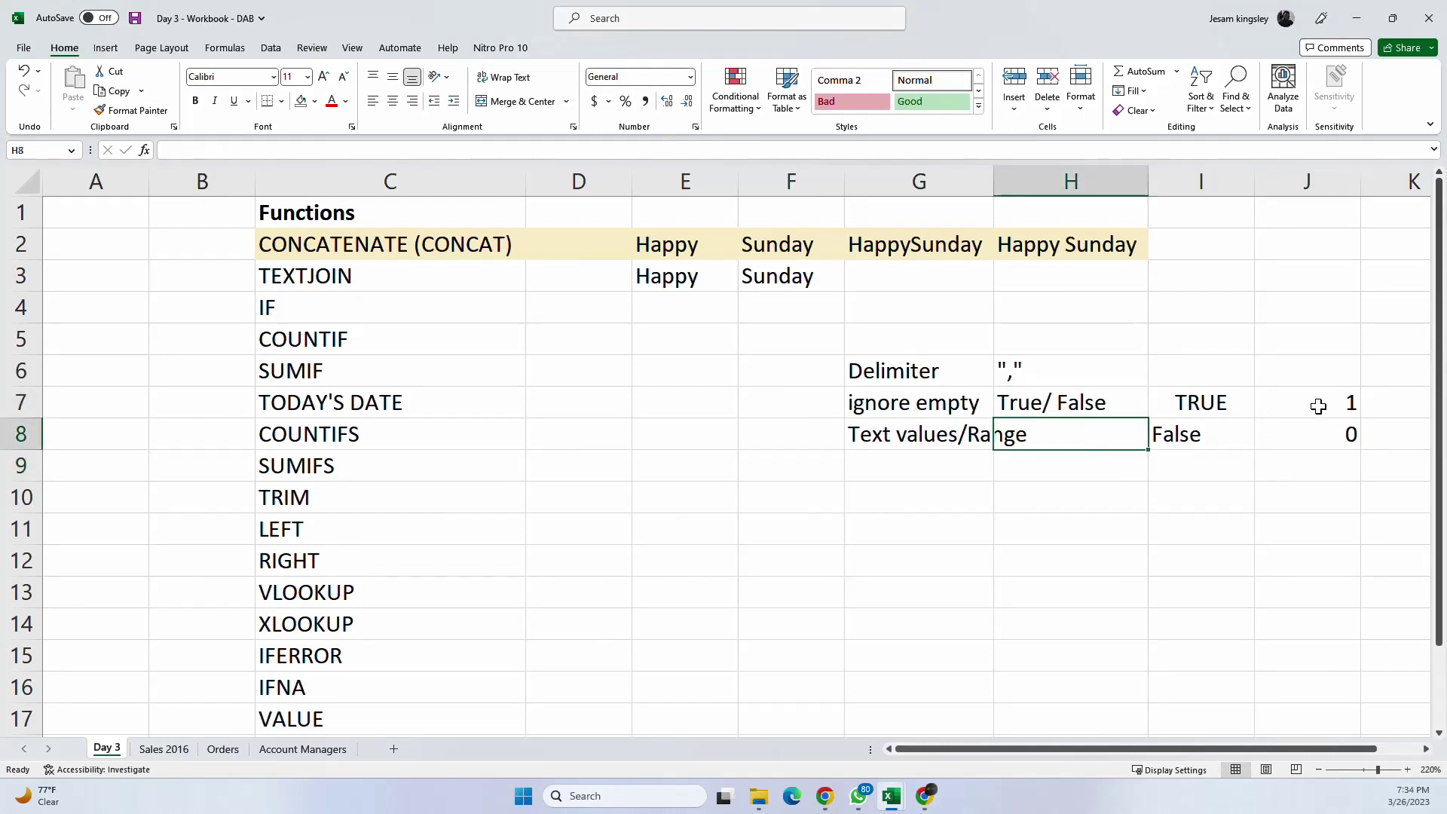
left_click(1175, 433)
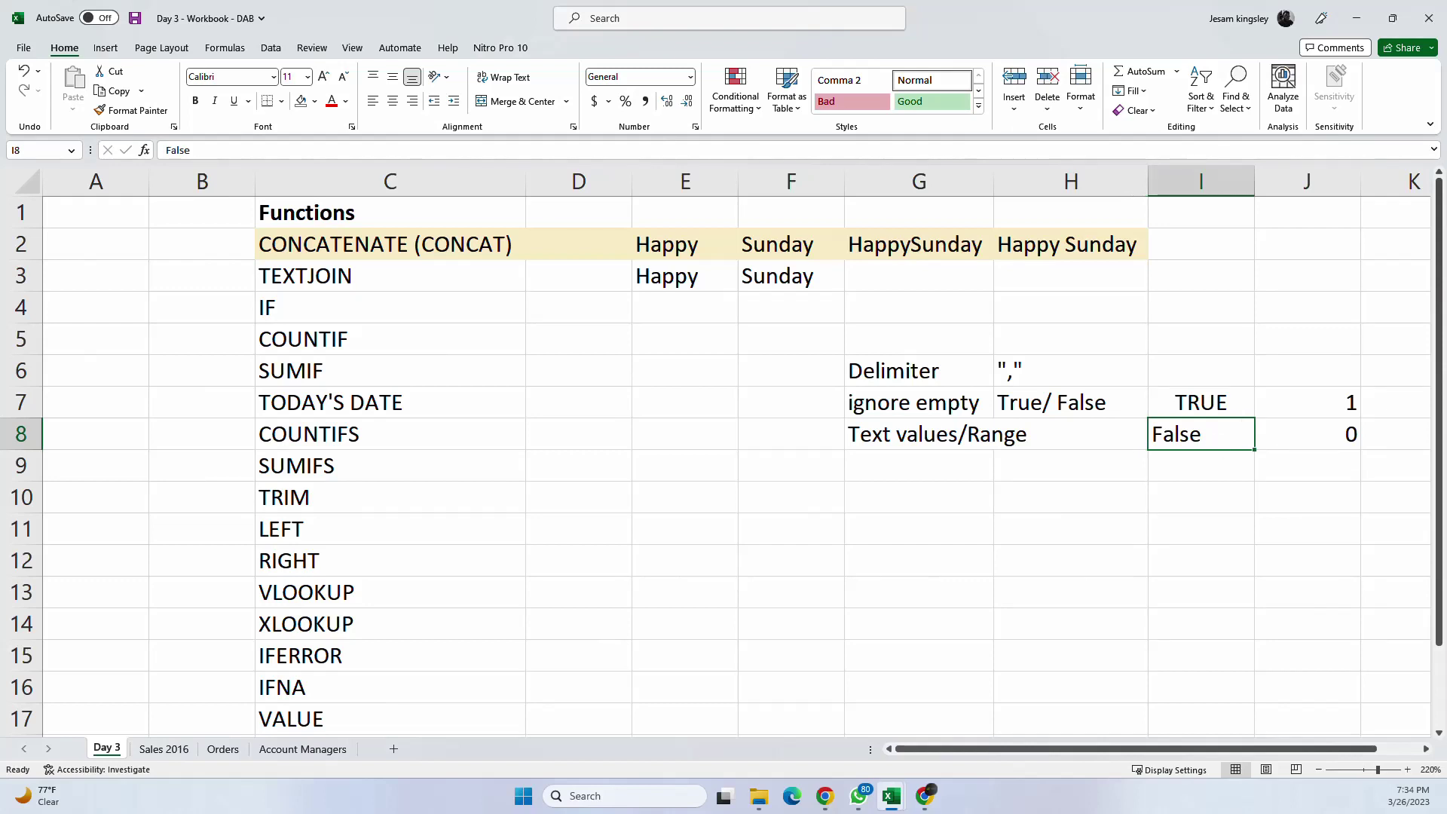
key("alt+Tab")
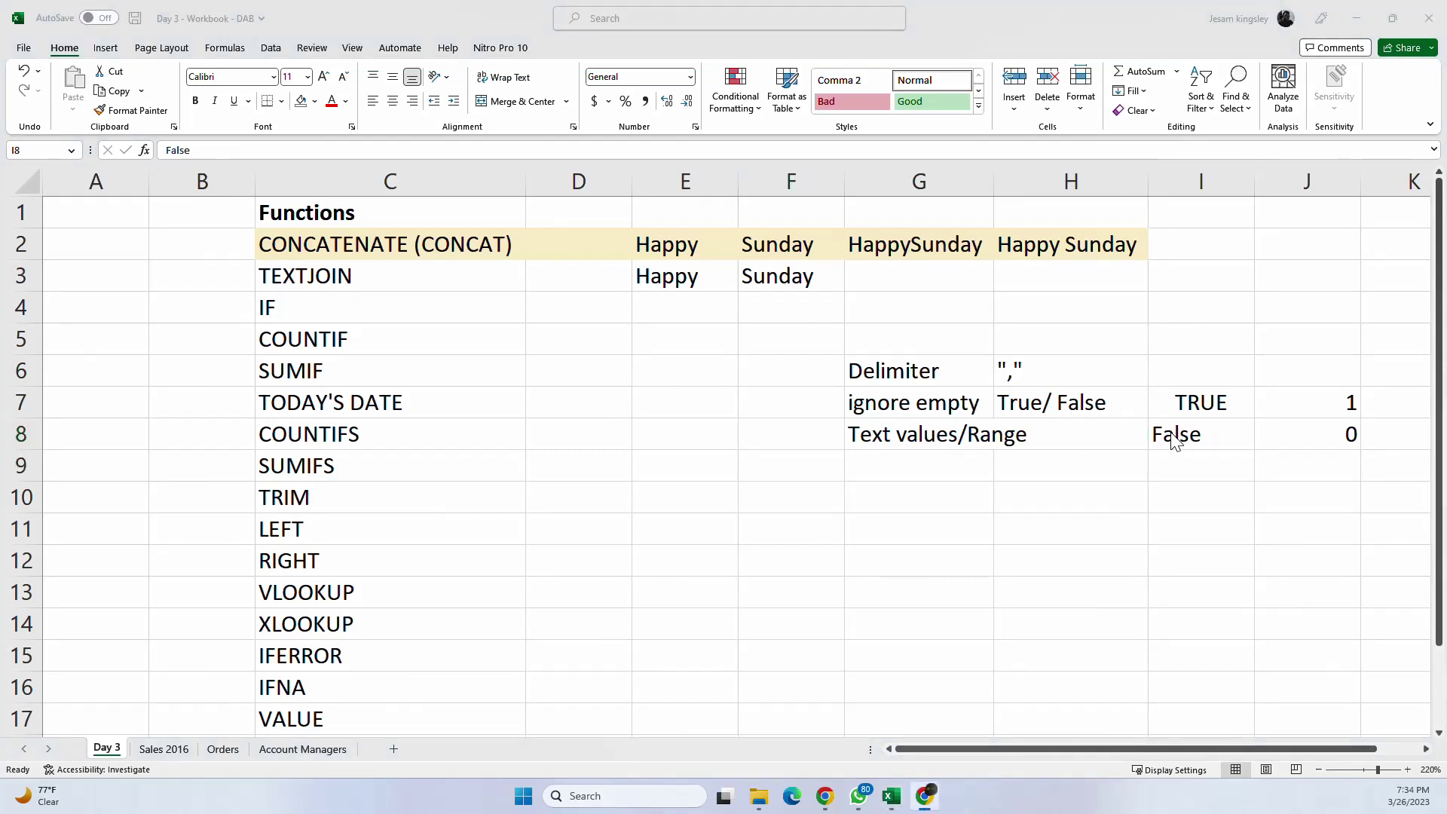
key("alt+Tab")
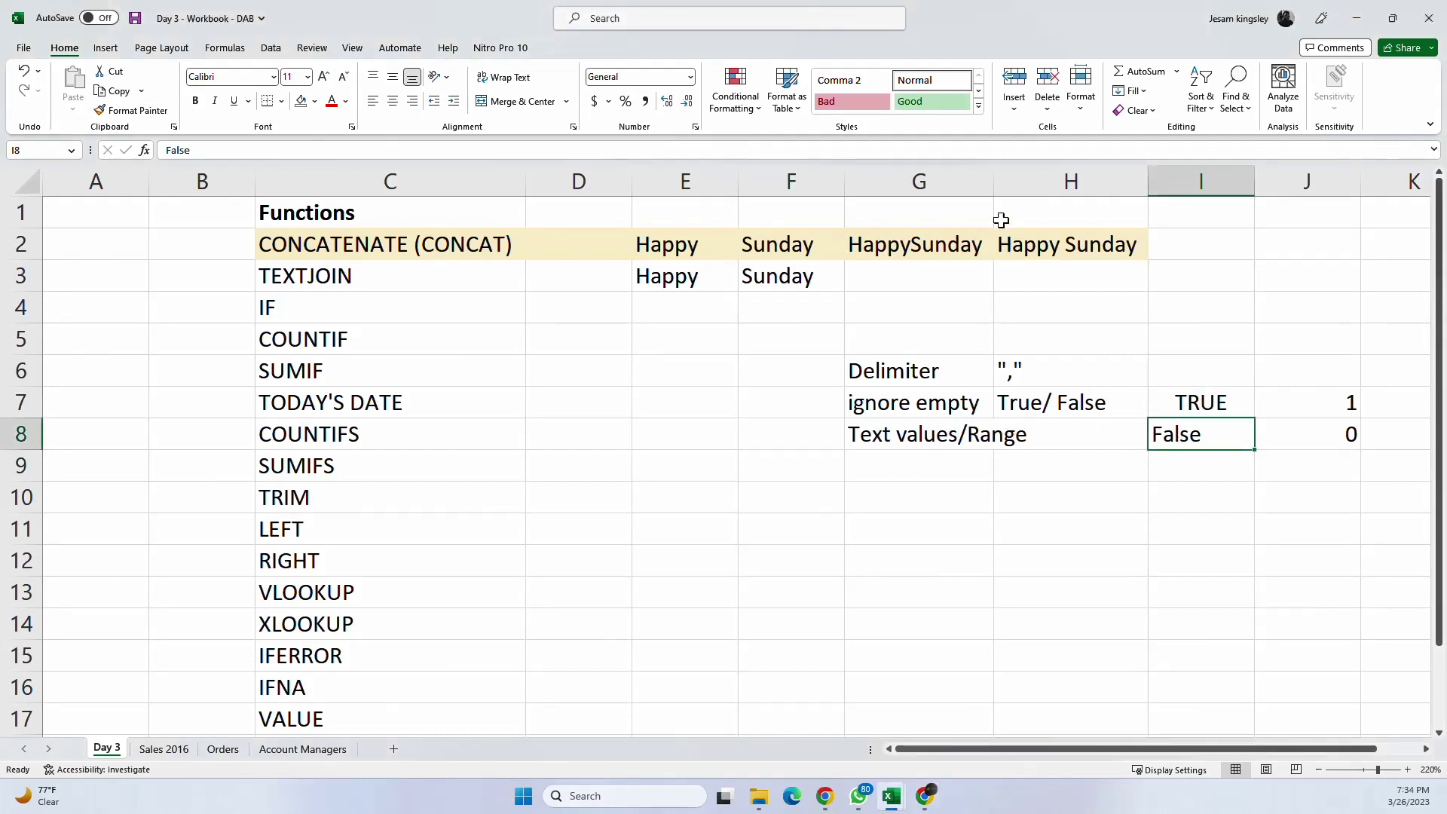
Step: Enter "Text to be joined" in H8 and widen columns G and H to fit their texts
left_click_drag(994, 181, 1040, 181)
left_click(1128, 440)
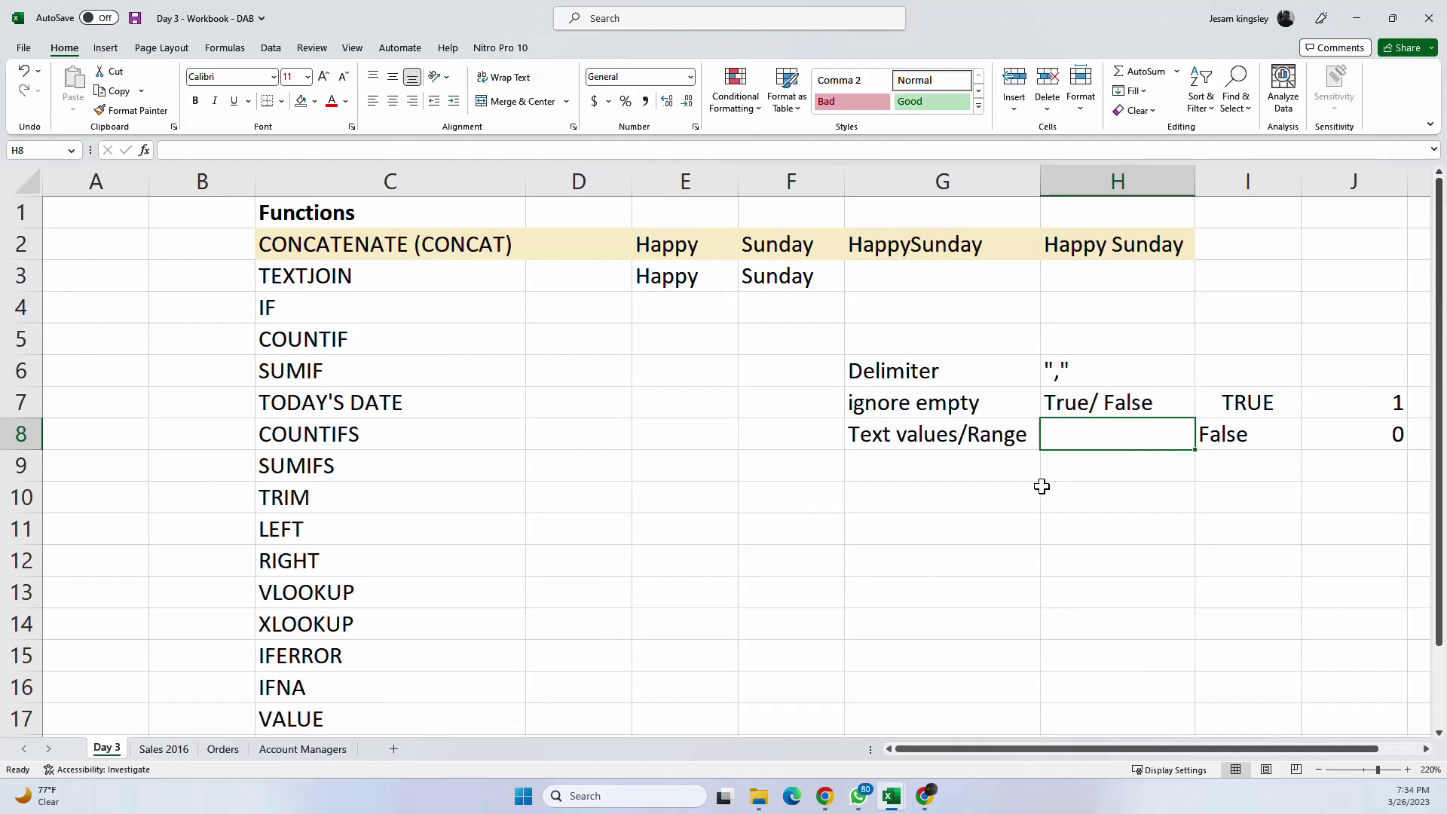
type("Text ")
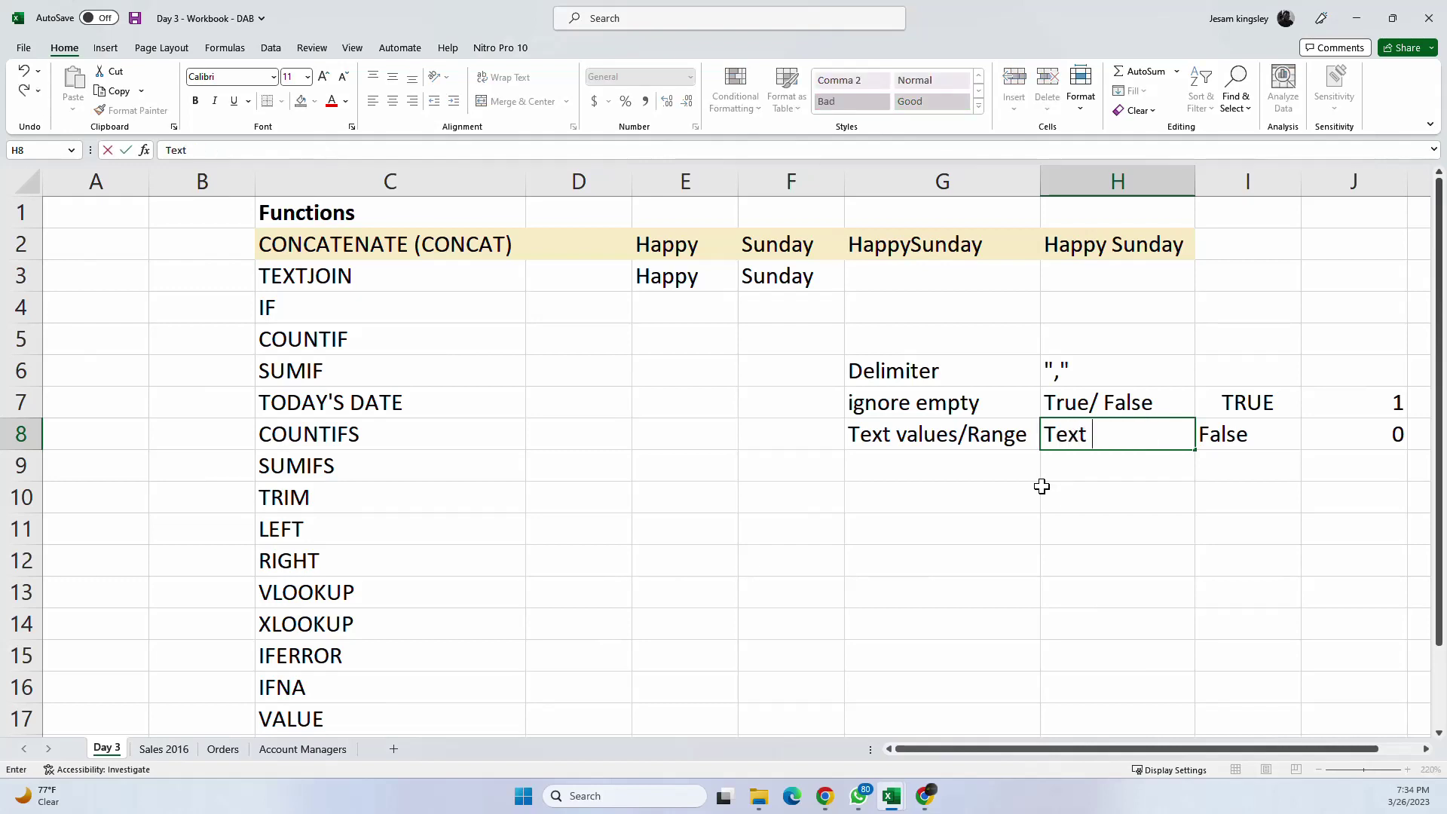
type("to be joined")
key("Return")
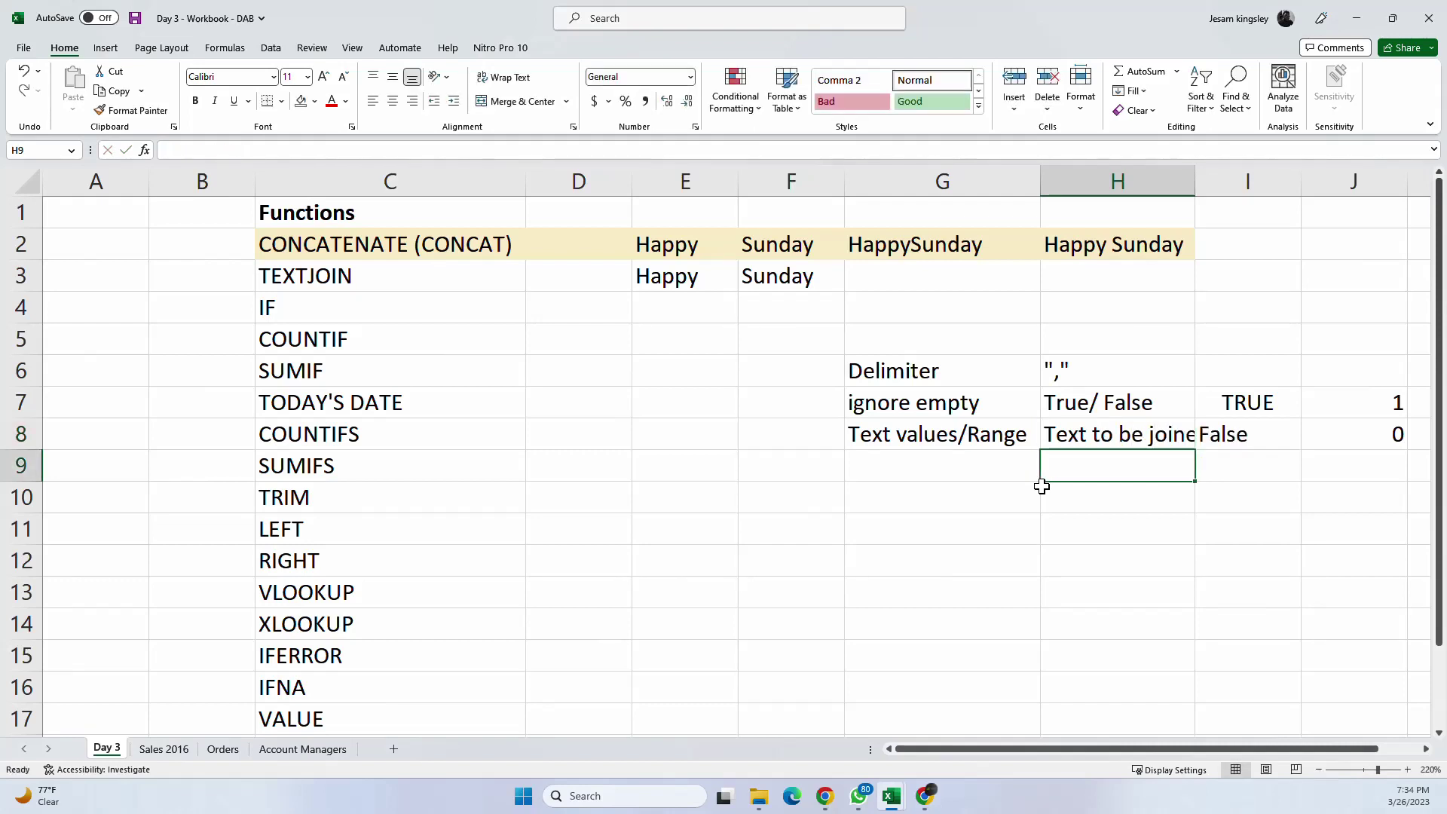
double_click(1196, 179)
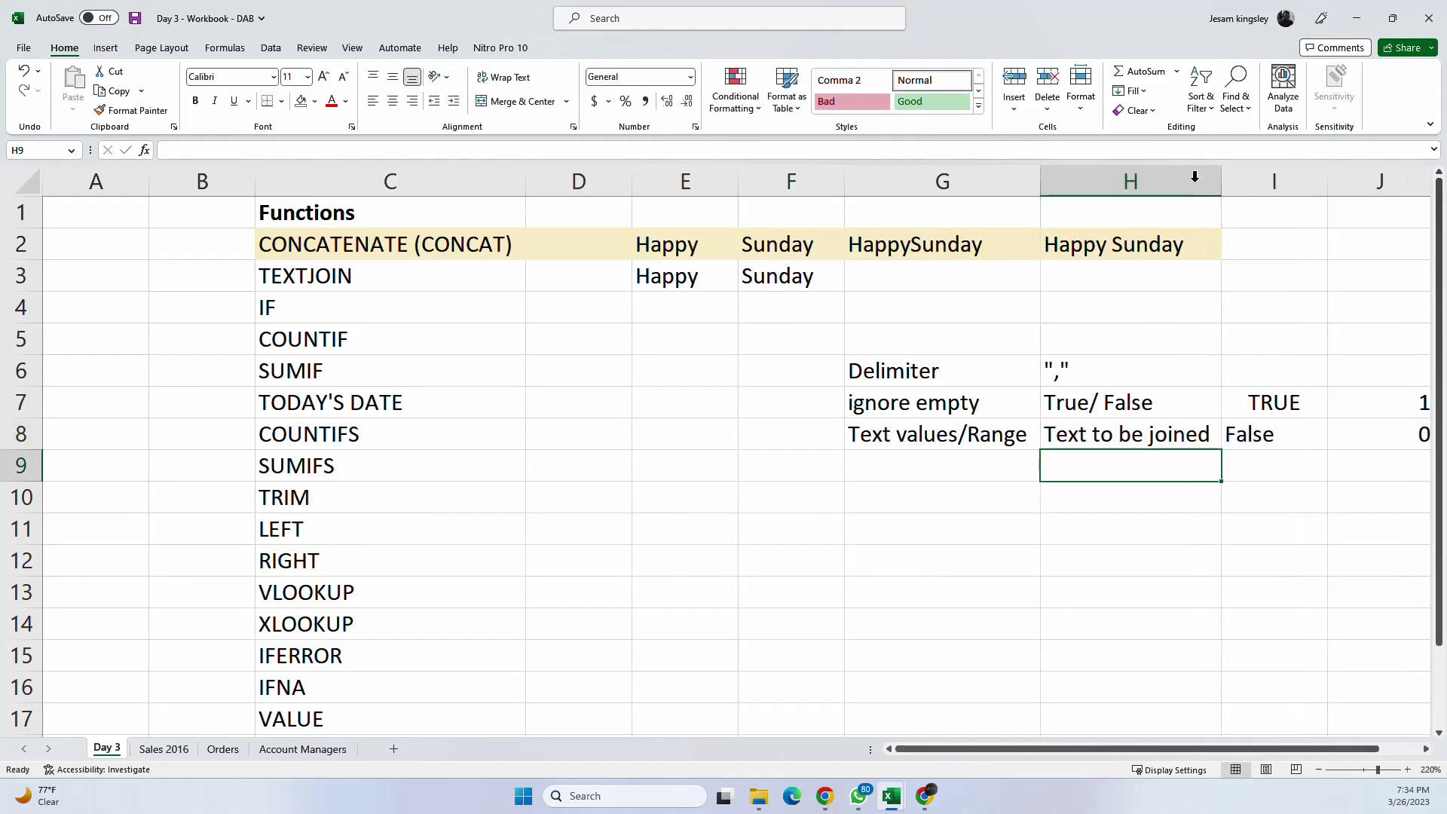
Step: Narrow column J so that its 1 and 0 values fit in view beside the argument notes
left_click(1387, 401)
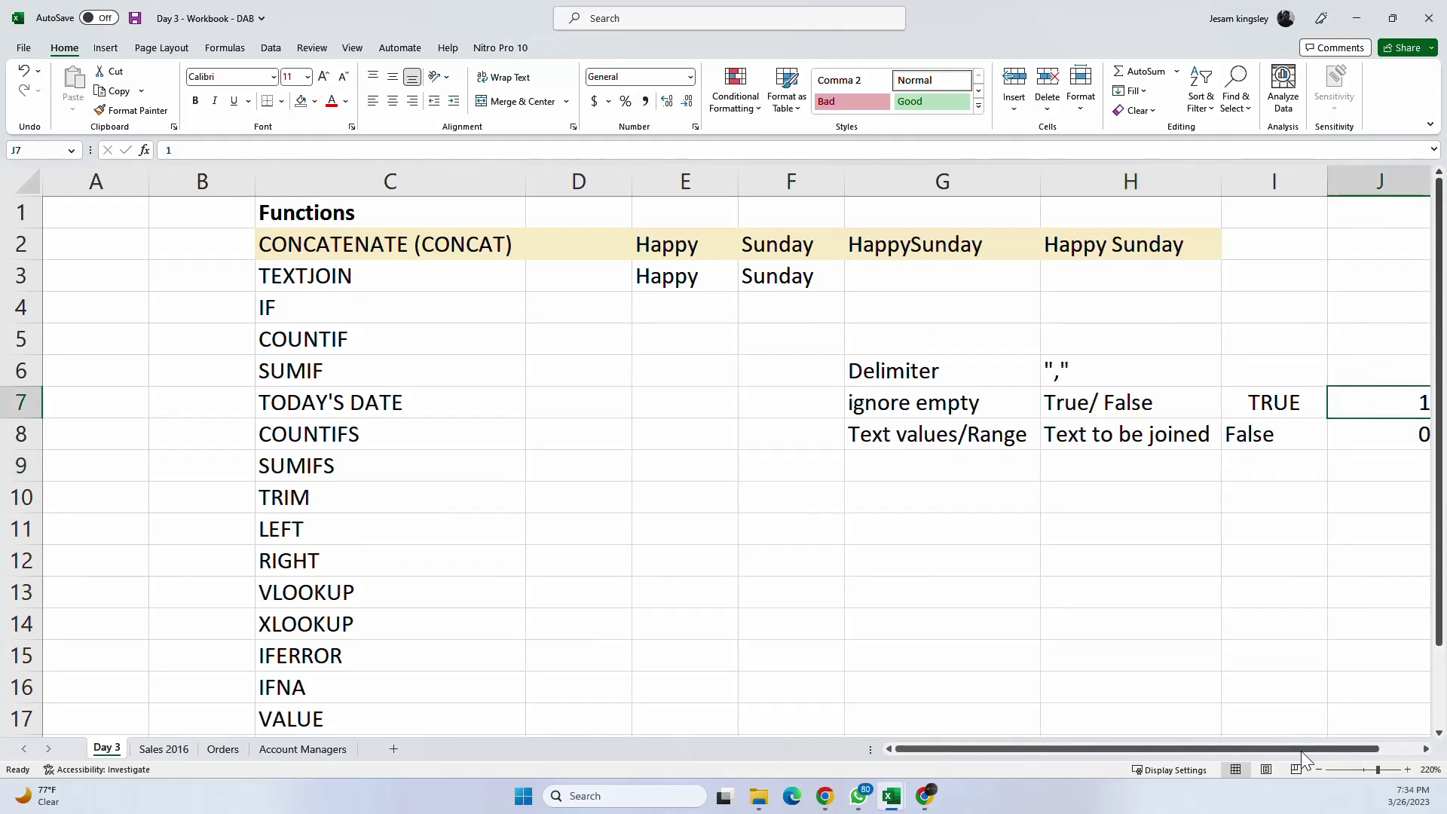
left_click_drag(1306, 751, 1333, 755)
left_click_drag(1346, 183, 1290, 192)
left_click_drag(1140, 750, 1089, 757)
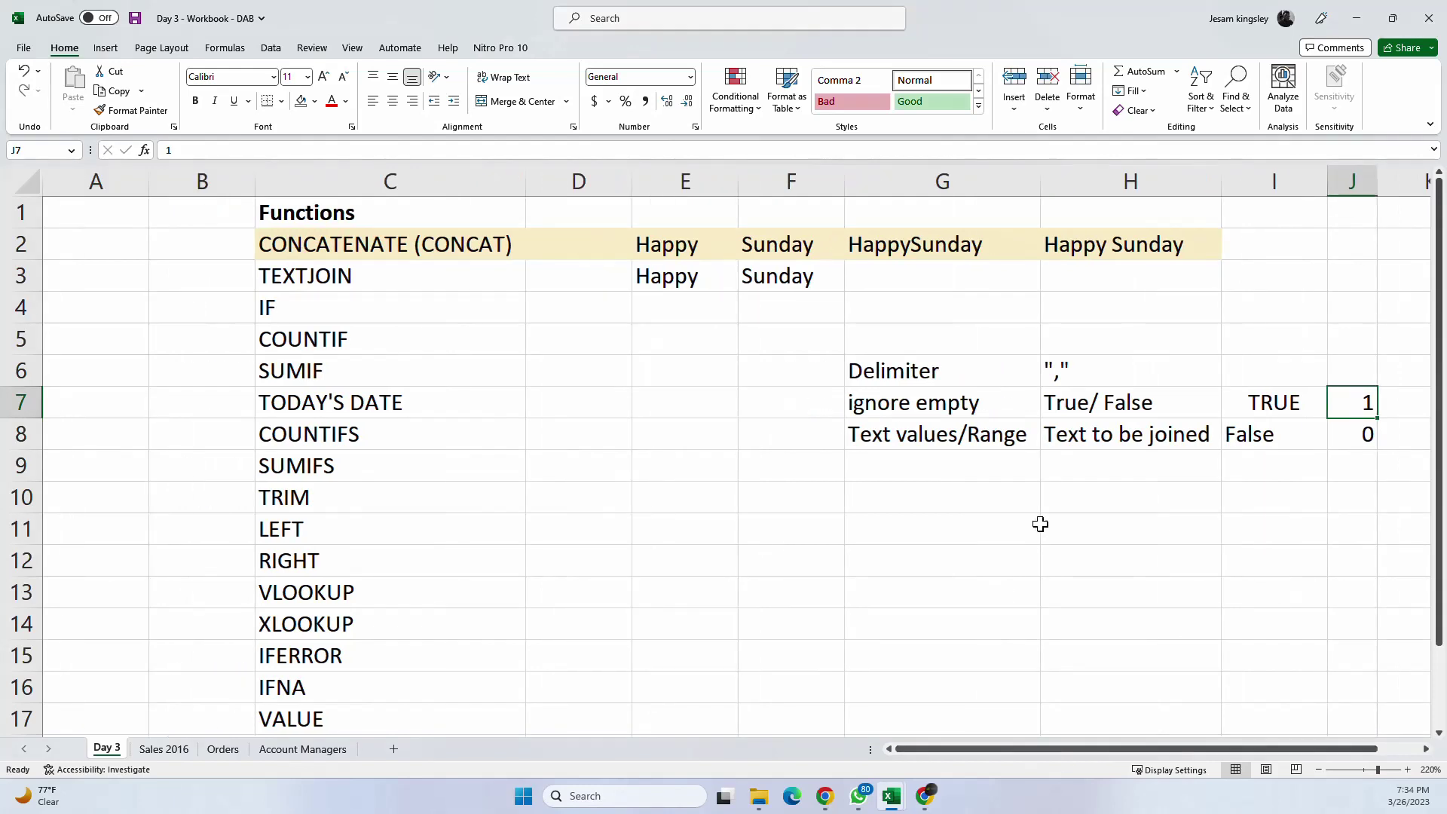
Step: Fill the TEXTJOIN argument notes in G6:J8 with the standard yellow colour
left_click_drag(916, 373, 1337, 433)
left_click(315, 101)
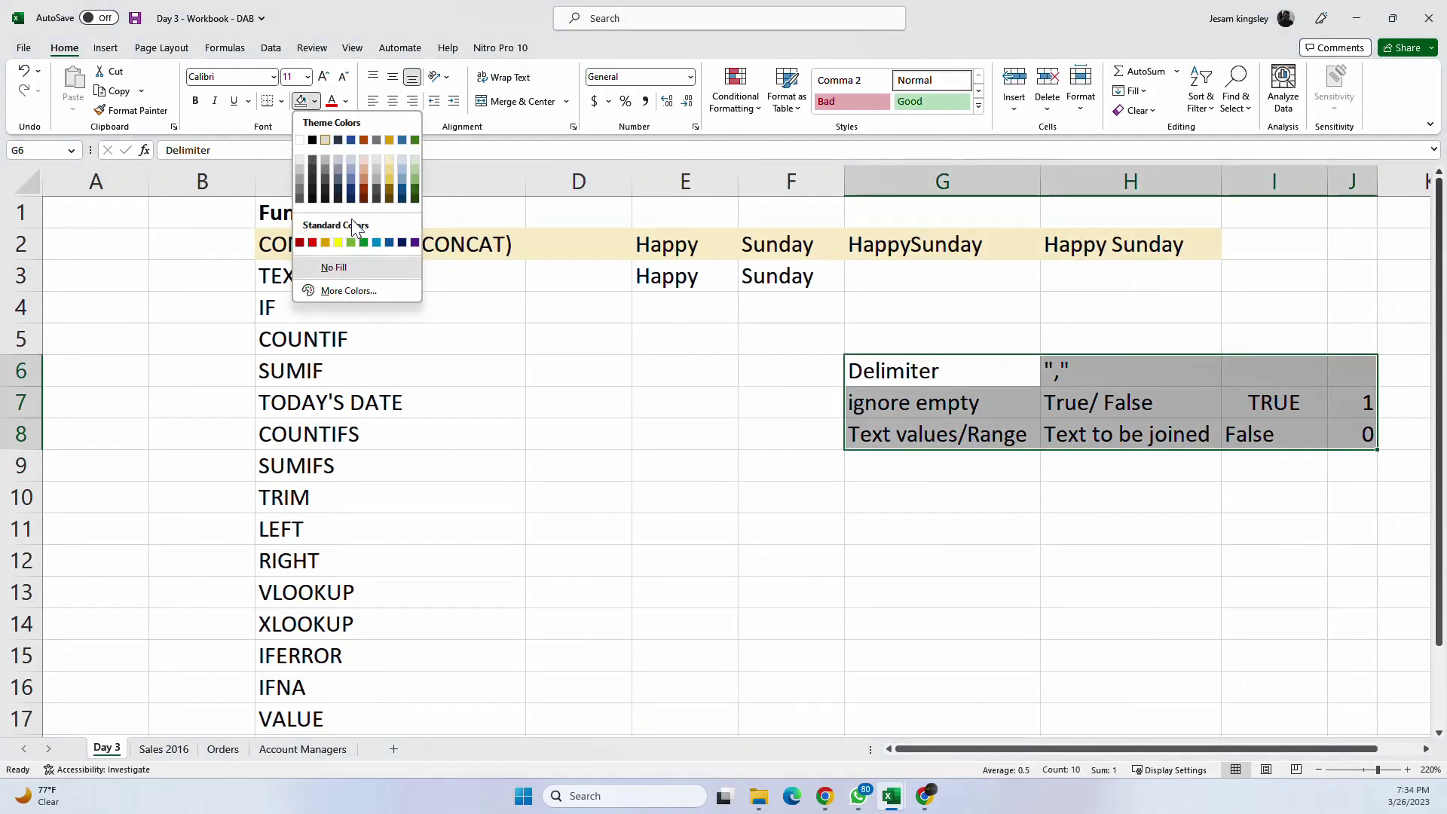
left_click(338, 242)
left_click(937, 348)
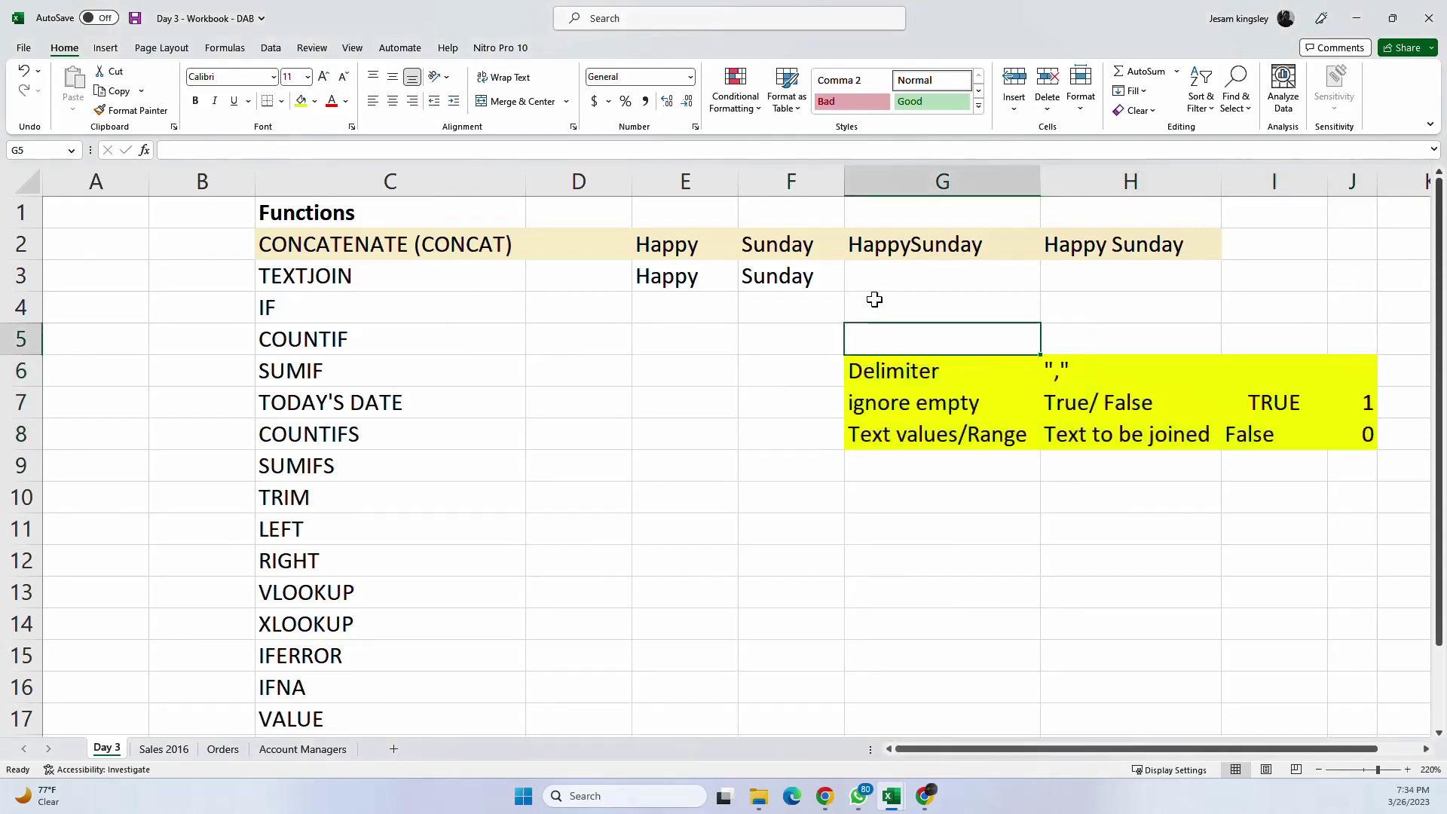
Step: Start a TEXTJOIN formula in G3 with "," as the delimiter argument
left_click(884, 274)
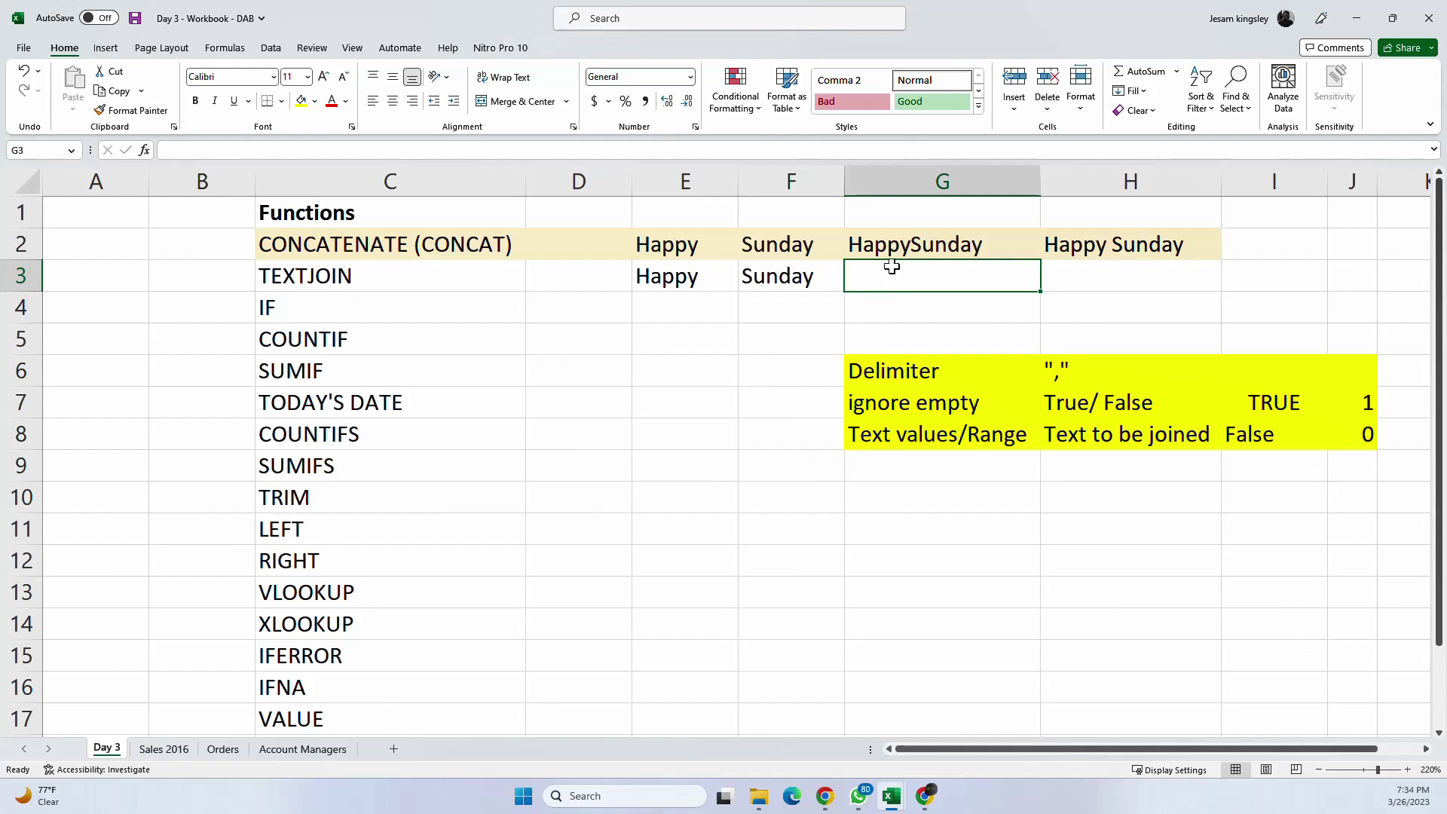
type("=texc=")
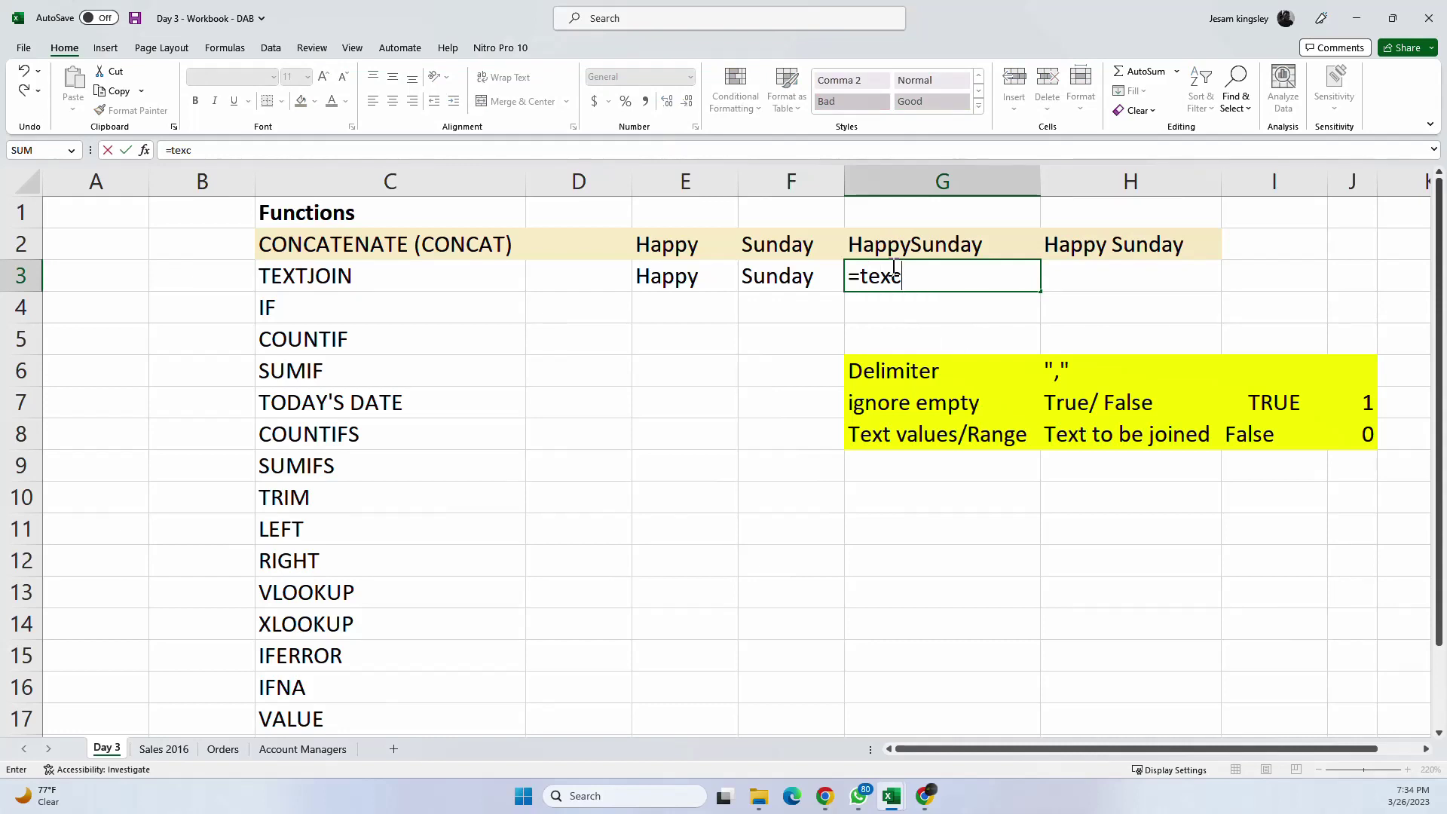
key("BackSpace")
key("BackSpace")
type("tj")
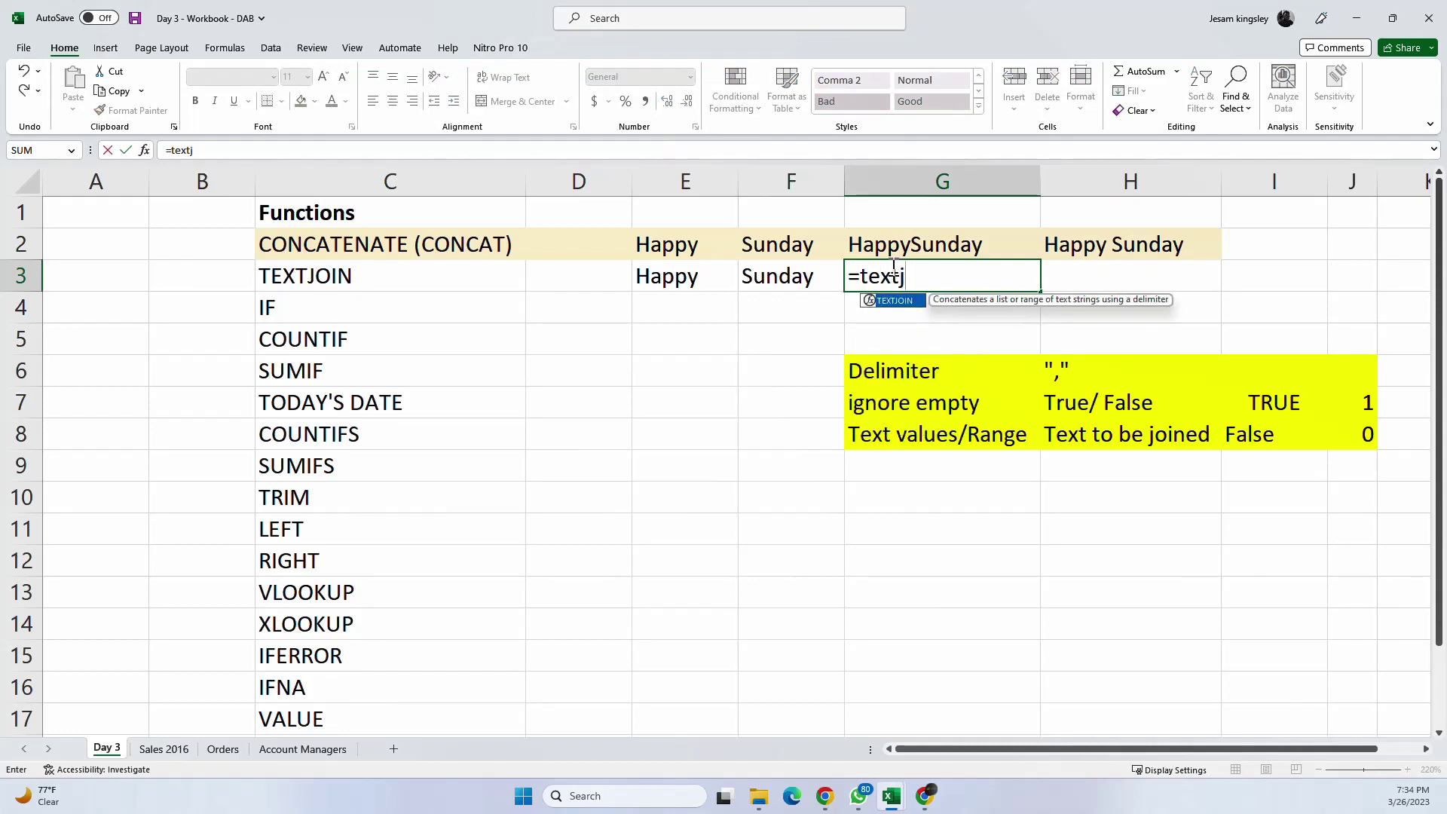
key("Tab")
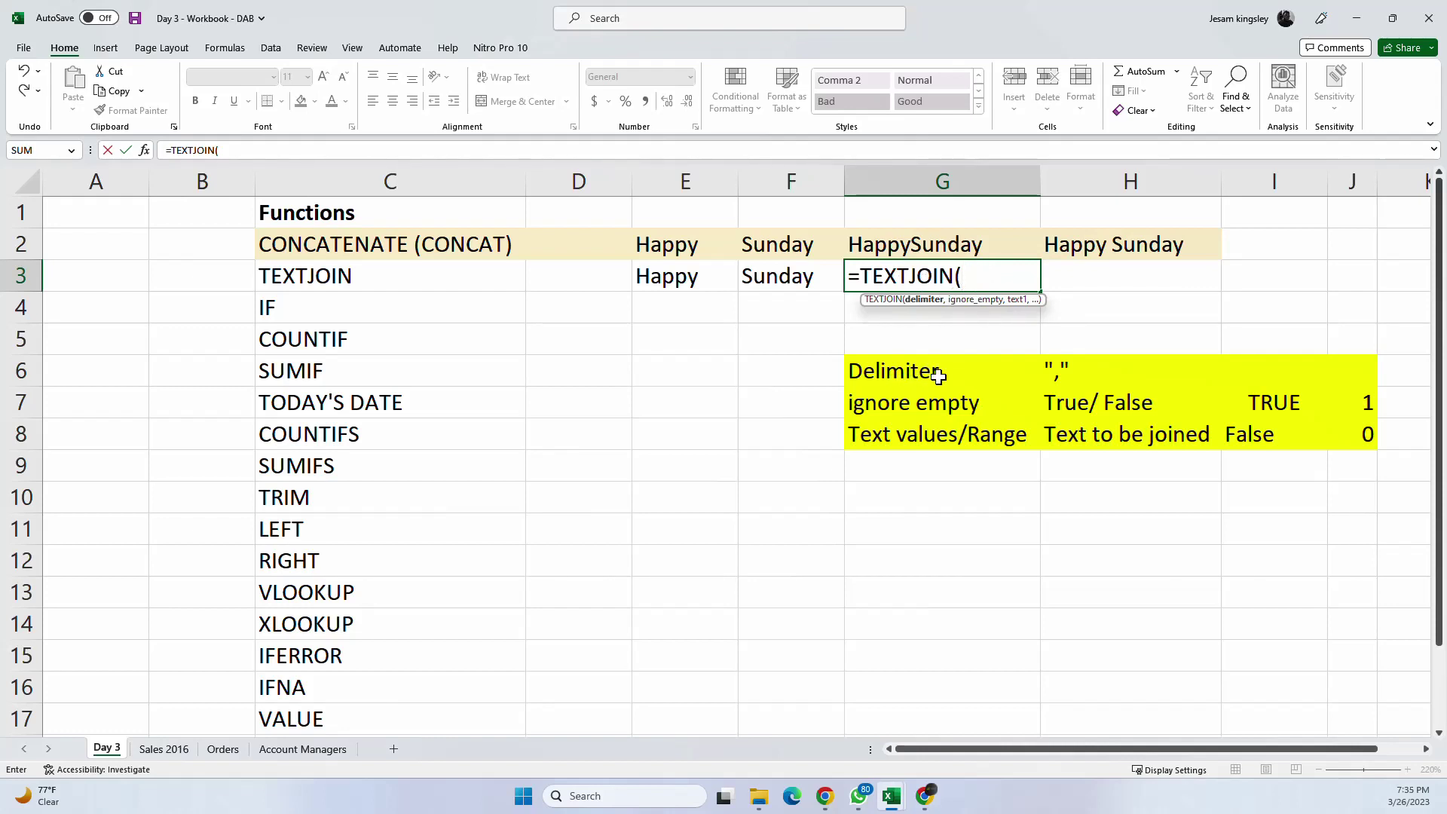
type("\",\"")
type(",")
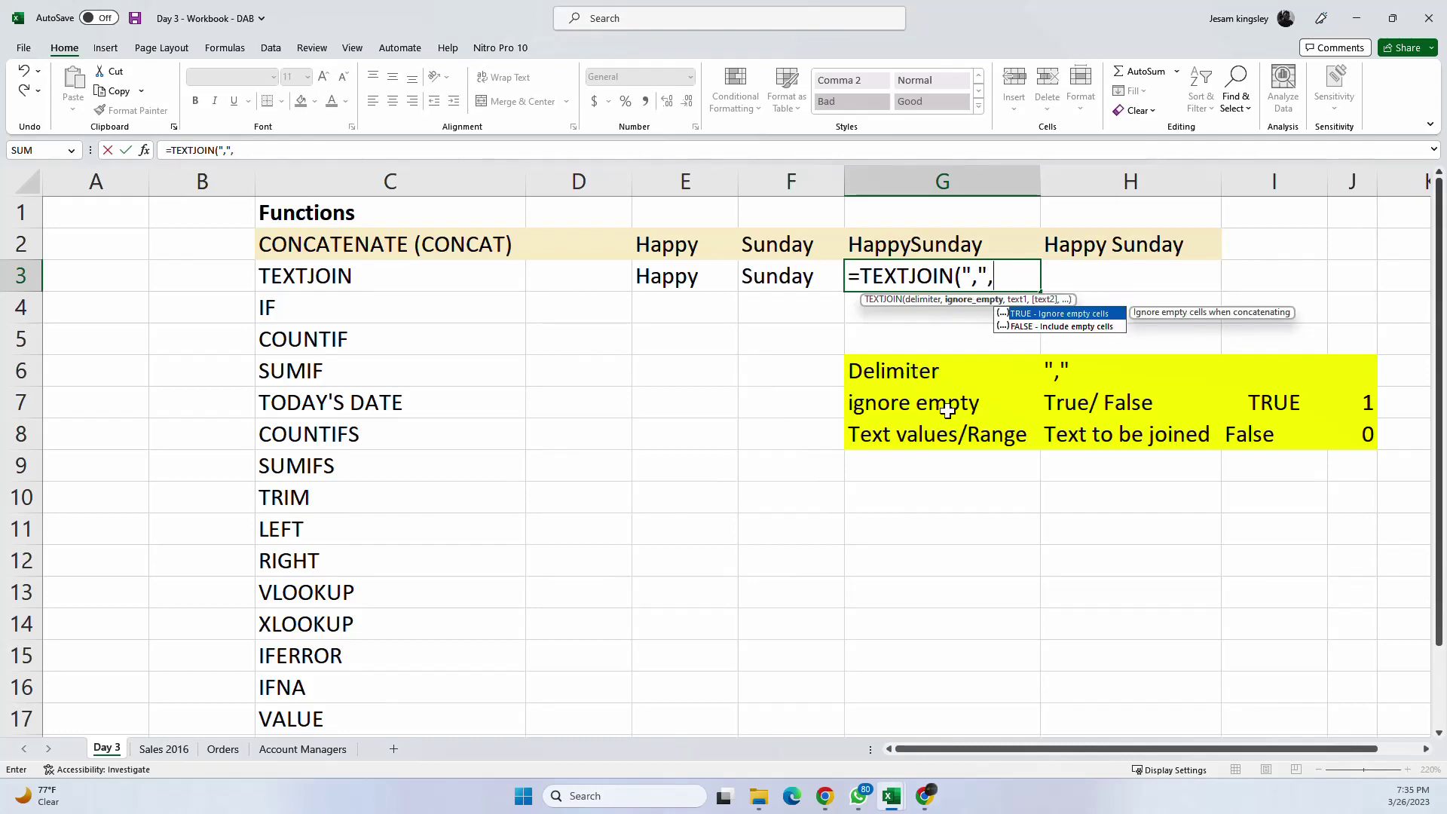
Step: Complete the G3 formula with TRUE for ignoring empty cells and E3:F3 as the text range
double_click(1062, 313)
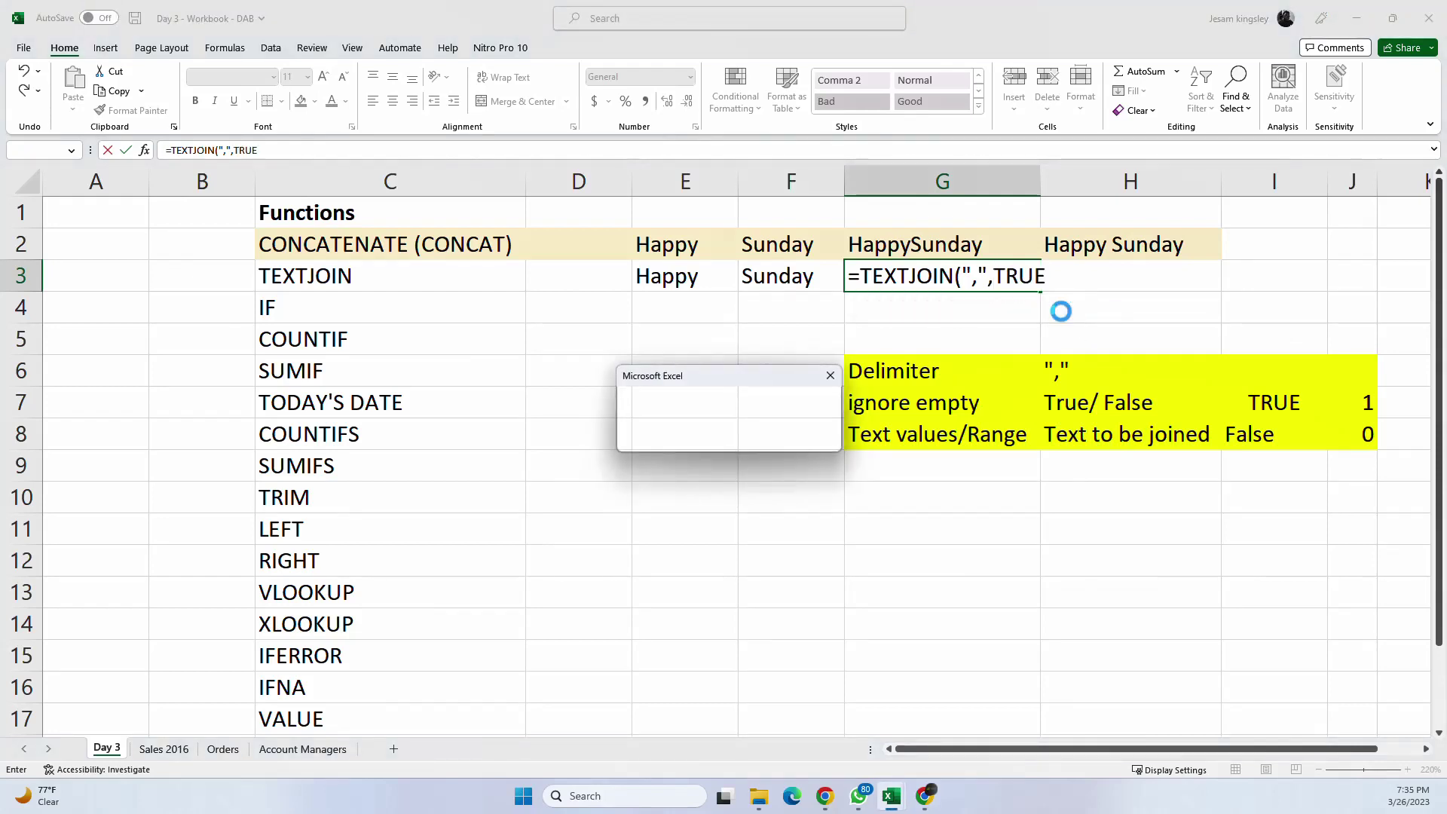
left_click(831, 375)
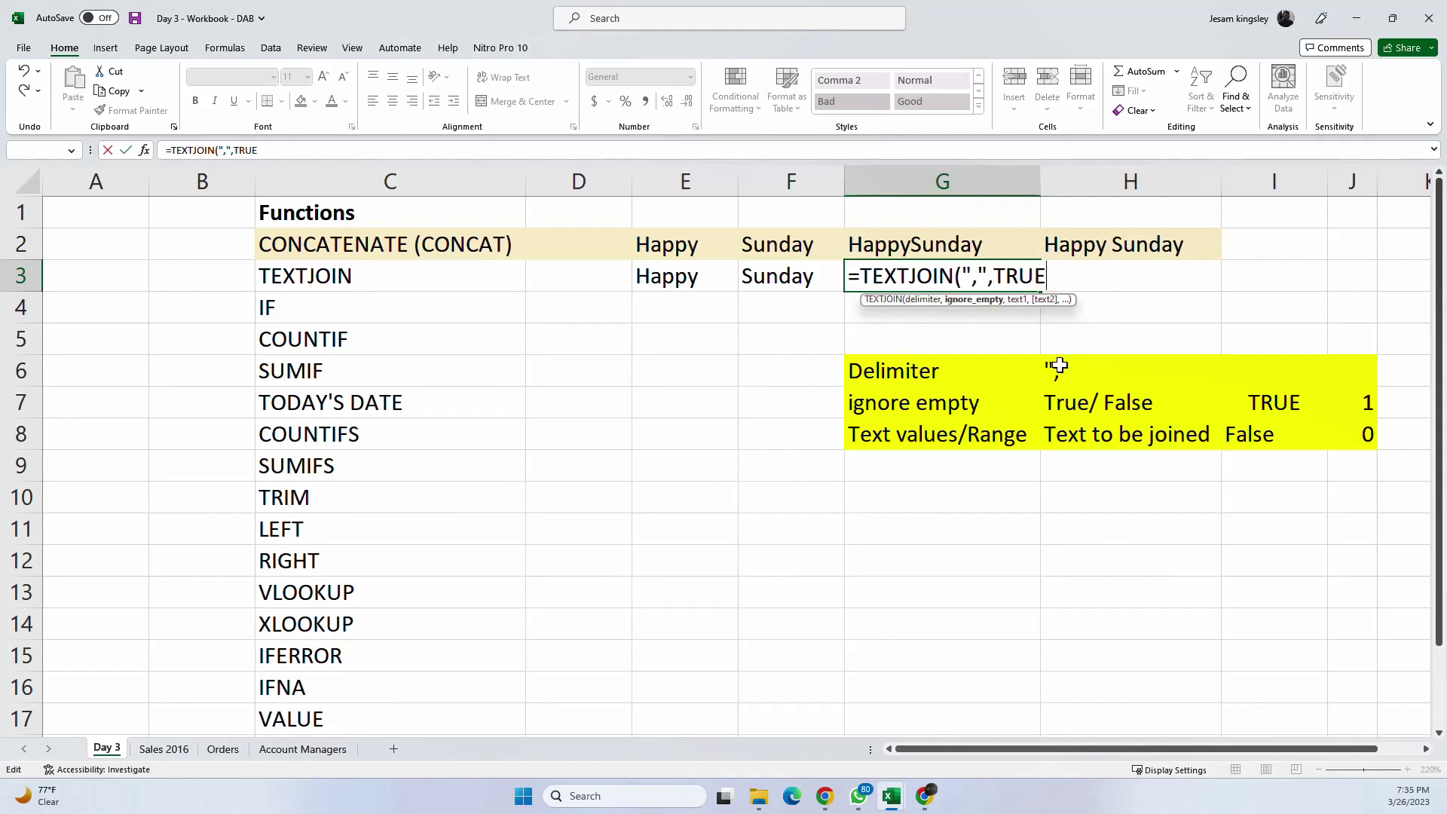
type(",")
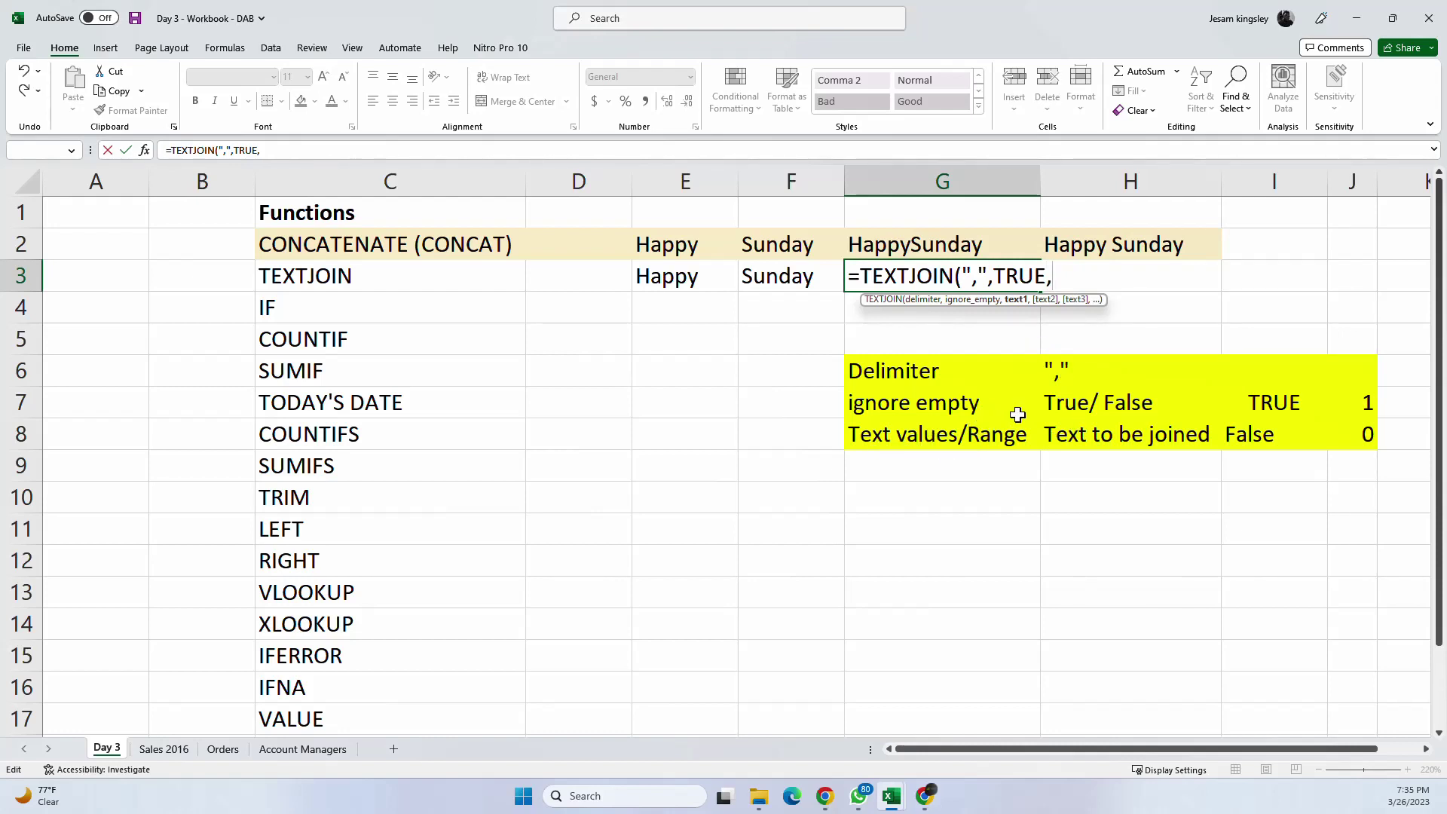
left_click_drag(695, 277, 762, 294)
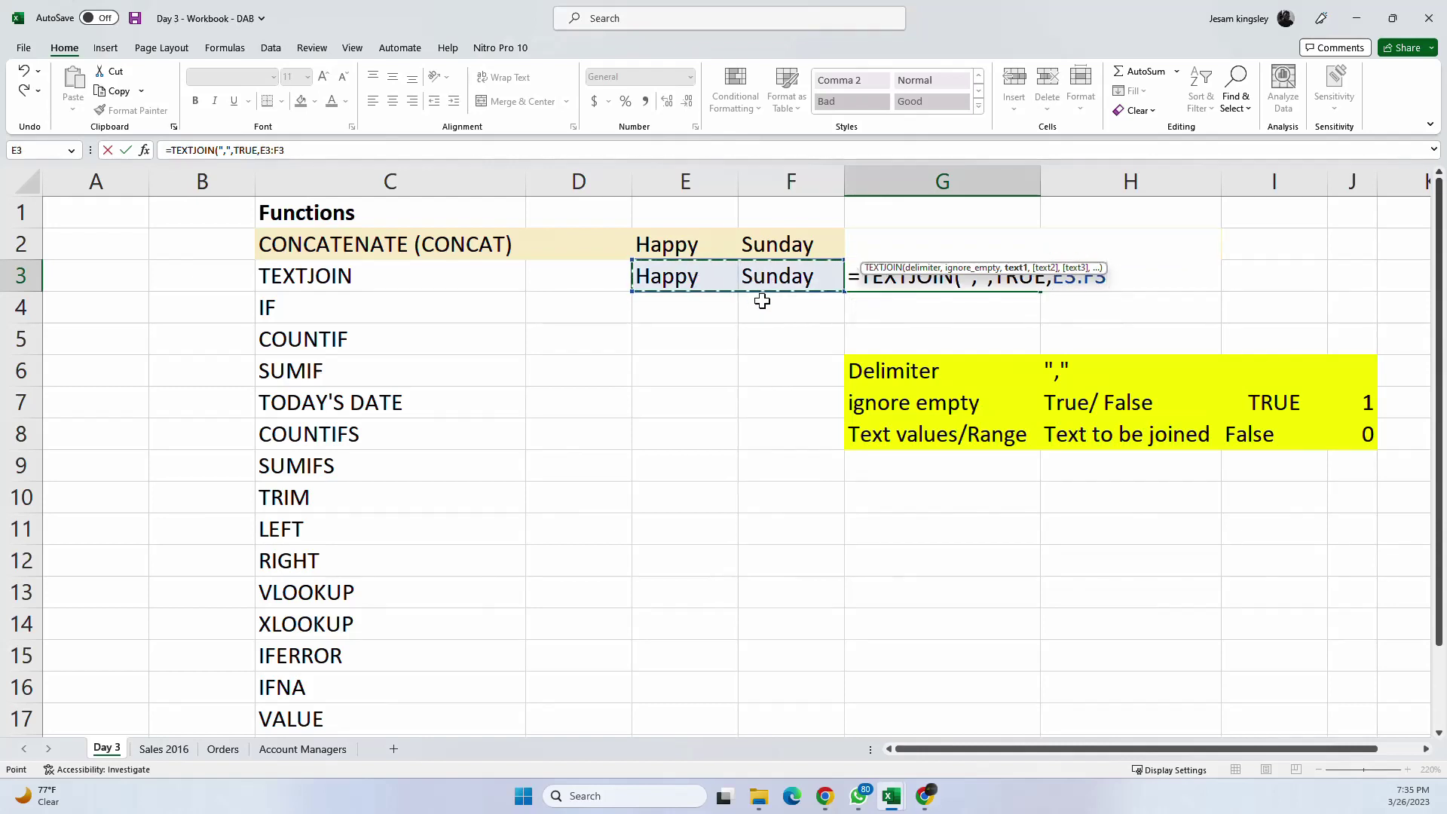
type(")")
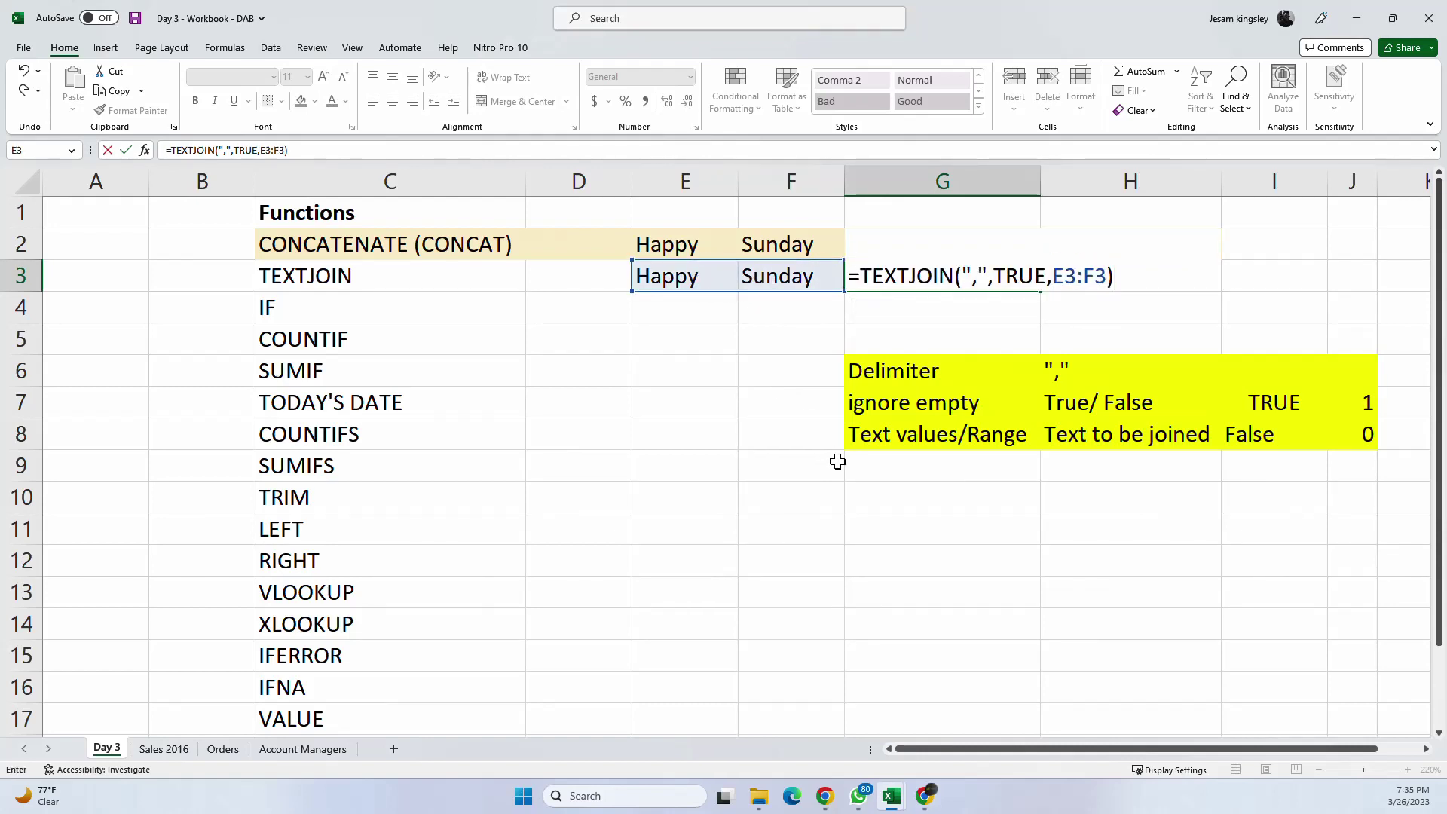
key("Return")
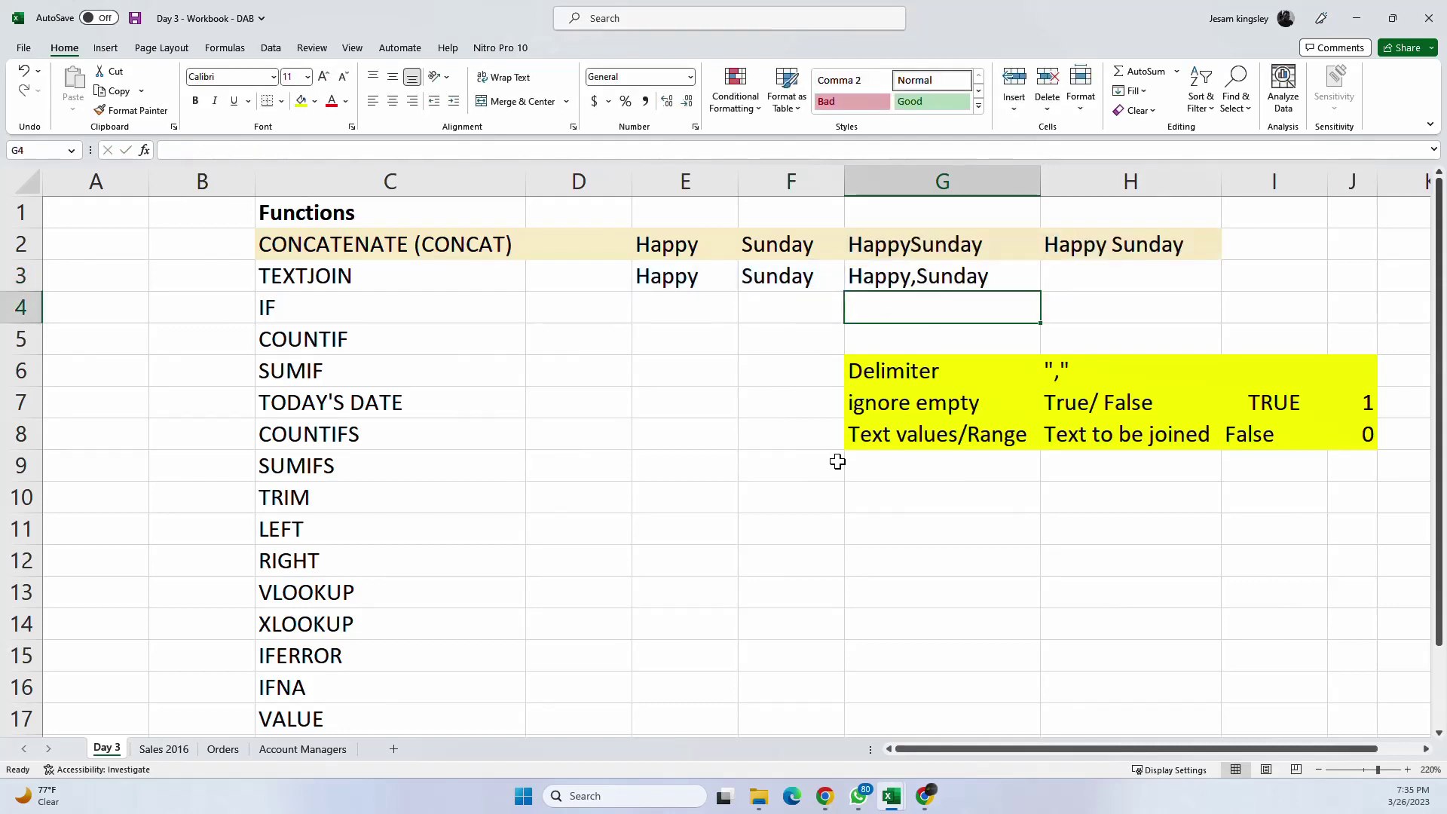
Step: Change the delimiter in the G3 TEXTJOIN formula to a comma followed by a space
left_click(935, 271)
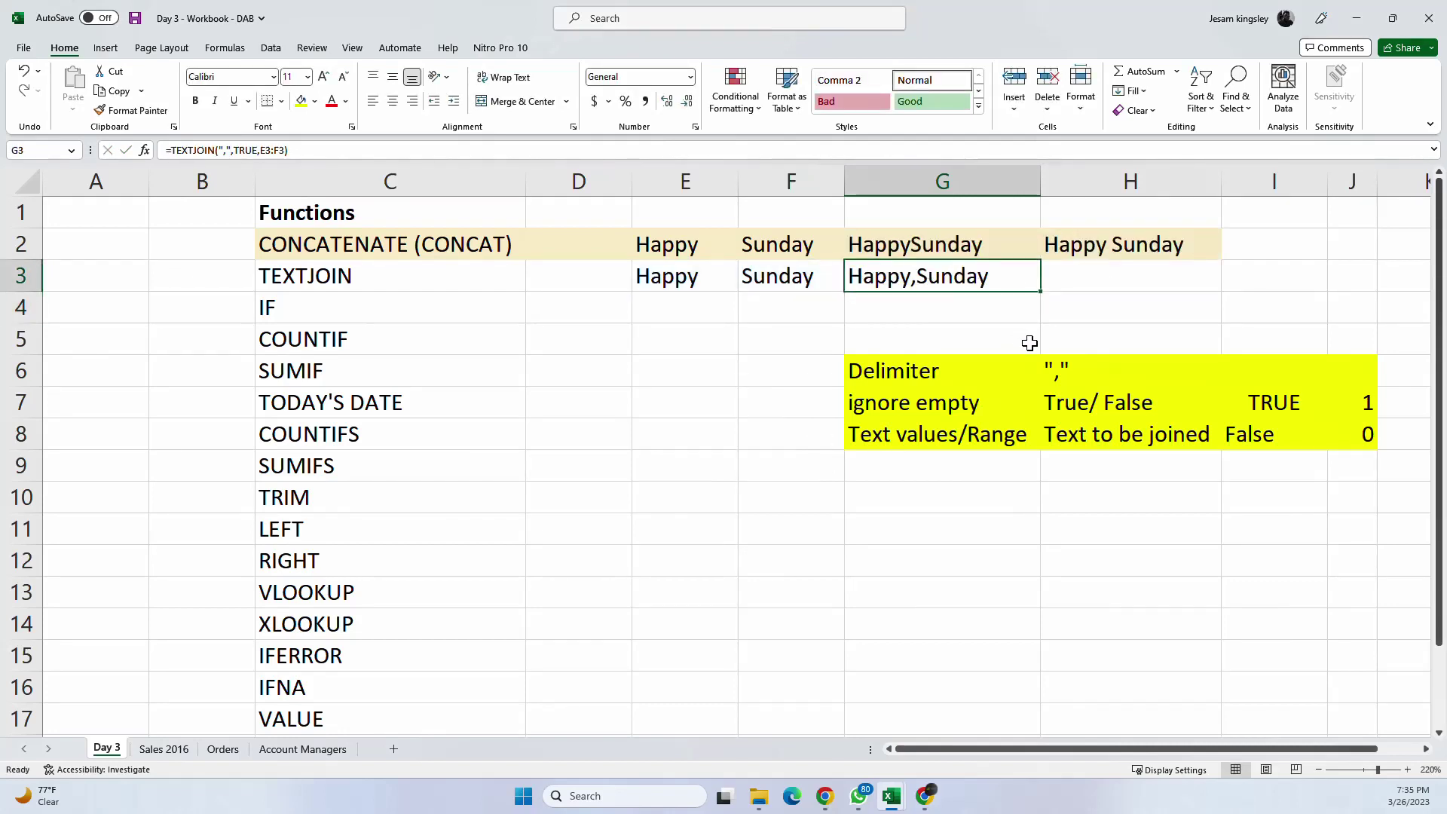
double_click(919, 277)
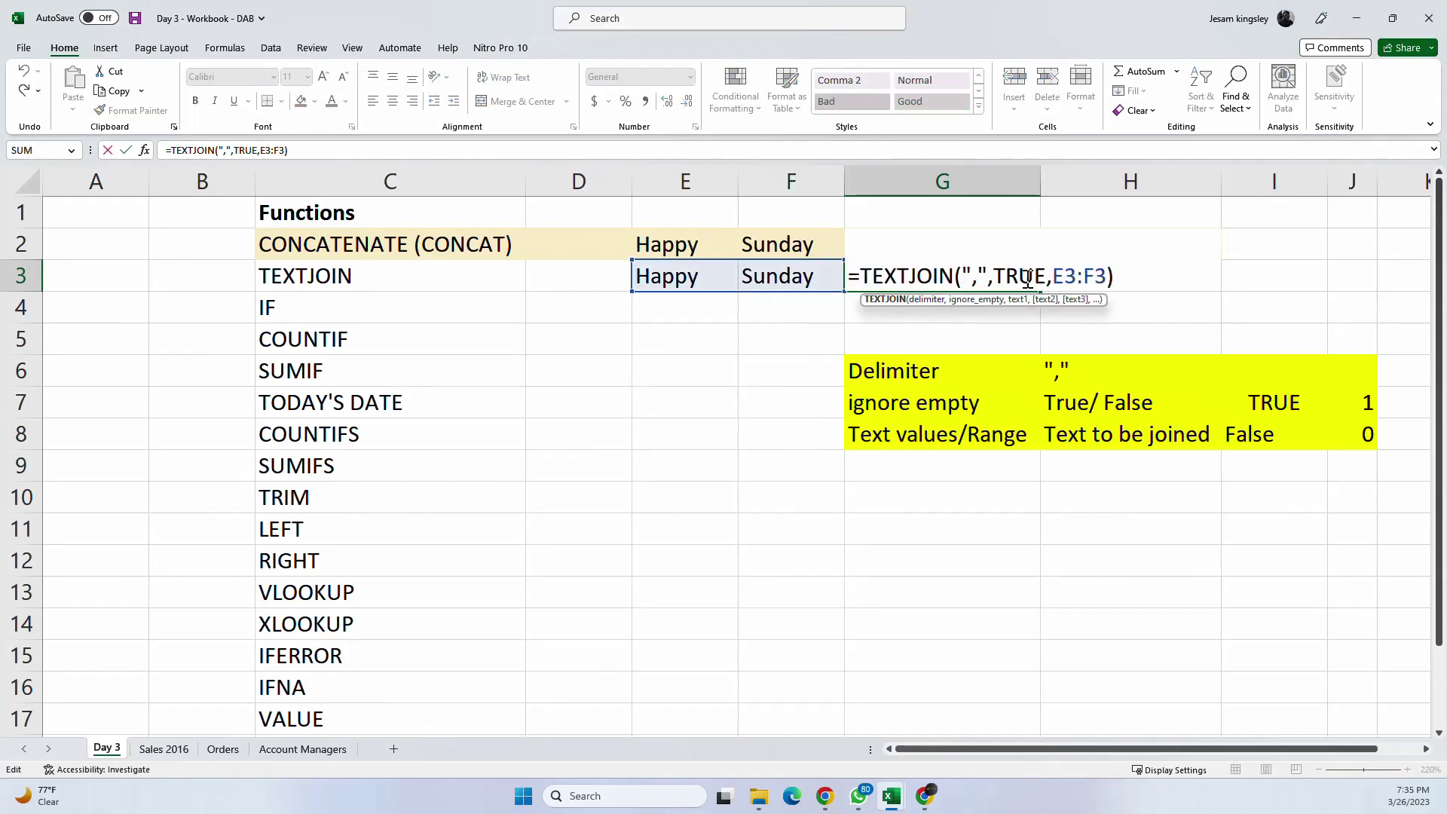
left_click(979, 277)
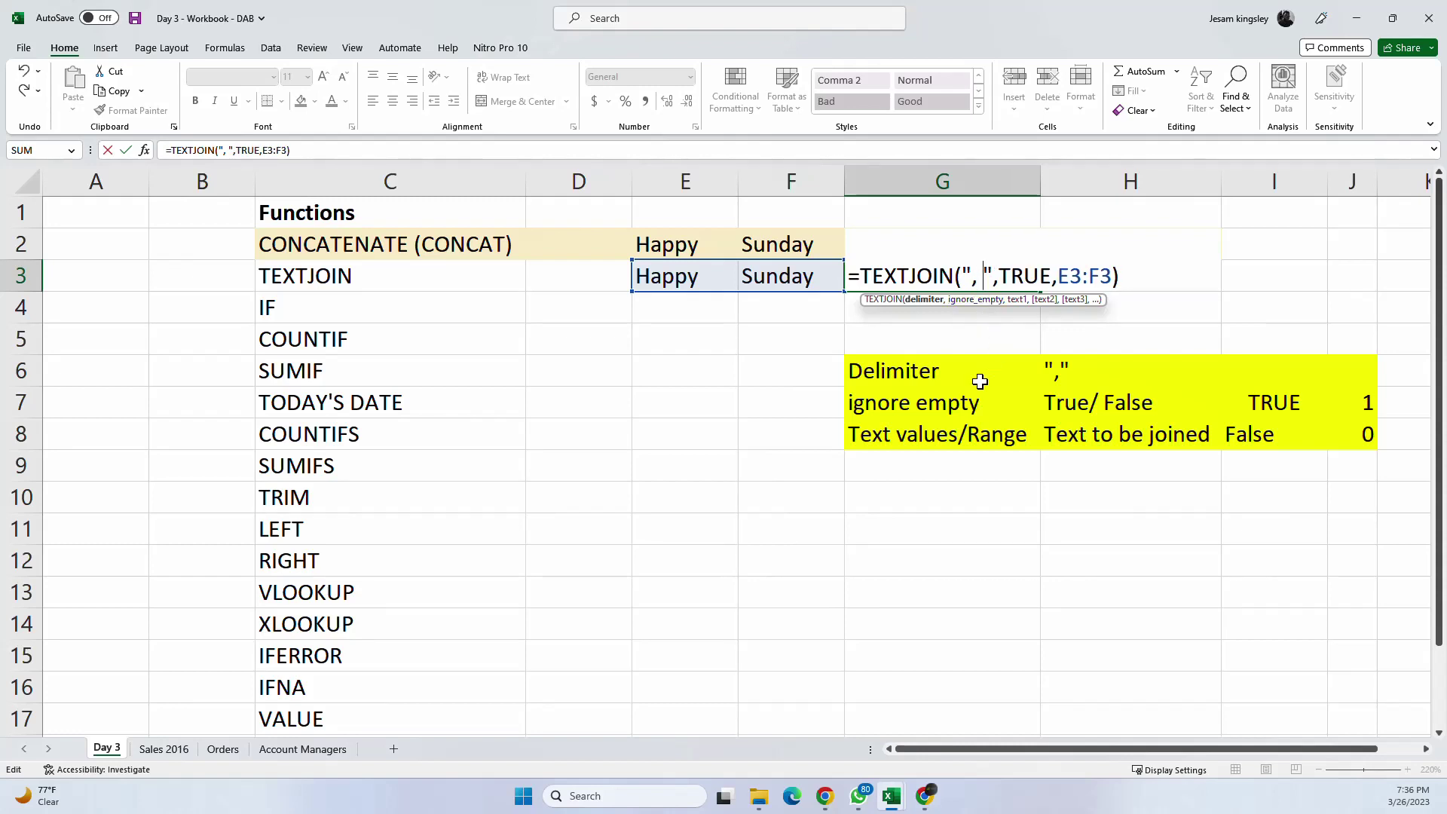
left_click(983, 275)
key("Return")
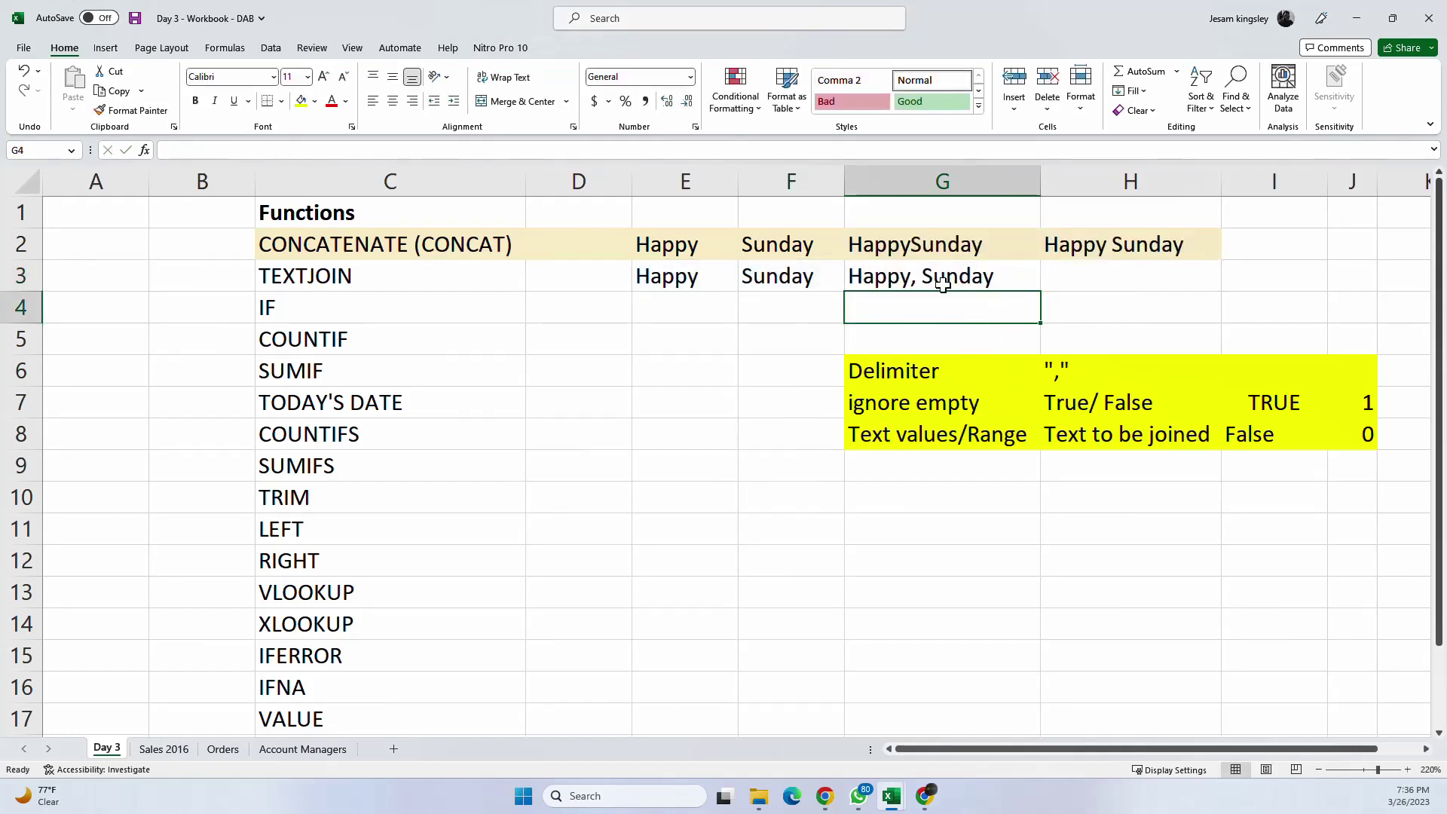
Step: Replace the delimiter in the G3 TEXTJOIN formula with a hyphen, "-"
left_click(943, 283)
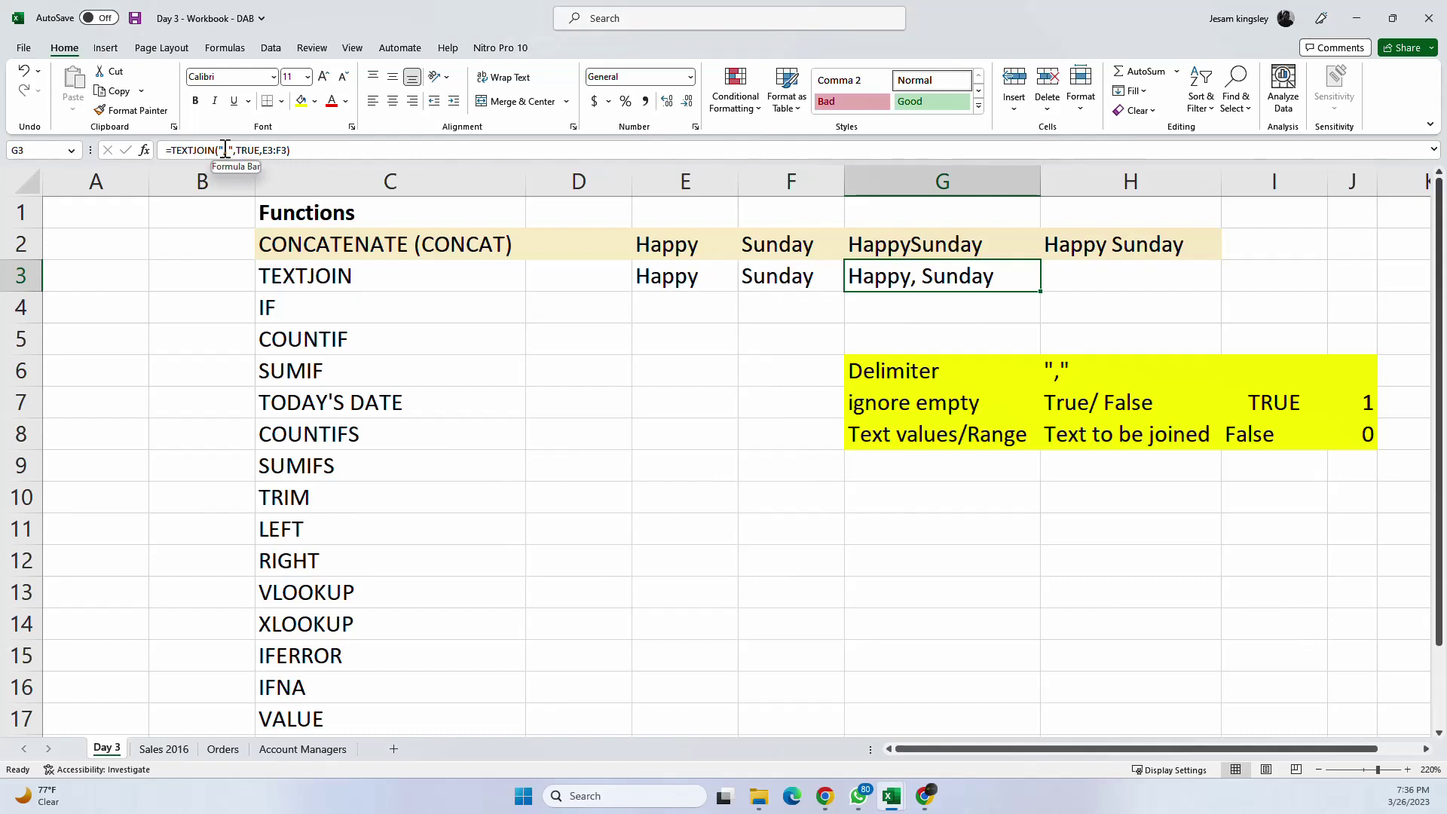
double_click(921, 279)
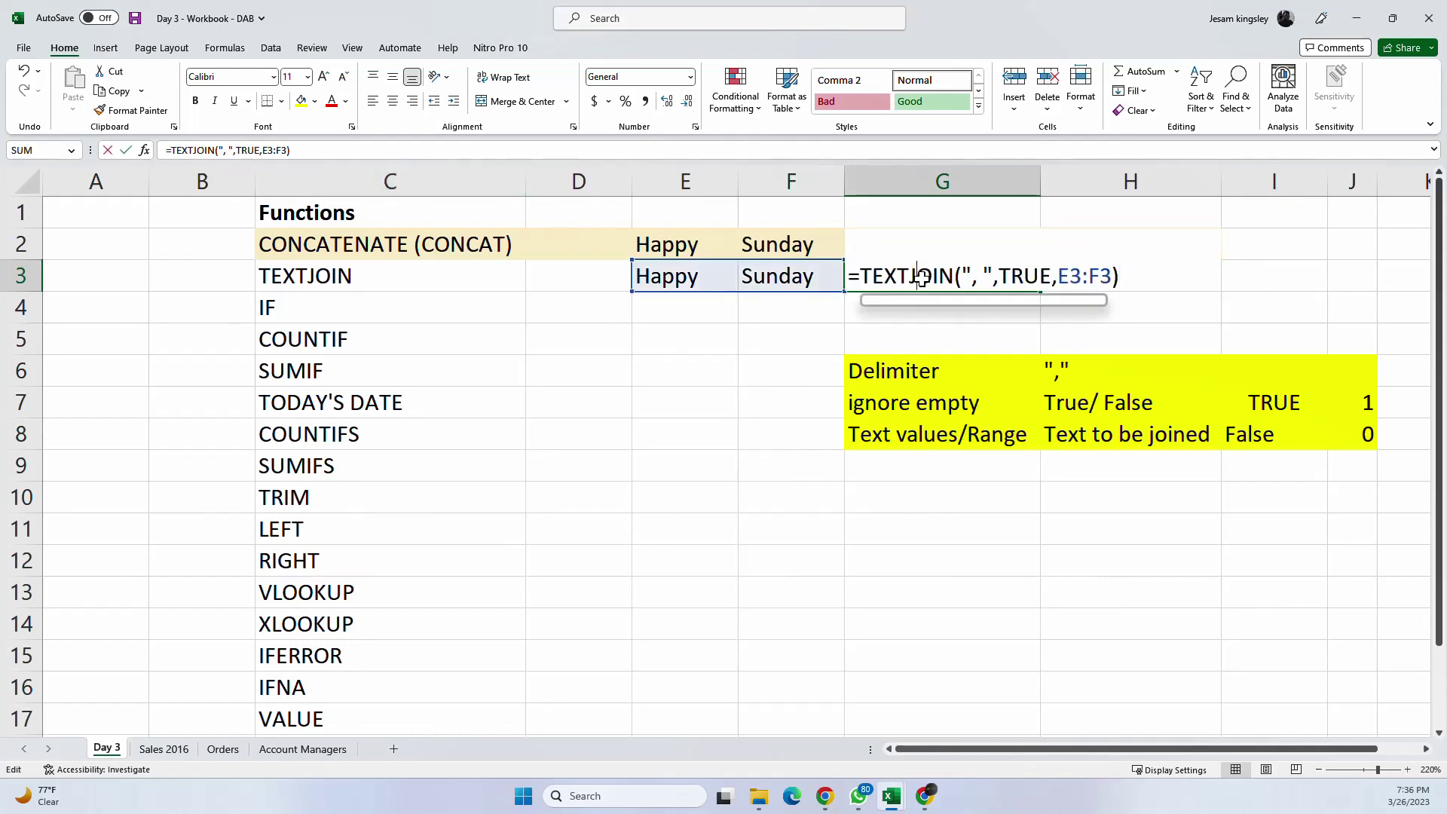
left_click(983, 276)
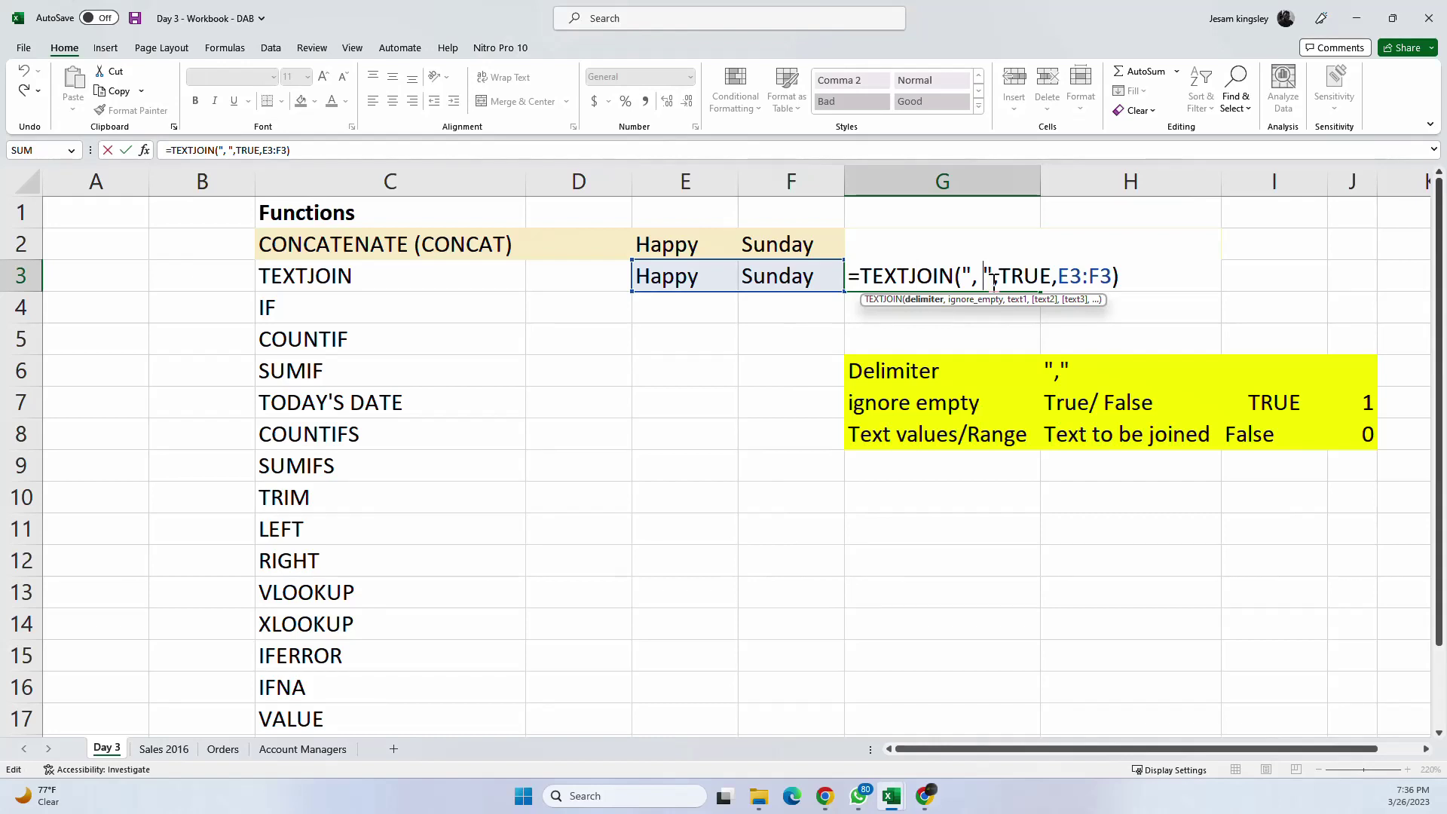
key("BackSpace")
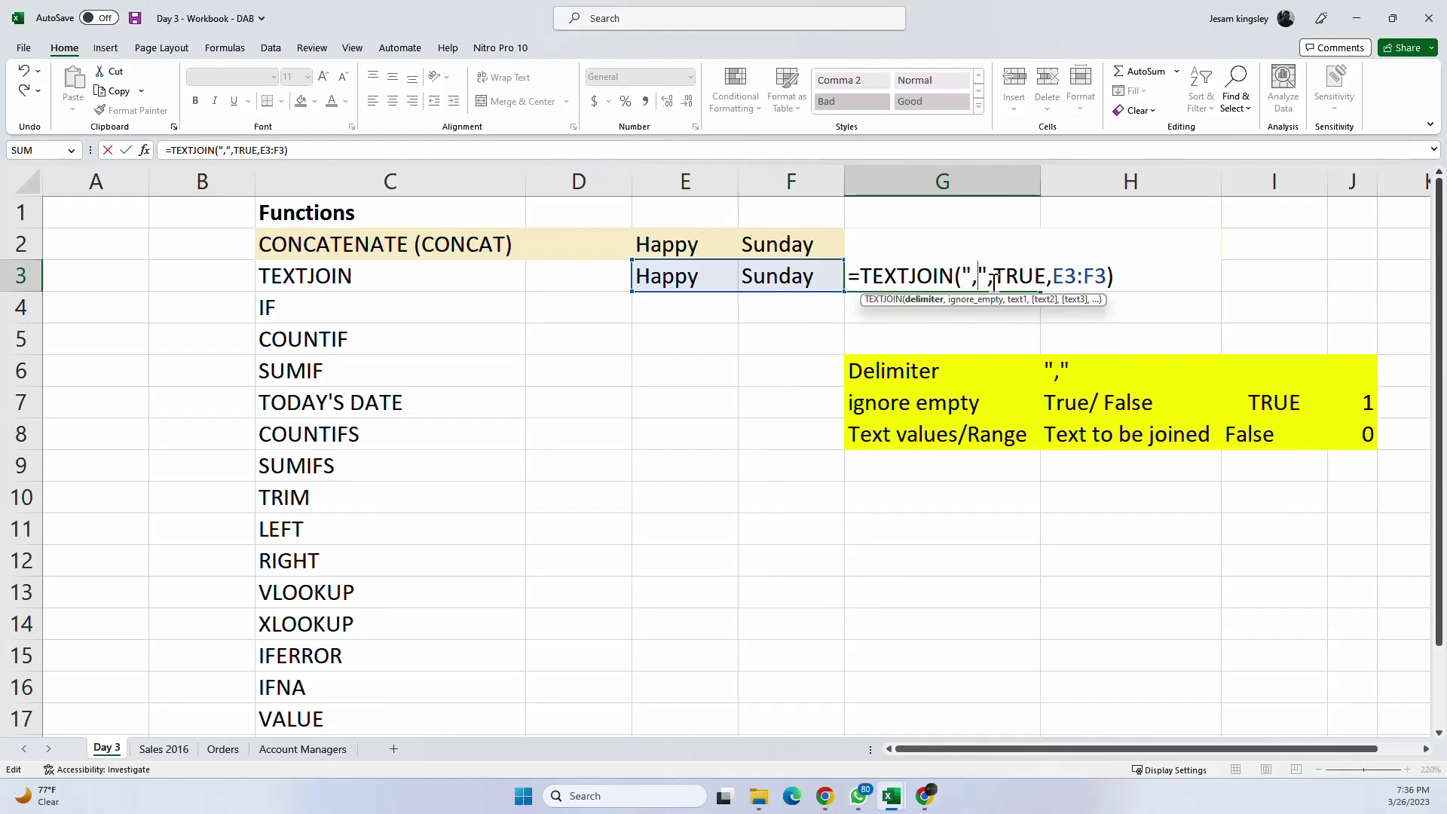
key("BackSpace")
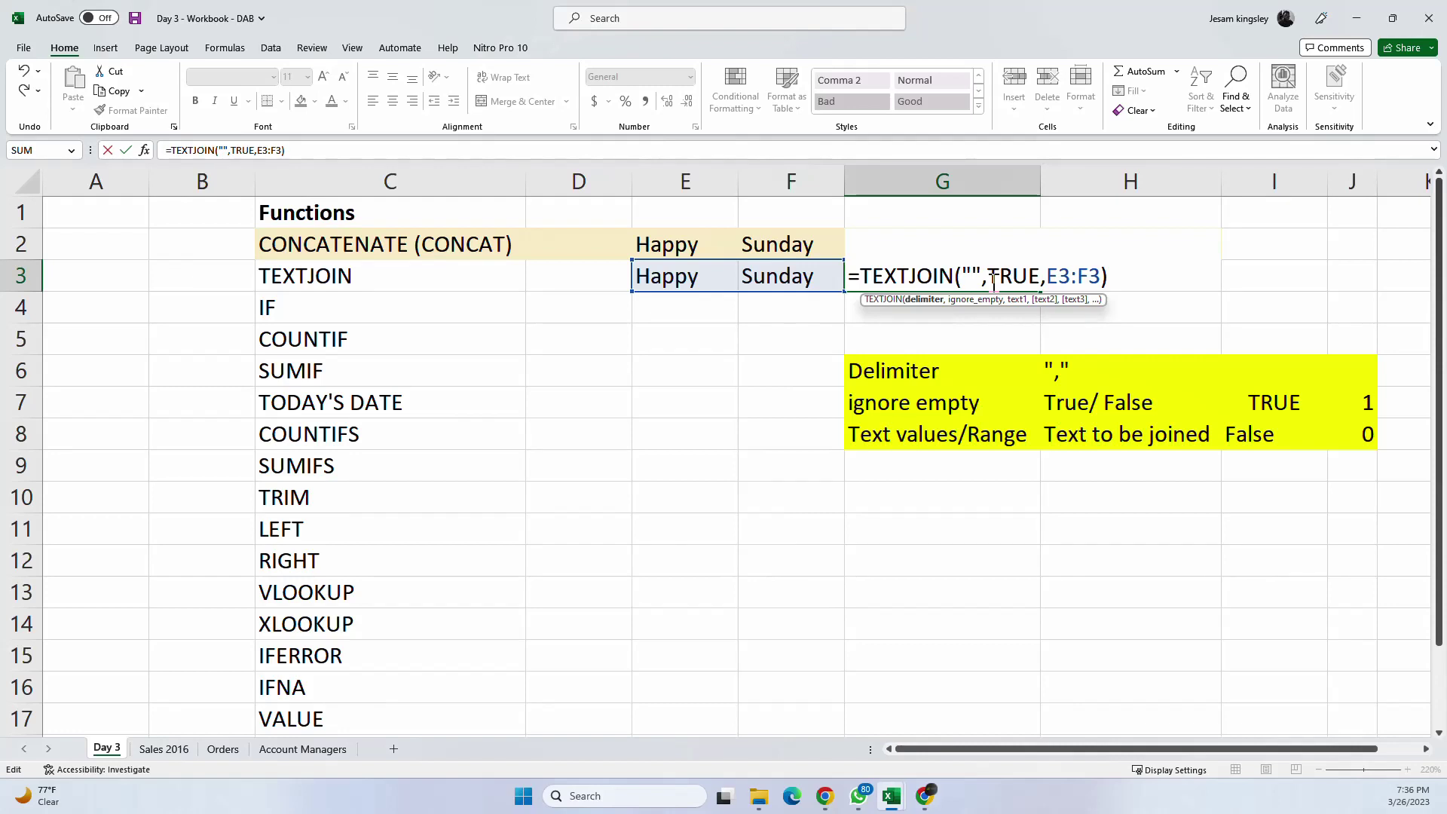
type("-")
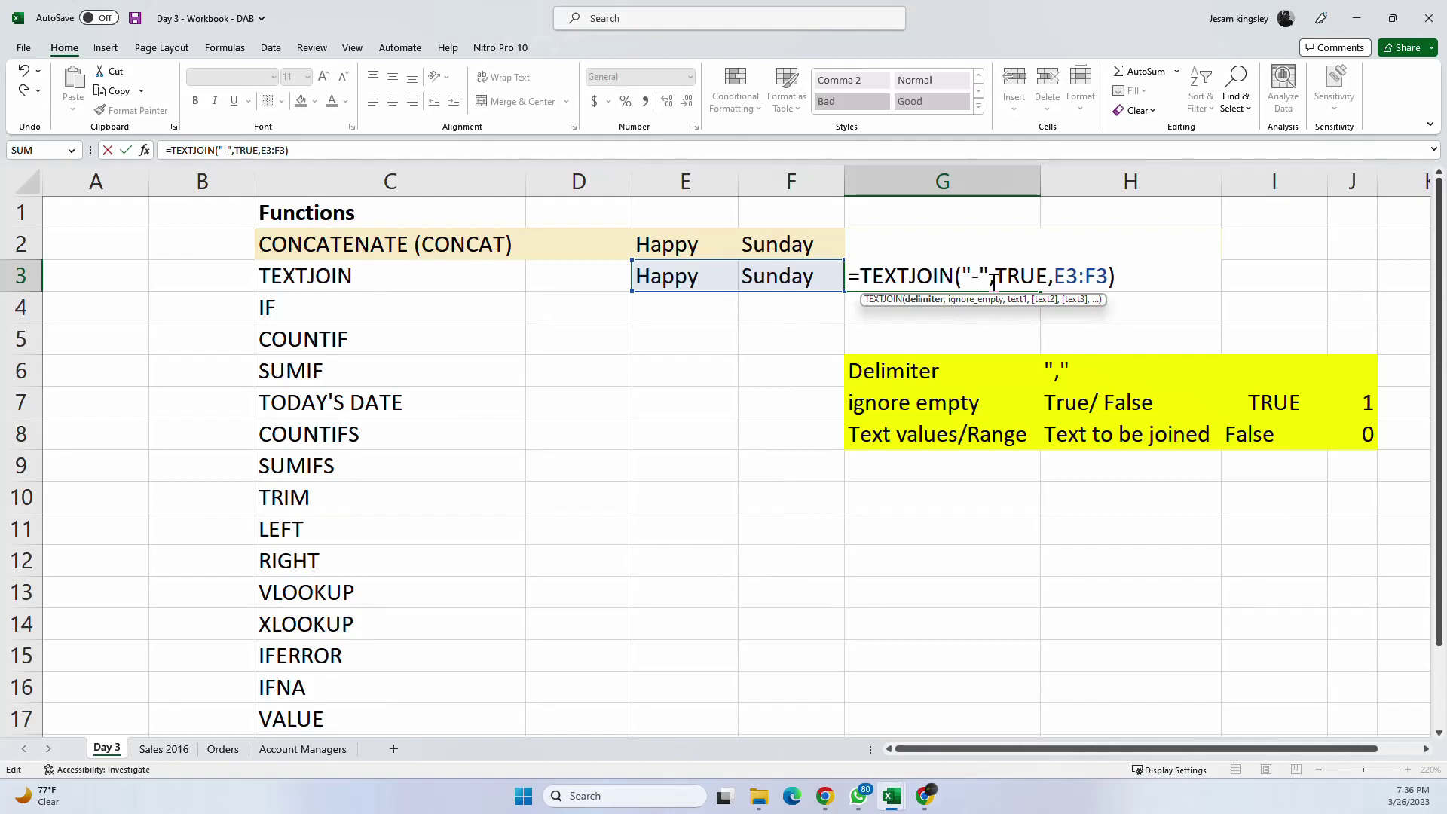
key("Return")
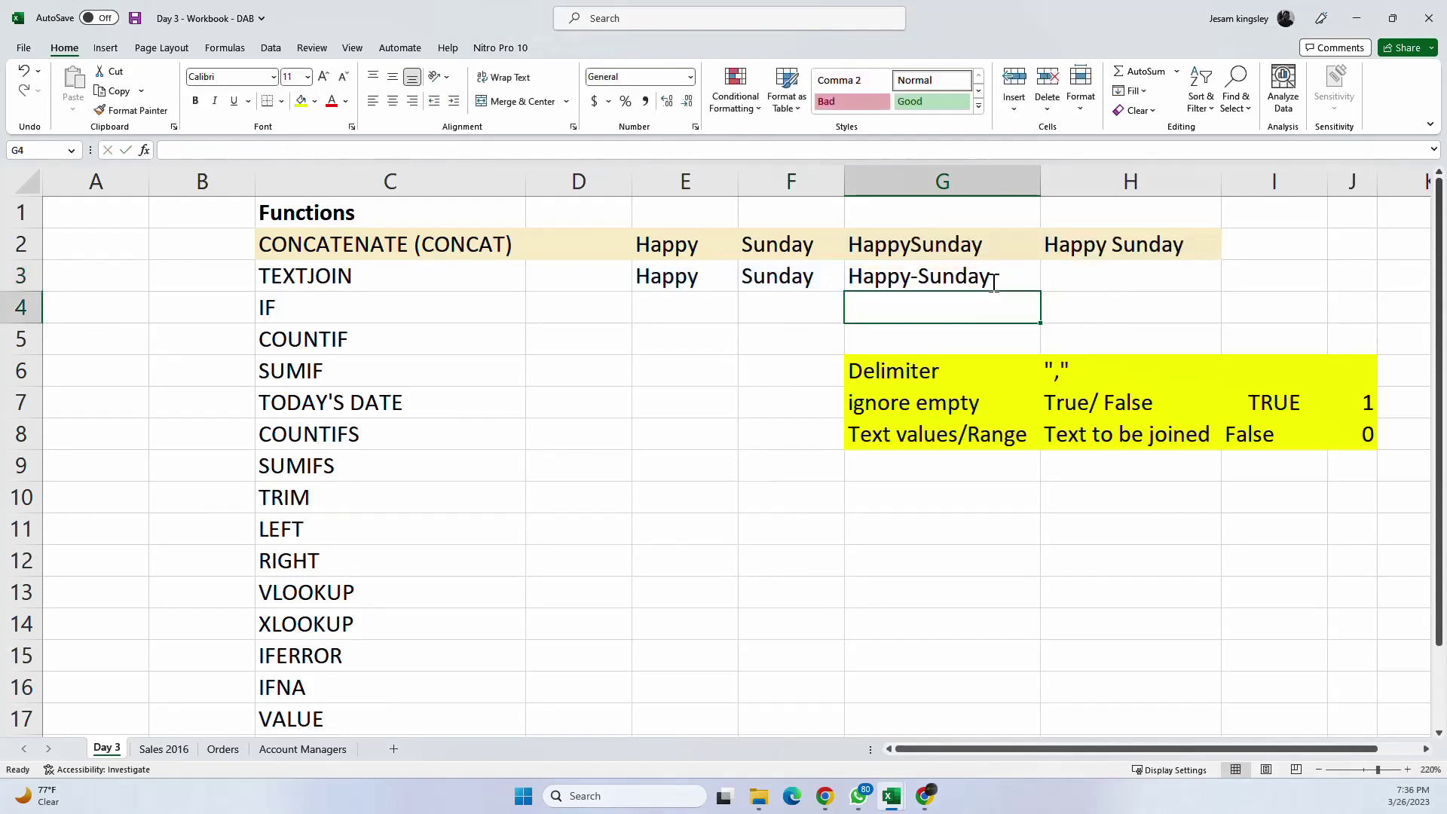
Step: Replace the delimiter in the G3 TEXTJOIN formula with an ampersand, "&"
left_click(990, 278)
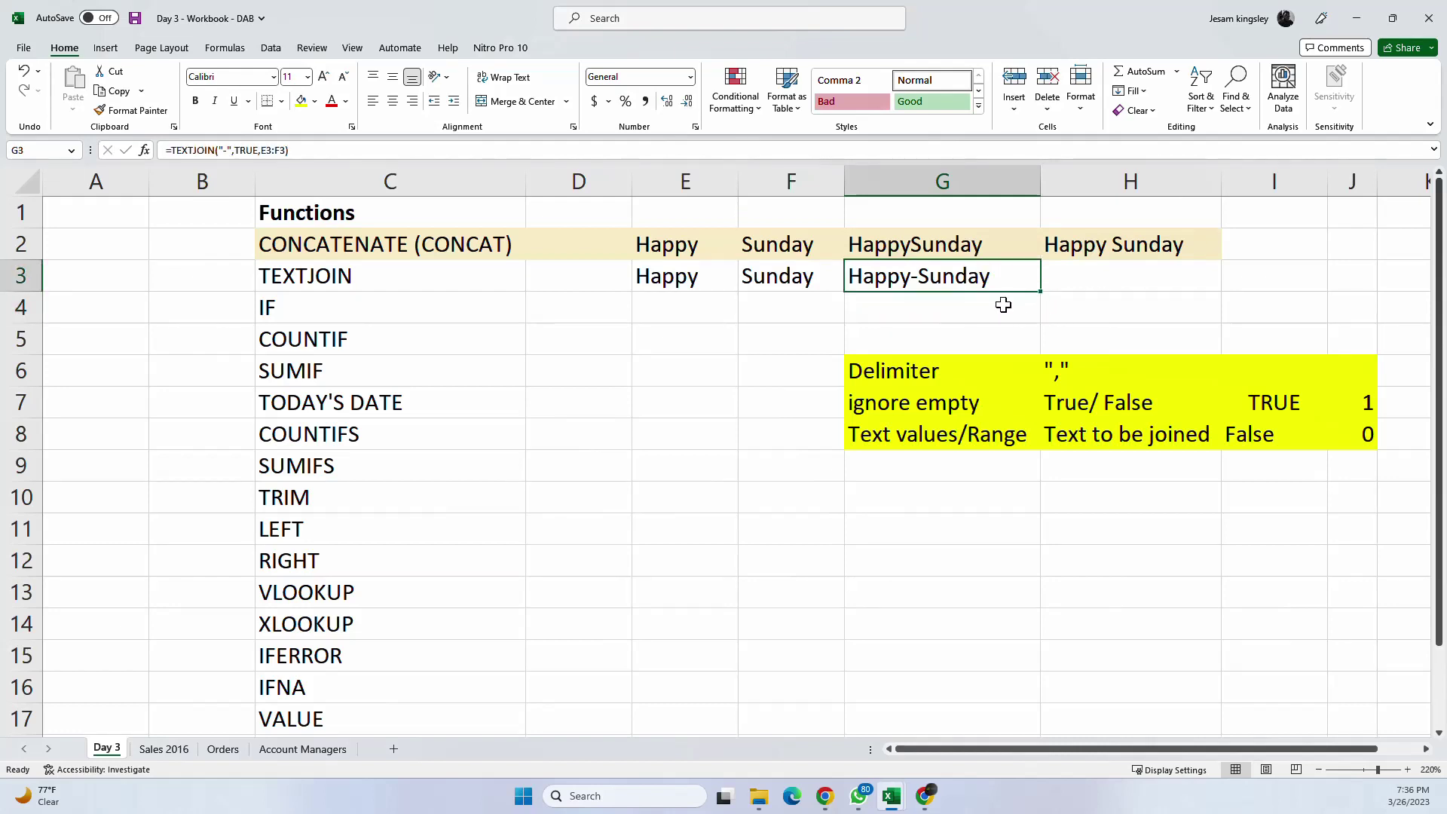
double_click(970, 276)
left_click(980, 271)
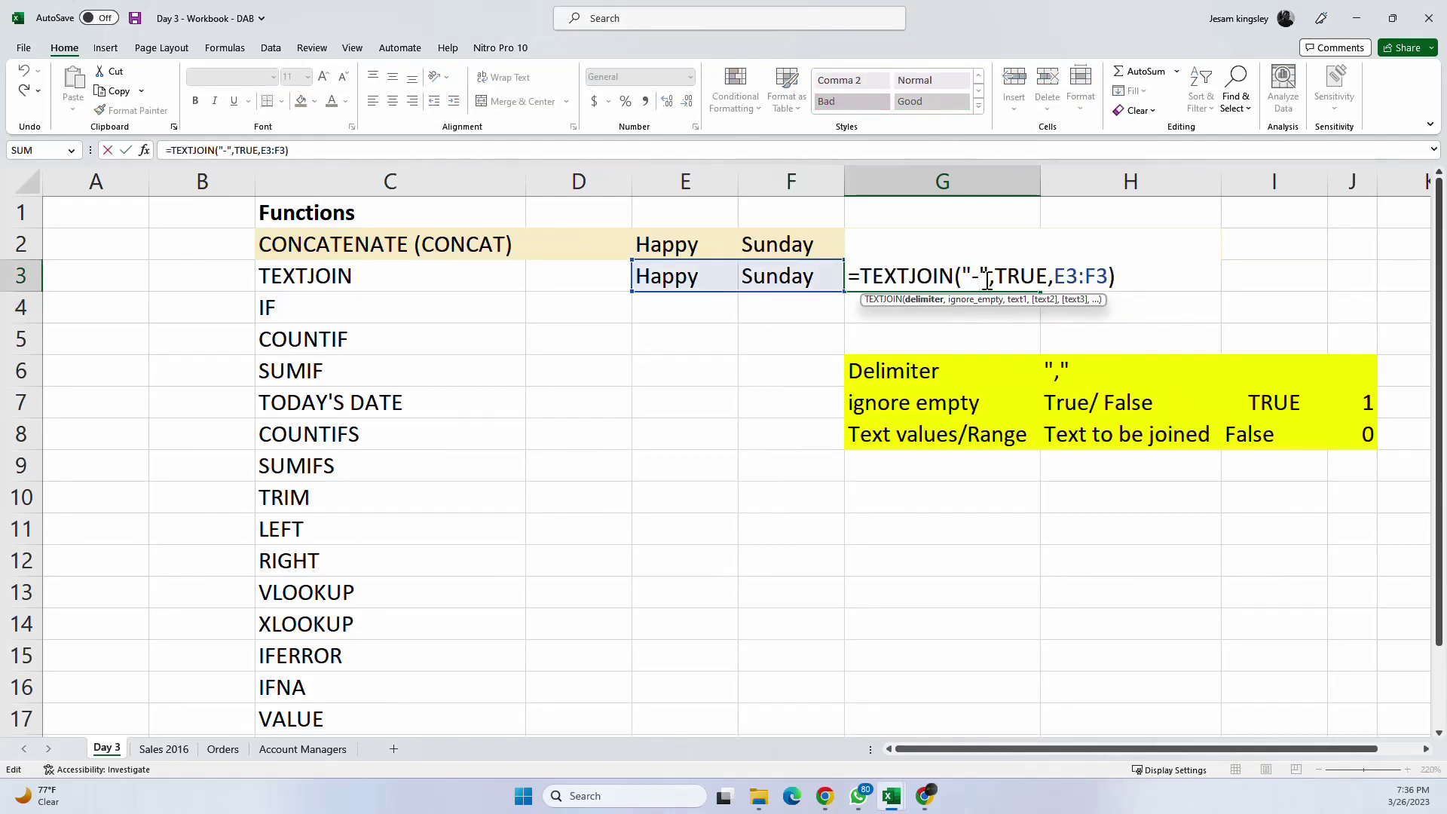
key("BackSpace")
type("&")
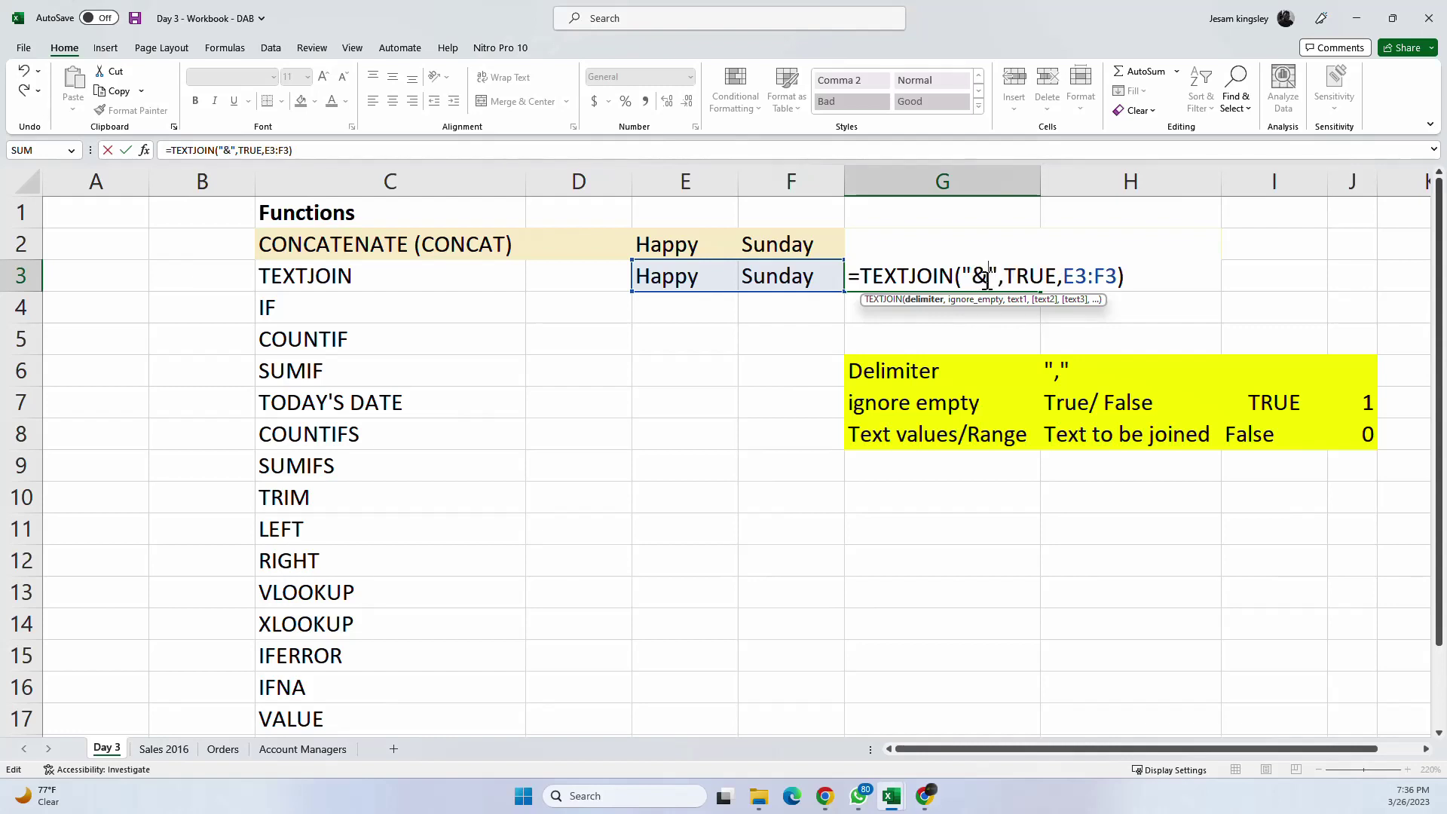
key("Return")
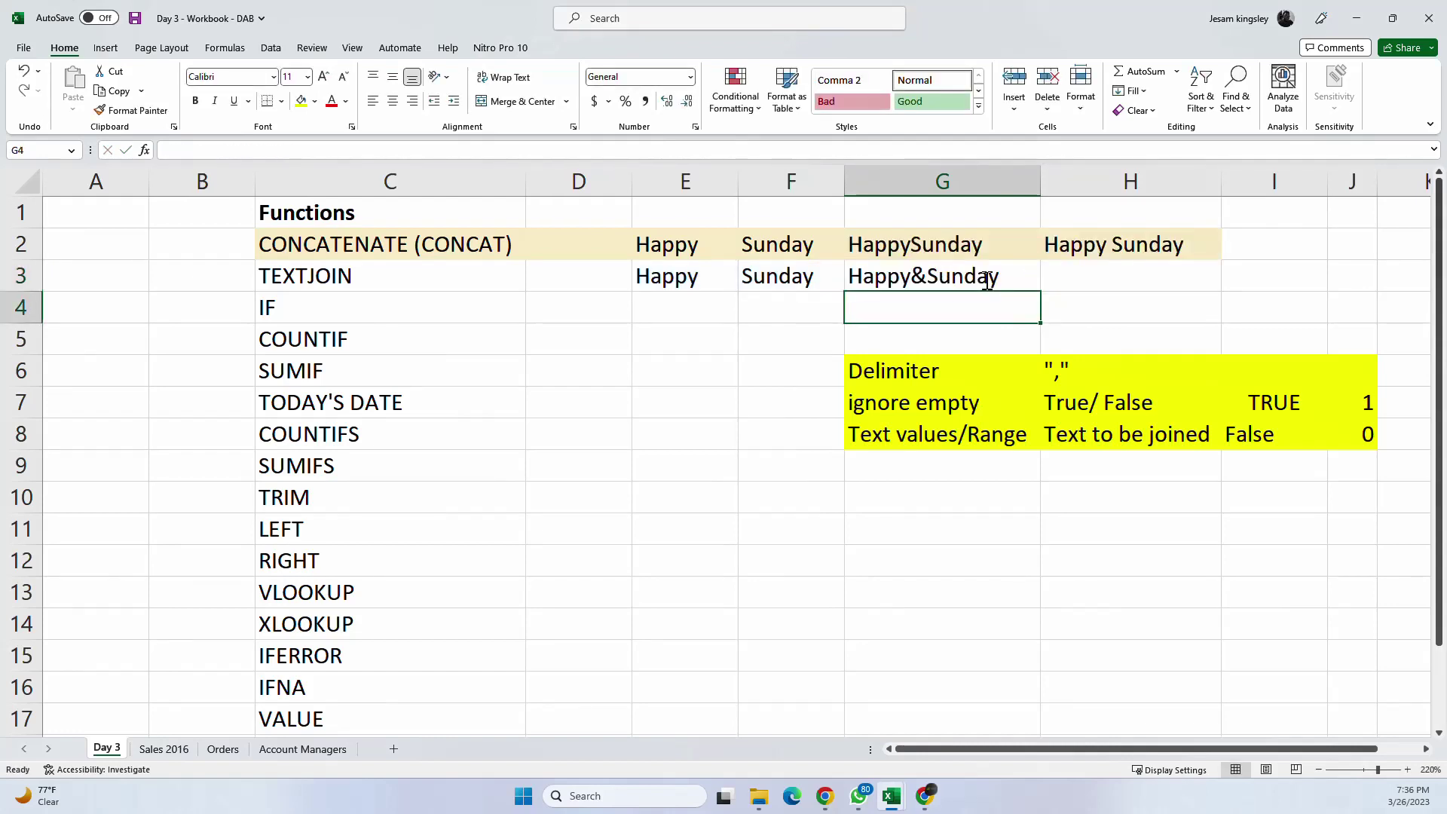
Step: Add a space before and after the ampersand in G3's TEXTJOIN delimiter, making it " & "
left_click(951, 272)
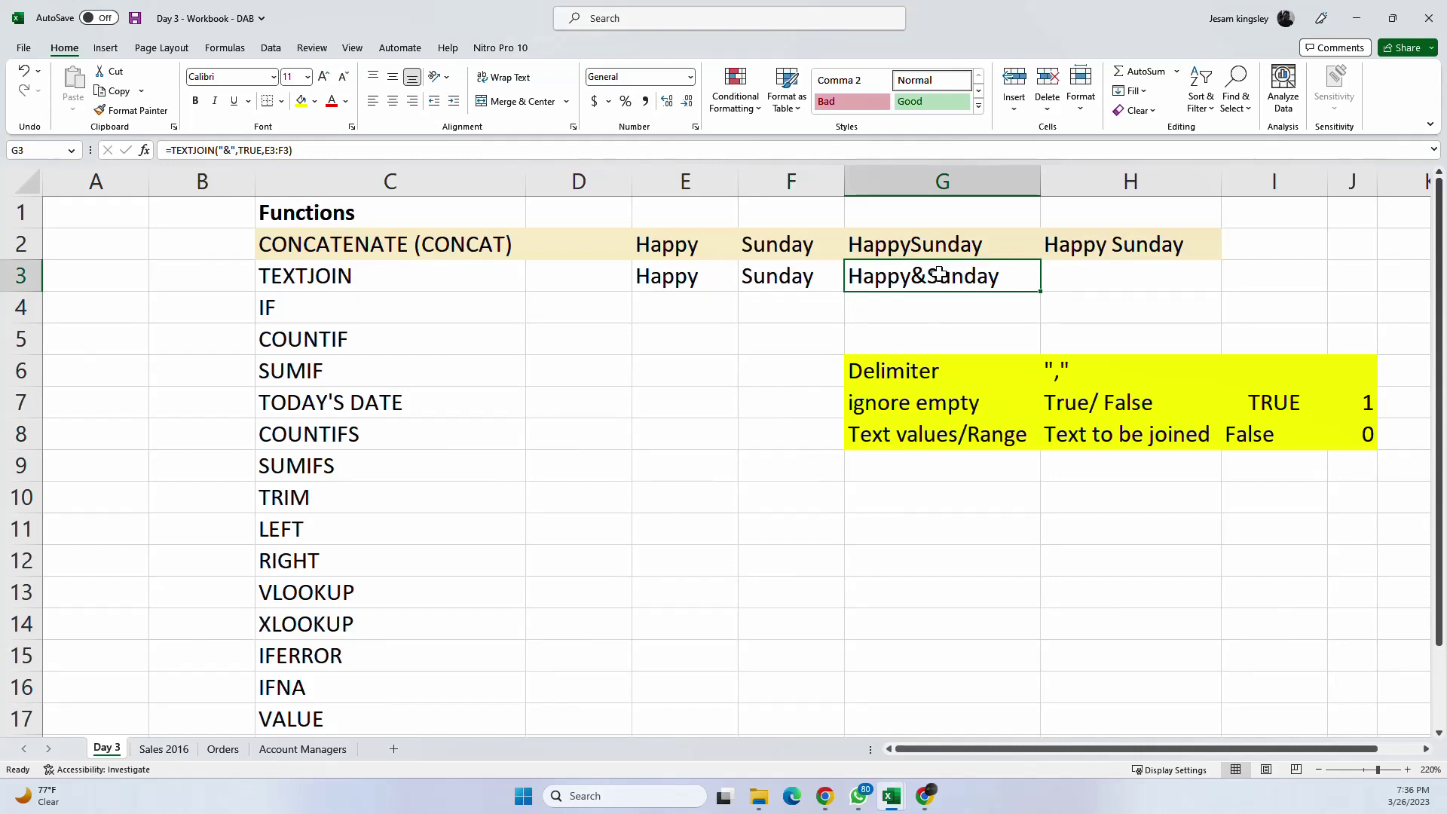
double_click(939, 275)
left_click(974, 272)
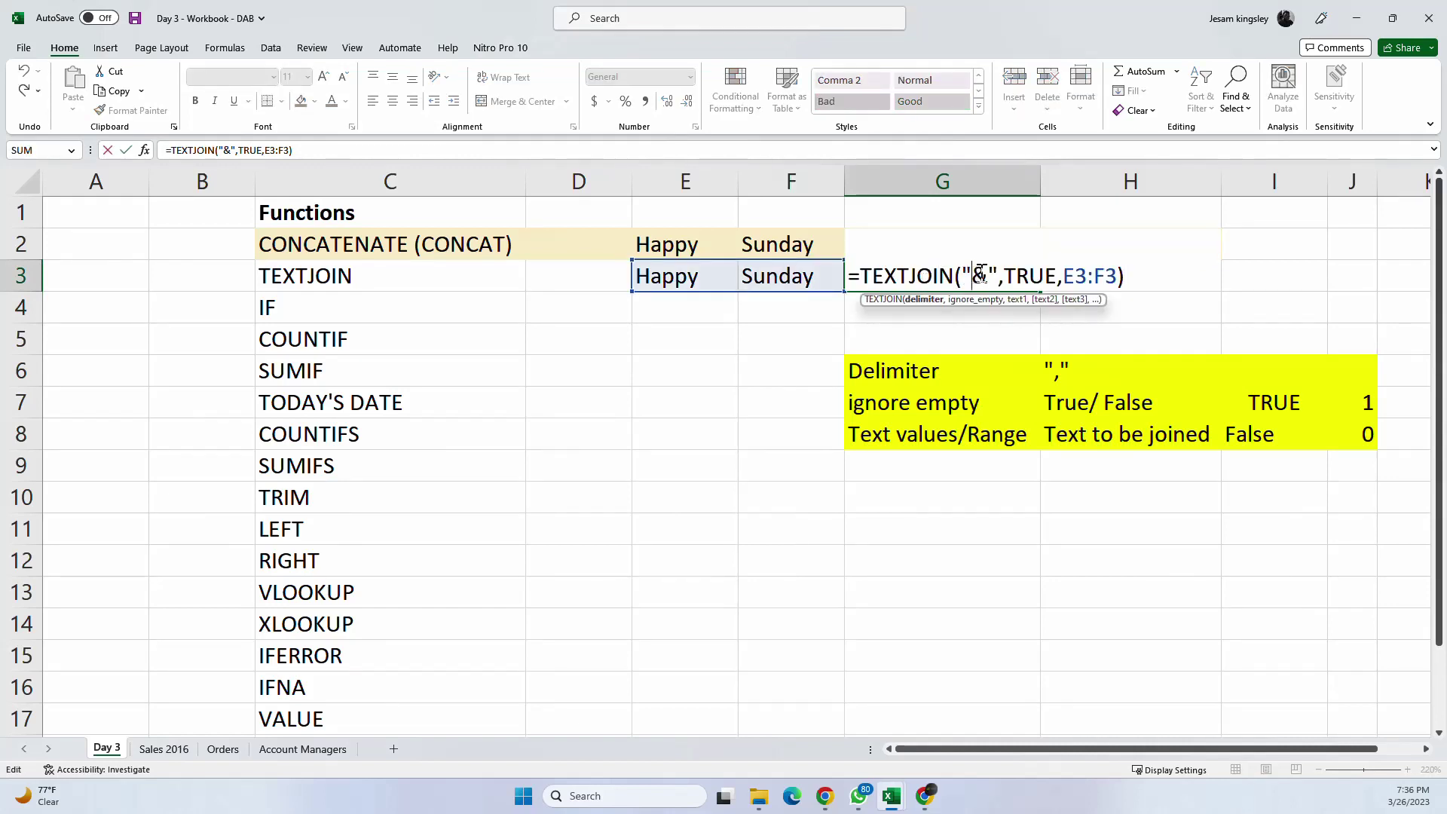
left_click(995, 273)
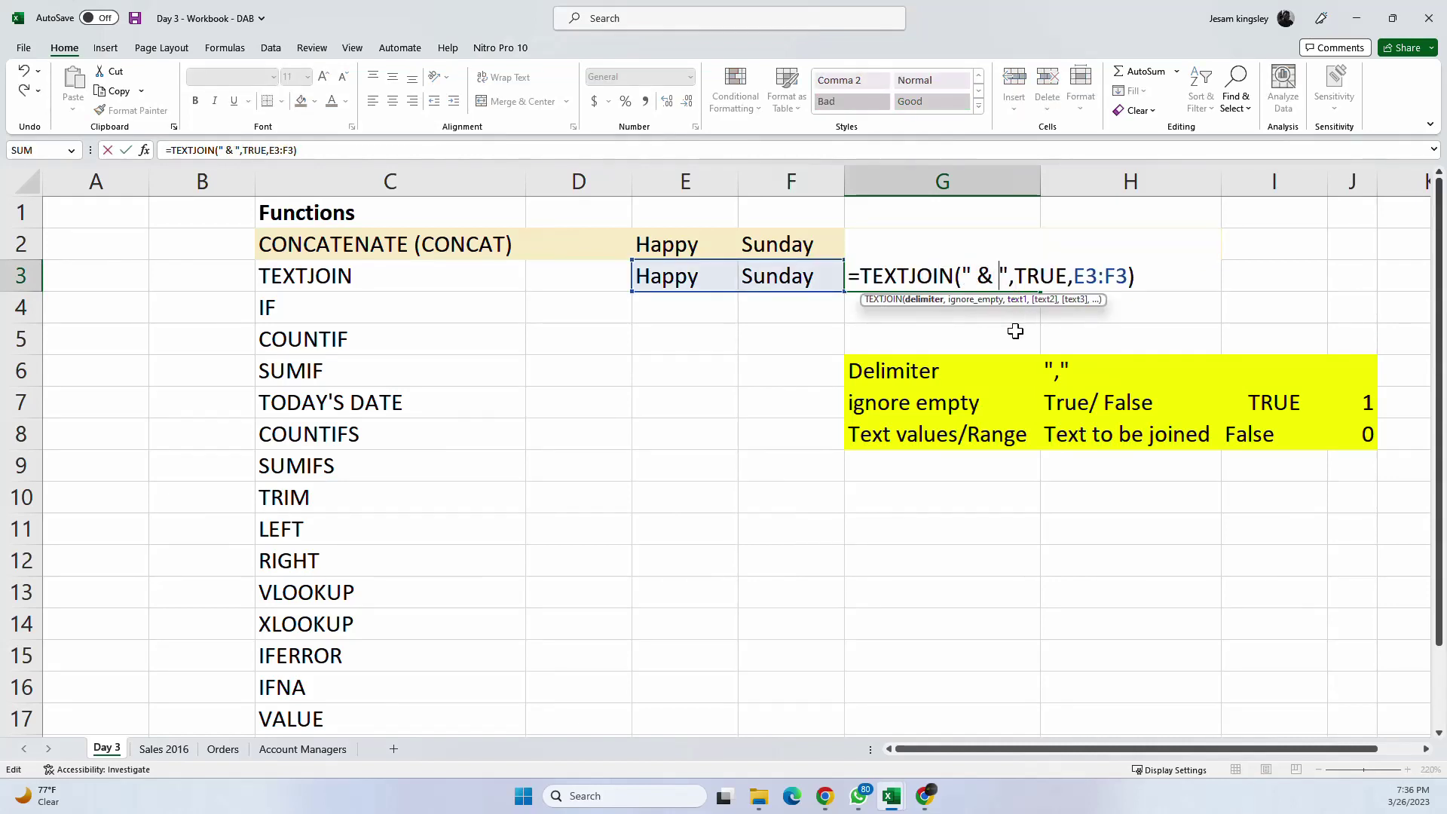
key("Return")
left_click(810, 373)
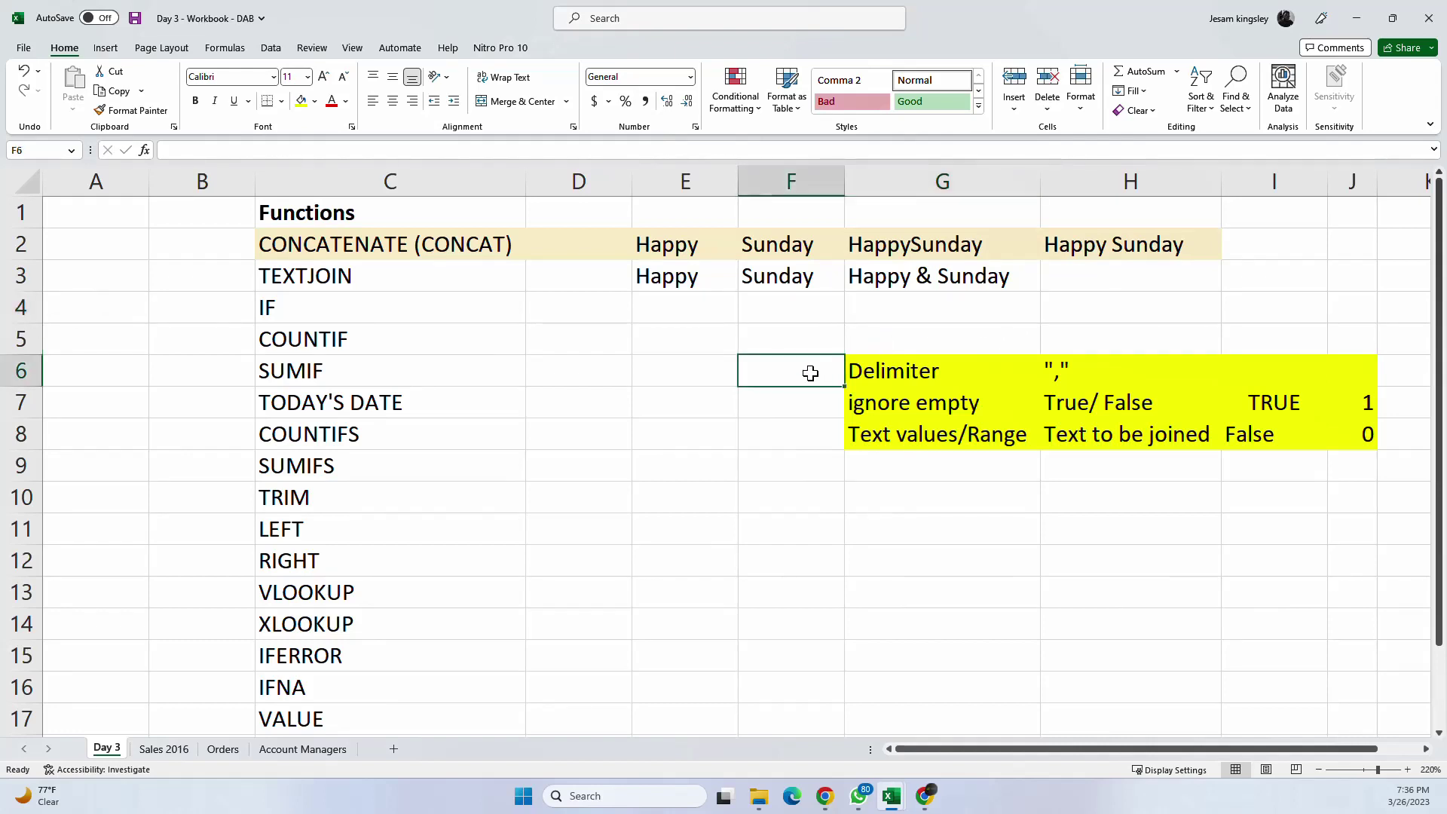
left_click(974, 279)
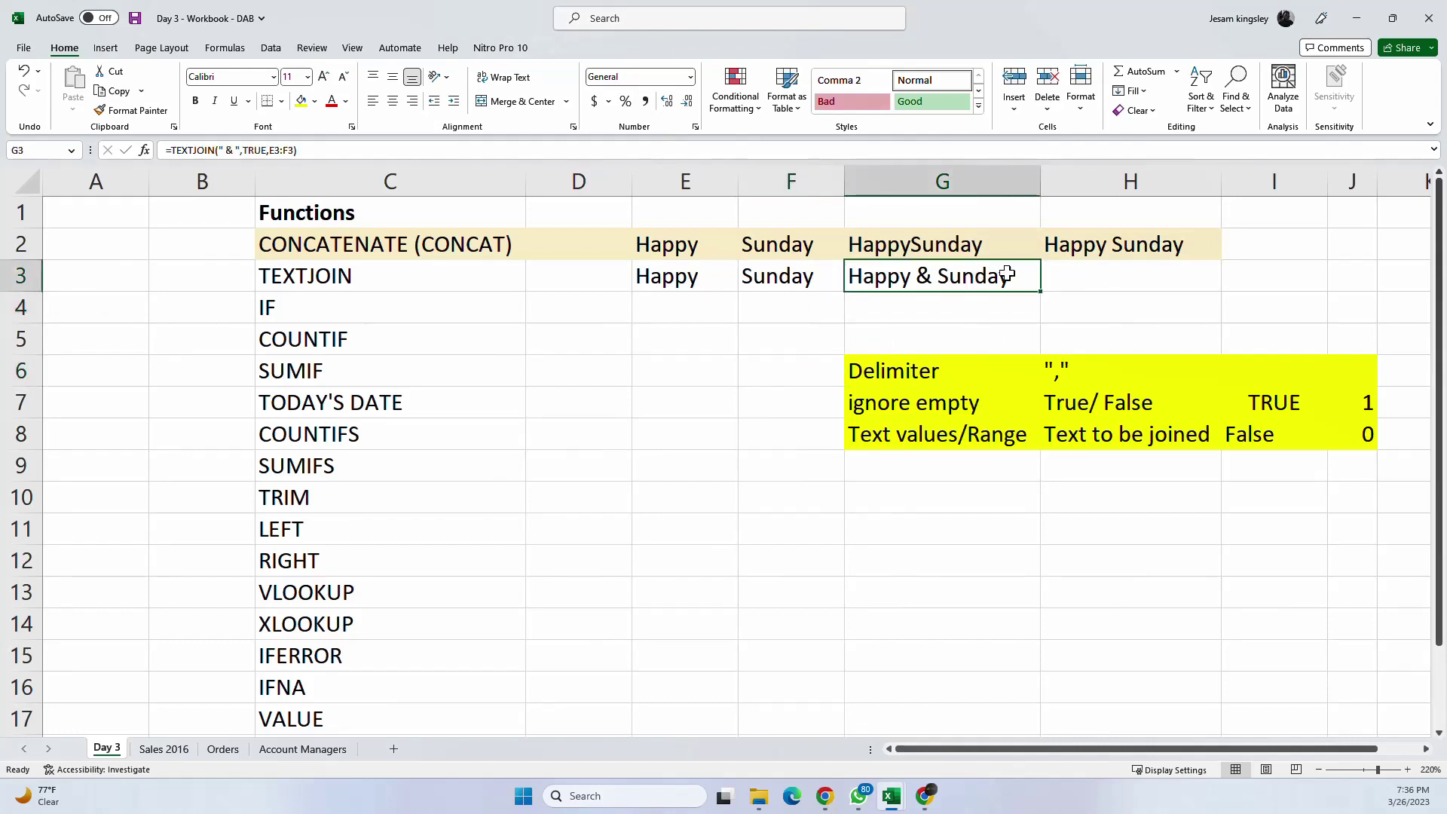
Step: Begin a second TEXTJOIN formula in cell H3
left_click_drag(649, 271, 752, 278)
left_click_drag(678, 233, 685, 278)
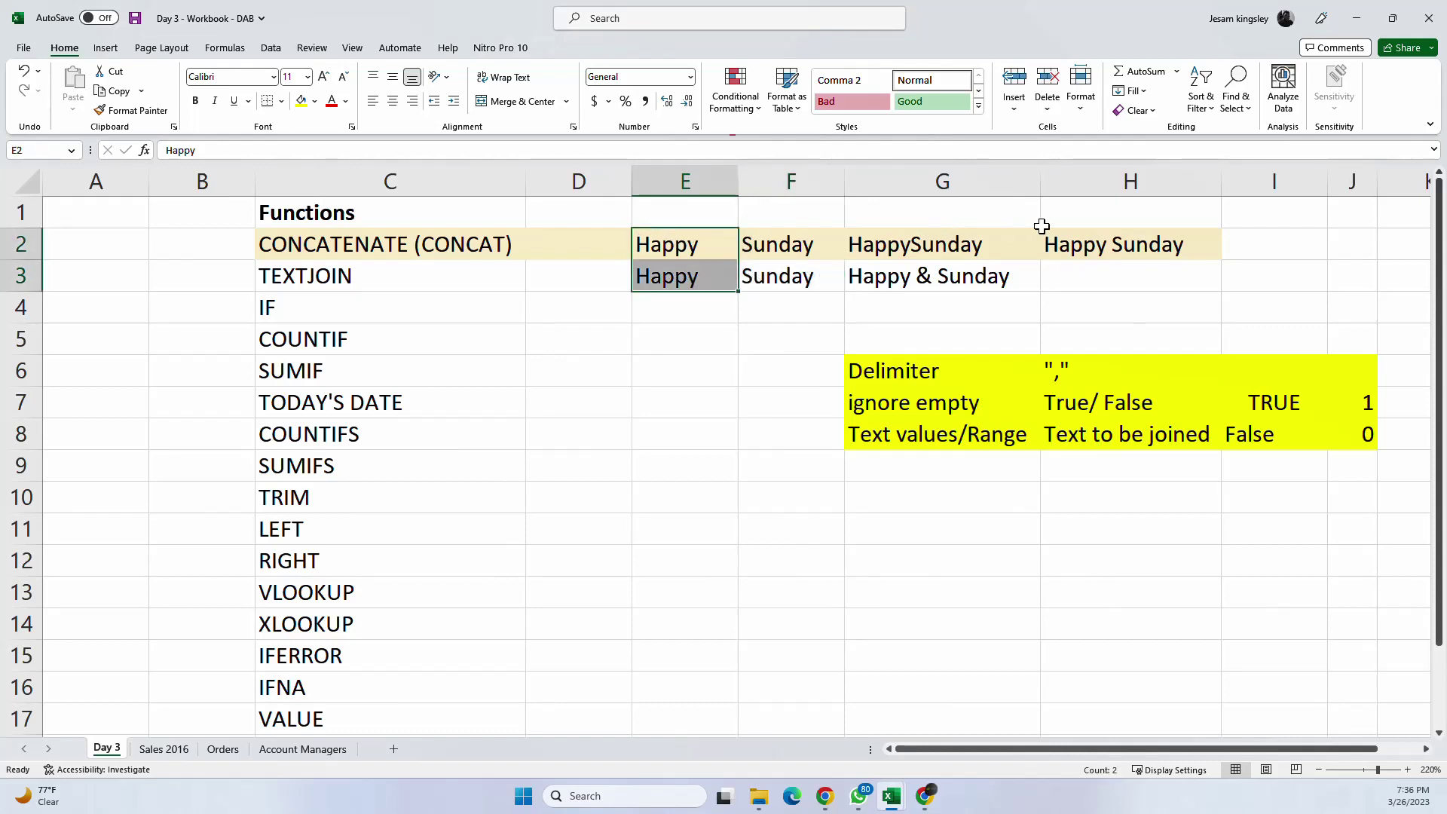
left_click(1085, 272)
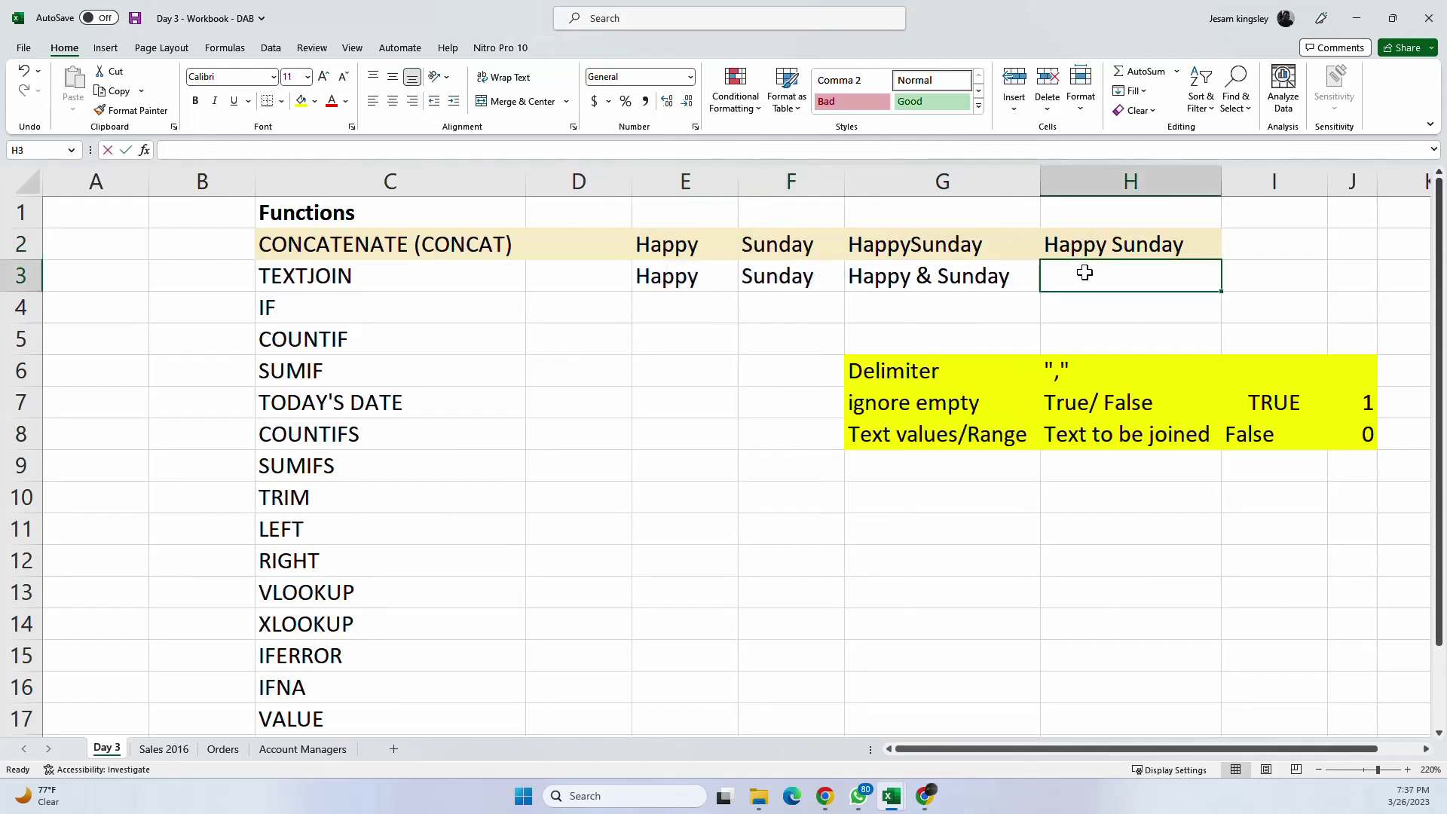
type("=")
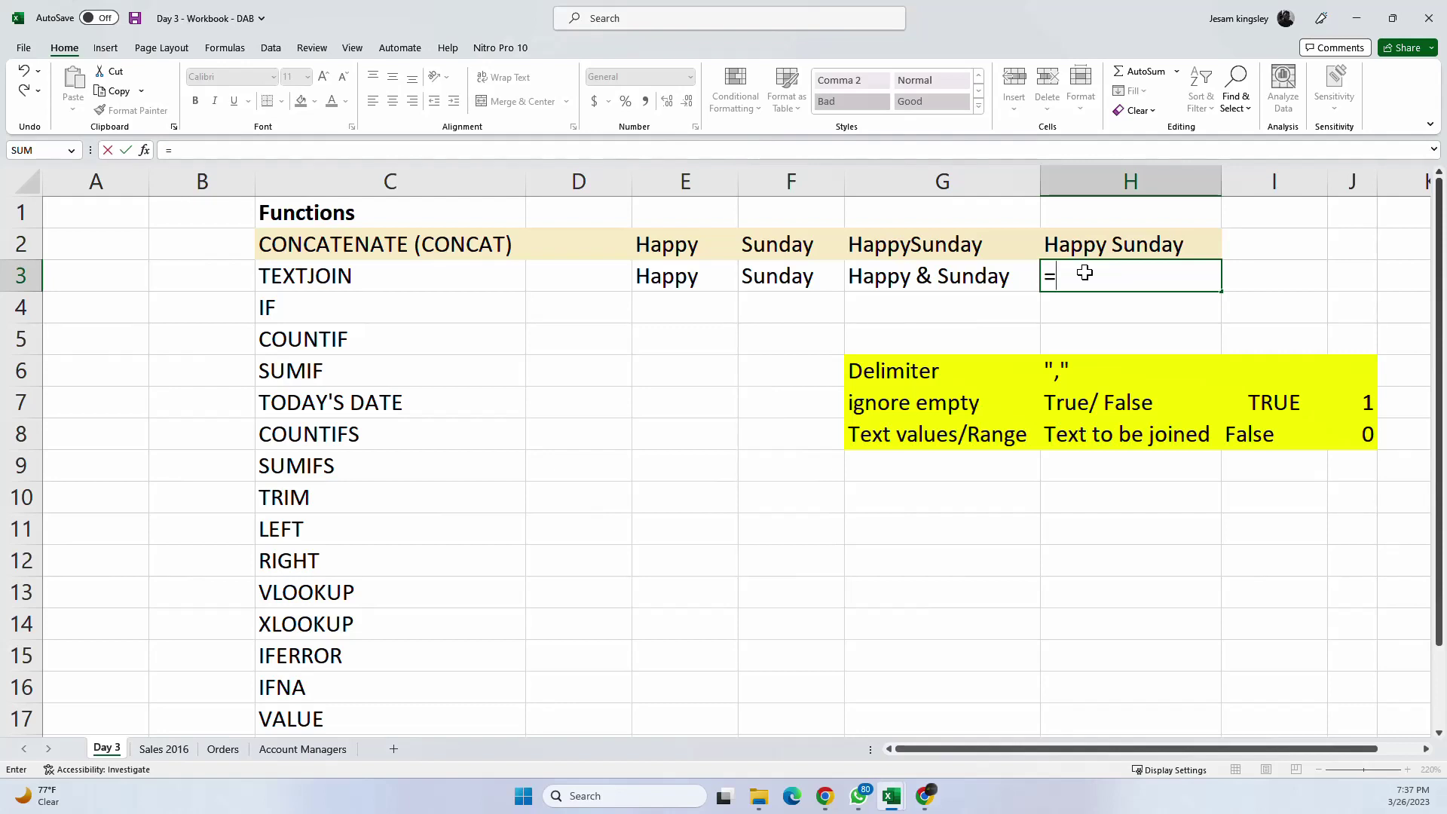
type("tex")
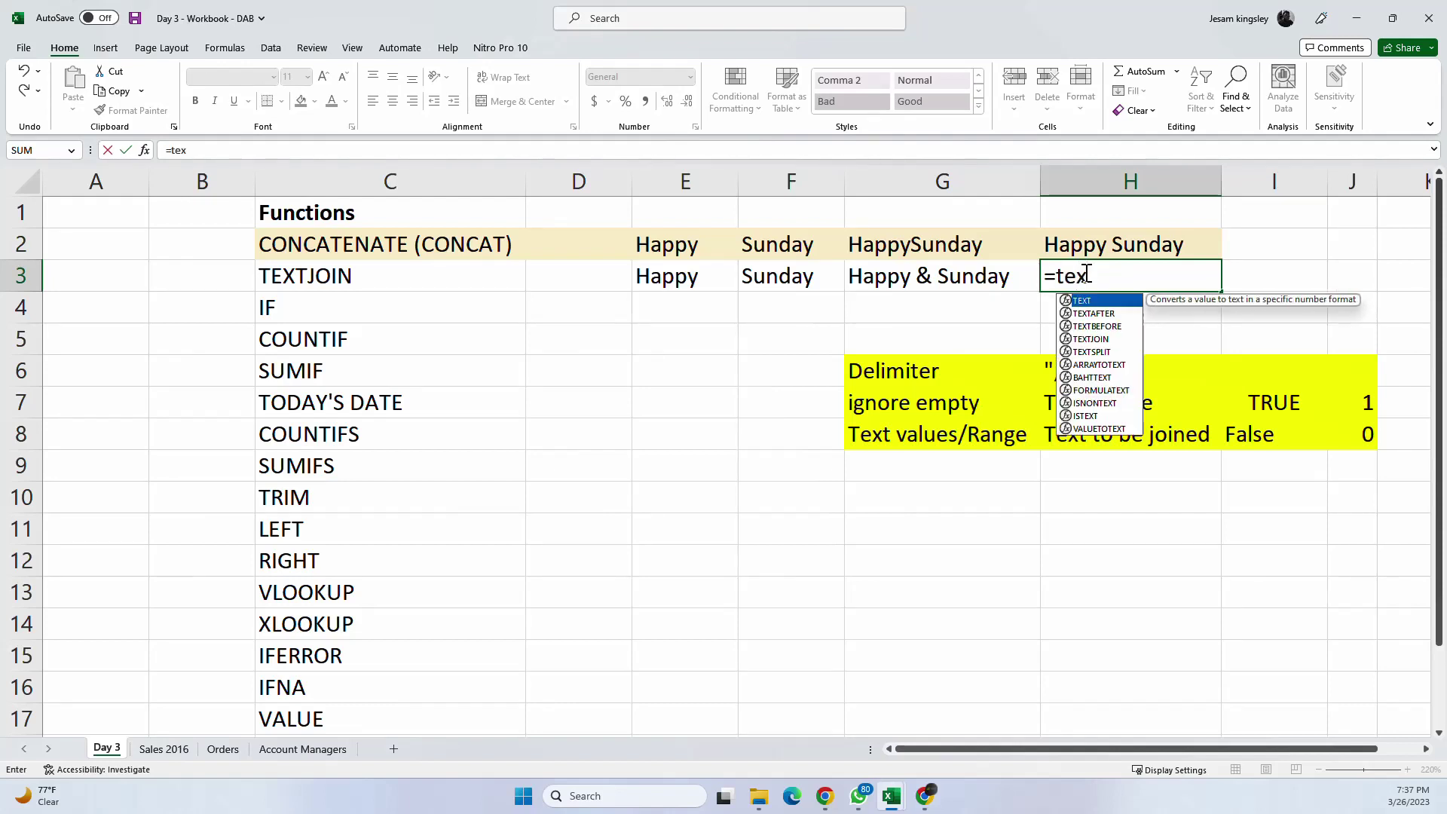
type("tjo")
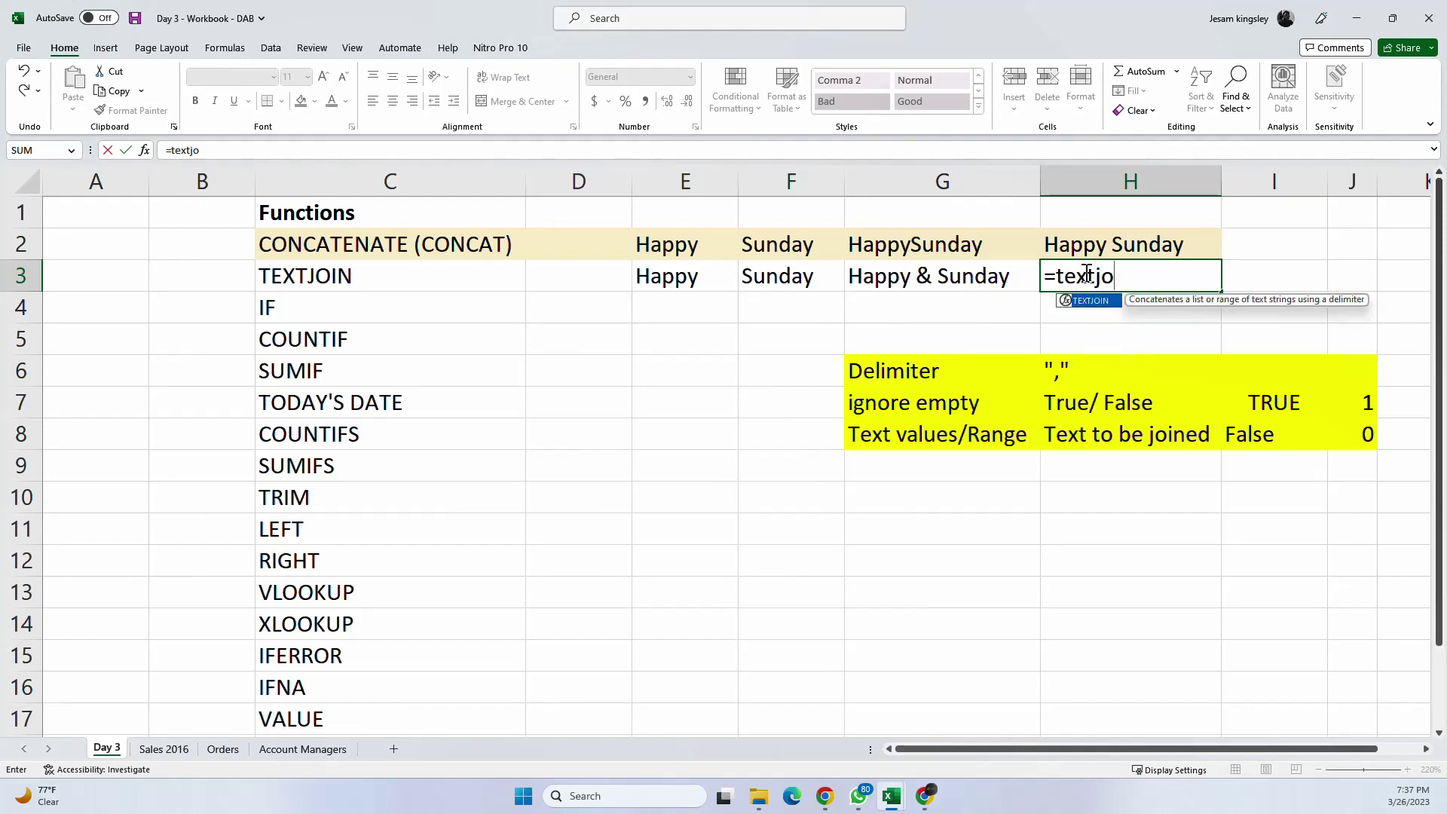
key("Tab")
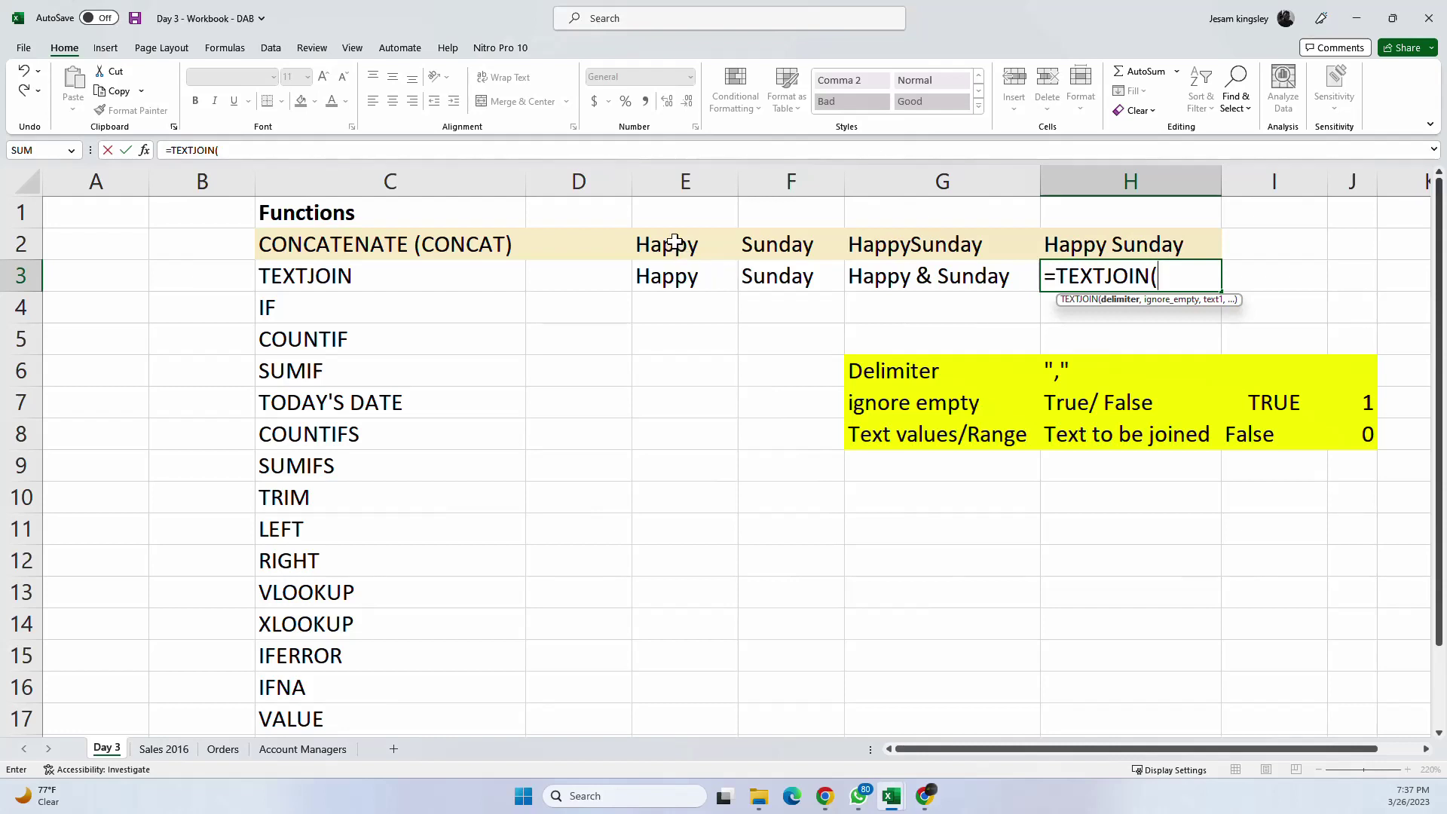
Step: Enter ", " as the delimiter argument of the H3 TEXTJOIN formula, without a space before the comma
type("\" , \"")
key("Return")
left_click(746, 421)
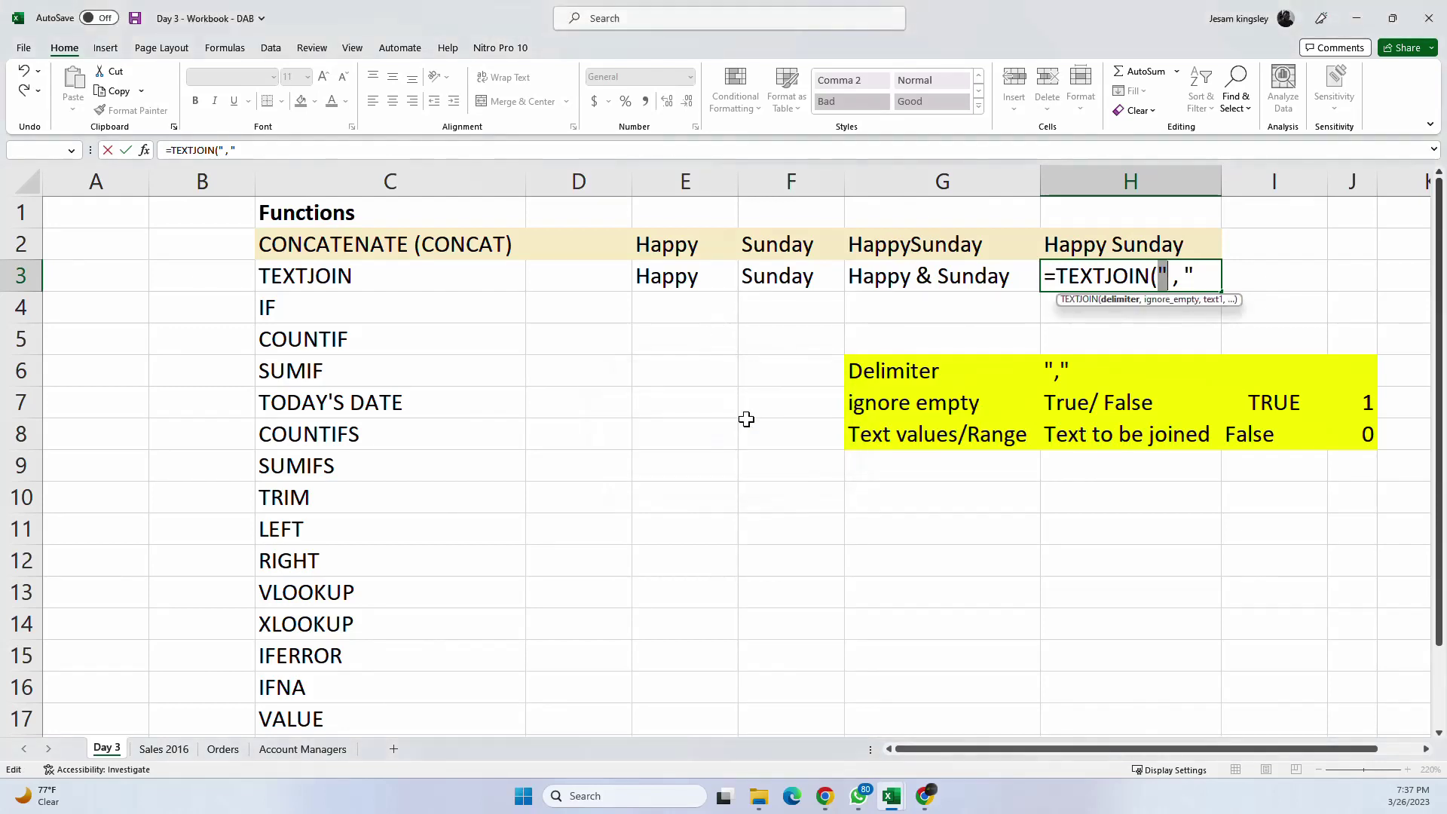
left_click(1170, 276)
key("BackSpace")
left_click(1192, 282)
type(",")
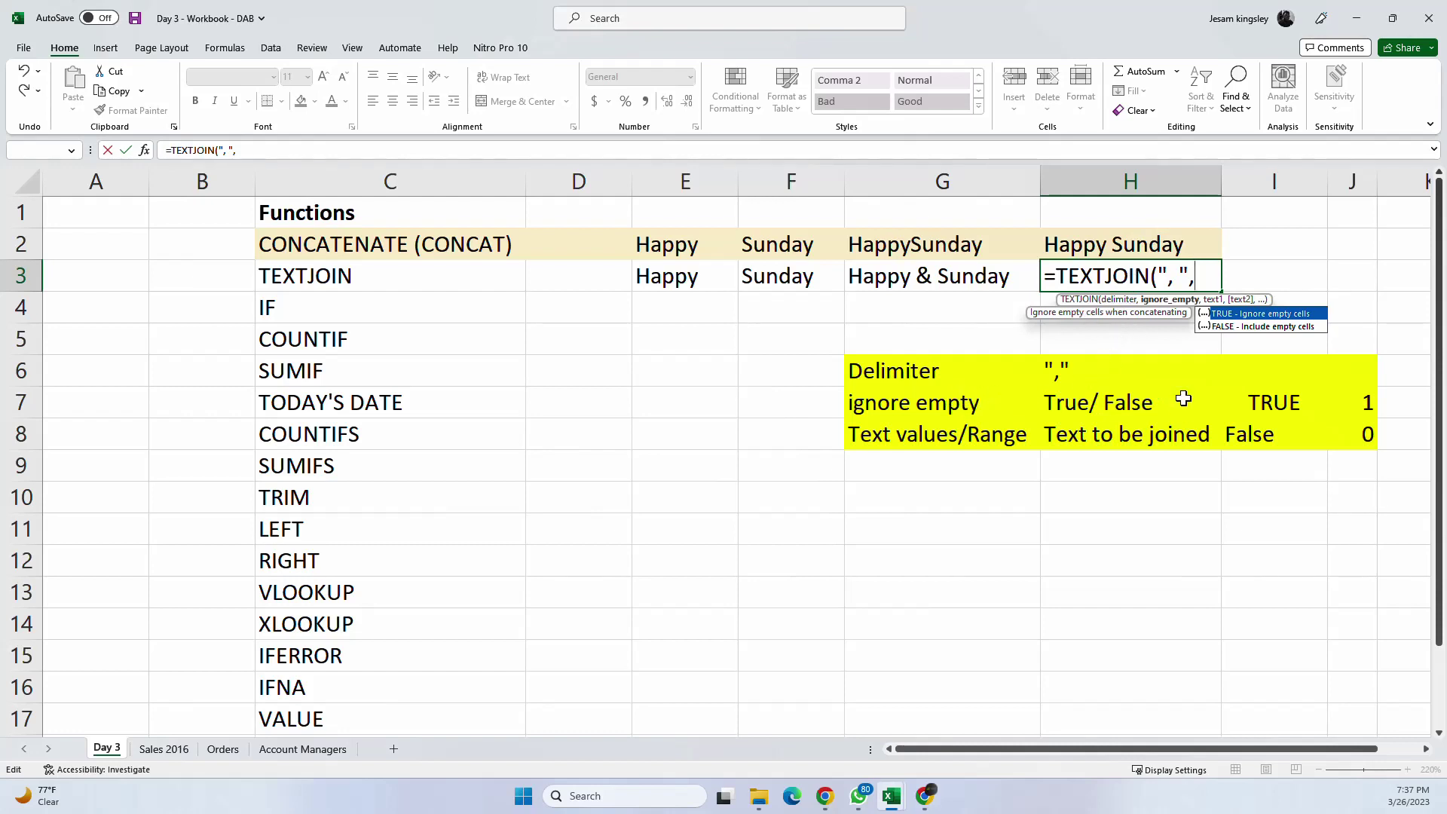
Step: Complete the H3 TEXTJOIN formula with 1 for ignoring empty cells and E2:E3, F3 and C7 as the texts
type("1,")
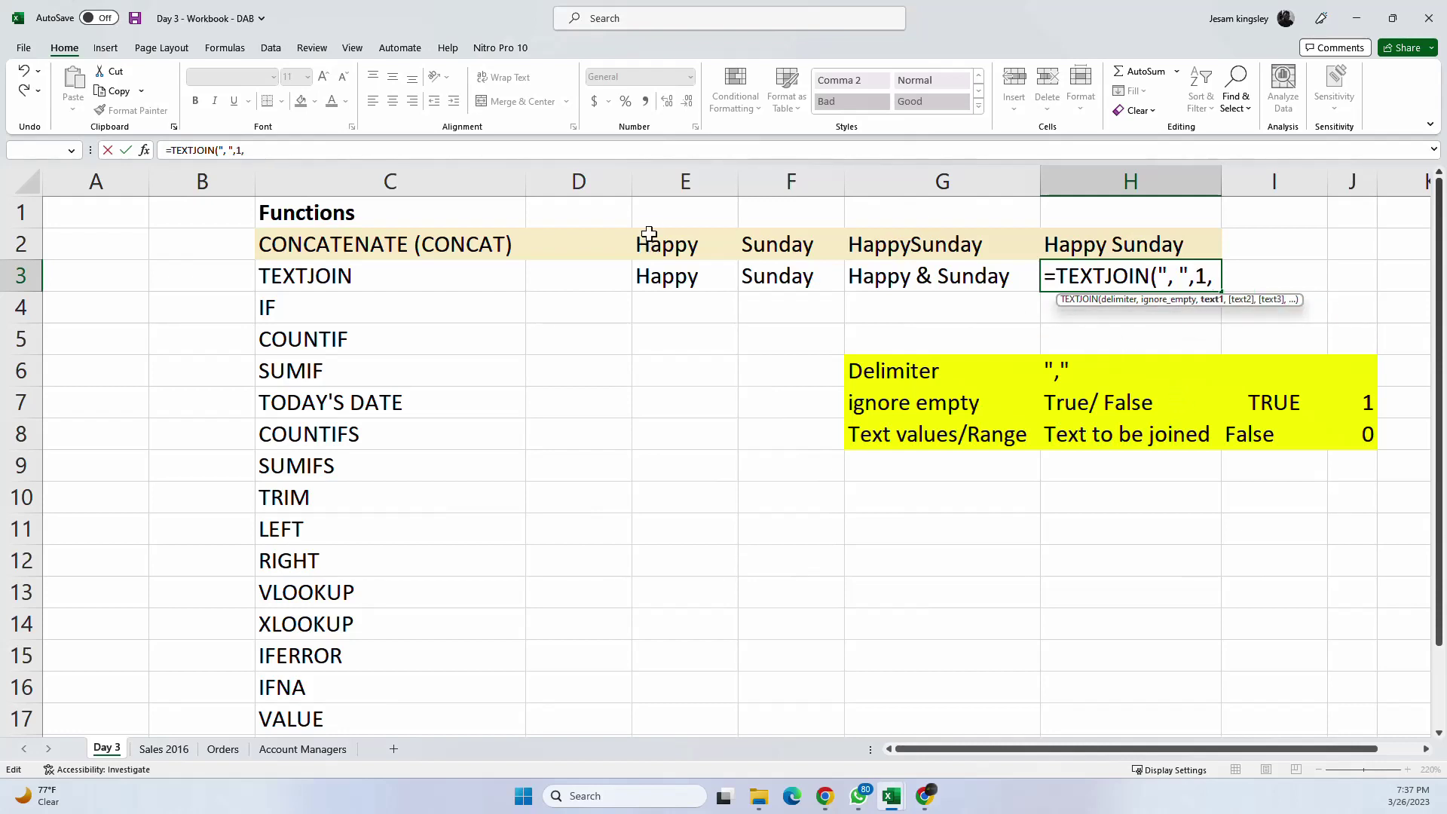
left_click_drag(653, 236, 653, 277)
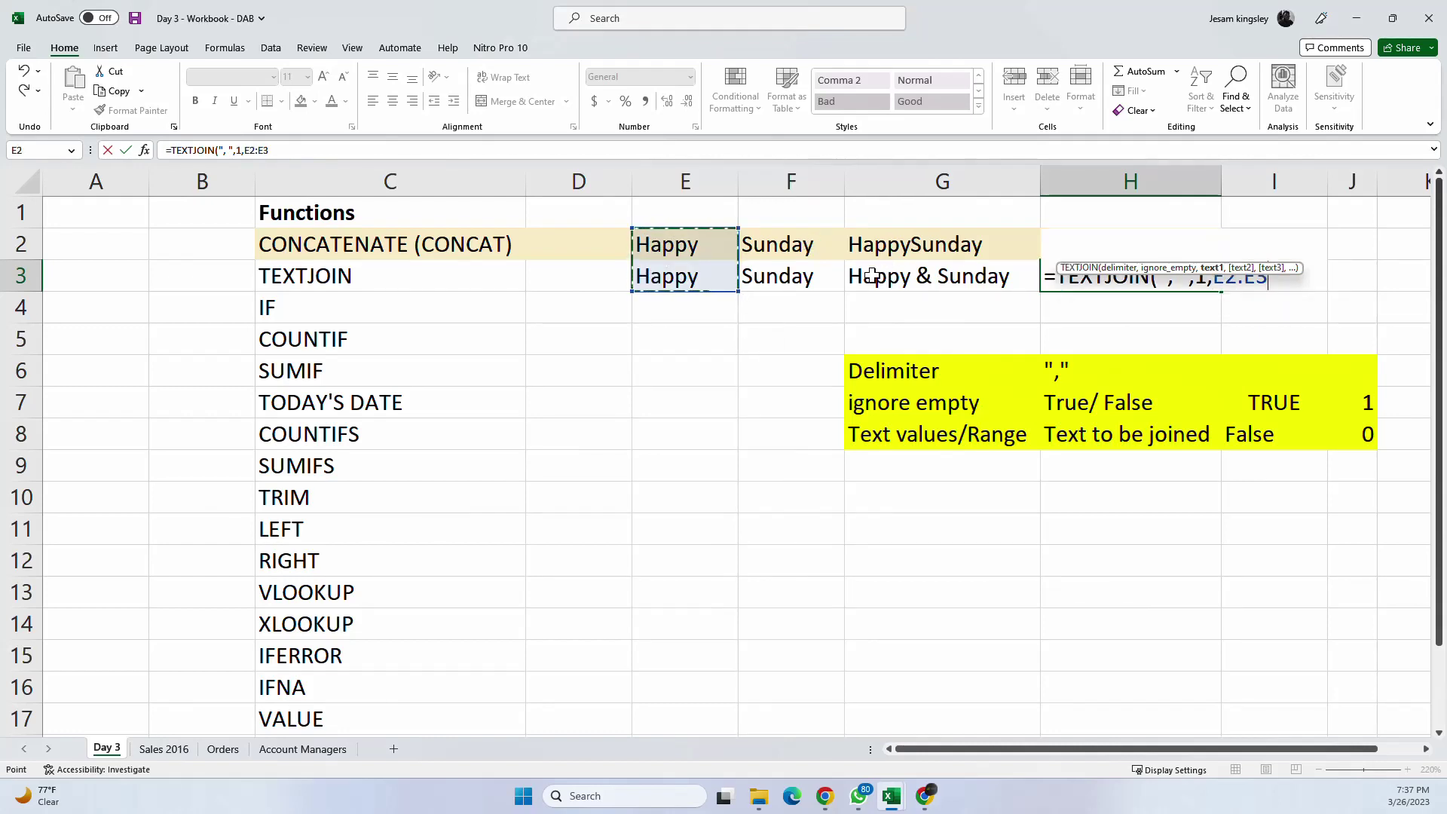
type(",")
left_click(829, 277)
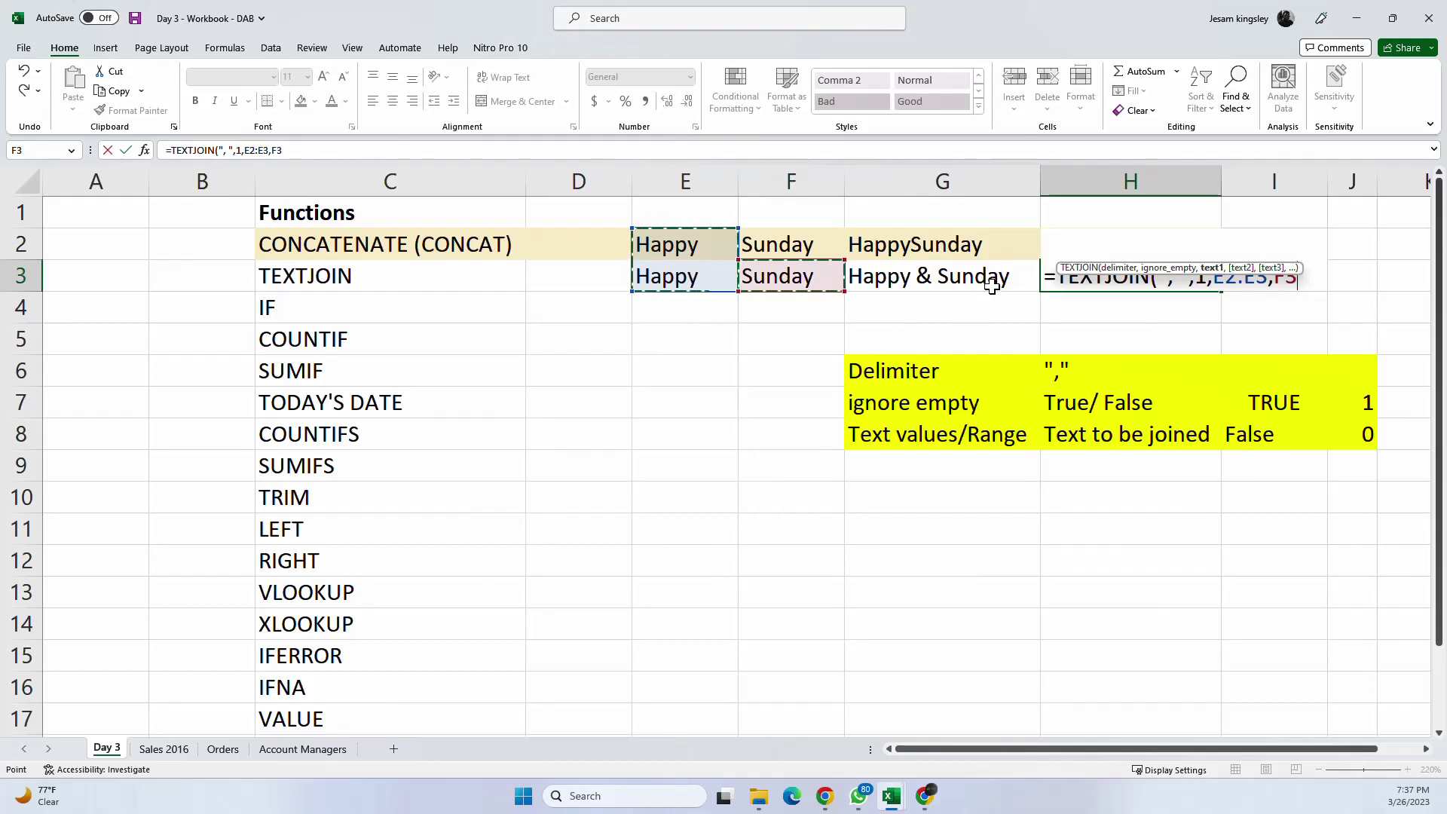
type(",")
left_click(321, 406)
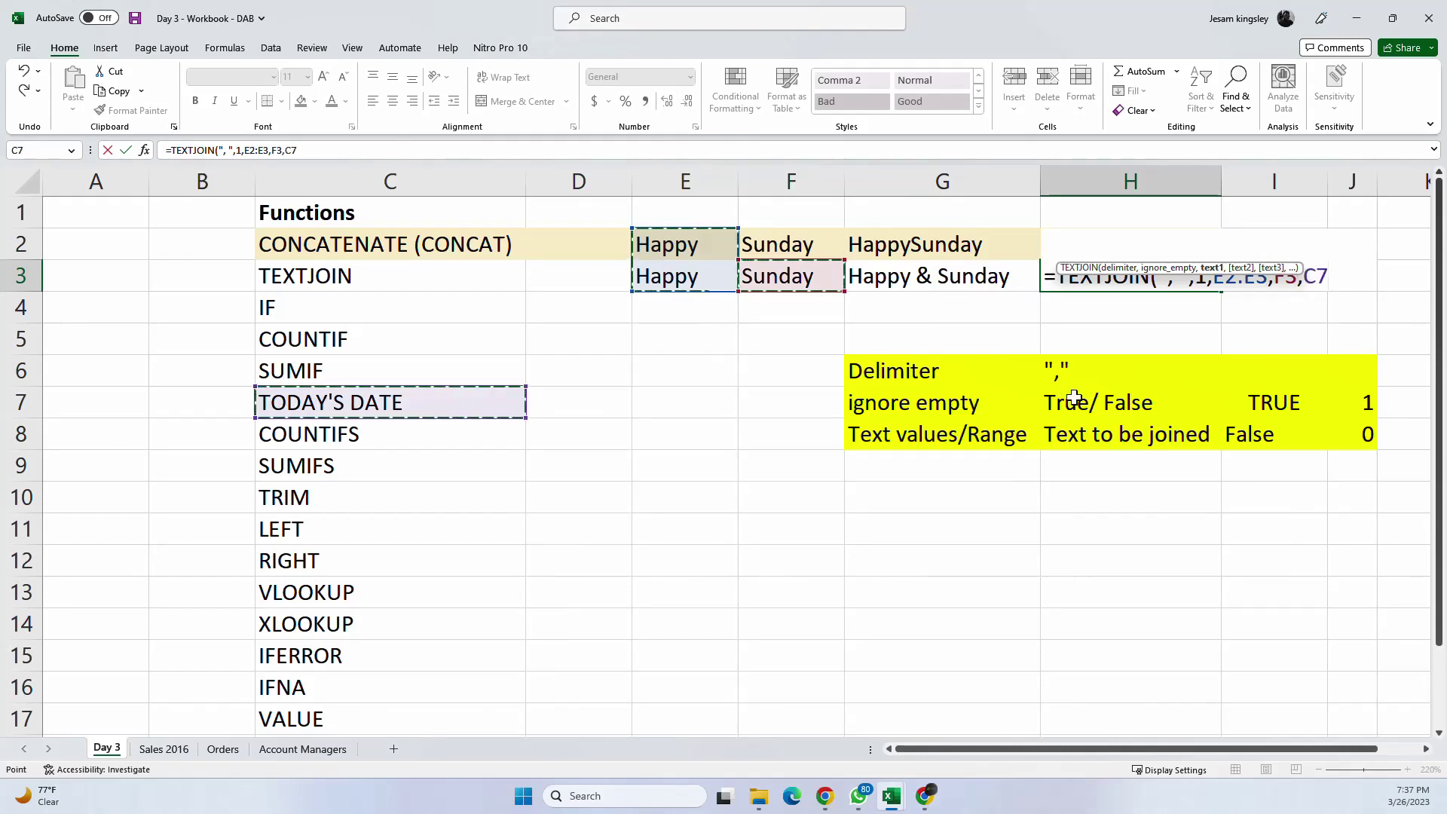
type(")")
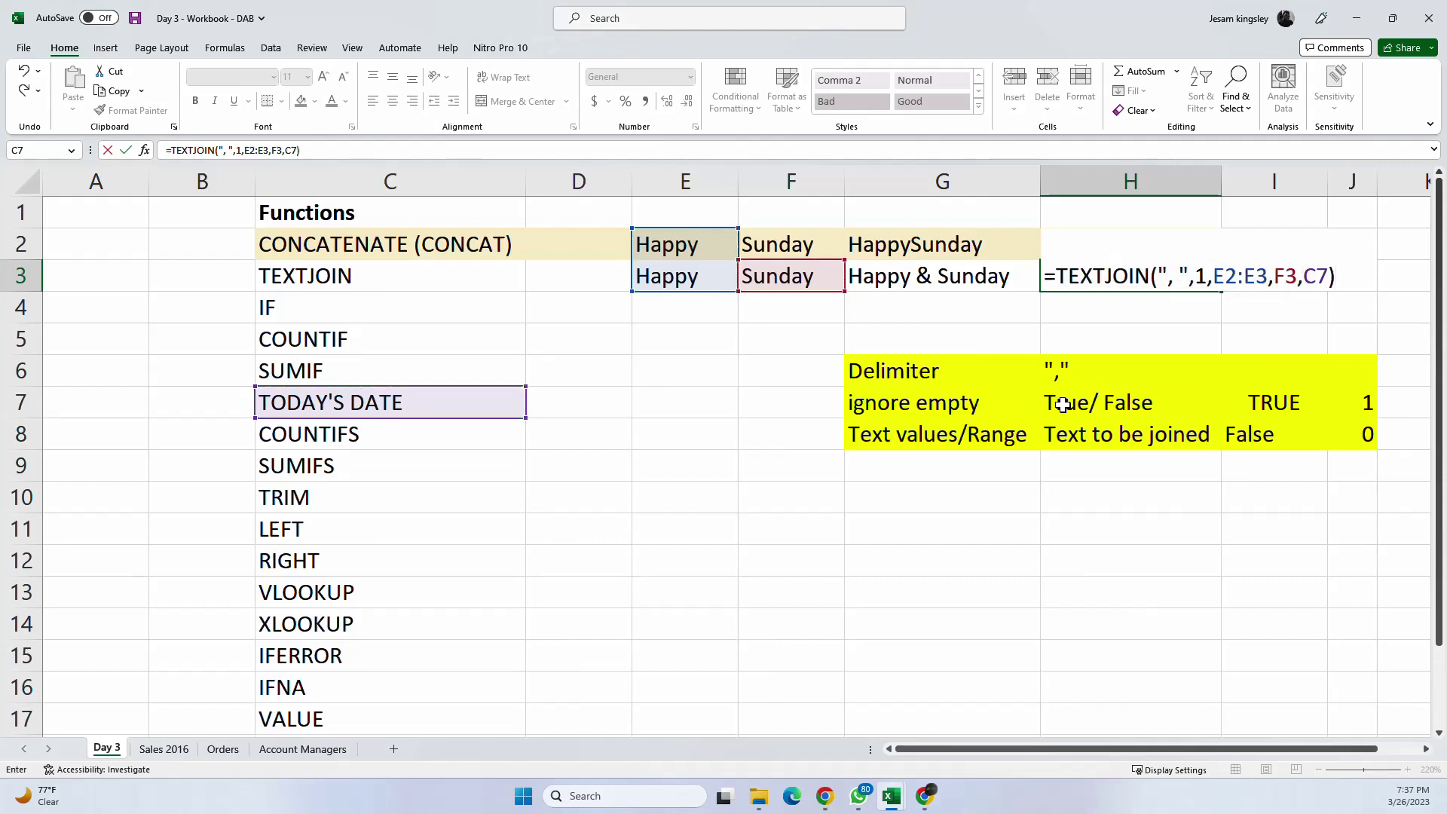
key("Return")
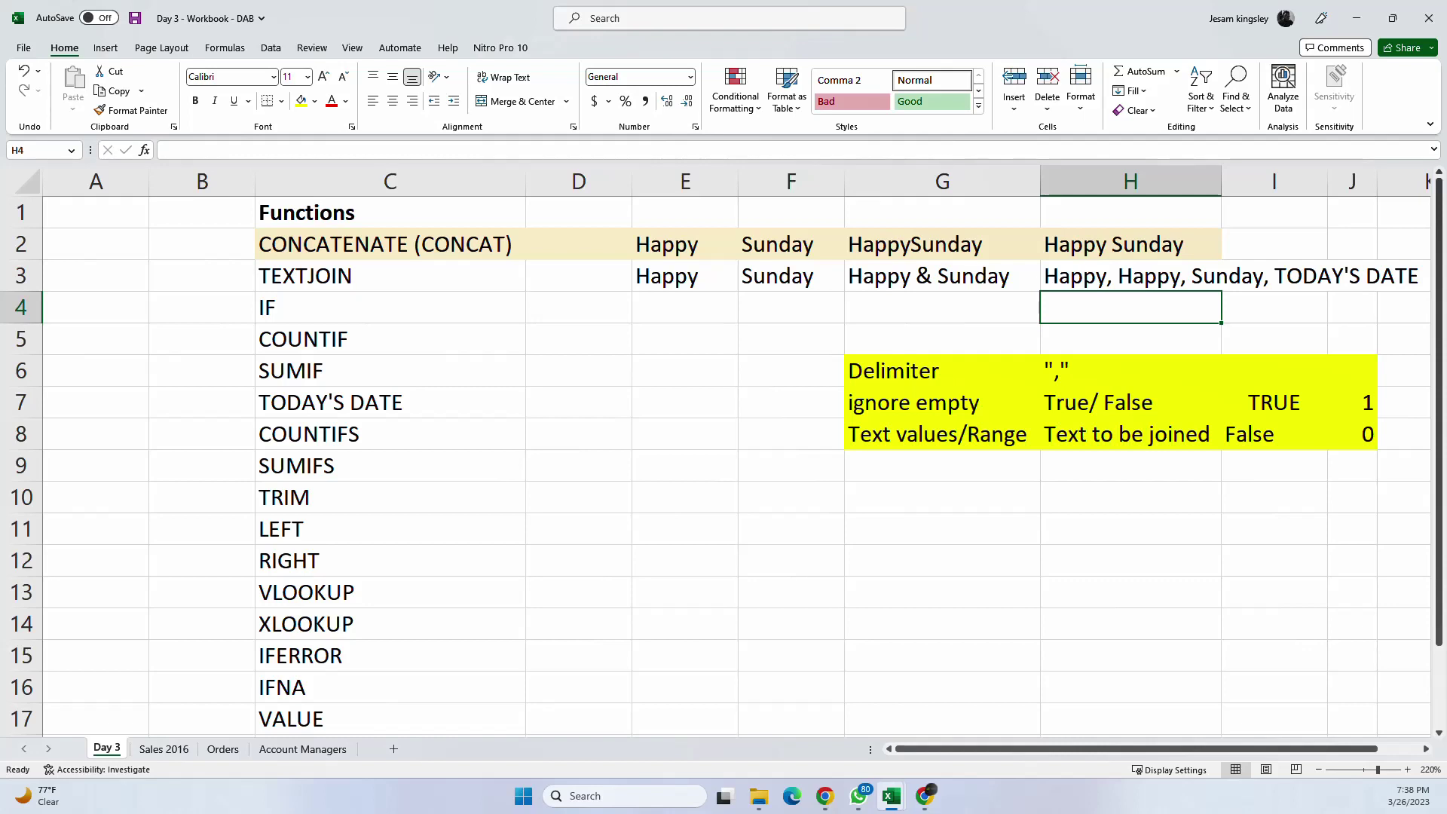
key("alt+Tab")
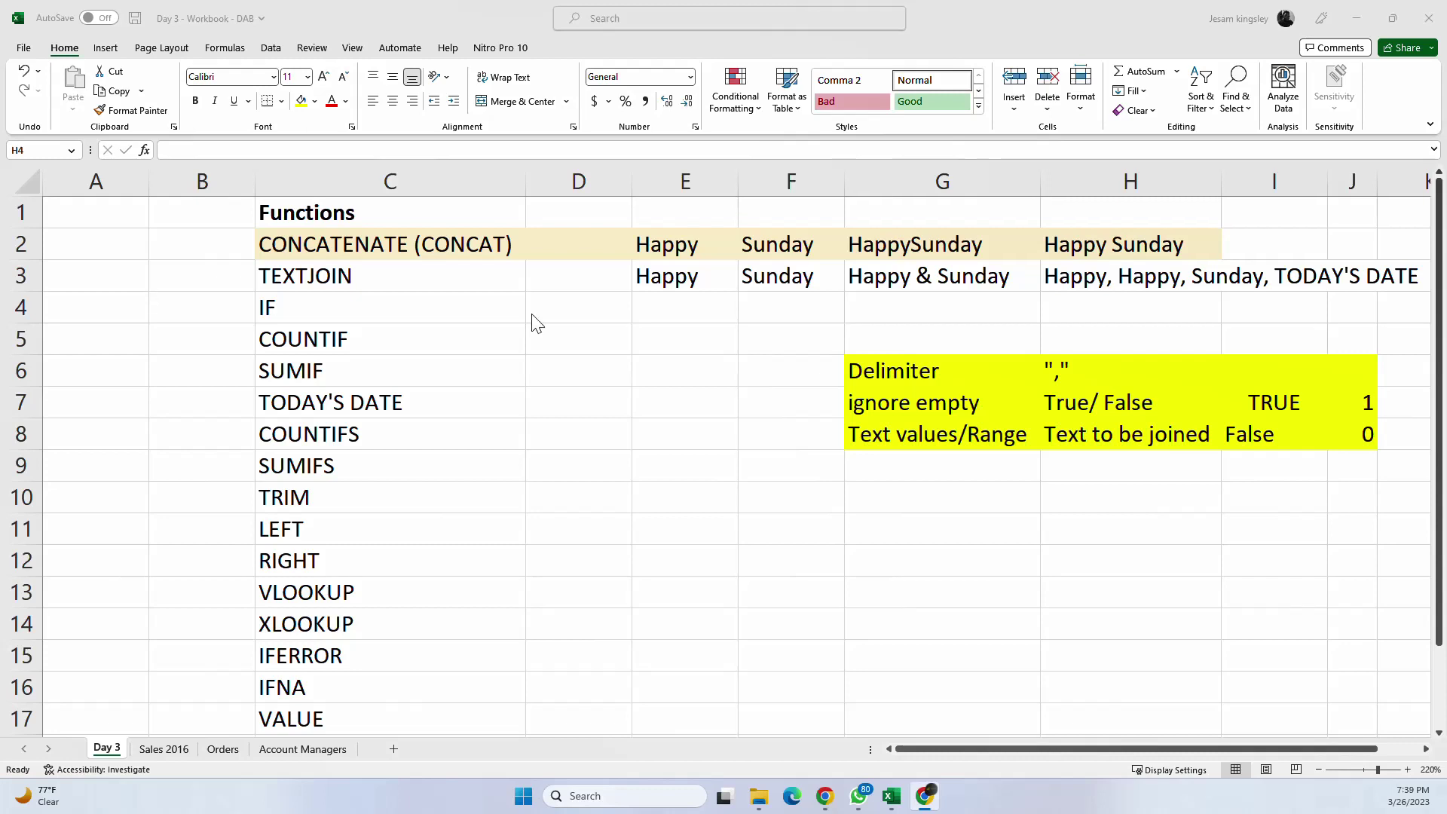
key("alt+Tab")
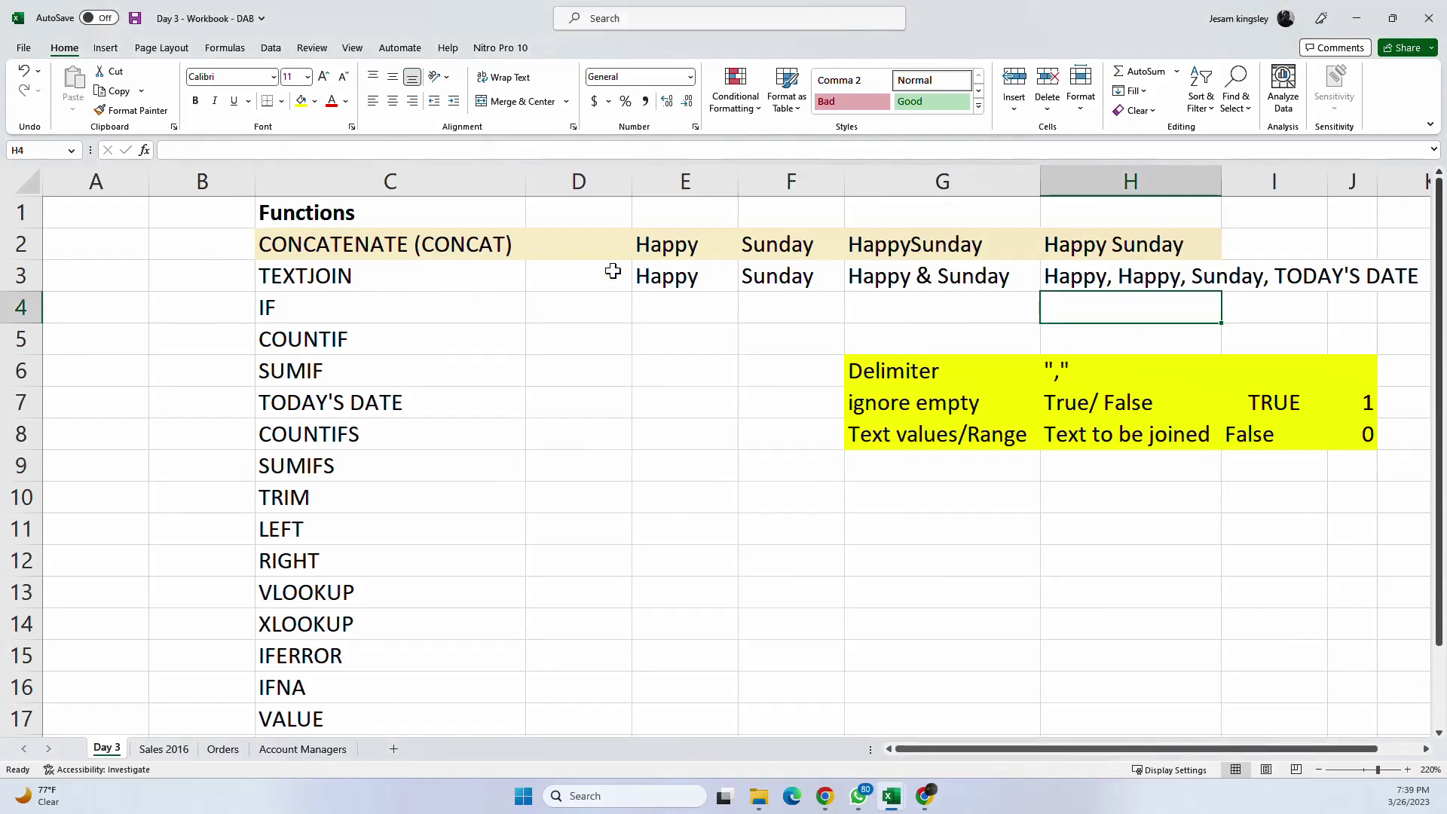
left_click(648, 309)
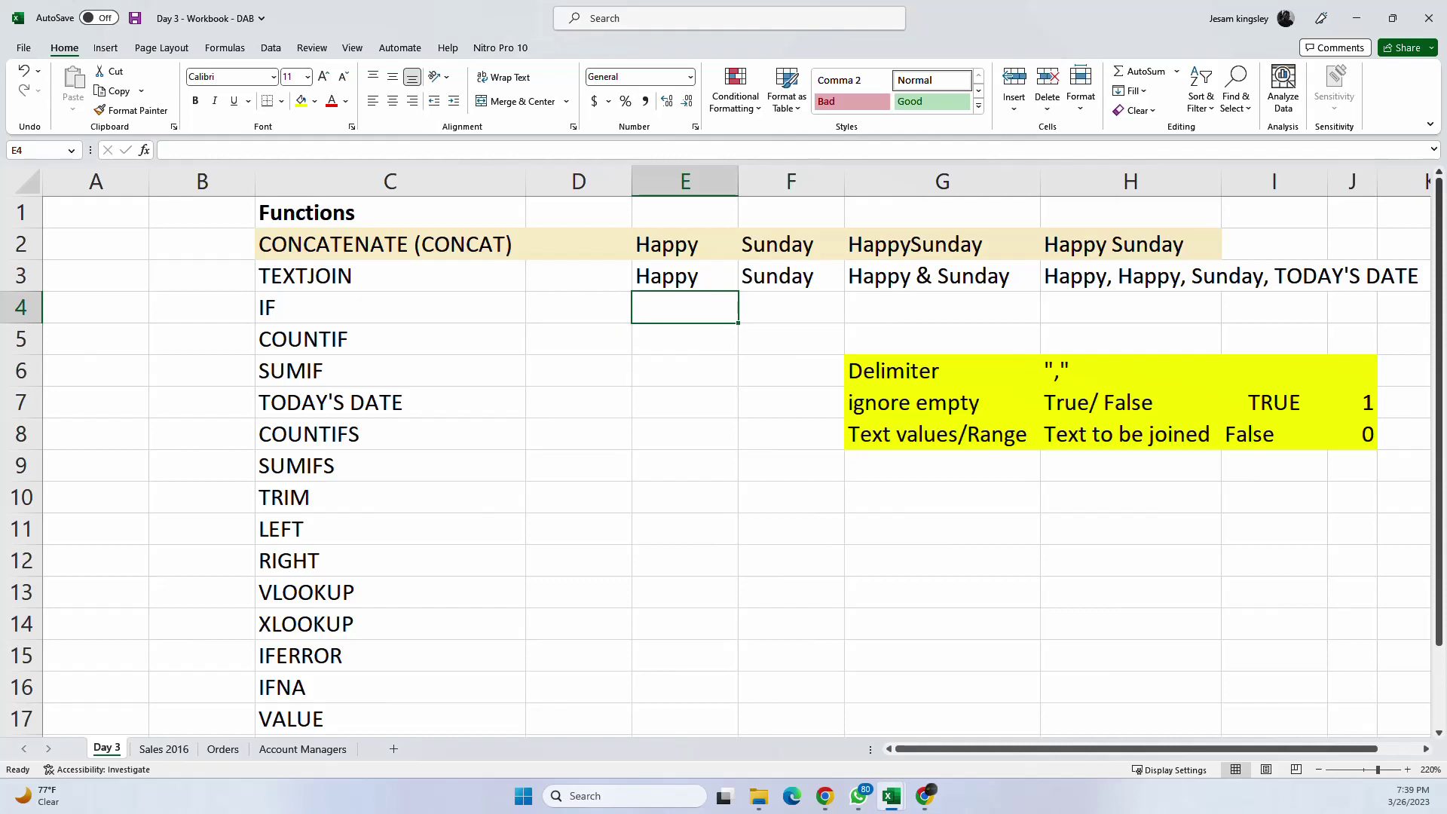
key("alt+Tab")
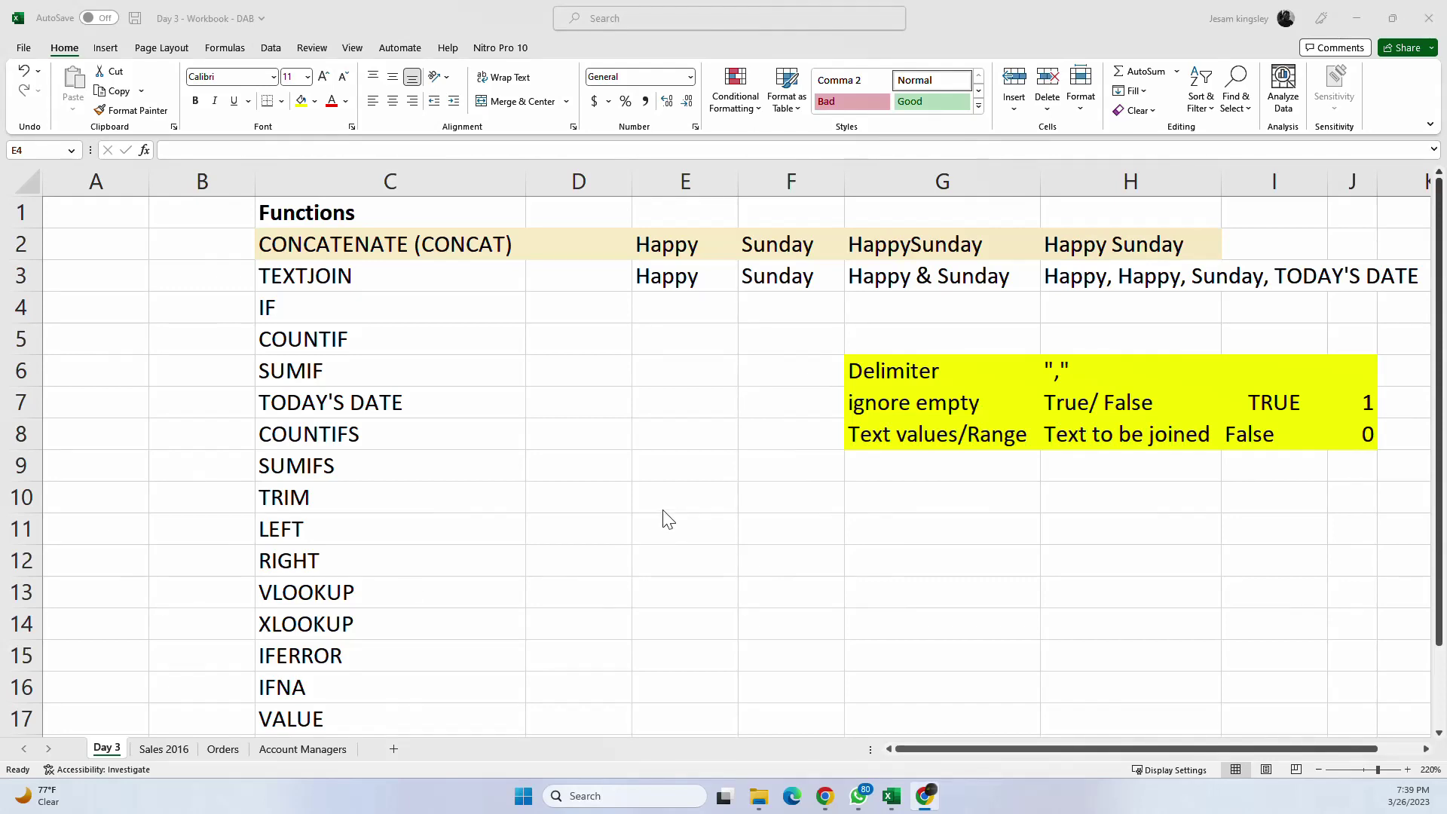
left_click(912, 305)
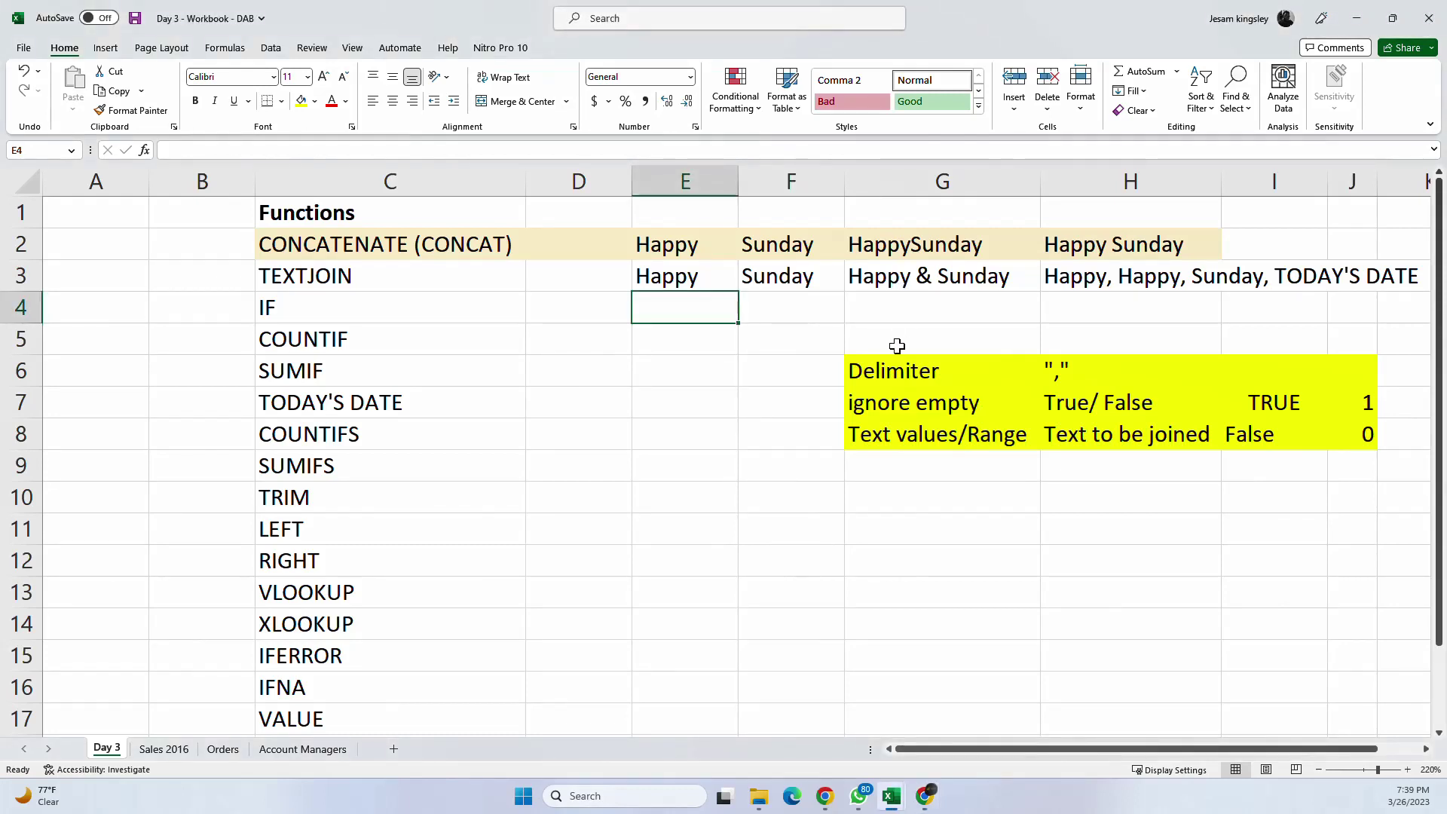
left_click(1076, 276)
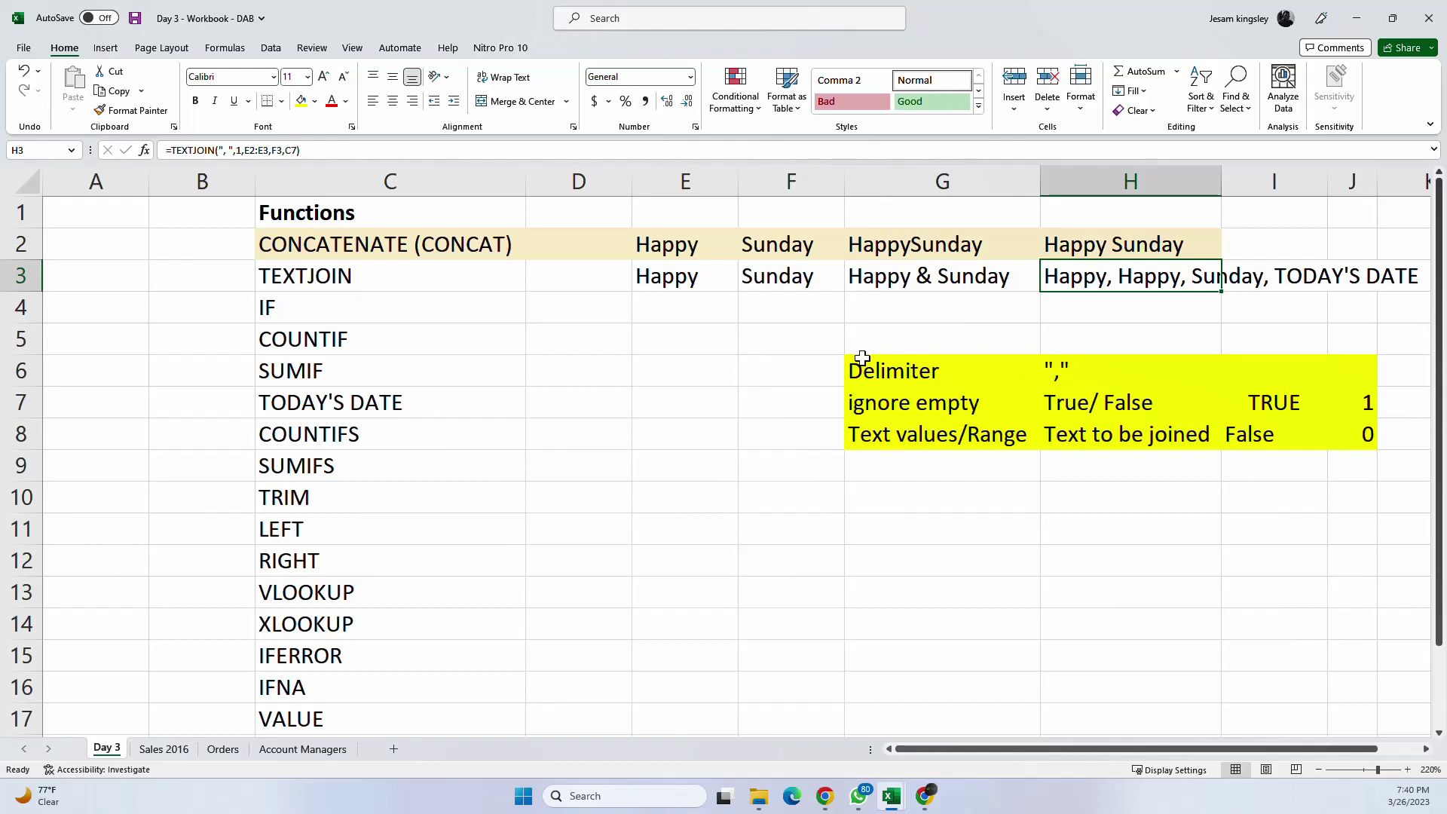
key("alt+Tab")
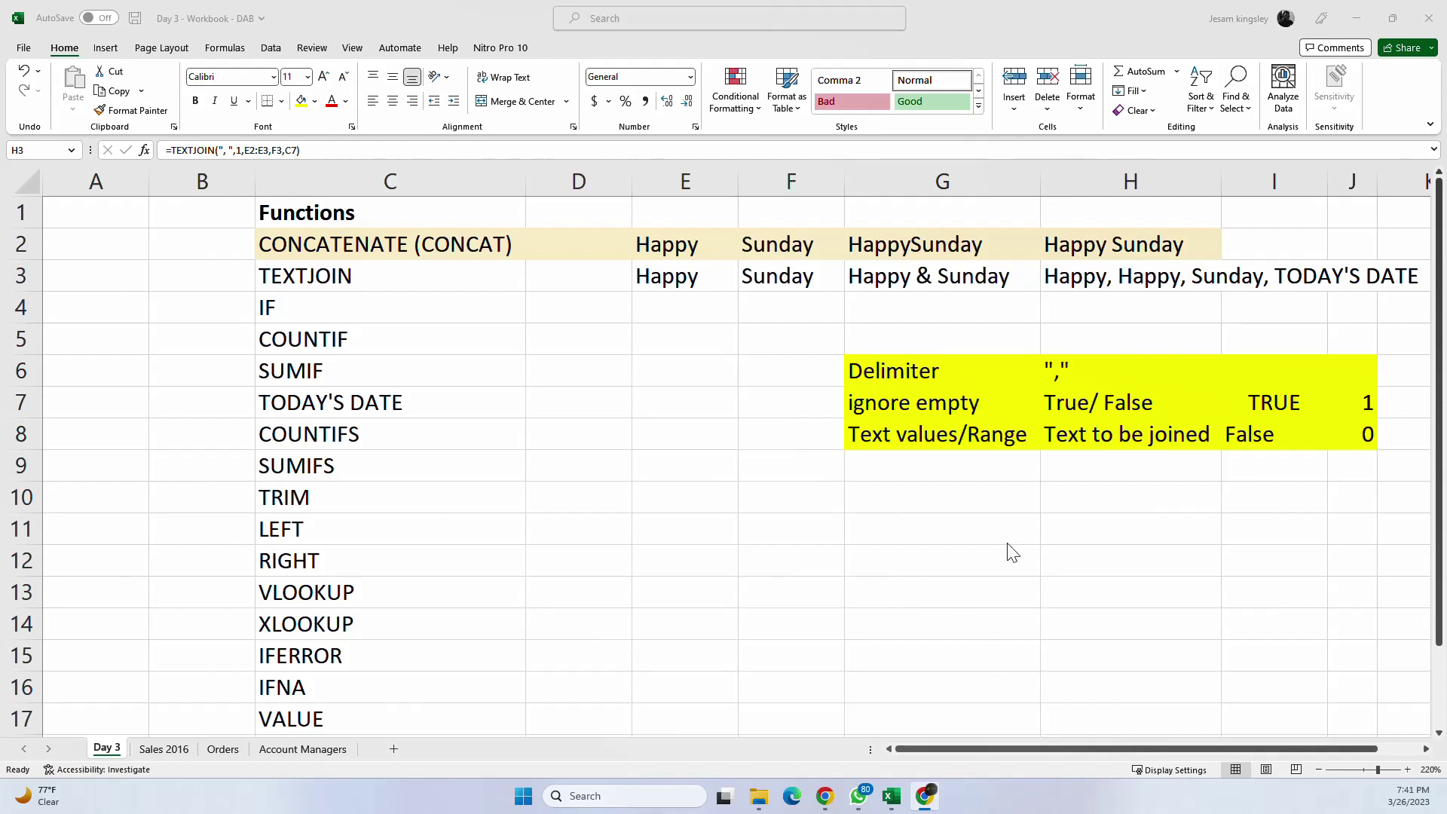
Step: Remove the yellow fill from the TEXTJOIN argument notes in G6:J8 and delete their contents
left_click(927, 372)
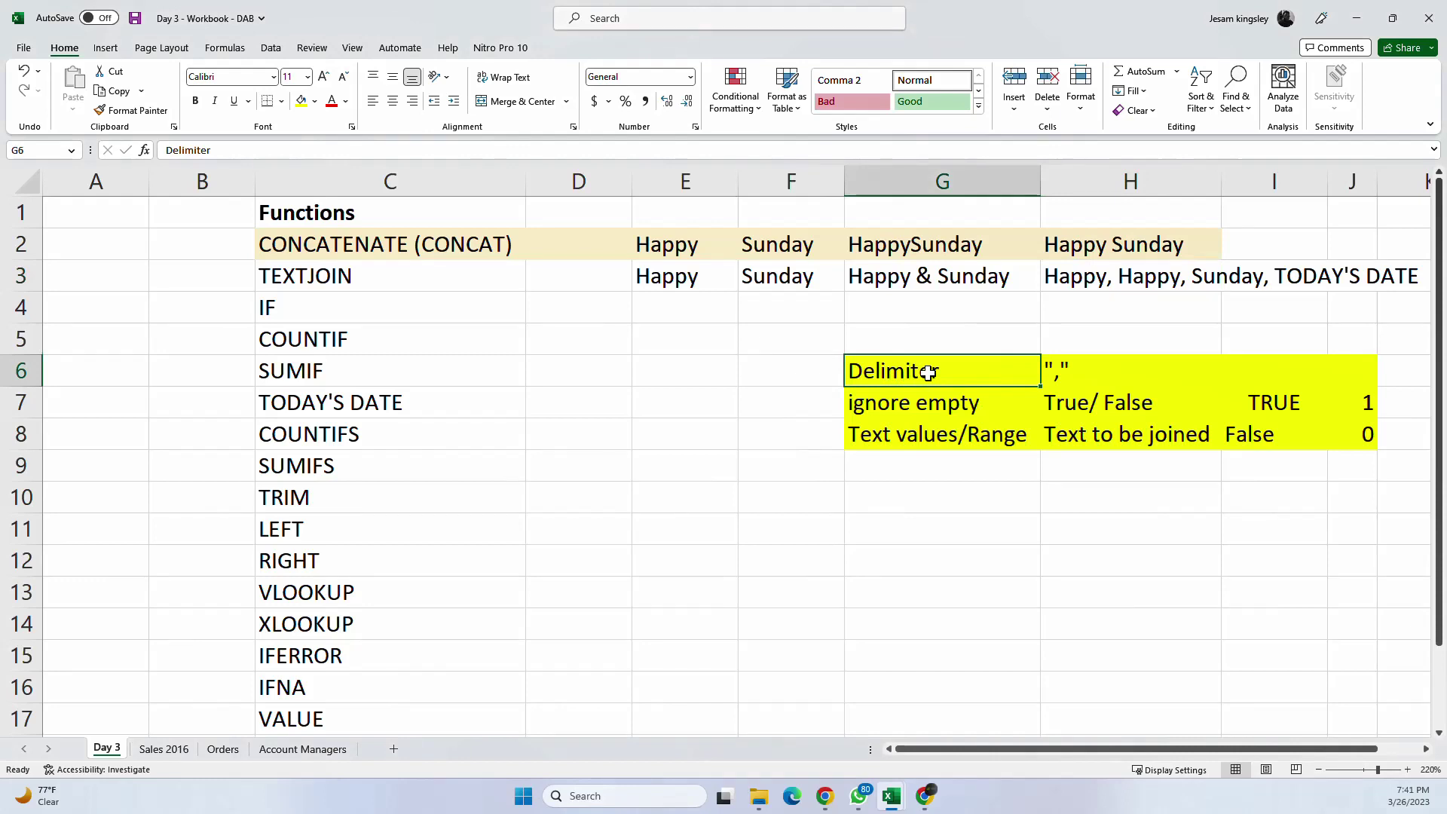
left_click_drag(1036, 381, 1346, 443)
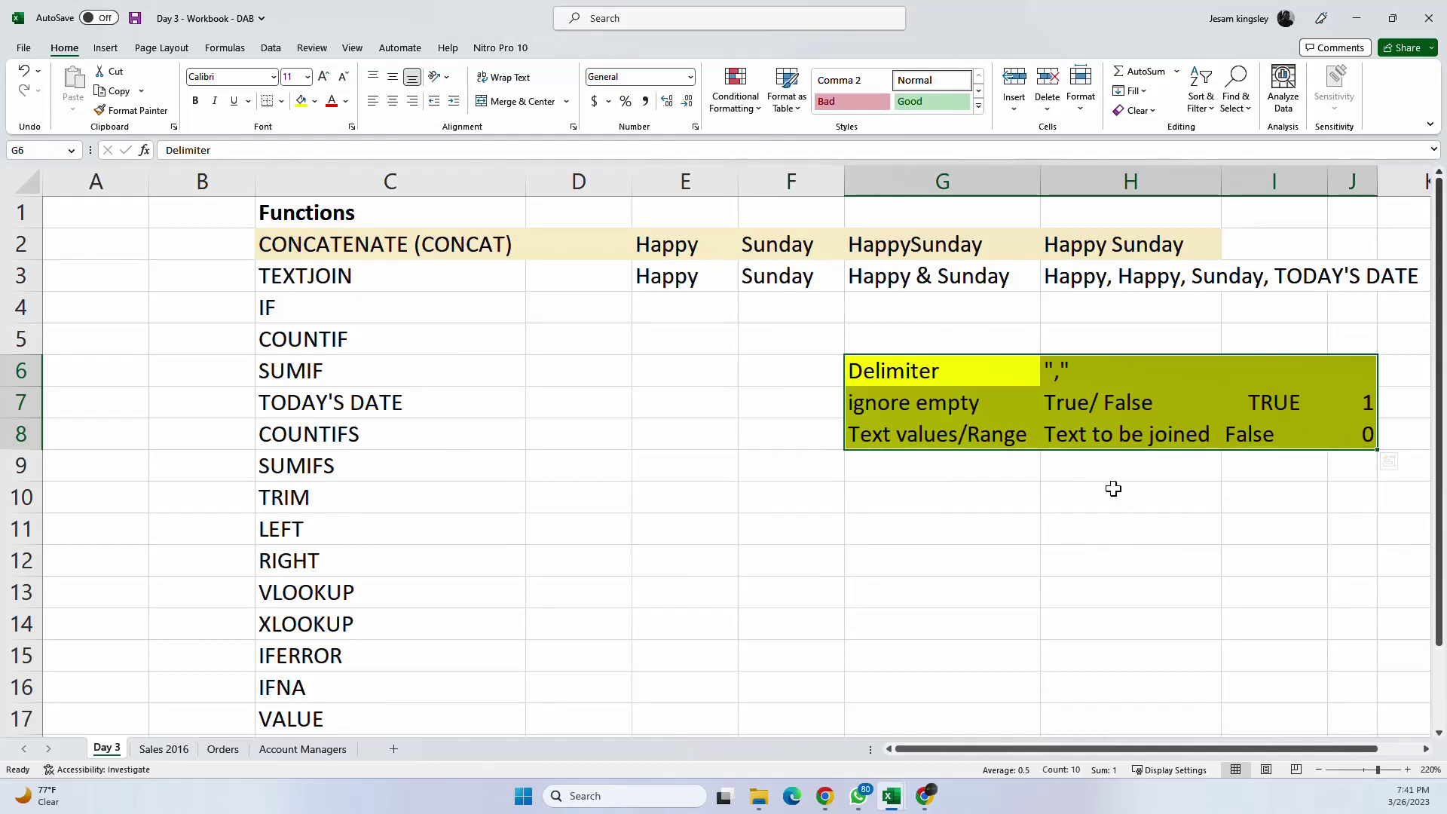
left_click(314, 101)
left_click(332, 267)
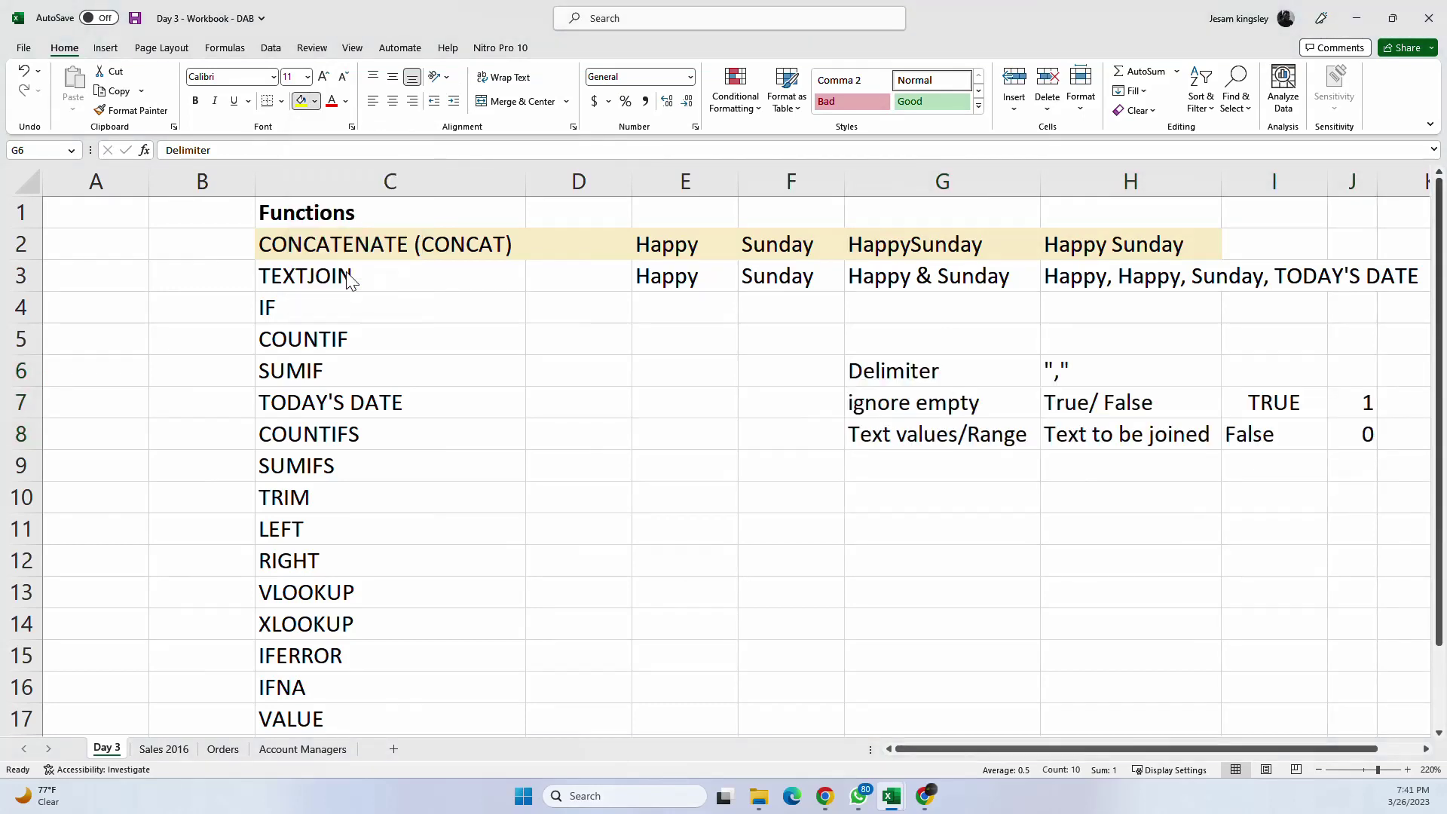
left_click(989, 377)
left_click_drag(1057, 440, 1349, 433)
key("Delete")
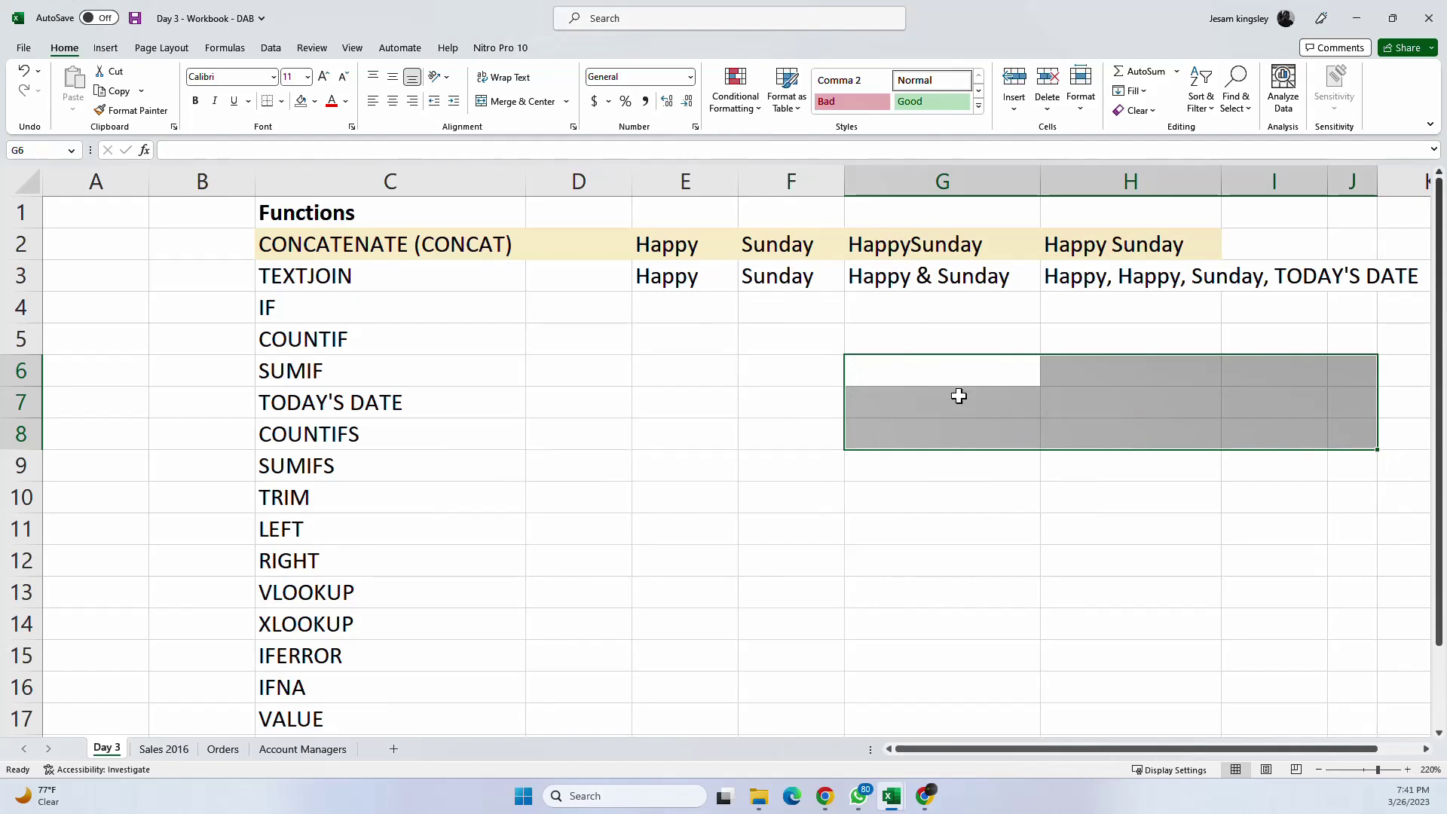
Step: Review the remaining functions listed in column C, from IF, COUNTIF and SUMIF down to AND and OR
left_click(636, 363)
left_click(585, 334)
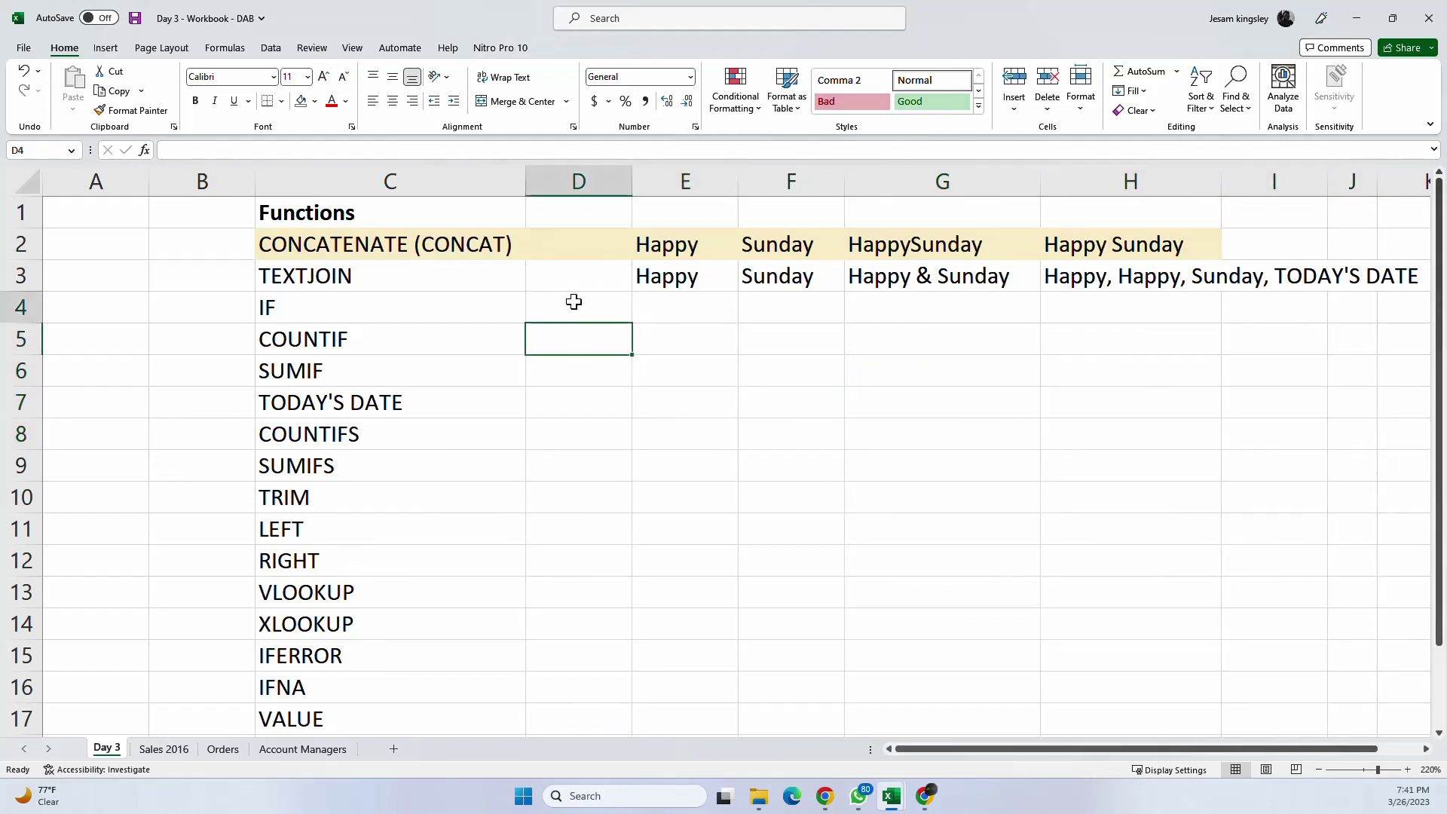
left_click(574, 302)
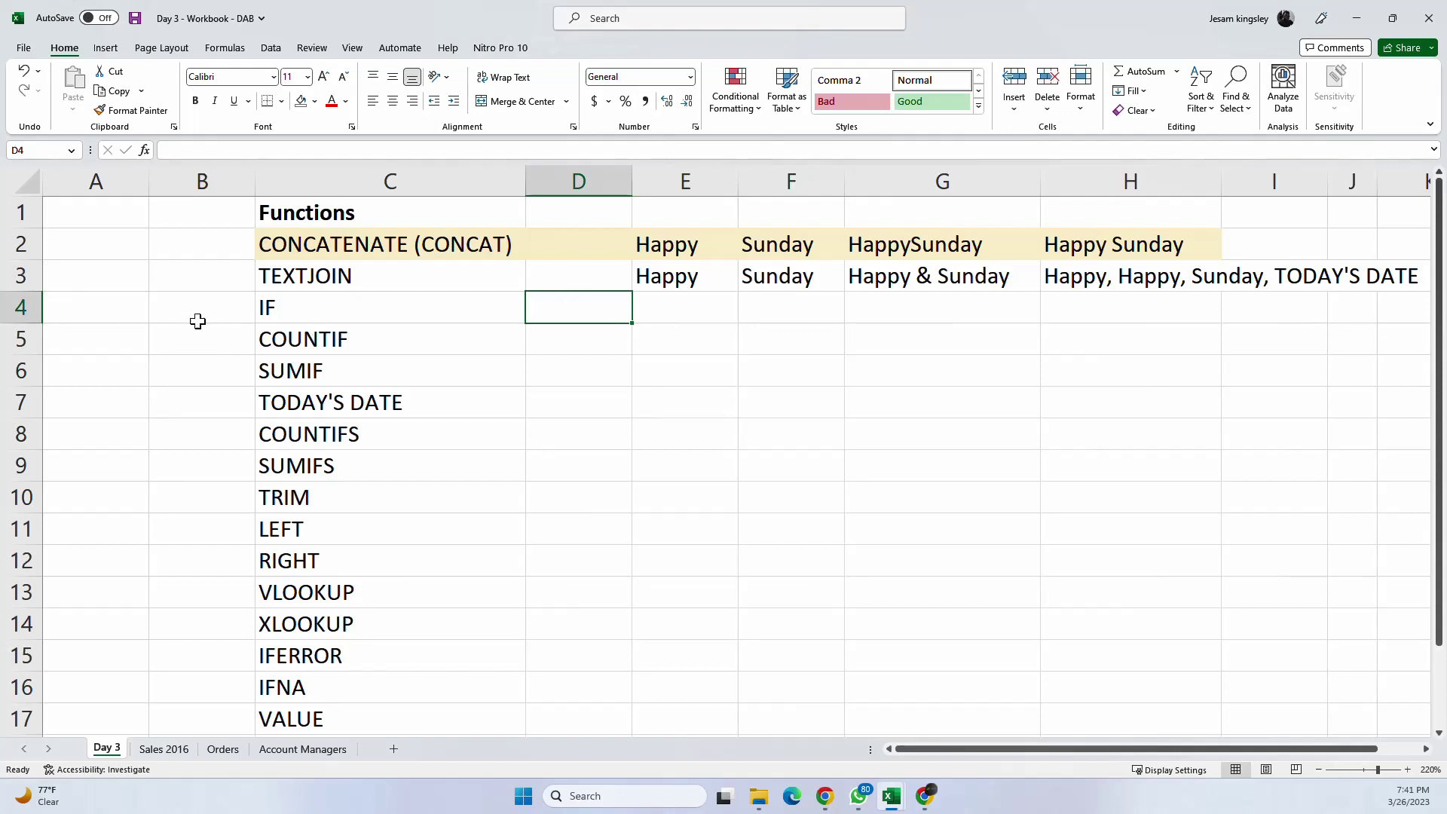
left_click(375, 307)
left_click(297, 343)
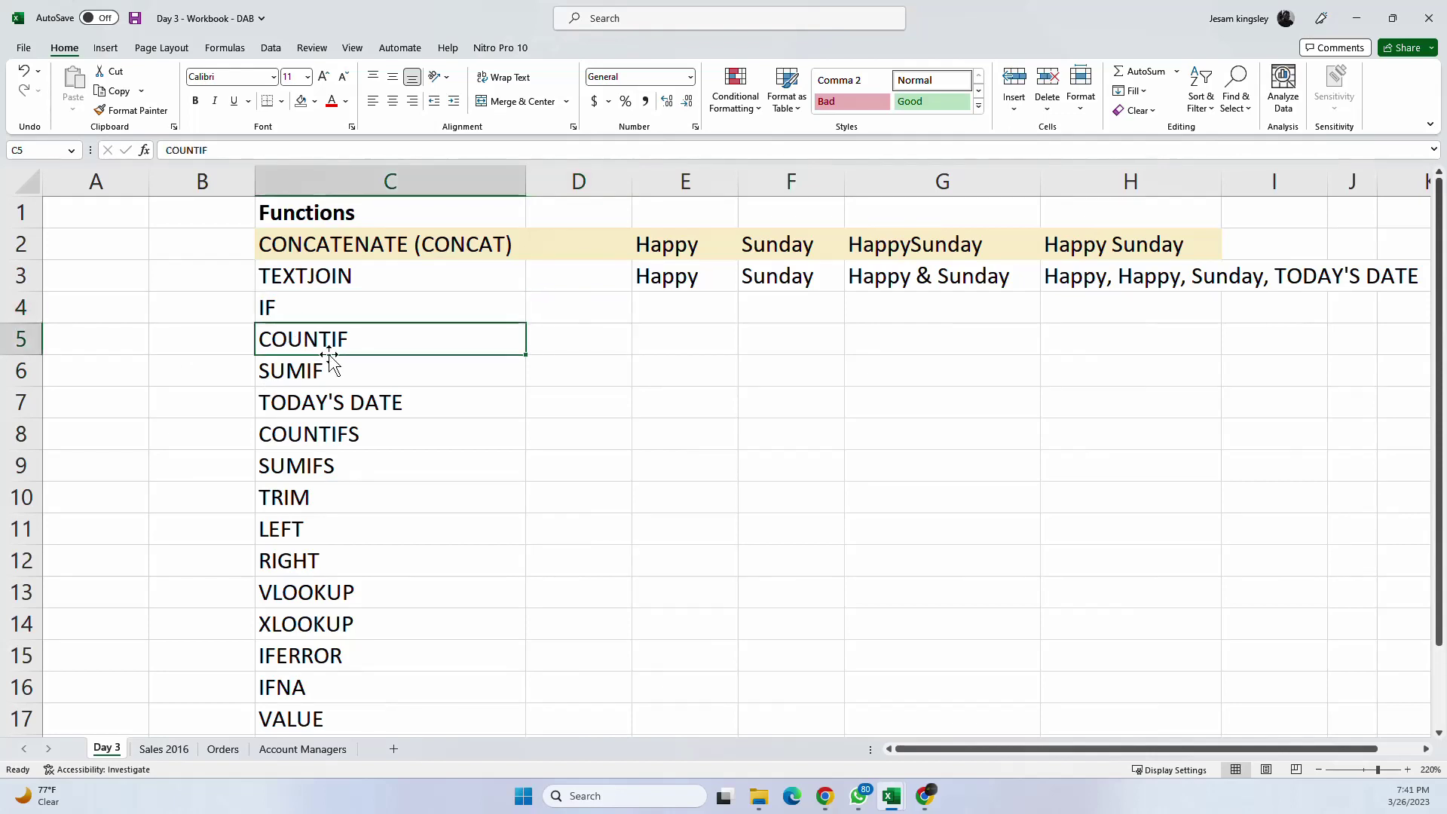
left_click(345, 368)
left_click_drag(346, 313, 342, 357)
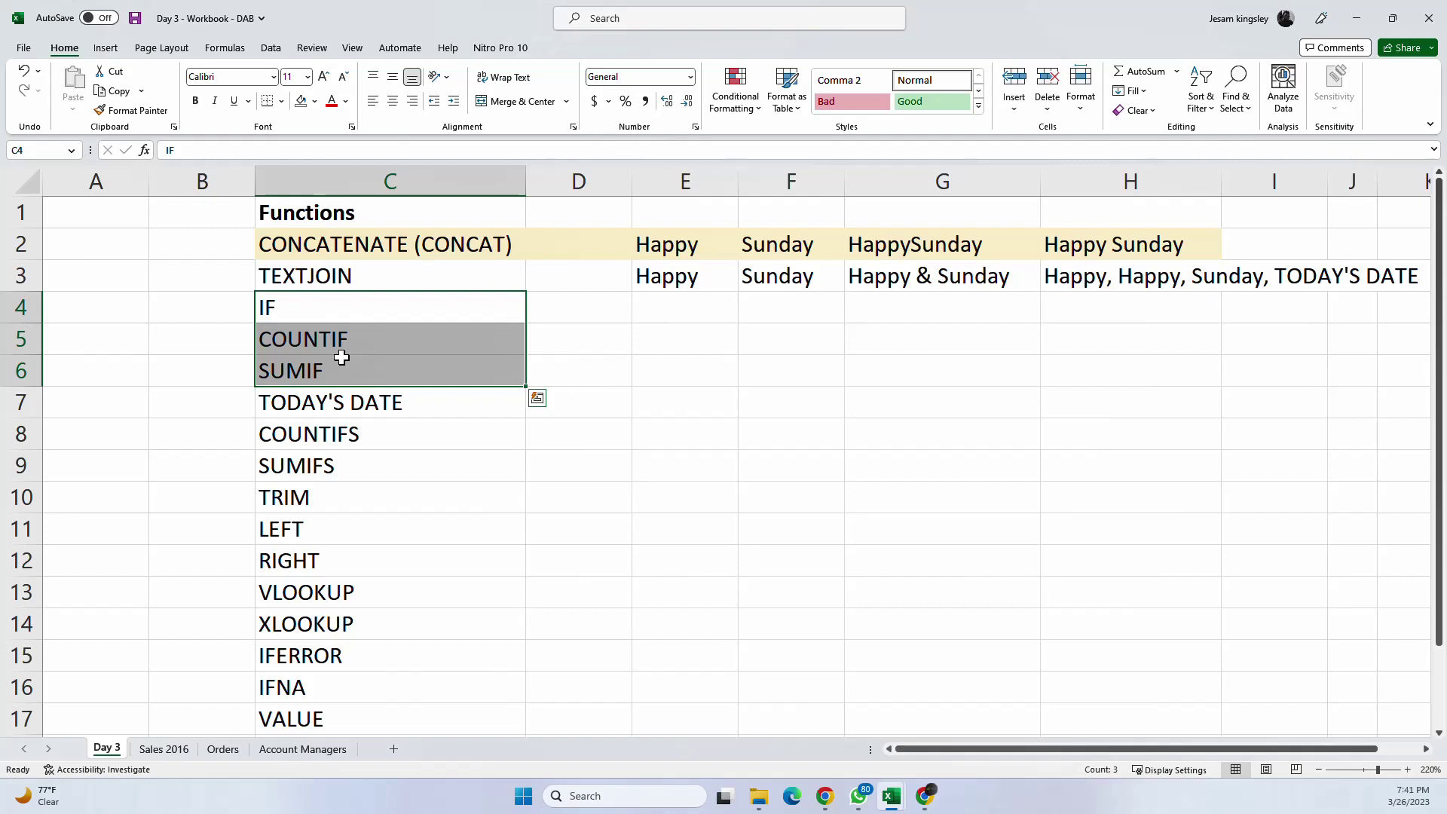
scroll(375, 398, "down", 2)
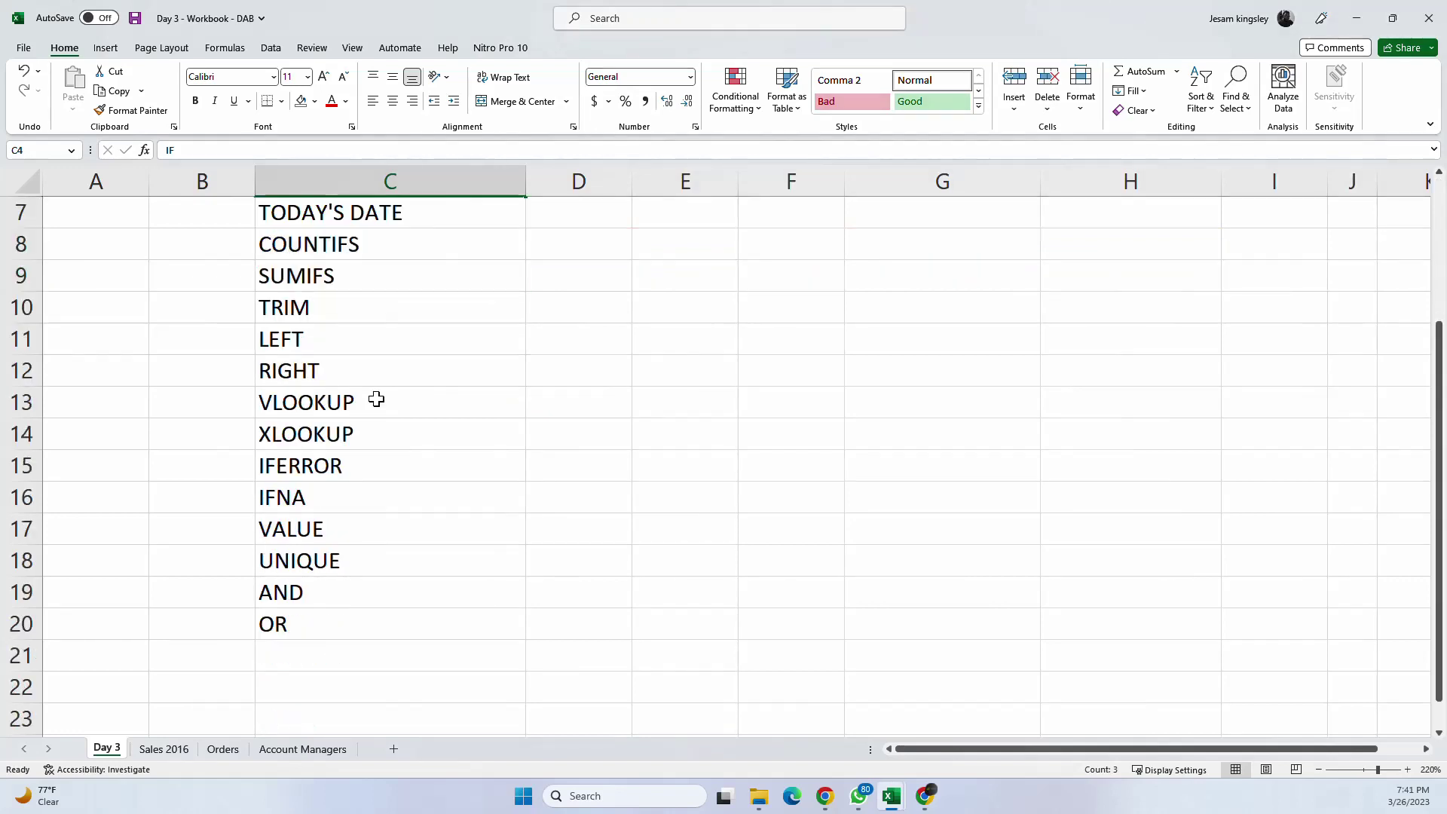
scroll(376, 400, "up", 2)
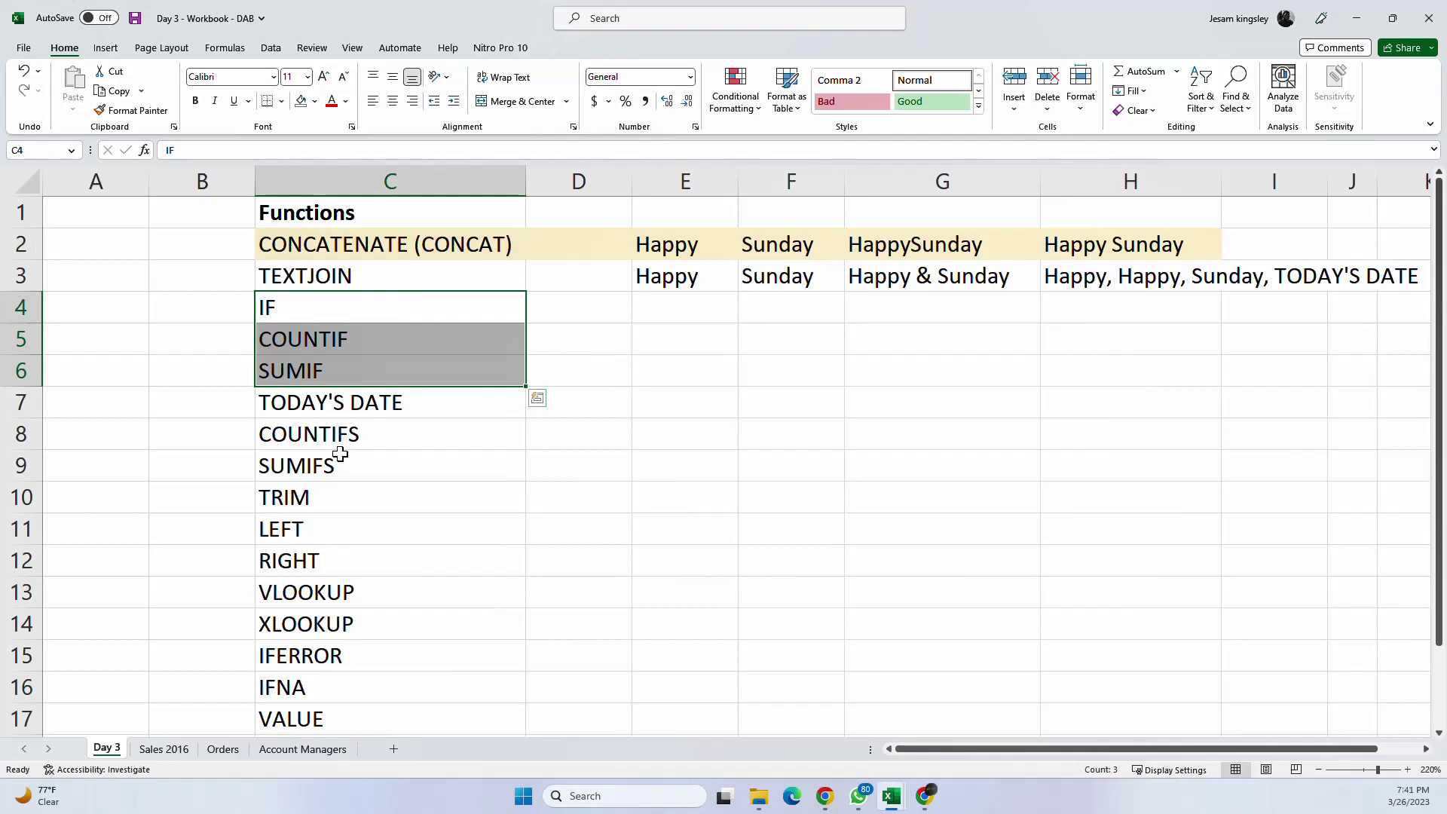
scroll(339, 452, "down", 1)
scroll(340, 455, "up", 1)
left_click(398, 404)
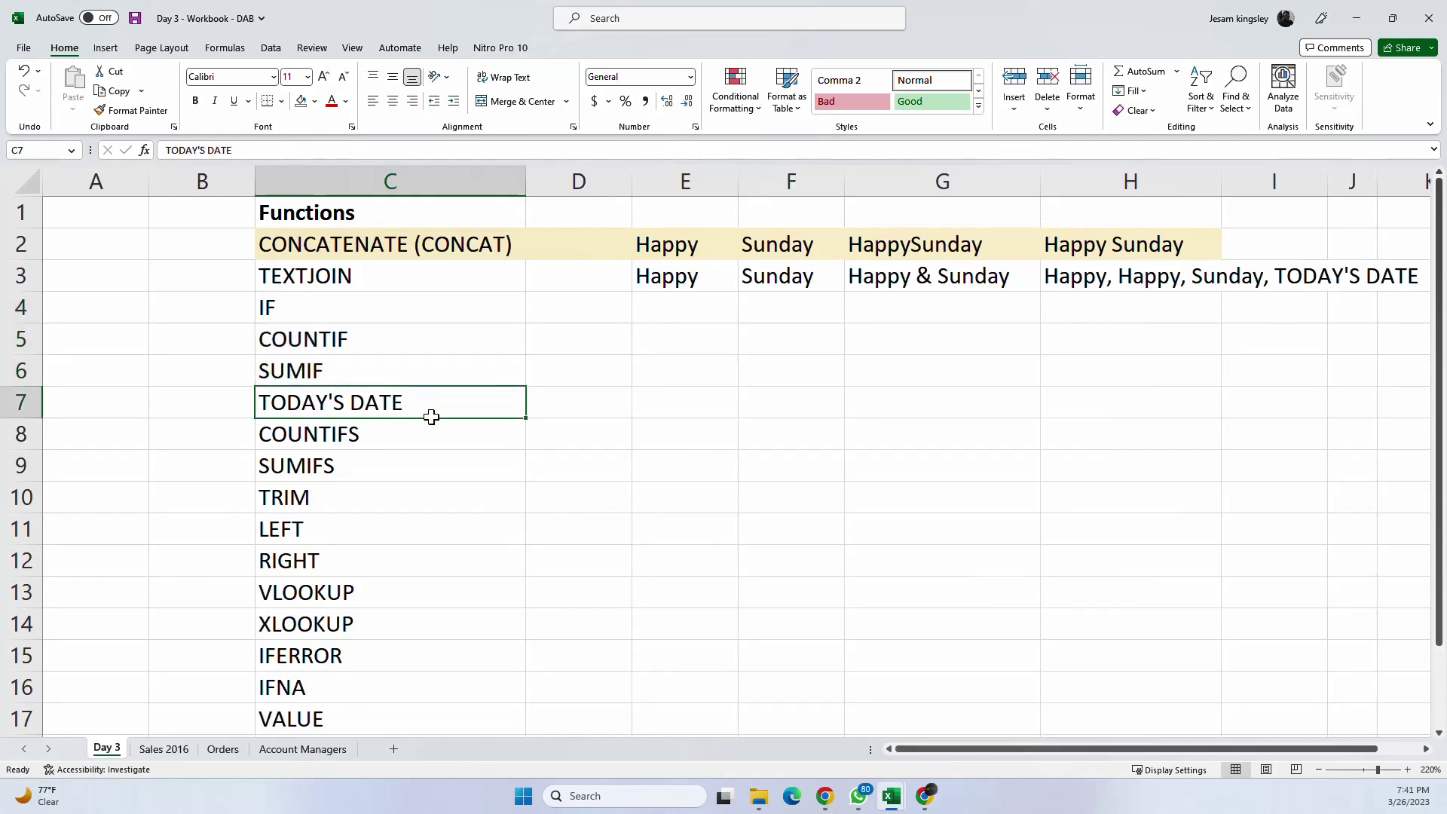
left_click(408, 432)
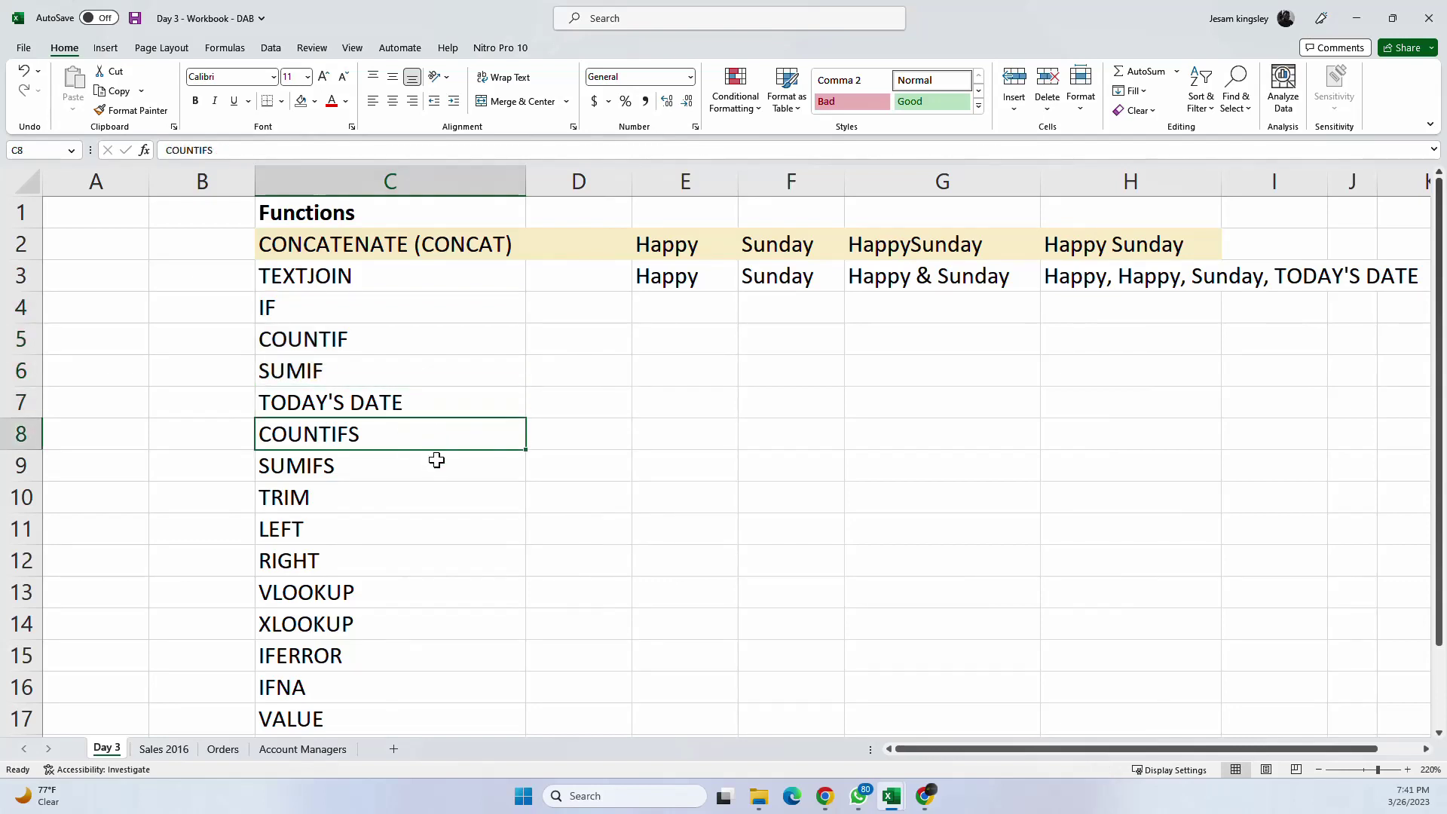
left_click(441, 456)
Step: Enter the formula =TODAY() in cell D7 beside TODAY'S DATE
left_click(459, 400)
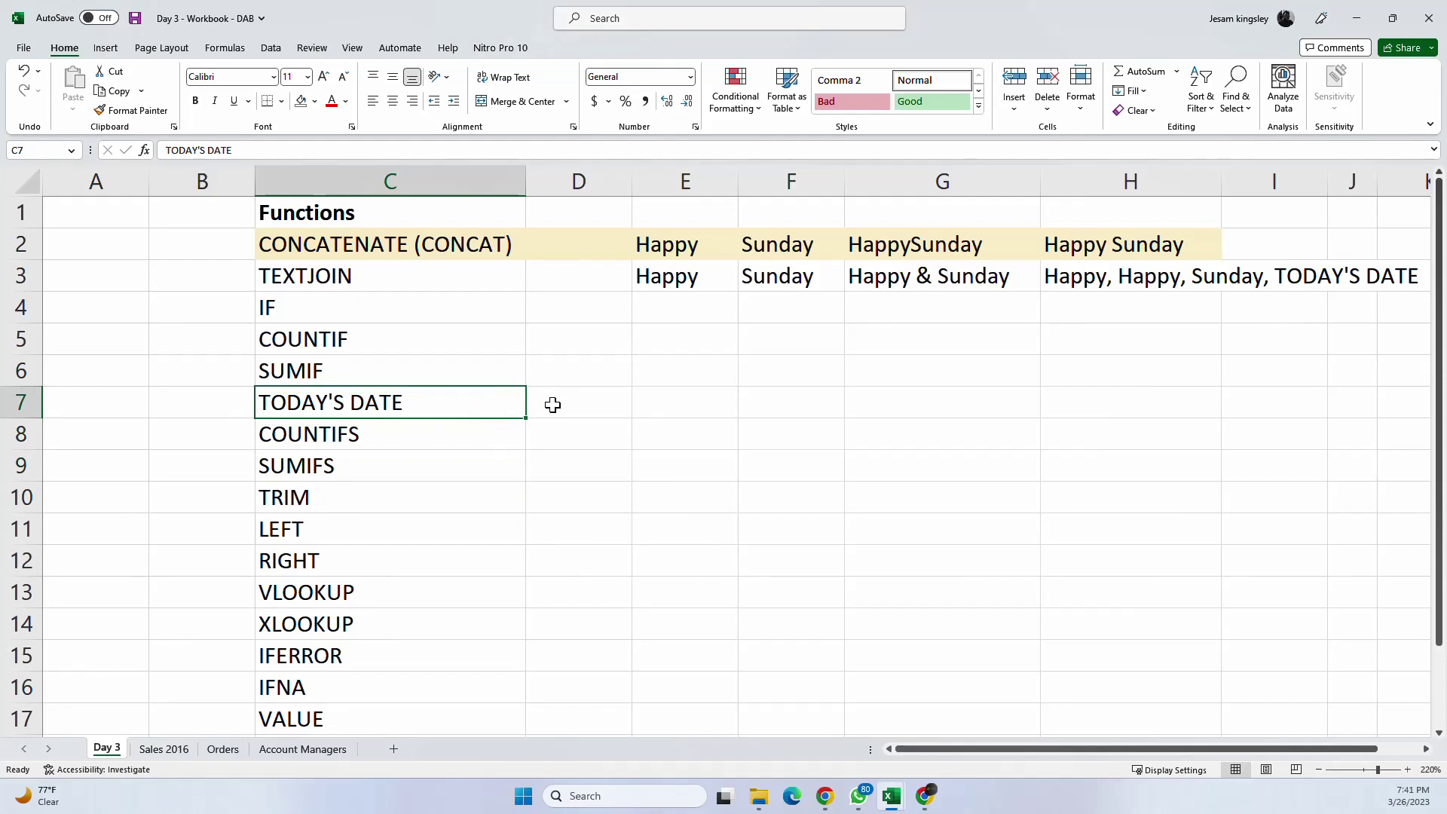
left_click(606, 404)
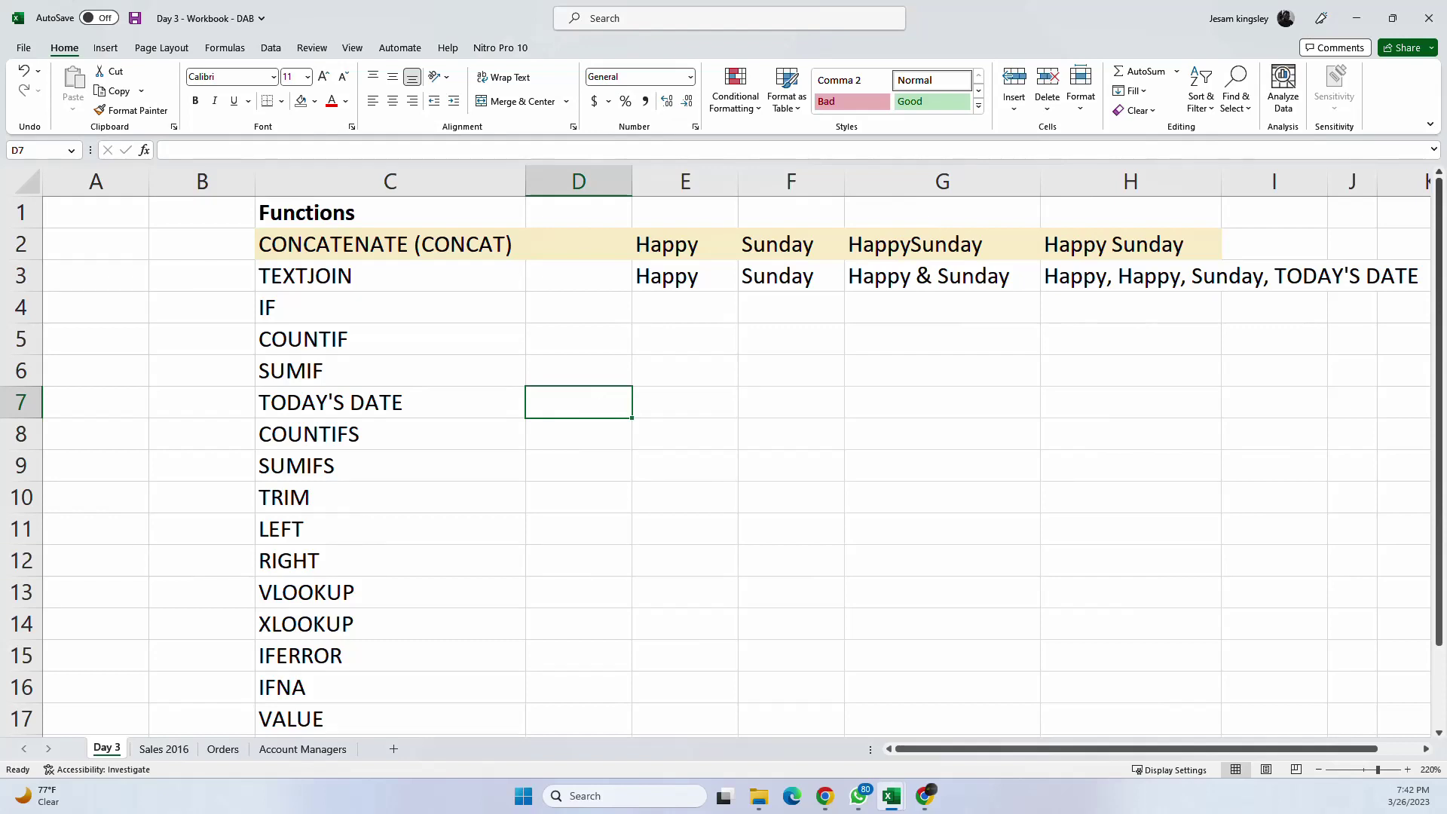
key("alt+Tab")
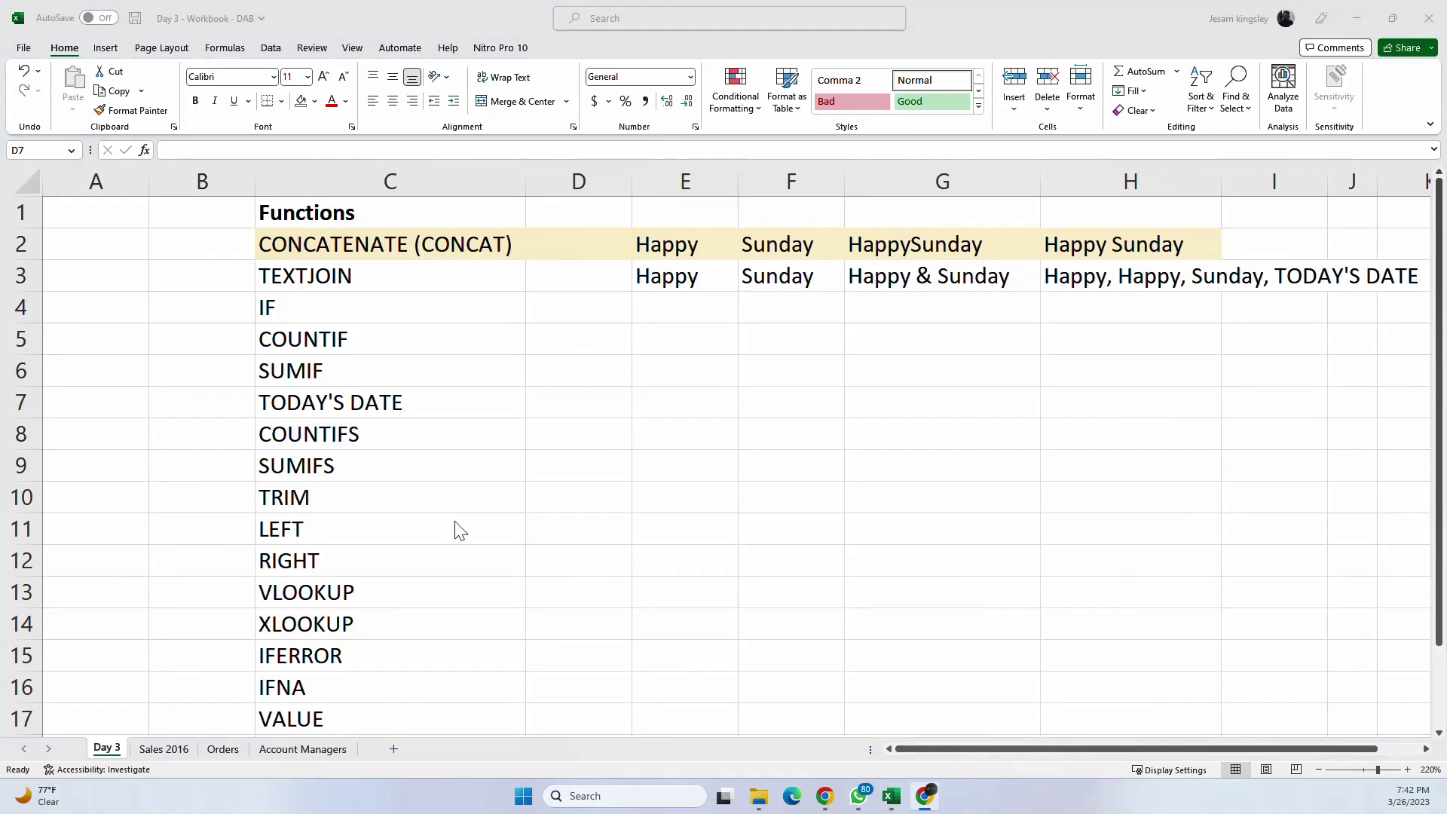
left_click(584, 401)
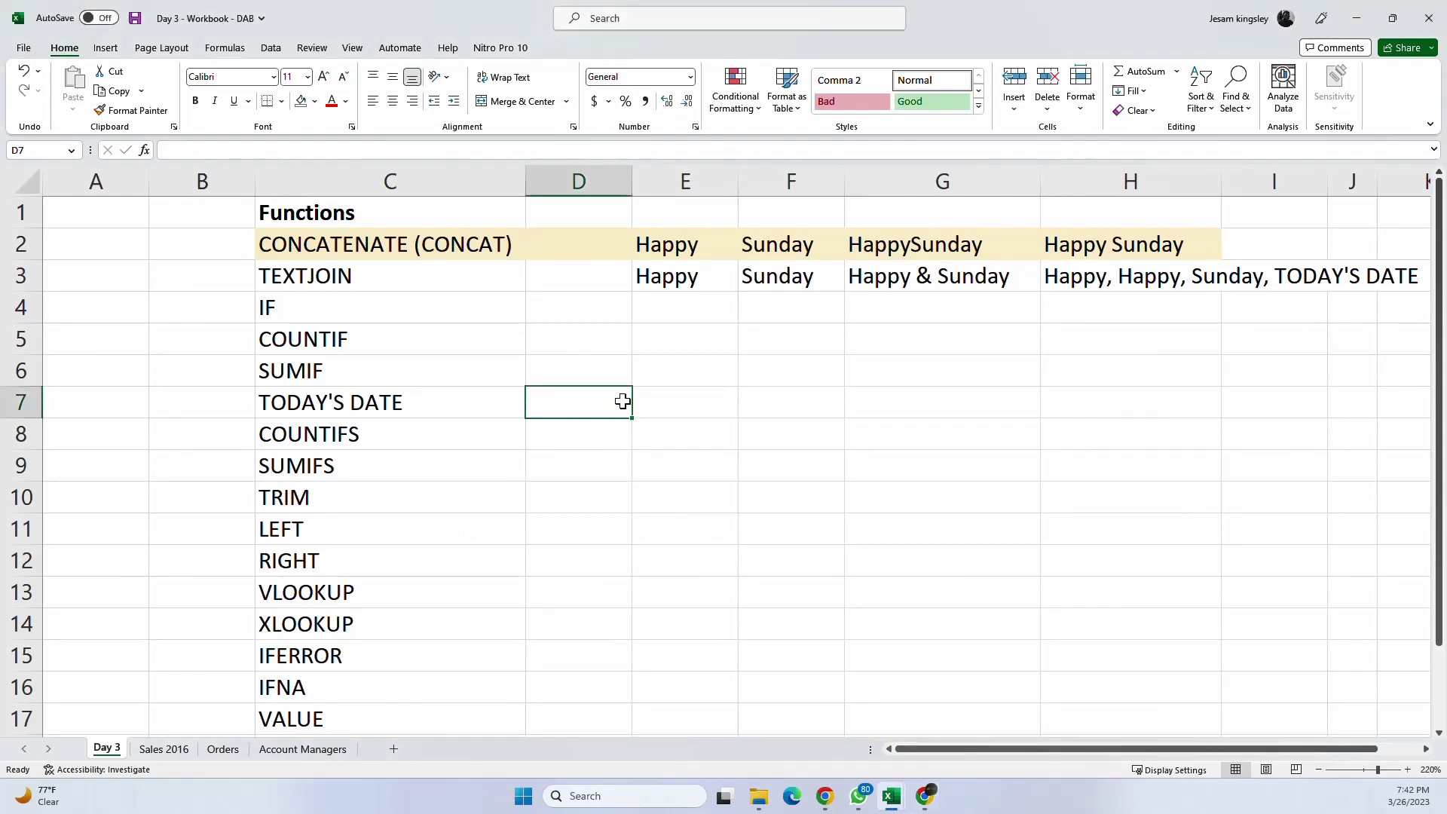
type("=today")
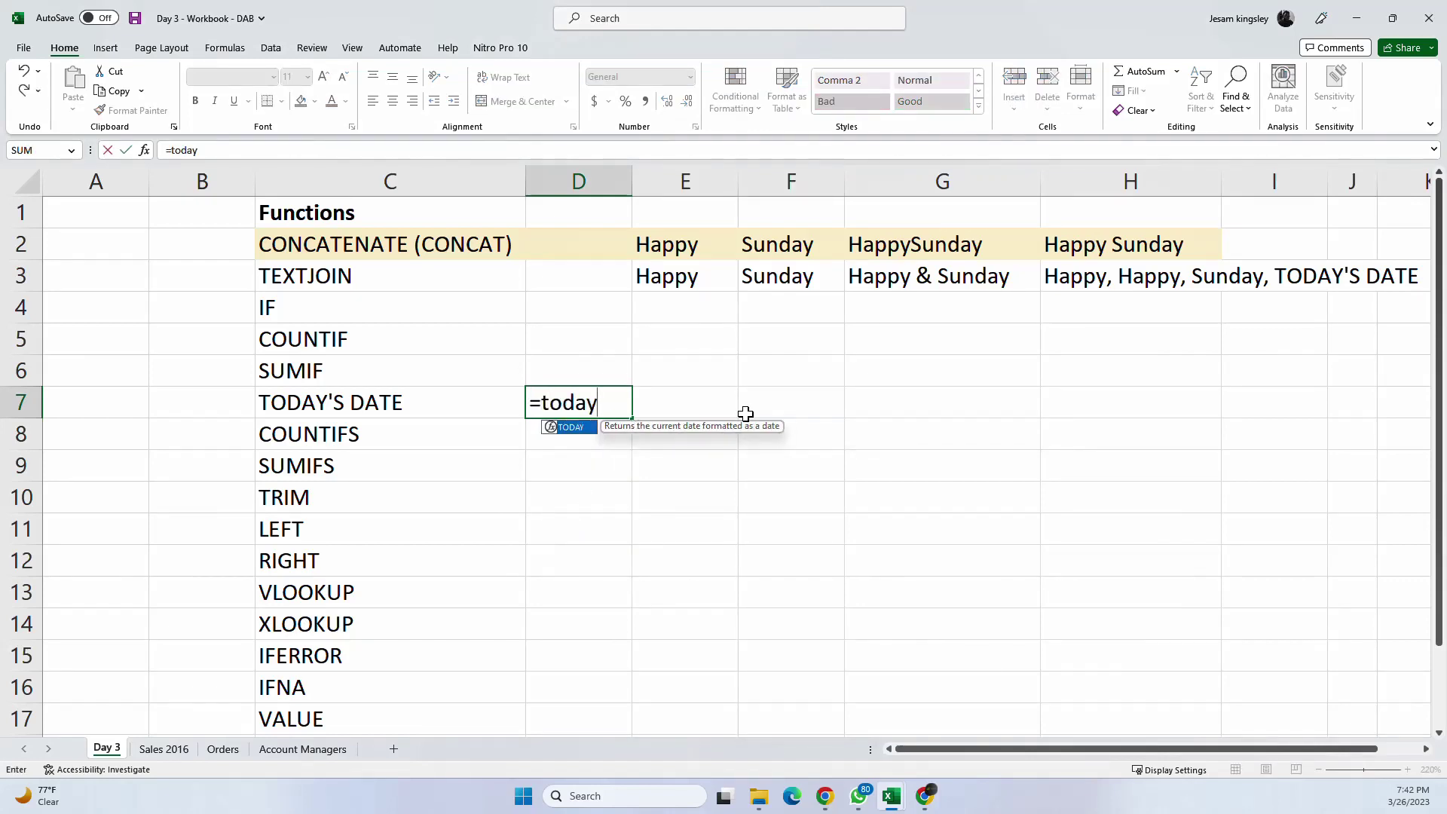
key("Tab")
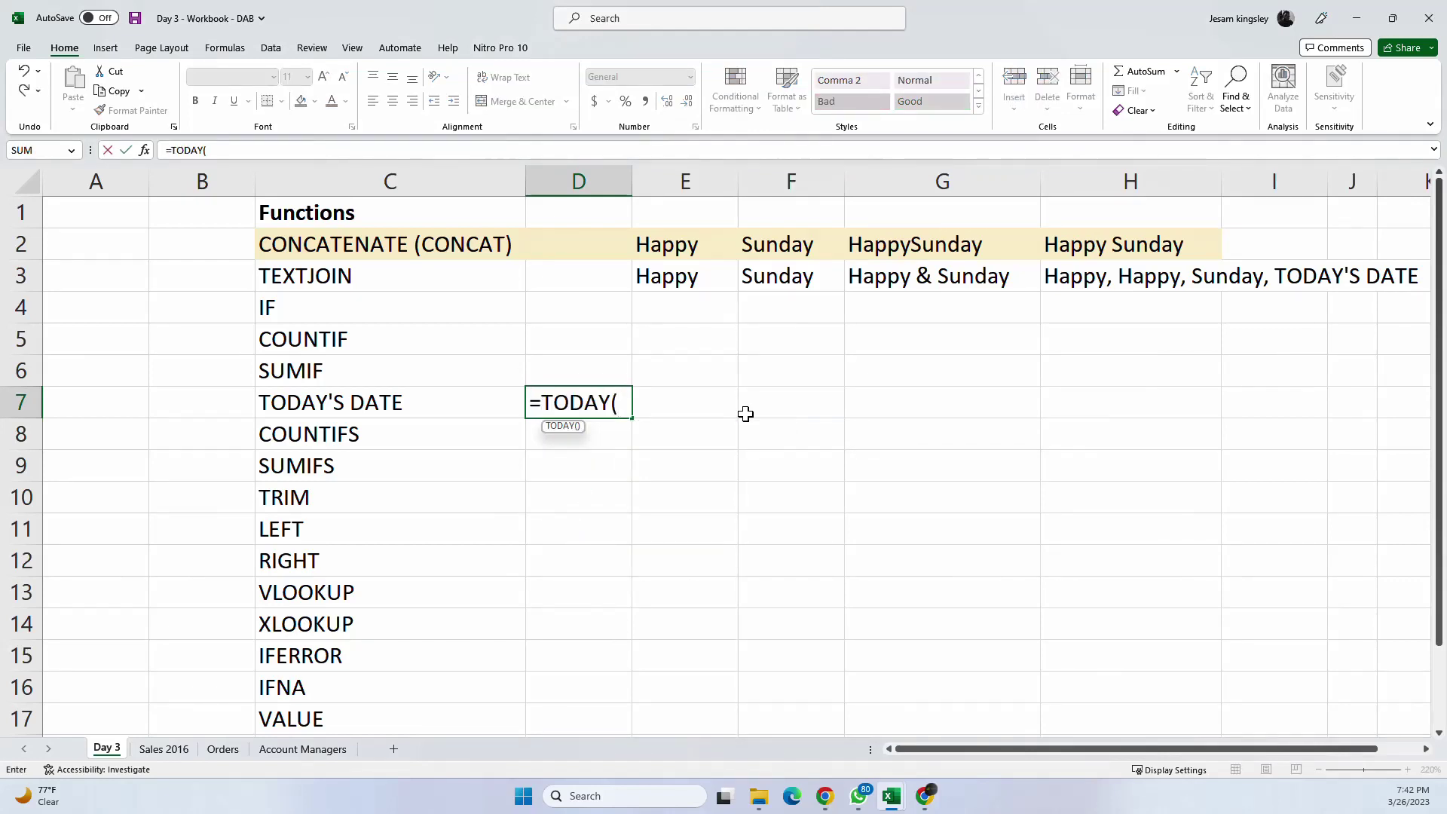
type(")")
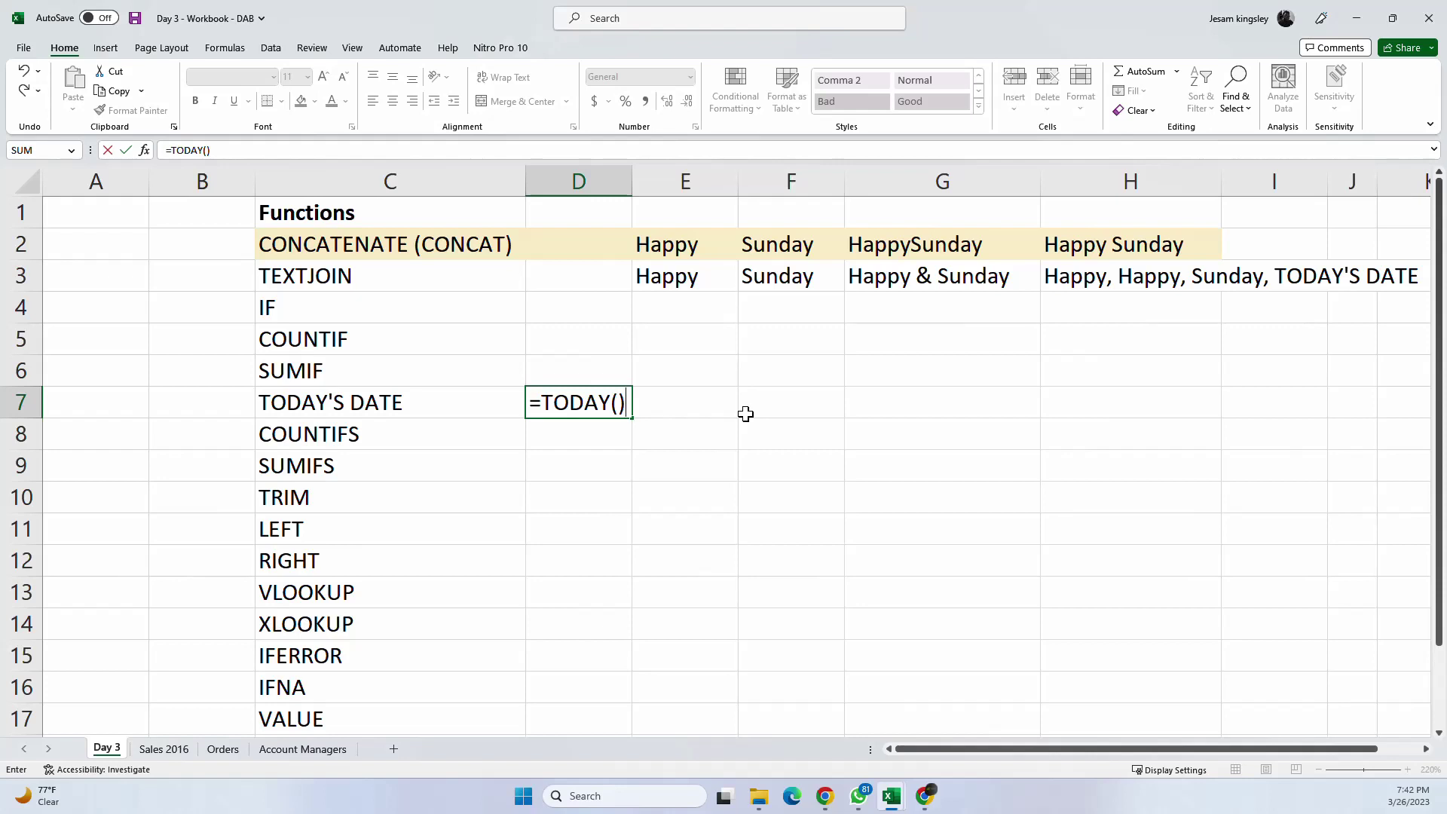
key("Return")
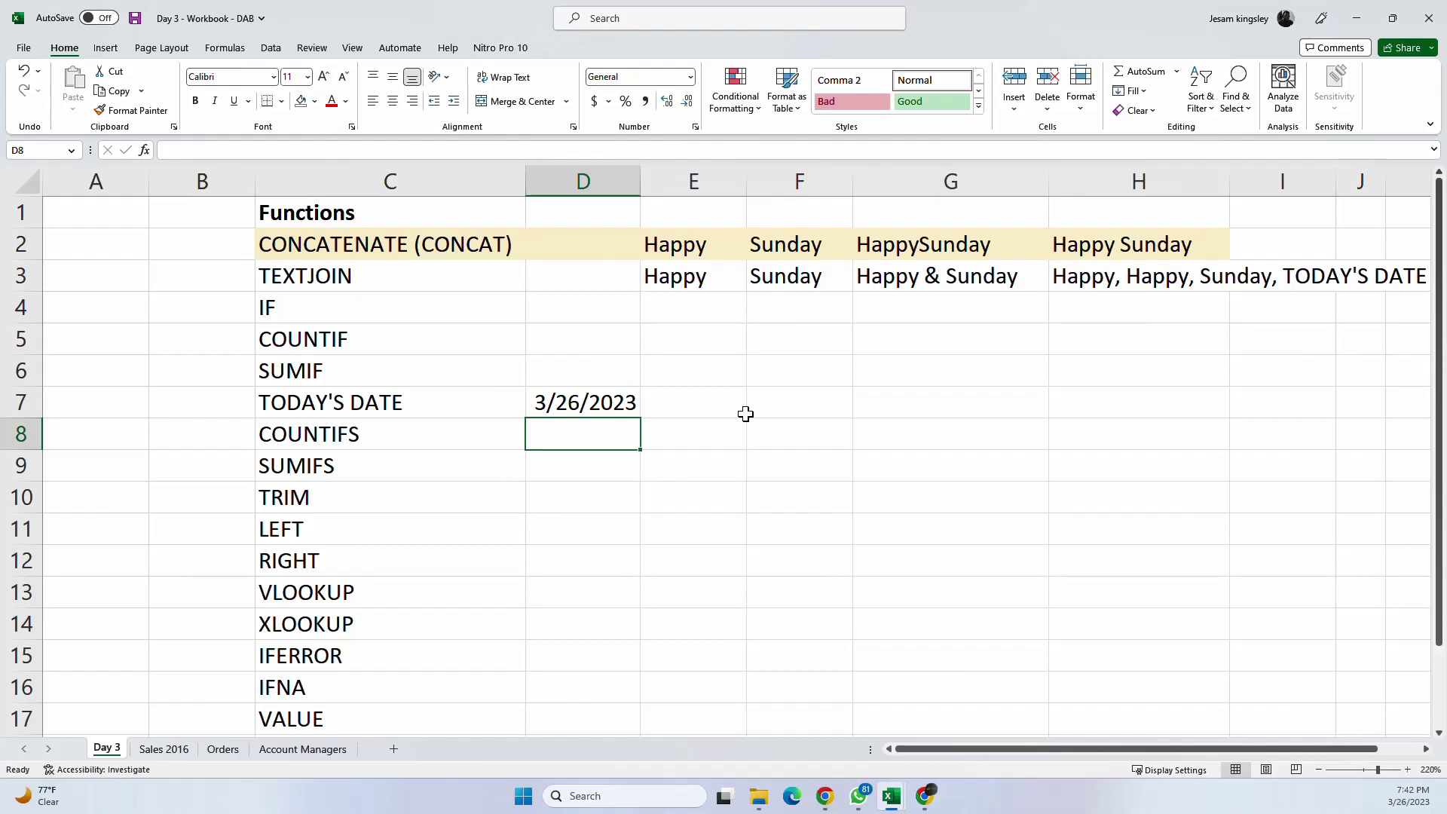
left_click(624, 410)
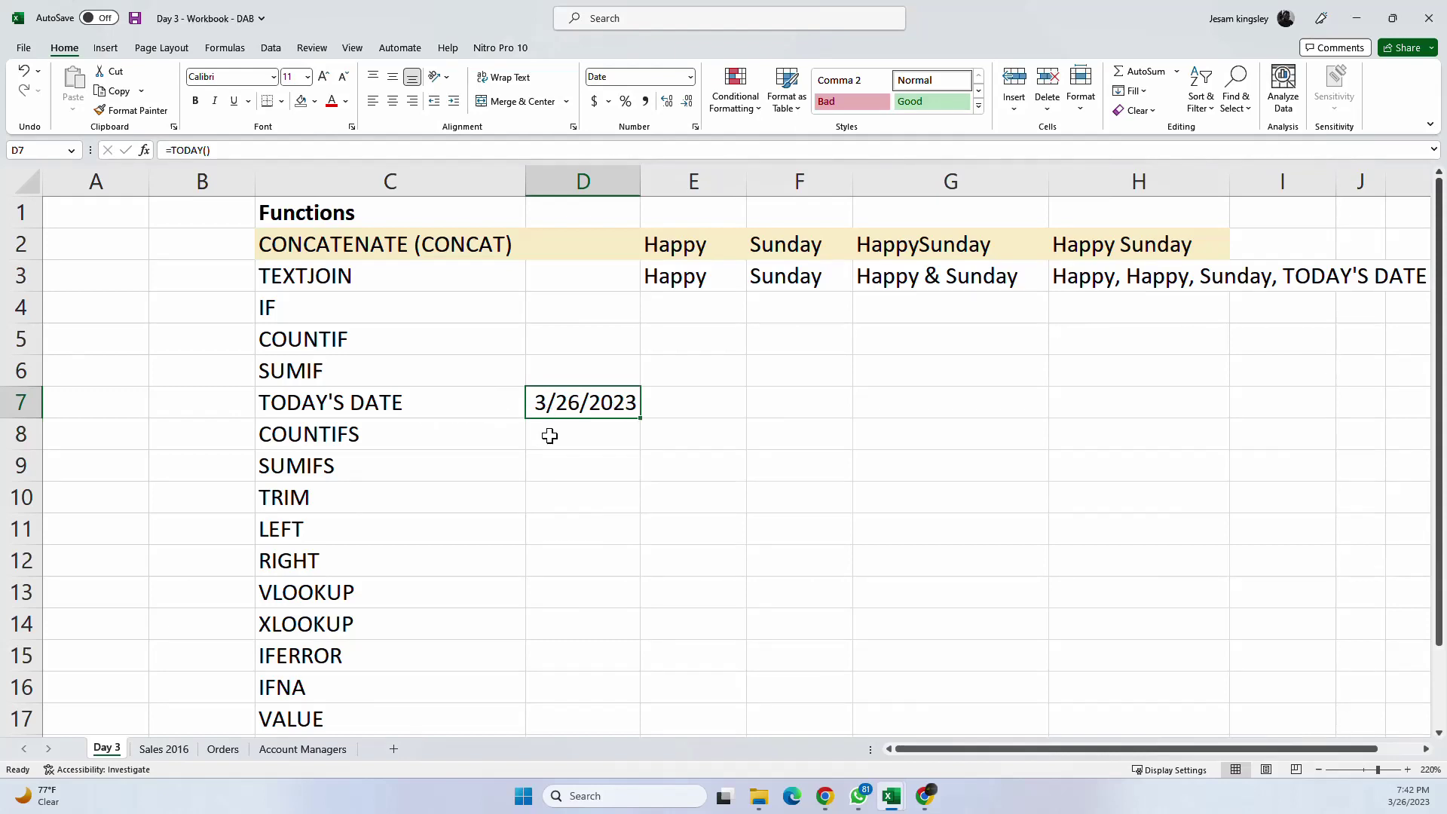
Step: Enter the text Data in both D10 and E10, in the TRIM row
scroll(558, 433, "down", 1)
scroll(558, 433, "up", 1)
left_click_drag(430, 428, 431, 472)
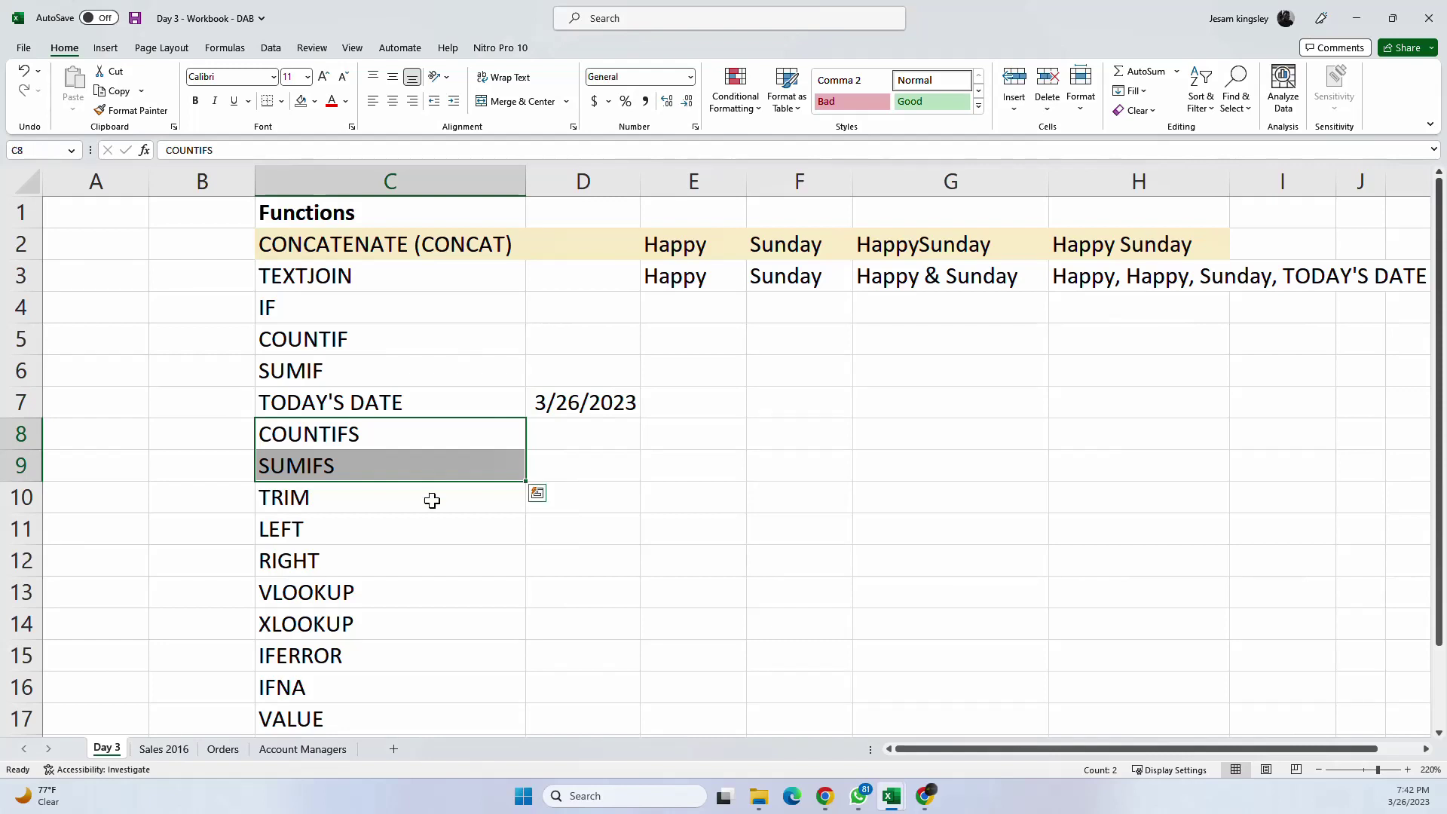
left_click(426, 500)
left_click(563, 493)
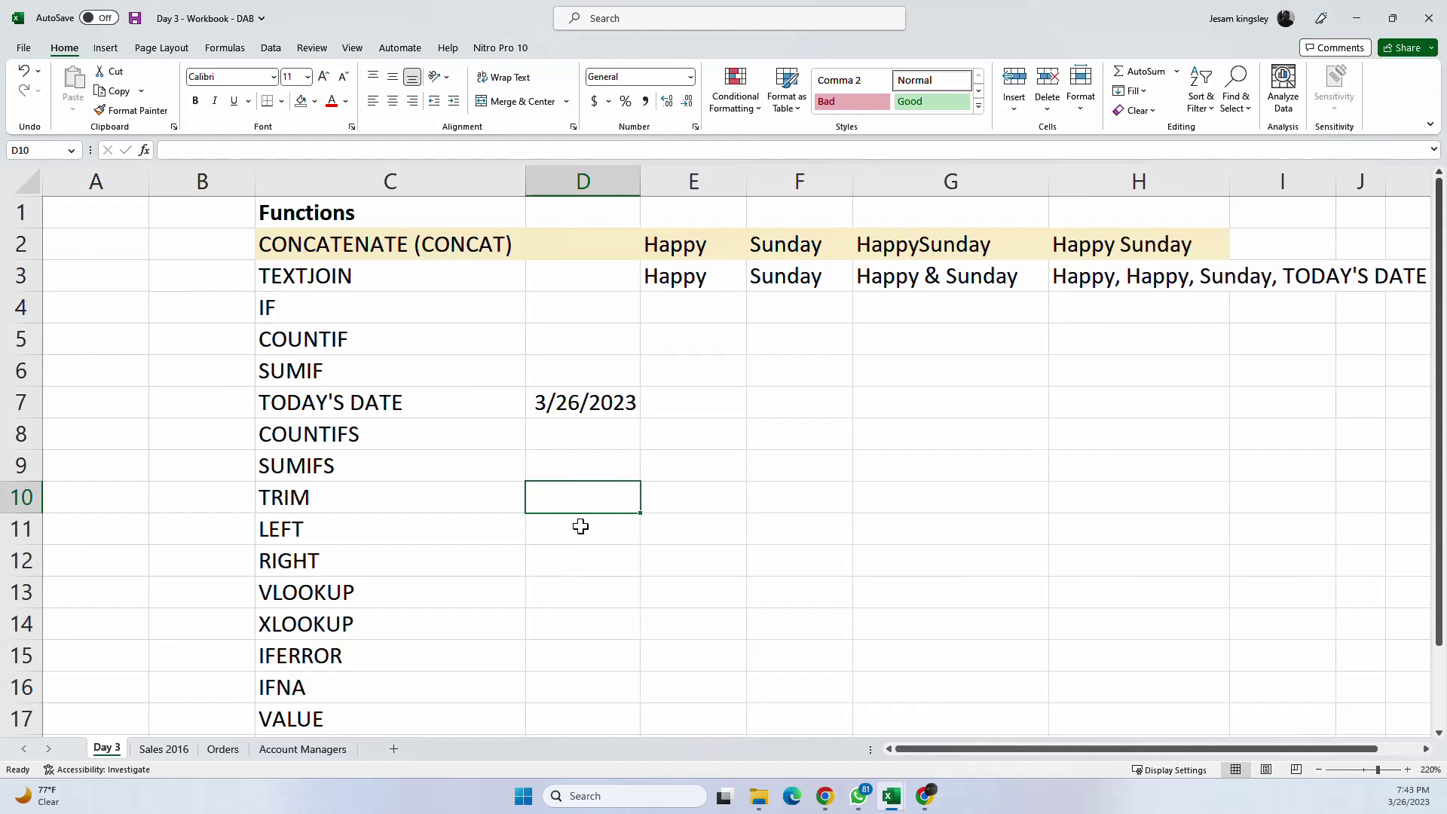
type("Data")
key("Tab")
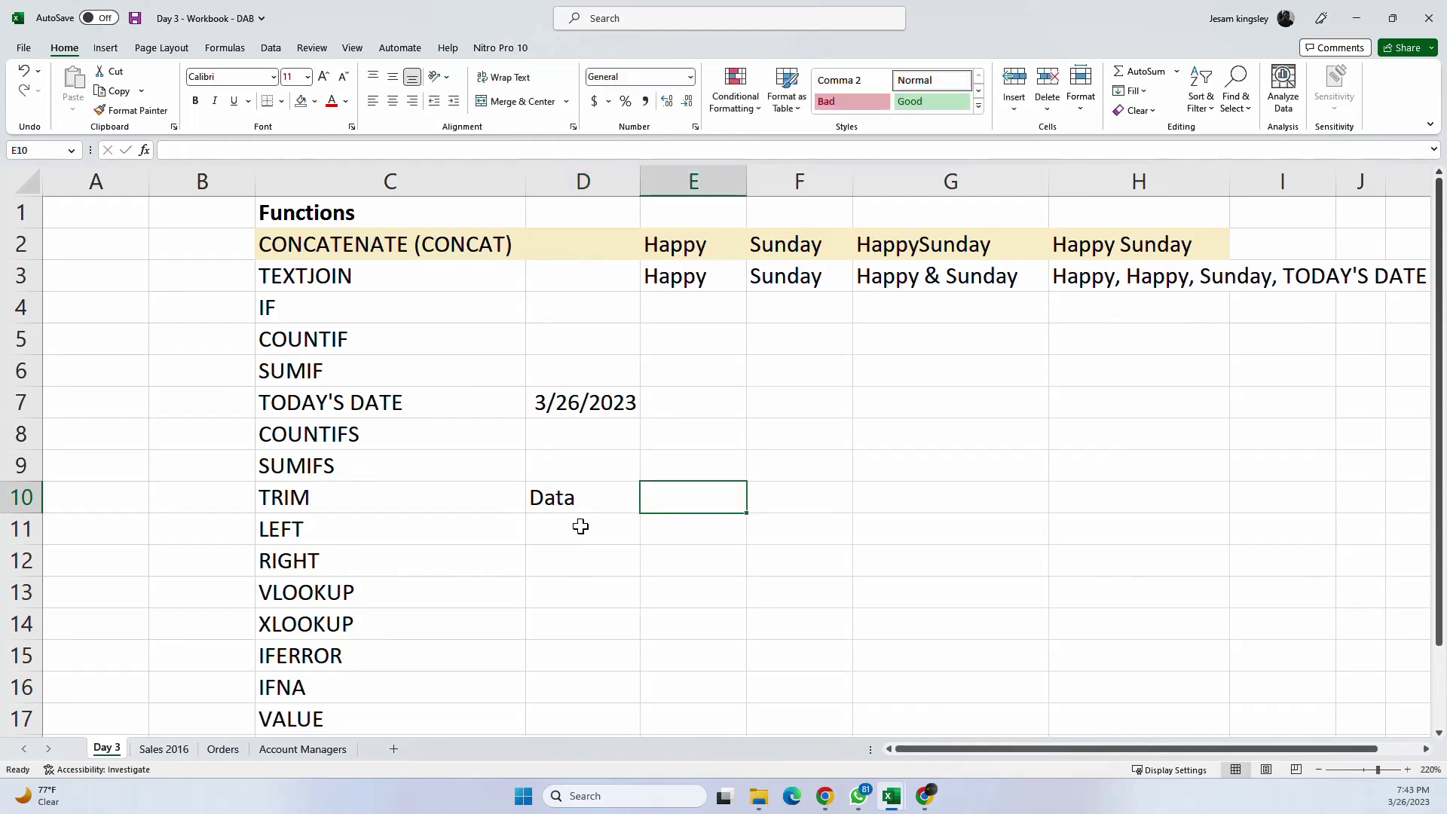
type("Data")
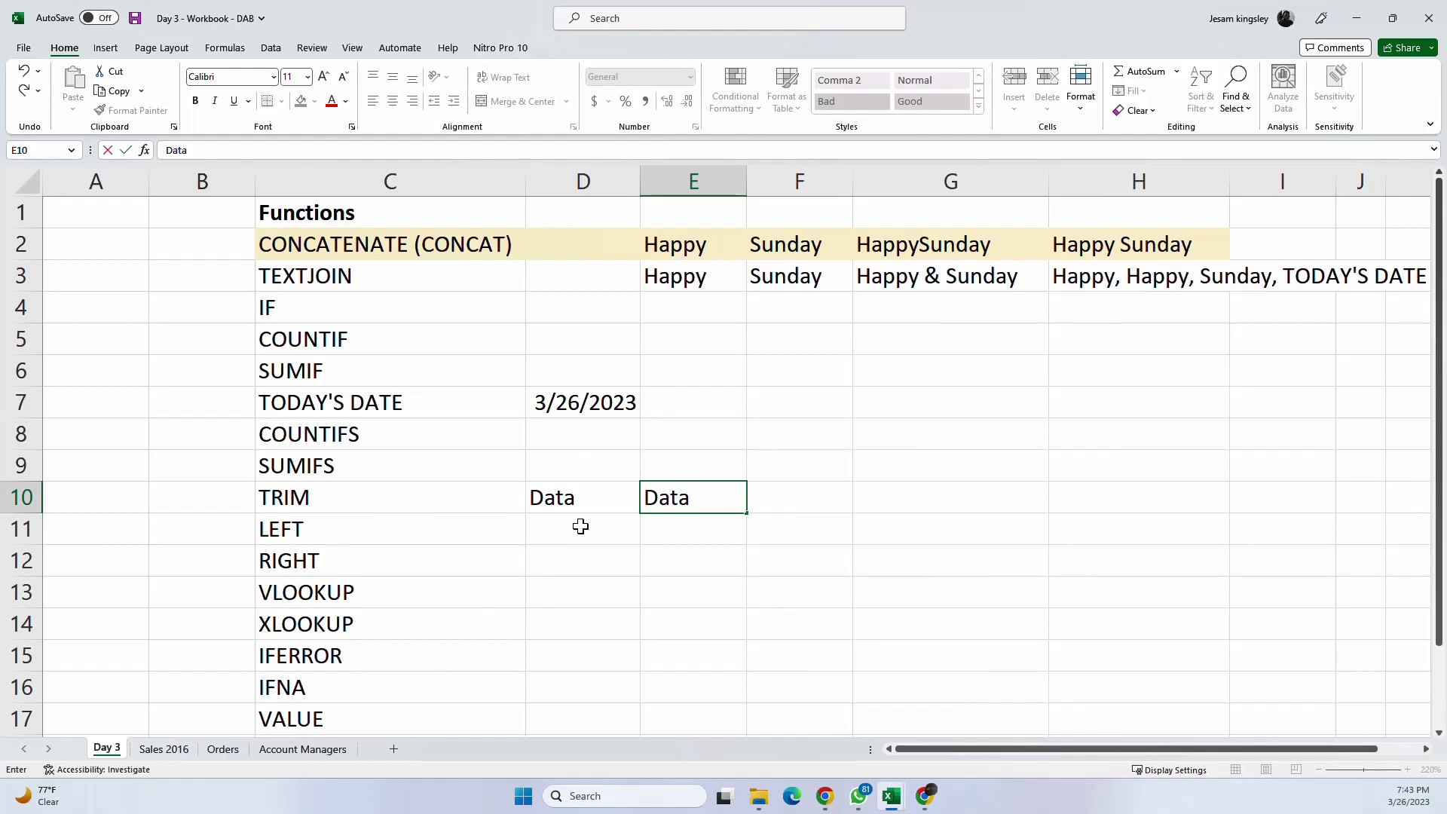
left_click(580, 526)
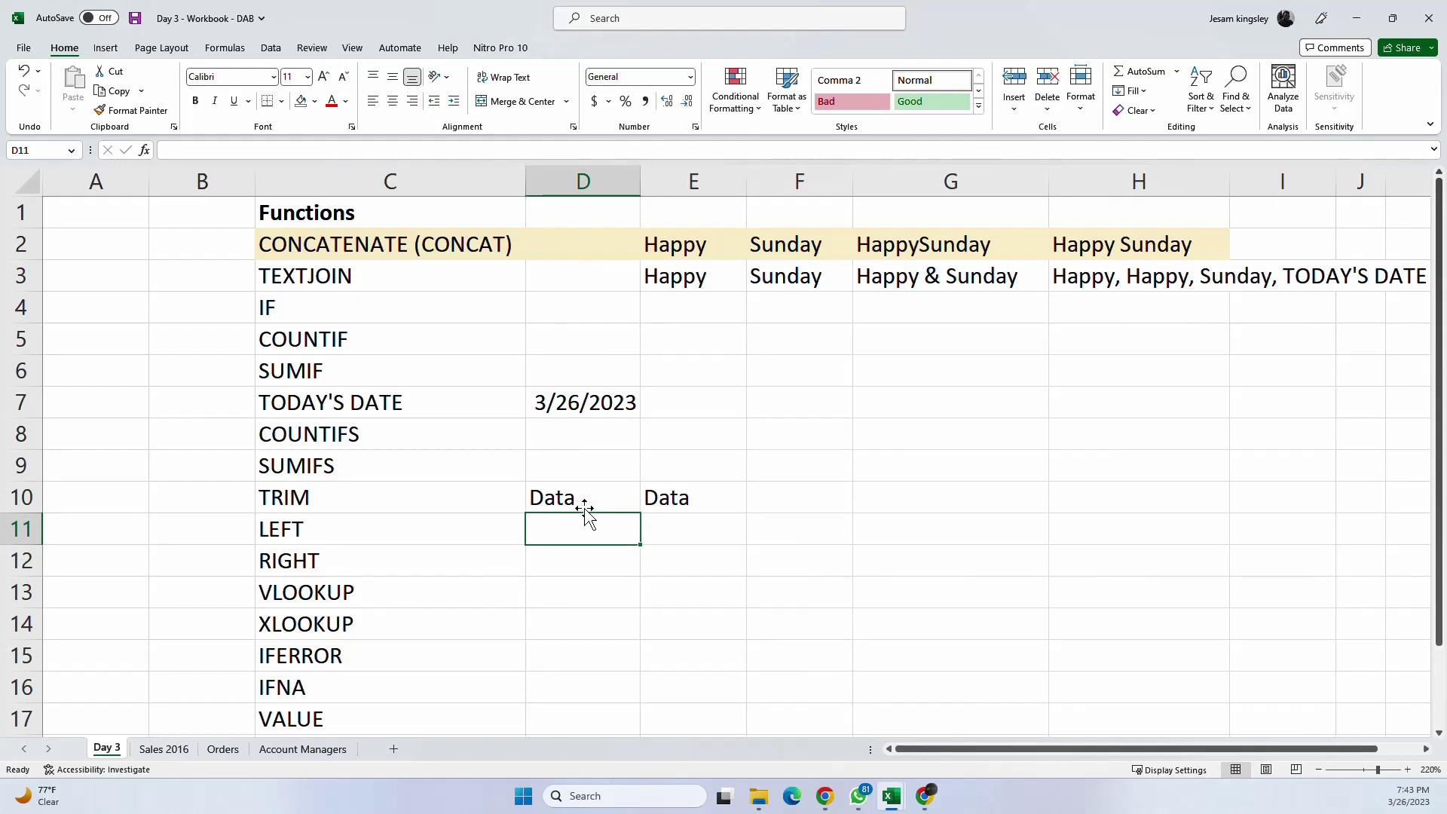
Step: Enter the formula =D10=E10 in F10 to compare the two Data entries in the TRIM row
left_click(583, 503)
left_click(652, 495)
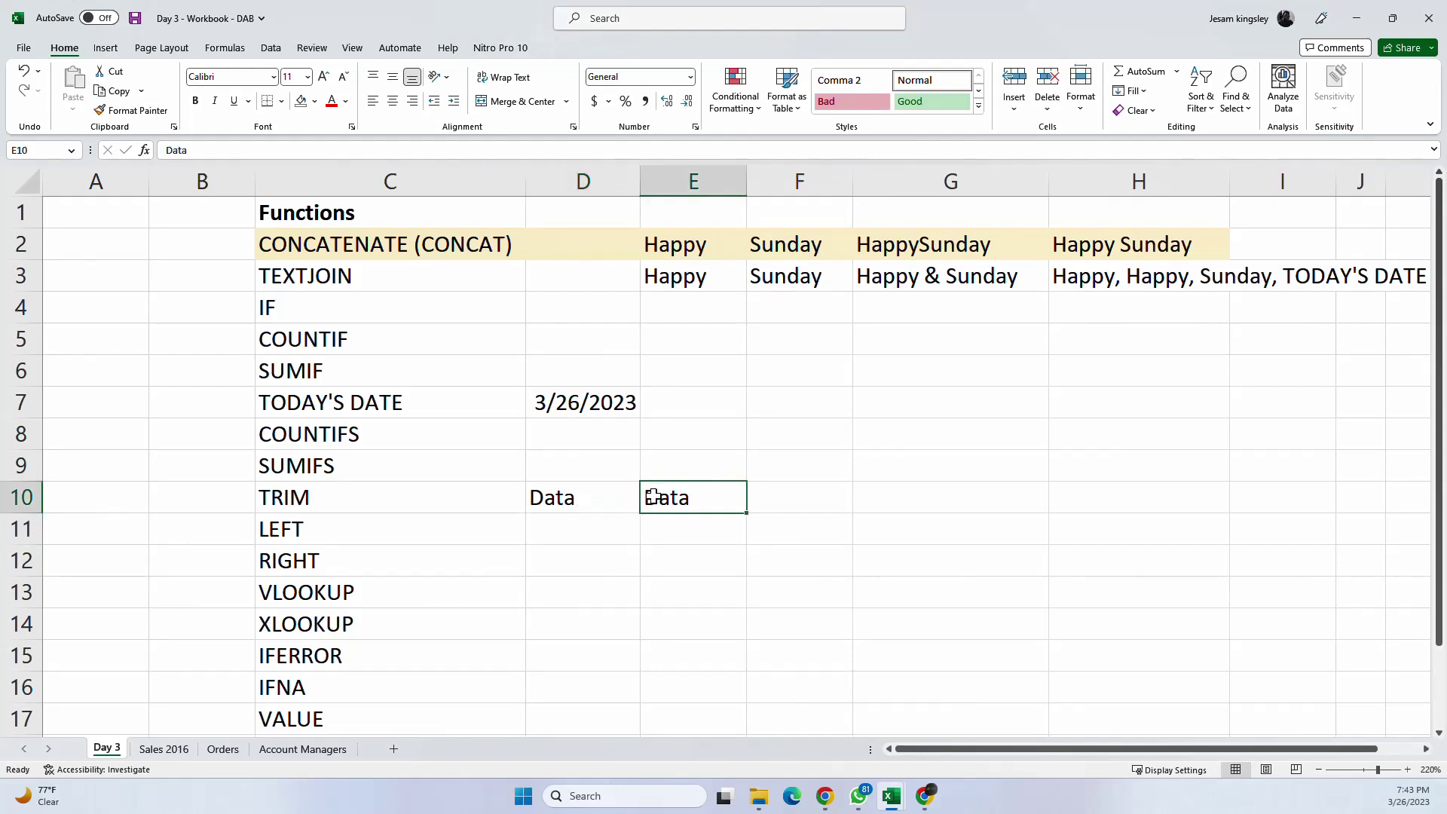
left_click(822, 495)
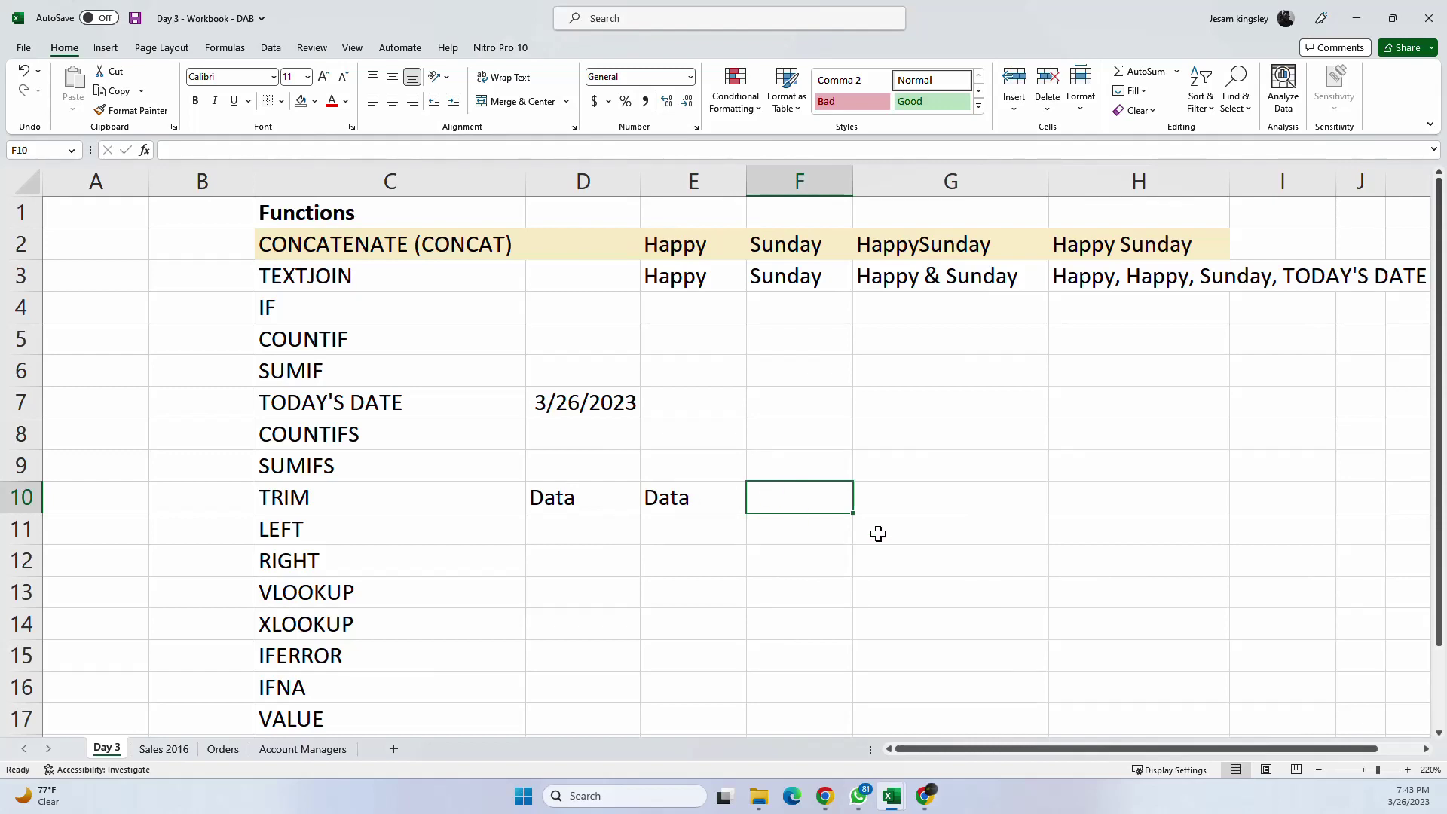
type("=")
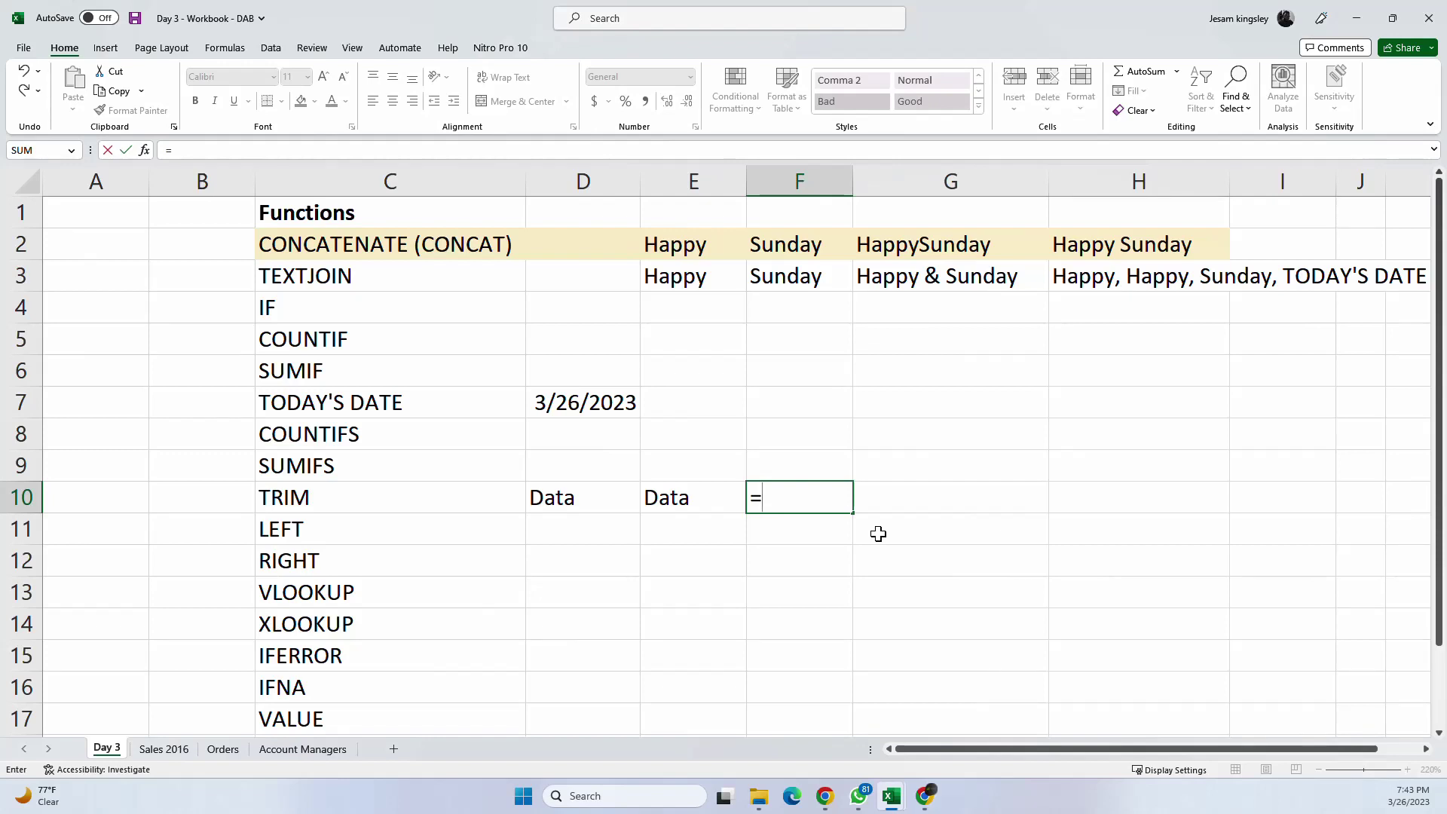
left_click(566, 498)
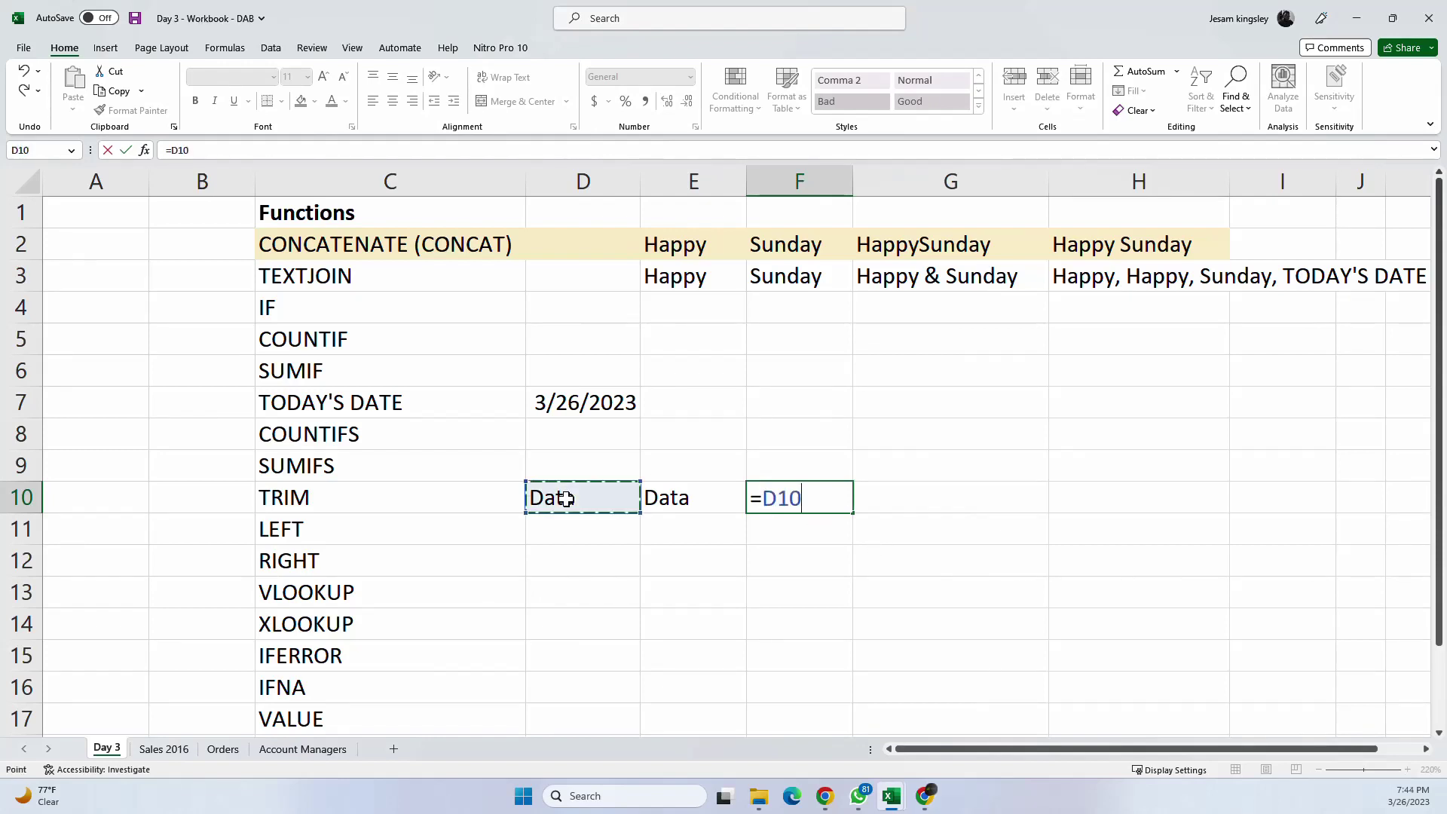
type("=")
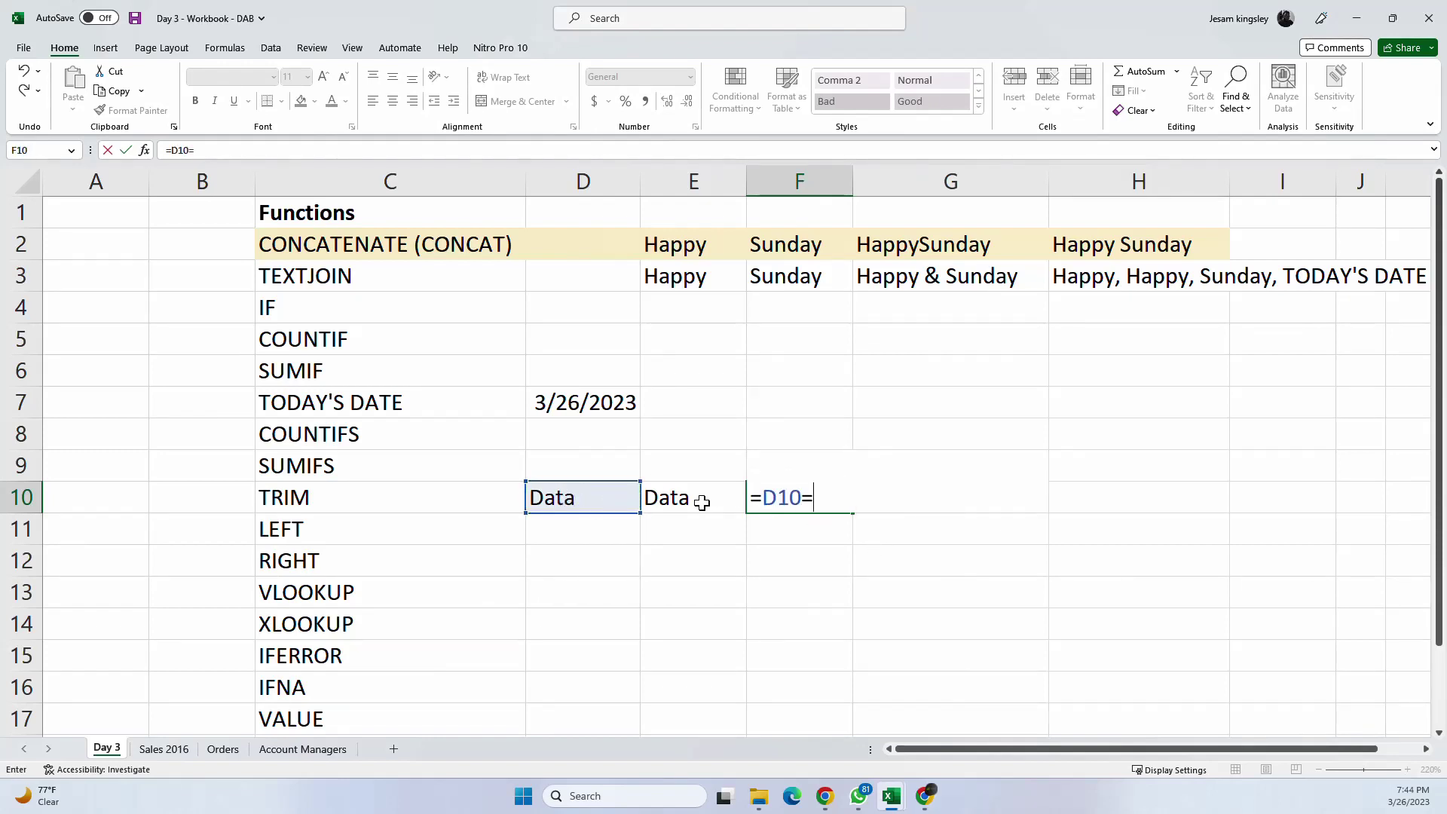
left_click(701, 499)
key("Return")
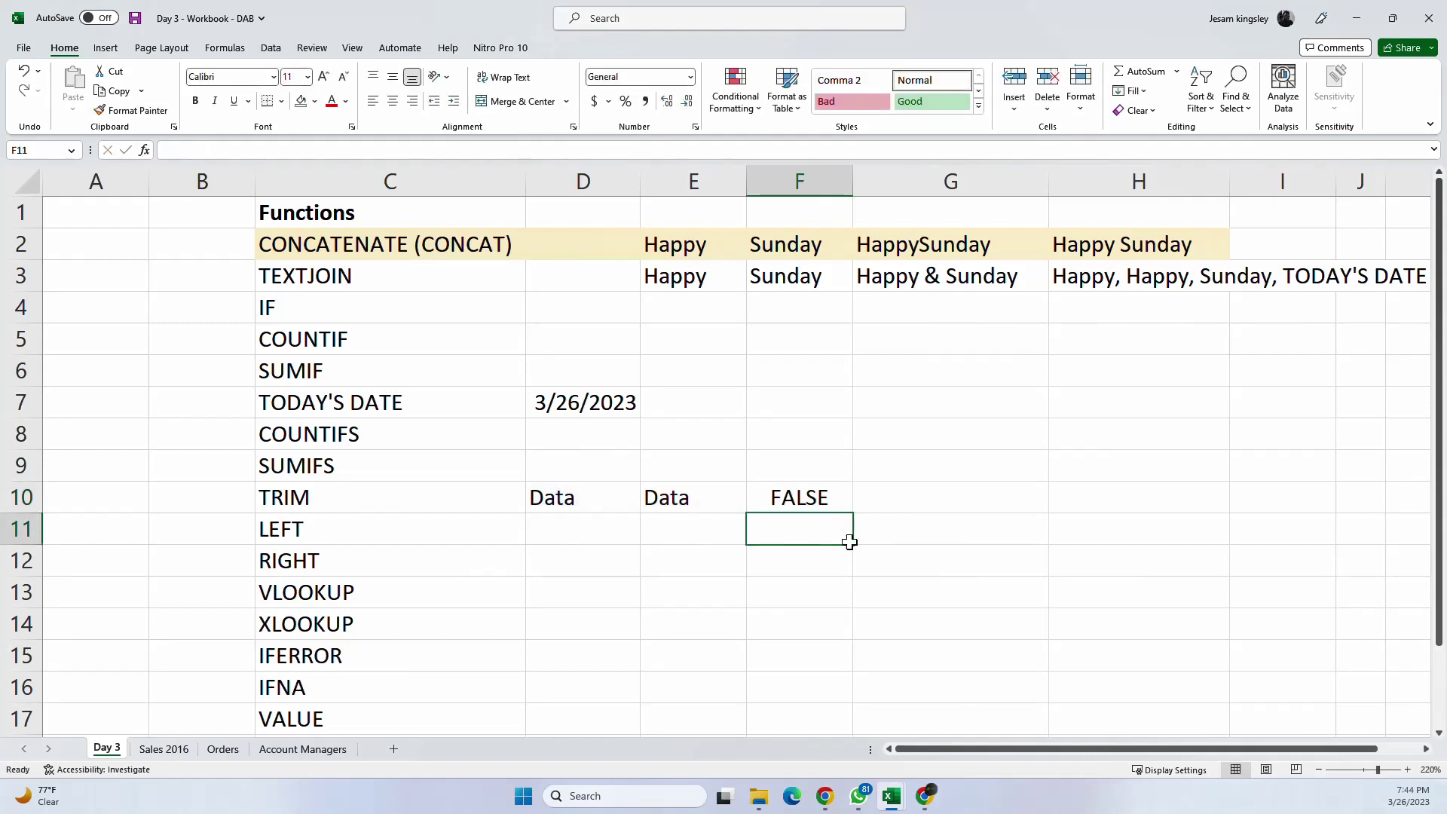
left_click(827, 499)
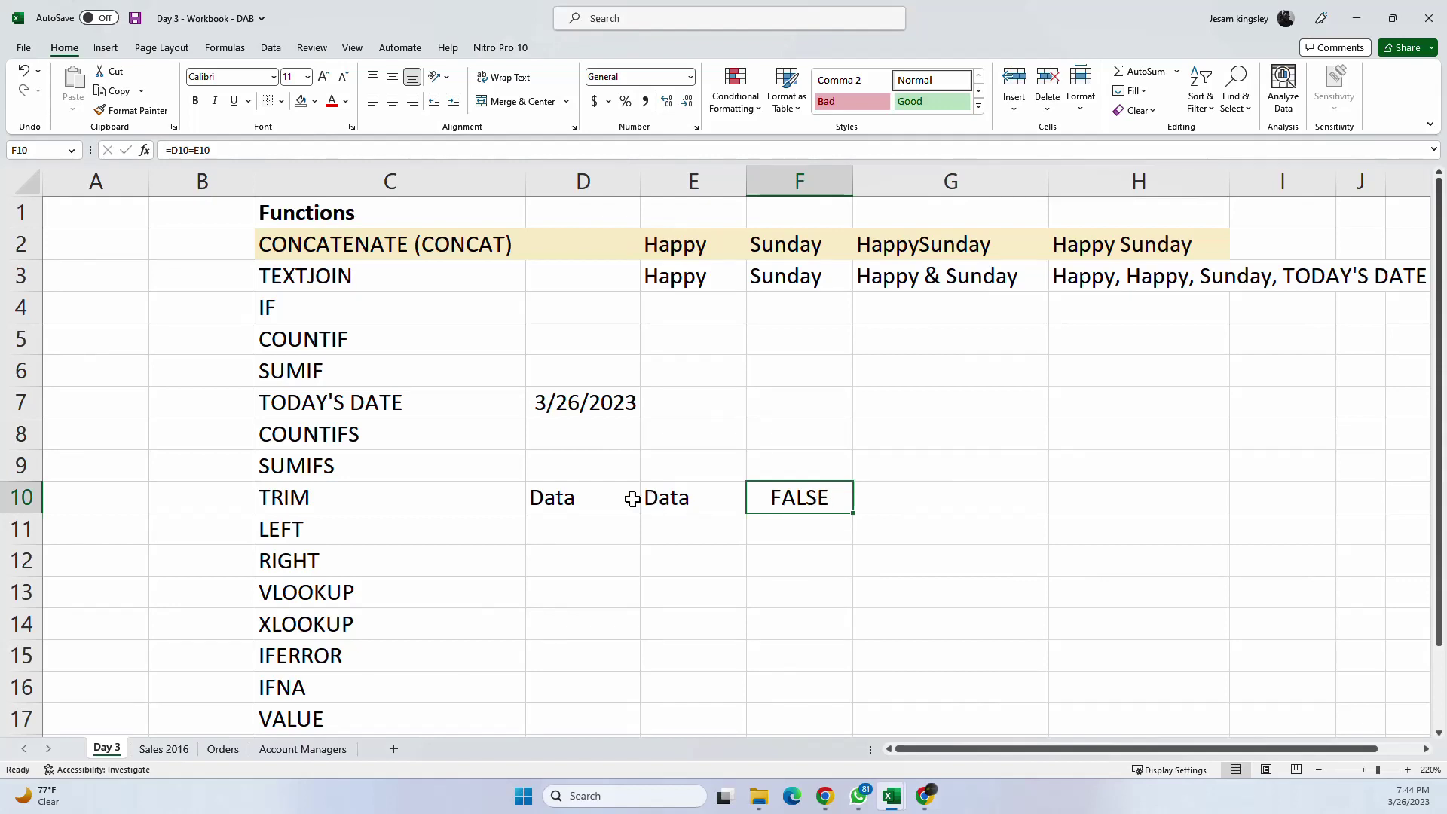
Step: Enter the text Data in both D9 and E9, directly above the TRIM row's sample entries
left_click_drag(562, 506, 558, 617)
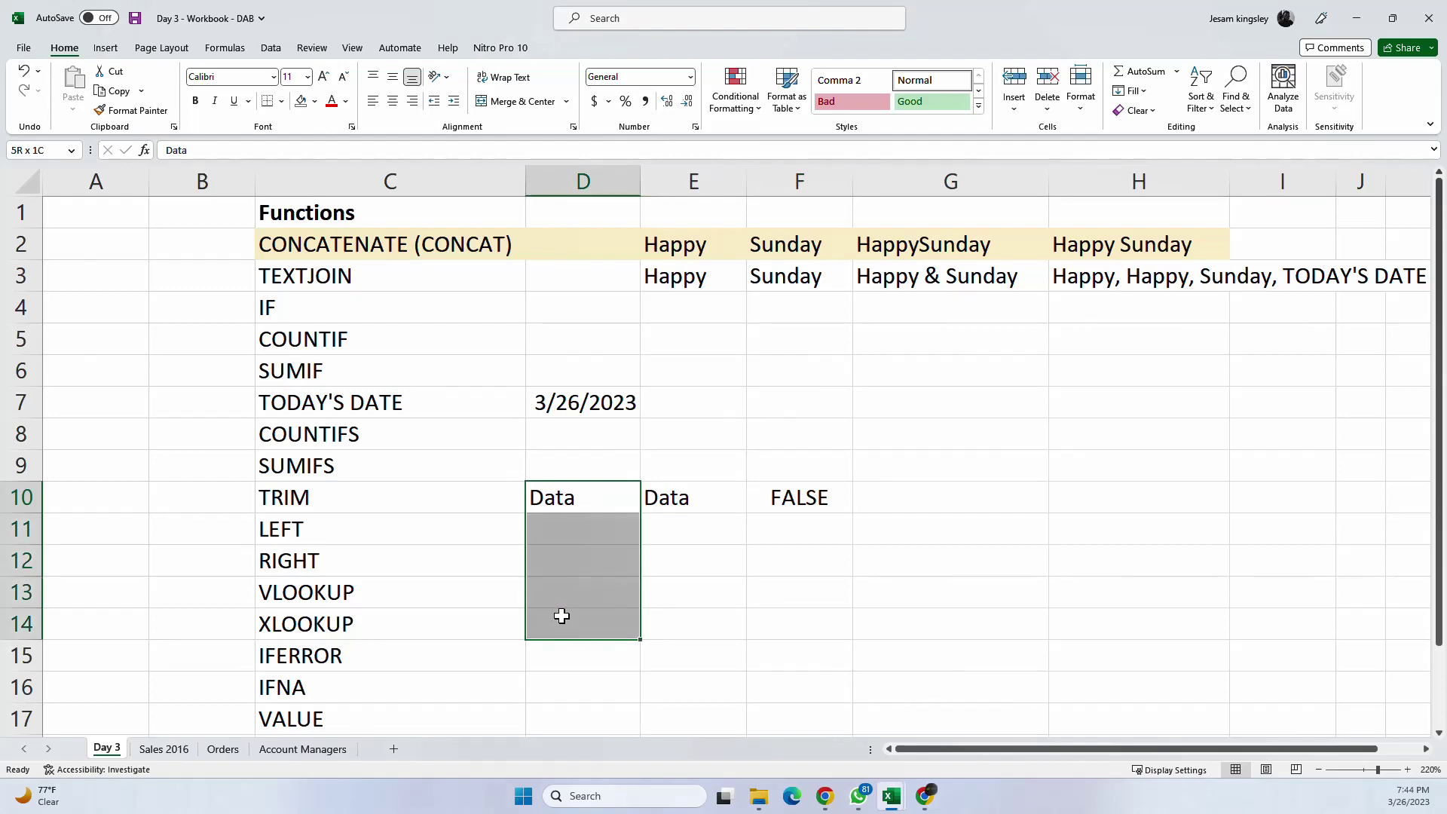
left_click_drag(735, 485, 711, 598)
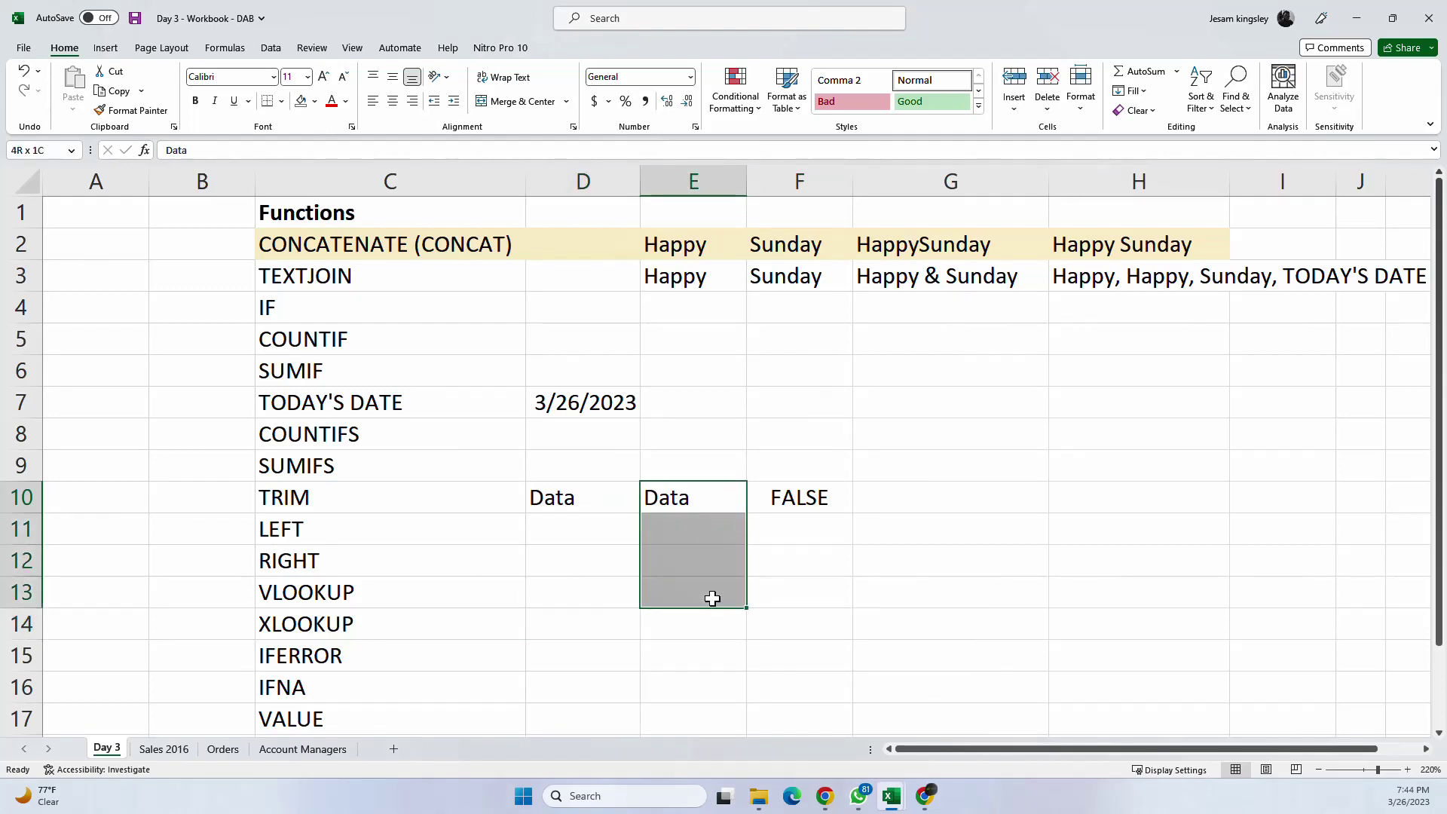
left_click(588, 531)
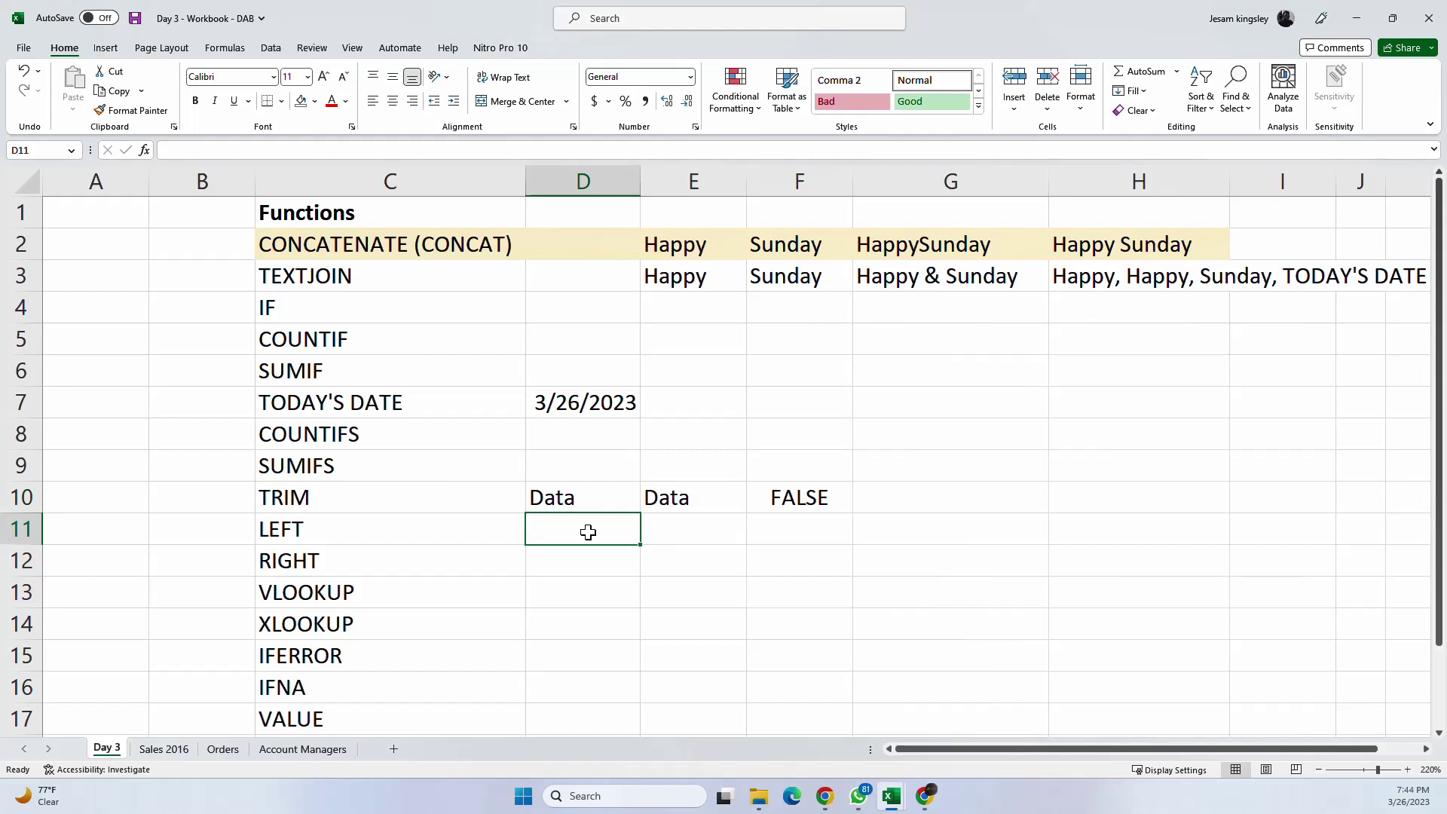
left_click(612, 467)
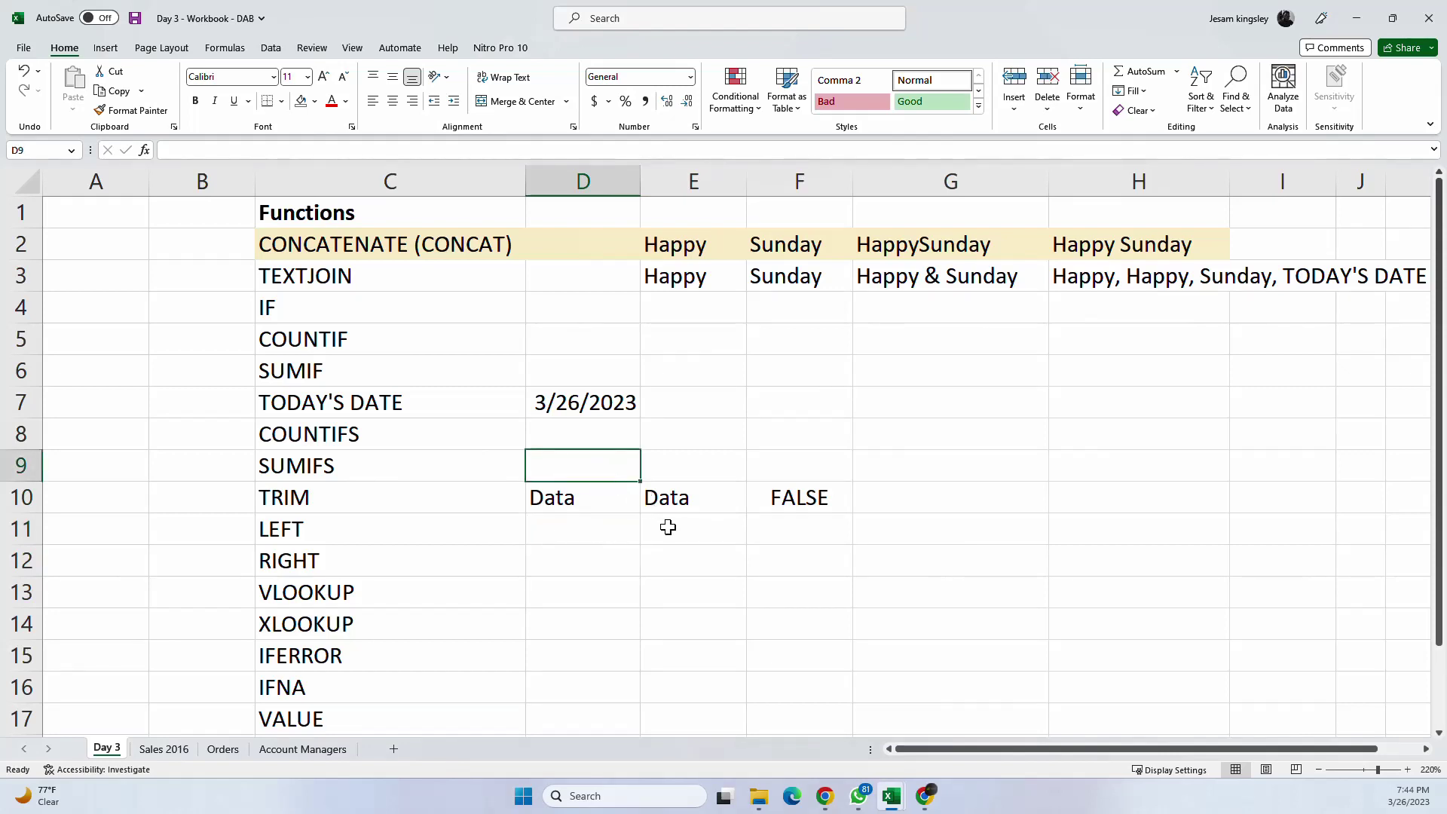
type("Data")
key("Tab")
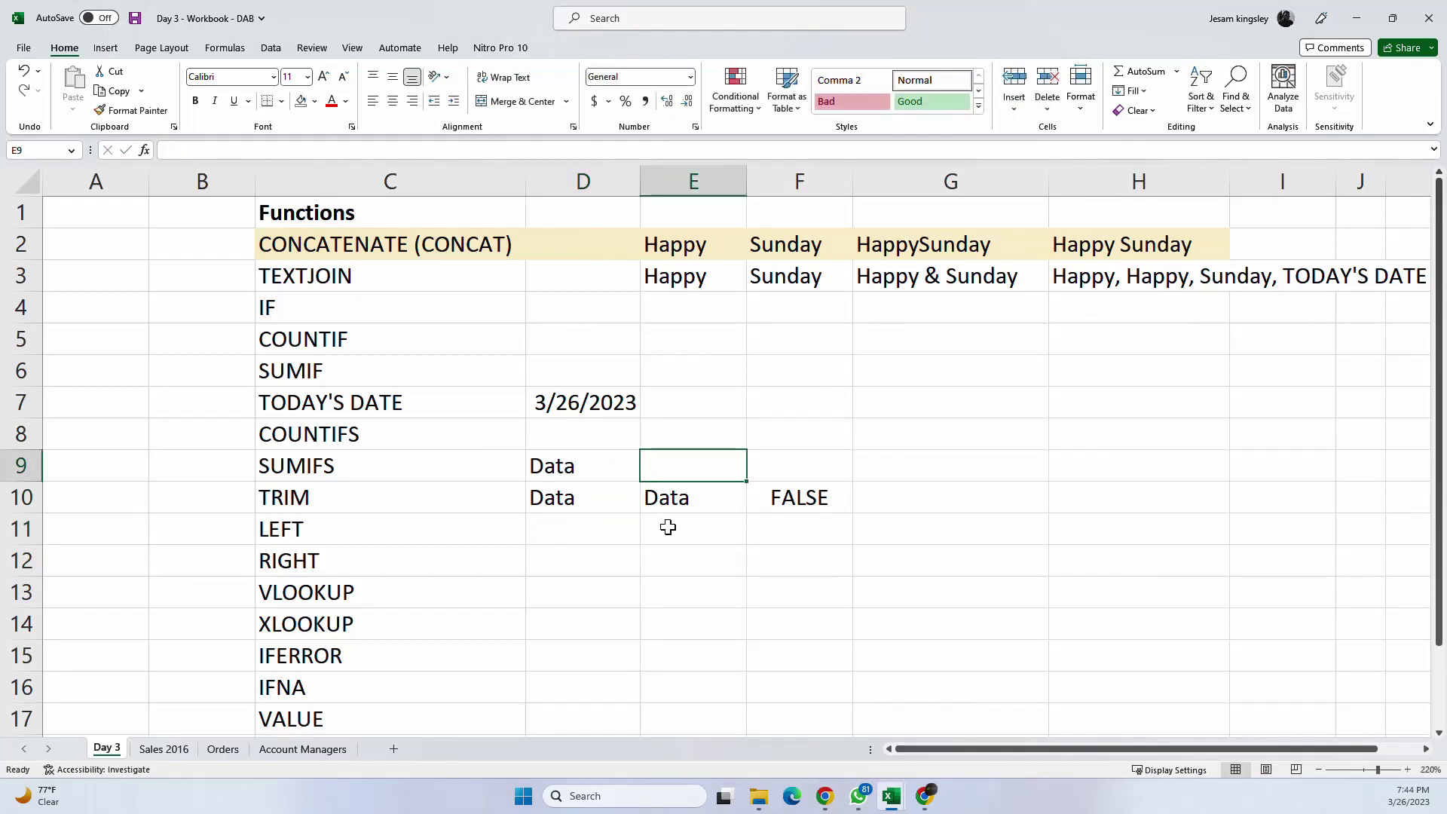
type("Dat")
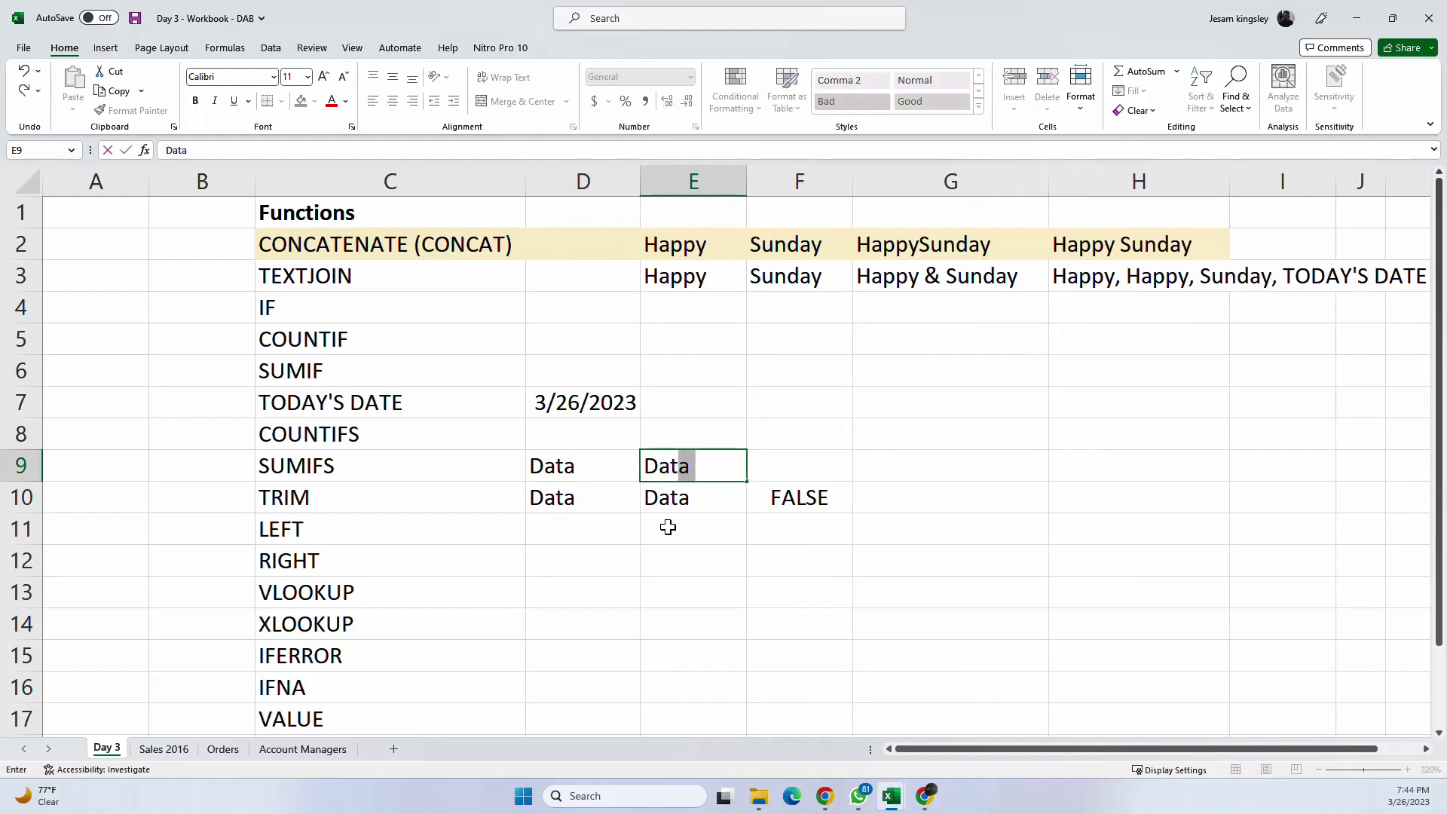
Step: Enter the formula =D9-E9 in F9 beside the two Data entries in row 9
left_click(817, 460)
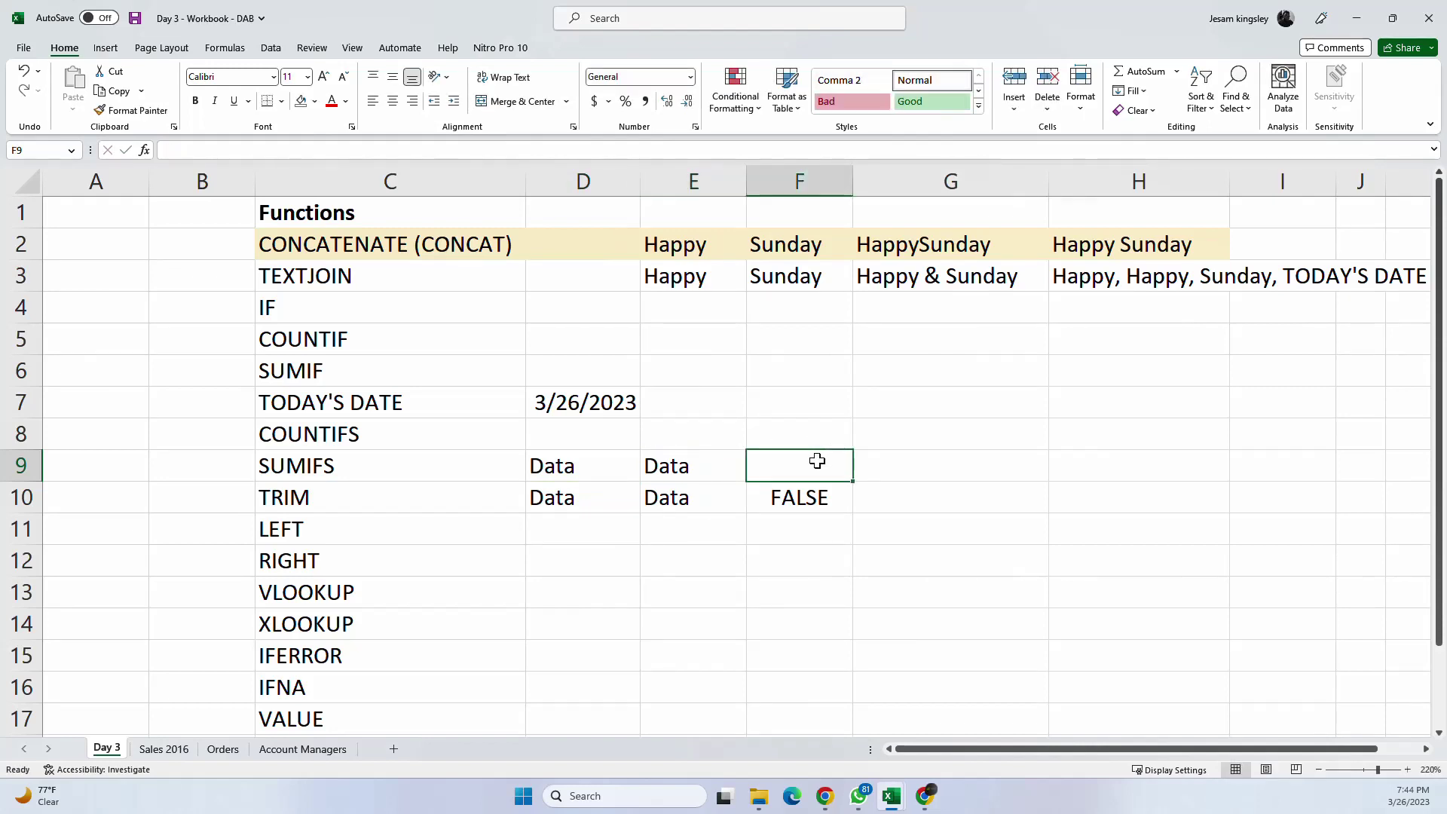
type("=")
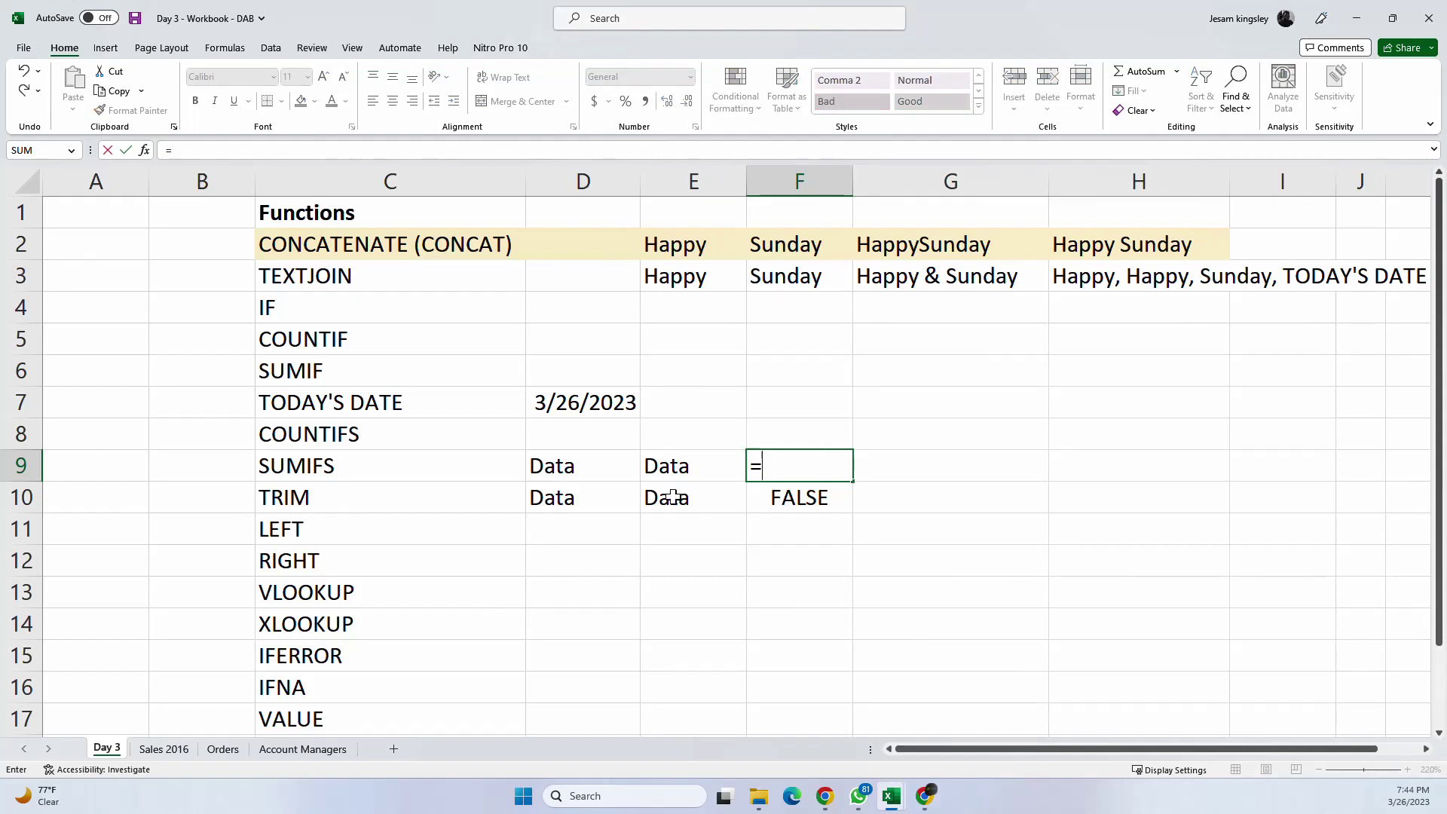
left_click(618, 460)
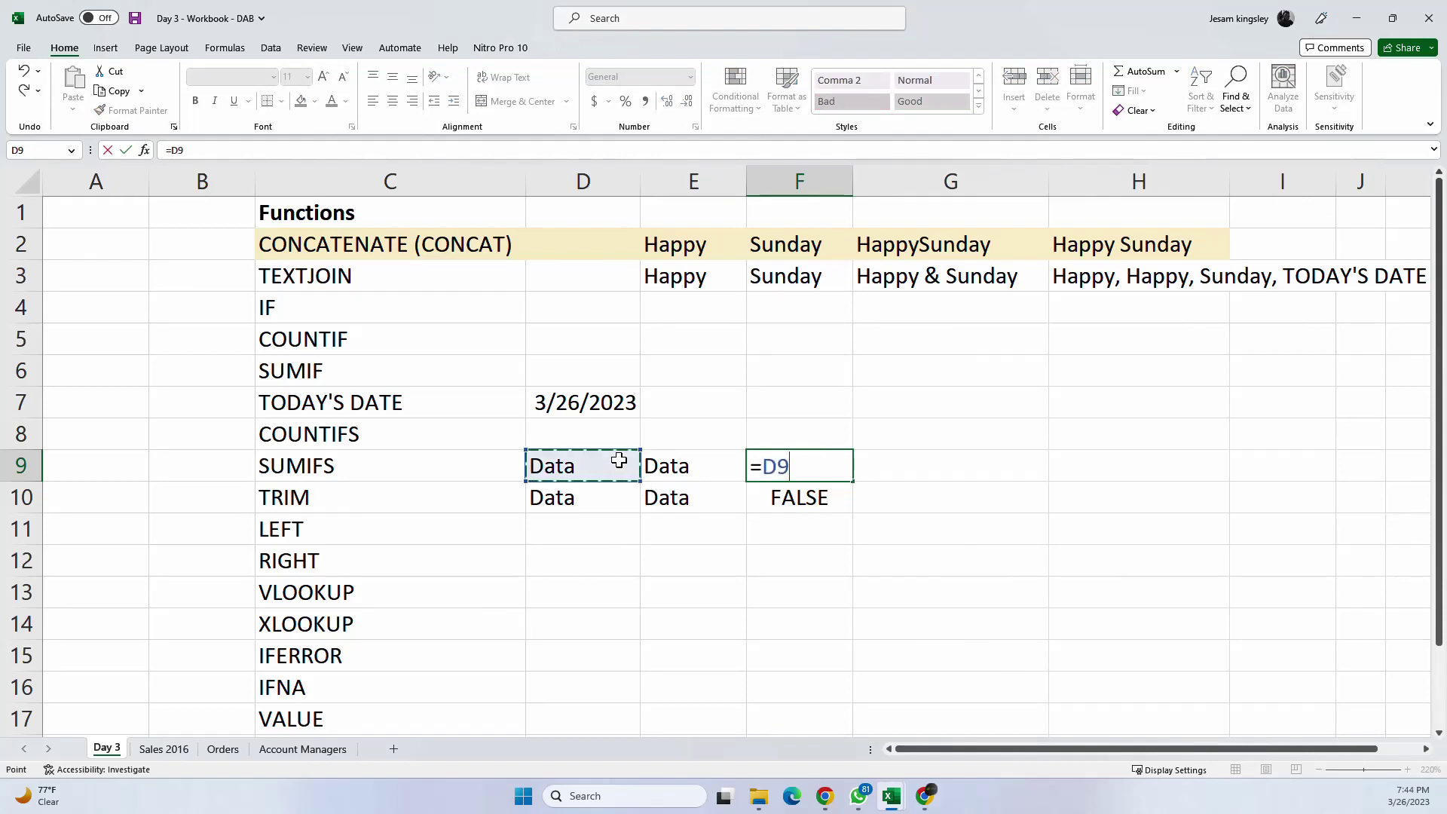
type("-")
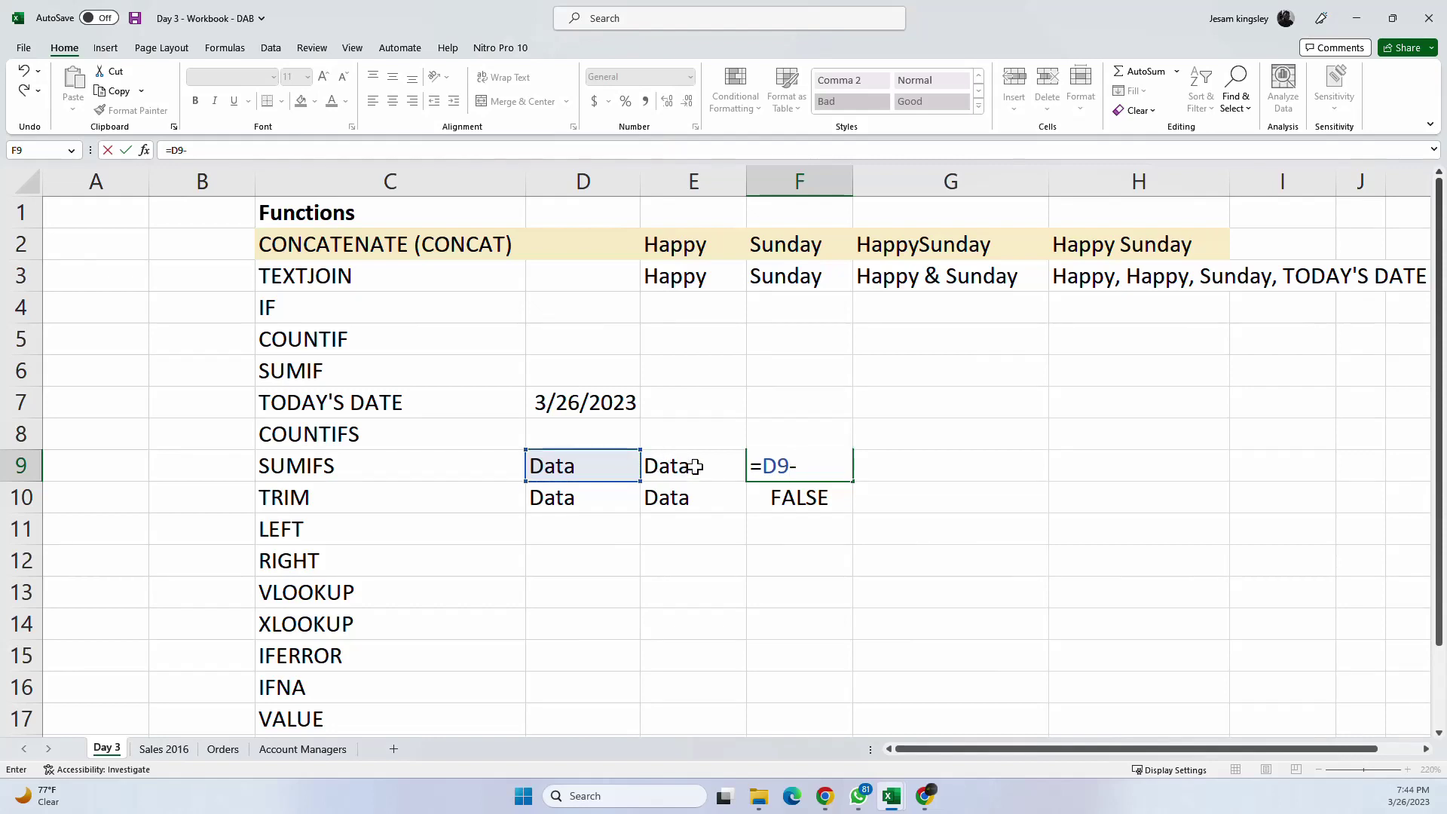
left_click(694, 466)
key("Return")
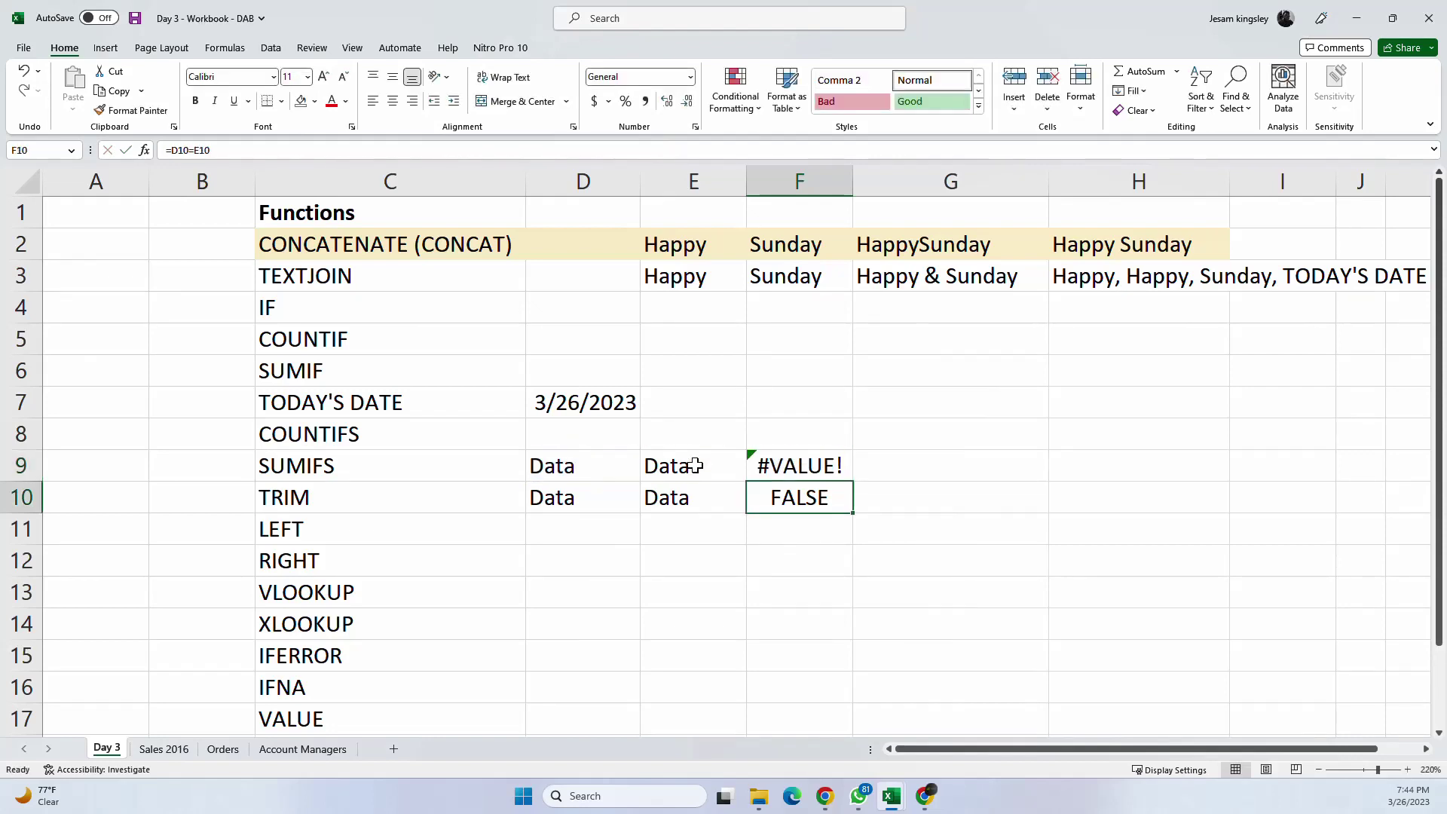
Step: Replace the minus sign with an equals sign in F9's formula, making it =D9=E9
left_click(777, 463)
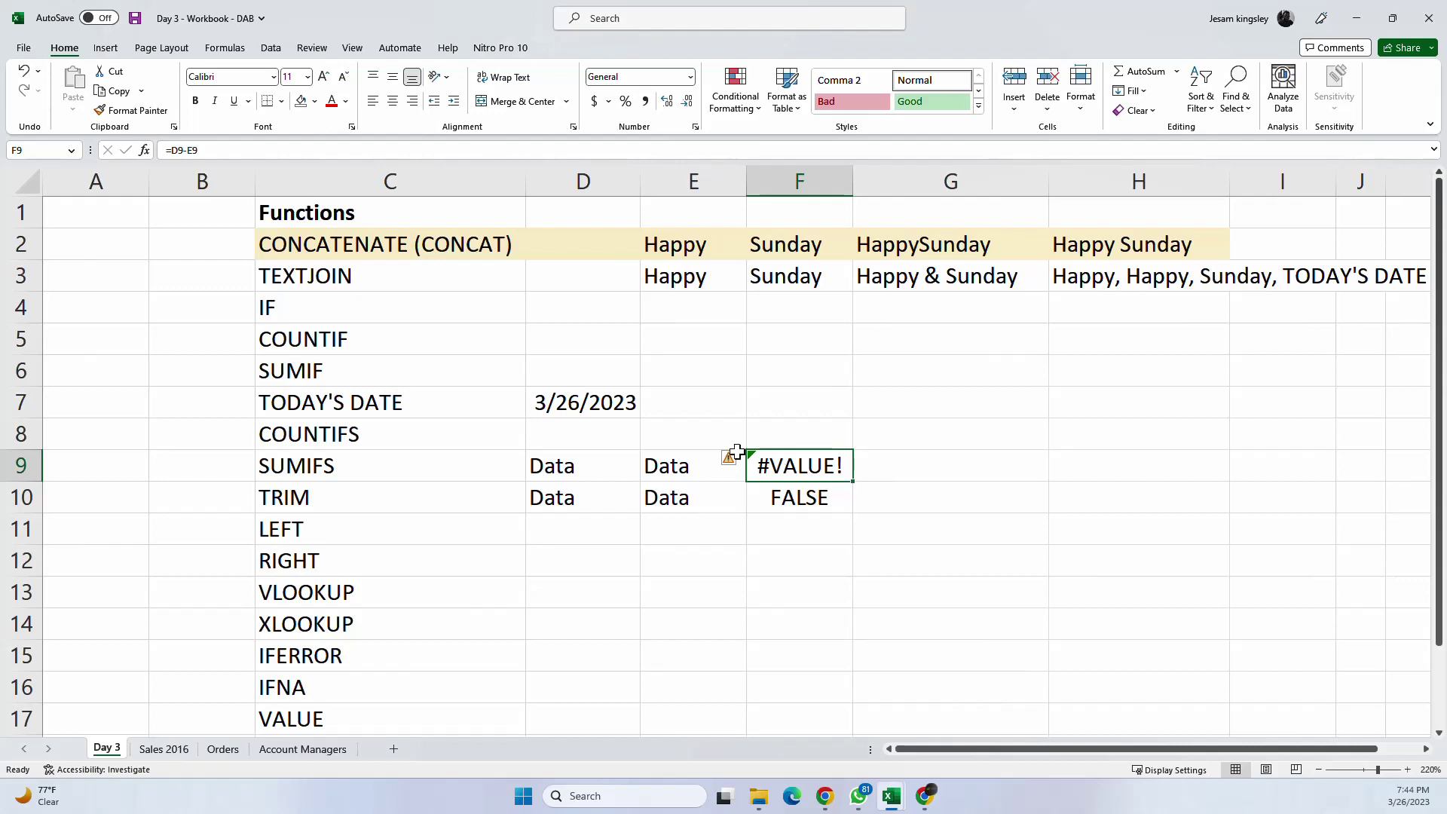
left_click(188, 150)
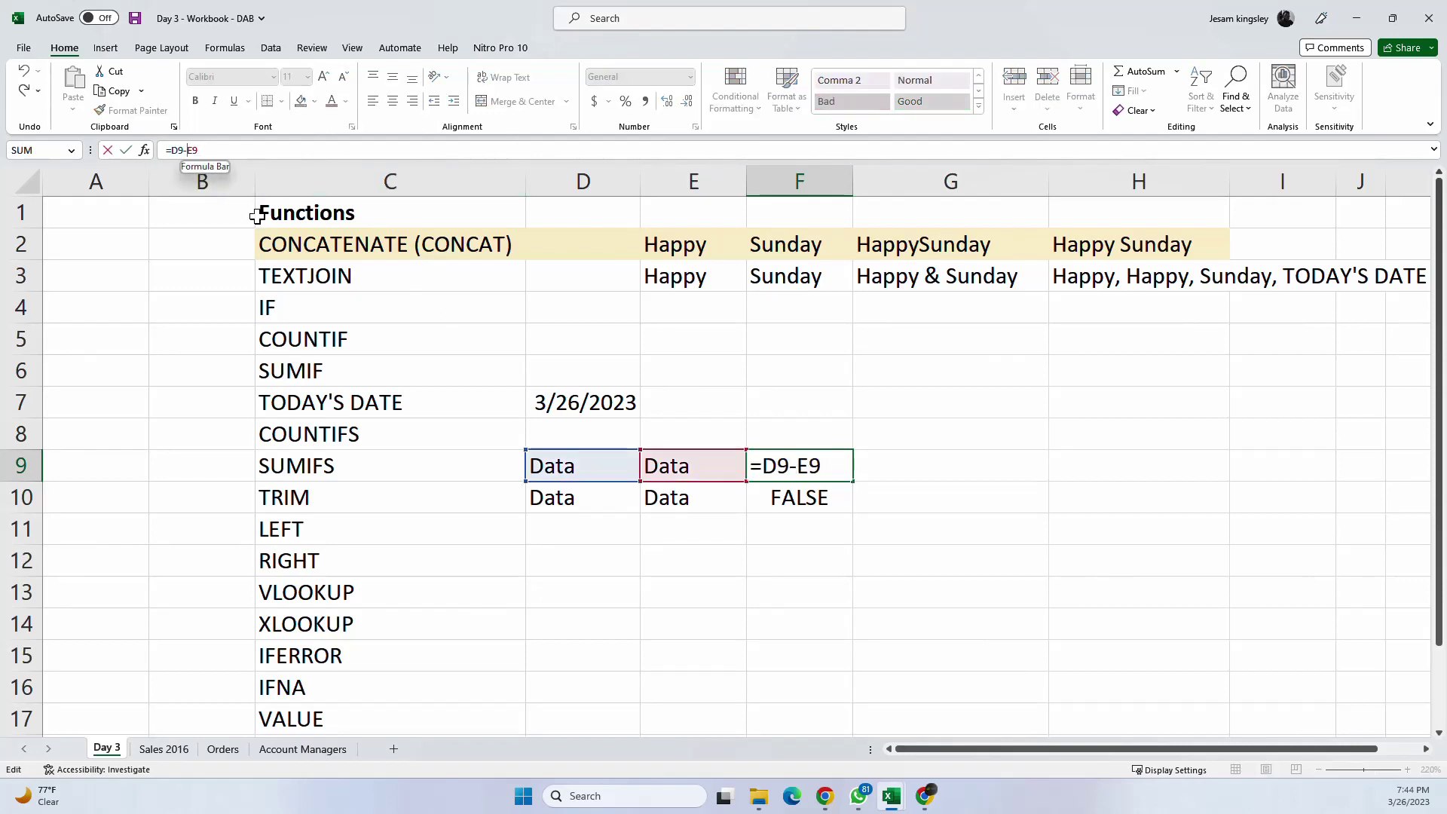
key("BackSpace")
type("=")
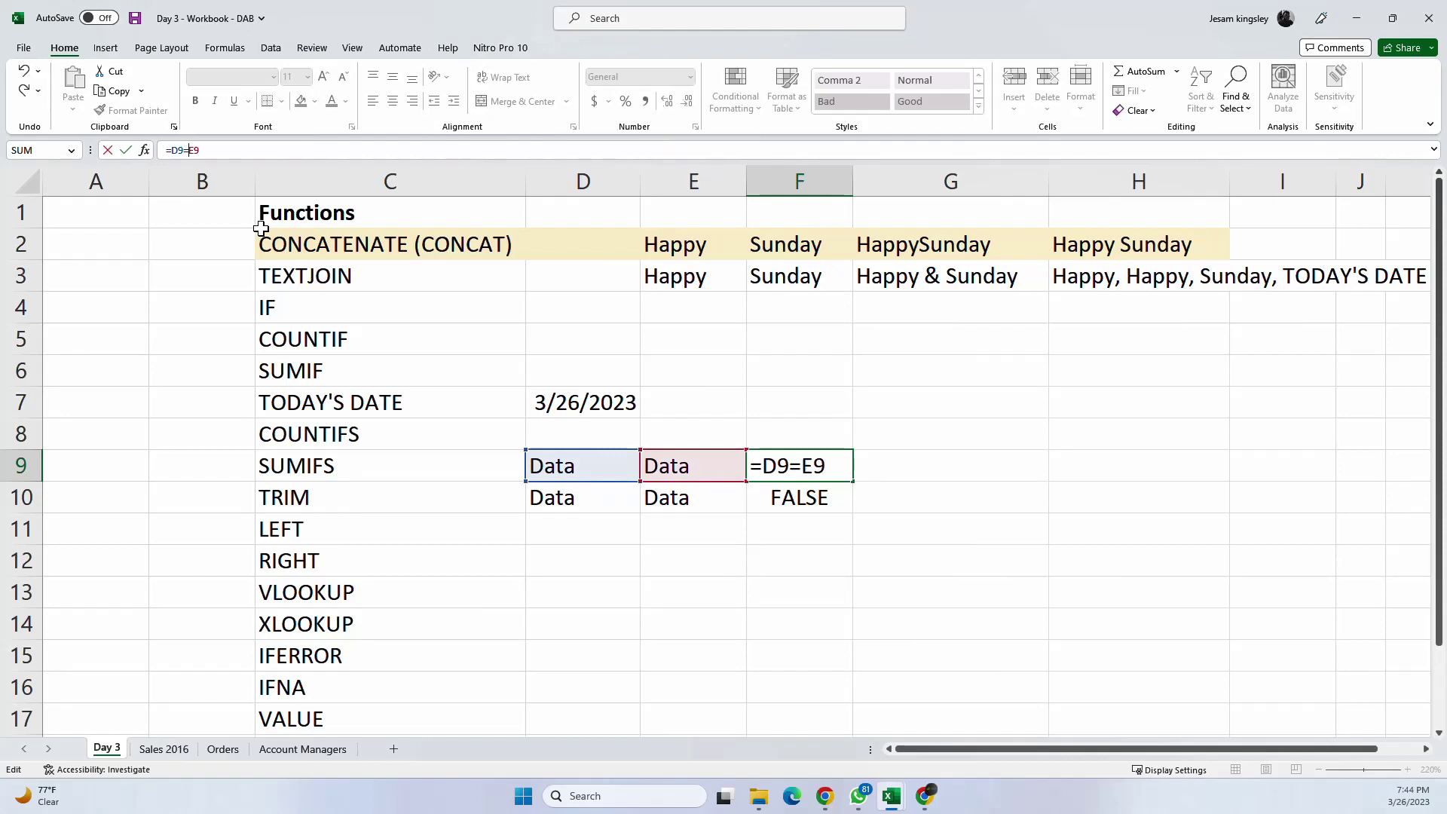
key("Return")
left_click(795, 473)
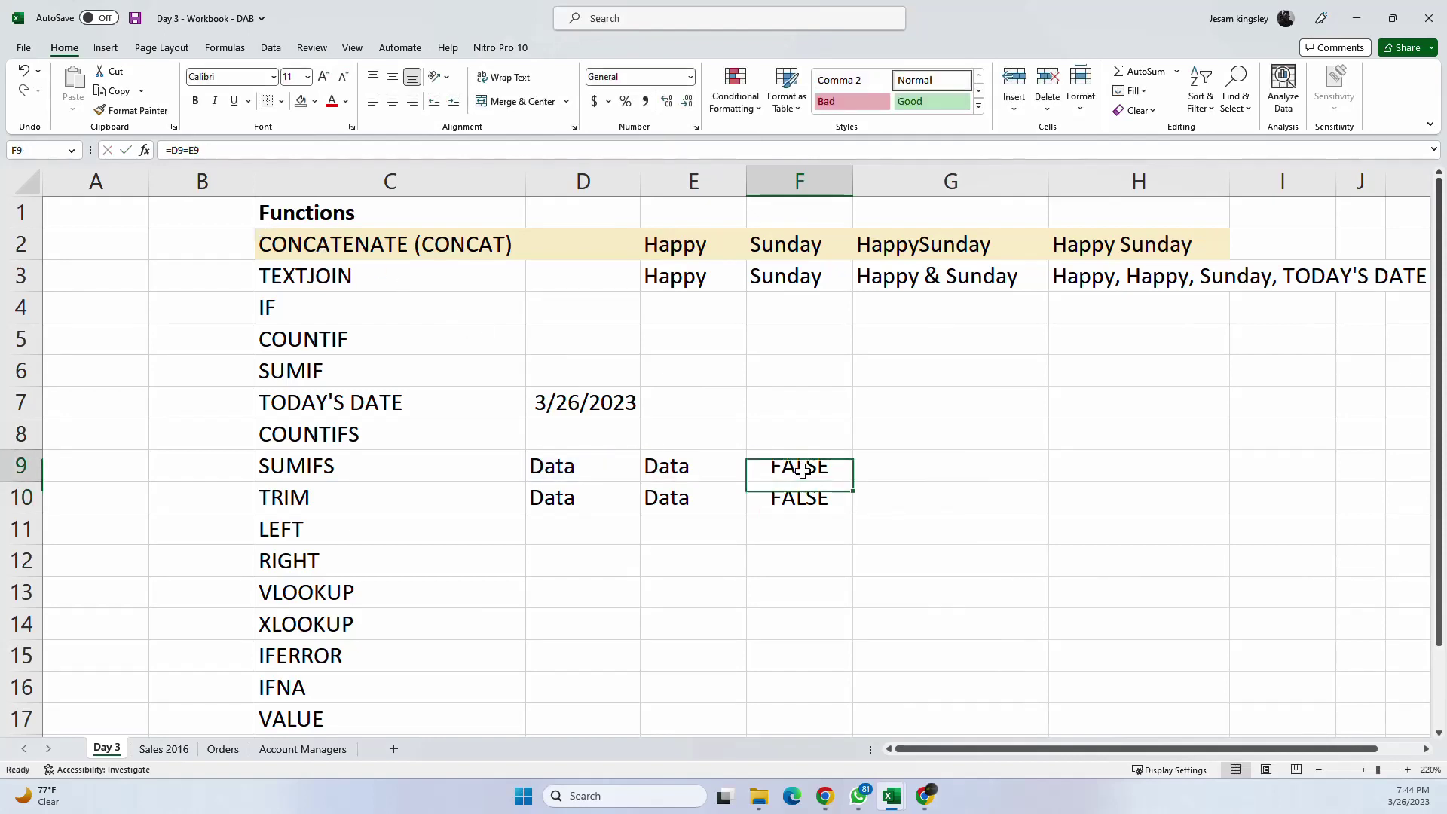
left_click(251, 148)
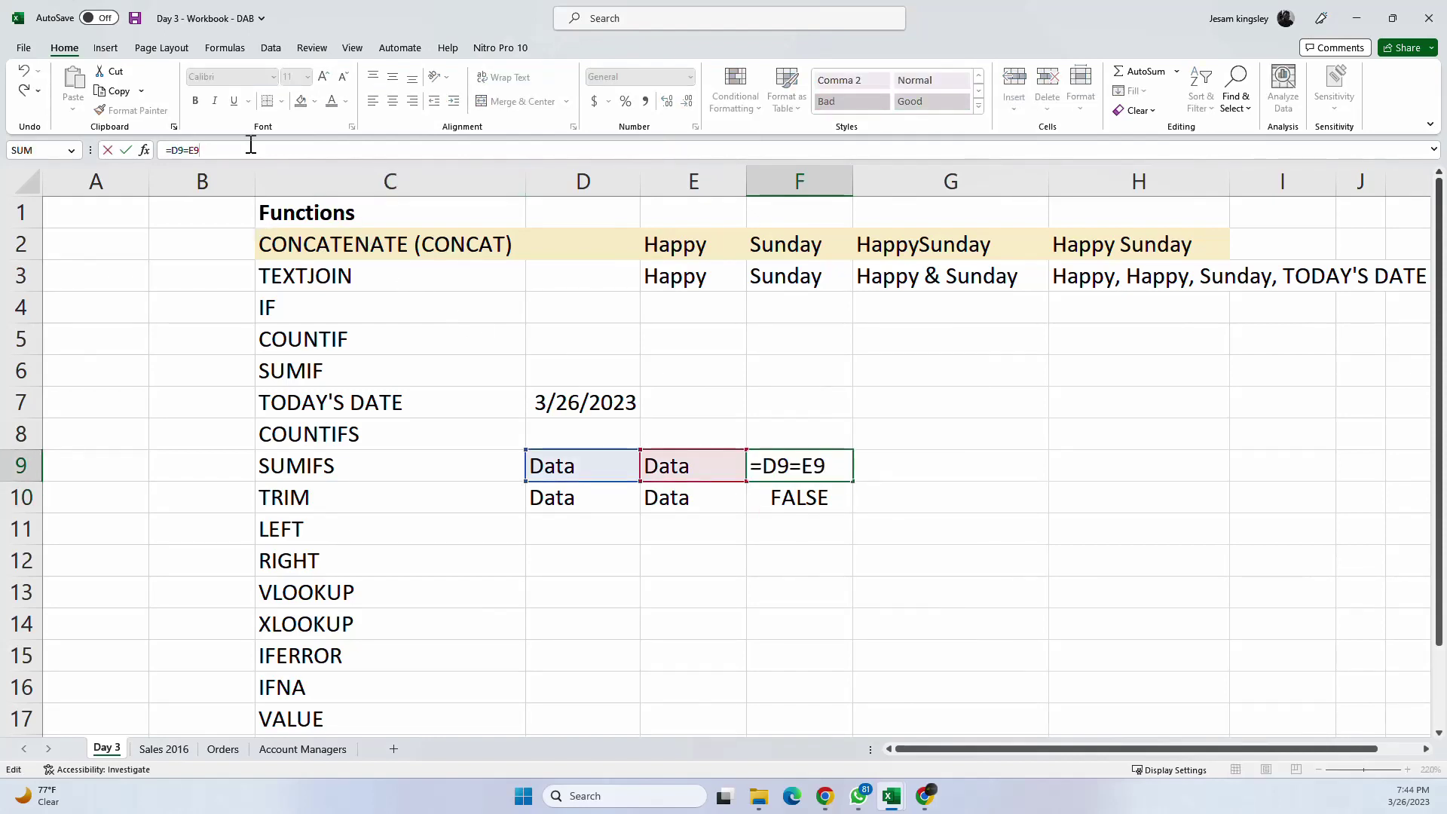
key("Escape")
Step: Remove the trailing space after Data in E9, and check the comparison in F9
left_click(723, 473)
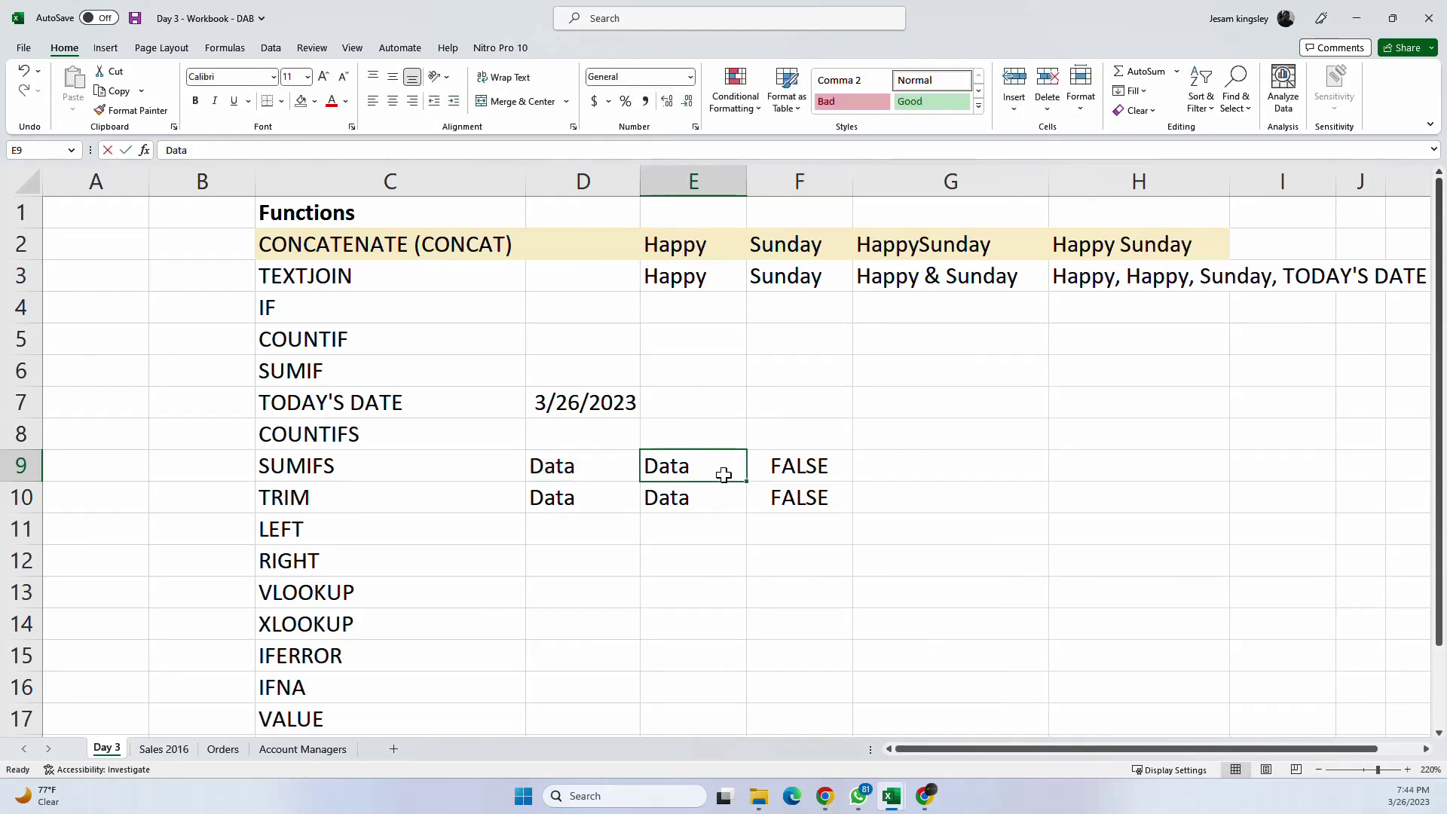
double_click(725, 474)
key("BackSpace")
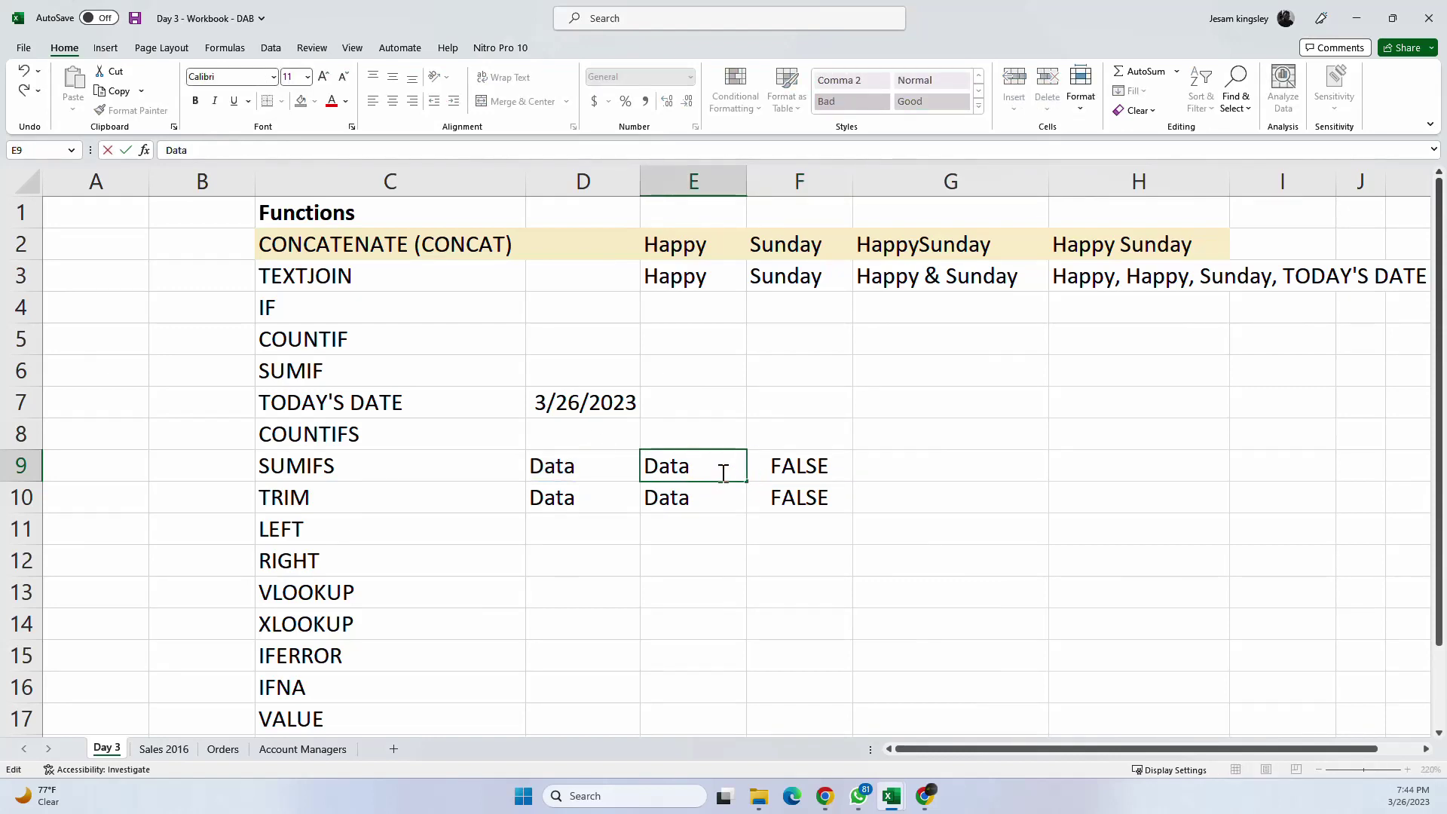
key("Return")
left_click(607, 458)
left_click(664, 463)
left_click(605, 468)
left_click(705, 459)
left_click(837, 477)
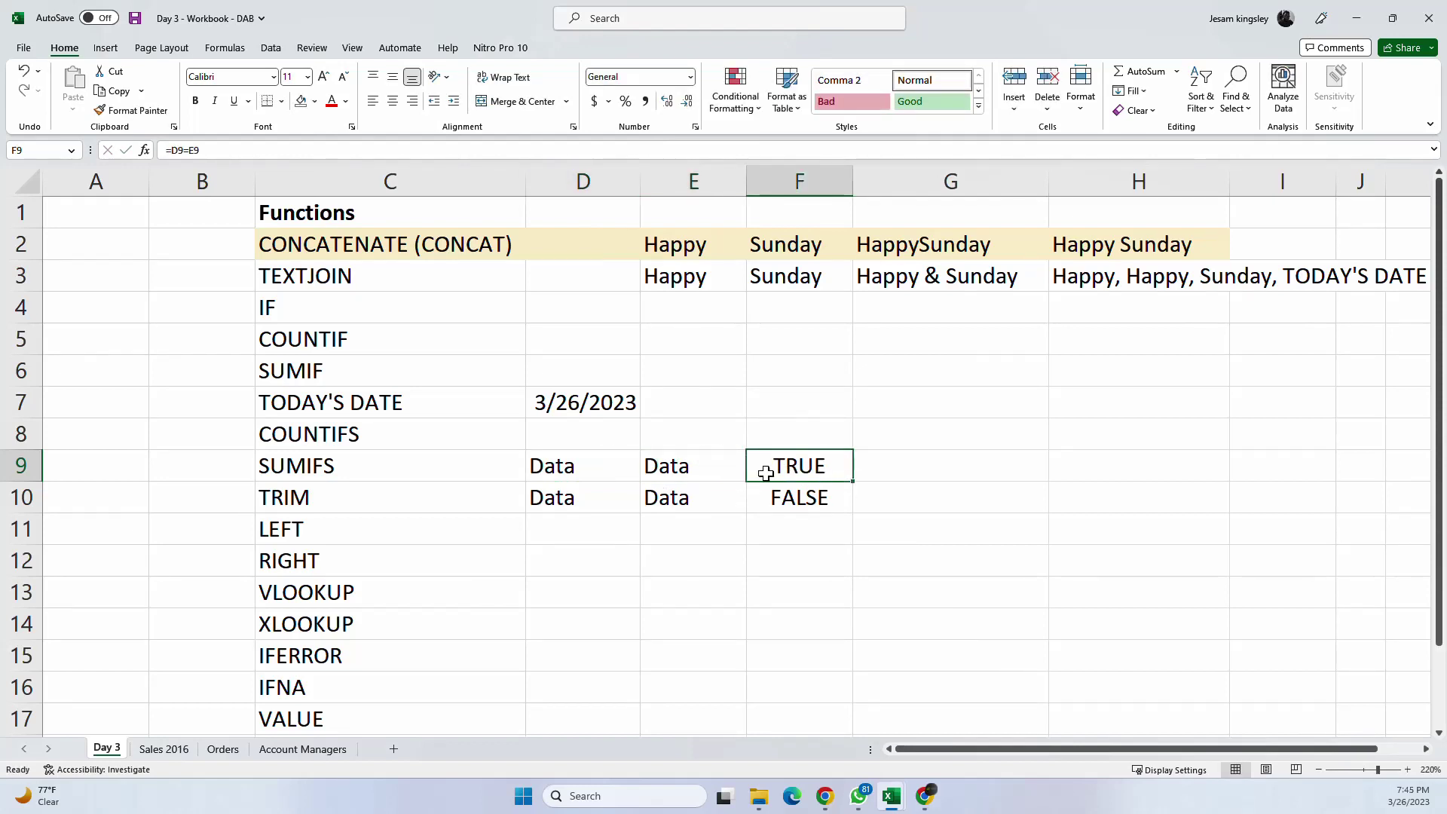
Step: Remove the trailing space after Data in E10 of the TRIM row
left_click(726, 520)
left_click(820, 494)
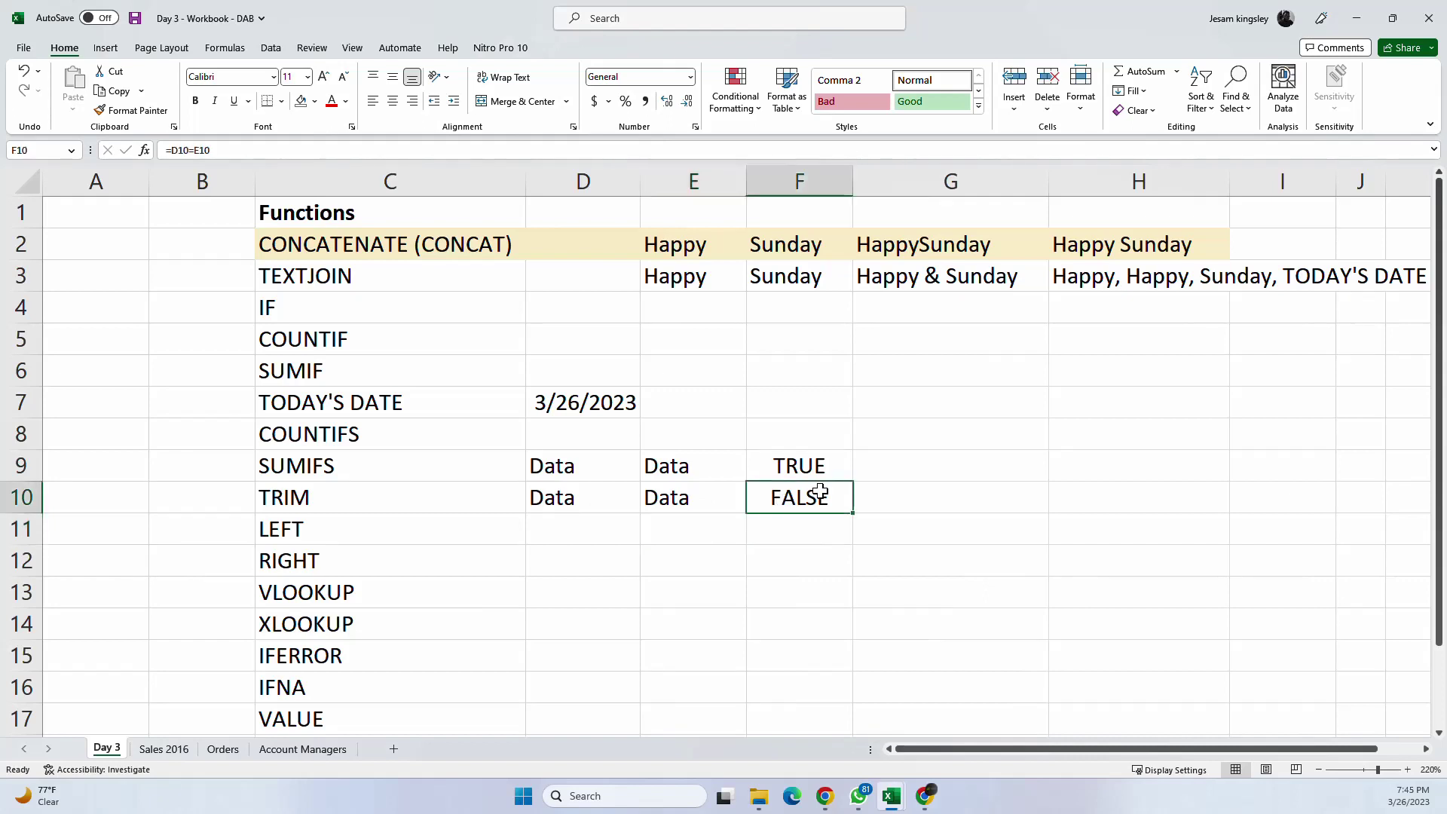
left_click(717, 491)
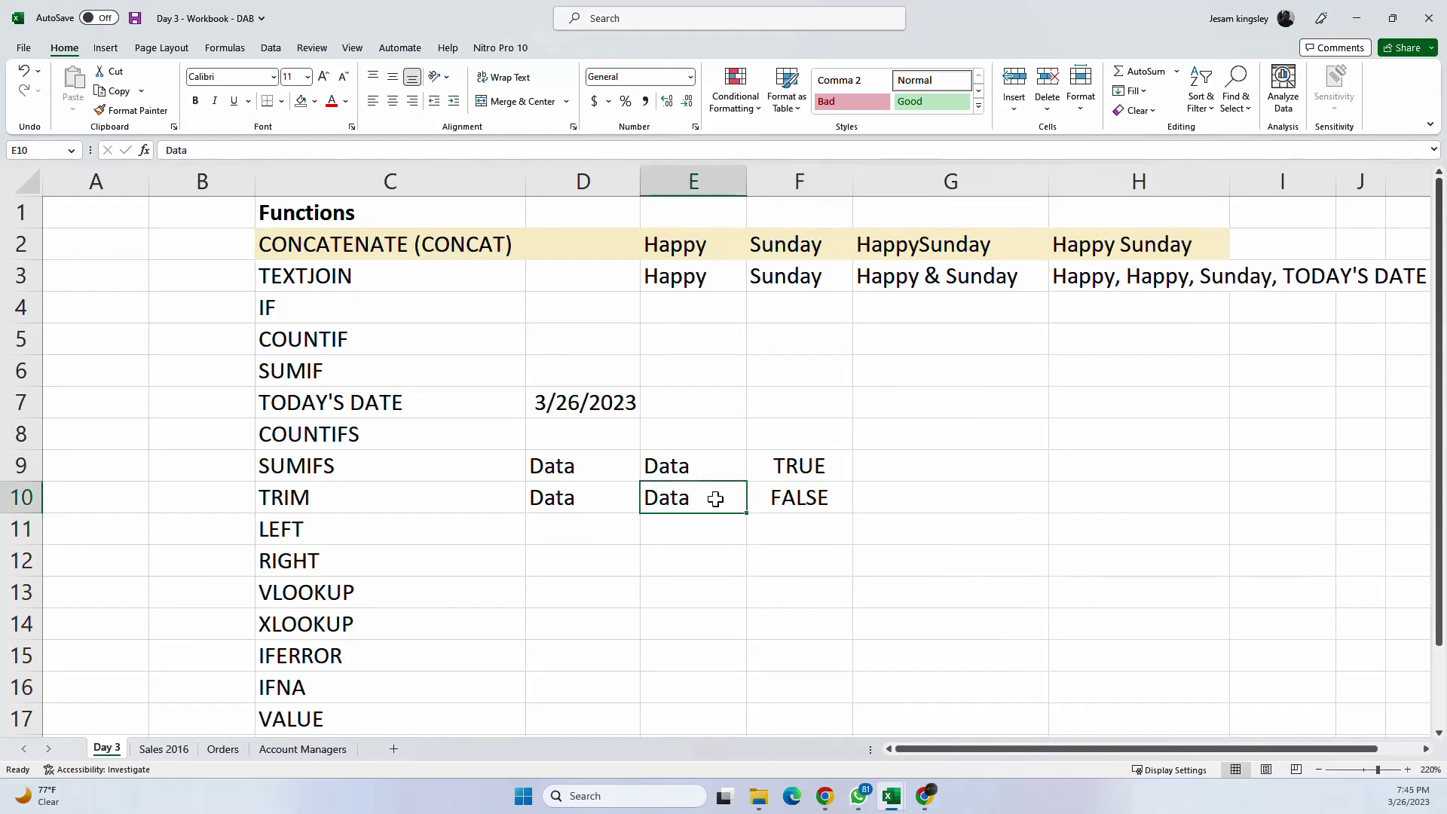
double_click(714, 496)
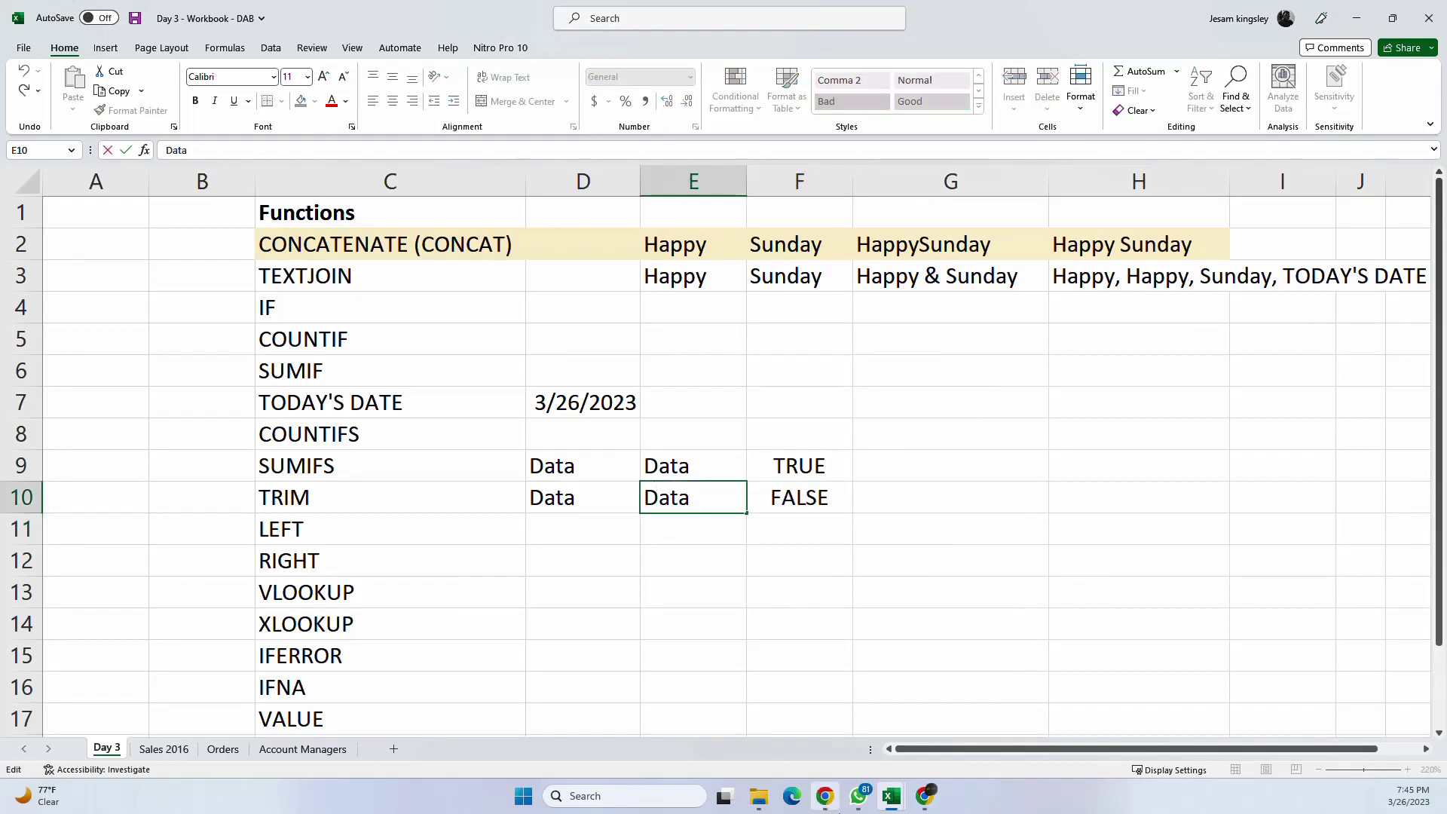
mouse_move(823, 809)
key("Return")
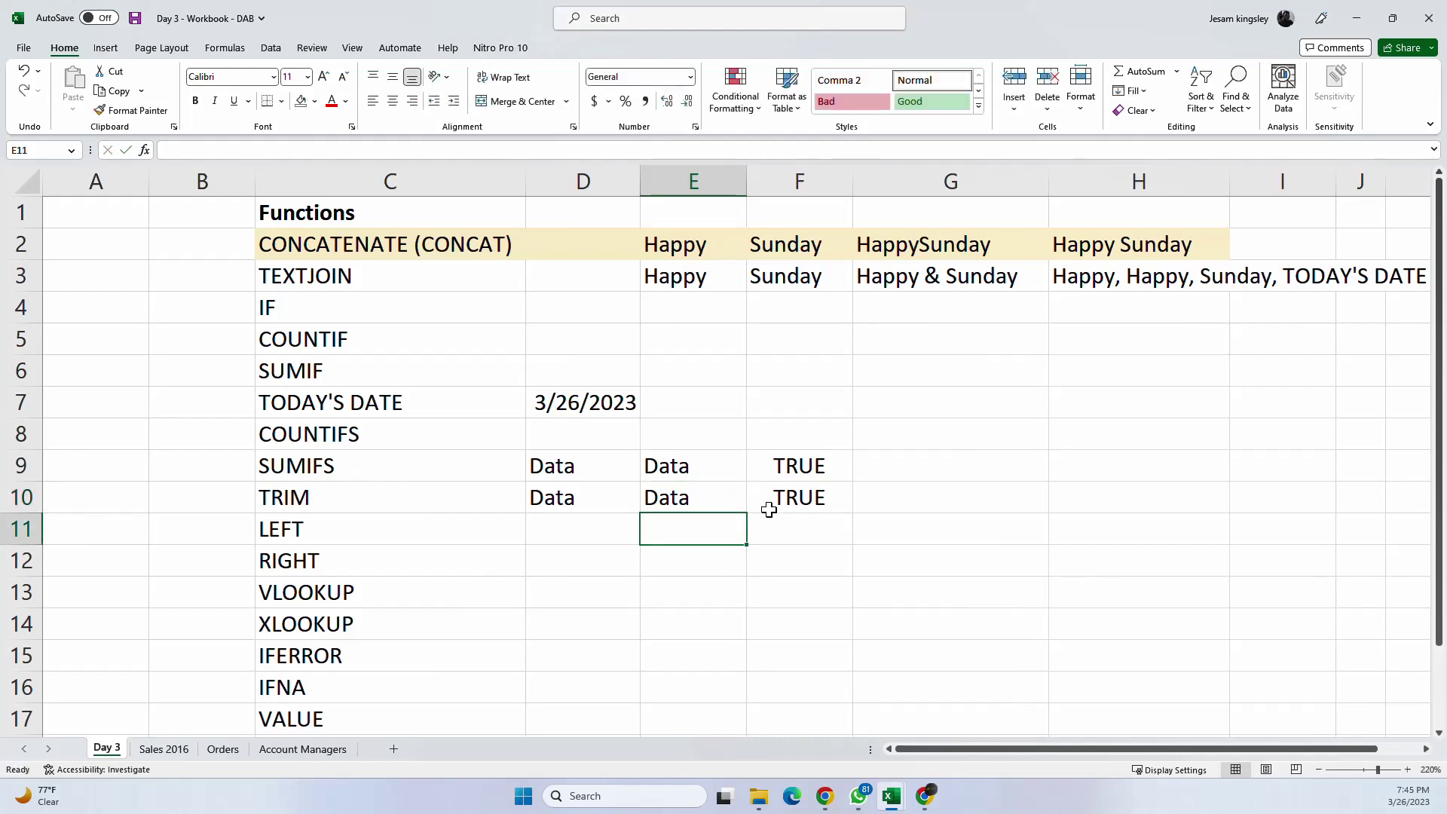
Step: Add a trailing space back after the word Data in E10
left_click(704, 499)
double_click(704, 499)
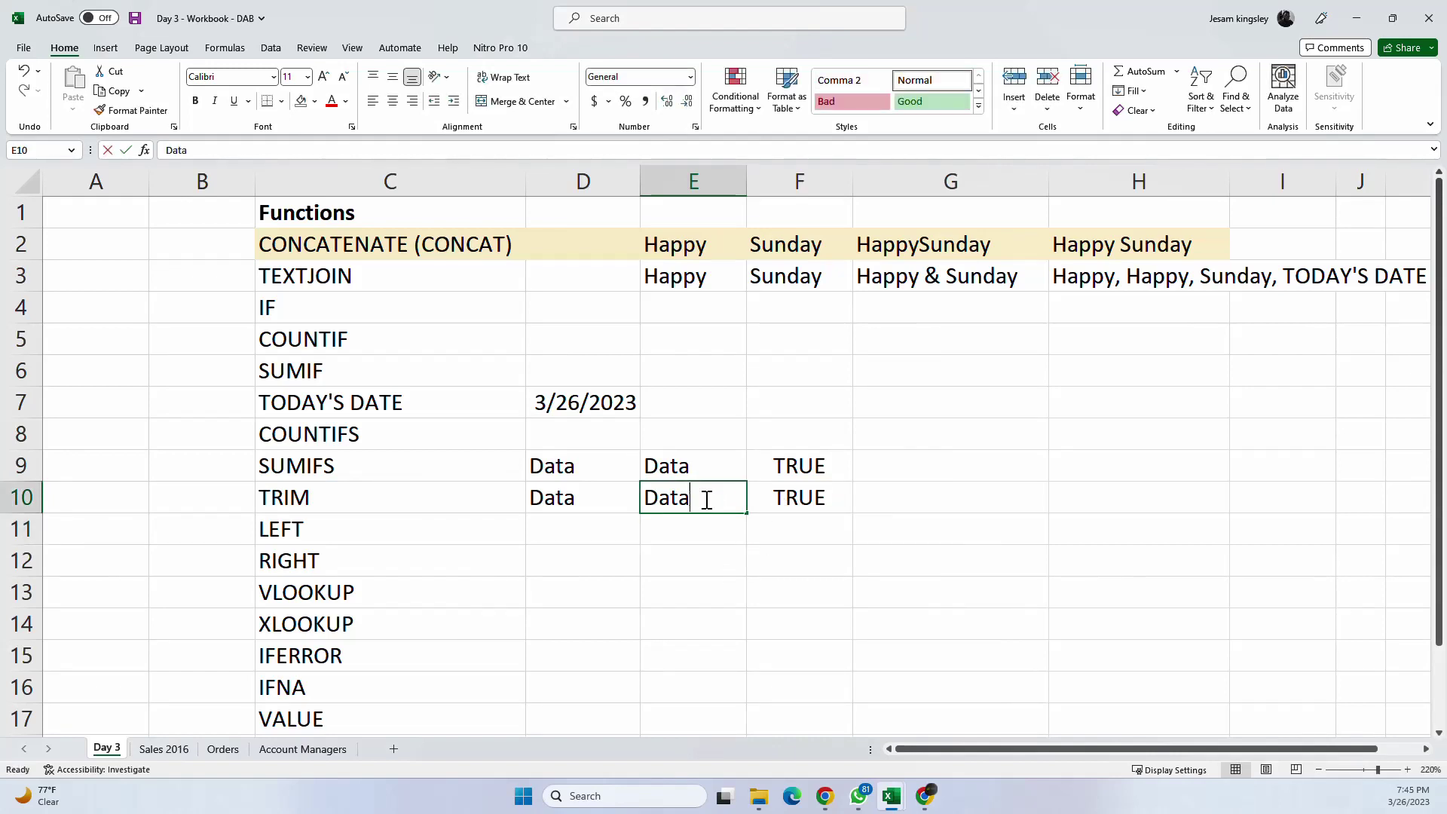
key("Return")
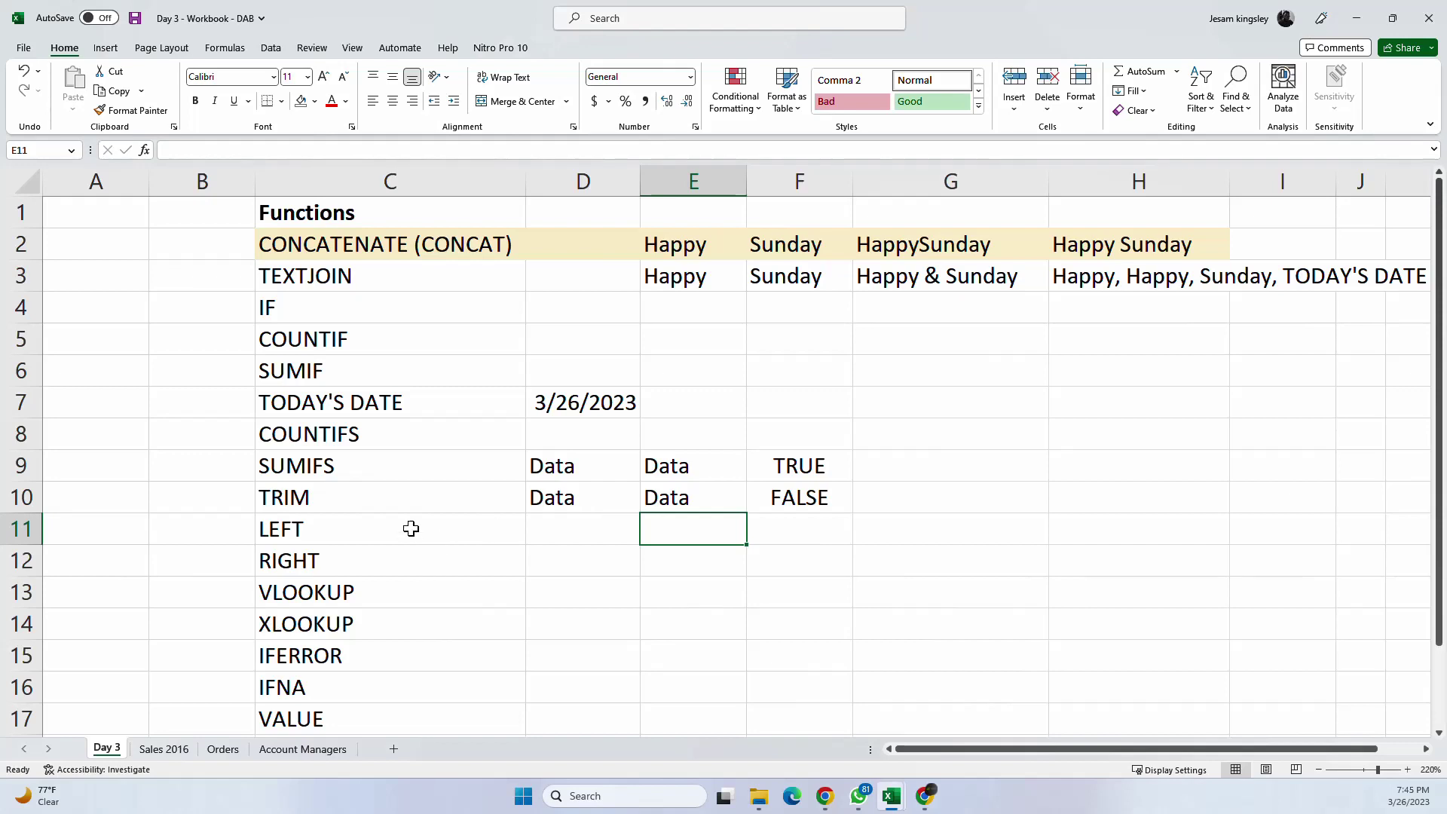
left_click(422, 506)
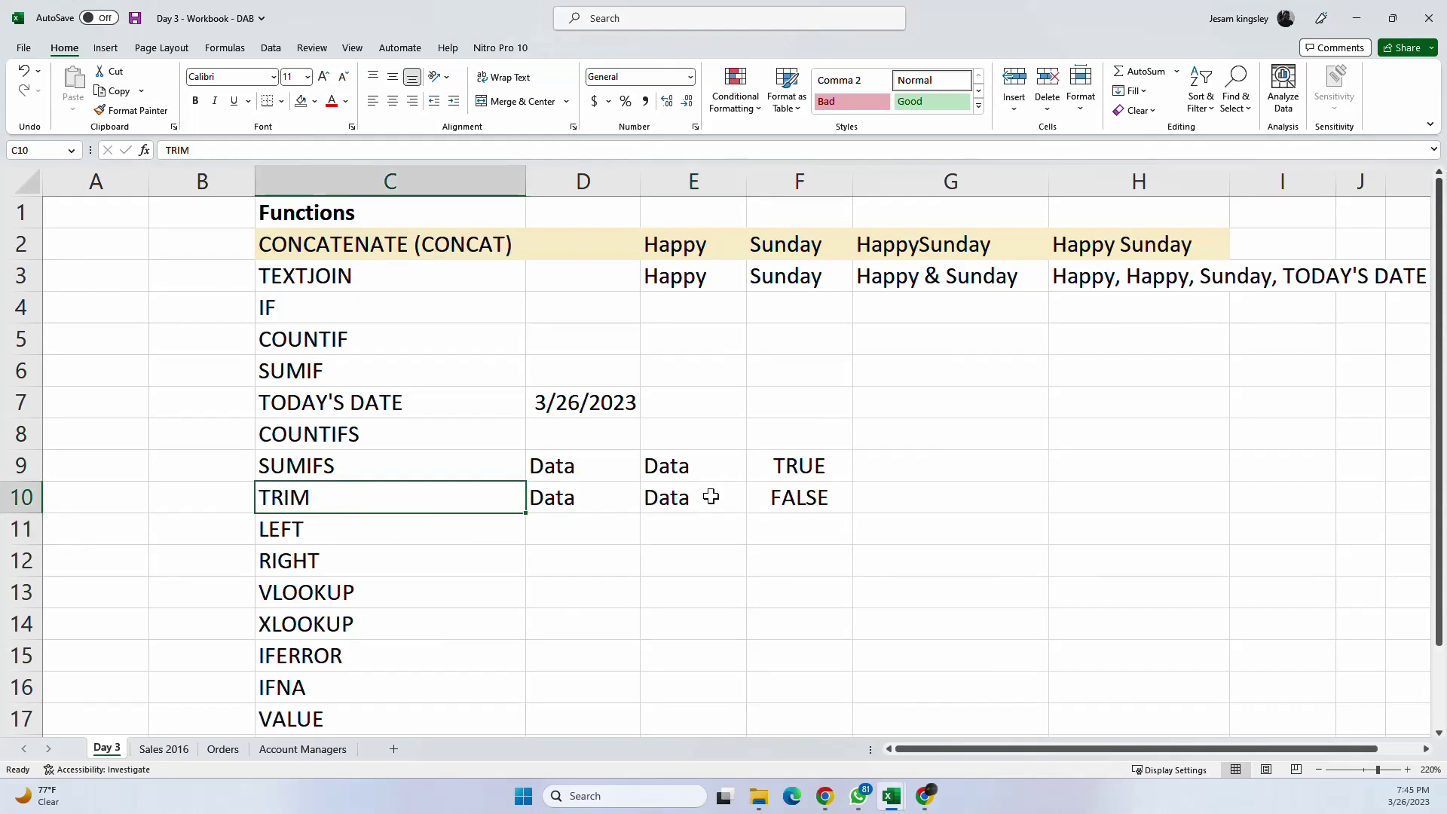
left_click(865, 498)
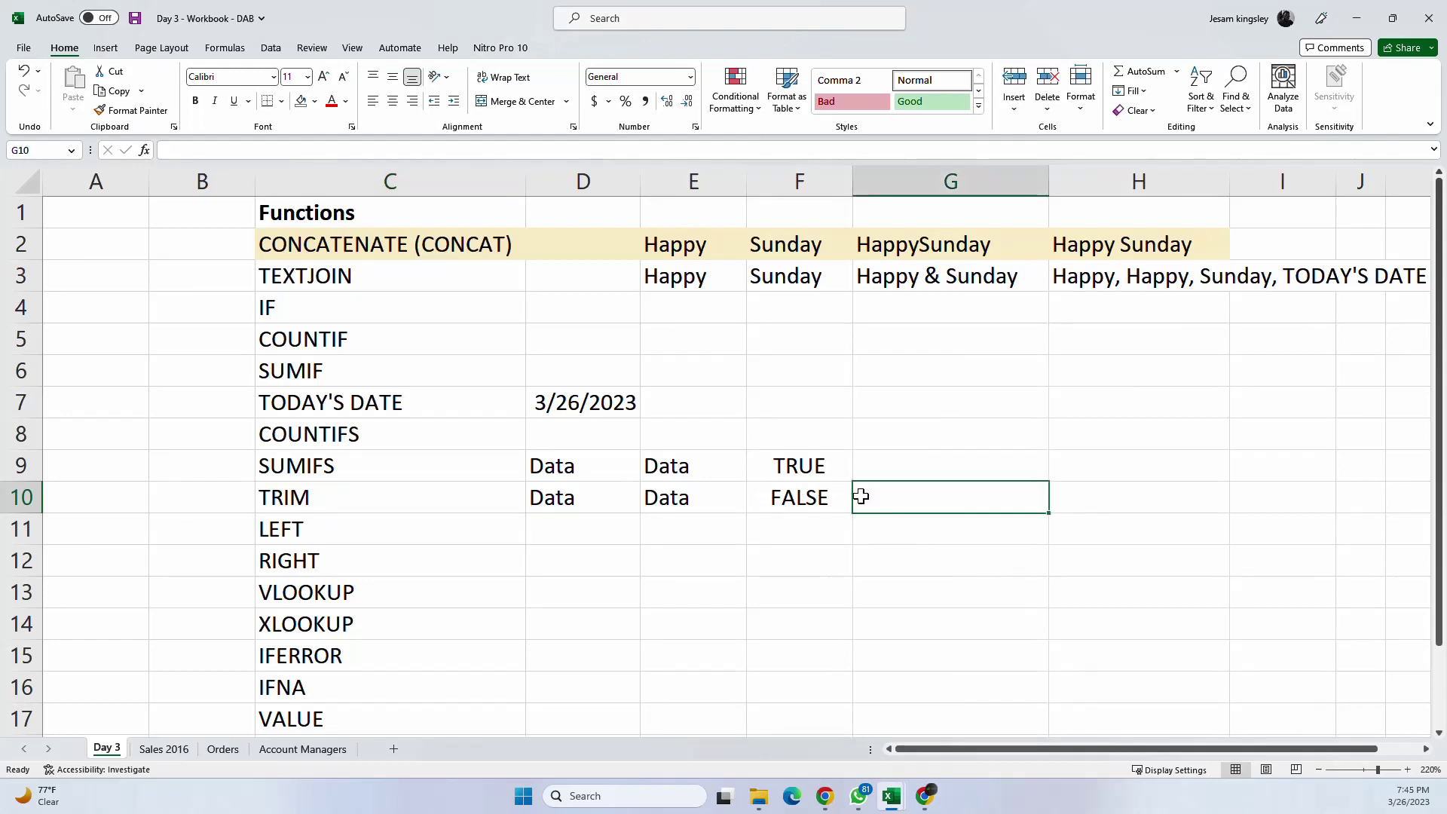
left_click(572, 528)
left_click_drag(578, 501, 649, 512)
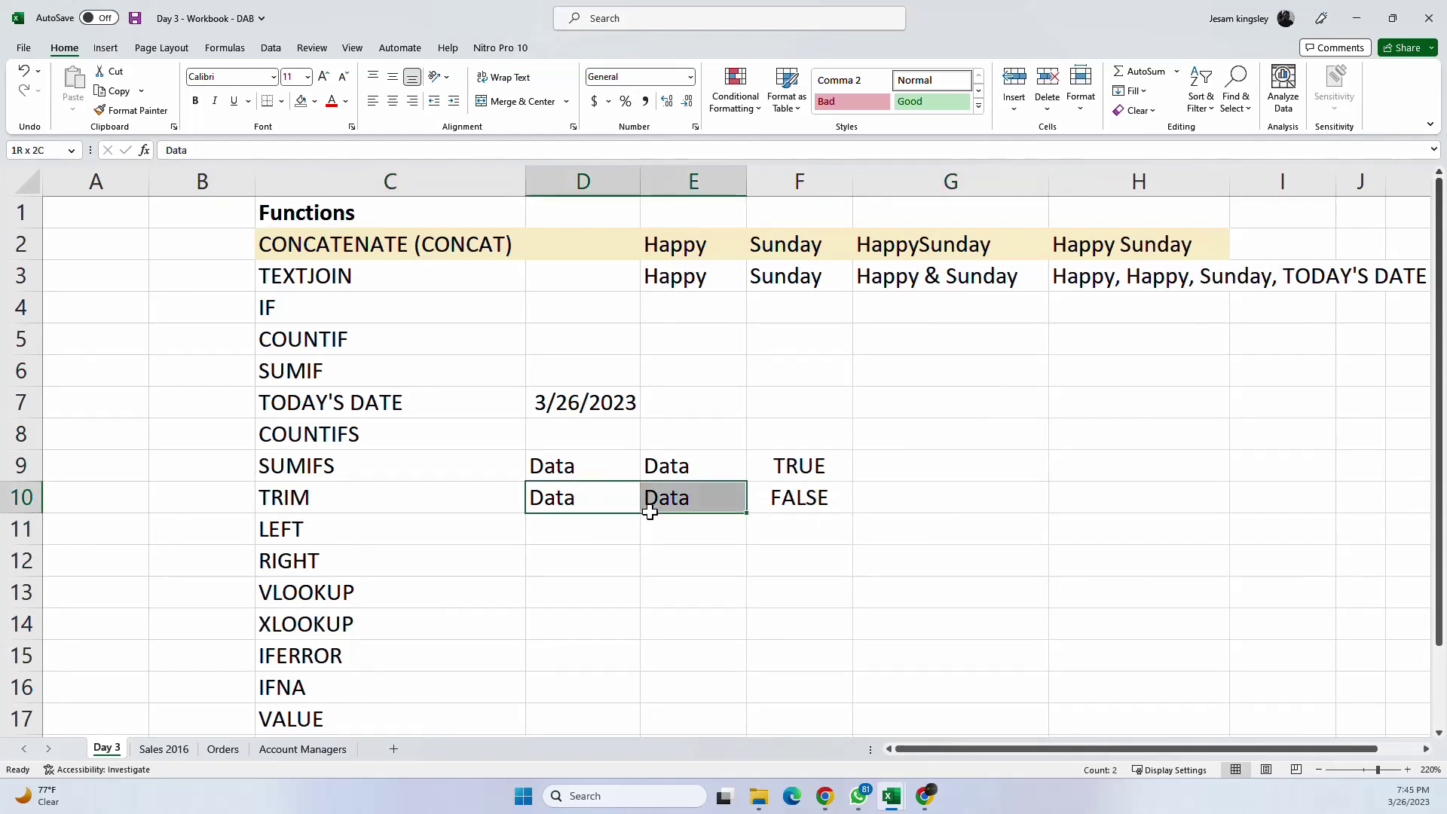
Step: Fill the word Data from D10 down into D11
left_click(570, 532)
left_click(568, 496)
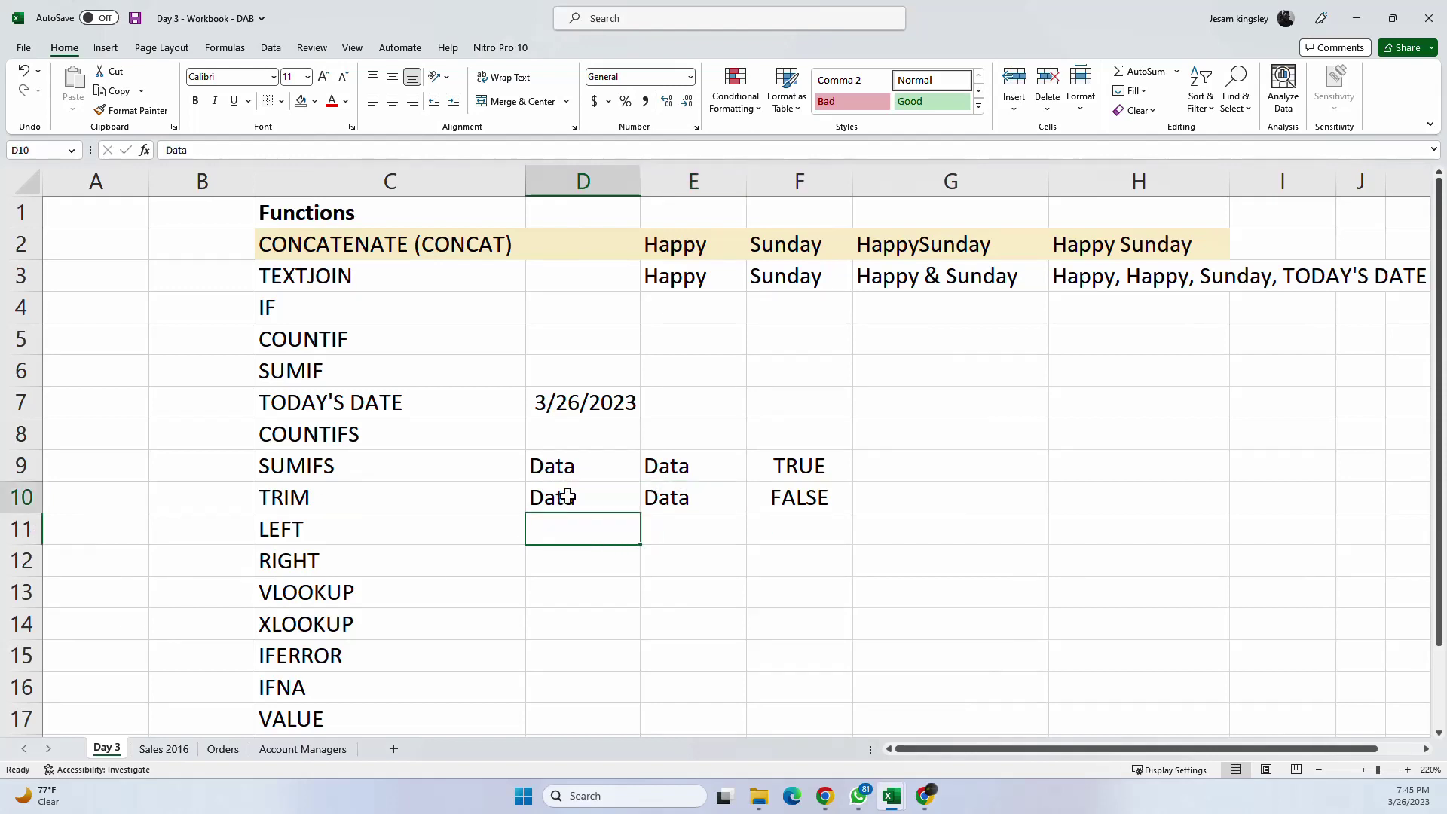
left_click_drag(640, 514, 652, 550)
left_click(565, 528)
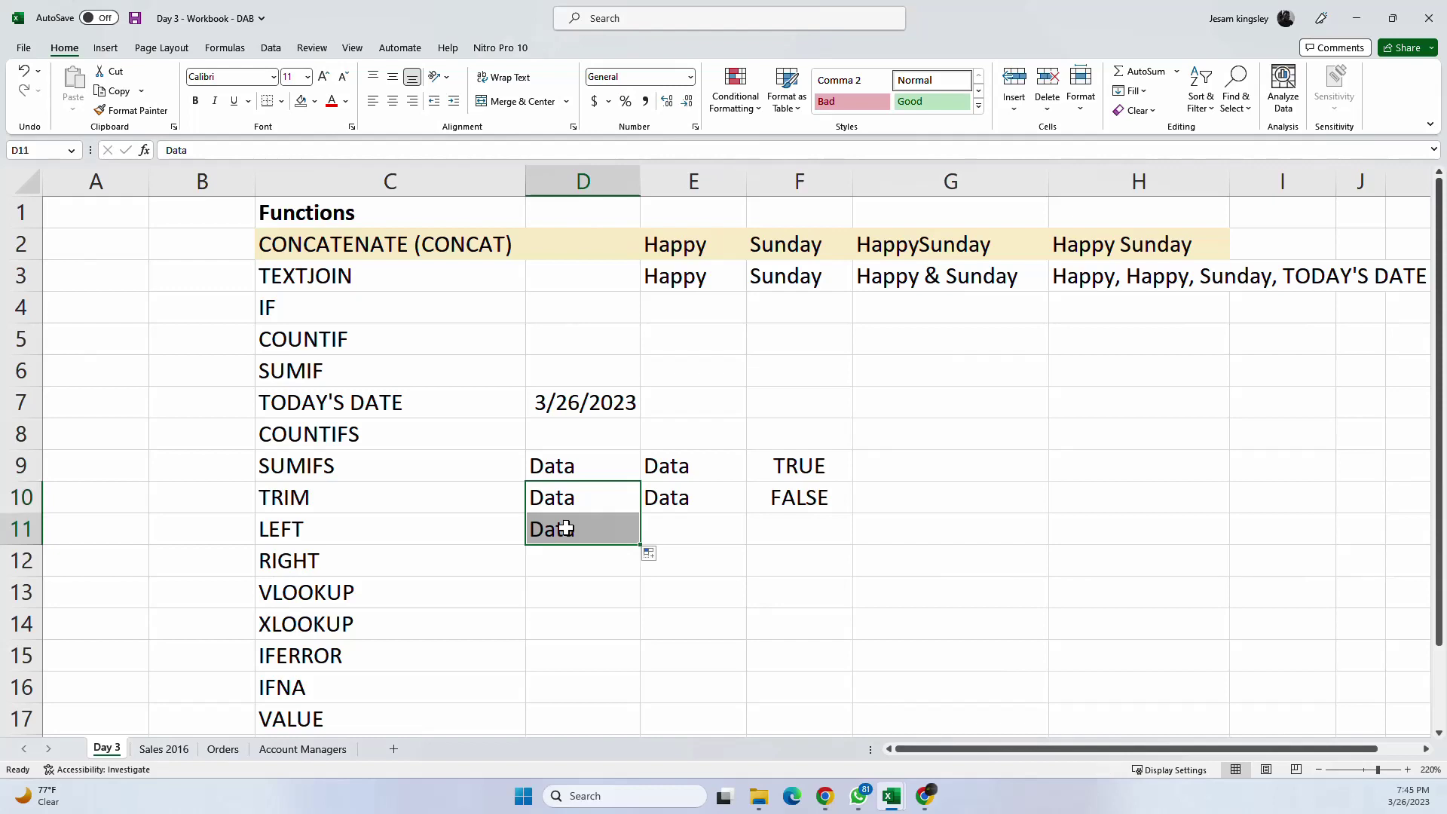
Step: Enter the formula =TRIM(E10) in E11 to strip the trailing space from the word above
left_click(727, 539)
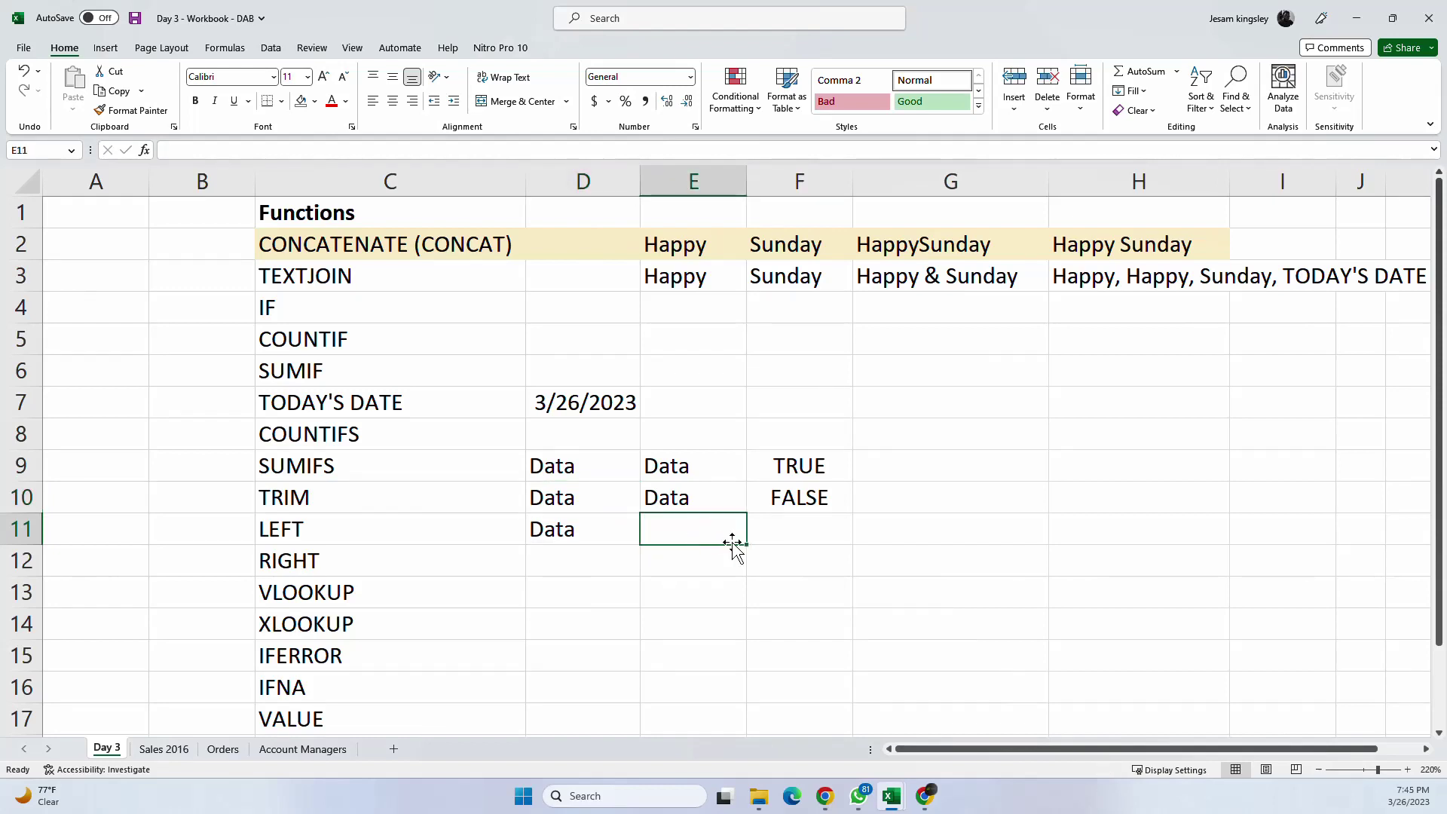
type("=")
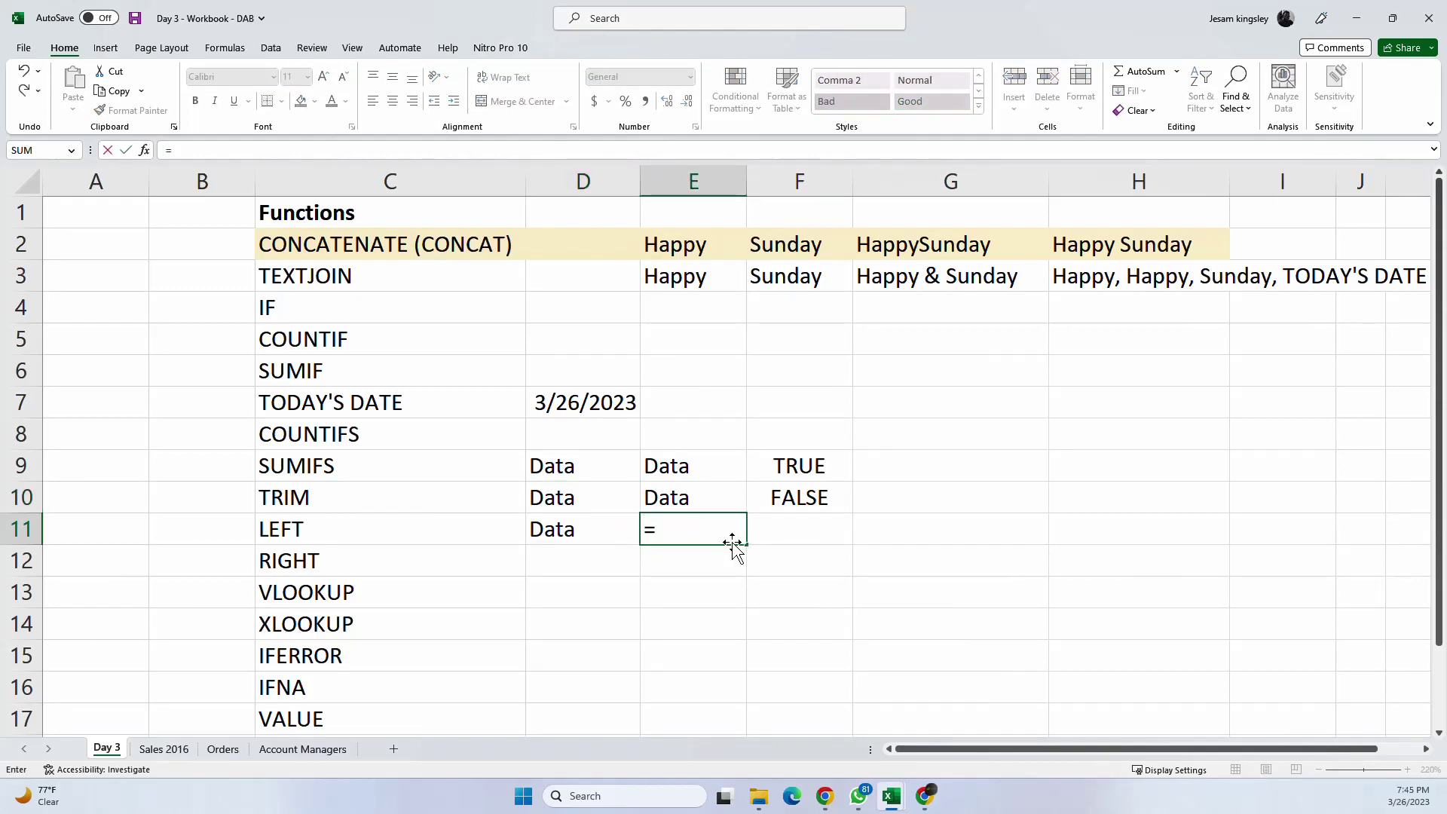
type("trim")
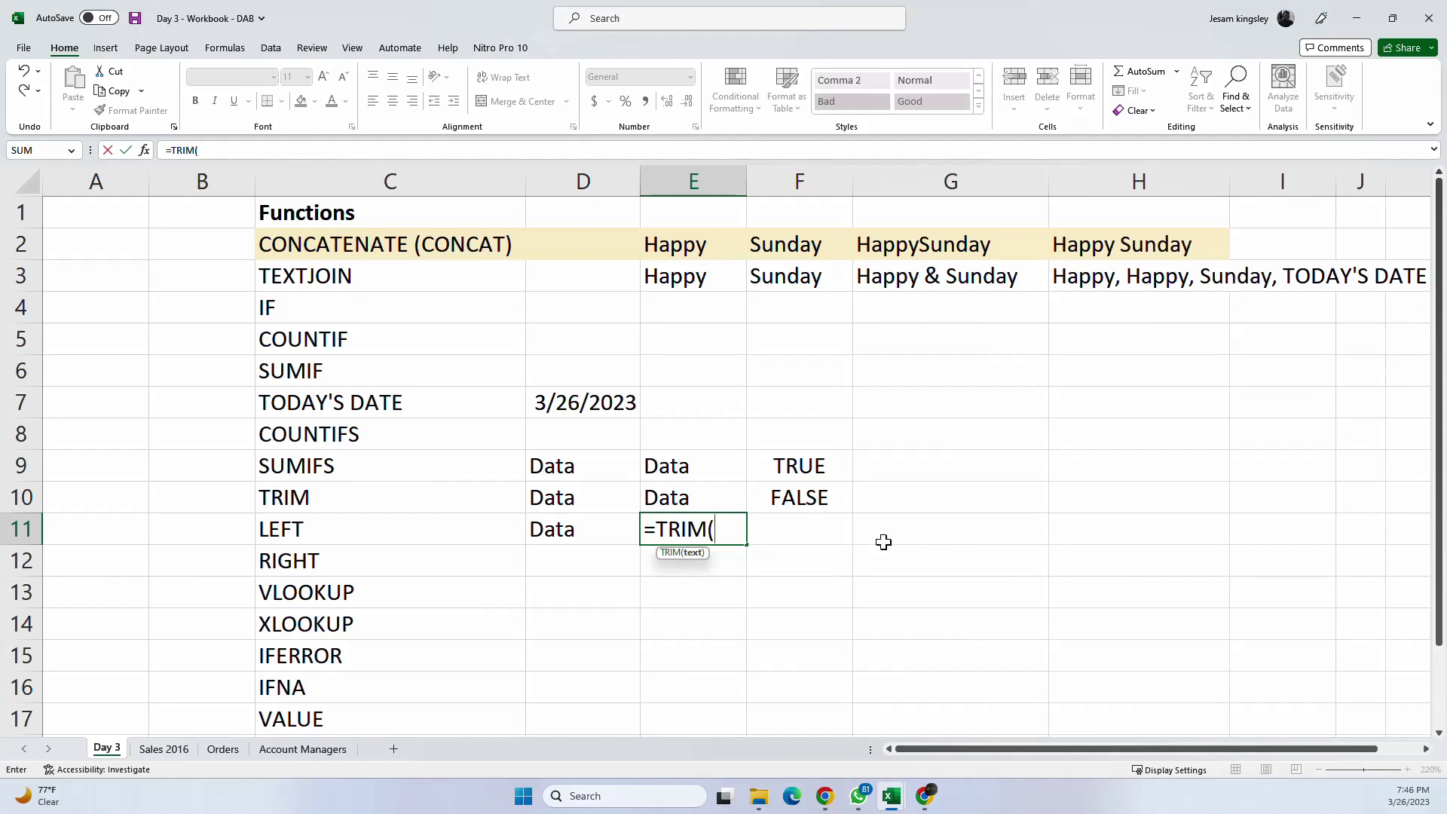
left_click(704, 497)
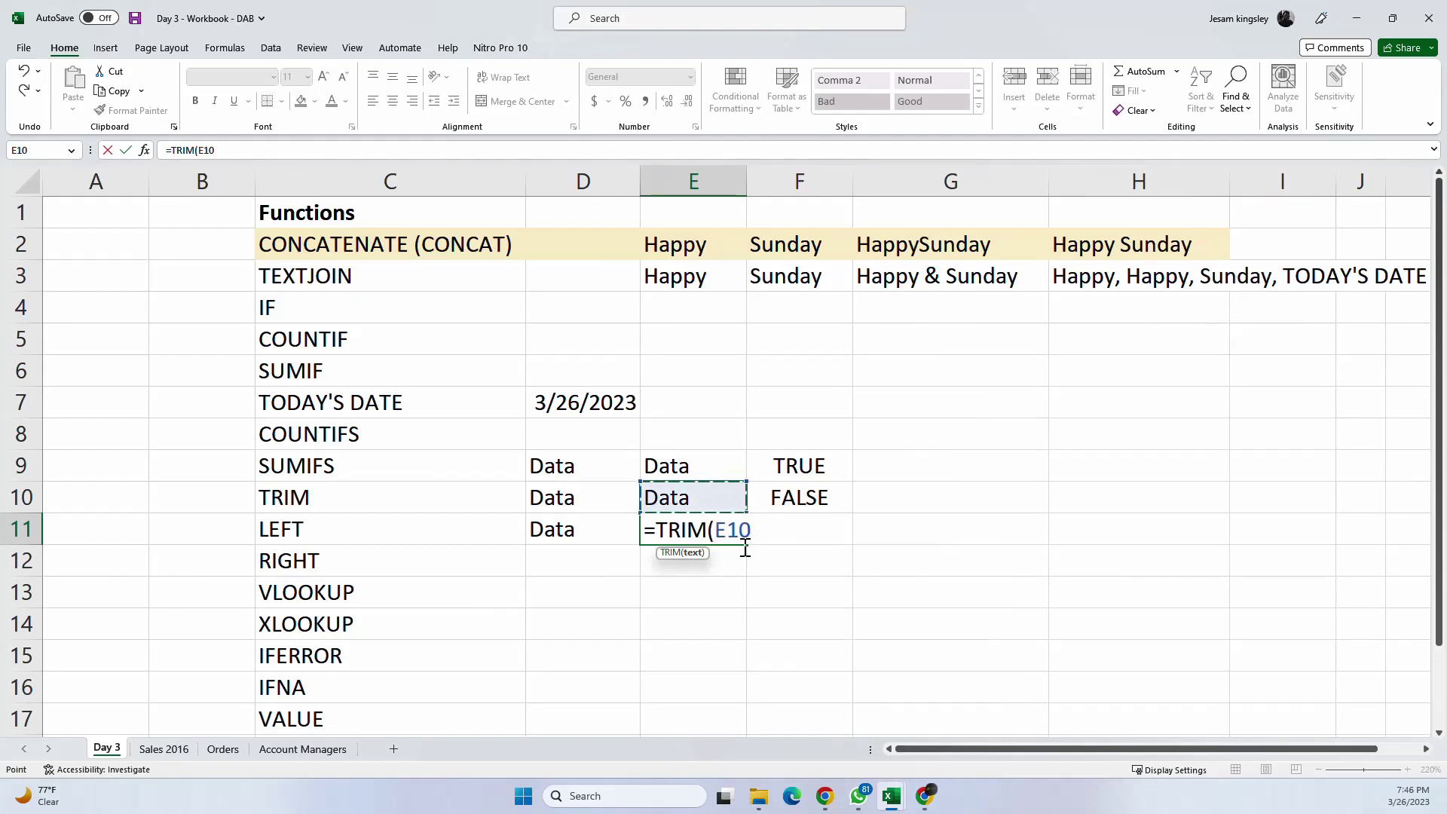
type(")")
key("Return")
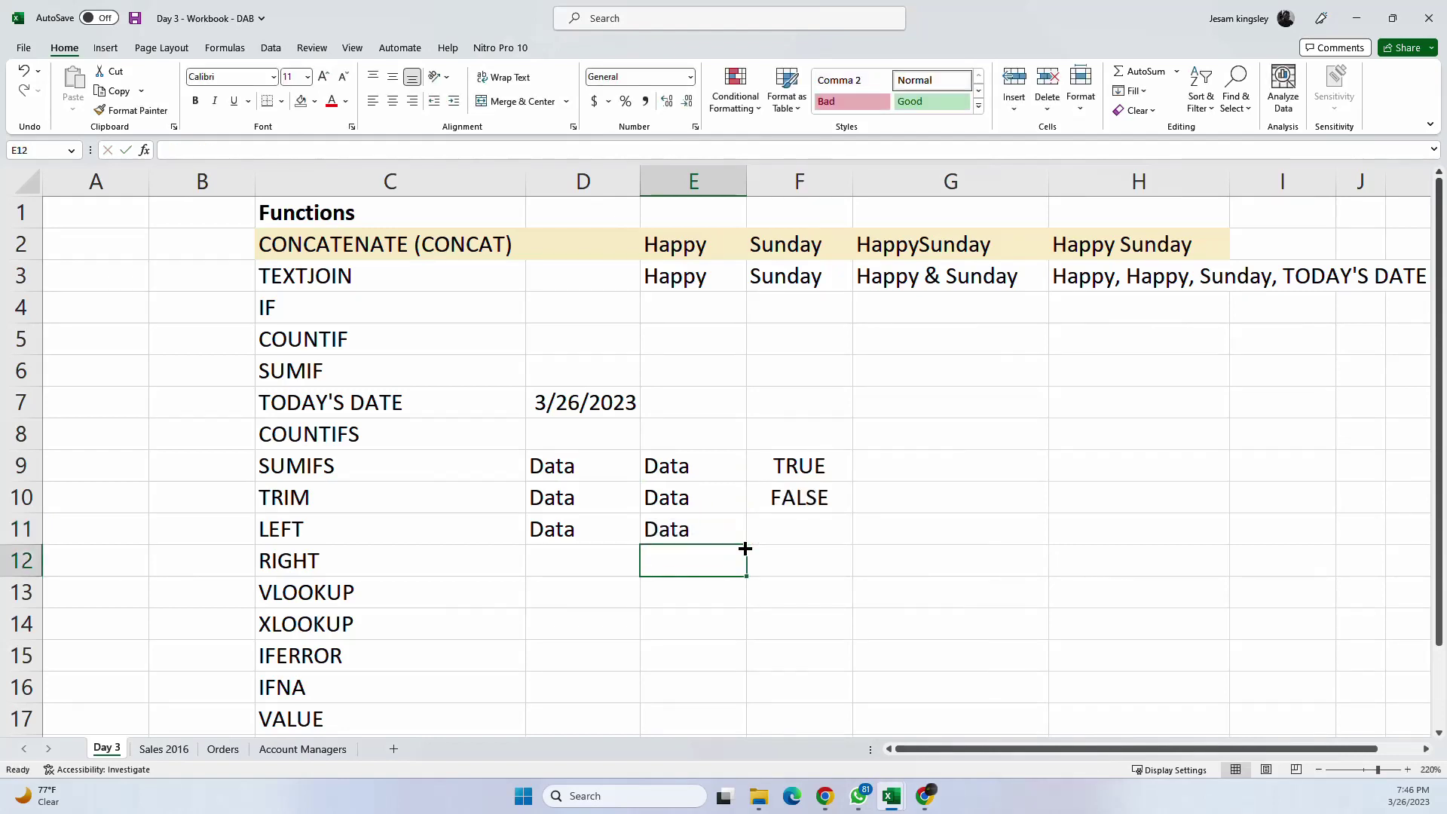
Step: Fill the comparison formula from F10 down to F11 and check it against the trimmed text in E11
left_click(783, 493)
left_click_drag(855, 519, 857, 532)
left_click(819, 528)
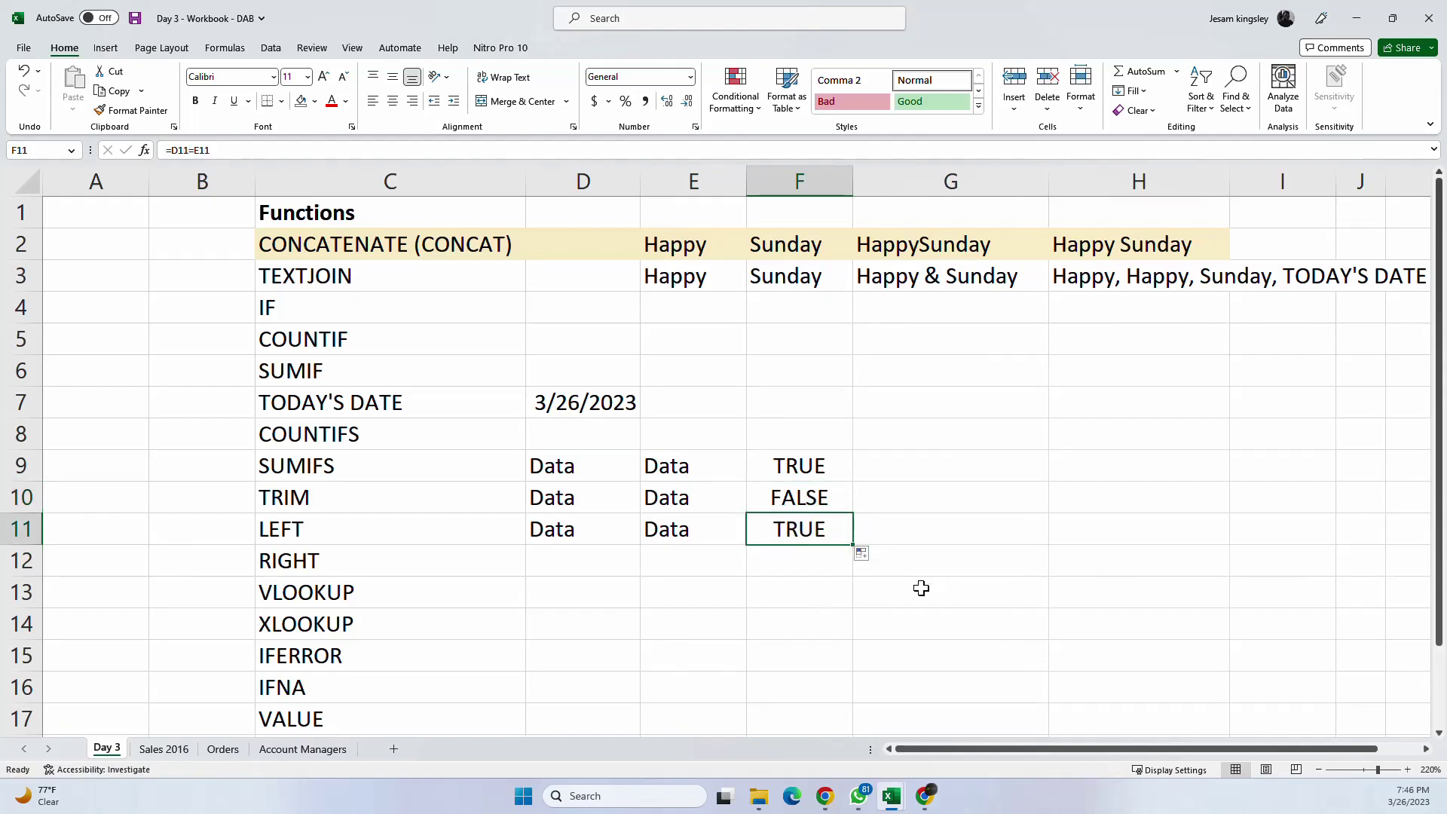
left_click(700, 525)
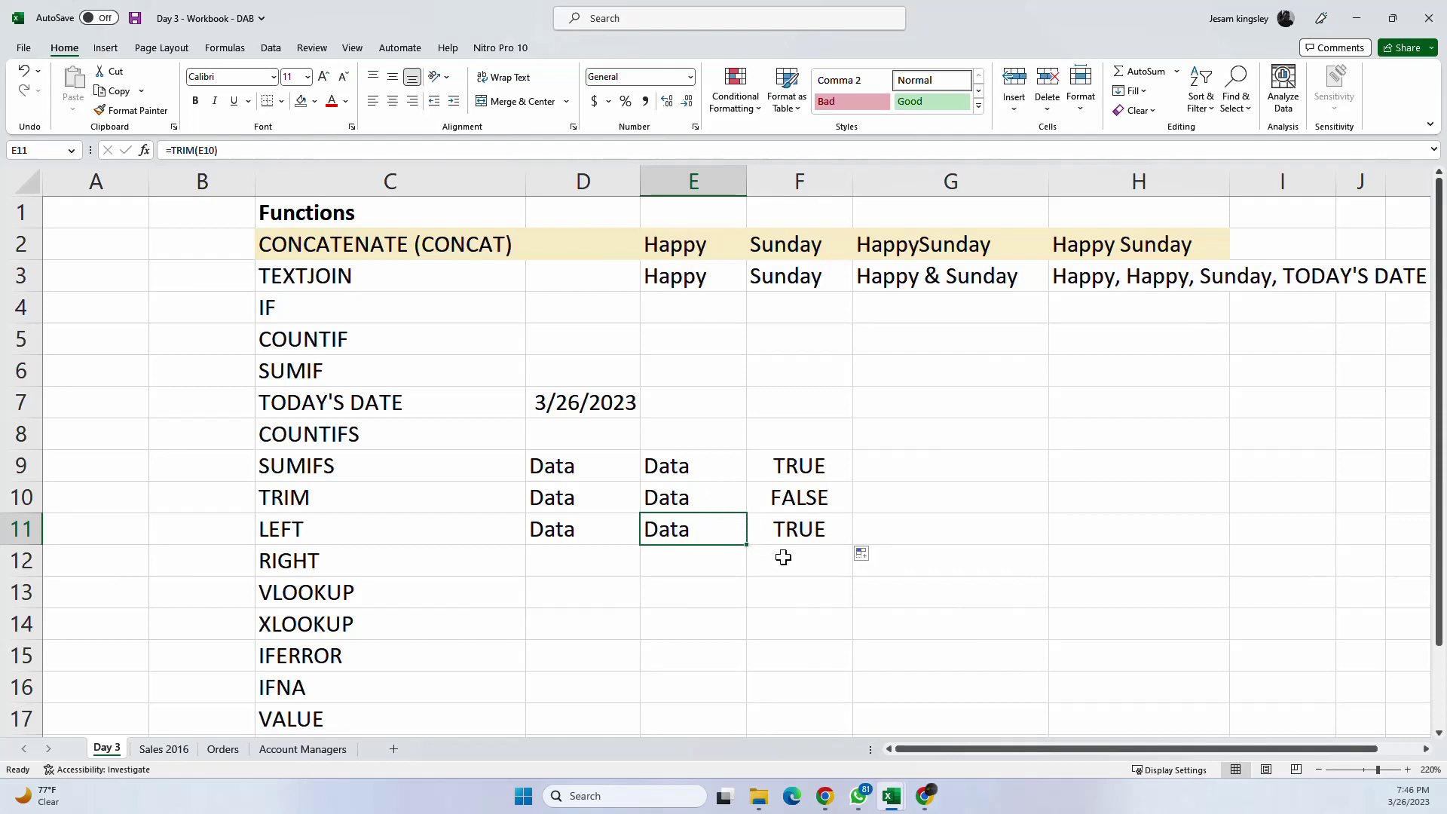
left_click(807, 528)
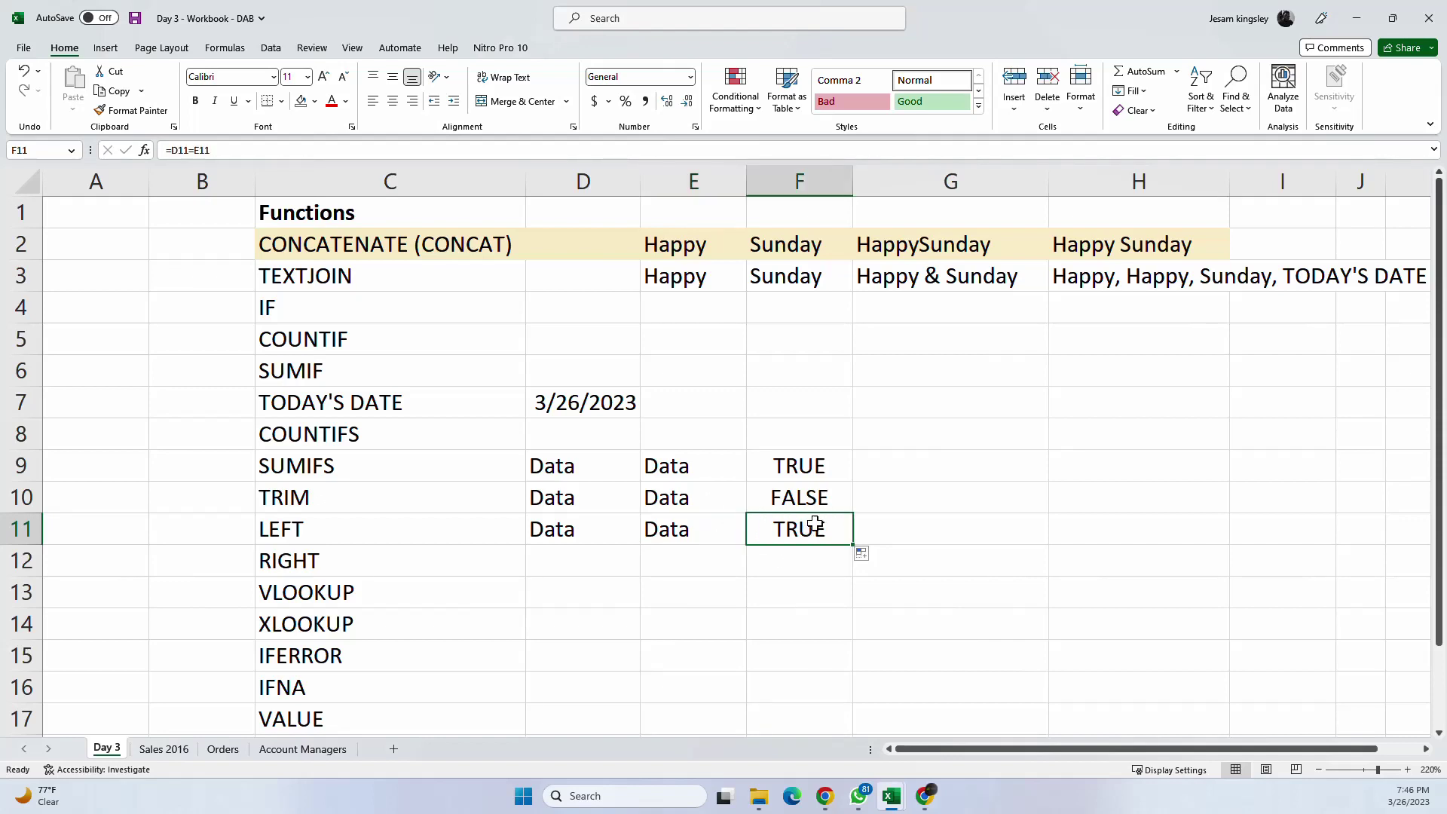
Step: Shade the comparison range D9:F11 with a light gold fill color
left_click(554, 489)
left_click_drag(570, 474, 761, 493)
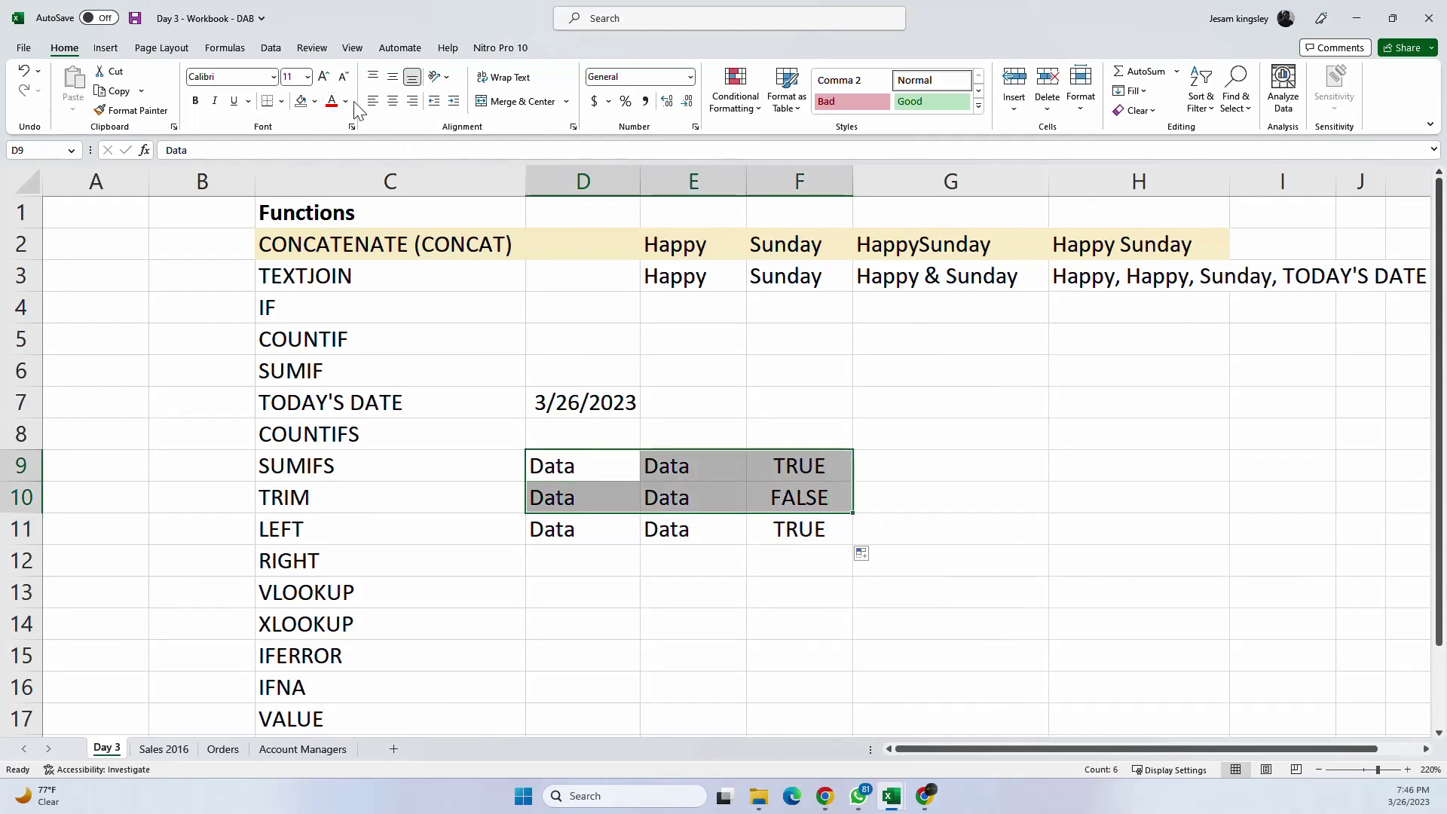
left_click(562, 459)
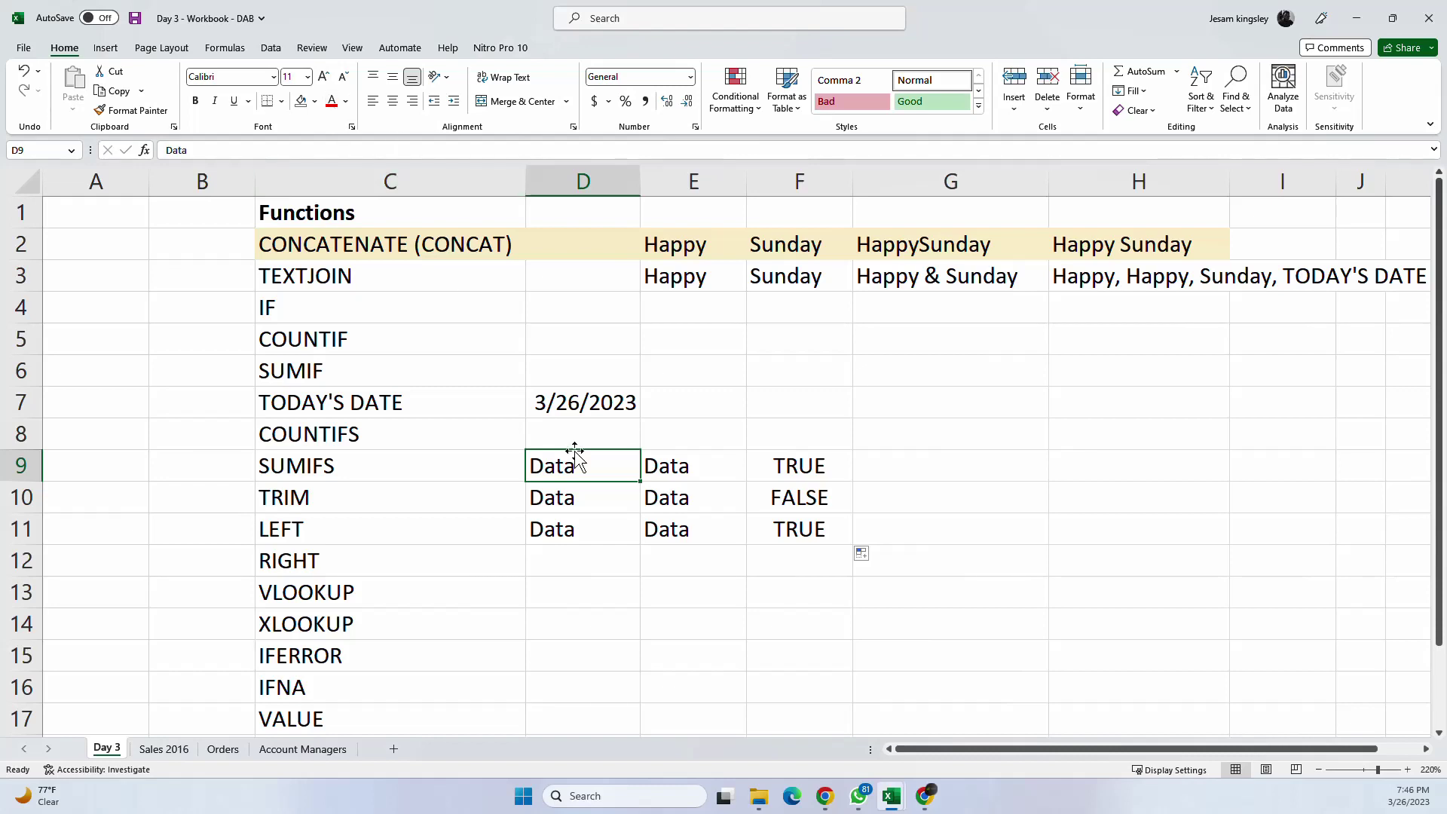
left_click_drag(572, 459, 754, 527)
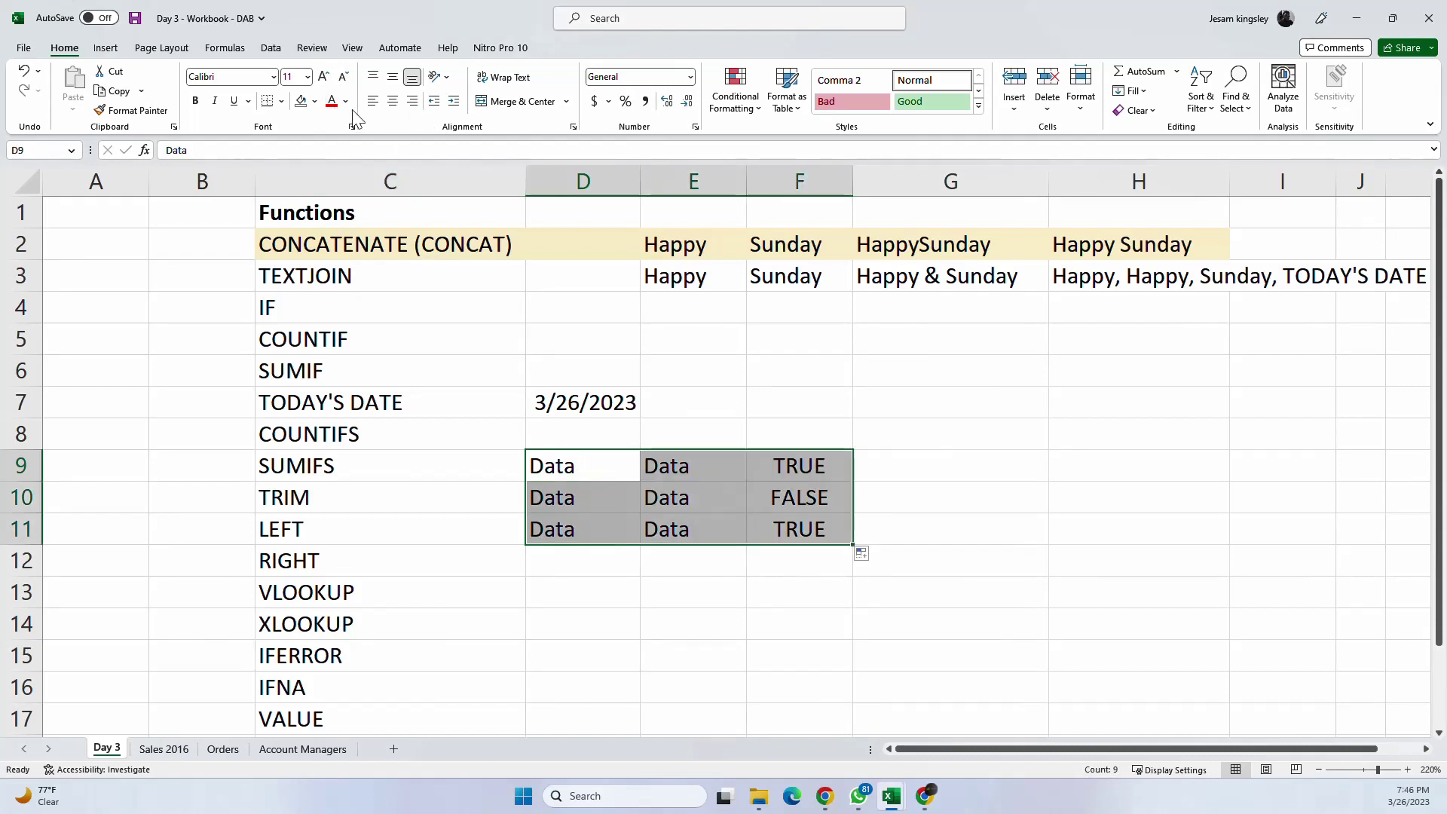
left_click(315, 101)
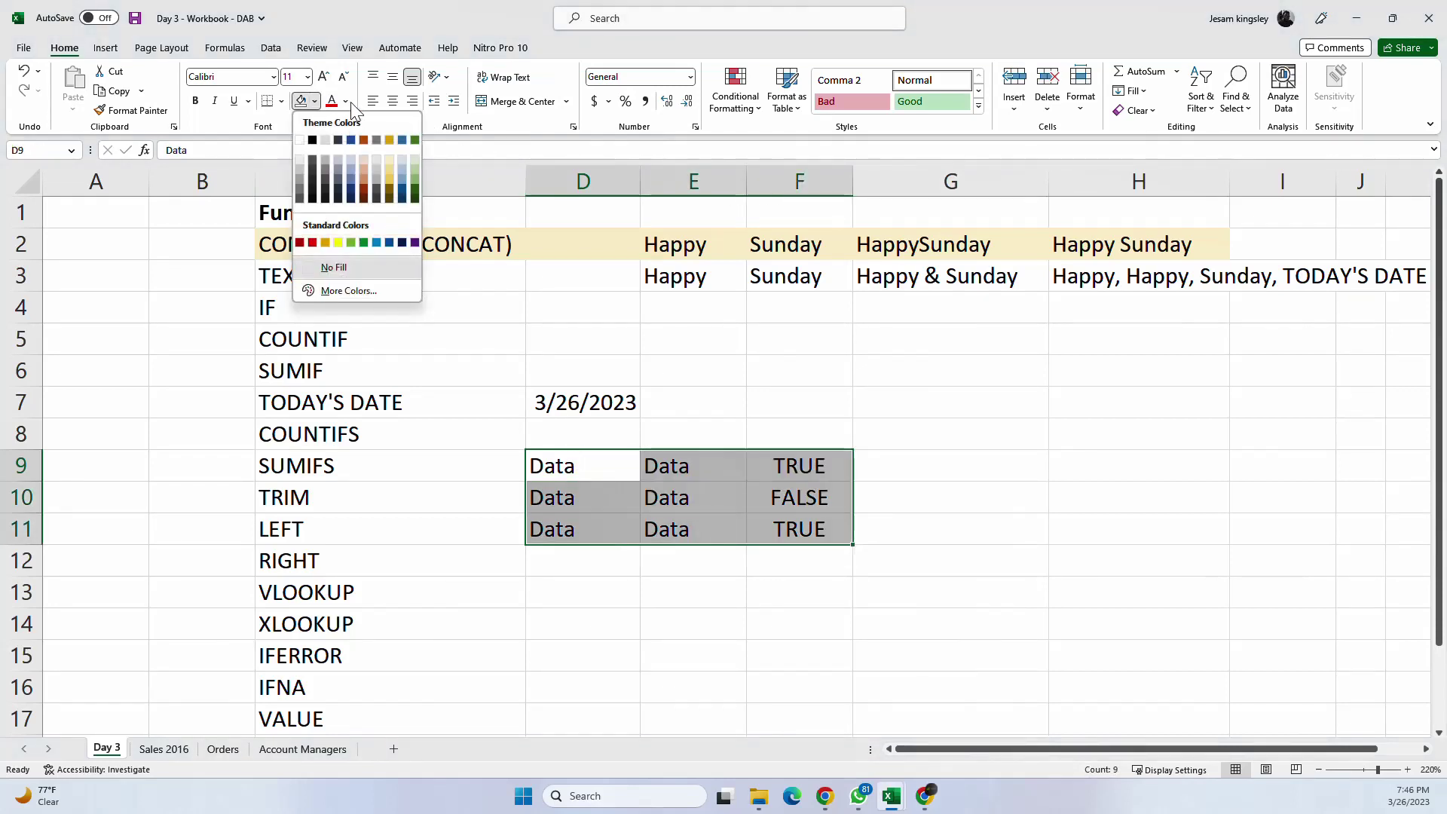
left_click(391, 161)
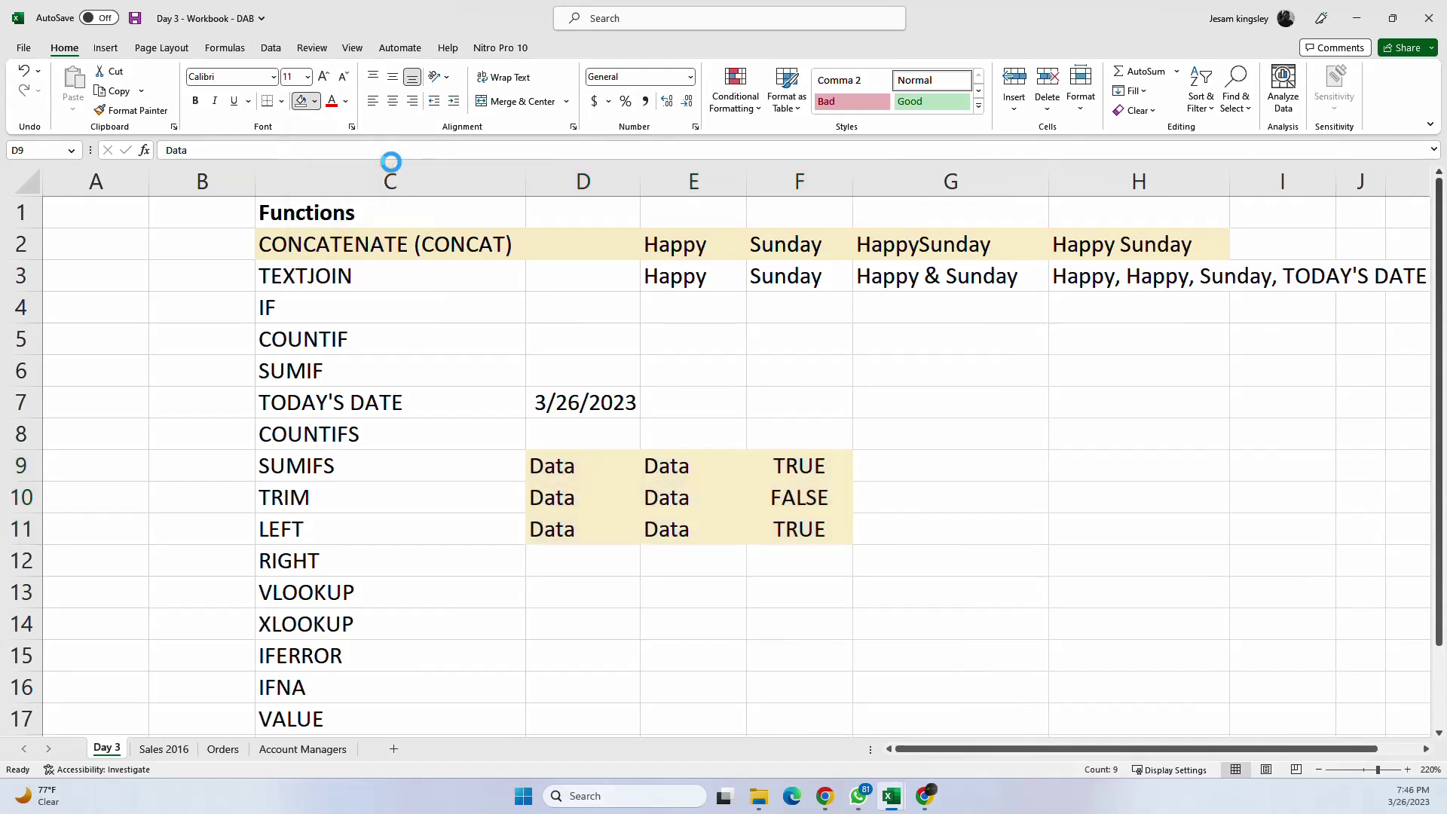
Step: Remove the fill color from the comparison range D9:F11
left_click(683, 472)
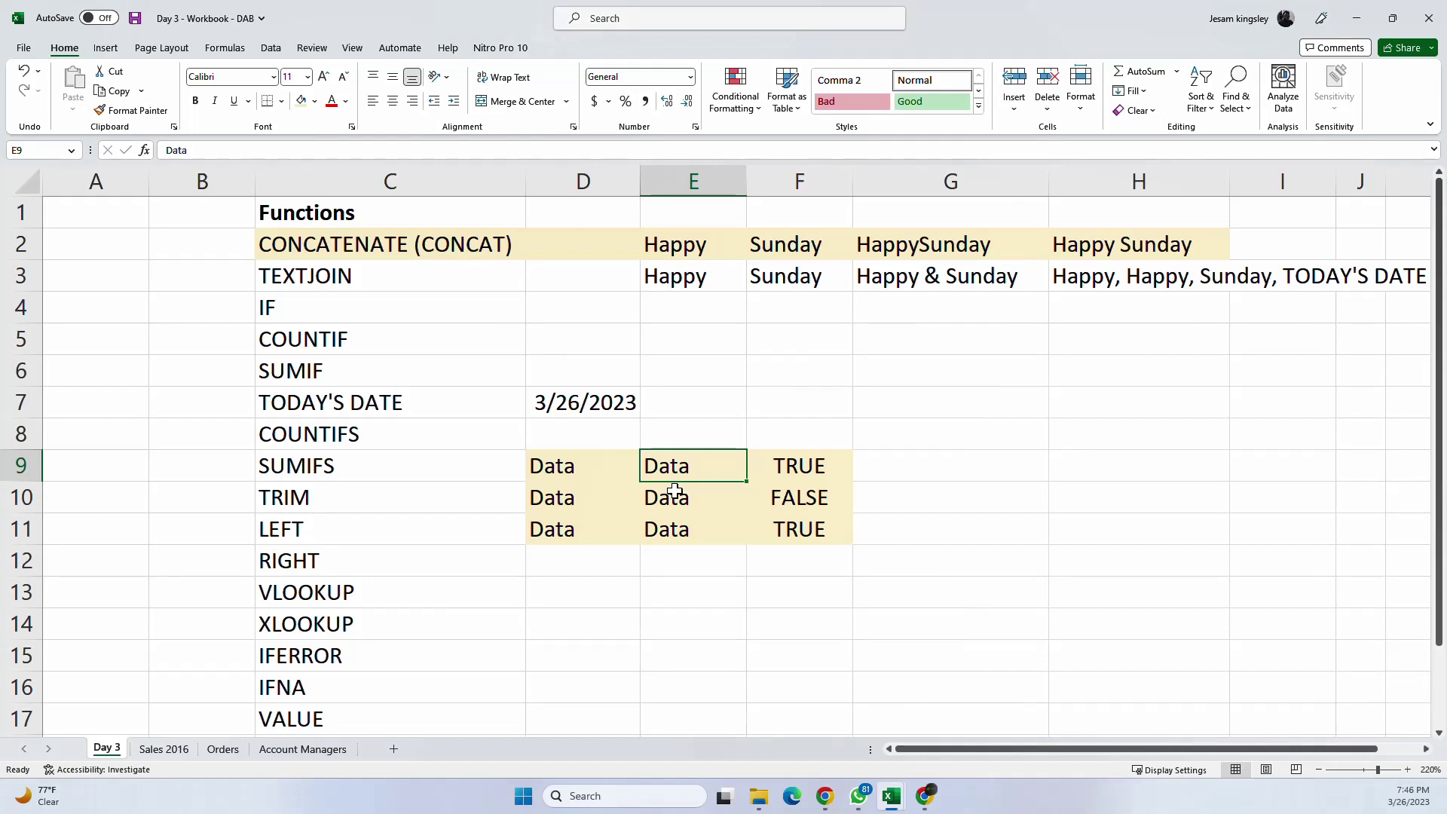
left_click_drag(558, 468, 795, 531)
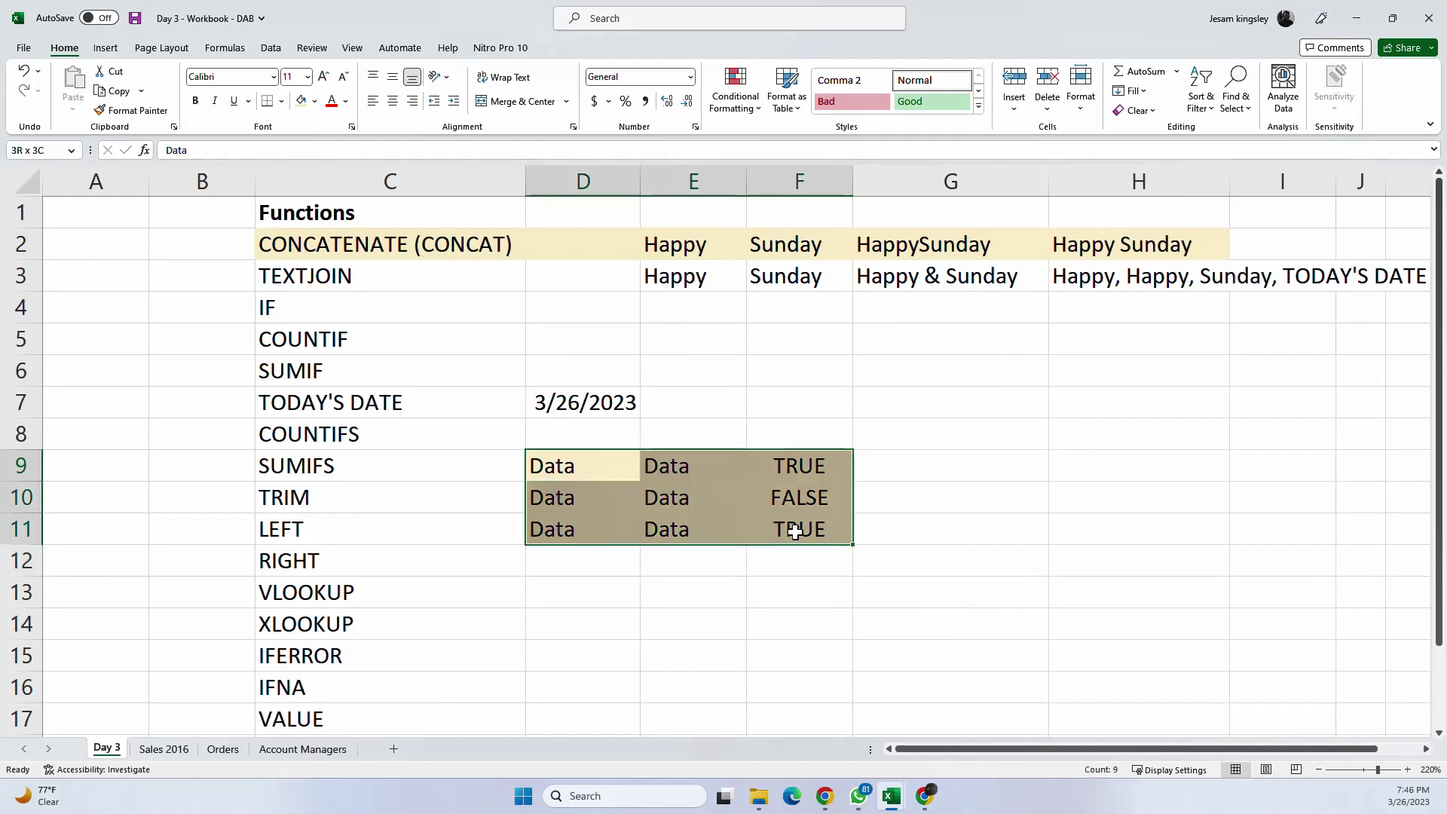
left_click(314, 101)
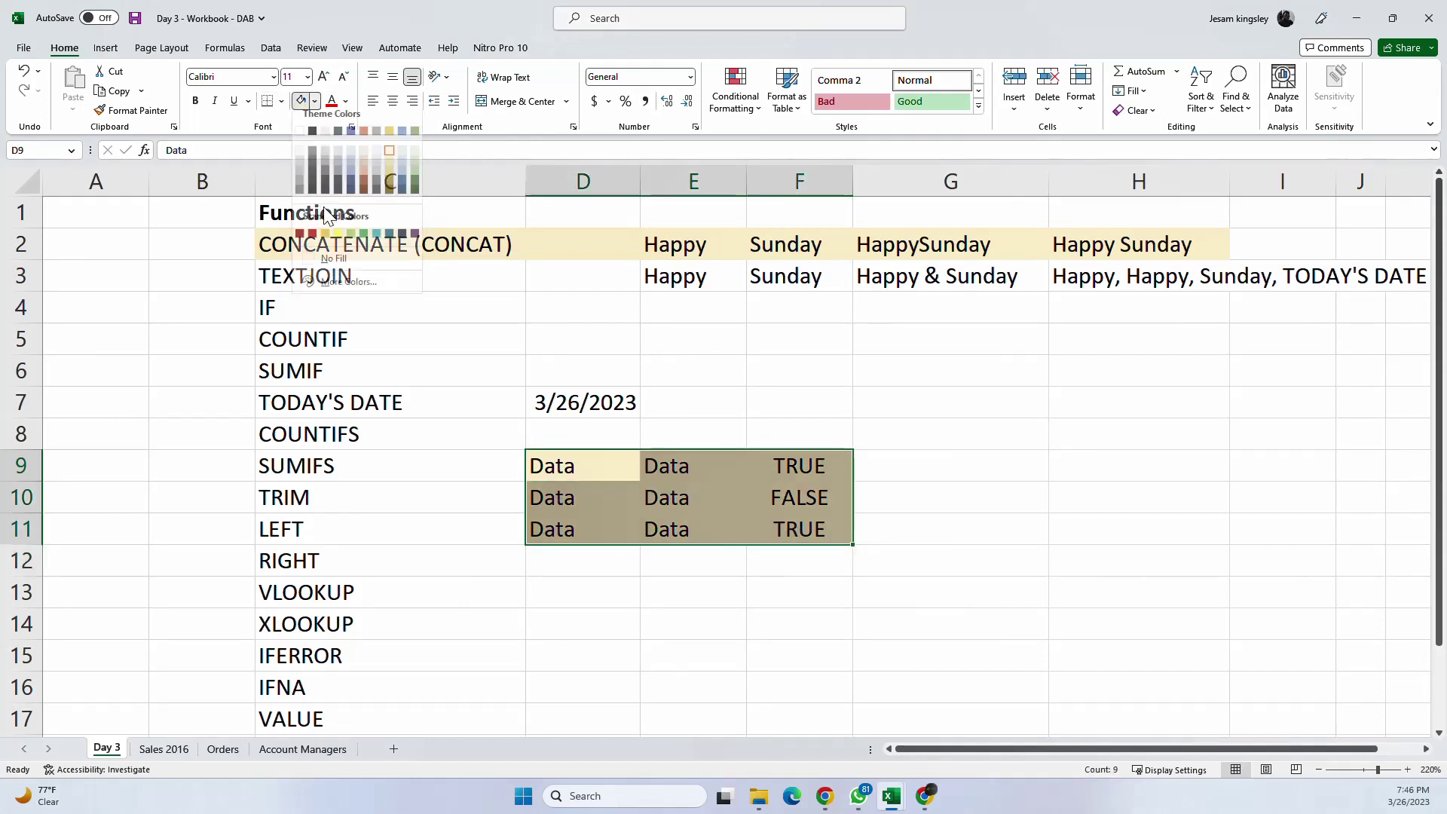
left_click(332, 259)
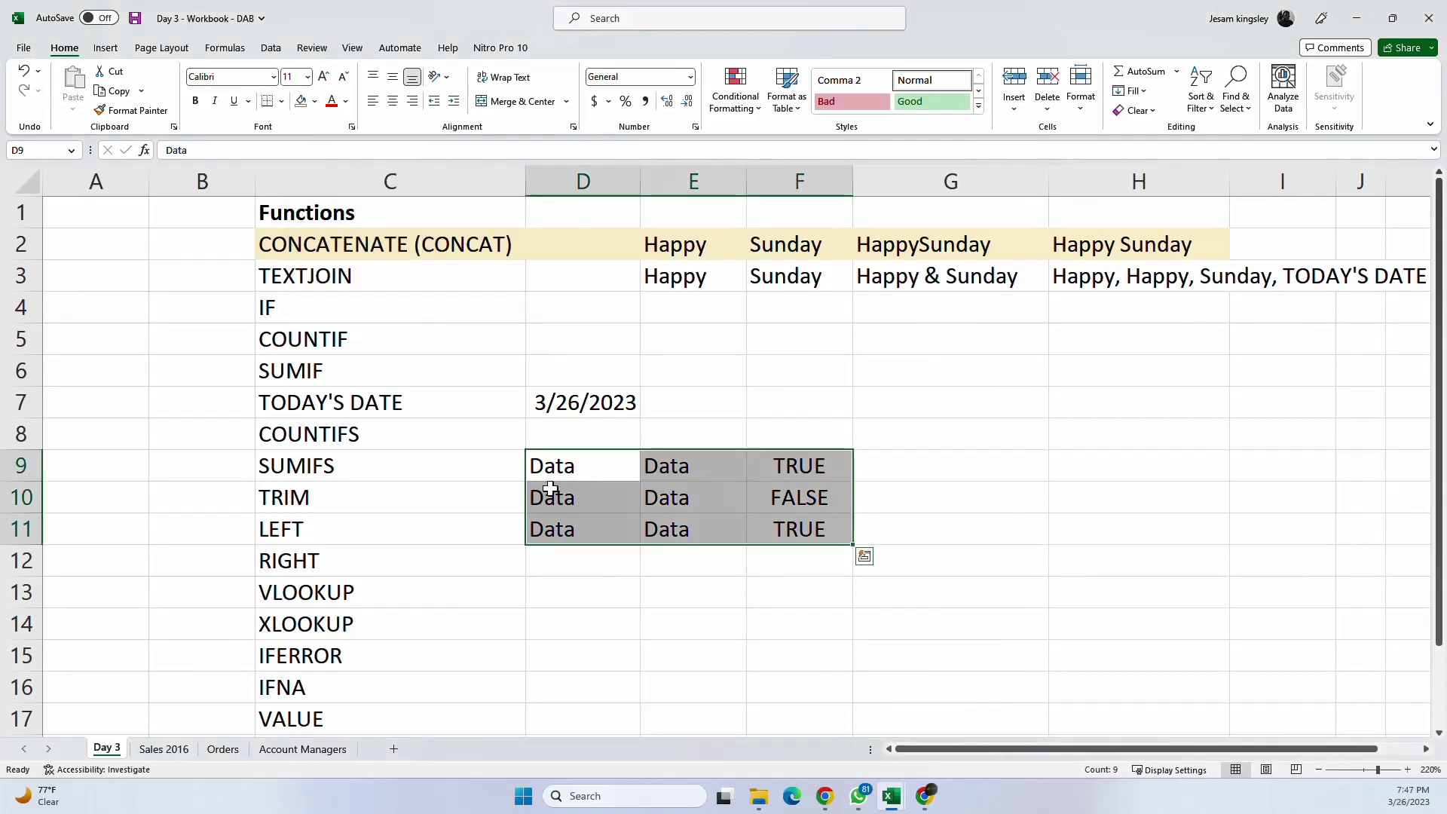
Step: Clear the contents of the comparison examples in D10:F11
left_click_drag(550, 488, 764, 525)
key("Delete")
left_click(690, 465)
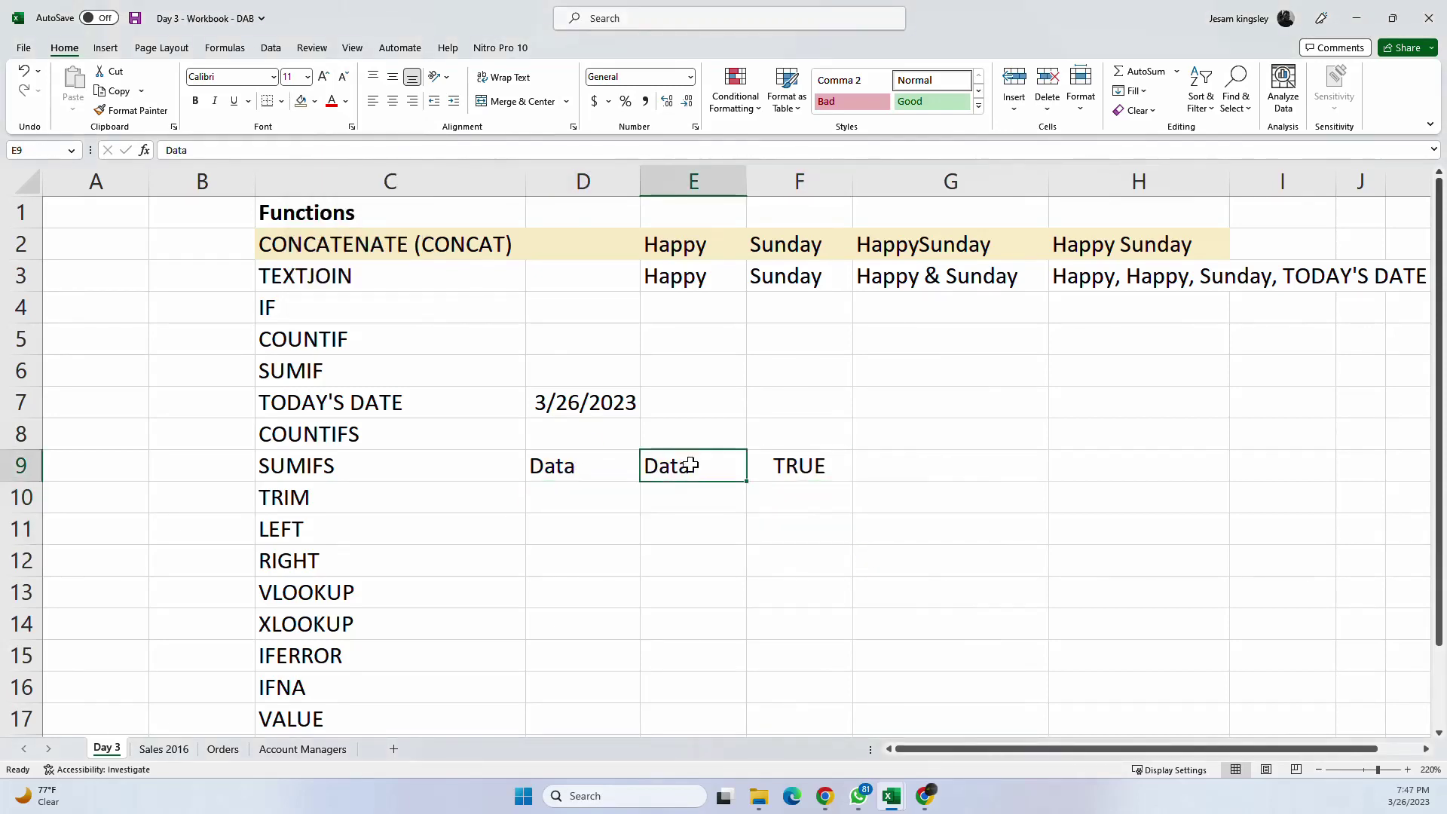
left_click(706, 492)
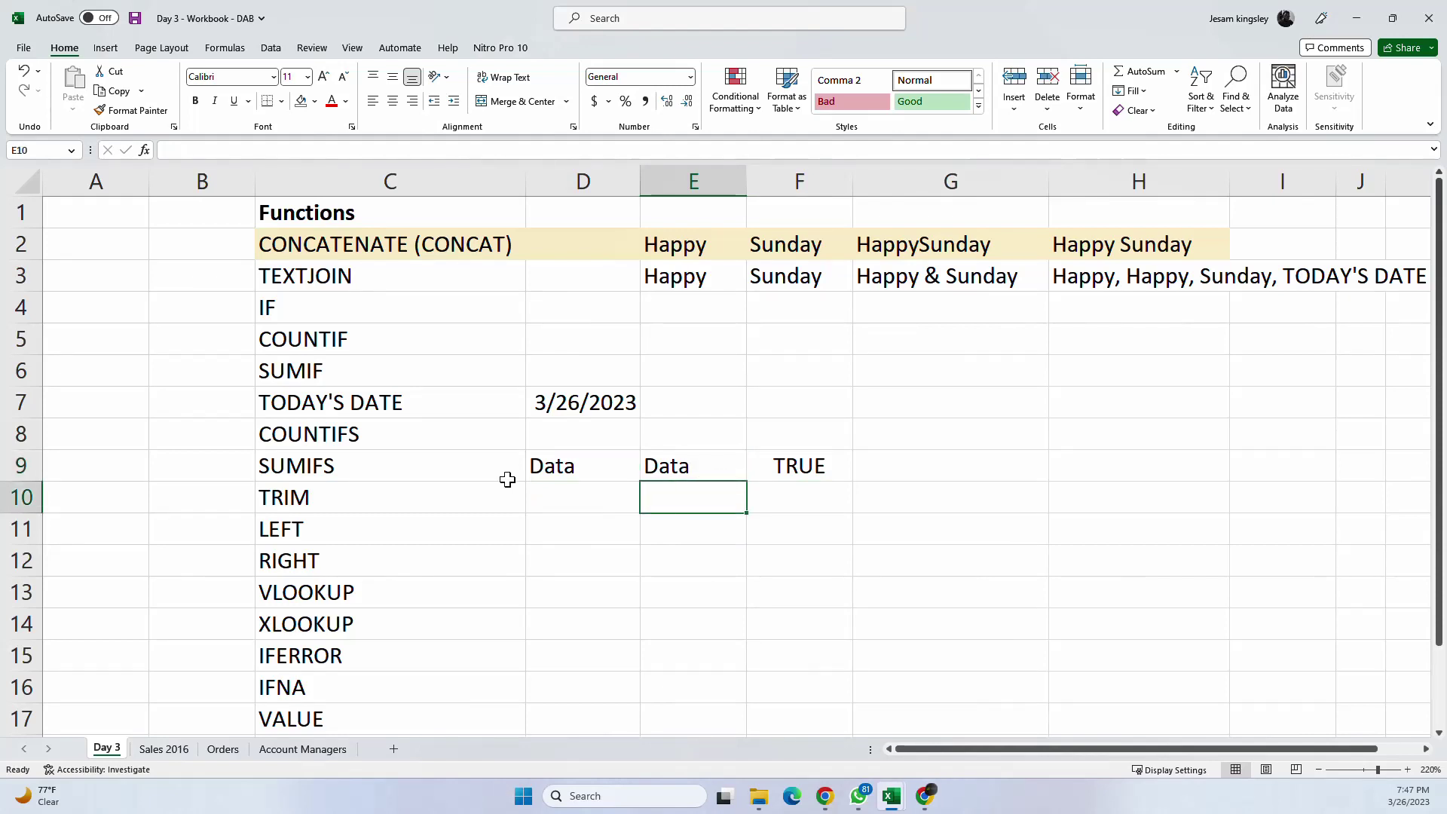
Step: Move the comparison example from D9:F9 down to the TRIM row, starting at D10
left_click_drag(556, 465, 793, 467)
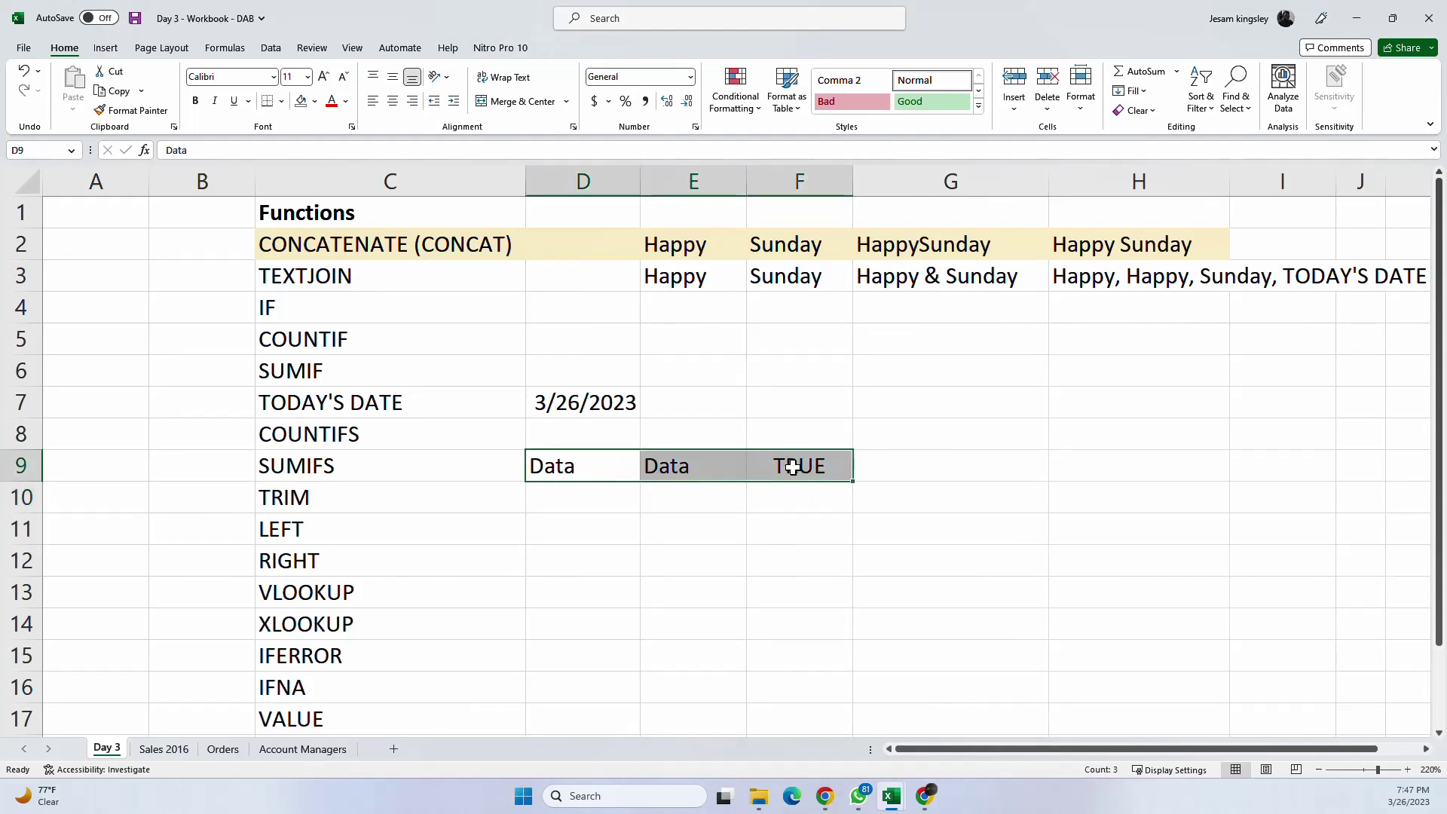
key("ctrl+c")
left_click(573, 499)
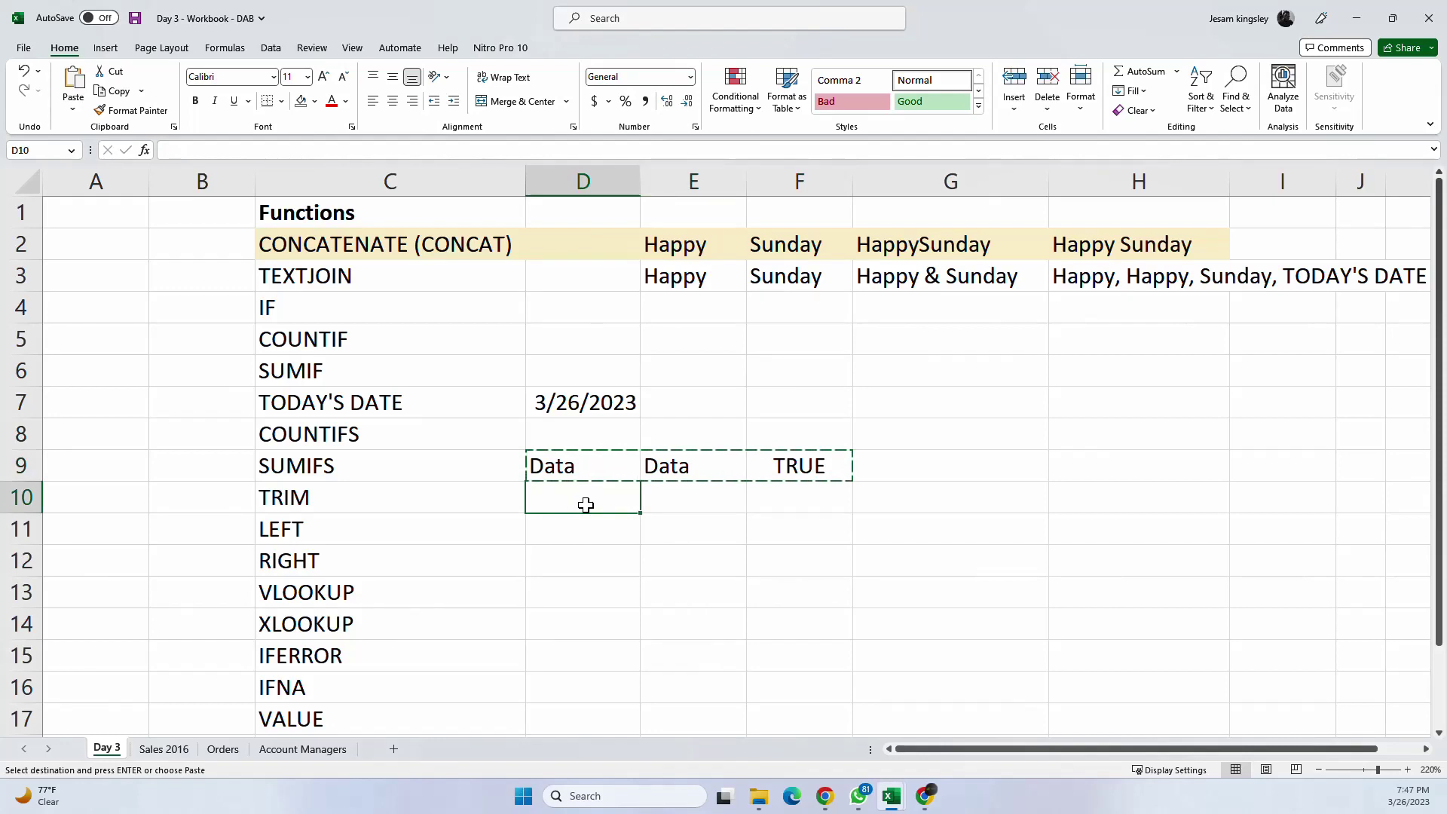
key("Return")
Step: Enter Sunday in D11 of the LEFT row as sample text for LEFT and RIGHT
left_click(575, 572)
scroll(452, 494, "down", 2)
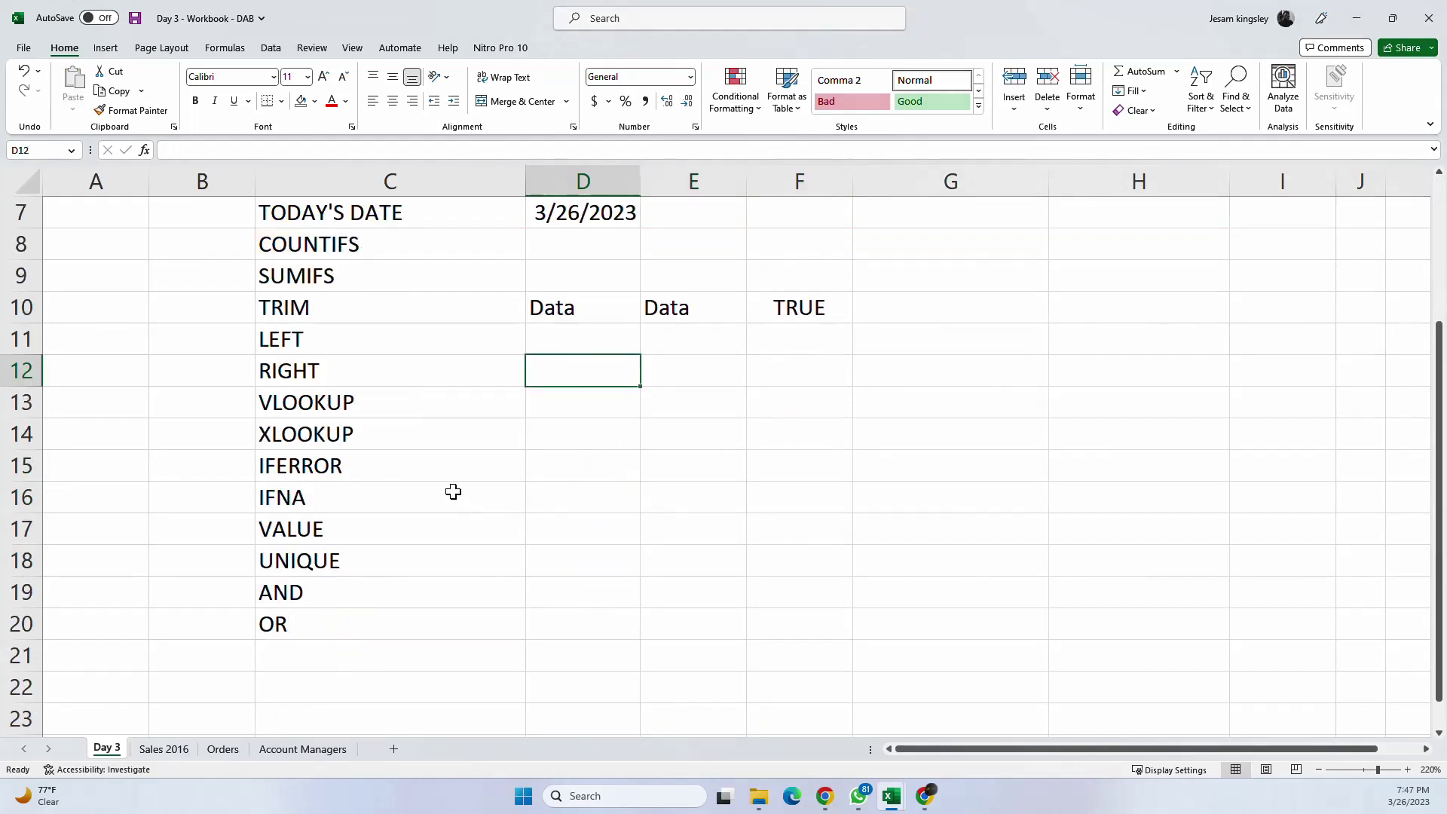
scroll(452, 491, "up", 1)
left_click_drag(407, 437, 399, 461)
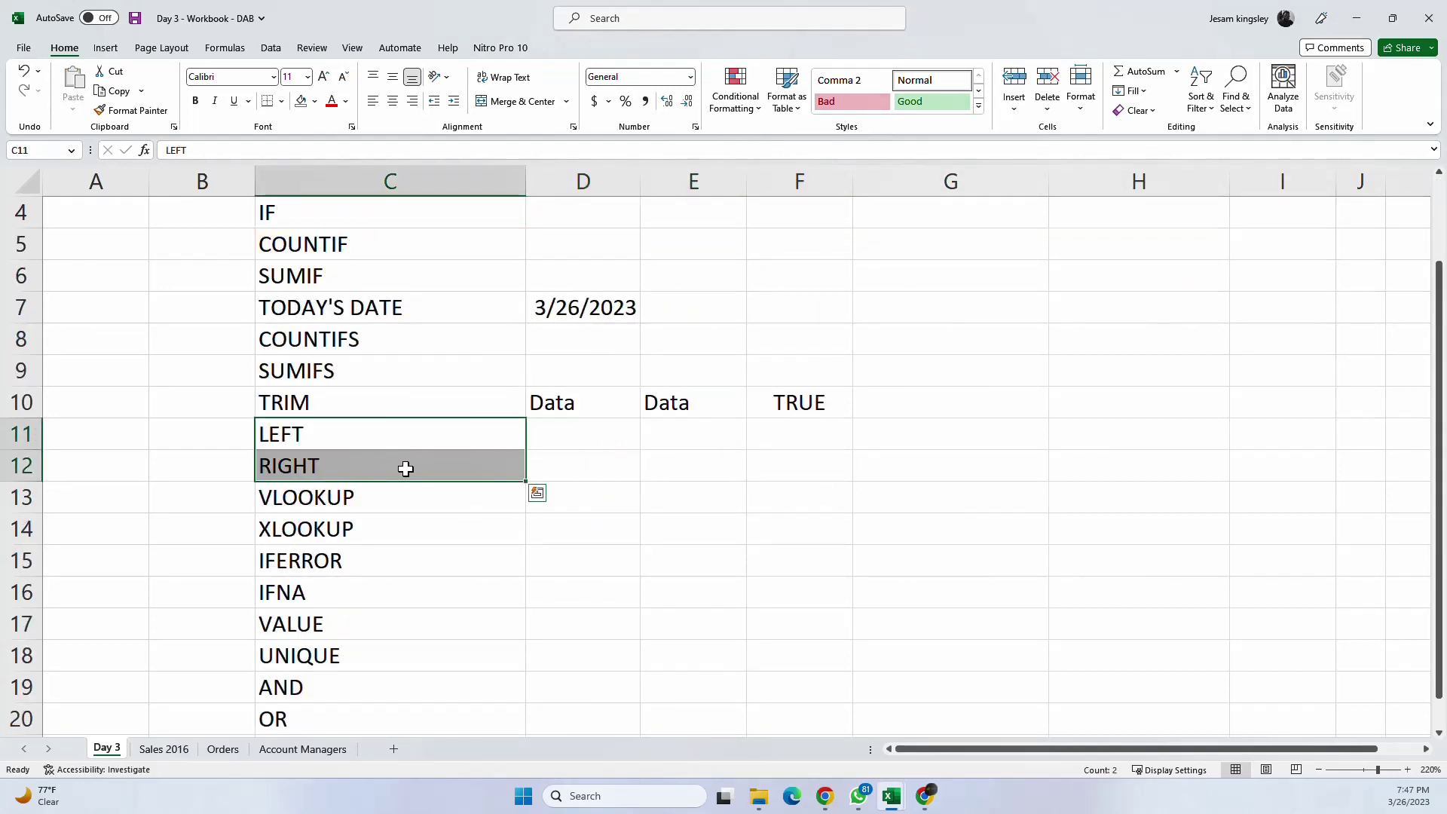
left_click(594, 437)
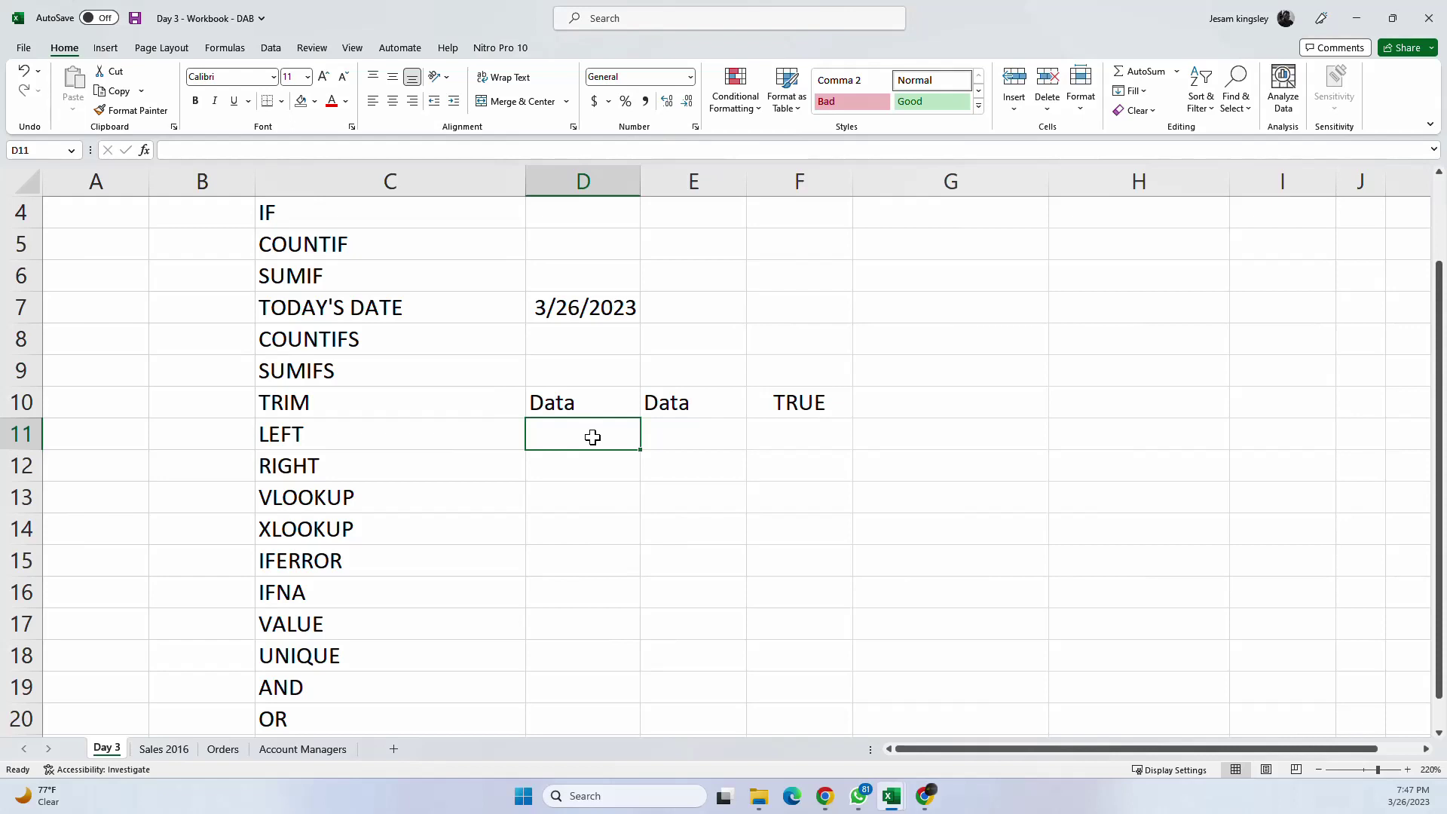
type("Sunday")
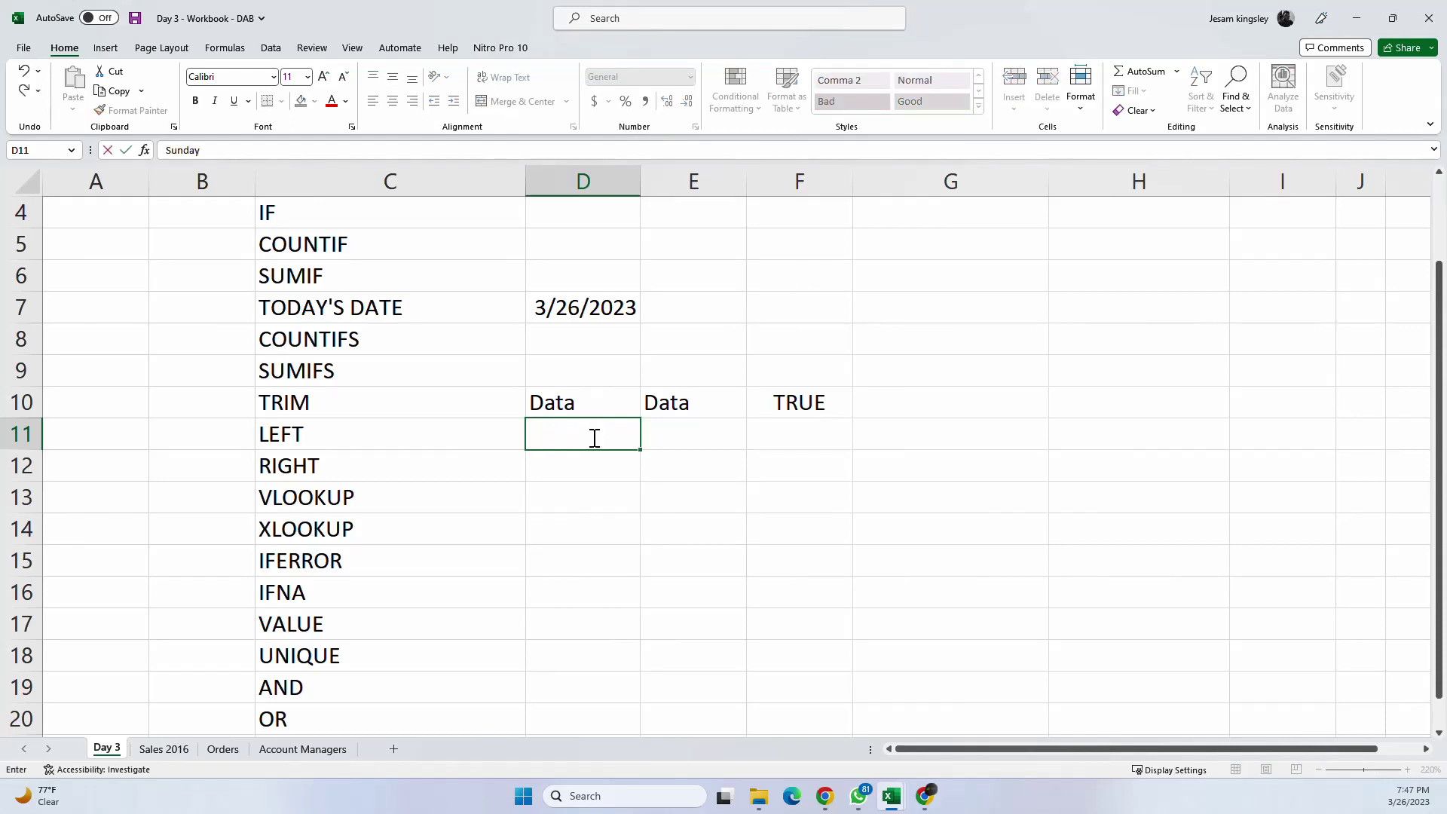
key("Return")
Step: Extend the weekday series from D11 down to D12 so the RIGHT row holds Monday
left_click(595, 435)
left_click(647, 453)
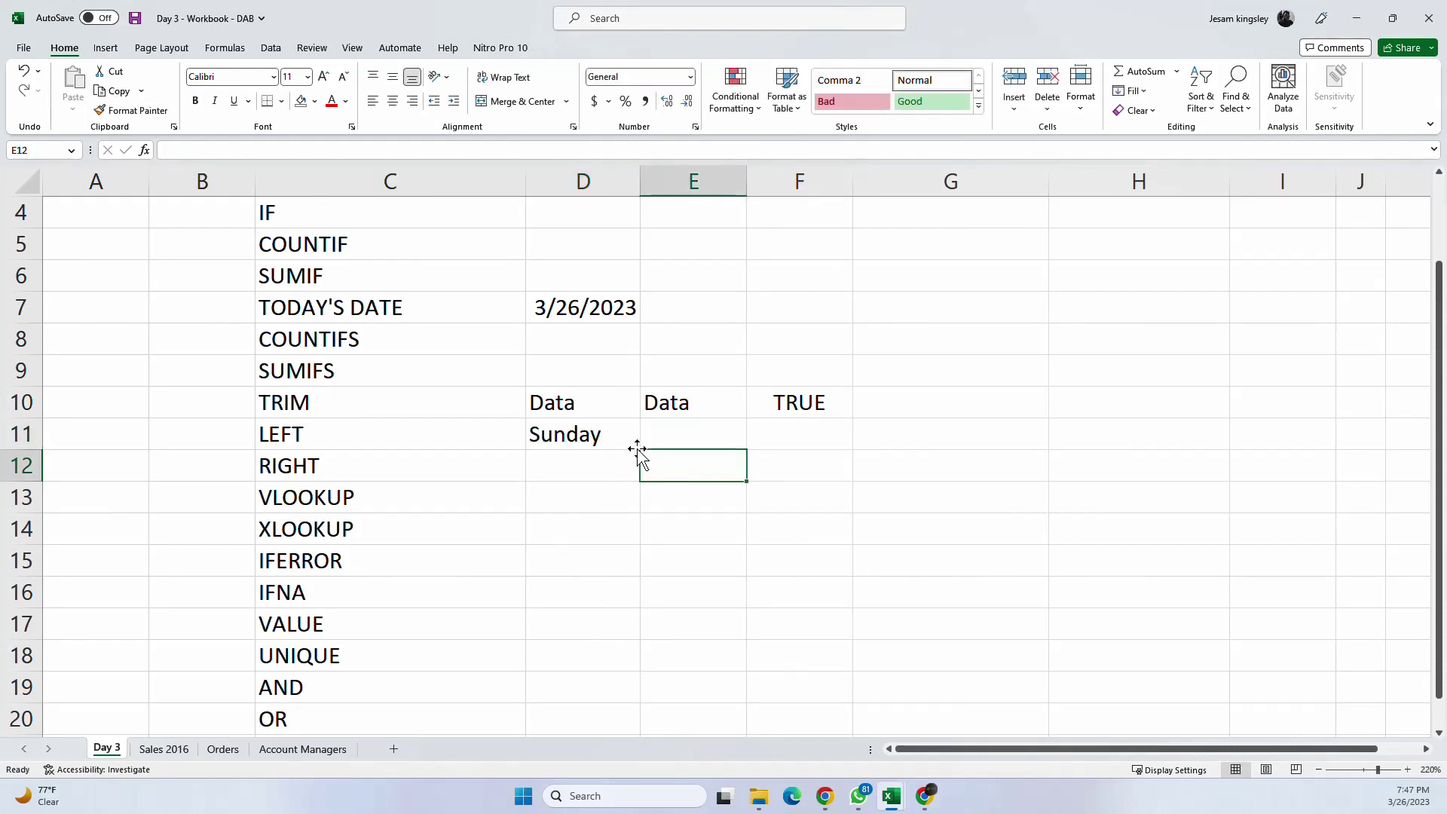
left_click(632, 446)
left_click_drag(638, 453, 632, 475)
Step: Enter the formula =LEFT(D11,3) in E11 to extract the first three characters of Sunday
left_click(681, 443)
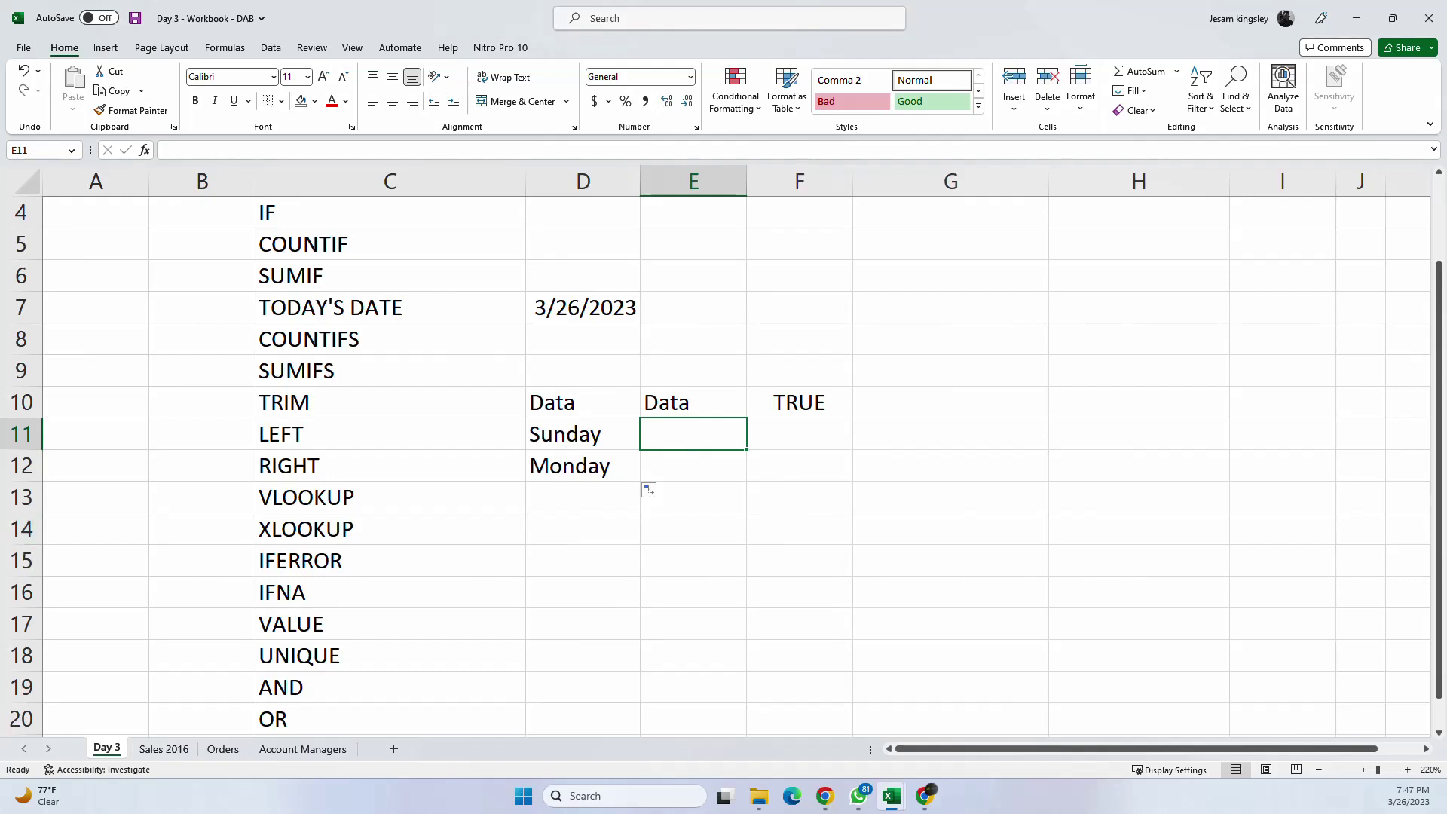
left_click(720, 476)
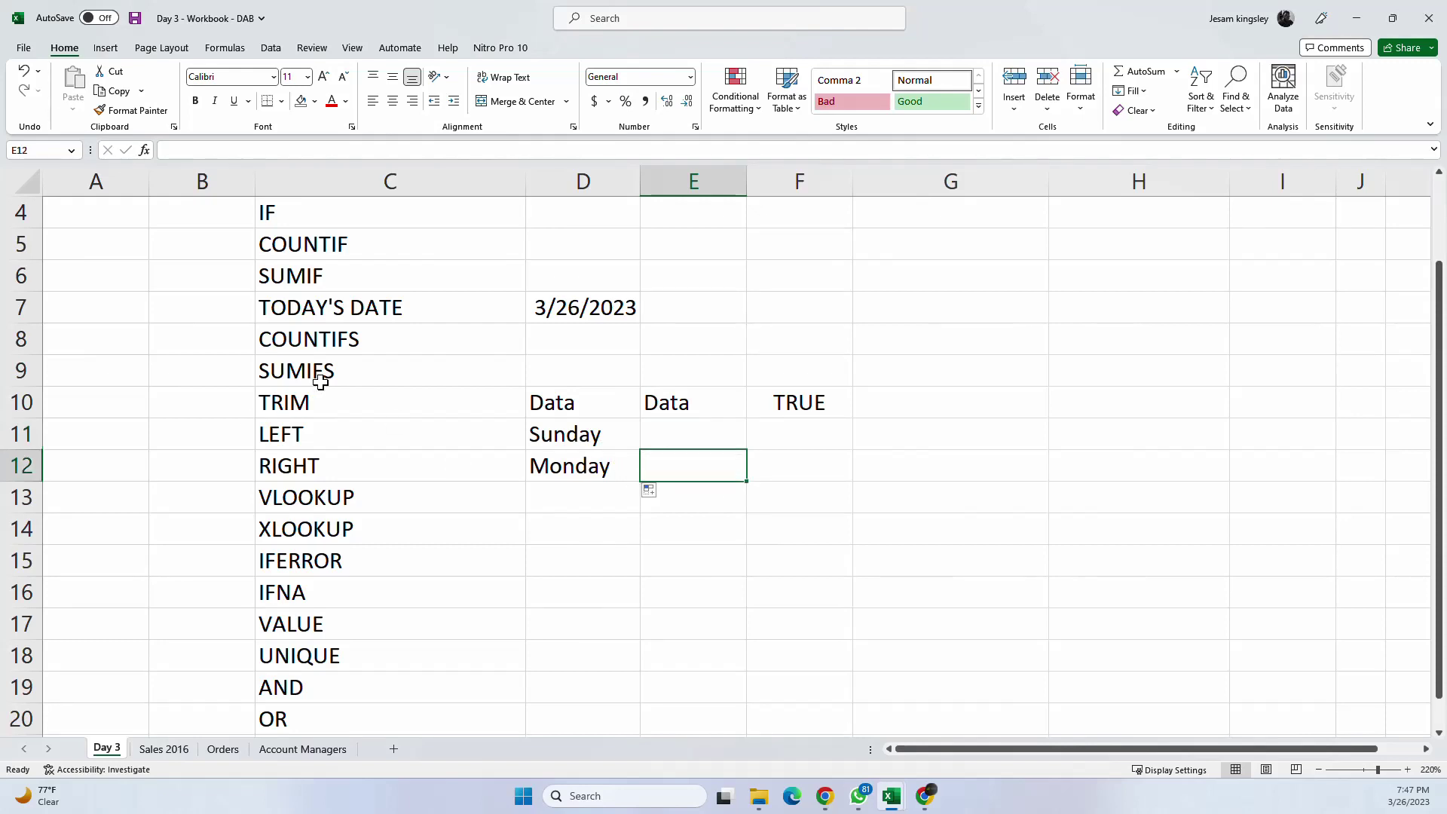
left_click(677, 428)
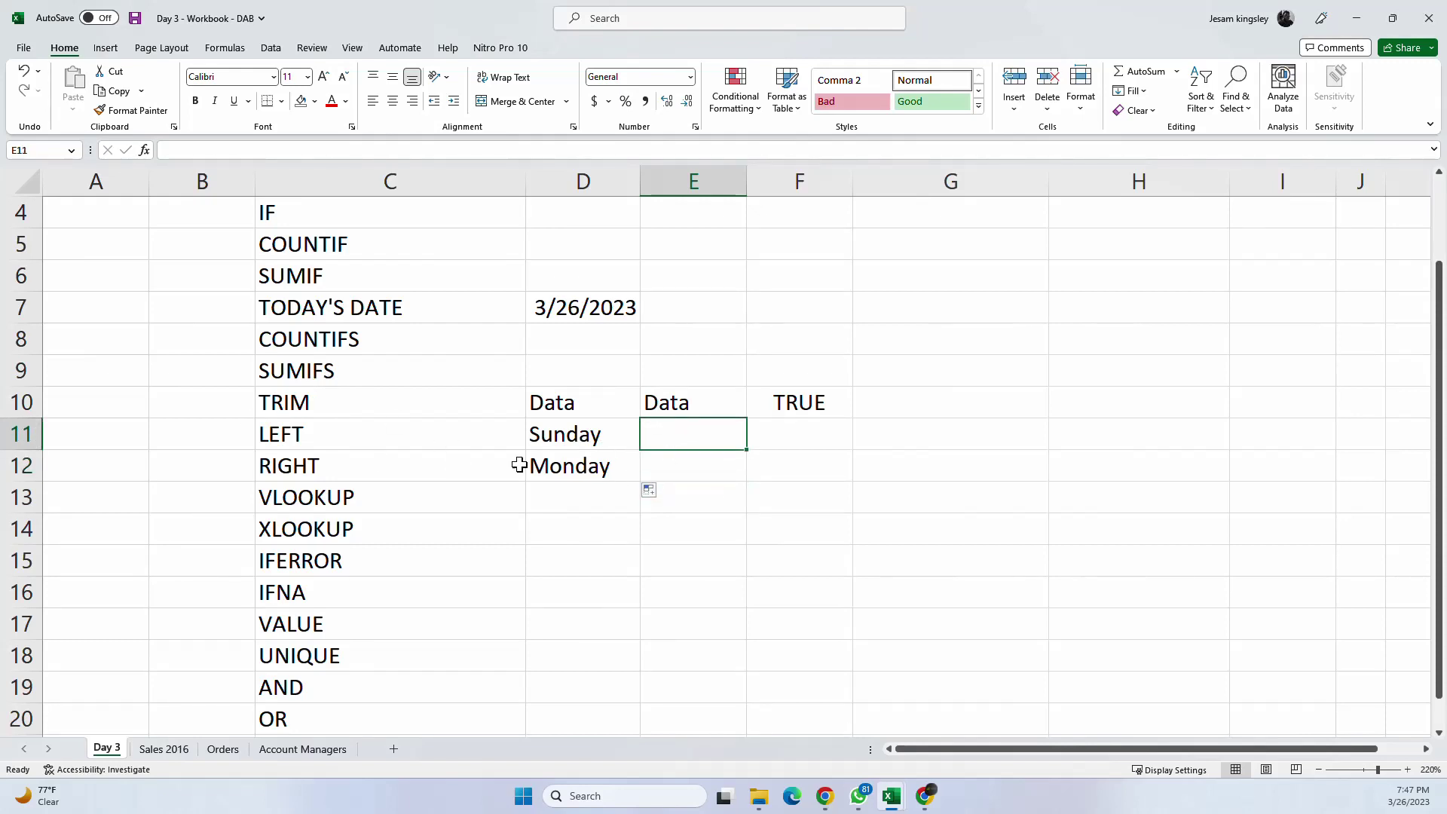
left_click(555, 423)
left_click(694, 432)
type("=lef")
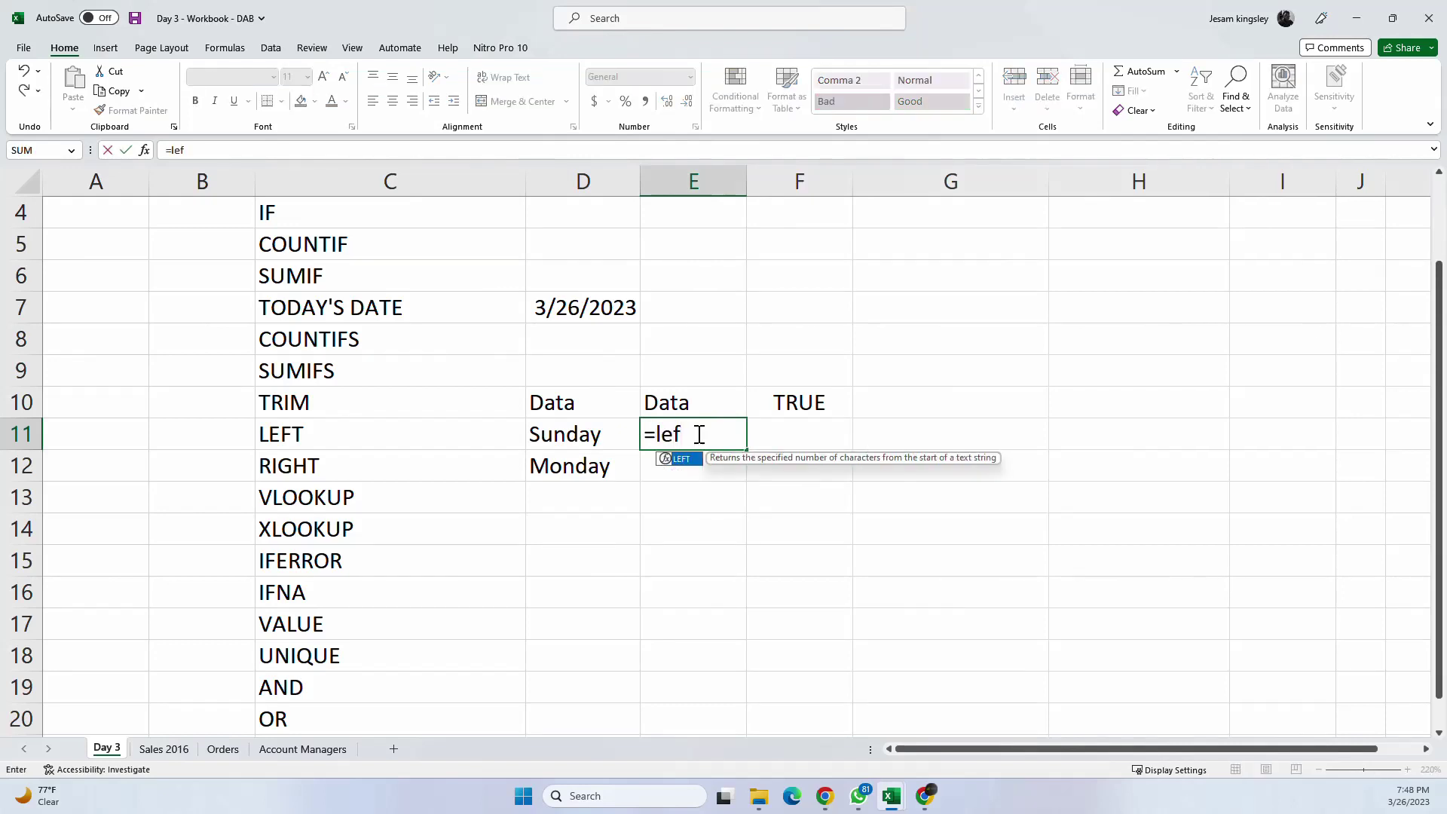
key("Tab")
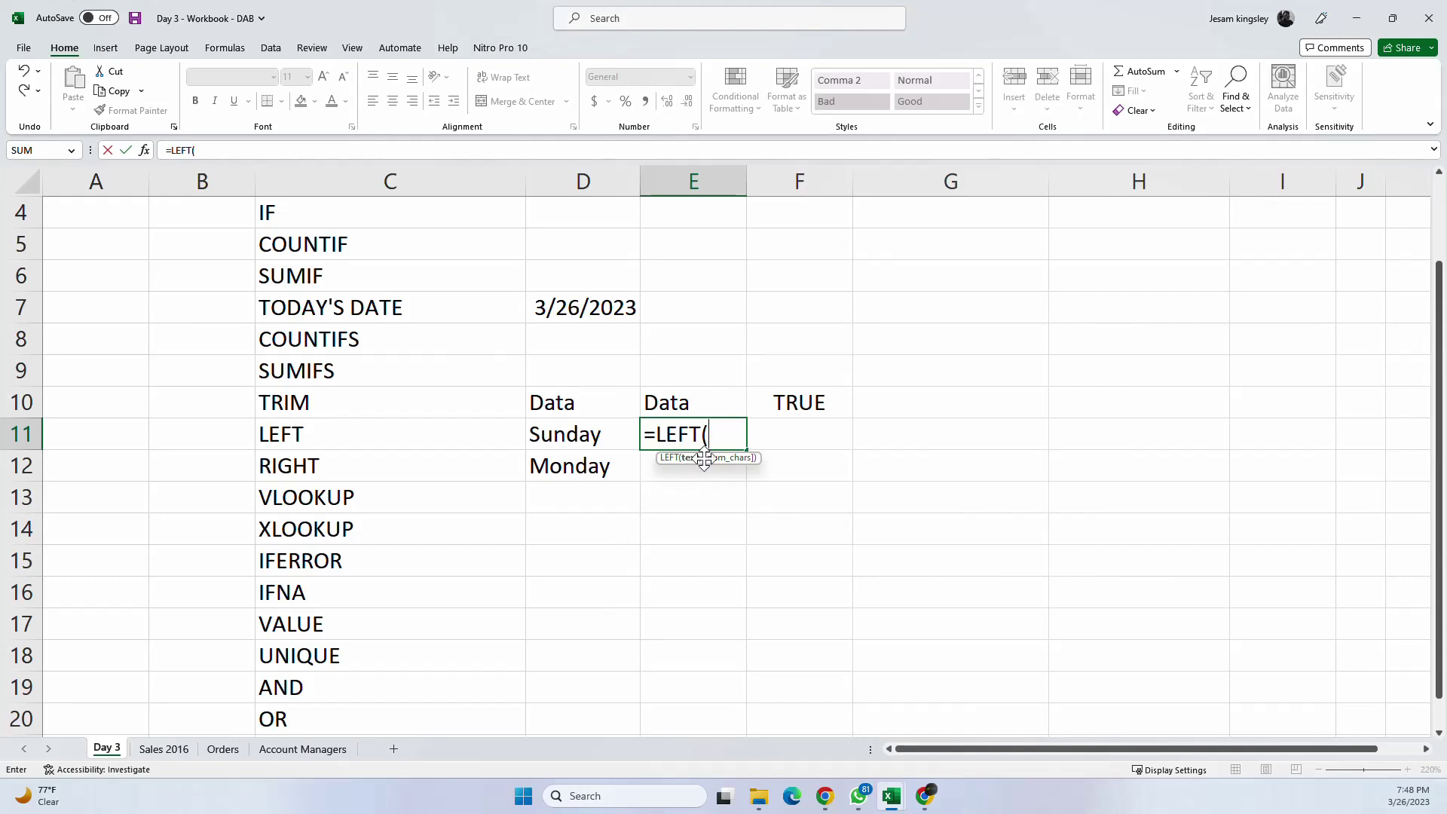
left_click(605, 430)
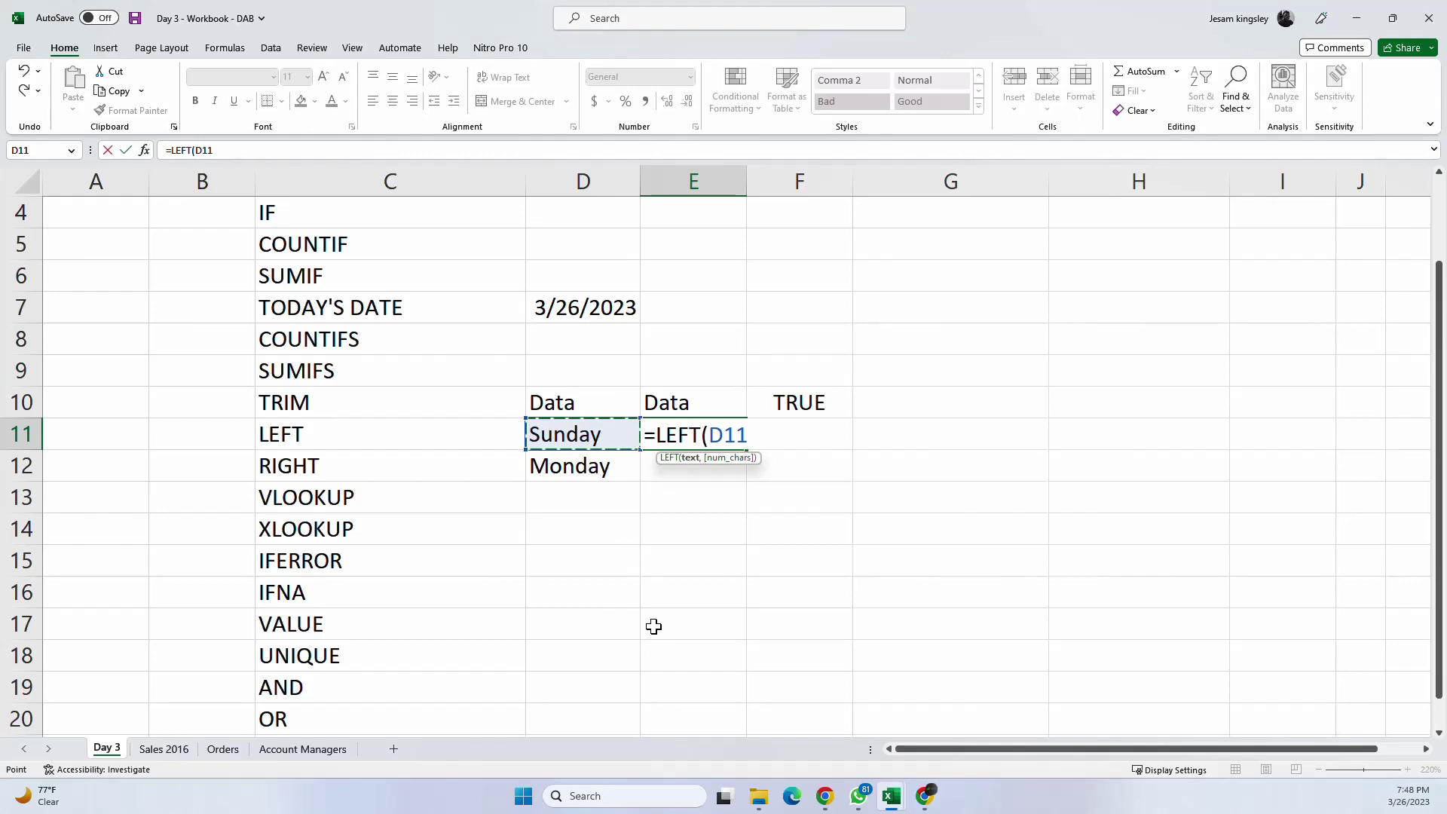
type(",")
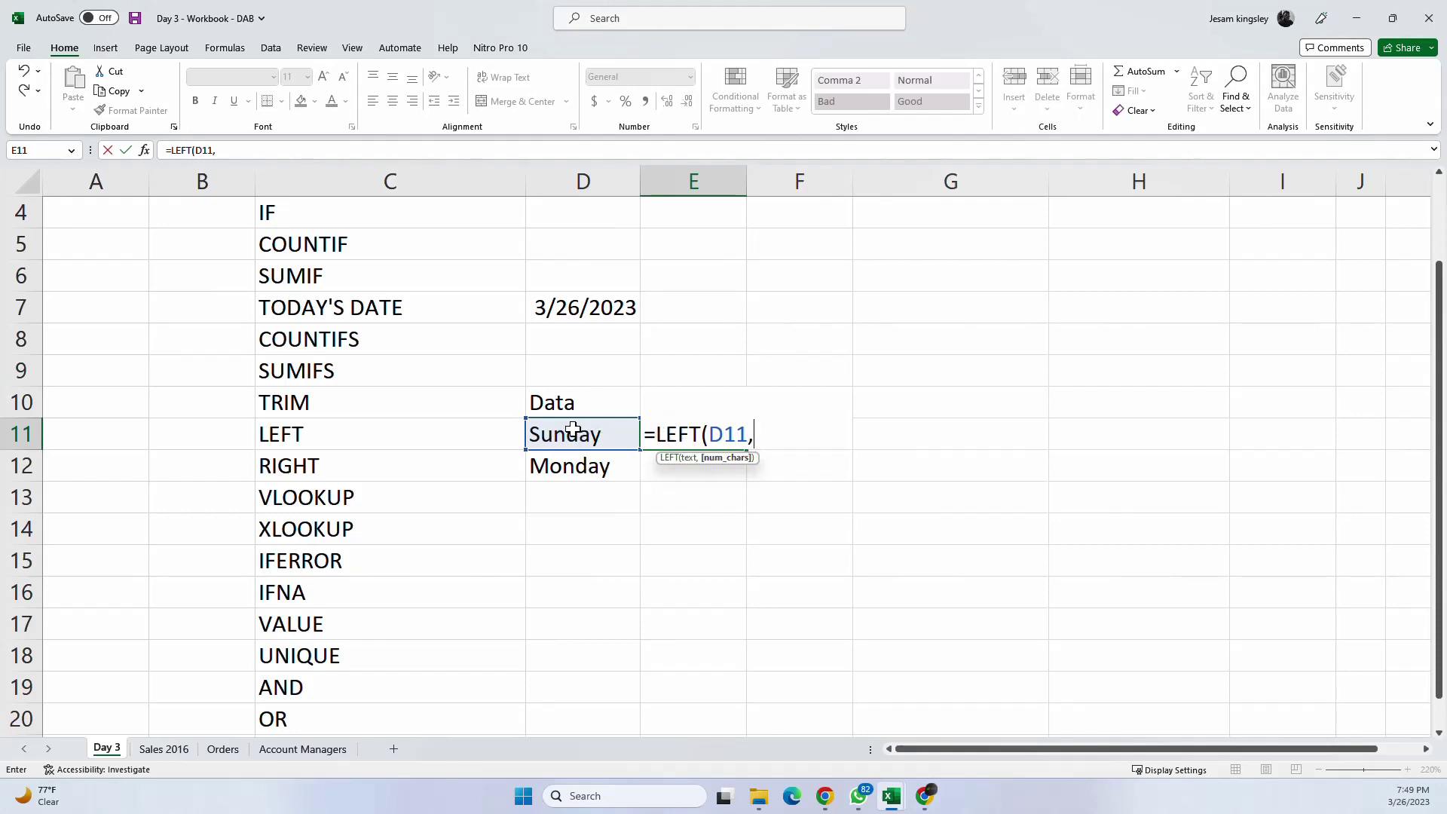
type("3)")
key("Return")
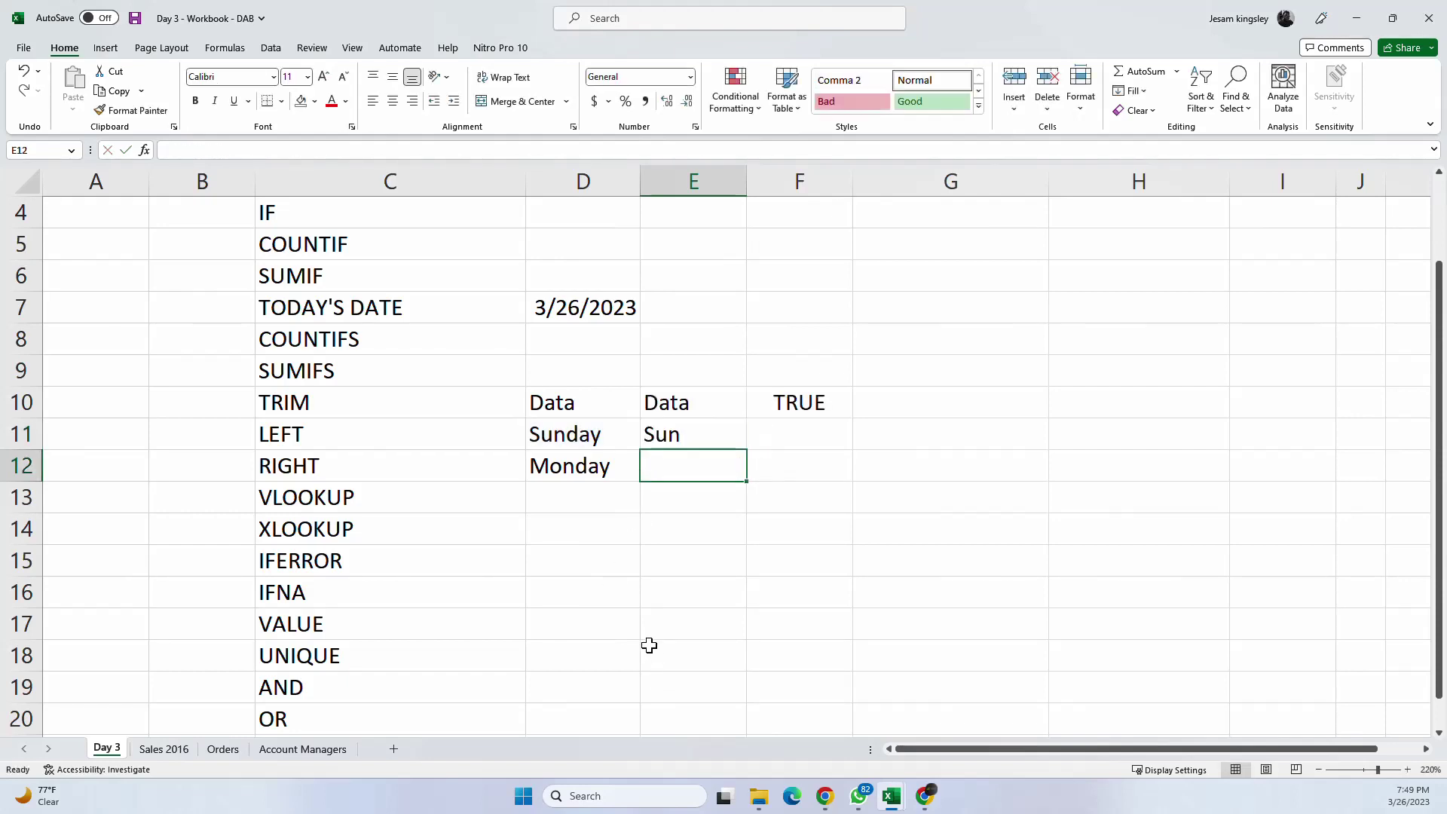
Step: Enter the formula =RIGHT(D12,3) in E12 to extract the last three characters of Monday
left_click(707, 427)
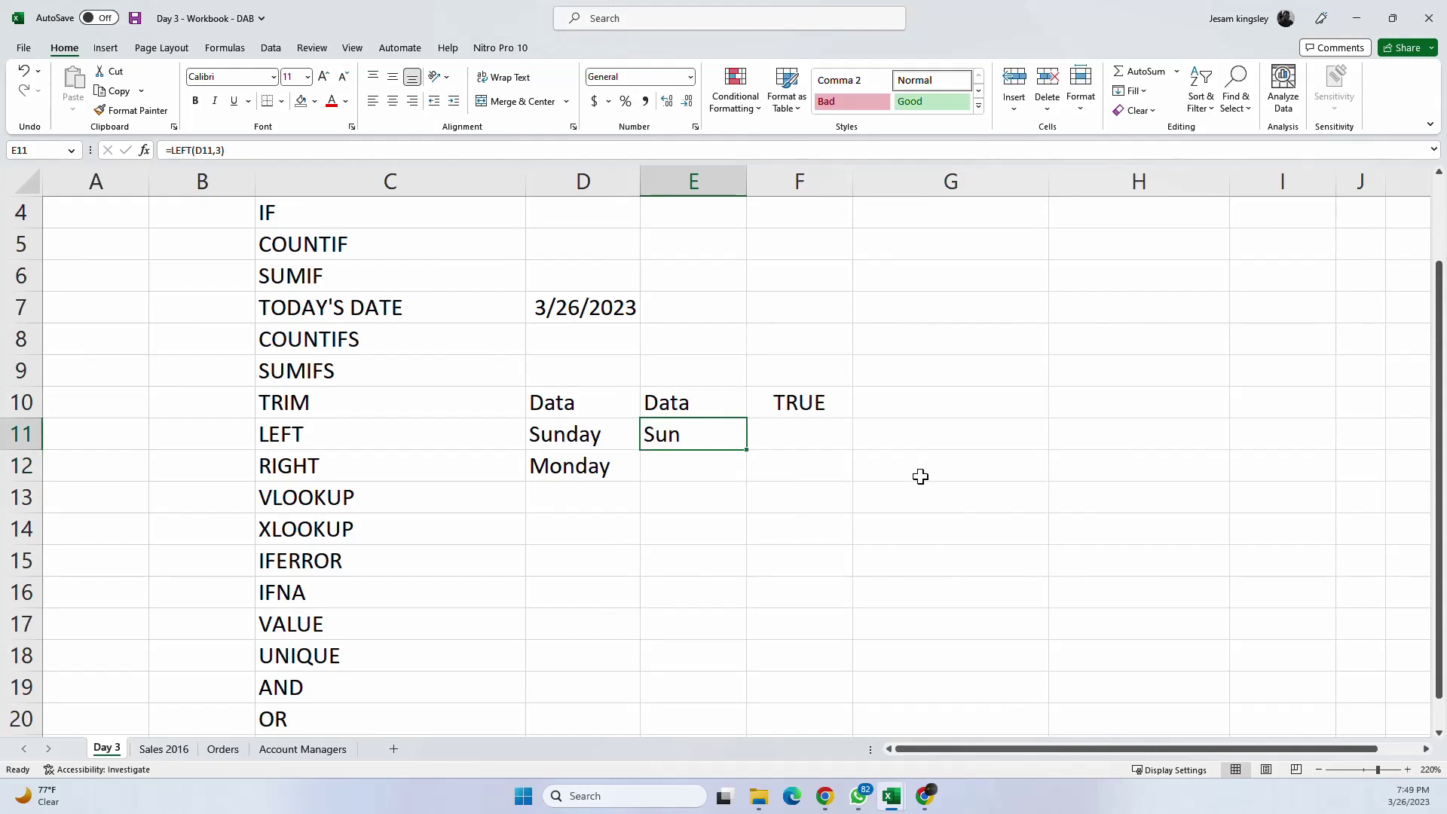
left_click(680, 471)
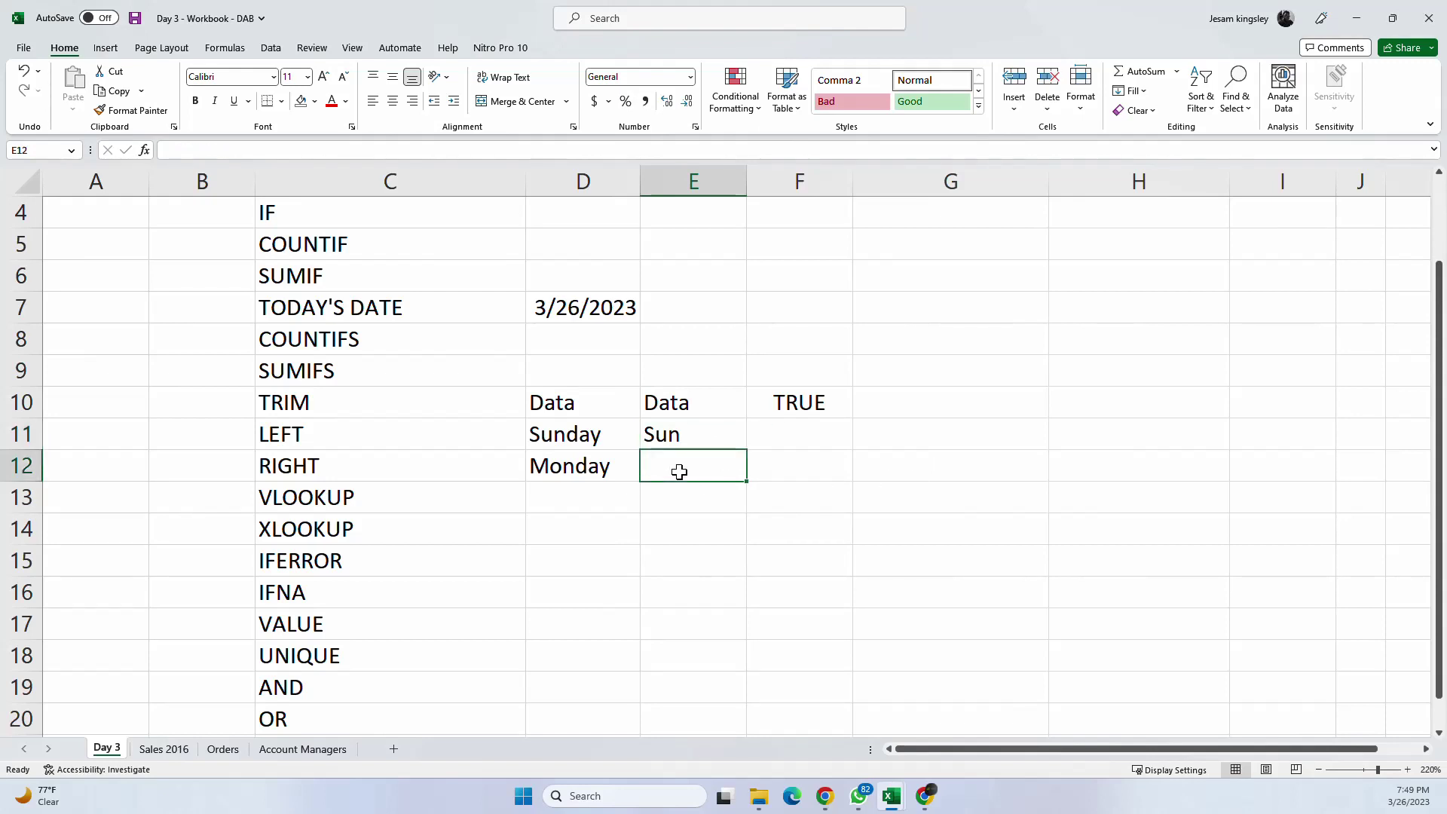
type("=")
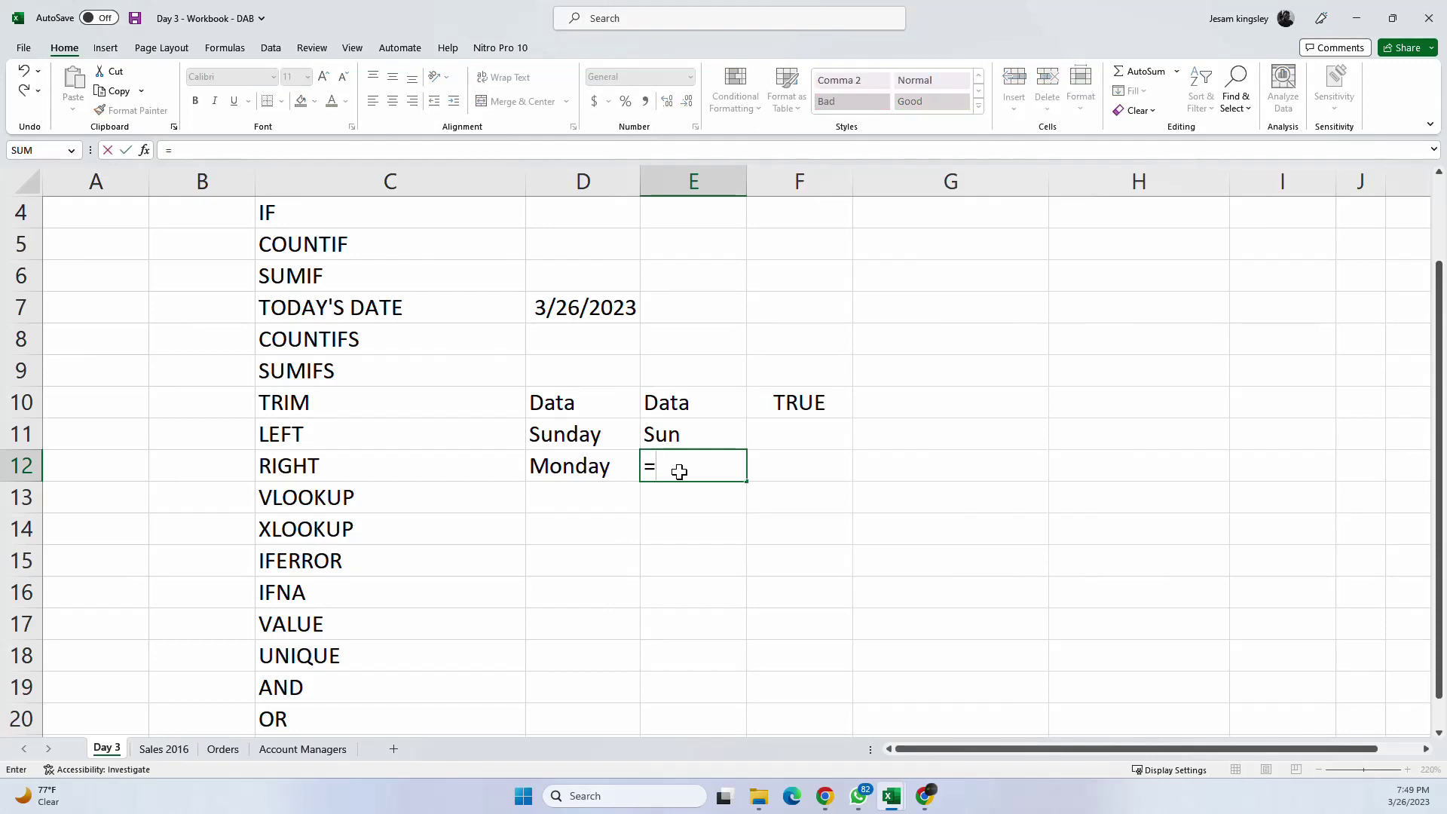
type("rigt")
key("BackSpace")
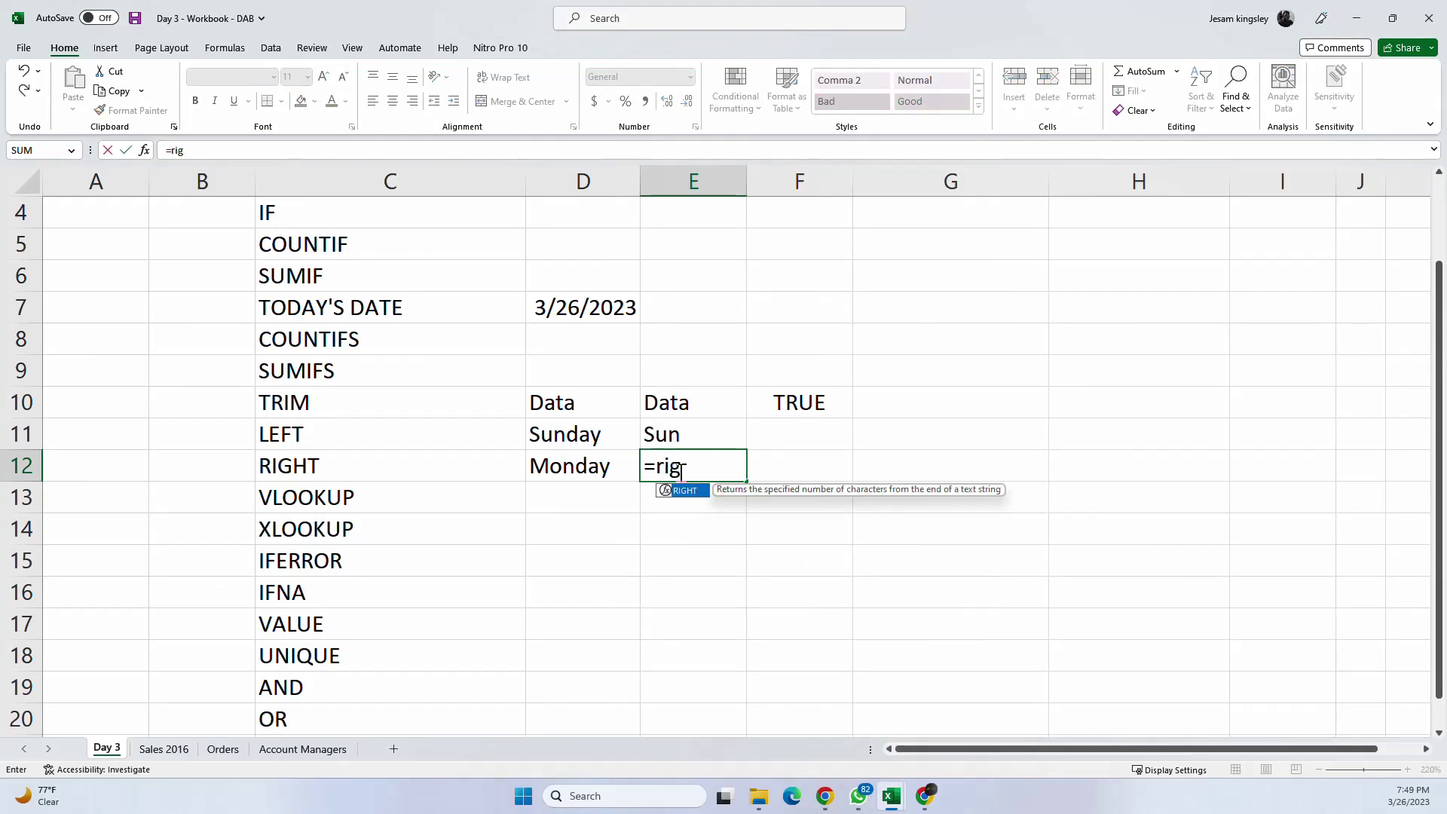
type("h")
key("Tab")
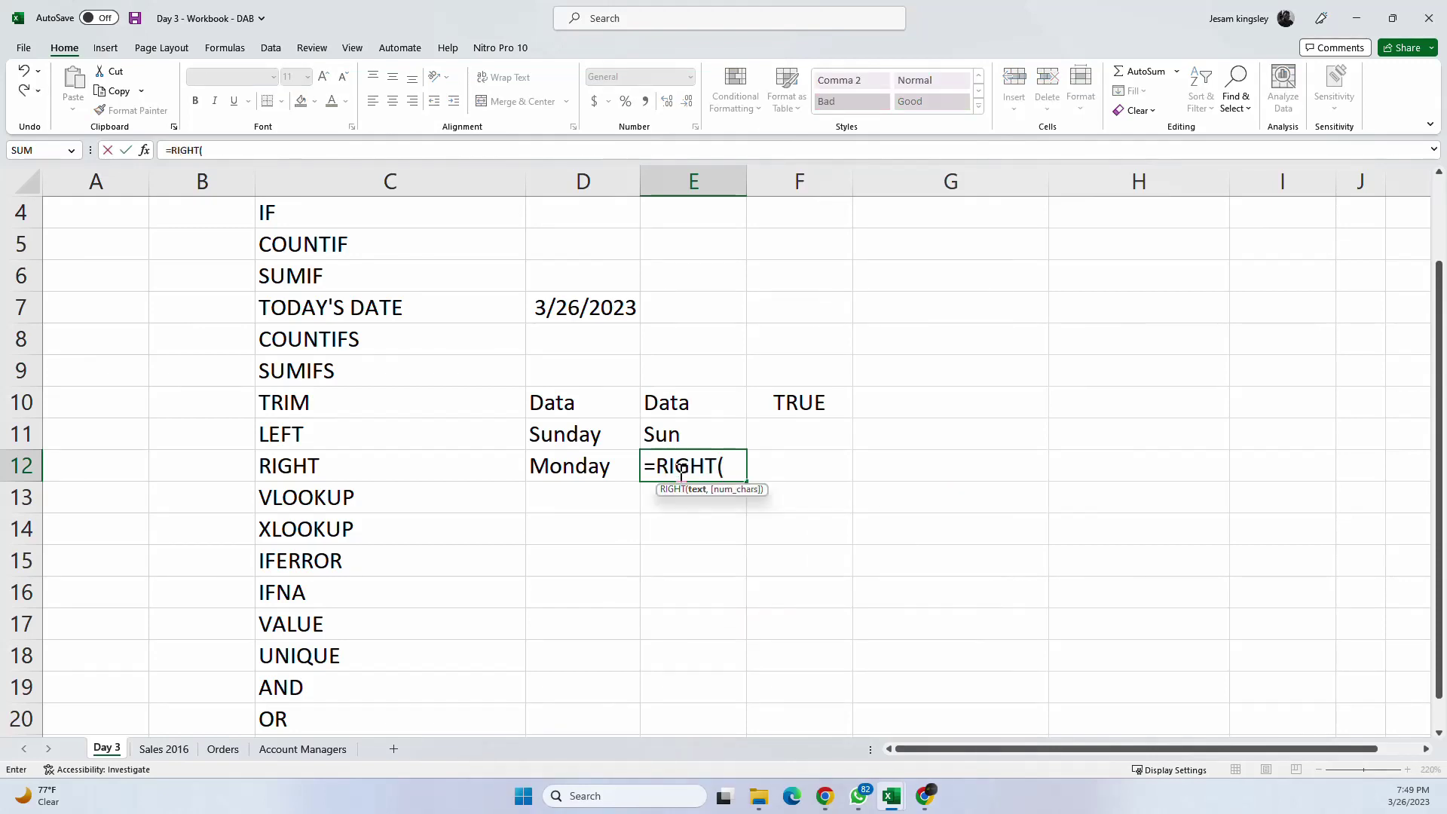
left_click(566, 472)
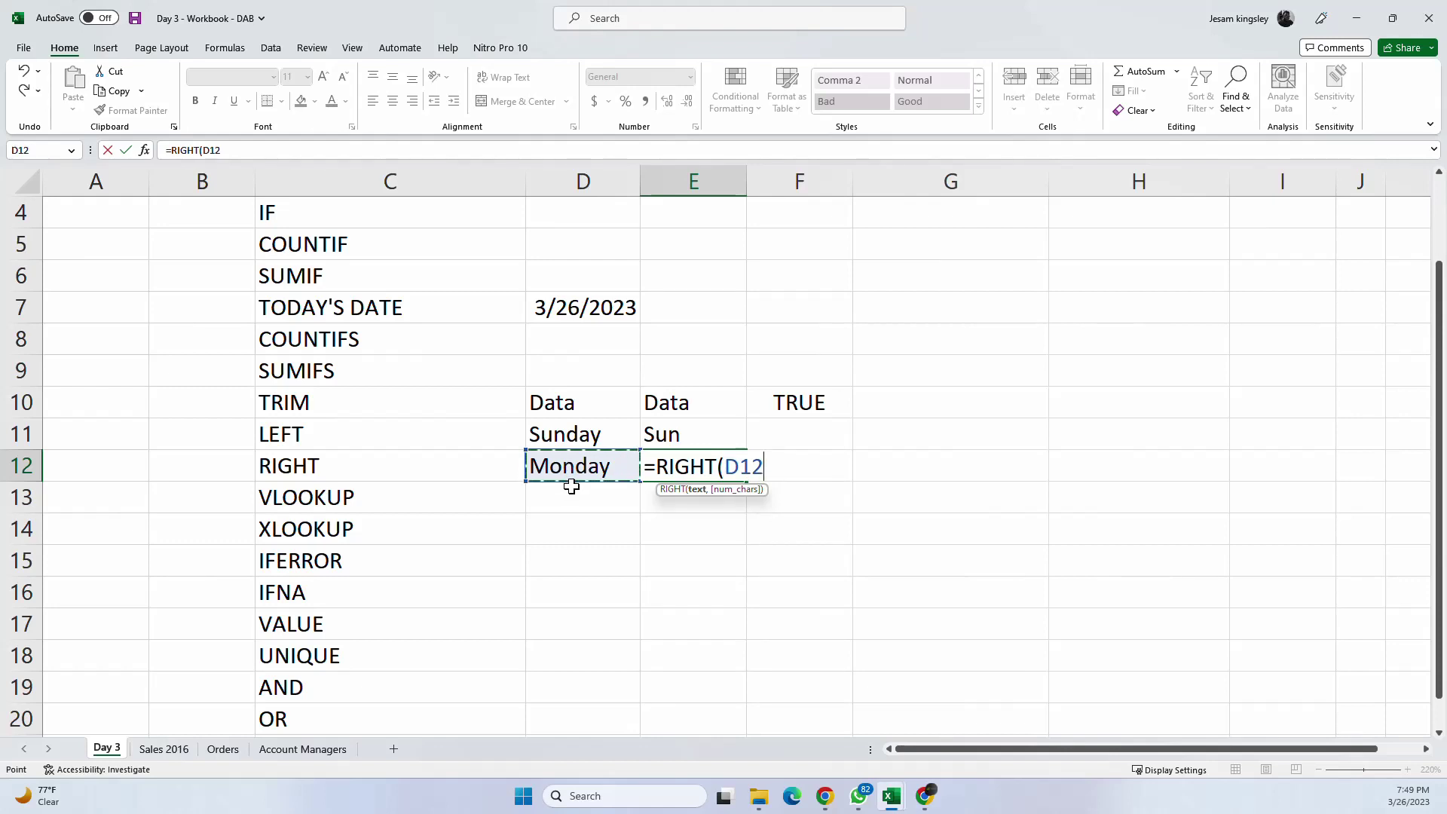
type(",")
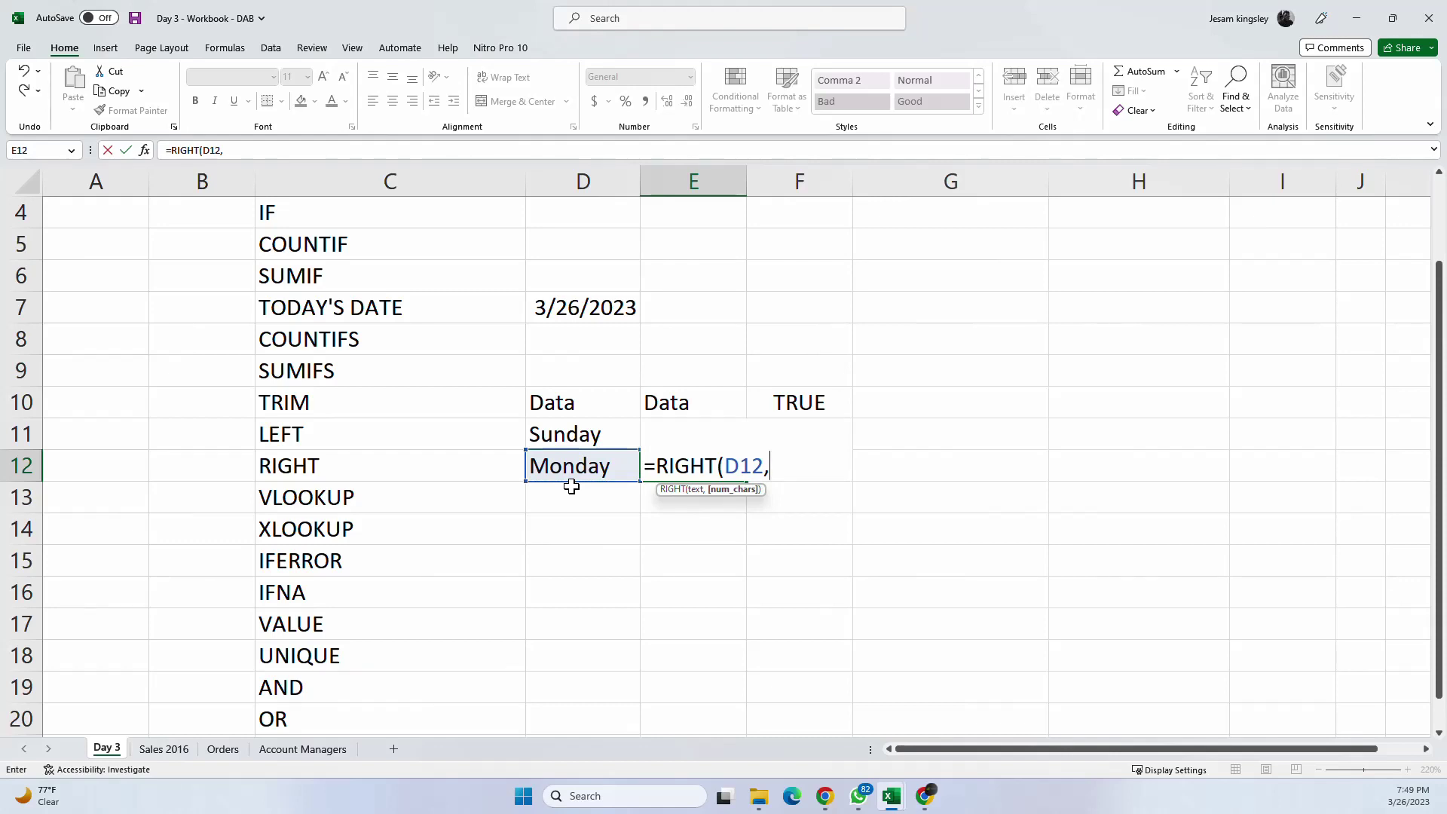
type("3)")
key("Return")
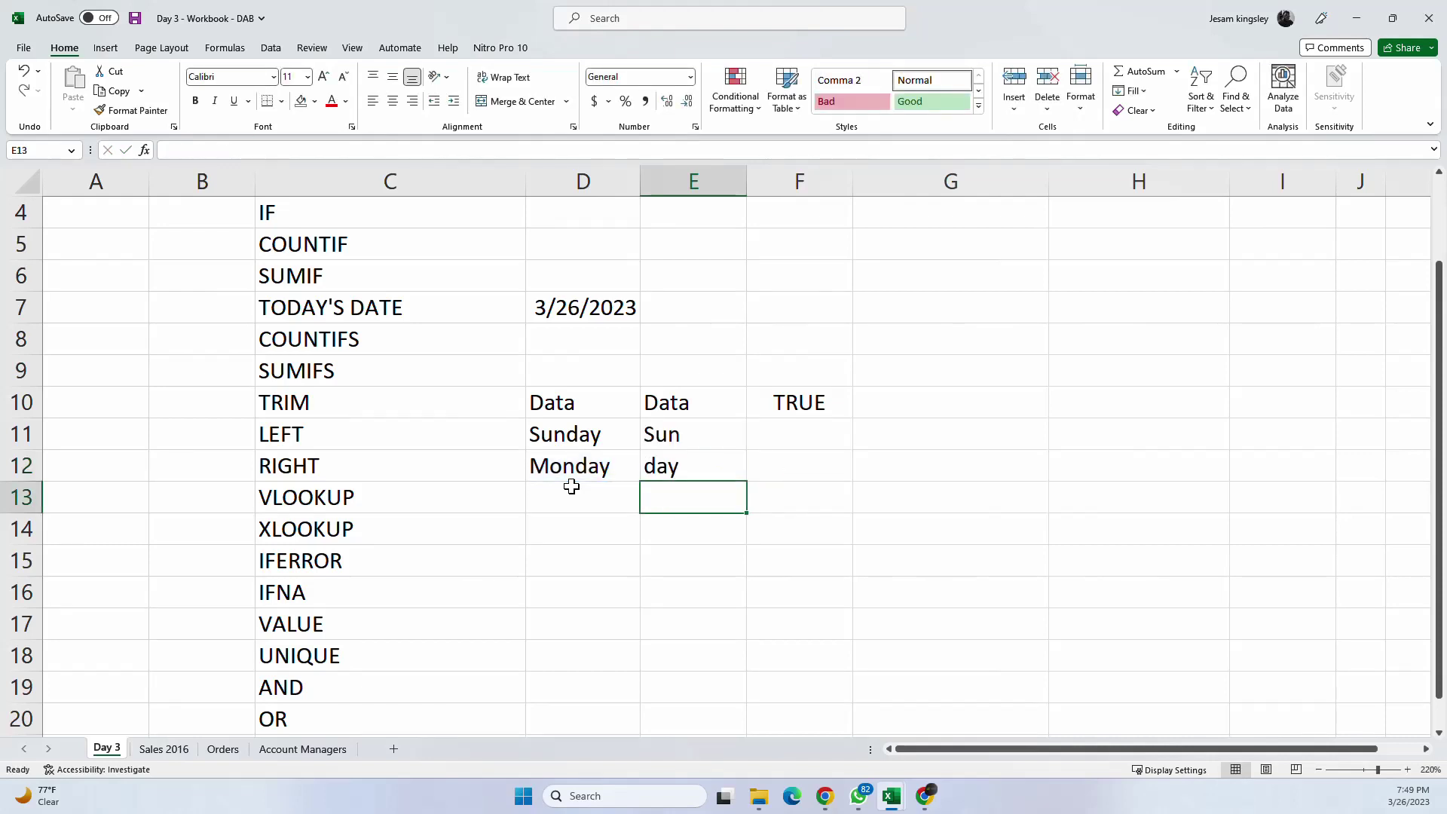
Step: Compare the source text and formulas of the LEFT and RIGHT examples in D11:E12
left_click(471, 443)
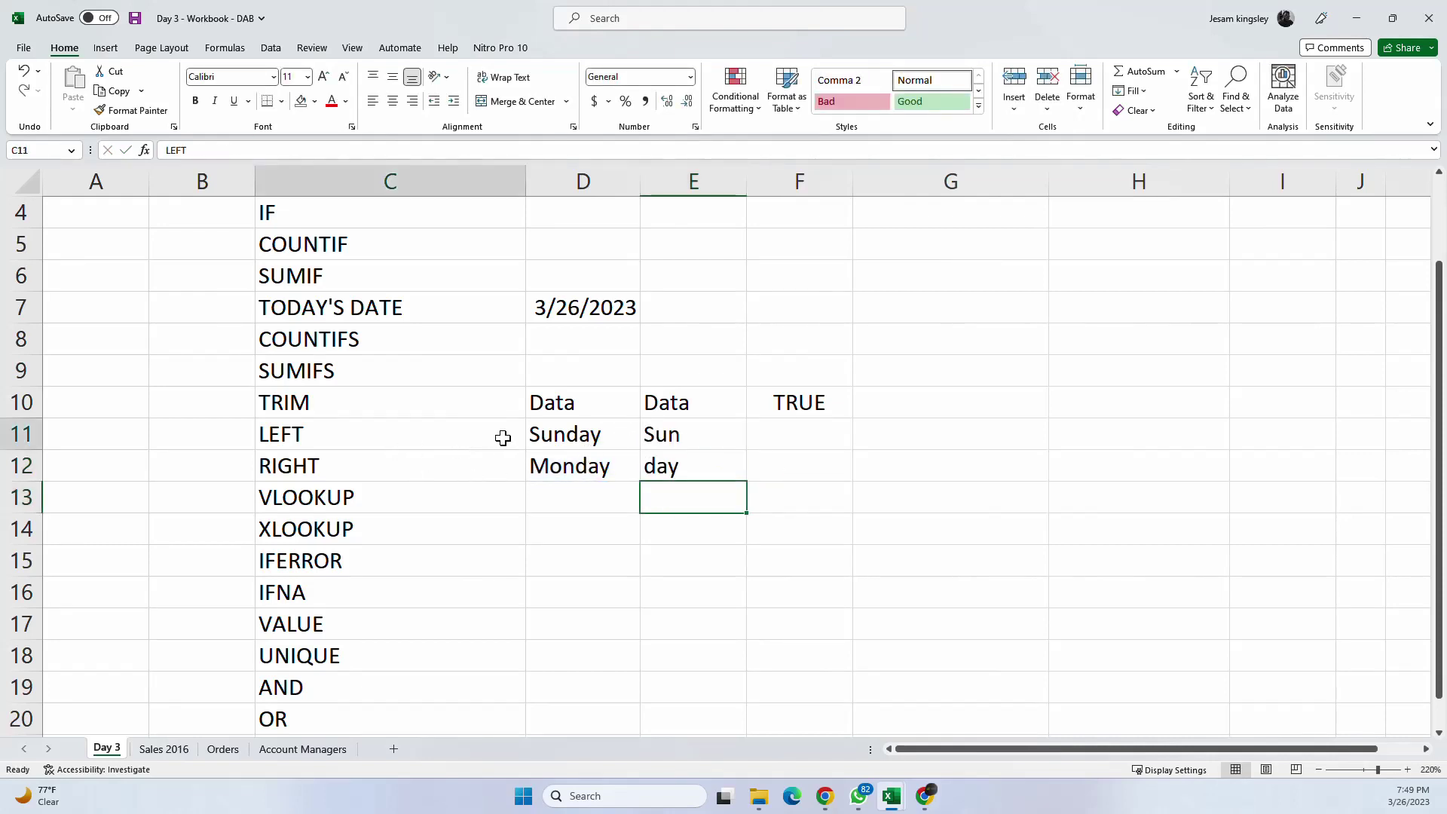
left_click(684, 438)
left_click(572, 431)
left_click(691, 433)
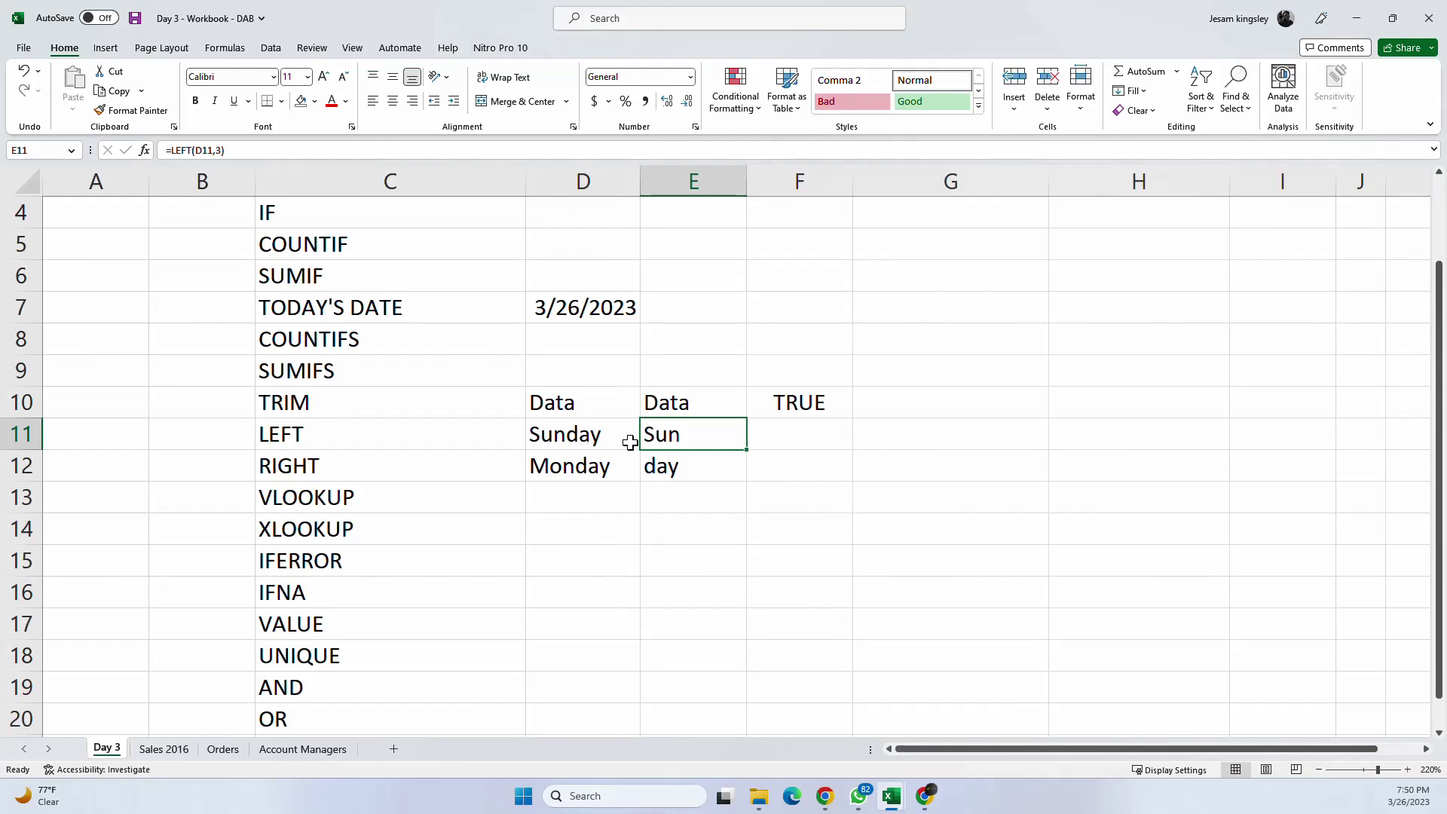
left_click(601, 471)
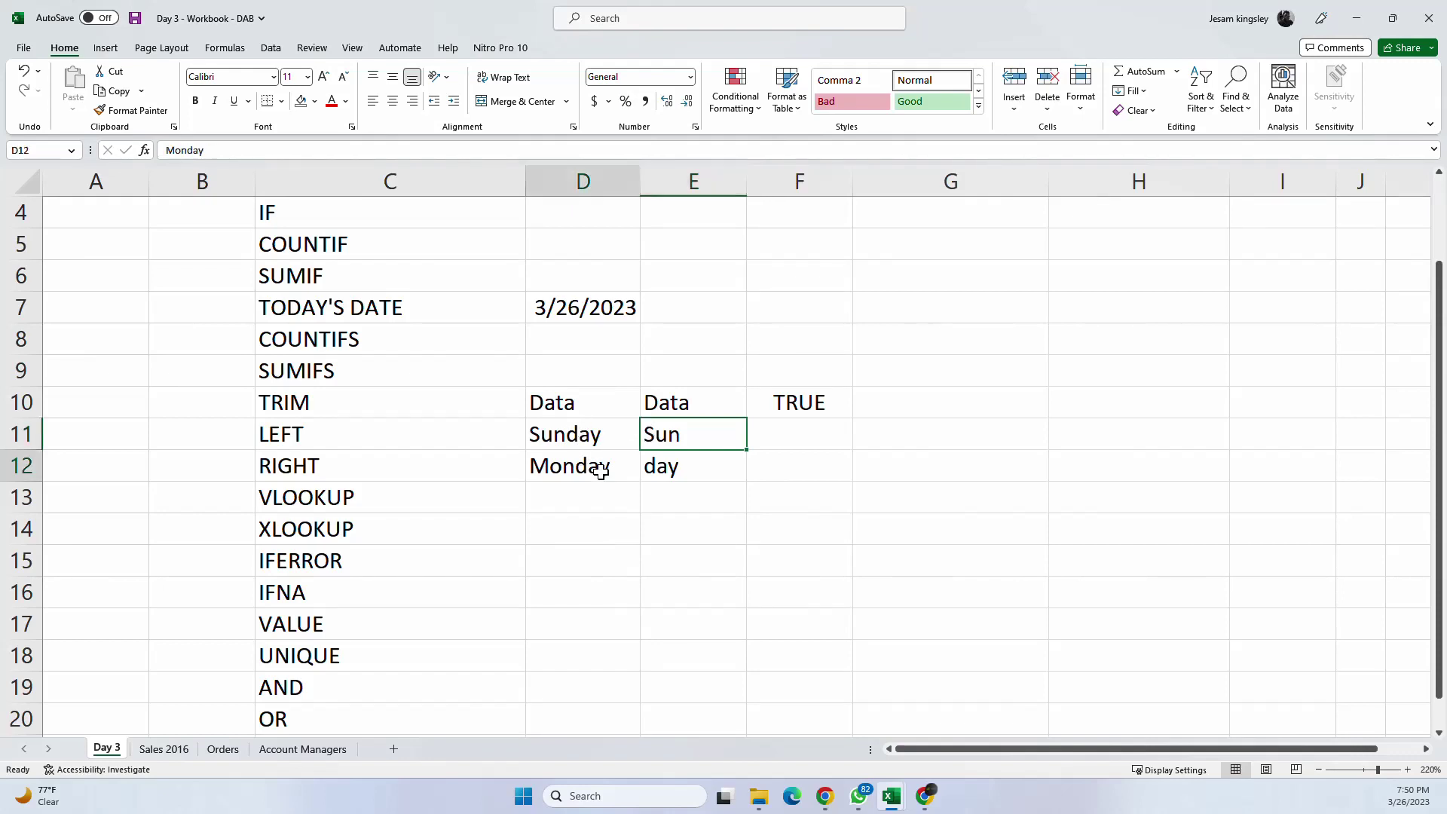
left_click(660, 464)
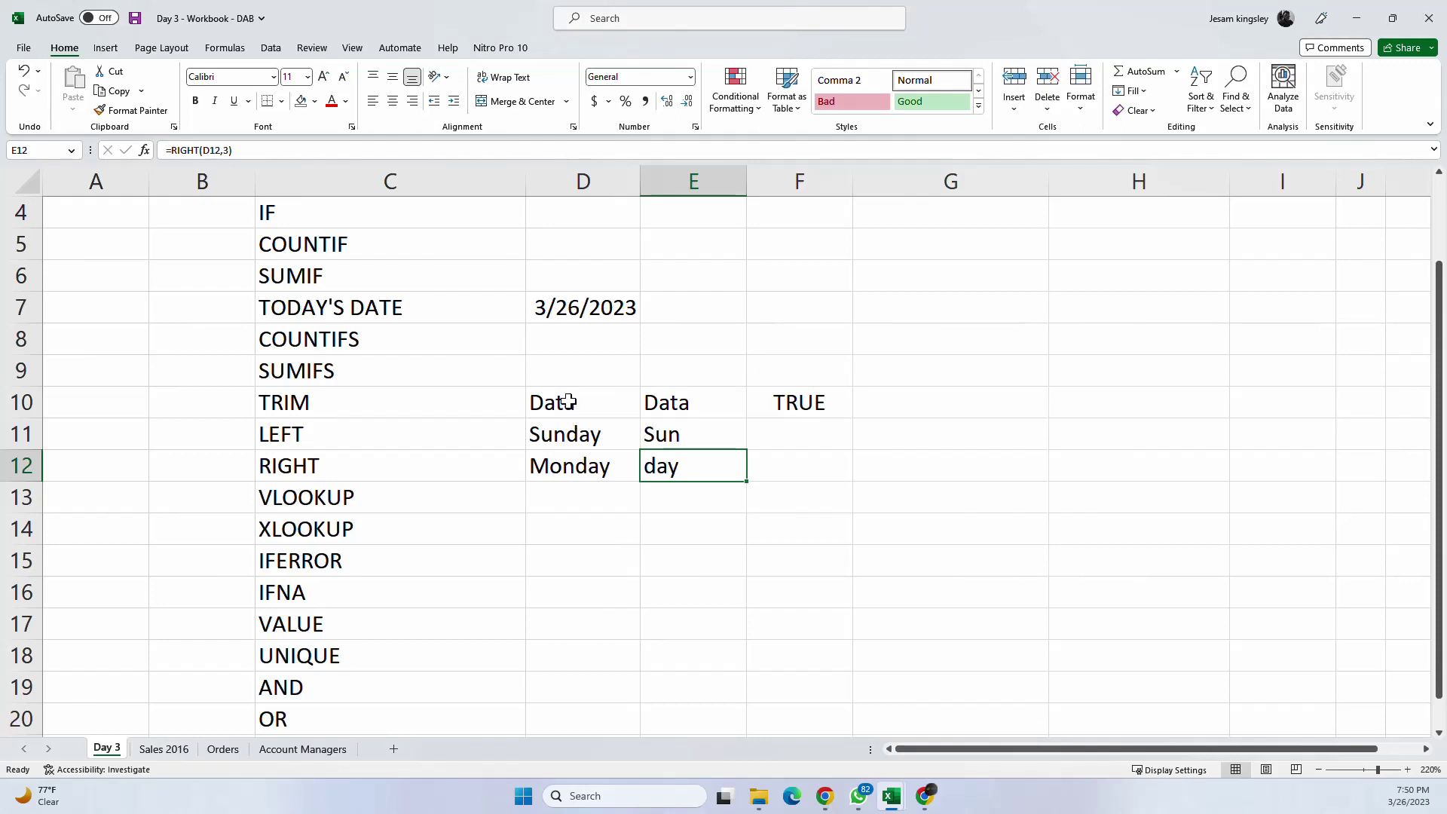
Step: Apply a light gold fill to the TRIM, LEFT and RIGHT rows in C10:F12
left_click_drag(438, 399, 762, 464)
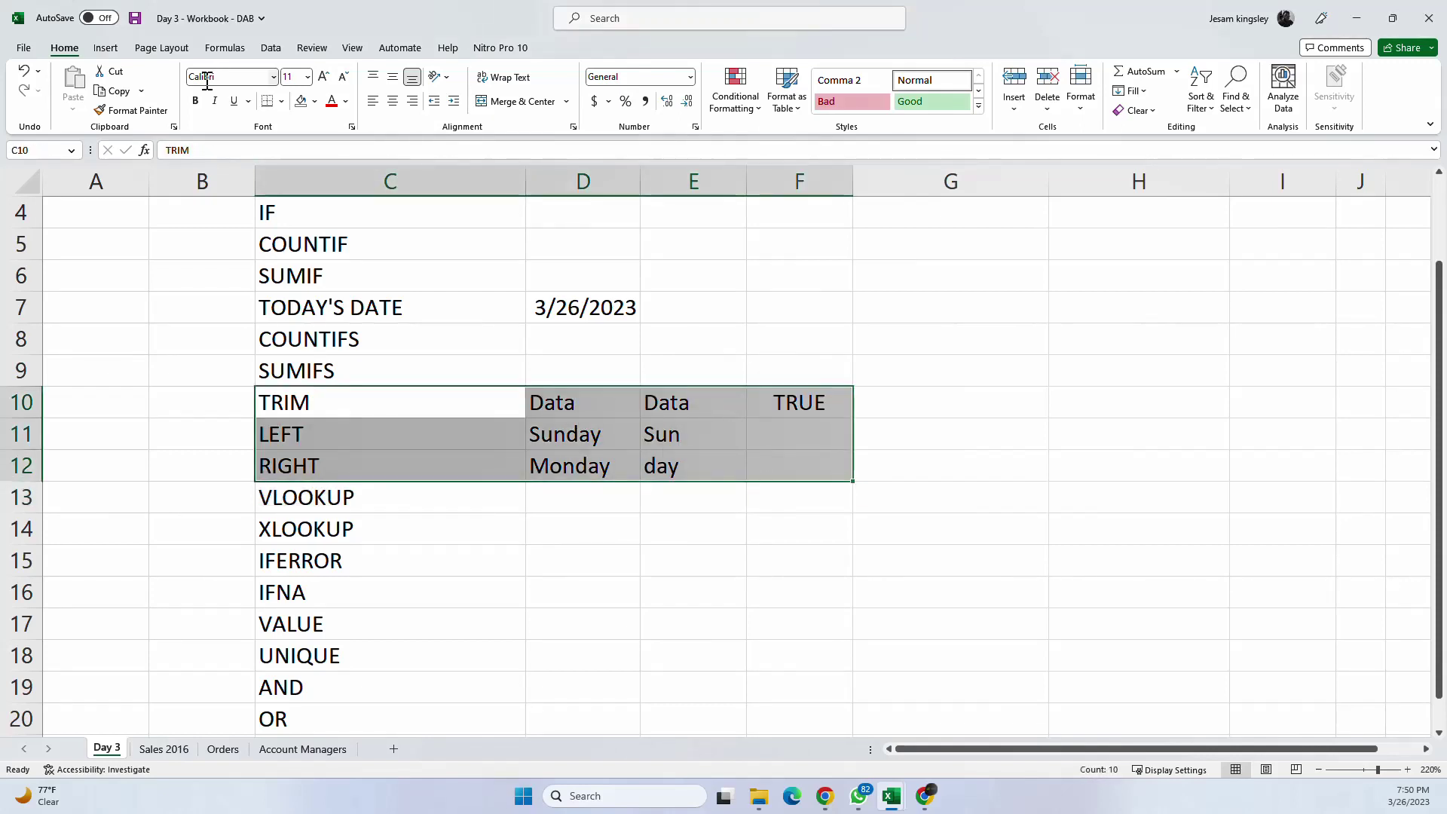
left_click(315, 102)
left_click(391, 161)
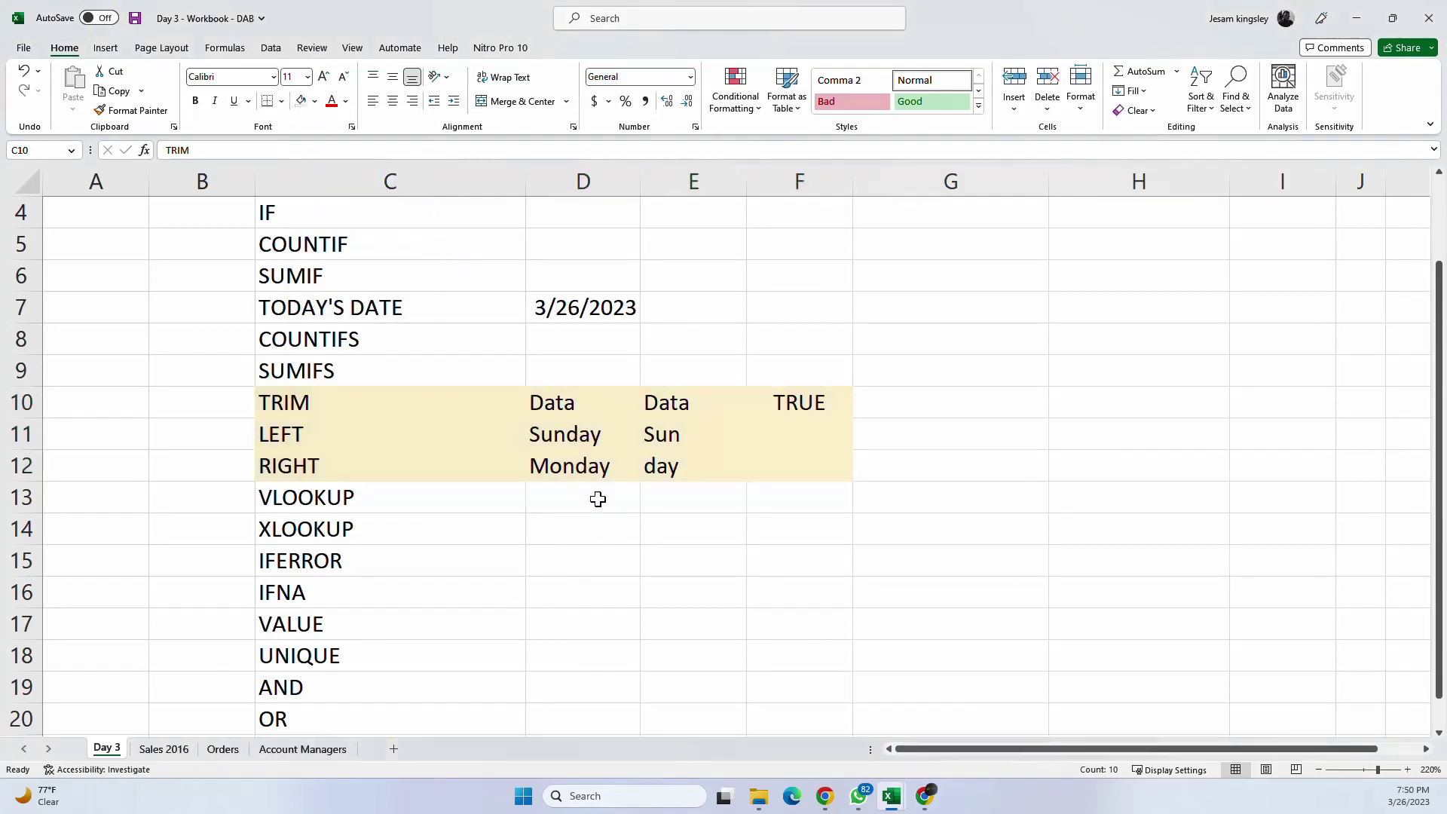
Step: Examine the text and character-count arguments of the RIGHT formula in E12, keeping the formula as it is
left_click(563, 539)
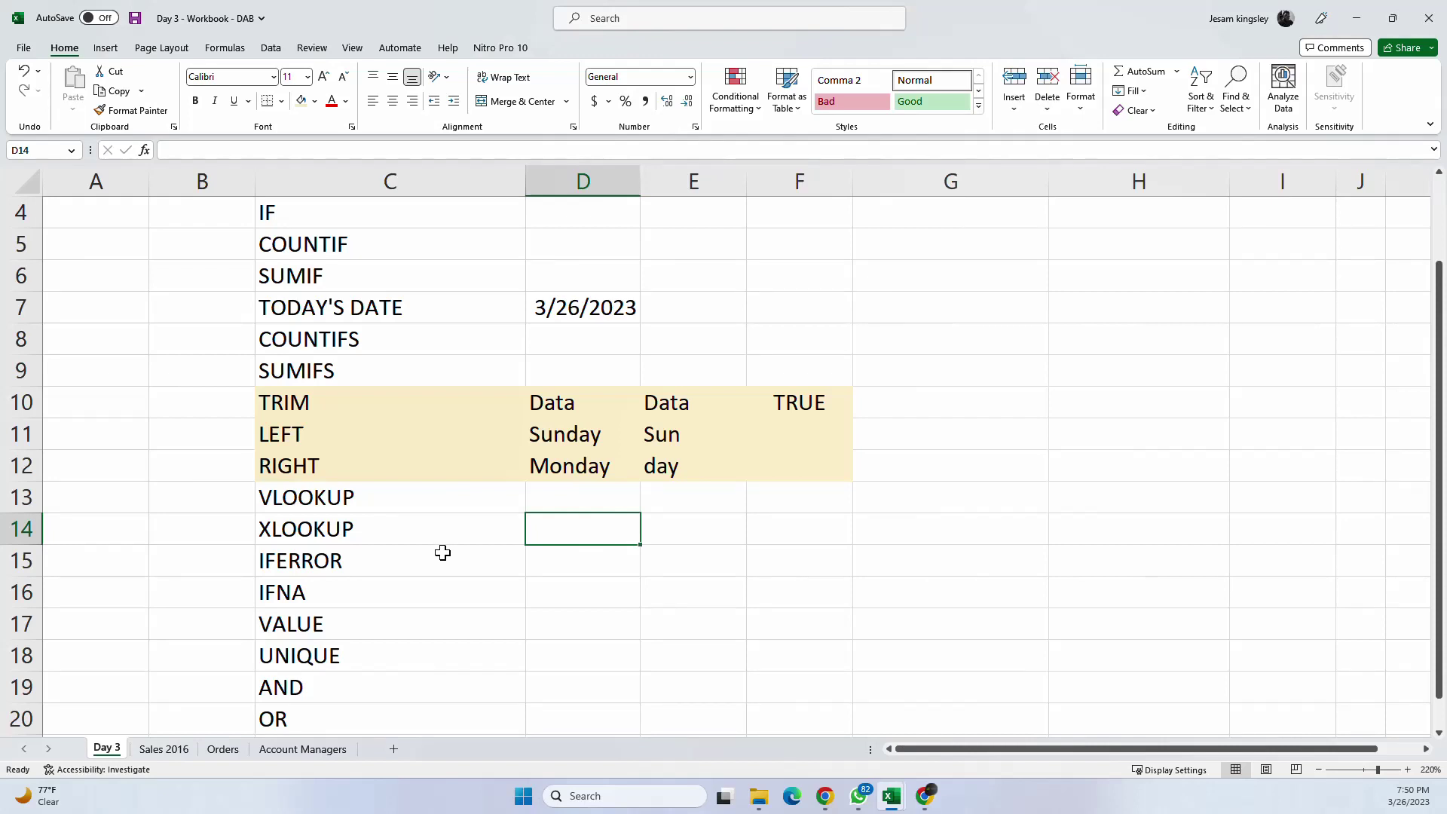
scroll(549, 481, "down", 1)
left_click(447, 479)
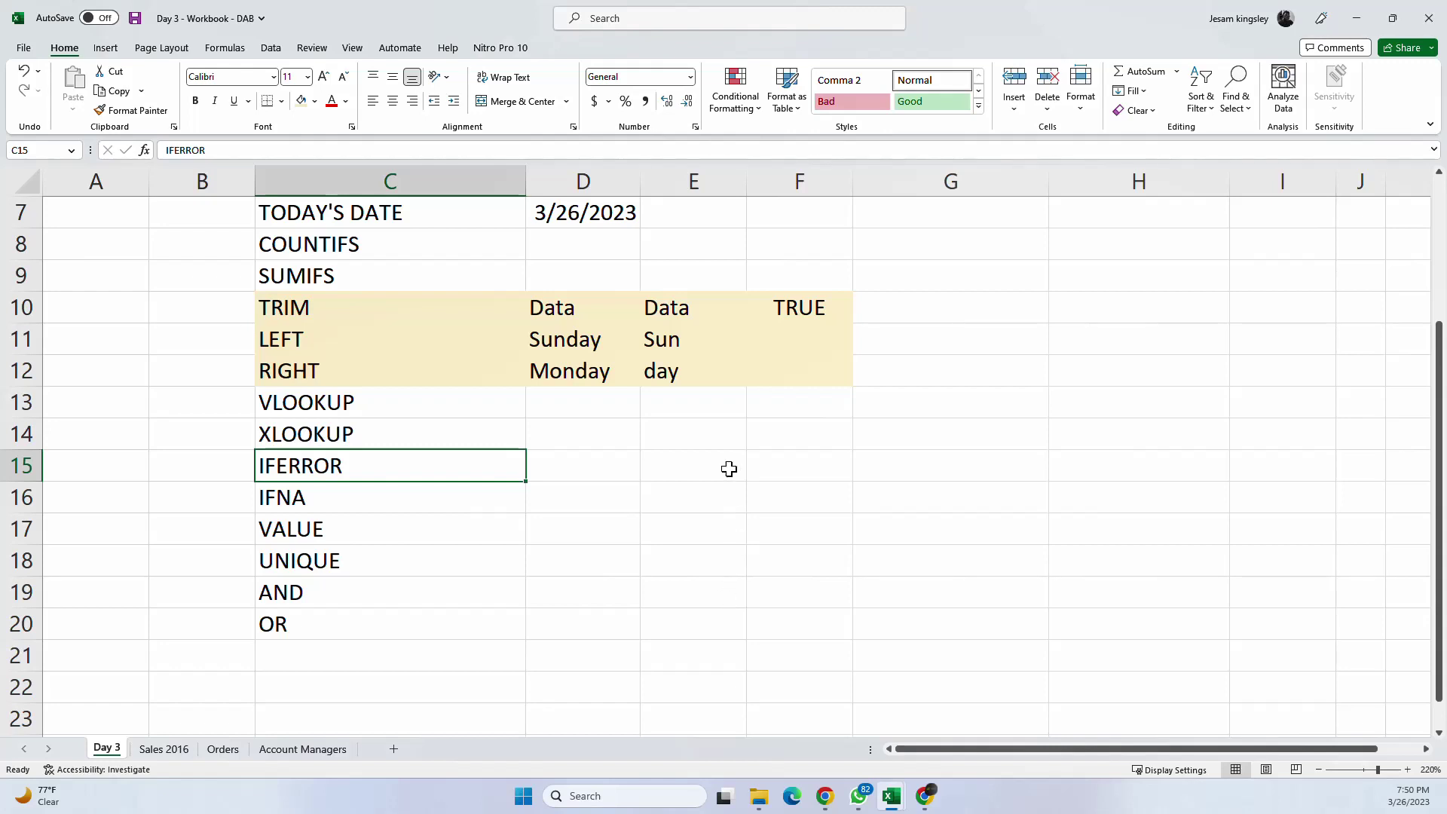
left_click(664, 376)
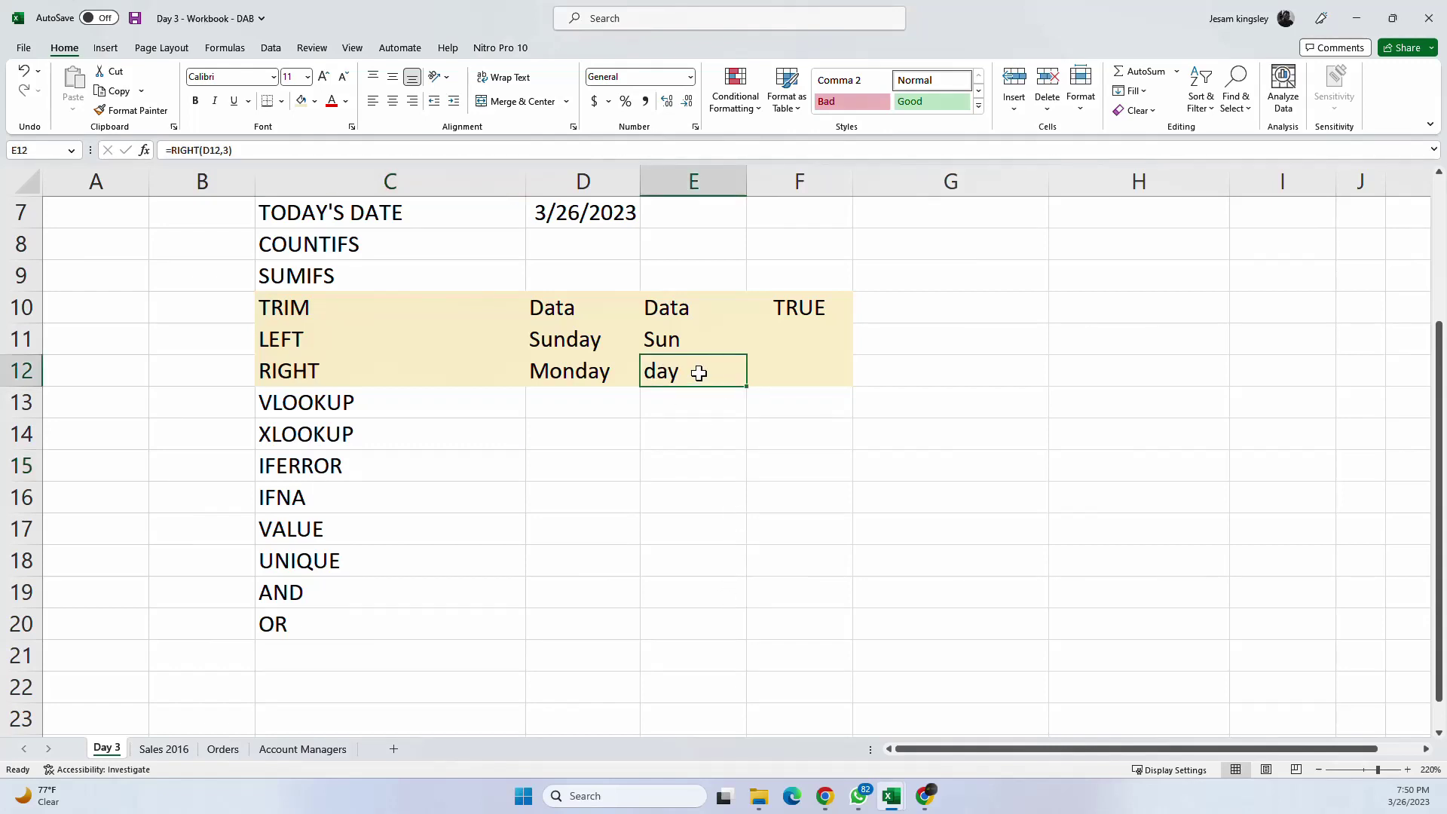
double_click(699, 371)
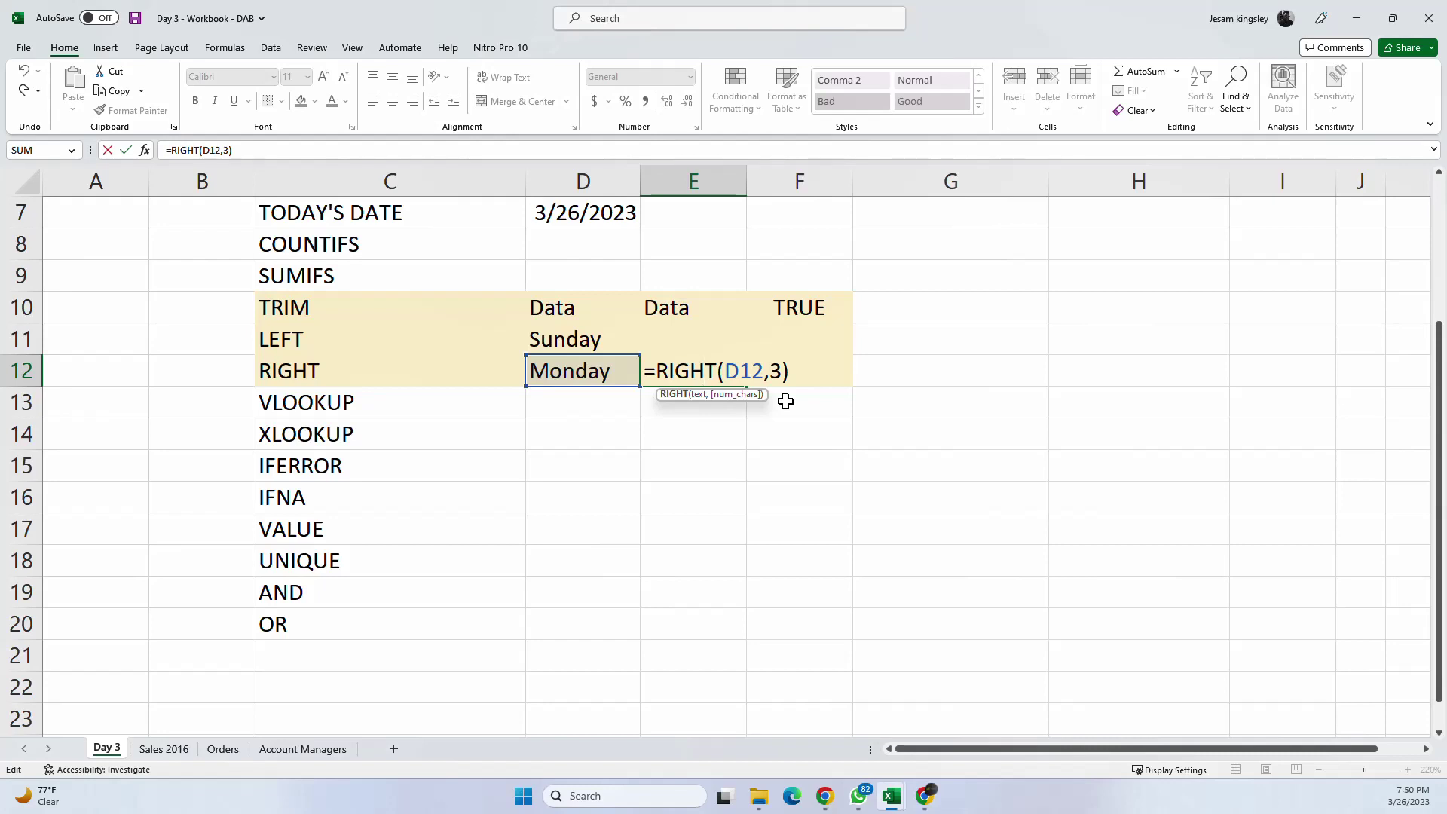
key("Right")
key("Right")
key("Right")
key("Right")
key("Right")
key("Right")
key("Right")
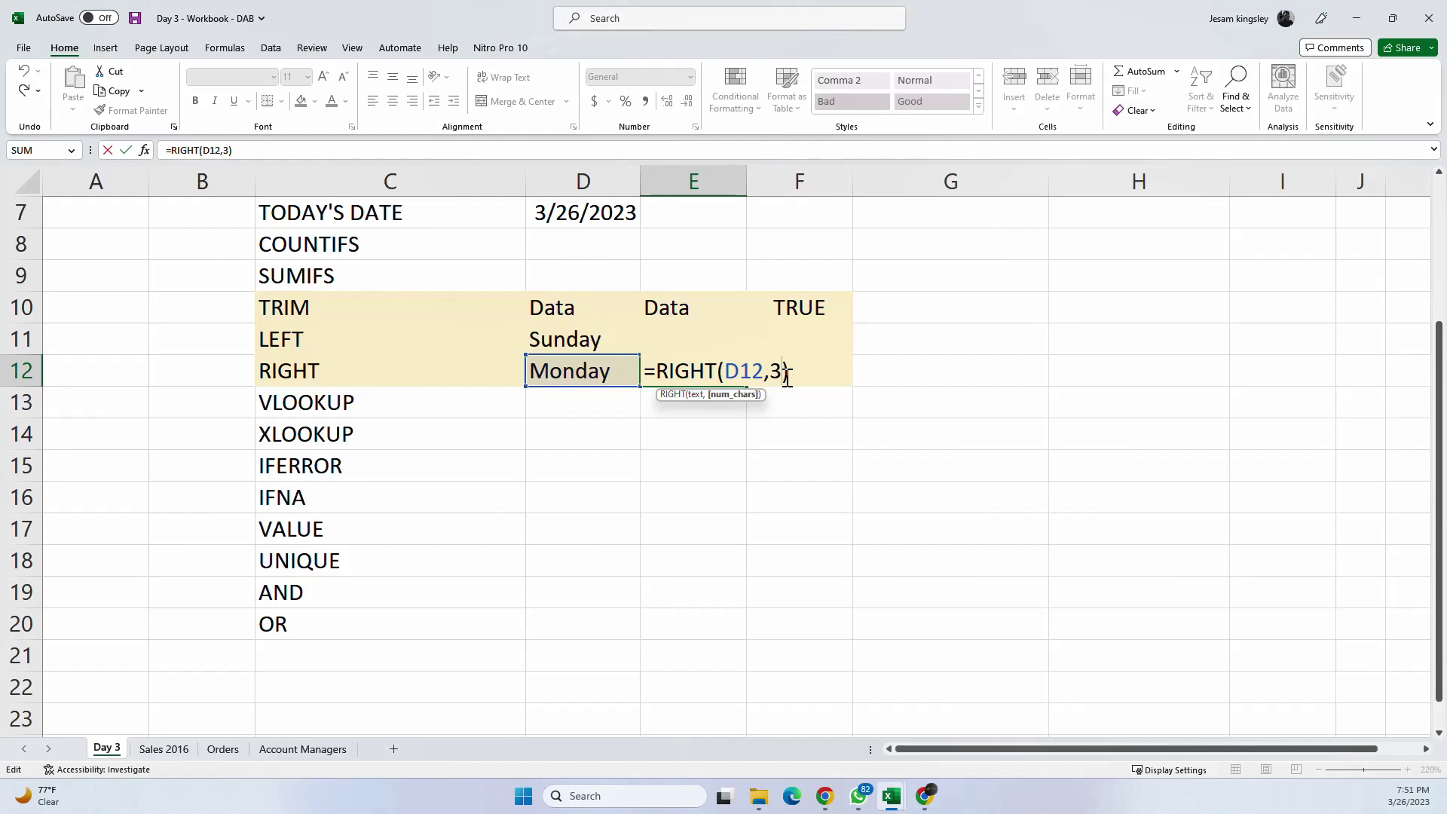
key("ctrl+Return")
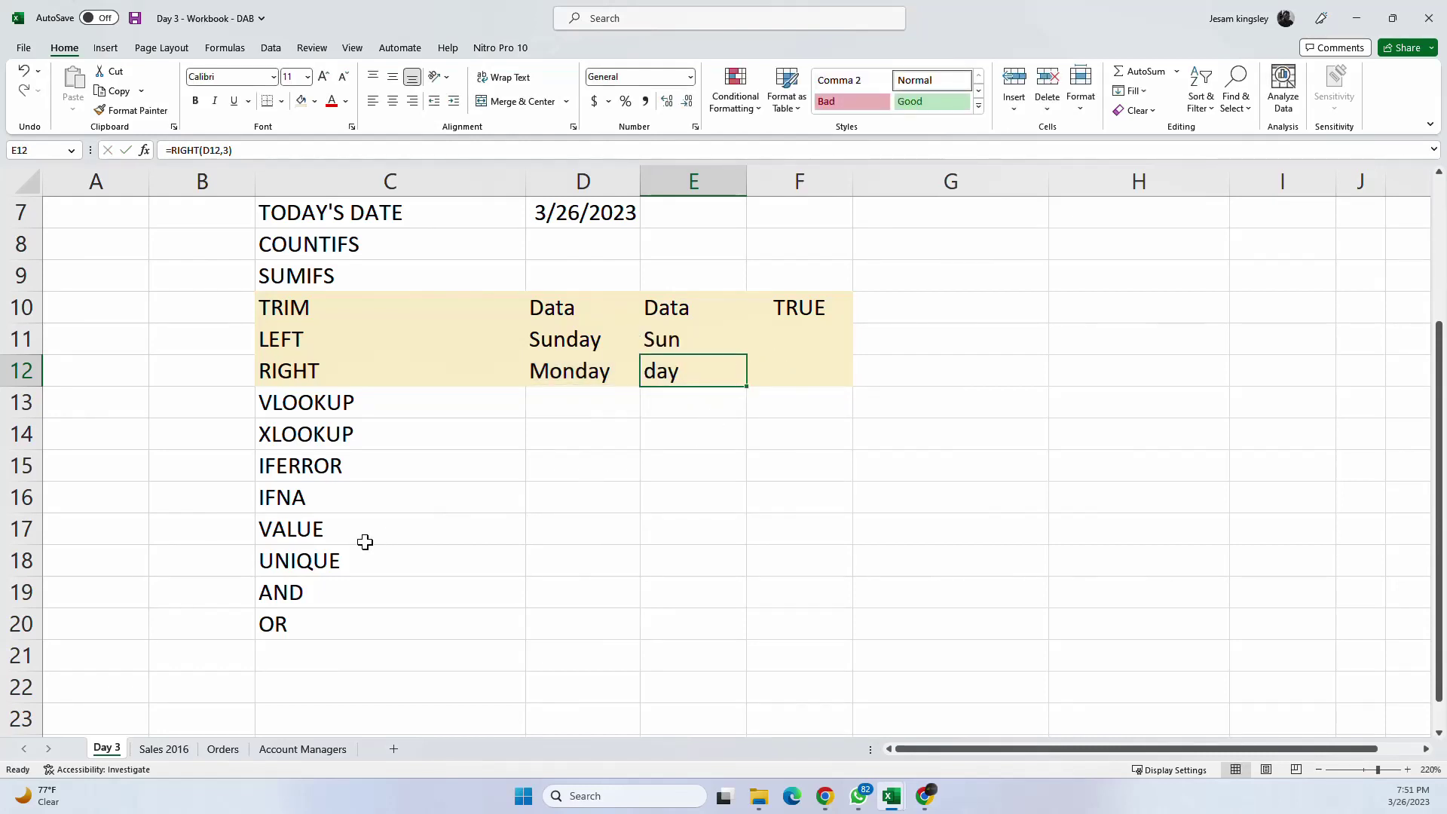
left_click_drag(354, 419, 361, 508)
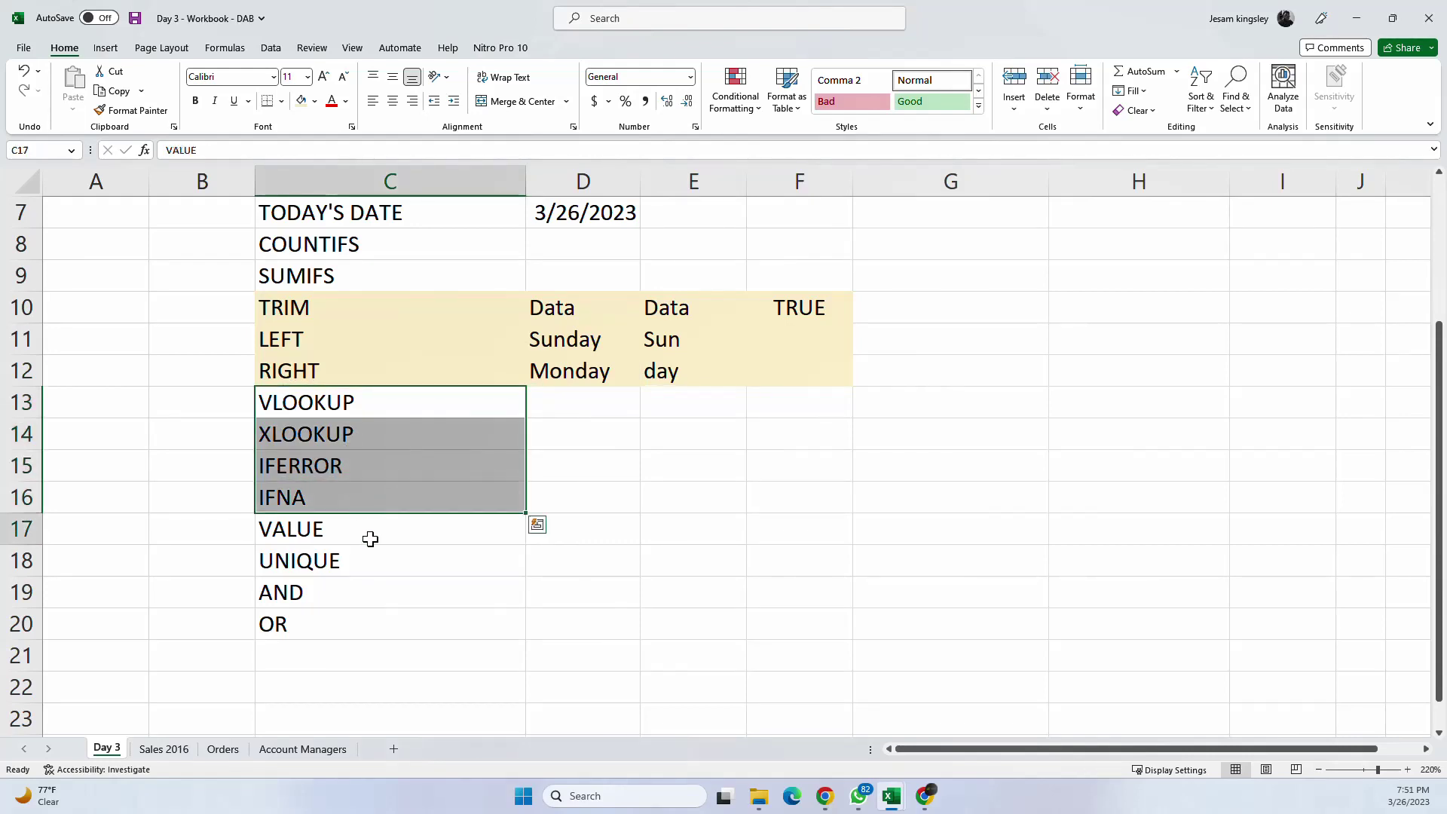
left_click(372, 527)
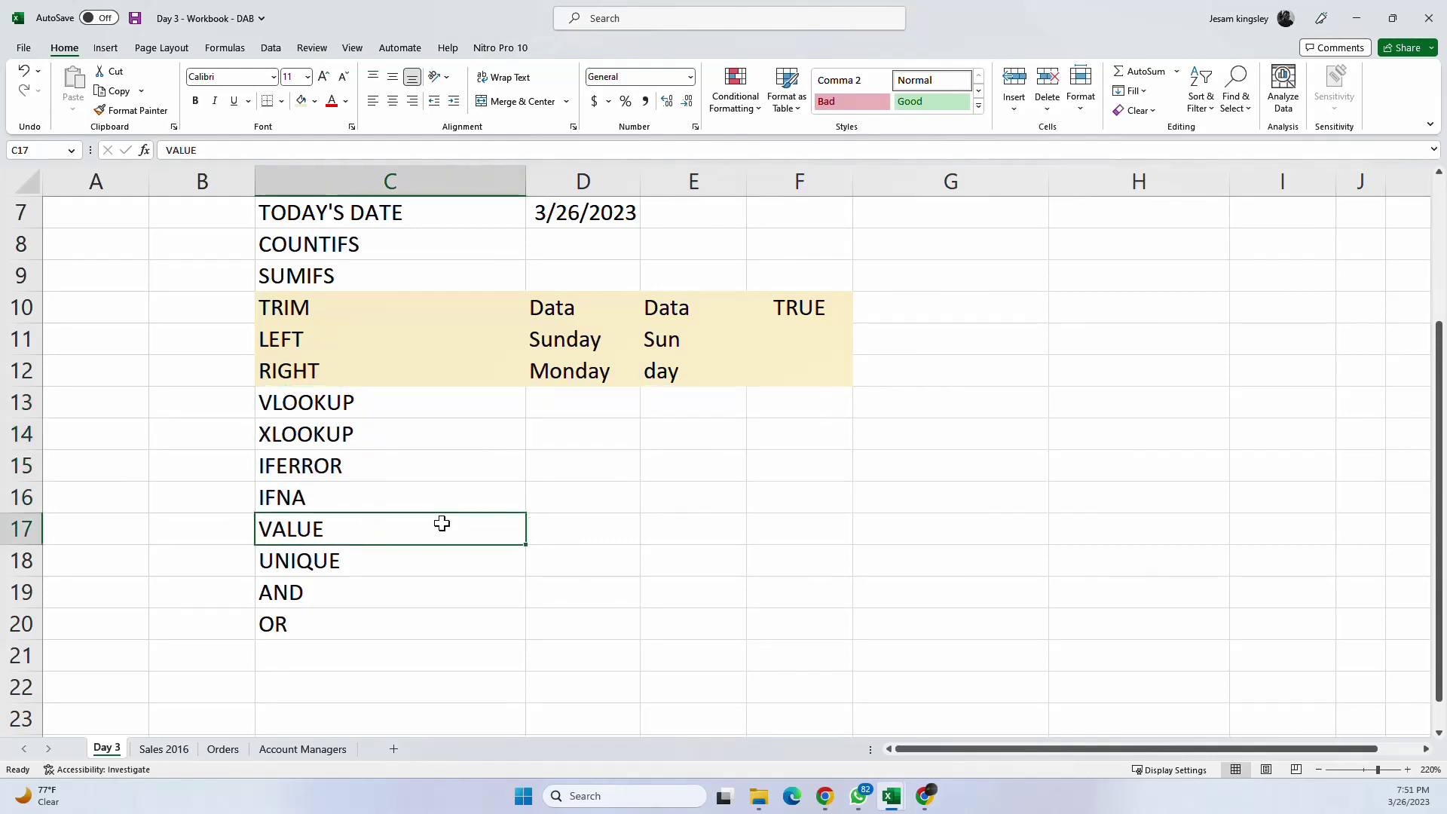
left_click(599, 523)
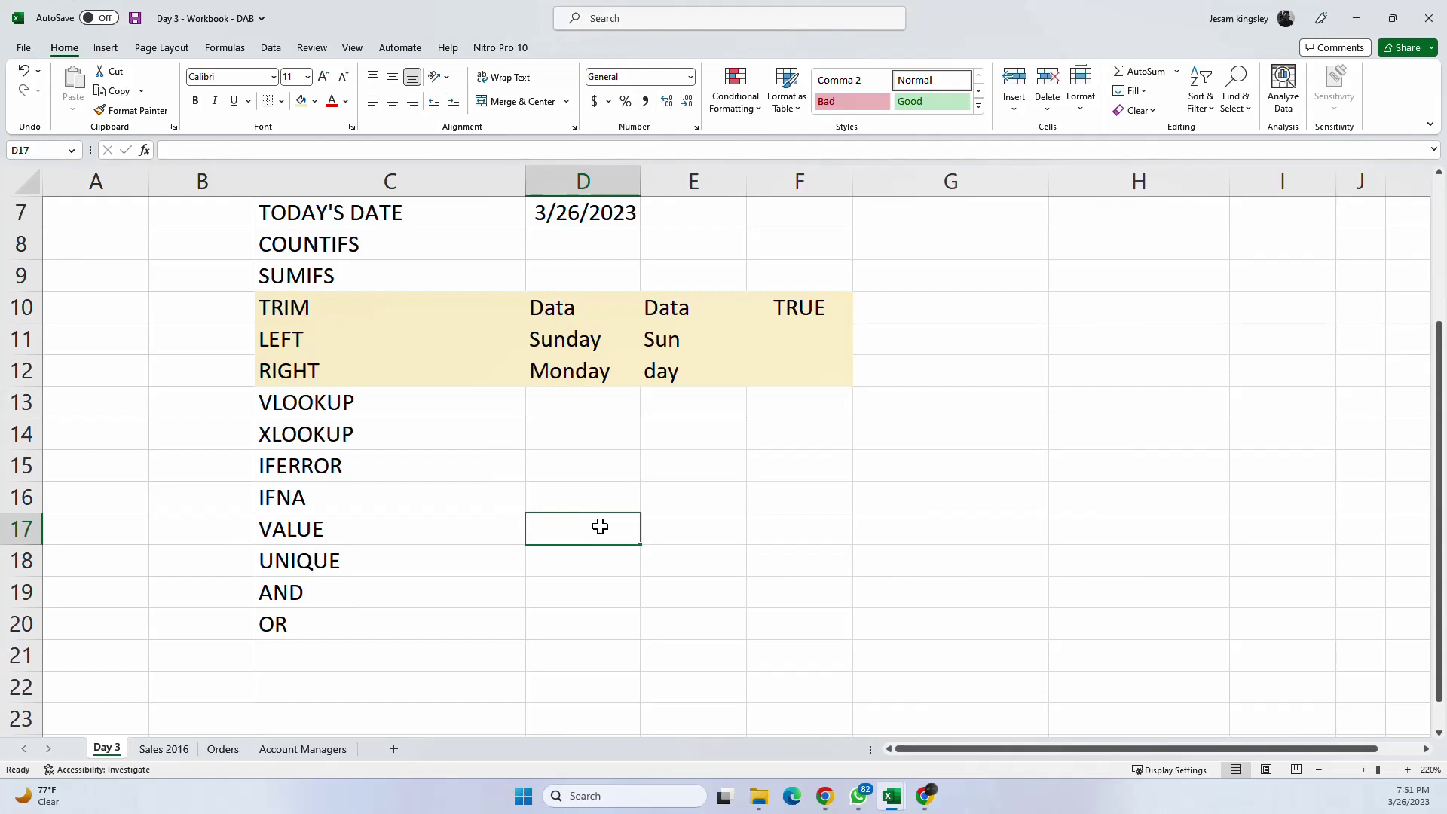
Step: Enter the number 30 in the empty cell G16 and select that cell
left_click(1002, 473)
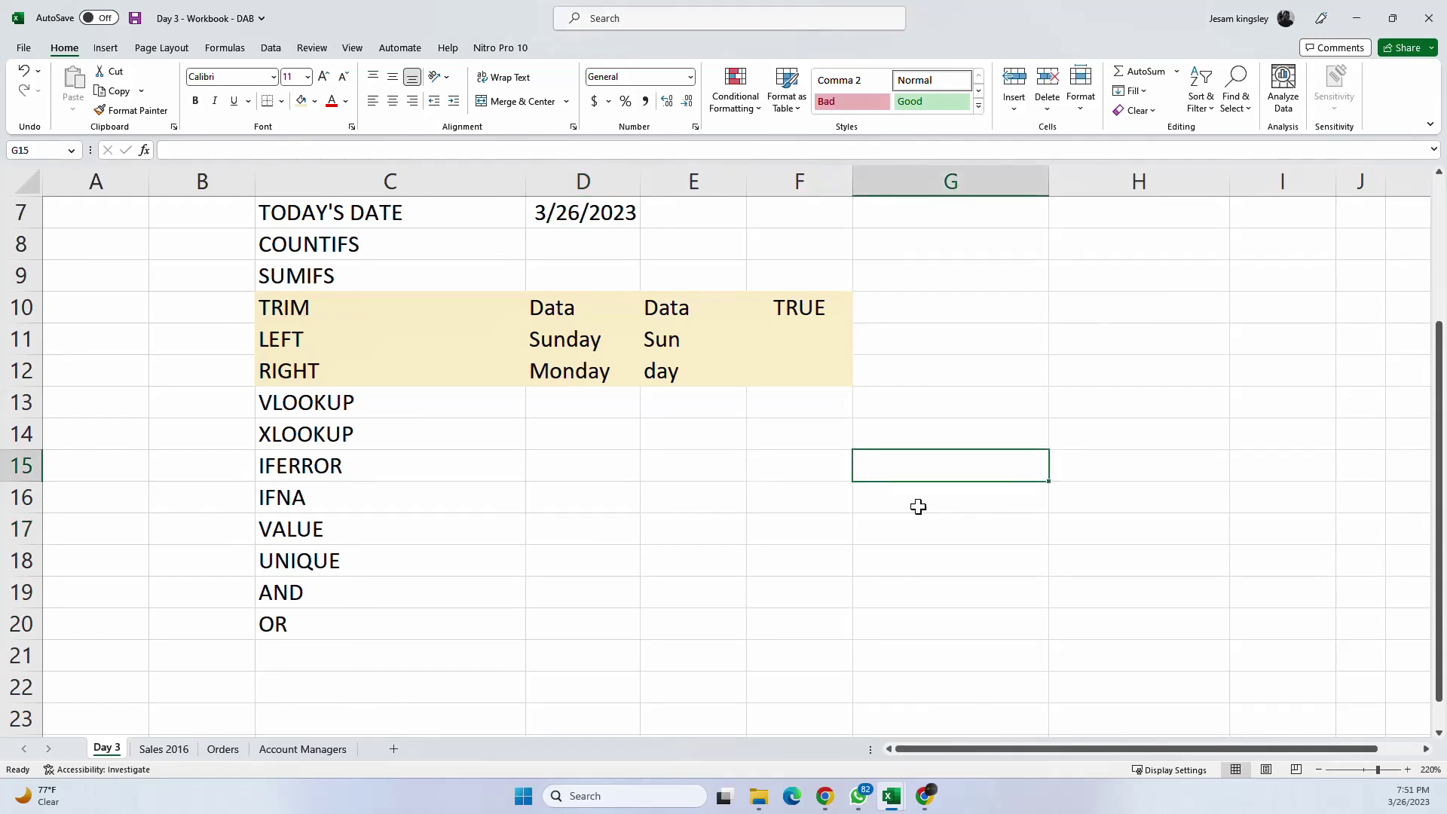
left_click(912, 499)
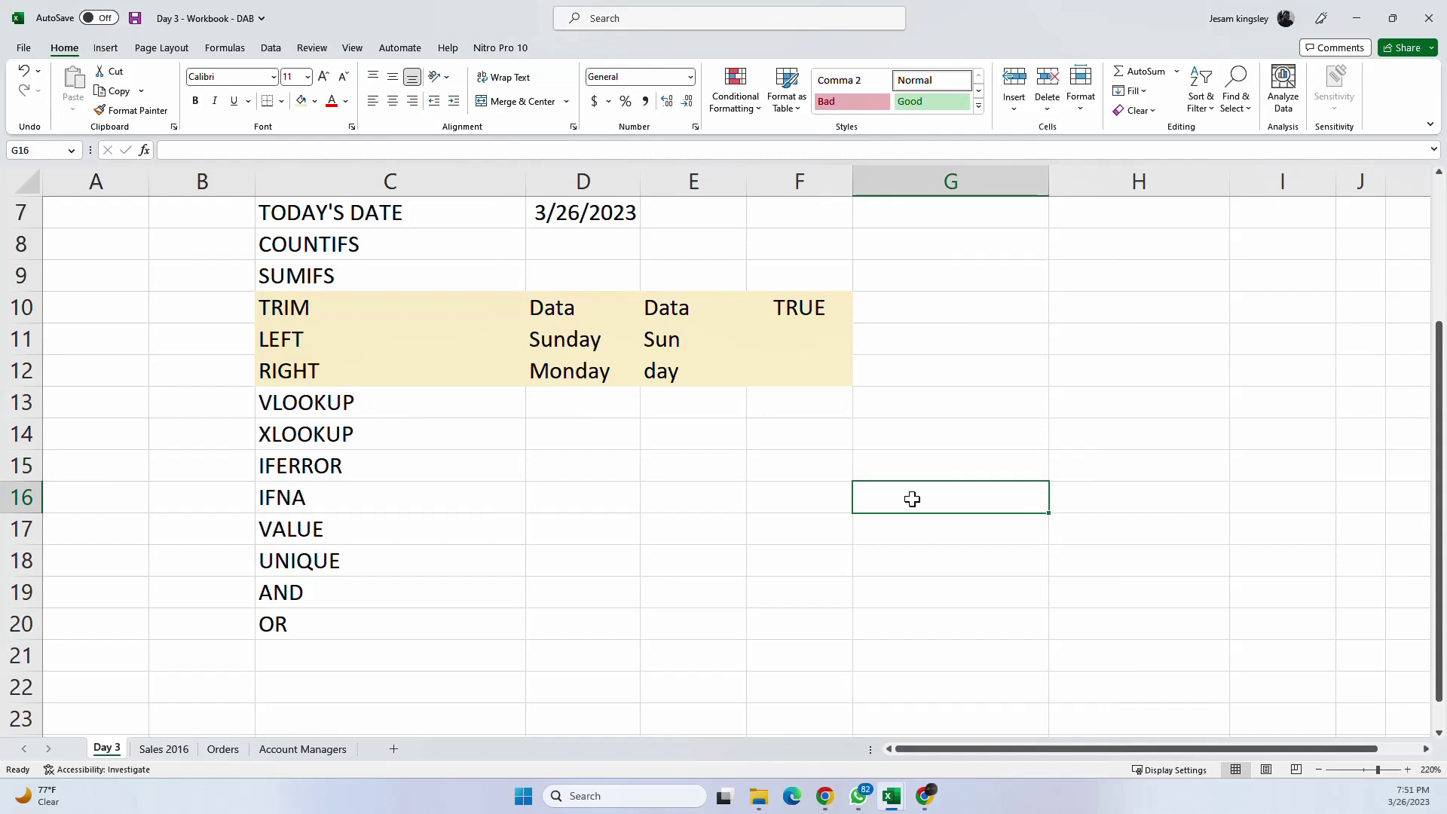
type("30")
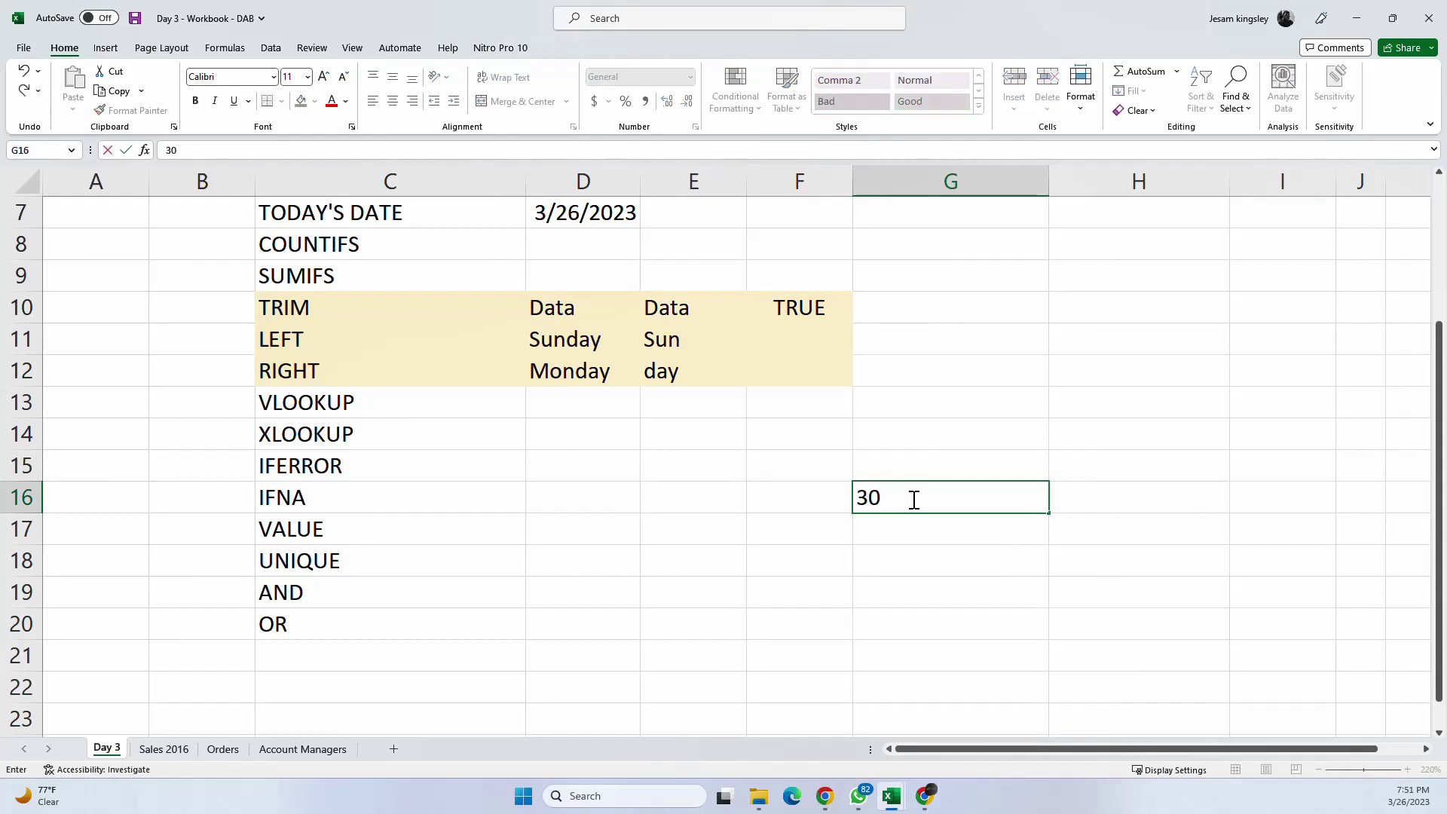
key("Return")
left_click(1008, 497)
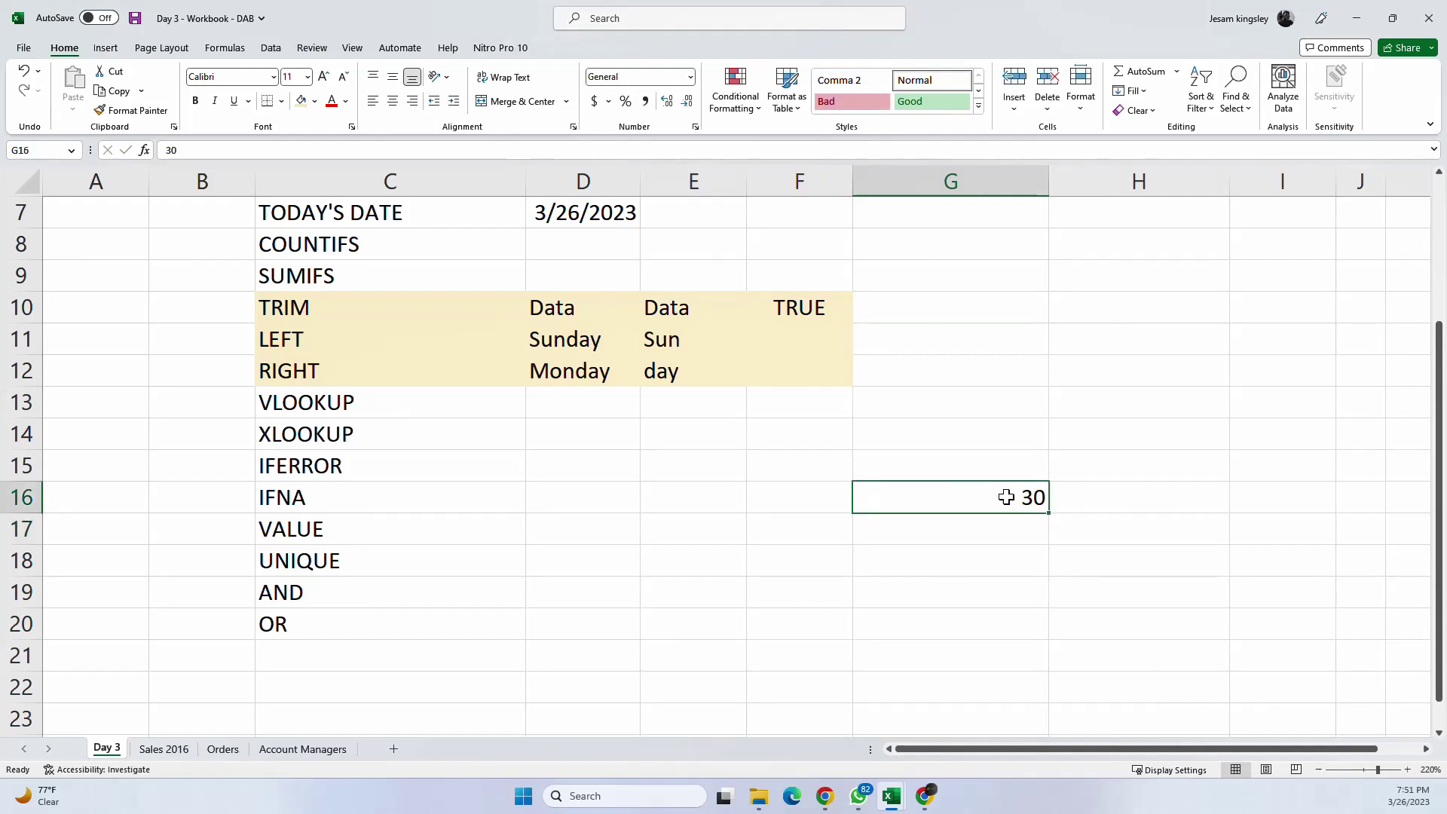
Step: Fill G16:G18 with the series 30, 40, 50, entering 40 in G17 and extending the pattern down
left_click_drag(1047, 513, 1055, 561)
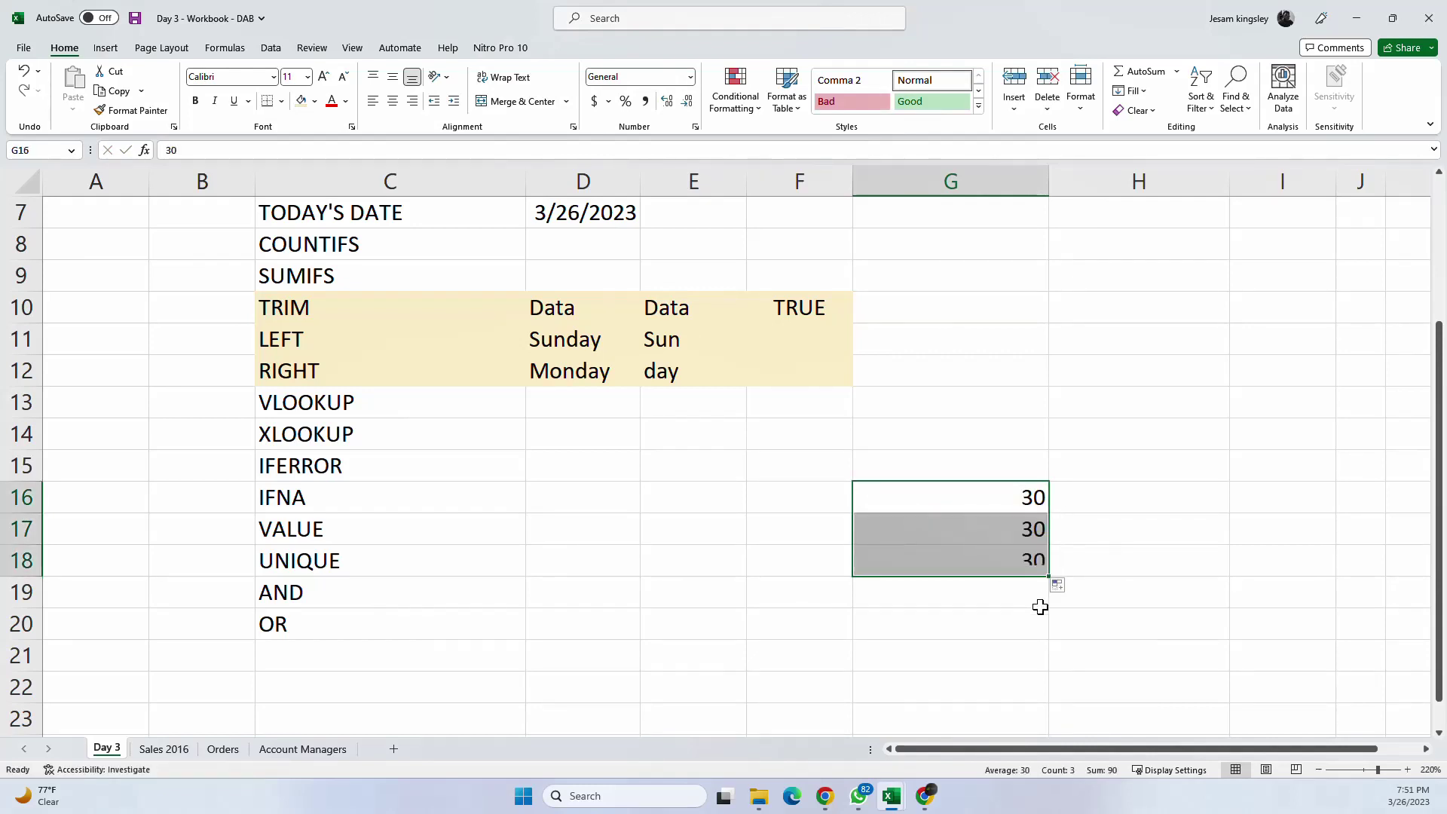
left_click(1024, 523)
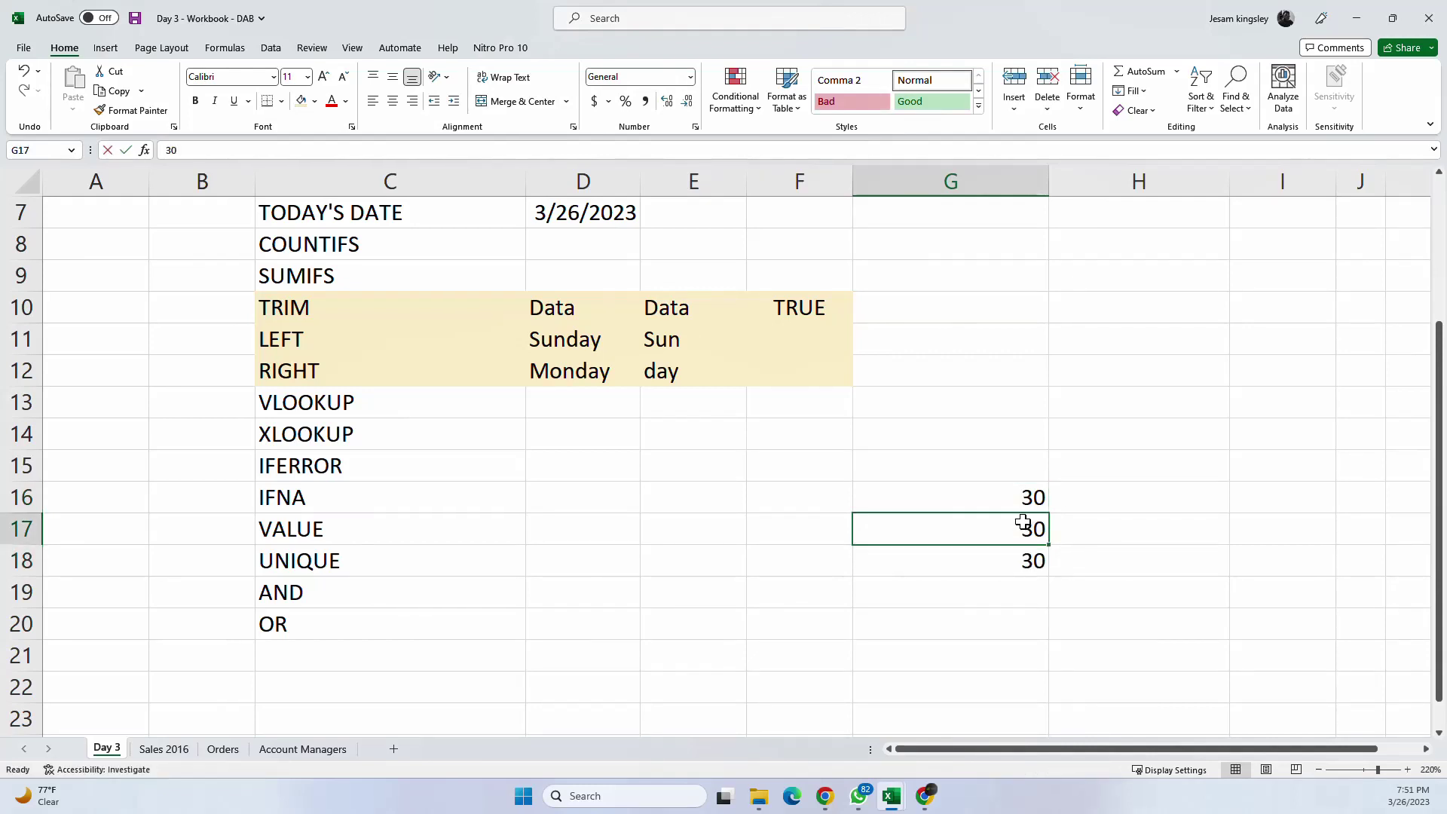
type("40")
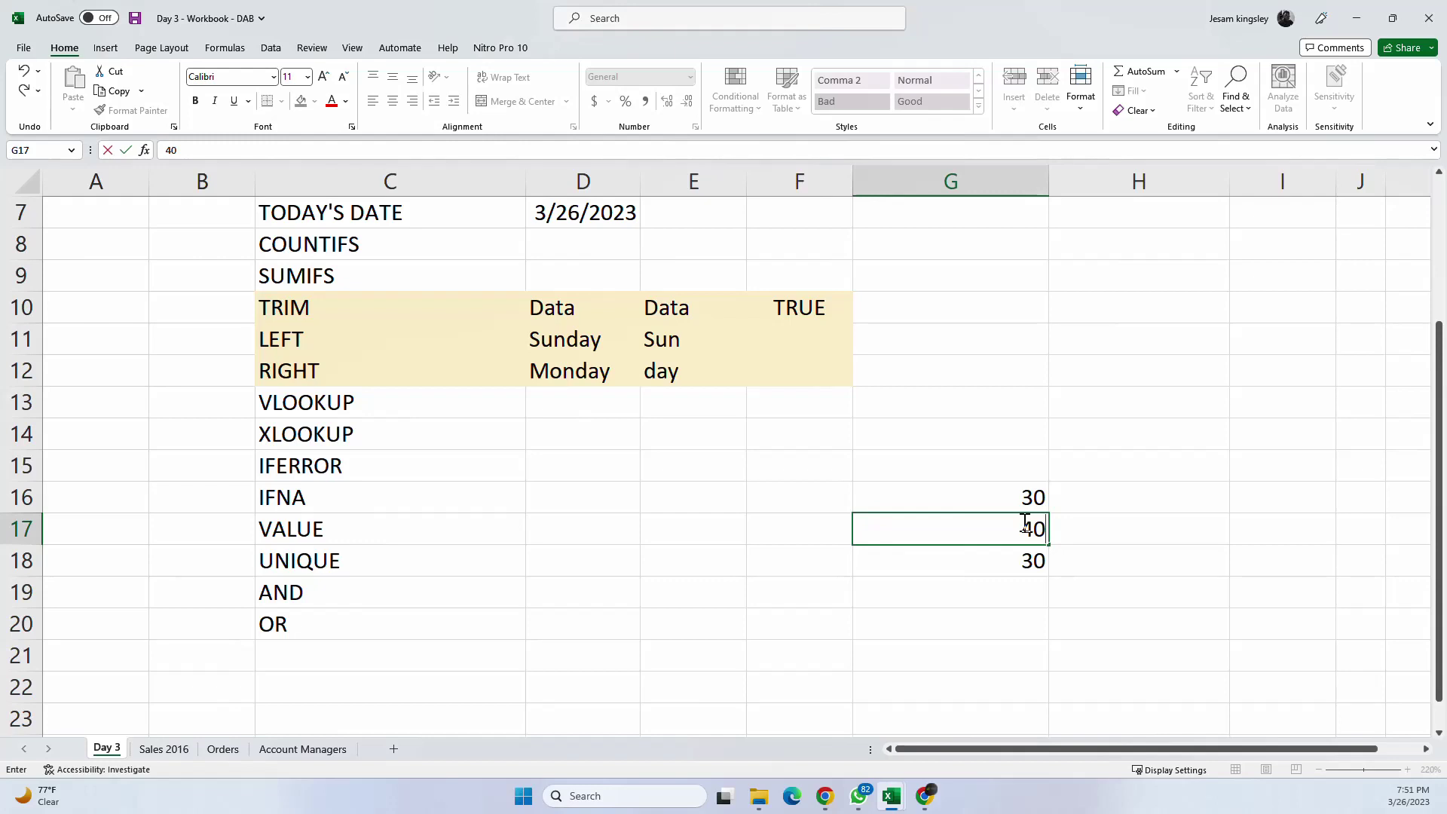
left_click(1062, 500)
left_click_drag(1040, 499, 1053, 582)
left_click(1092, 624)
left_click(1018, 499)
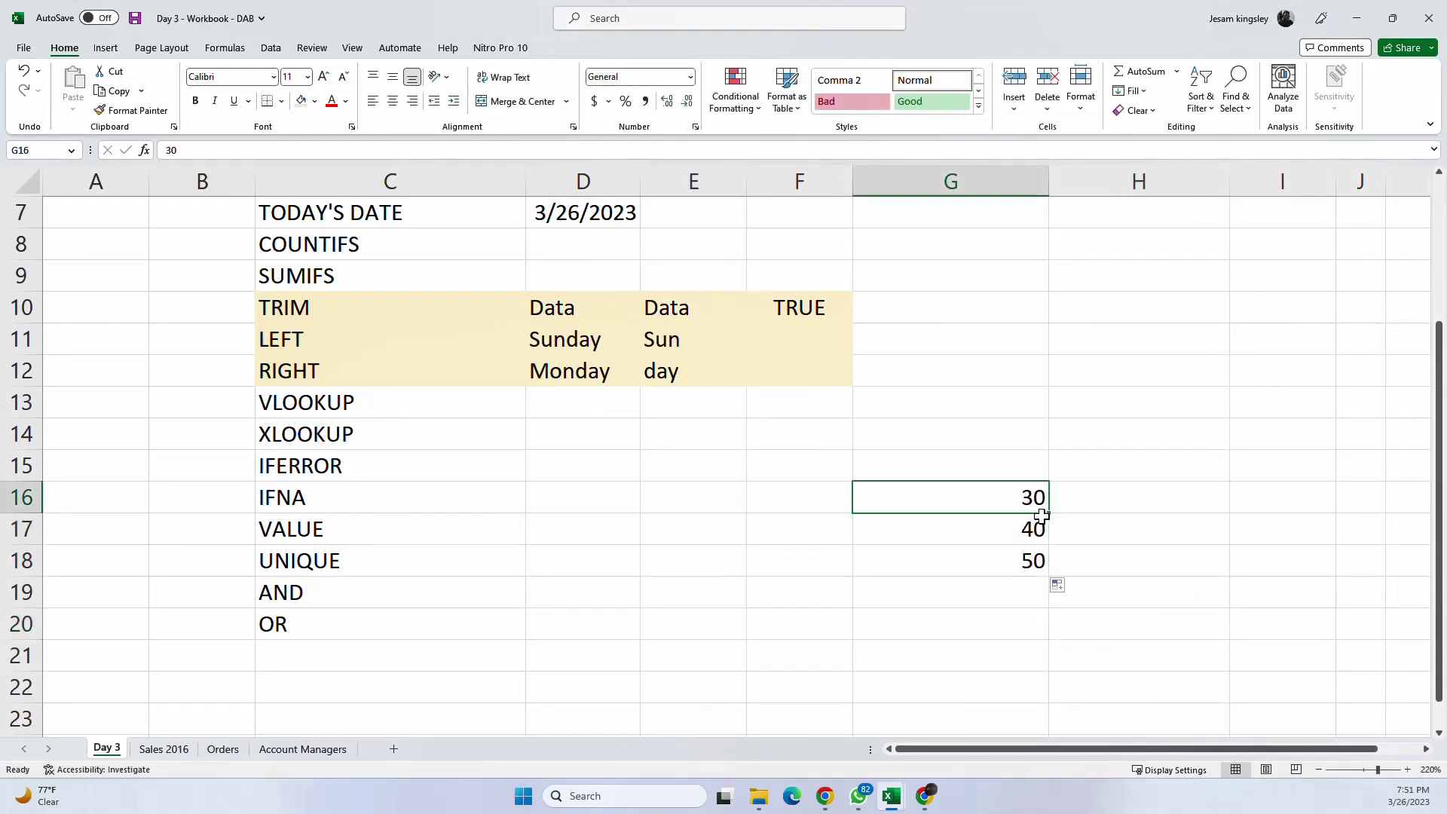
left_click_drag(1019, 500, 1008, 561)
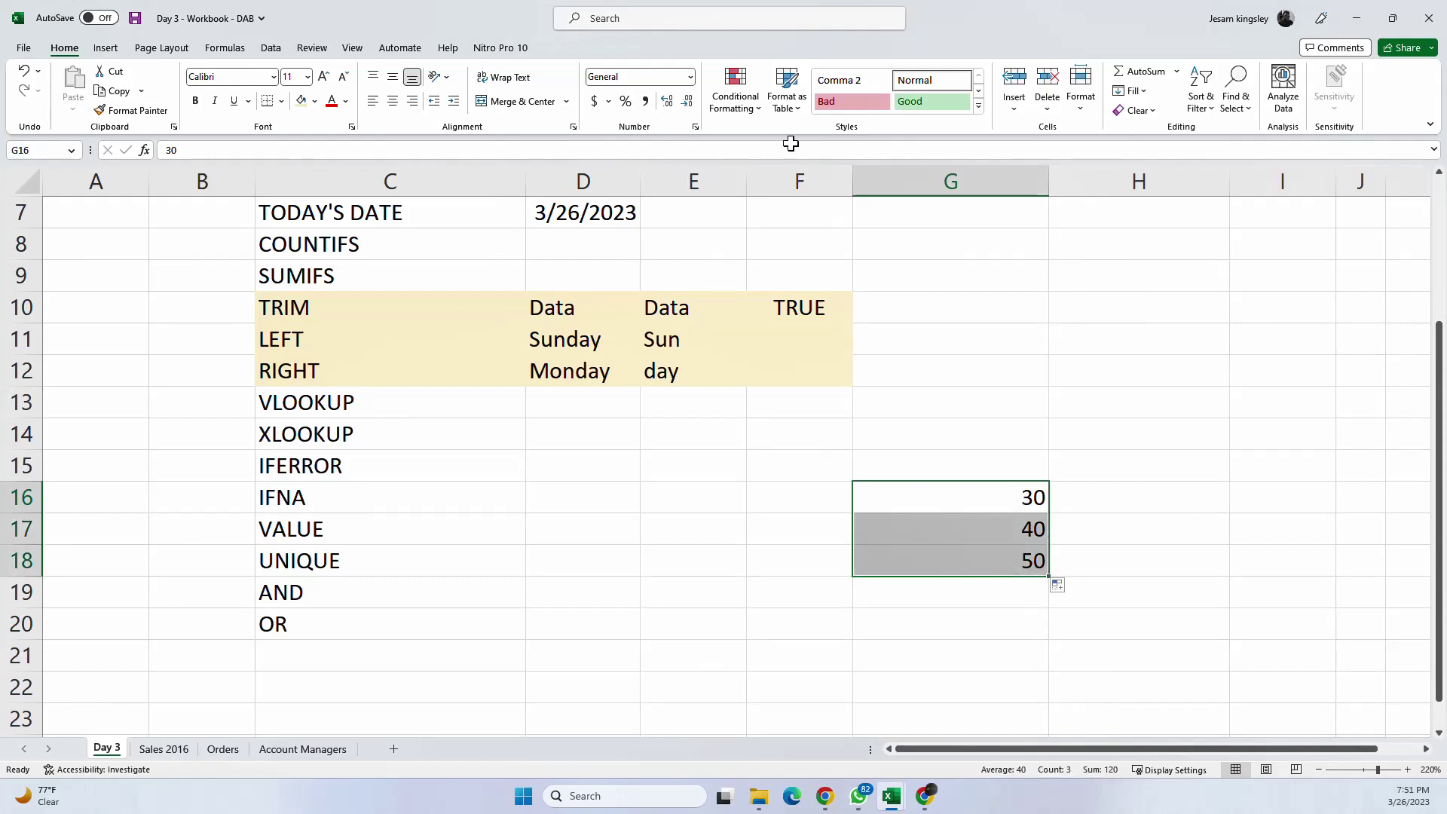
left_click(690, 78)
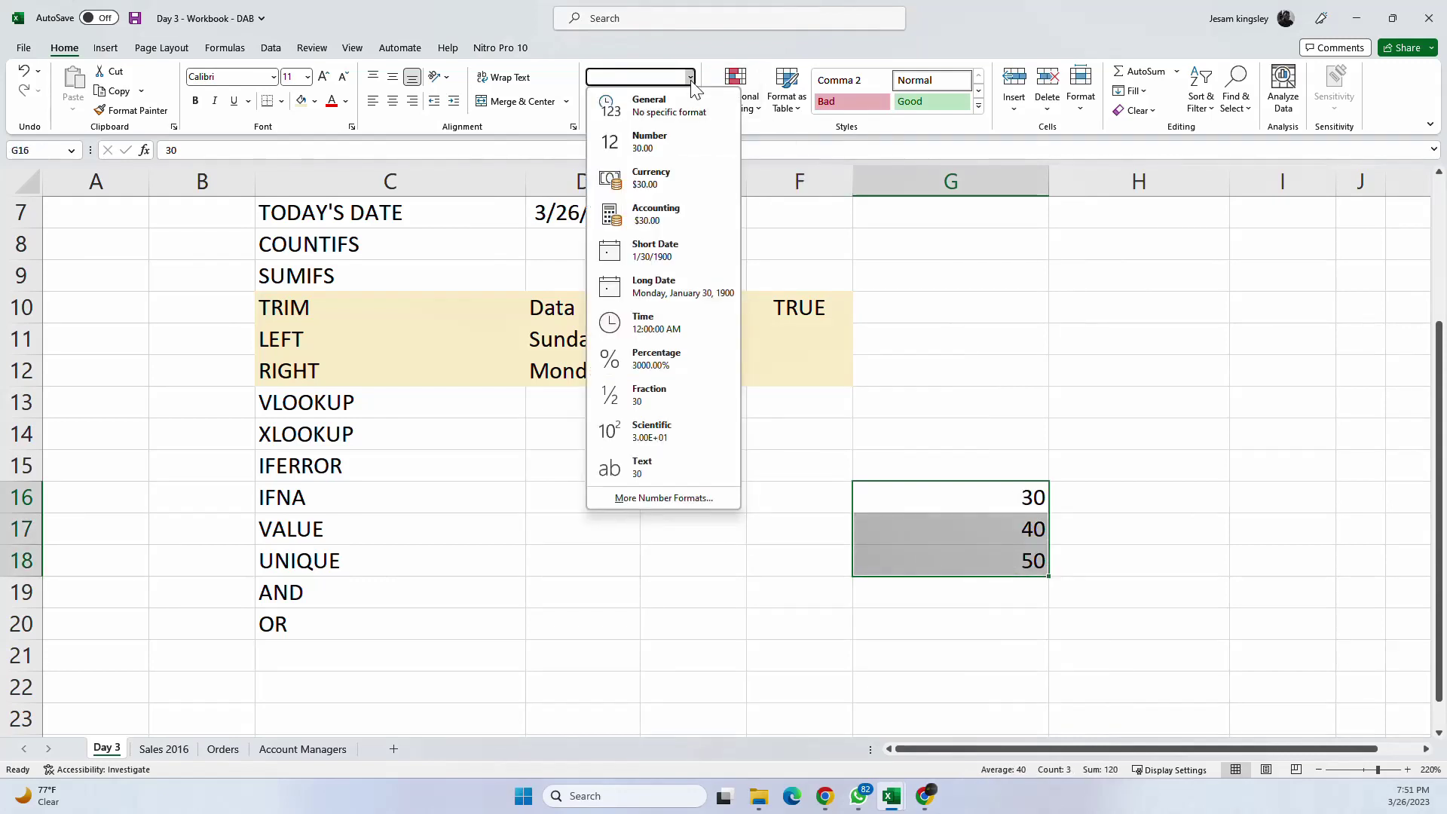
left_click(1002, 499)
left_click(972, 486)
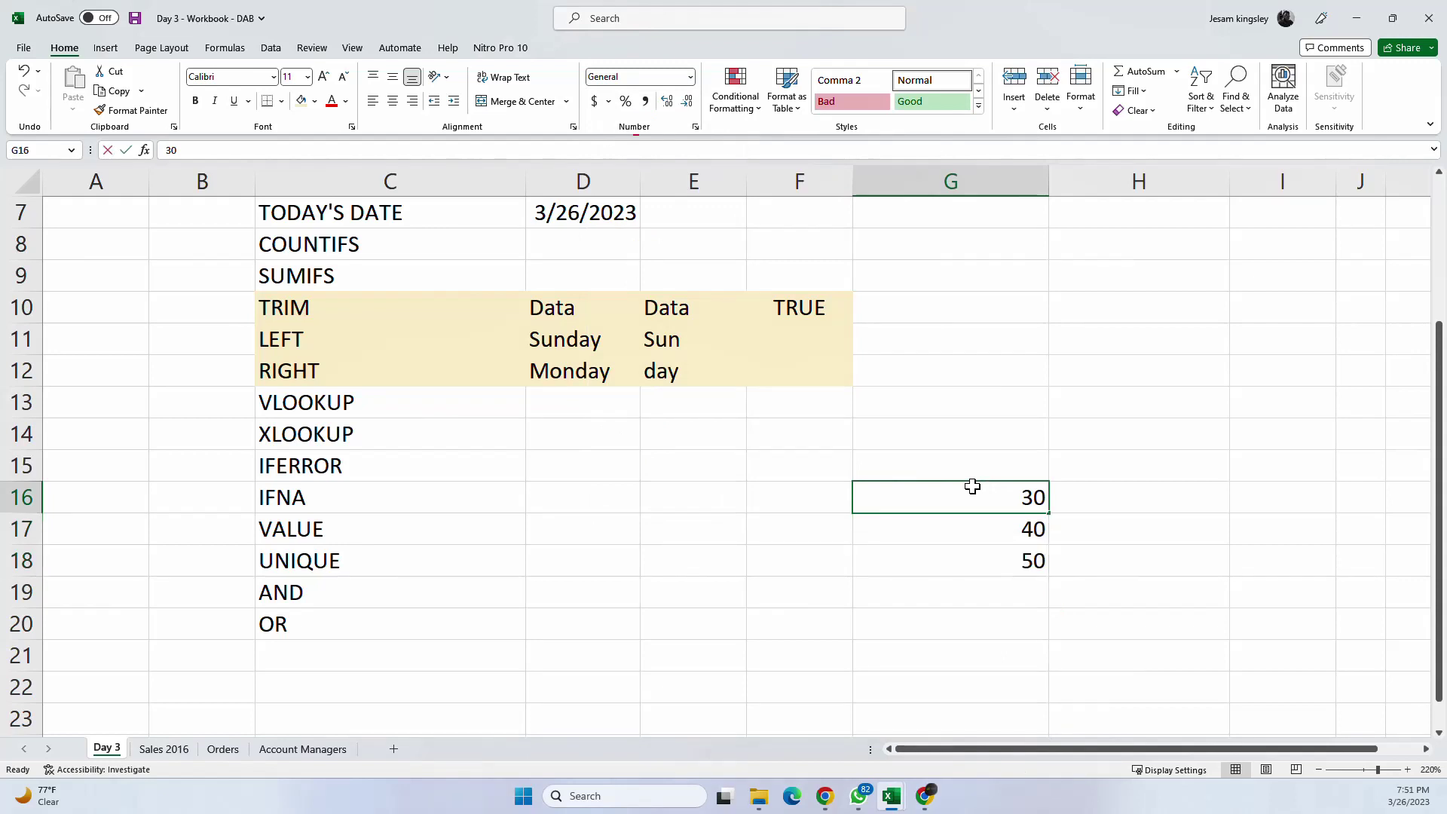
Step: Enter the number 30 in H16 and copy it down to H18
left_click(1125, 499)
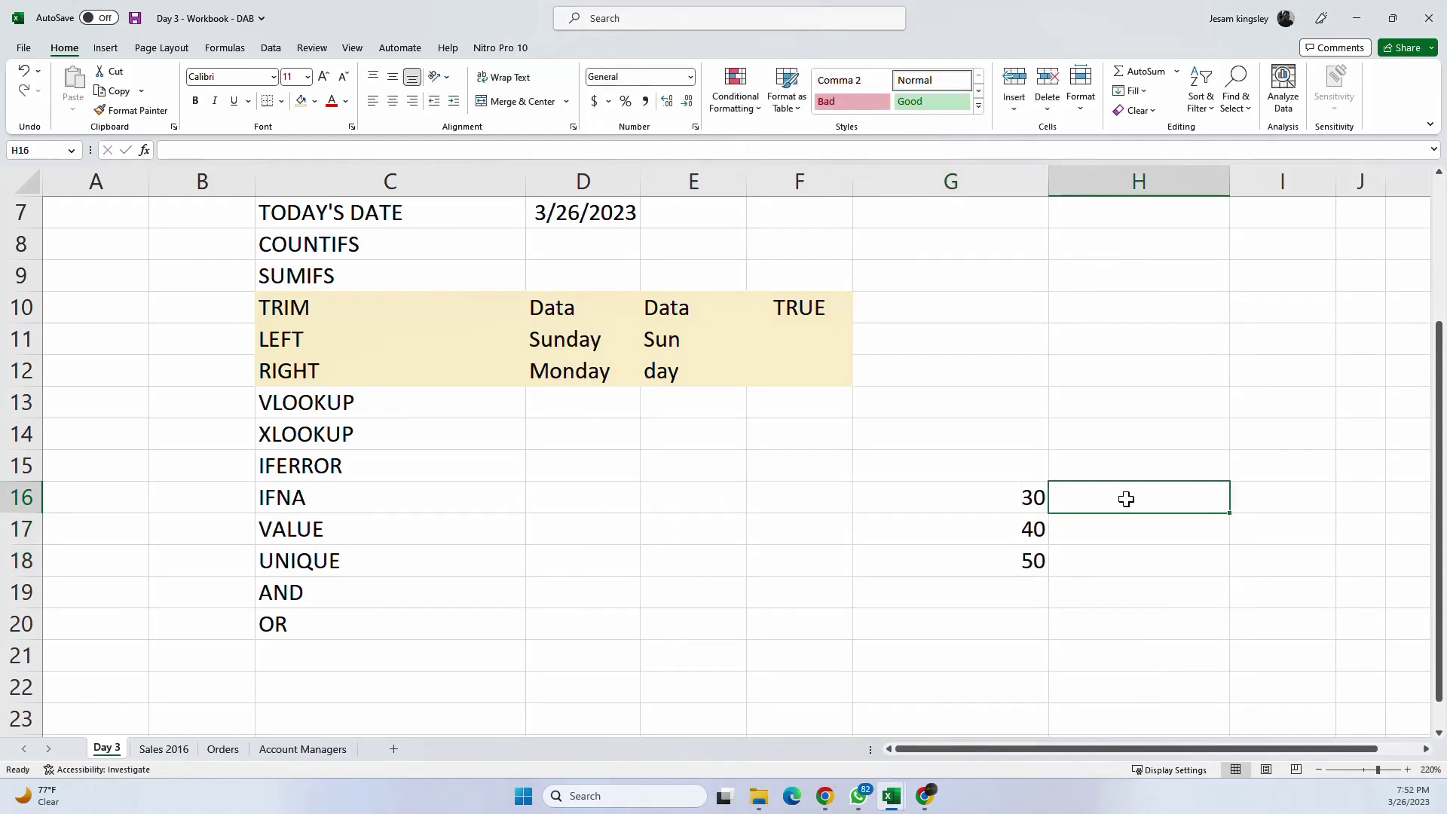
type("30")
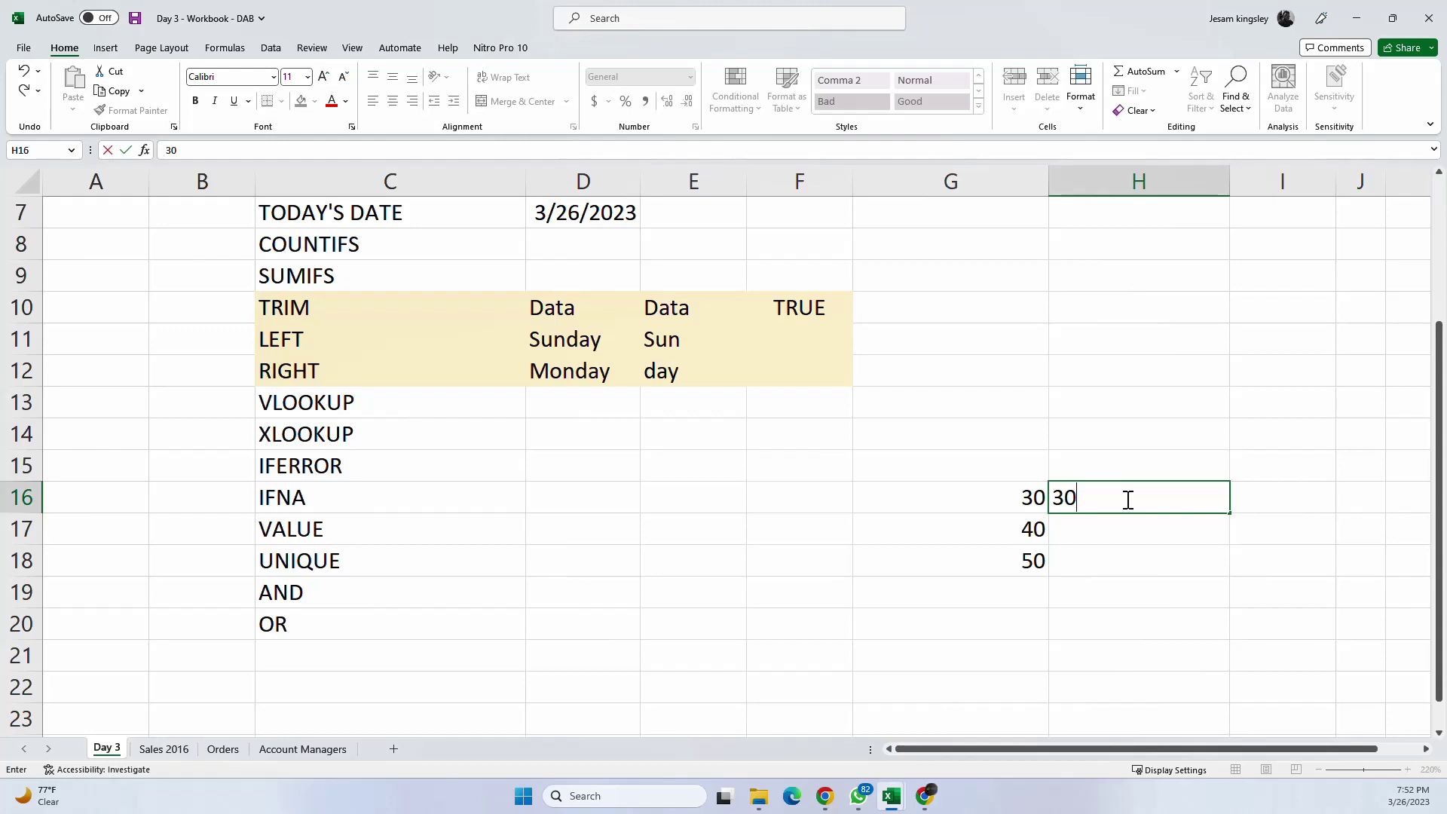
key("Return")
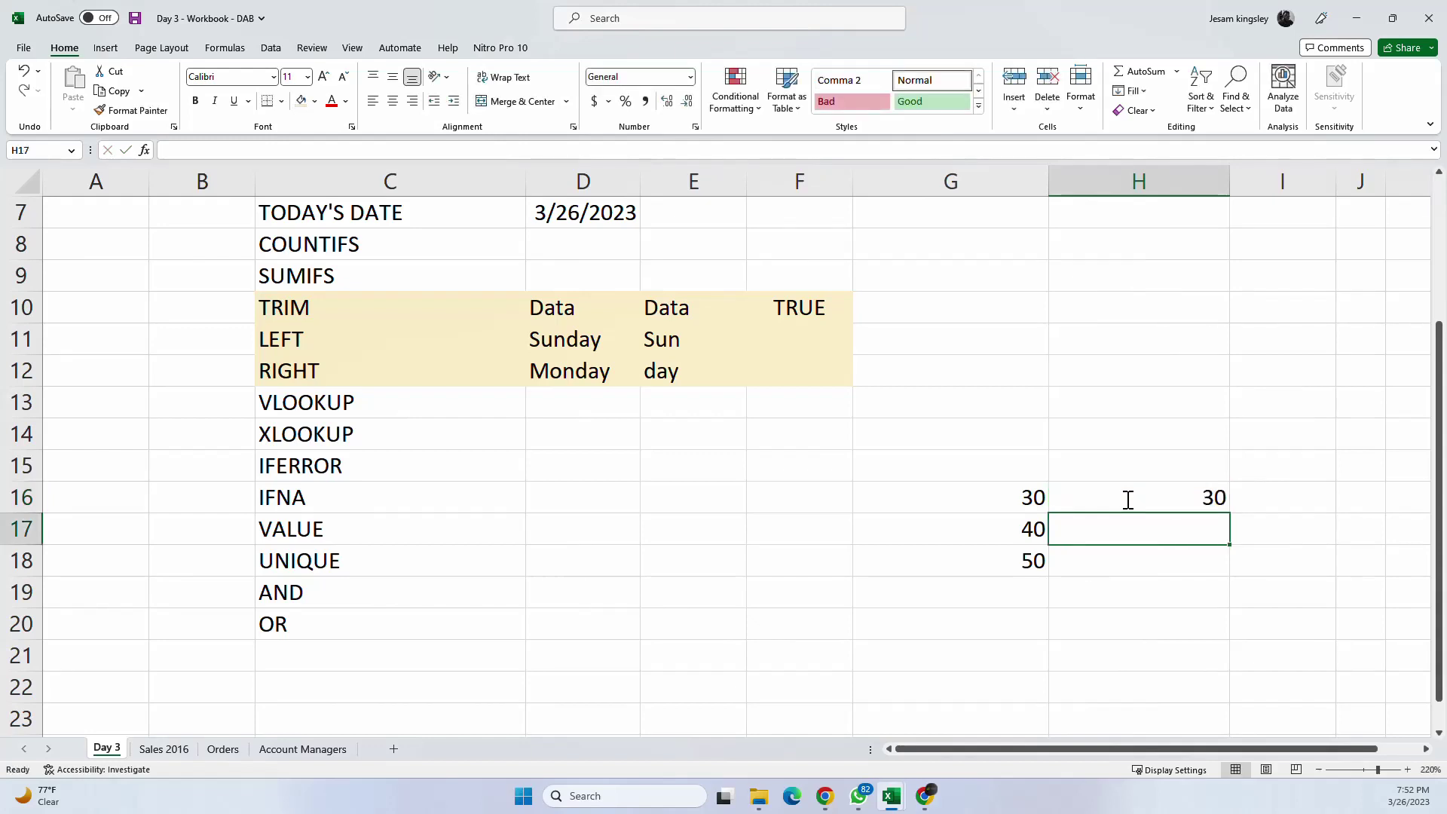
left_click(1190, 498)
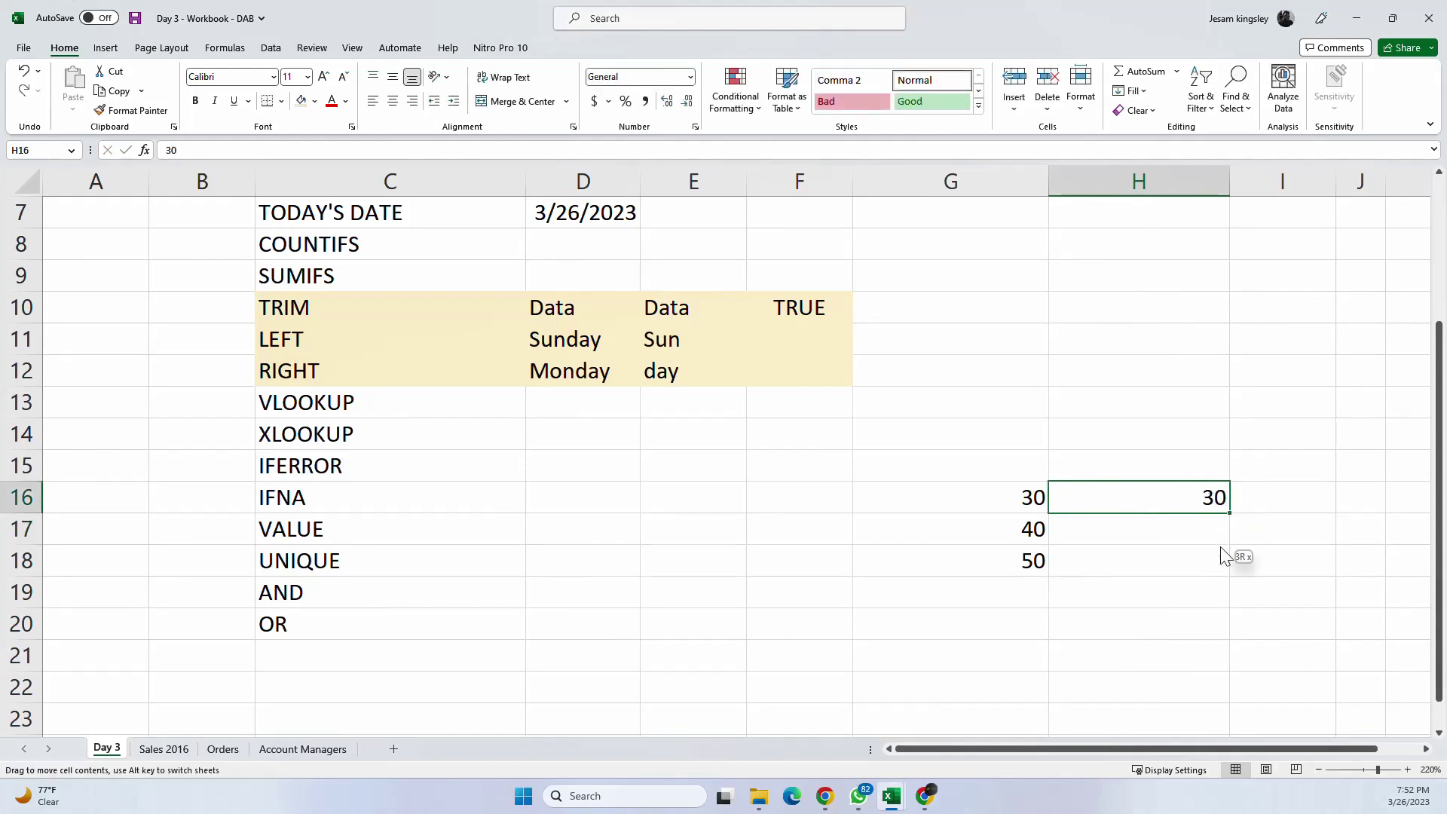
mouse_move(1221, 547)
left_mouse_down()
mouse_move(1215, 492)
mouse_move(1231, 573)
left_mouse_up()
left_click(1258, 492)
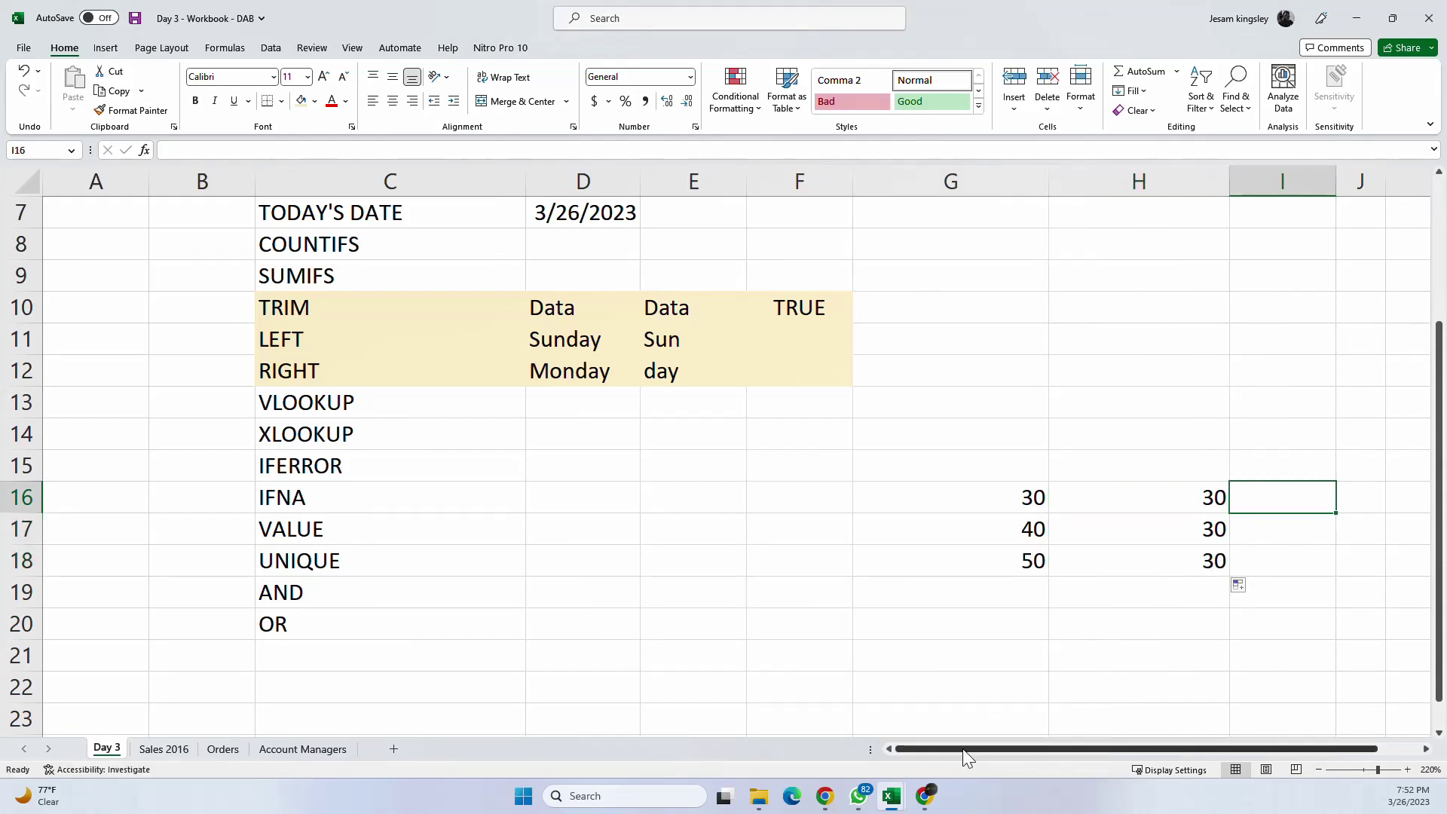
Step: Apply the Text number format to the values in G16:G18
left_click_drag(963, 750, 1224, 701)
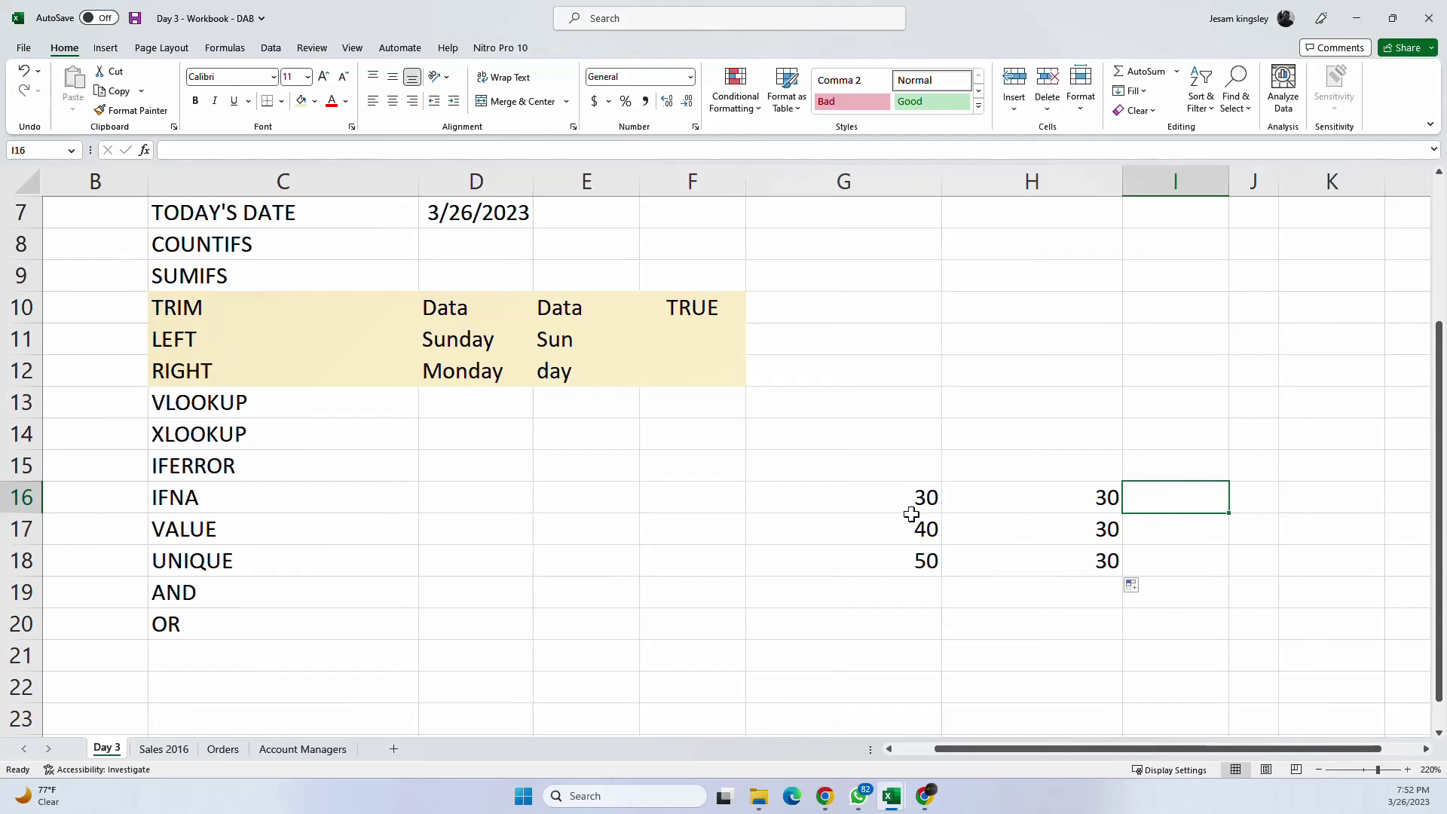
left_click_drag(911, 511, 898, 565)
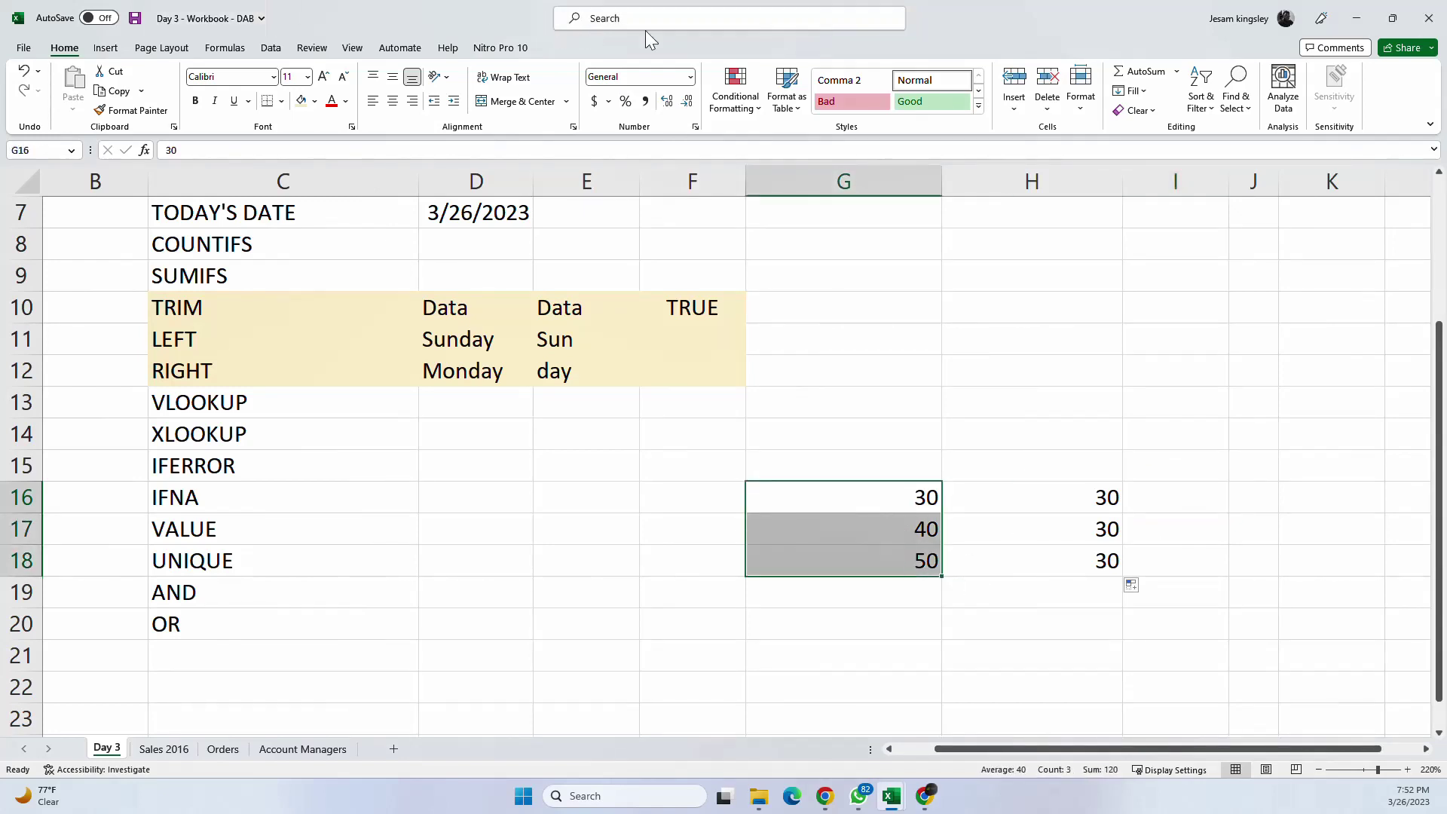
left_click(690, 78)
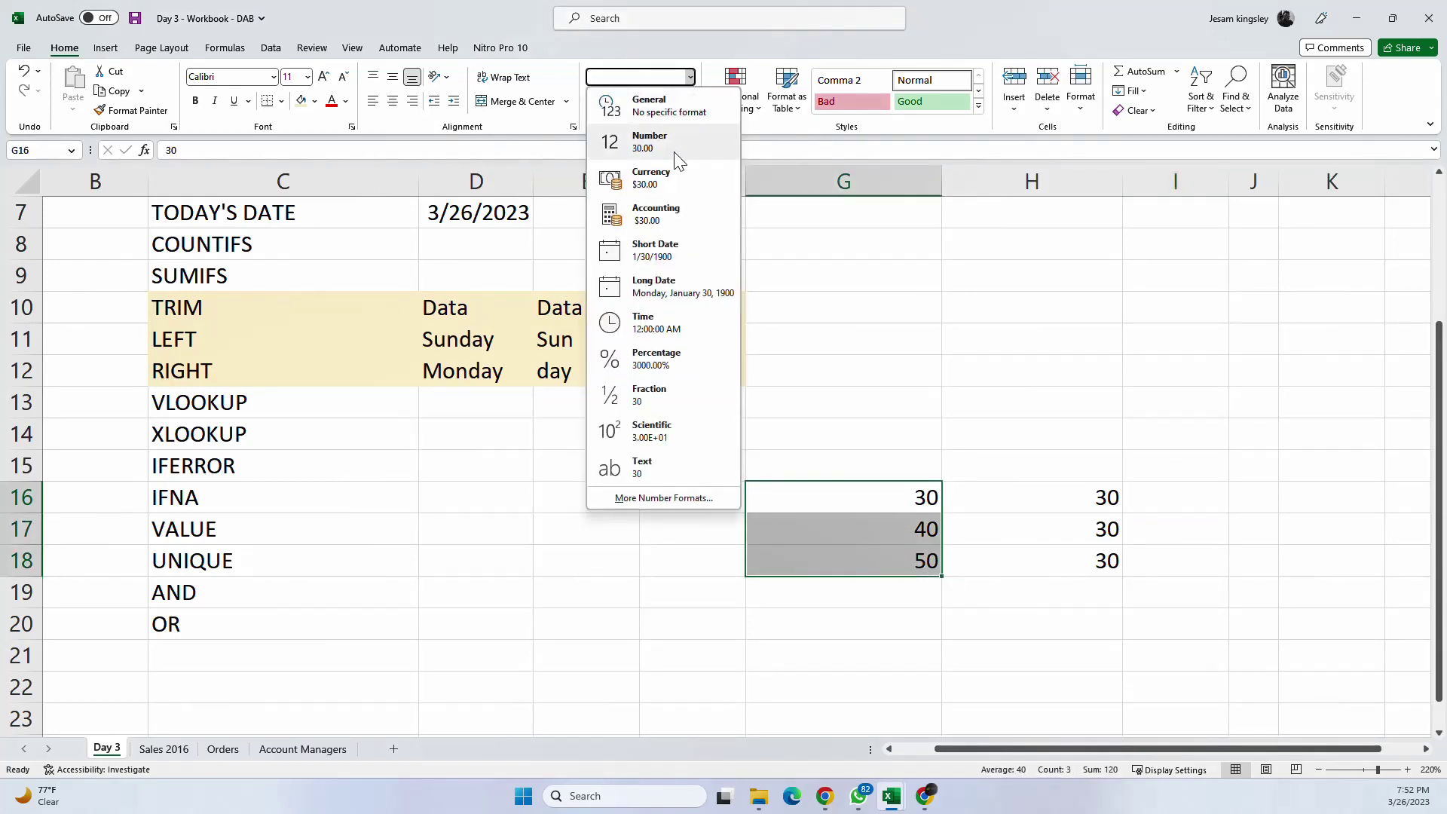
left_click(655, 467)
left_click(865, 506)
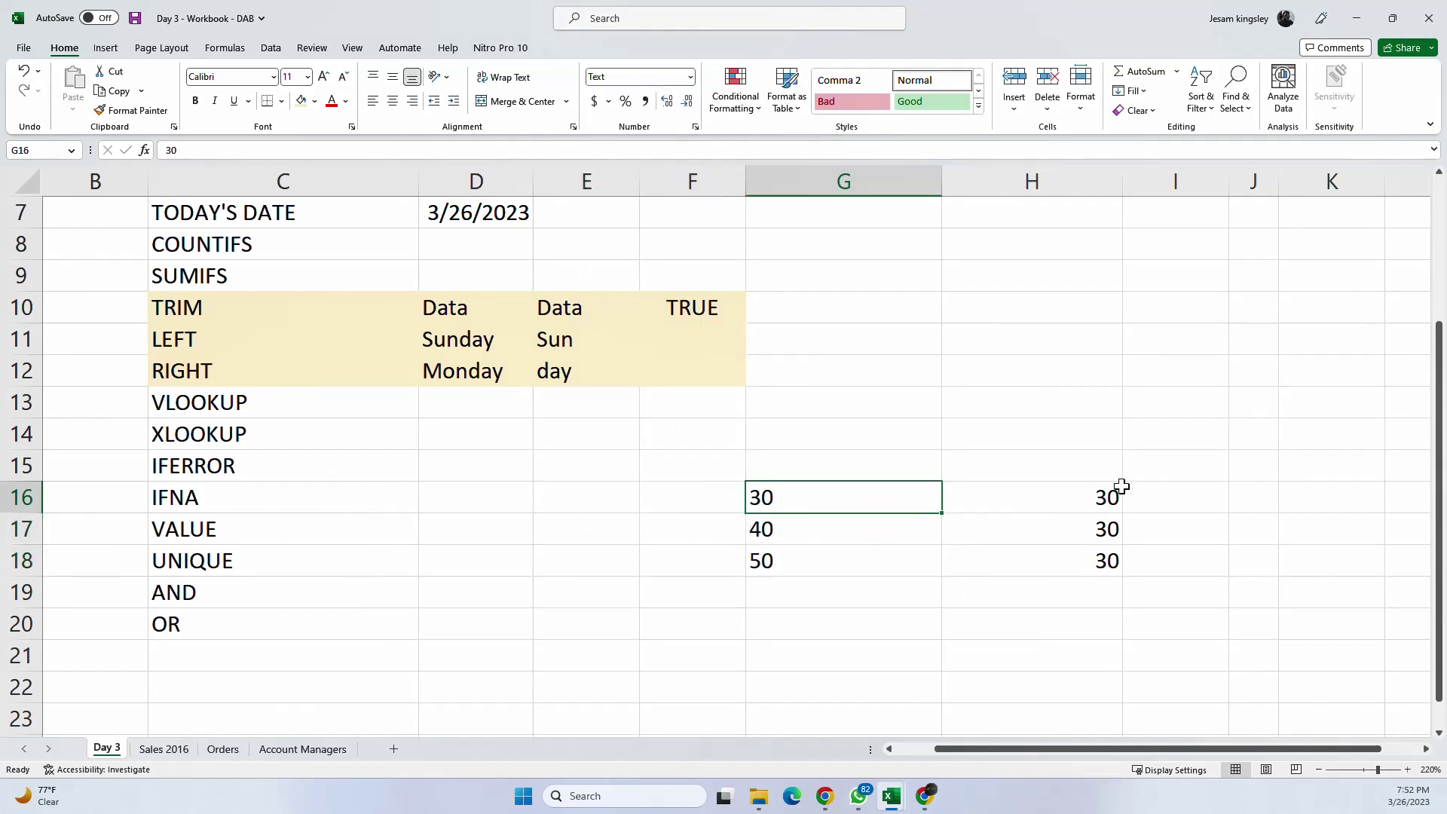
Step: Compare the number format and alignment of the values in G16:G18 with those in H16:H18
left_click(1173, 499)
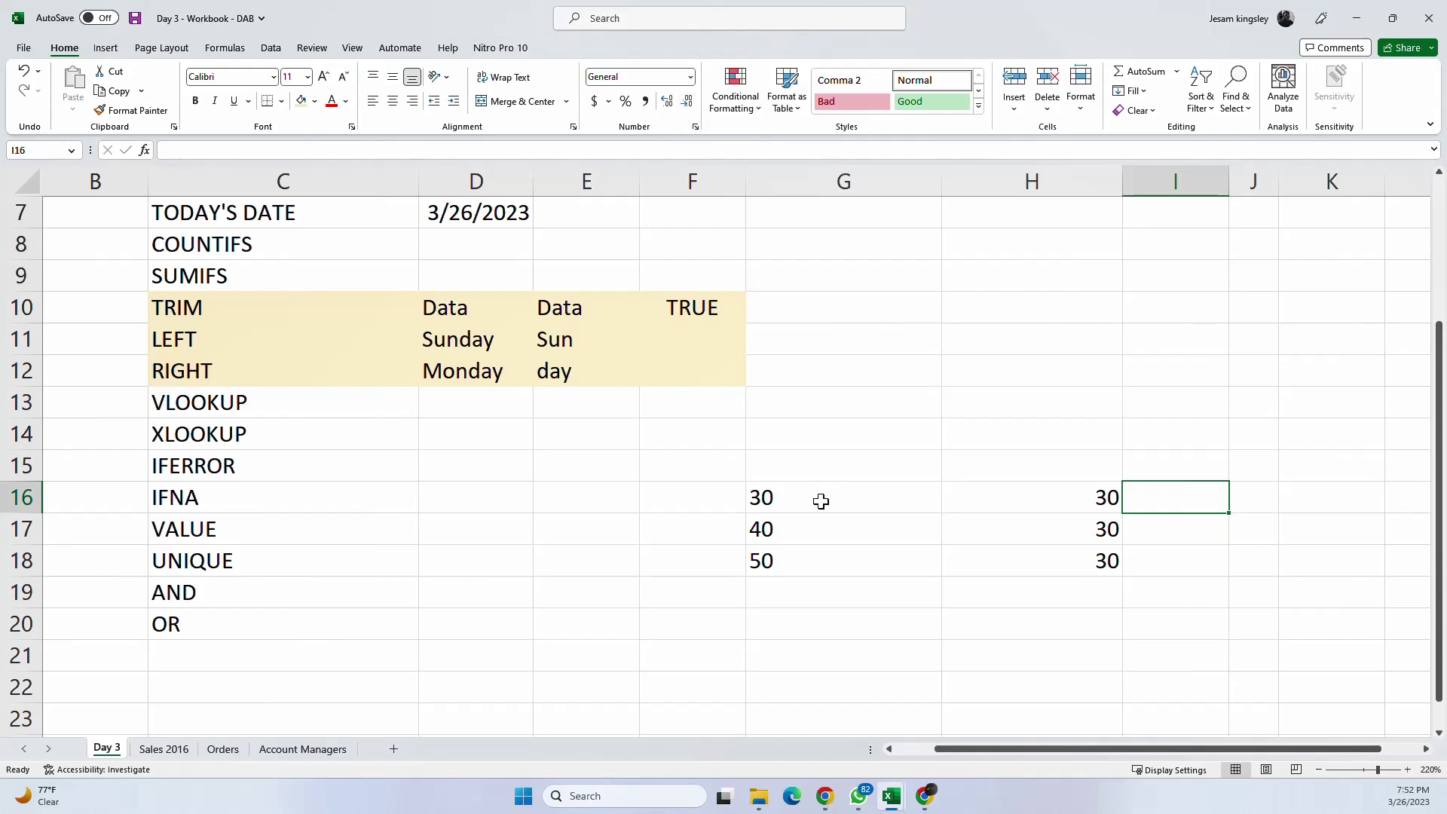
left_click_drag(820, 502, 801, 536)
left_click(802, 561)
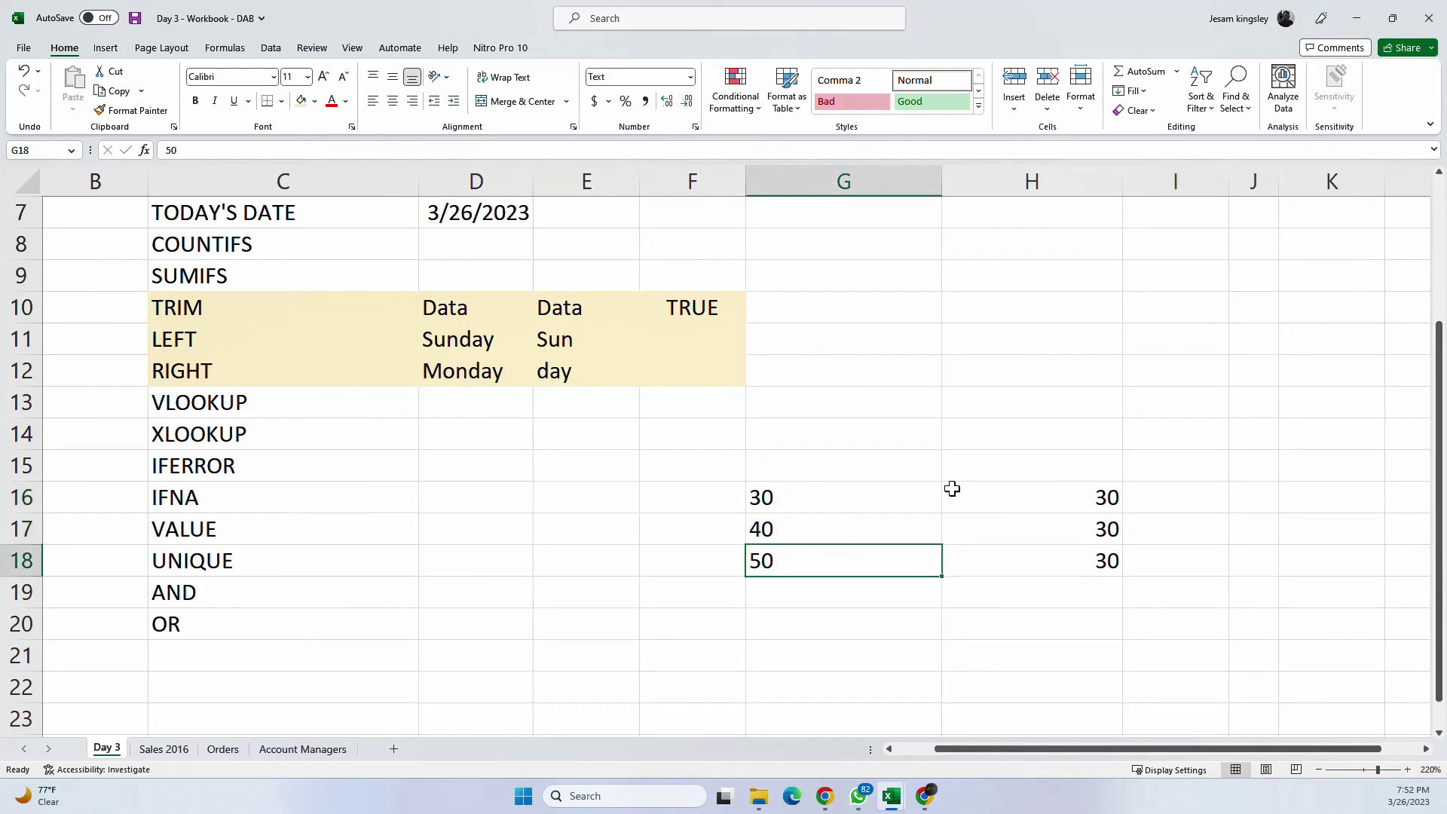
left_click(975, 492)
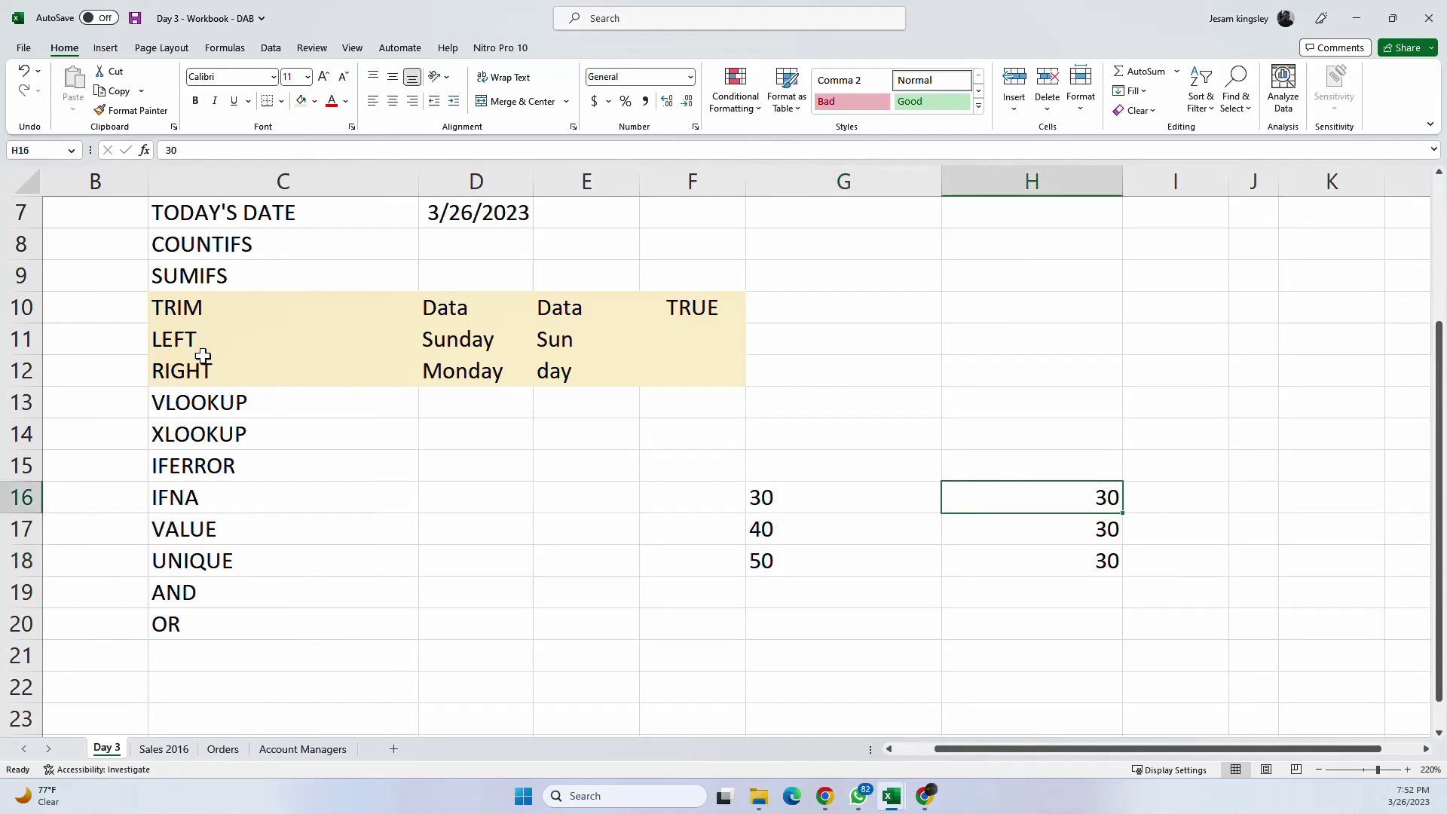
left_click_drag(202, 308, 201, 366)
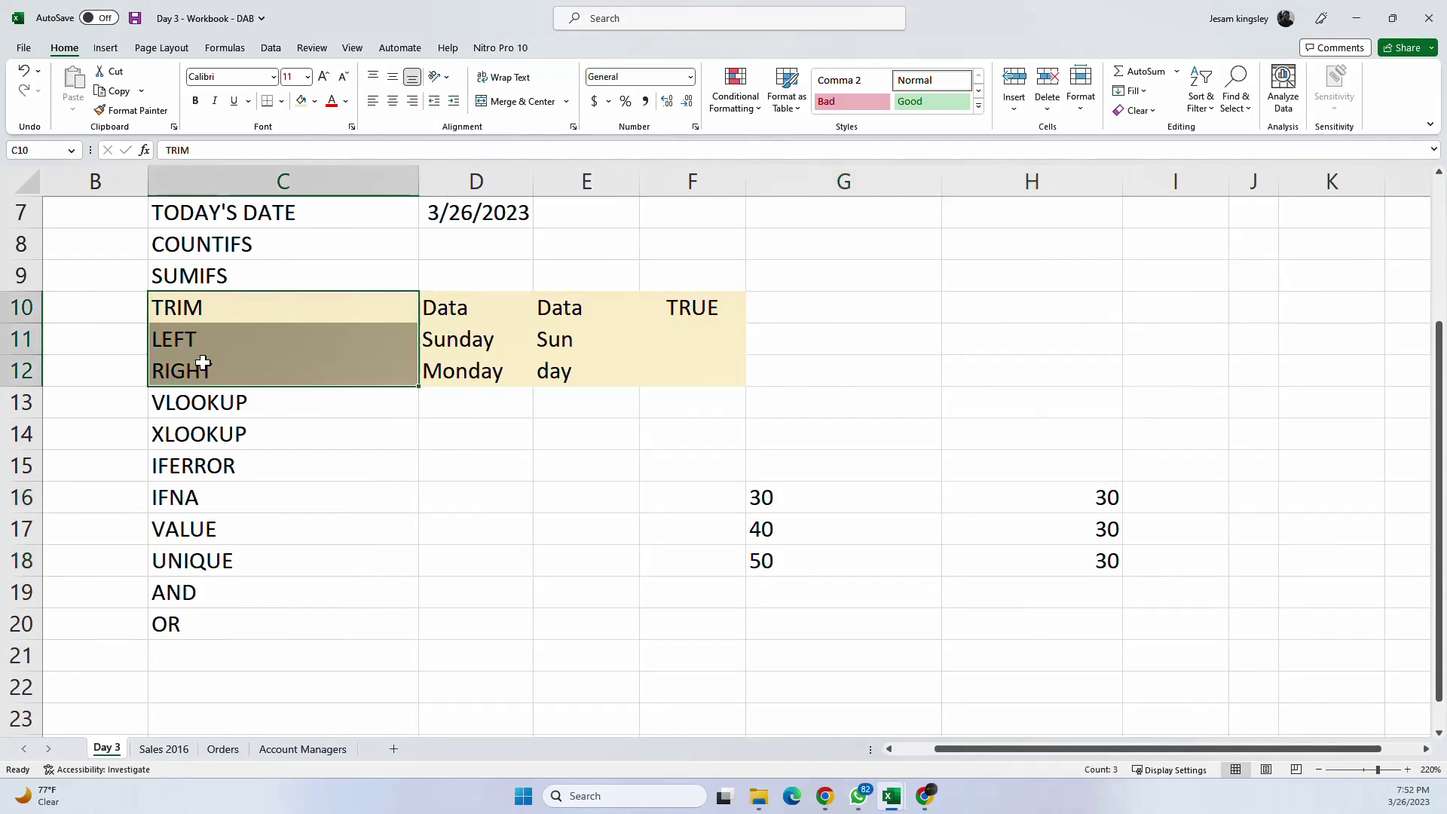
left_click_drag(1081, 551, 1080, 551)
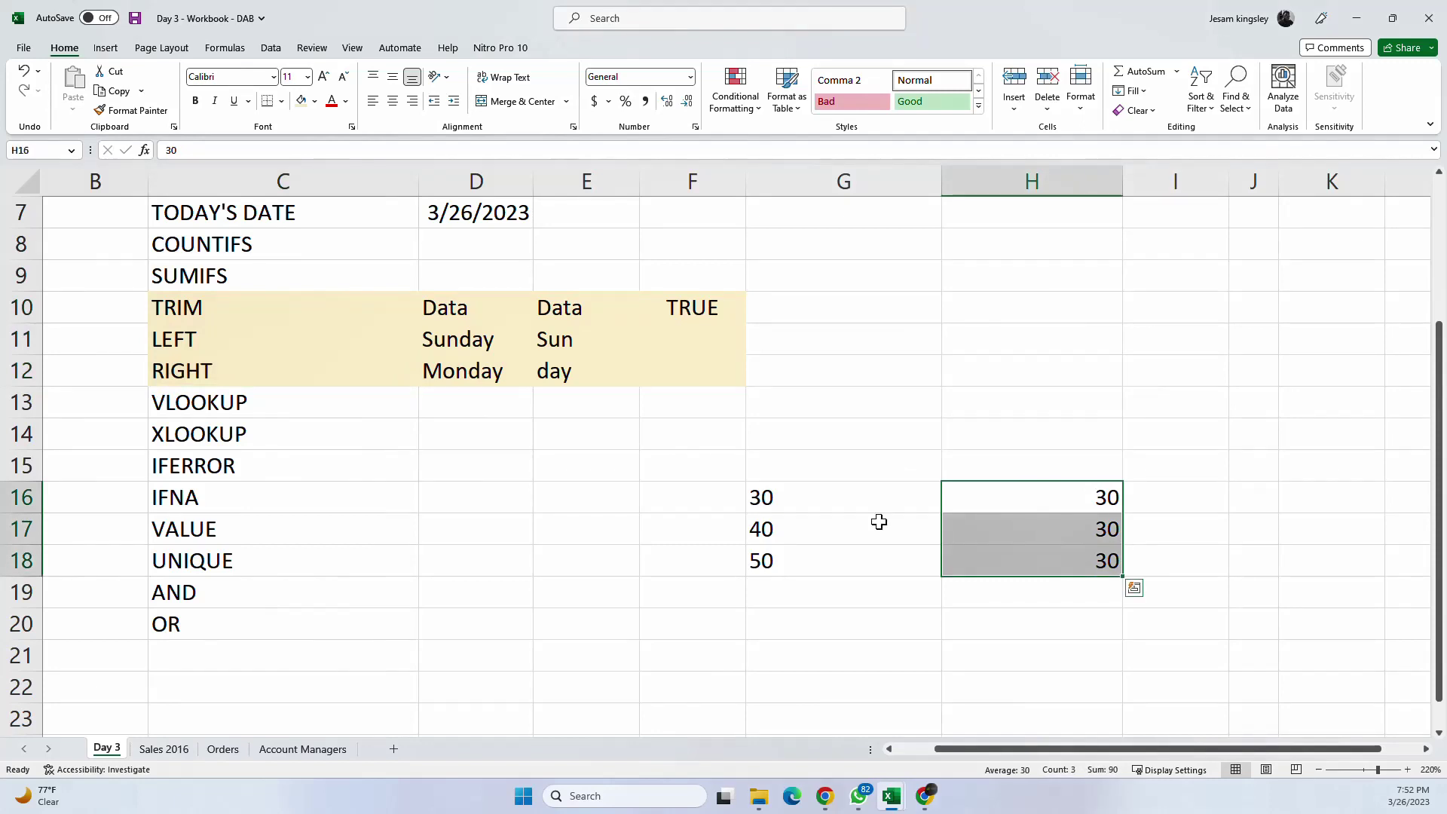
left_click(840, 500)
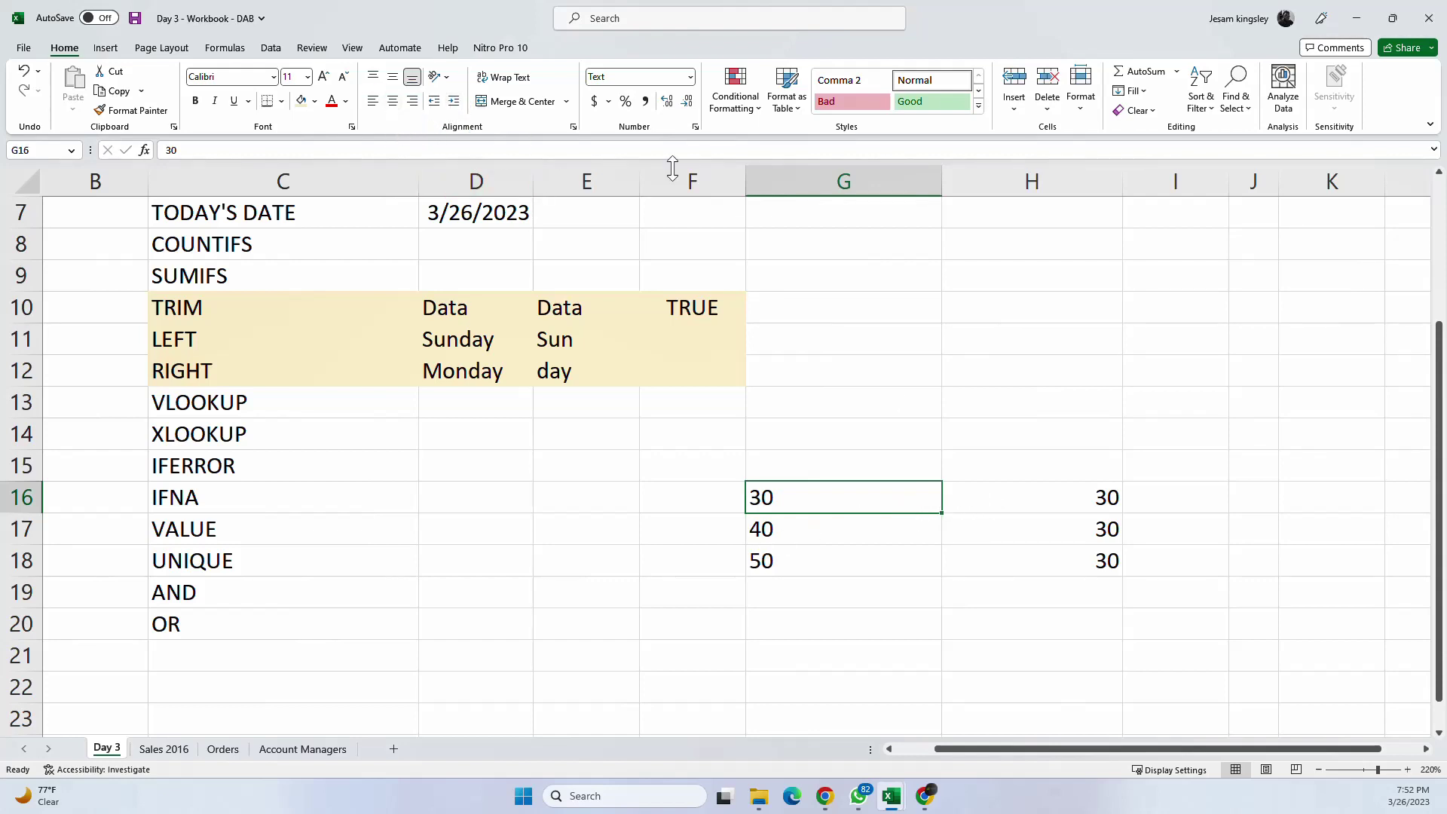
Step: Sum G16 and H16 in I16 with =SUM(G16:H16) and copy the formula down to I18
left_click(1190, 489)
type("=s")
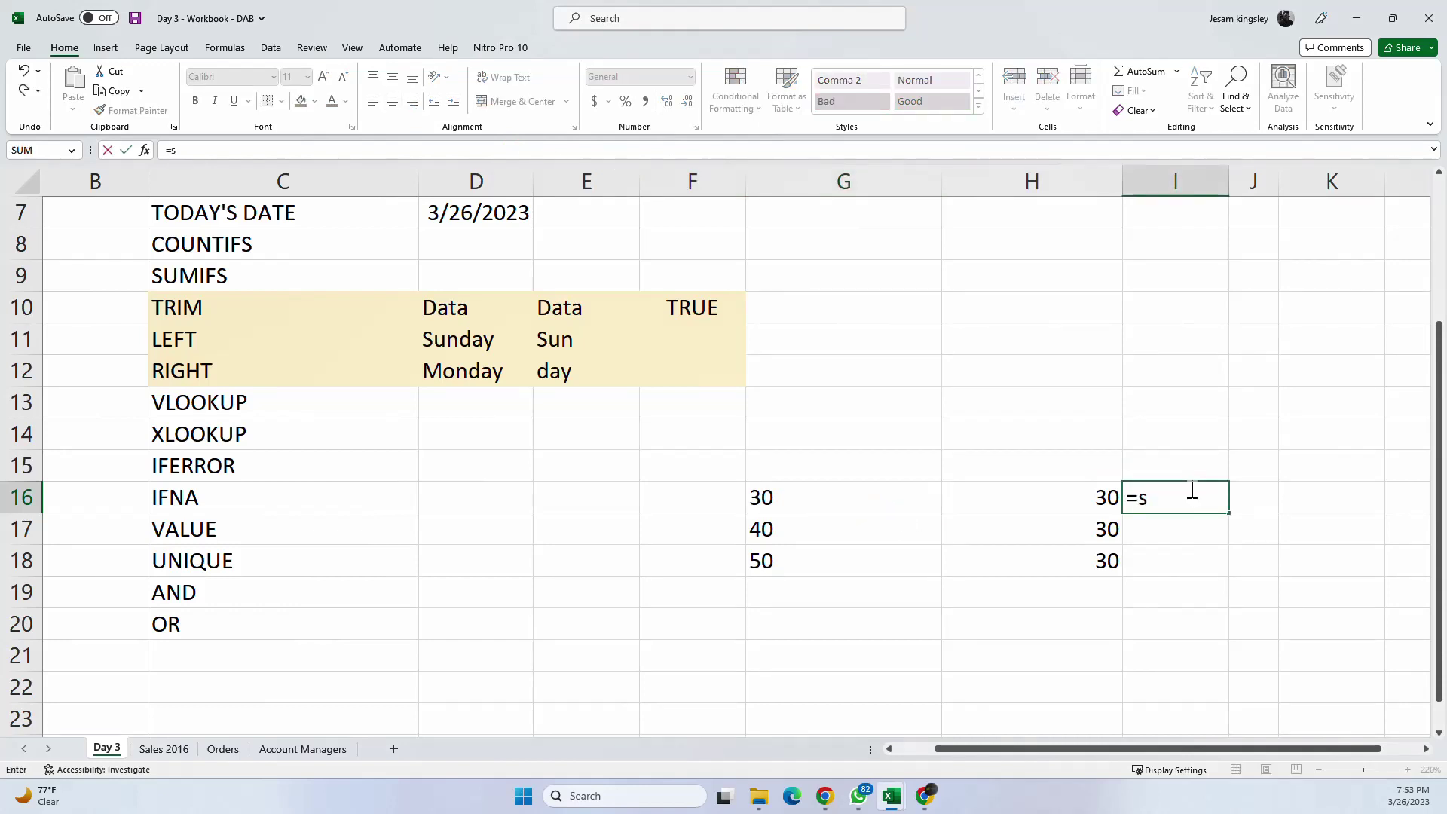
type("um")
key("Tab")
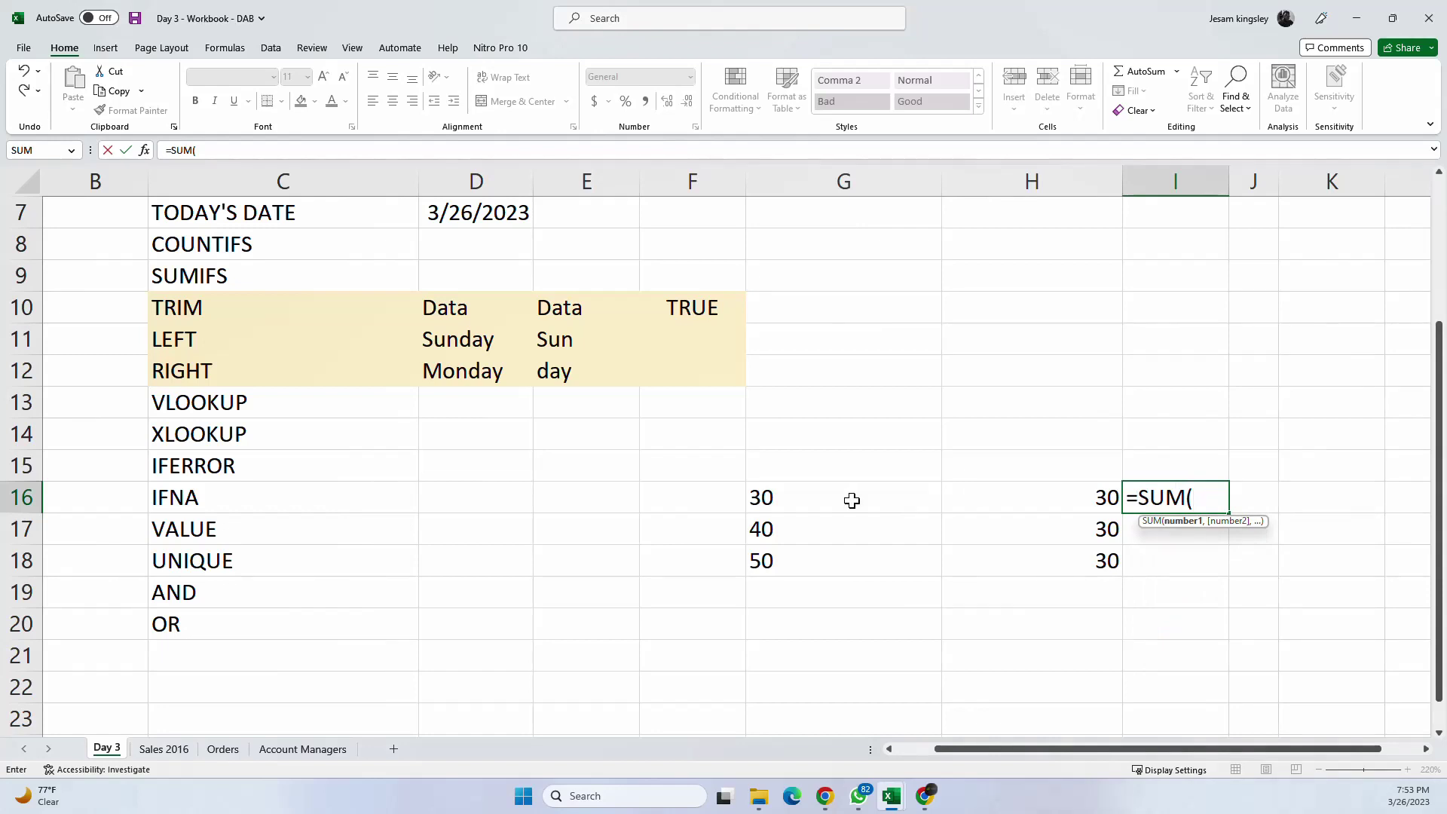
left_click_drag(788, 497, 967, 497)
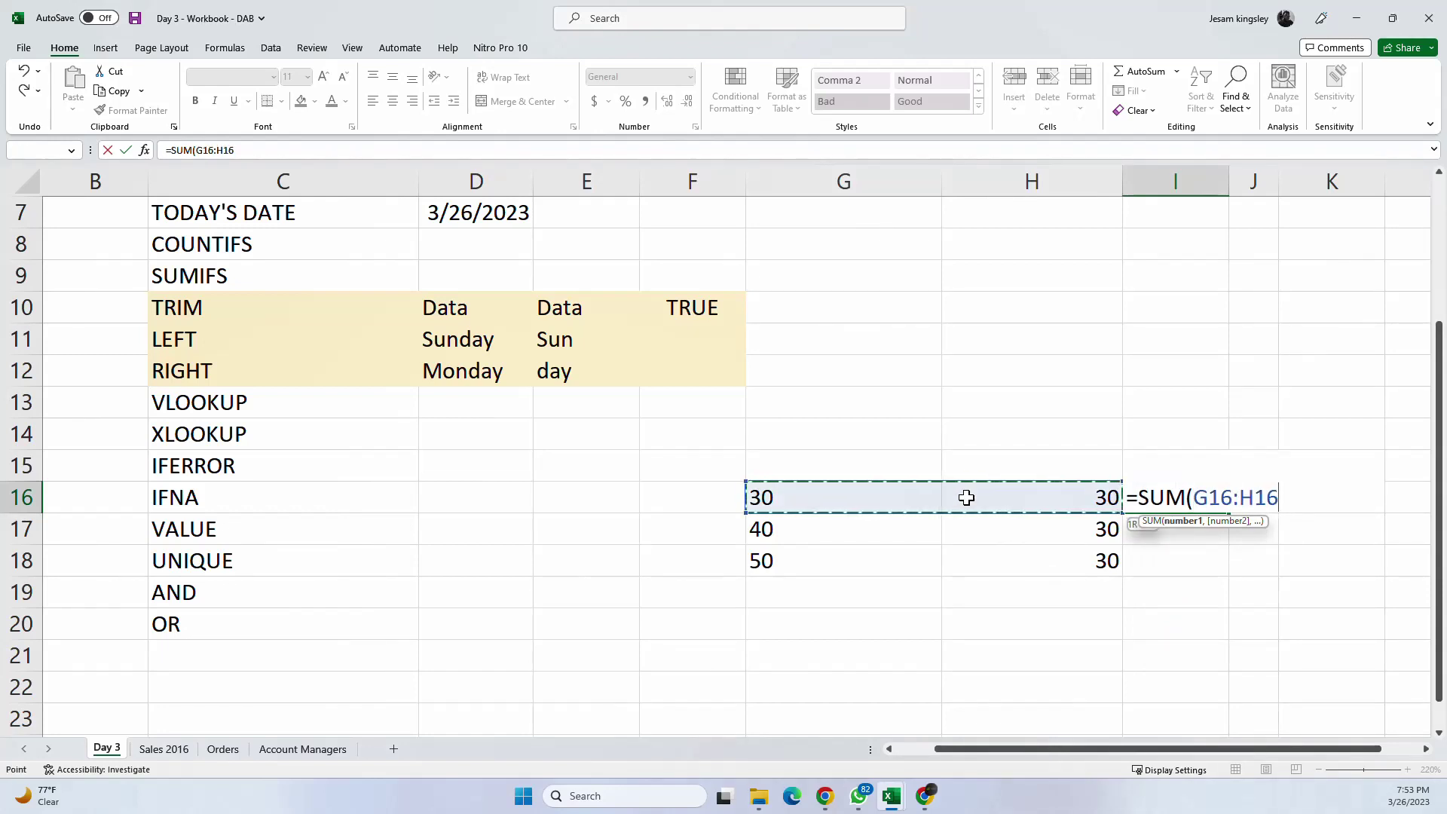
key("Return")
left_click(1198, 500)
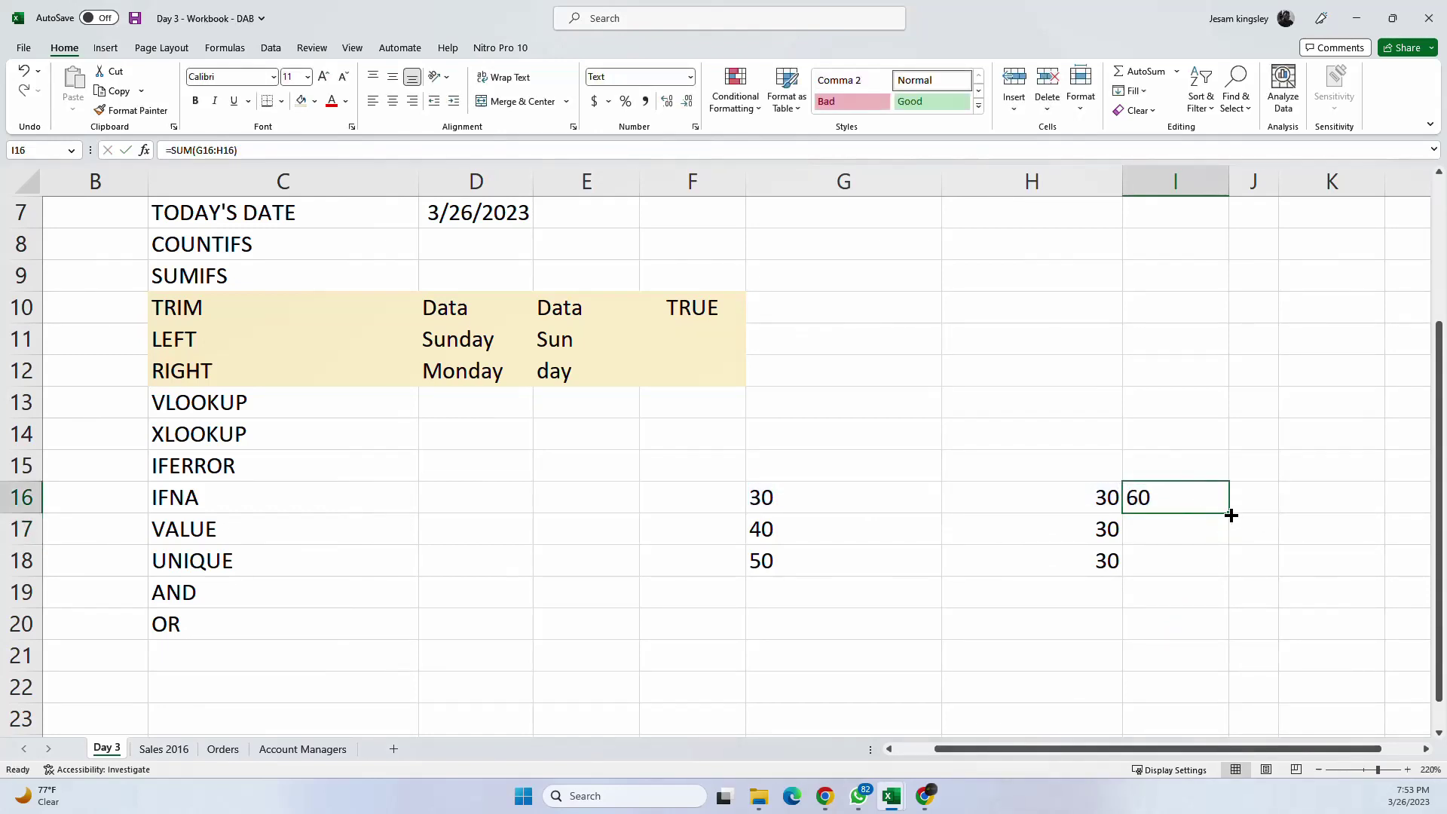
left_click_drag(1230, 514, 1214, 571)
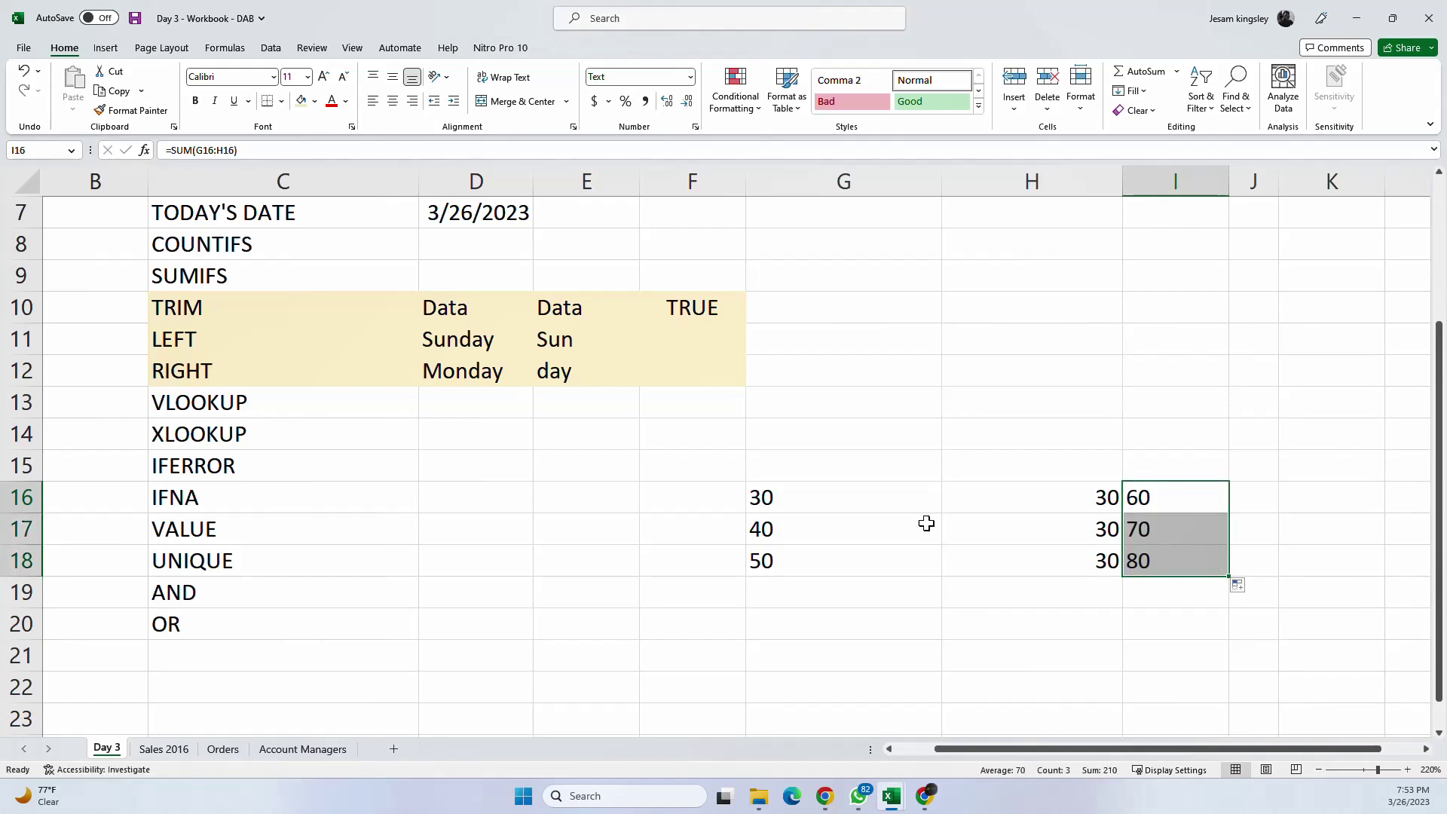
Step: Reapply the Text number format to G16:G18, confirming the Text category in the Format Cells settings
left_click_drag(832, 497, 830, 553)
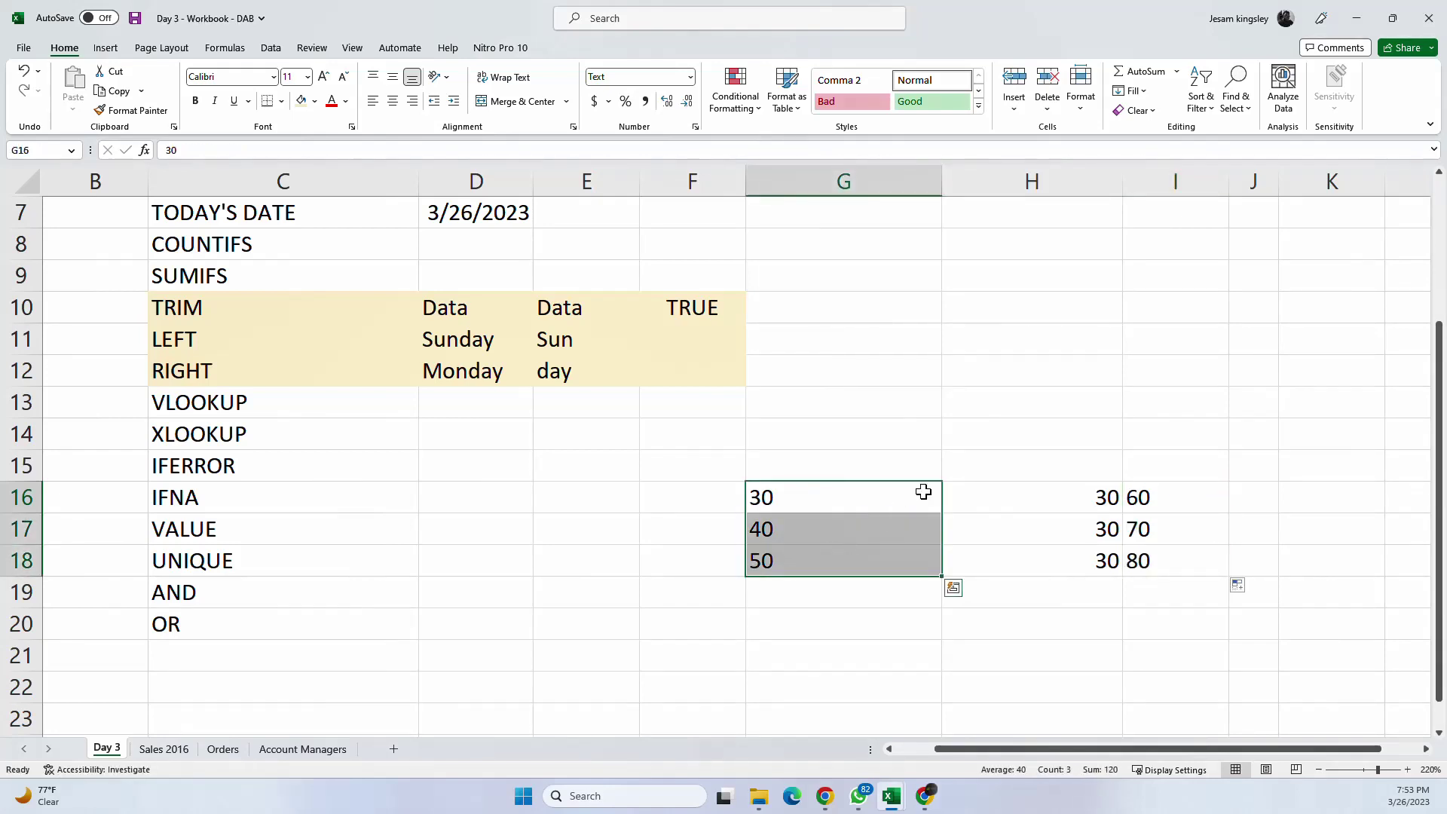
left_click(690, 76)
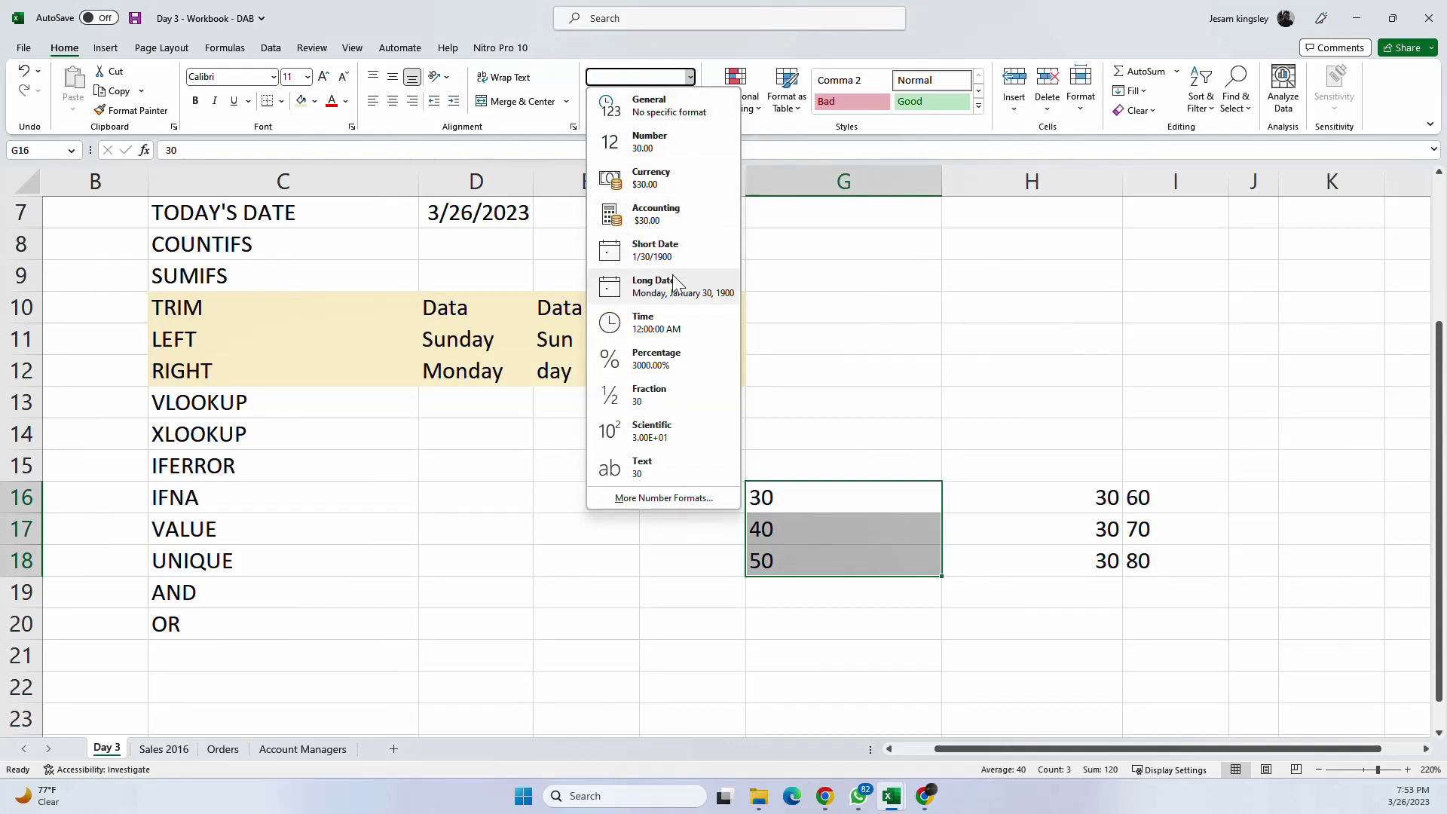
left_click(672, 469)
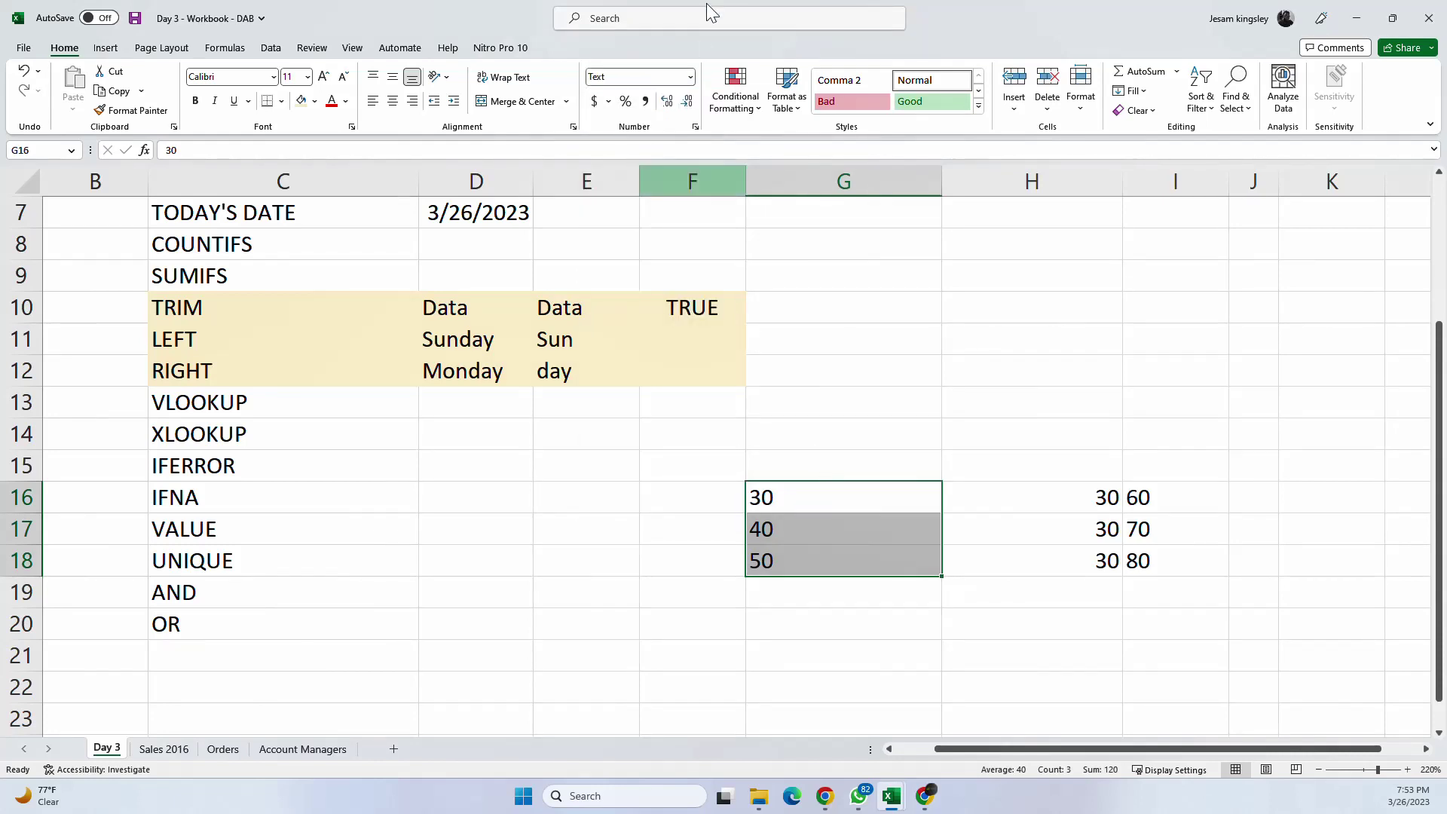
left_click(687, 79)
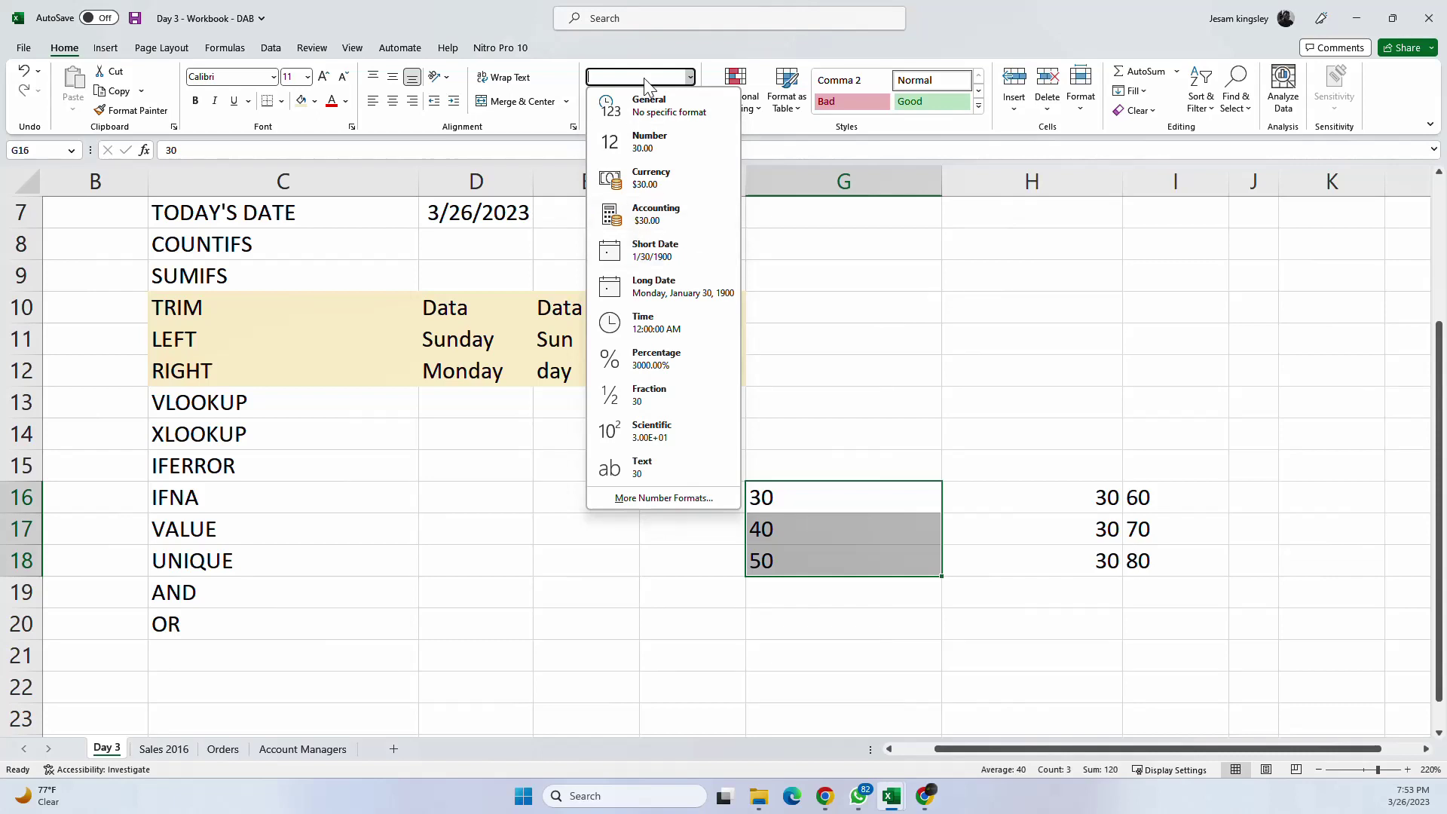
left_click(845, 498)
right_click(846, 497)
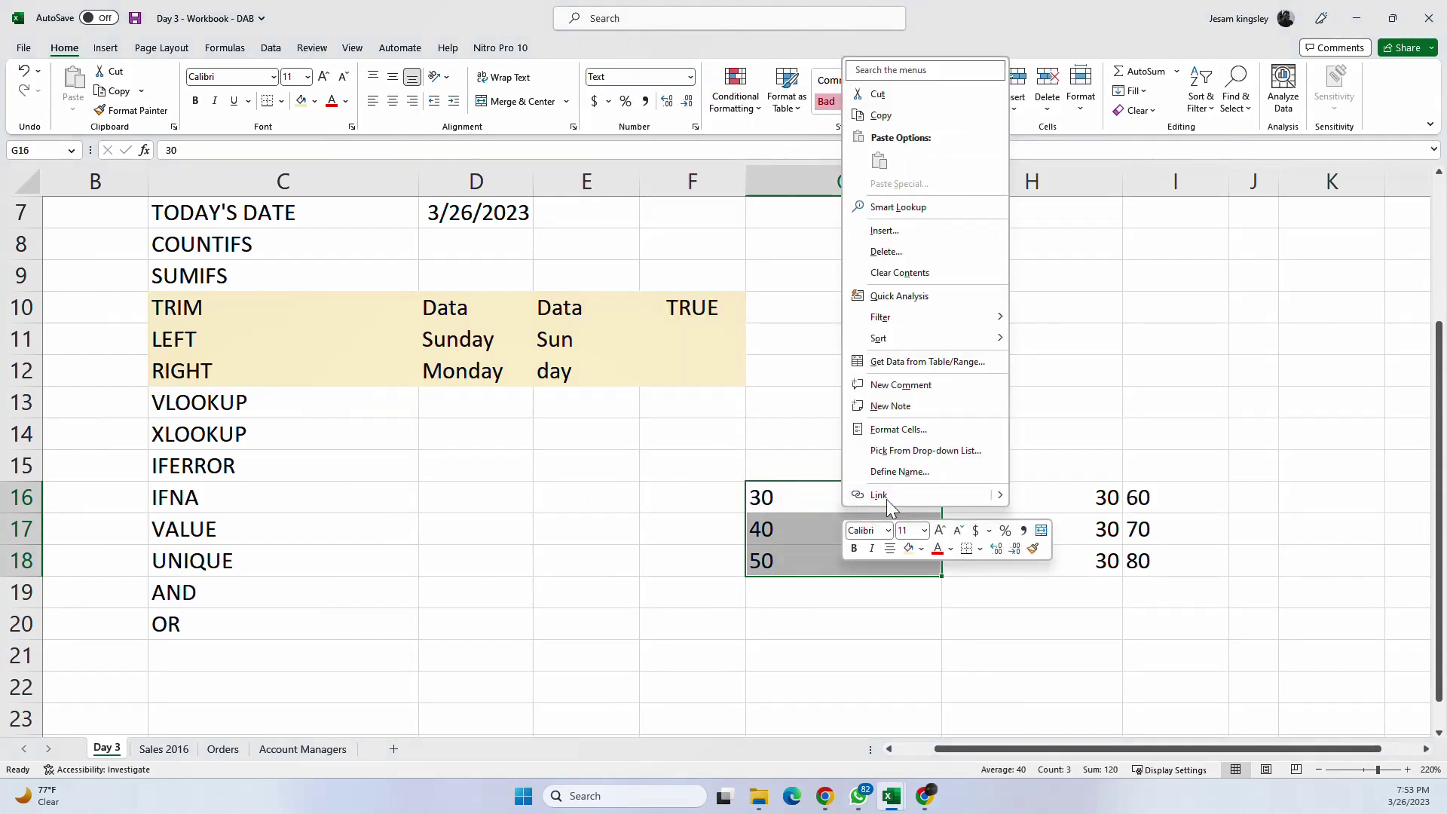
left_click(927, 428)
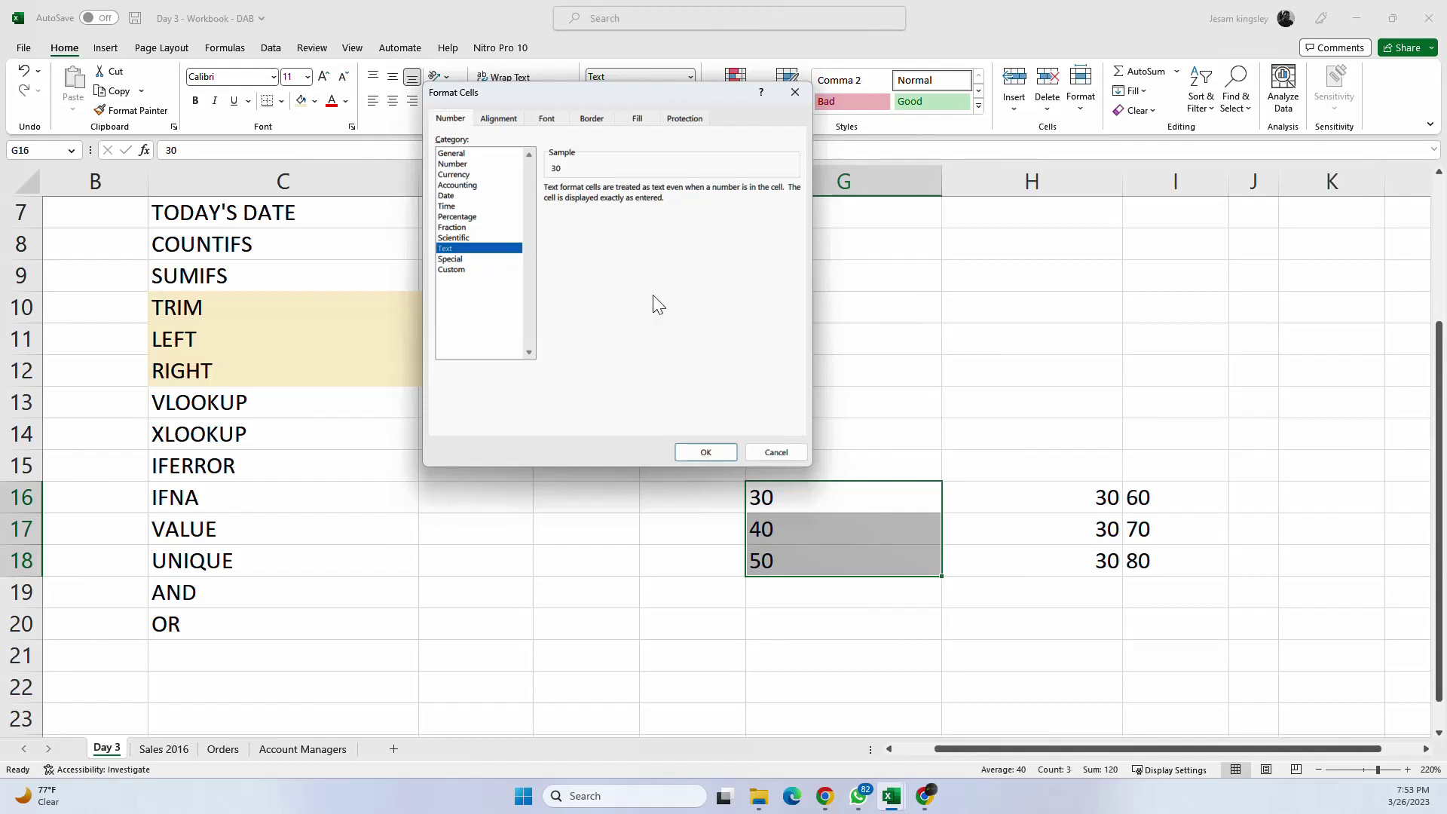
left_click(726, 452)
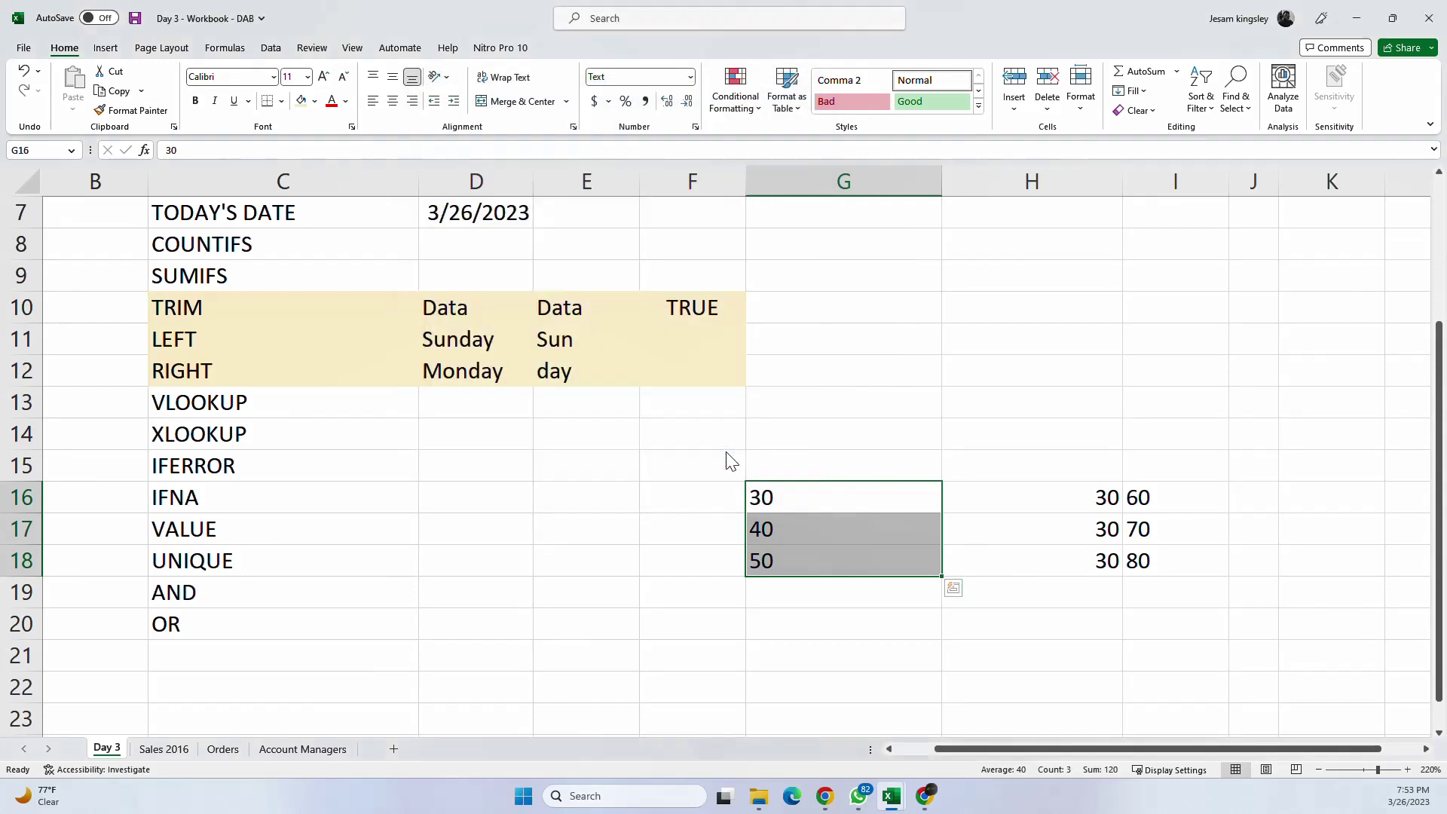
Step: Re-enter the existing value in G16 so it is stored as text, and view the cell's error-checking options
left_click(807, 491)
double_click(797, 501)
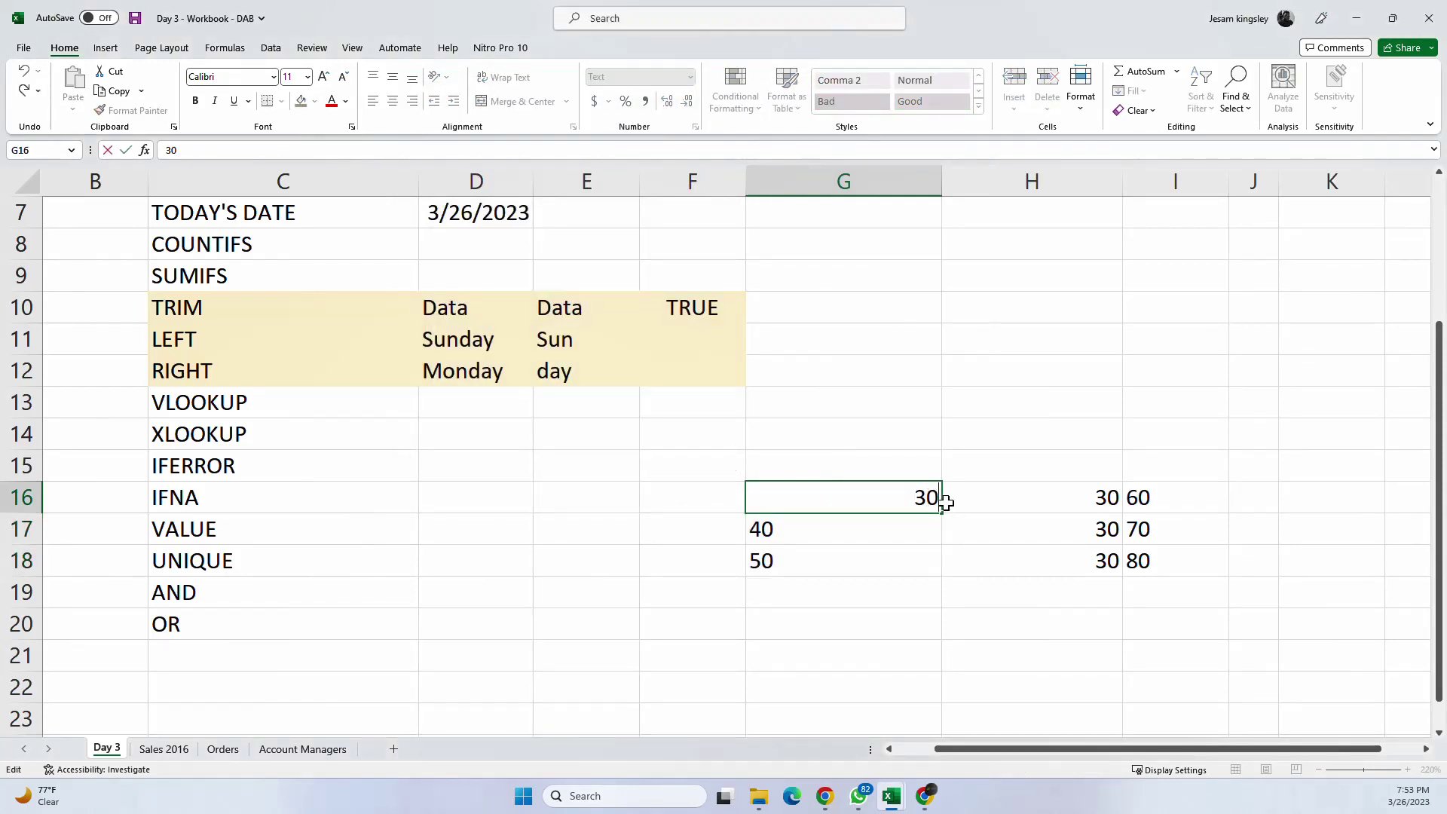
key("Return")
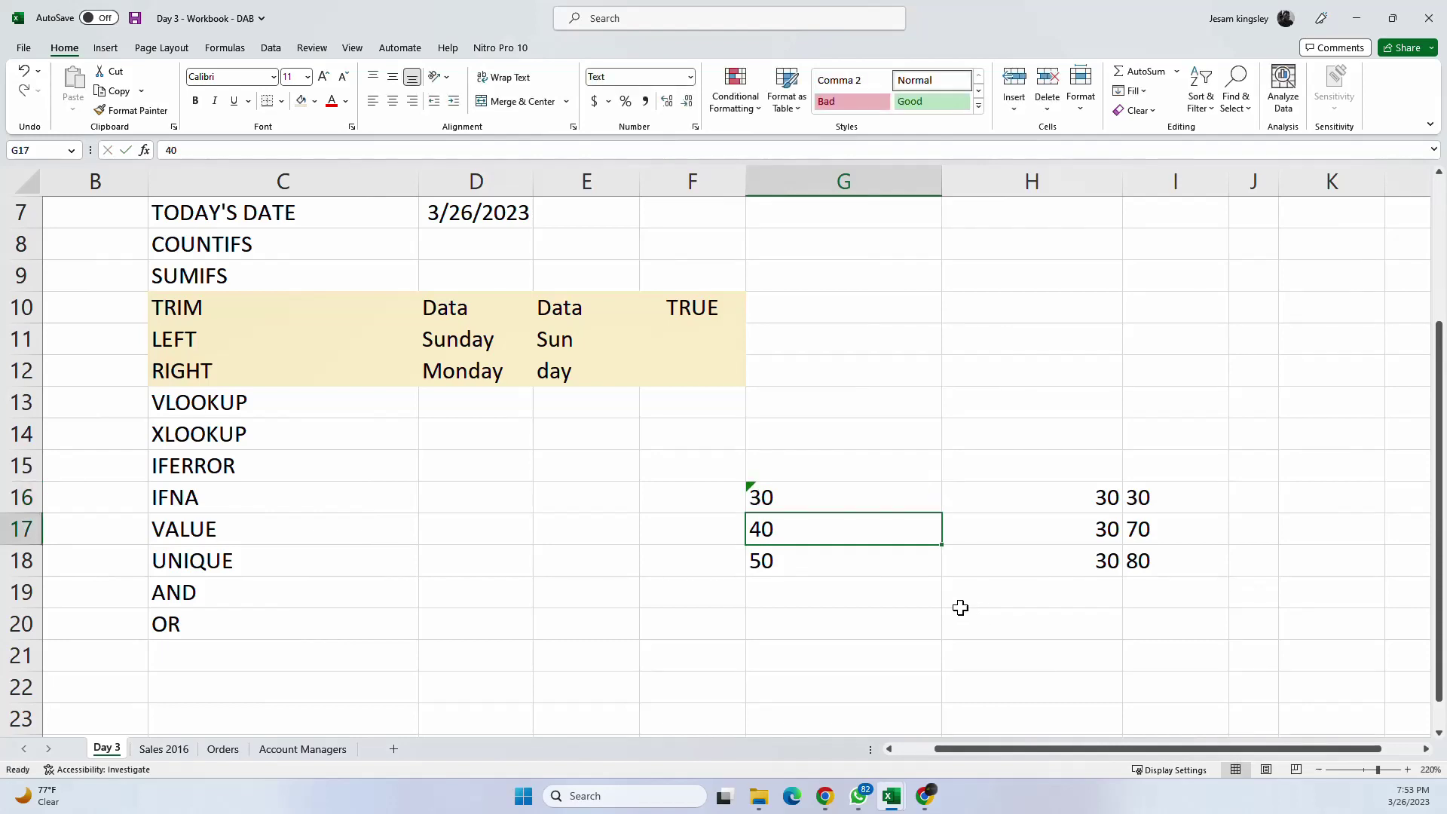
left_click(867, 495)
left_click(729, 493)
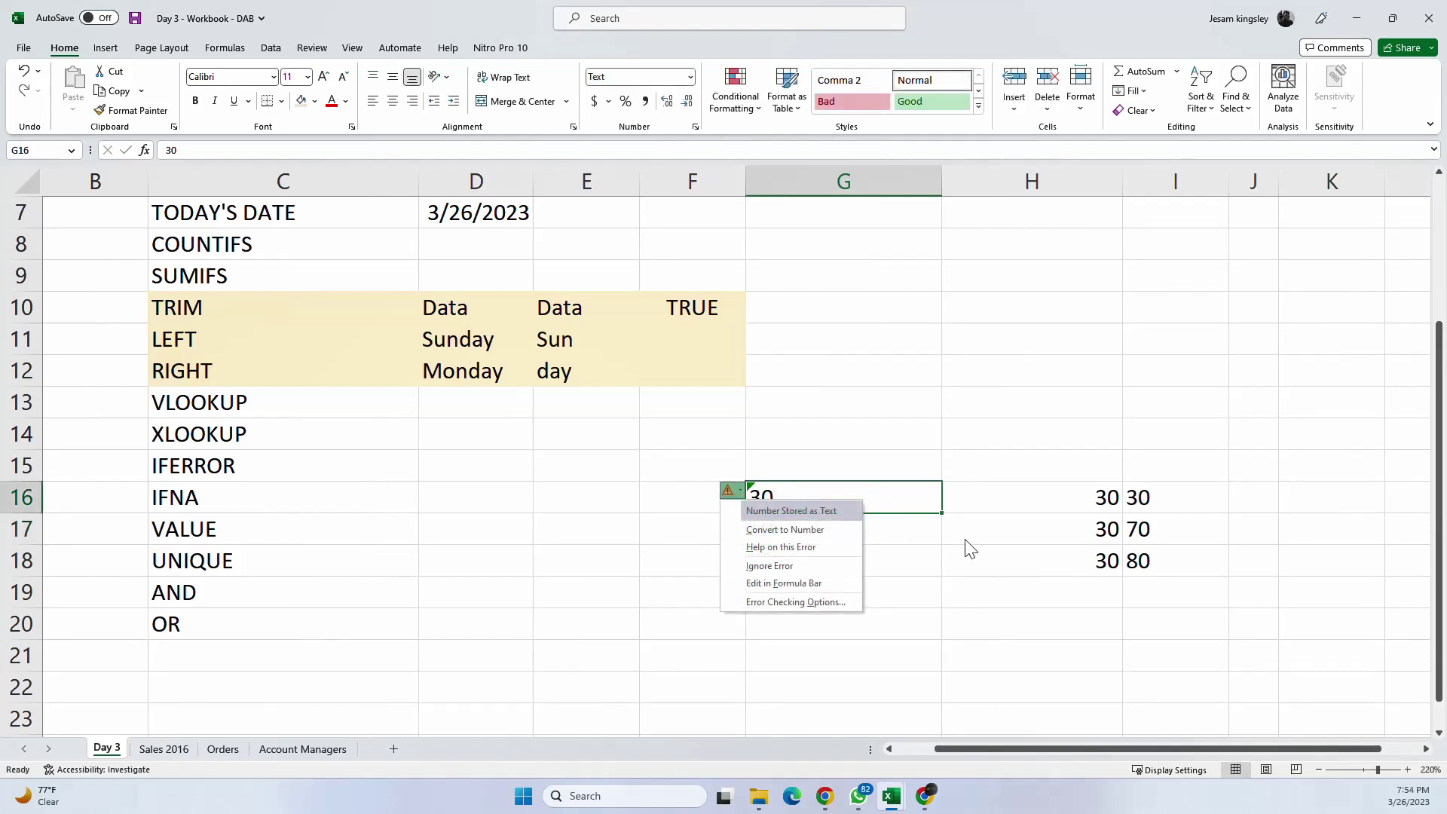
Step: Re-enter the existing values in G17 and G18 so both are stored as text
left_click(922, 536)
left_click(888, 539)
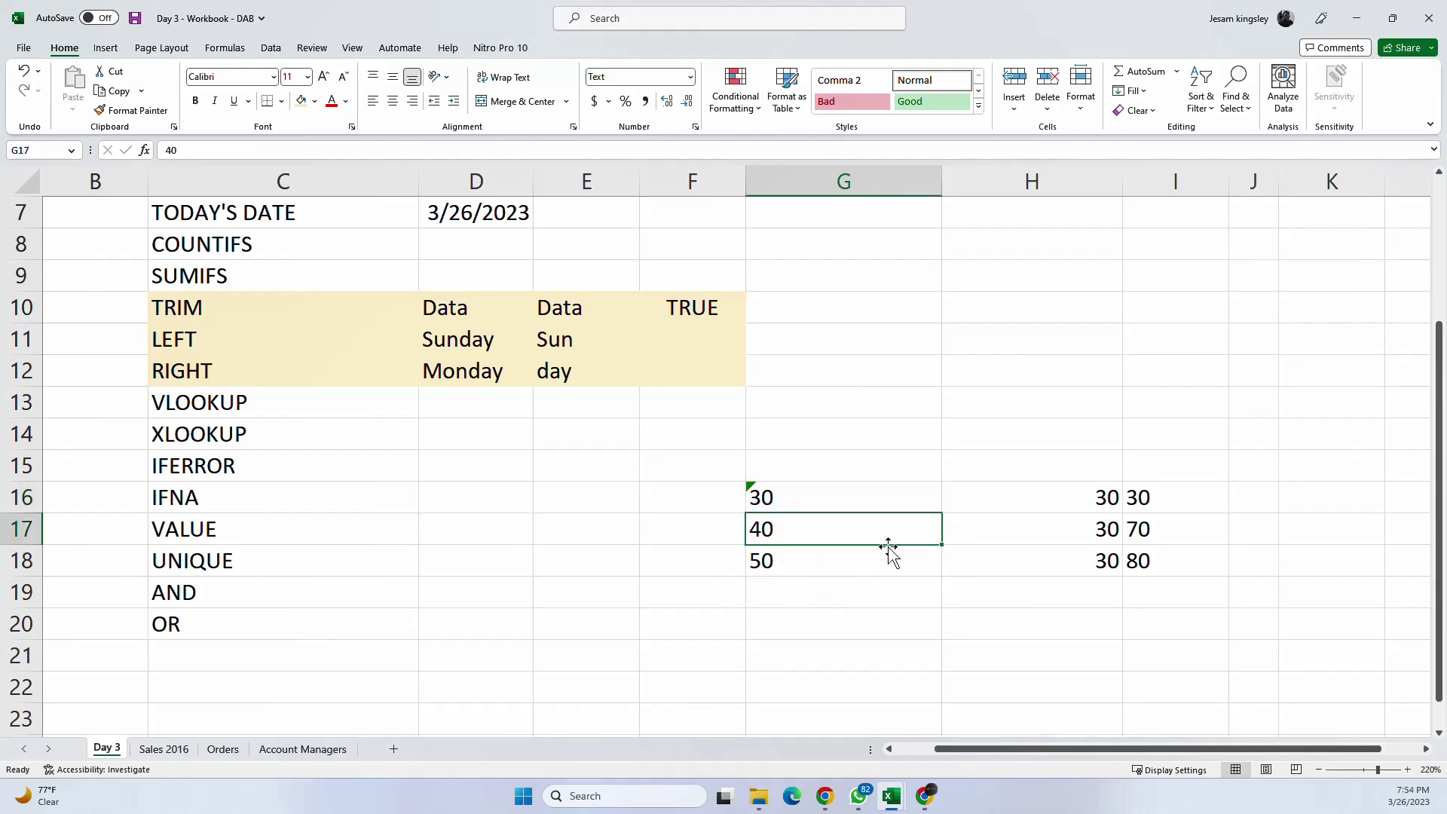
left_click(234, 154)
key("Return")
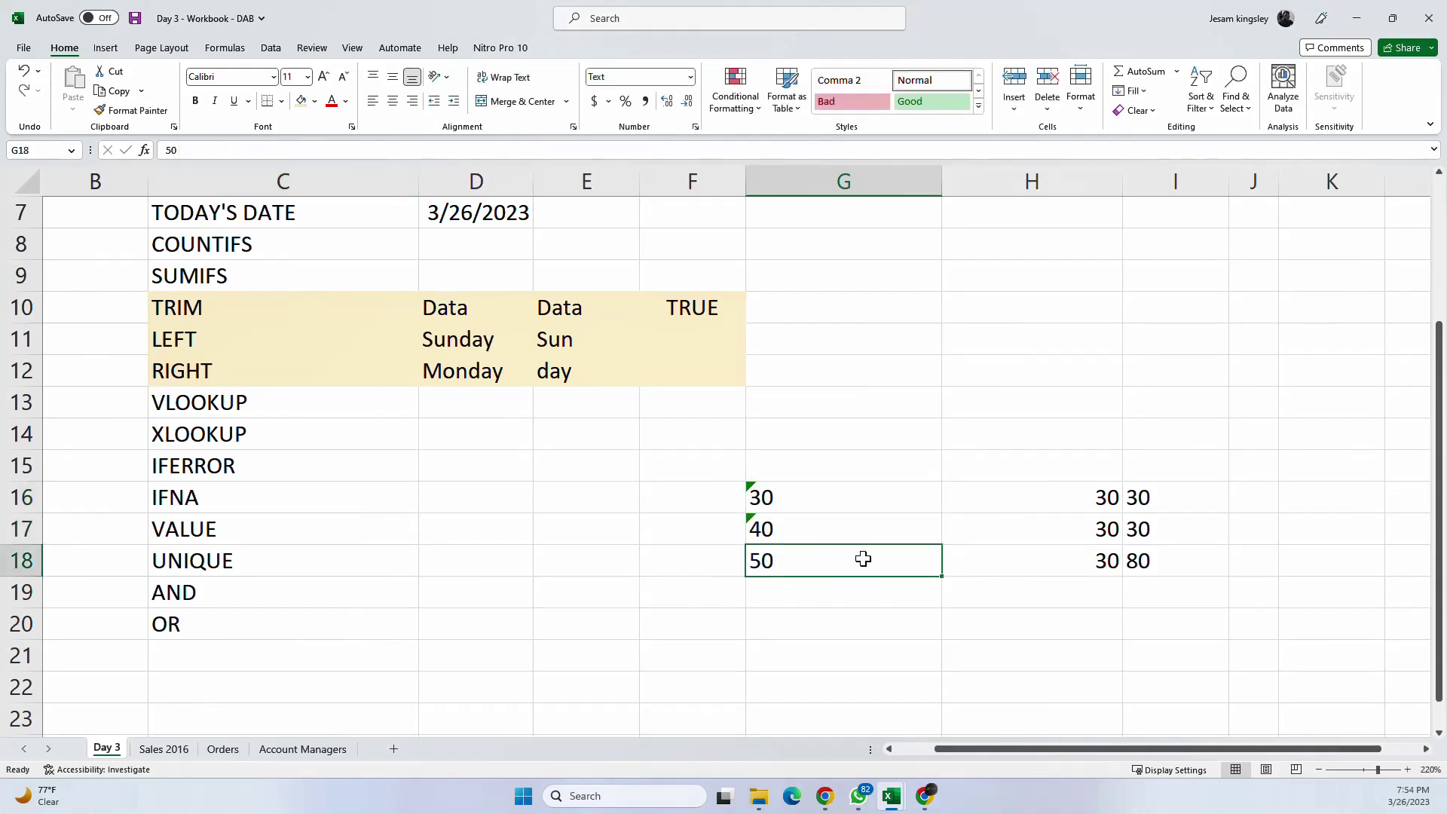
left_click(249, 153)
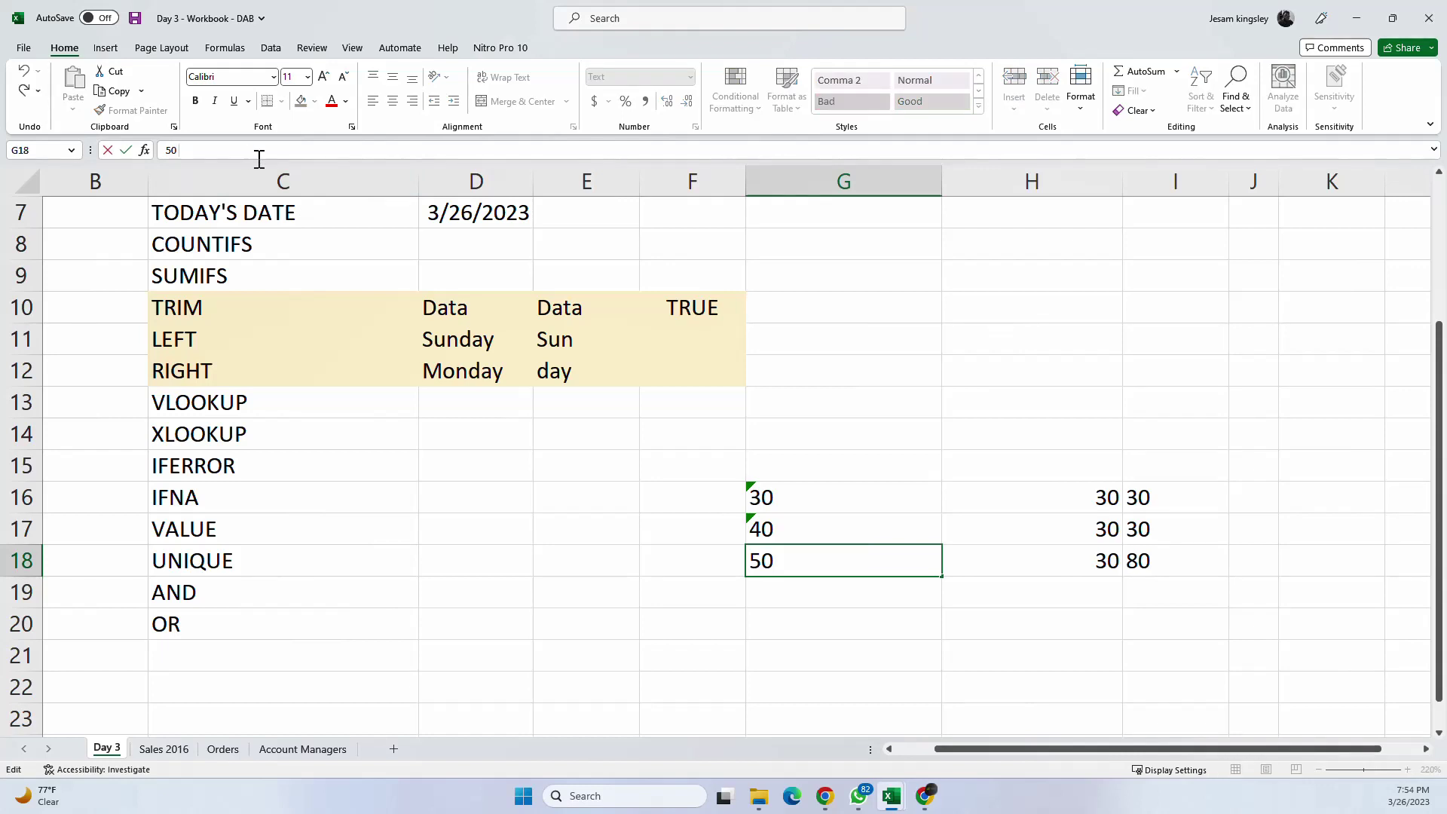
key("Return")
Step: Open the SUM formula in I16 to examine which cells it adds
left_click(859, 471)
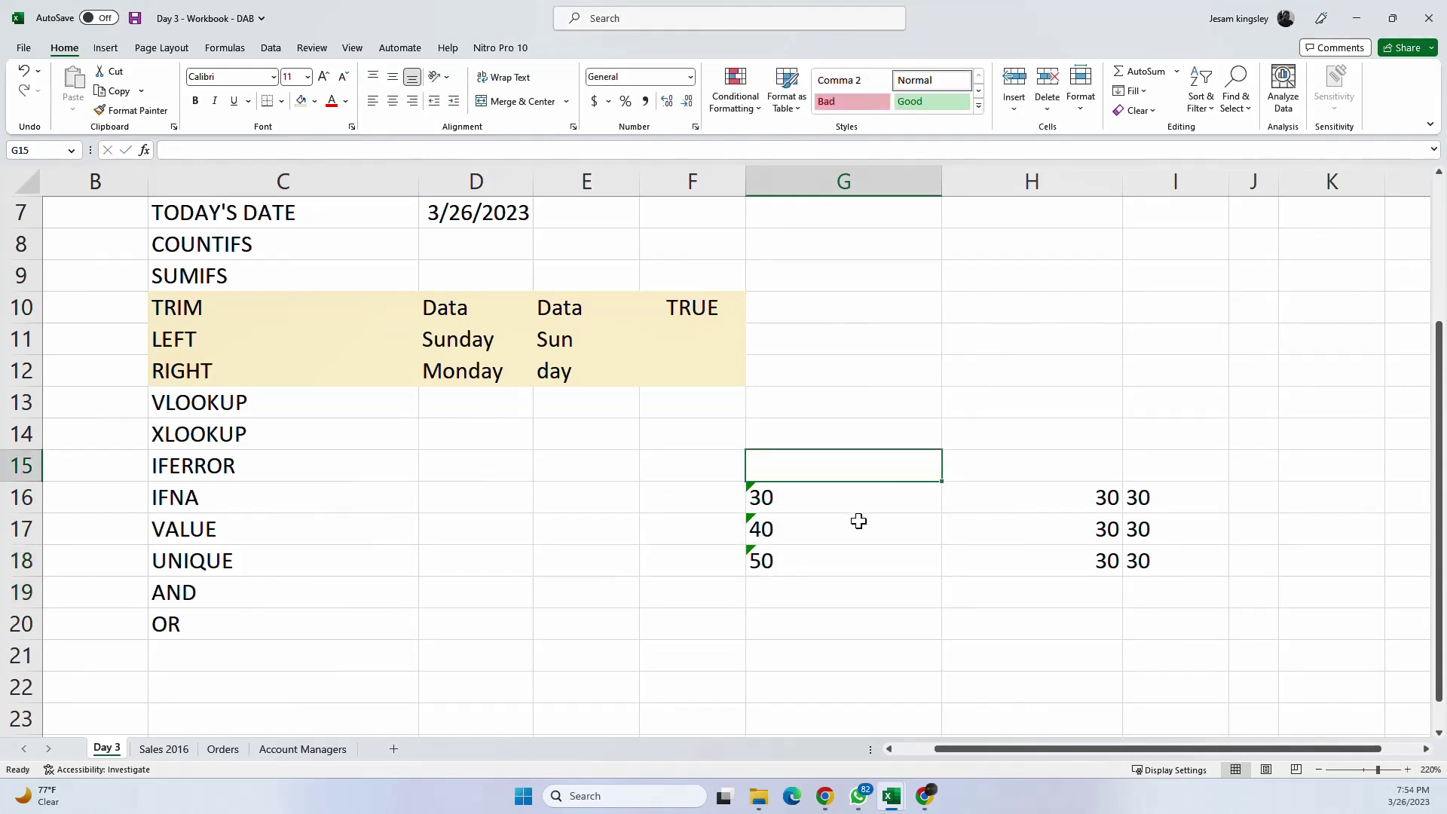
left_click(1162, 494)
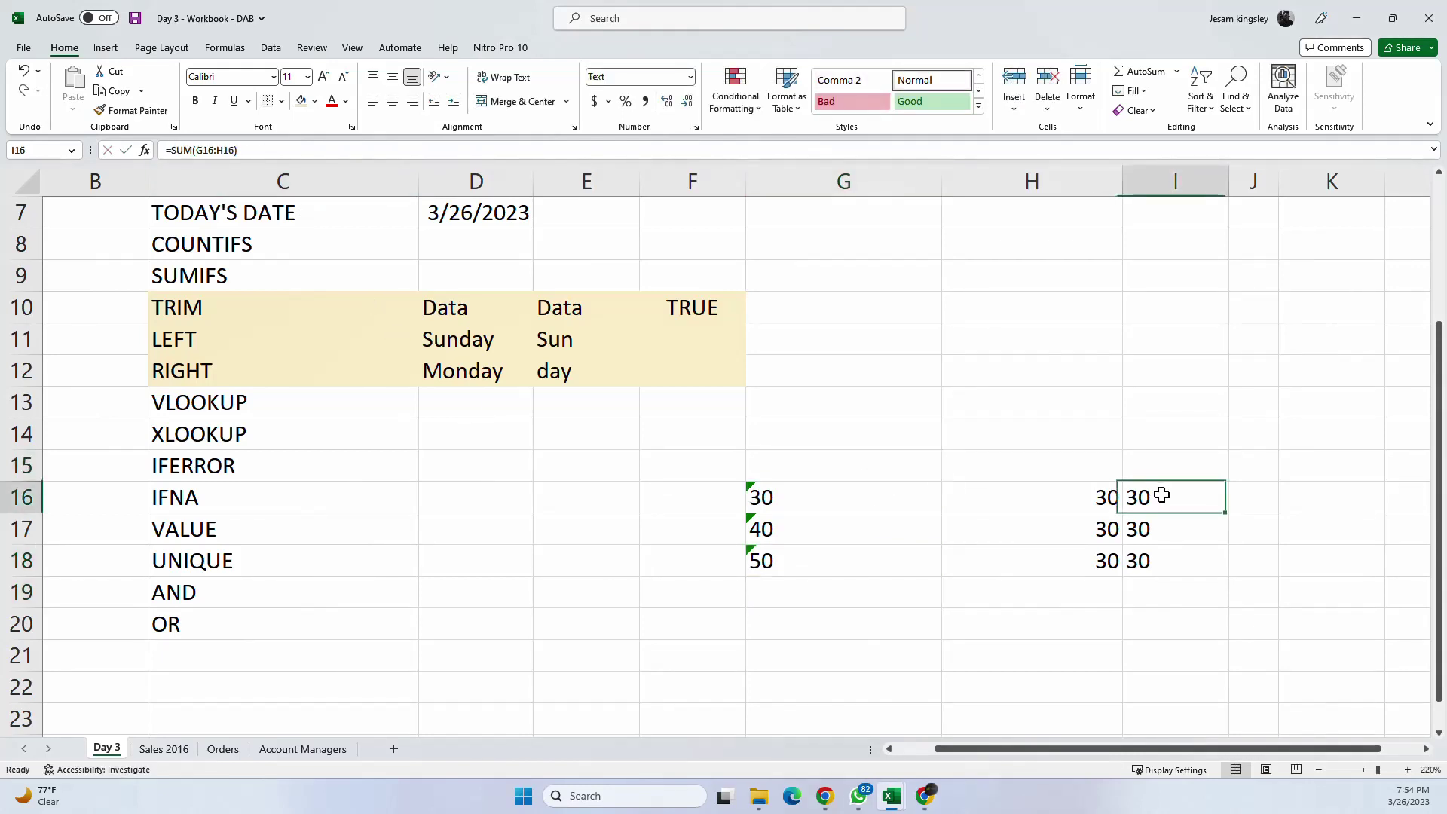
left_click(294, 152)
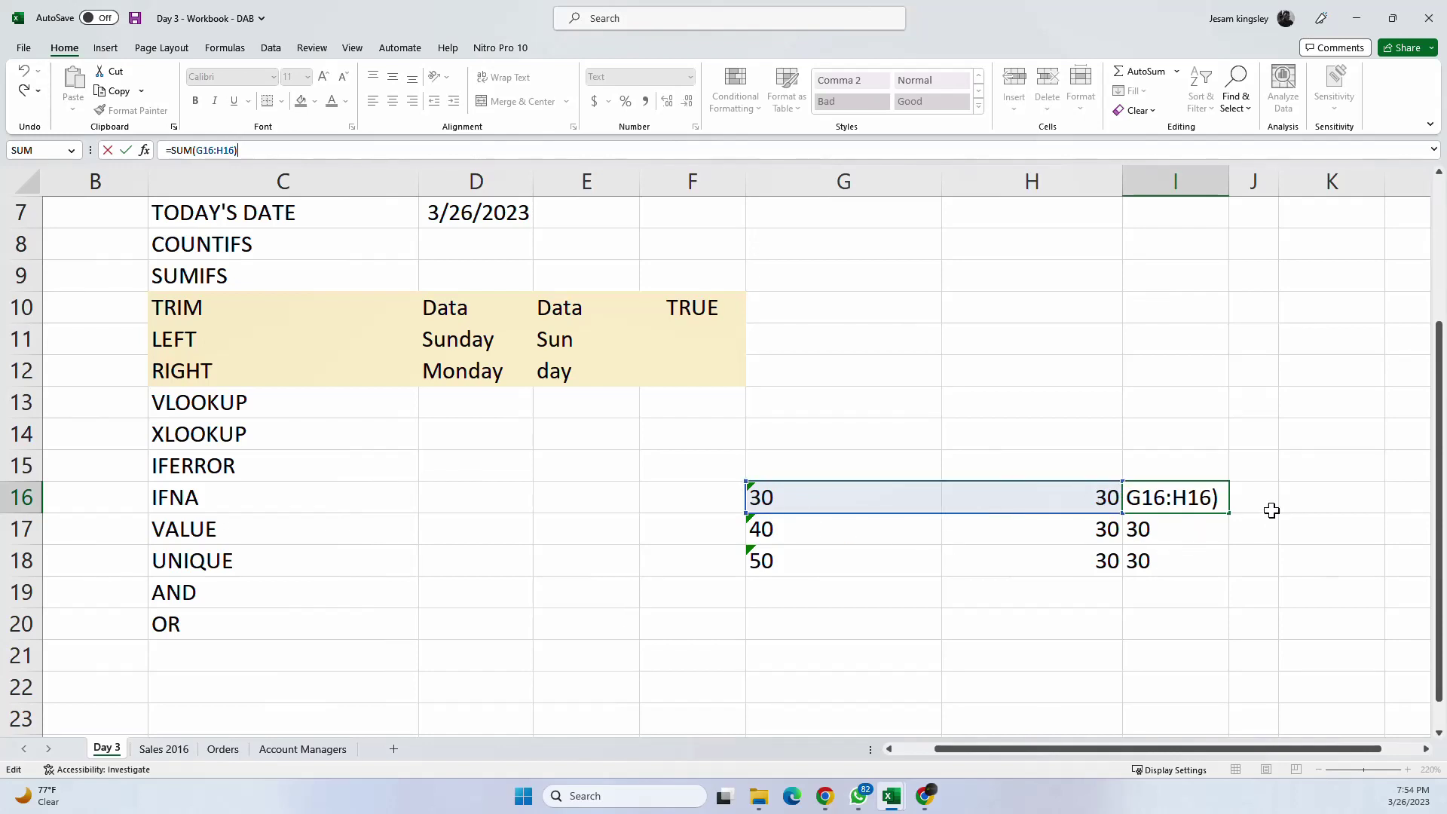
Step: Re-enter the SUM formula in I16, check the formulas in I16:I18, and undo the re-entry
left_click(1284, 507)
left_click(1223, 550)
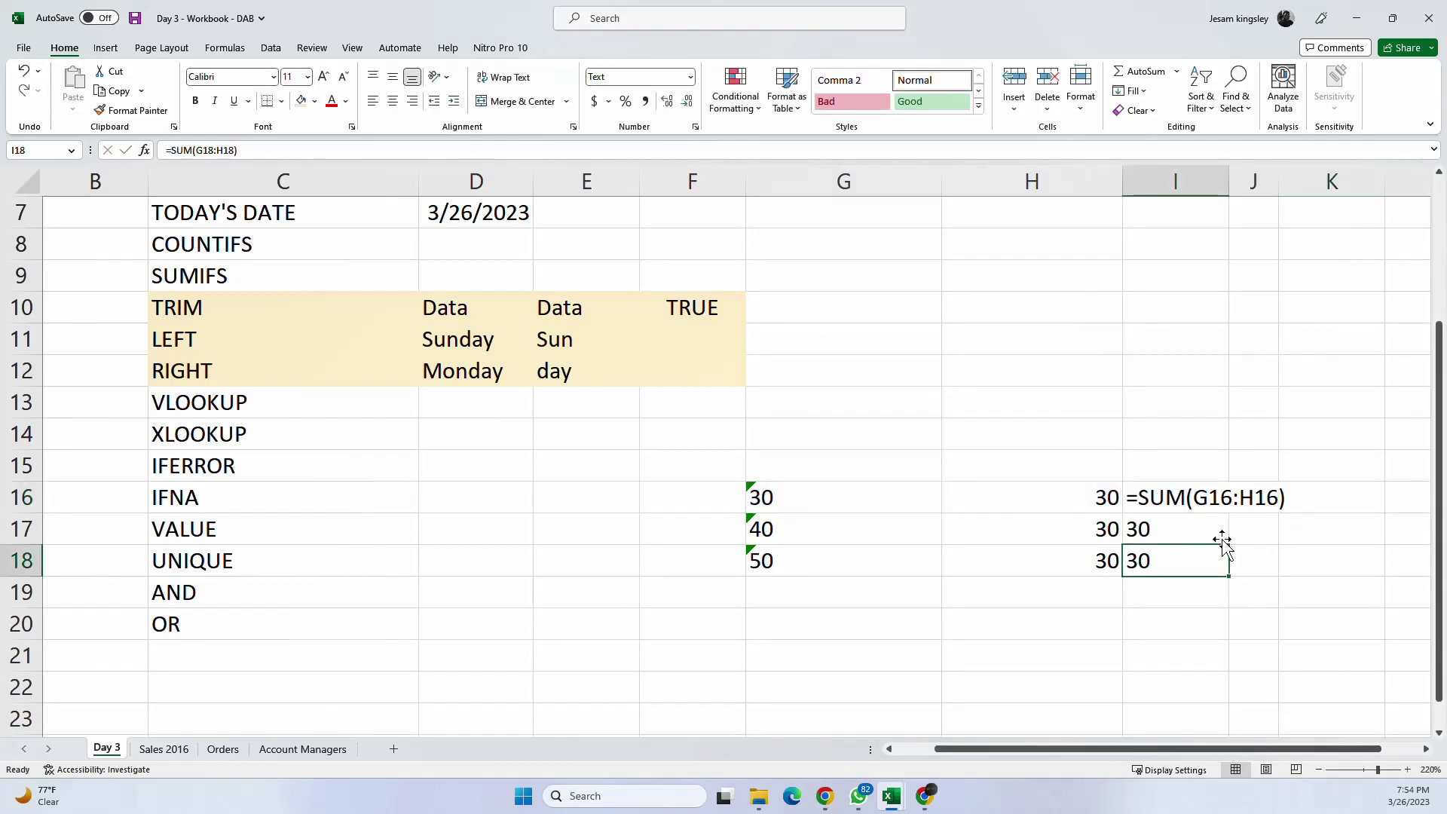
key("Up")
key("Up")
key("Down")
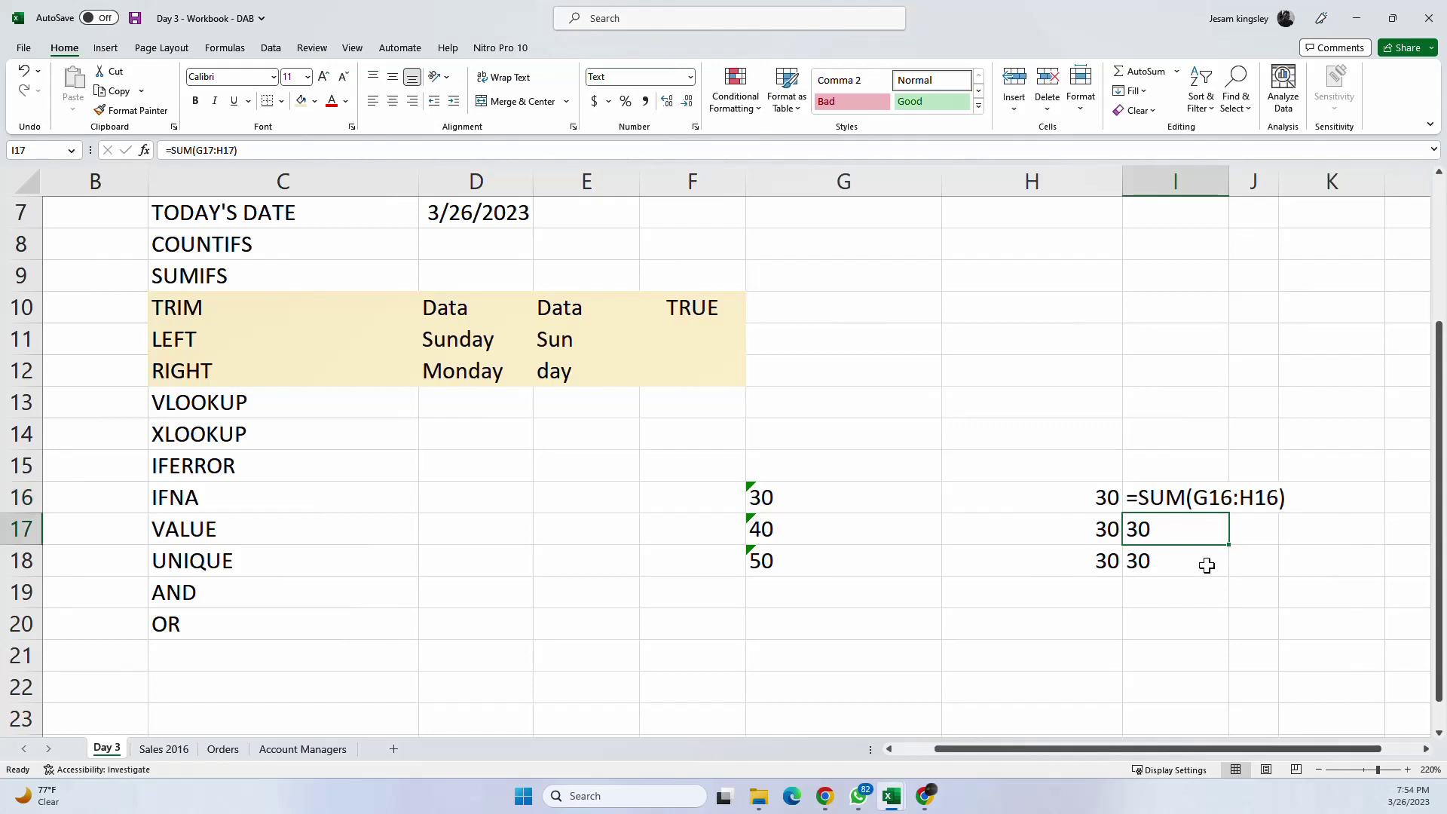
left_click(1193, 500)
left_click(284, 148)
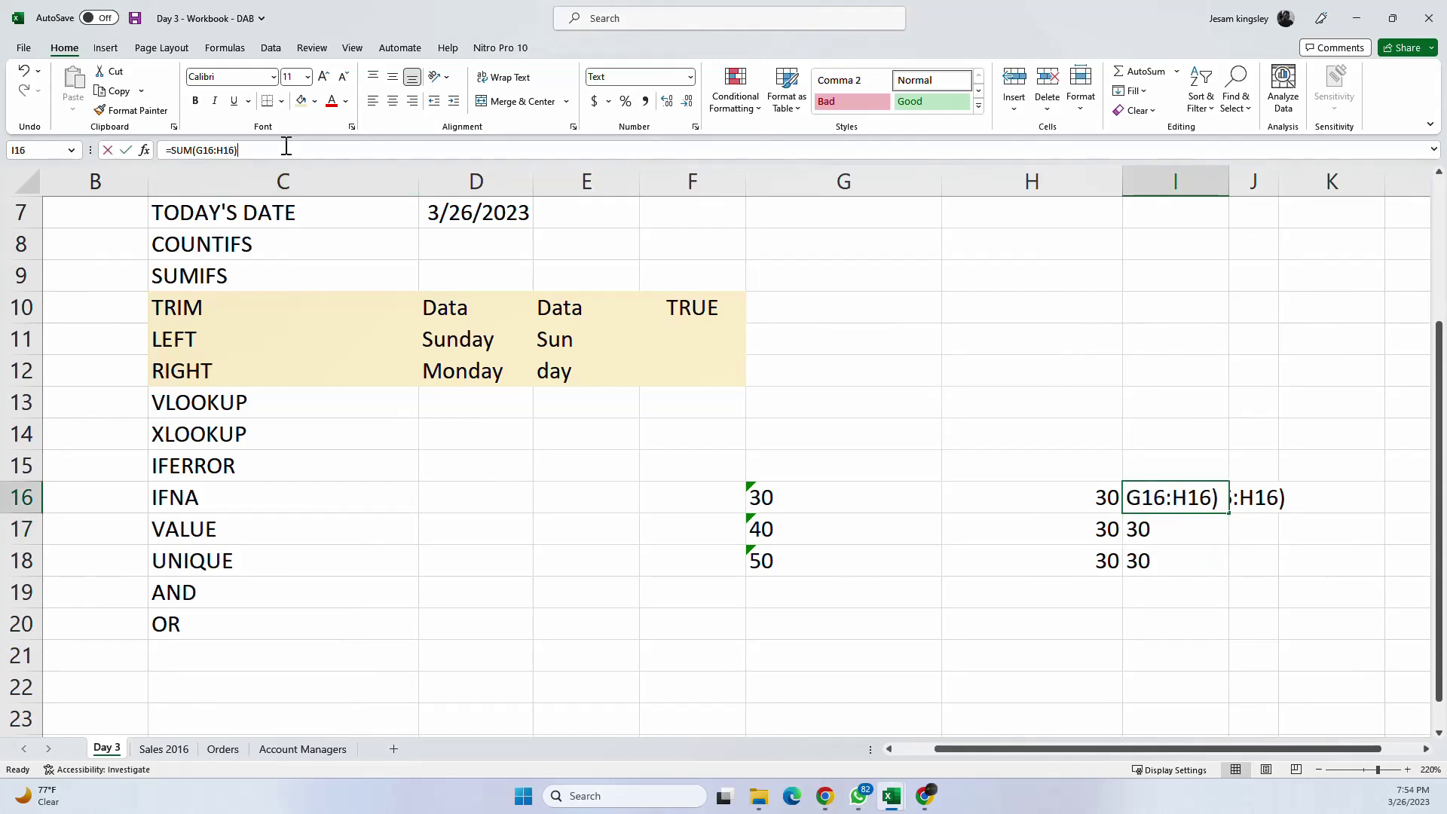
key("Escape")
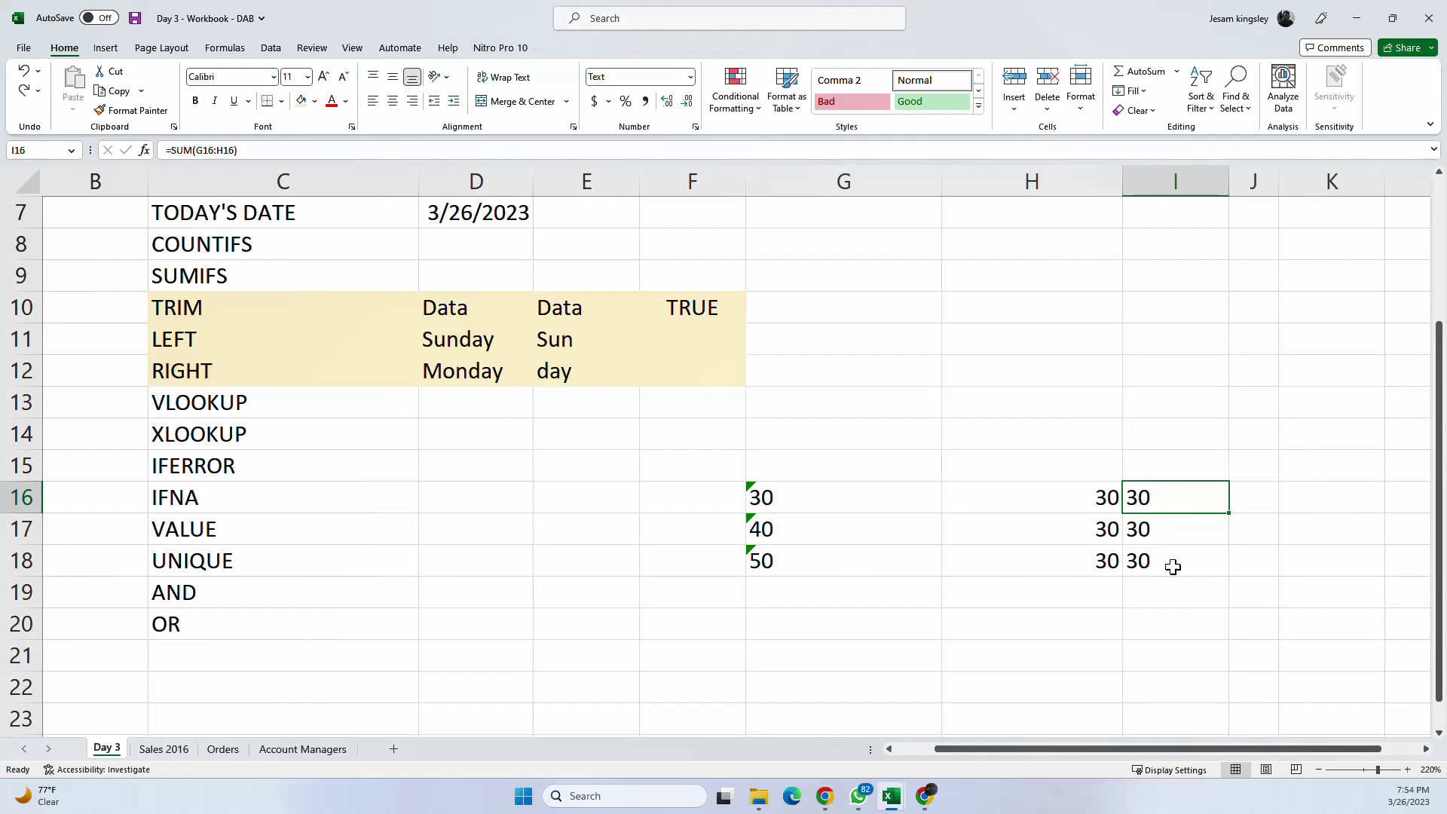
Step: Examine how the SUM formulas in I16:I18 refer to the values in columns G and H of each row
left_click_drag(874, 504, 1090, 510)
left_click(1138, 506)
left_click_drag(841, 536, 1082, 532)
double_click(1178, 540)
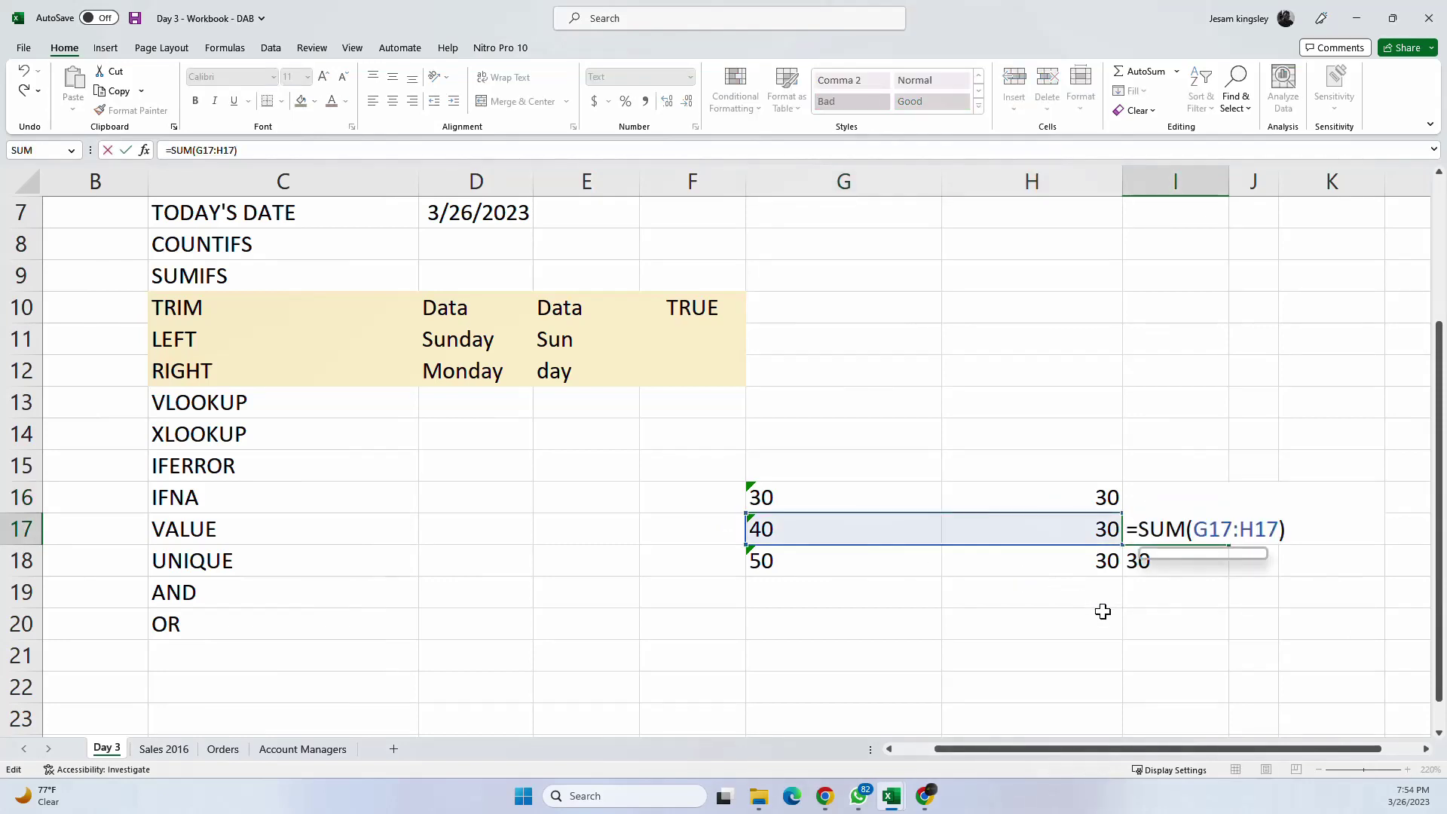
key("Escape")
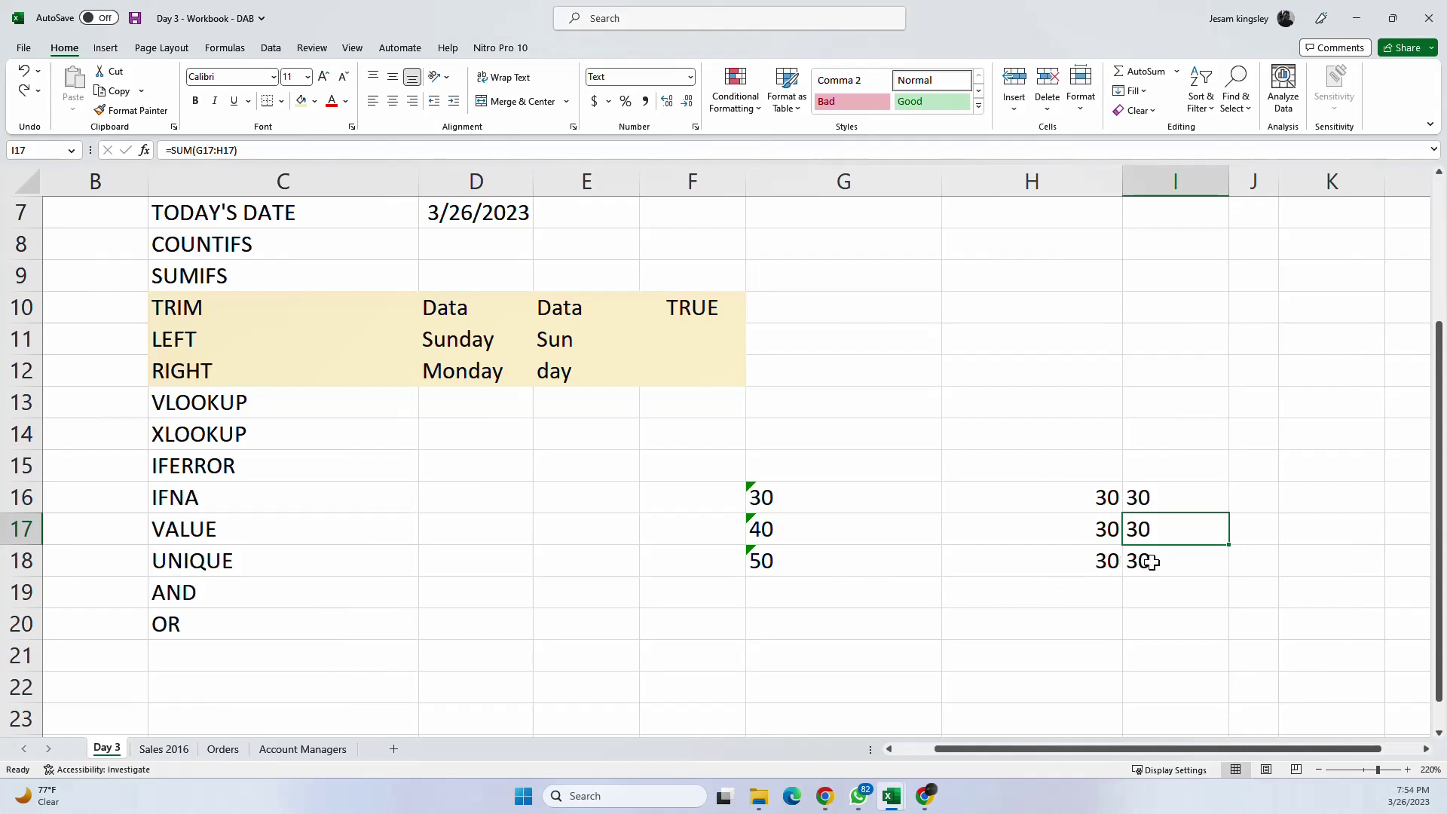
left_click(830, 556)
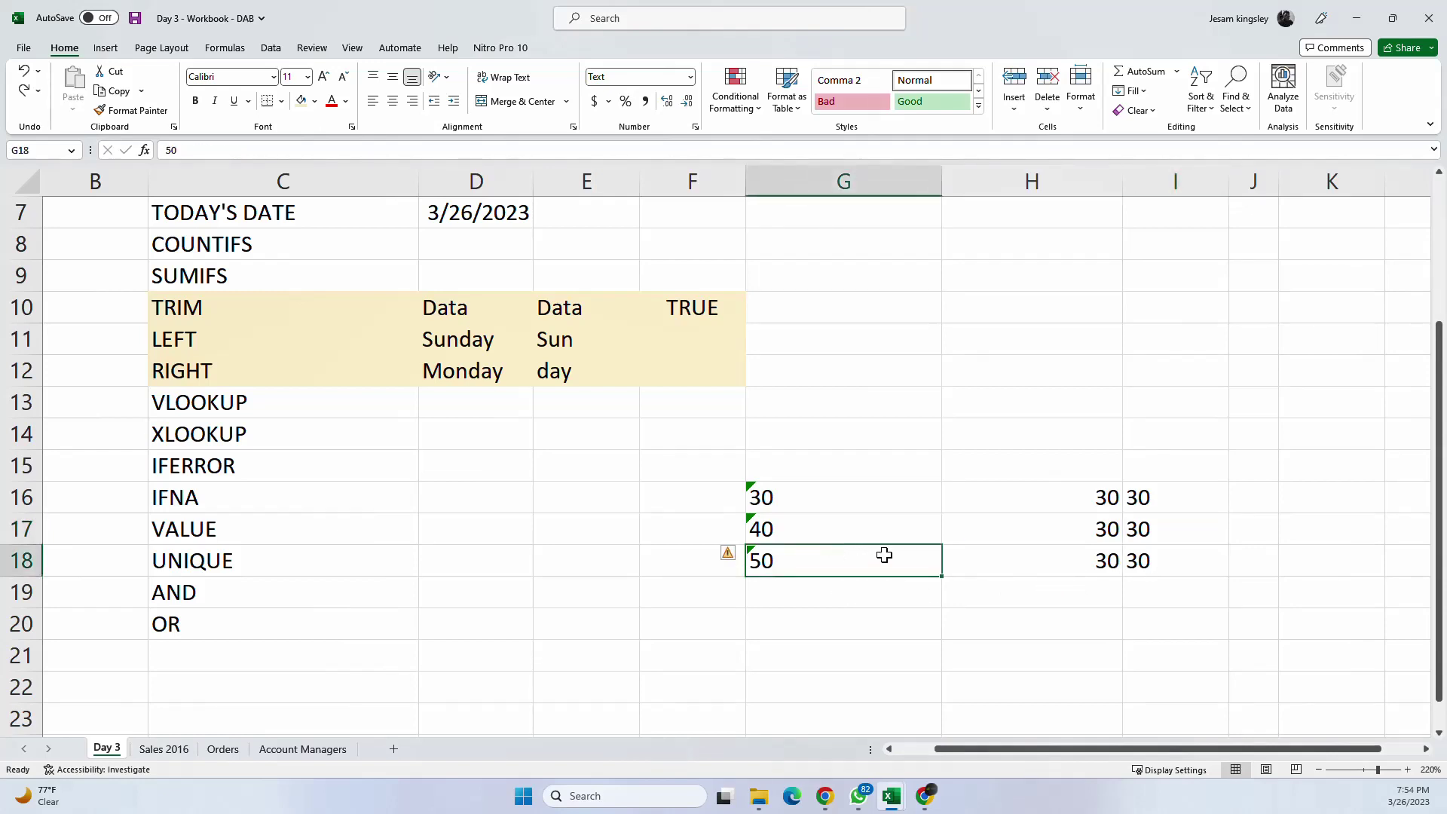
left_click(1033, 569)
left_click(810, 563)
left_click(1072, 560)
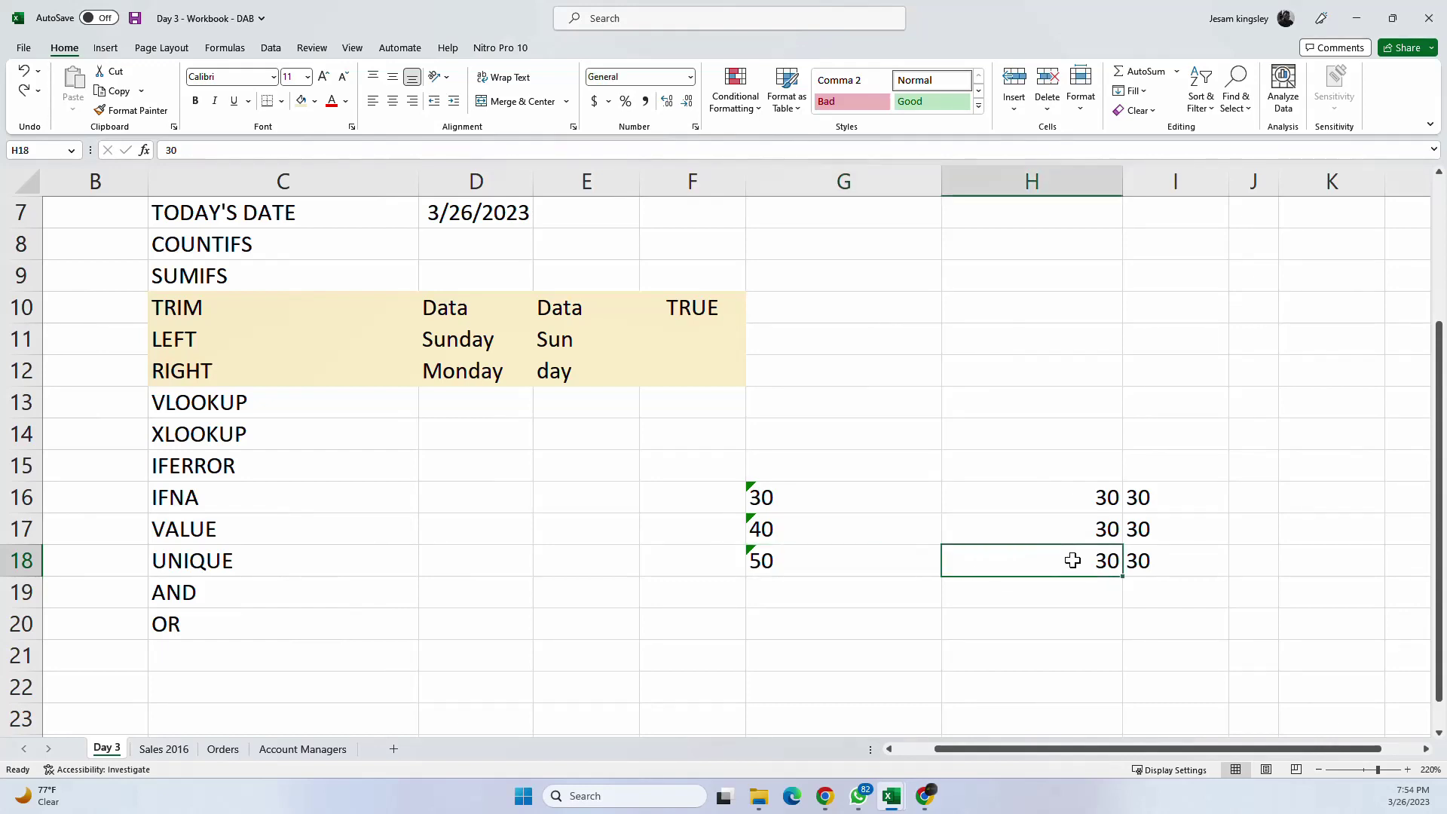
left_click(1153, 556)
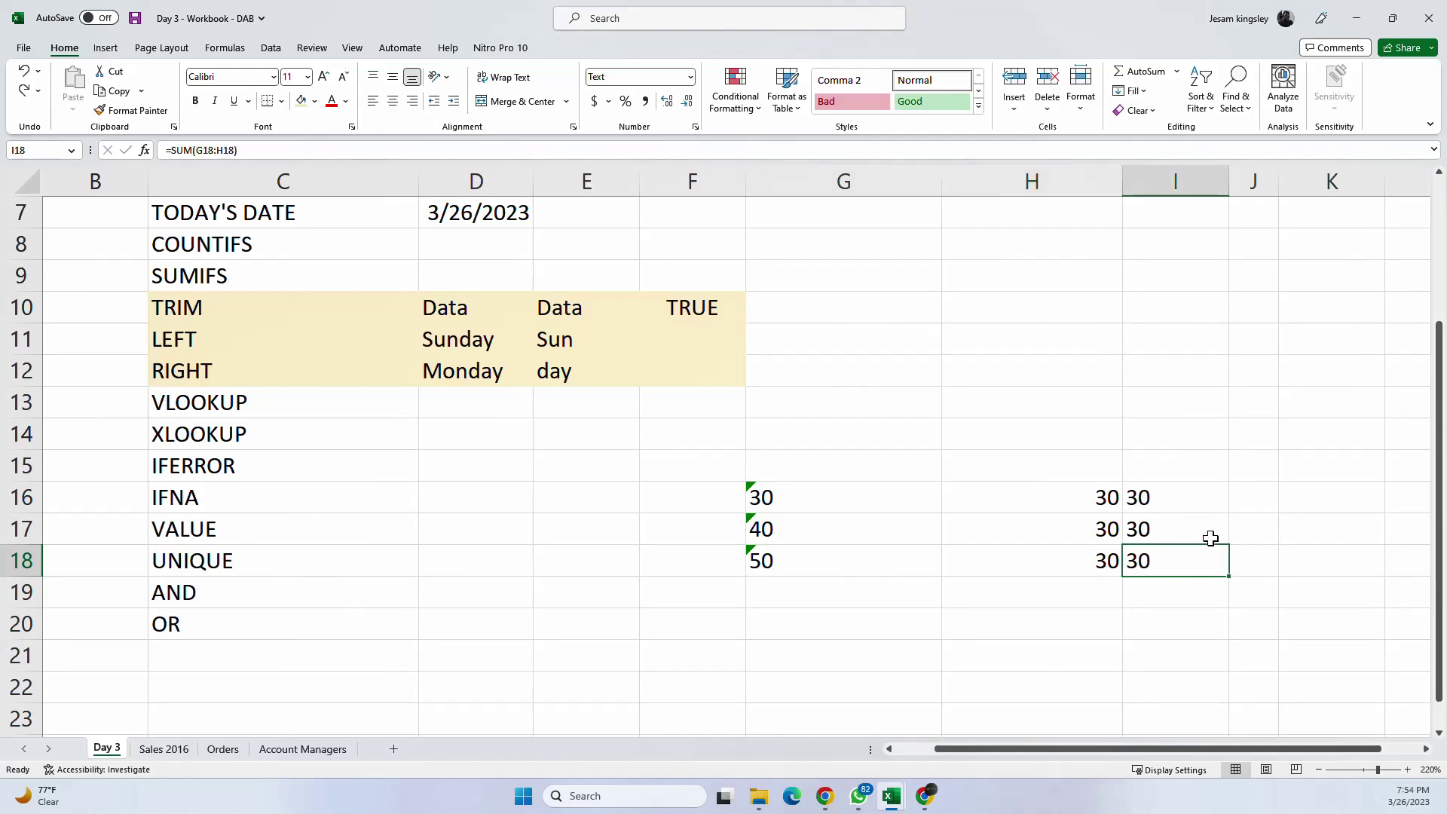
Step: Examine the error flags and number format of G16:G18 and compare these cells with H16:H18 and the sums in column I
left_click(866, 502)
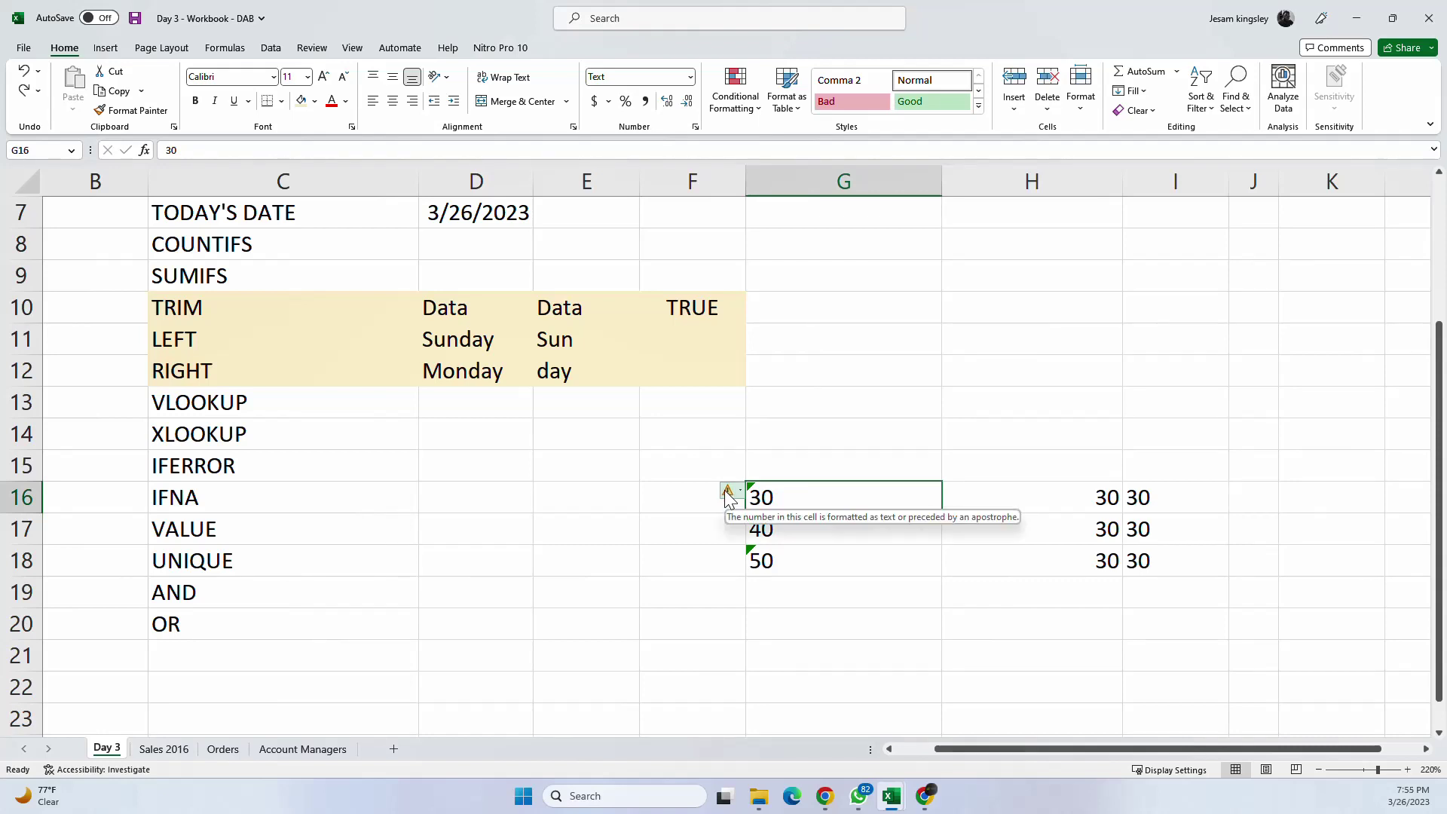
left_click(823, 537)
left_click(835, 559)
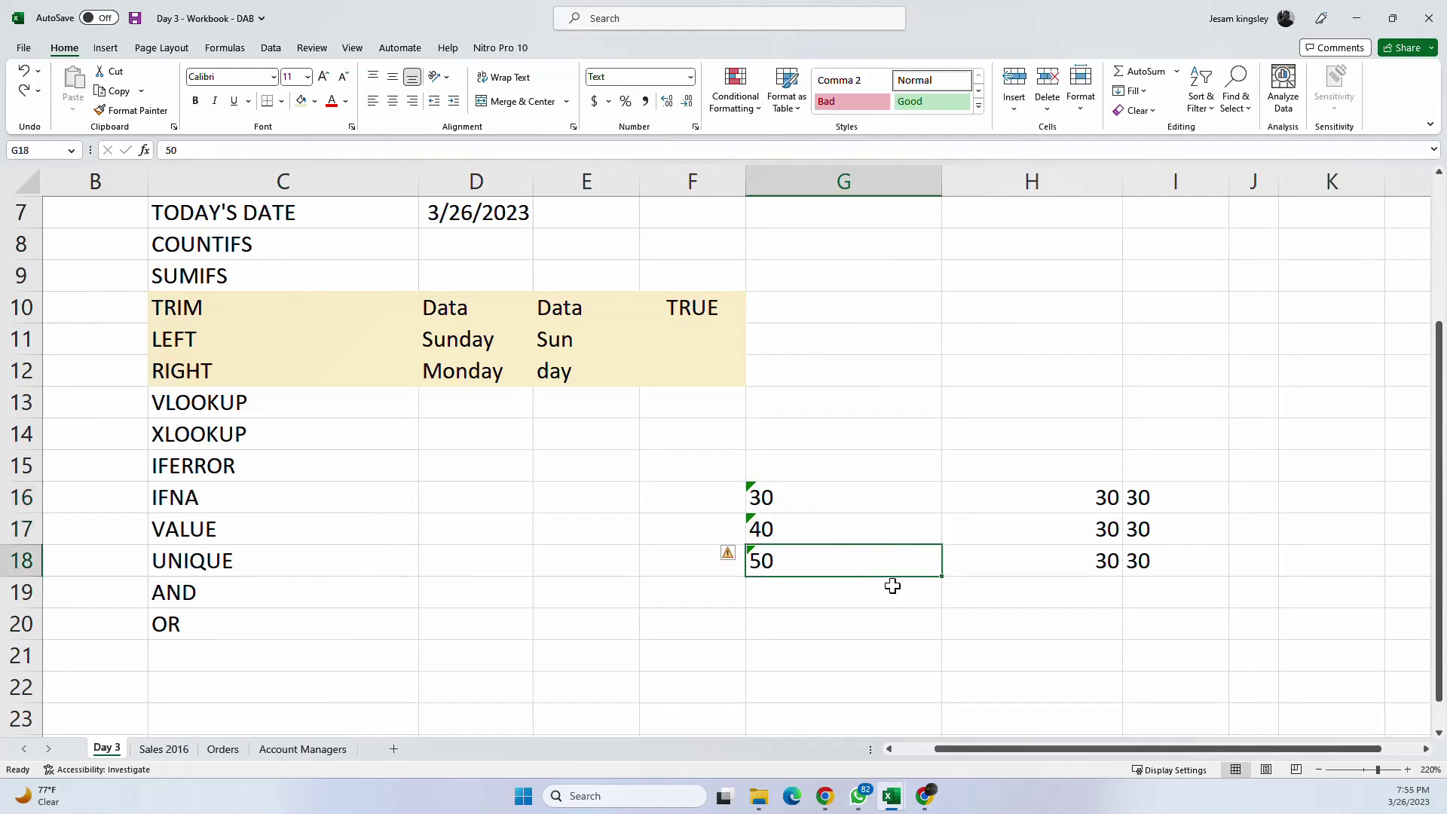
left_click(842, 498)
left_click(849, 533)
left_click(879, 572)
left_click_drag(840, 494, 860, 563)
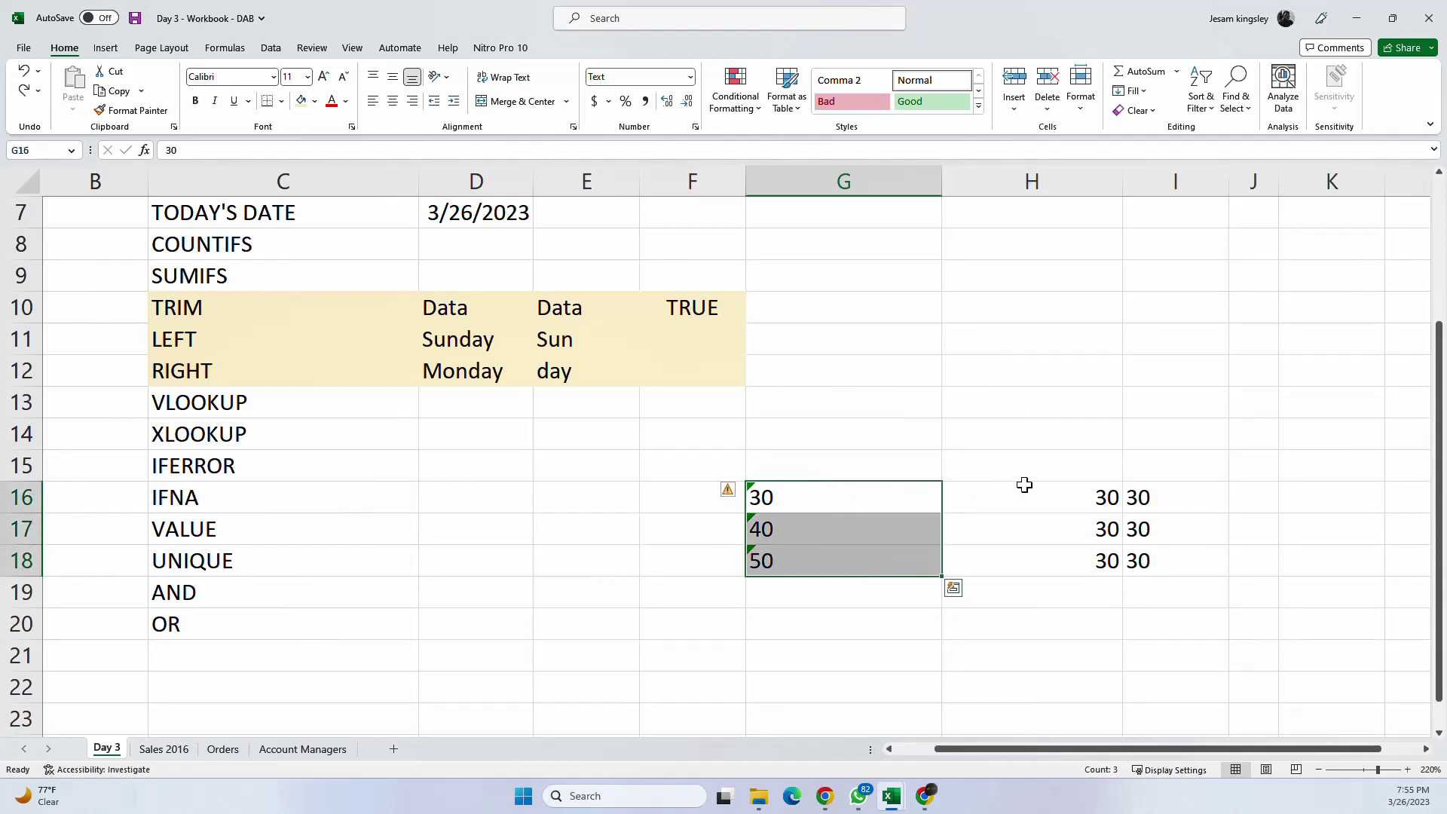
left_click_drag(1020, 488, 1027, 557)
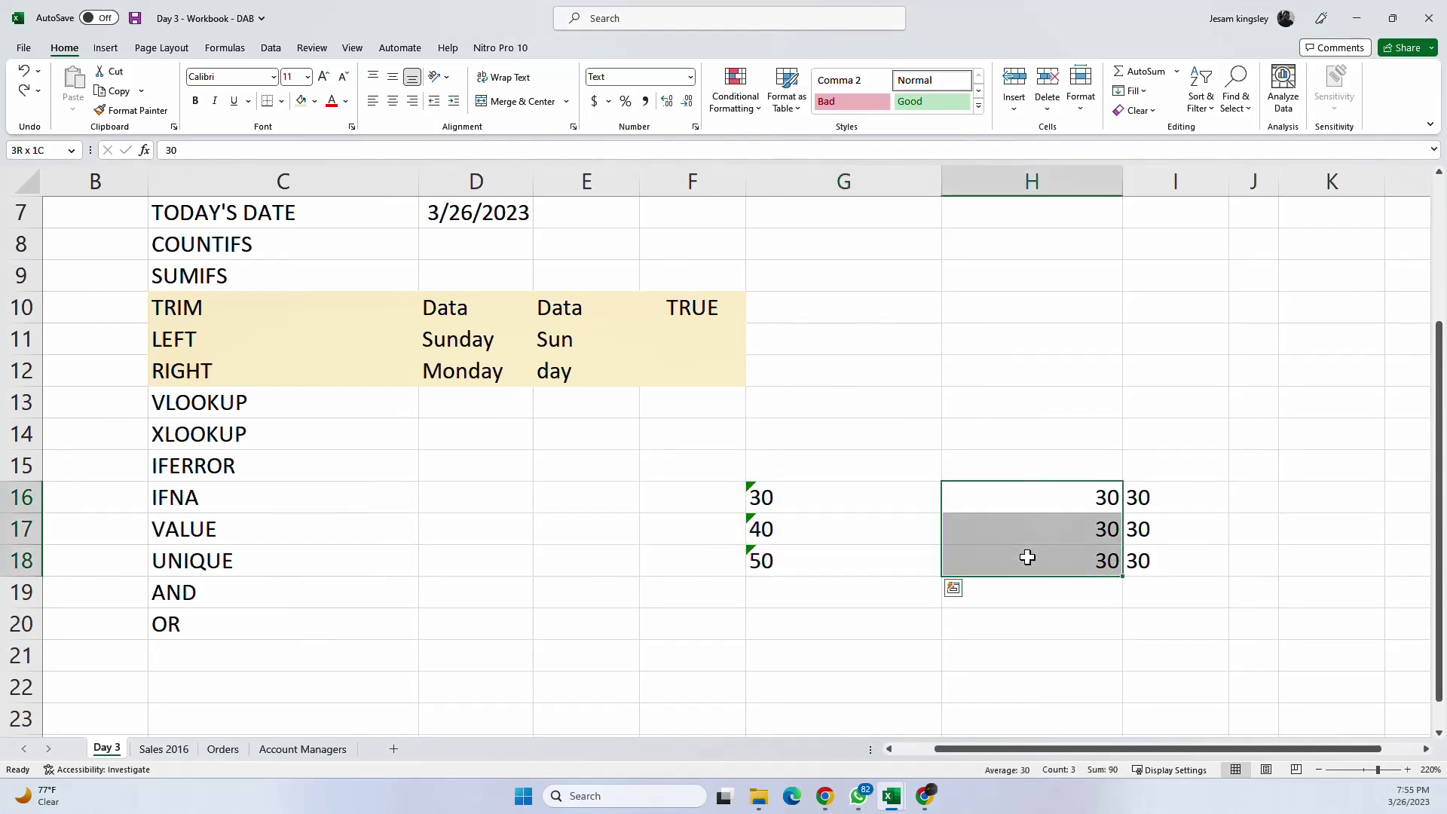
left_click(1194, 502)
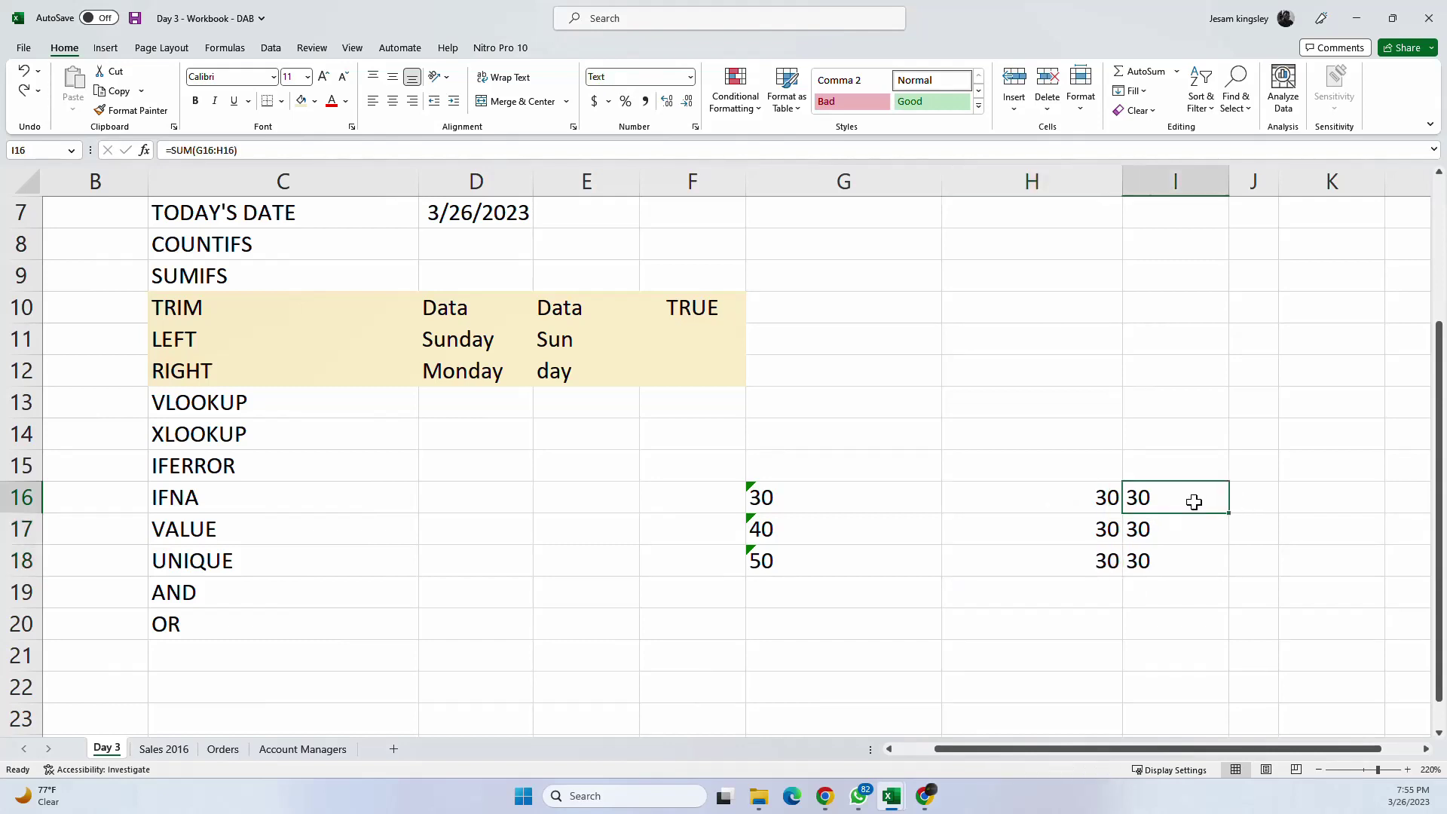
left_click(1152, 534)
left_click(882, 508)
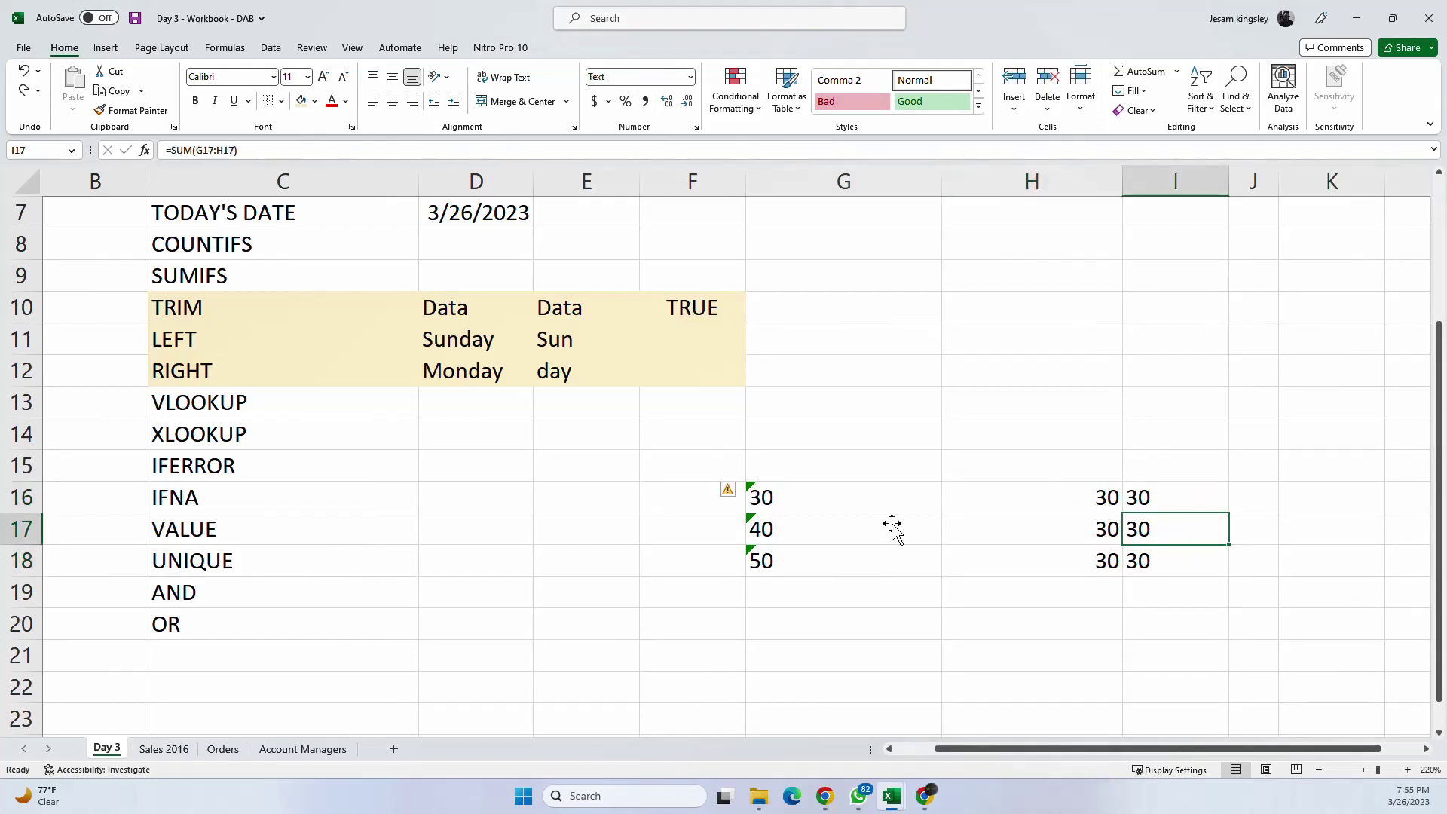
left_click(892, 530)
left_click(894, 574)
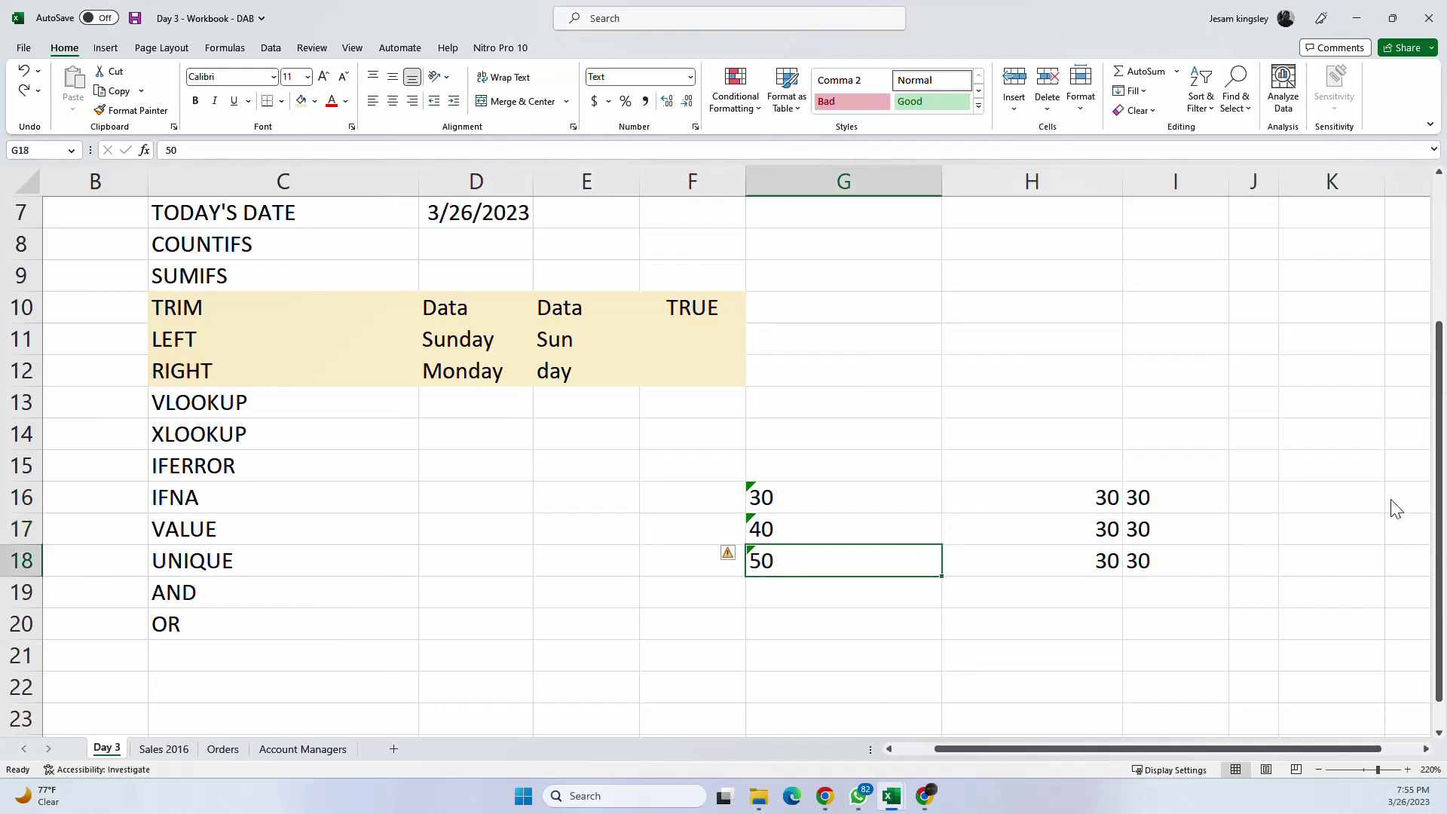
left_click(1242, 502)
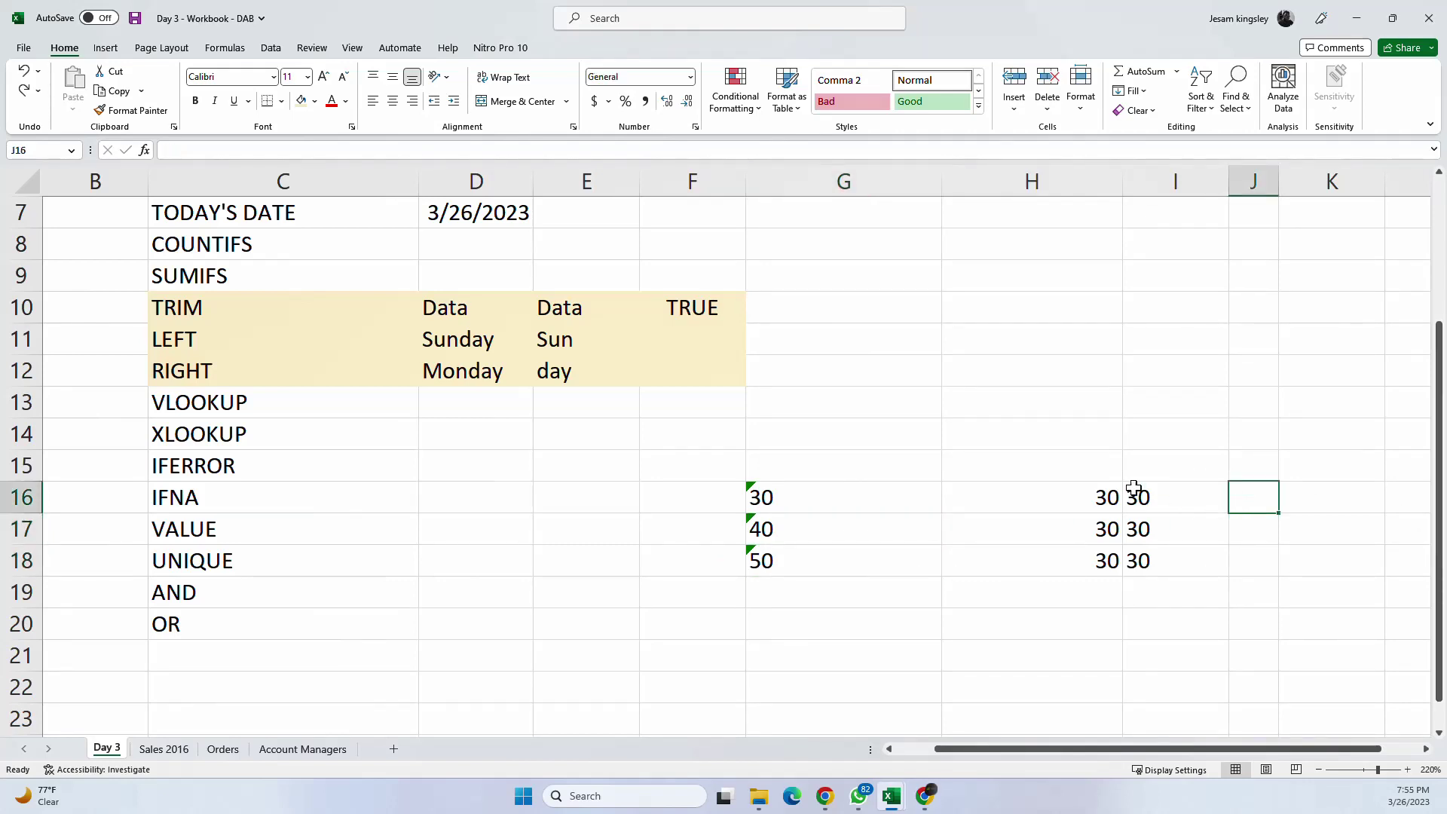
left_click(779, 499)
left_click(794, 536)
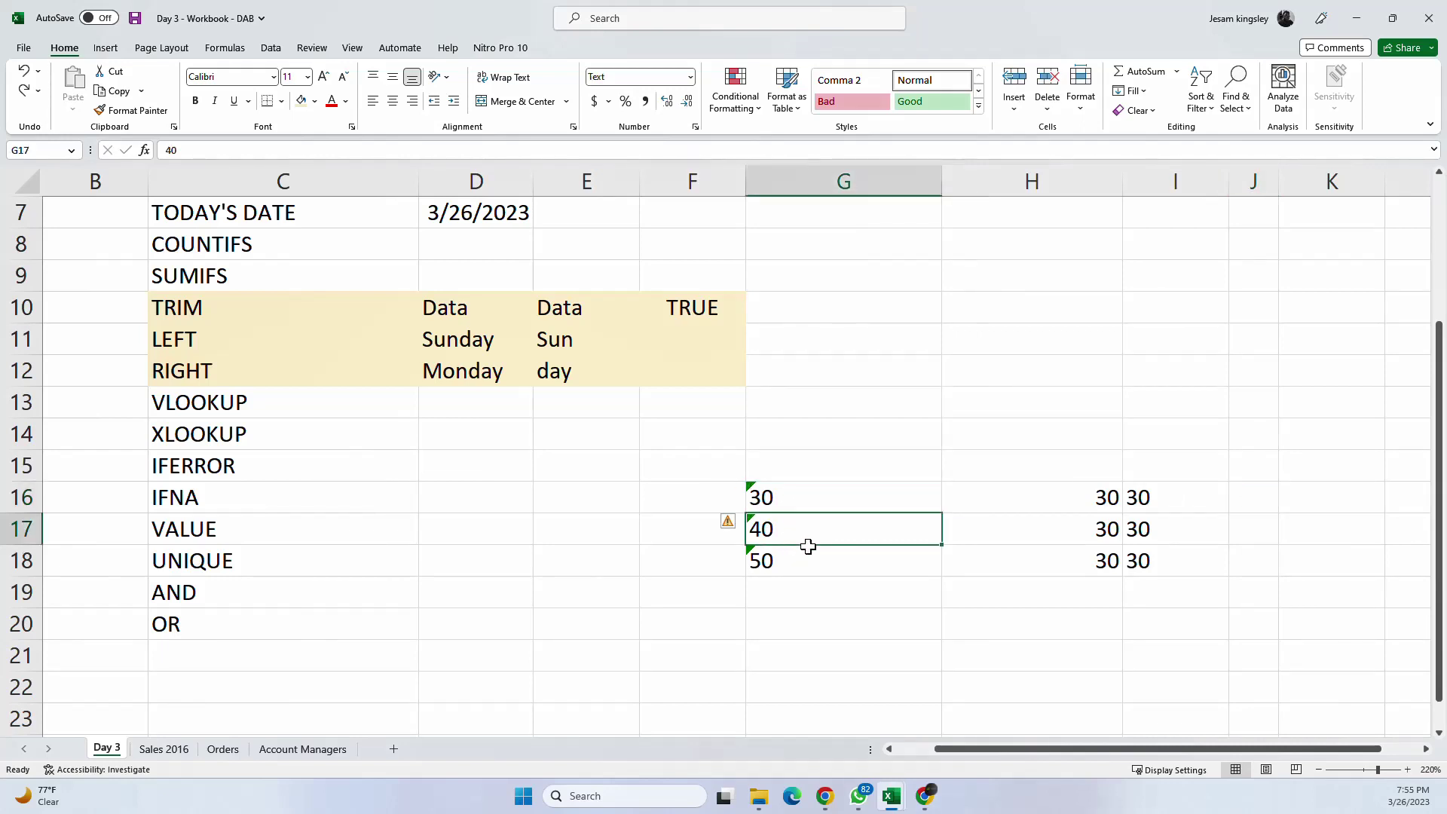
left_click(822, 508)
left_click(807, 536)
left_click(798, 560)
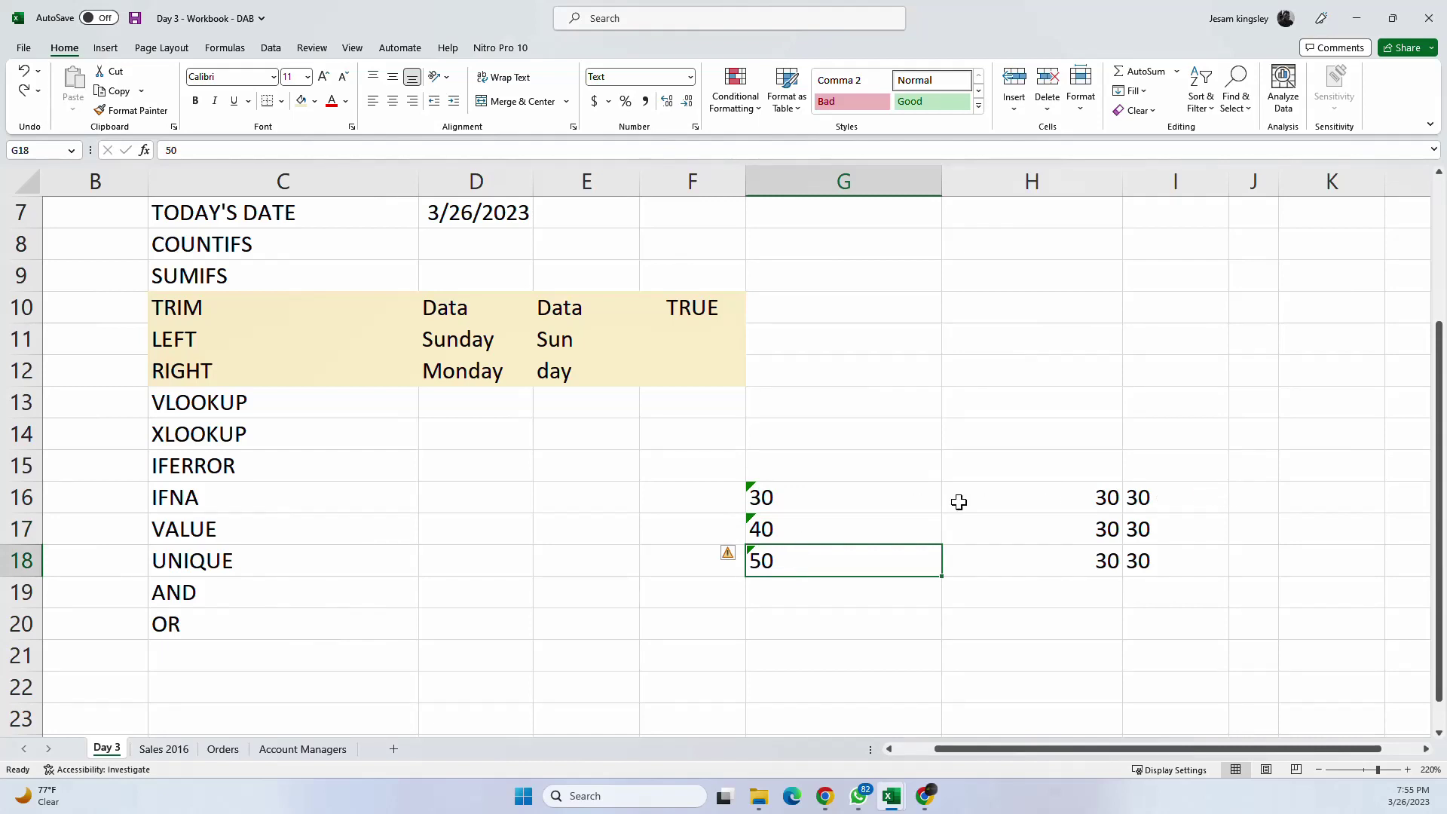
Step: Convert the text numbers in G16:G18 by entering =VALUE(G16) in F16 and filling the formula down to F18
left_click(289, 520)
left_click(657, 501)
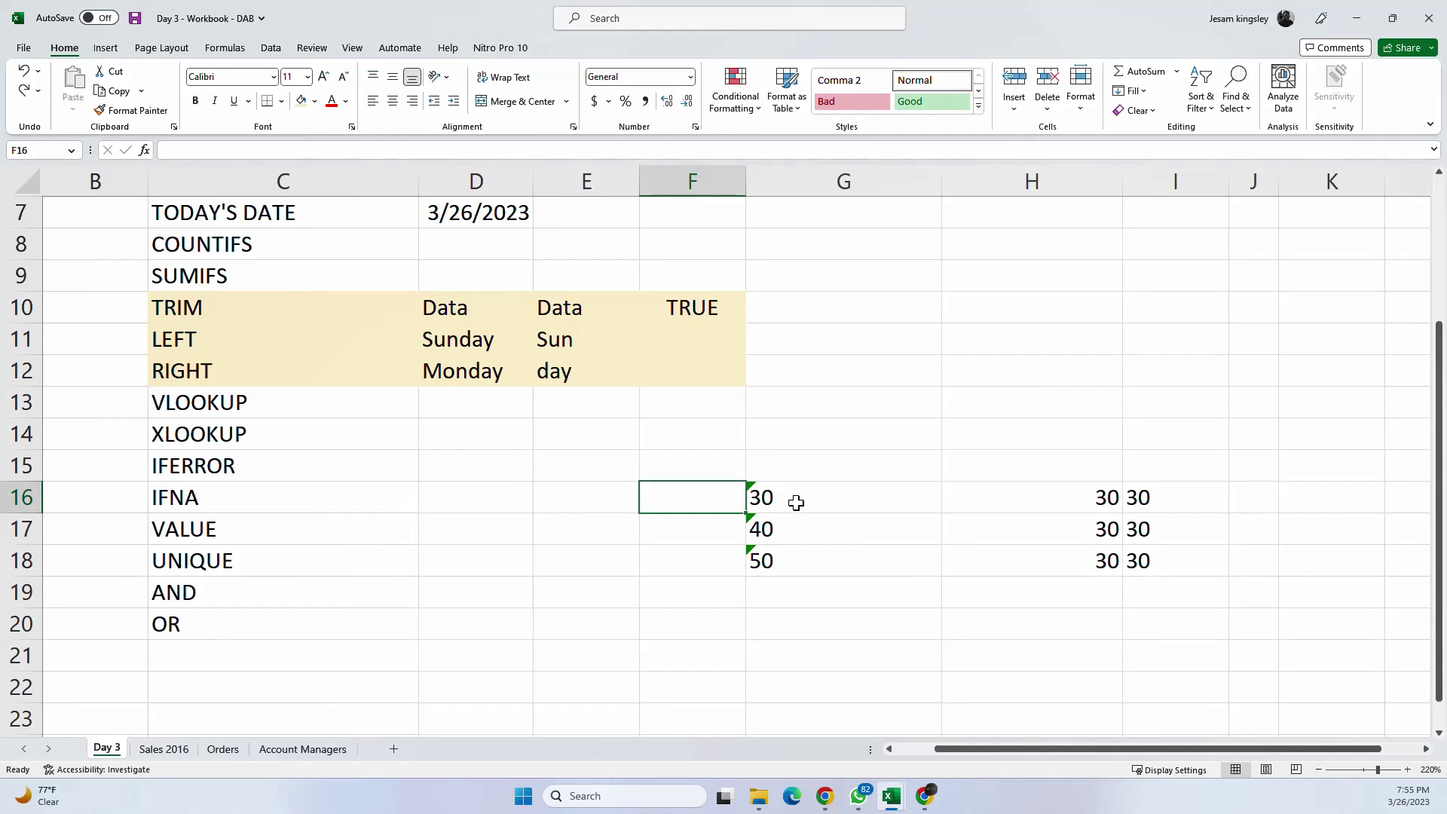
type("=")
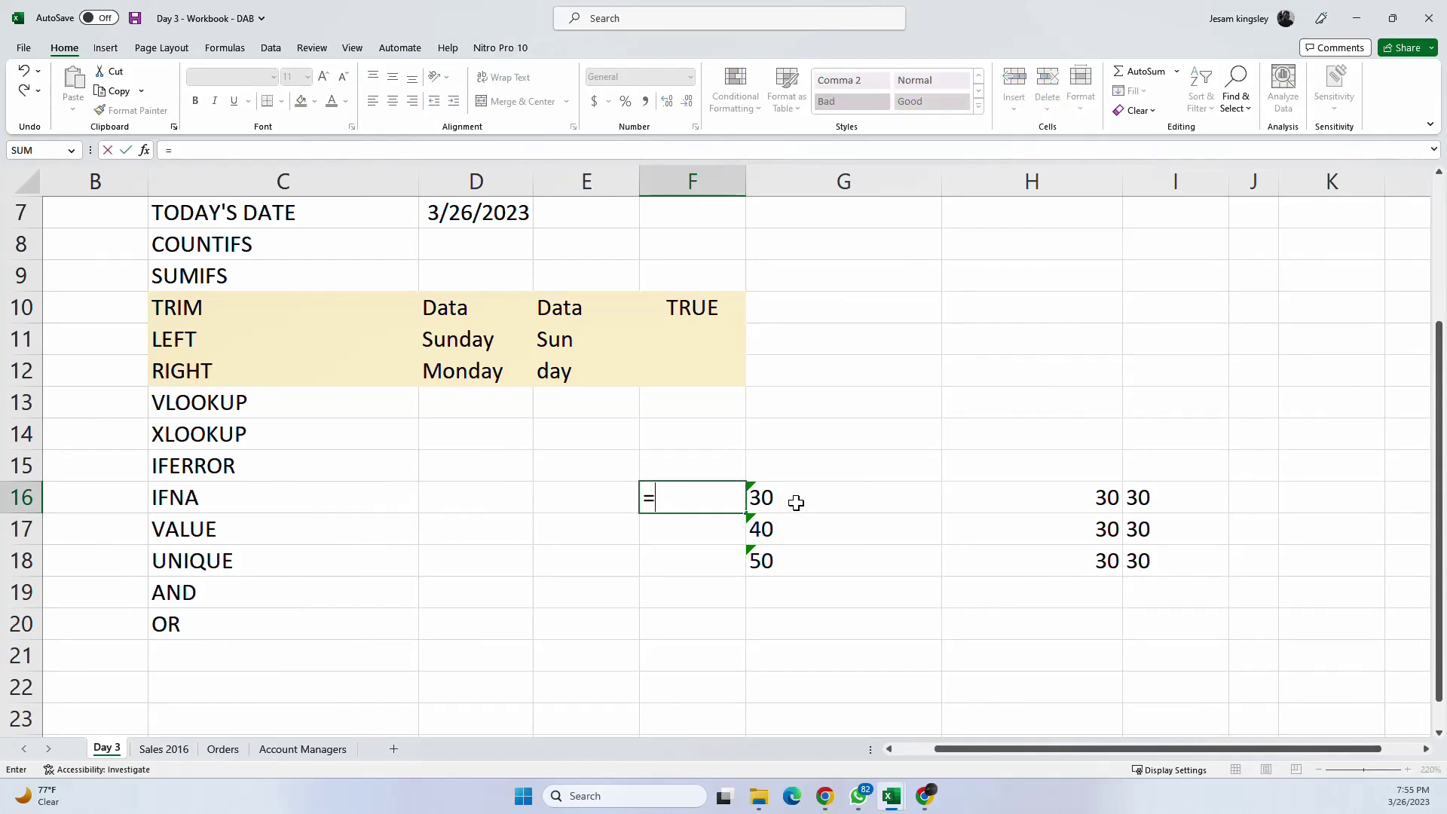
type("valu")
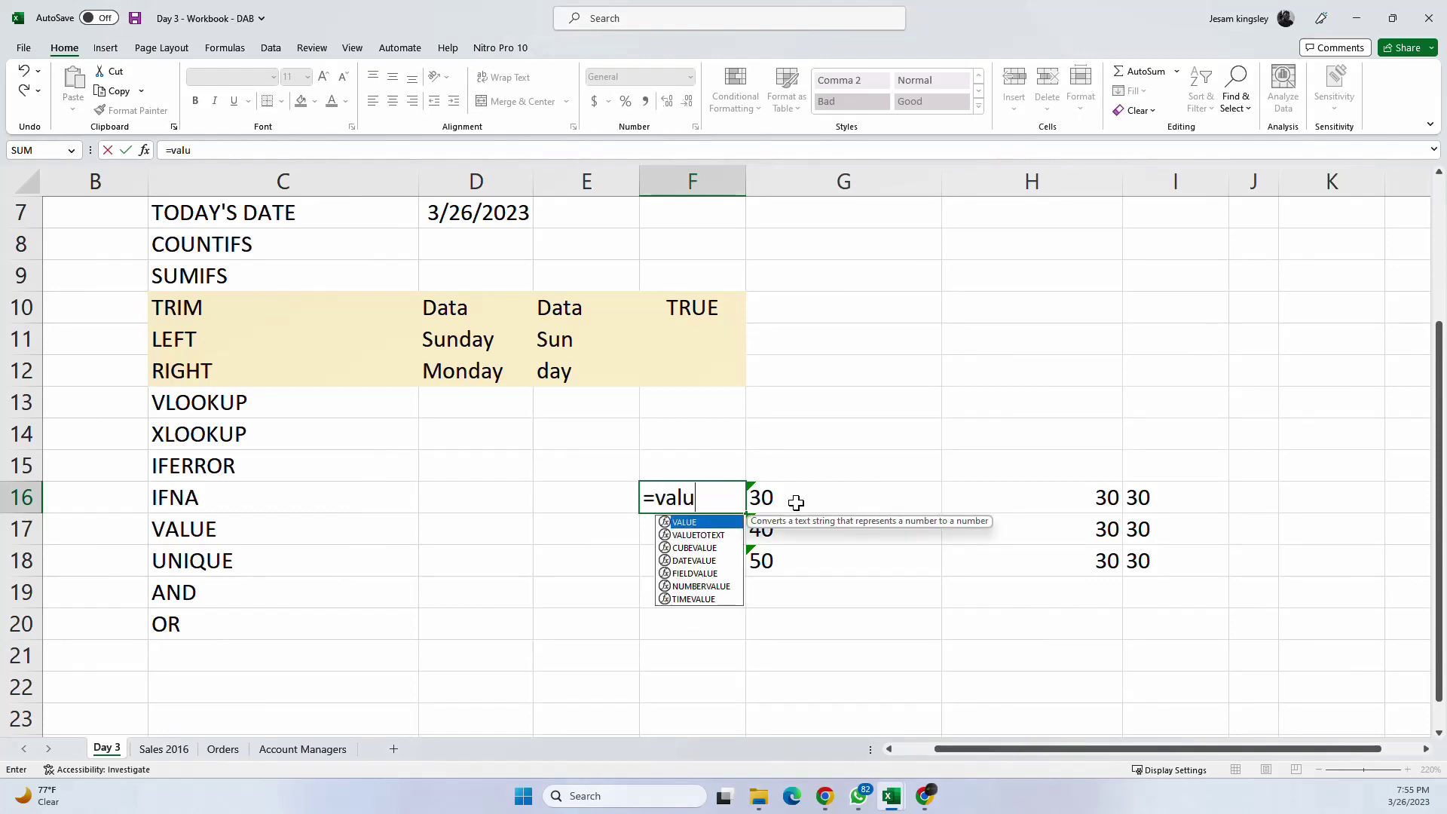
key("Tab")
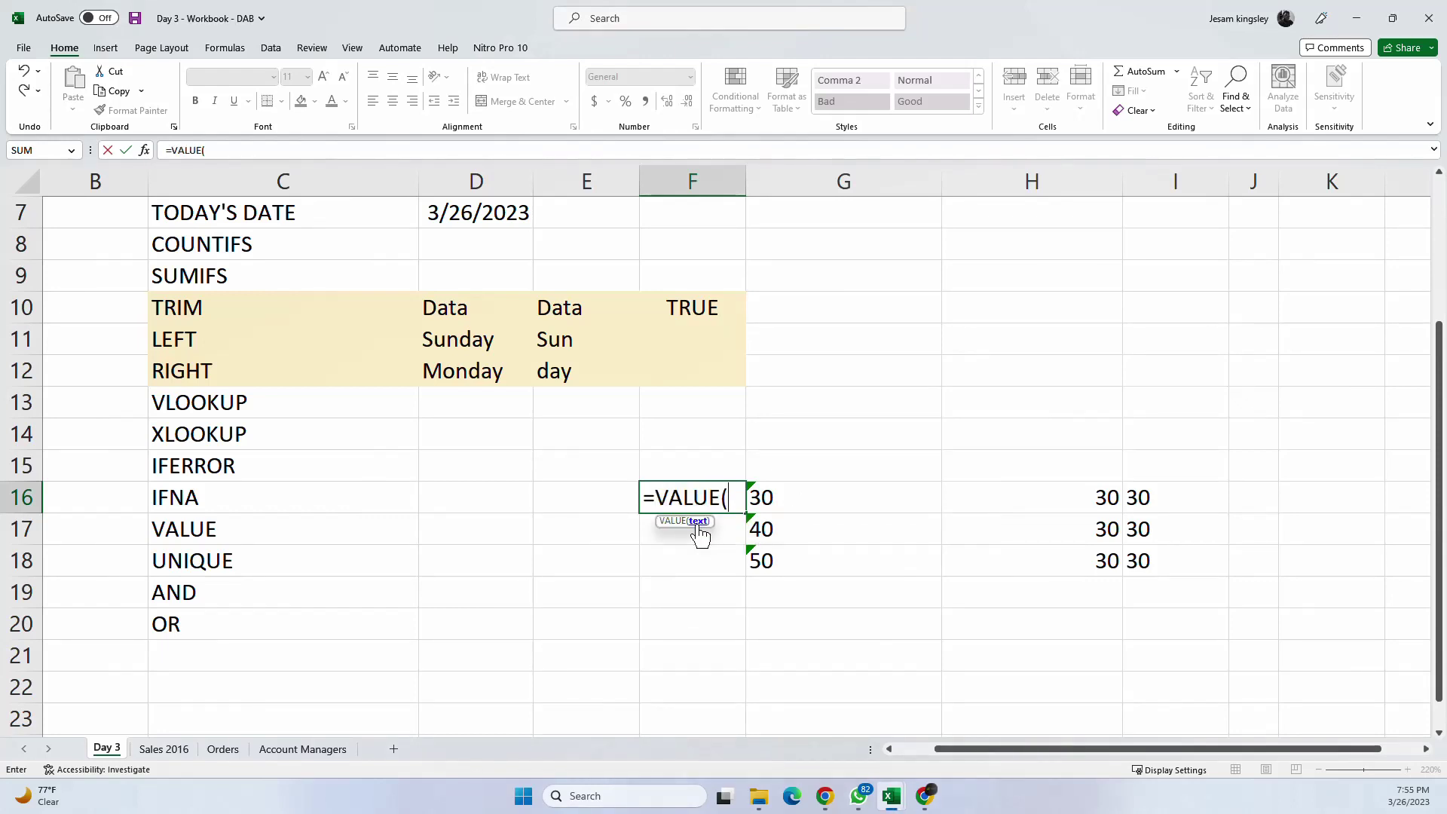
left_click(824, 492)
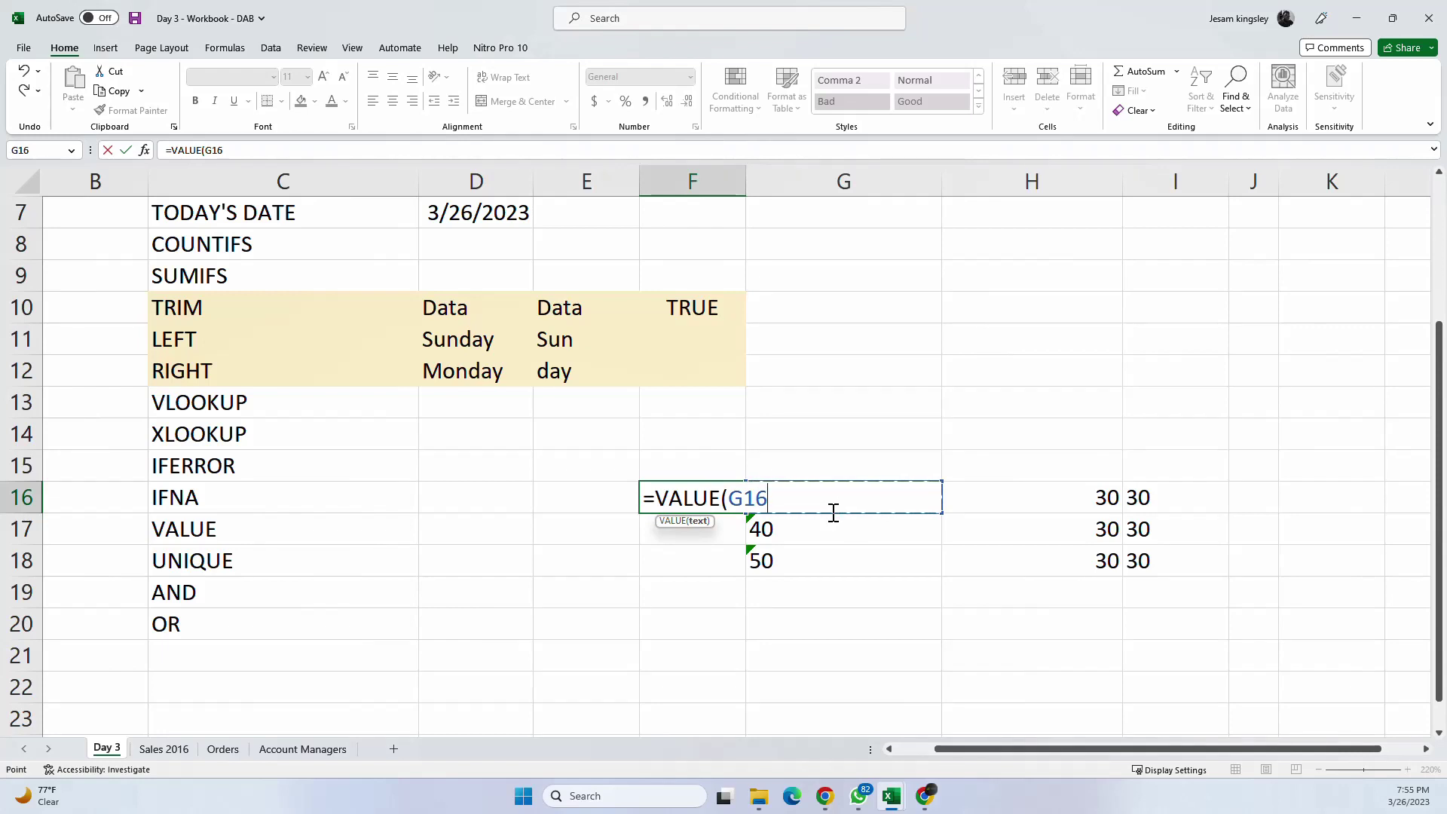
key("Return")
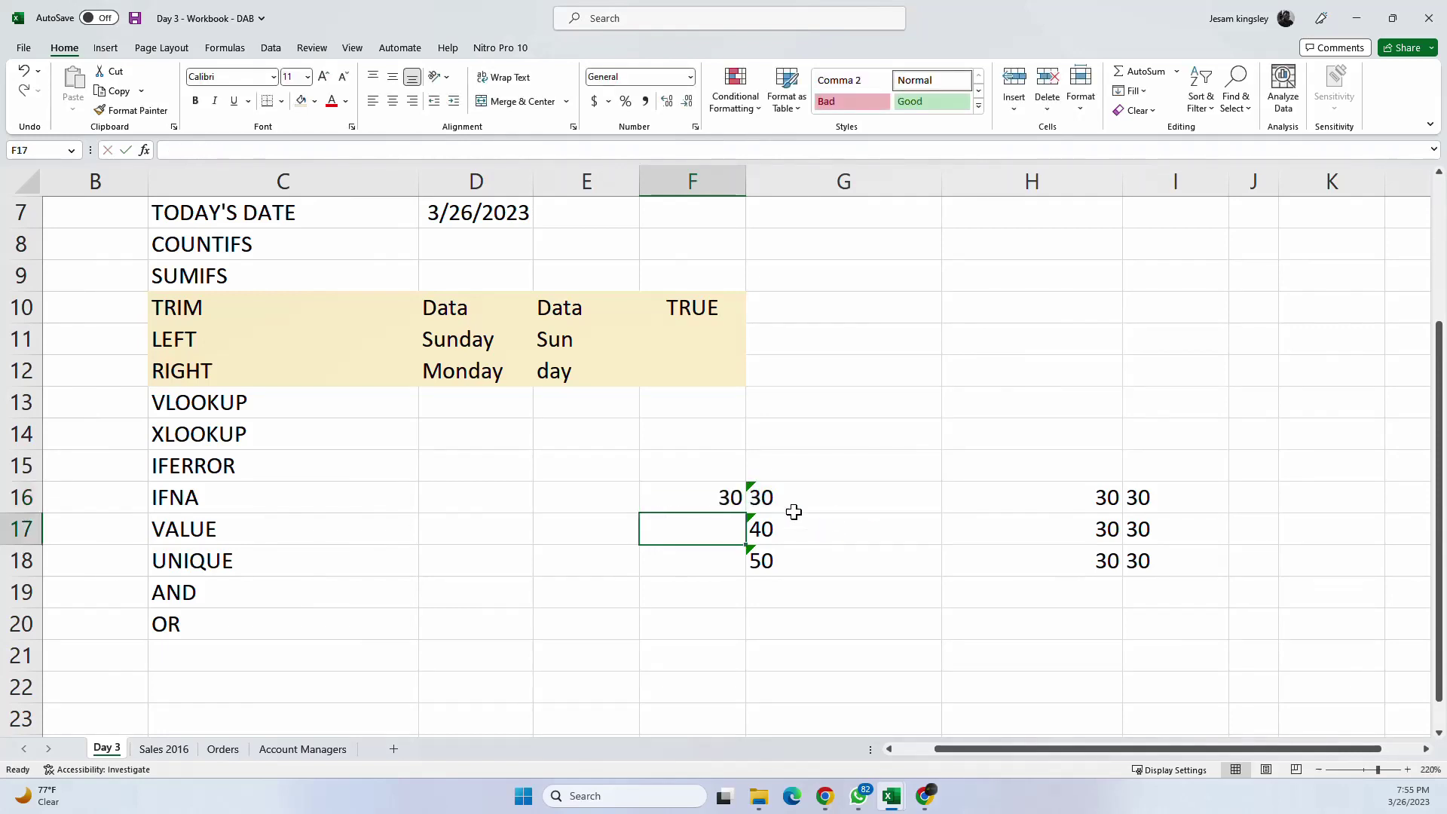
left_click(726, 502)
left_click_drag(744, 512, 743, 569)
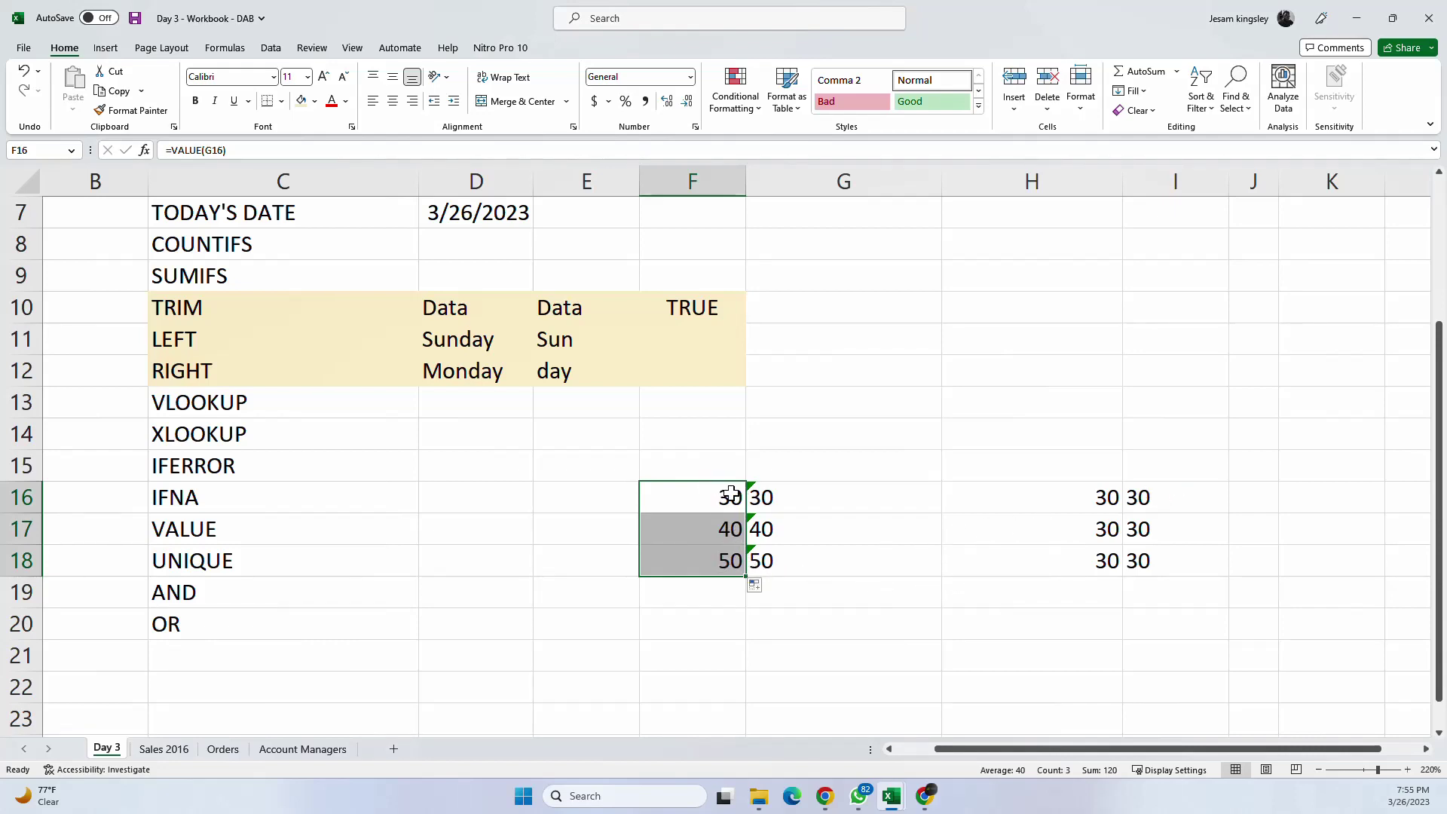
Step: Clear the old SUM formulas from I16:I19
left_click(1161, 498)
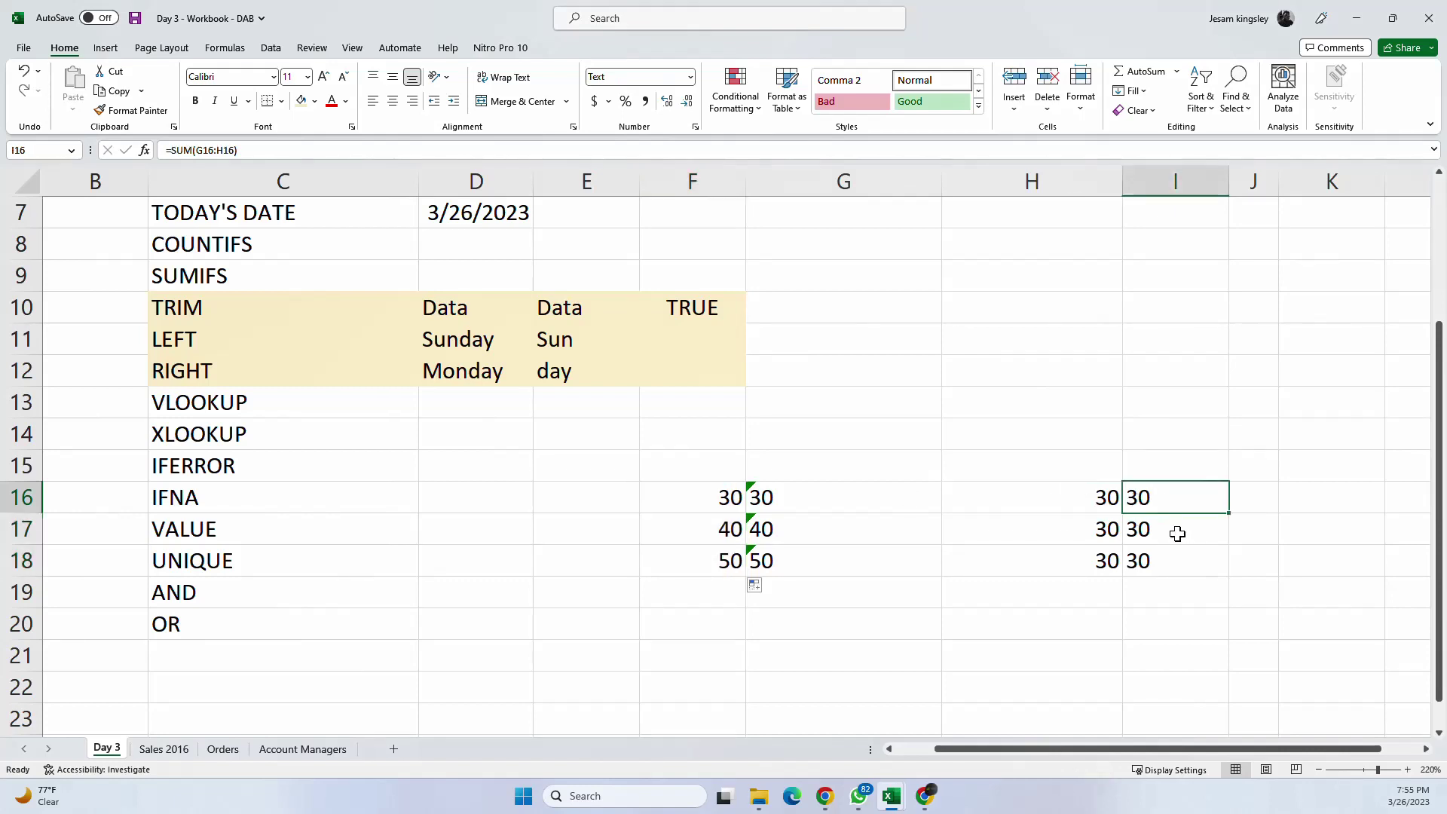
left_click_drag(1180, 499, 1183, 581)
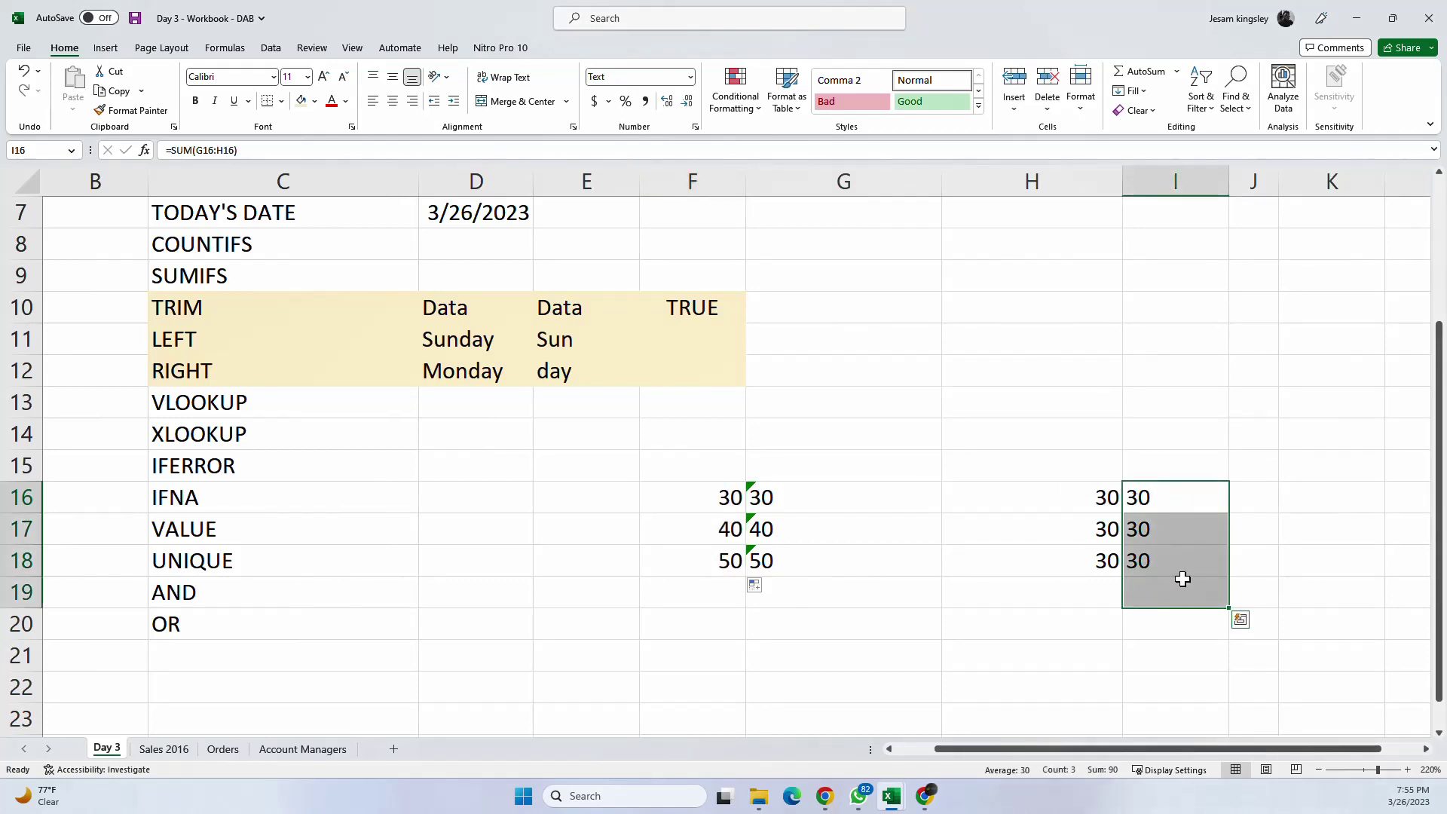
key("Delete")
Step: Enter =SUM(F16,H16 in I16 to add the converted value and column H, and fill it down to I18
left_click(1167, 502)
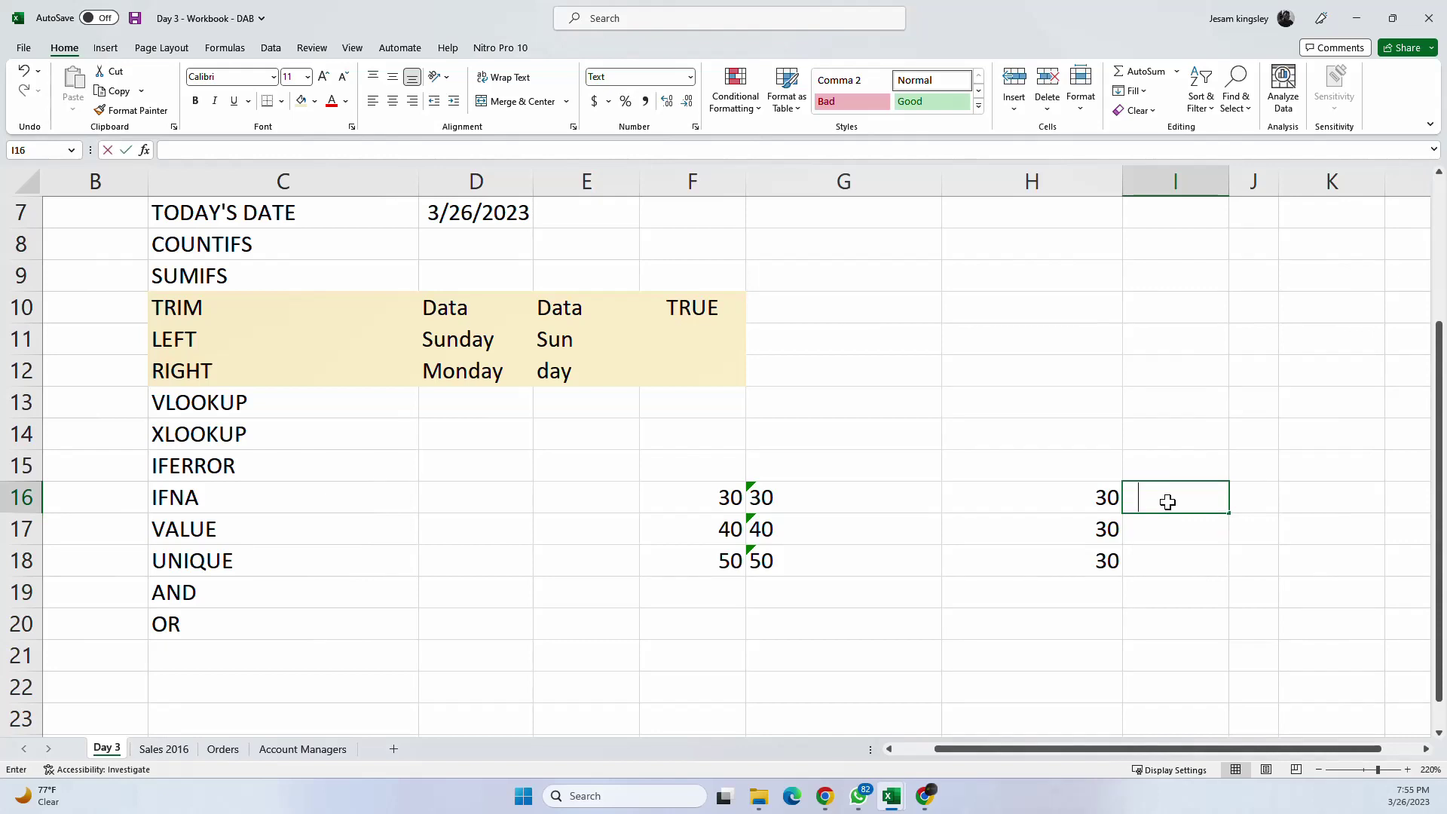
type("=sum")
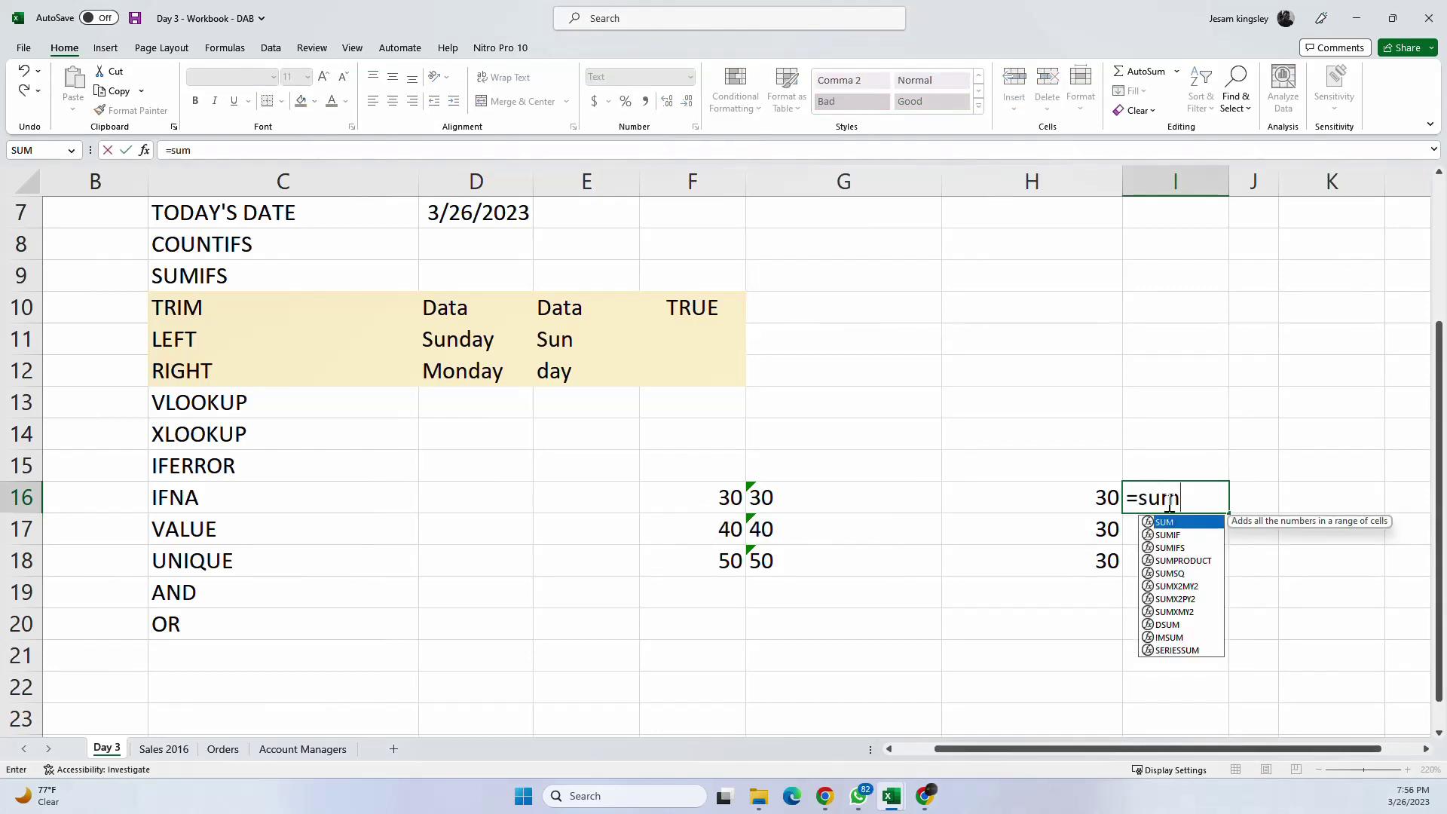
key("Tab")
left_click(723, 501)
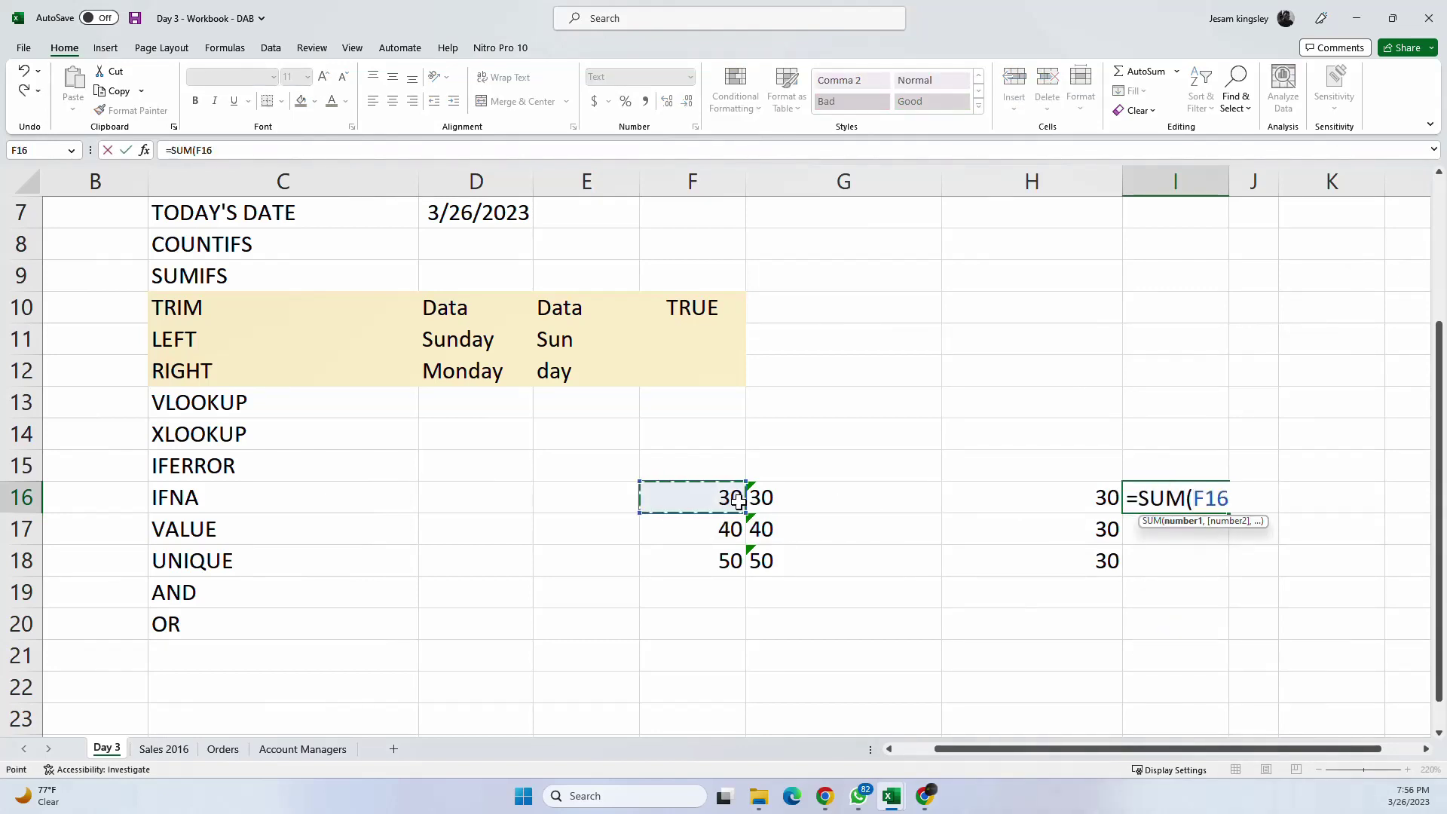
type(",")
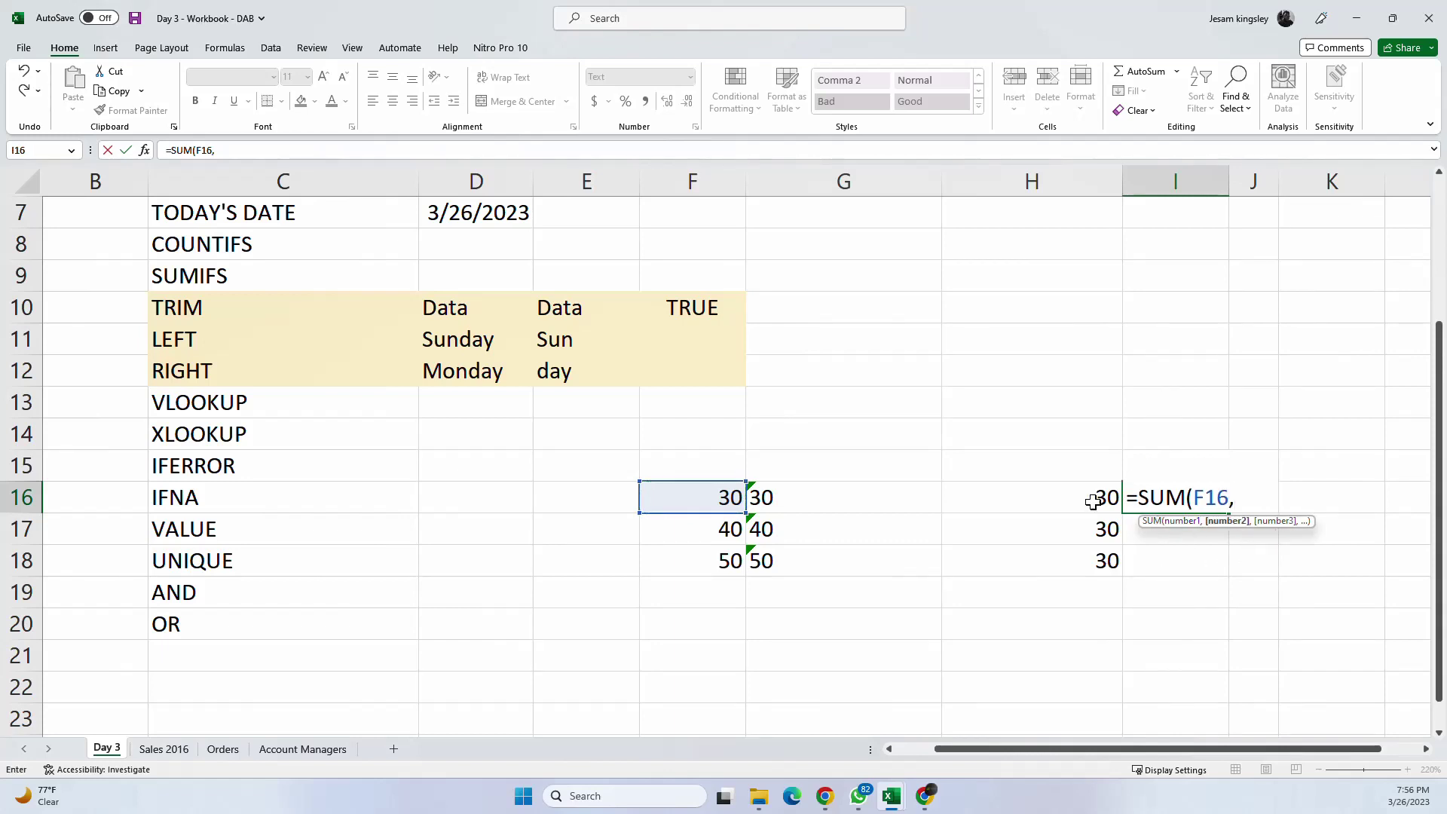
left_click(1075, 501)
left_click(1219, 500)
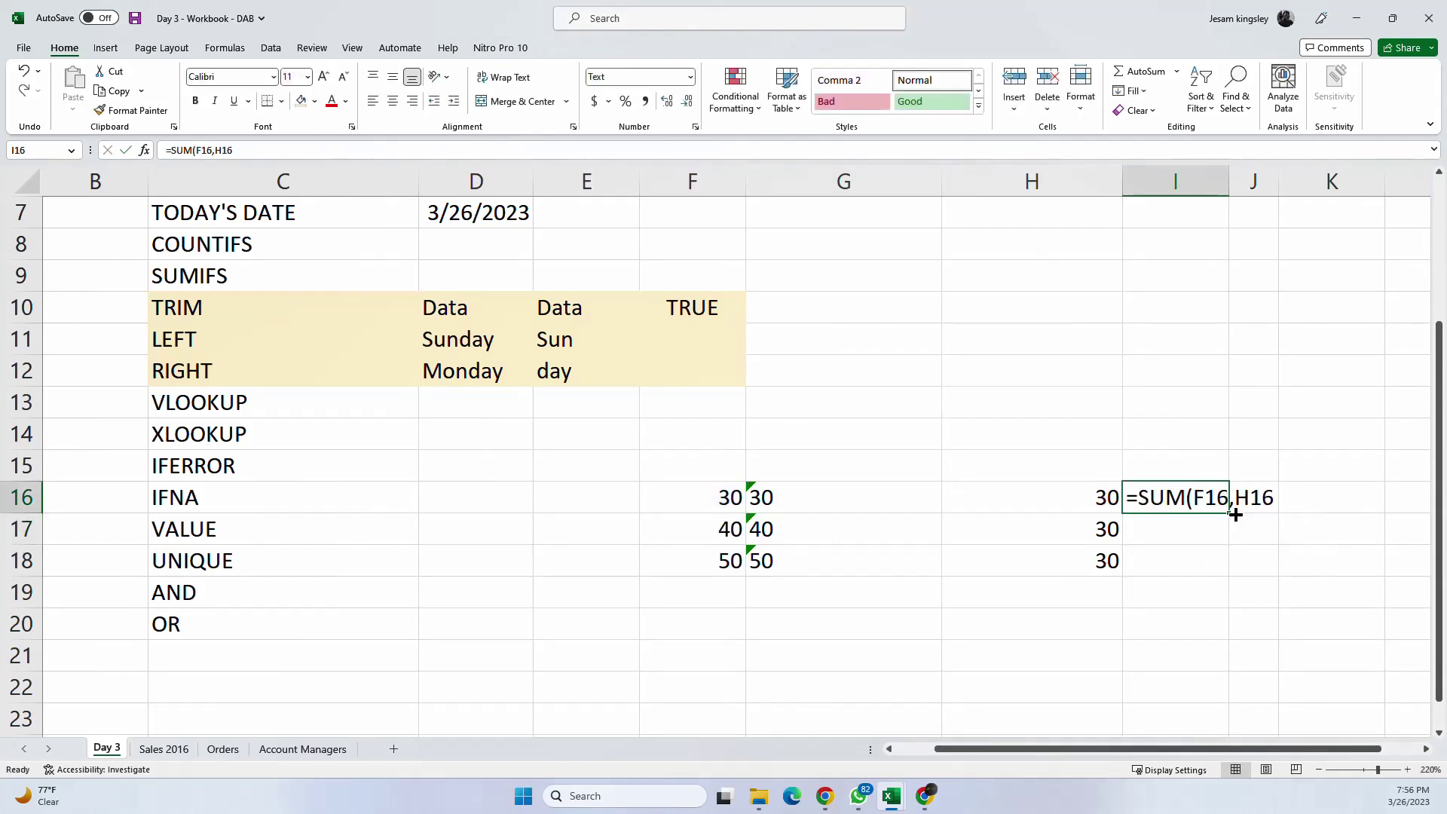
left_click_drag(1229, 513, 1245, 569)
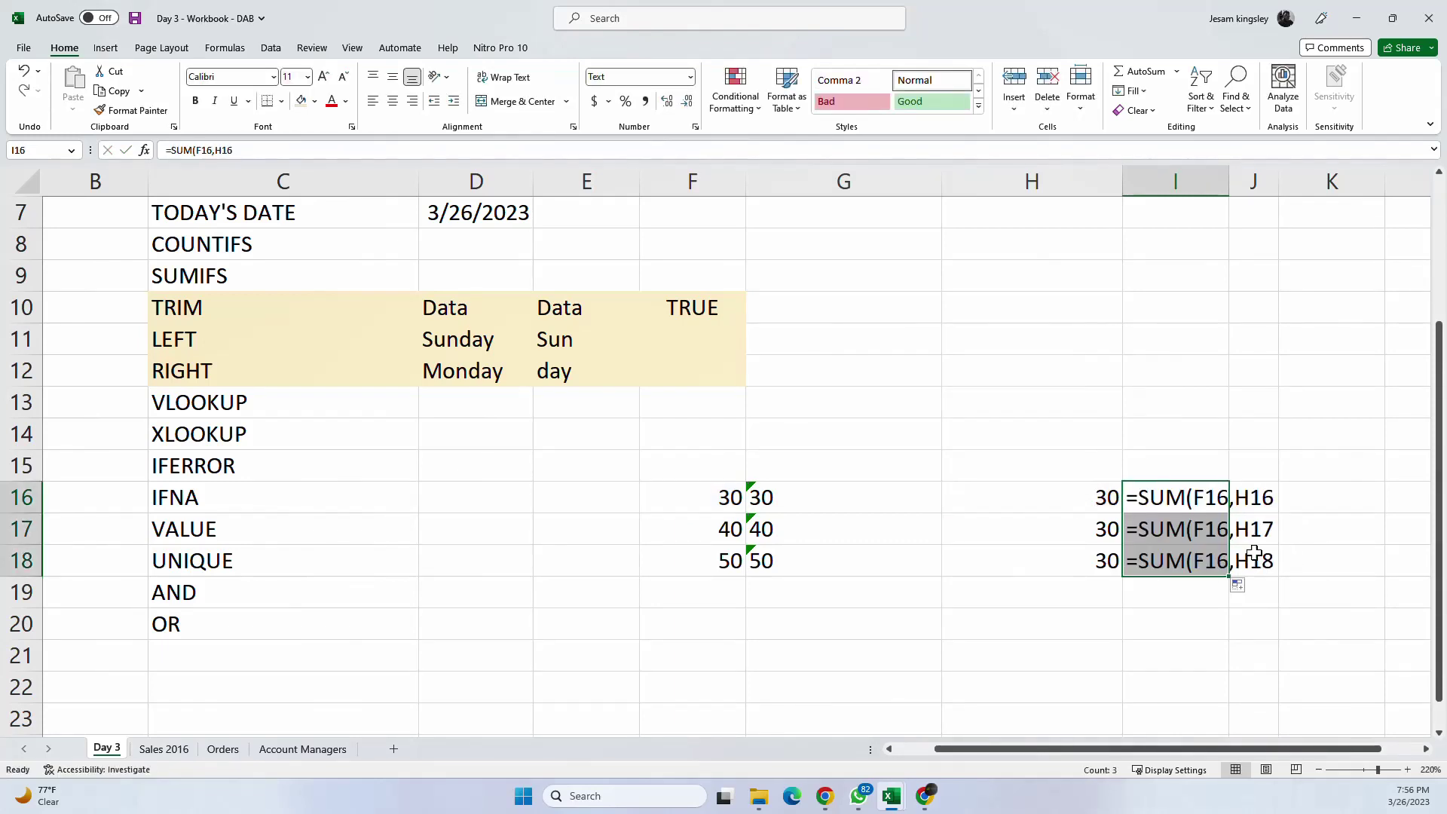
left_click(1185, 497)
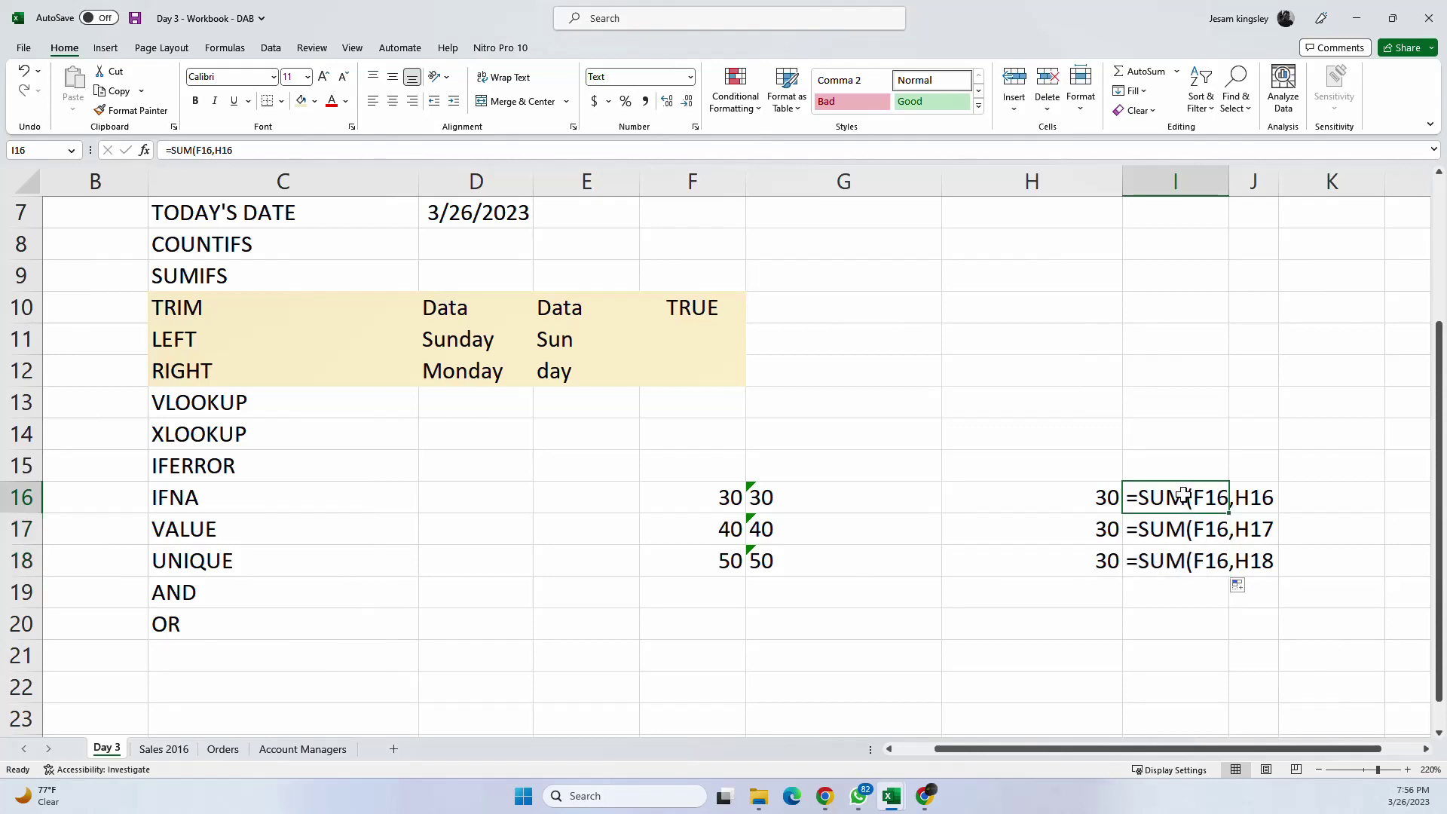
Step: Complete the formula in I16 as =SUM(F16,H16) and fill it down to I18
left_click(289, 152)
type(")")
key("Return")
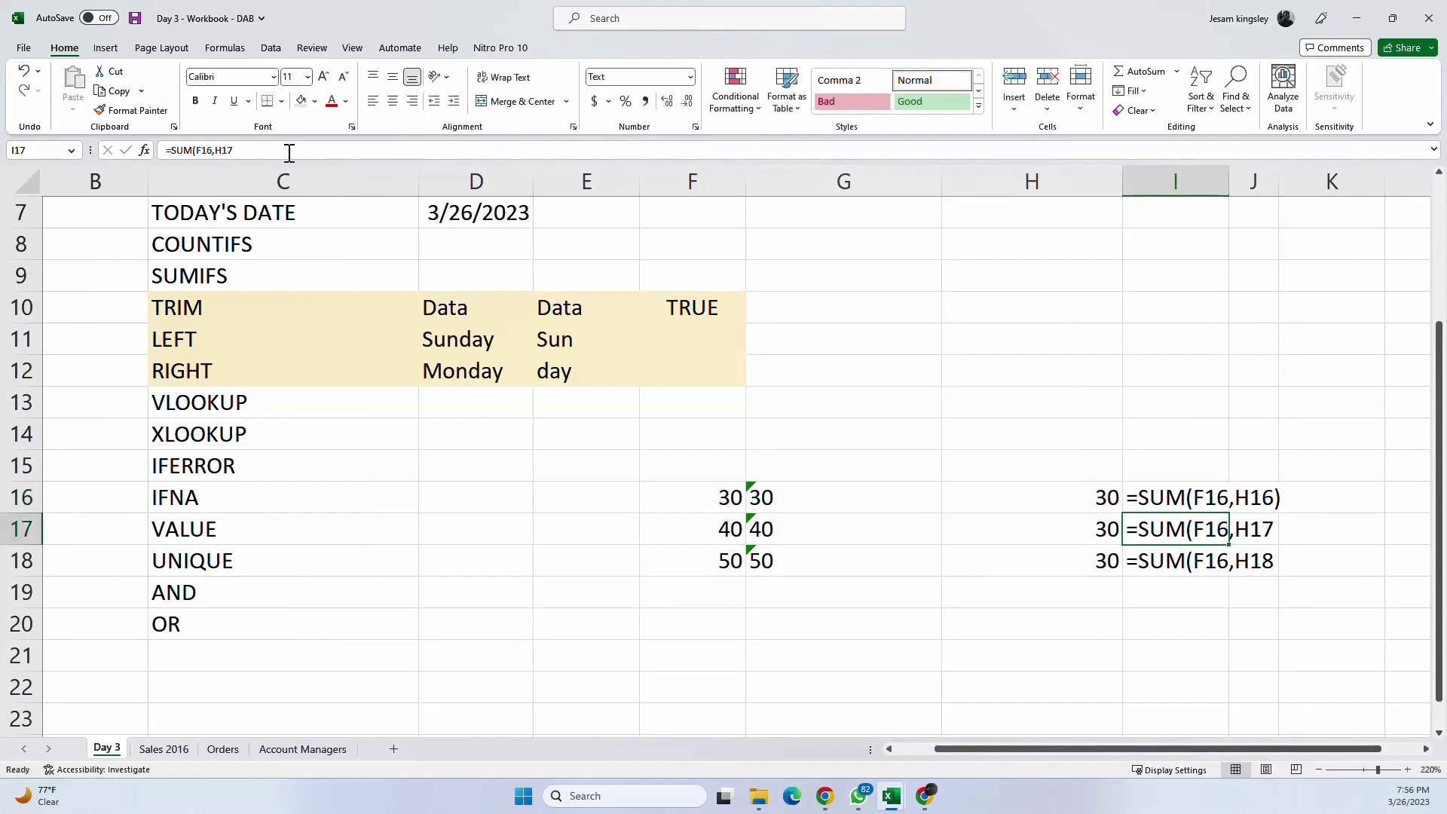
left_click(1215, 499)
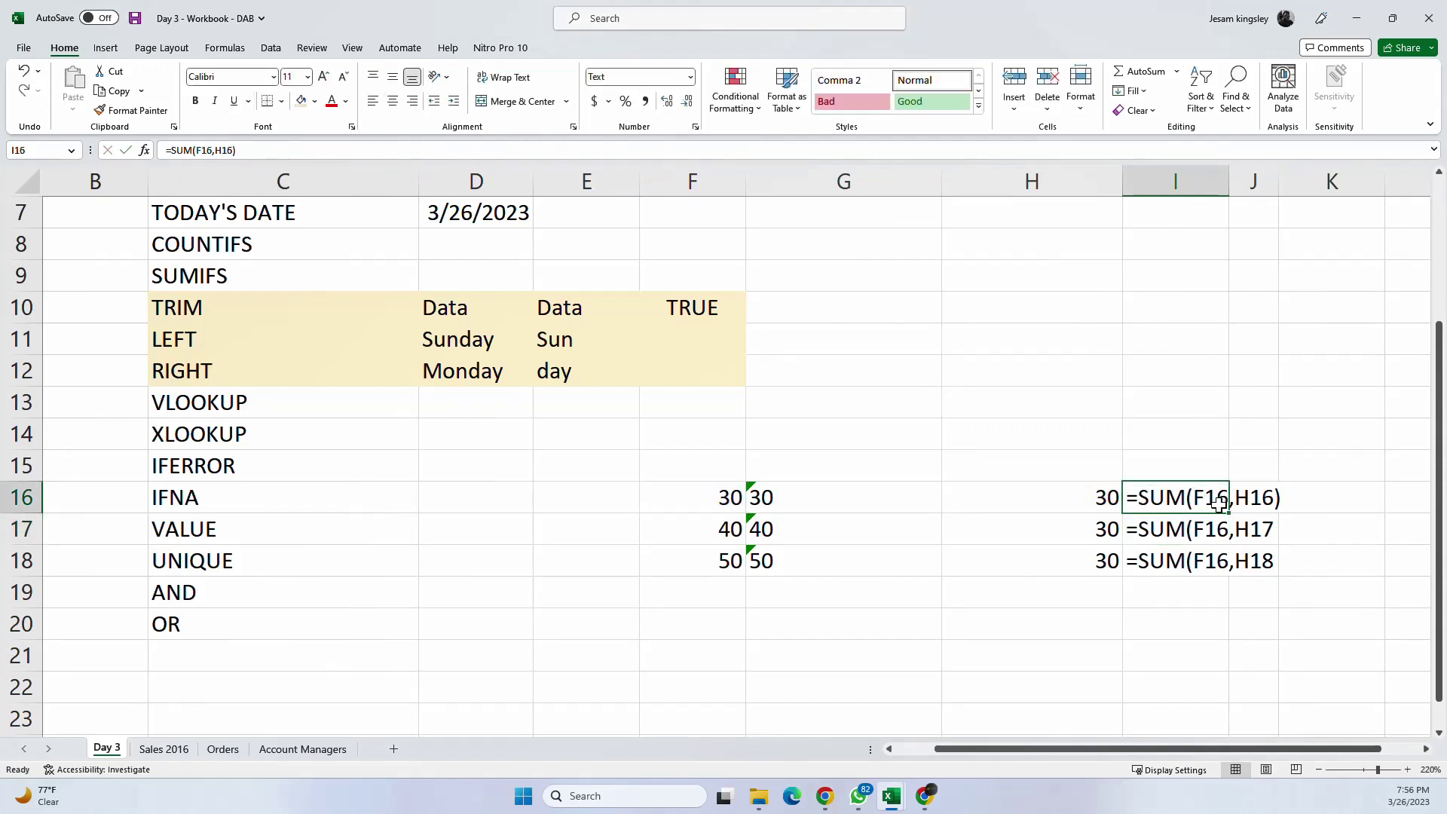
left_click_drag(1229, 513, 1227, 576)
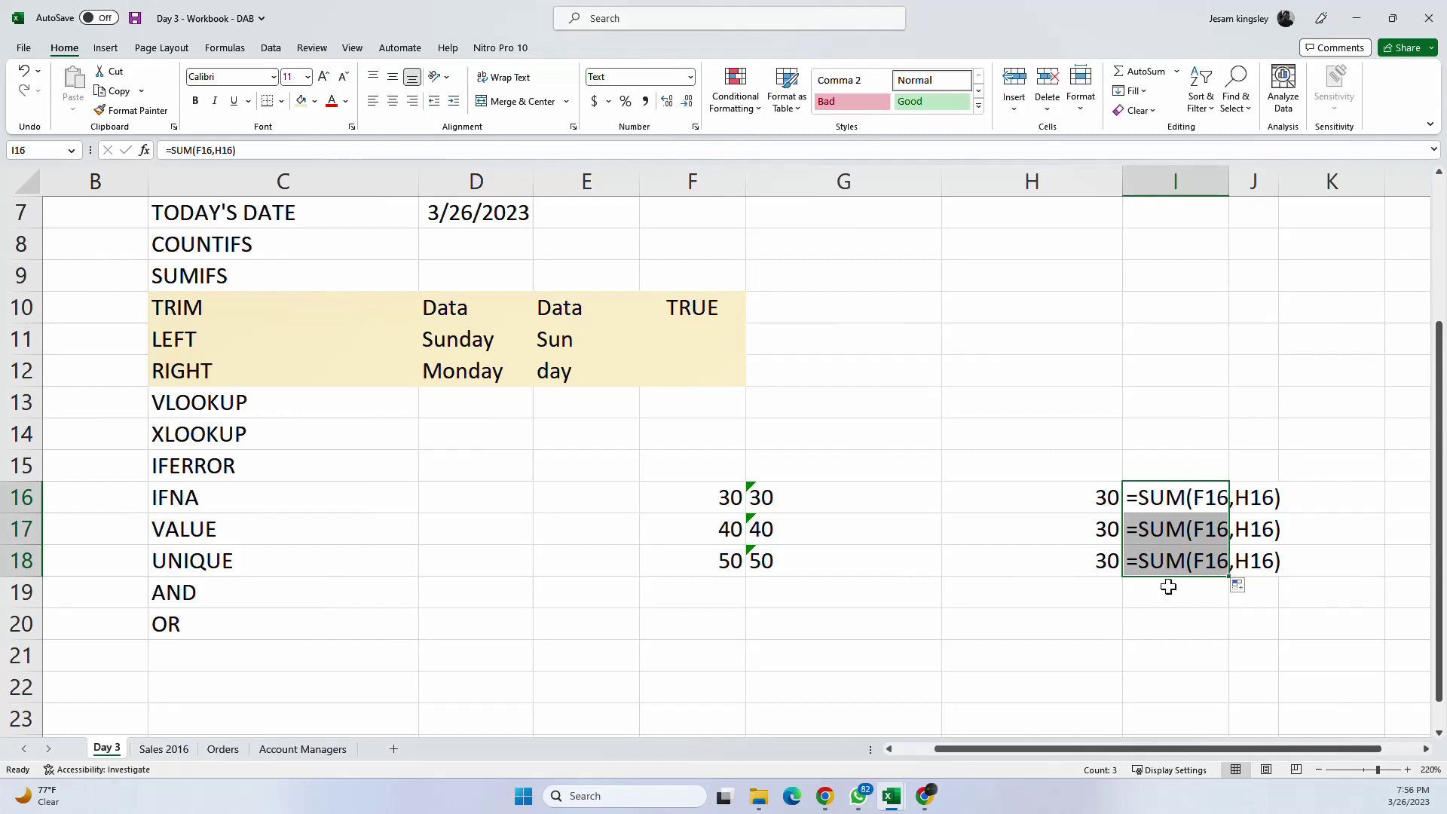
left_click(1146, 595)
left_click(1102, 507)
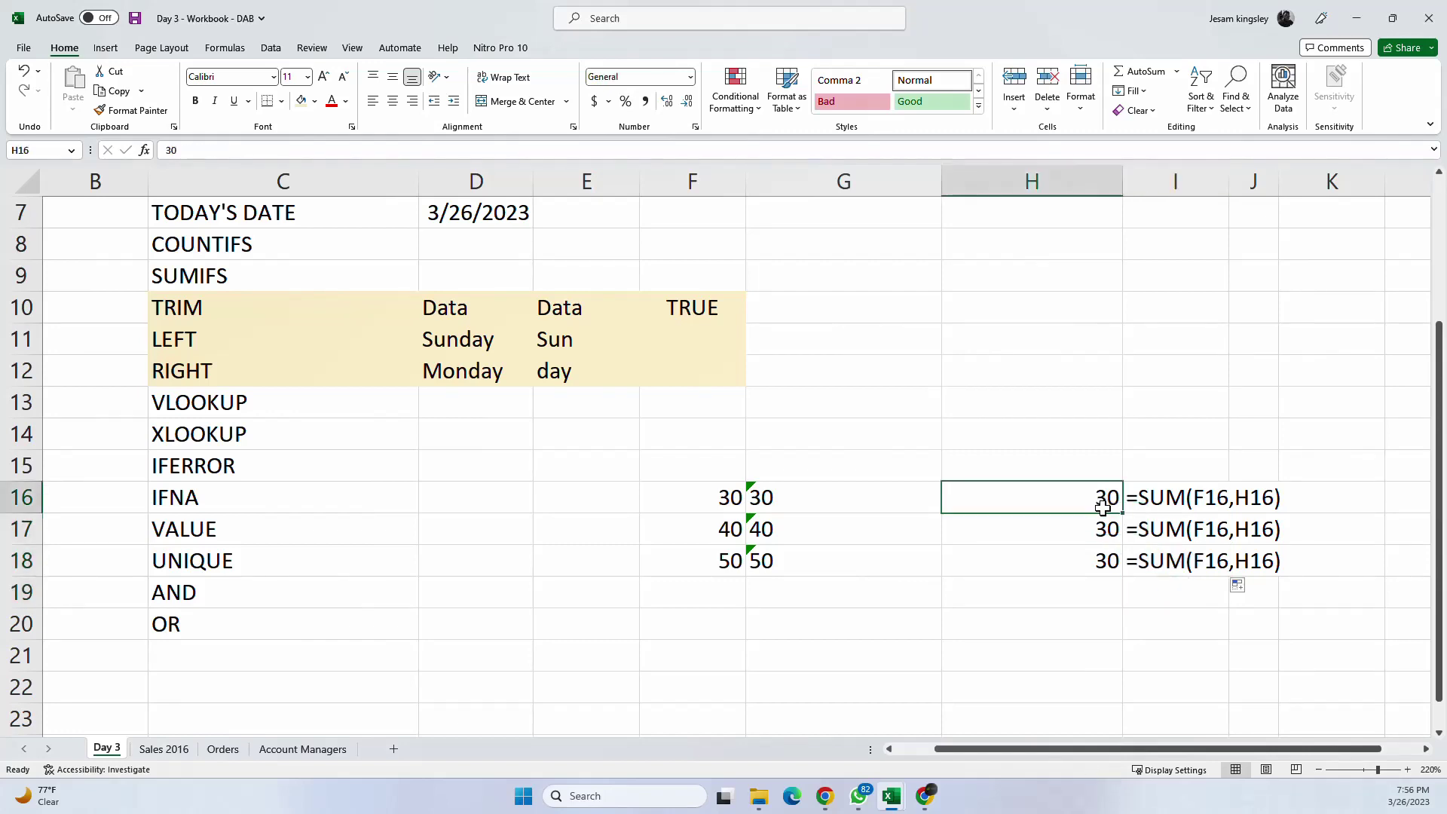
left_click(1162, 496)
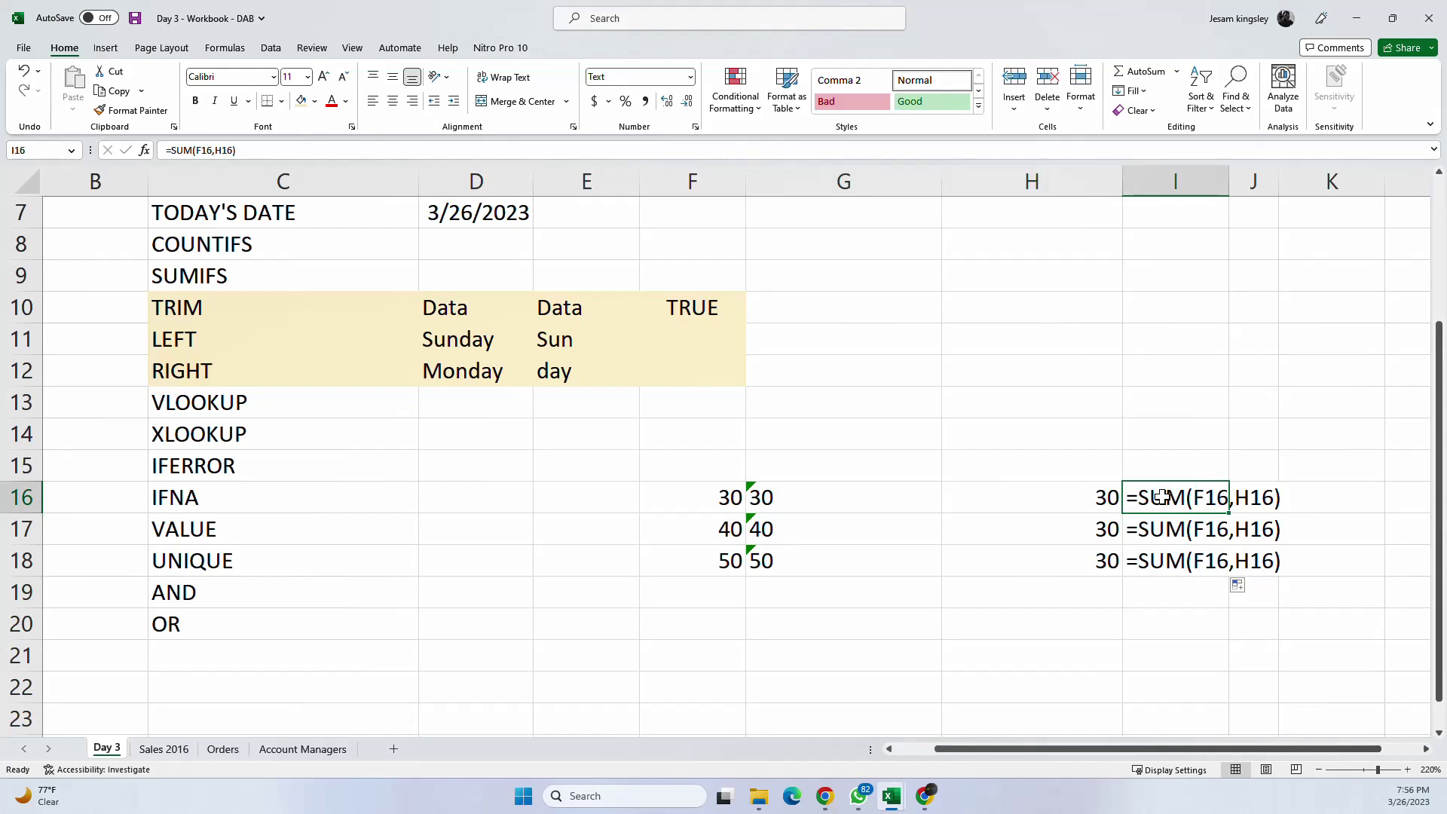
left_click(1098, 496)
Step: Enter =SUM(F16,H16) in H19 and fill the formula down to H21
left_click(953, 597)
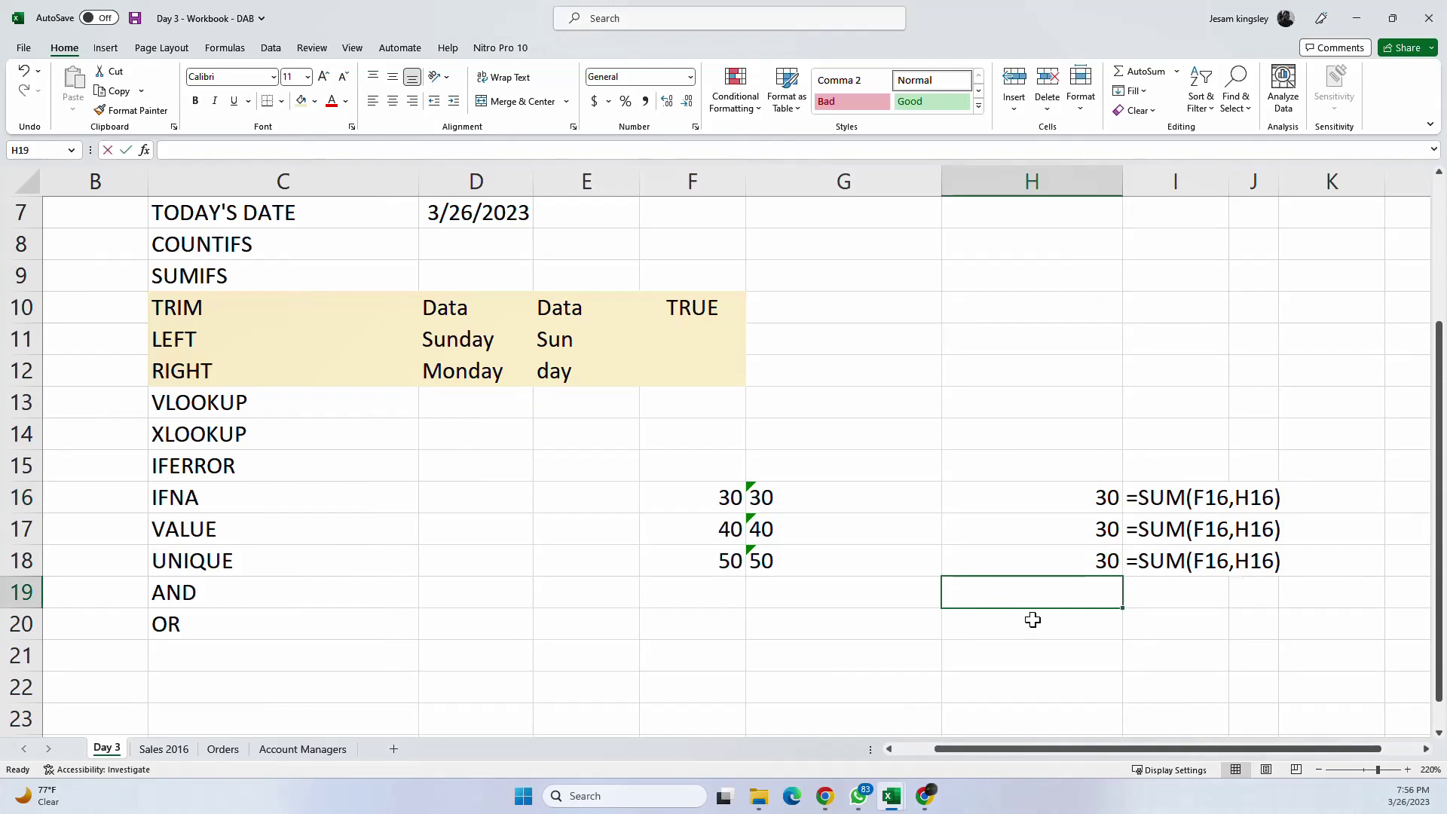
type("=SUM(")
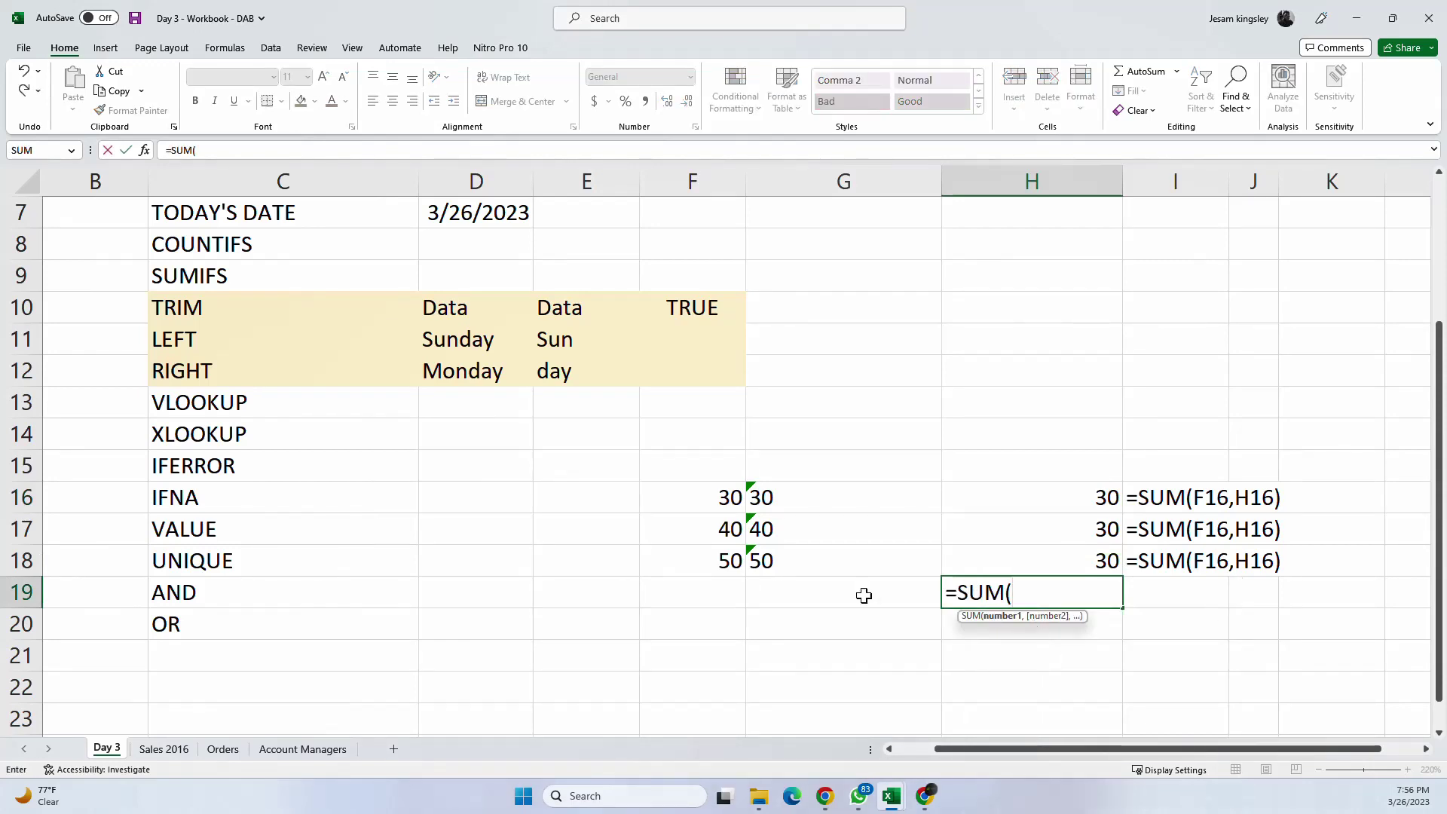
left_click(705, 496)
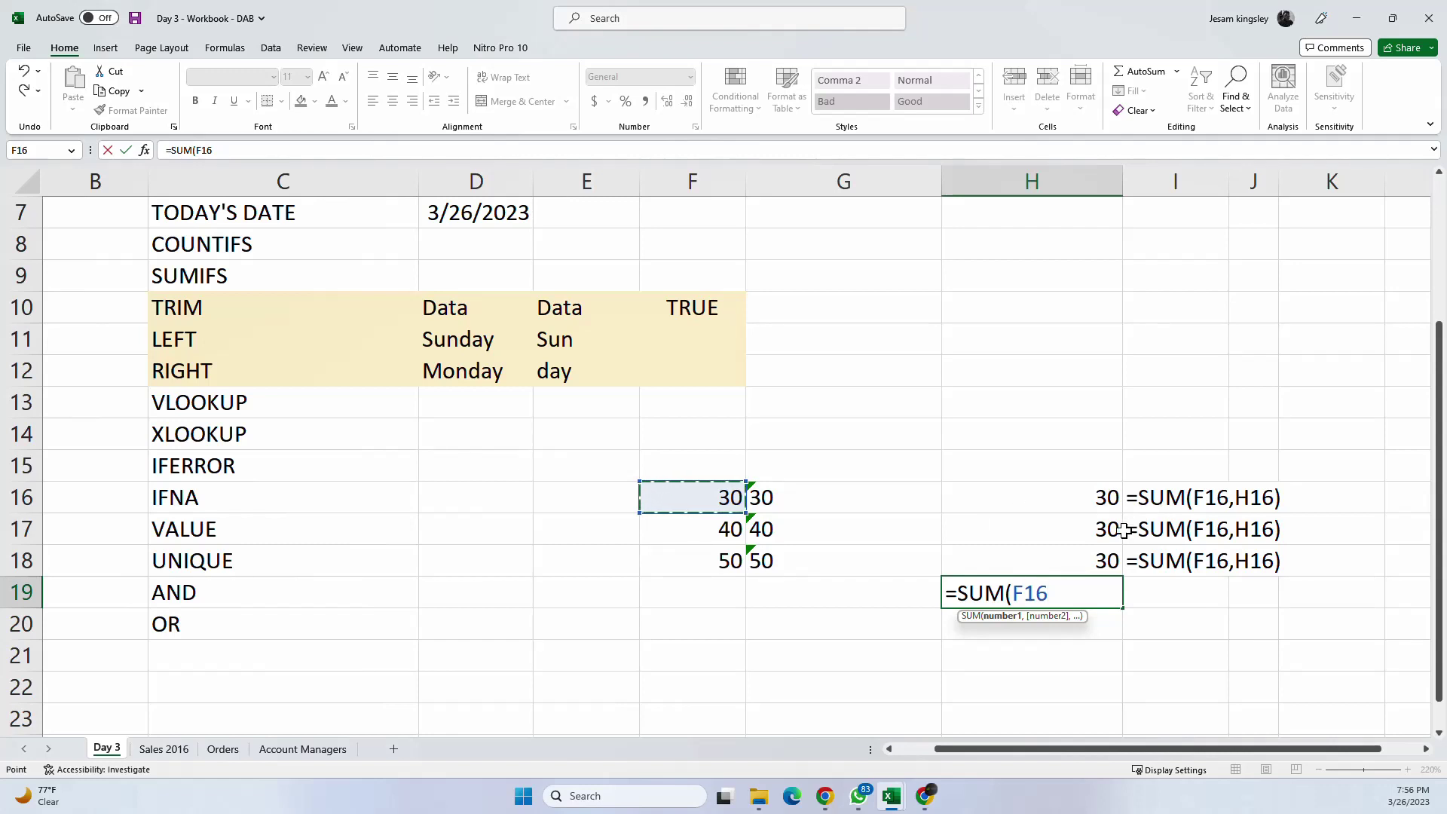
type(",")
left_click(1103, 494)
key("Return")
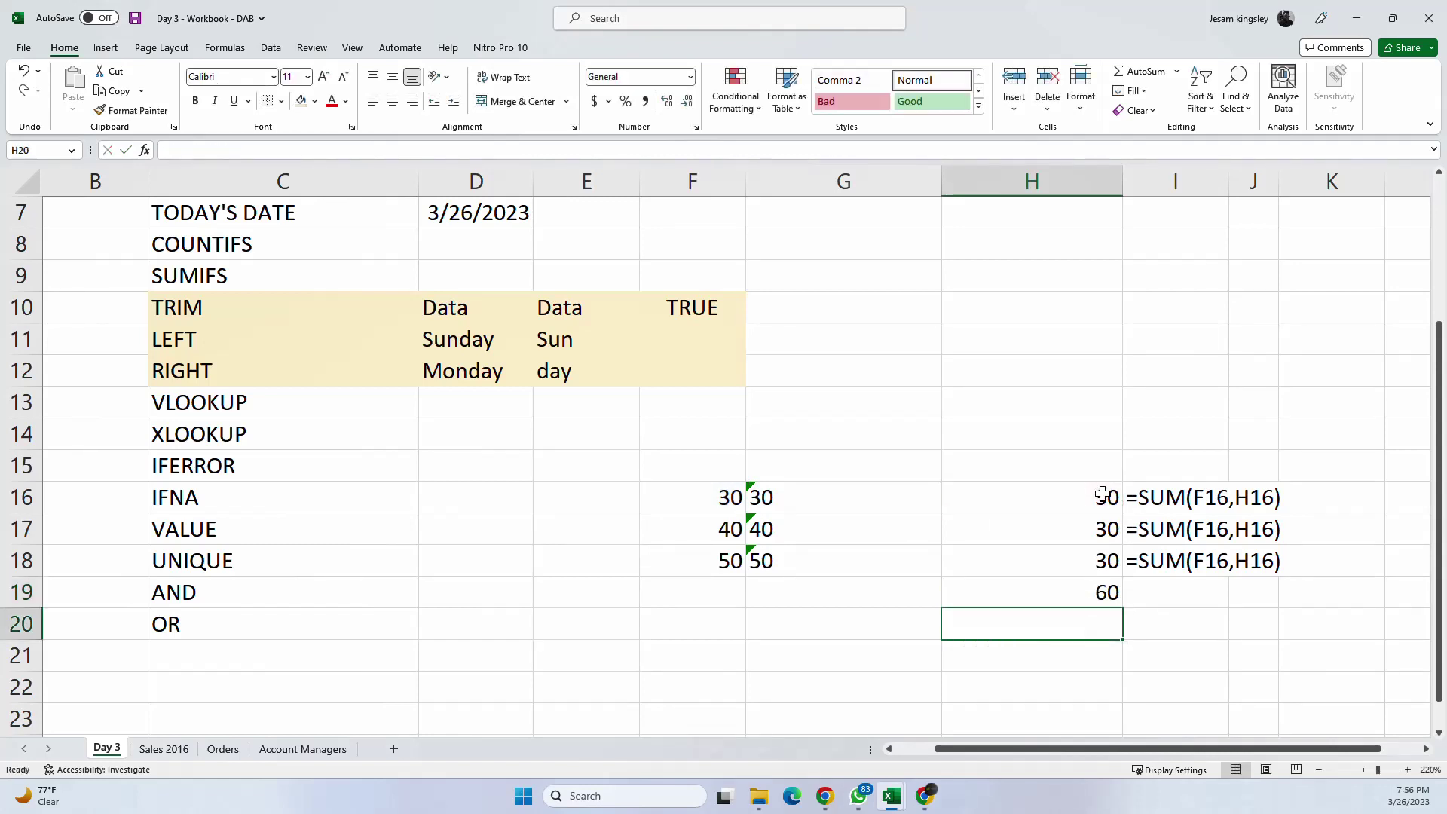
left_click(1100, 595)
left_click_drag(1125, 609, 1124, 657)
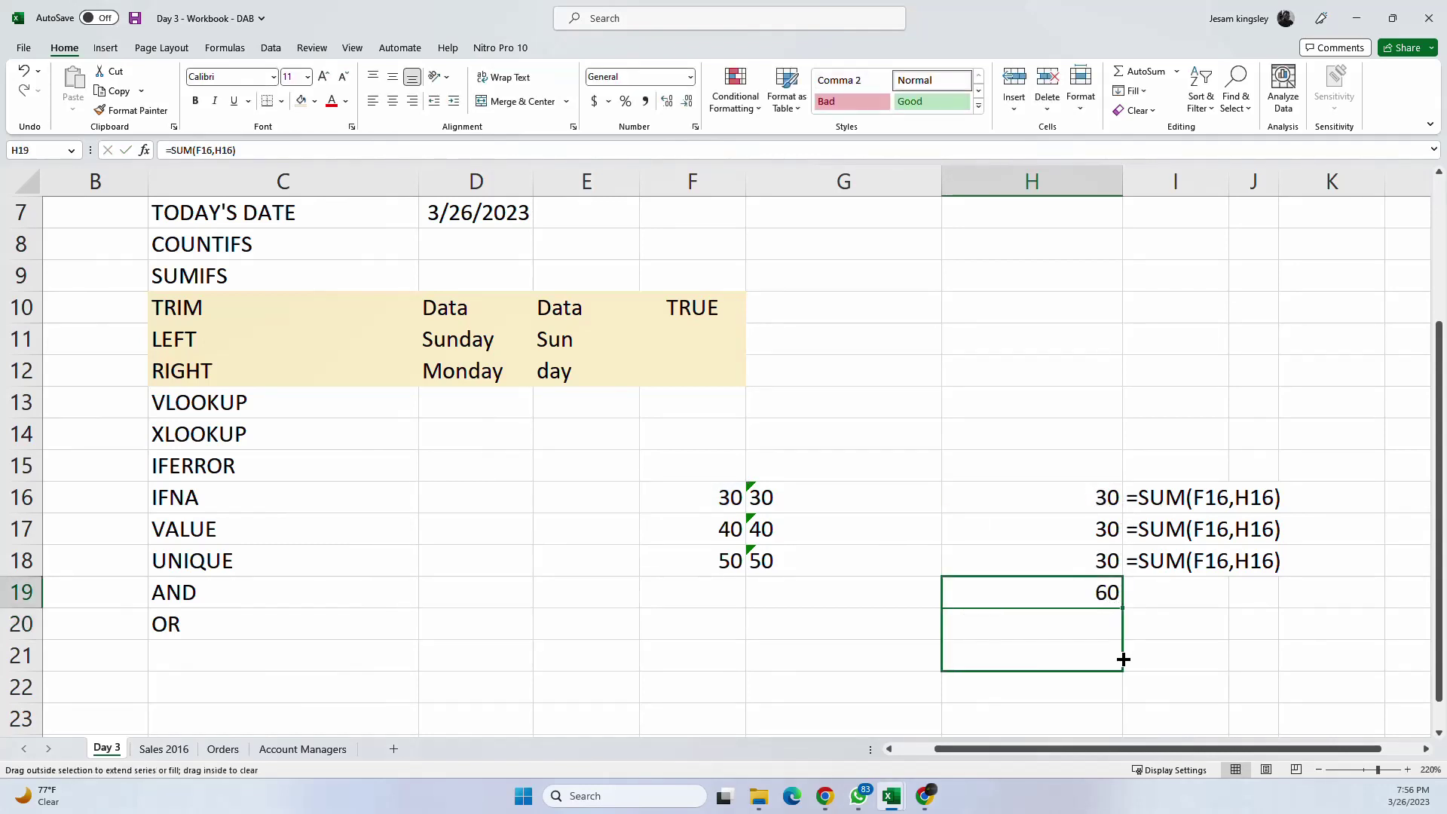
Step: Delete the whole column I holding the SUM formulas stored as text
left_click(1188, 473)
left_click_drag(1188, 491, 1179, 590)
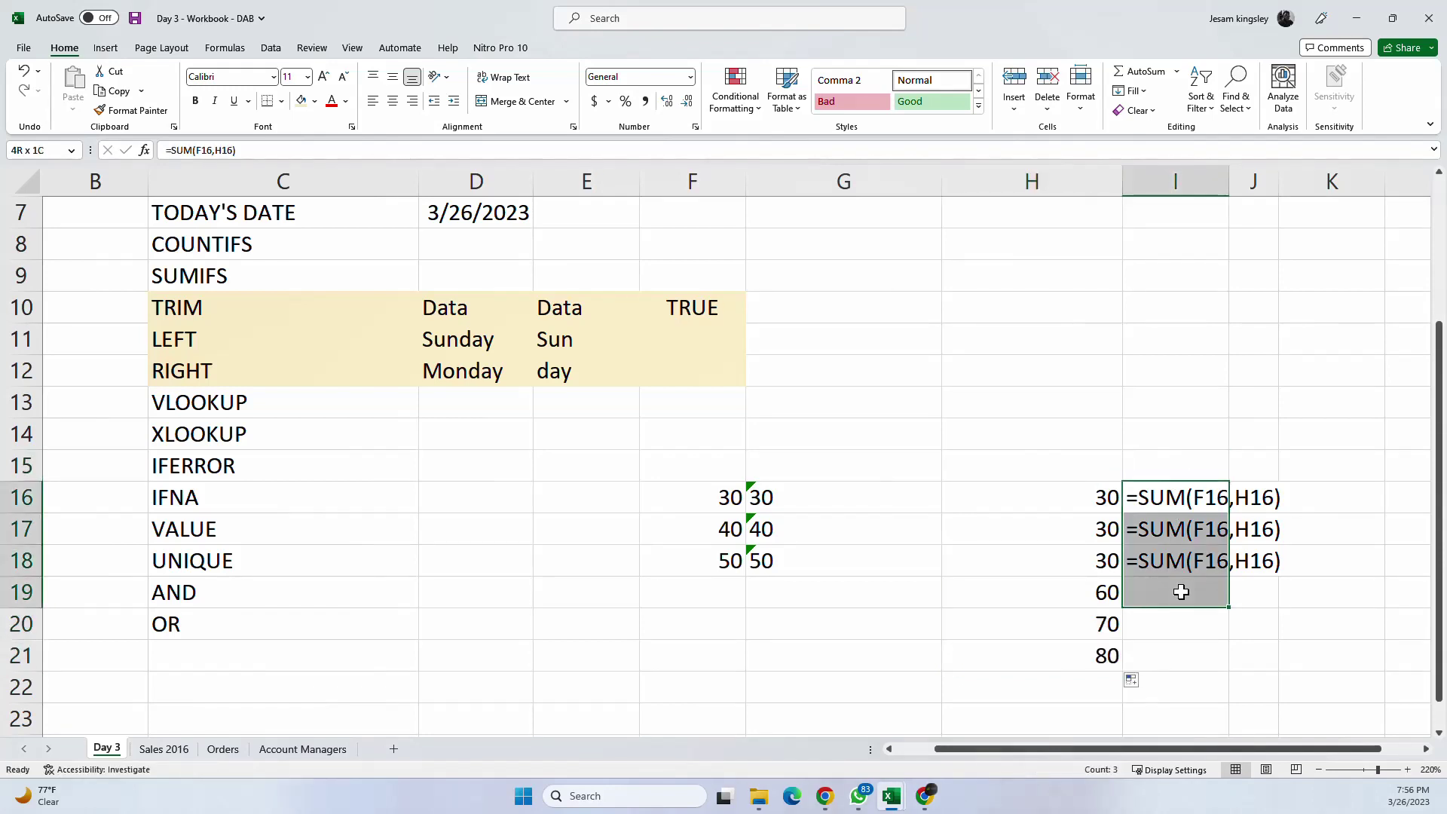
left_click(1189, 175)
right_click(1189, 175)
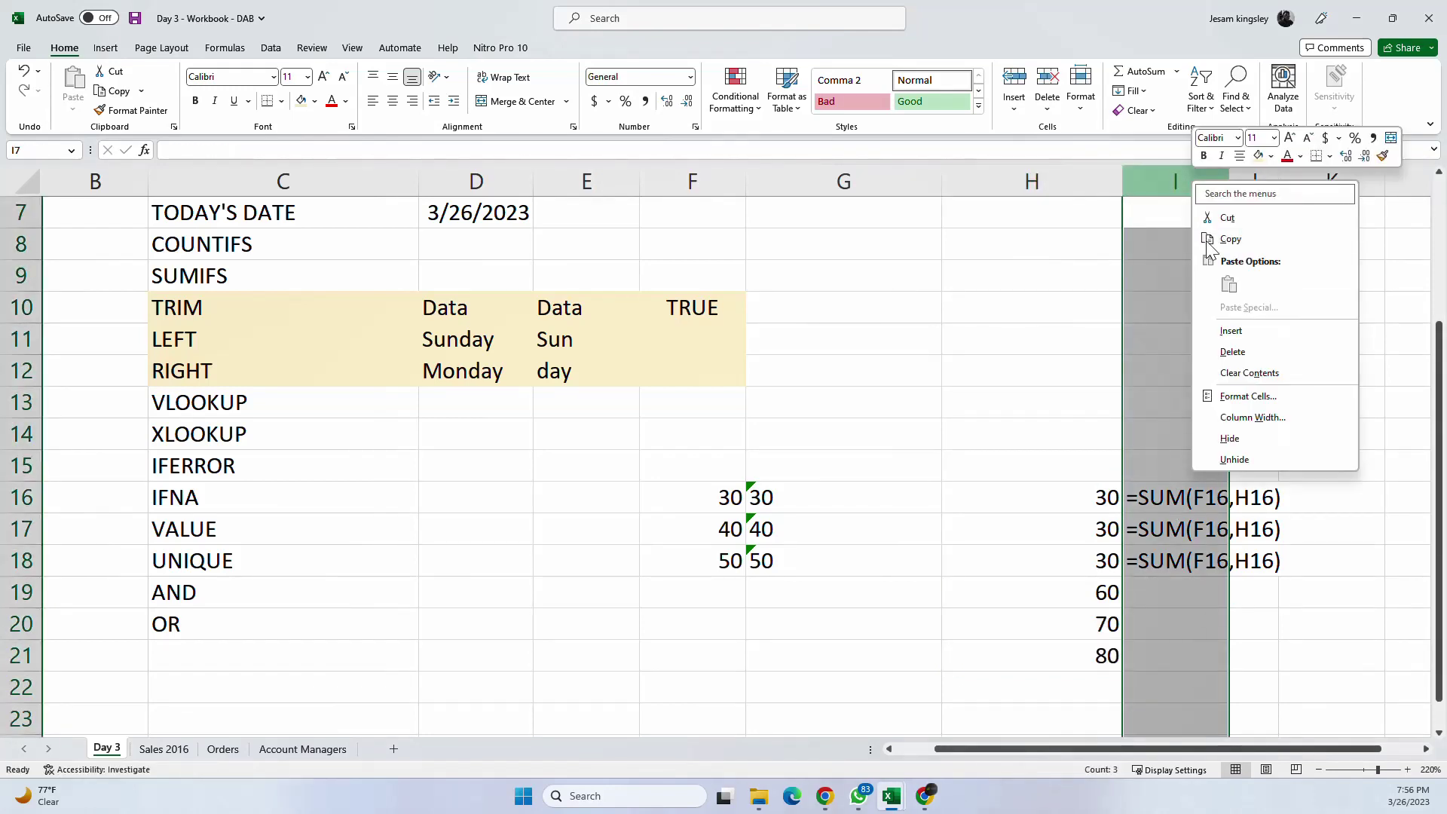
left_click(1258, 351)
Step: Enter =SUM(F16,H16) in I16 and fill the formula down to I18
left_click(1174, 498)
left_click(1160, 497)
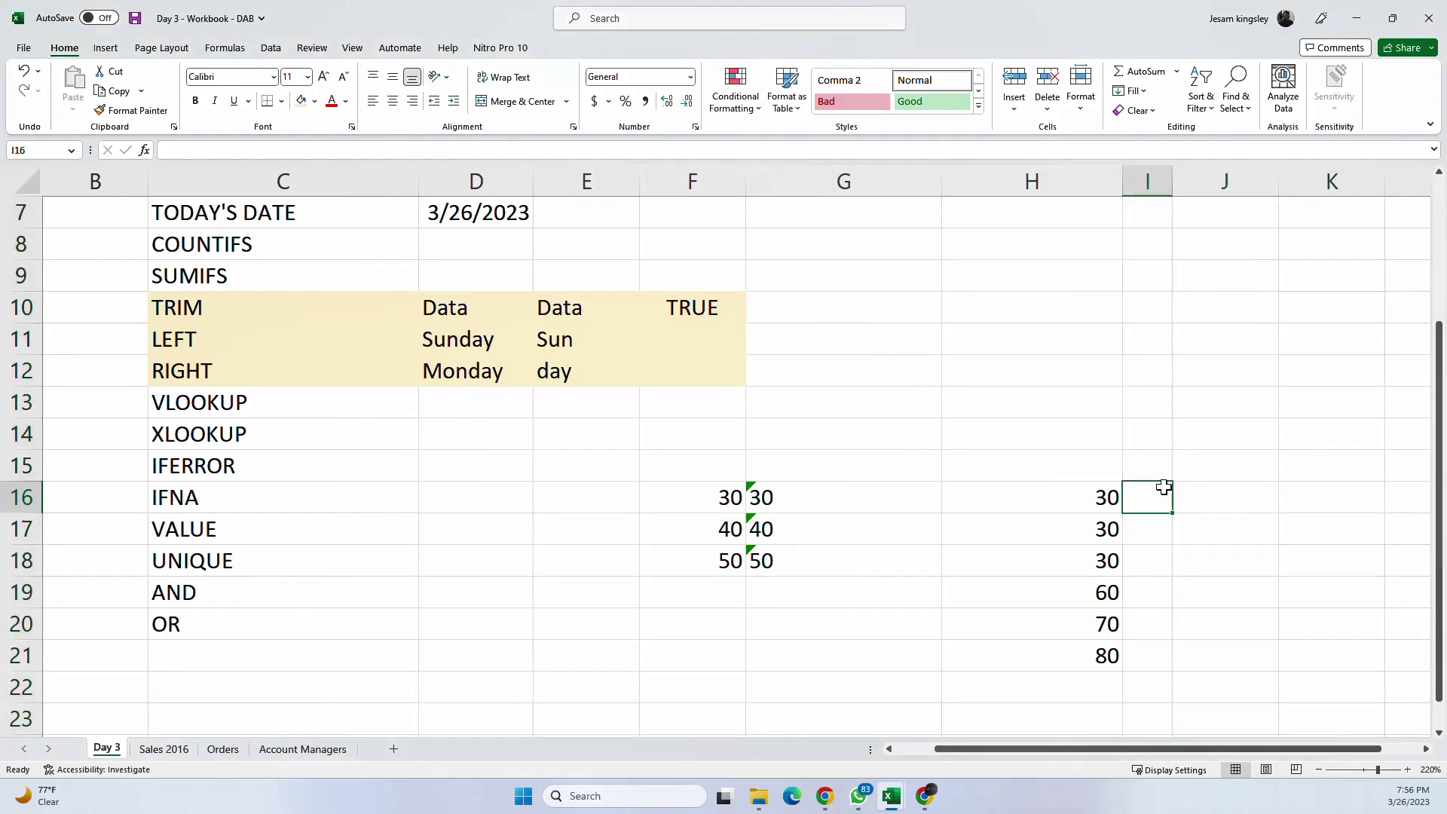
type("=s")
key("Tab")
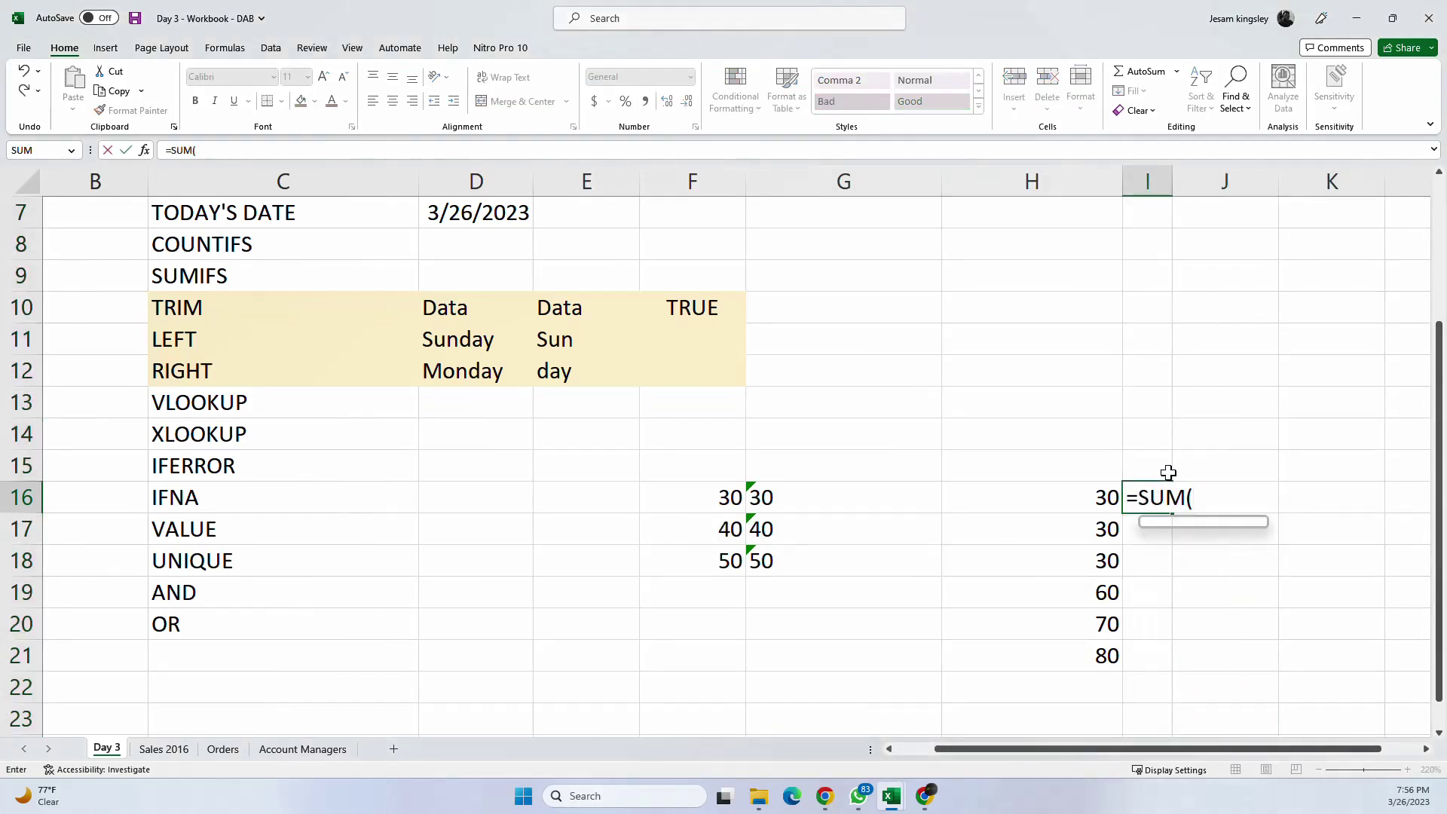
left_click(716, 499)
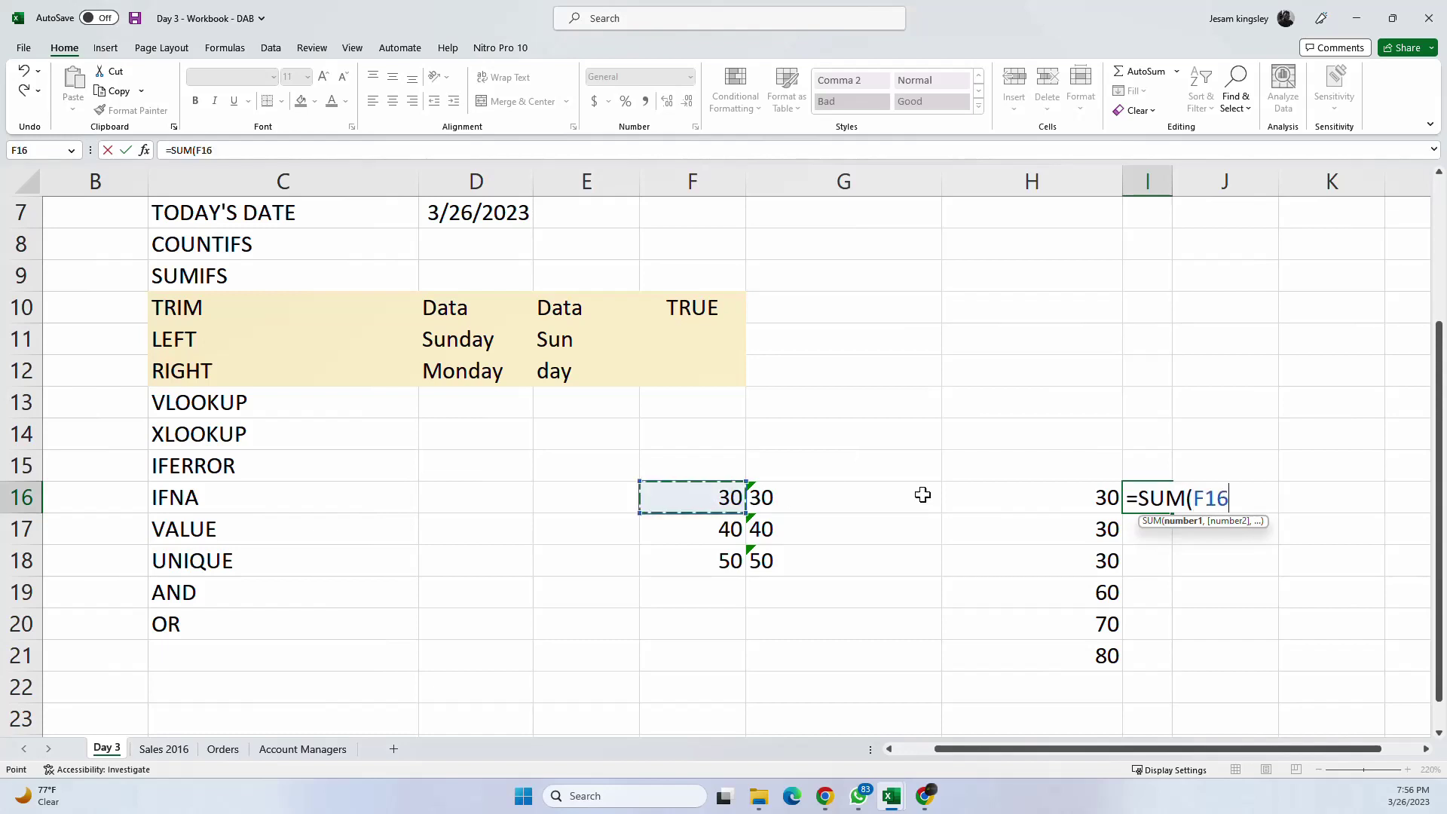
type(",")
left_click(1079, 496)
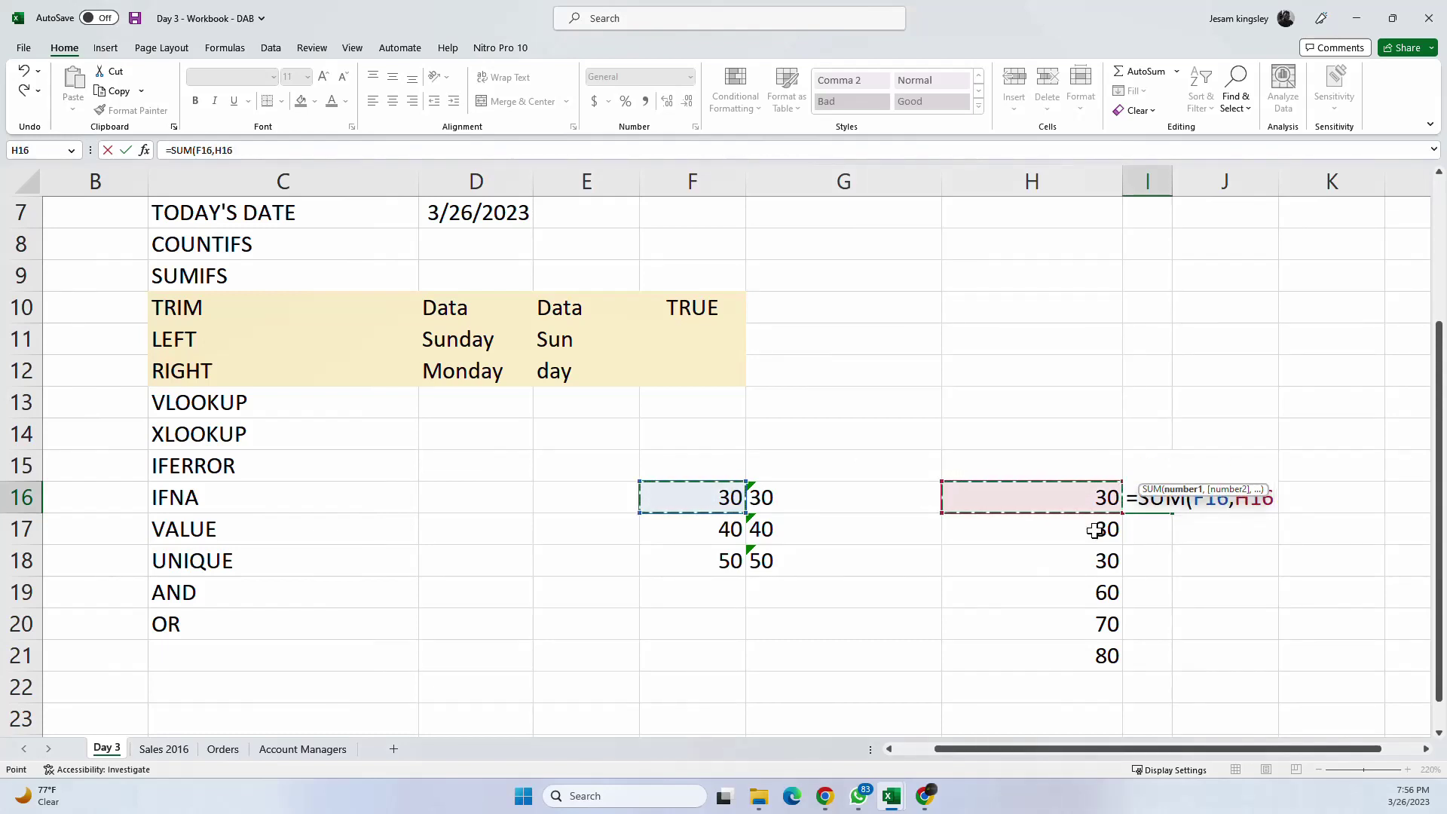
type(")")
key("Return")
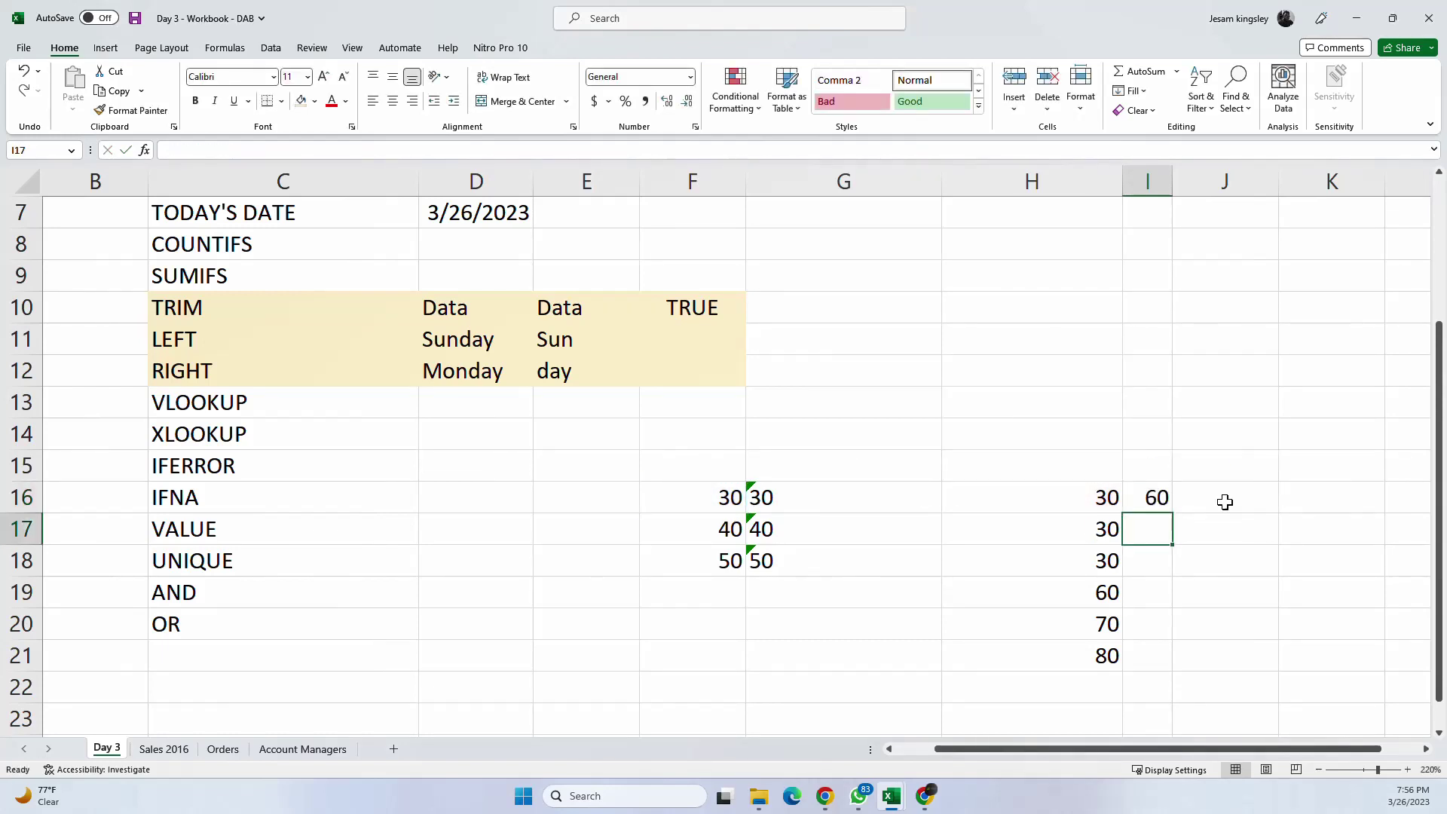
left_click(1174, 497)
left_click_drag(1172, 513, 1179, 573)
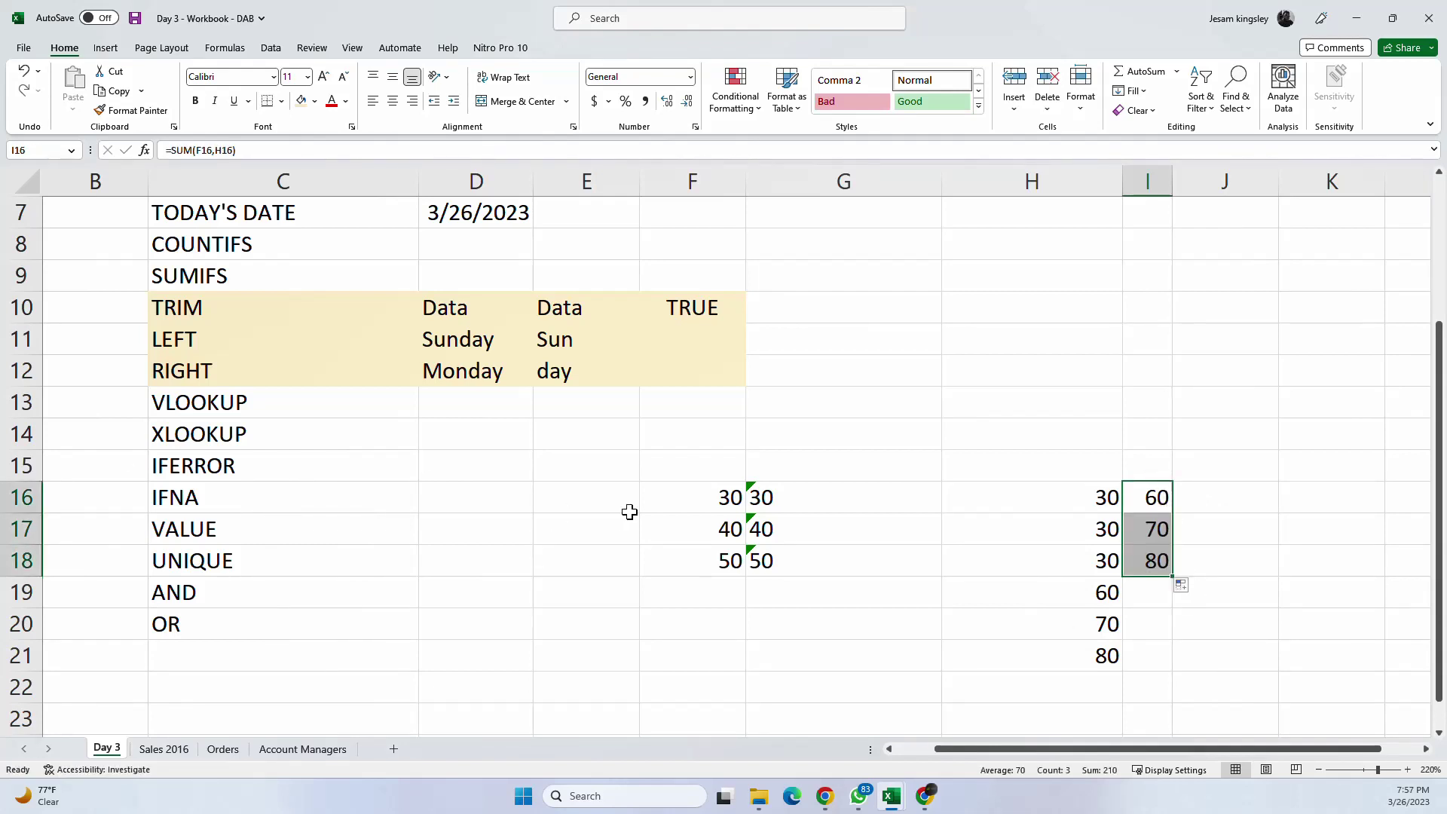
Step: Compare the text numbers in G16:G18 with the converted values in F16:F18 and the sums in I16:I18
left_click_drag(776, 493, 788, 568)
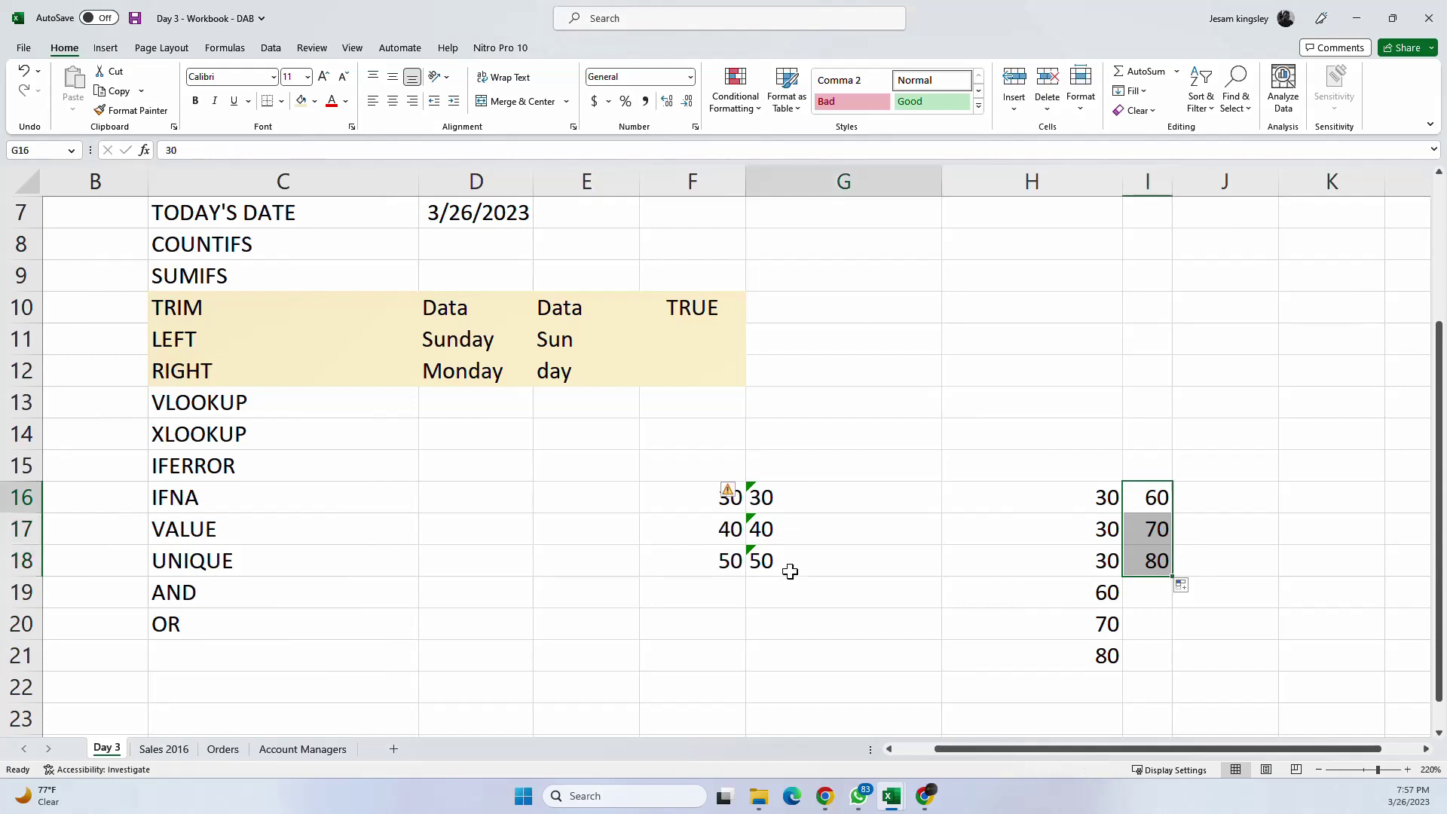
left_click_drag(691, 502, 701, 555)
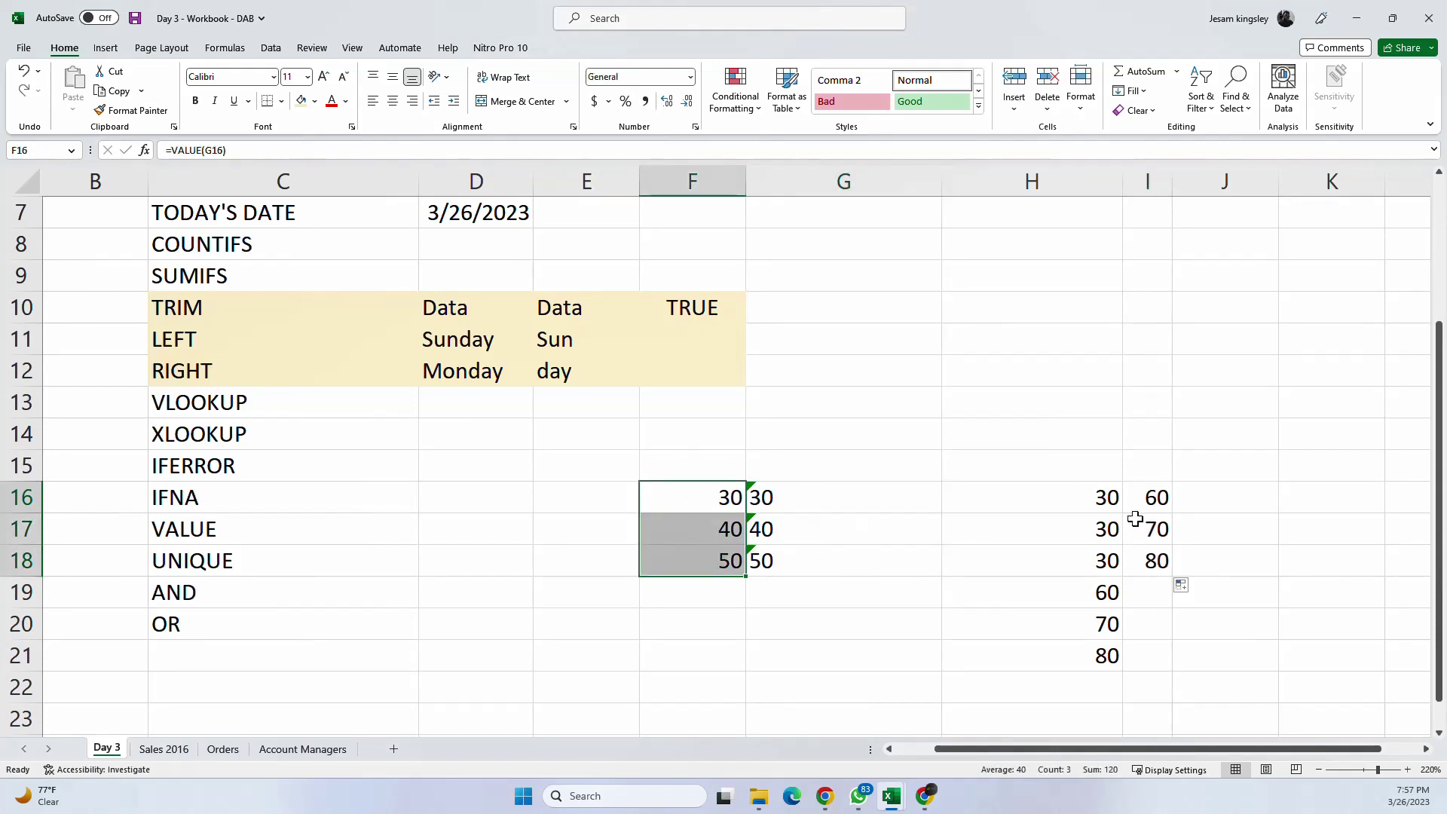
left_click_drag(1165, 497, 1156, 558)
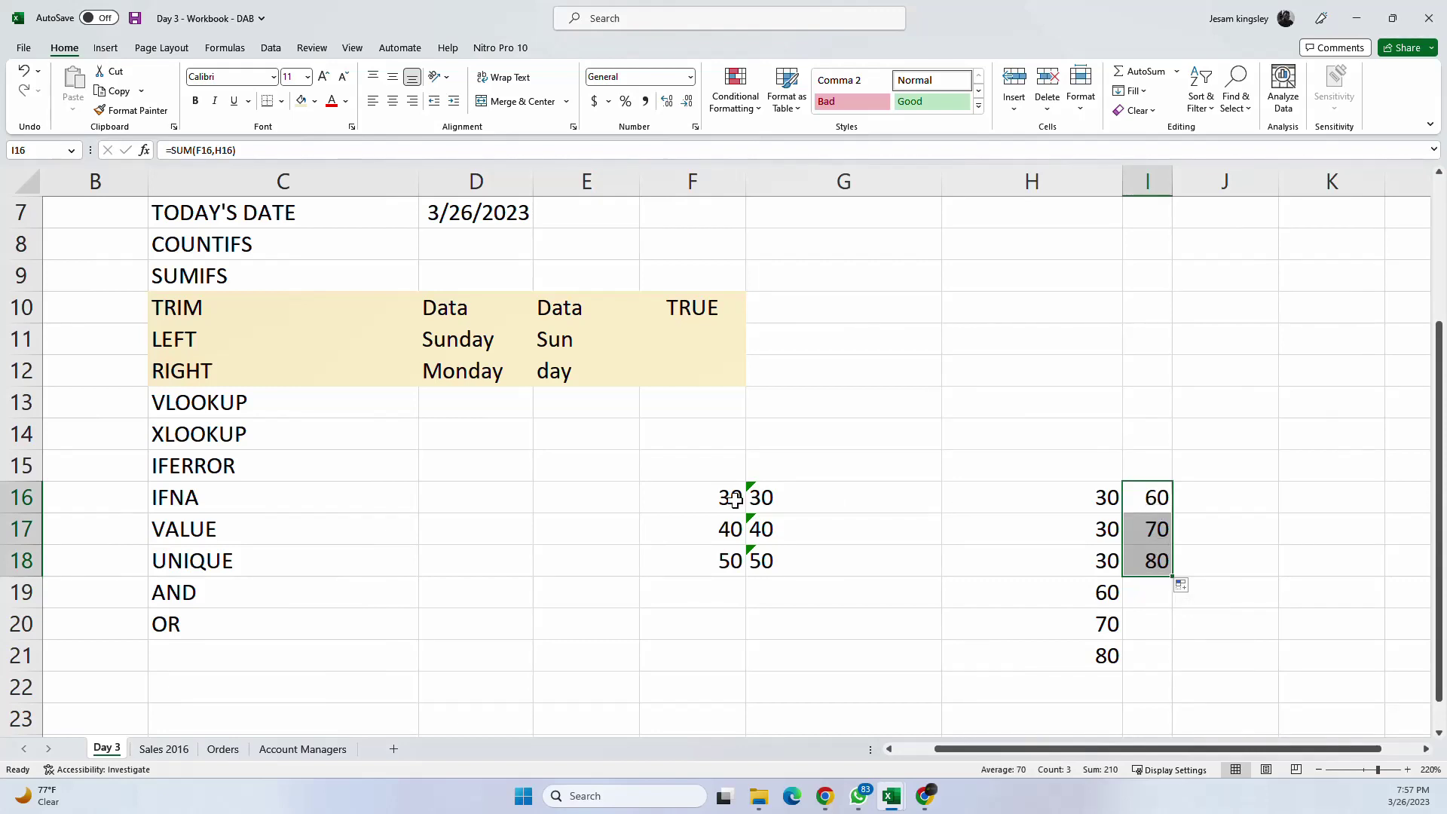
left_click_drag(735, 498, 1131, 646)
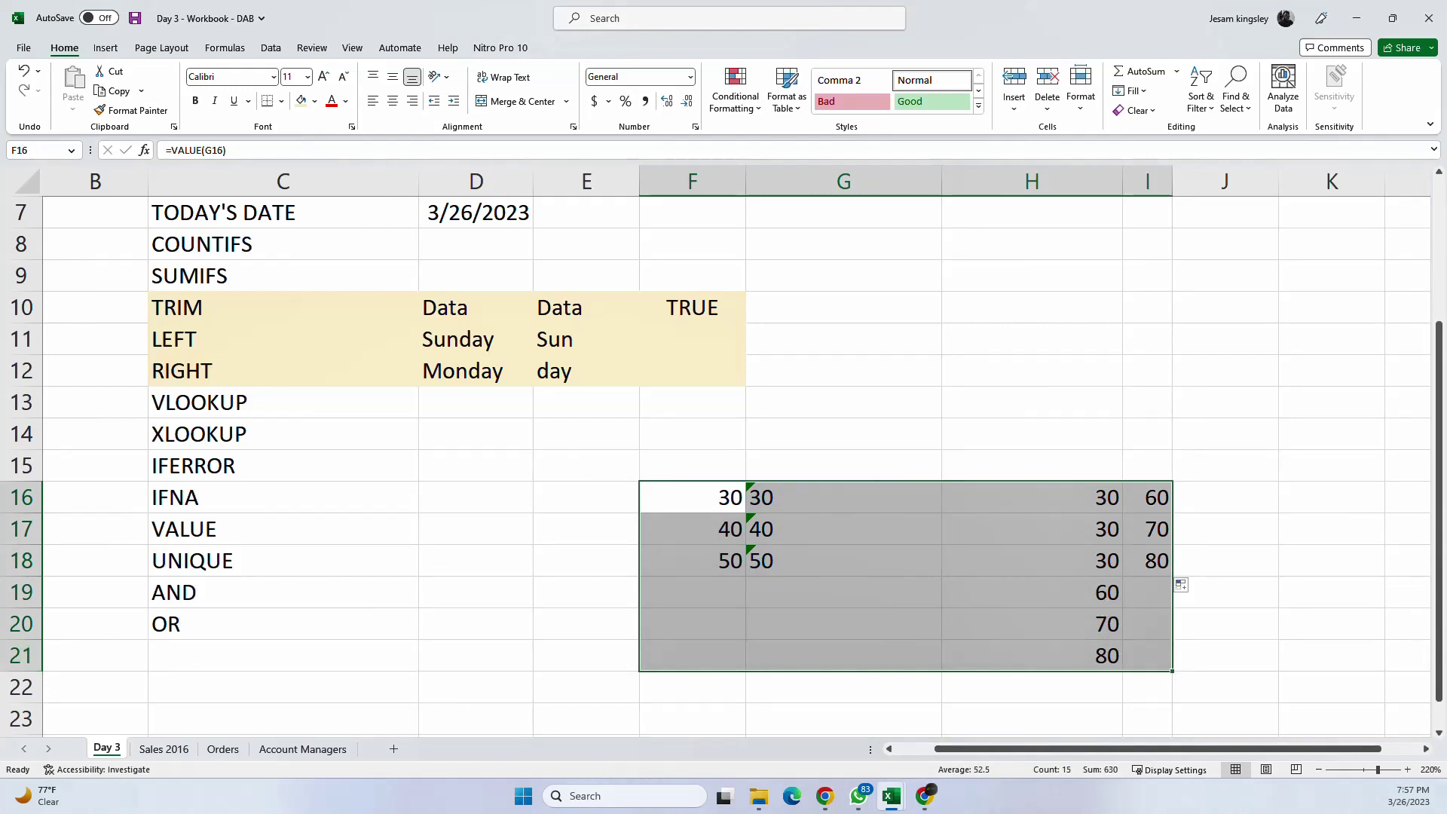
key("alt+Tab")
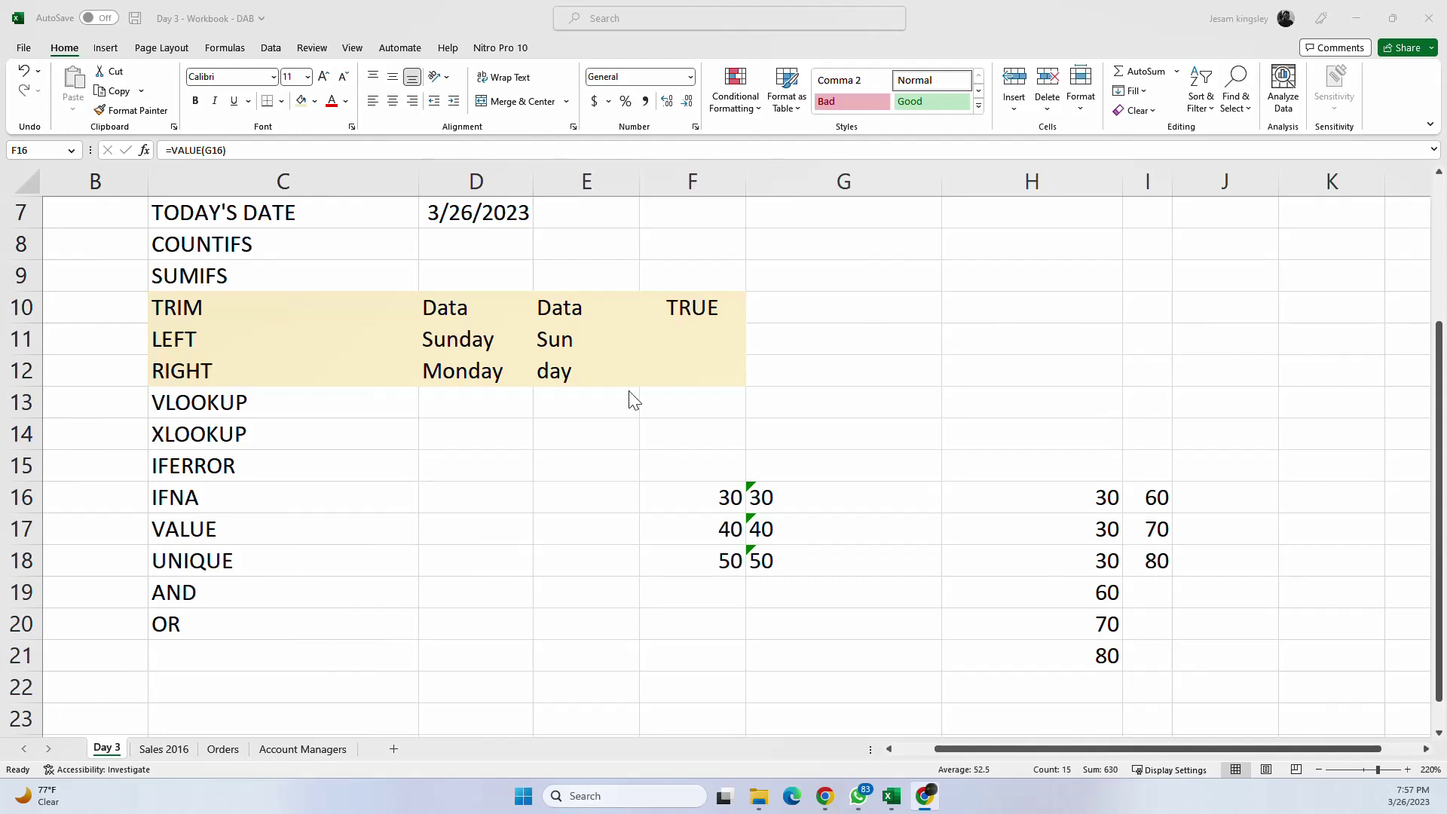
left_click(911, 391)
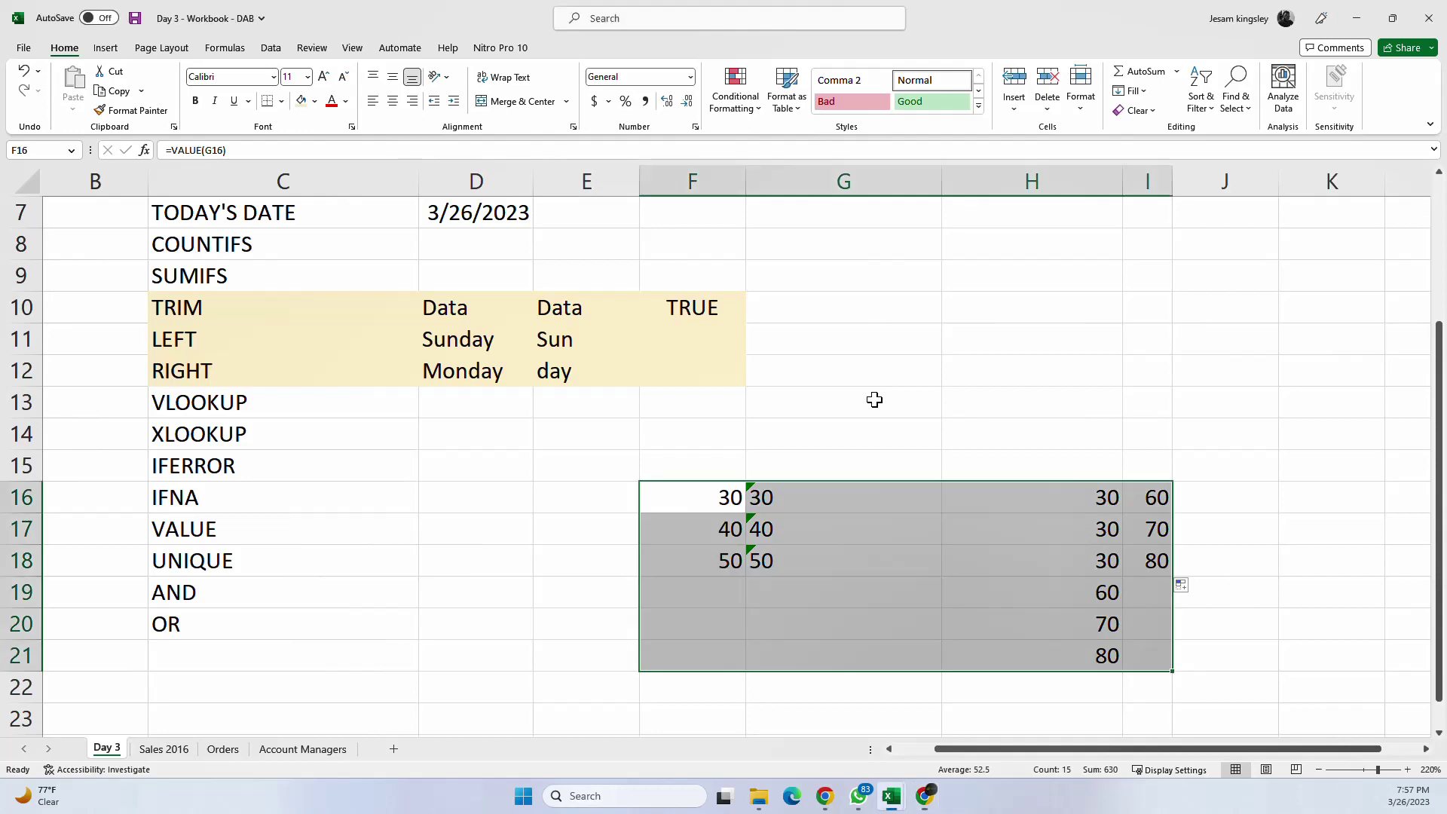
left_click(876, 350)
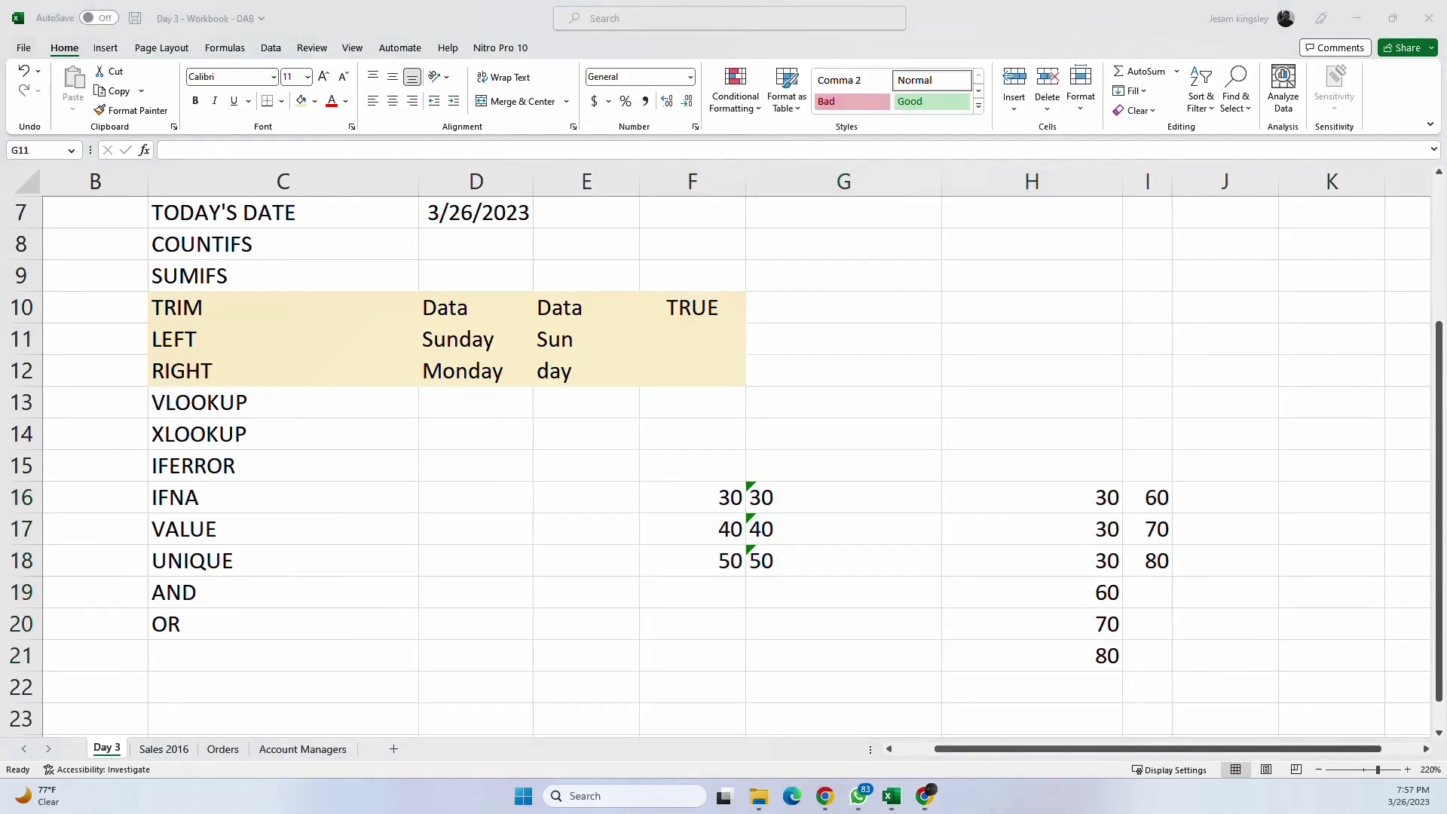
scroll(904, 442, "up", 1)
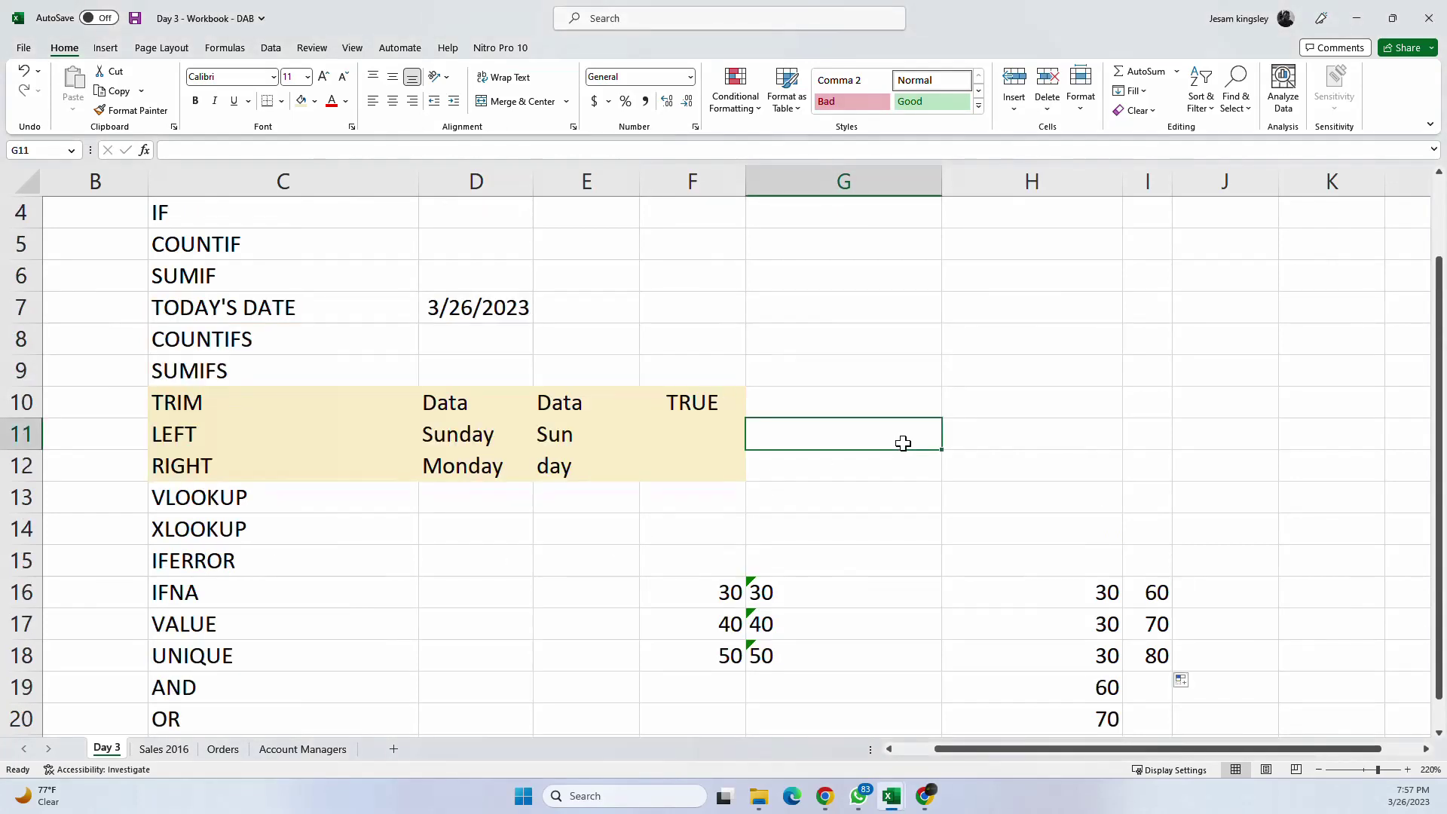
scroll(908, 433, "down", 1)
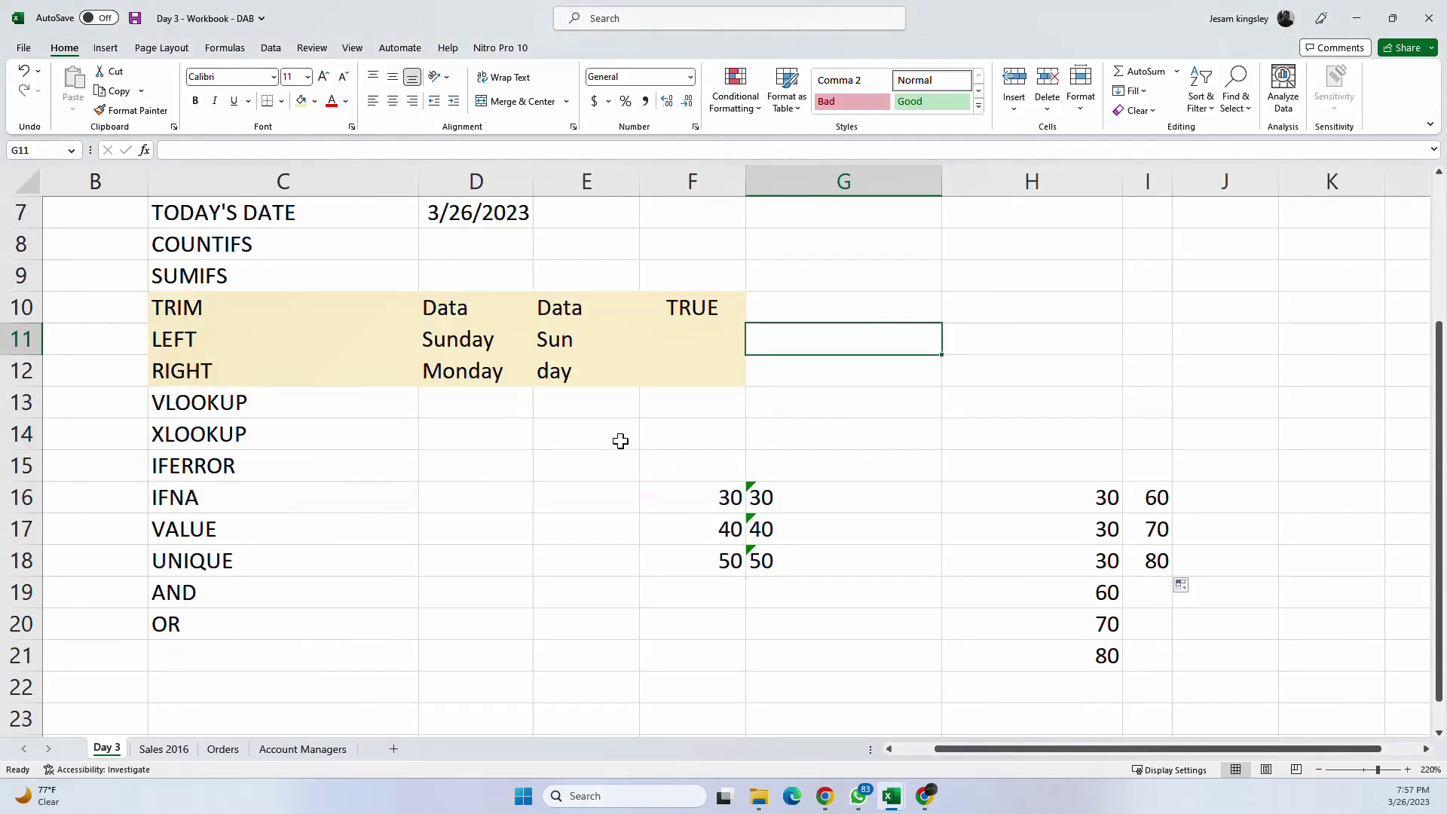
left_click(603, 453)
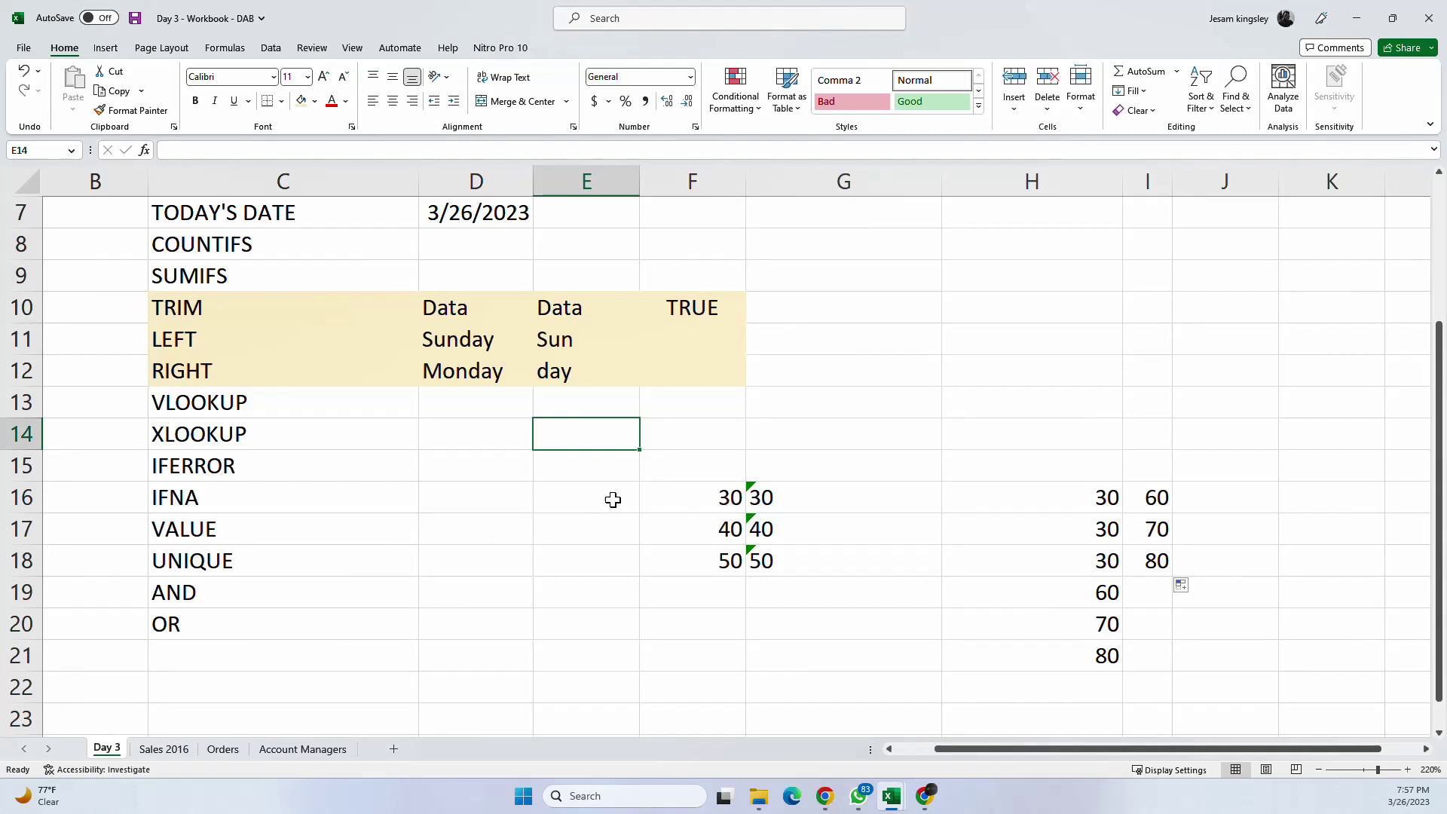
Step: Clear the VALUE and SUM example data from F16:J21
scroll(615, 497, "down", 1)
left_click_drag(724, 400, 1180, 564)
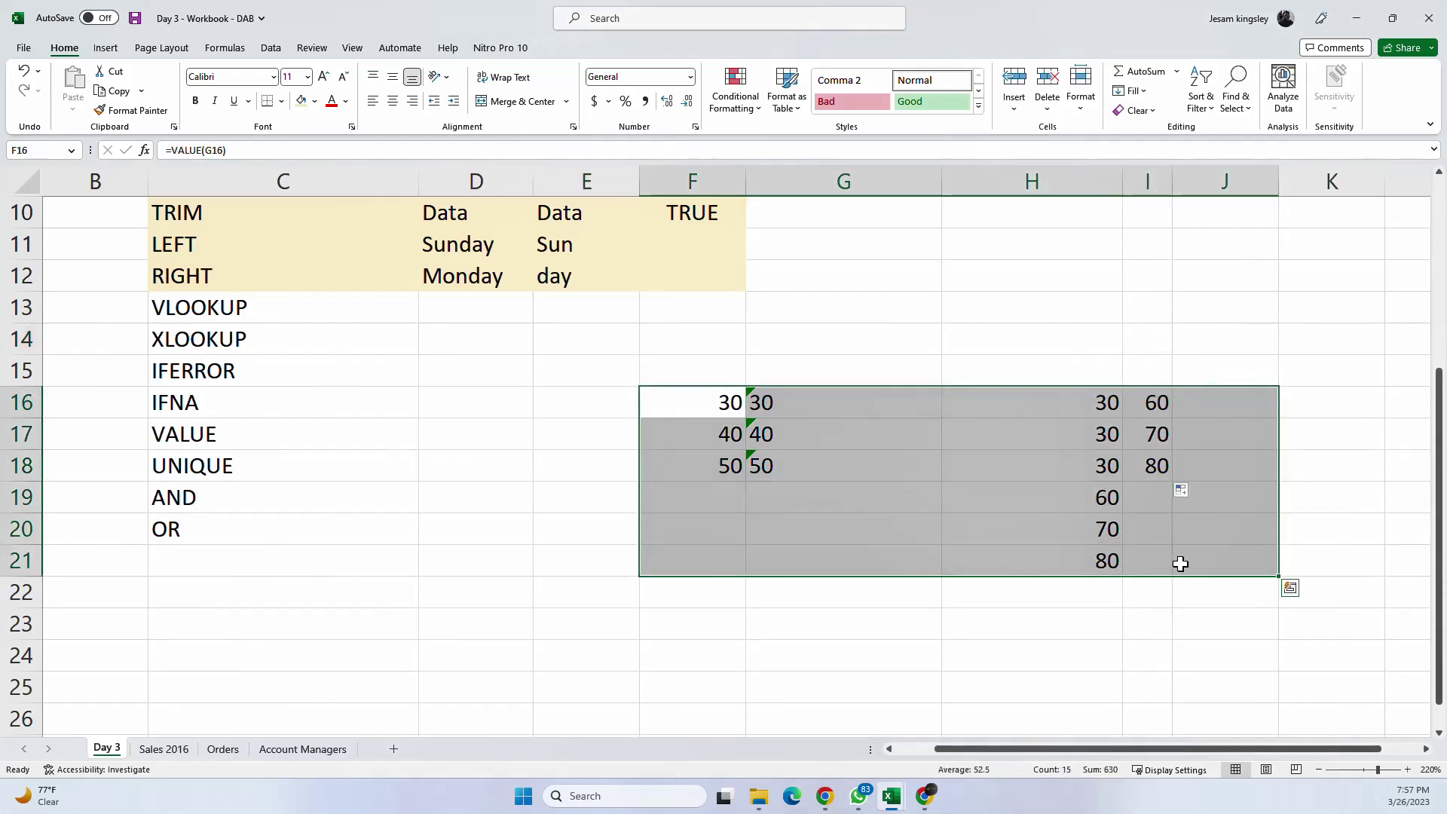
key("Delete")
left_click(412, 391)
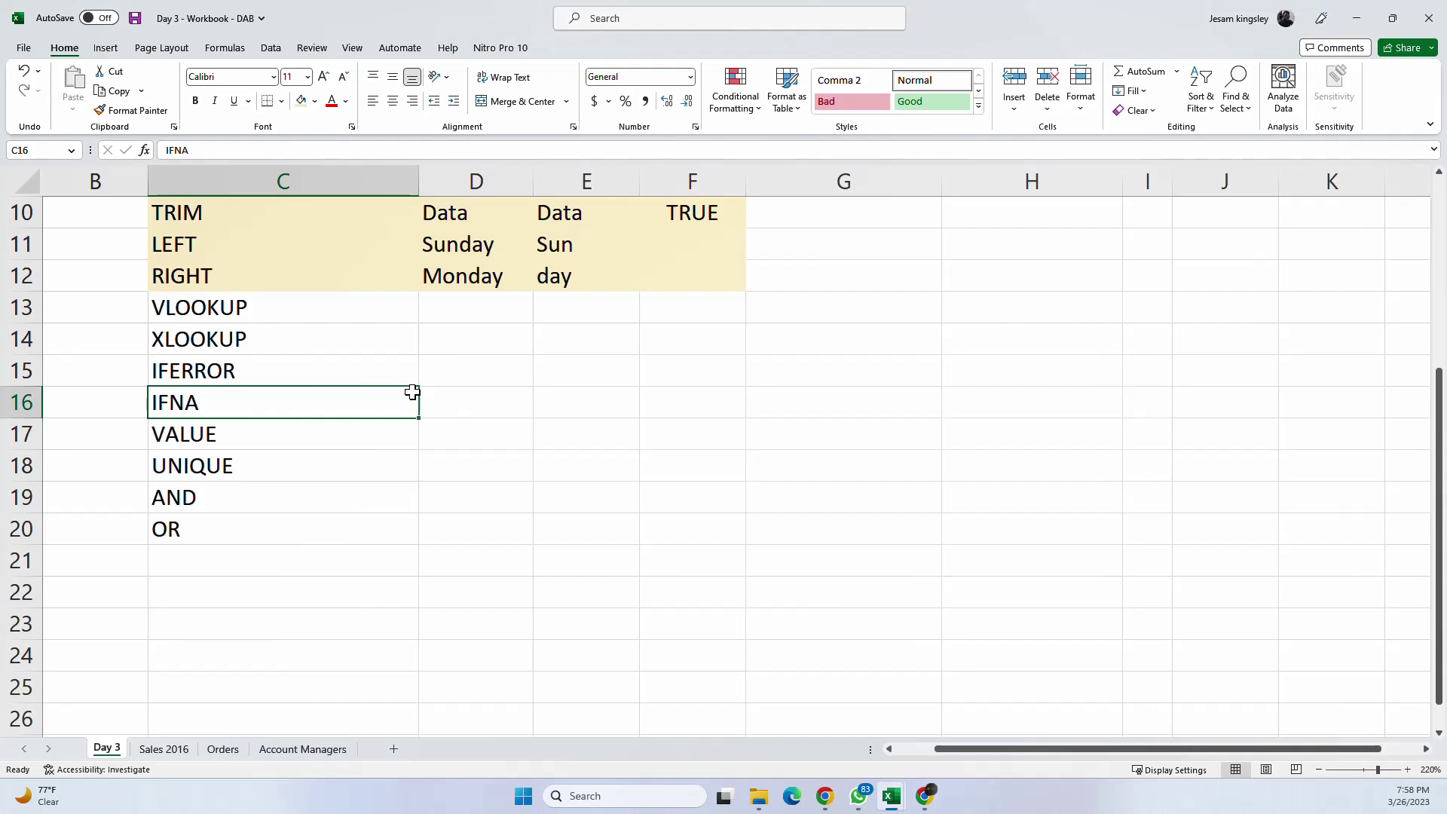
left_click(354, 465)
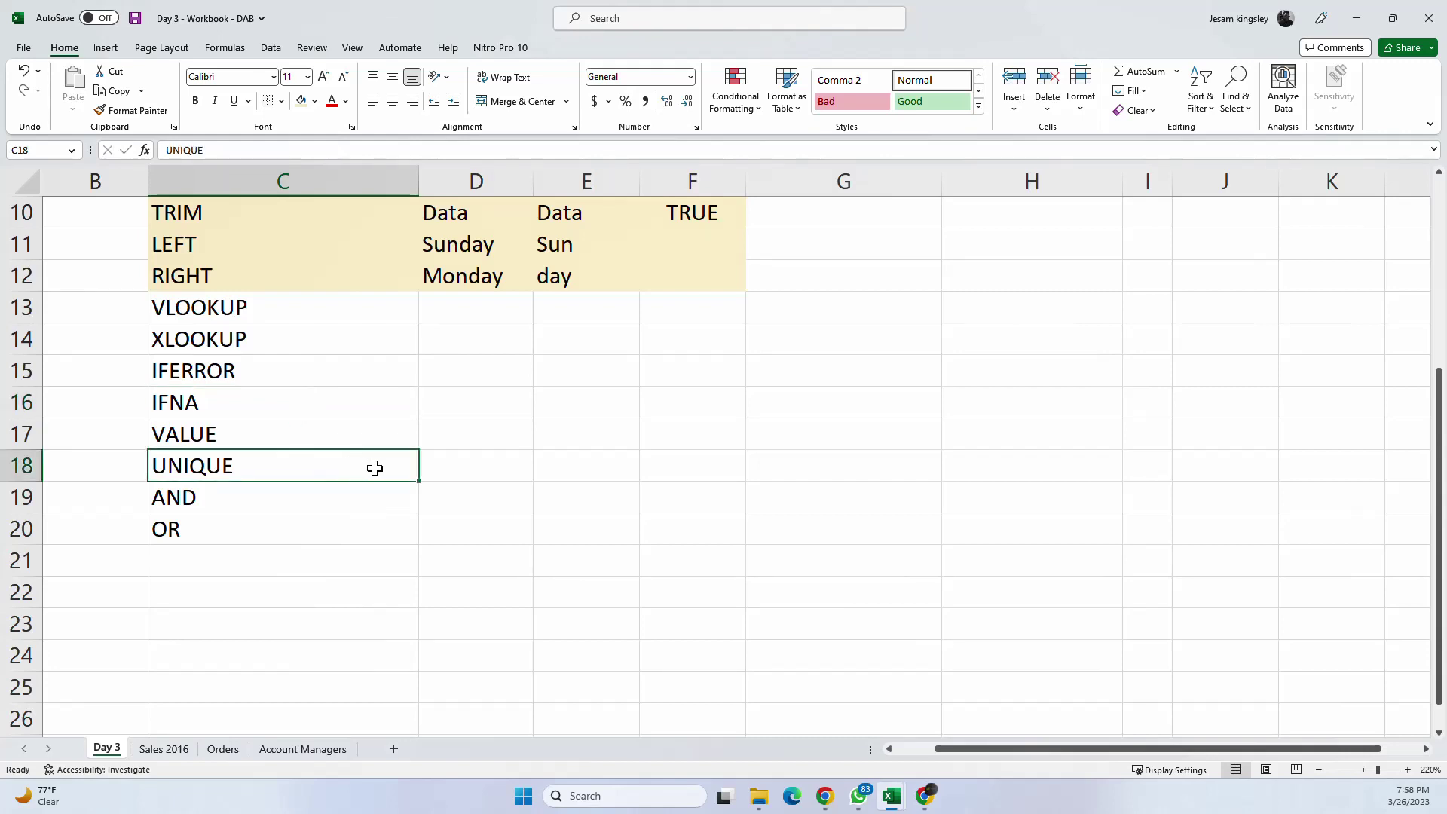
left_click(454, 438)
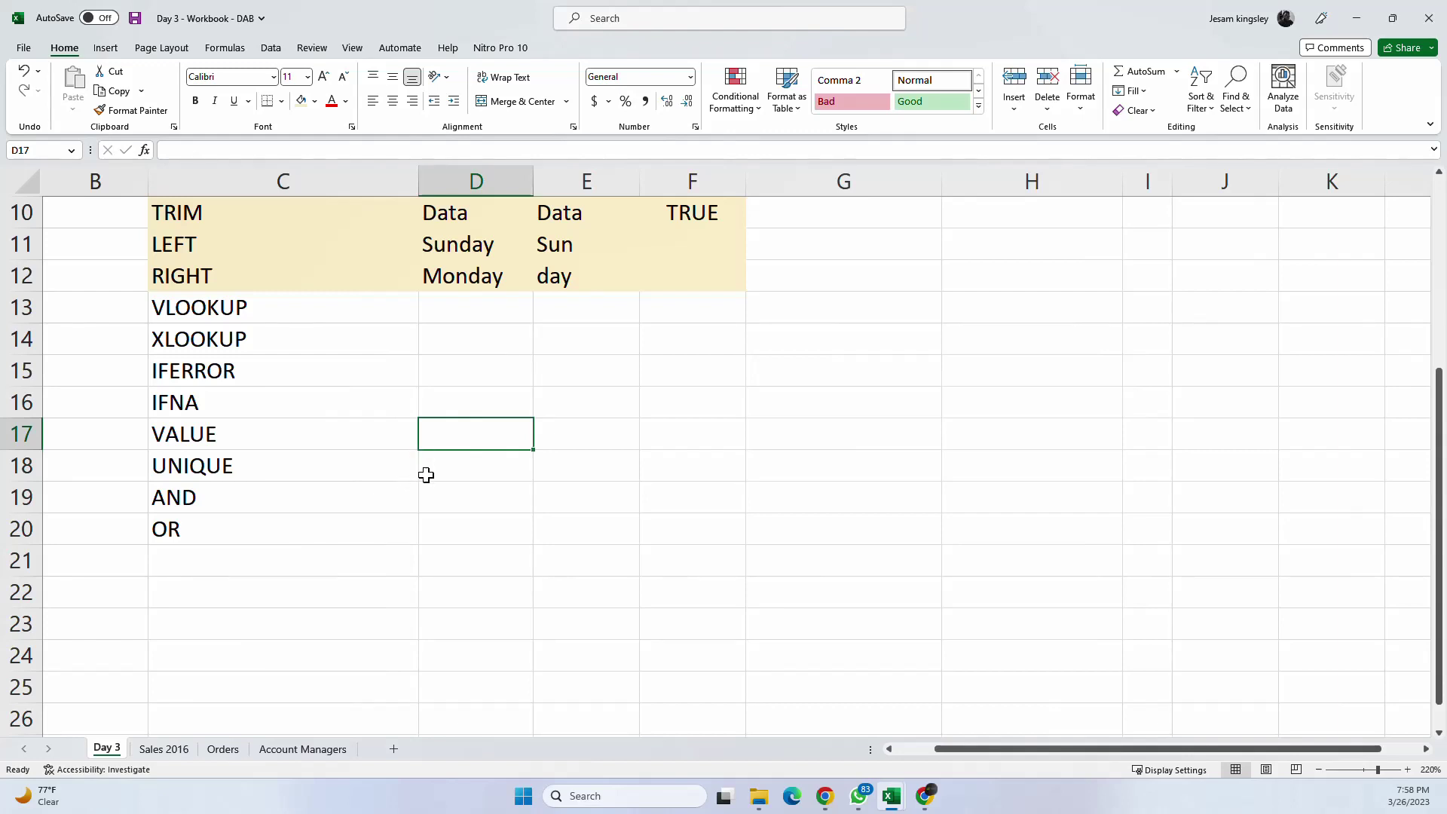
left_click(436, 470)
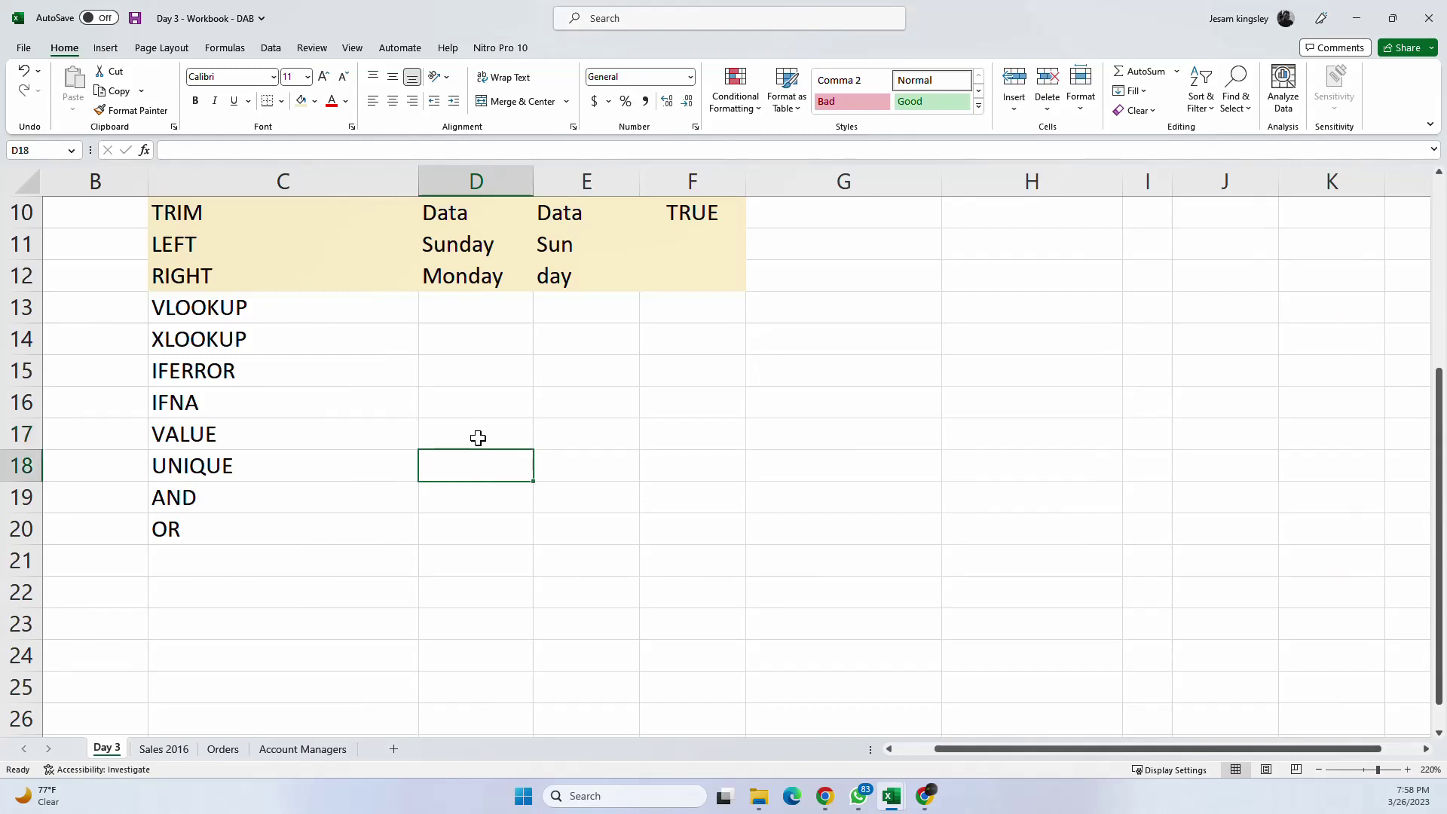
scroll(478, 438, "up", 3)
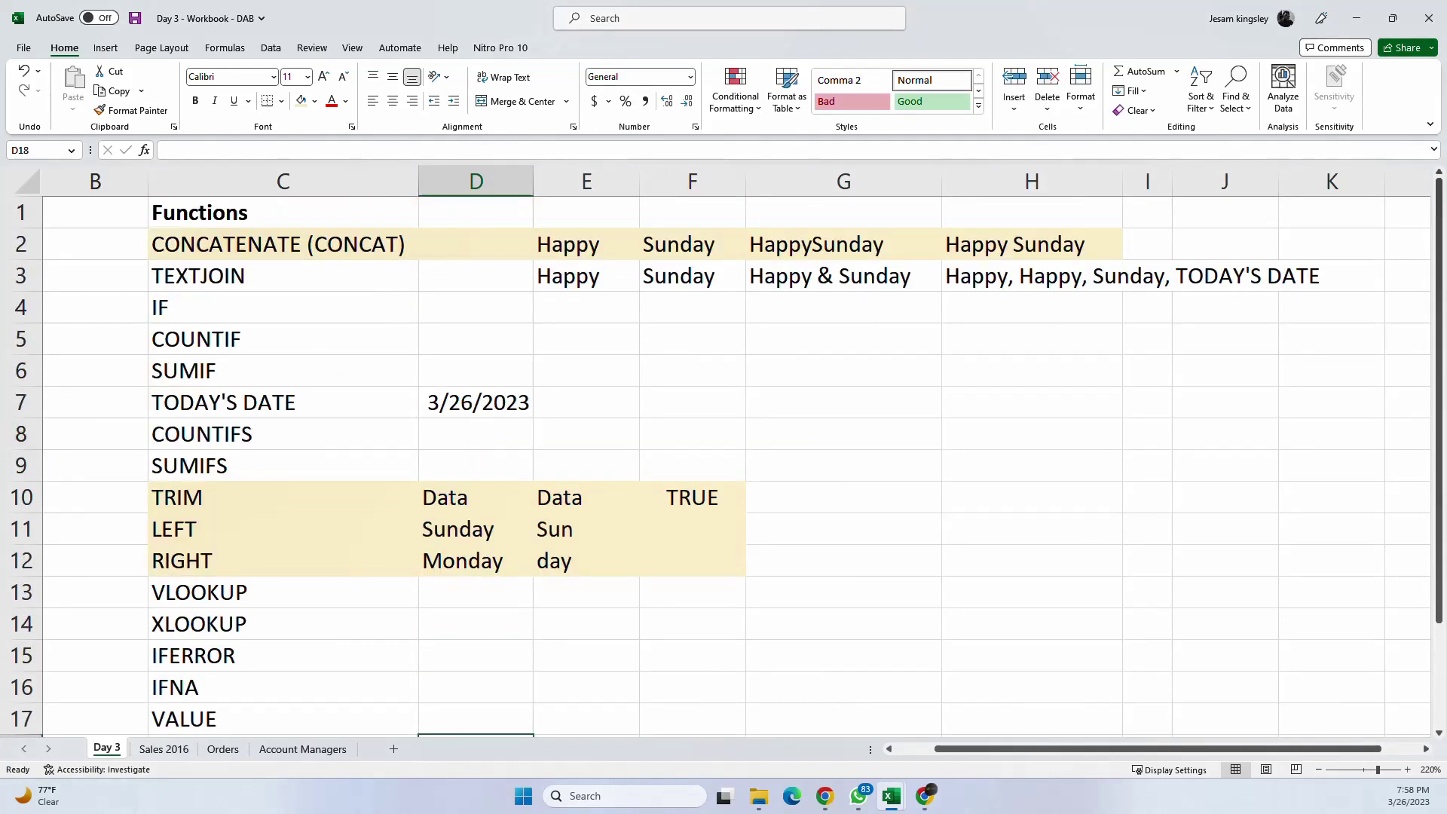
key("alt+Tab")
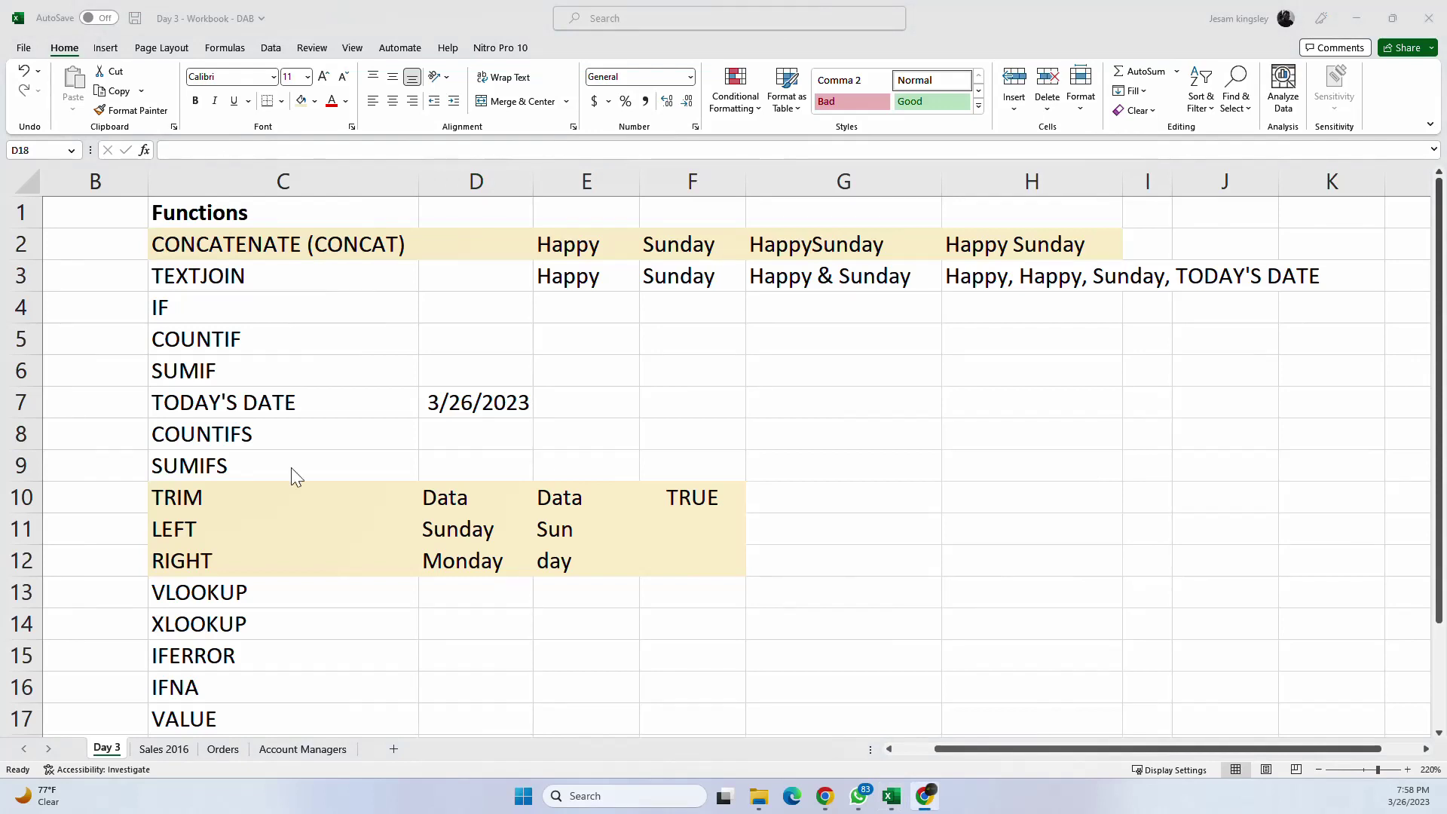
Step: Enter the number 30 in D17 beside the VALUE label
key("alt+Tab")
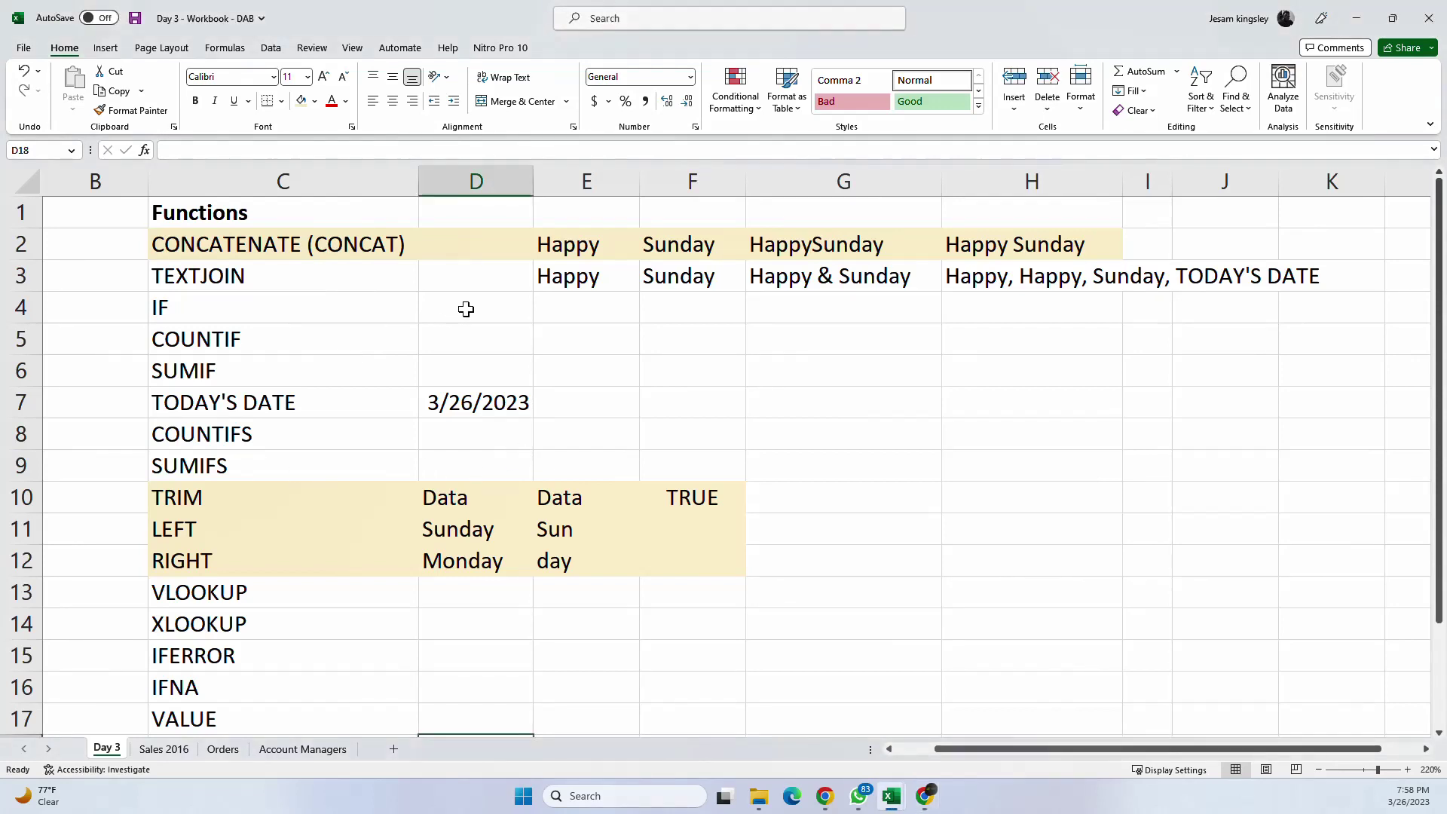
left_click(467, 315)
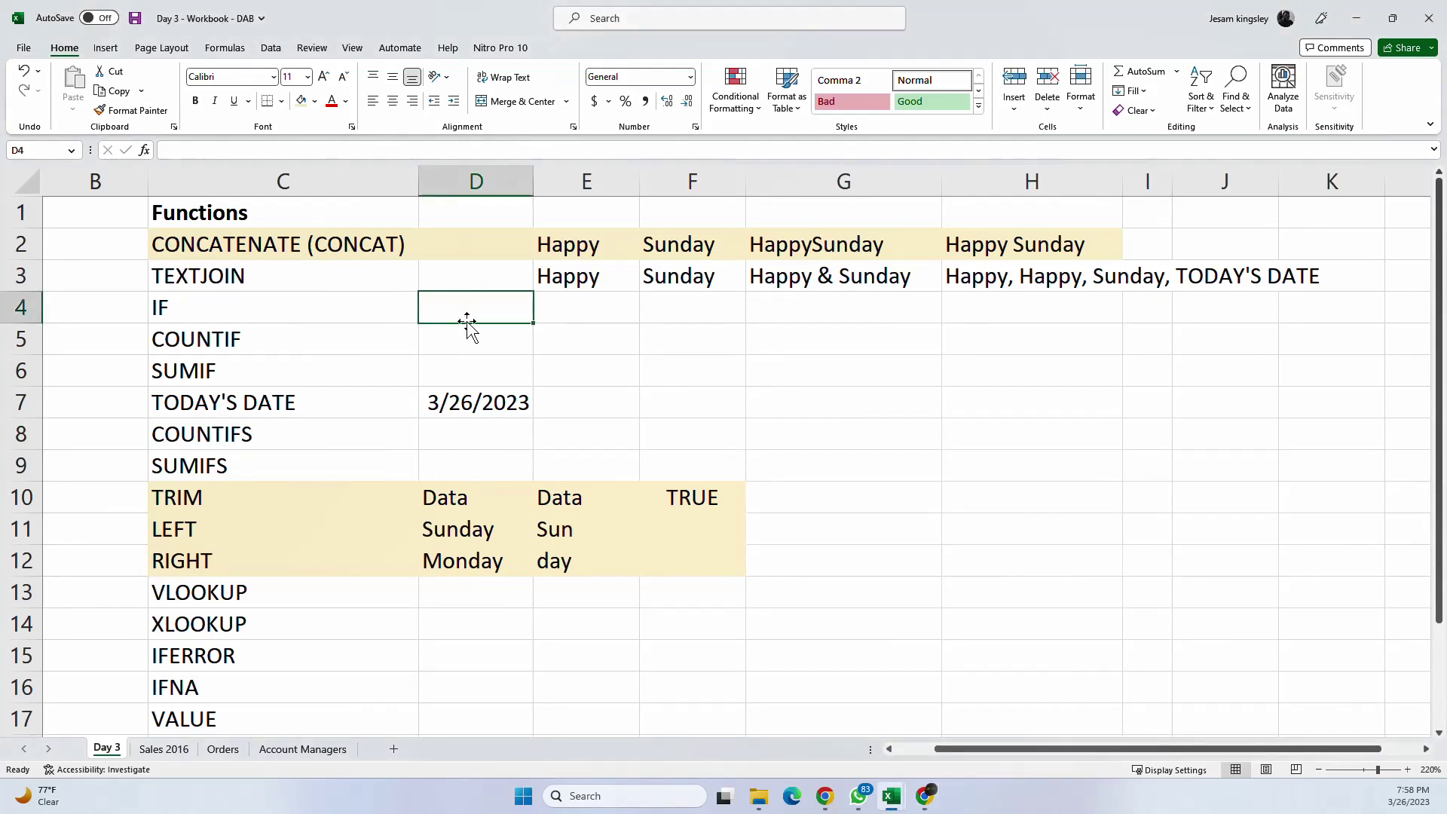
scroll(494, 386, "down", 2)
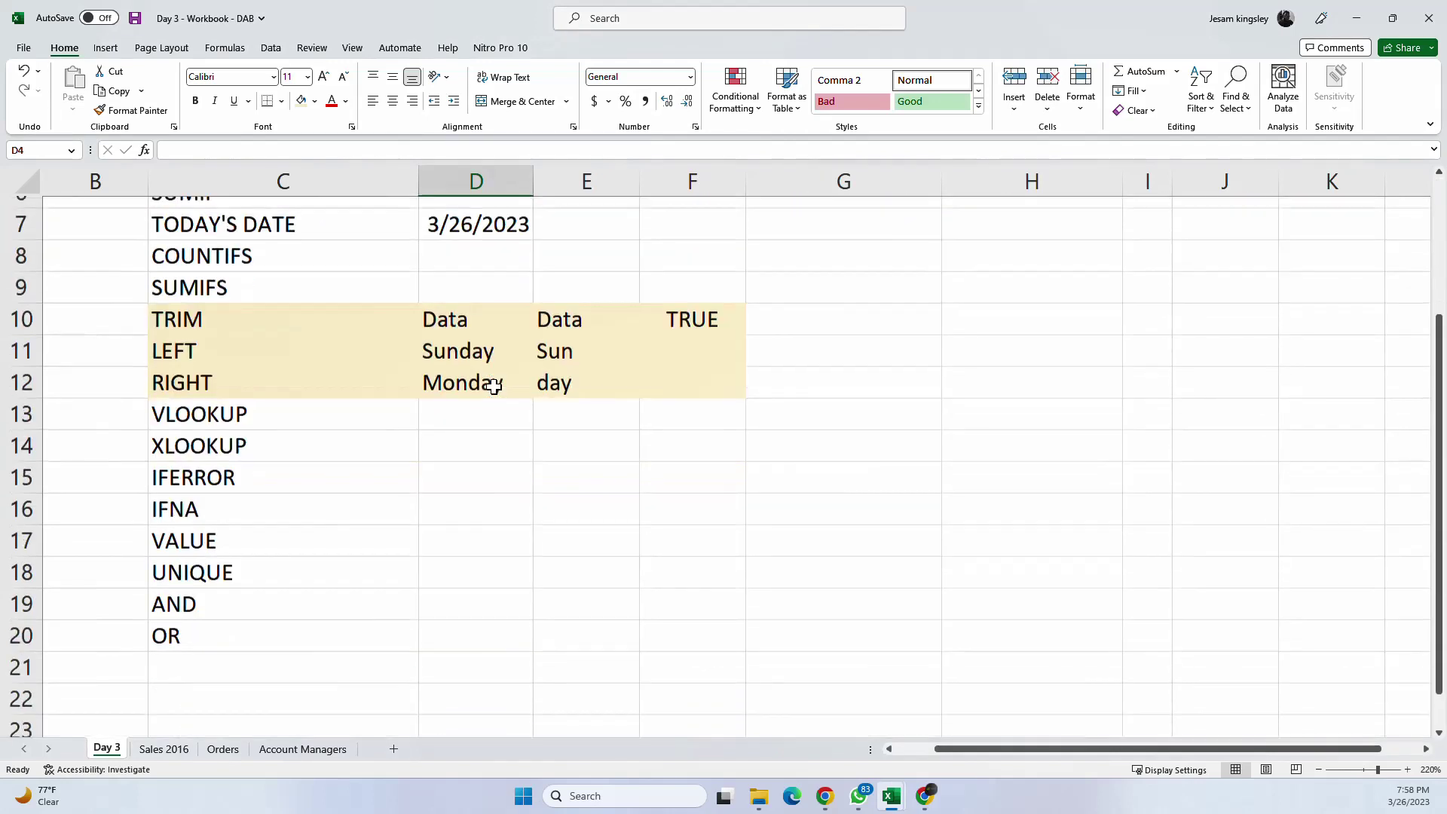
left_click(459, 537)
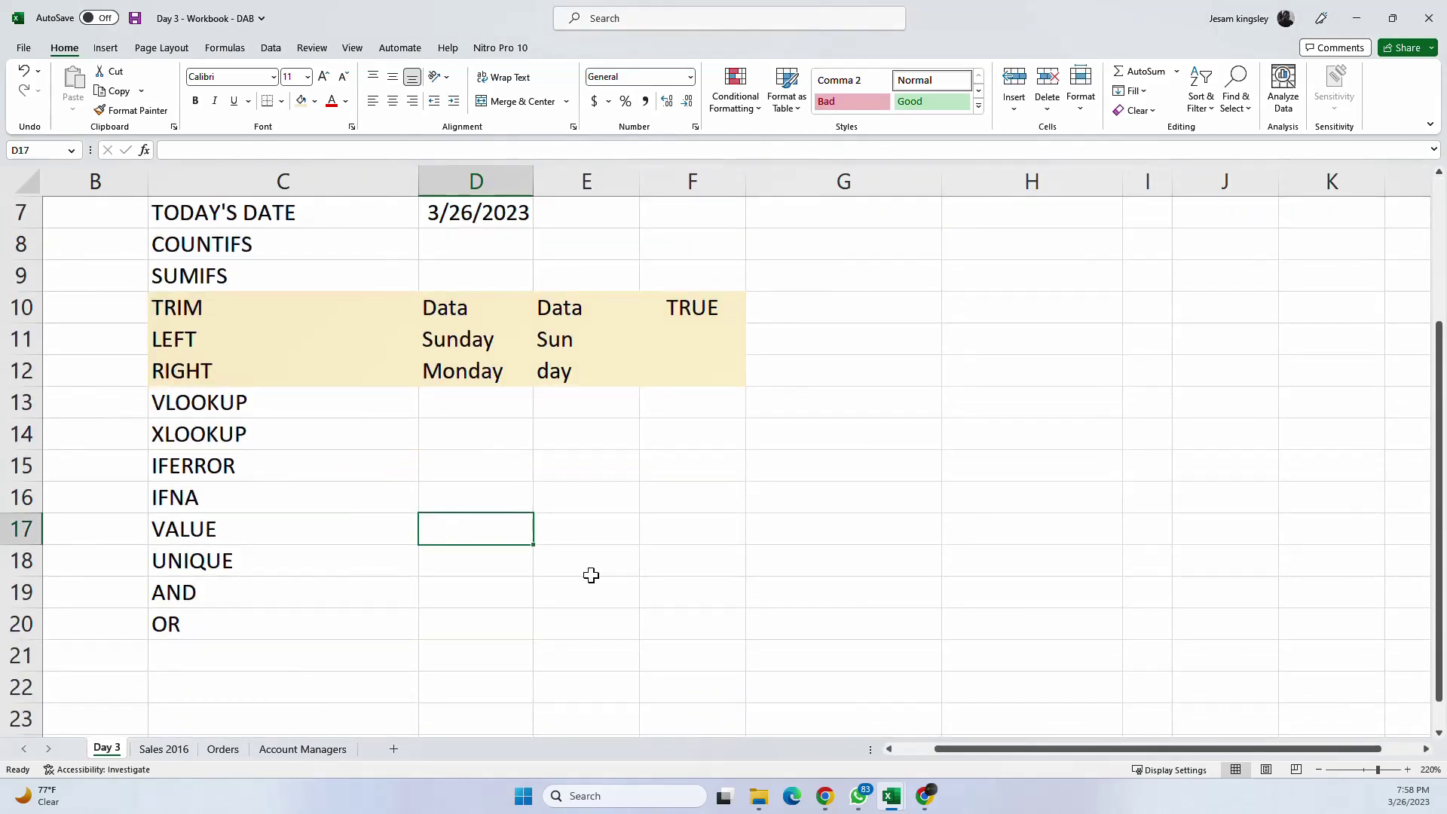
type("30")
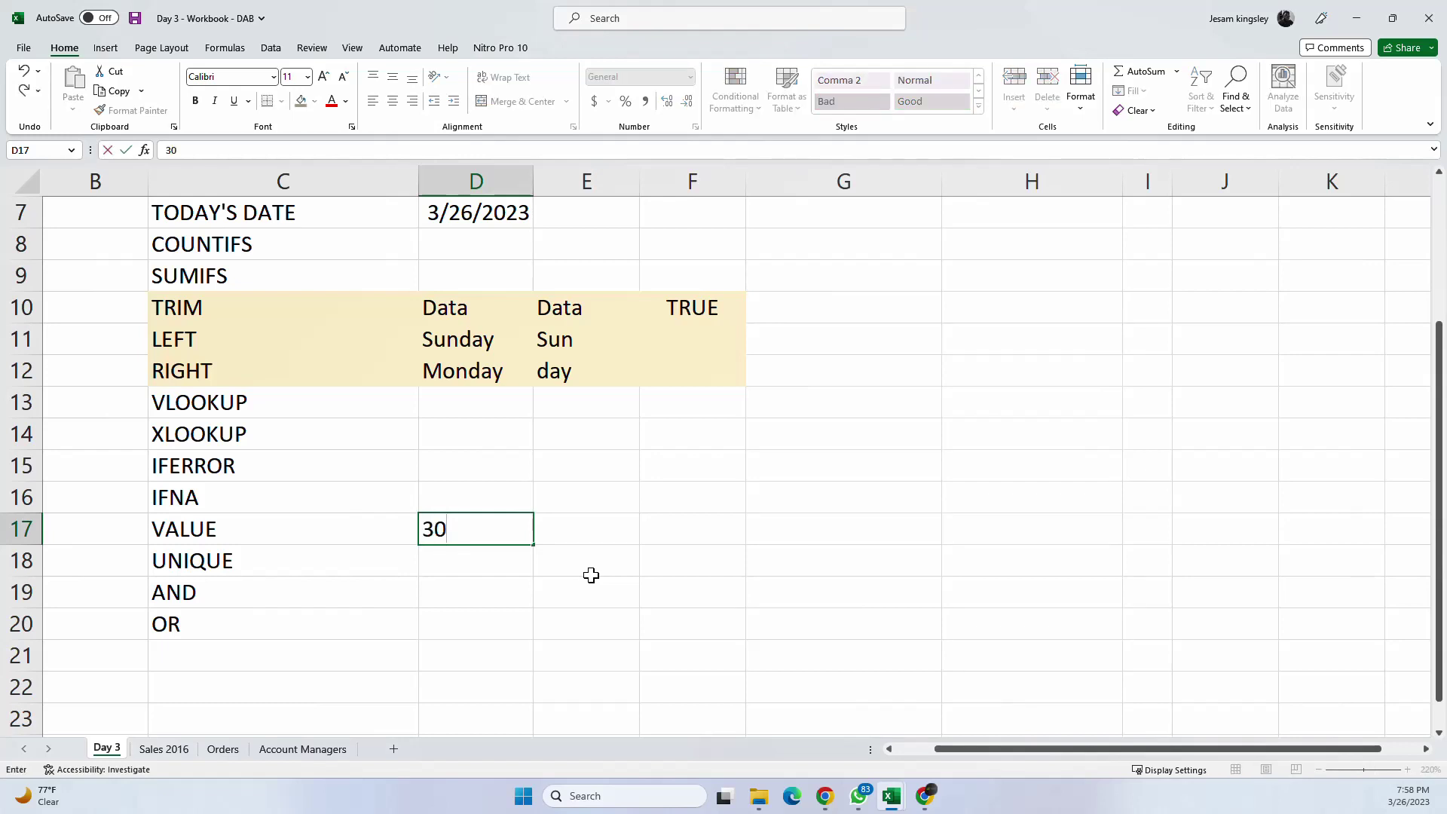
left_click(591, 577)
left_click(478, 526)
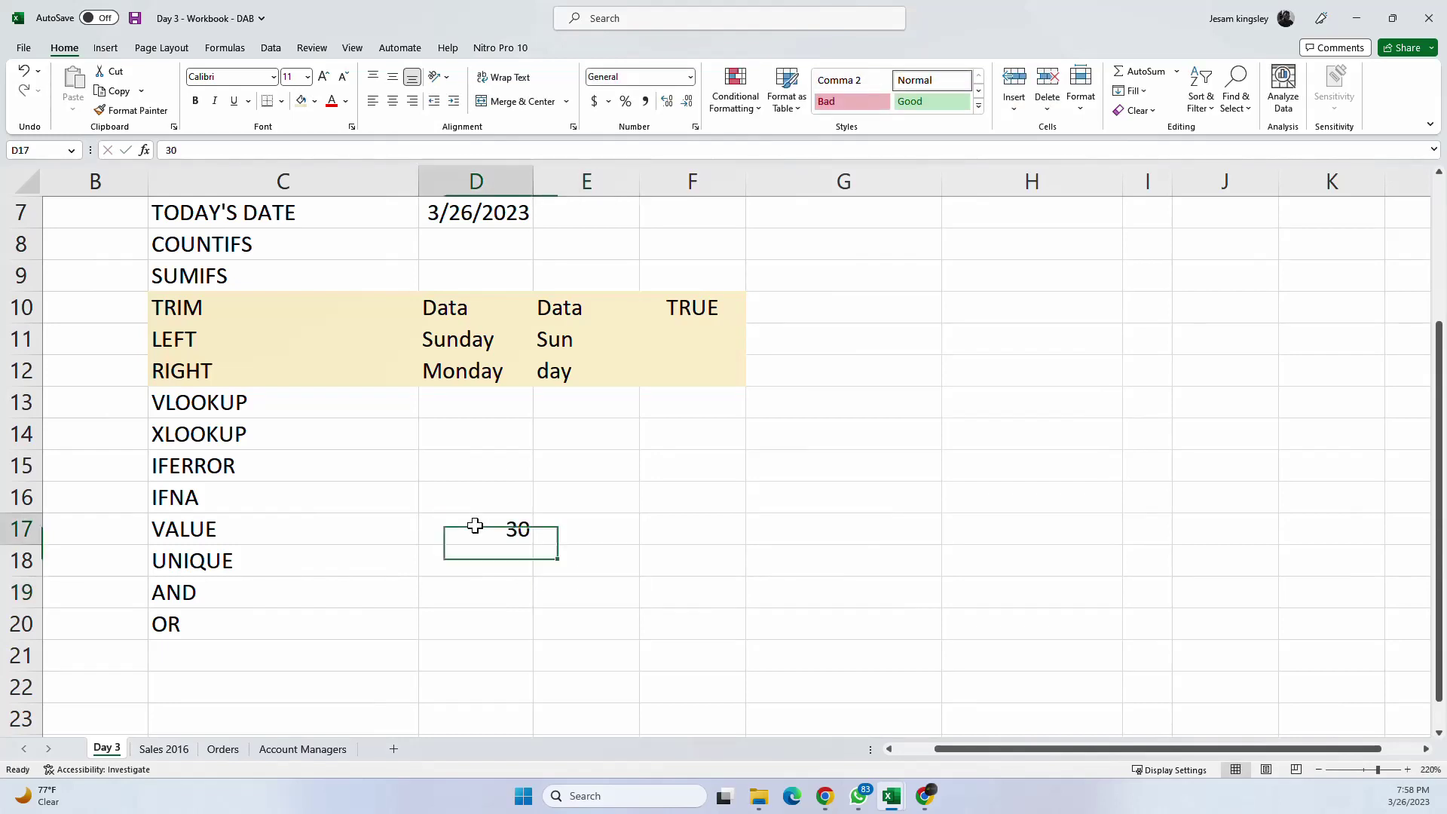
Step: Format D17 as Text and recommit its entry so the number is stored as text
left_click(689, 77)
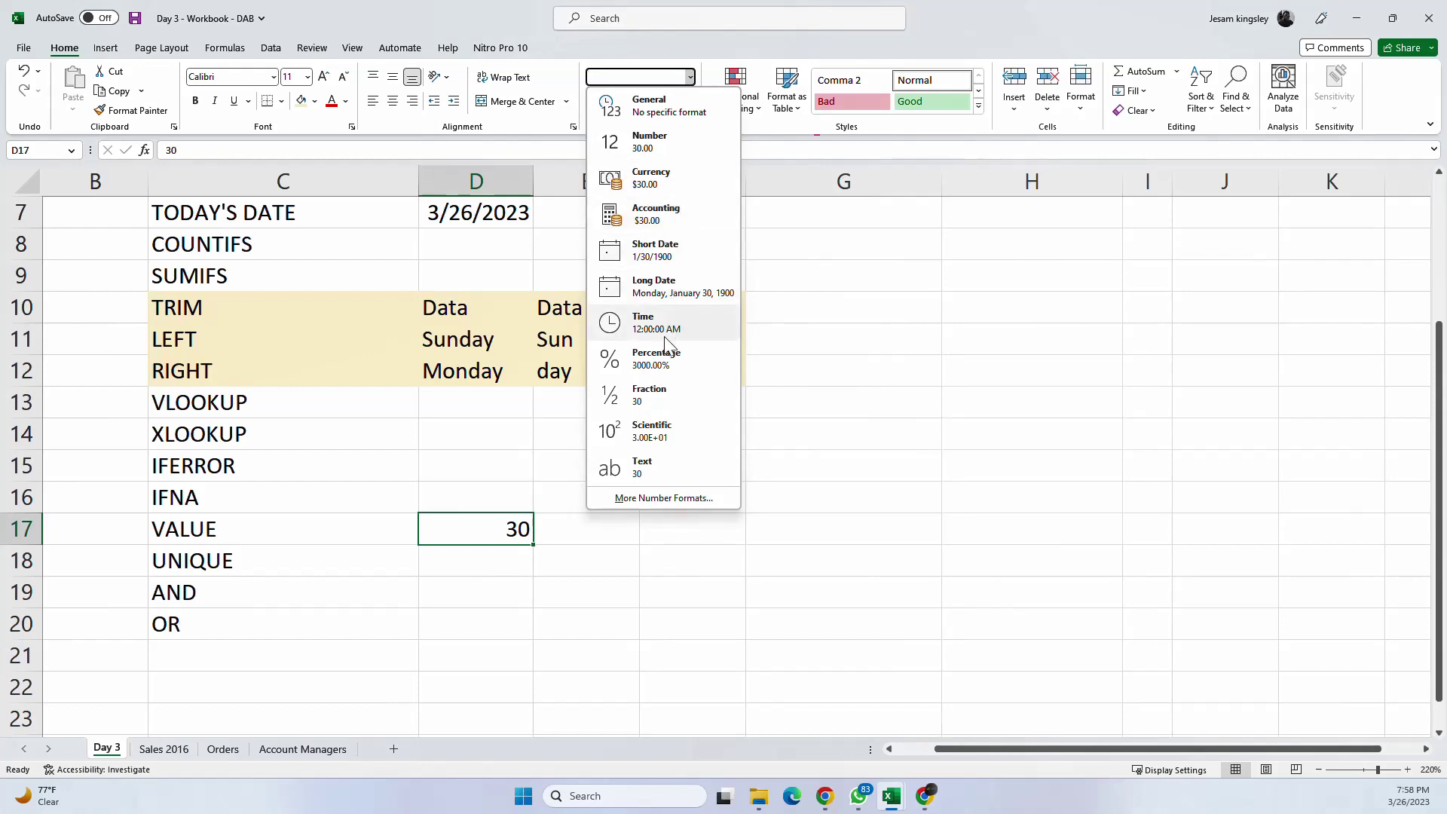
left_click(657, 468)
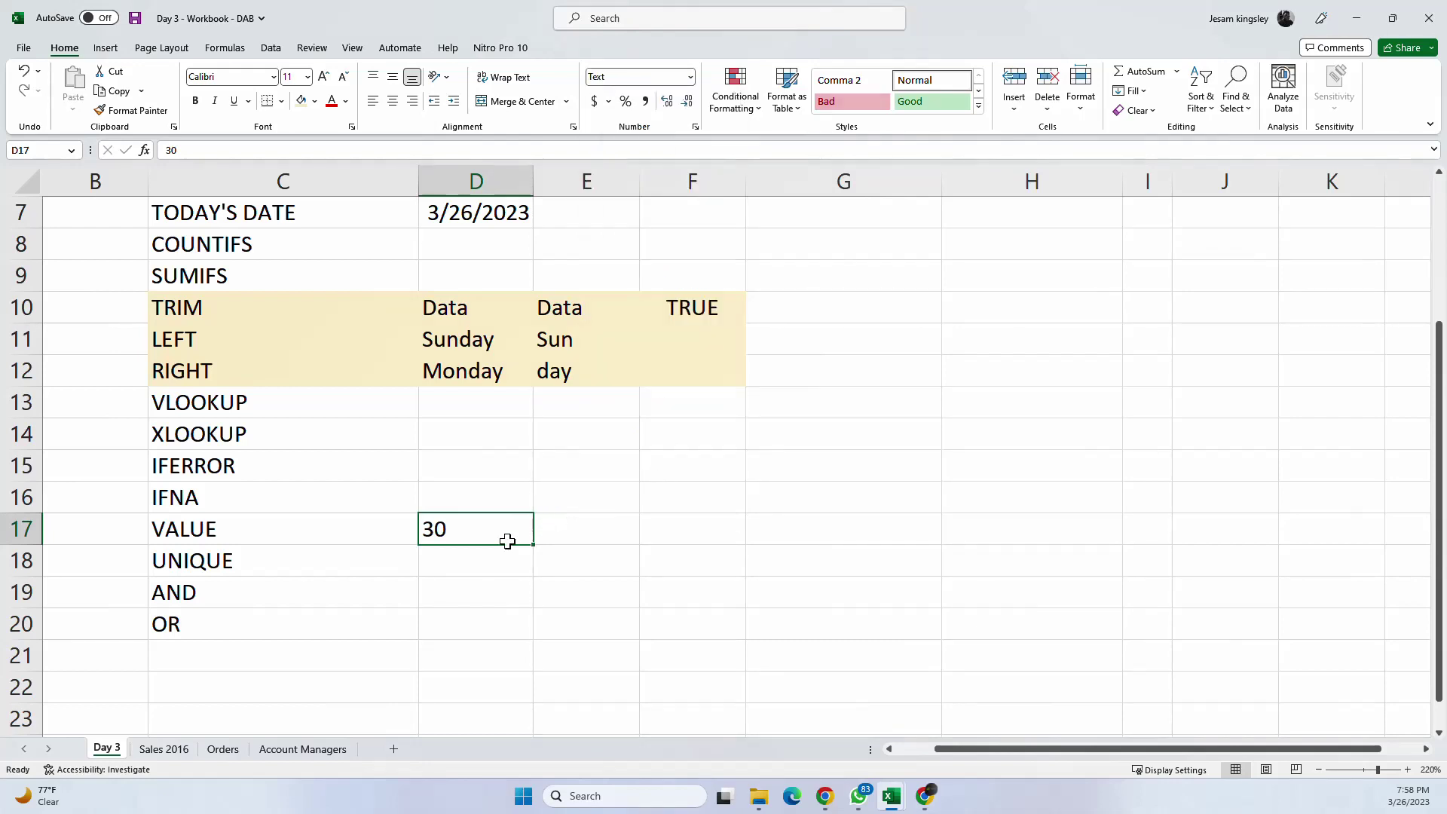
double_click(463, 532)
left_click(533, 528)
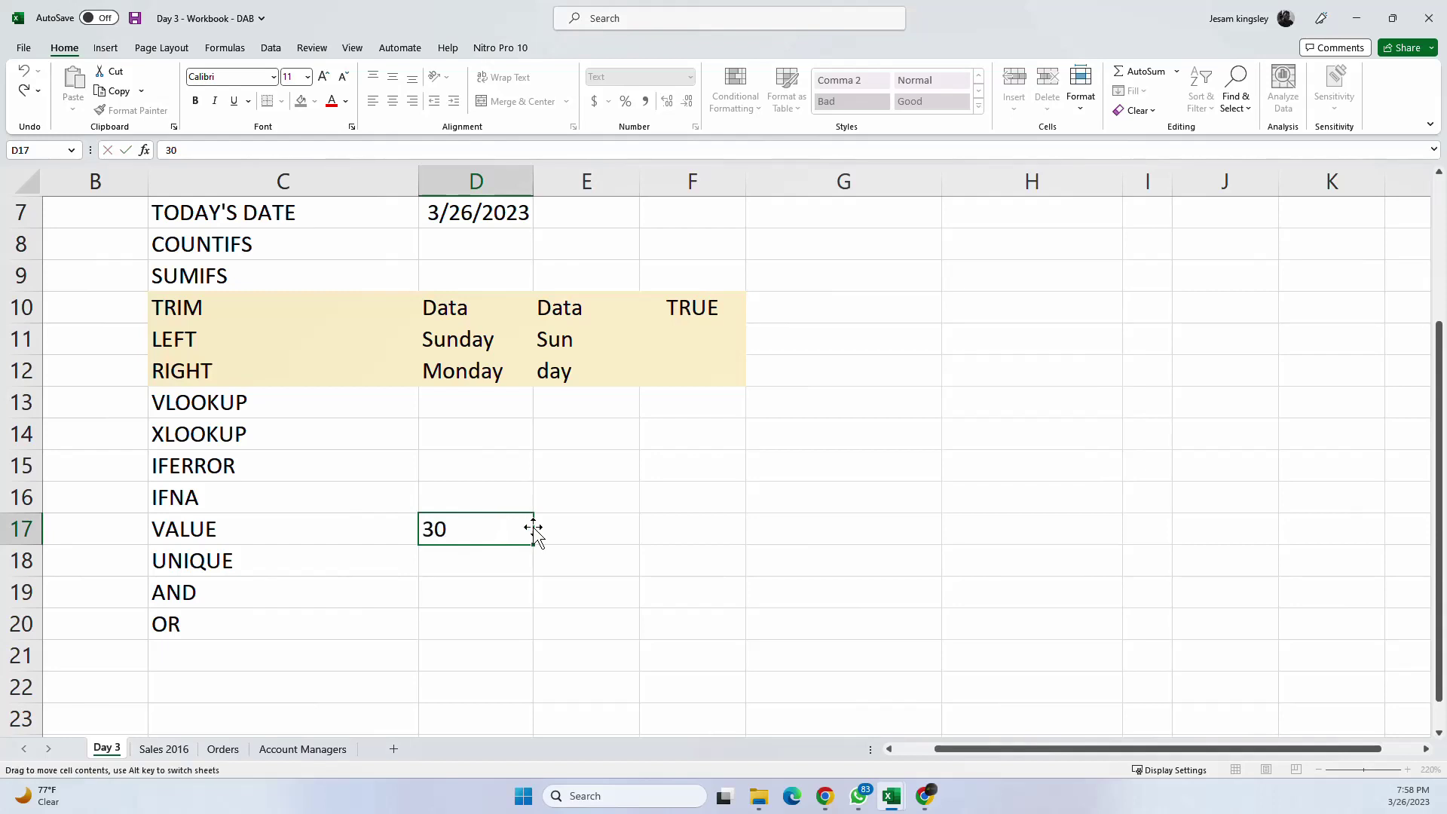
double_click(491, 527)
left_click(593, 534)
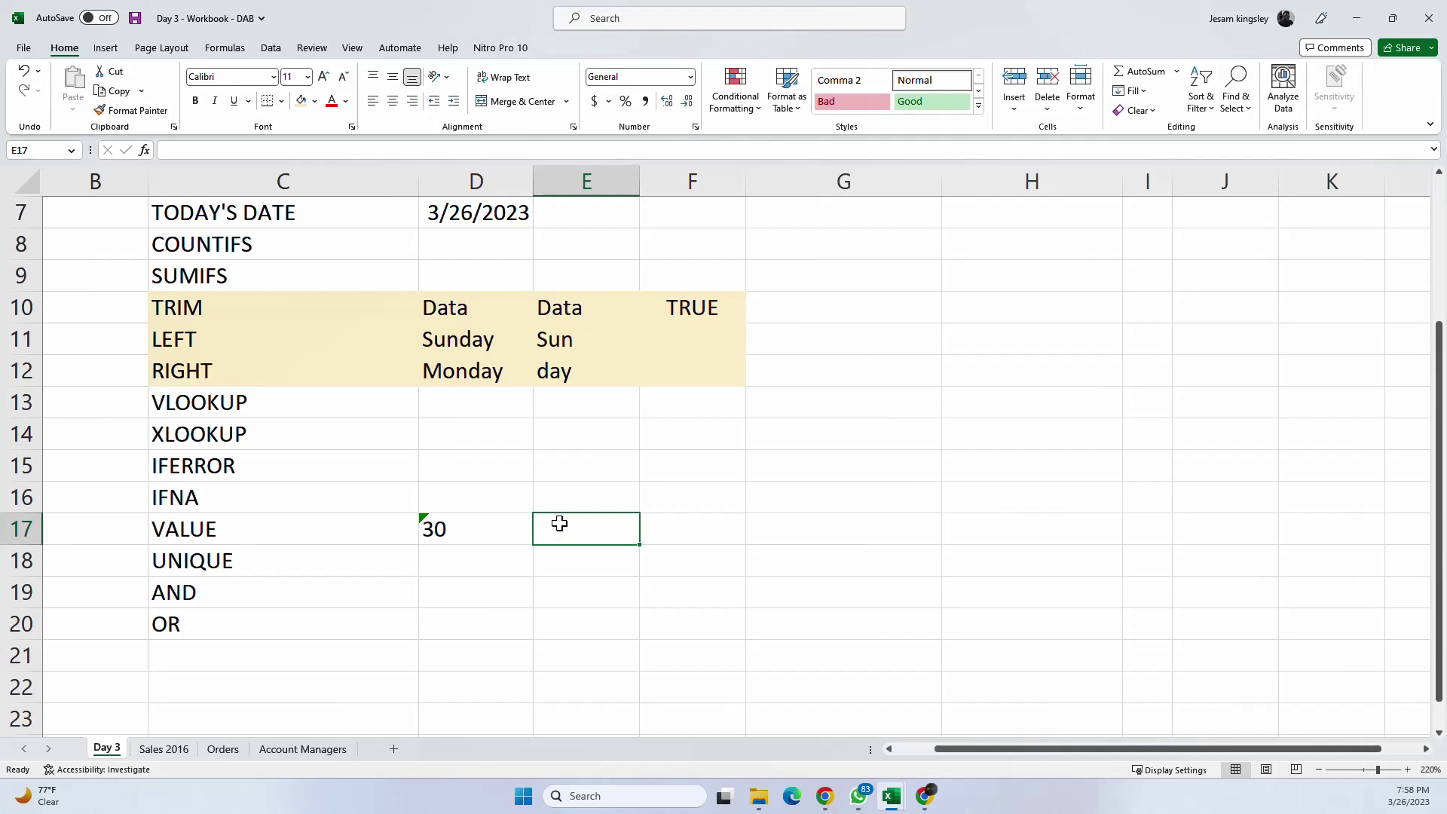
Step: Test adding 1 to the text number with =1+D17 in E17, and clear the formula again
type("=1")
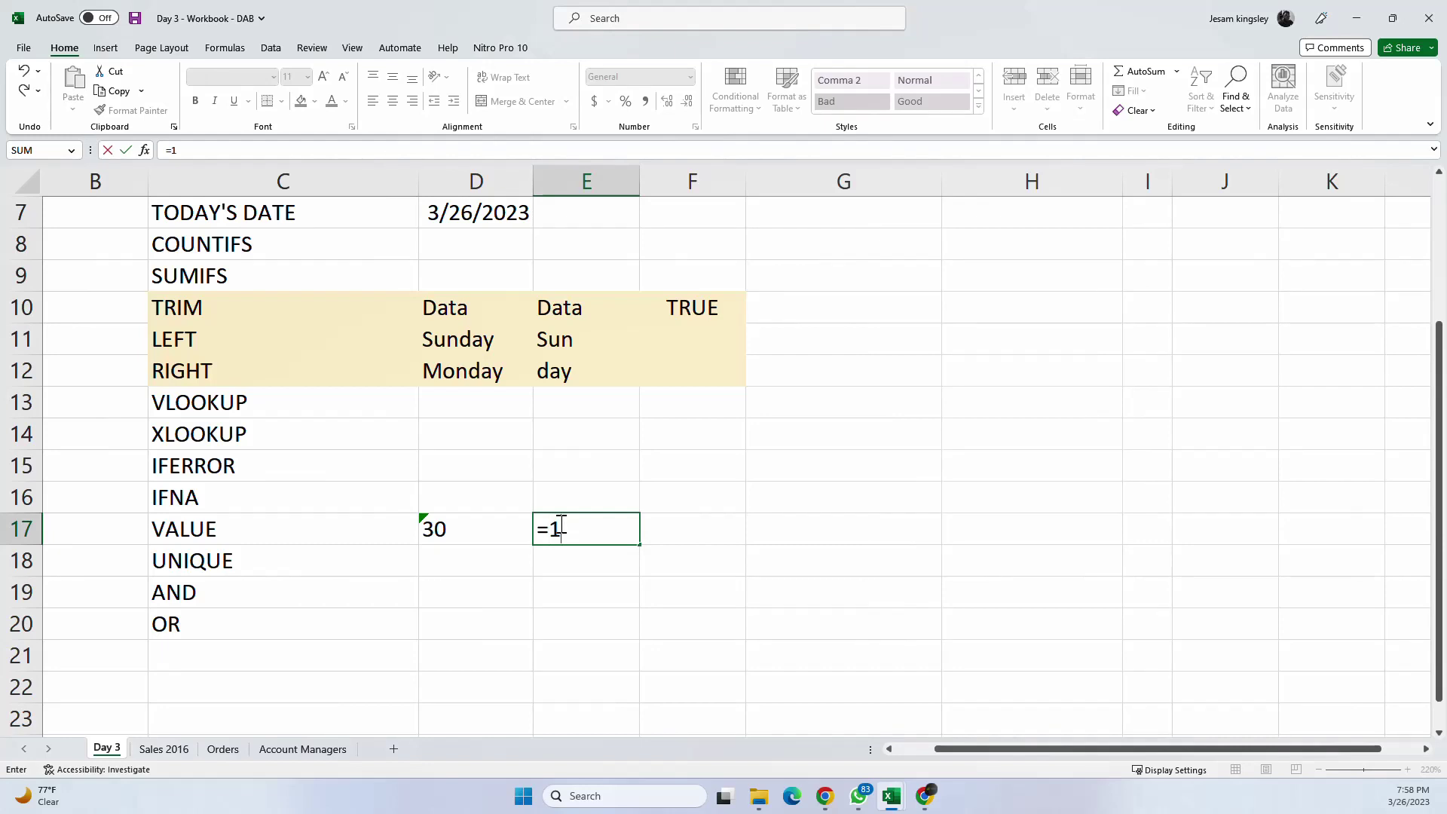
type("+")
left_click(502, 533)
key("Return")
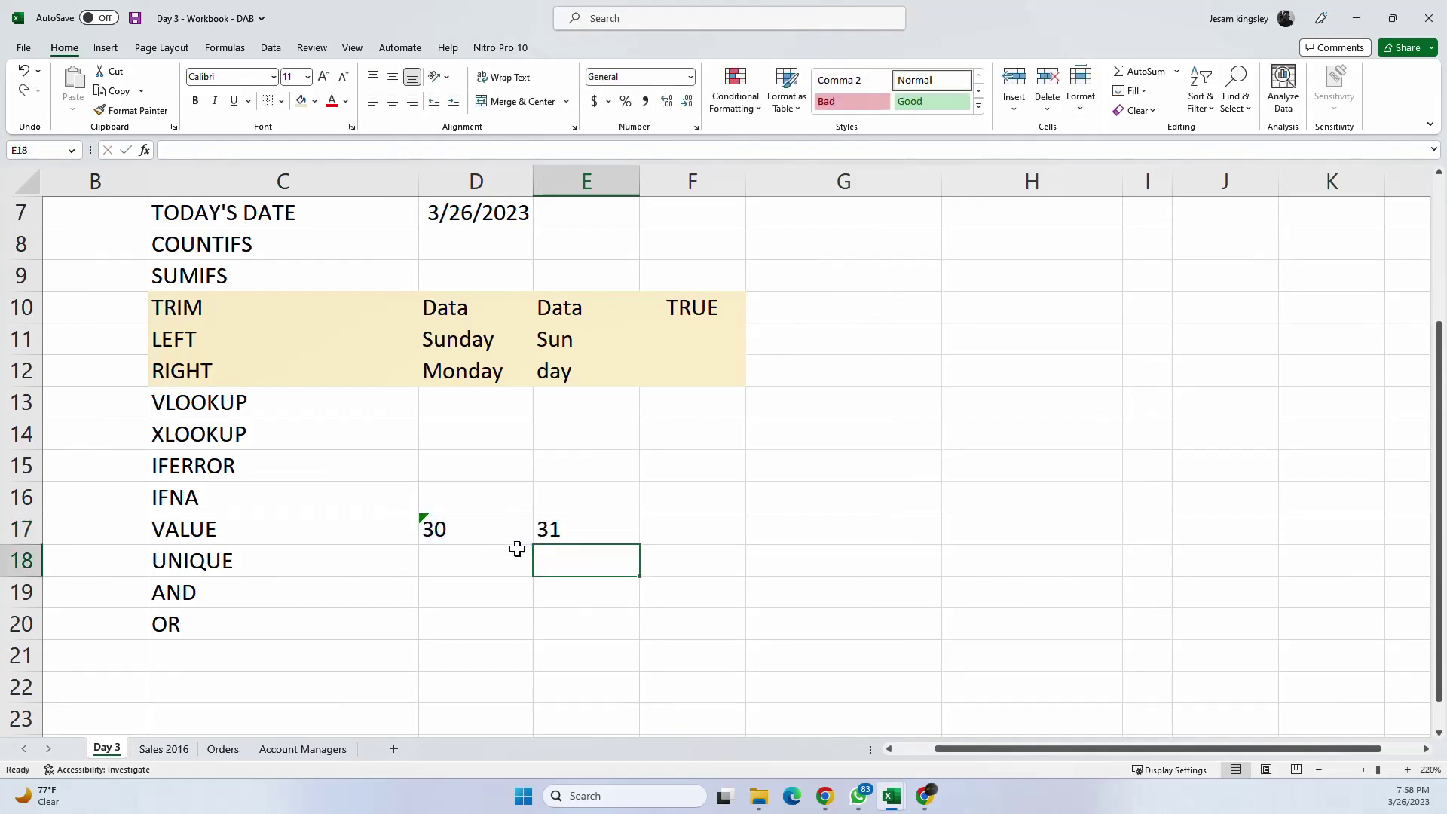
left_click(581, 530)
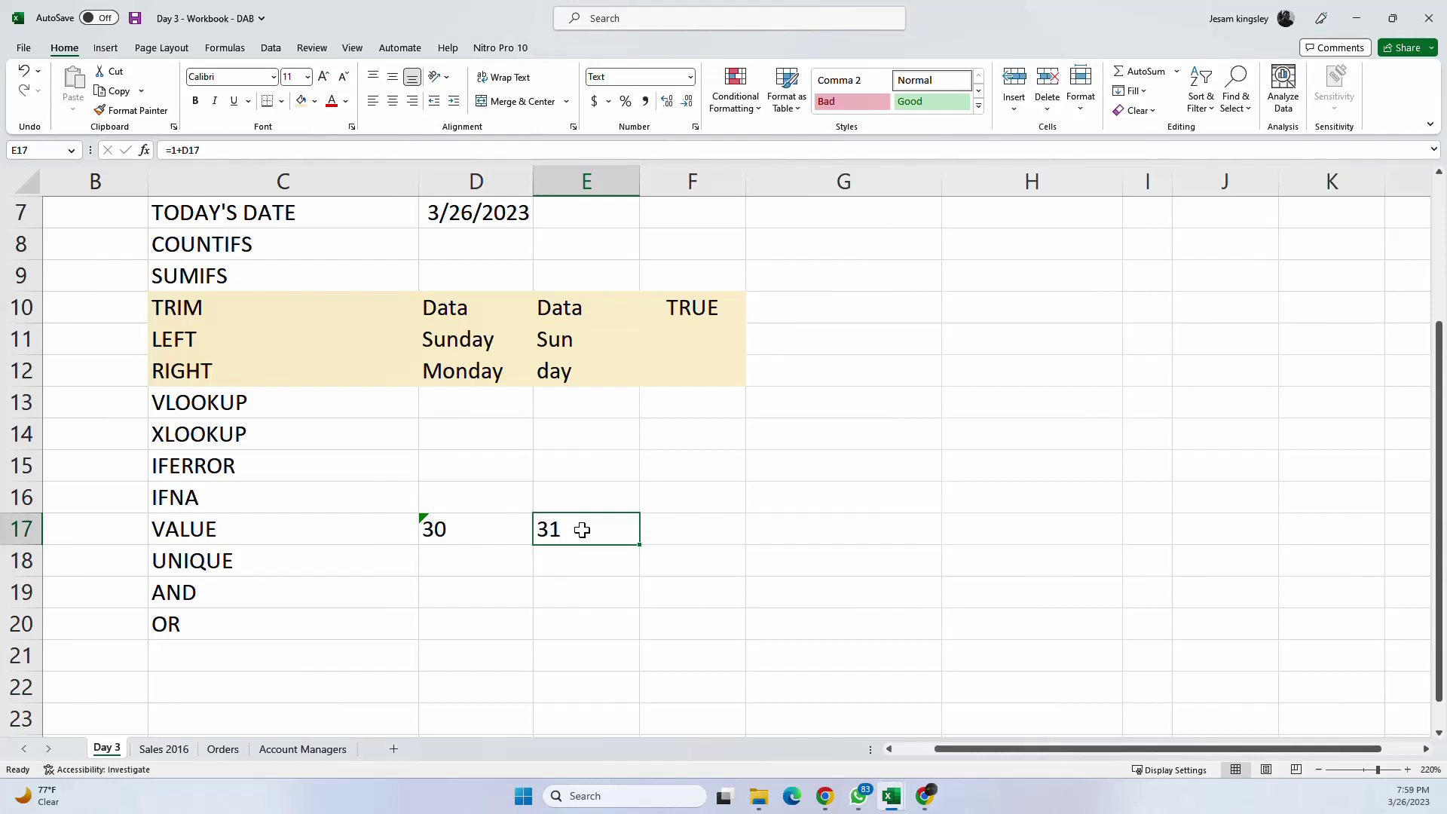
key("Delete")
Step: Recommit the text entry in D17 and convert it to a number with =VALUE(D17) in E17
left_click(469, 530)
double_click(471, 531)
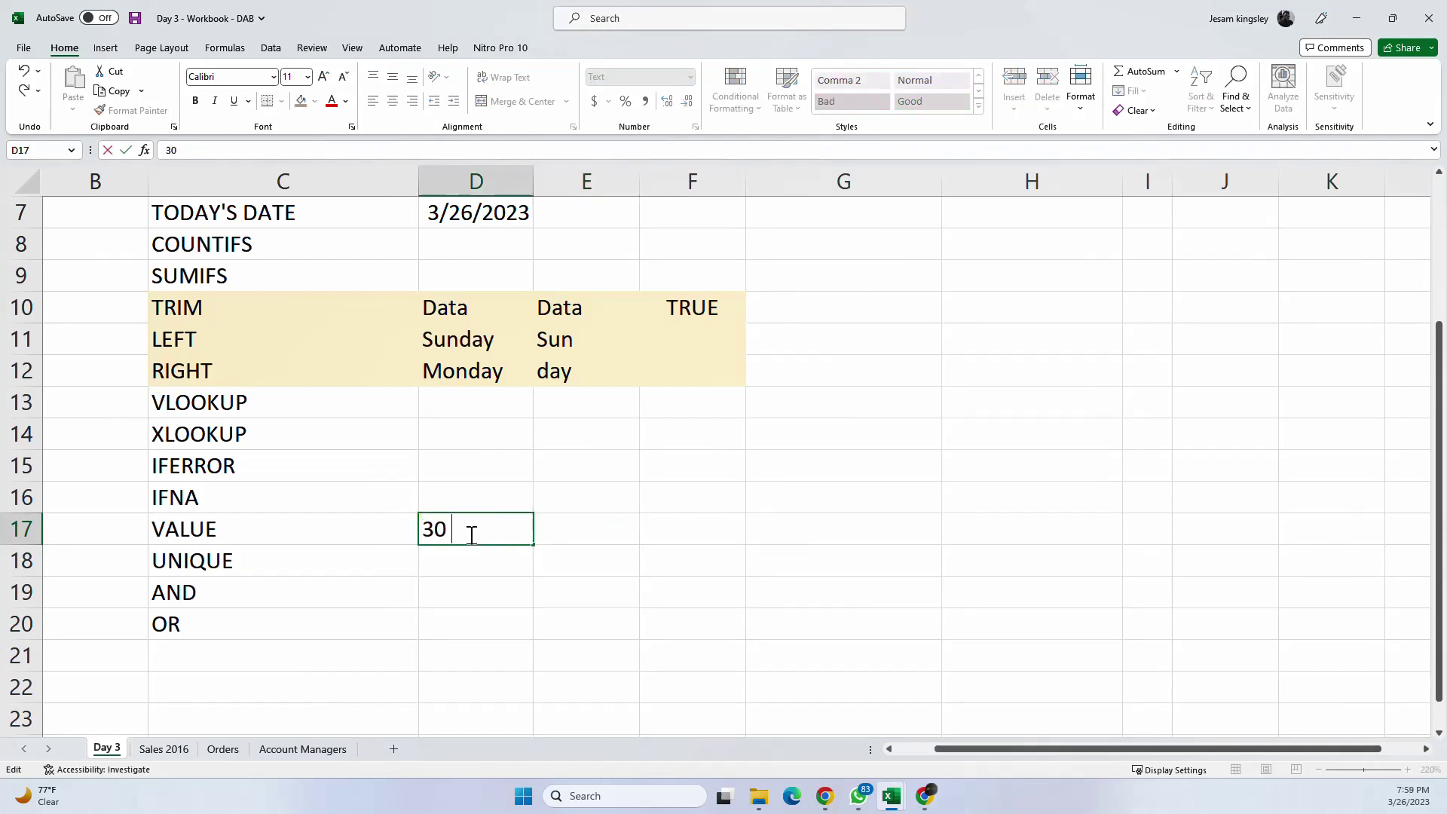
key("Return")
left_click(570, 525)
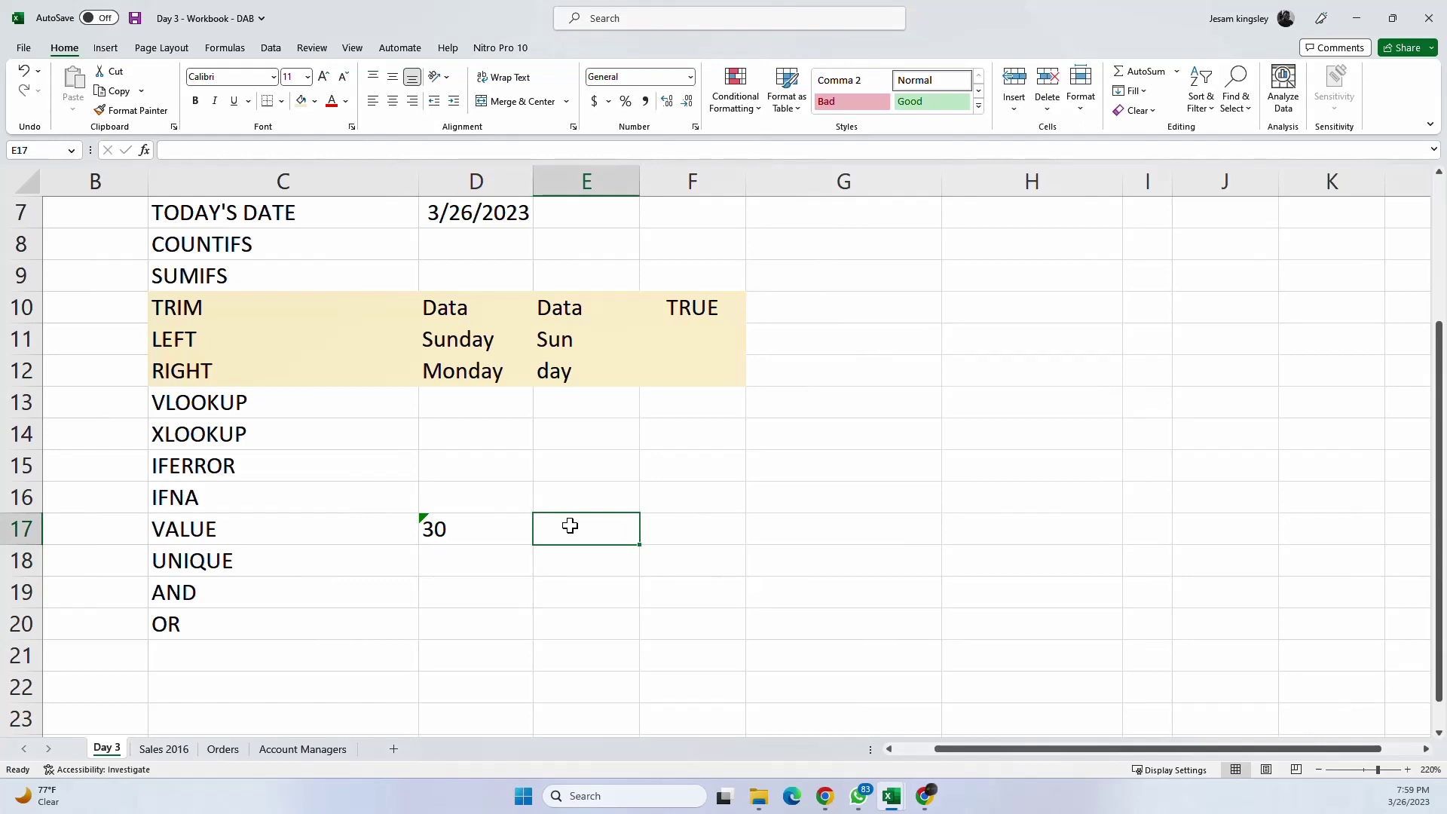
type("=val")
key("Tab")
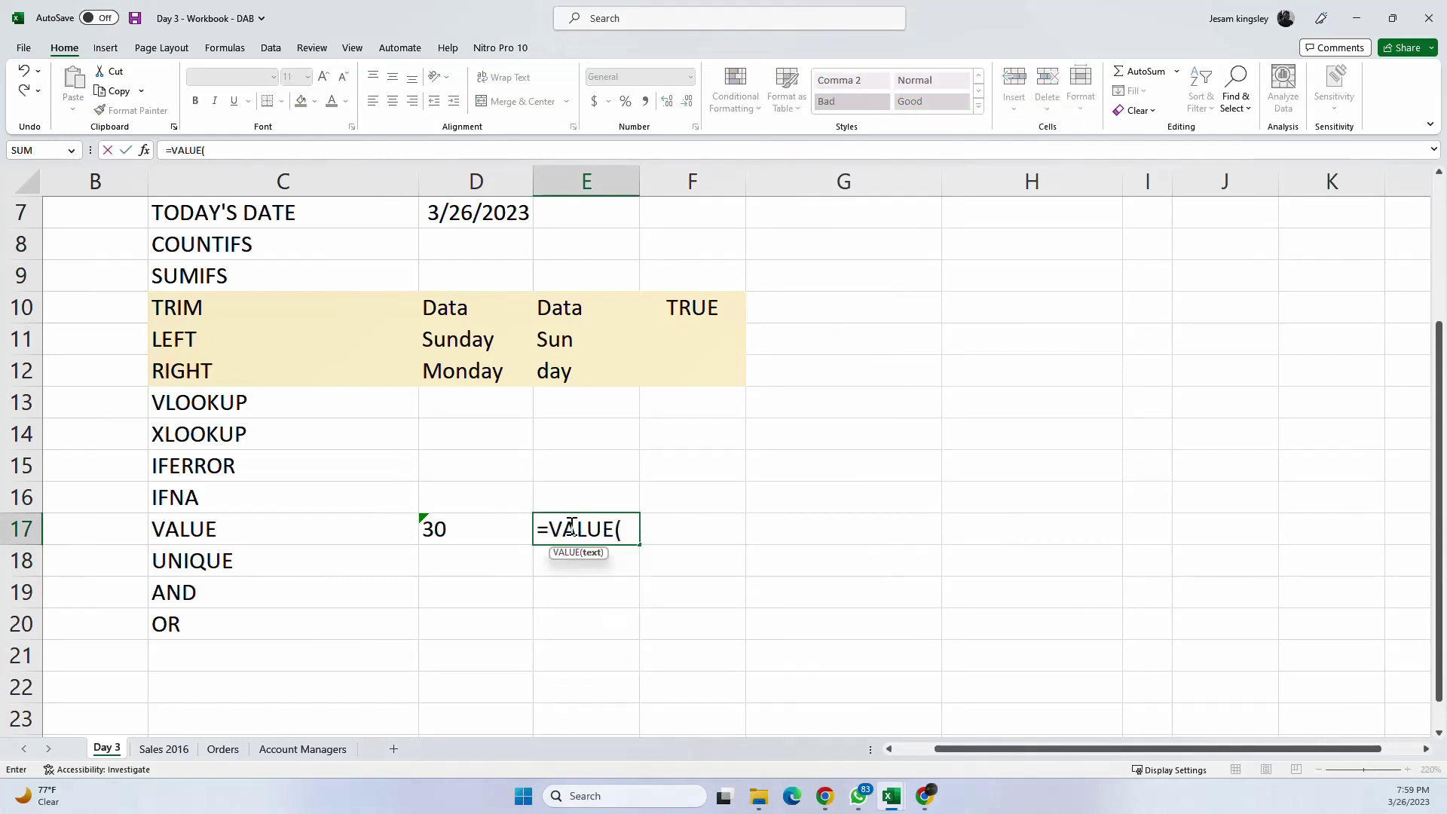
left_click(454, 528)
key("Return")
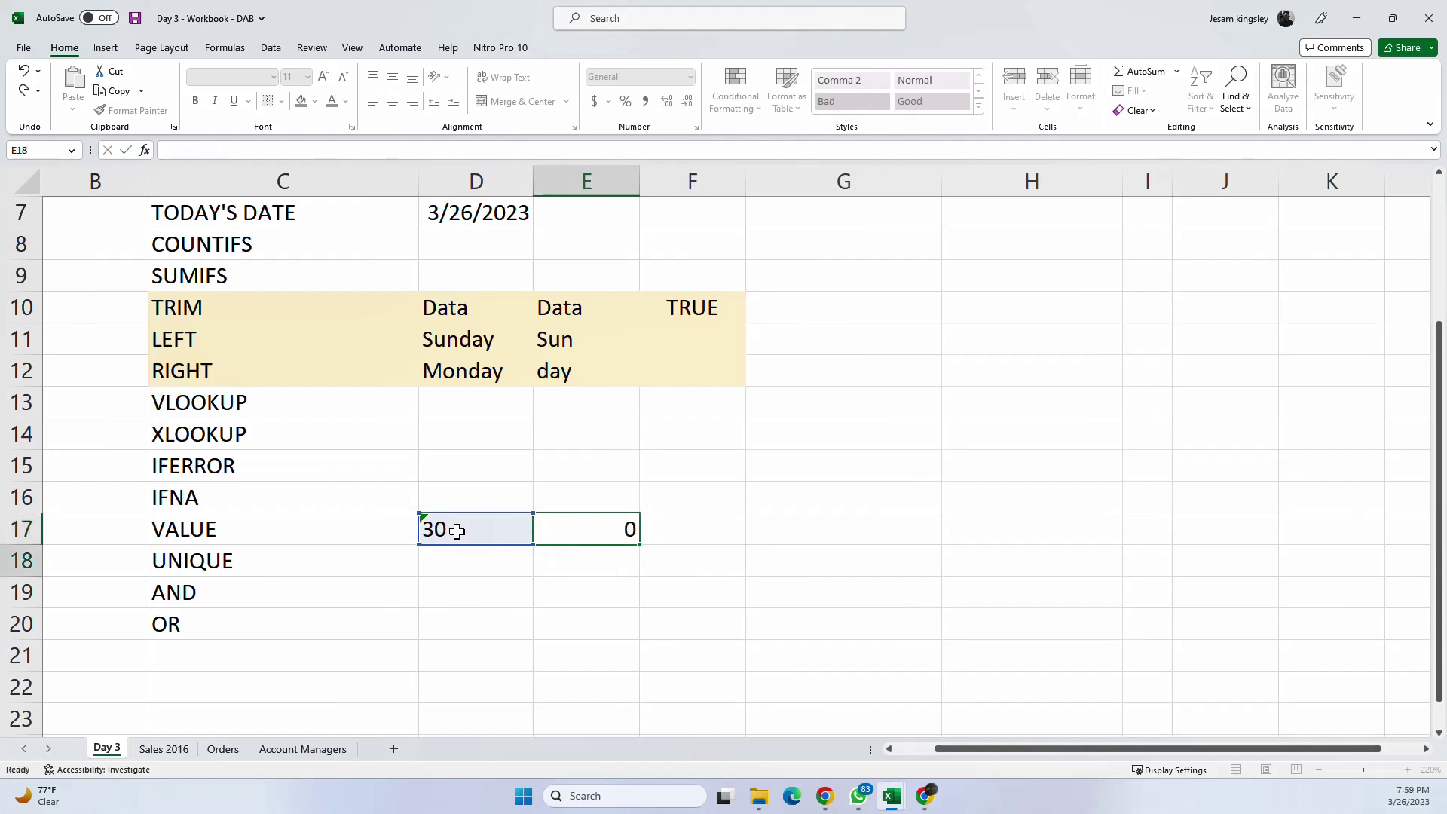
left_click(537, 532)
left_click(698, 529)
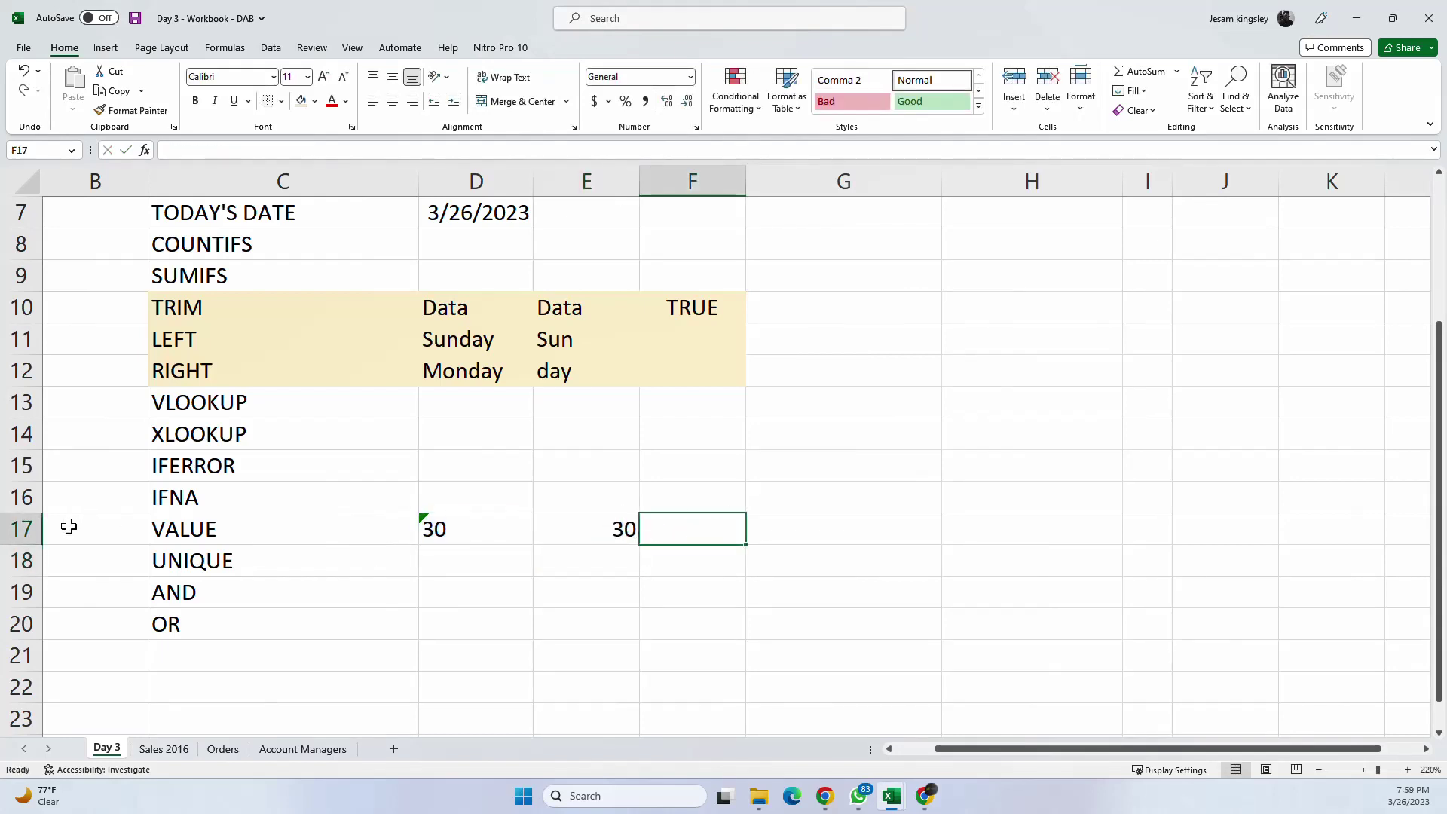
Step: Shade the VALUE example row C17:F17 with the same light gold fill as the TRIM, LEFT and RIGHT rows
left_click_drag(172, 527, 739, 528)
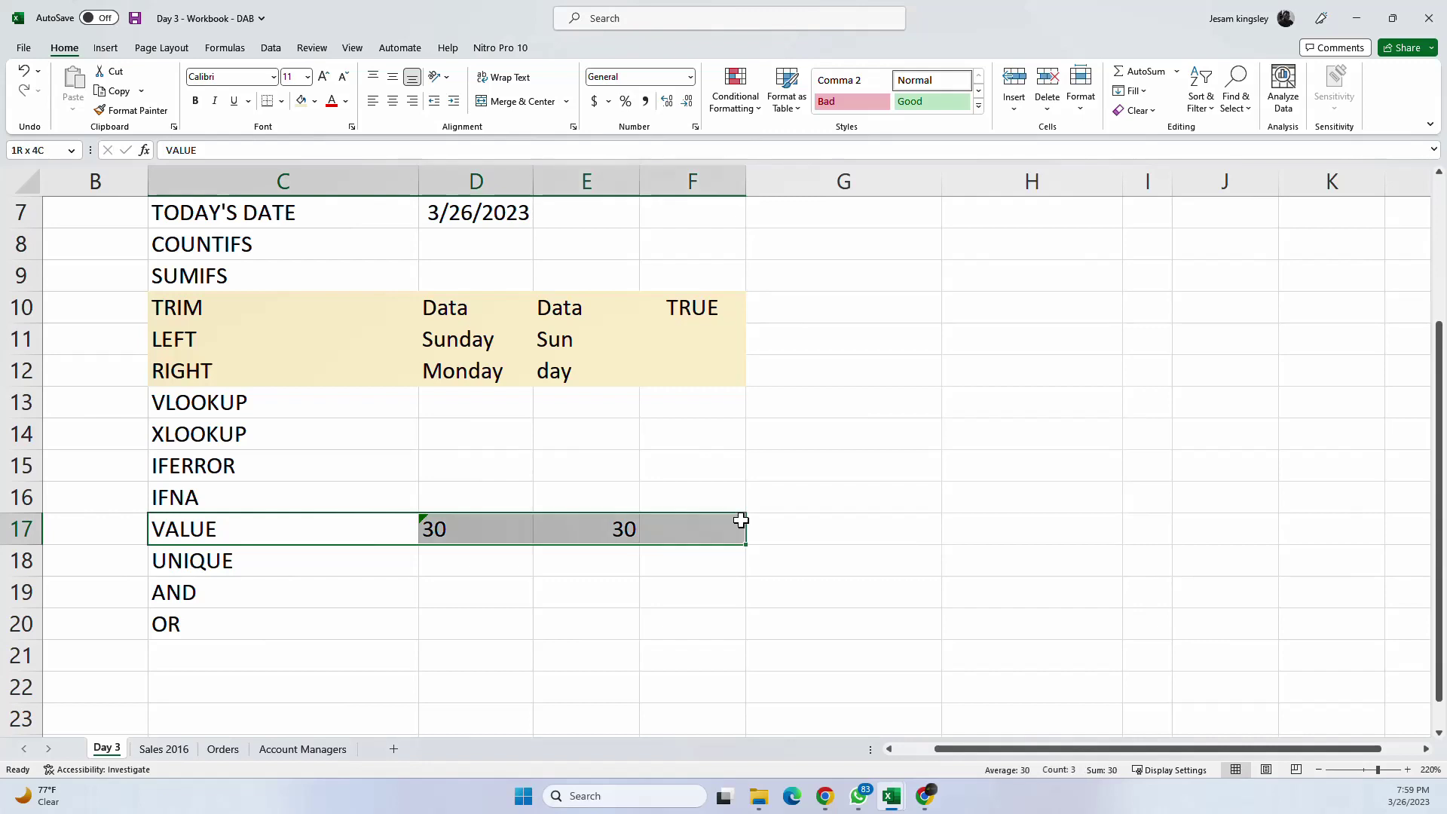
left_click(313, 104)
left_click(312, 105)
left_click(301, 104)
left_click(931, 485)
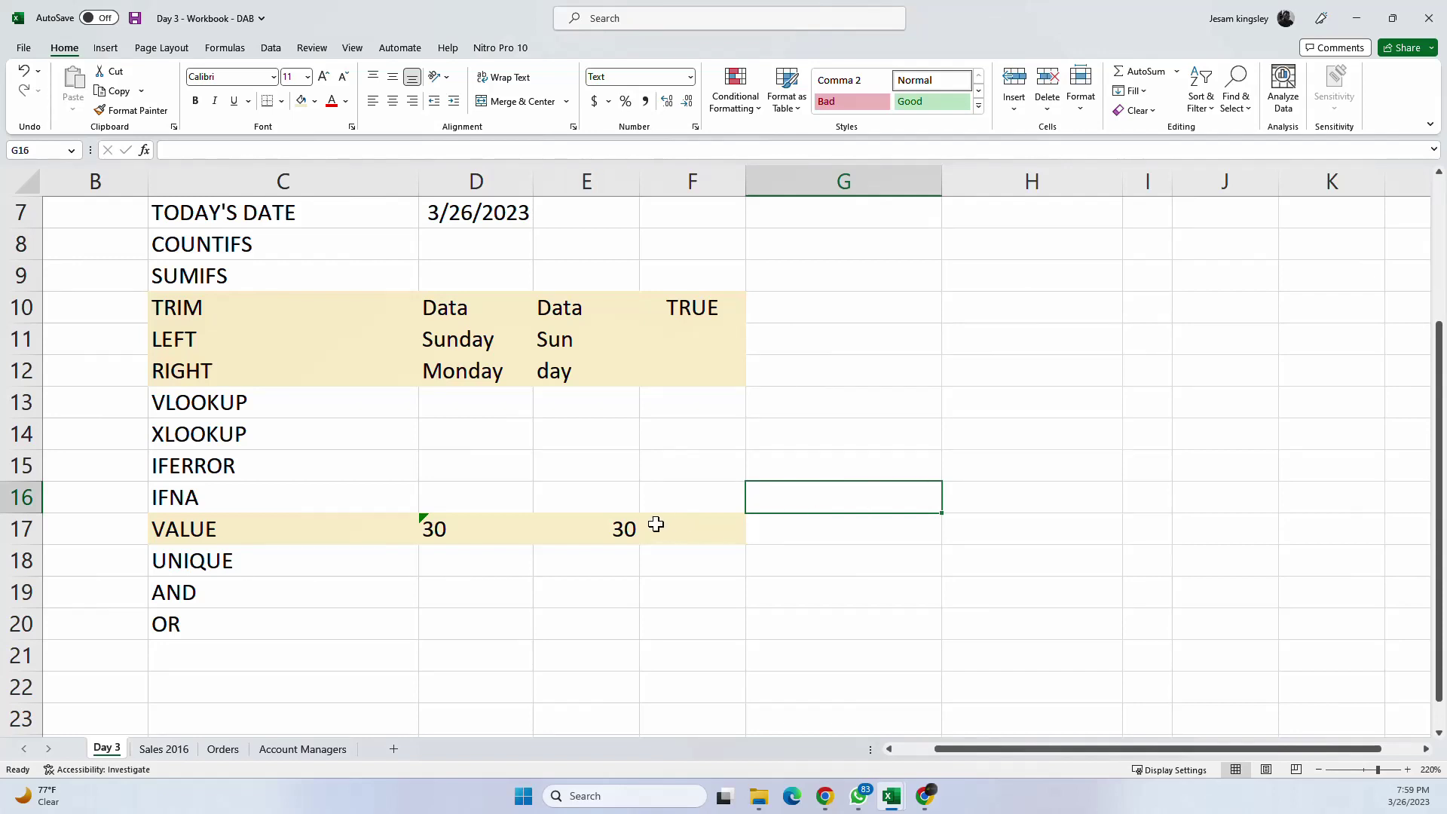
left_click(617, 526)
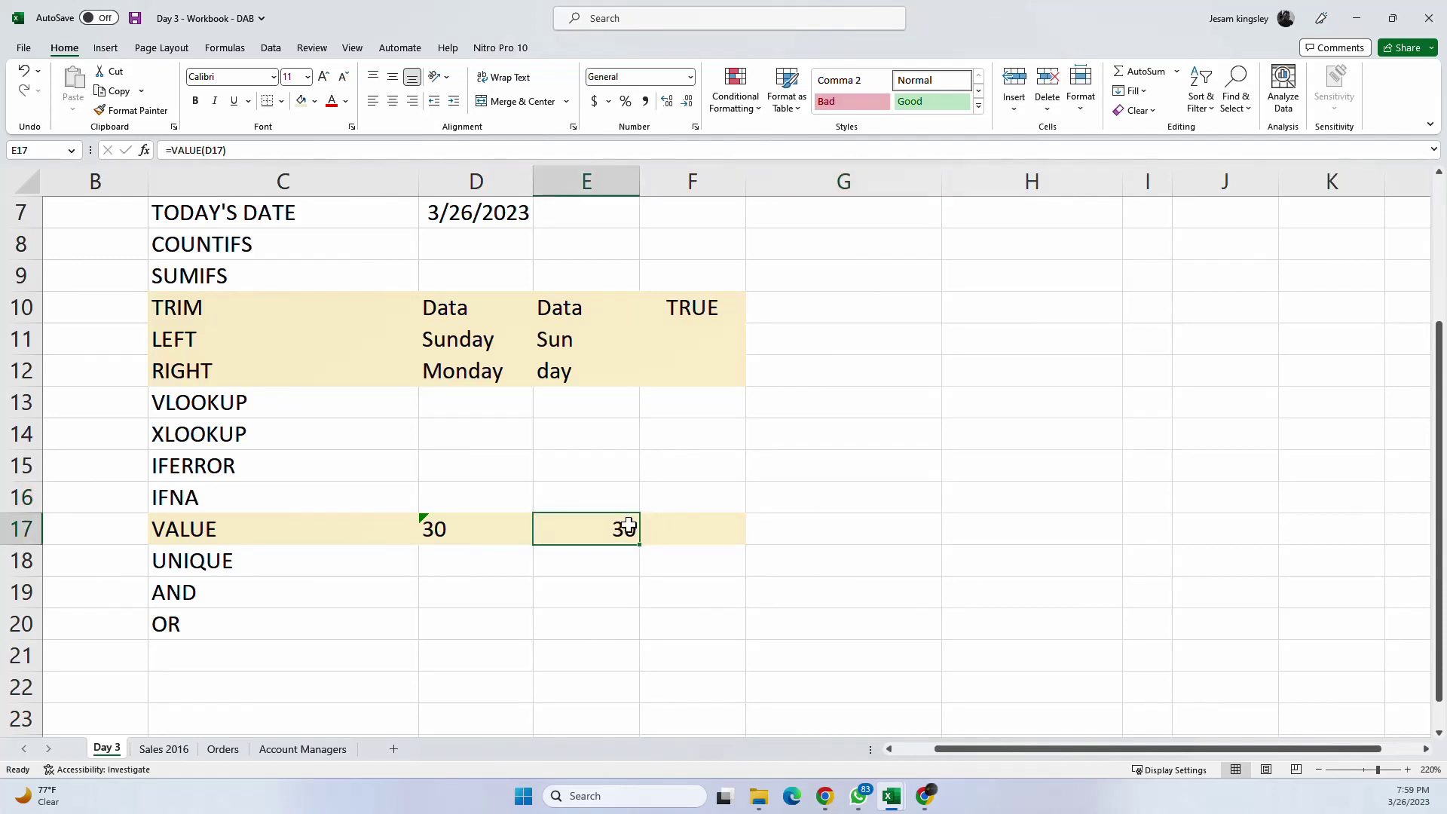
left_click(908, 476)
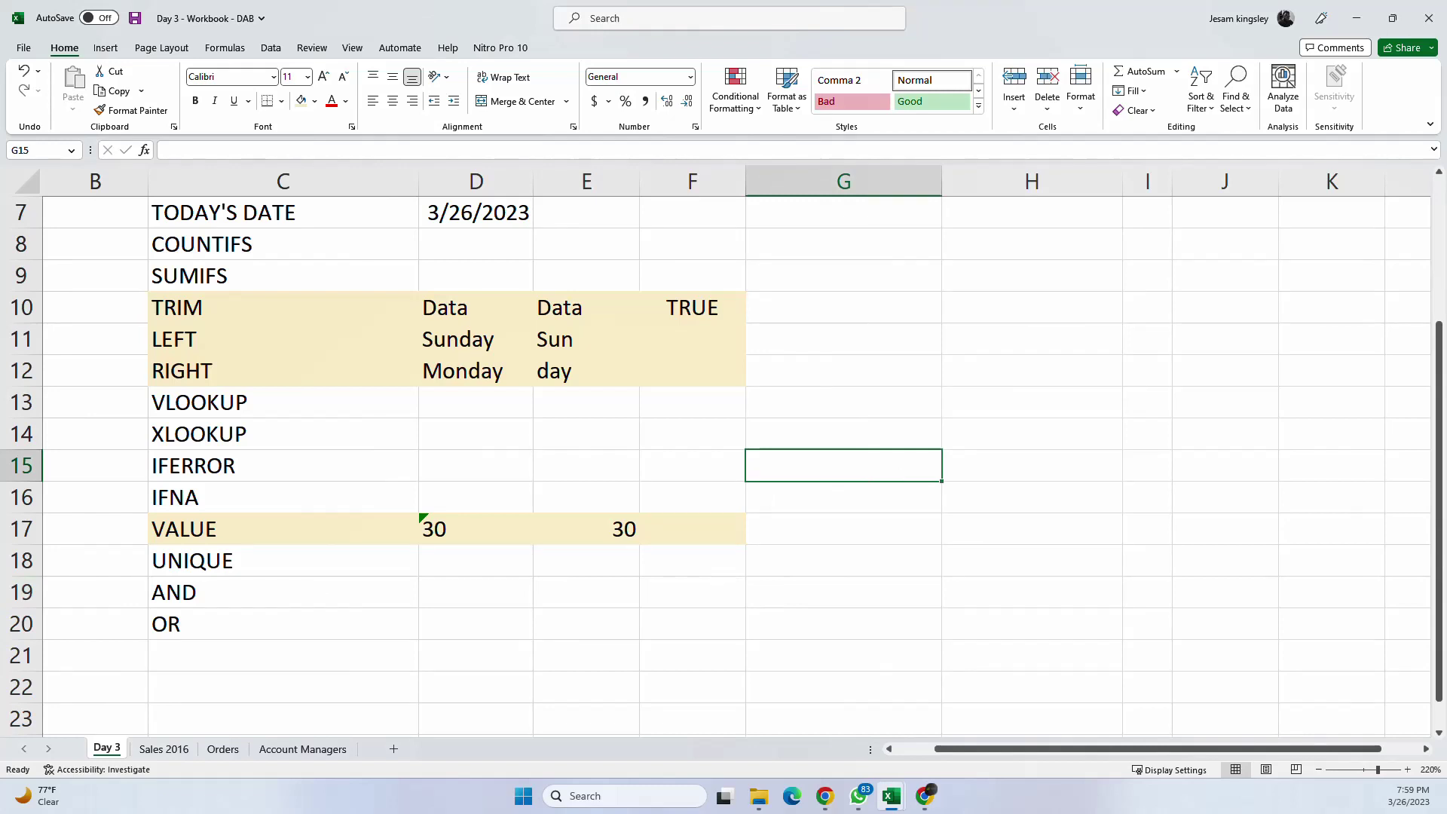
Step: Review the function list around the UNIQUE entry and the free space beside the existing examples
key("alt+Tab")
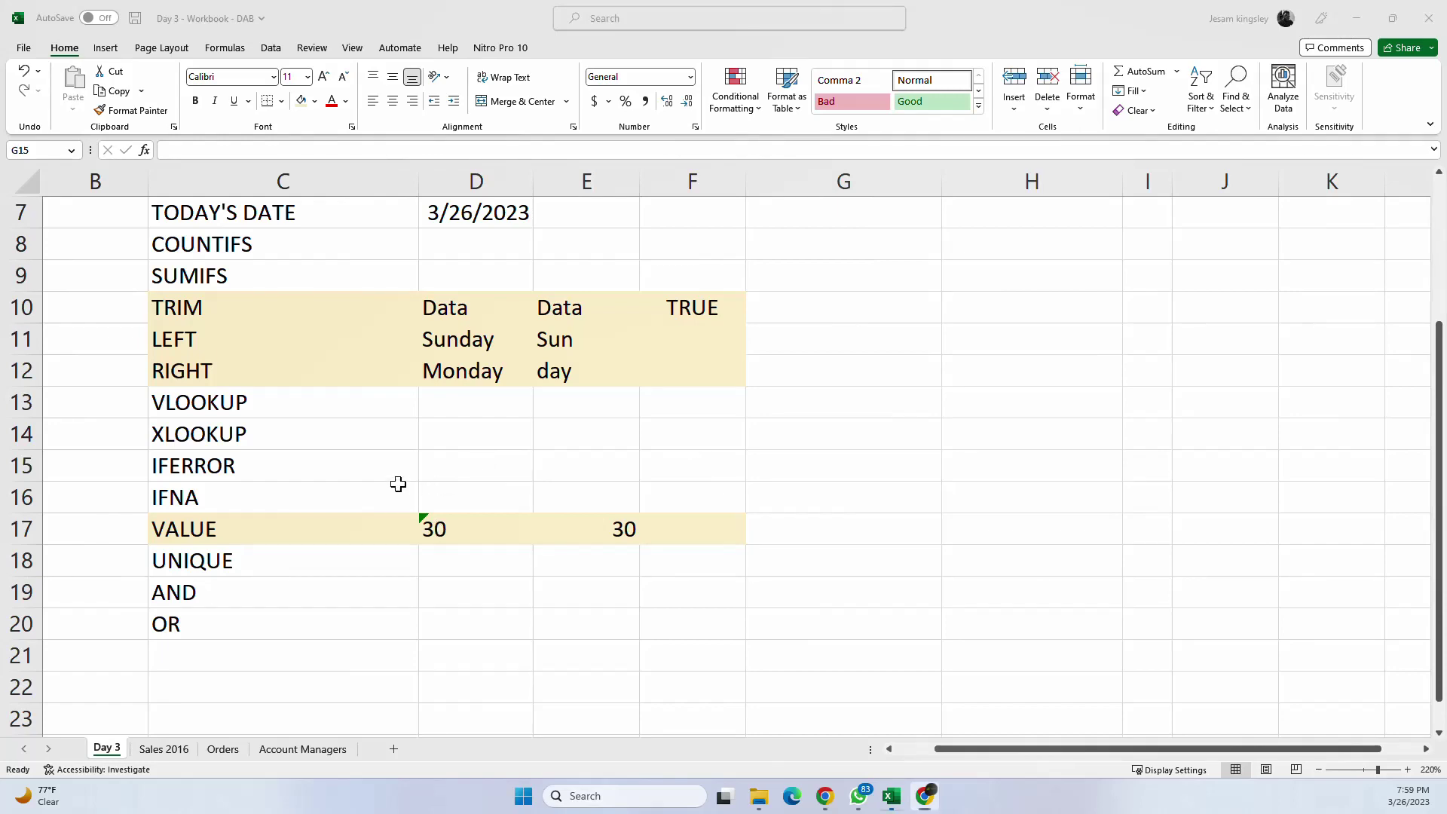
key("alt+Tab")
scroll(512, 430, "down", 1)
left_click(271, 475)
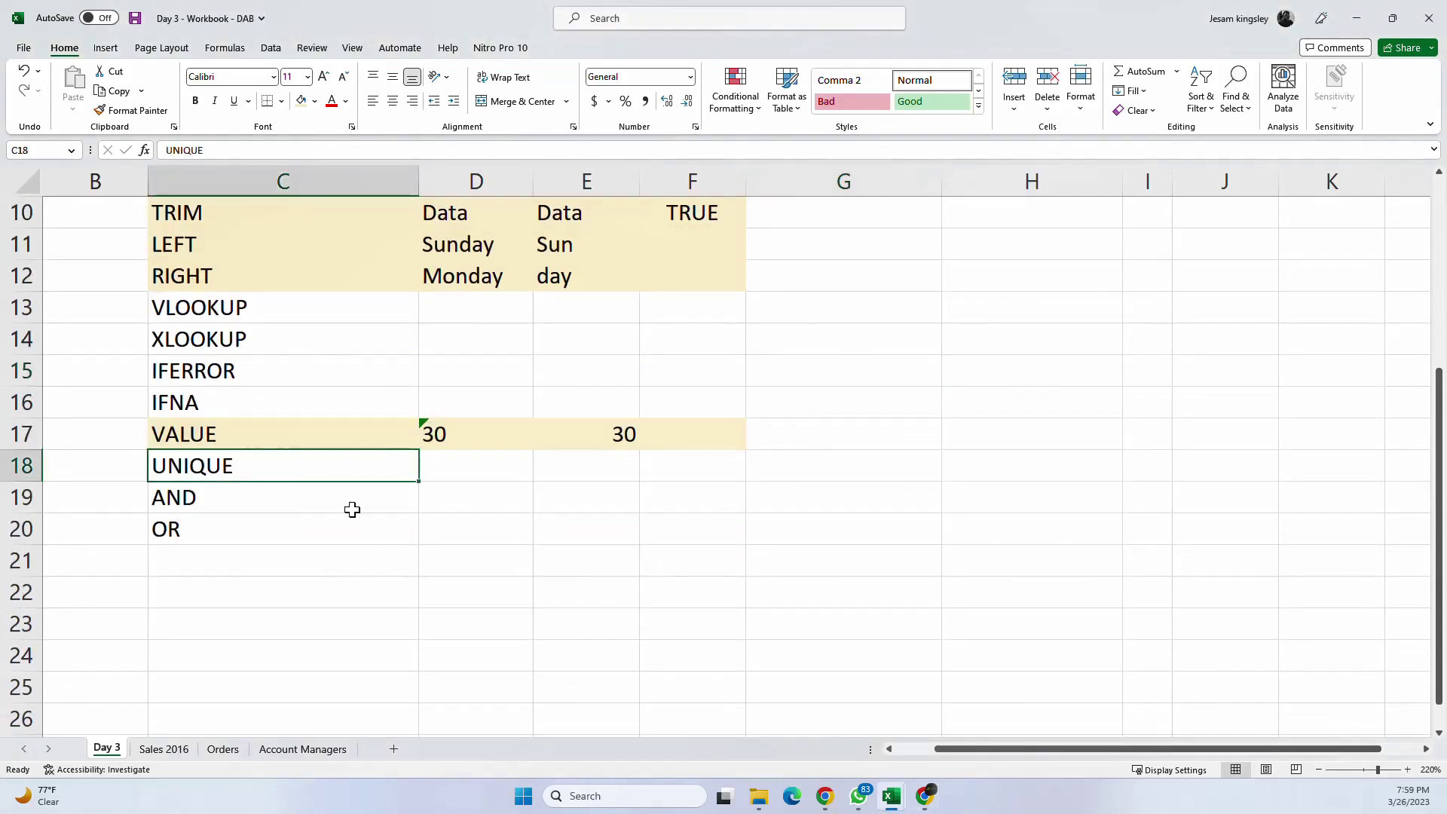
scroll(907, 326, "up", 3)
scroll(905, 325, "down", 2)
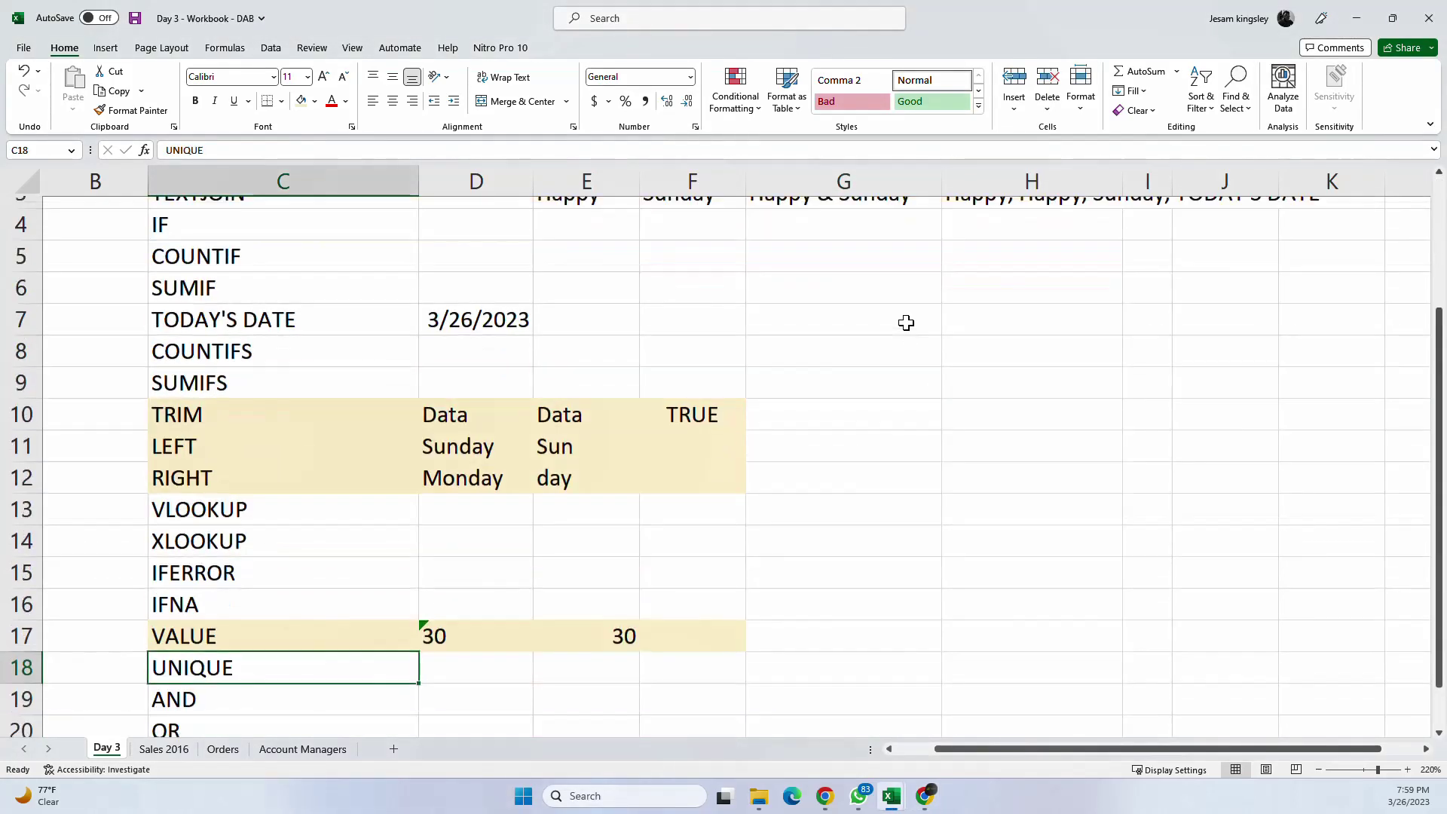
scroll(980, 419, "up", 2)
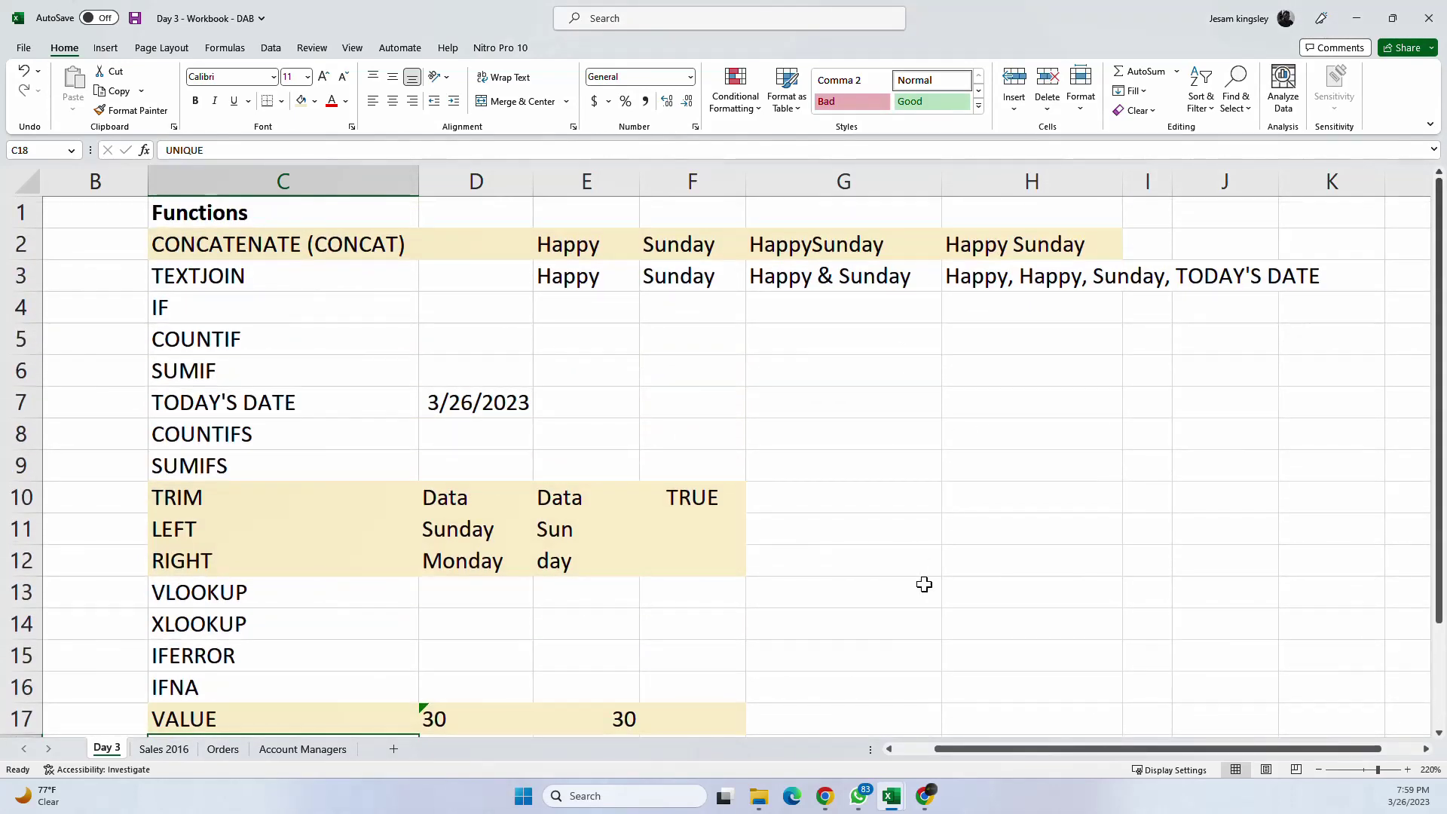
scroll(980, 747, "right", 1)
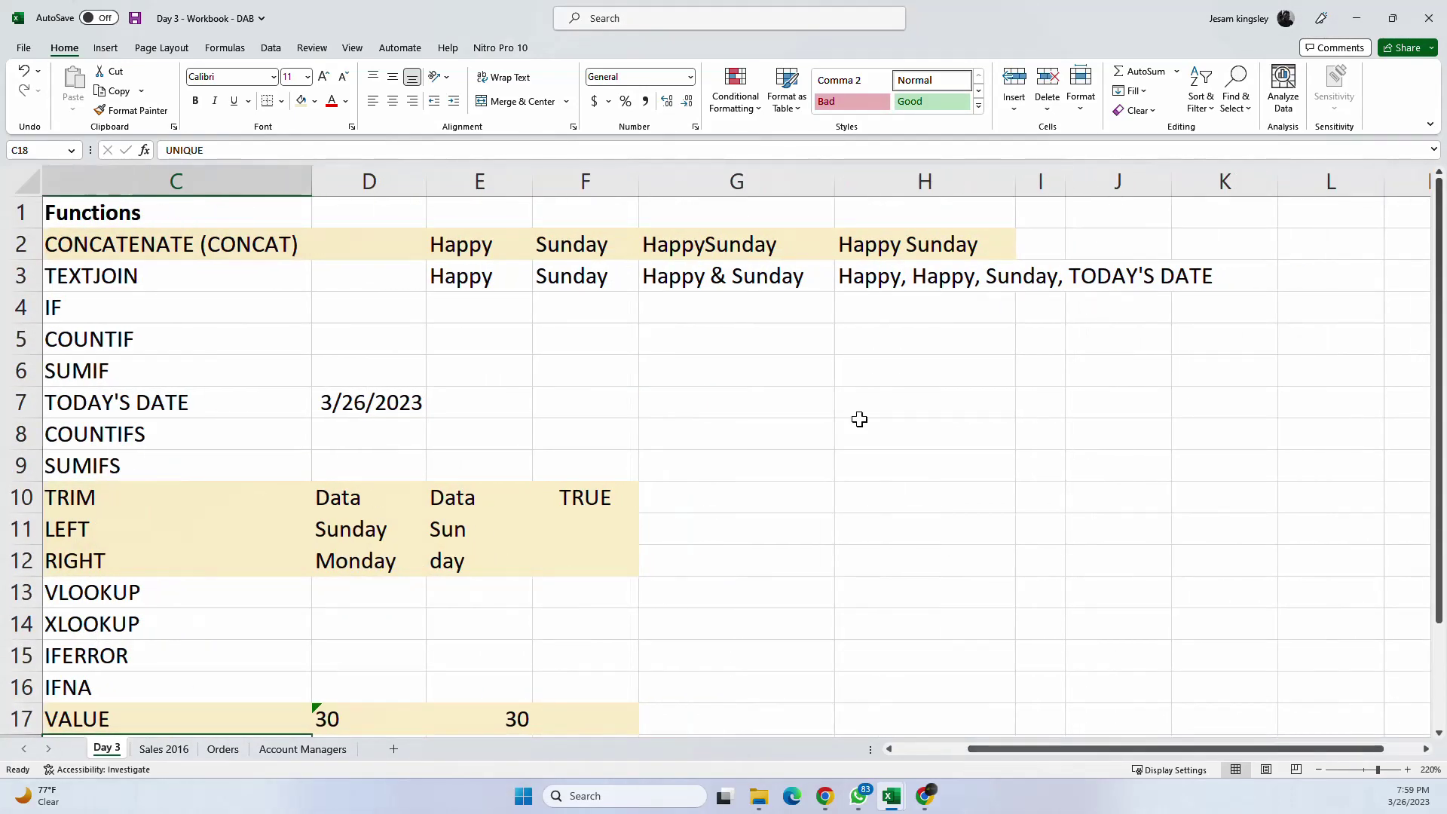
left_click(923, 399)
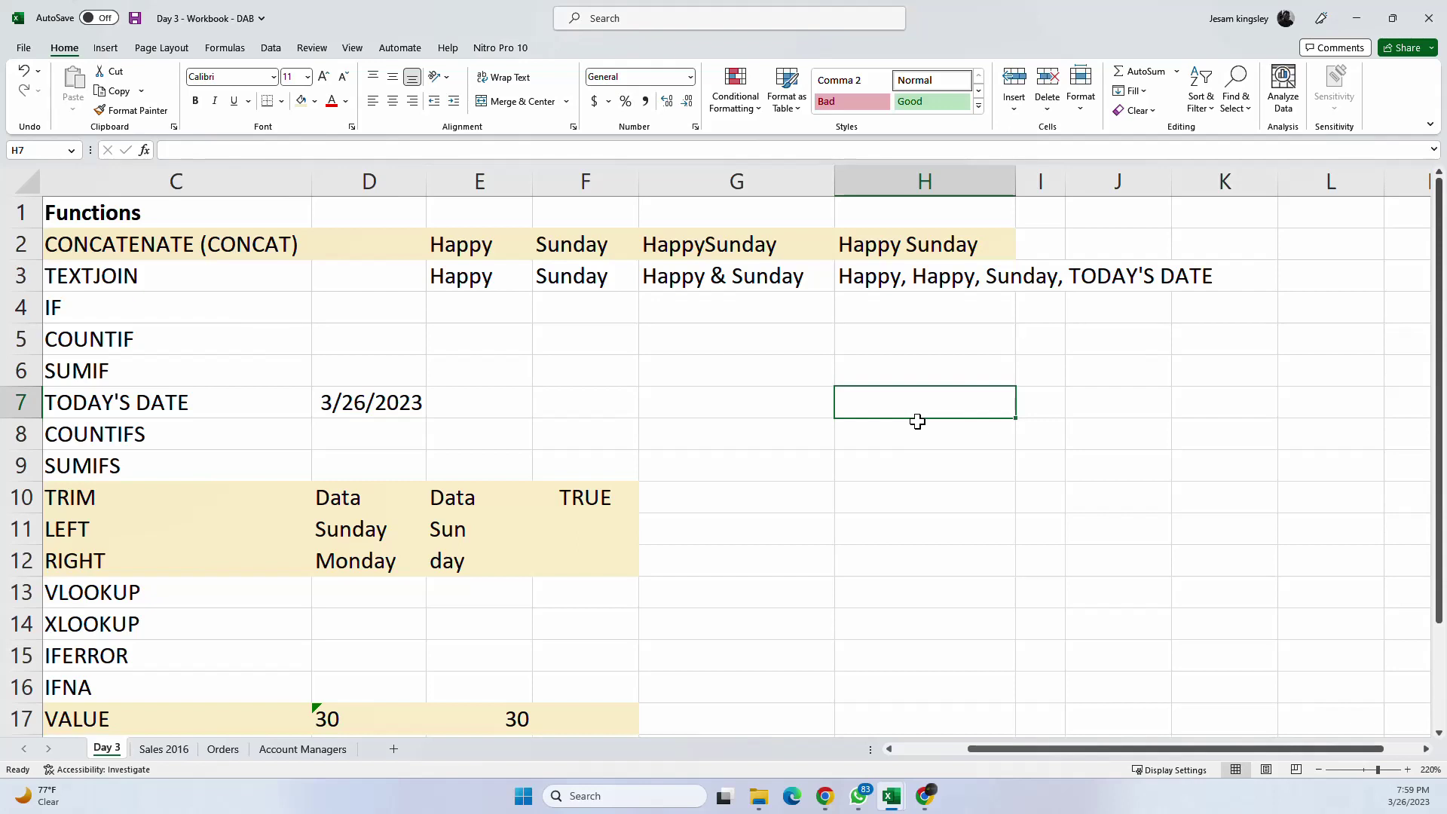
type("1")
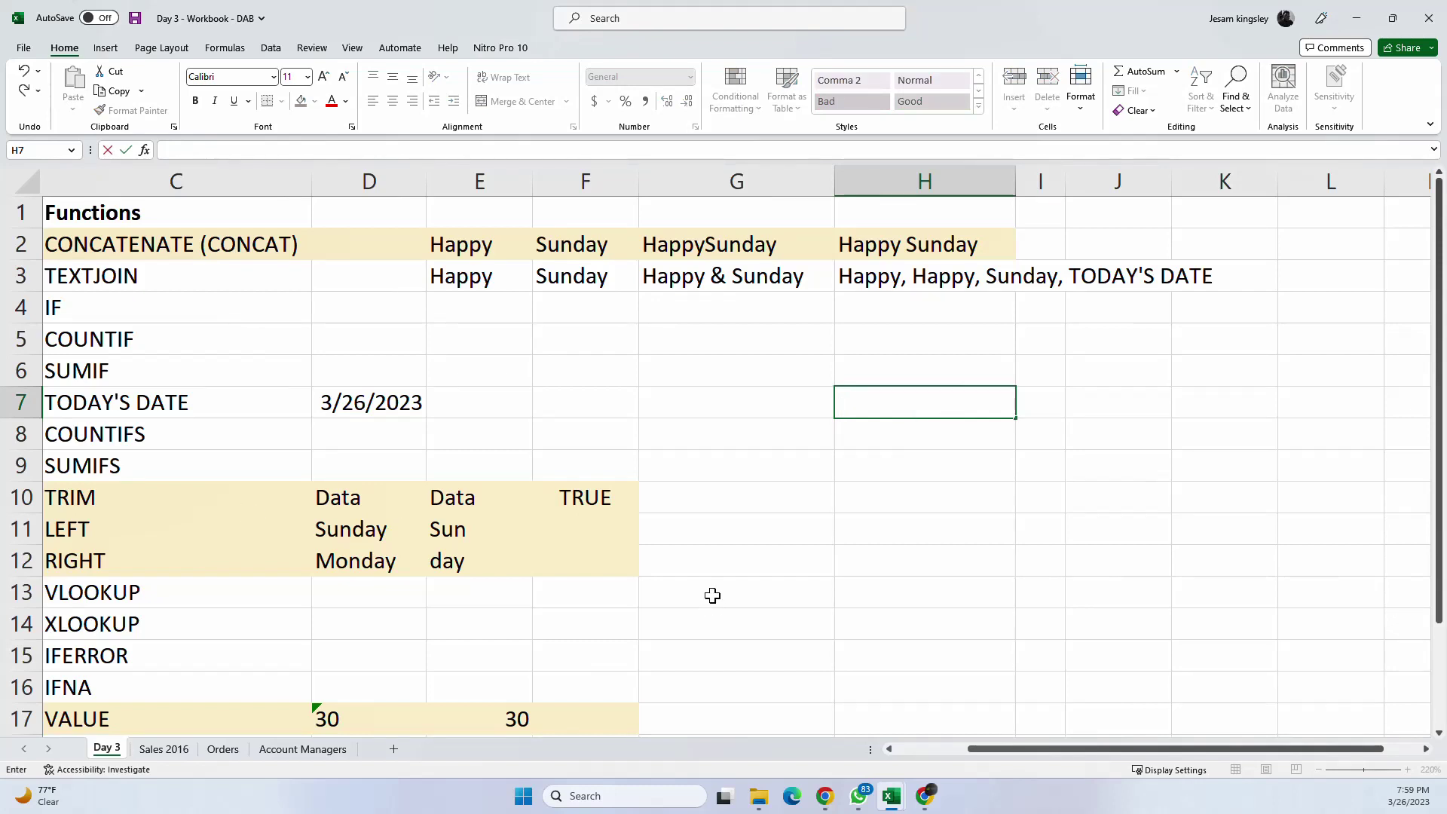
scroll(779, 546, "down", 3)
left_click(924, 441)
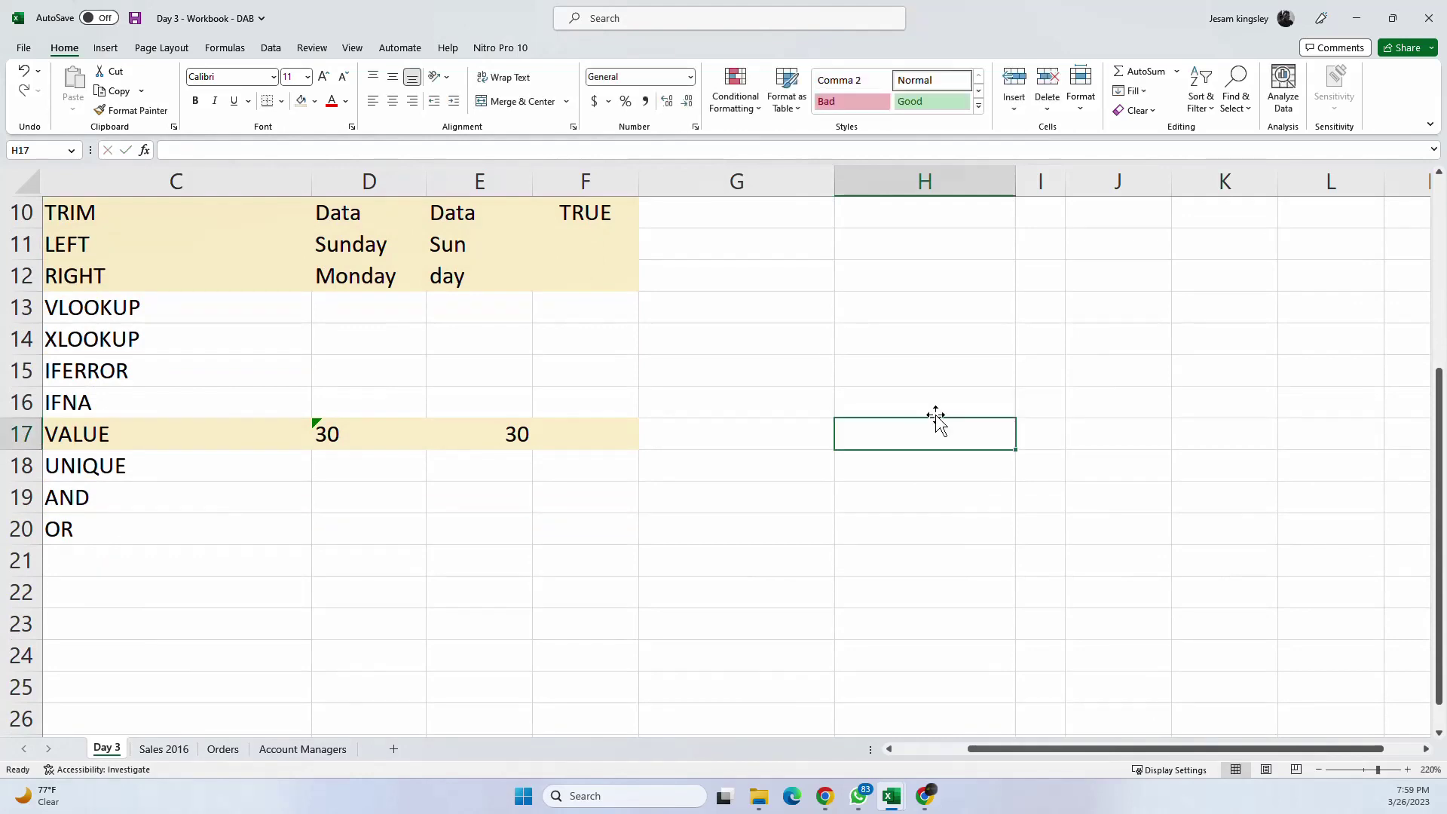
left_click(927, 380)
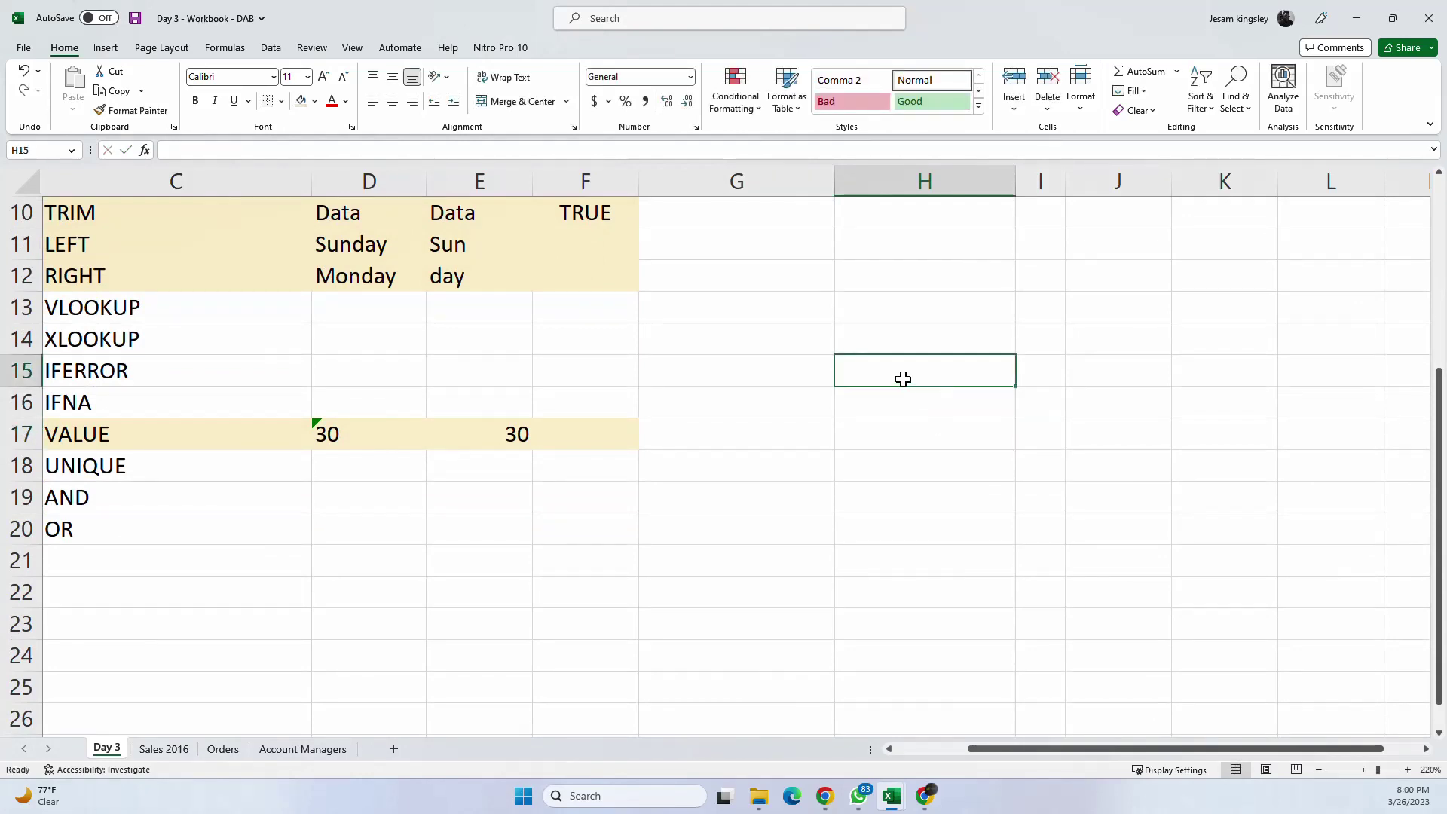
Step: Copy Sunday and Monday from D11:D12 and paste them as values into H15:H16
left_click_drag(385, 242, 379, 268)
key("ctrl+c")
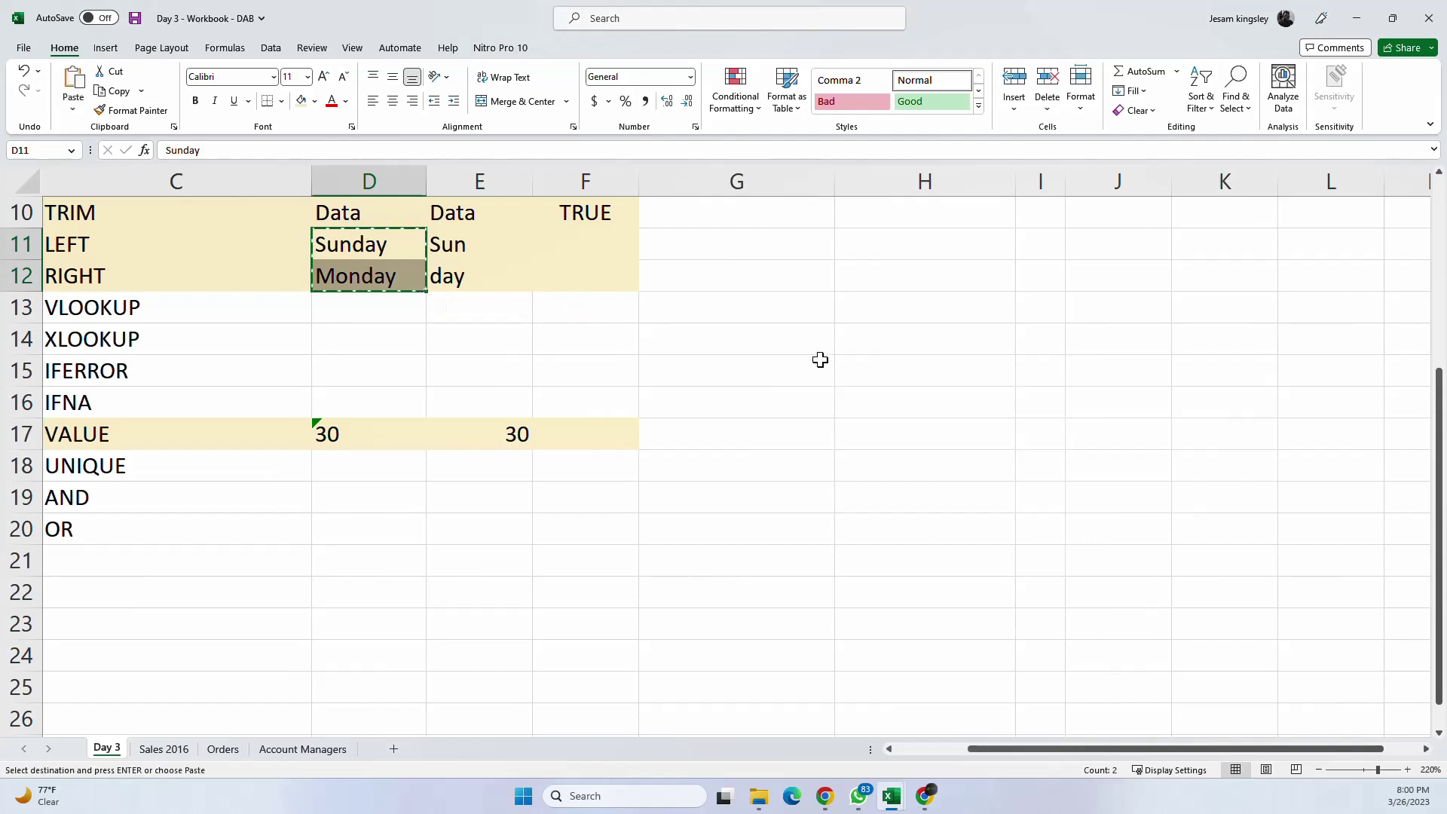
left_click(907, 359)
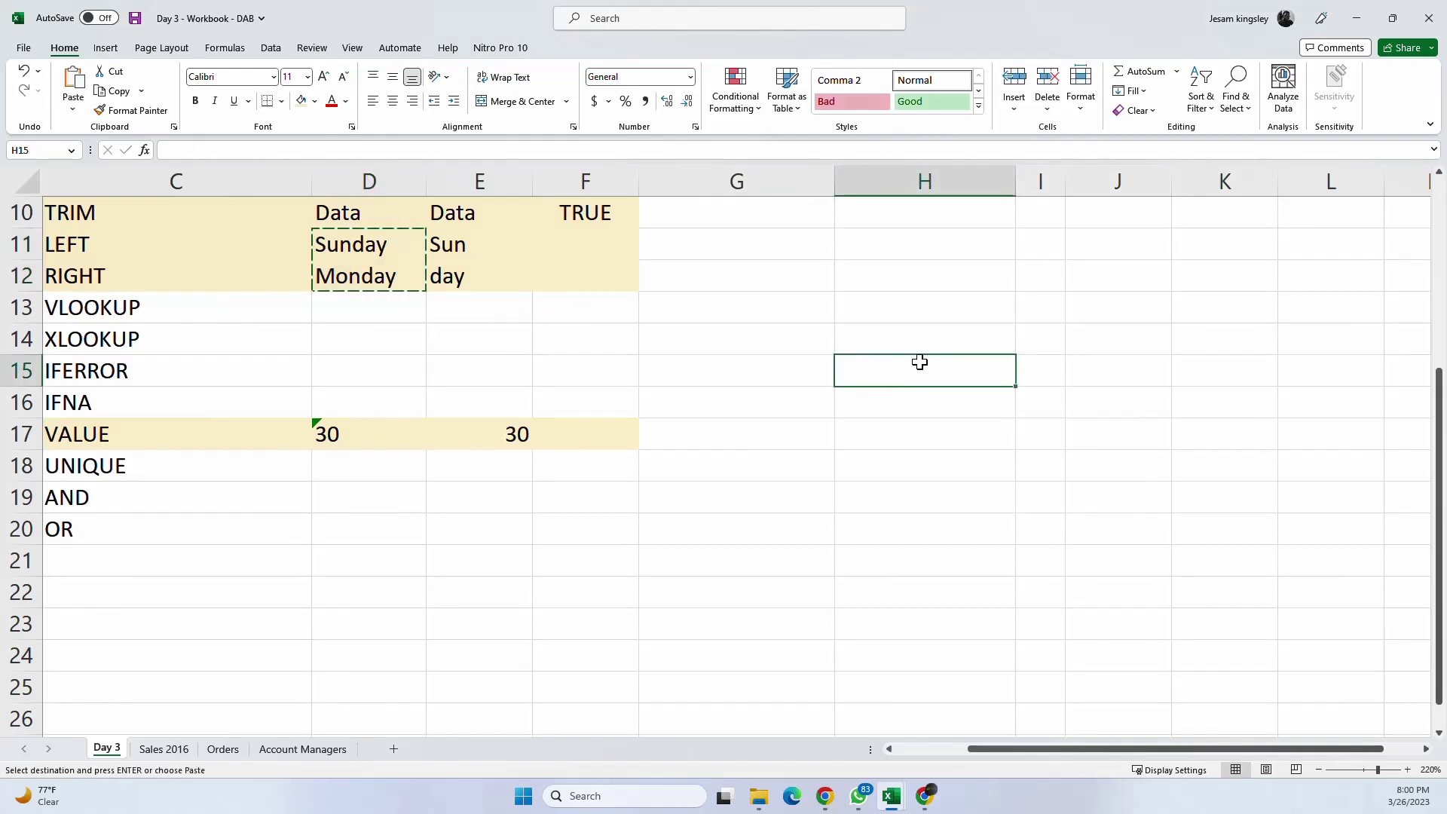
right_click(920, 361)
left_click(981, 428)
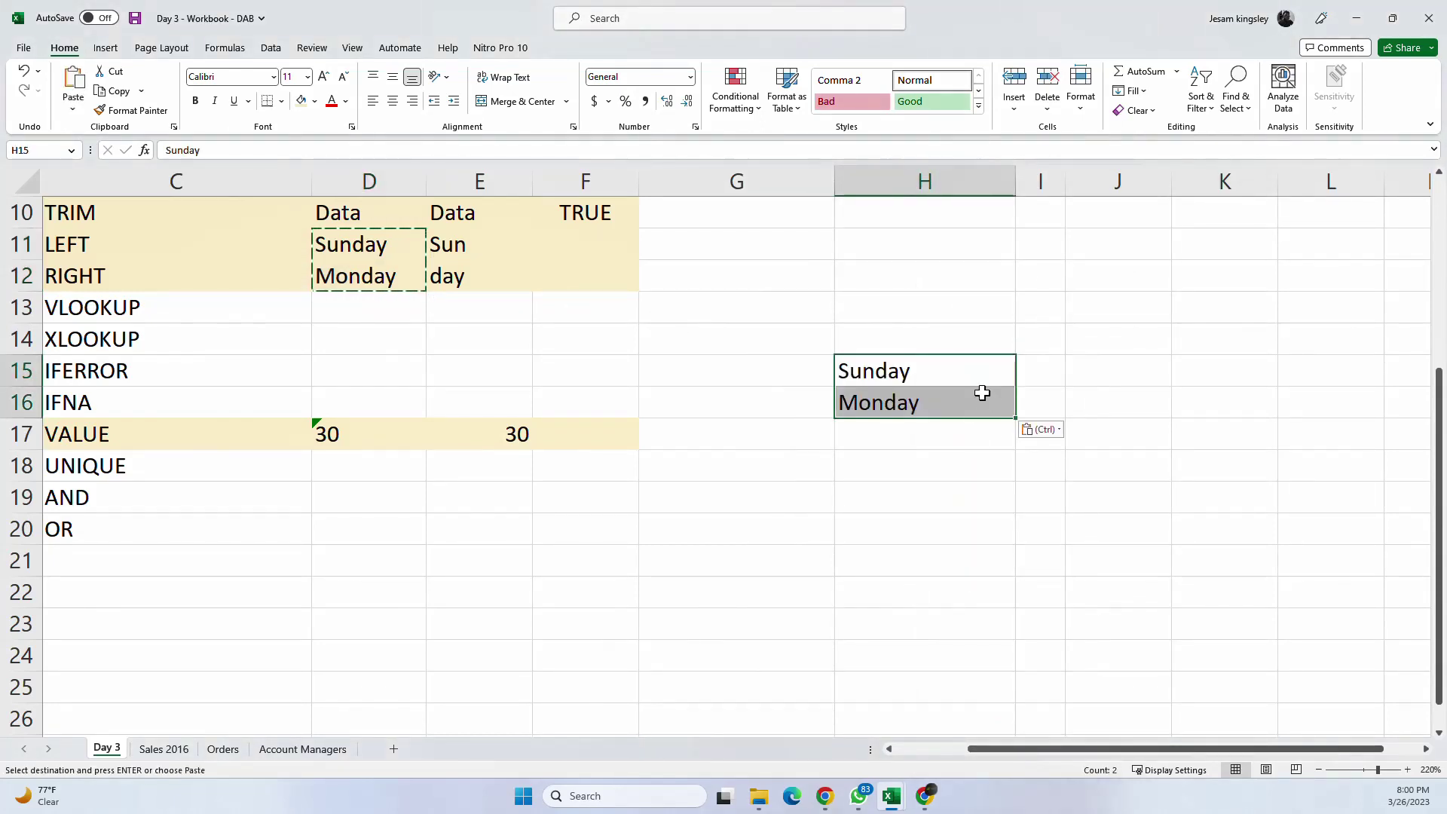
Step: Copy Sunday and Monday from H15:H16 and paste them into H17:H18
left_click_drag(932, 366, 895, 459)
key("ctrl+c")
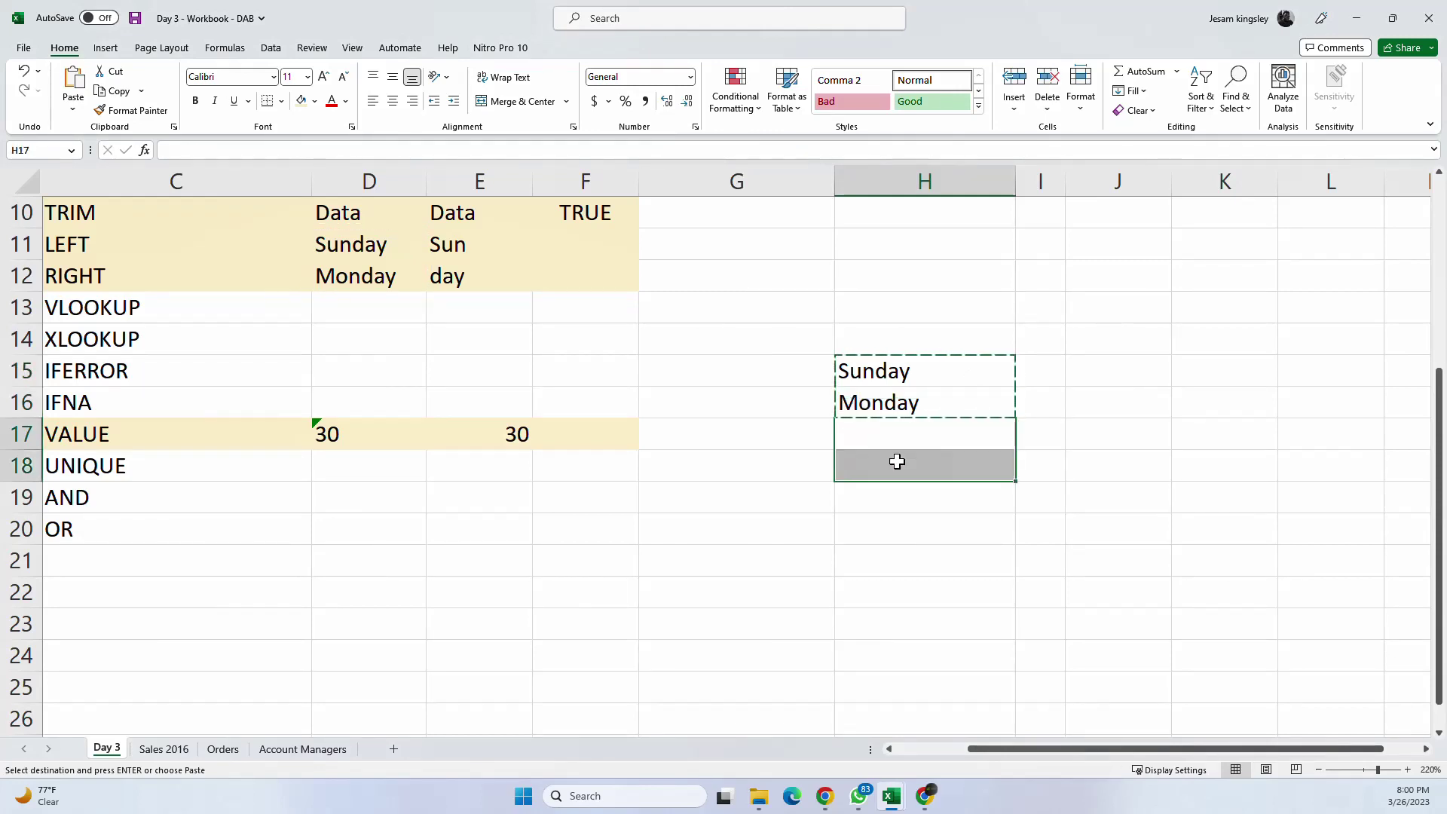
key("ctrl+v")
Step: Enter Tuesday in H19 and Wednesday in H20 to extend the day list
left_click(926, 502)
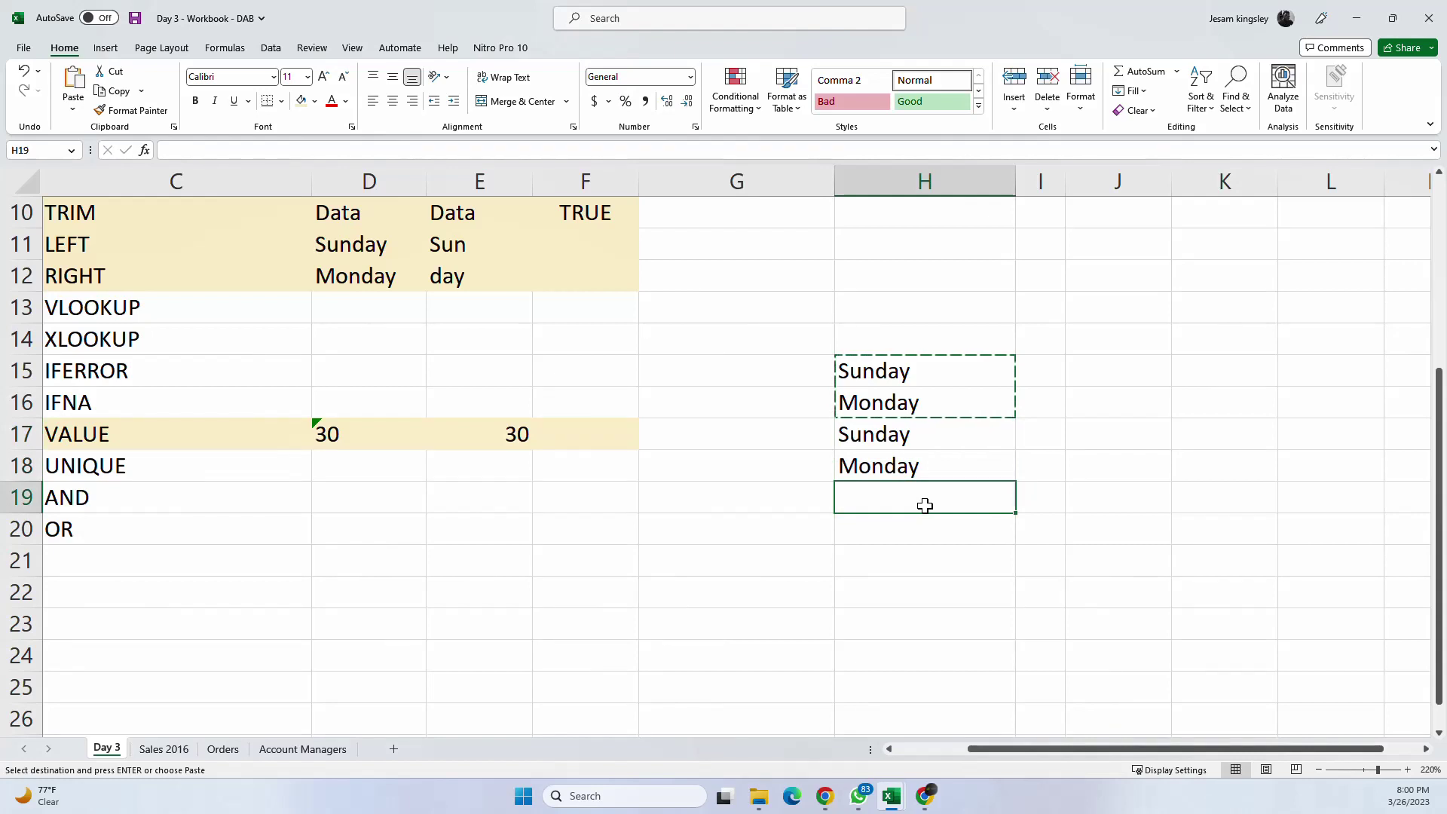
type("Tuesay")
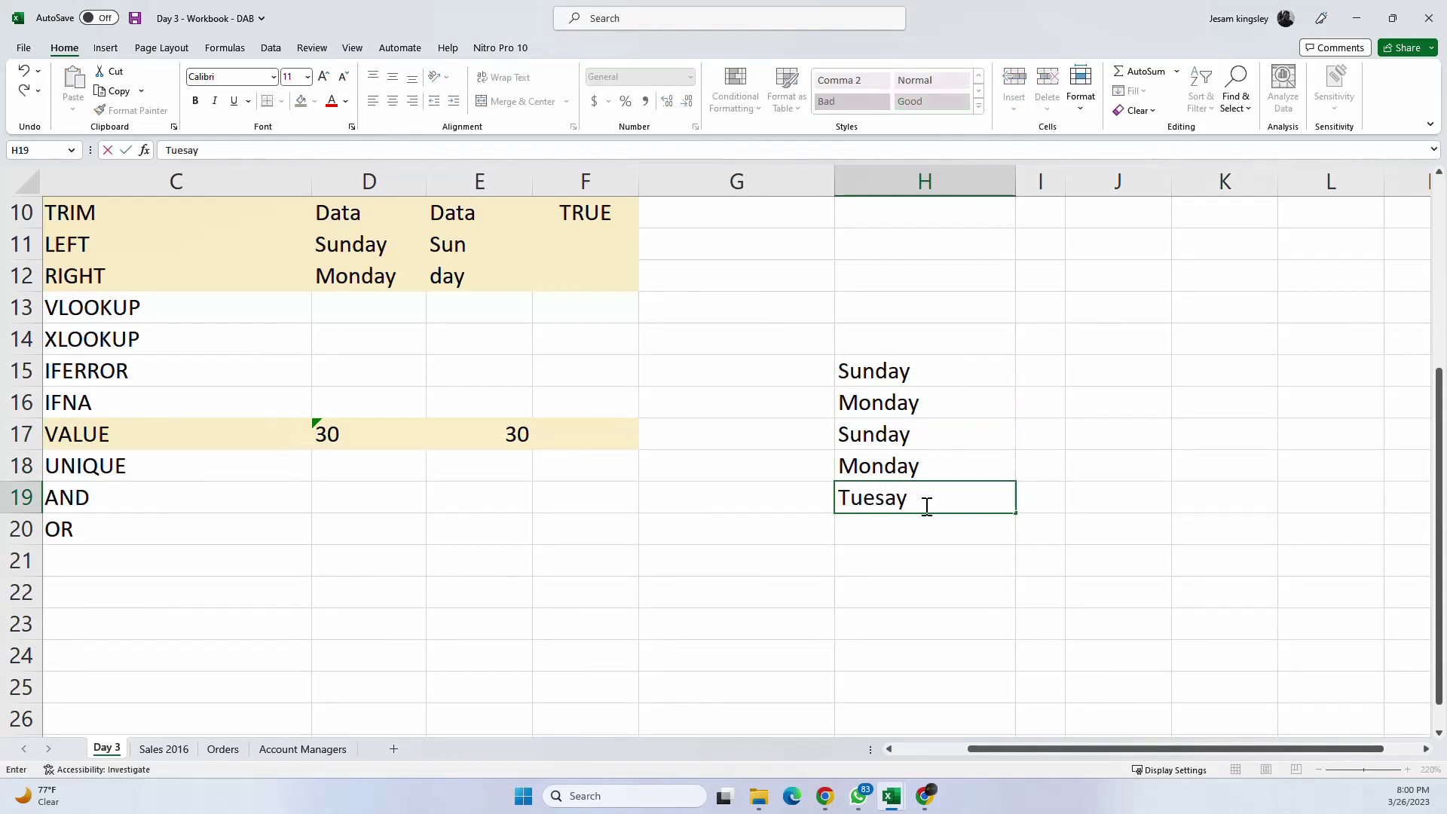
key("BackSpace")
key("BackSpace")
type("day")
key("Return")
type("Wednwss")
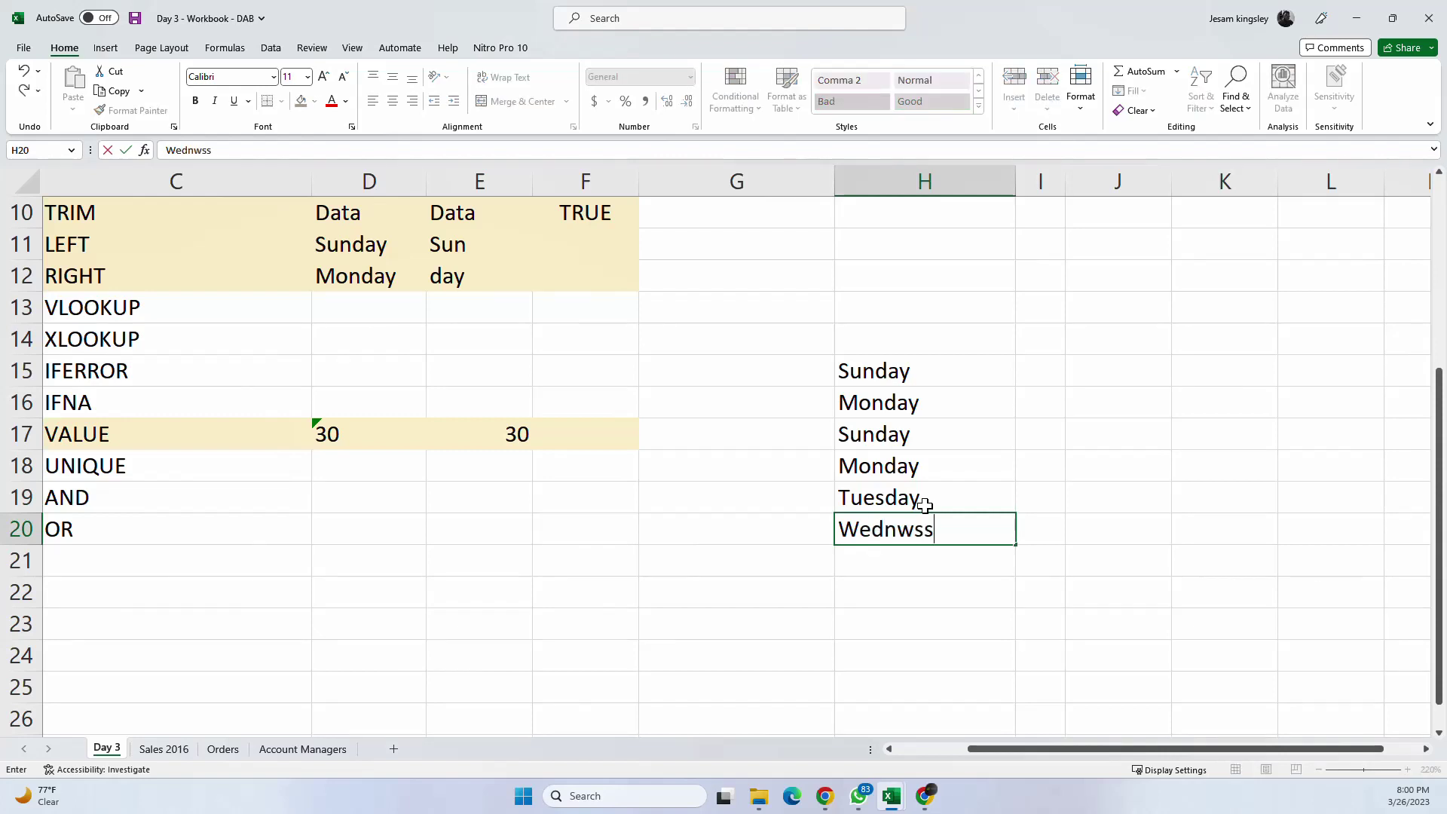
key("BackSpace")
key("BackSpace")
key("BackSpace")
key("BackSpace")
type("nesd")
key("Return")
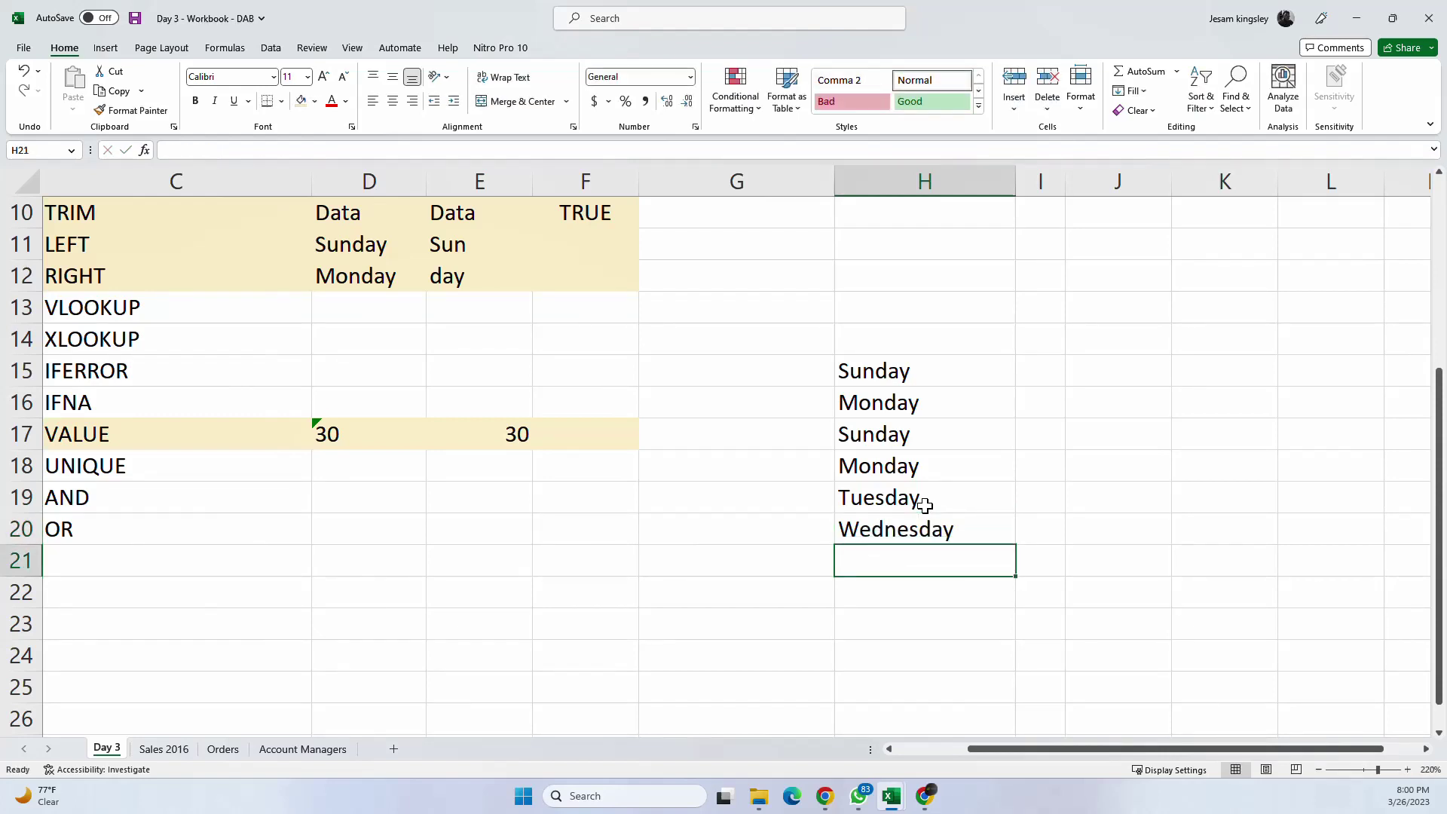
Step: Enter Sunday in H21 and Monday in H22 as further repeats in the day list
left_click_drag(926, 505, 936, 526)
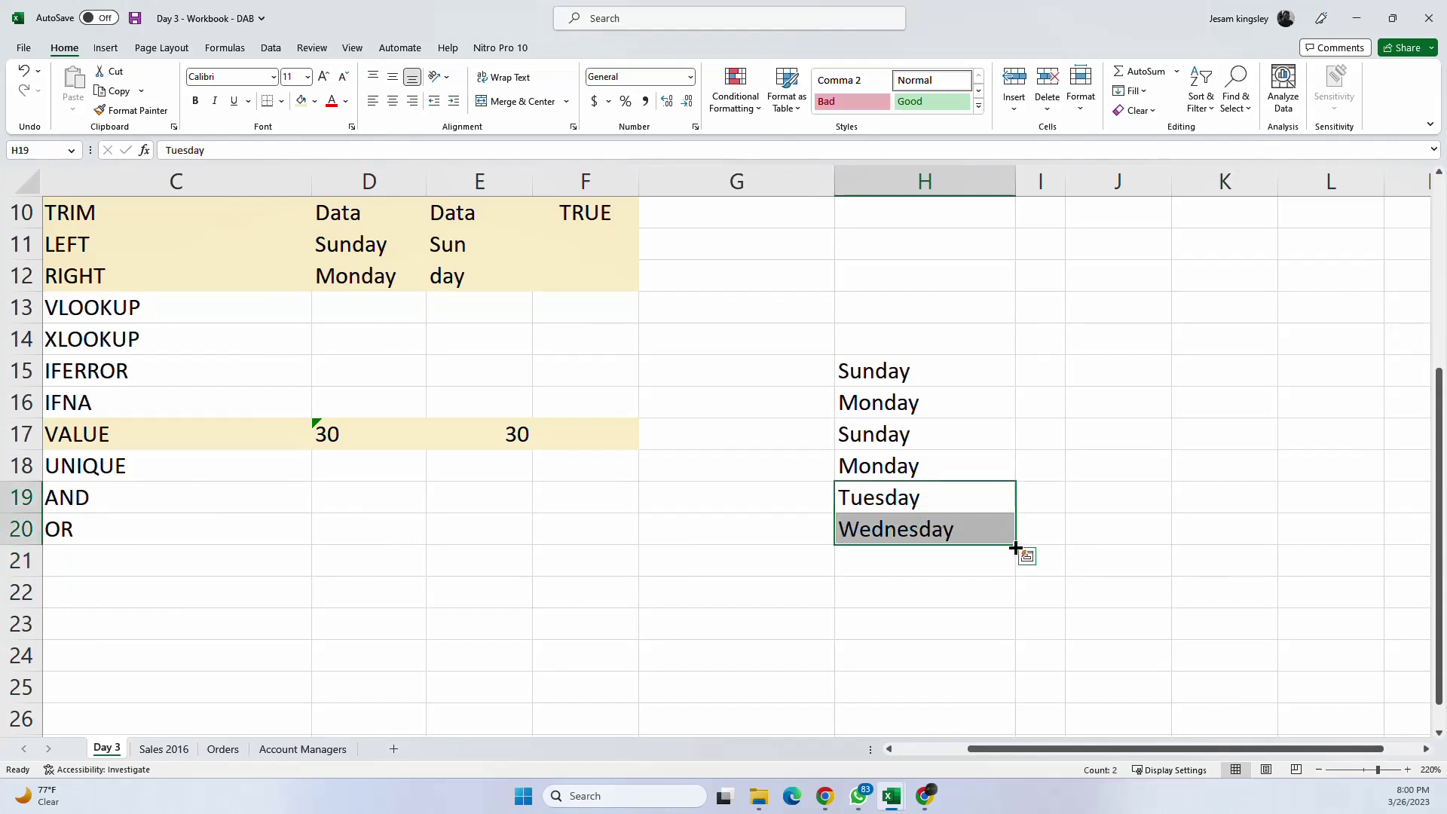
left_click_drag(1015, 547, 1015, 547)
left_click(920, 564)
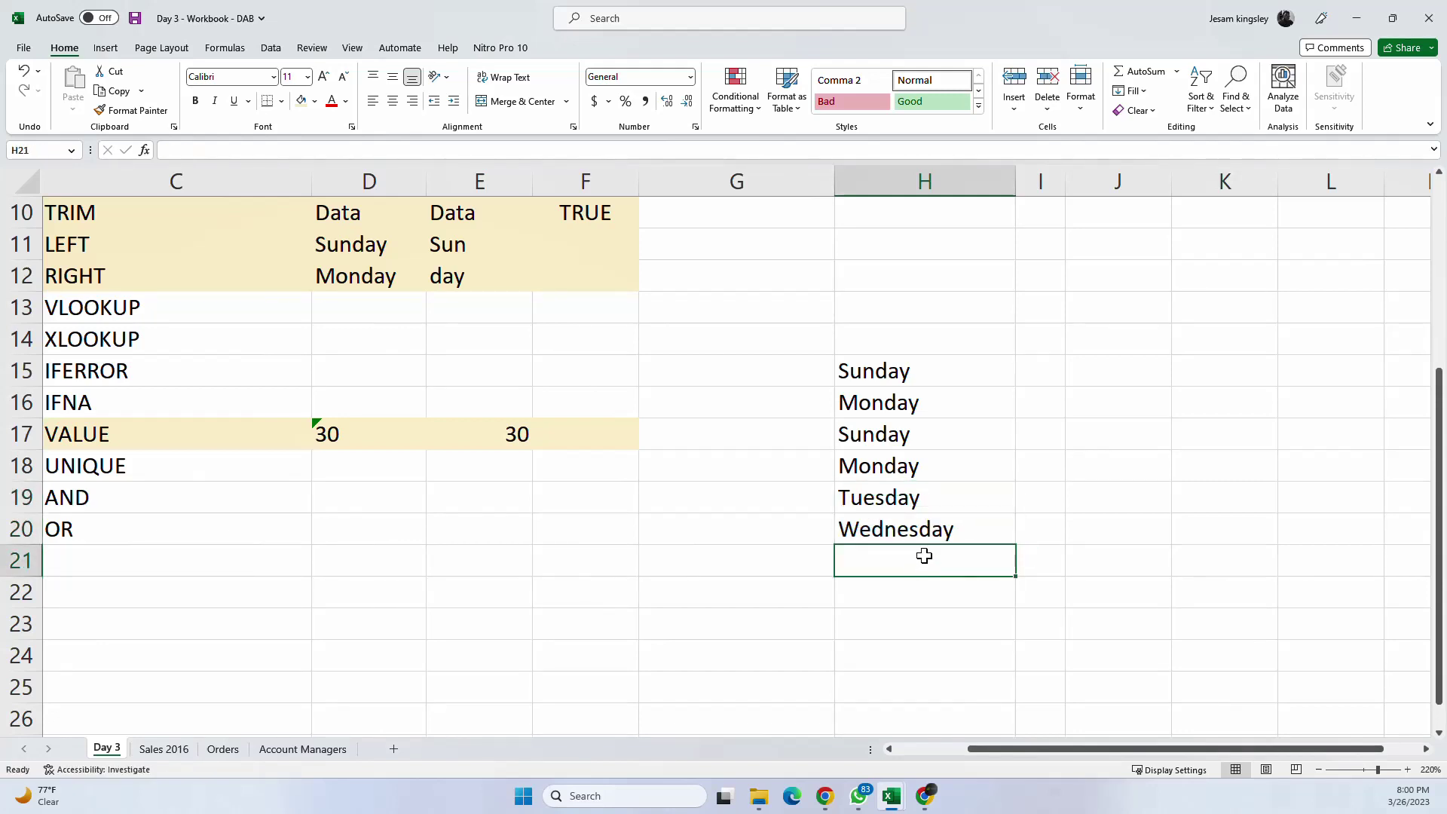
type("Sunday")
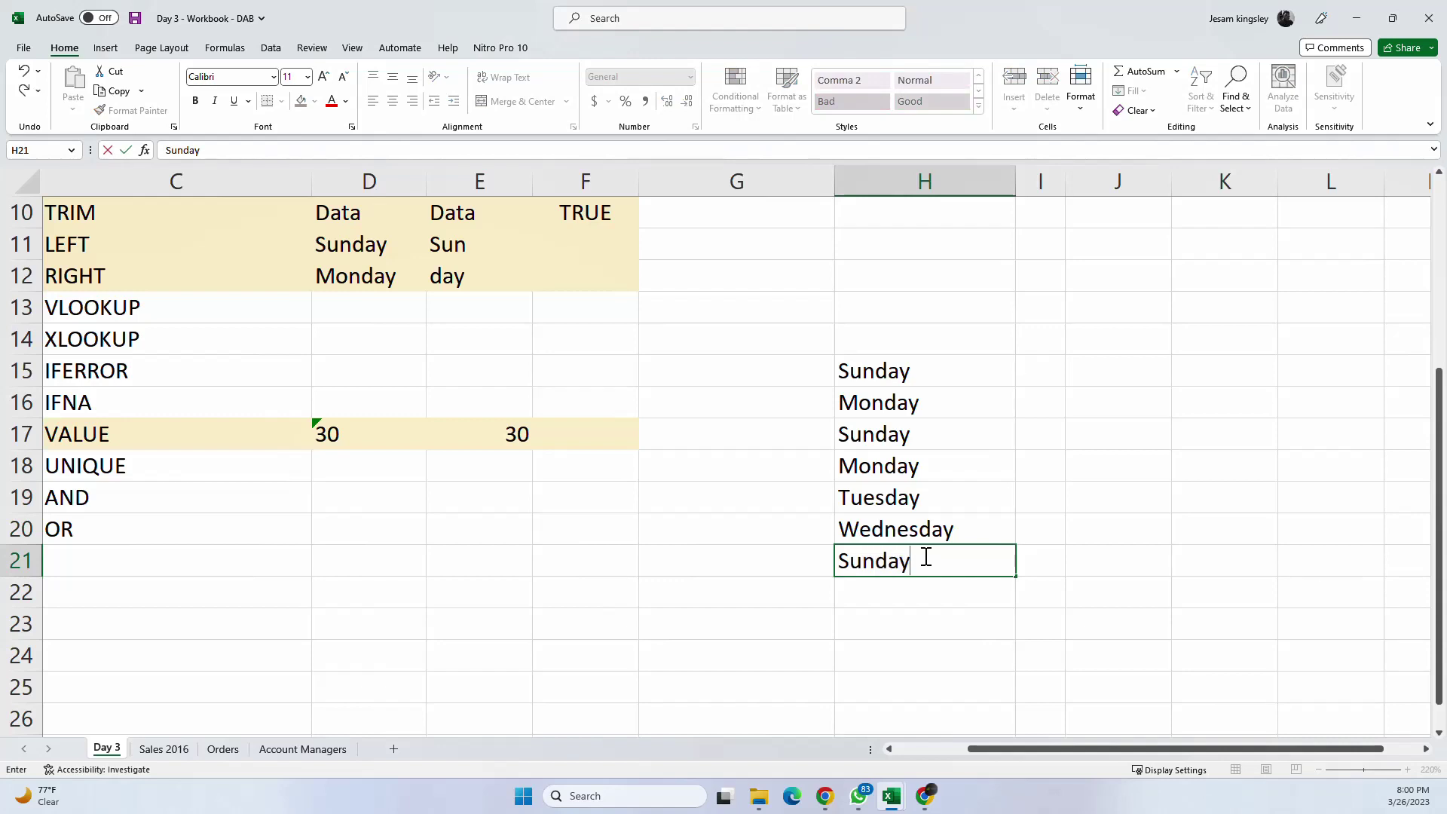
key("Return")
type("Monday")
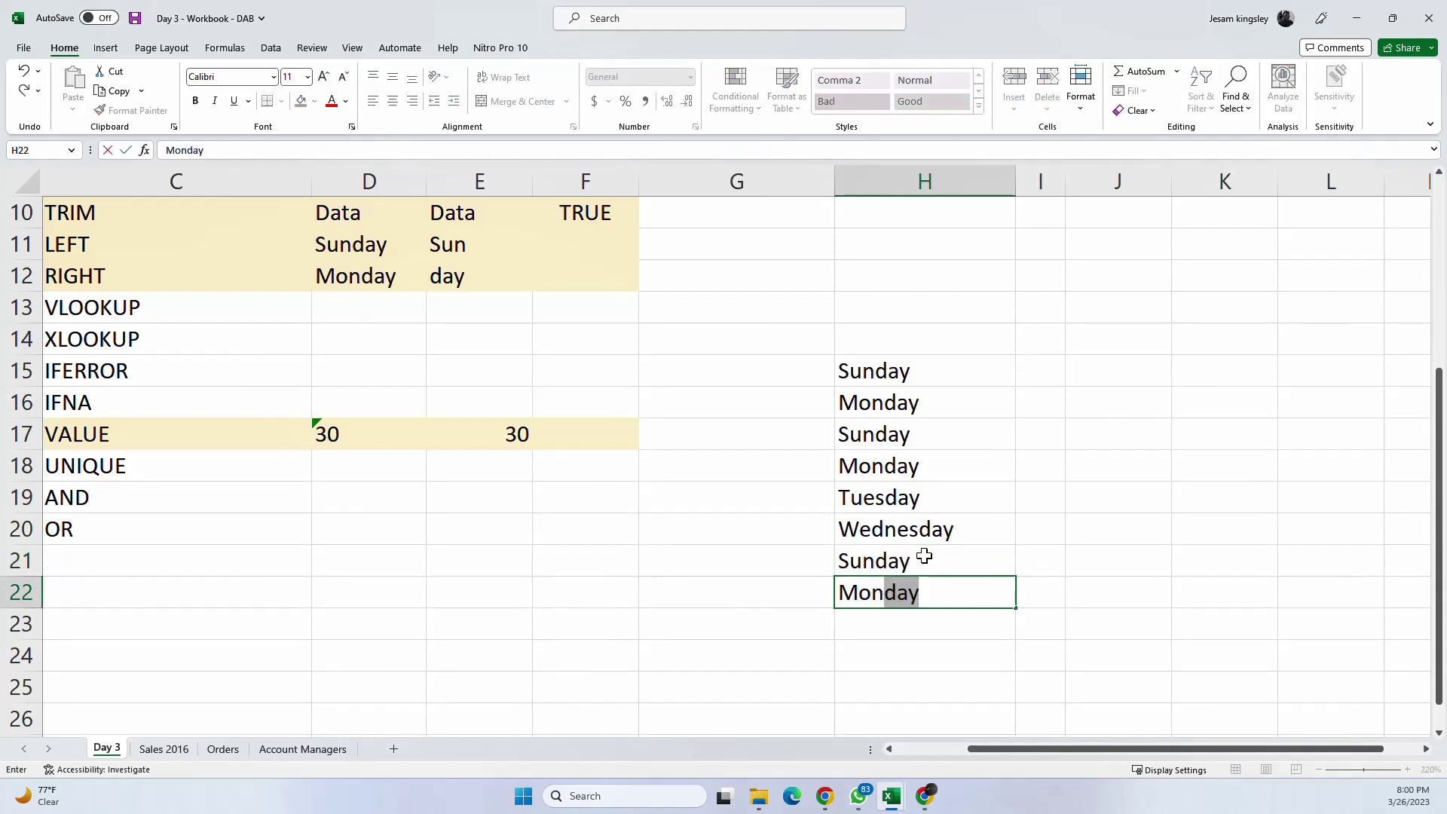
key("Return")
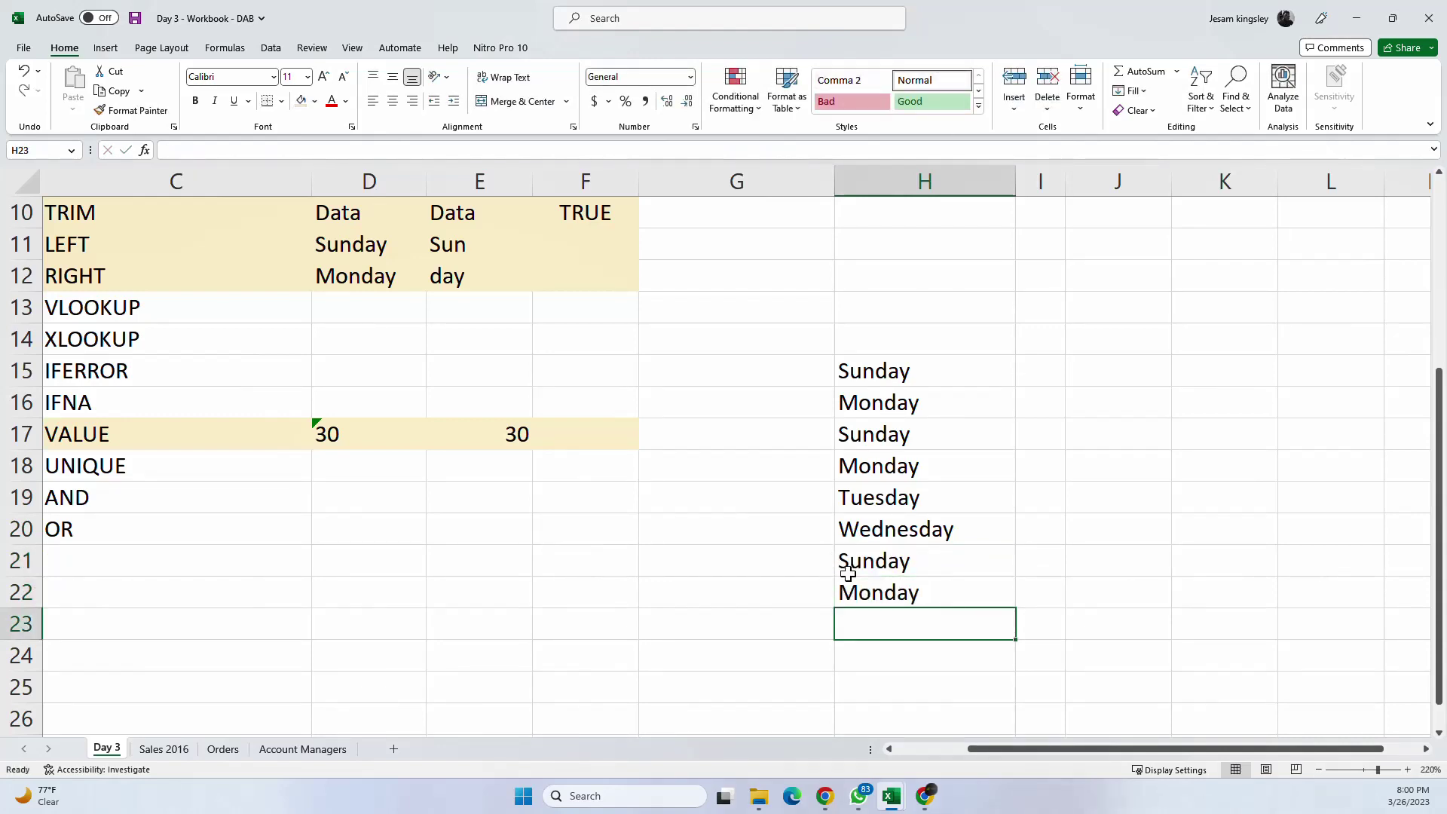
scroll(985, 444, "down", 1)
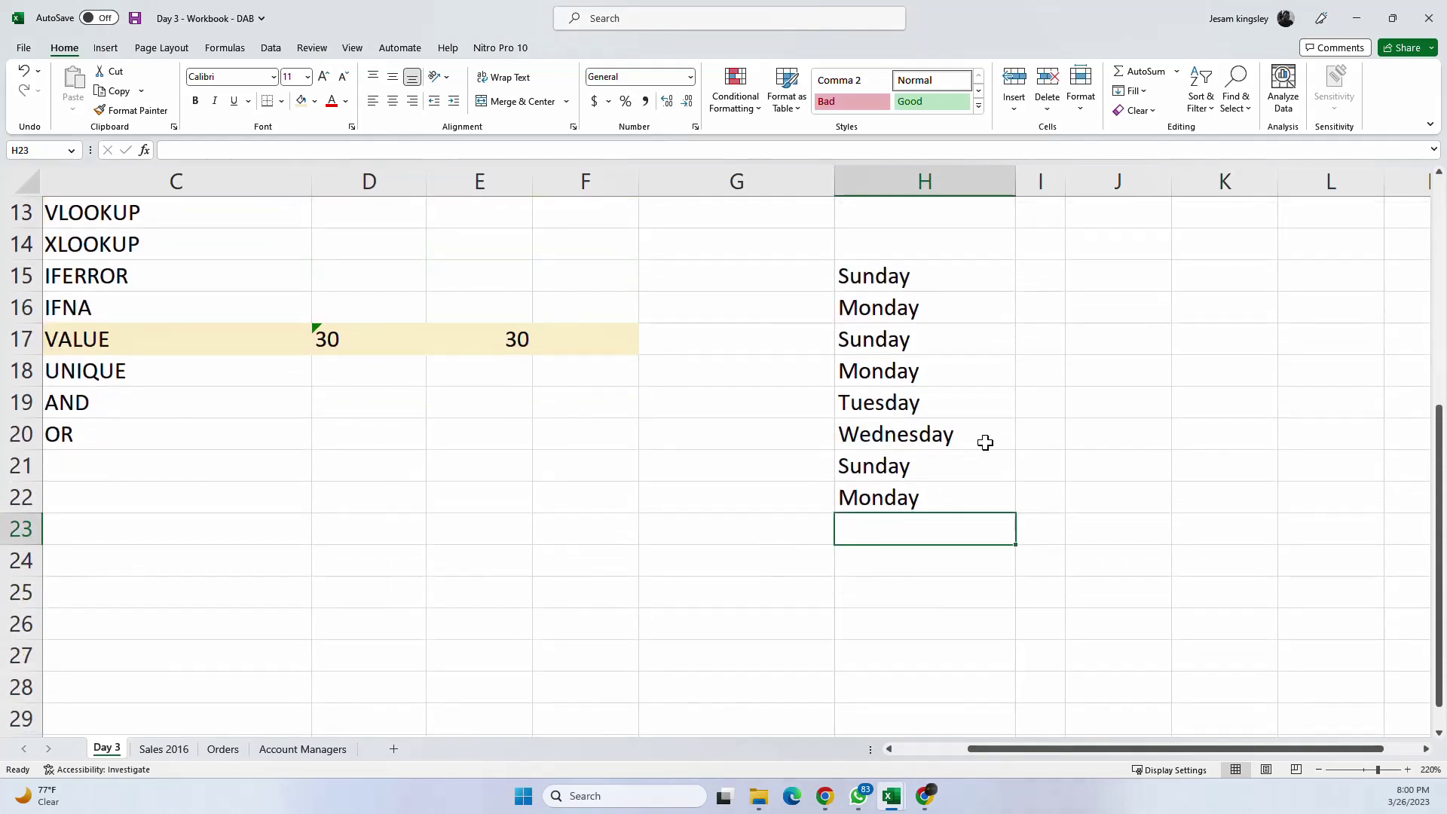
left_click_drag(909, 276, 939, 491)
scroll(1115, 442, "up", 1)
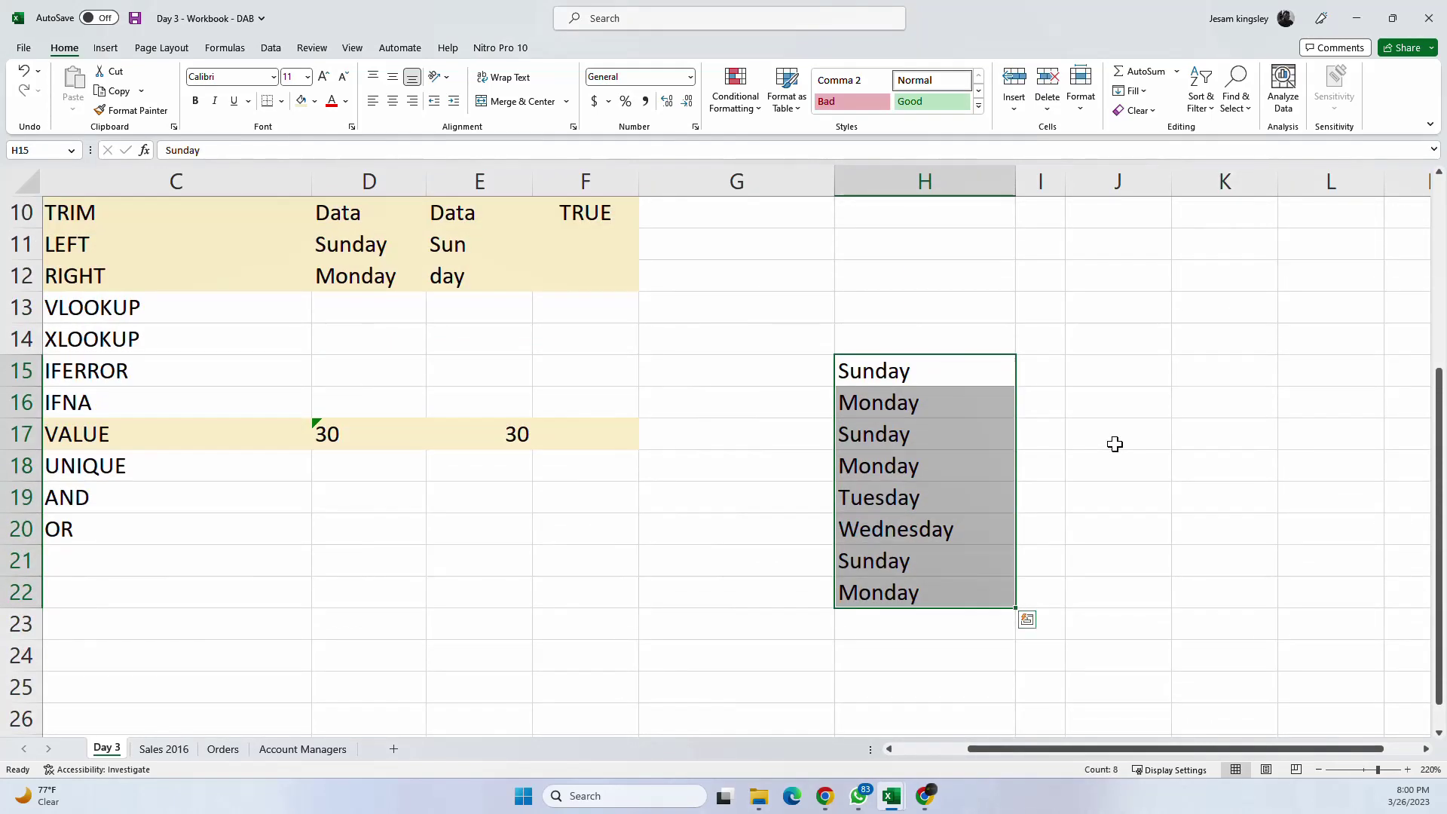
left_click(255, 470)
left_click(349, 473)
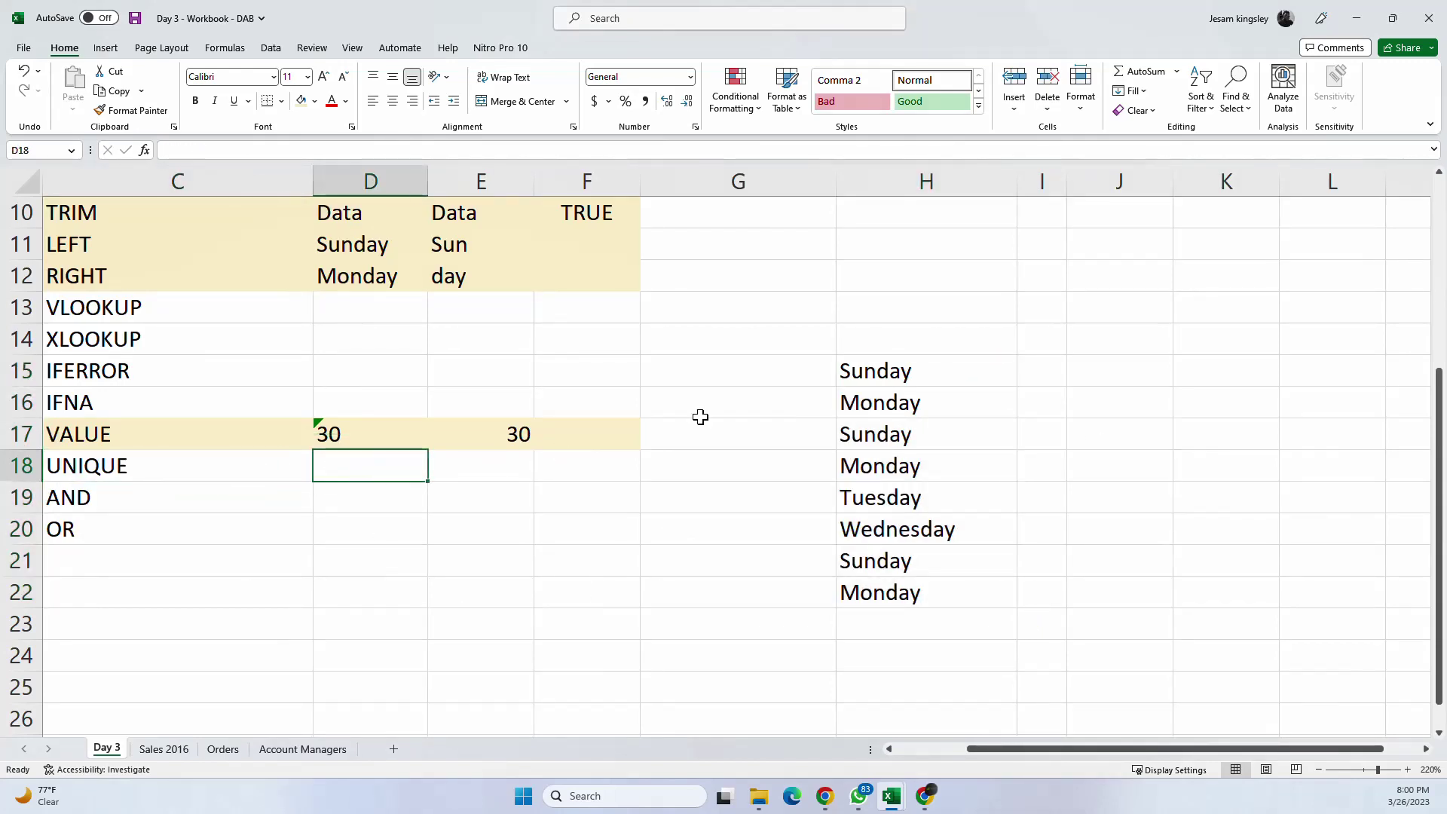
Step: Preview the Duplicate Values highlighting rule on the day list H15:H22 without applying it
left_click_drag(947, 368, 930, 584)
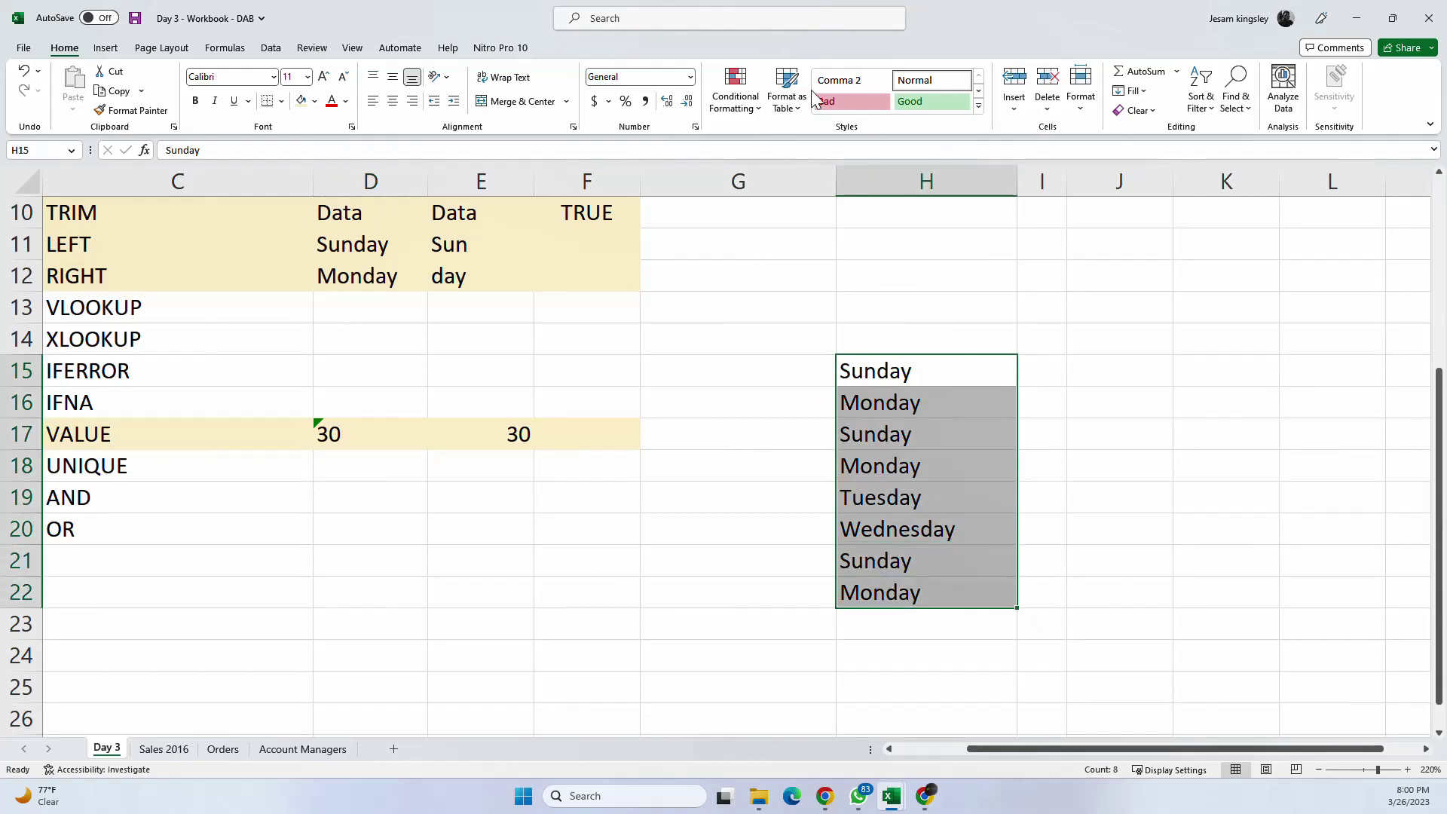
left_click(735, 97)
mouse_move(784, 143)
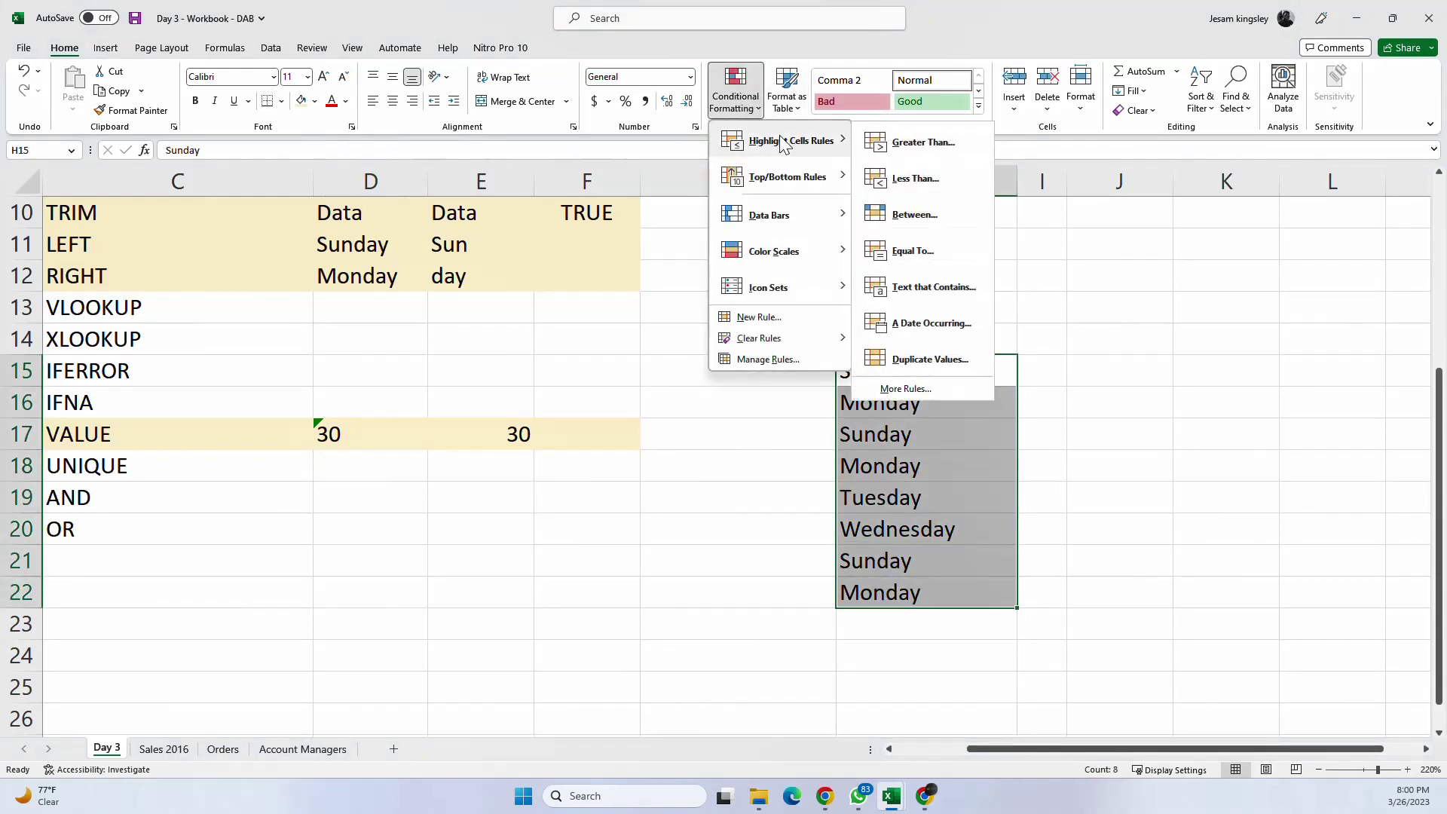
left_click(930, 359)
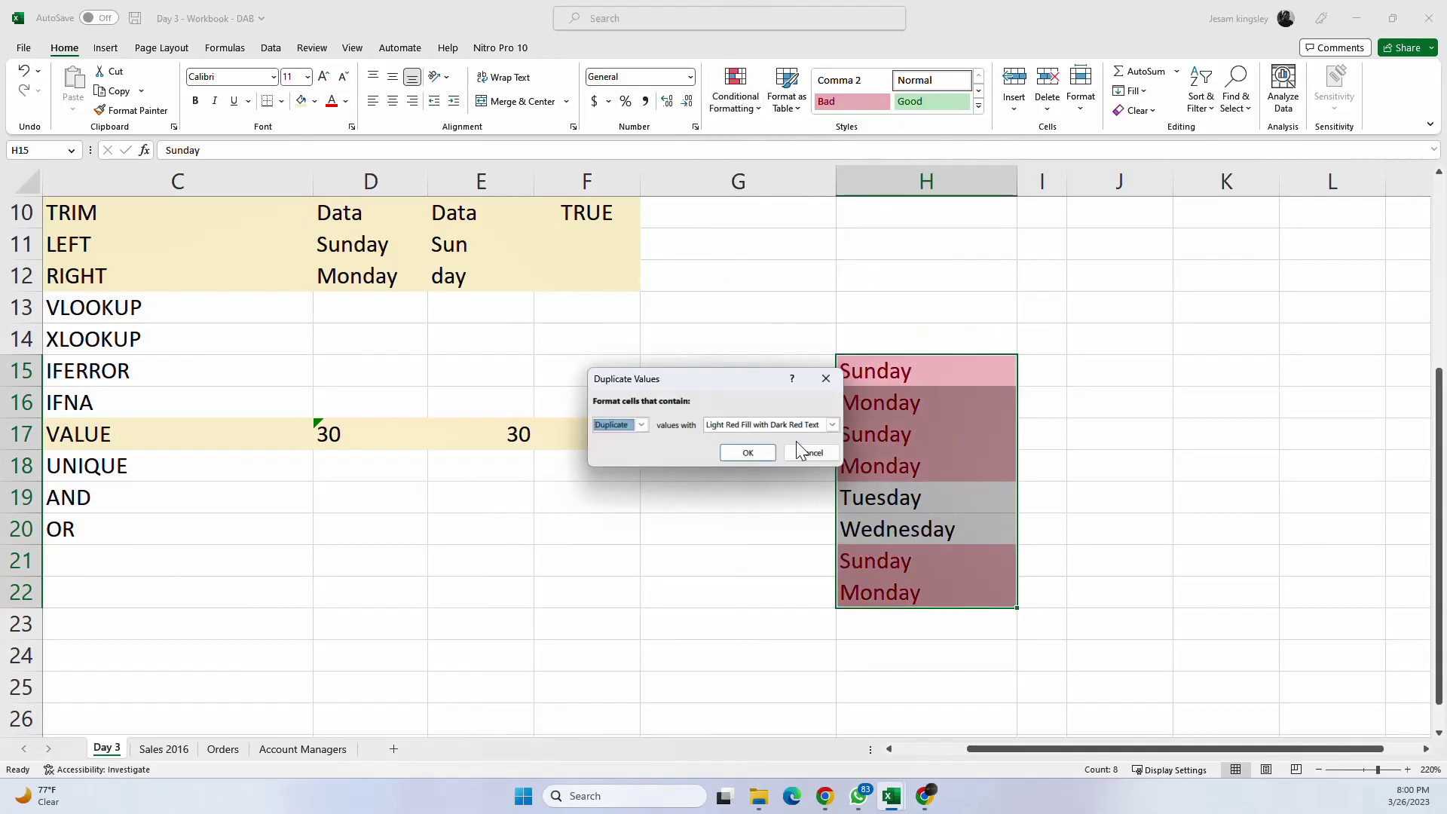
left_click(805, 454)
Step: Extract the distinct day names with =UNIQUE(H15:H22) in J16
left_click(1088, 410)
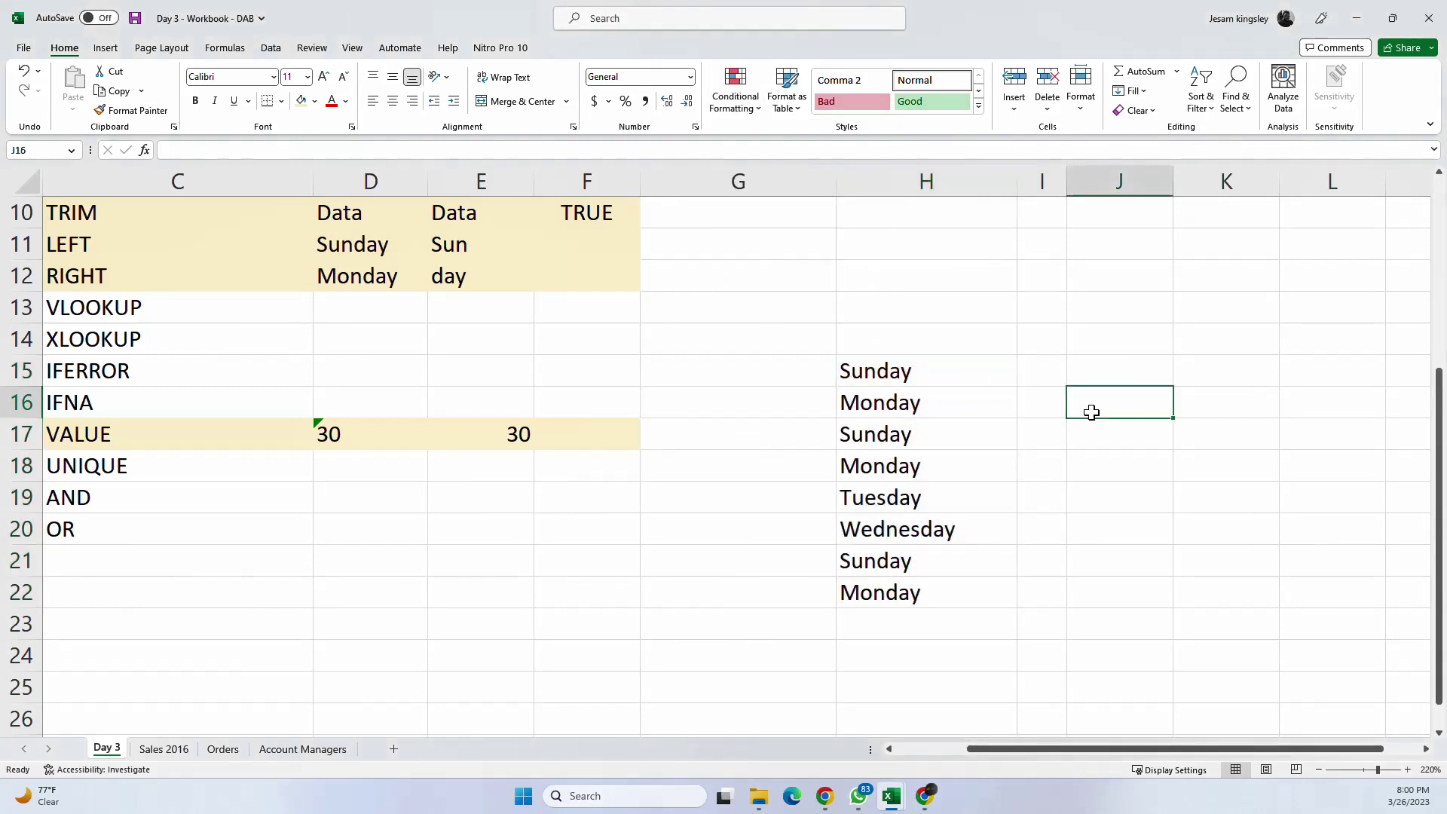
left_click(1057, 381)
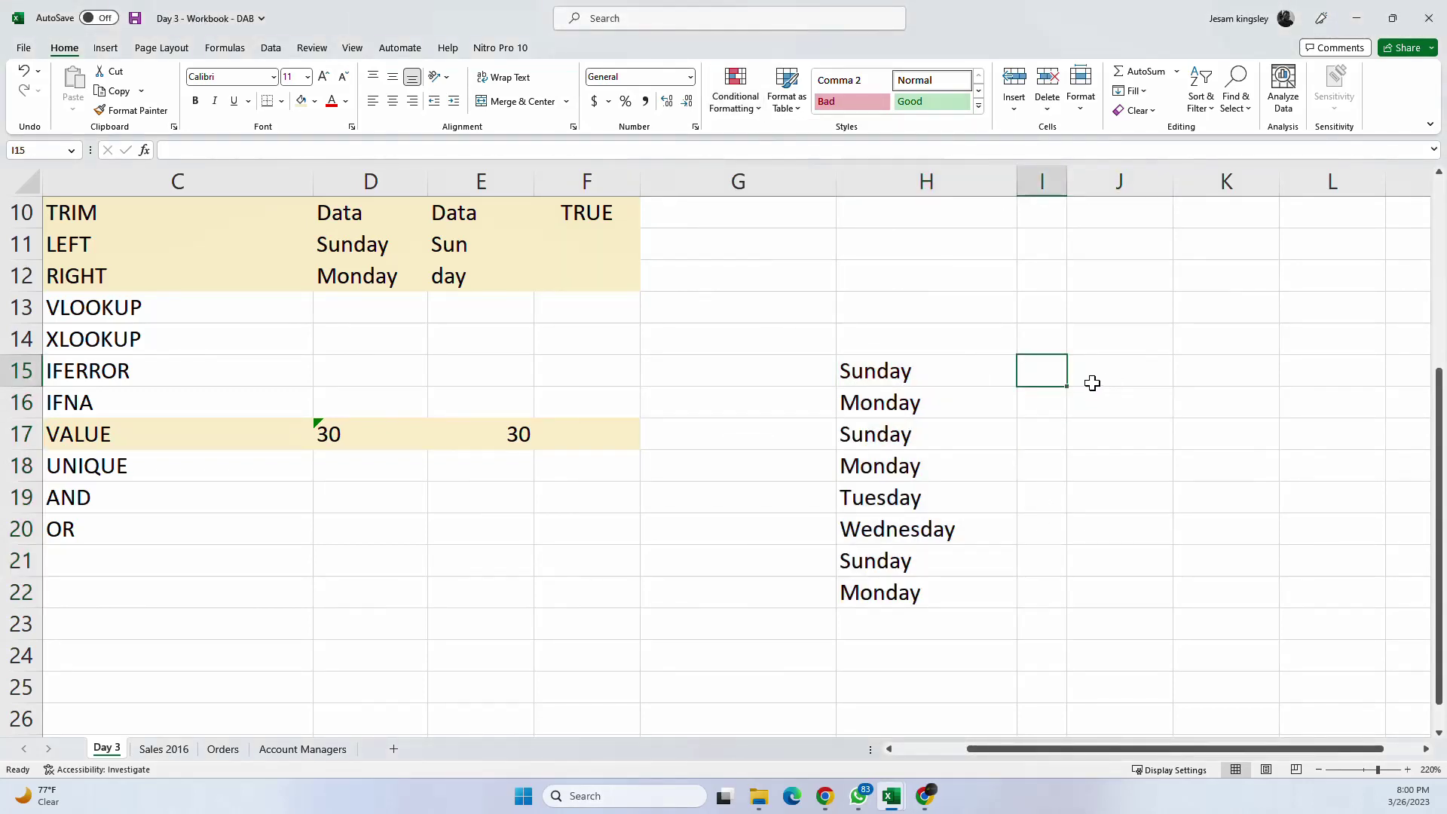
left_click(1092, 381)
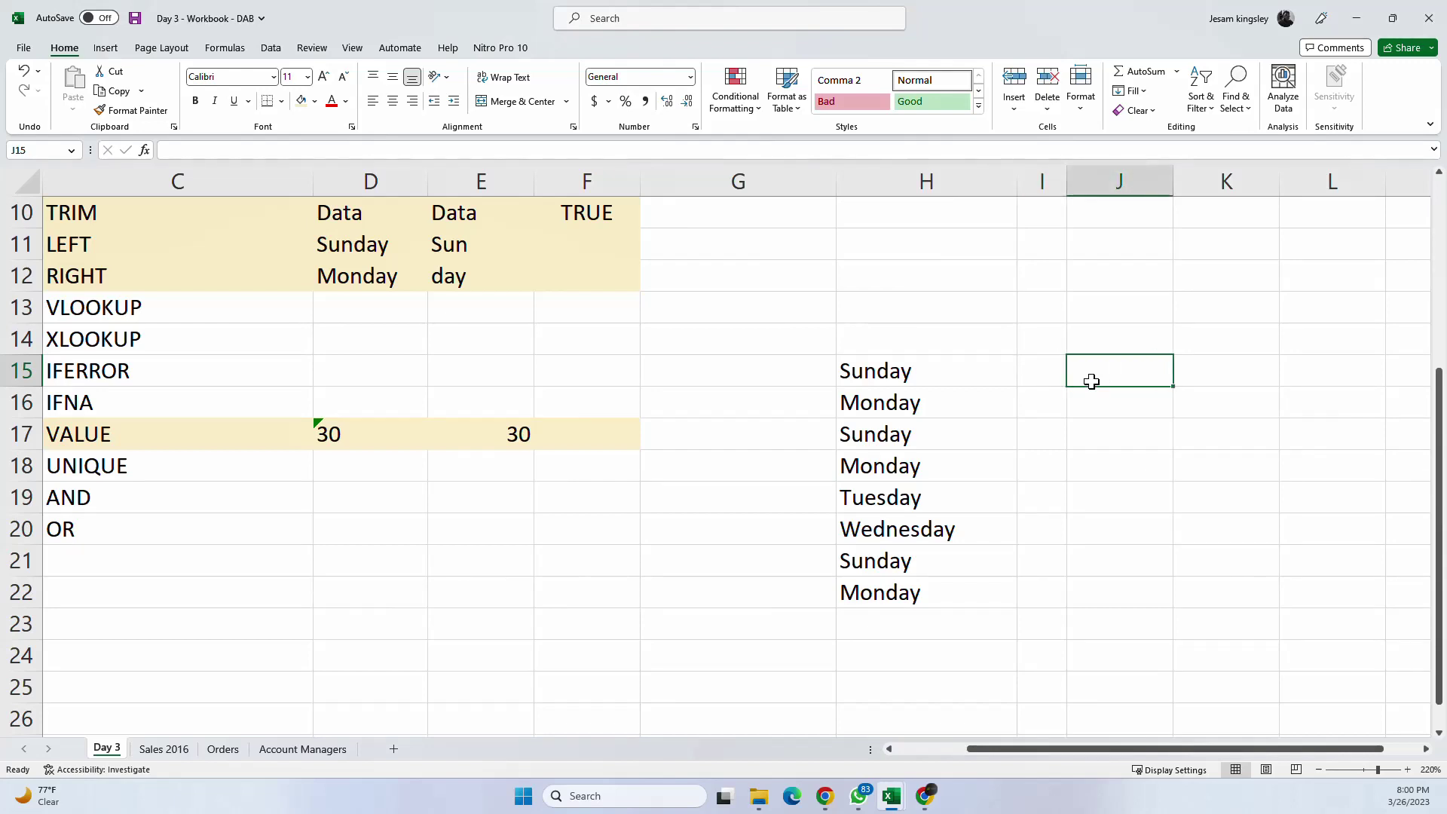
left_click(1098, 394)
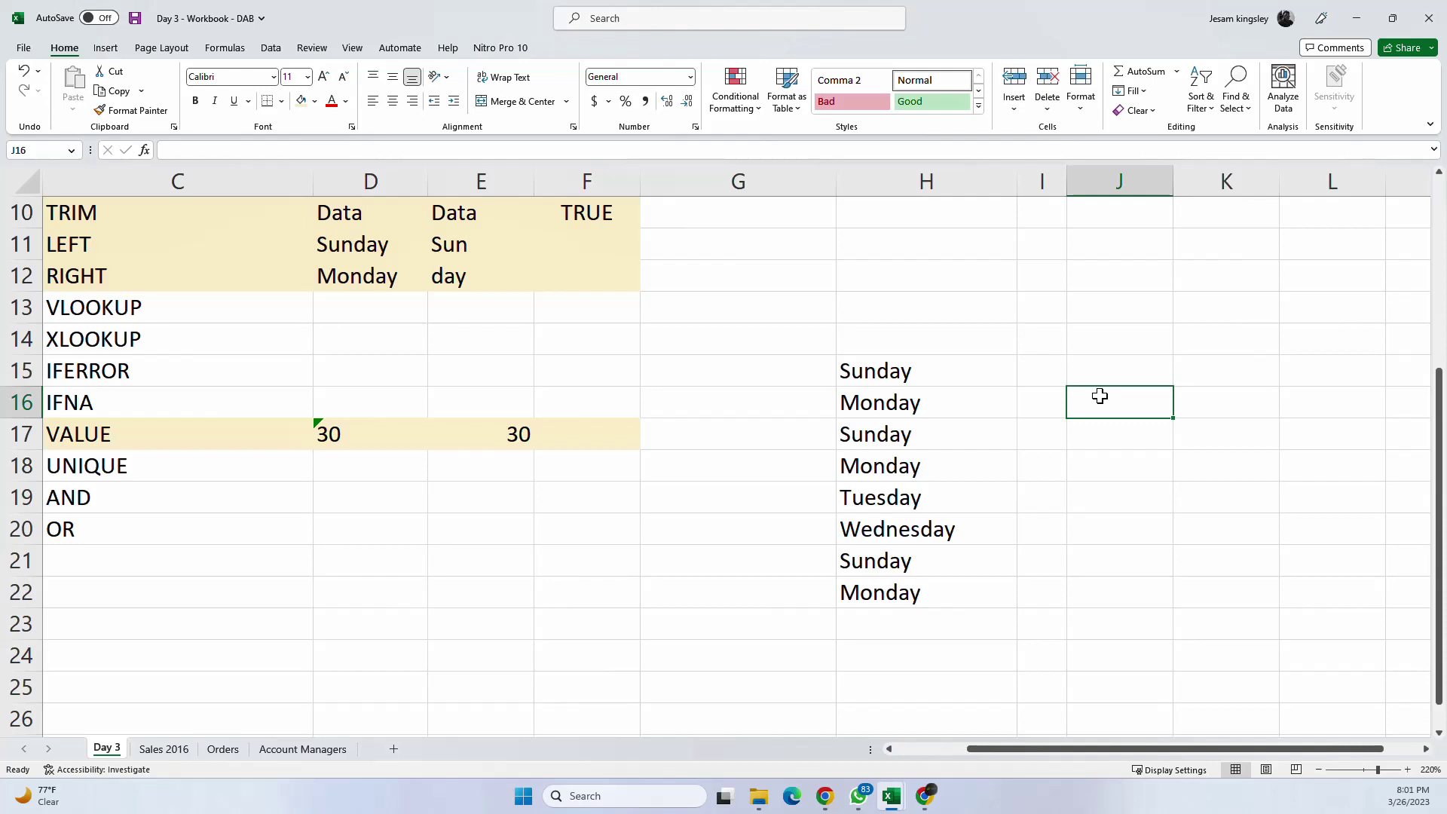
type("=")
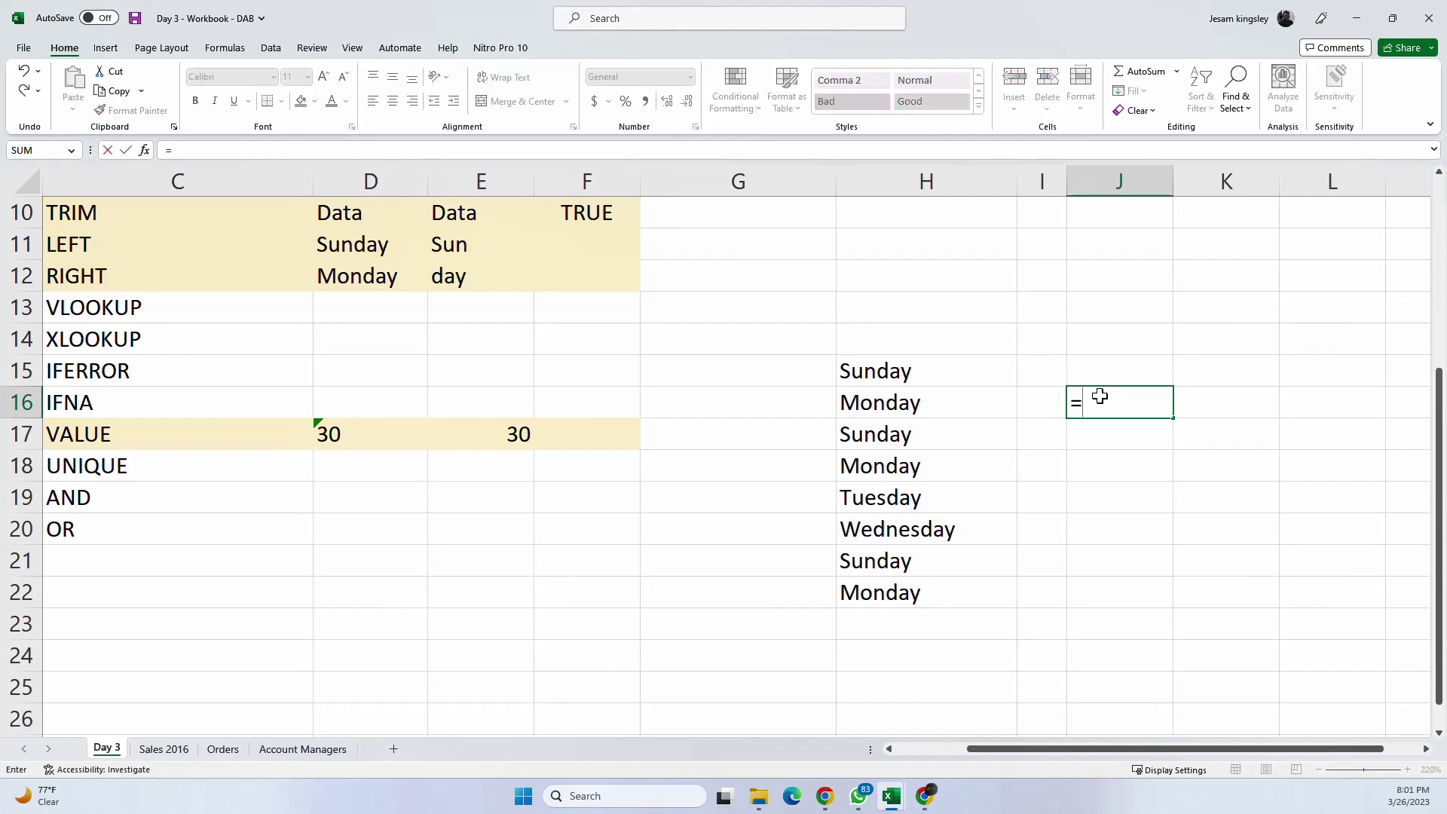
type("uniq")
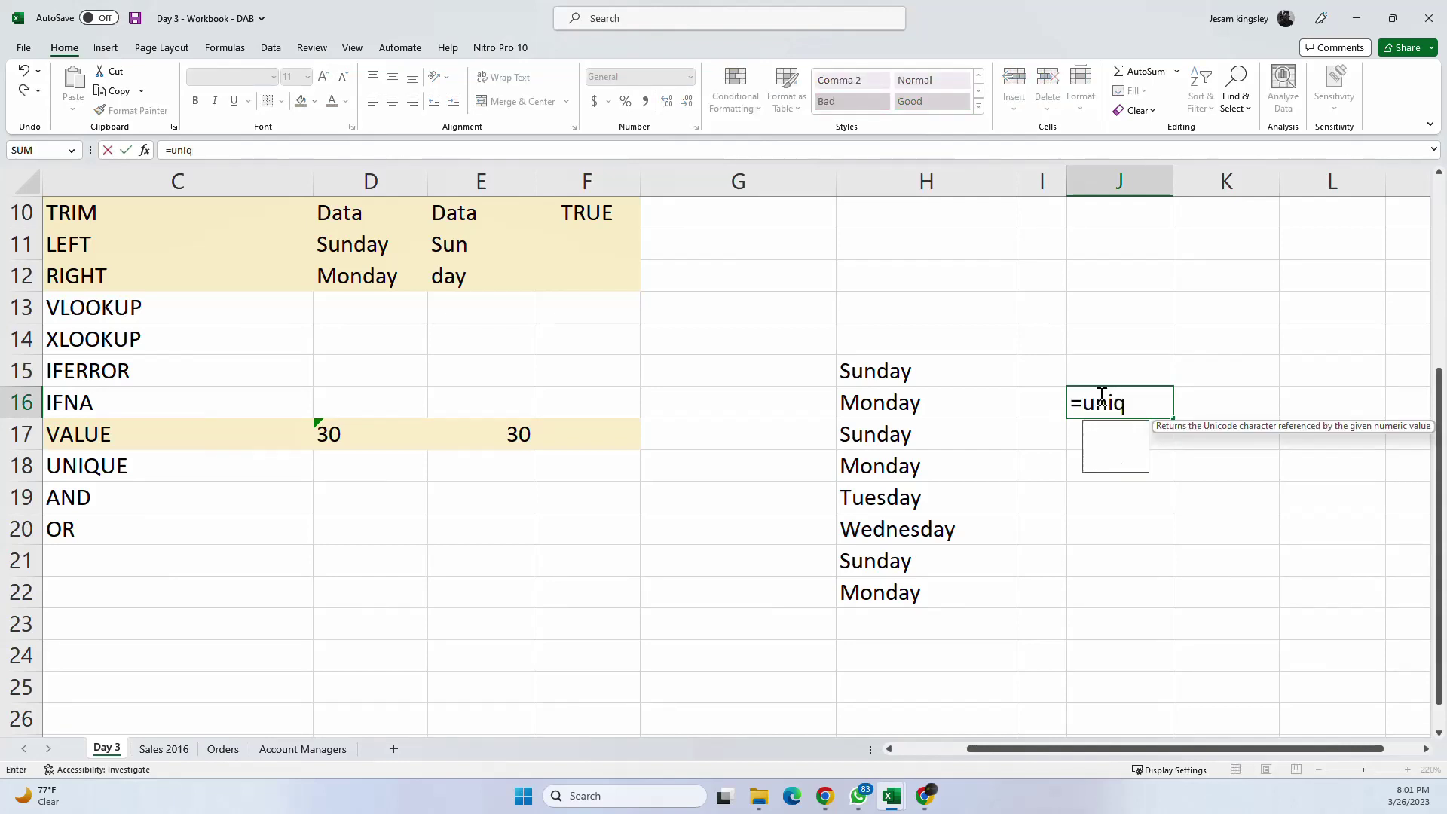
key("Tab")
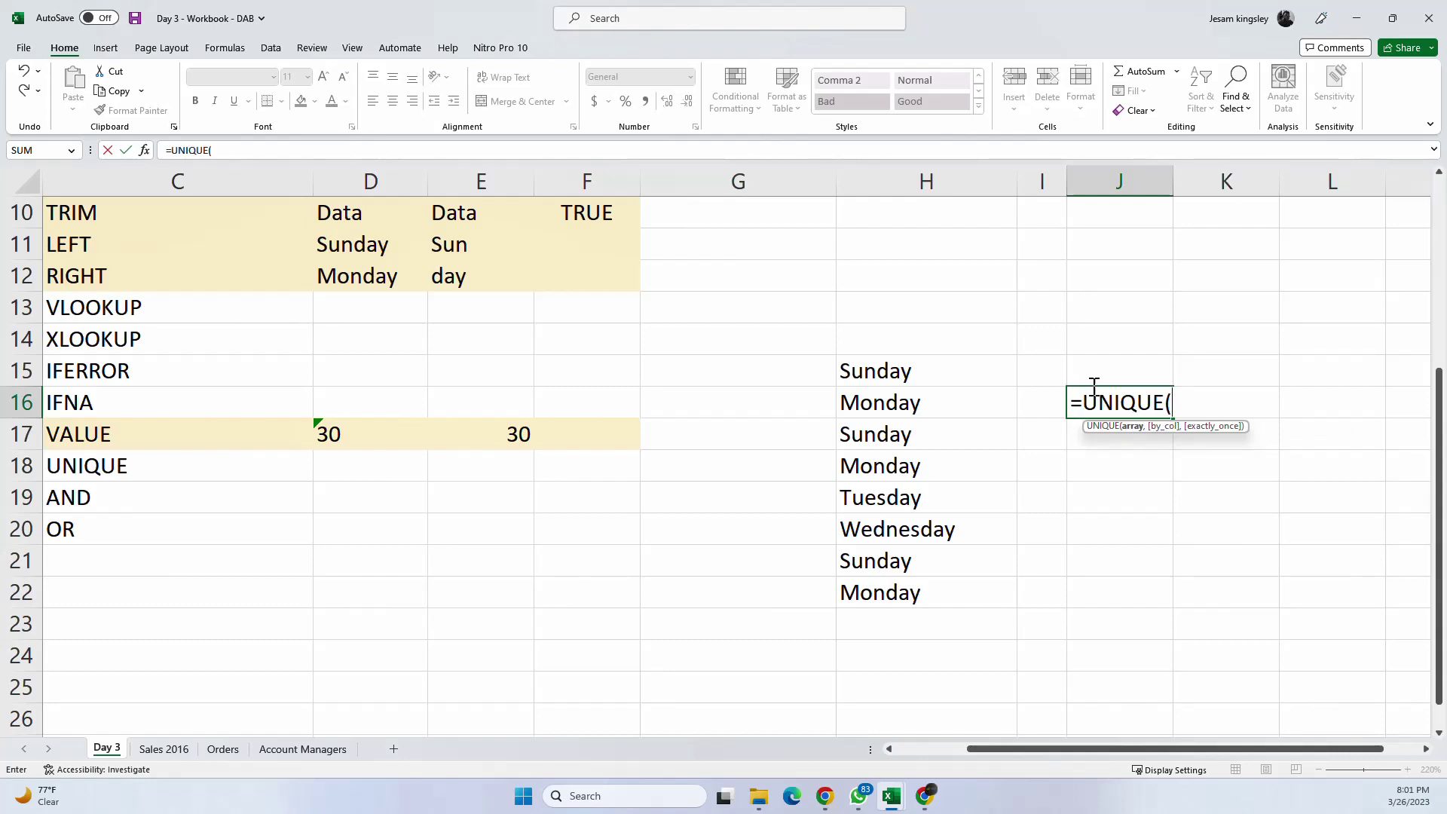
left_click_drag(864, 370, 871, 592)
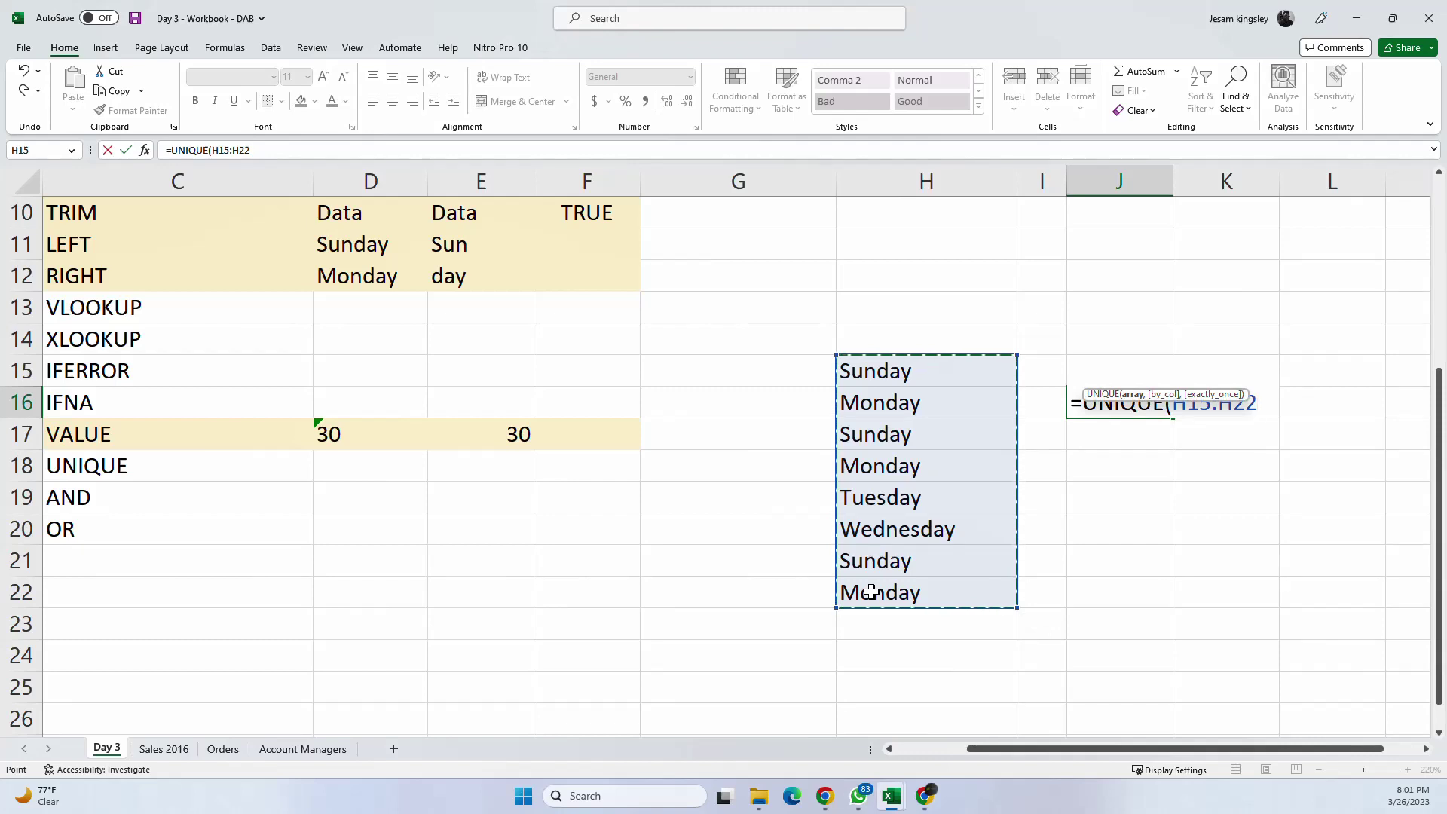
type(")")
key("Return")
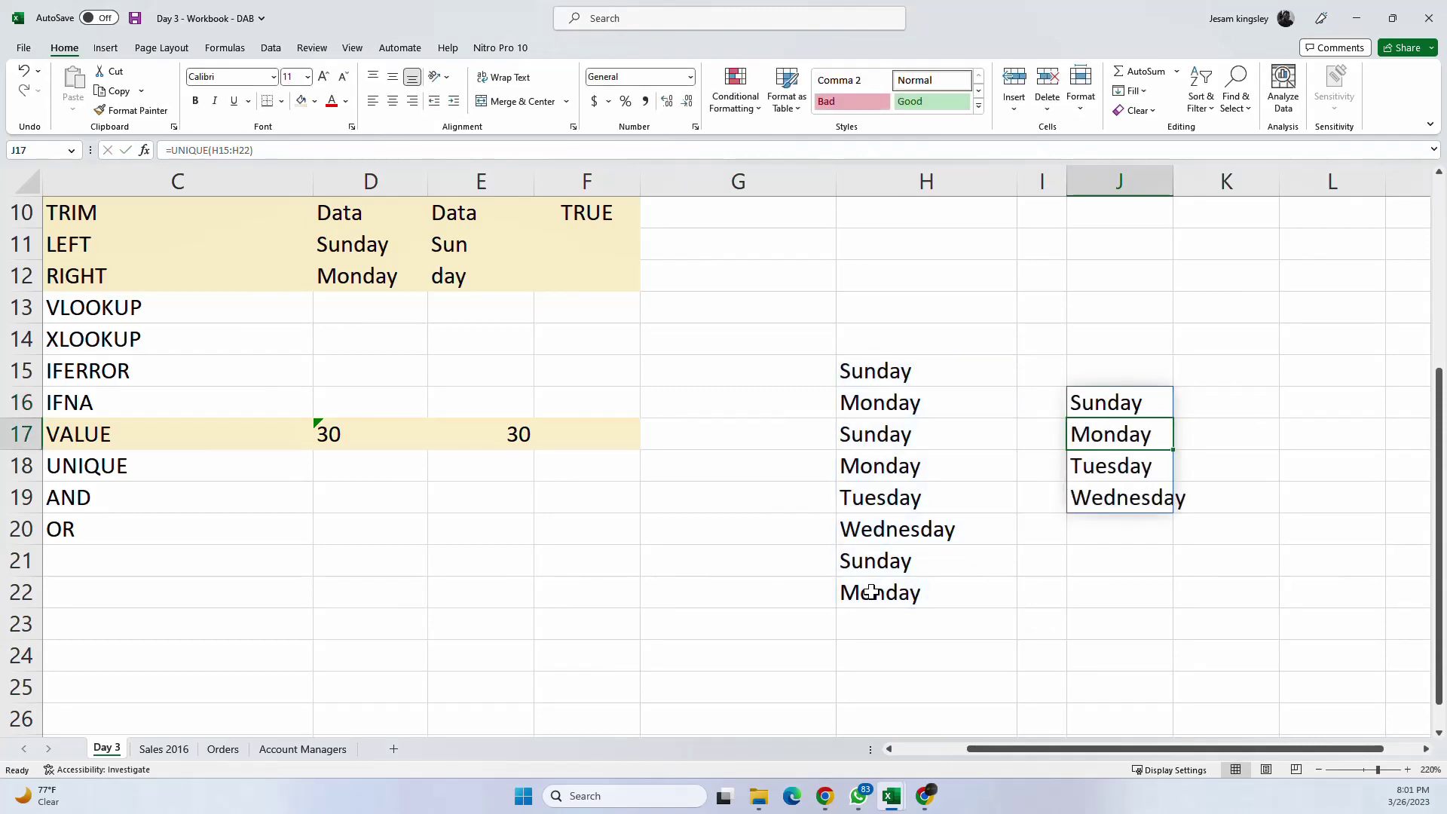
Step: Inspect the formula behind each cell of the distinct day list J16:J19
left_click(1147, 627)
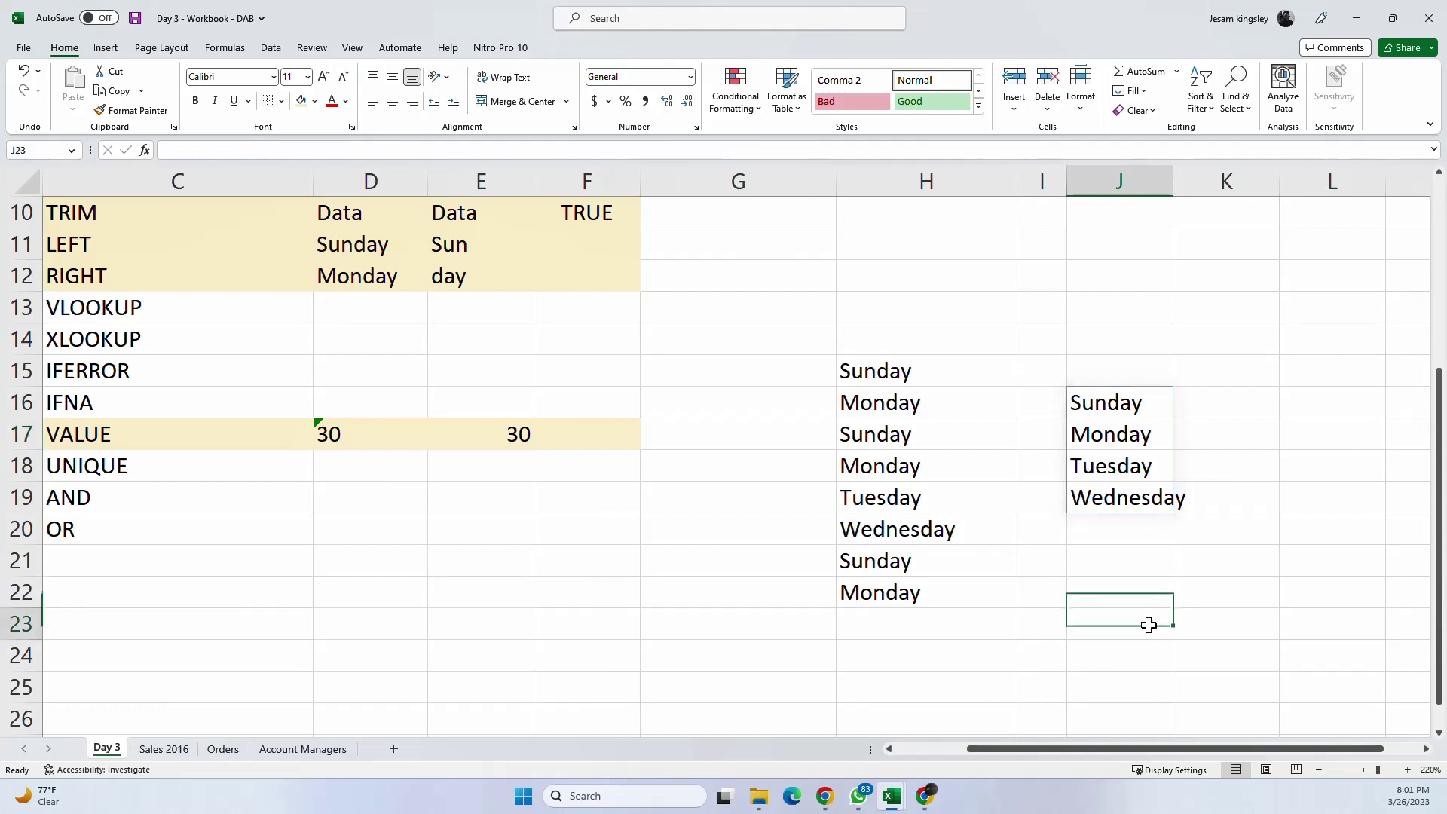
left_click(1146, 404)
left_click(1137, 435)
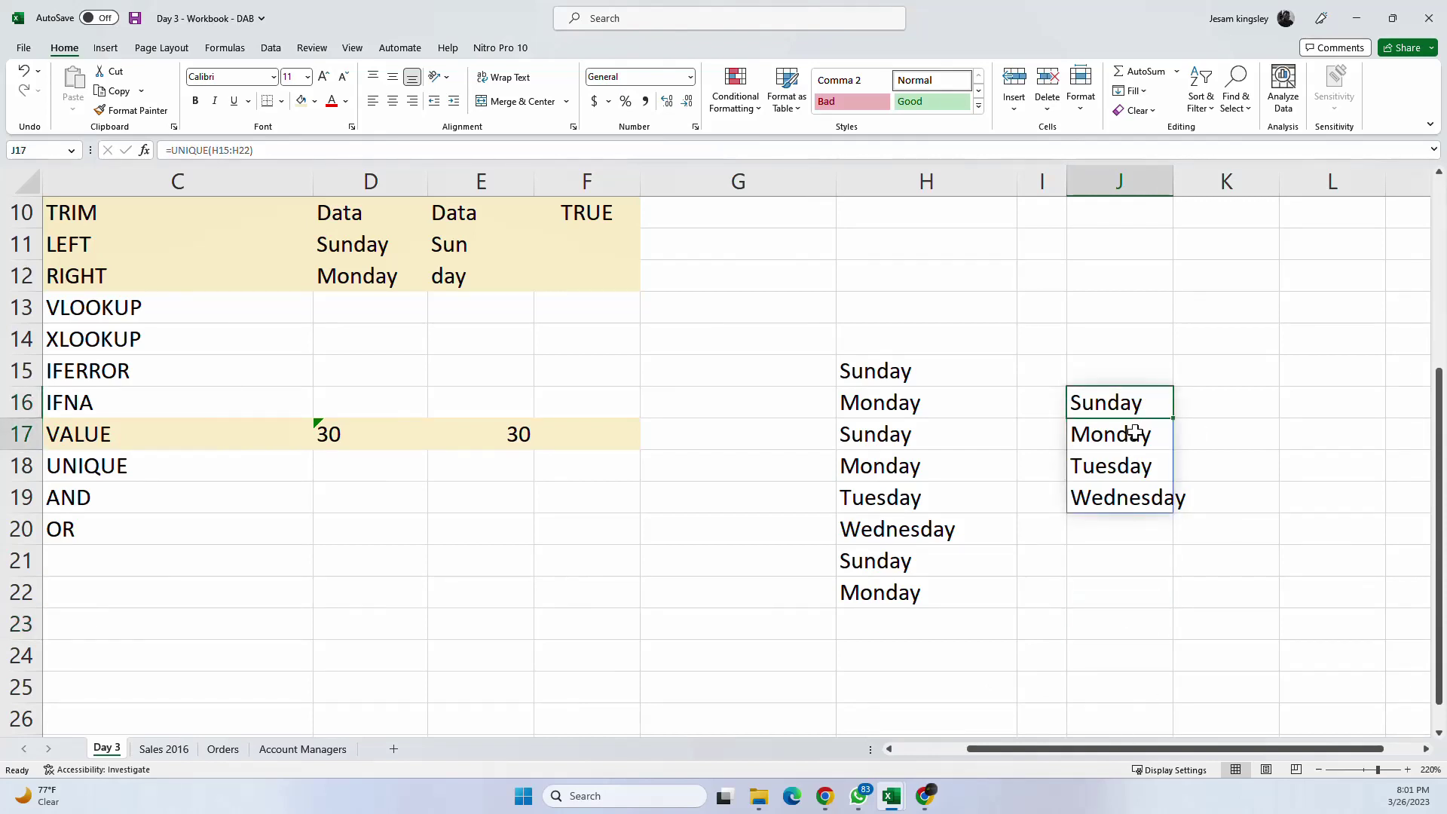
left_click(1136, 468)
left_click(1132, 505)
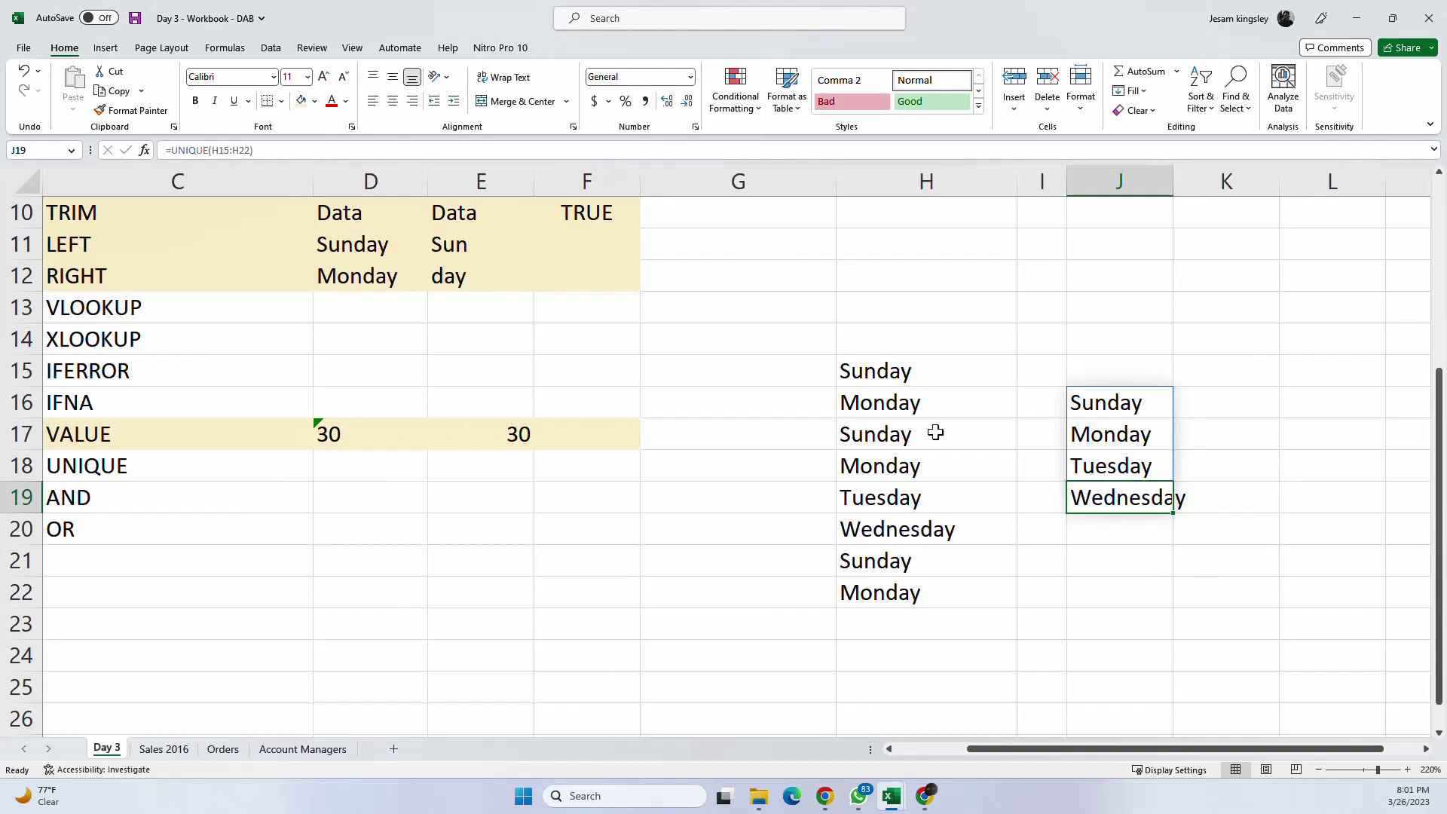
Step: Shade the UNIQUE example H15:J22 with the light gold fill and autofit the width of column J
left_click_drag(904, 371, 1076, 592)
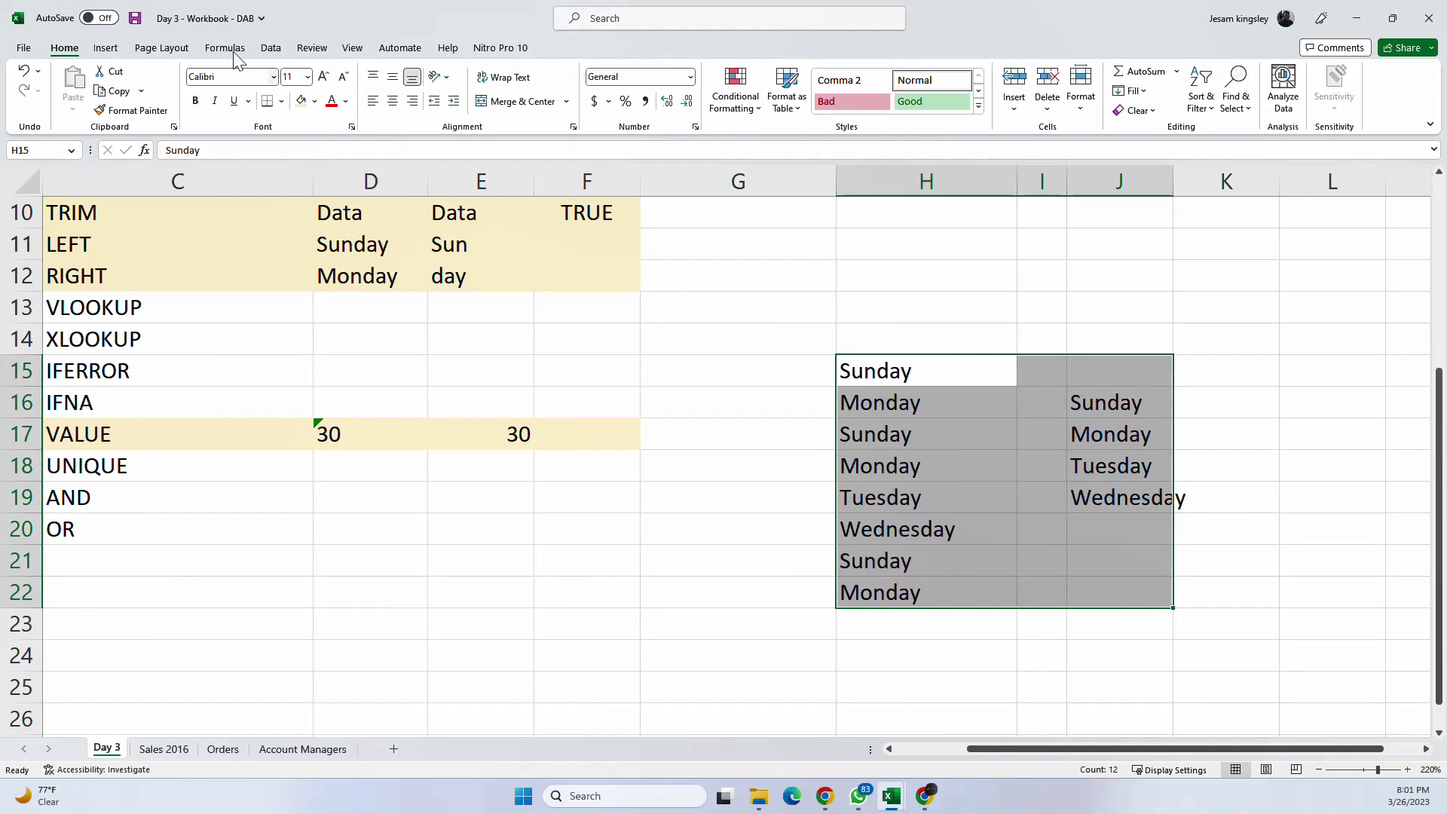
left_click(302, 101)
left_click(776, 452)
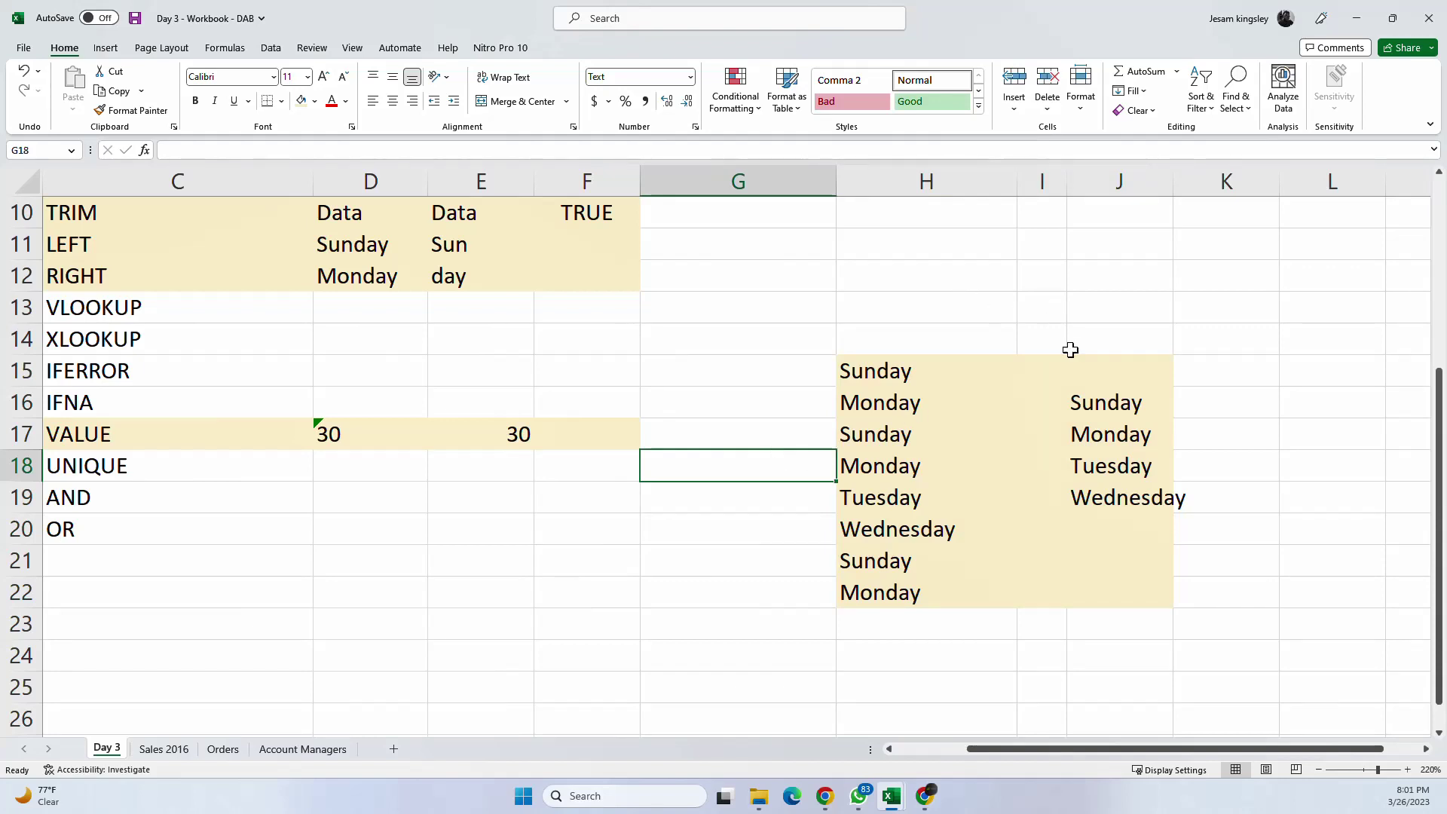
left_click(1102, 408)
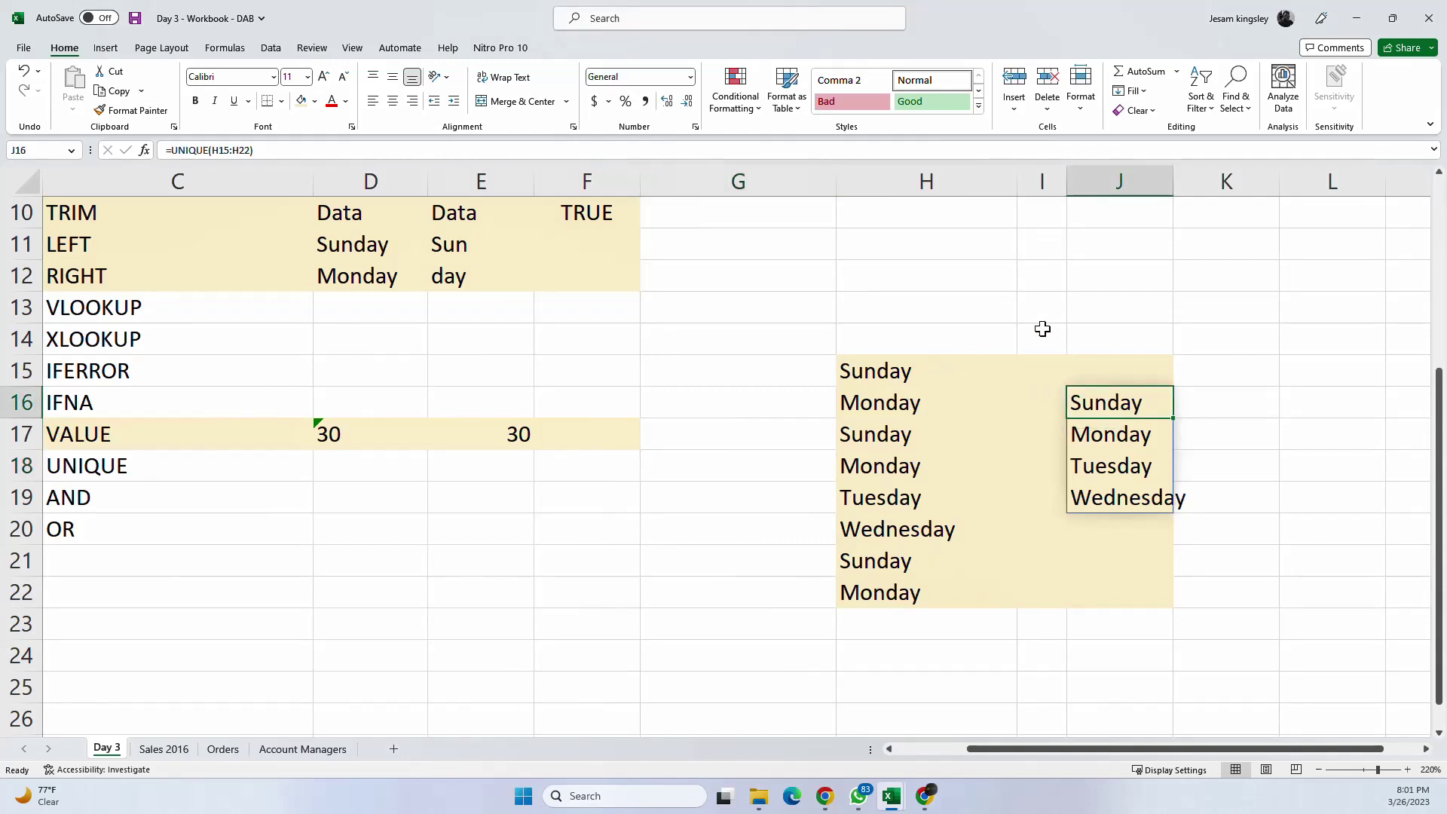
double_click(1175, 176)
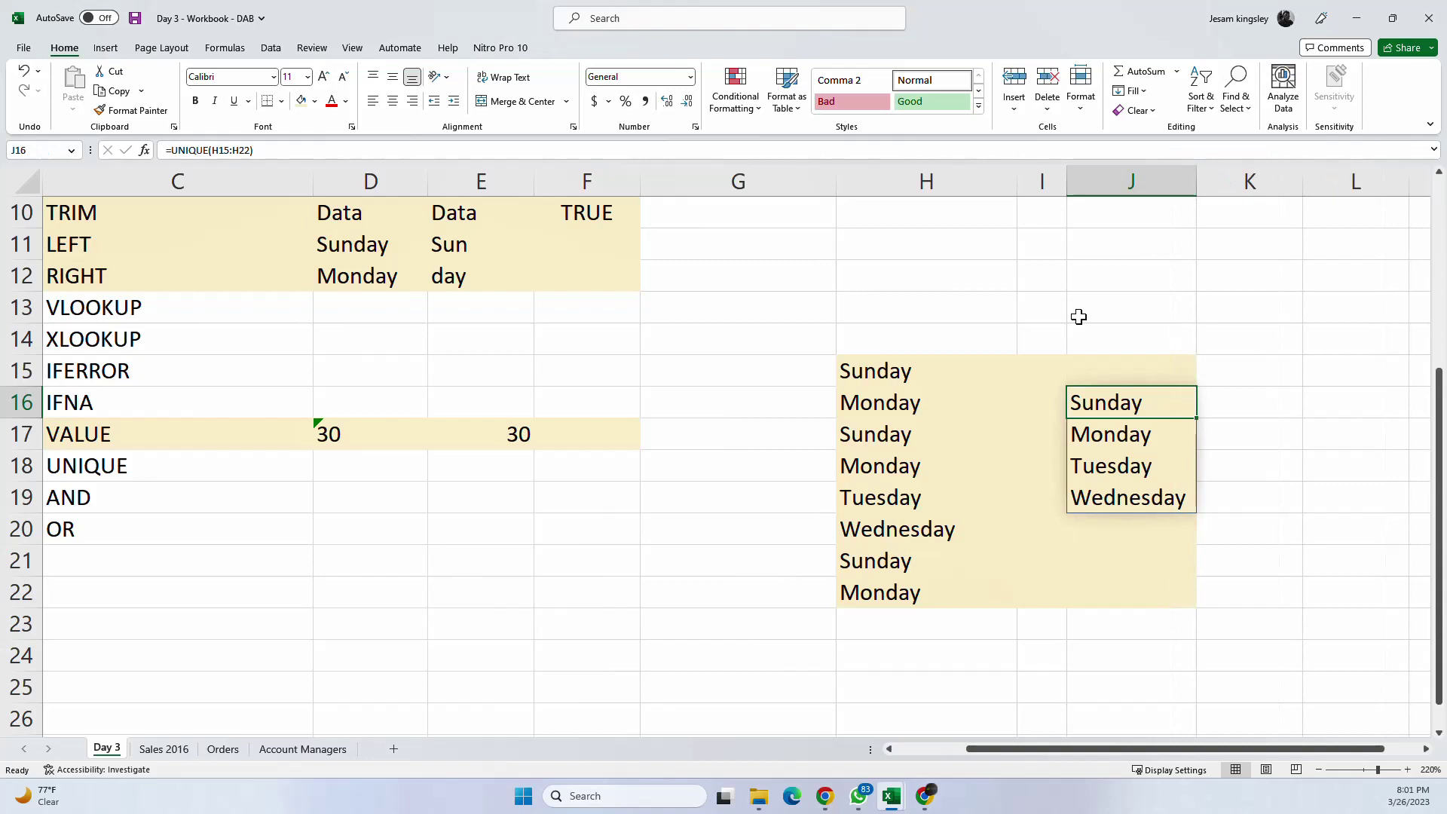
left_click(716, 529)
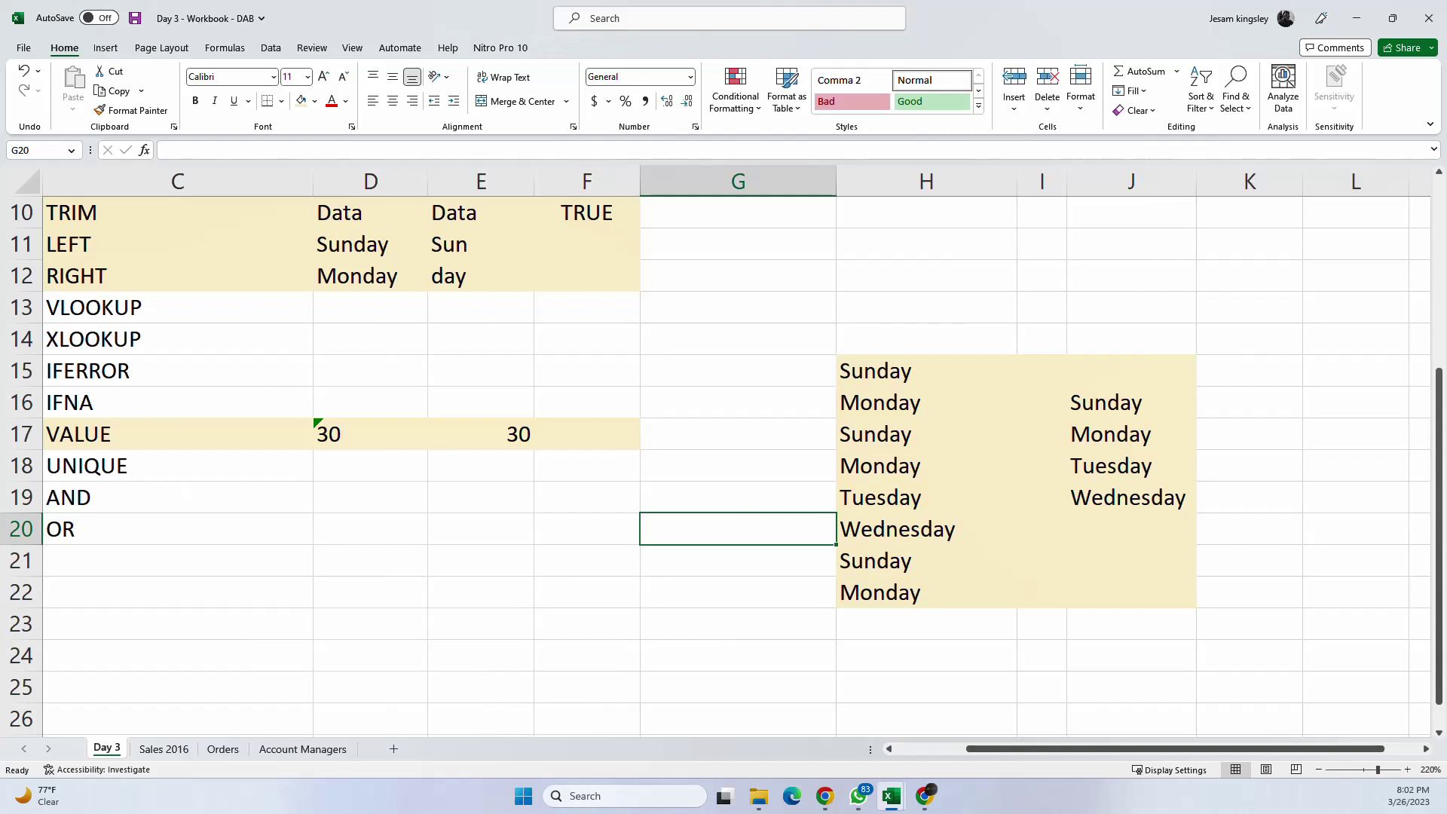
left_click(1116, 426)
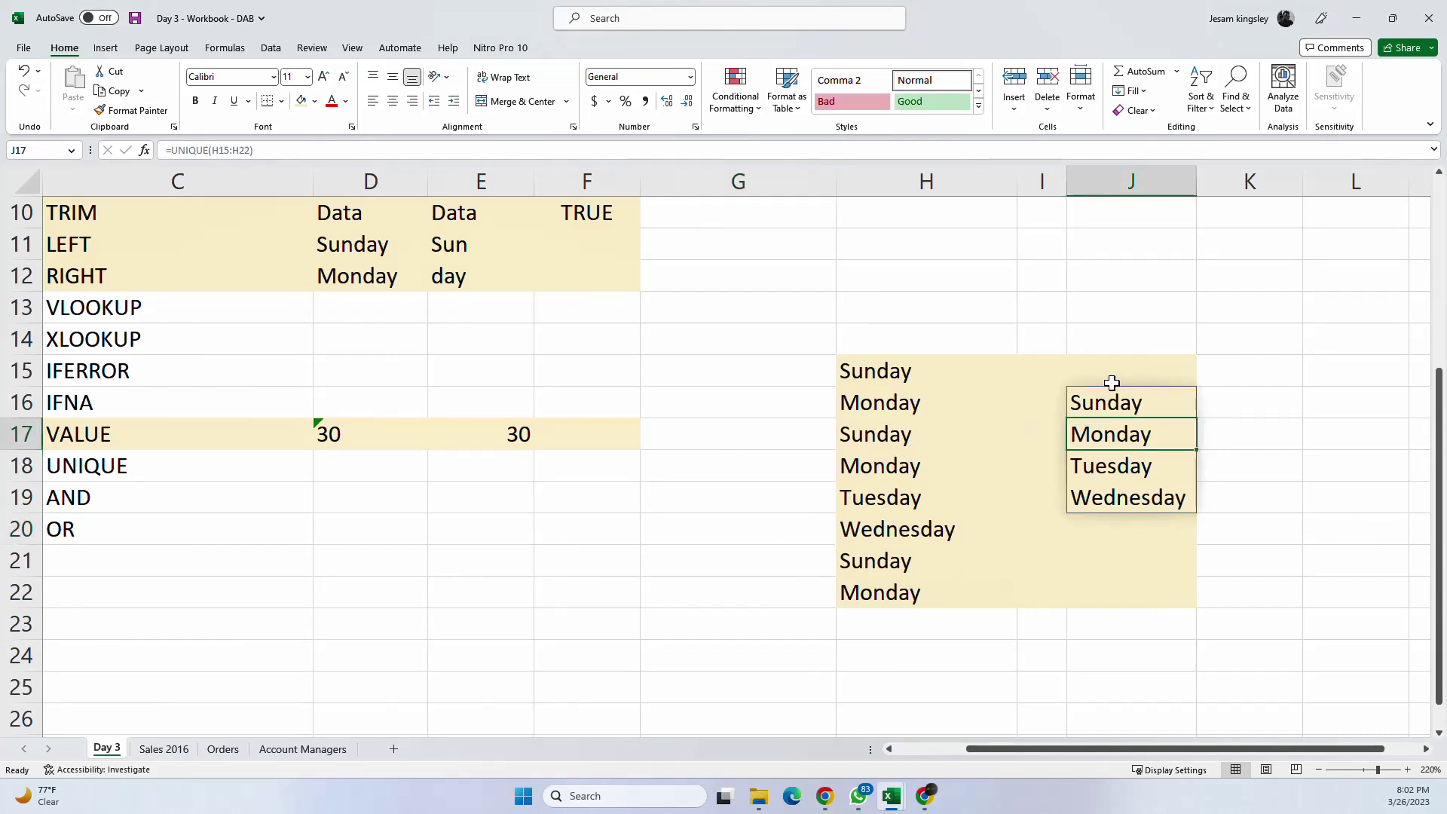
left_click(1094, 331)
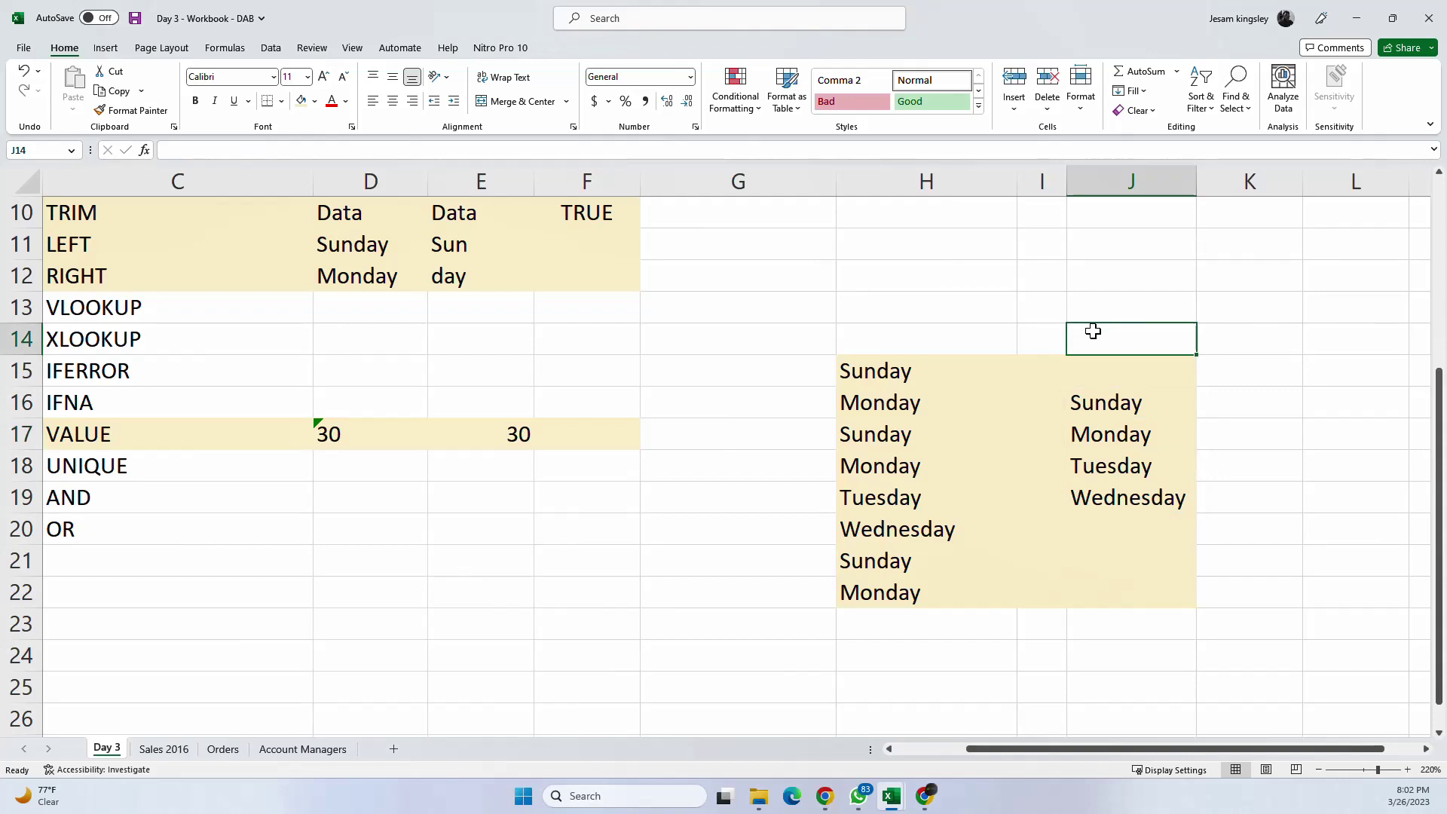
Step: Clear the distinct day list from J16:J19
scroll(1094, 331, "down", 1)
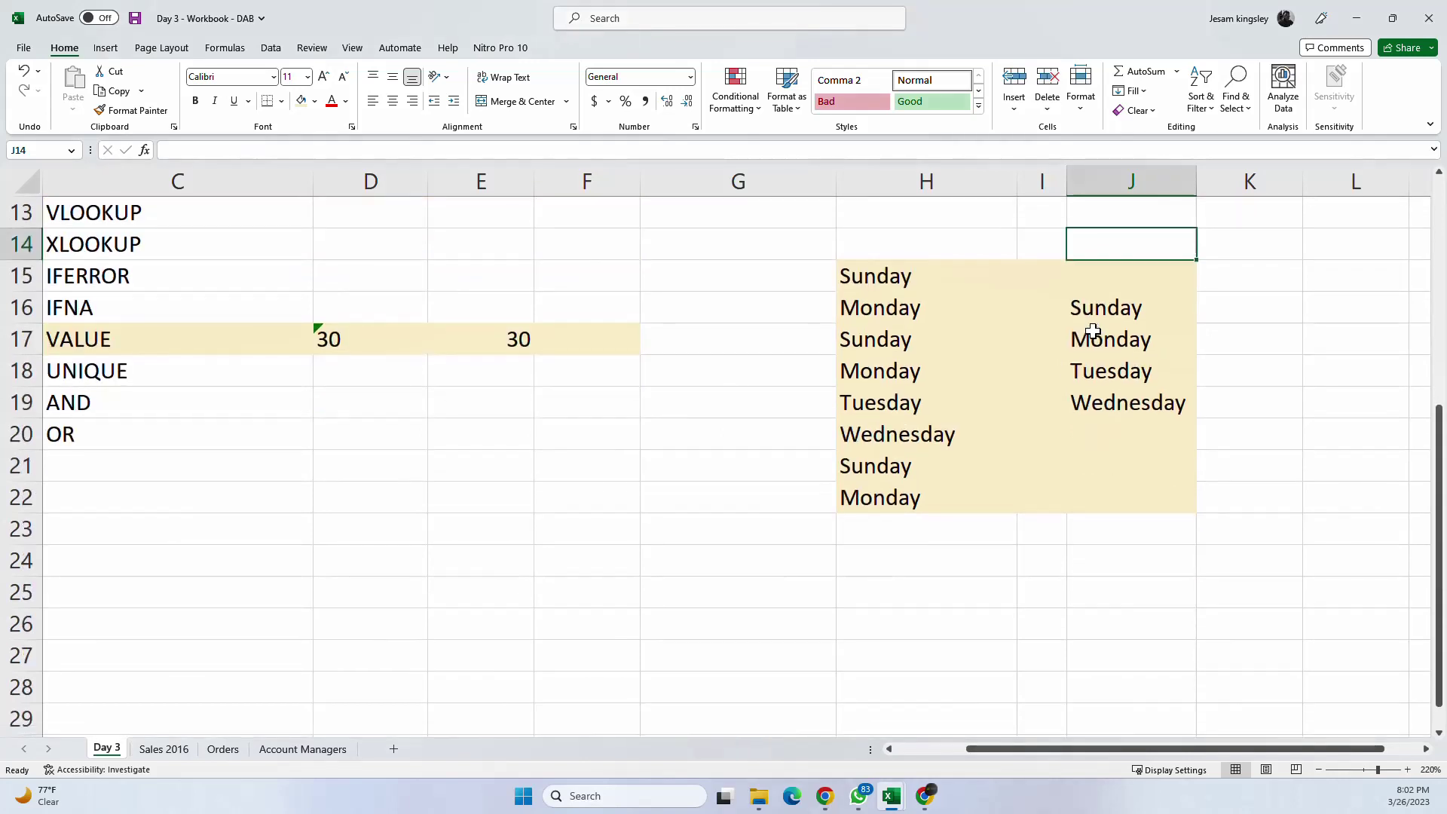
scroll(1093, 331, "up", 3)
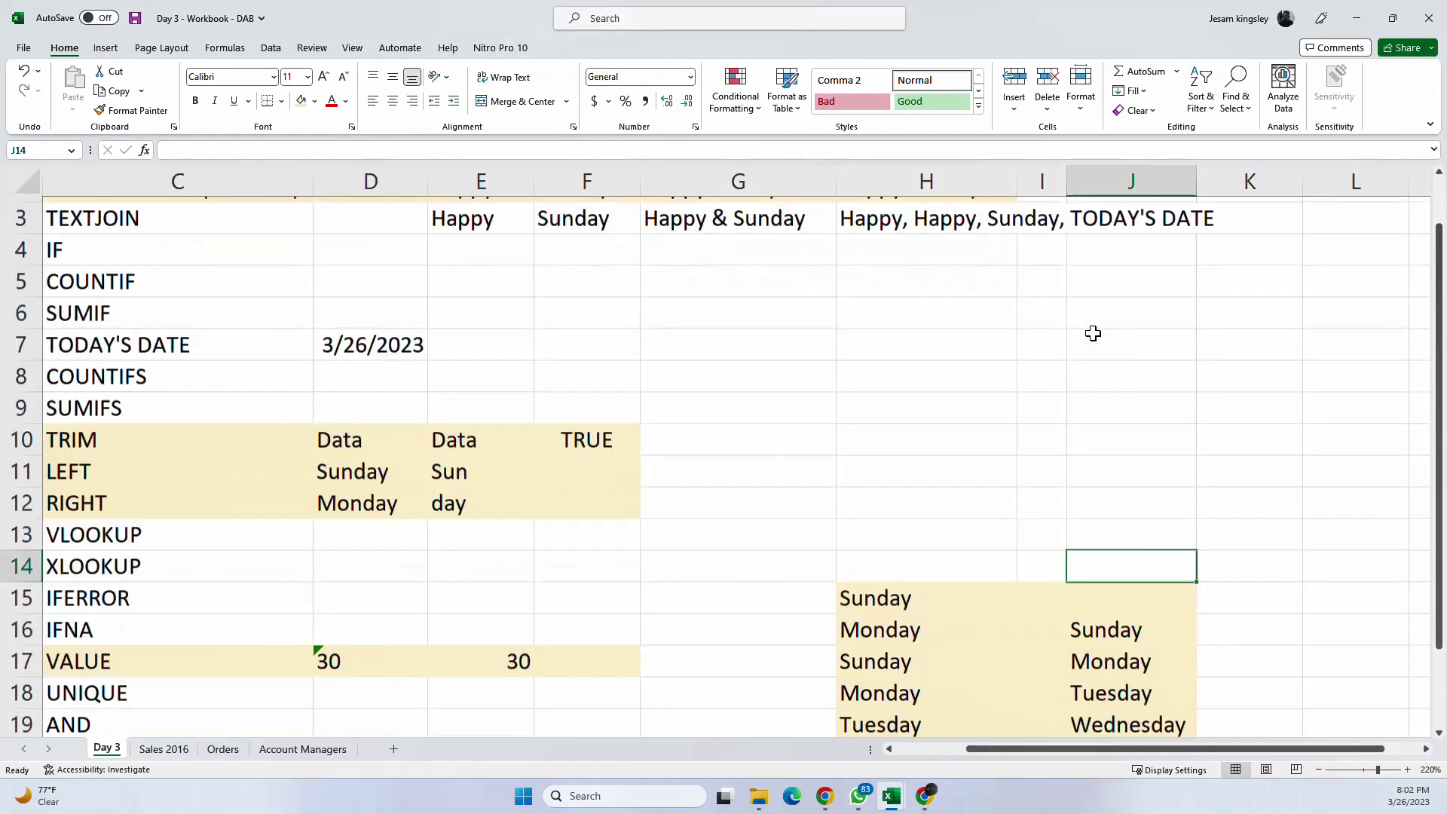
scroll(1092, 329, "down", 1)
left_click(962, 280)
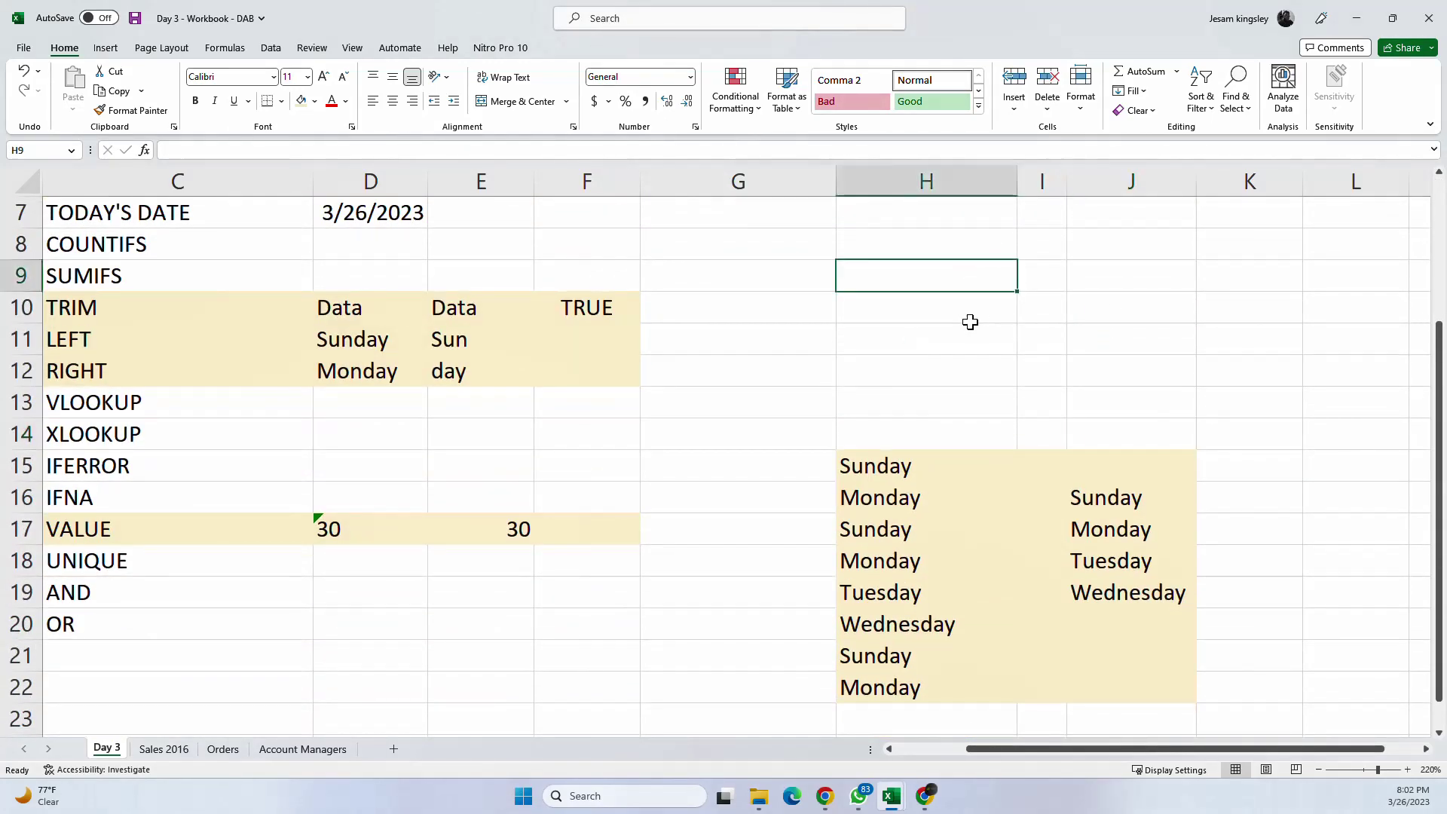
scroll(1020, 355, "down", 2)
left_click_drag(1146, 317, 1156, 392)
key("Delete")
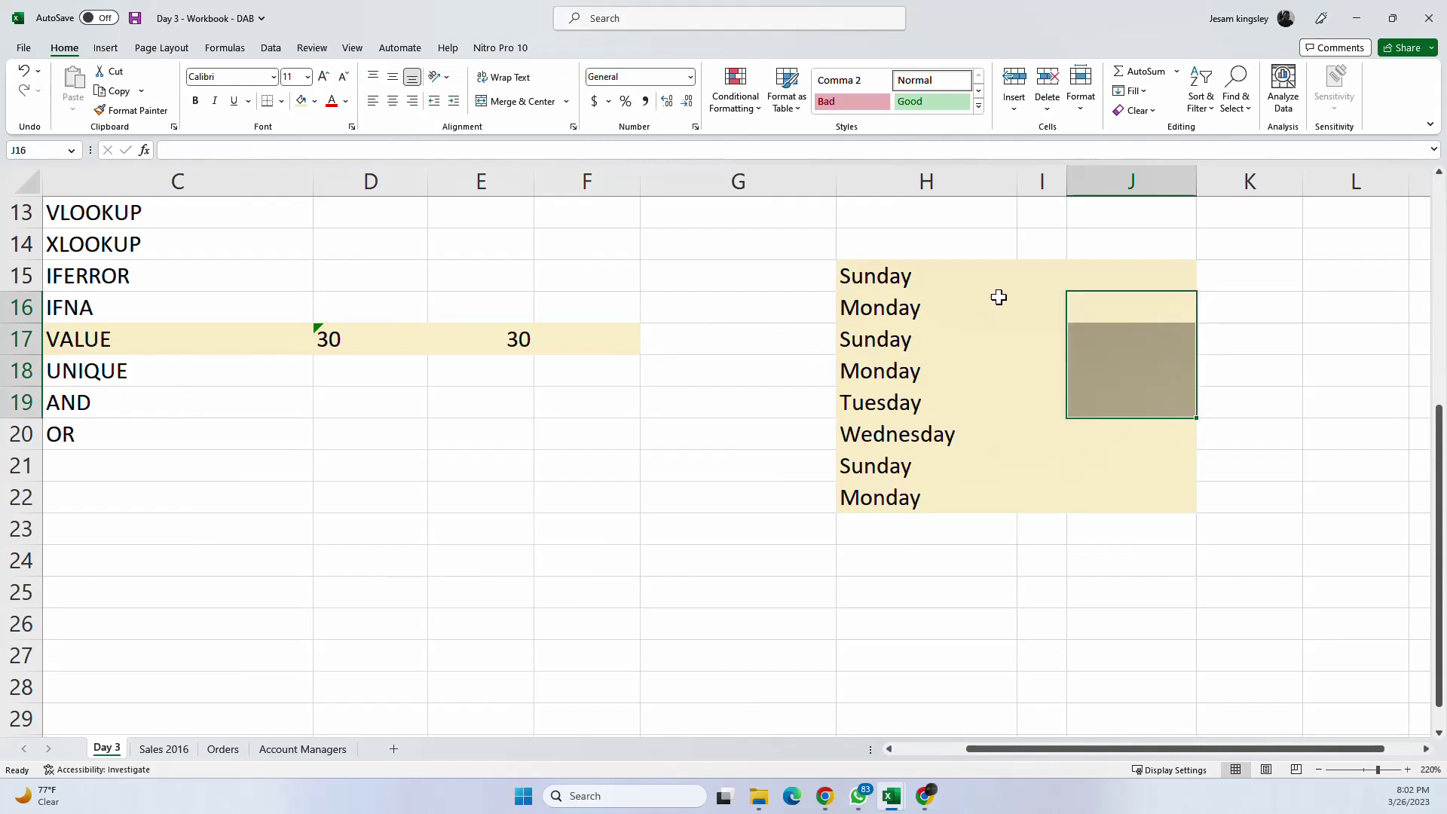
left_click(1102, 312)
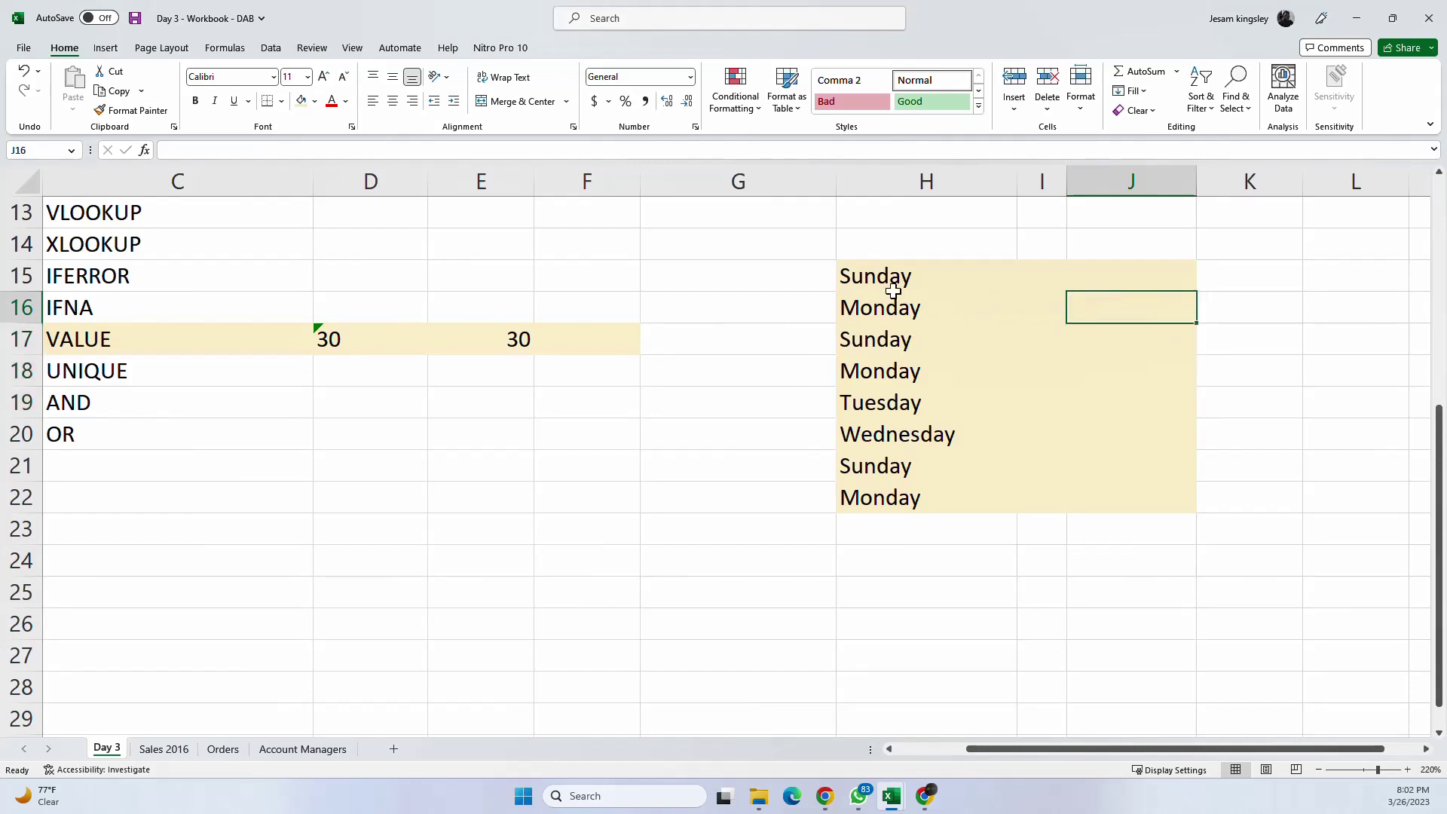
Step: Examine the day list H15:H22 for names that occur more than once
left_click_drag(896, 276, 885, 505)
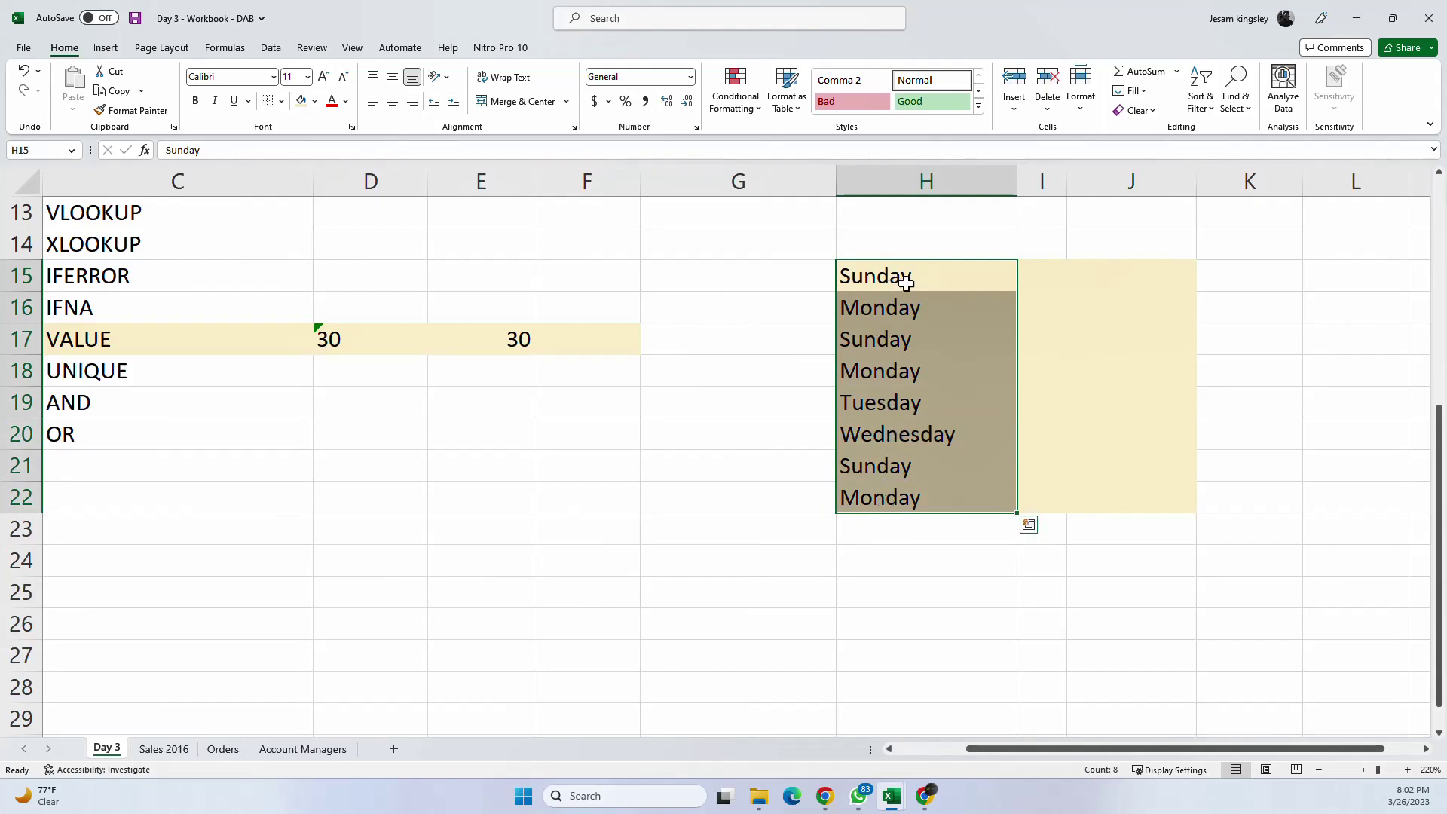
left_click(921, 276)
left_click(911, 309)
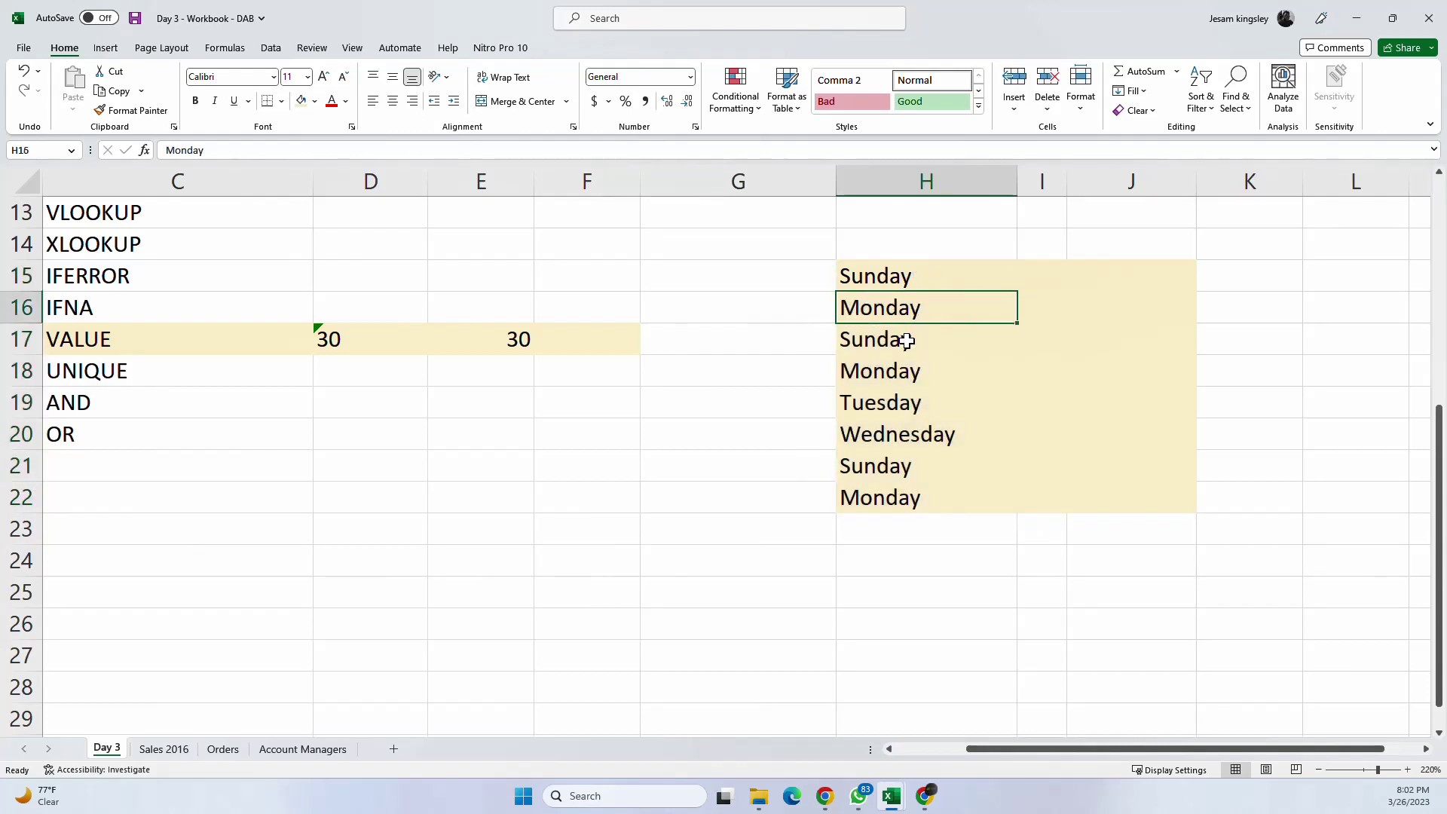
left_click(895, 272)
left_click(900, 339)
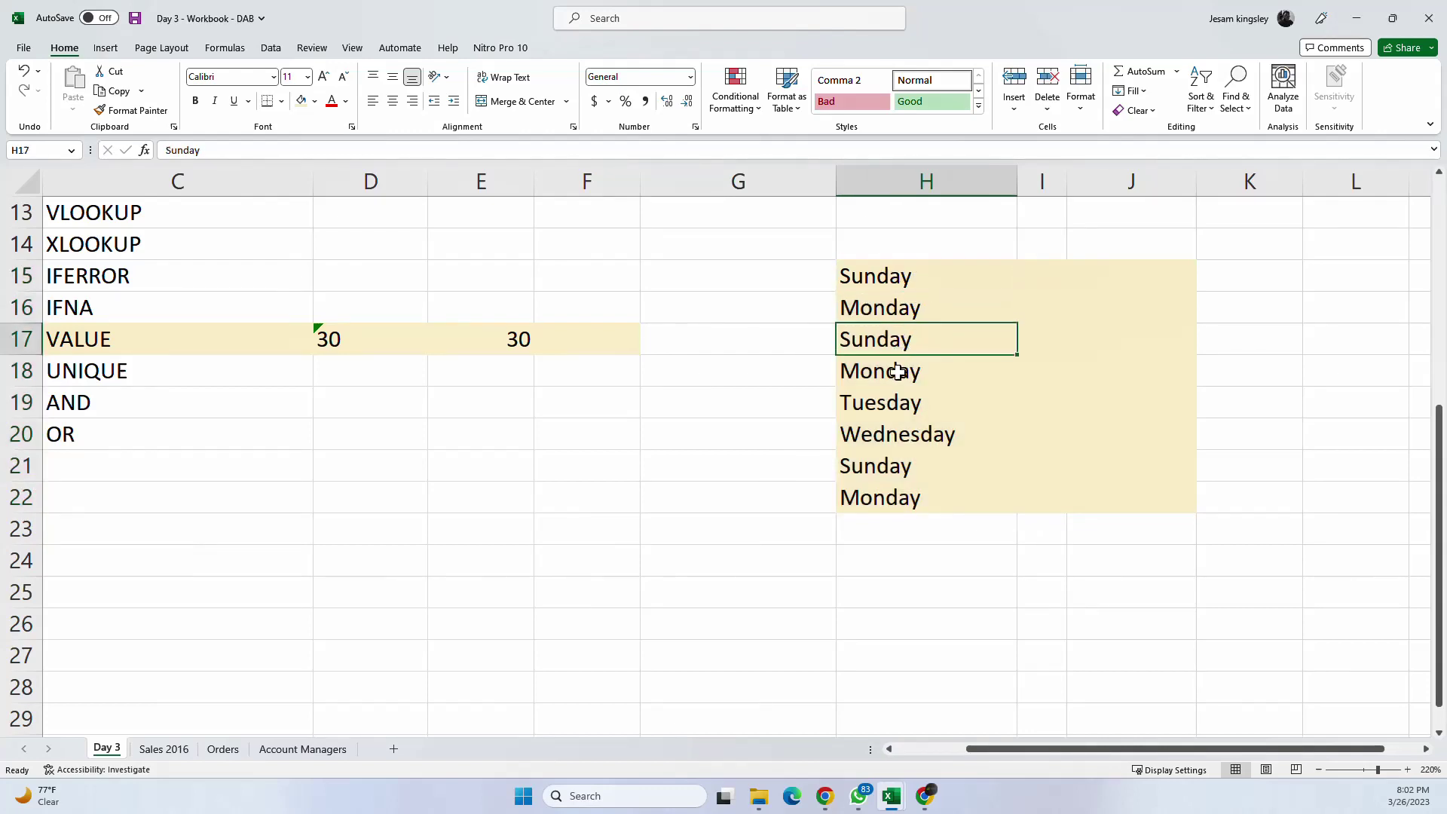
left_click(900, 367)
left_click(890, 316)
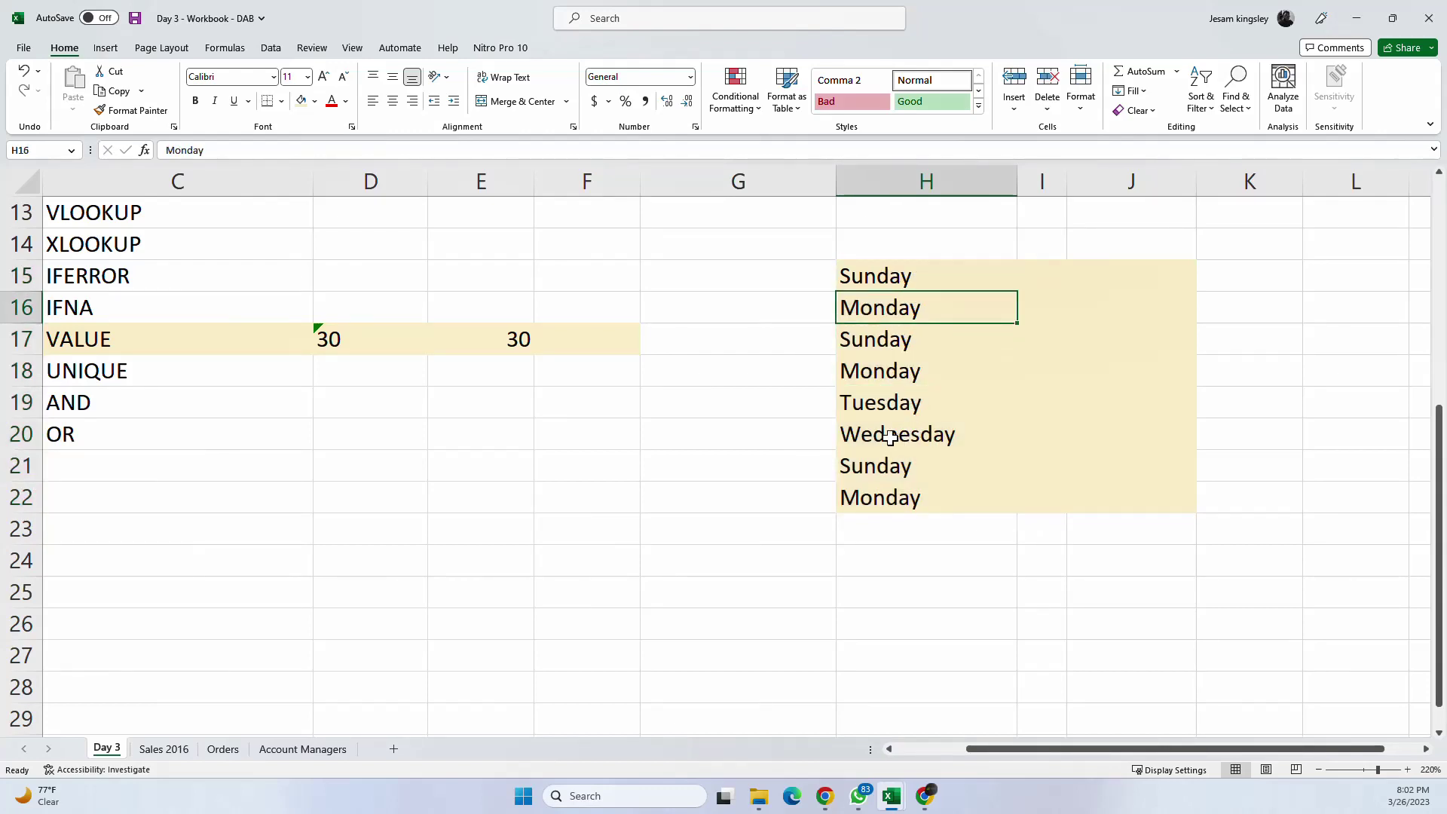
left_click(883, 461)
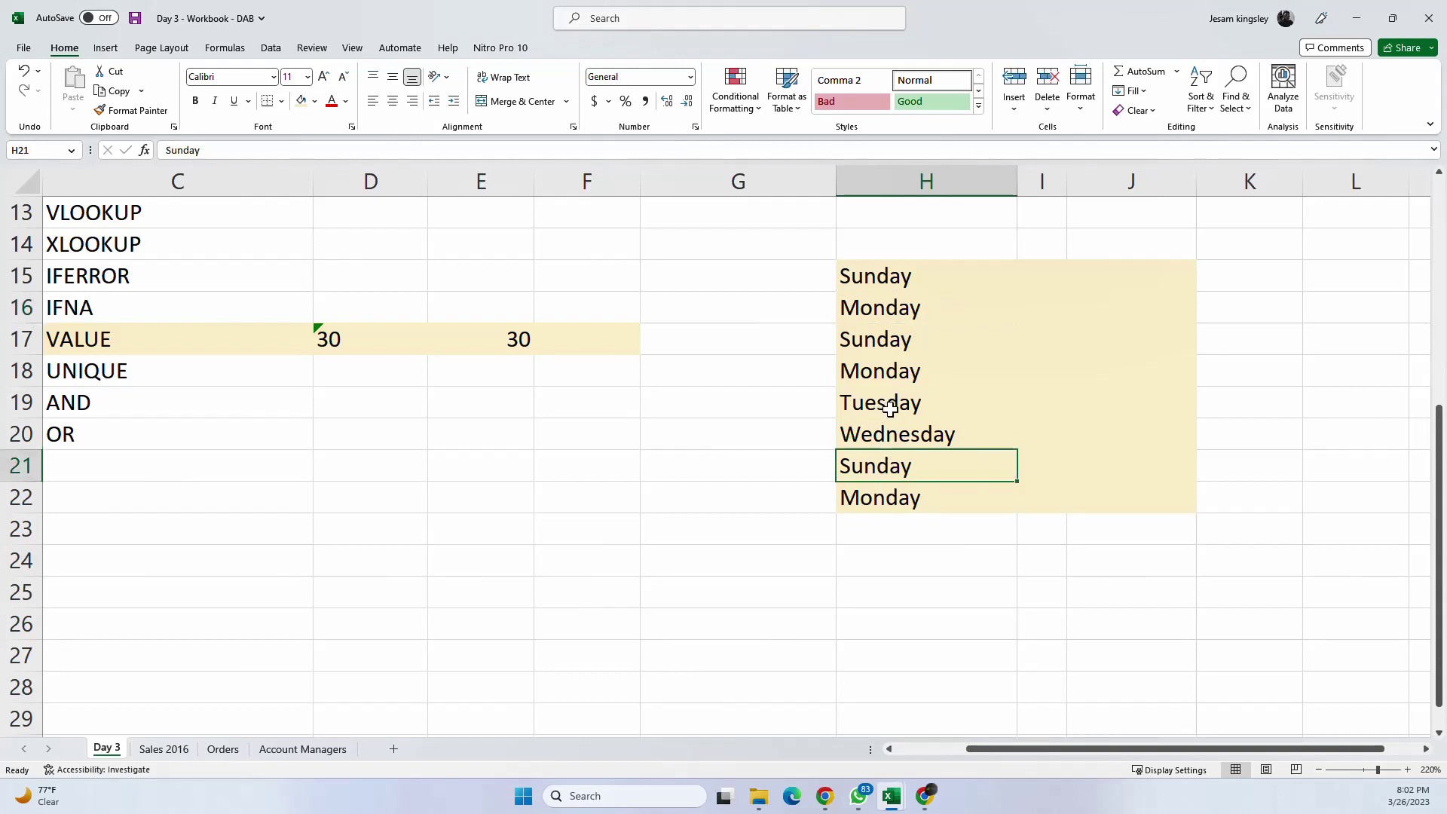
left_click(1049, 331)
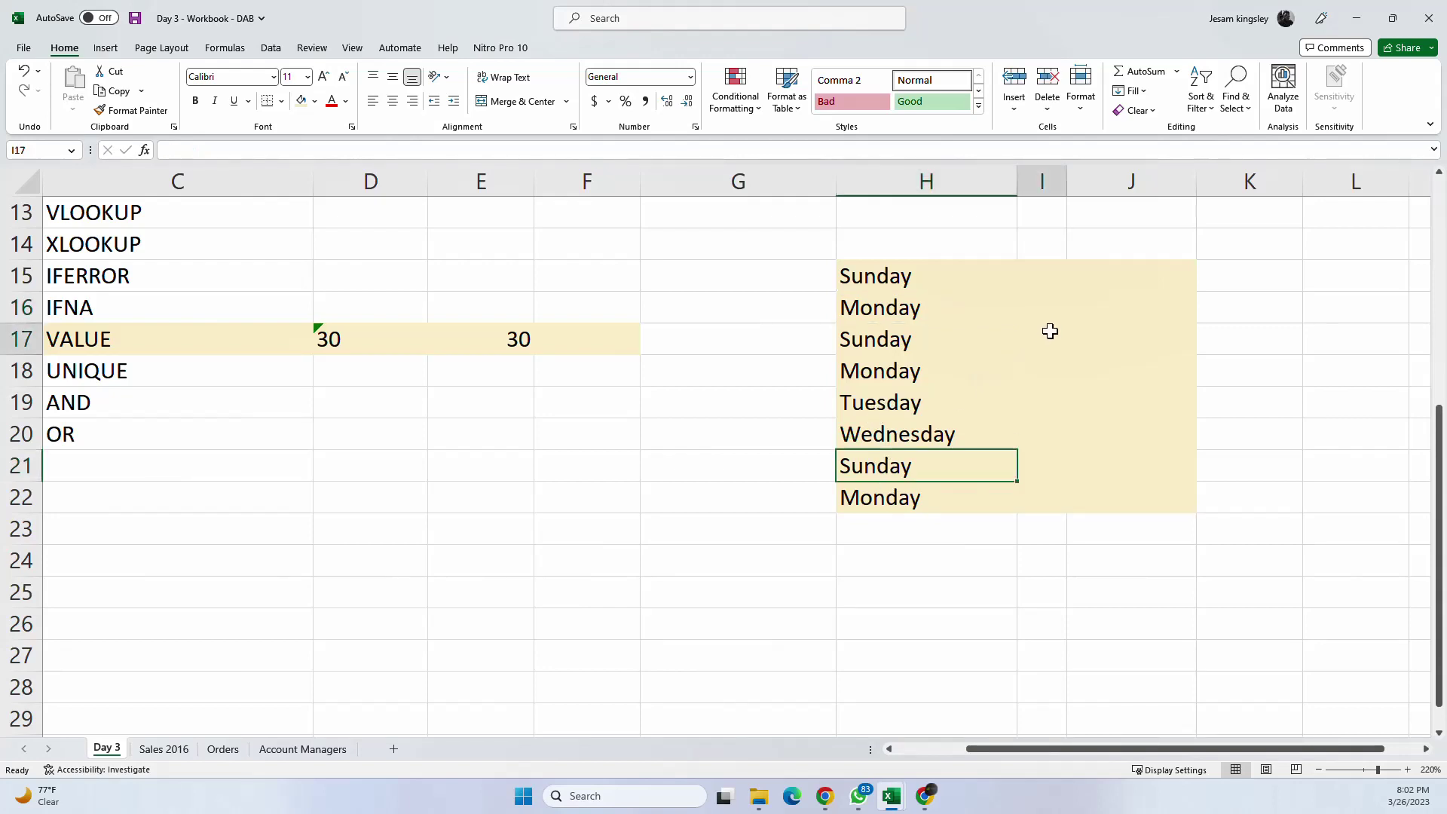
Step: Enter =UNIQUE(H15:H22) in J16 to list each day name once, and review the spilled range
left_click(1087, 308)
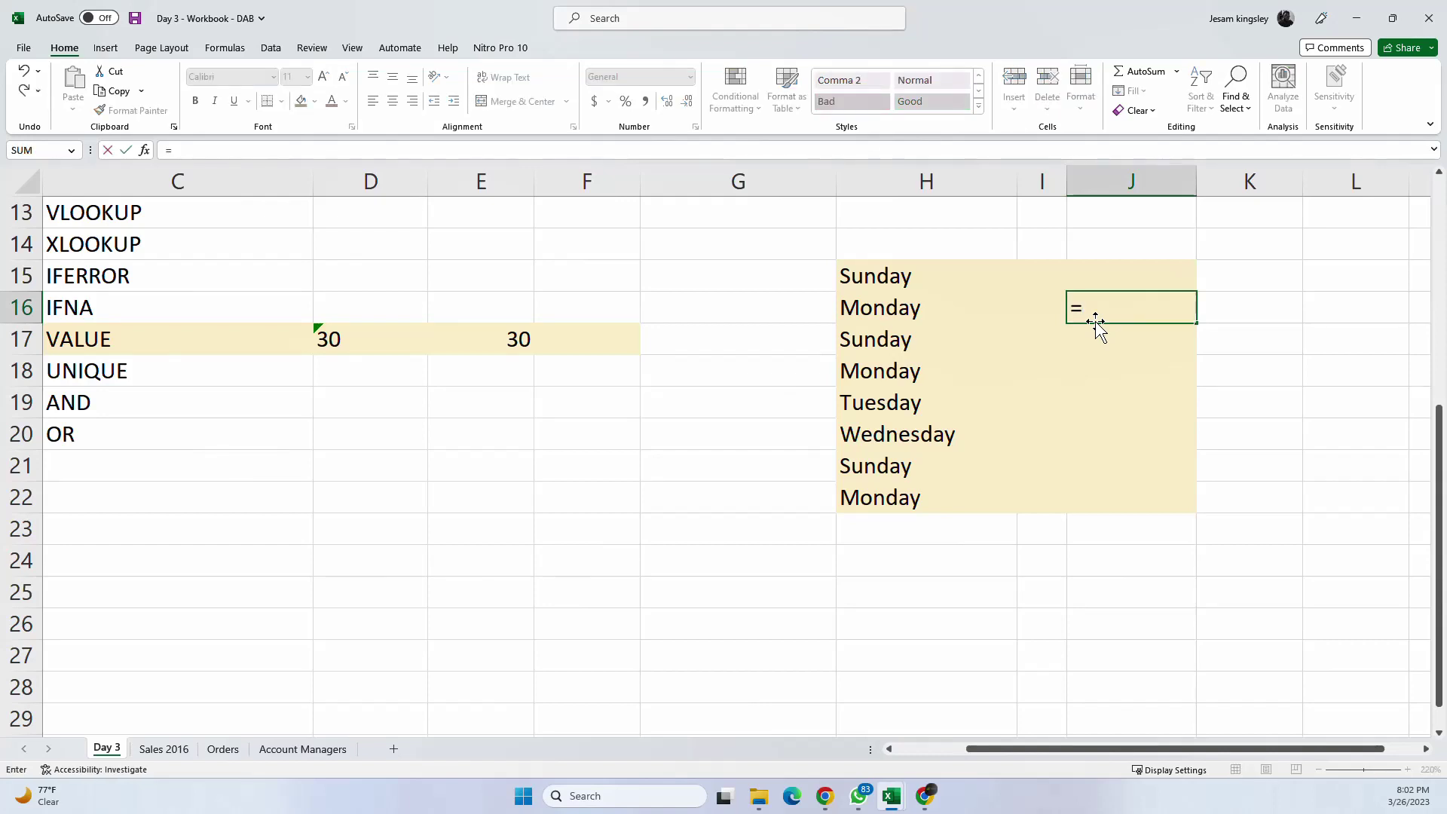
type("uni")
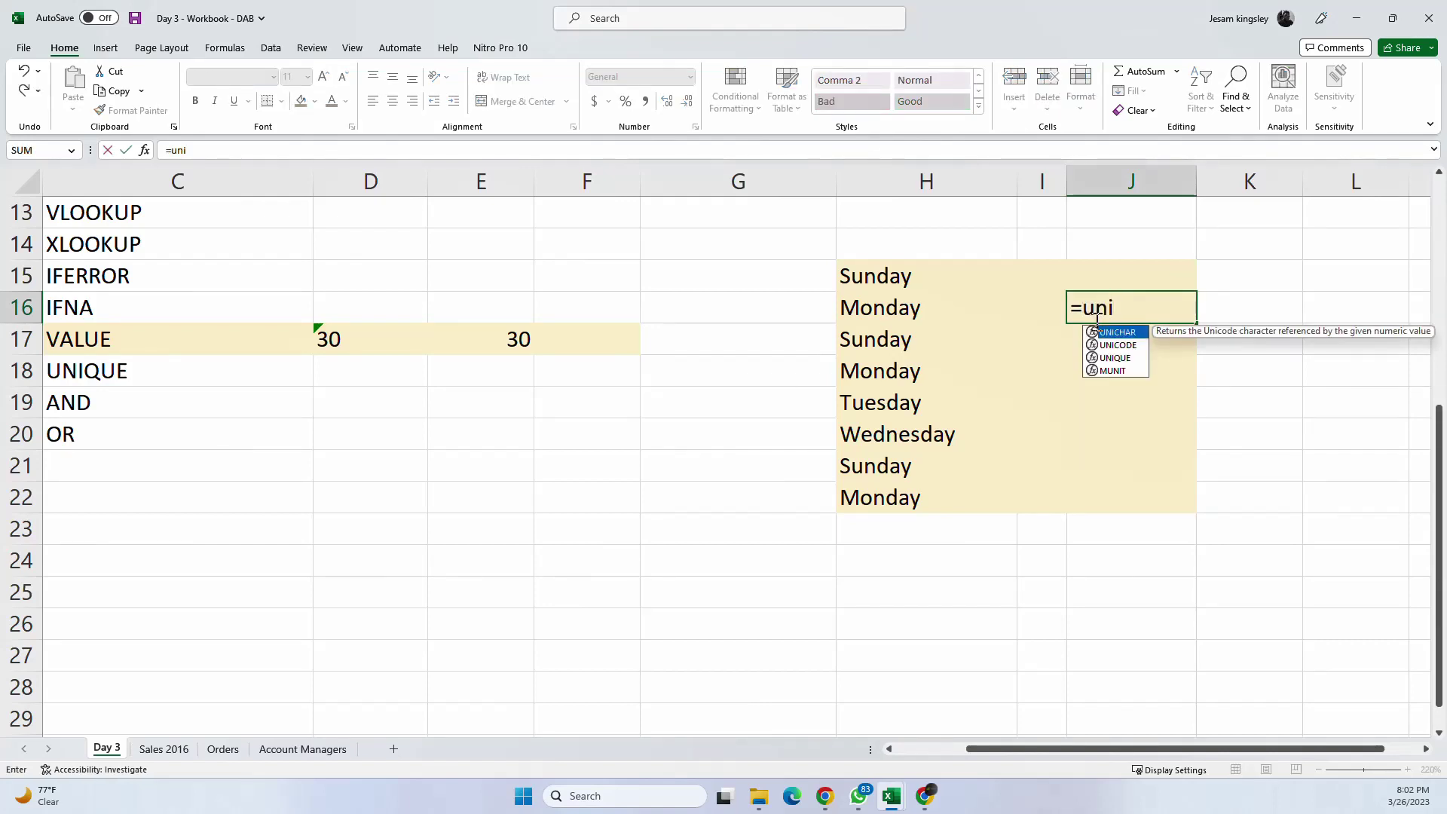
type("qu")
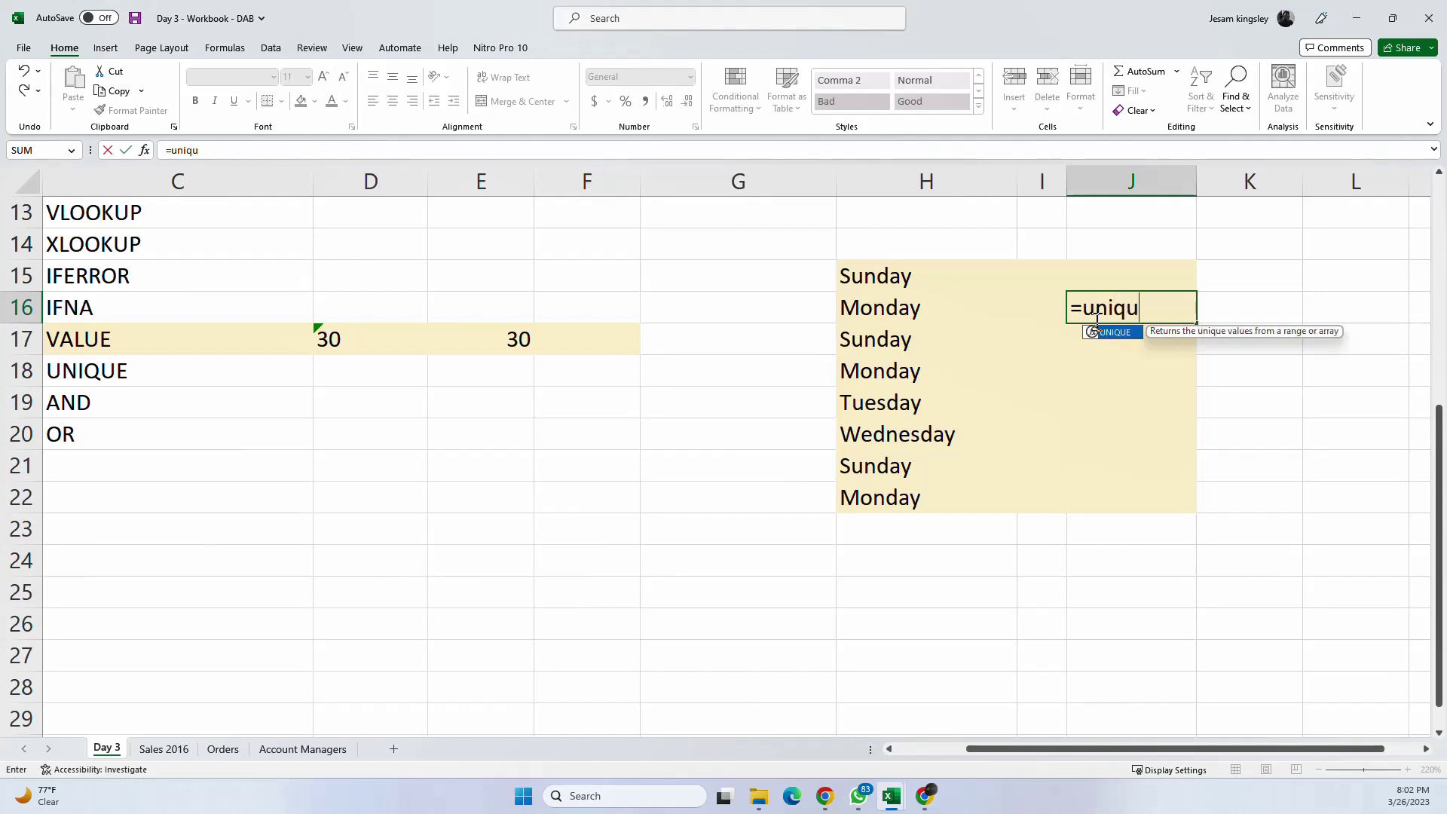
key("Tab")
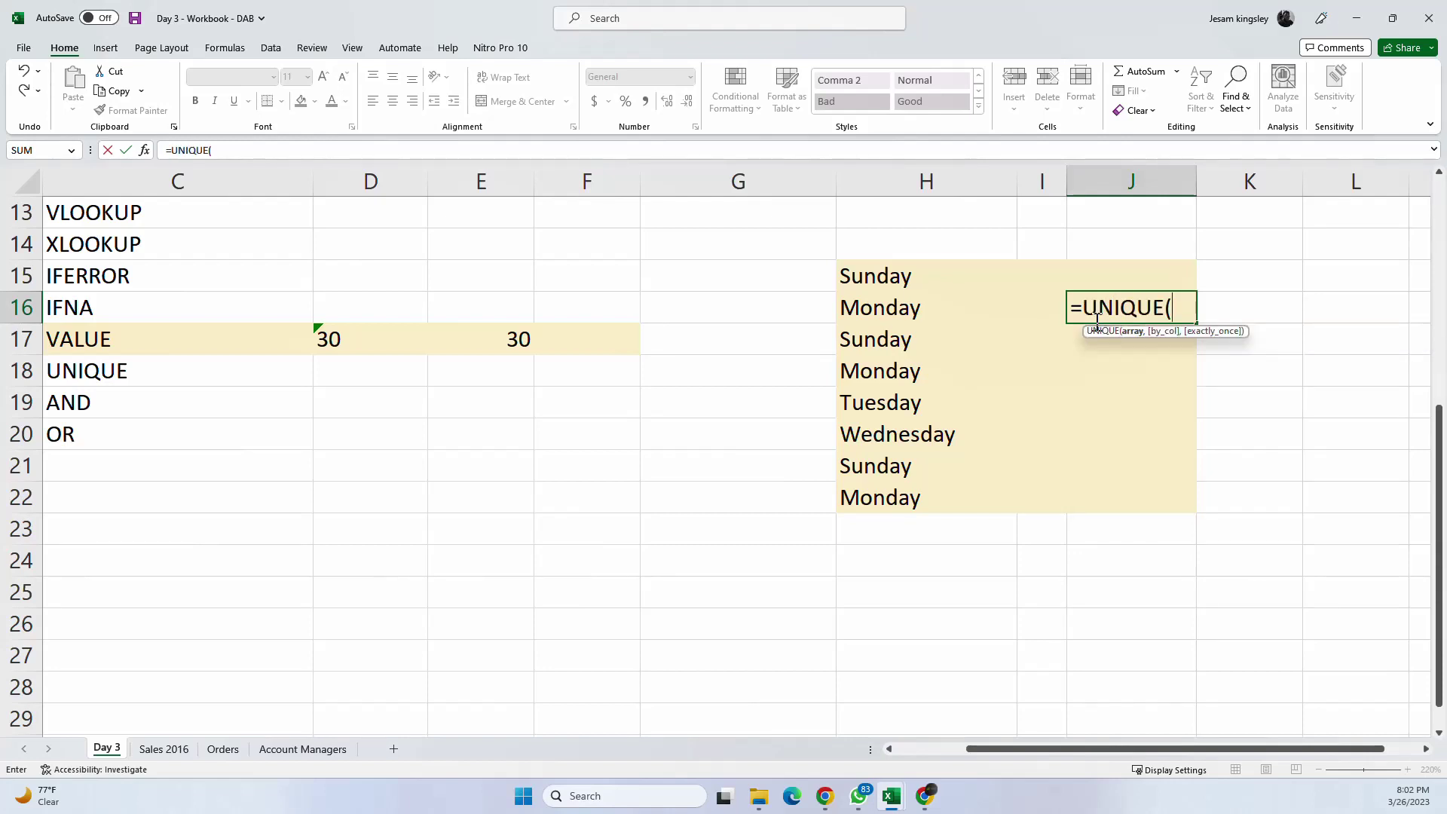
left_click(915, 277)
left_click_drag(889, 403, 897, 500)
type(")")
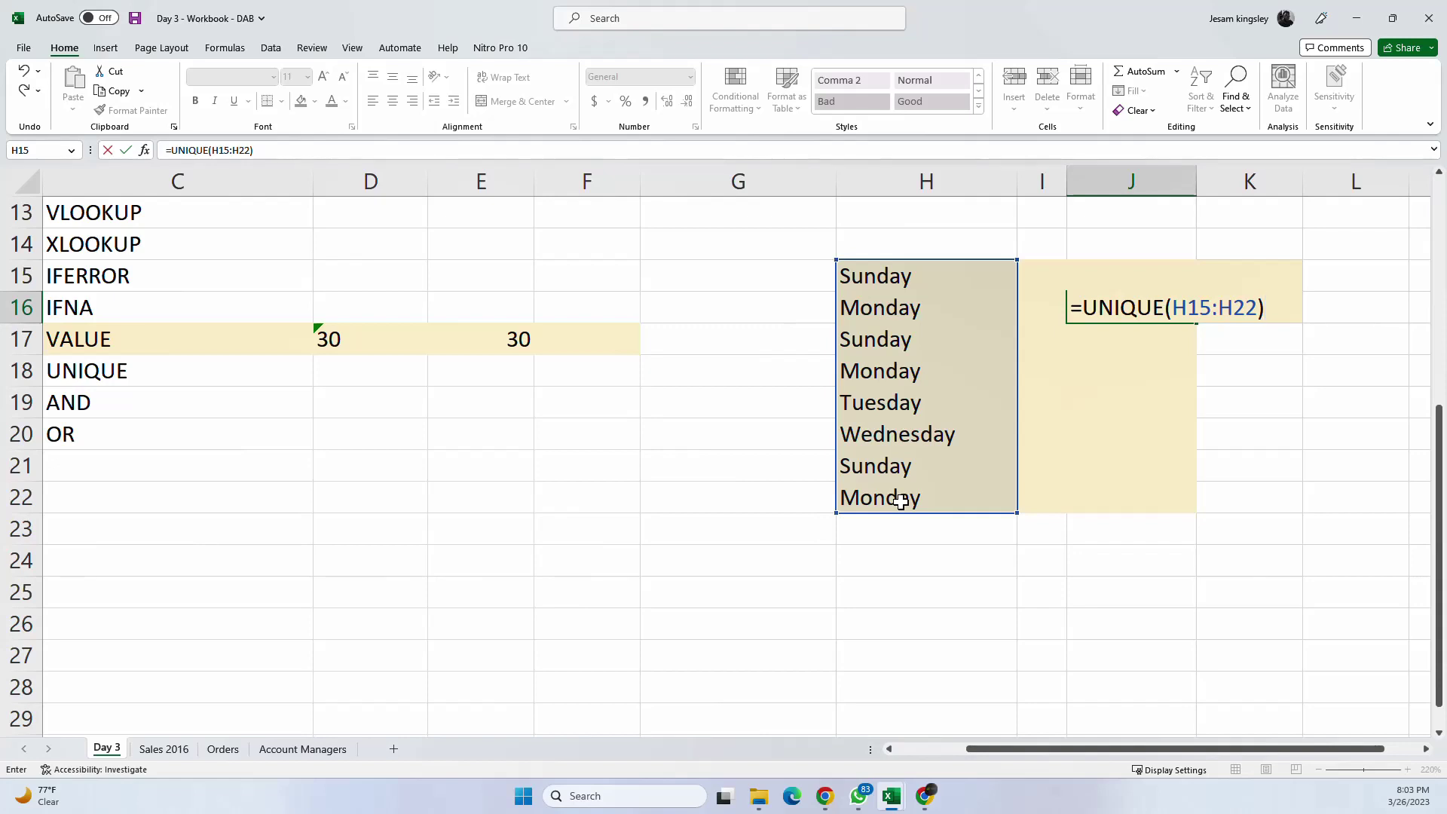
key("Return")
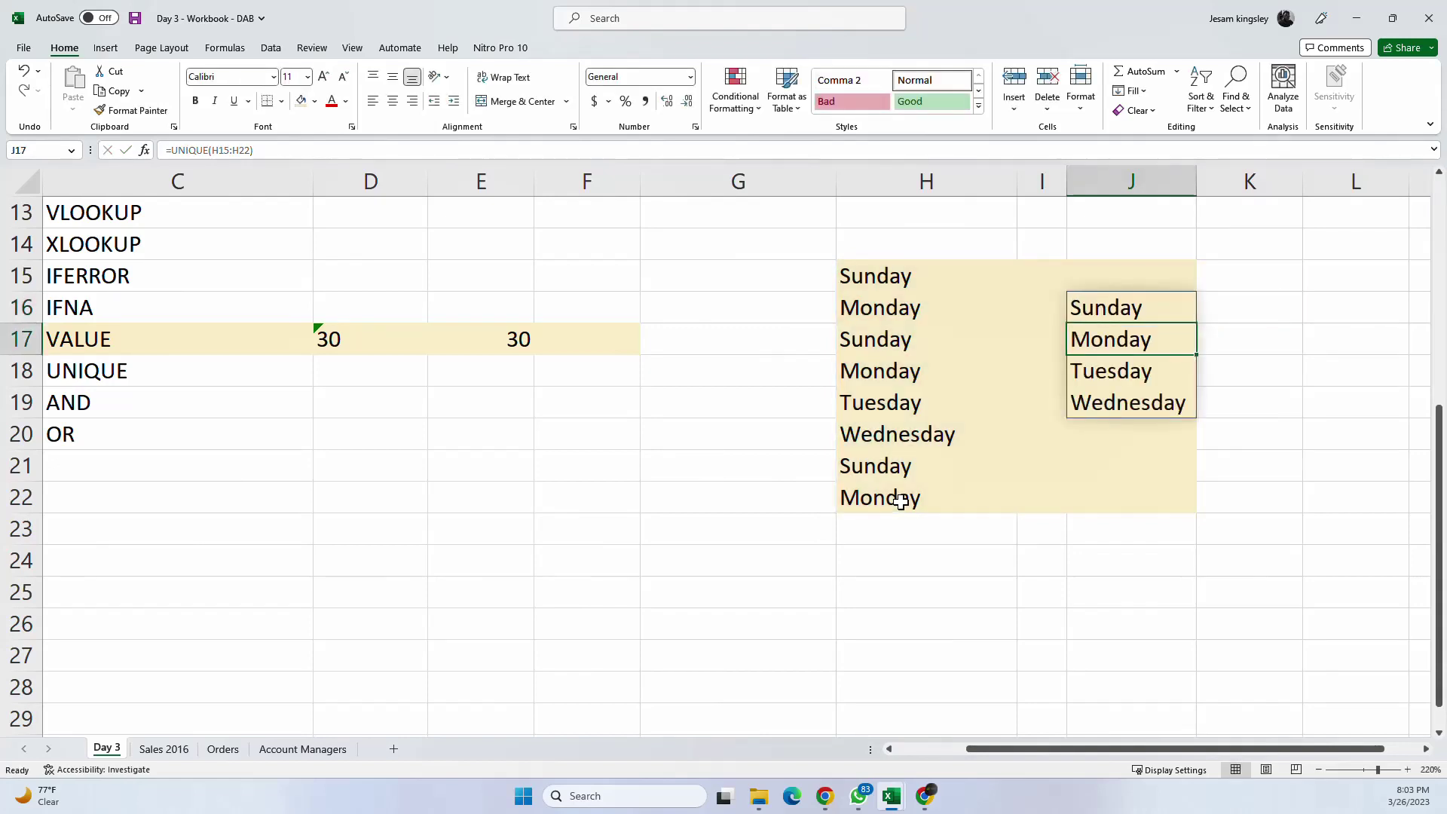
left_click(1147, 464)
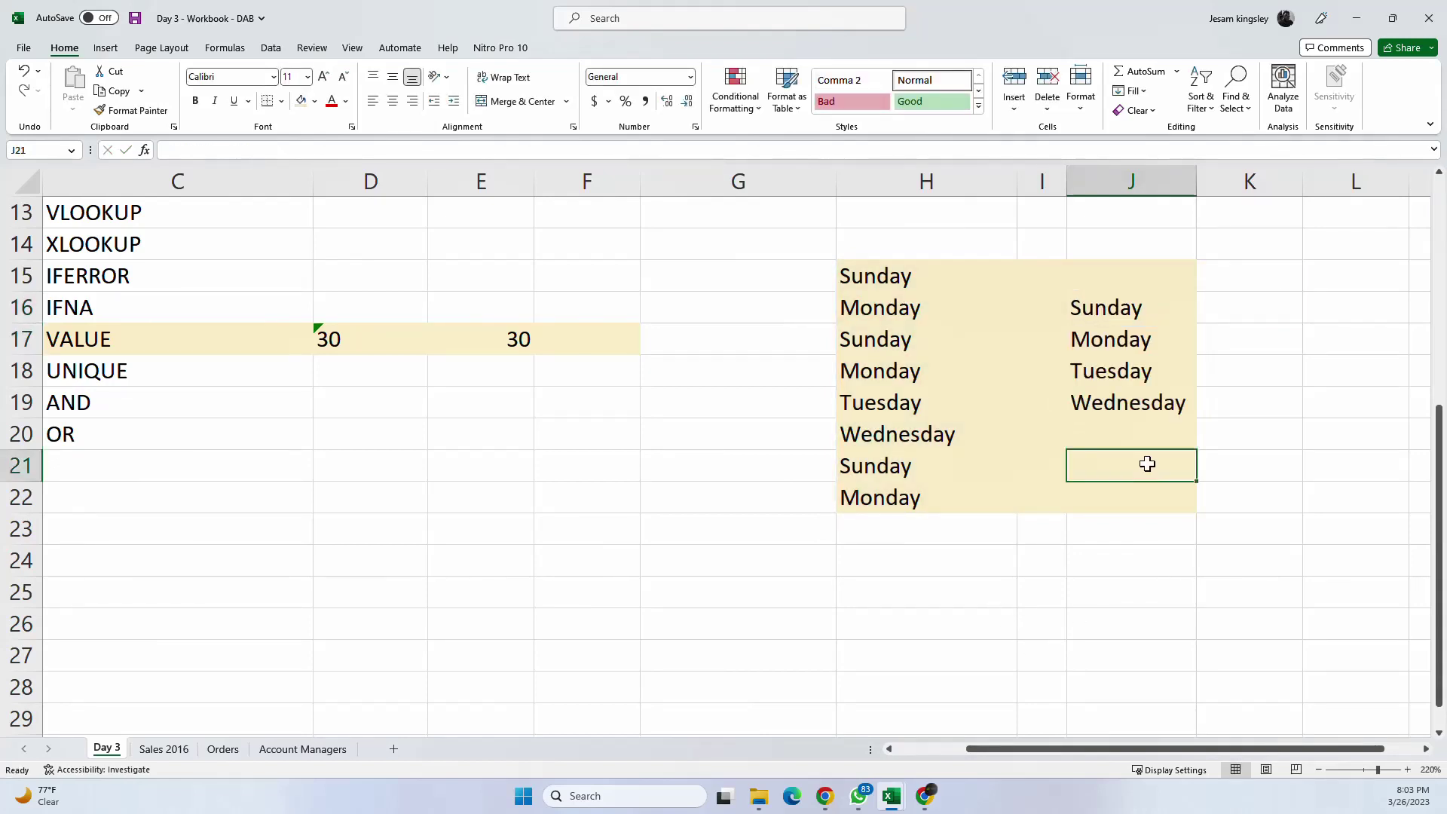
left_click_drag(1113, 300, 1127, 400)
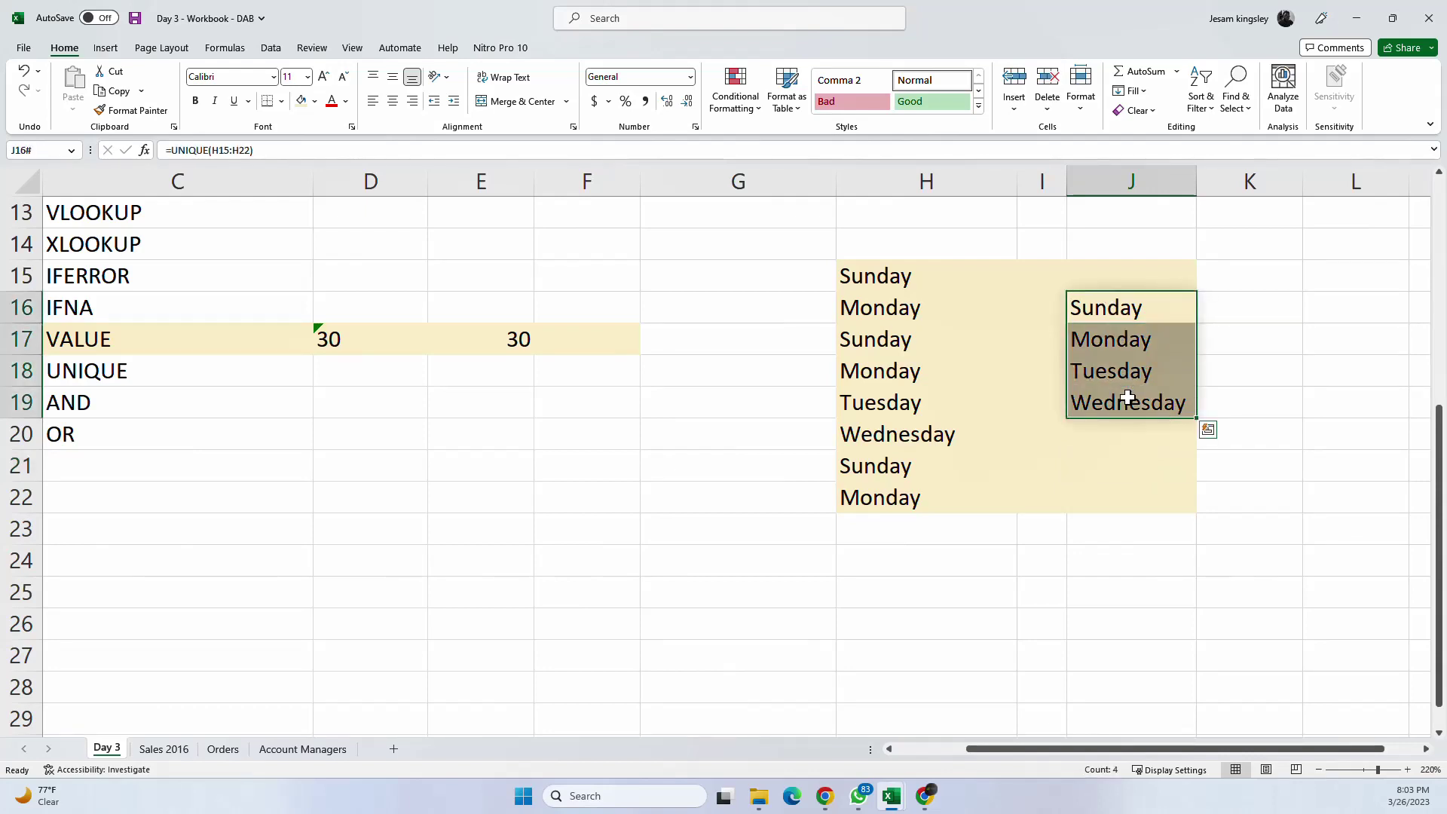
left_click(645, 471)
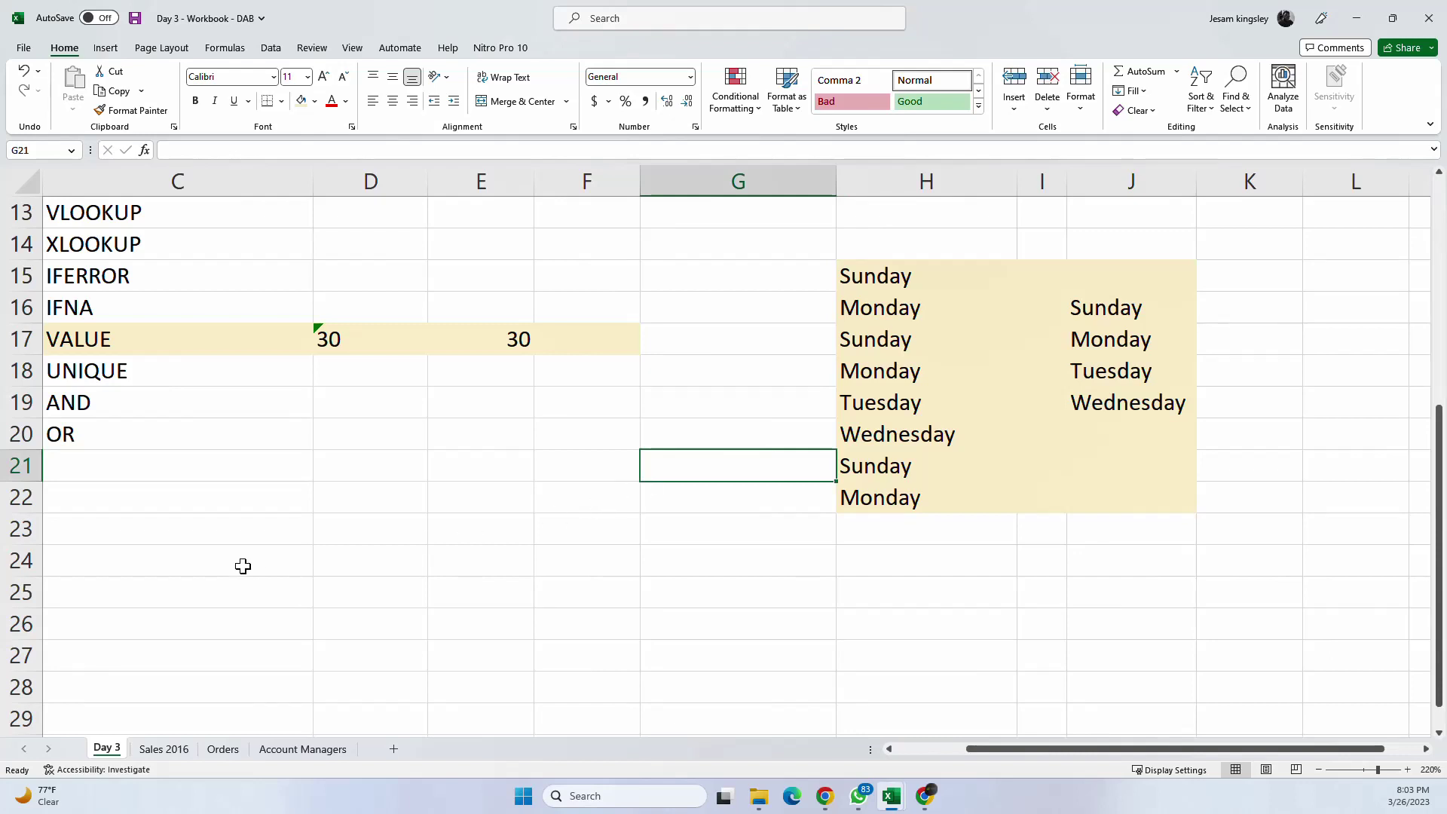
Step: Review the function list in column C for functions without an example, such as IF, COUNTIF, SUMIF and COUNTIFS
scroll(241, 566, "up", 1)
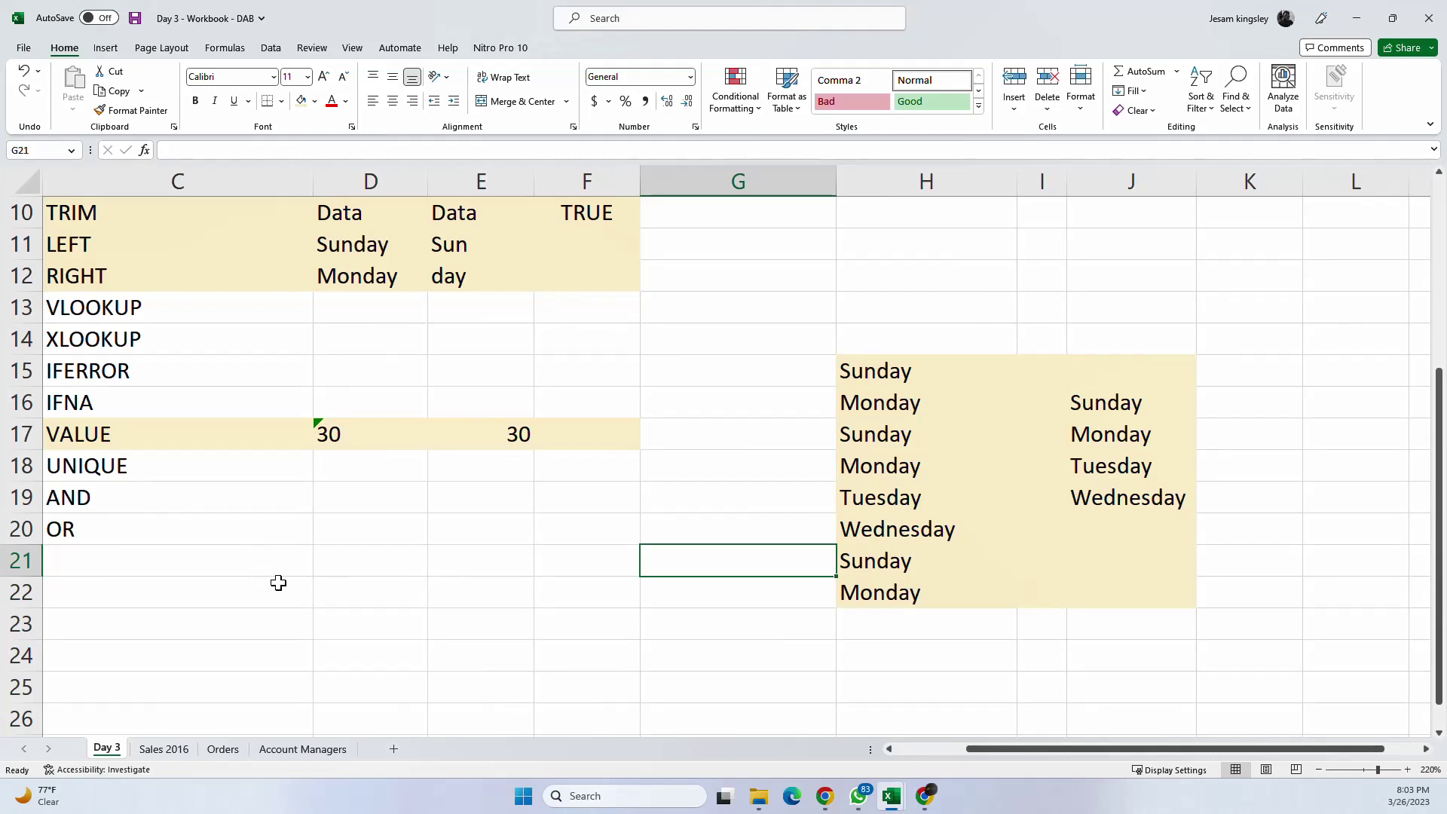
scroll(277, 581, "up", 3)
left_click(346, 370)
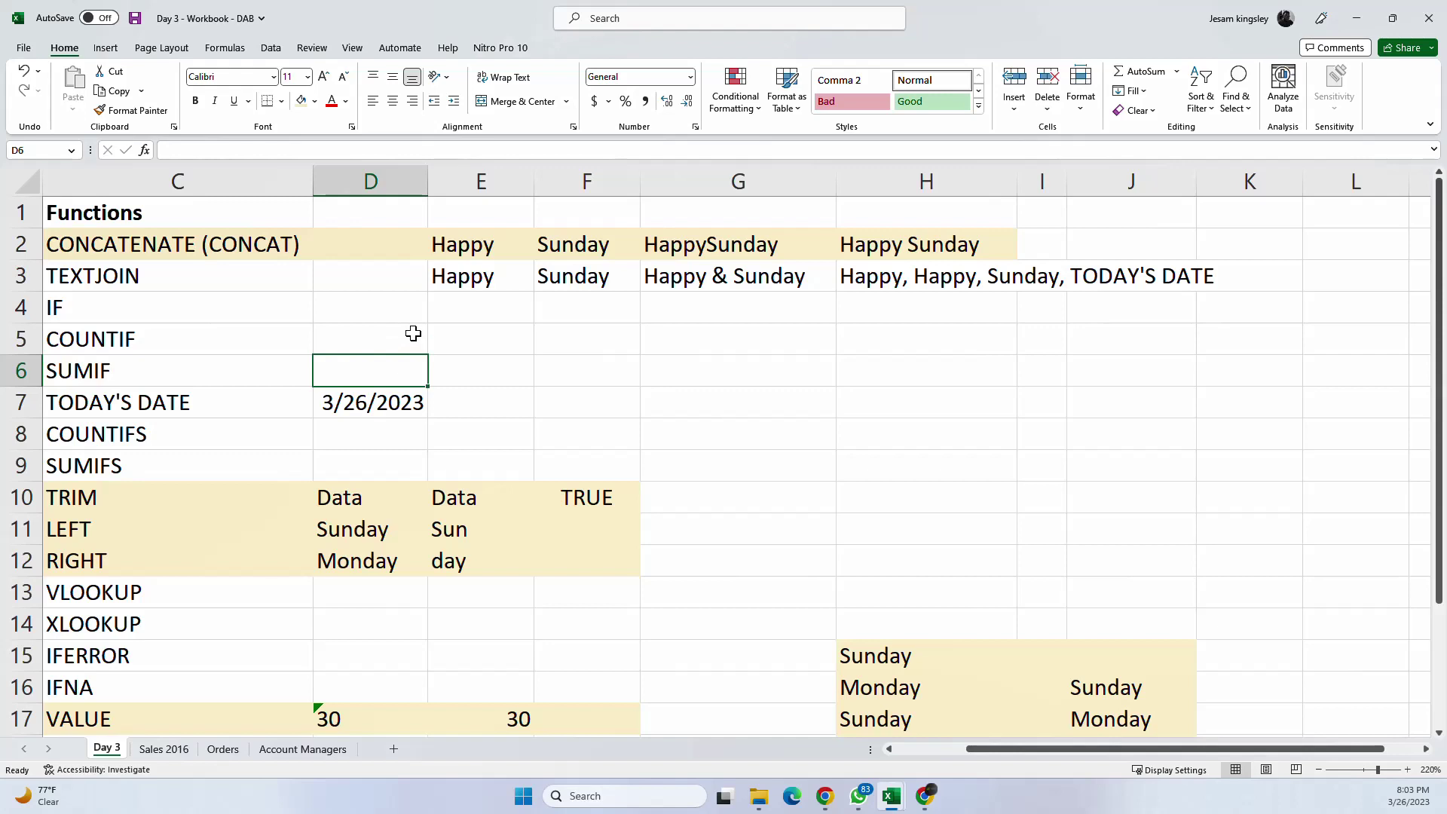
left_click(213, 308)
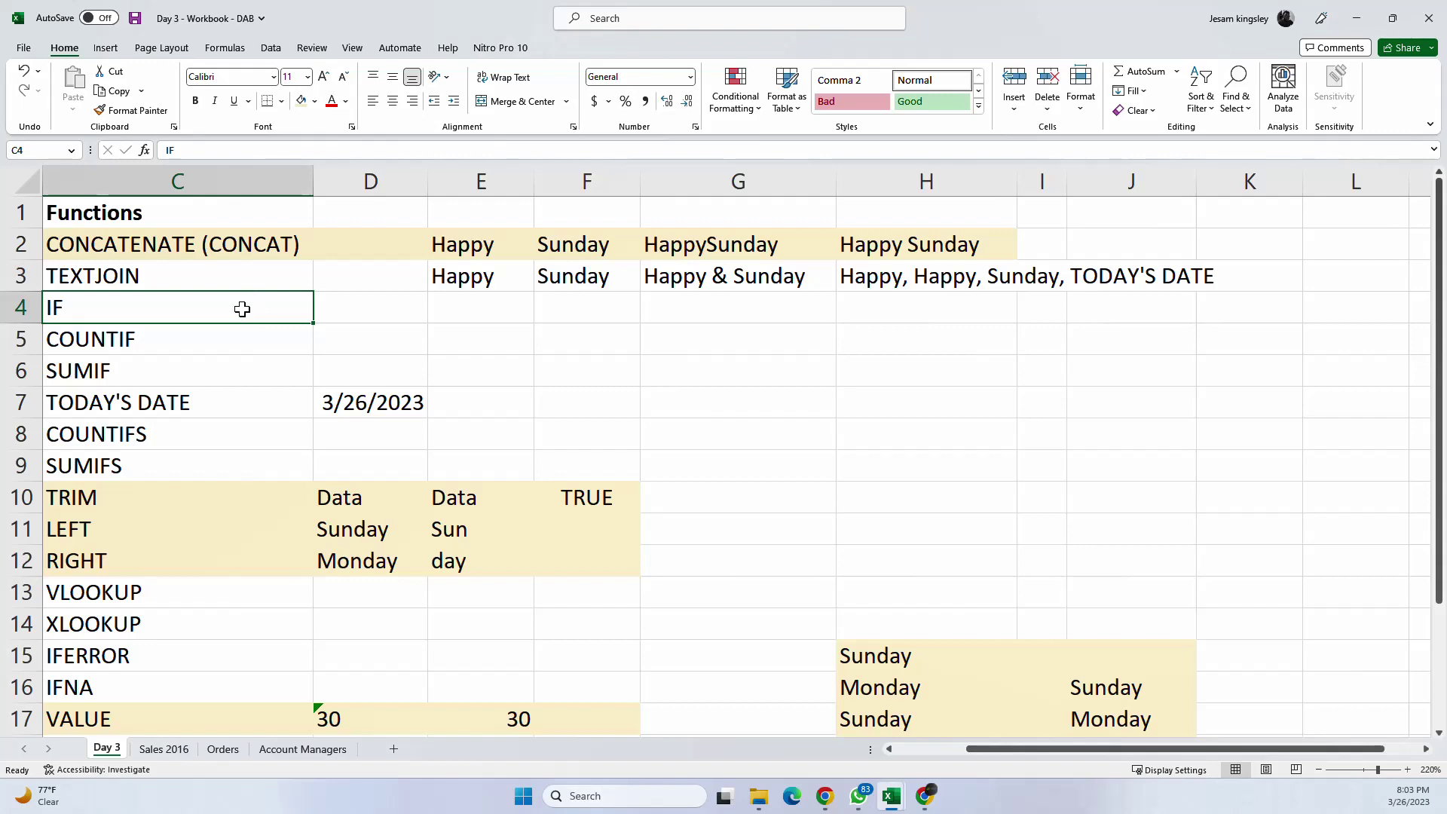
left_click(211, 335)
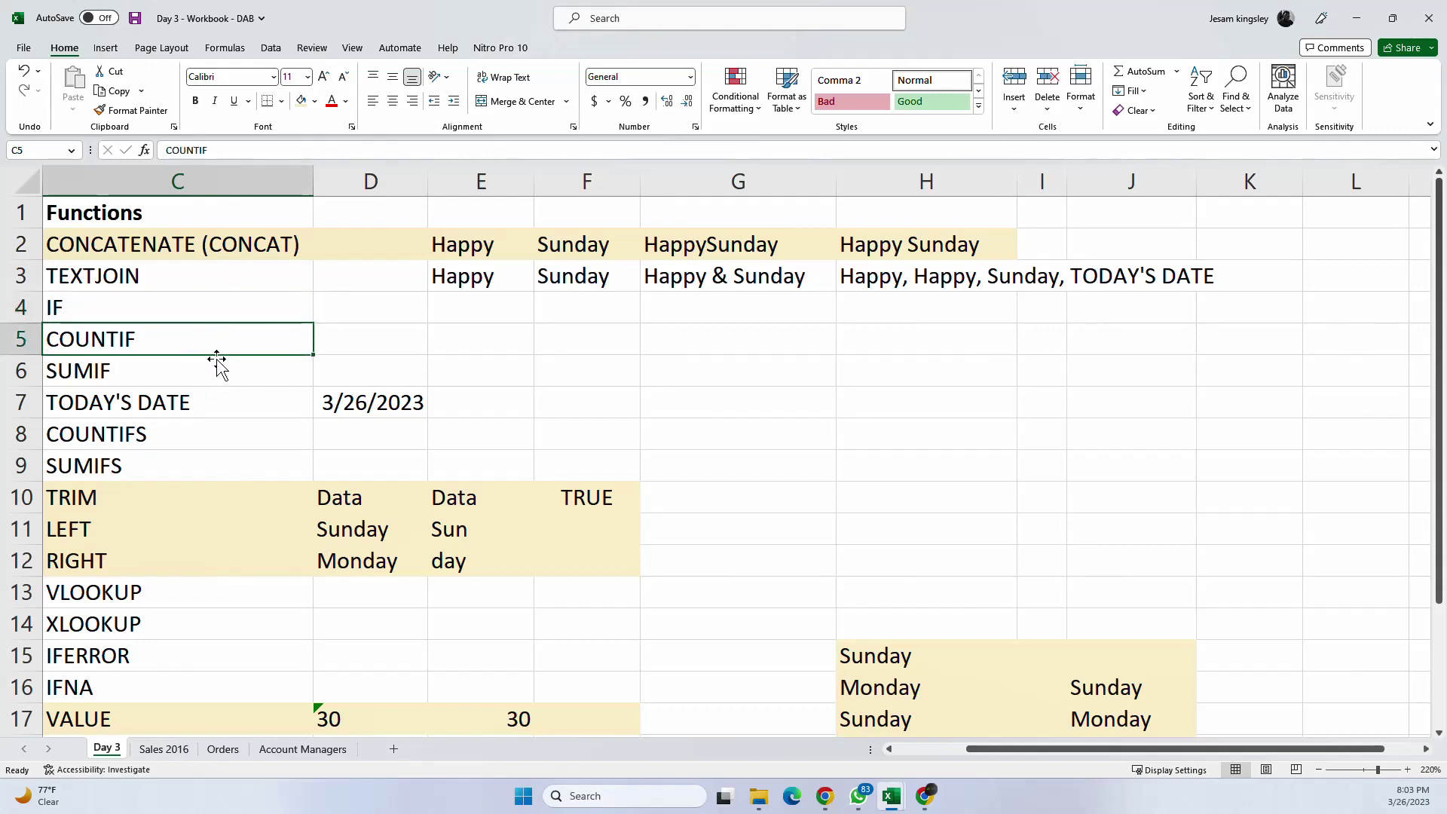
left_click(214, 368)
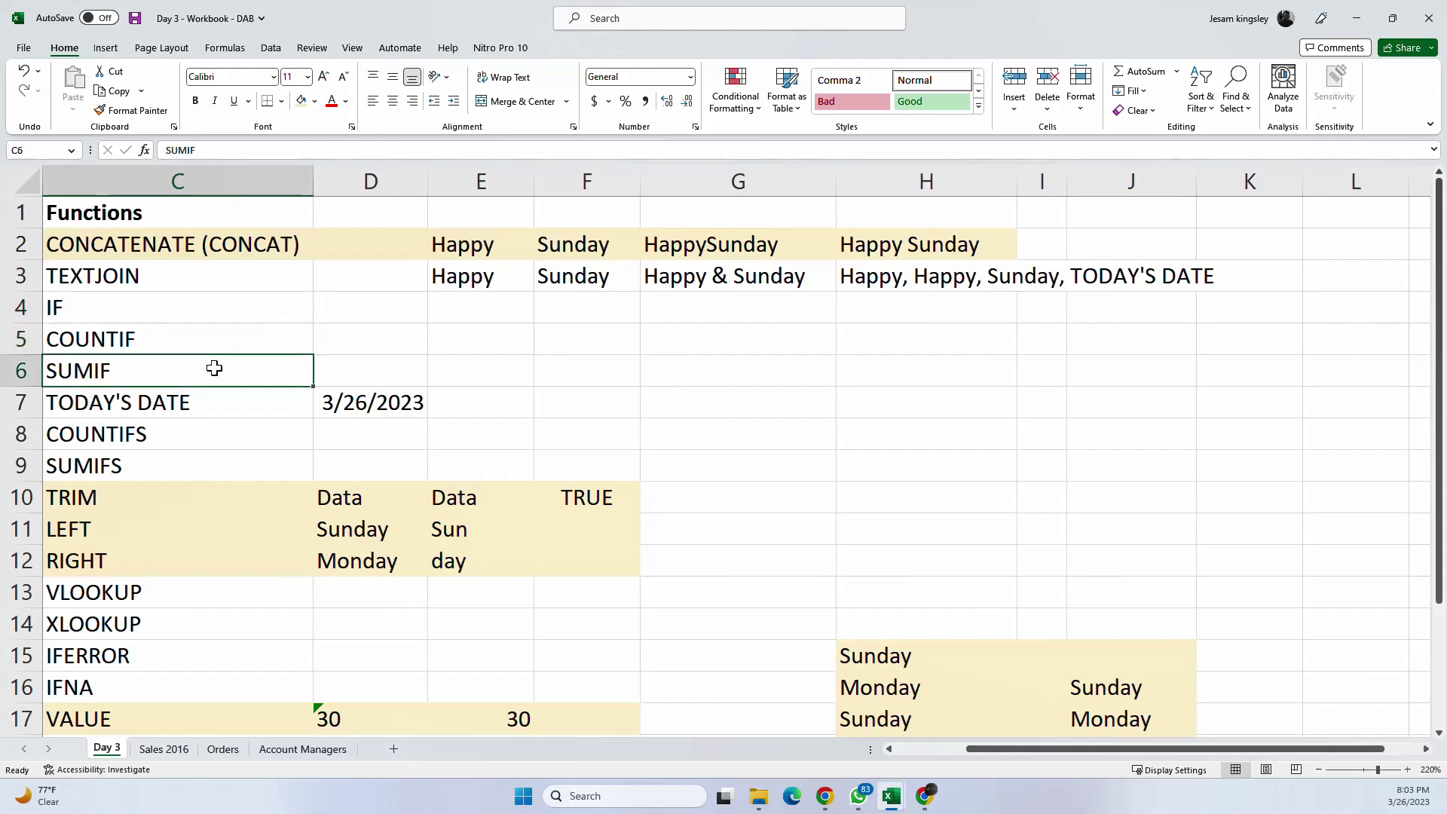
left_click(231, 434)
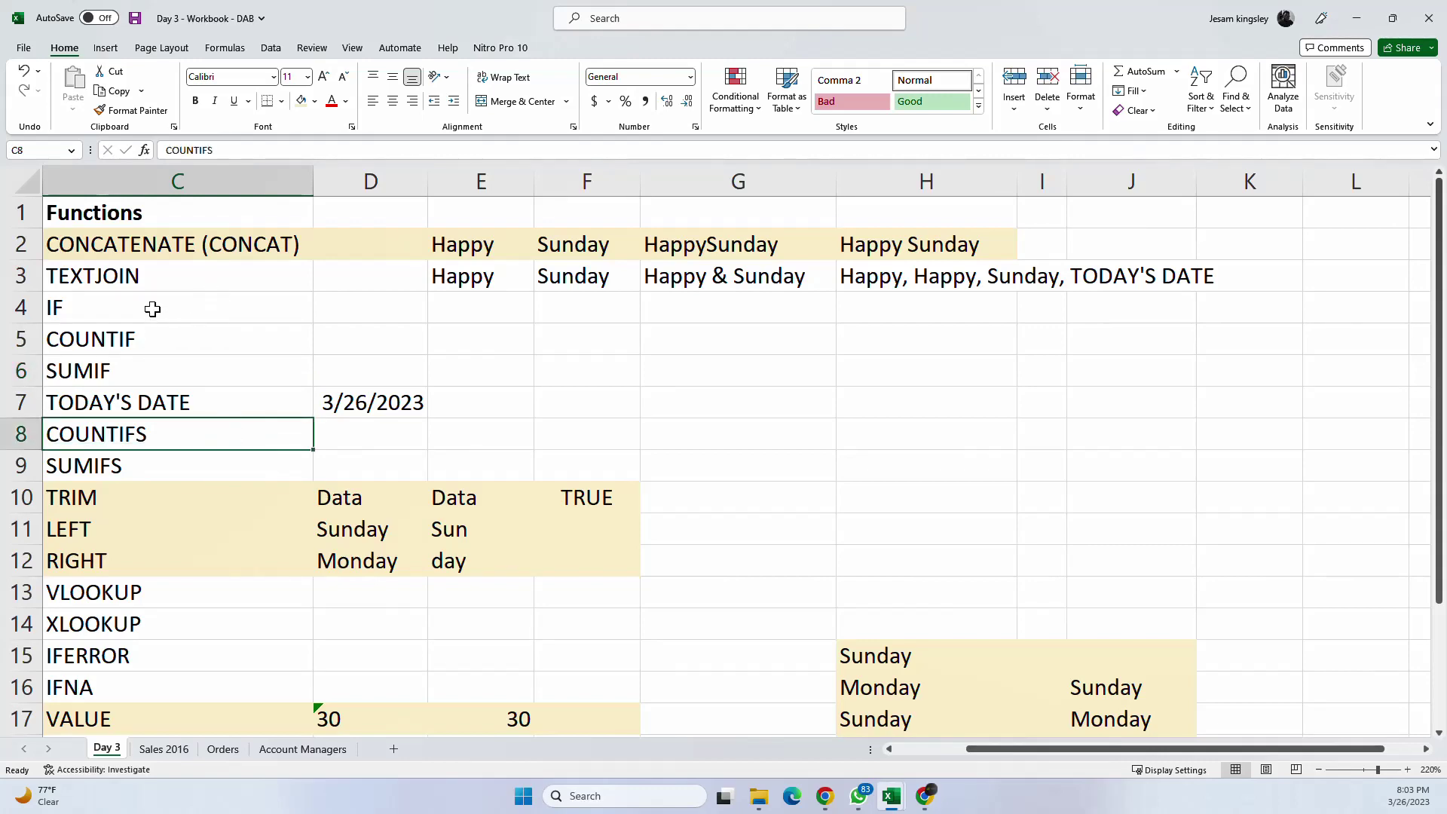
scroll(180, 336, "down", 3)
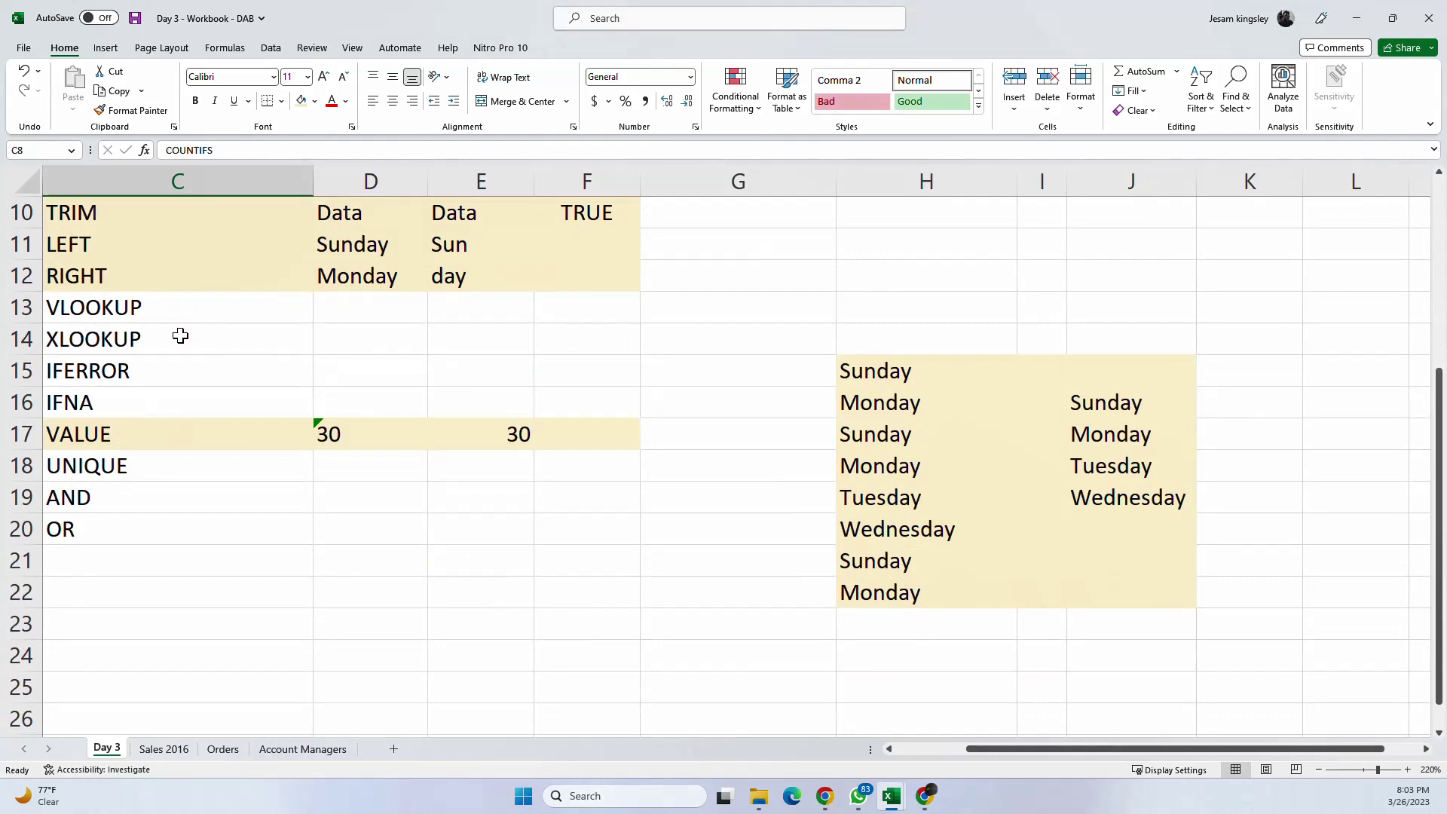
scroll(180, 336, "up", 3)
left_click(159, 219)
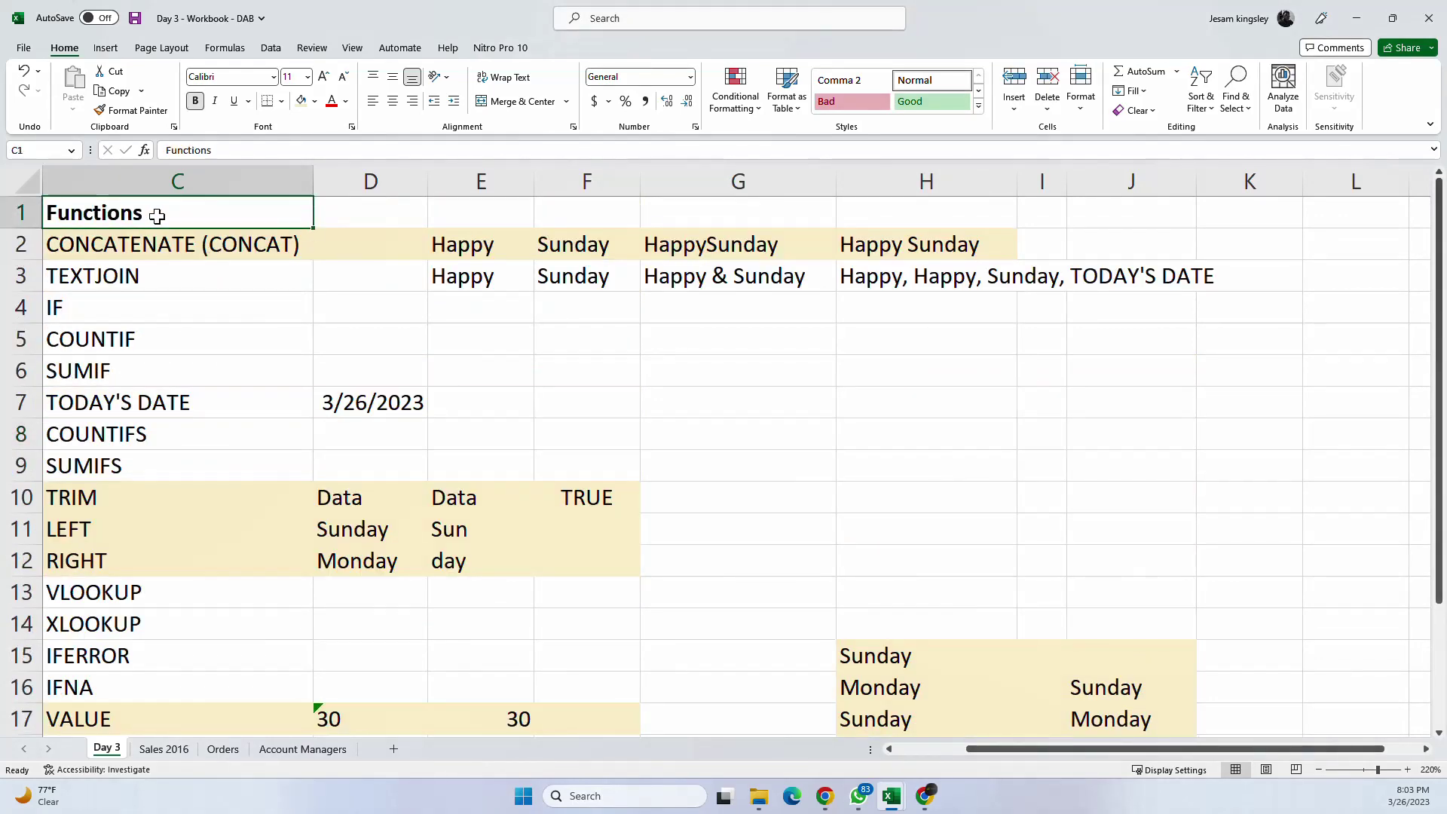
key("ctrl+shift+l")
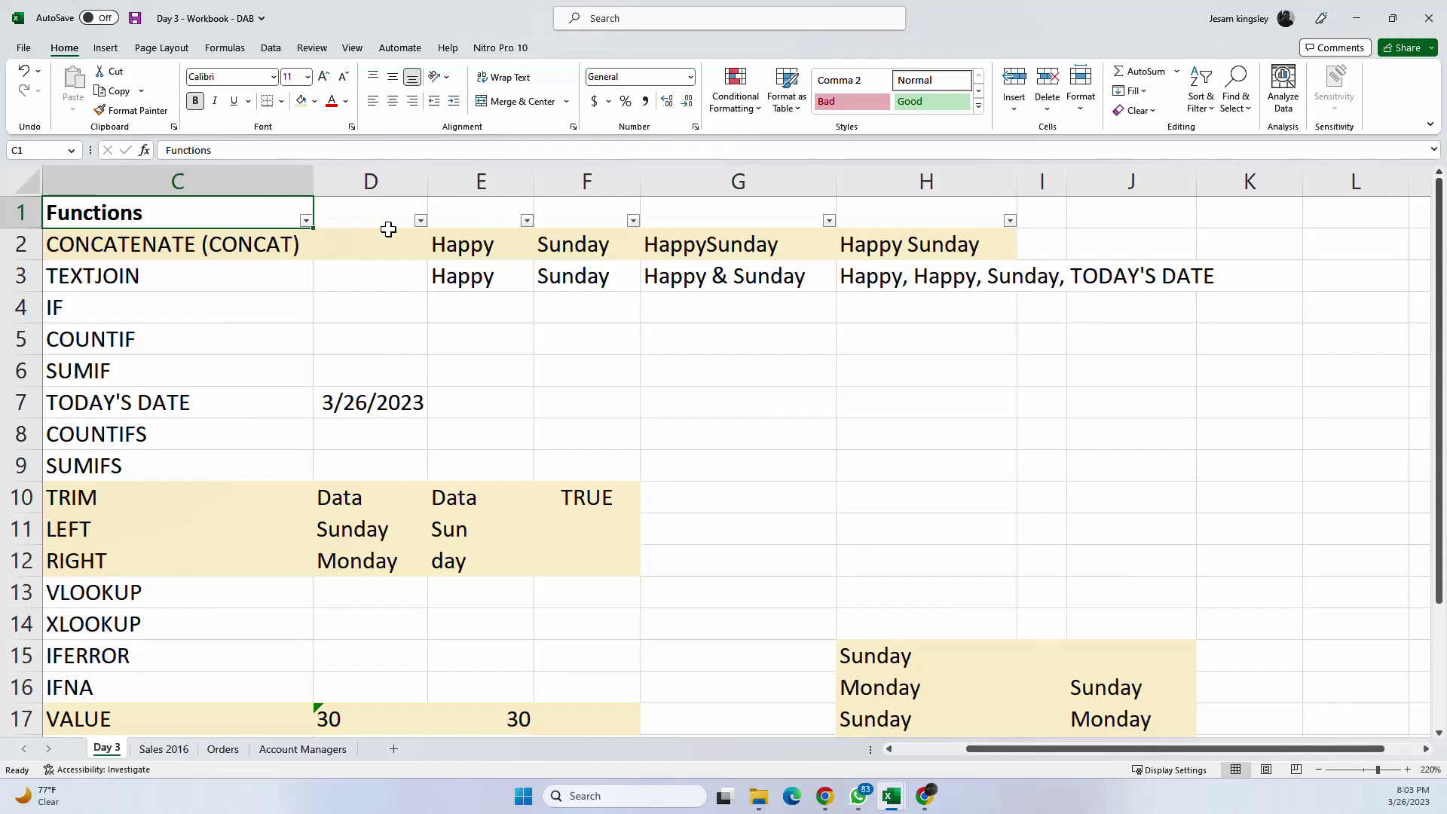
left_click(420, 220)
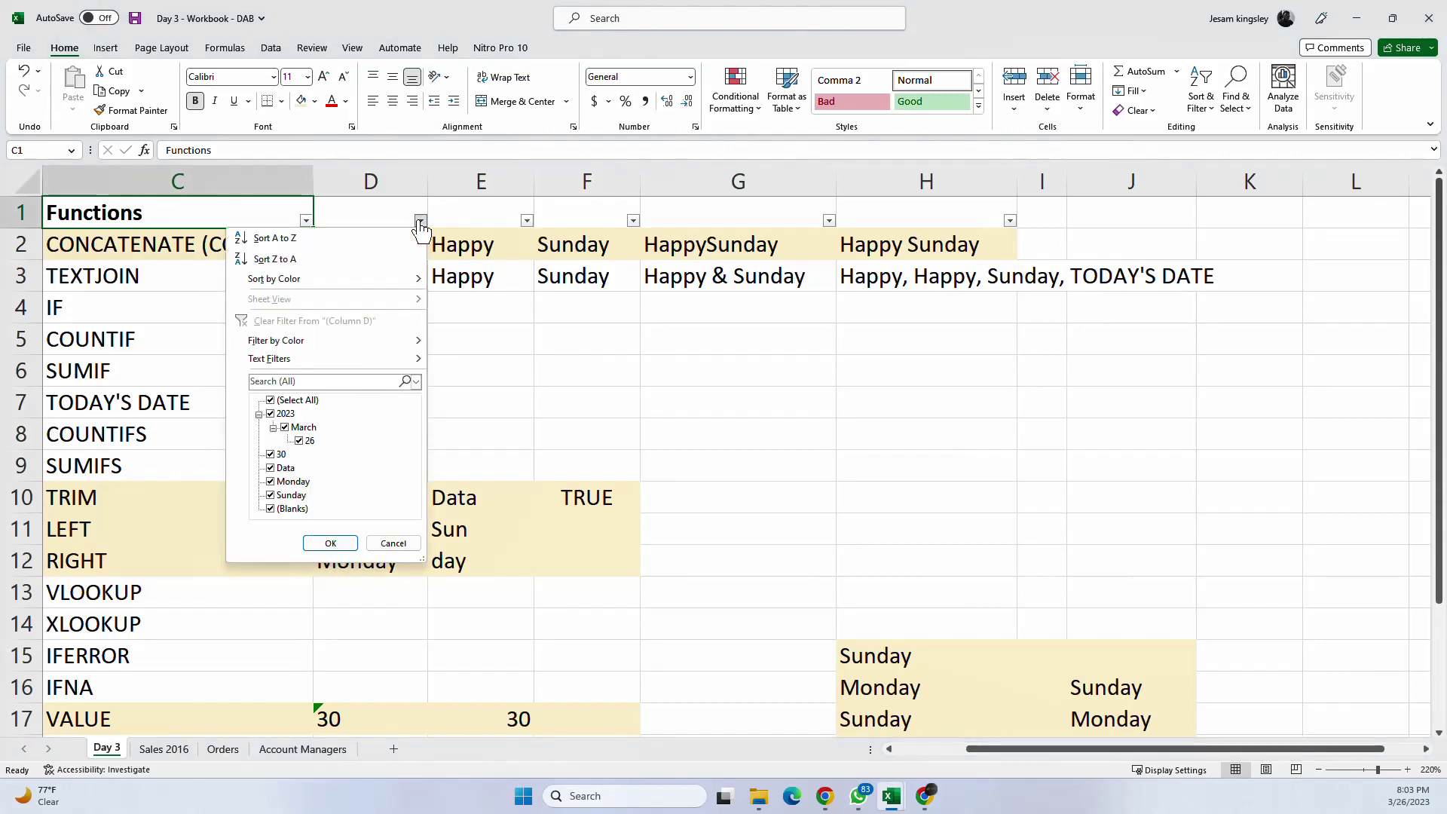
mouse_move(324, 336)
left_click(525, 328)
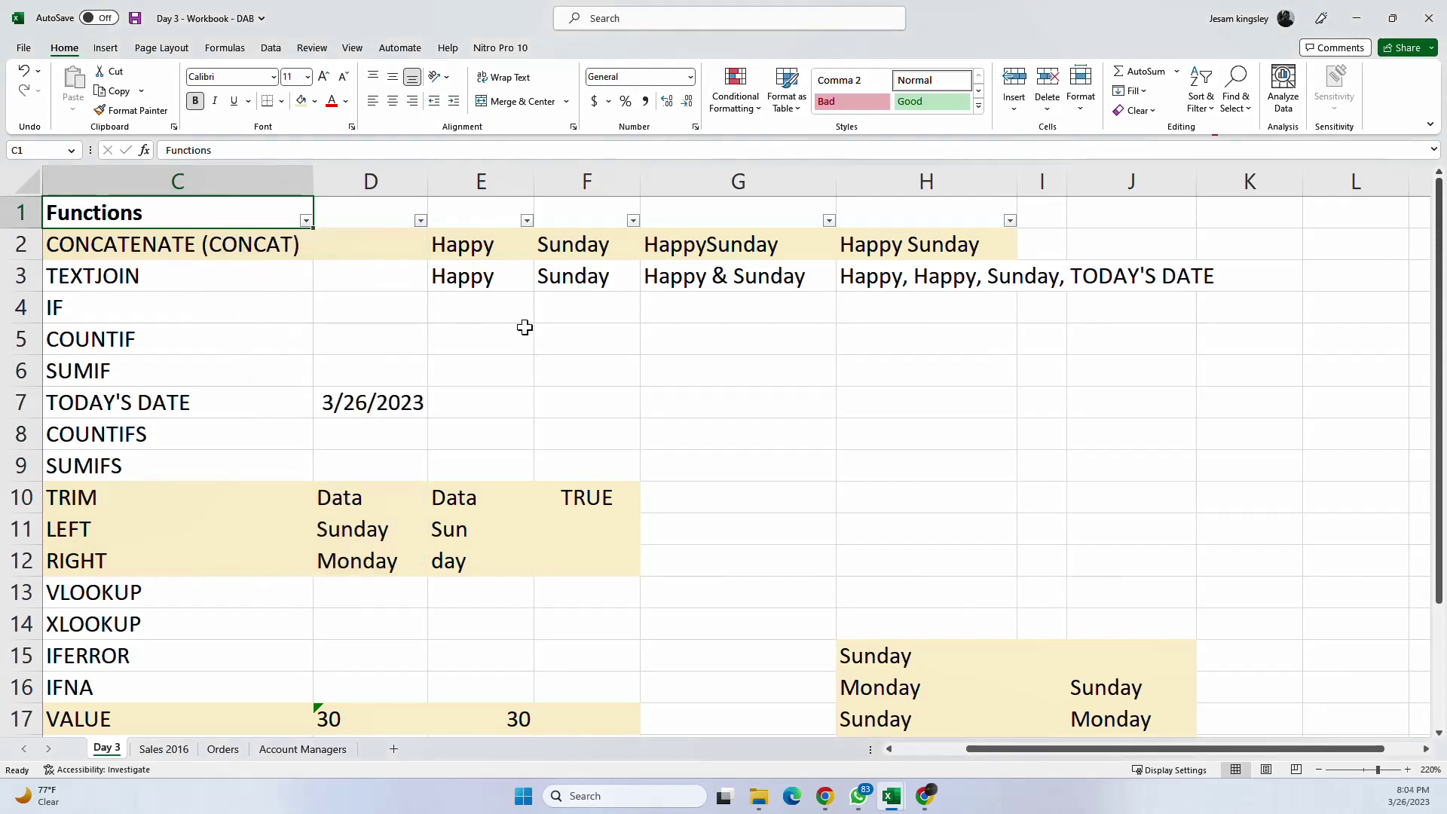
key("ctrl+shift+l")
Step: Add the column heading "Solved" in D1 beside the Functions heading
left_click(346, 207)
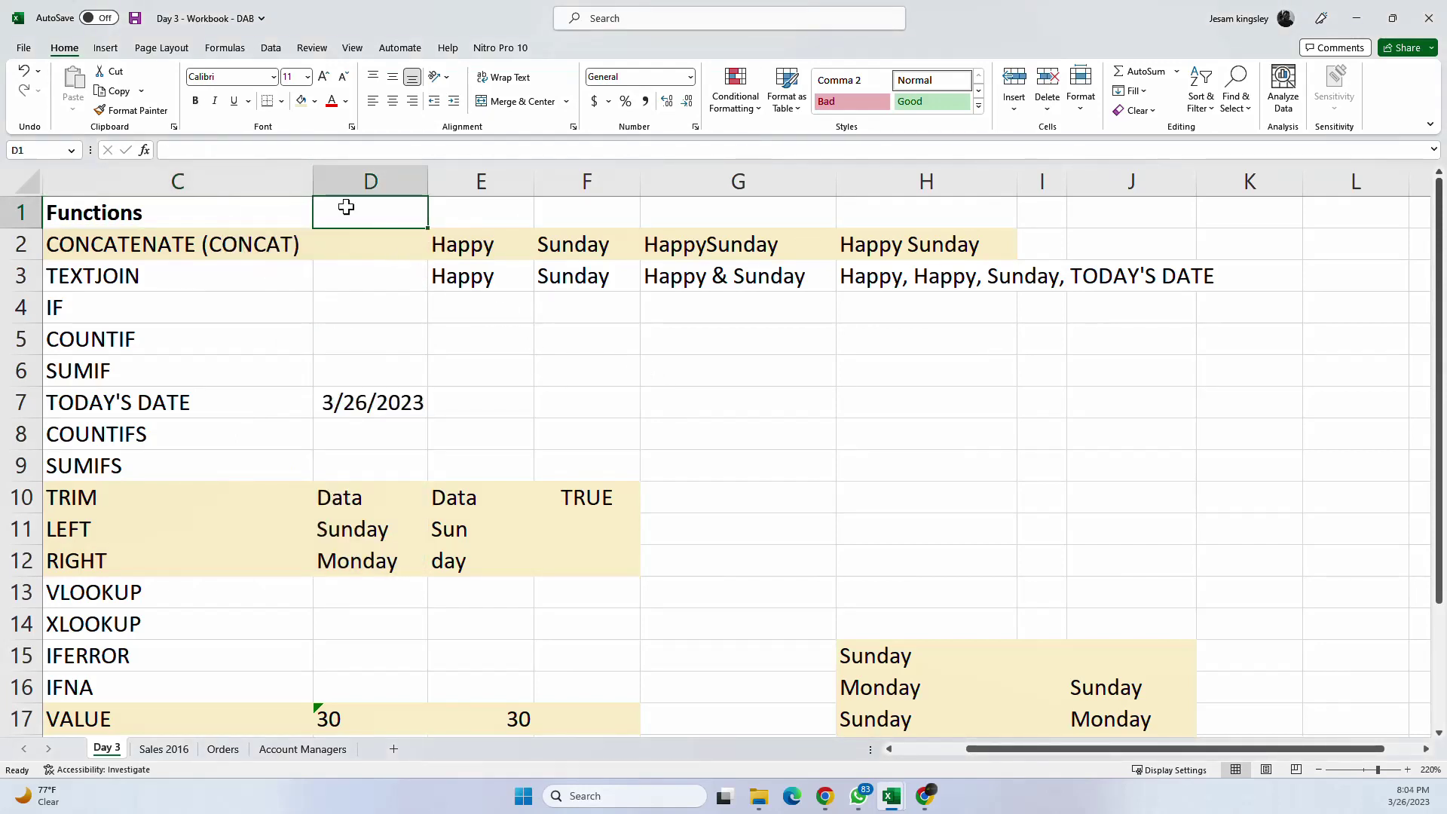
type("Solved")
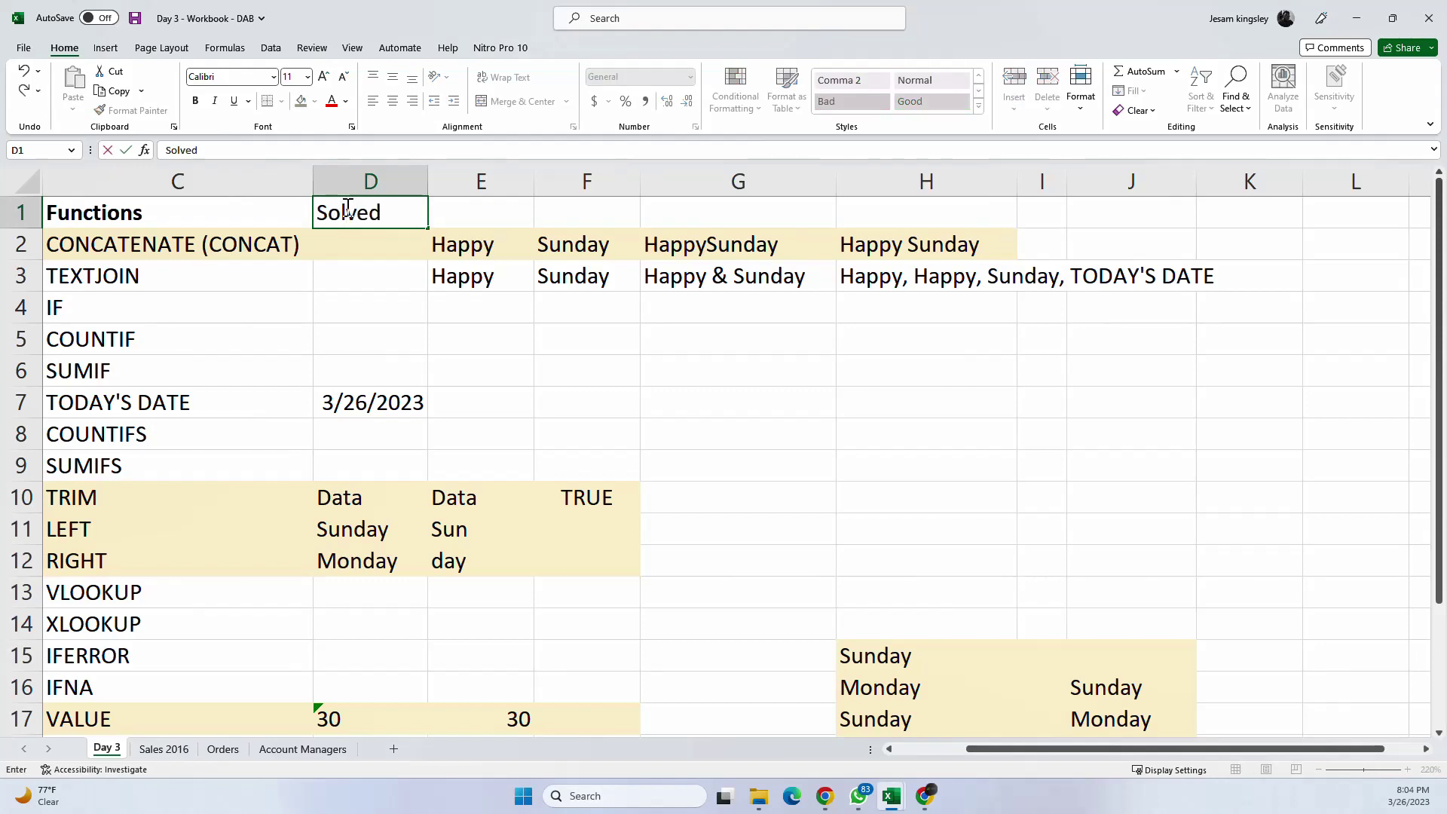
key("Return")
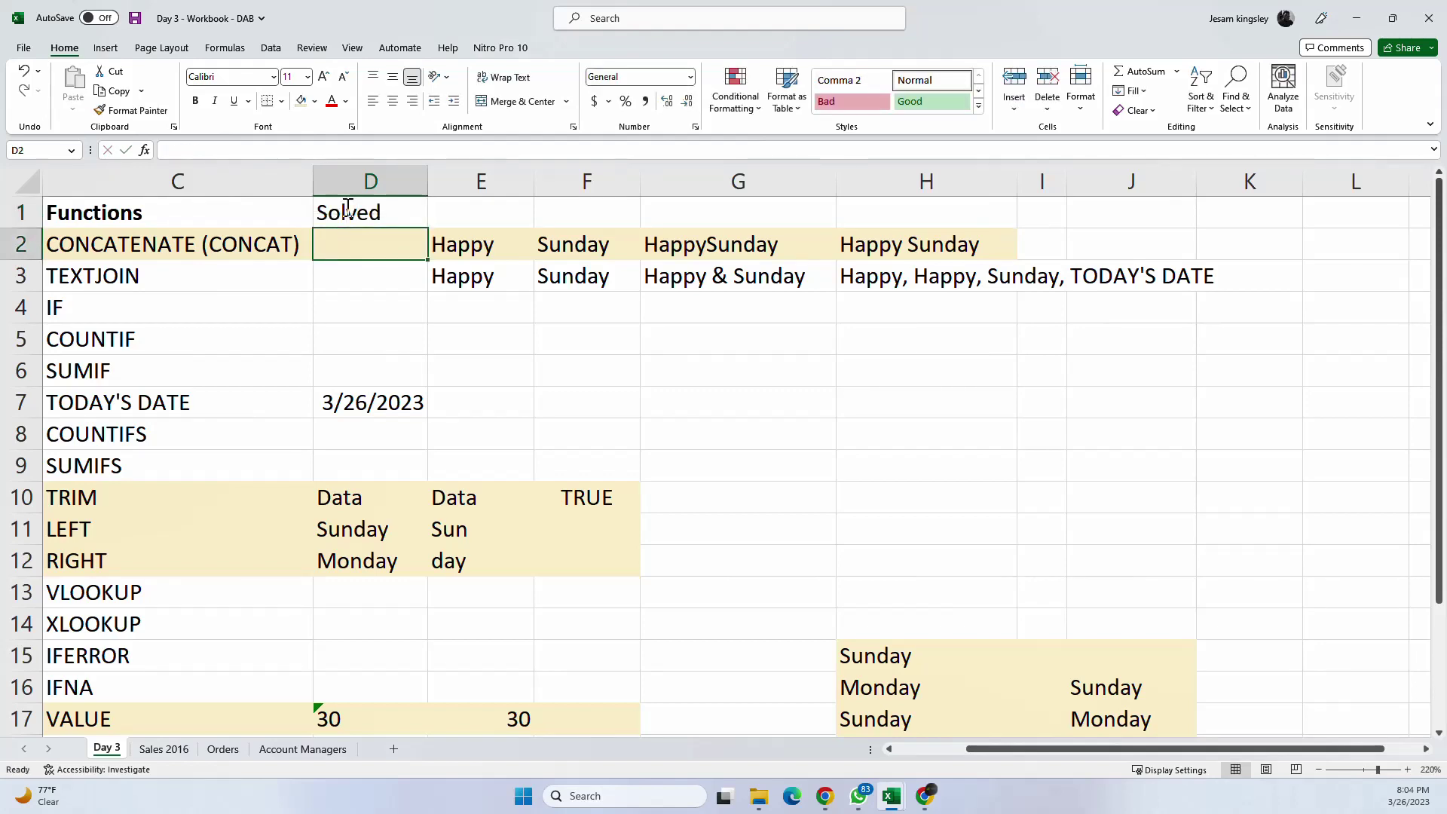
left_click(187, 209)
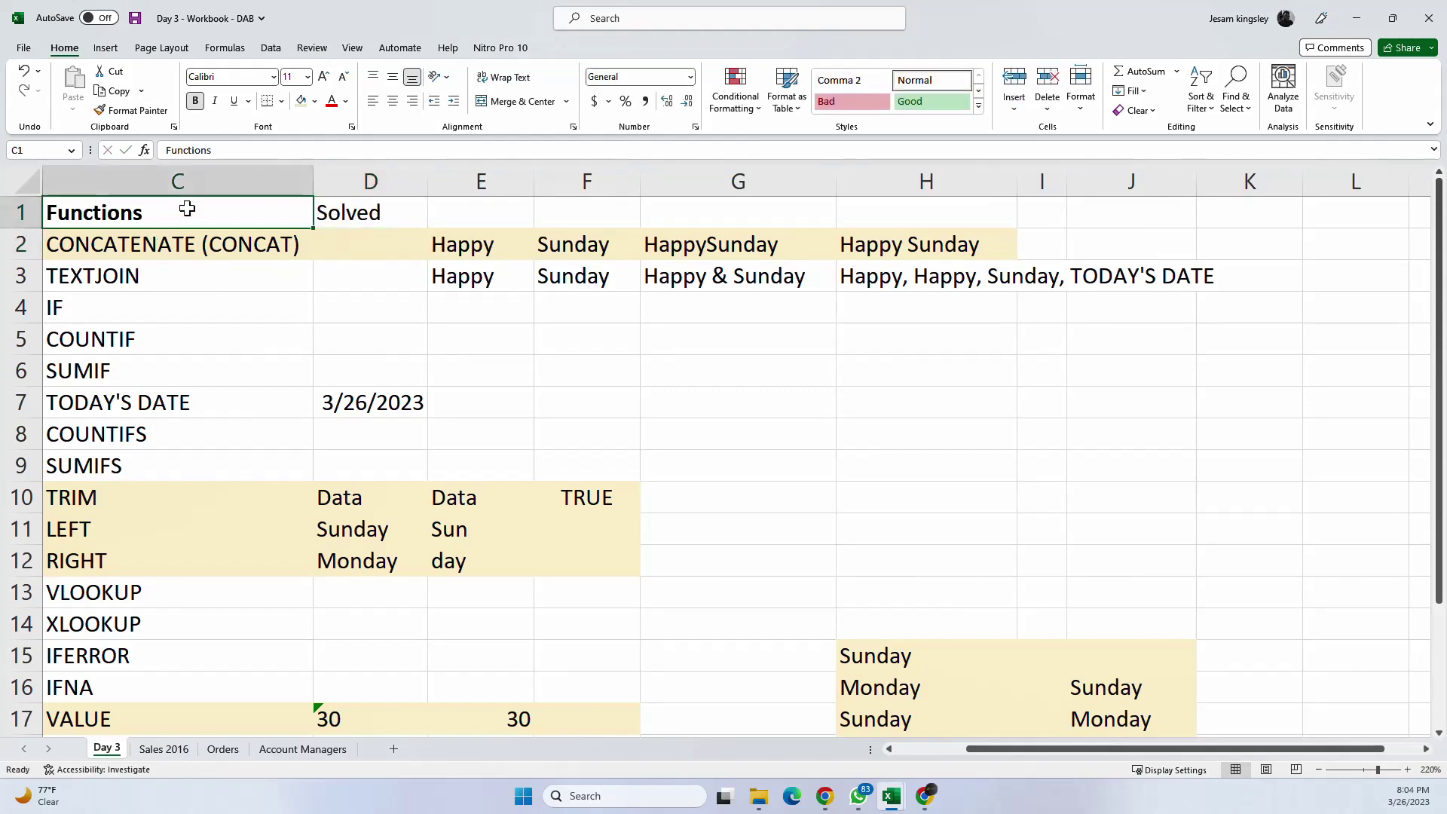
key("ctrl+shift+l")
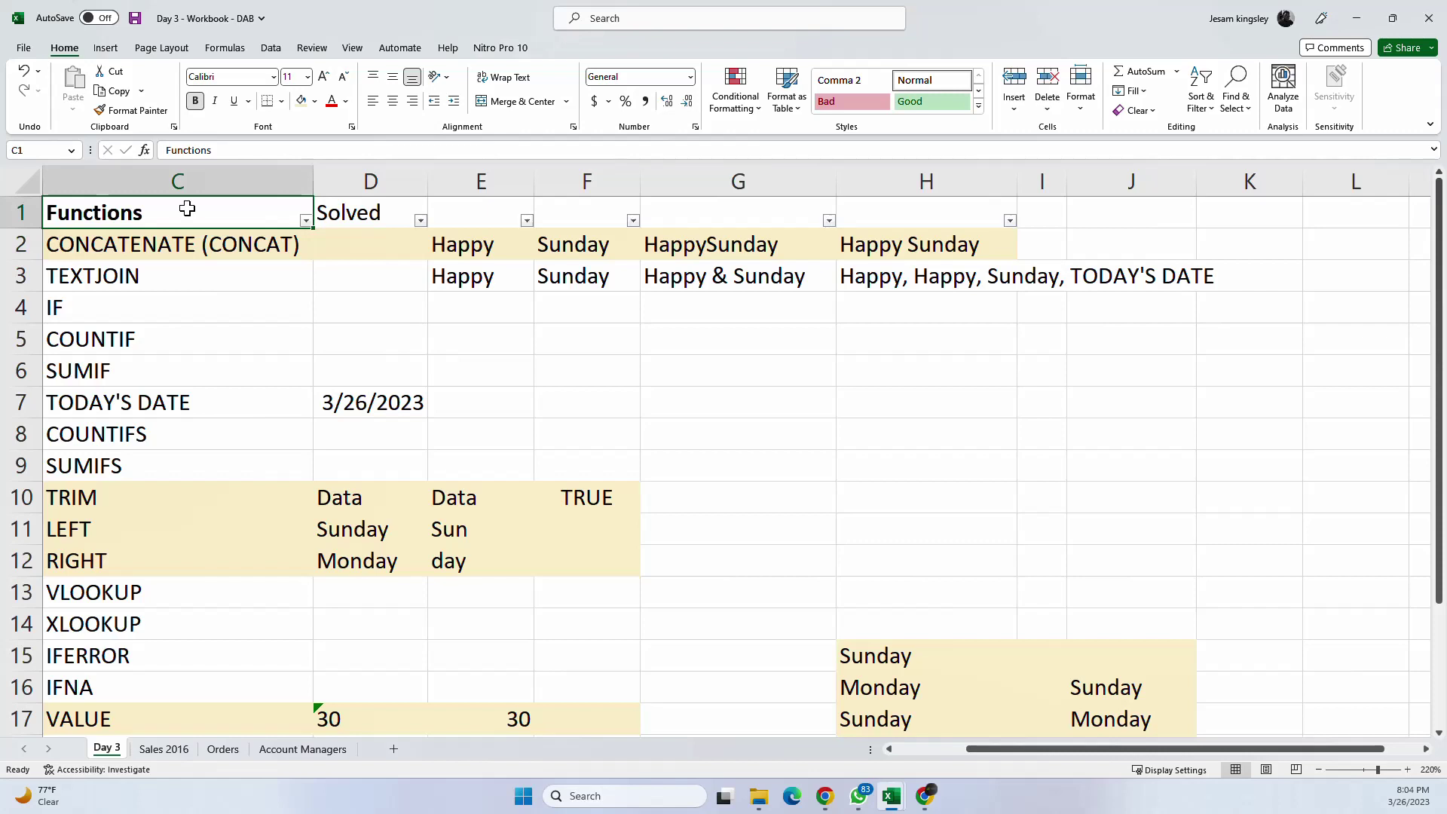
left_click(421, 220)
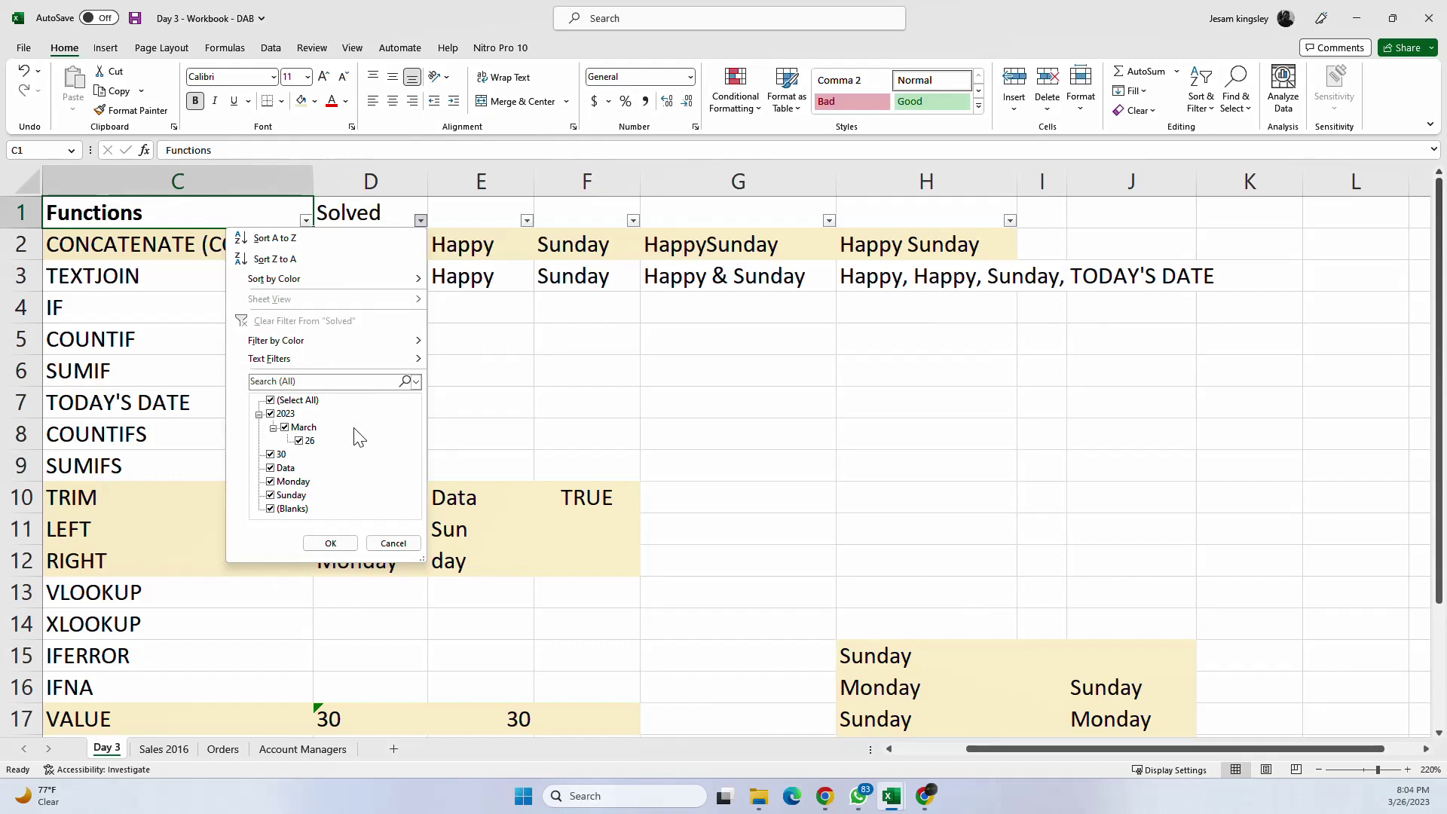
left_click(393, 542)
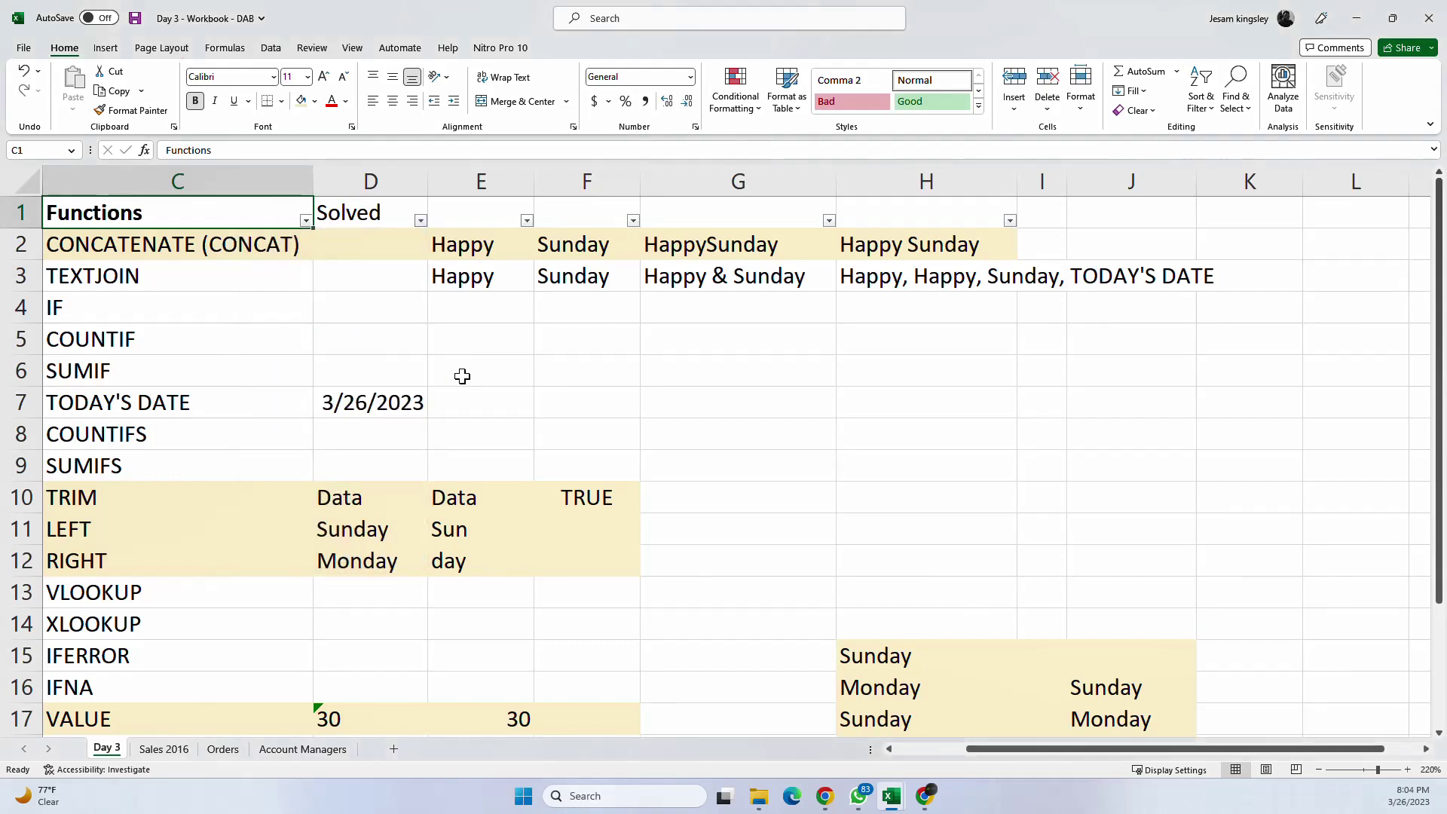
key("ctrl+shift+l")
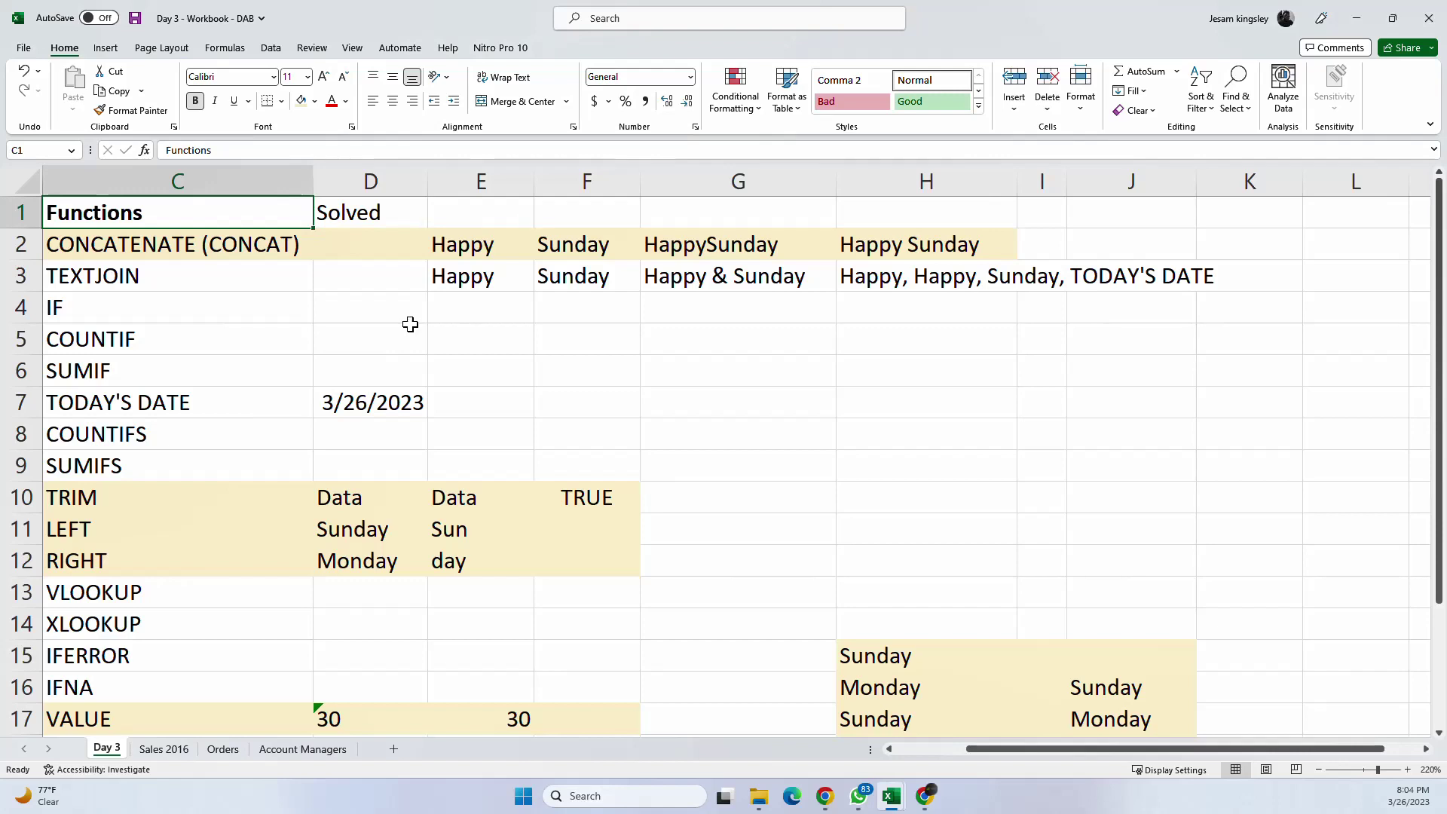
Step: Highlight the TEXTJOIN example in C3:G3 with the same light tan fill as the other solved rows
left_click(399, 404)
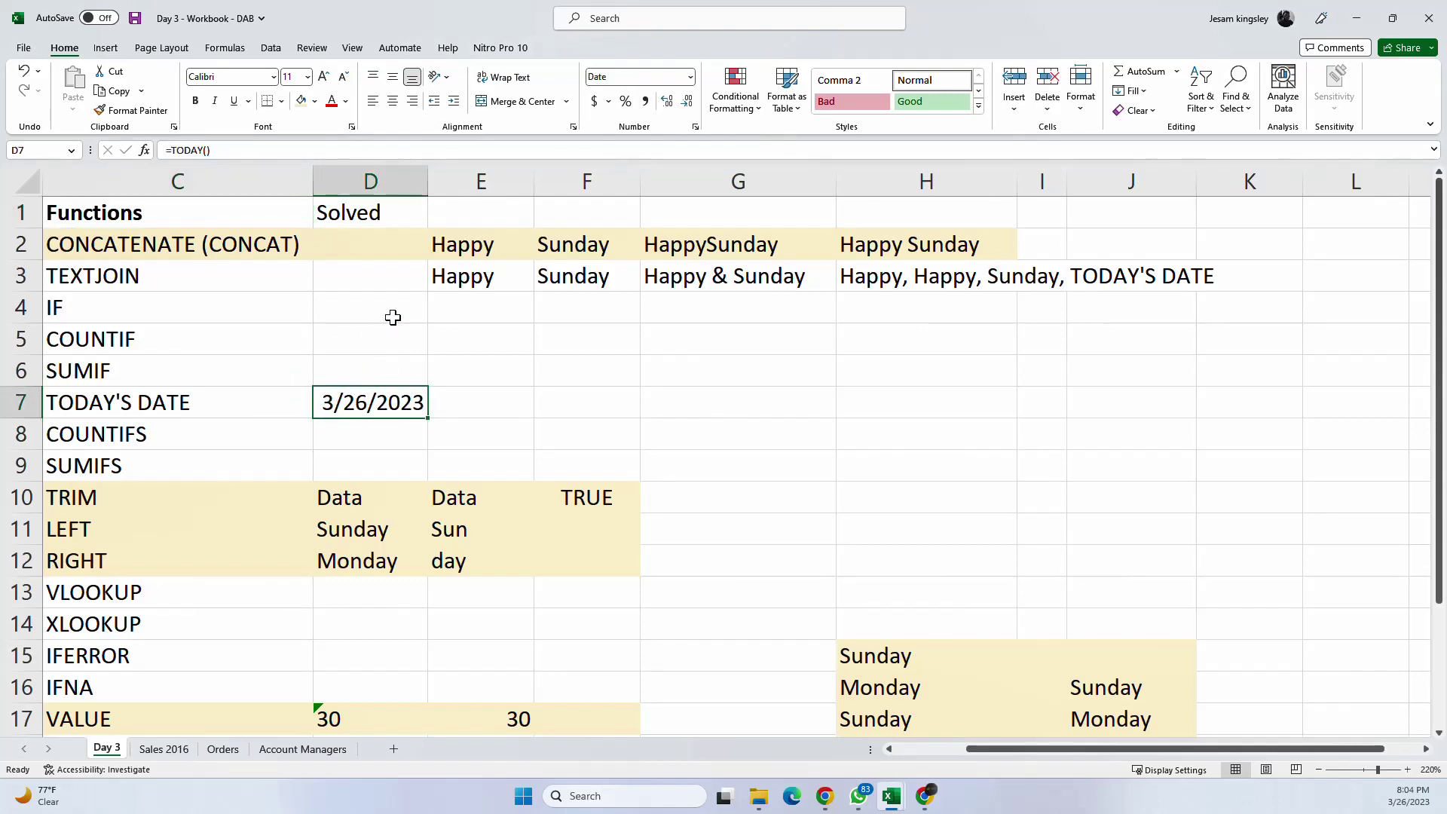
left_click(383, 280)
left_click(284, 315)
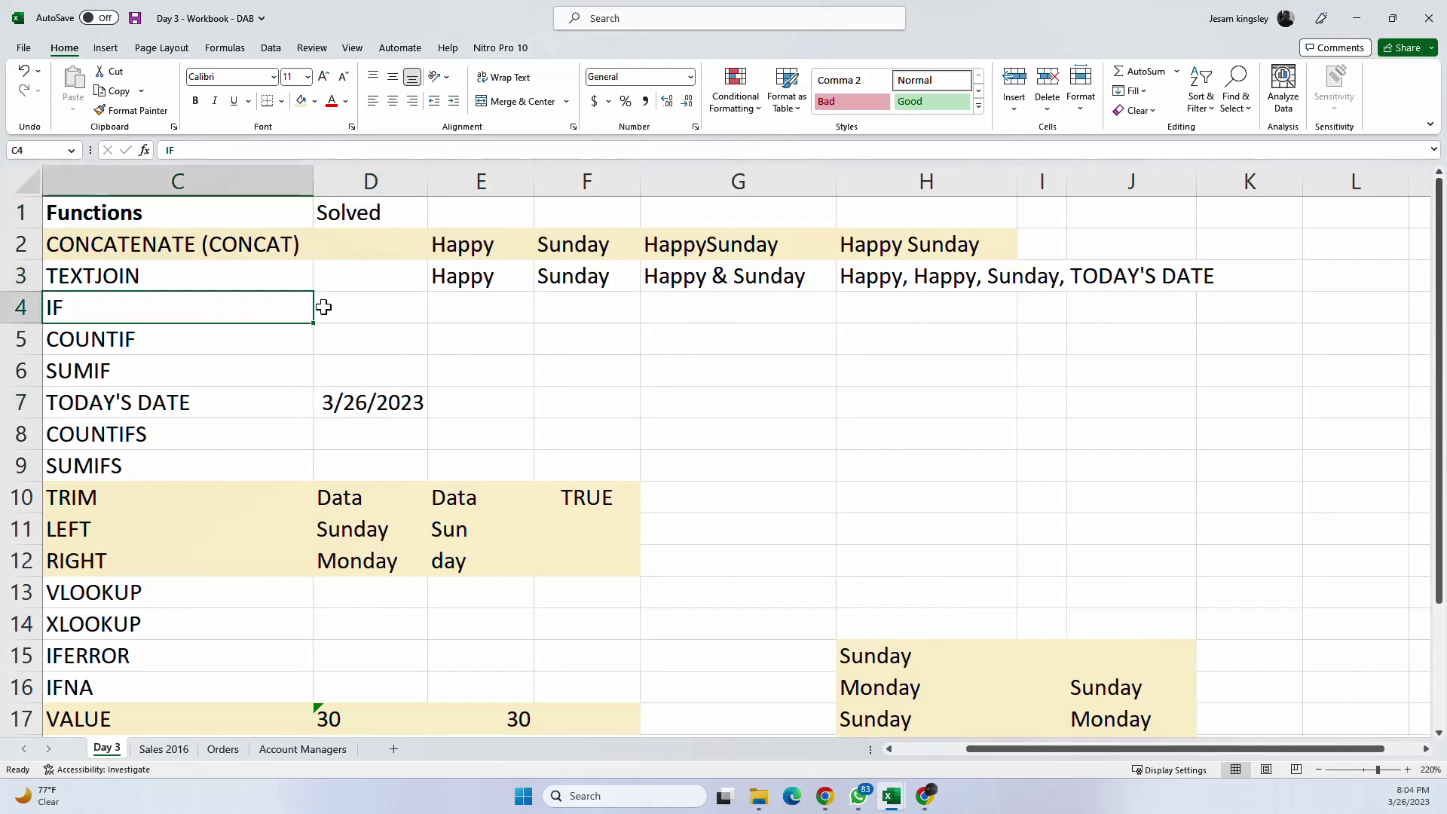
left_click_drag(143, 272, 653, 277)
left_click(301, 100)
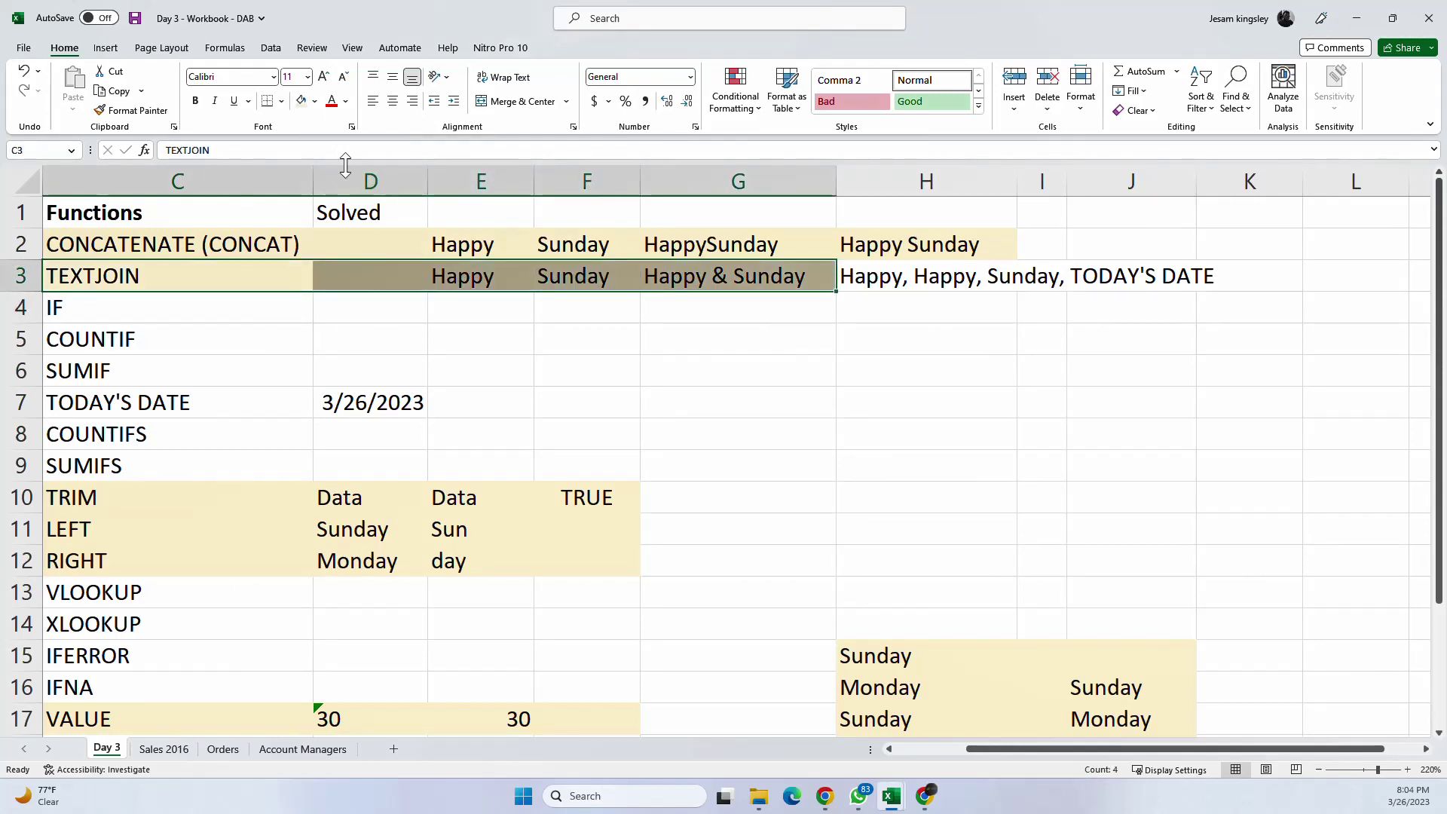
Step: Highlight the TODAY'S DATE example in C7:E7 with the same light tan fill
scroll(736, 646, "down", 1)
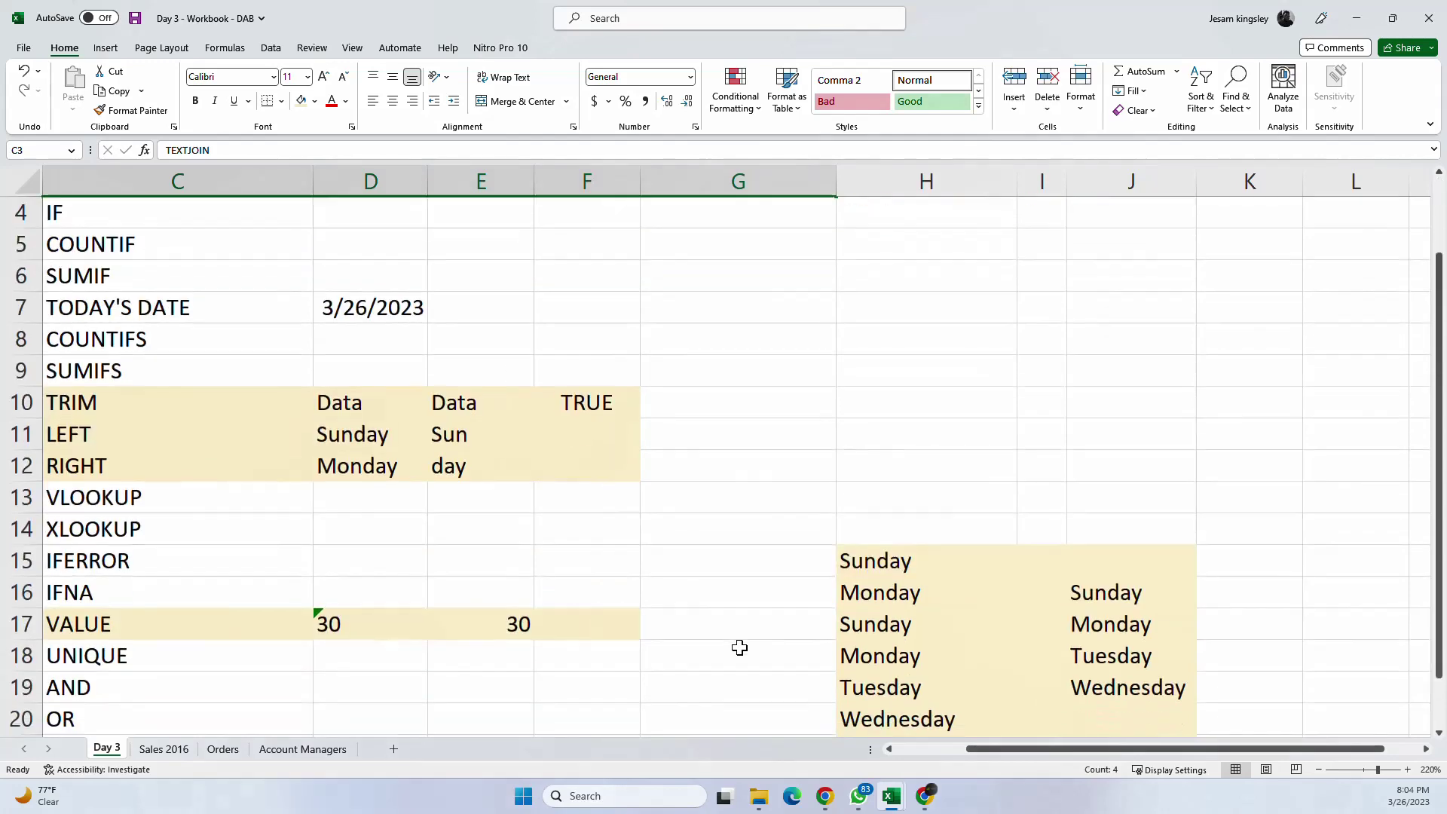
scroll(736, 646, "up", 1)
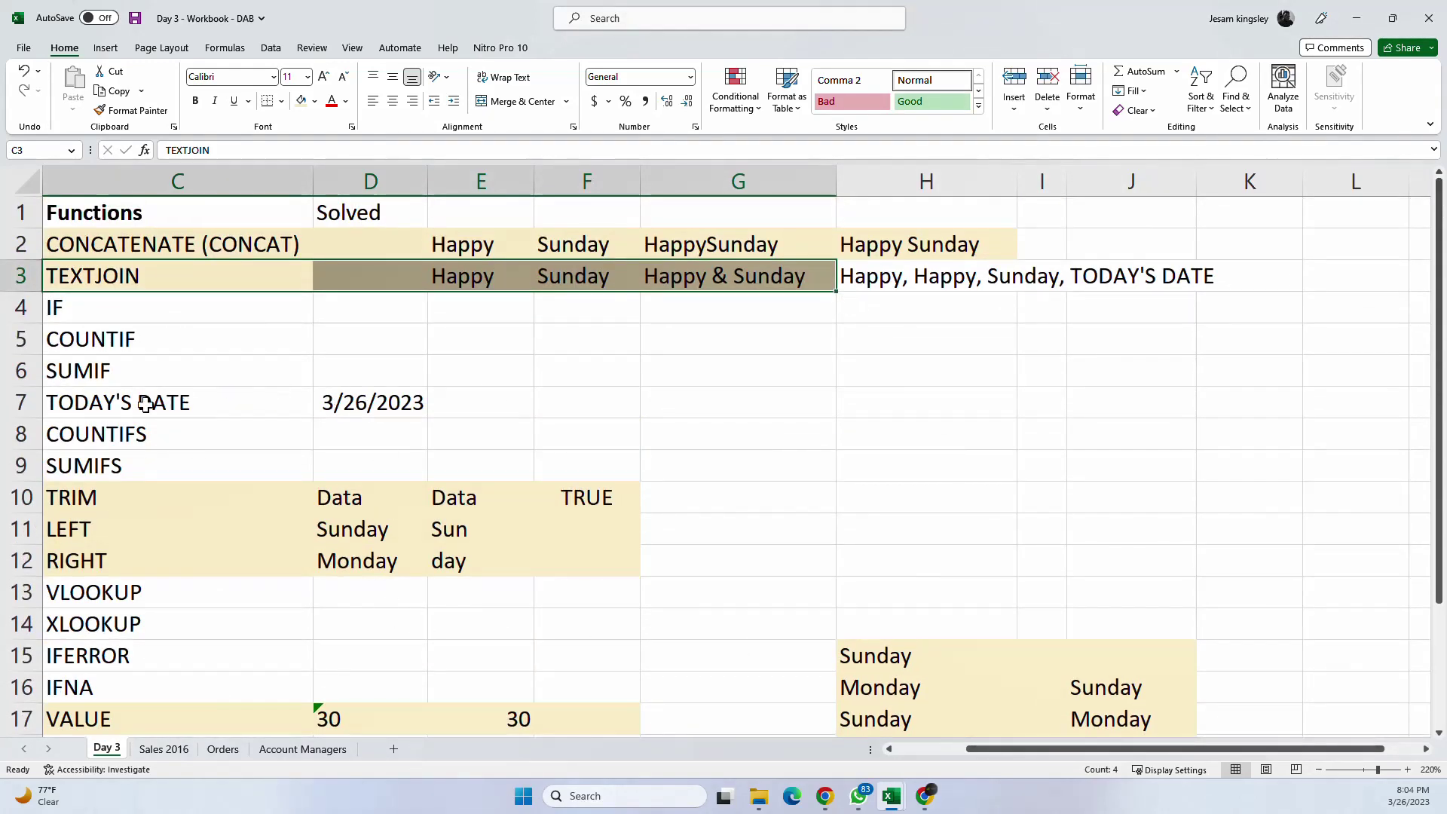
left_click_drag(125, 401, 519, 394)
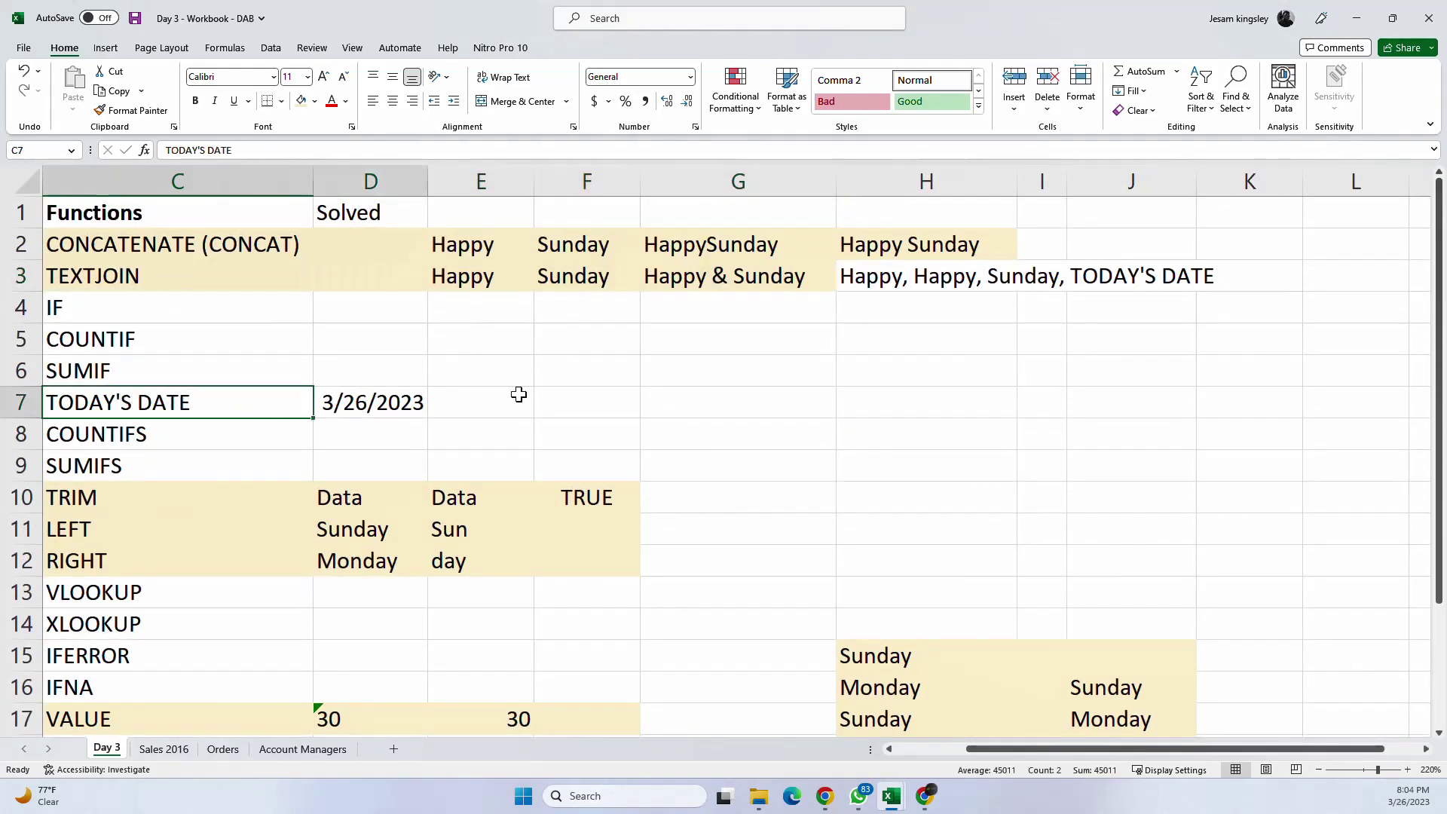
left_click(301, 100)
left_click(307, 311)
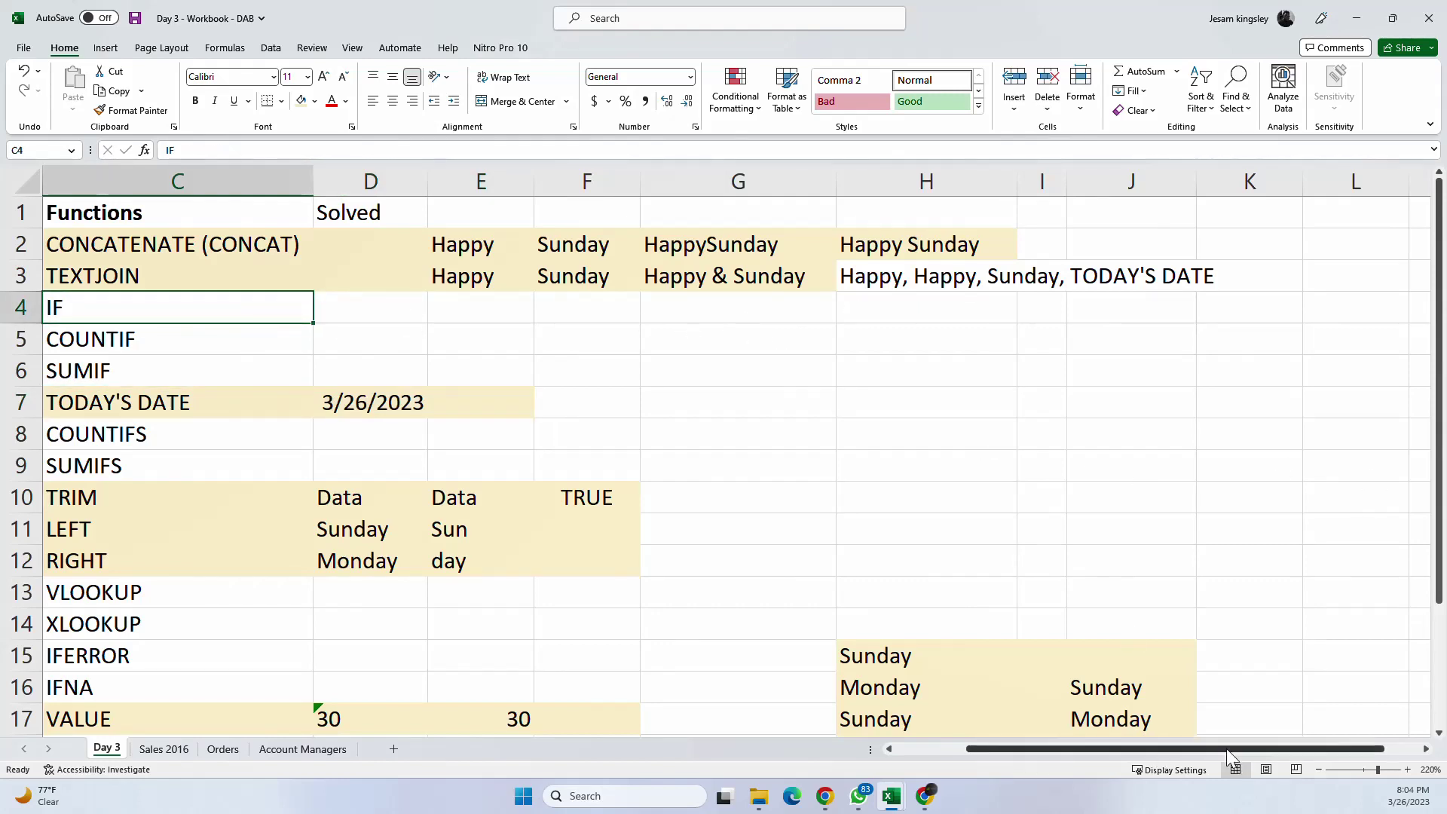
left_click(802, 285)
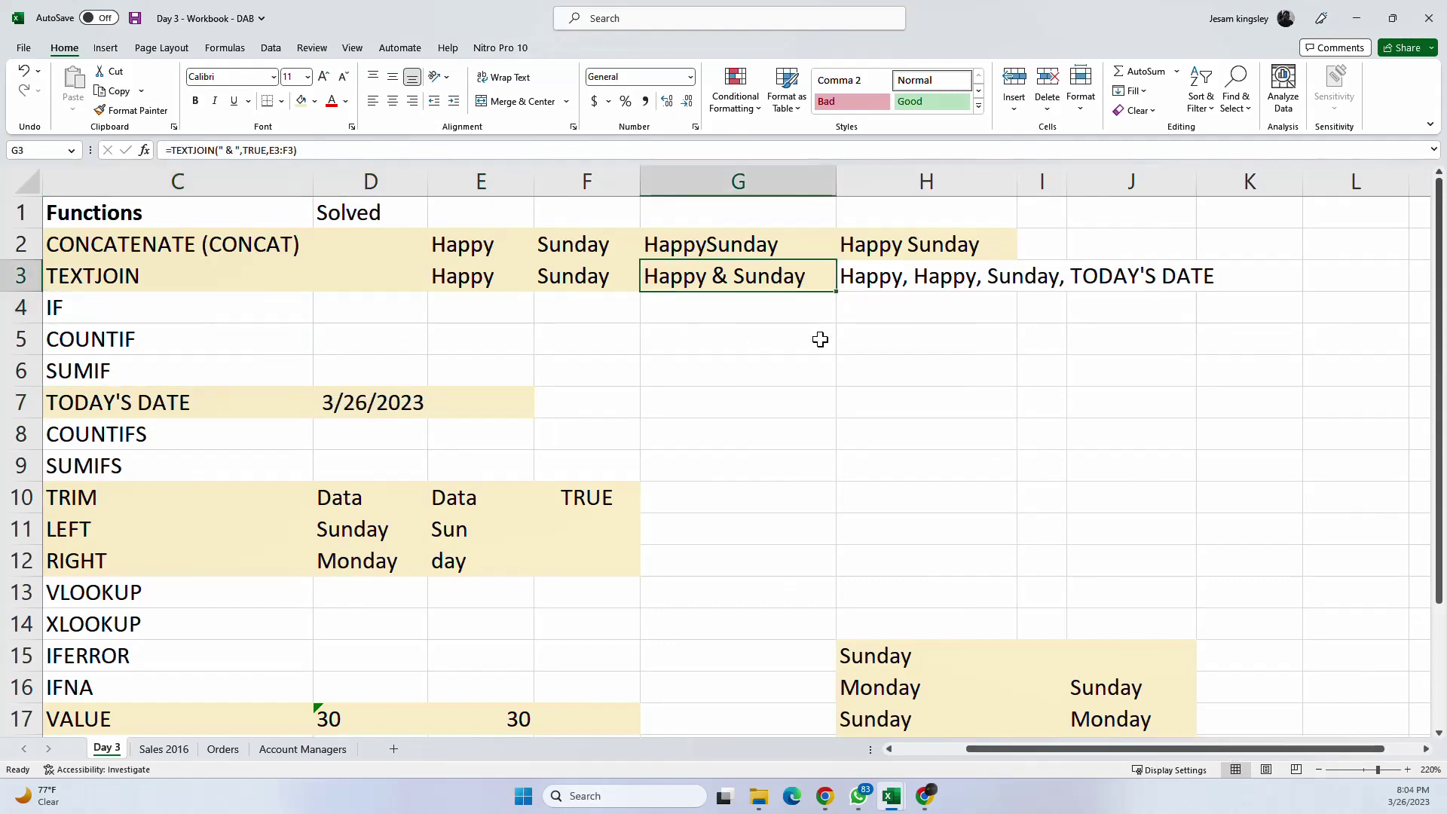
left_click(850, 364)
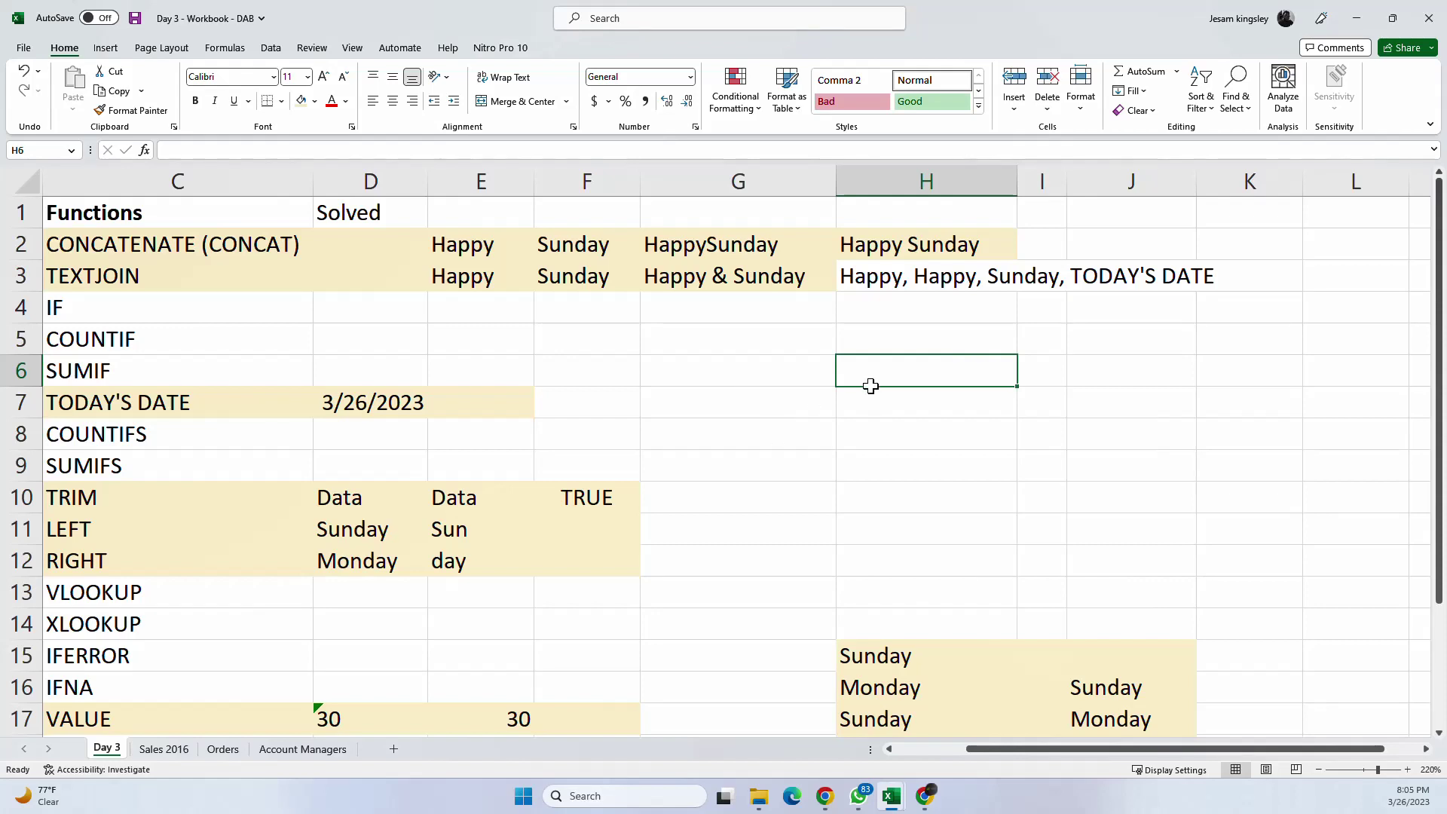
left_click(755, 351)
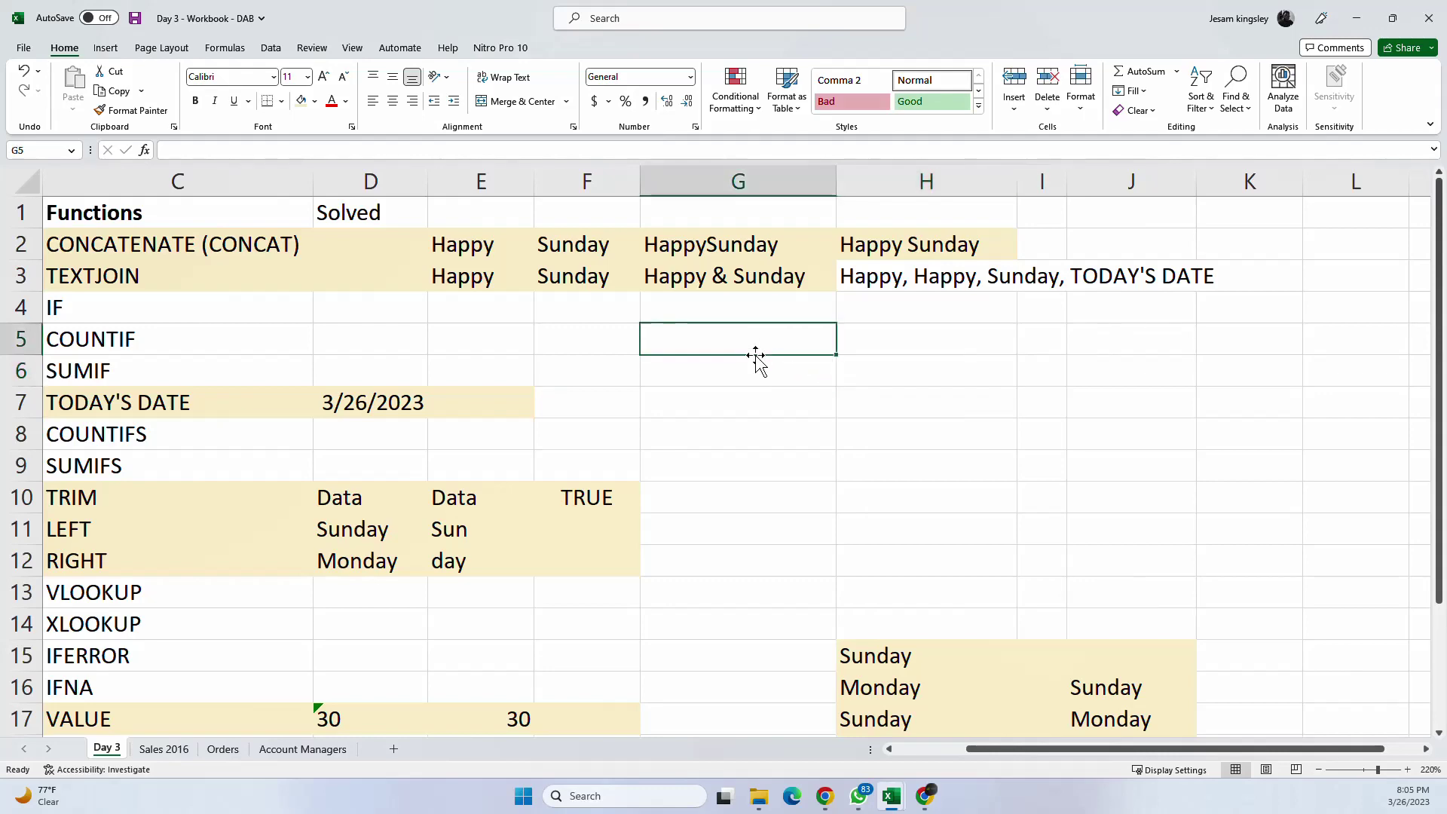
left_click(232, 748)
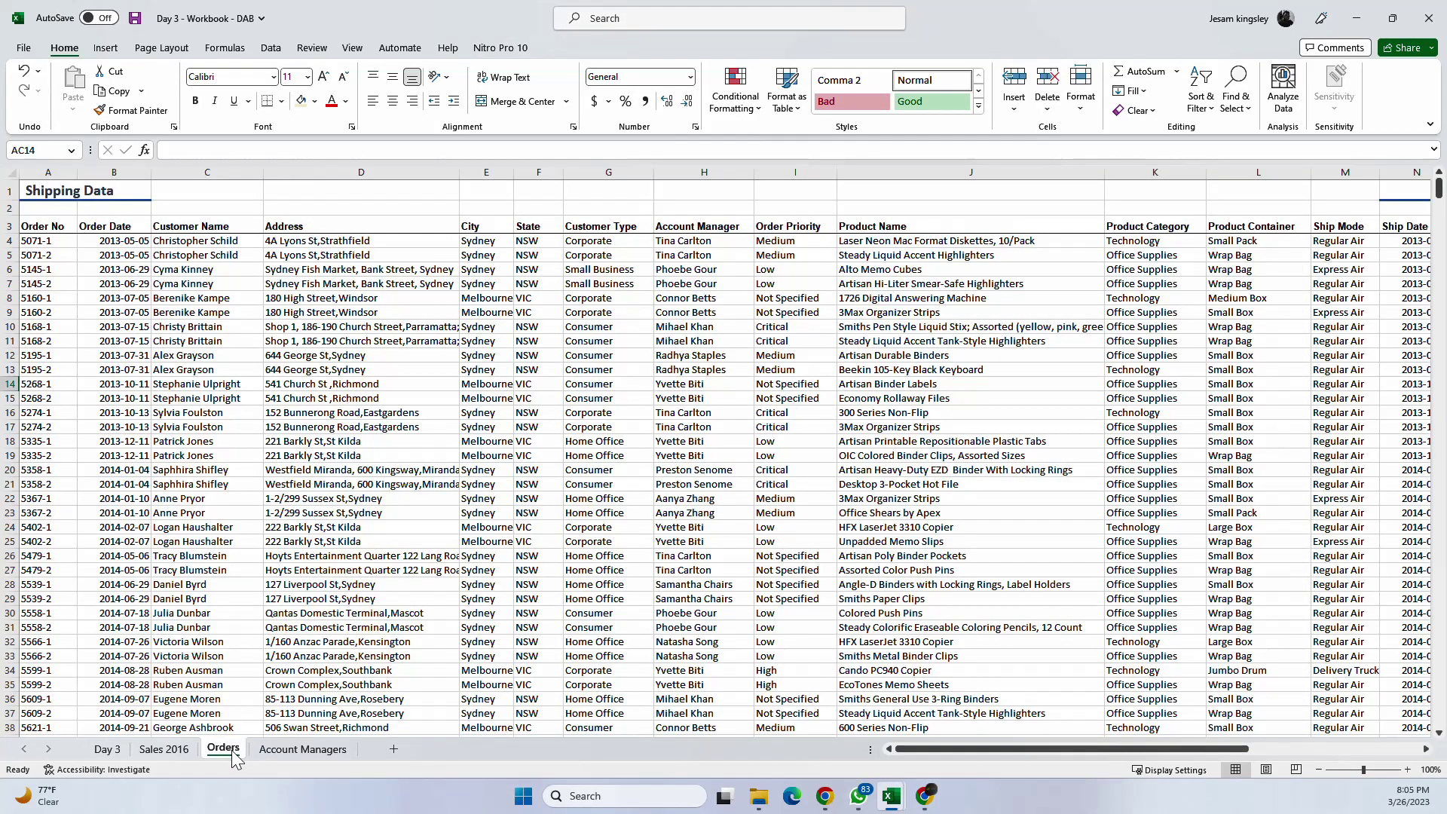
left_click(113, 750)
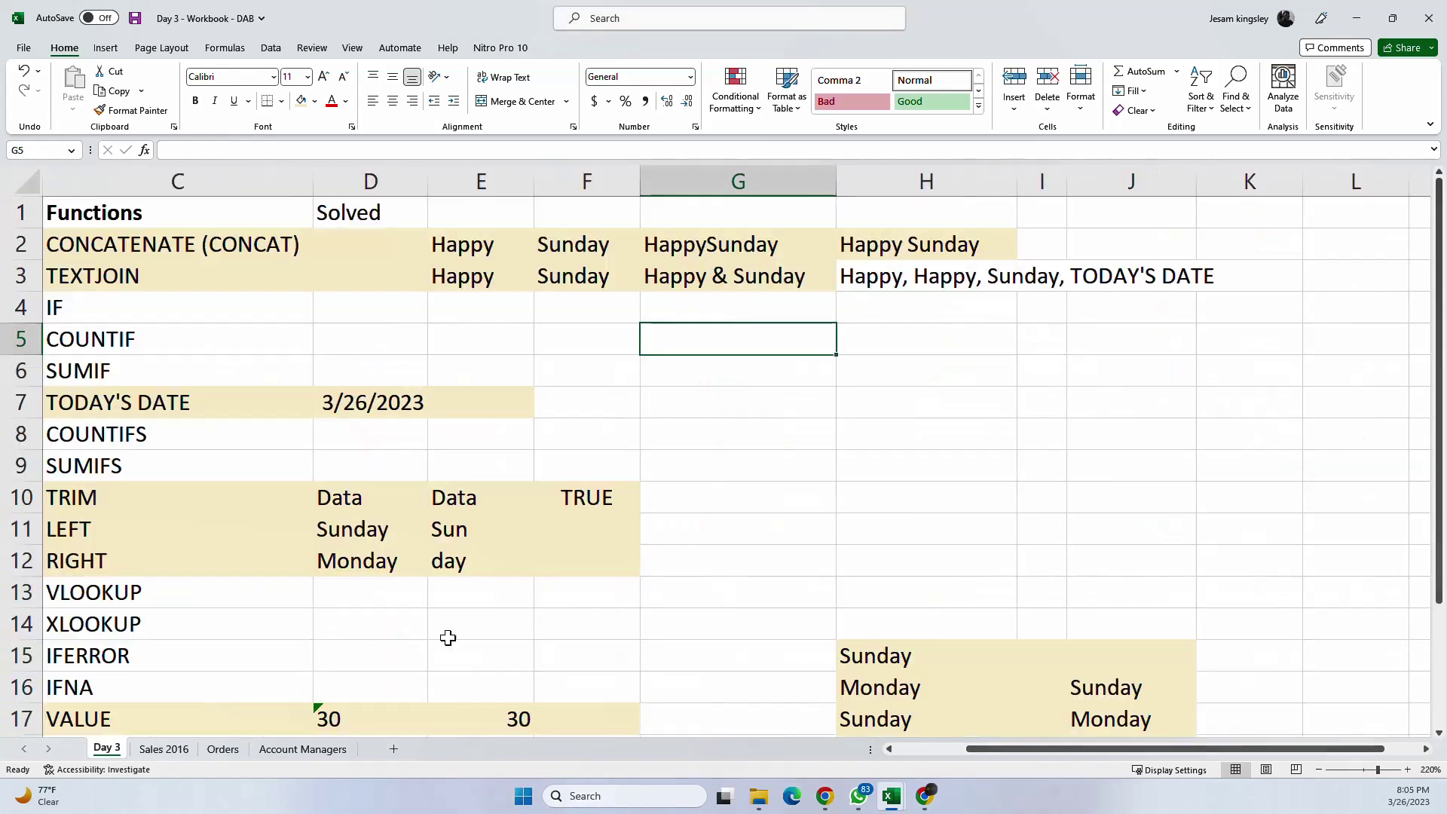
left_click(824, 371)
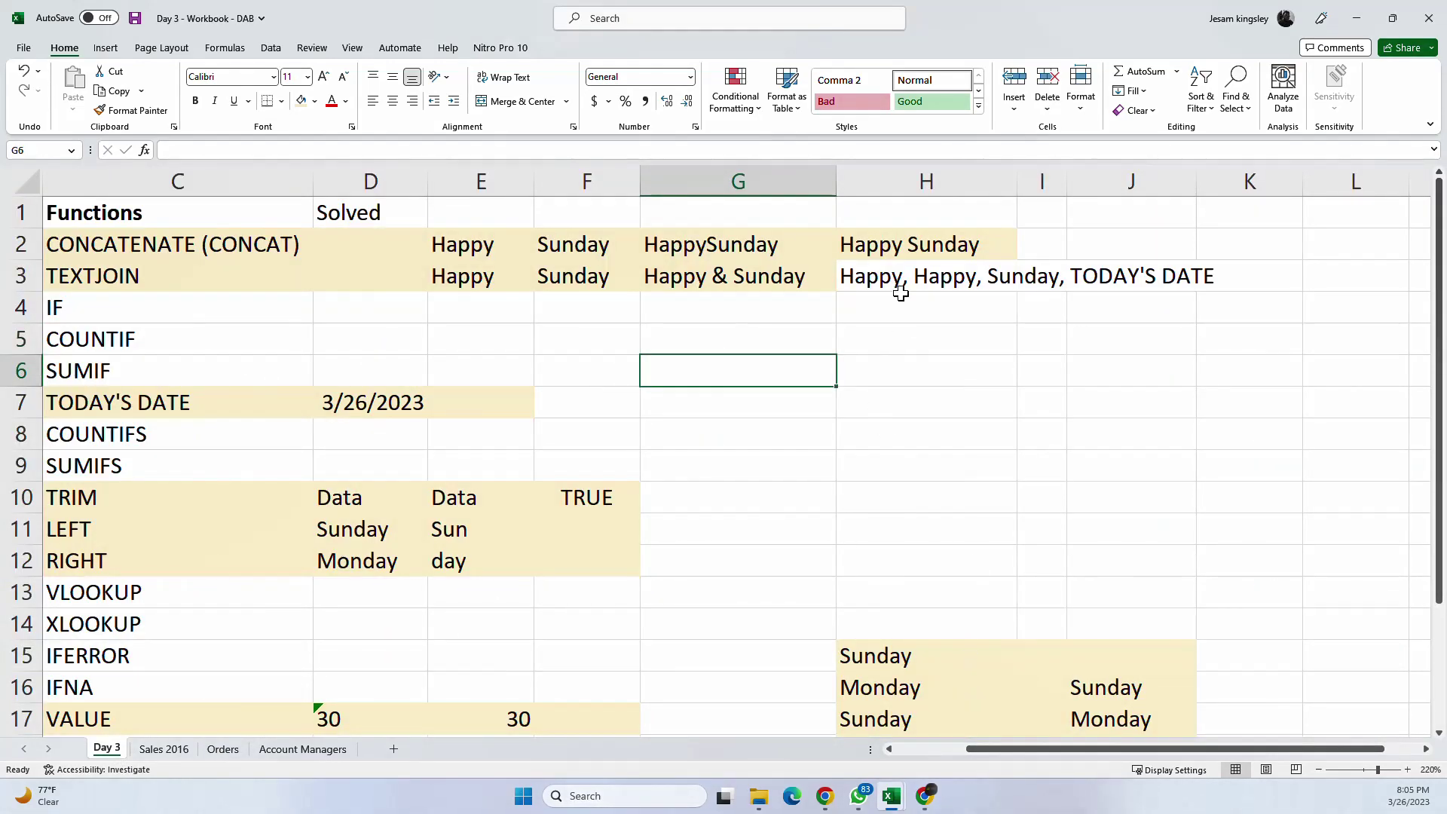
Step: Delete columns G through K to clear the worked examples beside the function list
left_click_drag(710, 175, 1205, 174)
right_click(1204, 174)
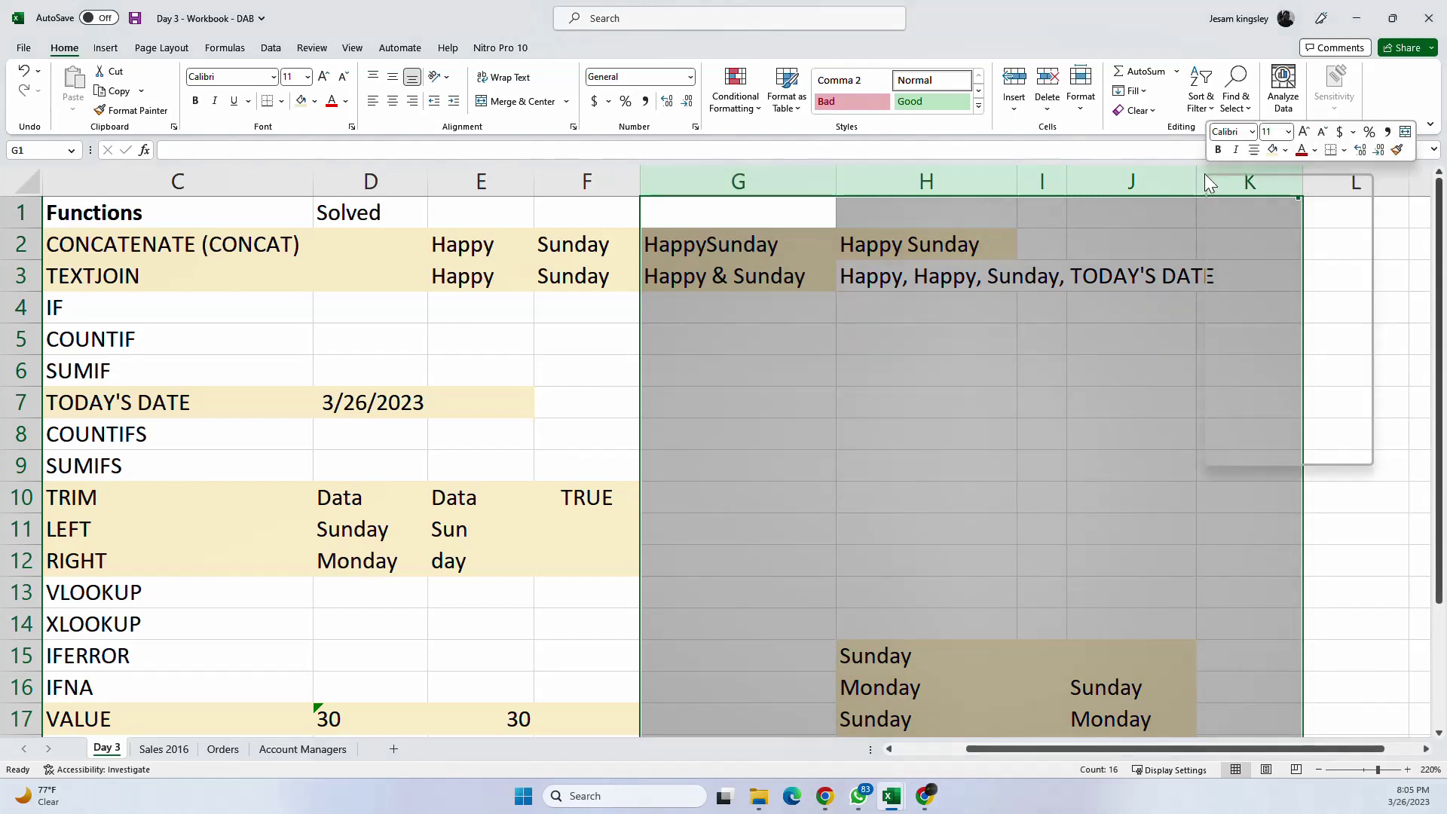
left_click(1257, 343)
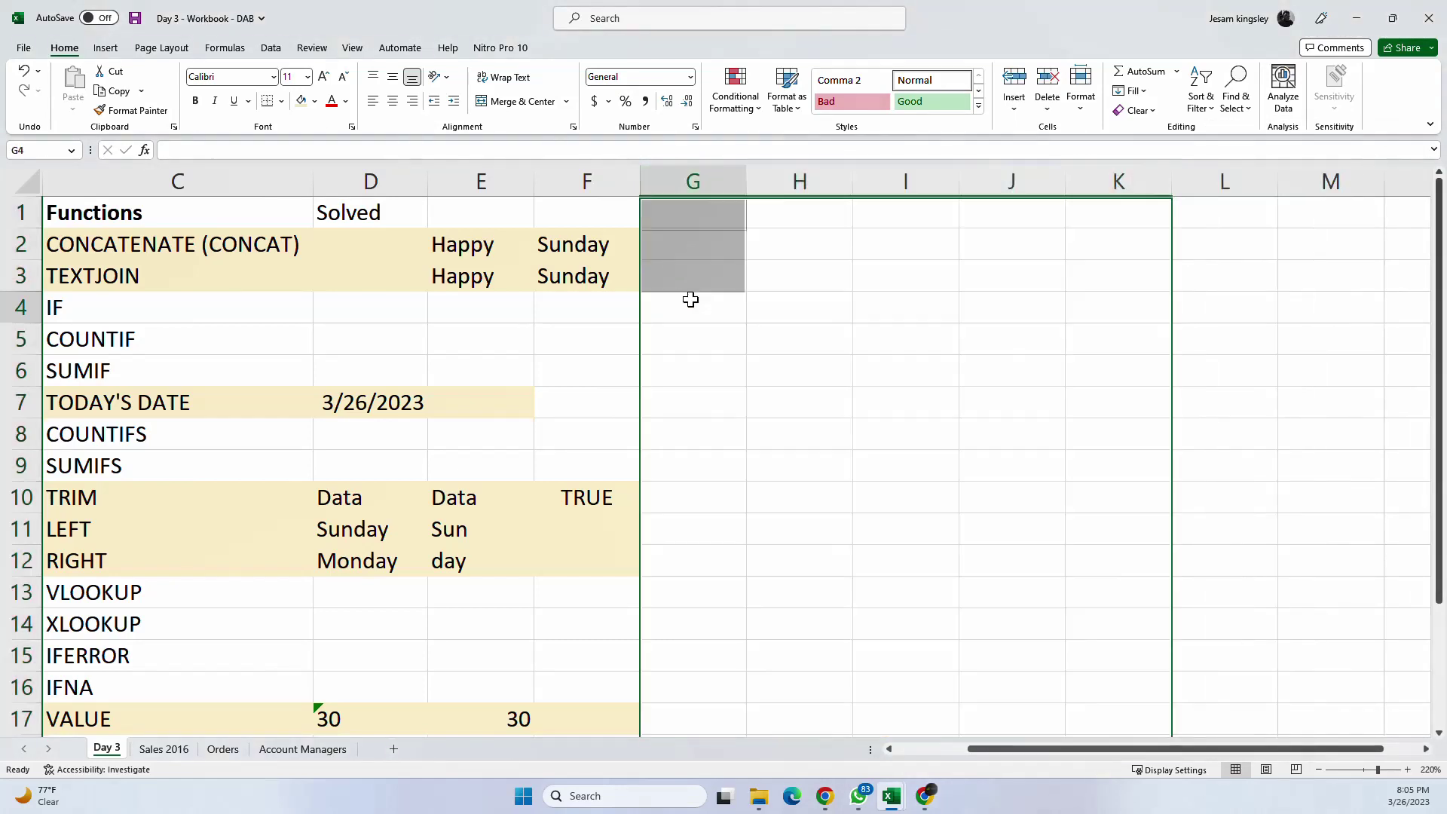
left_click(709, 301)
left_click(834, 303)
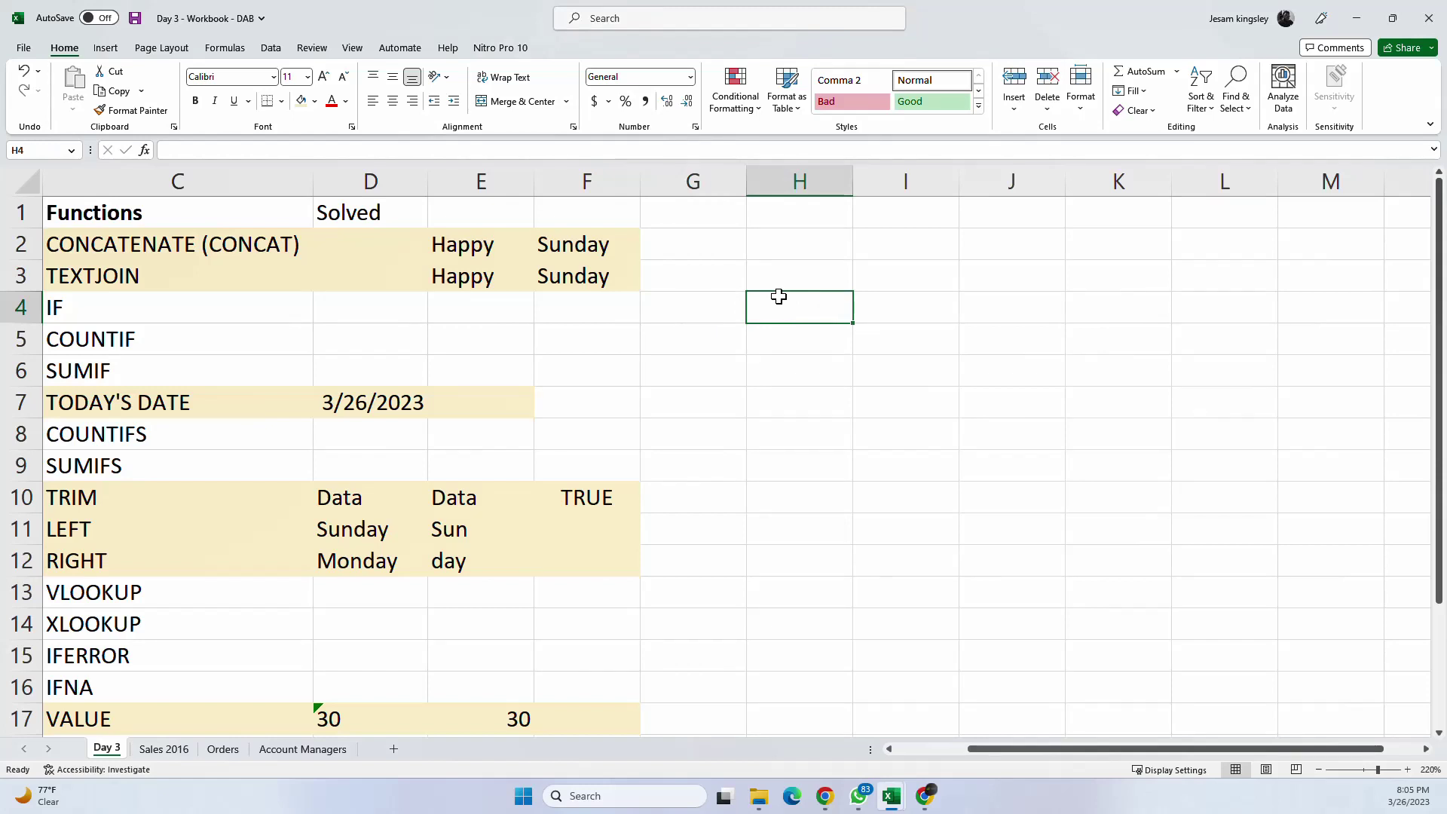
type("=IF(")
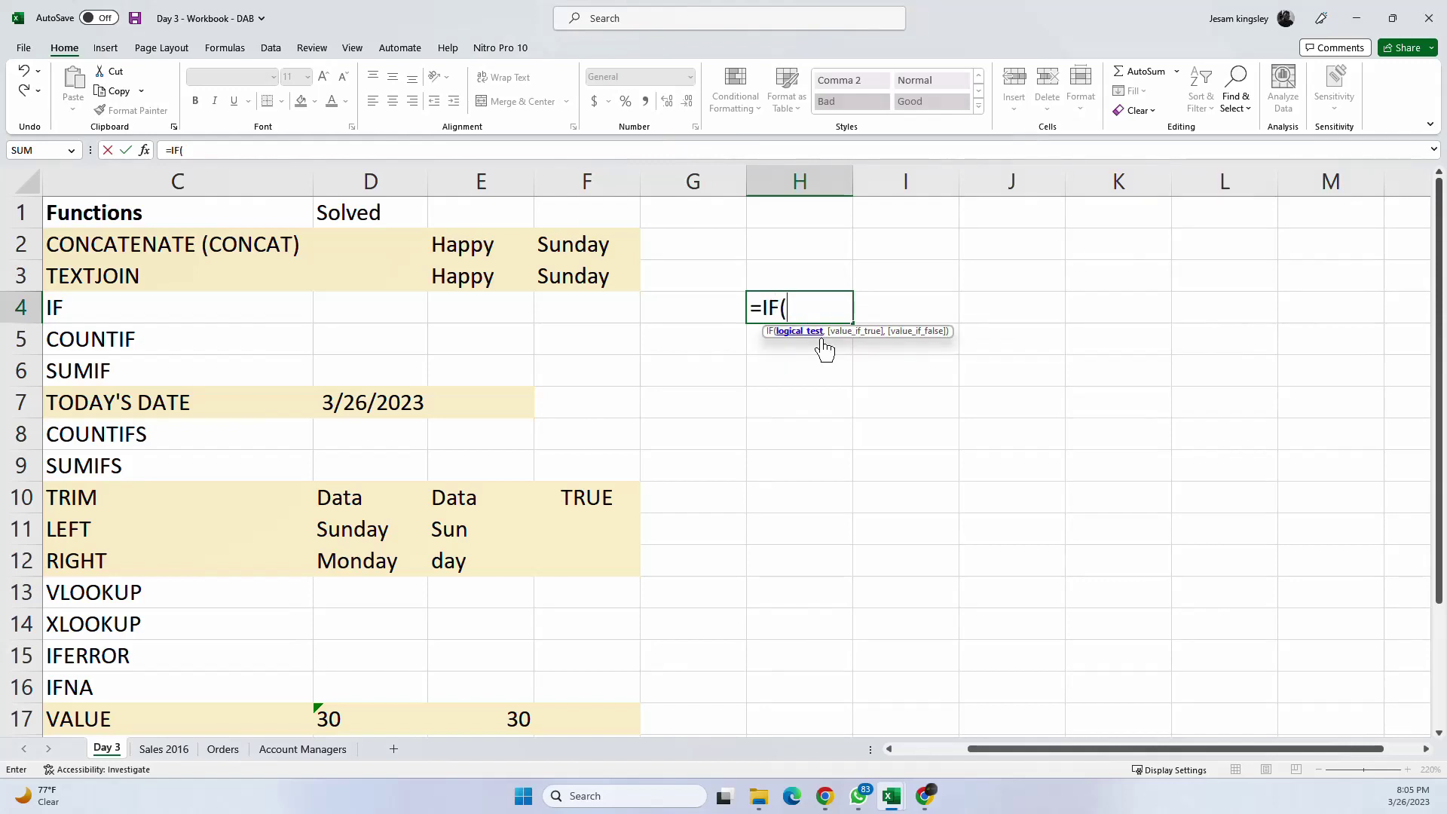
left_click(926, 370)
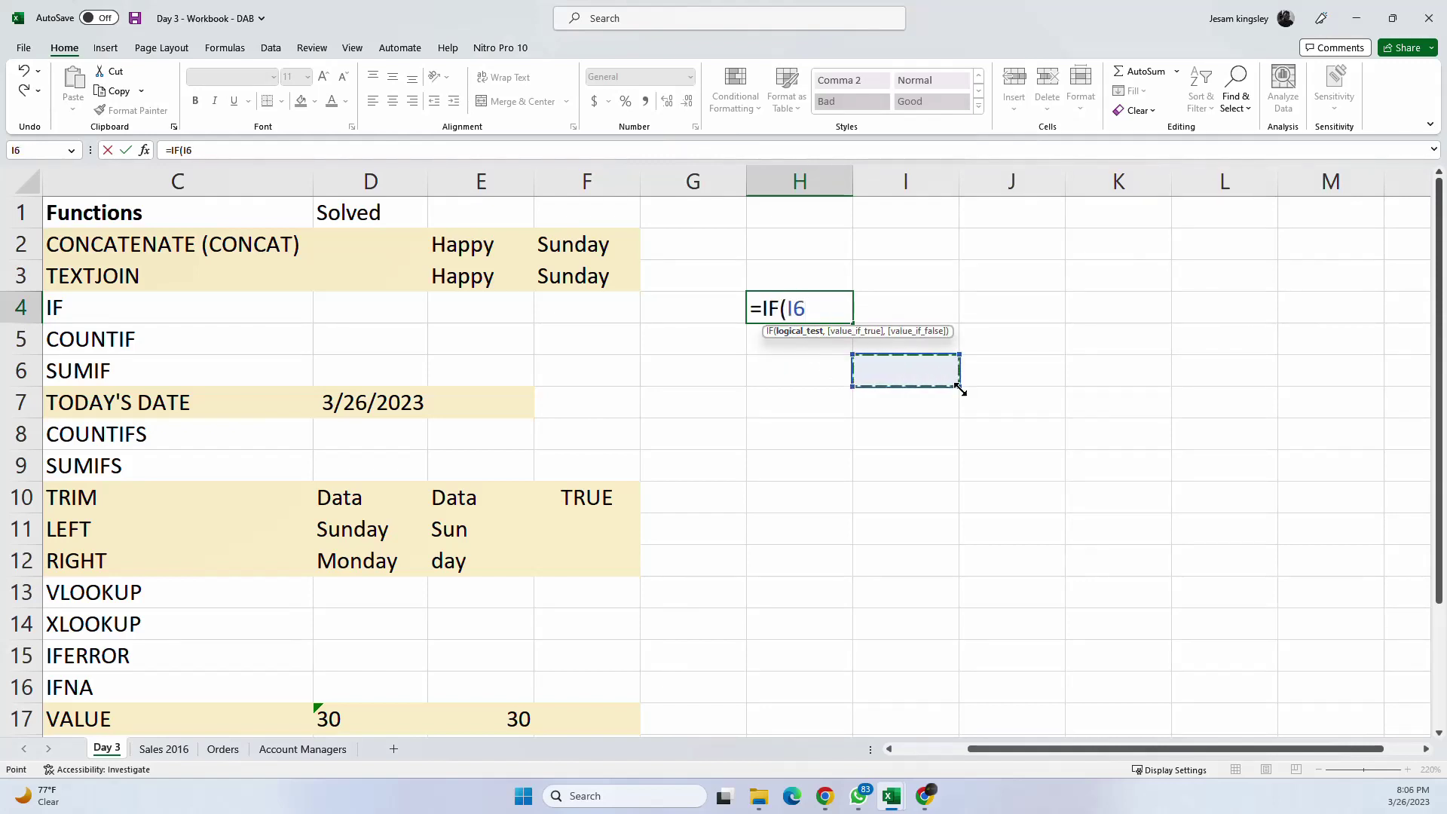
key("Escape")
Step: Enter the labels Logical Test, Value if true and Value if false in I5:I7, and fit column I to their width
left_click(889, 335)
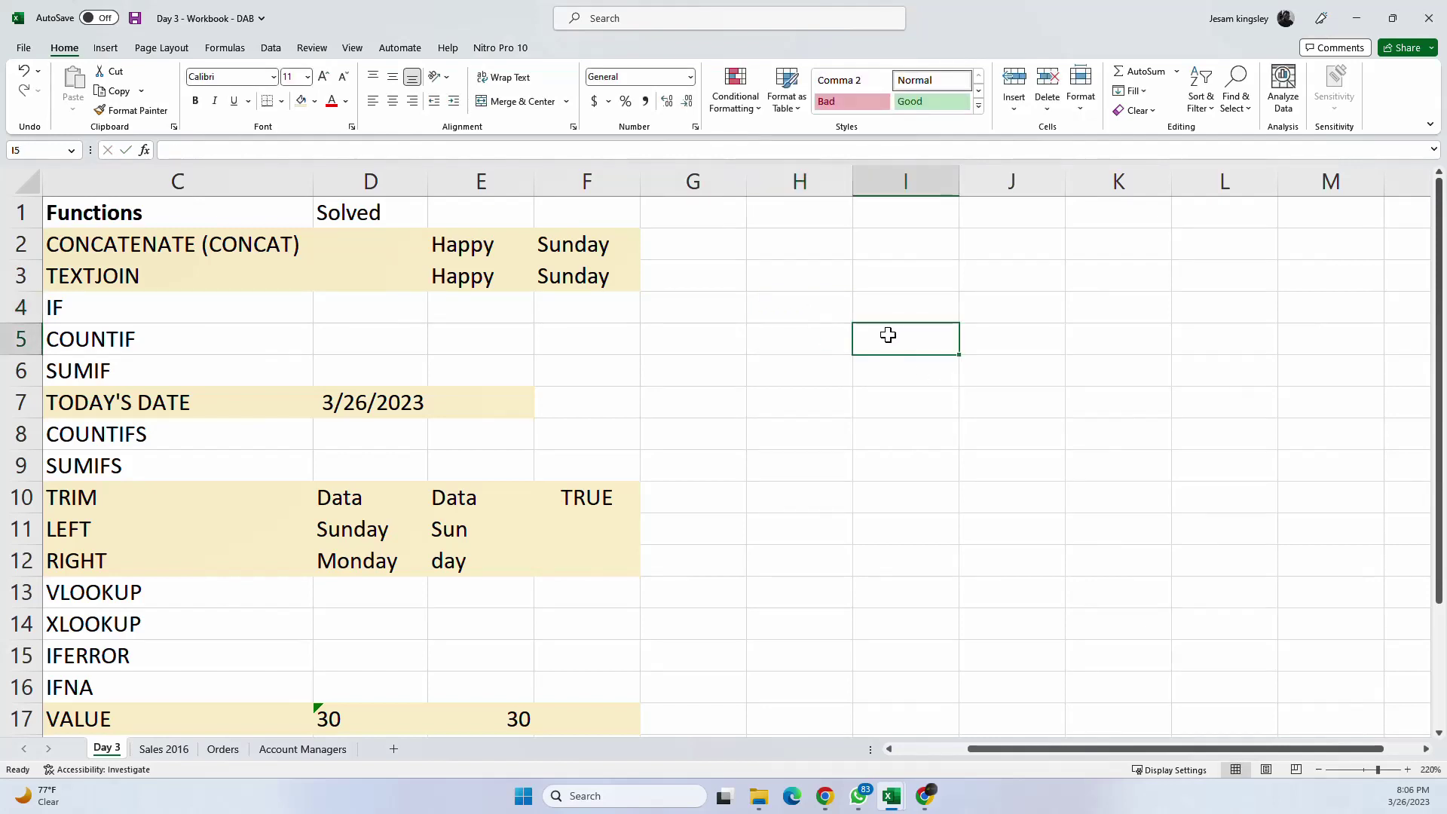
type("Logi")
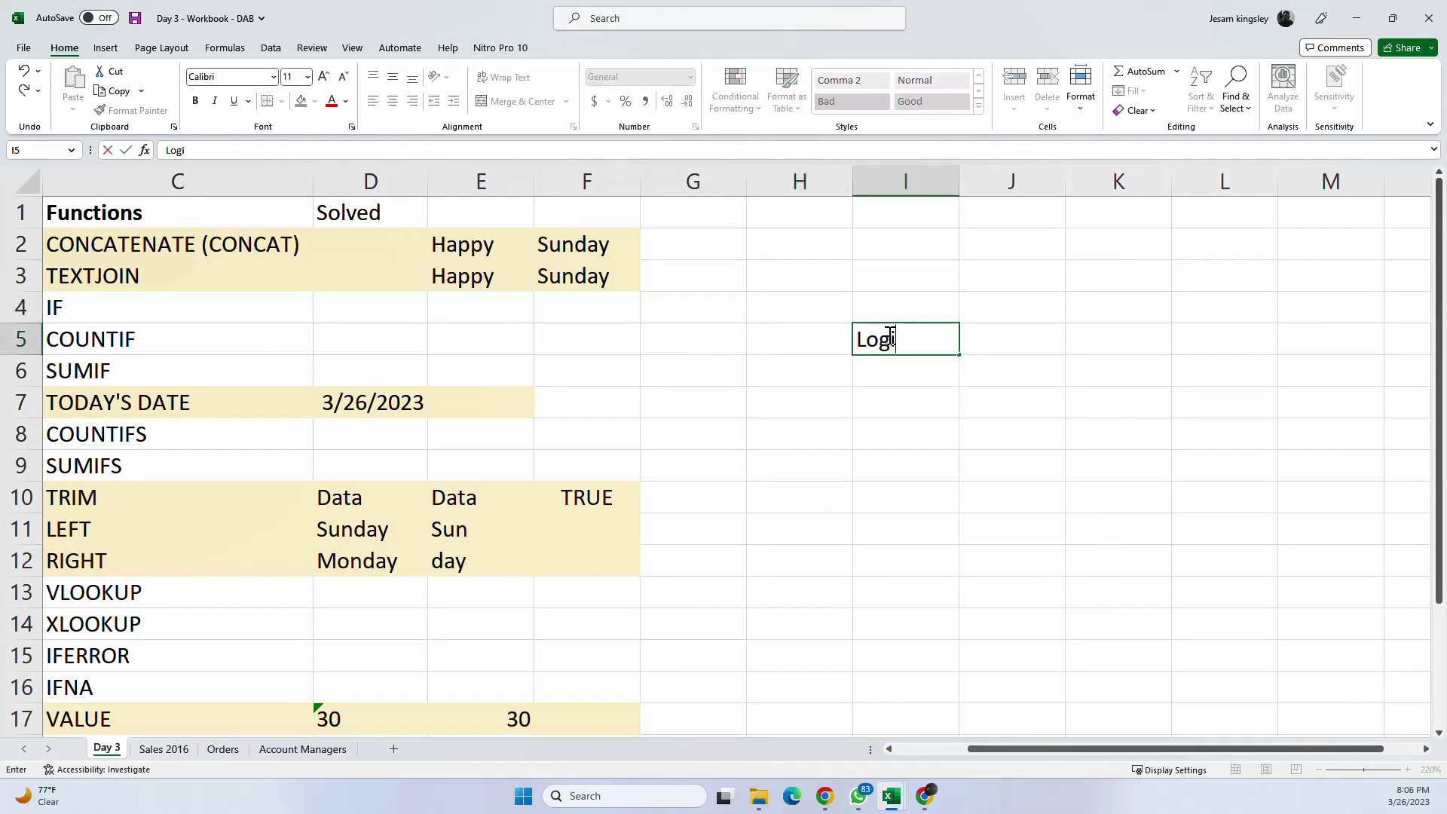
type("cal Tes")
type("t")
key("Return")
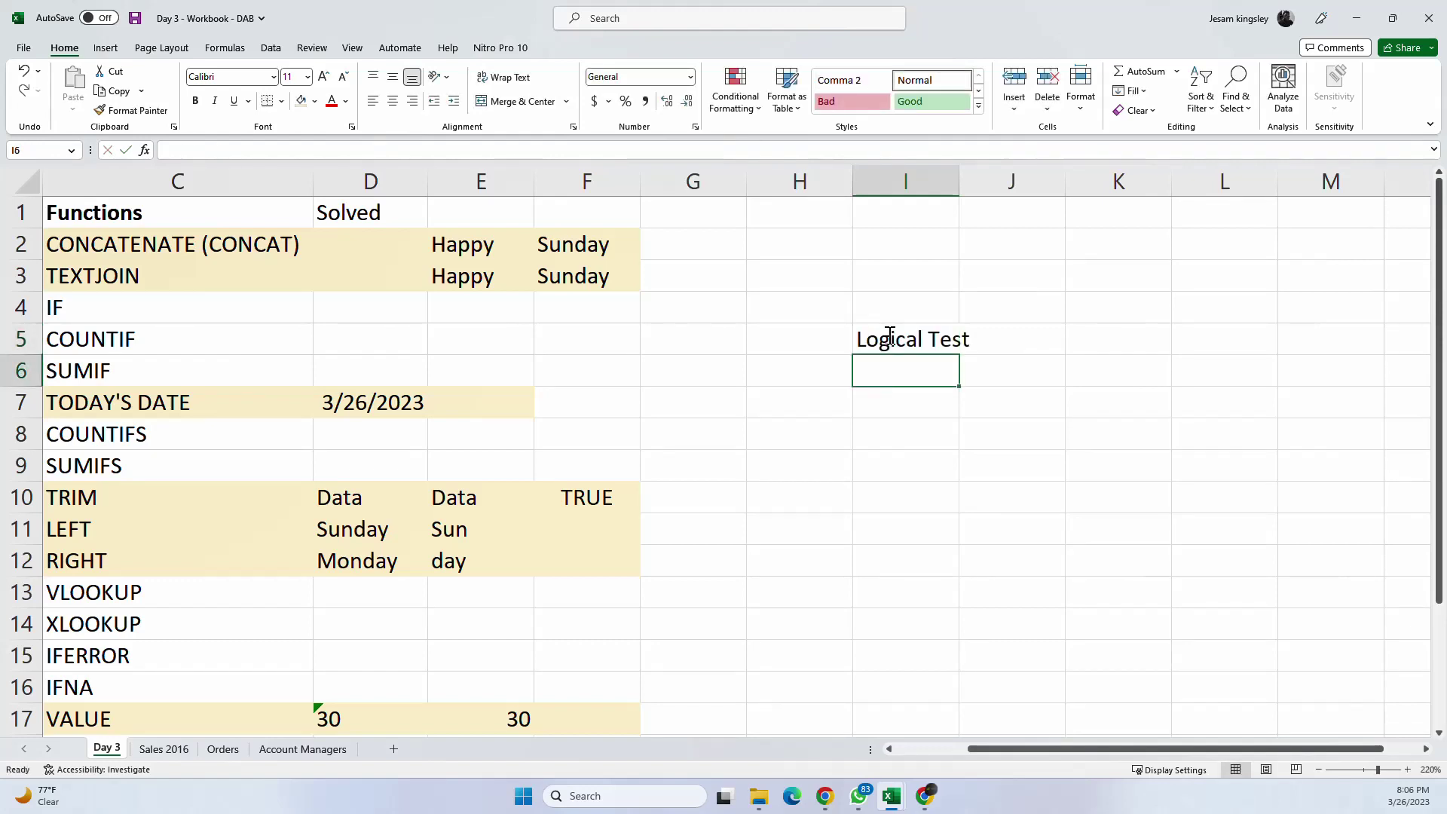
type("Val")
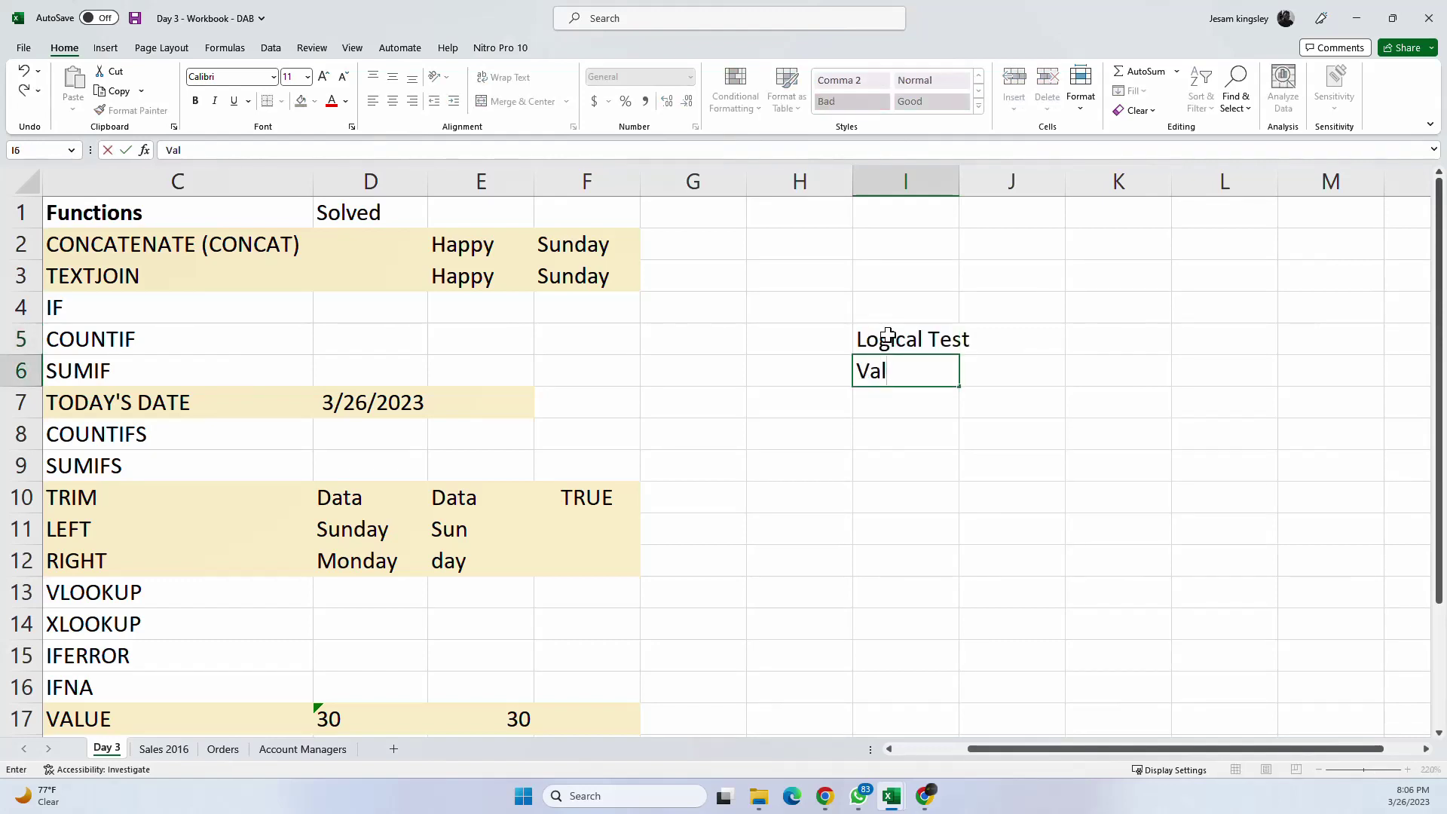
type("ue if true")
key("Return")
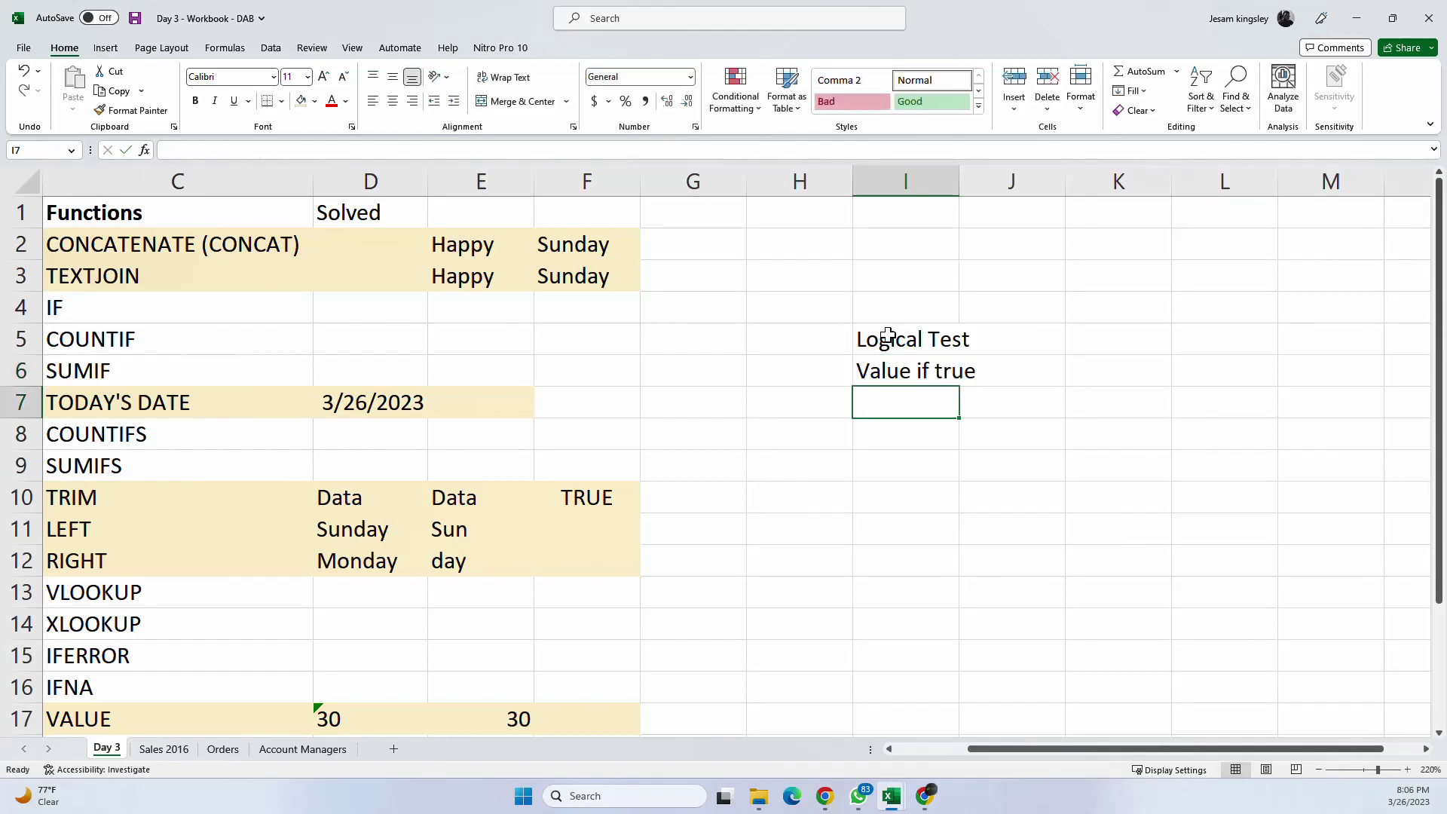
type("Value if ")
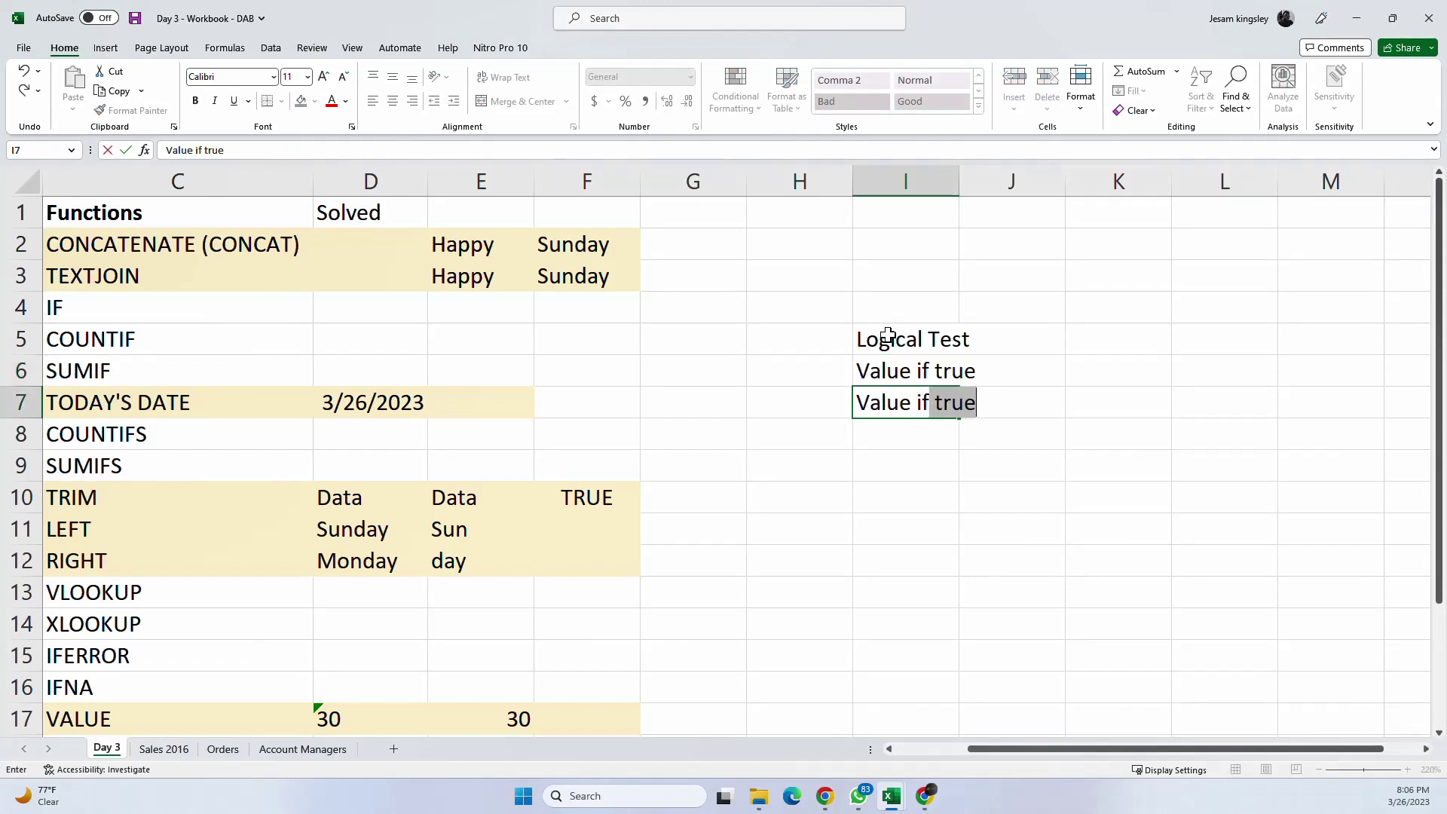
type("false")
key("Return")
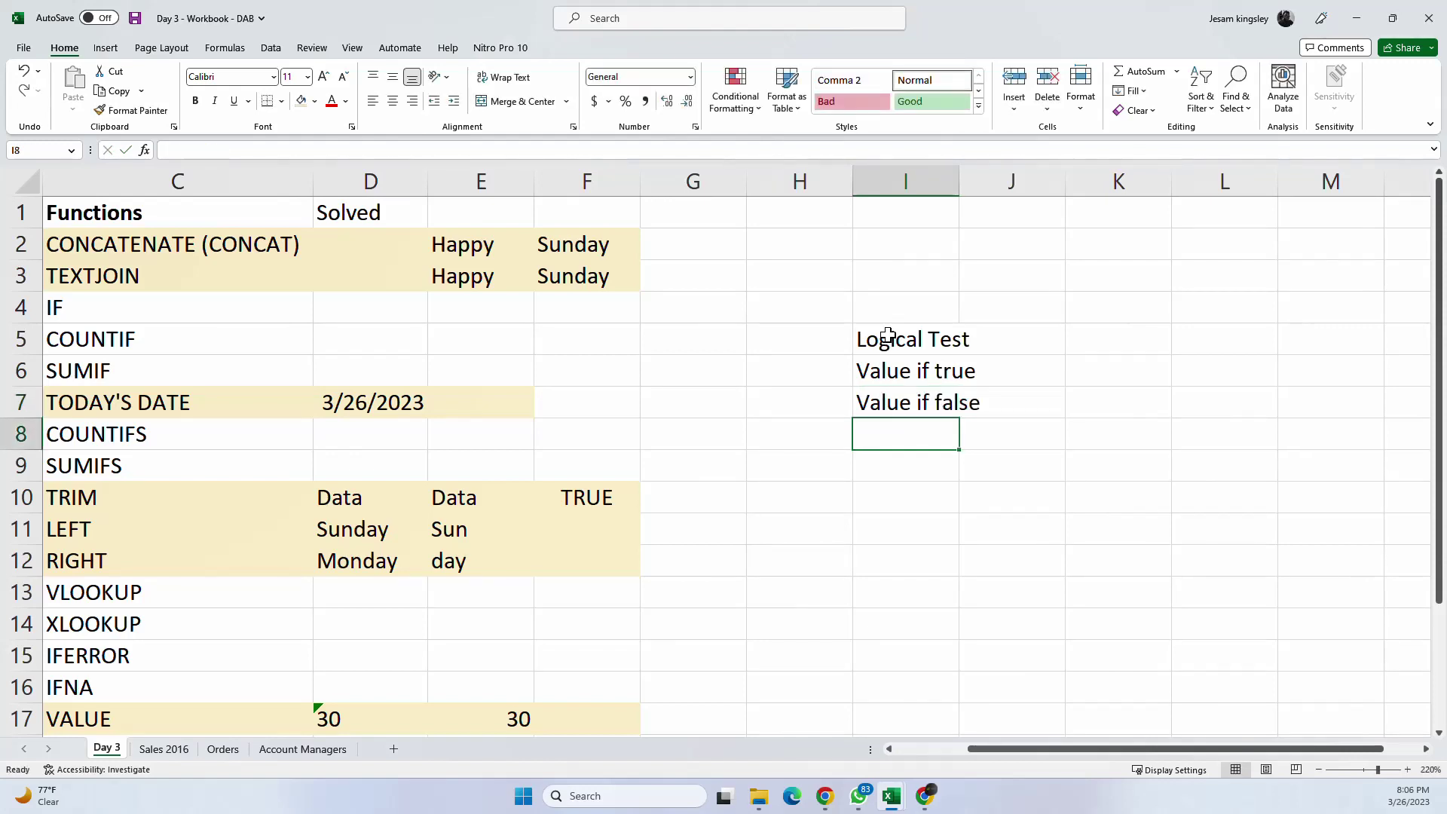
double_click(958, 177)
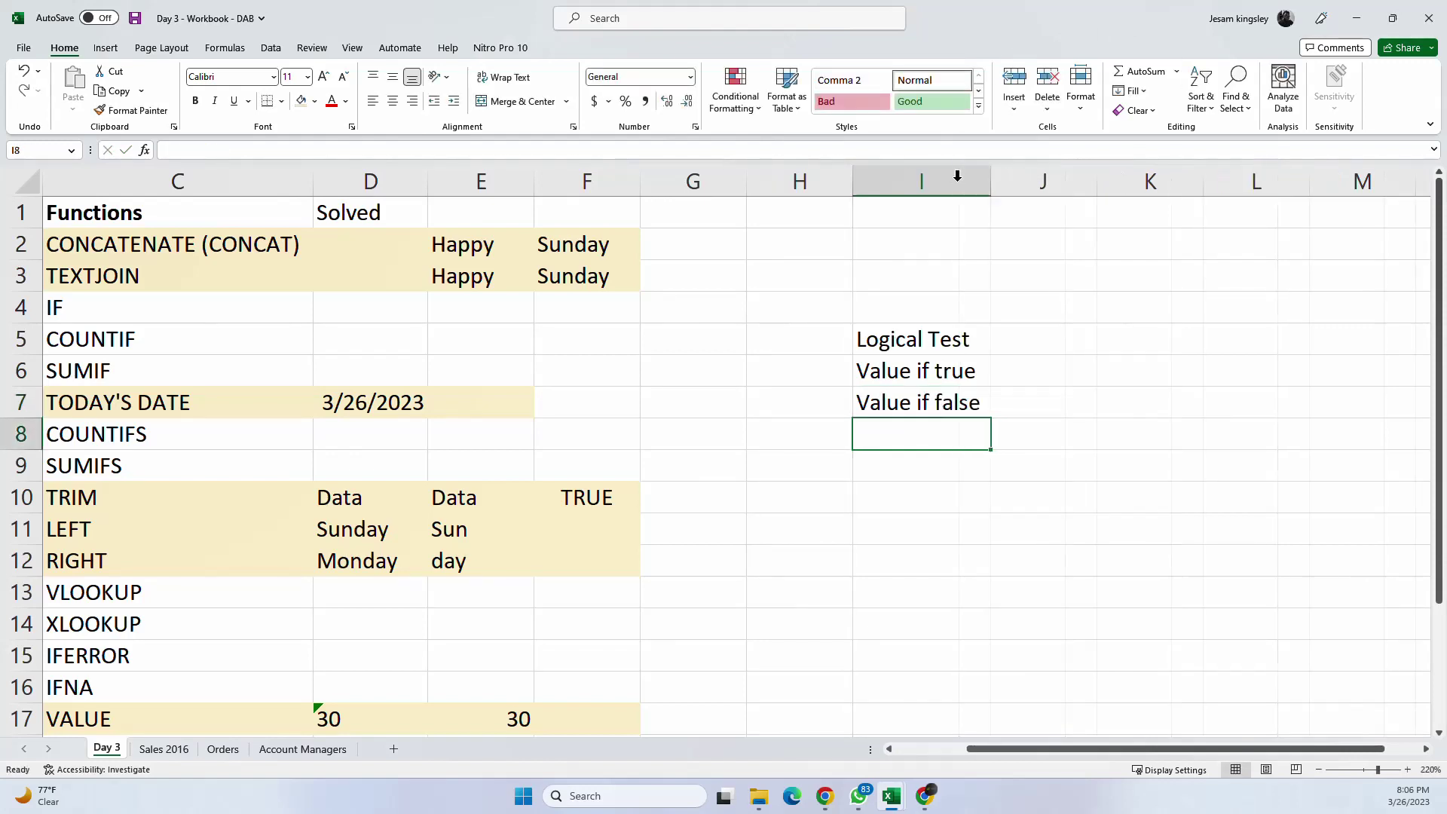
Step: Add the heading "IF Function" in I4 above the argument labels and make it bold
left_click(931, 297)
type("IF")
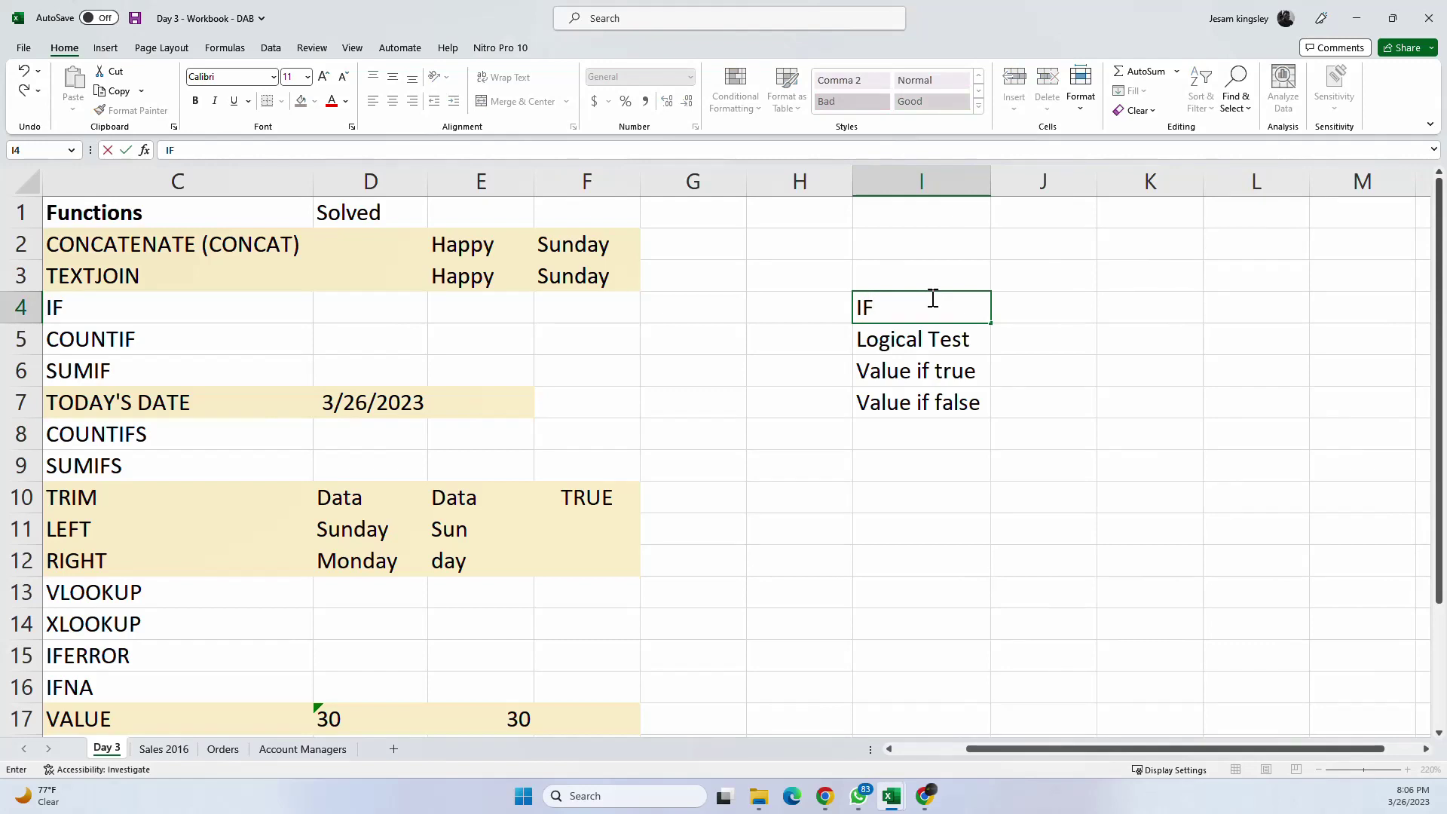
type(" Function")
key("Return")
left_click(933, 298)
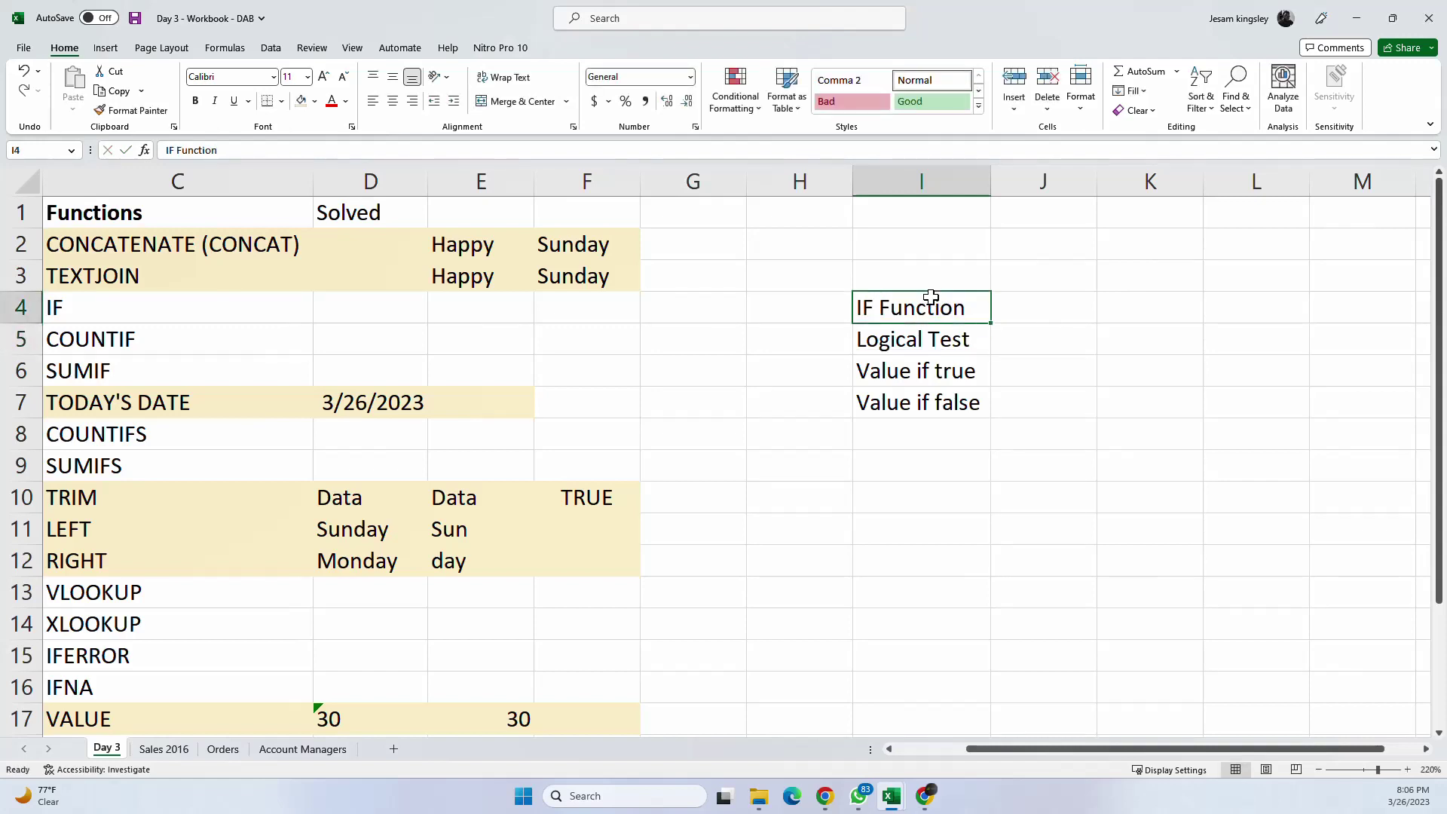
left_click(196, 100)
left_click(936, 332)
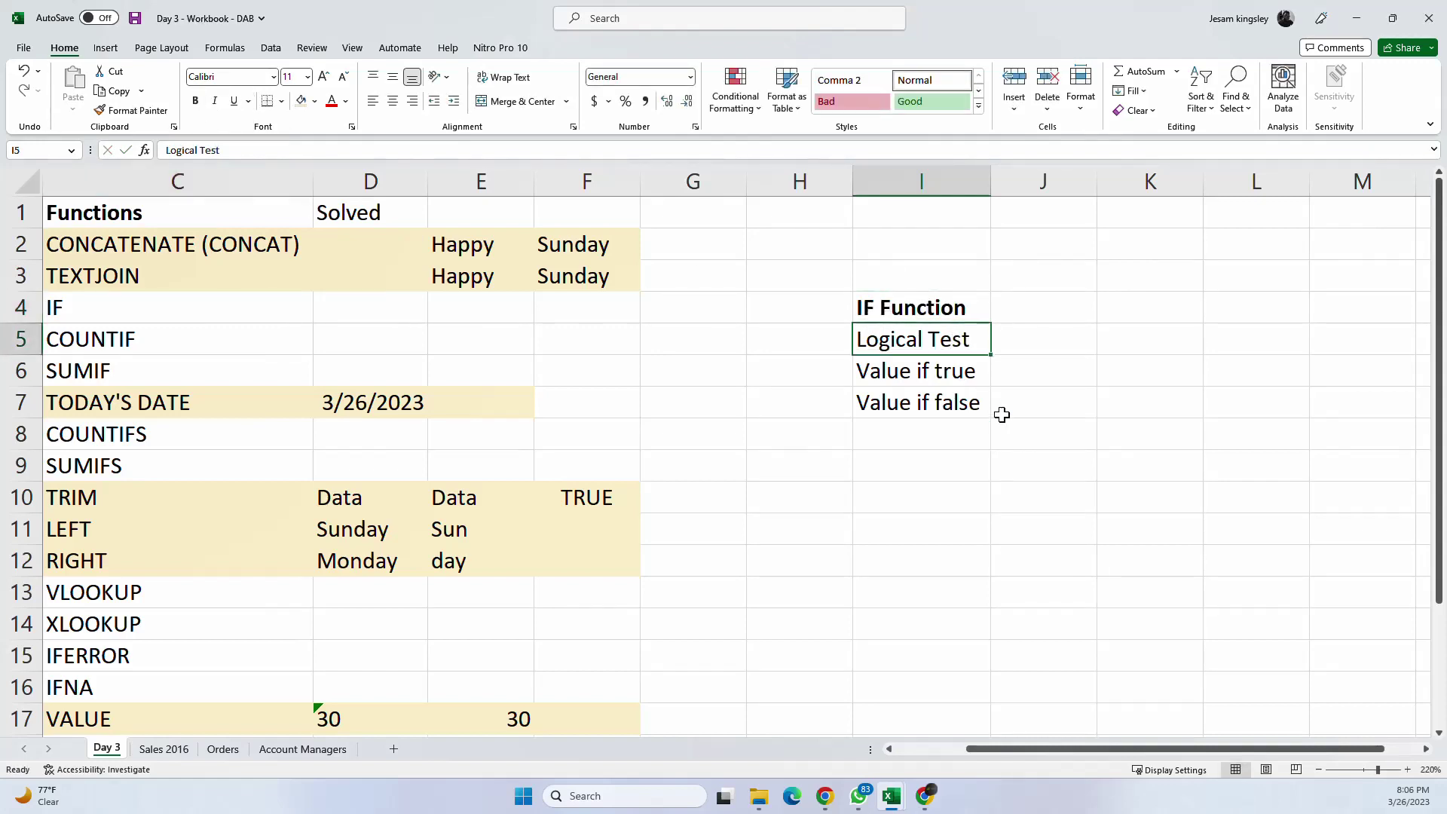
left_click(1038, 332)
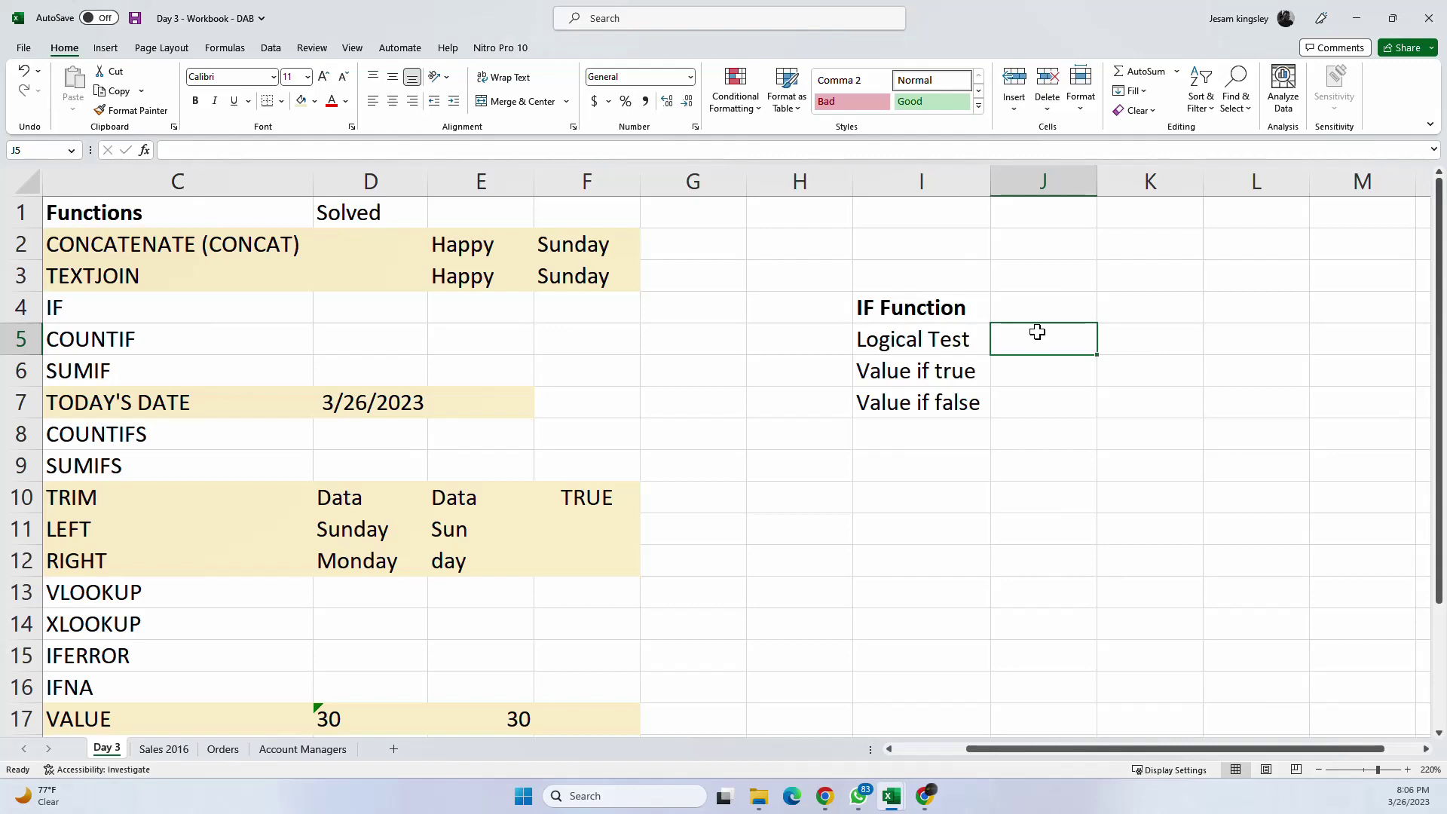
left_click(962, 337)
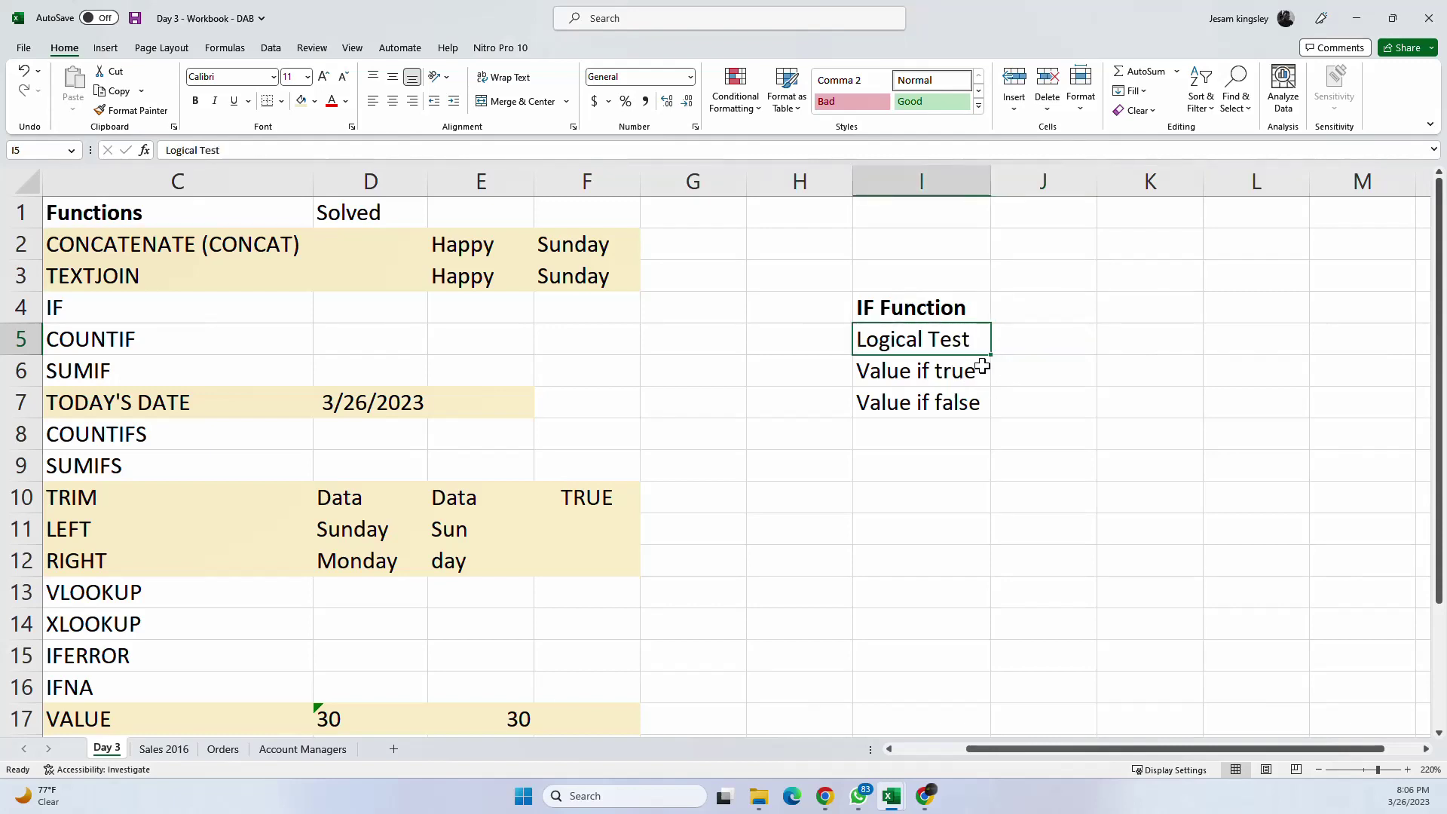
left_click(976, 367)
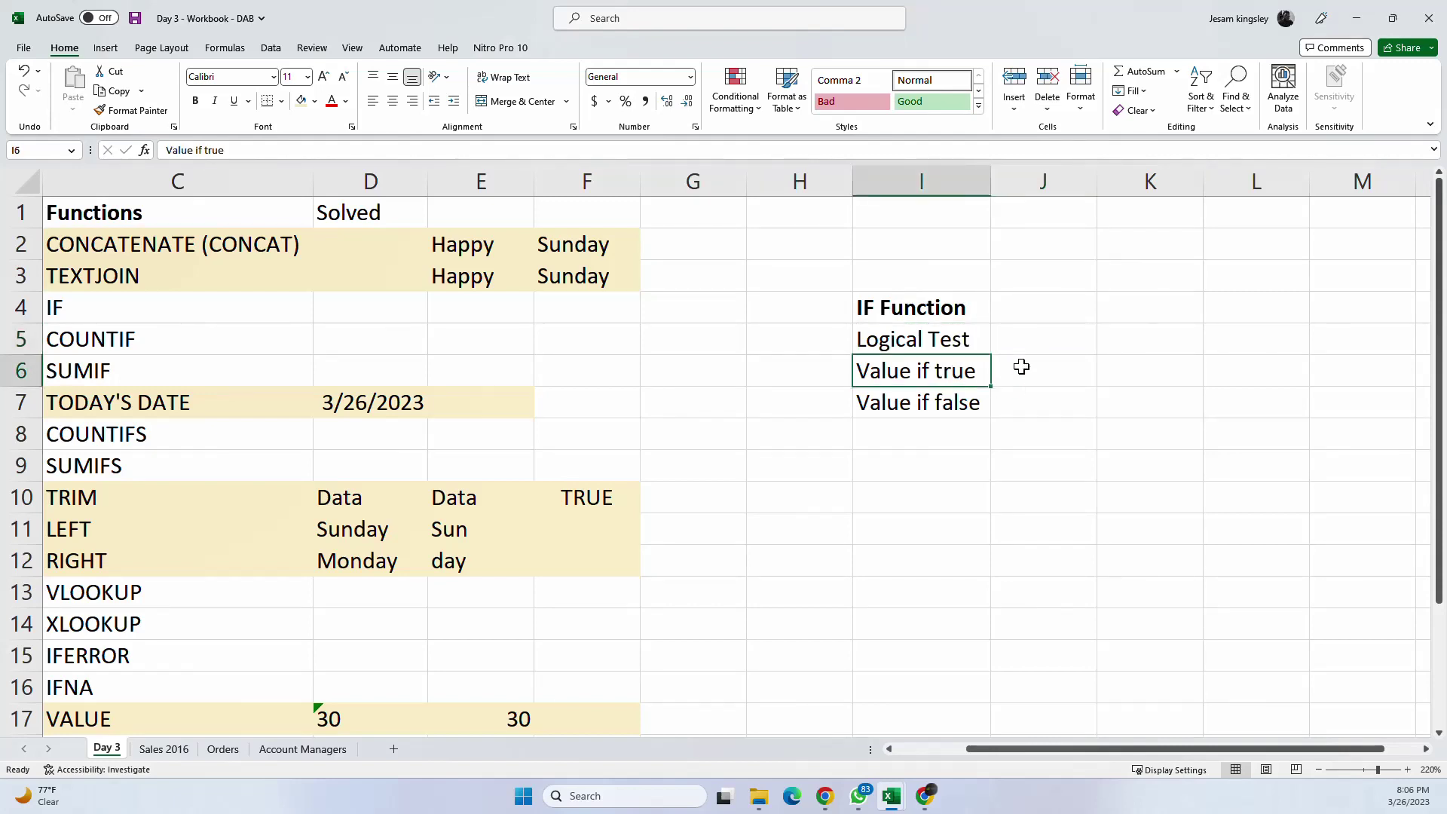
left_click(1021, 367)
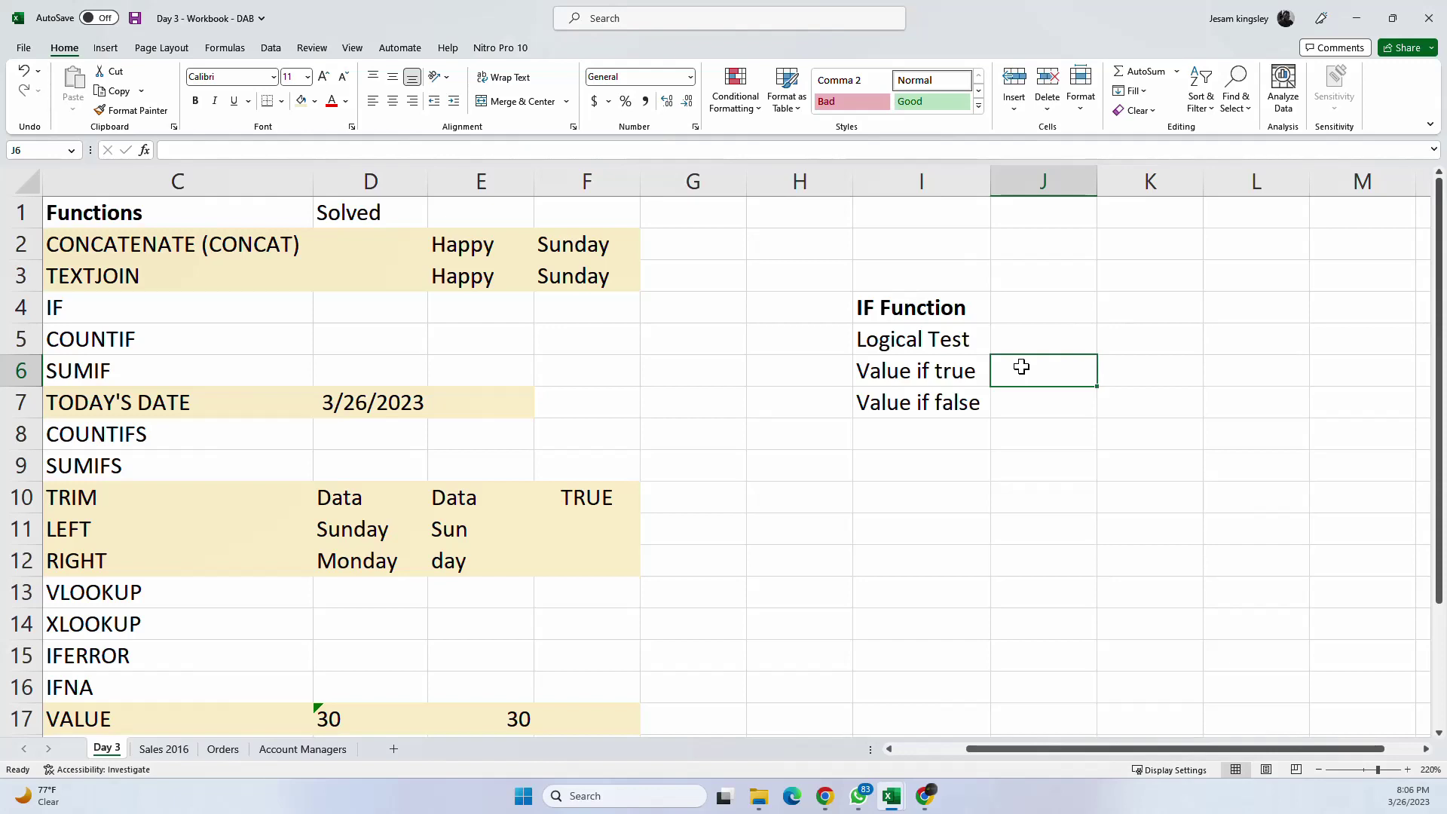
left_click(983, 400)
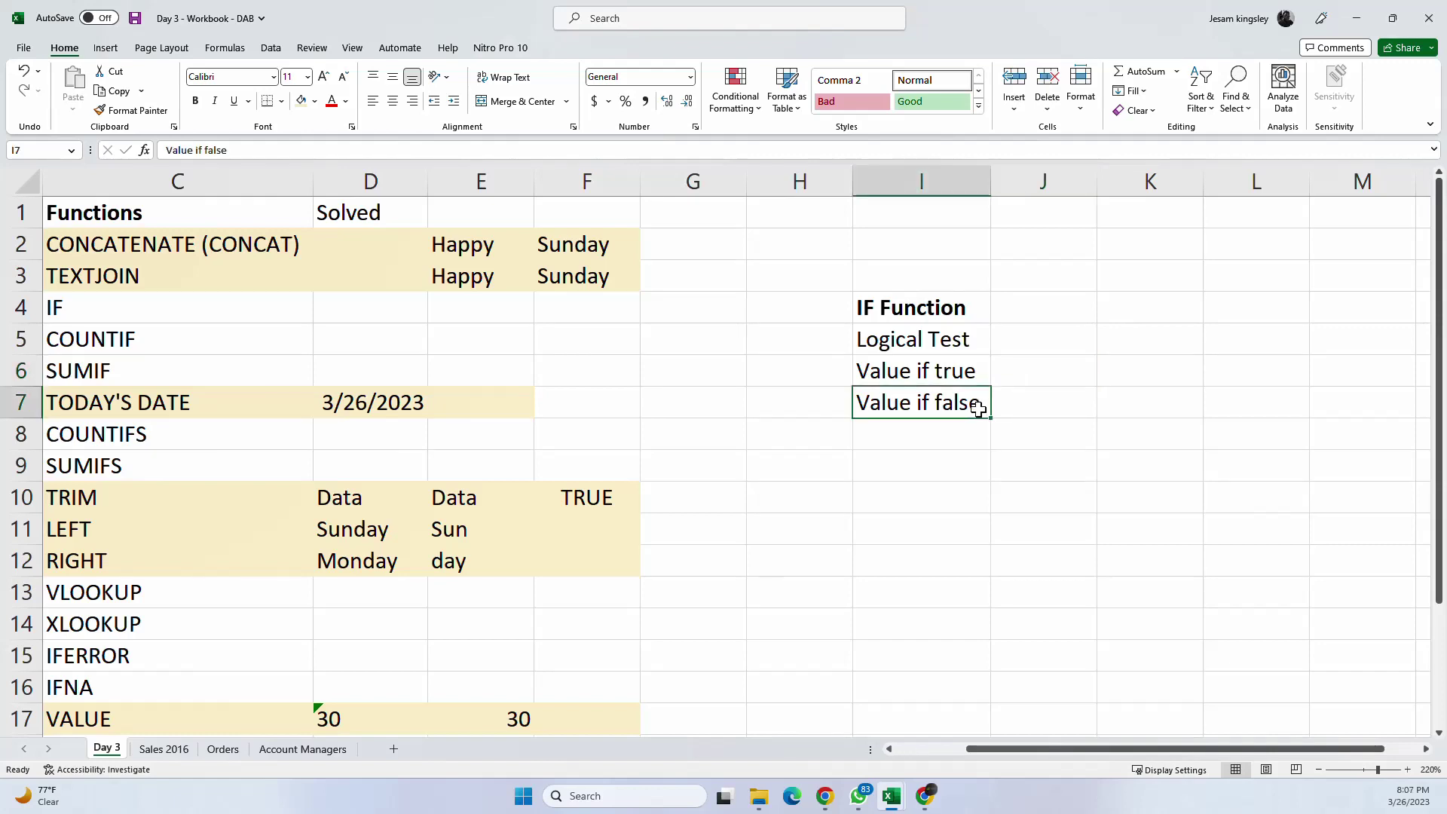
left_click(1029, 397)
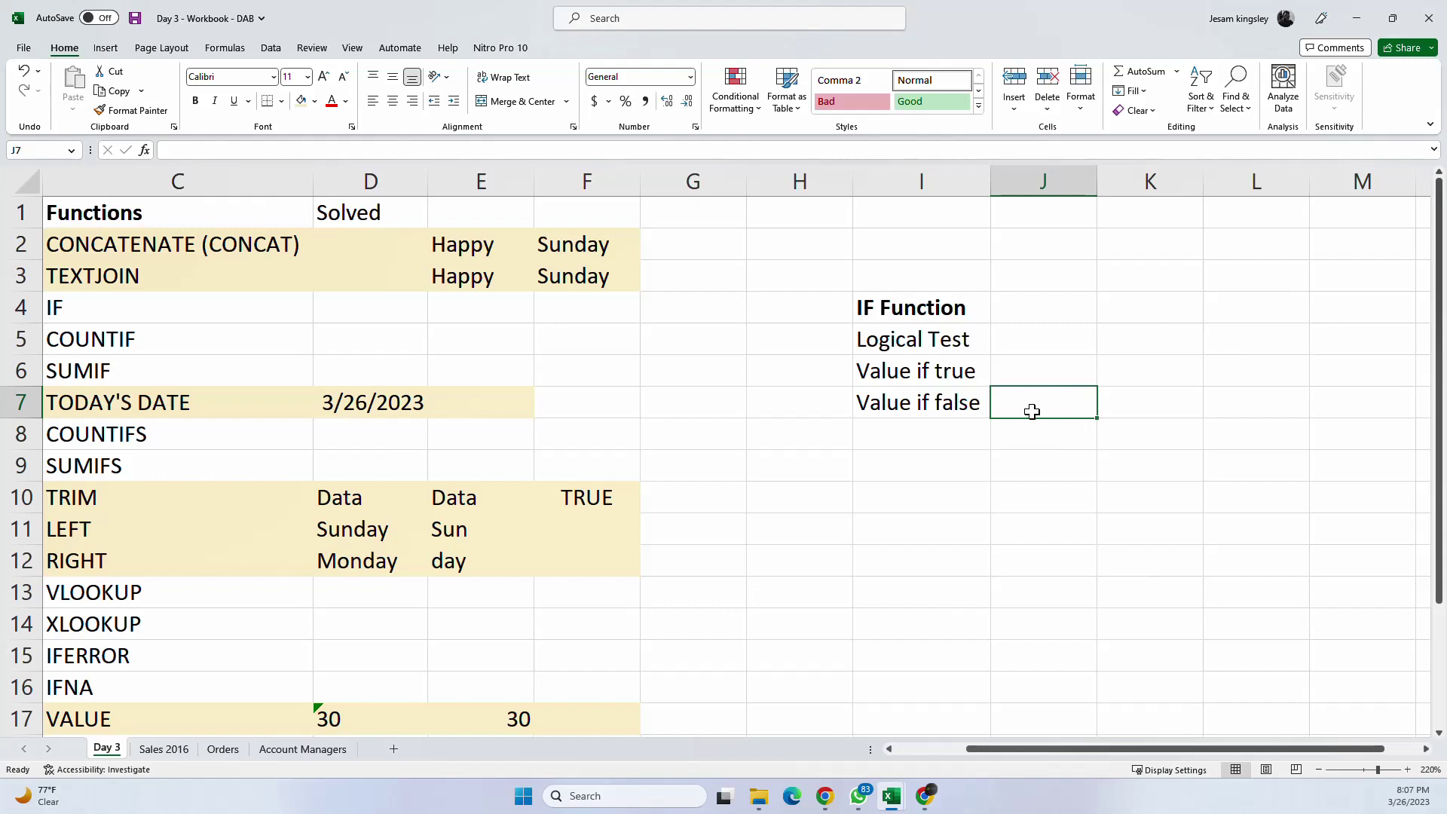
Step: Copy the Monthly Limit and feeding expense table (E8:F14) from the Day 2 workbook's Work Space sheet to I10 of the Day 3 sheet
left_click(908, 485)
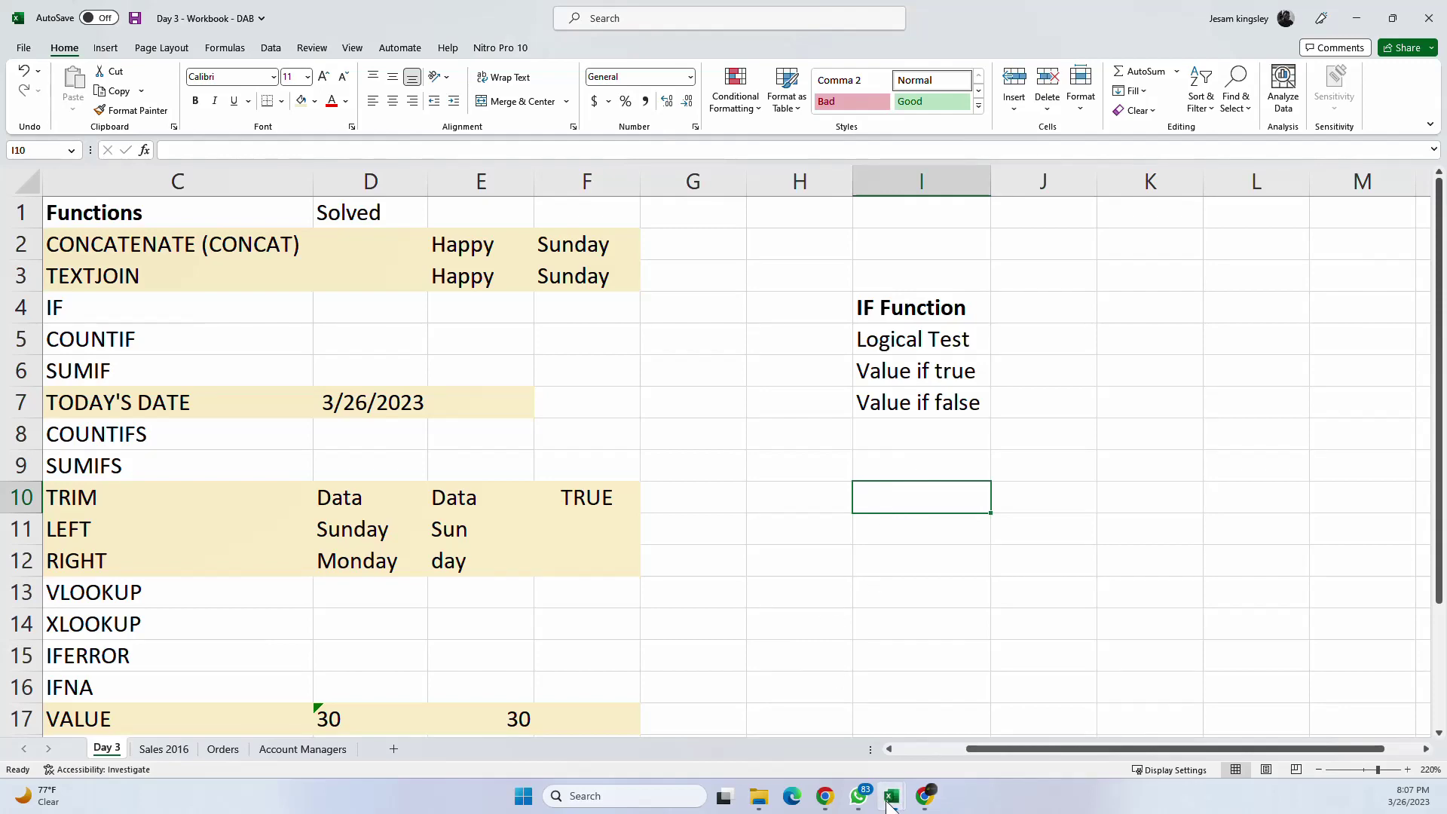
mouse_move(892, 796)
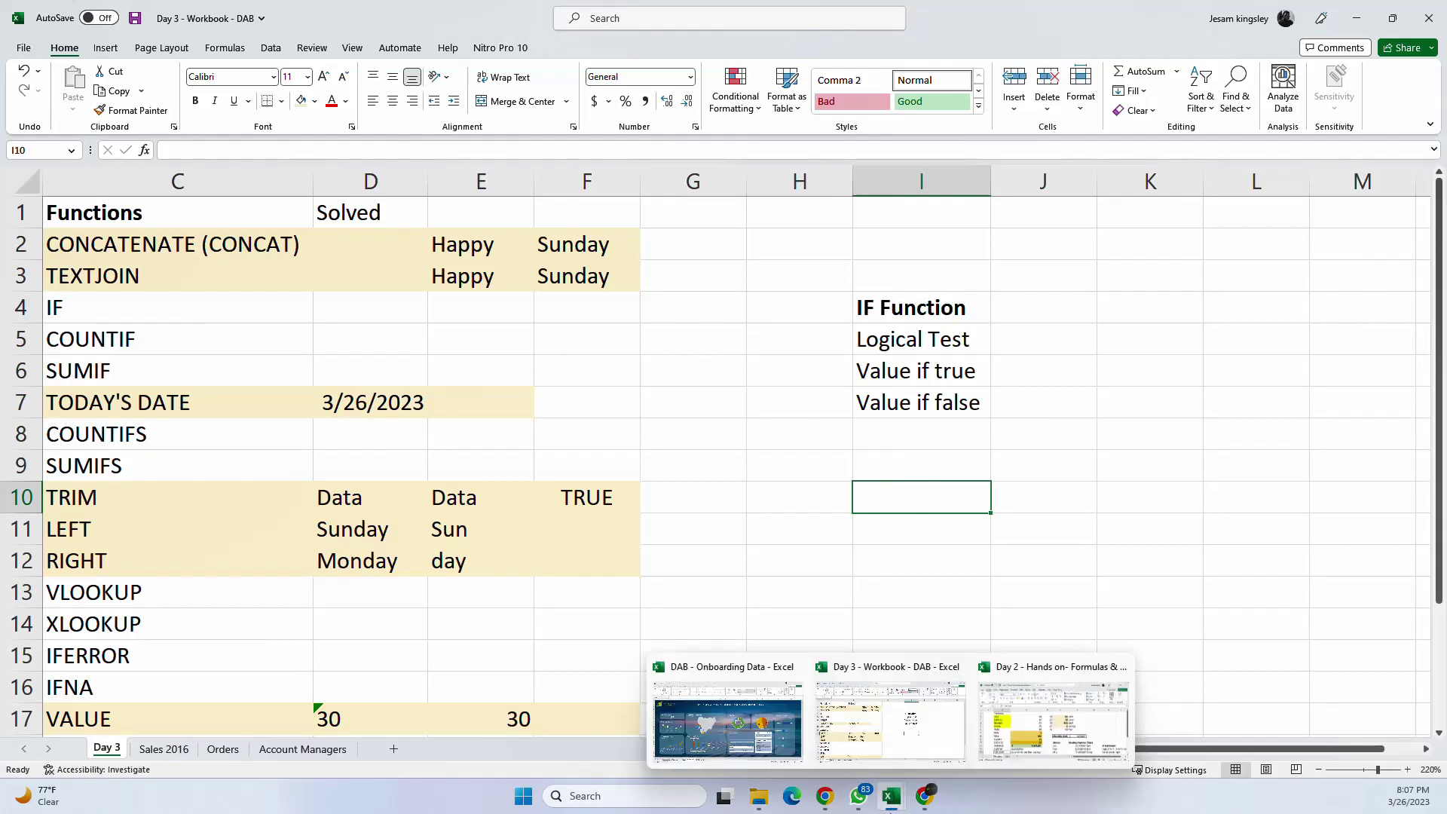
left_click(1088, 719)
scroll(957, 340, "down", 1)
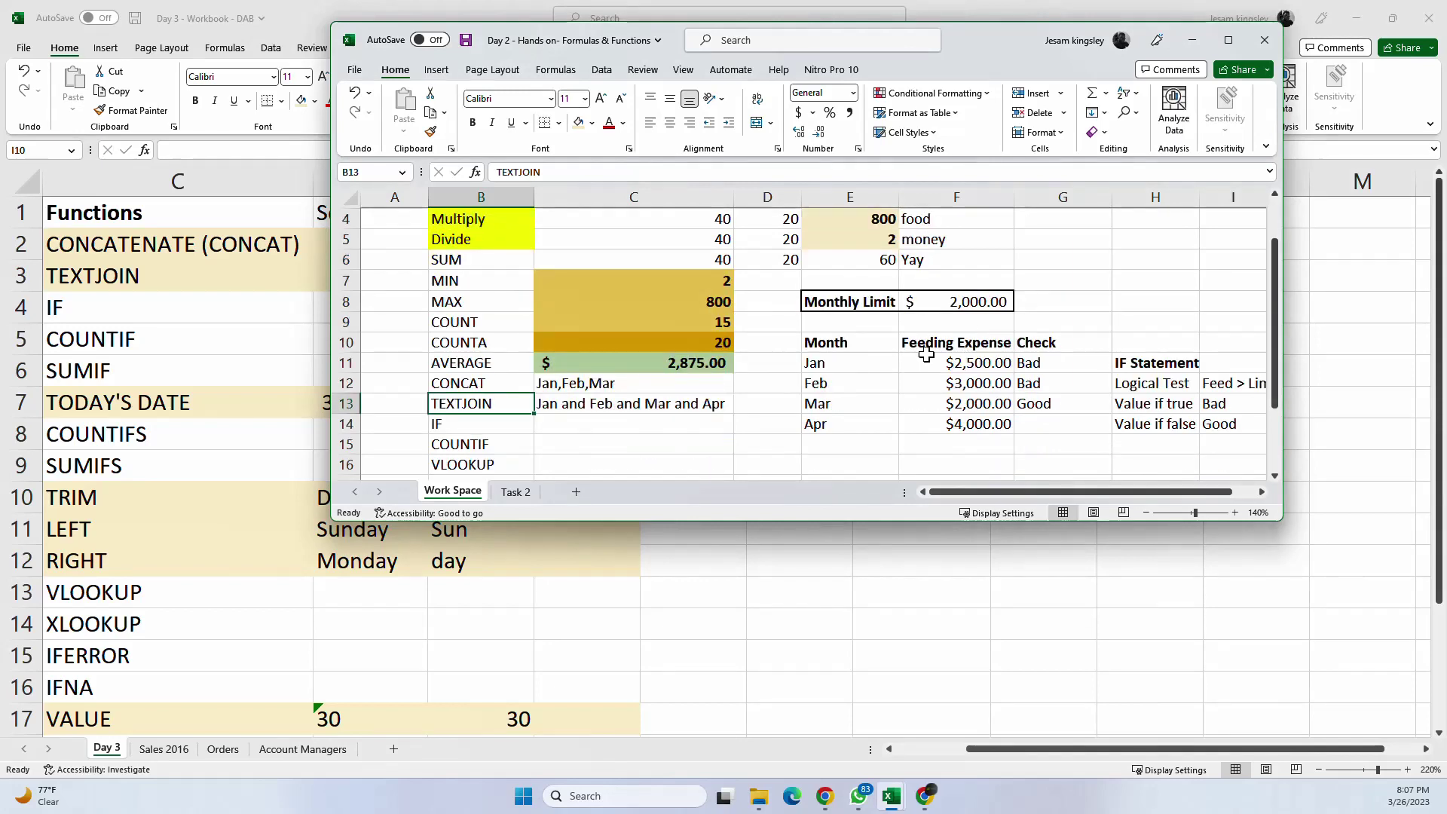
left_click(850, 301)
left_click_drag(850, 301, 985, 431)
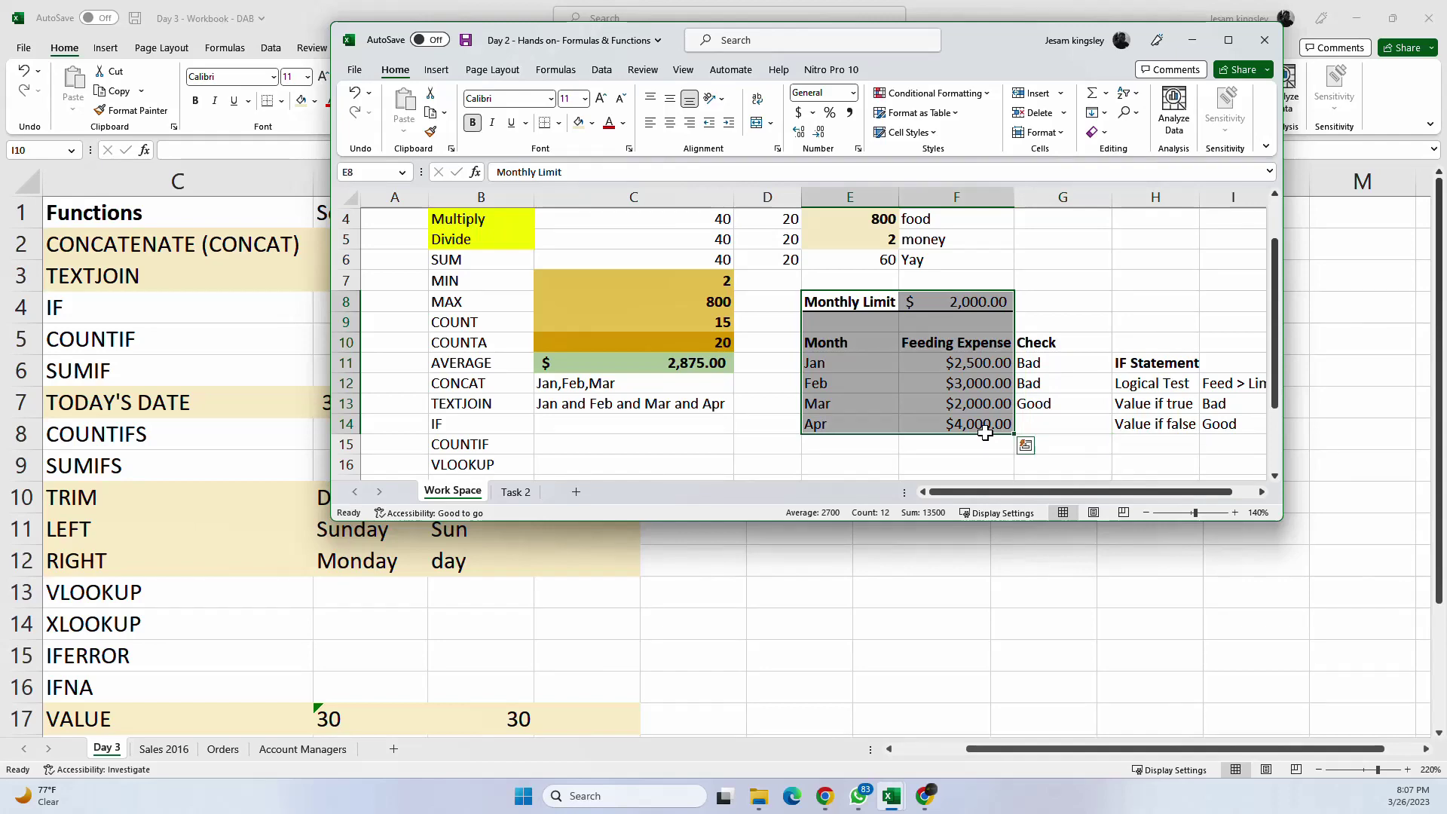
key("ctrl+c")
left_click(1192, 40)
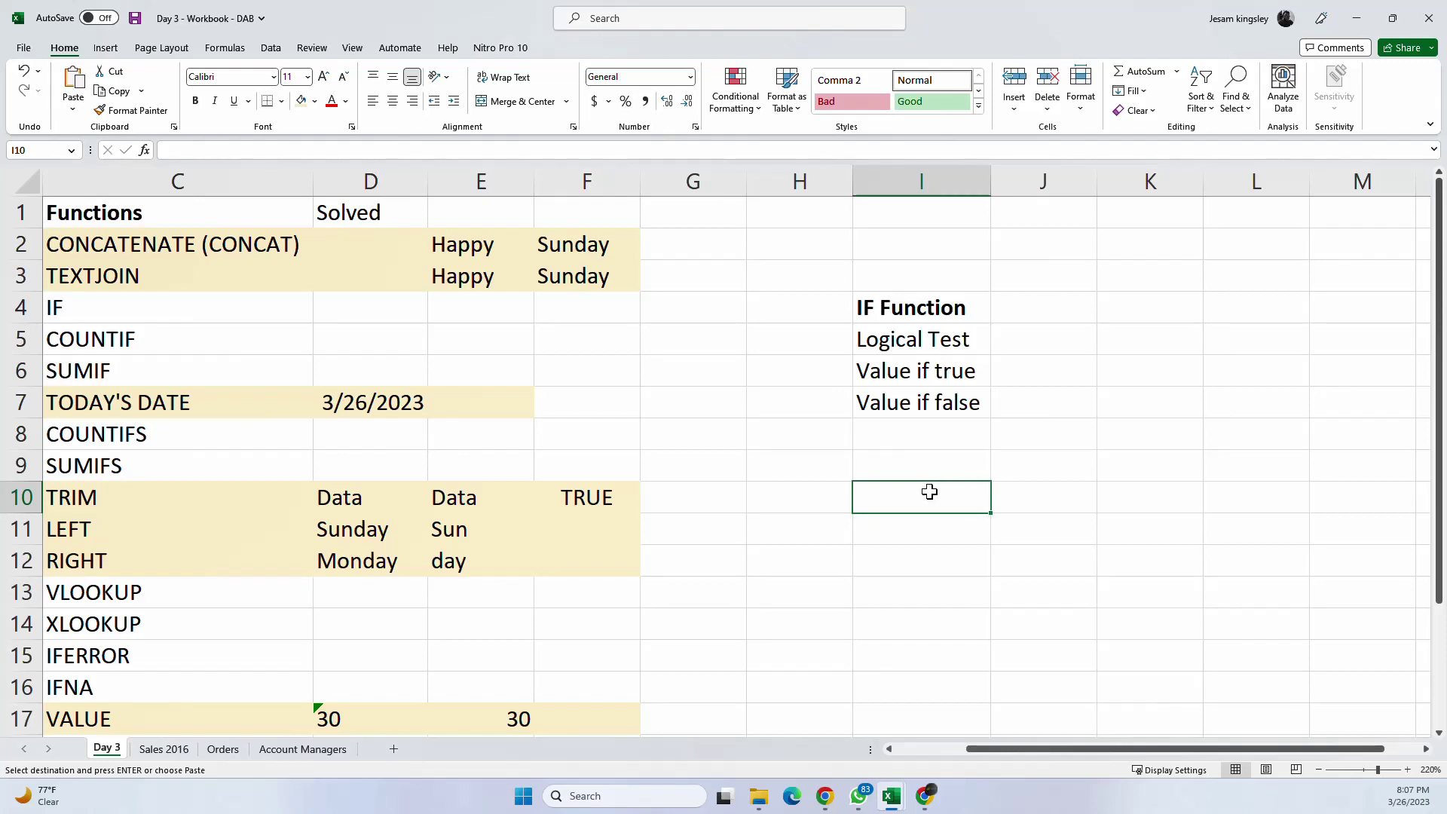
key("ctrl+v")
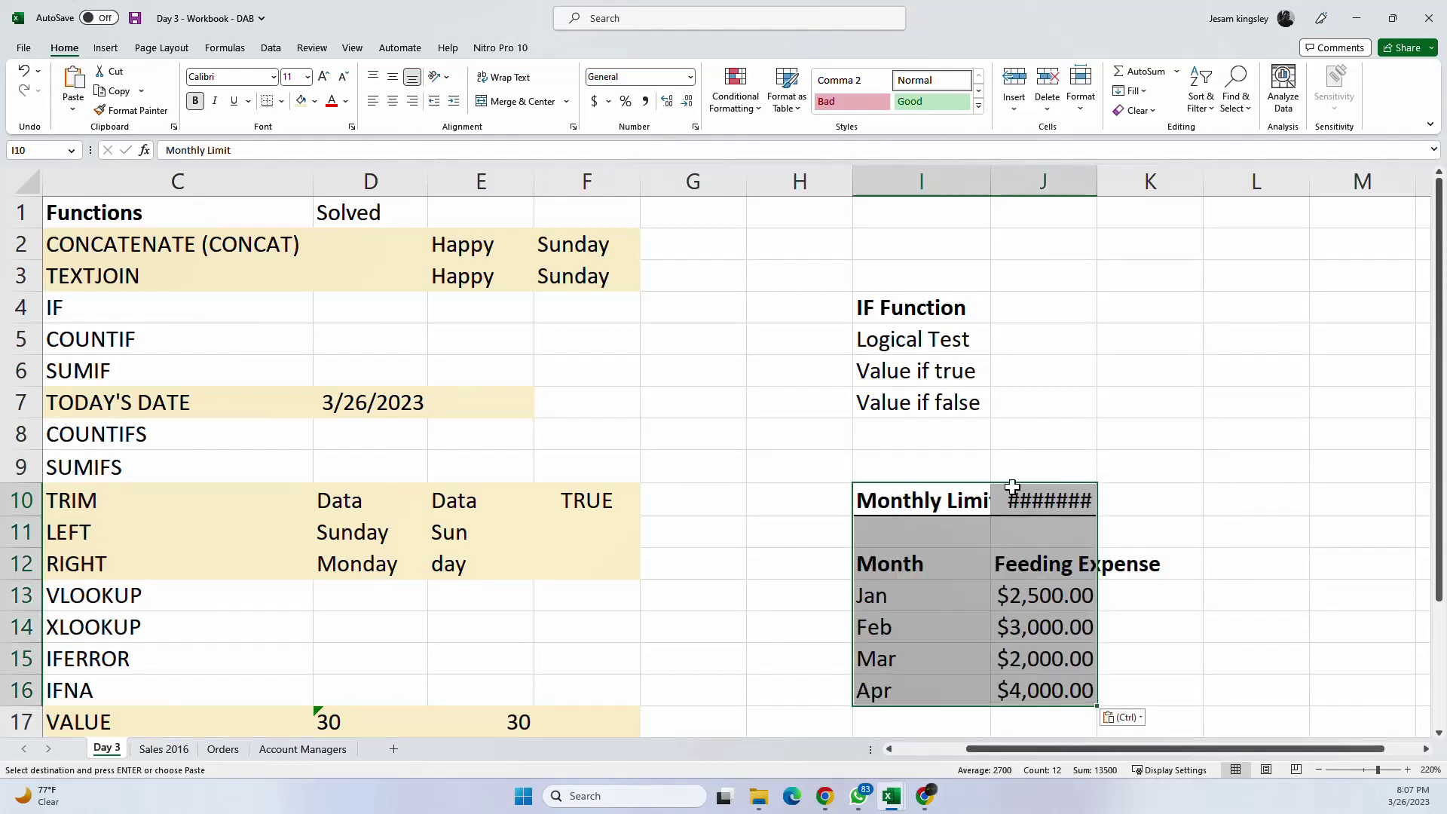
Step: Widen columns I and J so the pasted labels and amounts fit
left_click_drag(1104, 179, 1170, 179)
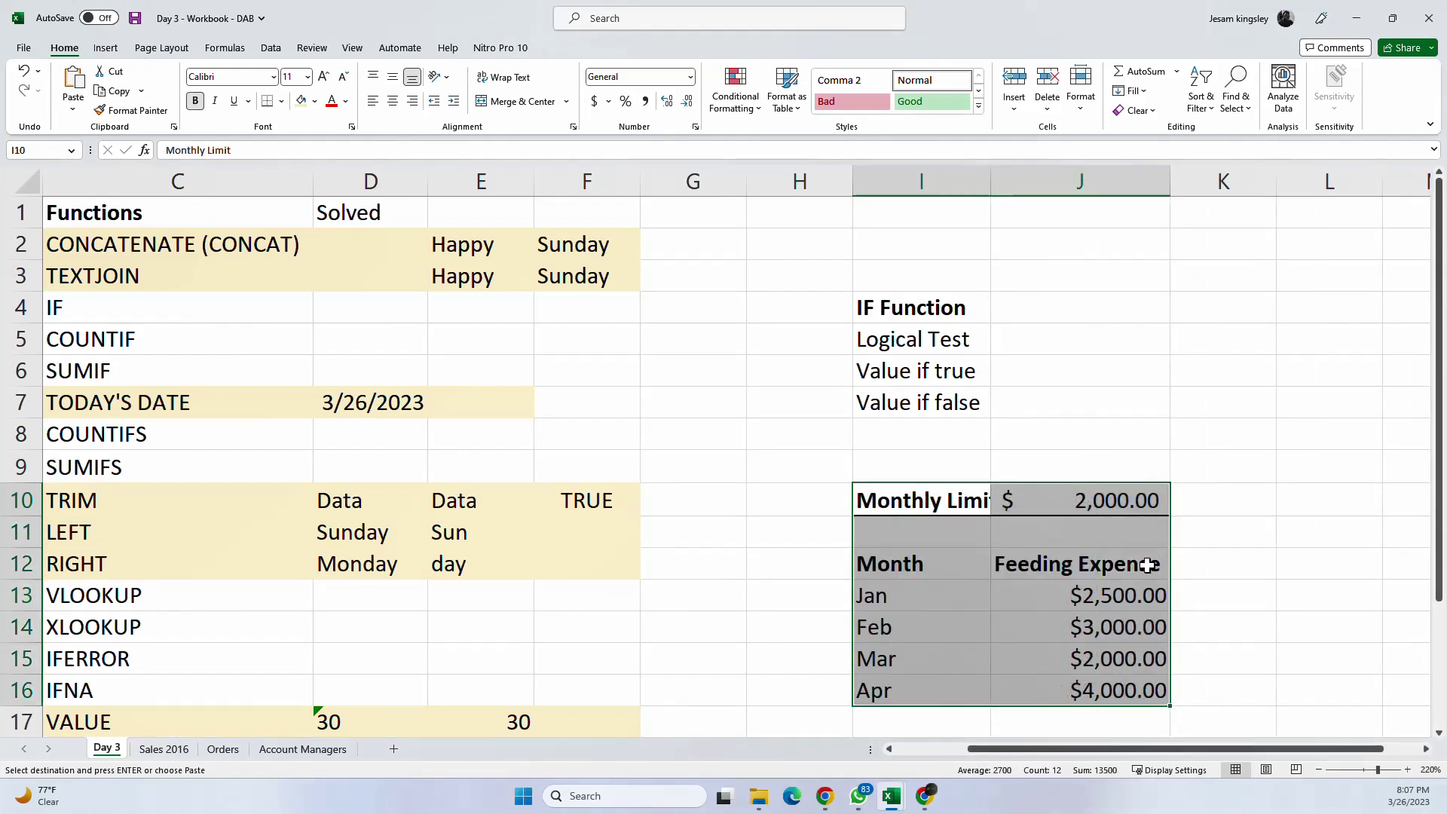
left_click(995, 529)
double_click(990, 181)
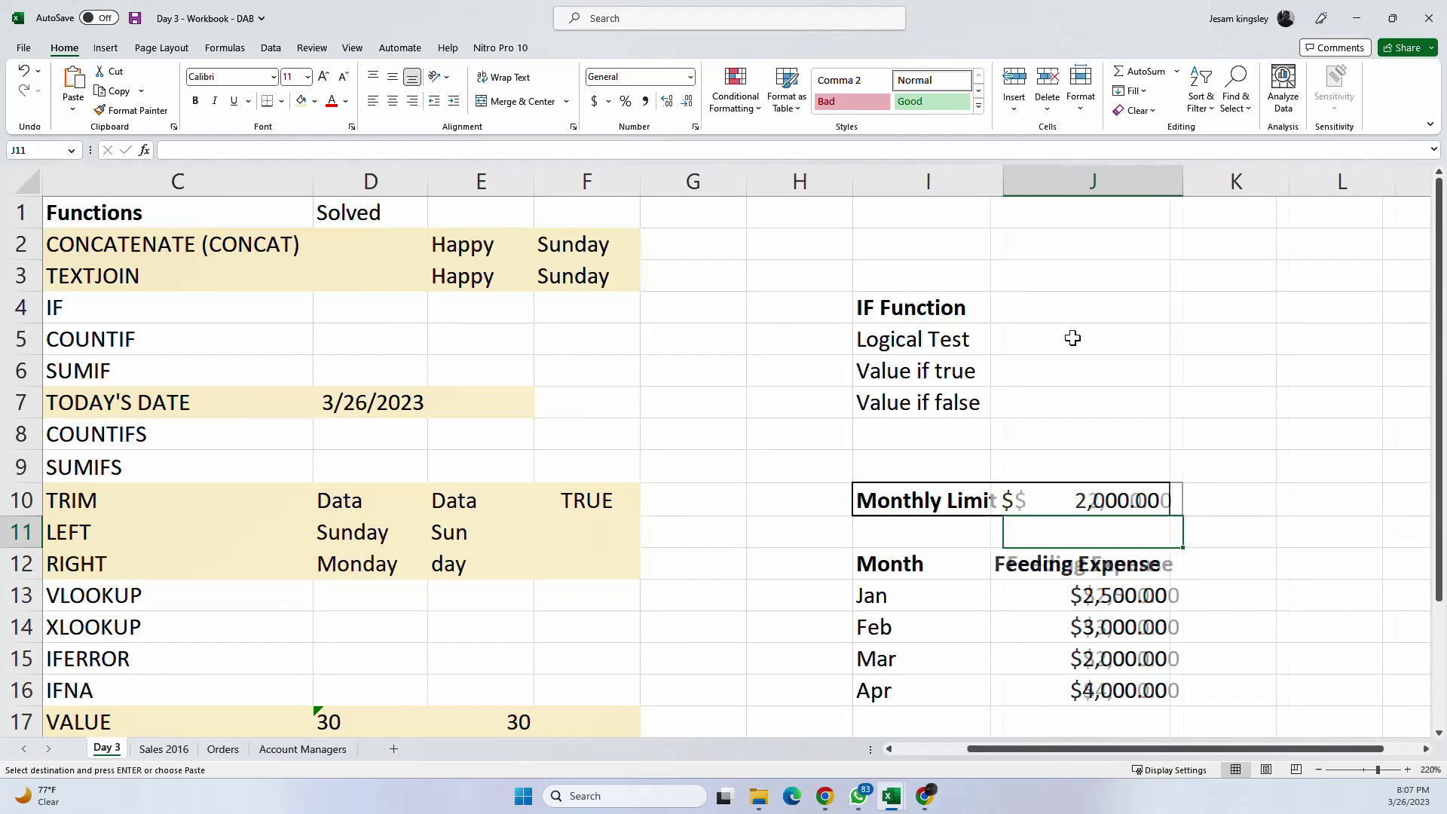
Step: Format the Monthly Limit amount in J10 as Currency with the ₦ Yoruba symbol
scroll(1075, 741, "right", 2)
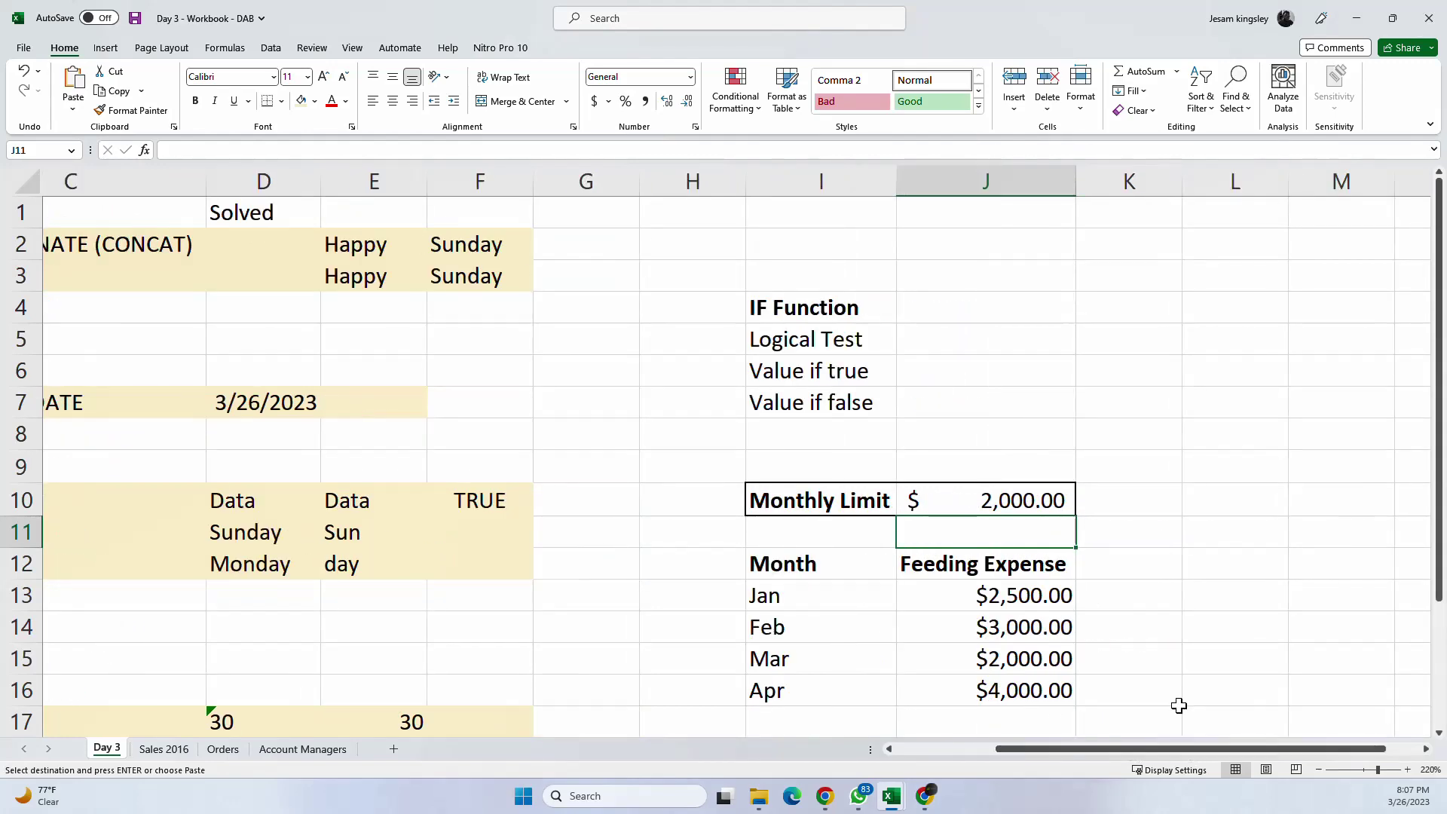
scroll(1064, 534, "down", 2)
scroll(1065, 533, "up", 1)
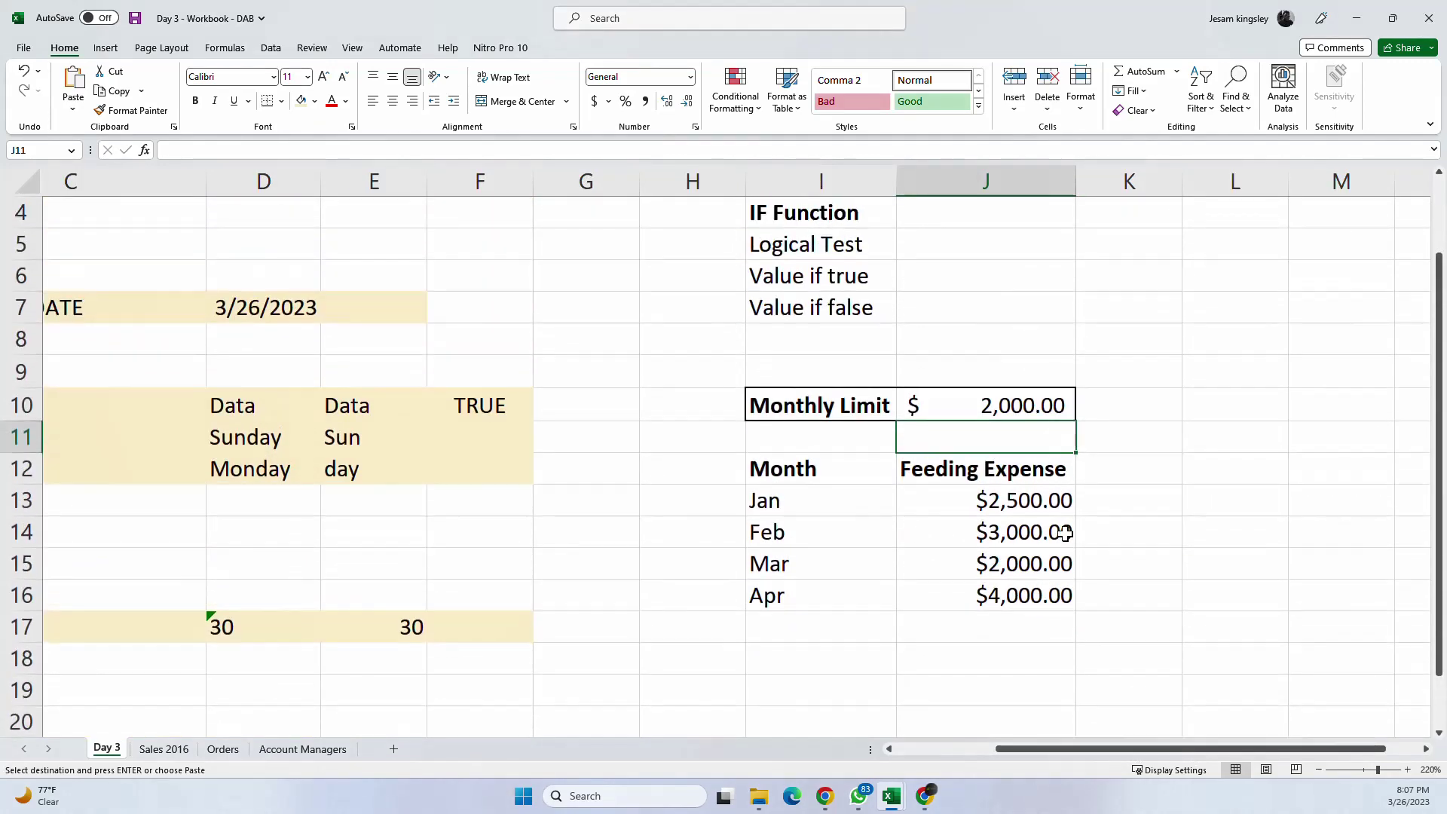
scroll(1065, 533, "down", 1)
scroll(1065, 533, "up", 1)
left_click(867, 407)
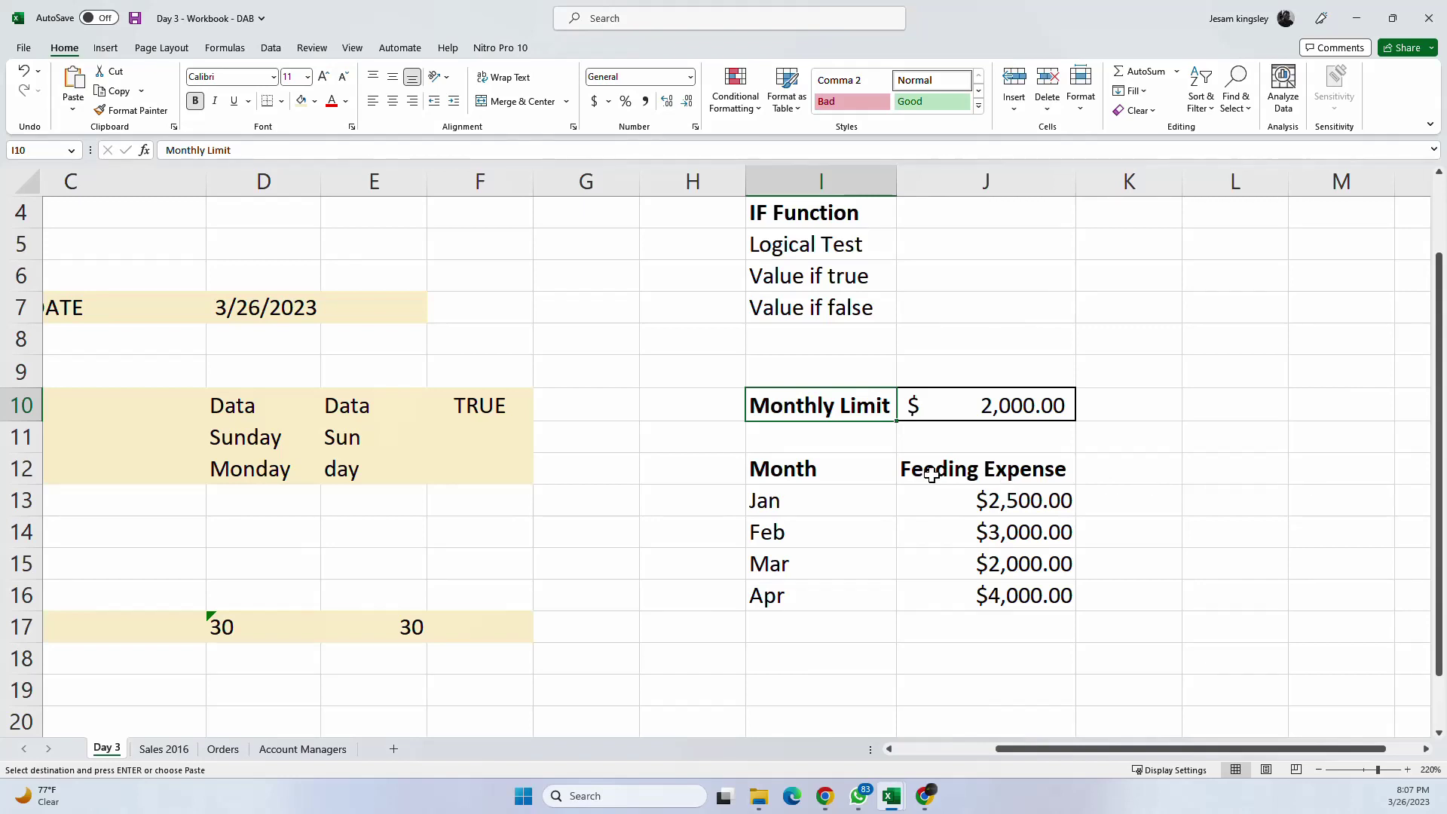
left_click(957, 404)
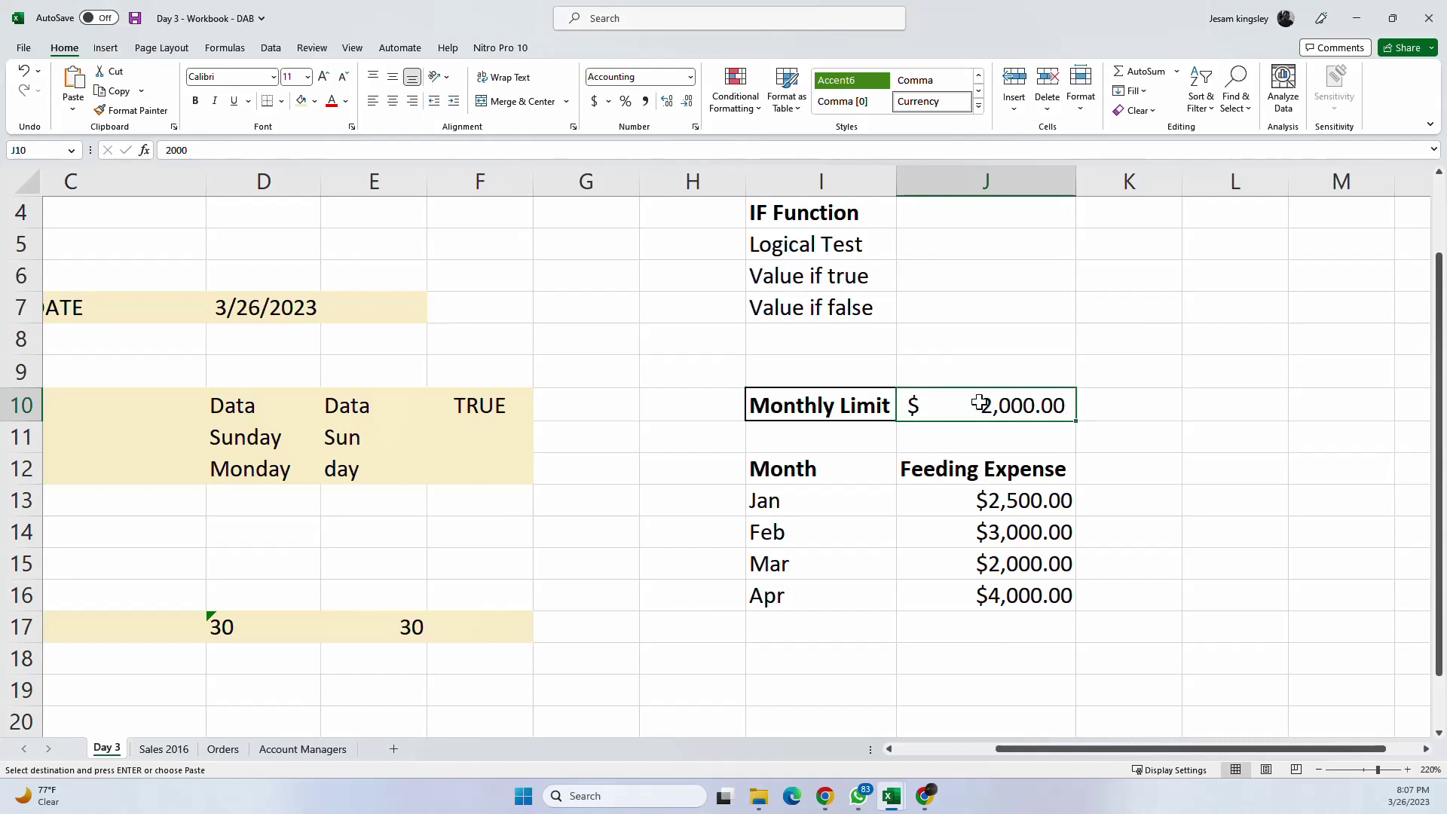
left_click(609, 102)
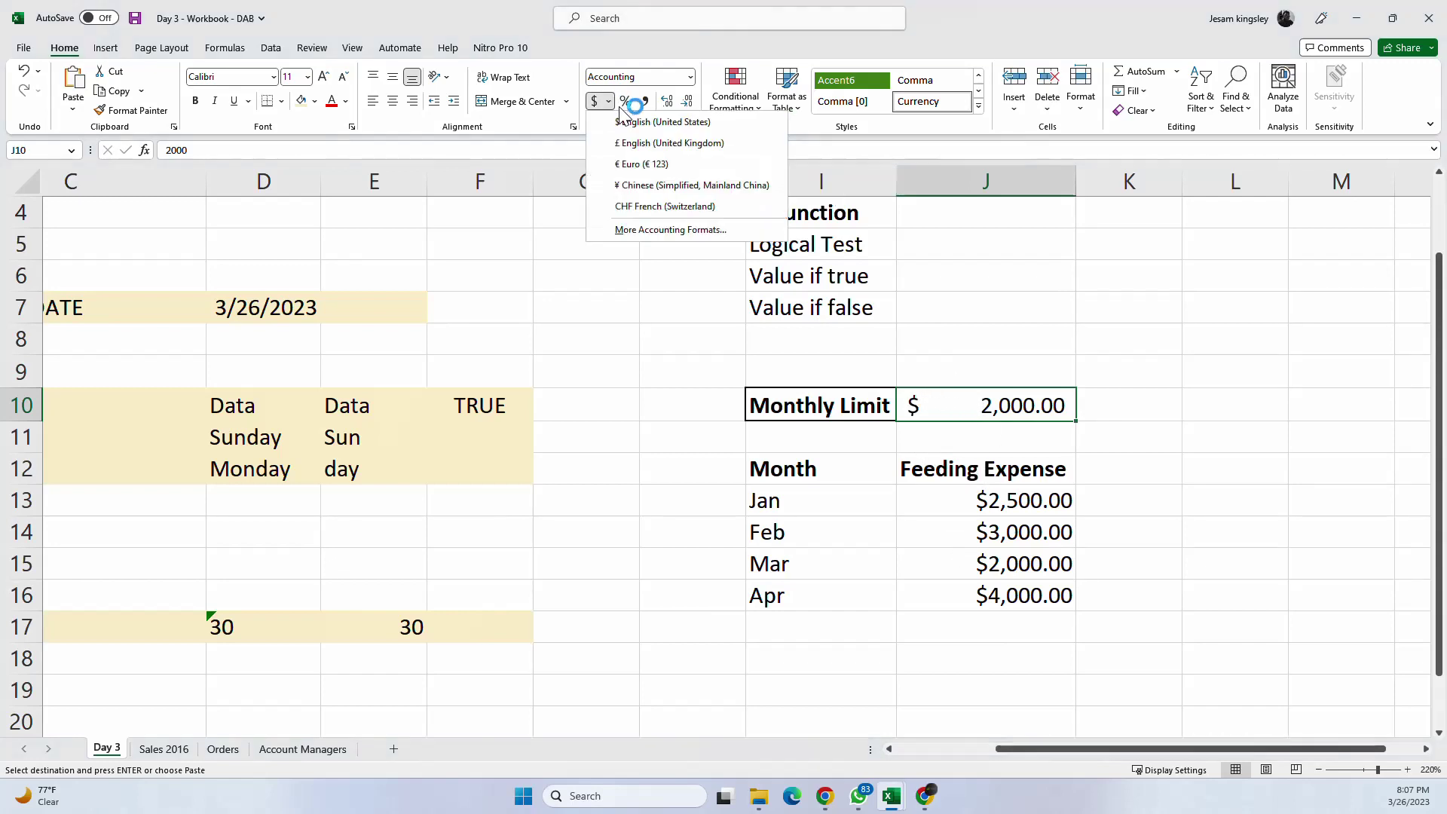
left_click(669, 227)
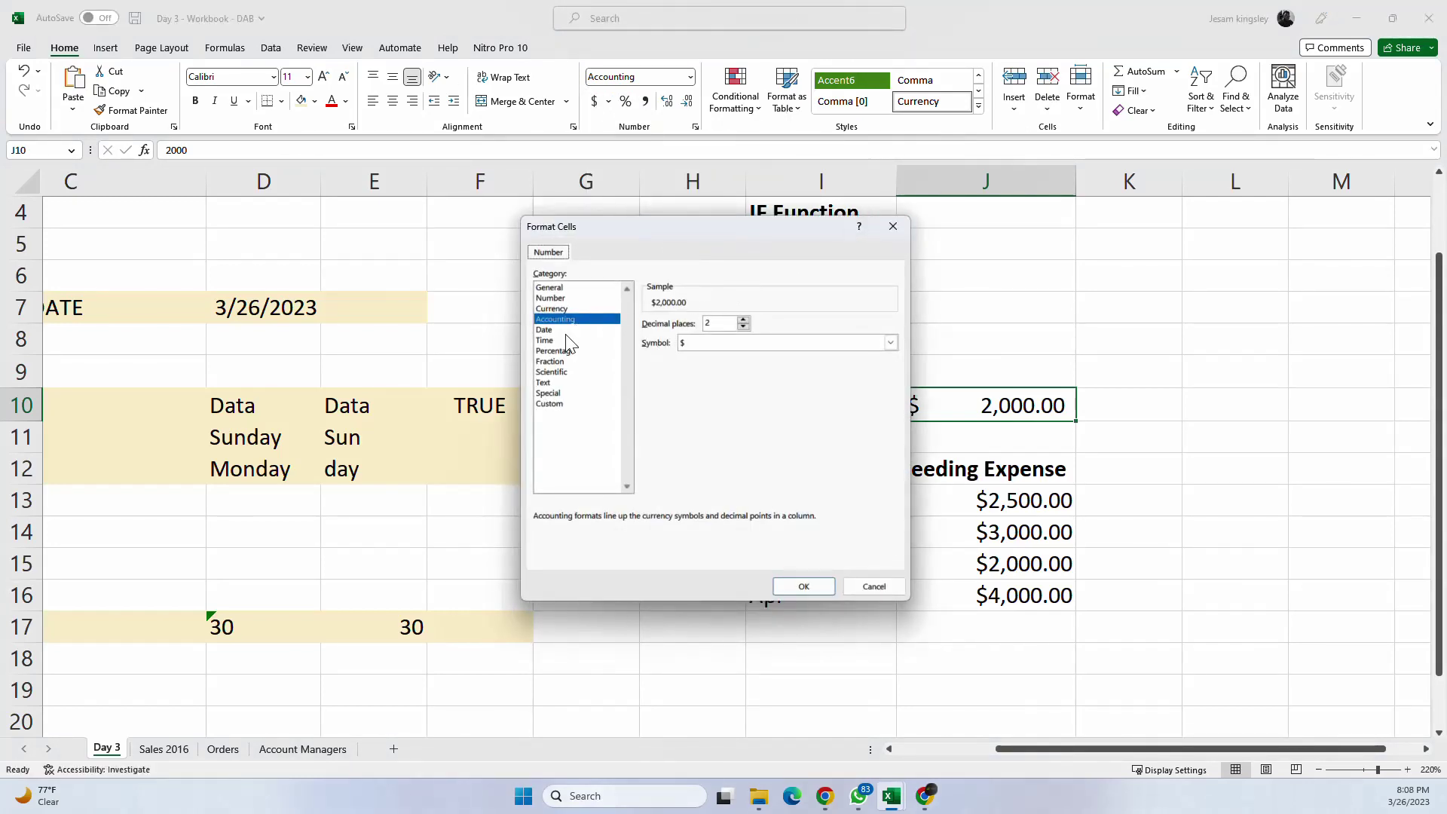
left_click(891, 343)
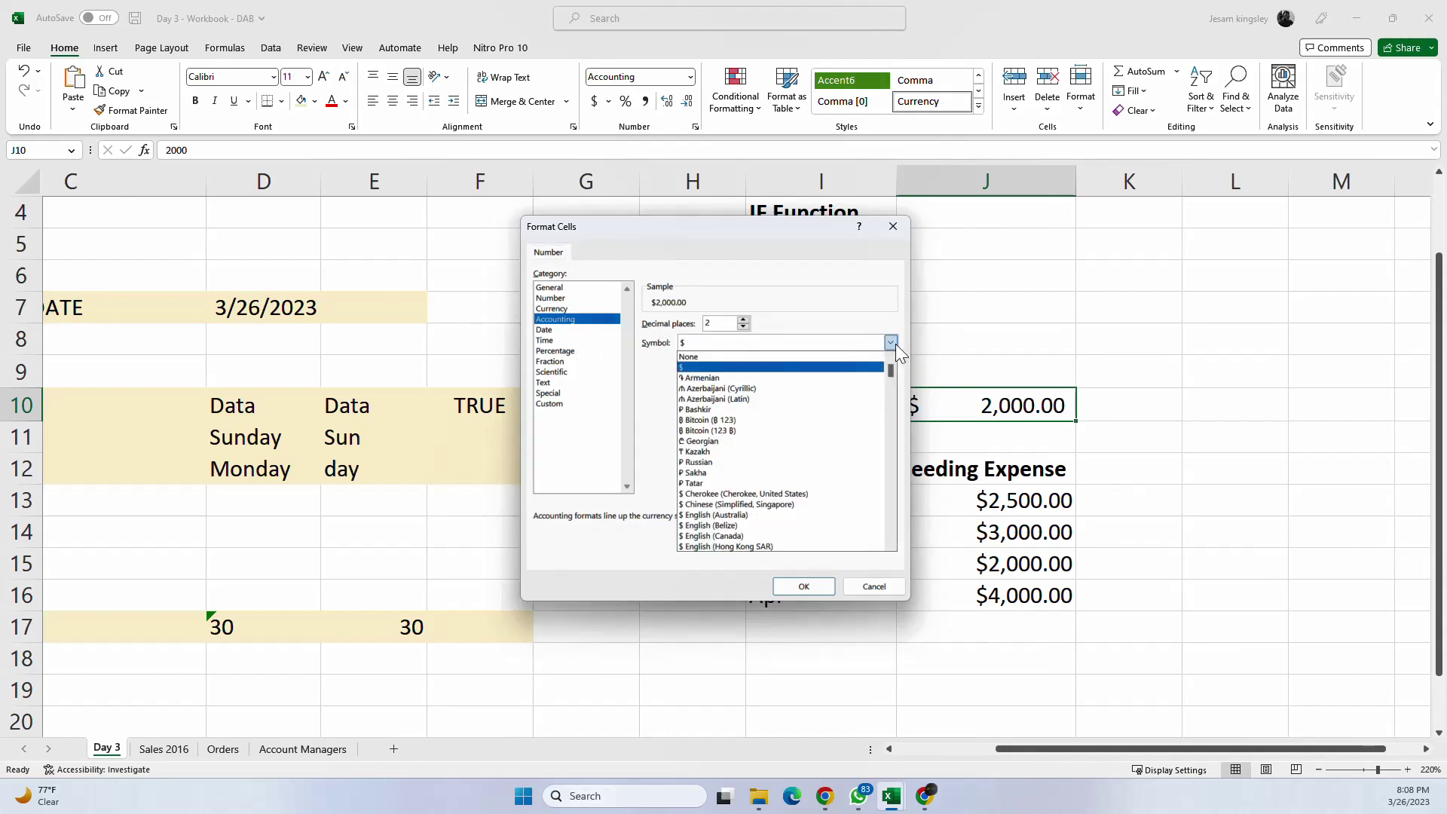
left_click(617, 308)
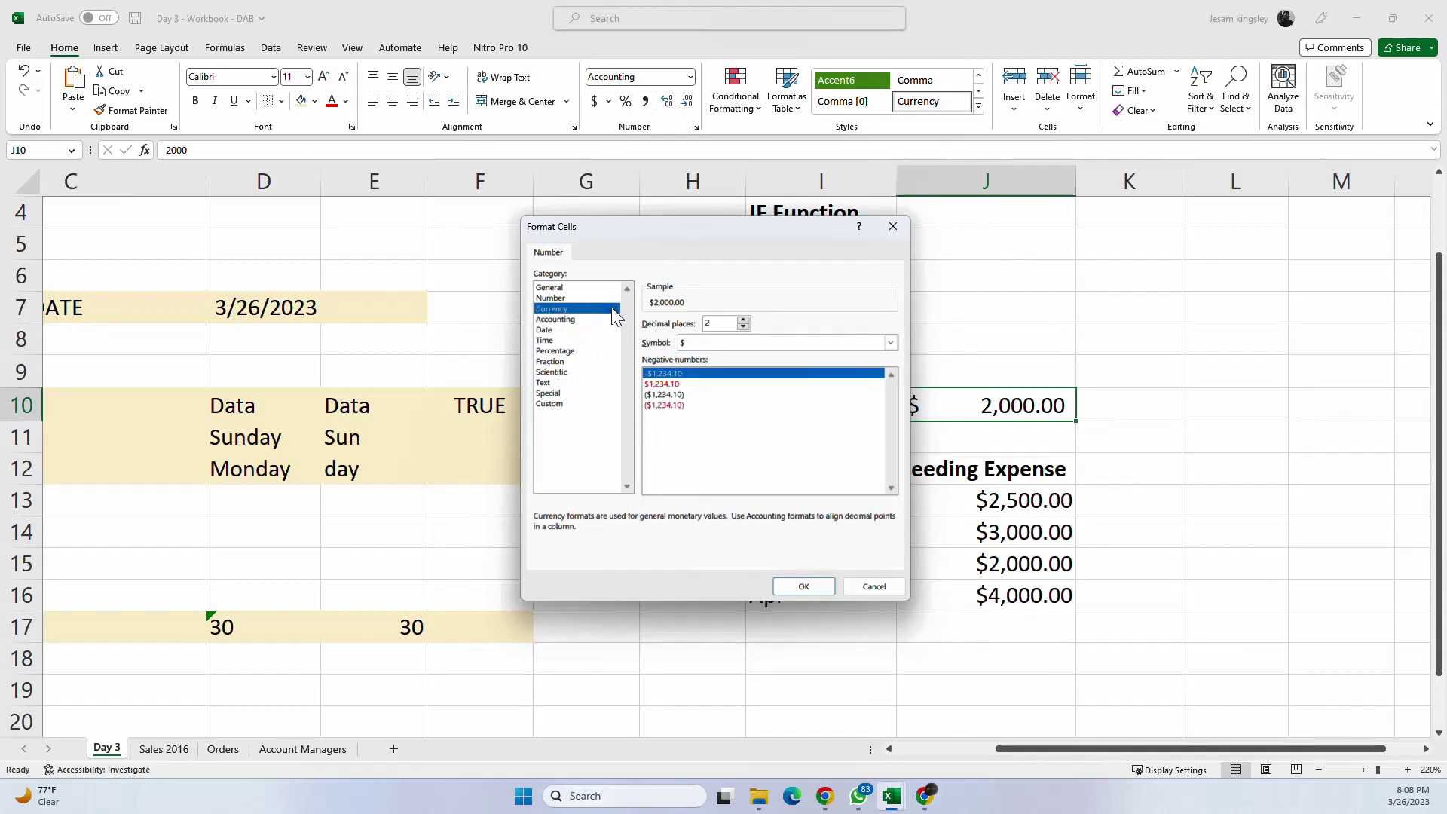
left_click(890, 344)
scroll(886, 400, "down", 5)
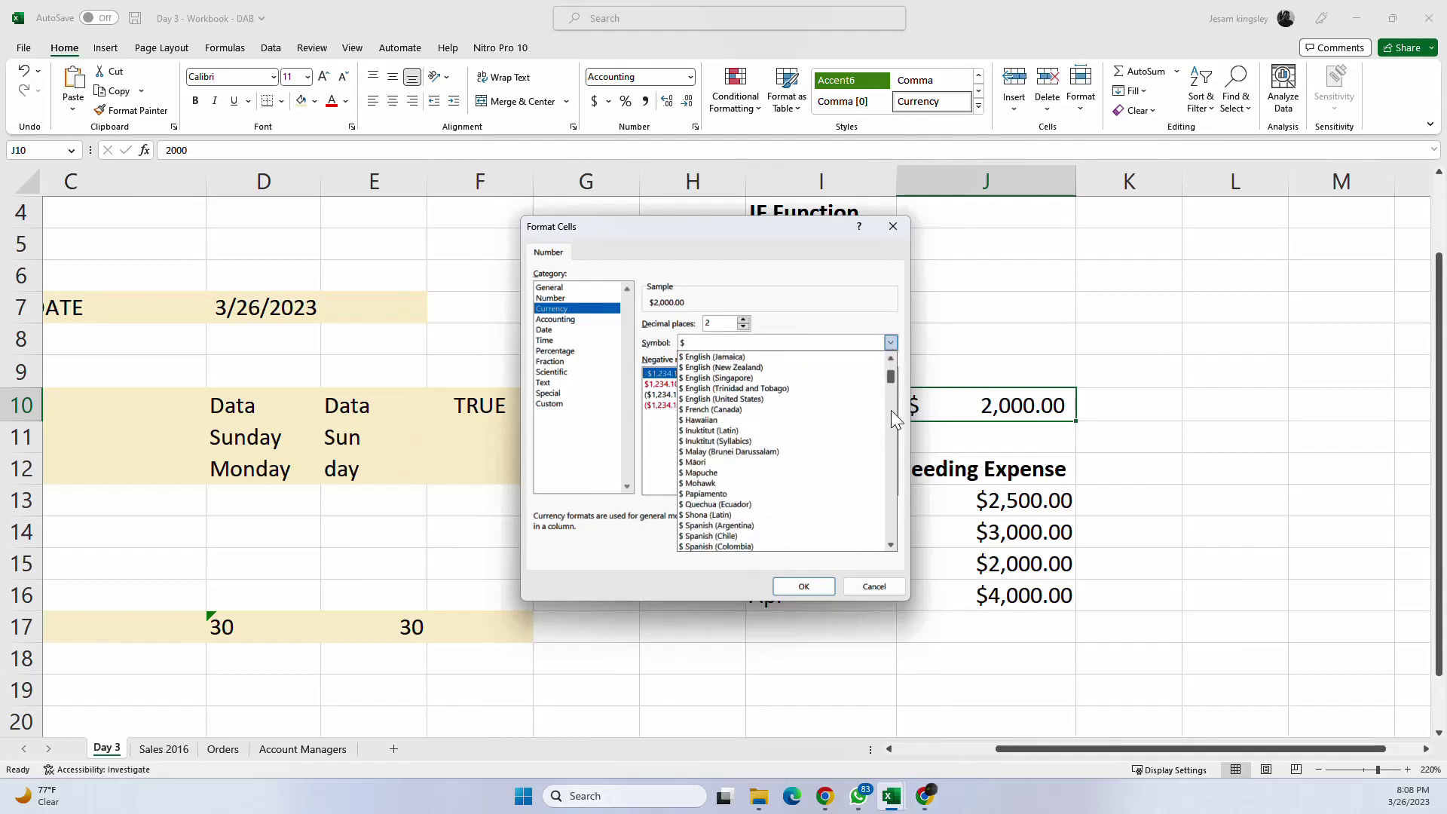
scroll(891, 410, "down", 10)
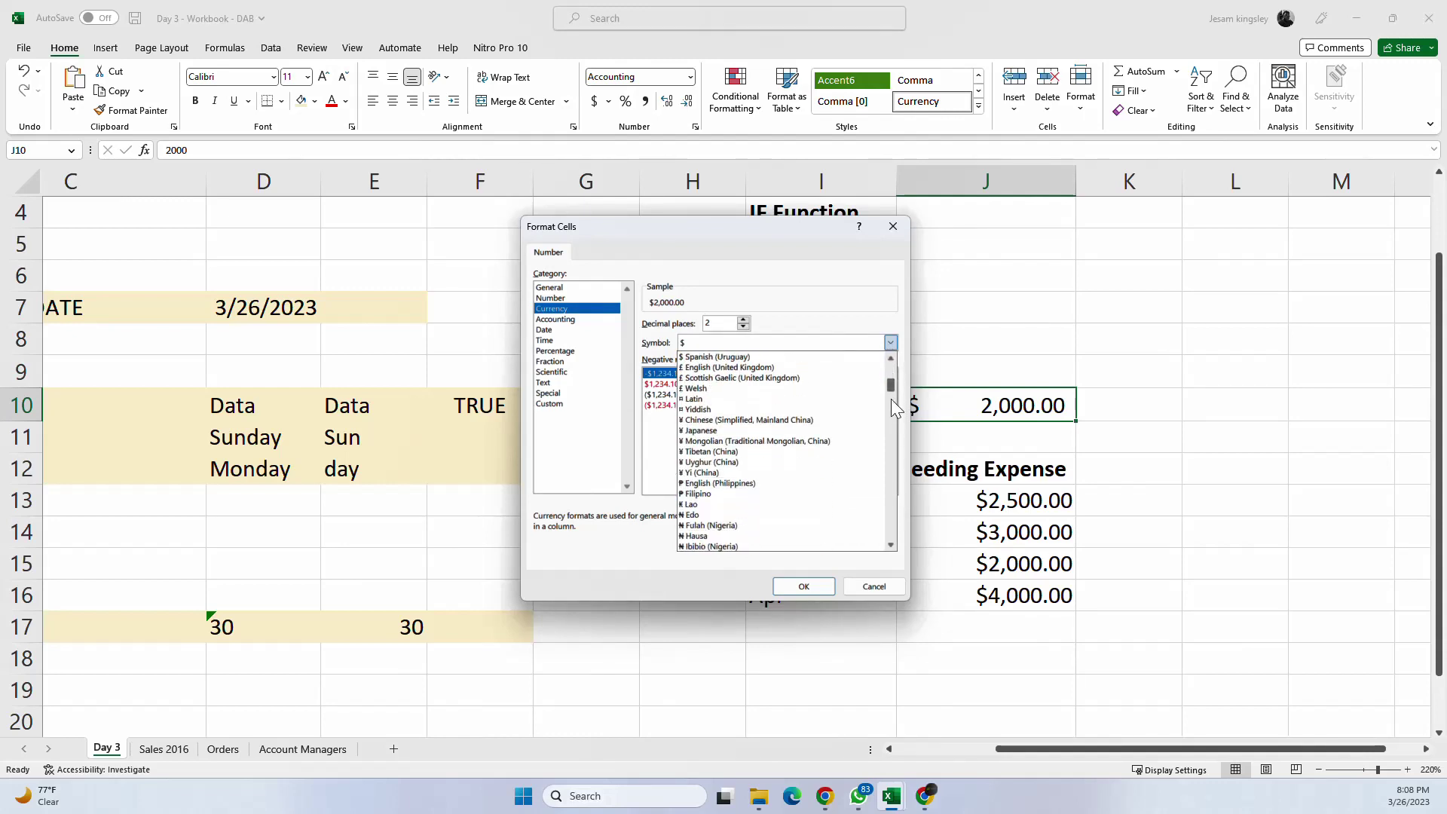
scroll(891, 400, "down", 2)
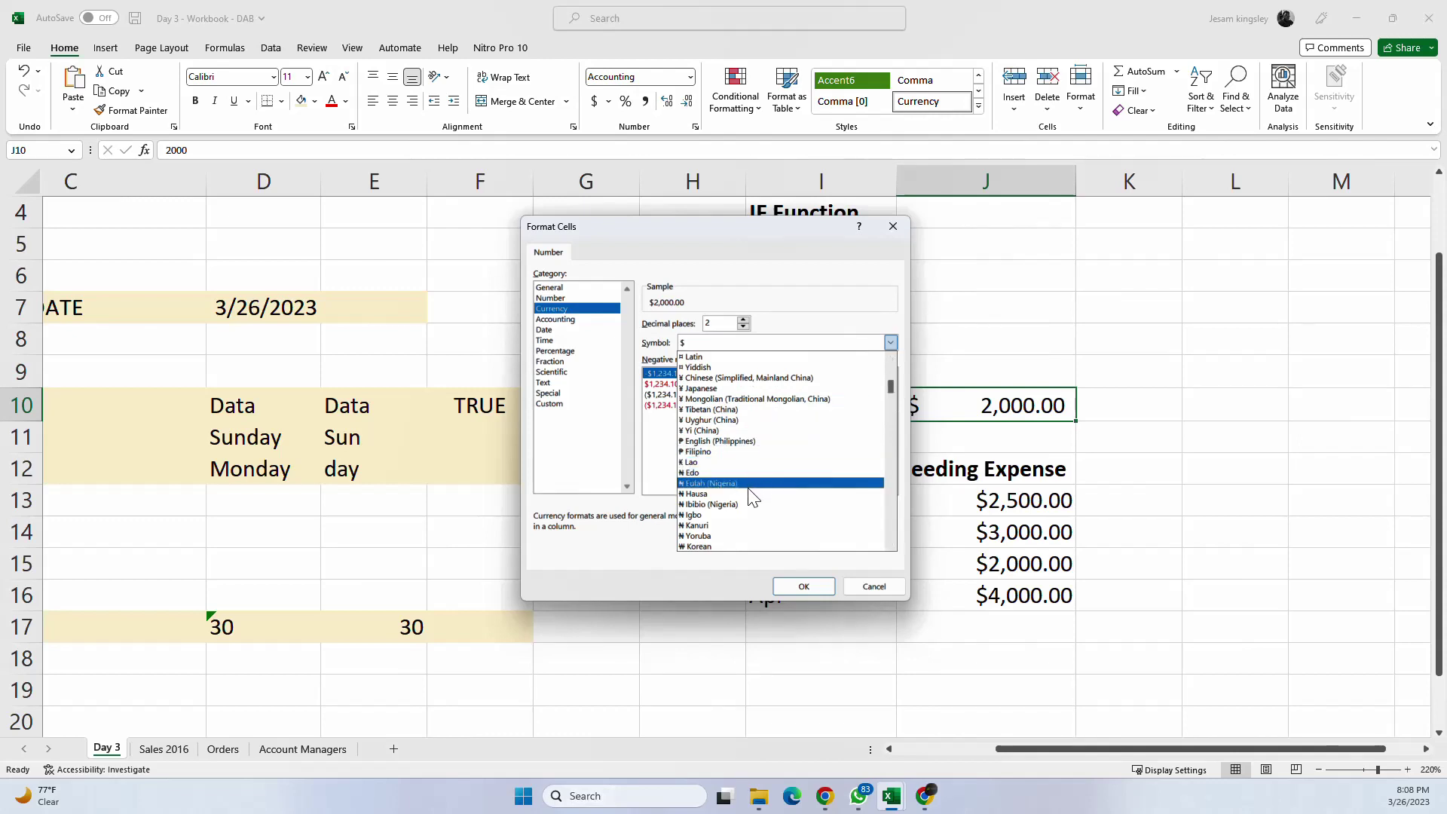
scroll(758, 485, "down", 3)
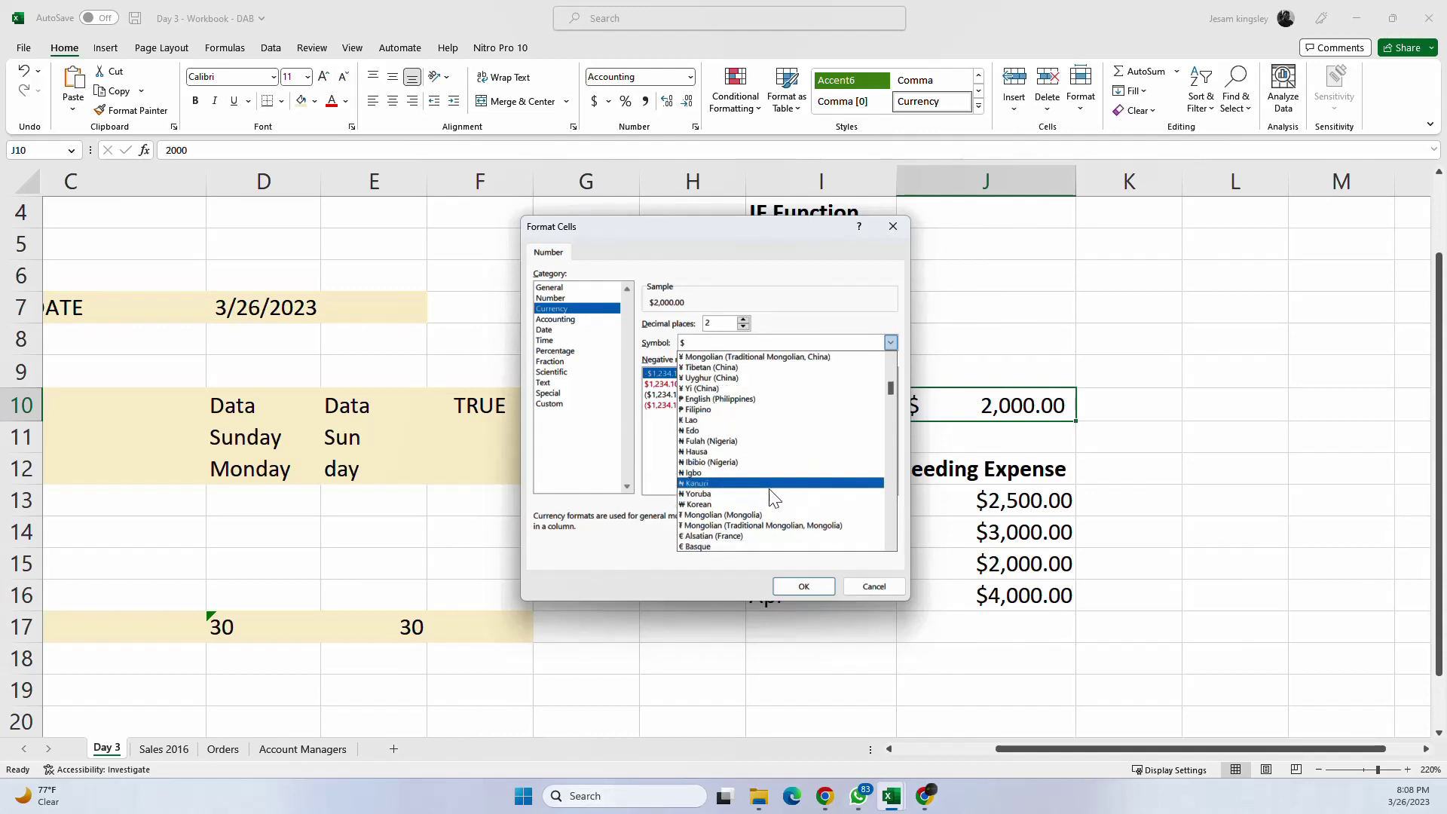
left_click(769, 503)
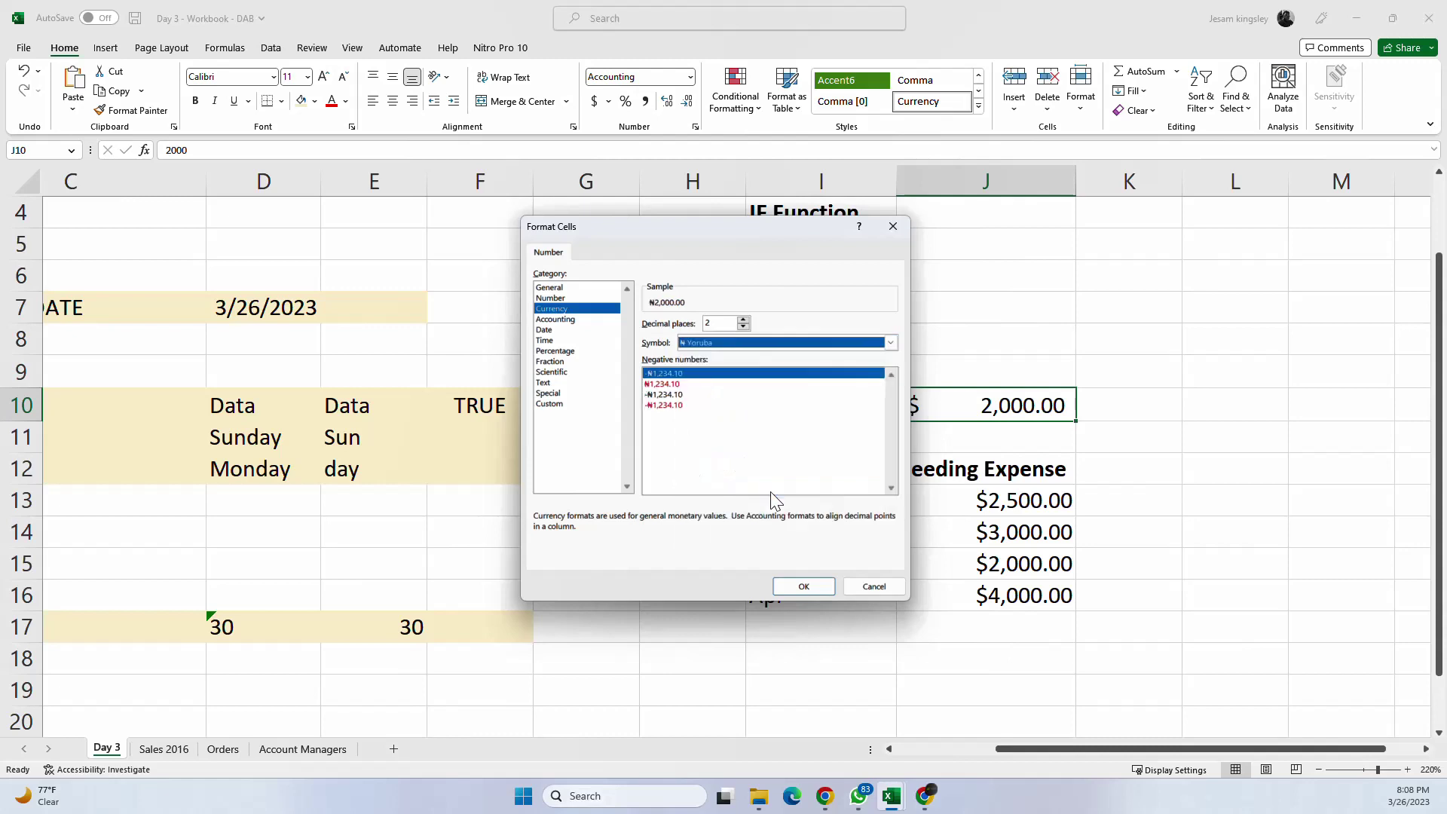
left_click(793, 592)
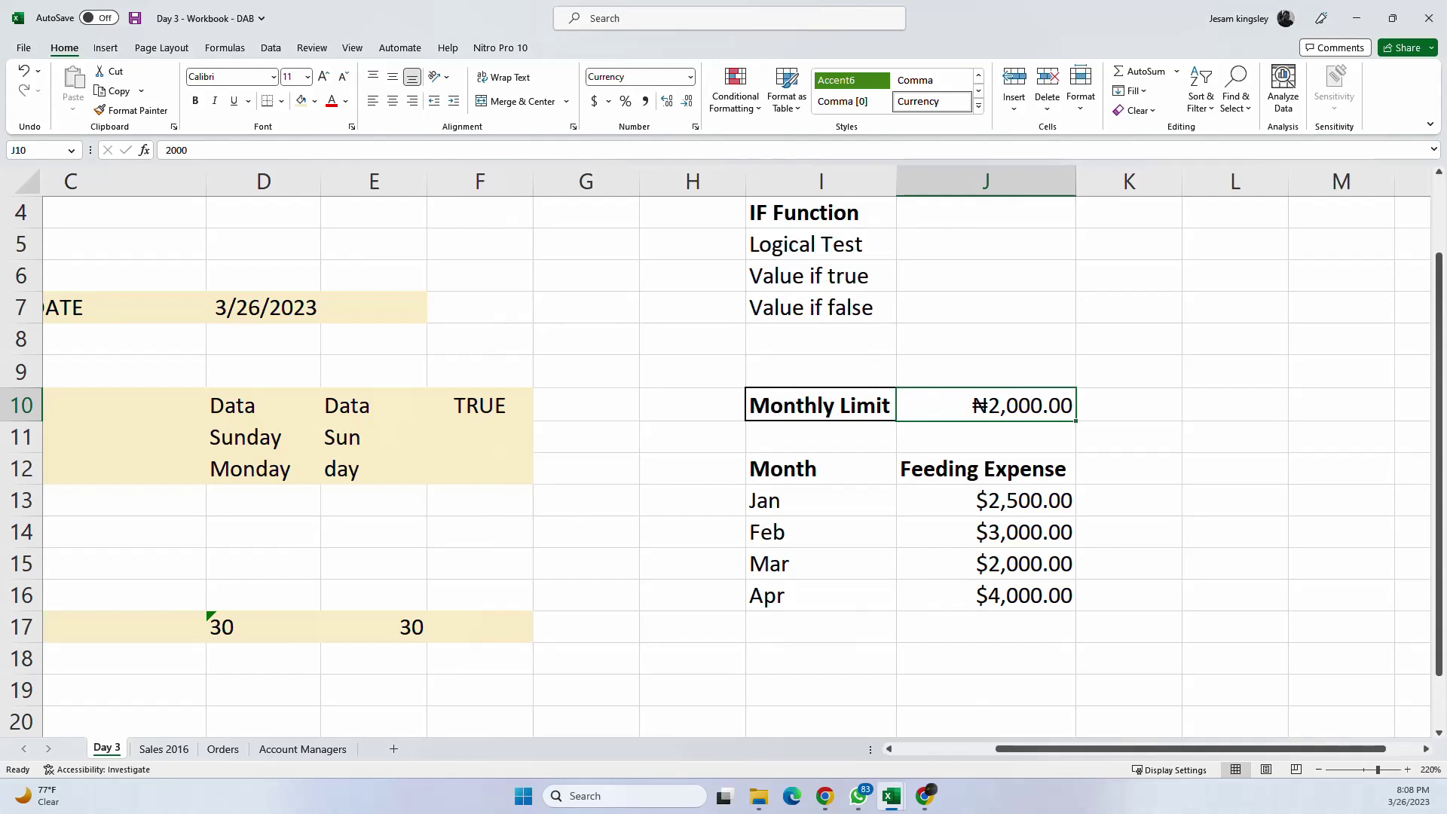
Step: Copy the Monthly Limit amount's formatting onto the feeding expenses in J13:J16 with Format Painter
key("alt+Tab")
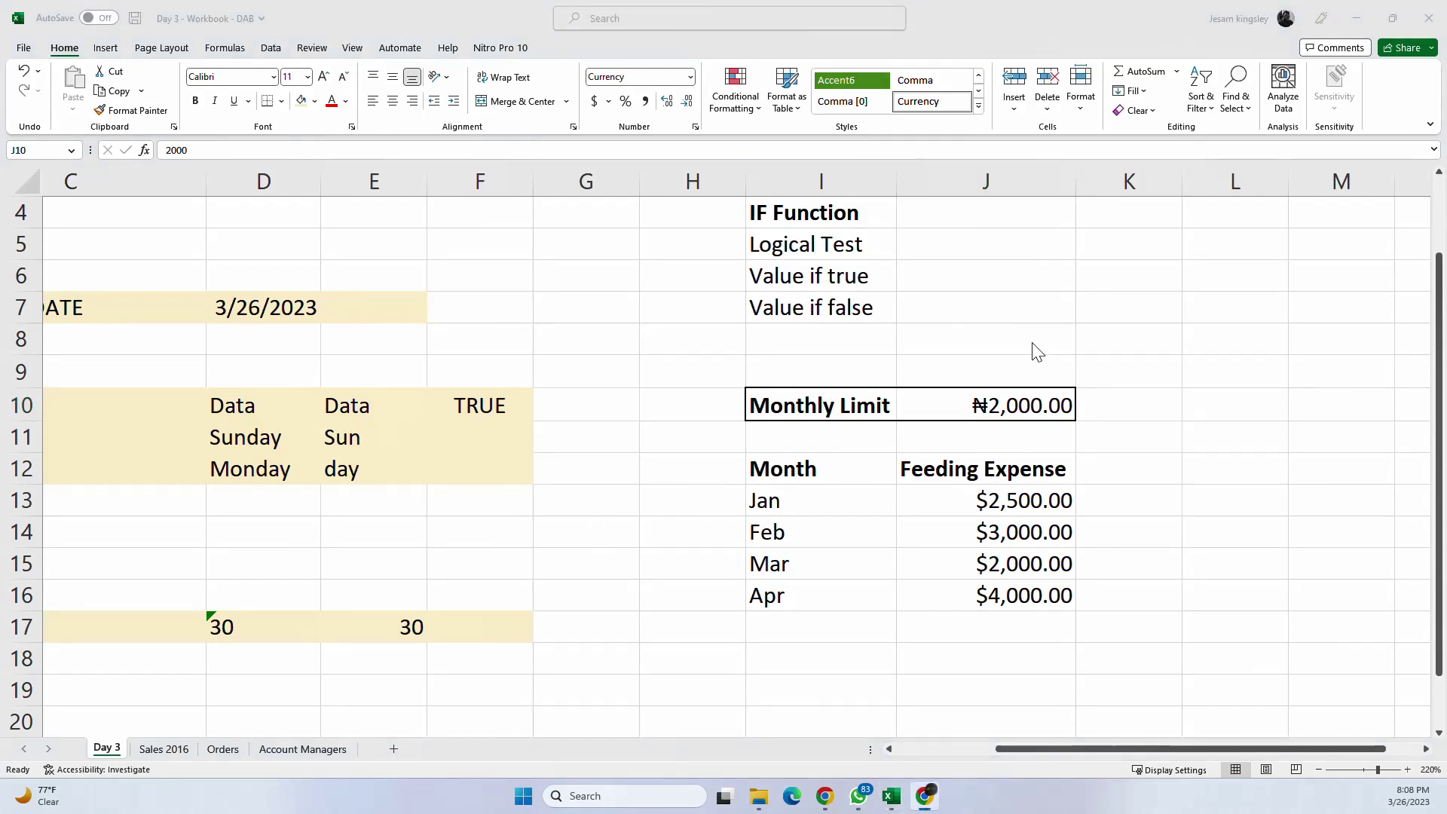
left_click(1007, 407)
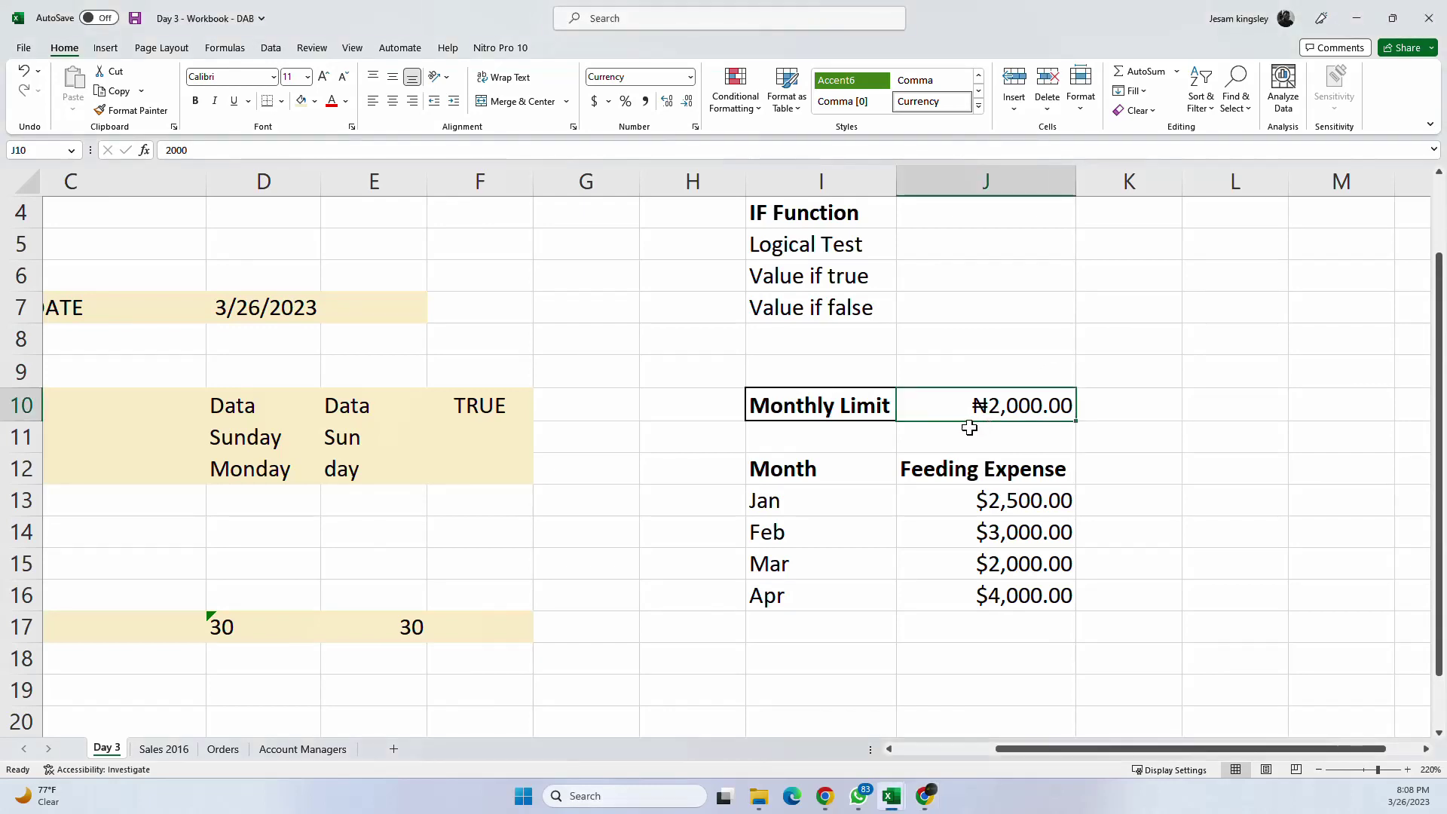
left_click(1168, 460)
left_click(980, 406)
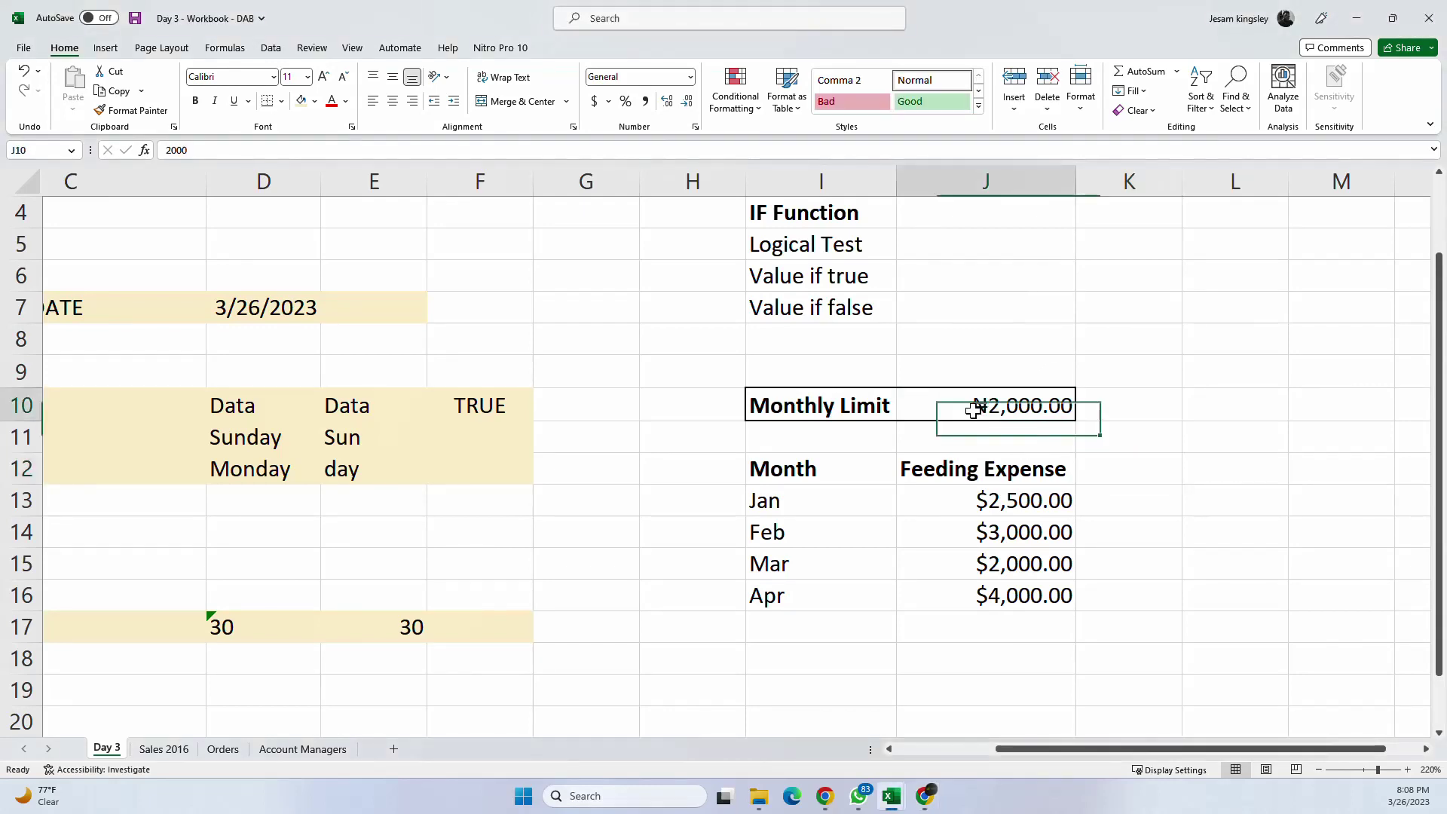
left_click(119, 113)
left_click_drag(1014, 505, 997, 611)
left_click(1168, 475)
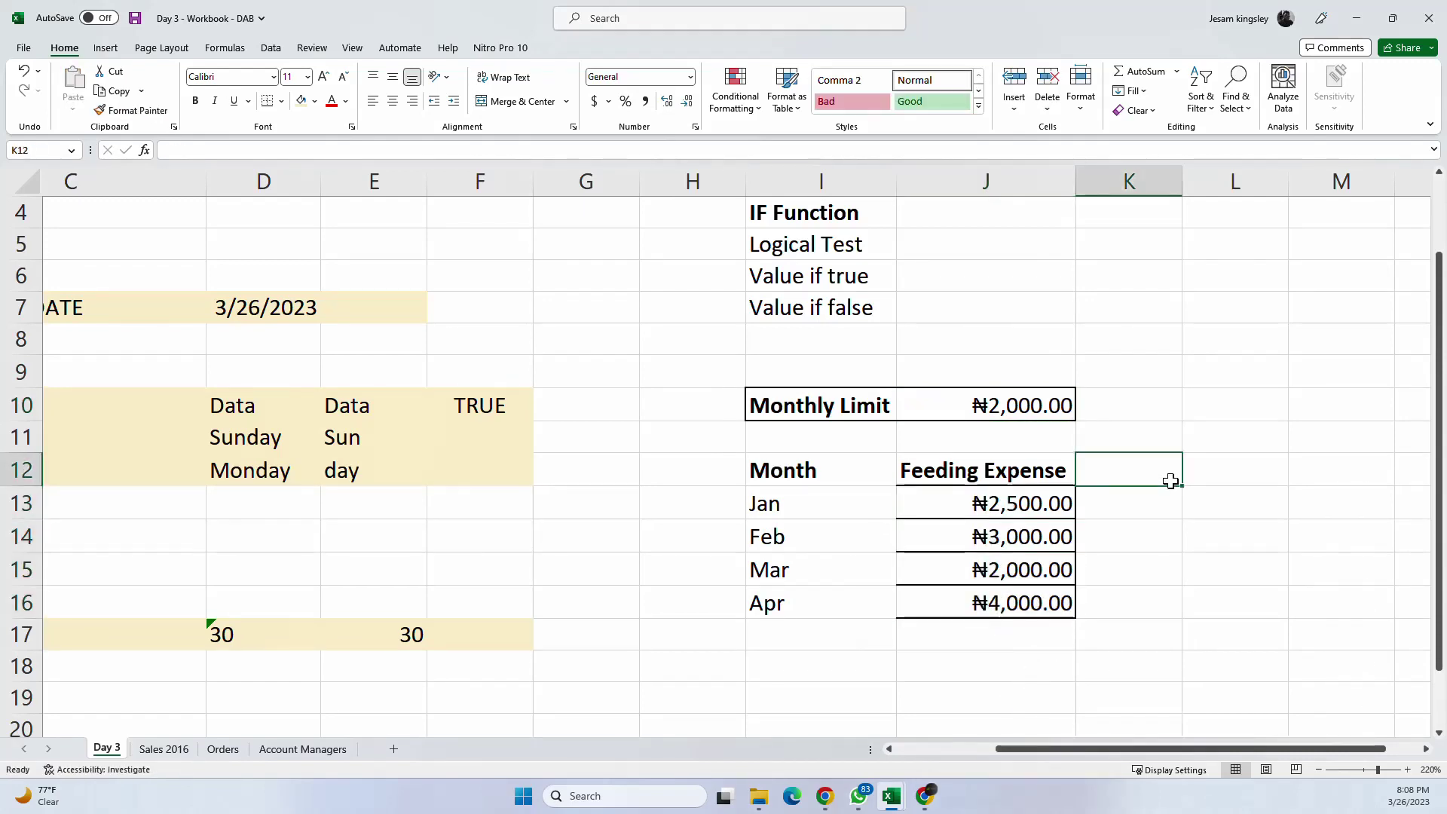
Step: Remove all borders from the feeding expense amounts in J13:J16
left_click_drag(1033, 497, 1002, 603)
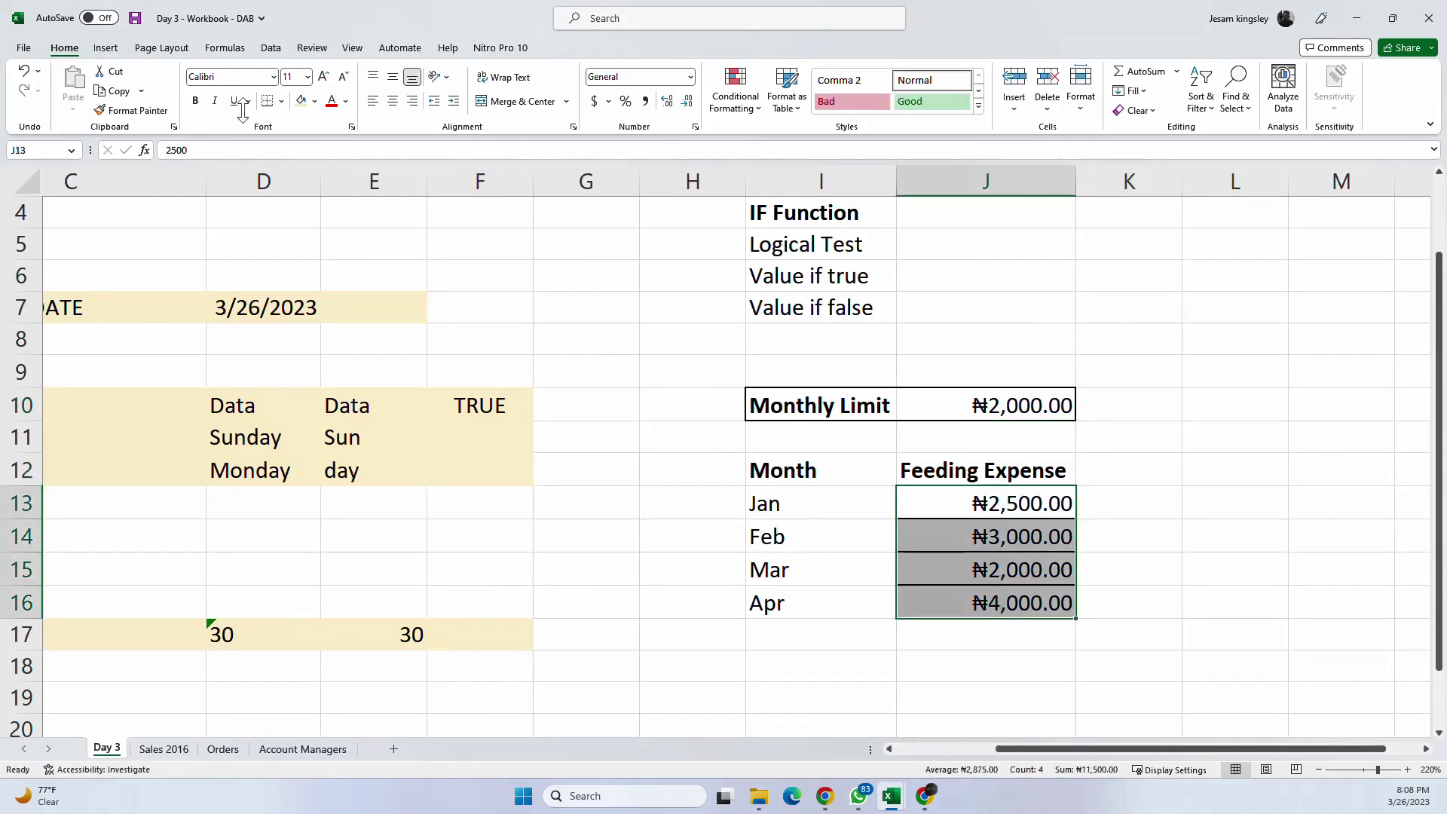
left_click(281, 101)
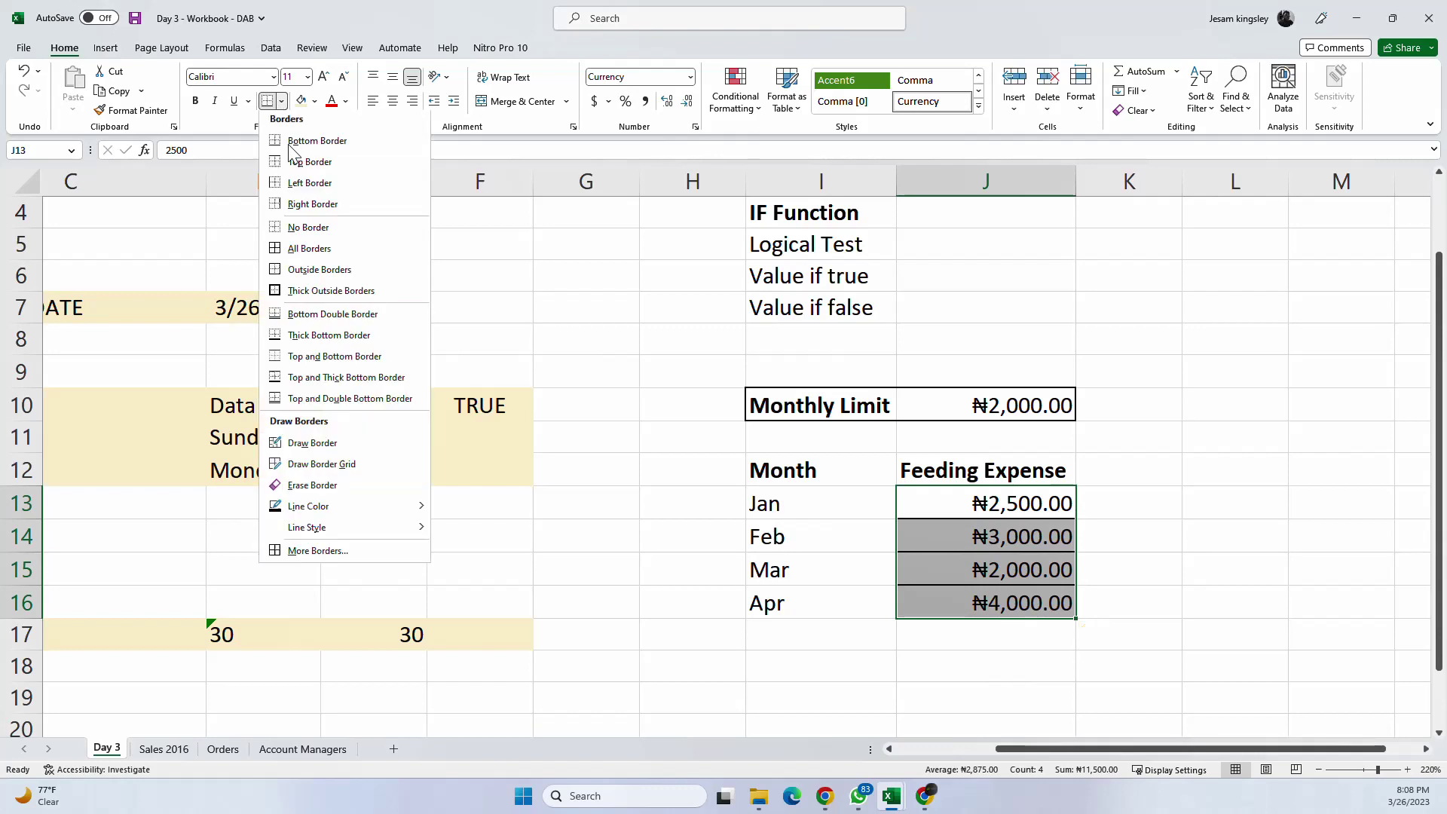
left_click(321, 232)
left_click(1153, 443)
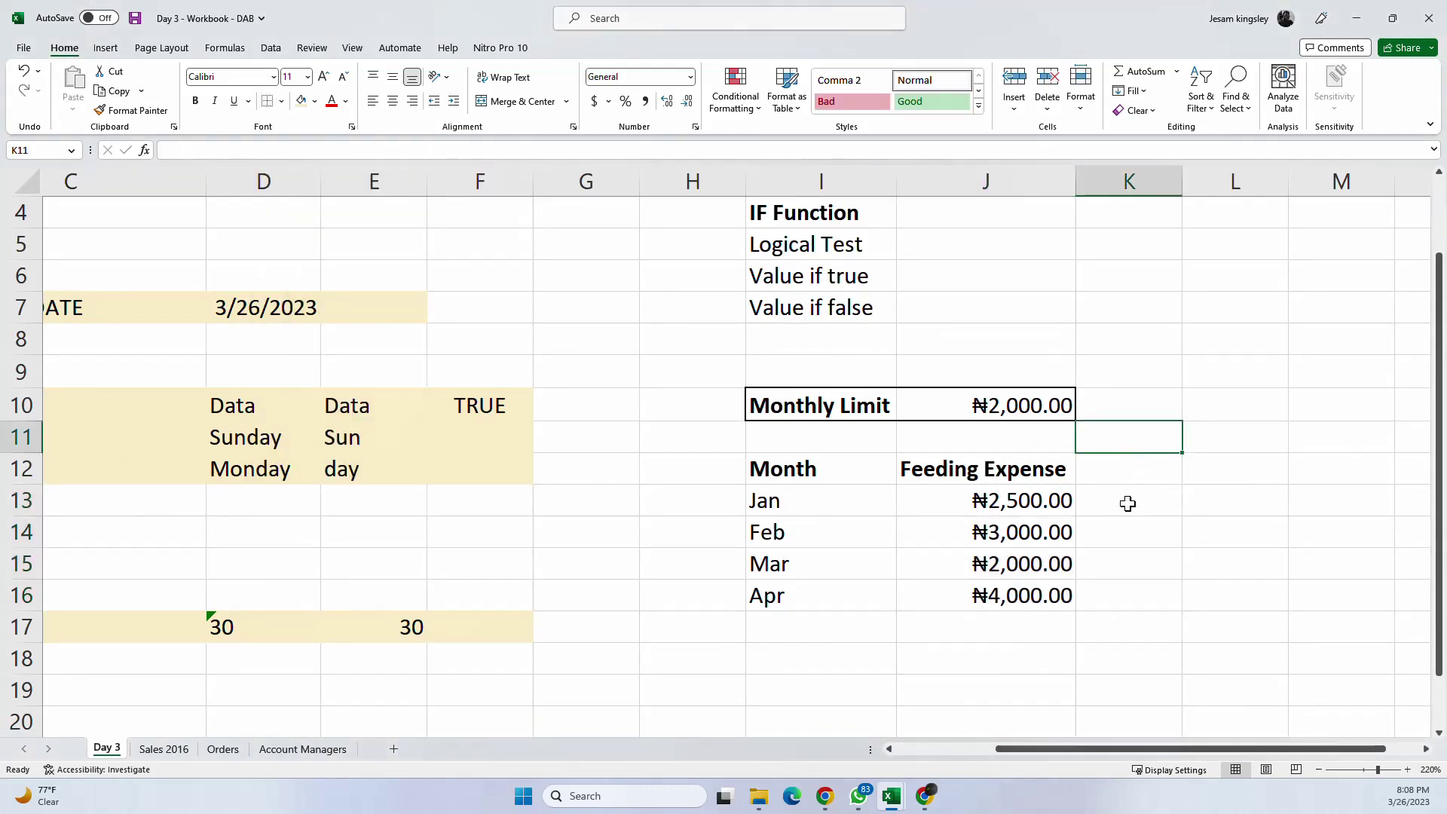
left_click(1129, 526)
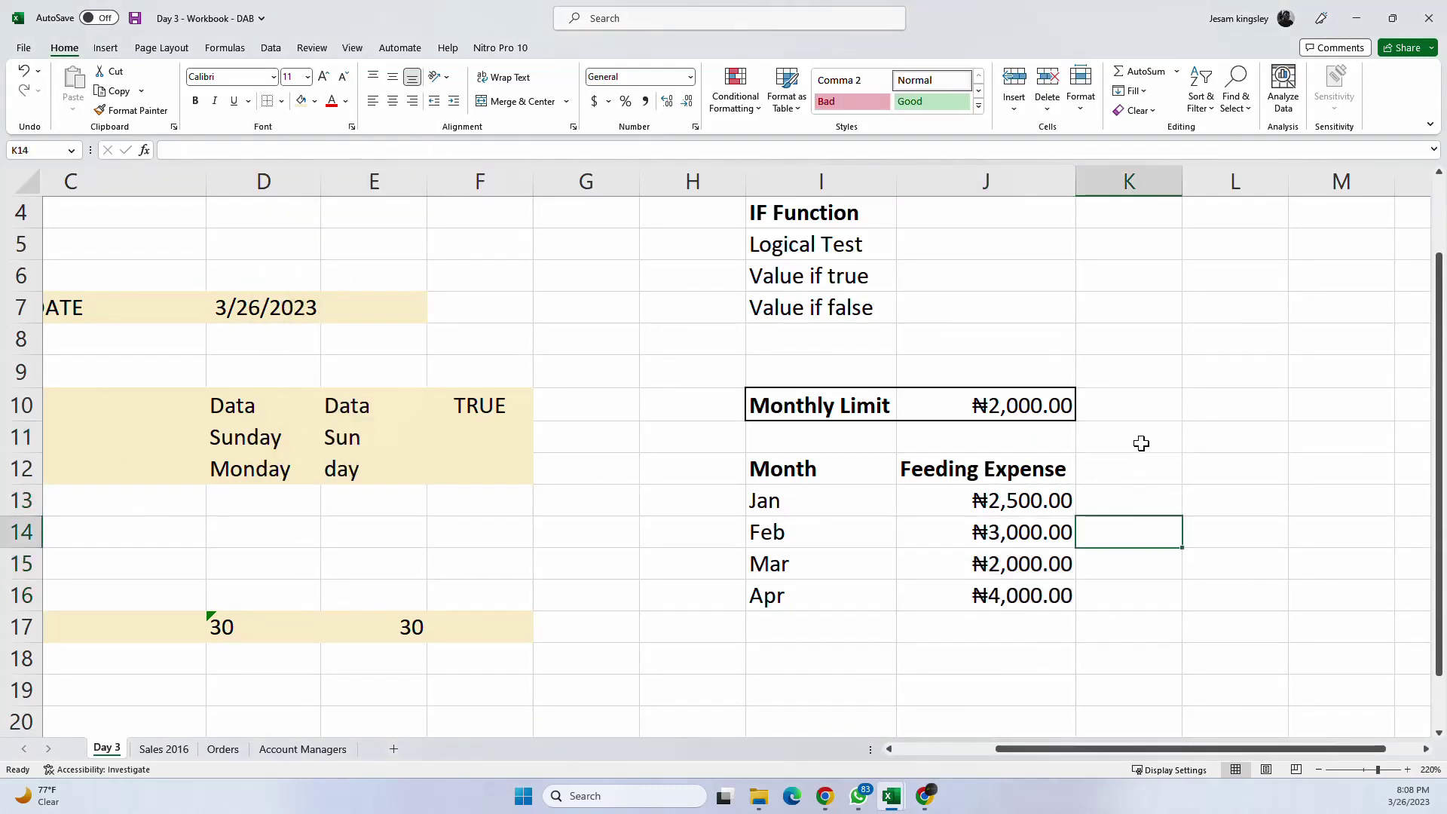
left_click(1051, 403)
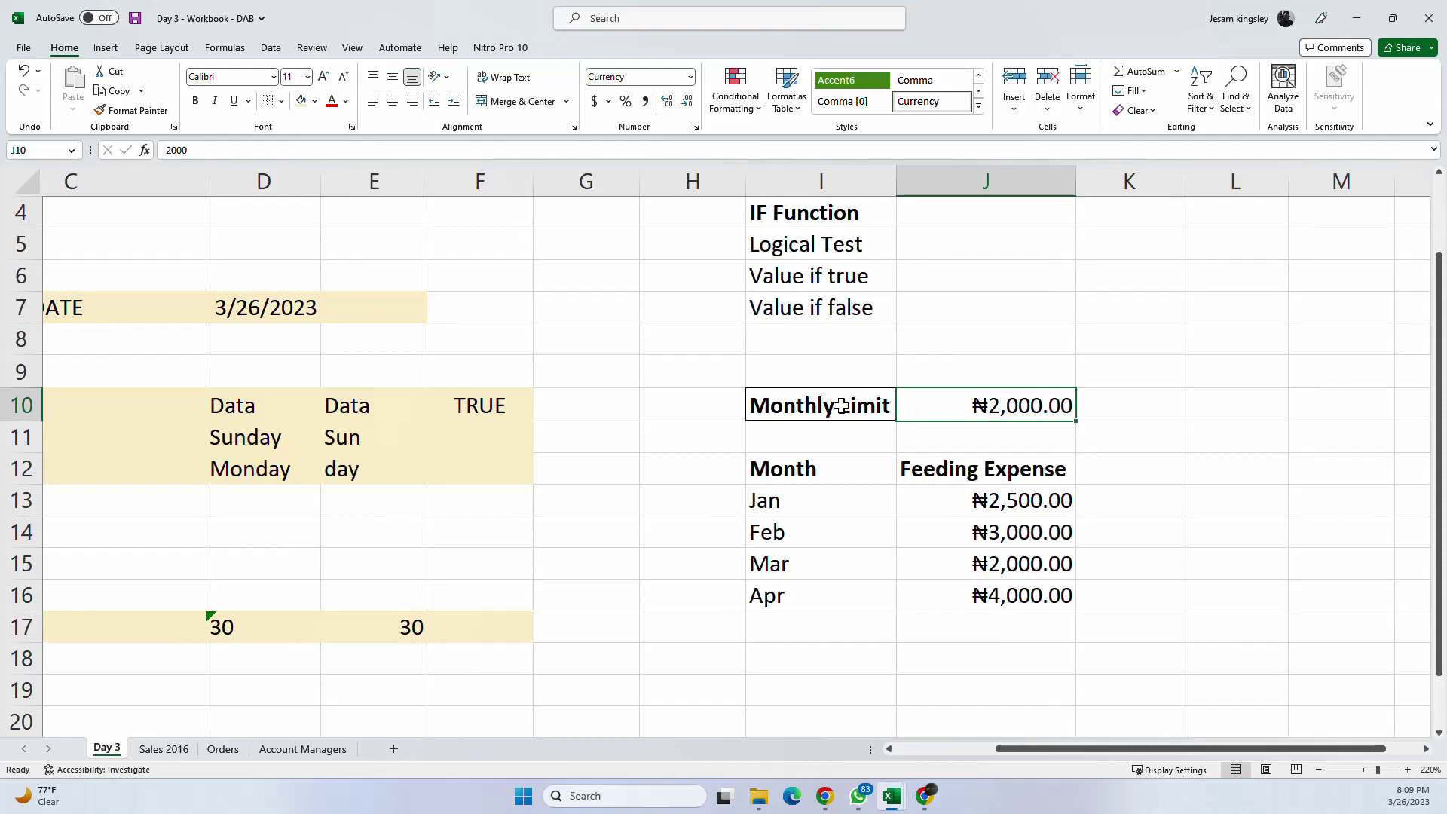
Step: Change the Monthly Limit label in I10 to Weekly Limit
left_click(841, 406)
double_click(820, 407)
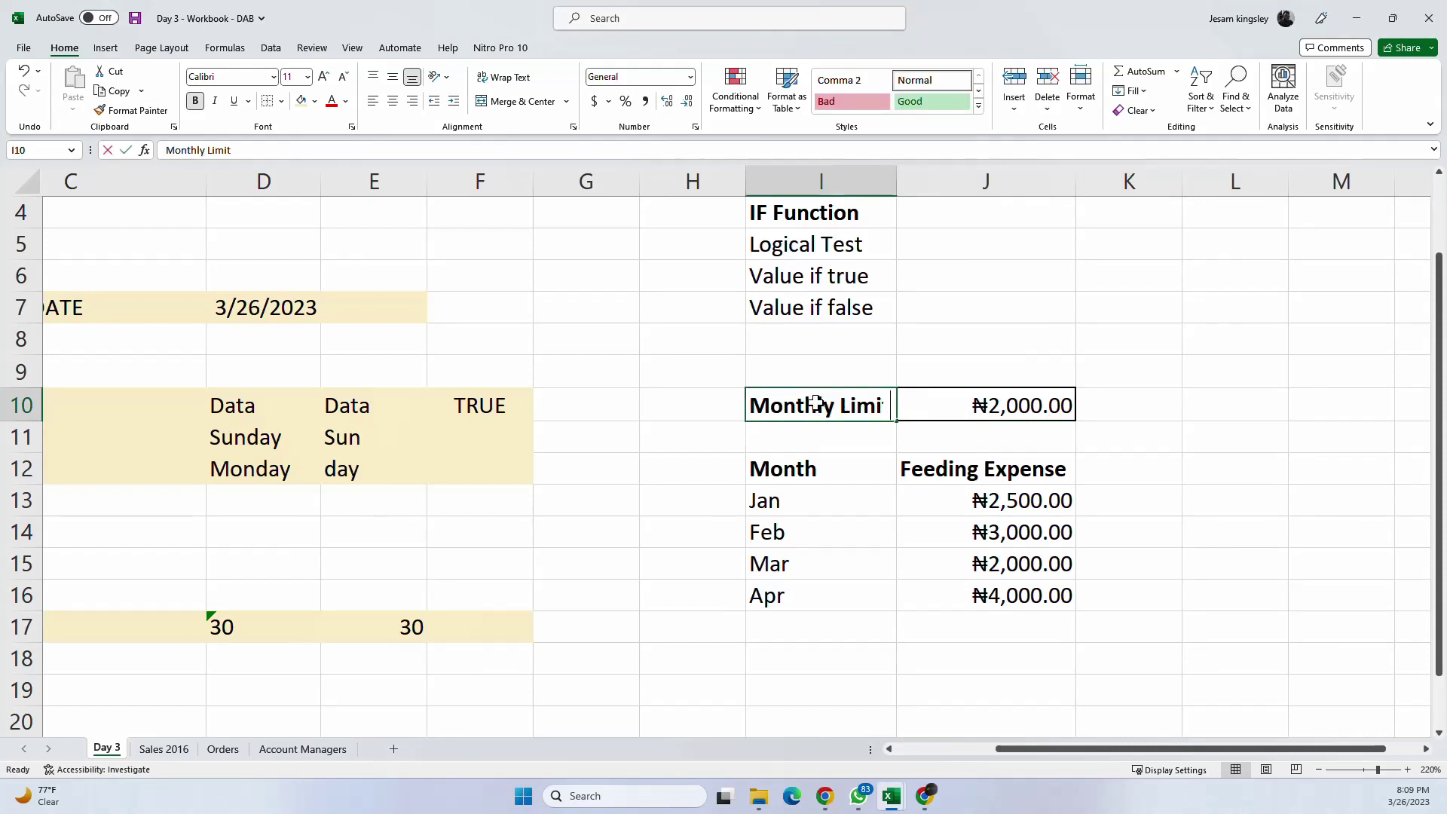
left_click_drag(818, 407, 730, 407)
type("Week")
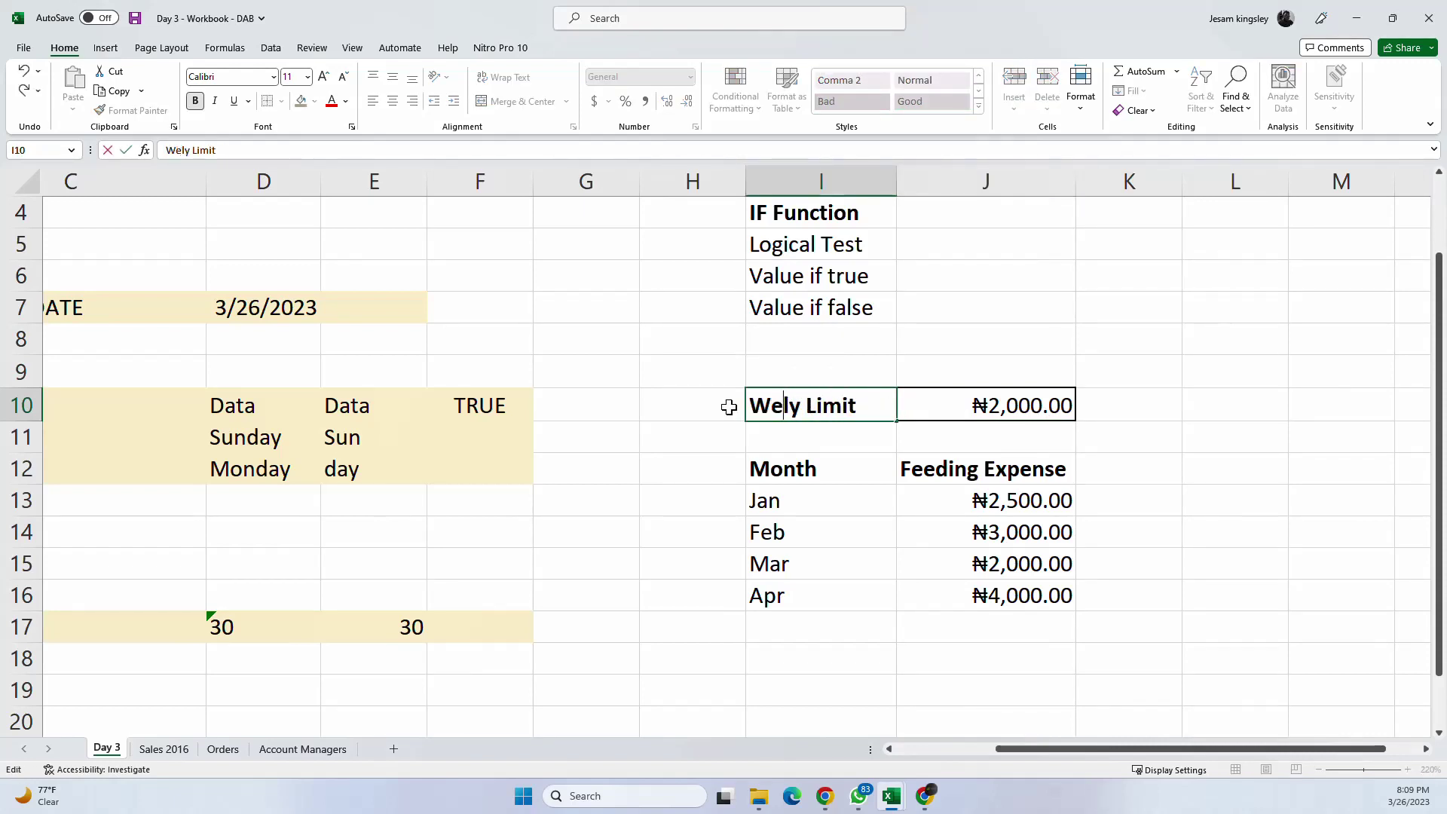
key("Return")
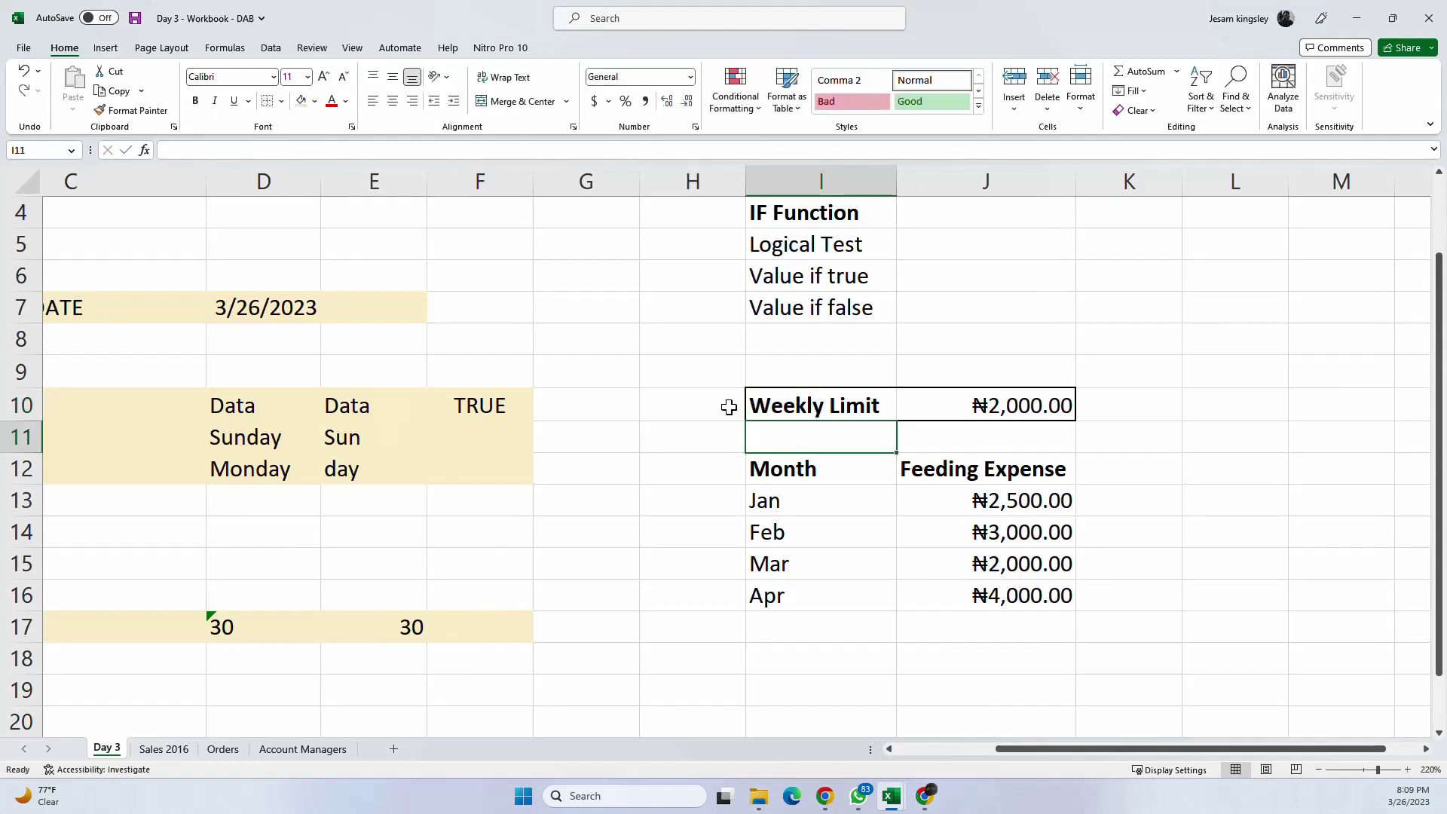
left_click(979, 398)
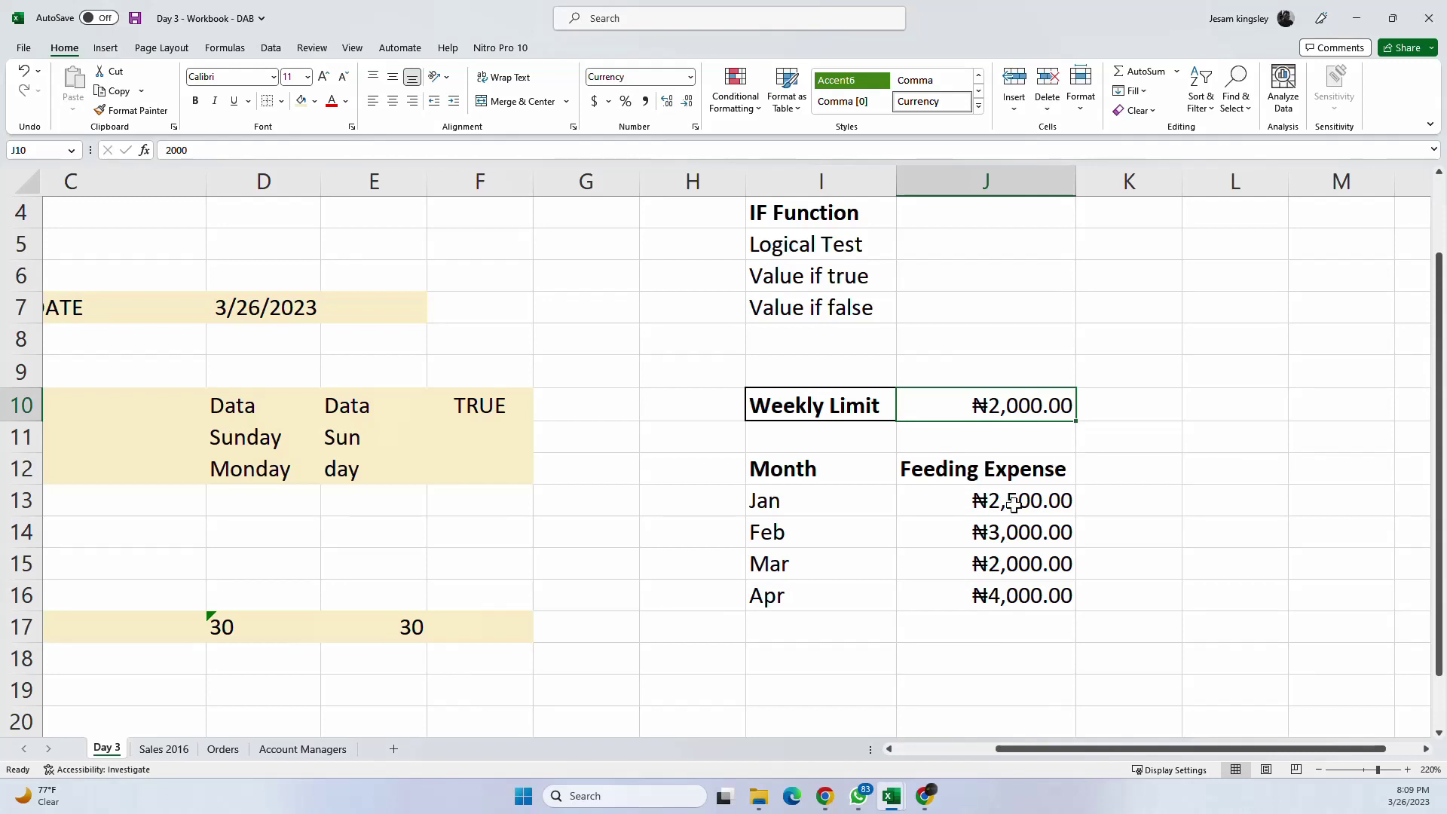
Step: Undo the change of the label in I10 to Weekly Limit
double_click(827, 401)
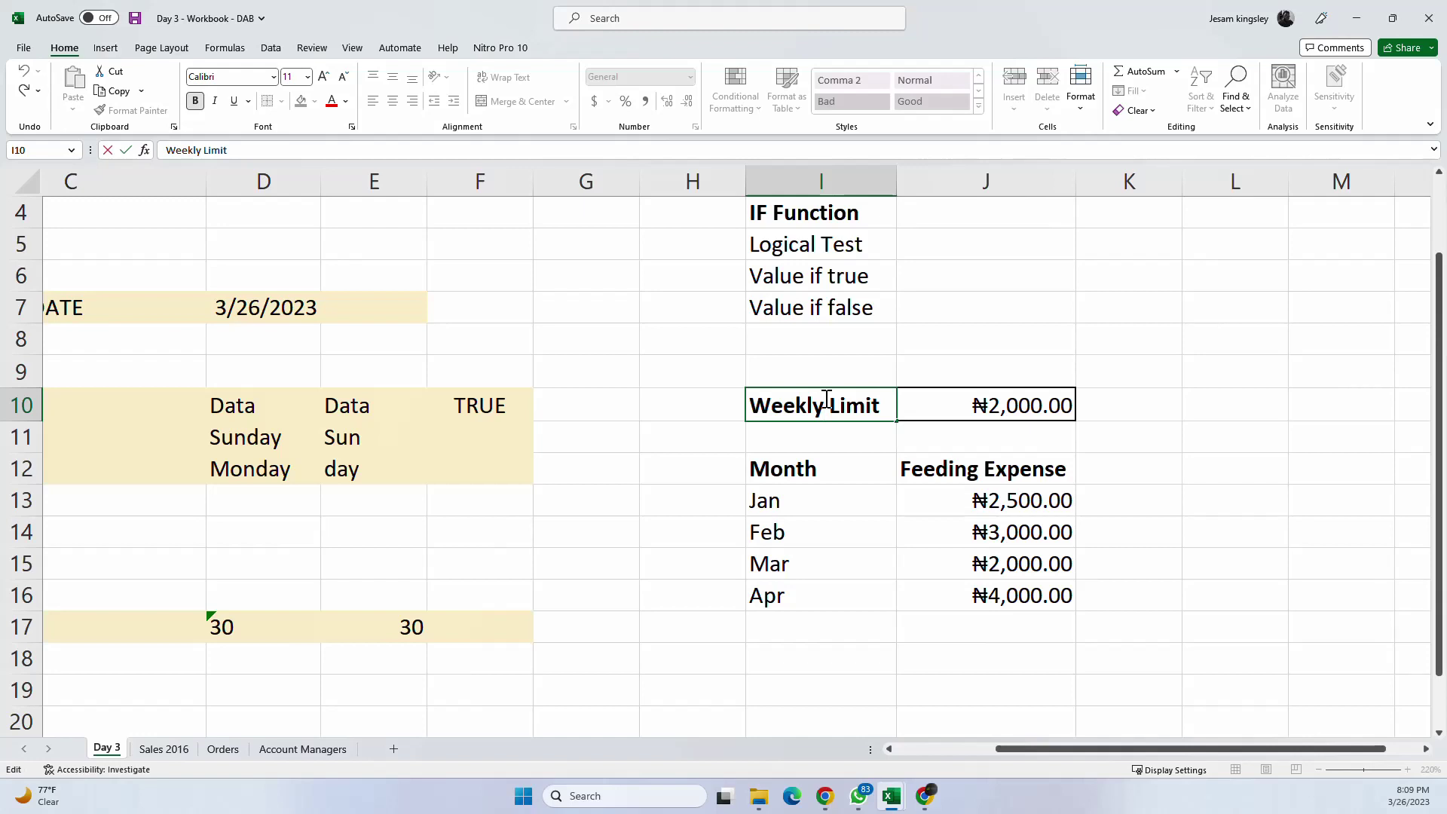
type("F")
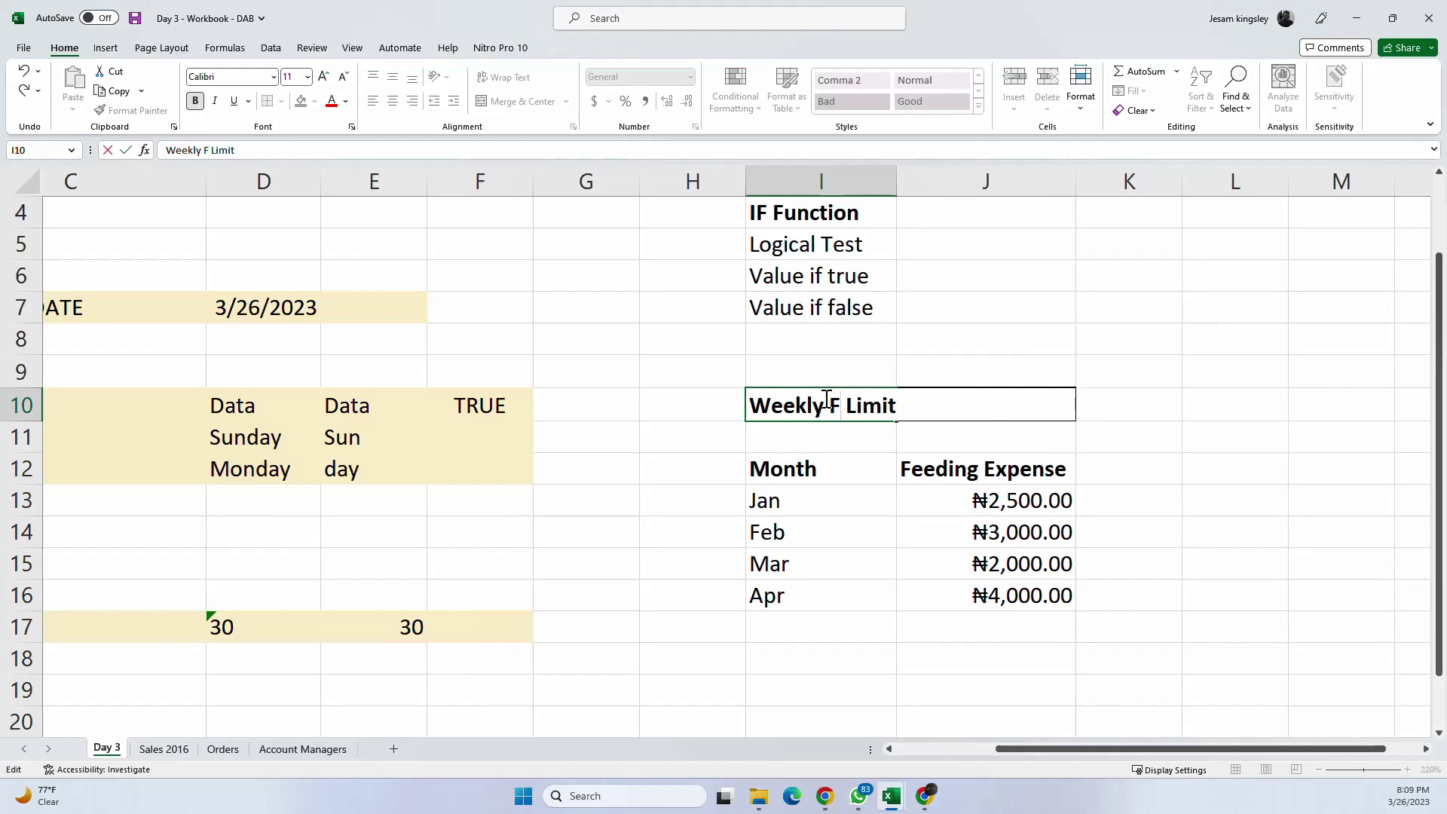
key("BackSpace")
key("BackSpace")
key("BackSpace")
key("BackSpace")
key("BackSpace")
key("BackSpace")
key("BackSpace")
key("BackSpace")
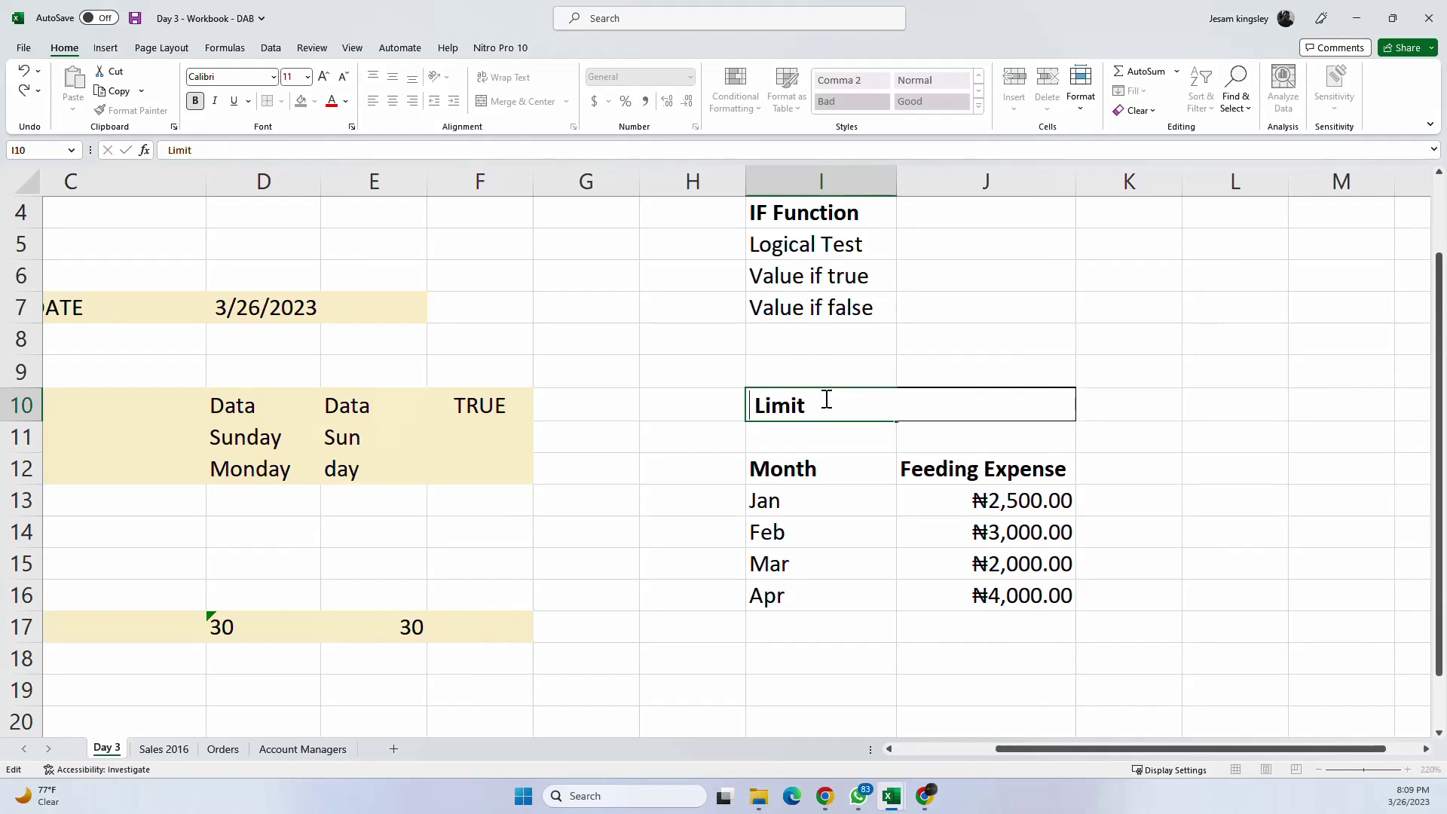
key("Escape")
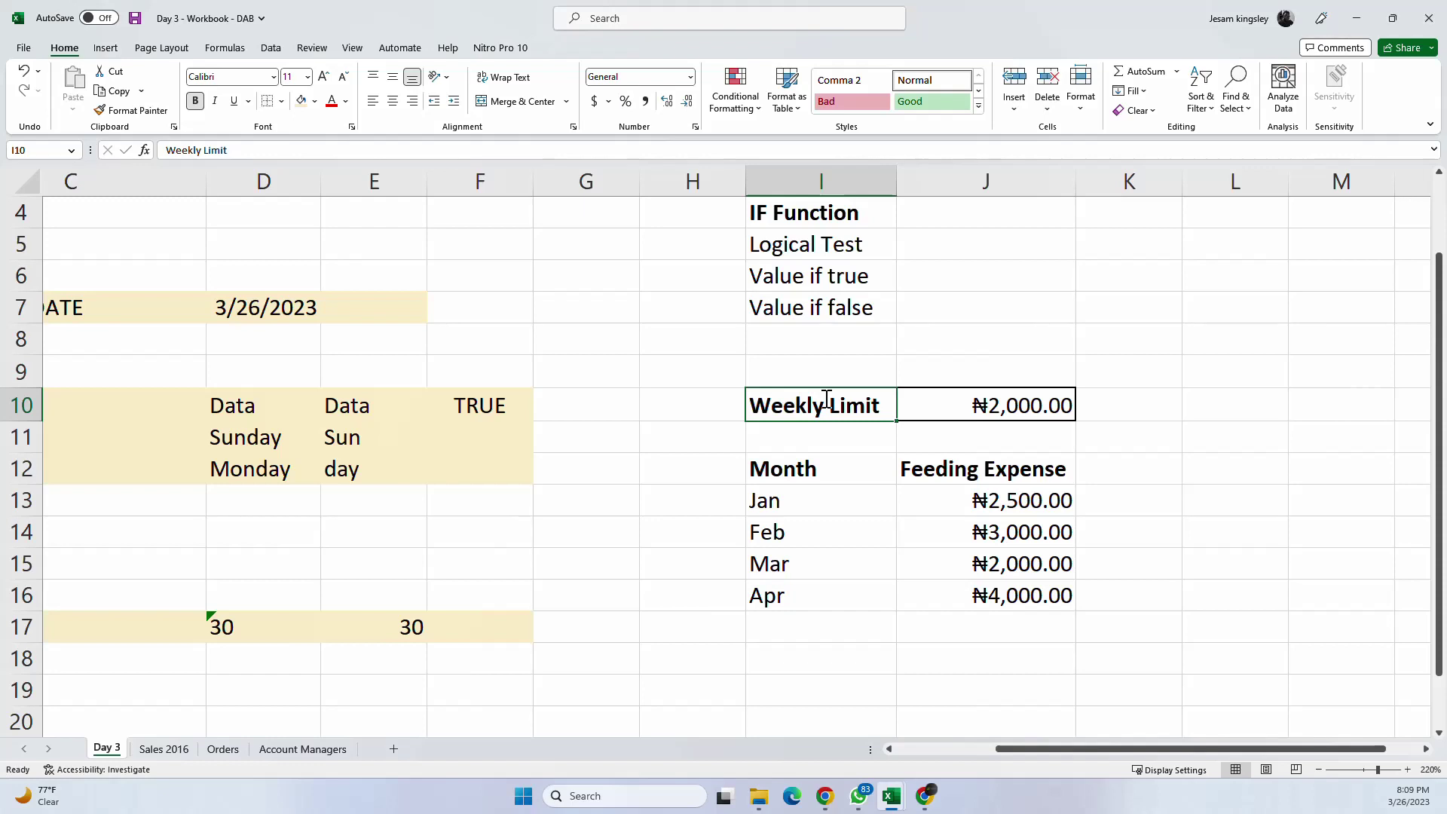
key("ctrl+z")
left_click_drag(784, 476, 822, 598)
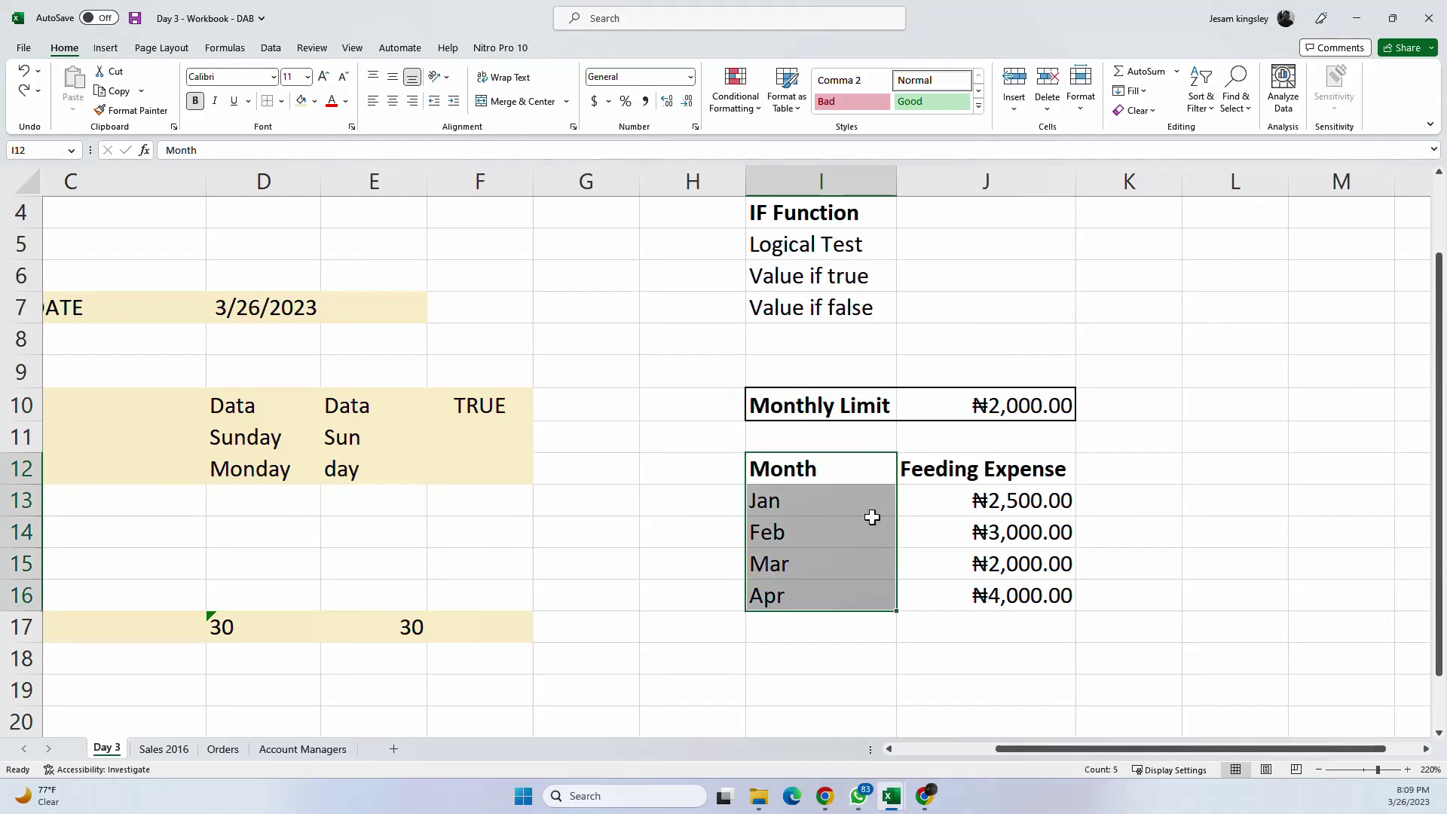
left_click(823, 509)
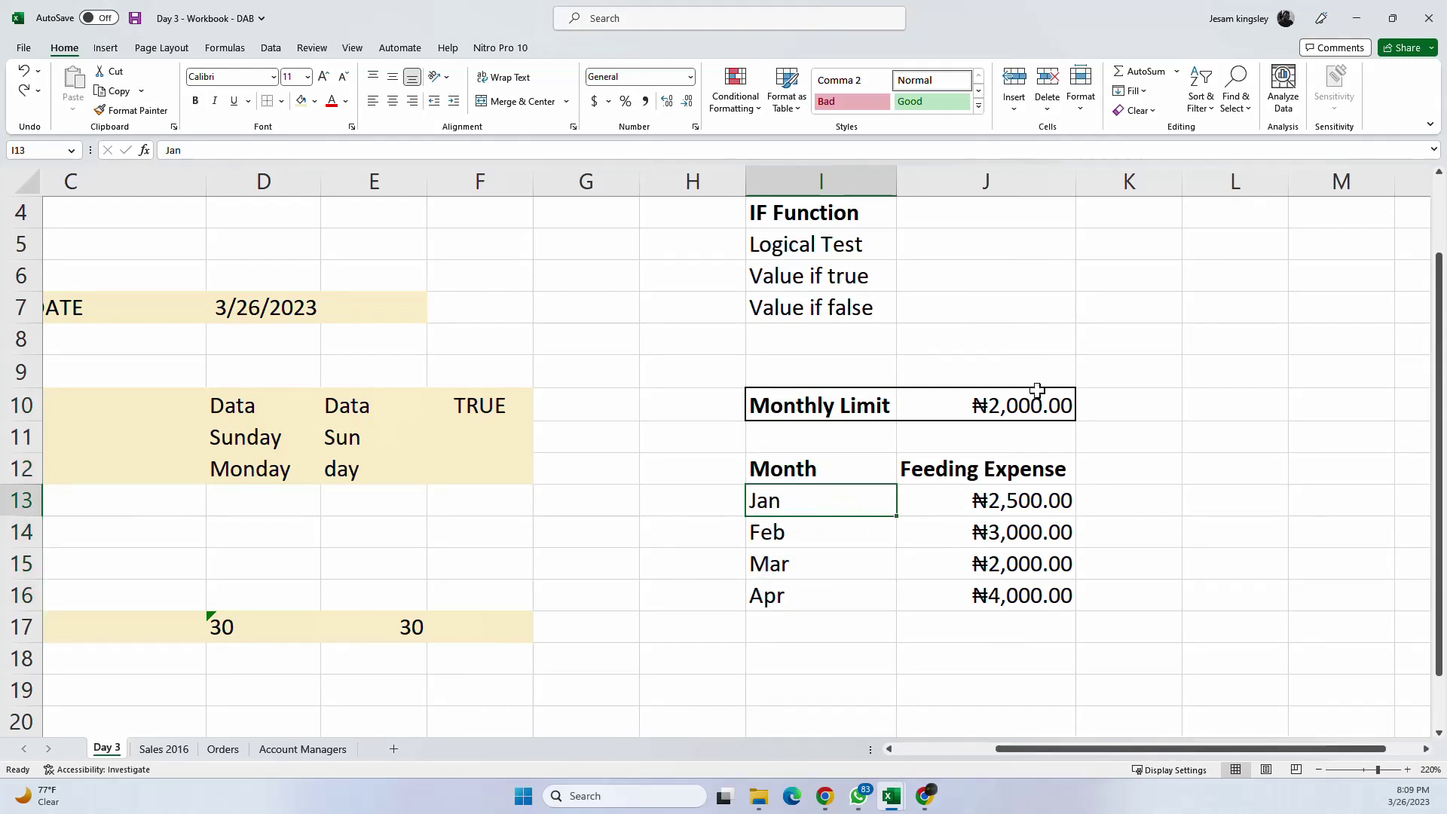
left_click(1026, 503)
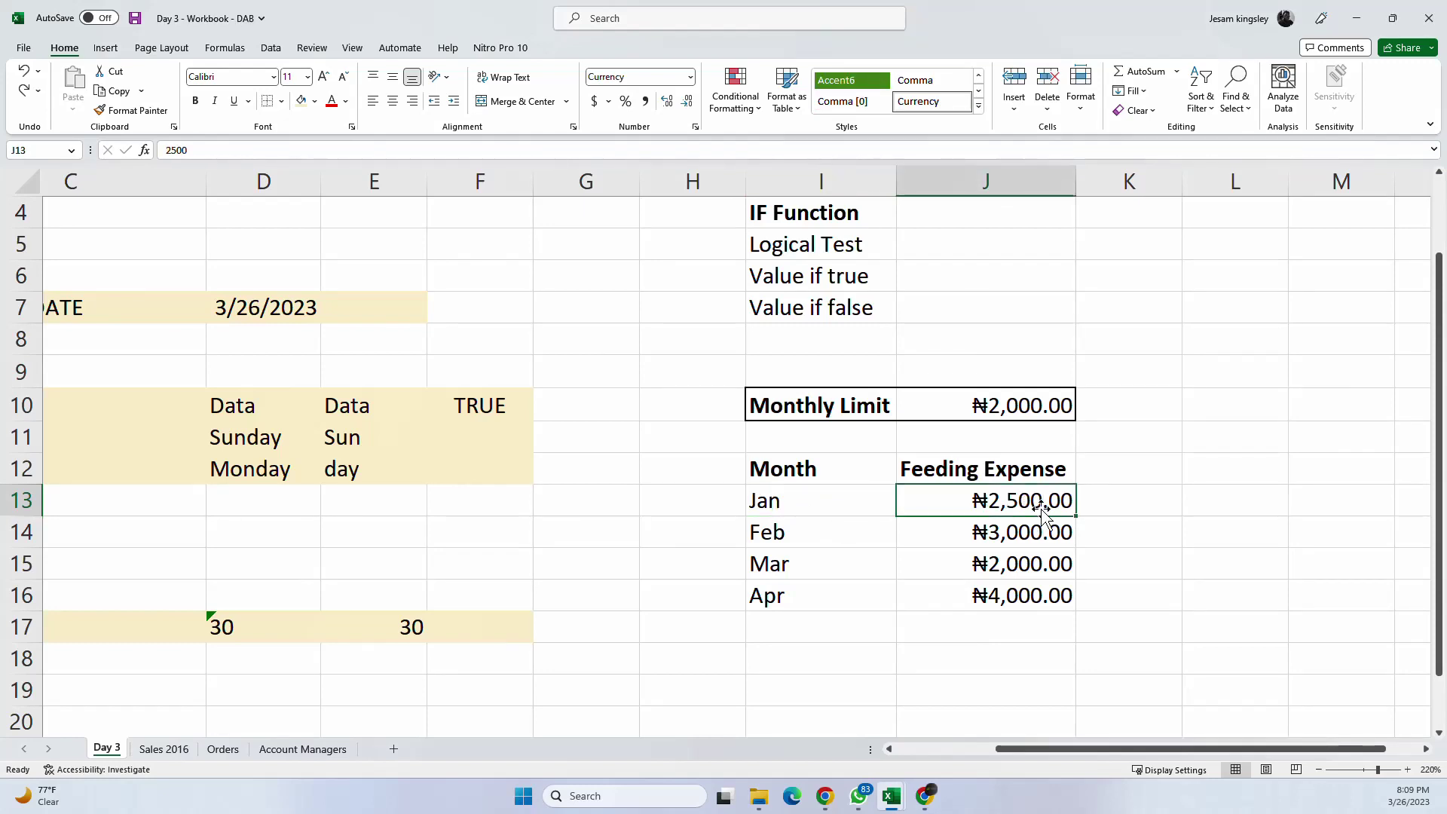
left_click(1061, 541)
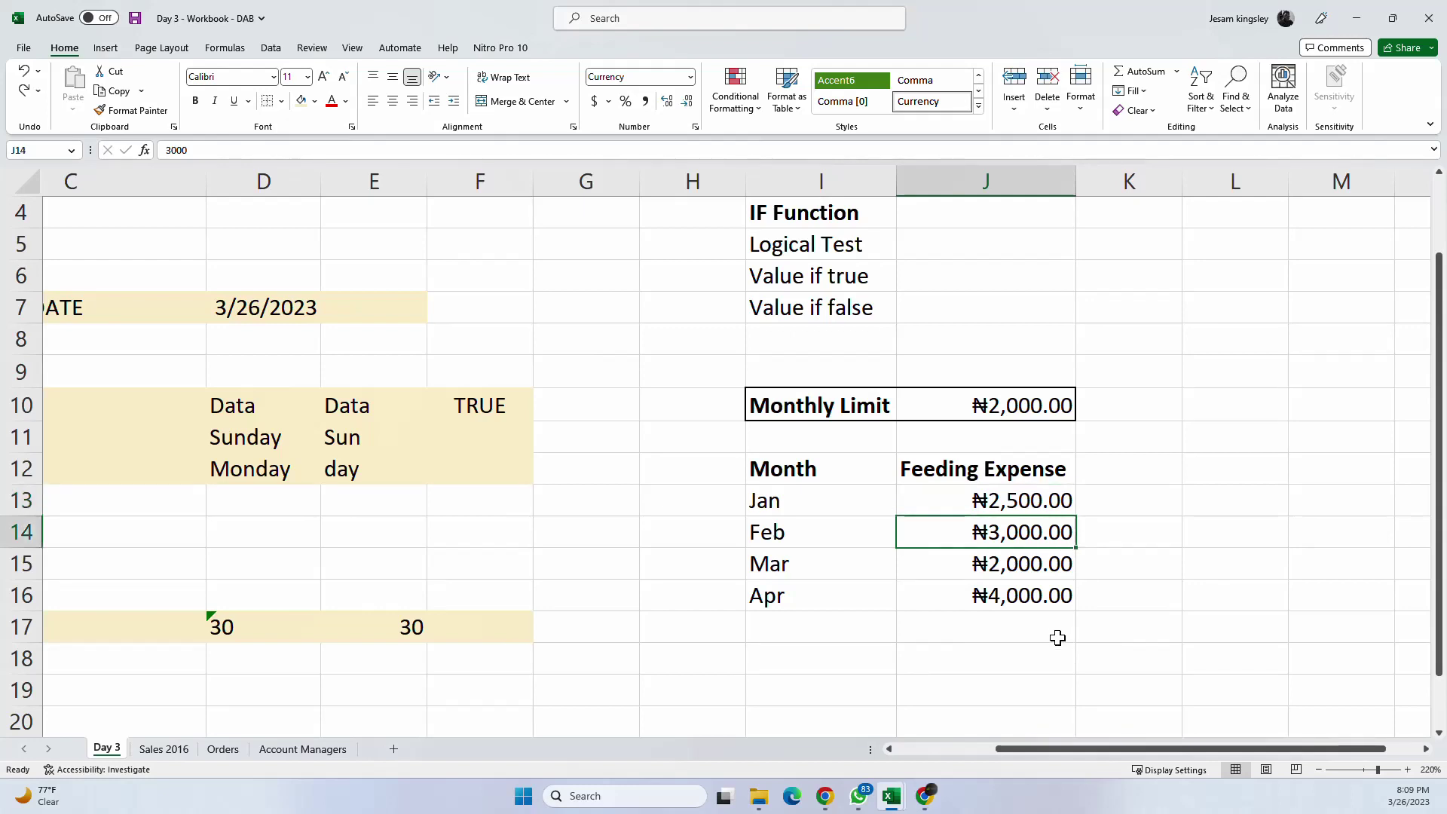
left_click(1026, 571)
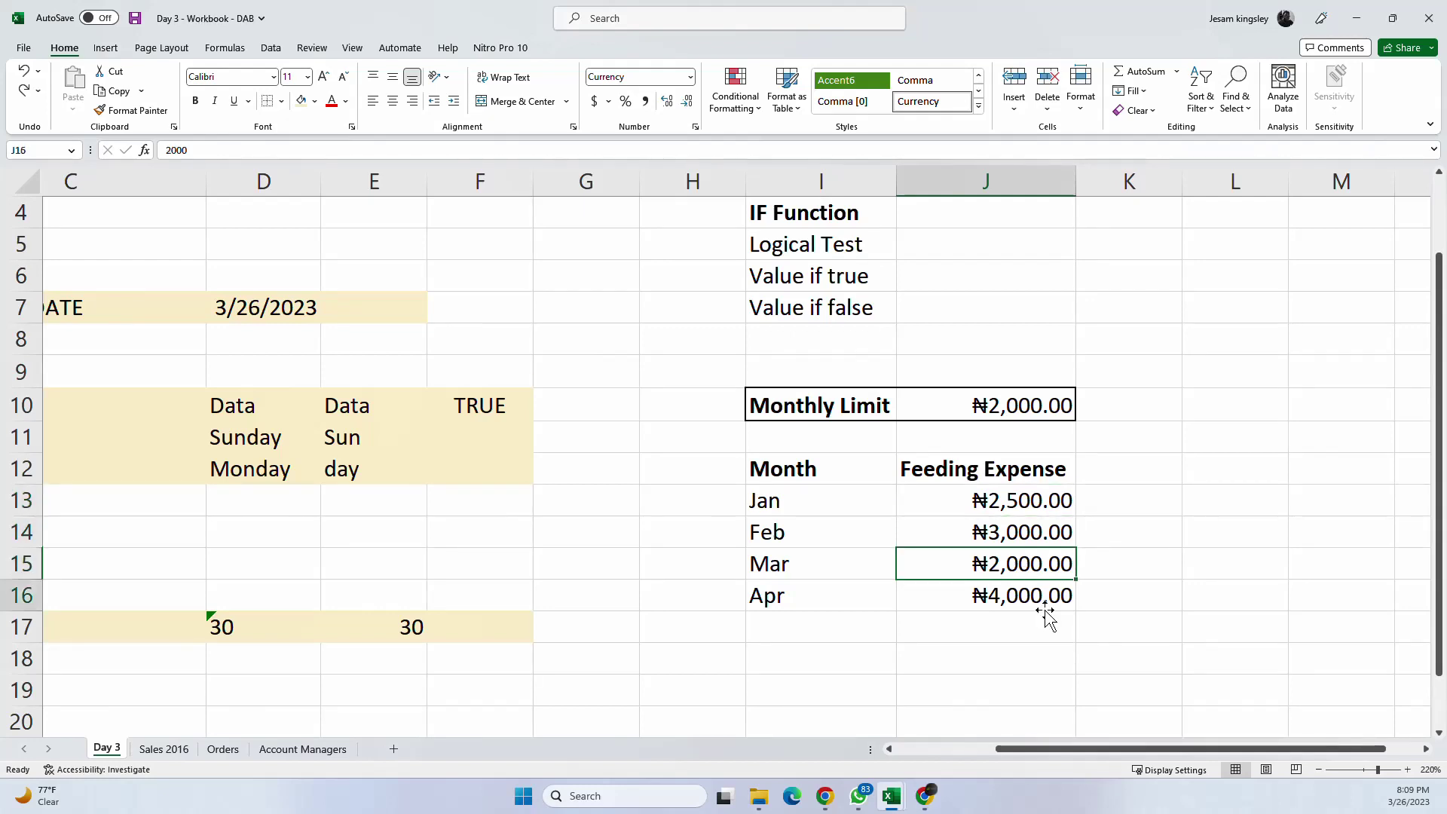
left_click(1045, 607)
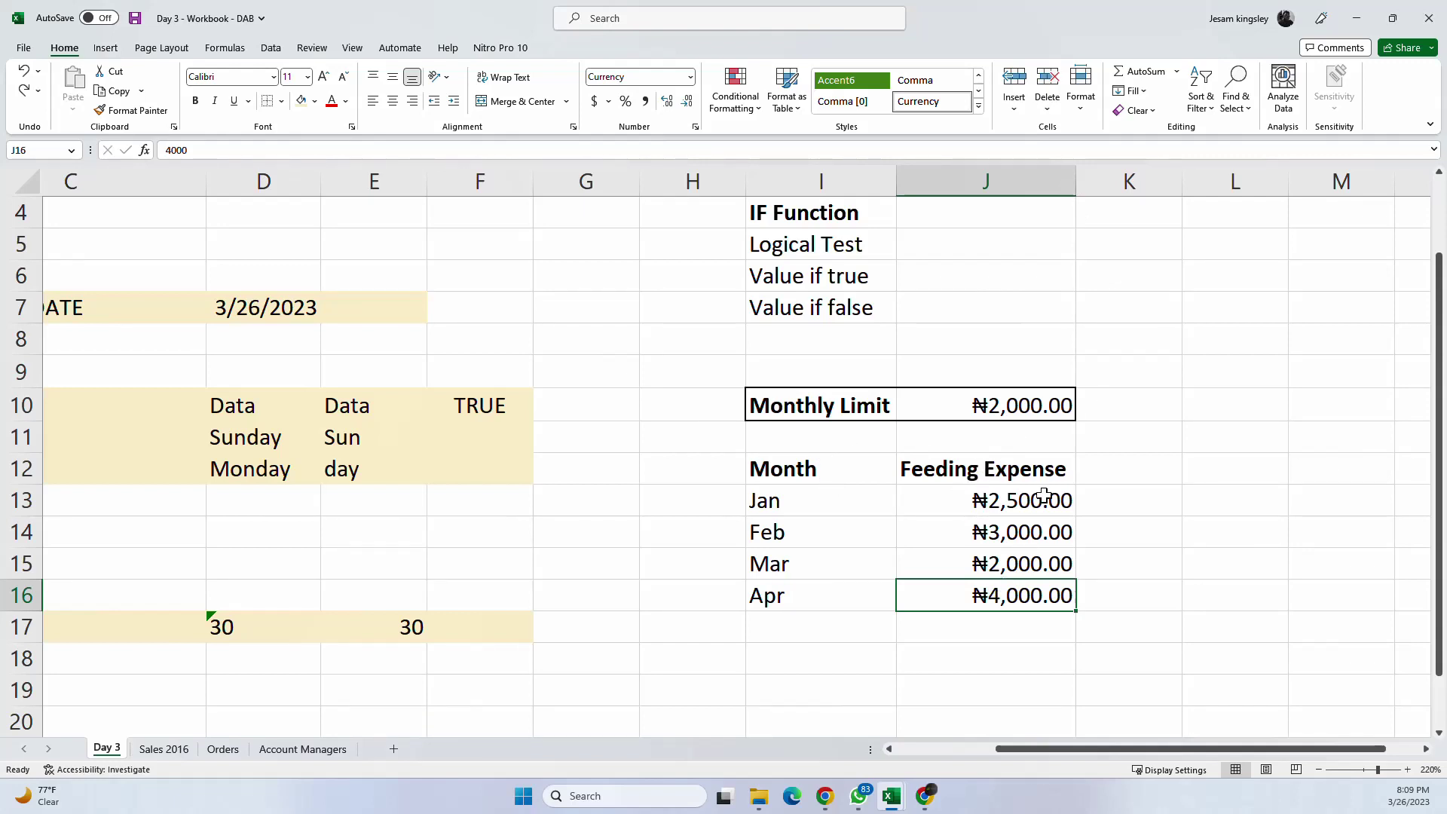
Step: Add a Check heading in K12 and copy the Feeding Expense heading's formatting onto it with Format Painter
left_click(1108, 472)
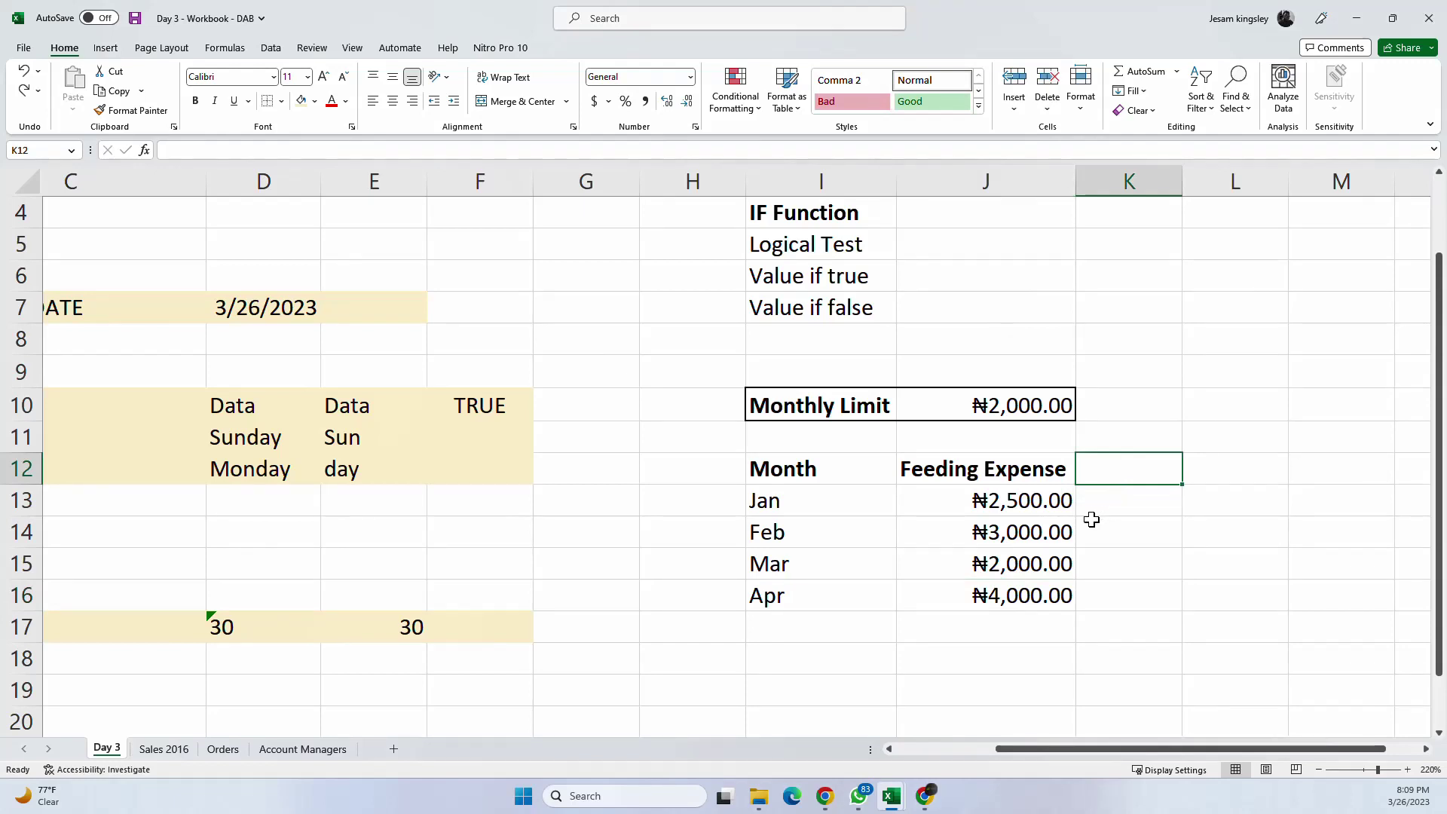
type("Check")
key("Return")
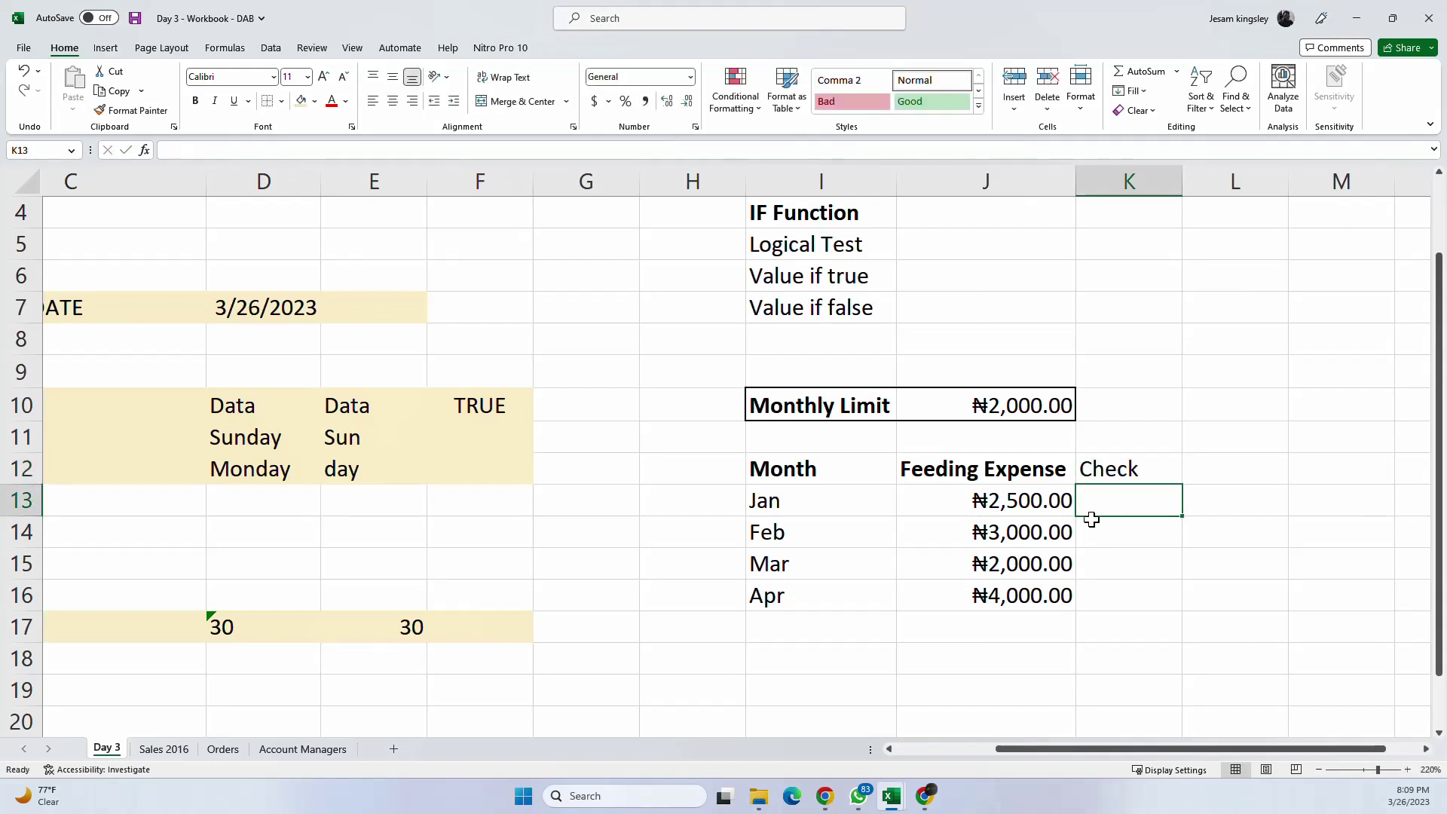
left_click(1066, 468)
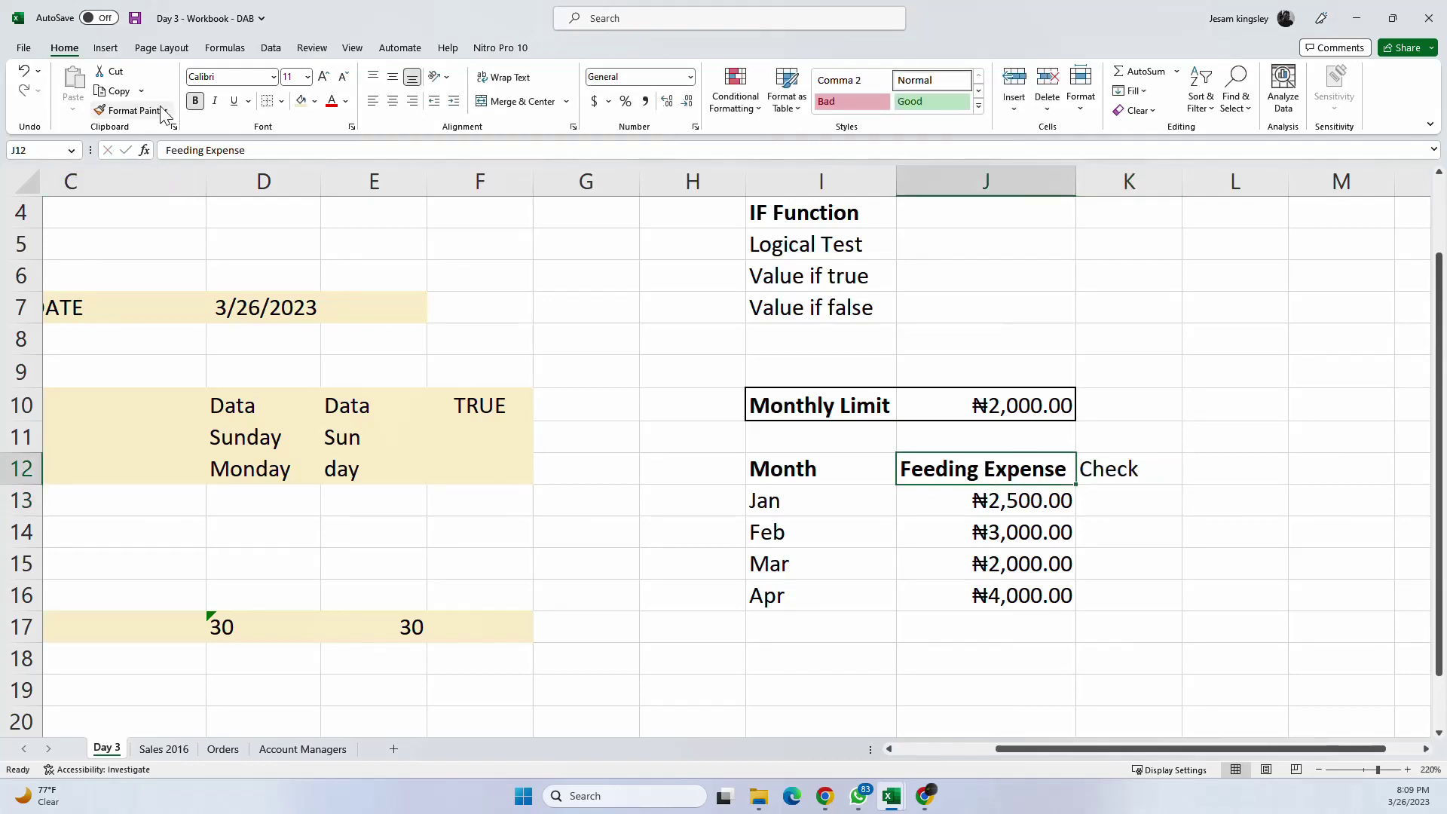
left_click(130, 110)
left_click(1114, 470)
Step: Compare January's feeding expense in J13 with the Monthly Limit in J10 and review the IF arguments listed in column I
left_click(1130, 507)
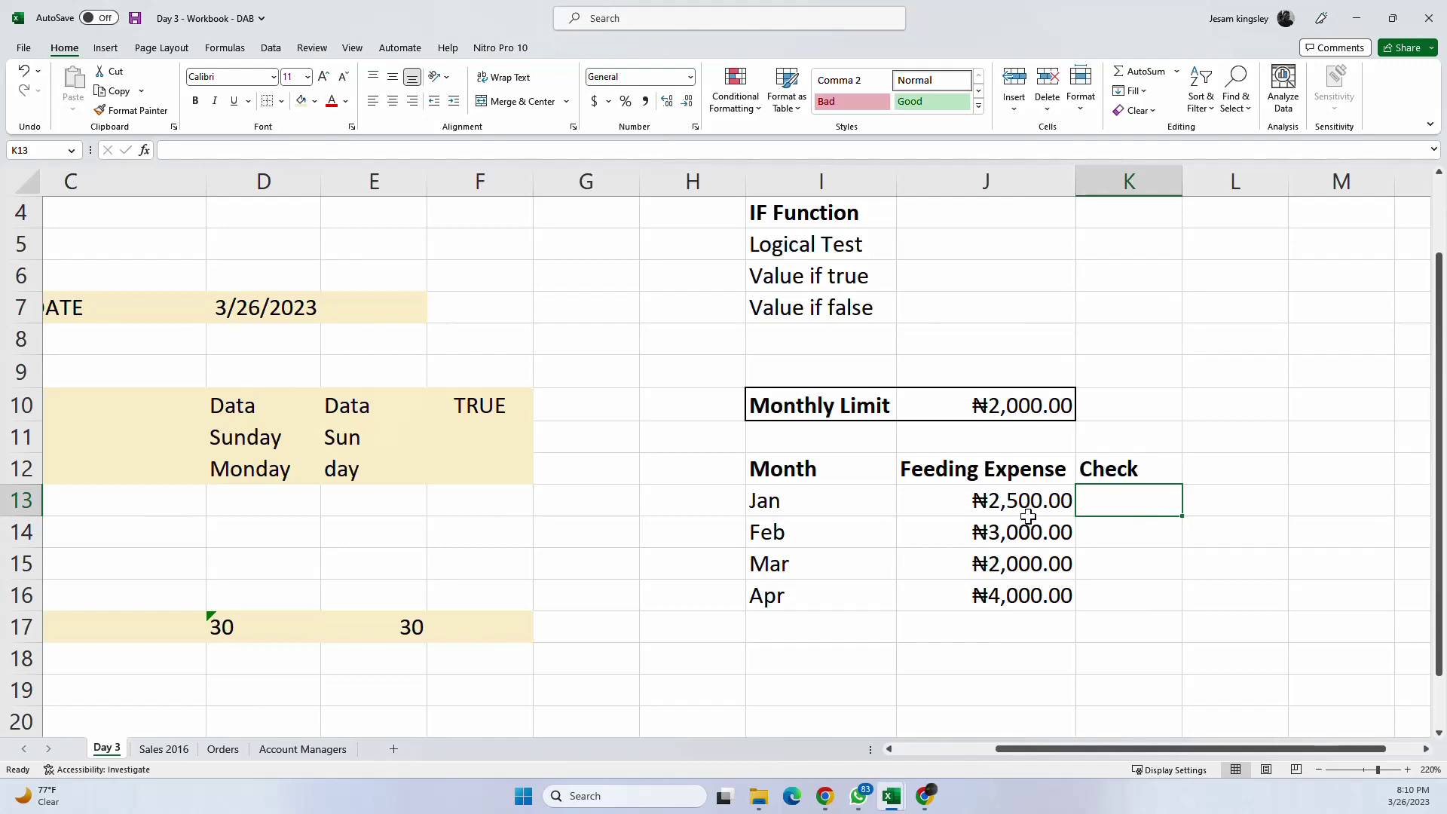
left_click(1011, 500)
type("2500")
key("ctrl+Return")
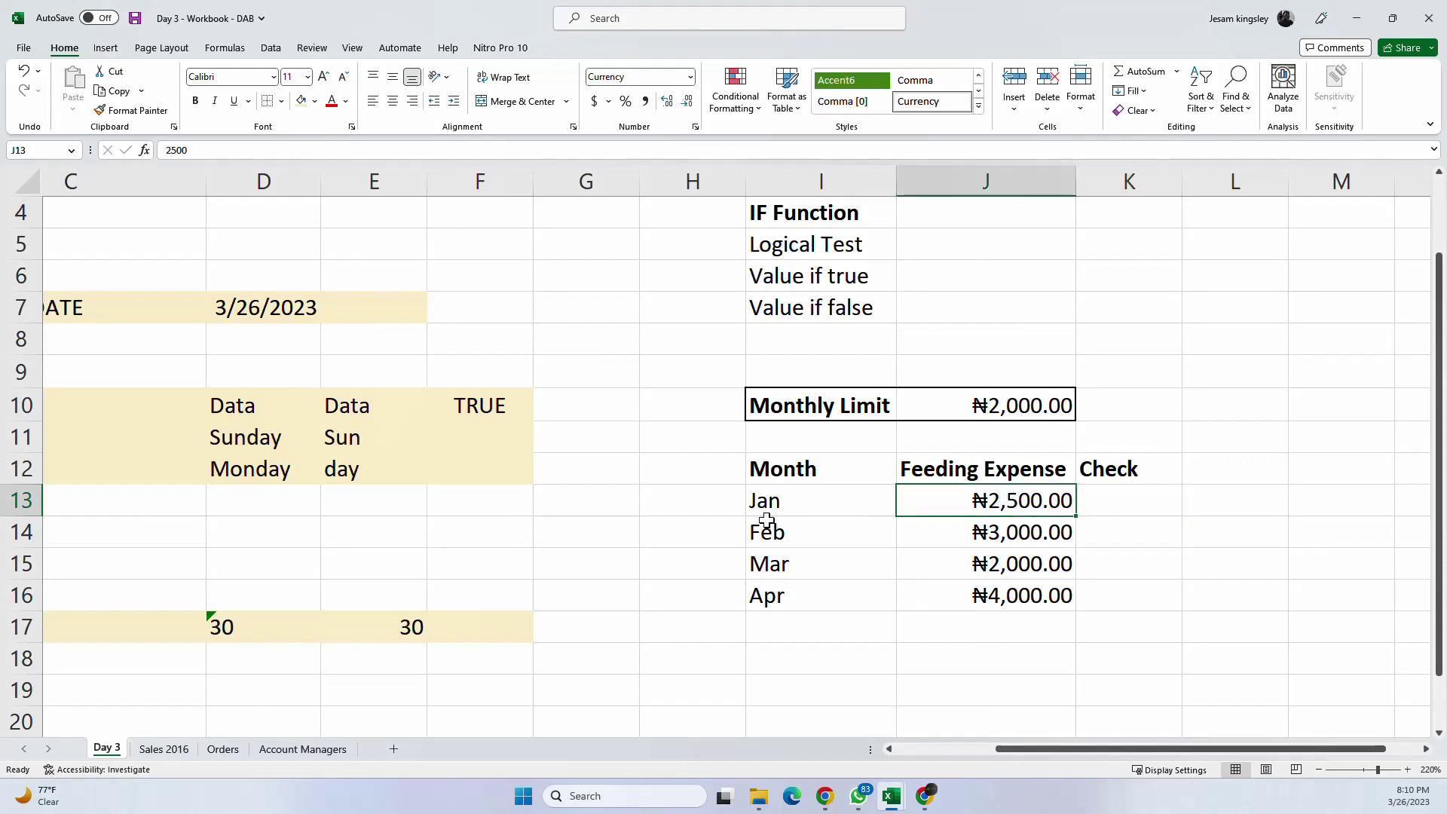
left_click(790, 503)
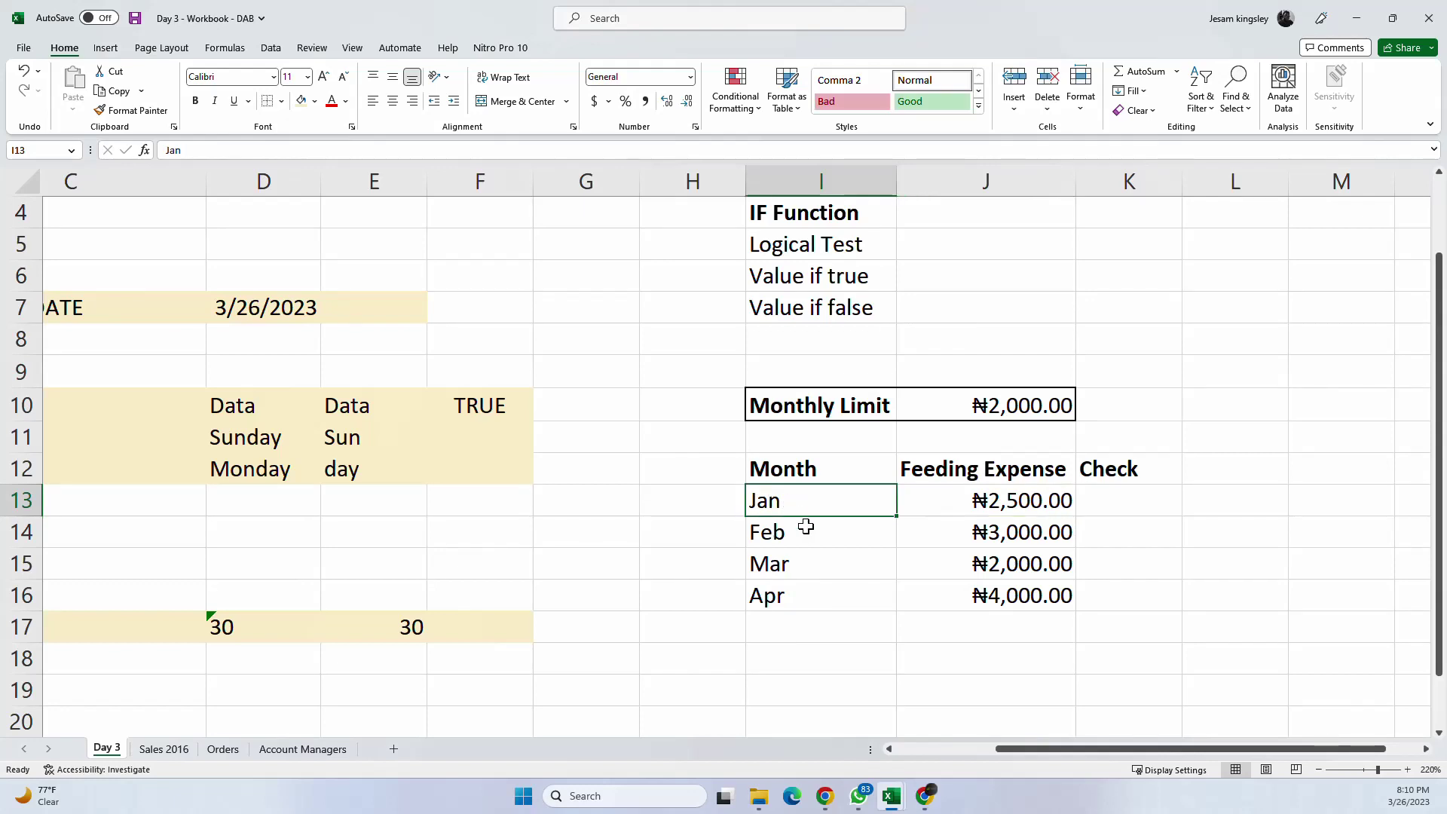
left_click(988, 500)
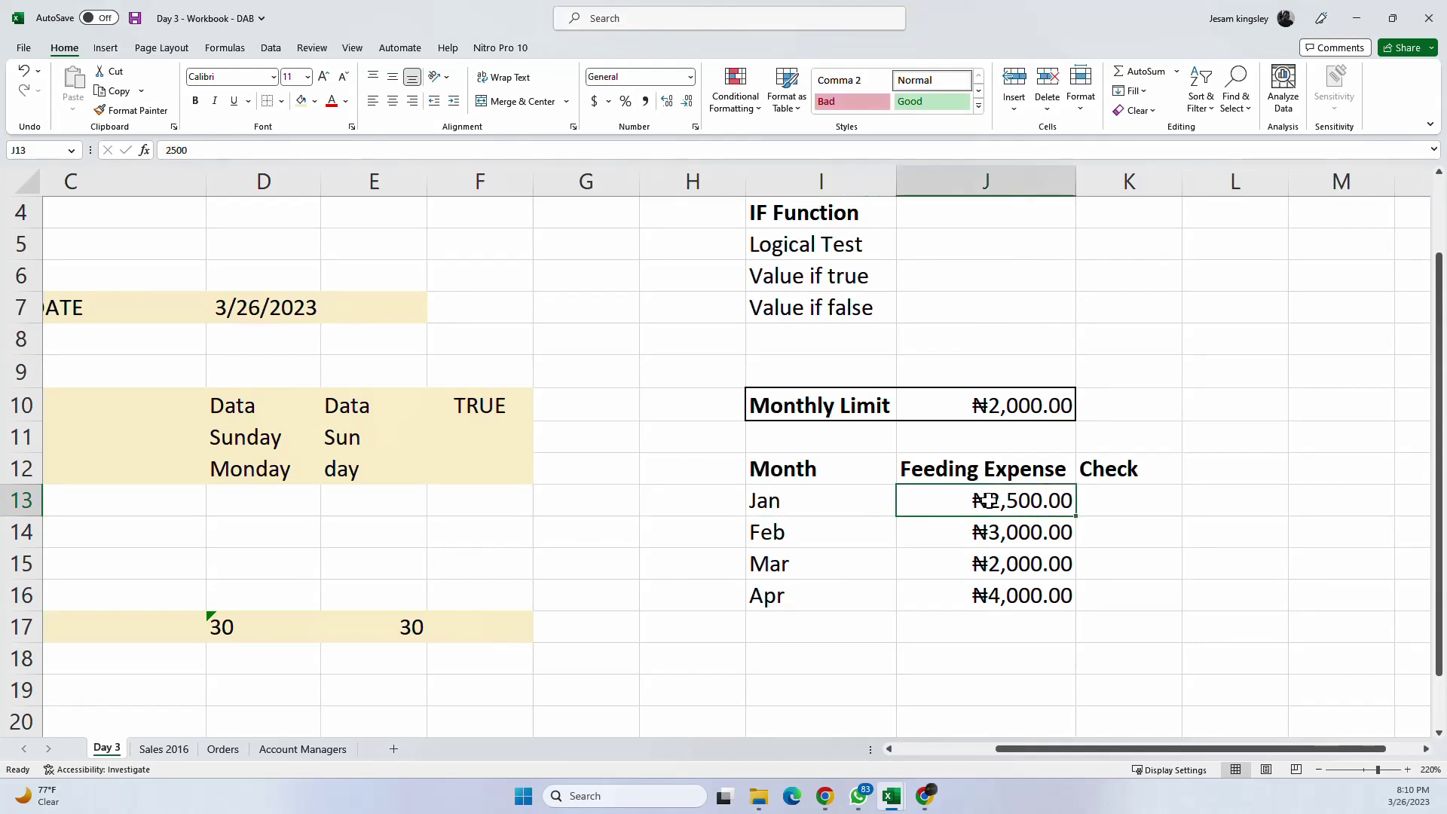
left_click(998, 406)
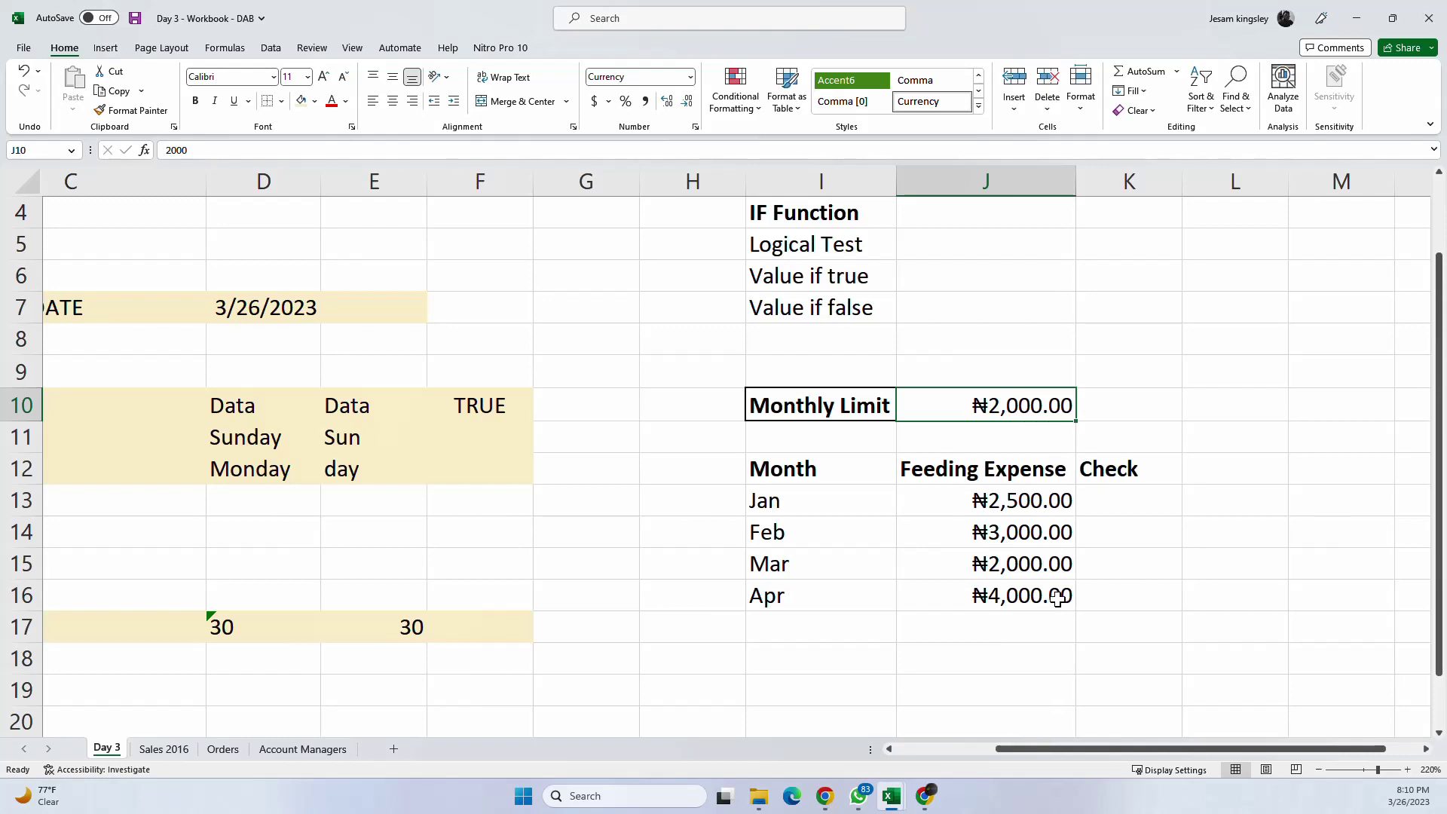
left_click(1131, 509)
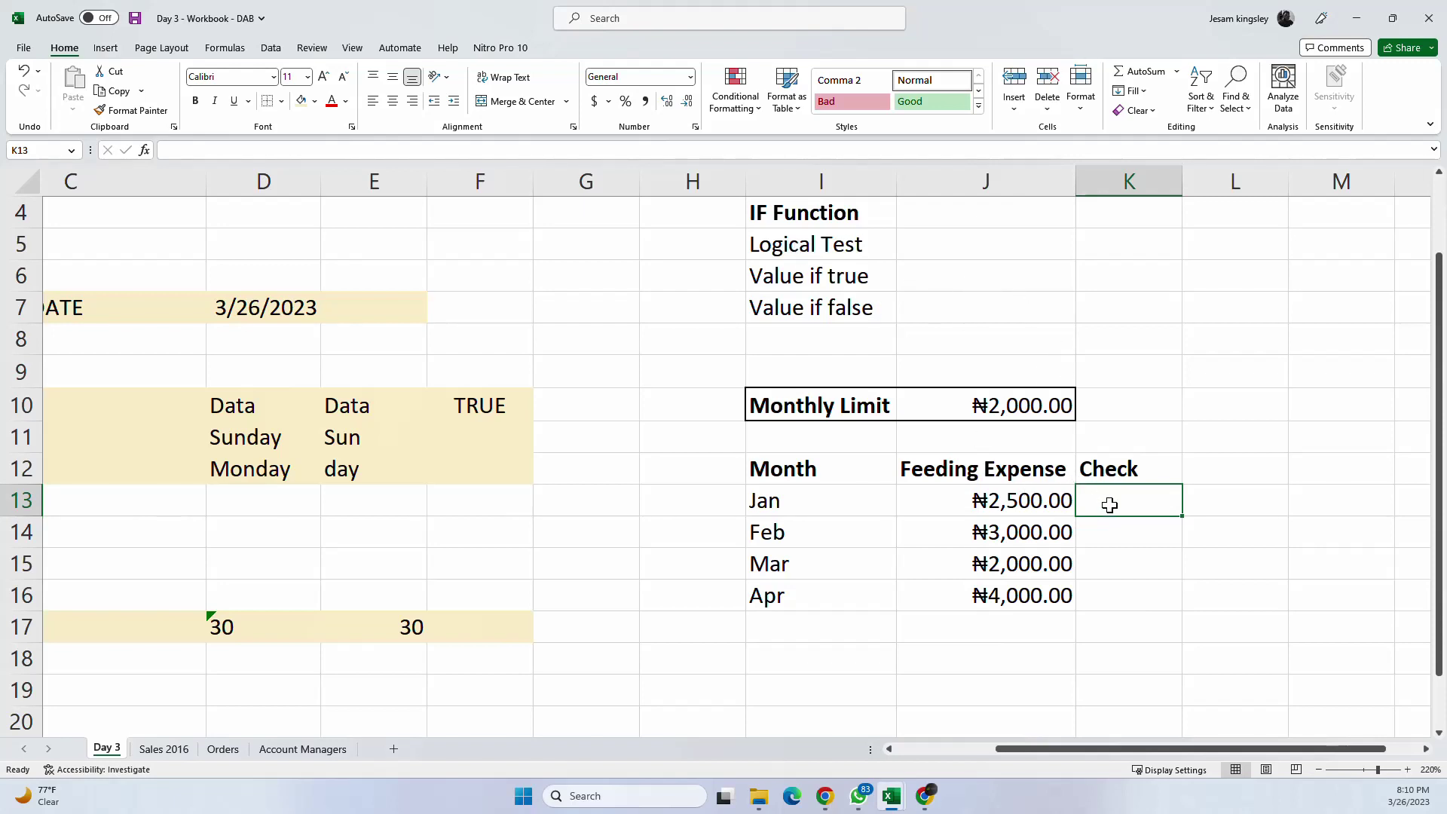
left_click(845, 284)
left_click(853, 321)
Step: Start an IF formula in K13 with the logical test J13>J10, comparing January's expense with the Monthly Limit
left_click(1108, 505)
scroll(1124, 547, "down", 1)
scroll(1124, 547, "down", 1)
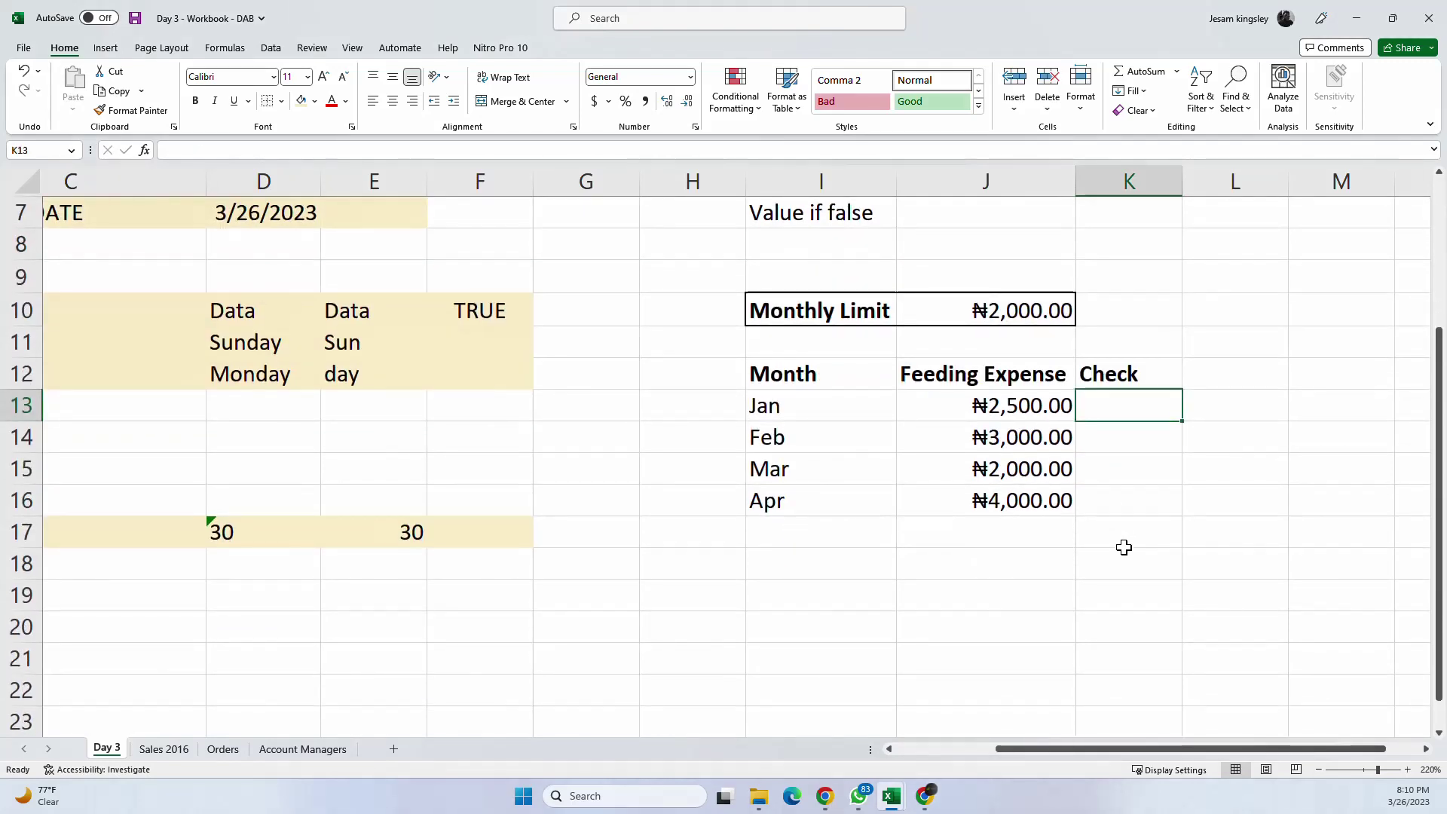
type("=")
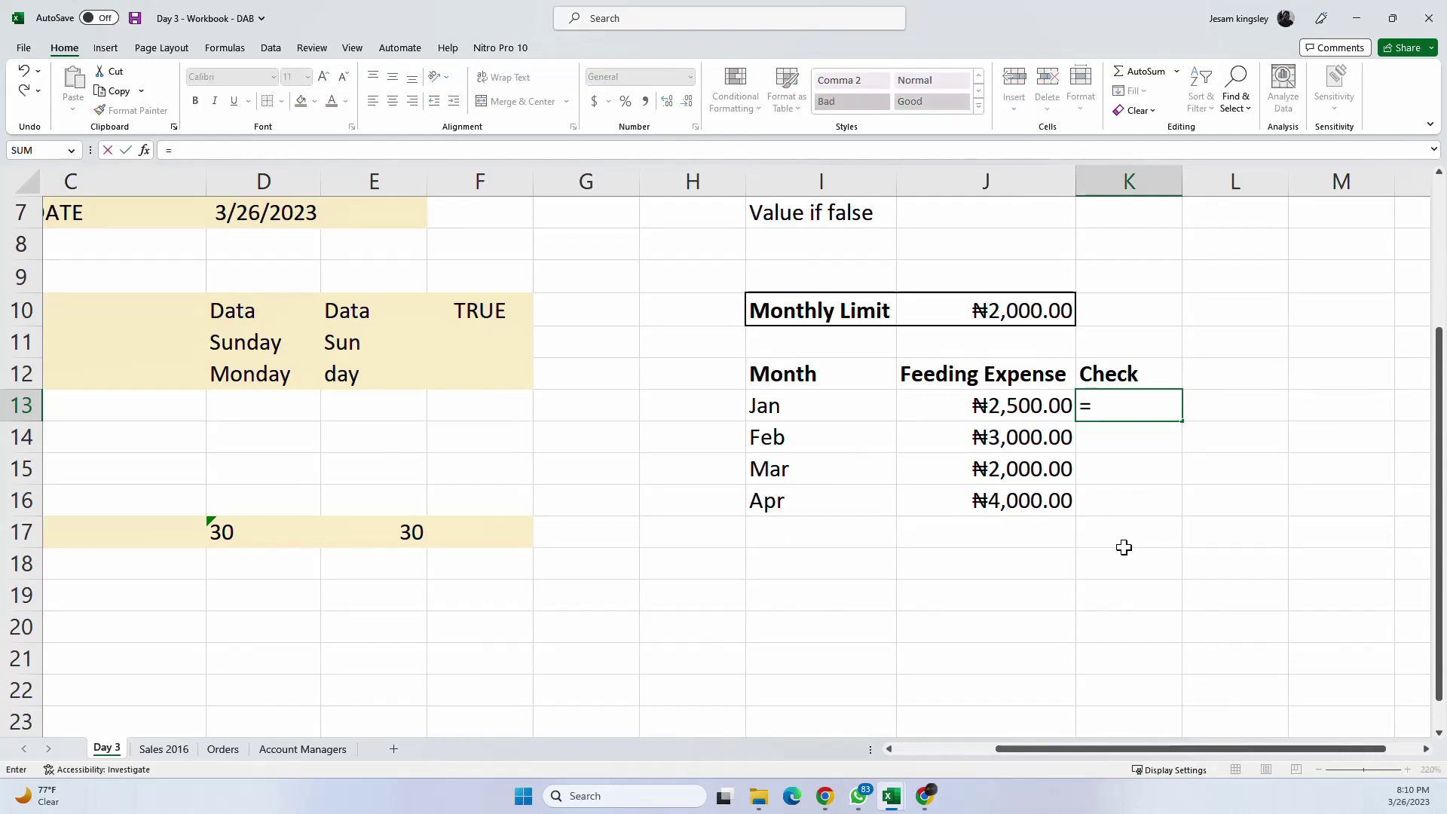
type("if")
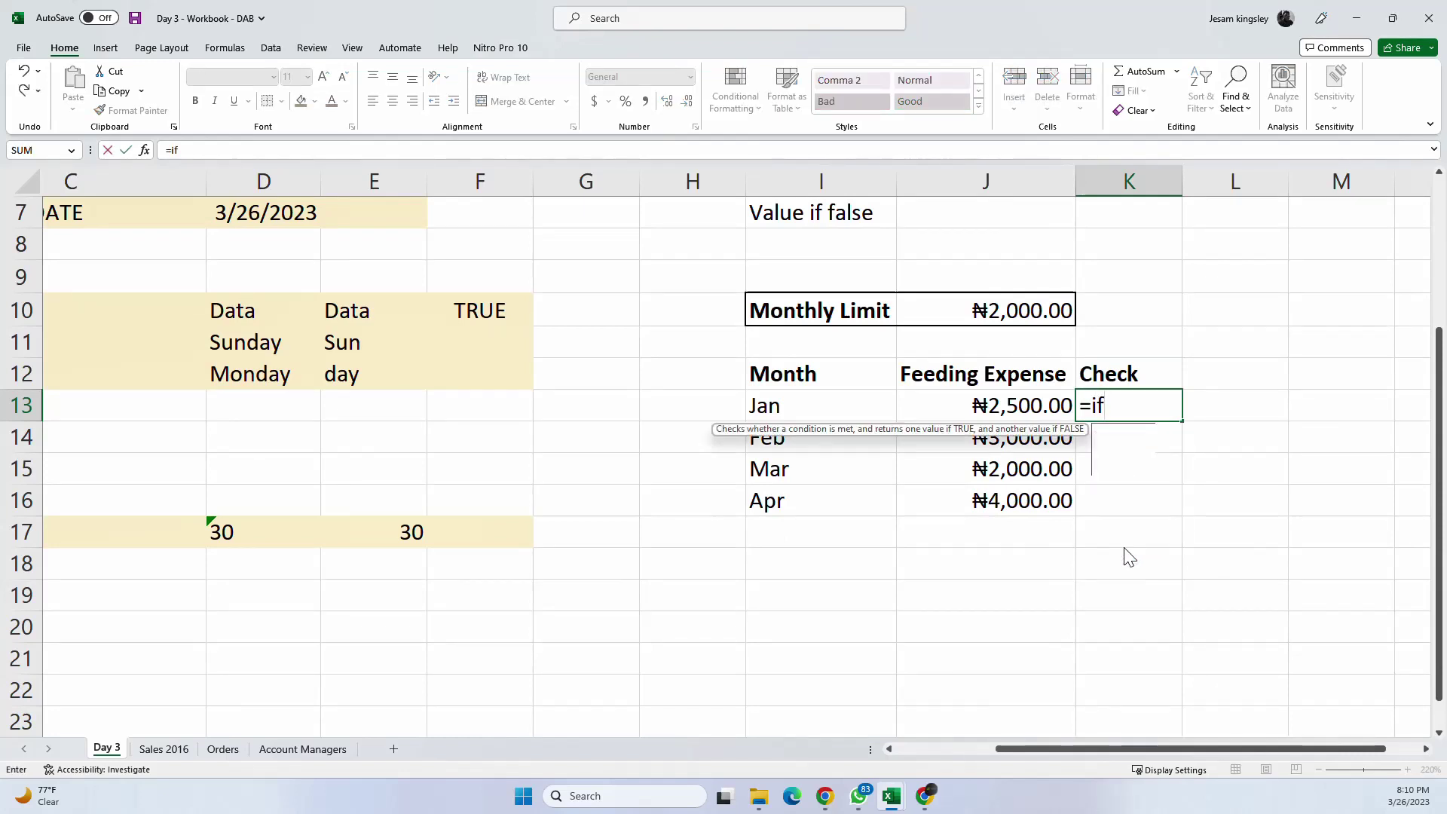
key("Tab")
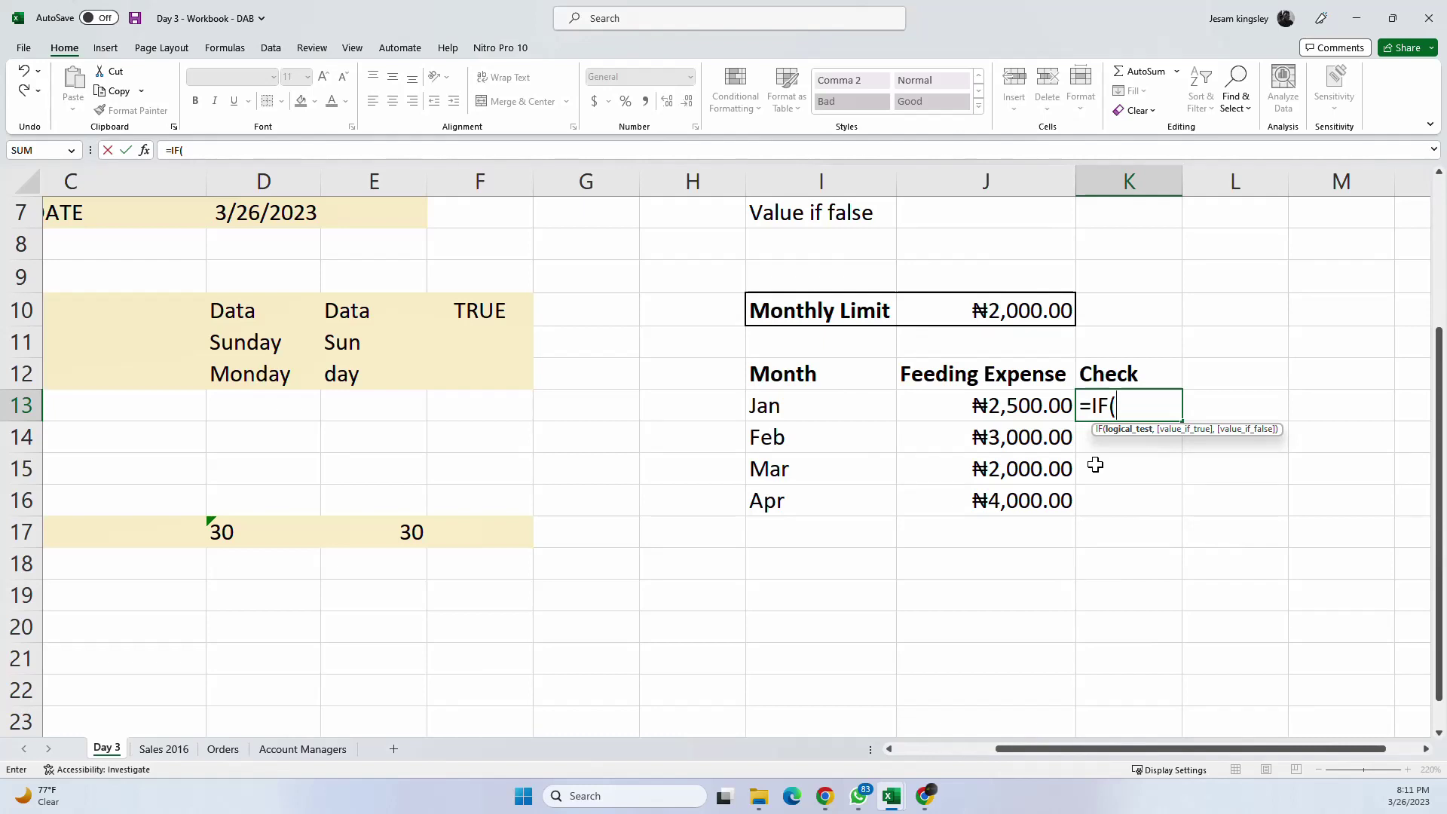
left_click(999, 404)
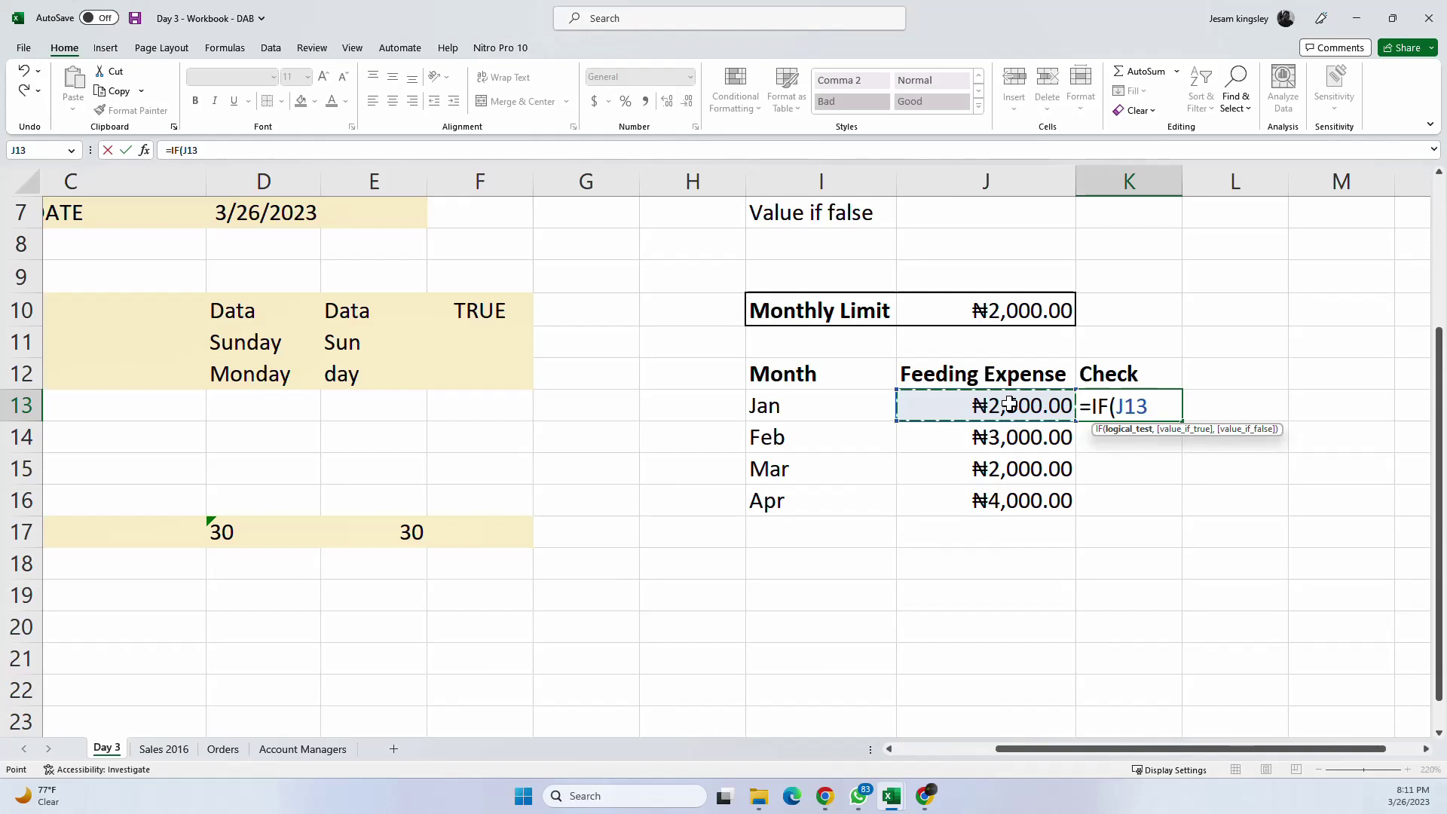
type(">")
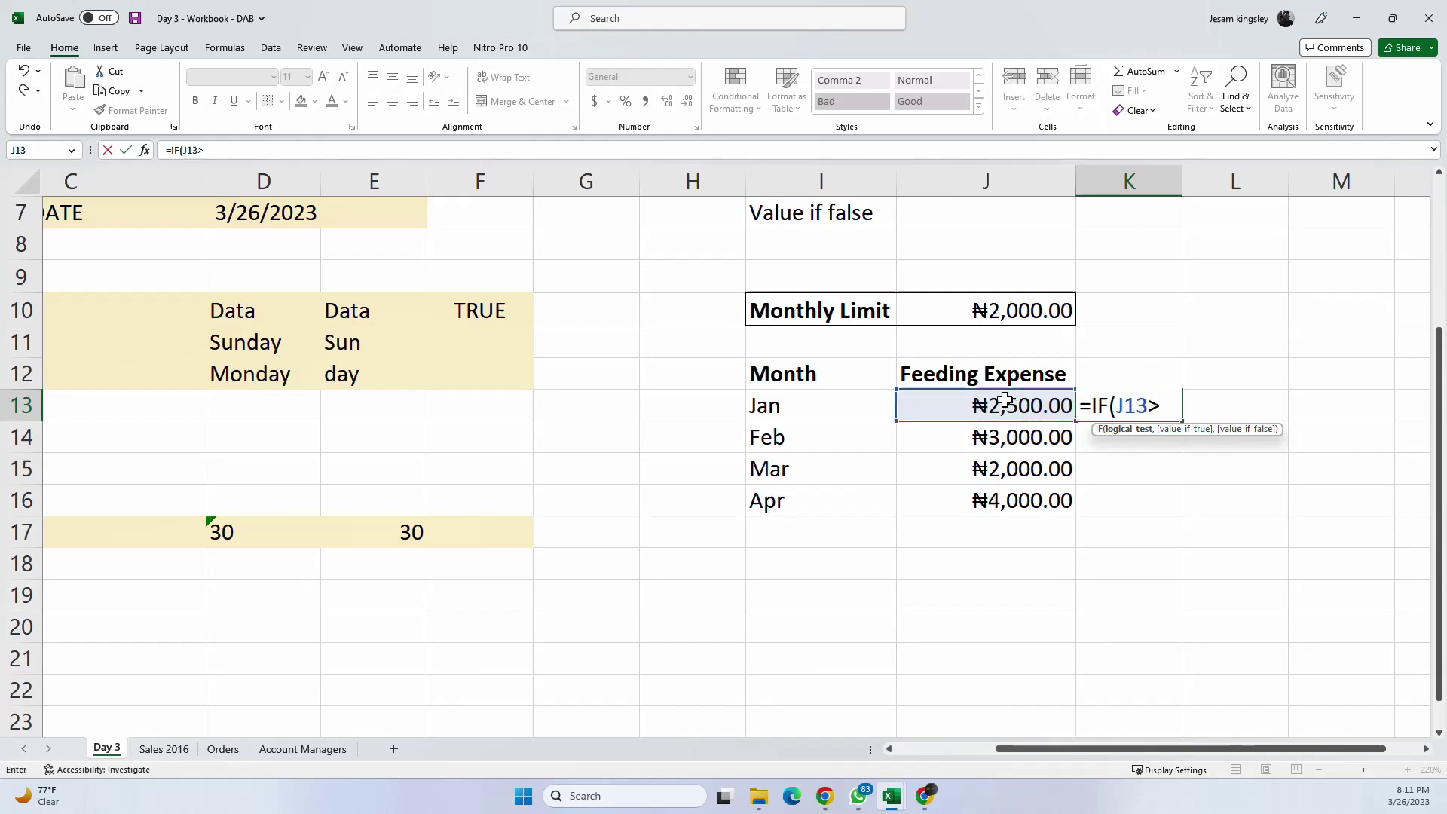
left_click(1038, 309)
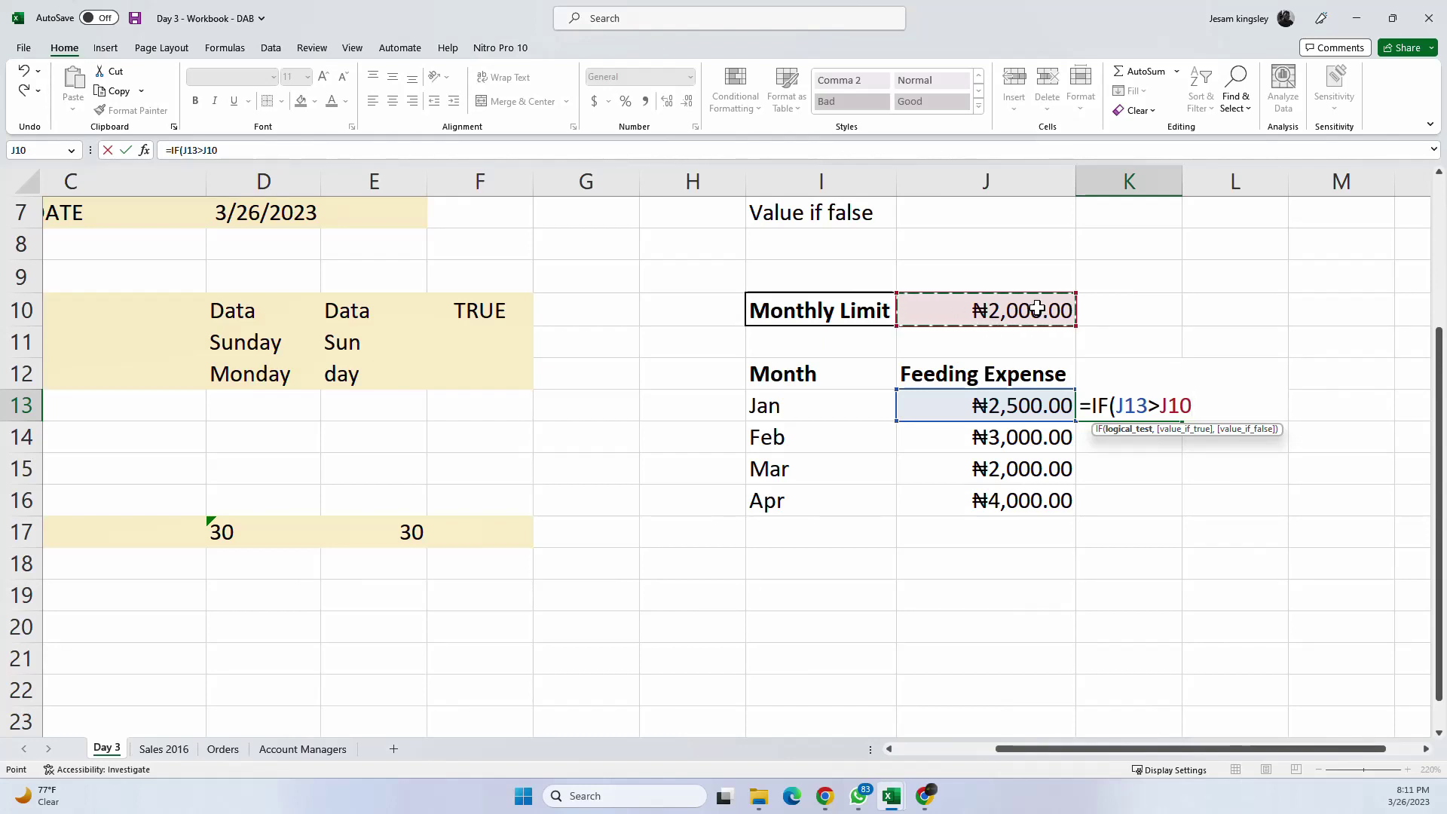
Step: Complete the IF formula in K13 so it returns "Bad" when the logical test is true and "Good" when false
scroll(1037, 307, "up", 1)
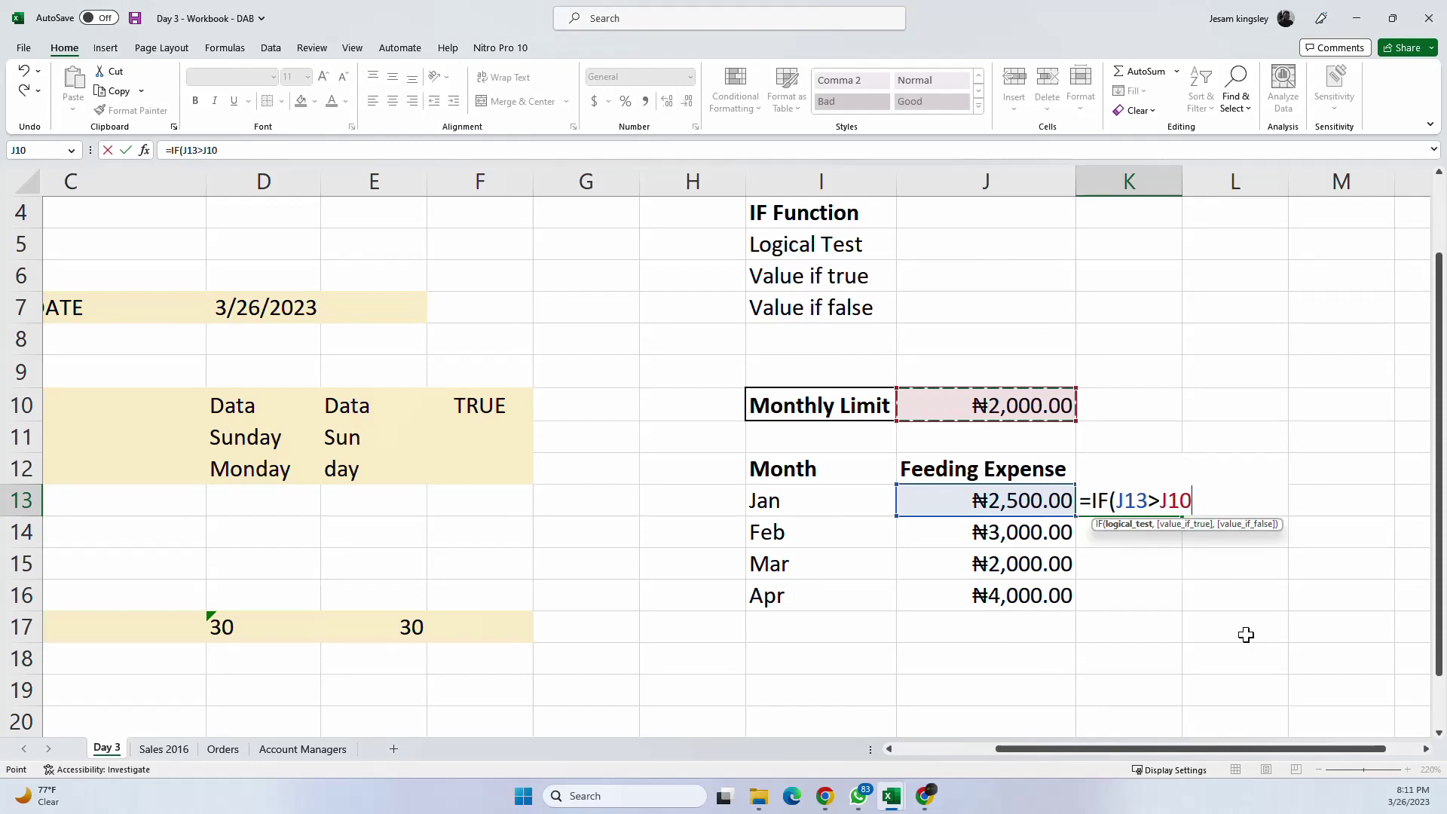
type(",")
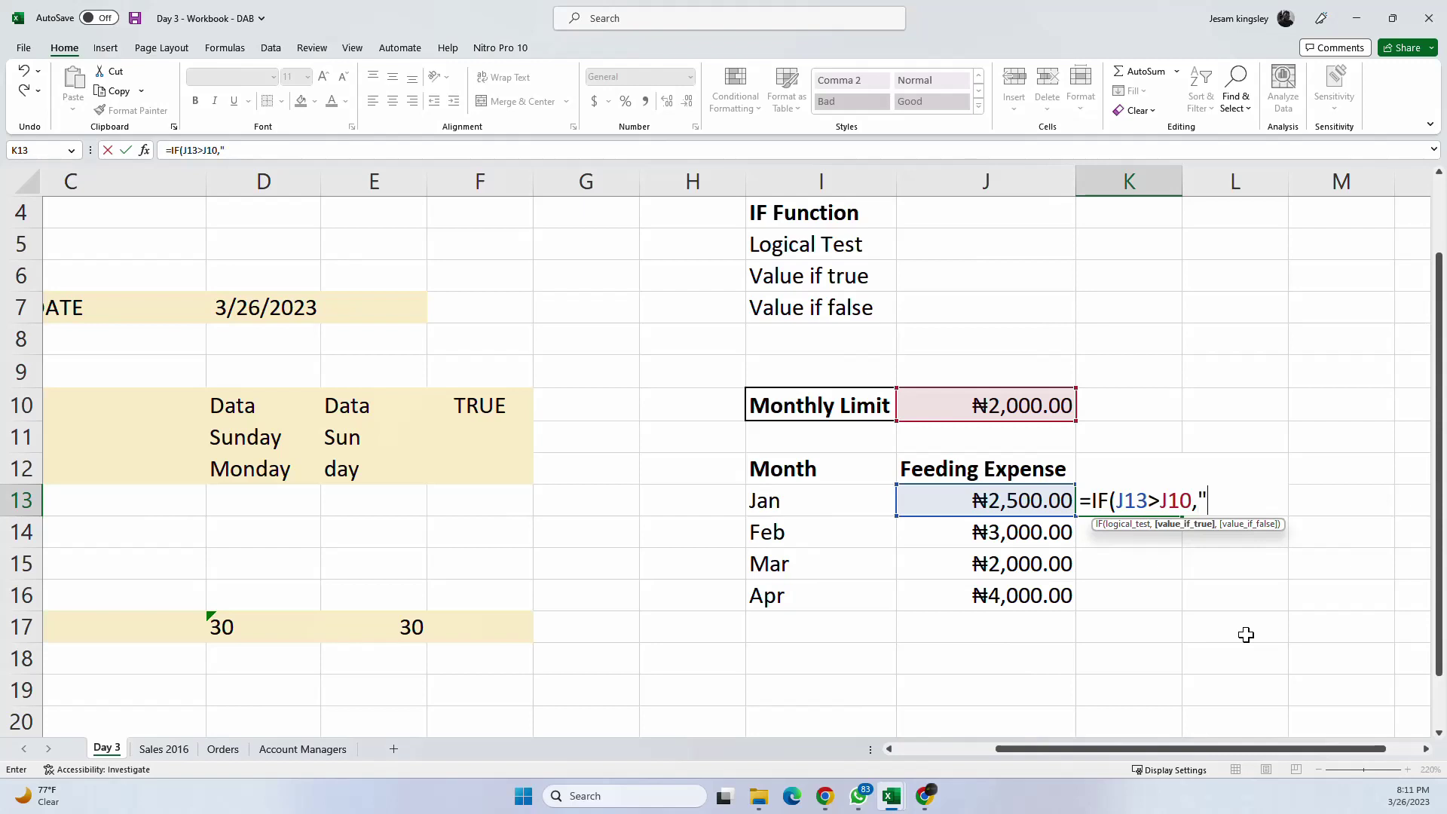
type("\"Bad")
type(",")
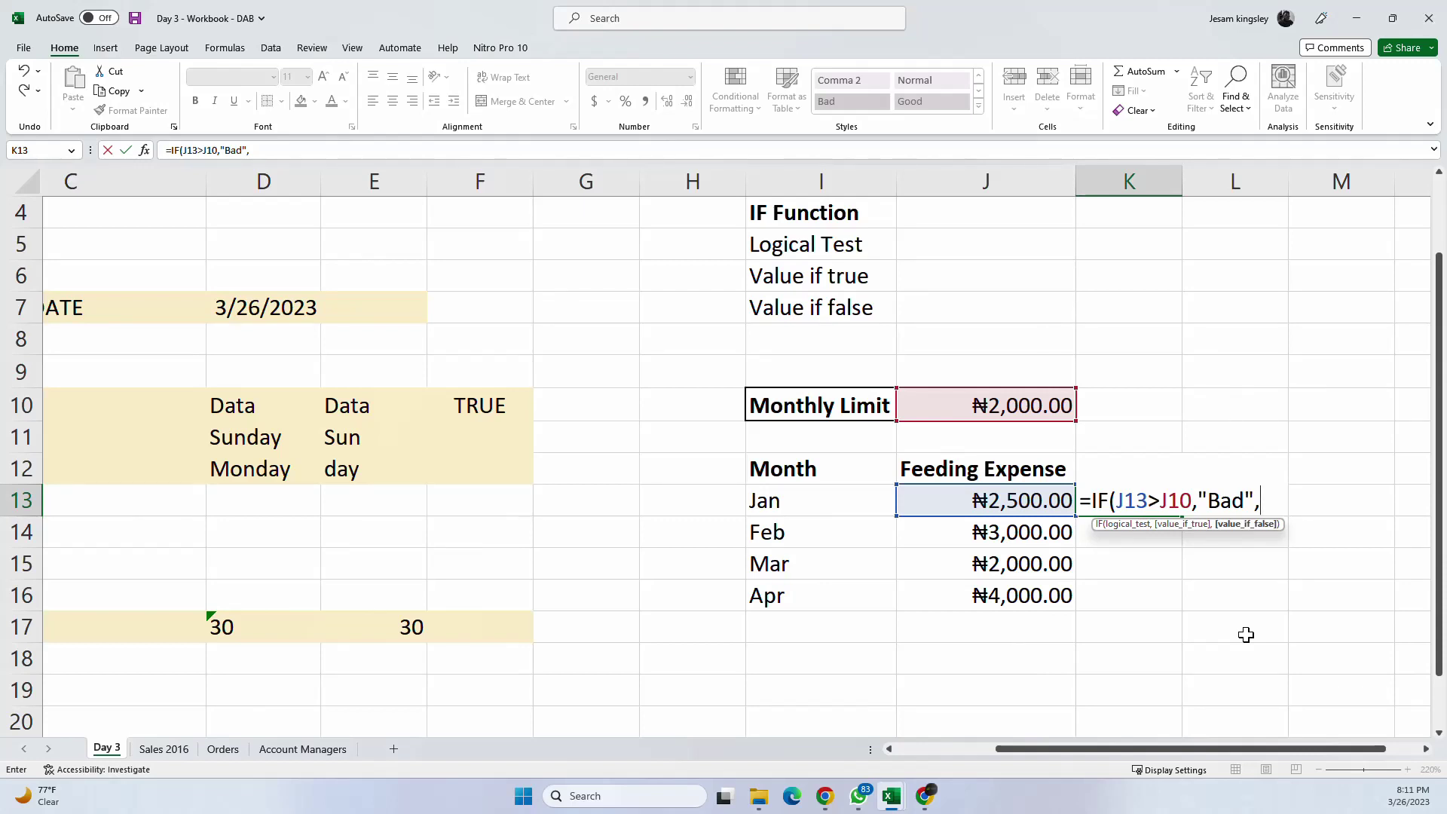
type("\"Good")
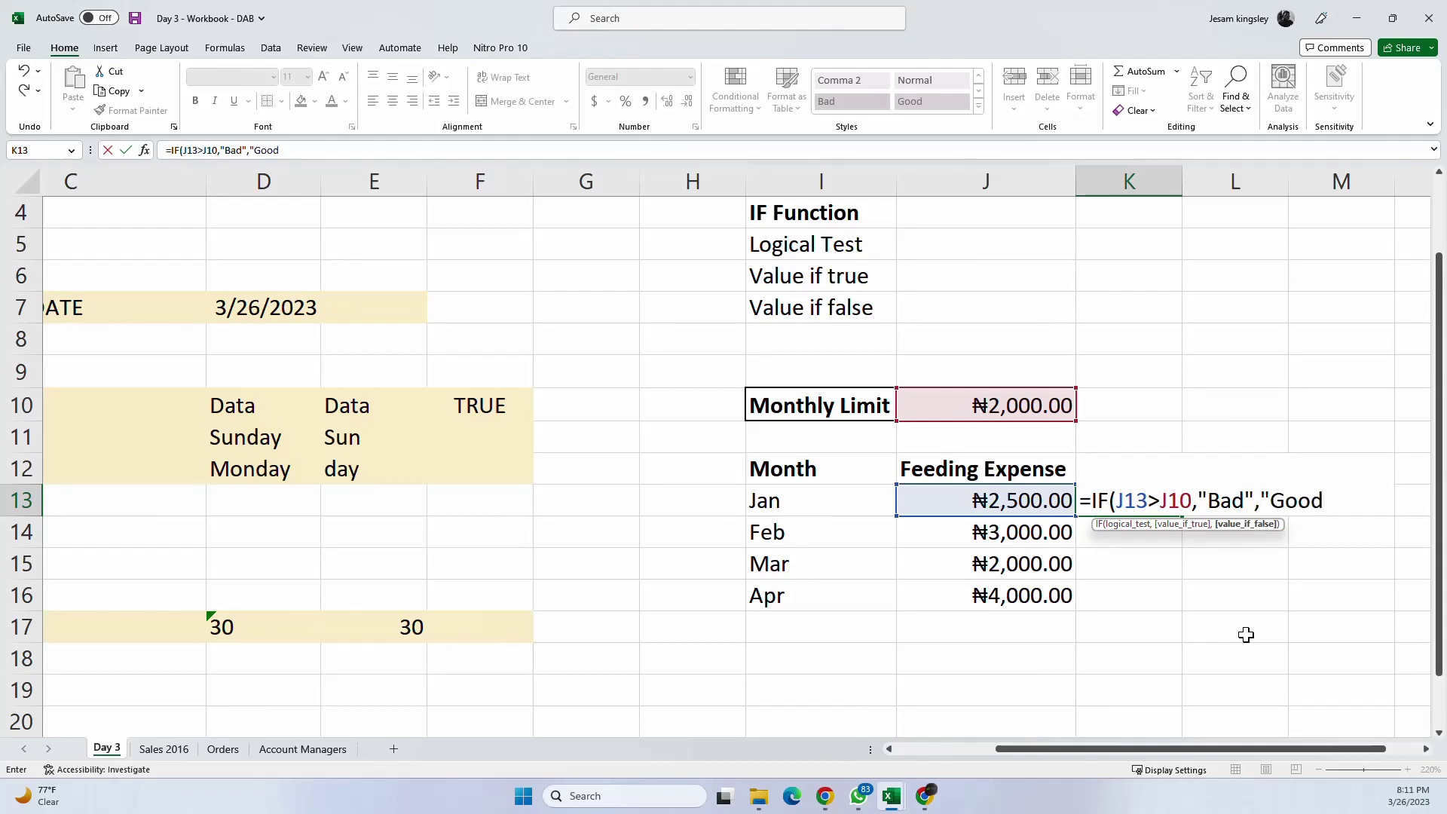
type("\")")
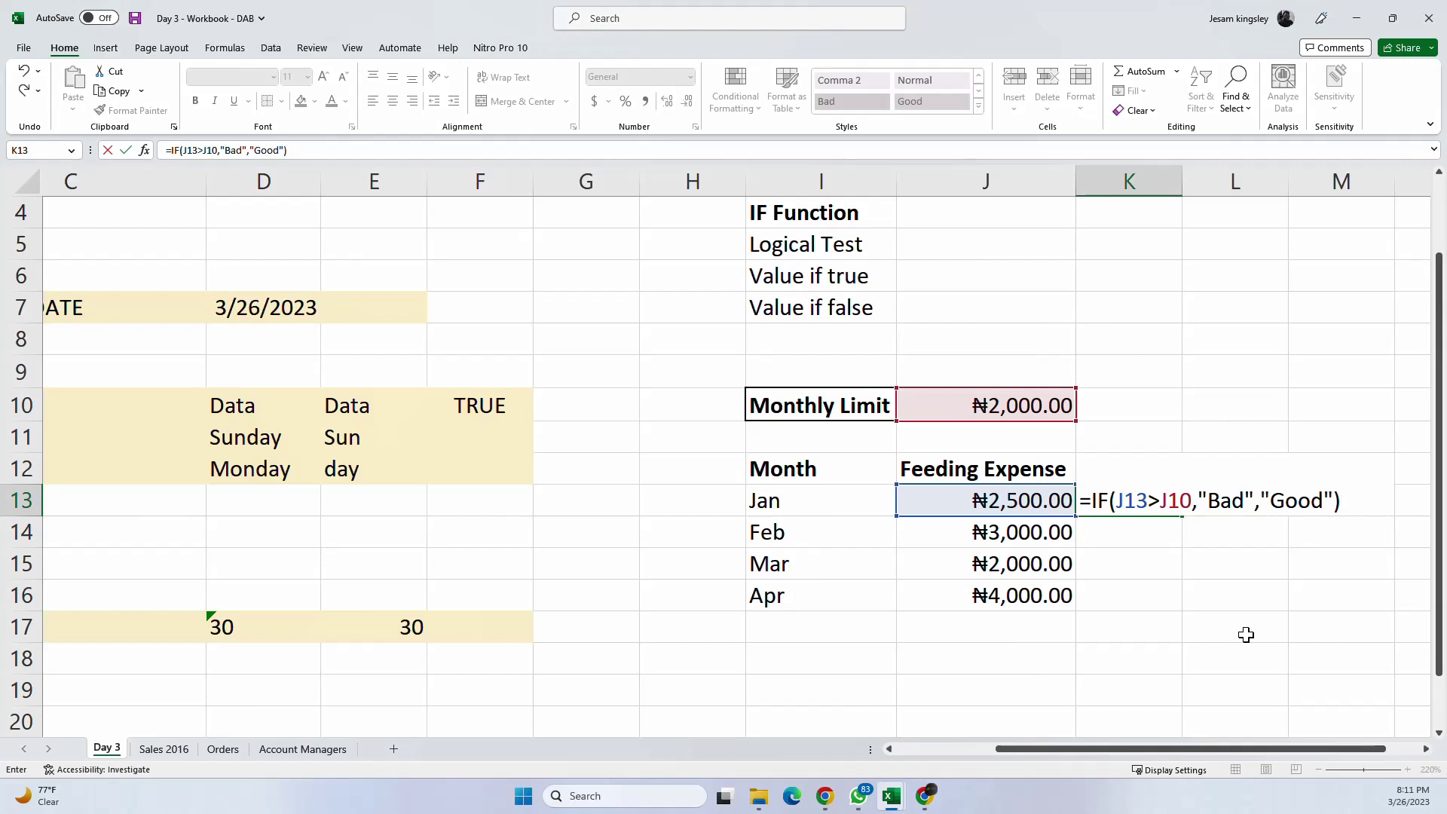
key("Return")
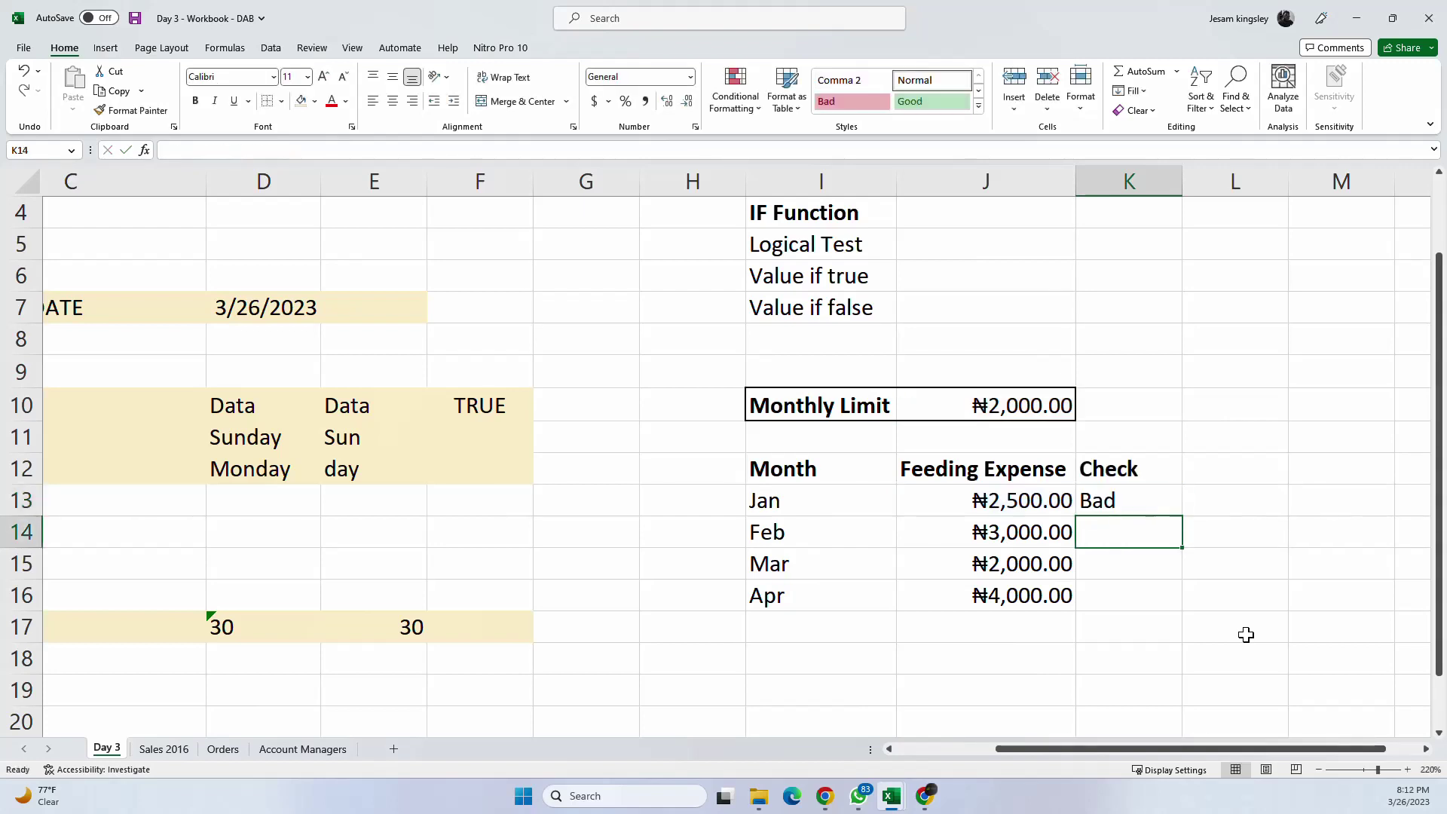
left_click(1105, 498)
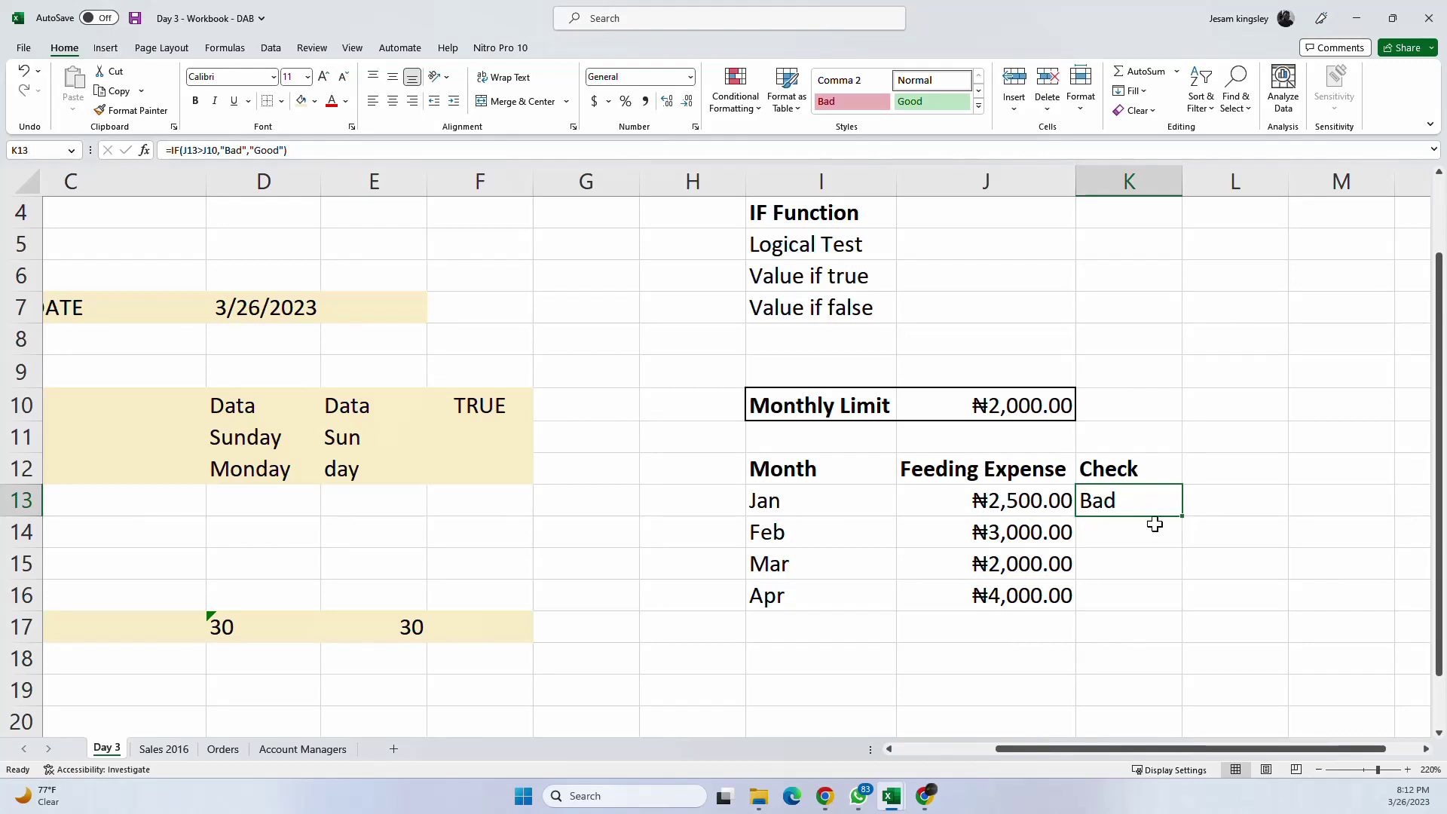
left_click(1114, 530)
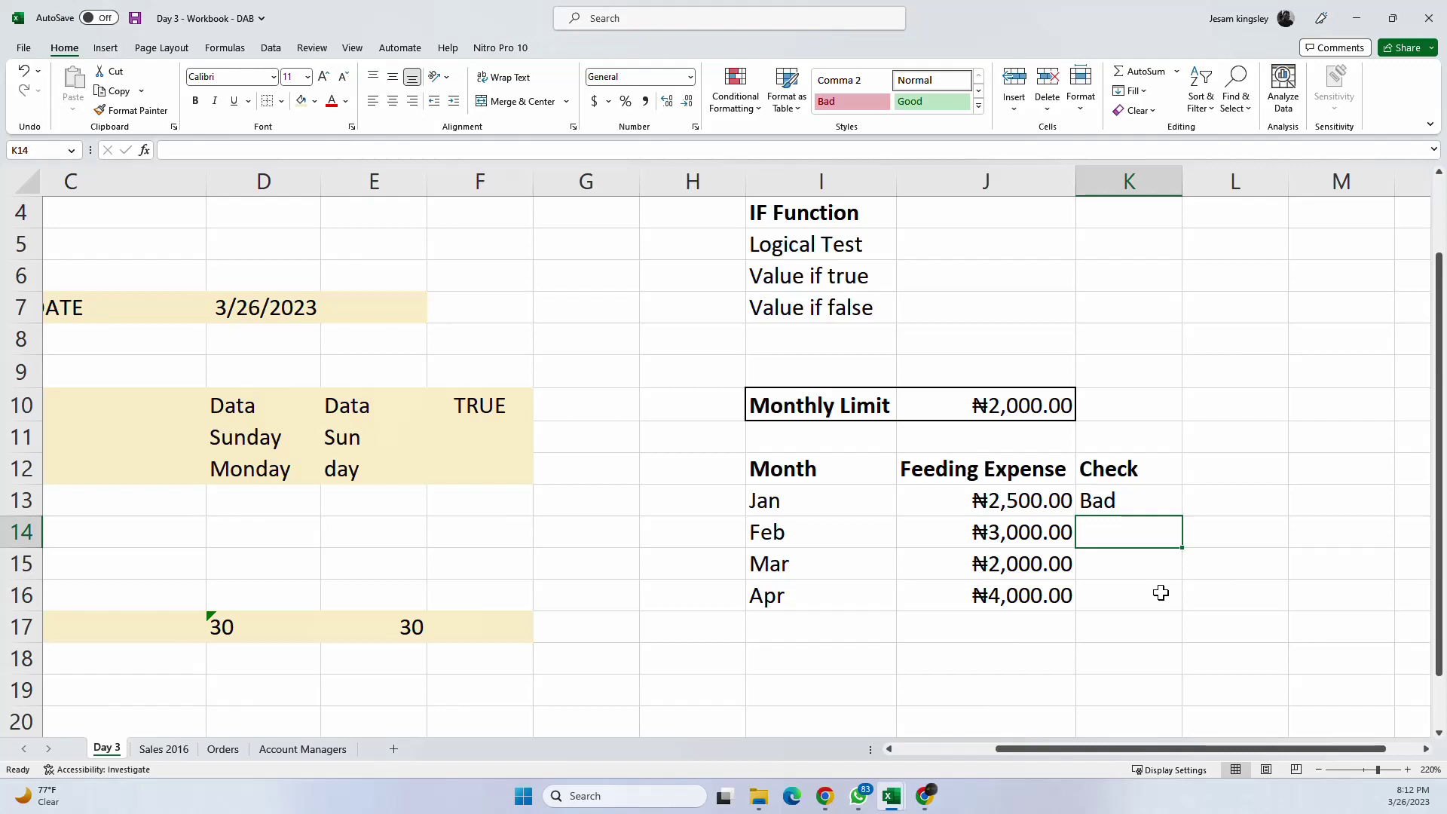
type("=")
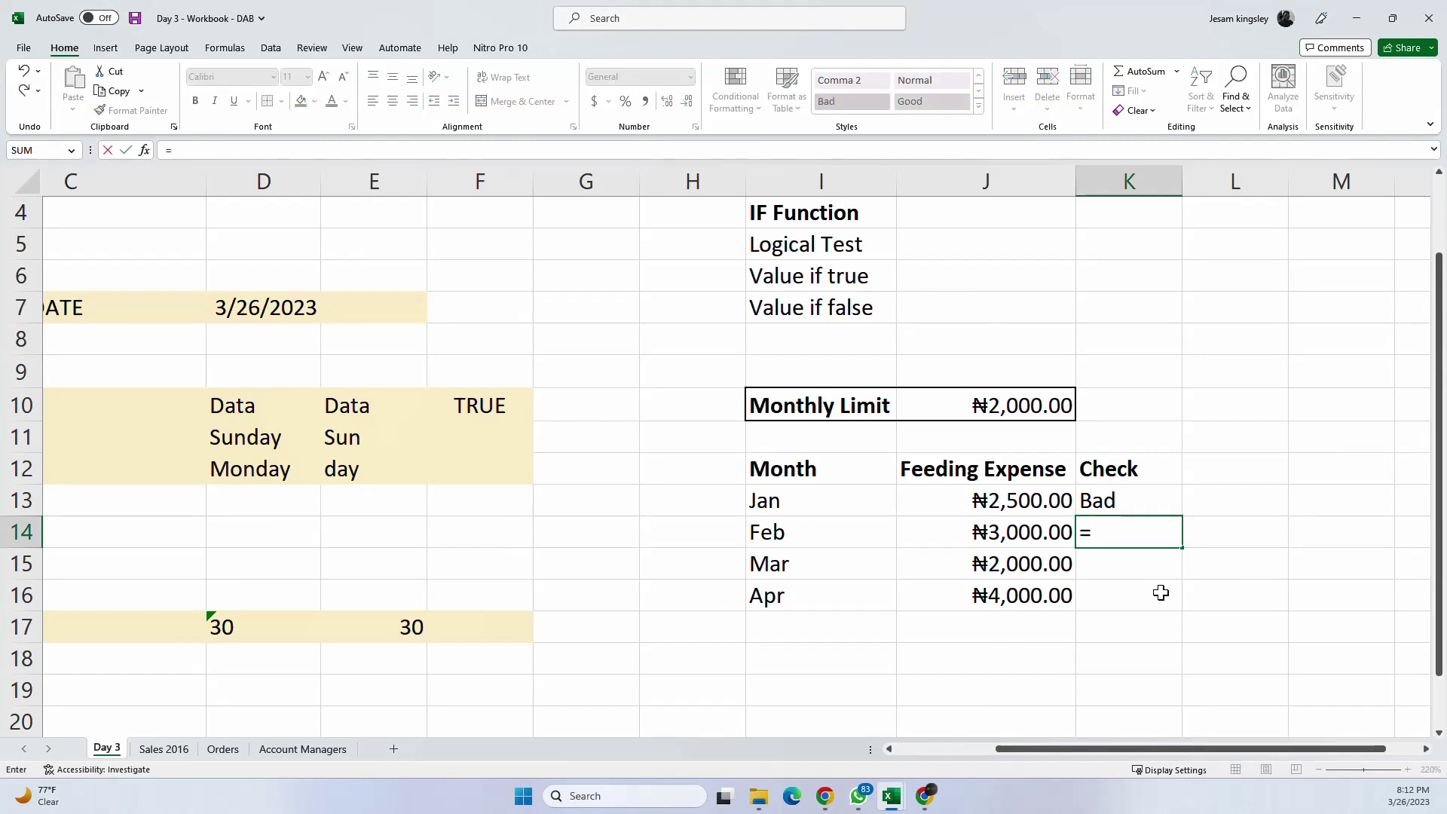
key("Escape")
Step: Fill the IF formula from K13 down through K16 and inspect the copied formula in K14
left_click(1124, 506)
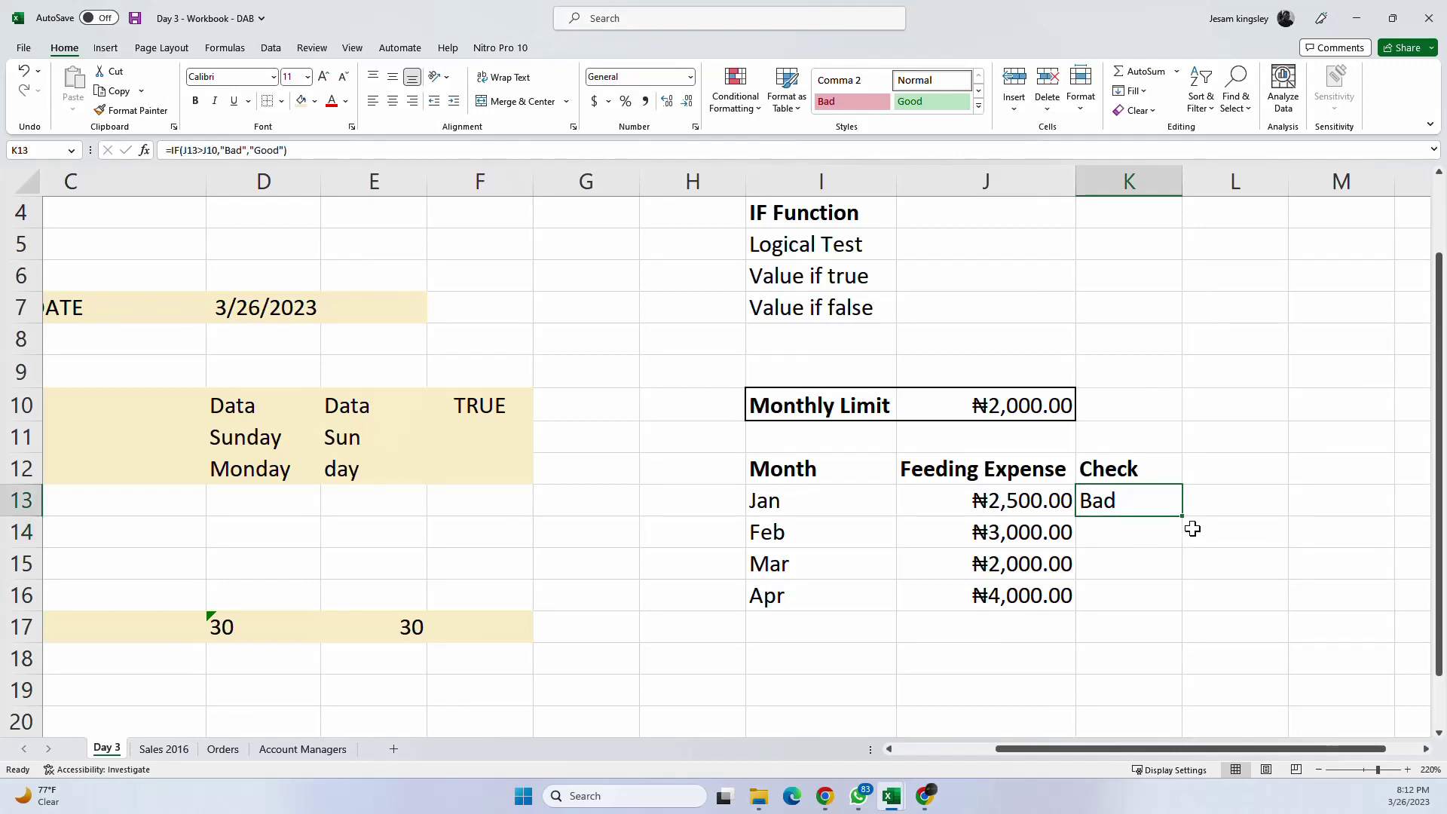
left_click_drag(1184, 514, 1160, 600)
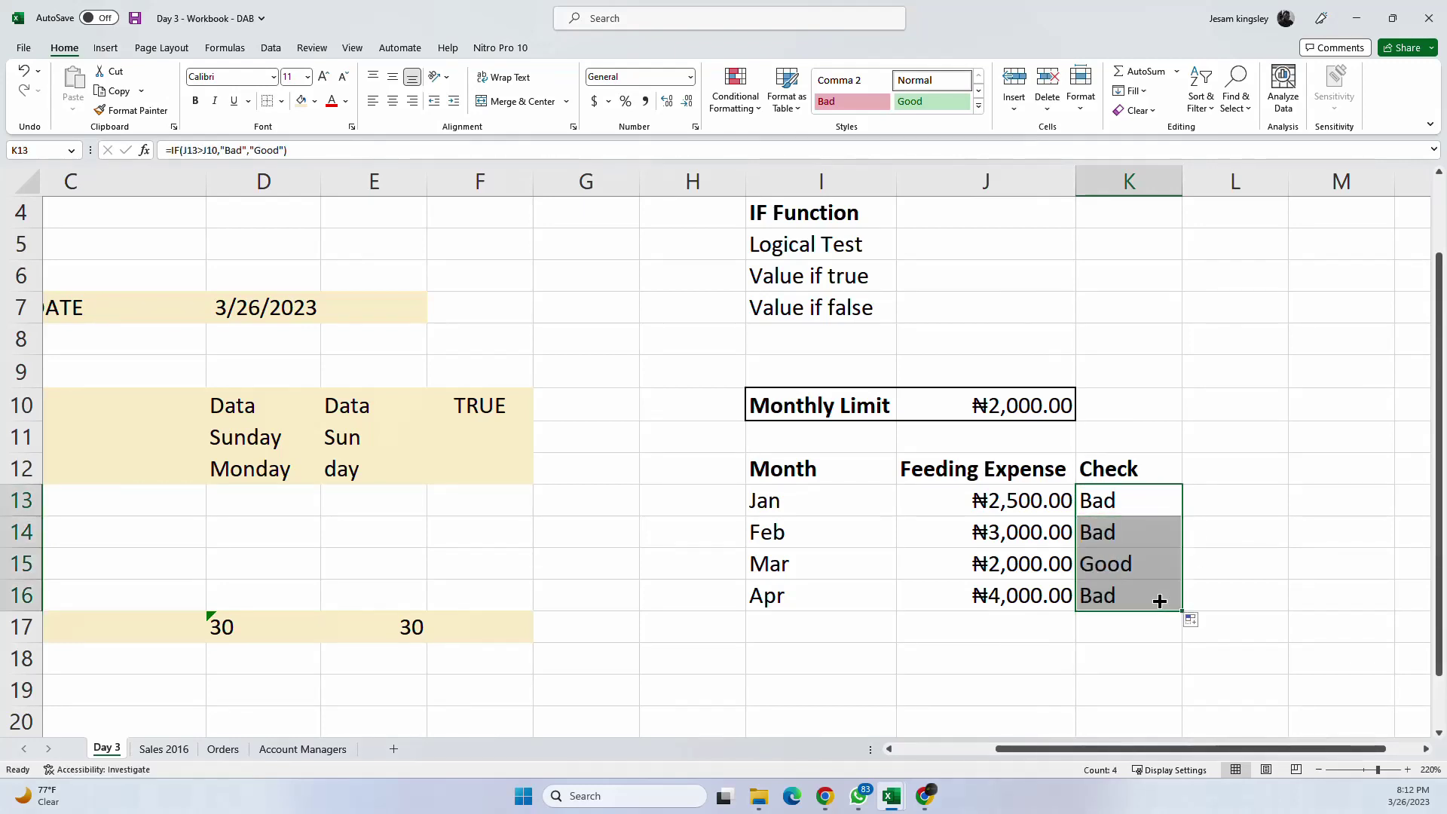
left_click(1122, 537)
left_click(316, 150)
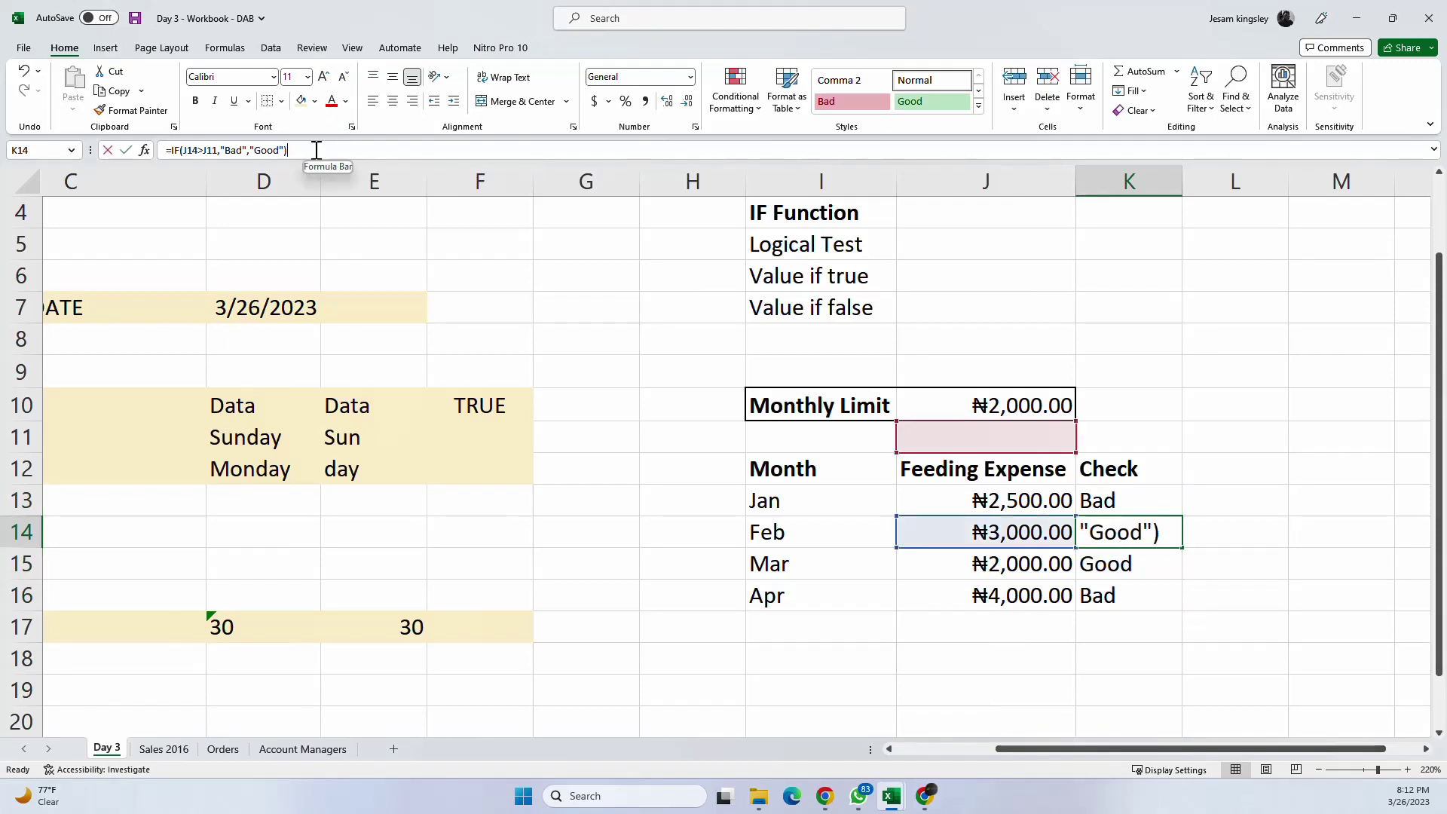
key("Escape")
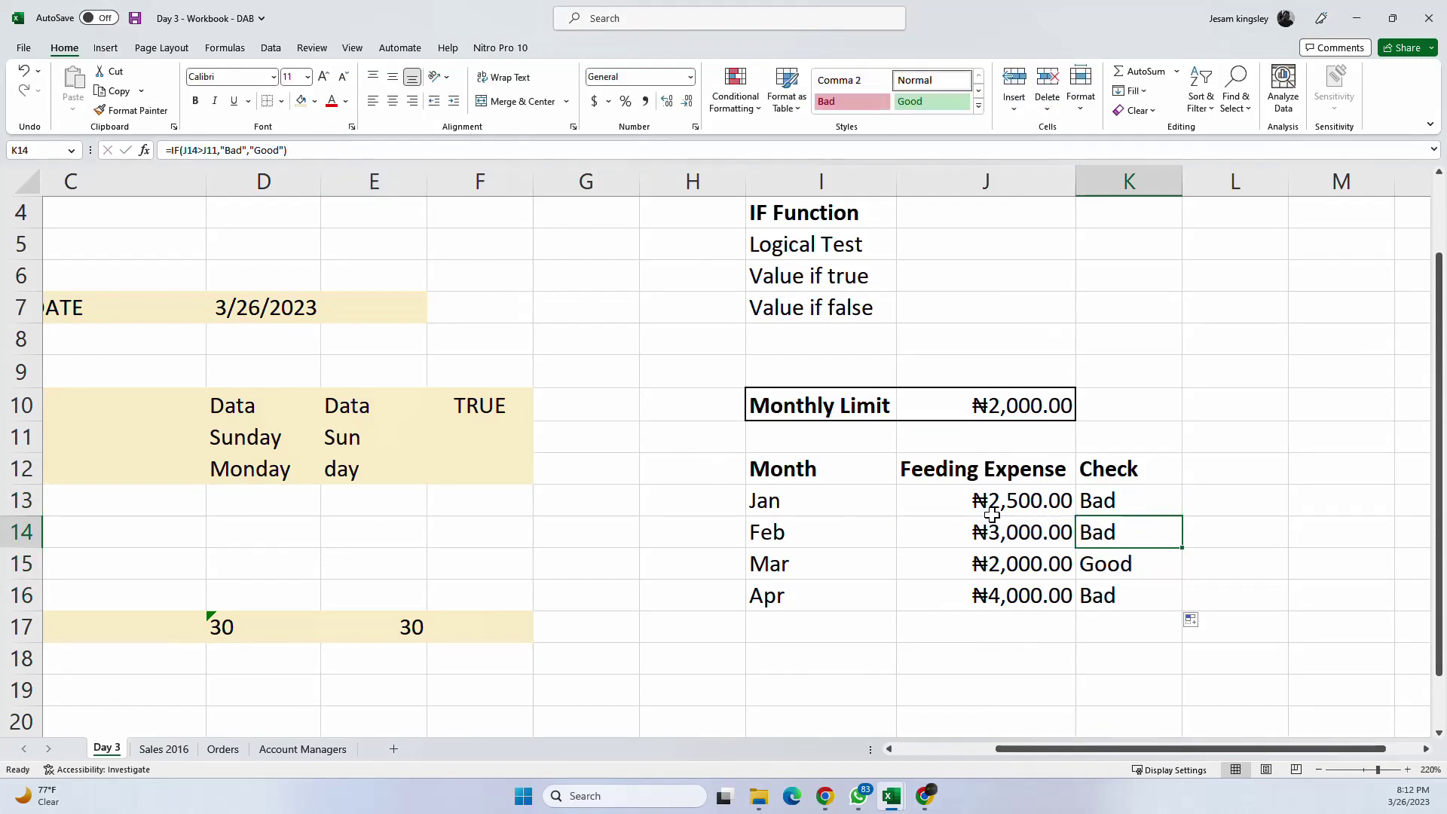
Step: Clear the copied Check formulas from K14:K16
left_click(1146, 503)
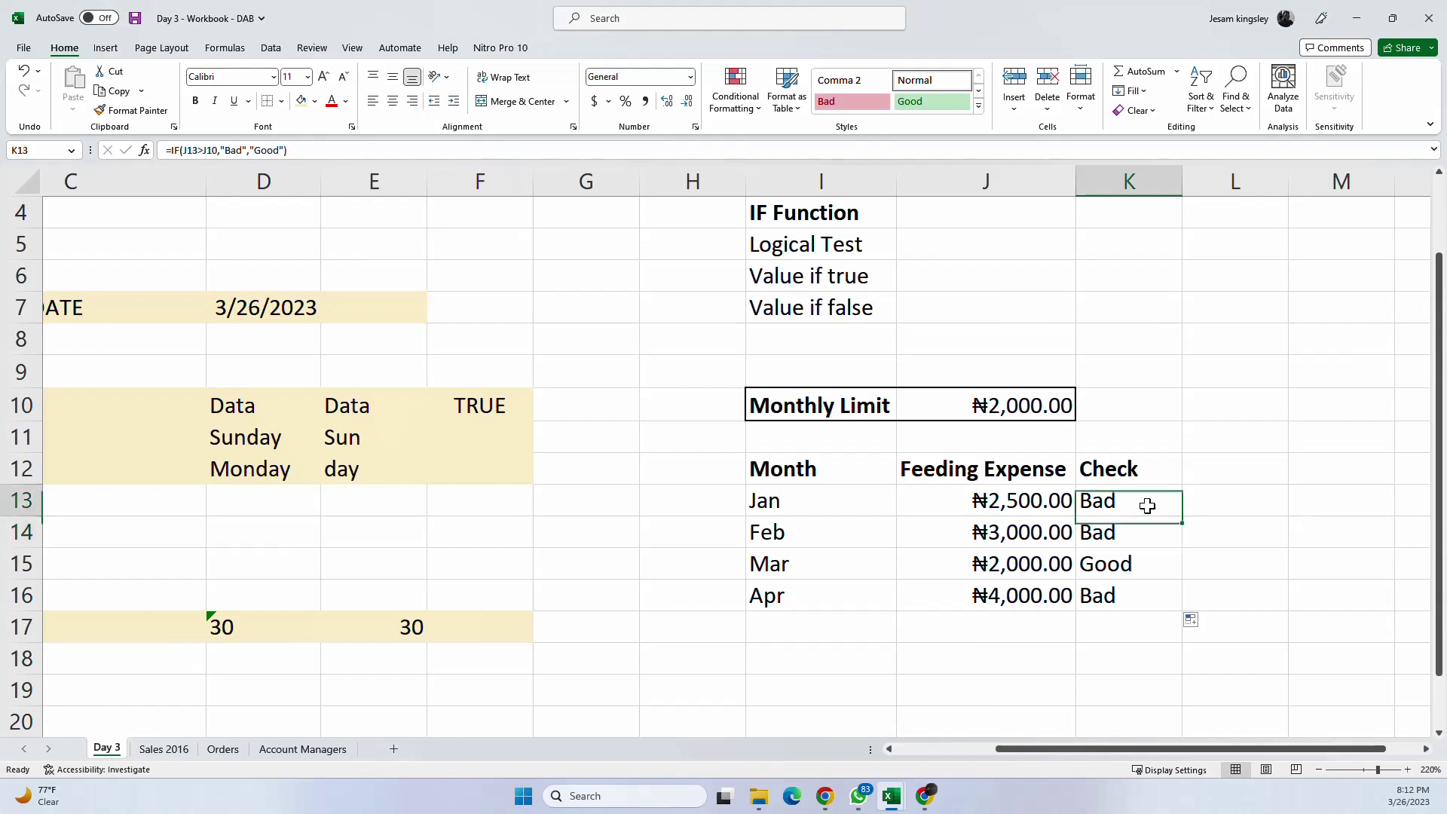
left_click_drag(1169, 526, 1162, 592)
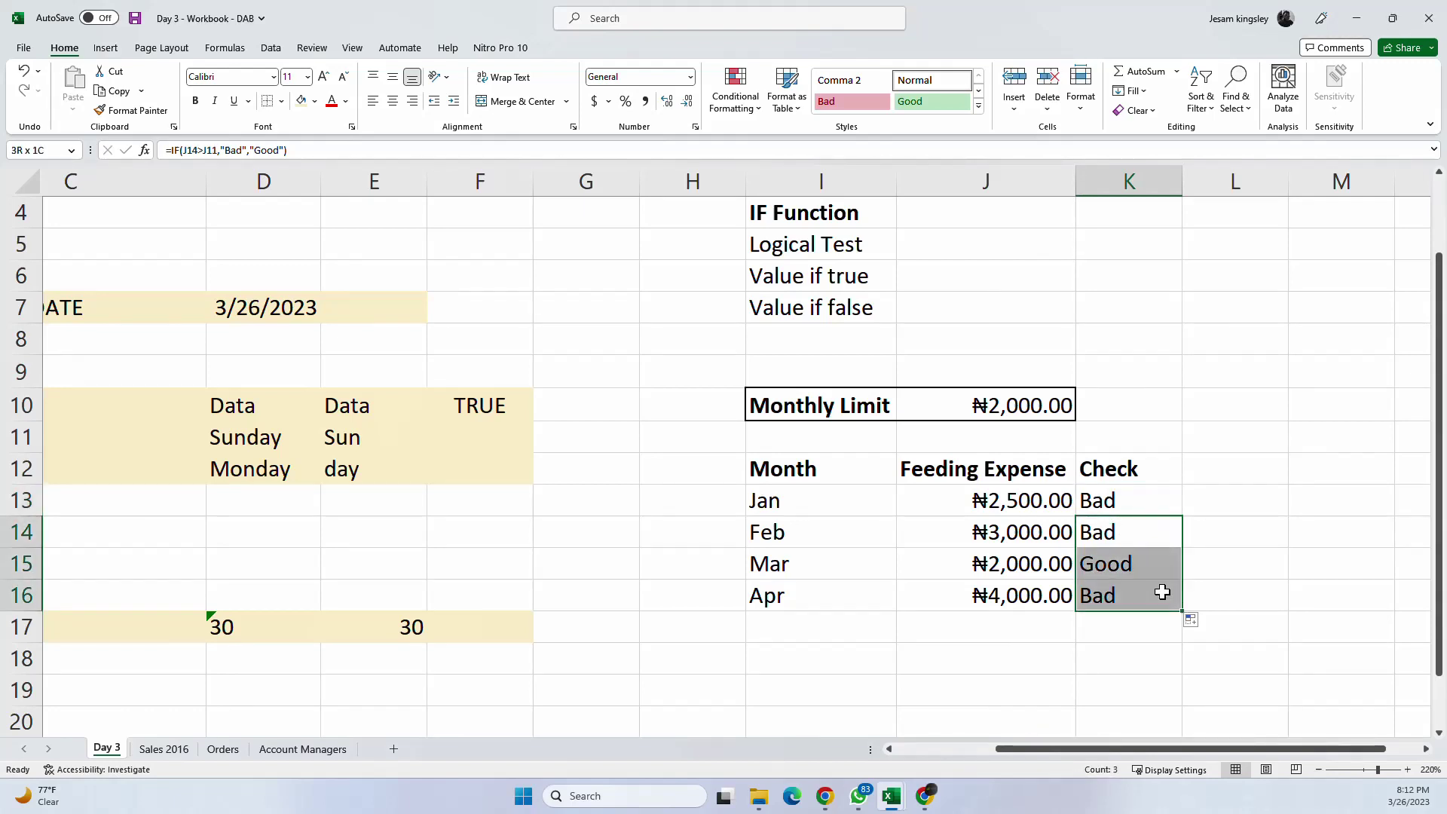
left_click(1160, 594)
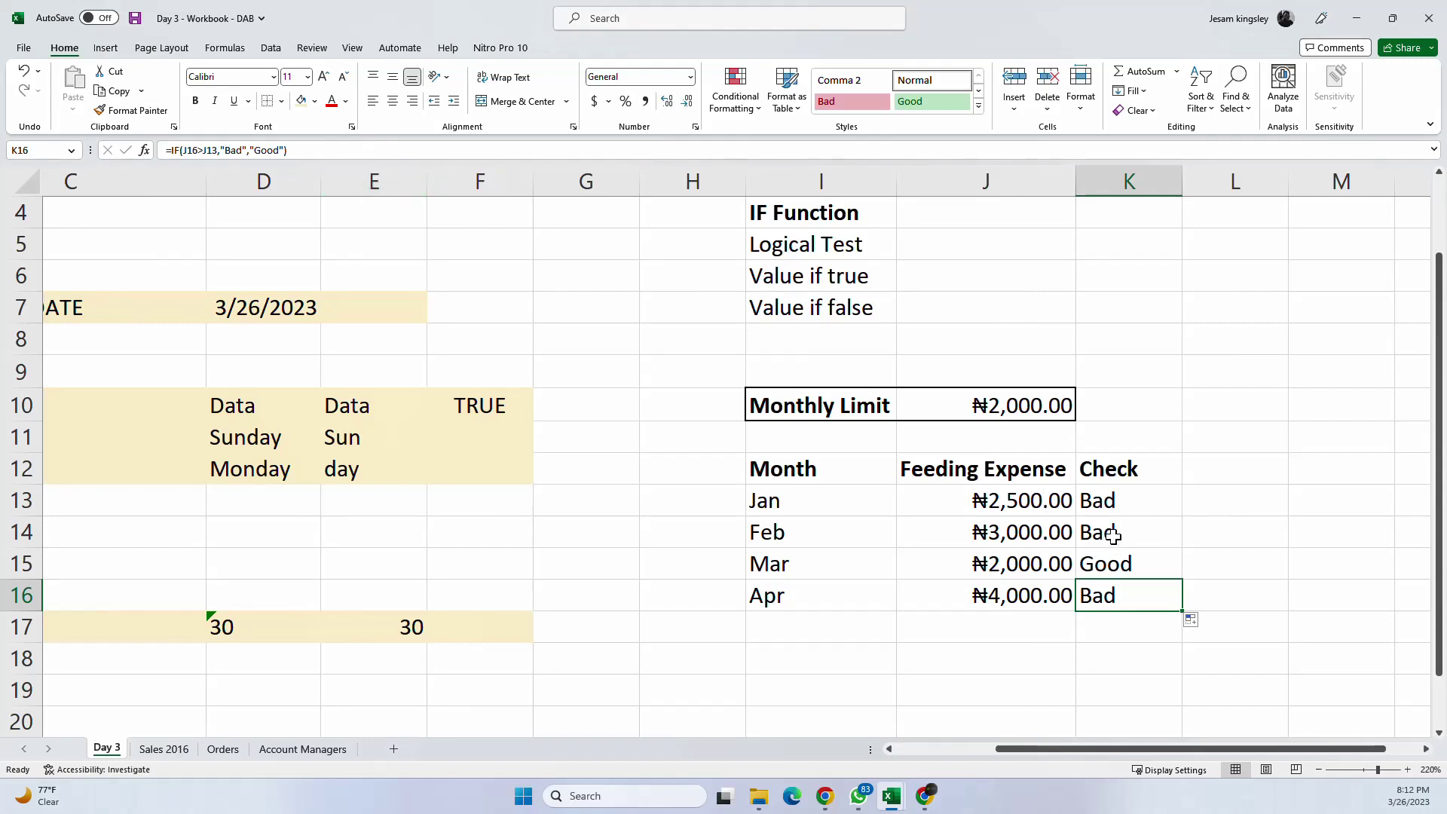
left_click_drag(1108, 536, 1127, 594)
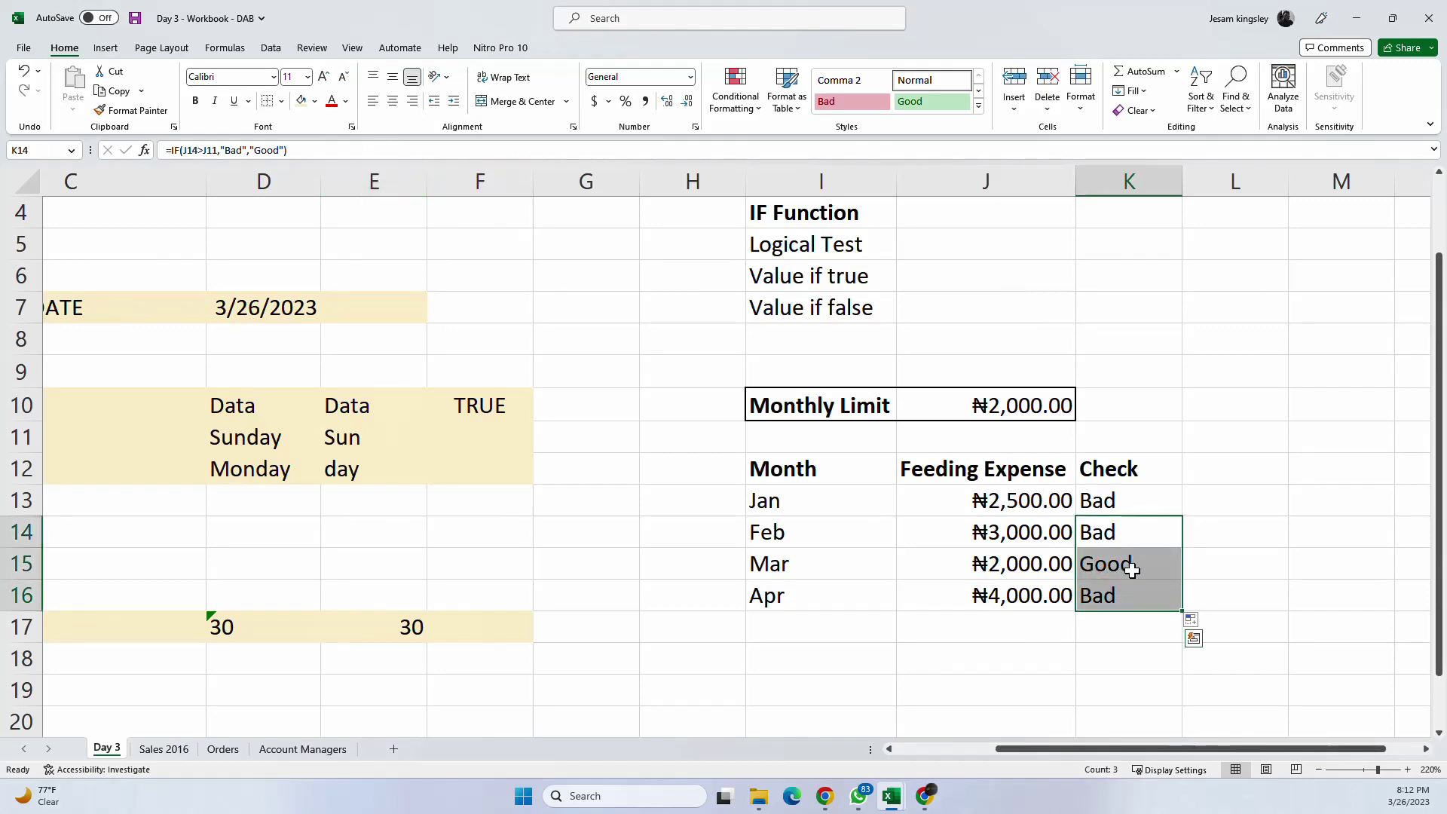
key("Delete")
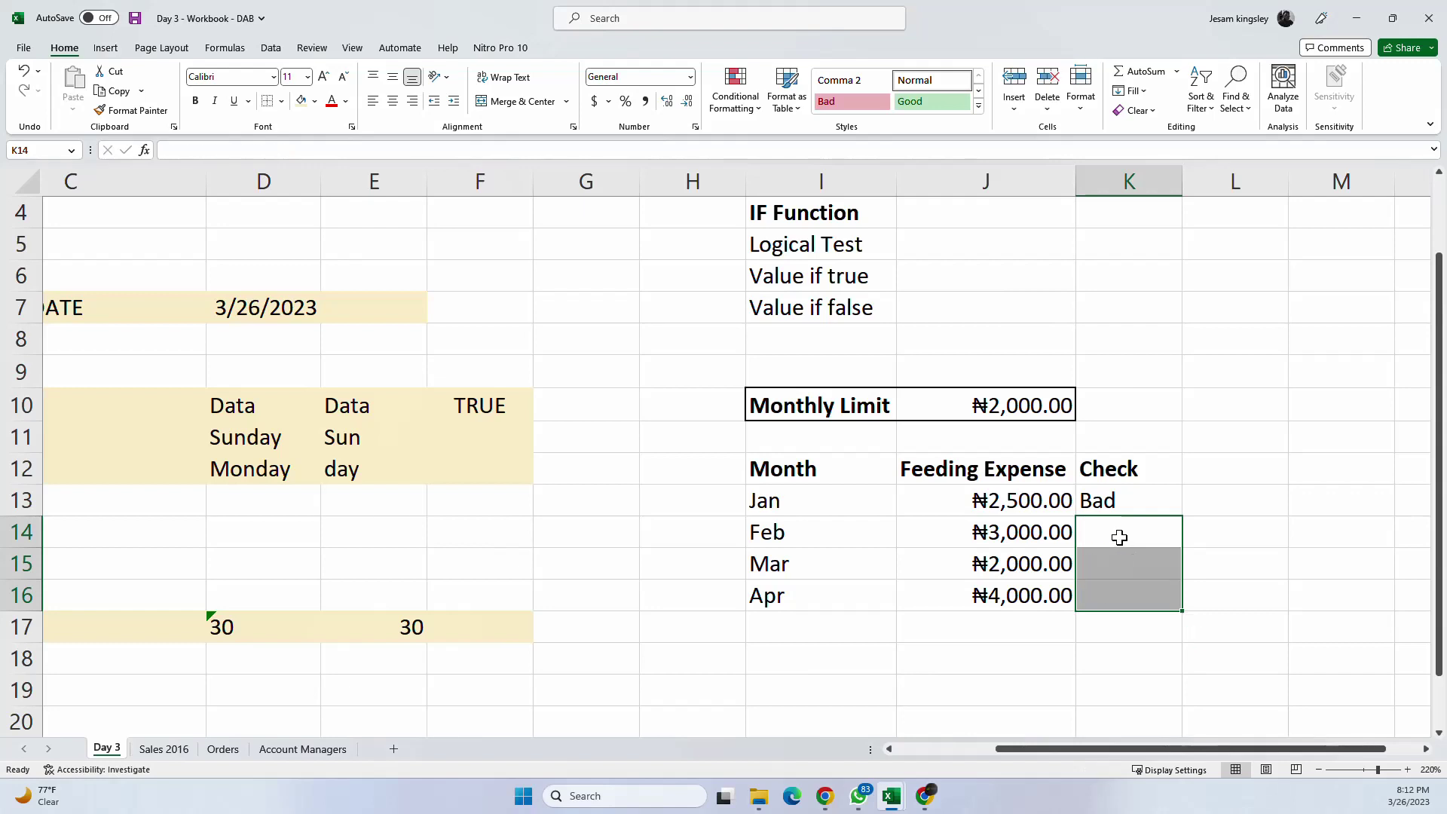
Step: Fill January's Check formula in K13 down to the April row again
left_click(1102, 537)
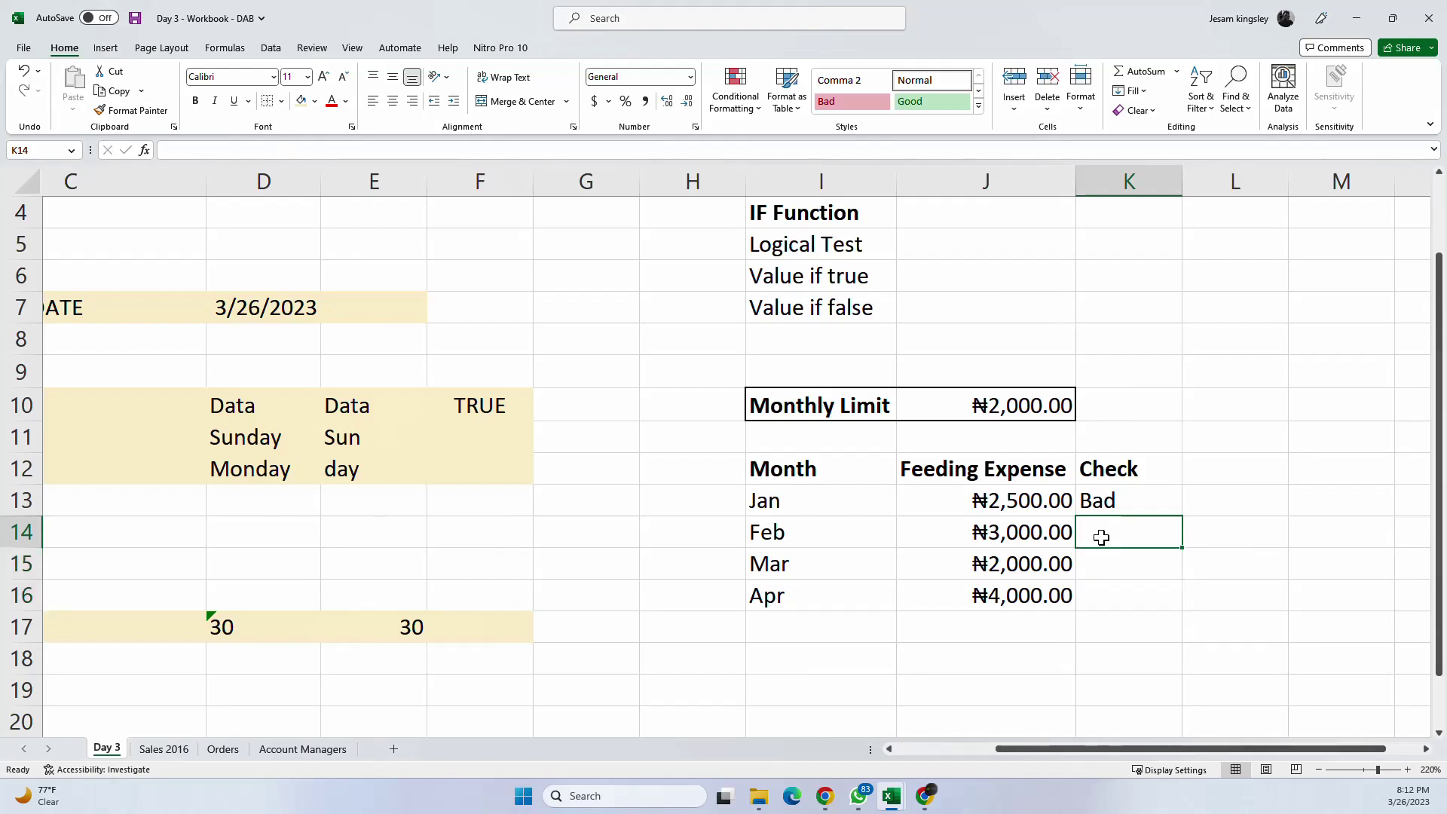
left_click(1105, 478)
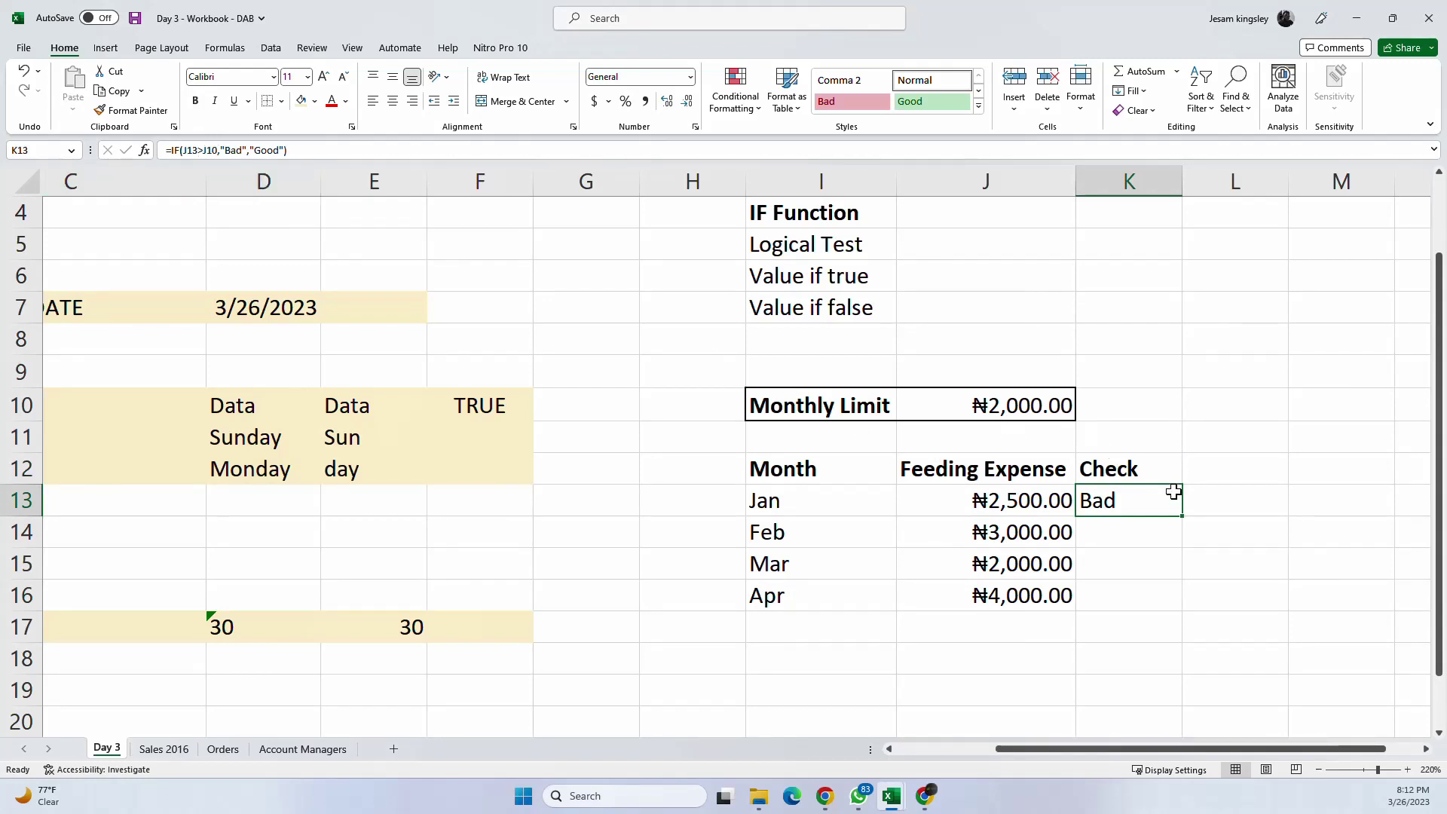
left_click_drag(1181, 516, 1165, 611)
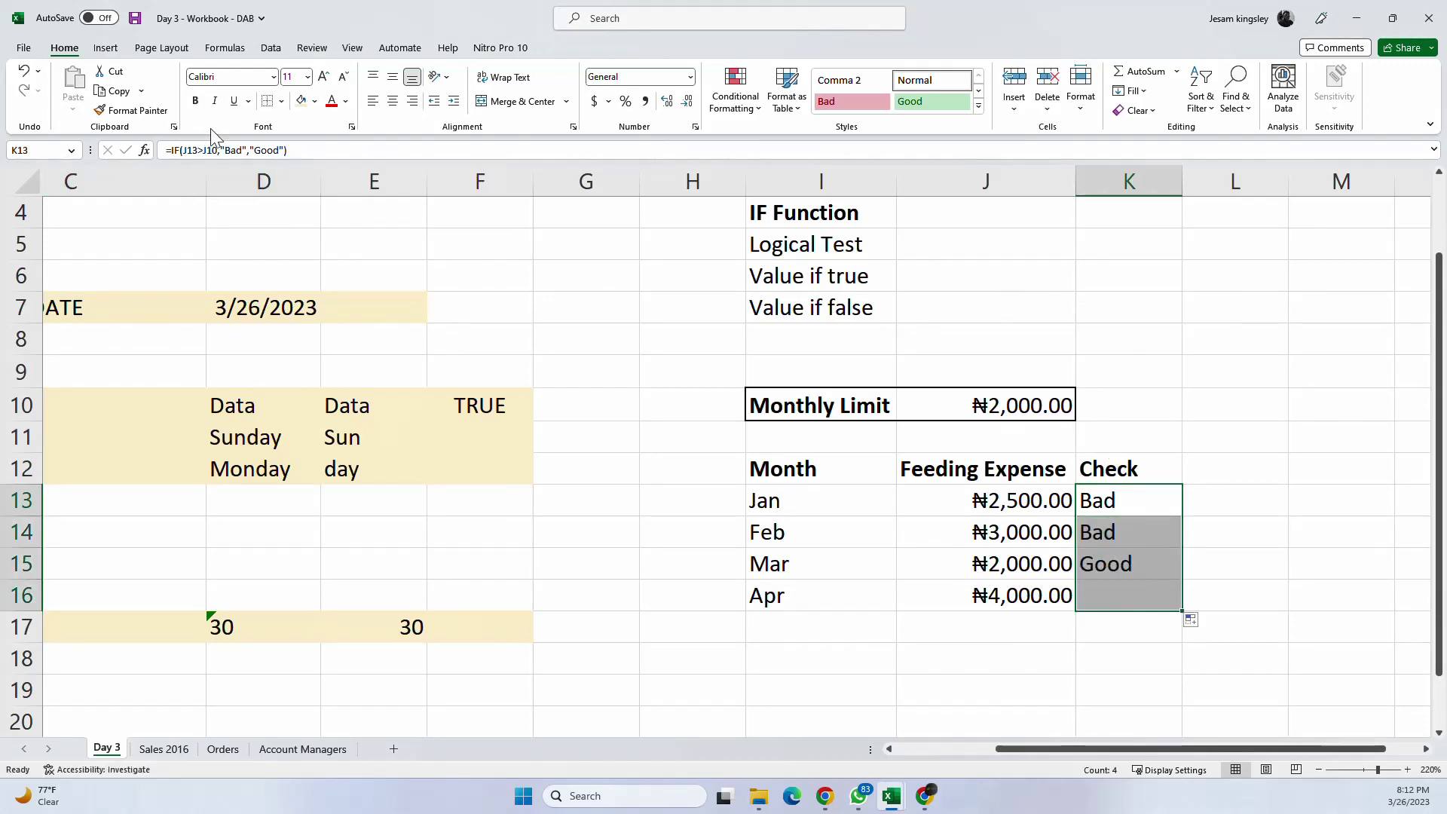
Step: Examine which cells the copied IF formulas in K14 and K15 reference
key("Down")
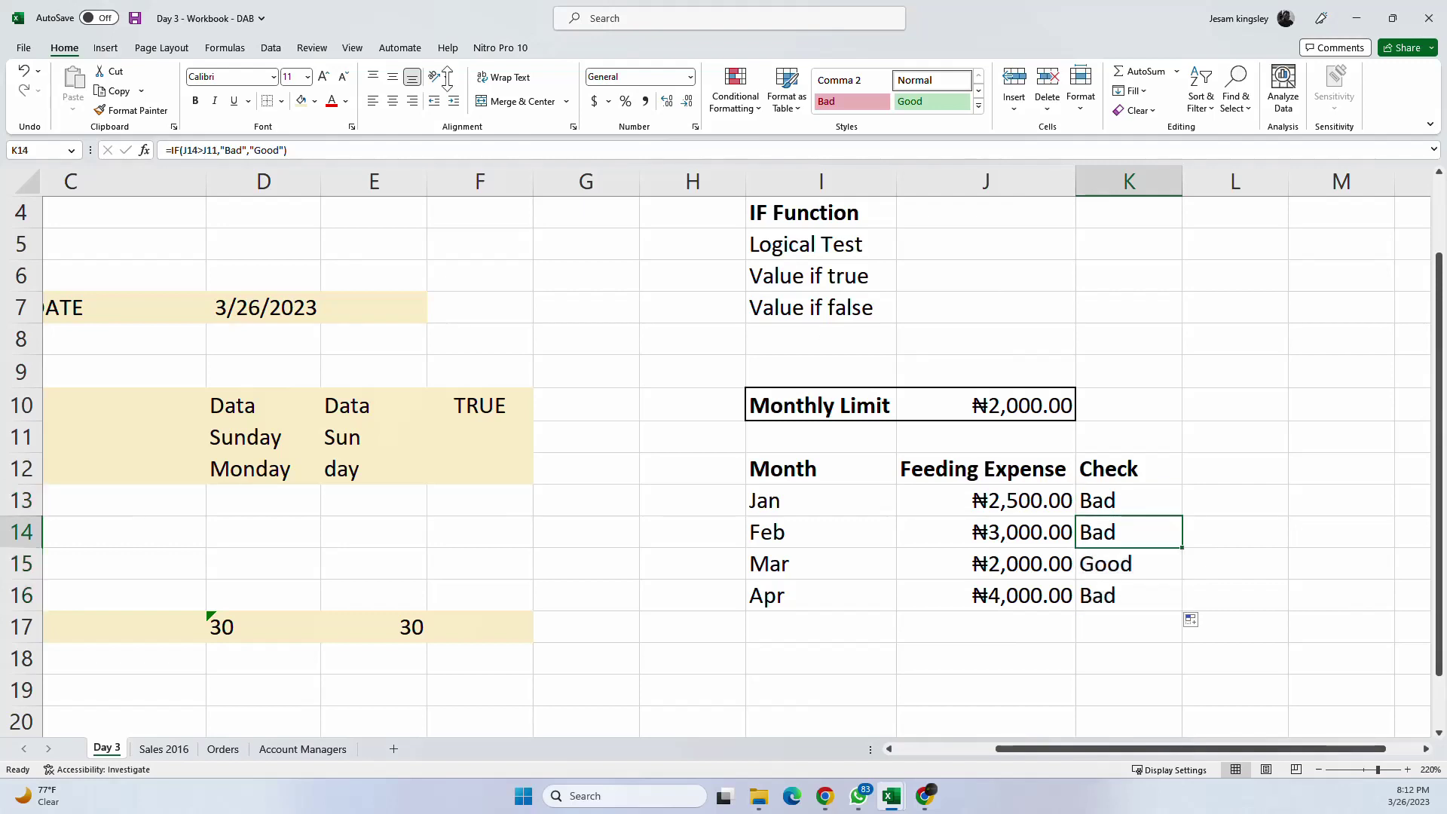
left_click(349, 150)
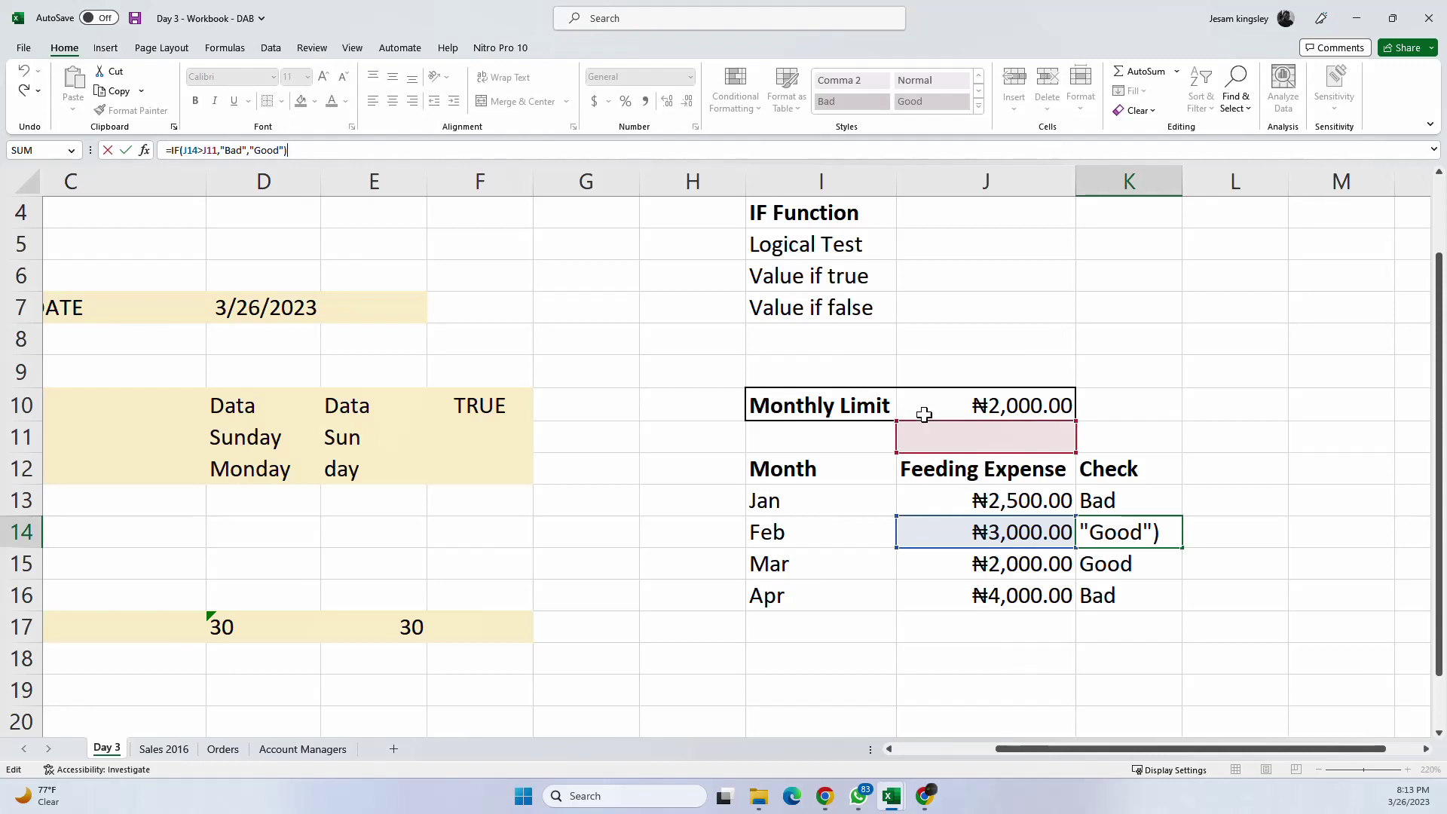
left_click(1098, 558)
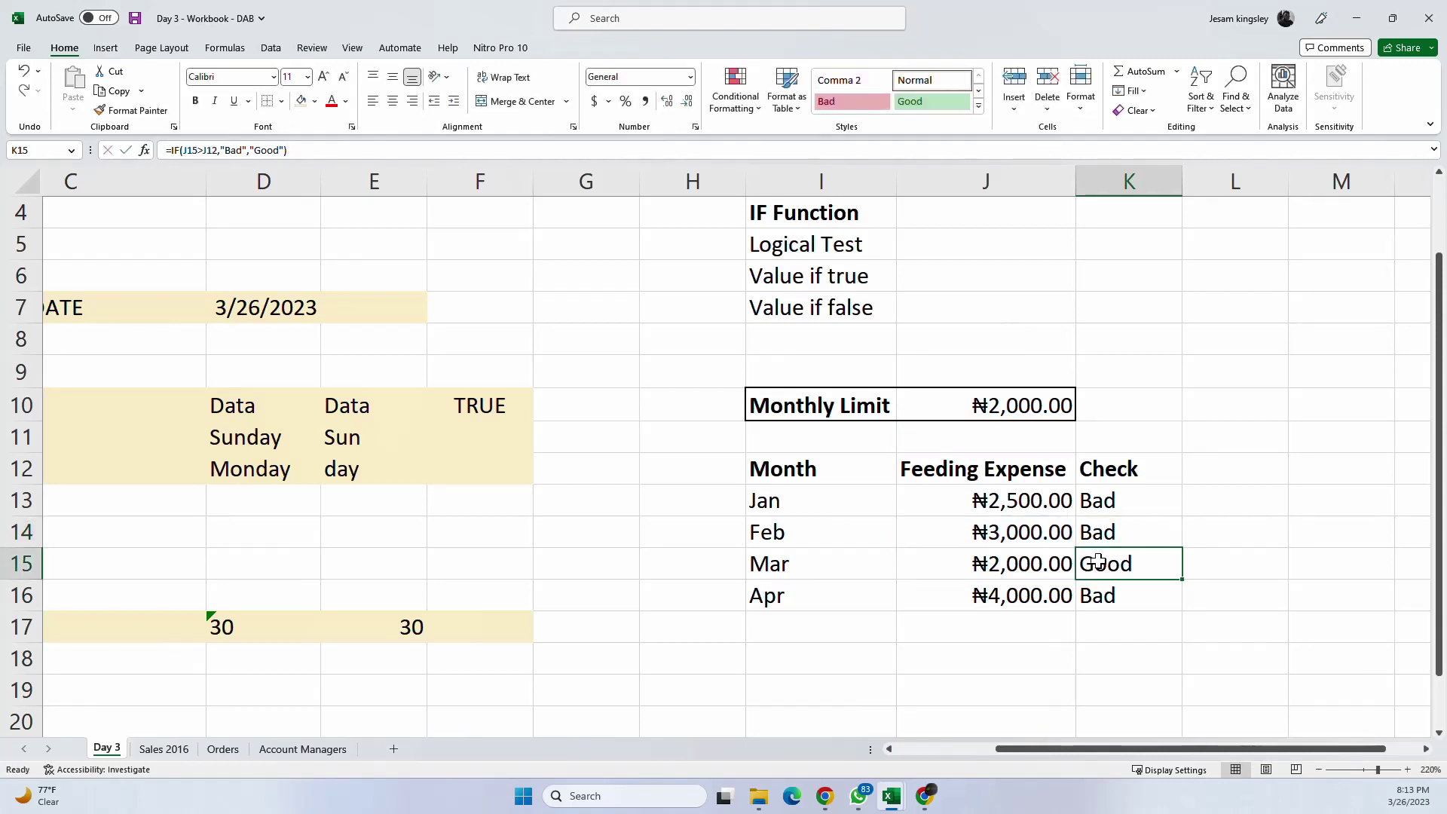
left_click(403, 154)
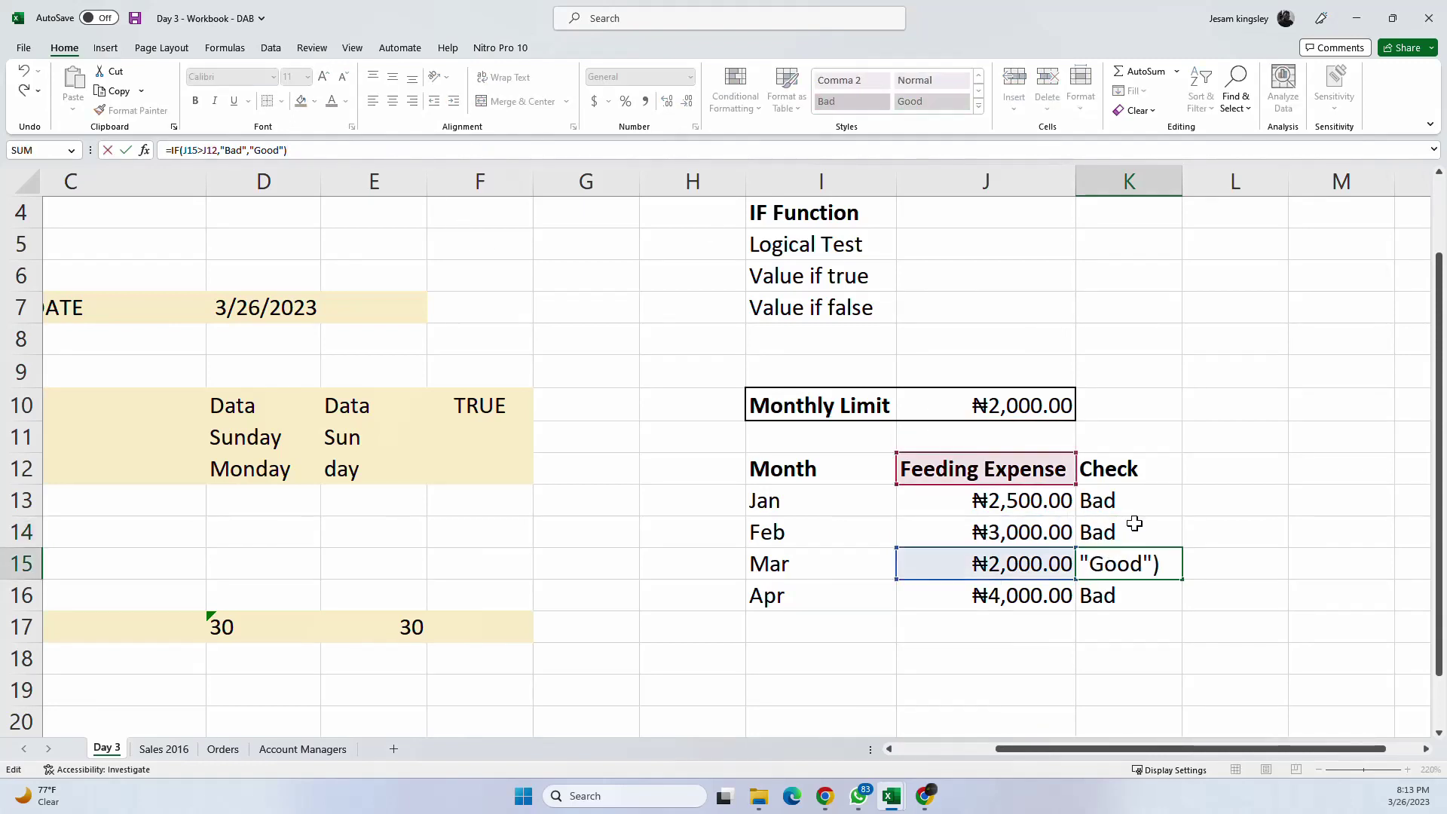
key("Escape")
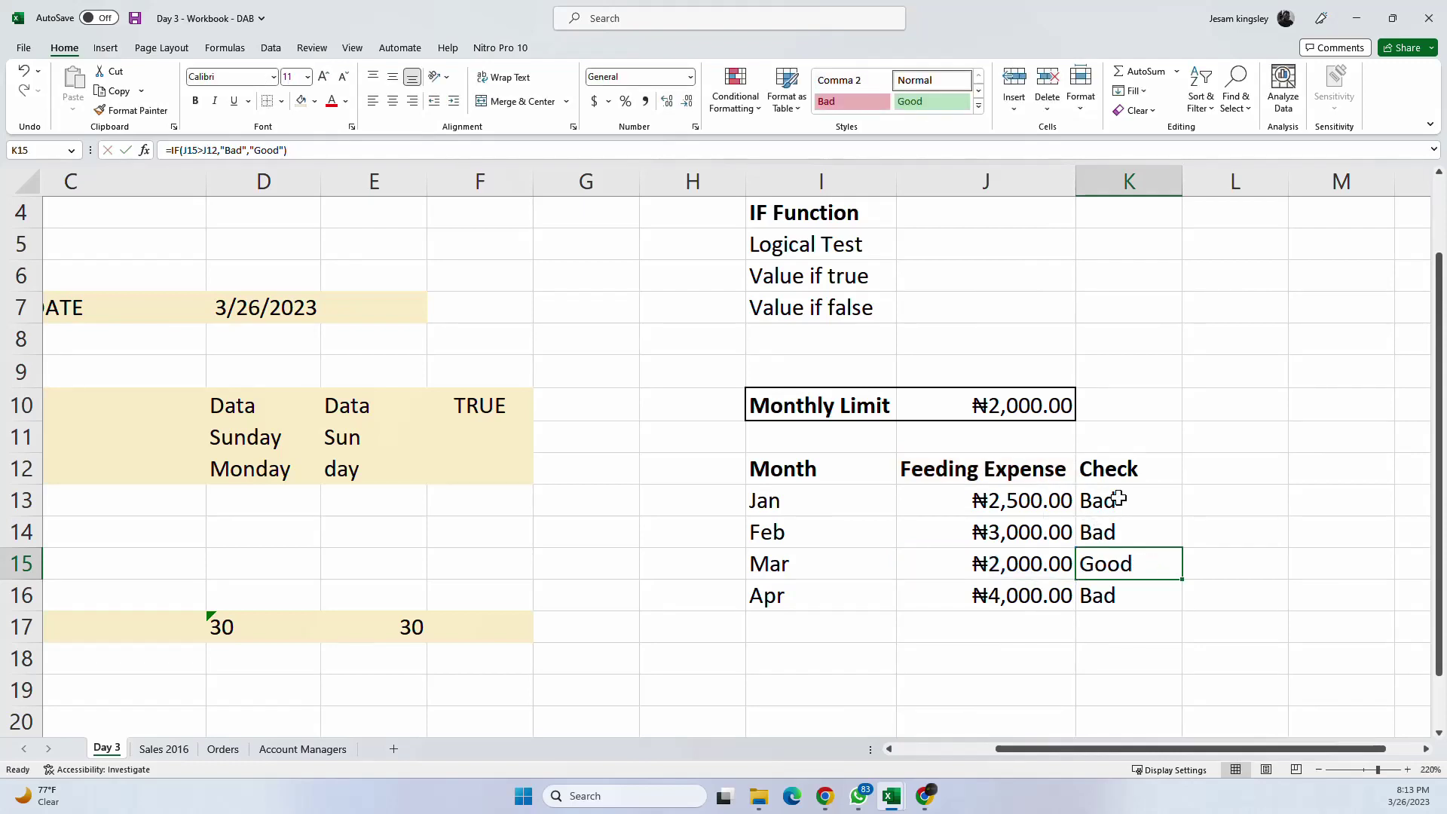
Step: Copy K13's formula over K14:K16 once more, then undo the filled formulas
left_click(1121, 501)
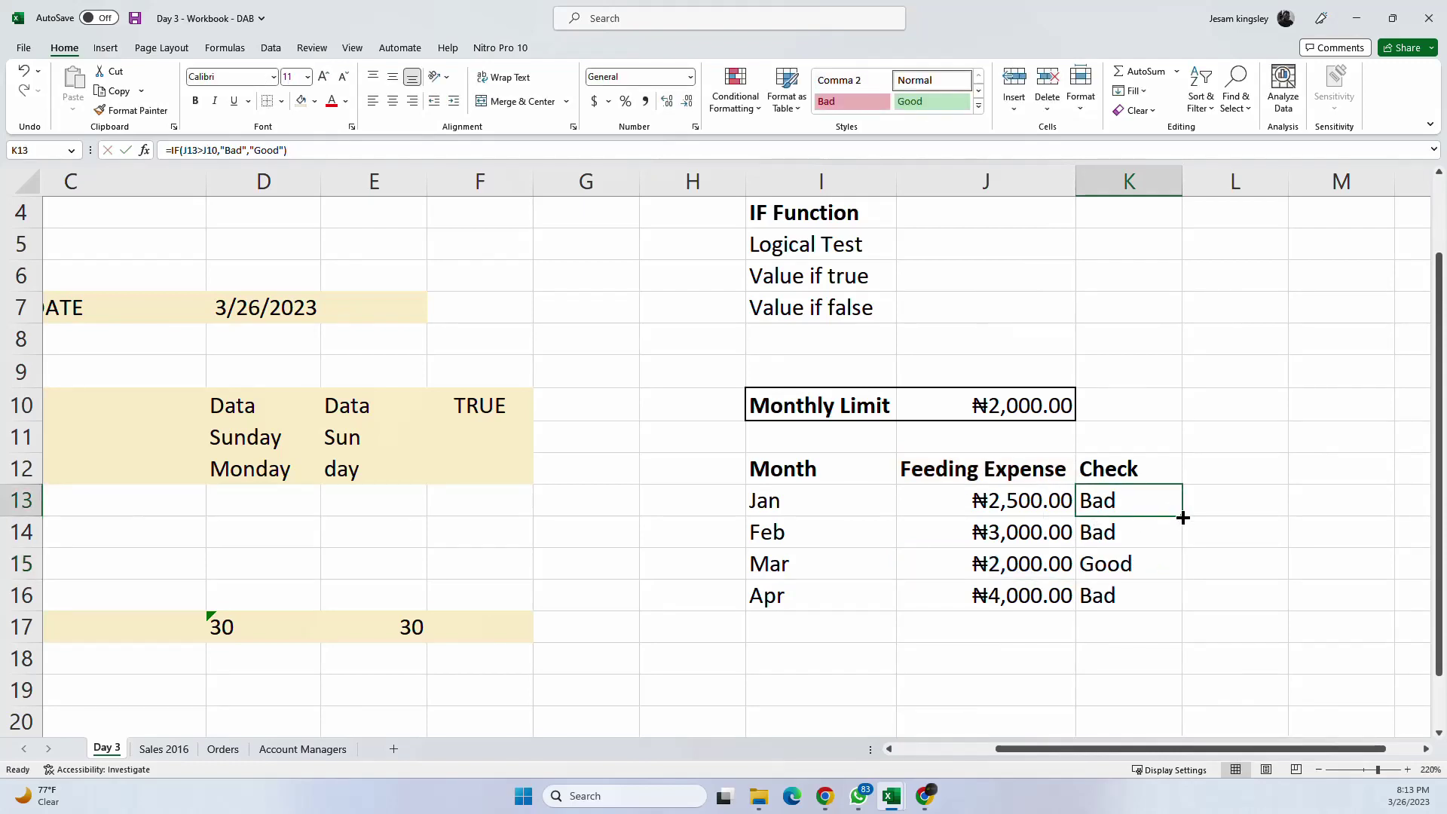
left_click_drag(1182, 517, 1169, 603)
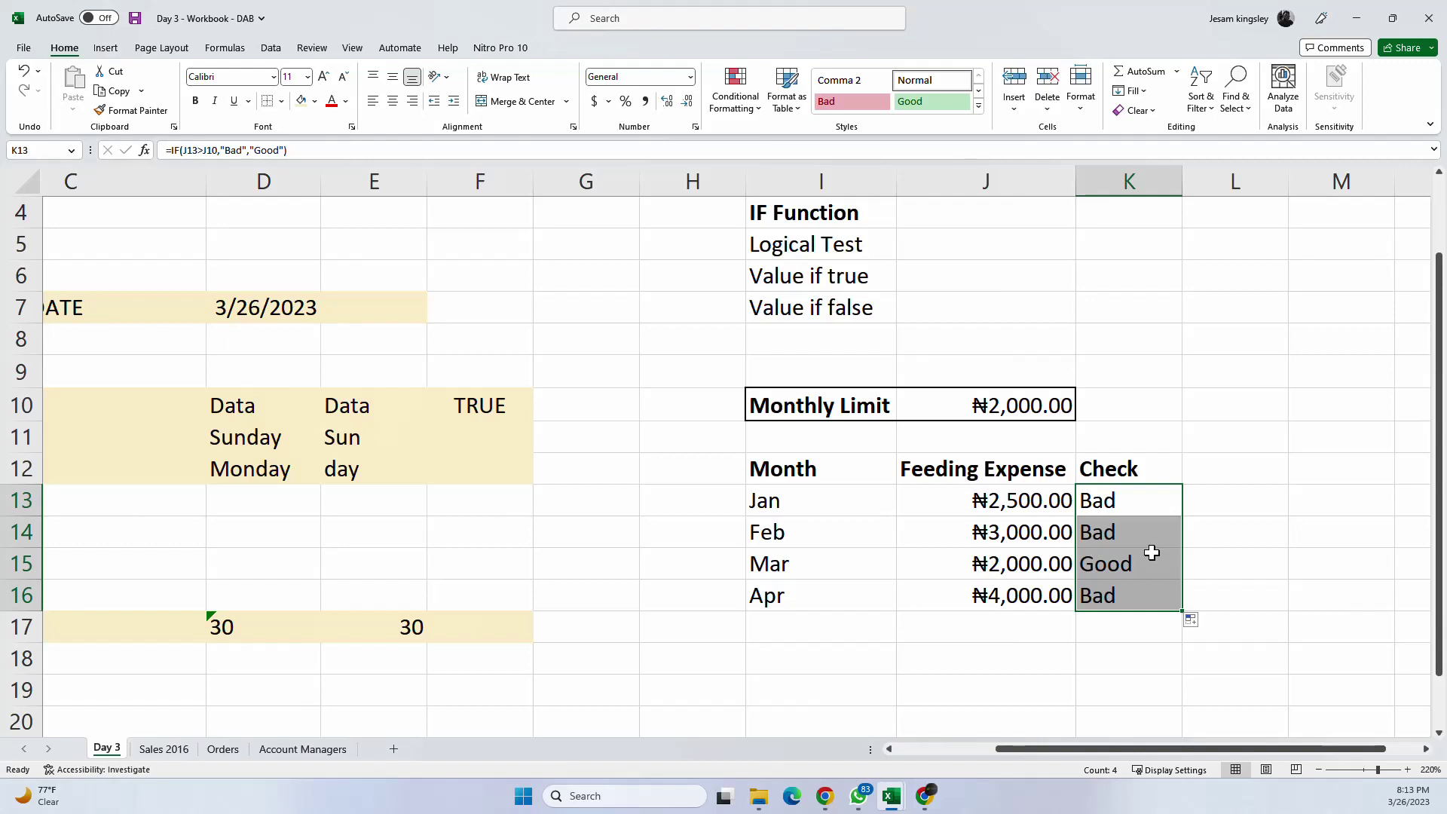
left_click(1140, 541)
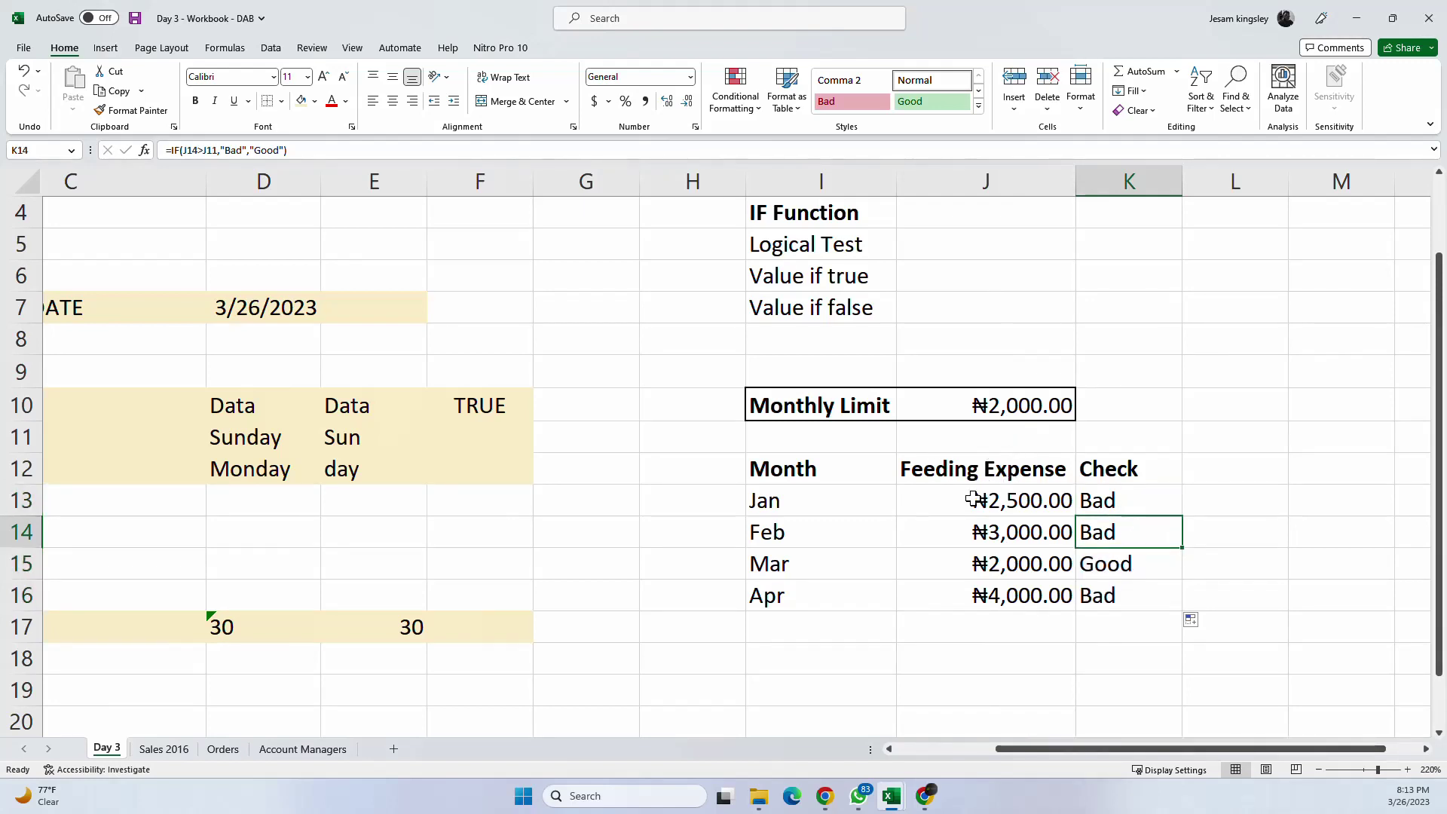
key("Up")
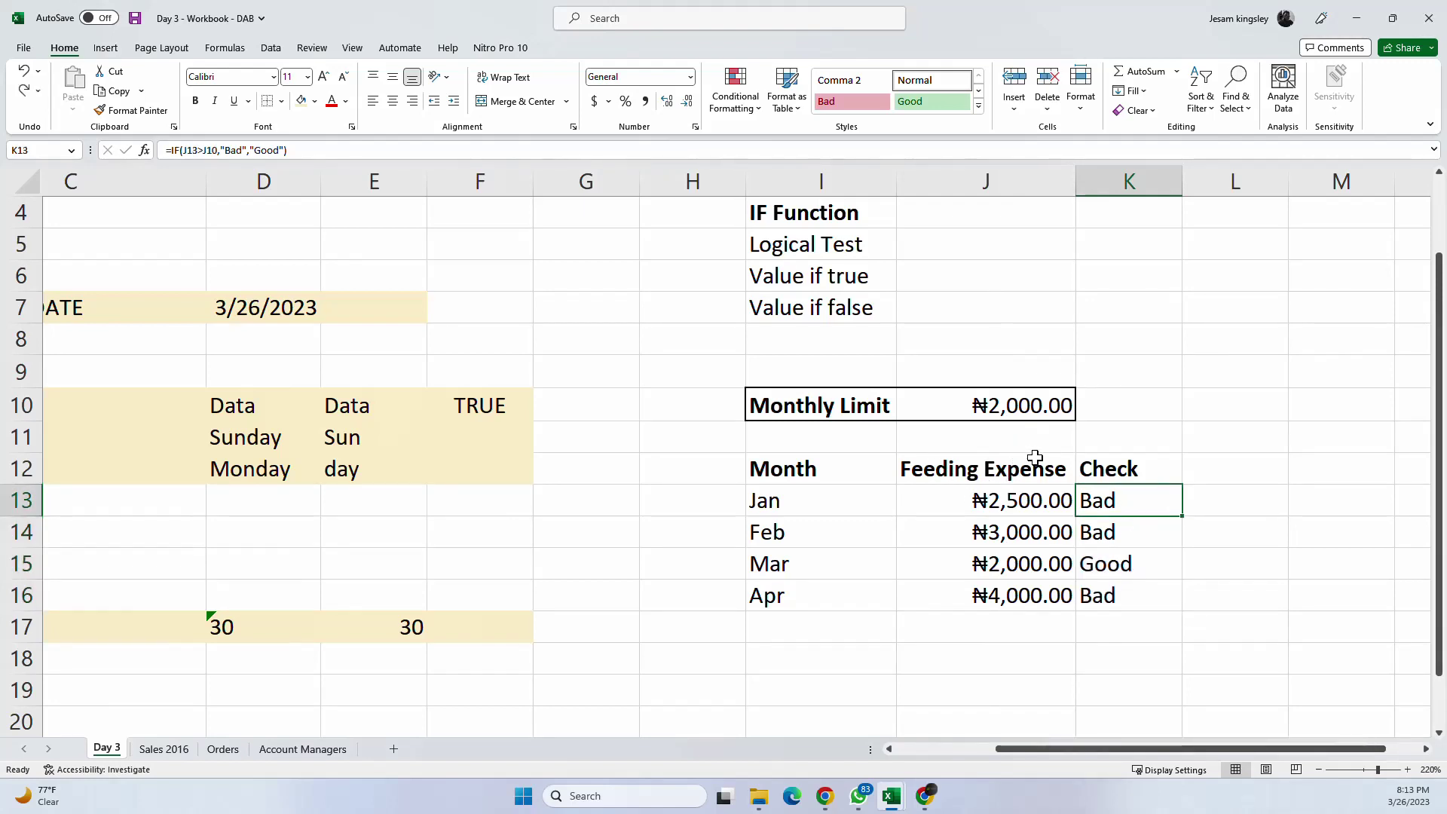
key("Down")
key("ctrl+z")
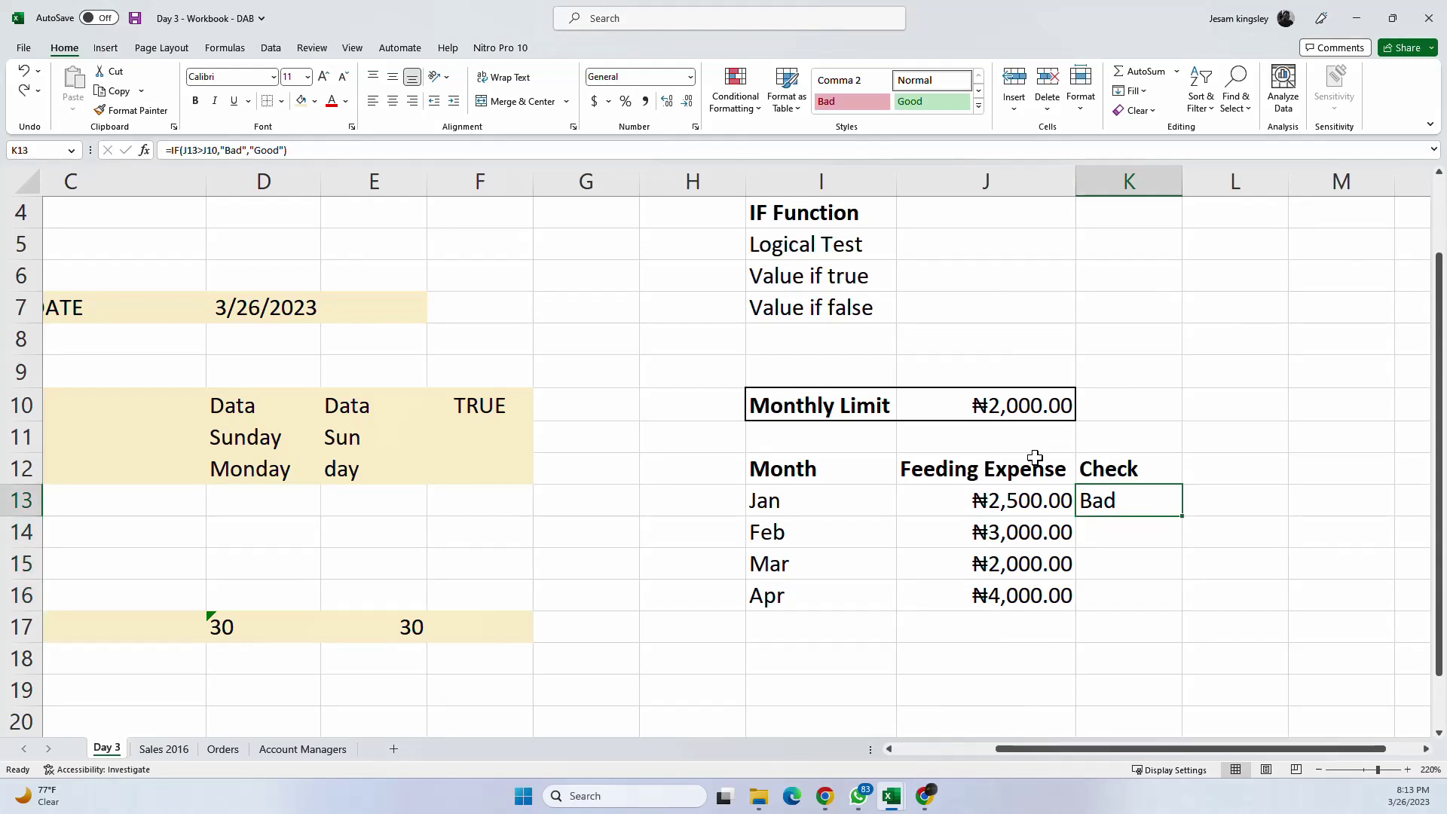
Step: Enter an IF formula in K14 that returns "Bad" if February's expense in J14 exceeds the limit in J10, otherwise "Good"
left_click(1131, 540)
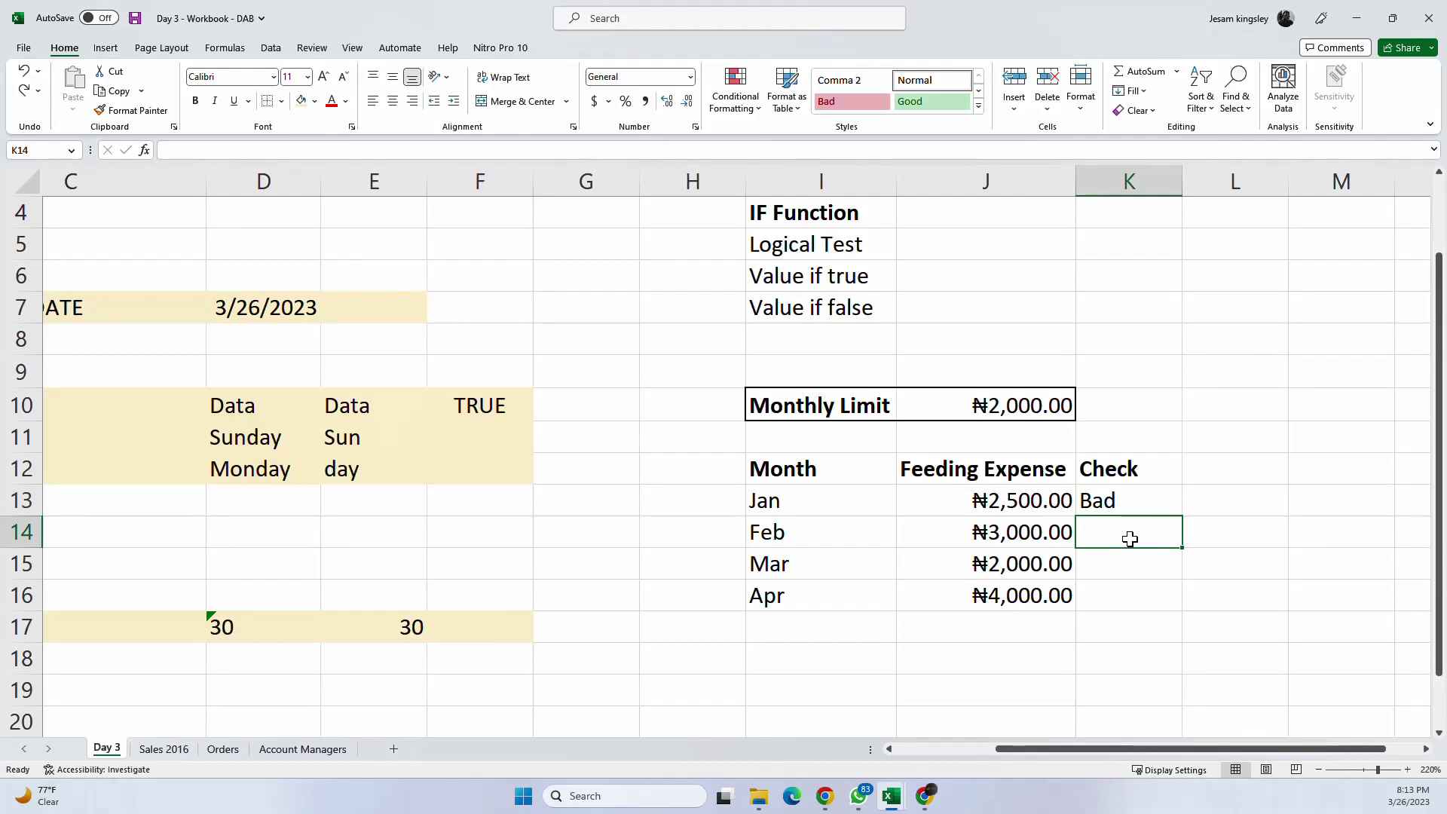
type("=")
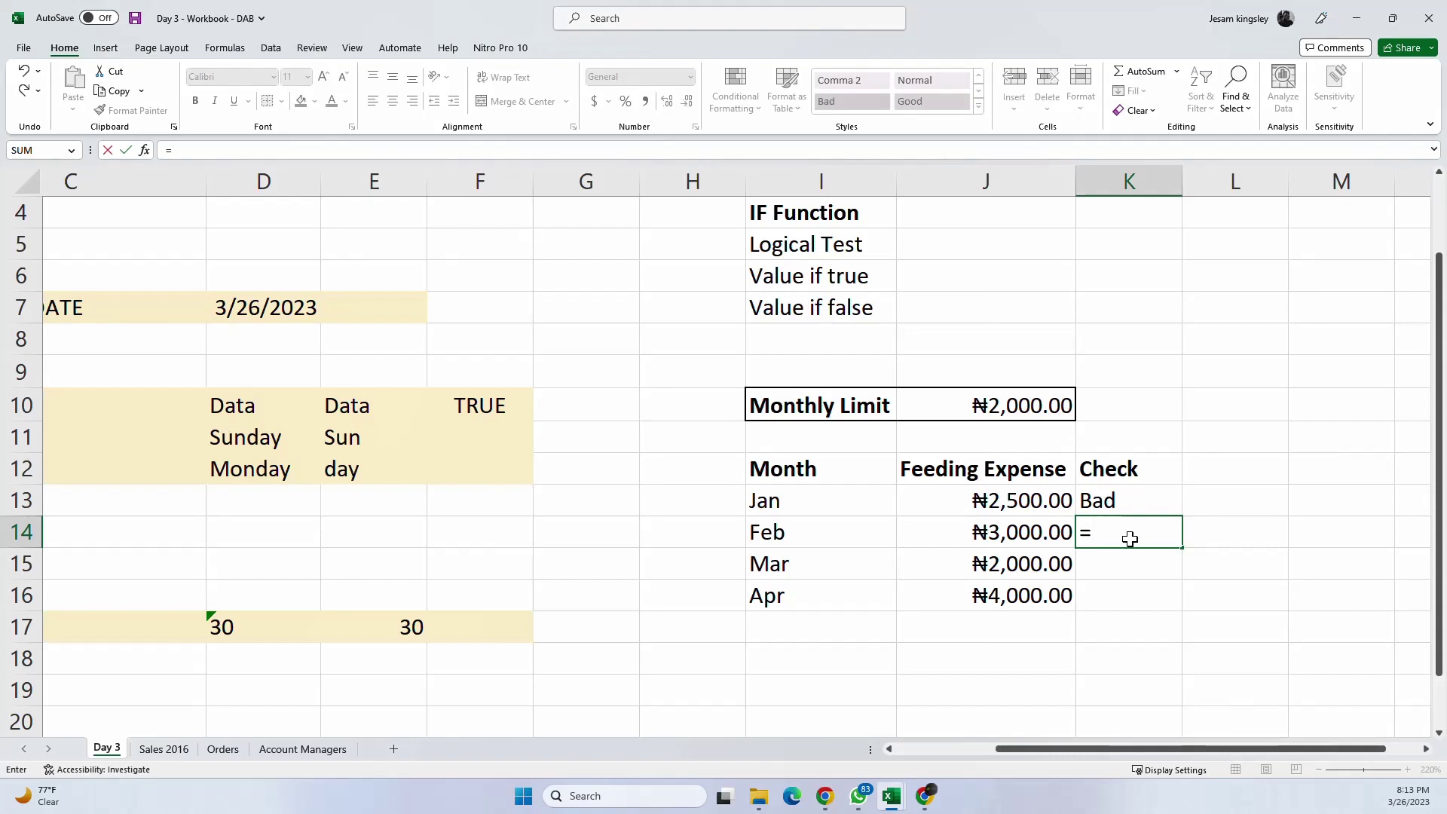
type("if")
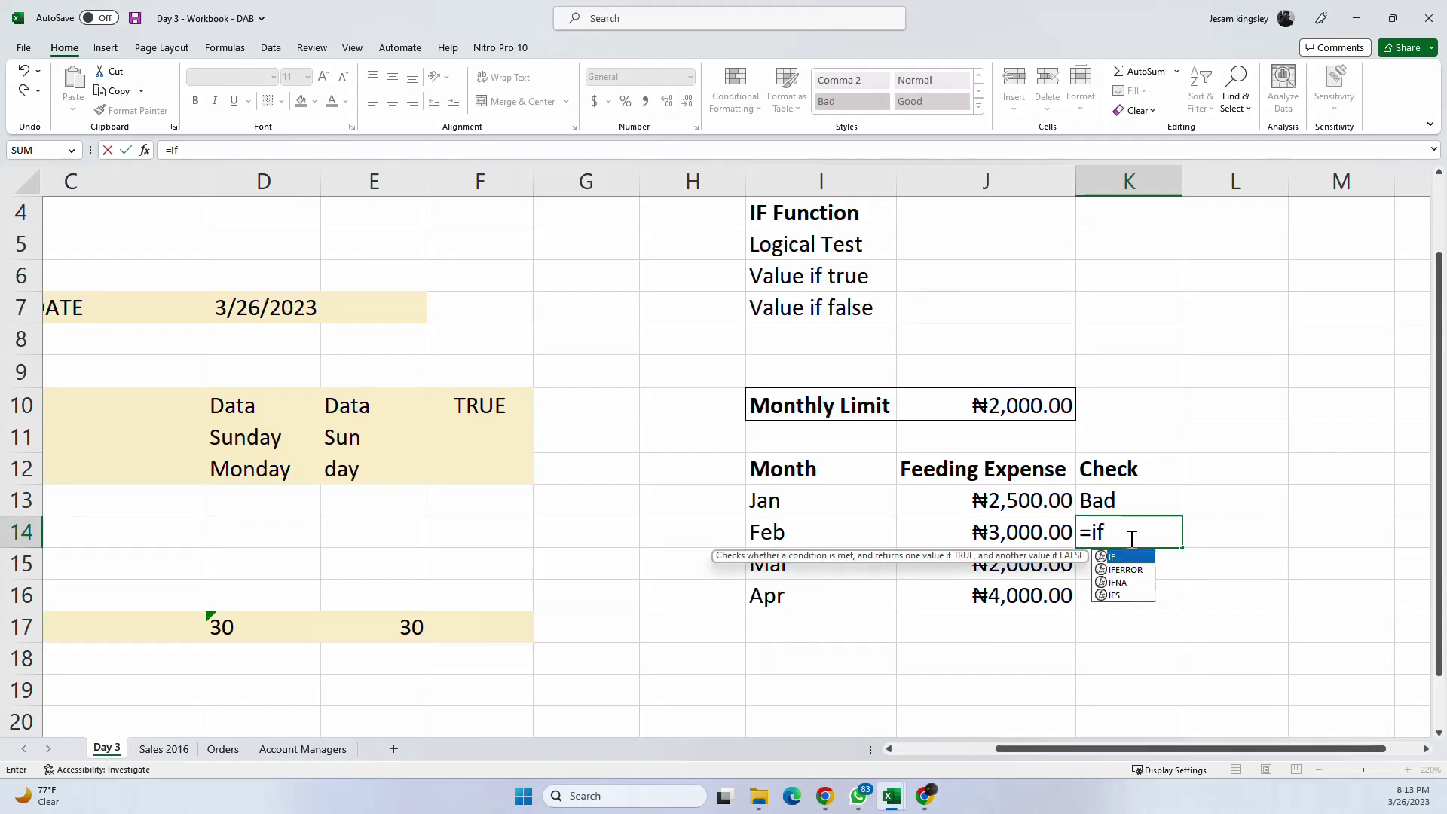
key("Tab")
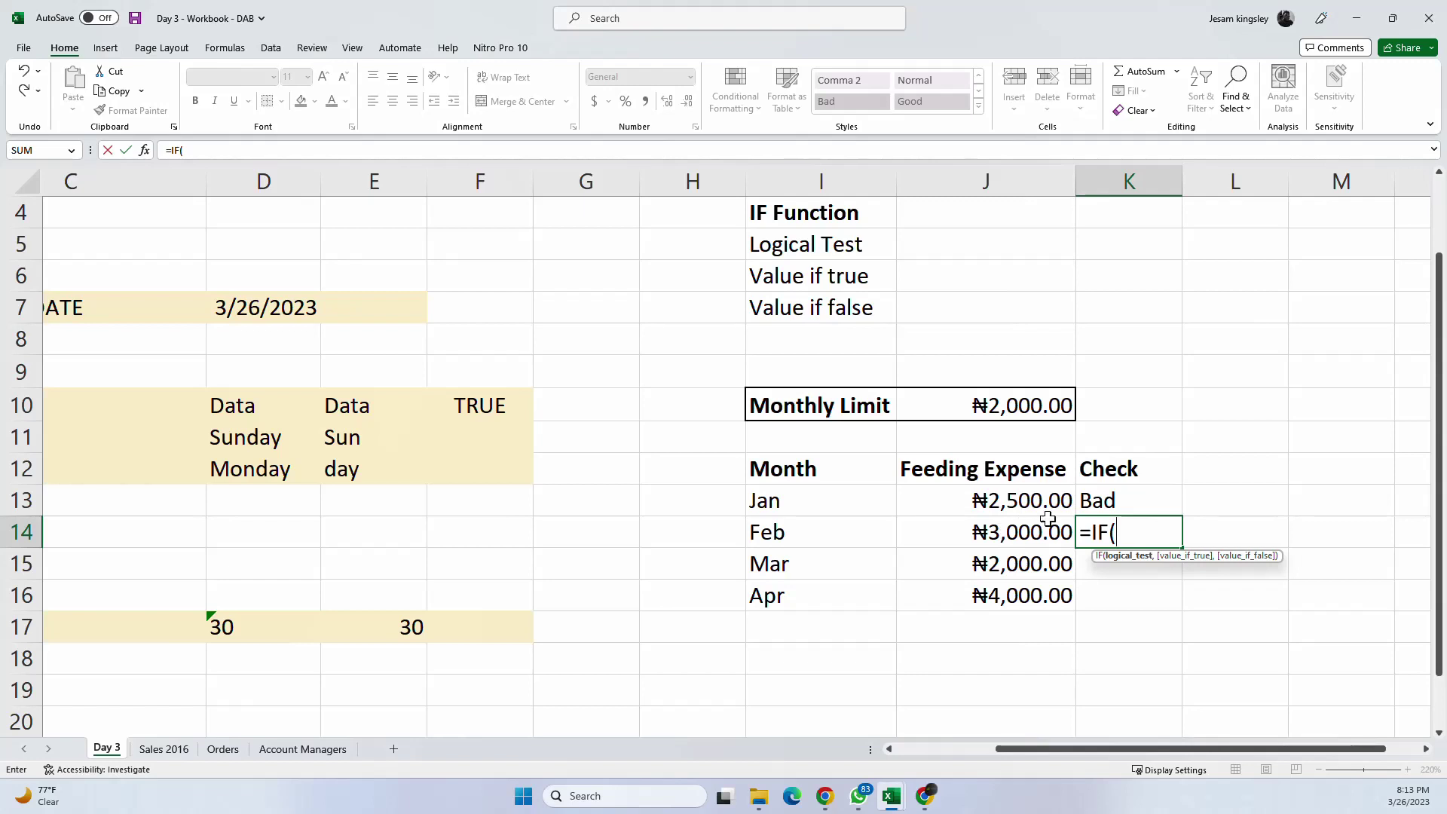
left_click(1021, 534)
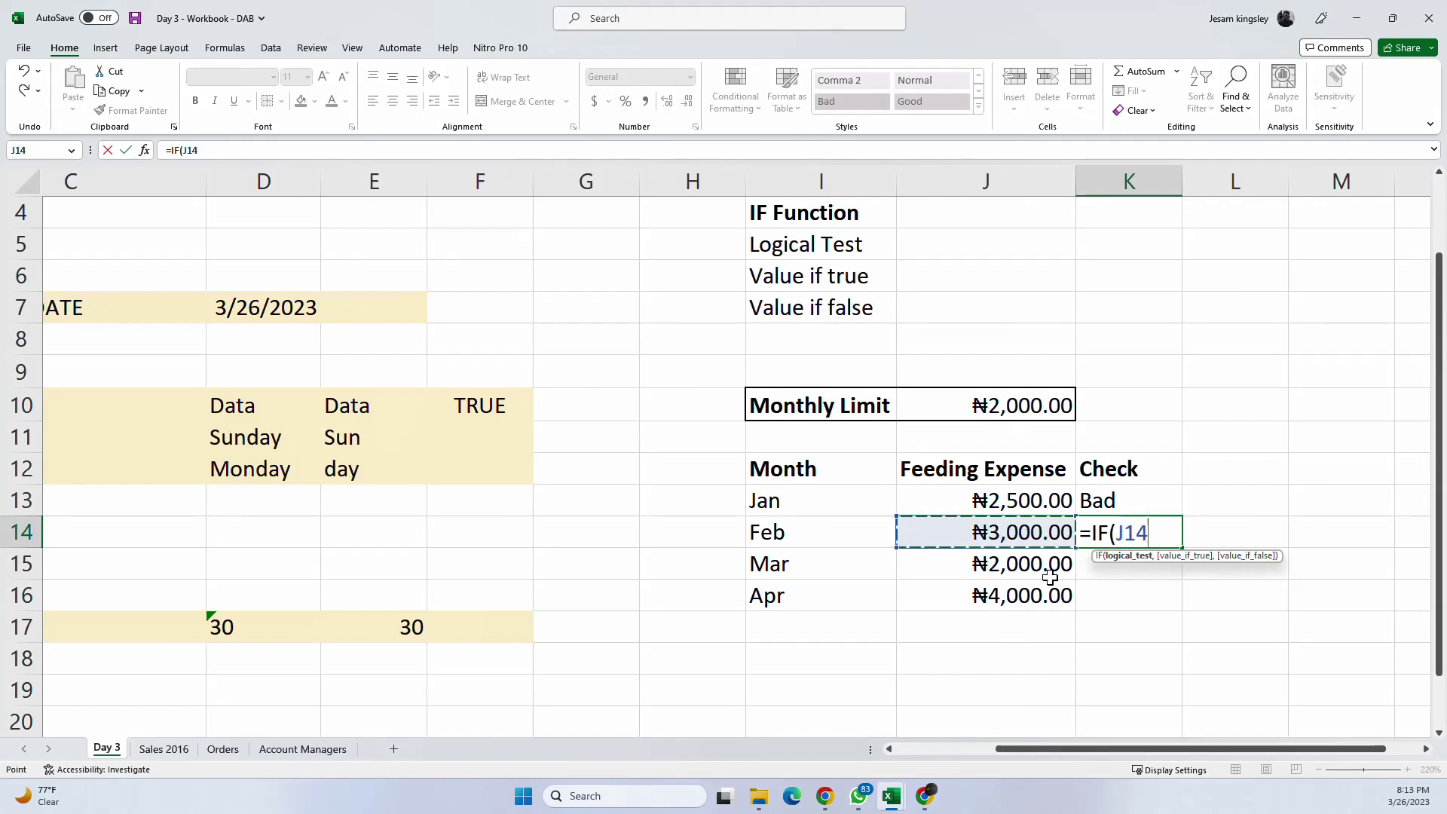
type(">")
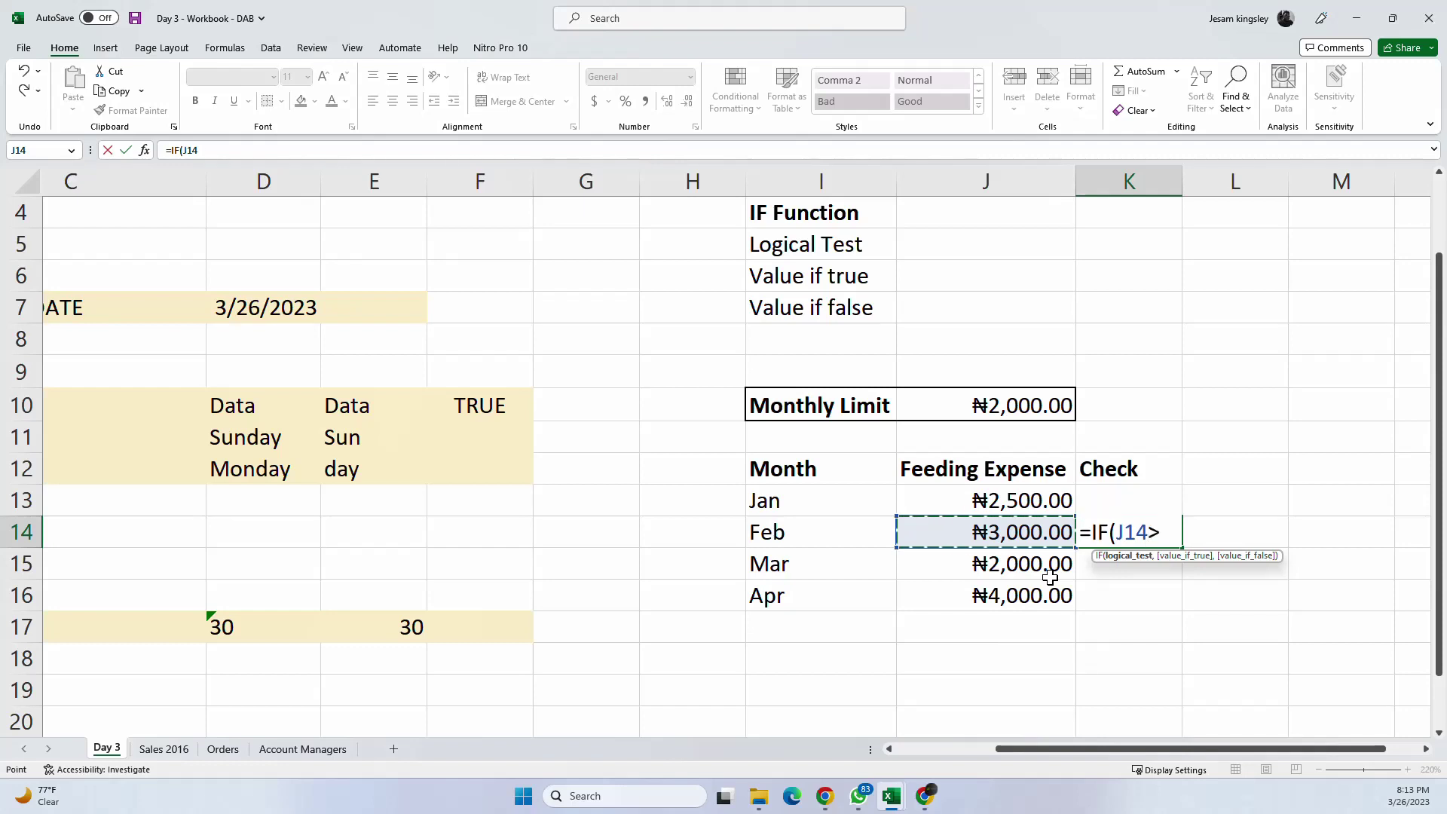
left_click(1006, 407)
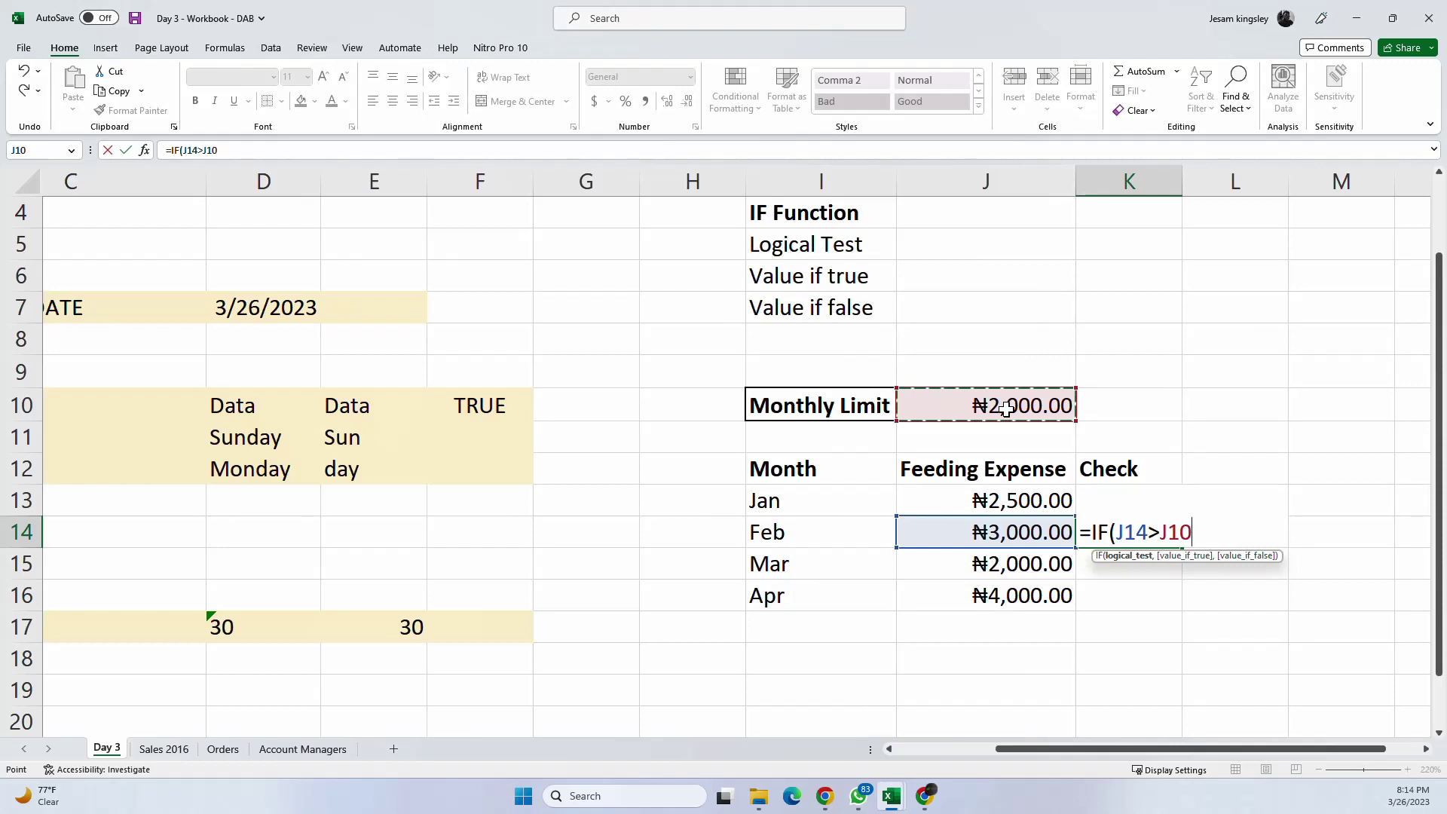
type(",\"")
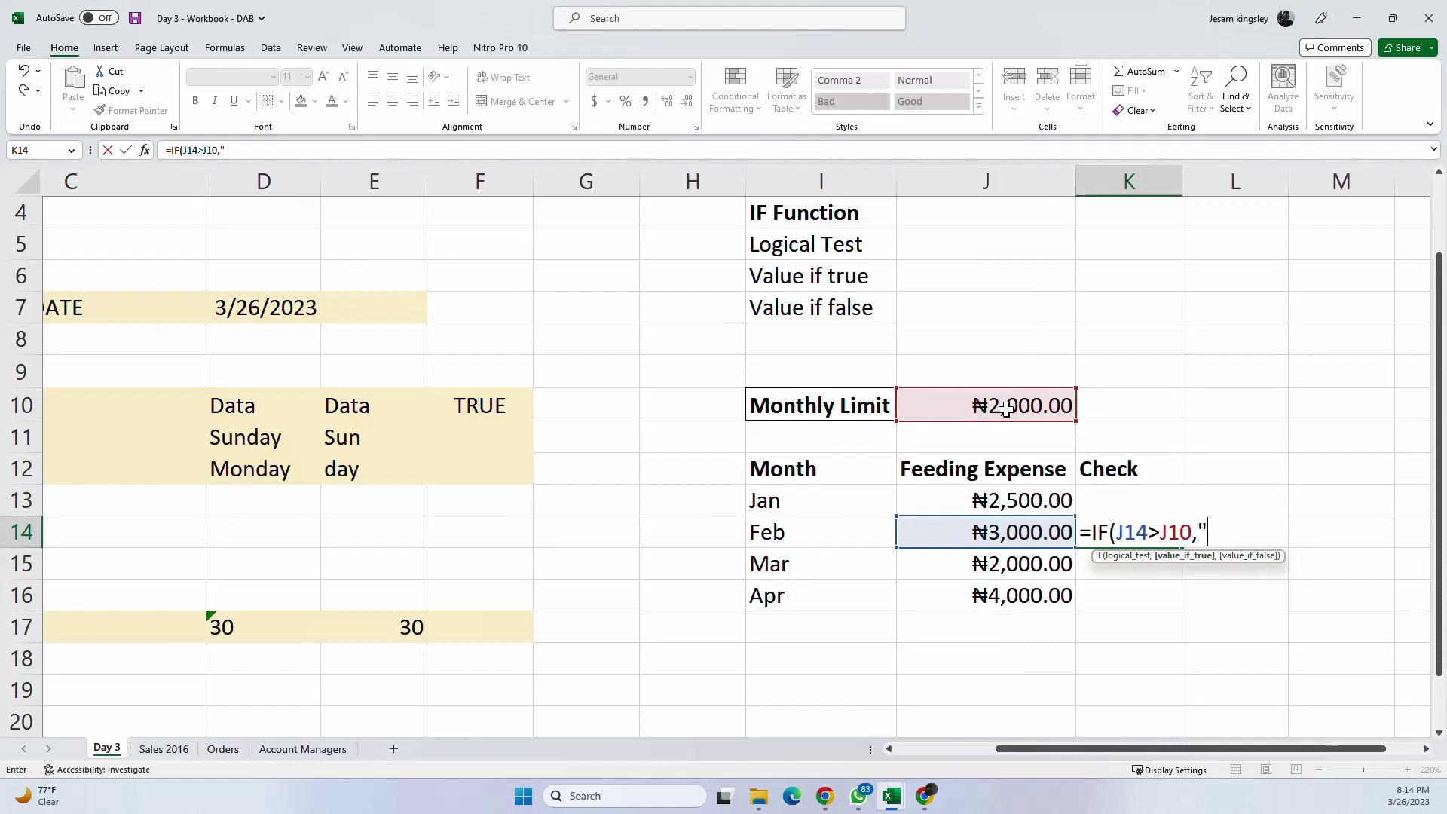
type("Bad\",")
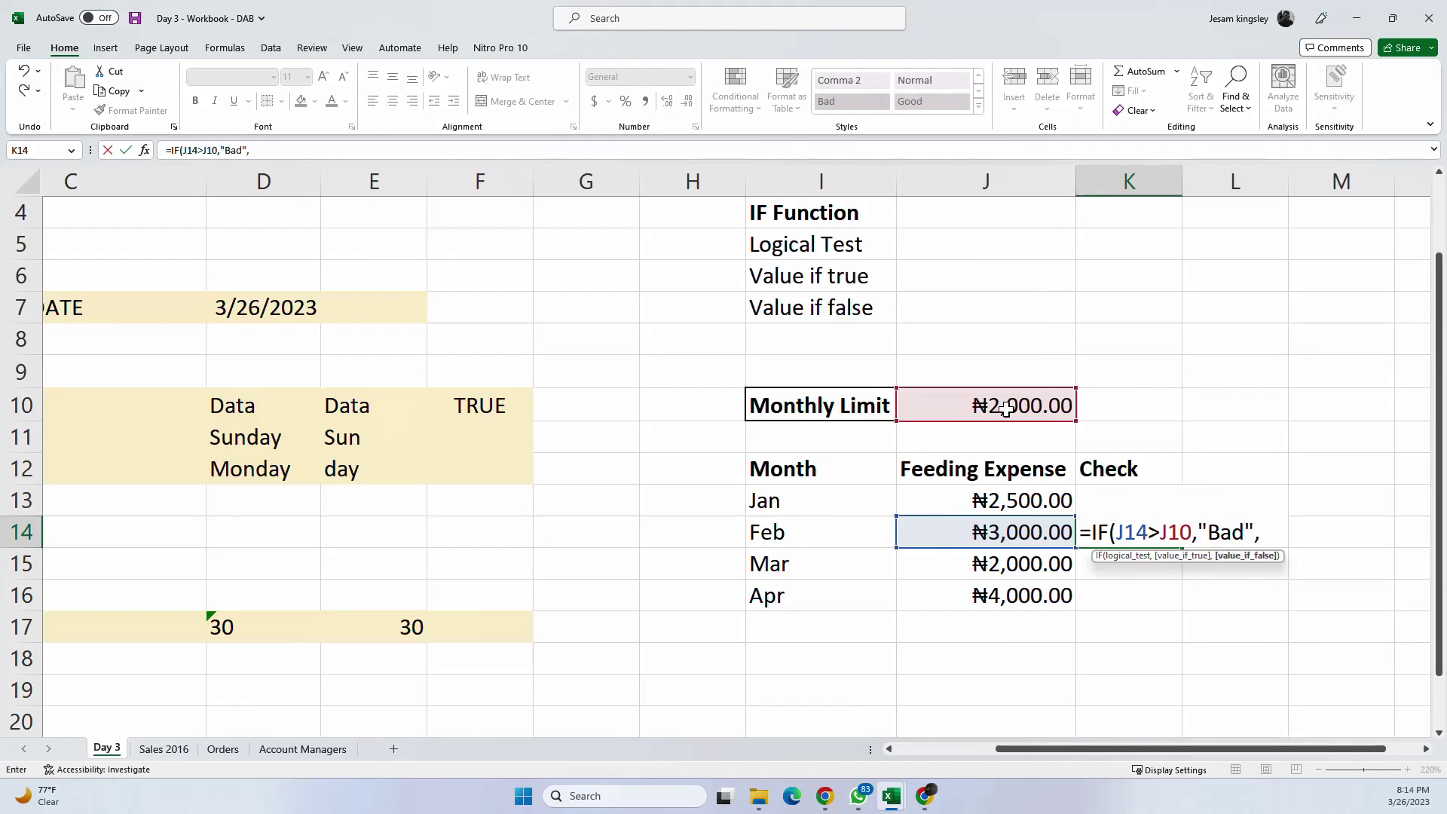
type("\"Good")
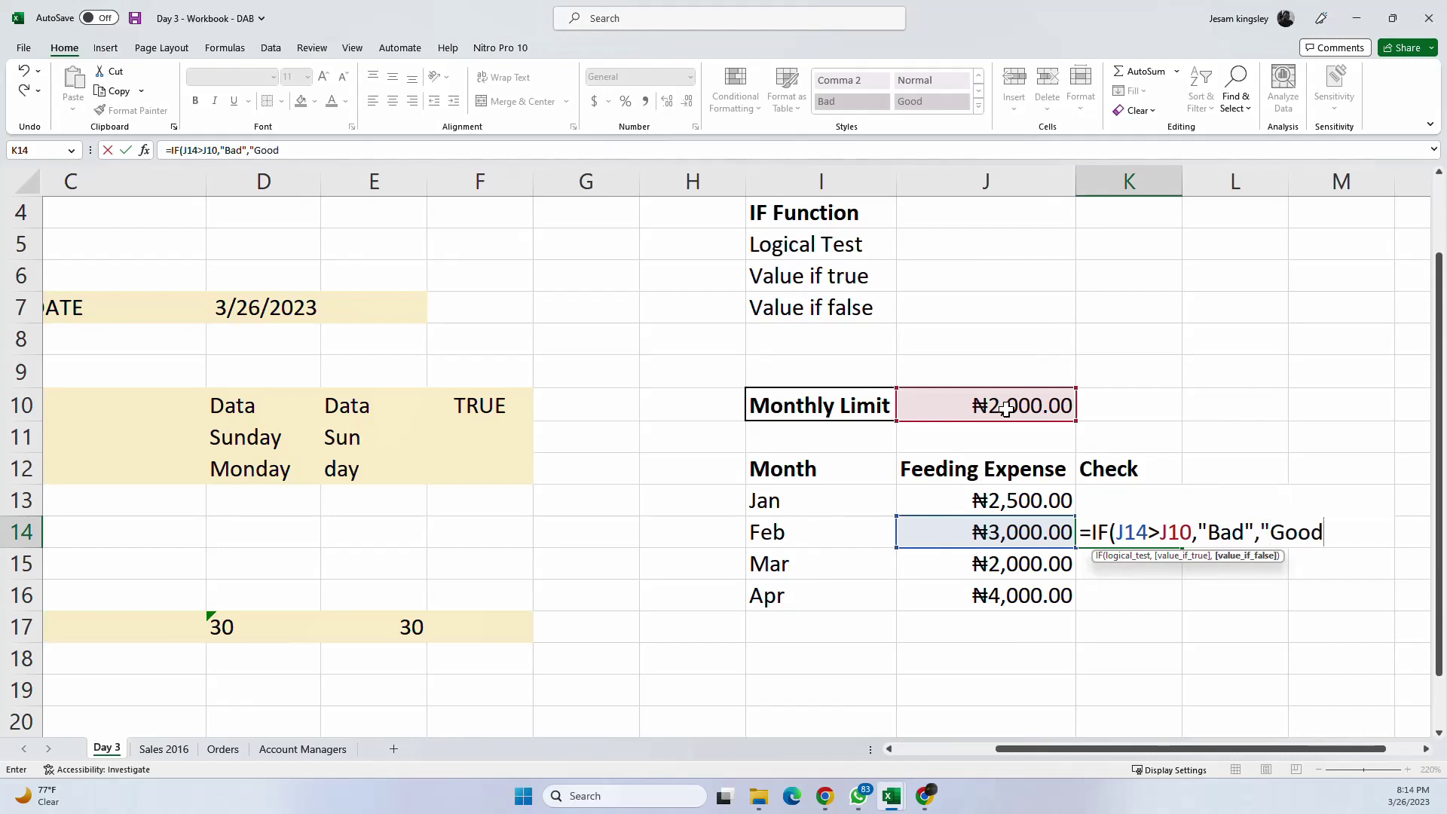
type("\")")
key("Return")
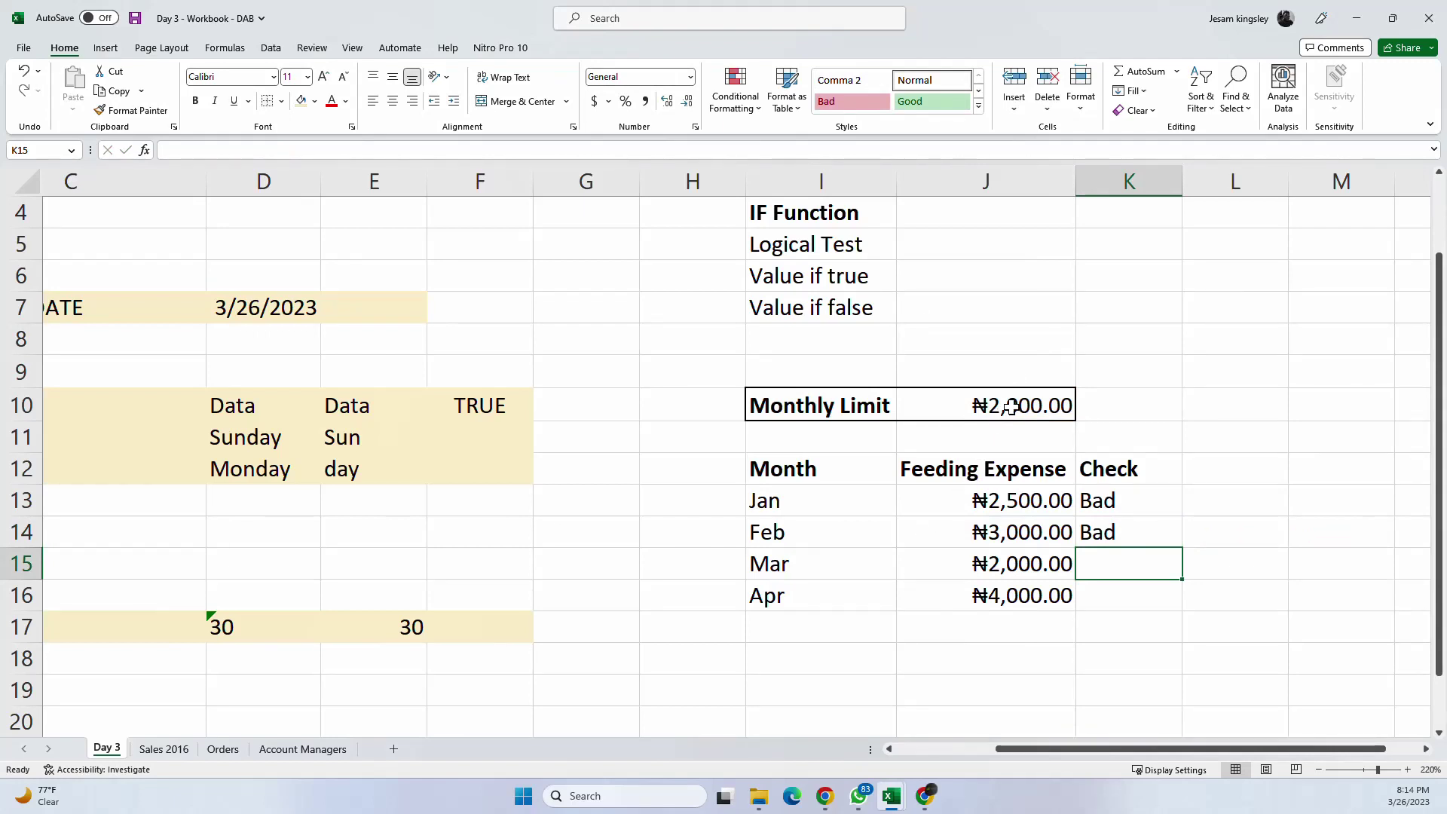
Step: Change April's feeding expense in J16 to ₦1,500
left_click(1010, 407)
left_click(1128, 532)
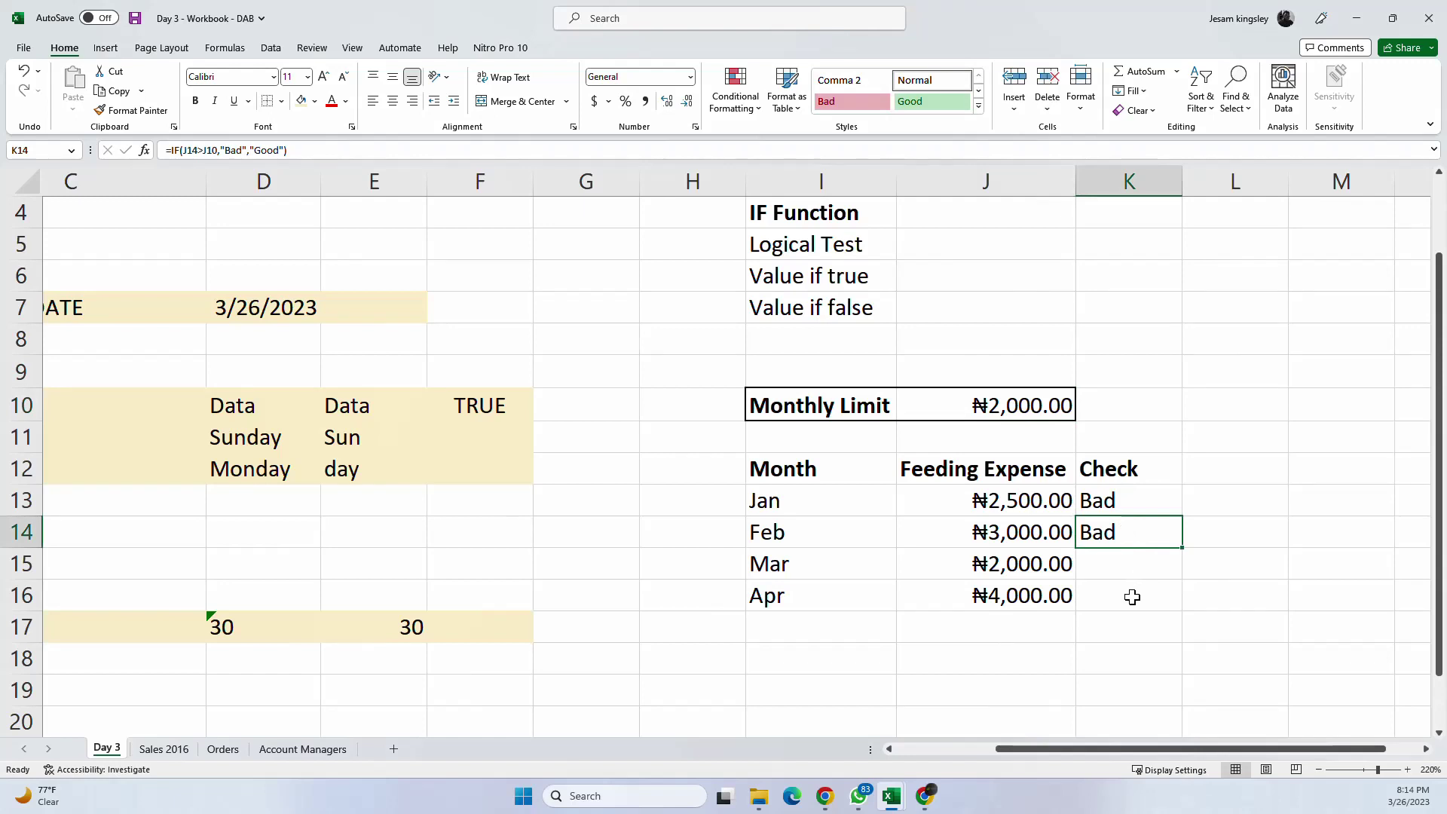
left_click(1064, 566)
left_click(1119, 570)
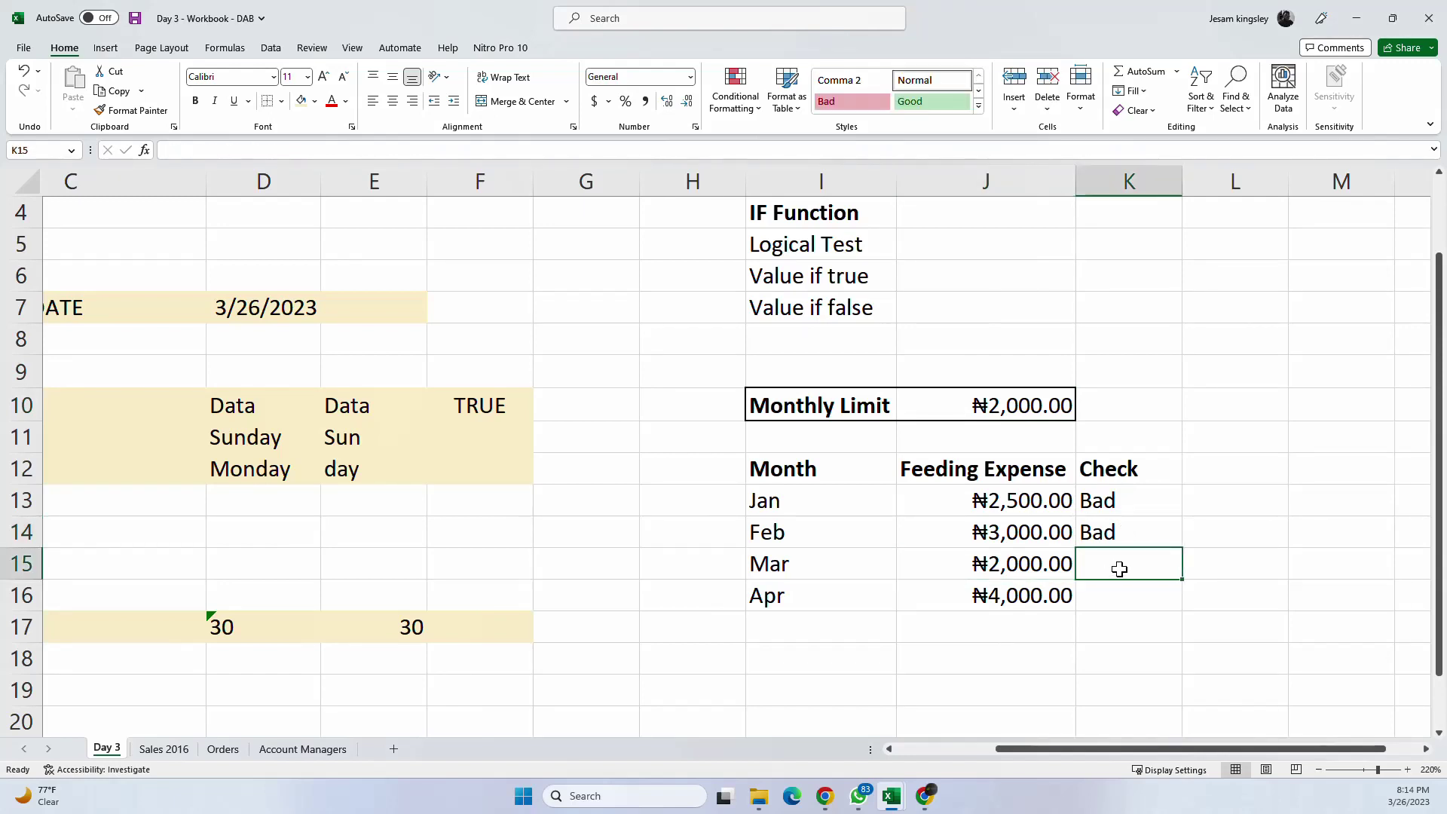
double_click(1010, 594)
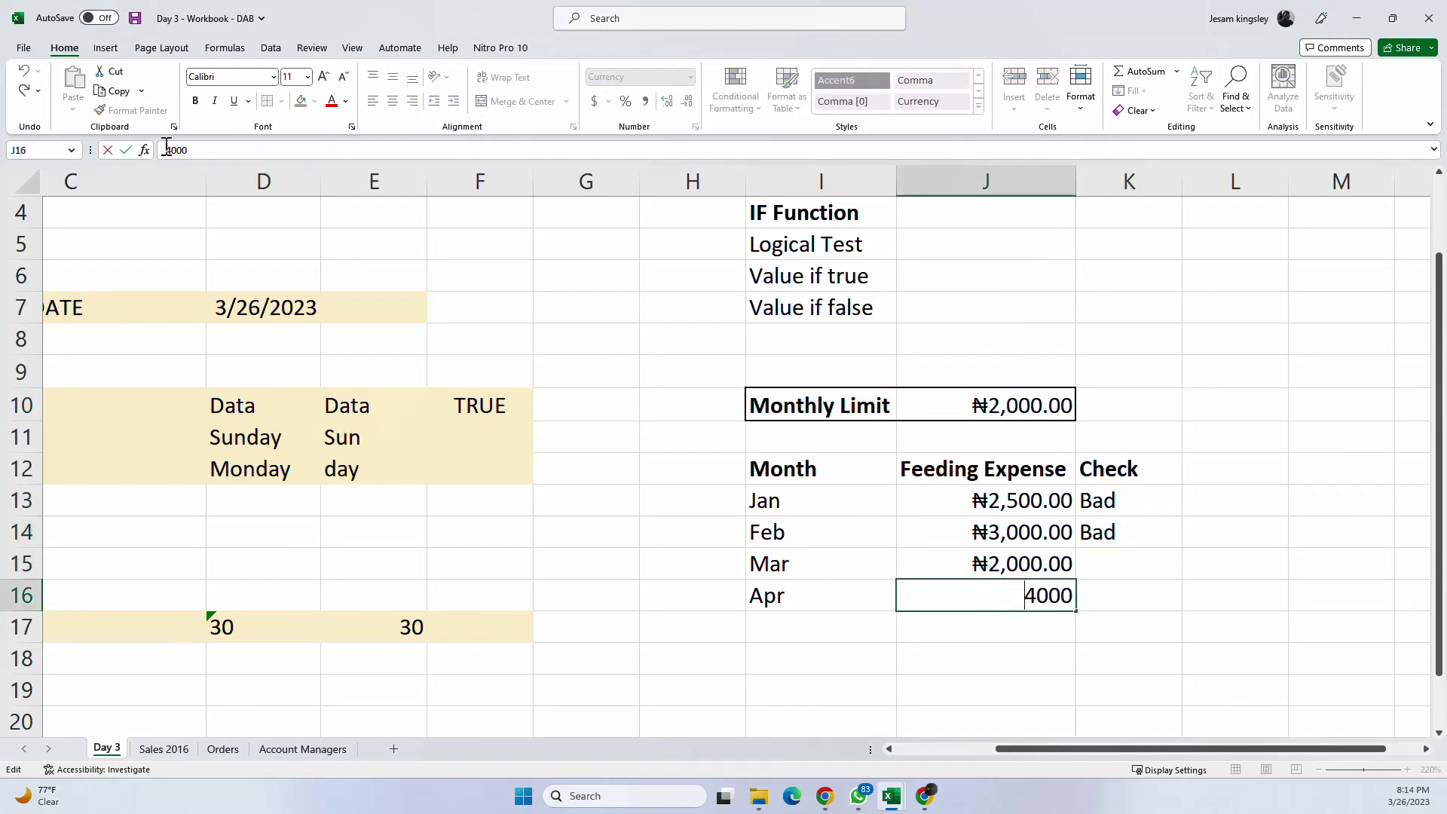
key("BackSpace")
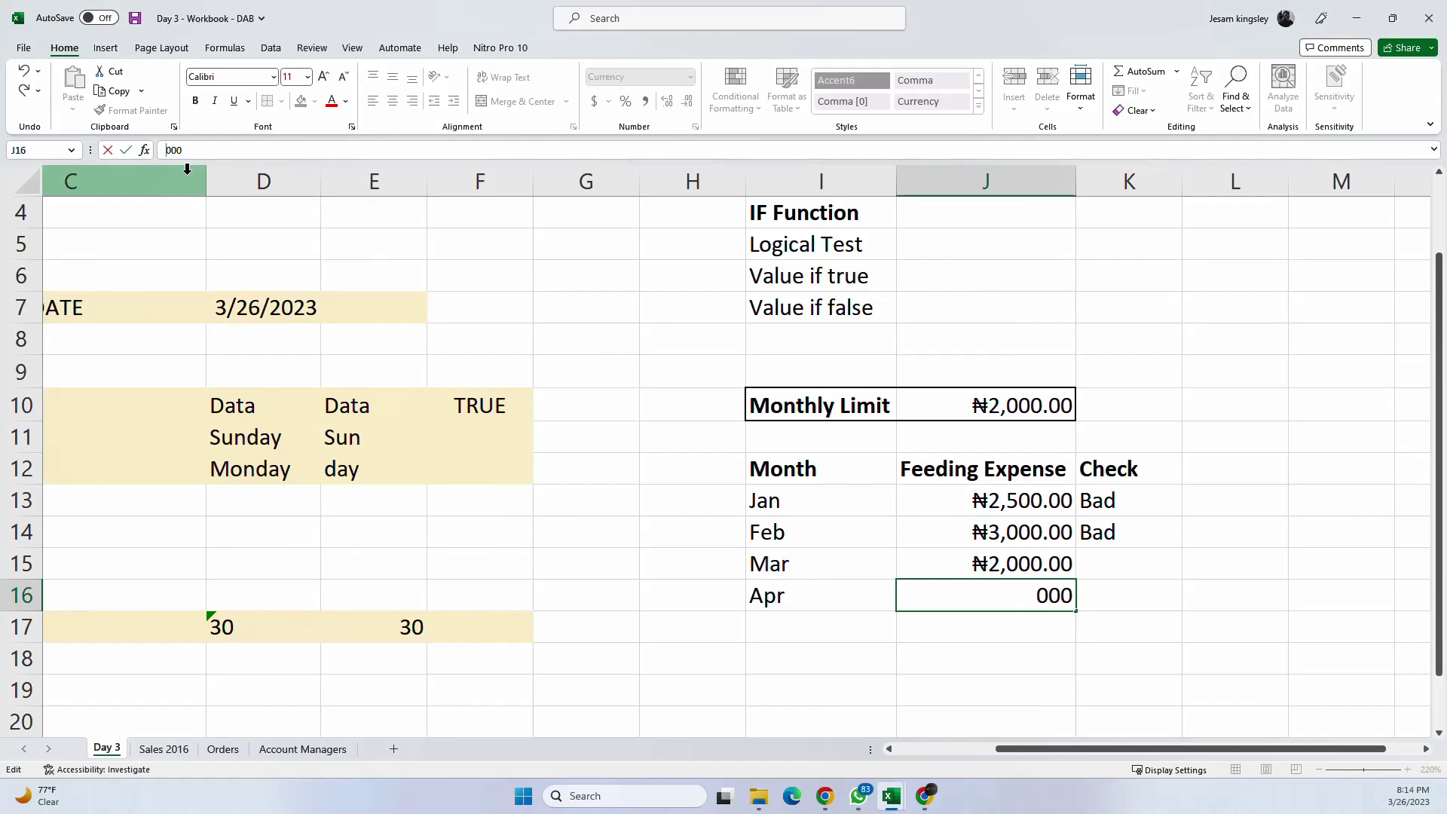
key("Delete")
type("15")
key("Return")
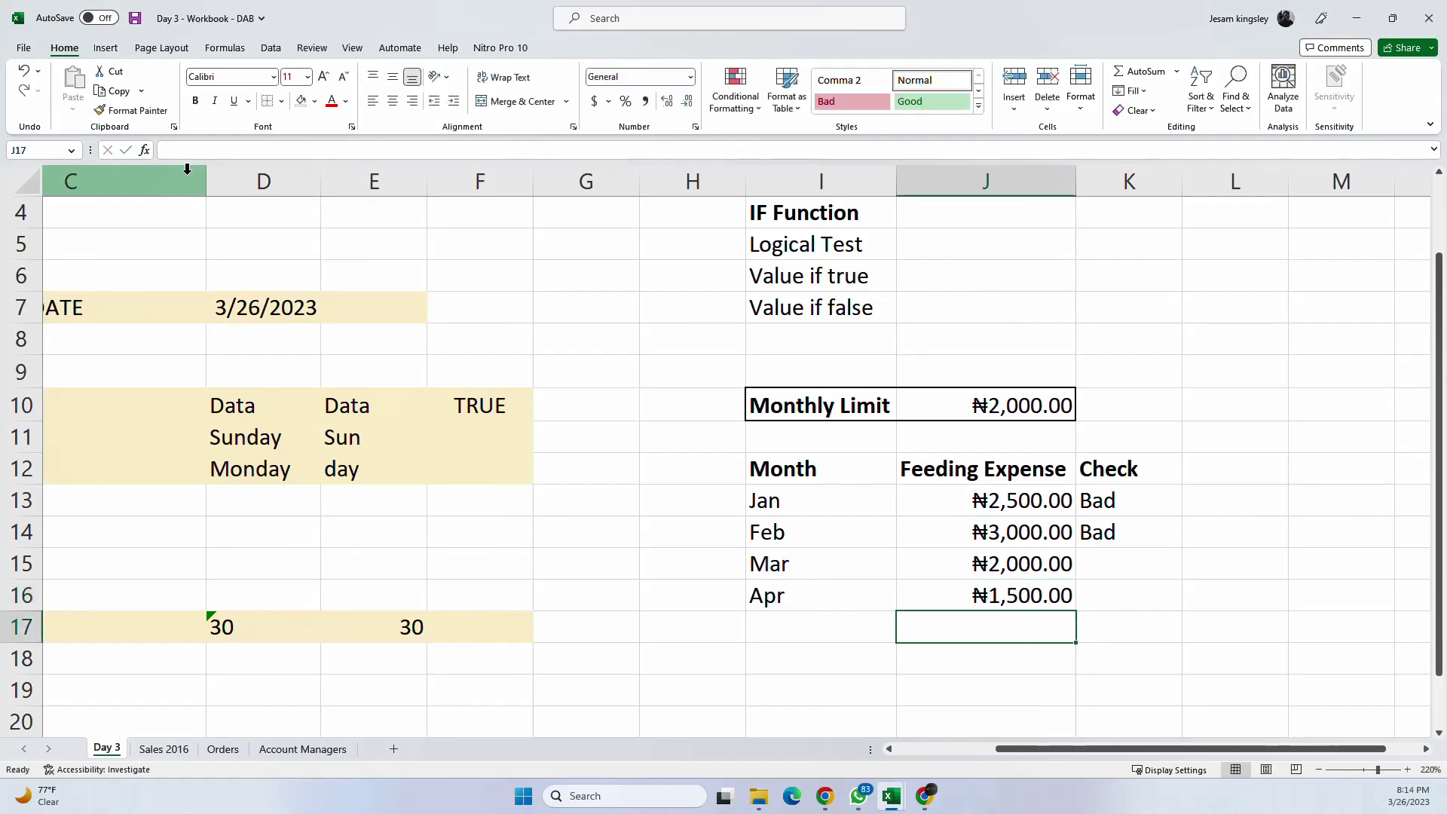
Step: Enter an IF formula in K15 returning "Bad" if J15 is greater than J10 and "Good" otherwise, accepting the proposed typo correction
left_click(1114, 564)
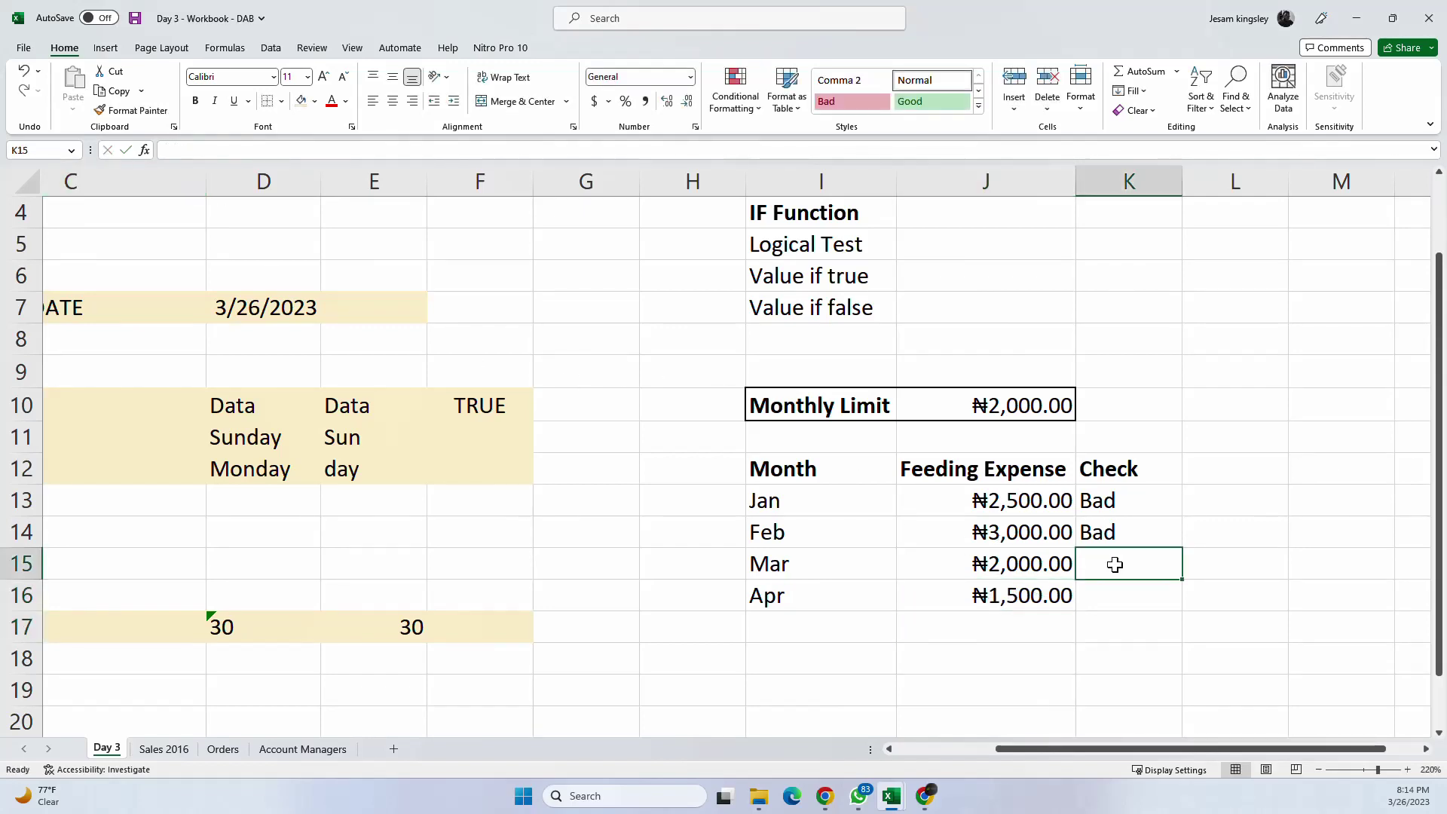
type("=IF(")
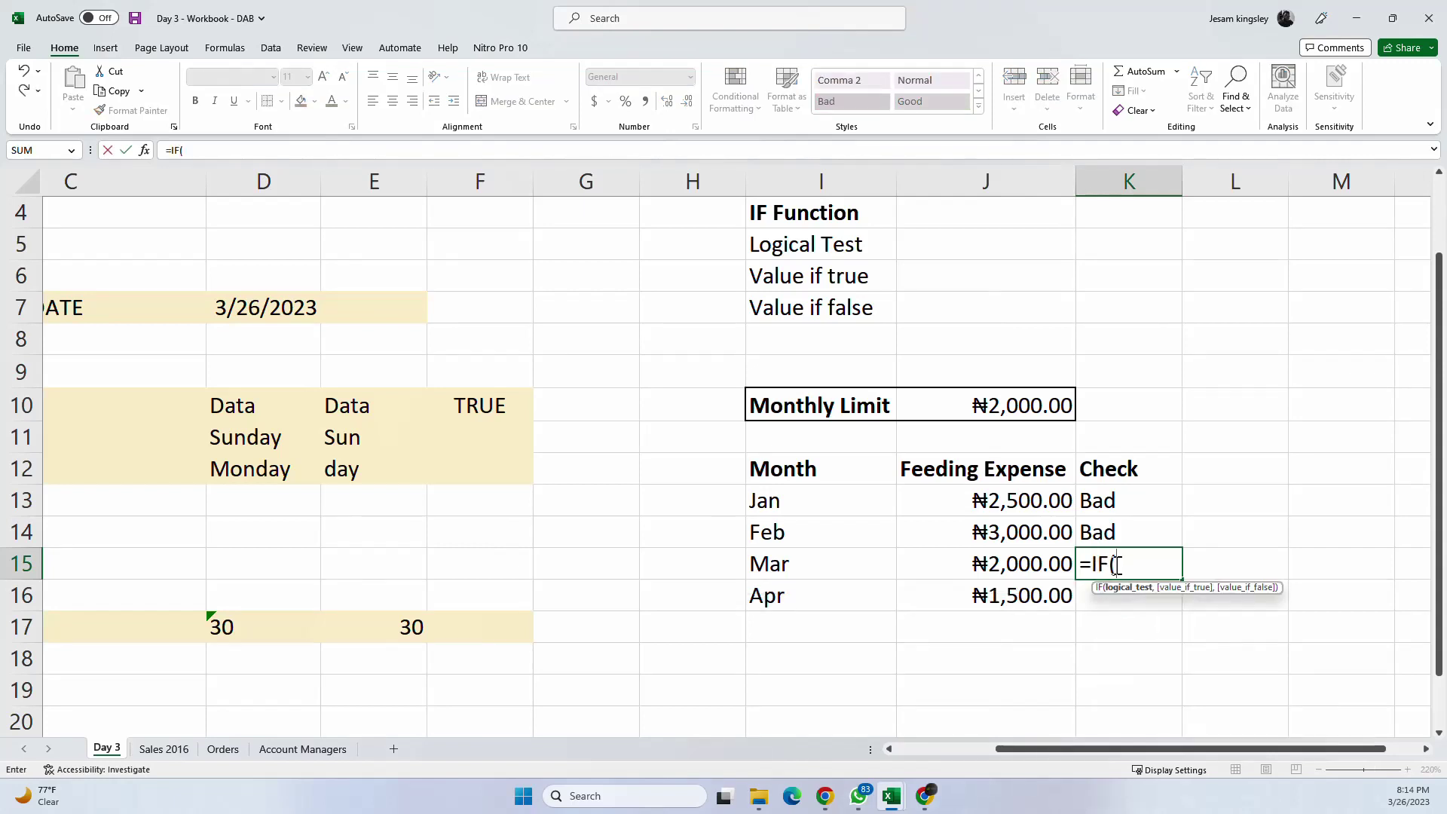
left_click(1037, 564)
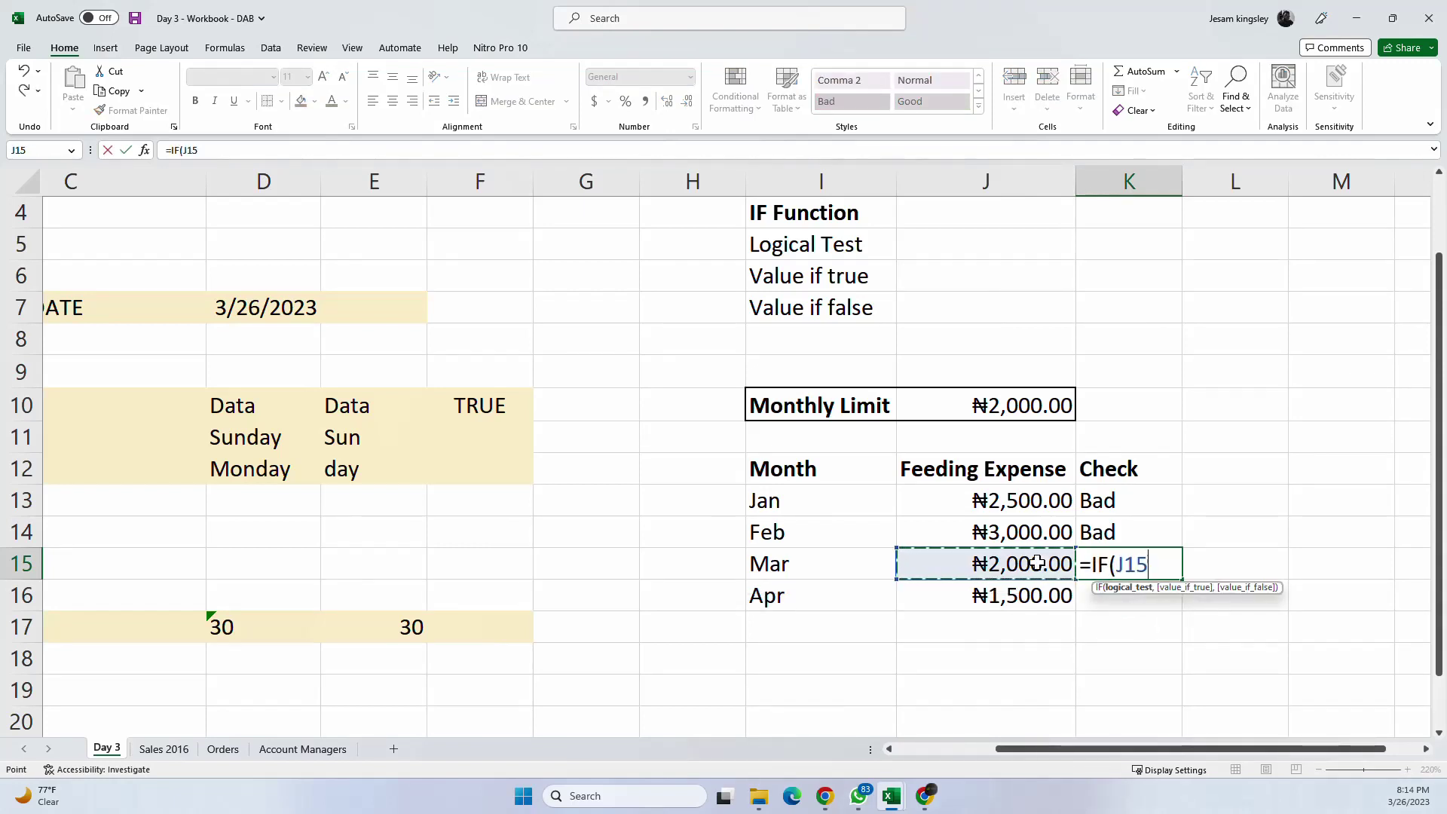
type(">")
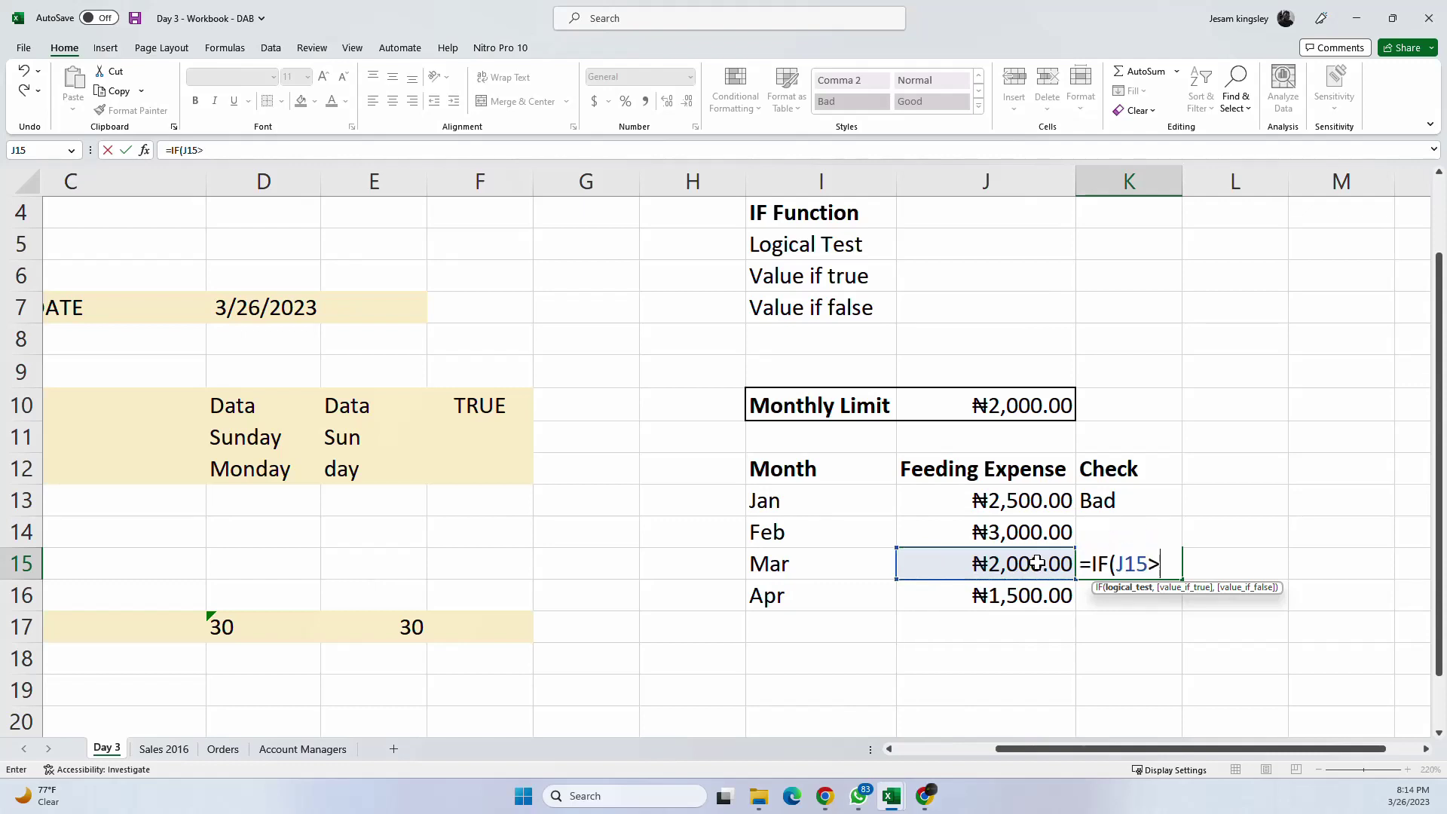
left_click(985, 407)
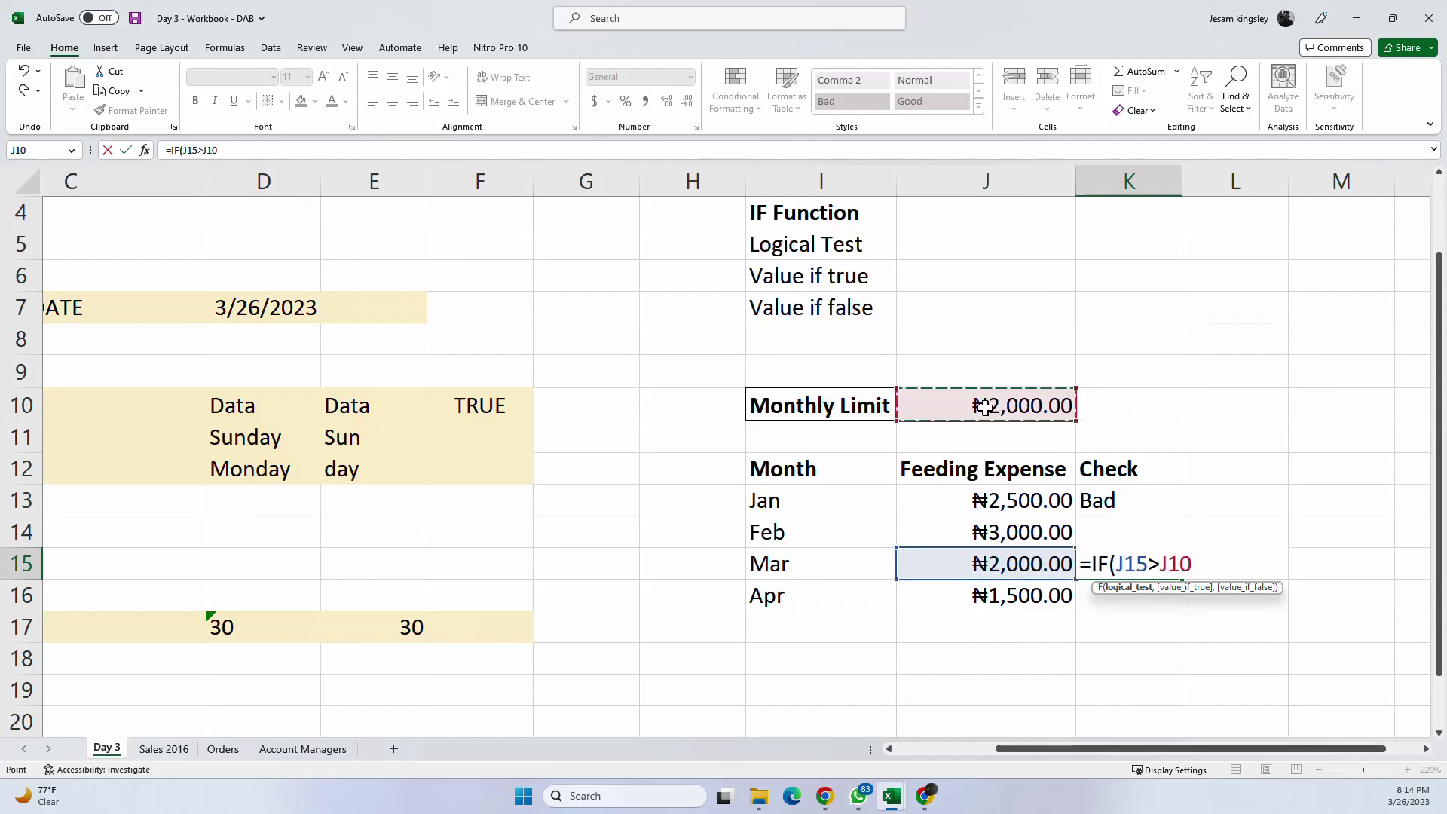
type(",")
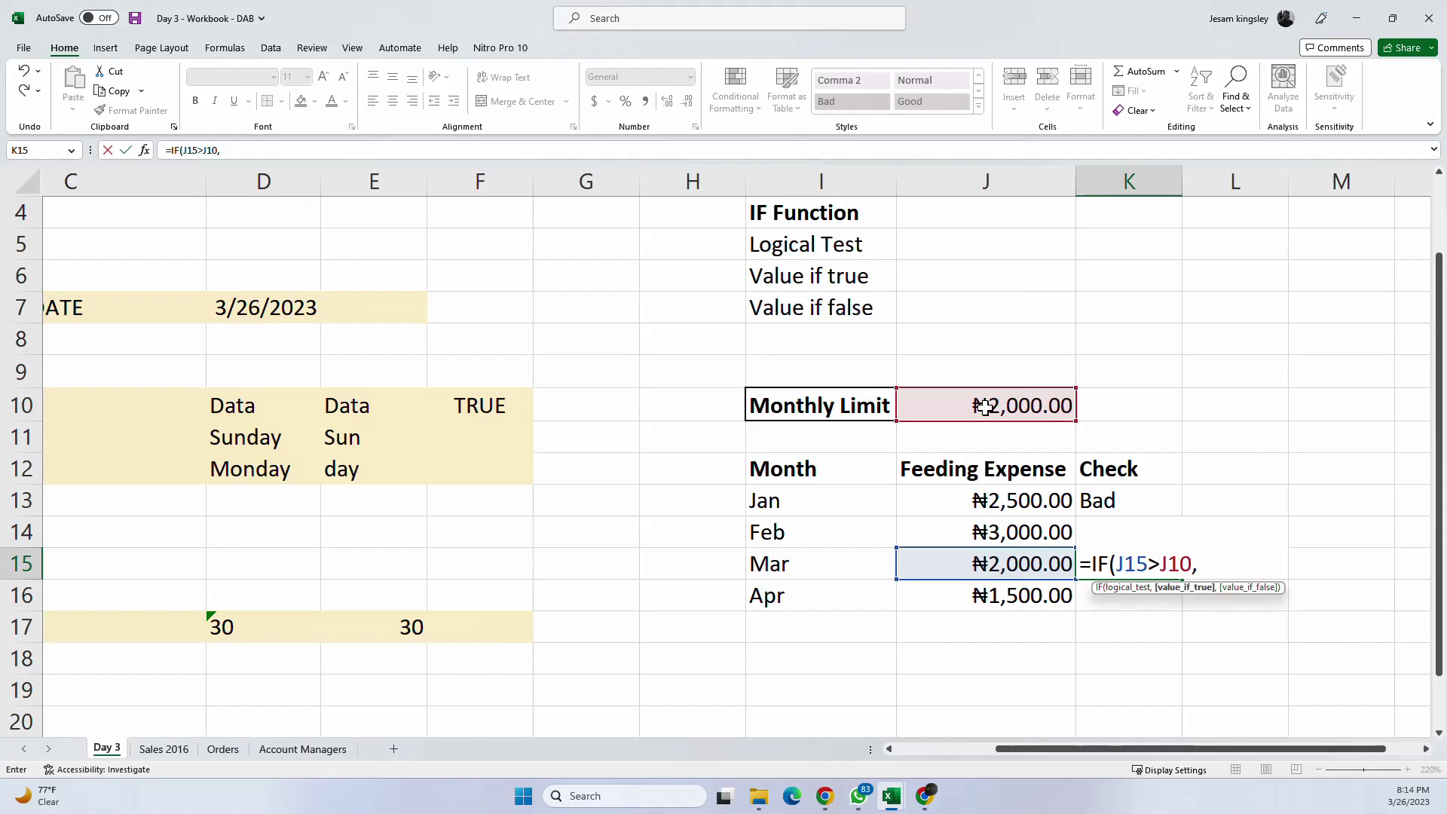
type("\"Bad ")
type(",\"G")
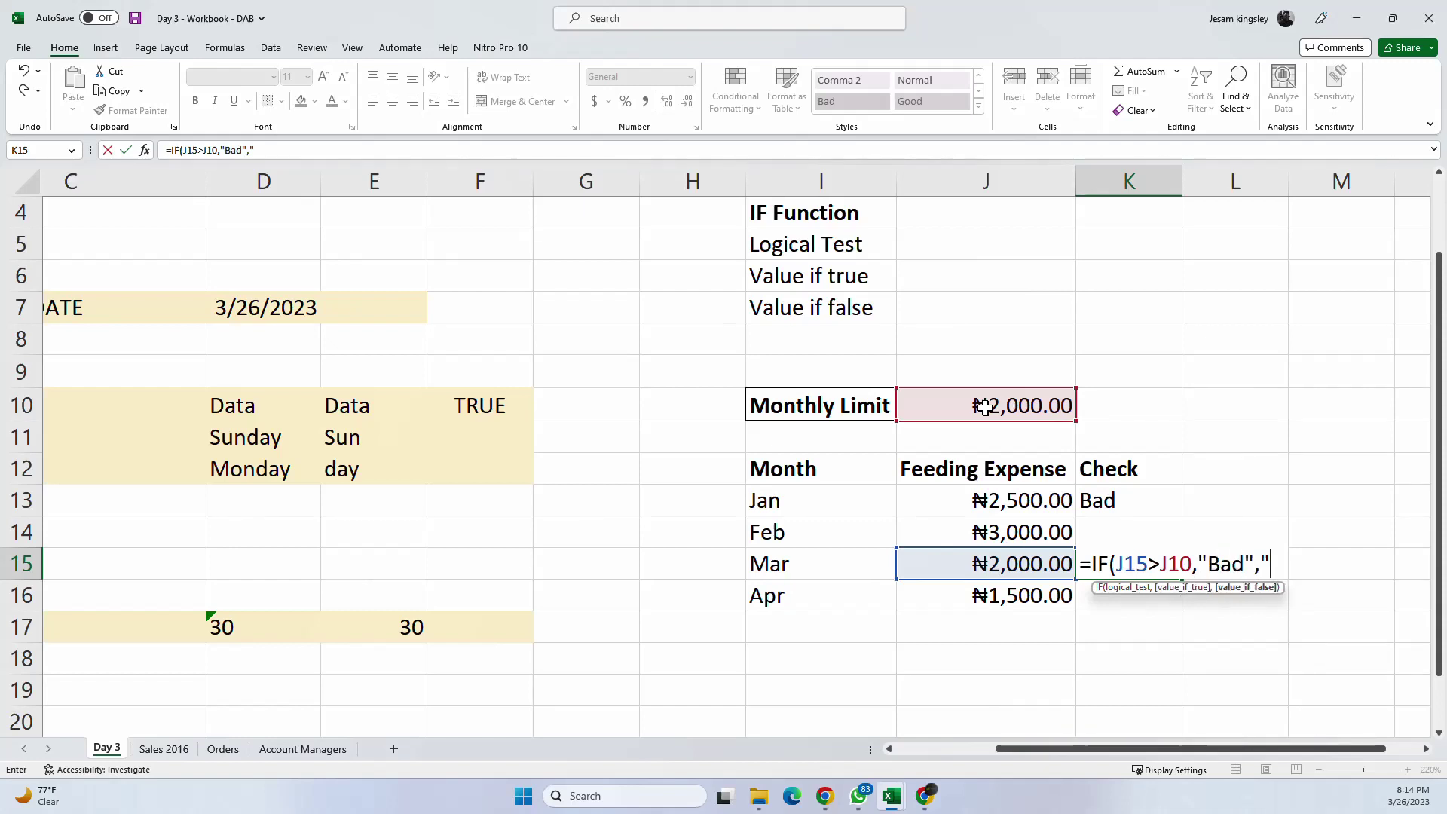
type("ood)")
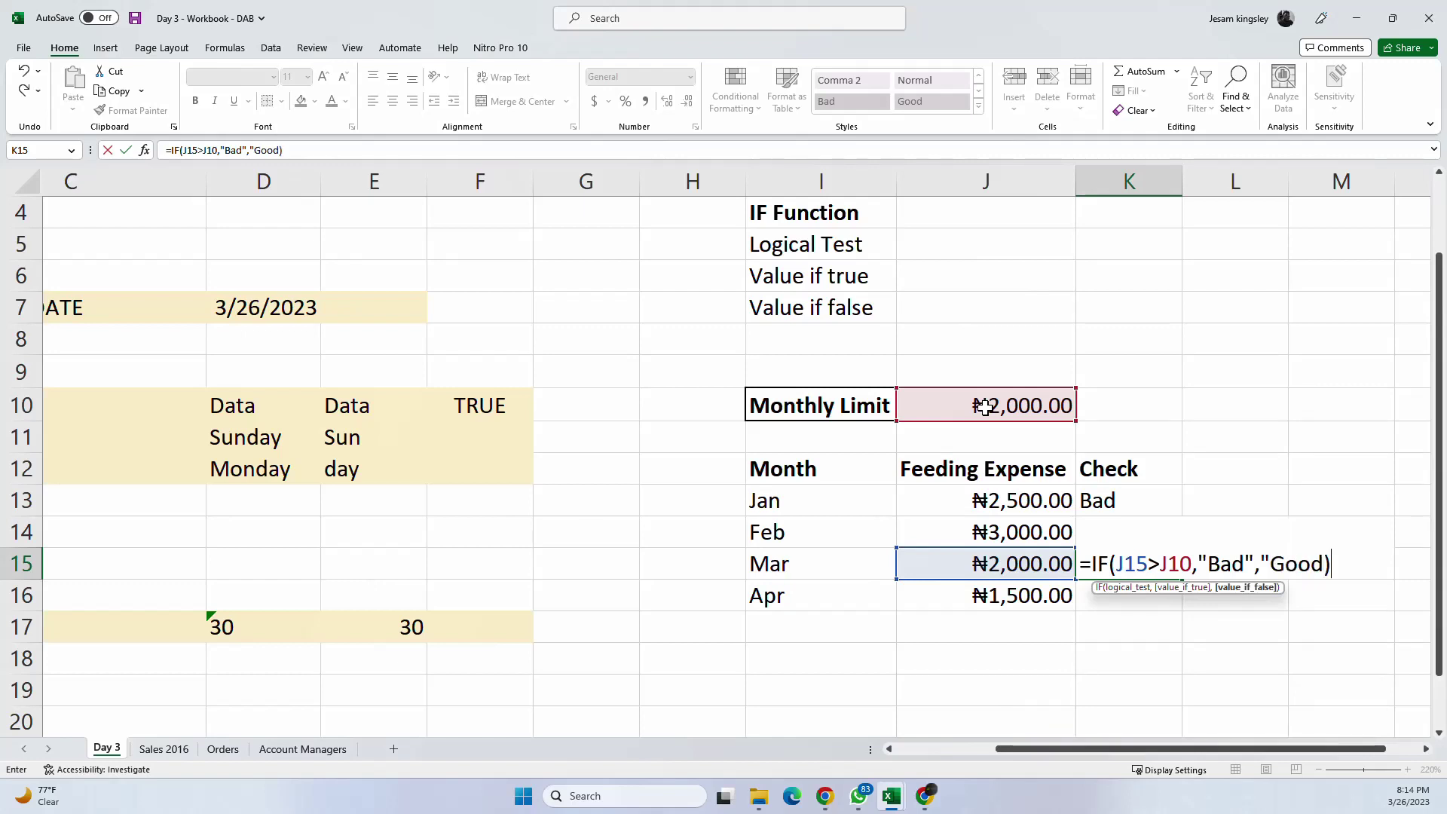
key("Return")
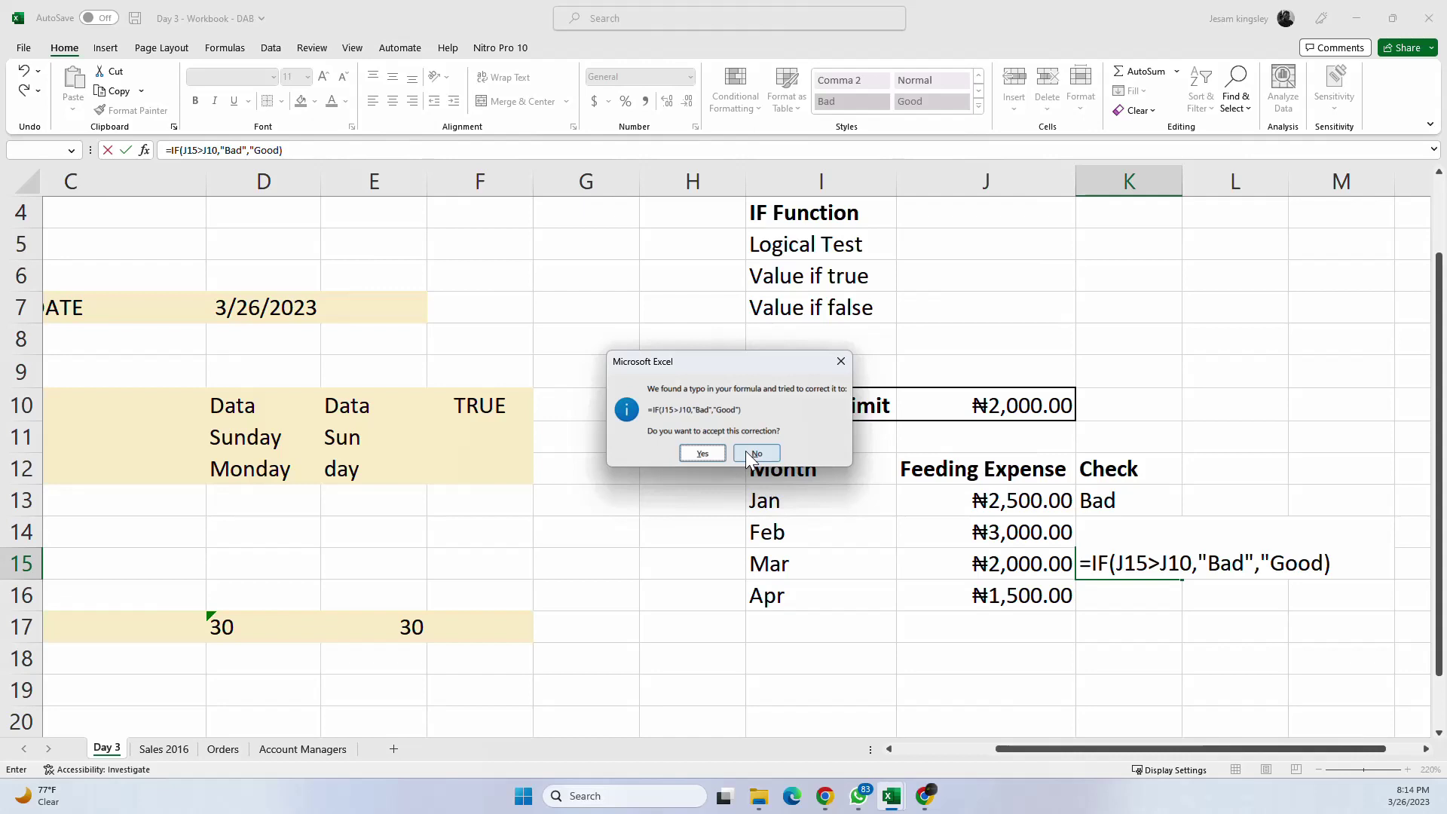
key("Return")
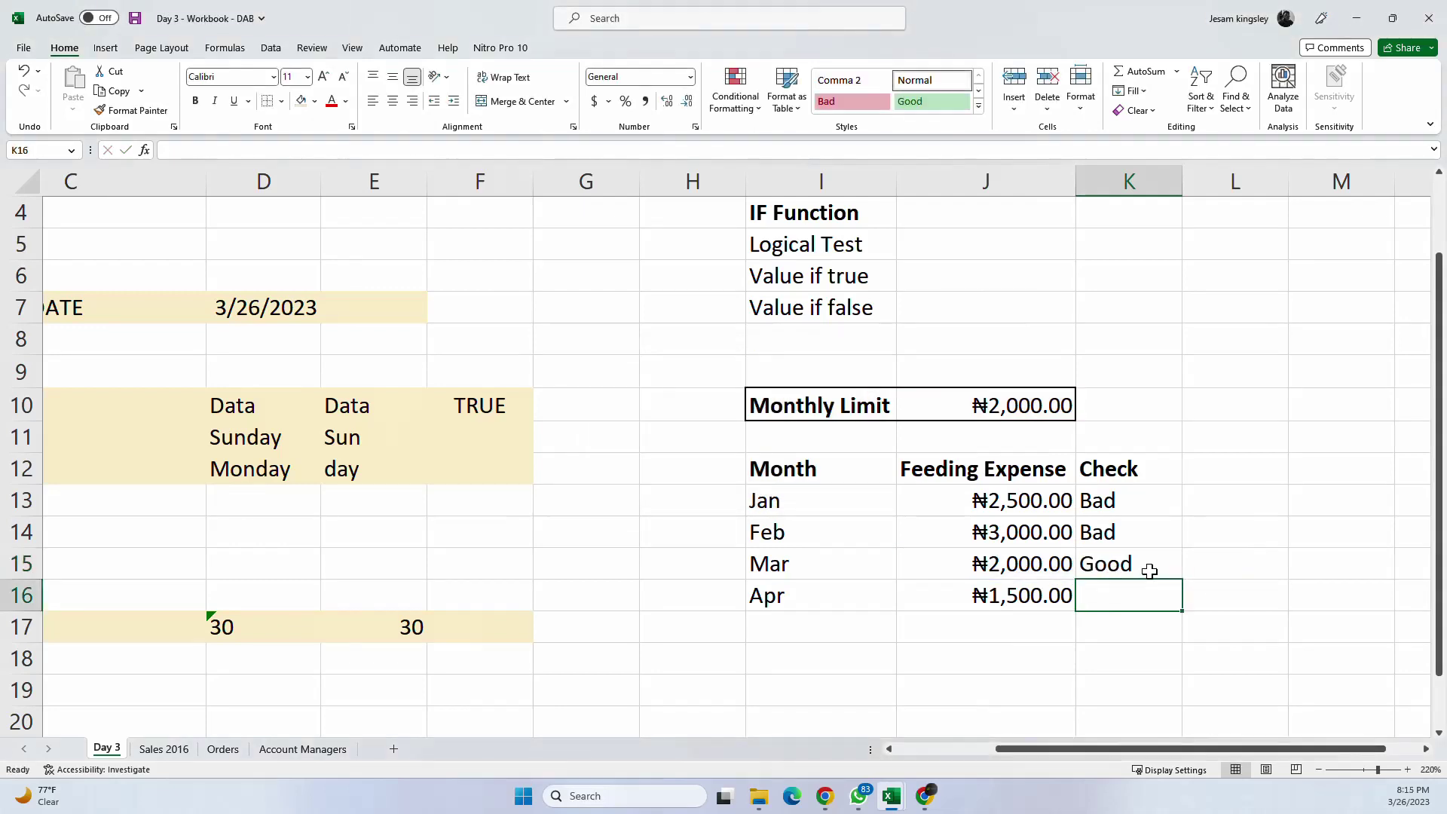
Step: Fill March's Check formula down to K16 and repoint its limit reference to J10
left_click(1150, 570)
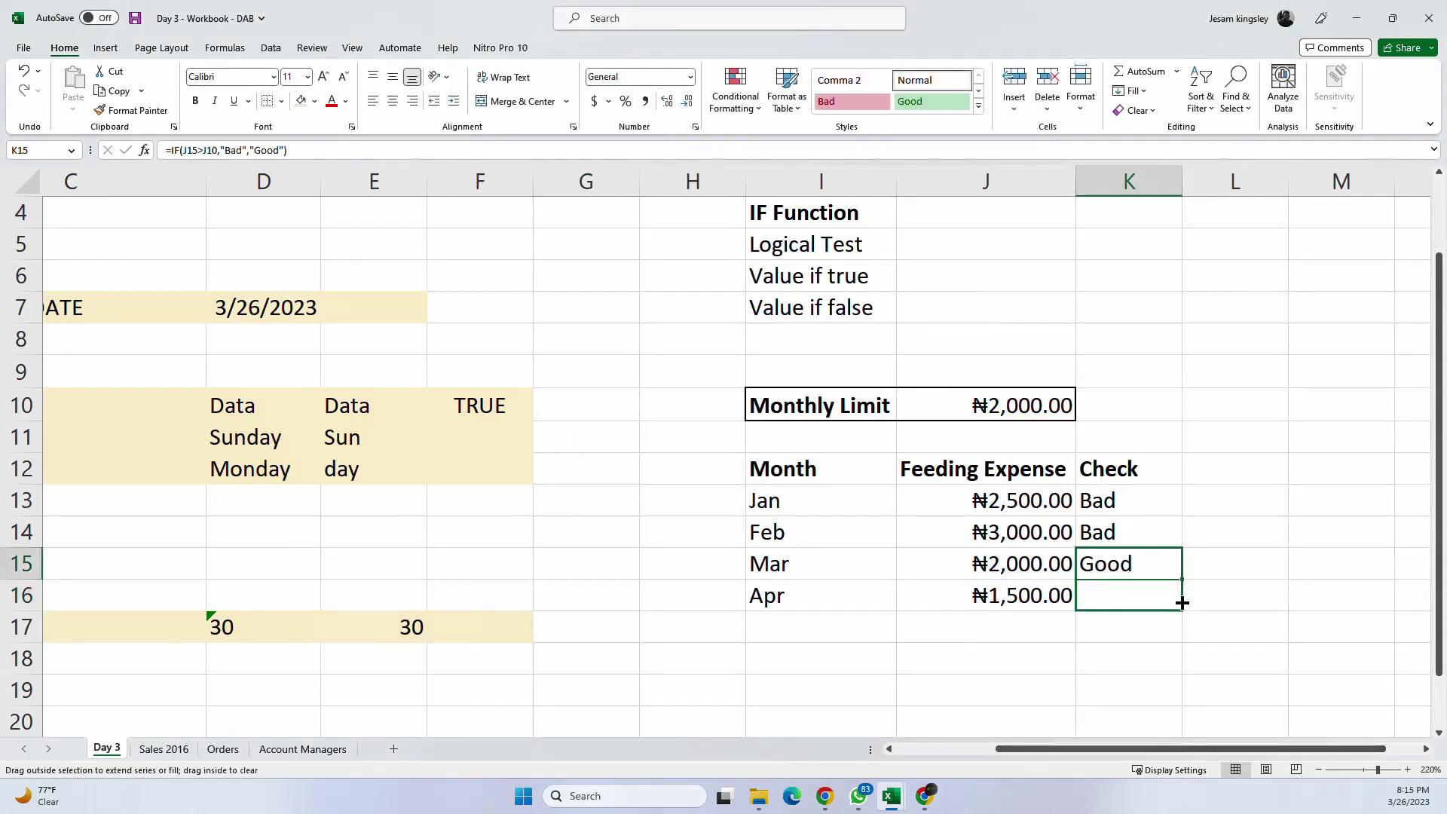
left_click_drag(1181, 603, 1137, 613)
double_click(1140, 600)
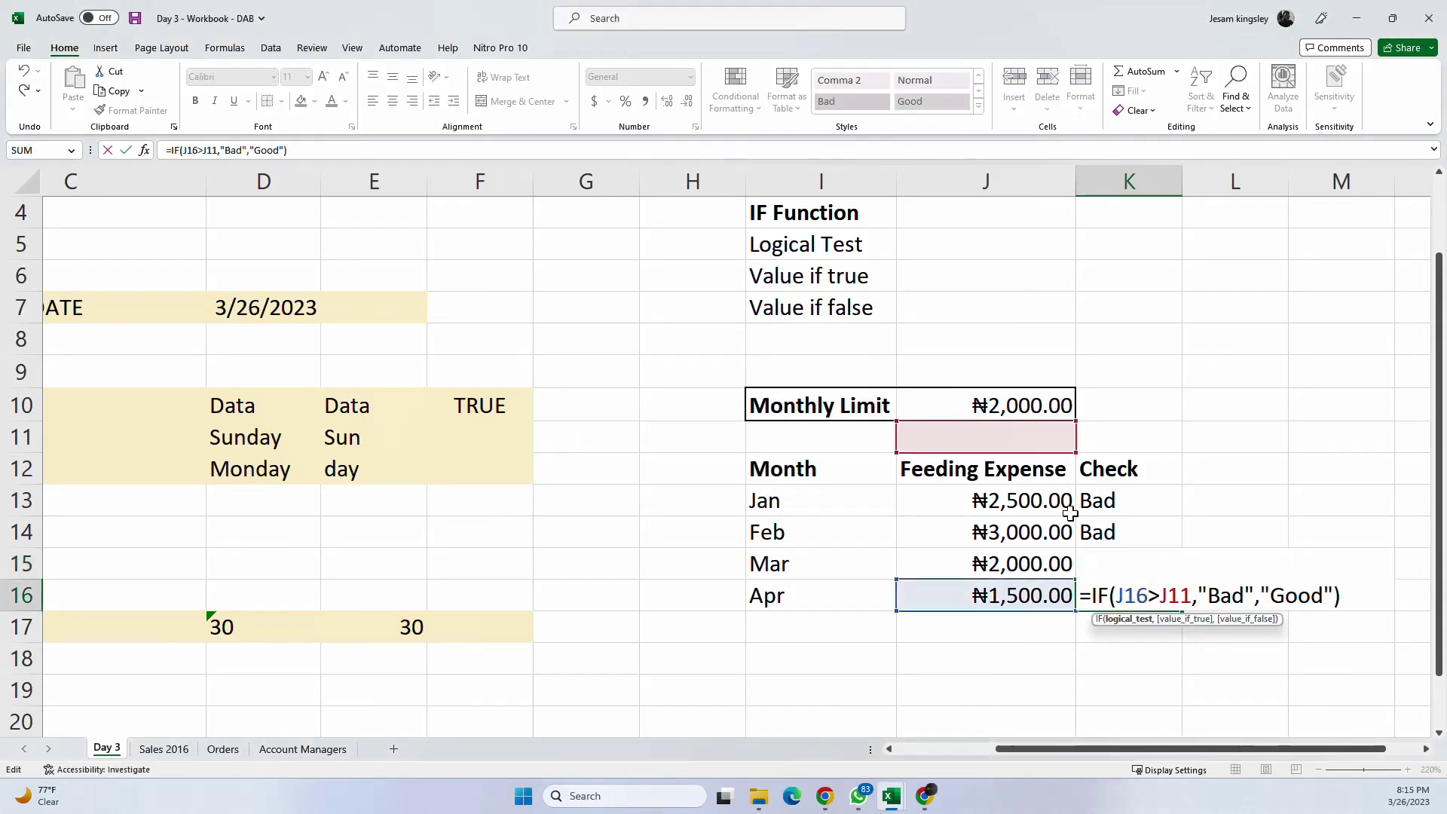
left_click_drag(988, 423, 984, 411)
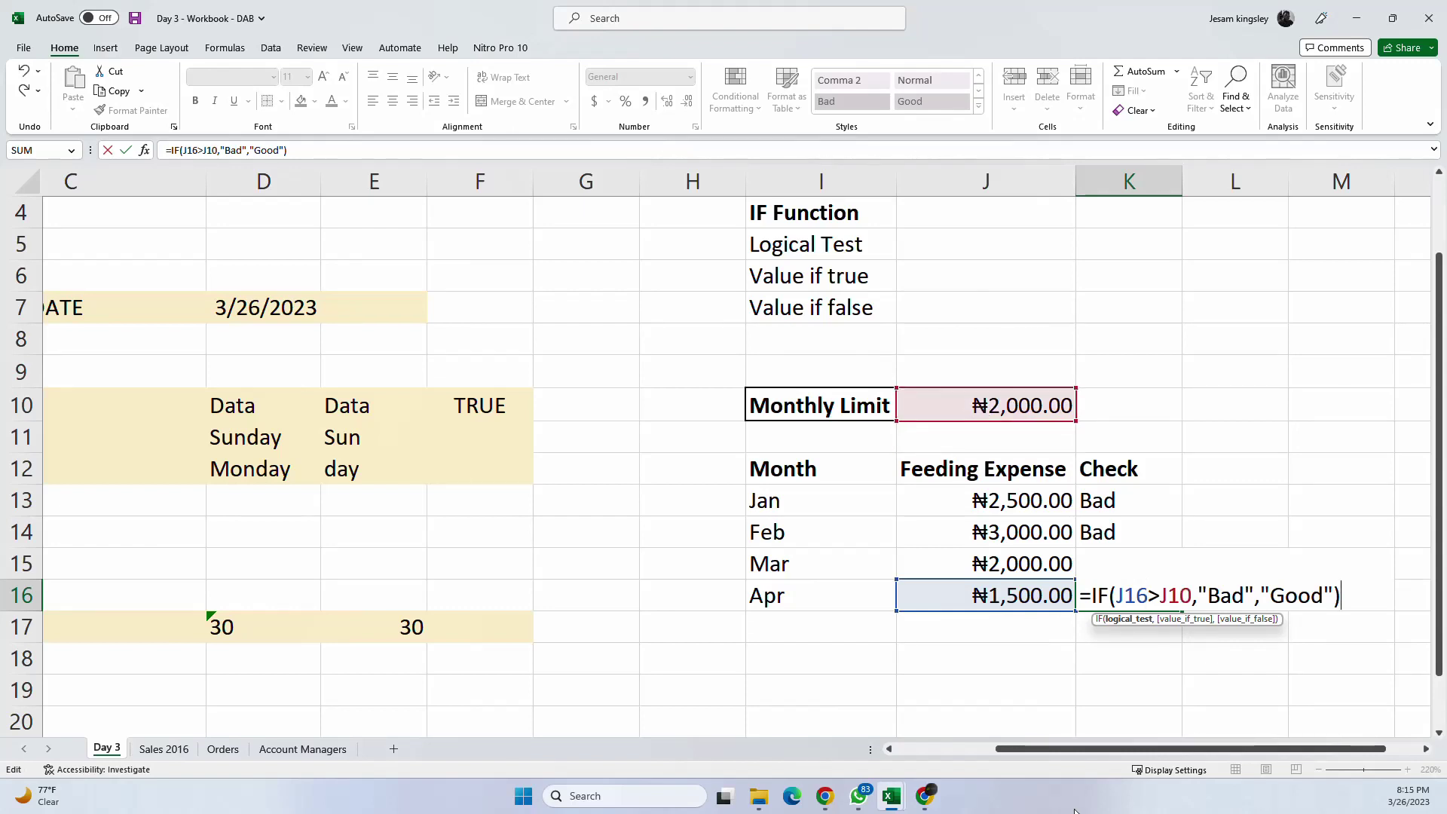
key("Return")
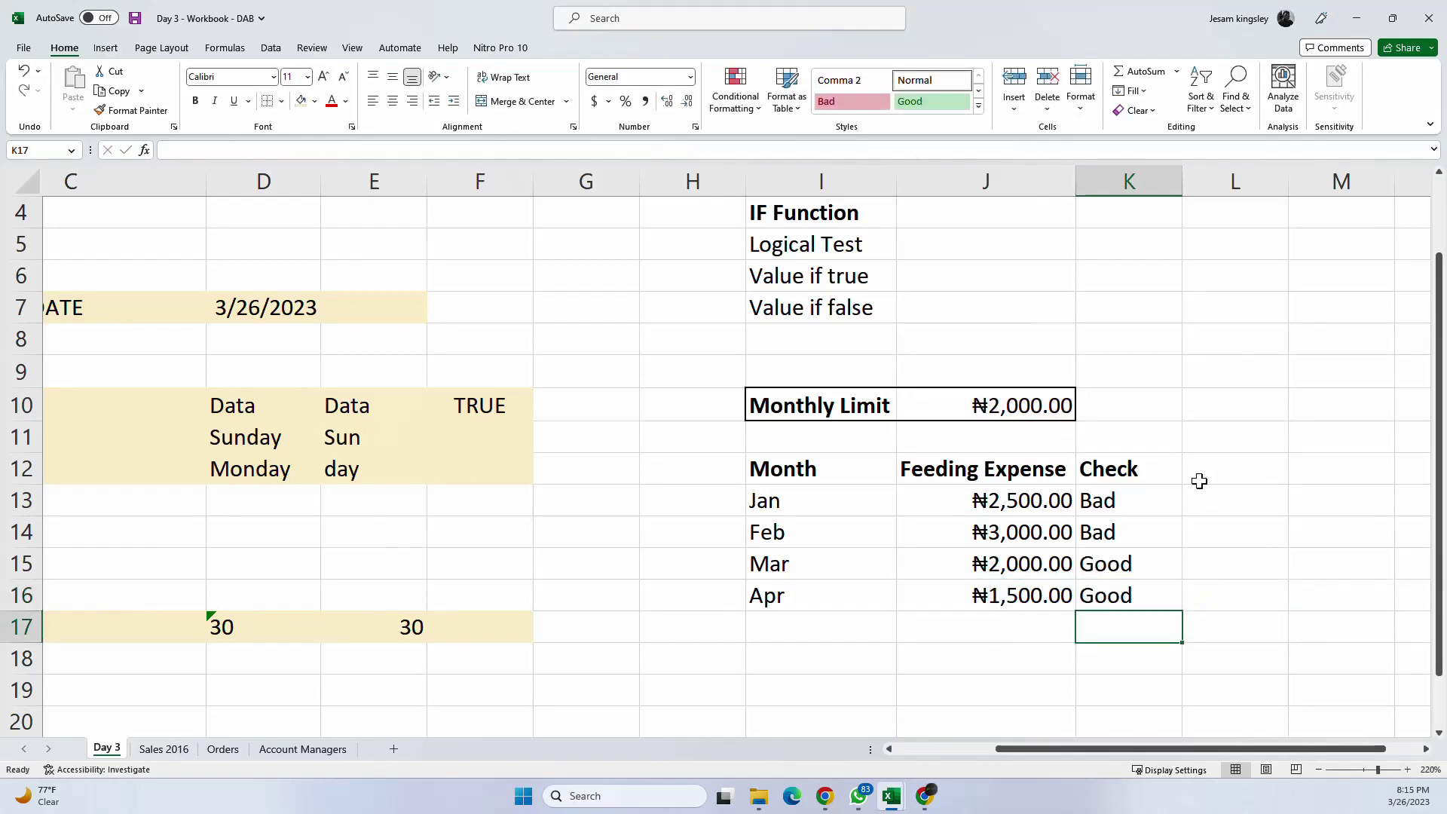
Step: Compare each month's feeding expense and Check rating with the Monthly Limit in J10
left_click(1199, 481)
scroll(1199, 482, "down", 1)
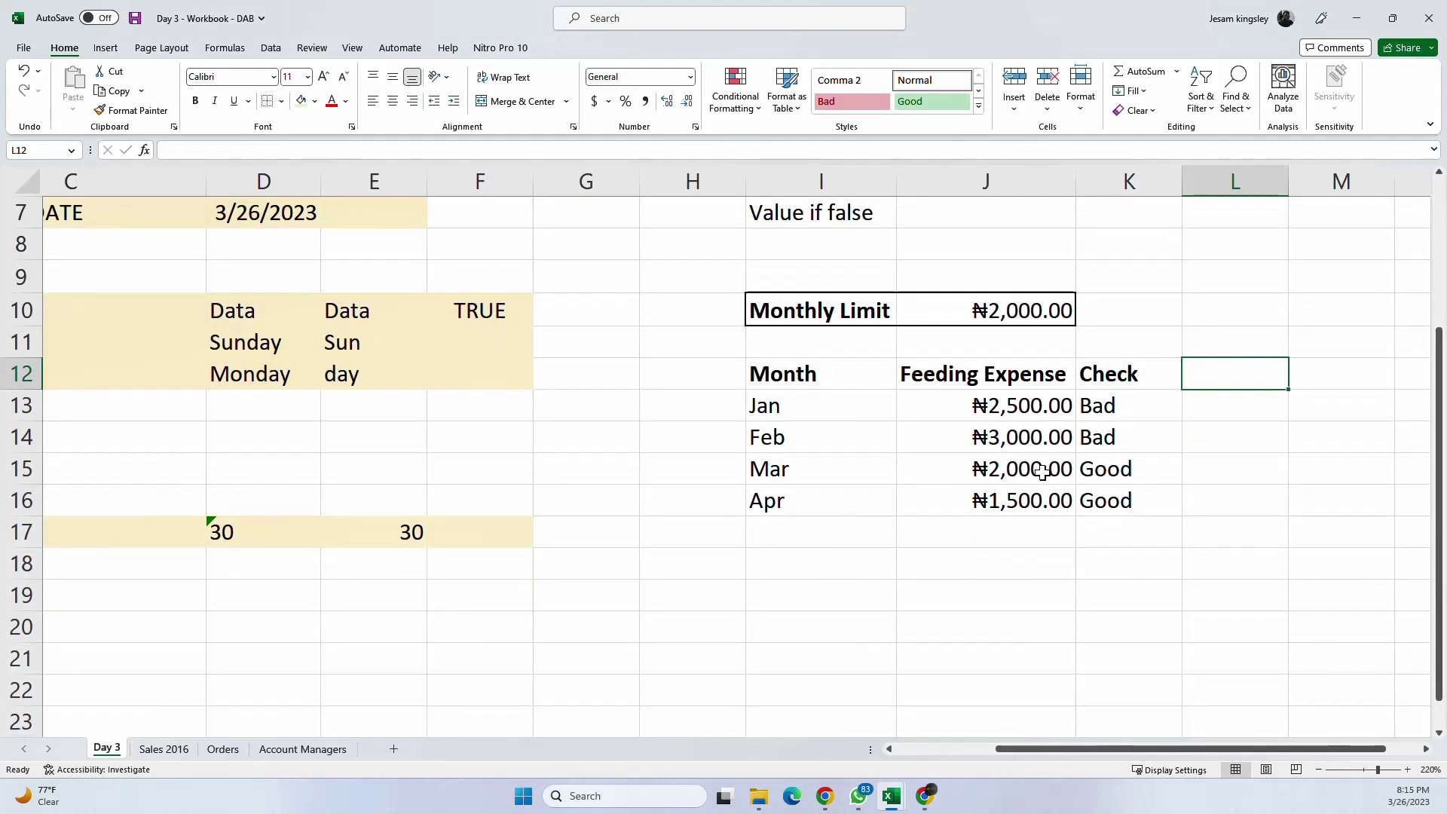
left_click_drag(1042, 474, 1036, 496)
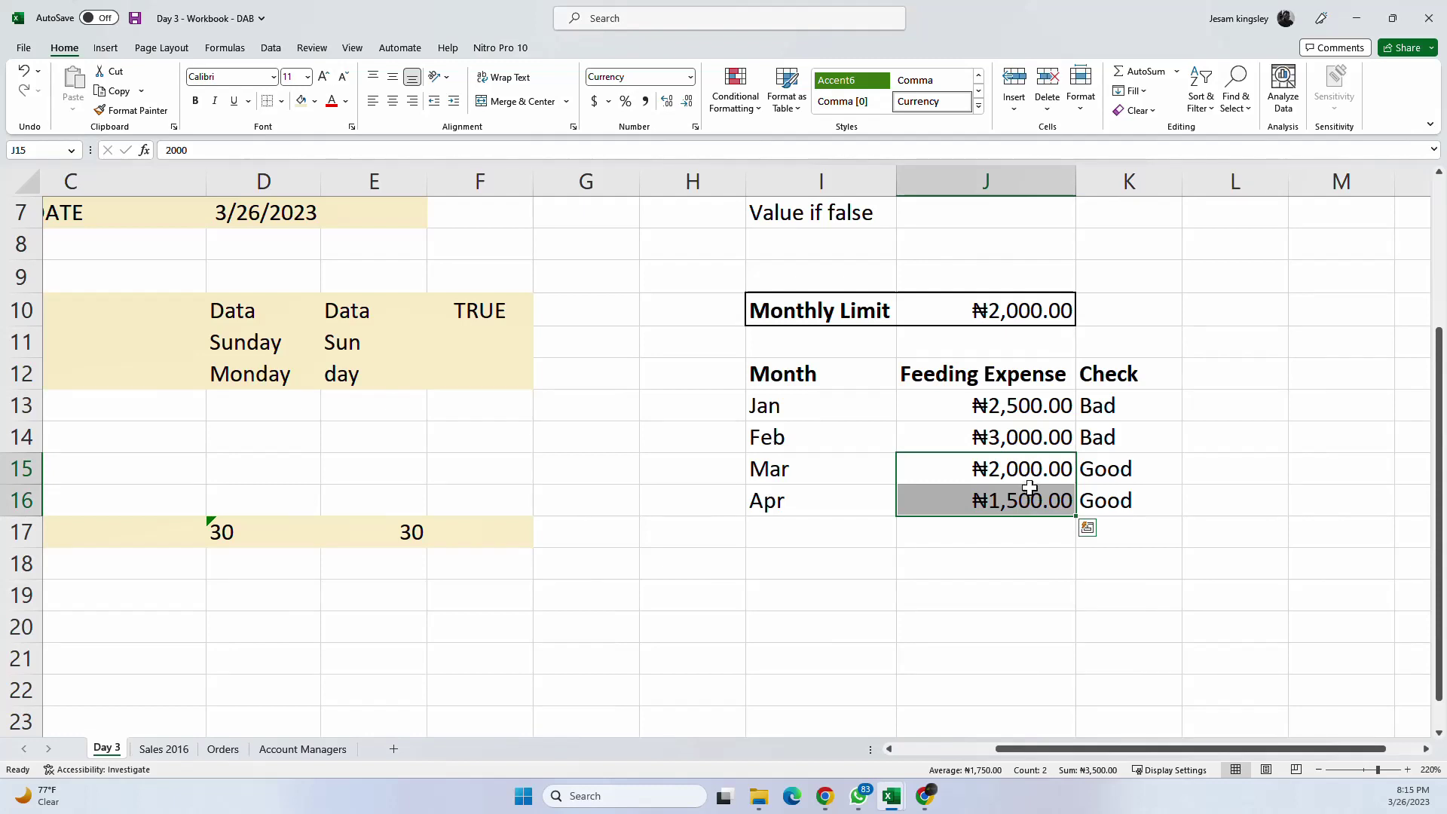
left_click_drag(1134, 476, 1138, 488)
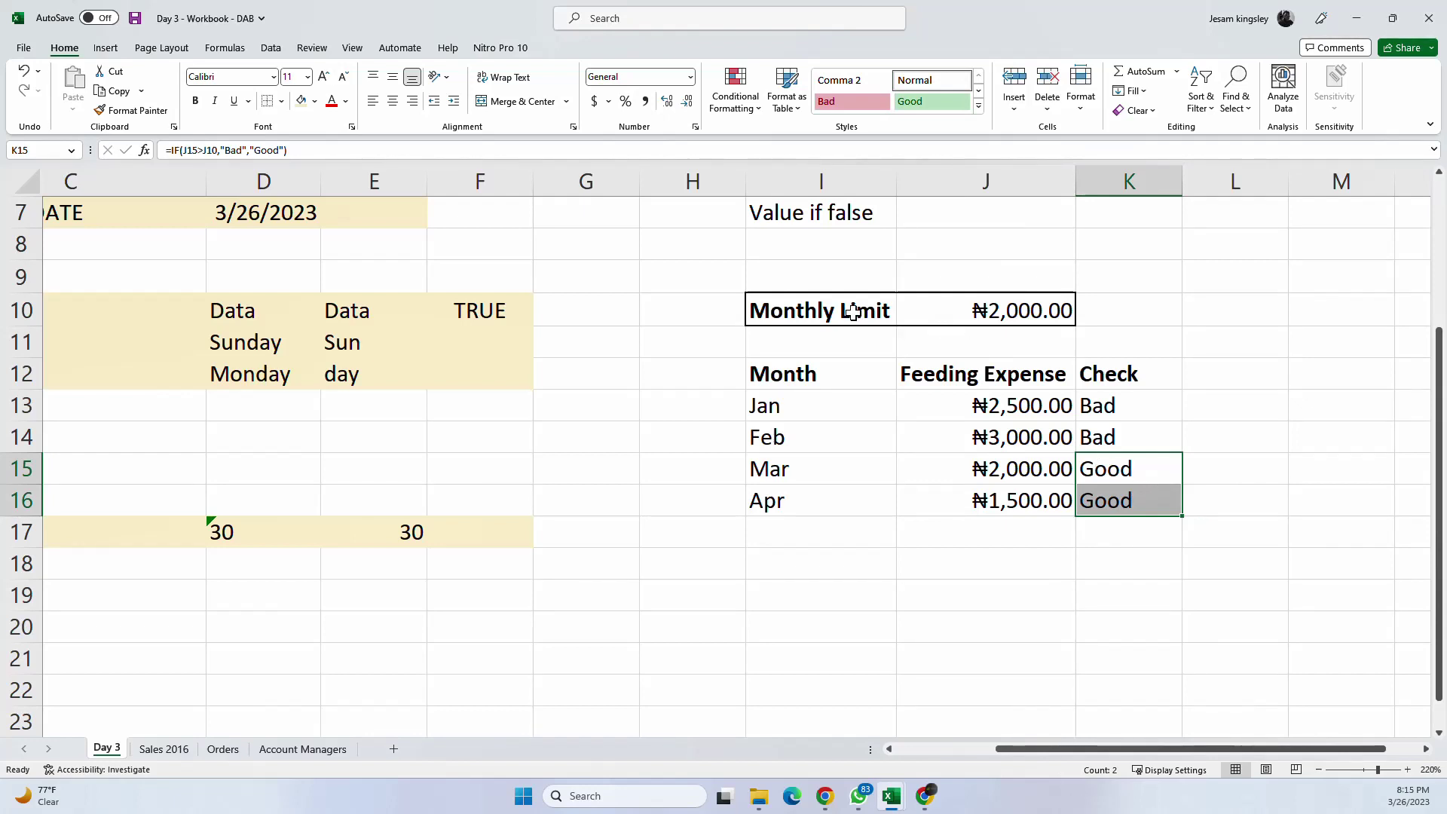
left_click(1098, 447)
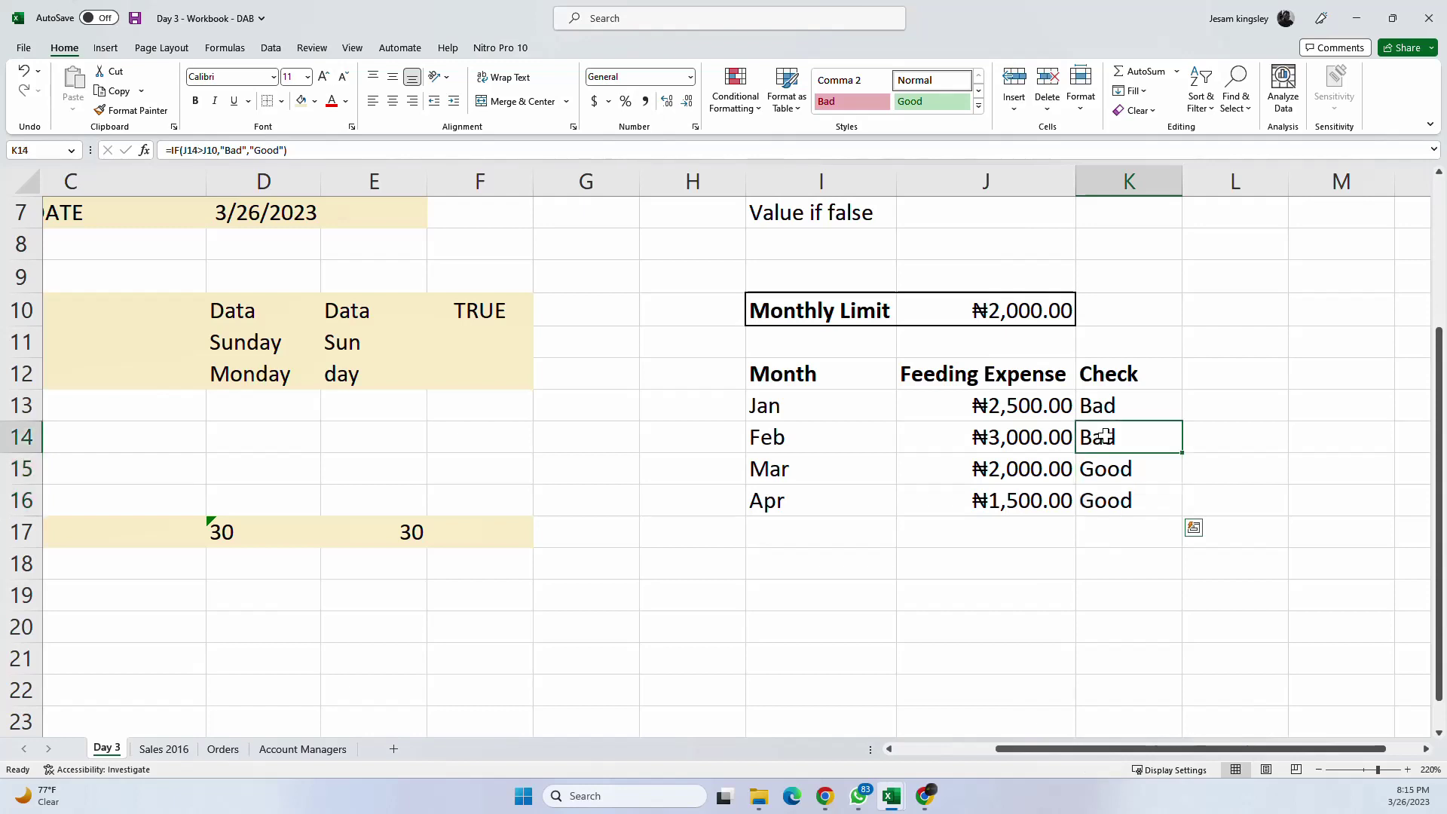
left_click(993, 403)
left_click(1018, 435)
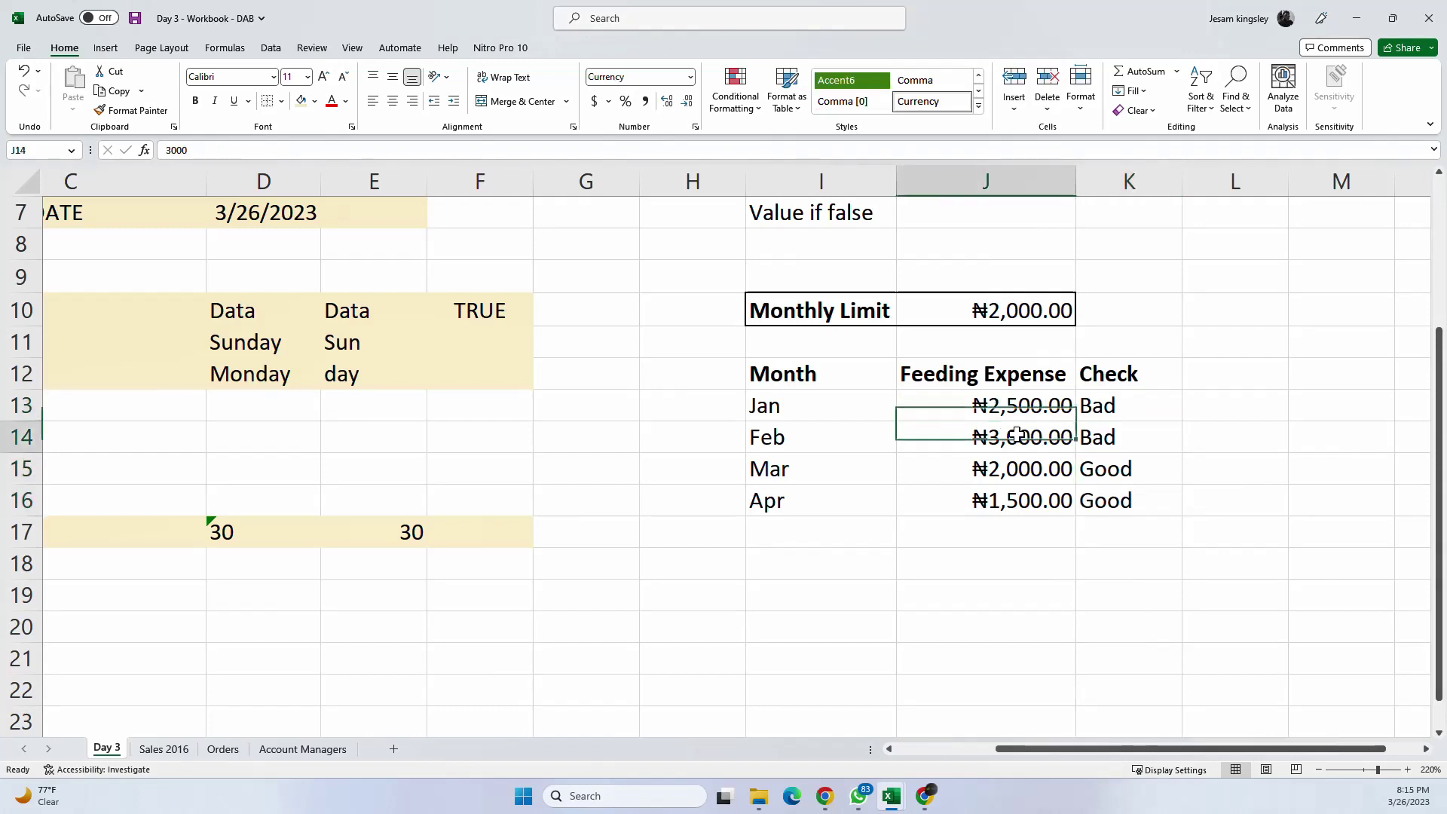
left_click(1123, 407)
left_click(1133, 429)
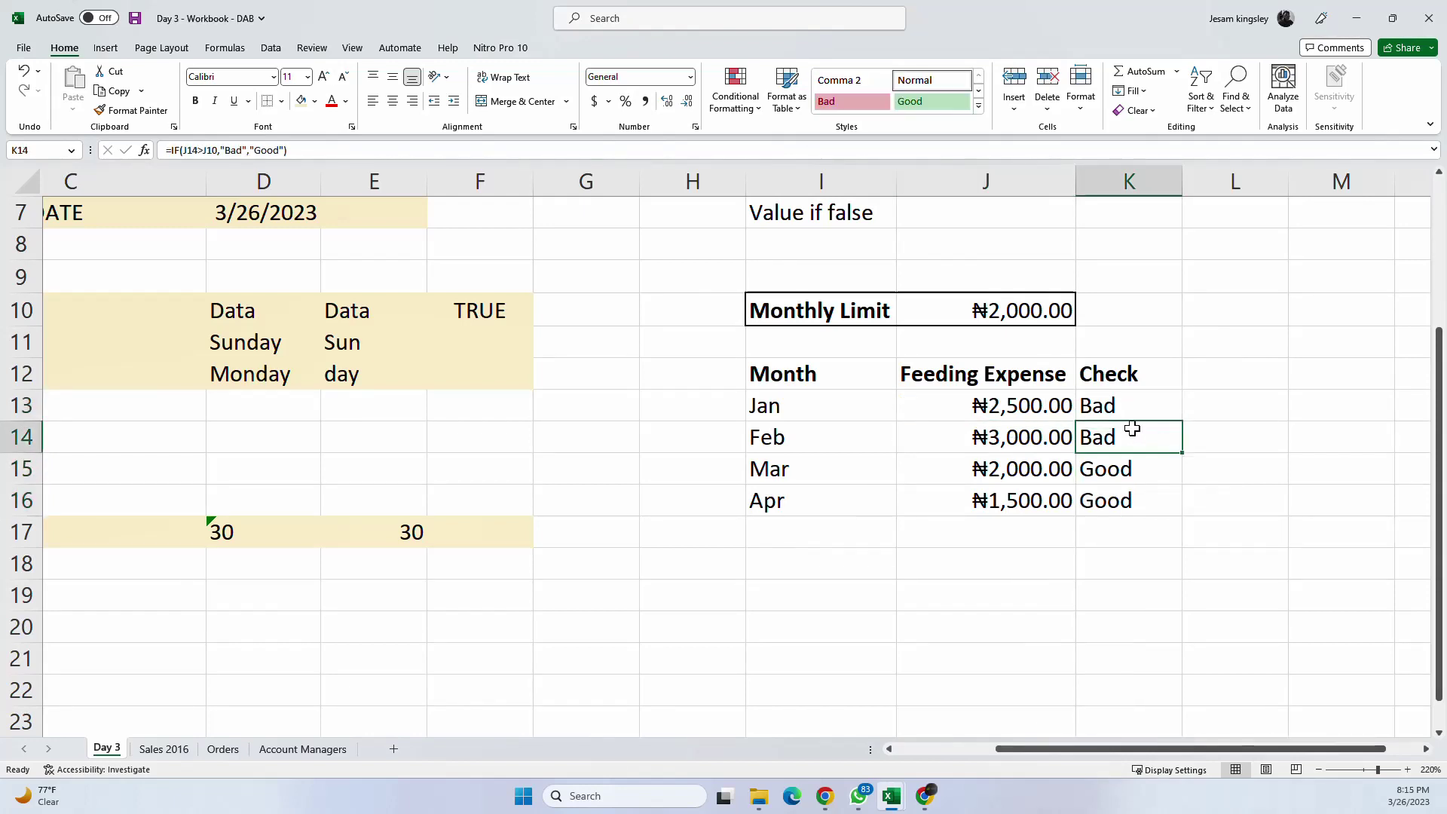
left_click(1046, 409)
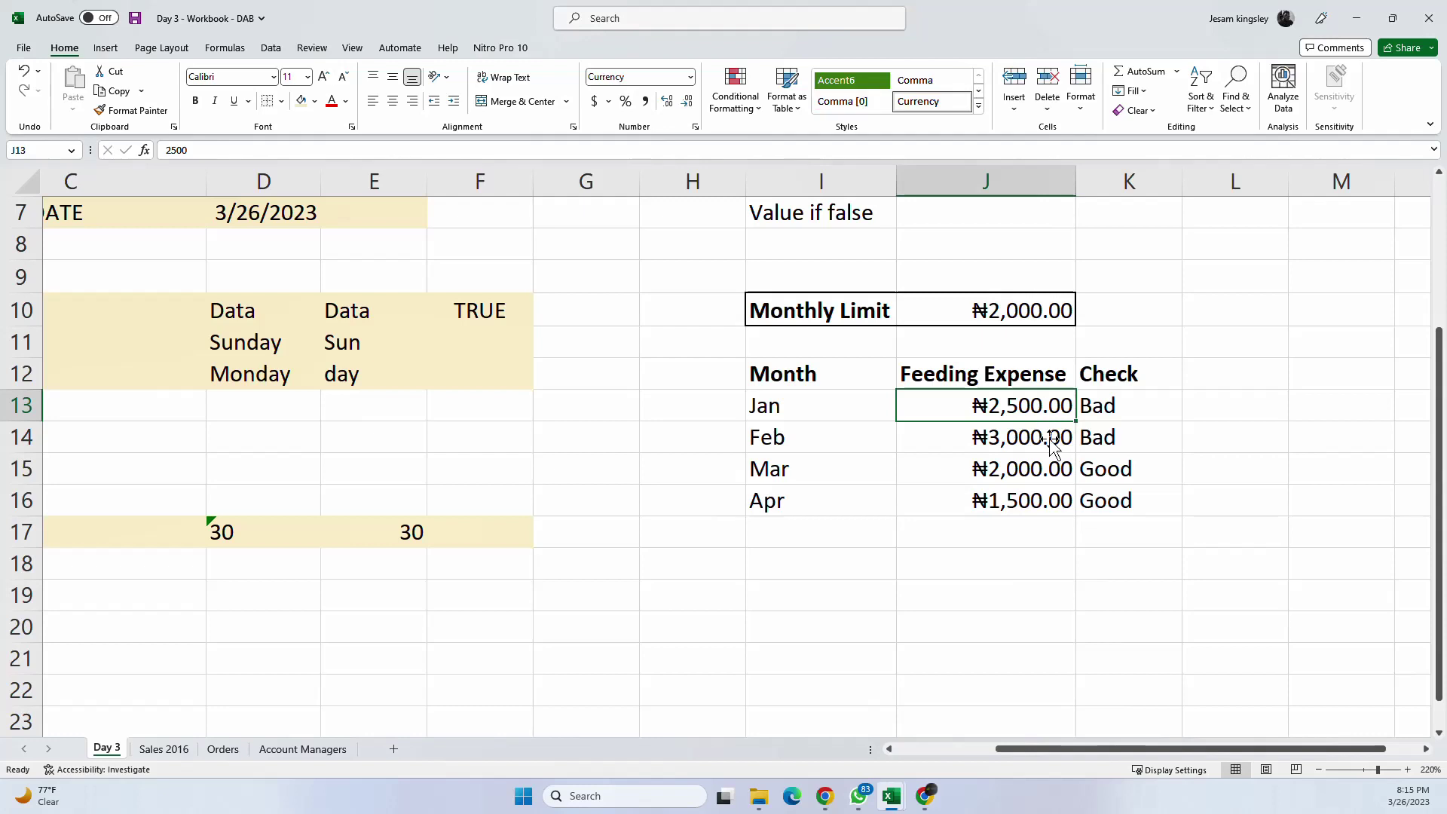
left_click(988, 314)
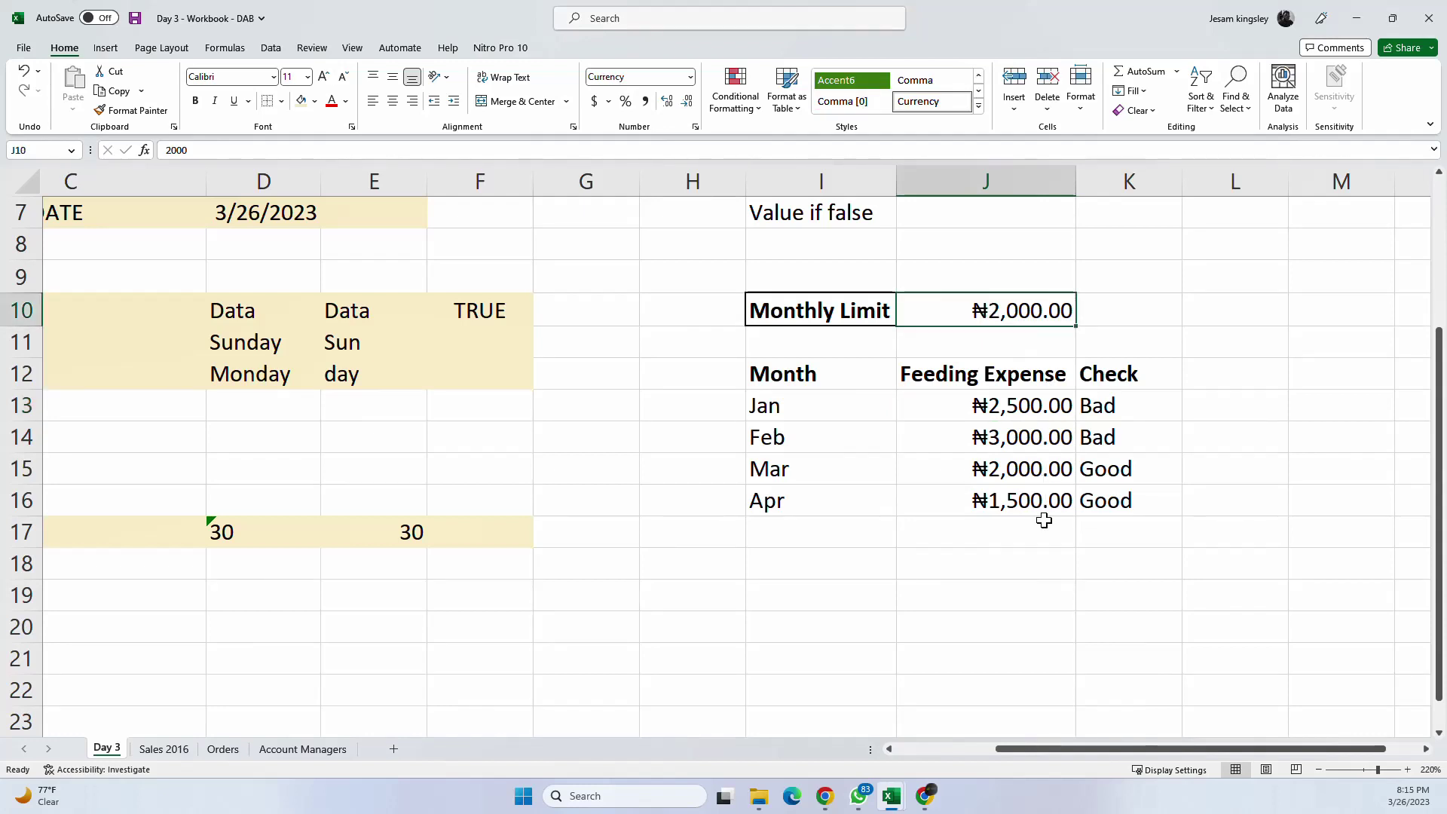
left_click(995, 531)
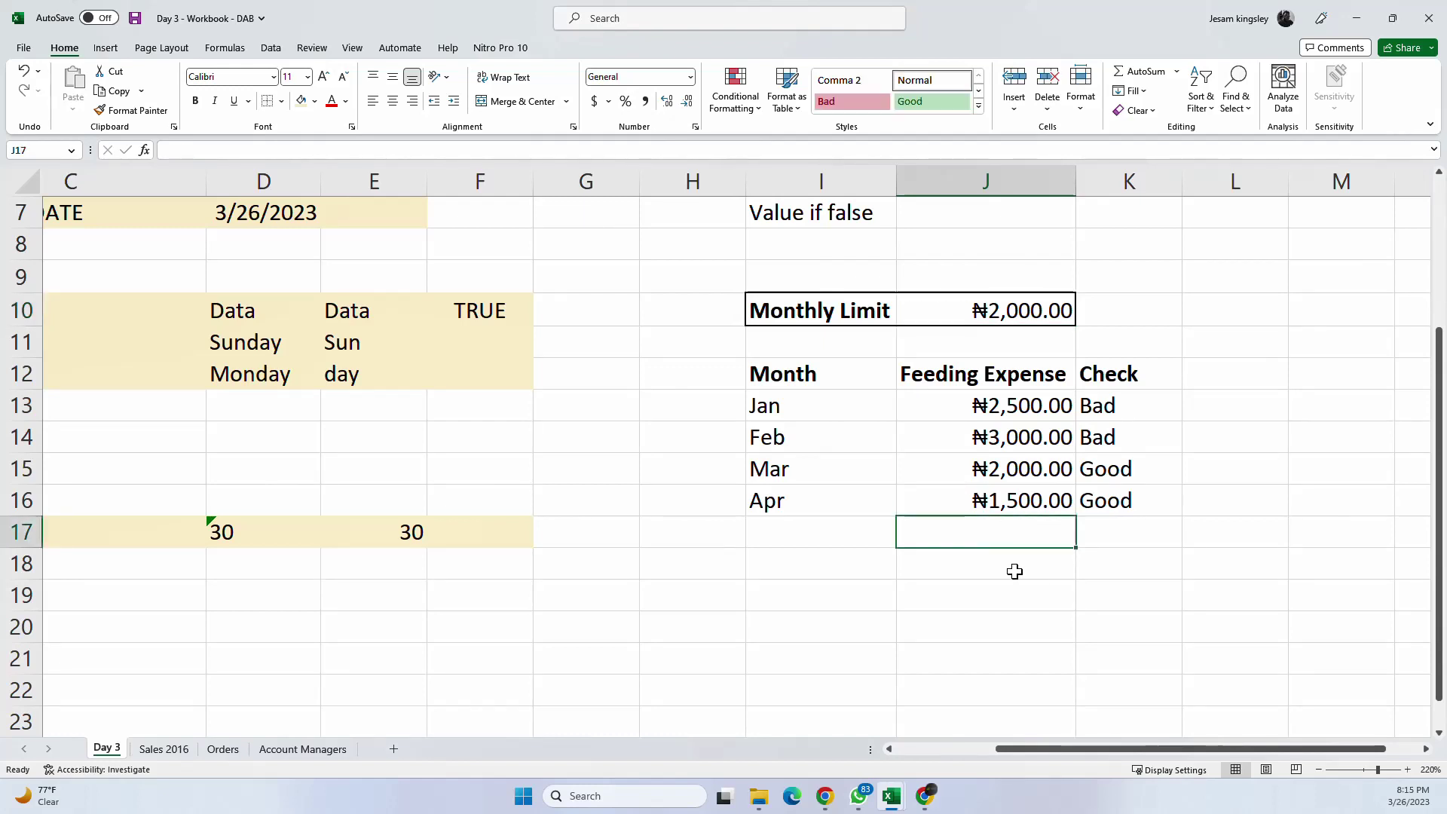
type("if")
key("BackSpace")
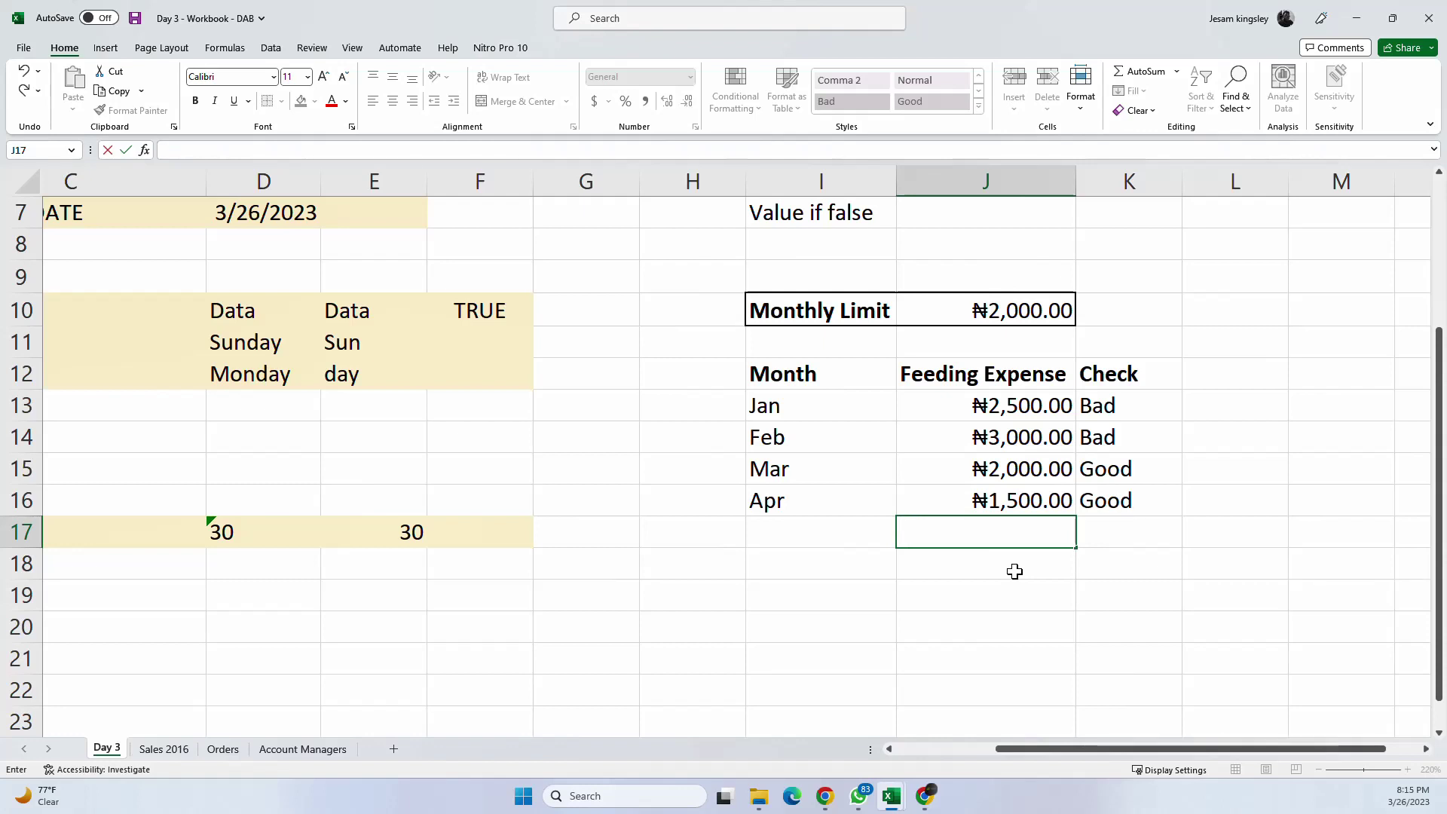
type("=if")
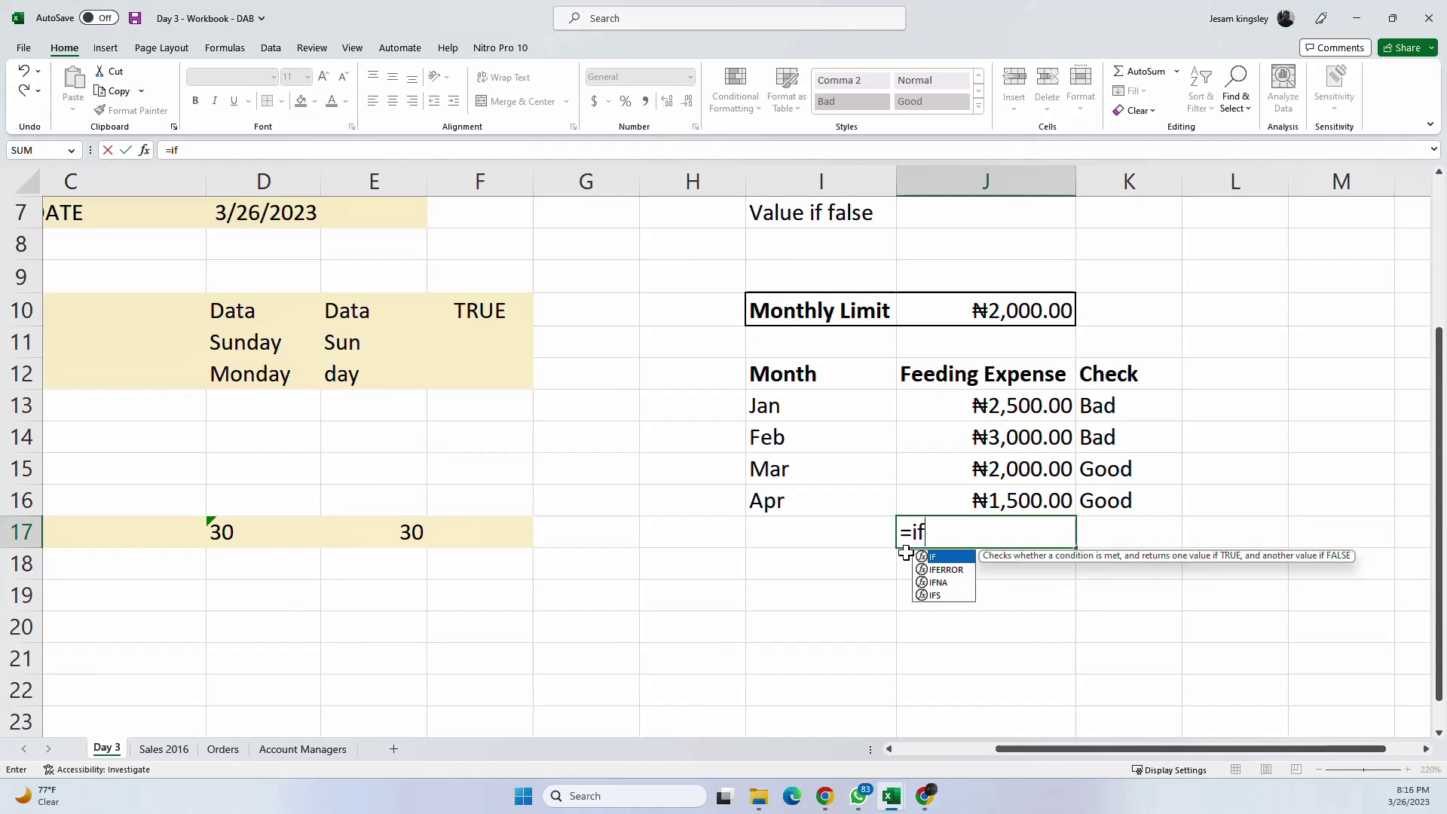
key("Escape")
key("Escape")
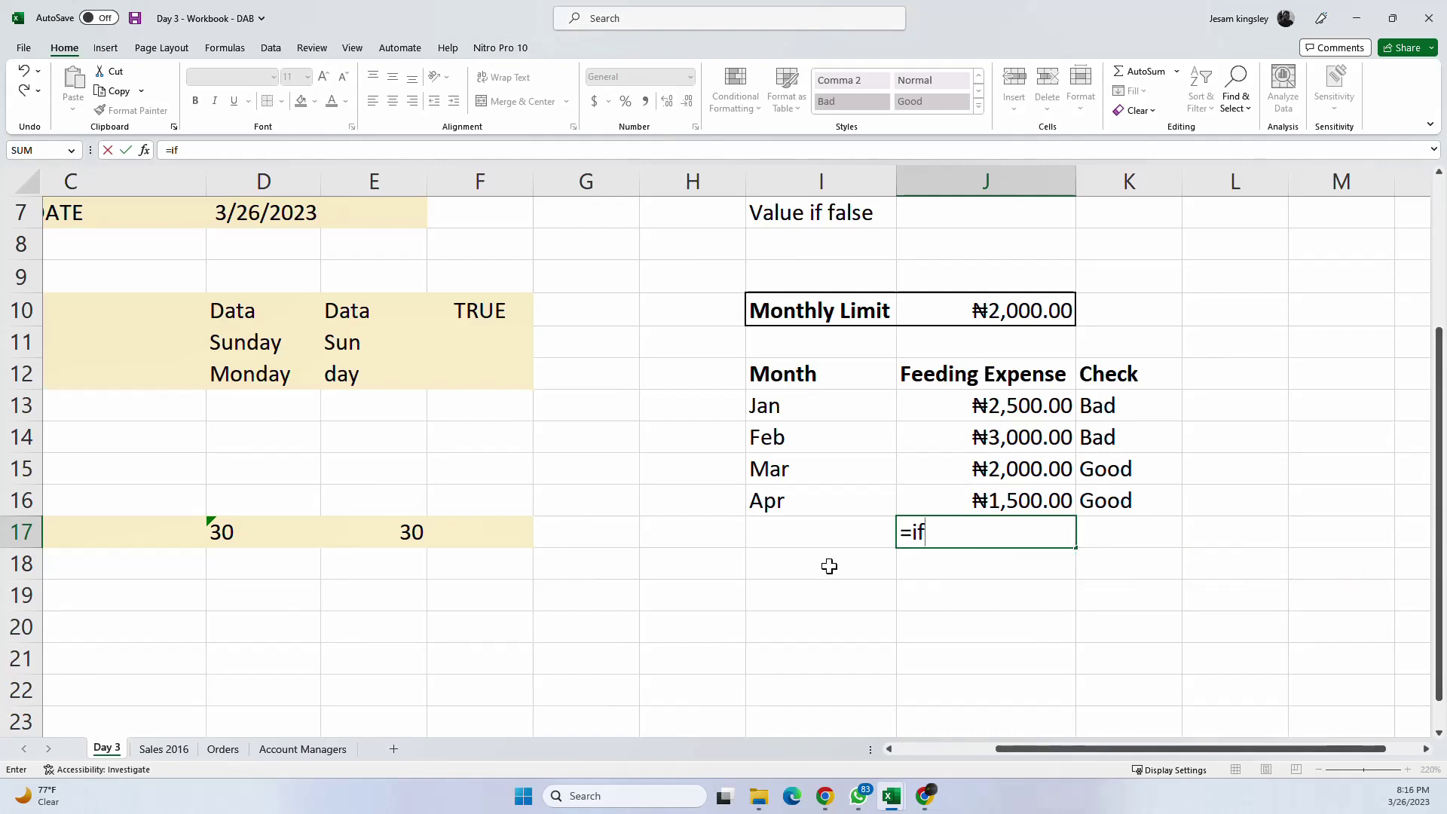
left_click(828, 566)
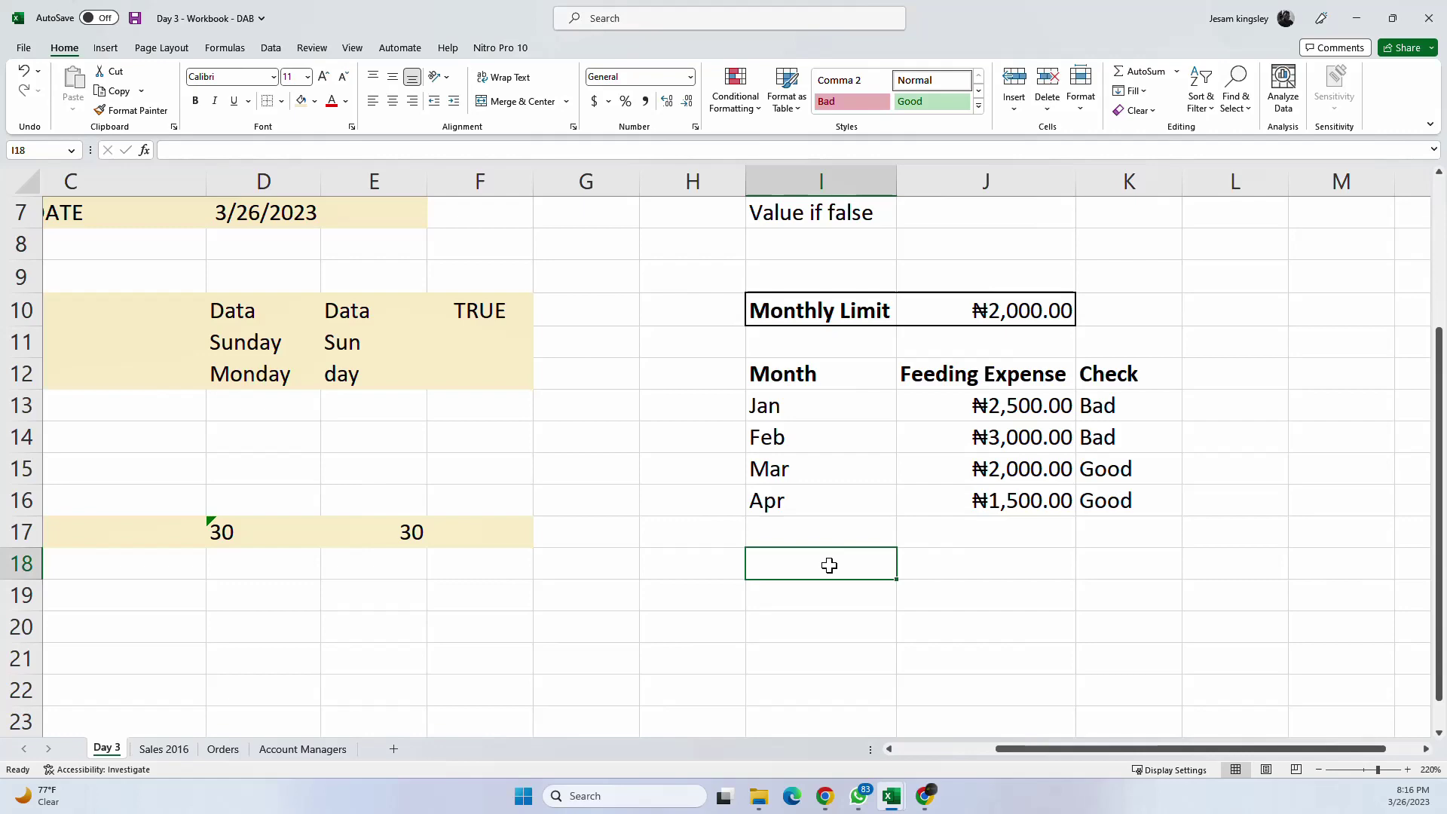
Step: Review the function list in column C, from IF to COUNTIF, alongside the IF Function notes and the feeding expense table
scroll(916, 462, "up", 2)
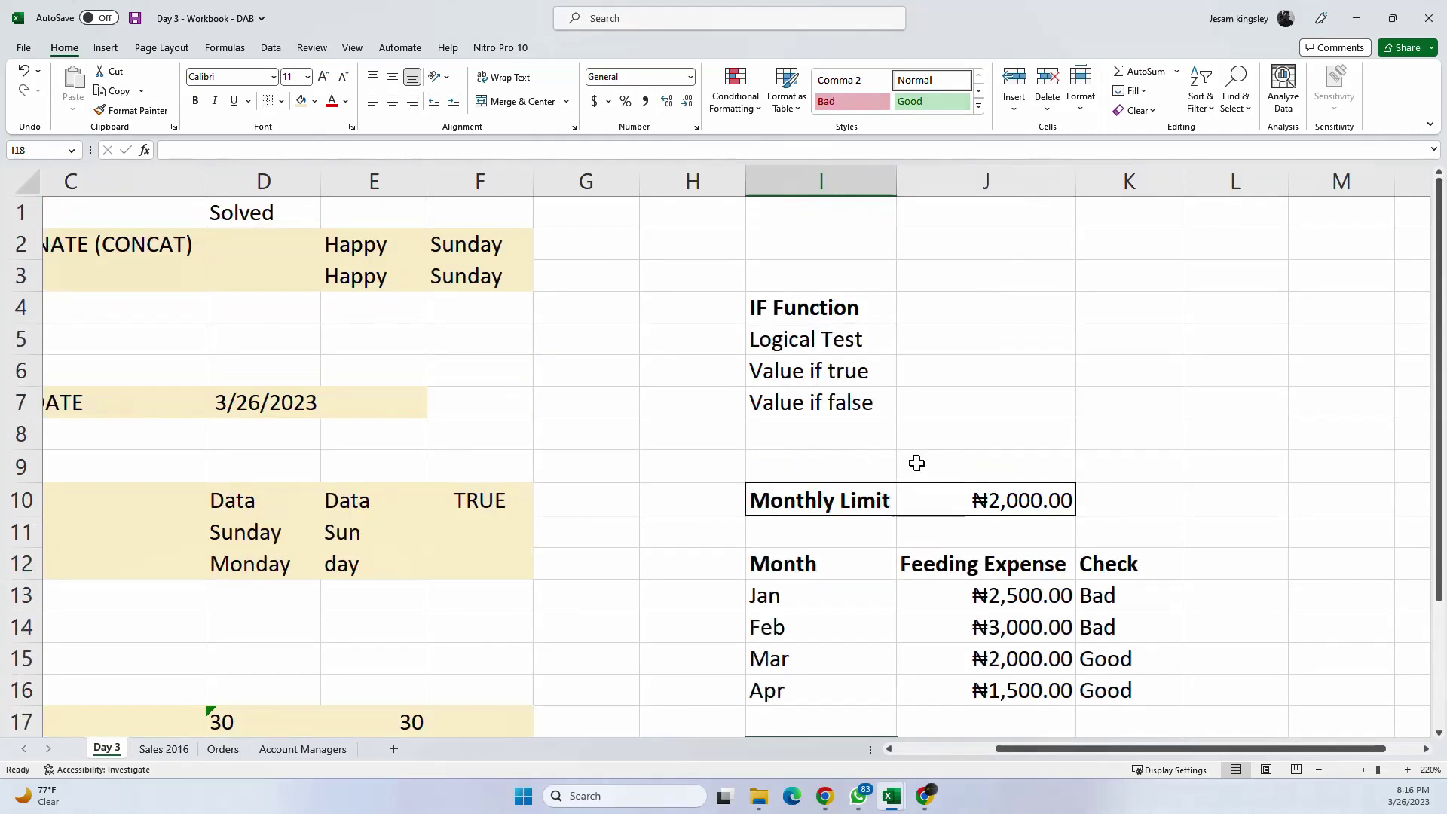
scroll(888, 449, "down", 1)
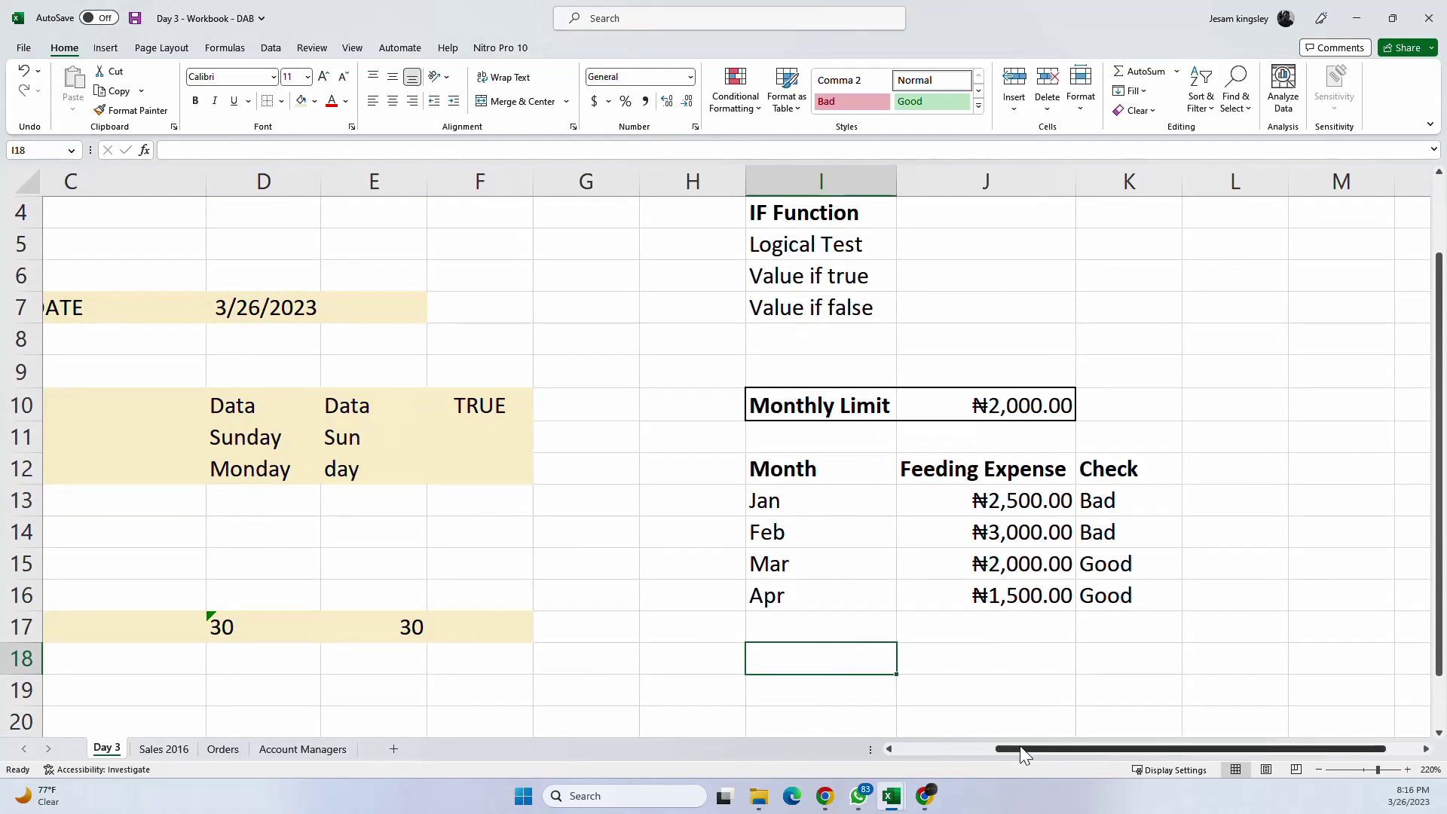
left_click_drag(1021, 748, 945, 749)
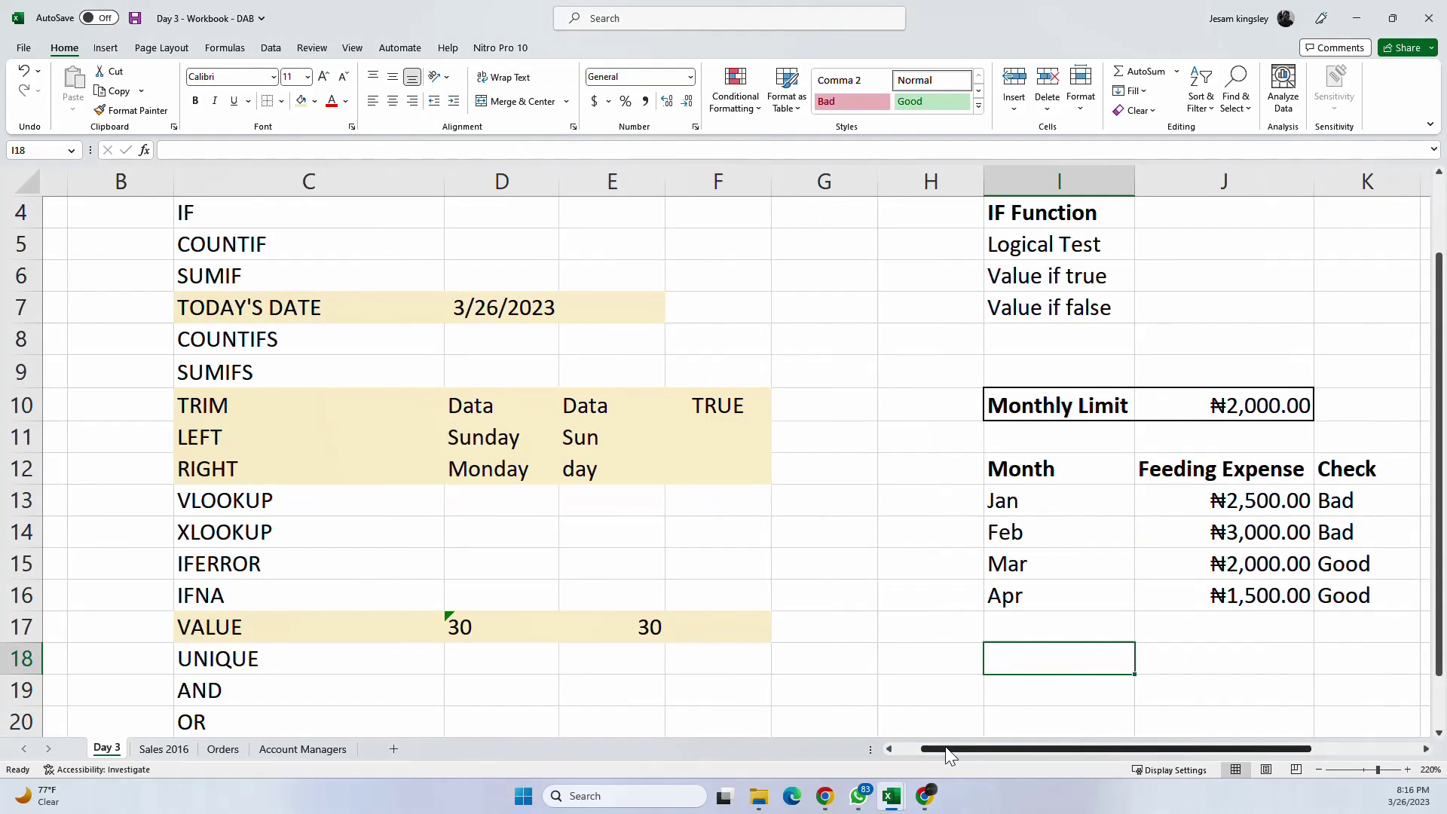
left_click_drag(945, 749, 961, 746)
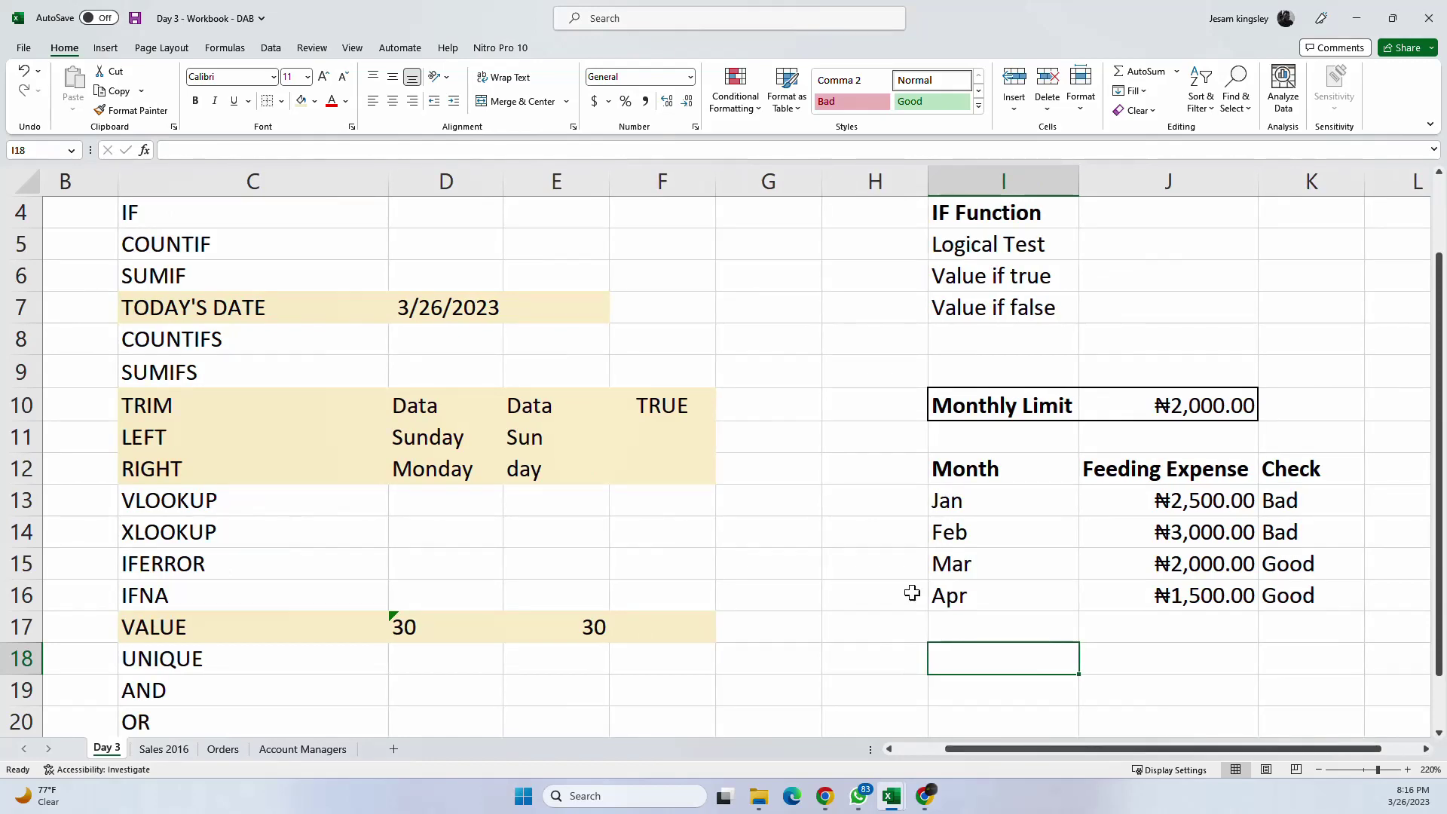
scroll(904, 584, "up", 1)
left_click(216, 314)
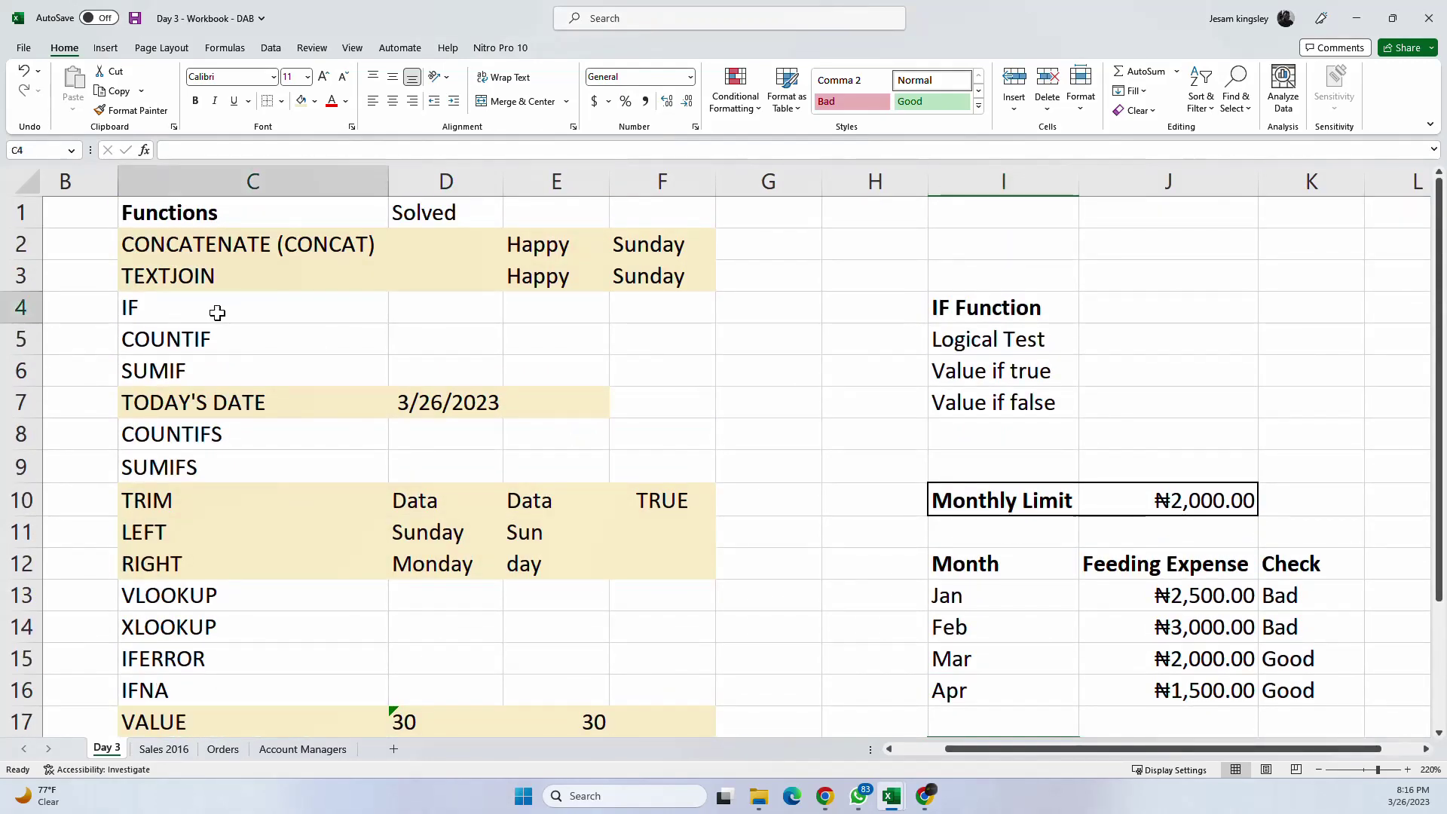
left_click(231, 343)
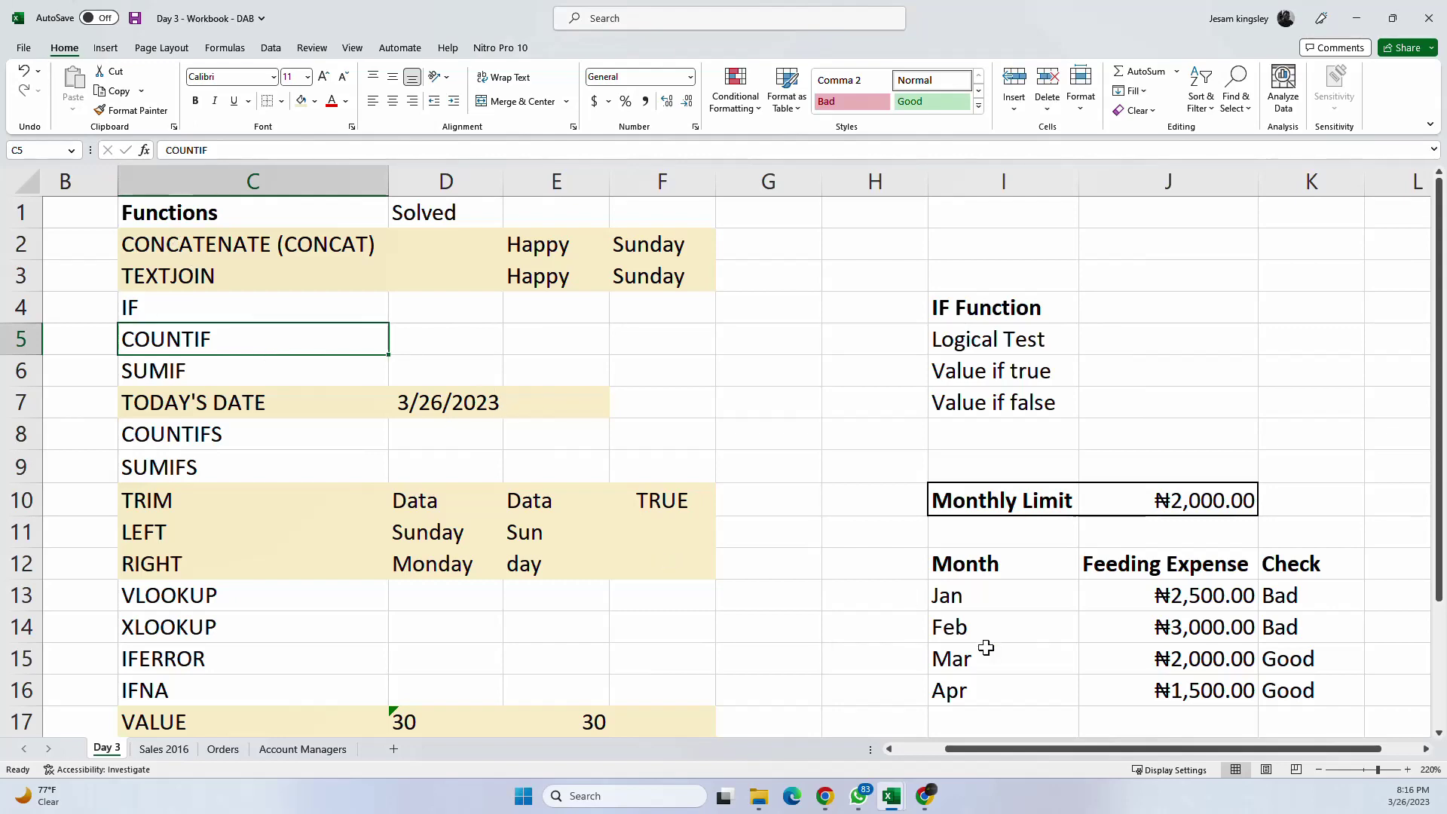
scroll(985, 649, "down", 1)
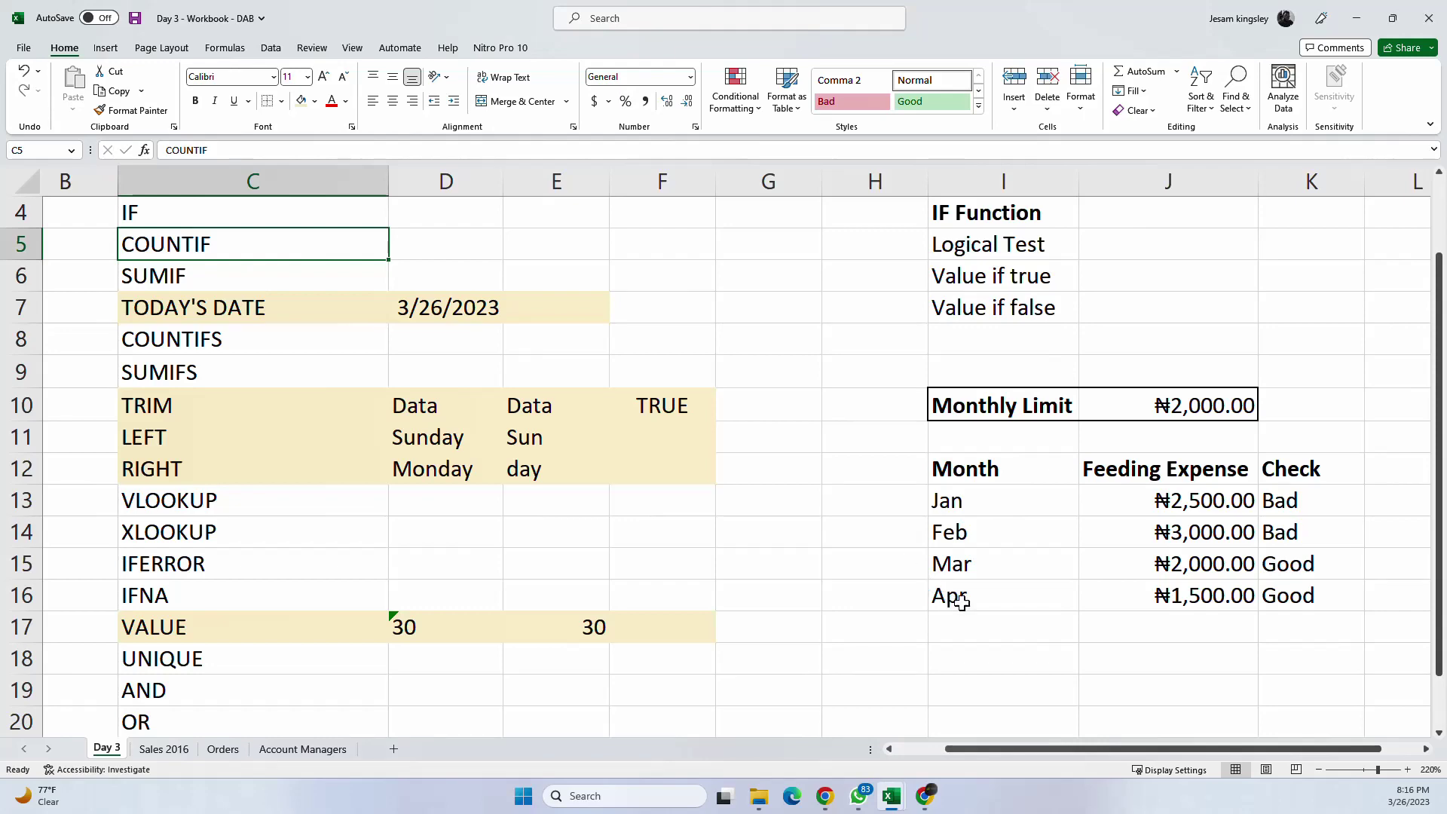
scroll(1153, 562, "up", 1)
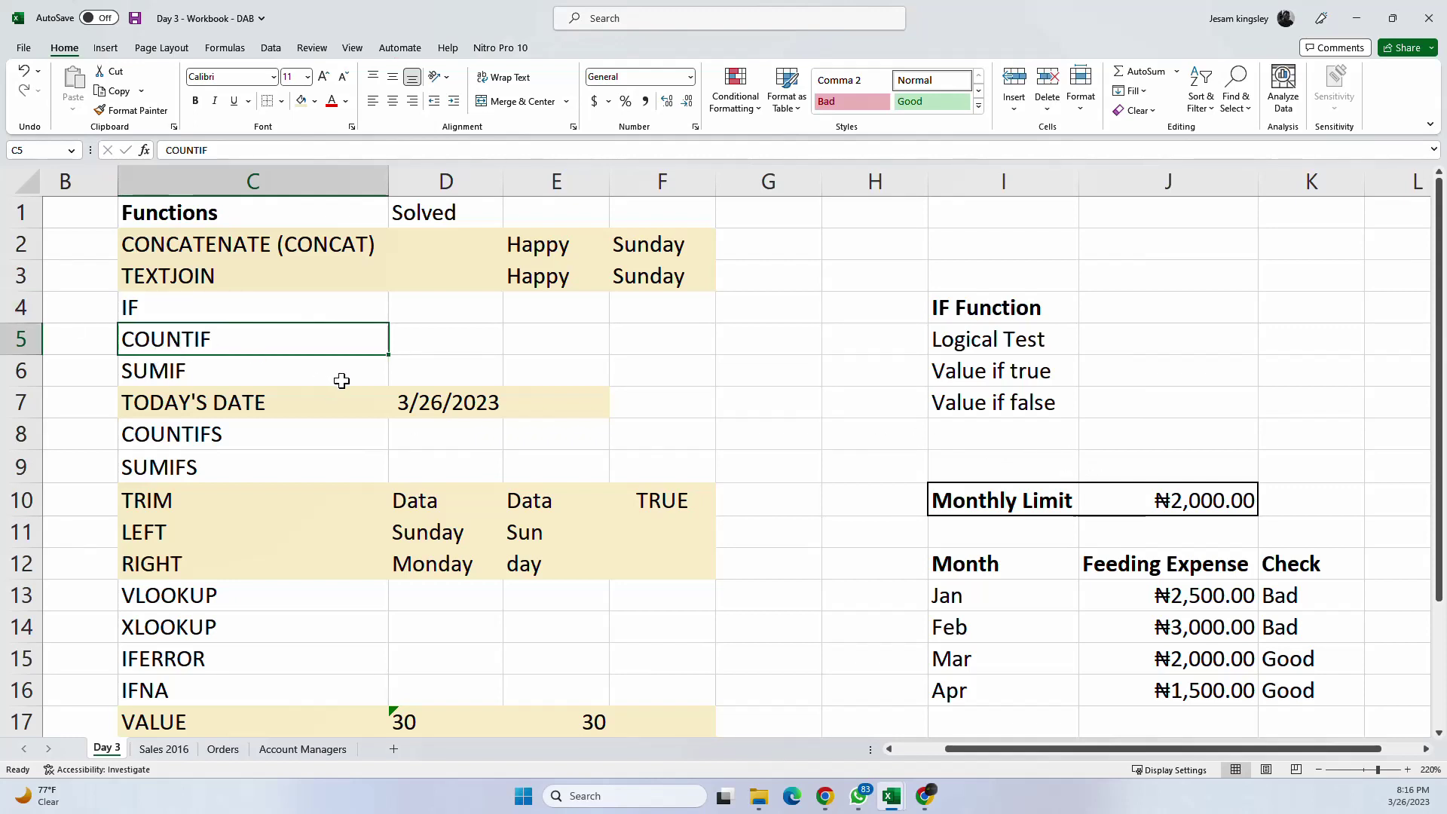
scroll(1285, 397, "down", 1)
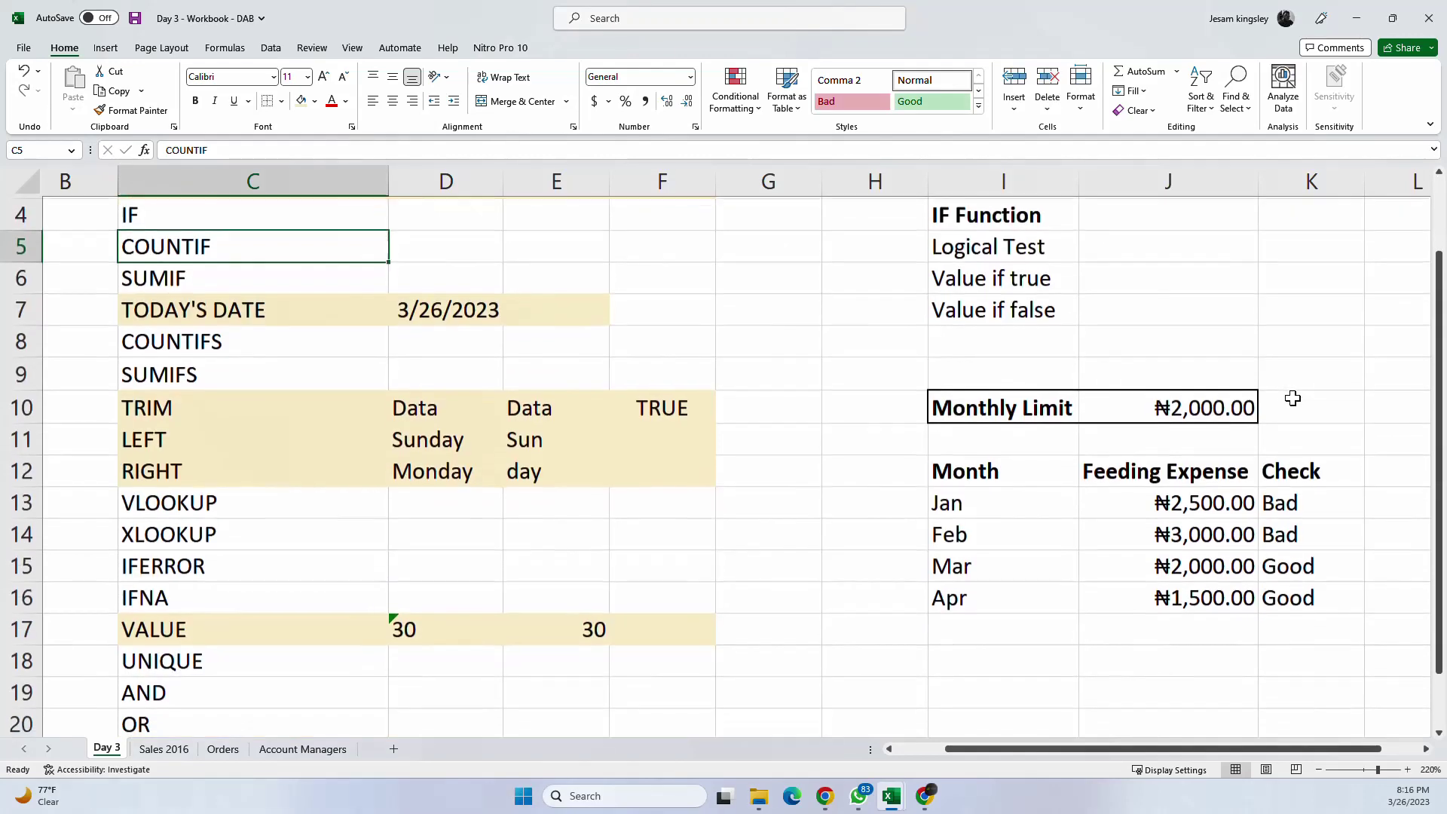
scroll(1289, 398, "up", 1)
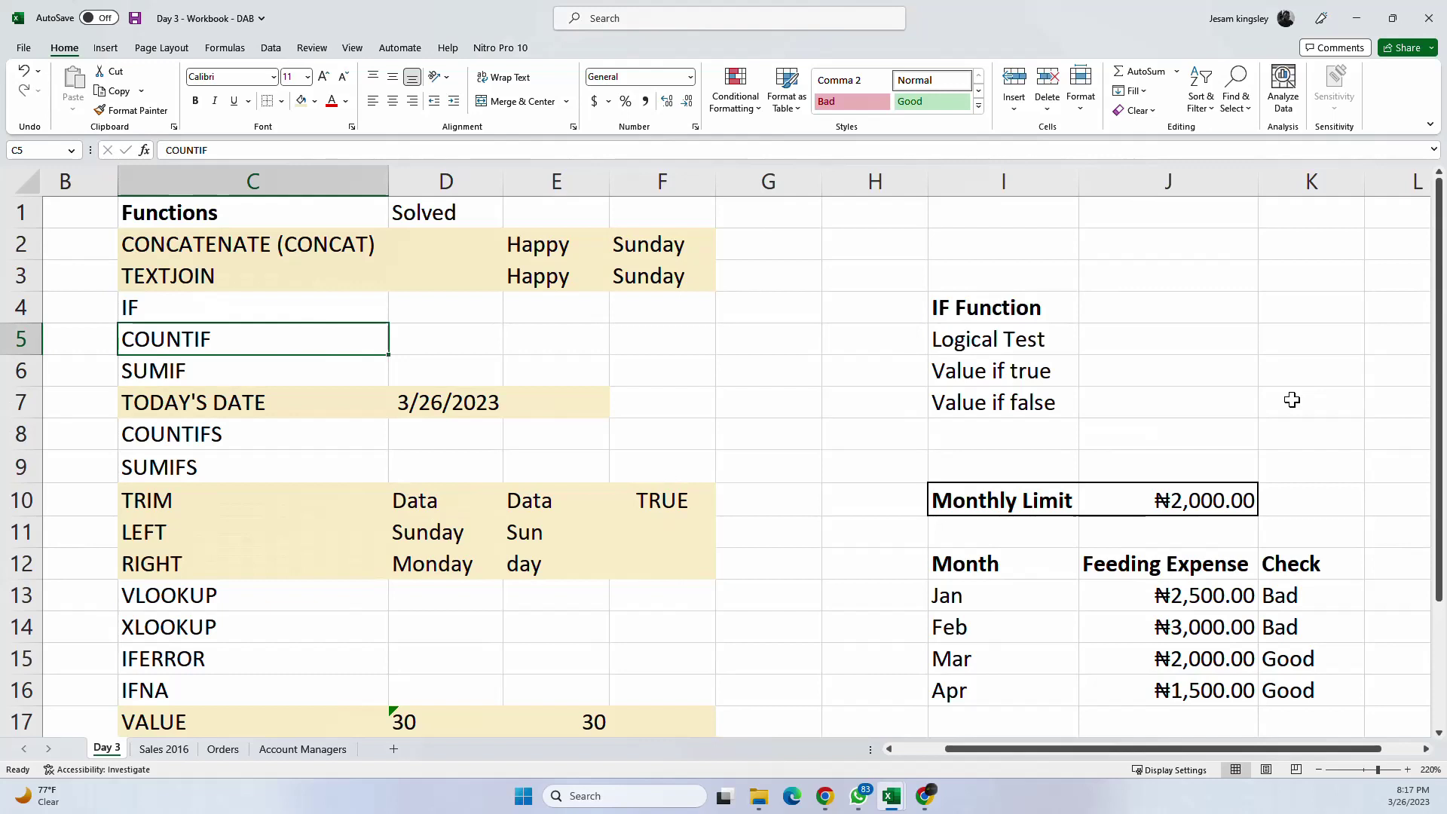
Step: Extend the Month, Feeding Expense and Check rows by filling I13:K16 down through December in row 24
left_click_drag(1360, 750, 1386, 753)
scroll(1389, 667, "down", 3)
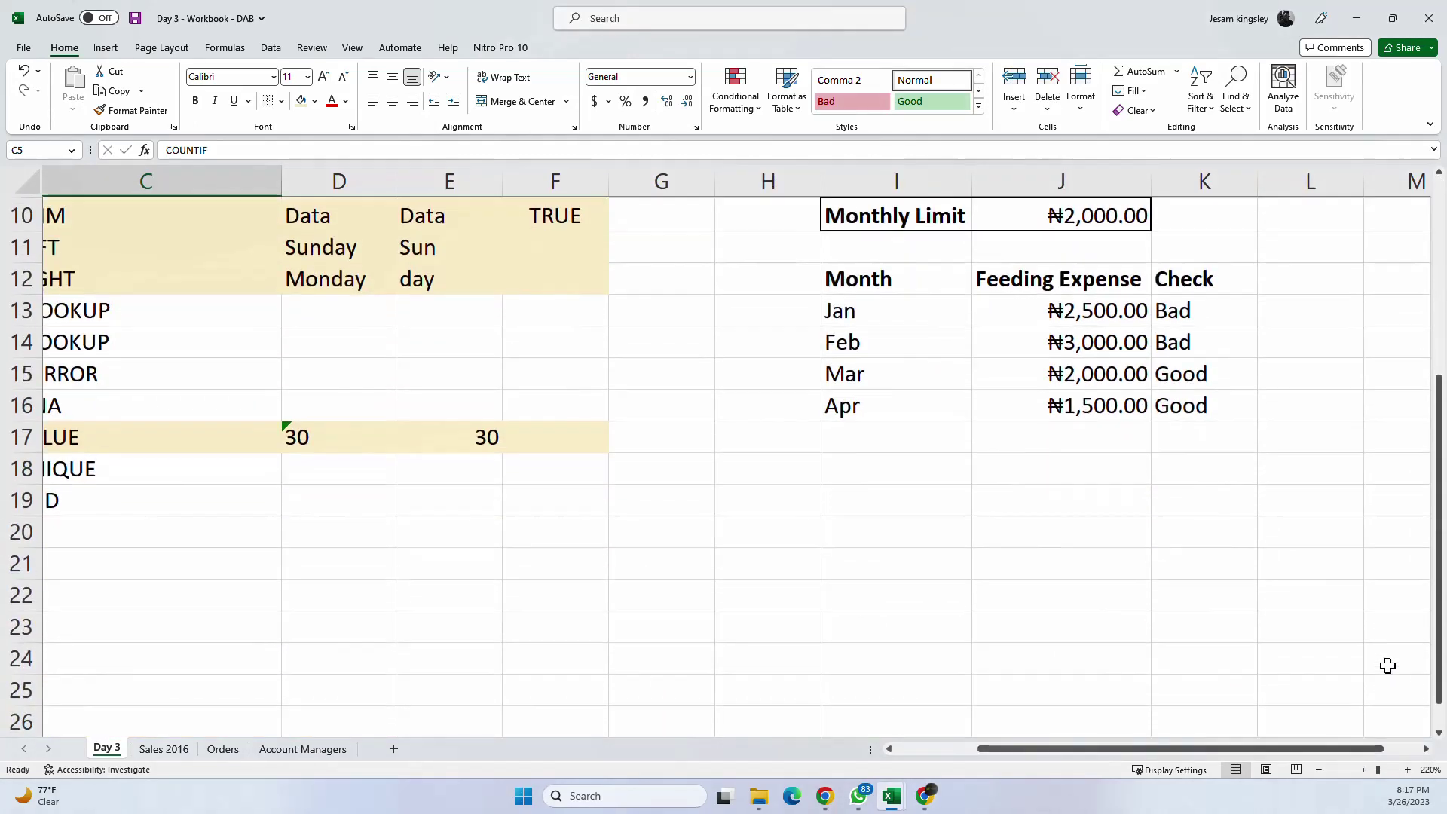
scroll(1389, 659, "up", 1)
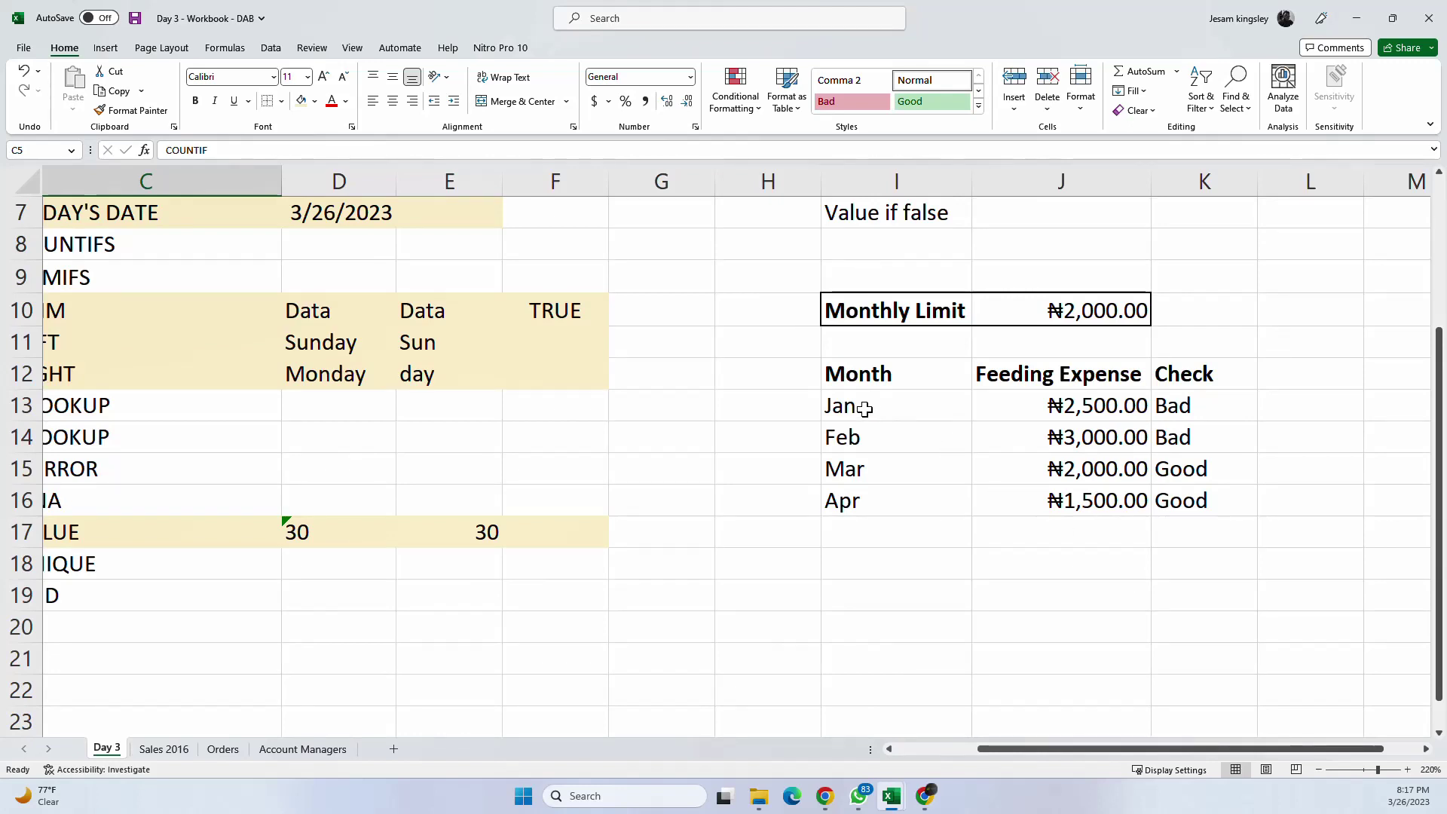
left_click_drag(861, 406, 1169, 513)
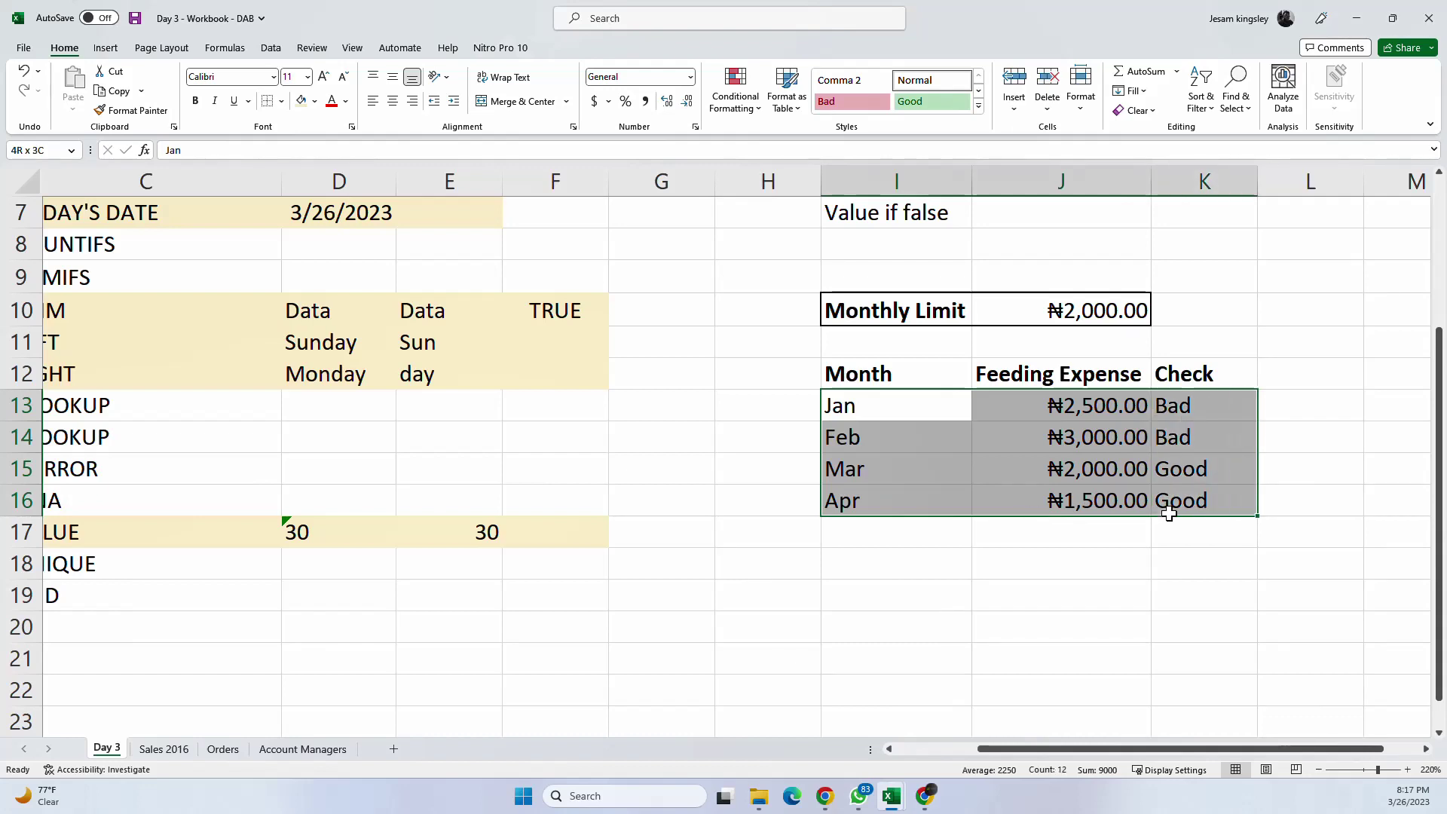
left_click_drag(1169, 514, 1169, 519)
left_click_drag(1259, 517, 1222, 688)
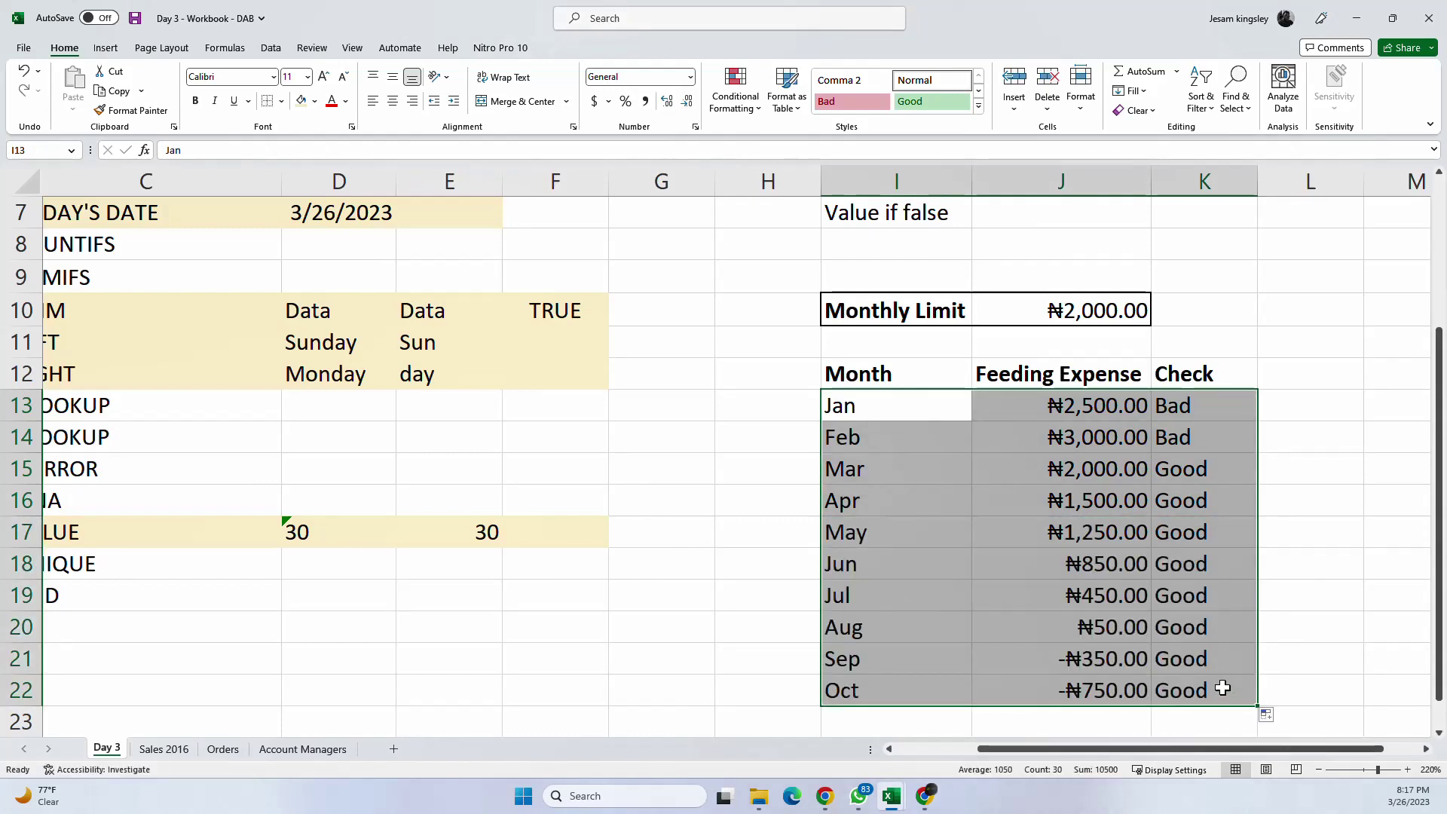
scroll(1222, 687, "down", 2)
left_click_drag(1257, 517, 1254, 584)
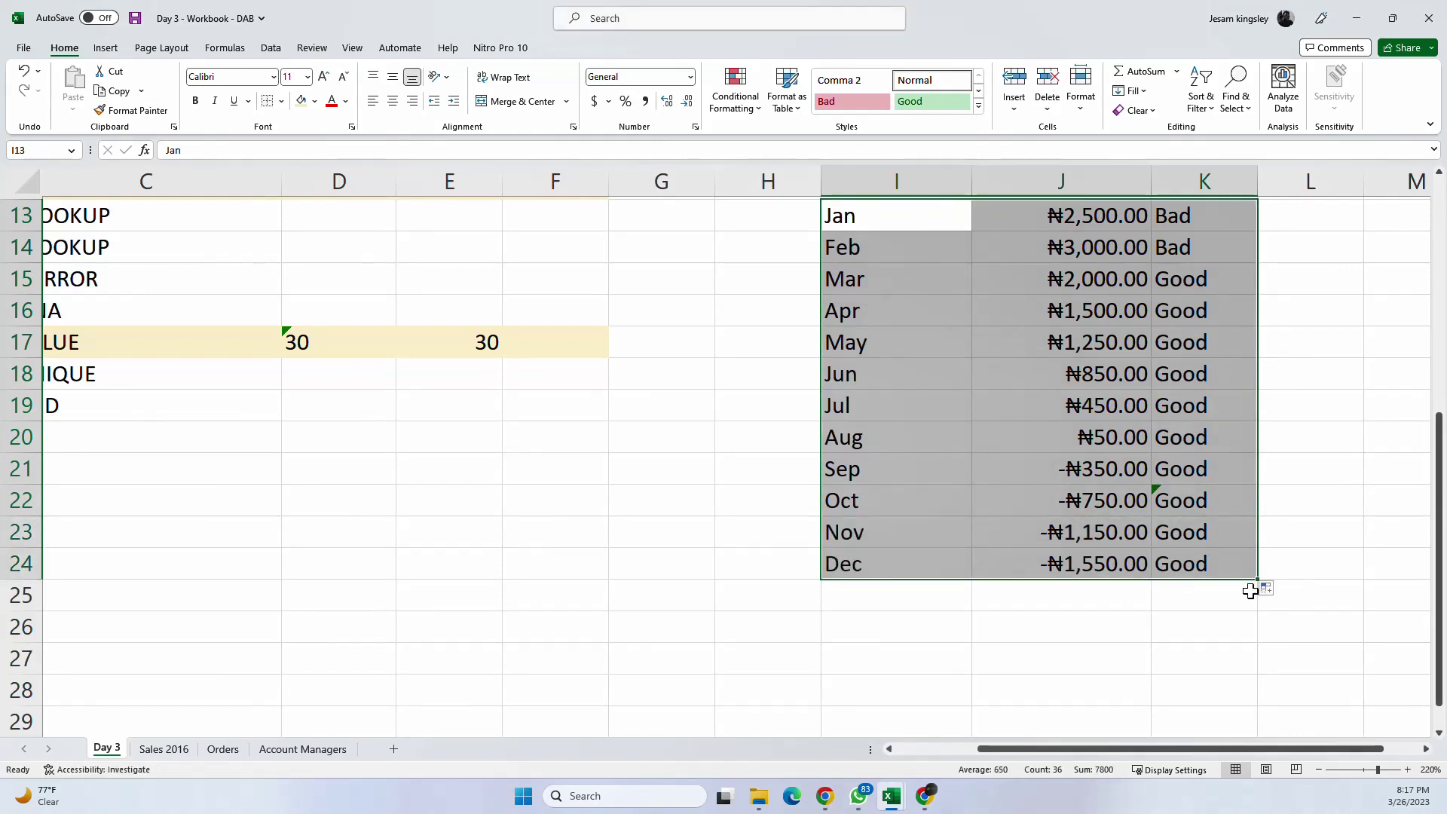
Step: Make the monthly limit reference in the January Check formula absolute, giving =IF(J13>$J$10,"Bad","Good")
scroll(1248, 586, "up", 4)
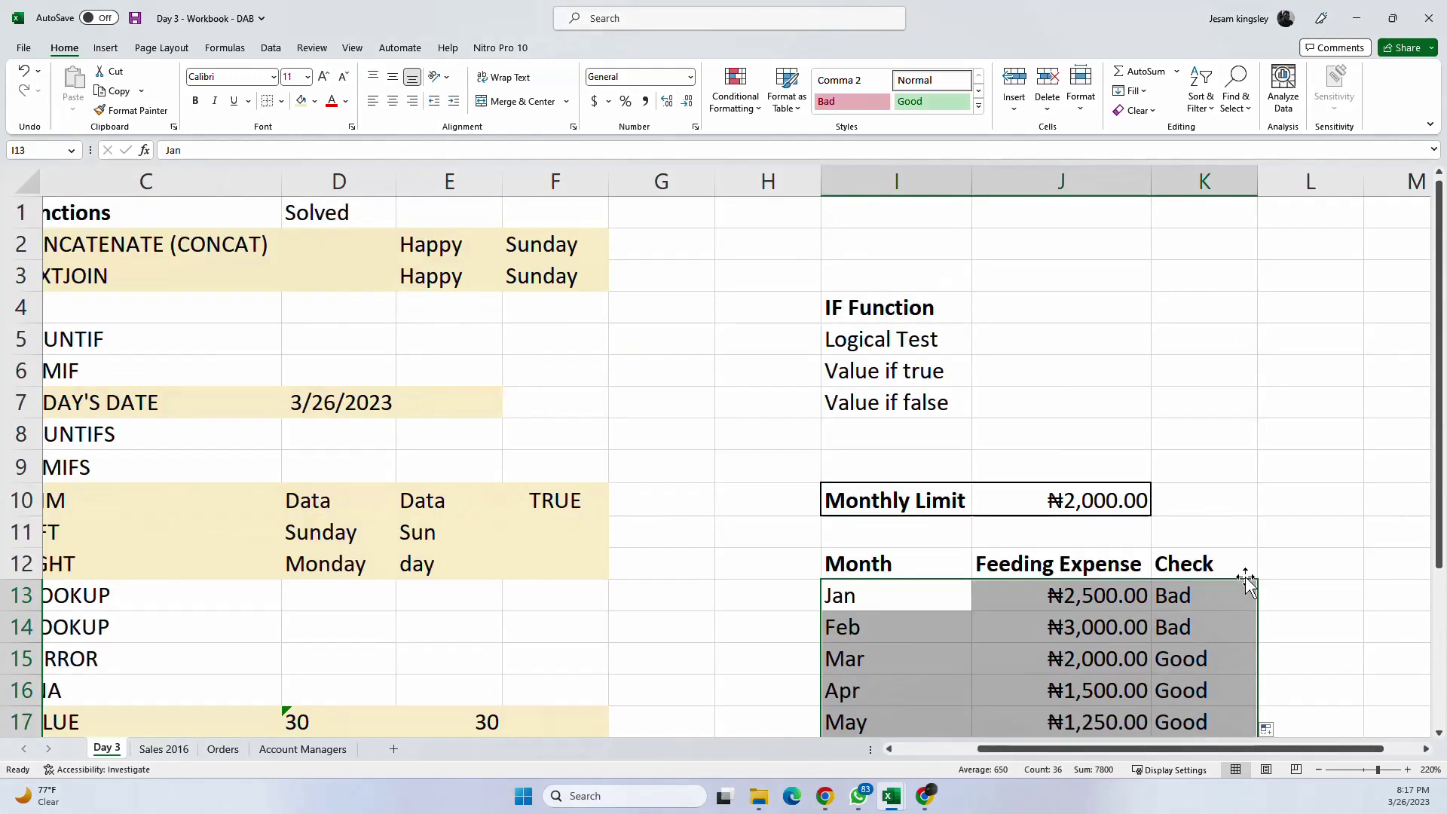
left_click(1166, 596)
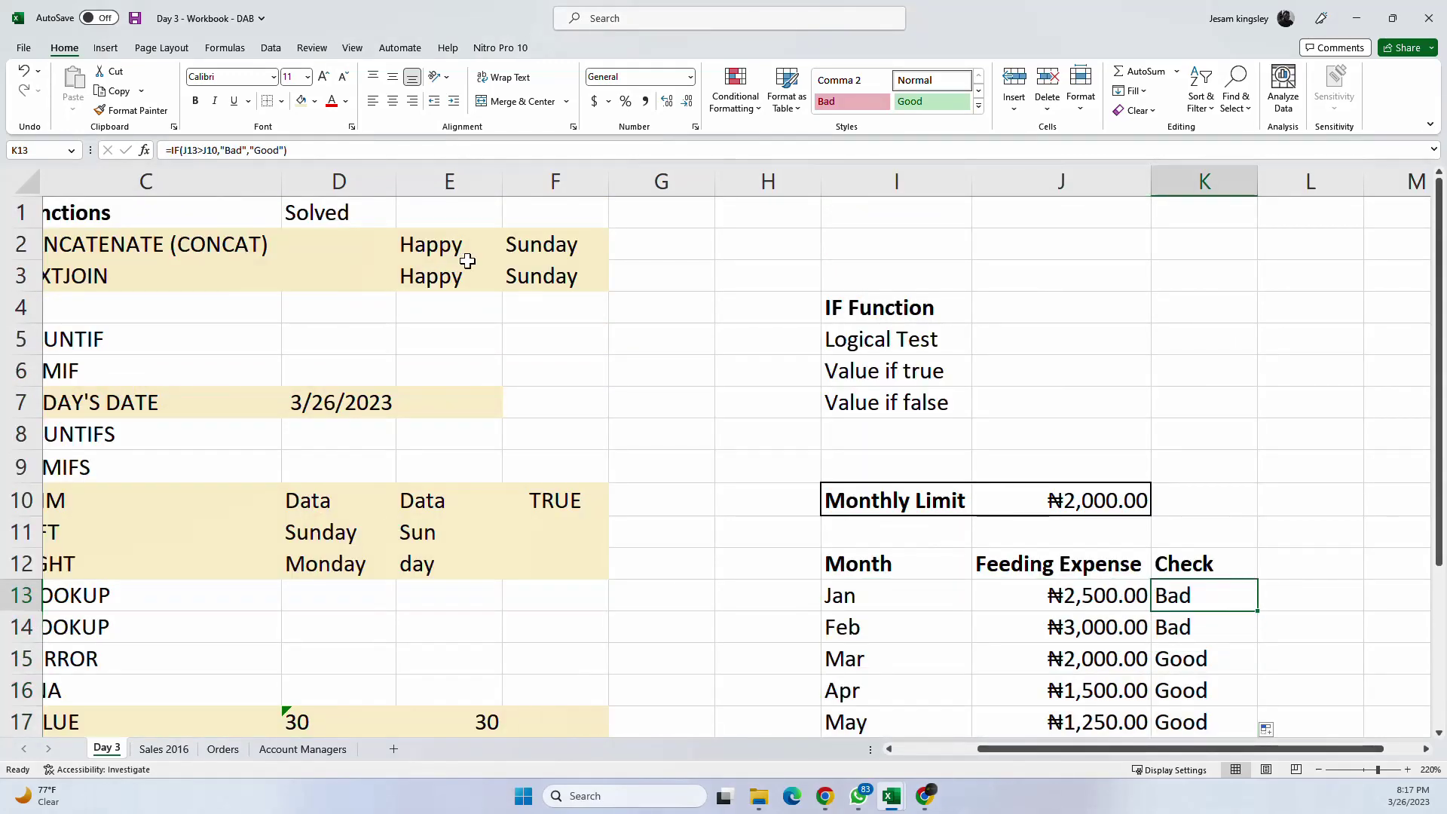
left_click(201, 150)
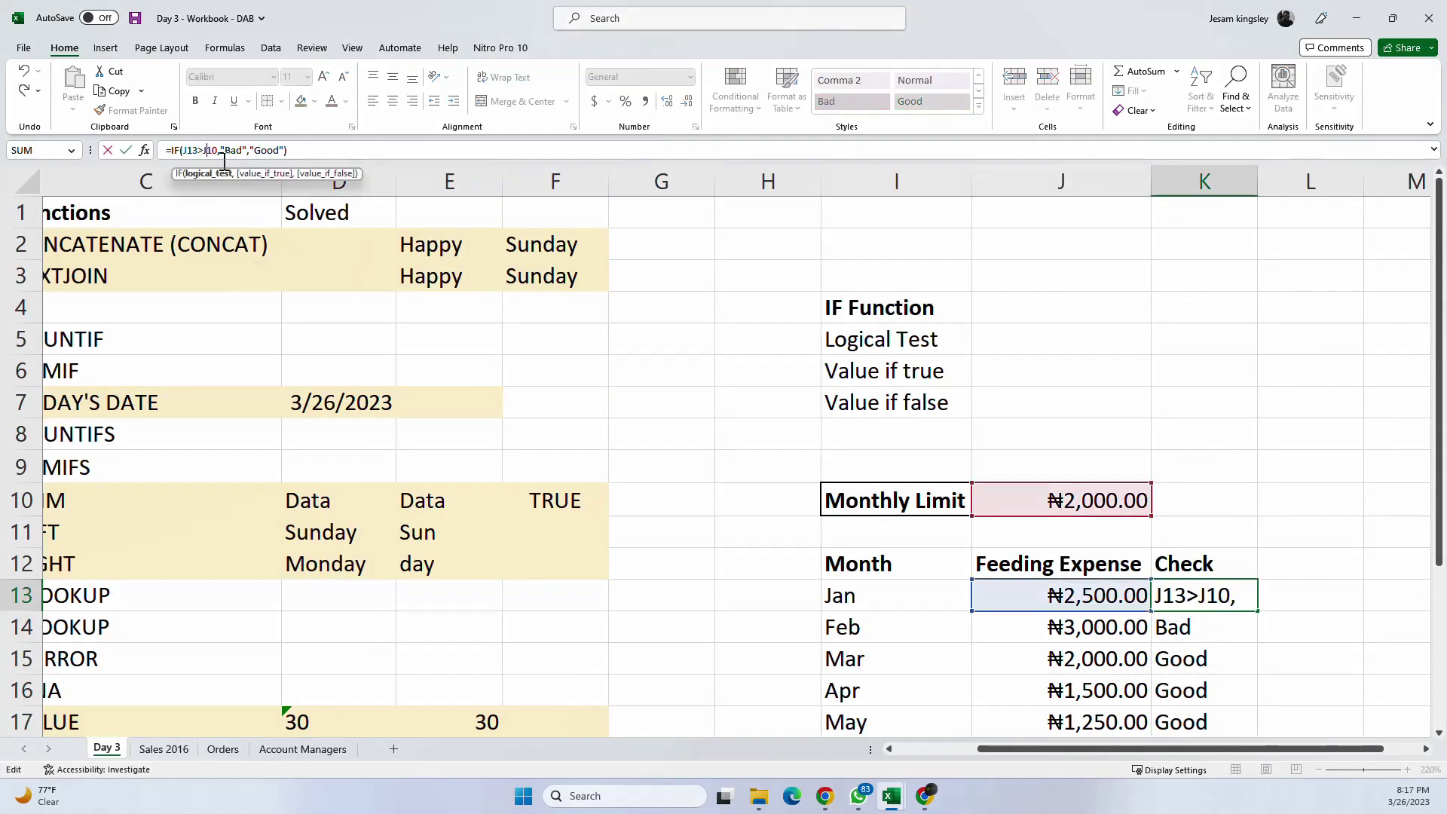
key("F4")
key("F4")
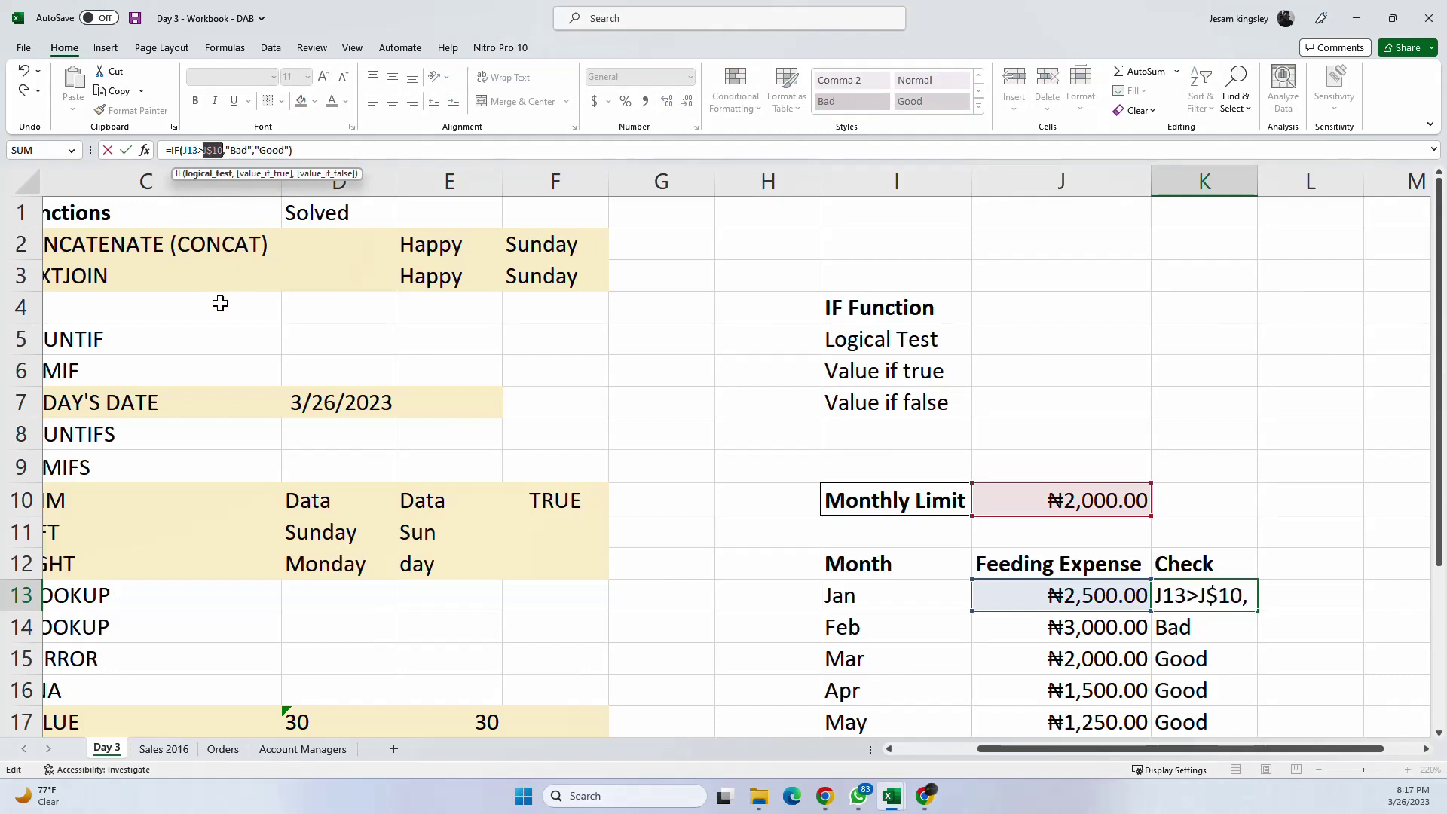
key("F4")
key("F4")
key("F4")
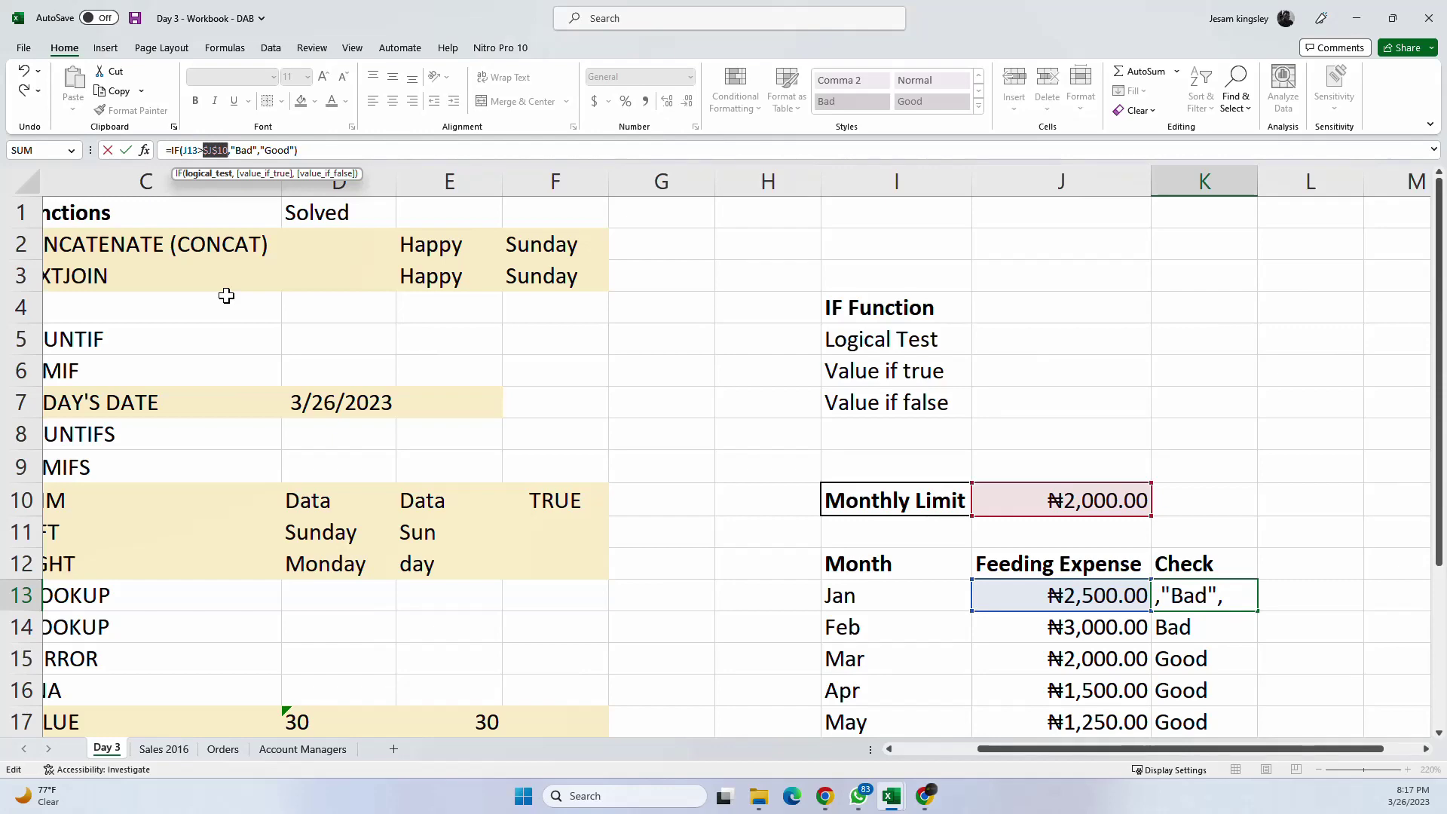
key("Return")
Step: Fill the corrected January Check formula from K13 down to K24
scroll(1258, 555, "down", 3)
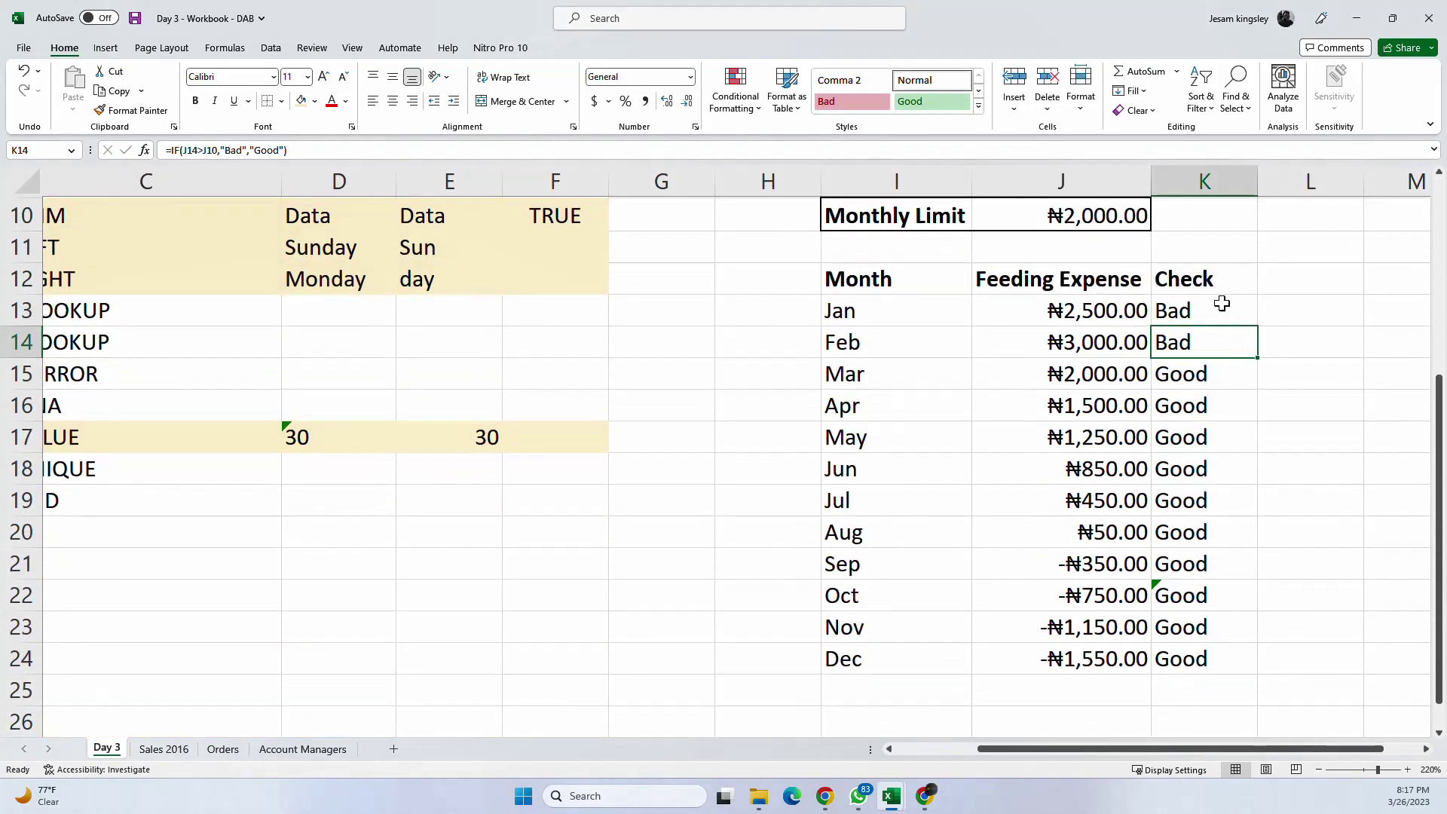
left_click(1239, 312)
left_click_drag(1261, 329, 1180, 658)
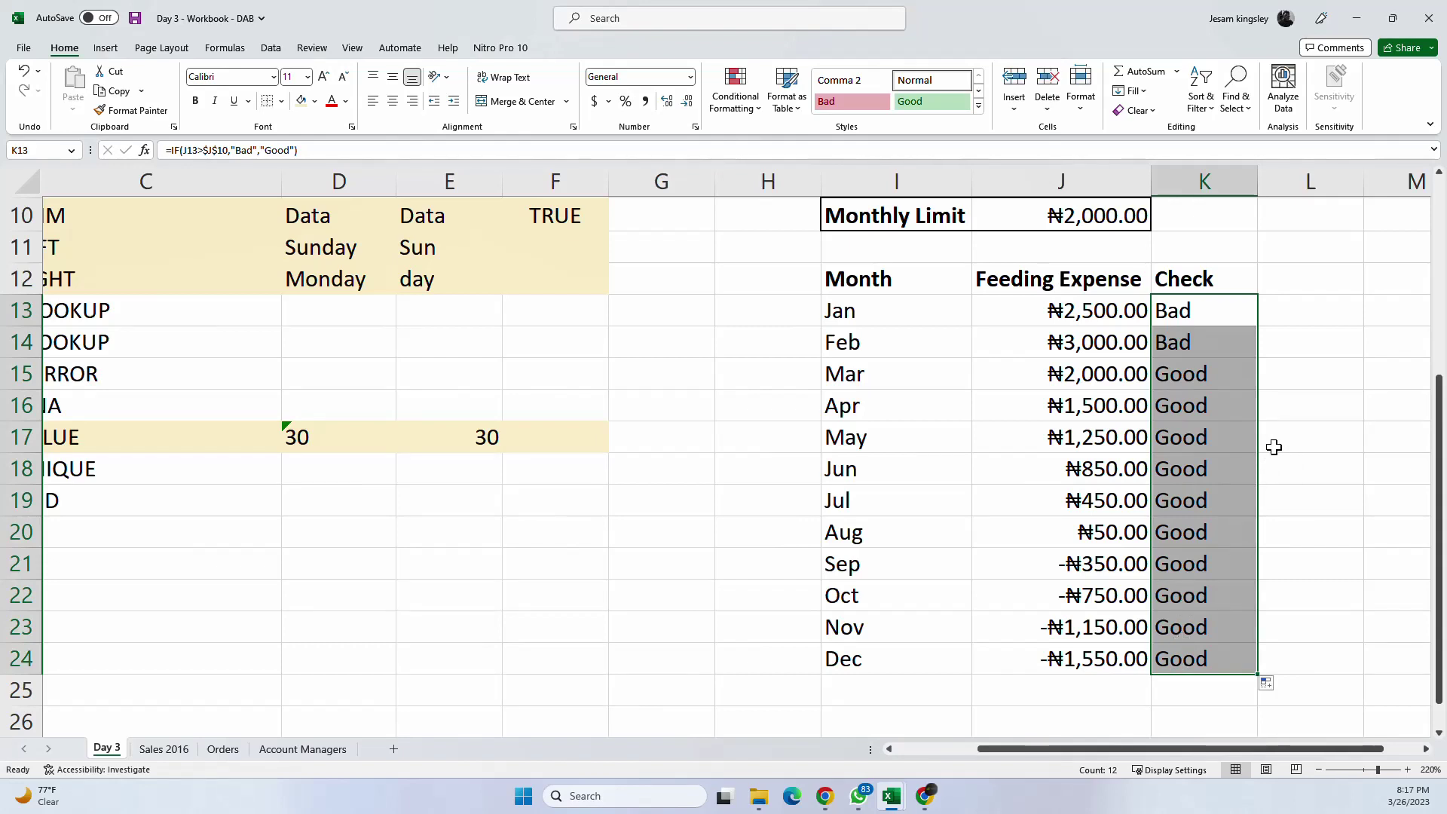
left_click(1304, 397)
Step: Copy the January to March feeding expenses (J13:J15) over the August to October amounts starting at J20
left_click(1088, 469)
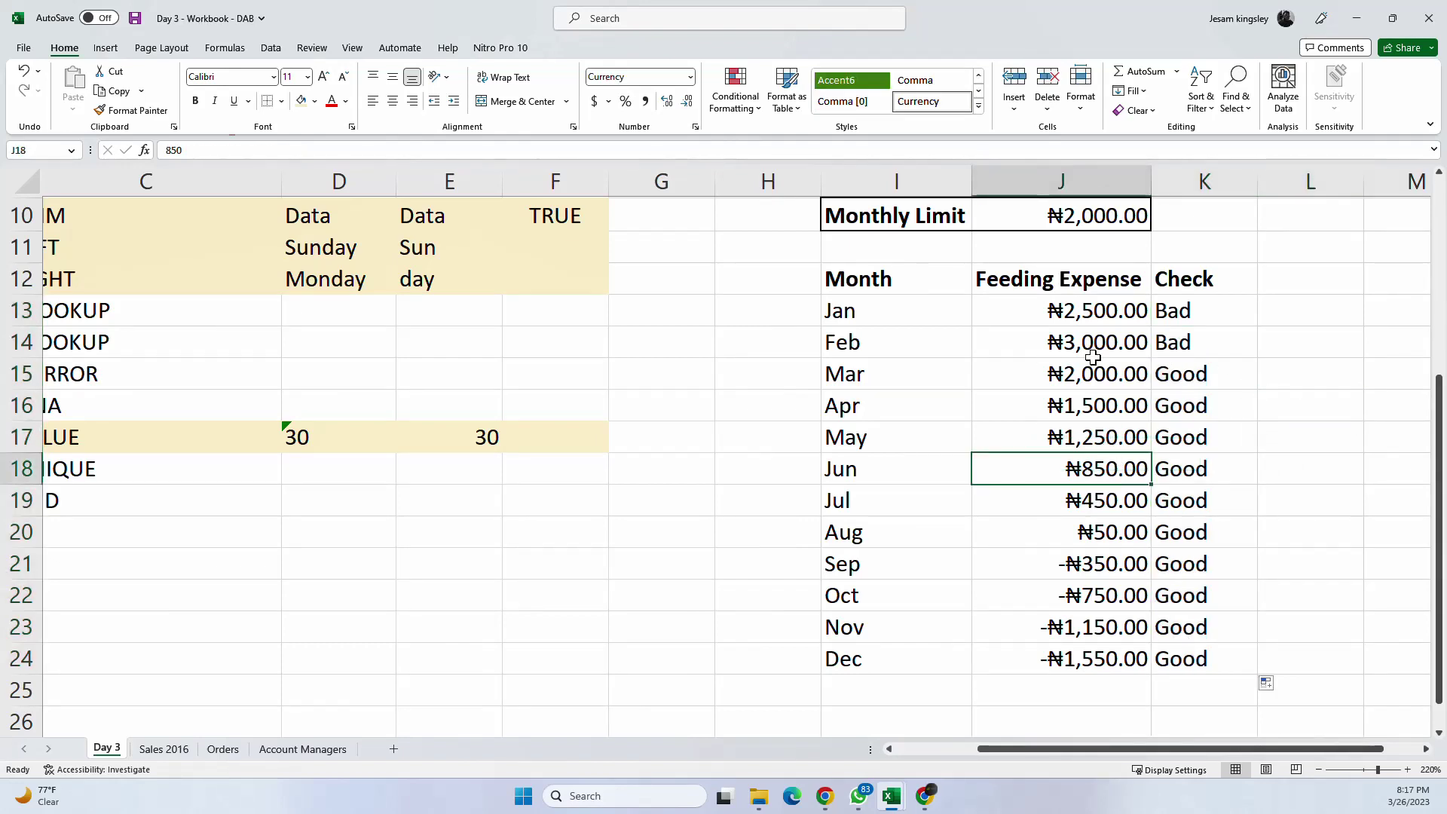
left_click(1086, 310)
left_click_drag(1086, 310, 1080, 473)
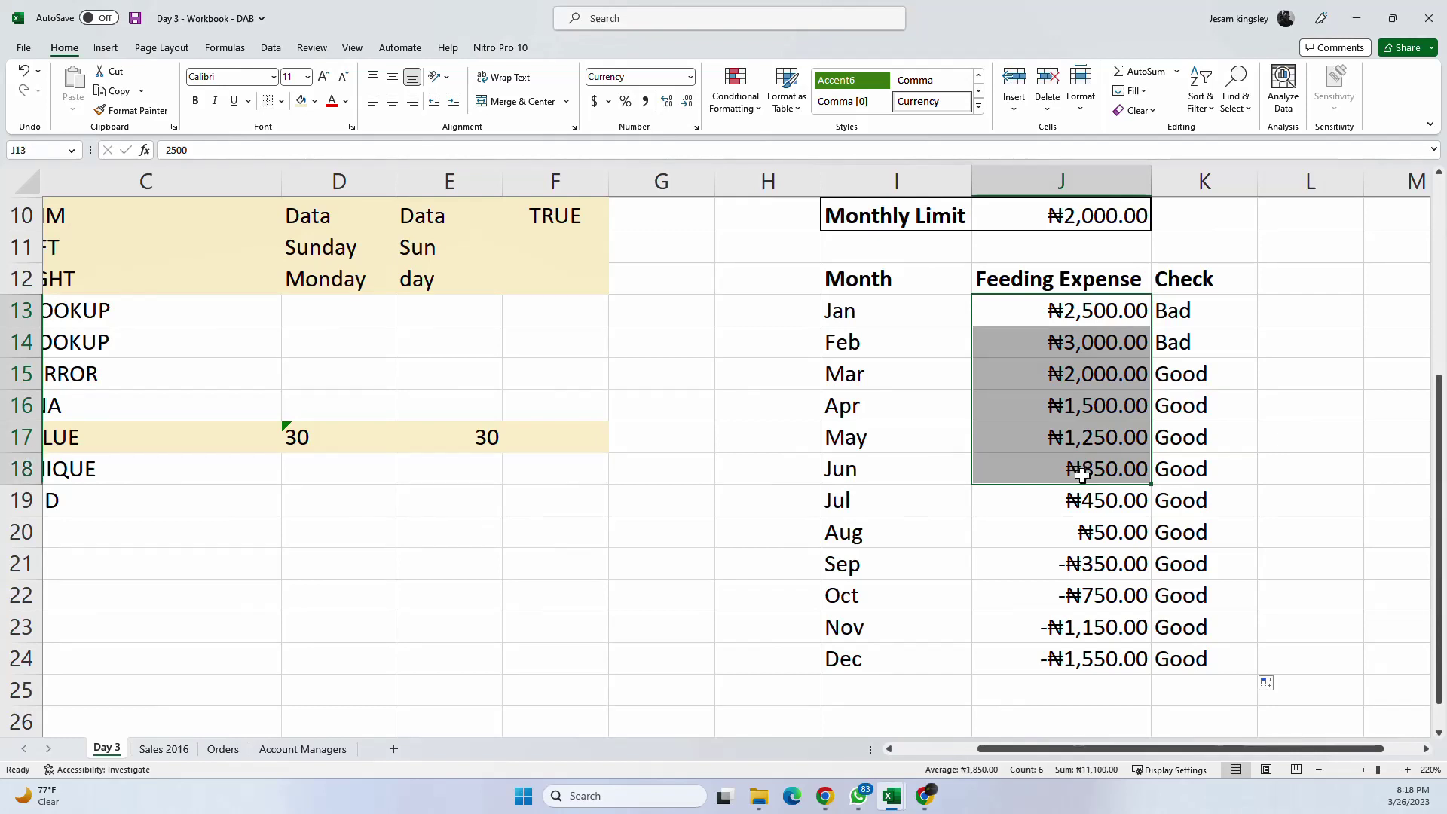
key("ctrl+q")
left_click_drag(1085, 310, 1072, 381)
key("ctrl+c")
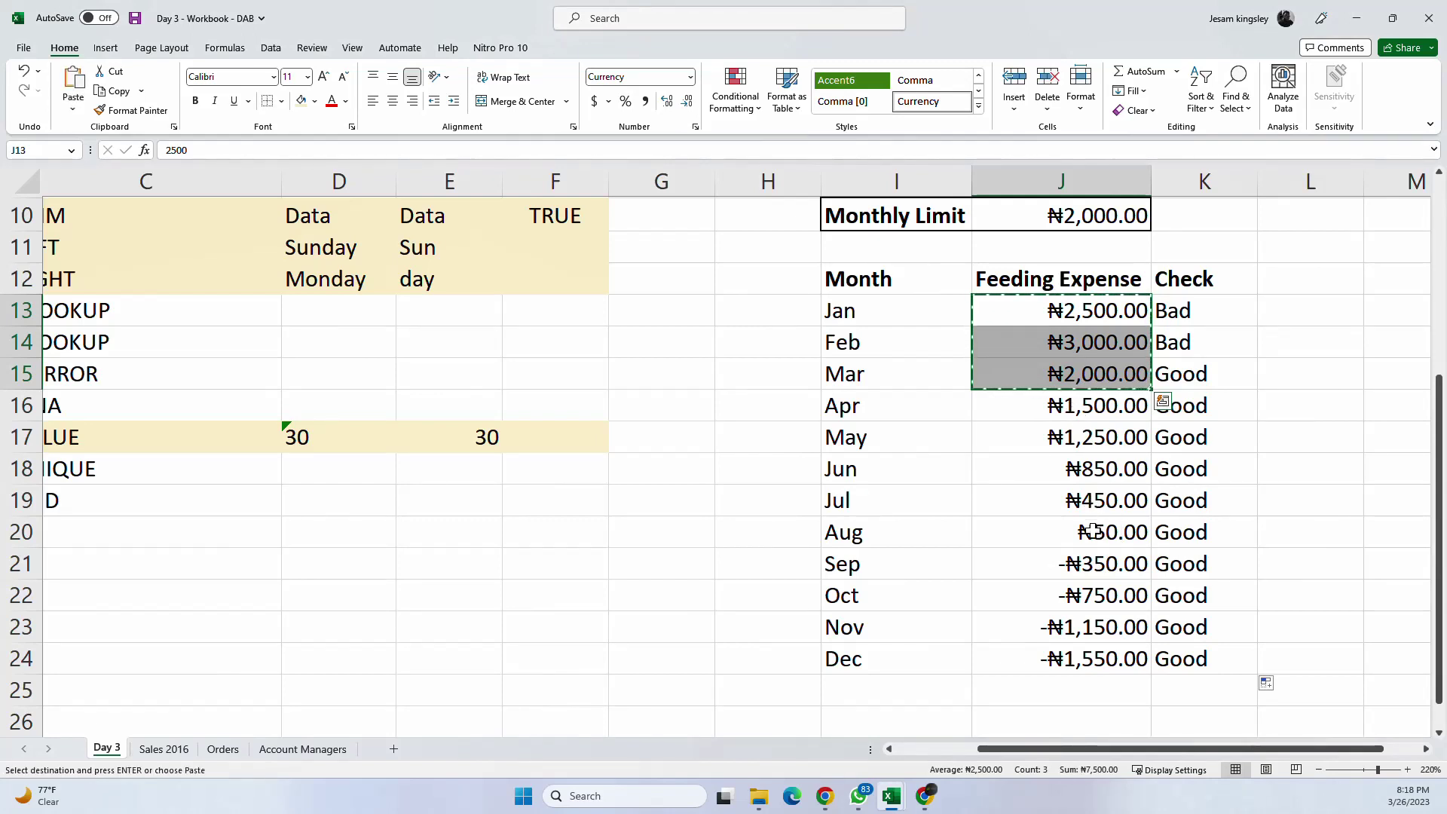
left_click_drag(1091, 529, 1066, 652)
key("ctrl+v")
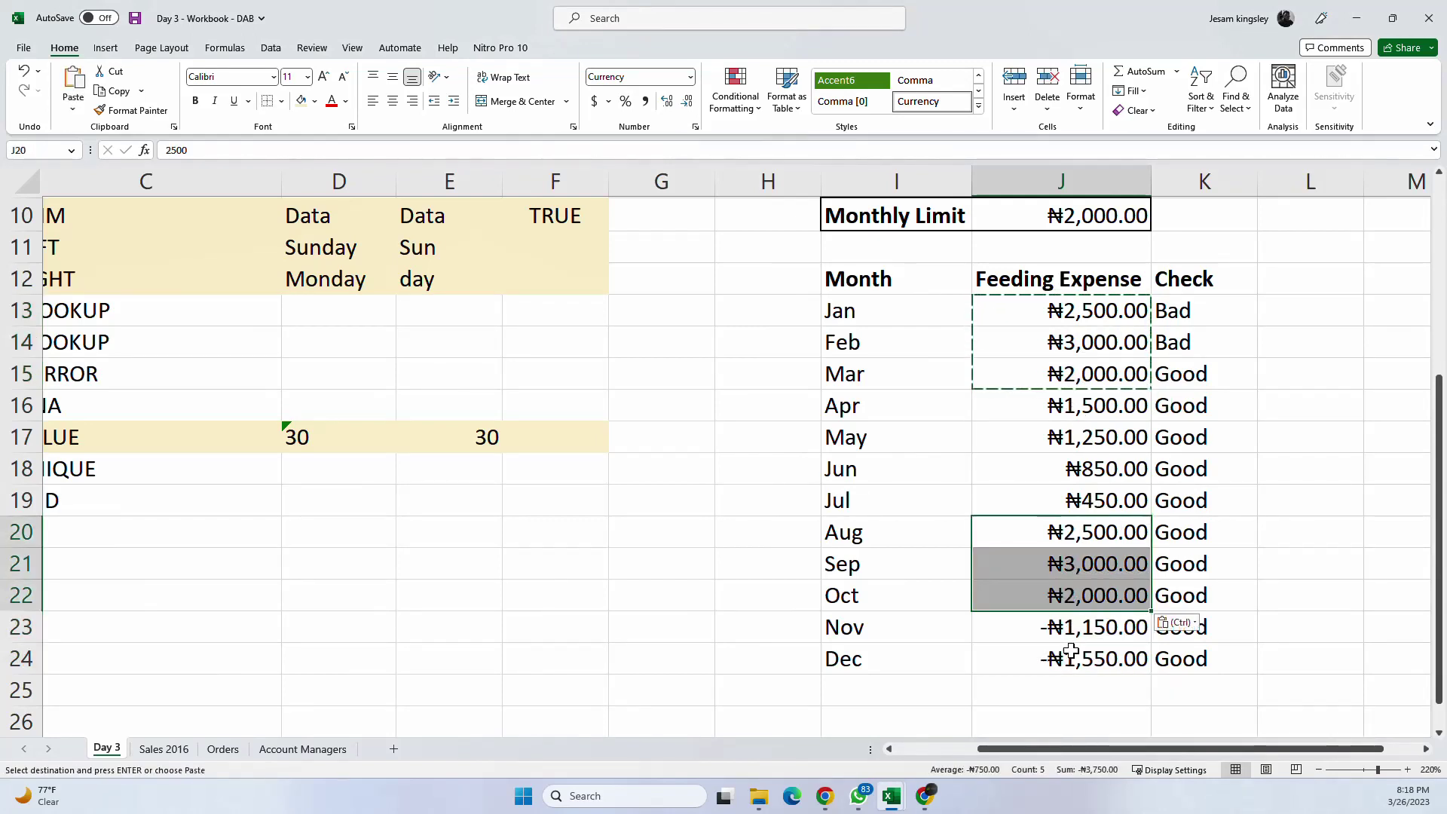
left_click(1092, 564)
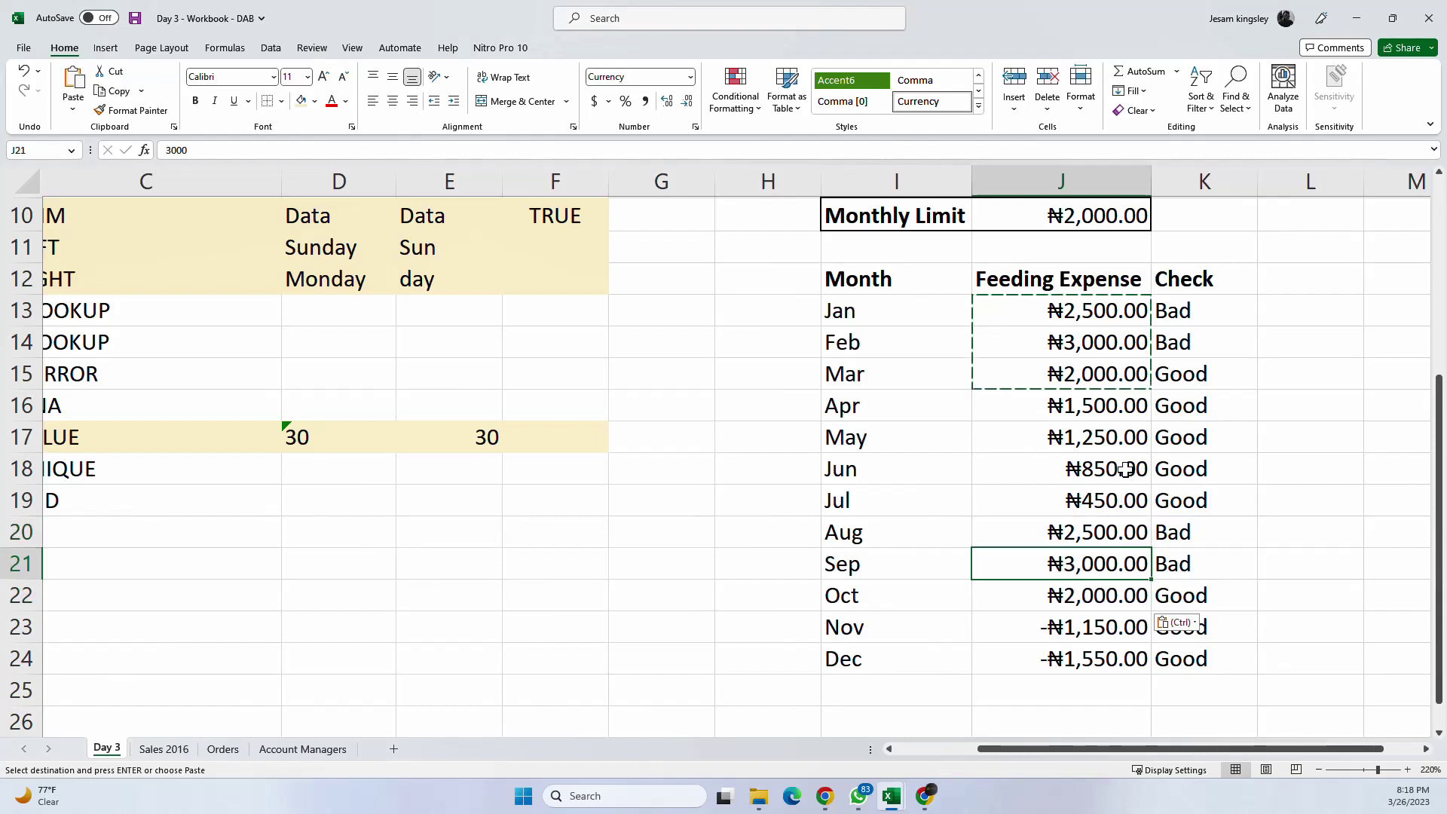
Step: Copy the June to August feeding expenses (J18:J20) over the October to December amounts in J22:J24
left_click_drag(1123, 469, 1099, 530)
key("ctrl+c")
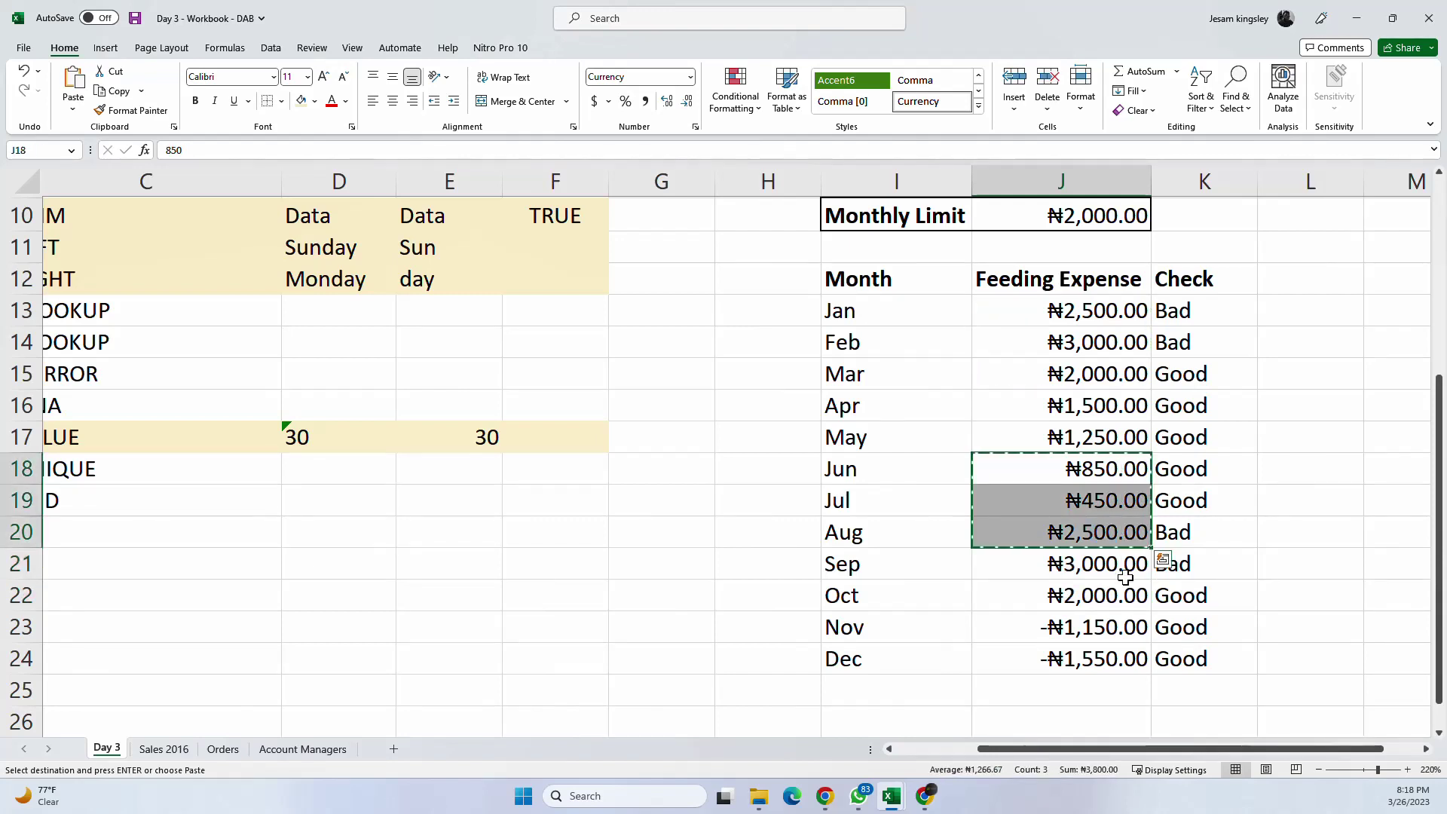
left_click_drag(1092, 595, 1093, 648)
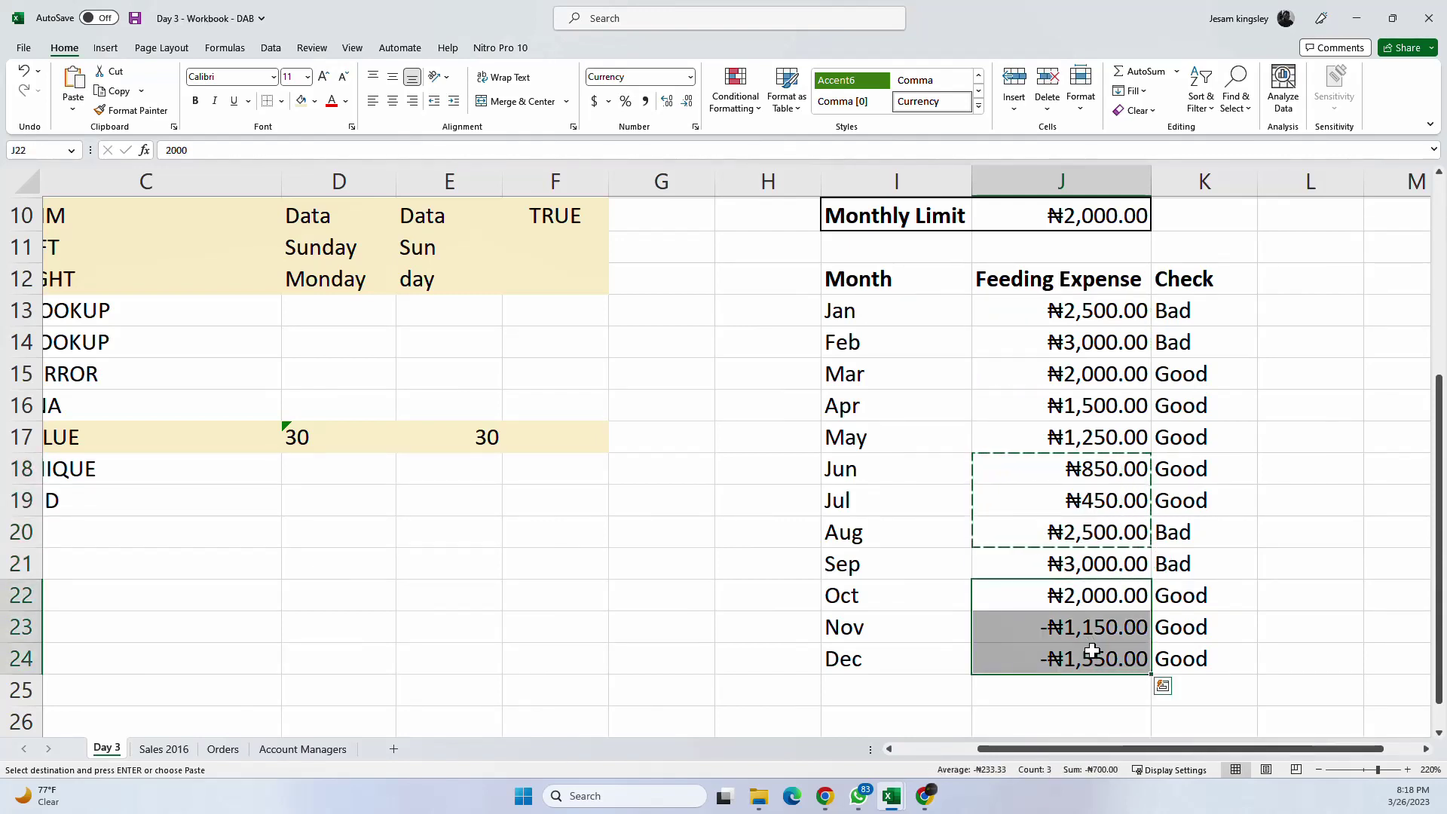
key("ctrl+v")
left_click(1286, 591)
key("Escape")
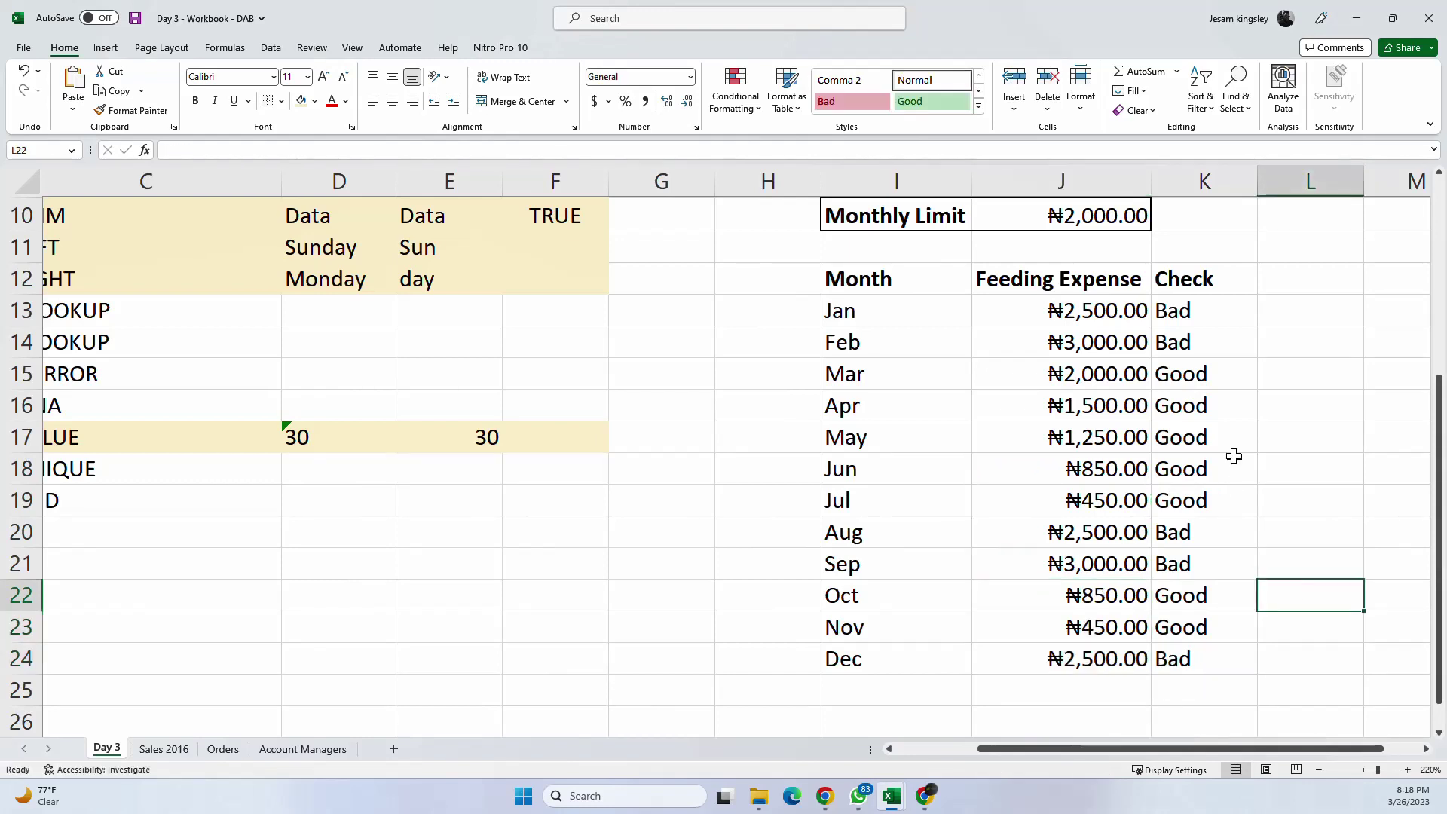
left_click_drag(866, 287, 1154, 661)
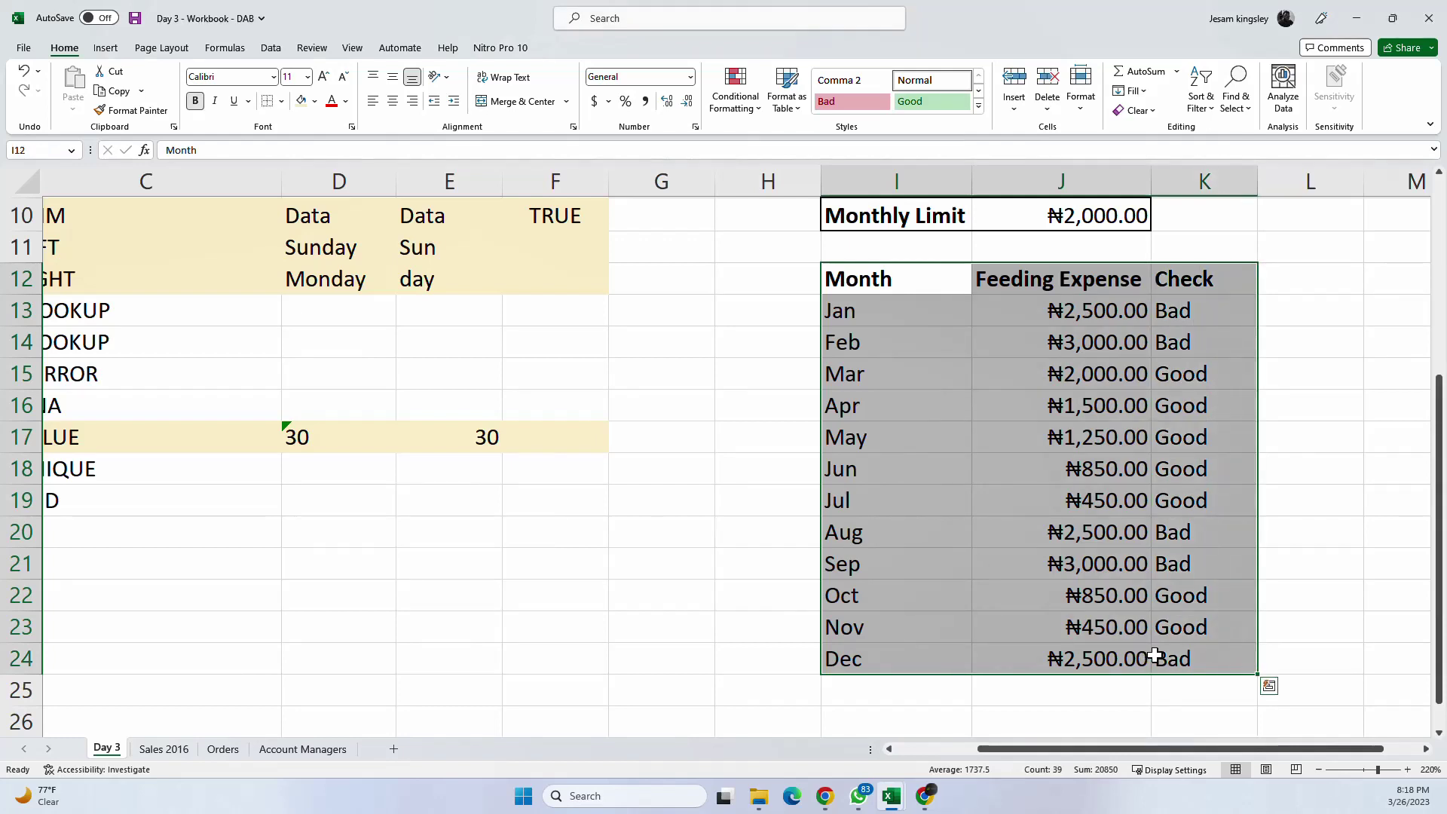
key("ctrl+c")
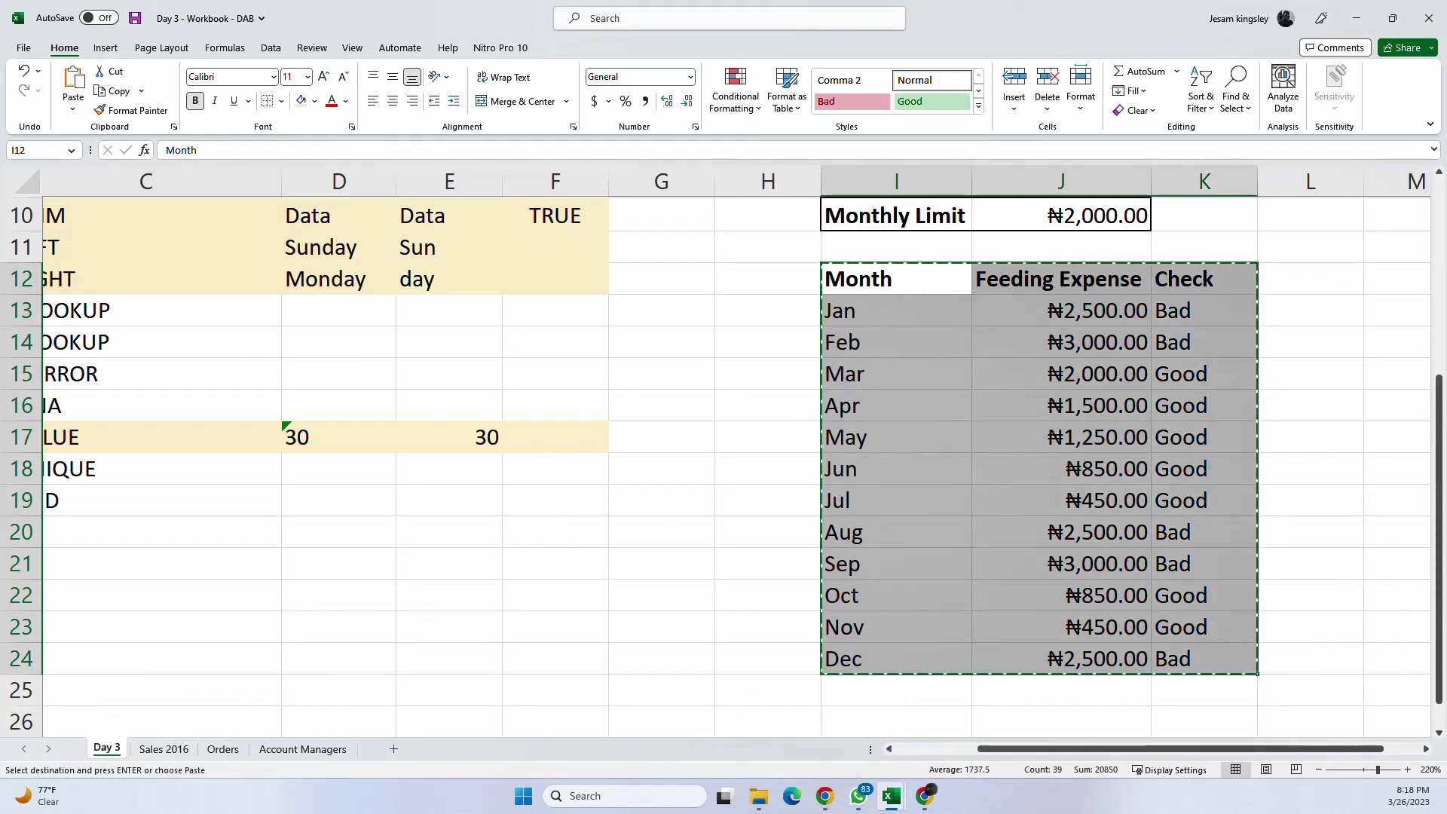
key("Escape")
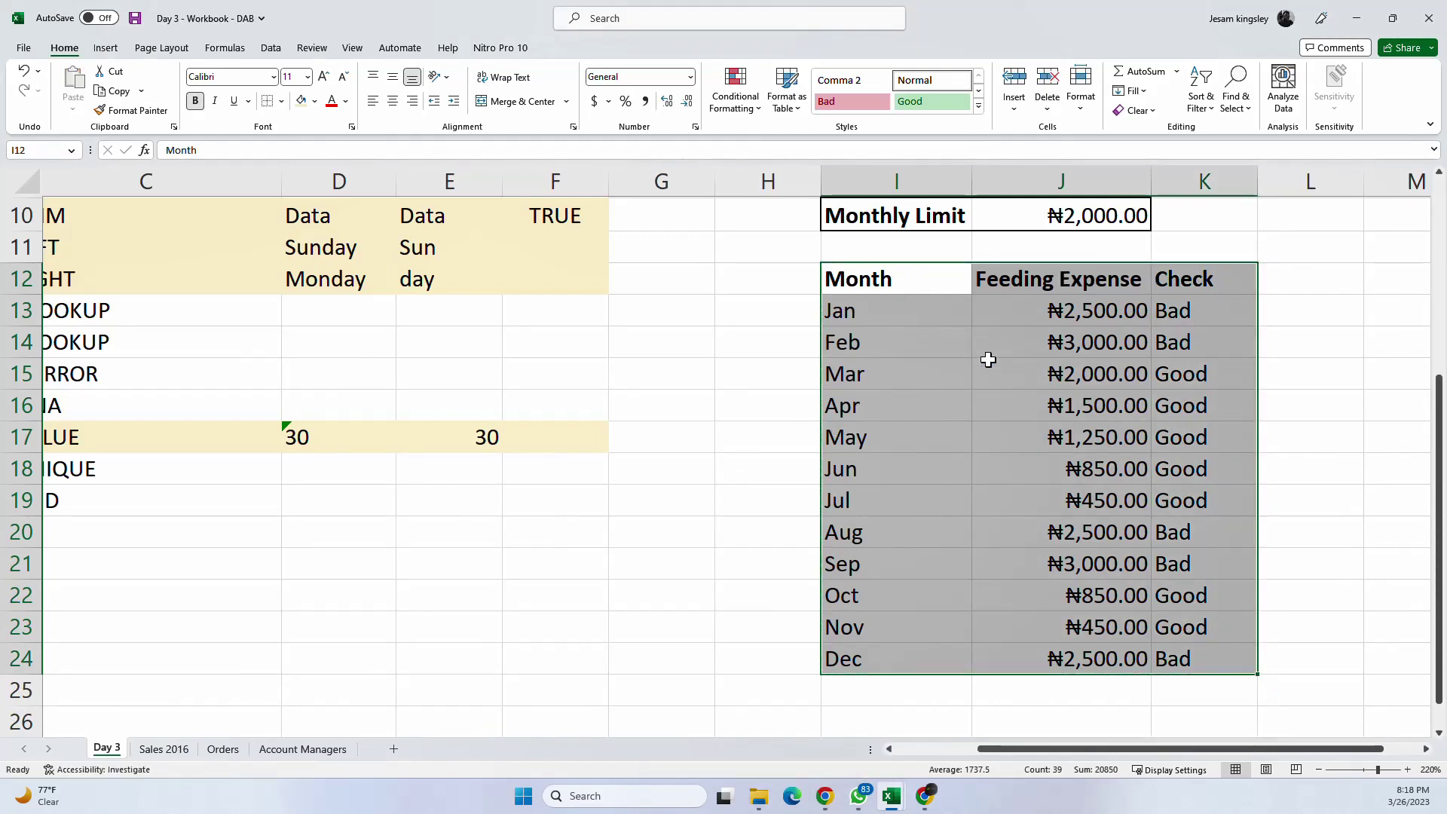
left_click(1349, 313)
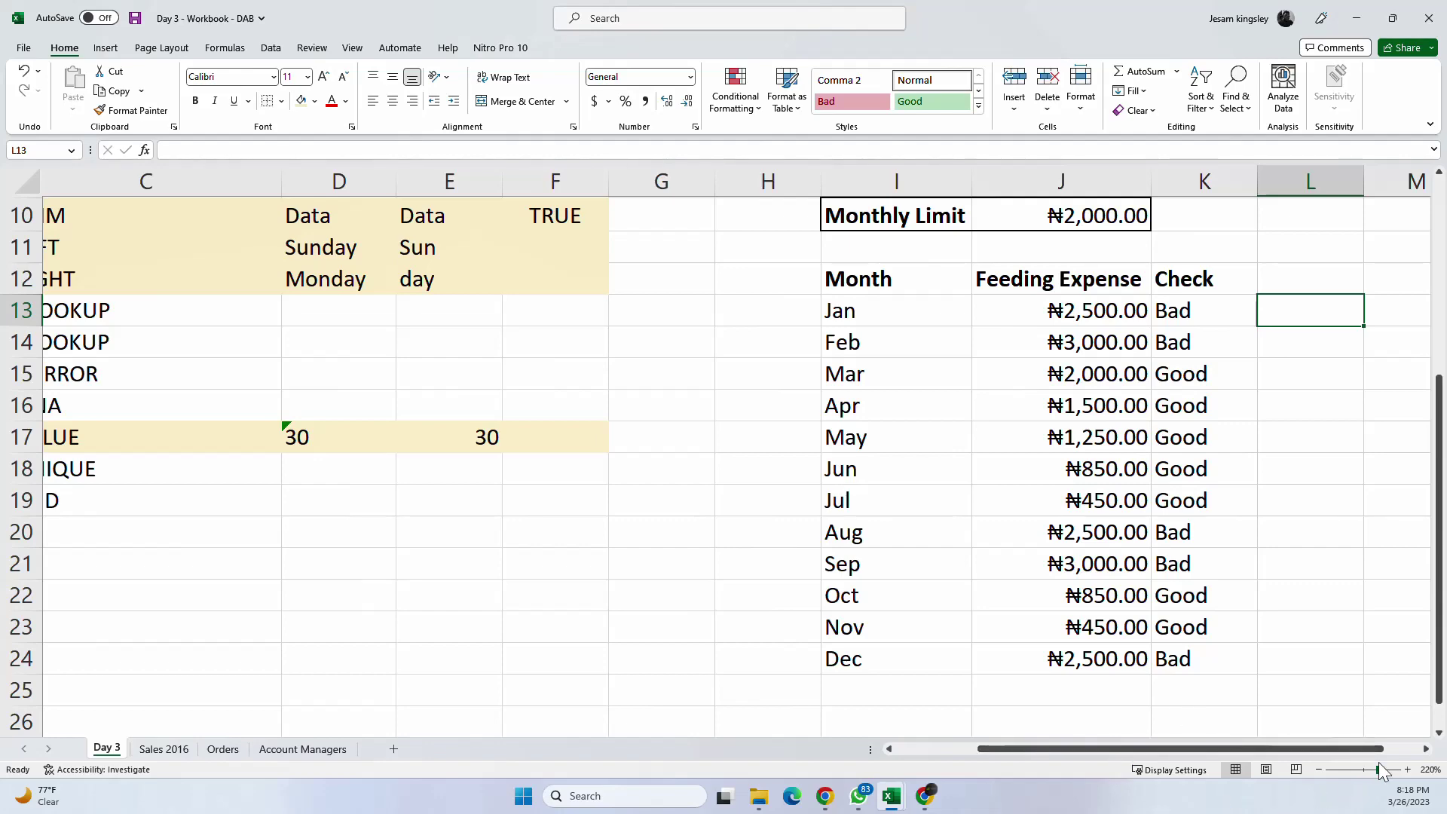
left_click(1424, 750)
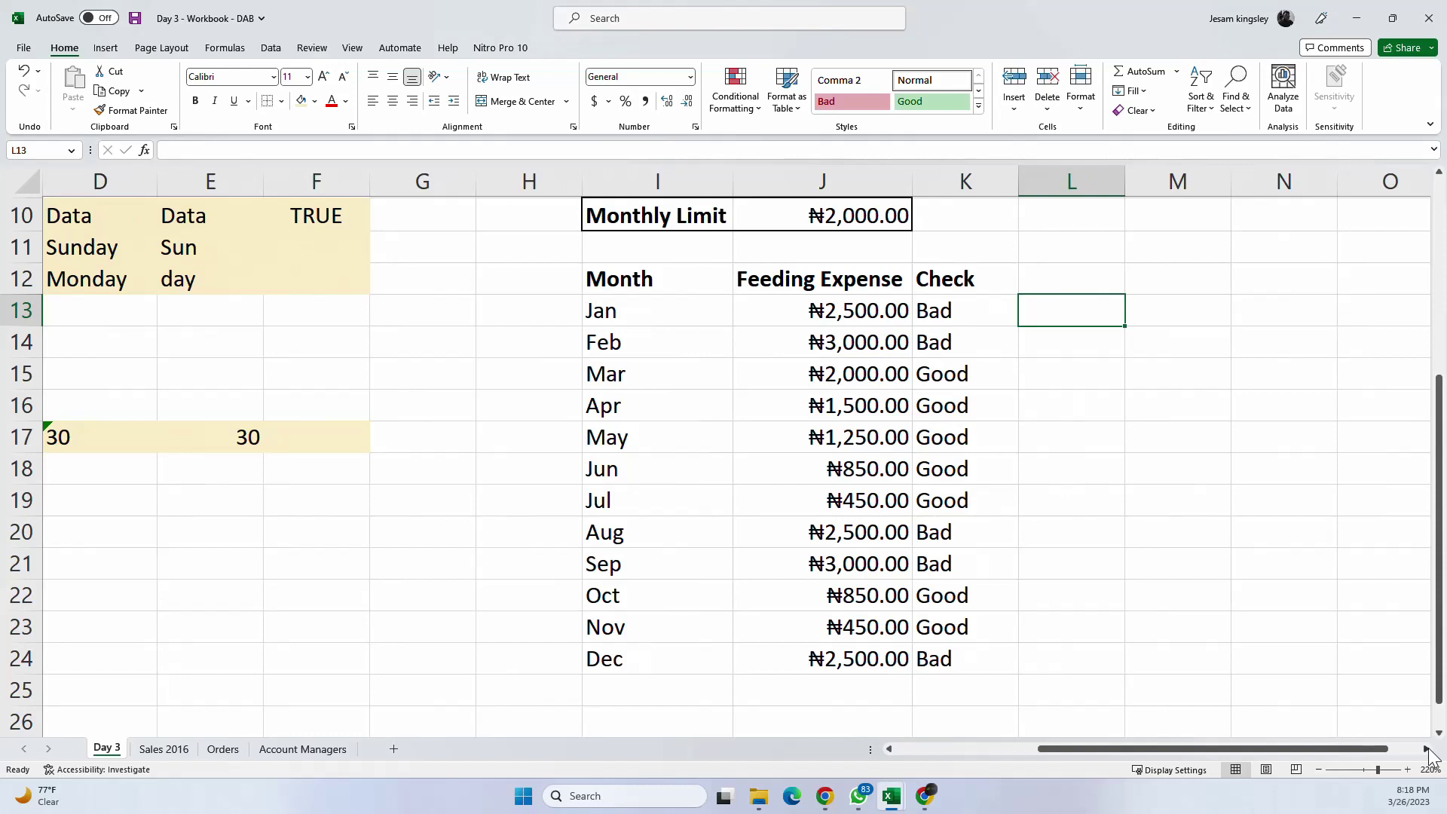
left_click(1426, 750)
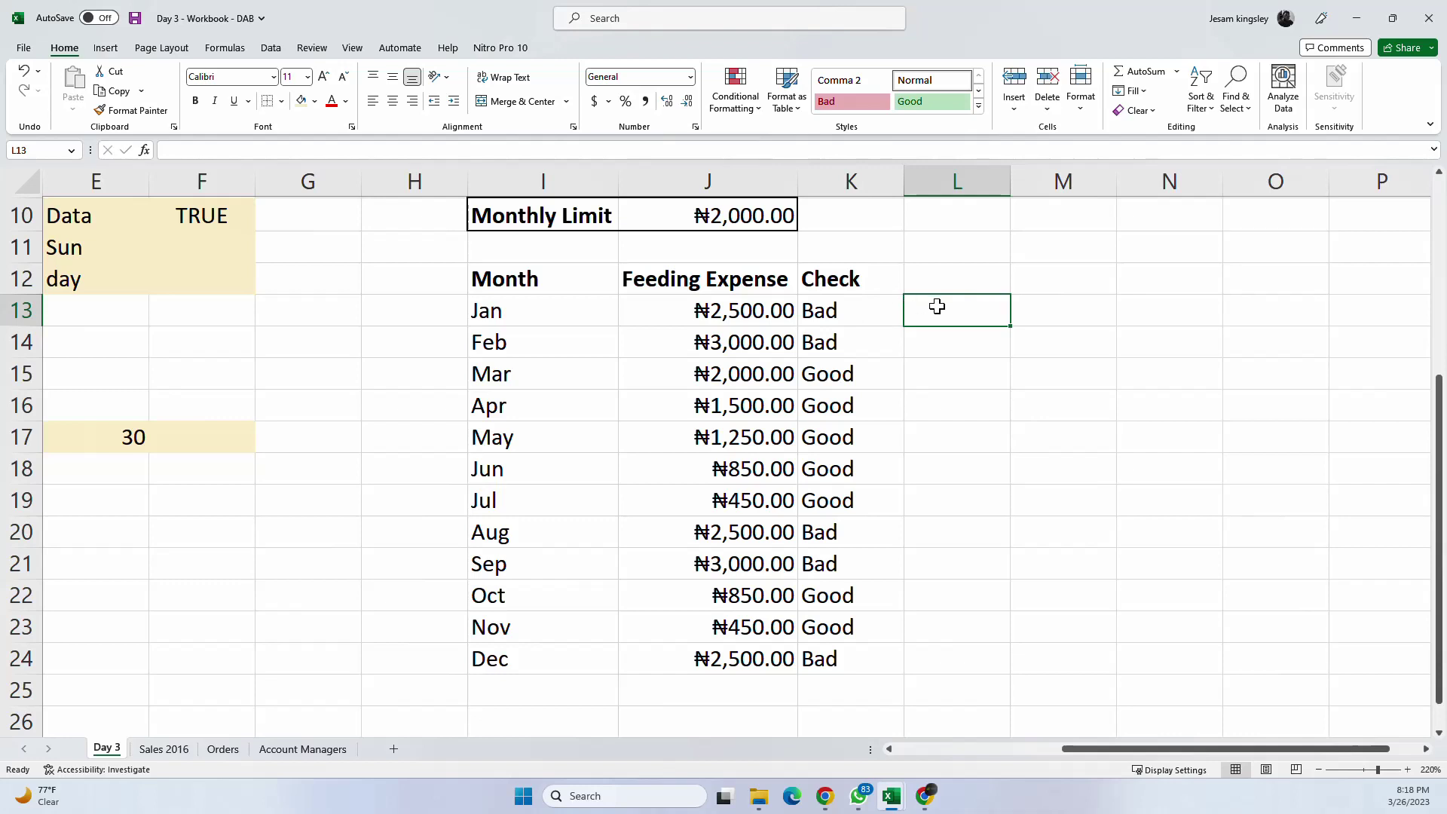
left_click(959, 374)
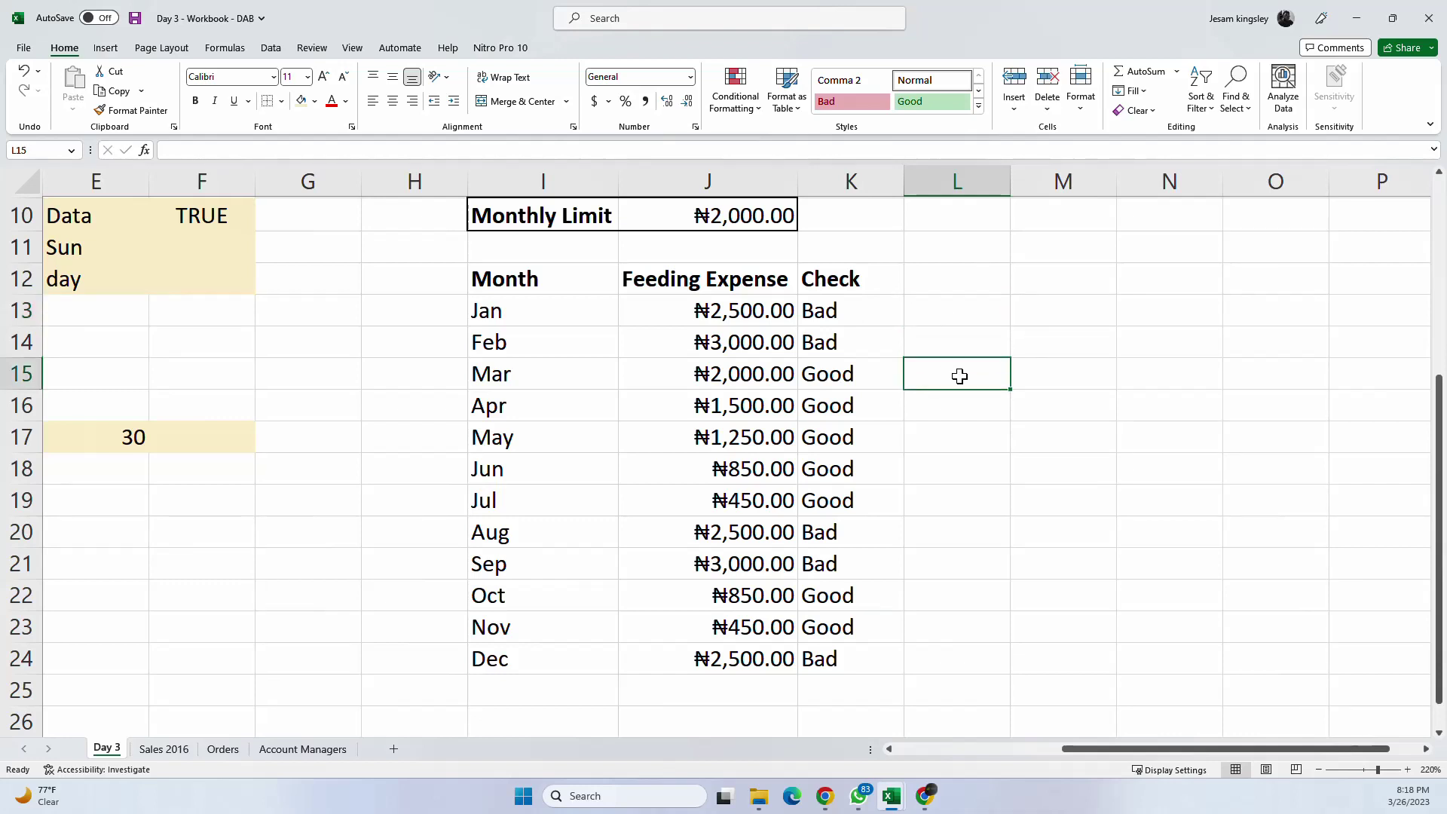
left_click(985, 310)
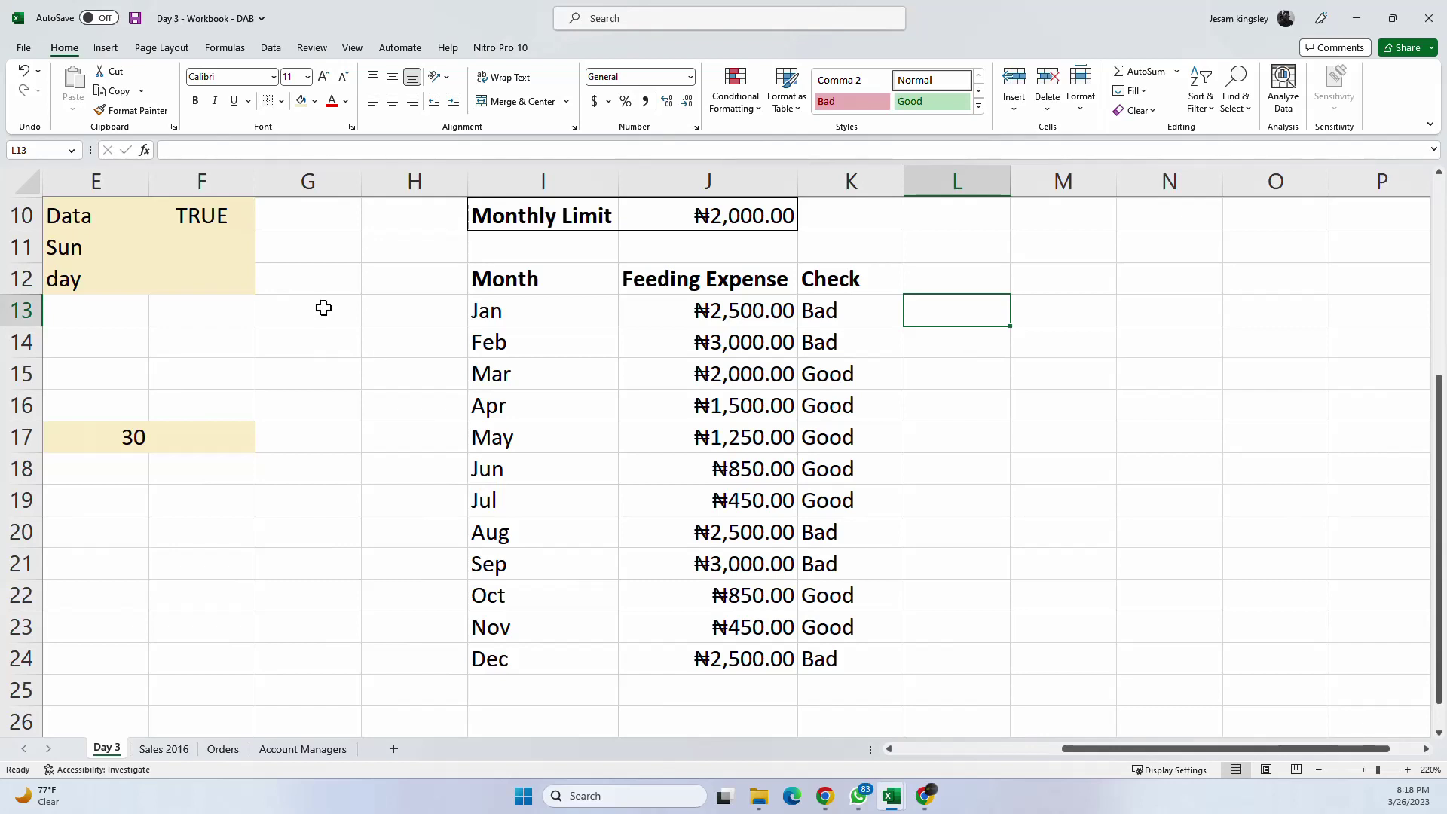
Step: Review the Month, Feeding Expense and Check columns of the expense table from January to December
left_click_drag(520, 317, 555, 437)
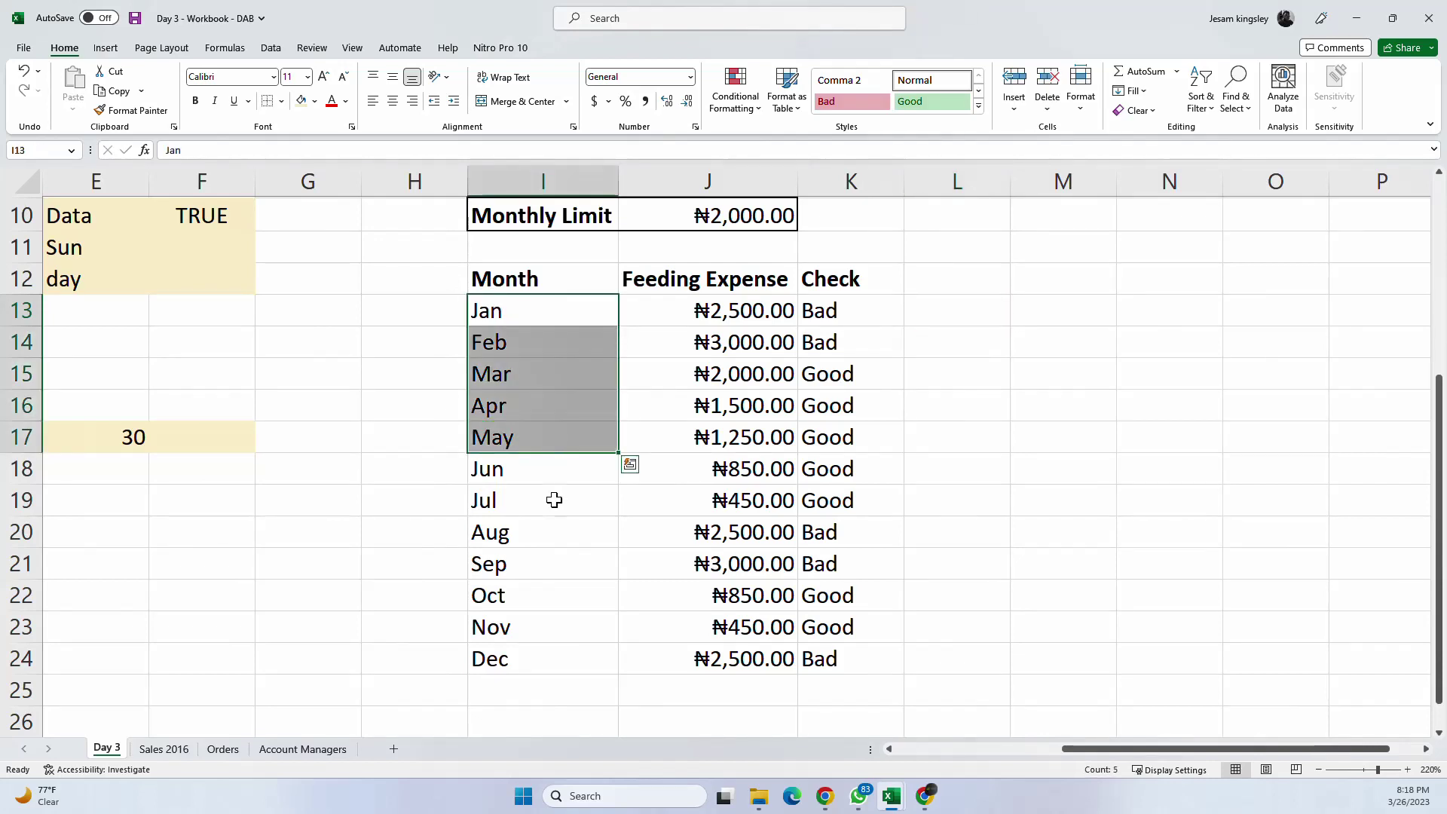
left_click(528, 657)
left_click(756, 310)
left_click(731, 399)
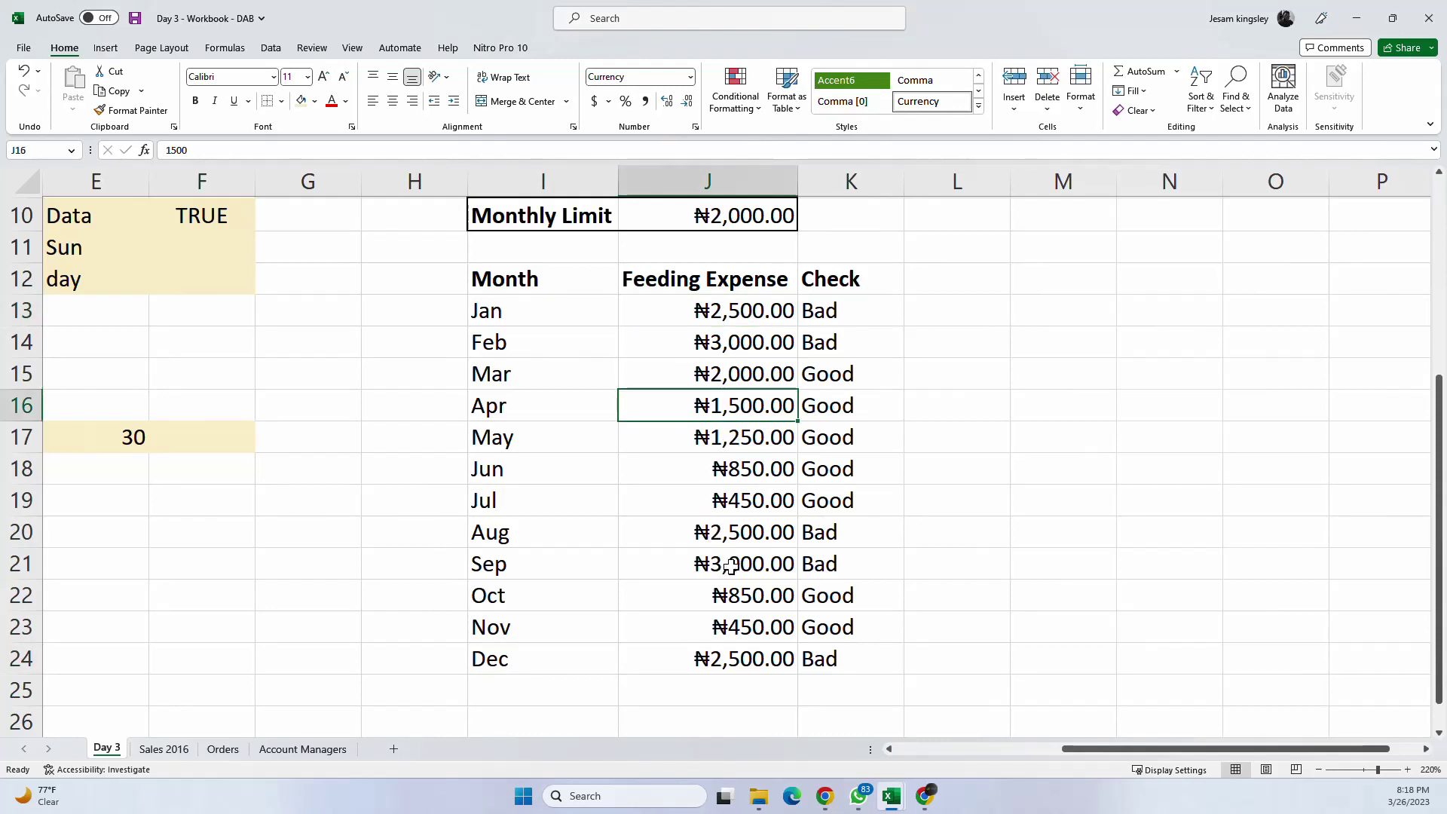
left_click(791, 686)
left_click(865, 306)
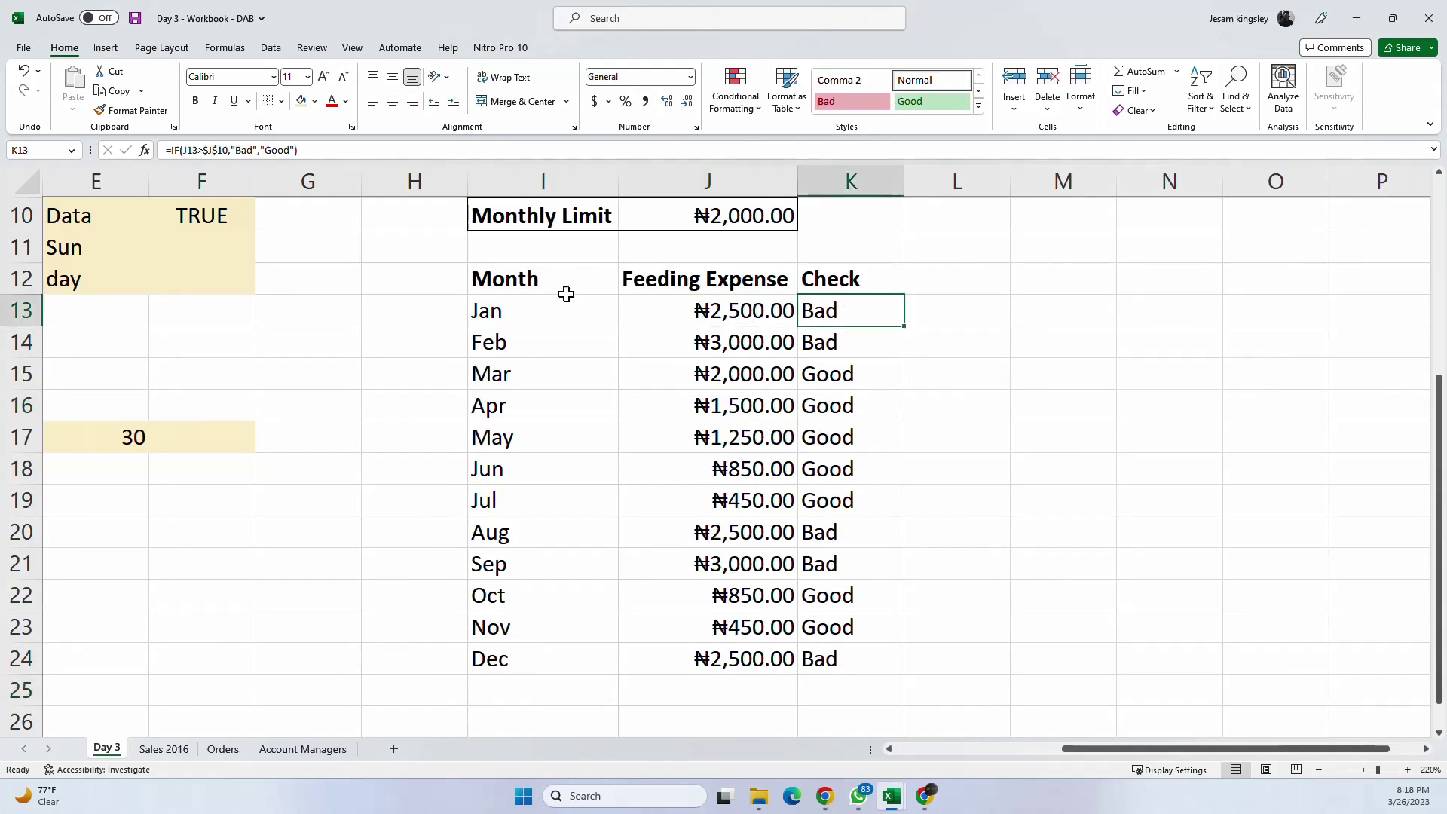
left_click_drag(540, 269, 866, 630)
left_click(985, 273)
left_click(979, 326)
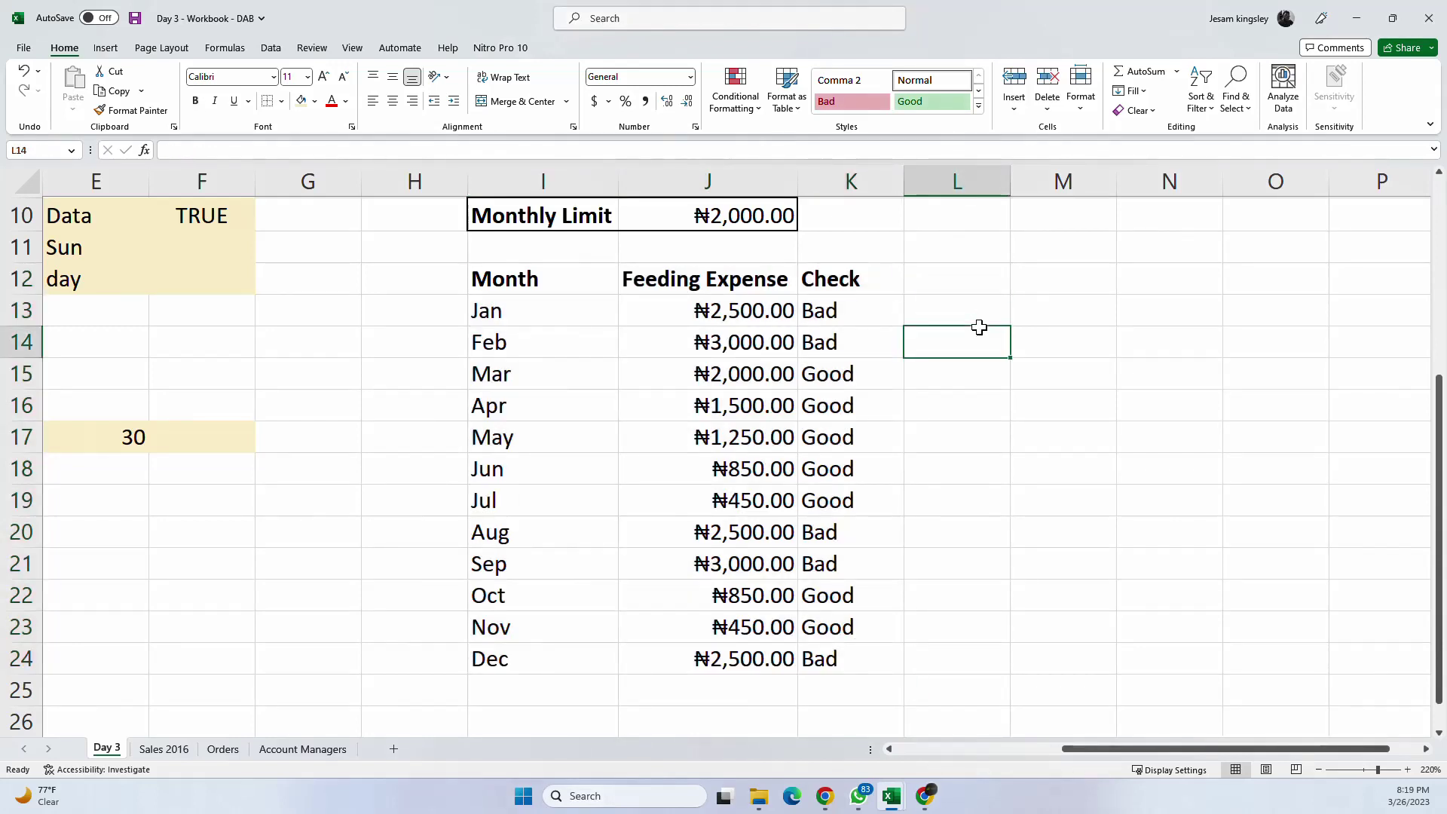
scroll(956, 330, "up", 3)
scroll(948, 327, "down", 3)
scroll(947, 332, "up", 1)
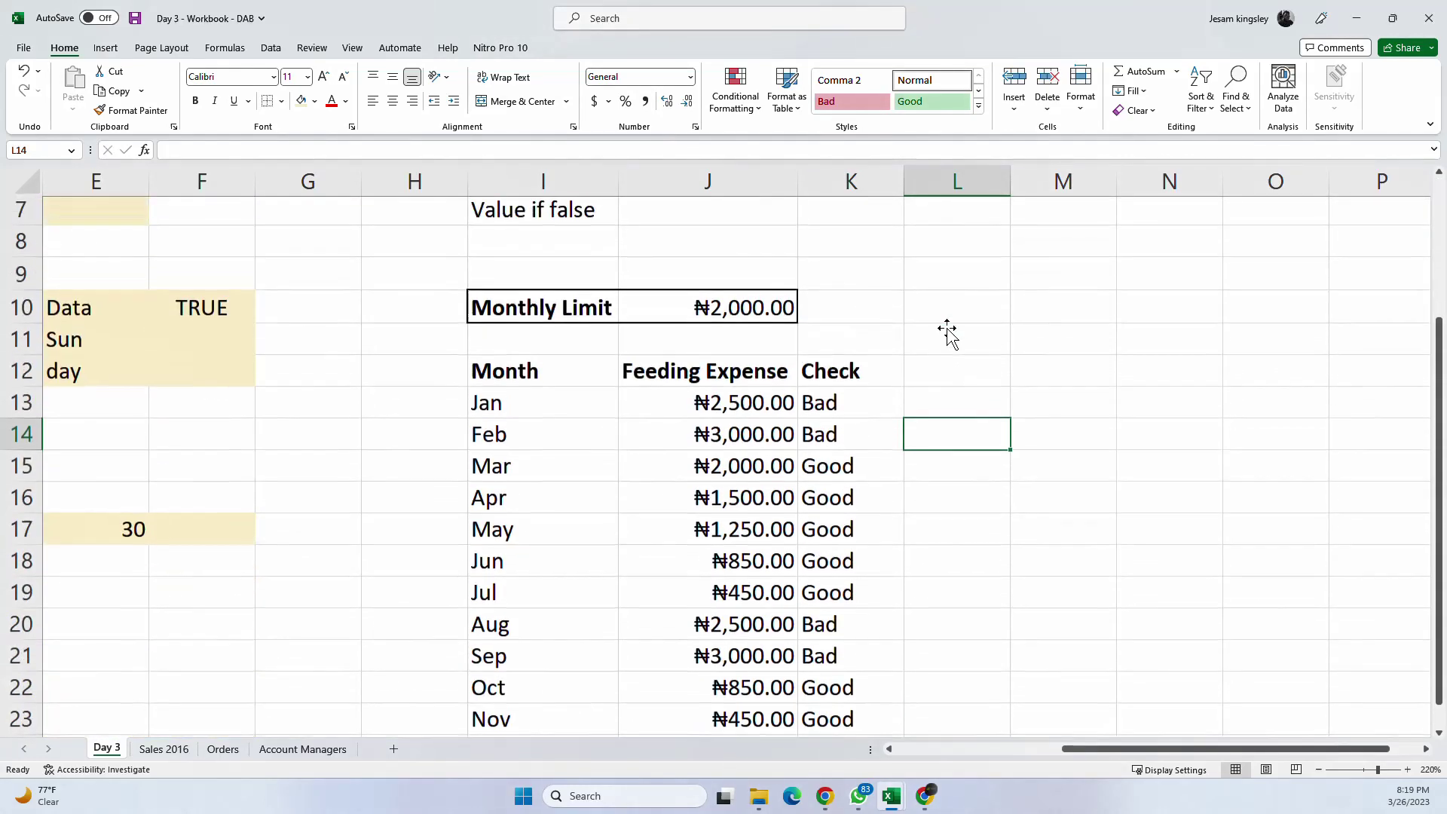
scroll(948, 331, "up", 1)
scroll(947, 331, "down", 2)
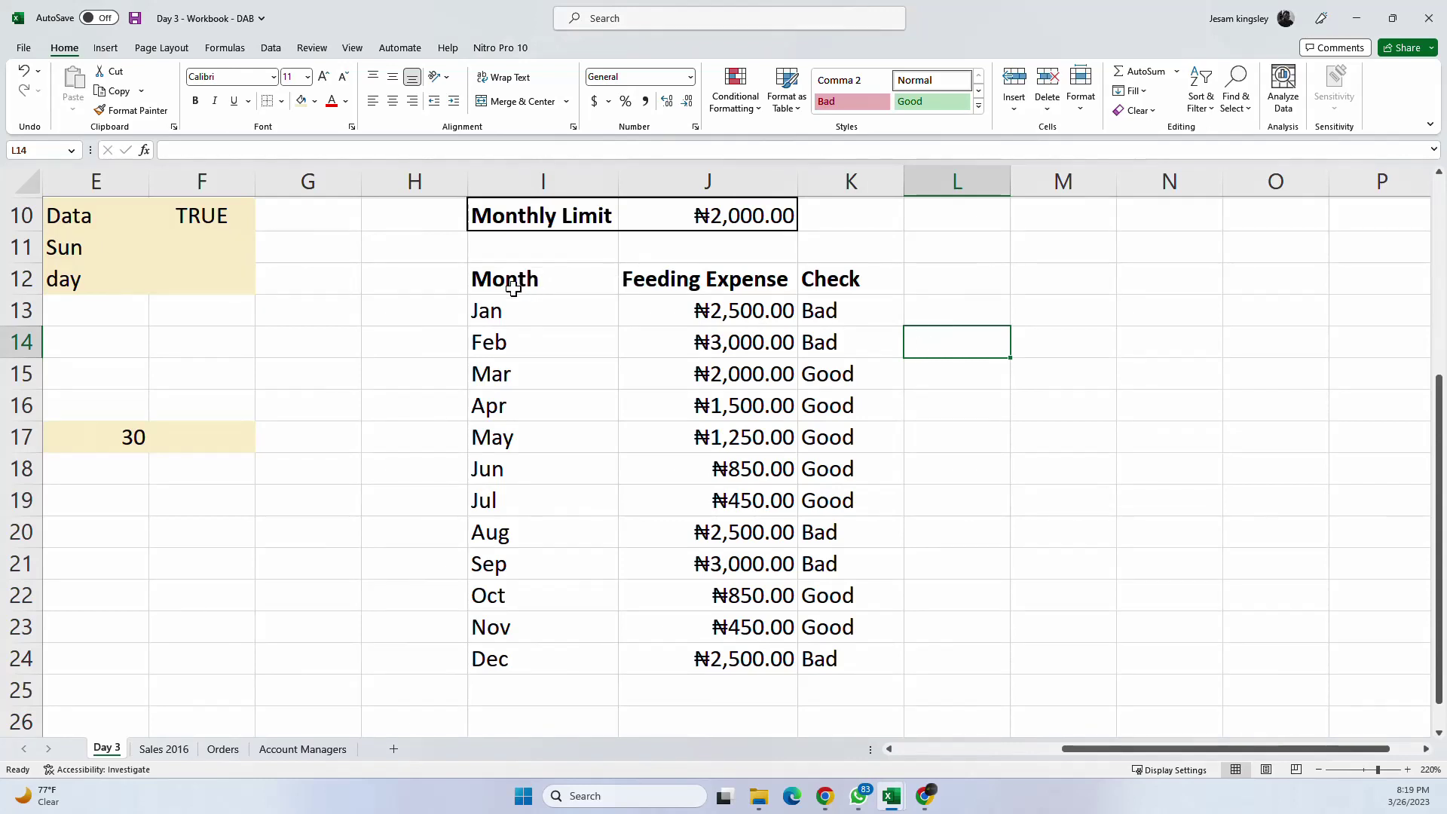
Step: Examine the Month column I12:I24 against the Bad and Good results in the Check column K12:K24
left_click_drag(515, 278, 553, 669)
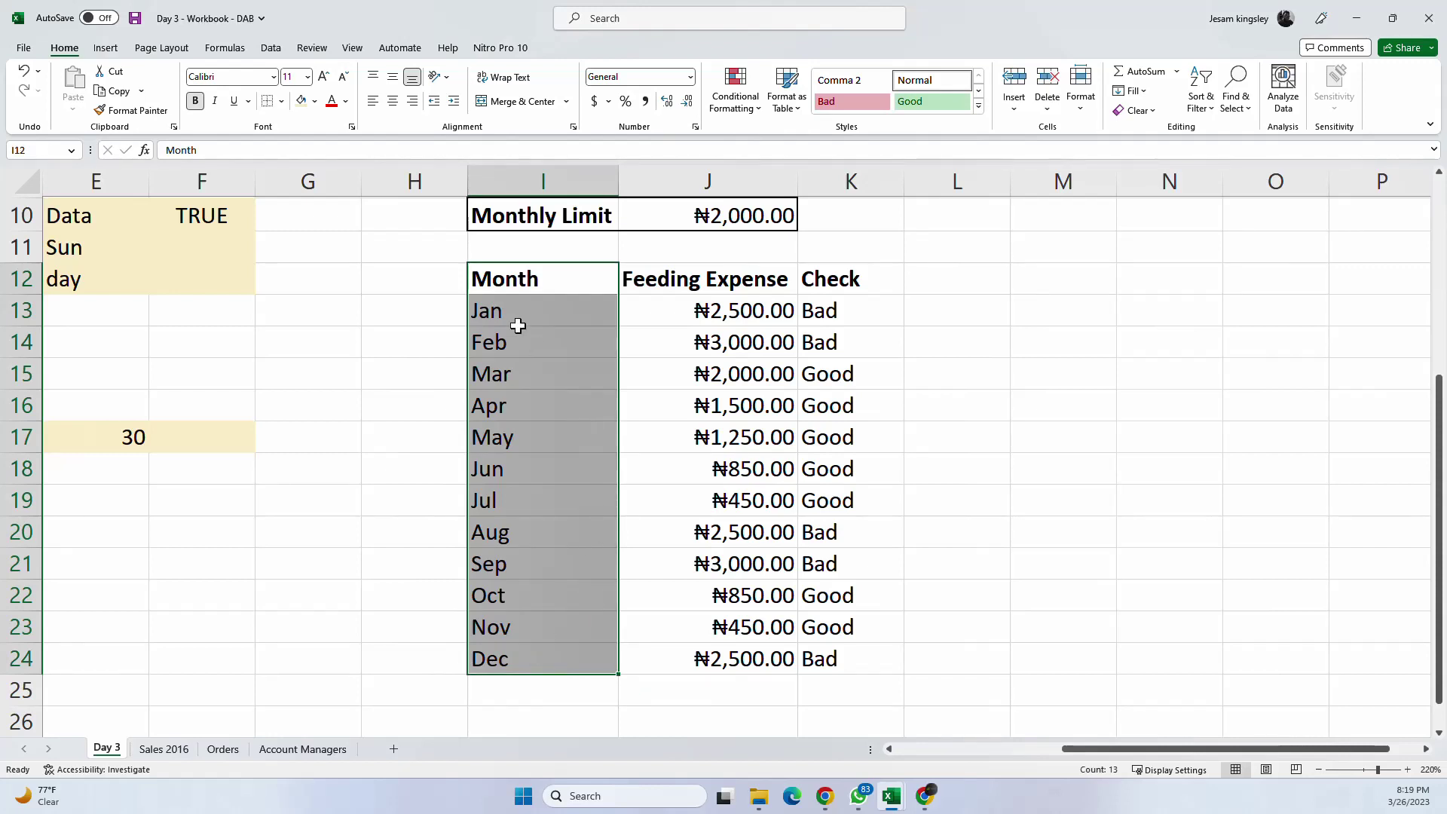
left_click(515, 285)
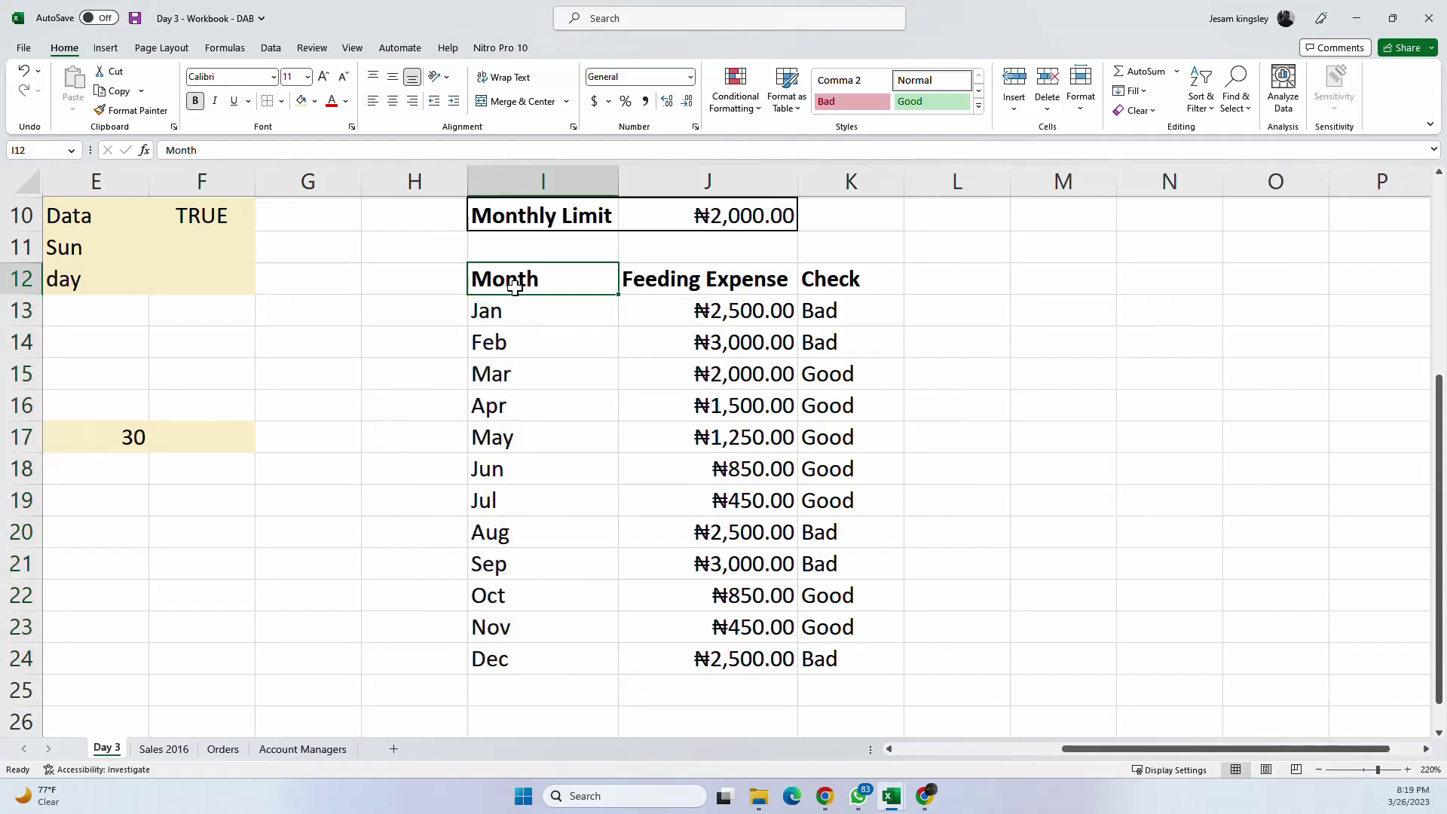
left_click(858, 275)
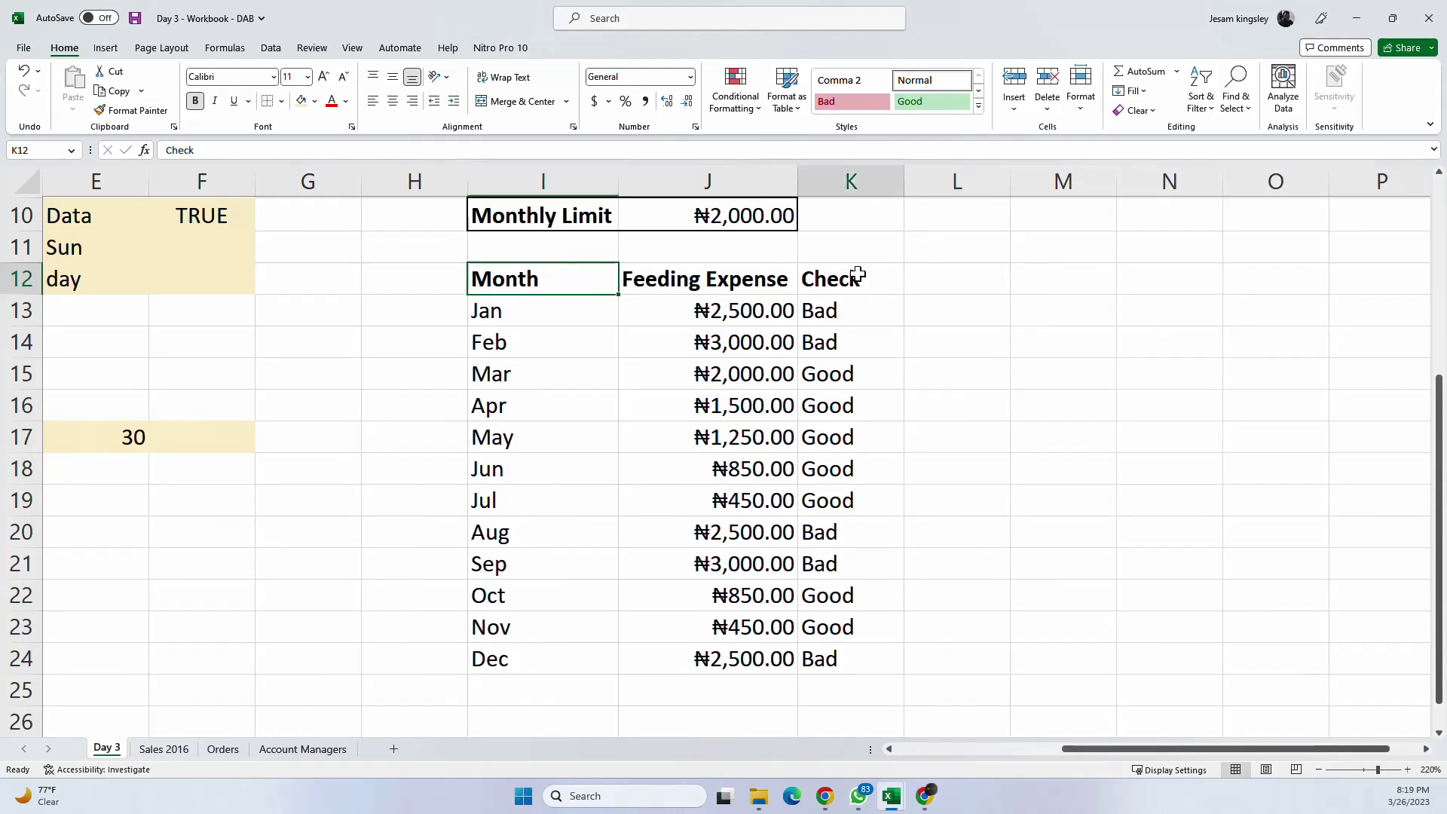
left_click_drag(858, 275, 850, 653)
left_click_drag(852, 654, 852, 654)
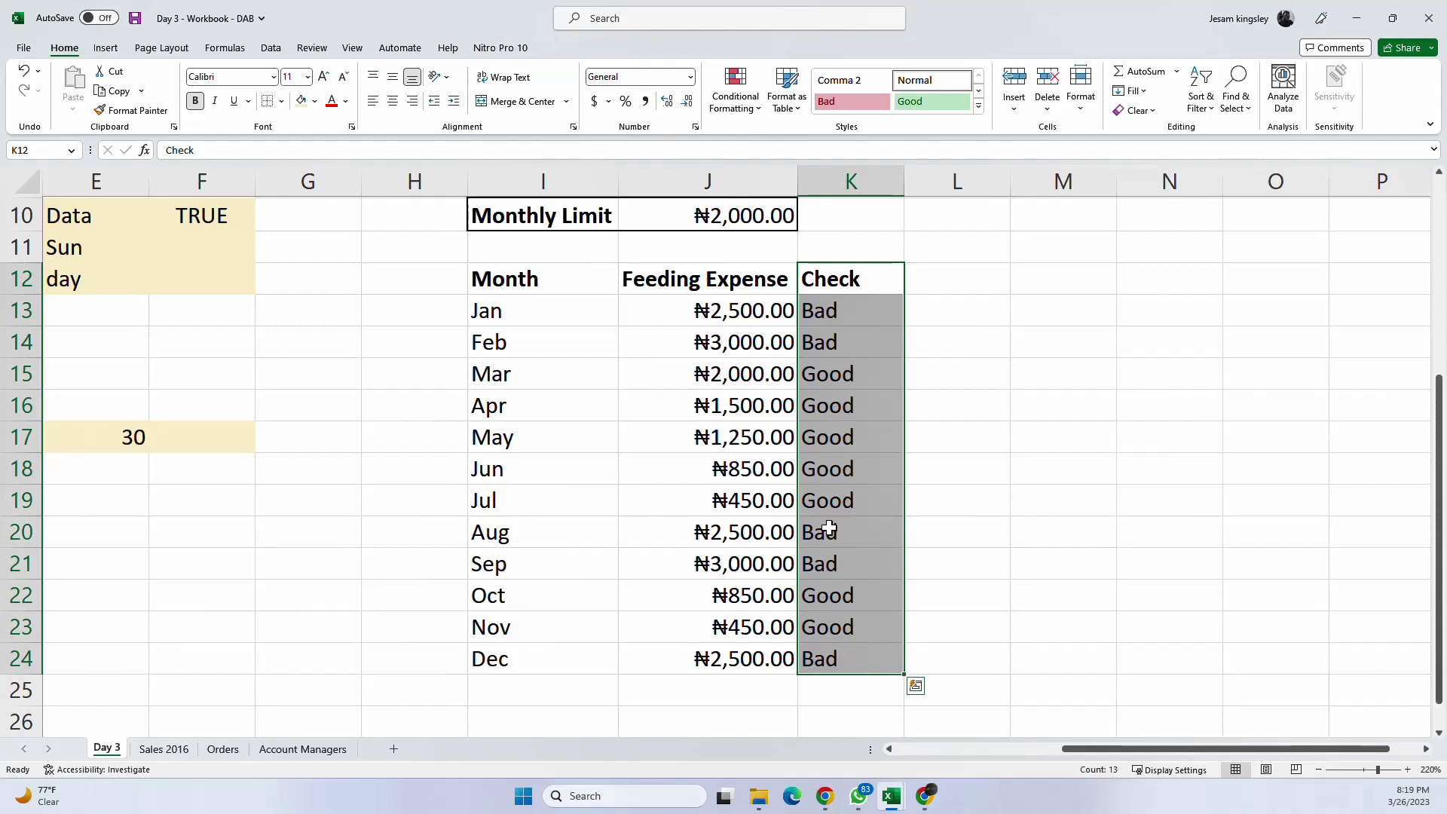
left_click(847, 274)
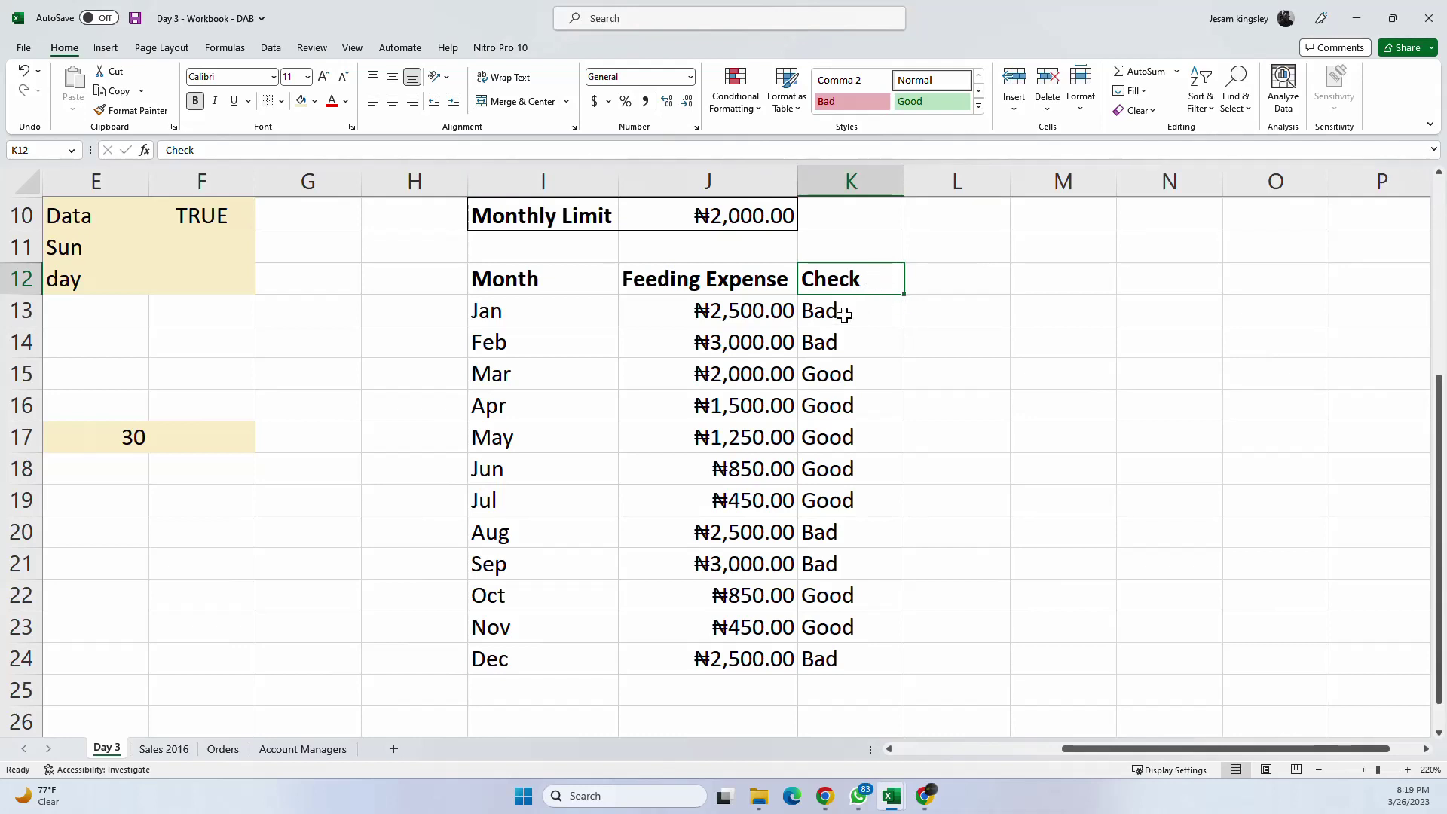
left_click_drag(844, 314, 847, 628)
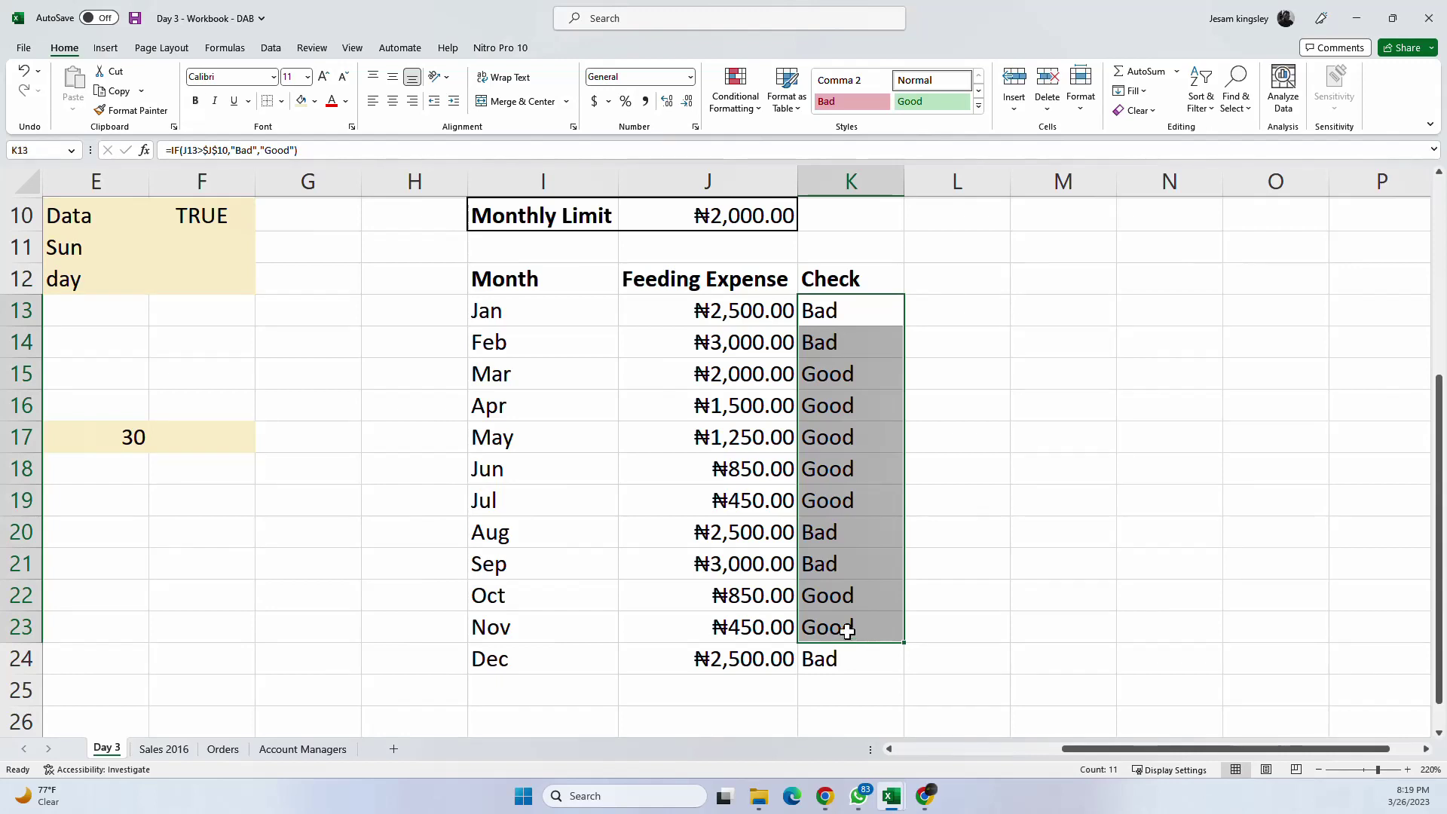
left_click_drag(555, 317, 570, 633)
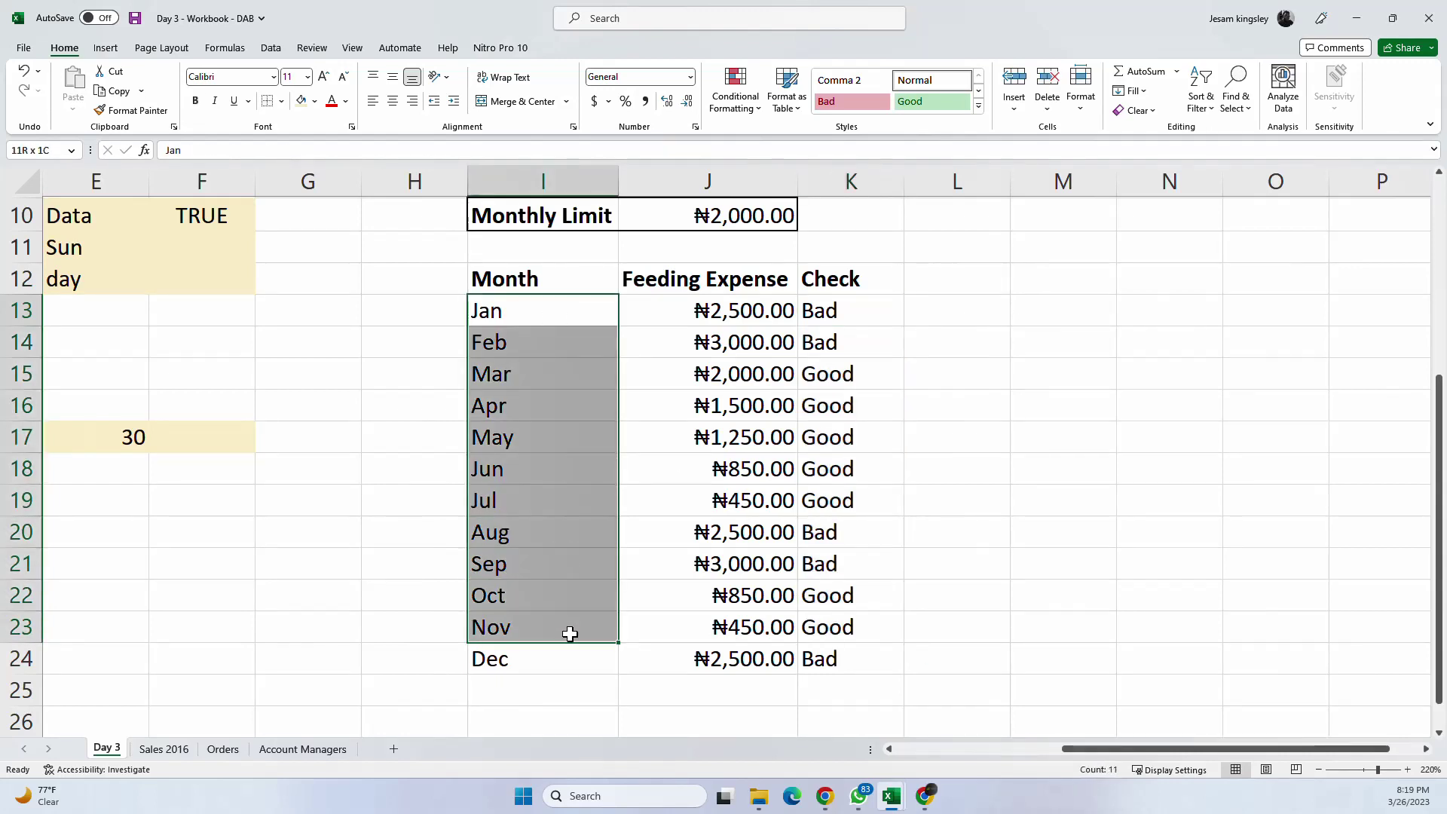
left_click_drag(814, 309, 835, 407)
left_click(840, 462)
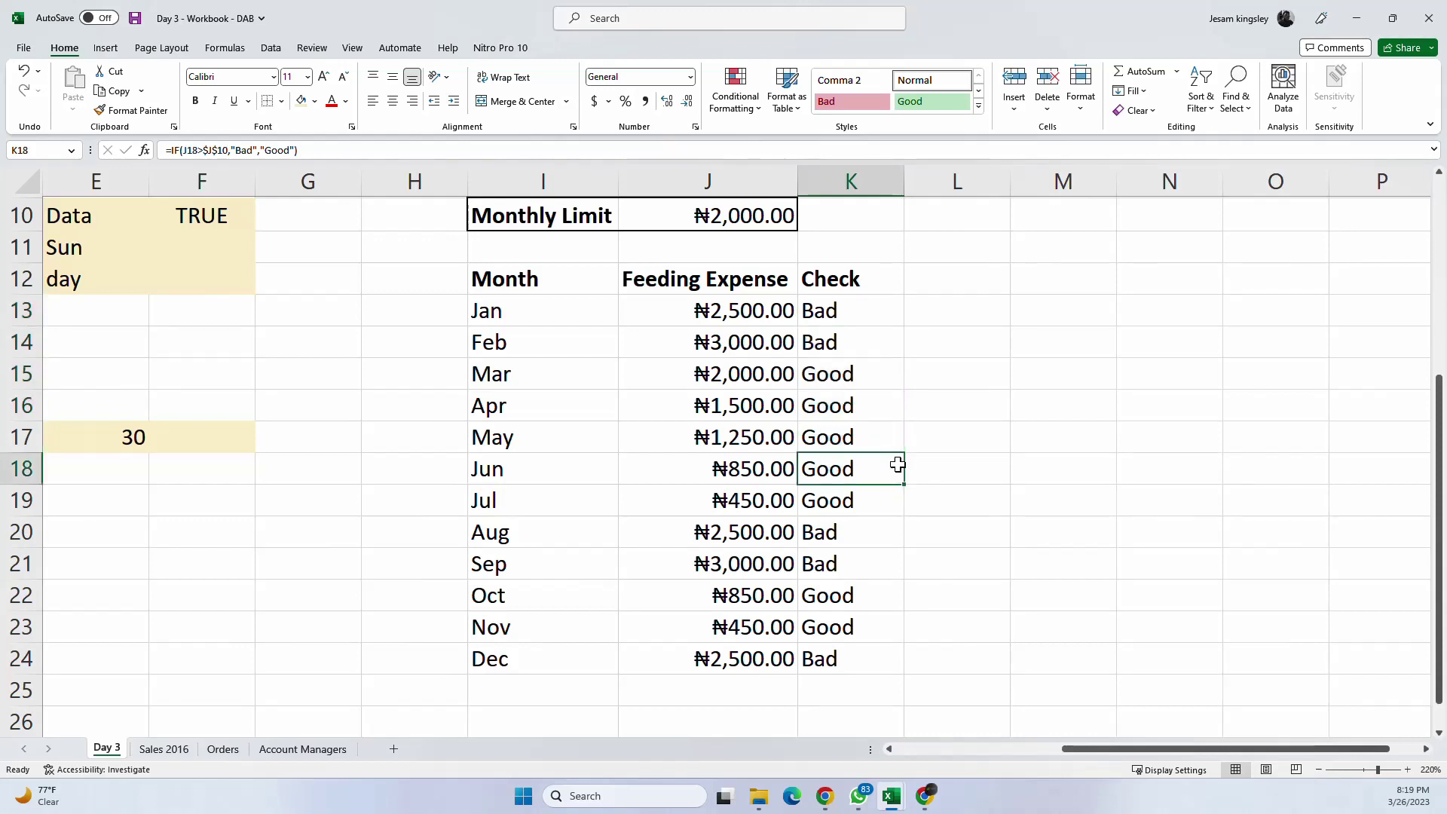
left_click(929, 320)
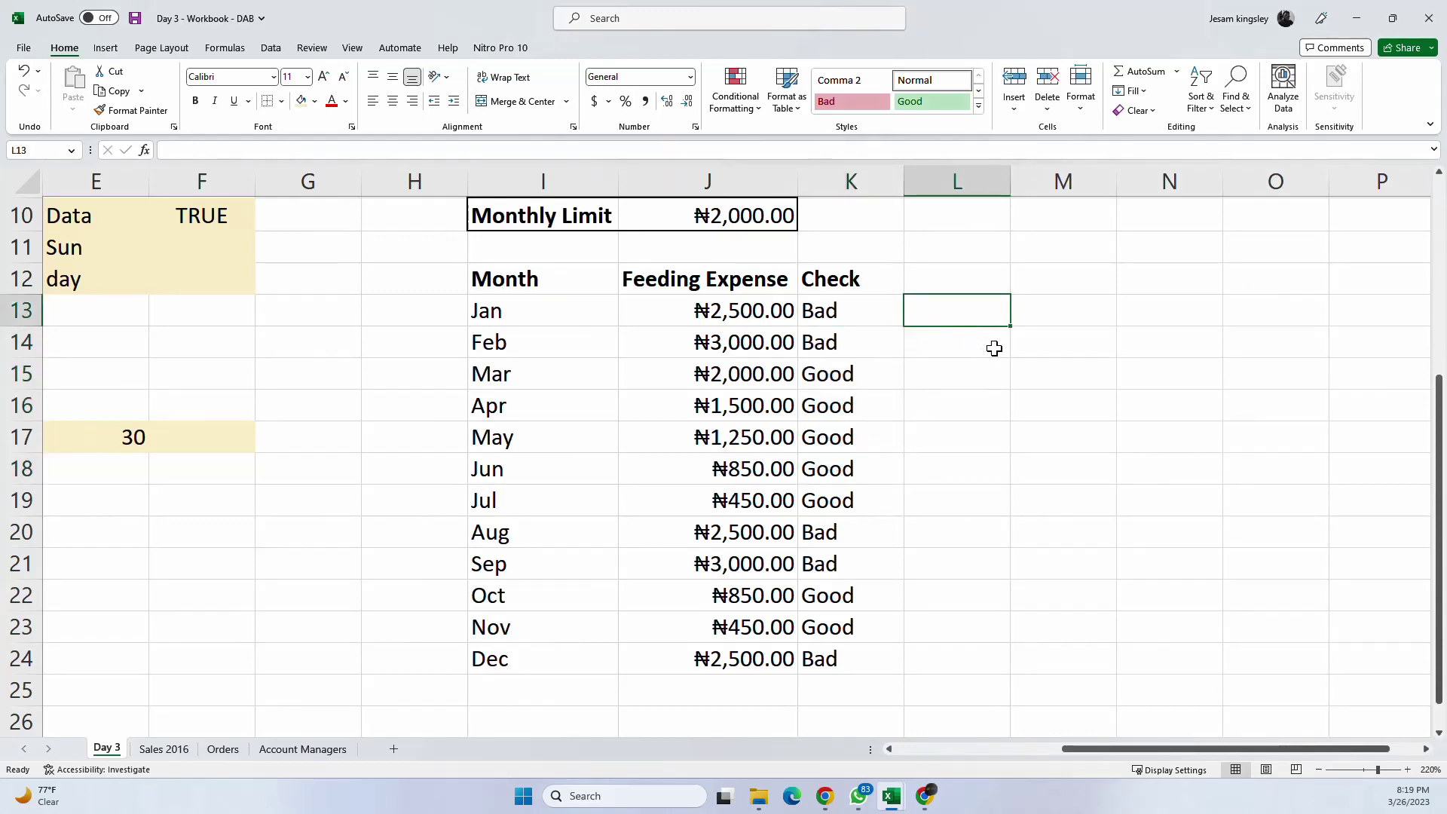
left_click_drag(506, 286, 817, 661)
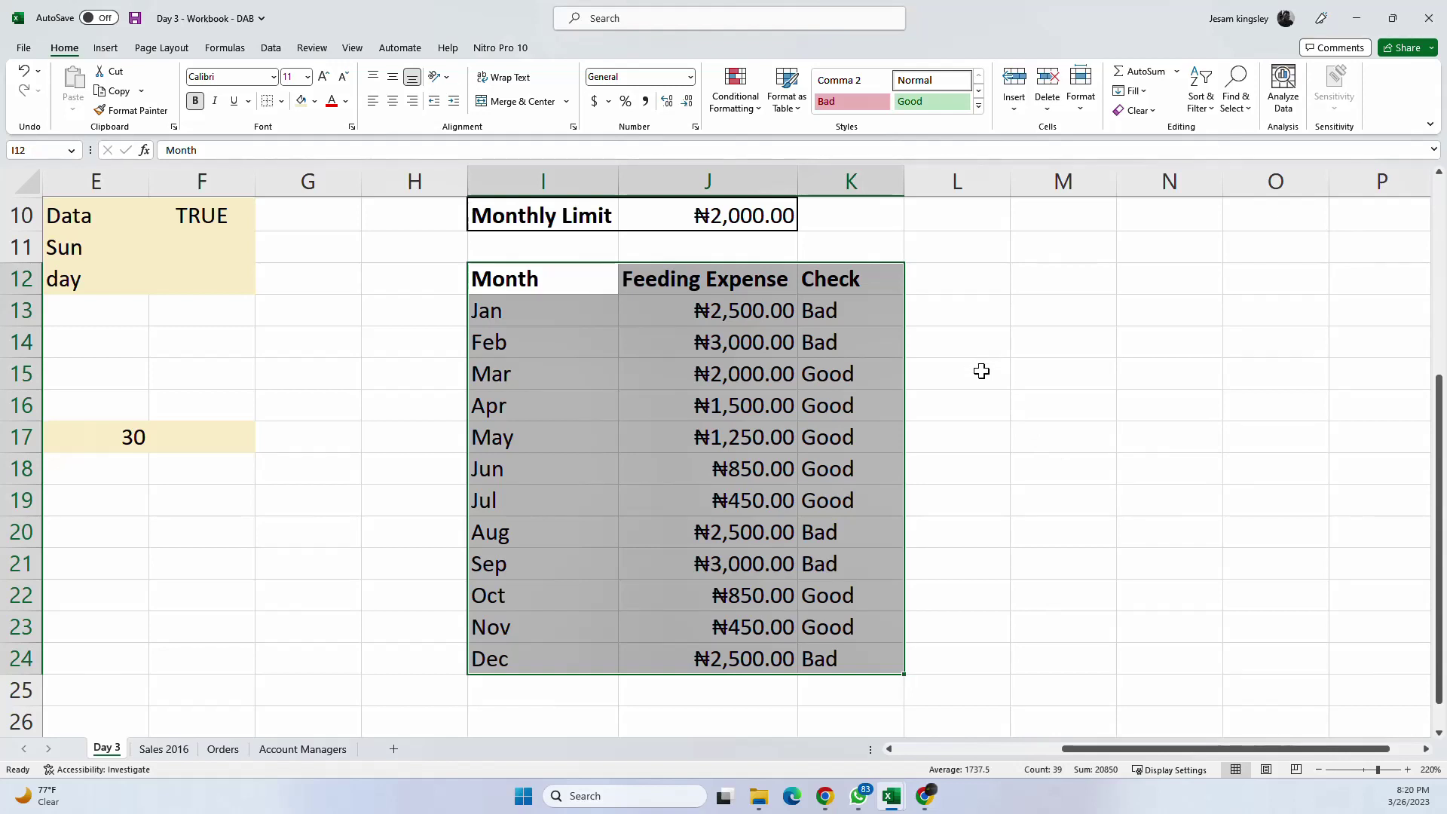
left_click(1014, 384)
left_click(987, 379)
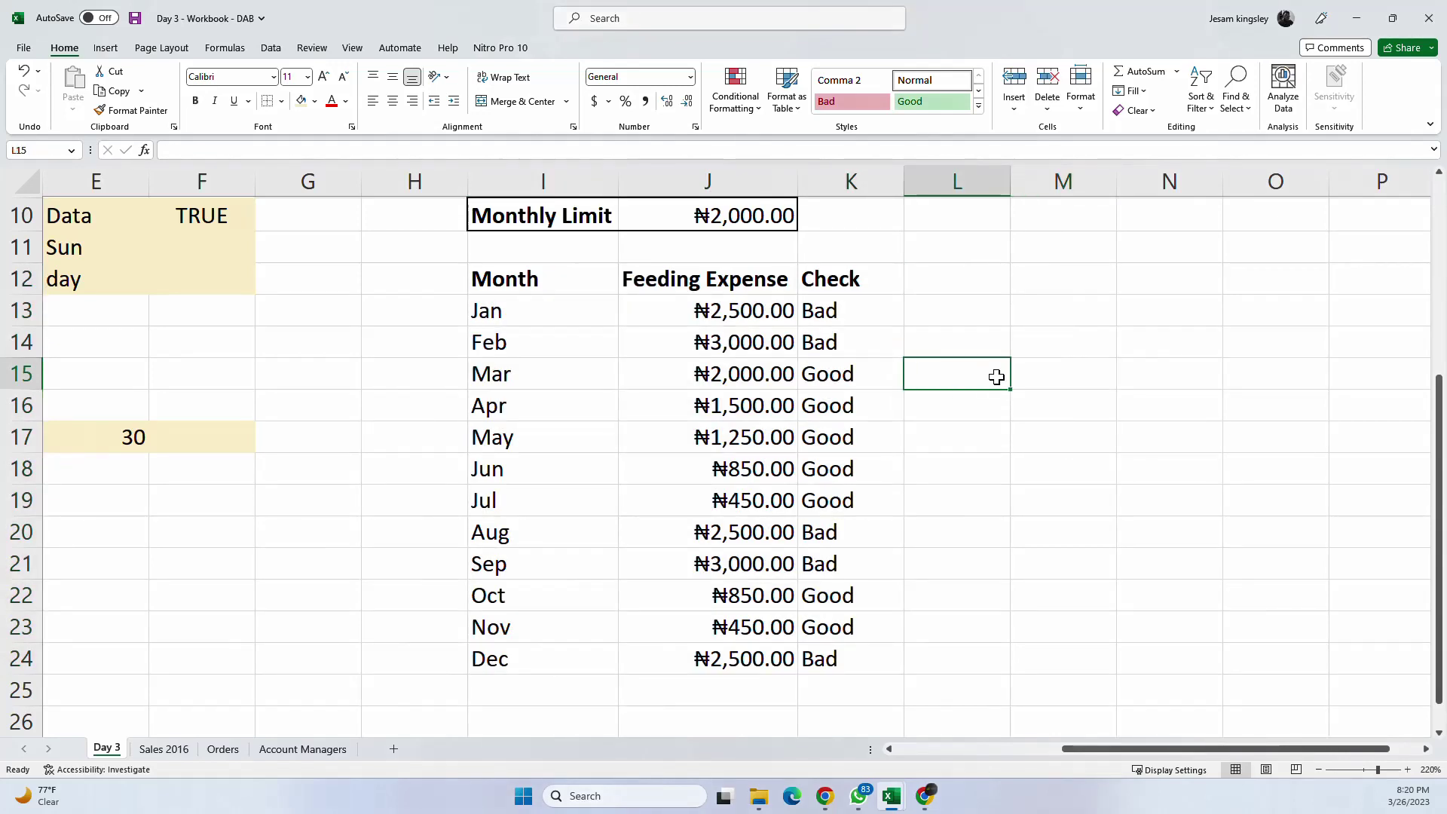
Step: Start a COUNTIF formula in L15 to check which arguments the function takes, and cancel the entry
left_click(1034, 379)
left_click_drag(1098, 749, 1112, 748)
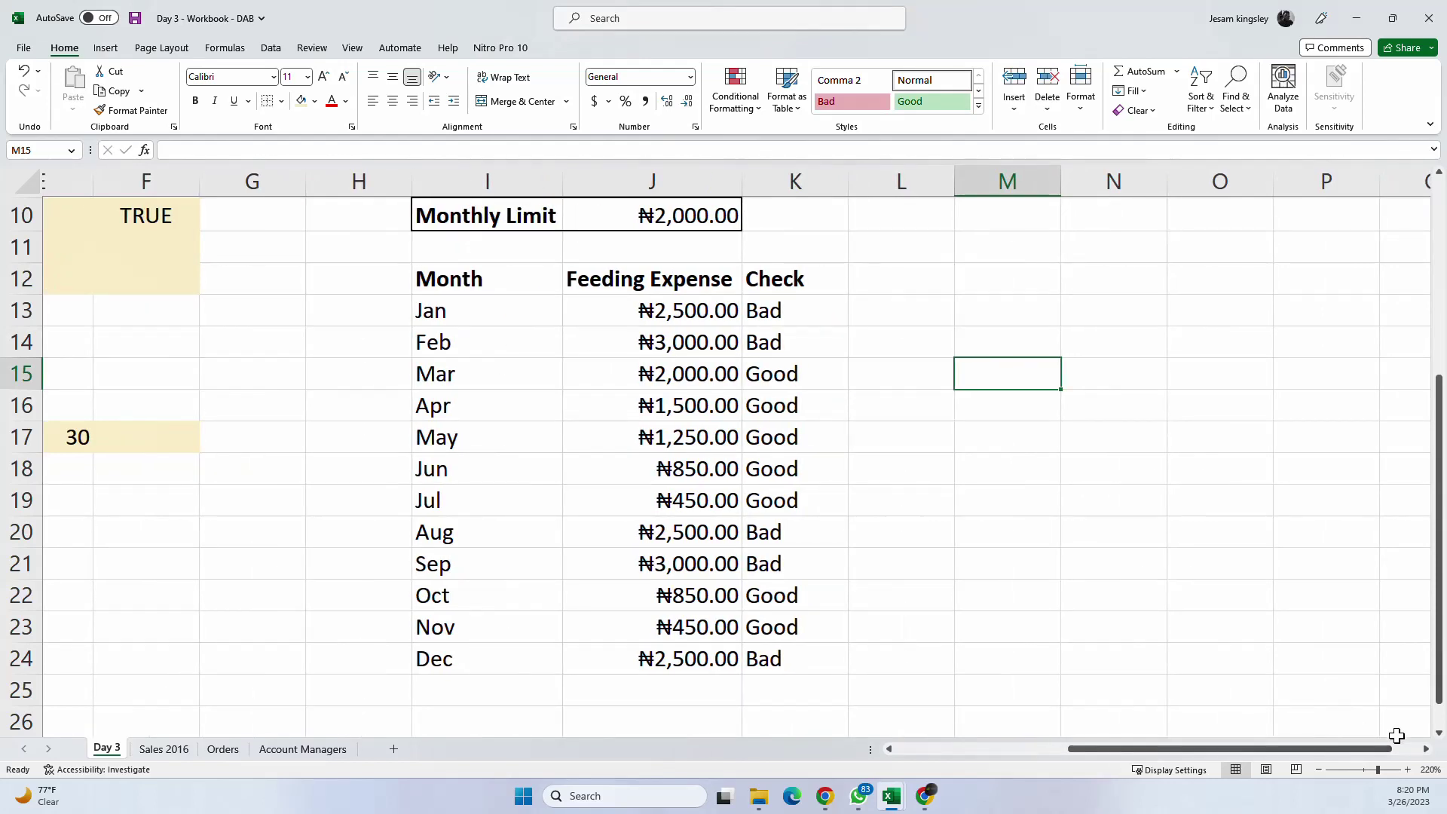
left_click(947, 376)
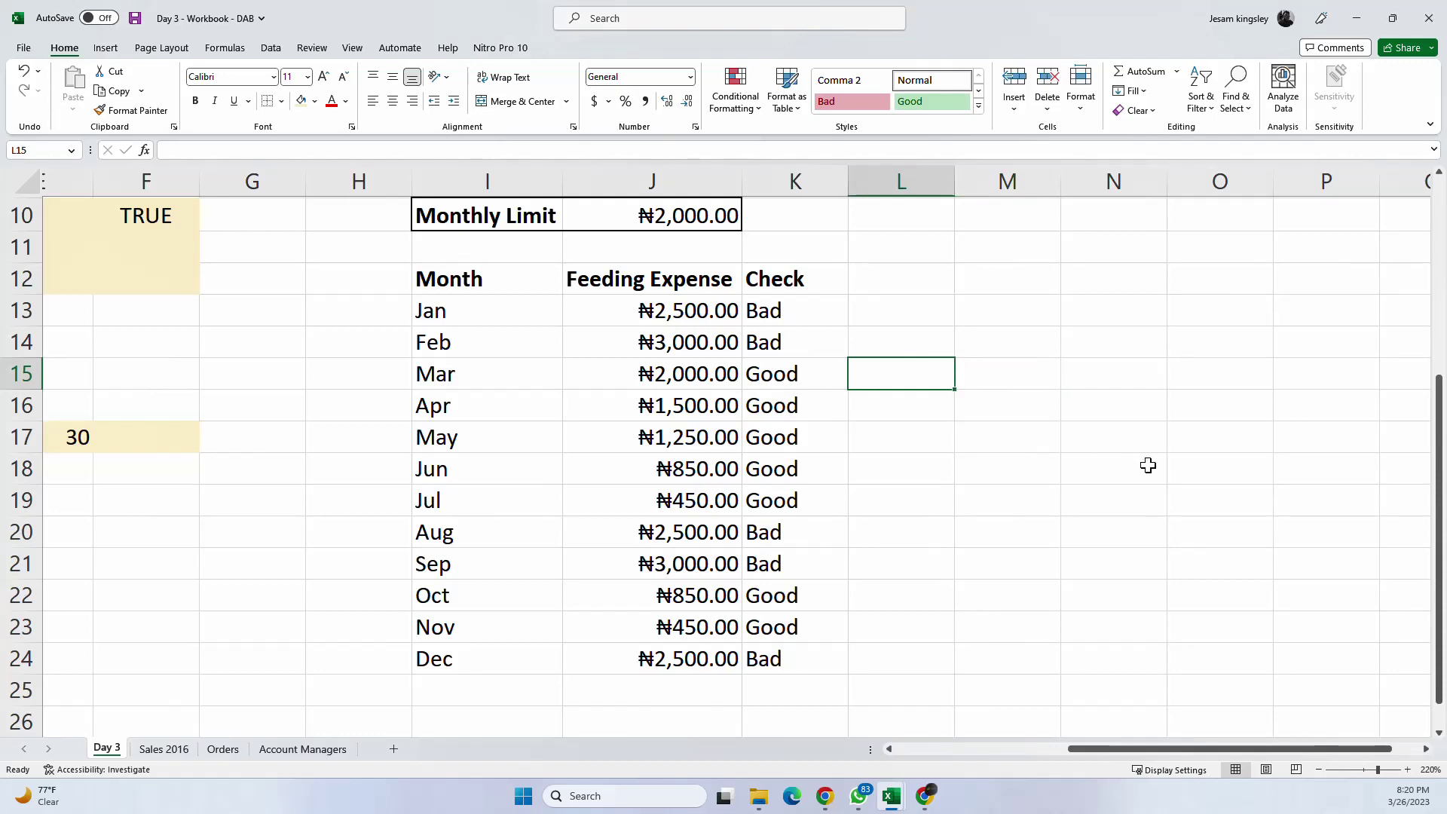
type("=")
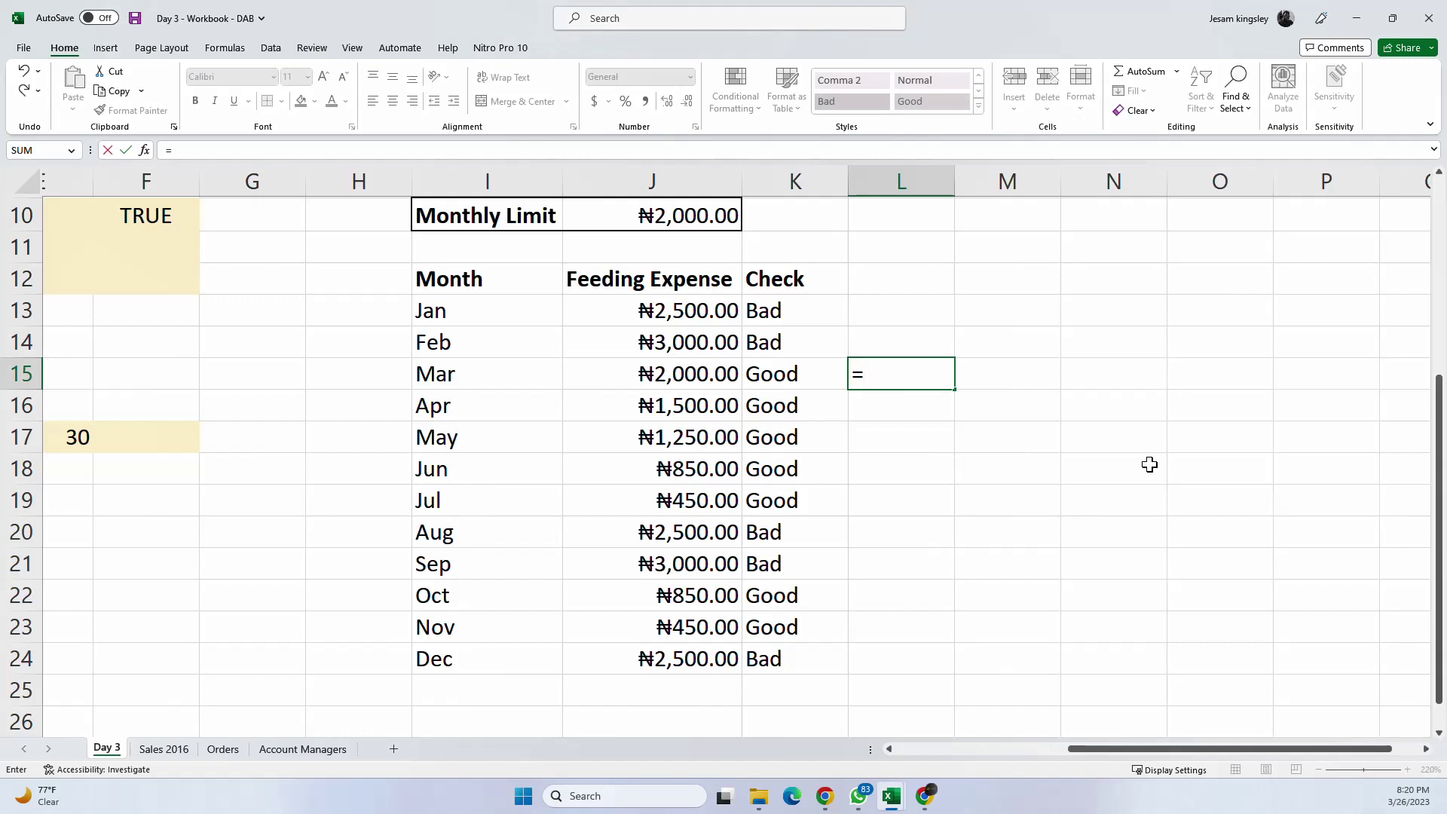
type("count")
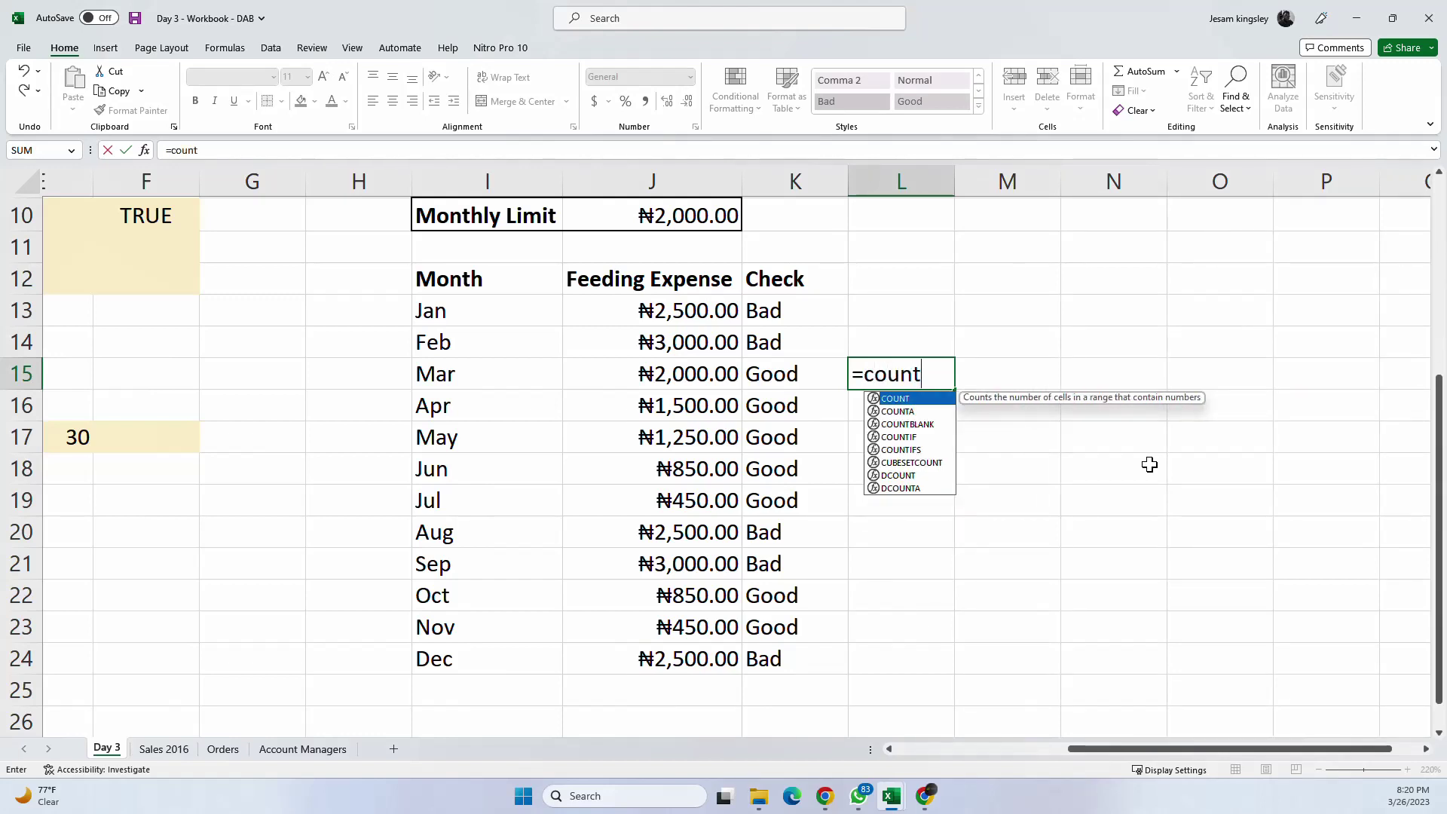
type("if")
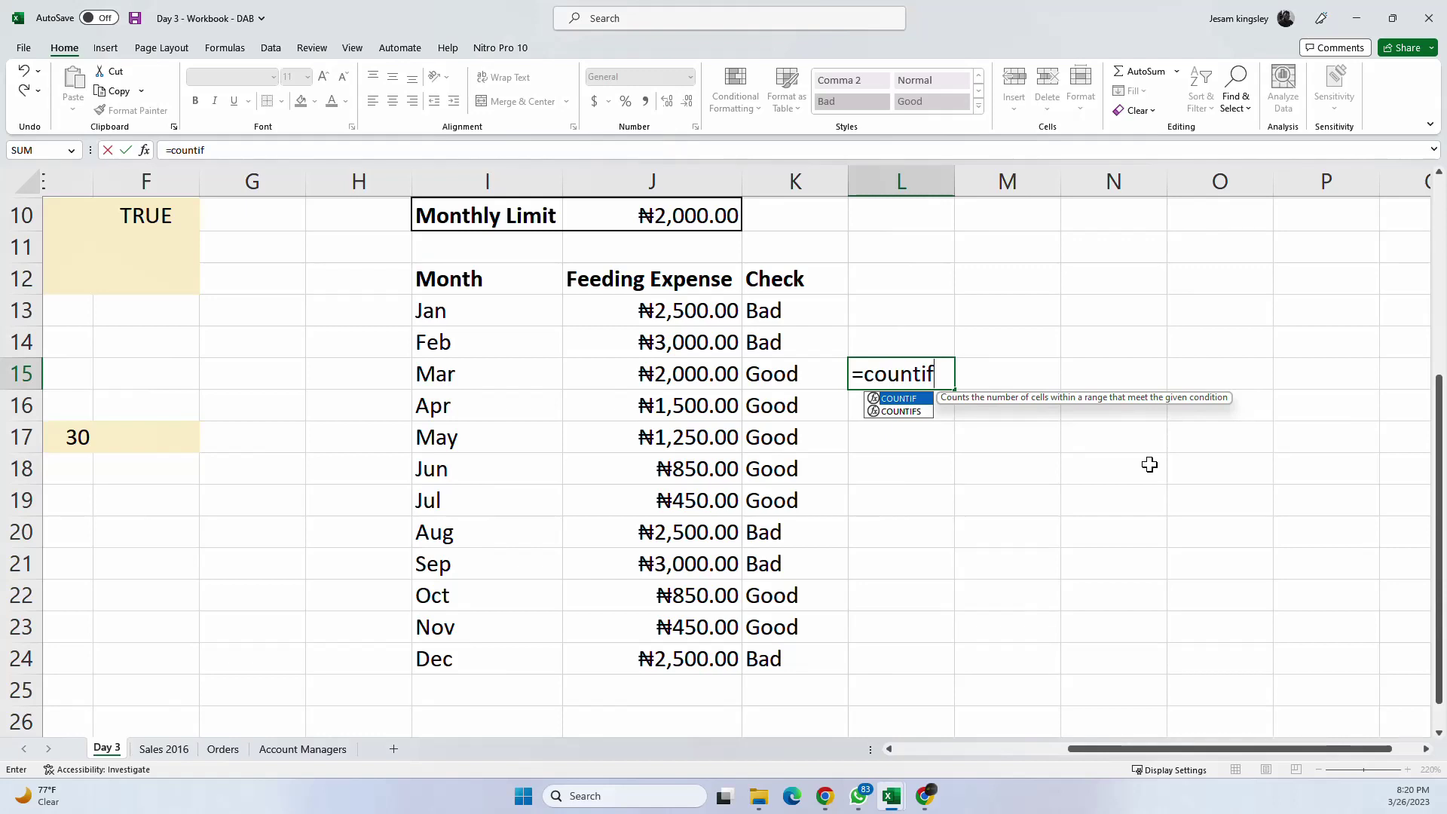
key("Tab")
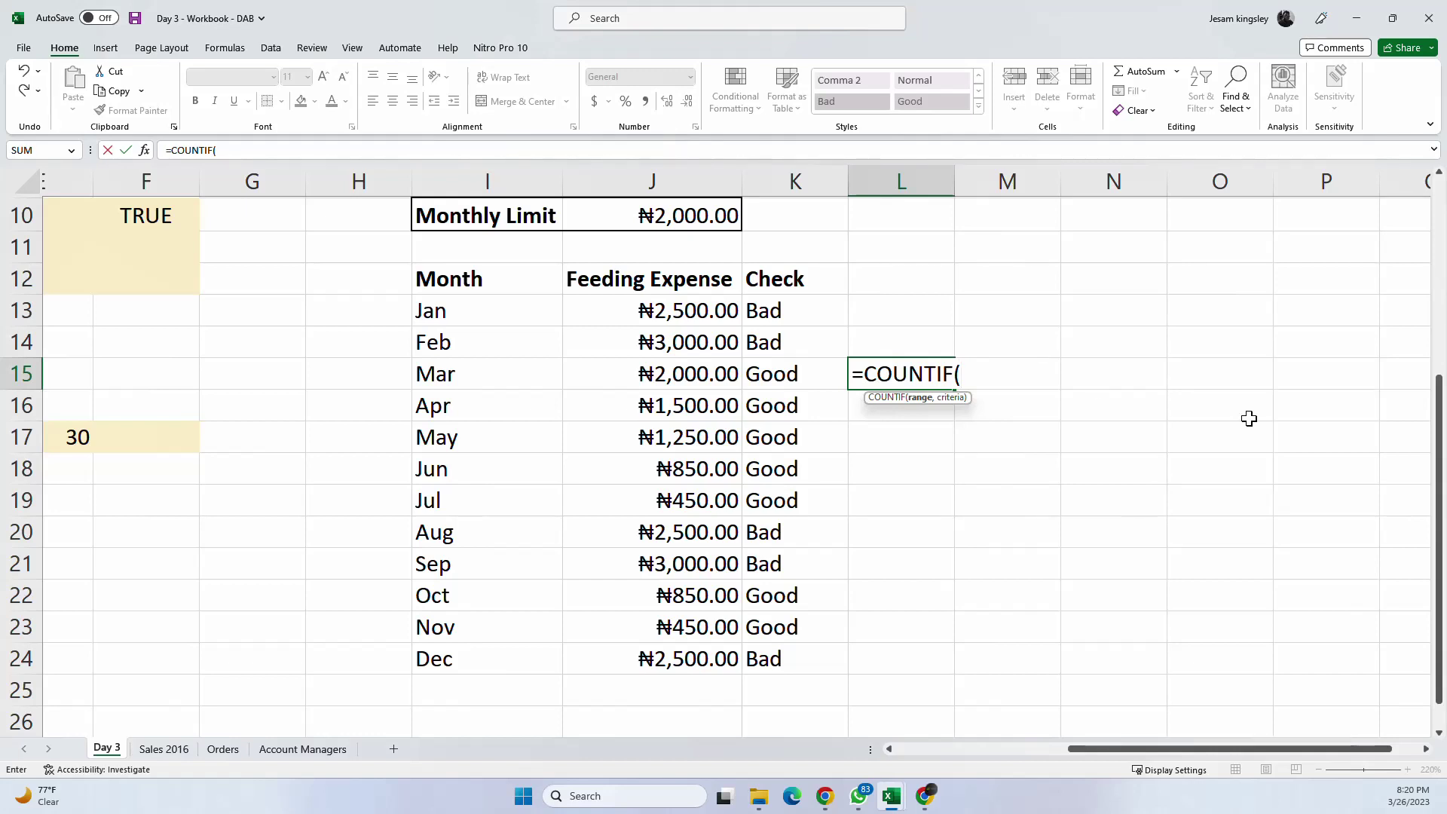
key("Escape")
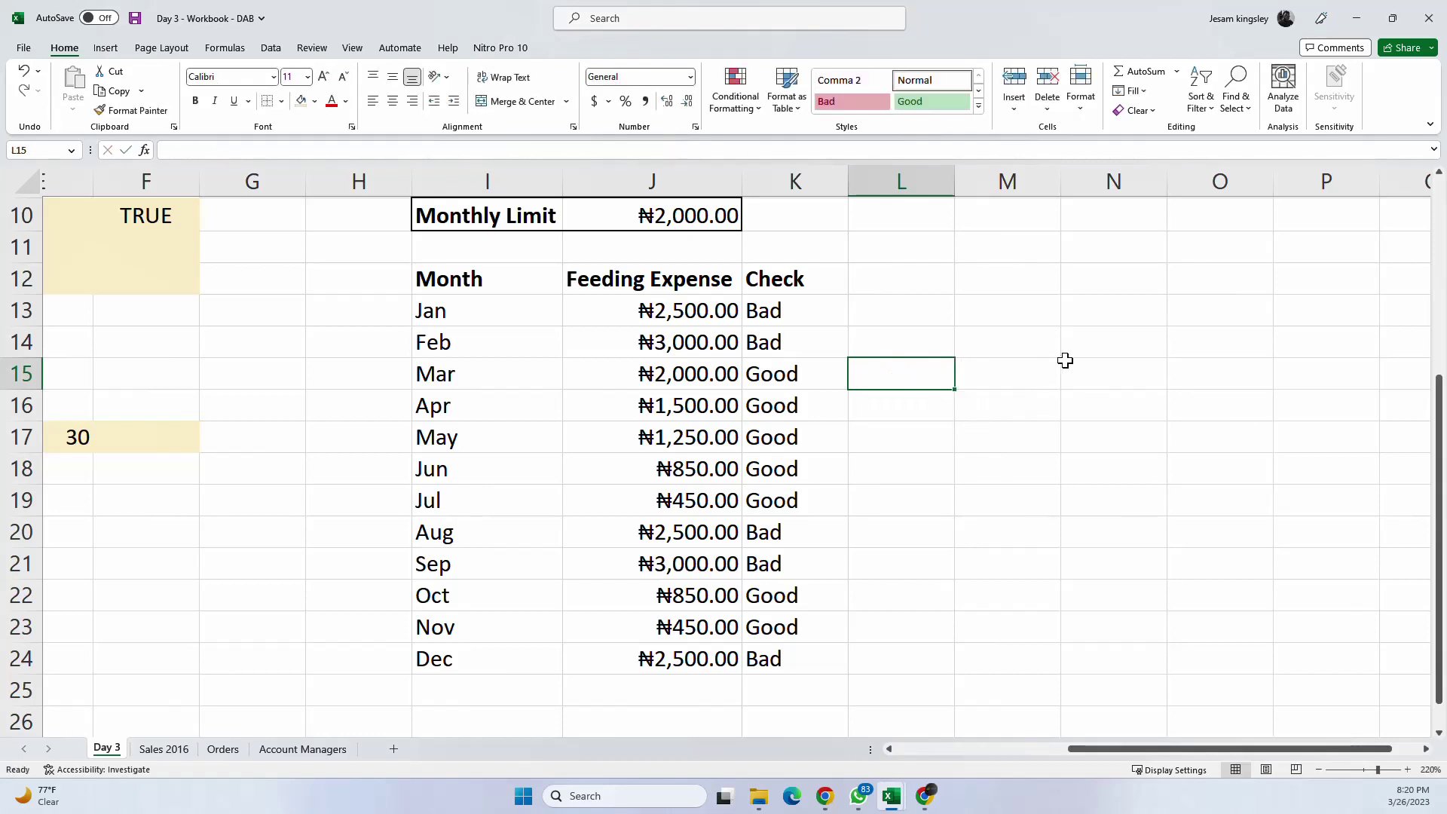
Step: Note the COUNTIF arguments Range and Criteria in cells N15 and N16
left_click(1121, 374)
type("Range")
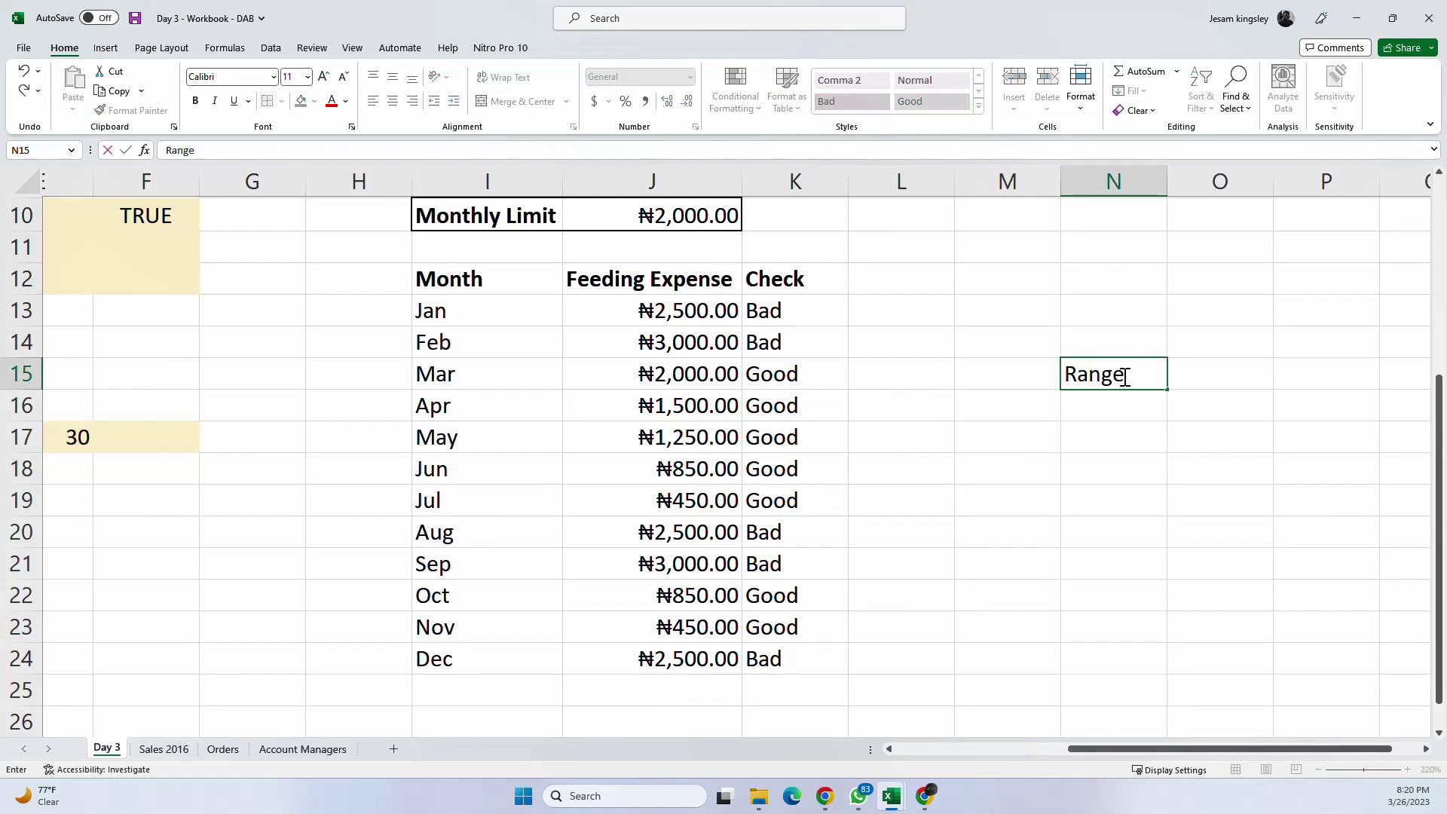
key("Return")
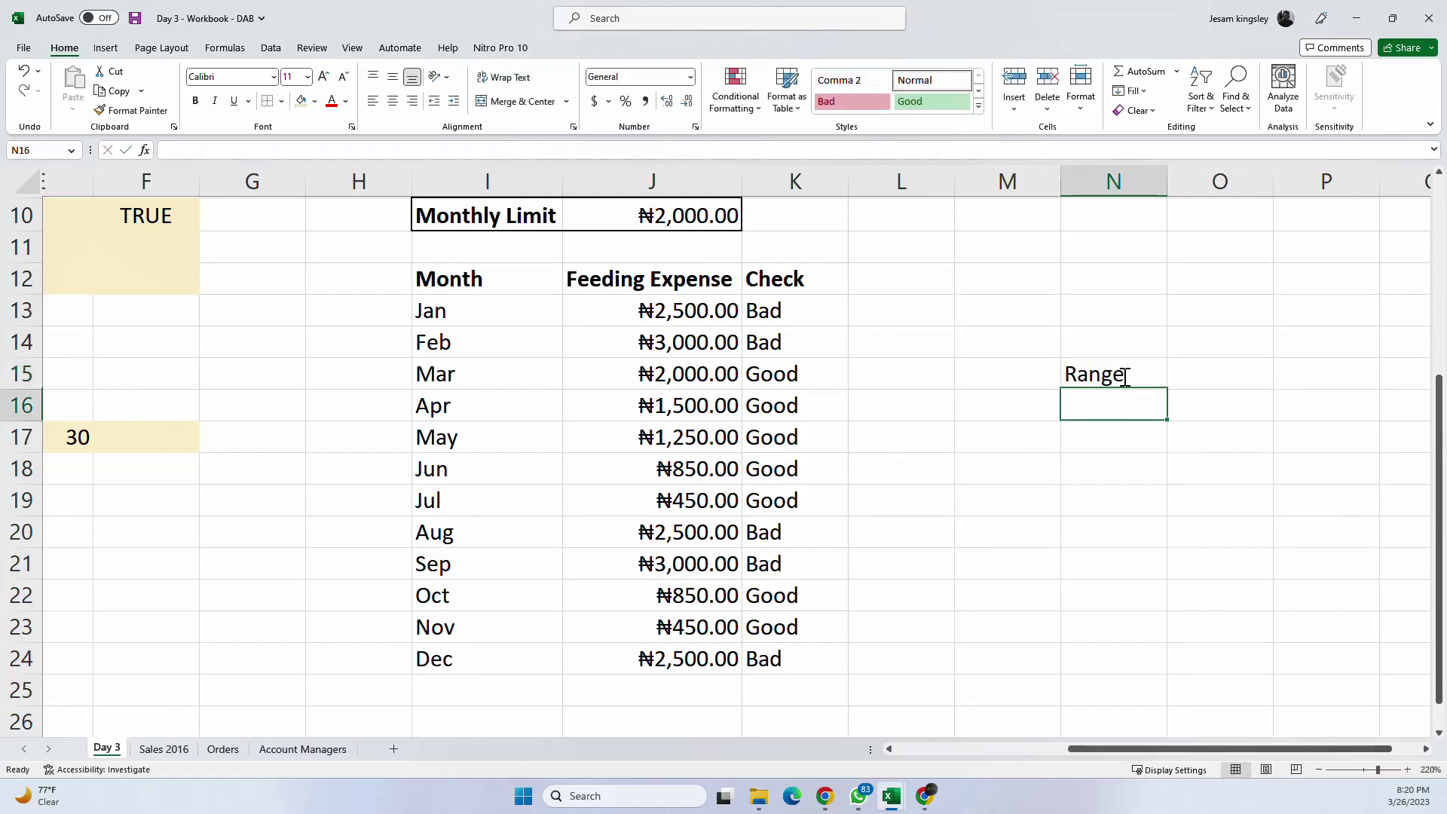
type("Criteria")
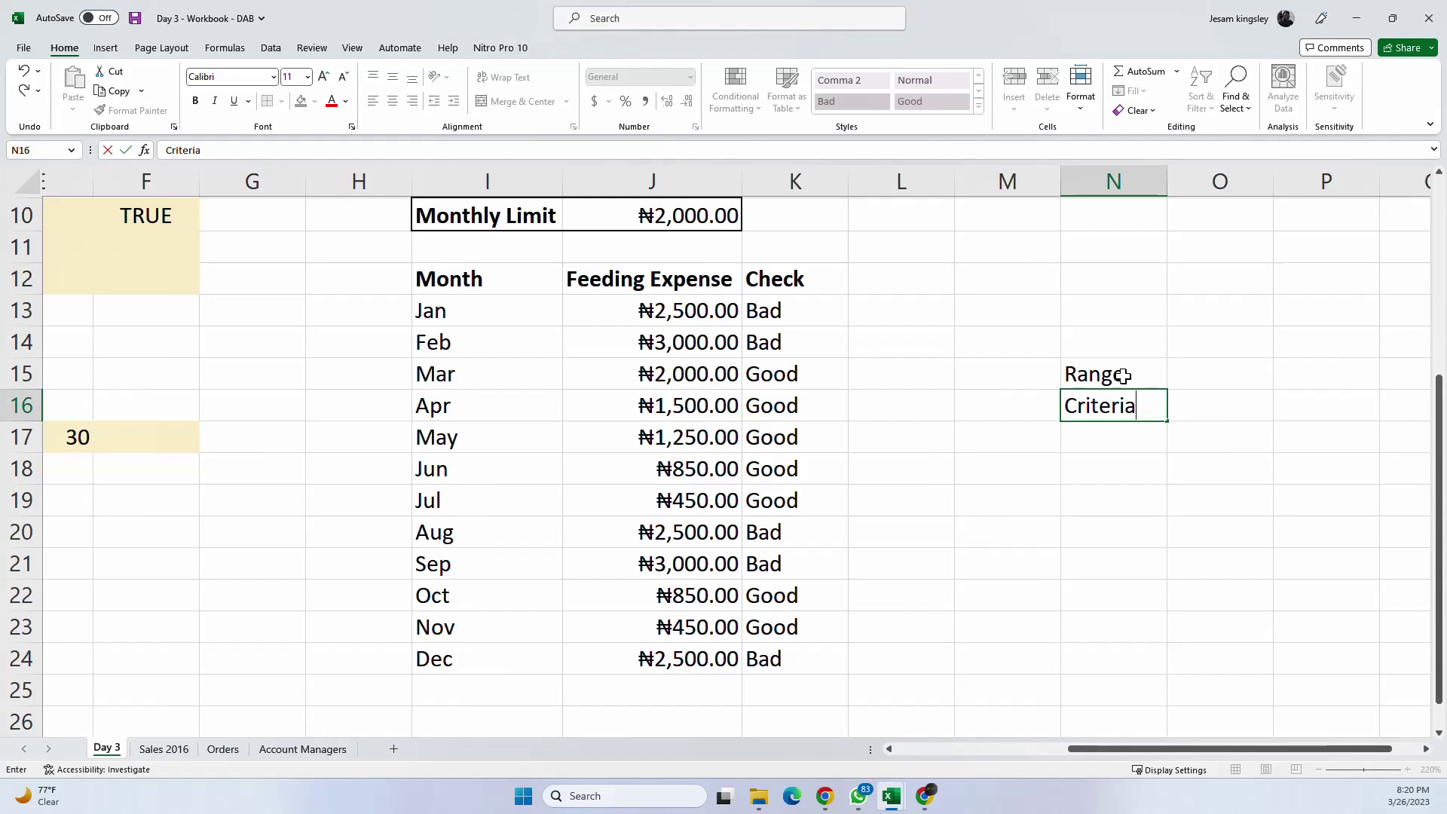
key("Return")
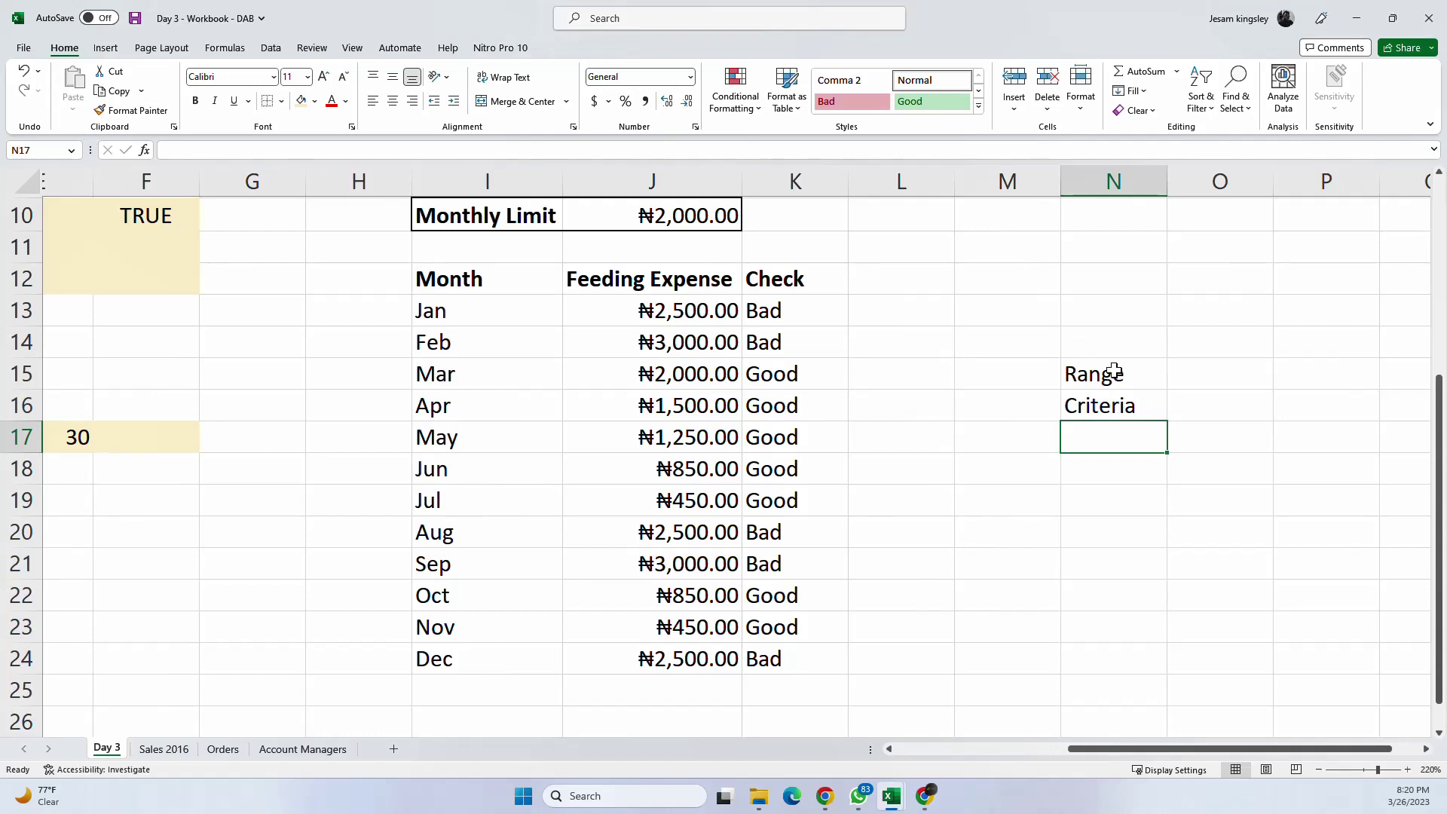
Step: Examine the Check column K12:K24 as the range in which COUNTIF looks for its criteria
left_click(1112, 373)
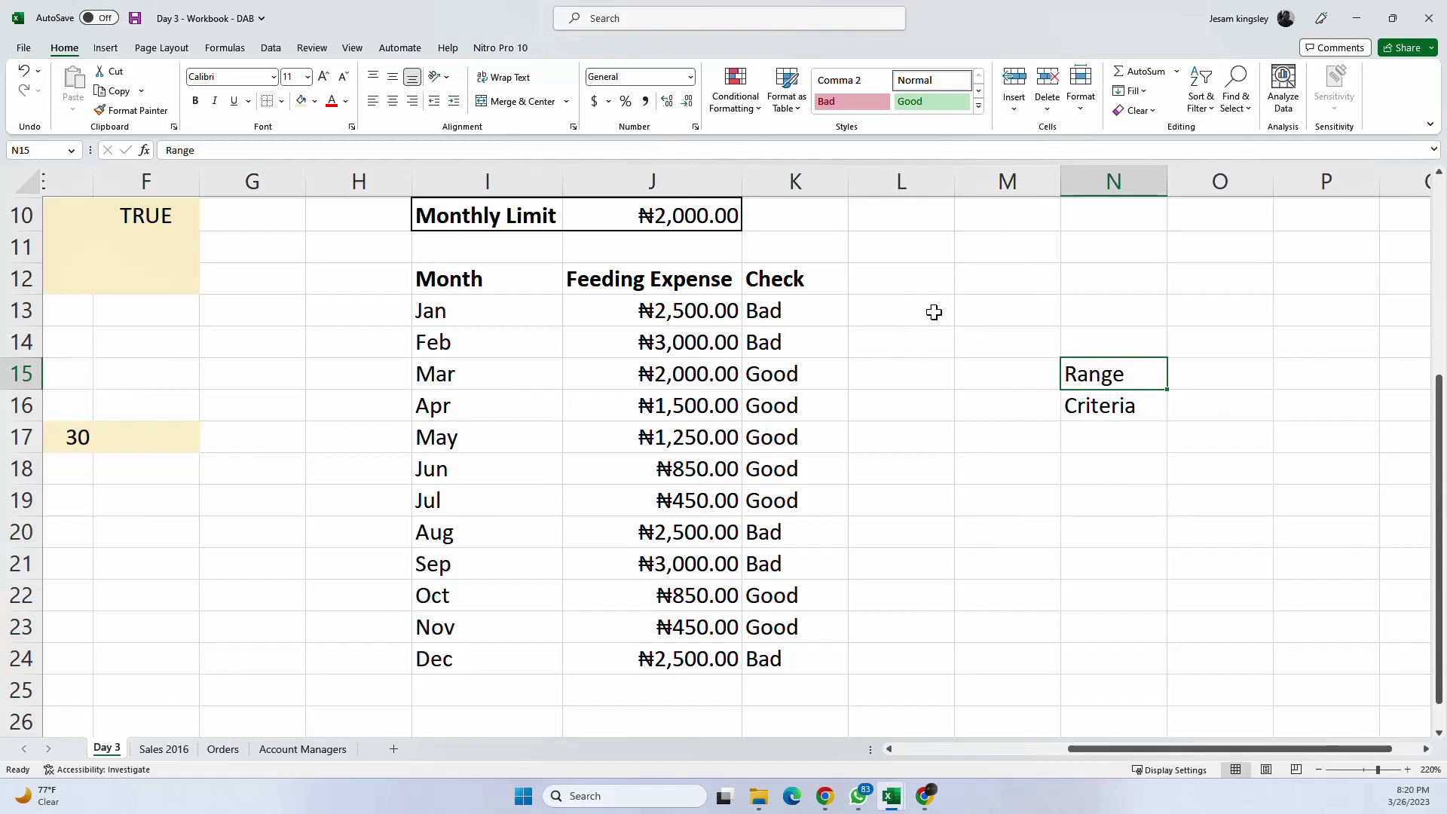
left_click_drag(777, 279, 752, 658)
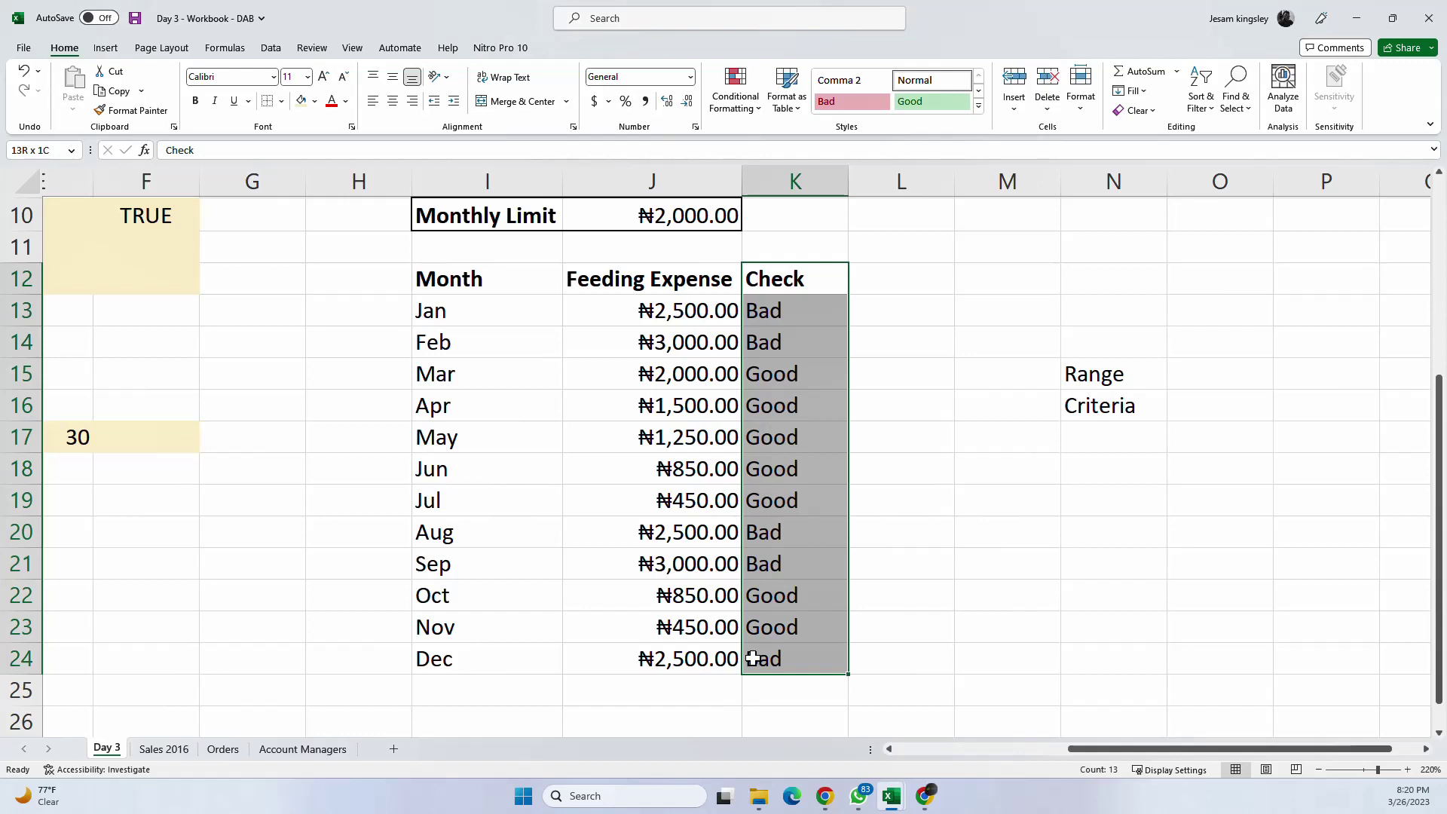
left_click_drag(752, 659, 752, 659)
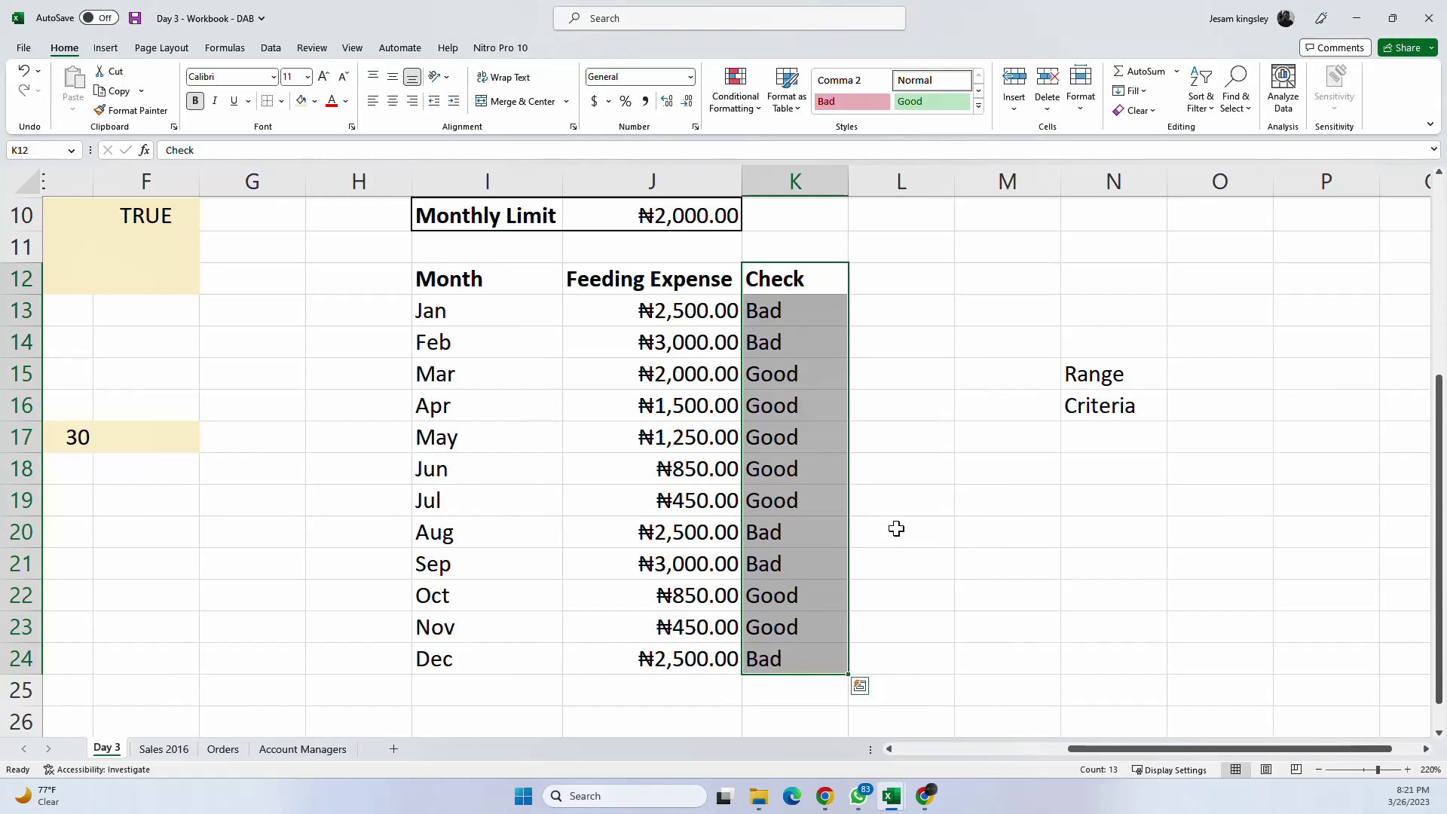
left_click_drag(756, 281, 763, 667)
left_click(793, 314)
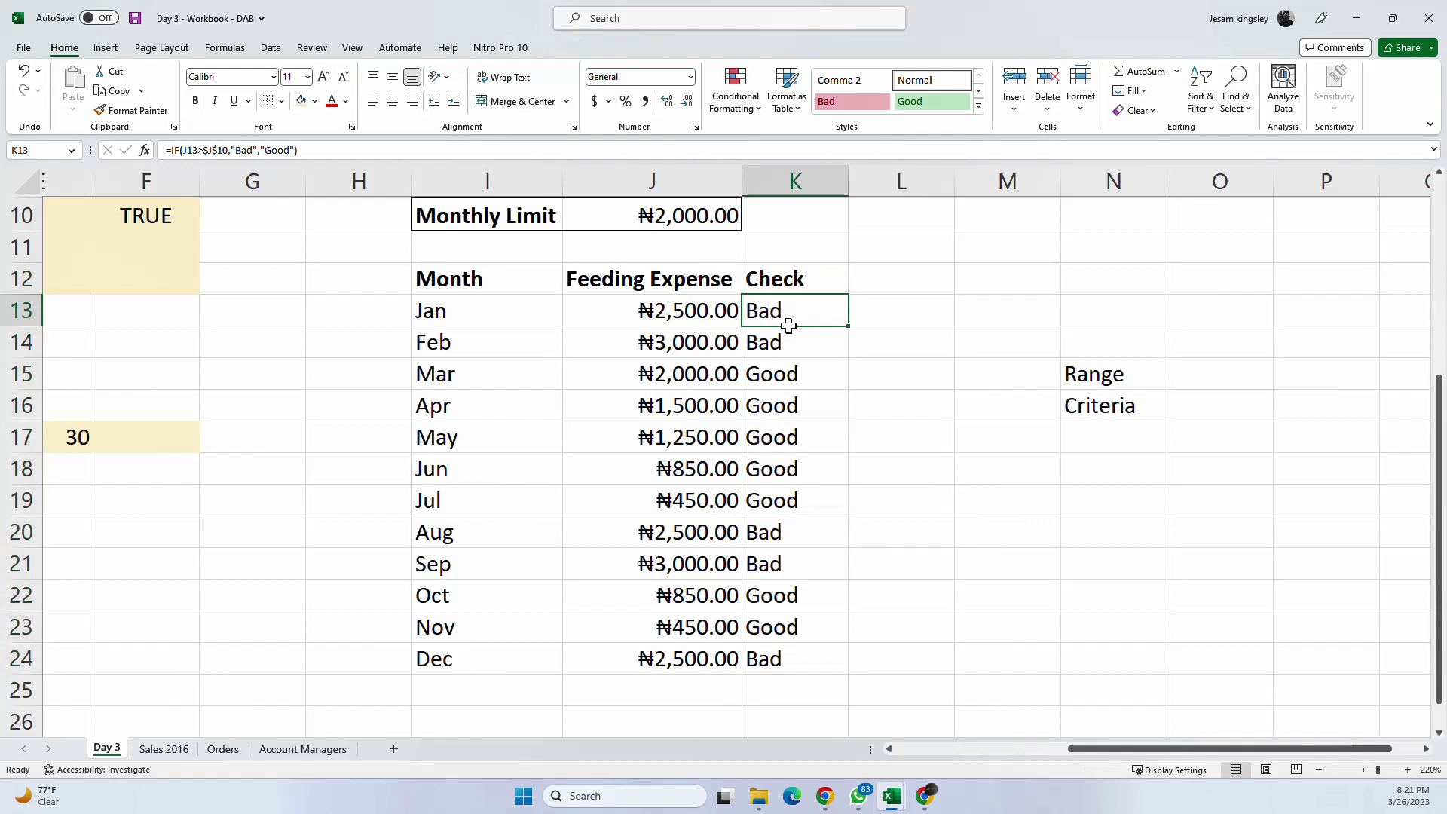
Step: Clear the Range and Criteria notes from N15:N16
left_click(1084, 373)
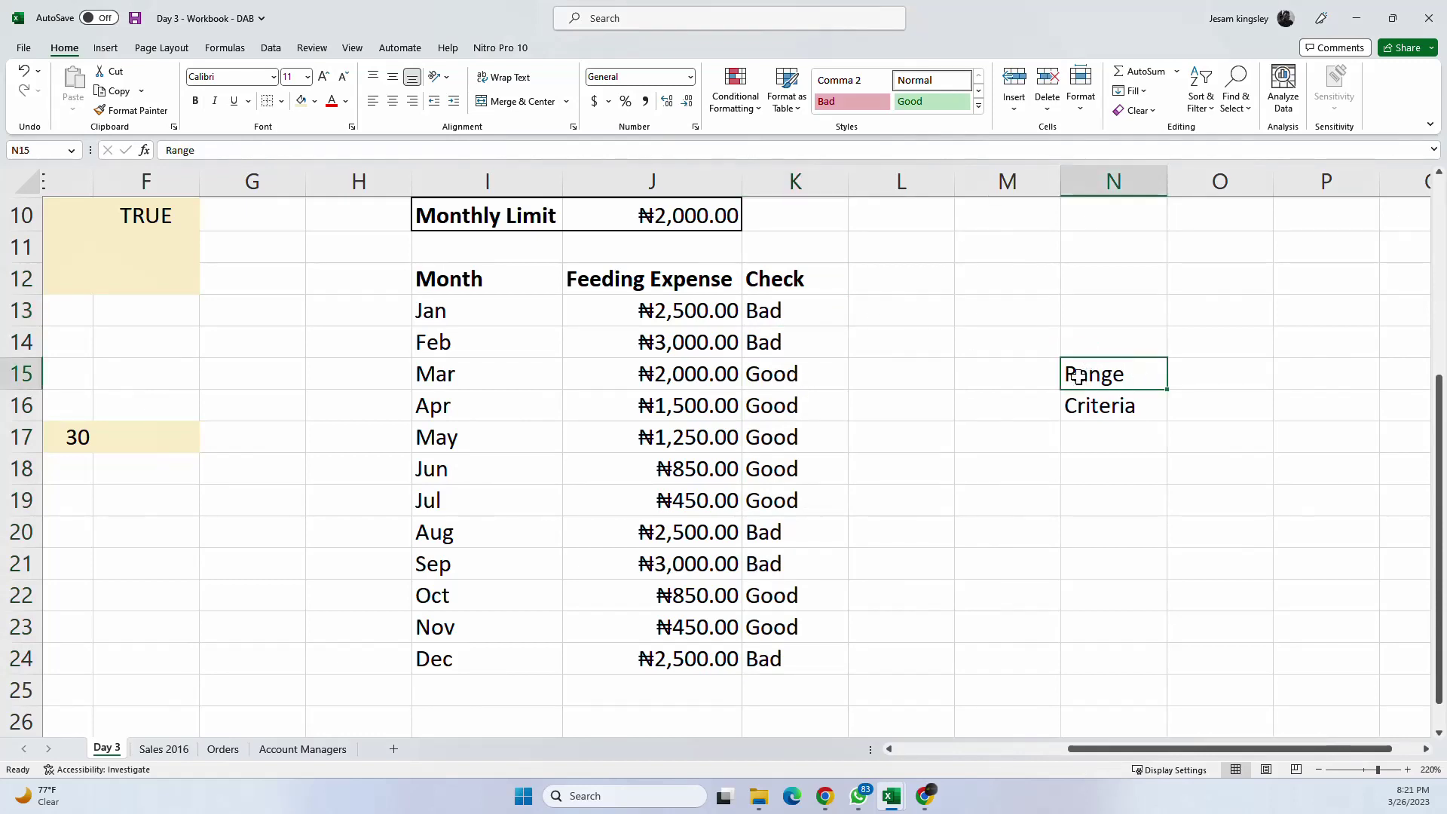
left_click_drag(1111, 373, 1101, 404)
key("Delete")
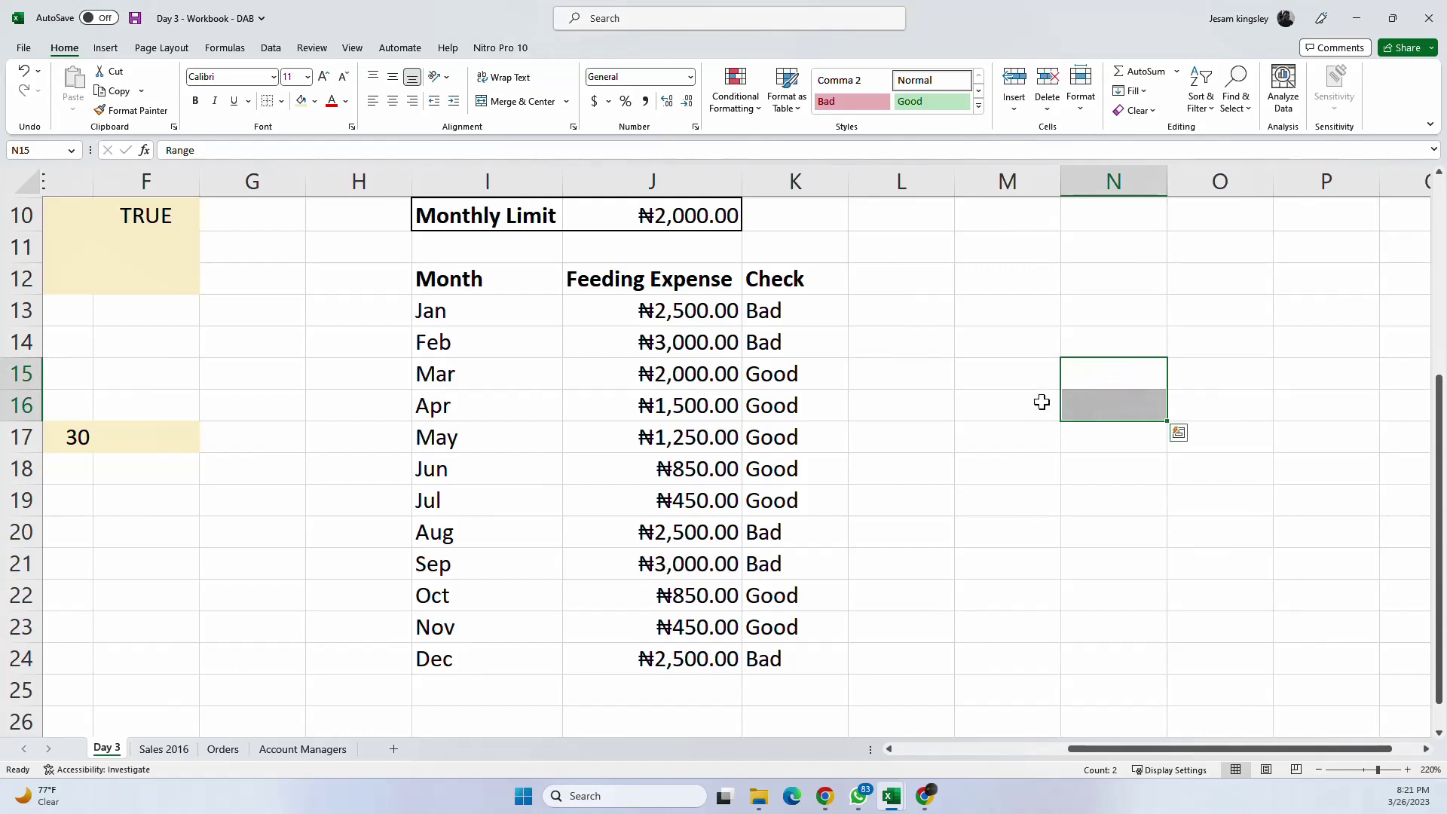
Step: Enter the label Bad Count in cell M15 beside the expense table
left_click(975, 372)
left_click(930, 369)
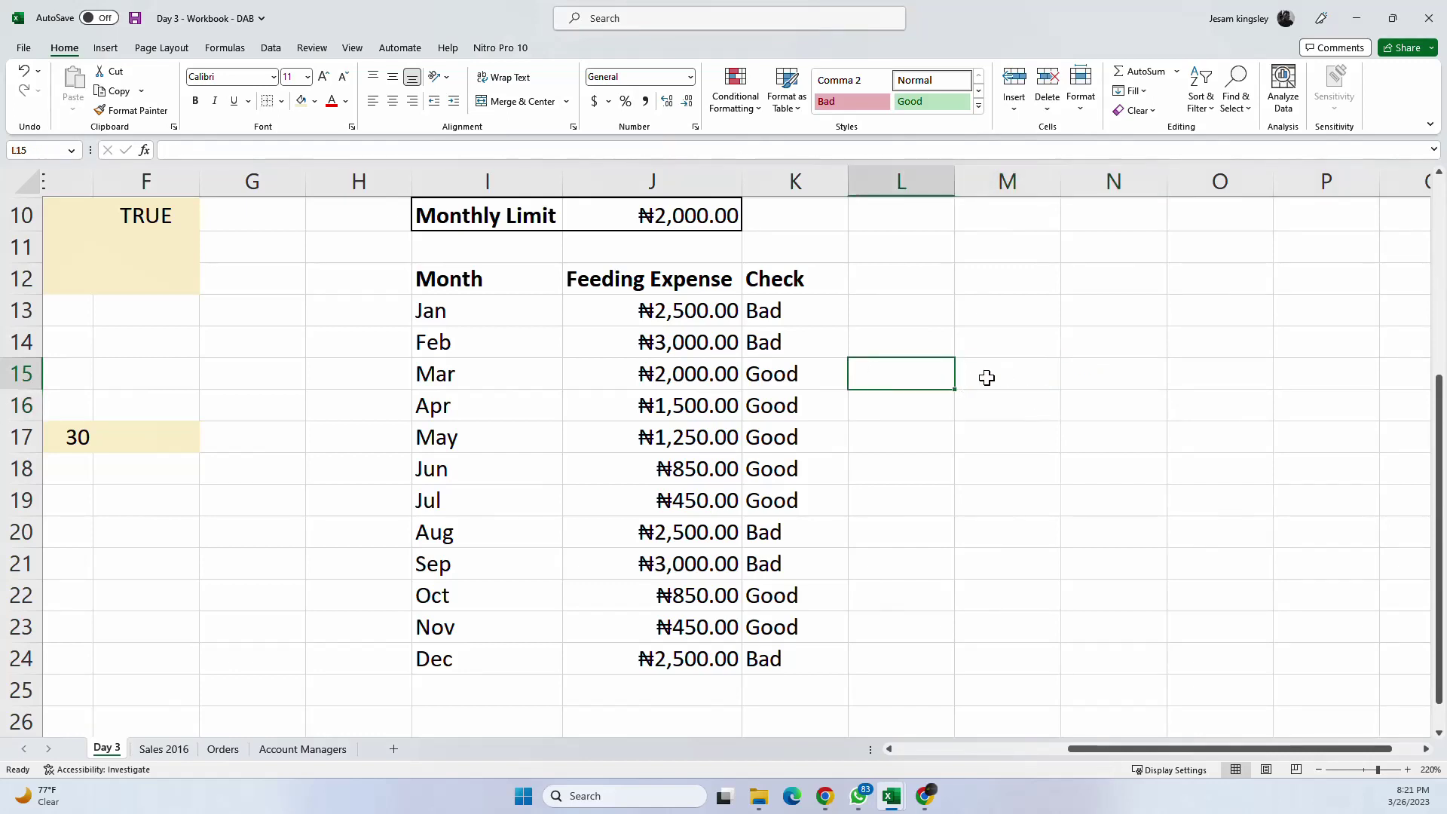
left_click(983, 374)
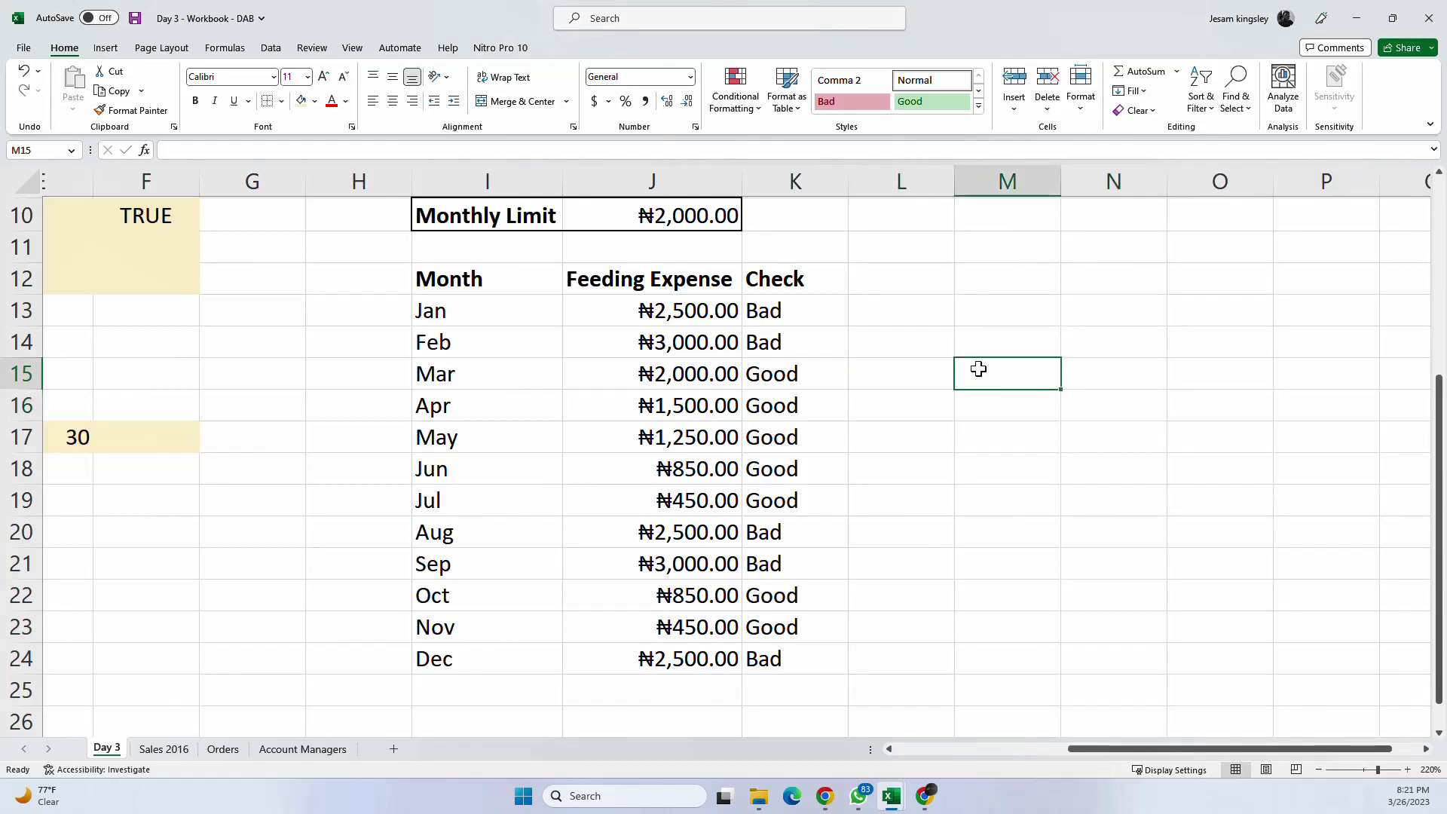
type("Bad")
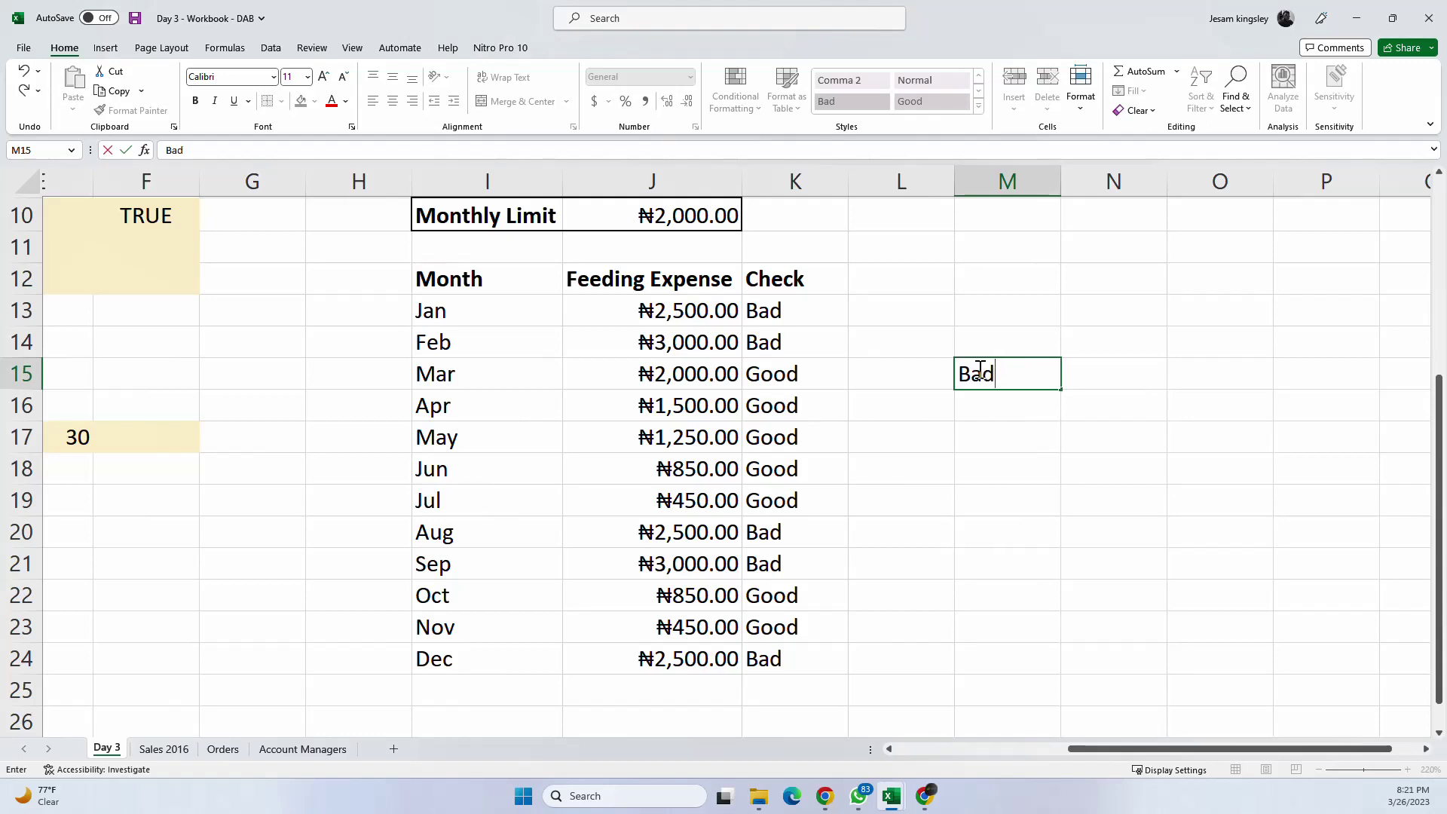
type(" Count")
key("Return")
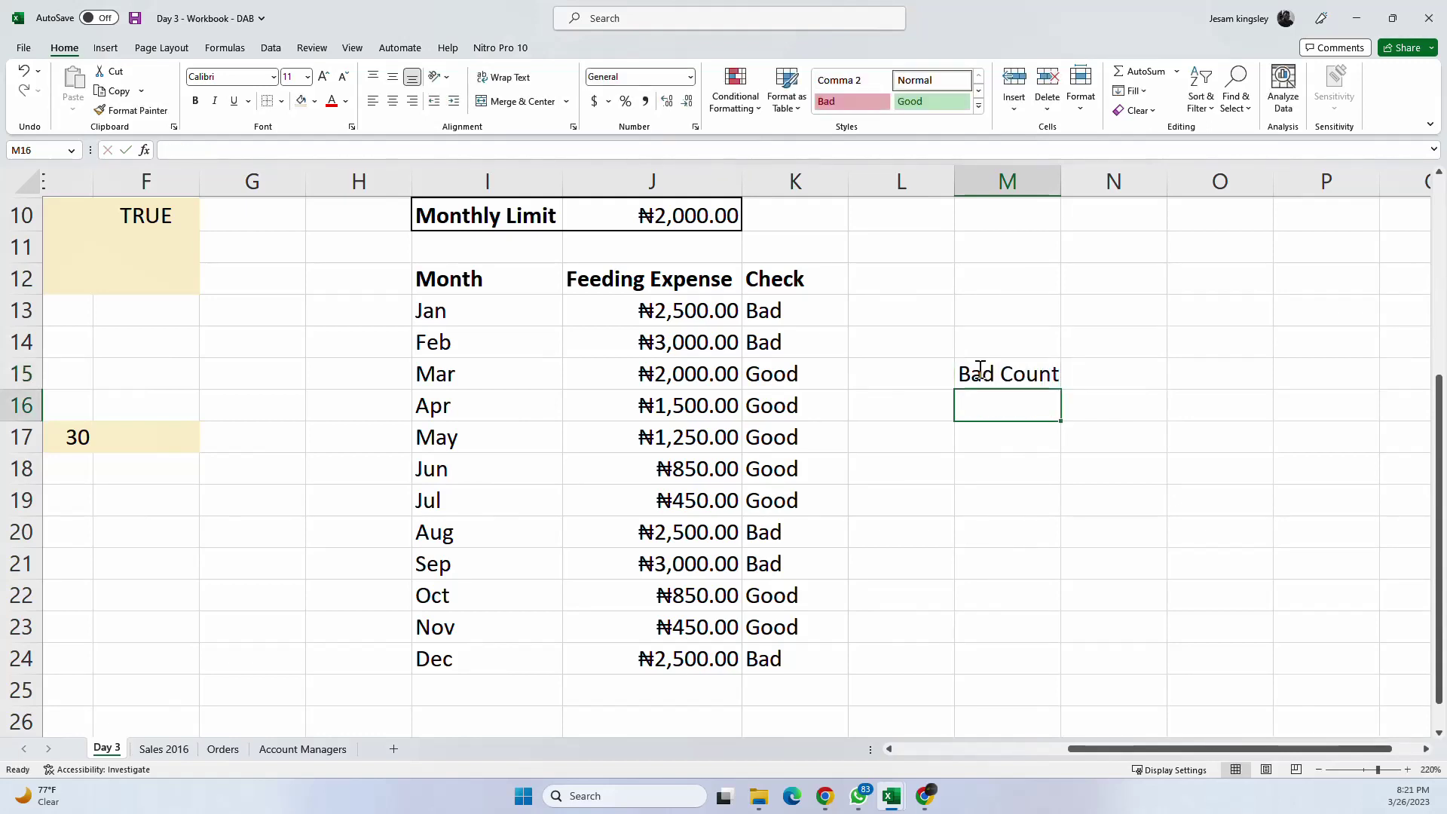
Step: Copy the Bad Count label down to M16 reworded as Good Count, and widen column M to fit it
left_click(995, 375)
left_click_drag(1059, 389, 907, 413)
double_click(991, 407)
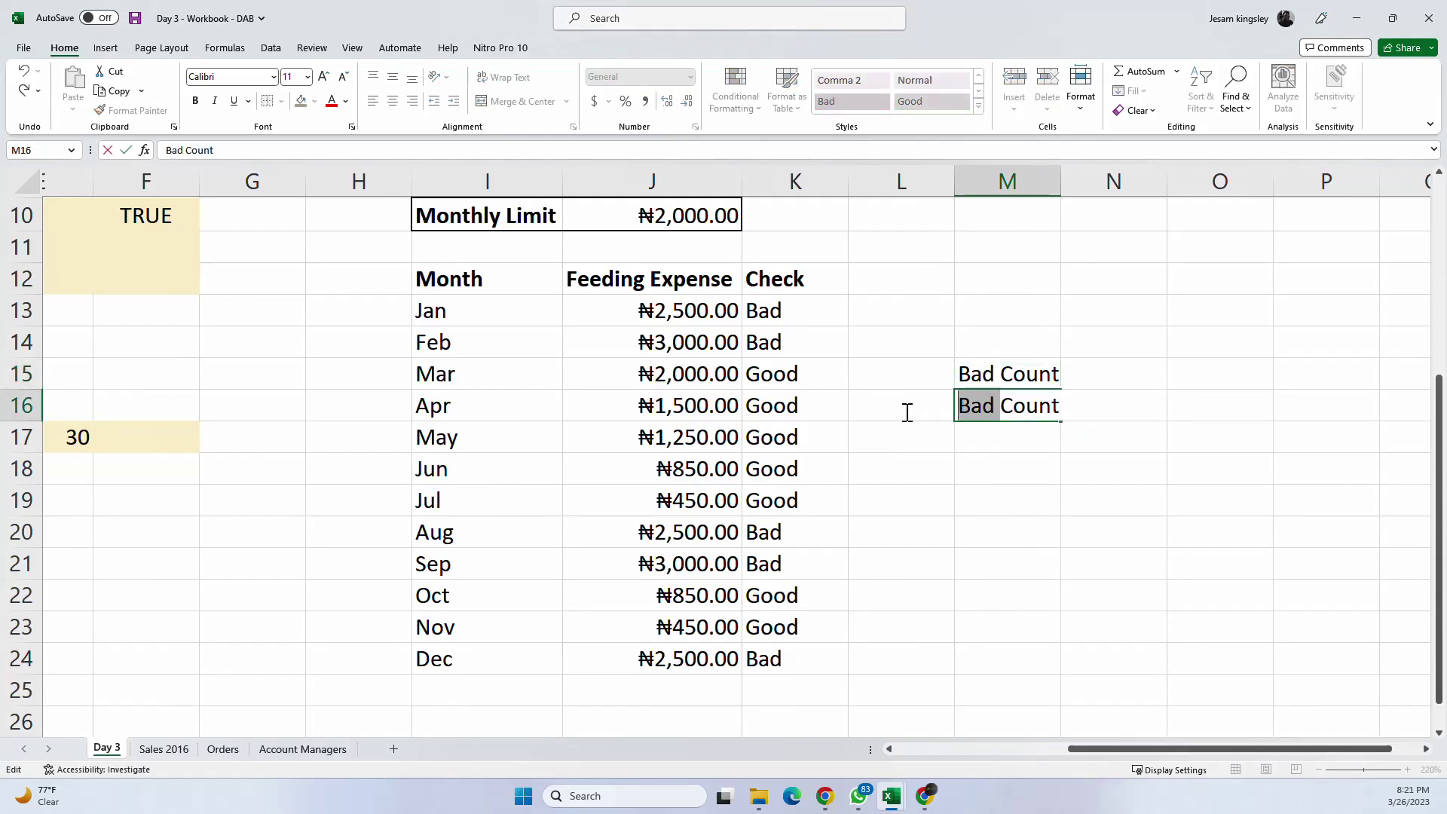
type("Good")
key("ctrl+Return")
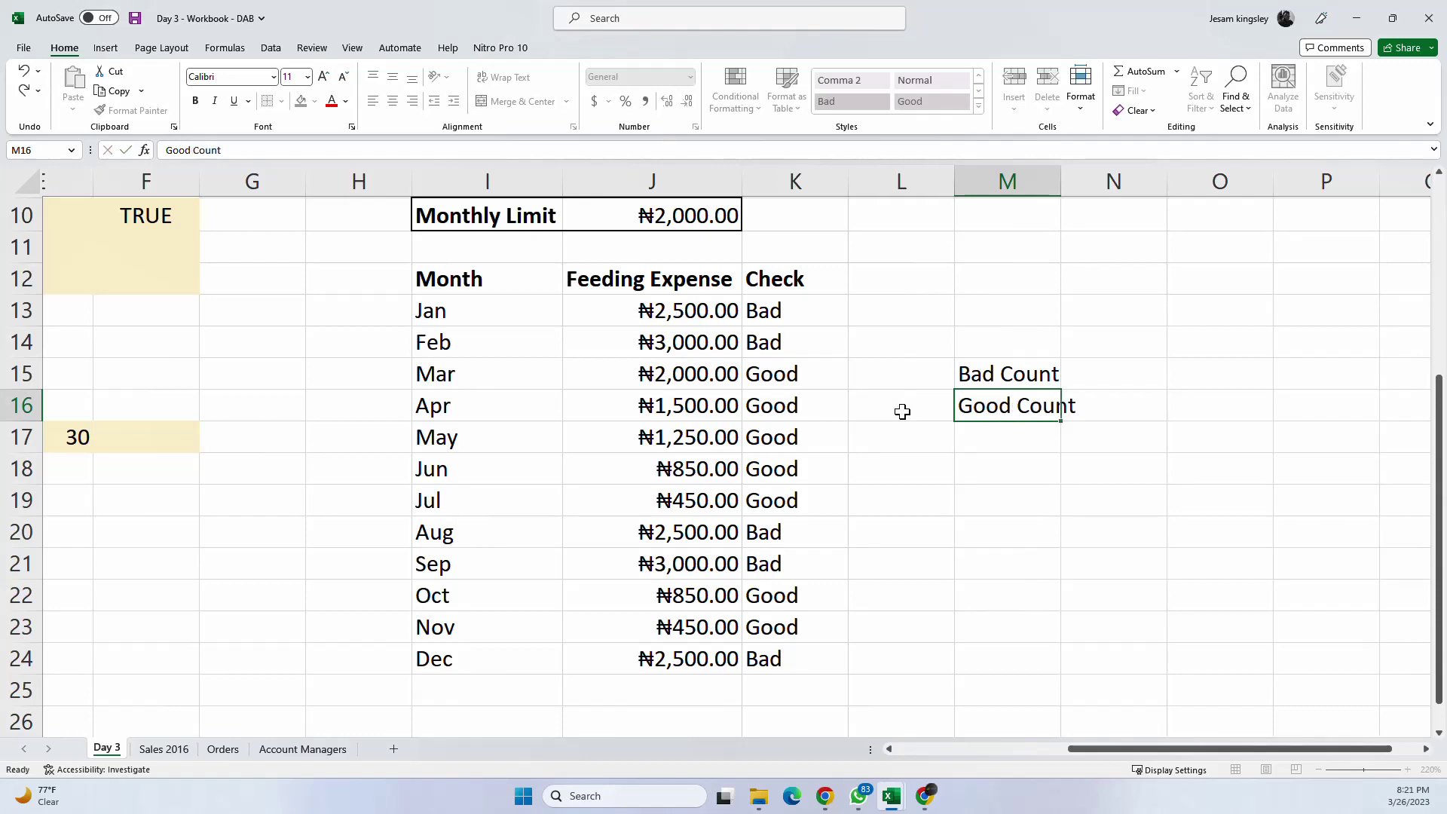
key("Return")
left_click_drag(1059, 181, 1085, 182)
Step: Count the Bad results of the Check column in N15 with =COUNTIF(K13:K24,"Bad")
left_click(1126, 376)
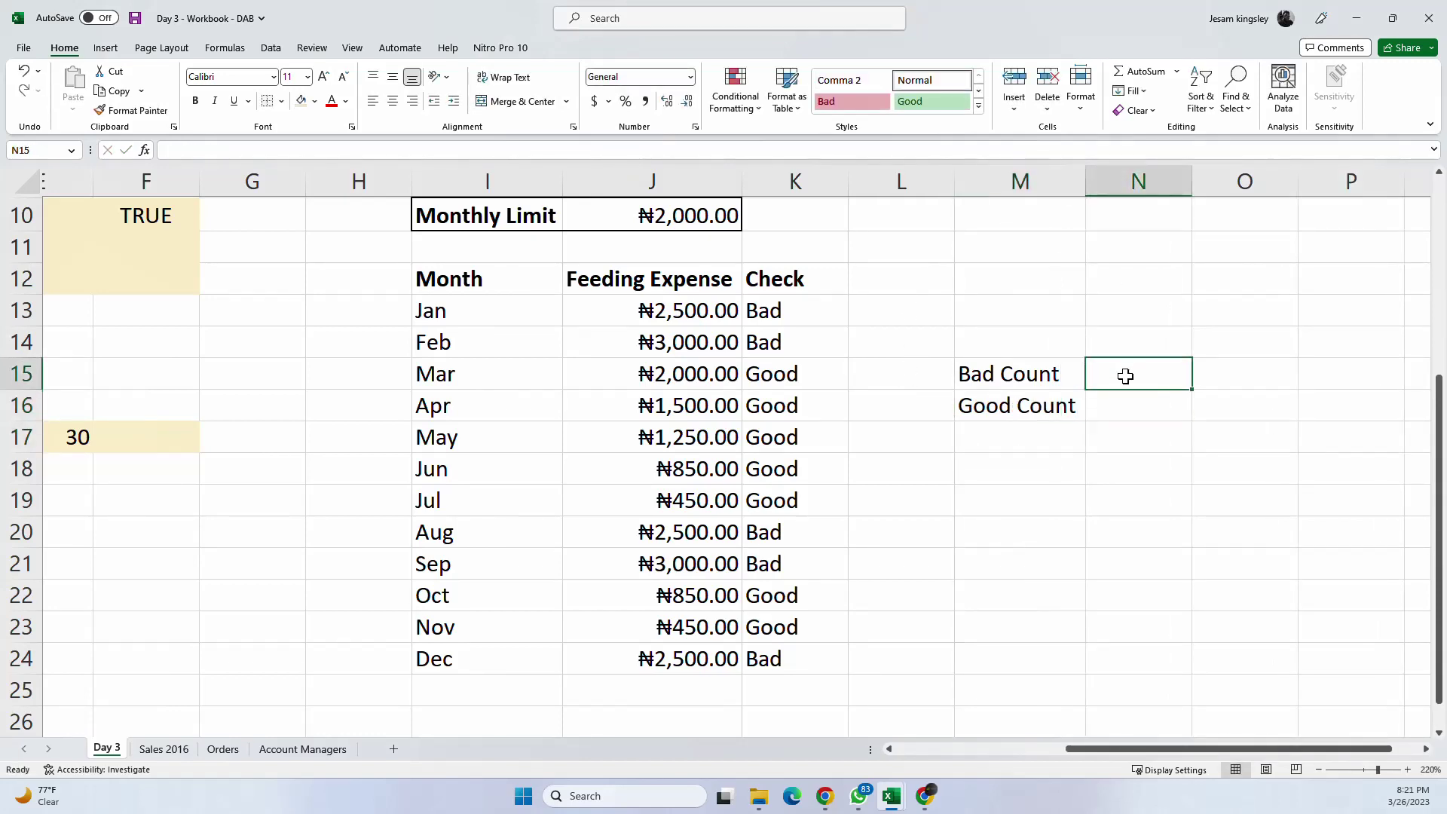
type("=count")
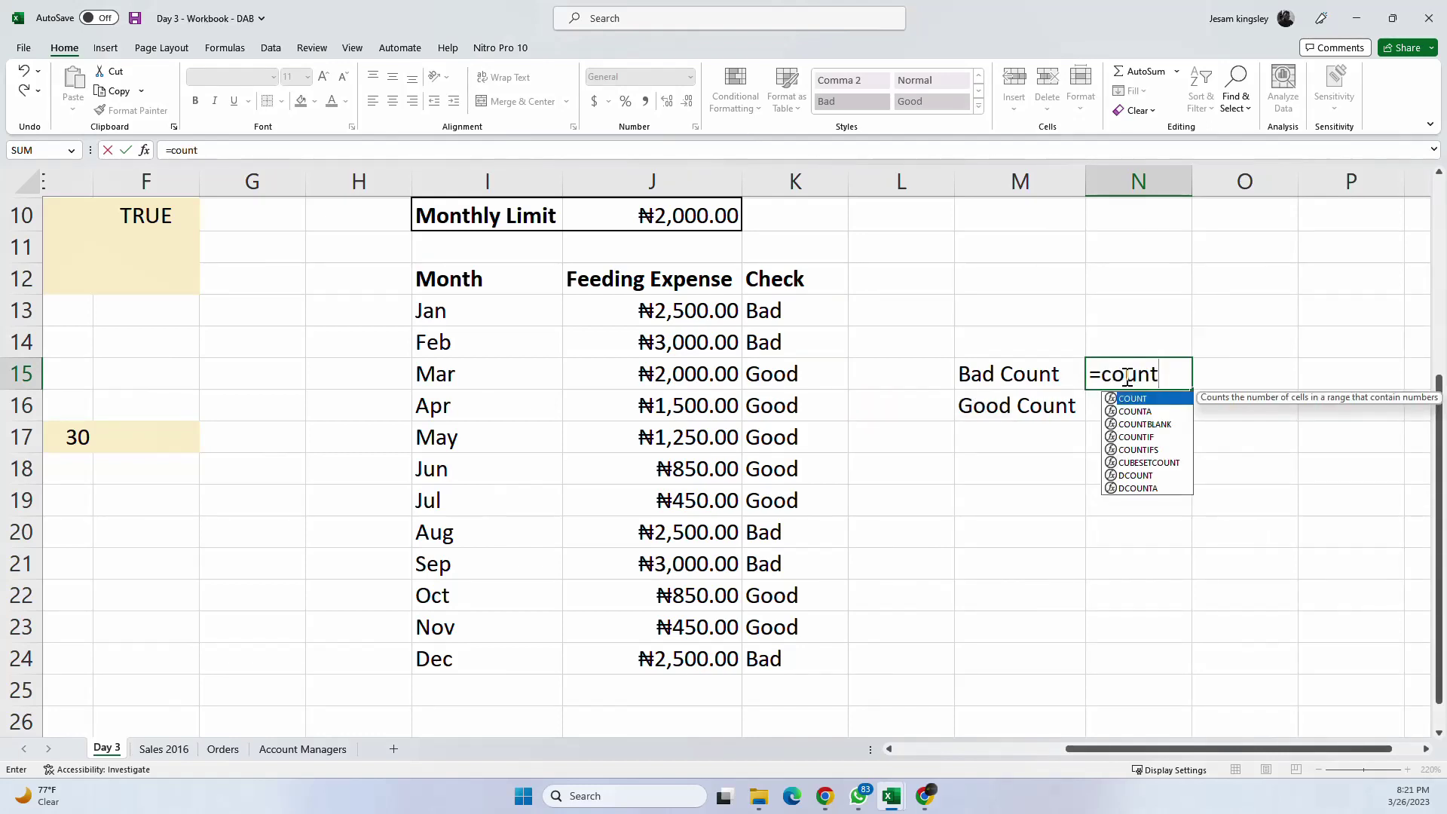
type("if")
key("Tab")
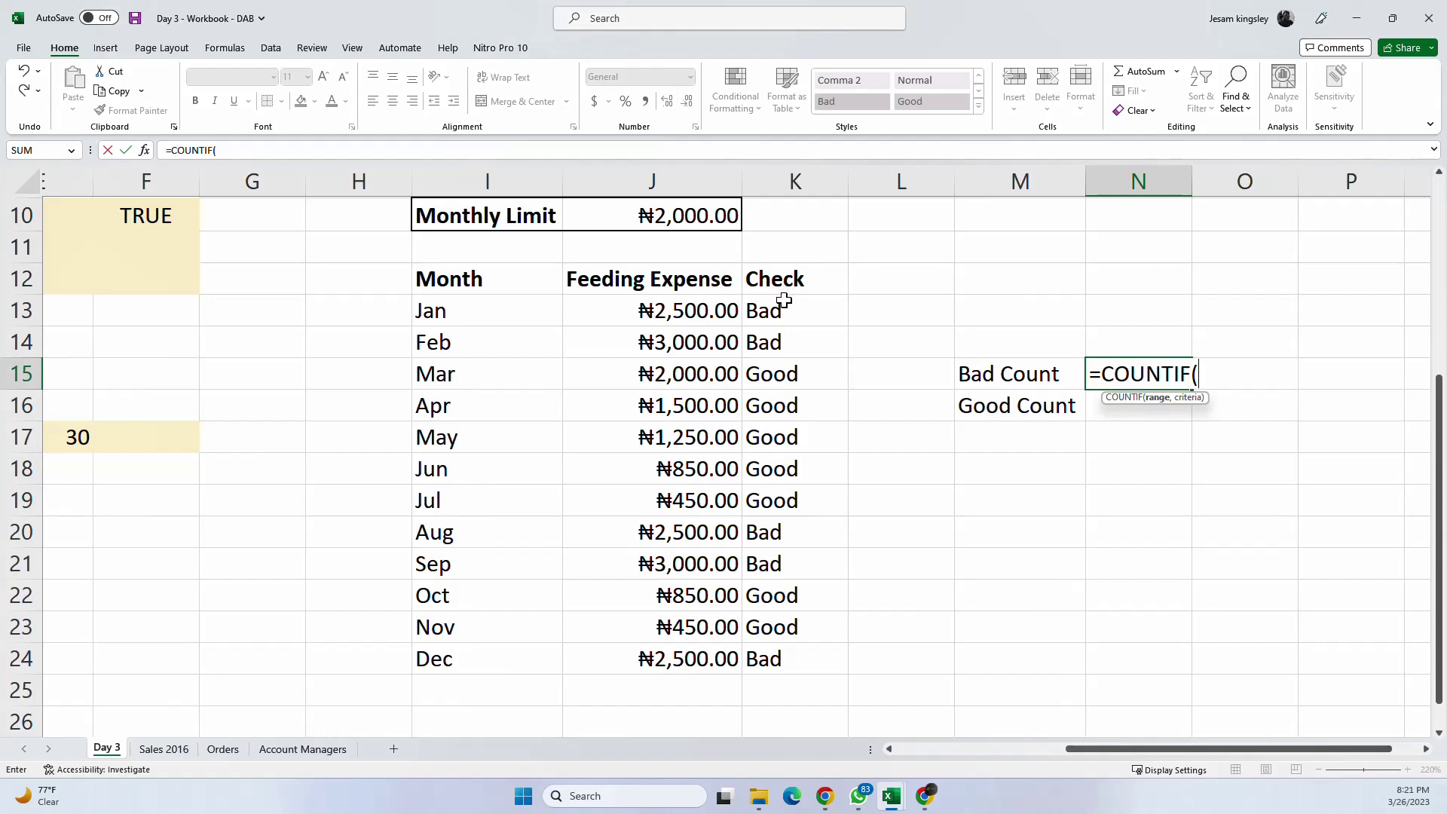
left_click_drag(784, 301, 812, 663)
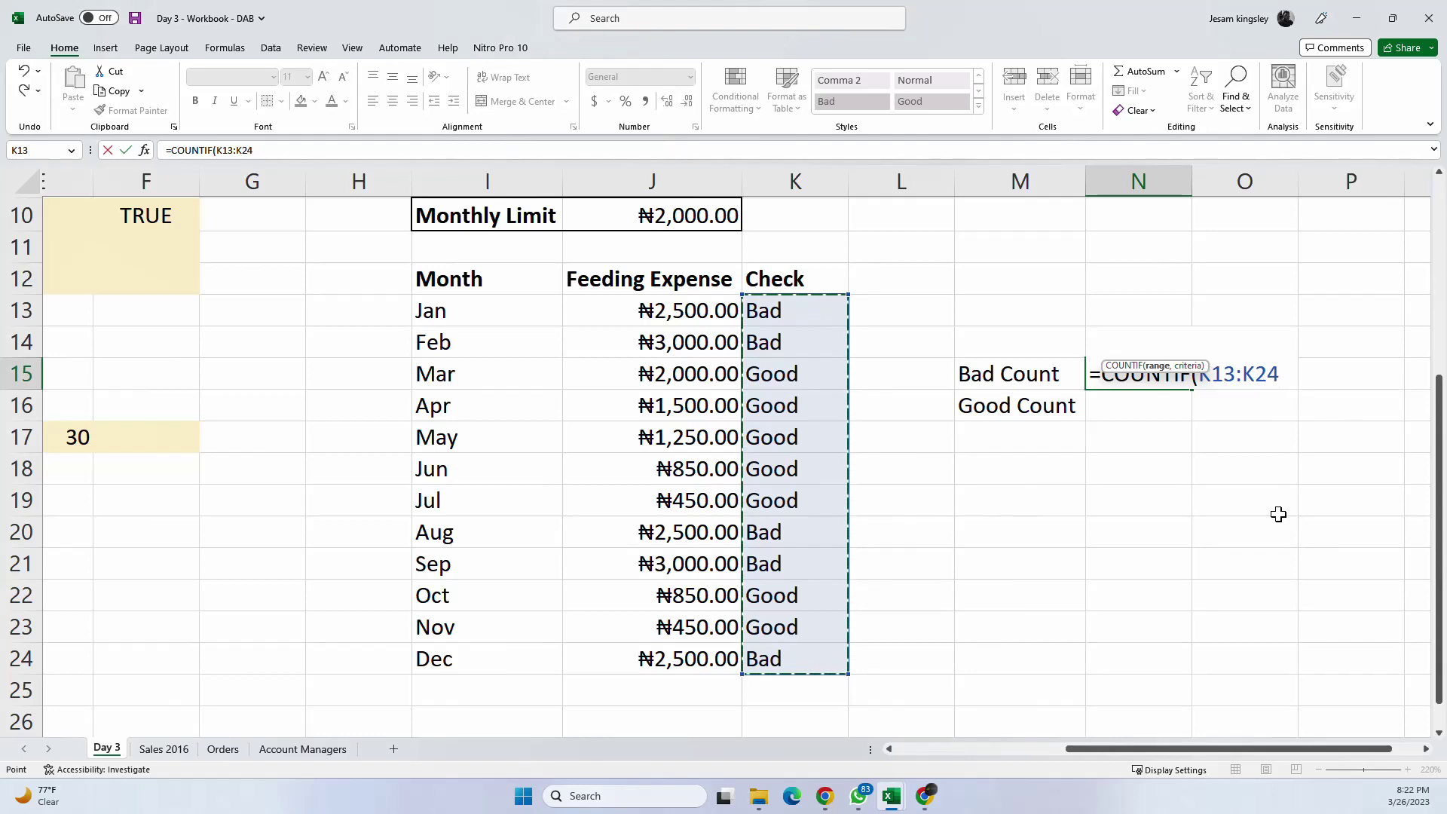
type(",")
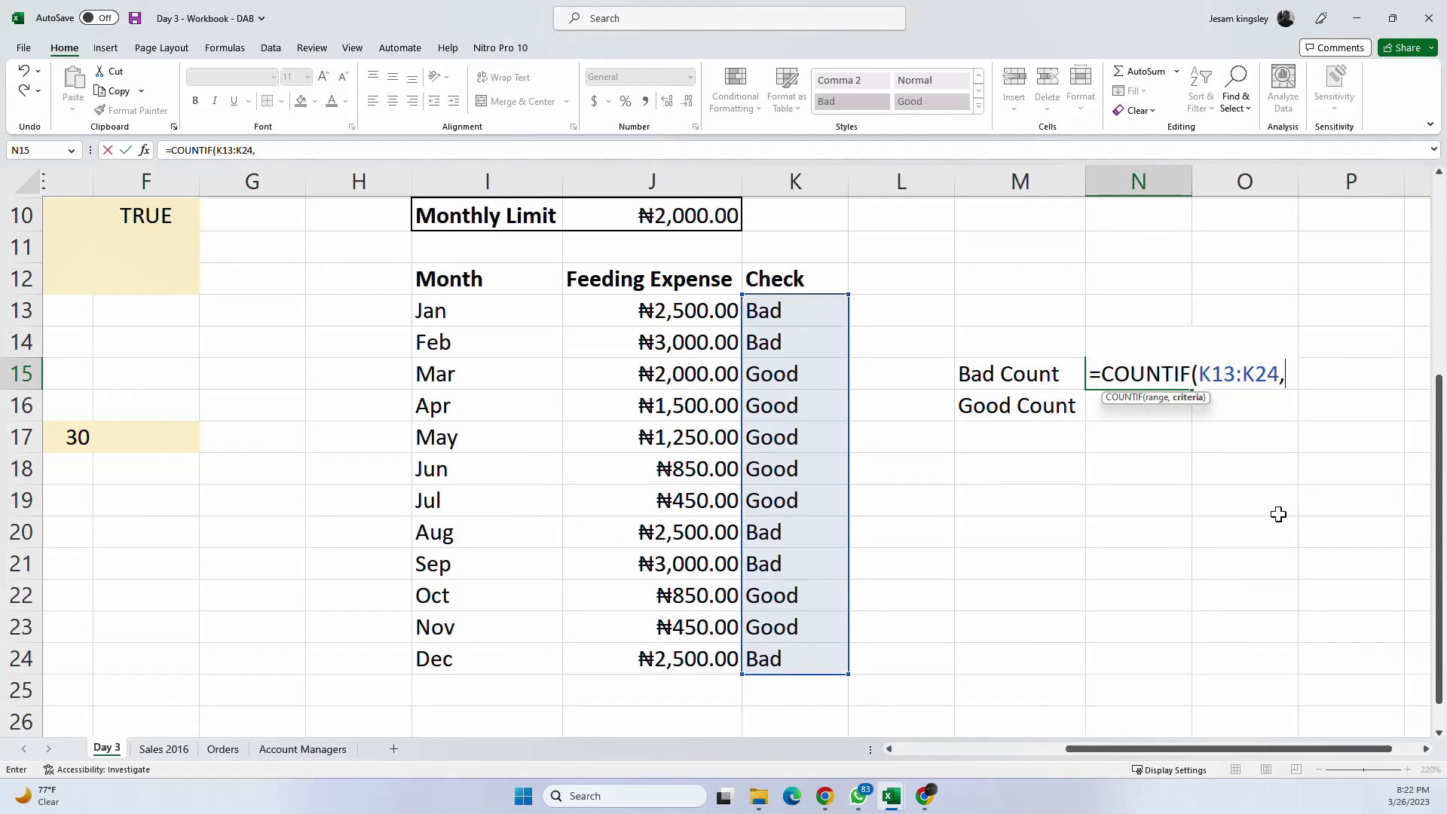
type("\"Bad\")")
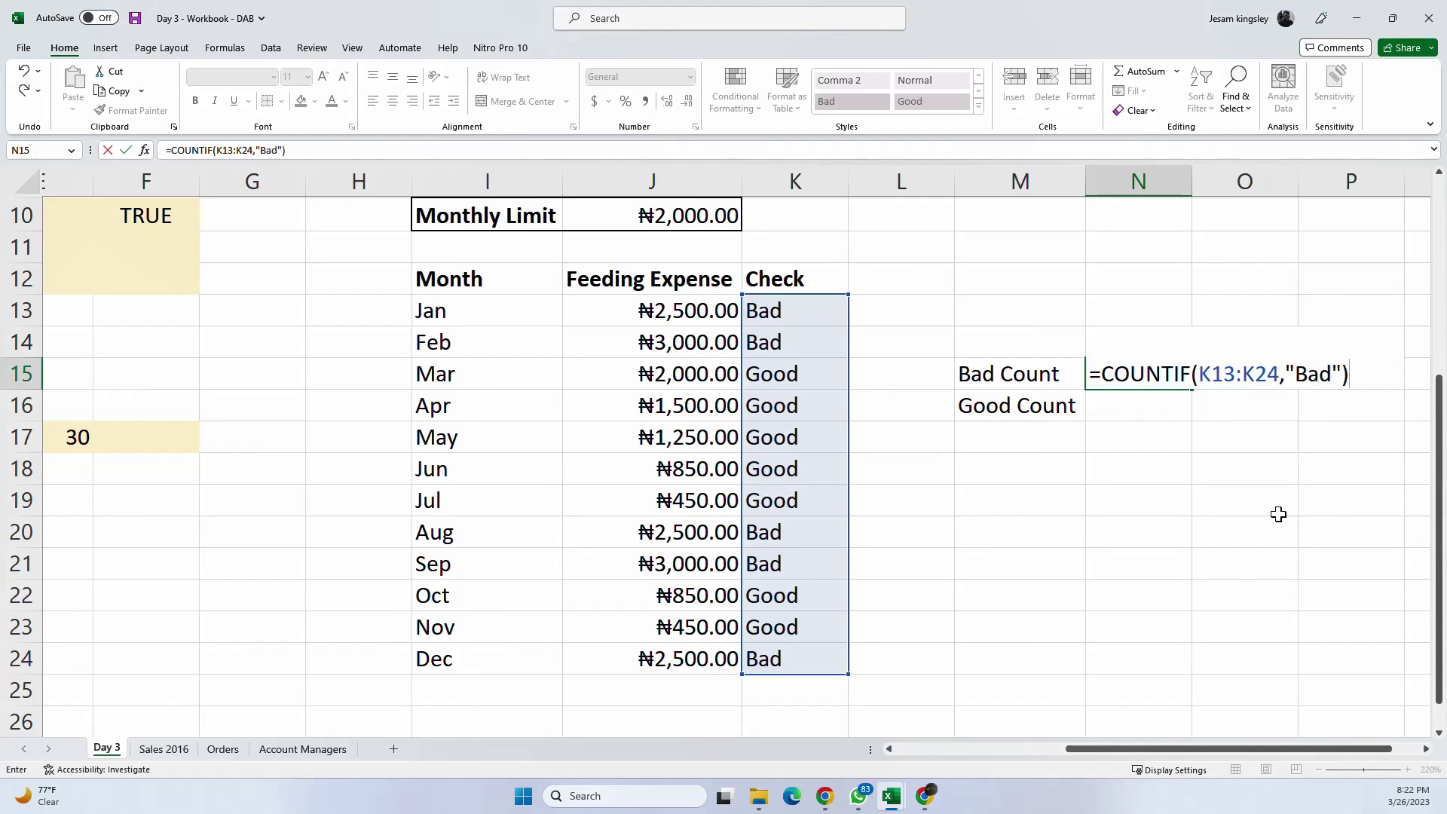
key("Return")
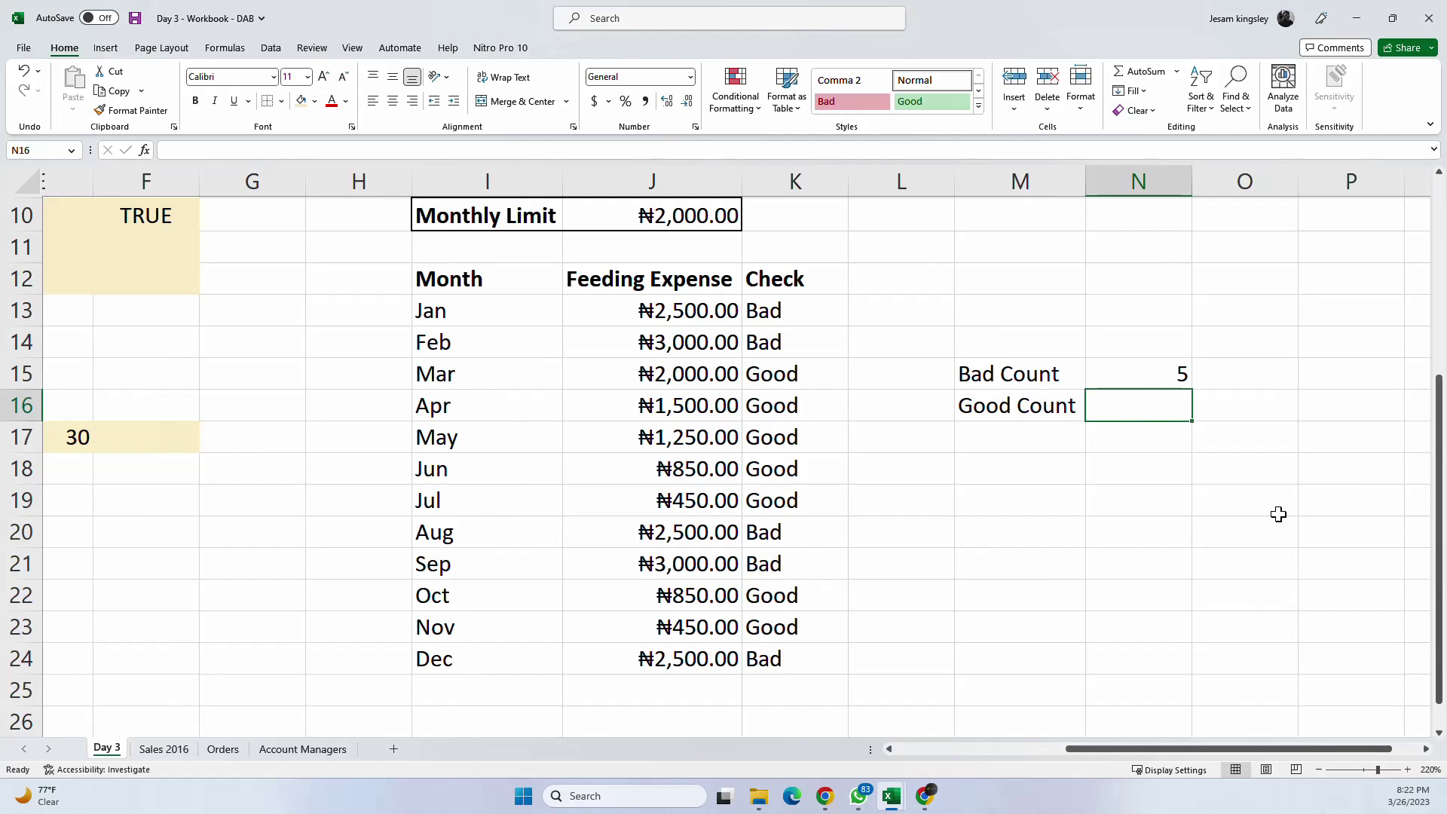
Step: Count the Good results of the Check column in N16 with =COUNTIF(K13:K24,"Good")
type("=")
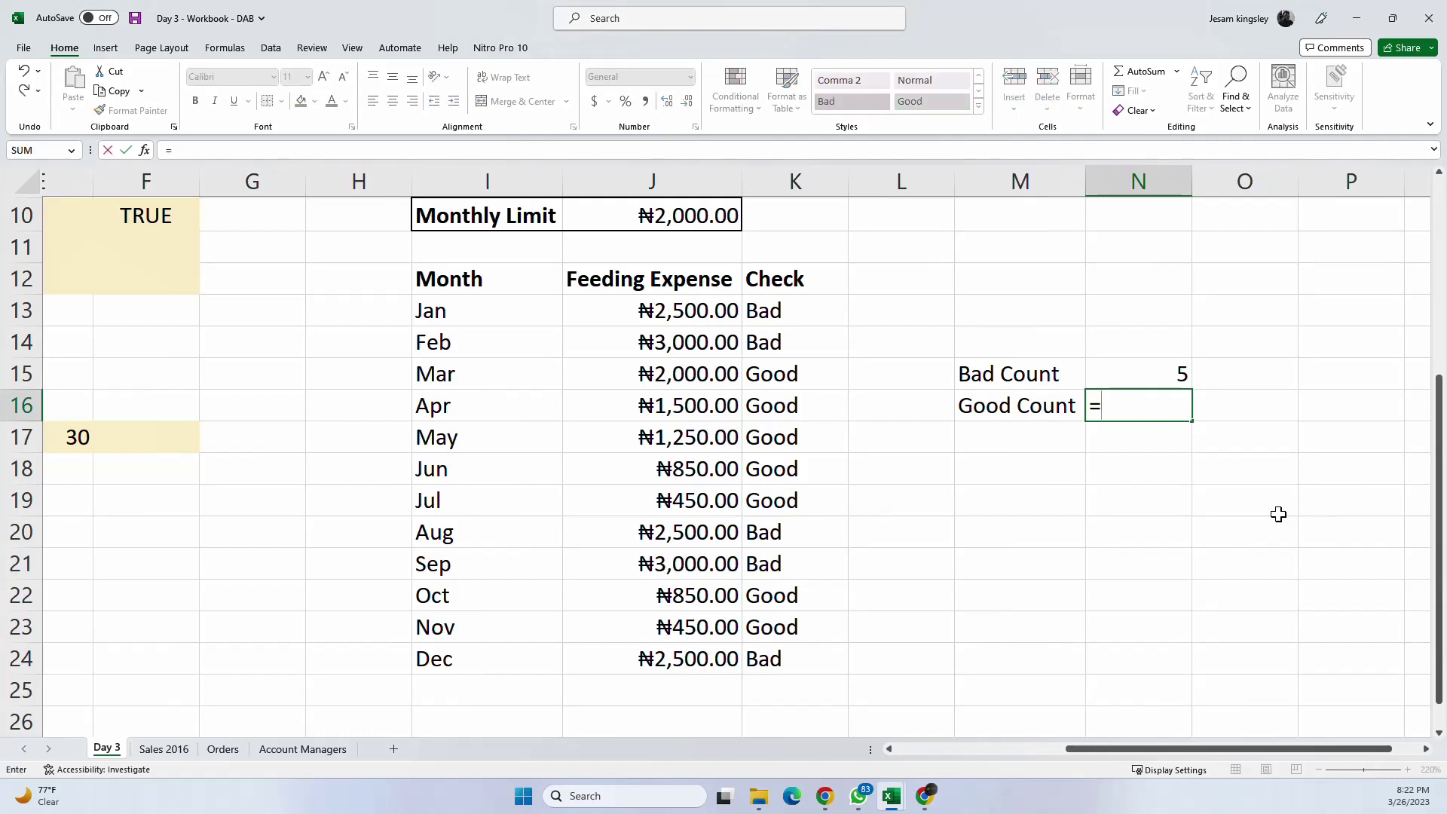
type("counti")
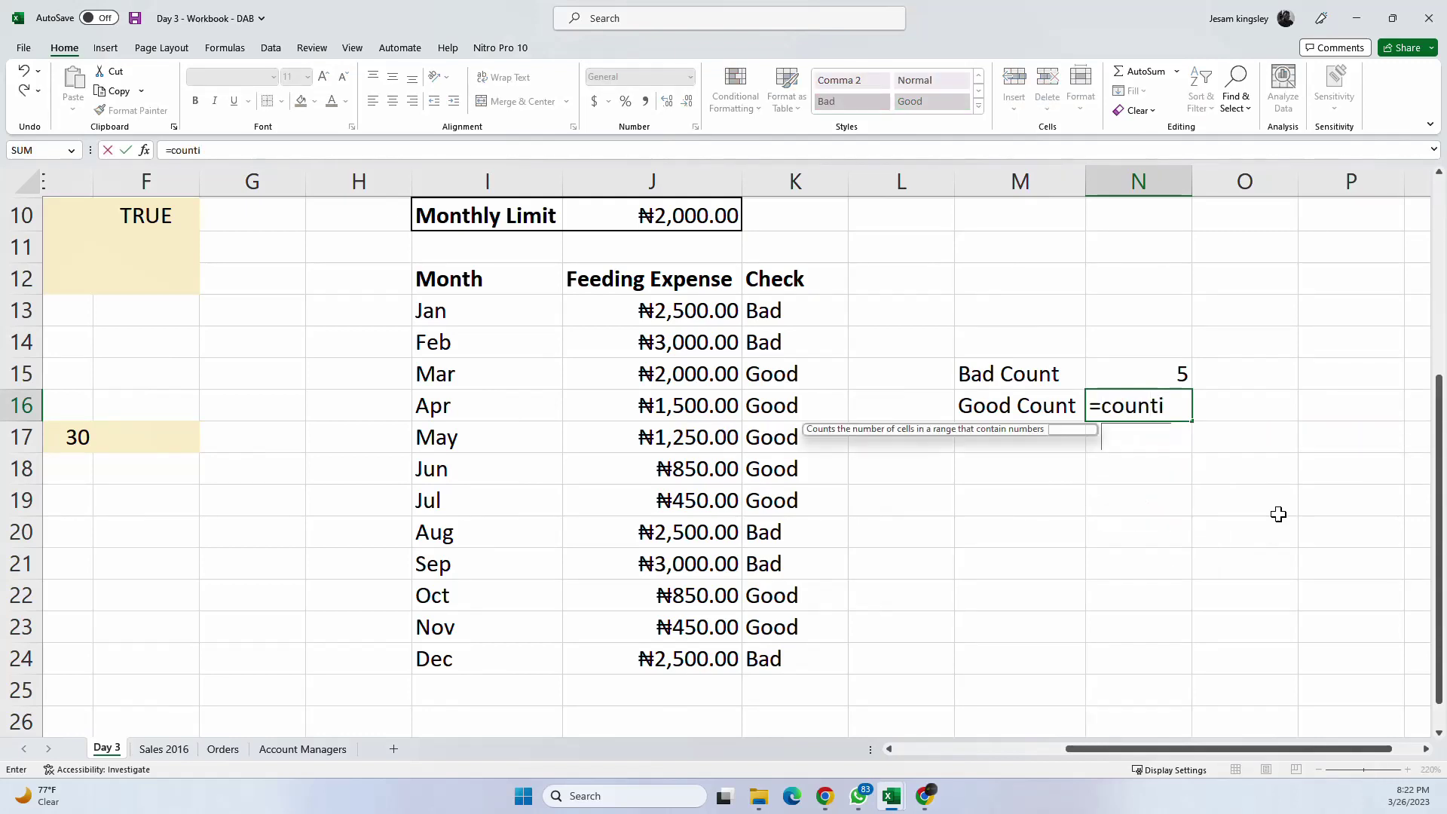
type("g")
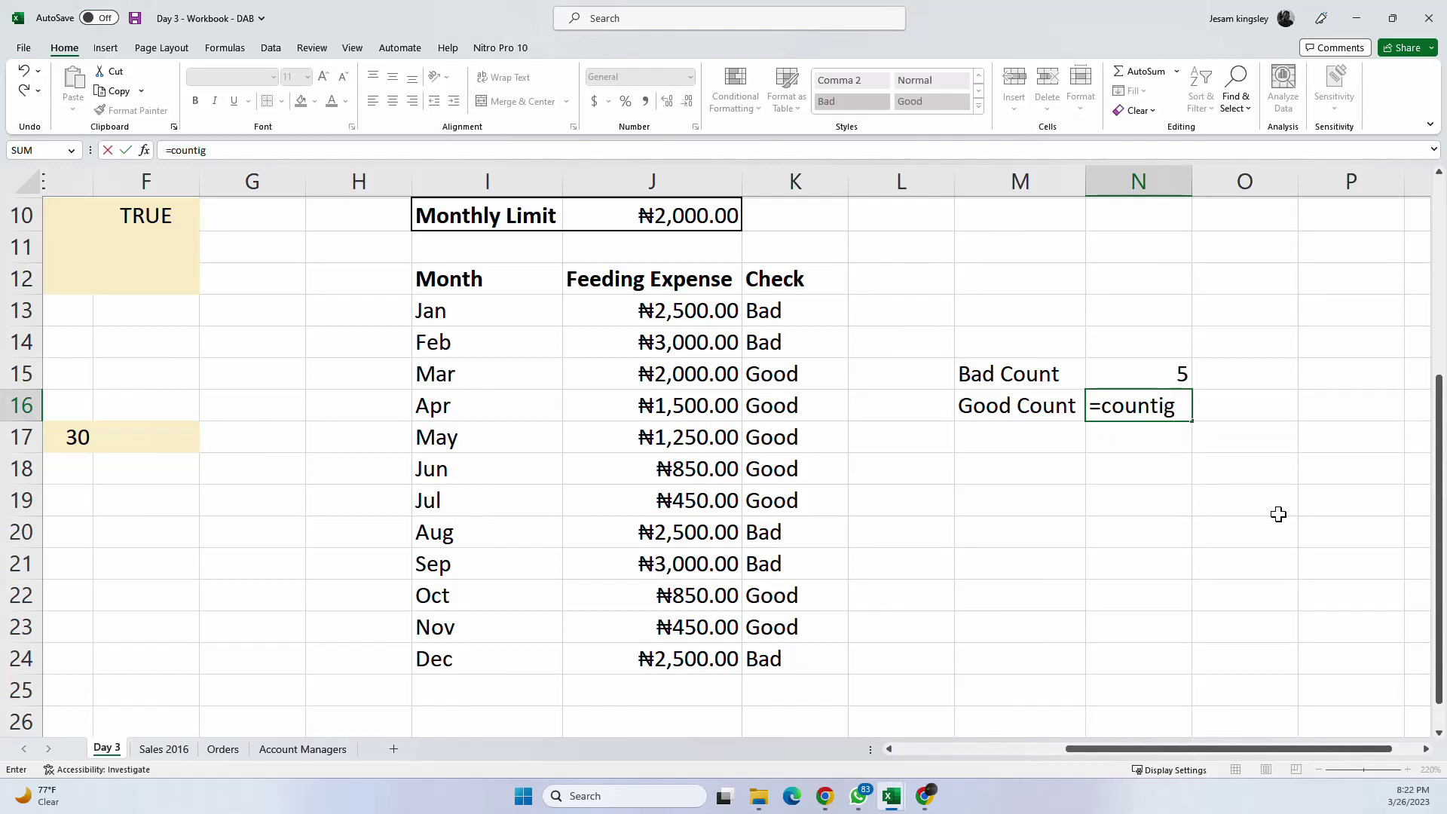
key("BackSpace")
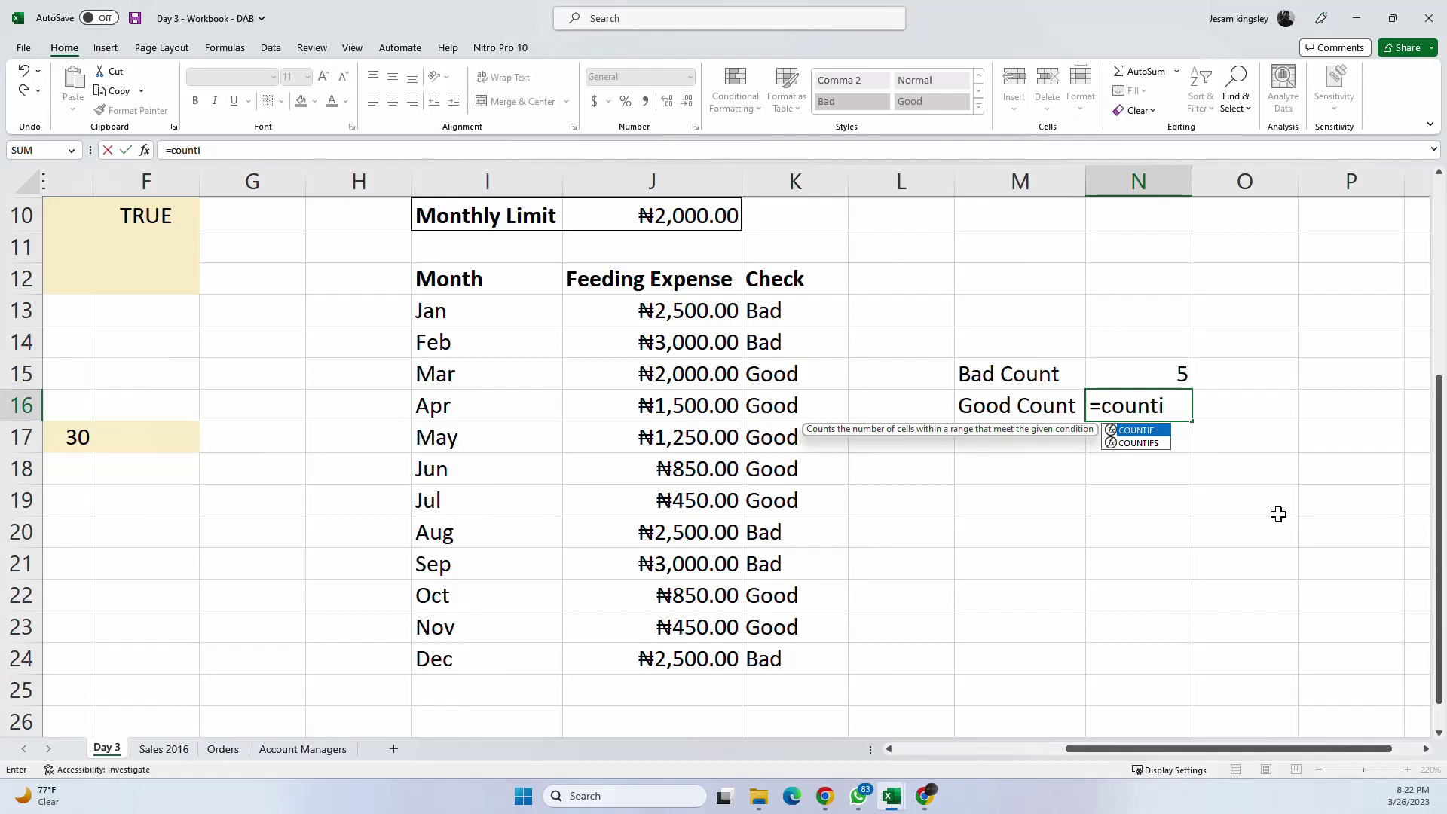
type("f")
key("Tab")
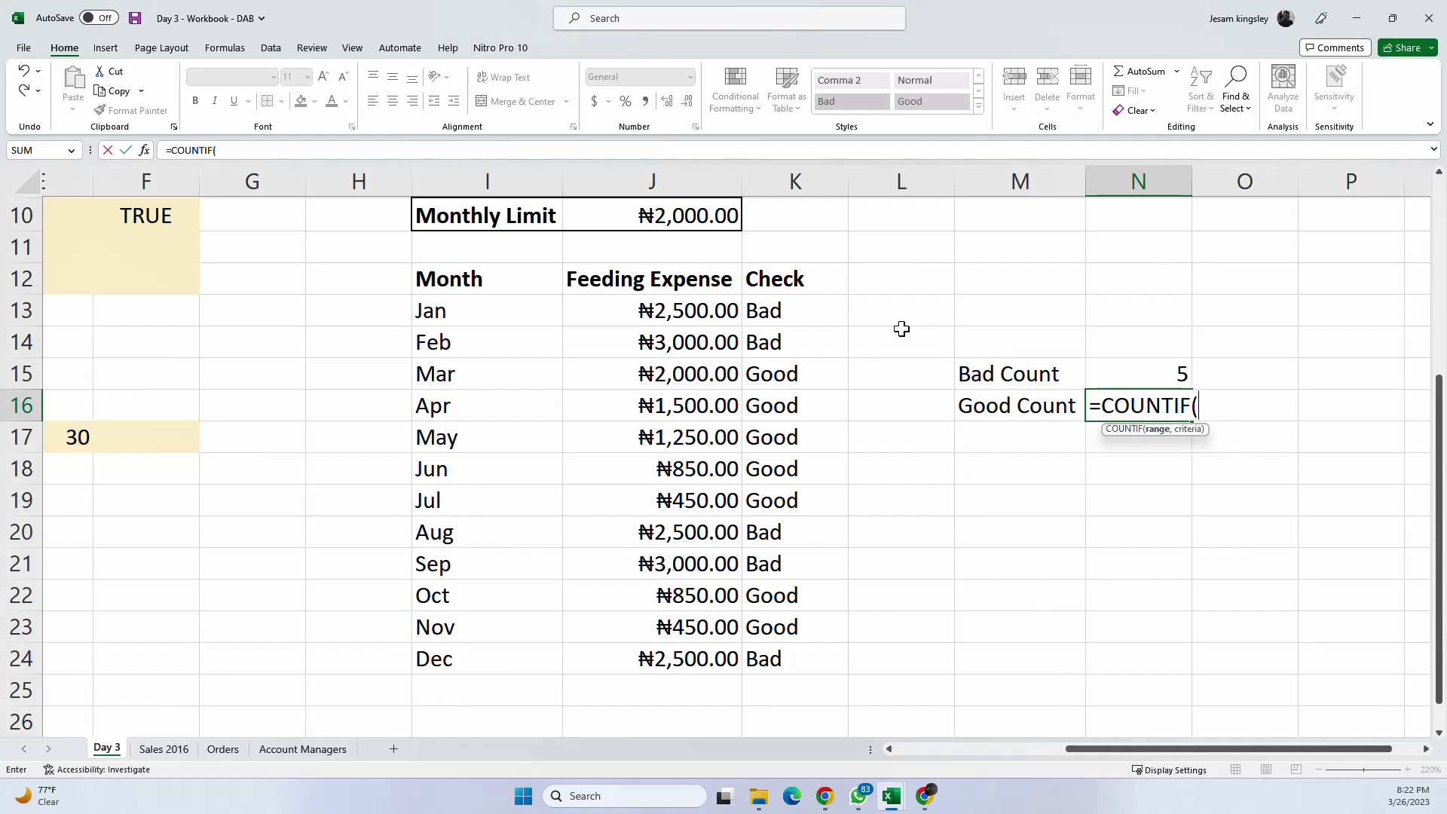
left_click(795, 303)
left_click_drag(796, 303, 799, 660)
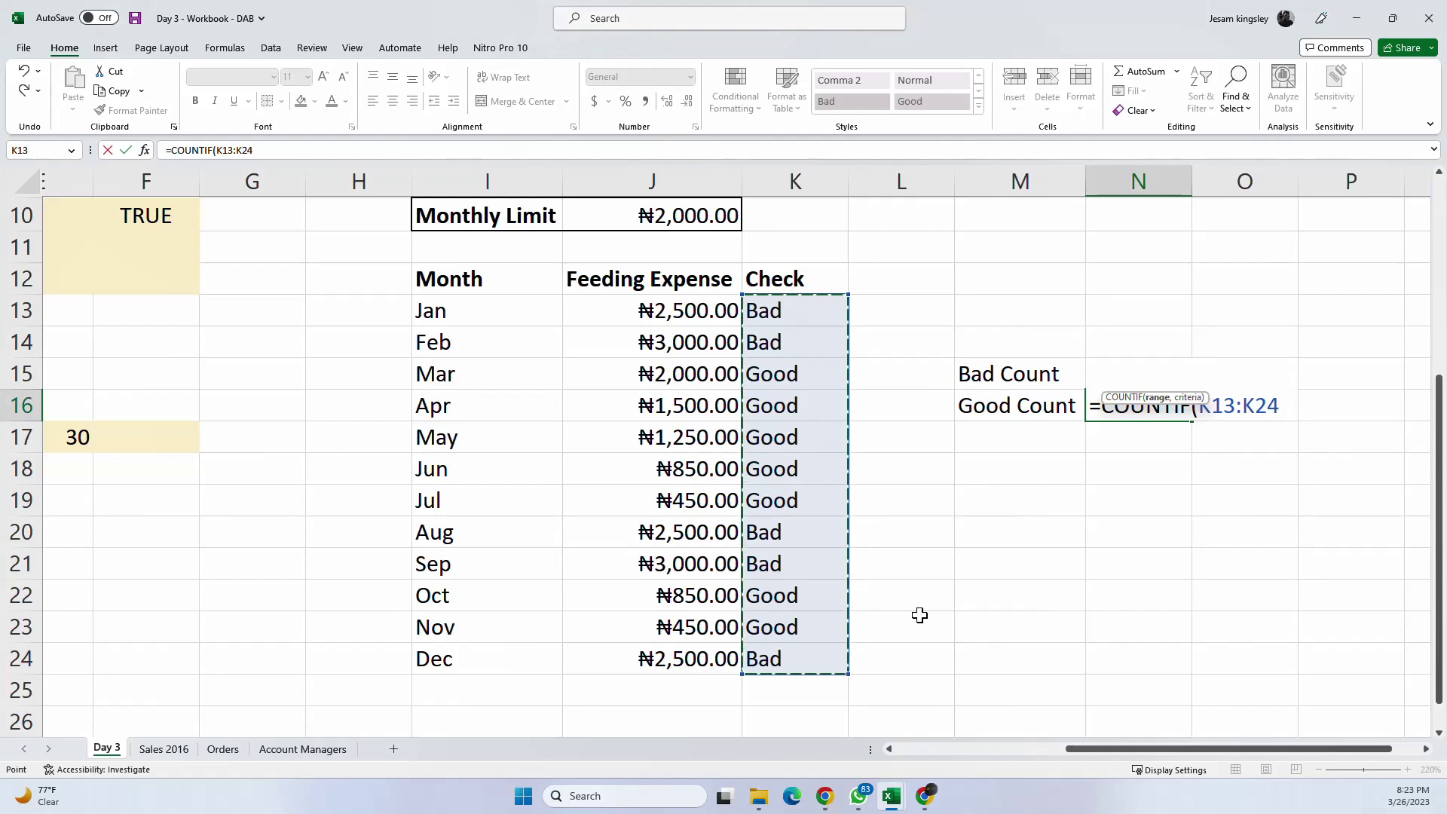
type(",")
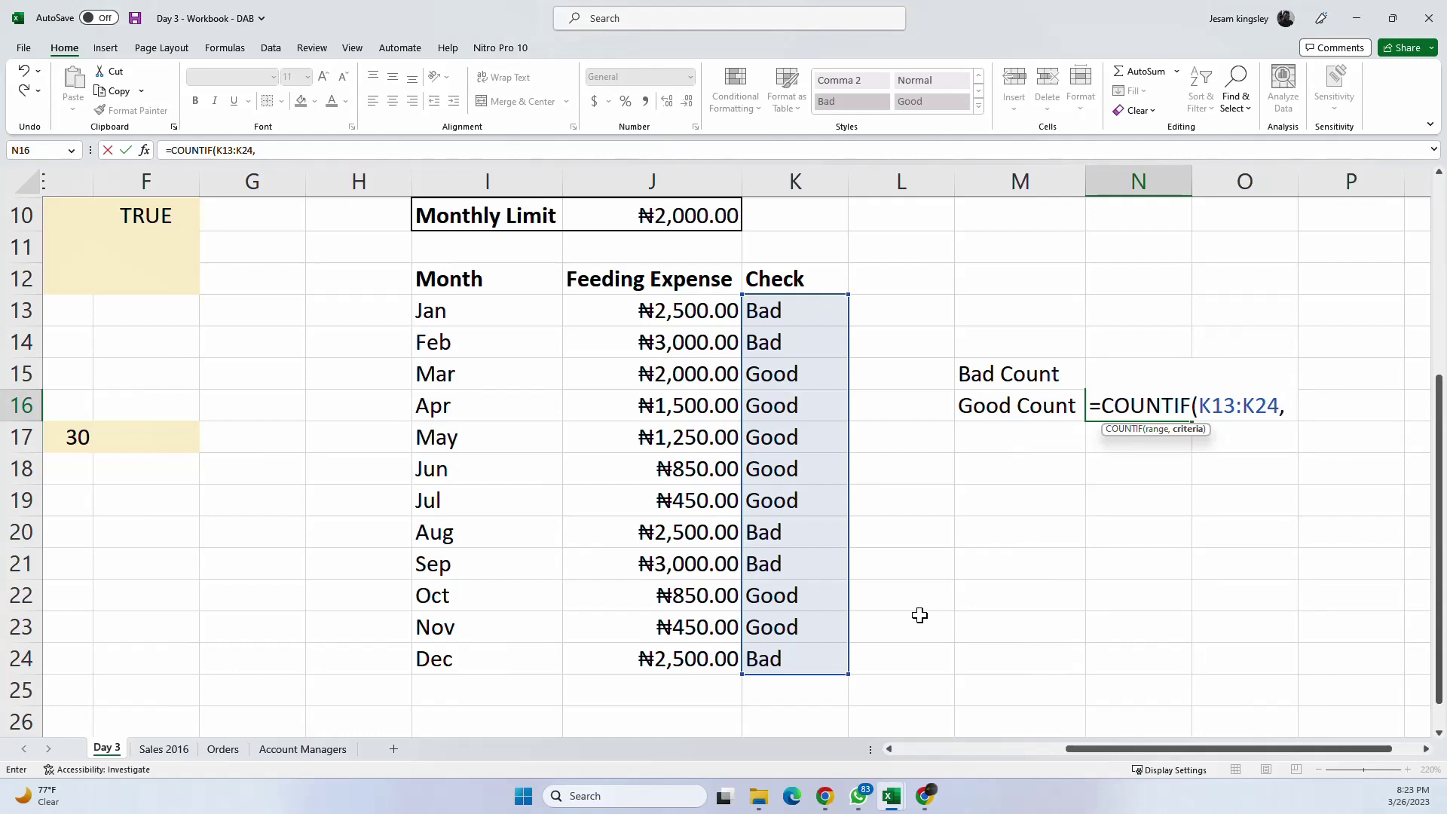
type("\"")
type("Gppf")
key("BackSpace")
key("BackSpace")
key("BackSpace")
type("ood\")")
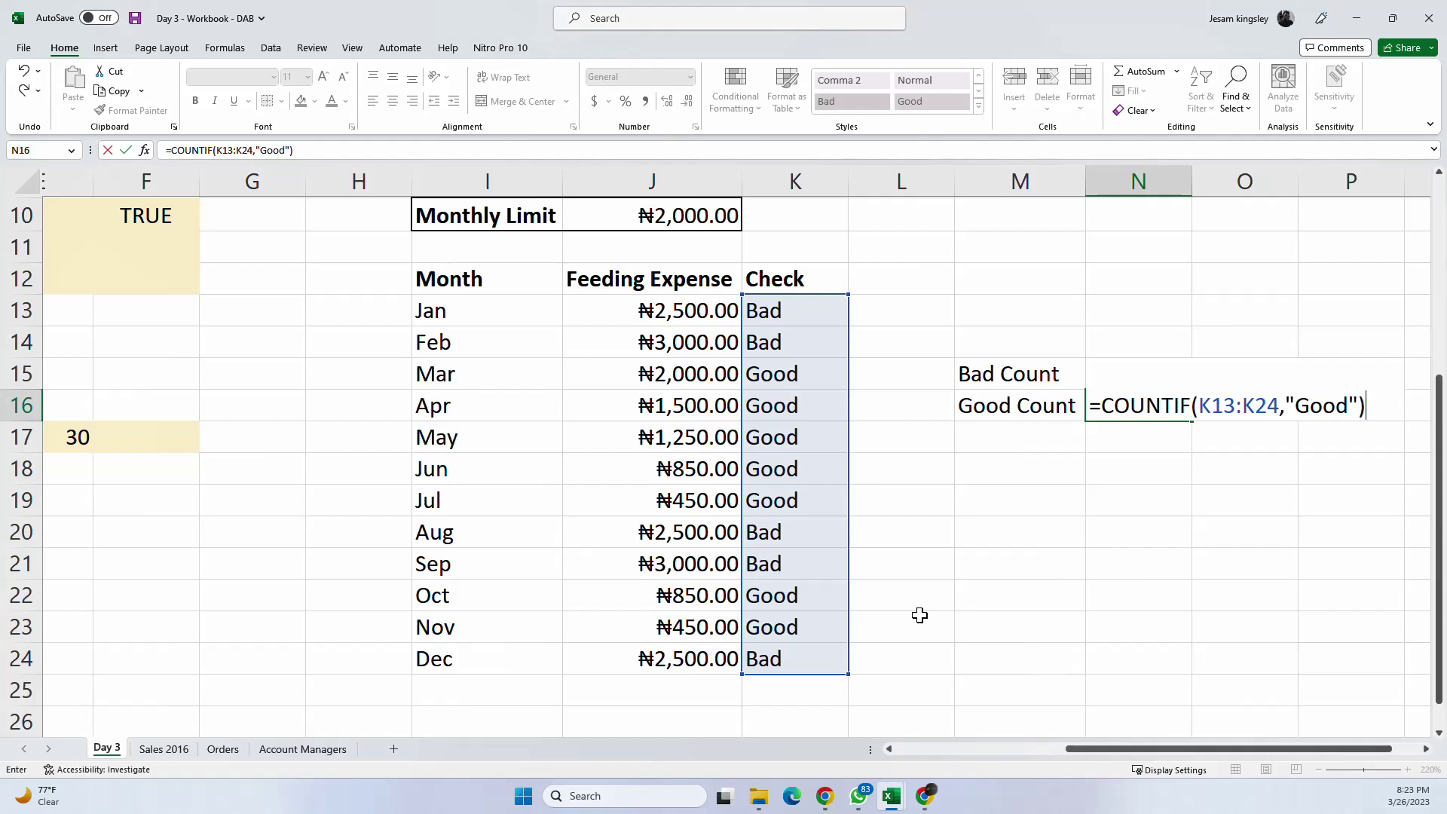
key("Return")
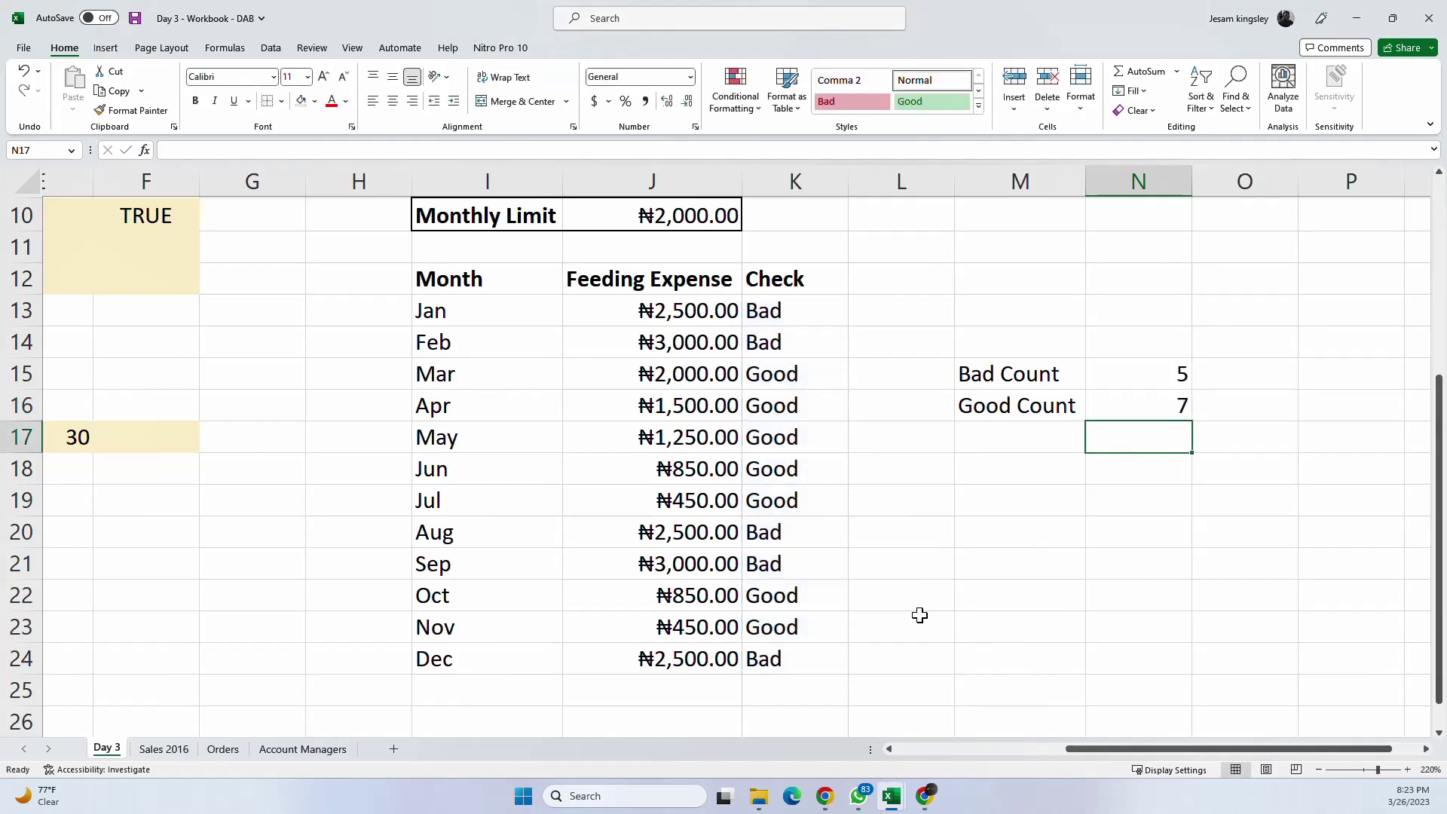
Step: Add the header Months in N14 above the two counts
left_click(1156, 411)
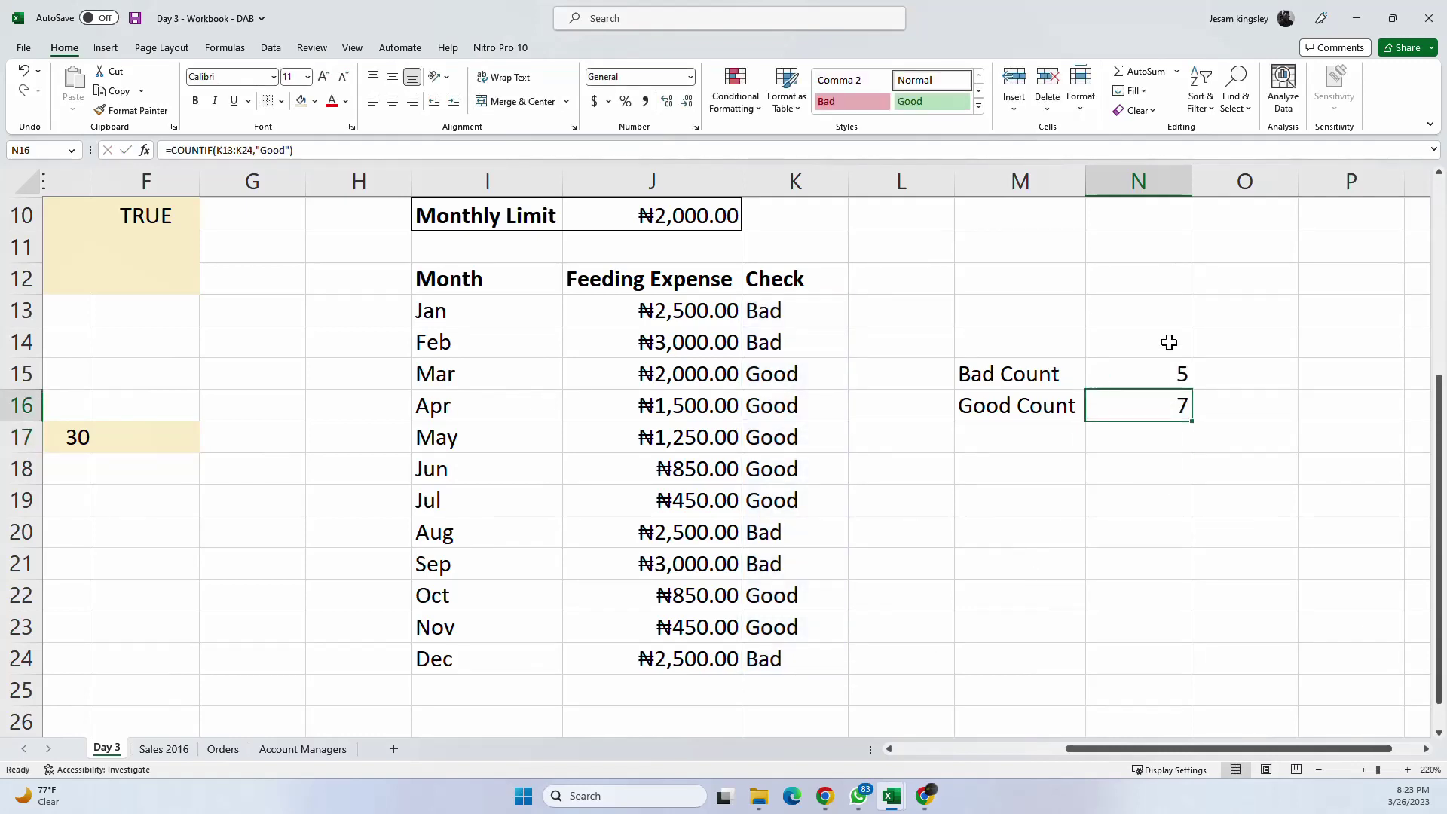
left_click(1168, 343)
type("M")
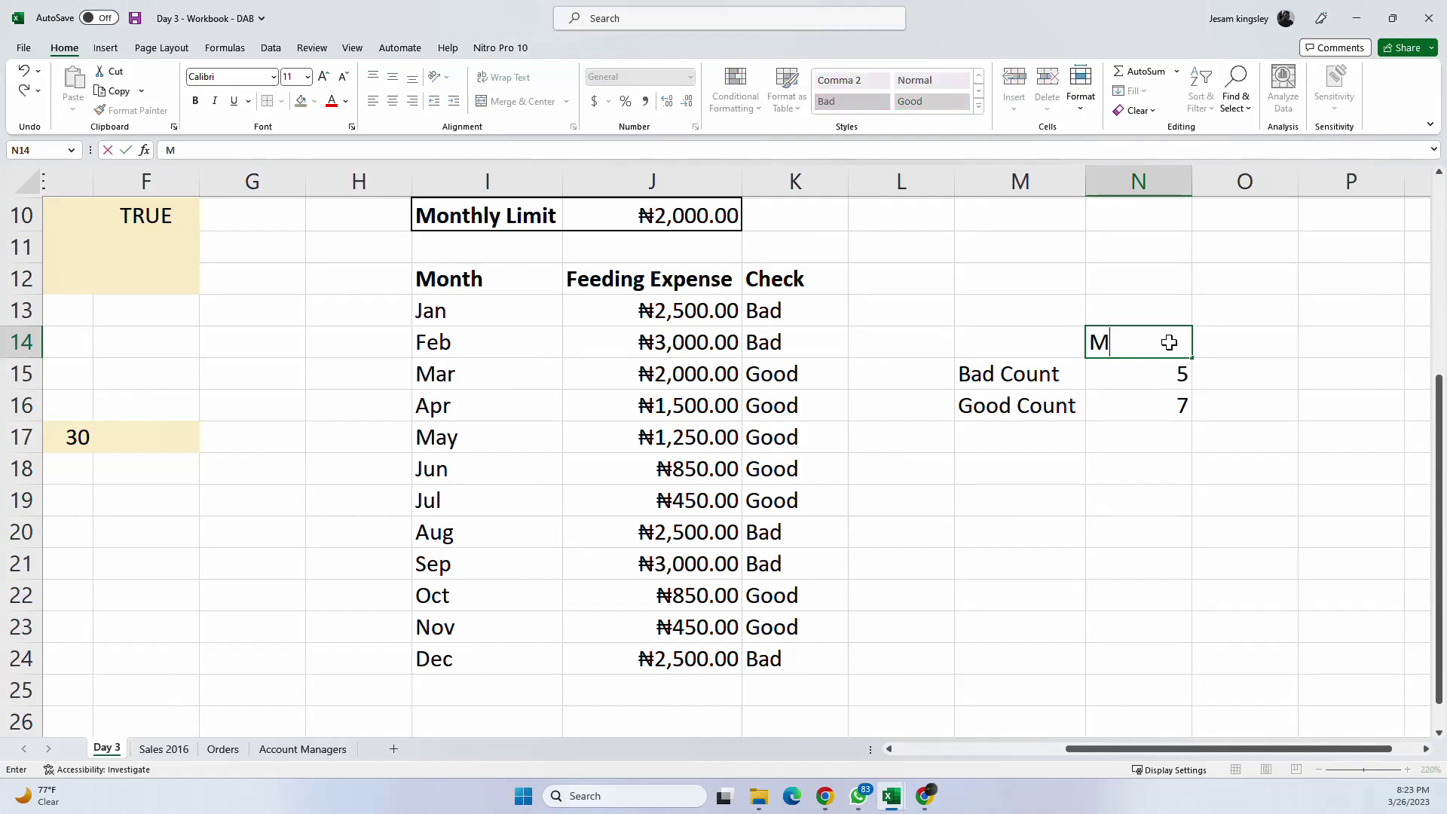
type("onths")
key("Return")
scroll(1170, 343, "up", 1)
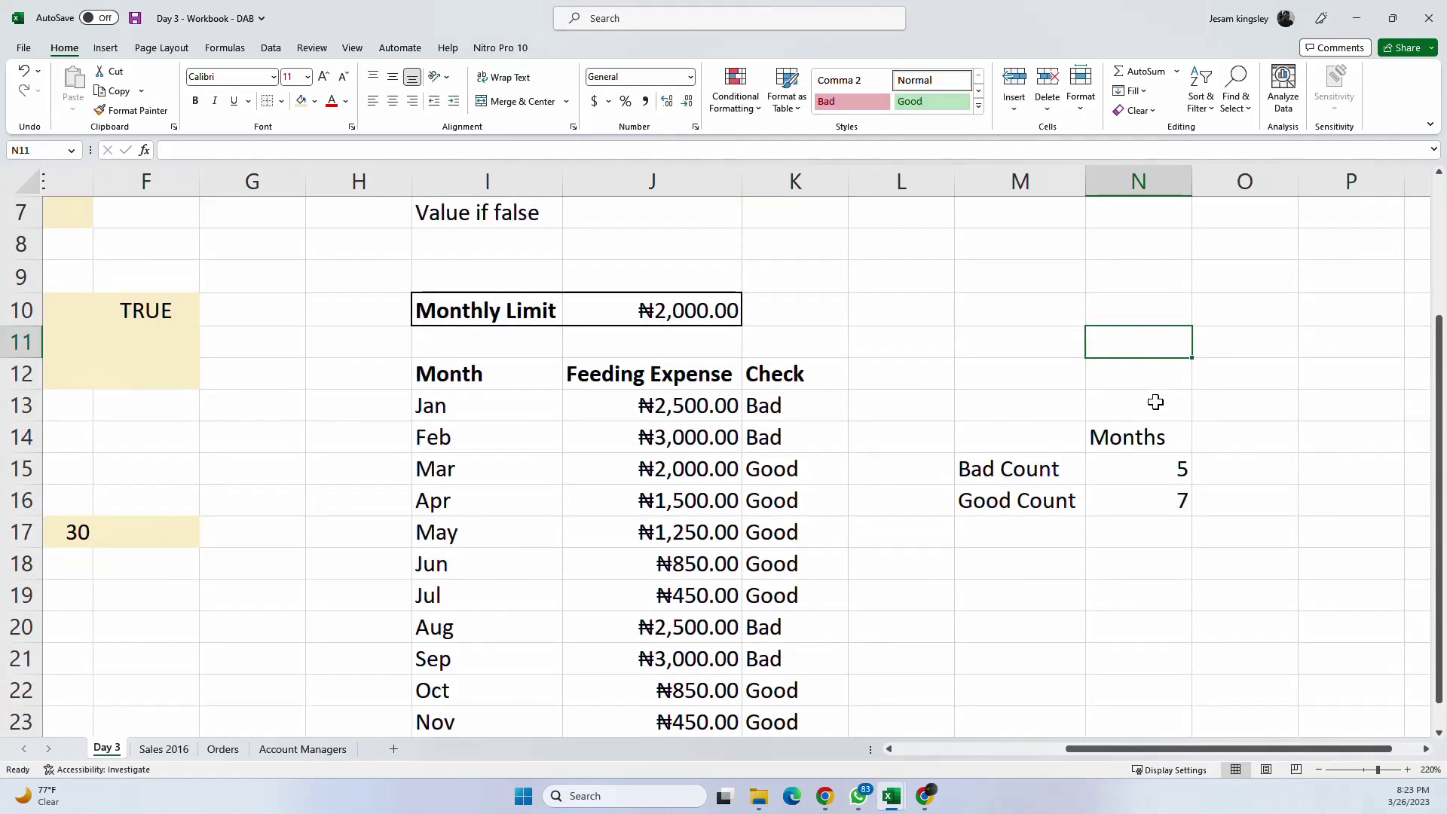
Step: Bold the Months header in N14 and the Bad Count and Good Count labels in M15:M16
left_click(1142, 434)
left_click(195, 100)
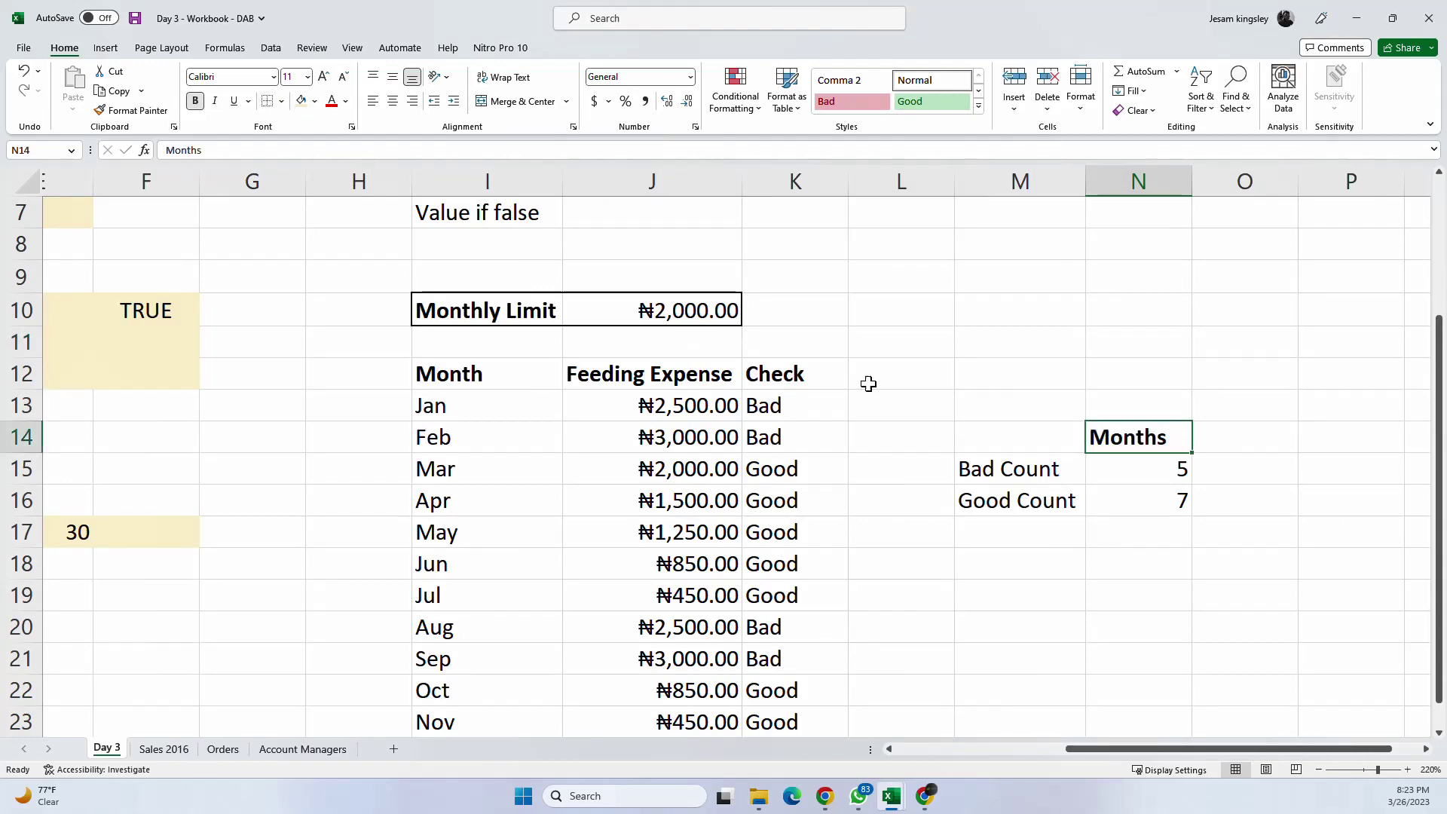
scroll(1066, 434, "down", 1)
left_click(1106, 376)
left_click_drag(1055, 379, 1048, 406)
left_click(195, 100)
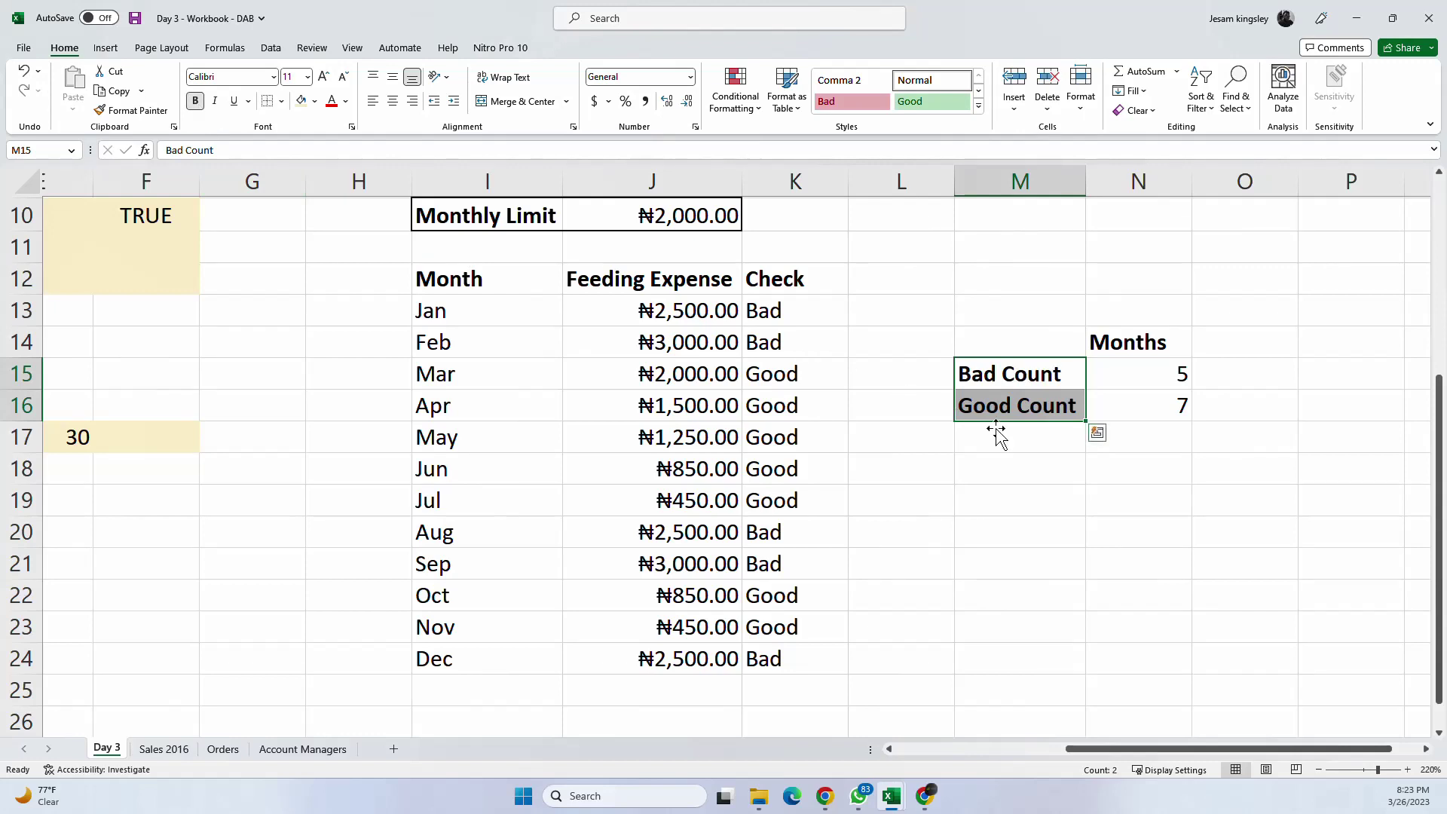
left_click(1063, 456)
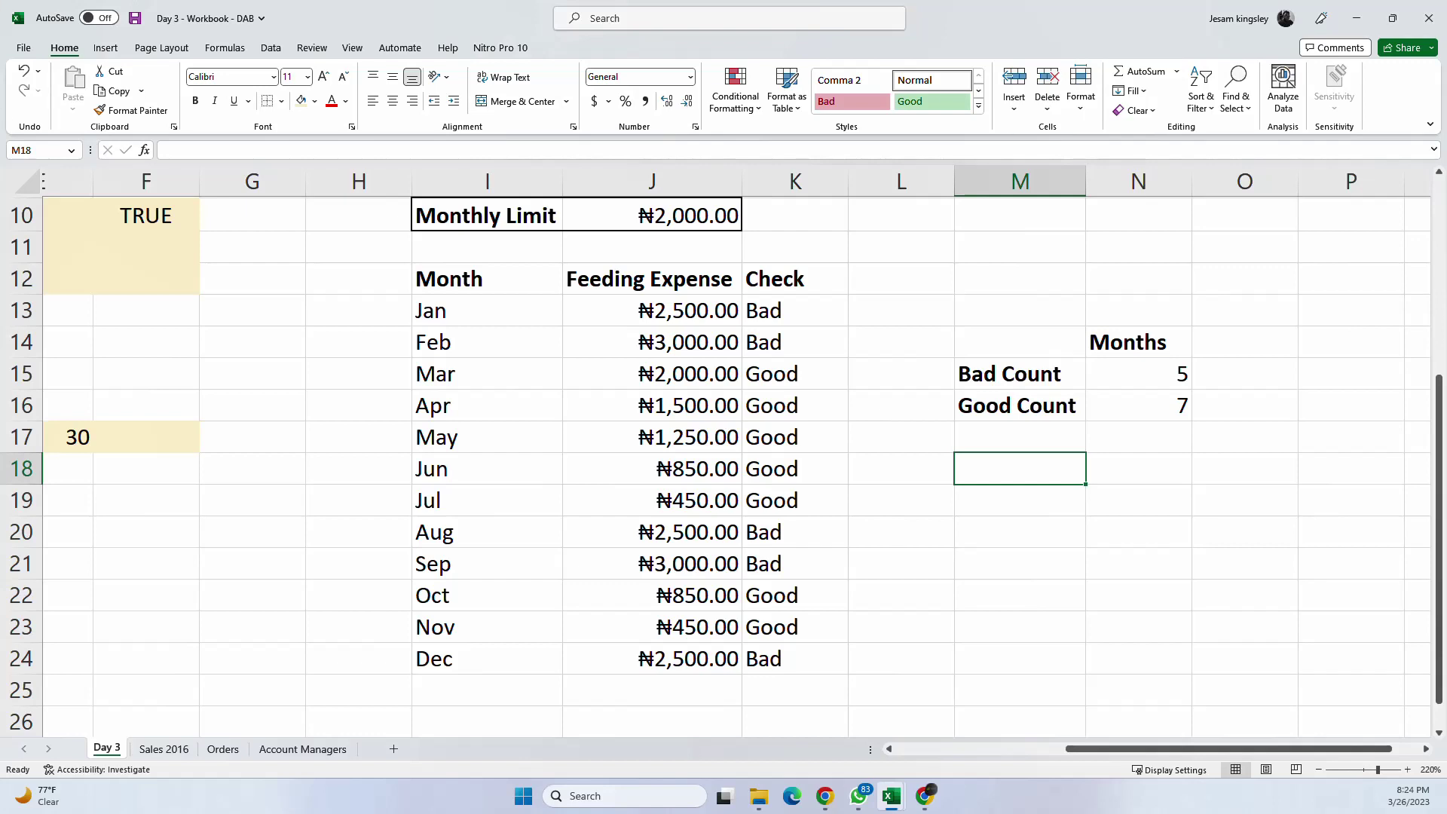
Step: Try =COUNTIF(K13:K24,"Good") in N18 with the Check range entered by cell references, and clear the cell again
key("alt+Tab")
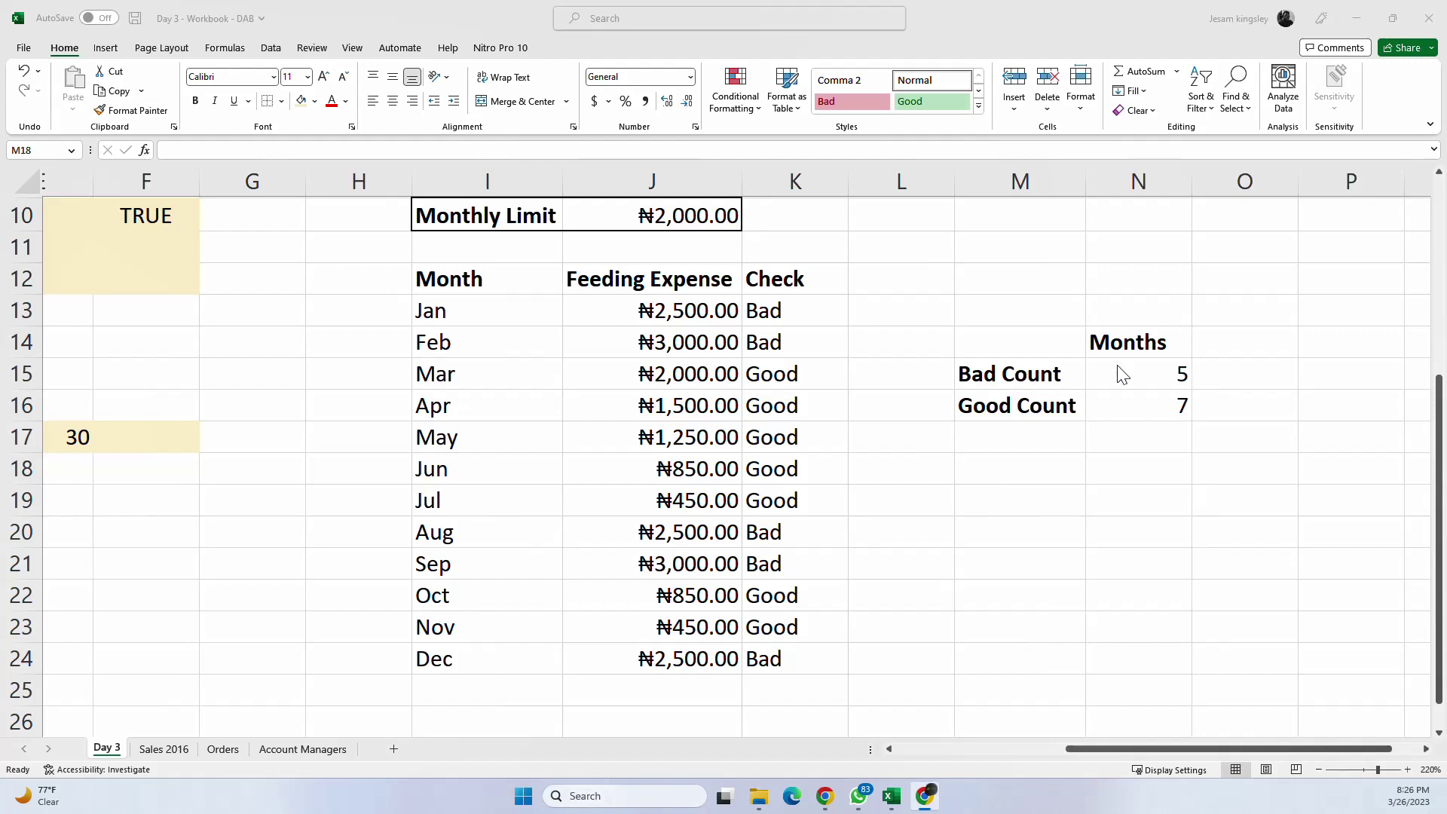
left_click(787, 311)
left_click(788, 312)
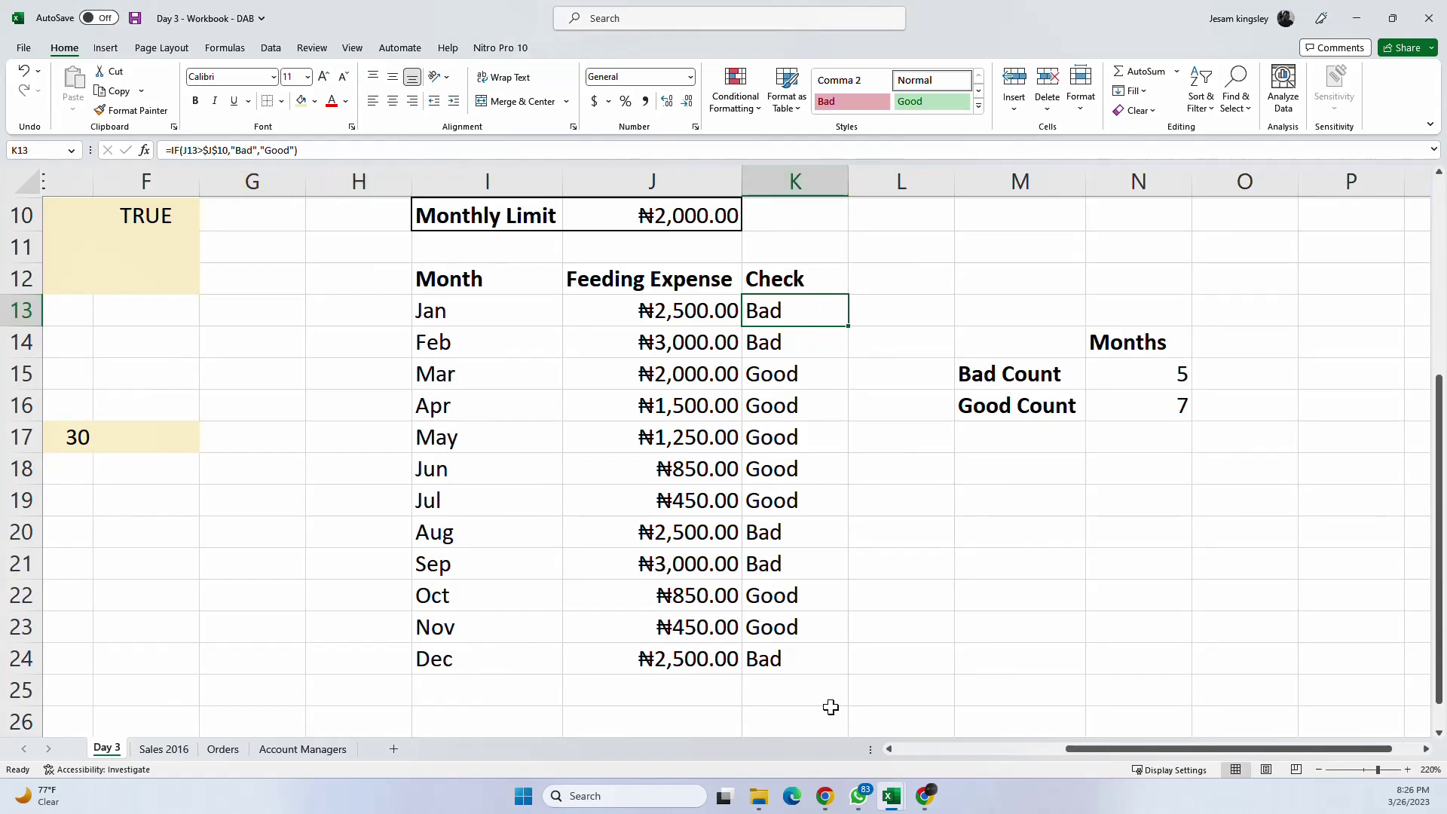
left_click(798, 663)
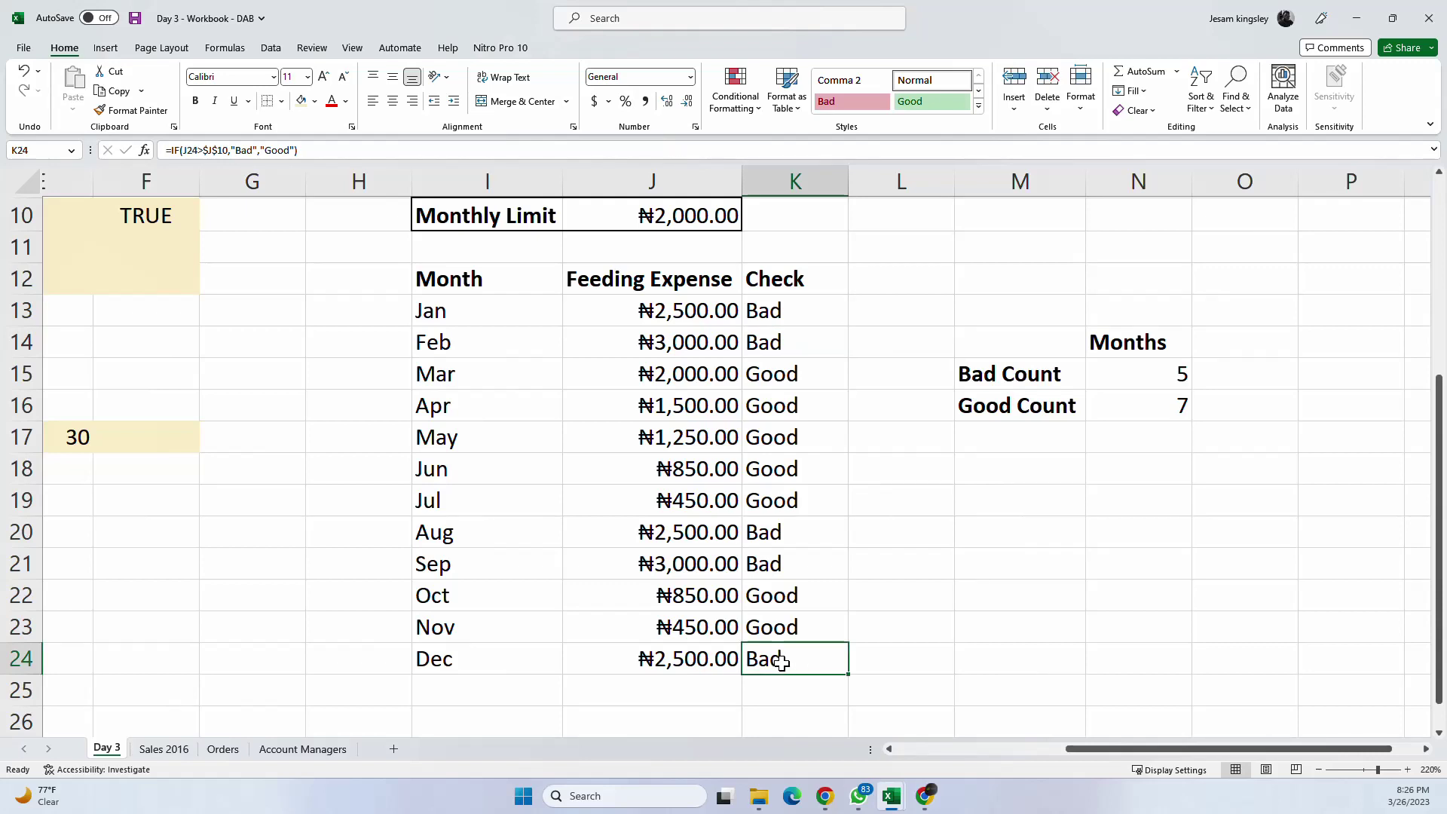
left_click(1177, 373)
left_click(1134, 470)
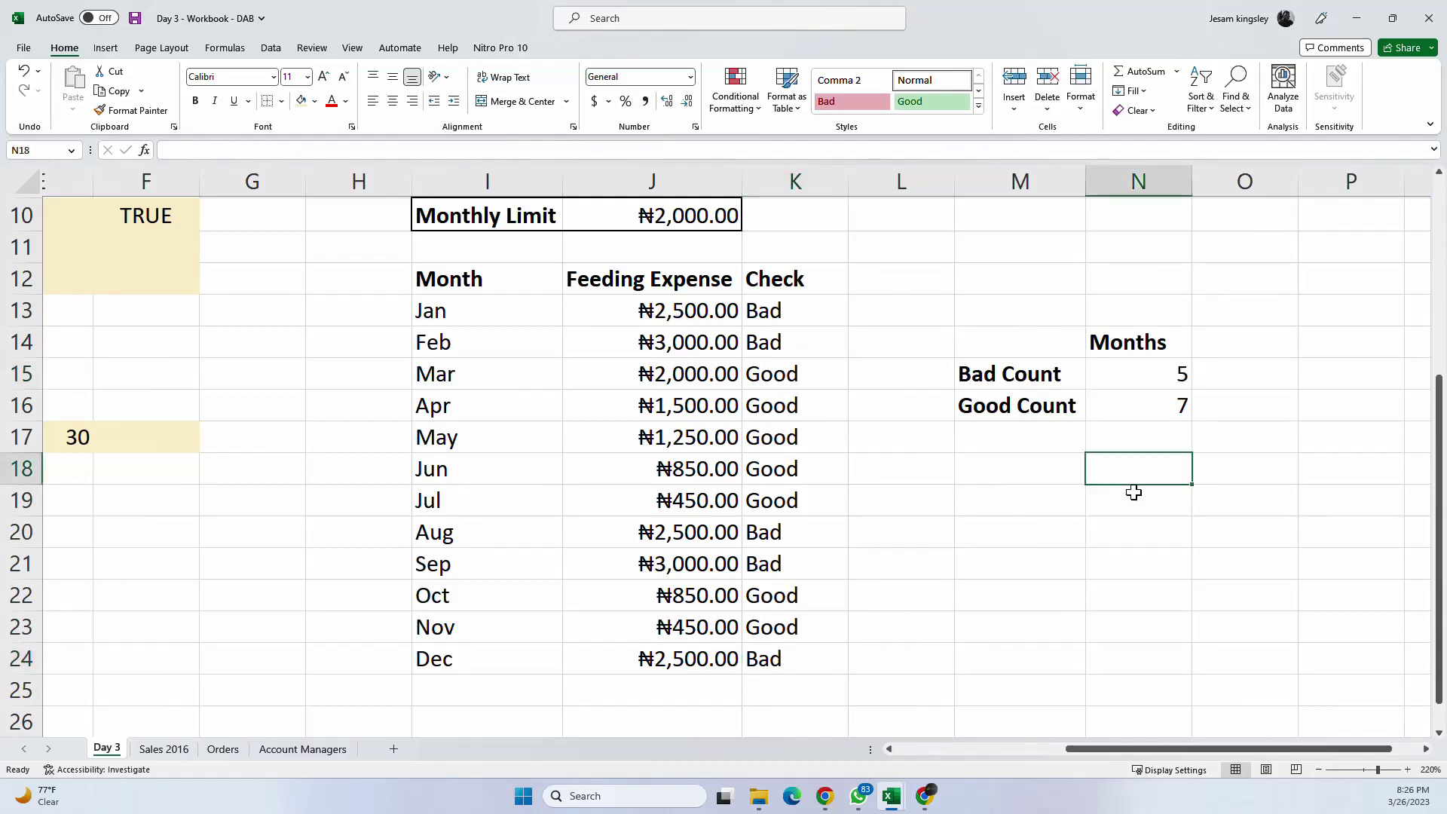
type("=counti")
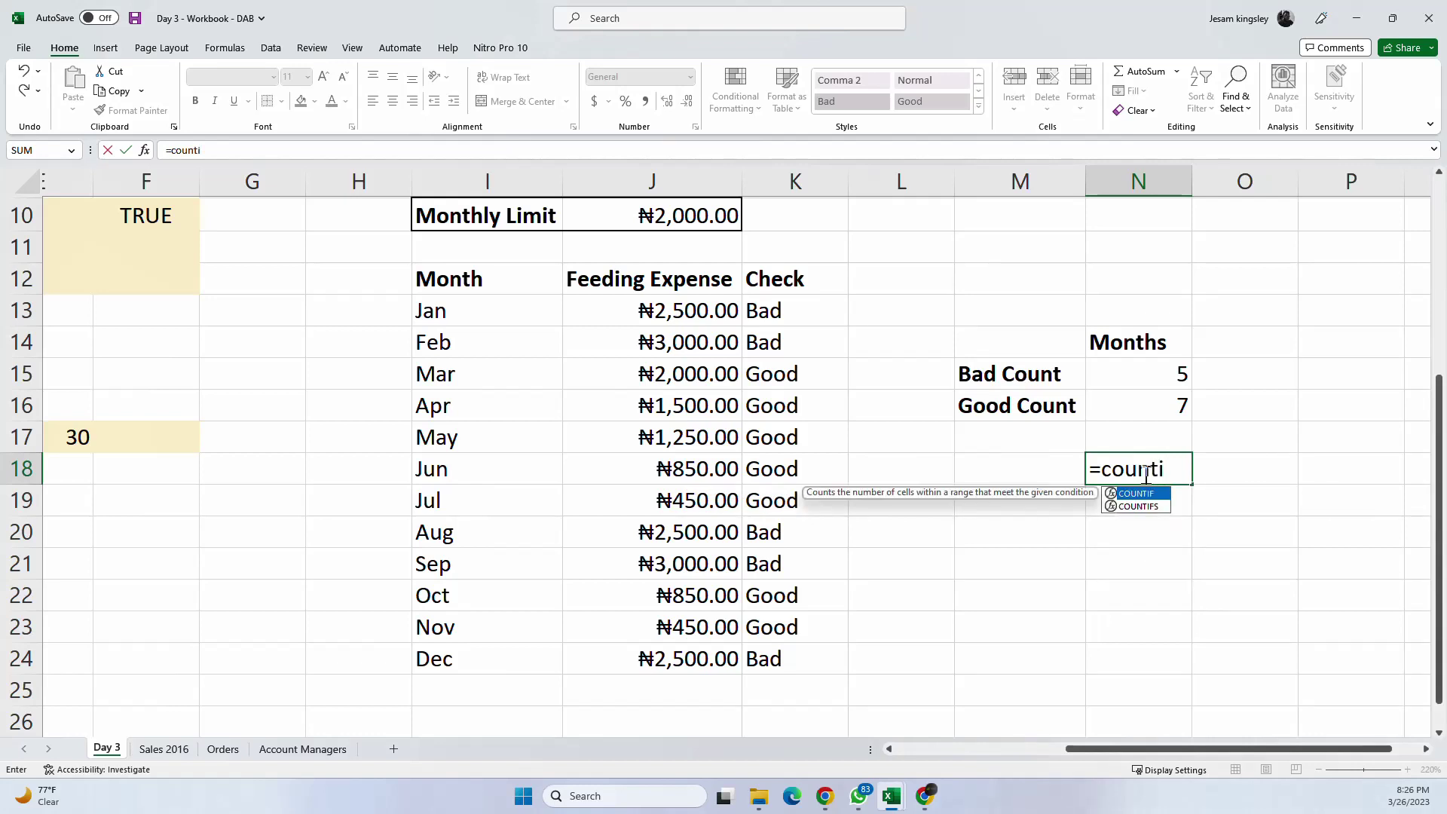
key("Tab")
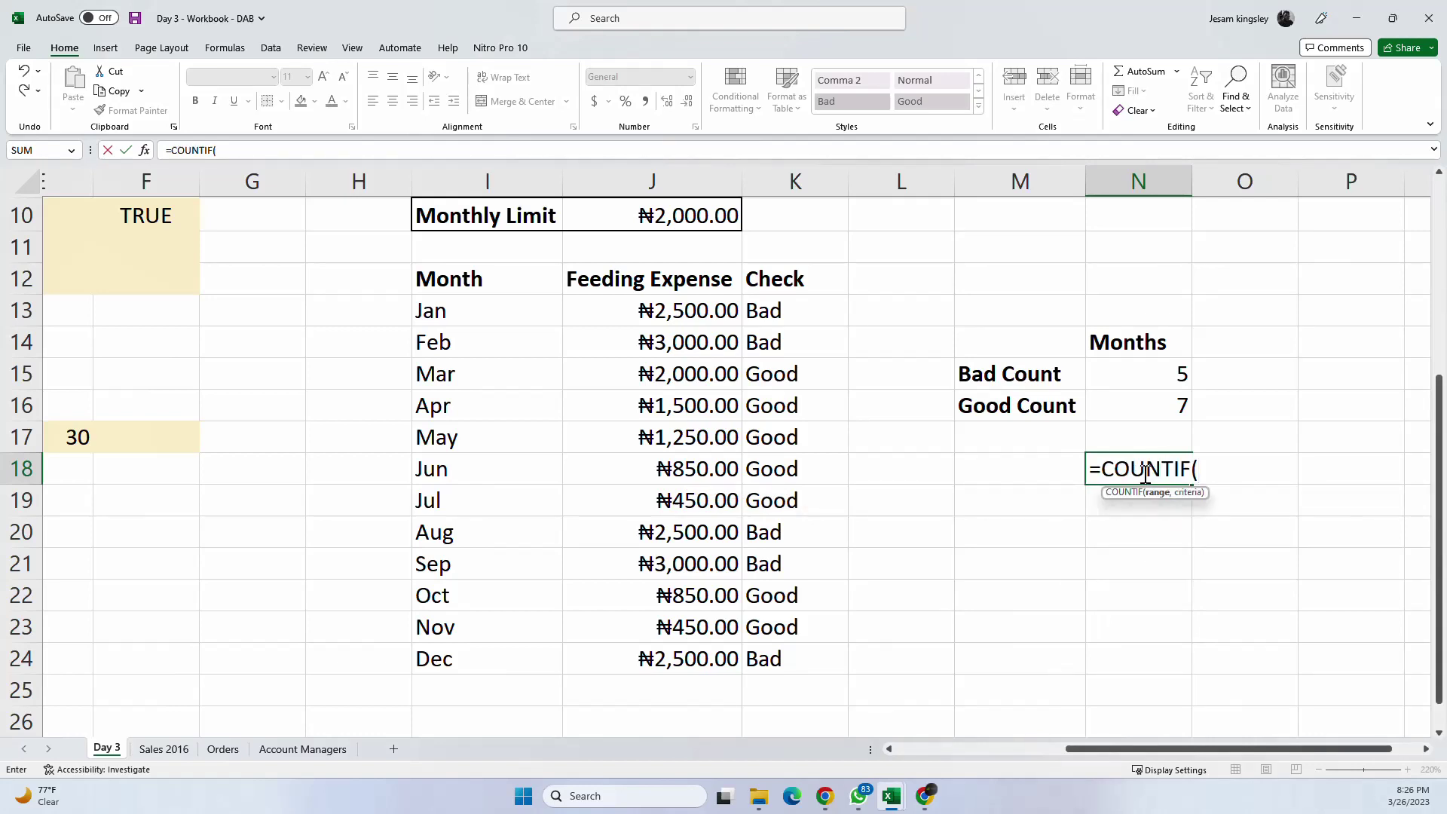
type("K13:")
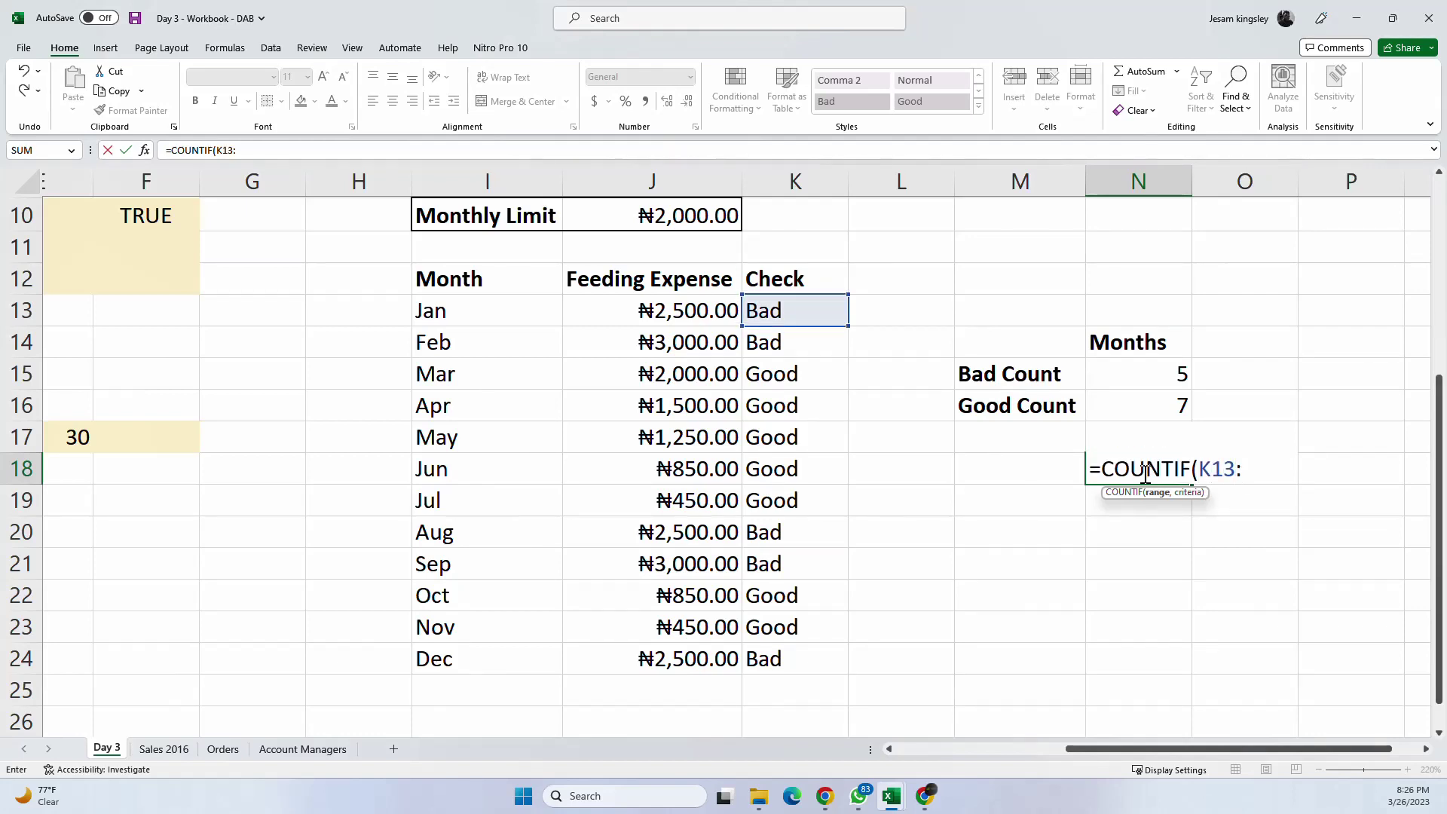
type("K24")
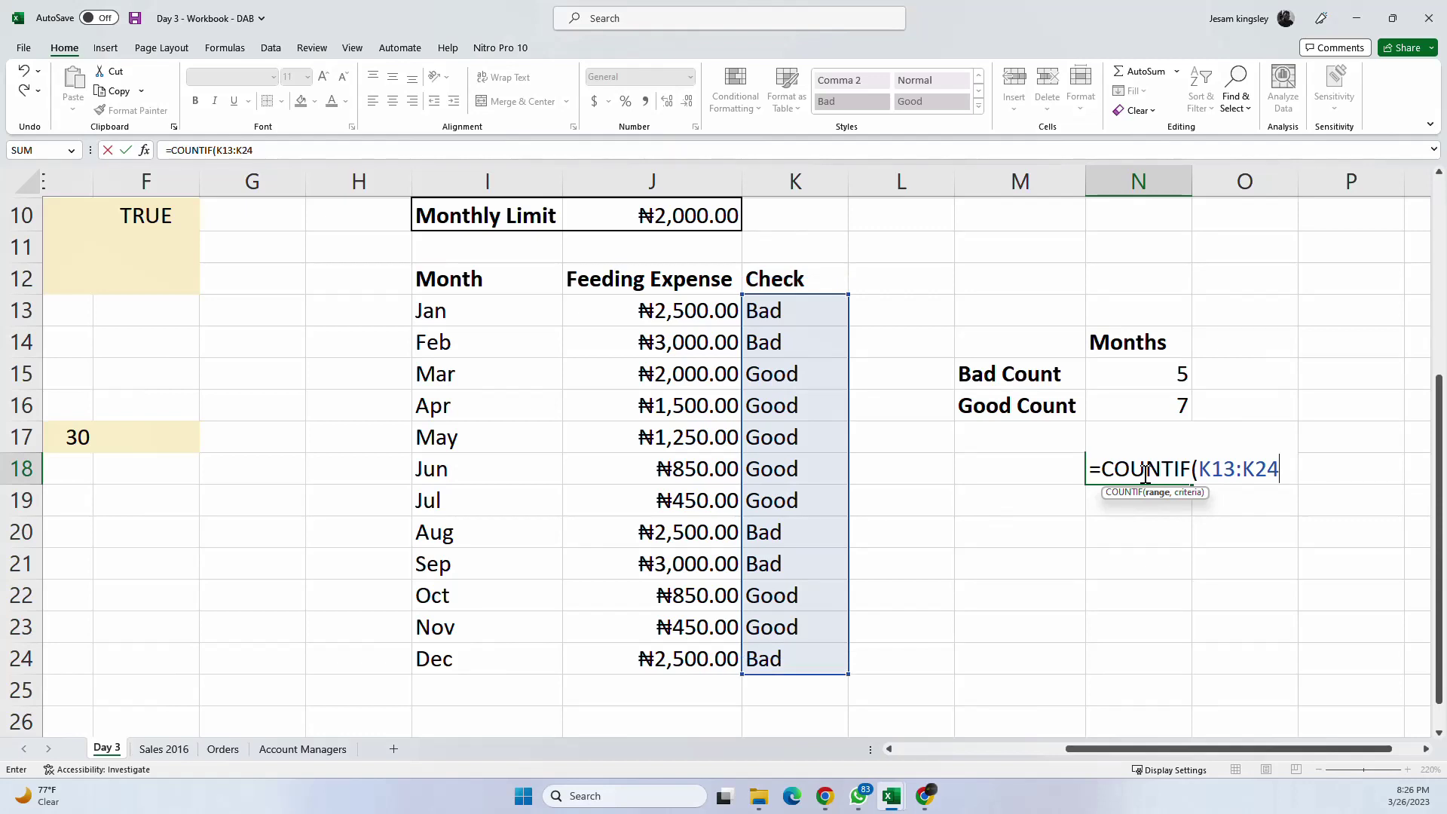
type(",\"Good\")")
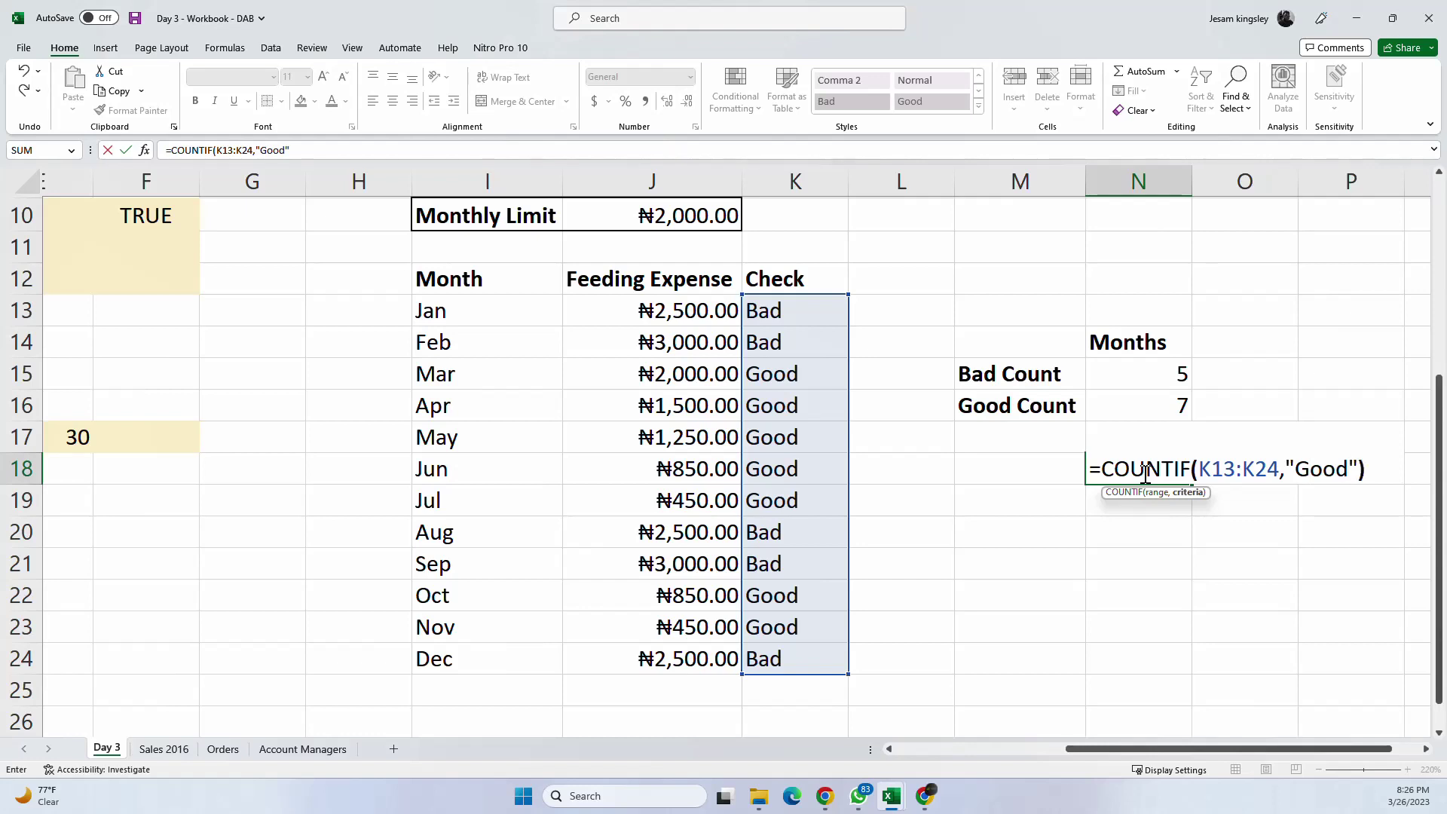
key("Return")
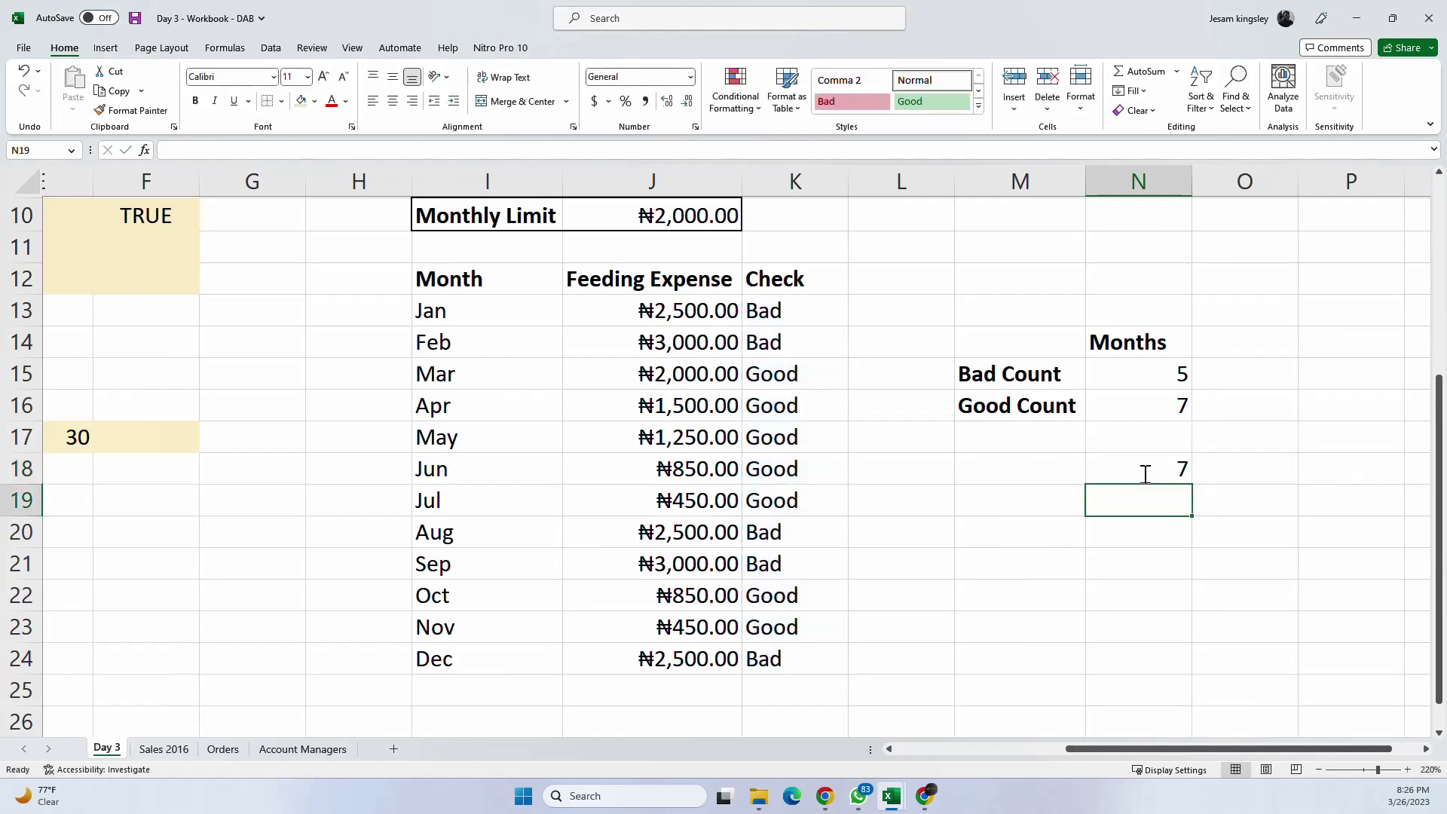
left_click(1146, 471)
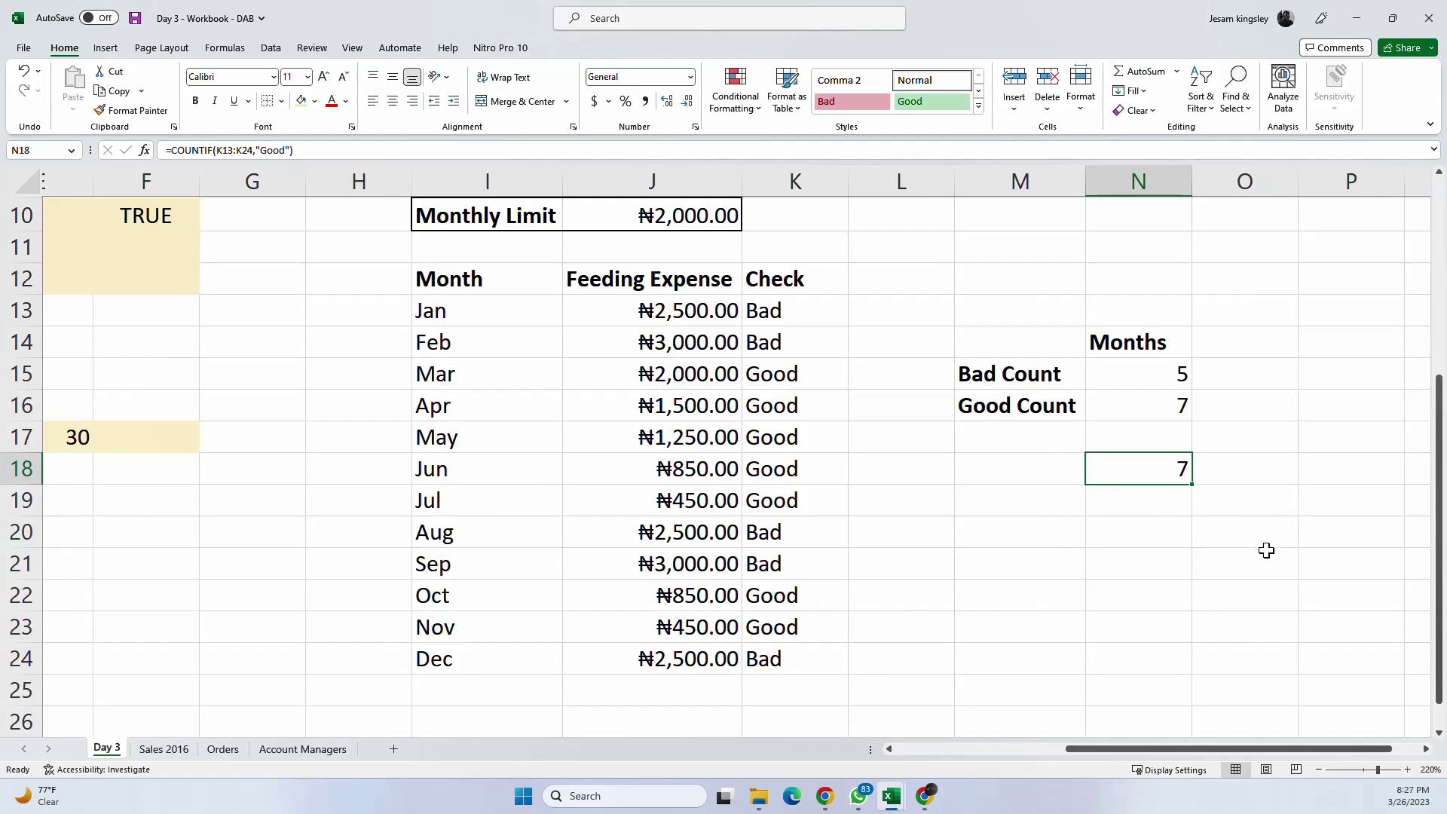
key("Delete")
key("alt+Tab")
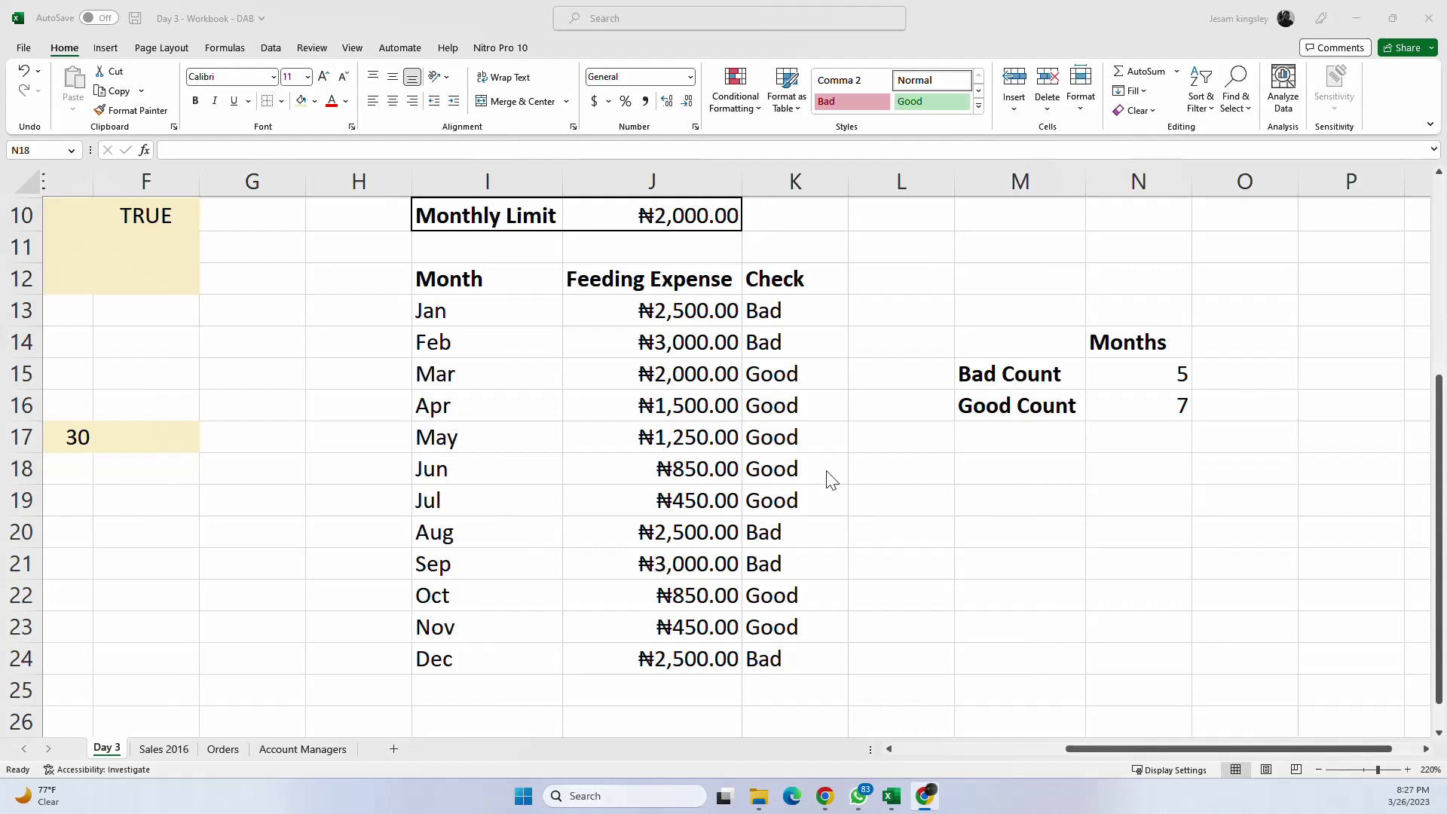
left_click(1179, 407)
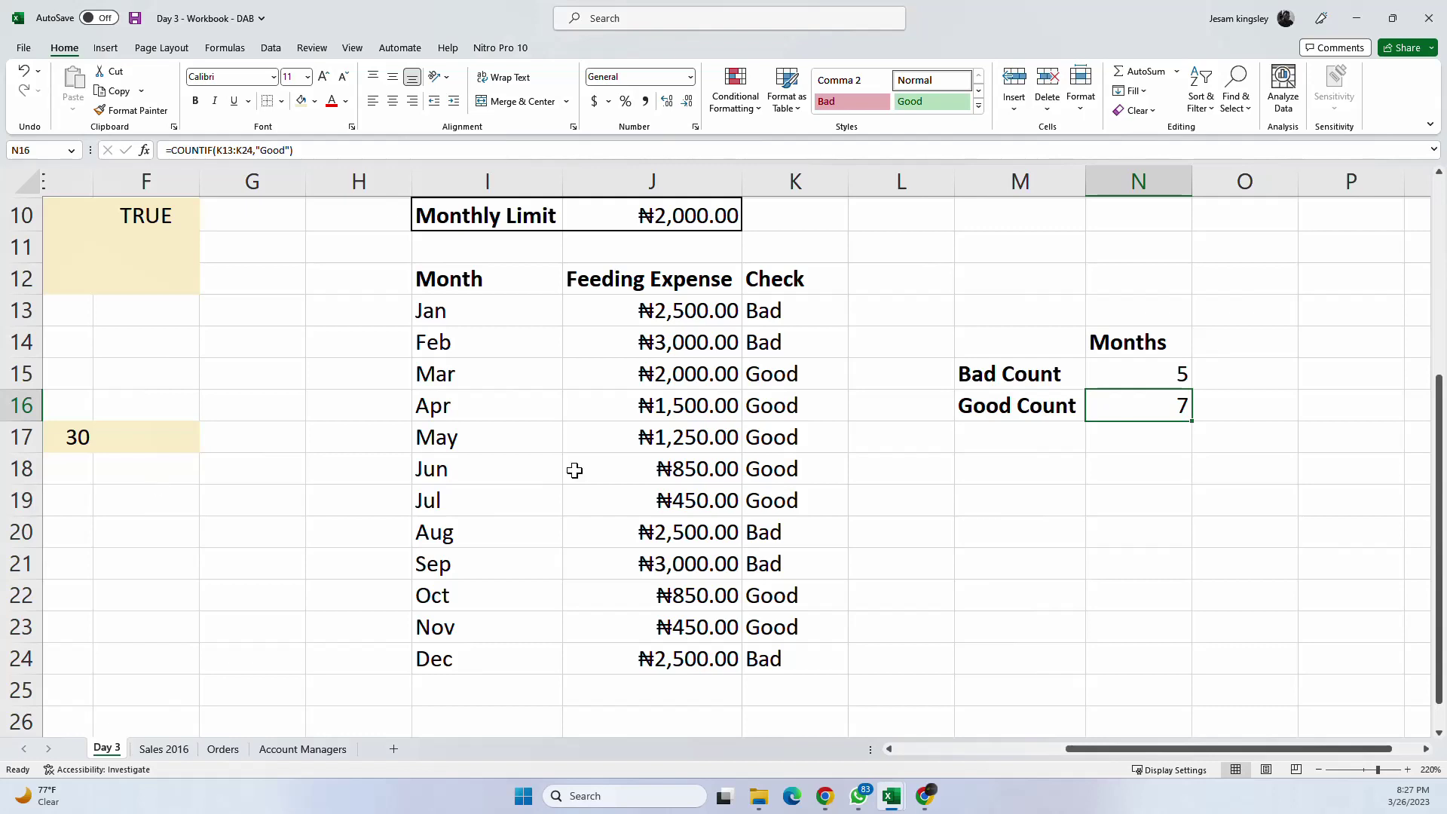
left_click(1010, 473)
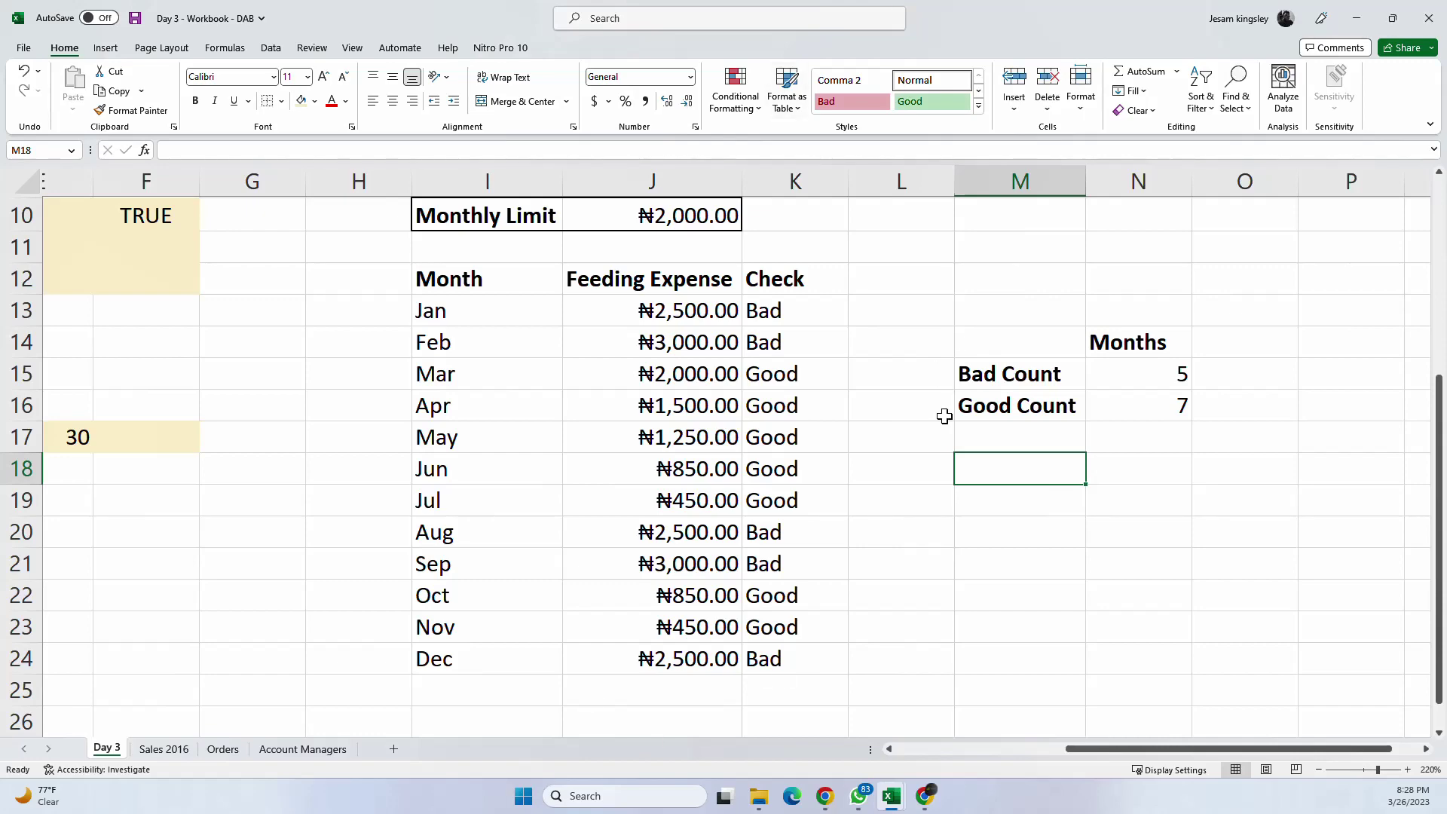
left_click(879, 488)
Step: Copy the SUMIF entry from C6 of the functions list to P8, beside the monthly expense summary
left_click_drag(1092, 748, 819, 746)
scroll(567, 572, "up", 3)
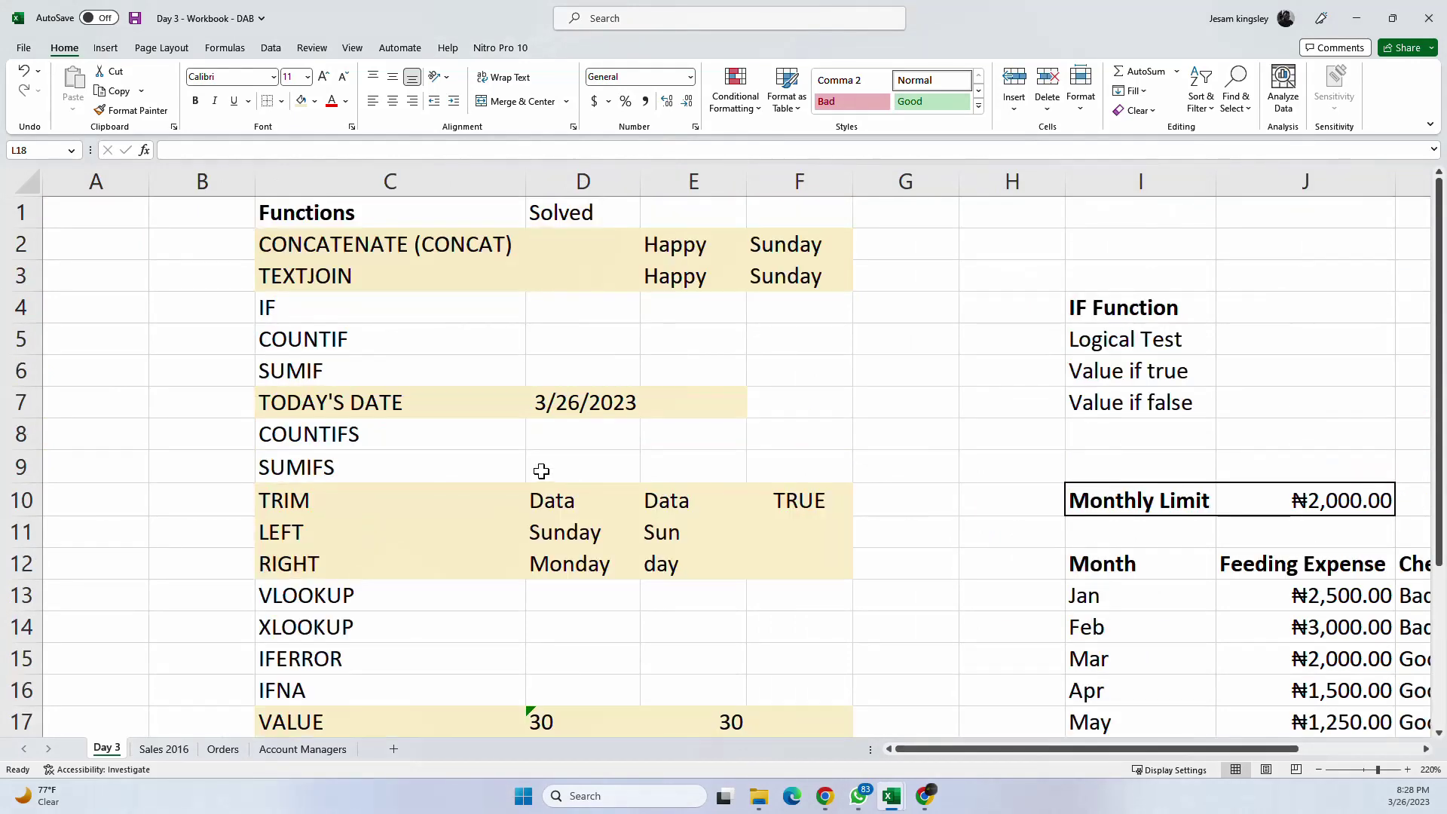
left_click(429, 394)
left_click_drag(951, 748, 992, 744)
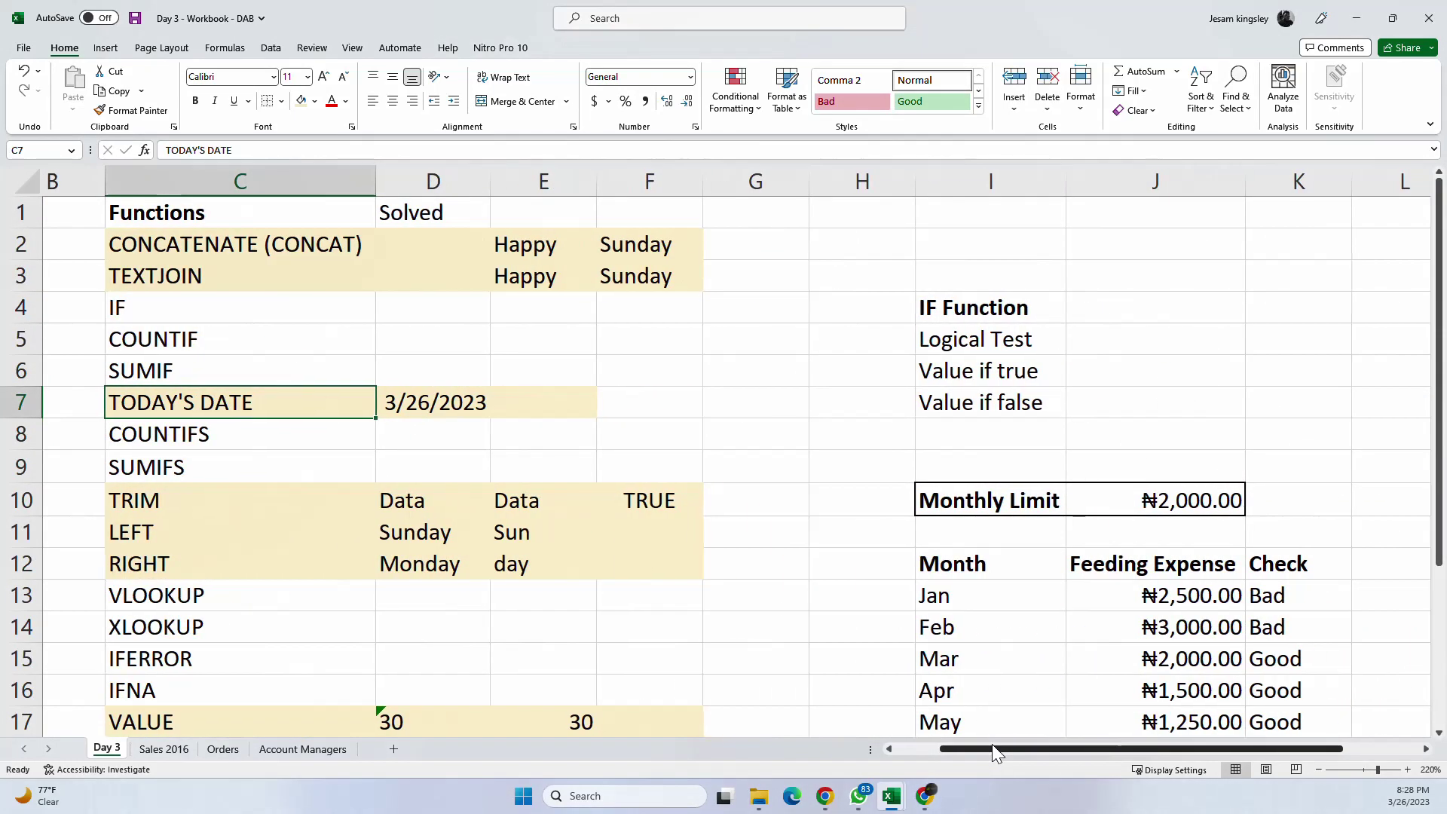
left_click(167, 365)
key("ctrl+c")
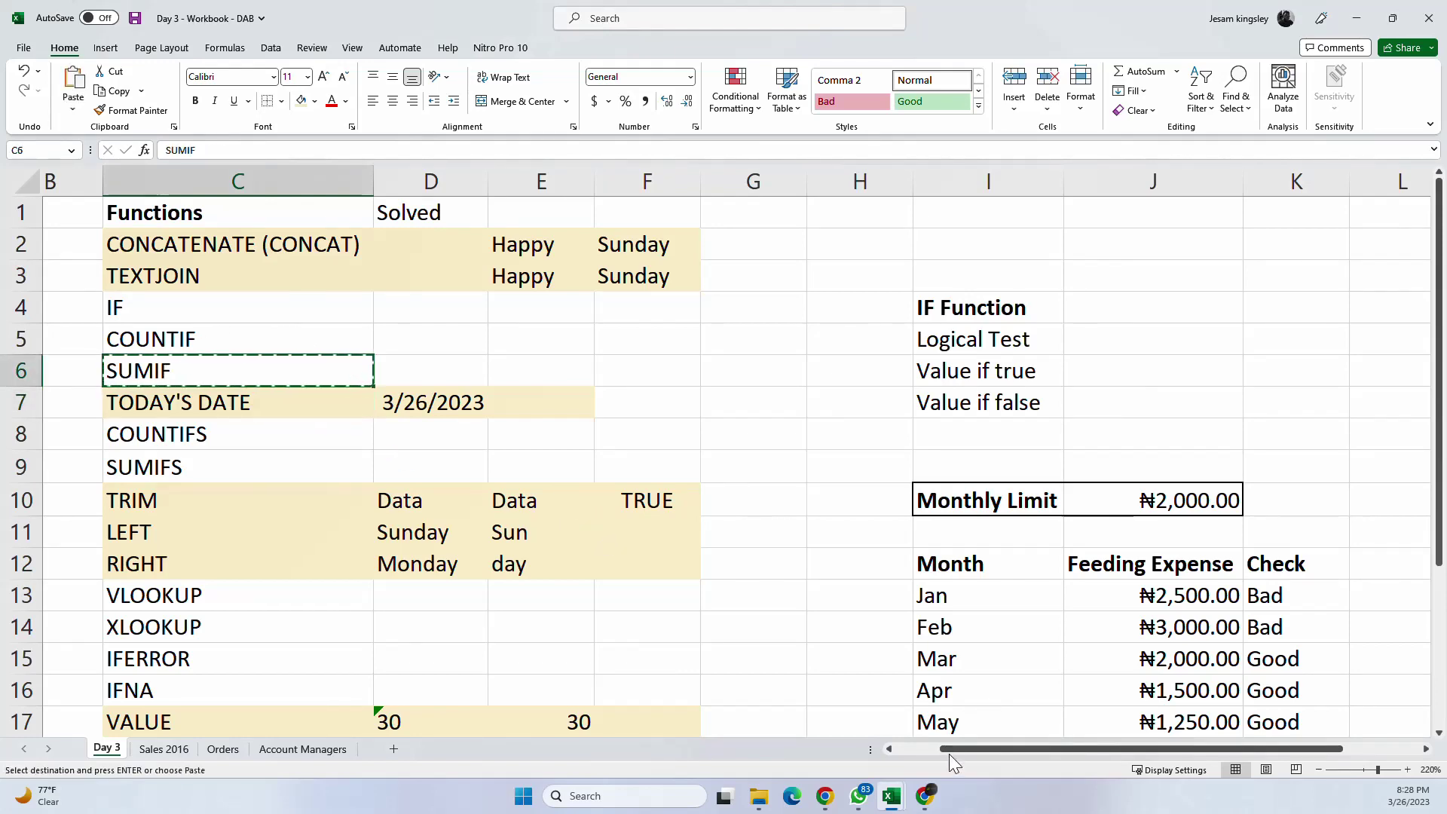
left_click_drag(950, 750, 1343, 743)
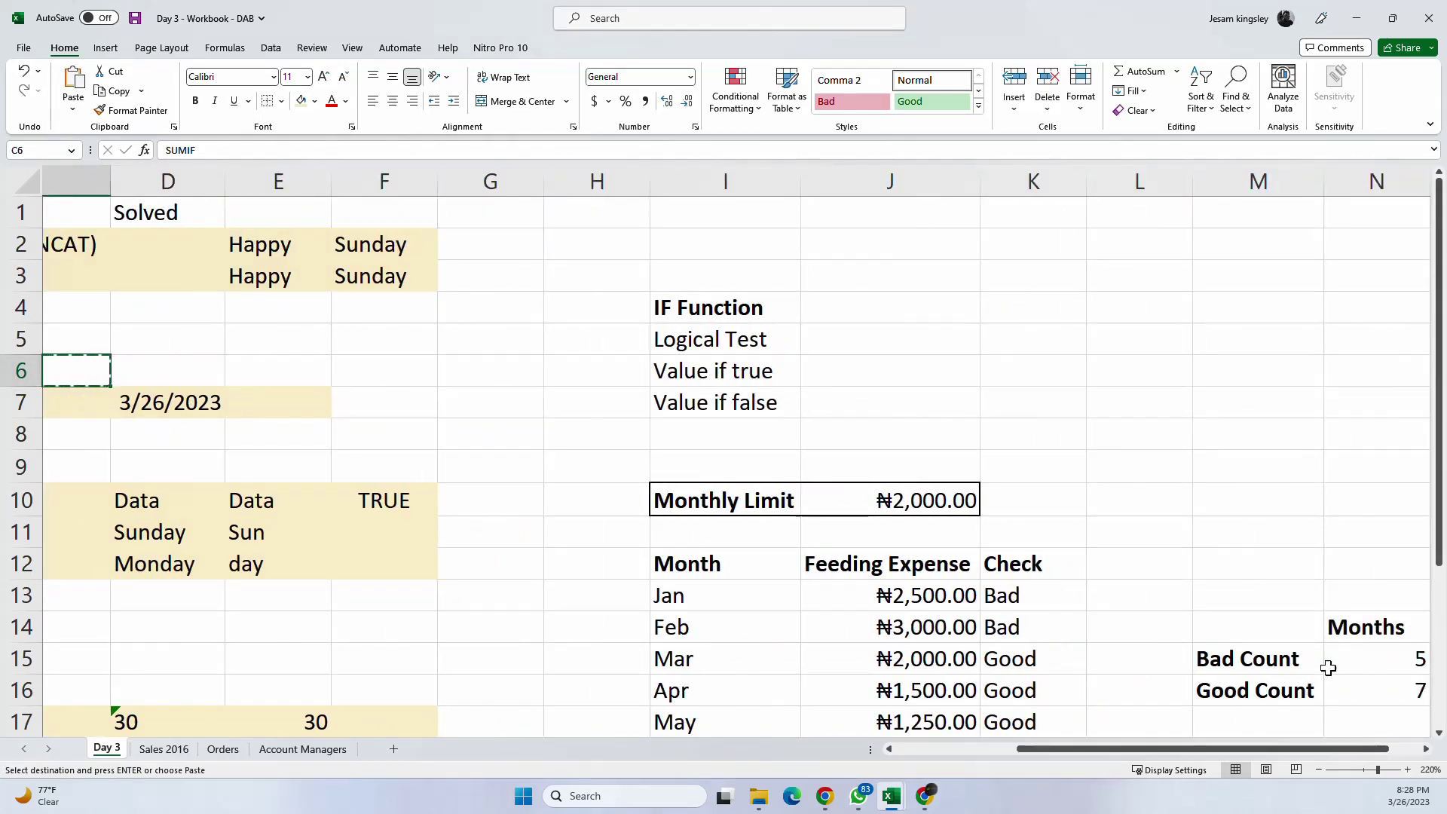
scroll(859, 591, "right", 4)
scroll(859, 591, "down", 3)
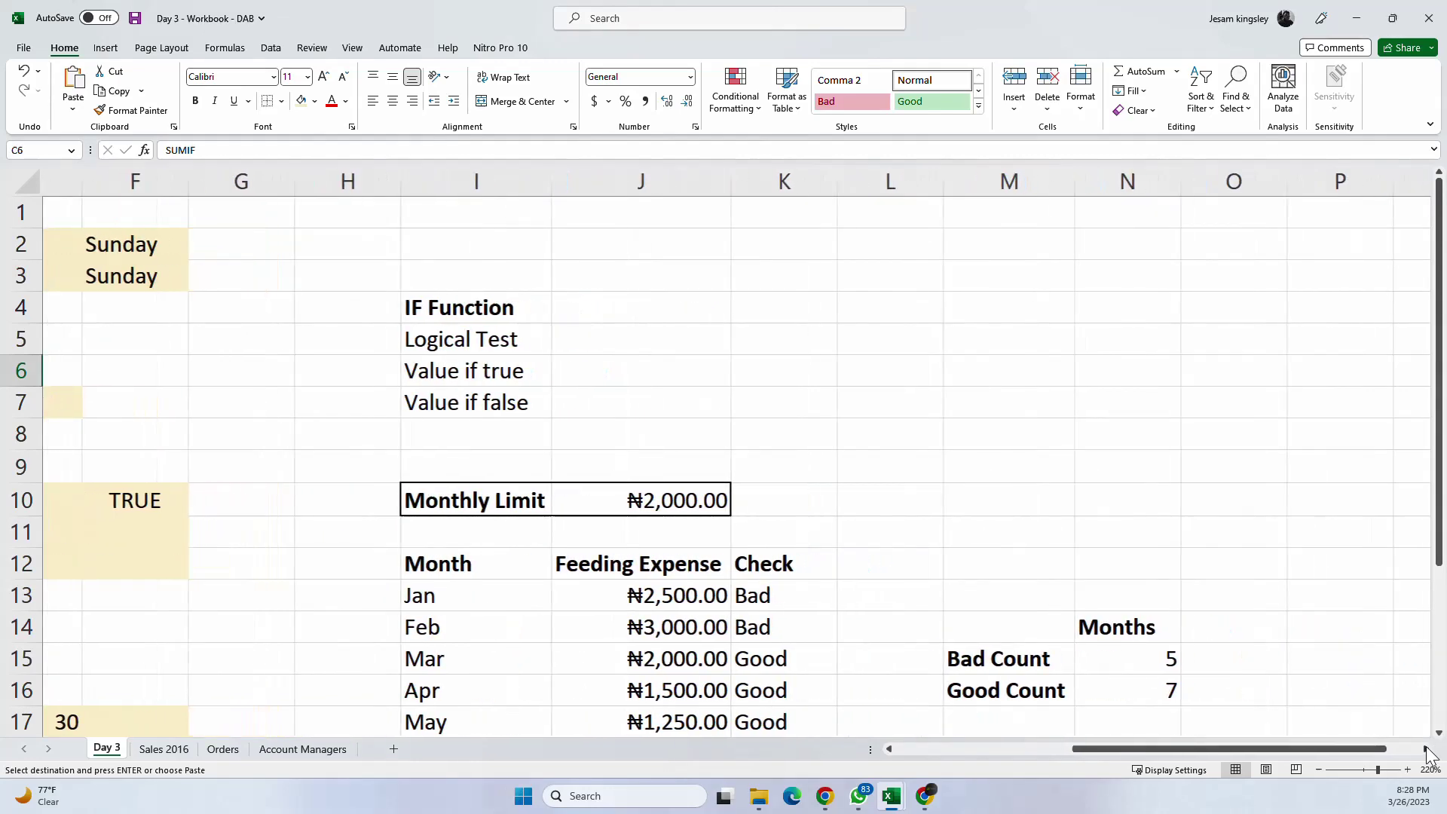
scroll(763, 509, "up", 2)
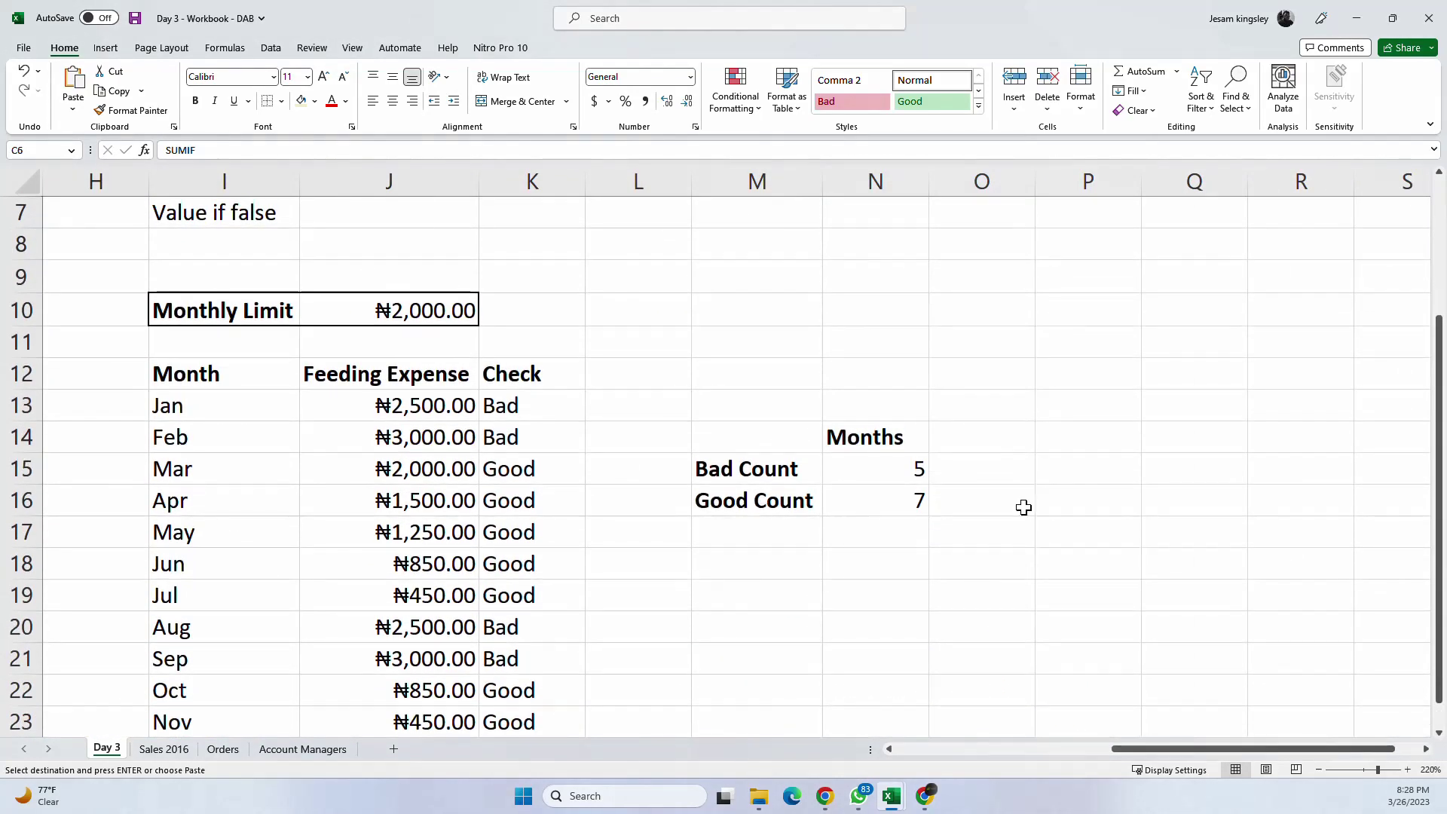
left_click(1047, 244)
key("ctrl+v")
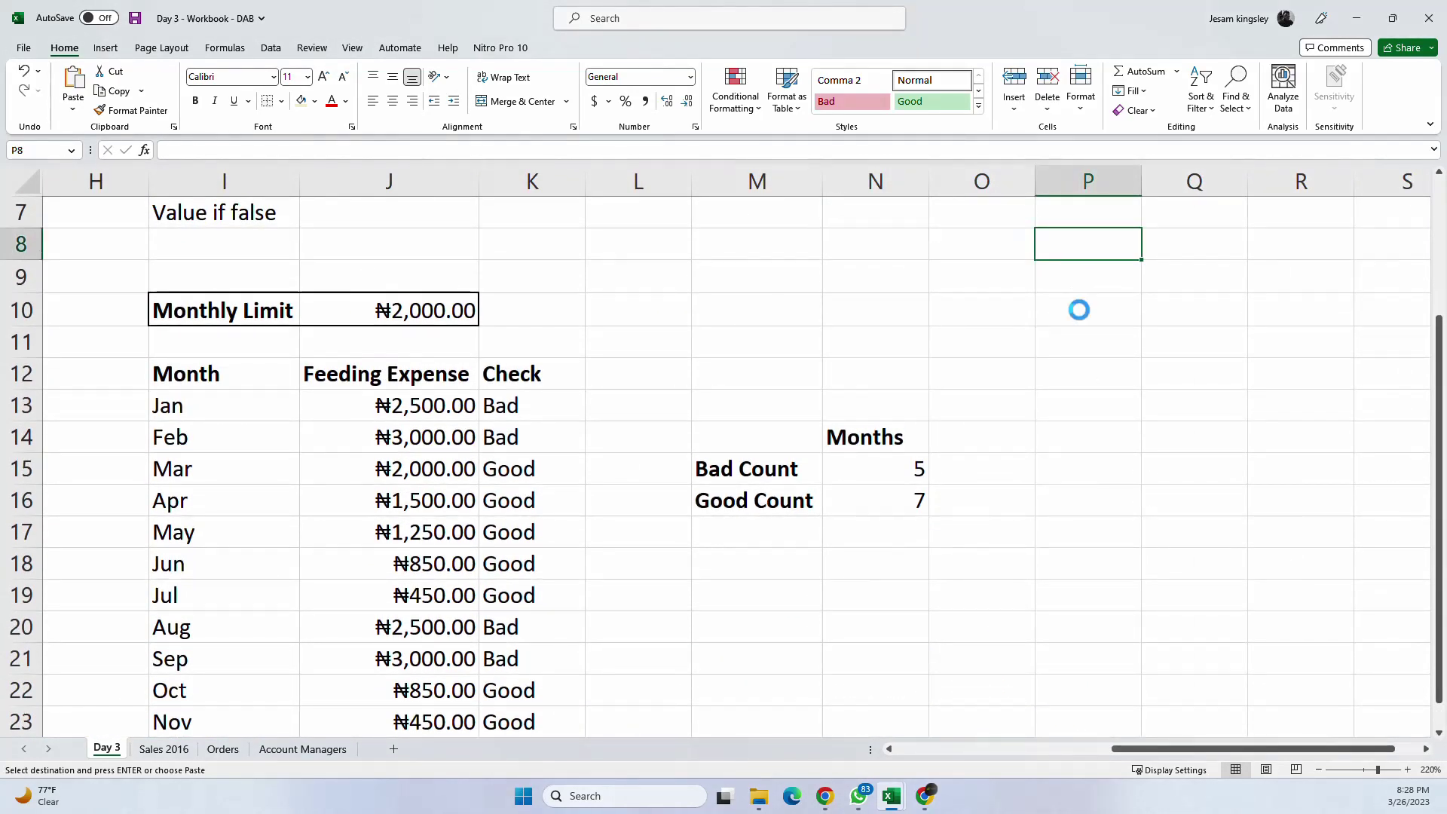
Step: Label the existing count summary COUNTIF in M14, above Bad Count
left_click(724, 442)
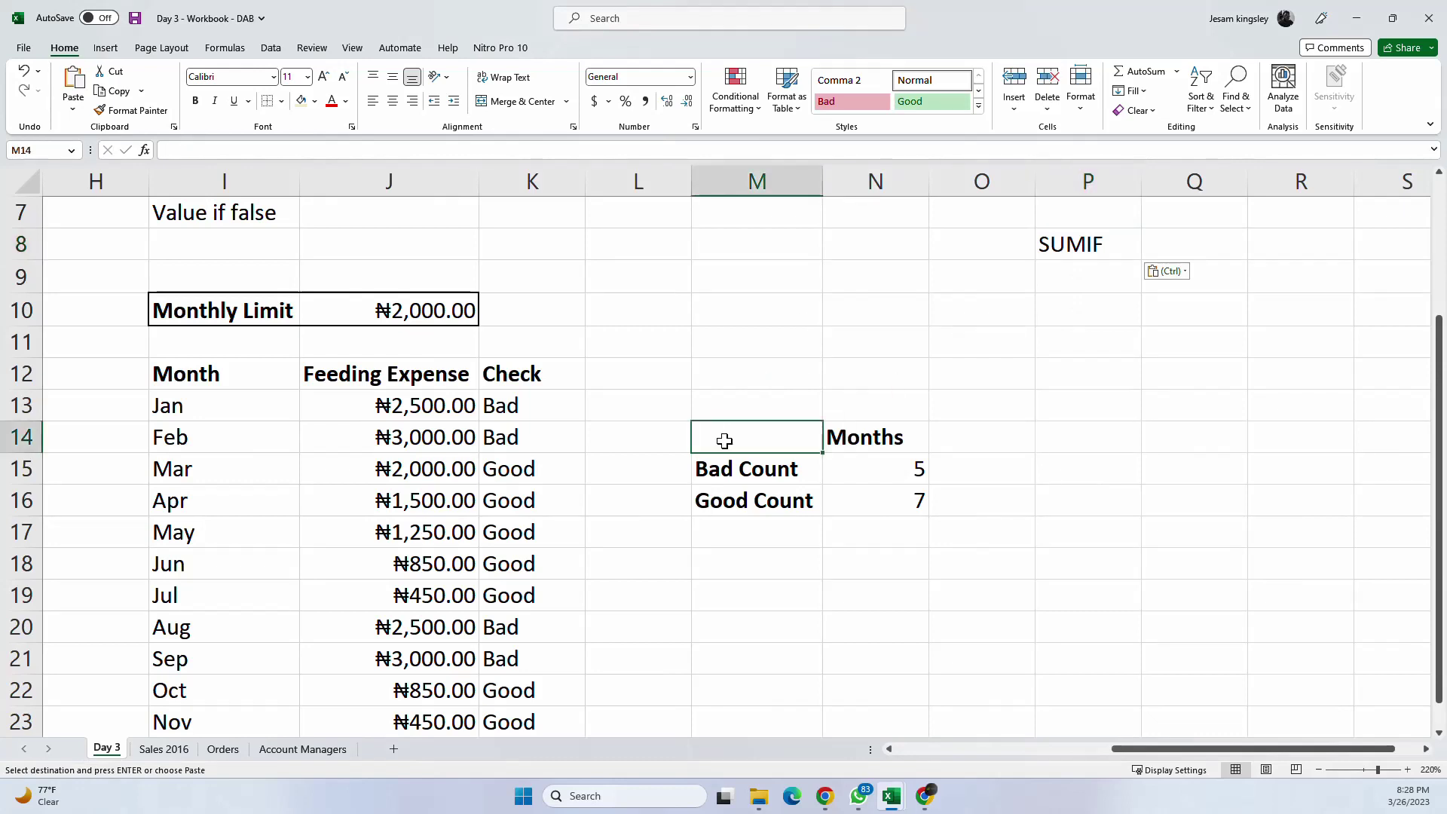
type("COUNT")
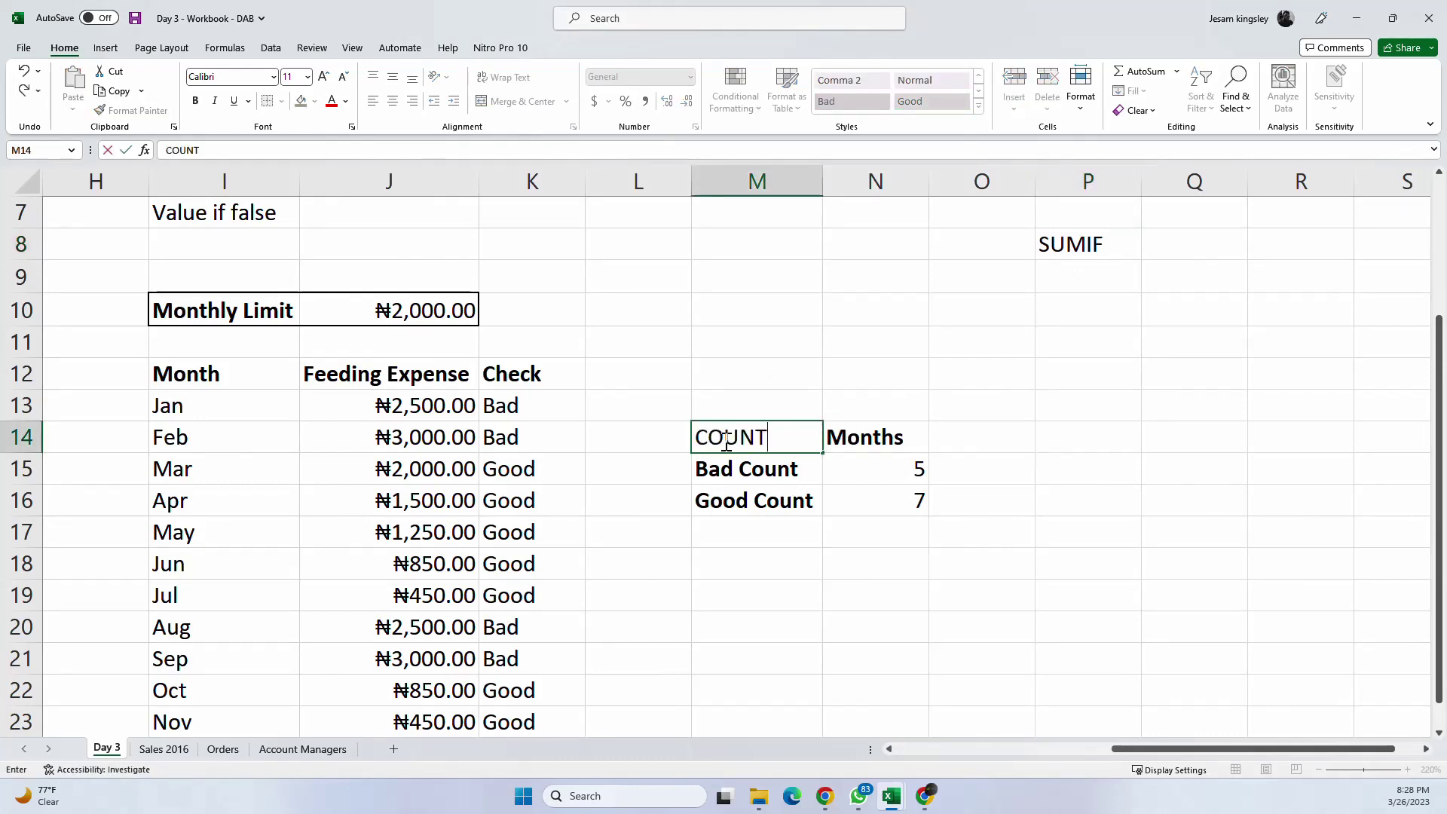
type("IF")
key("Return")
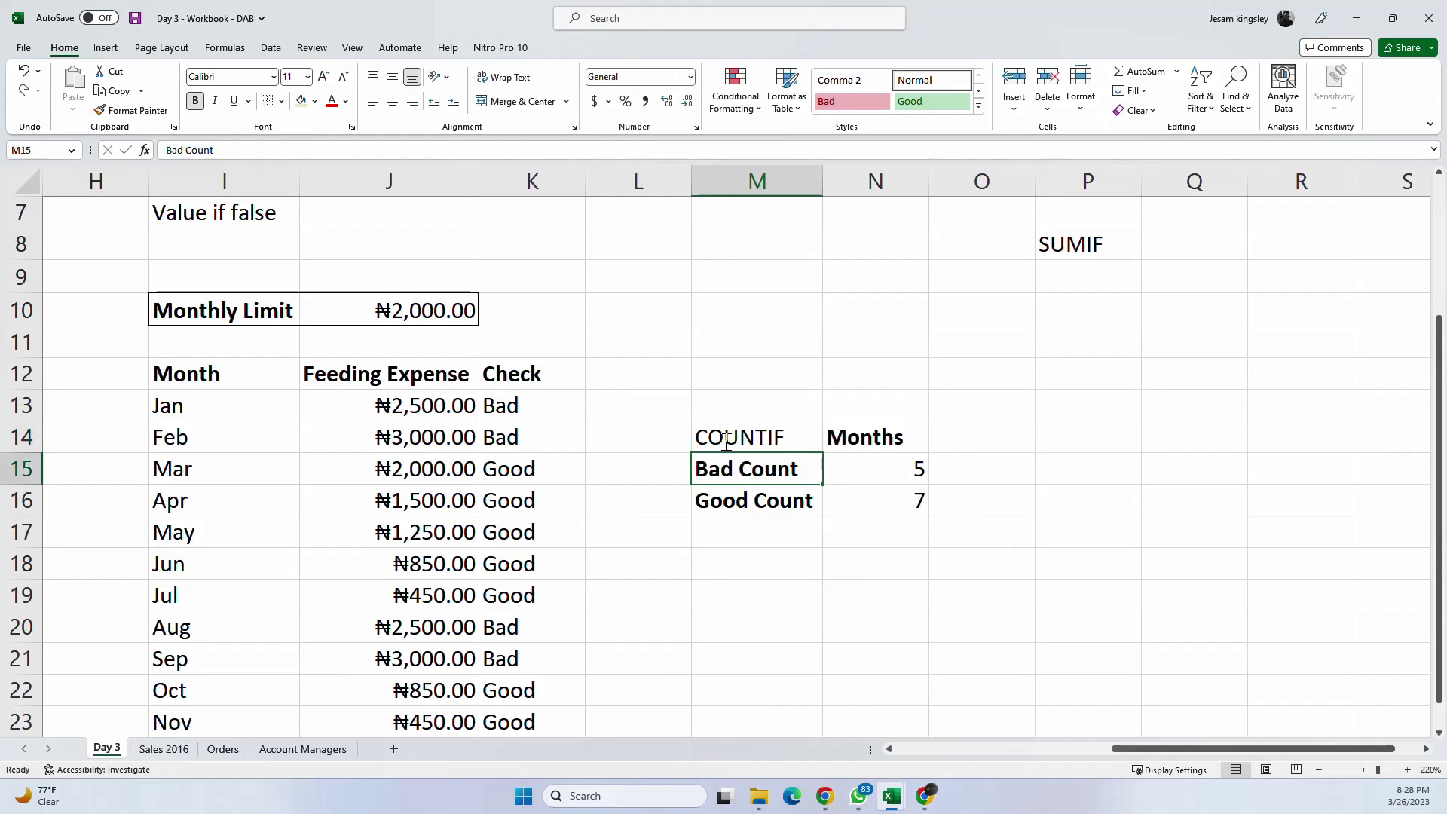
Step: Move the SUMIF label from P8 to M19, below the COUNTIF summary
left_click(1055, 247)
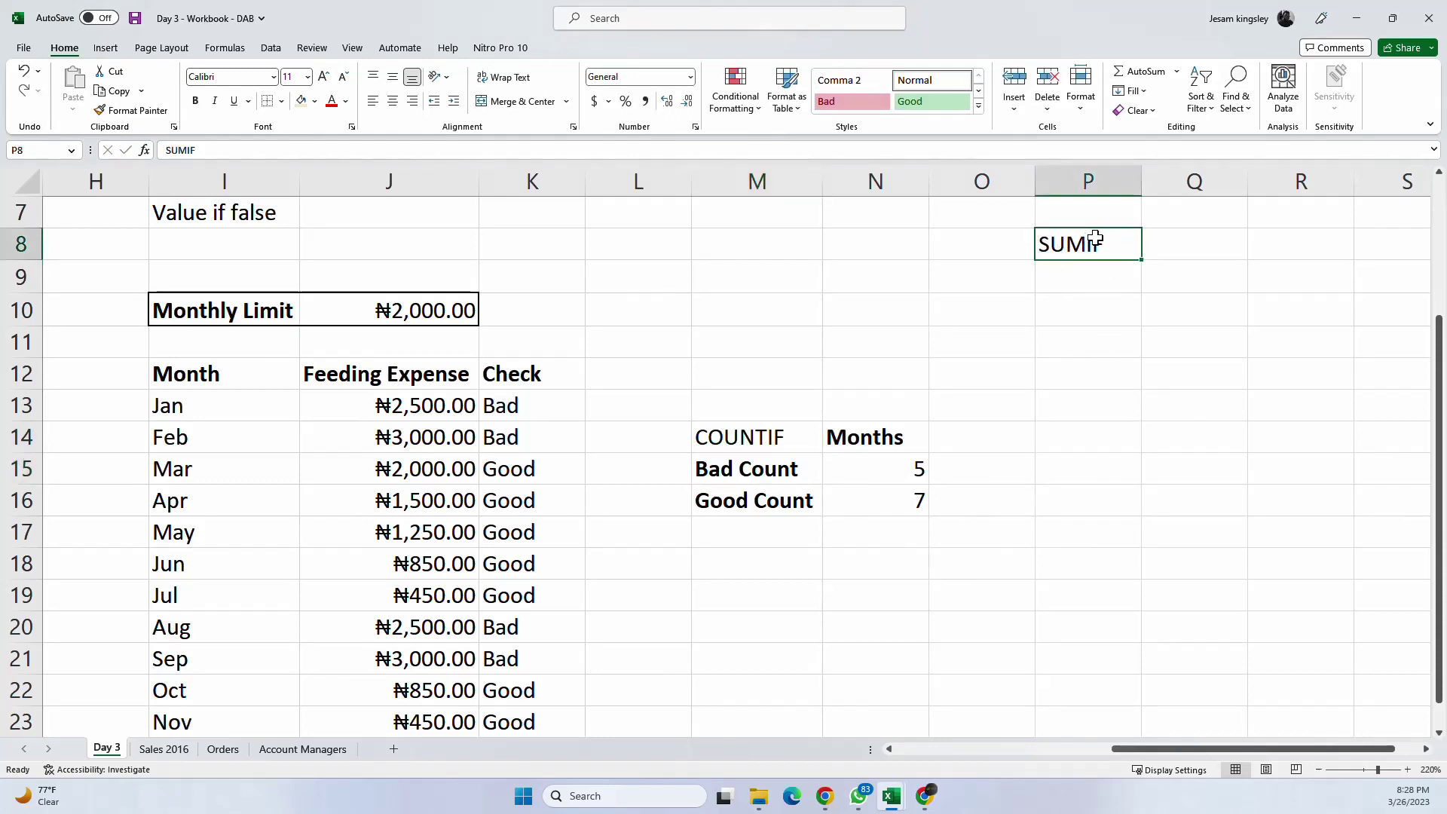
key("ctrl+c")
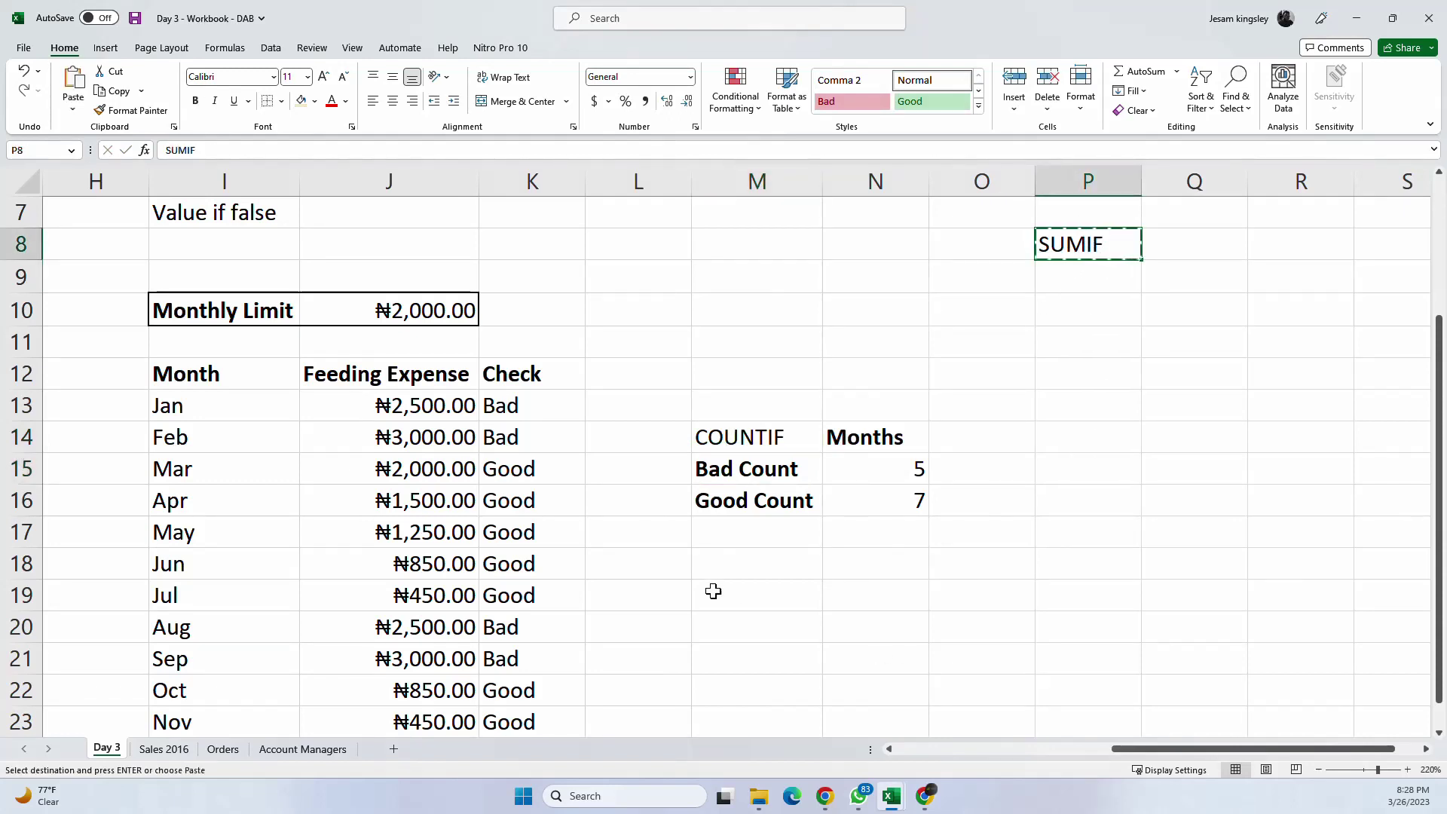
left_click(716, 592)
key("Return")
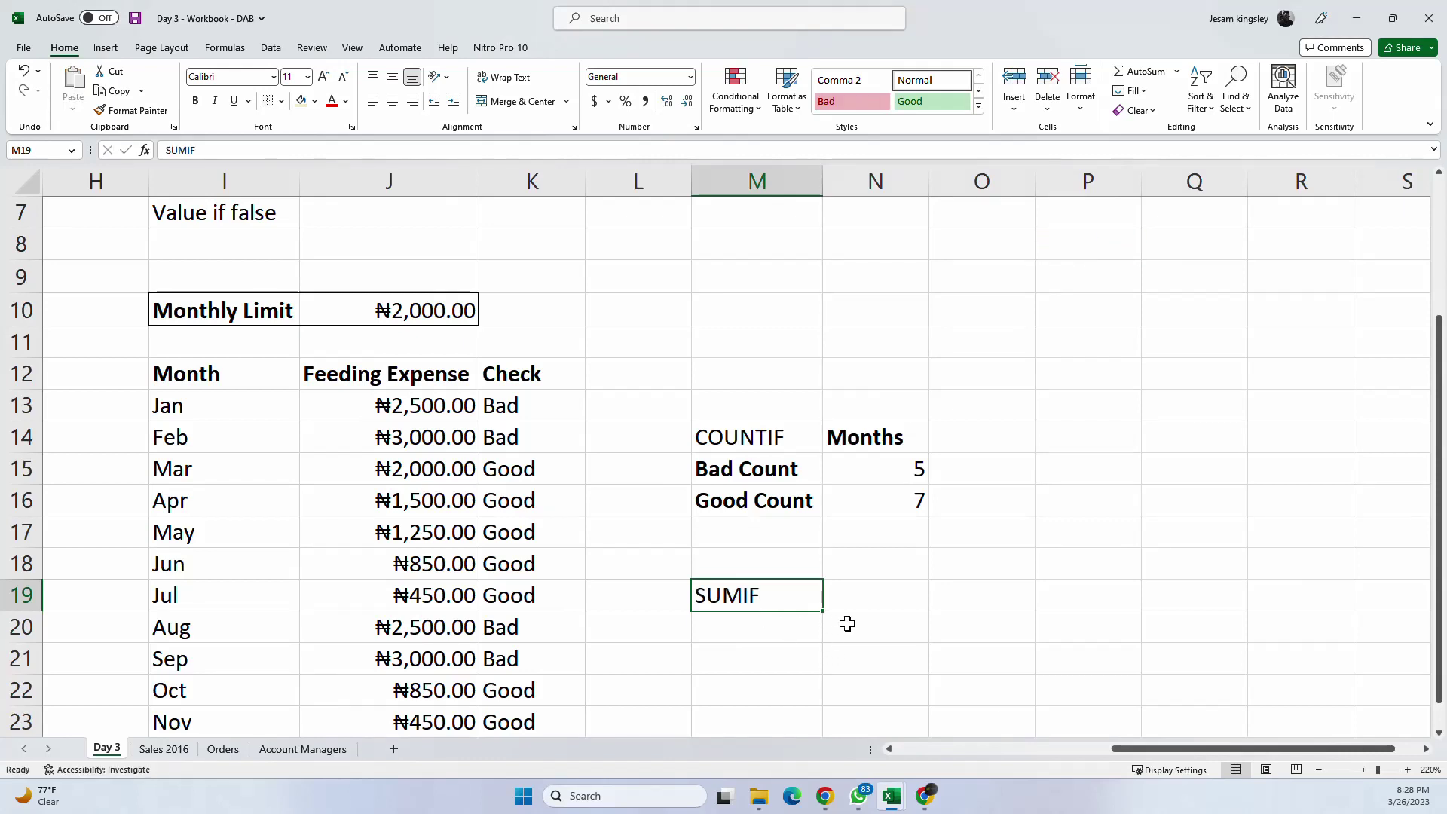
Step: Copy the Months header from N14 to N19, beside the SUMIF label
left_click(876, 441)
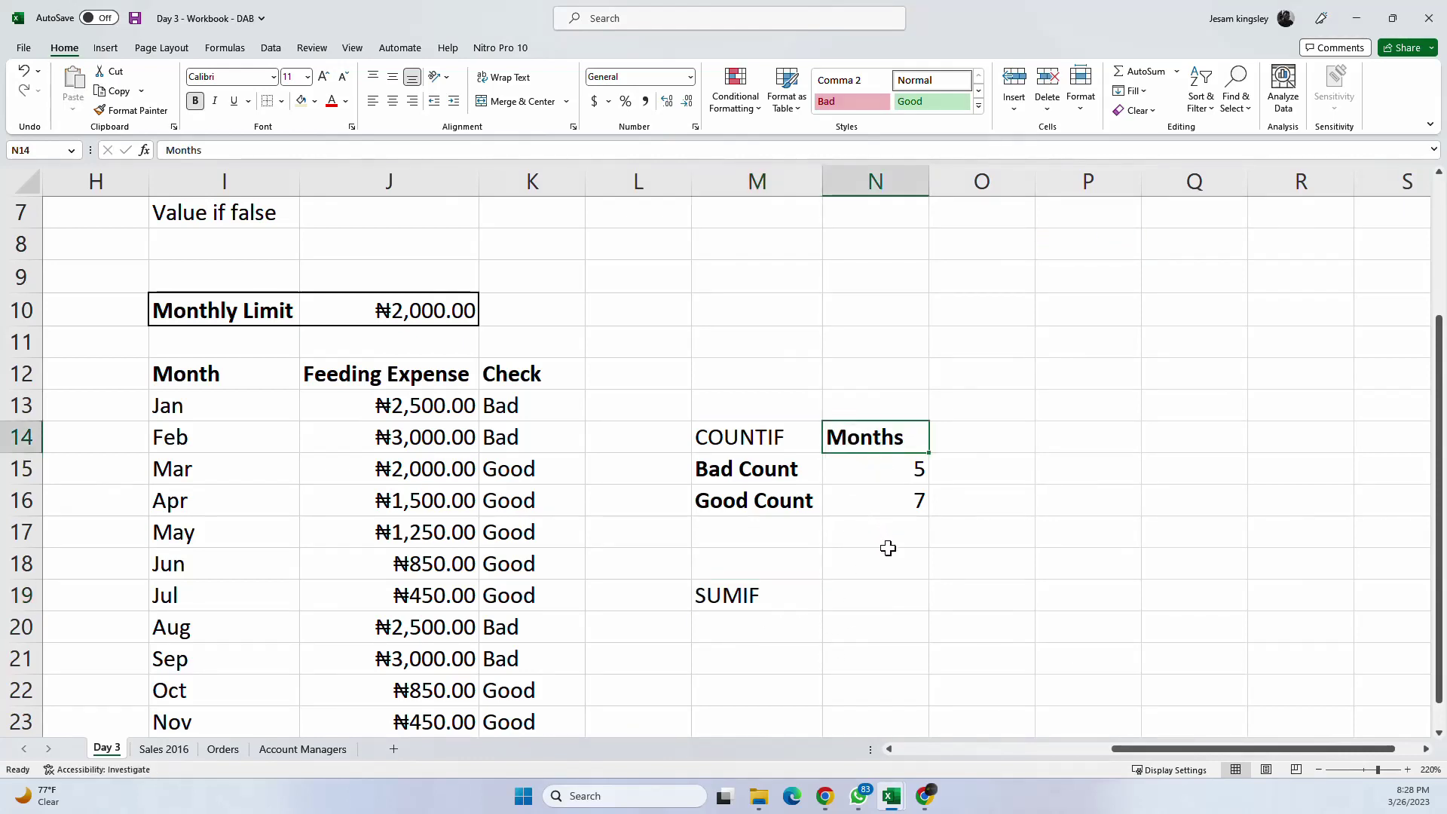
key("ctrl+c")
left_click(880, 592)
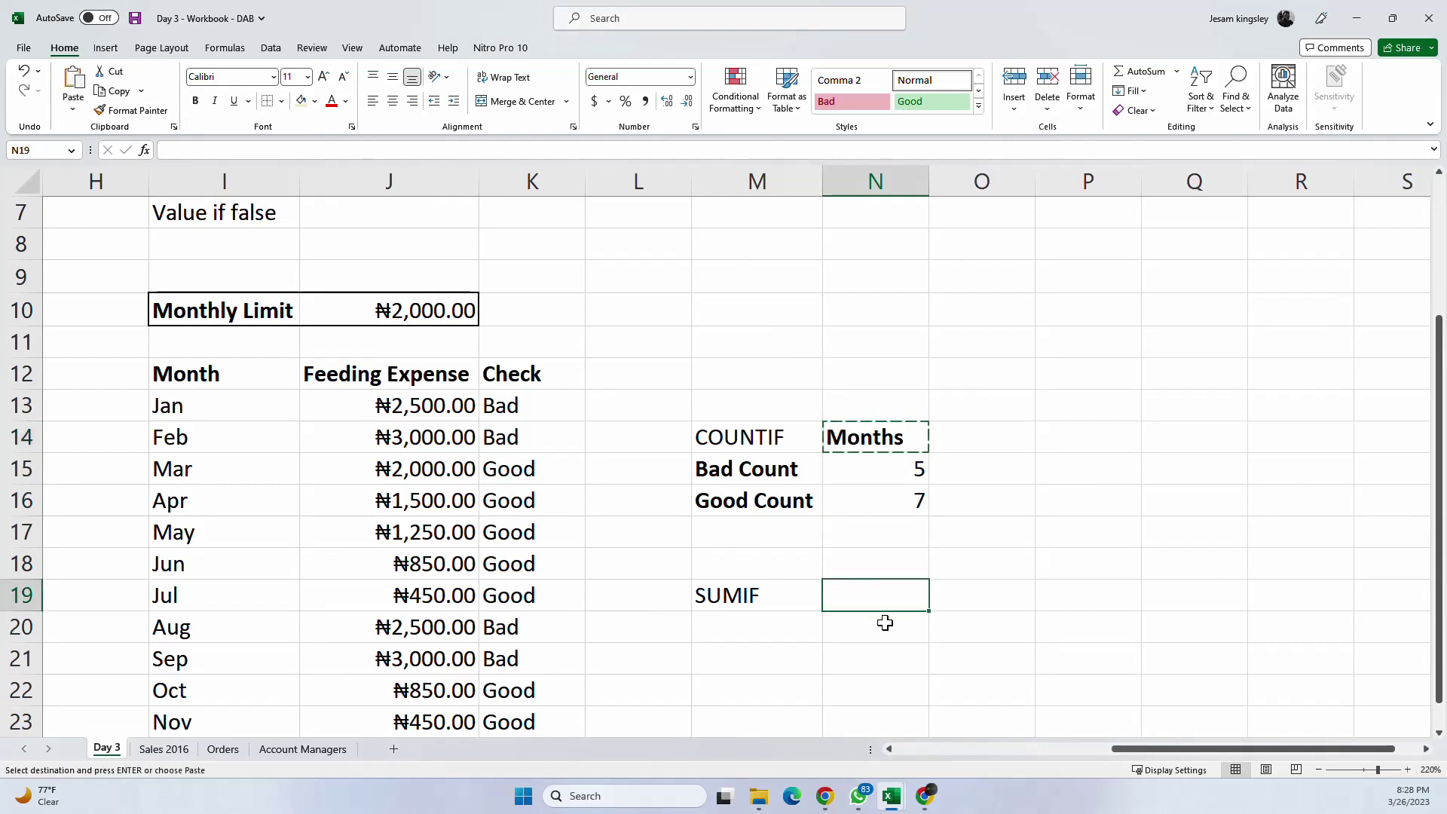
key("ctrl+v")
Step: Copy the Bad Count and Good Count labels from M15:M16 to M20:M21 under SUMIF
left_click_drag(748, 464, 752, 505)
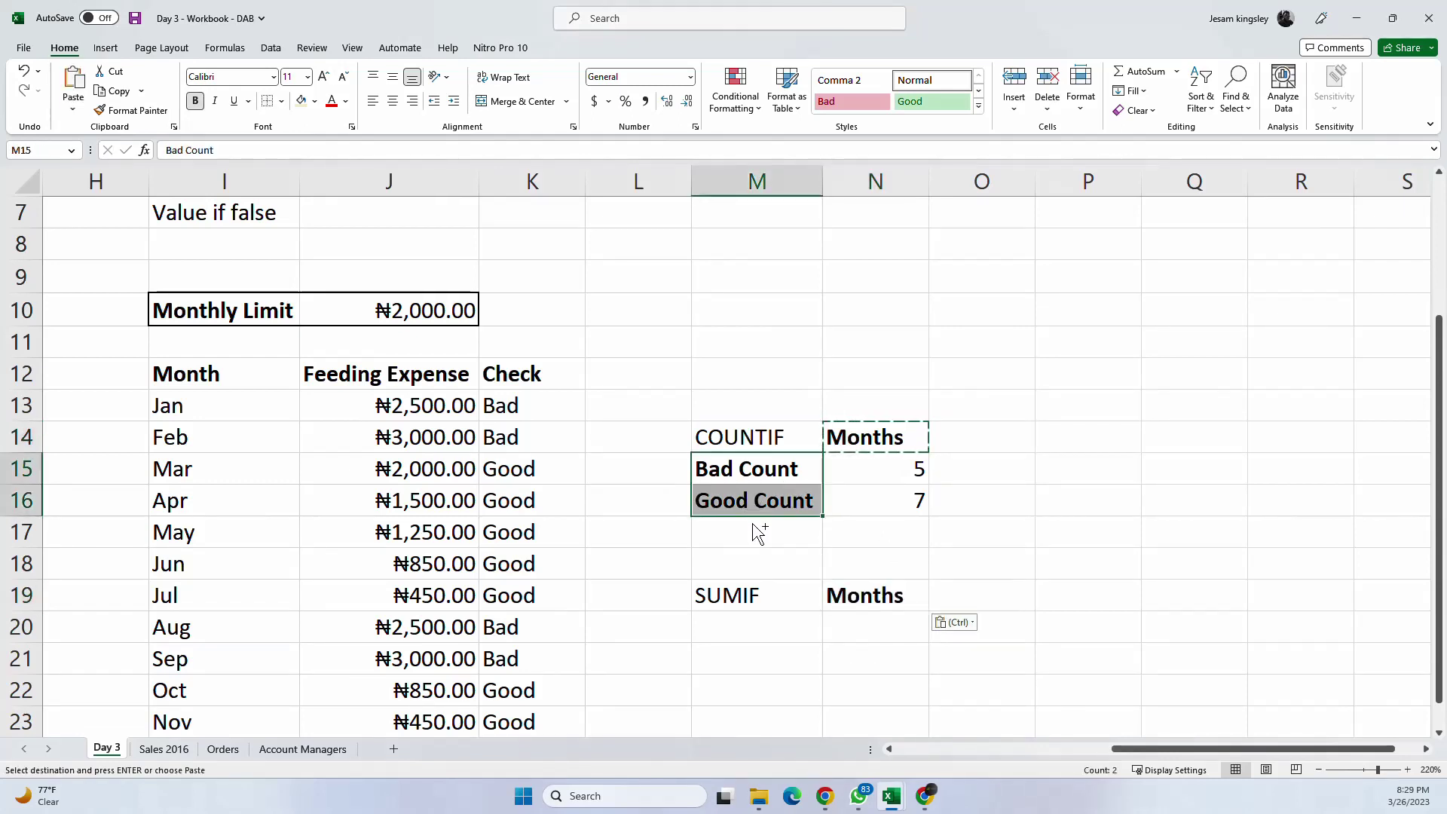
key("ctrl+c")
left_click_drag(746, 624, 750, 662)
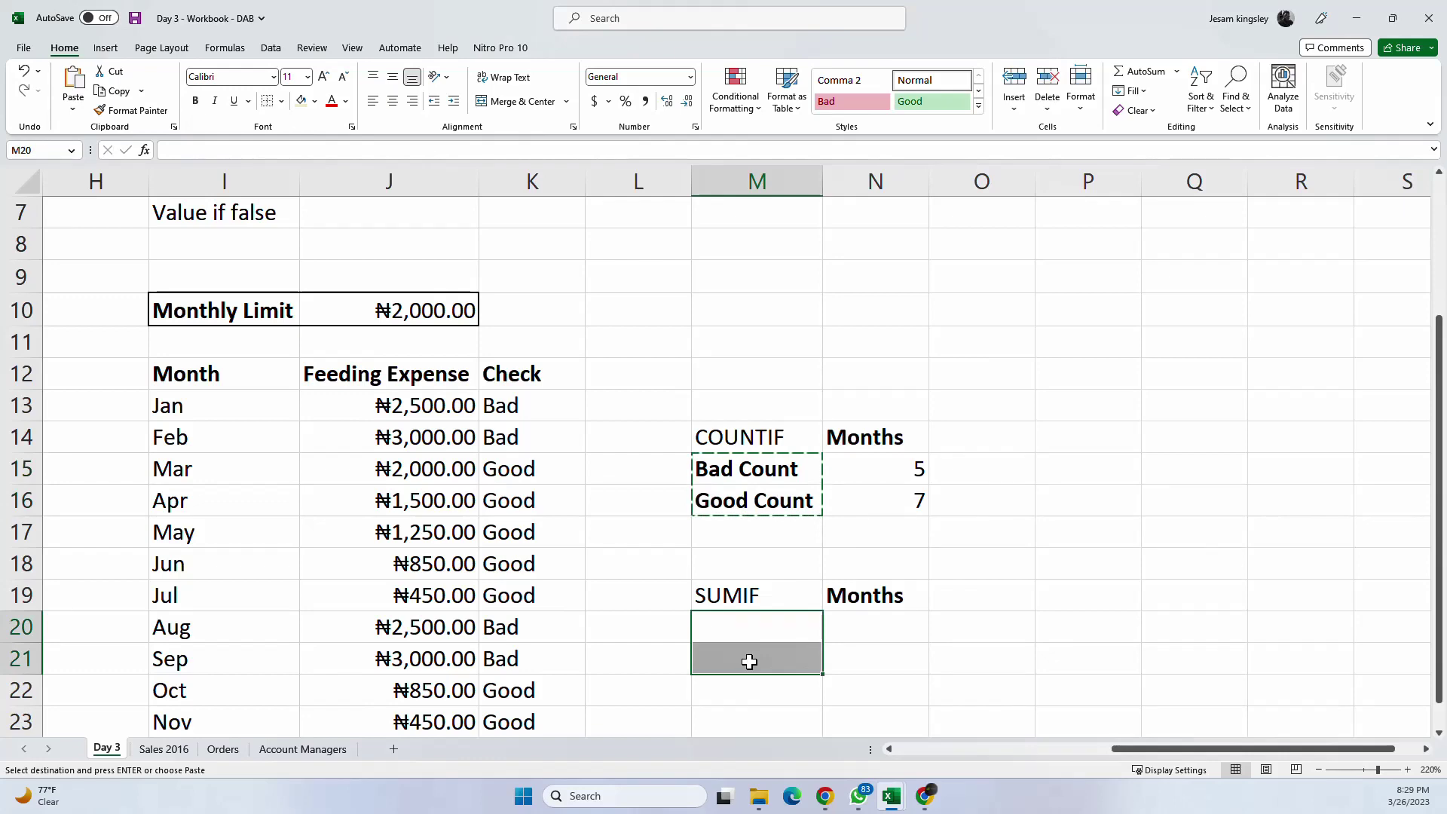
key("ctrl+v")
key("Right")
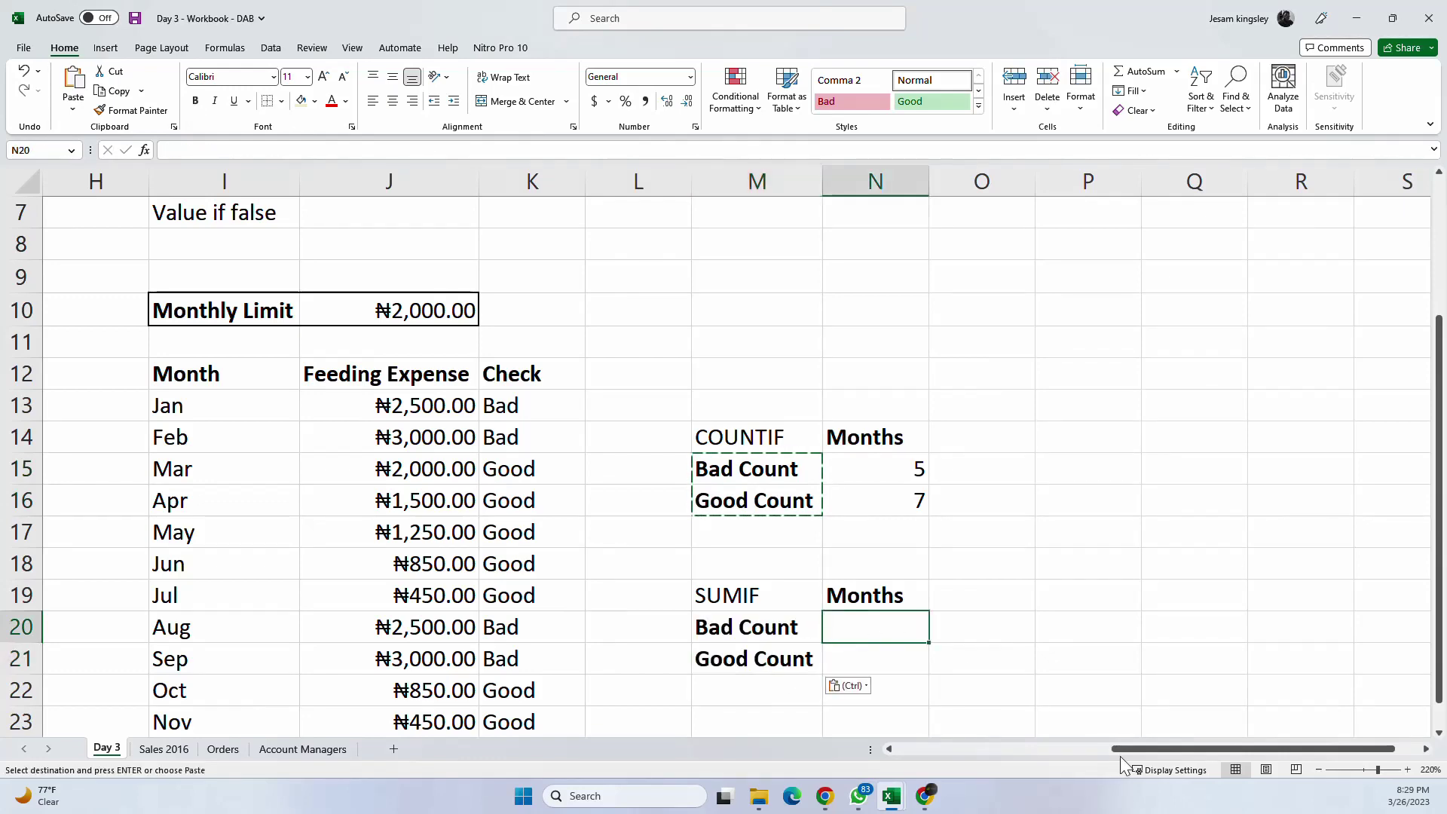
Step: Change the Bad Count label in M20, under SUMIF, to Bad Sum
left_click_drag(1110, 751, 1084, 751)
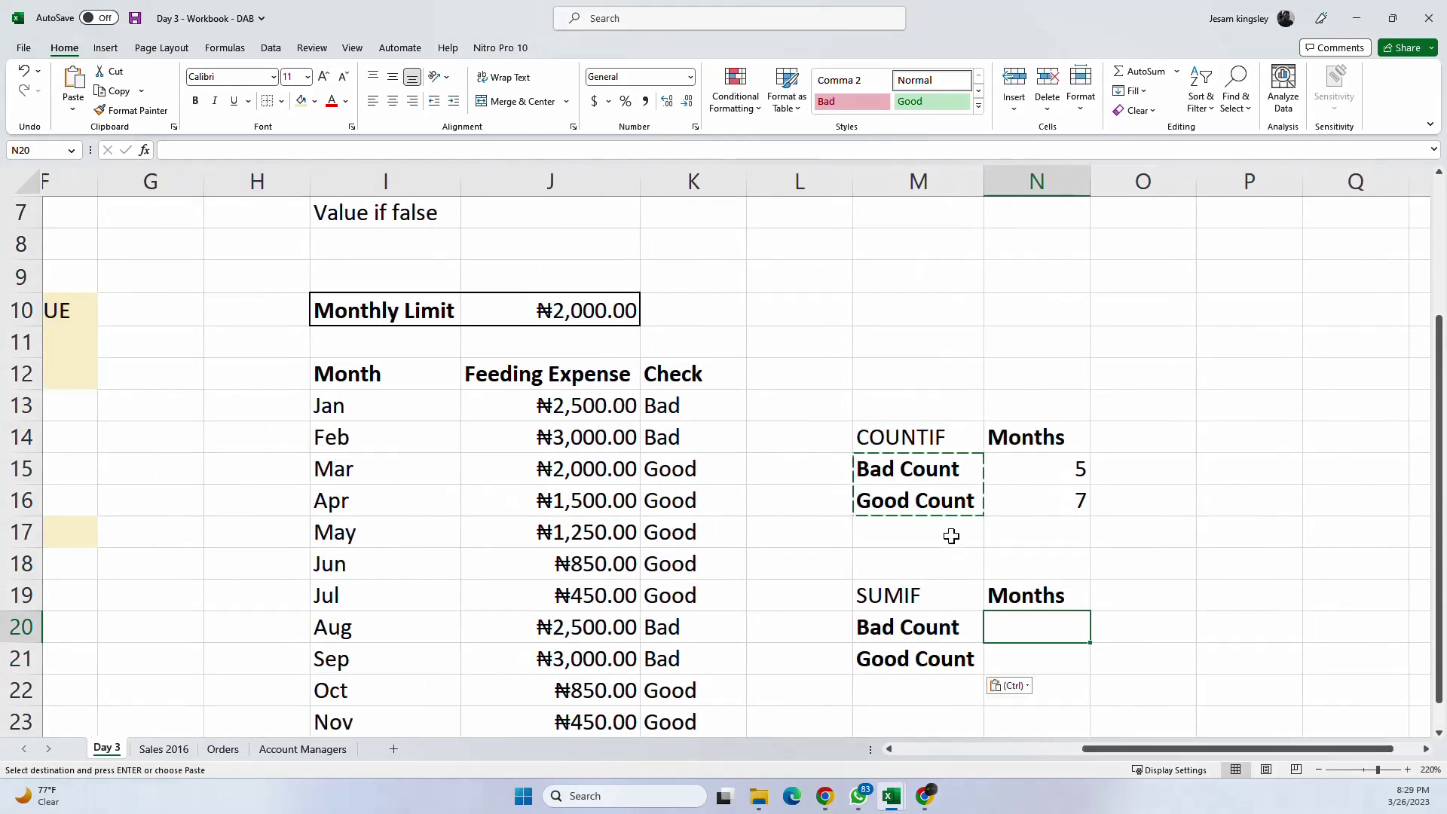
scroll(951, 535, "down", 1)
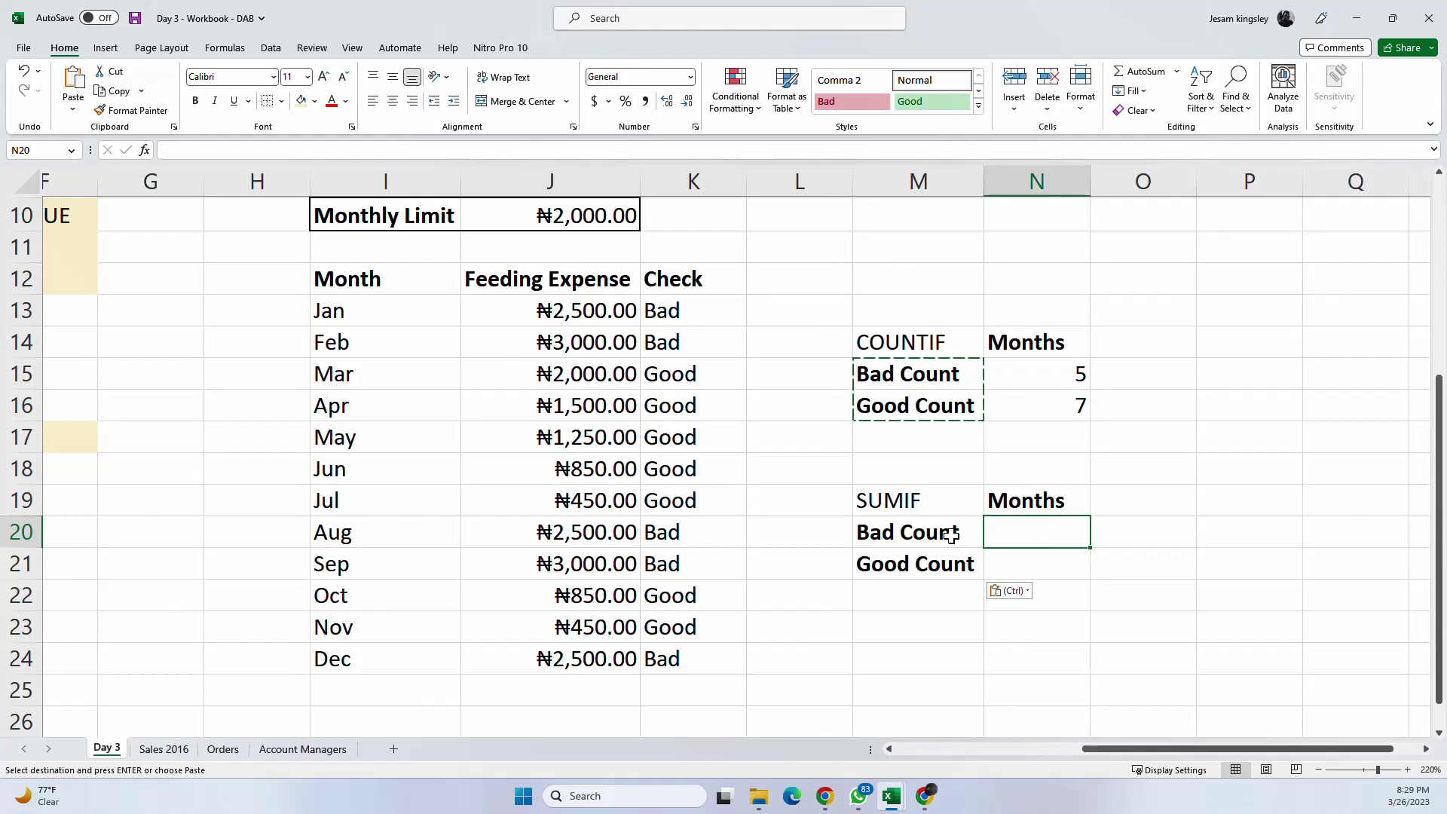
key("Escape")
left_click(960, 525)
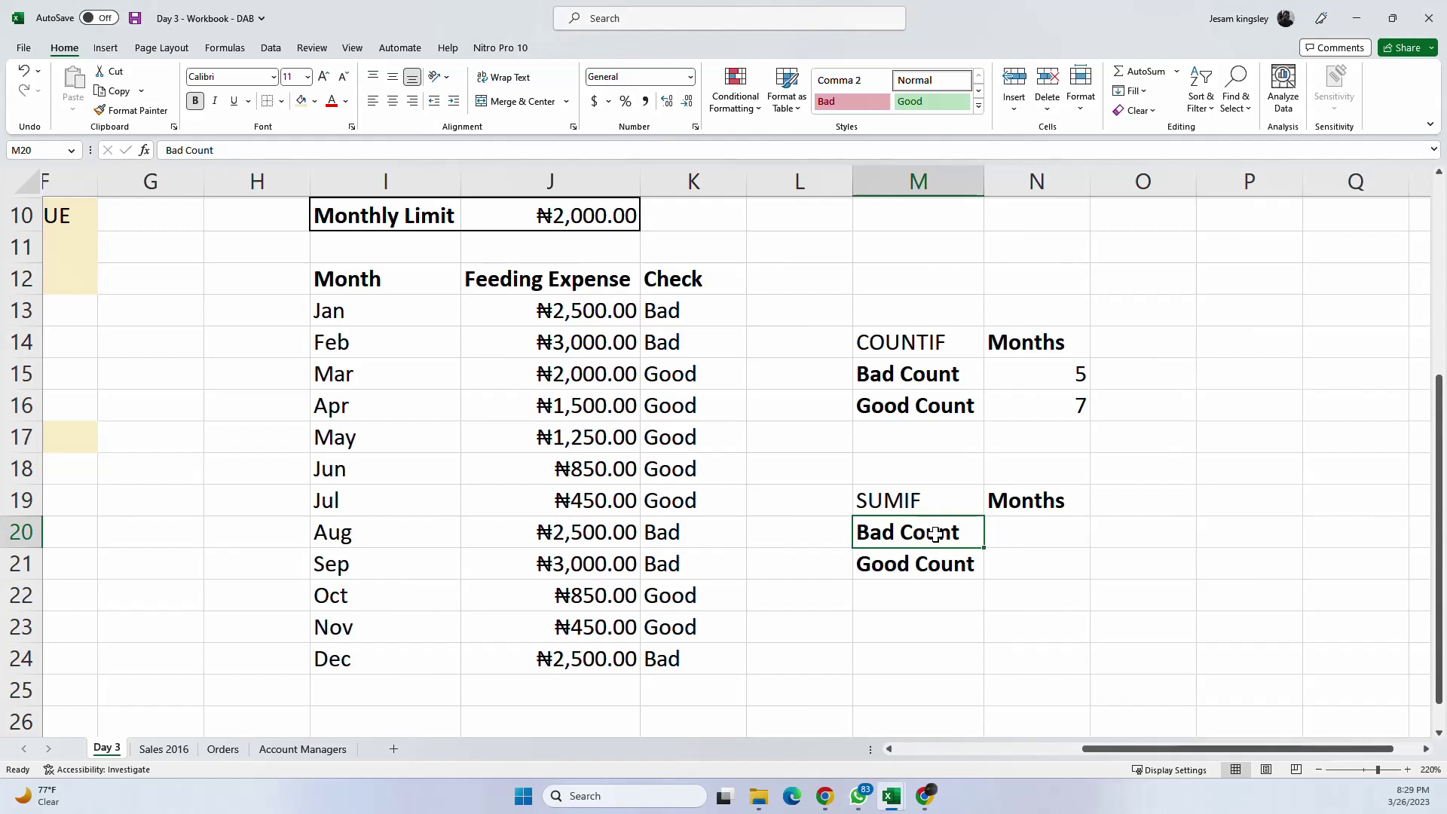
left_click(233, 144)
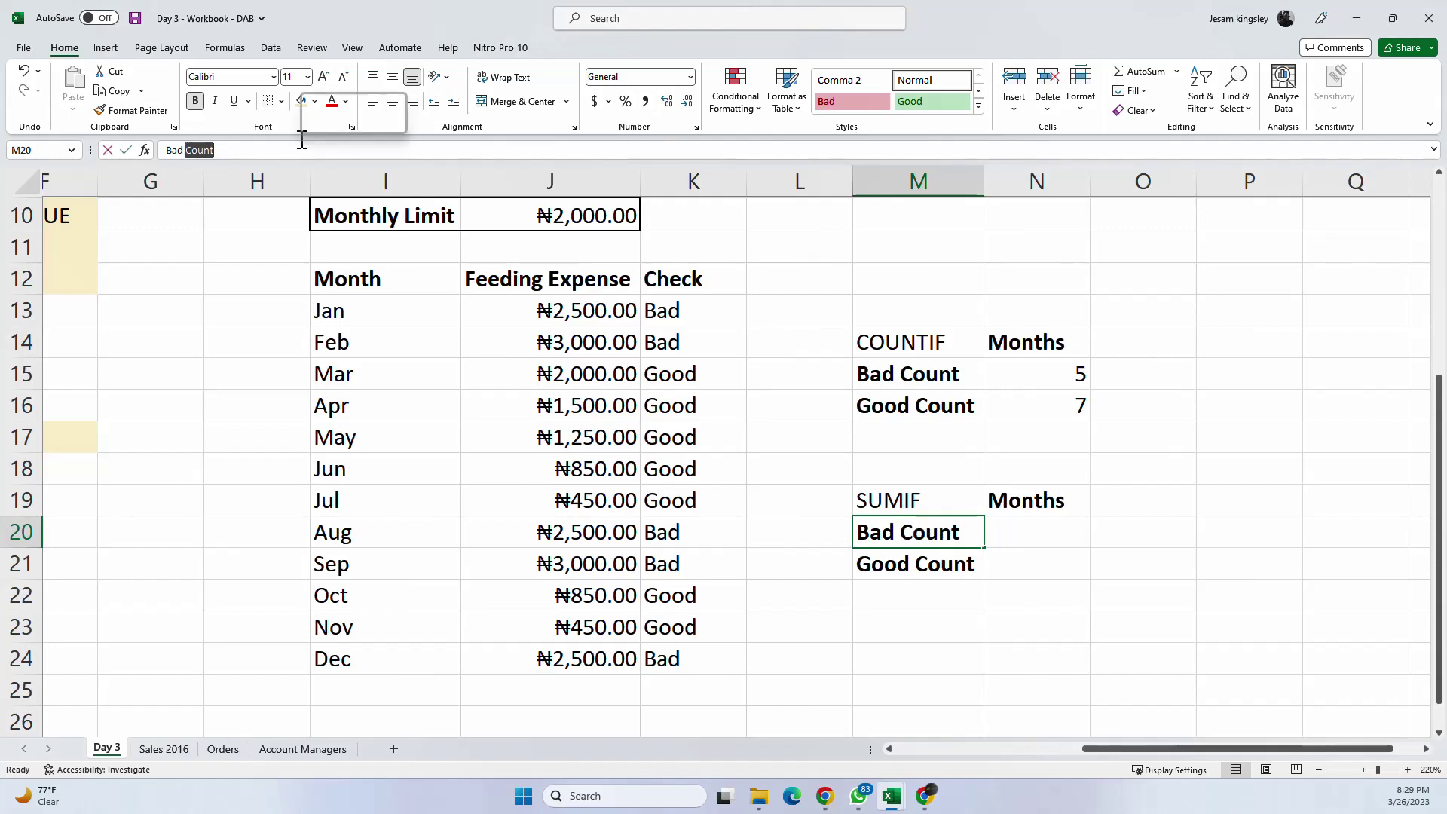
key("BackSpace")
key("BackSpace")
key("BackSpace")
key("BackSpace")
key("BackSpace")
type("Sum")
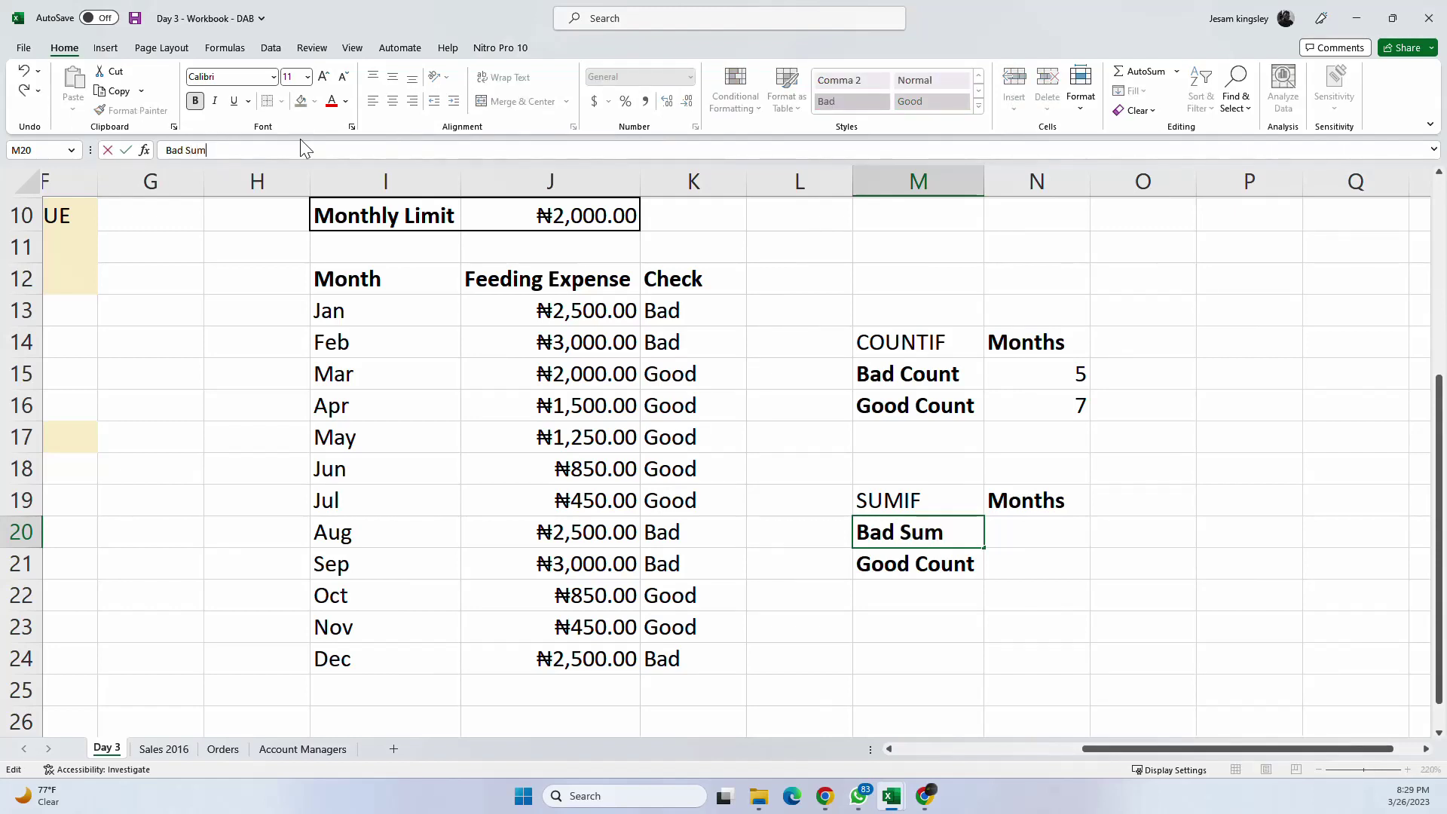
key("Return")
Step: Fill the Bad Sum label down into M21 and reword that copy as Good Sum
left_click(975, 531)
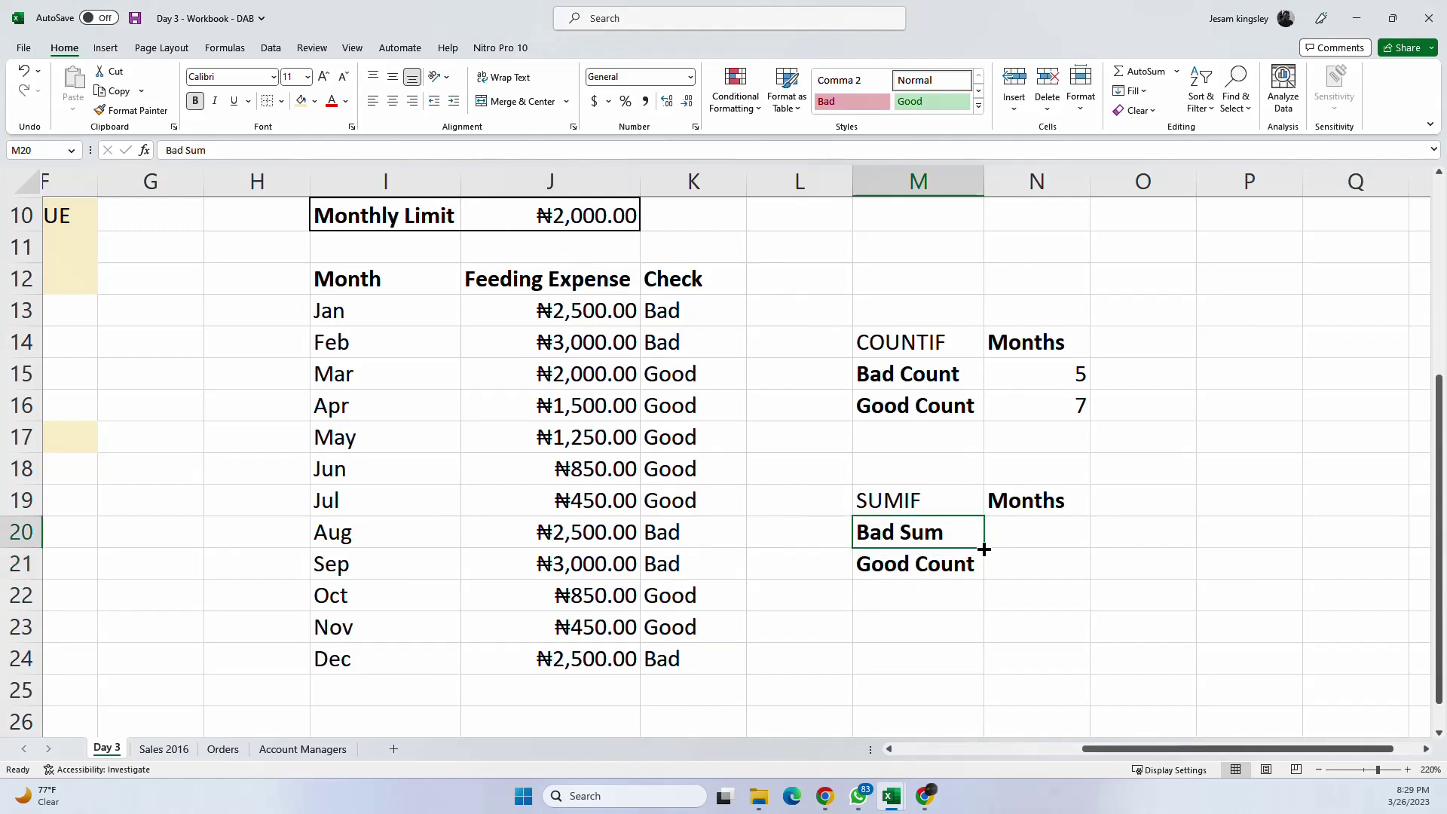
left_click_drag(983, 554, 981, 574)
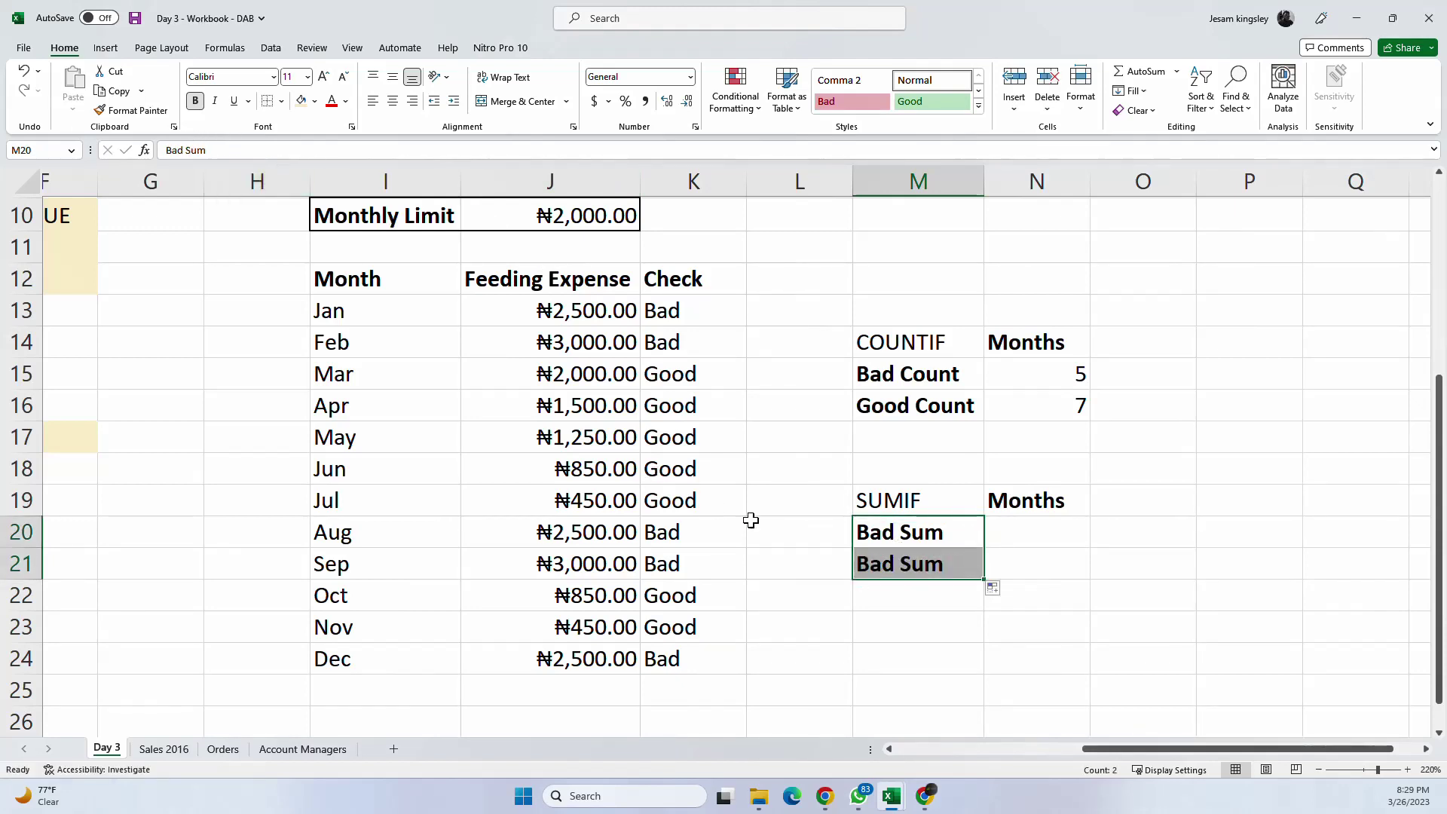
left_click(902, 574)
double_click(173, 150)
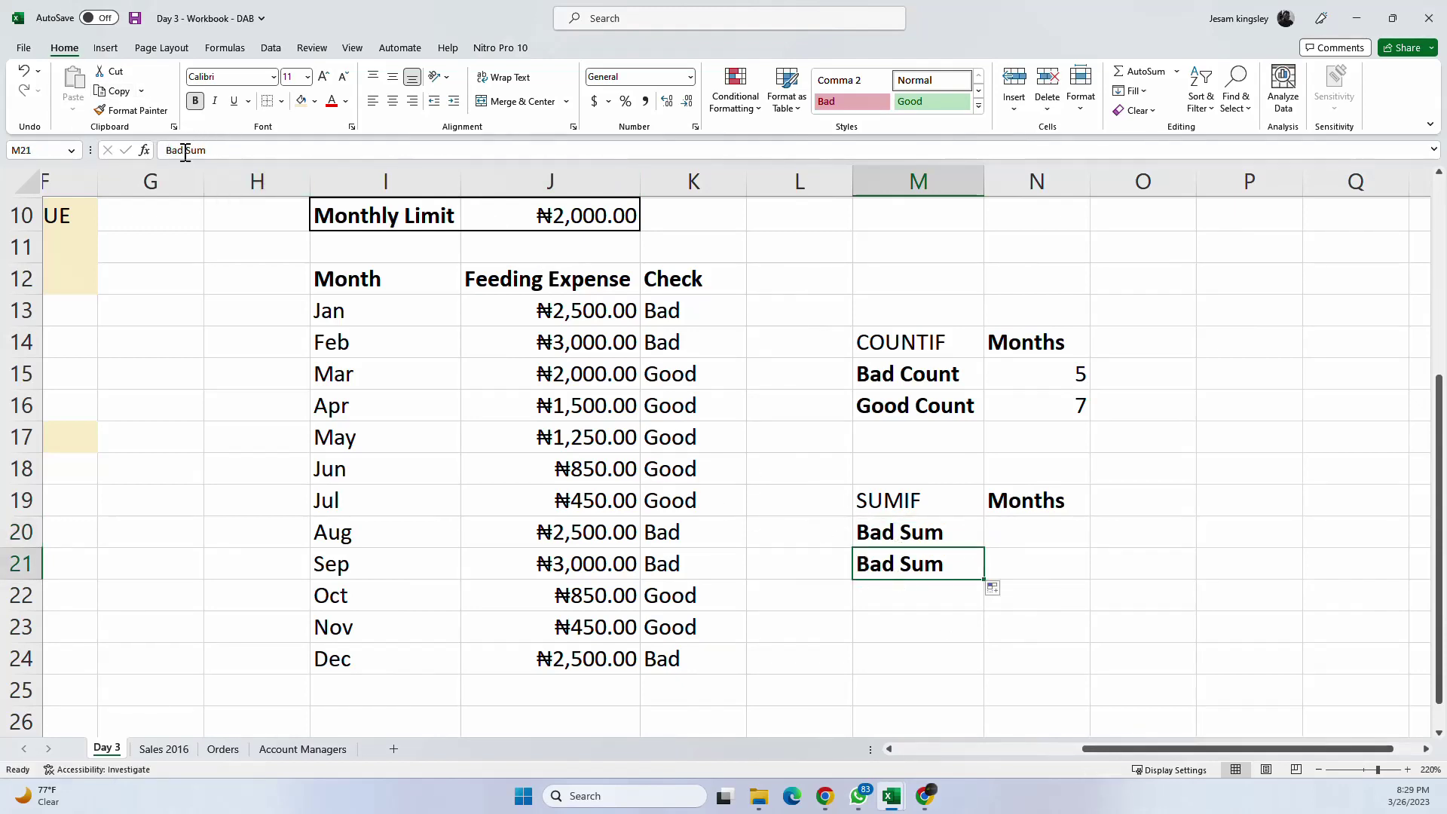
key("BackSpace")
type("Good")
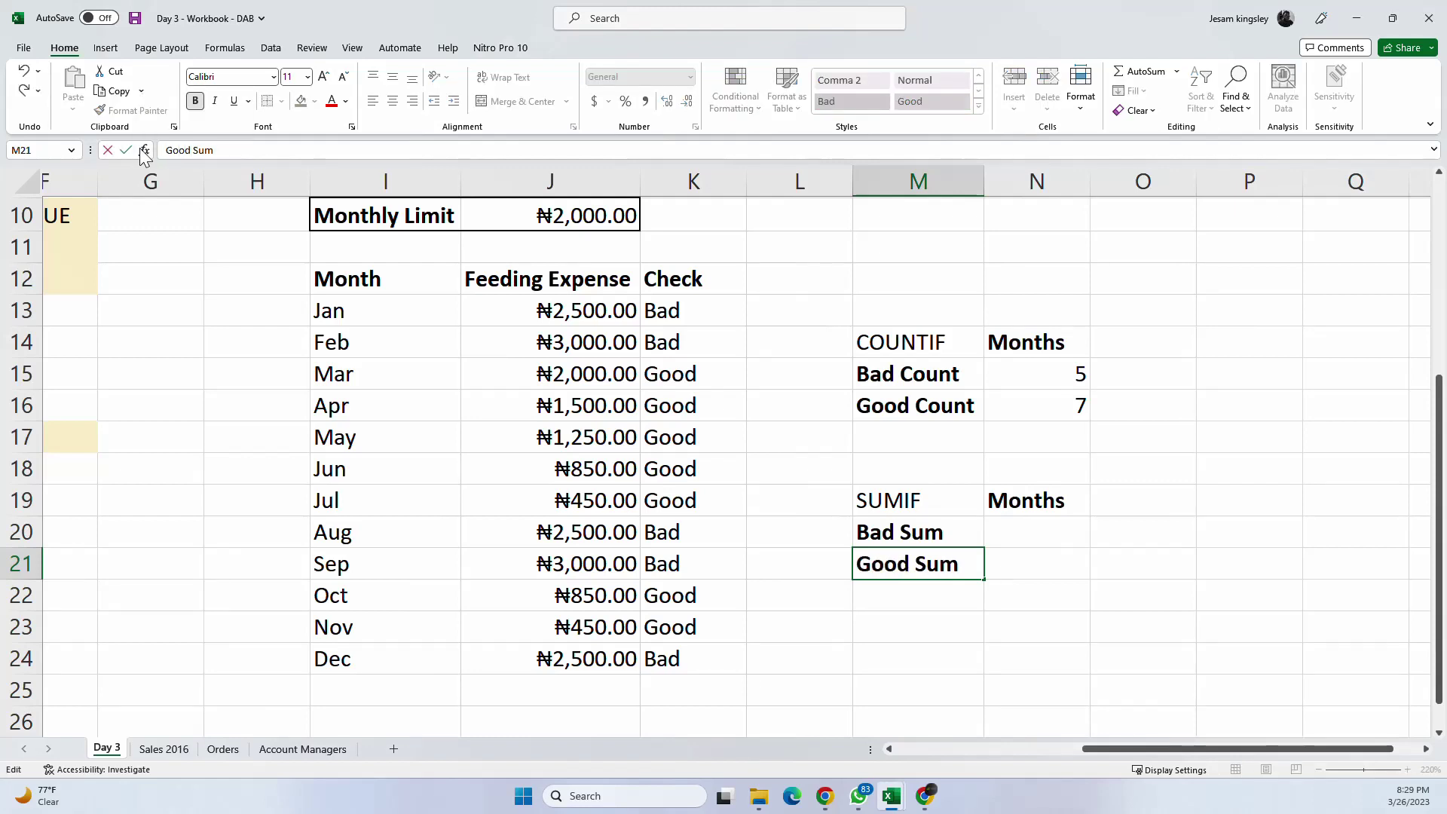
key("Return")
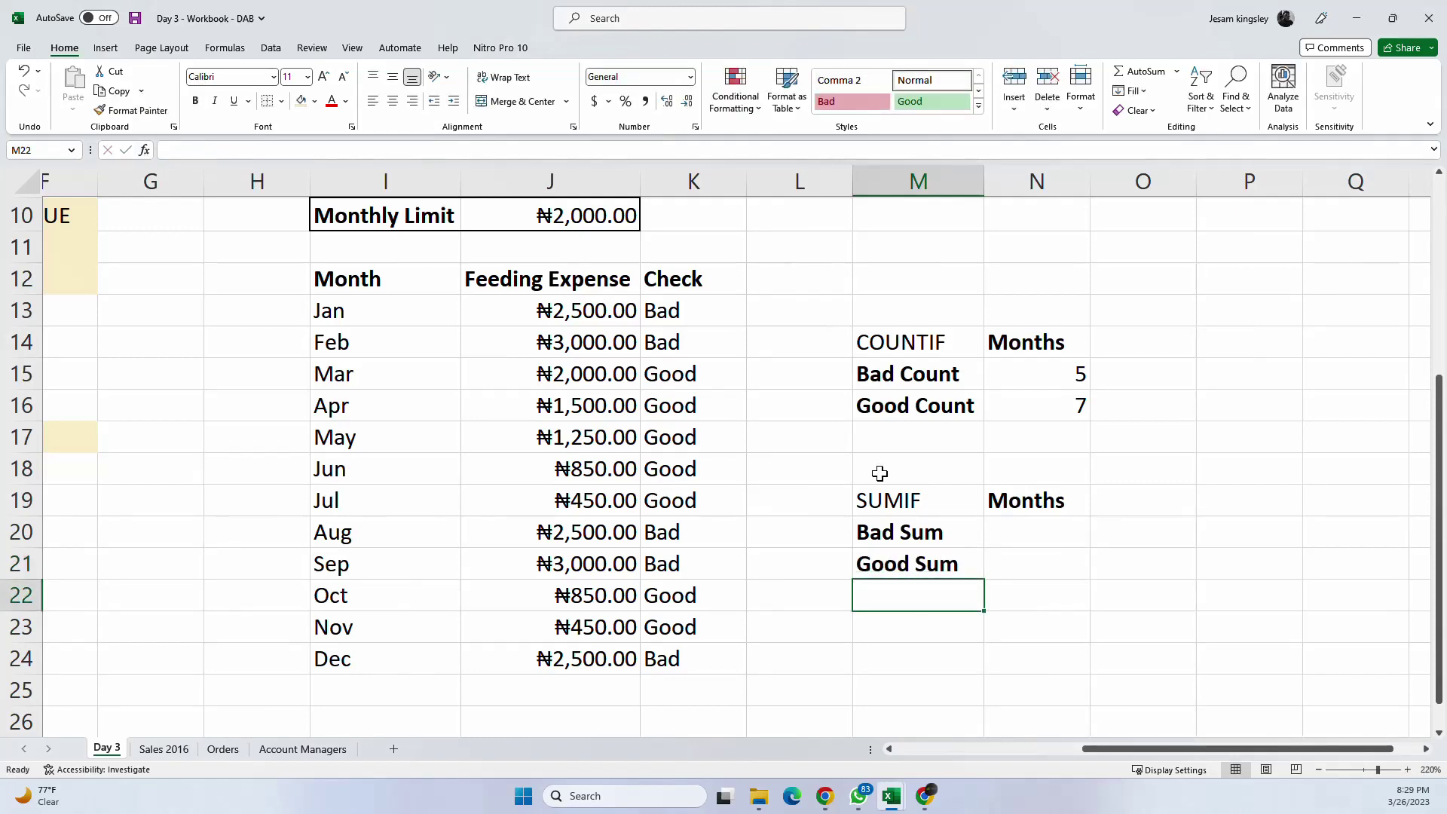
left_click(997, 525)
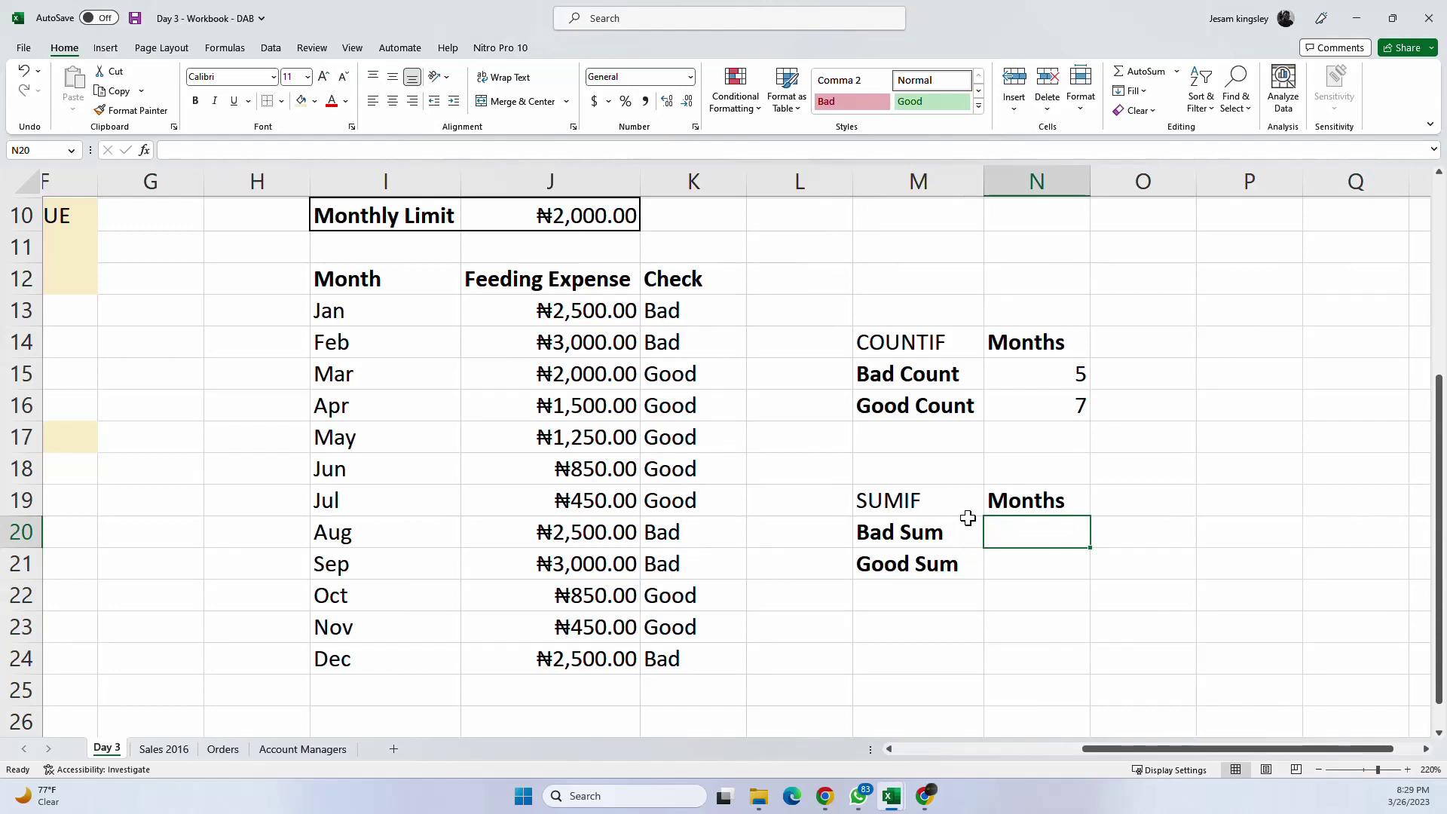
left_click(584, 311)
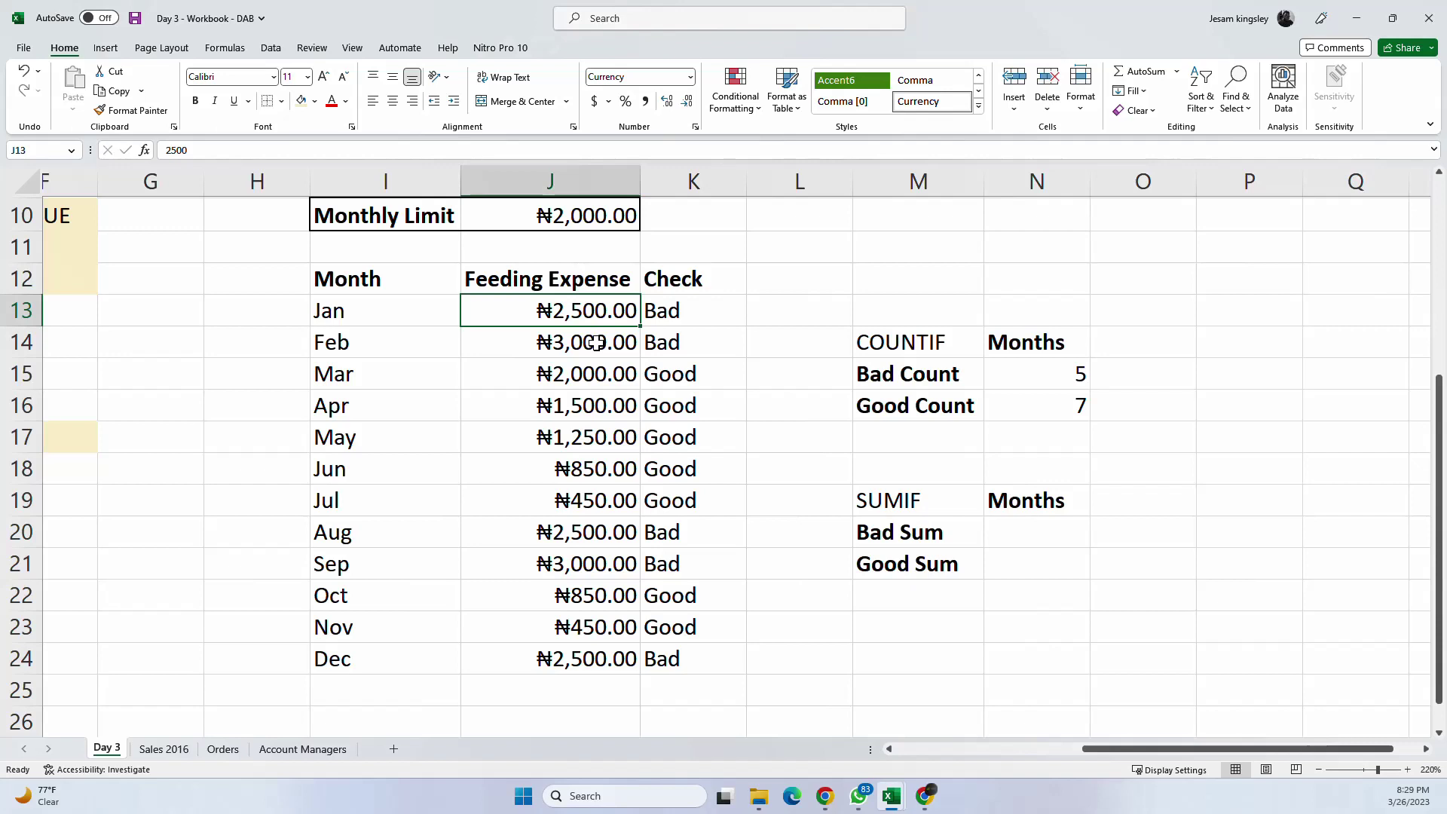
left_click(1022, 535)
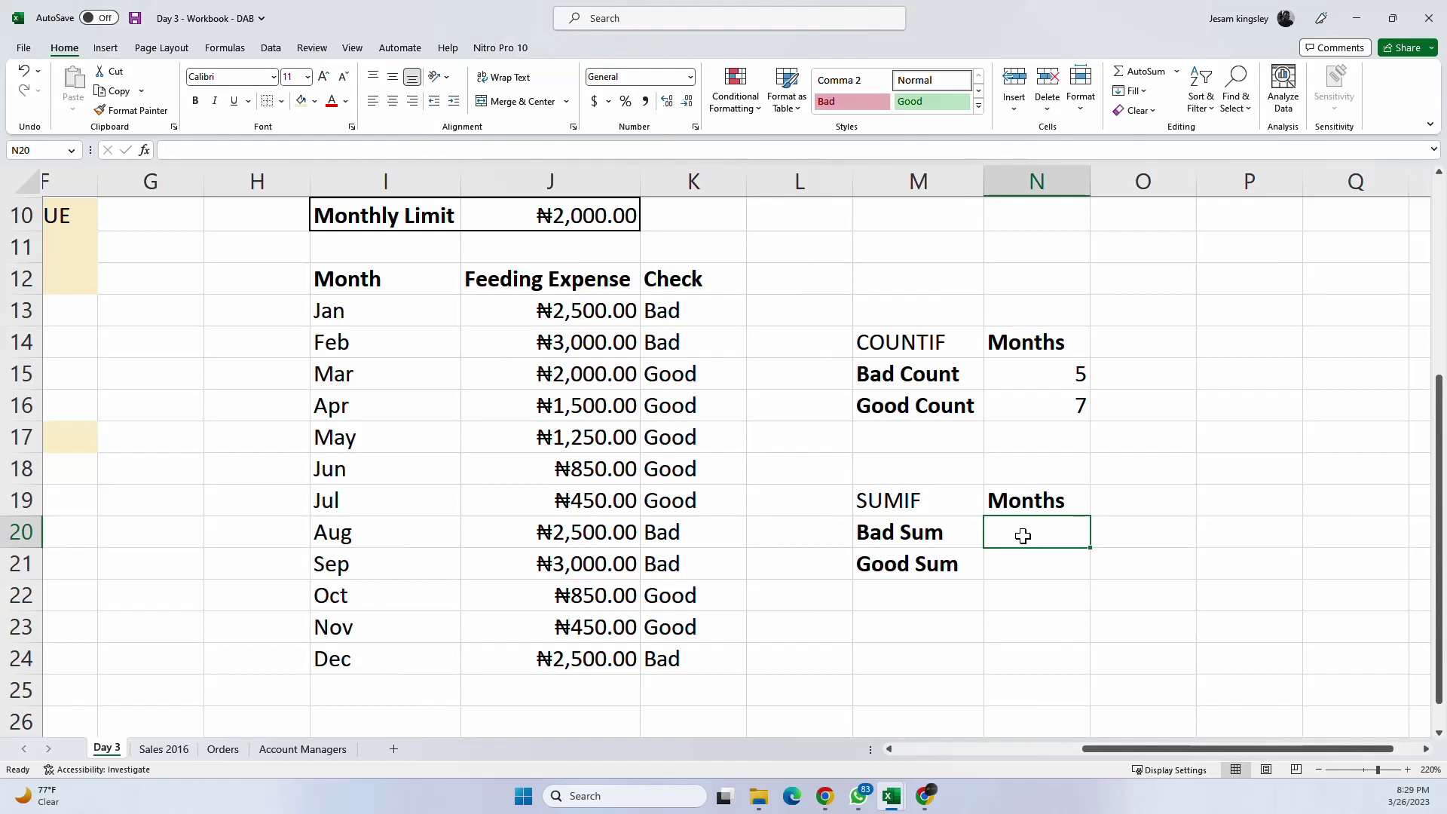
left_click(567, 165)
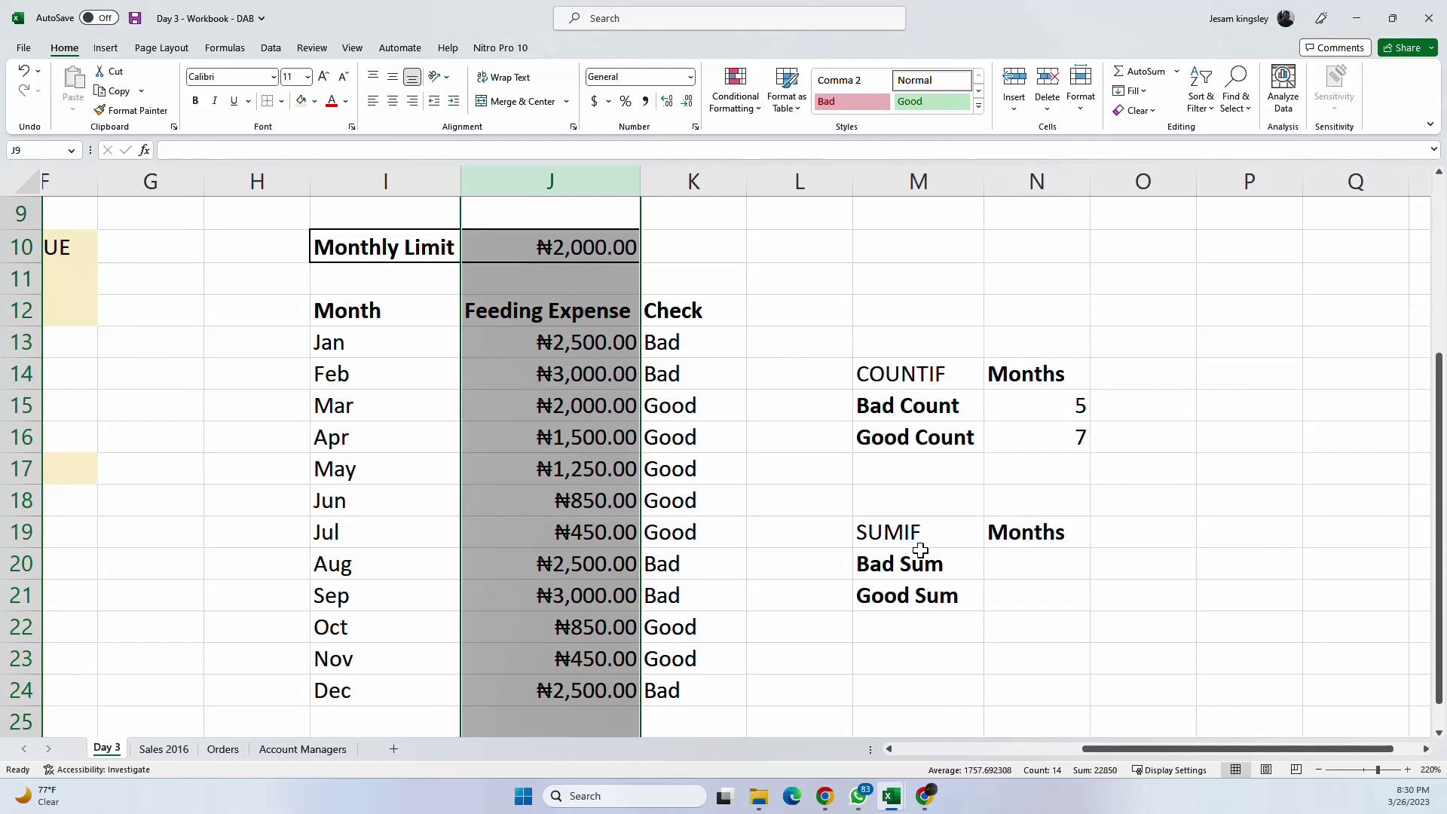
left_click(1027, 570)
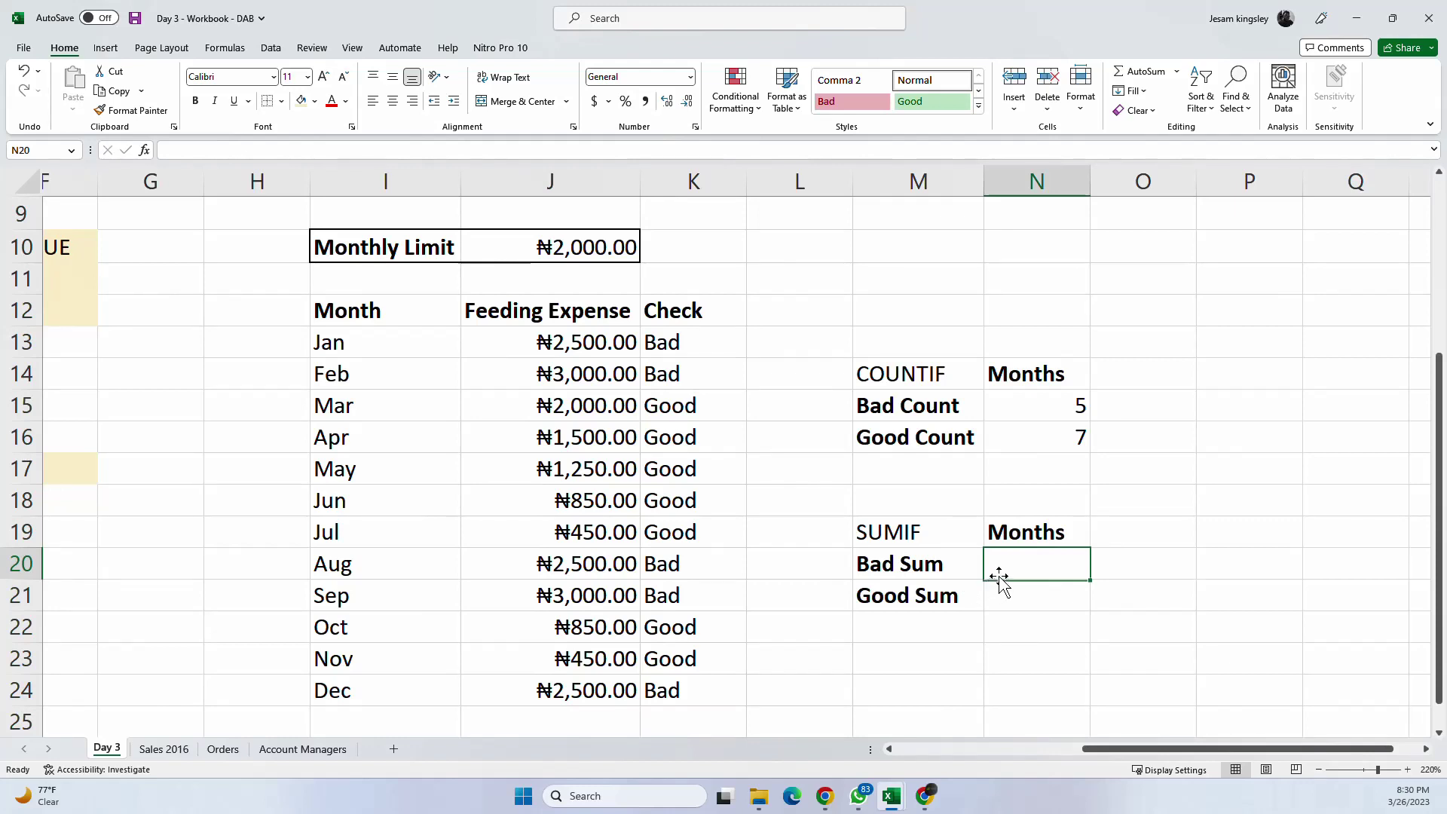
left_click(1053, 600)
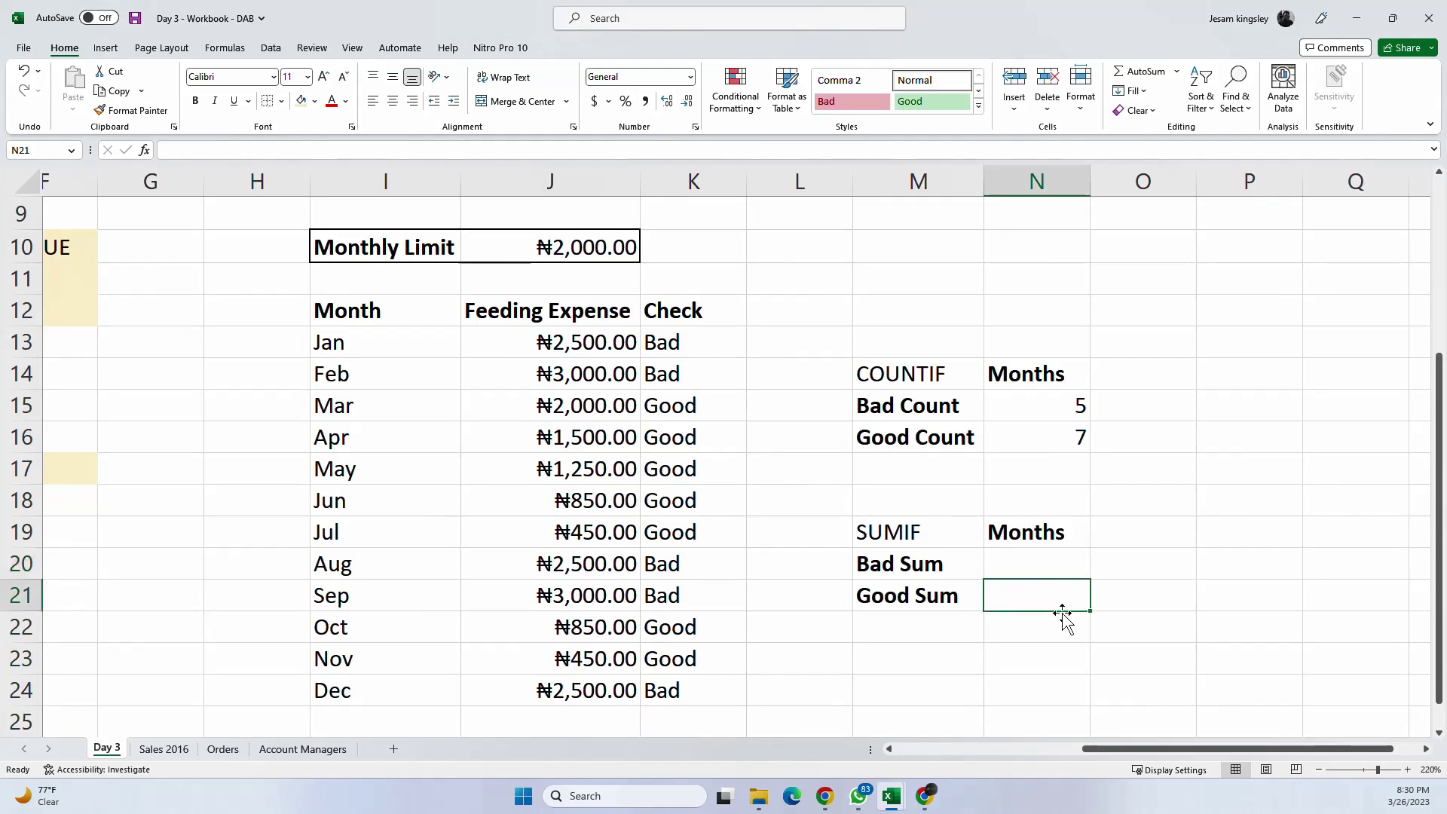
scroll(1015, 532, "down", 1)
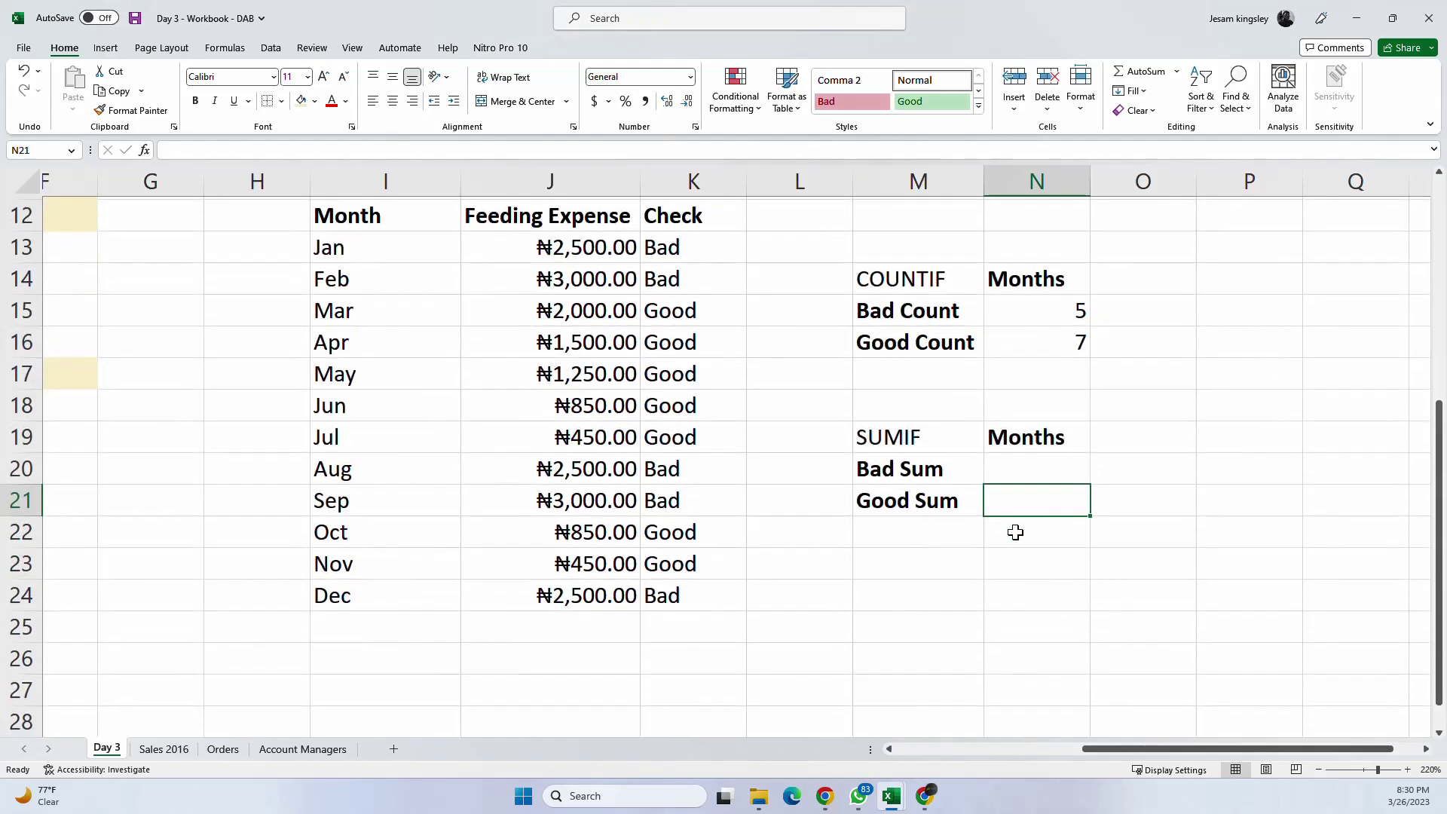
left_click(1001, 473)
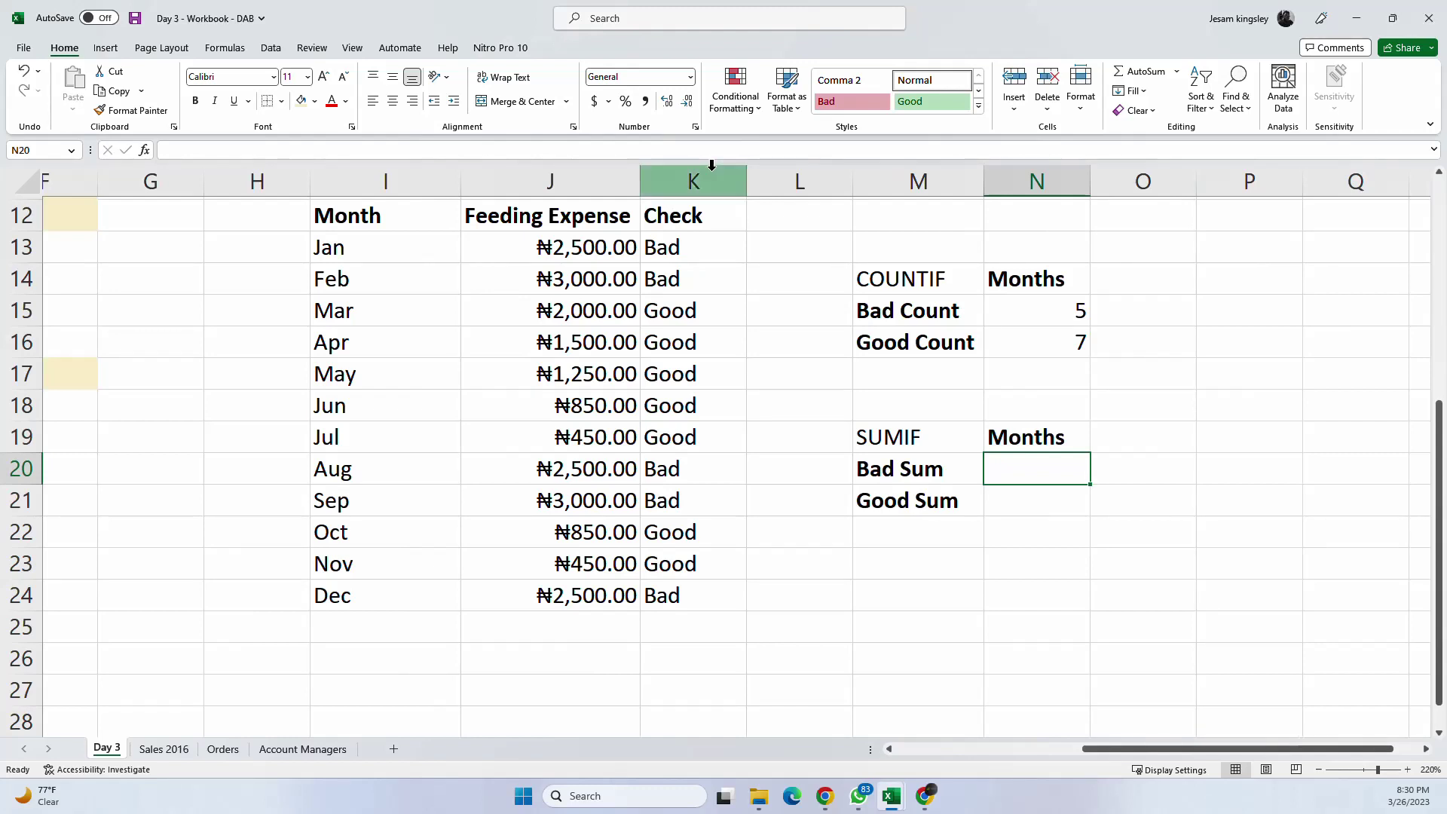
type("=")
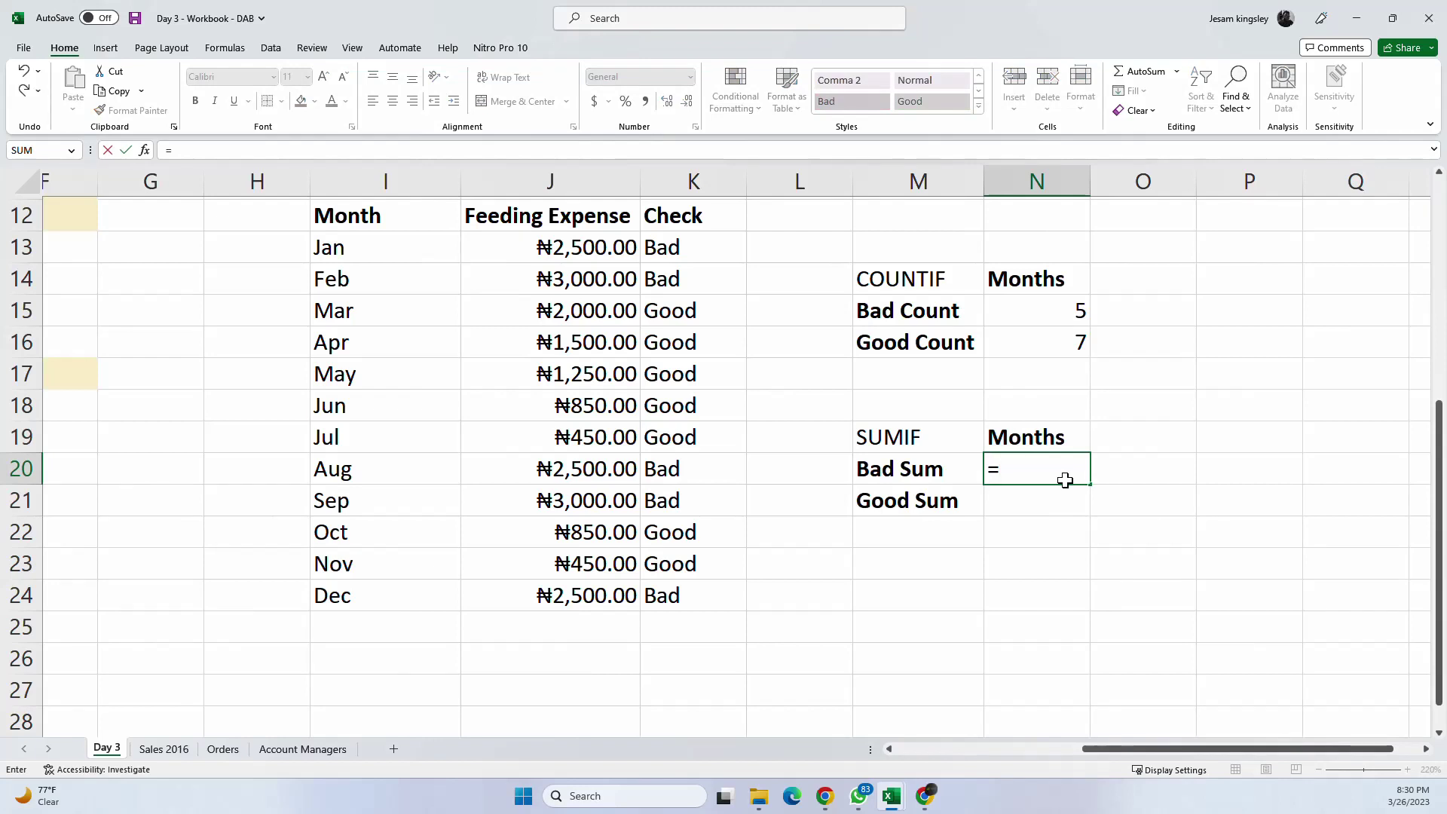
type("sum")
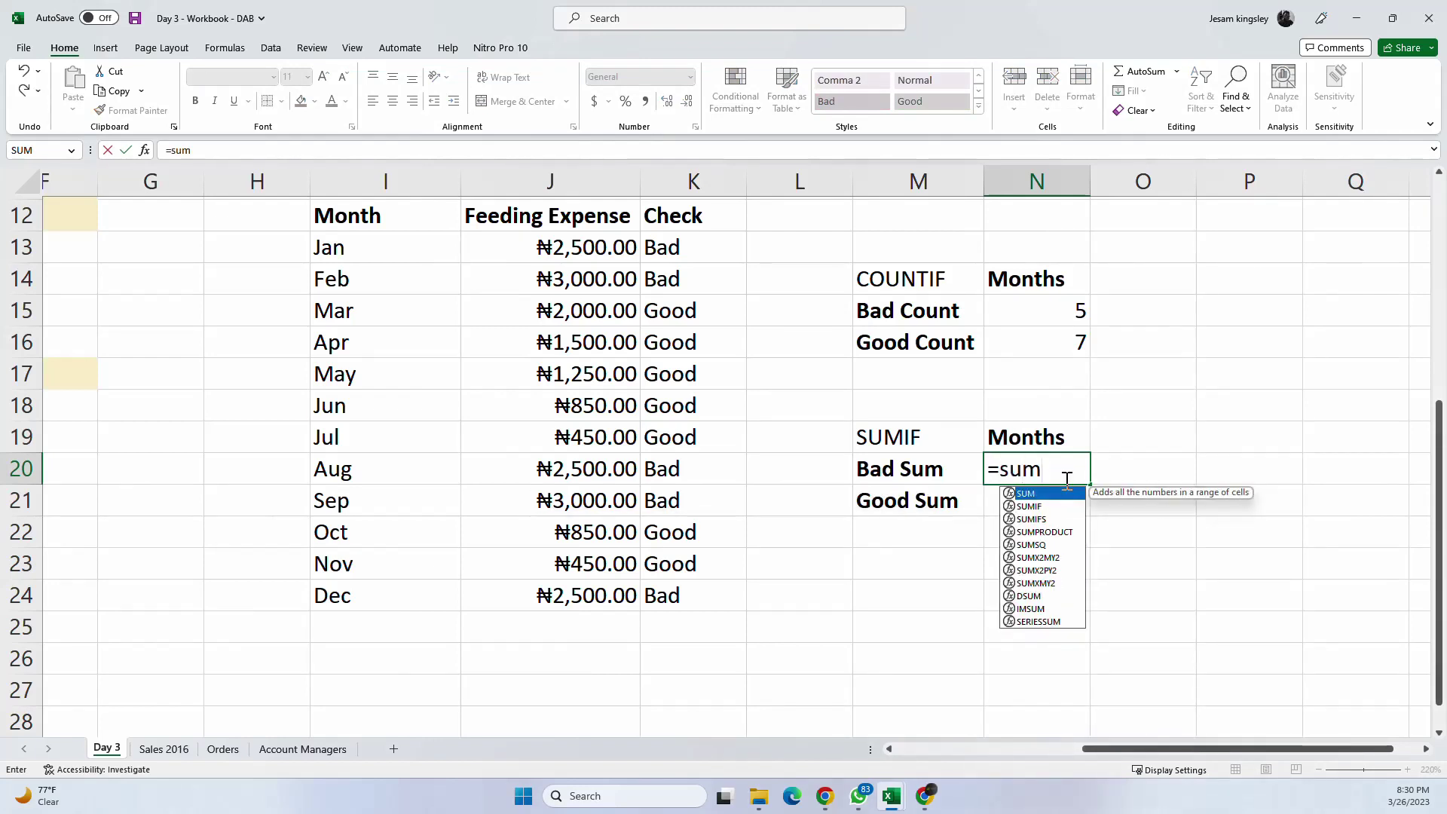
key("Down")
key("Tab")
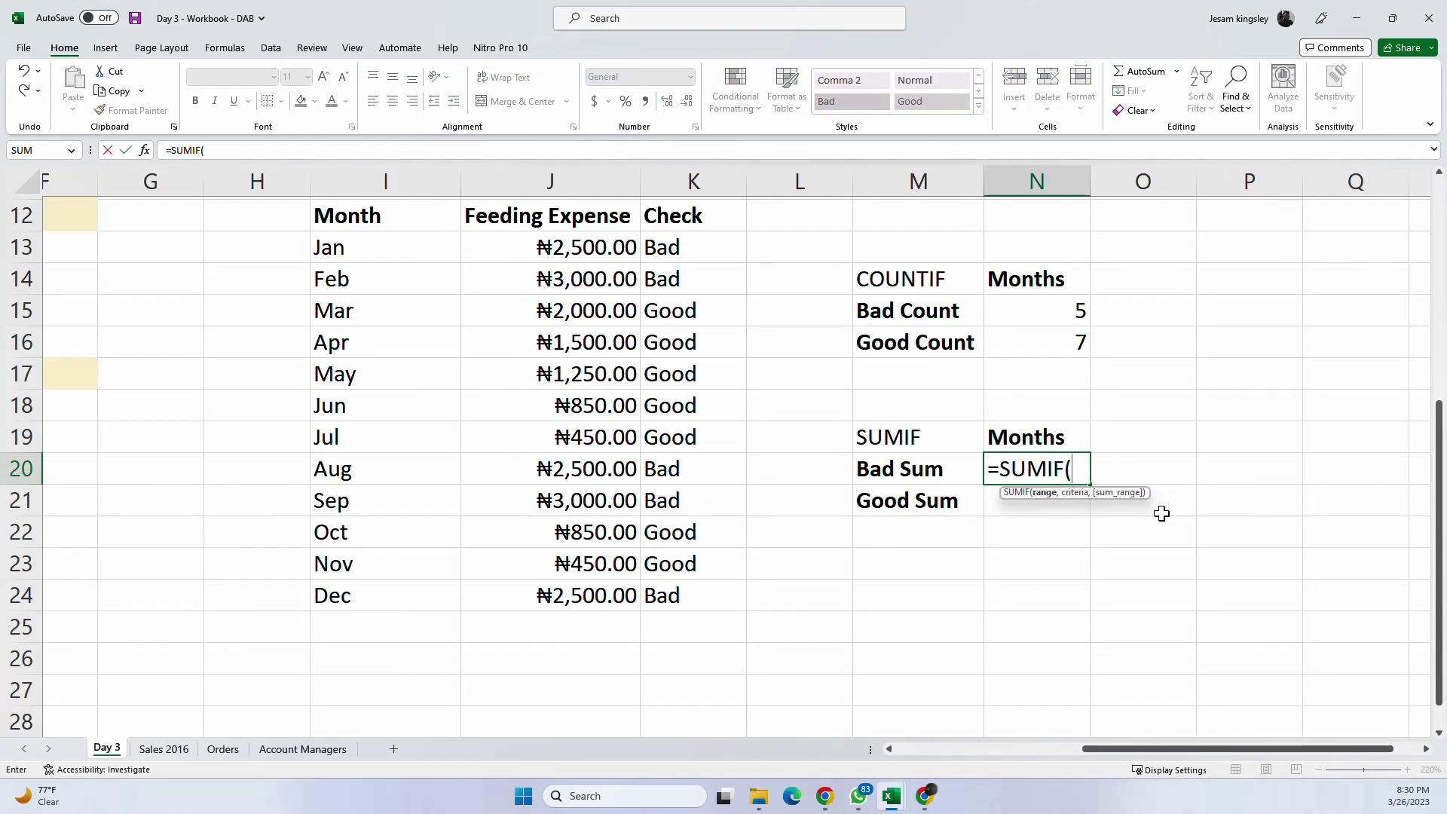
key("Escape")
Step: Start a SUMIF formula in the empty cell P21 to check which arguments the function takes, and discard it
left_click(1238, 495)
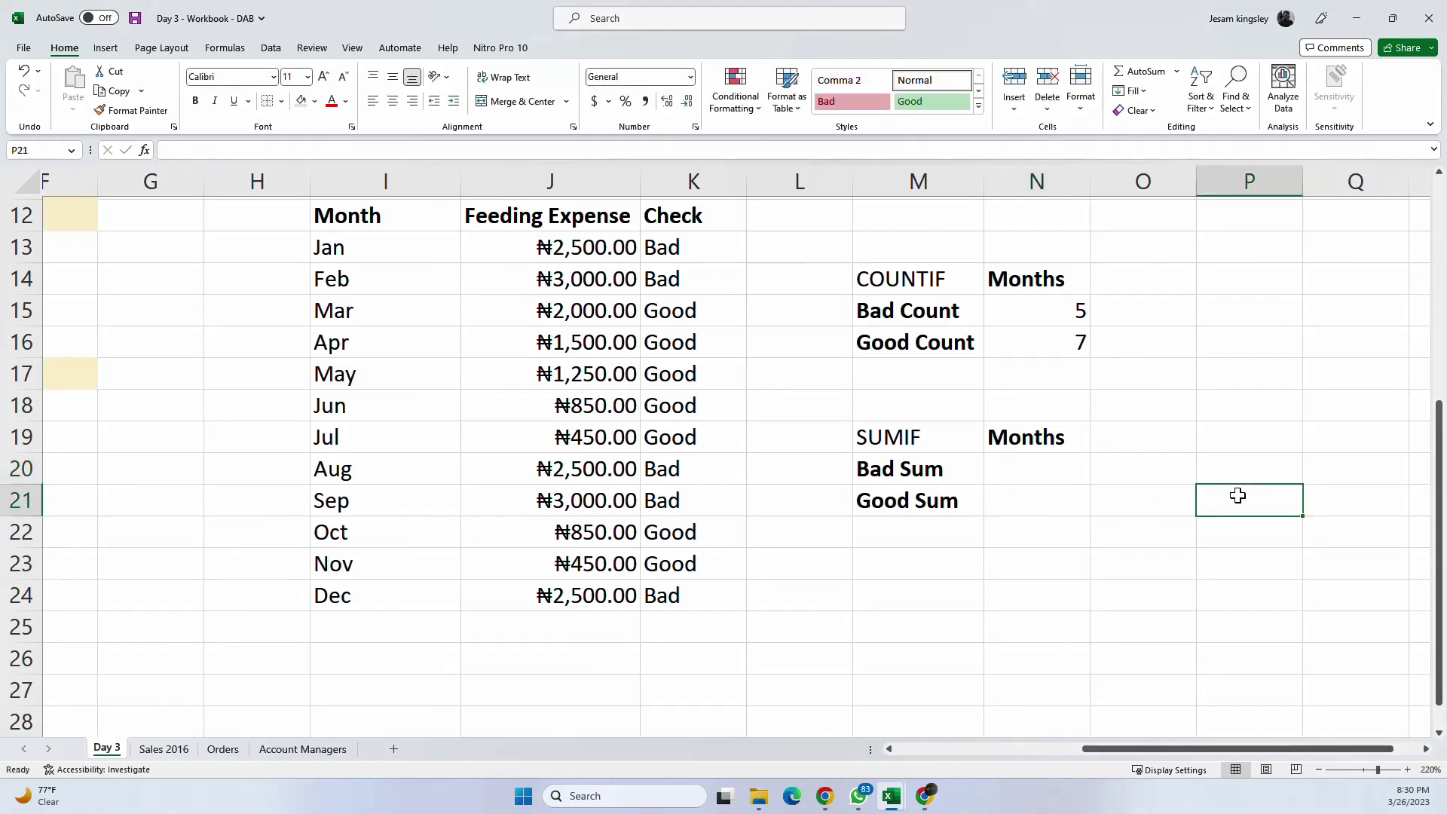
type("T")
key("BackSpace")
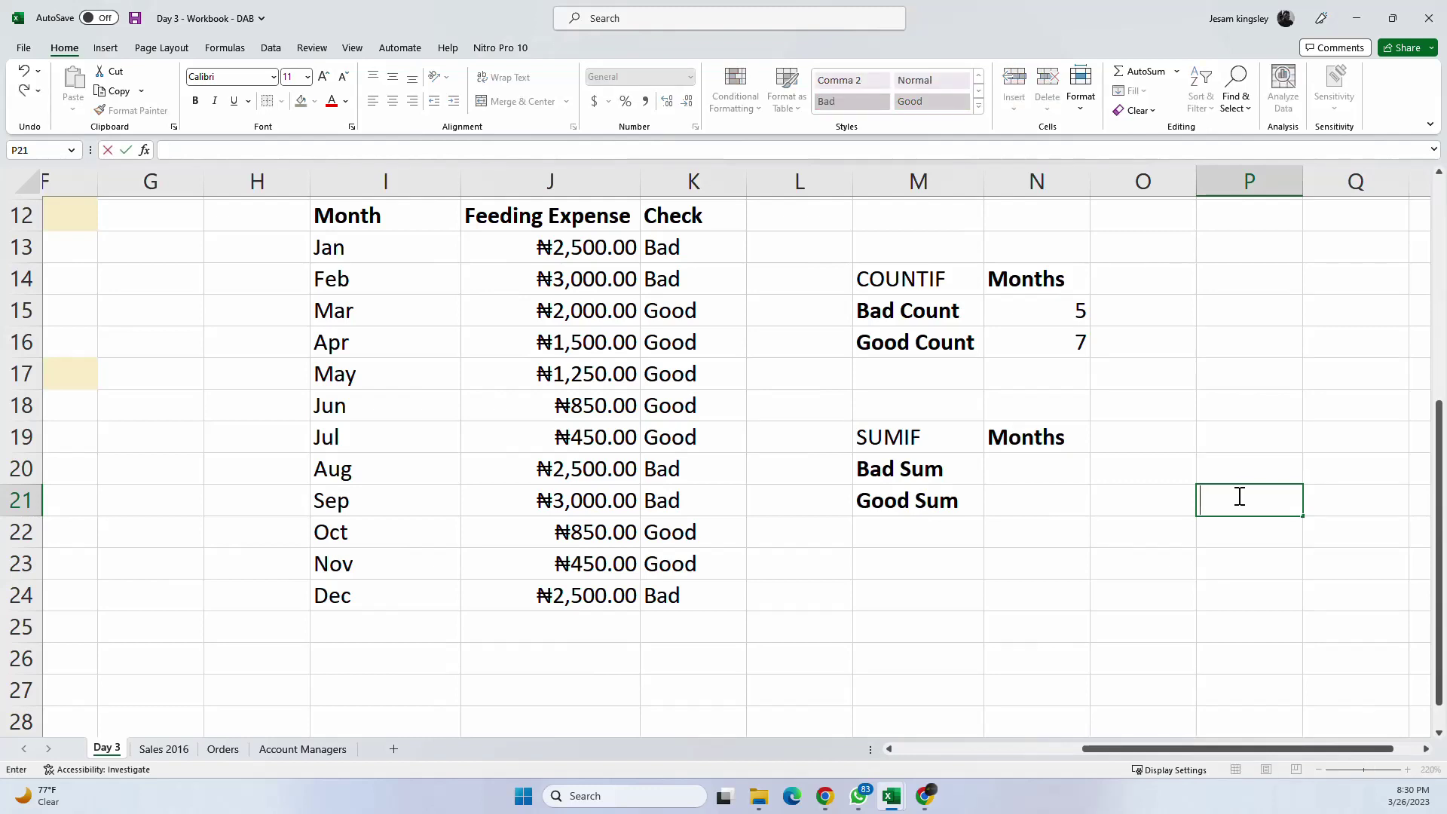
type("=su")
key("Tab")
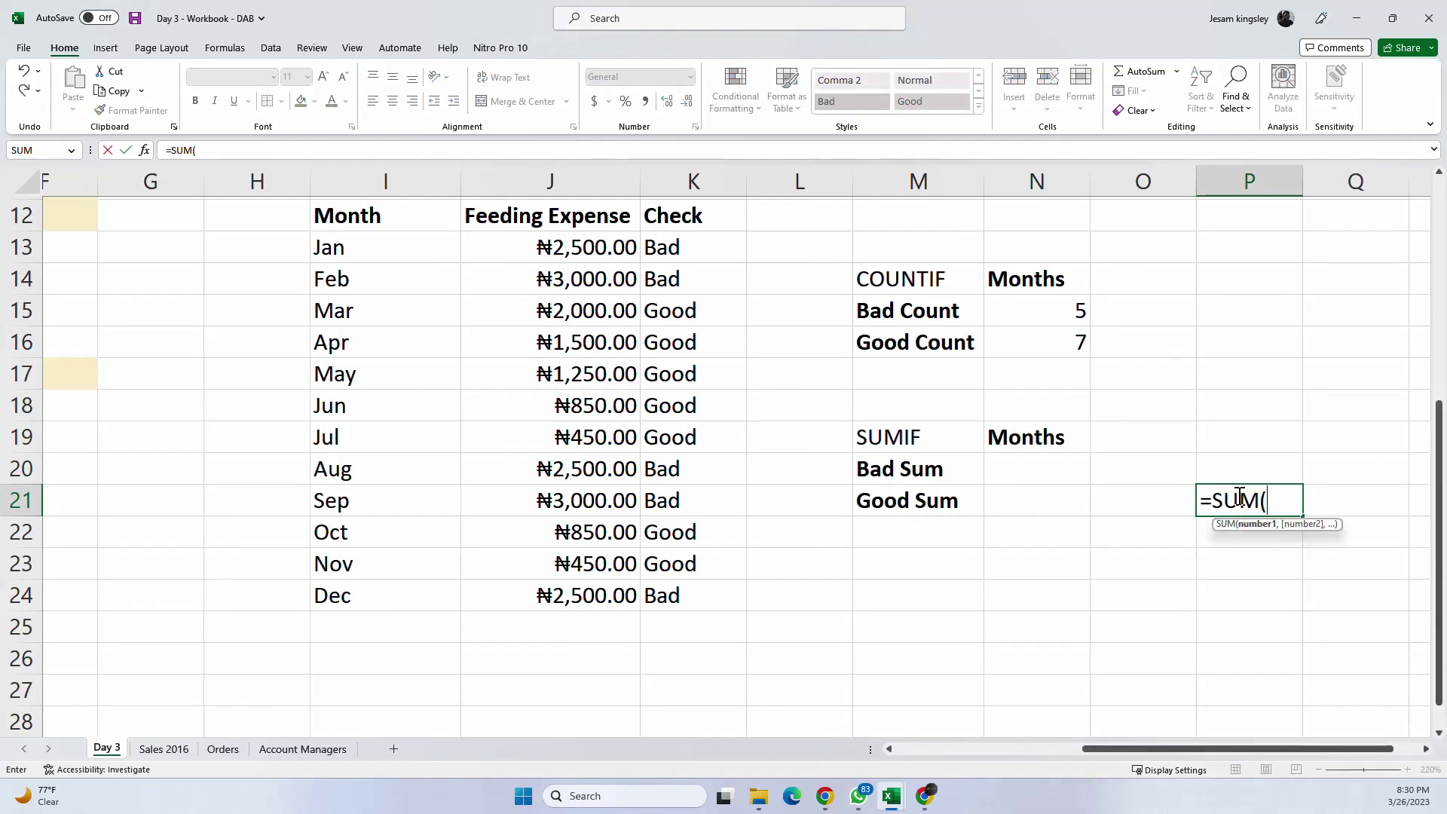
key("BackSpace")
type("if")
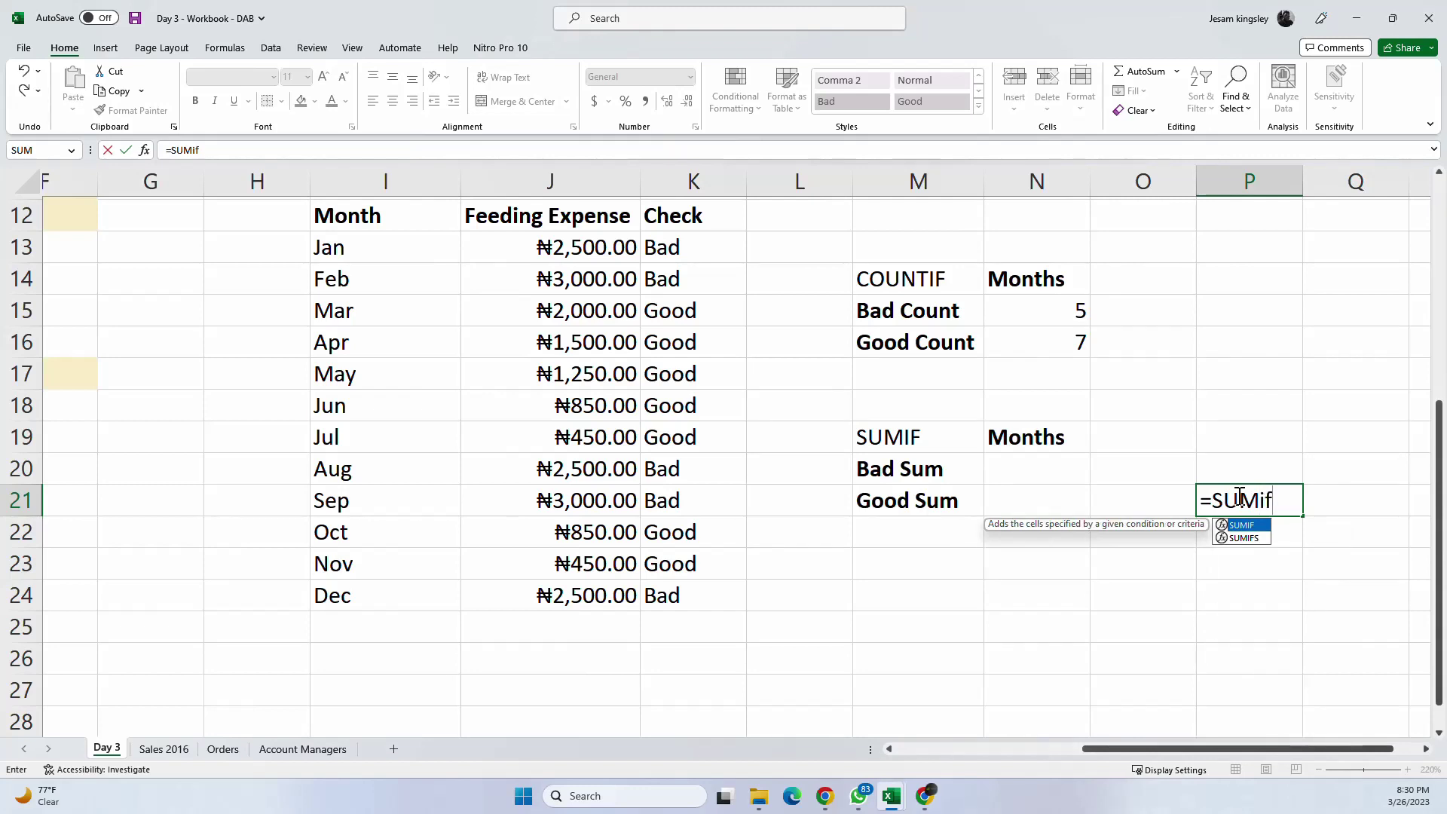
key("Tab")
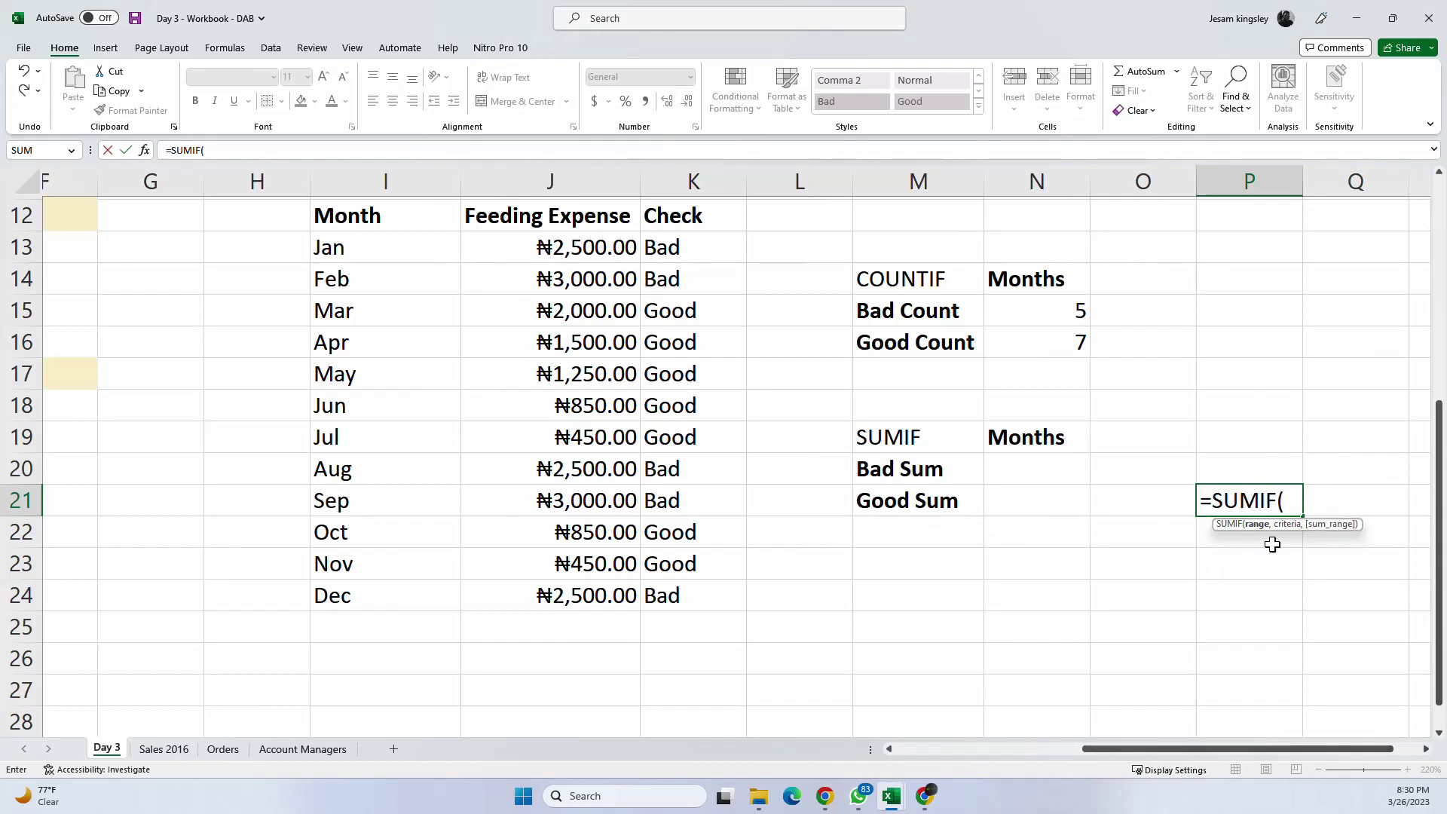
key("Escape")
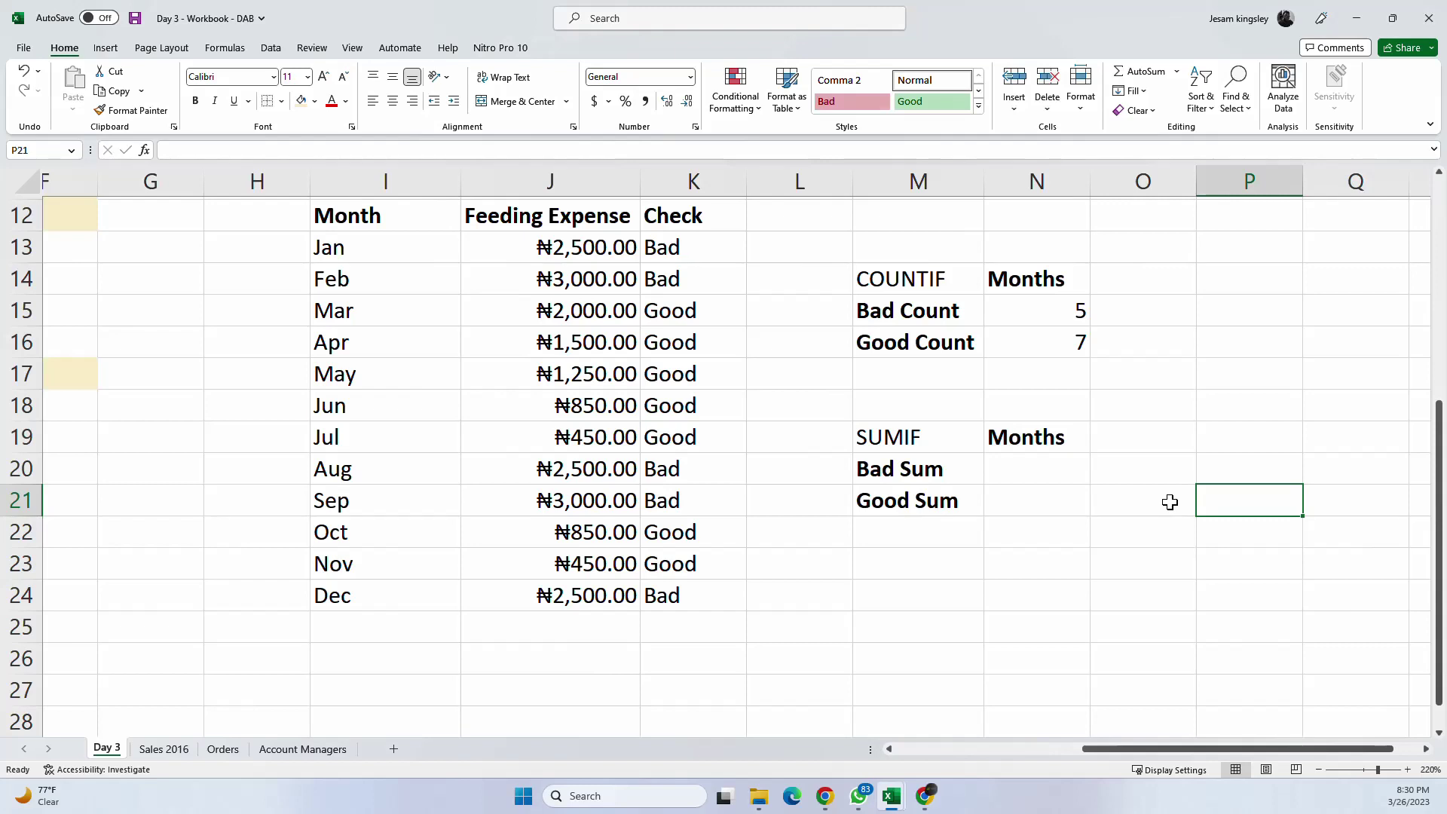
Step: List the SUMIF arguments Range, Criteria and Criteria range in P21:P23 and fit column P's width to the text
type("Range")
key("Return")
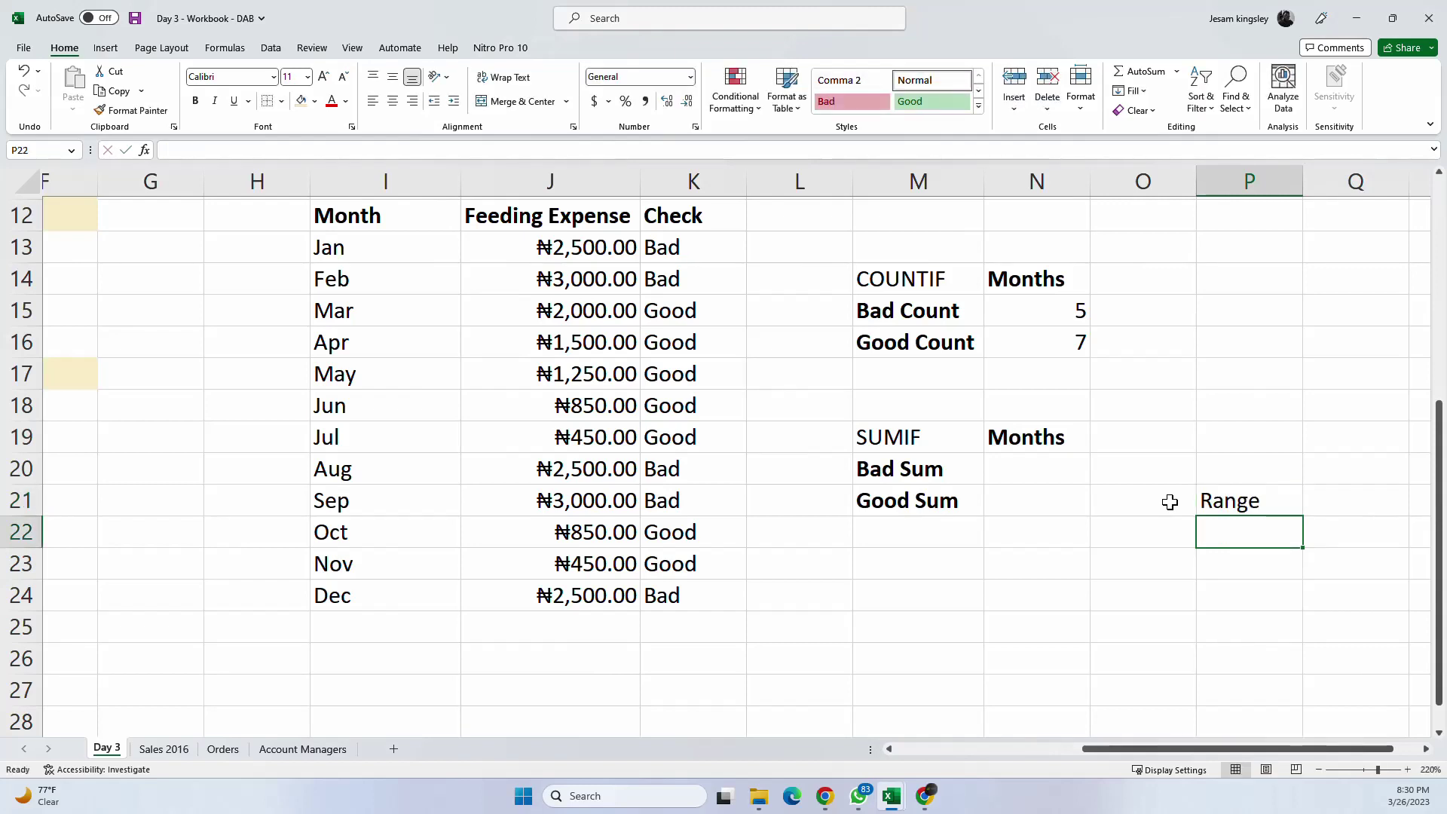
type("Criter")
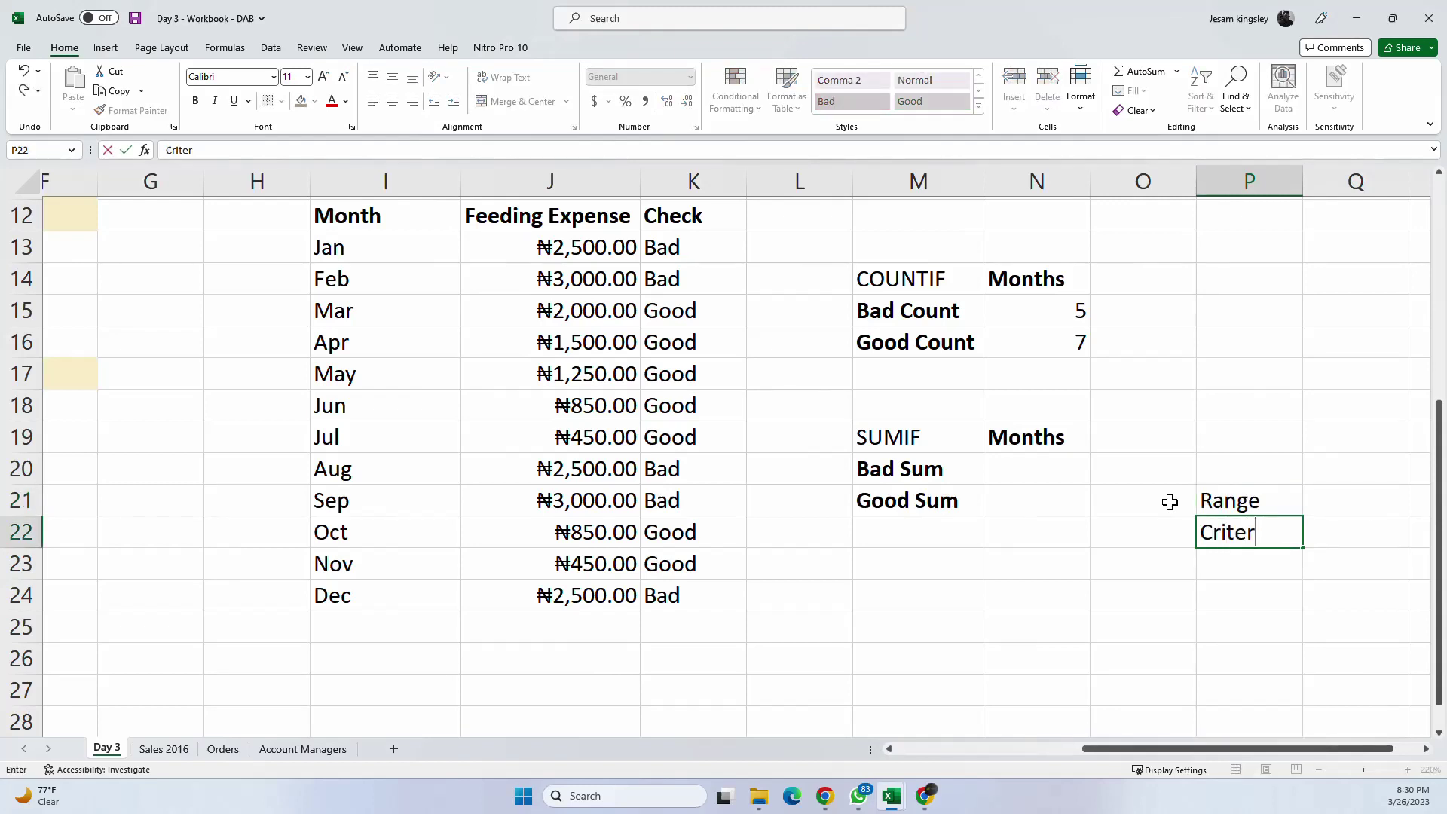
type("ia")
key("Return")
type("Cri")
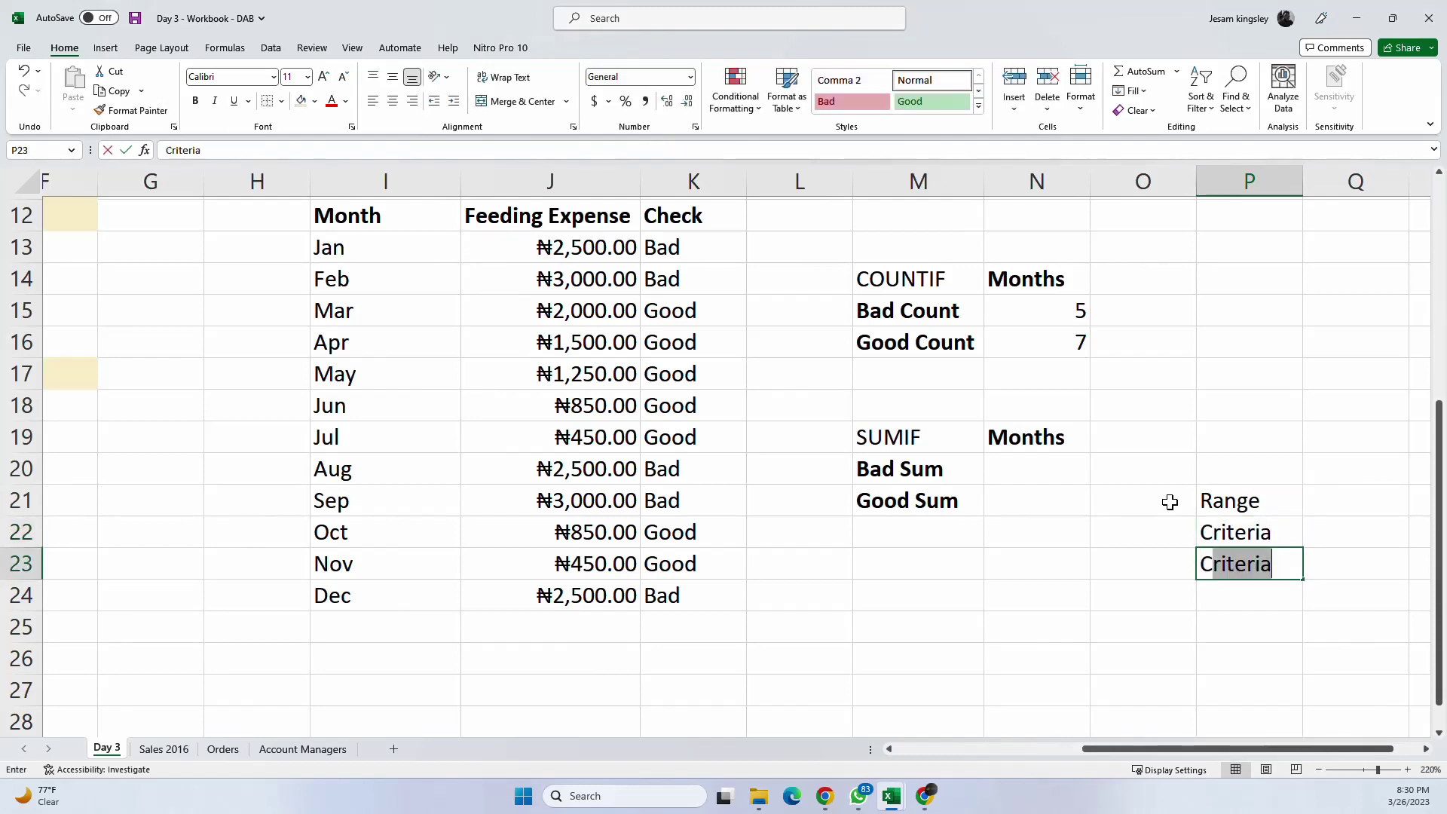
type("teria ")
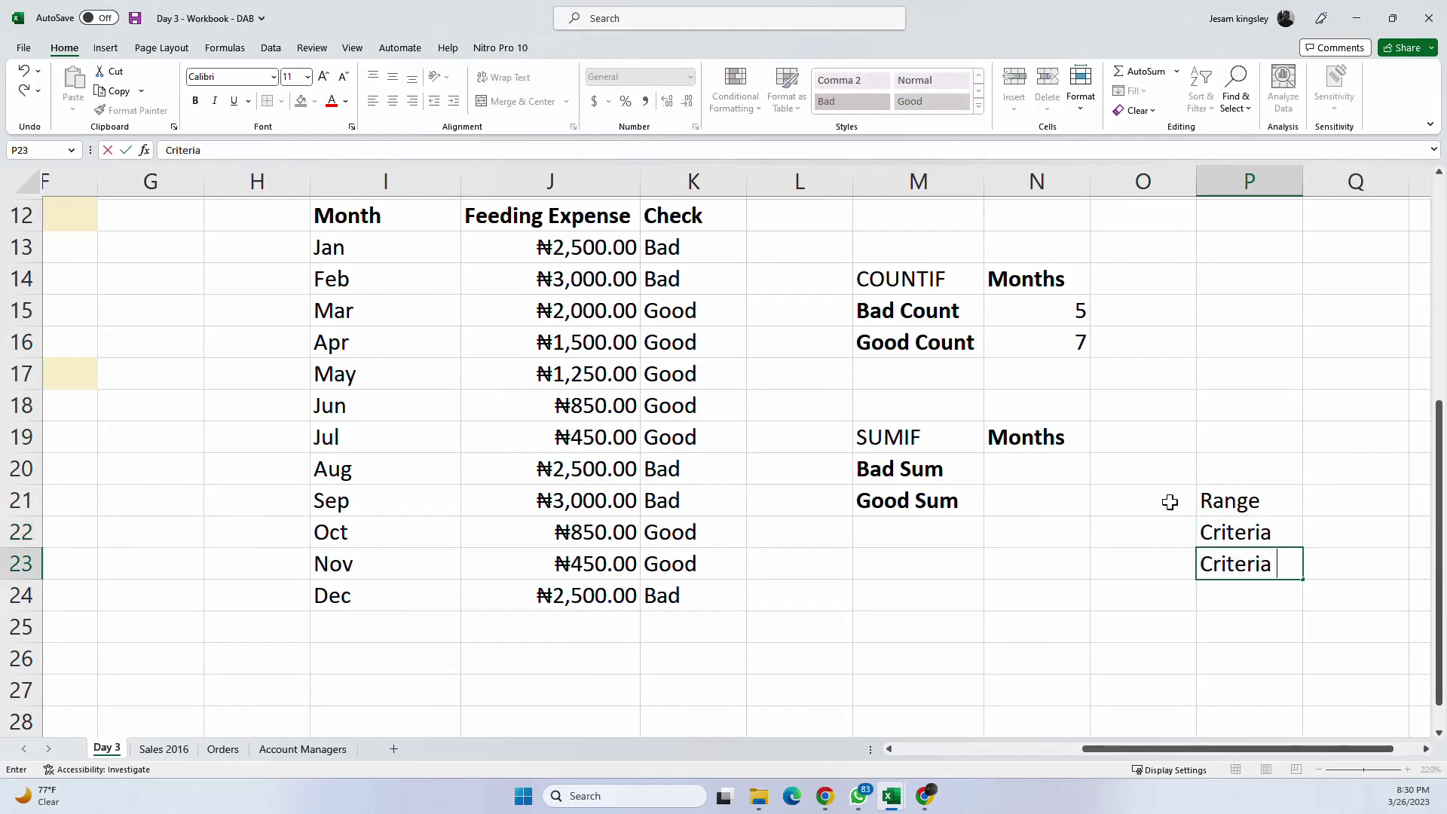
type("range")
key("Return")
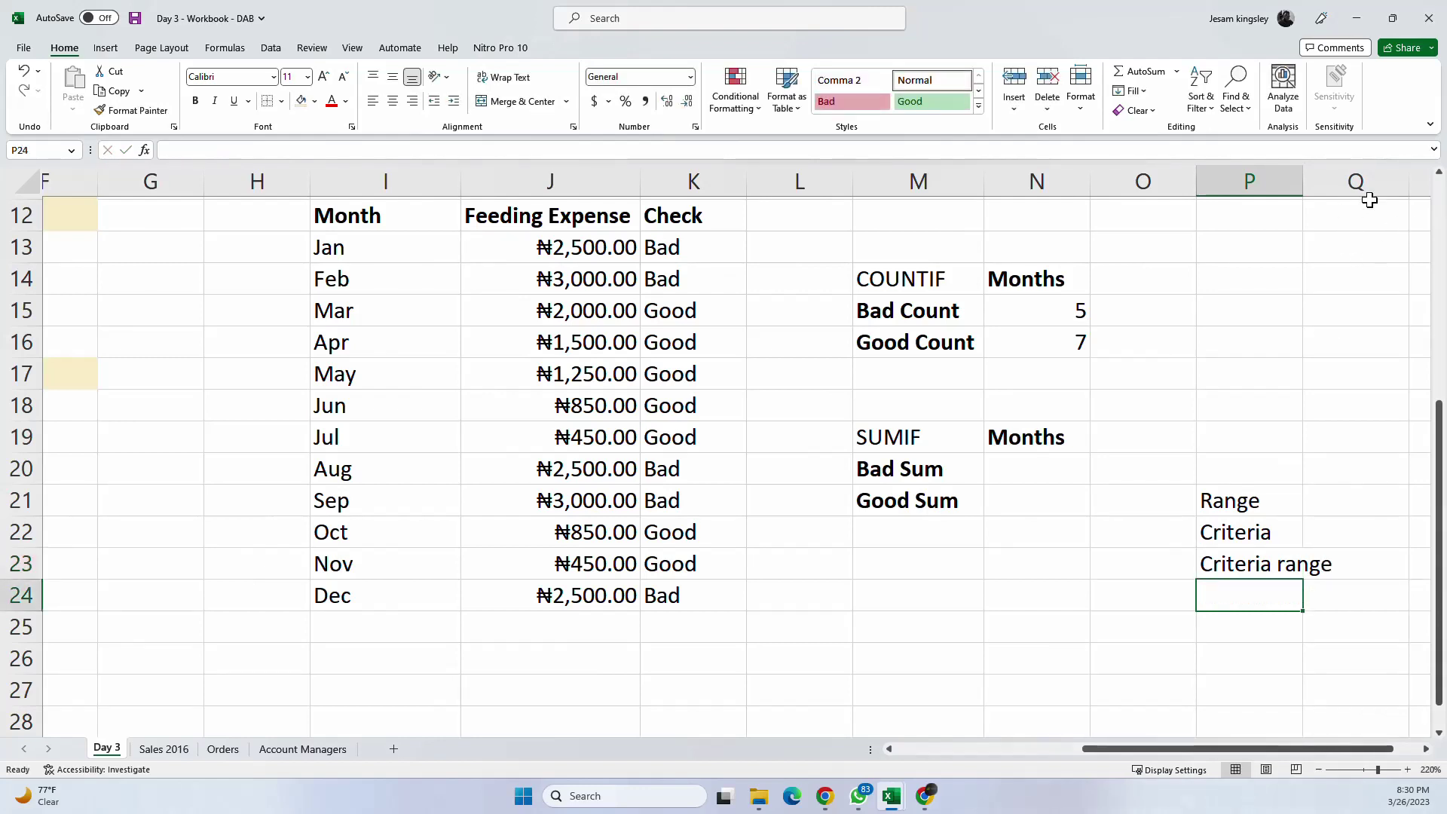
double_click(1302, 185)
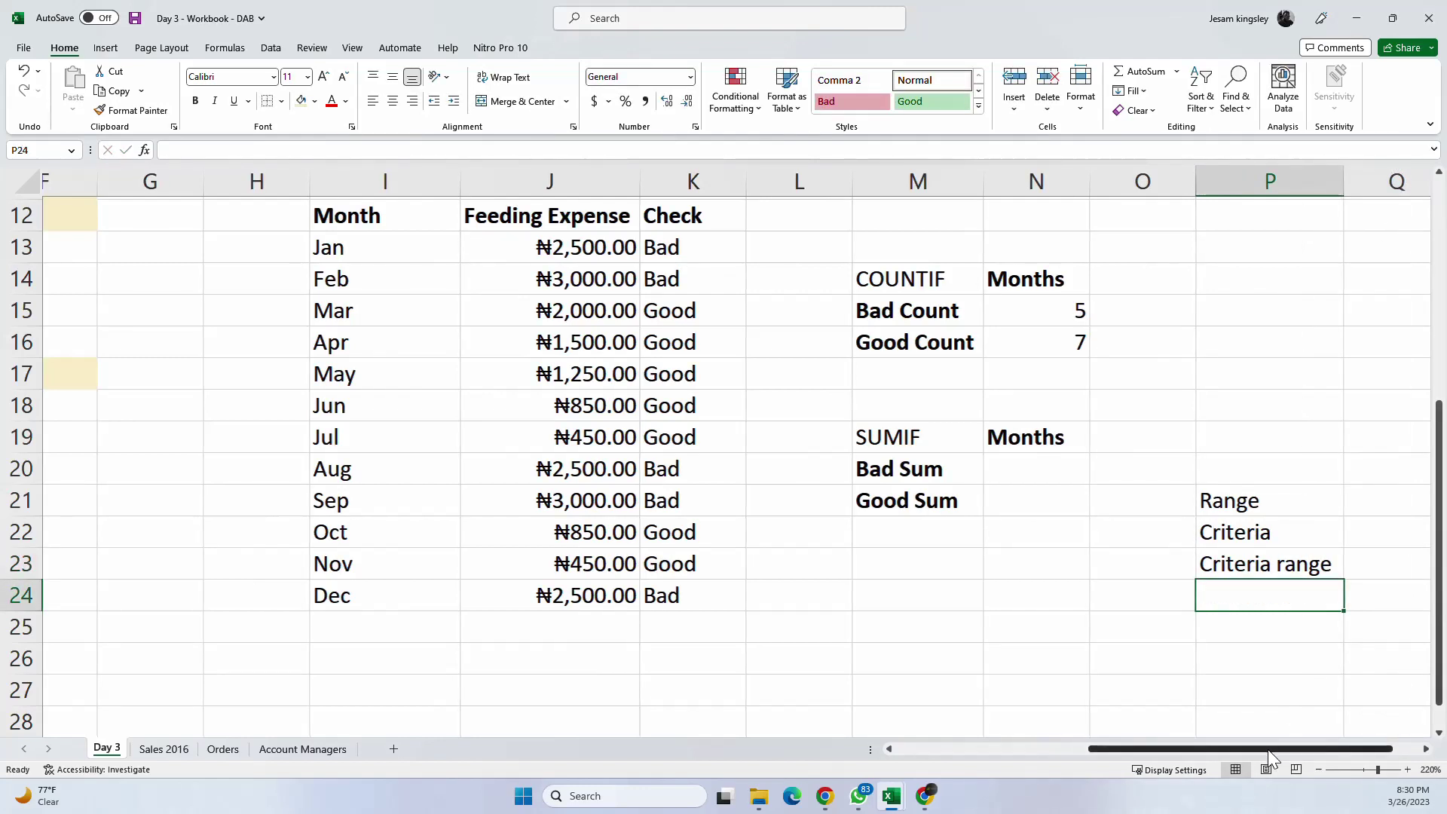
left_click_drag(1268, 751, 1282, 751)
left_click(1426, 749)
left_click(1425, 749)
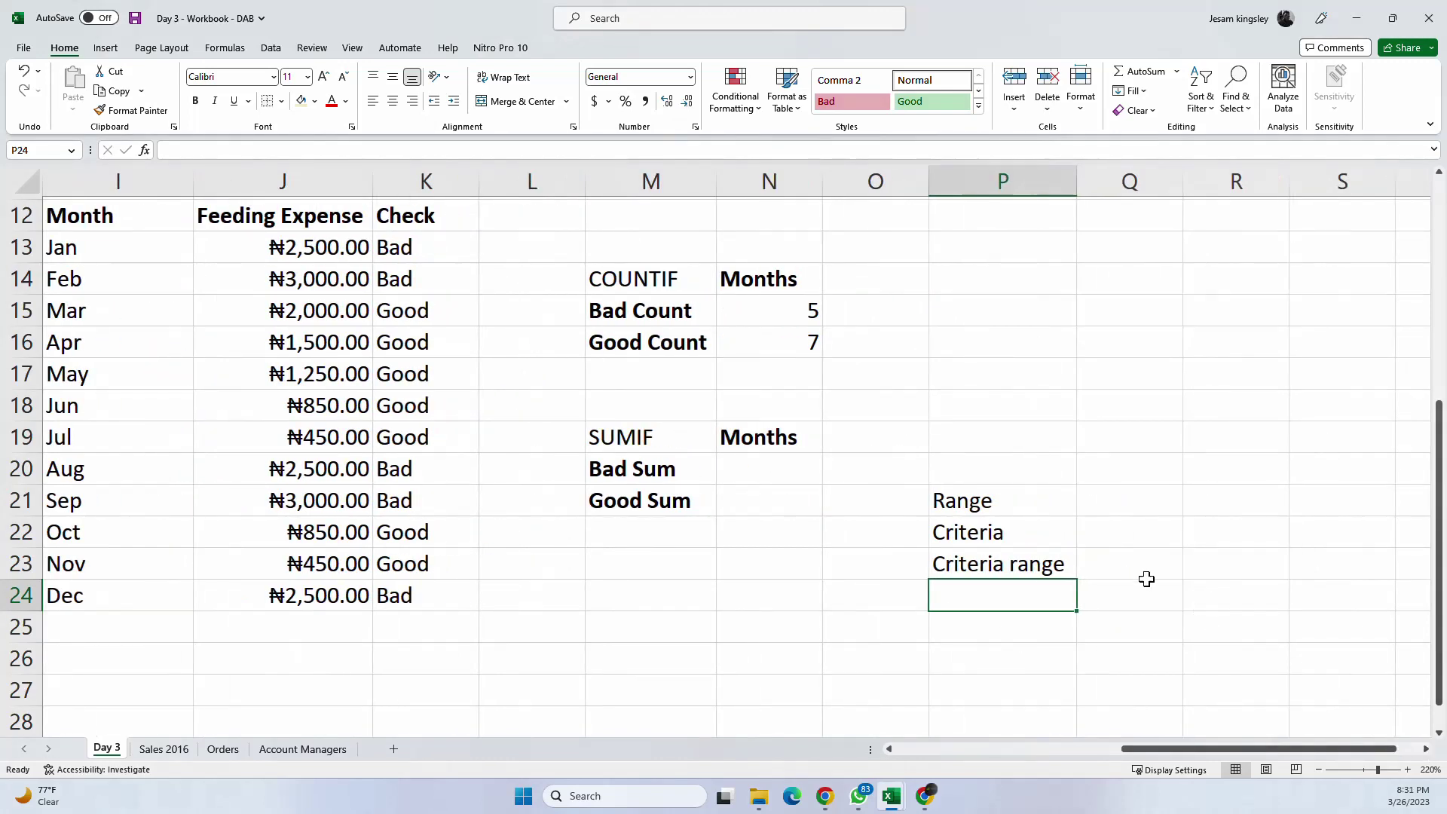
left_click_drag(1173, 748, 1159, 750)
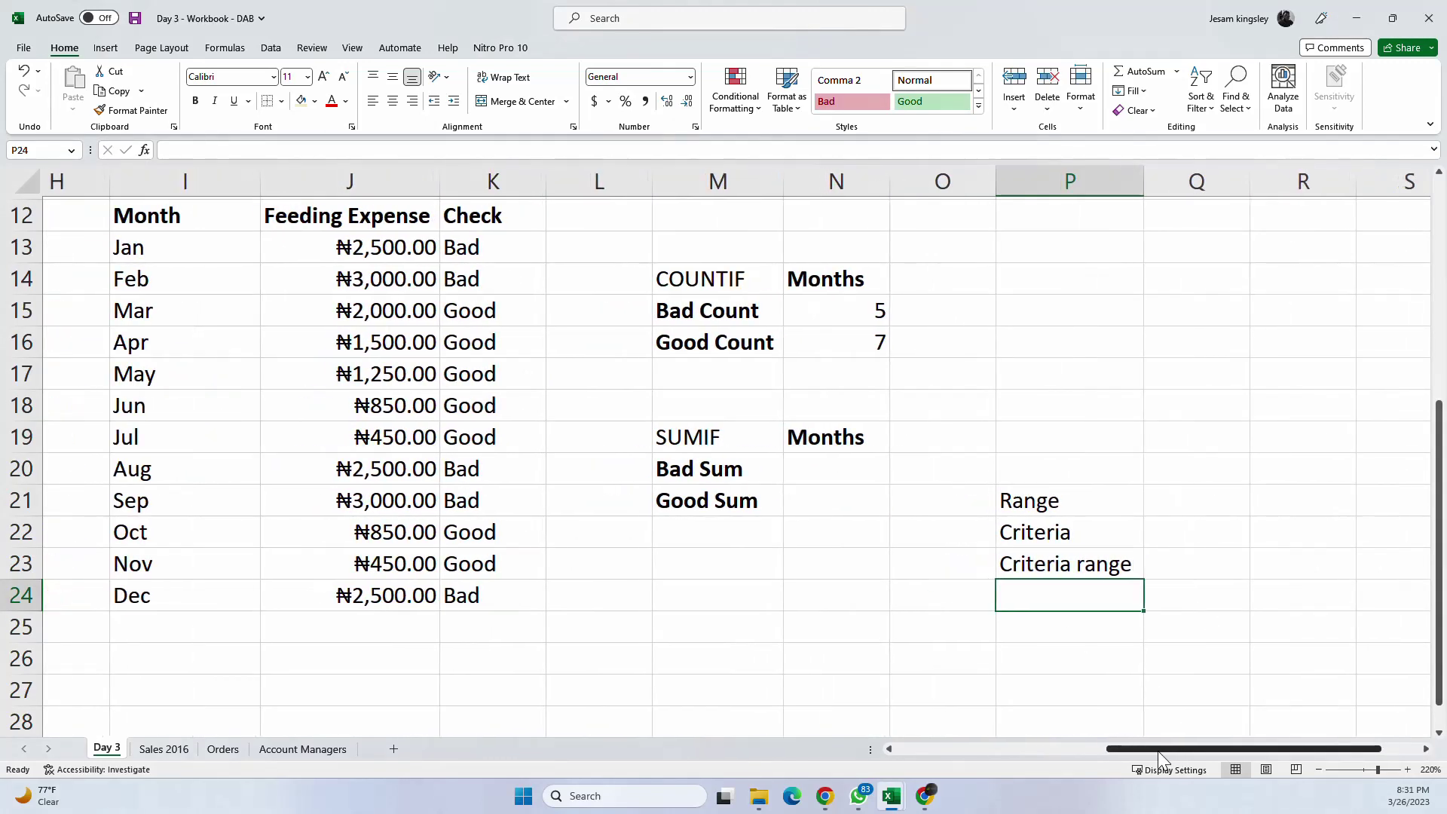
Step: Make the SUMIF argument names in P21:P23 bold
left_click_drag(1055, 504, 1065, 565)
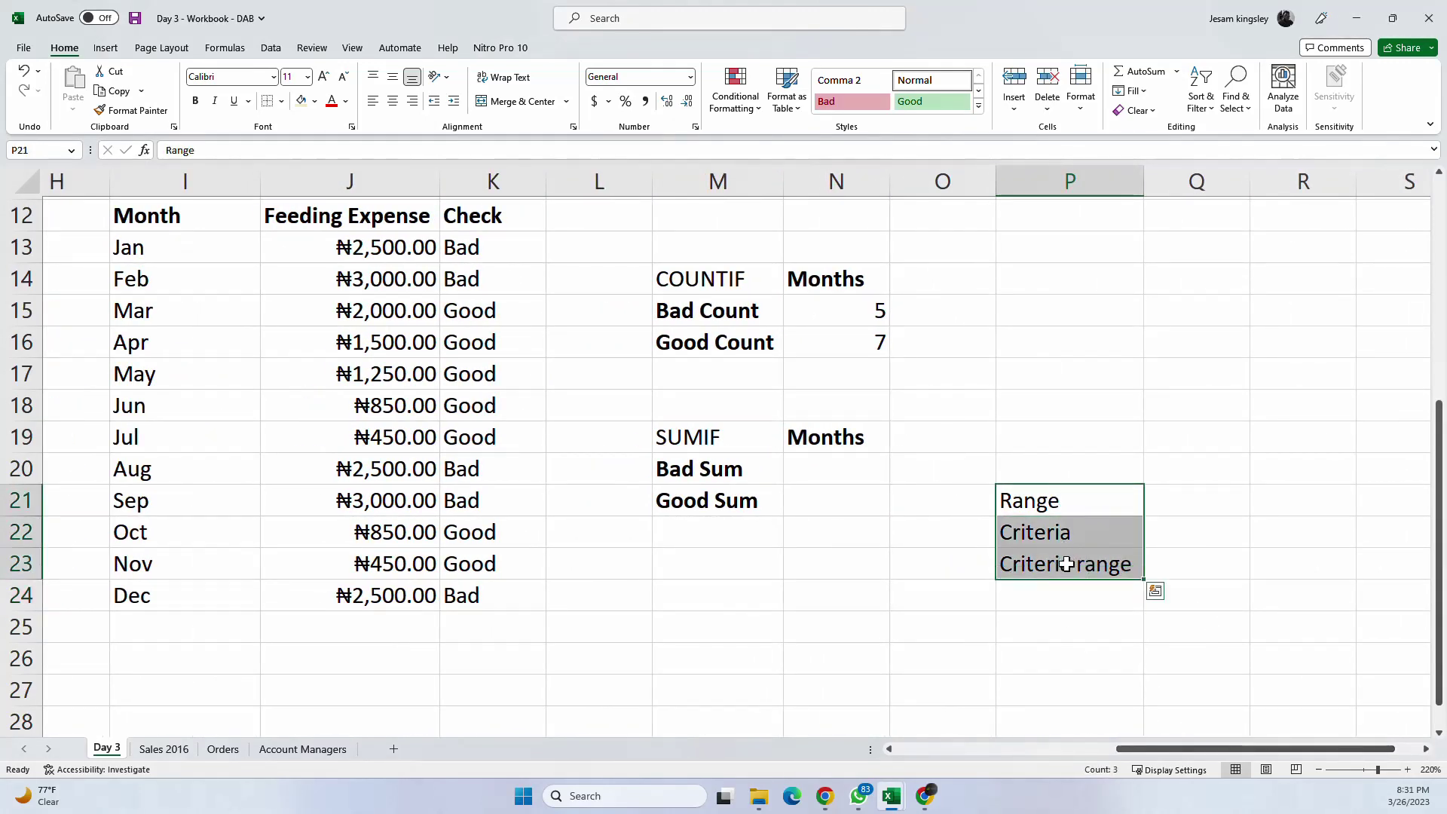
left_click(196, 100)
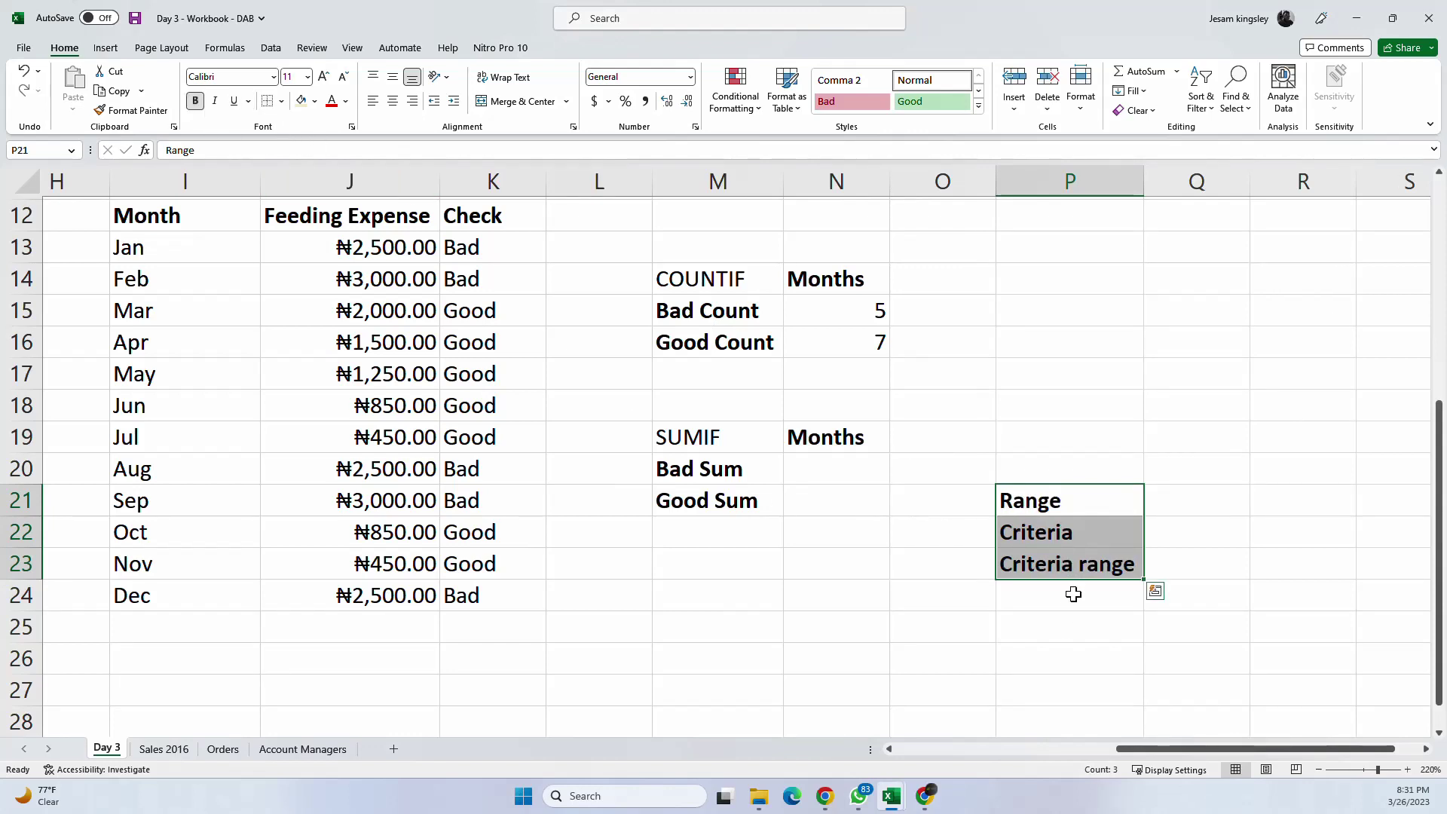
left_click(1060, 512)
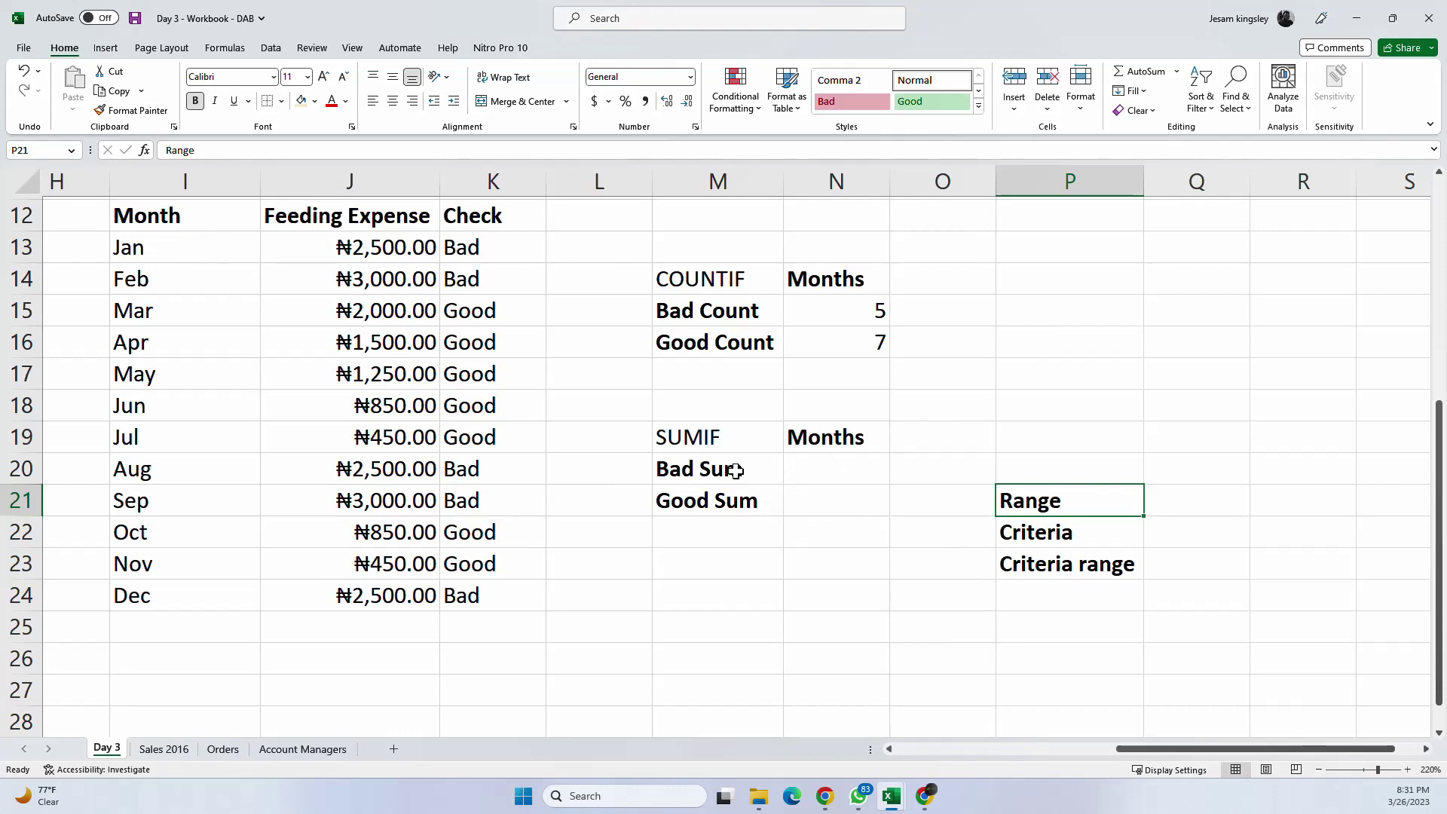
Step: Review how the Bad Sum and Good Sum labels relate to the Feeding Expense column, the Check column and the argument list
left_click(833, 471)
left_click(723, 471)
left_click(345, 181)
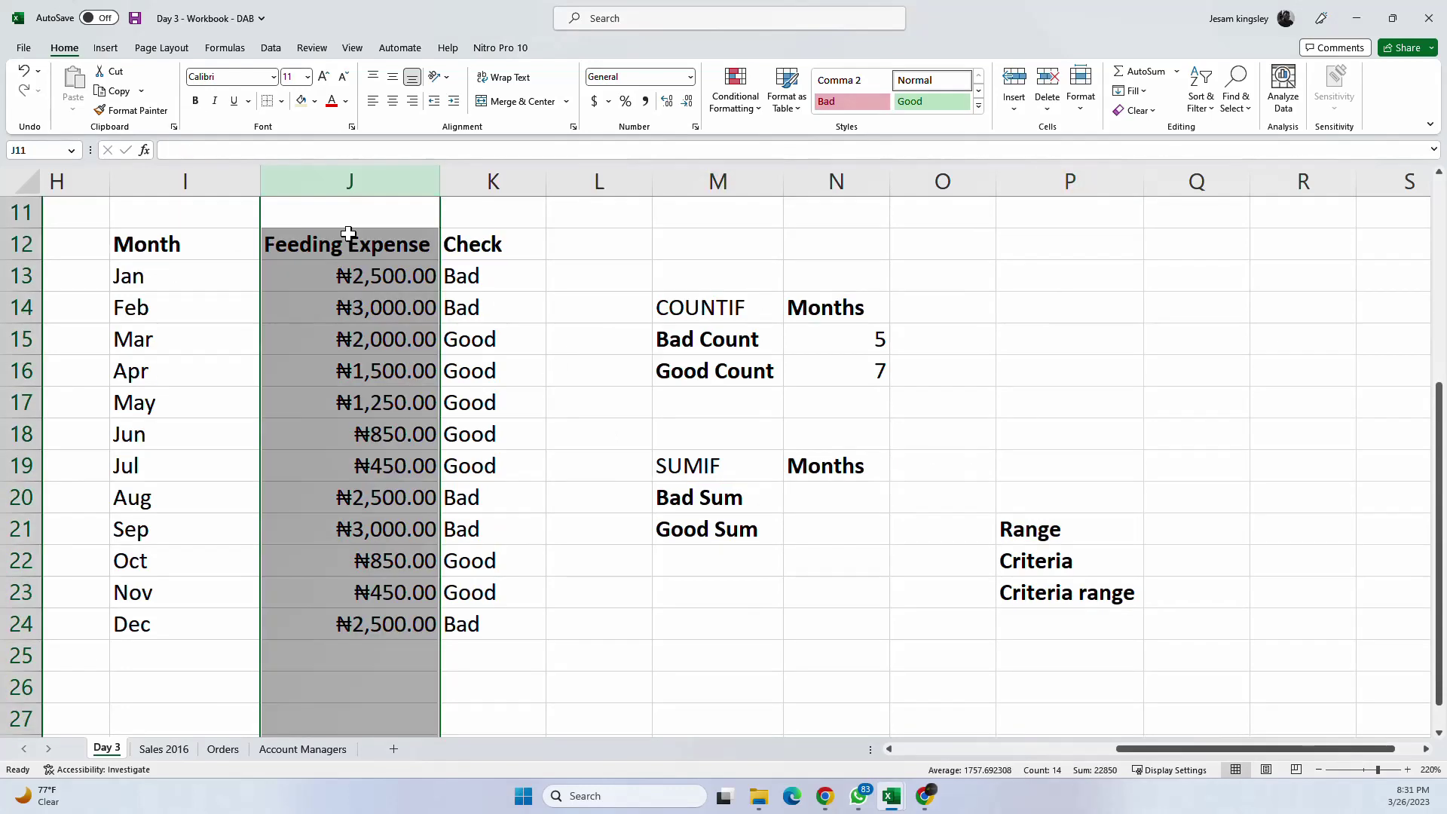
left_click(473, 278)
left_click(729, 494)
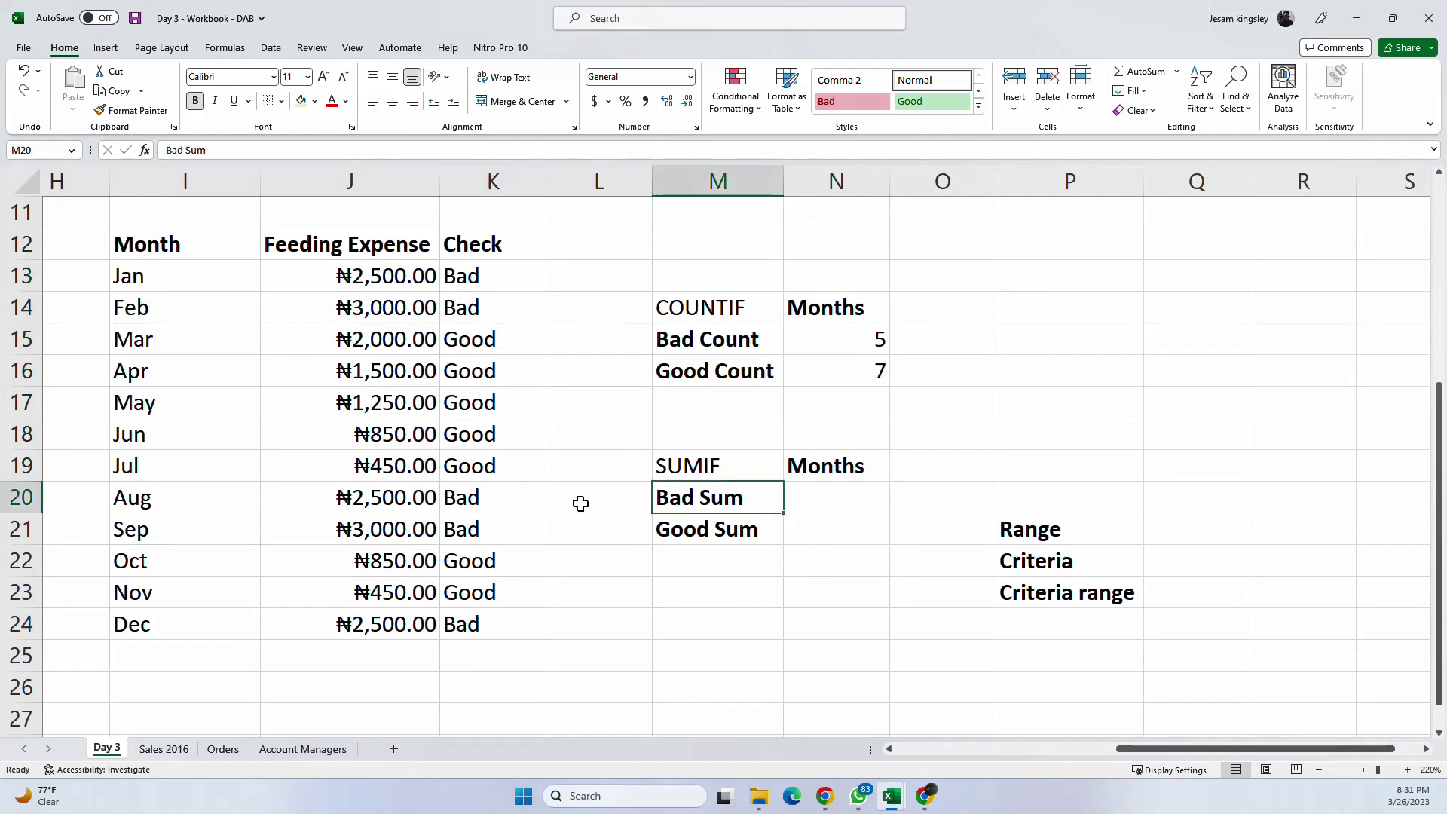
left_click(755, 533)
left_click(1123, 526)
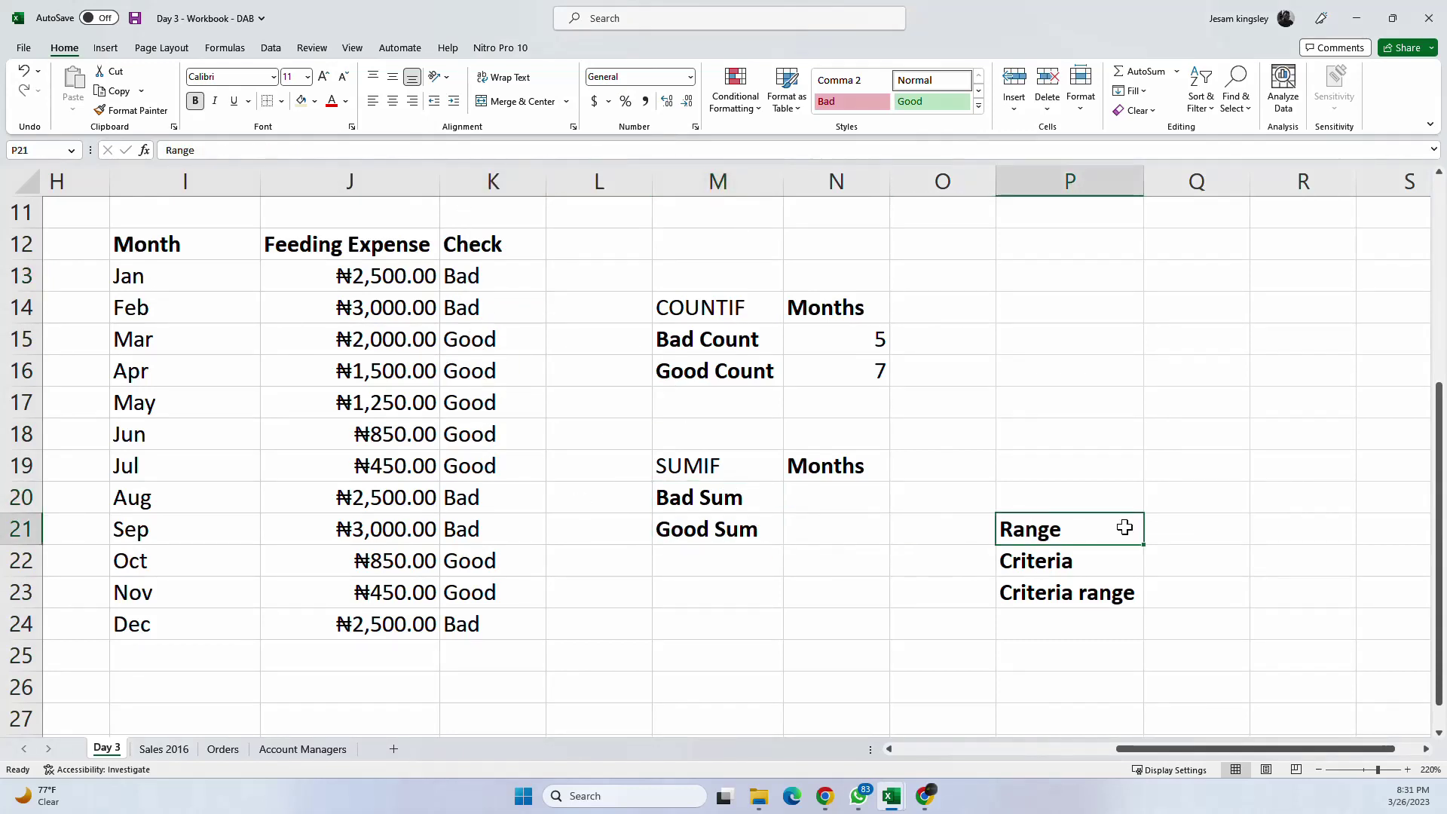
Step: Correct the third SUMIF argument in P23 from Criteria range to Sum range
left_click(1053, 614)
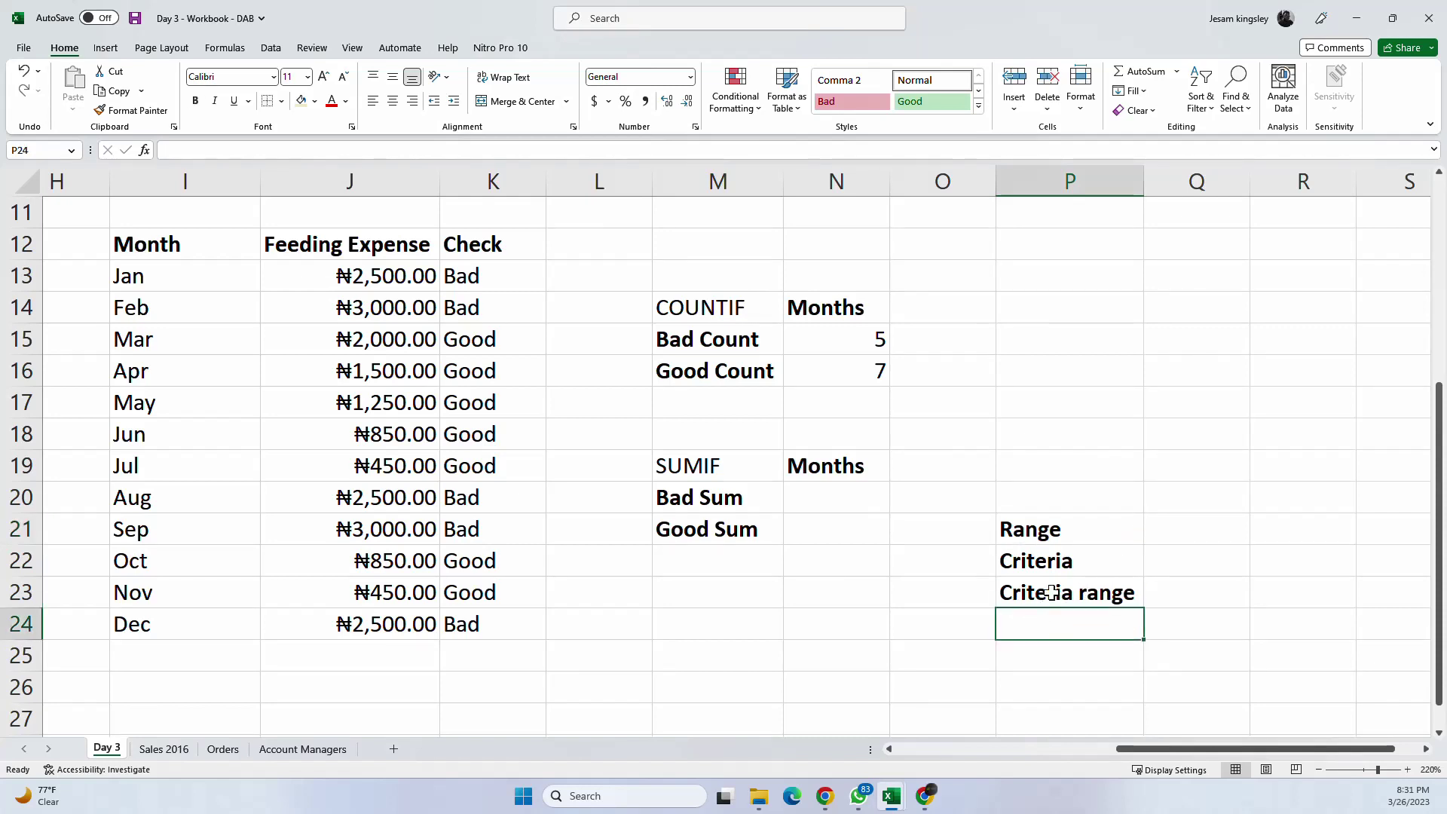
left_click(1052, 592)
double_click(1050, 592)
left_click_drag(1075, 593, 978, 589)
type("Sum")
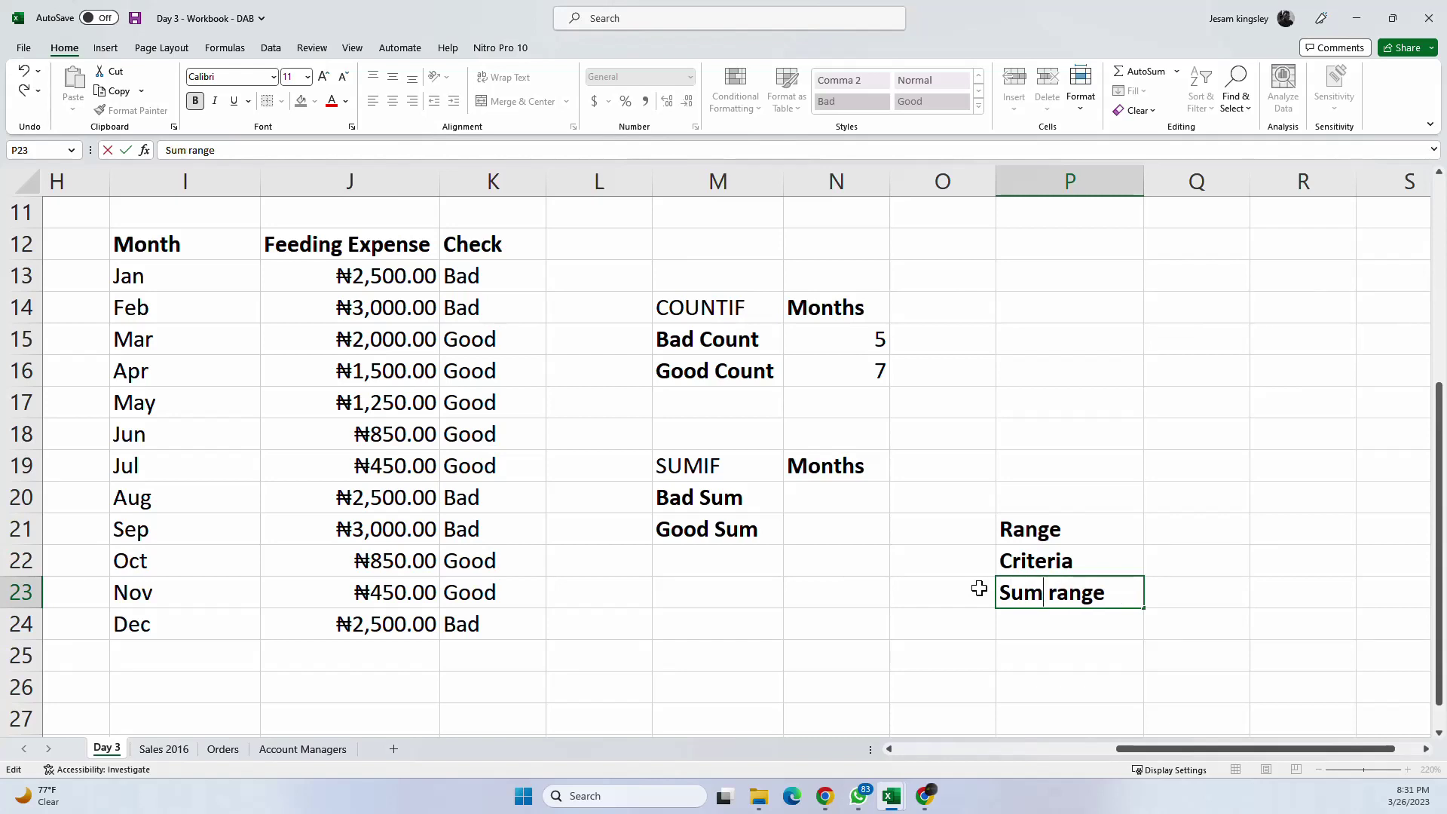
key("Return")
left_click(1019, 534)
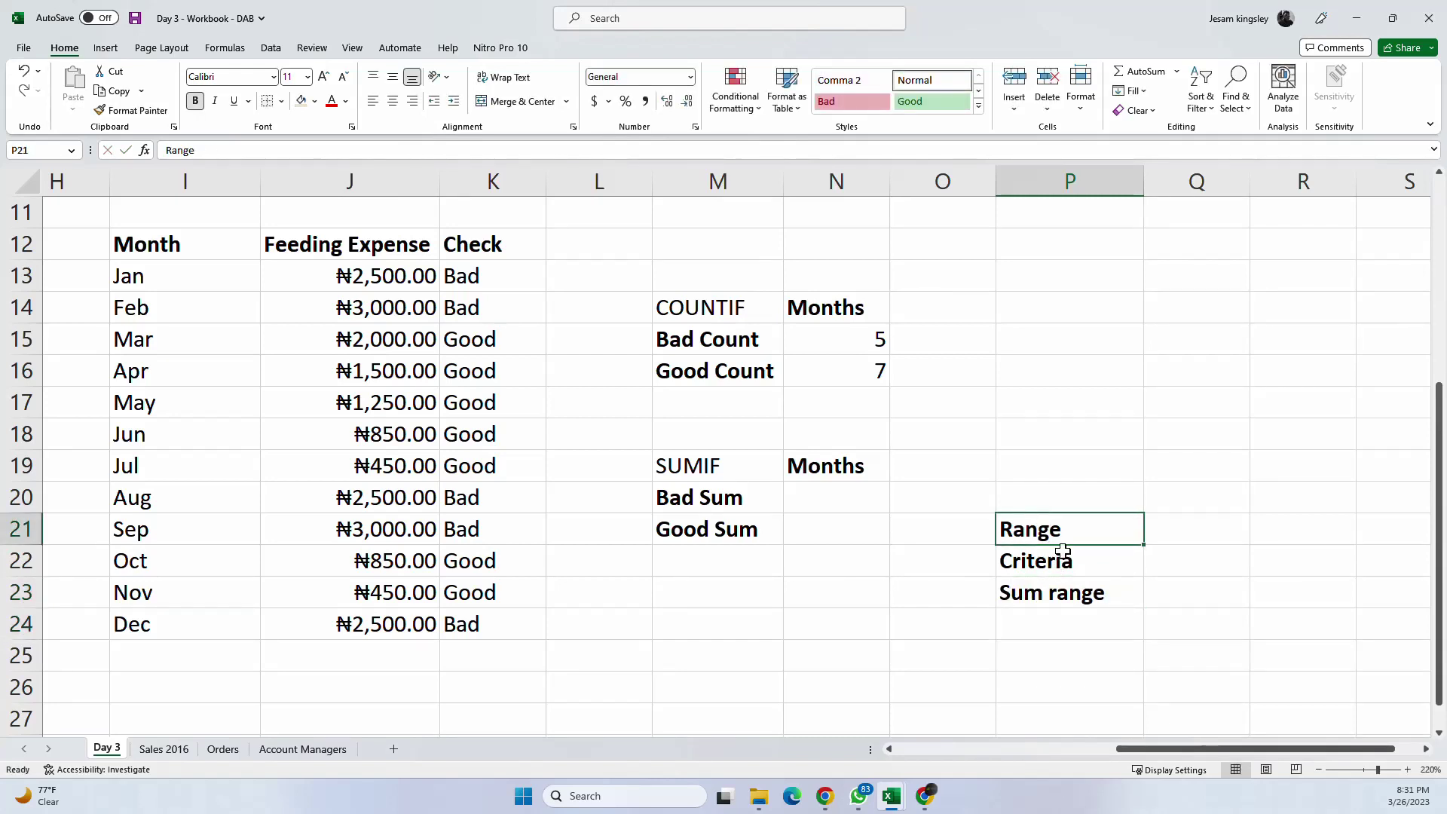
Step: Start a SUMIF formula in the empty cell P17 to check the order of its arguments, and discard it
left_click(1086, 404)
type("=")
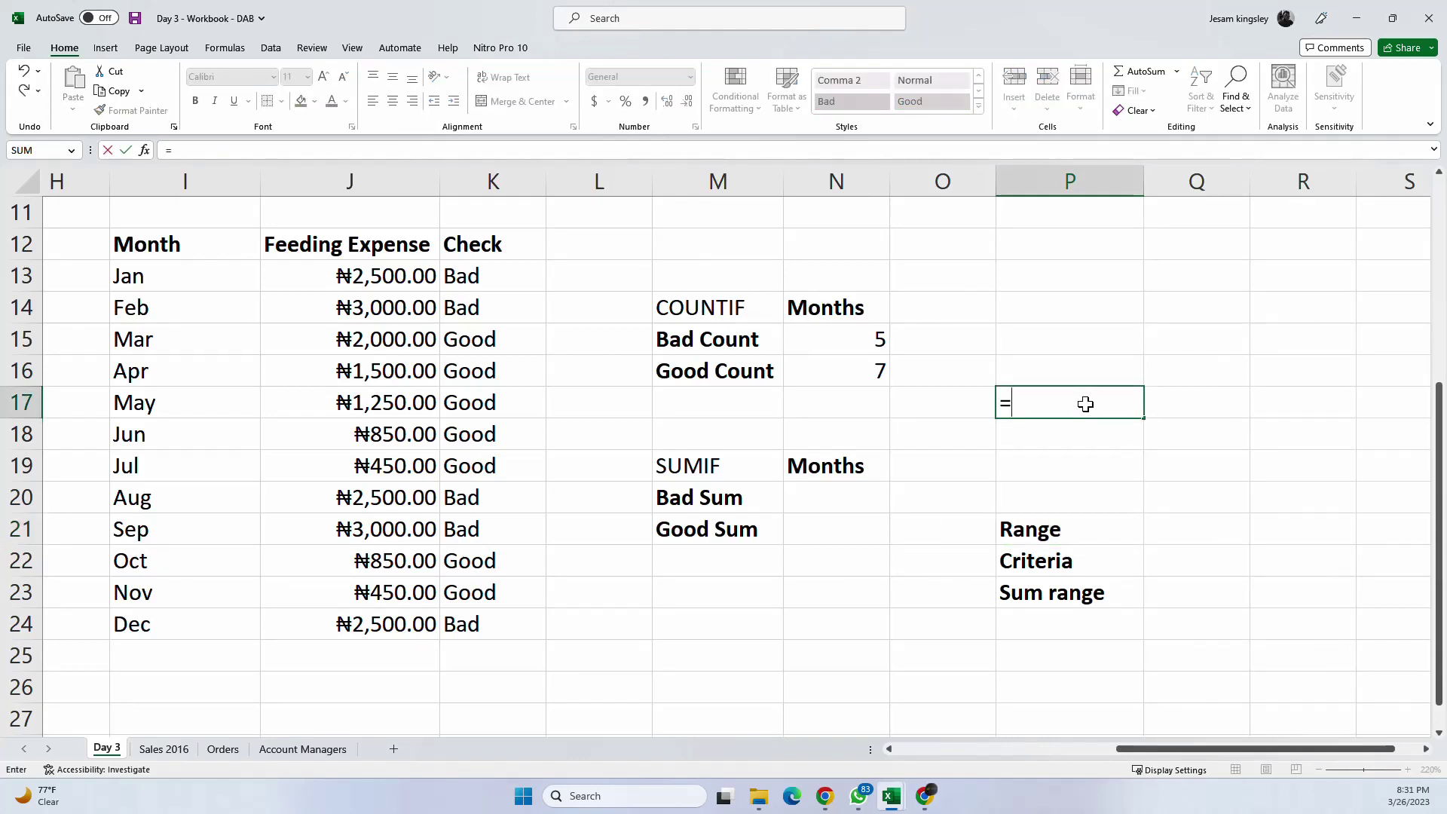
type("sumif")
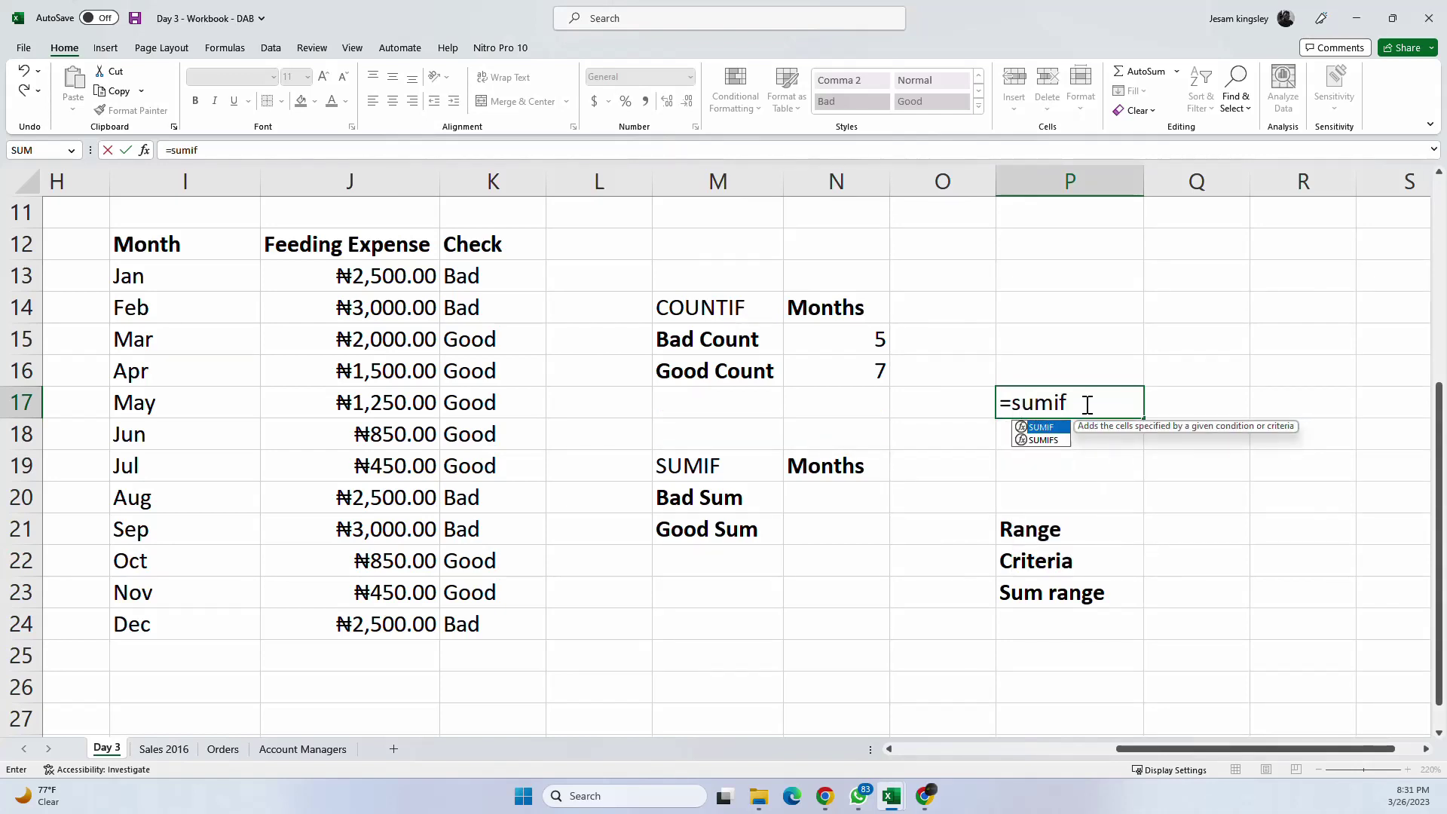
key("Tab")
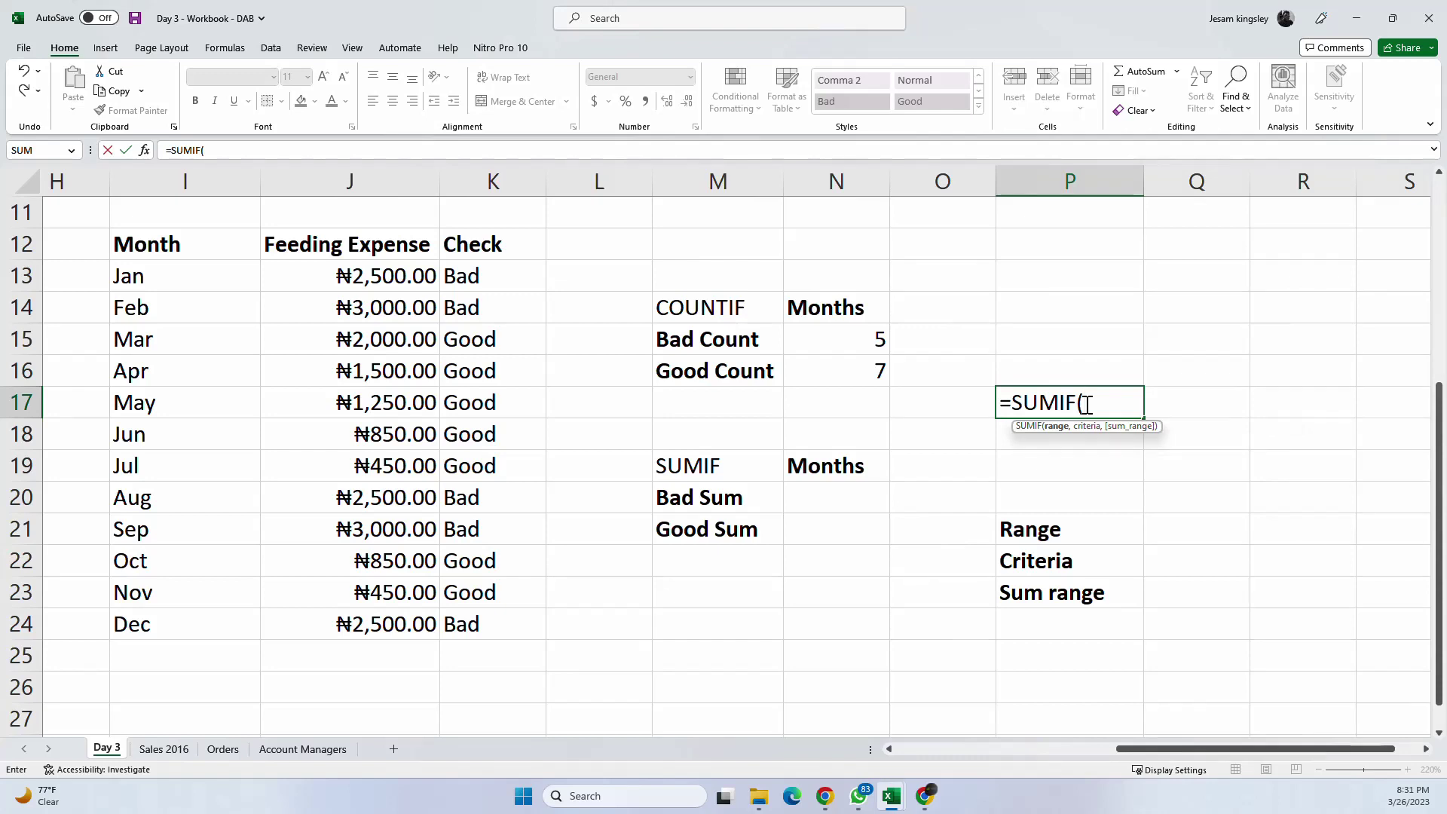
key("Escape")
Step: Match the listed SUMIF arguments to the table: Check values K13:K24 for Range and Criteria, and expenses J13:J24 for Sum range
left_click(1058, 527)
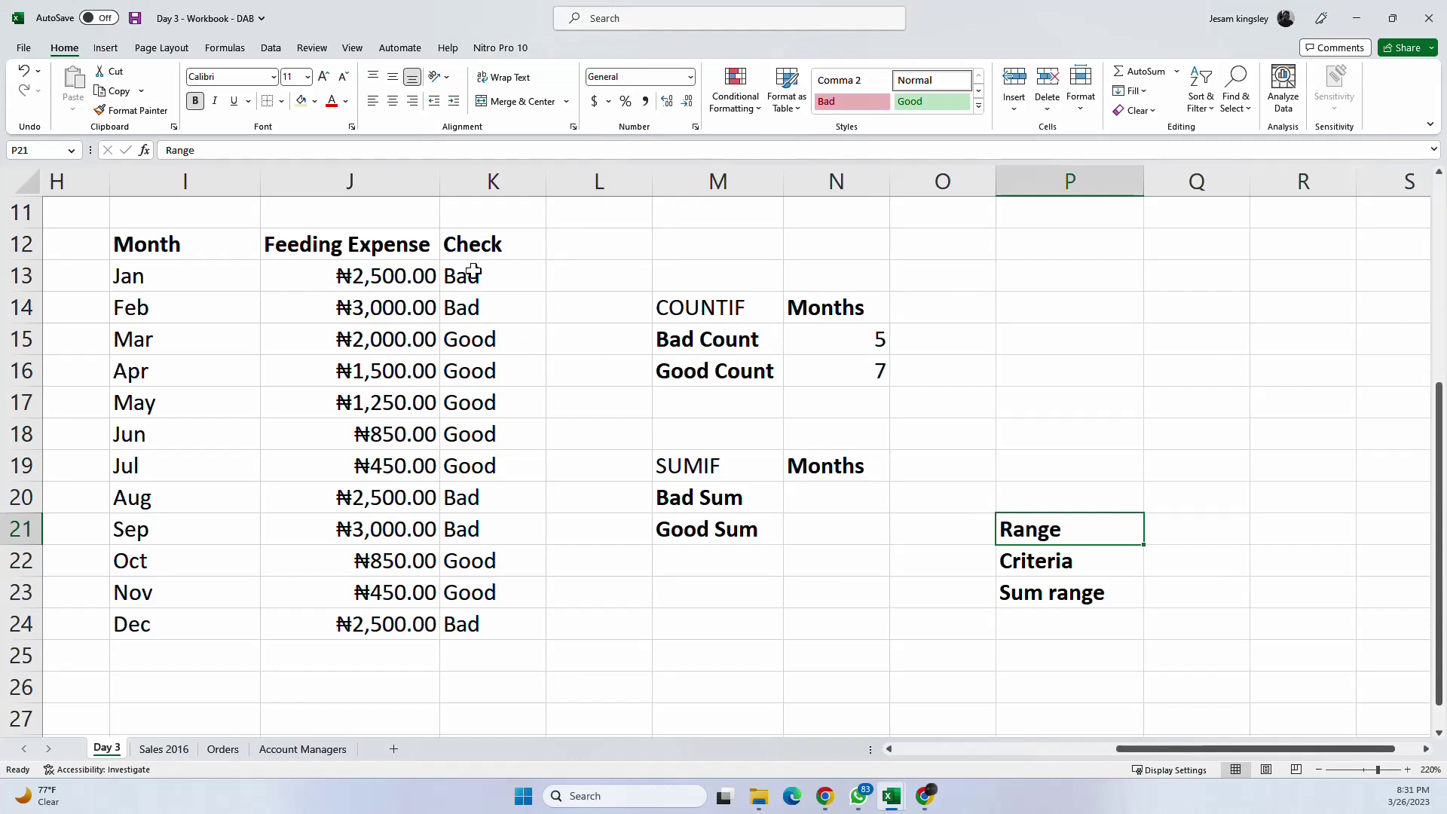
left_click_drag(473, 271, 492, 631)
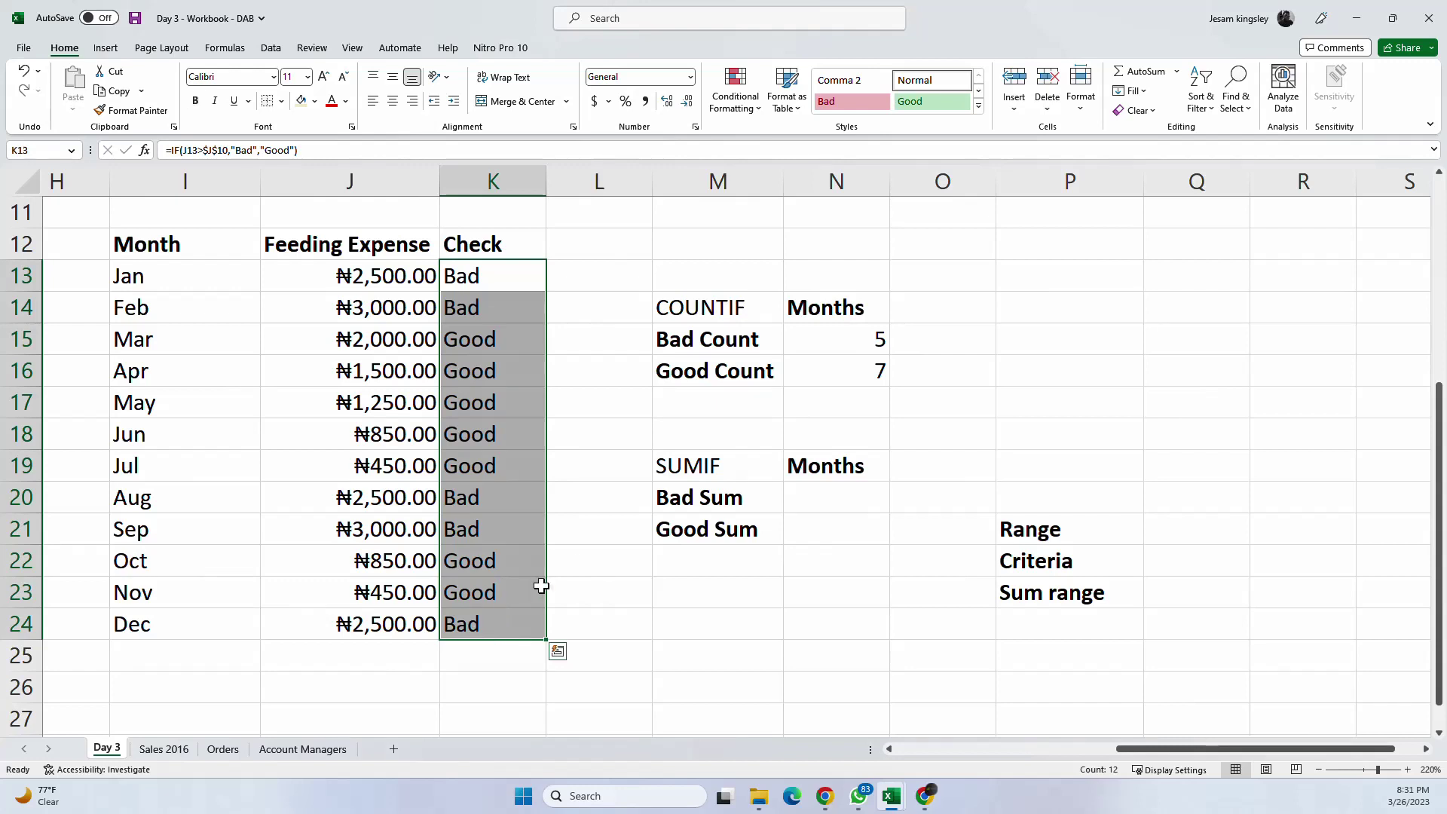
left_click(1019, 559)
left_click_drag(463, 295, 465, 333)
left_click(1052, 558)
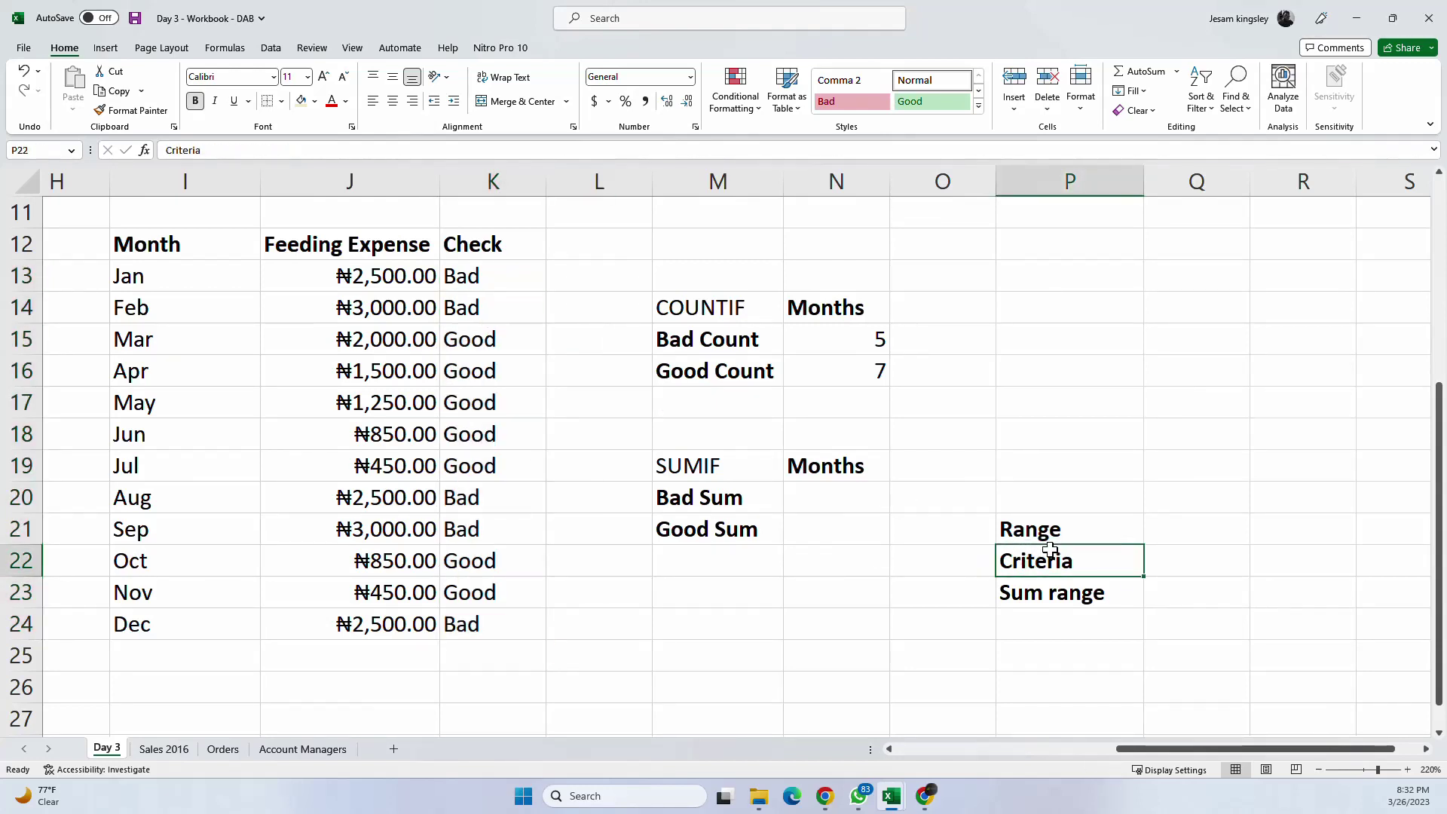
left_click(1059, 594)
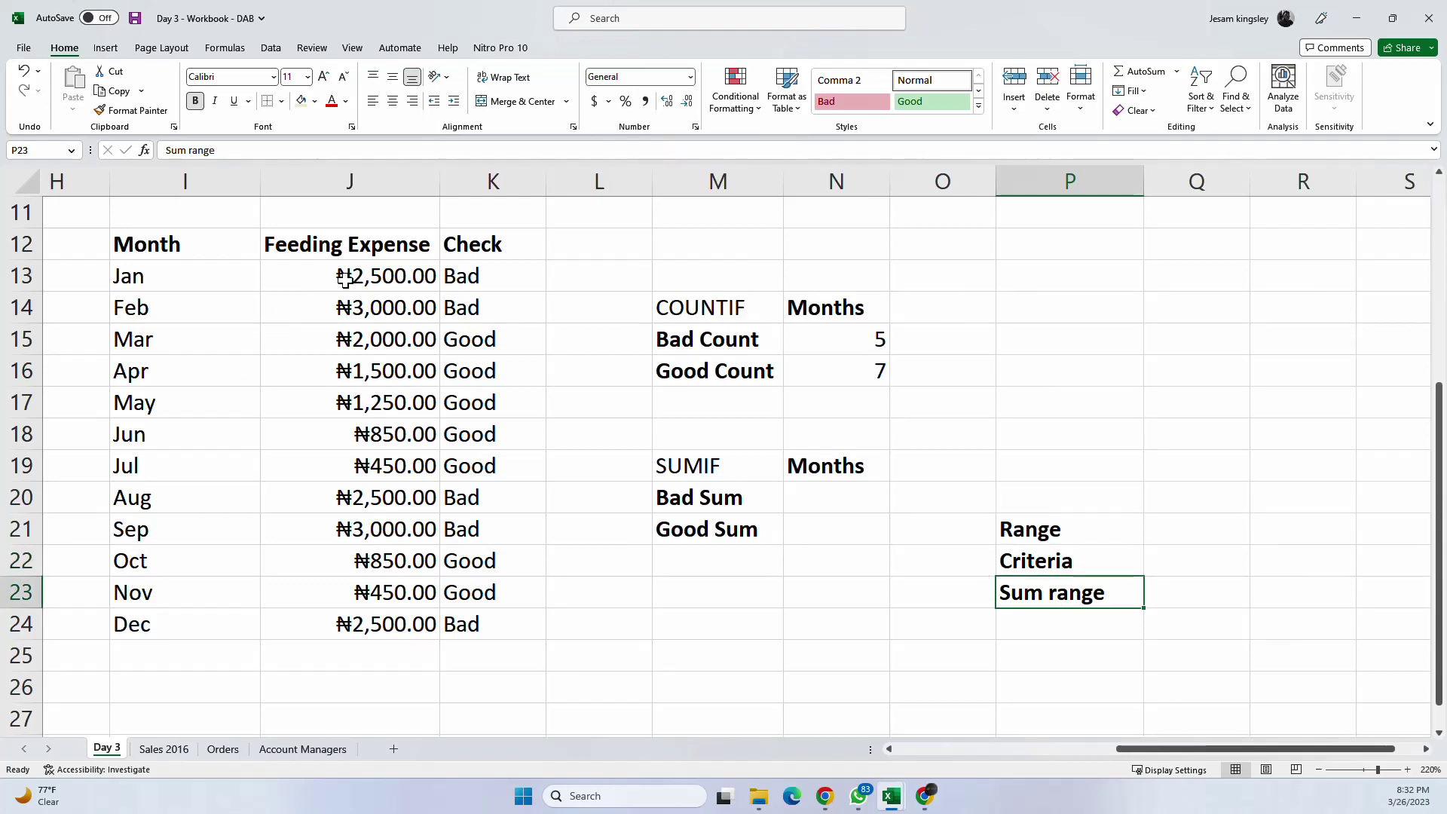
left_click_drag(369, 275, 386, 618)
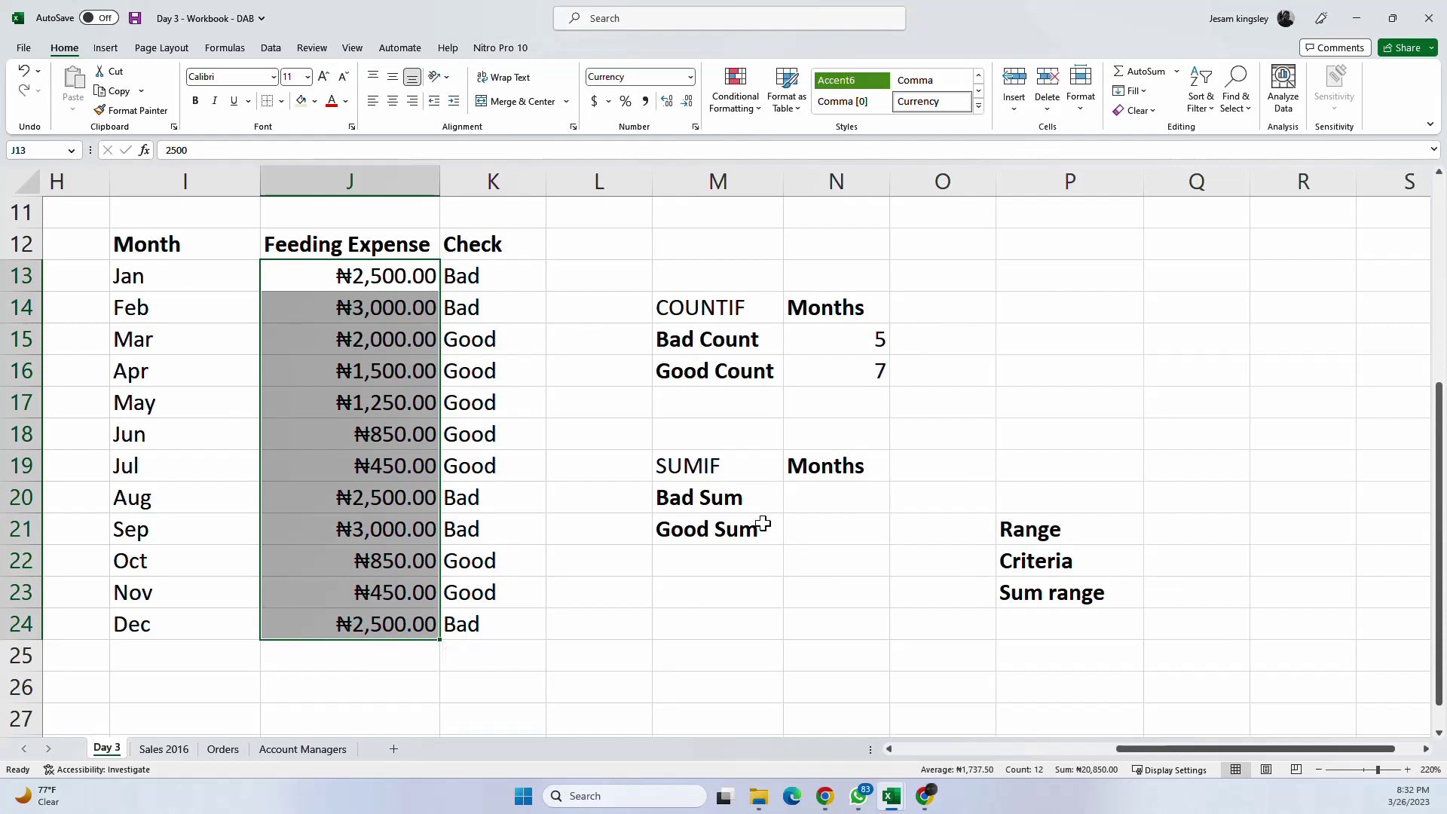
Step: Change the Months heading in N19, beside SUMIF, to Amount
left_click(830, 501)
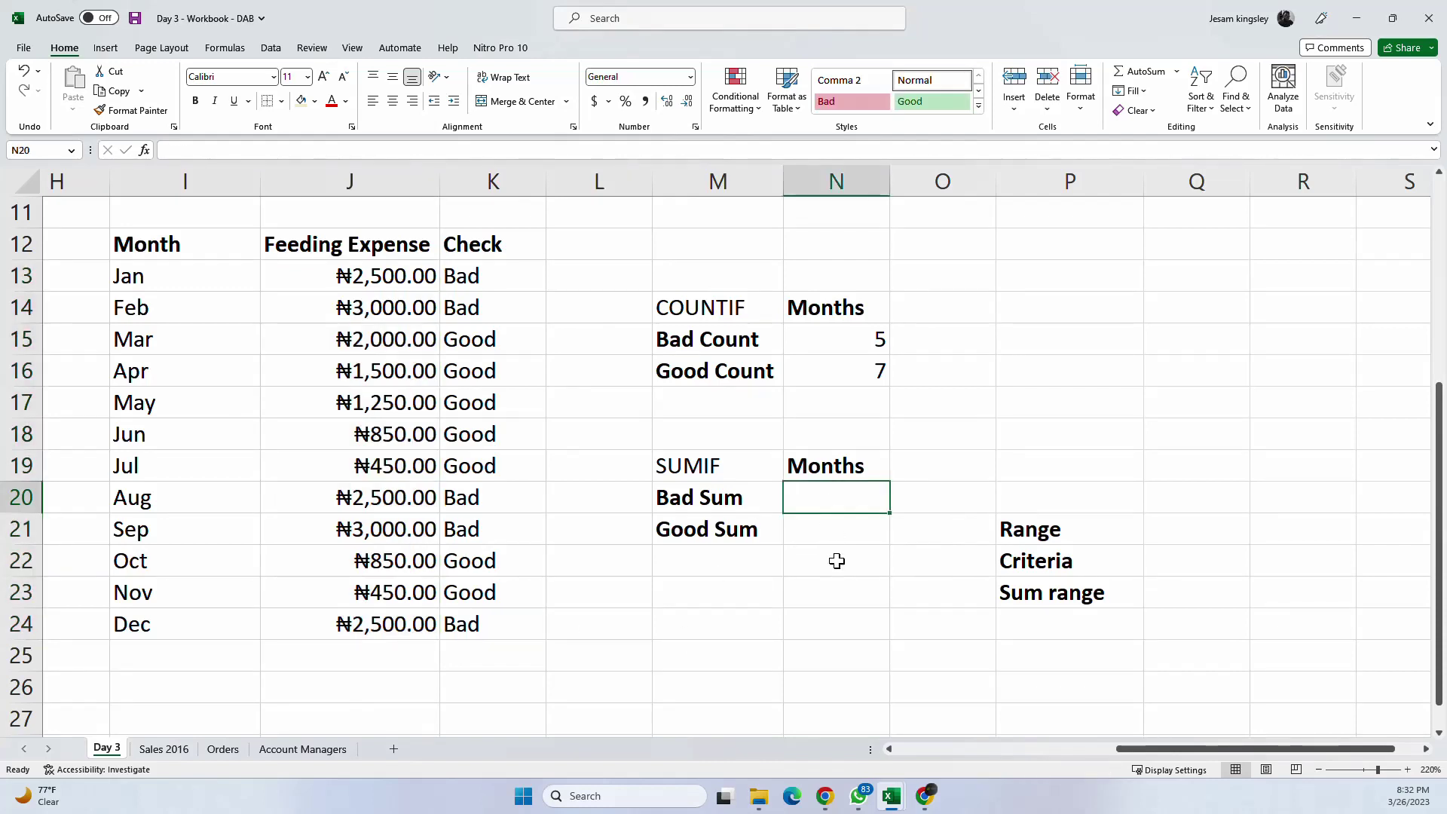
left_click(826, 470)
type("A")
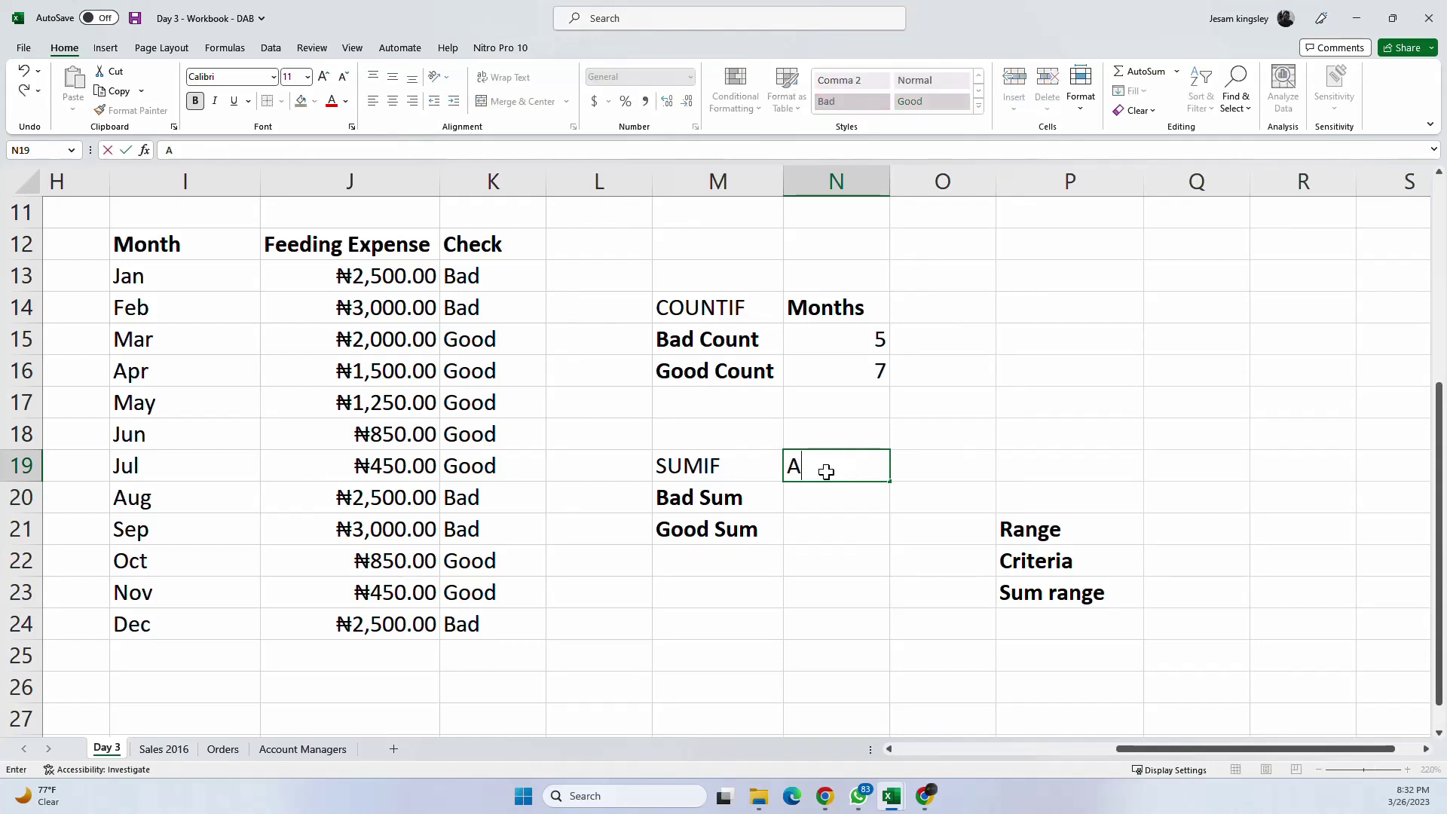
type("mount")
key("Return")
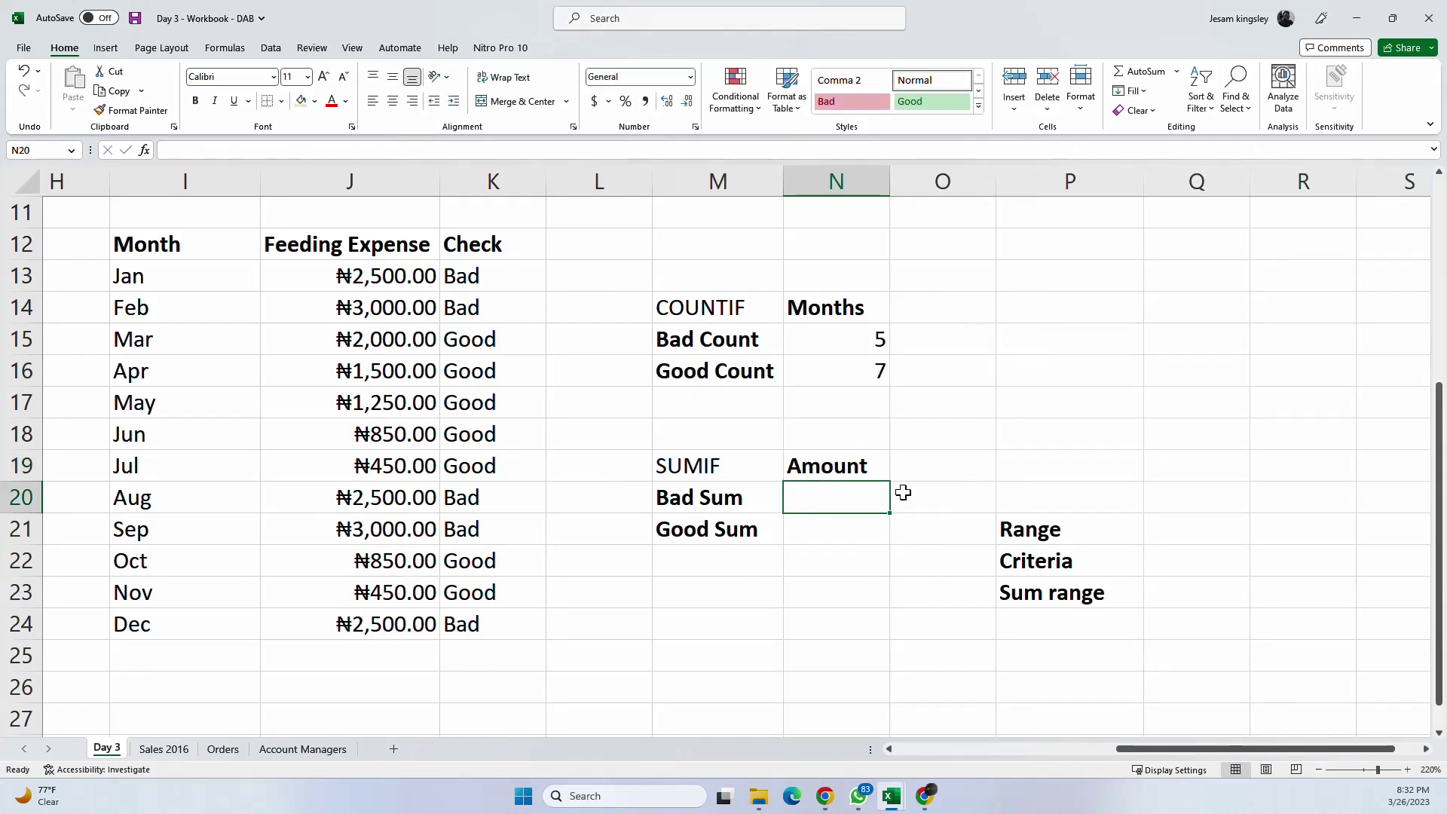
Step: Extend the Months heading in N14, beside COUNTIF, to No. of Months
left_click(823, 311)
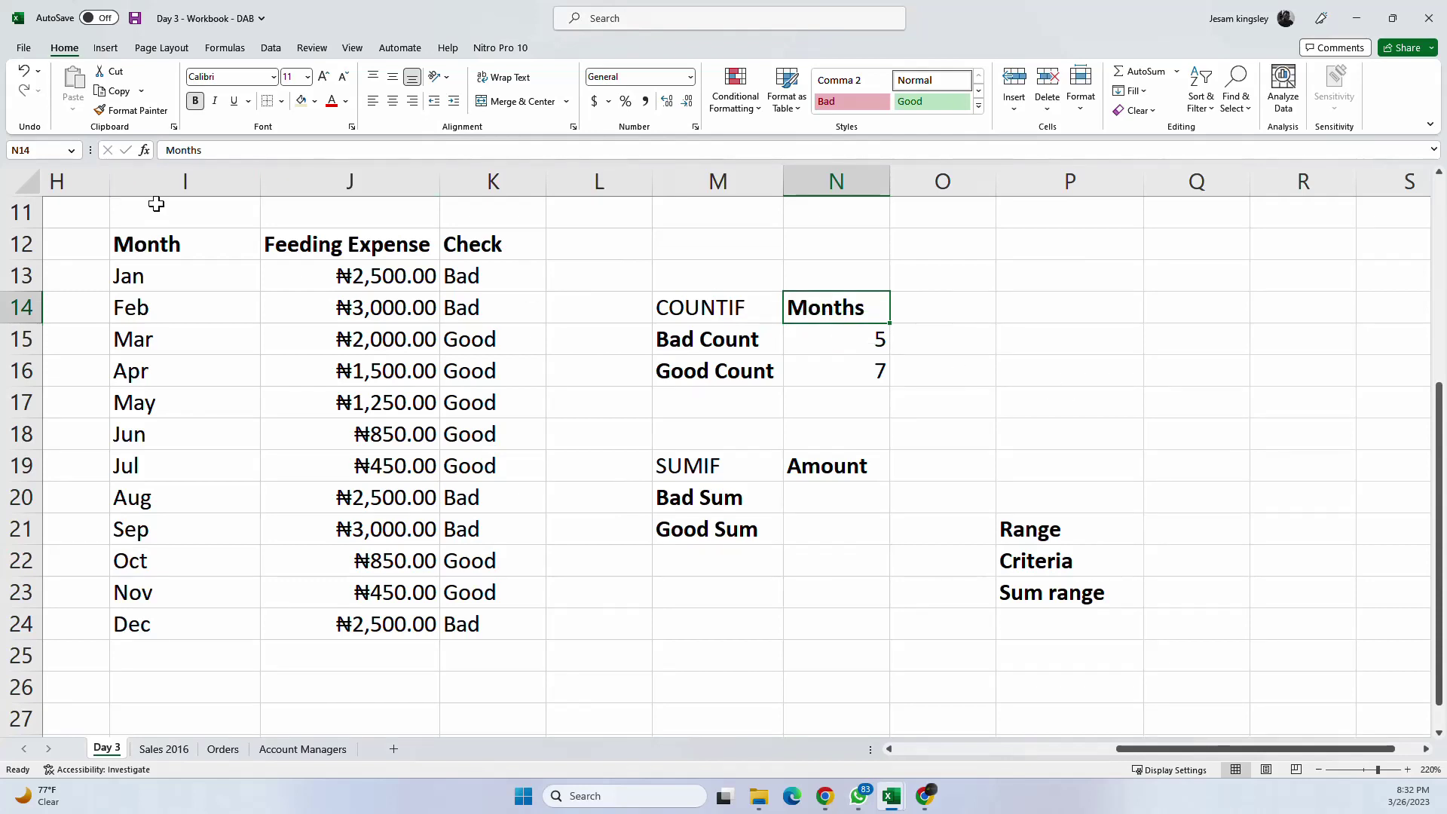
left_click(170, 155)
type("No. of")
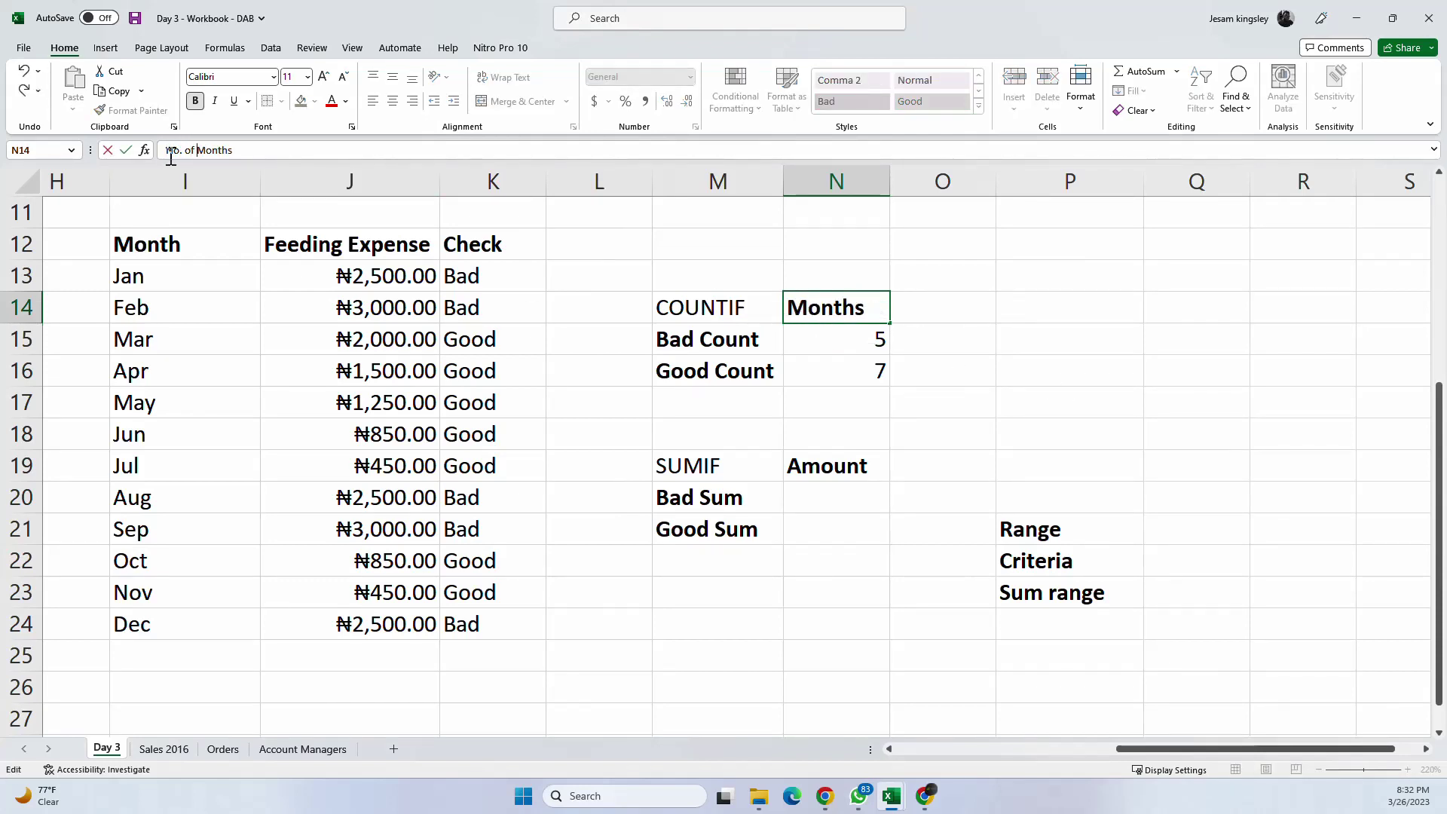
key("Return")
left_click(916, 501)
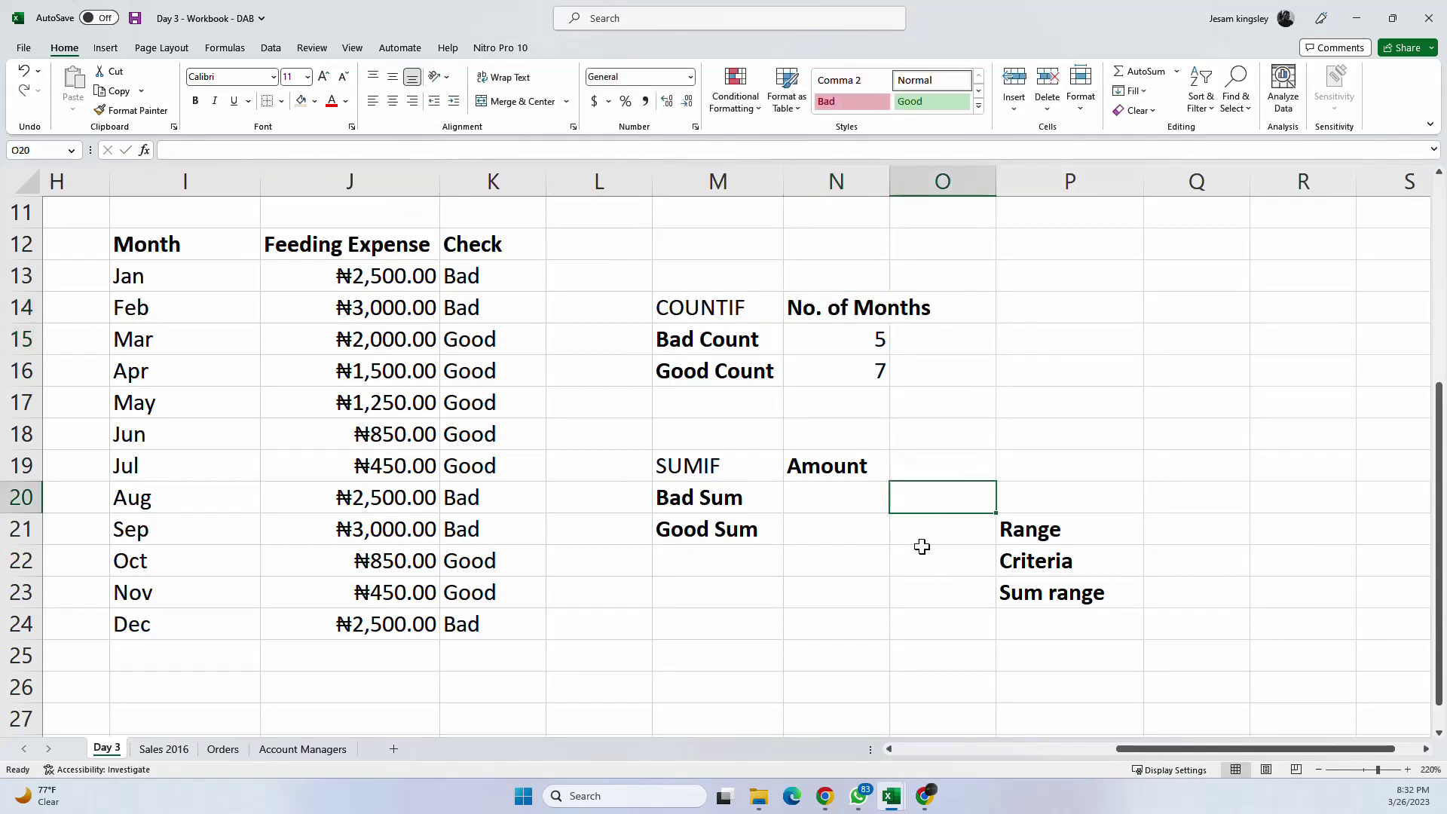
Step: Reword the Bad Sum label in M20 as Bad Month
left_click(874, 503)
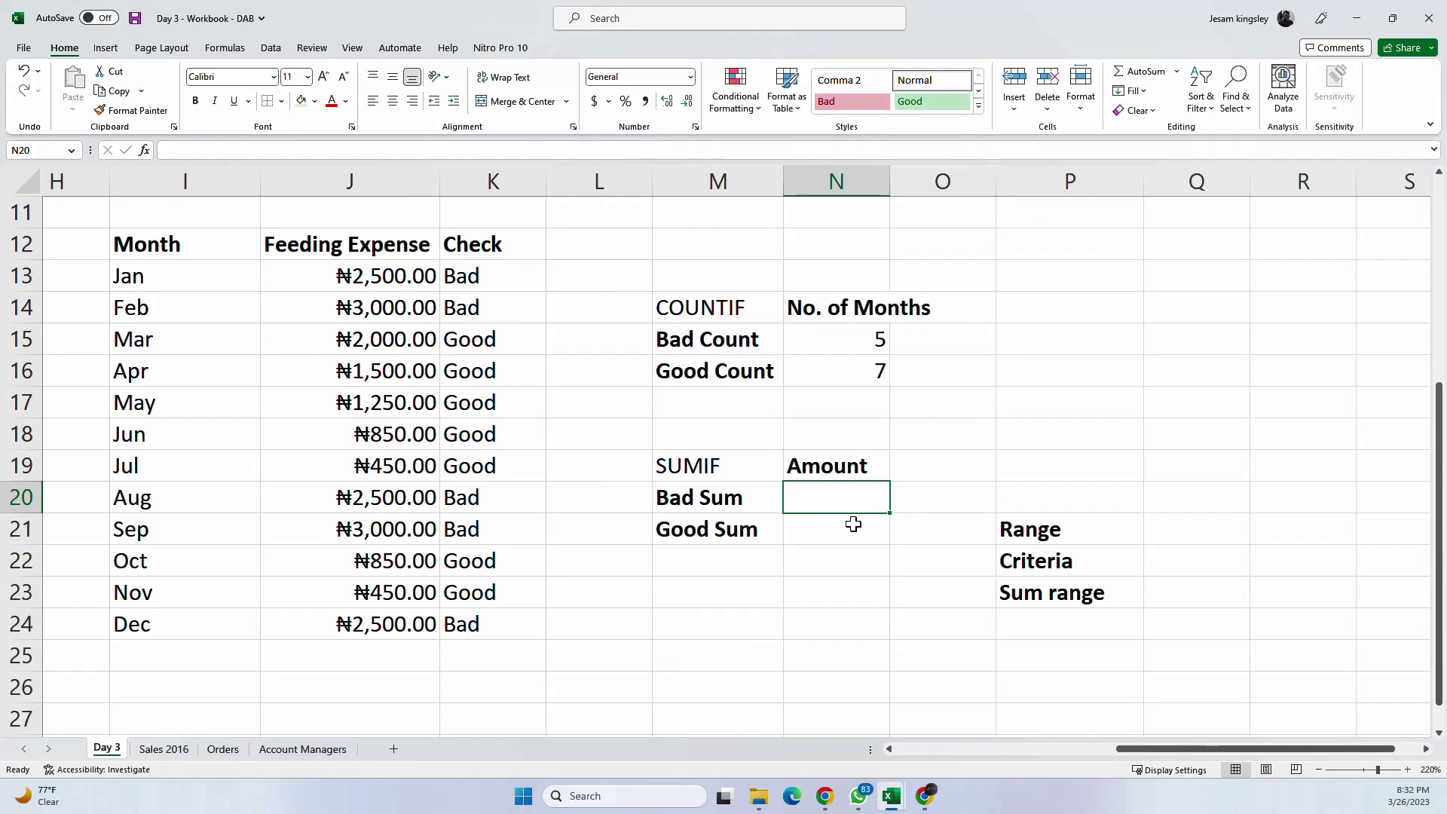
double_click(760, 497)
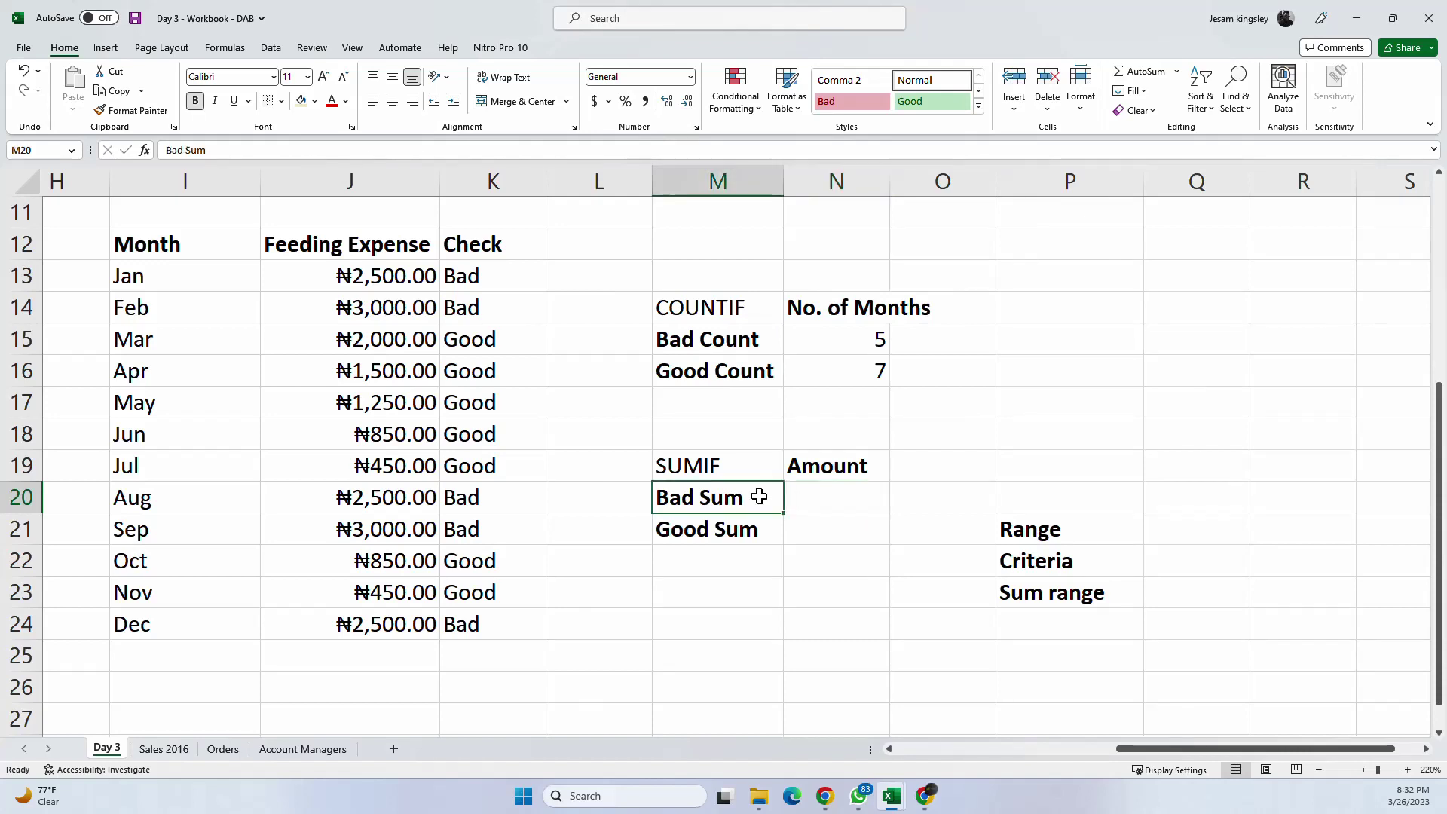
left_click_drag(761, 498, 689, 517)
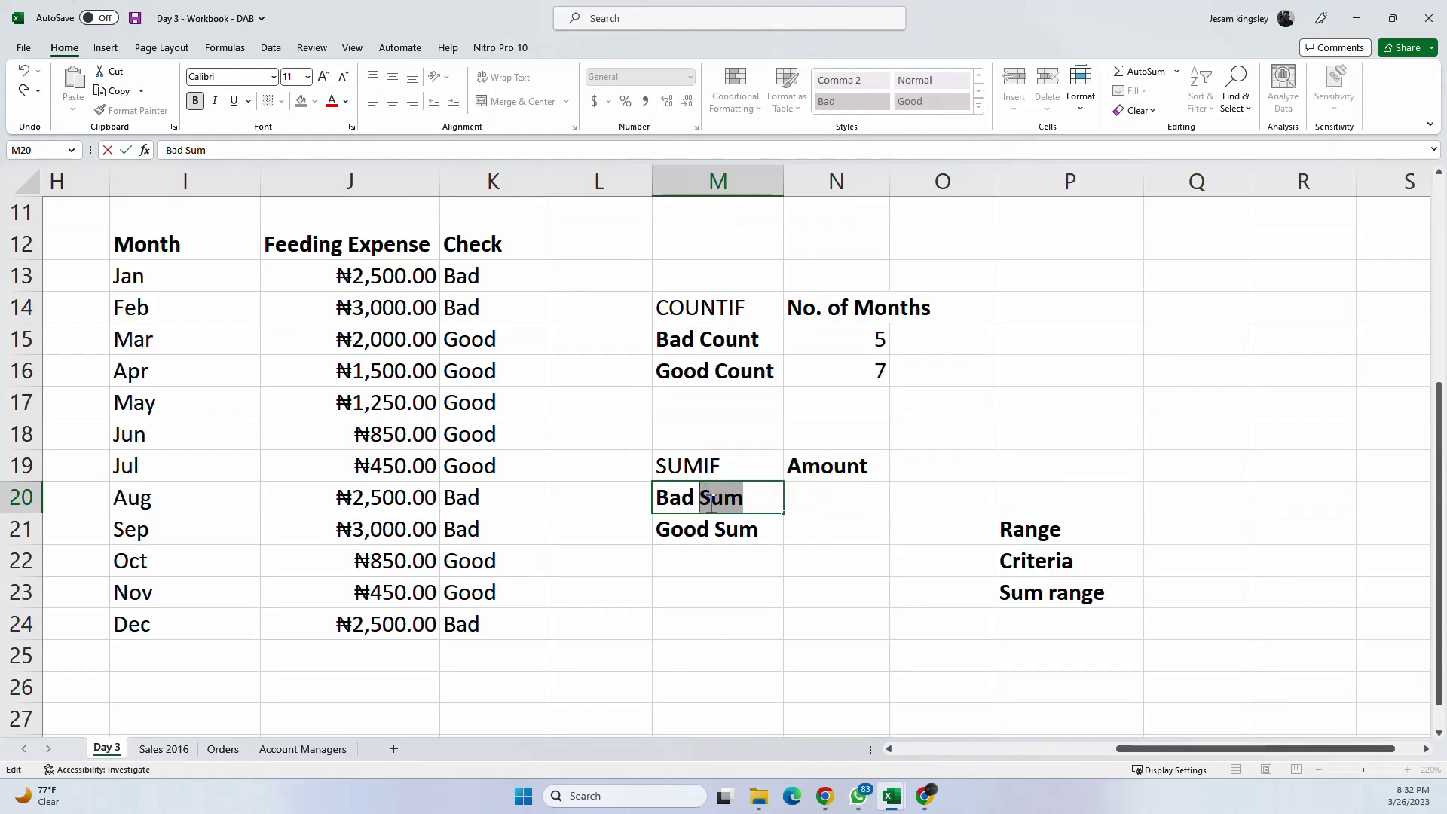
type("Month")
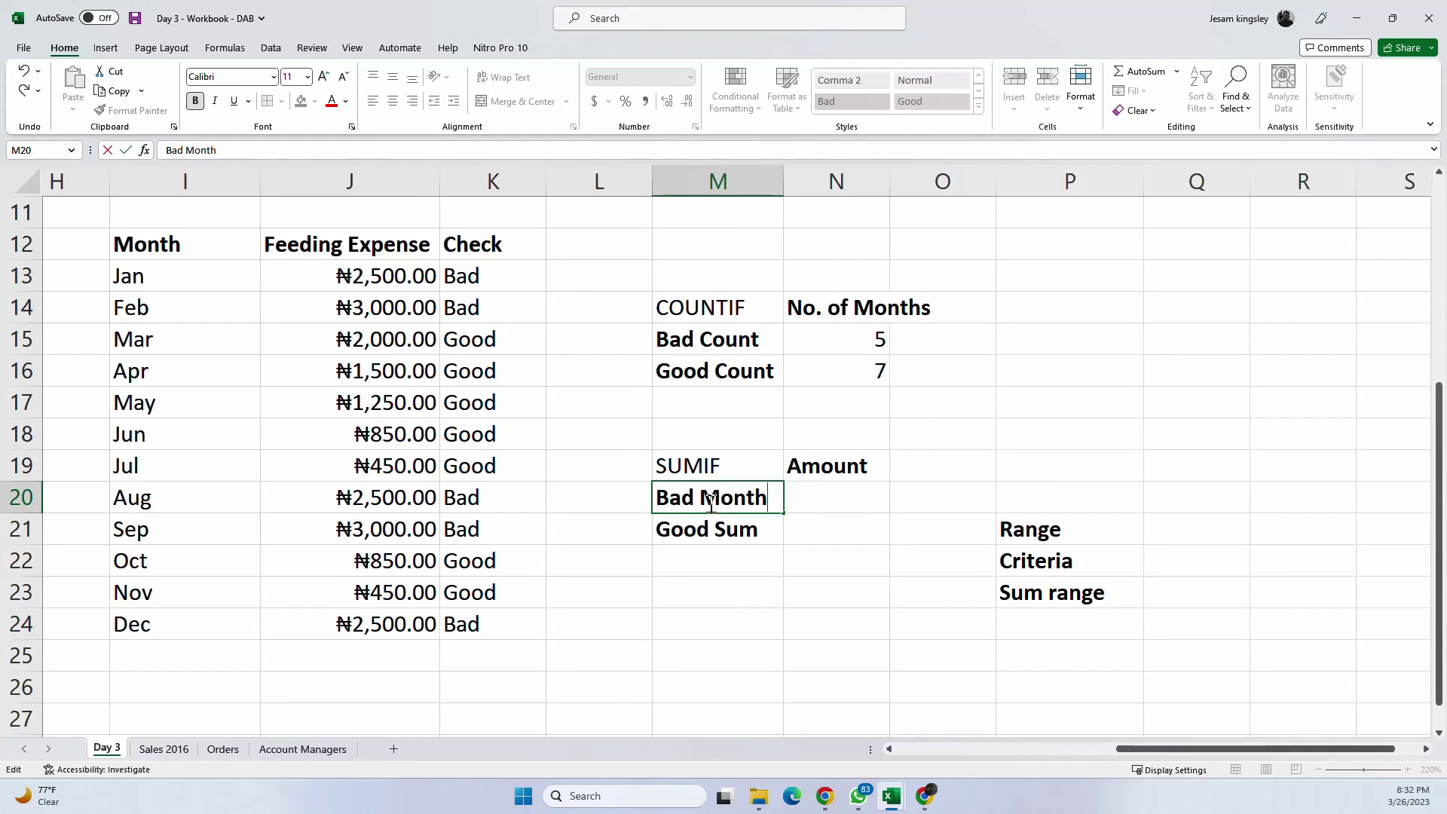
key("Return")
Step: Reword the Good Sum label in M21 as Good Months
double_click(717, 520)
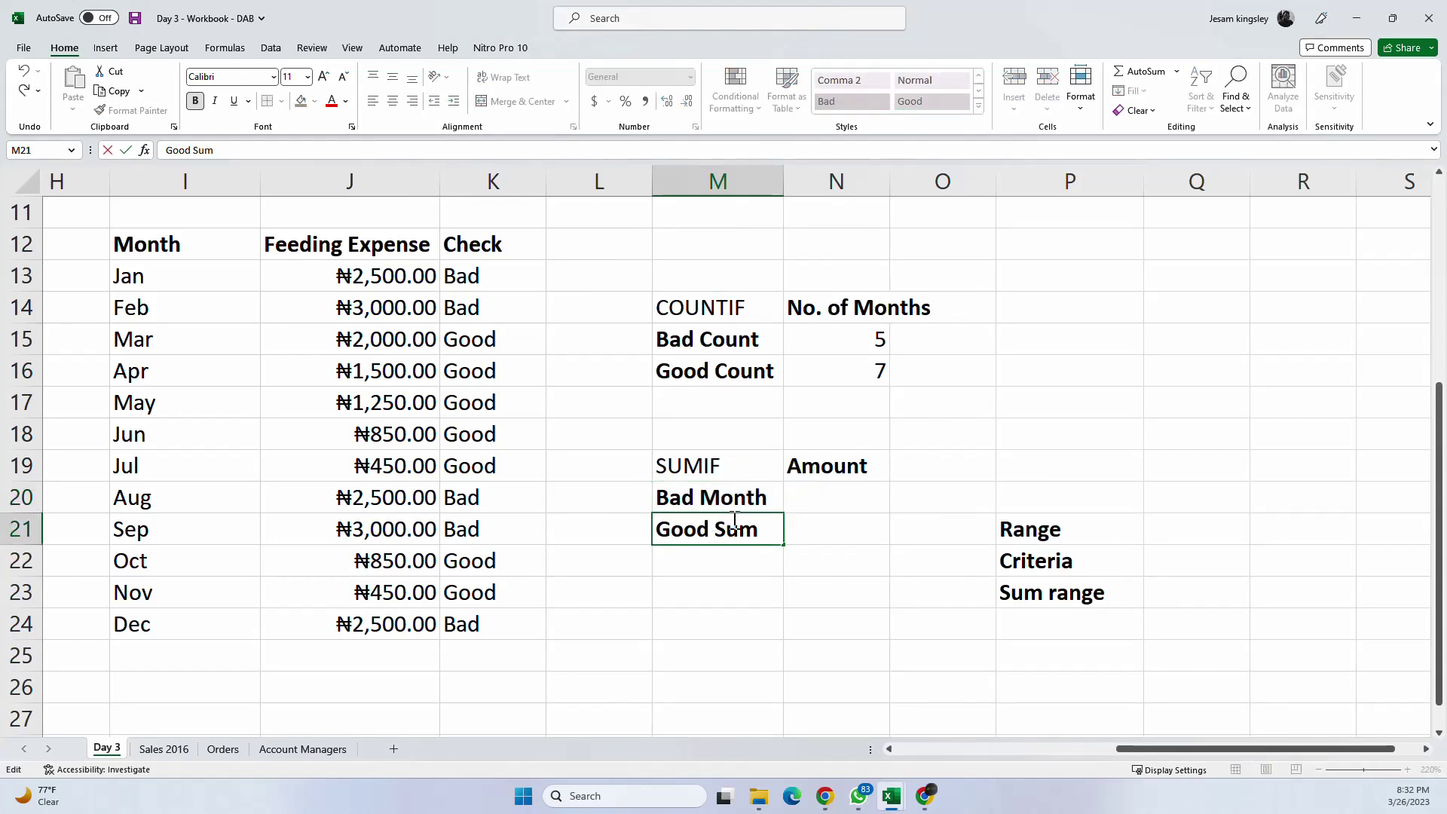
left_click_drag(715, 528, 769, 527)
type("Month")
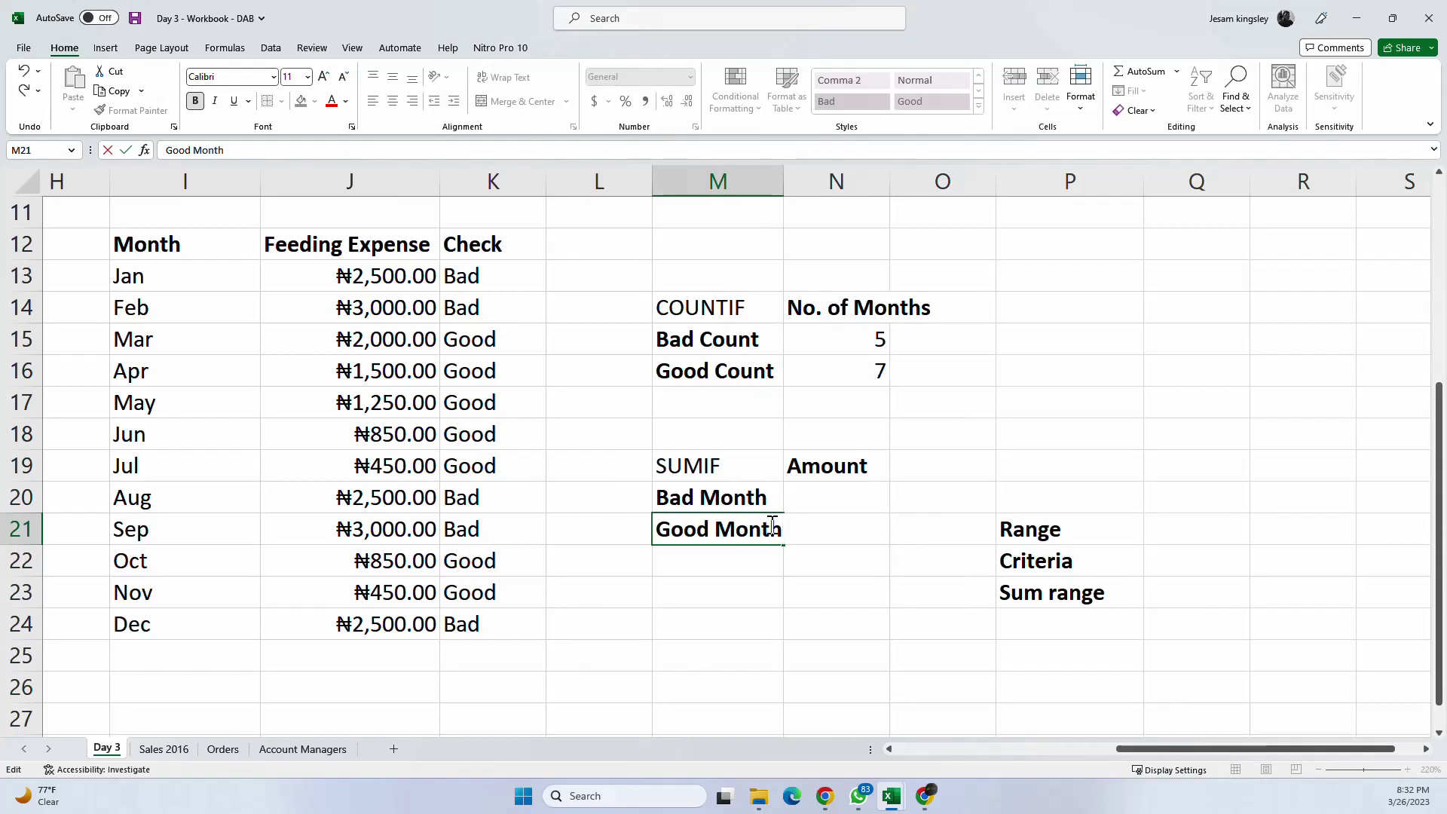
type("s")
key("Return")
Step: Make the M20 label plural as Bad Months and widen column M to fit both SUMIF labels
double_click(772, 495)
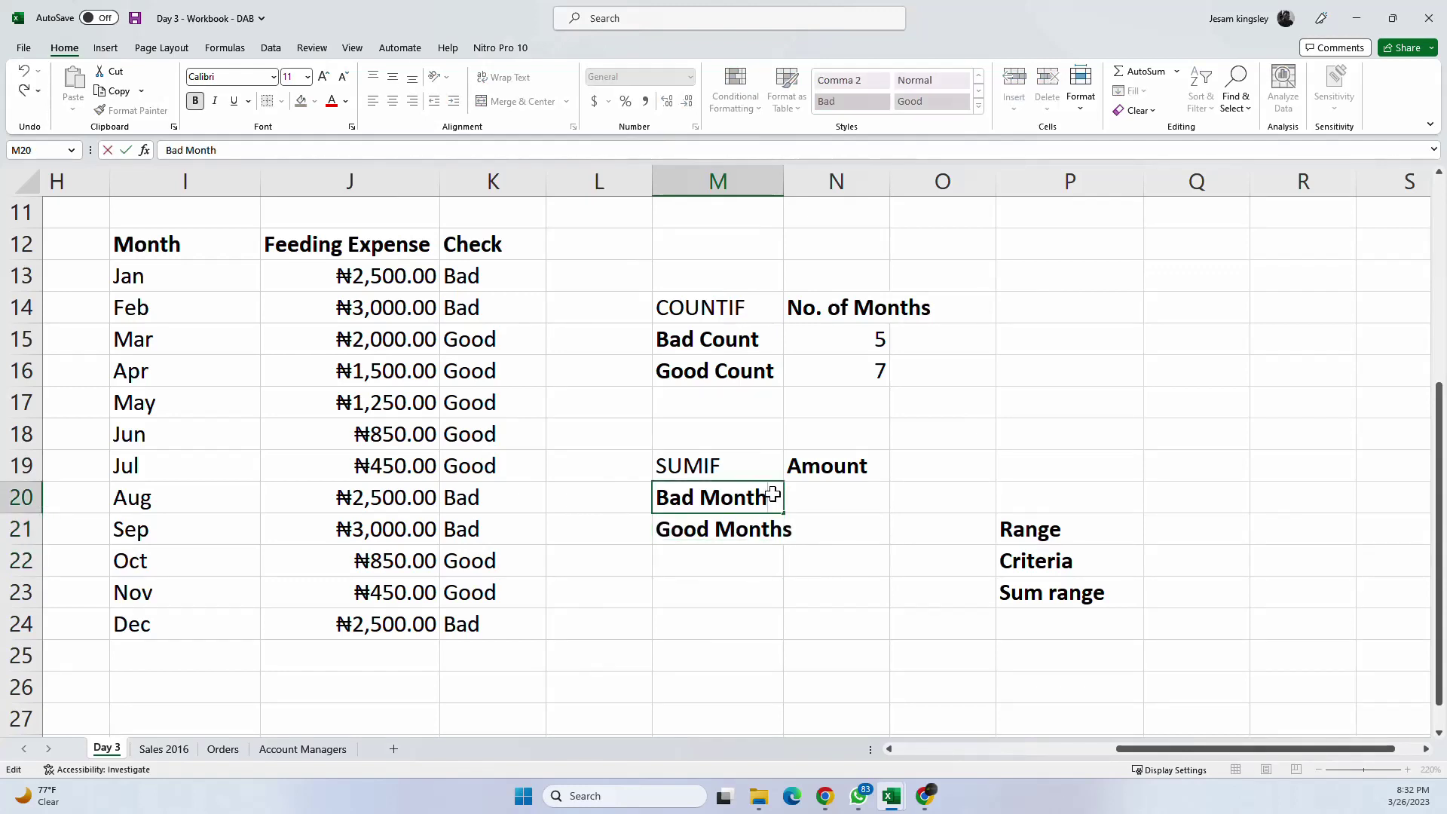
type("s")
key("Return")
left_click(821, 486)
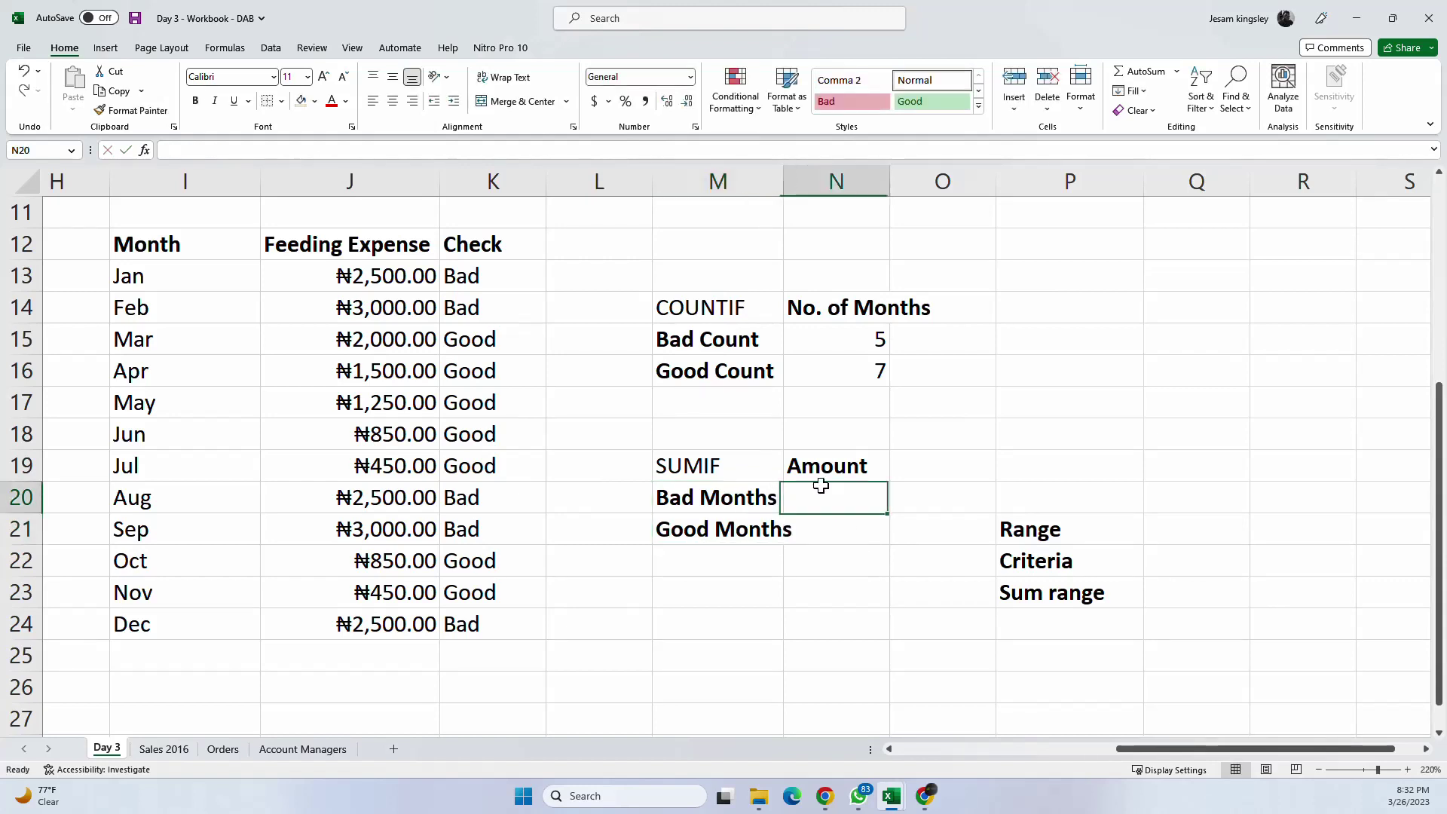
left_click_drag(783, 175, 803, 175)
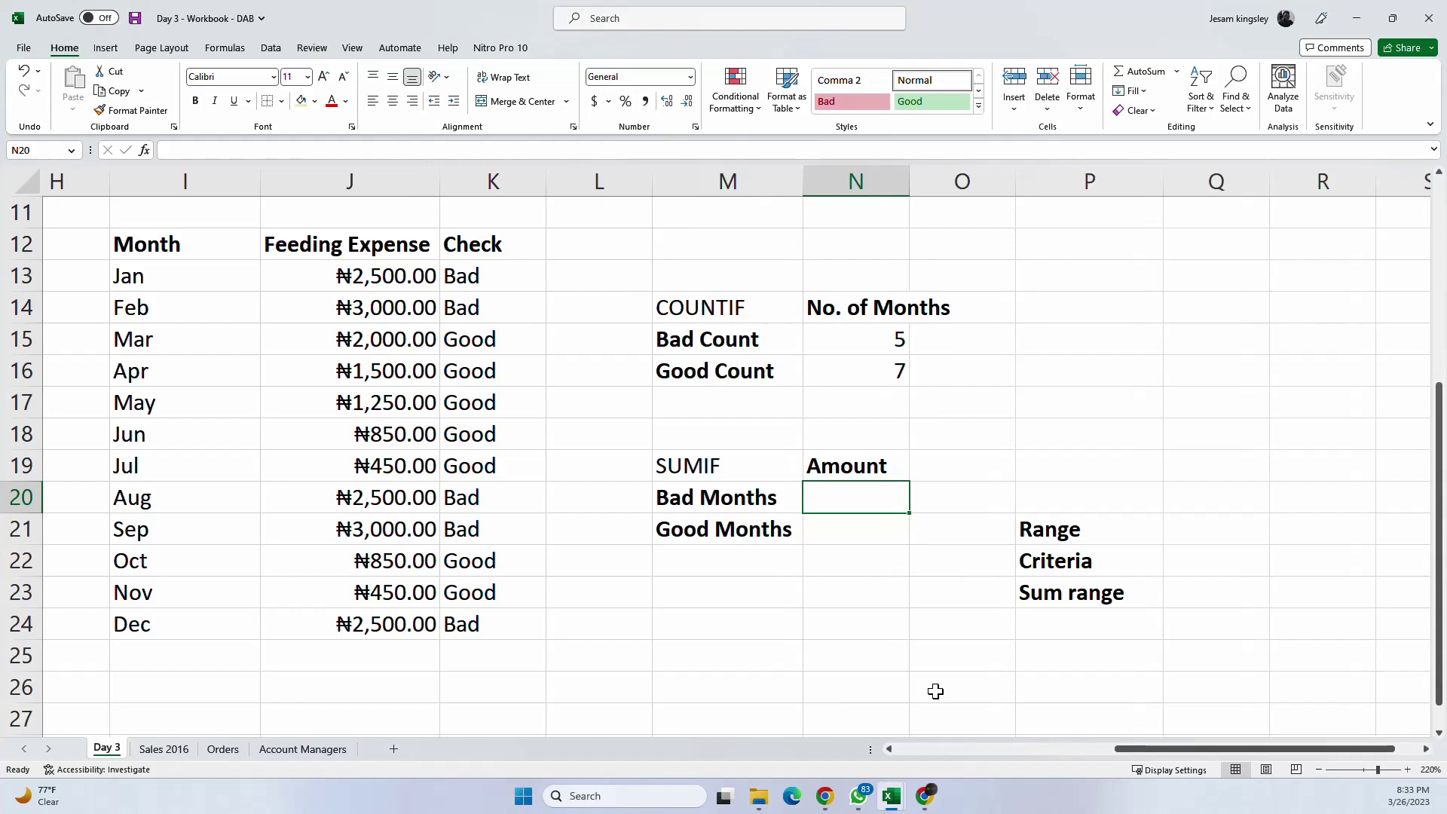
Step: Total the Bad months' feeding expenses in N20 with =SUMIF(K13:K24,"Bad",J13:J24)
type("=sun")
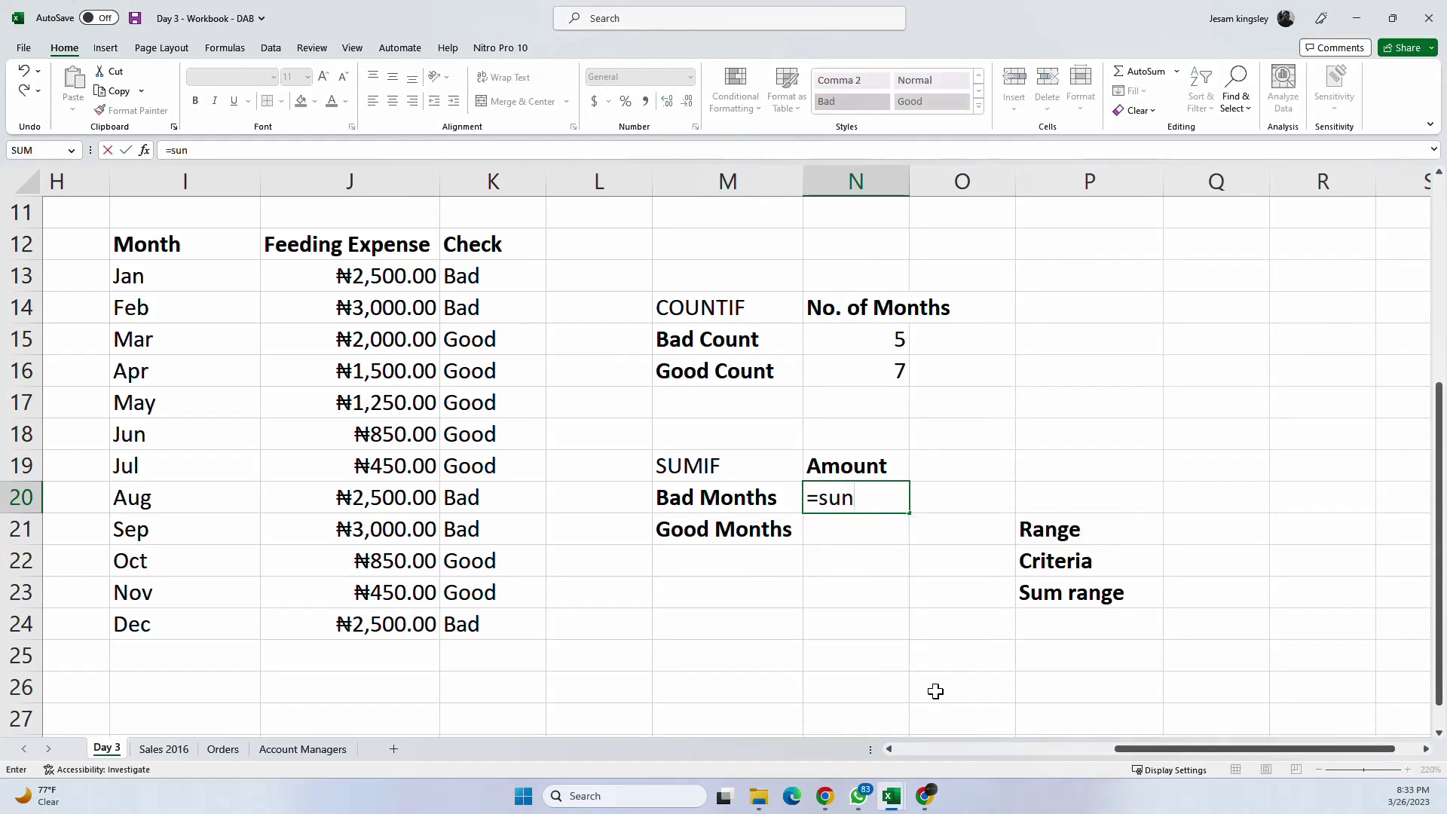
key("BackSpace")
type("mif")
key("Tab")
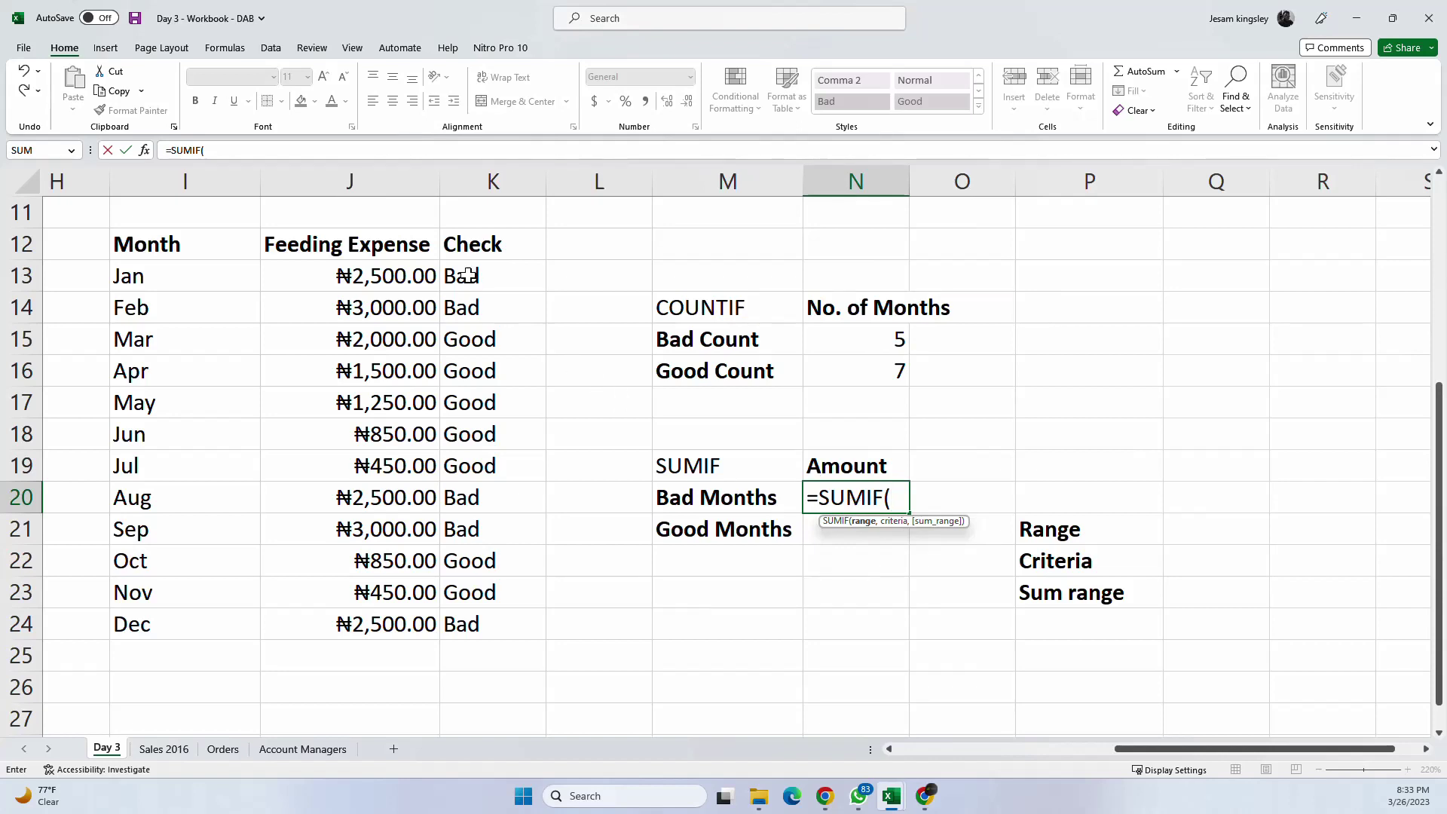
left_click_drag(469, 267, 493, 625)
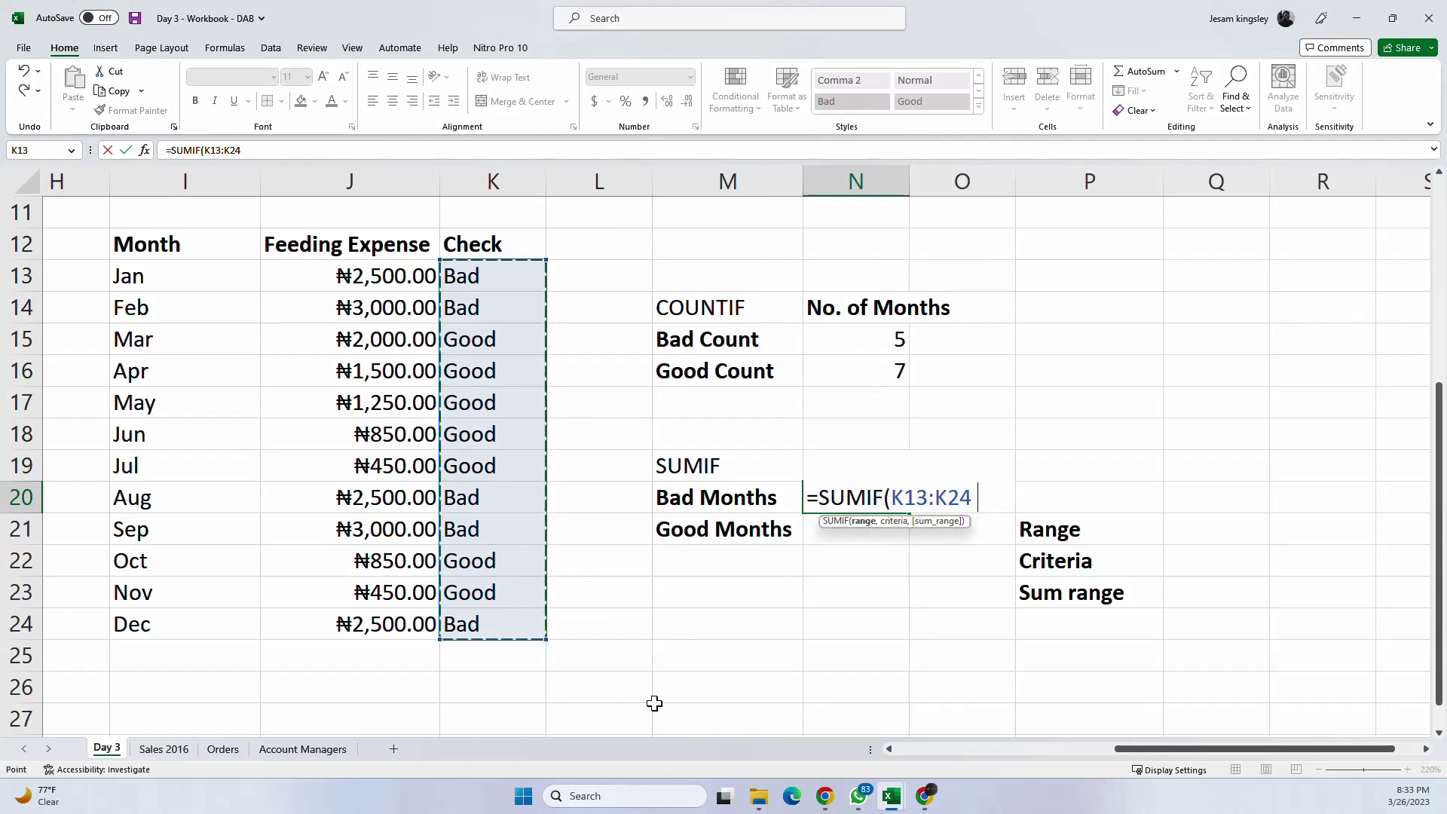
type(",")
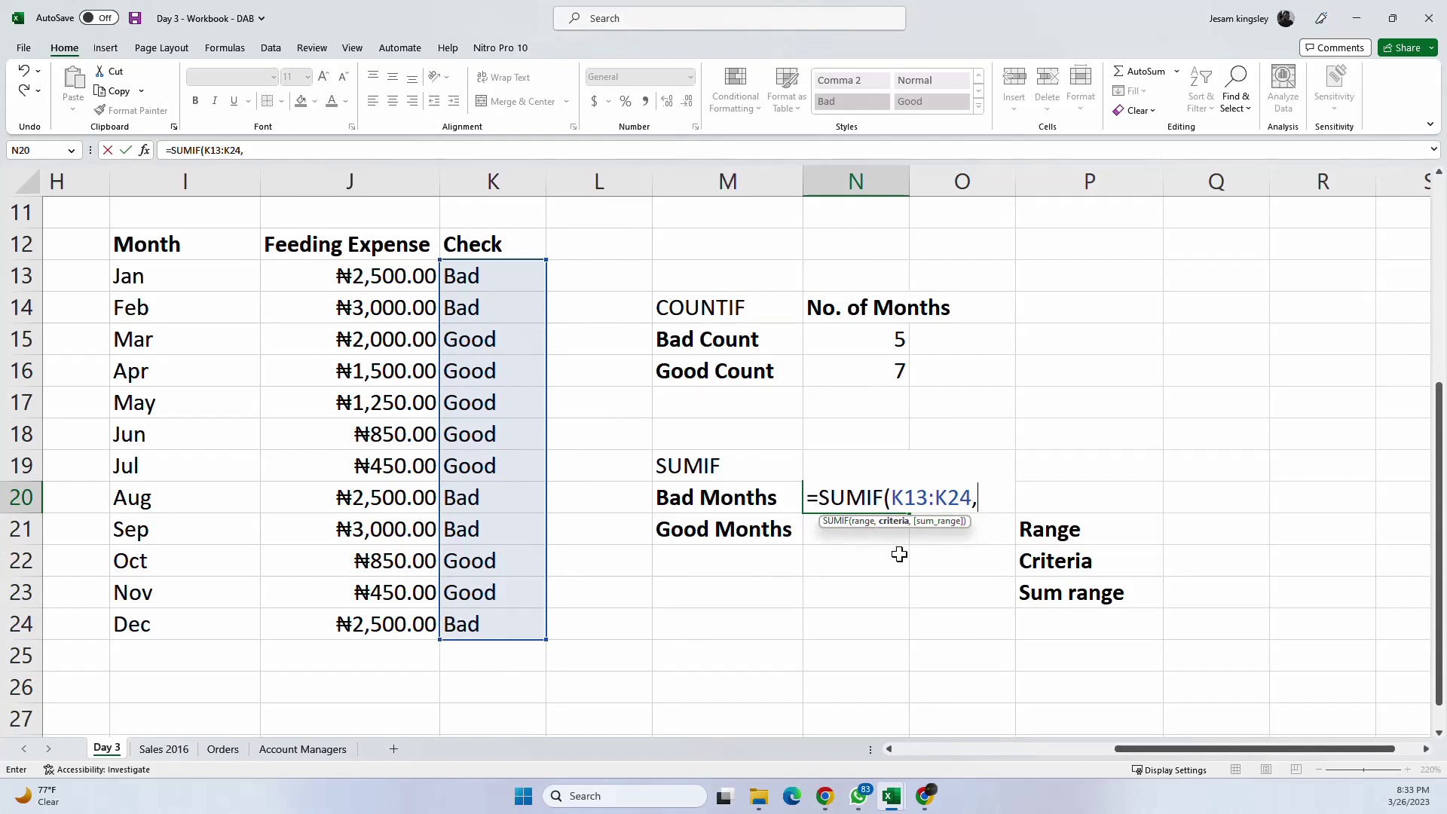
type("\"Bad")
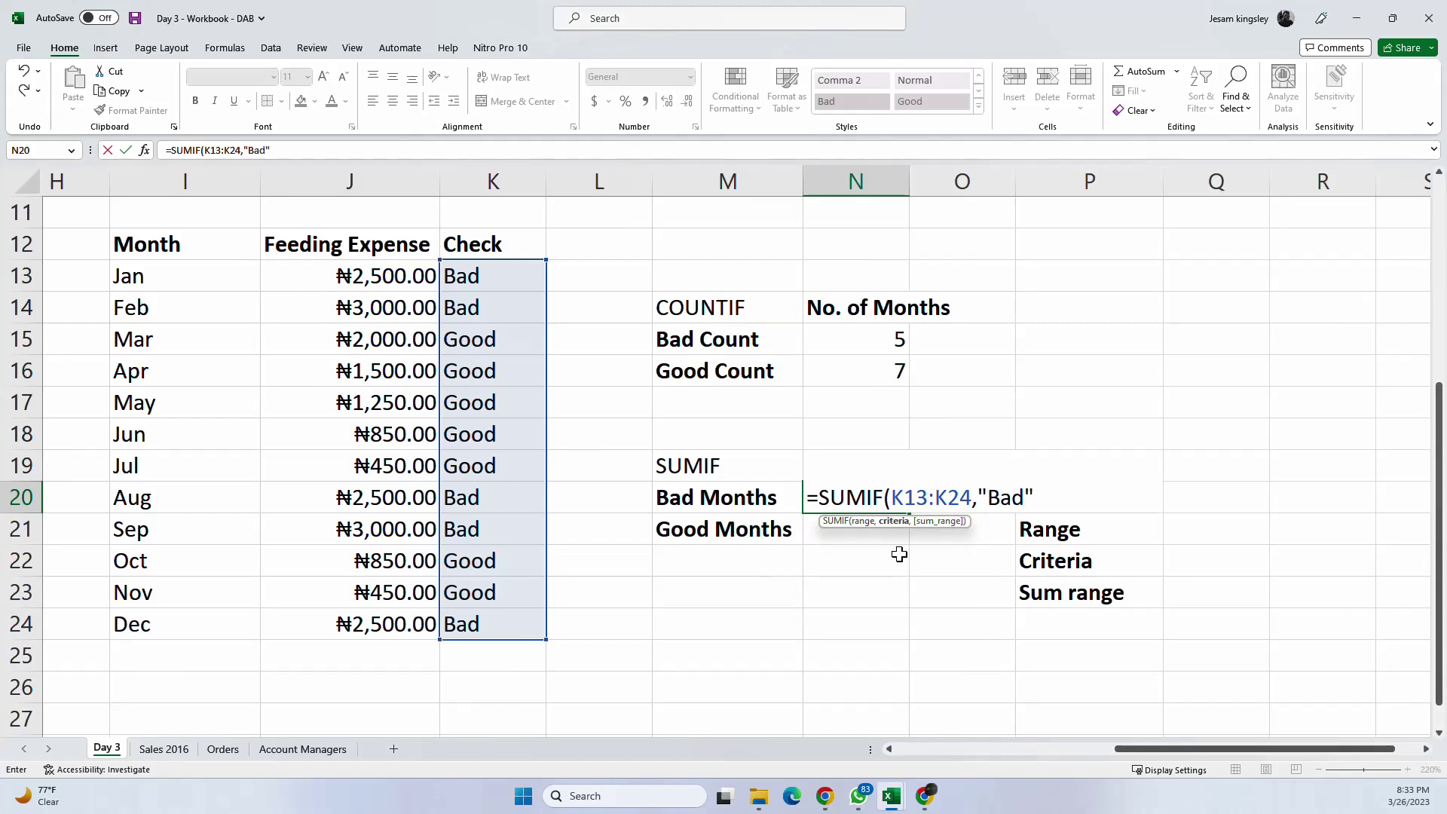
type("\",")
left_click_drag(366, 271, 383, 623)
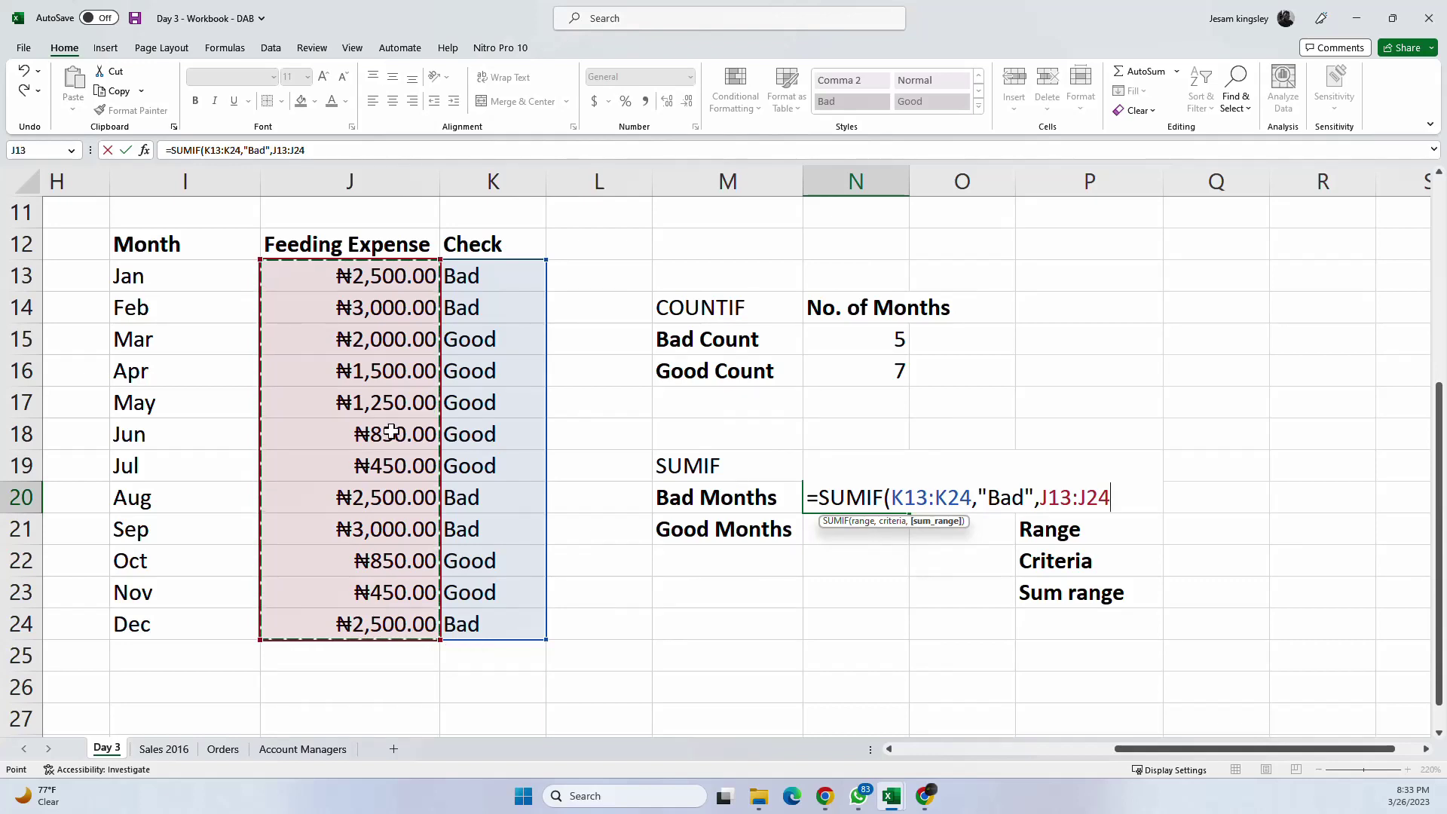
type(")")
key("Return")
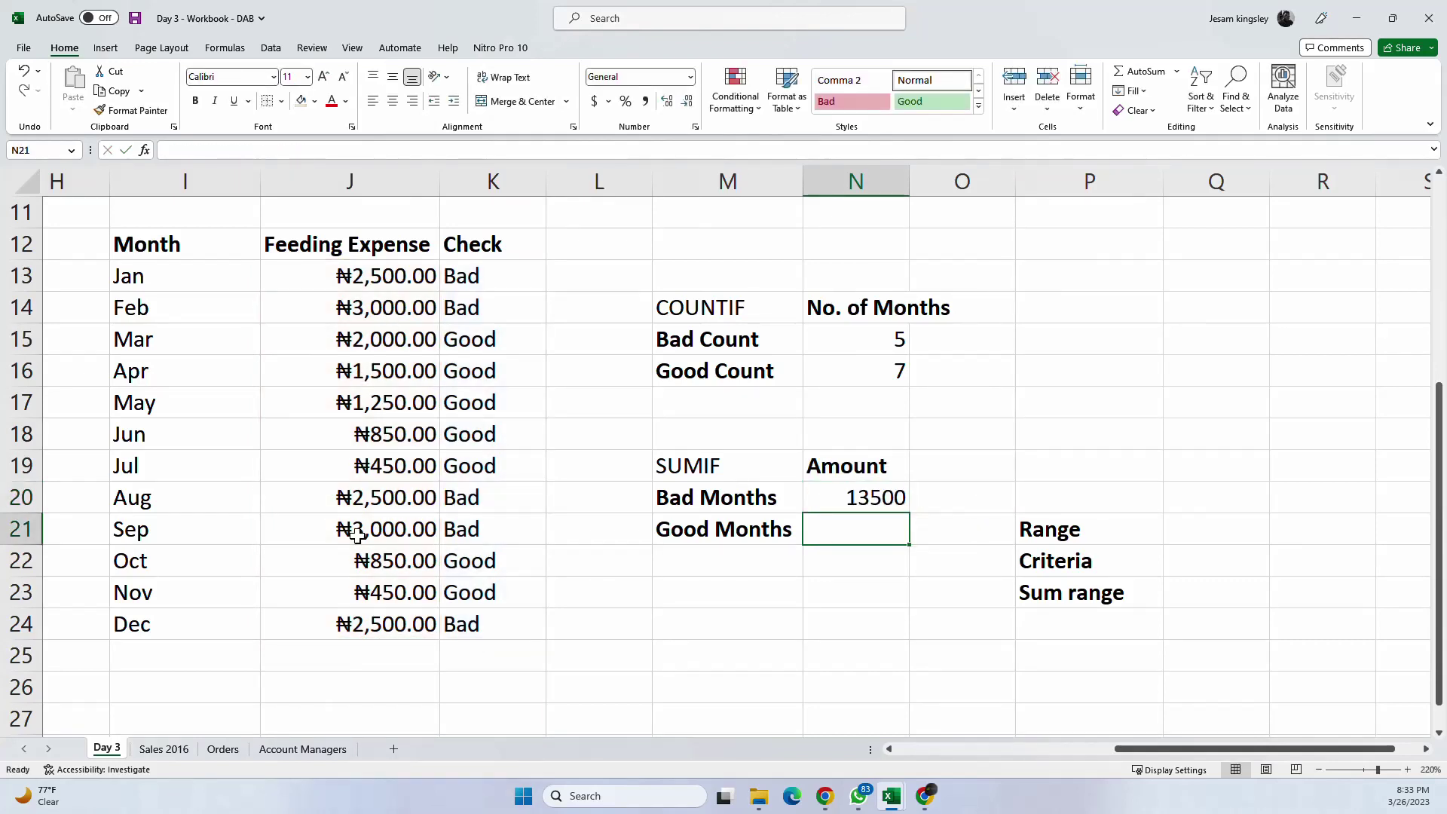
left_click(357, 535)
left_click(867, 559)
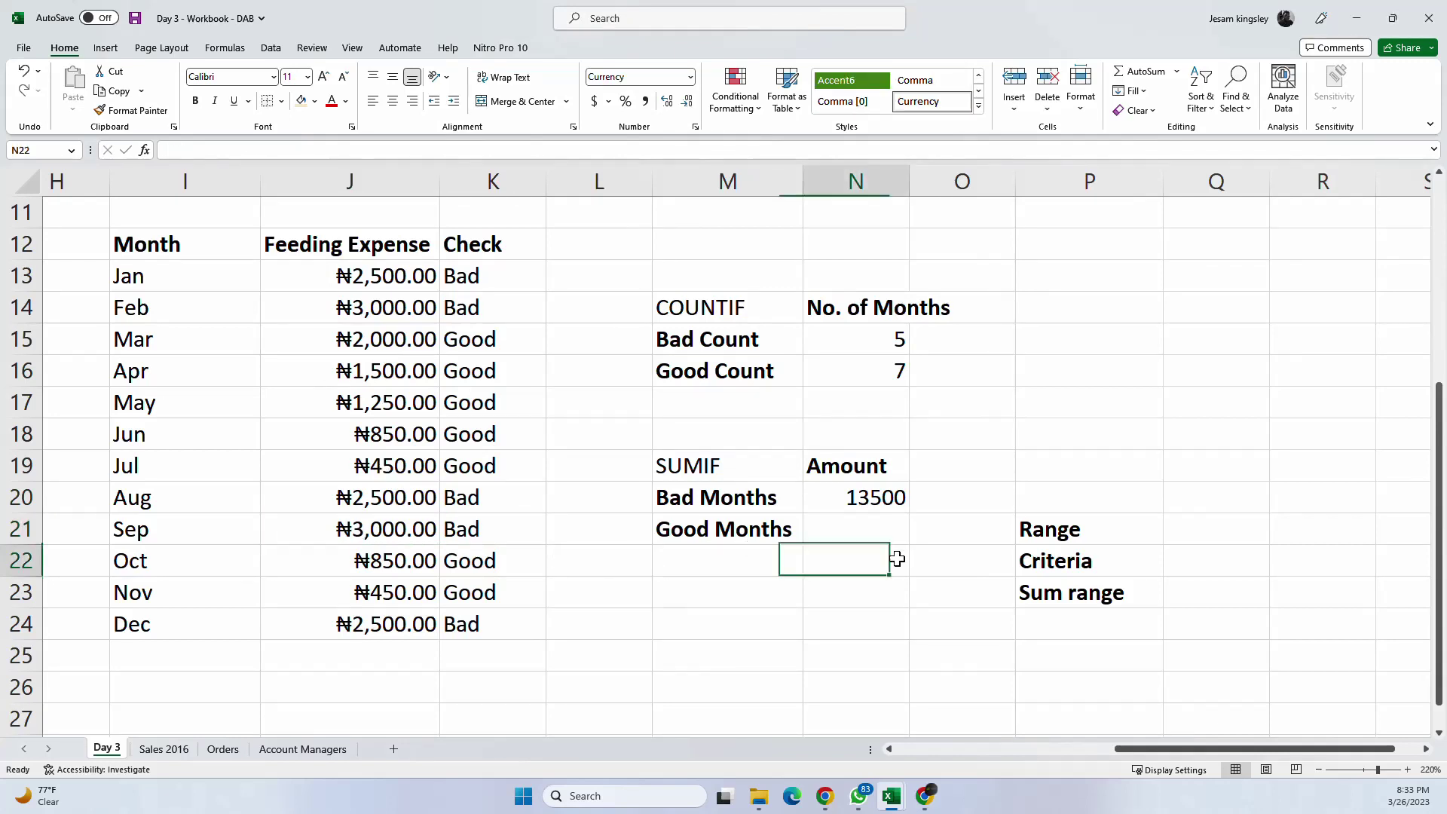
left_click(891, 507)
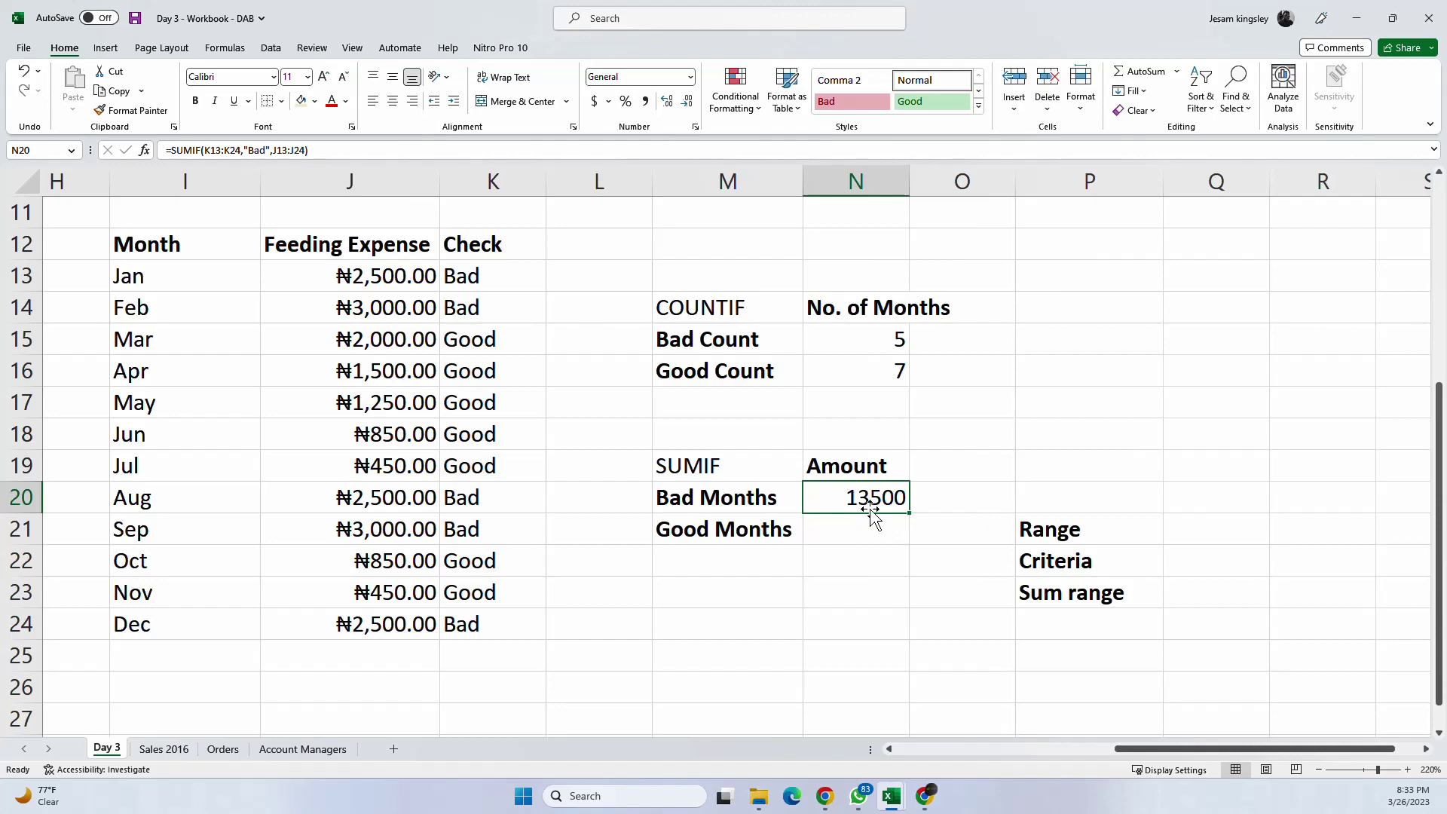
left_click(780, 497)
left_click(856, 497)
Step: Total the Good months' feeding expenses in N21 with =SUMIF(K13:K24,"Good",J13:J24)
left_click(871, 531)
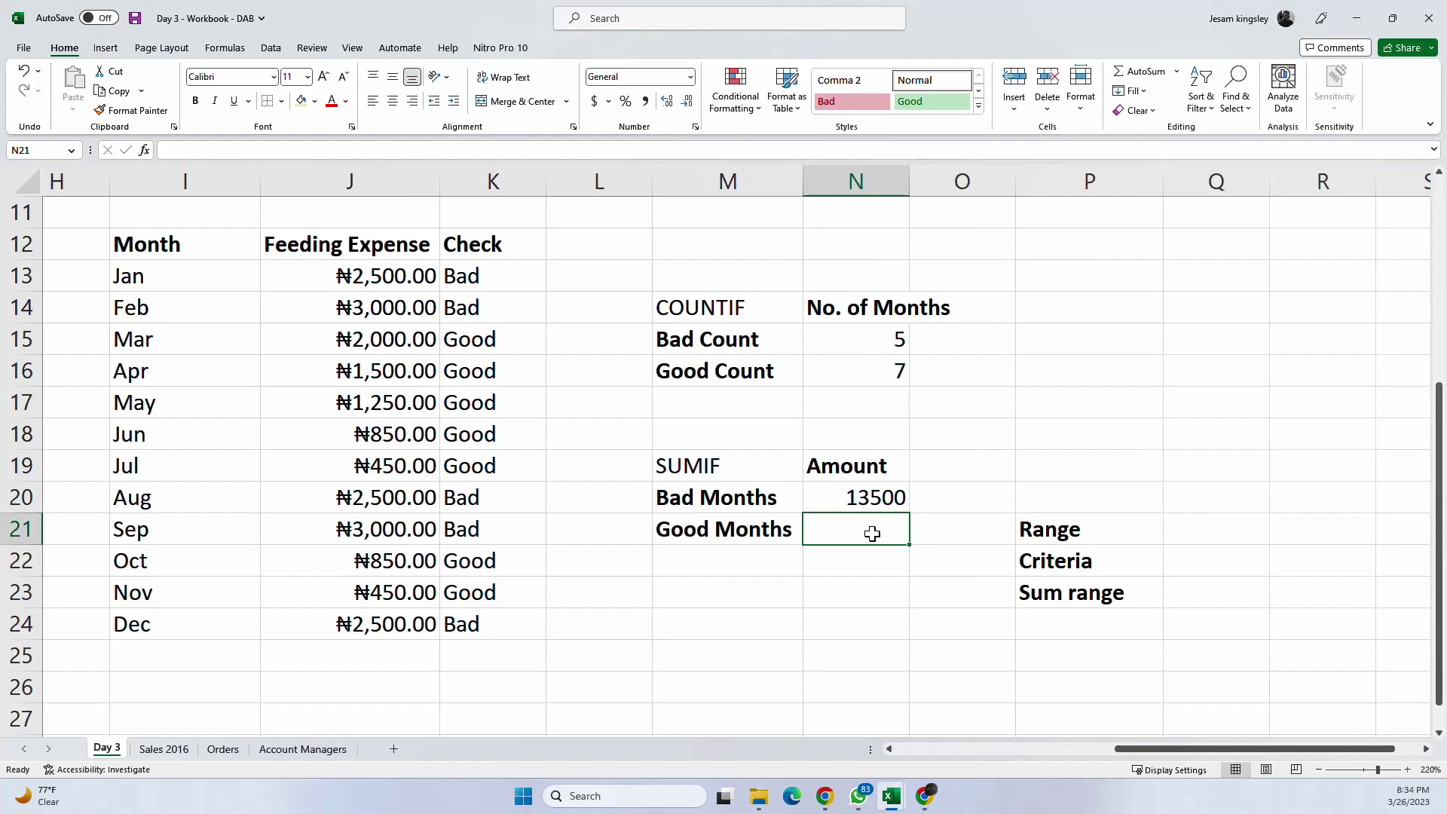
type("=sumif")
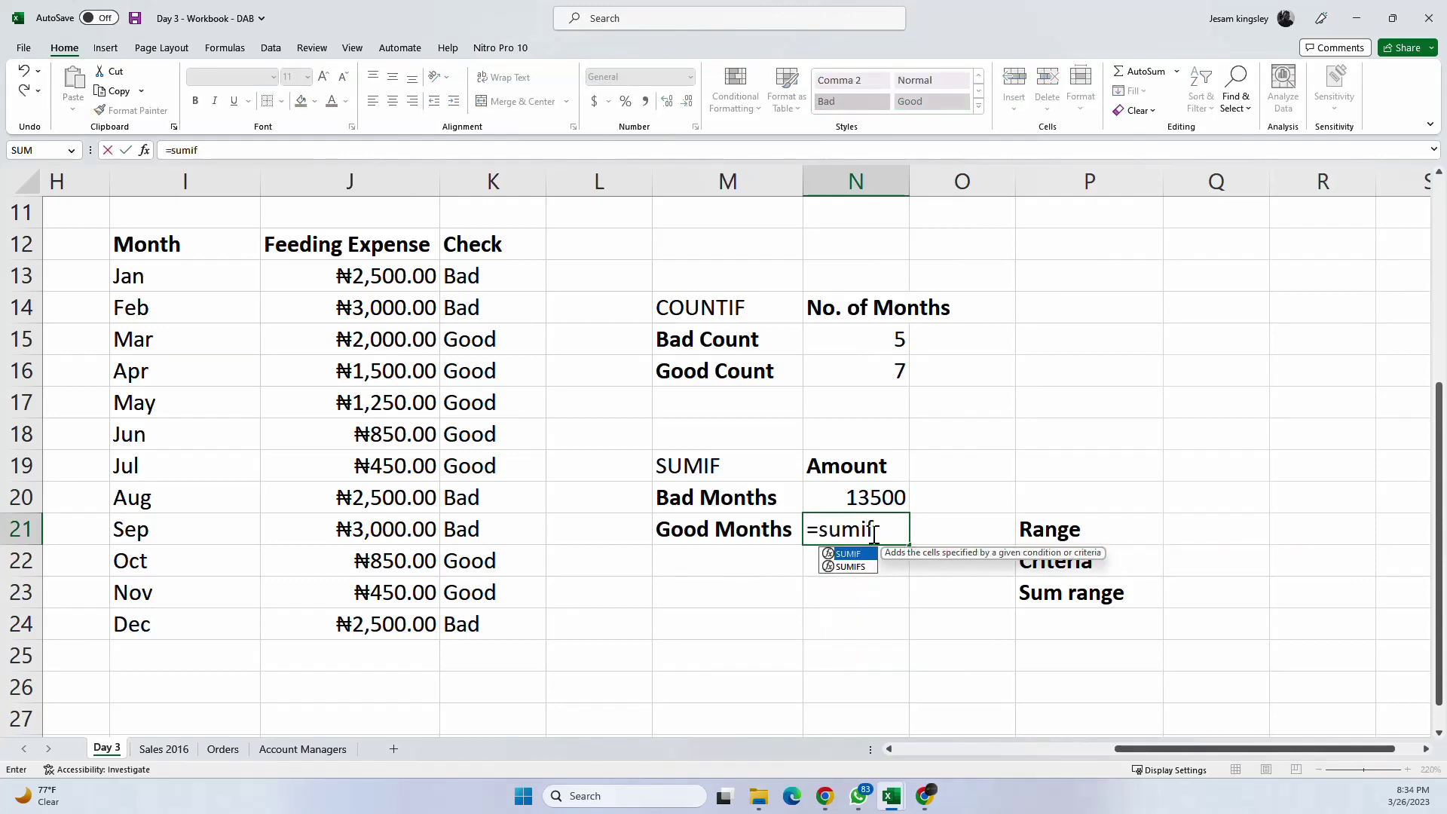
key("Tab")
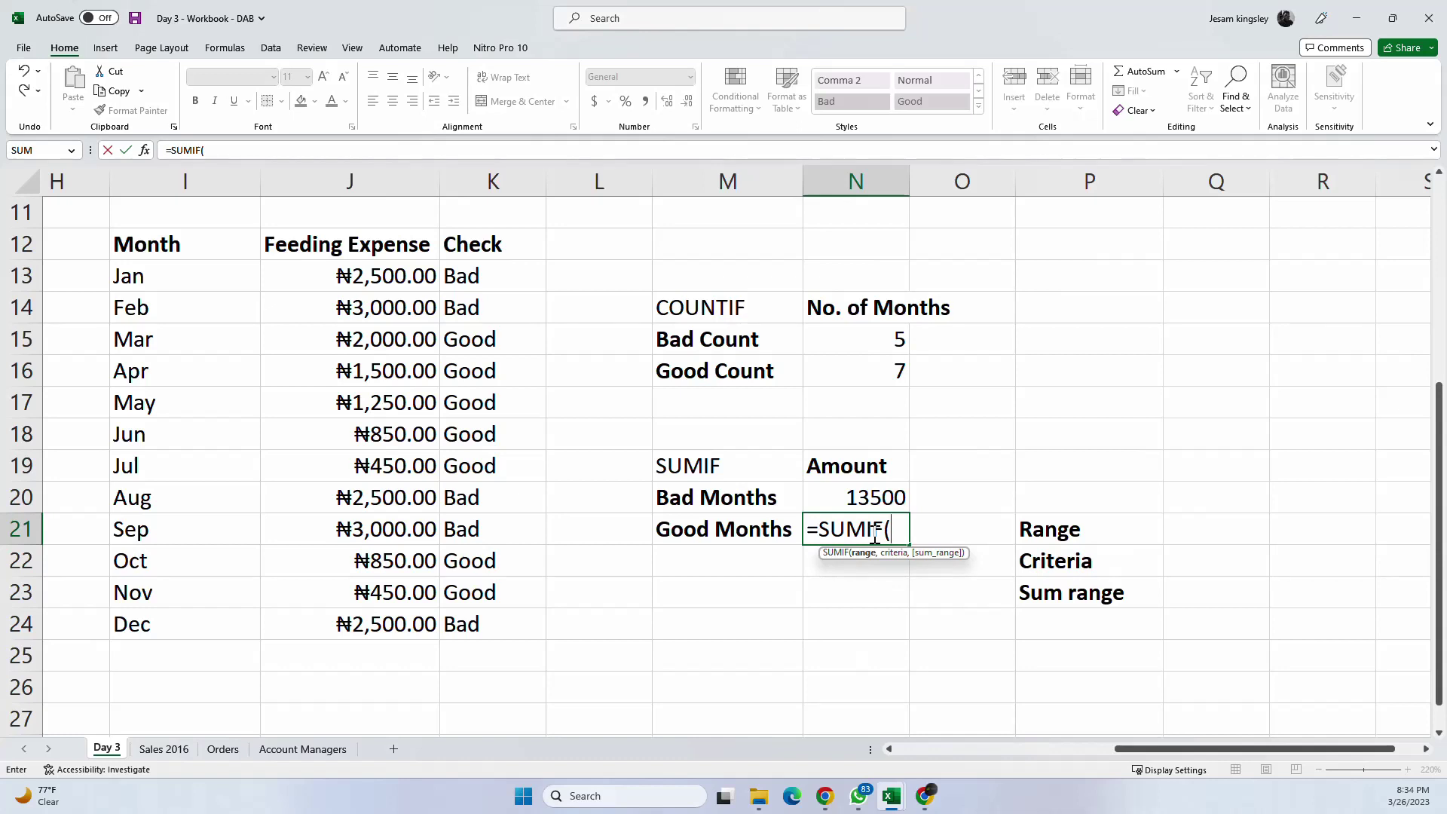
left_click_drag(466, 283, 486, 620)
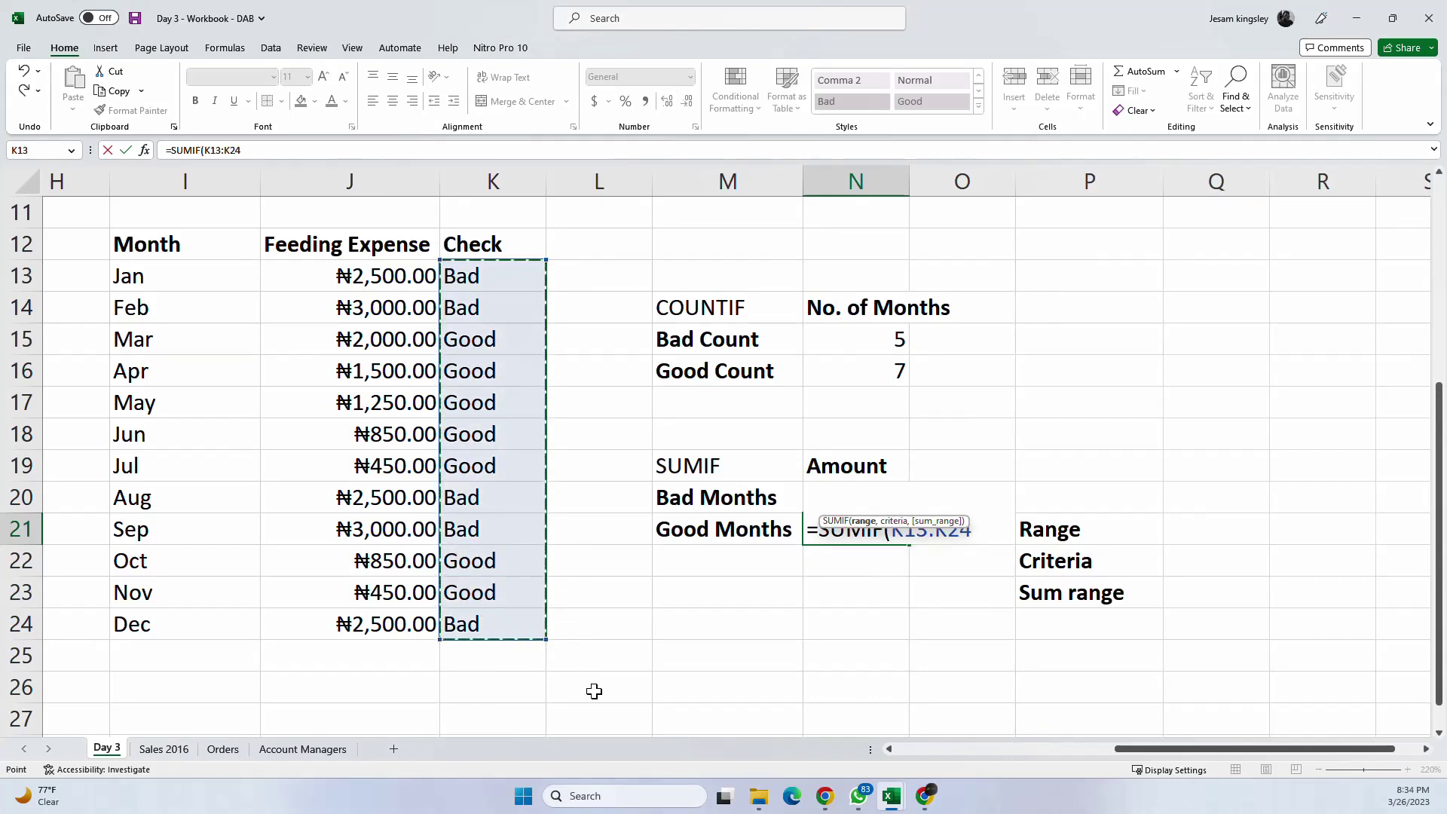
type(",\"")
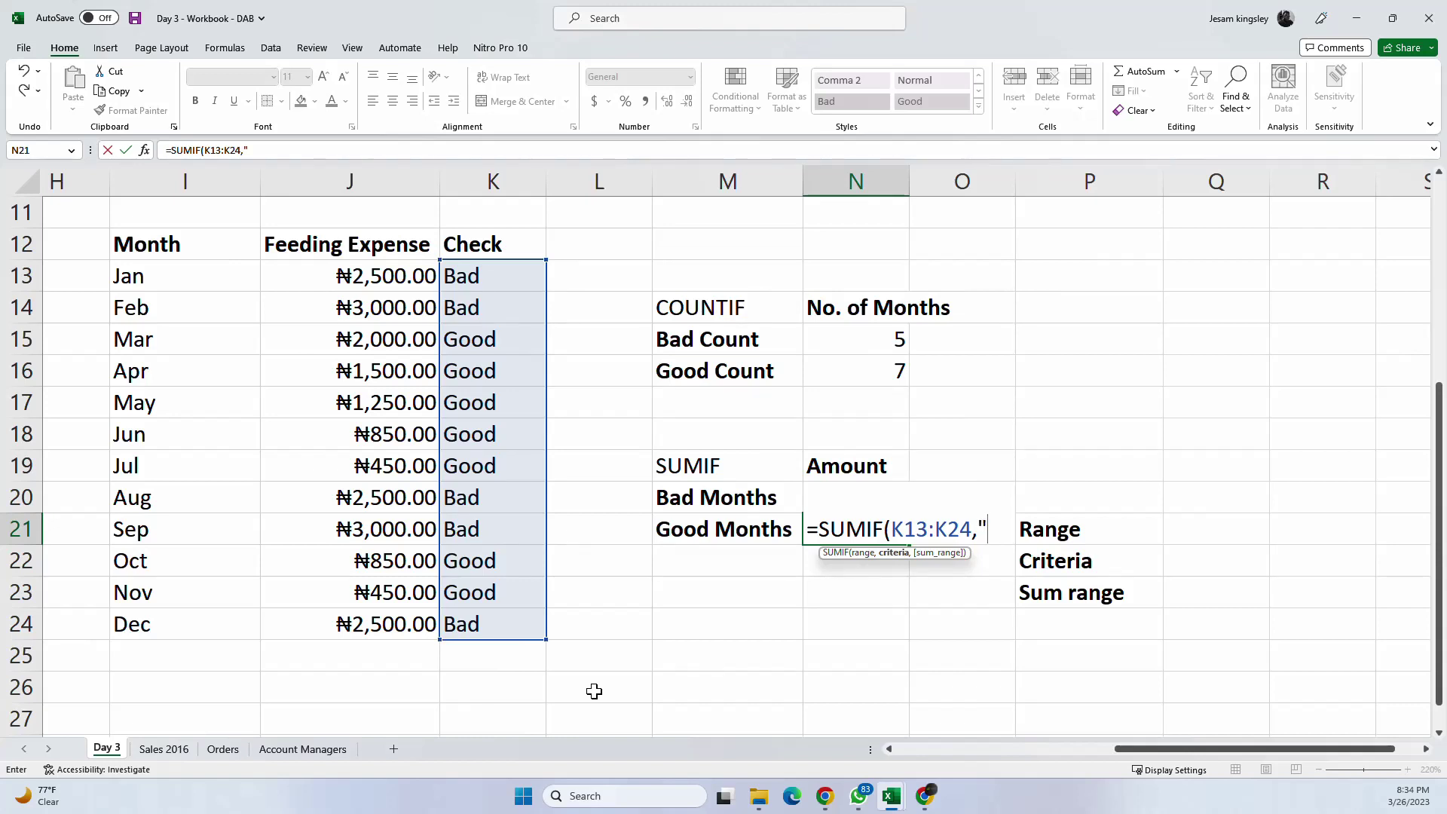
type("Good")
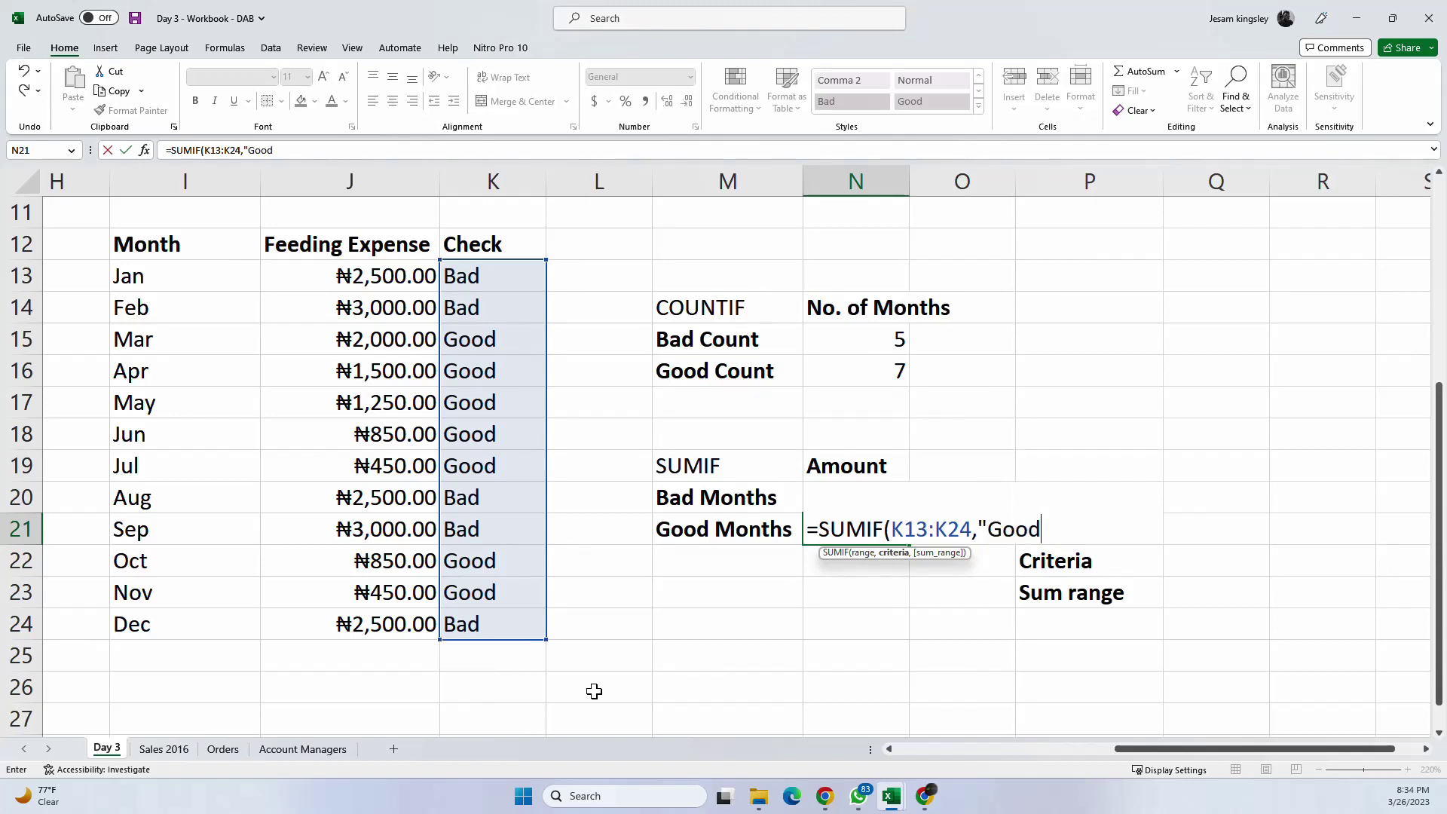
type("\",")
left_click_drag(393, 265, 394, 624)
type(")")
key("Return")
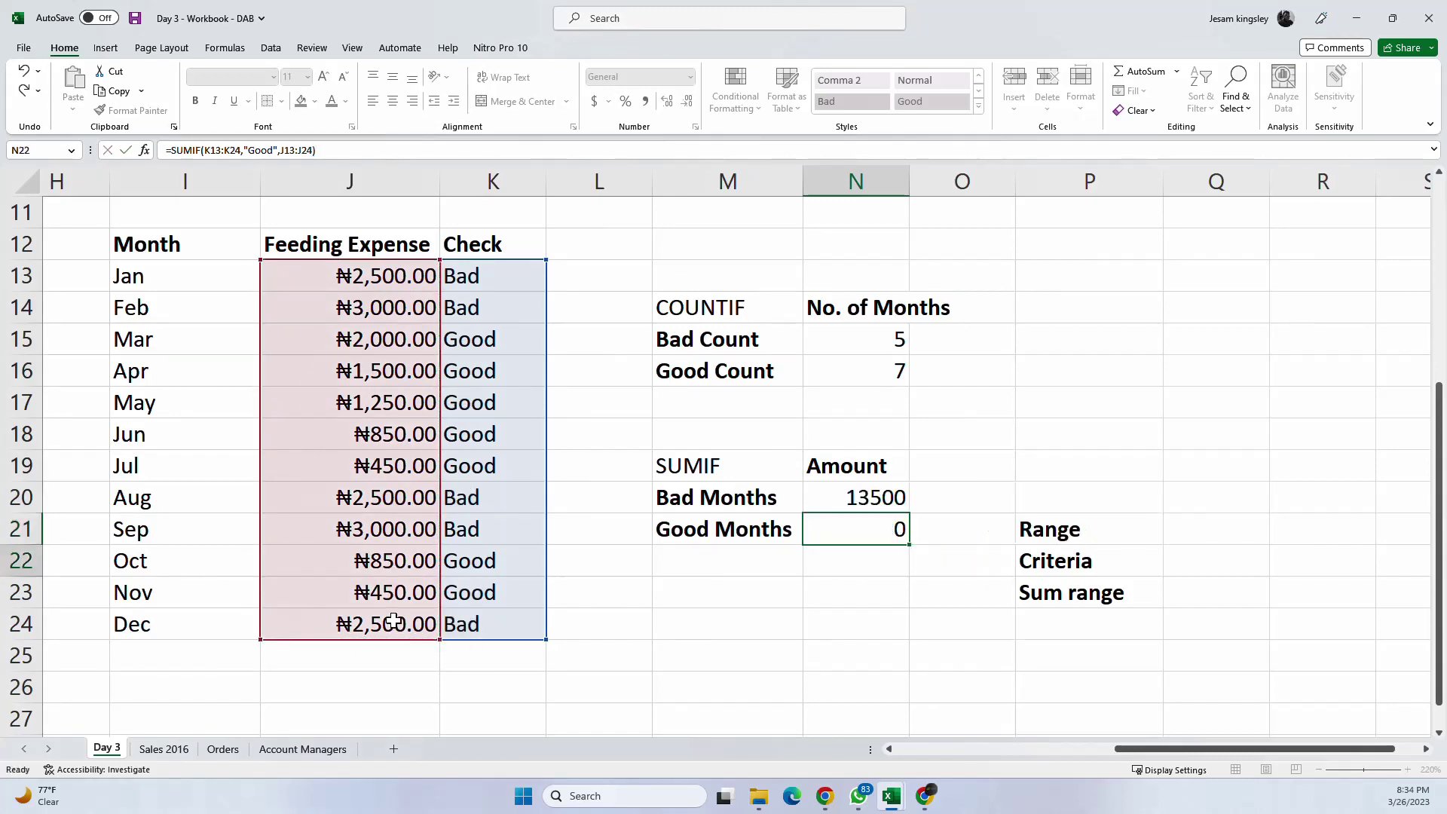
Step: Format the SUMIF amounts in N20:N21 as Accounting with two decimal places and the ₦ Yoruba symbol
left_click_drag(841, 501, 857, 528)
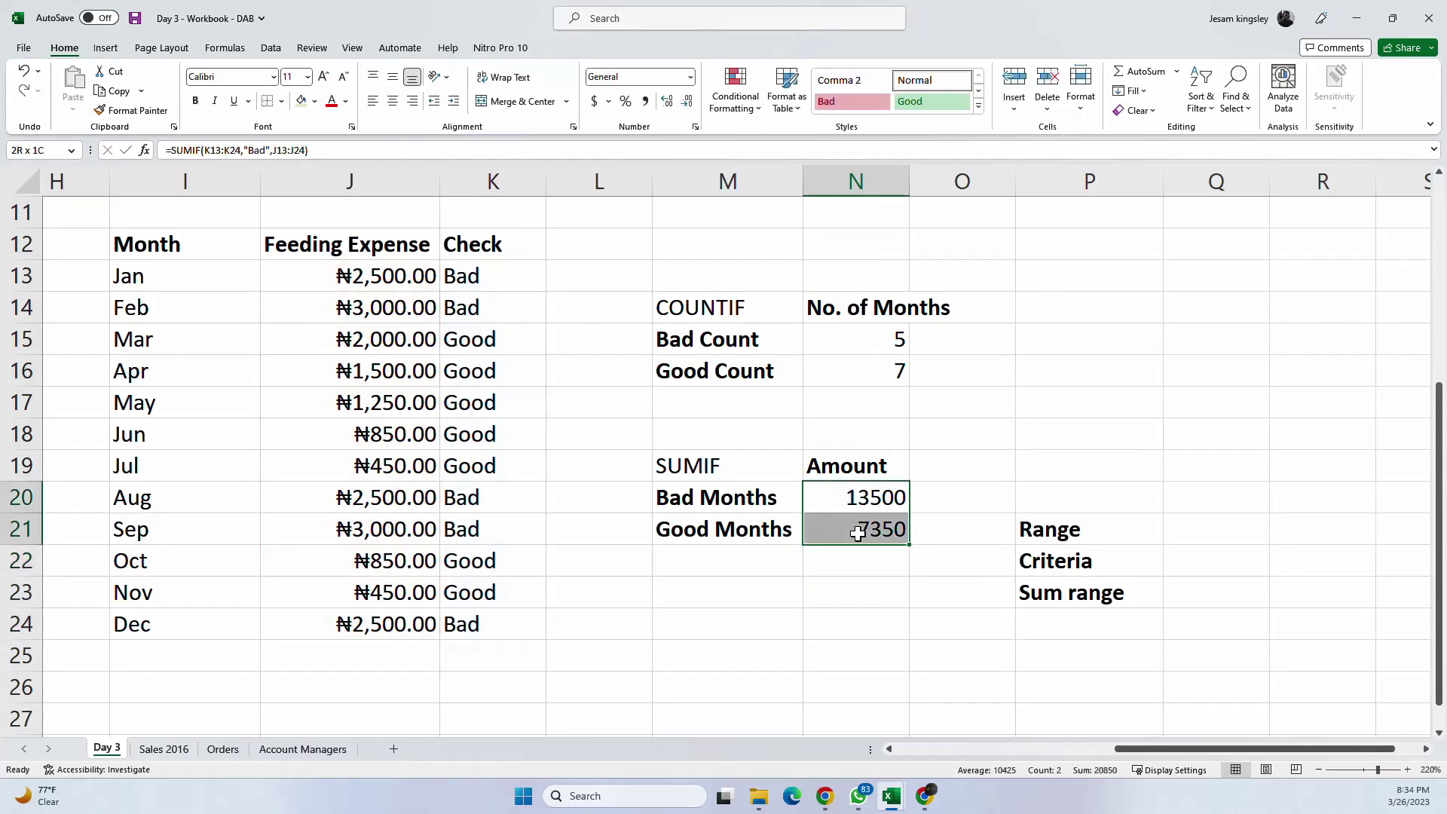
left_click(609, 103)
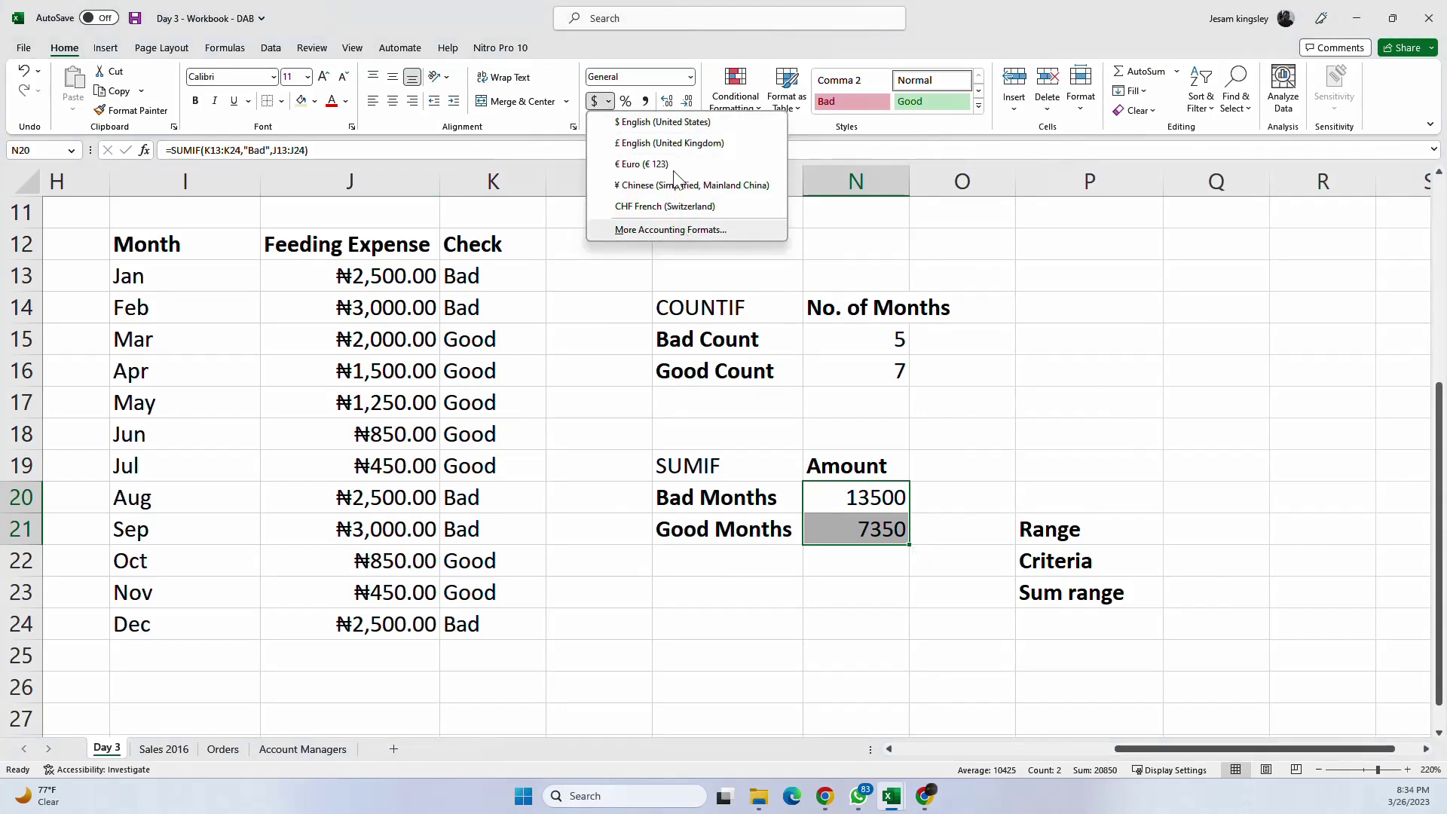
left_click(691, 78)
left_click(691, 78)
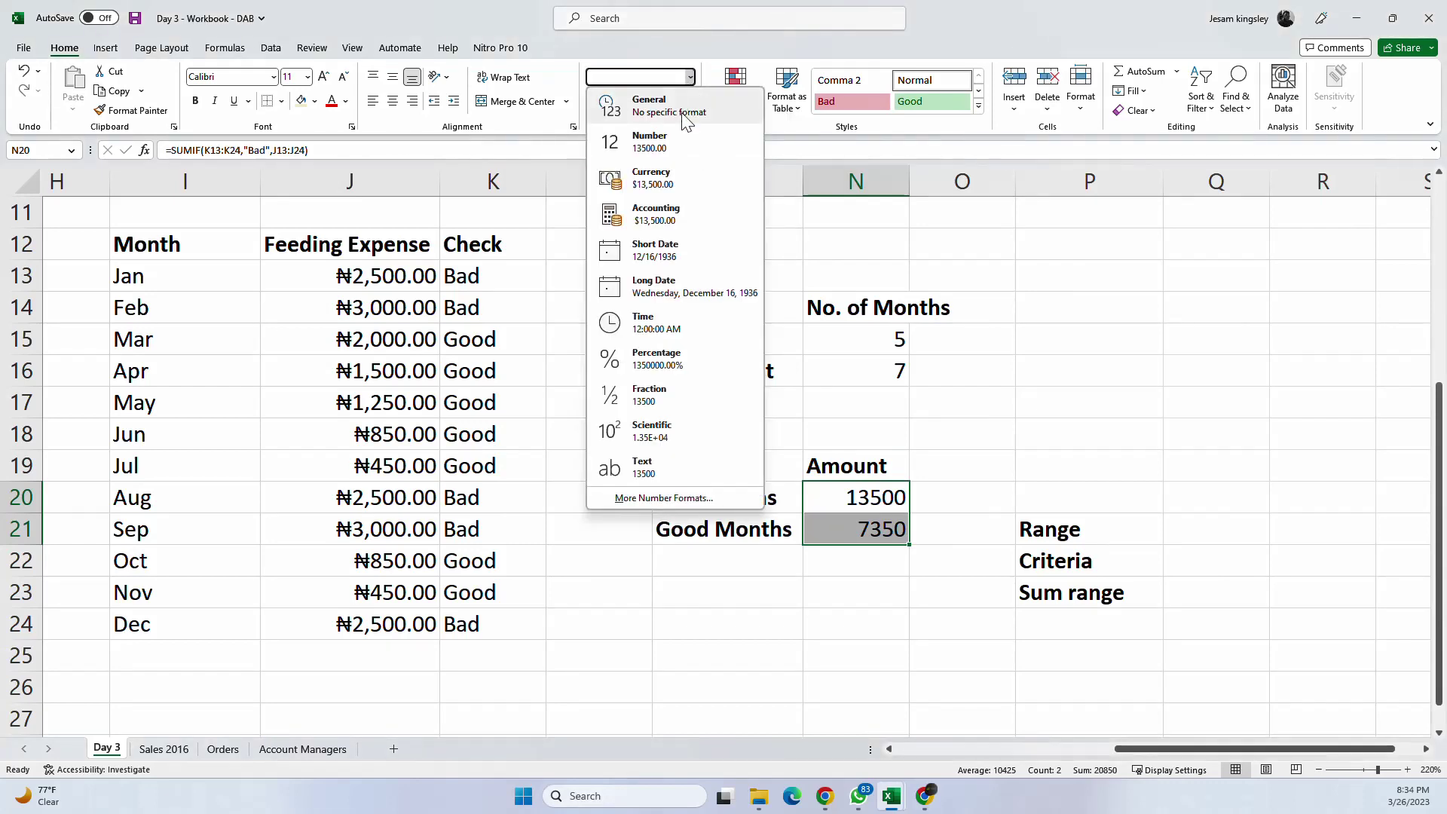
left_click(685, 179)
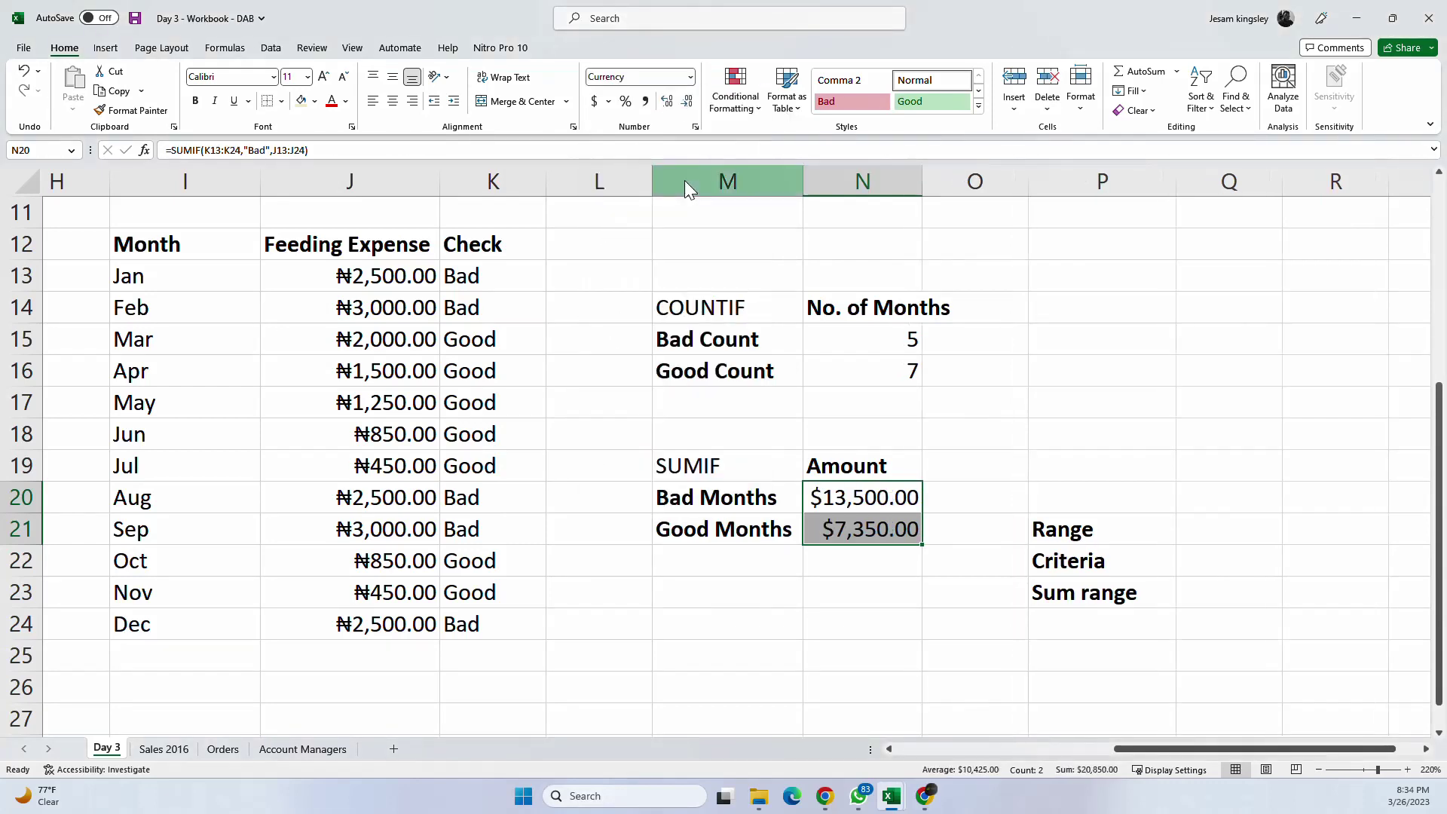
left_click(609, 102)
left_click(655, 238)
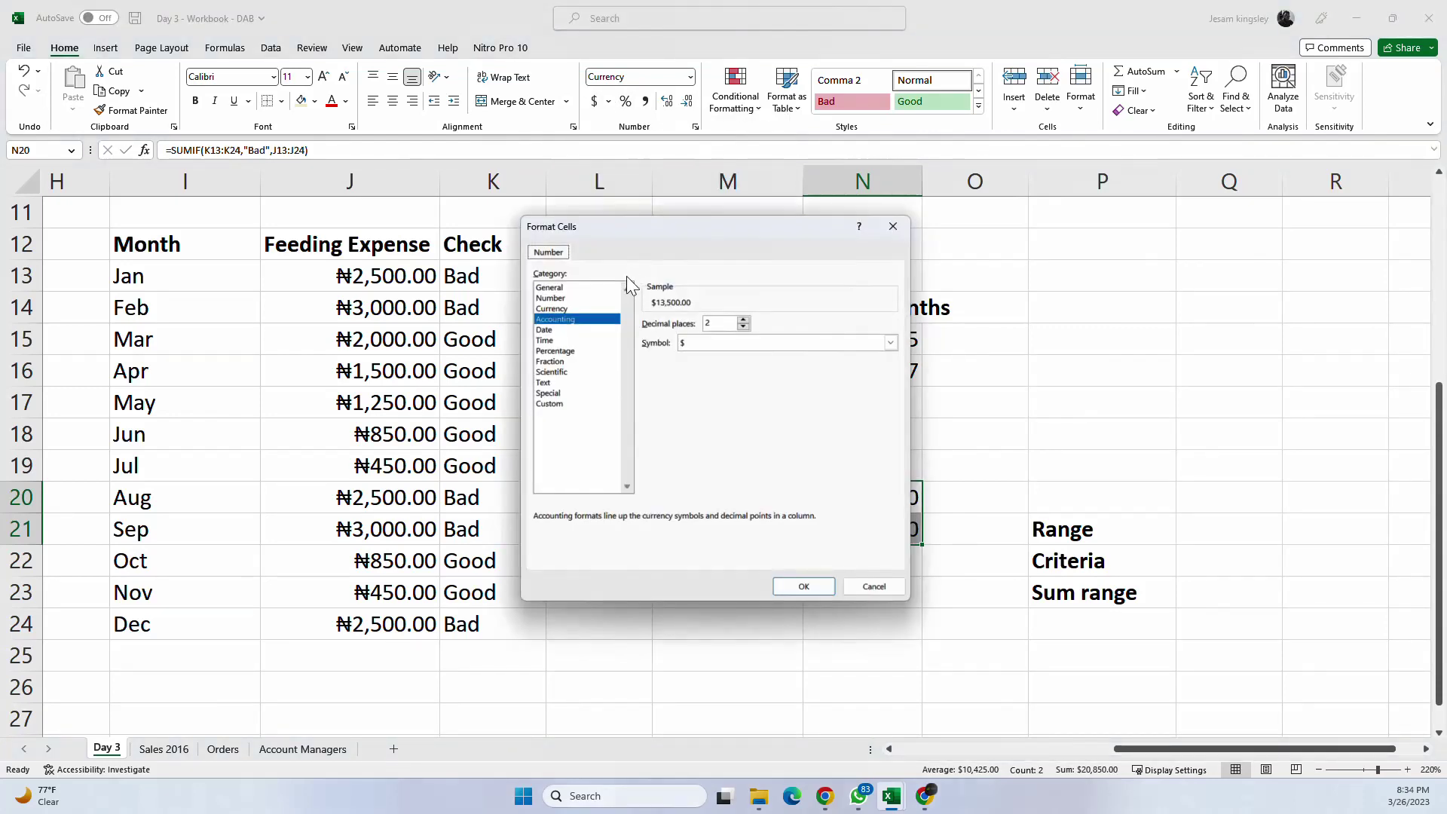
left_click(890, 343)
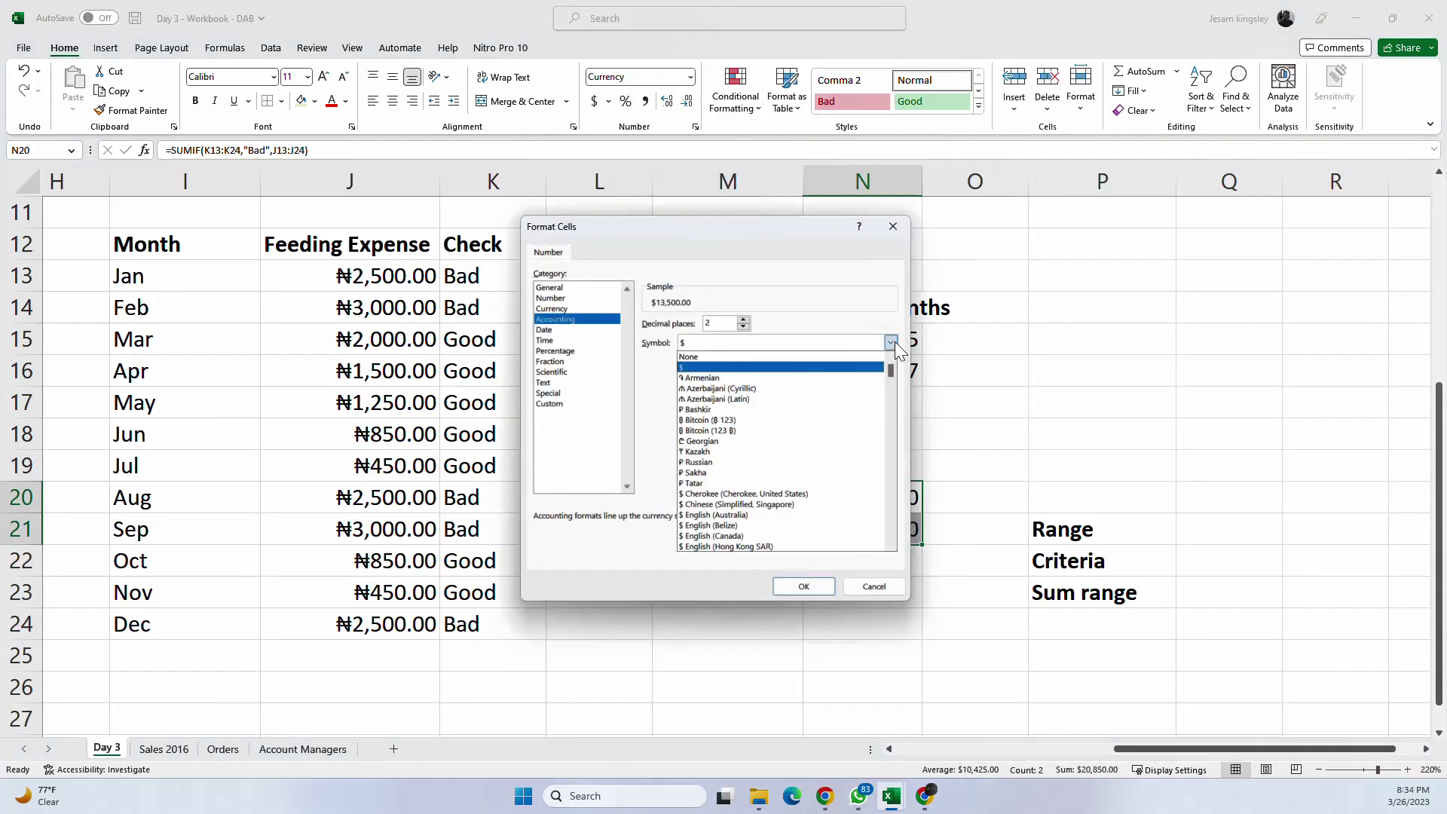
scroll(824, 479, "down", 8)
scroll(826, 484, "down", 10)
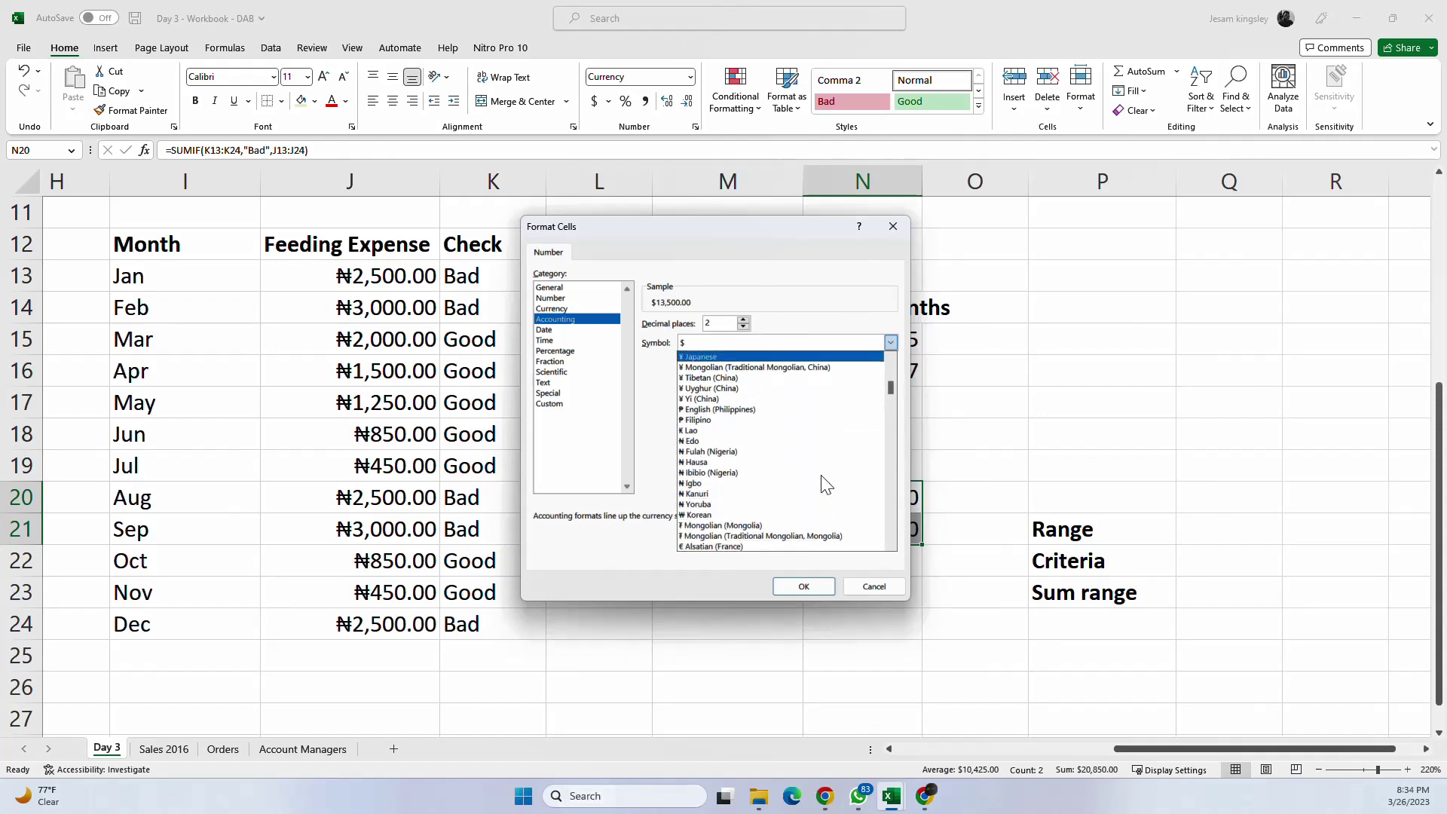
left_click(736, 504)
left_click(795, 583)
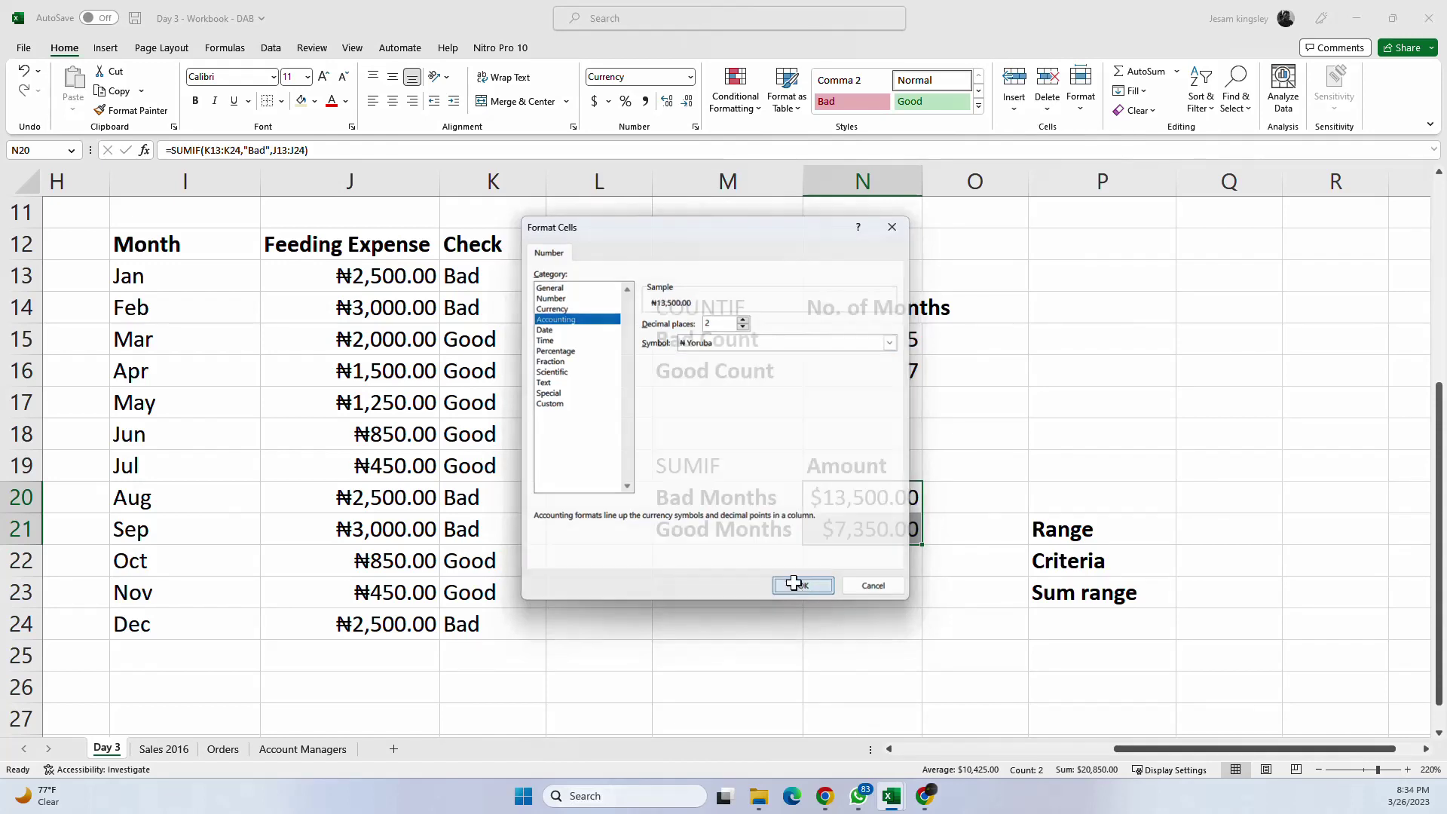
left_click(1012, 582)
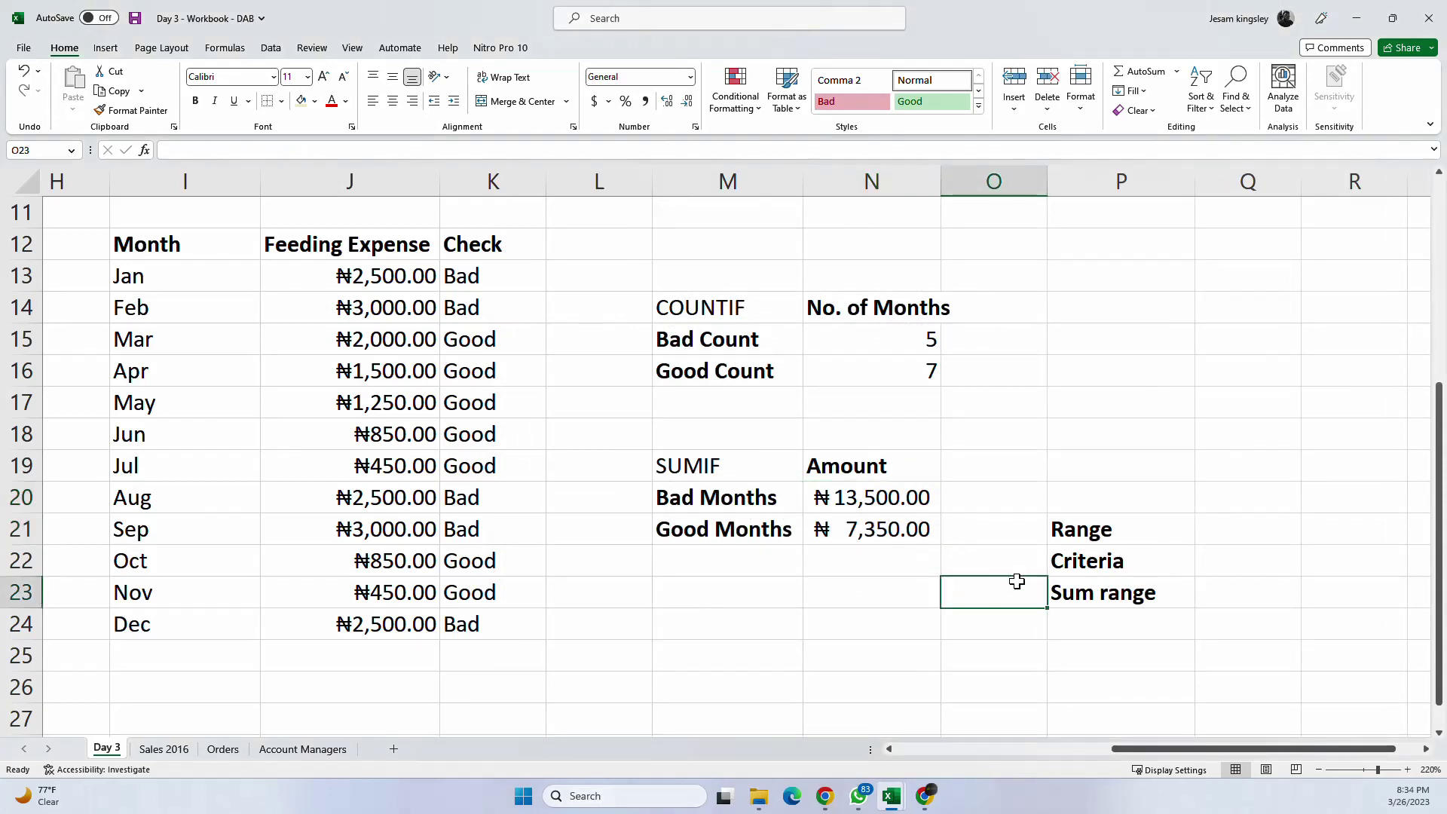
left_click(609, 104)
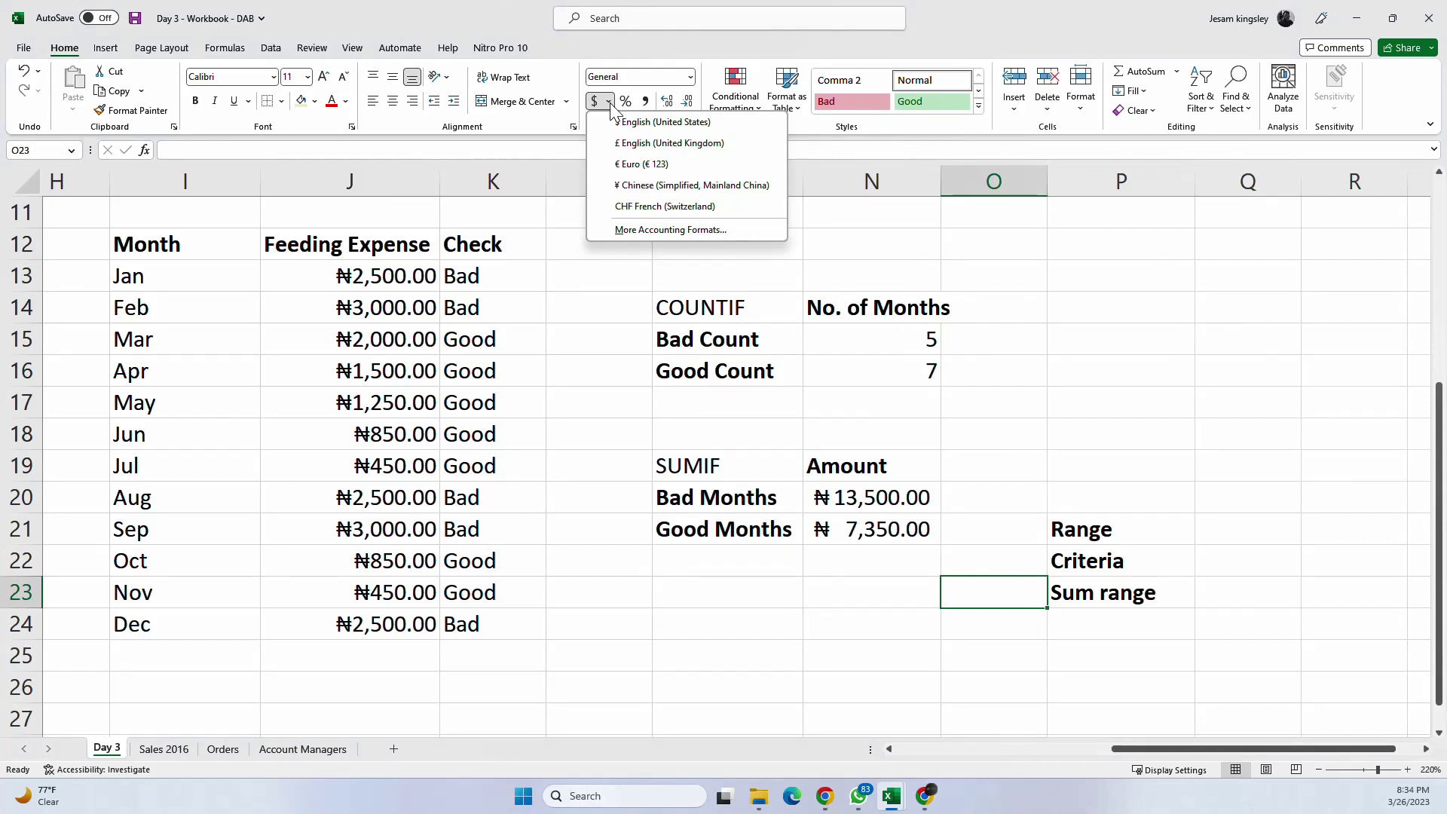
left_click(609, 103)
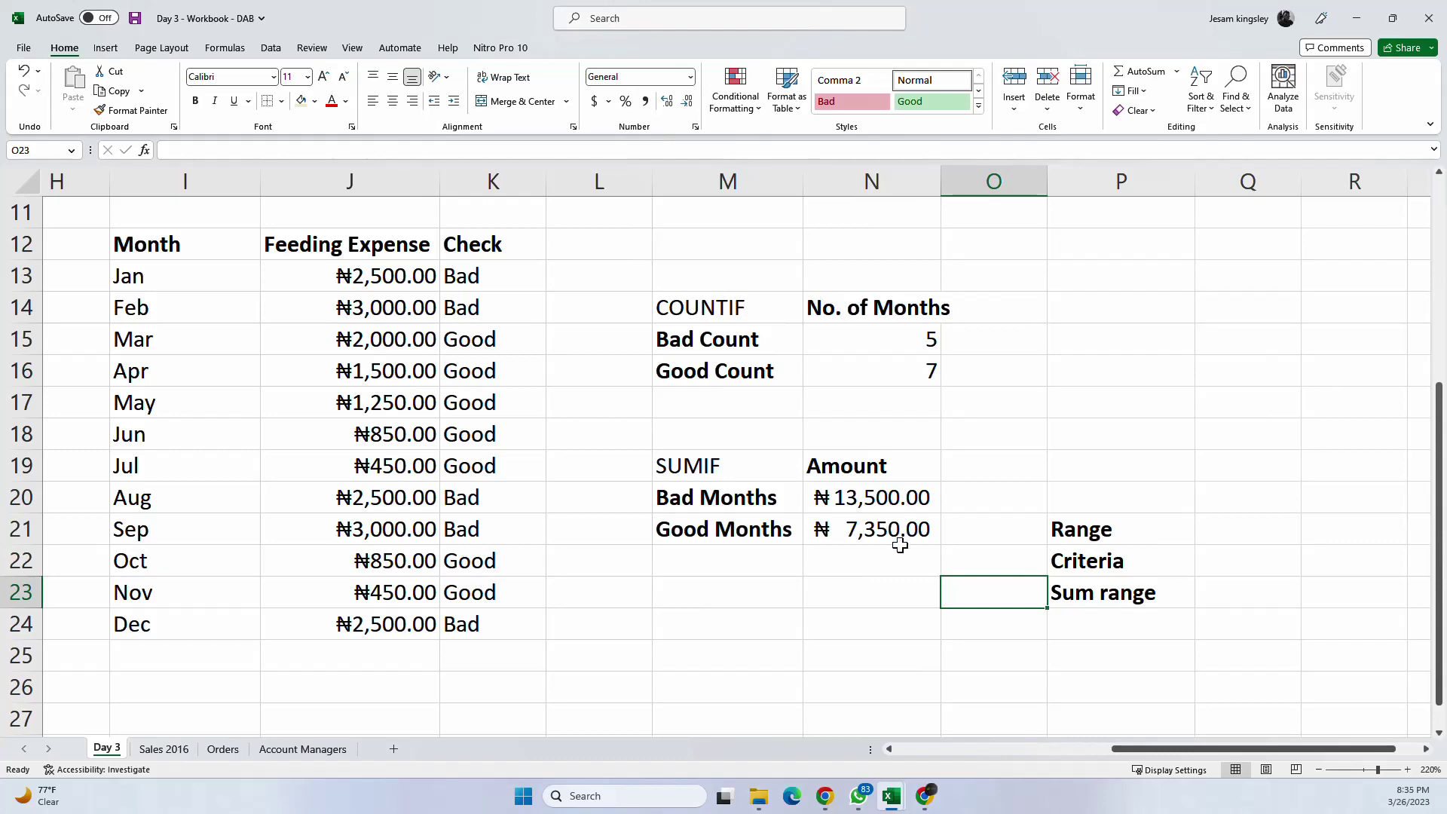
left_click(834, 561)
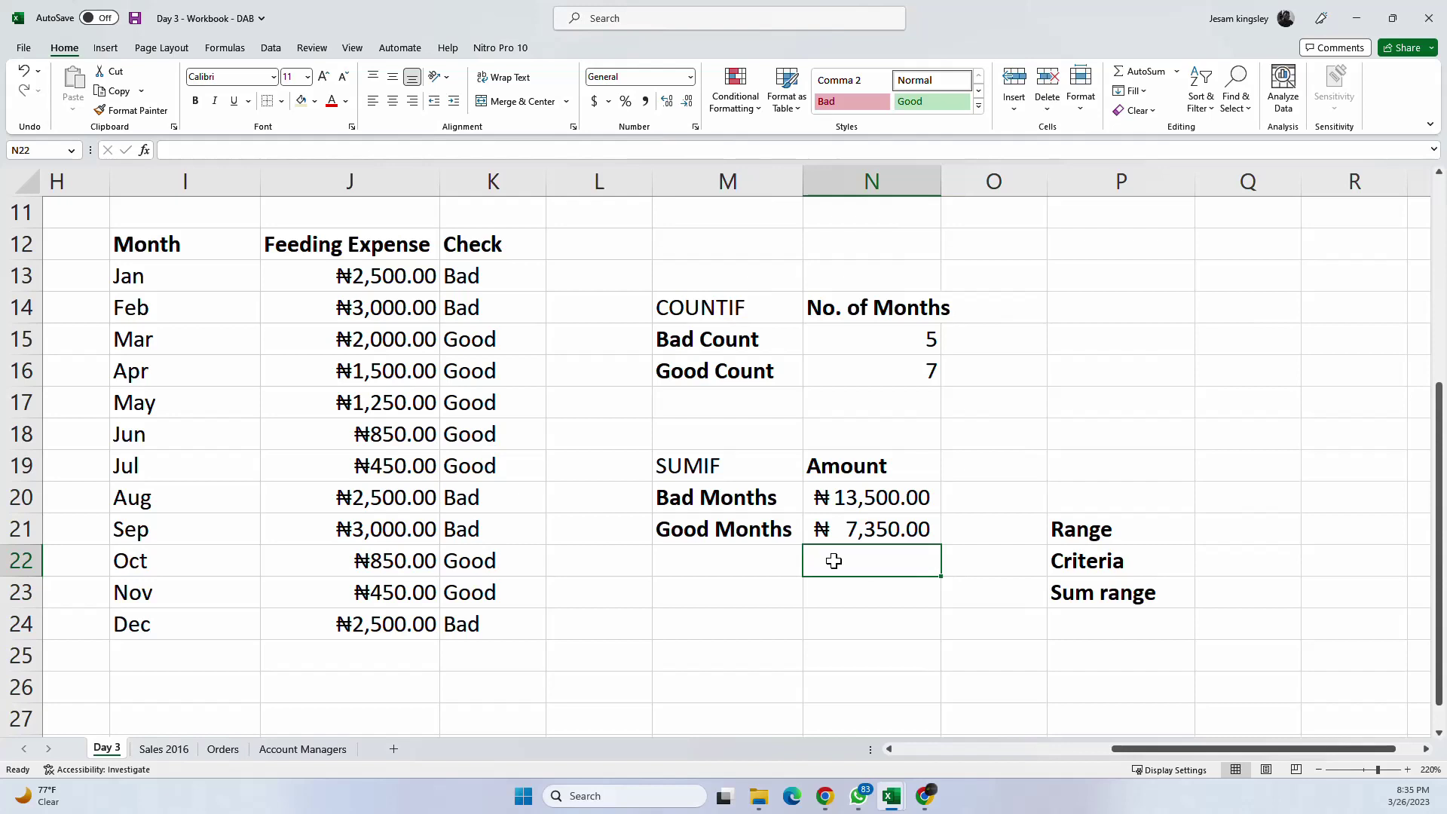
Step: Review the Good Months SUMIF formula in N21 and its highlighted ranges, leaving it as it is
left_click(894, 535)
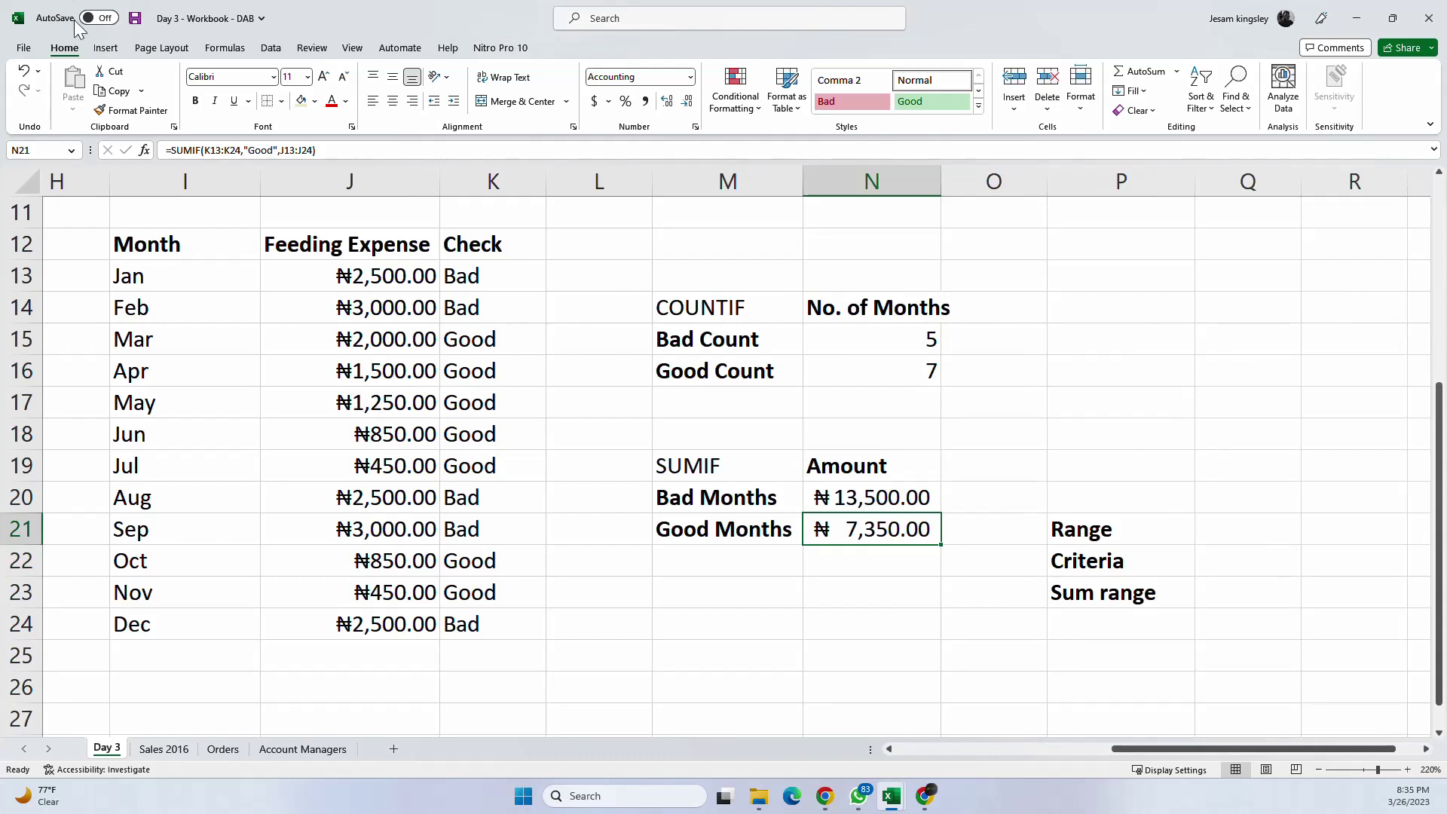
double_click(925, 530)
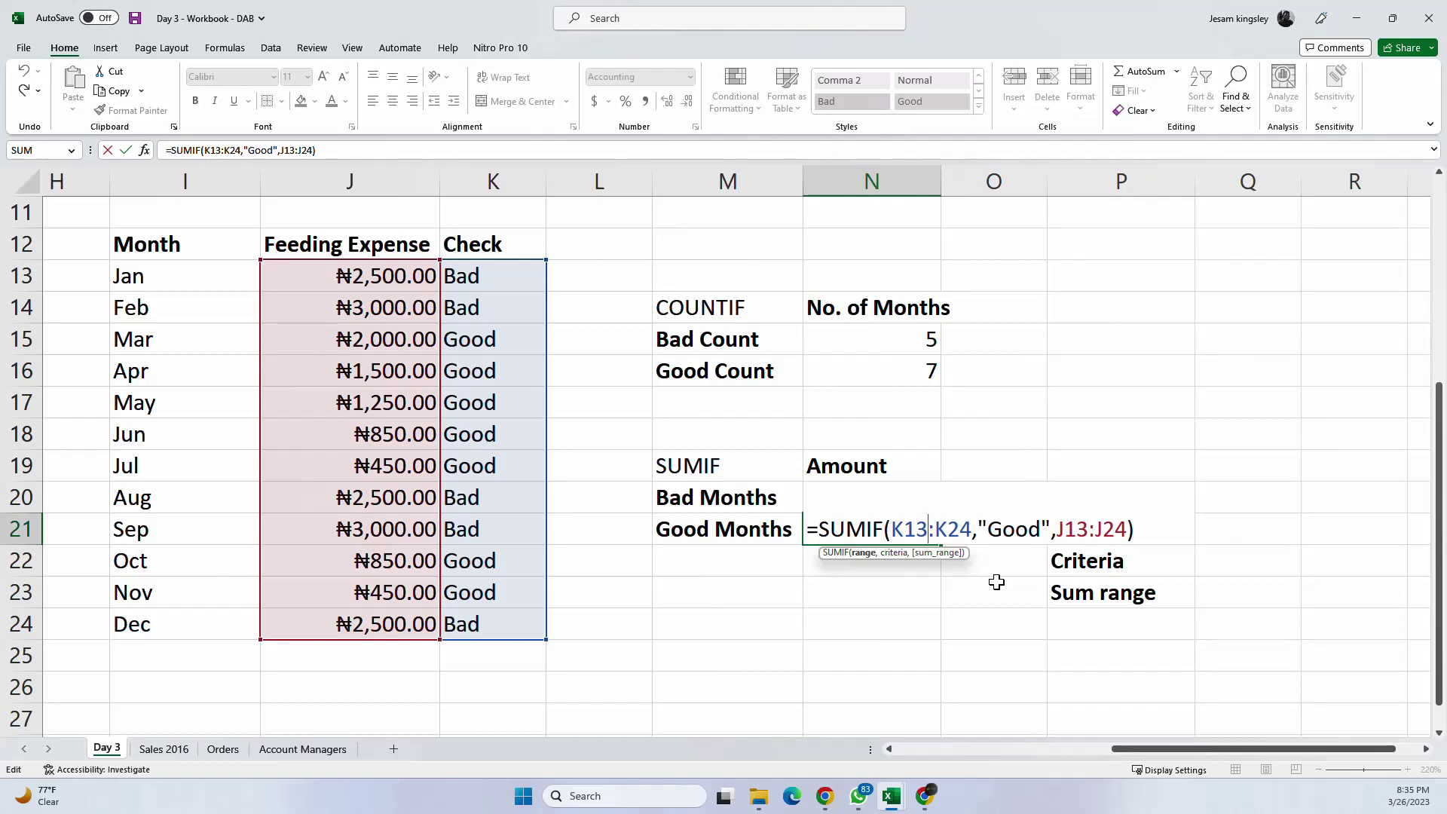
key("ctrl+Return")
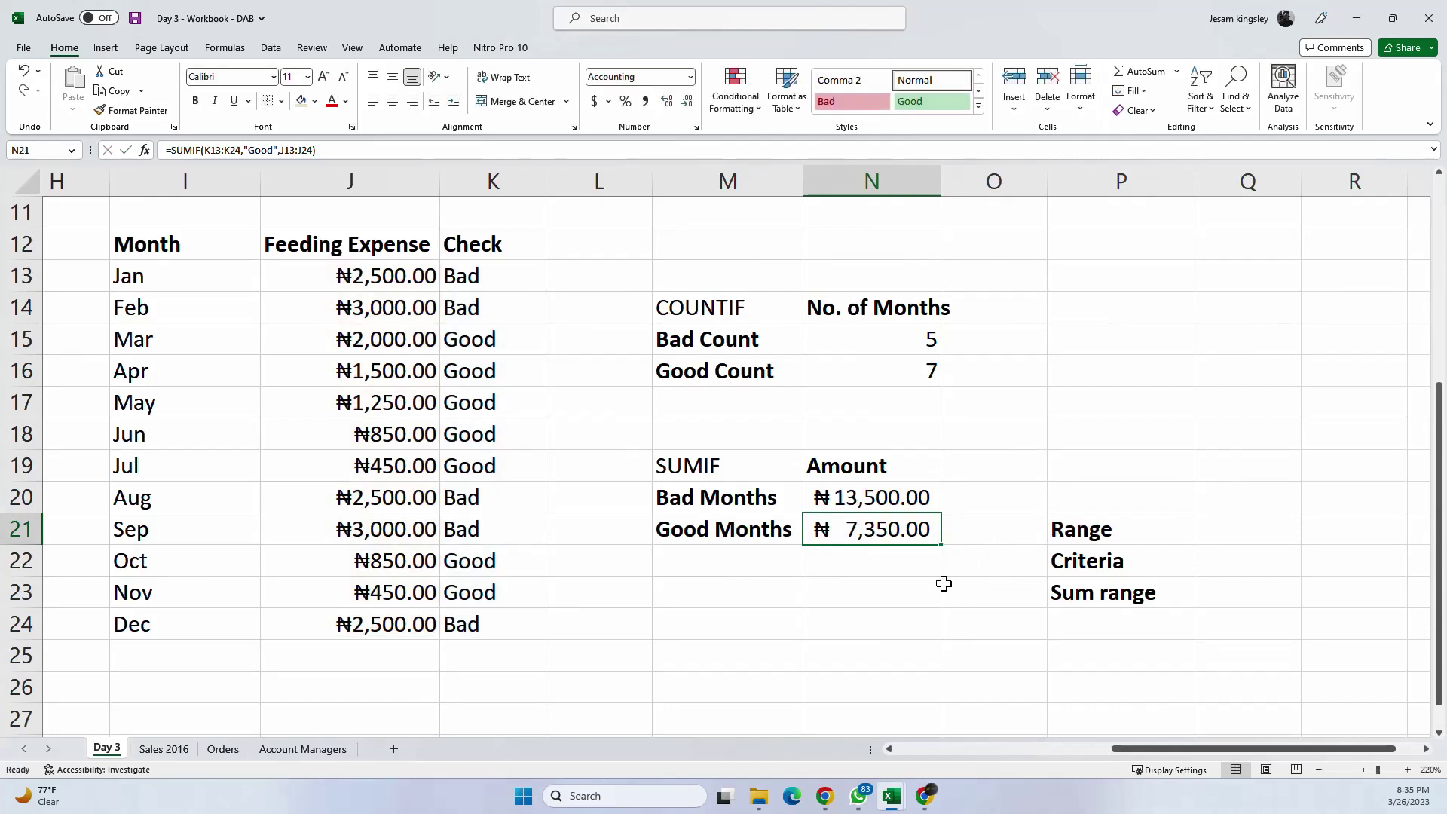
left_click(932, 582)
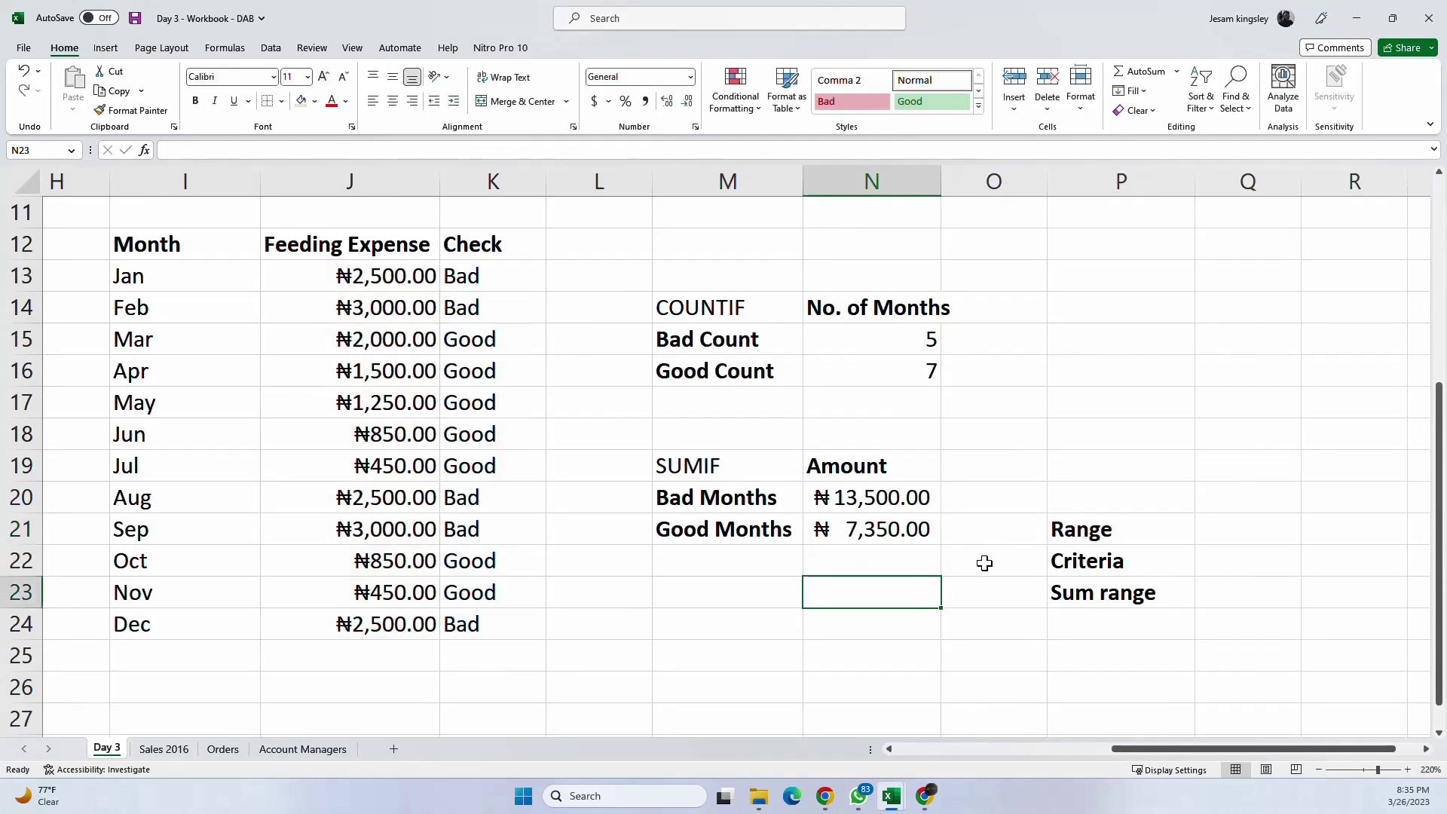
Step: Clear the Range, Criteria and Sum range notes from column P beside the SUMIF table
left_click(919, 557)
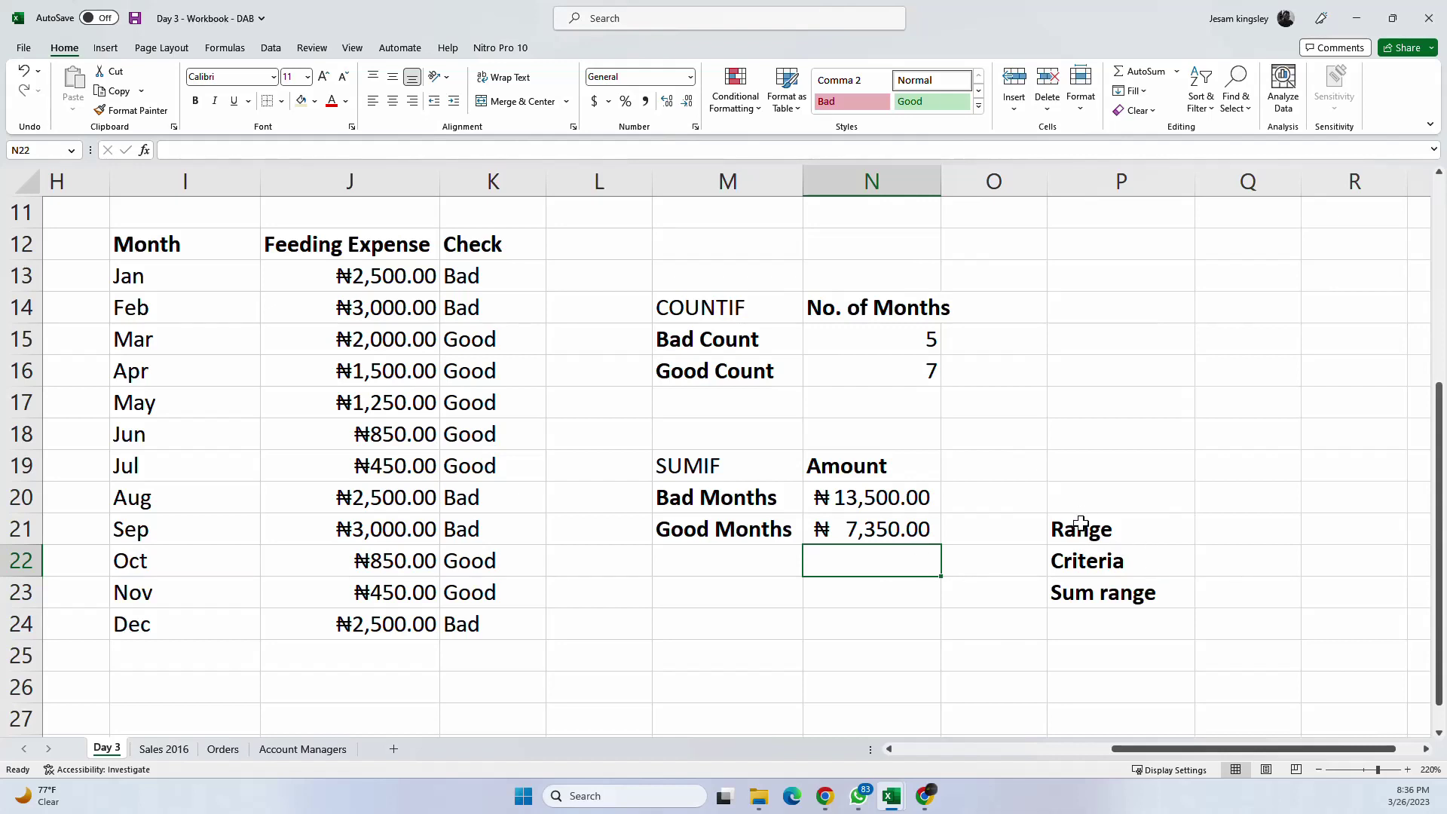
left_click_drag(1084, 500, 1085, 606)
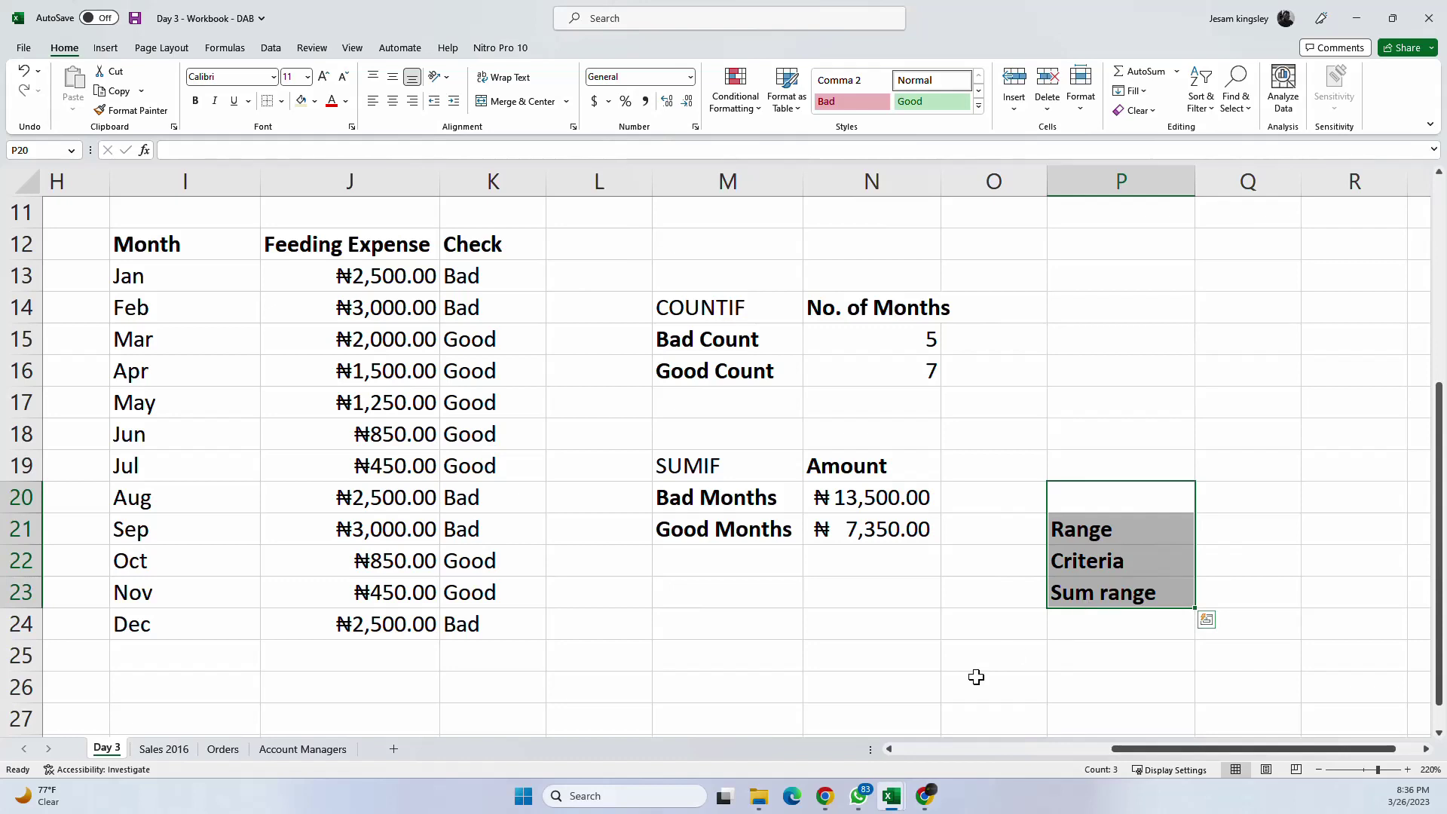
key("Delete")
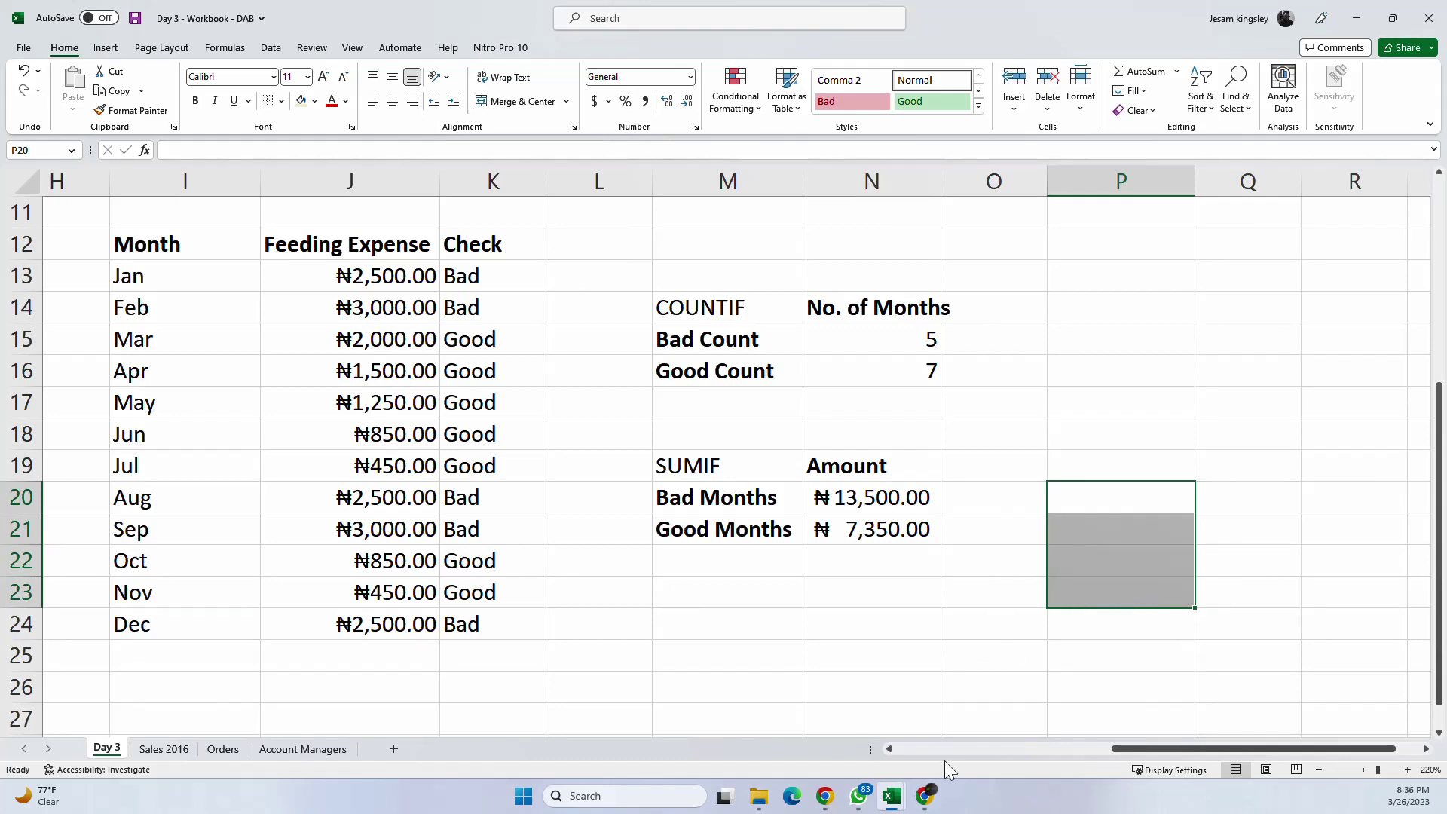
Step: Fill the IF, COUNTIF and SUMIF rows, C4:F6, with the same light gold colour as the solved functions
left_click(868, 660)
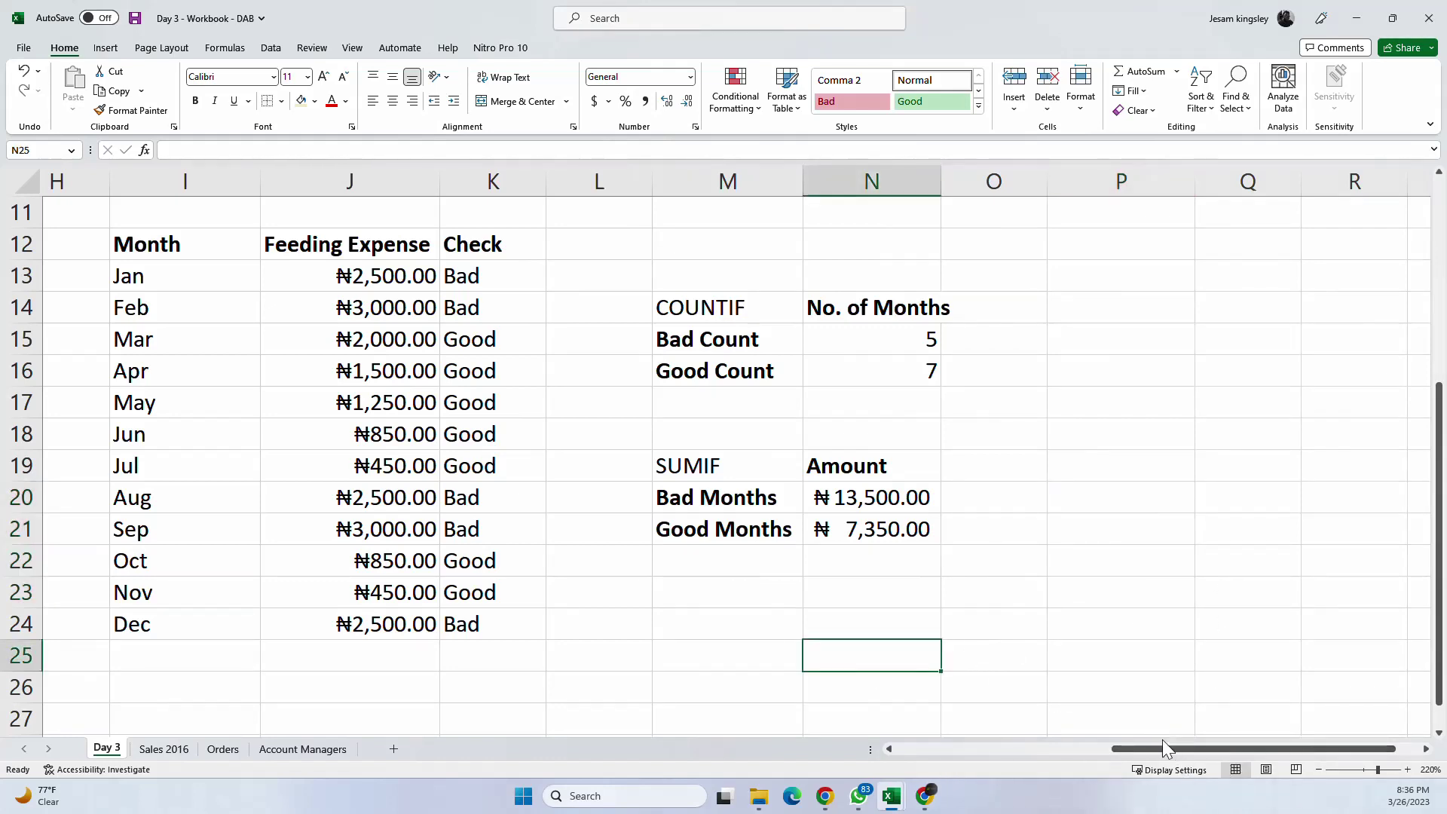
left_click_drag(1159, 746, 741, 767)
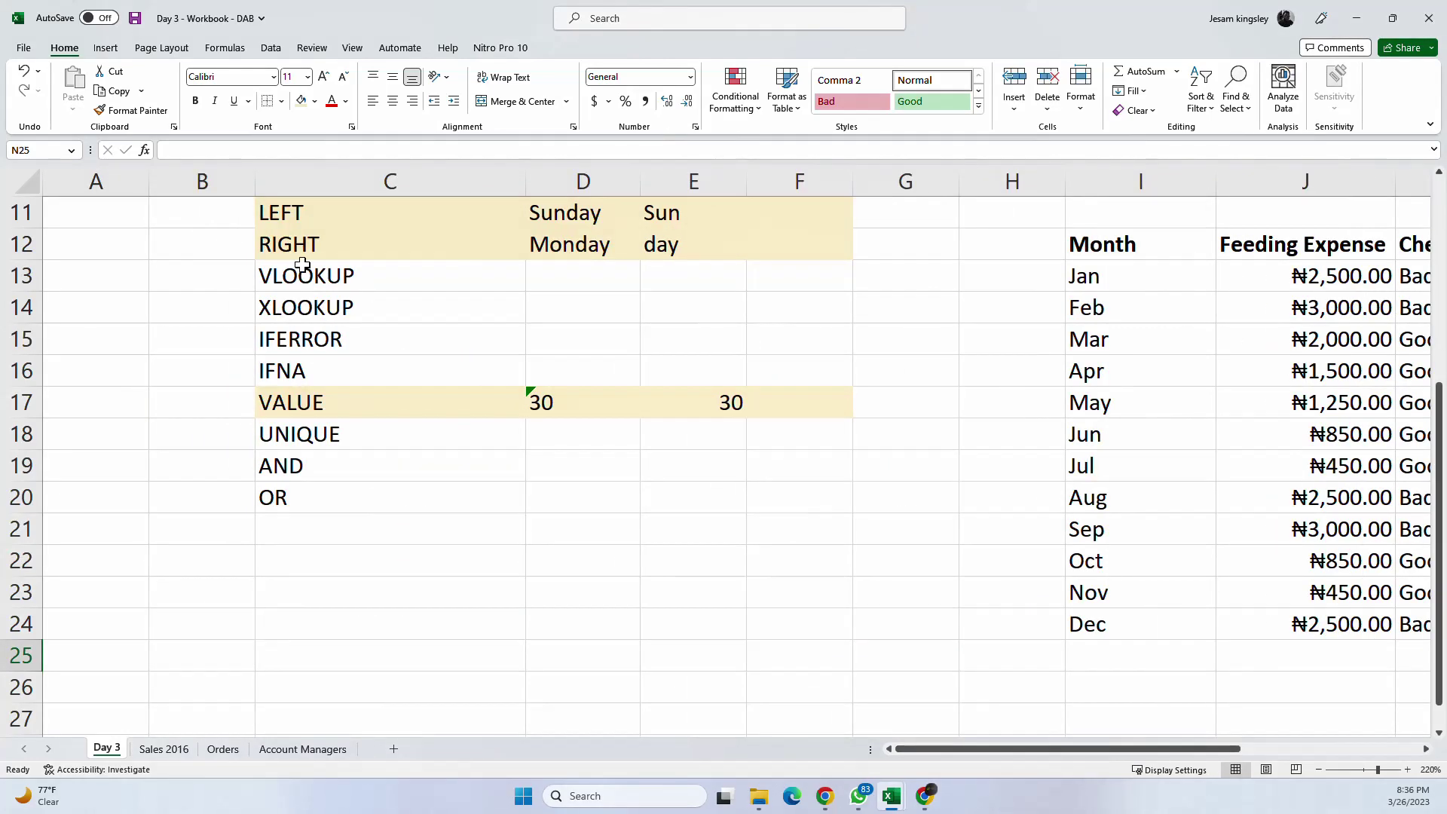
scroll(301, 267, "up", 4)
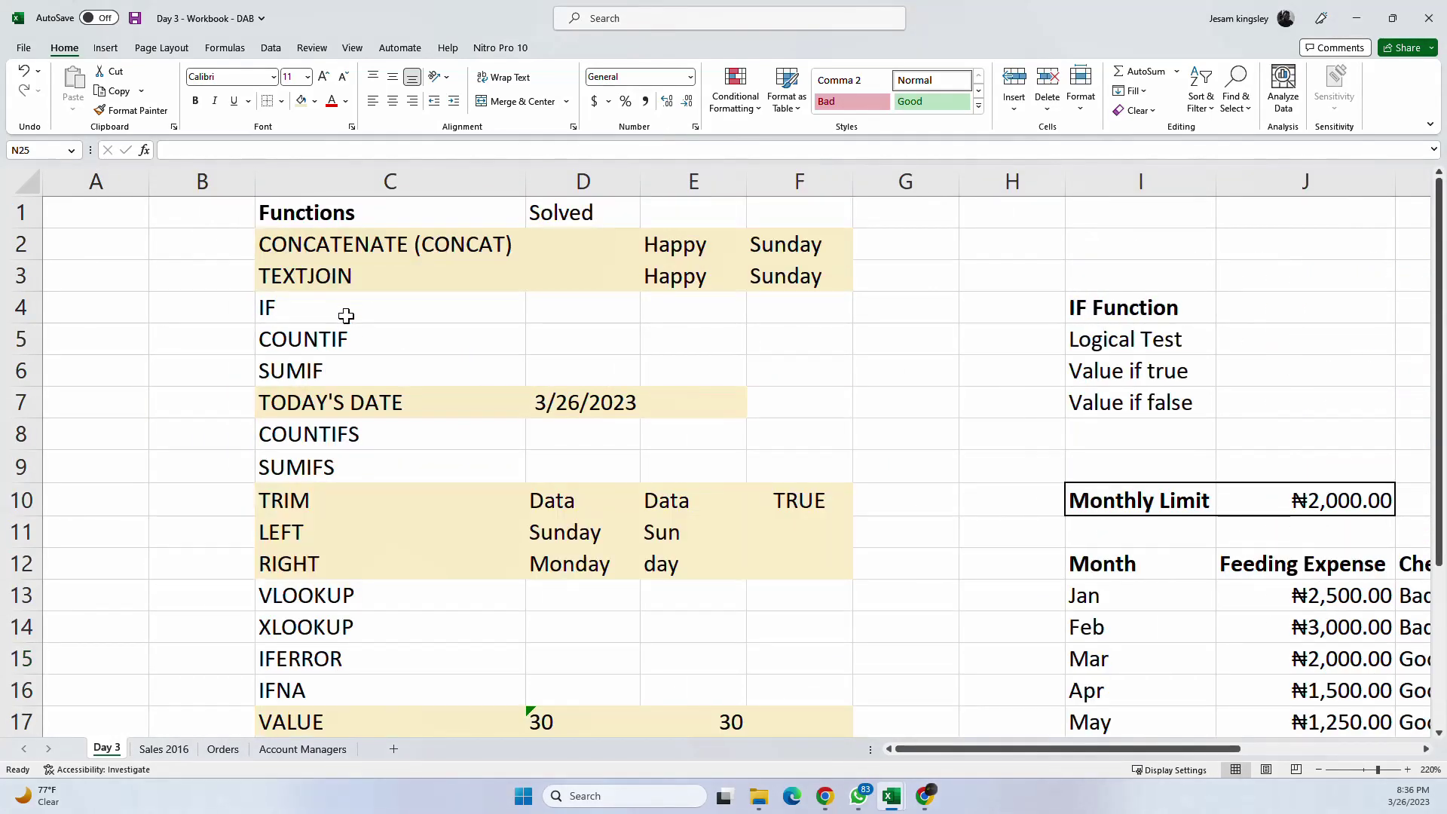
left_click_drag(342, 314, 780, 377)
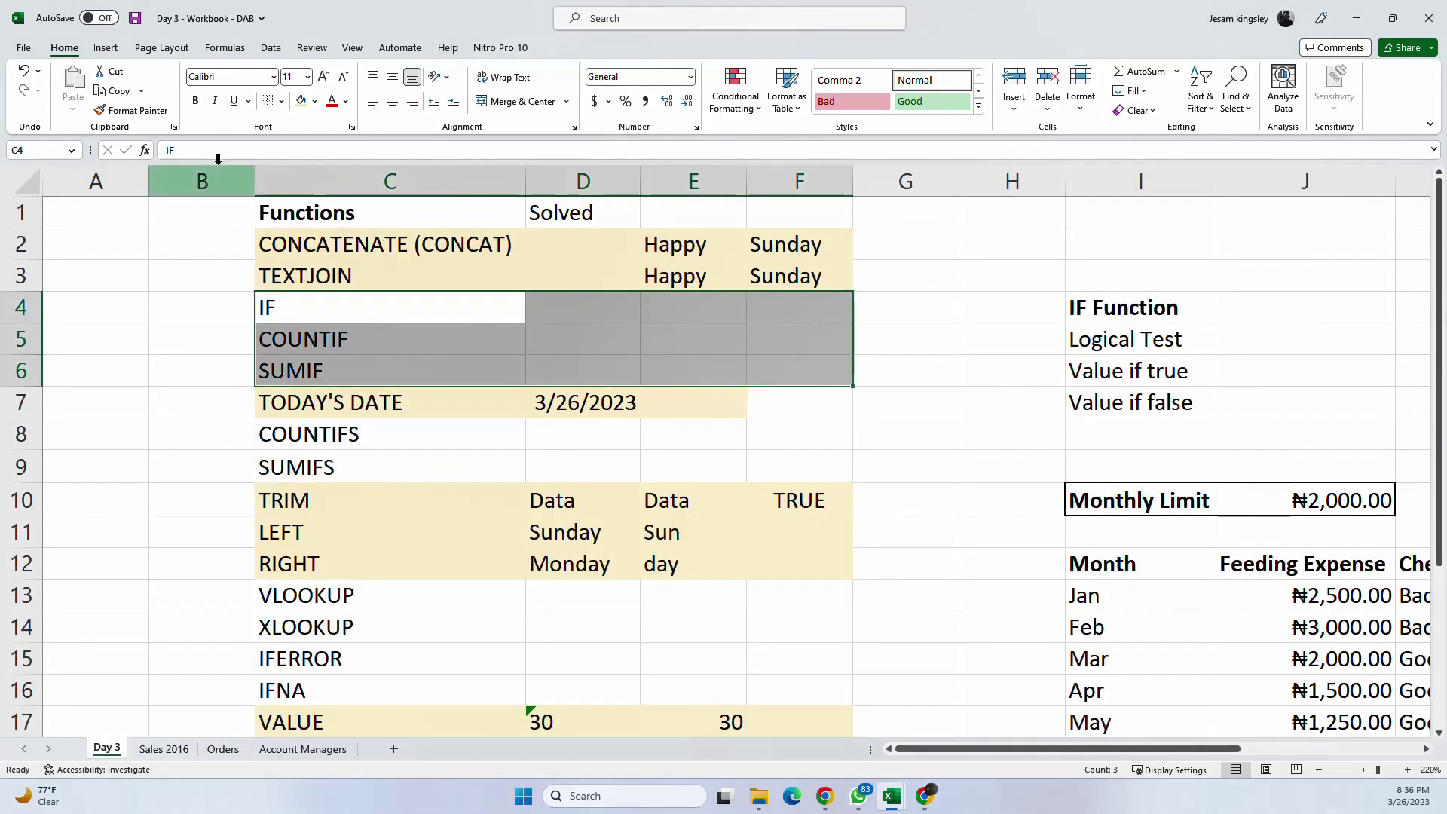
left_click(302, 103)
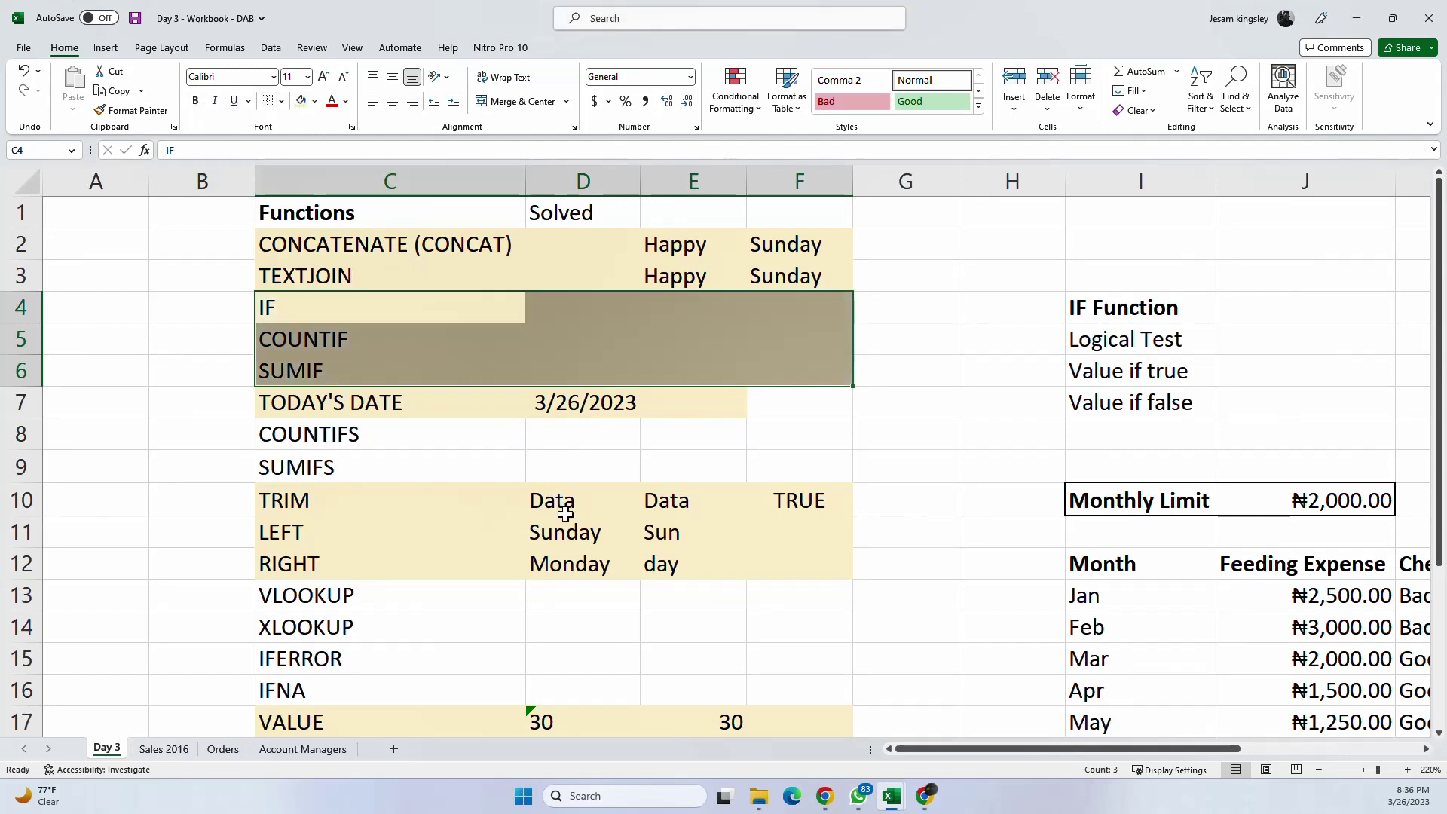
Step: Copy the COUNTIFS and SUMIFS entries from C8:C9 to C22:C23 below the function list
left_click(424, 444)
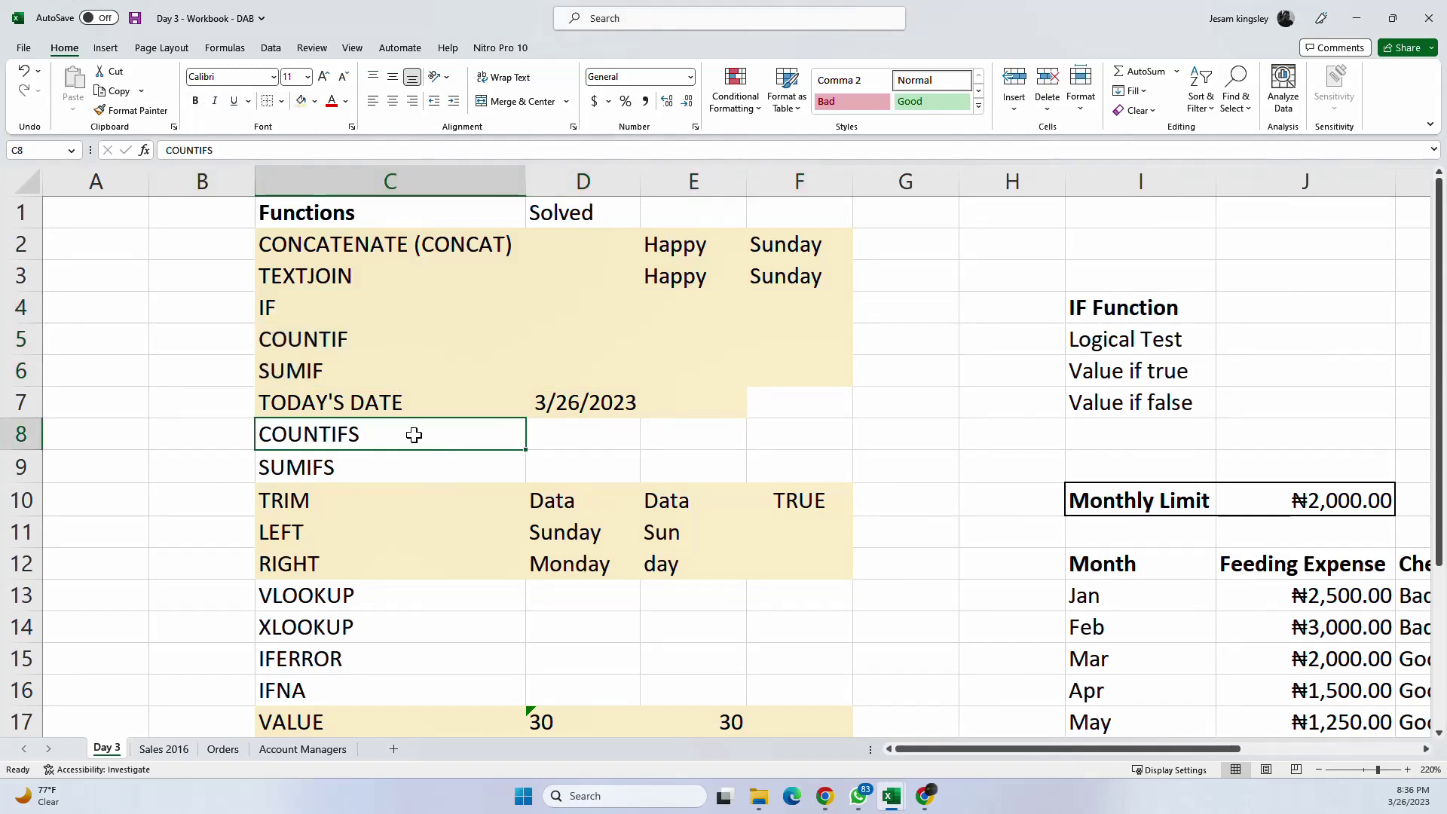
scroll(441, 439, "down", 2)
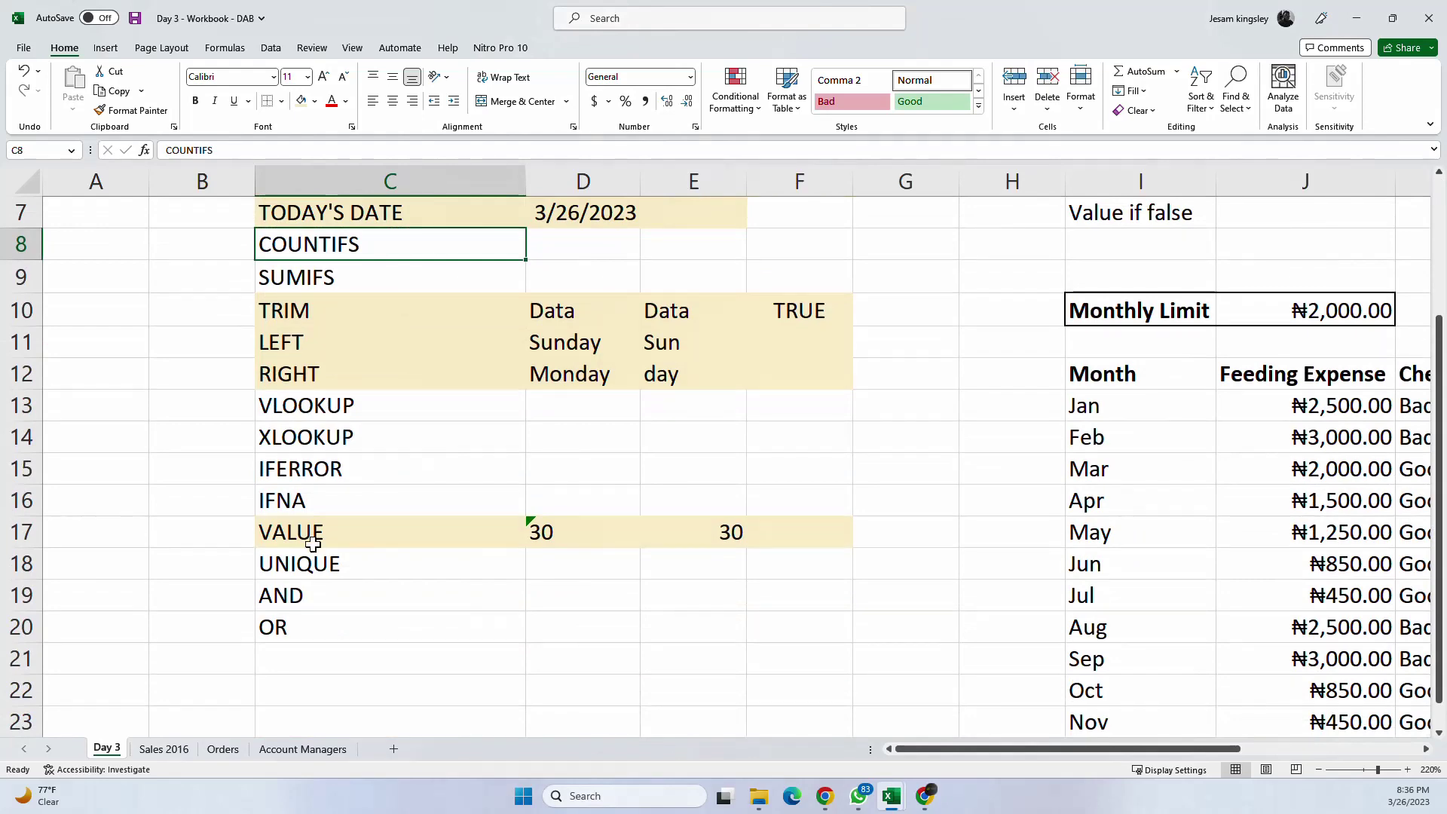
left_click_drag(373, 240, 372, 263)
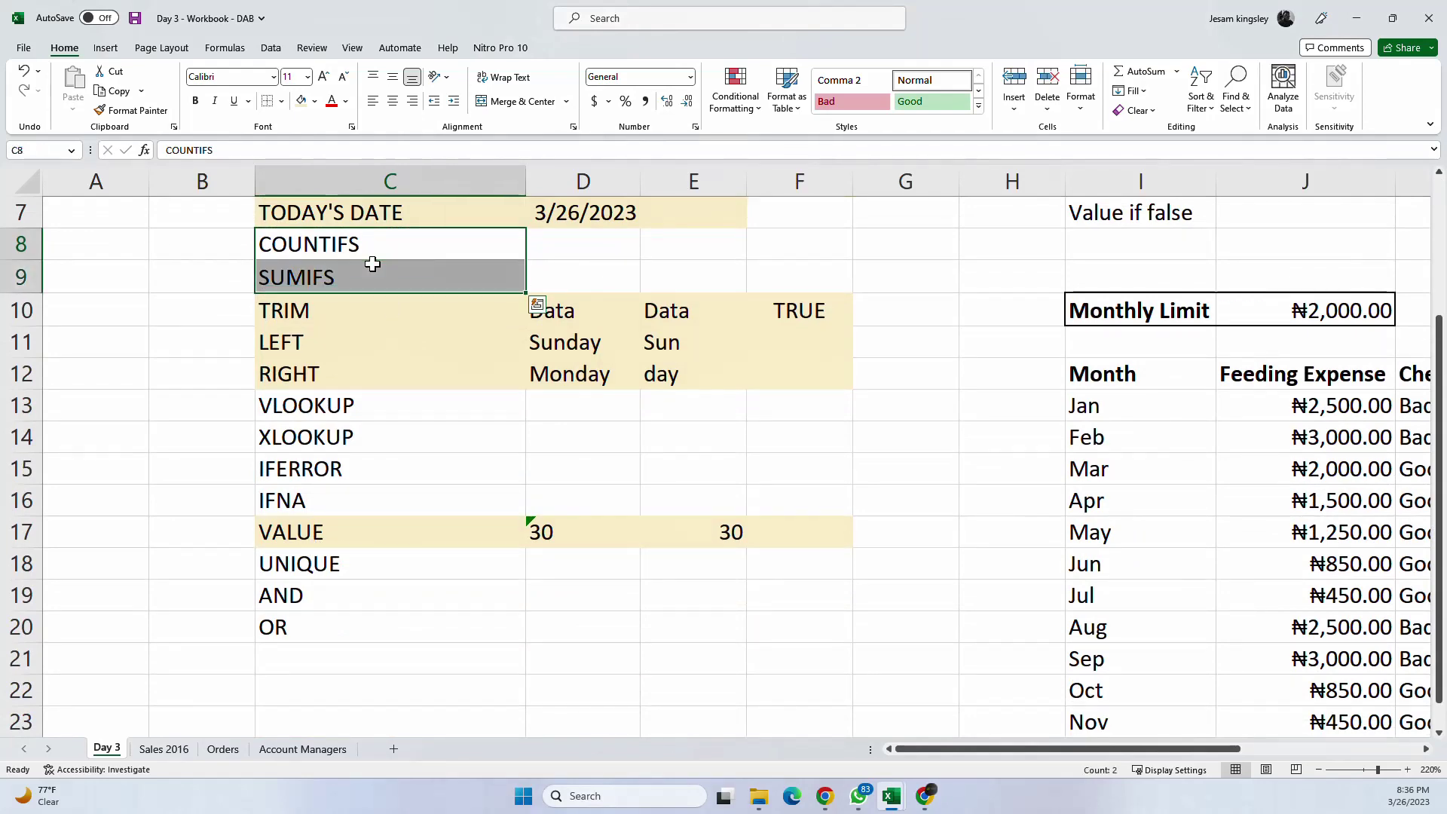
key("ctrl+c")
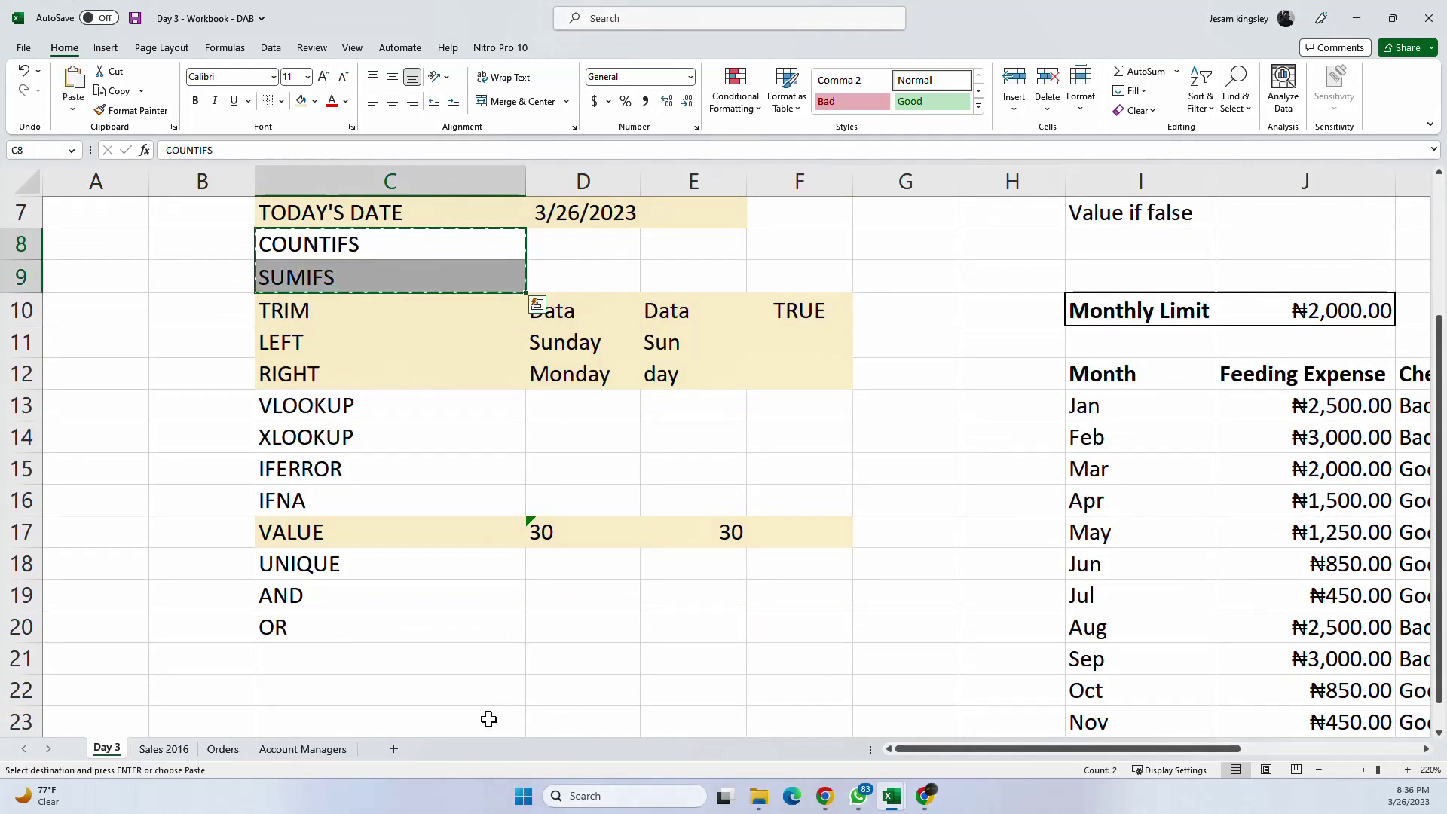
key("ctrl+q")
left_click(348, 697)
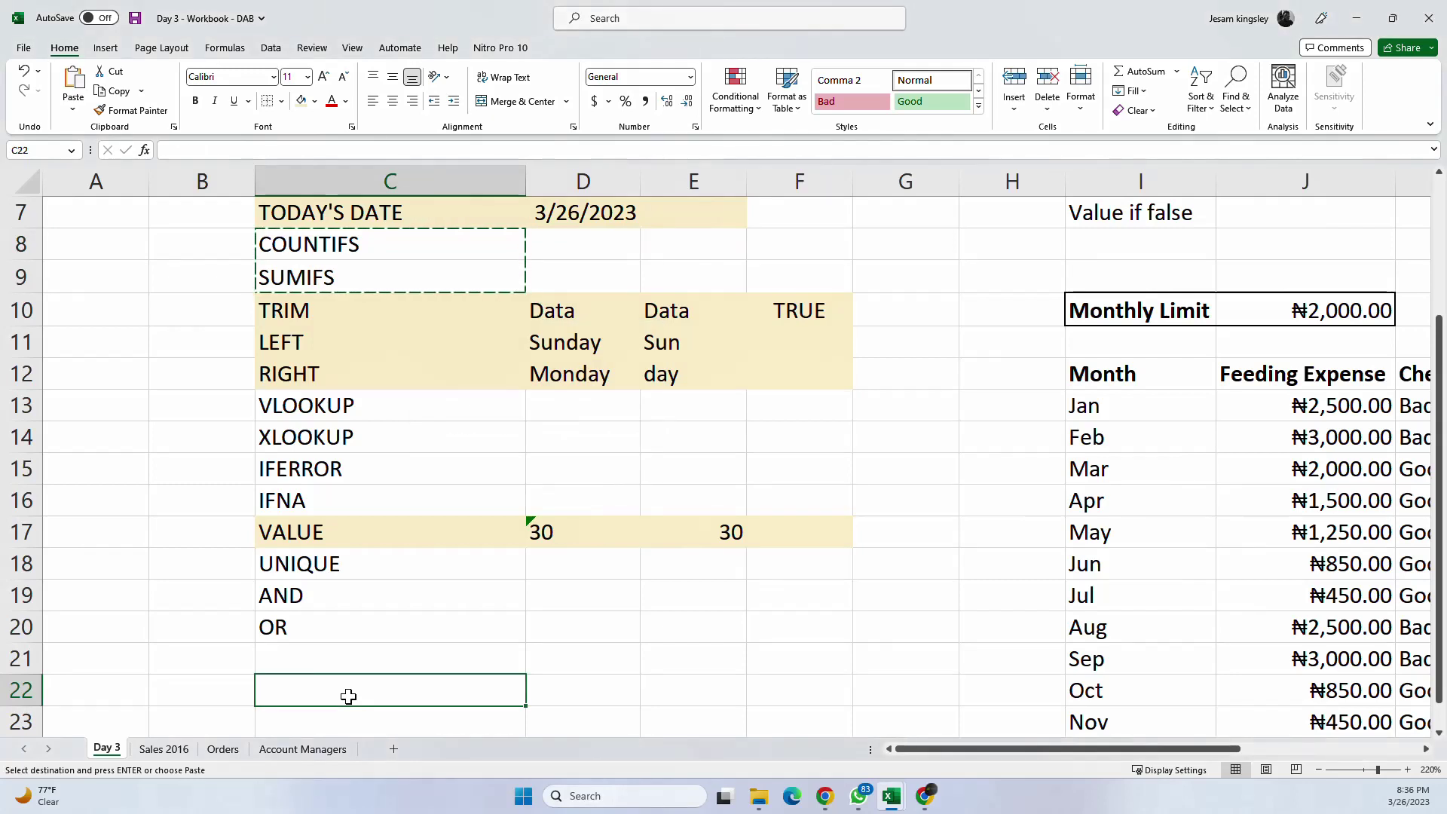
key("ctrl+v")
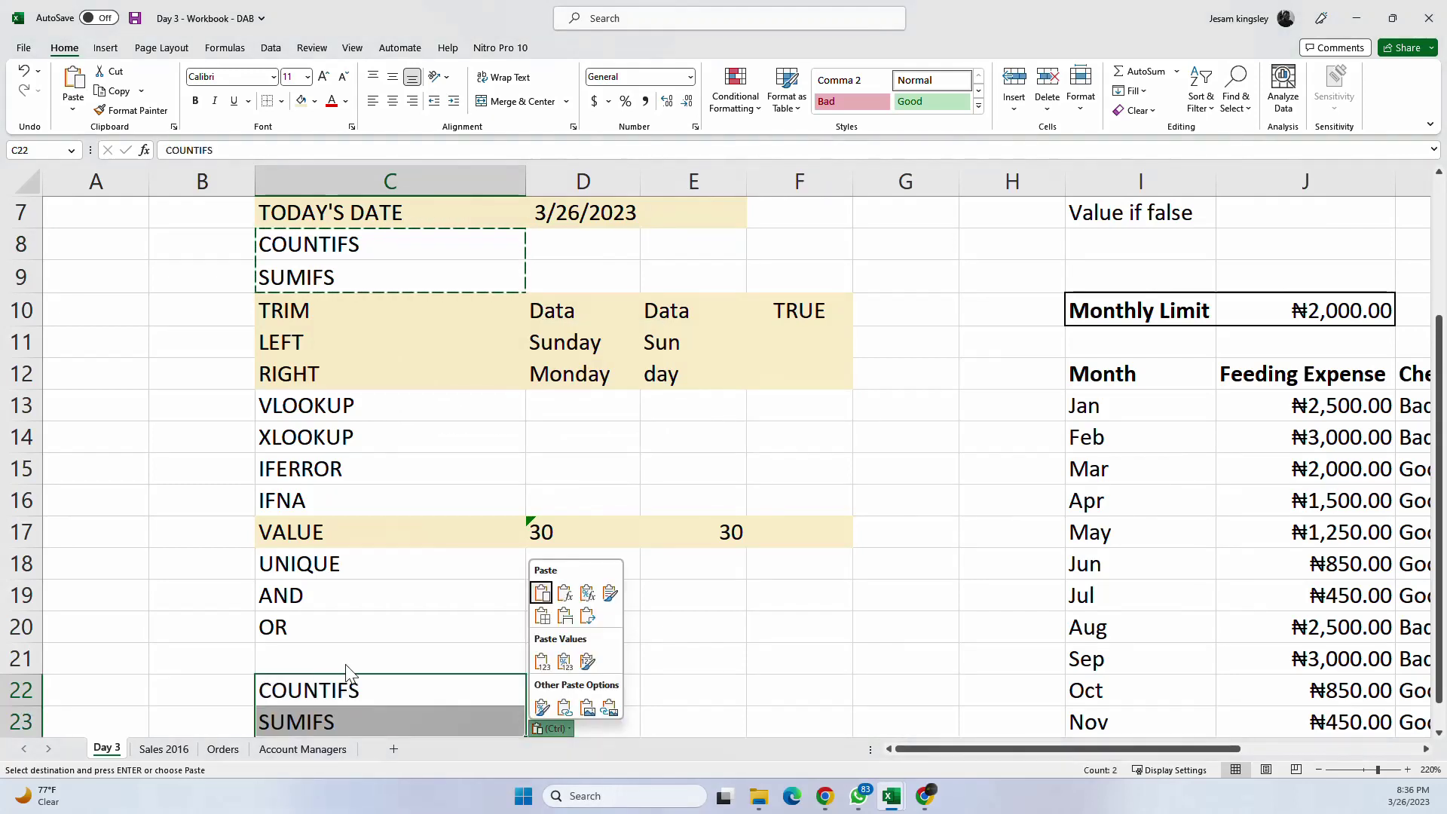
Step: Add IFS to the function list in C21, directly above the copied COUNTIFS entry
left_click(347, 660)
type("IF")
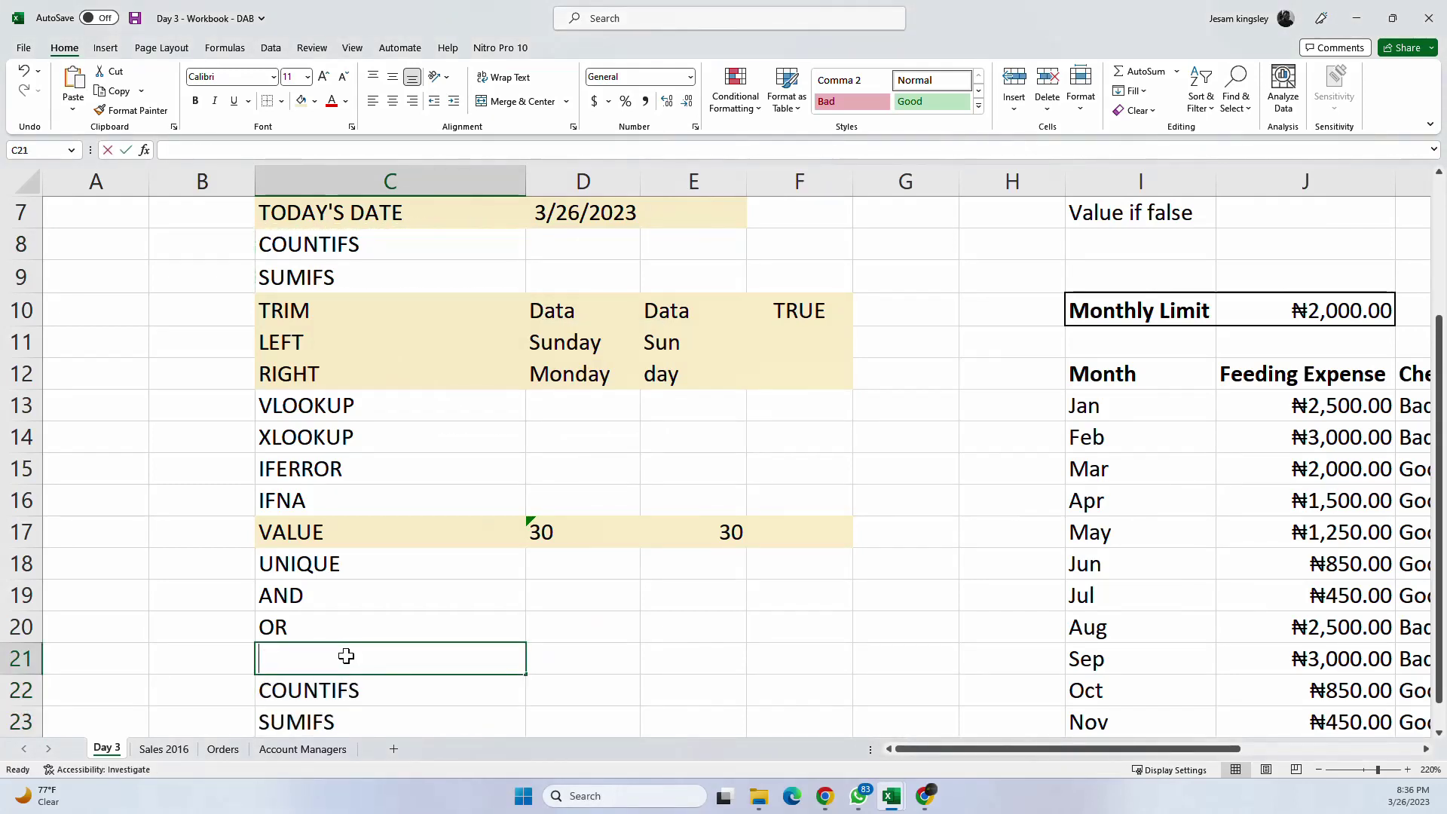
key("Return")
scroll(354, 648, "down", 2)
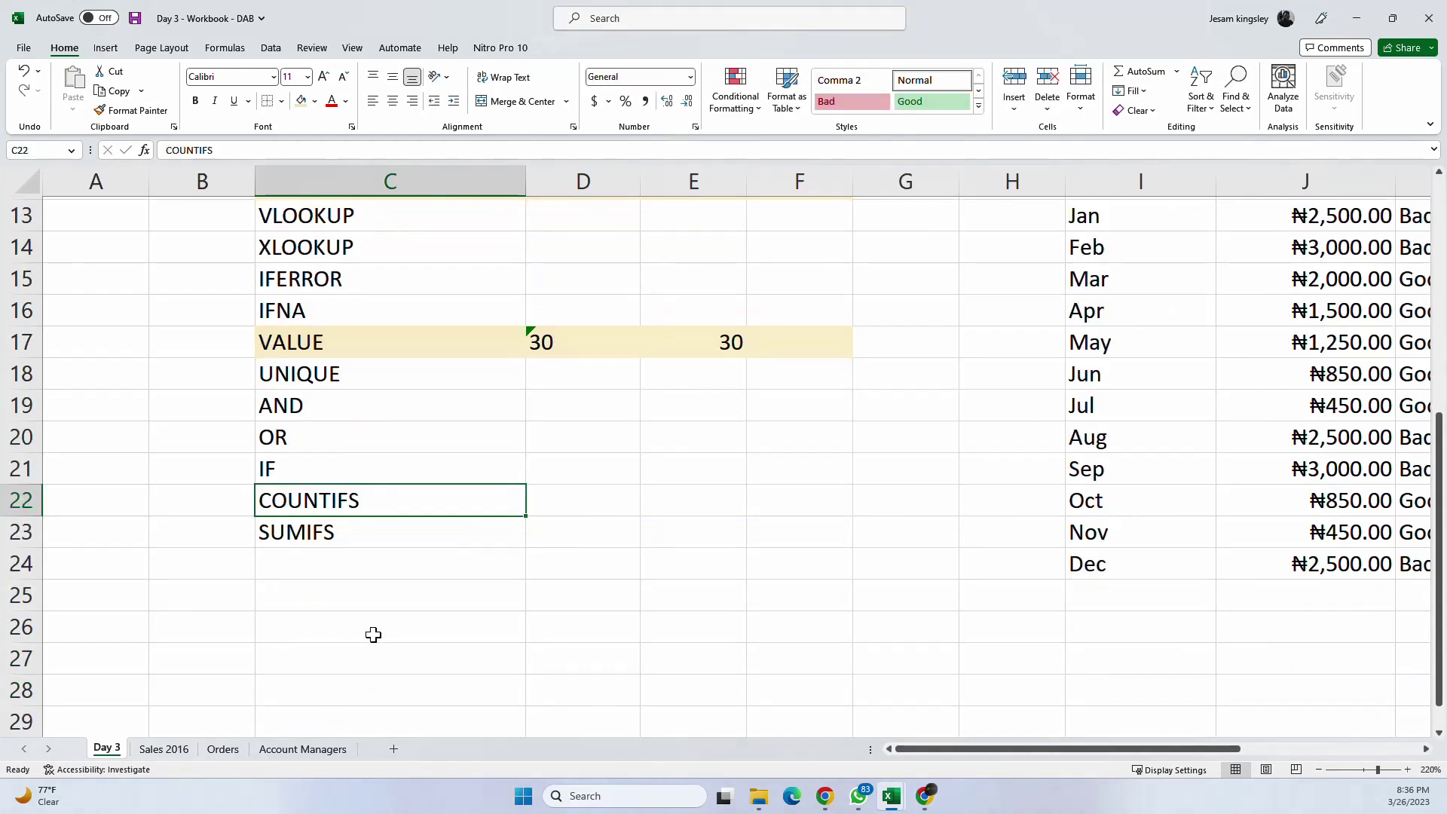
left_click(374, 468)
left_click(361, 491)
left_click(348, 468)
double_click(348, 468)
type("S")
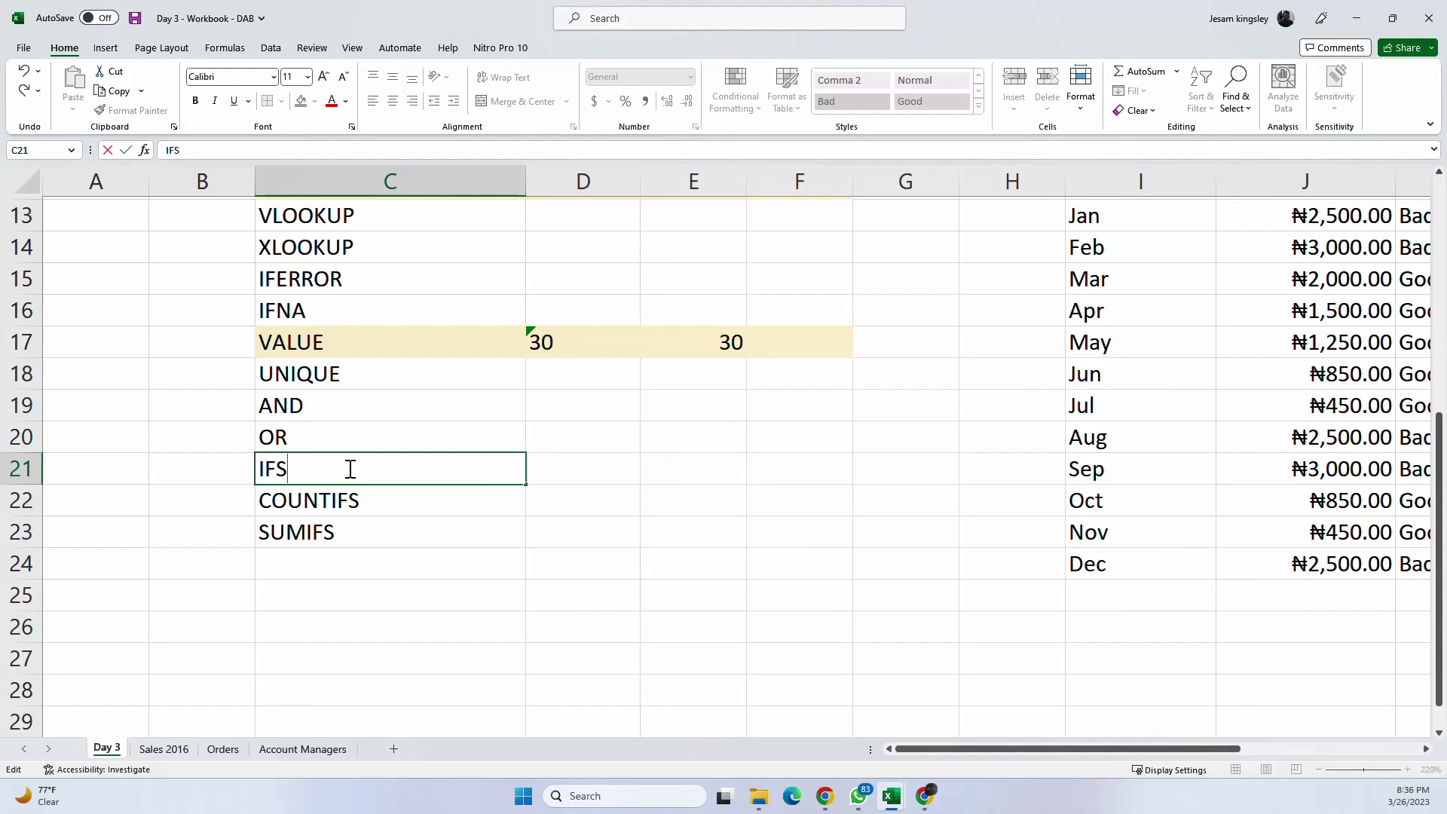
key("Return")
Step: Go through the AND, IFS, COUNTIFS and SUMIFS entries at the end of the function list
left_click(400, 417)
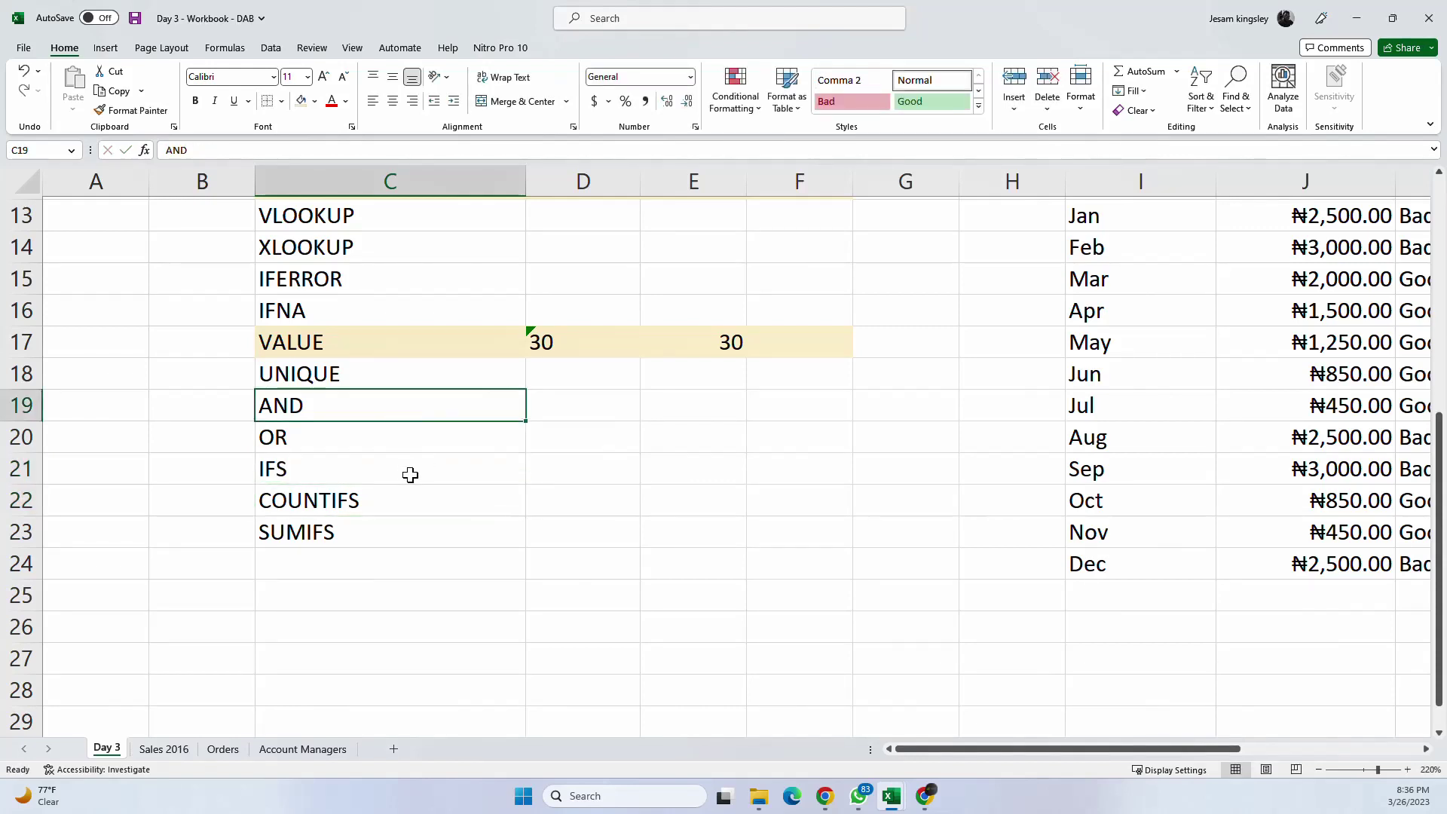
left_click(404, 471)
left_click(423, 501)
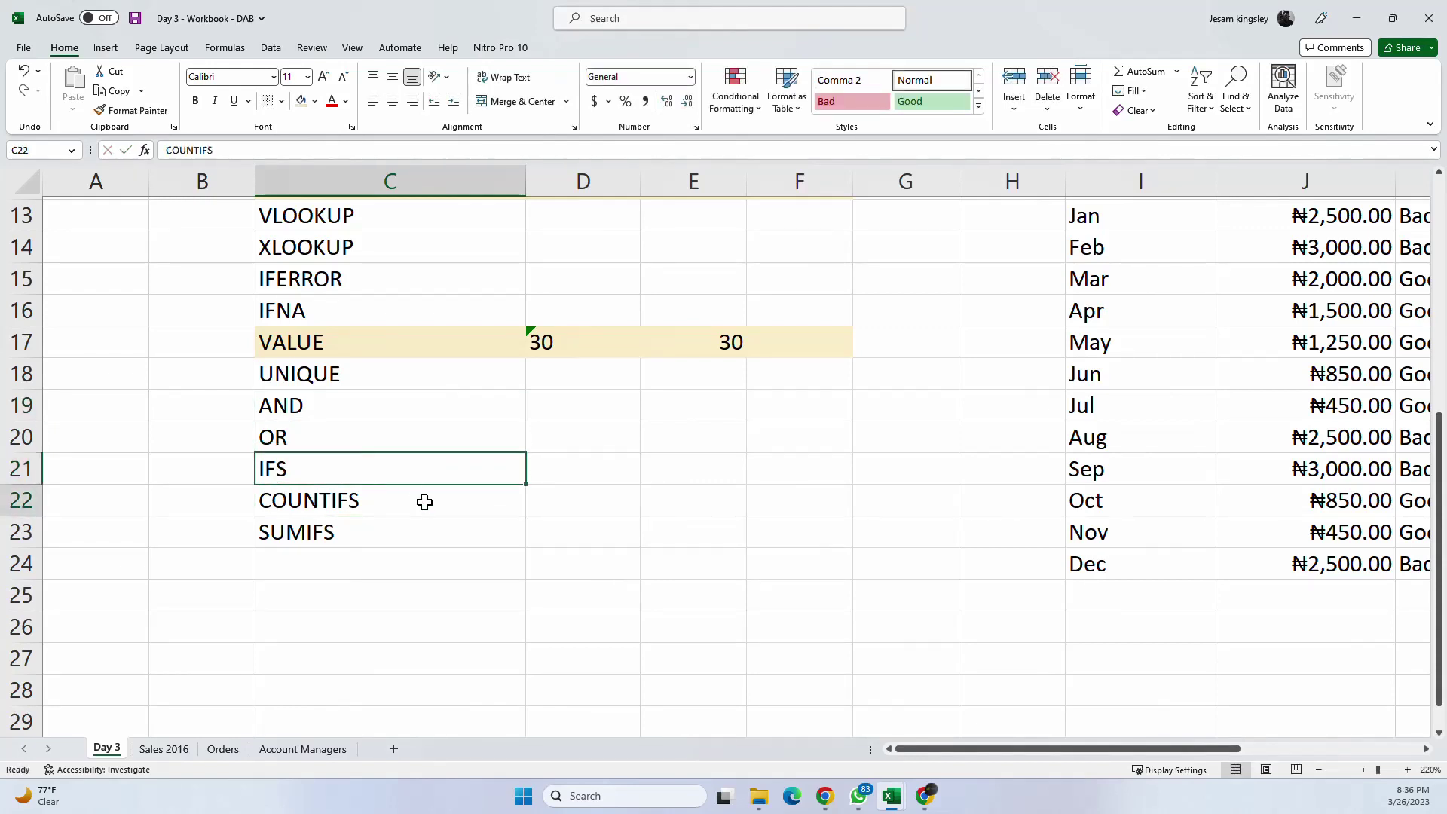
left_click(441, 540)
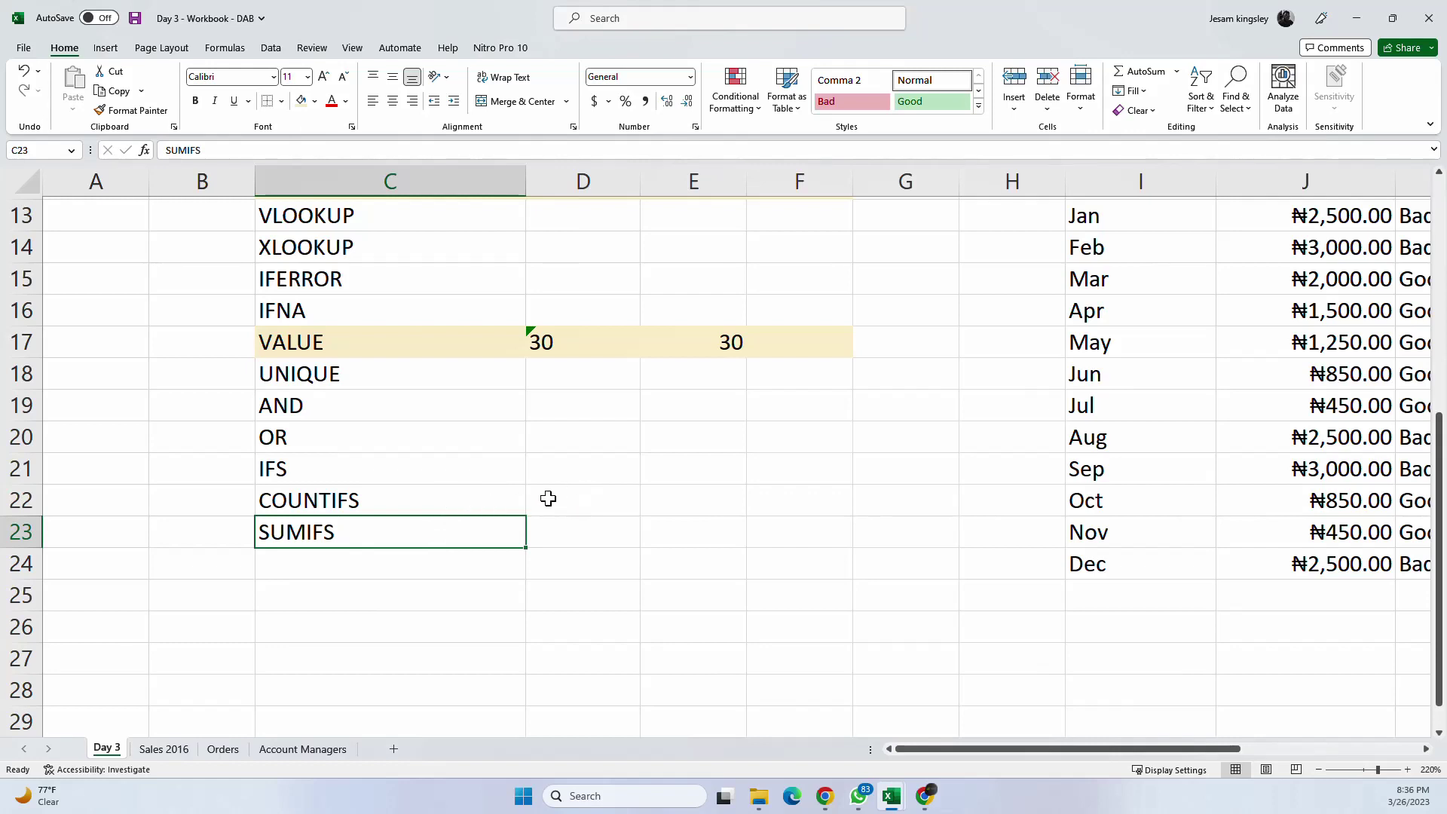
left_click(469, 489)
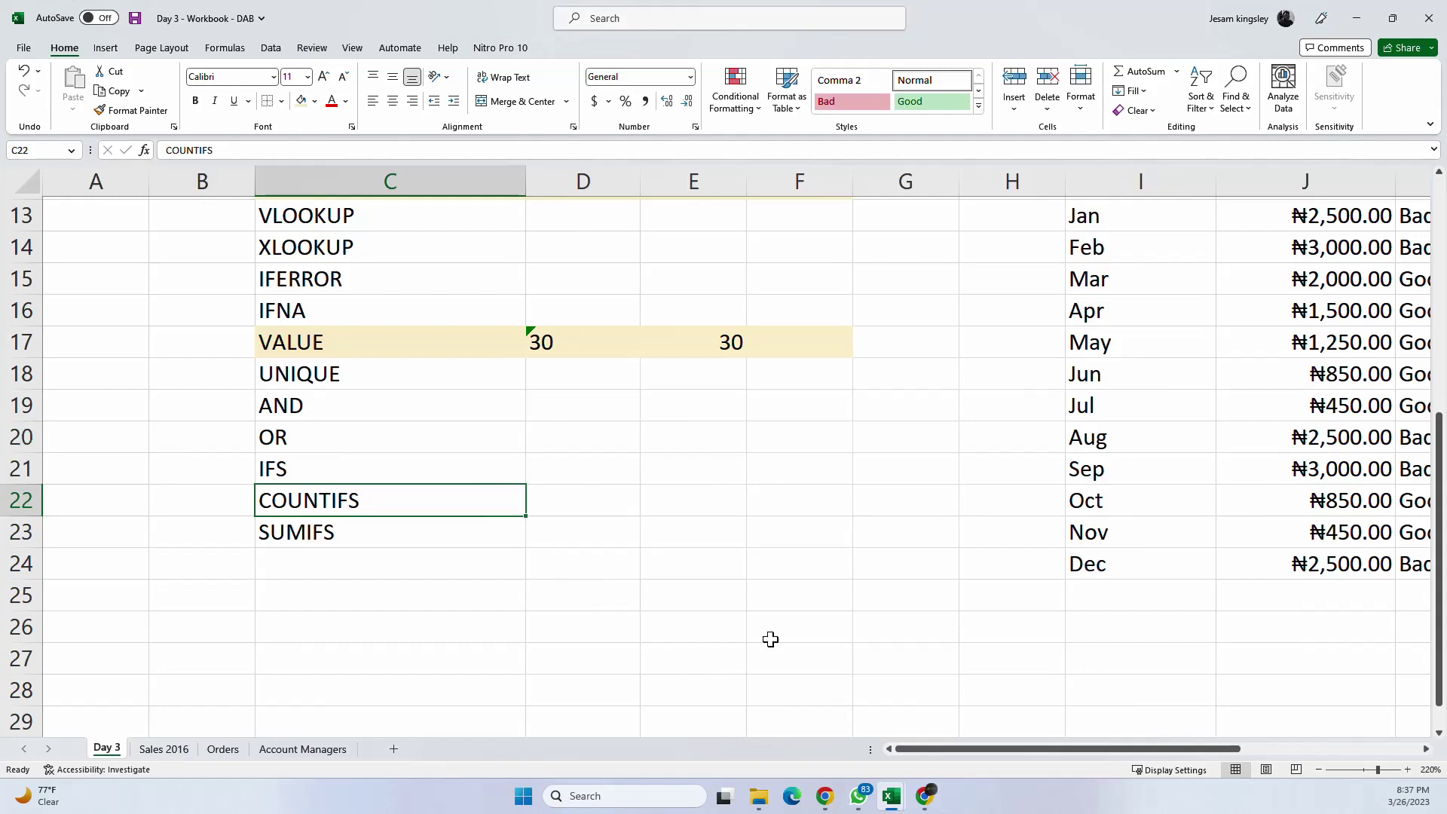
Step: Review the feeding expense table together with its COUNTIF and SUMIF summary tables
left_click_drag(942, 750, 1131, 749)
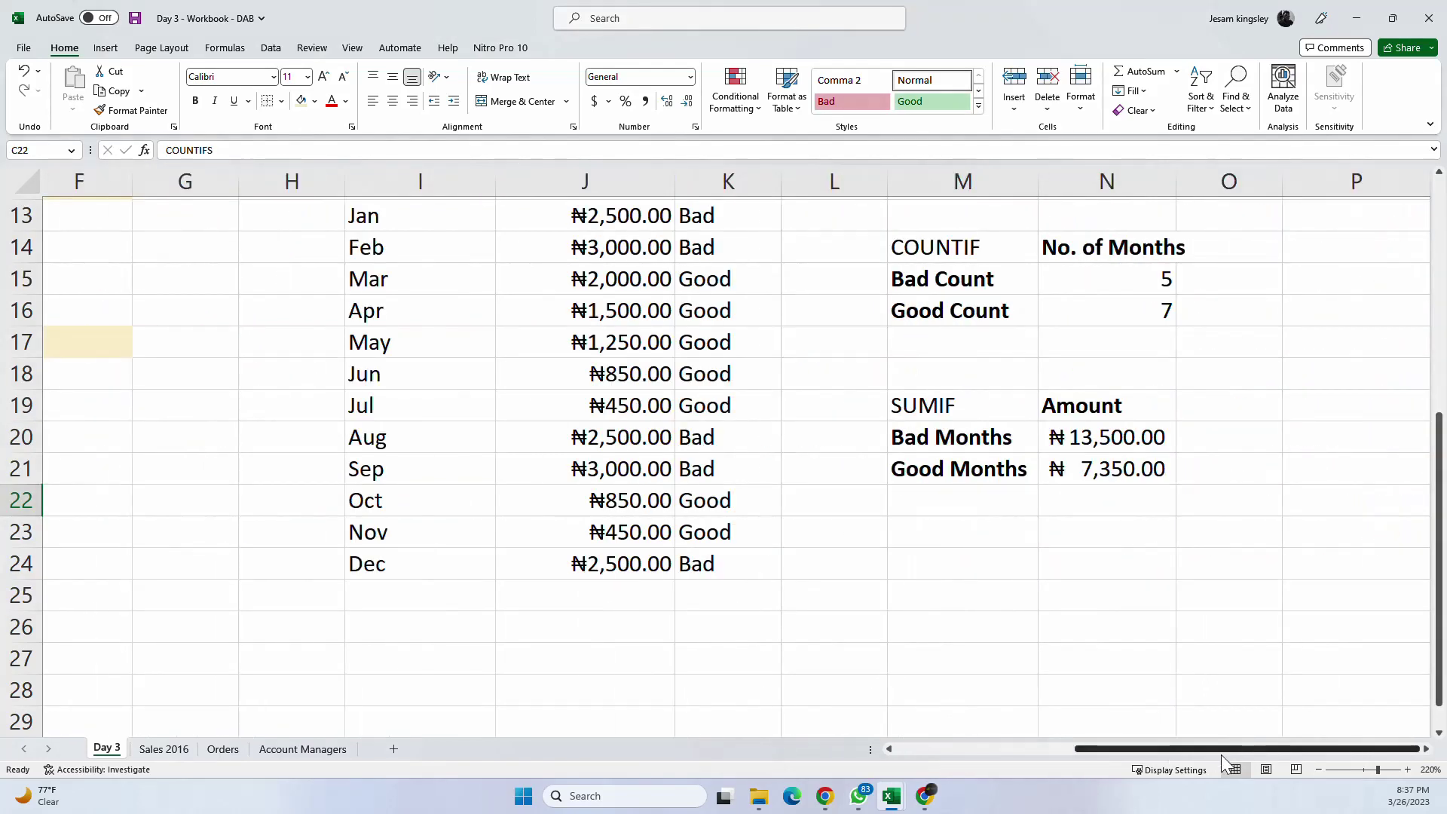
scroll(912, 565, "up", 3)
scroll(913, 564, "down", 2)
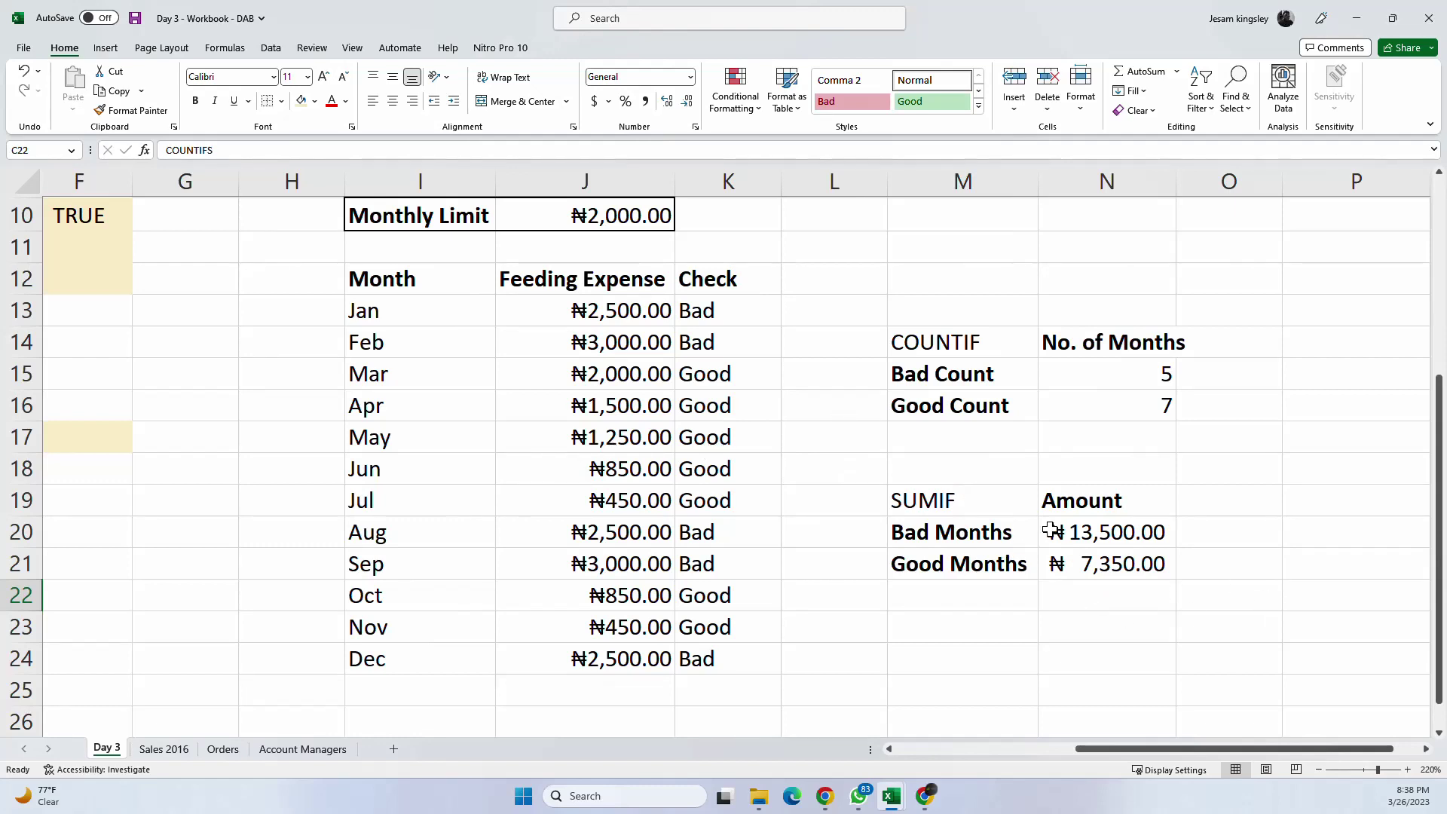
left_click(973, 655)
left_click(986, 619)
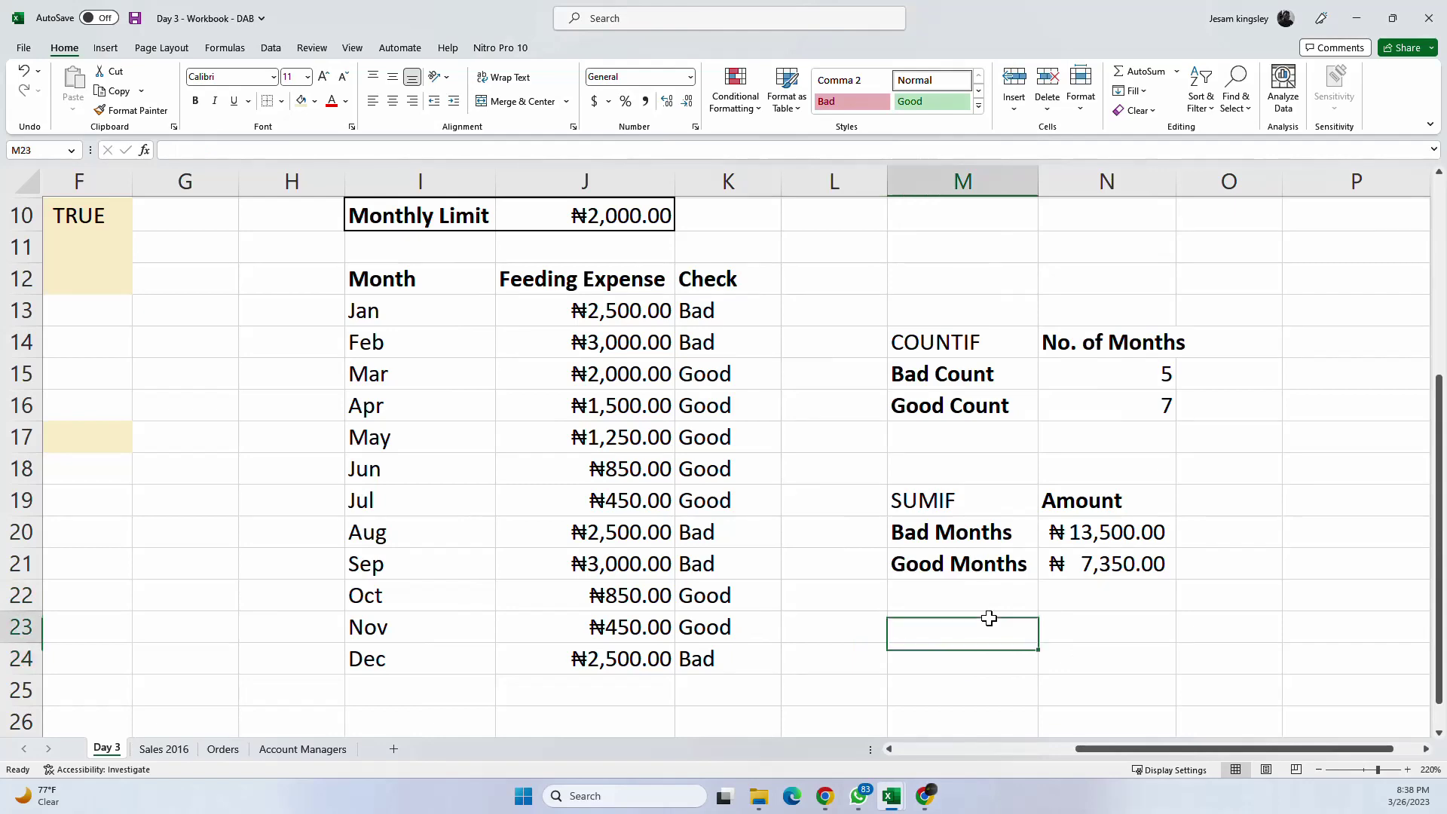
scroll(1037, 625, "down", 1)
scroll(1126, 733, "up", 2)
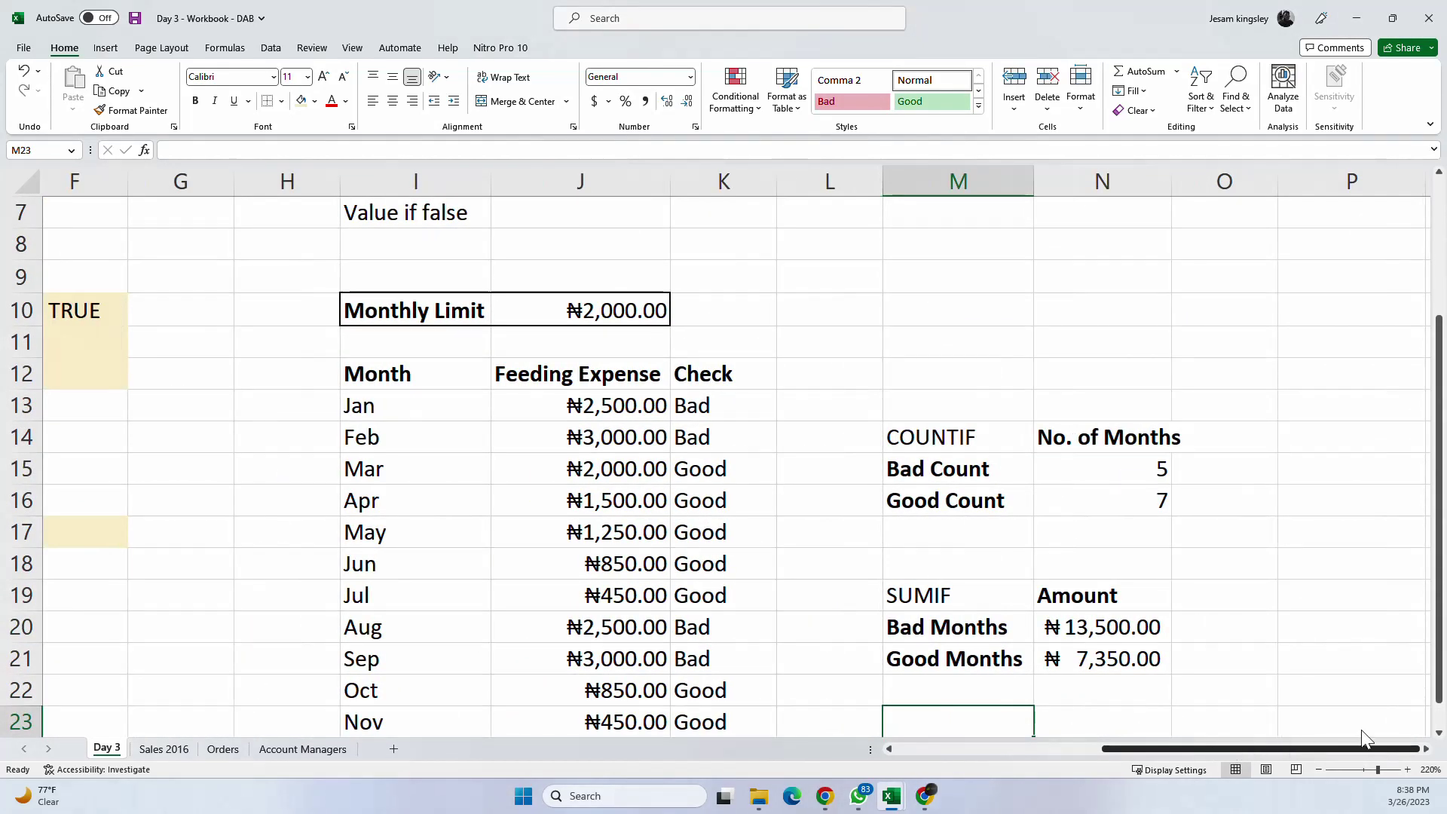
Step: Write question 1 beside the summary tables, with 1 in P18 and "Total Feeding expense for the year" in Q18
left_click(1422, 749)
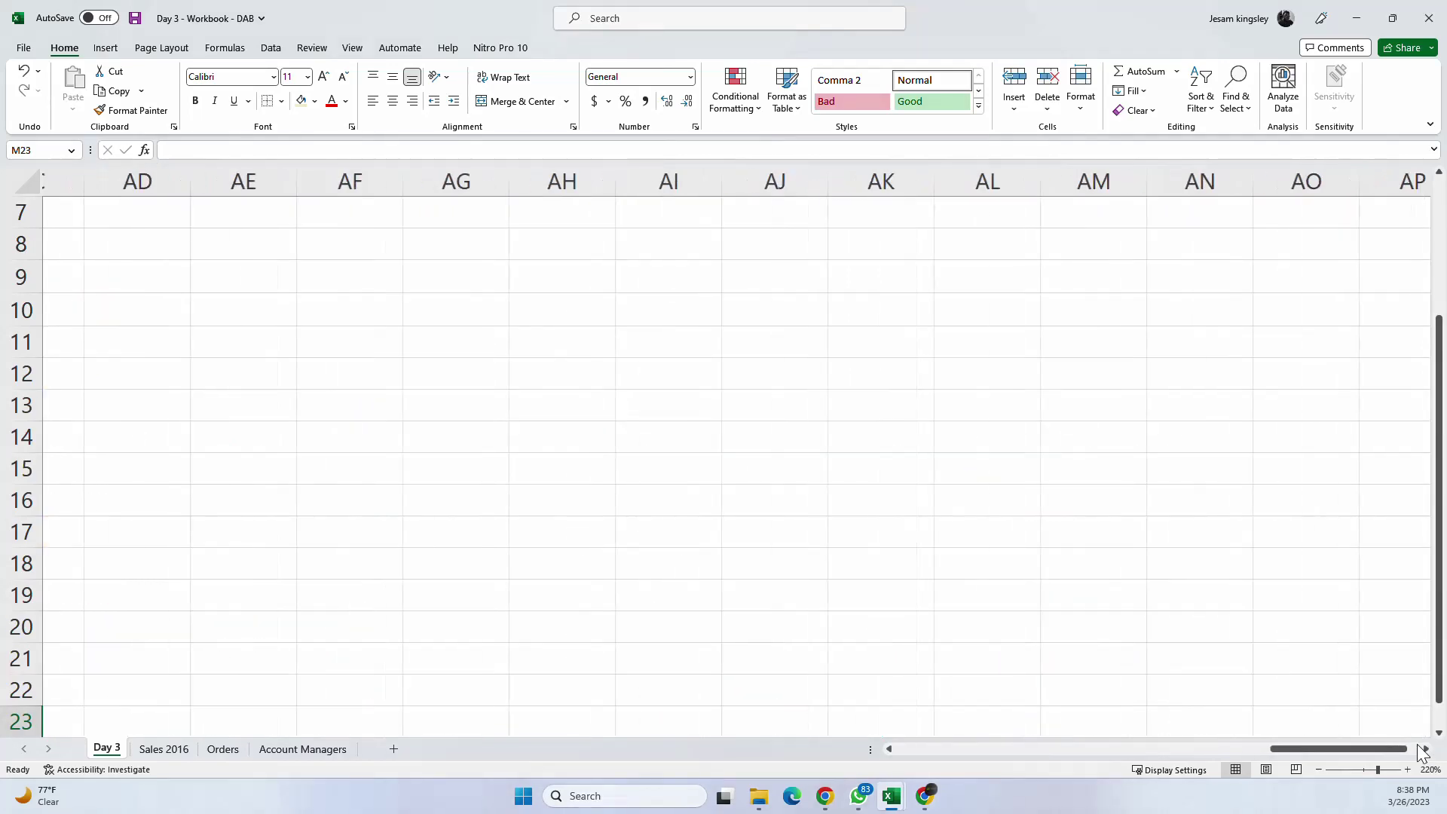
left_click_drag(1372, 748, 1109, 766)
scroll(1012, 575, "down", 2)
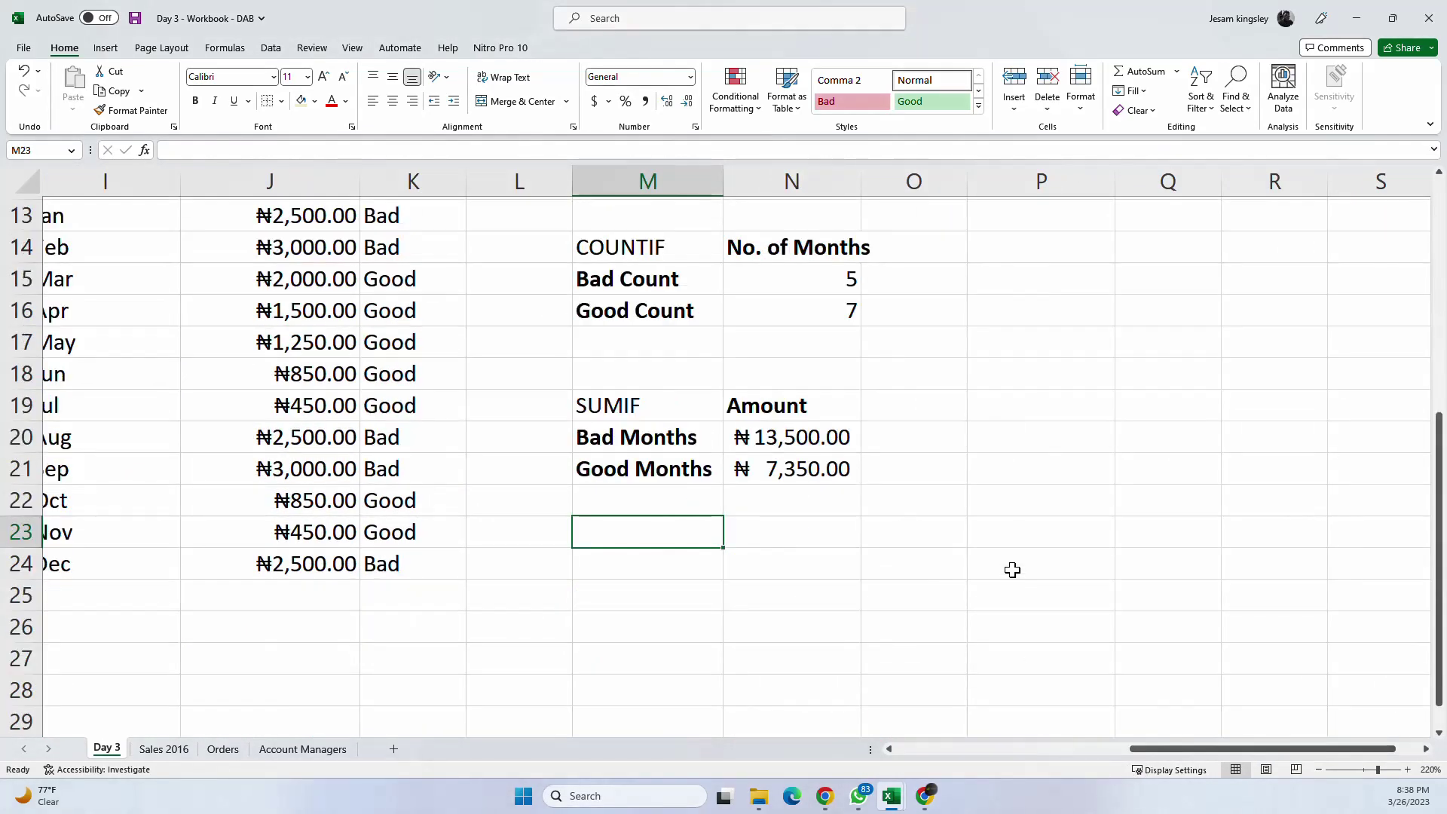
left_click(996, 361)
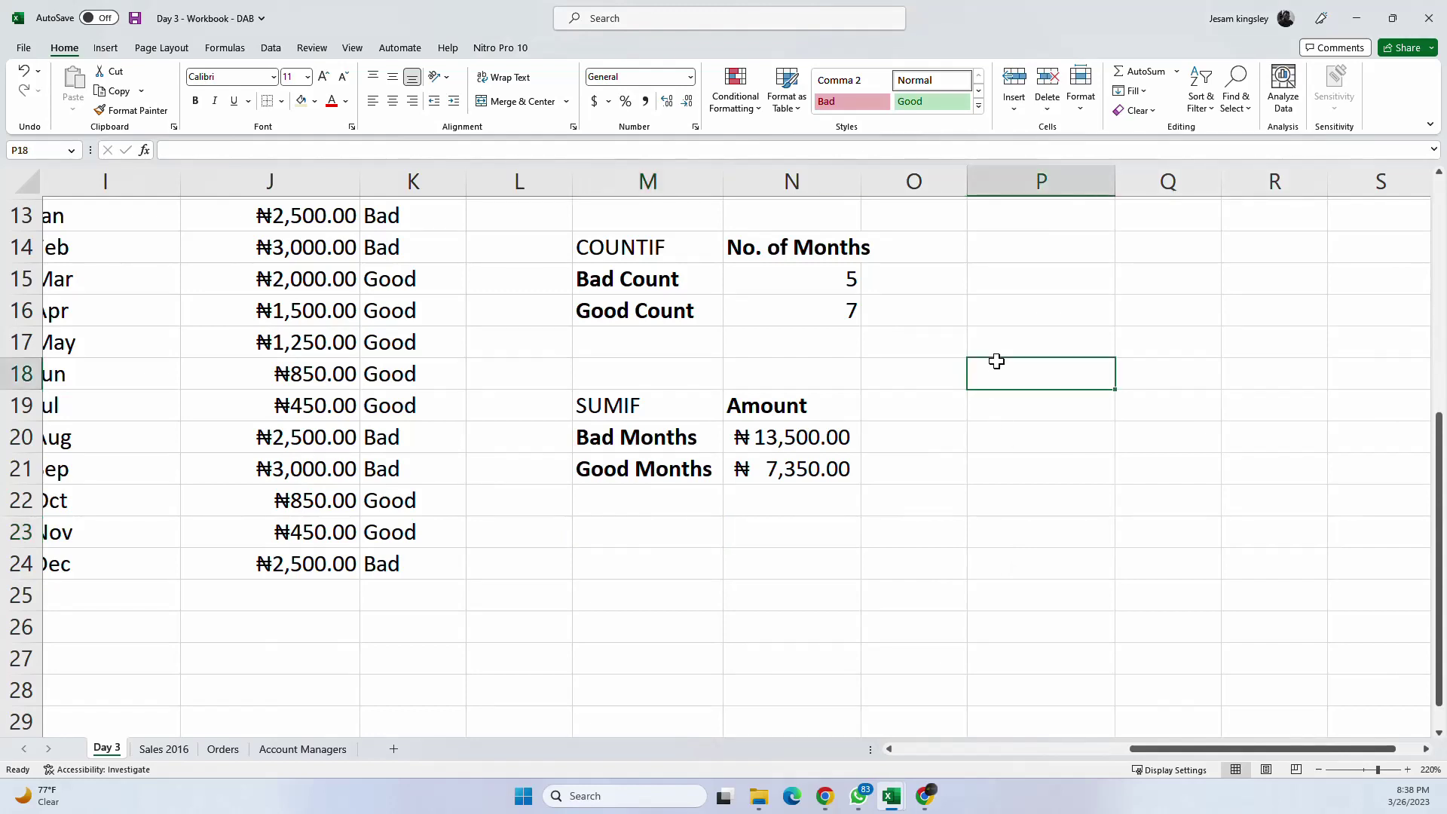
type("1")
key("Tab")
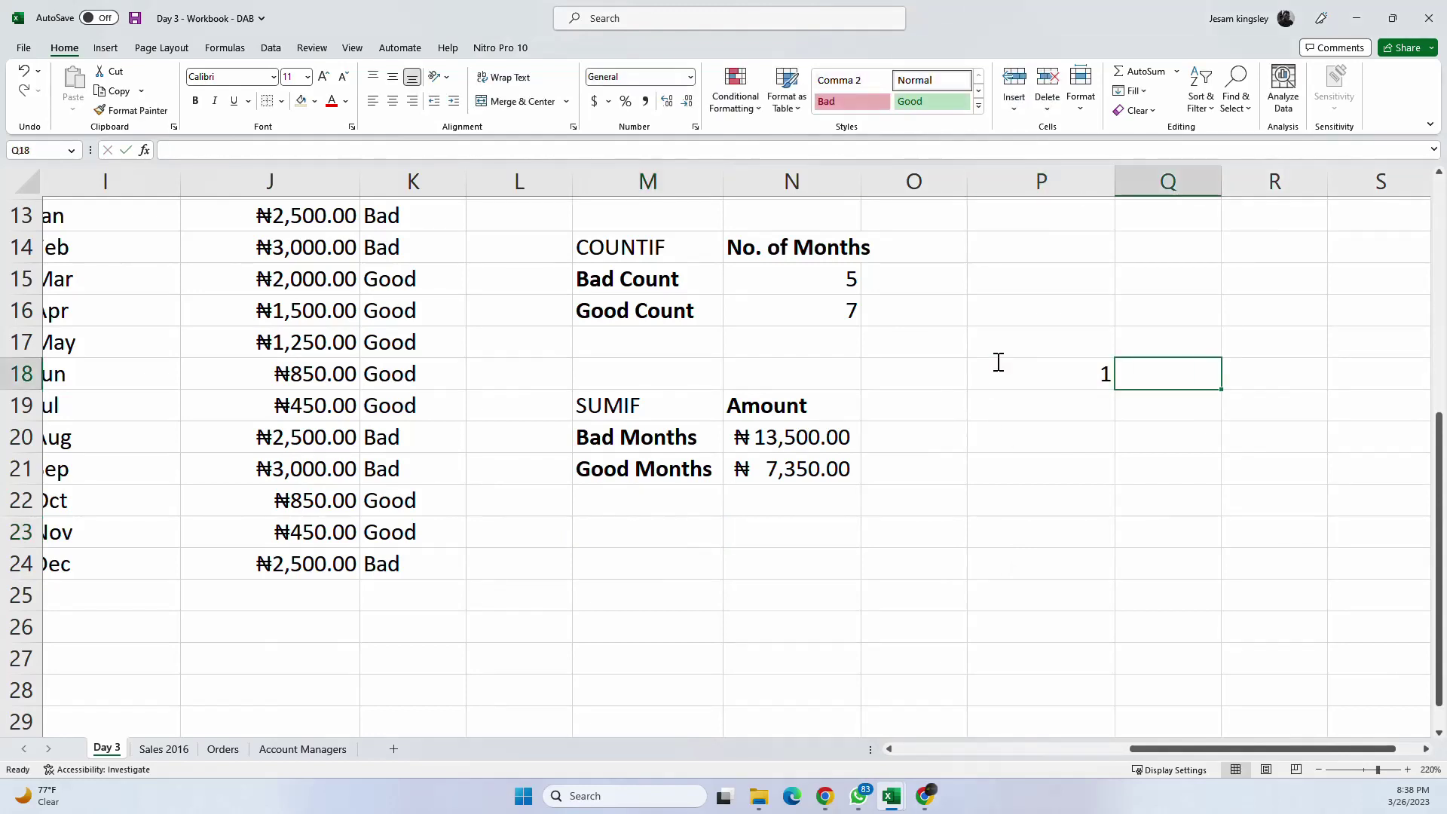
type("Total F")
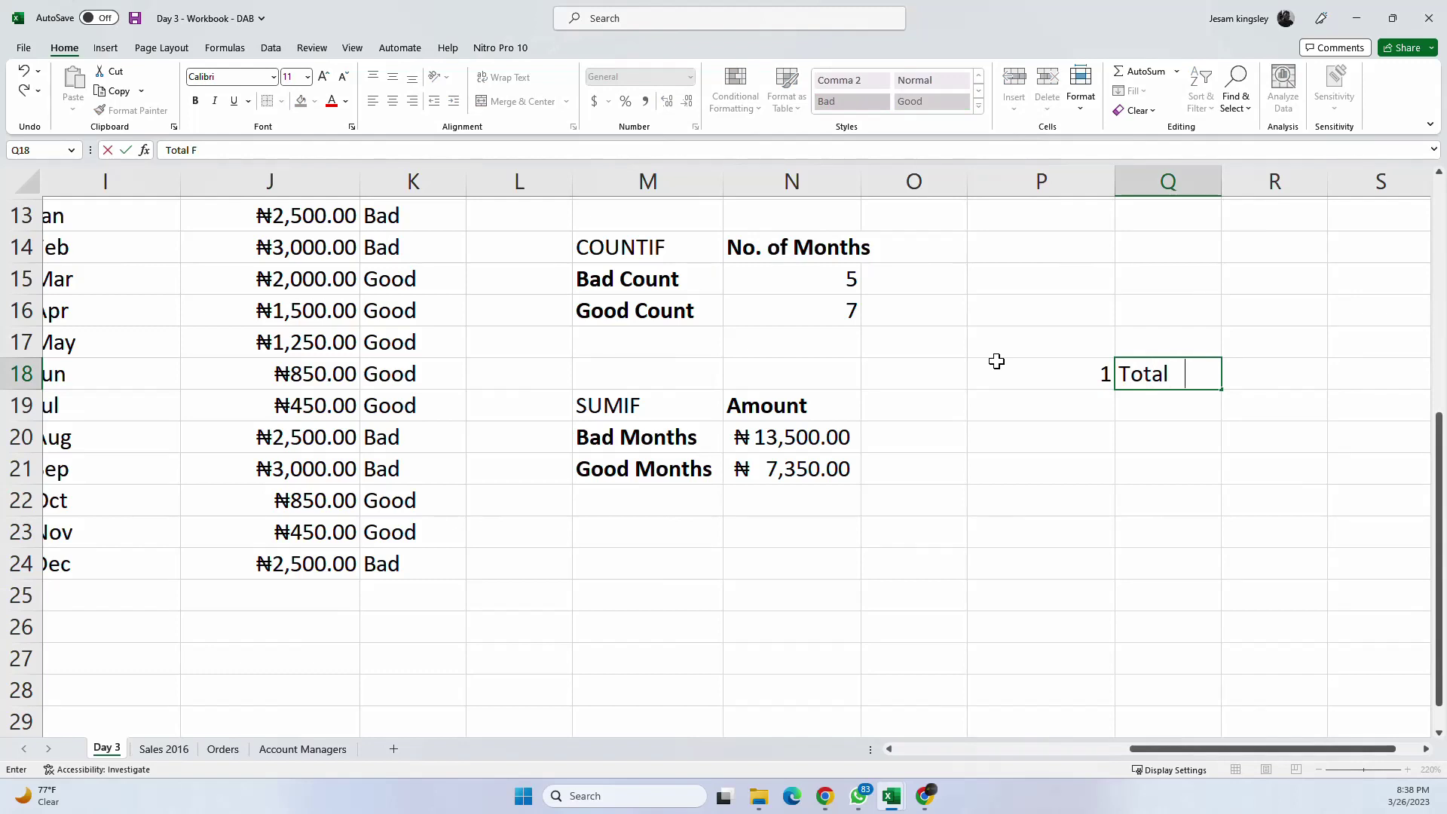
type("eedinf")
key("BackSpace")
type("dg")
key("BackSpace")
key("BackSpace")
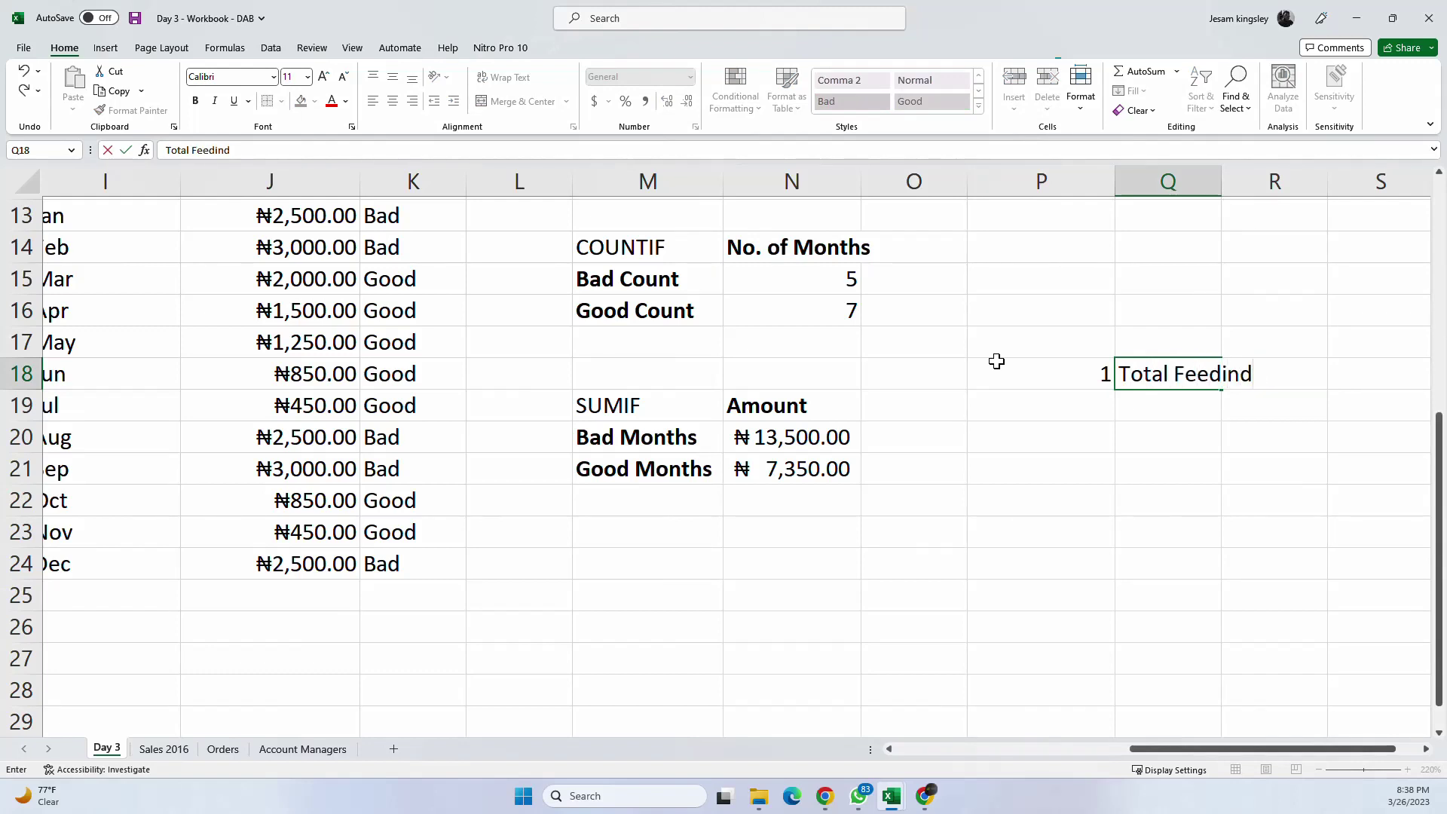
type("g expense")
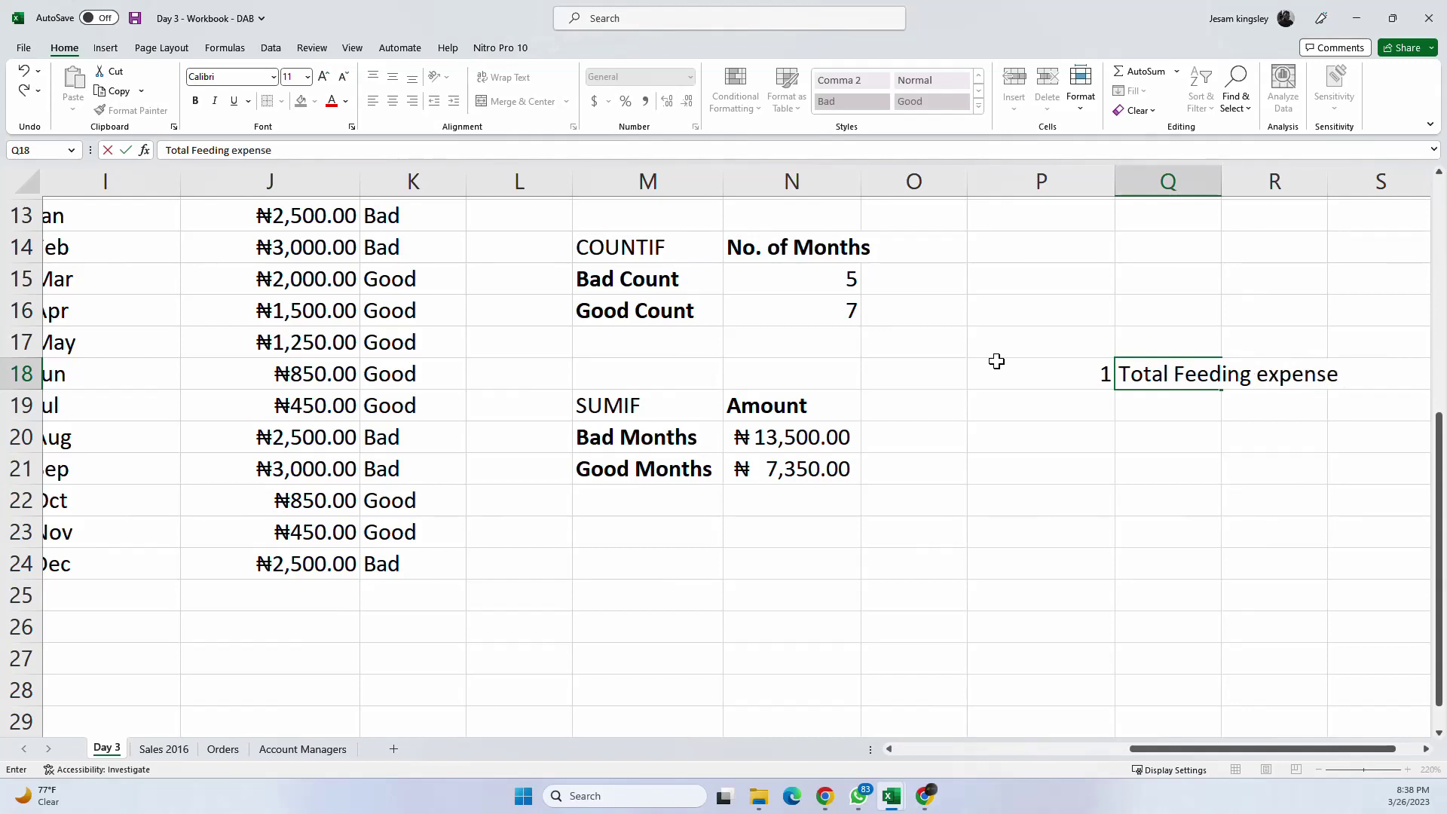
type(" for the yea")
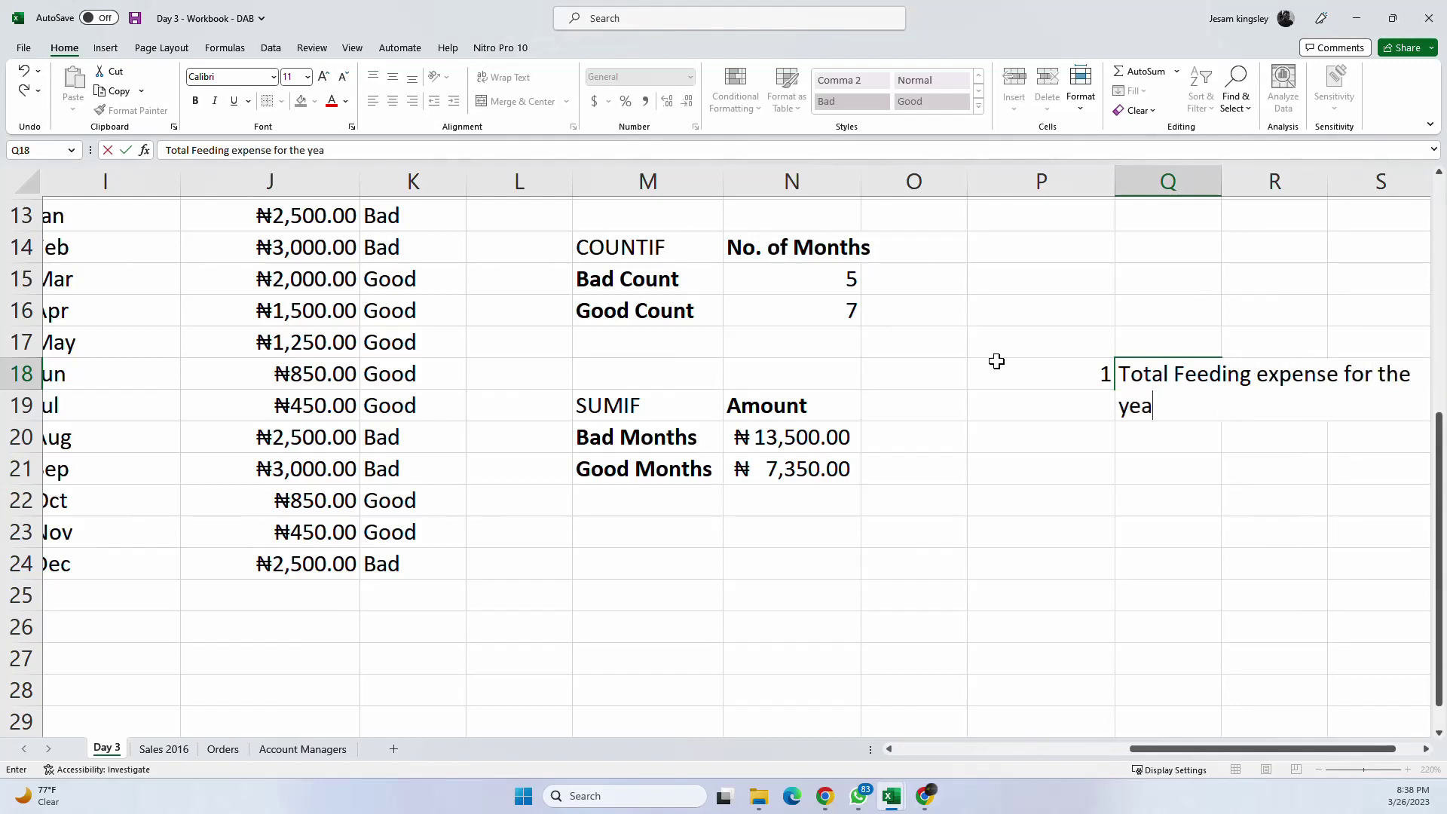
type("r")
key("Return")
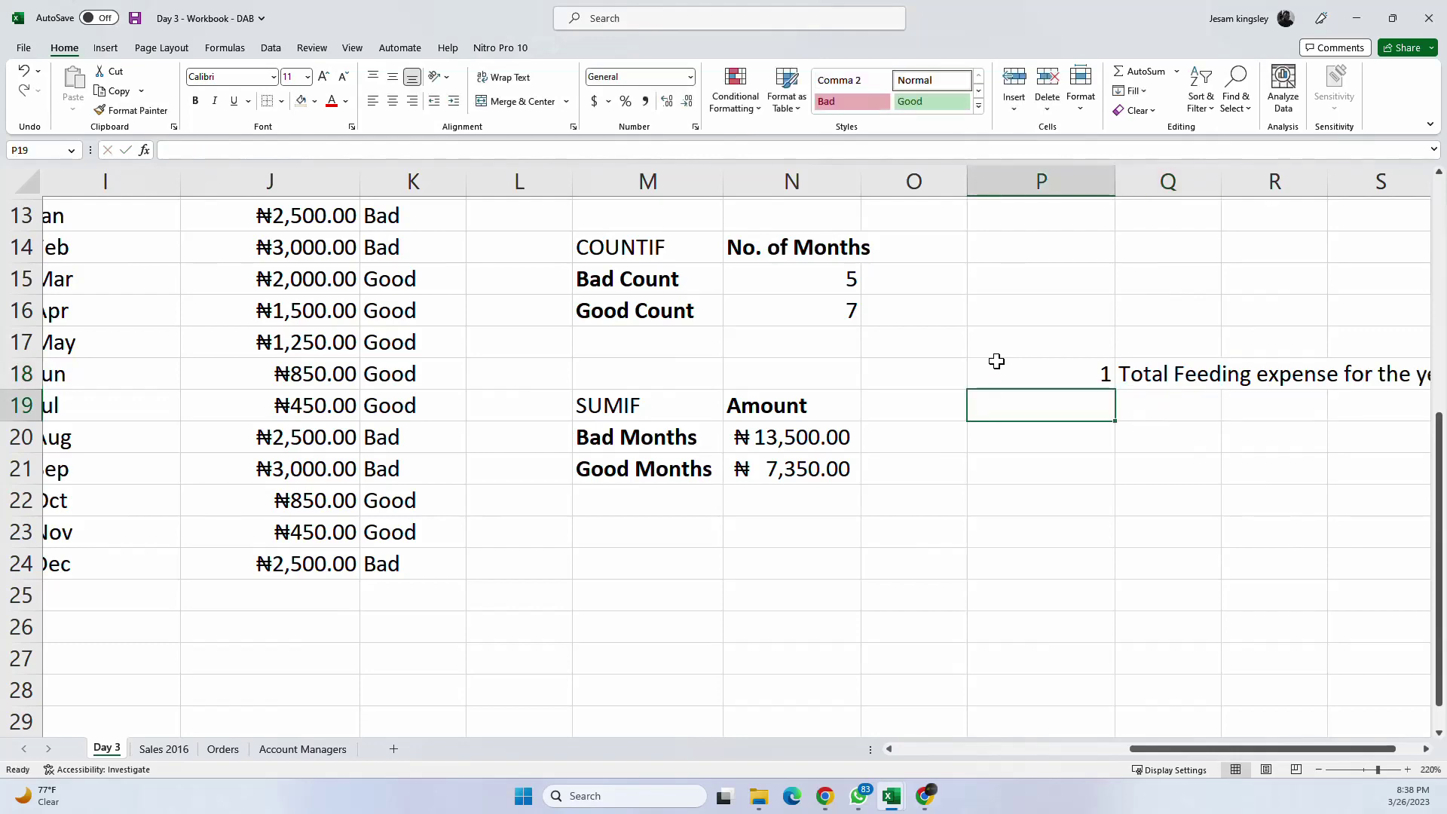
Step: Number the second practice question by entering 2 in P19, under question 1
scroll(996, 362, "up", 1)
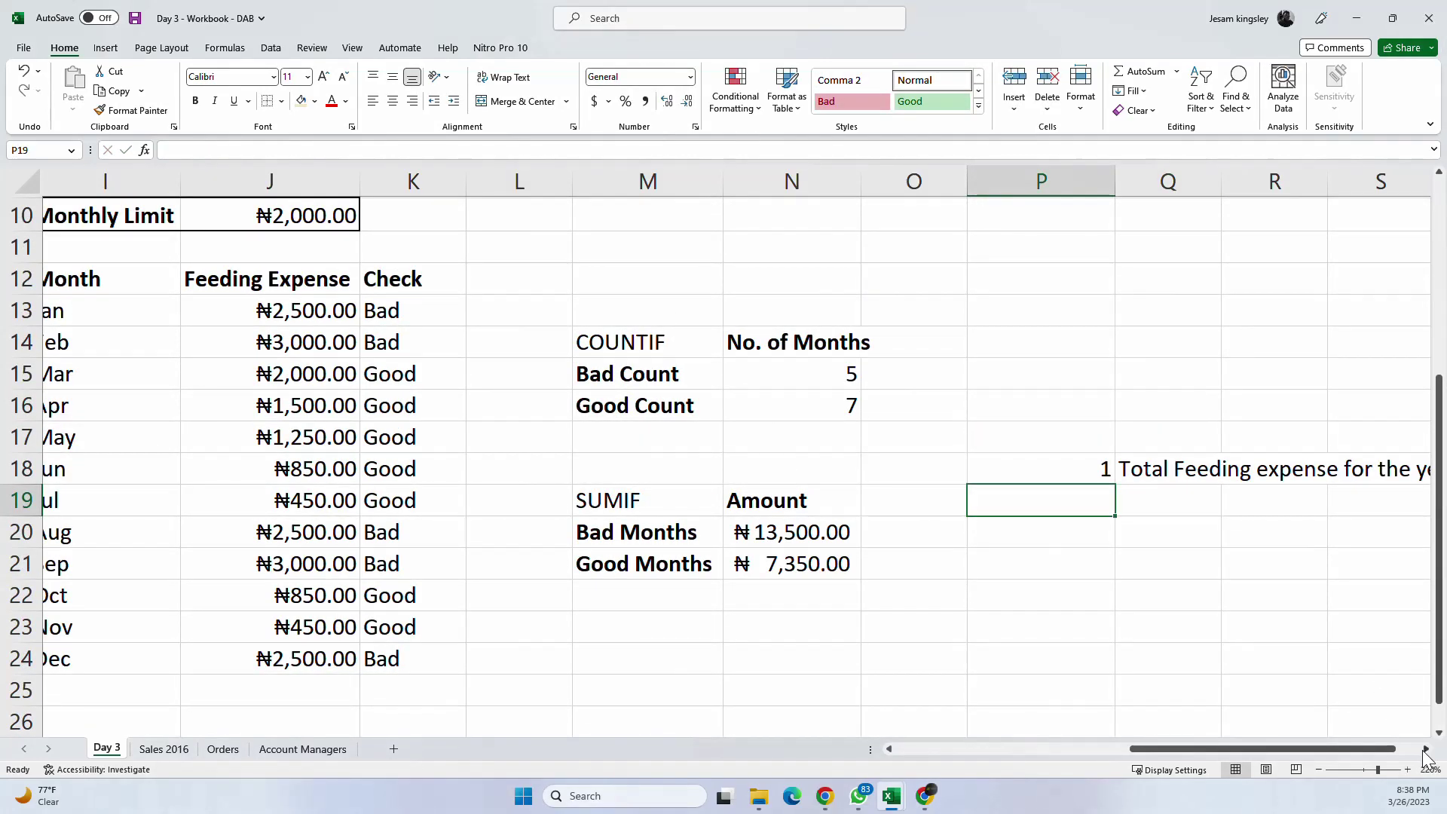
scroll(1426, 754, "right", 3)
scroll(957, 591, "down", 1)
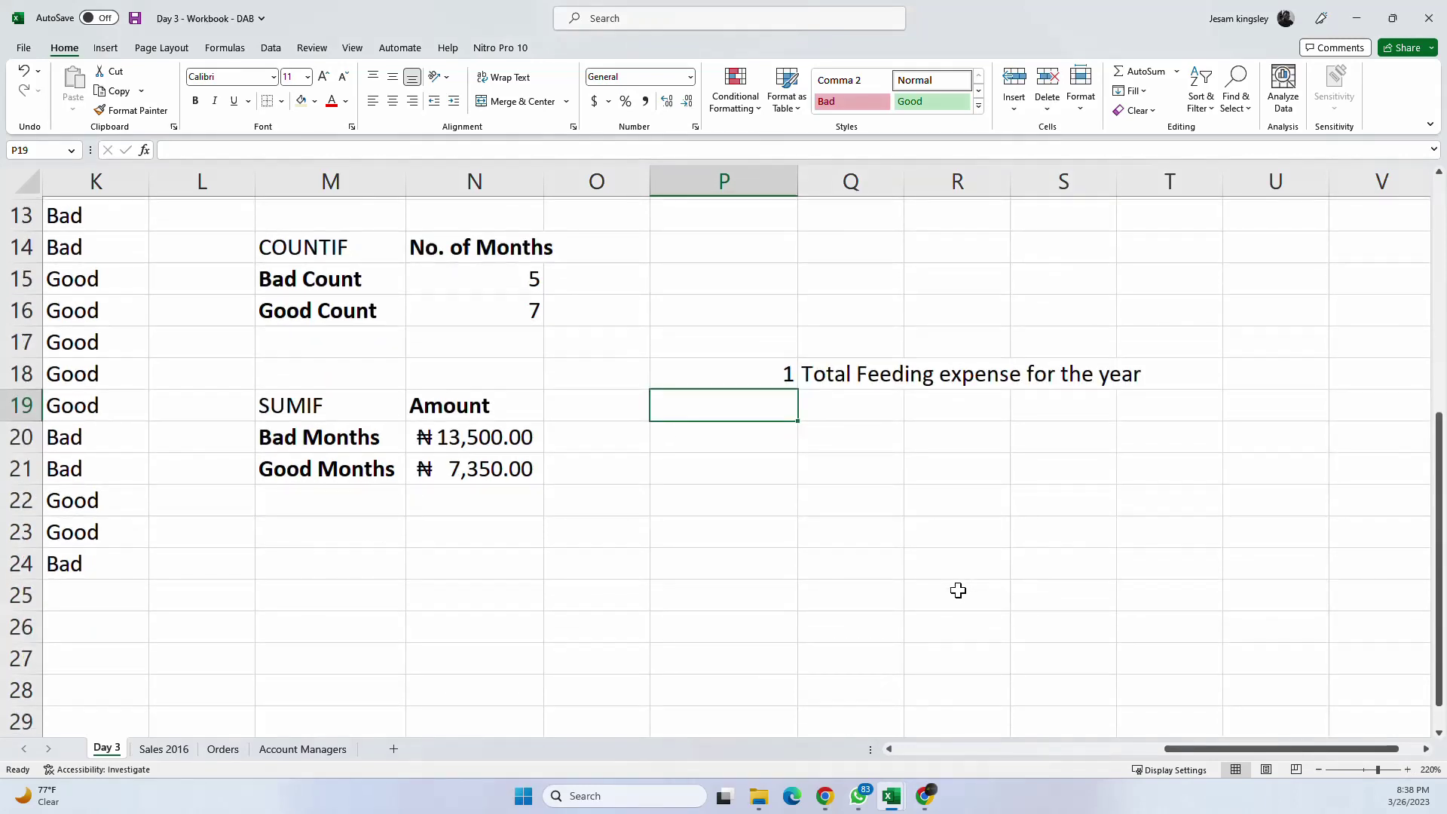
type("2.")
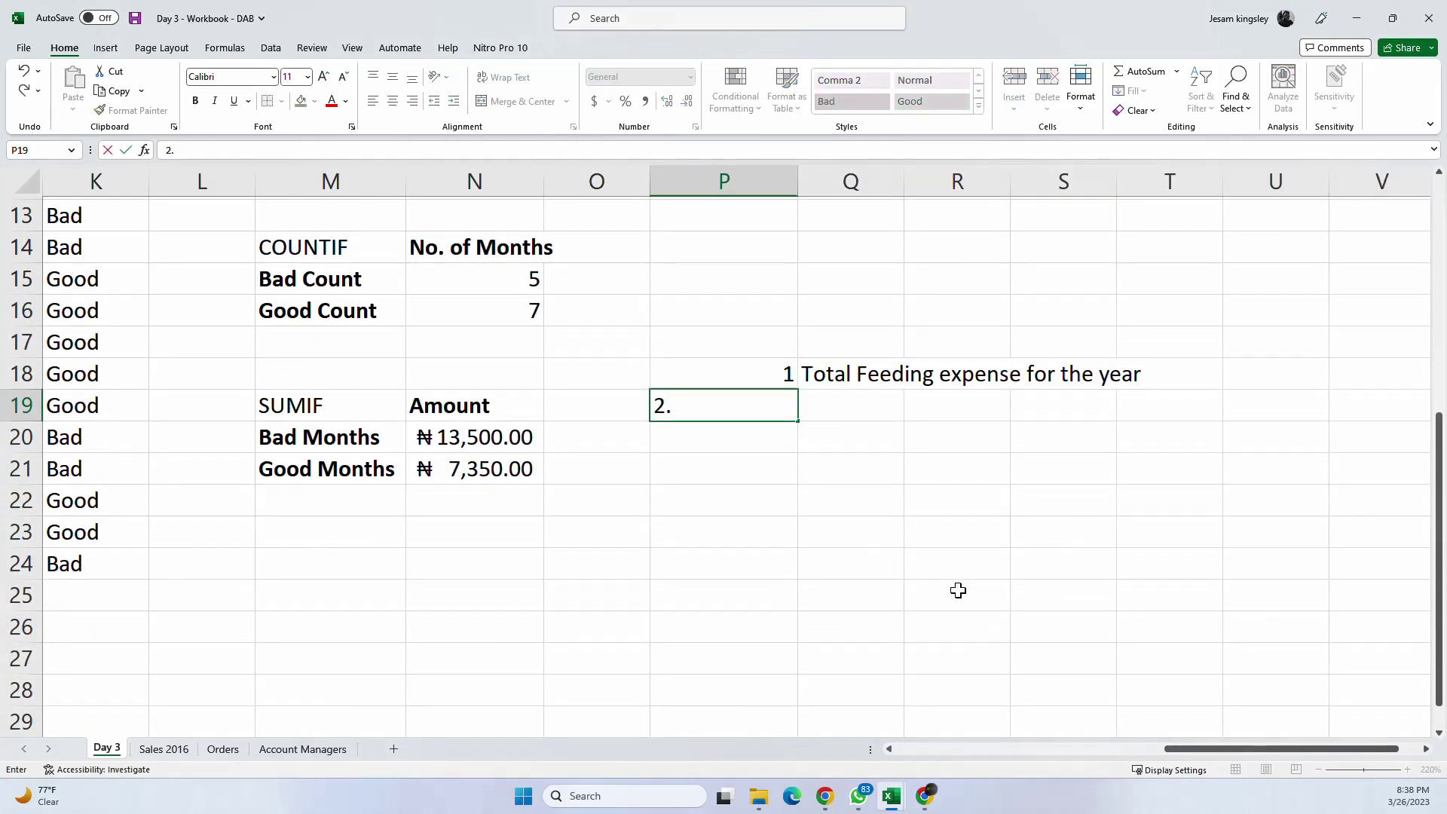
key("Tab")
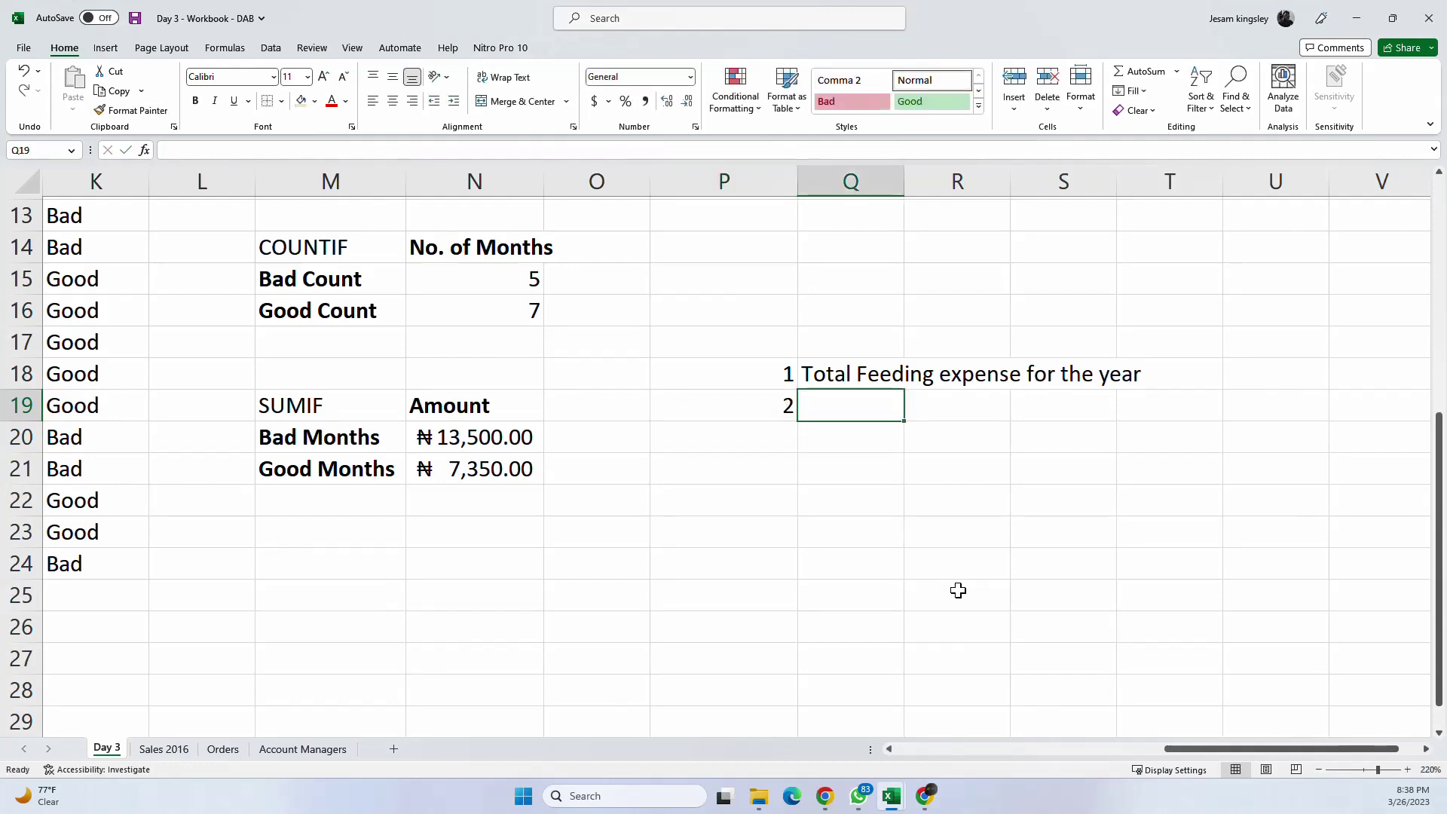
scroll(958, 590, "up", 1)
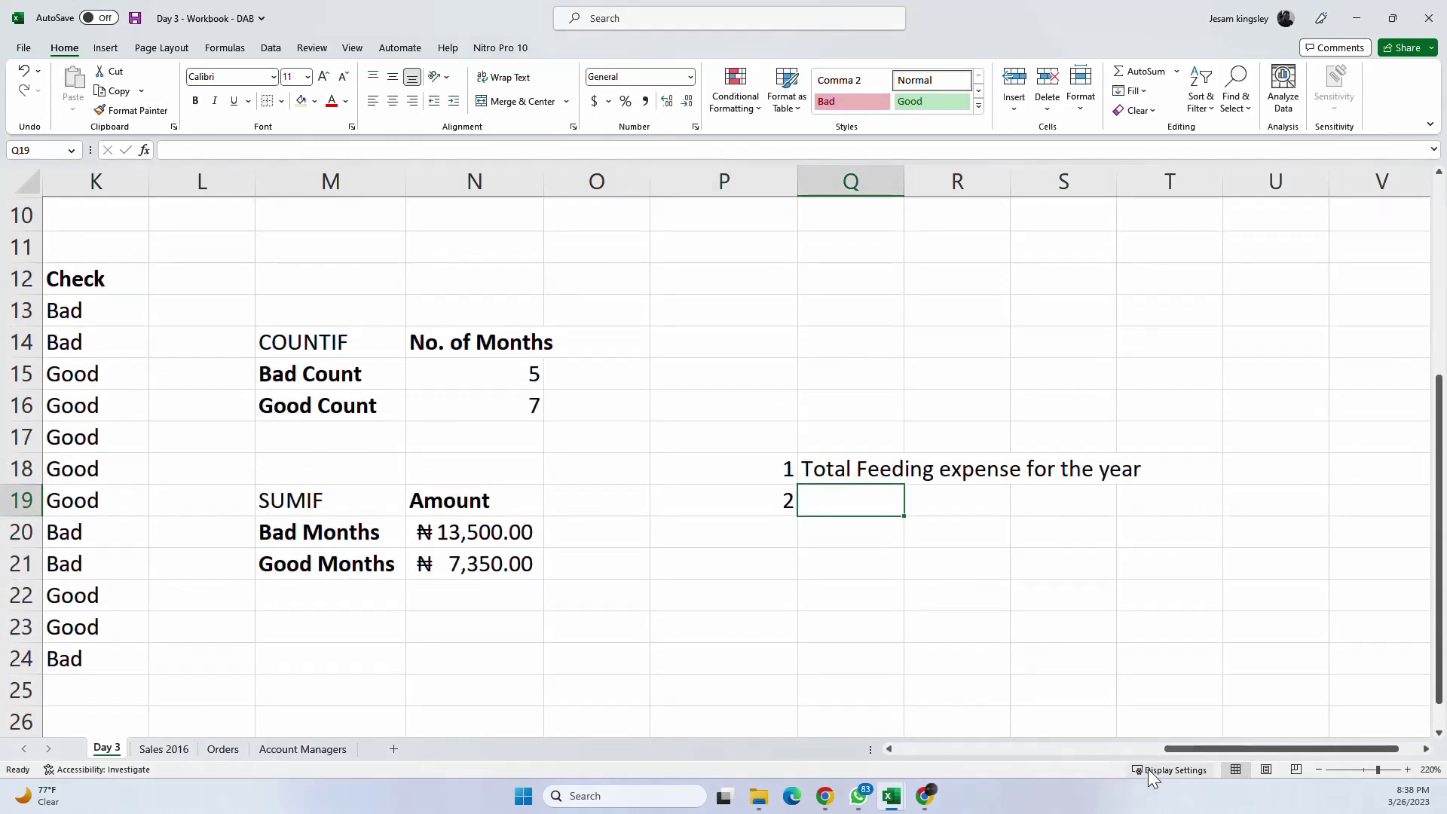
left_click_drag(1171, 747, 1159, 752)
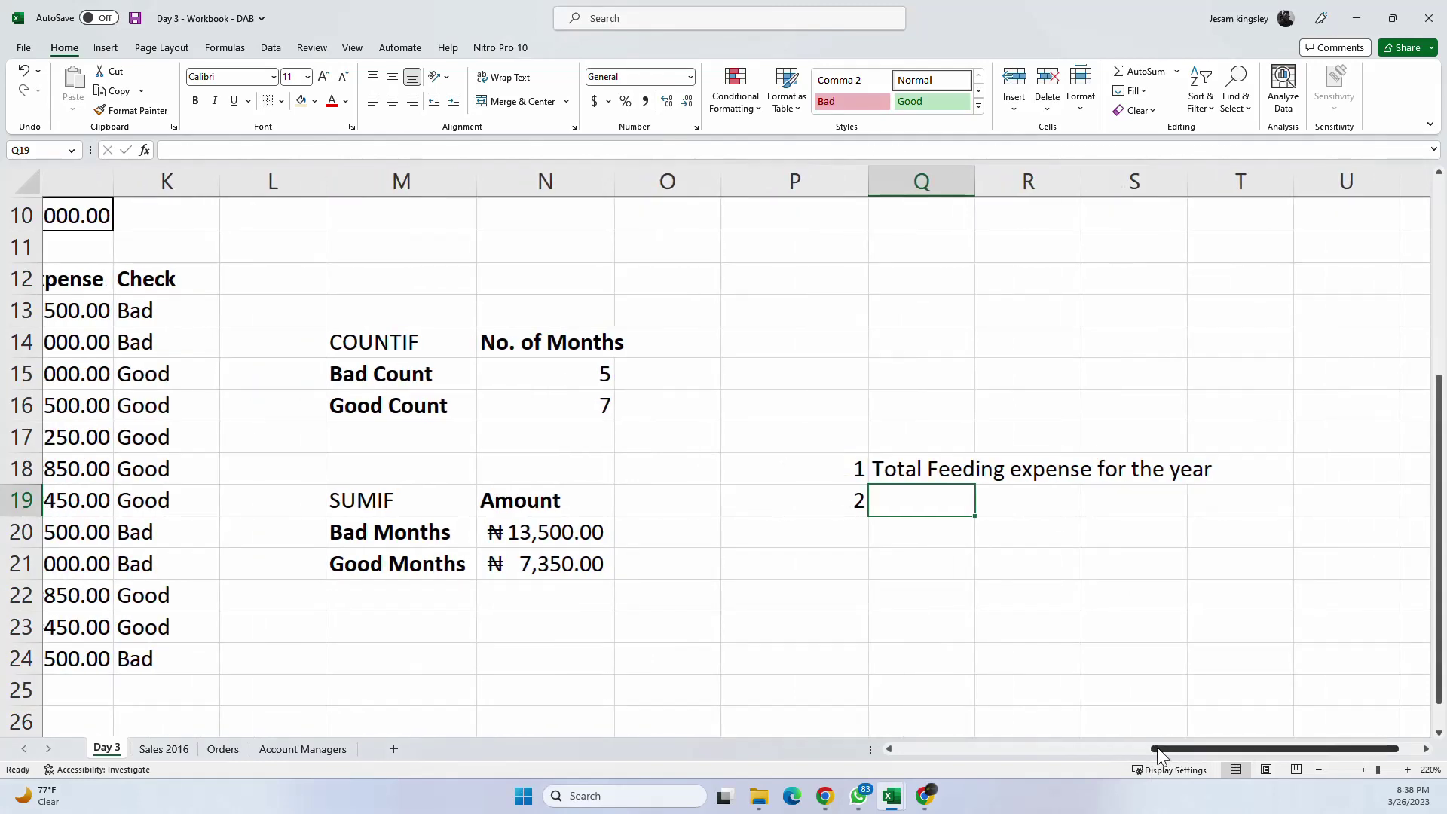
type("Tot")
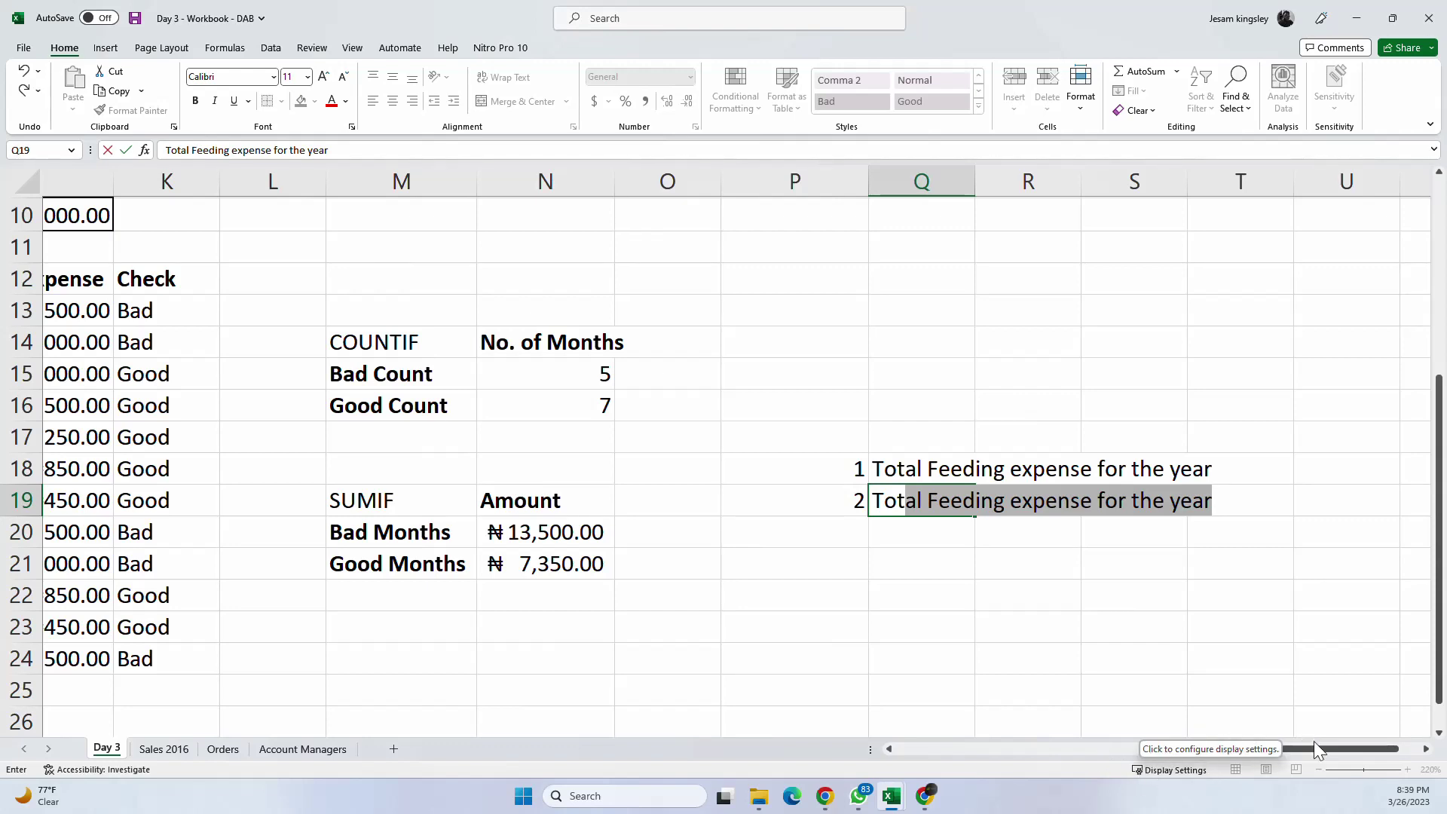
left_click_drag(1317, 745, 1295, 749)
key("alt+Return")
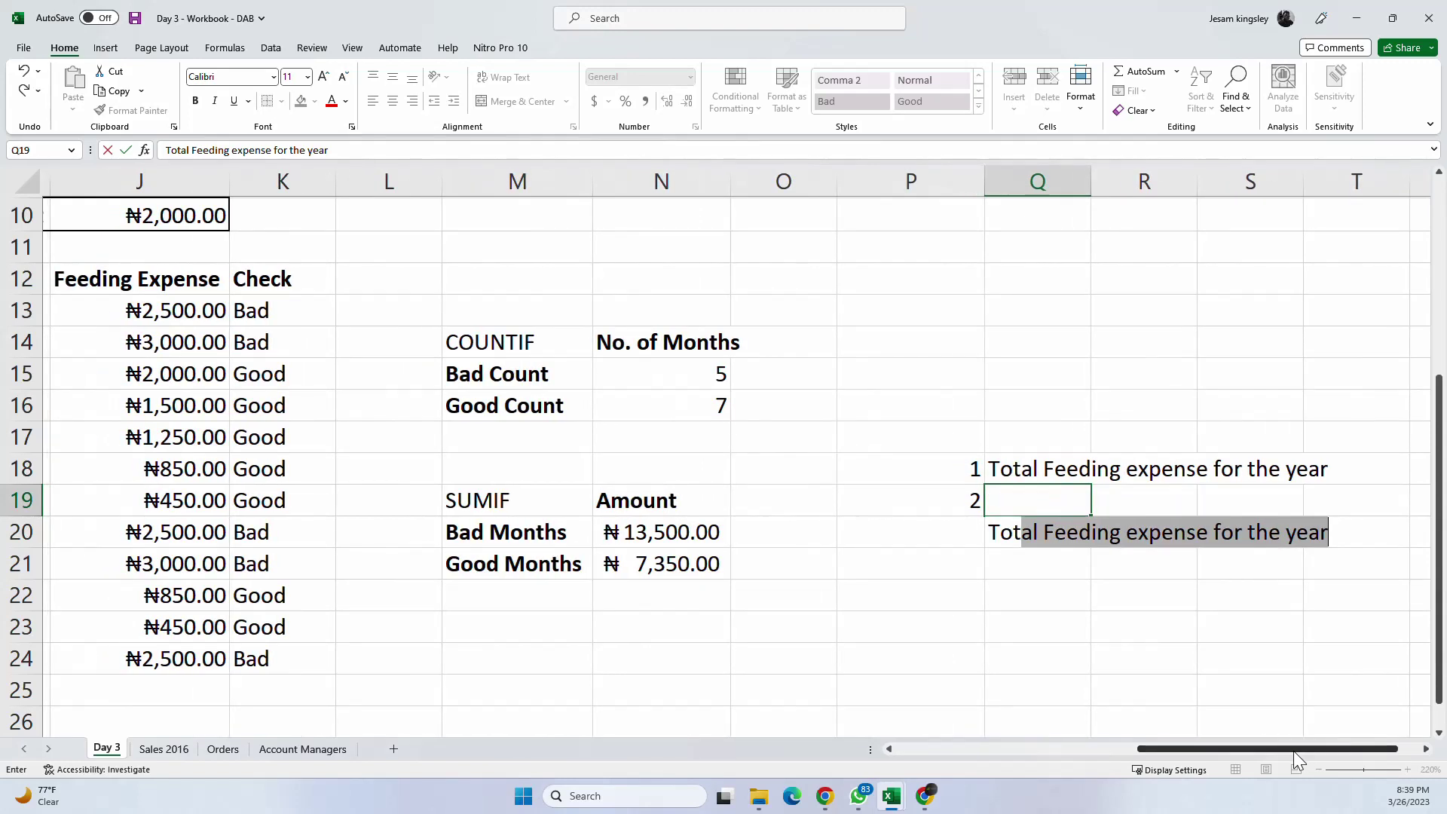
key("shift+Right")
key("shift+Right")
key("shift+Right")
key("Escape")
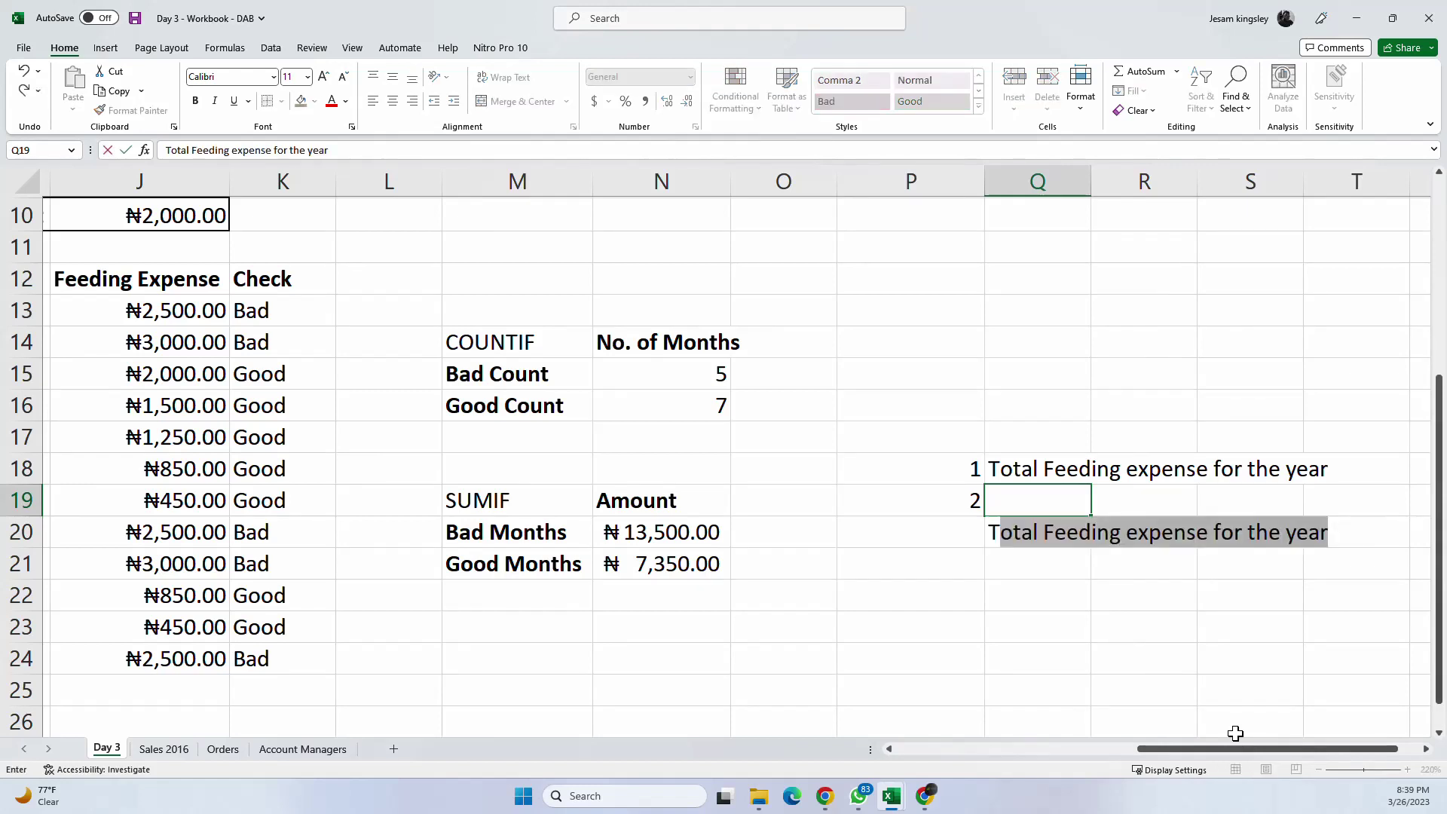
key("Escape")
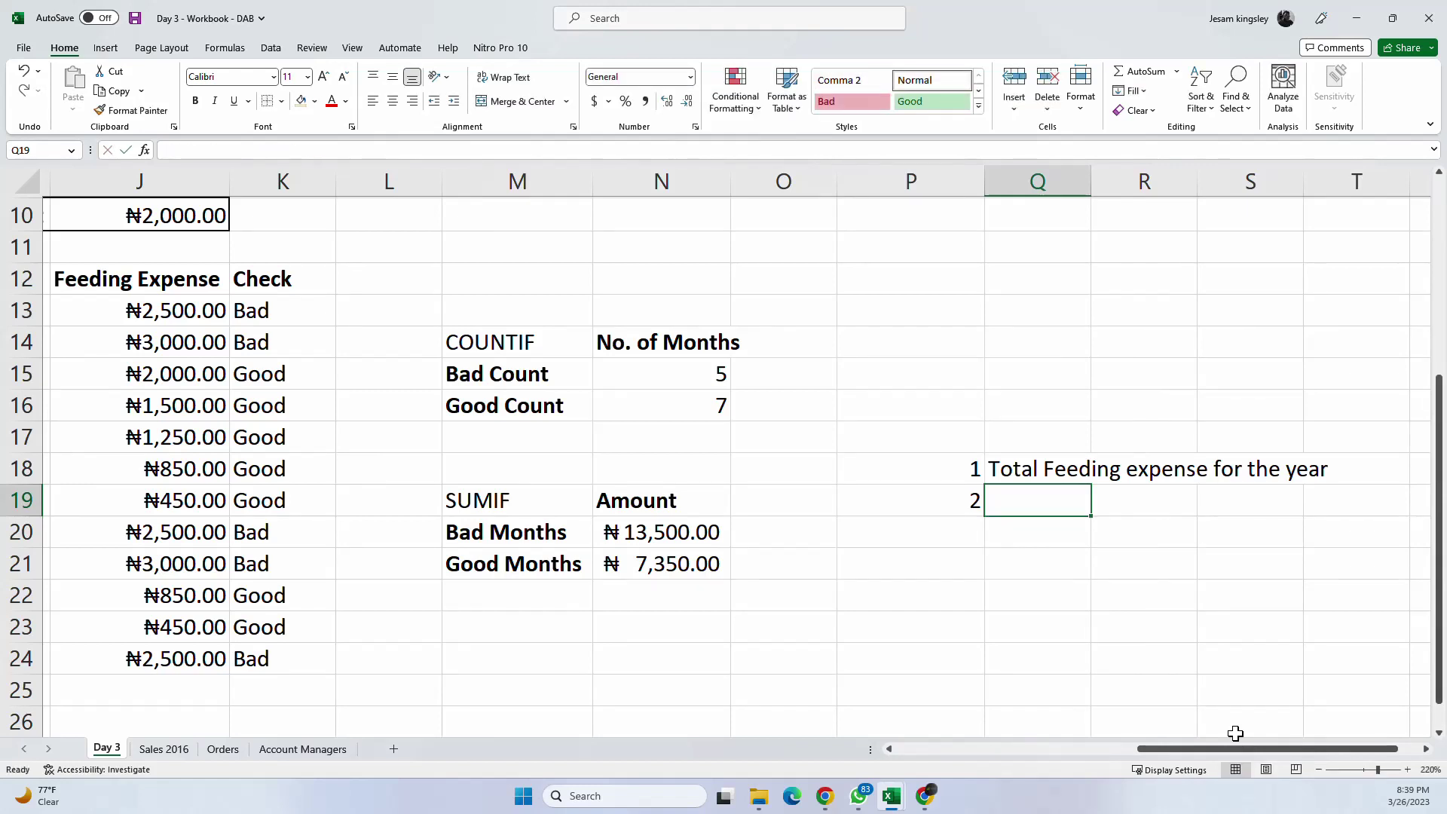
double_click(1044, 508)
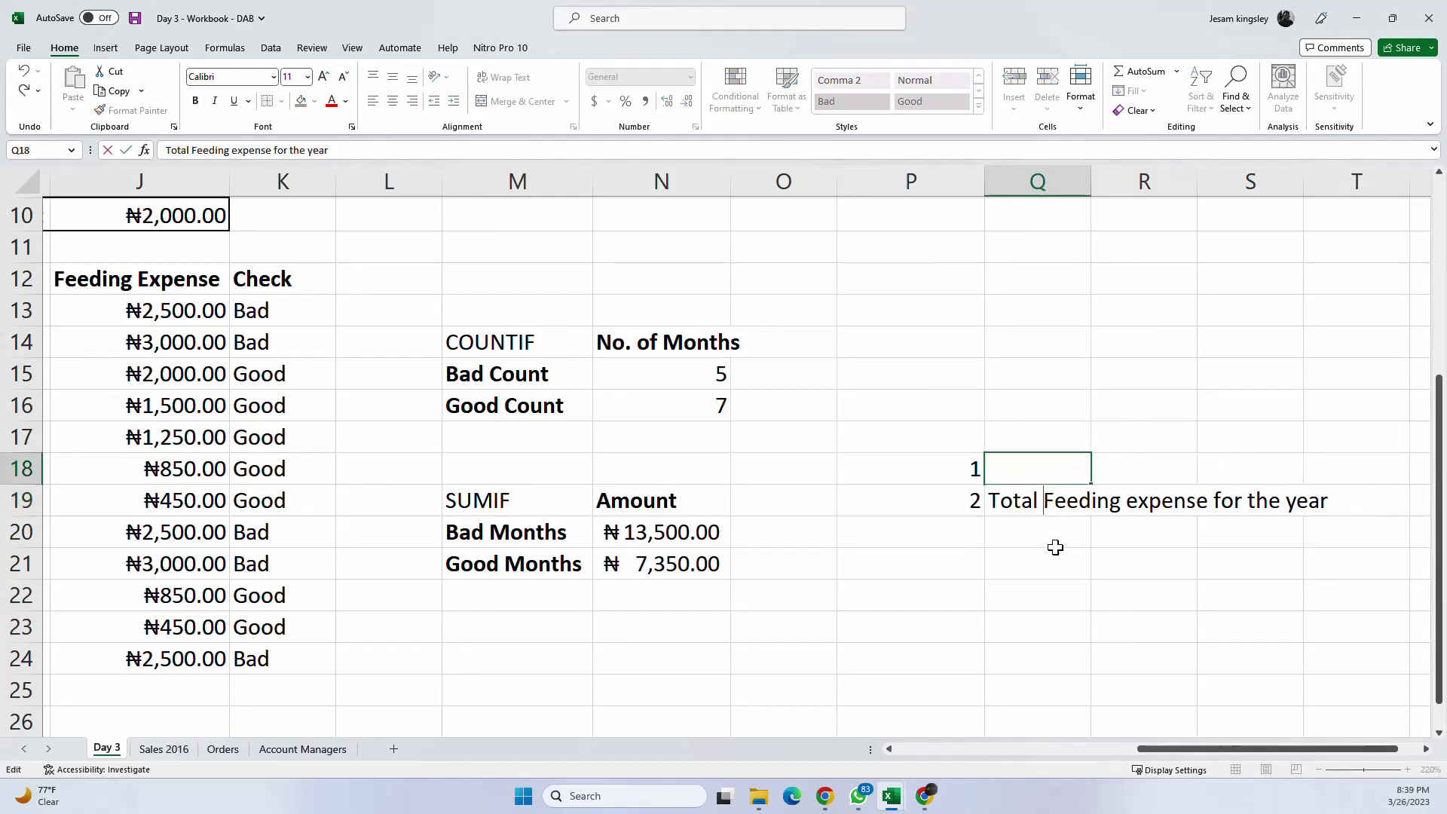
left_click(1054, 544)
double_click(1025, 507)
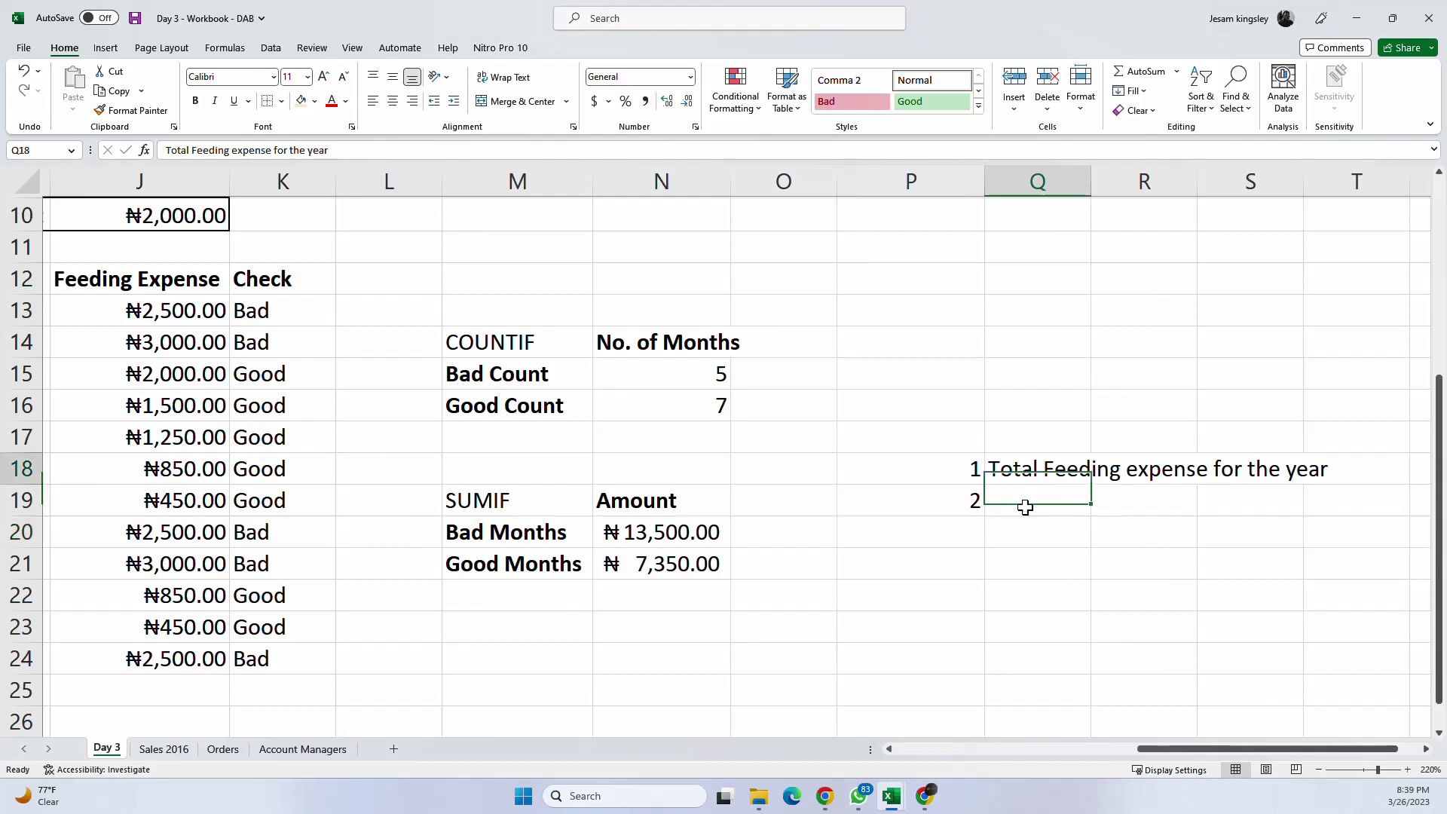
left_click(1011, 546)
left_click(1042, 505)
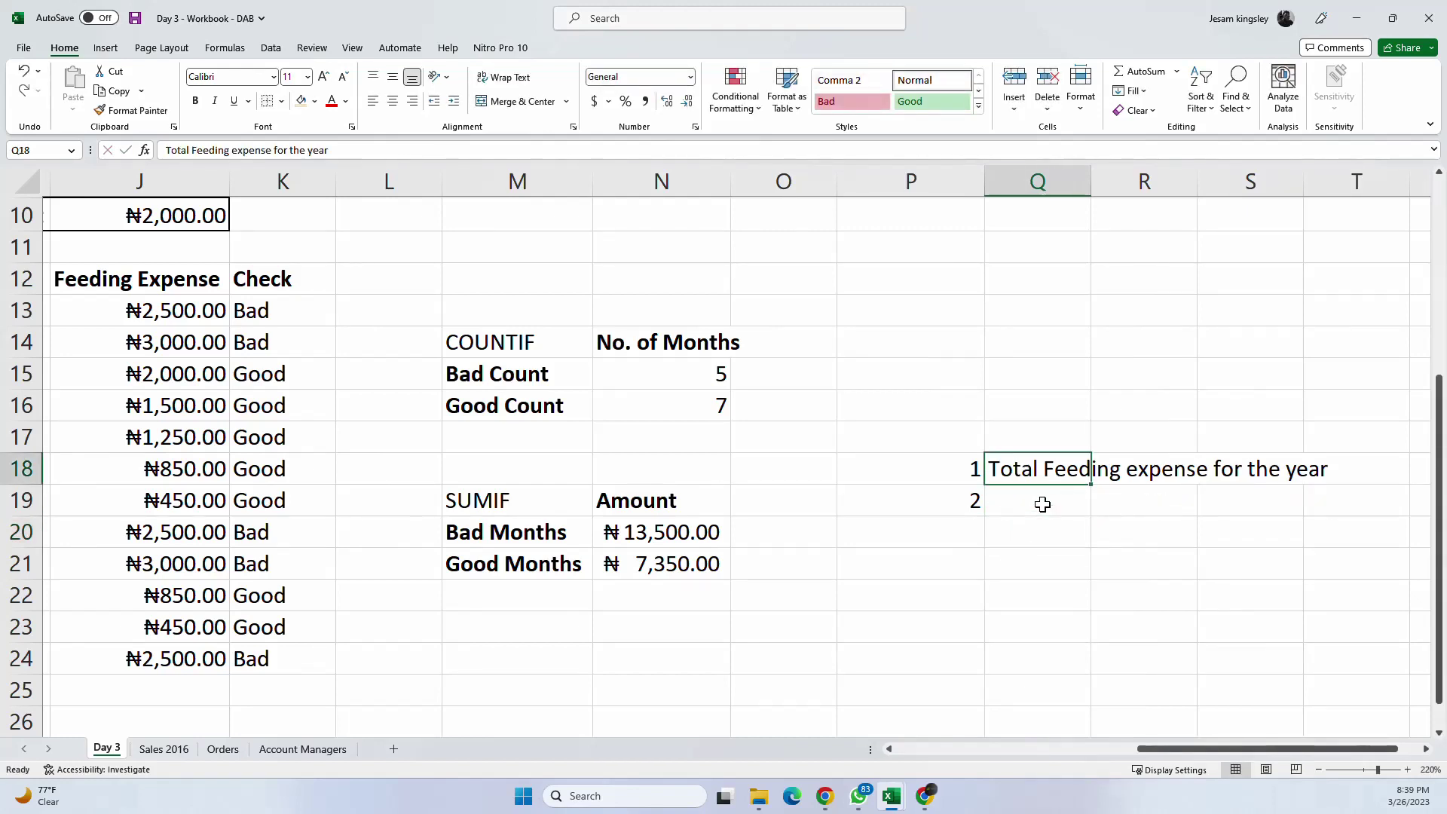
left_click(1019, 548)
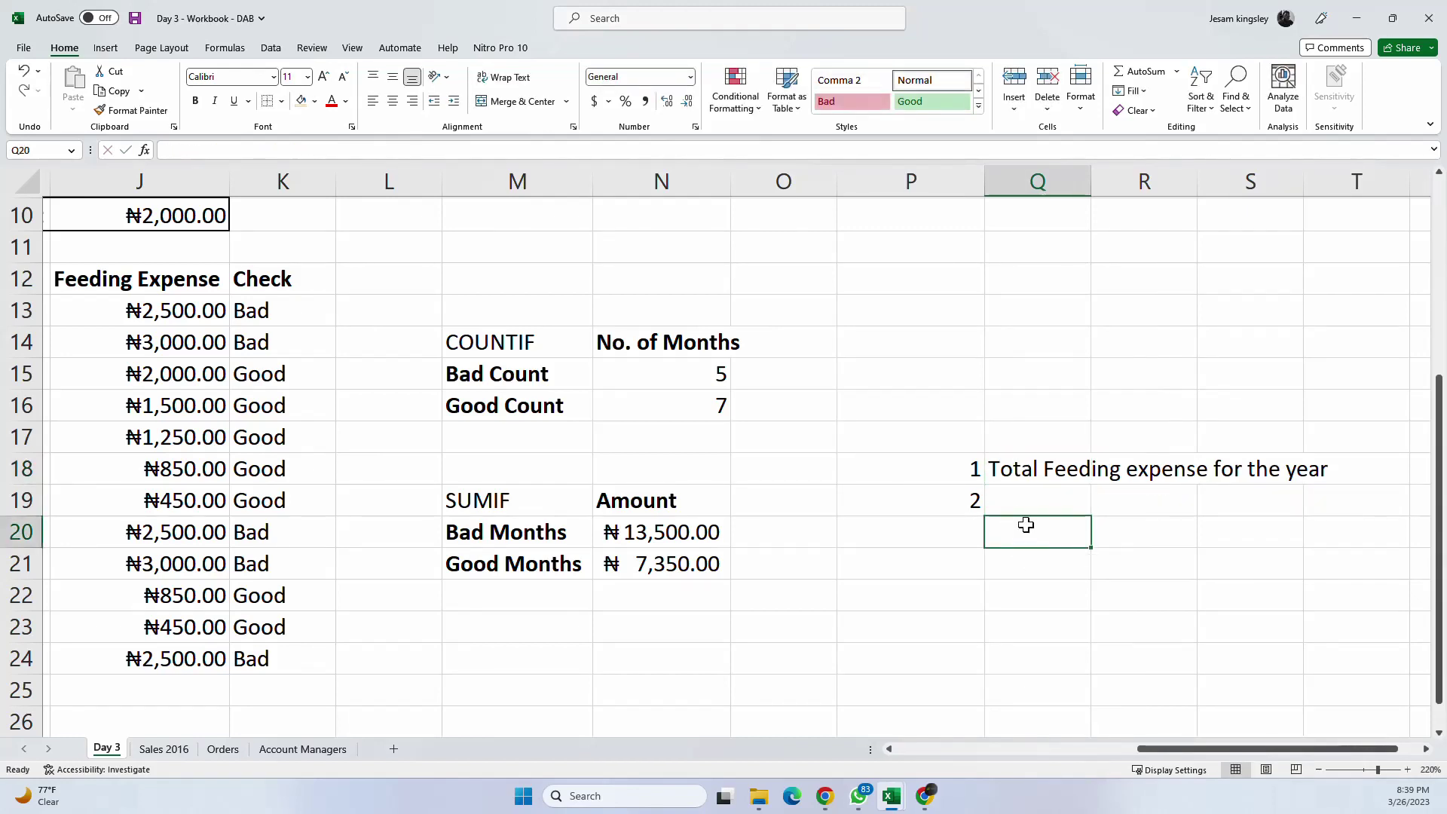
left_click(1031, 496)
key("Up")
key("F2")
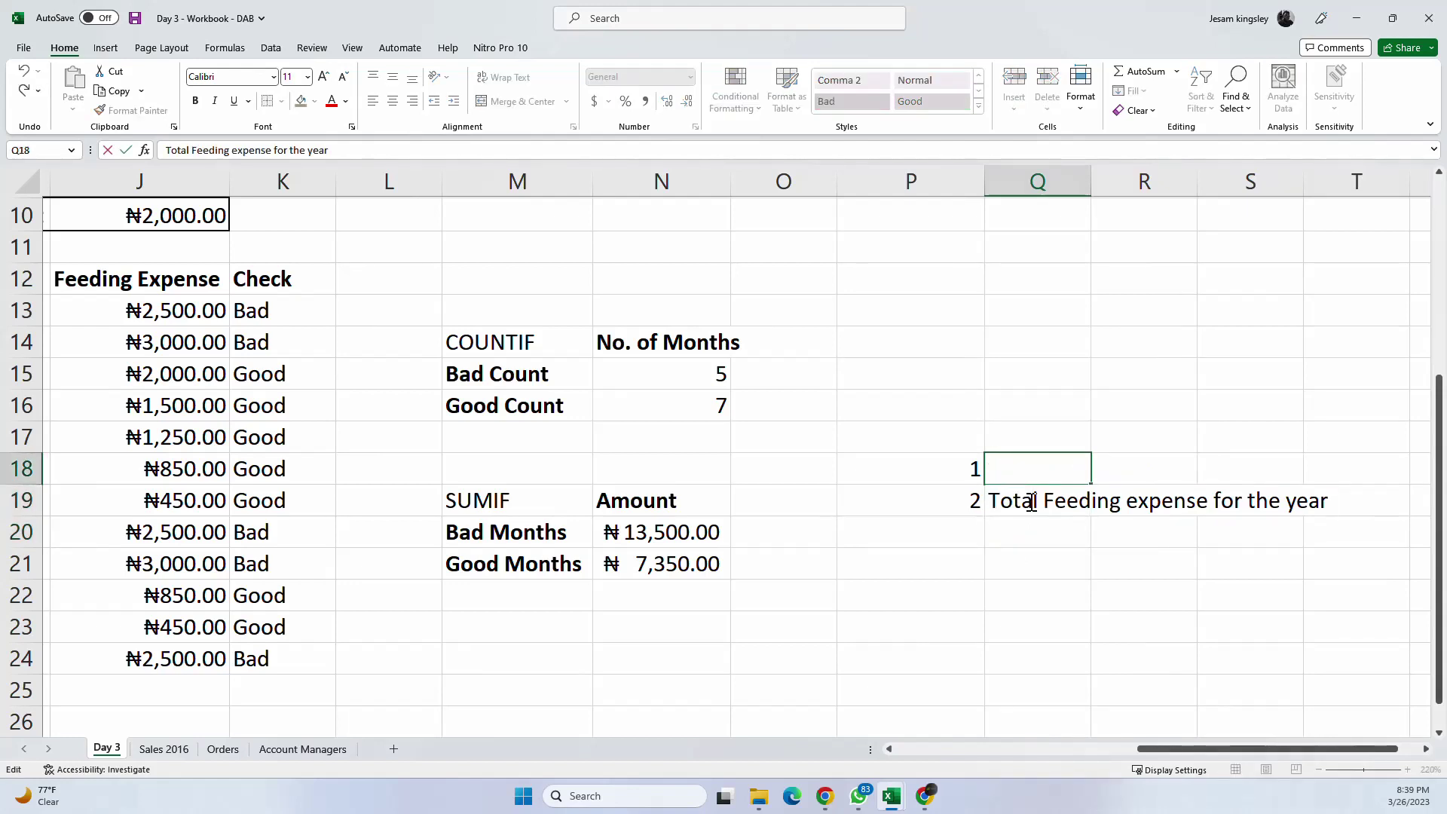
key("Return")
left_click(1013, 578)
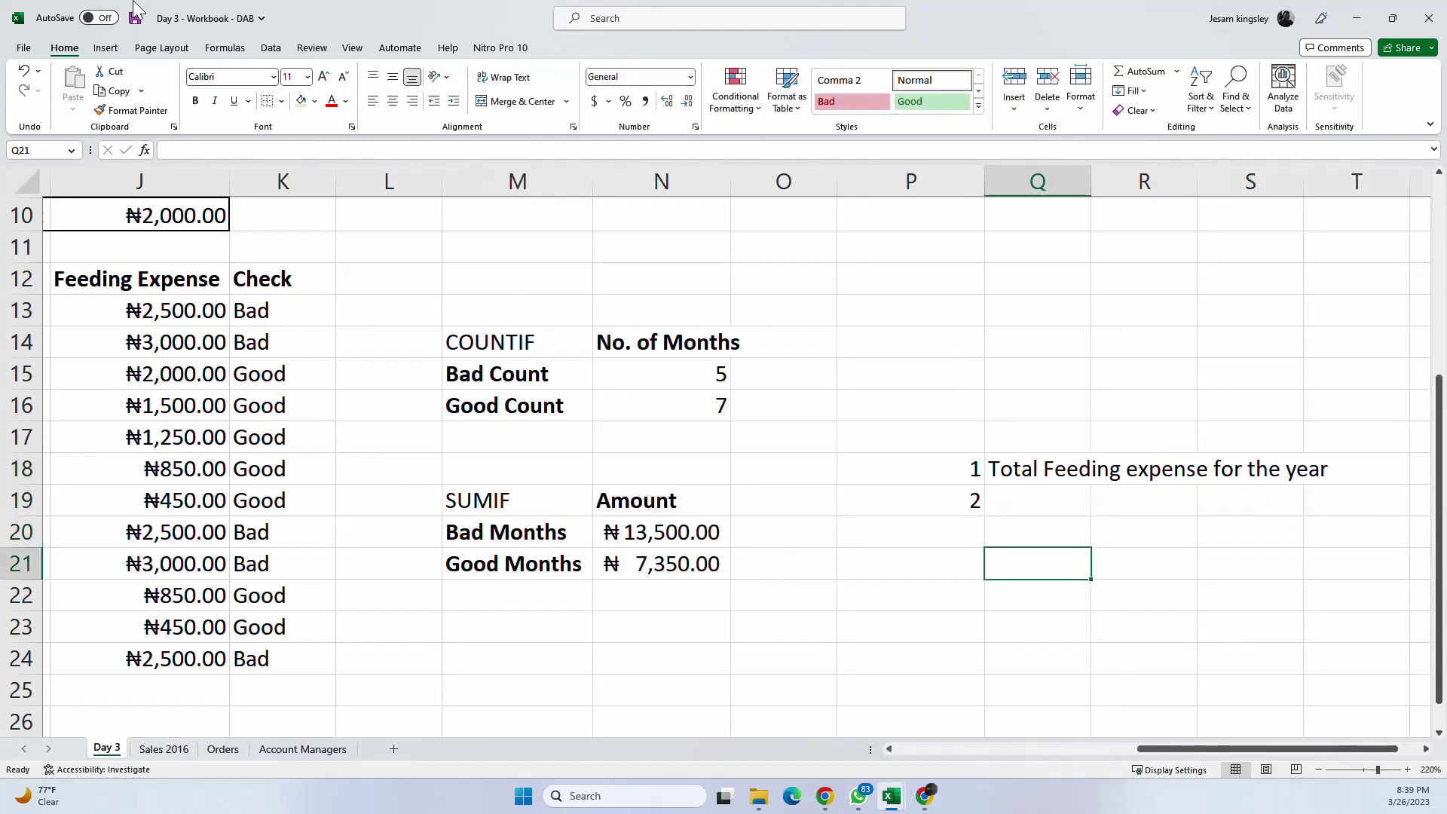
Step: Save the Day 3 workbook and close it along with the DAB - Onboarding Data and Day 2 - Hands on workbooks
left_click(134, 19)
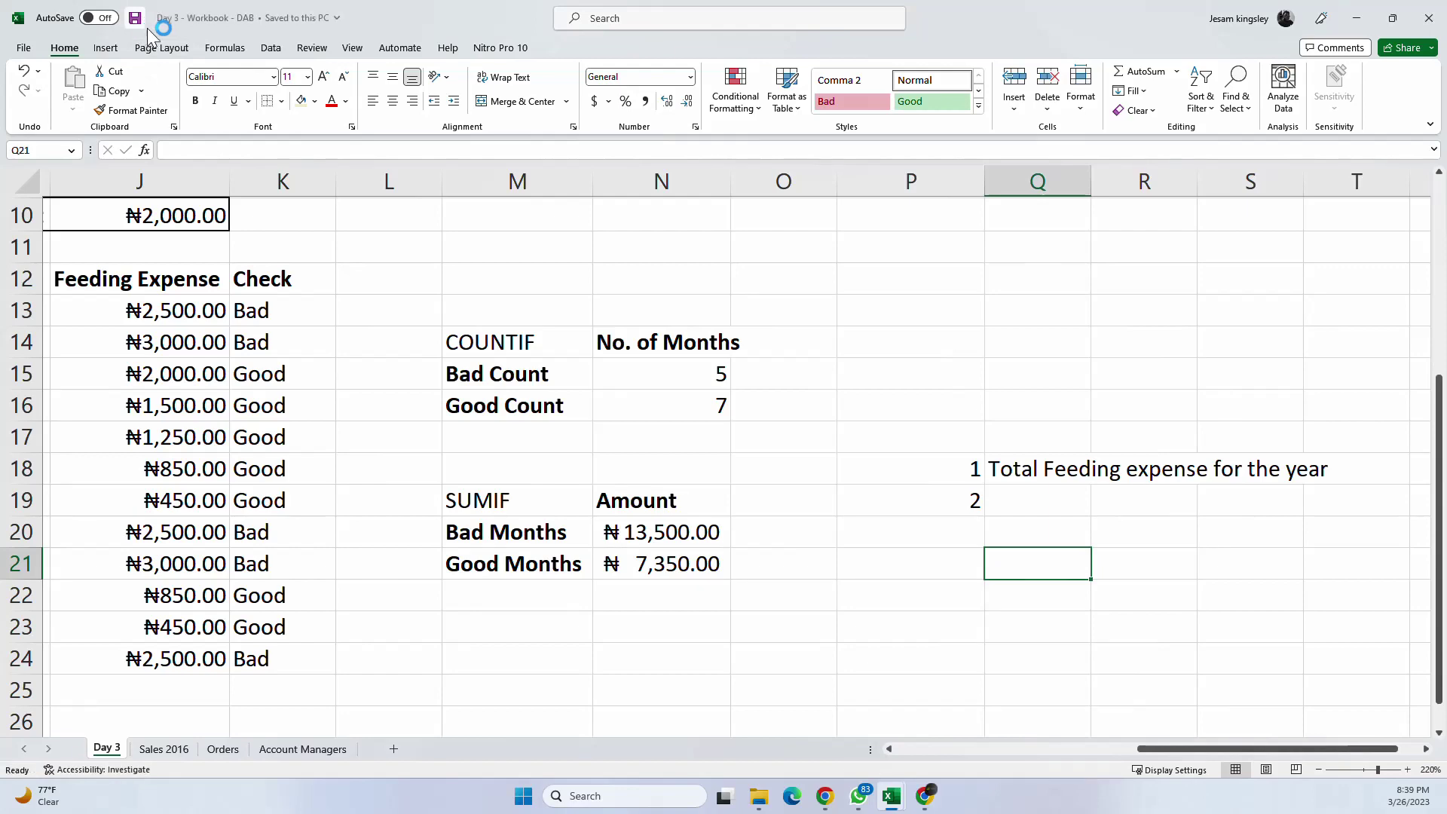
left_click(1420, 26)
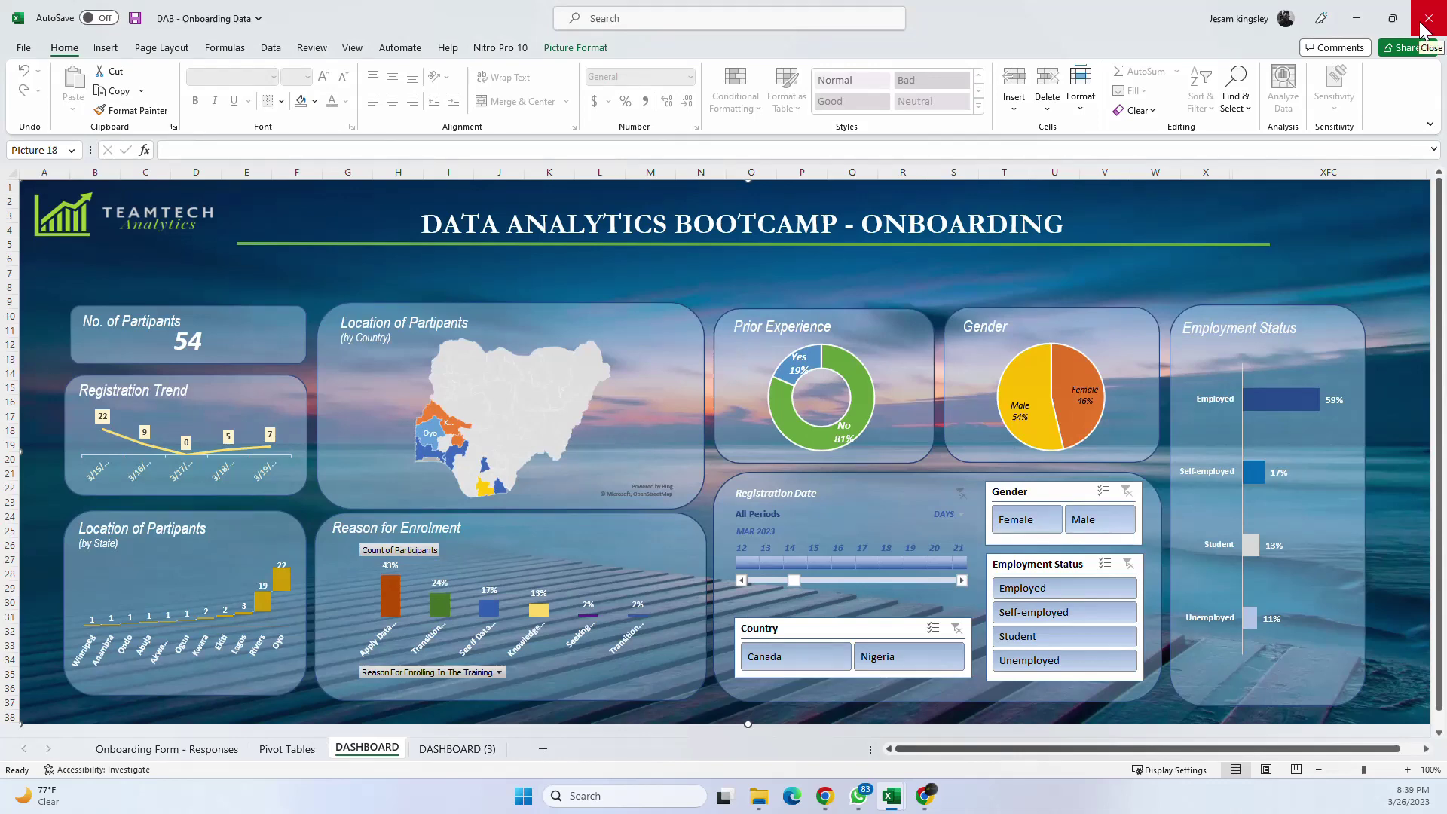
left_click(1420, 28)
left_click(660, 431)
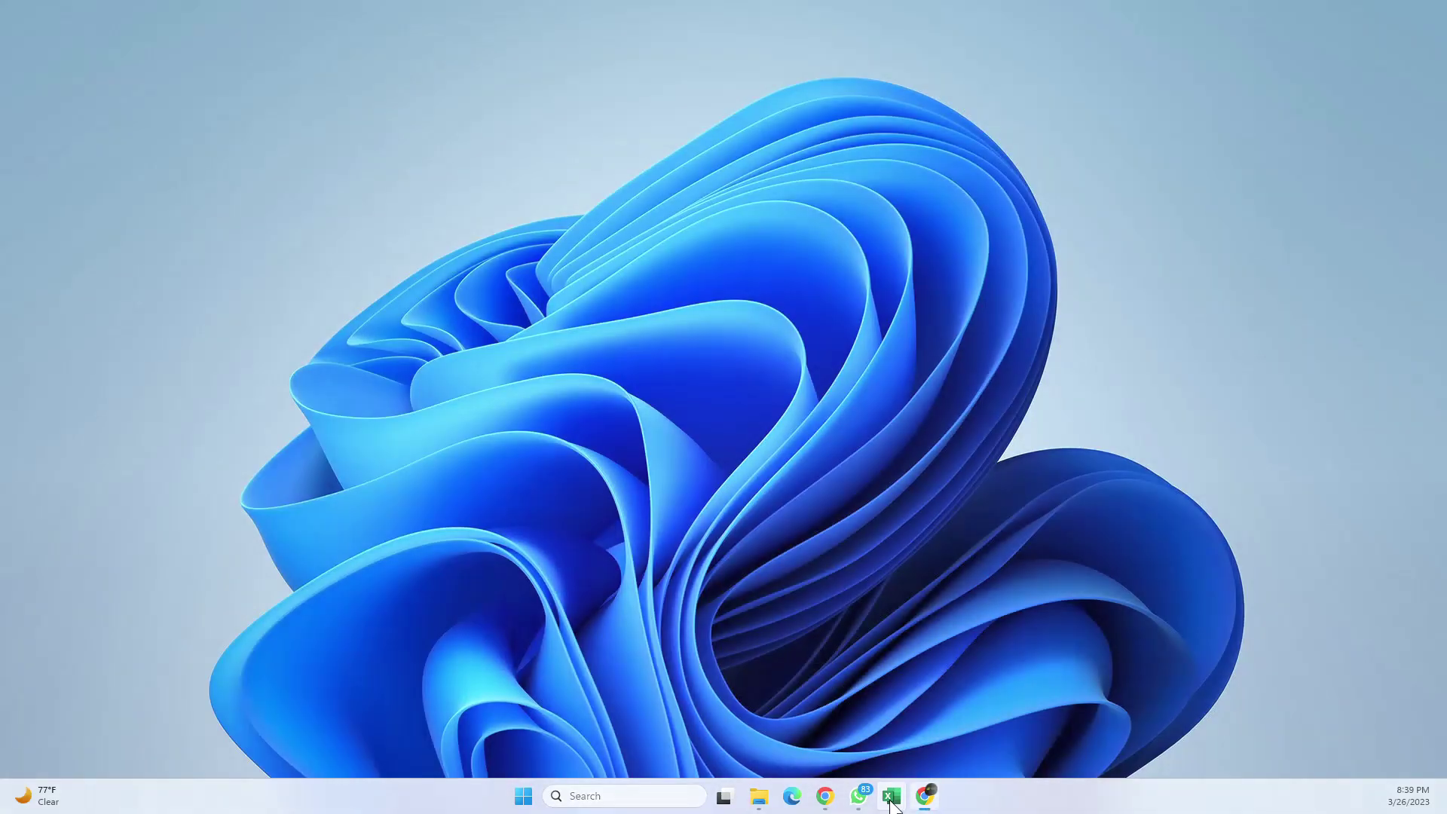
left_click(891, 803)
left_click(1063, 280)
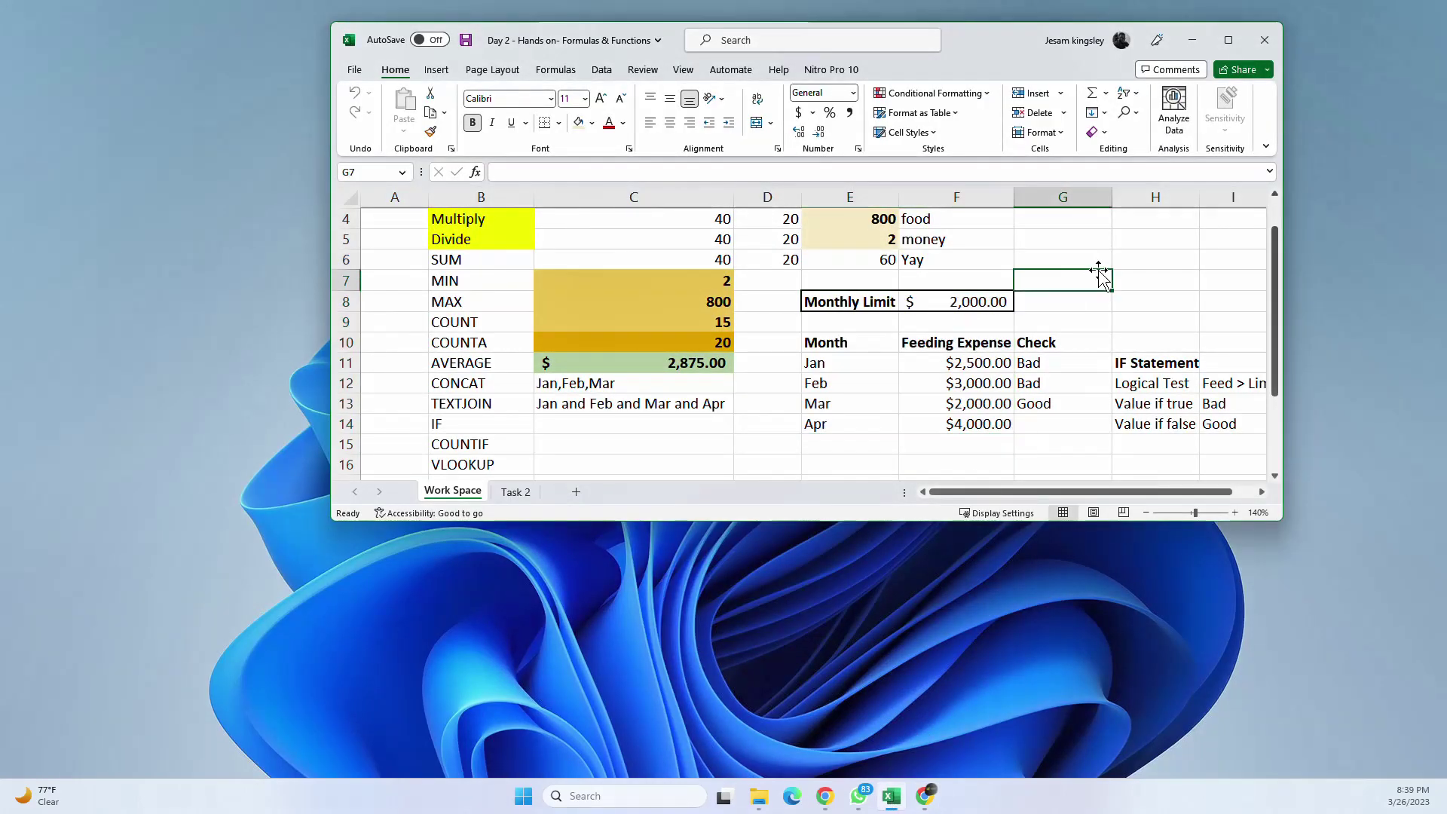
left_click(1264, 40)
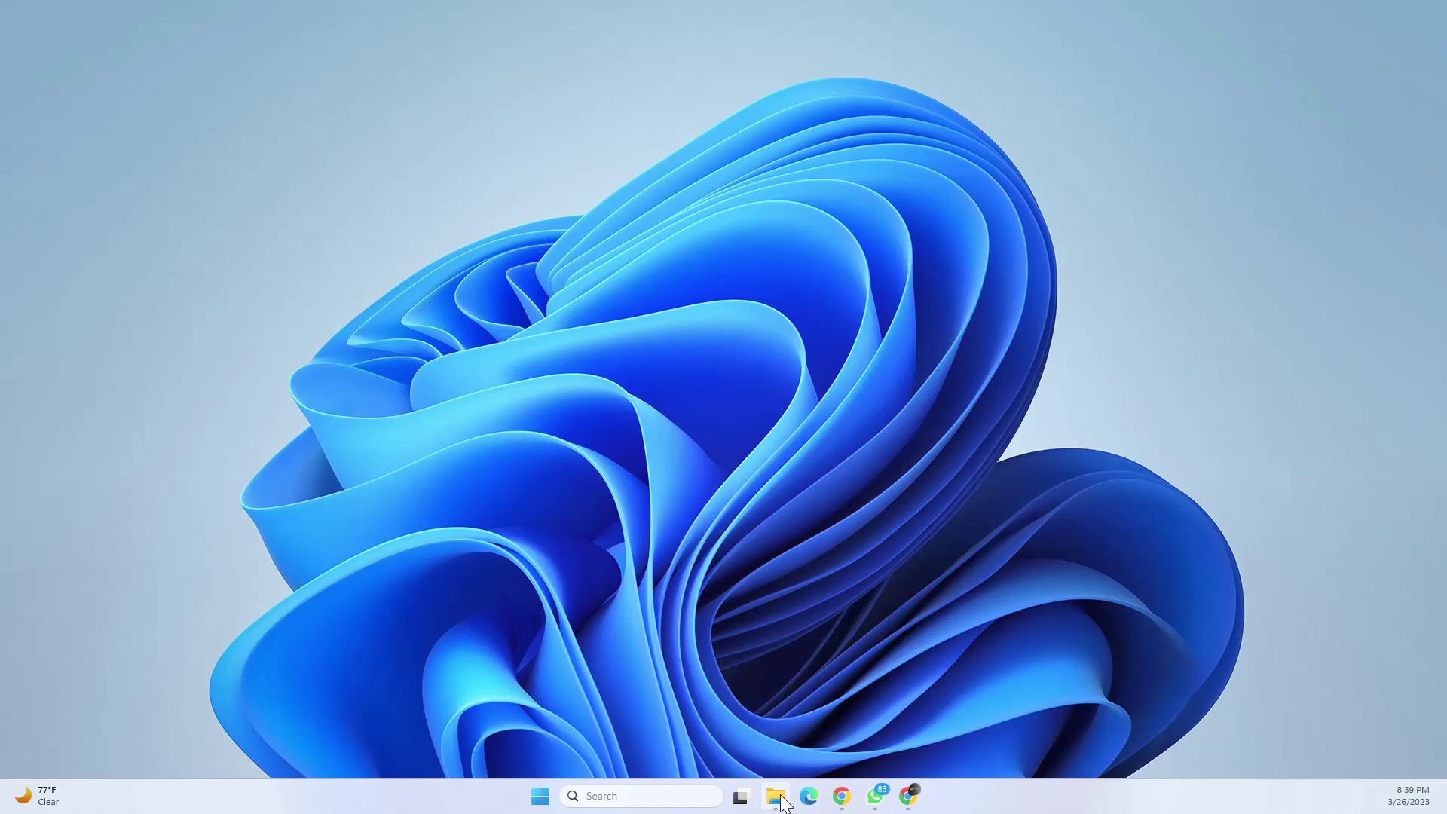
Step: Restart Excel and reopen the recent workbook Day 3 - Workbook - DAB
left_click(539, 796)
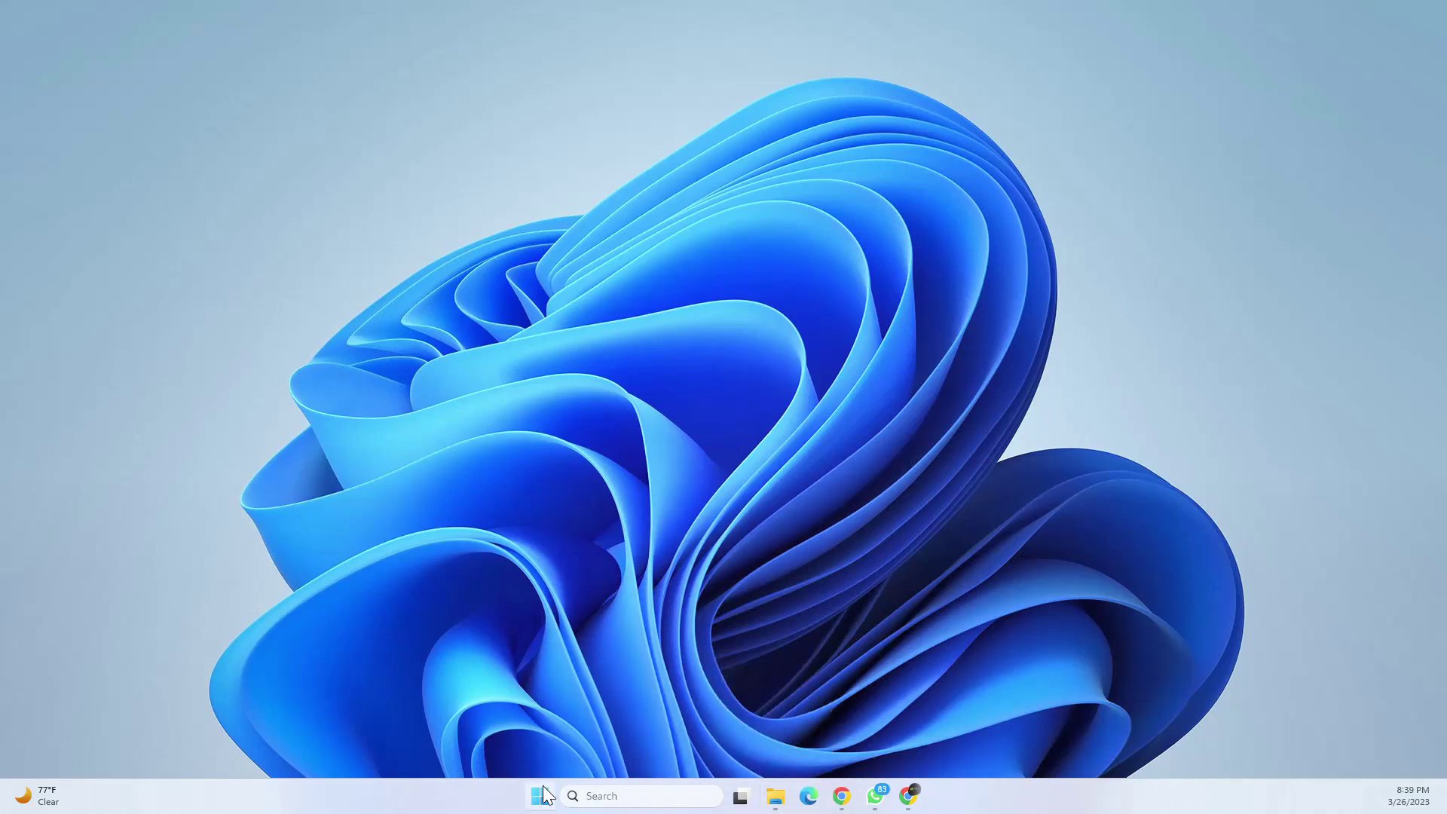
left_click(699, 489)
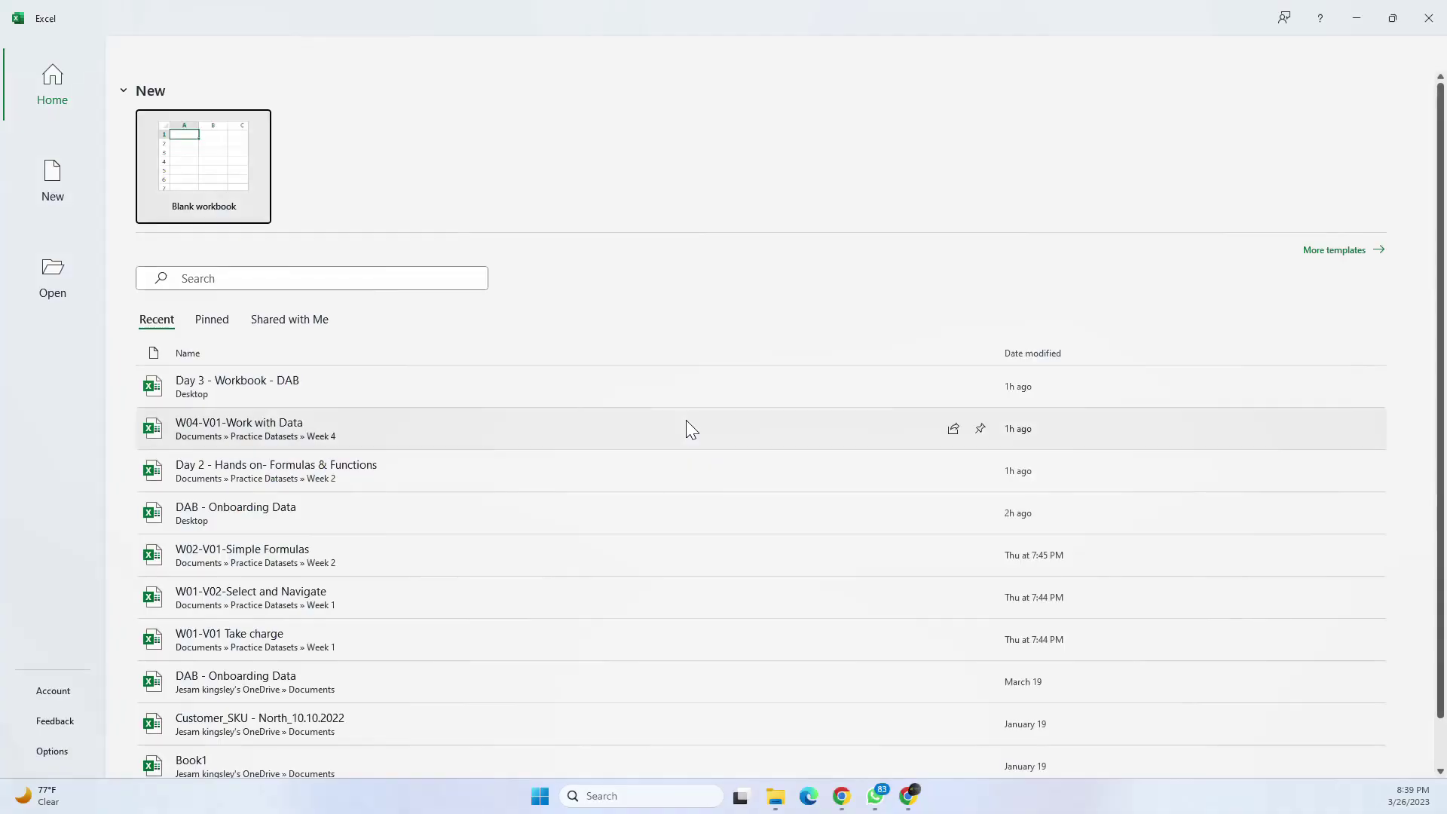
left_click(284, 386)
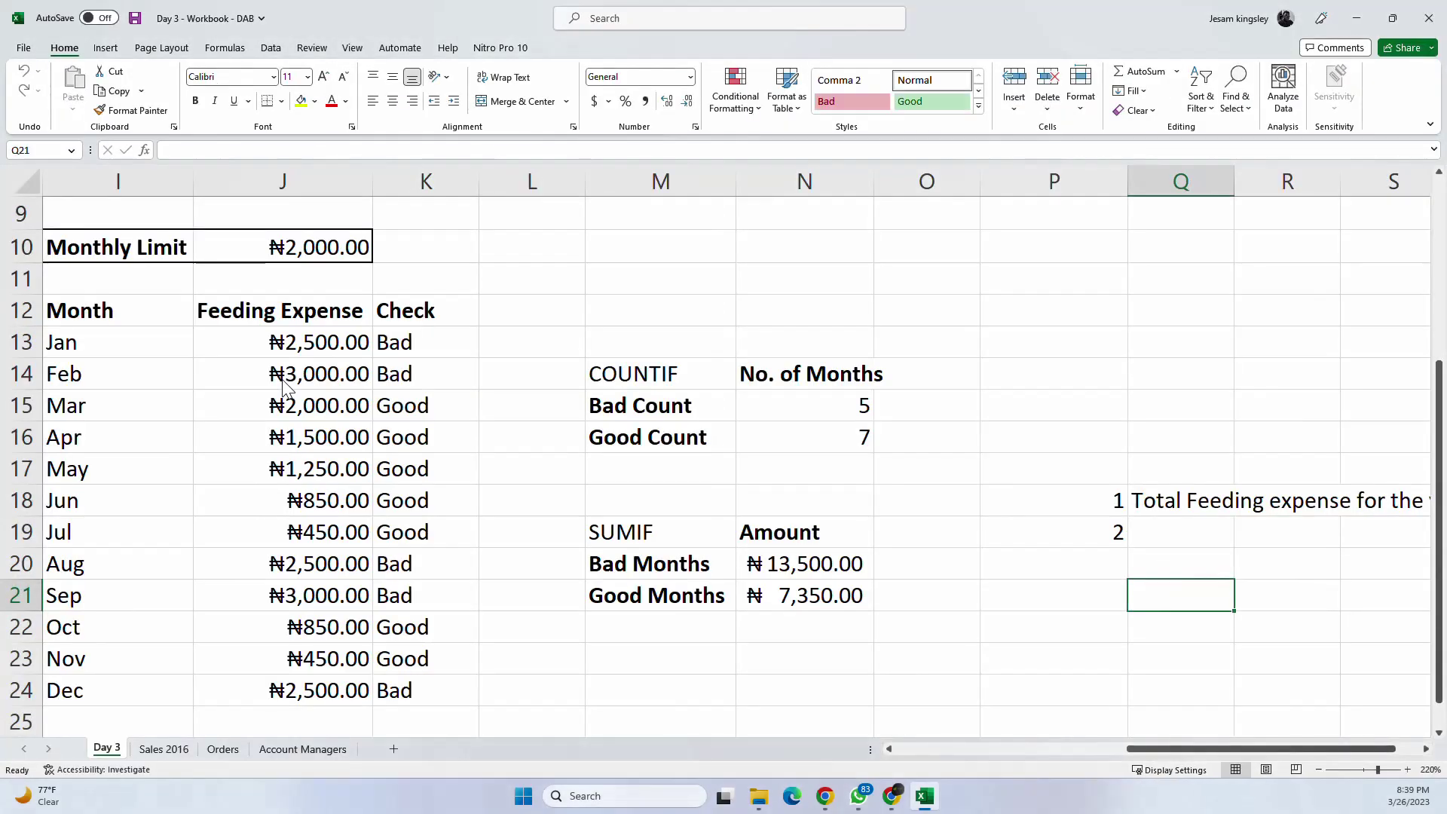
Step: Write "Total Expected Limit for the year" in Q19 as the text of question 2
left_click_drag(1196, 746, 1435, 748)
double_click(1085, 533)
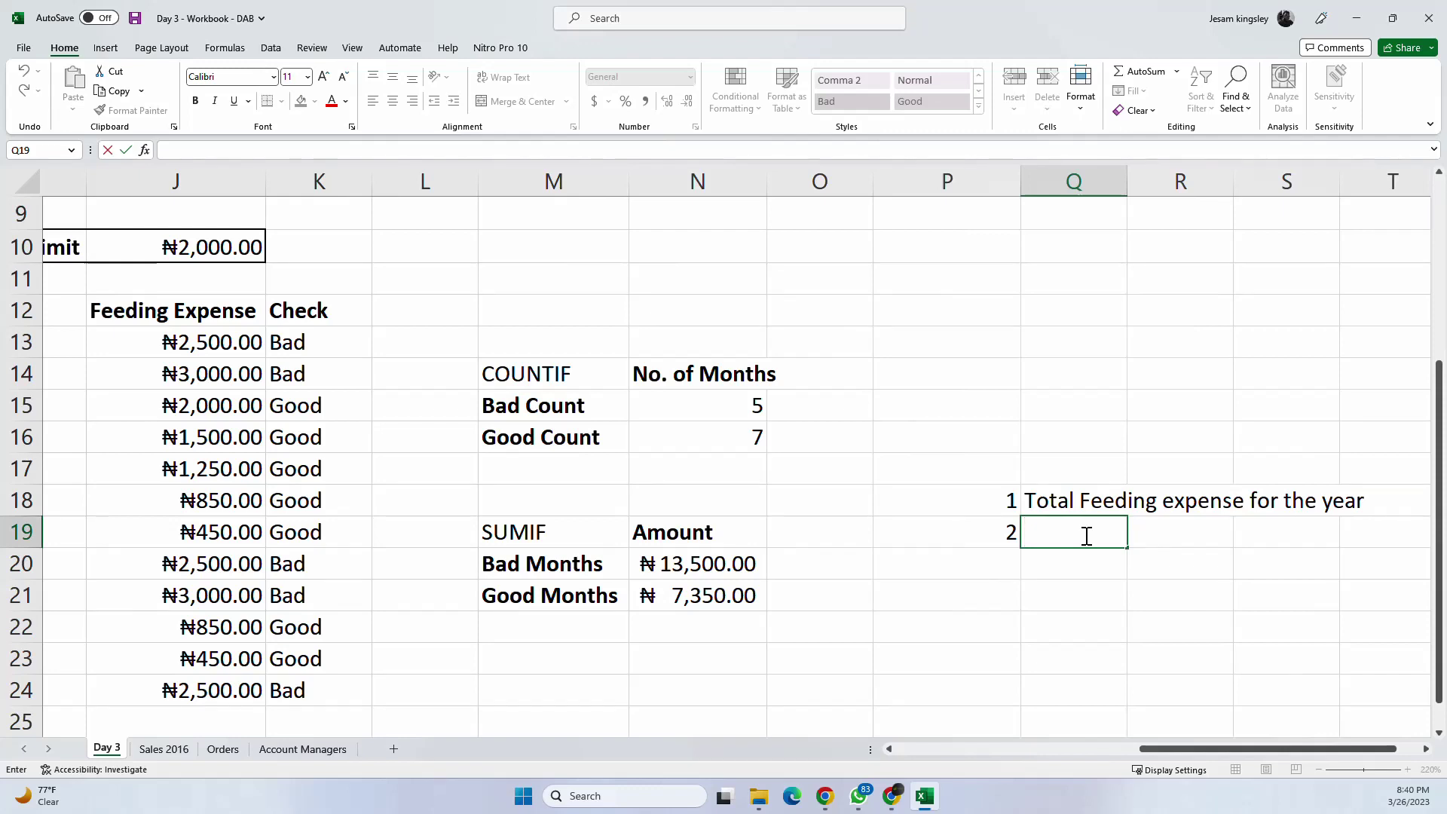
type("Total ")
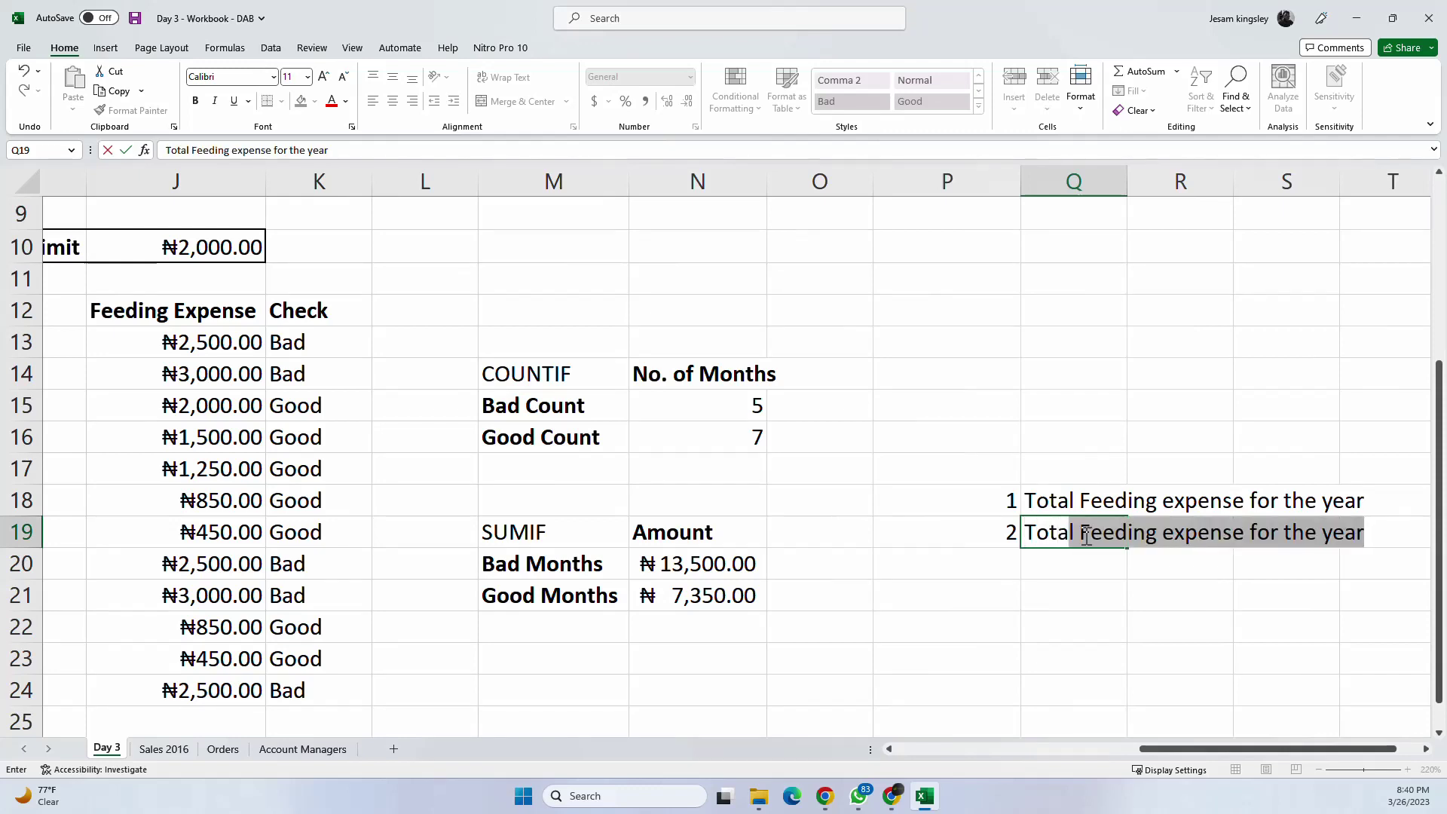
type("Expe")
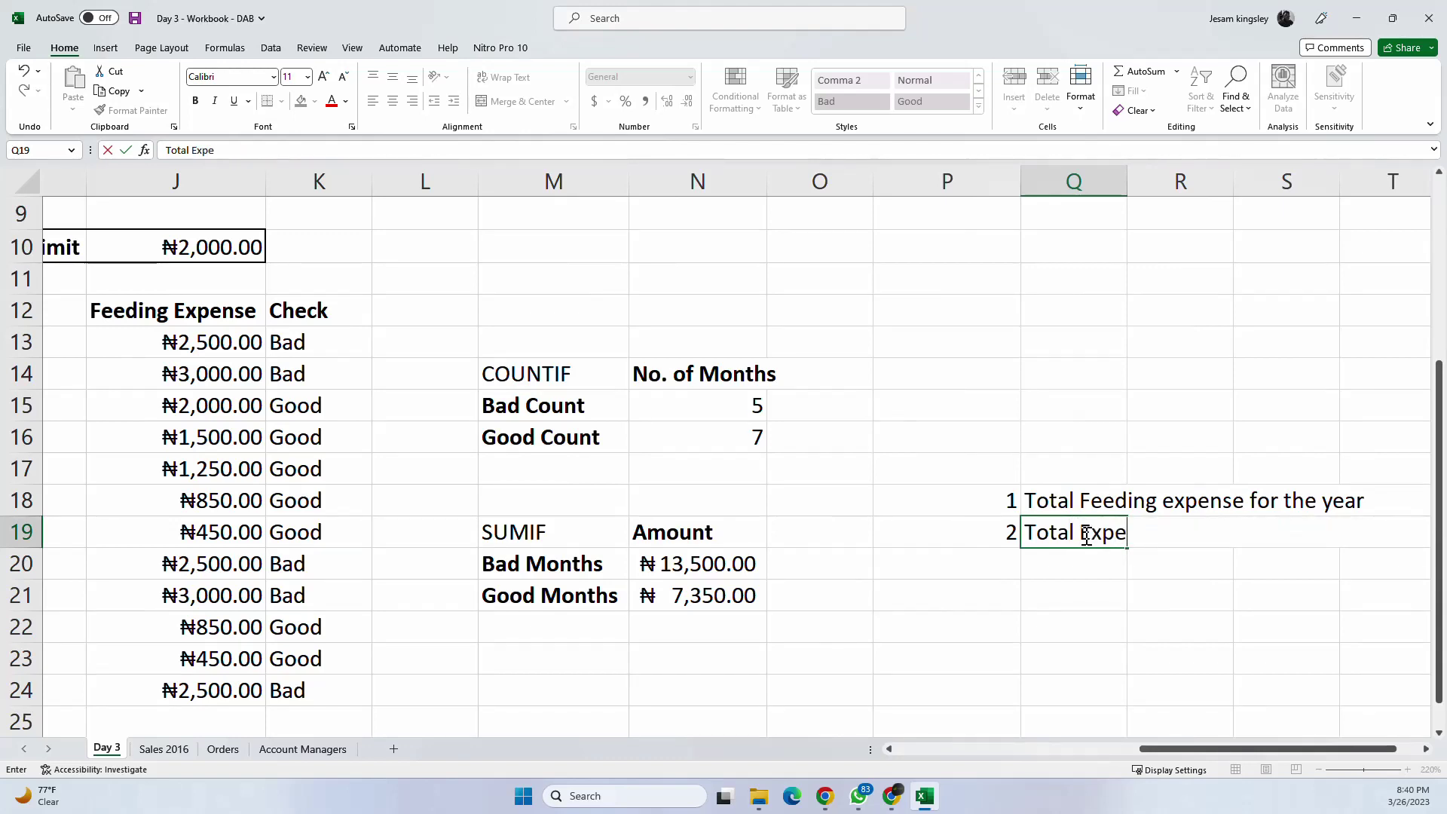
type("cted")
type("Limit for ")
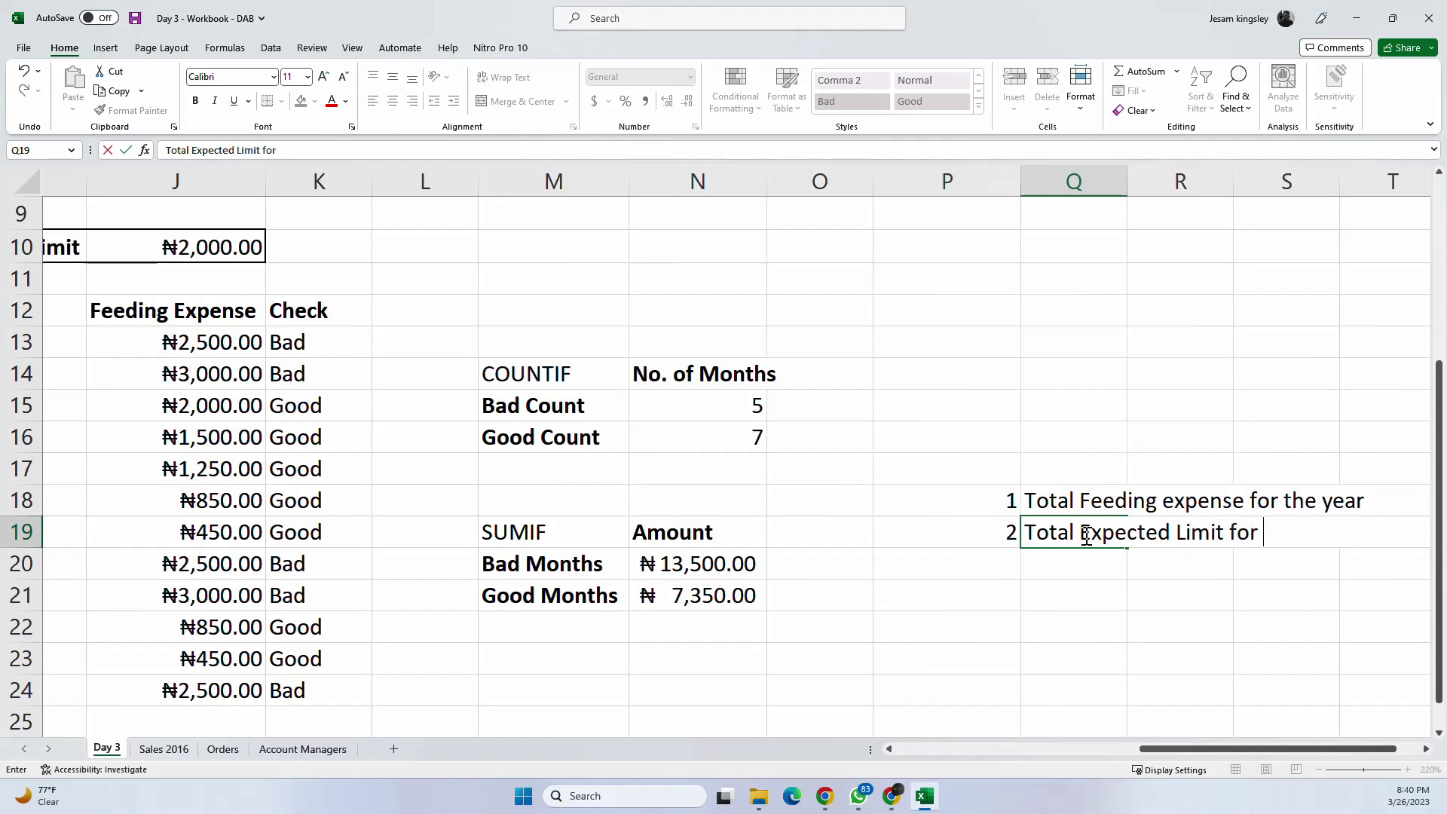
type("the year")
key("Return")
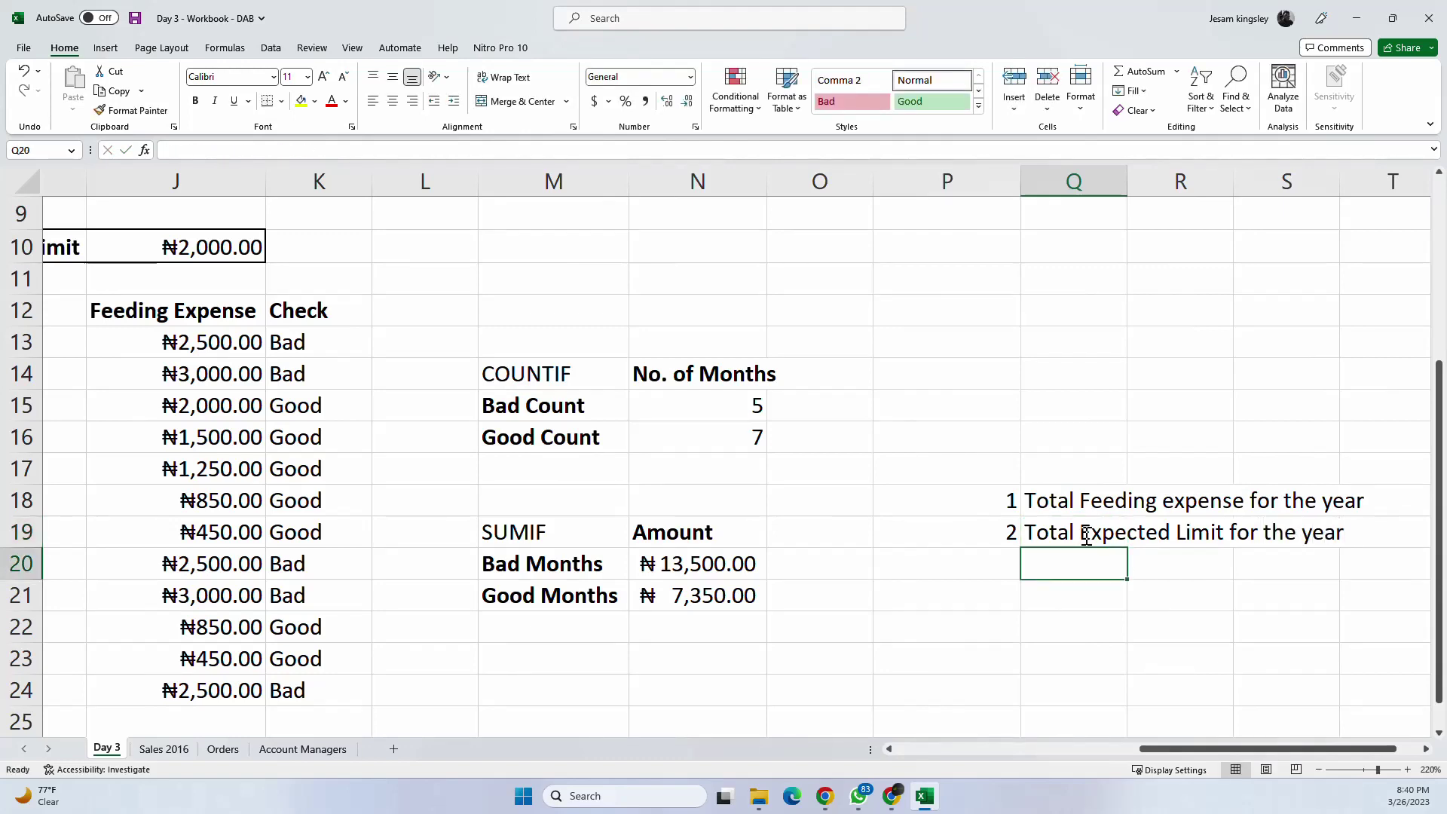
Step: Add question 3, with 3 in P20 and "Excess on feeding expense" in Q20, and fit column Q to its text
key("Left")
type("3")
key("Right")
type("Extra")
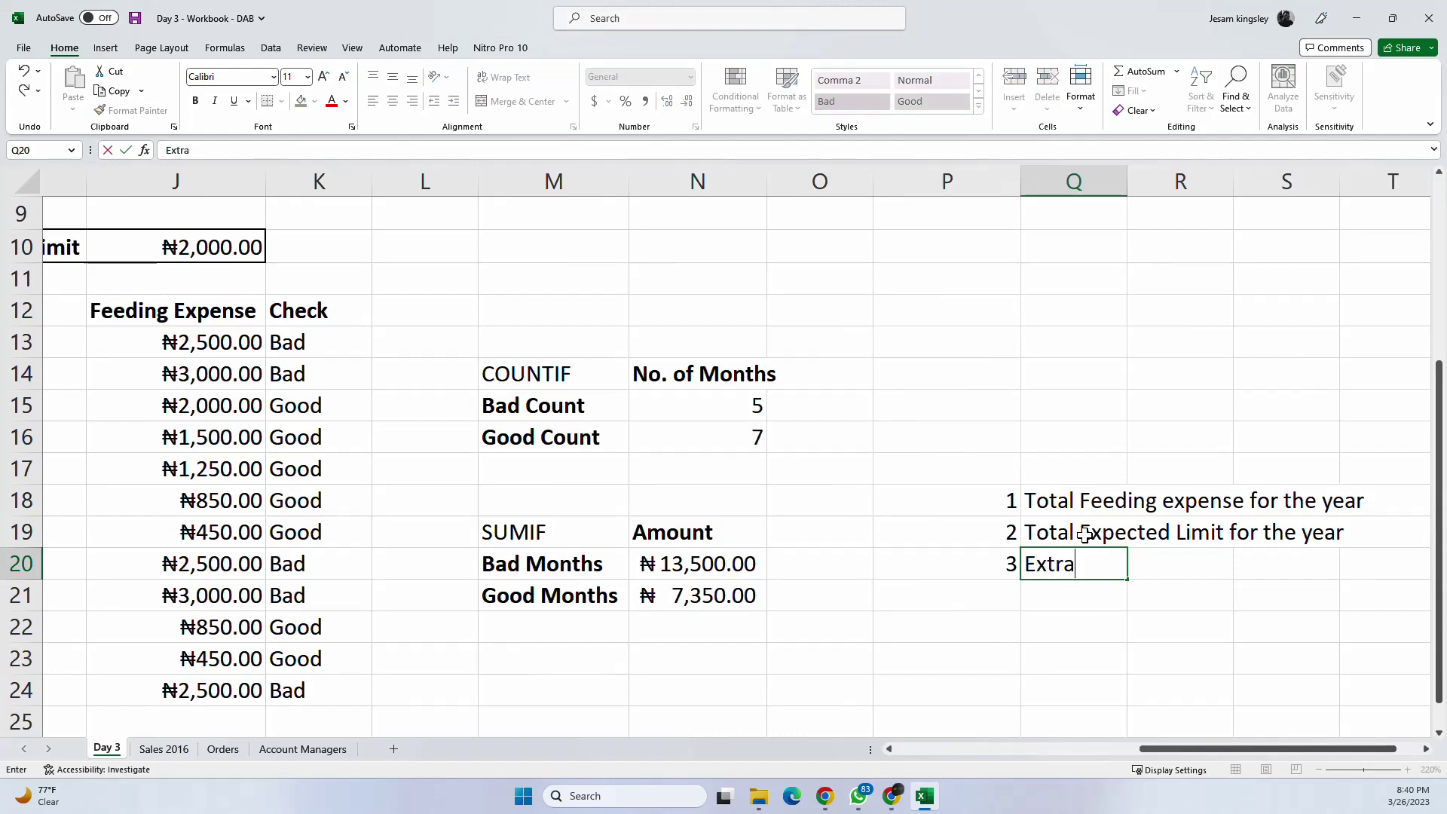
key("BackSpace")
key("BackSpace")
key("BackSpace")
key("BackSpace")
key("BackSpace")
type("Excess on fe")
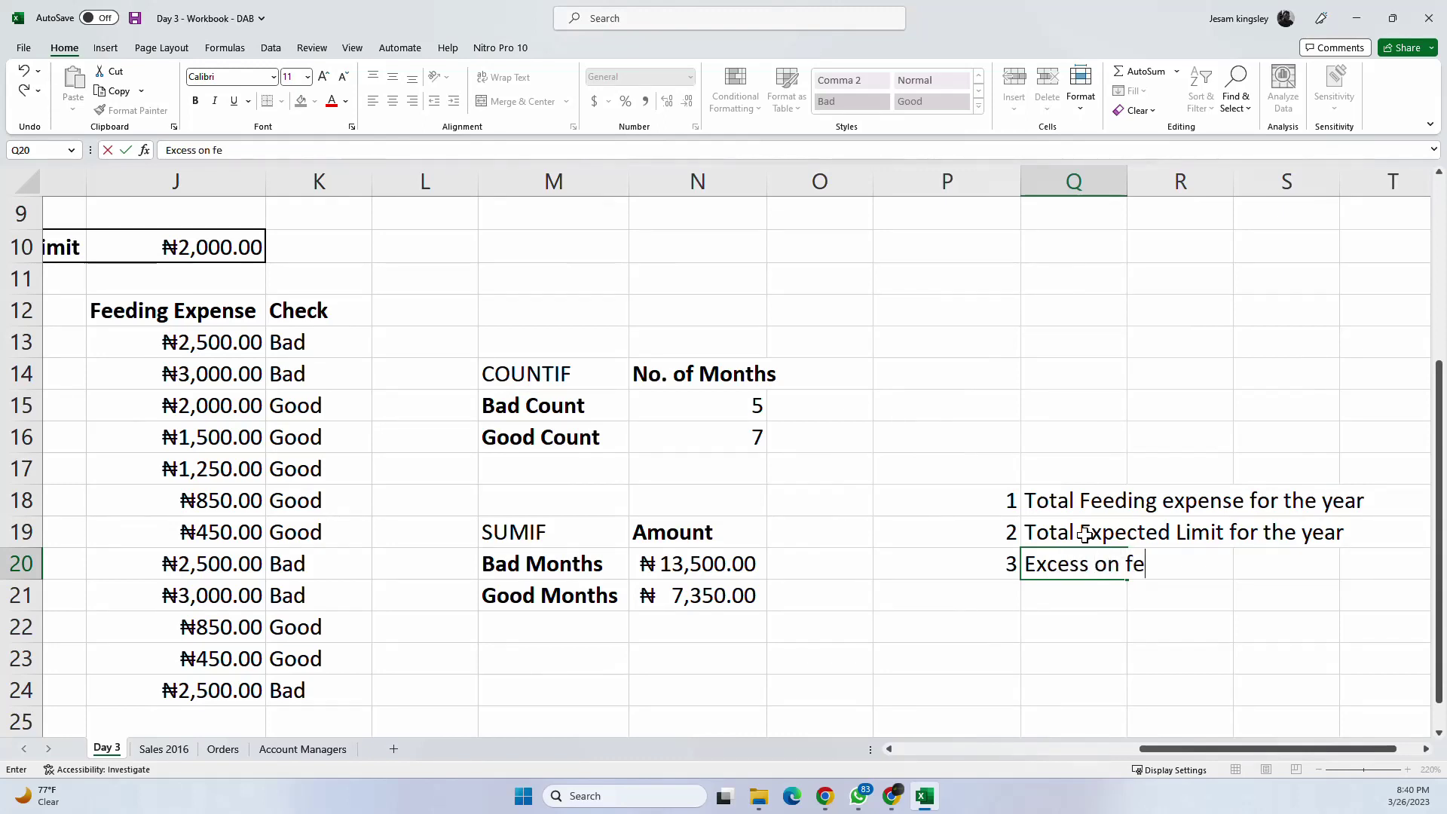
type("eding expe")
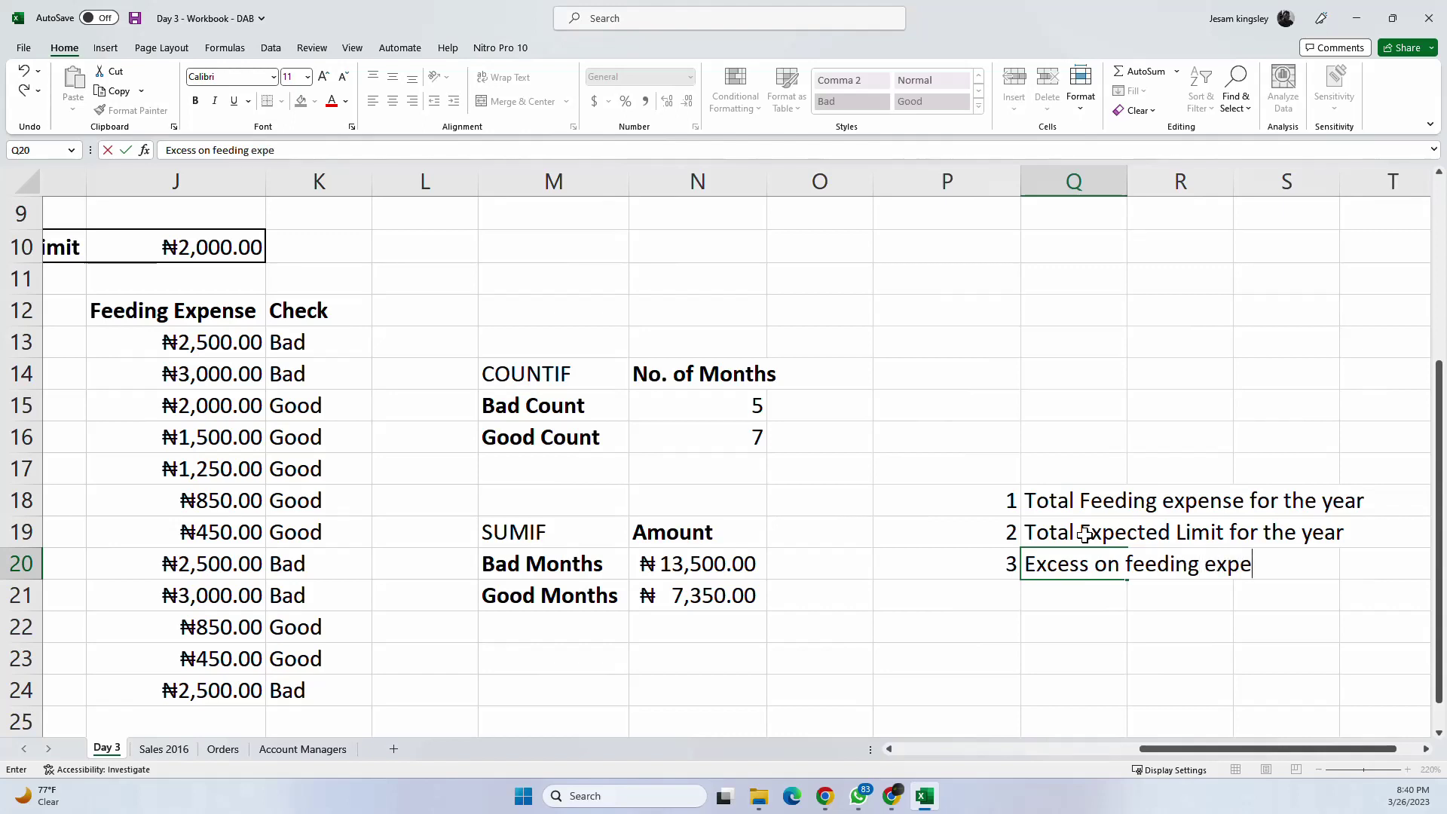
type("nse")
key("Return")
key("Left")
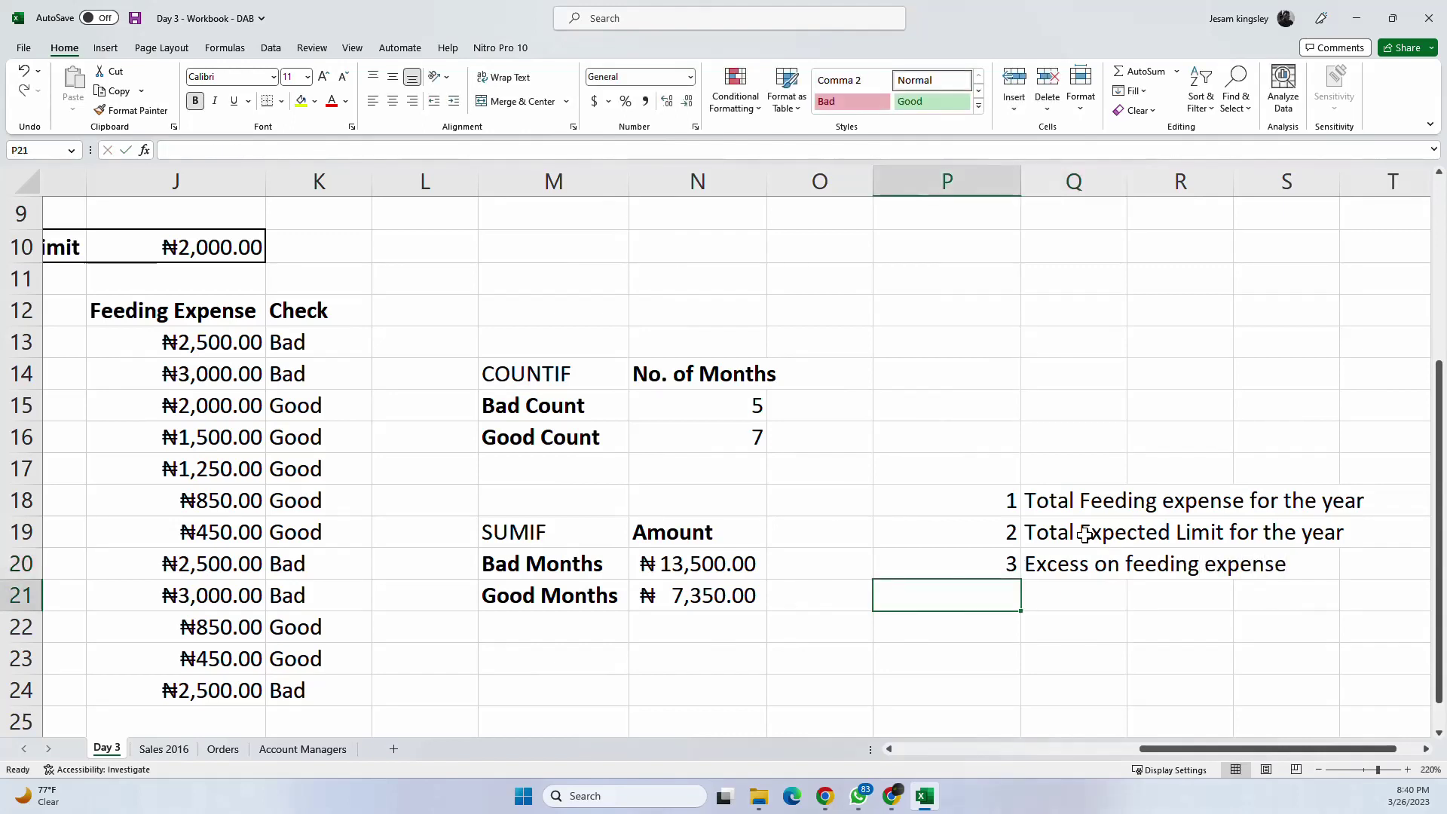
double_click(1123, 183)
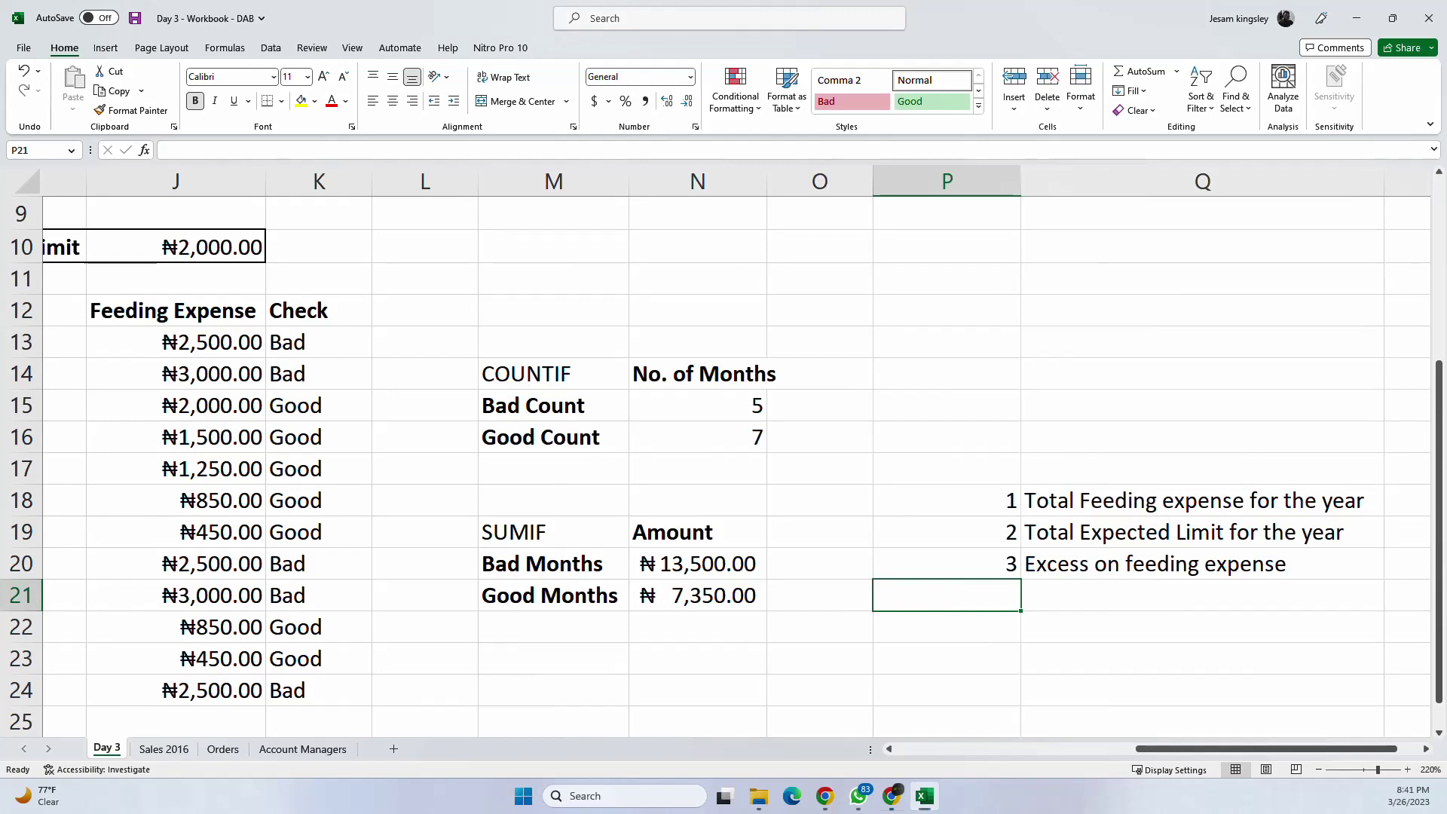
key("alt+Tab")
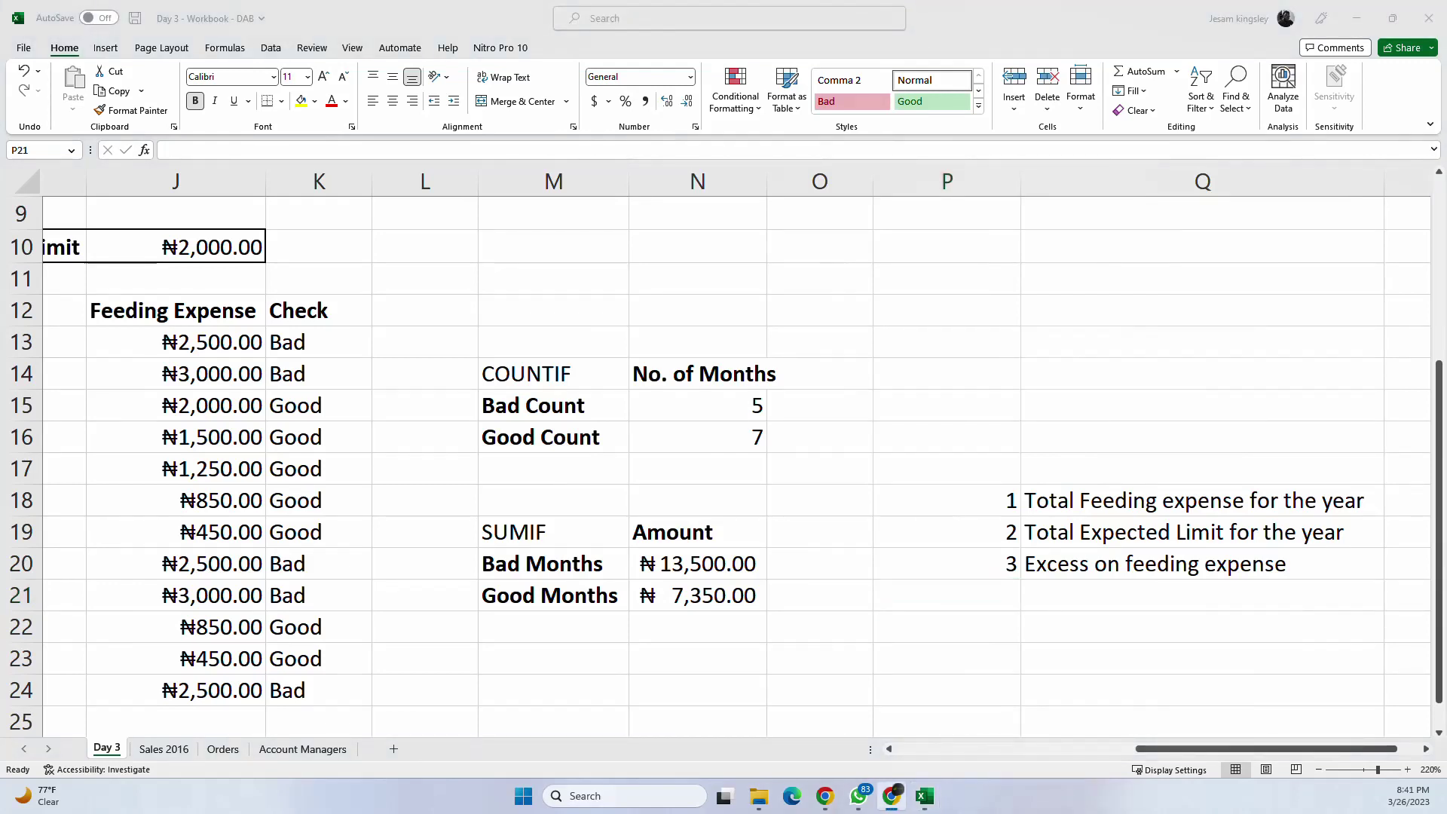
Step: Return to the Day 3 workbook and go through the three practice questions in Q18:Q20
key("alt+Tab")
left_click(1090, 501)
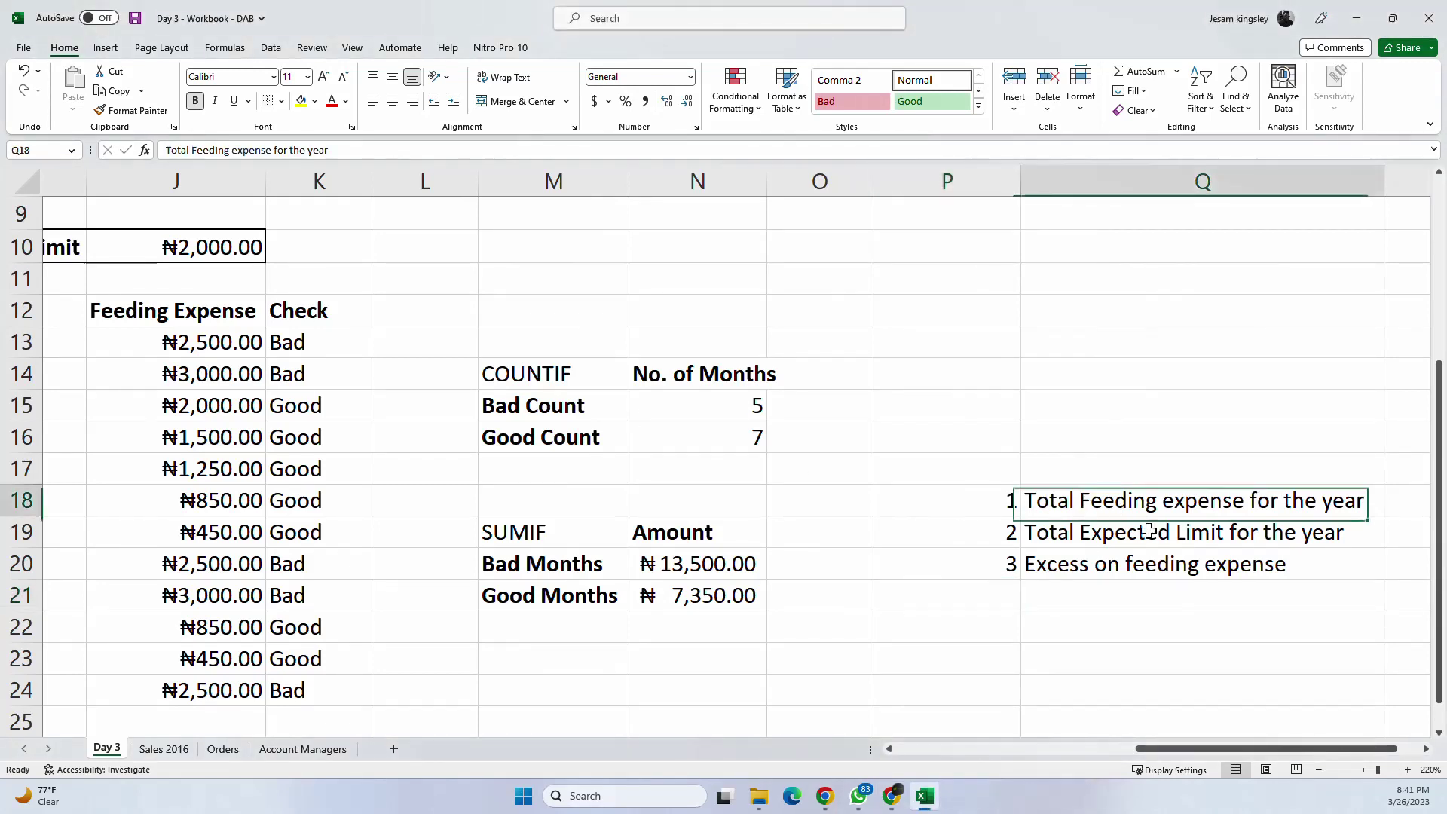
left_click(1151, 541)
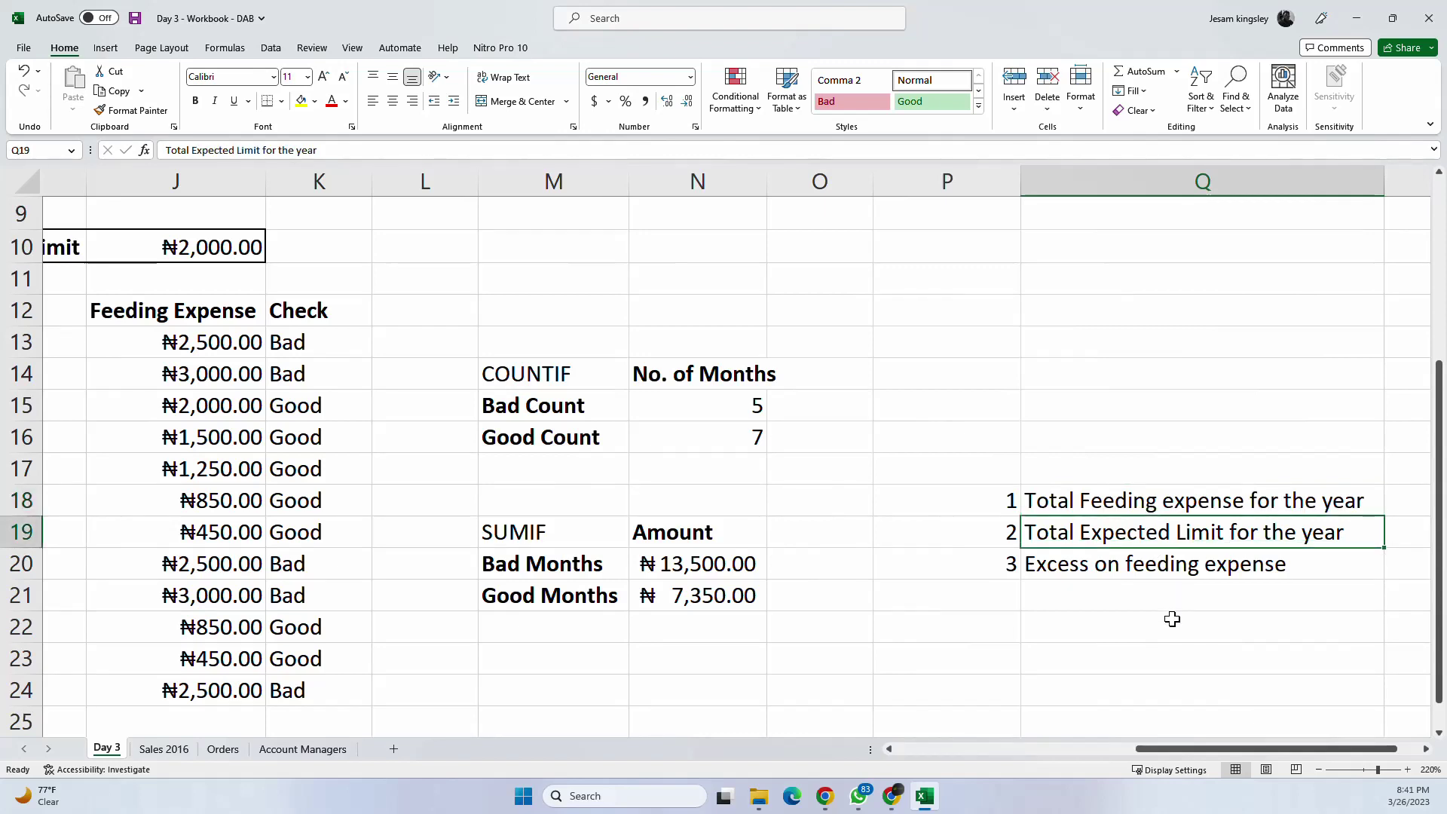
left_click(1148, 576)
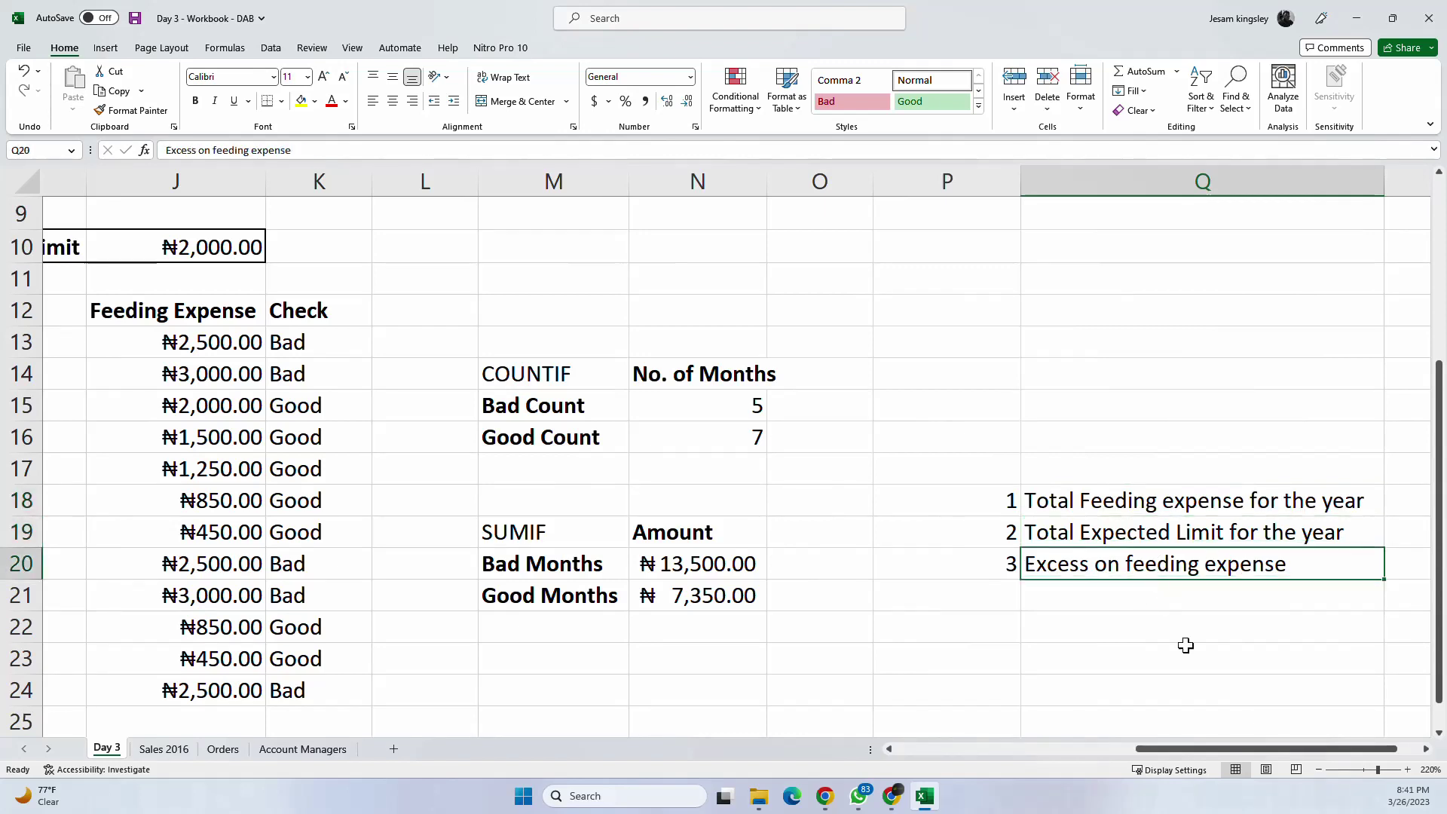
left_click_drag(1204, 748, 1198, 745)
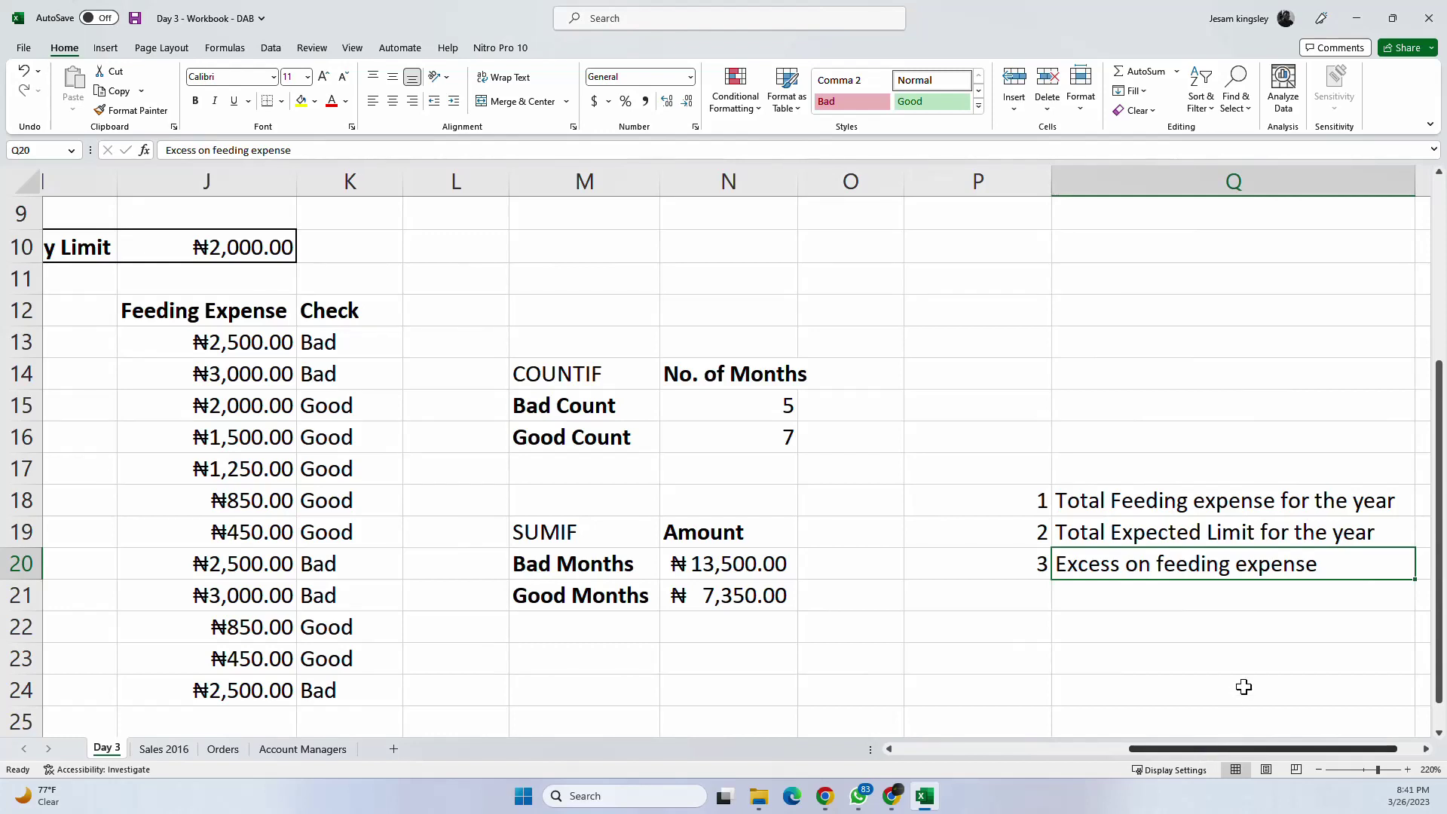
left_click(971, 578)
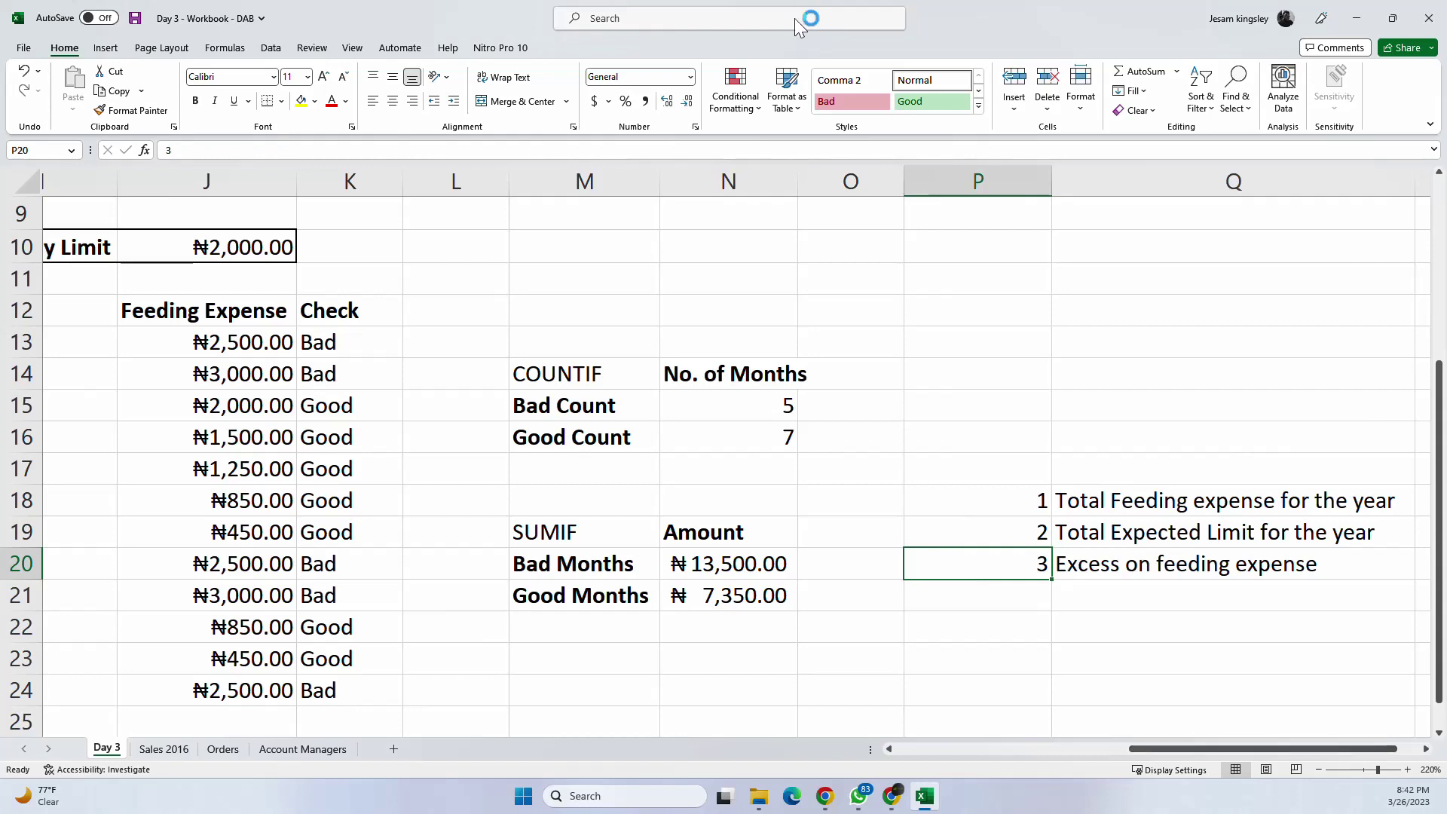
Step: Calculate the total feeding expense for the year in R18 with =SUM(N20:N21), adding the bad and good month amounts
left_click(1424, 749)
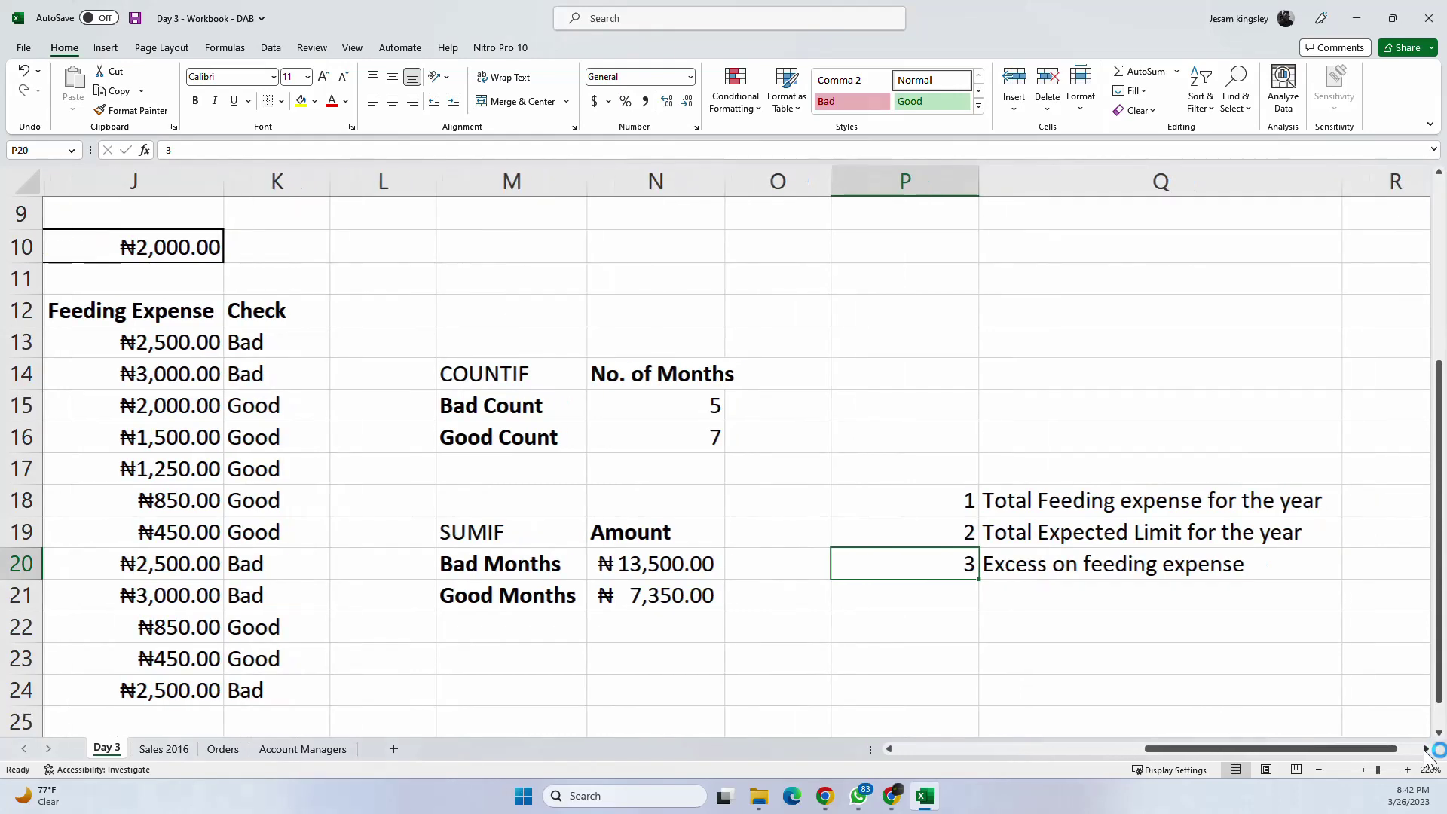
left_click(1426, 749)
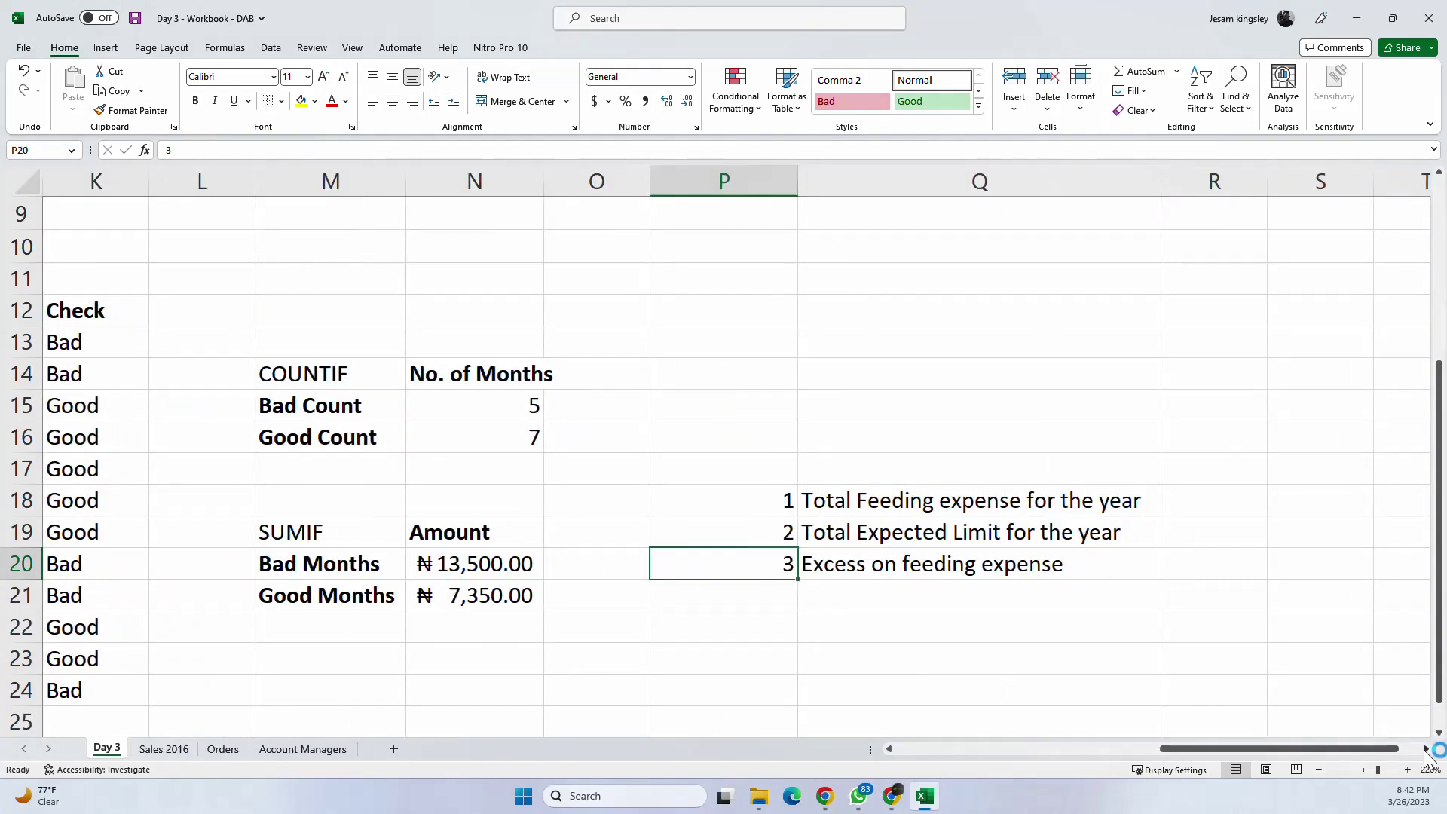
left_click(1425, 749)
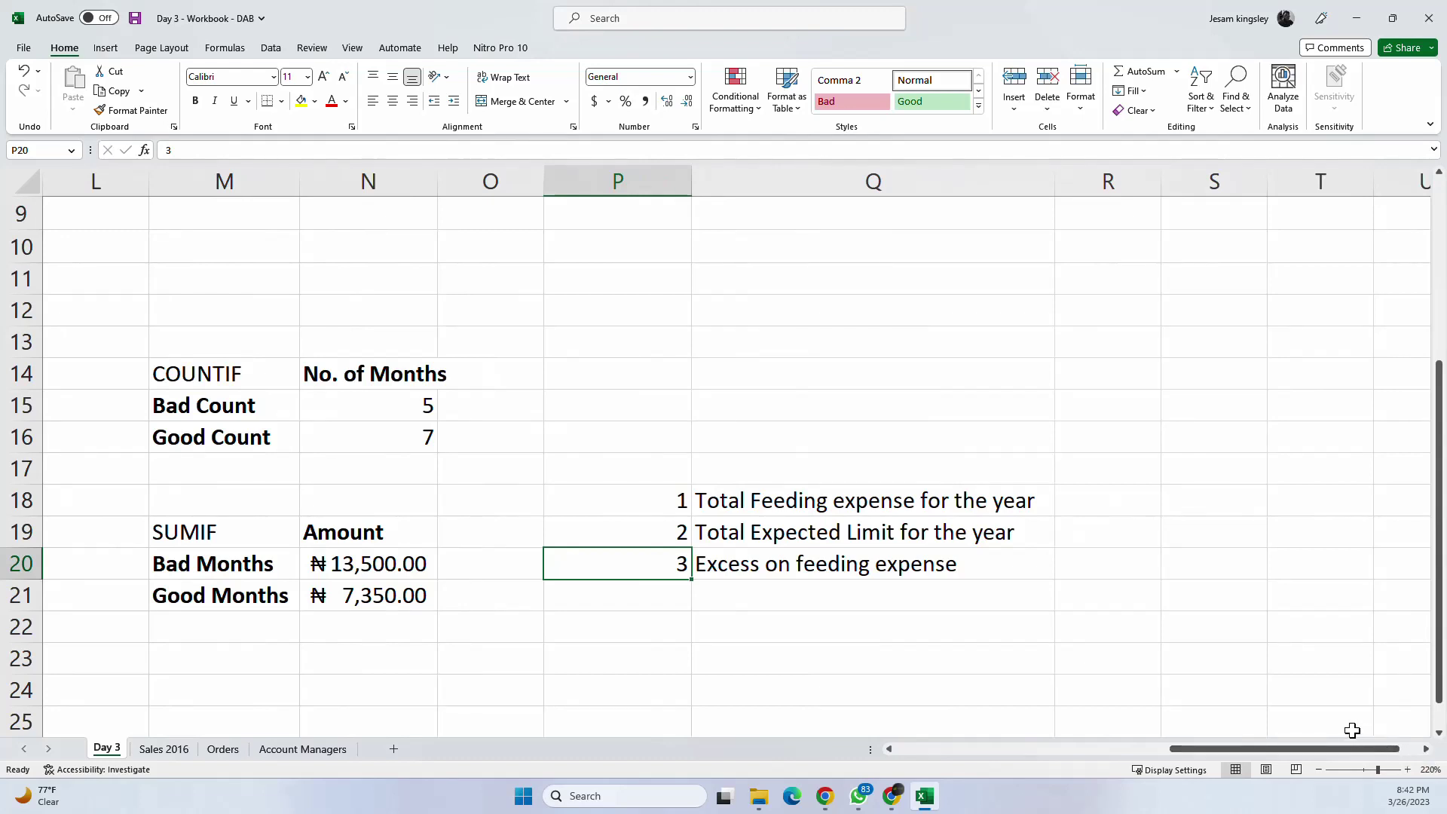
left_click(1128, 491)
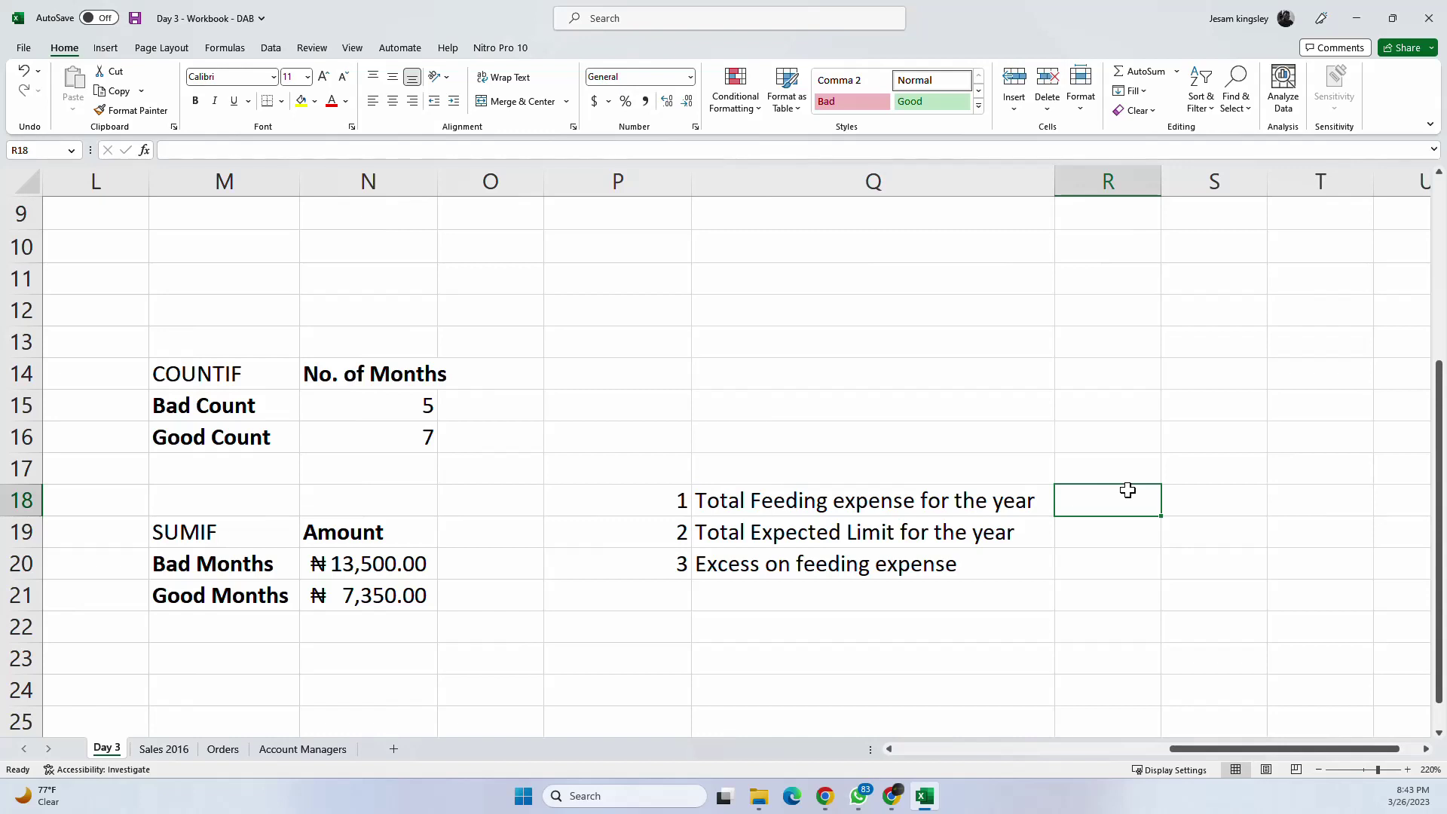
type("=")
key("BackSpace")
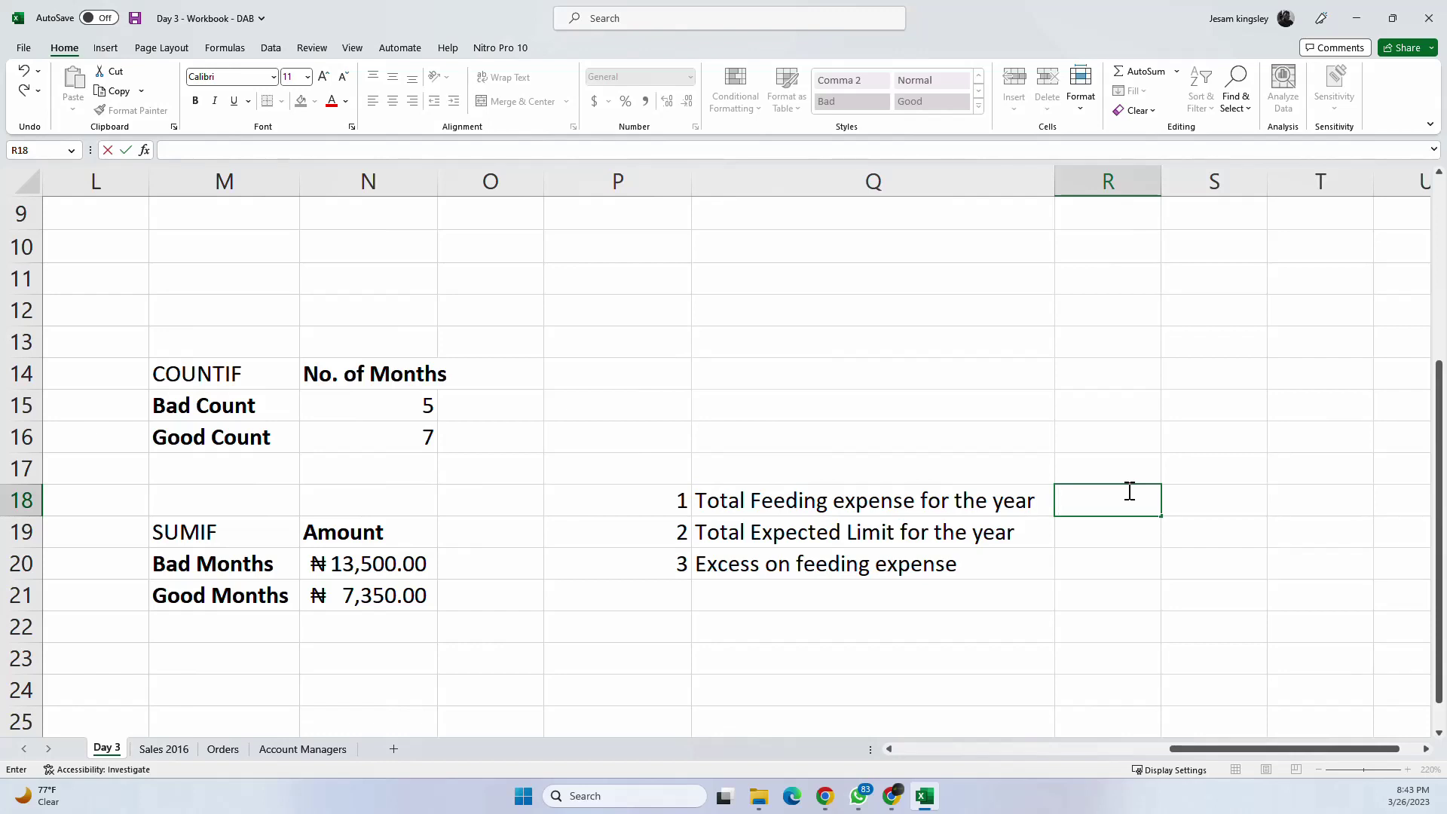
type("=")
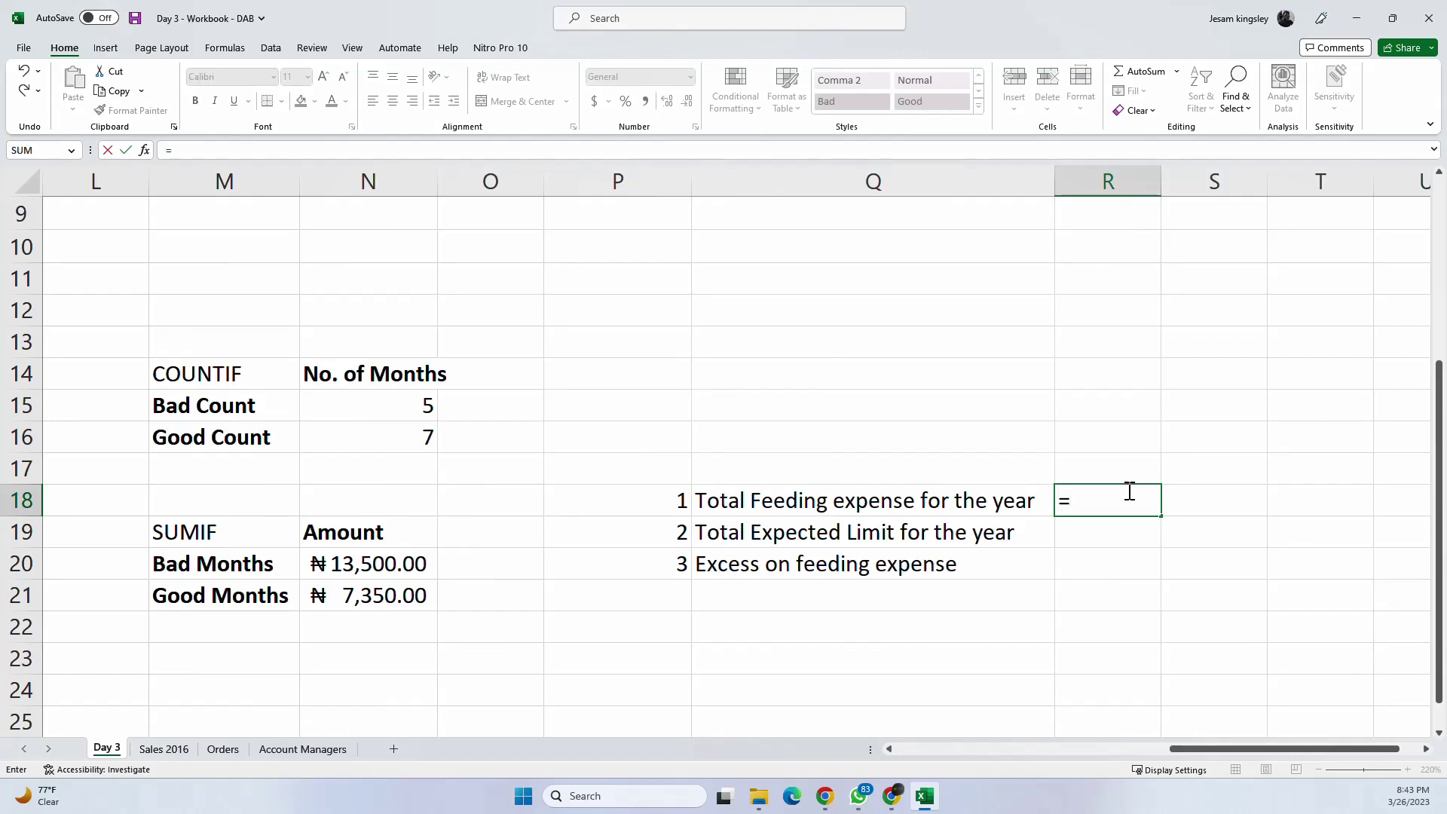
type("sum")
key("Tab")
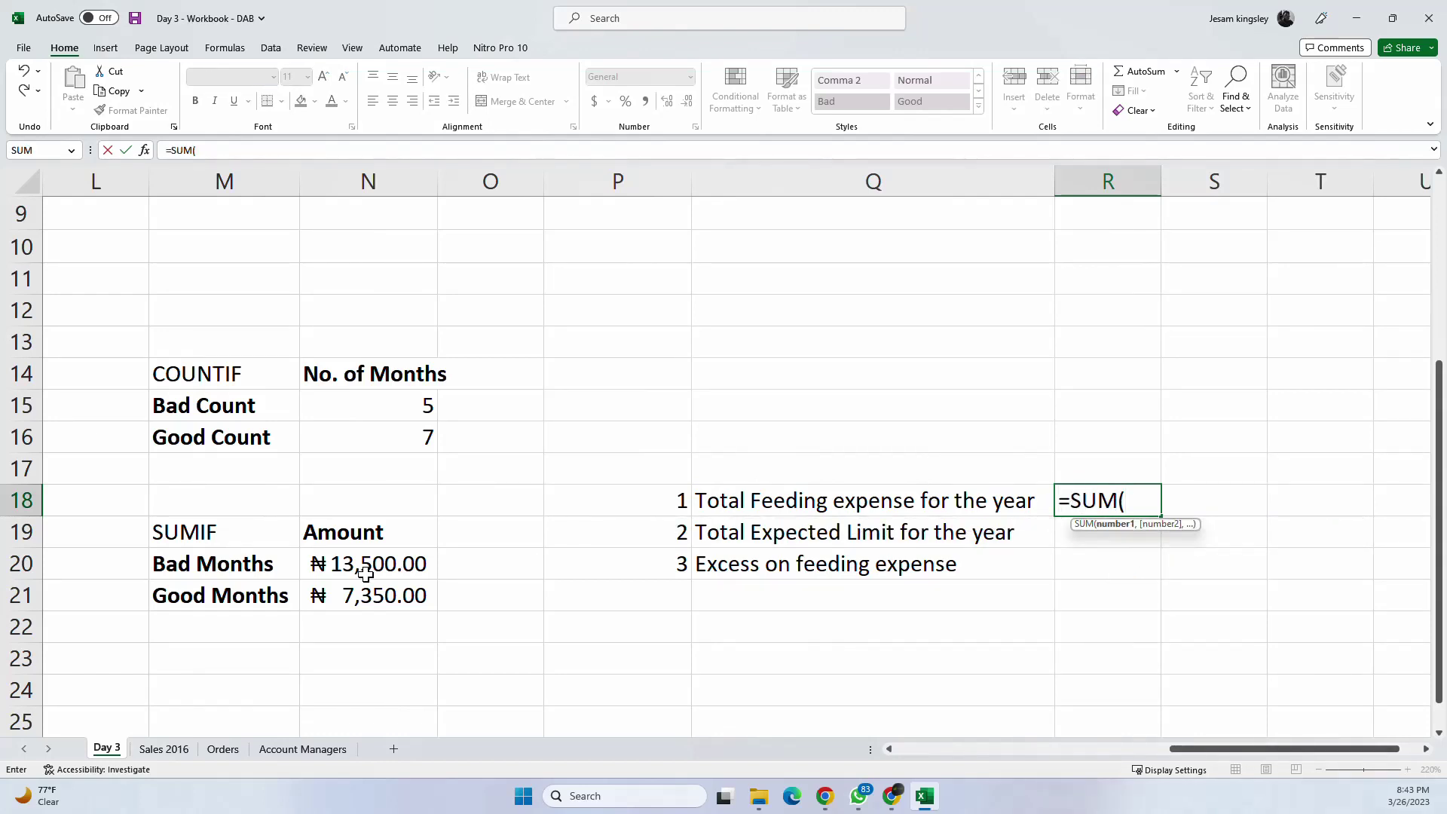
left_click_drag(354, 561, 359, 594)
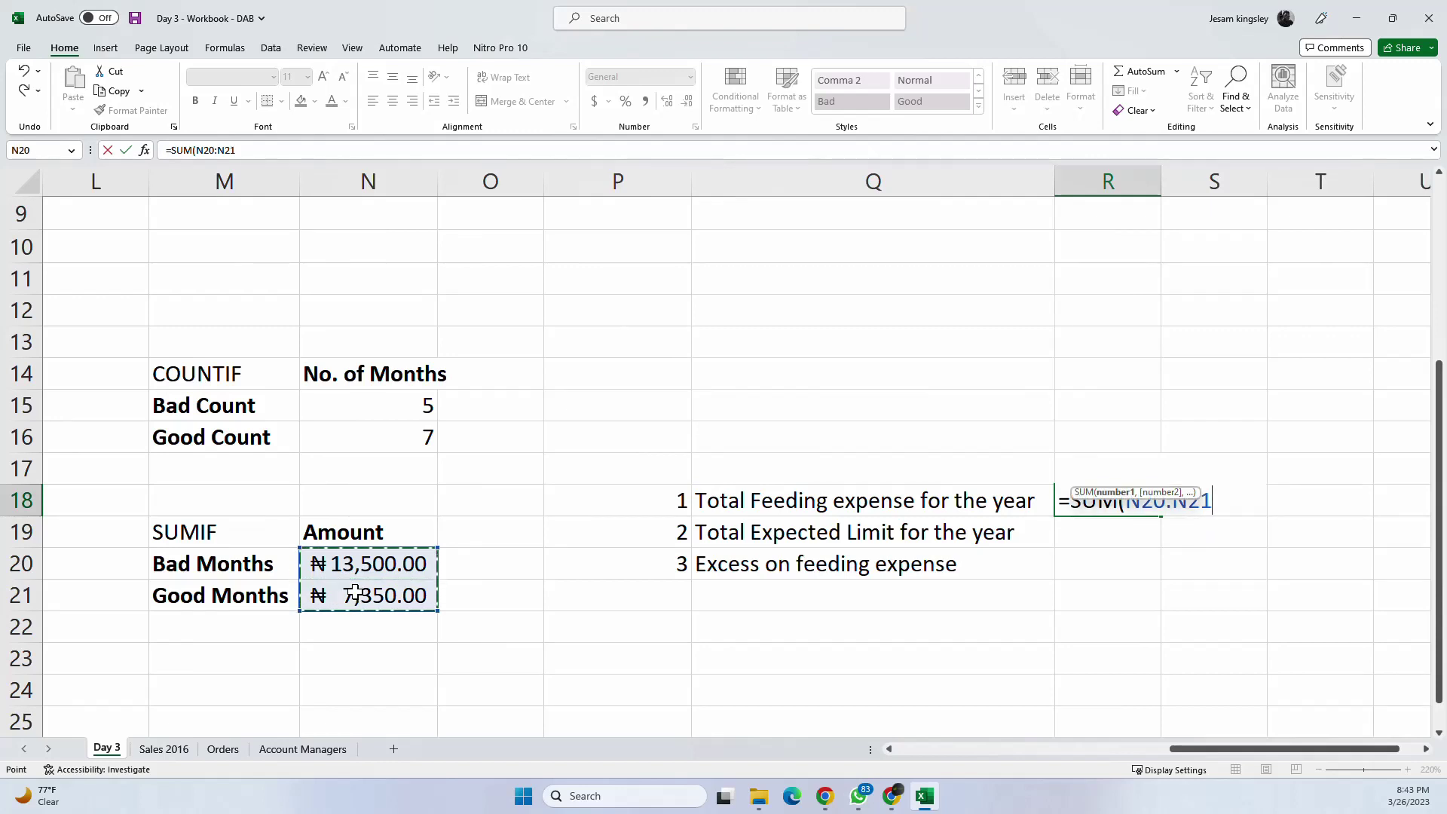
type(")")
key("Return")
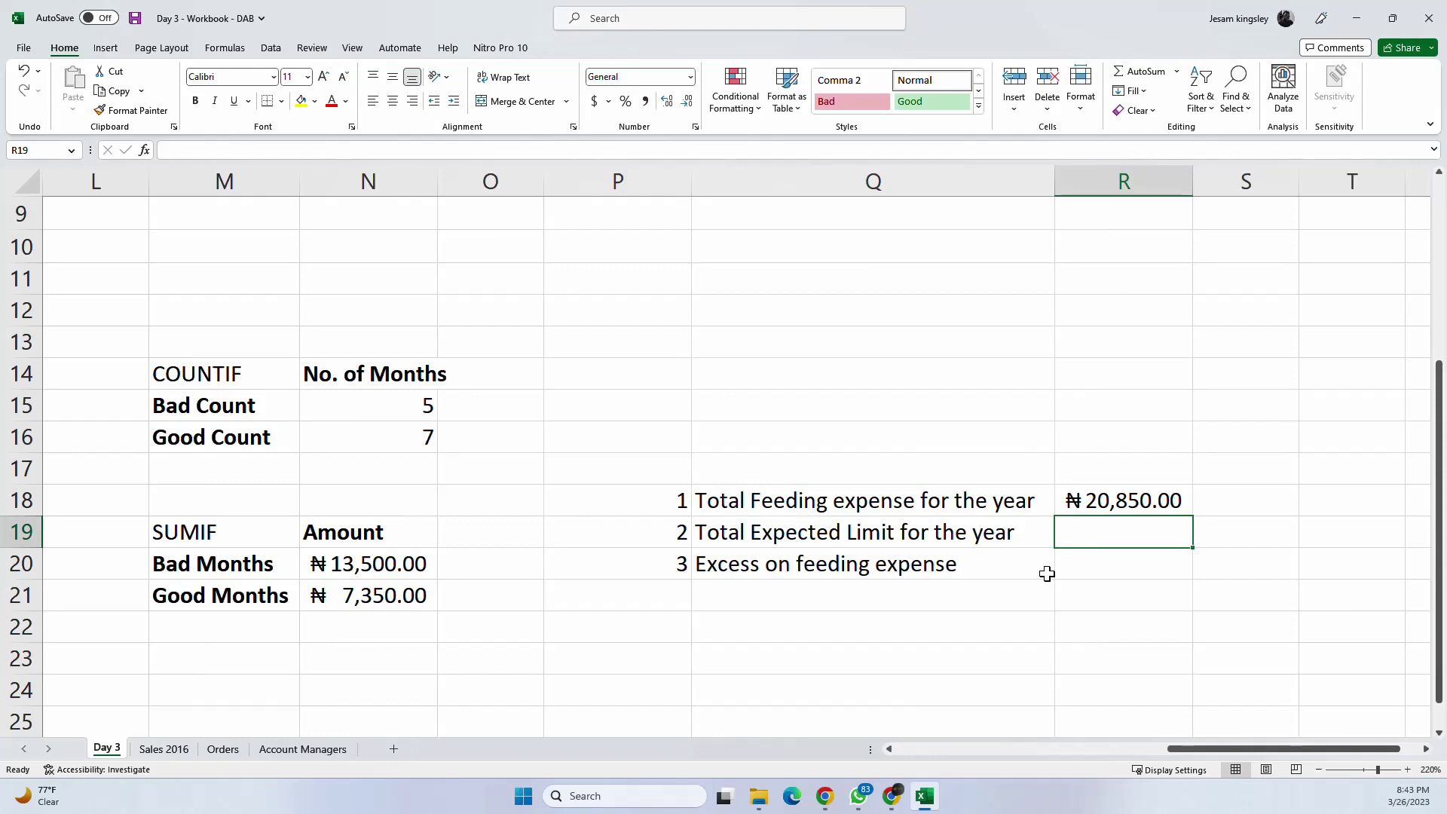
Step: Calculate the total expected limit for the year in R19 as 12 times the monthly limit, =12*J10
type("=")
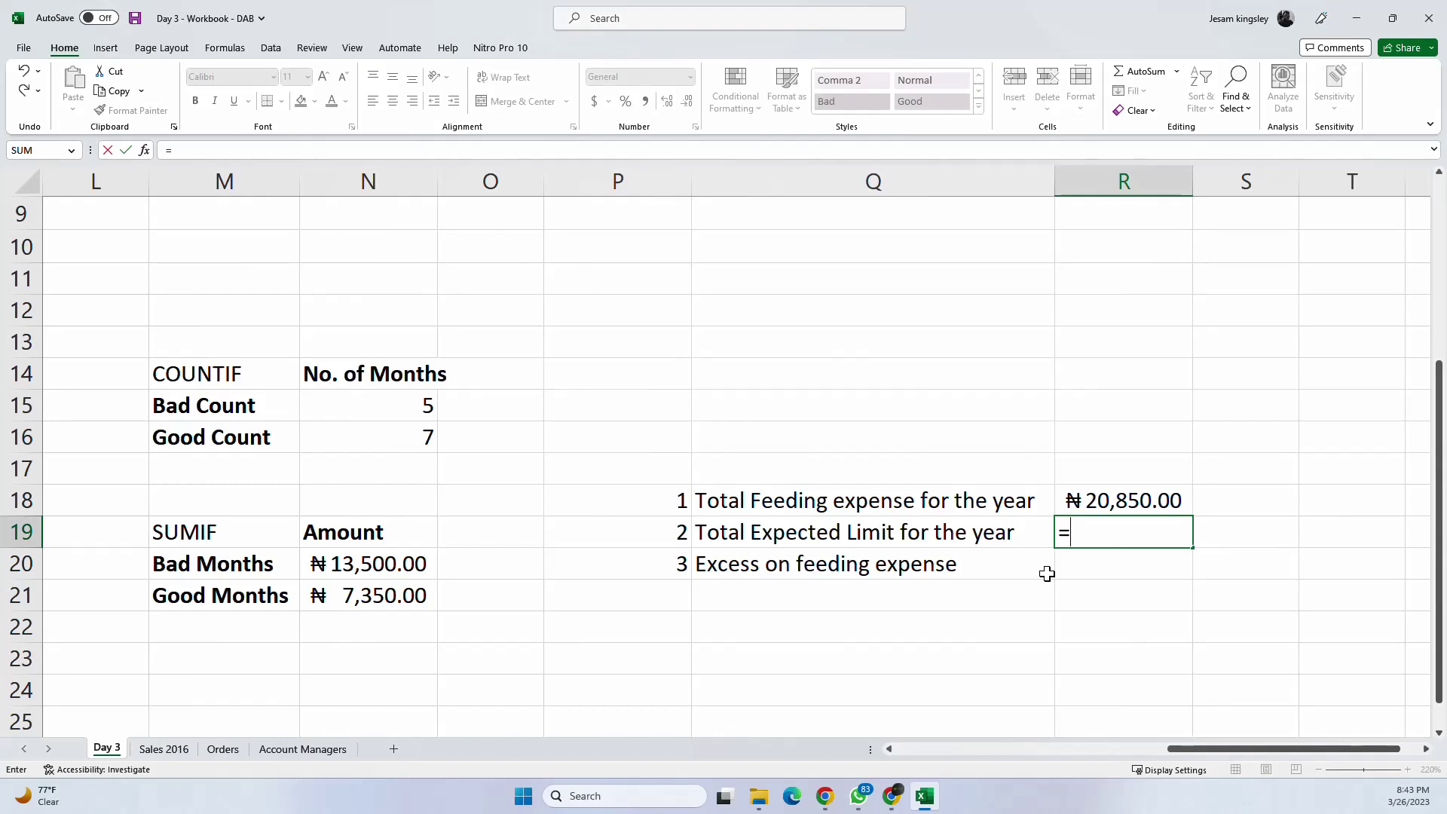
left_click_drag(1187, 749, 1160, 747)
type("12*")
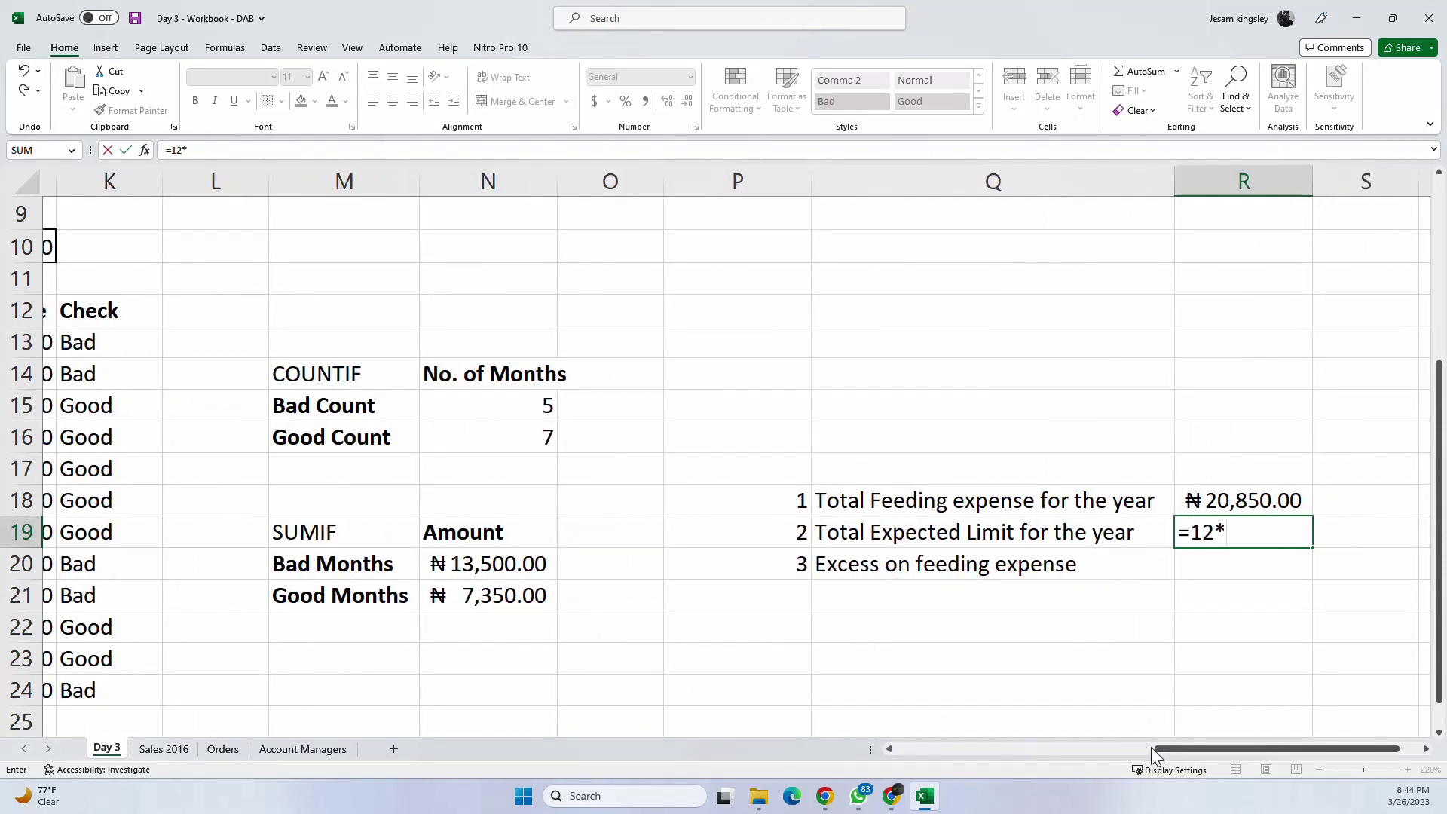
left_click_drag(1249, 746, 1213, 747)
left_click(312, 256)
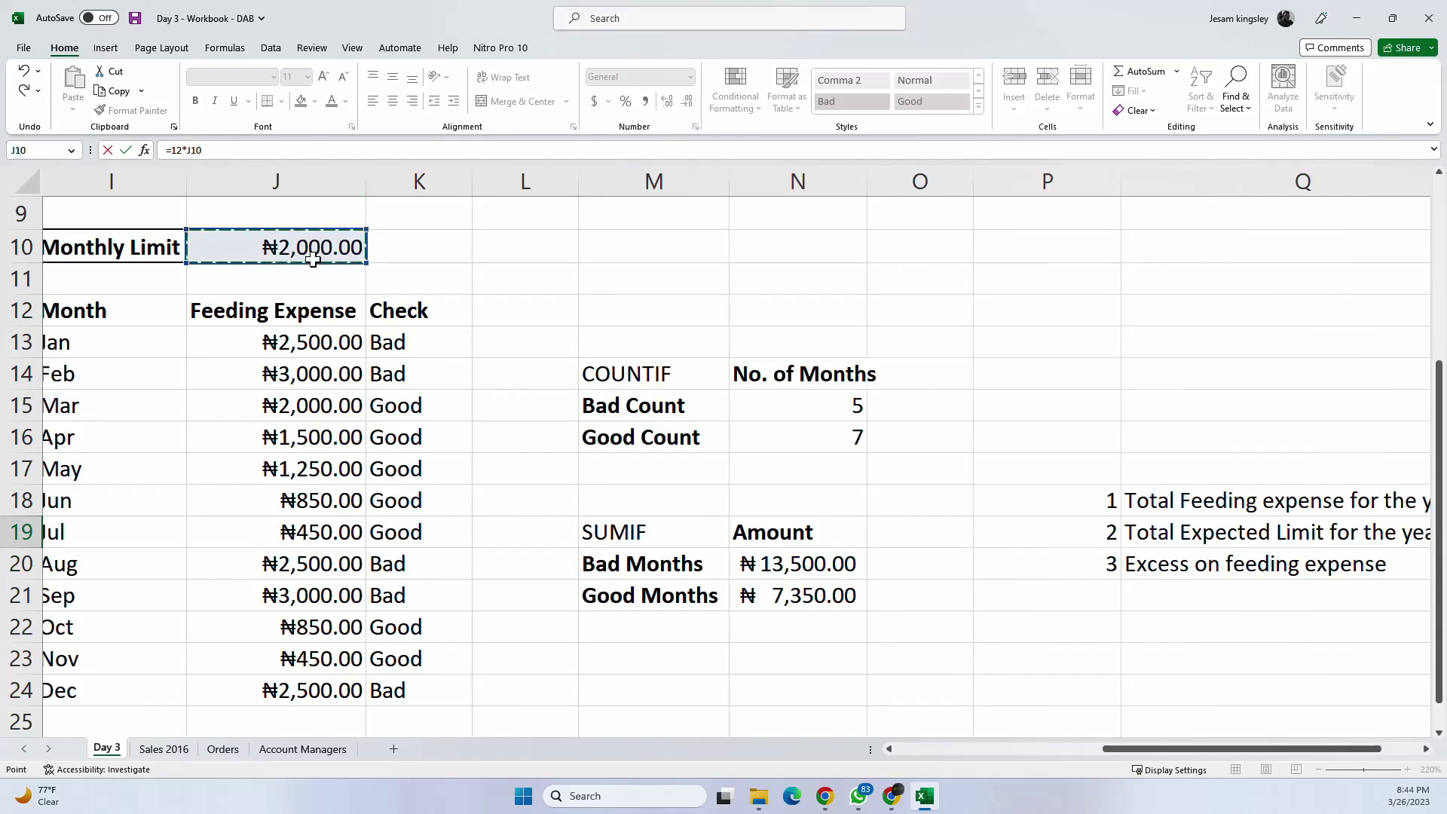
key("Return")
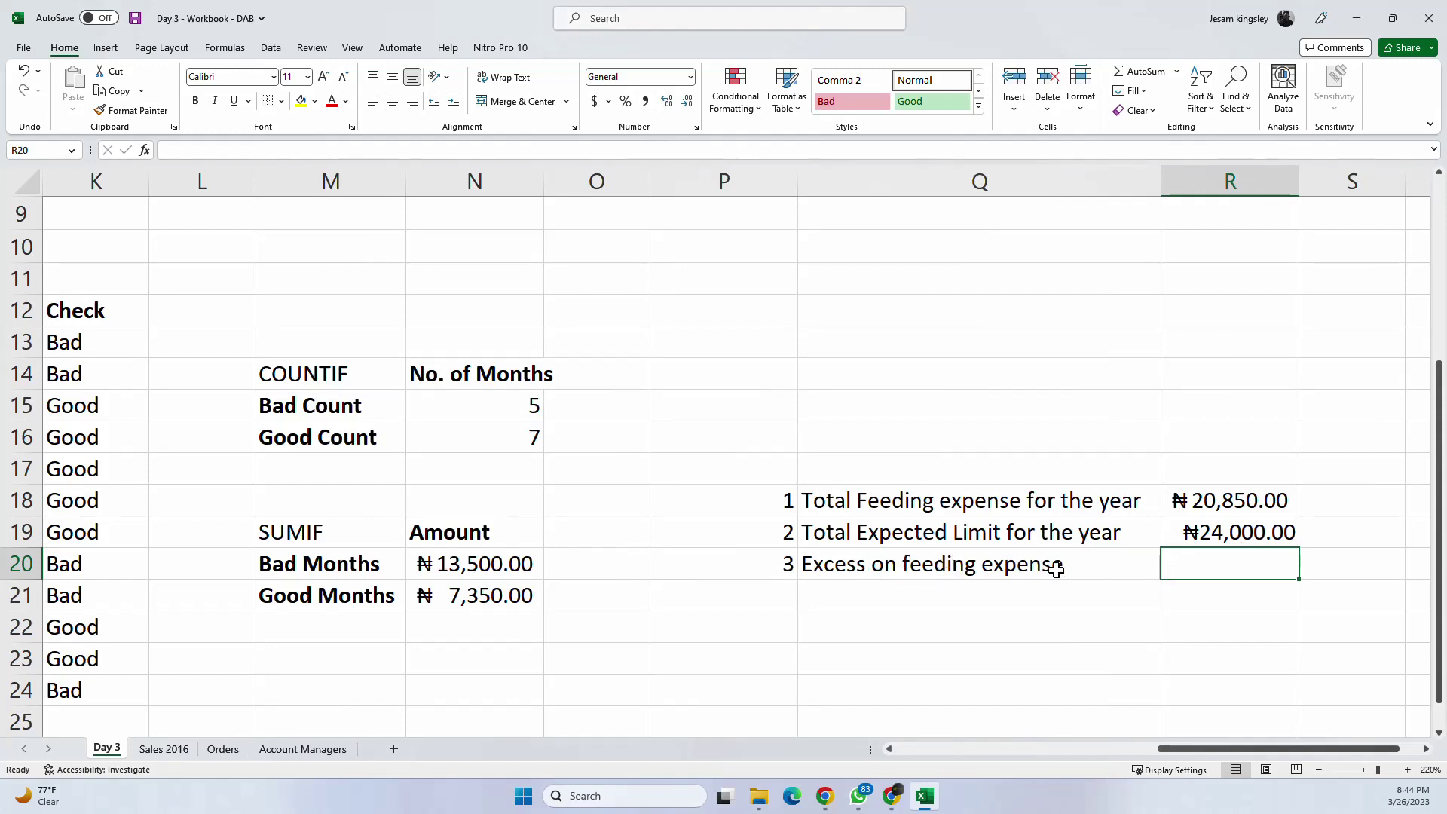
Step: Calculate the excess on feeding expense in R20 by subtracting the yearly limit from the yearly expense, =R18-R19
type("=")
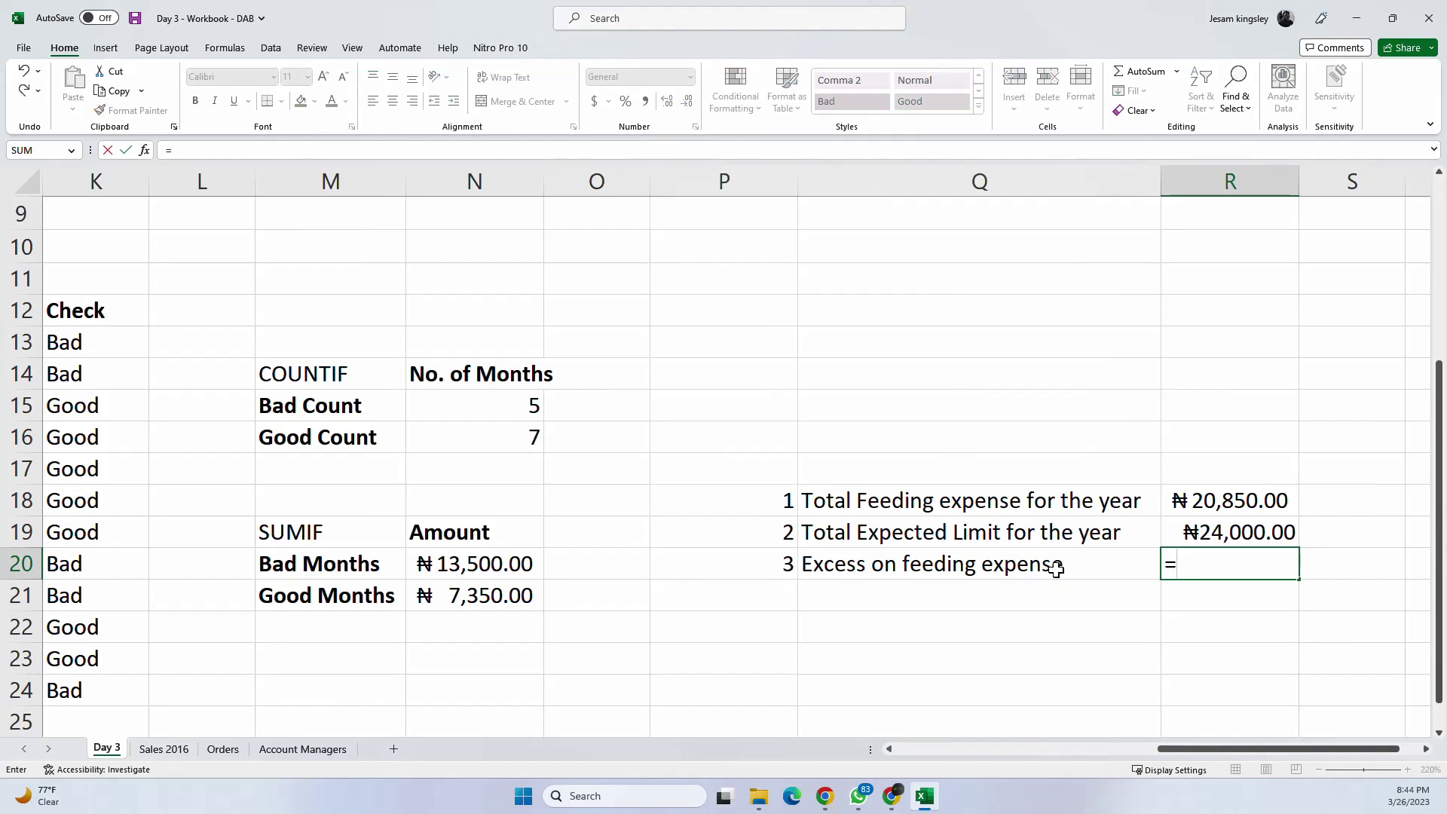
left_click(1201, 496)
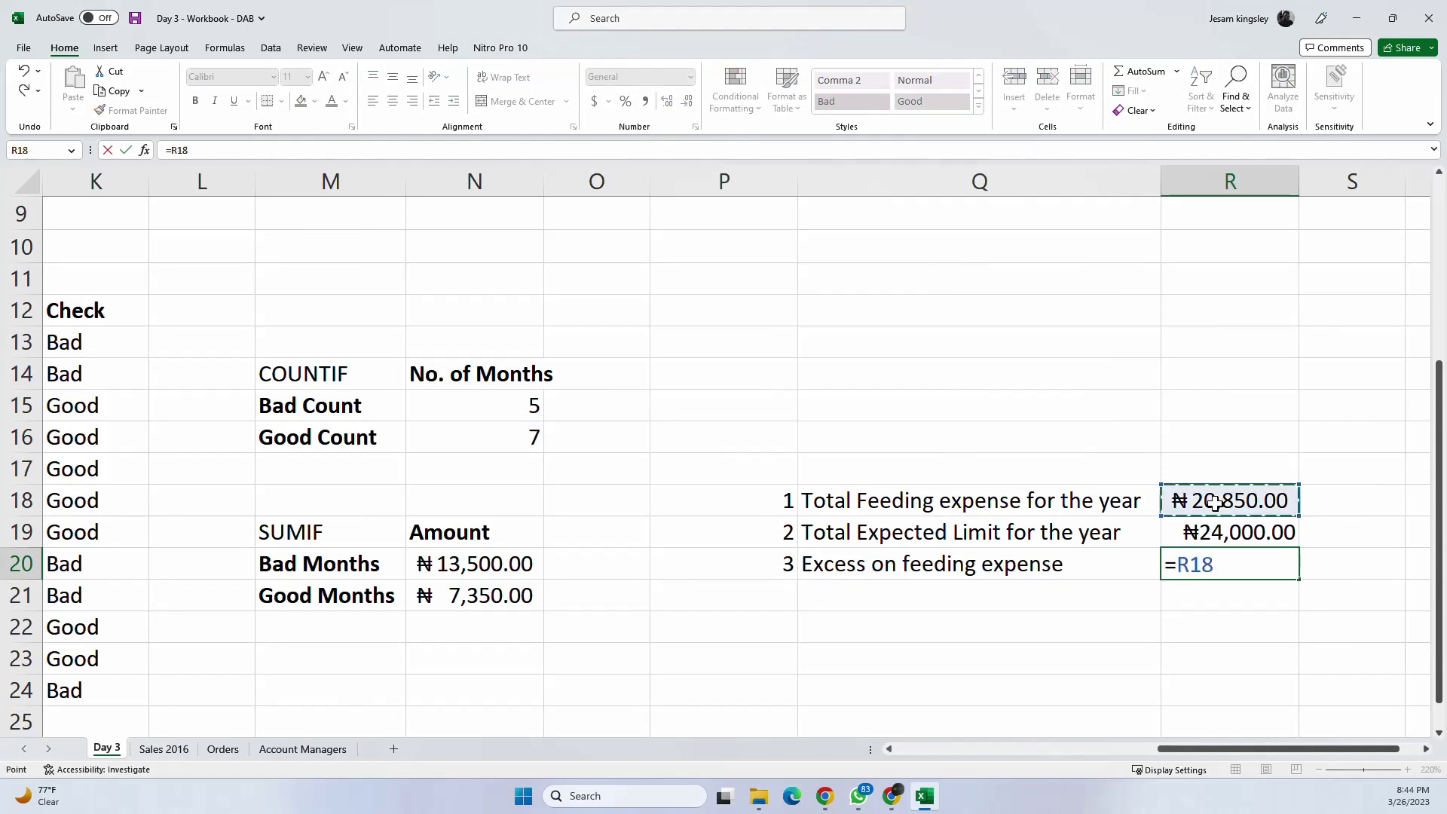
type("-")
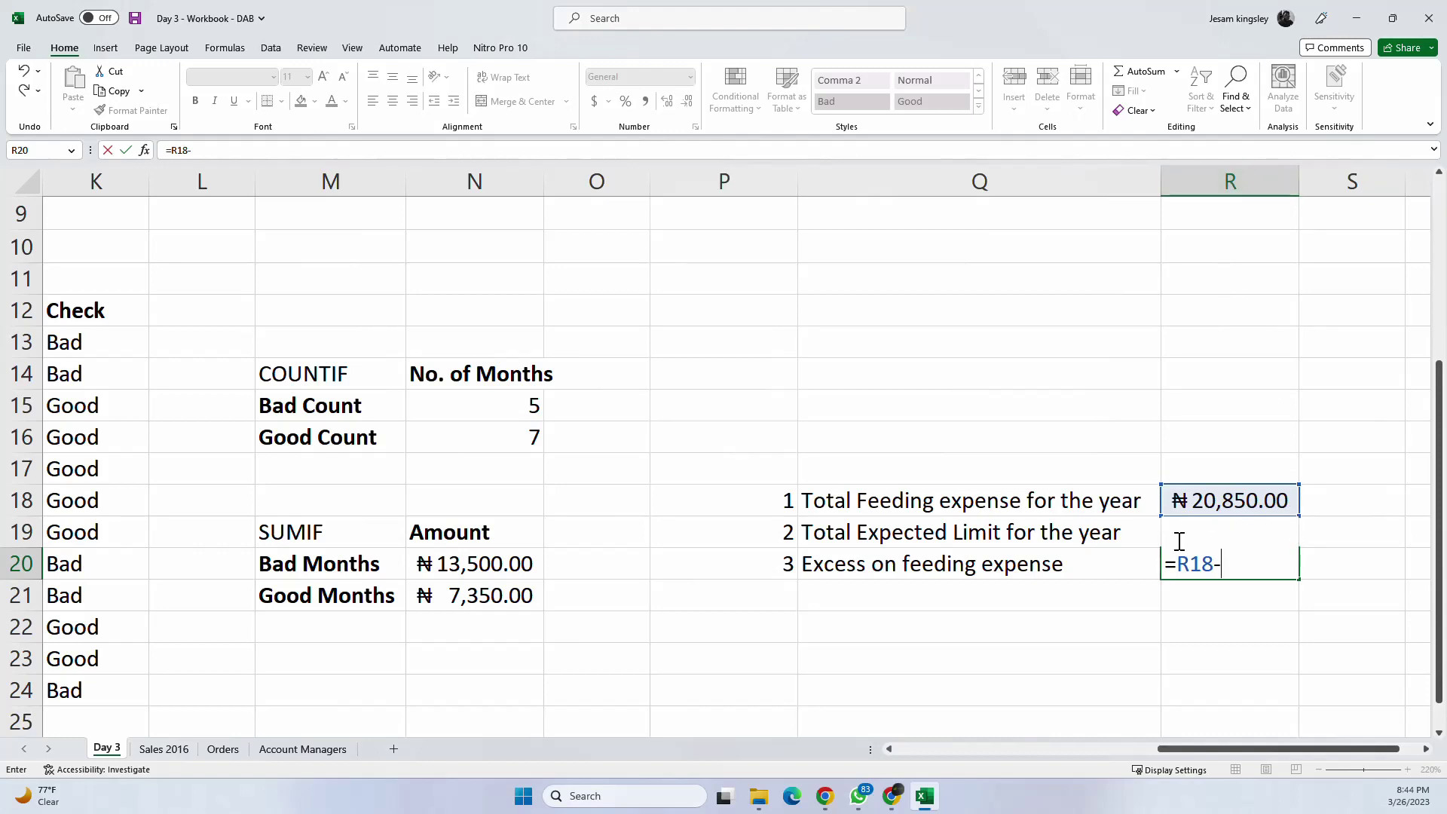
type("$19")
key("BackSpace")
key("BackSpace")
key("BackSpace")
type("R19")
key("Return")
Step: Set the font colour of the excess amount in R20 to standard green
left_click(1266, 569)
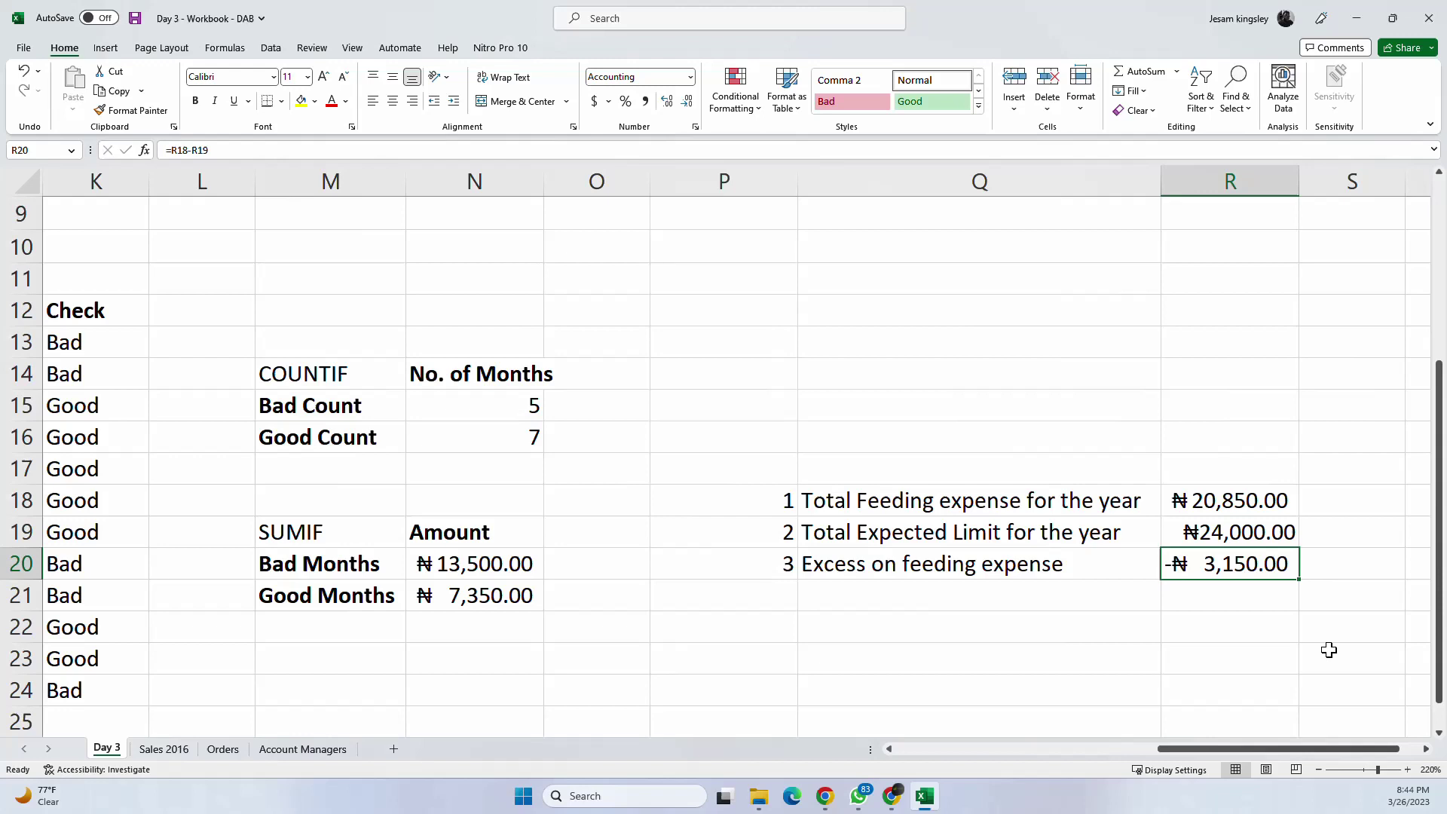
left_click(345, 101)
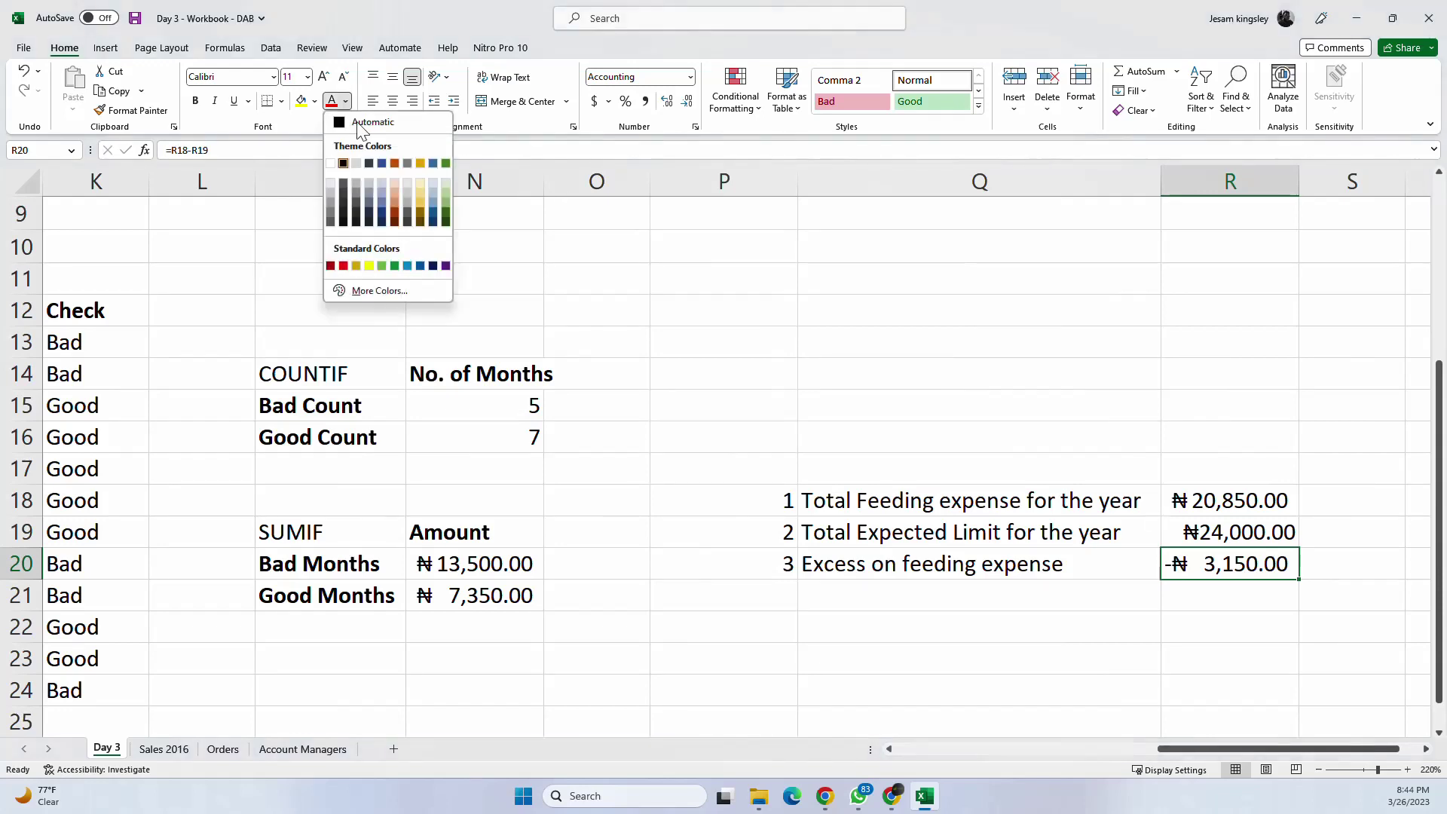
left_click(395, 265)
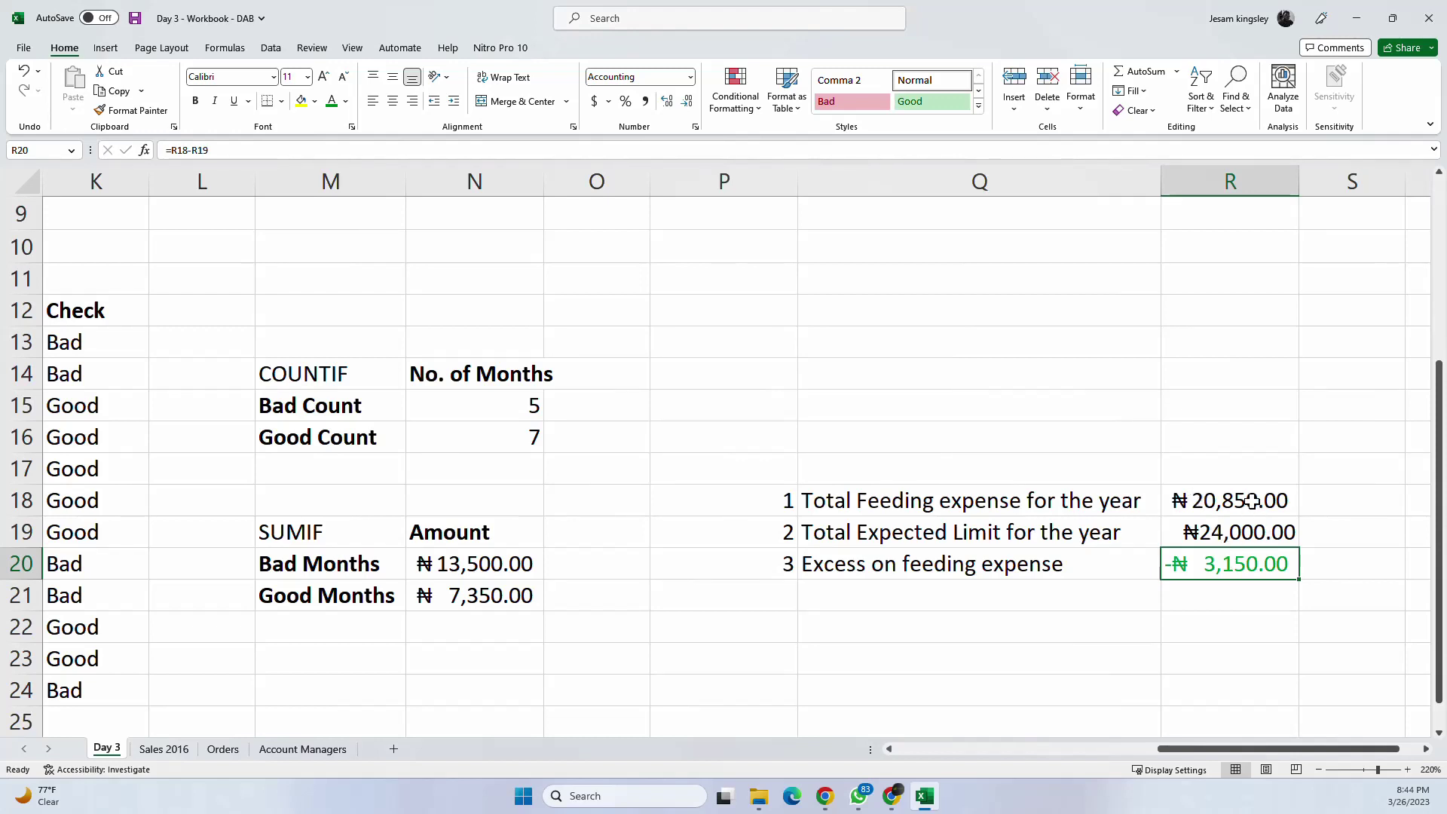
Step: Examine the yearly expense and limit in R18:R19, and the monthly feeding expenses from June to November against the monthly limit
left_click_drag(1251, 501, 1253, 530)
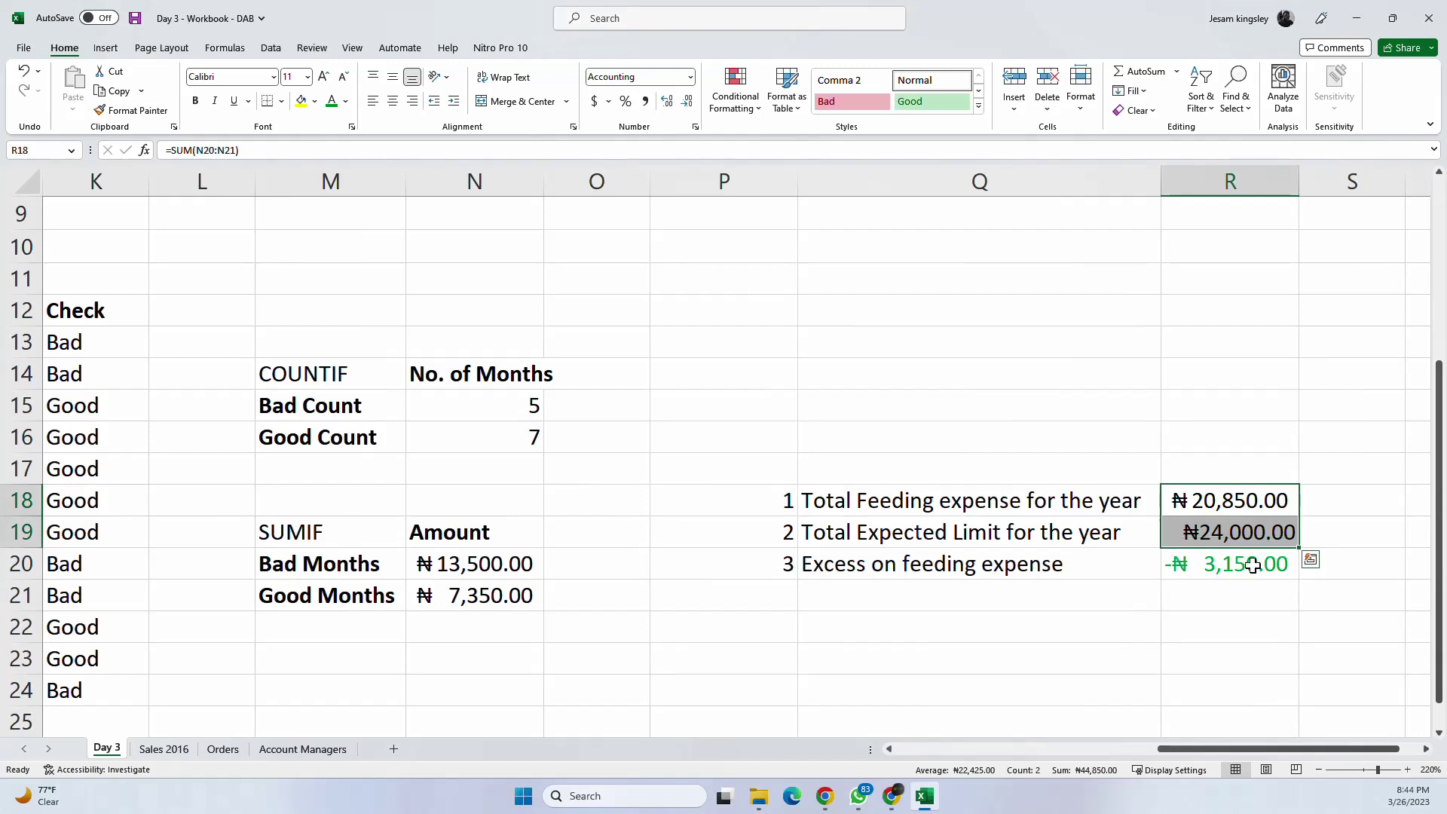
left_click(1250, 539)
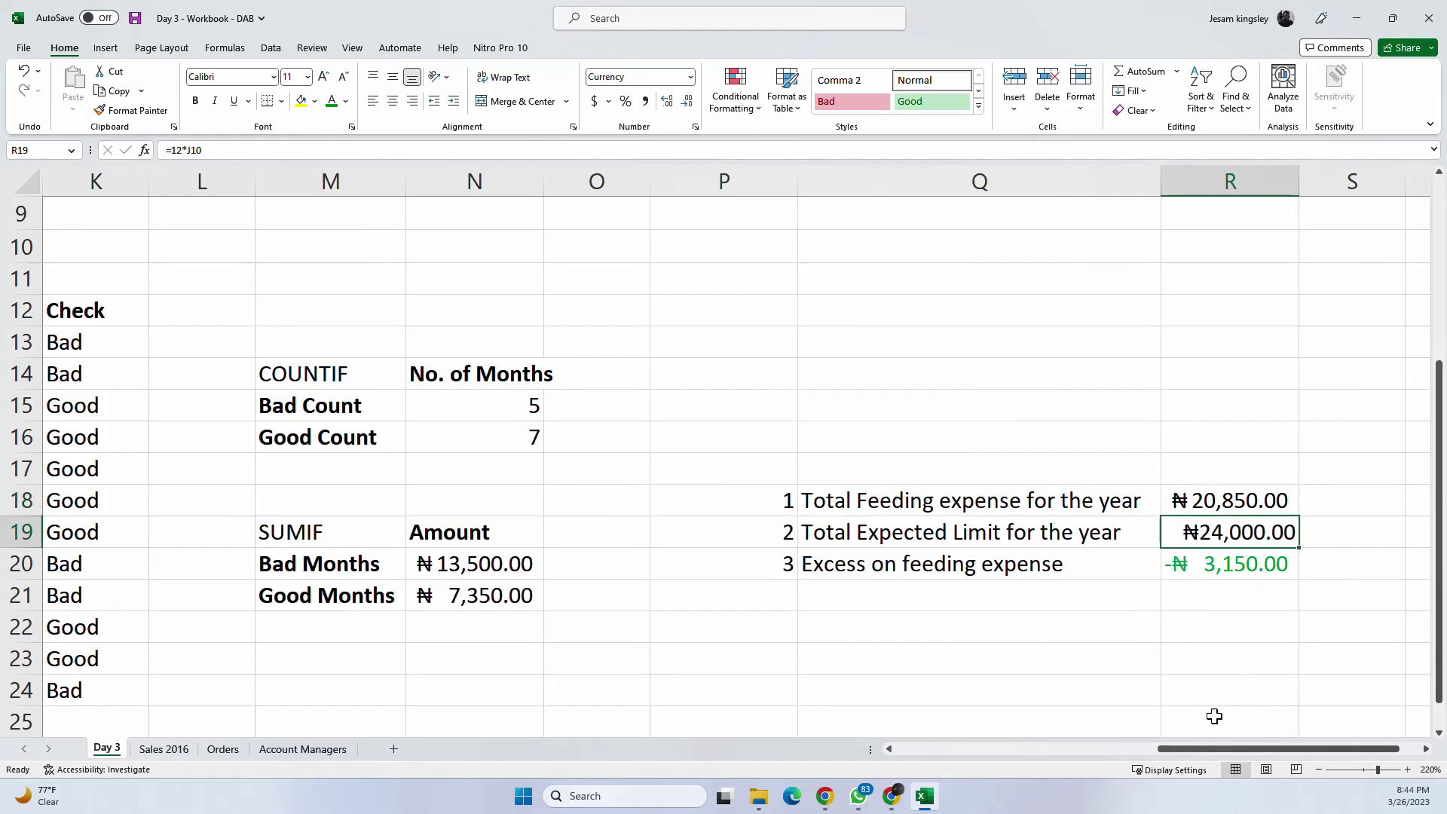
left_click_drag(1185, 748, 1088, 766)
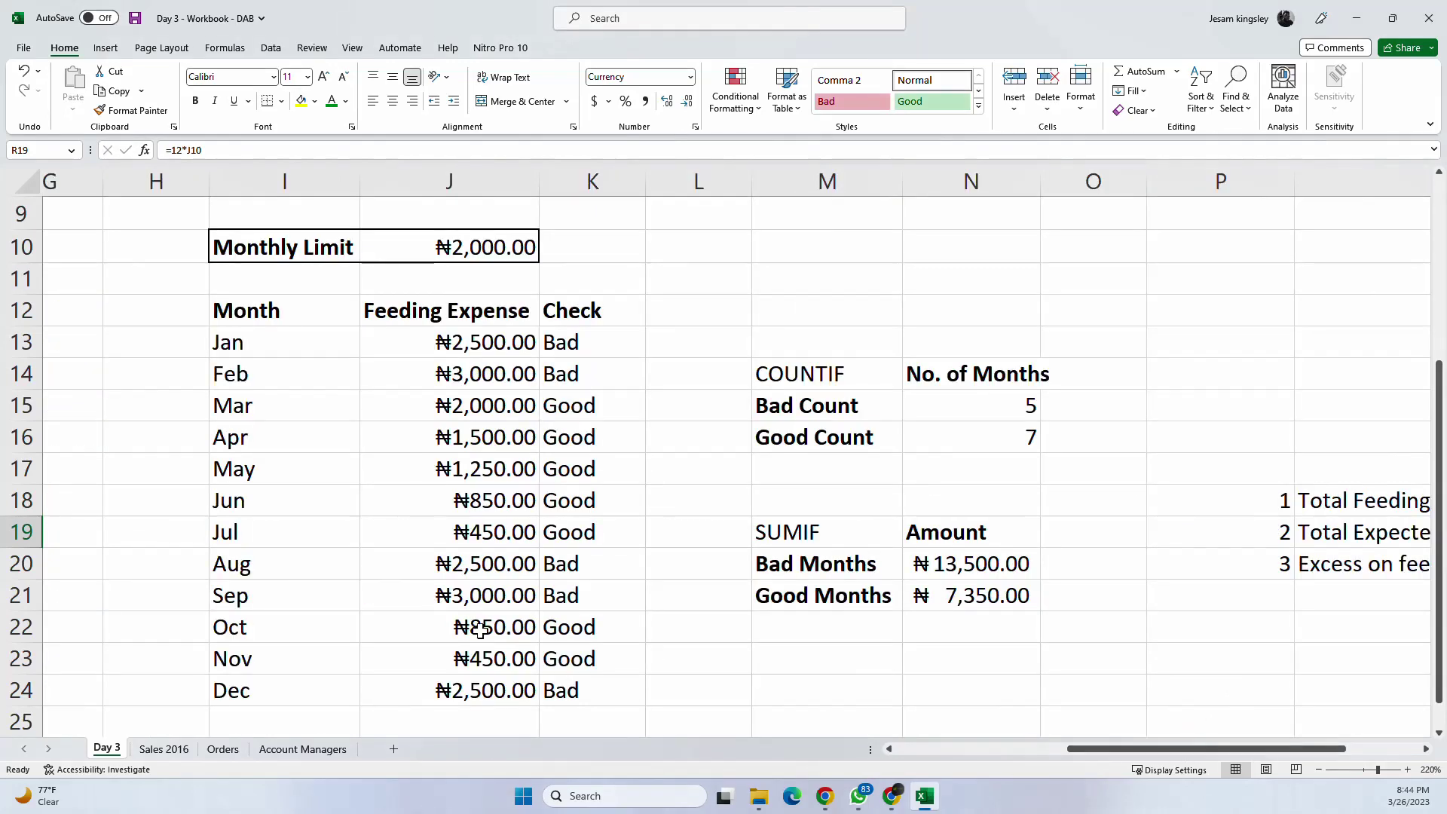
left_click(496, 537)
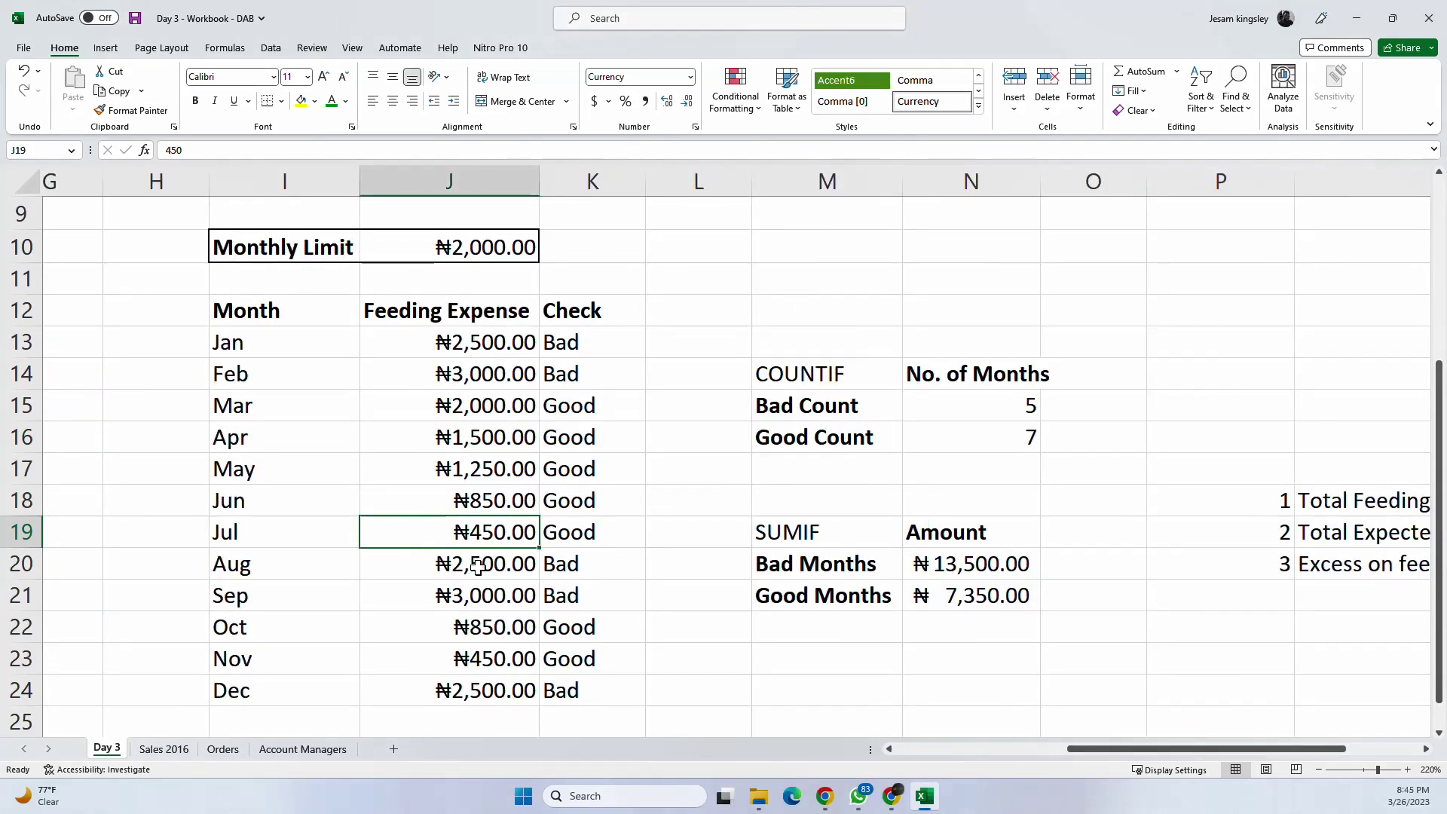
left_click(305, 503)
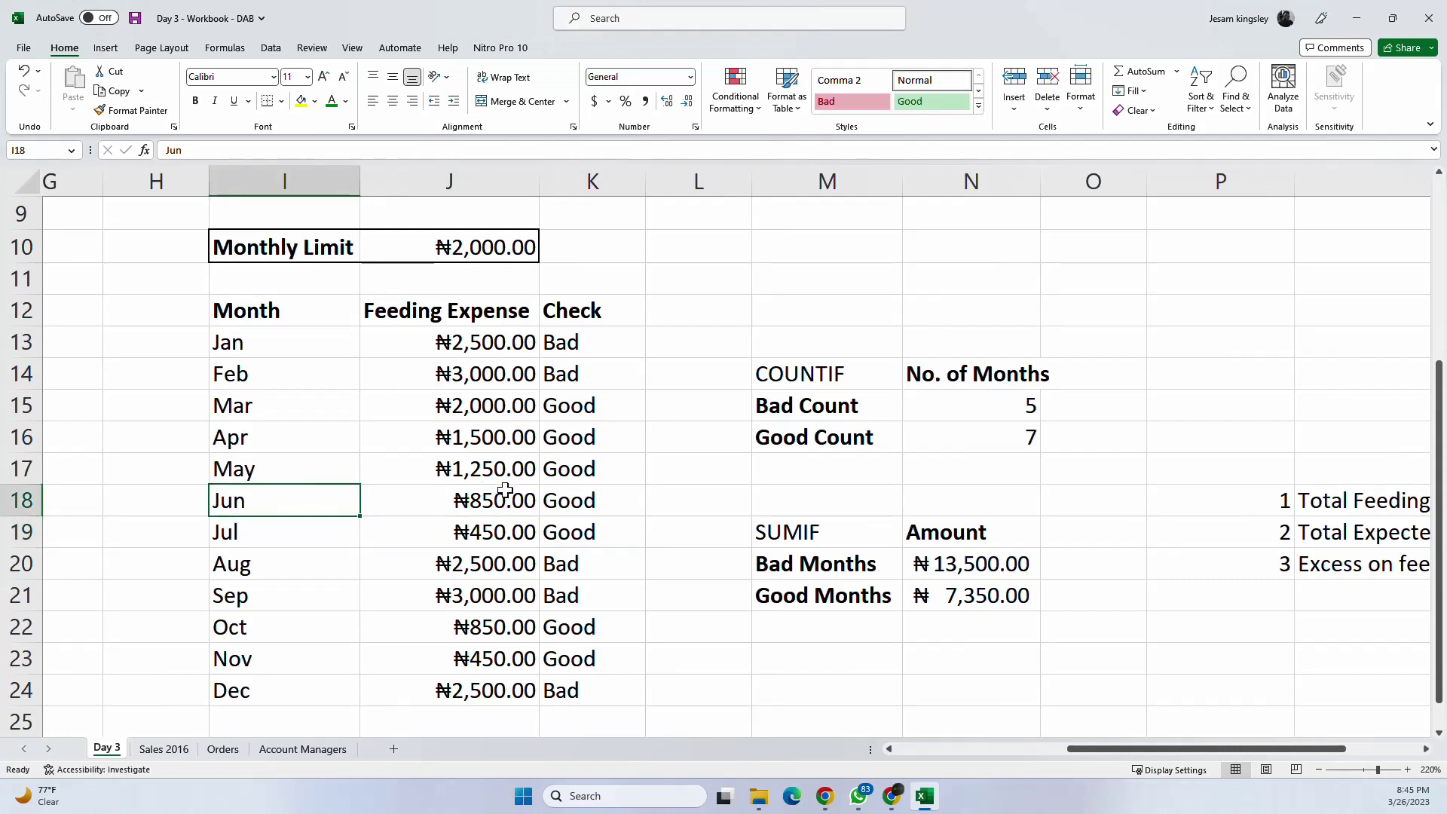
left_click(508, 500)
left_click(481, 541)
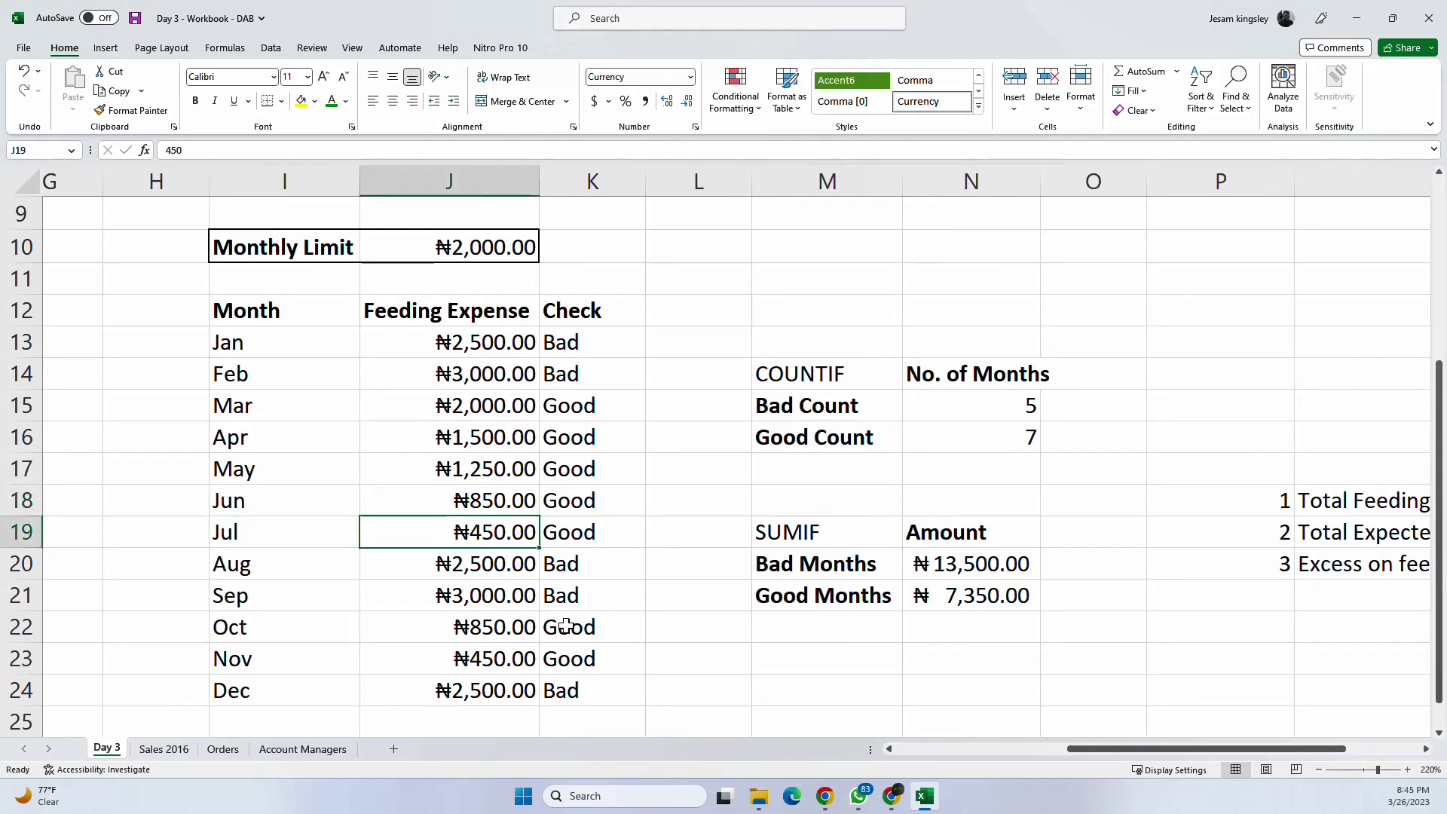
left_click(506, 567)
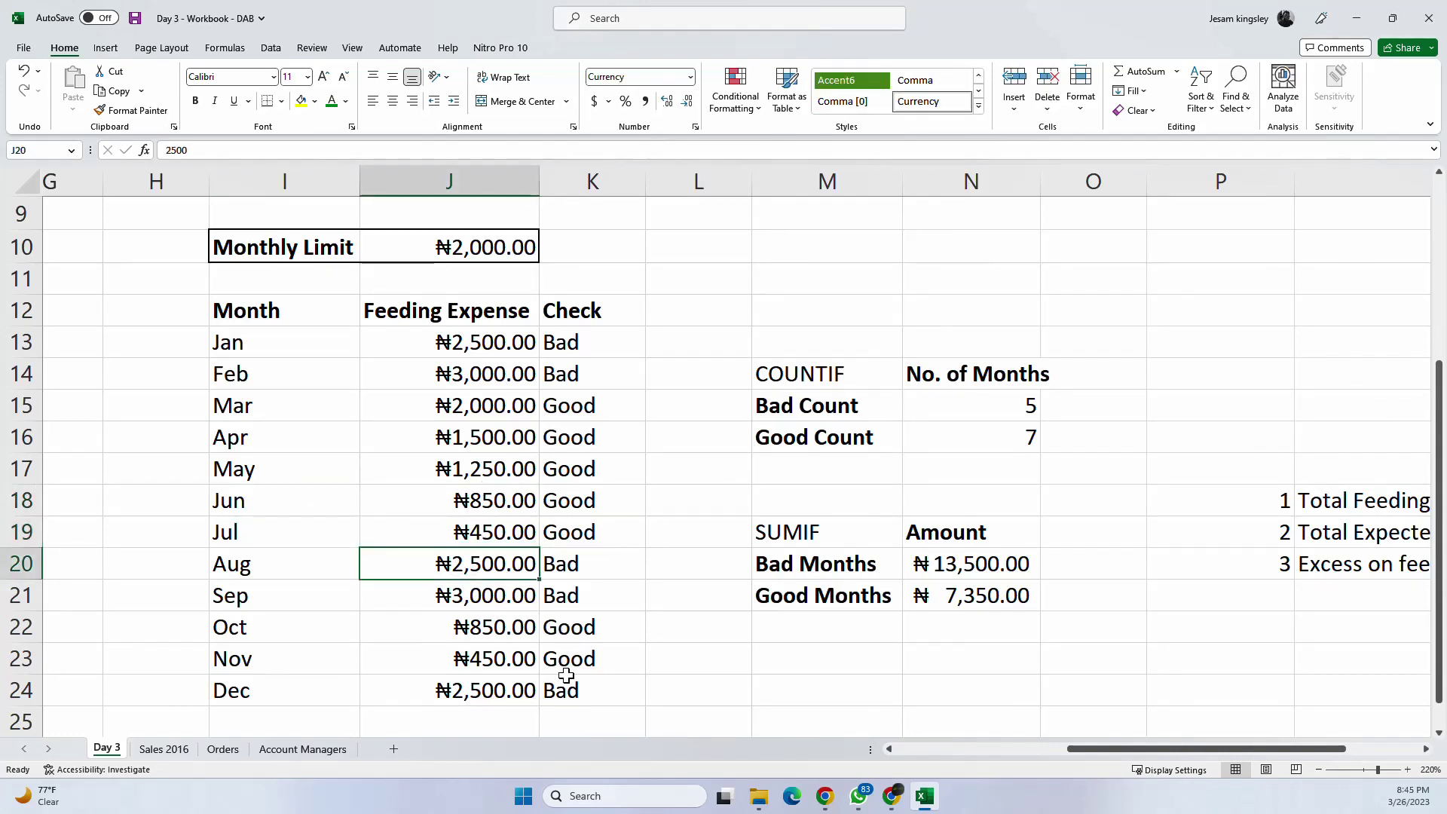
key("Down")
key("Down")
key("Down")
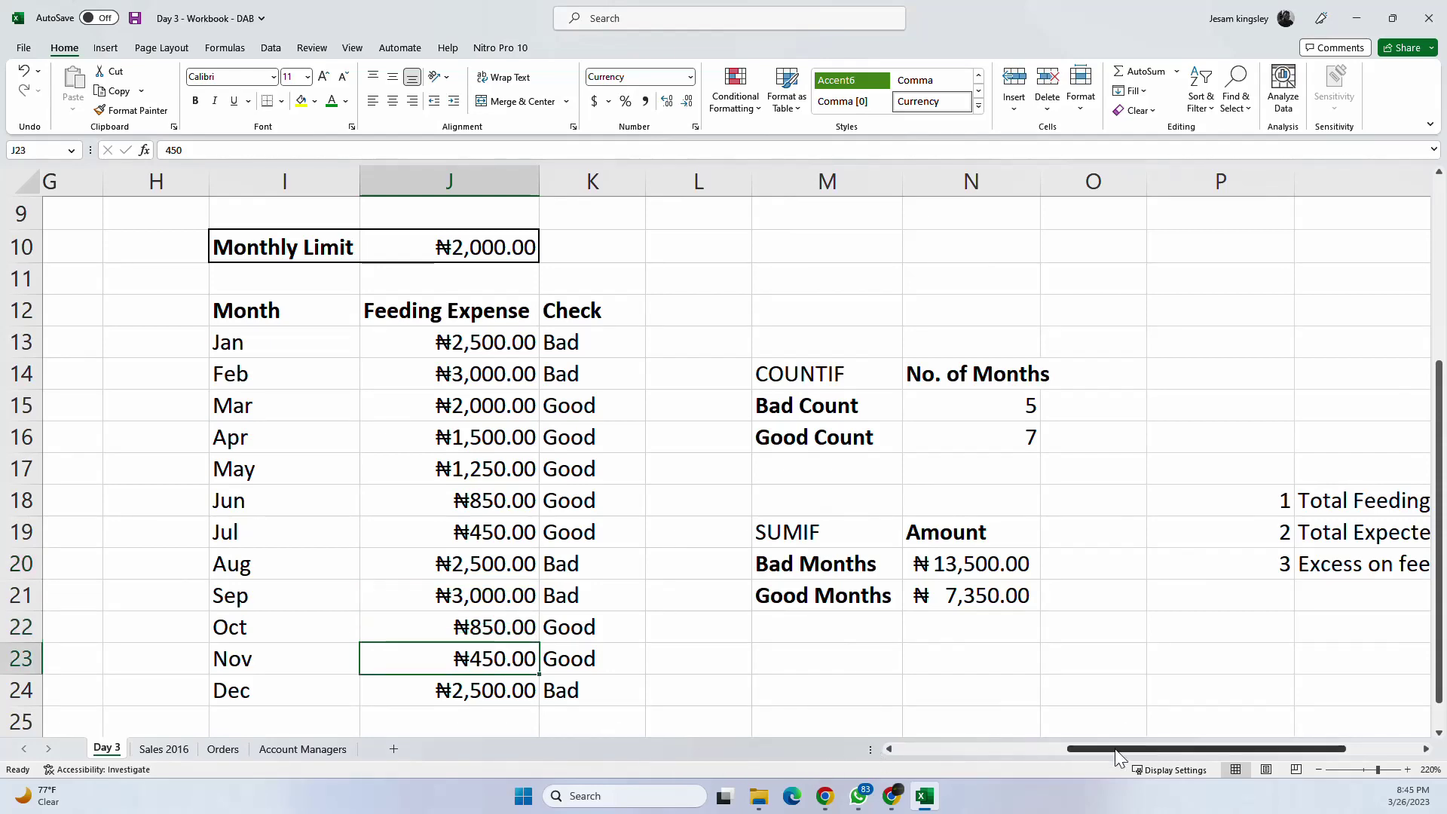
Step: Review the answers in R18:R20 beside the three practice questions, checking the formula behind each one
left_click_drag(1117, 753, 1281, 734)
left_click(1425, 750)
left_click(1426, 749)
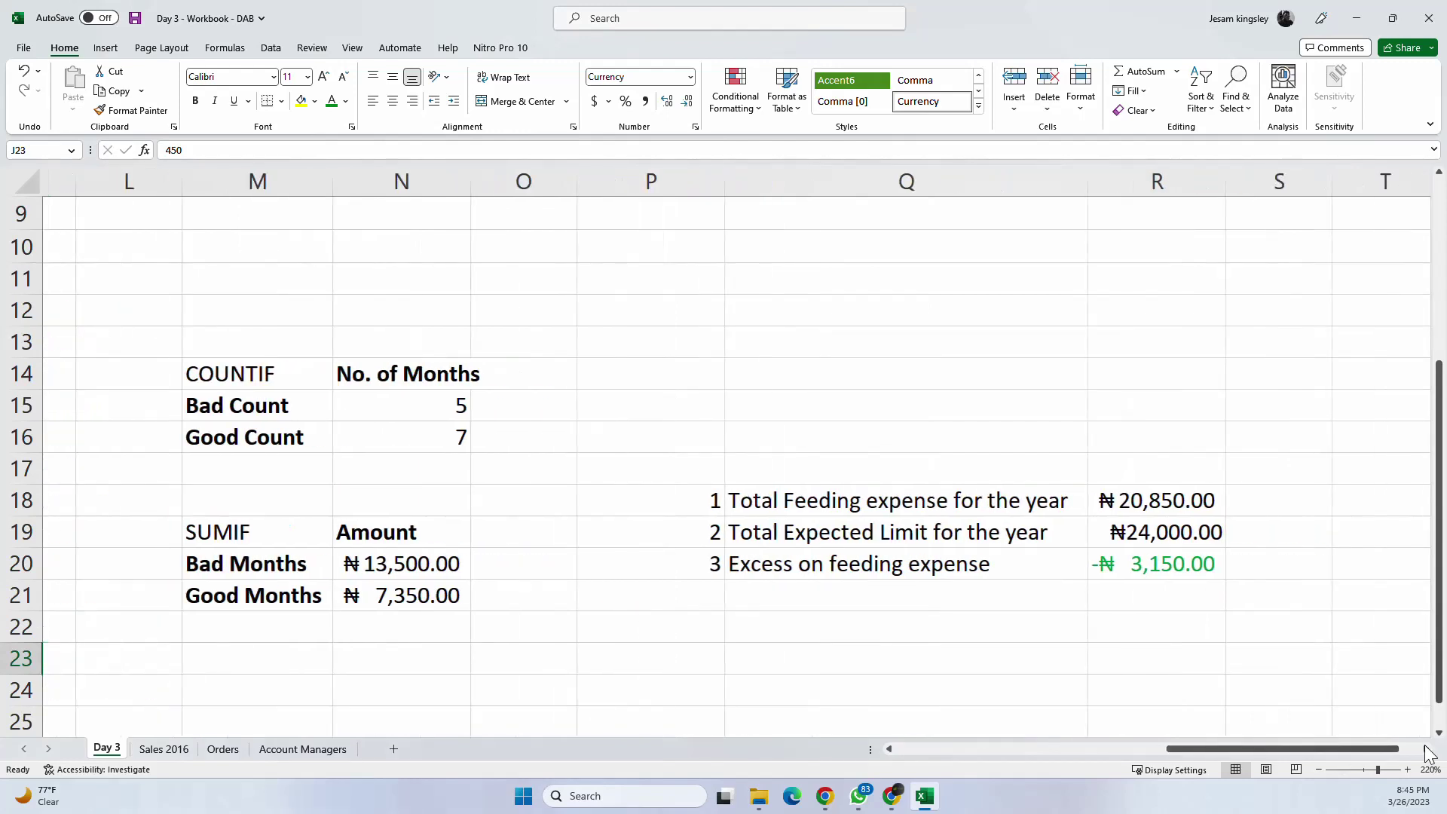
left_click(1426, 749)
left_click(1001, 439)
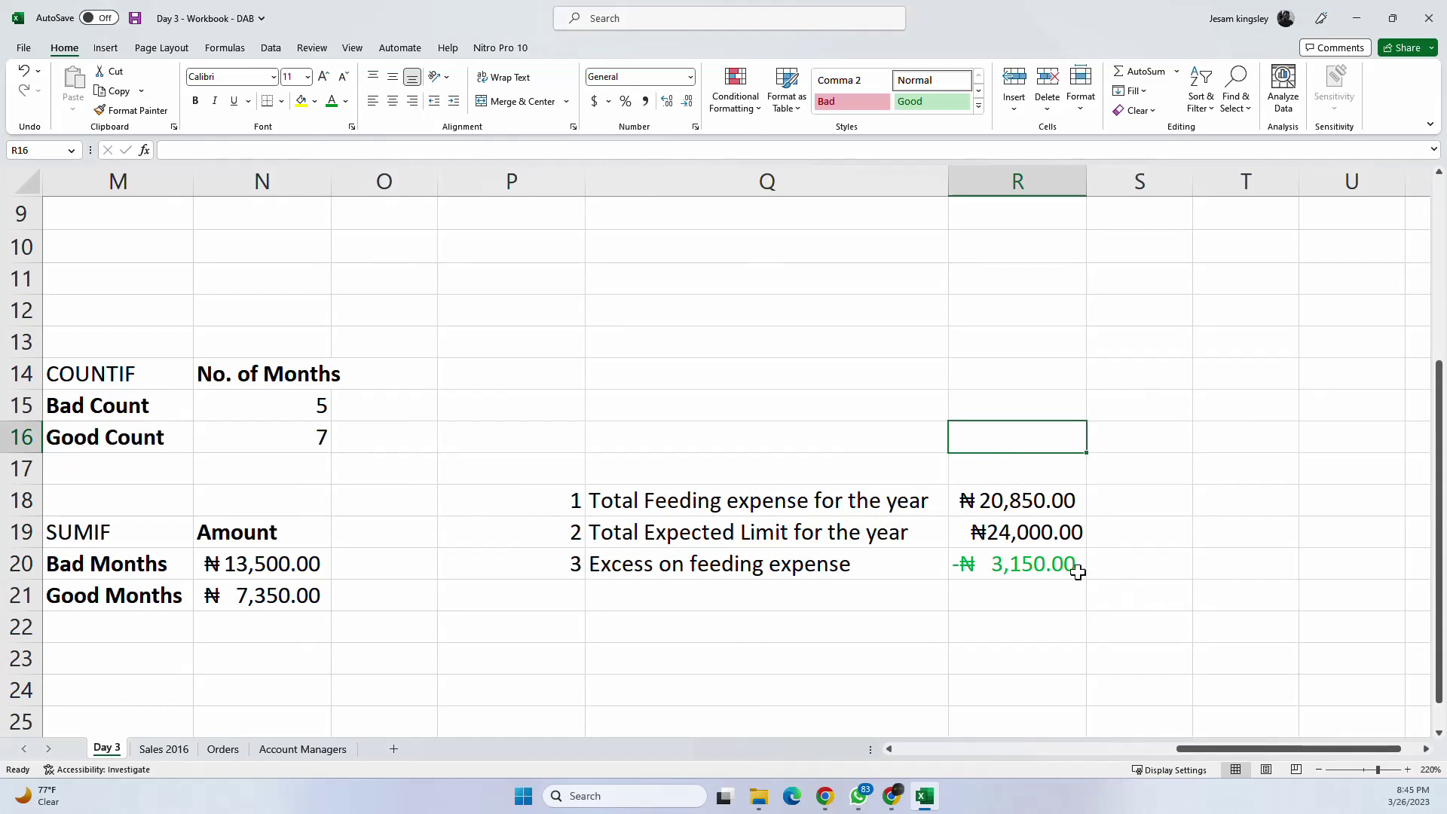
left_click(1141, 513)
scroll(1134, 404, "down", 1)
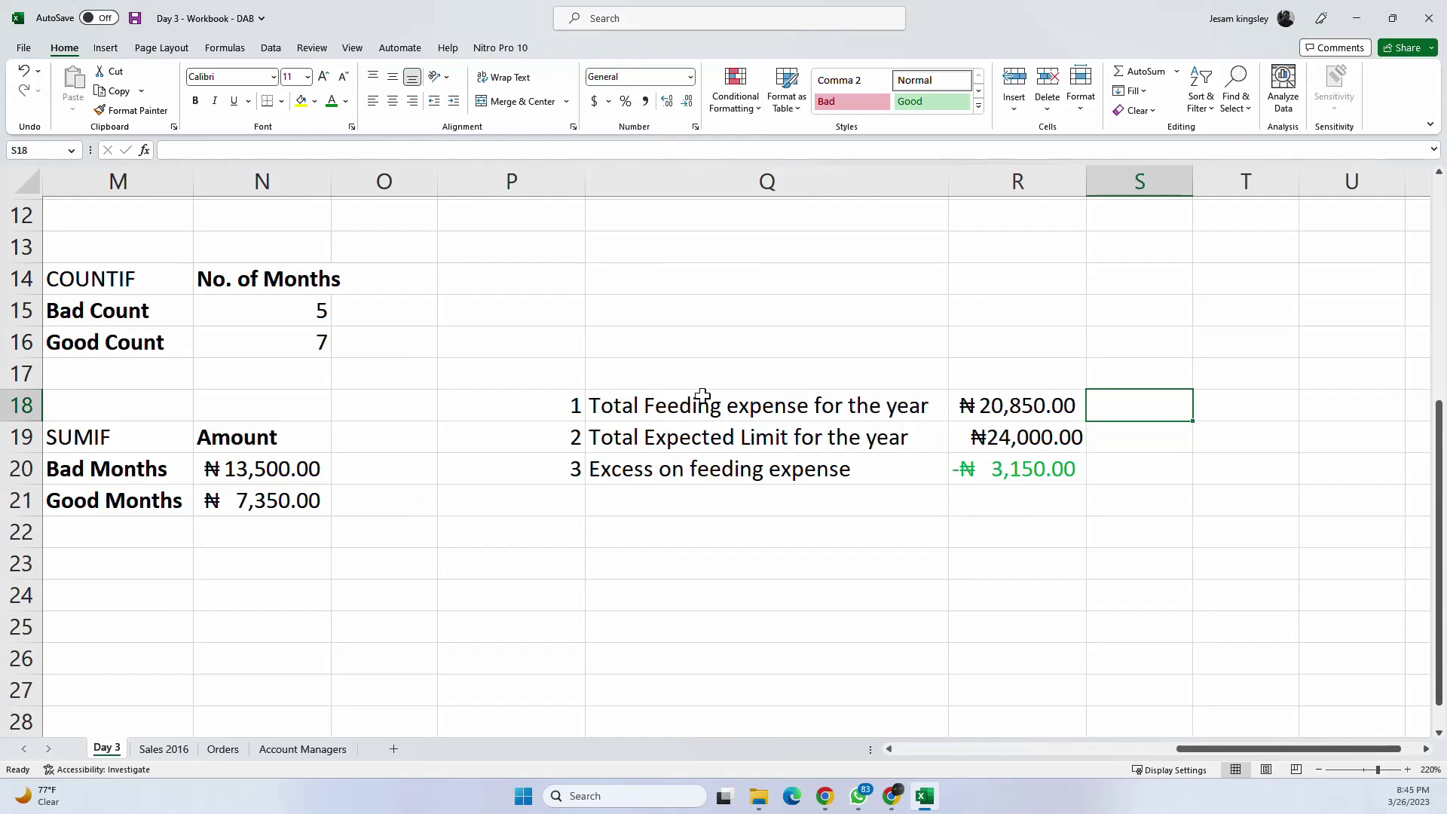
left_click(803, 405)
left_click_drag(973, 403, 995, 468)
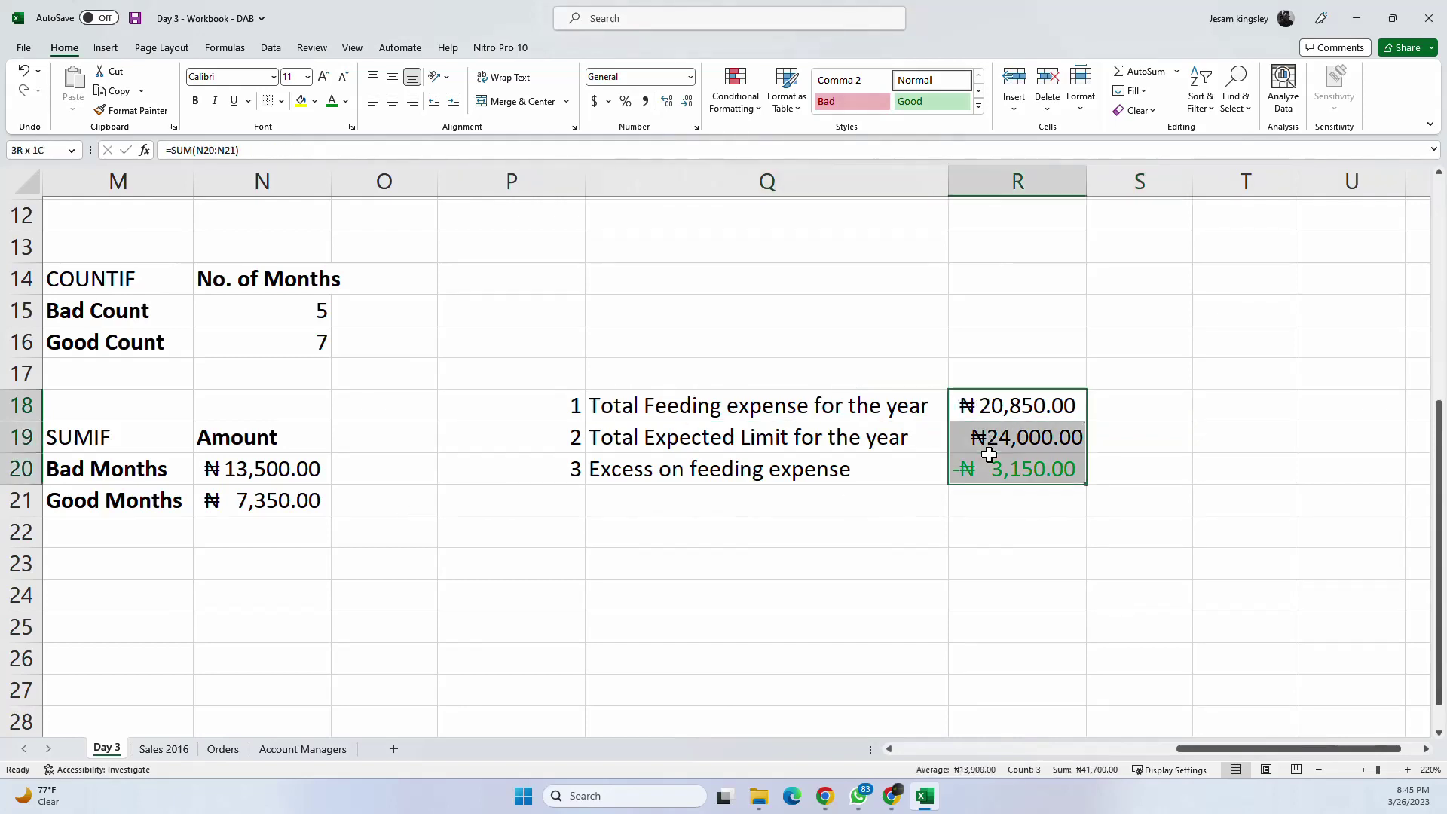
left_click(1018, 407)
left_click(1051, 437)
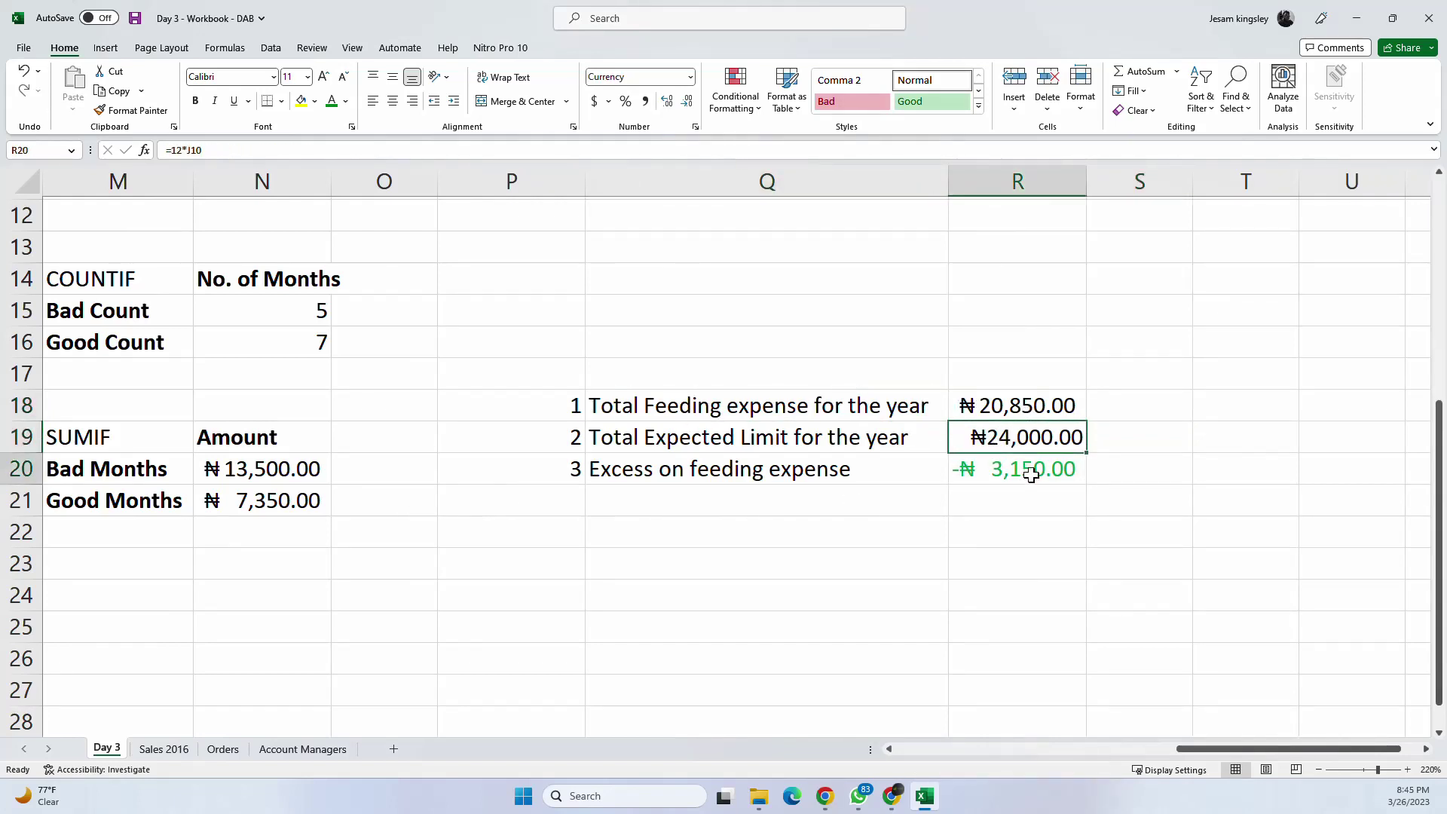
left_click(1027, 471)
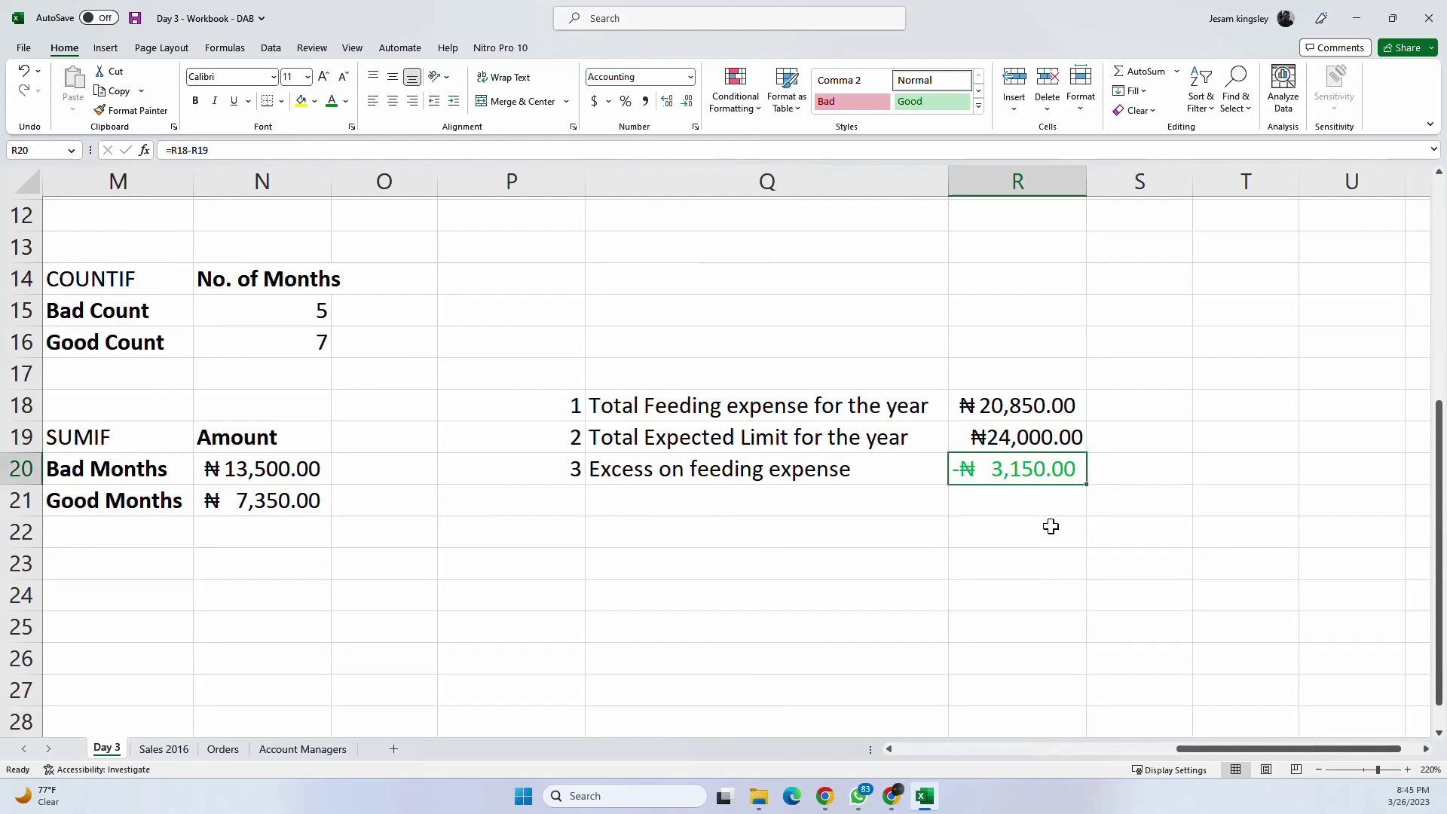
left_click(1051, 526)
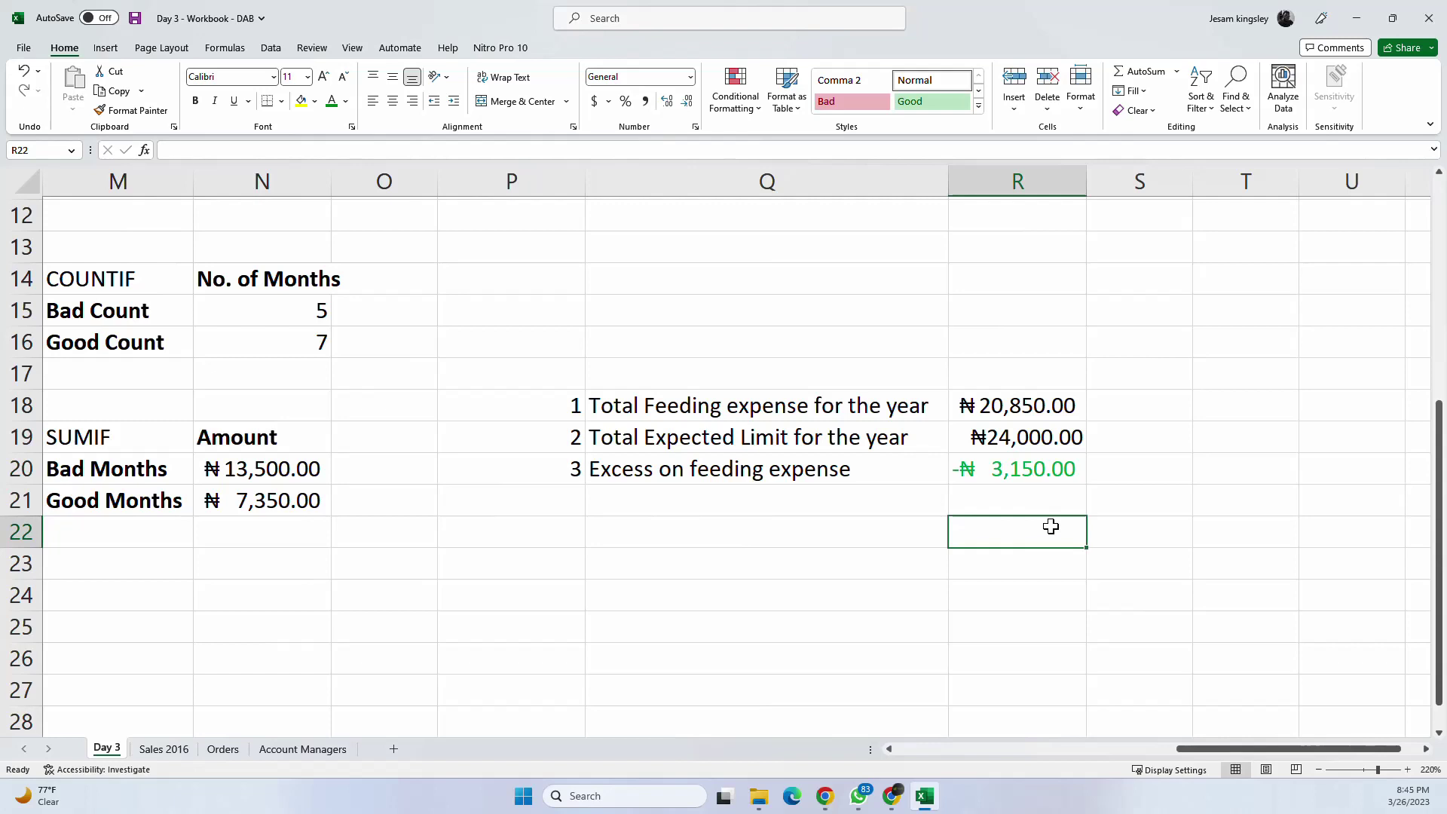
Step: Examine the monthly limit in J10 and the IF formula behind January's check result in K13
key("alt+Tab")
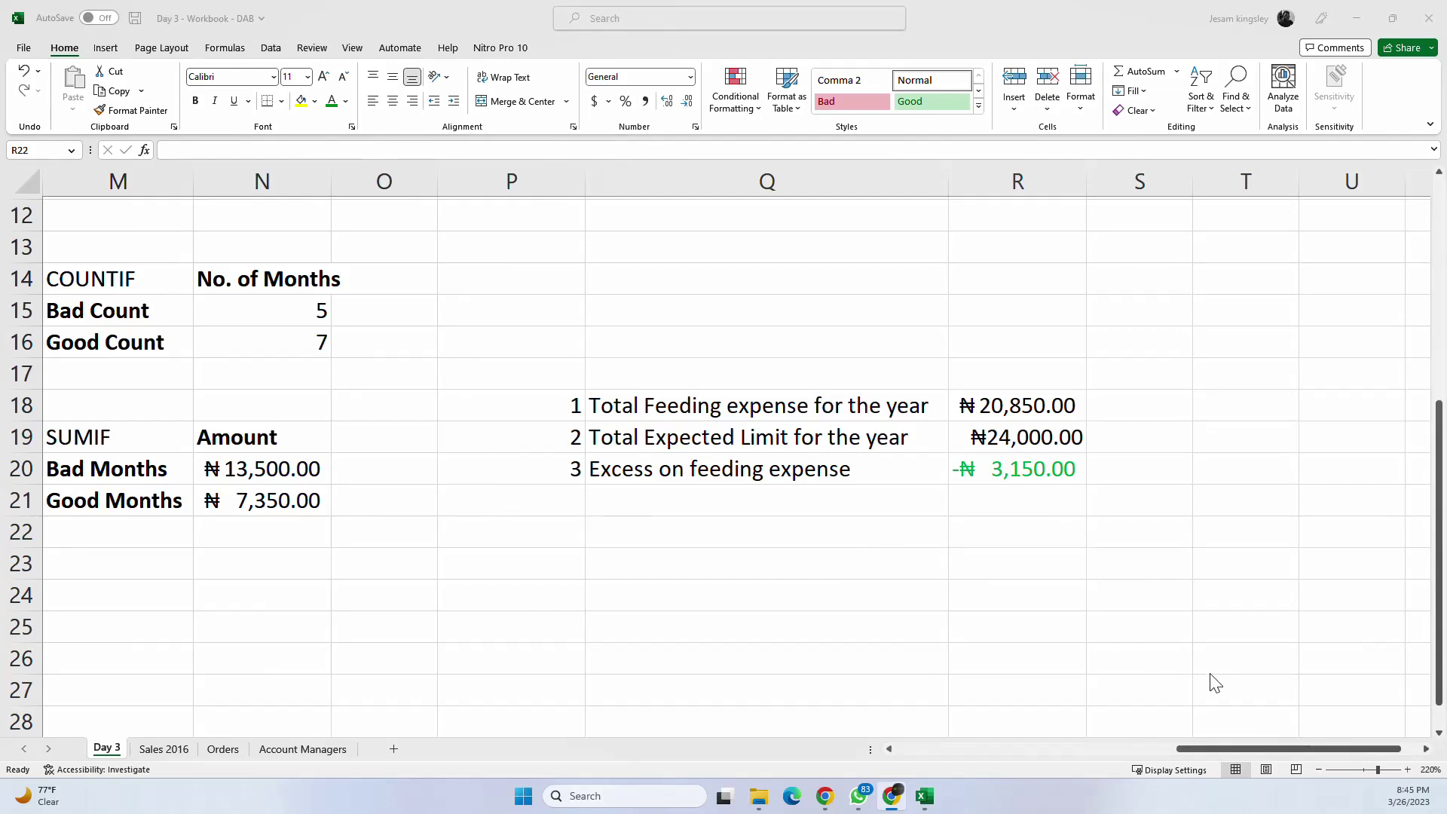
left_click(1198, 748)
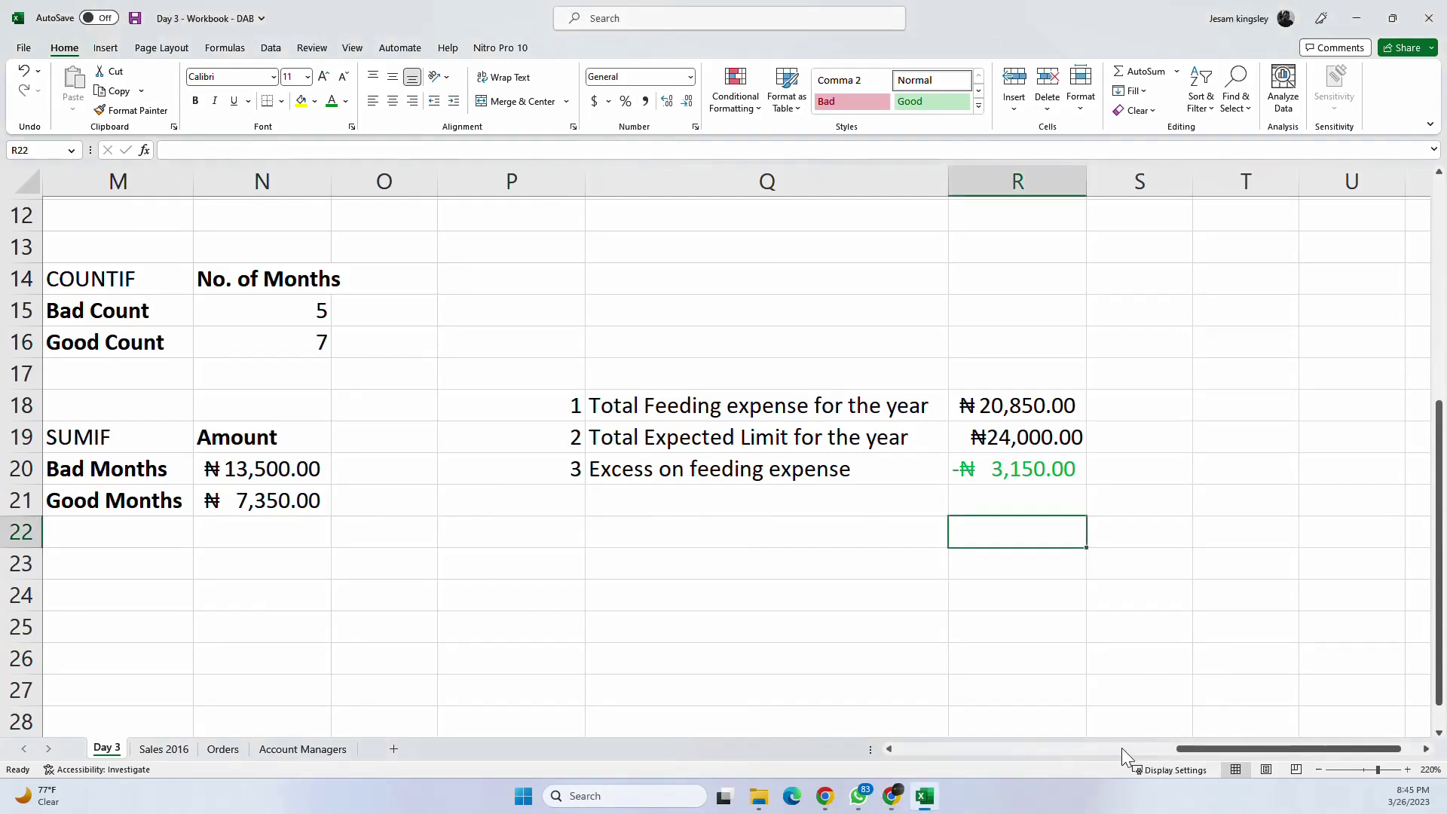
left_click_drag(1198, 747, 1124, 757)
scroll(598, 595, "up", 2)
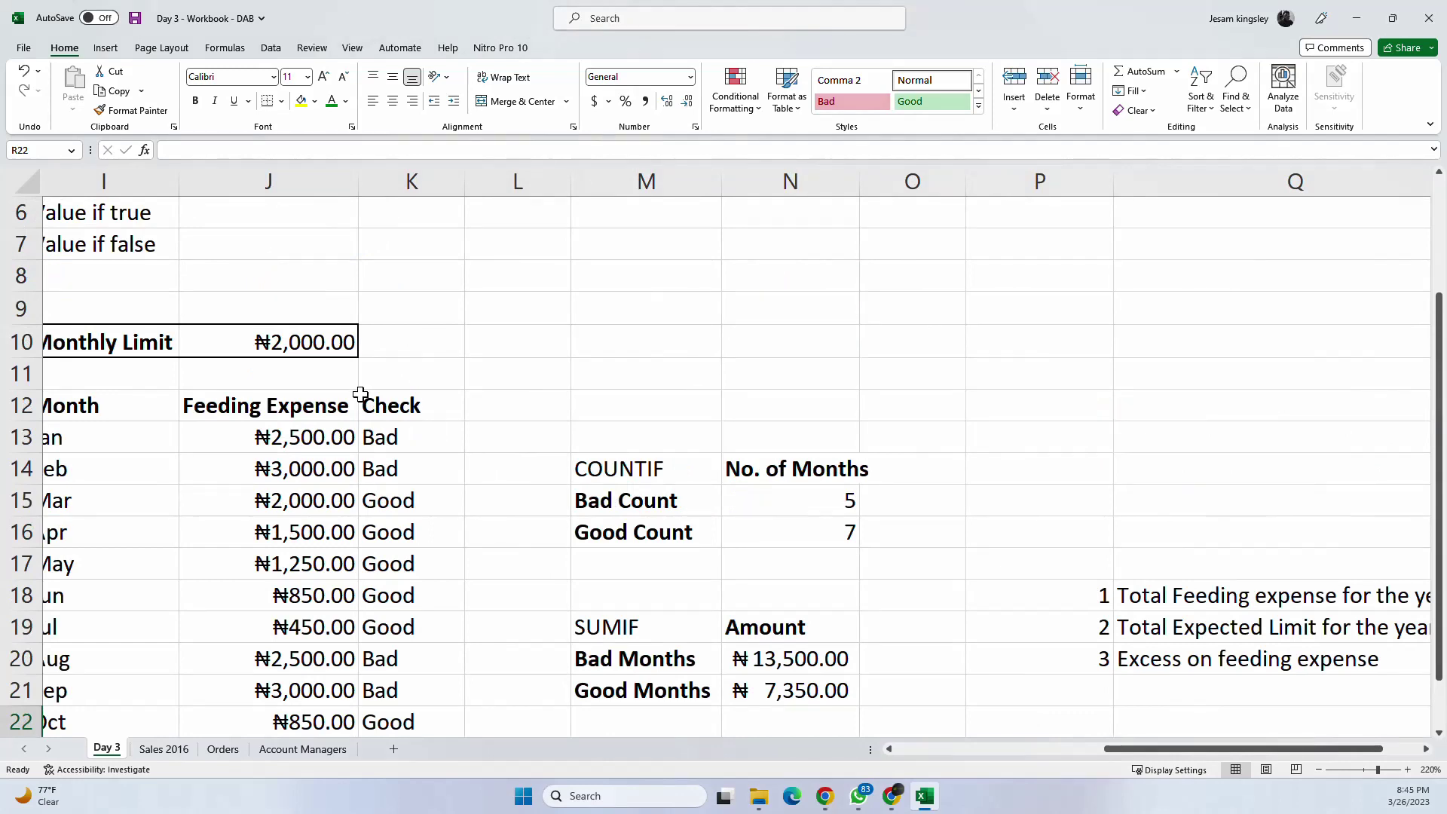
left_click_drag(1182, 754, 1154, 753)
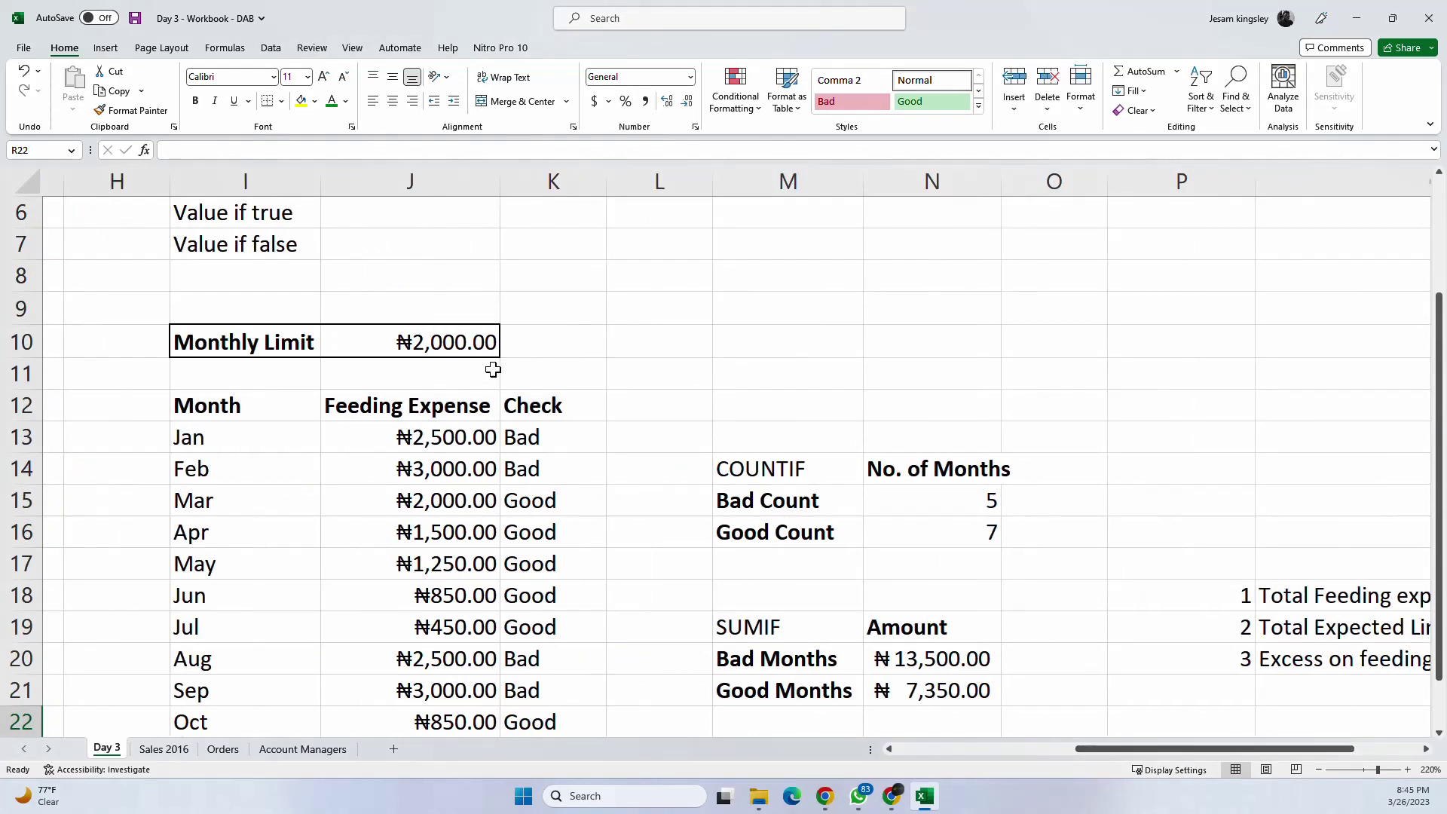
left_click(450, 343)
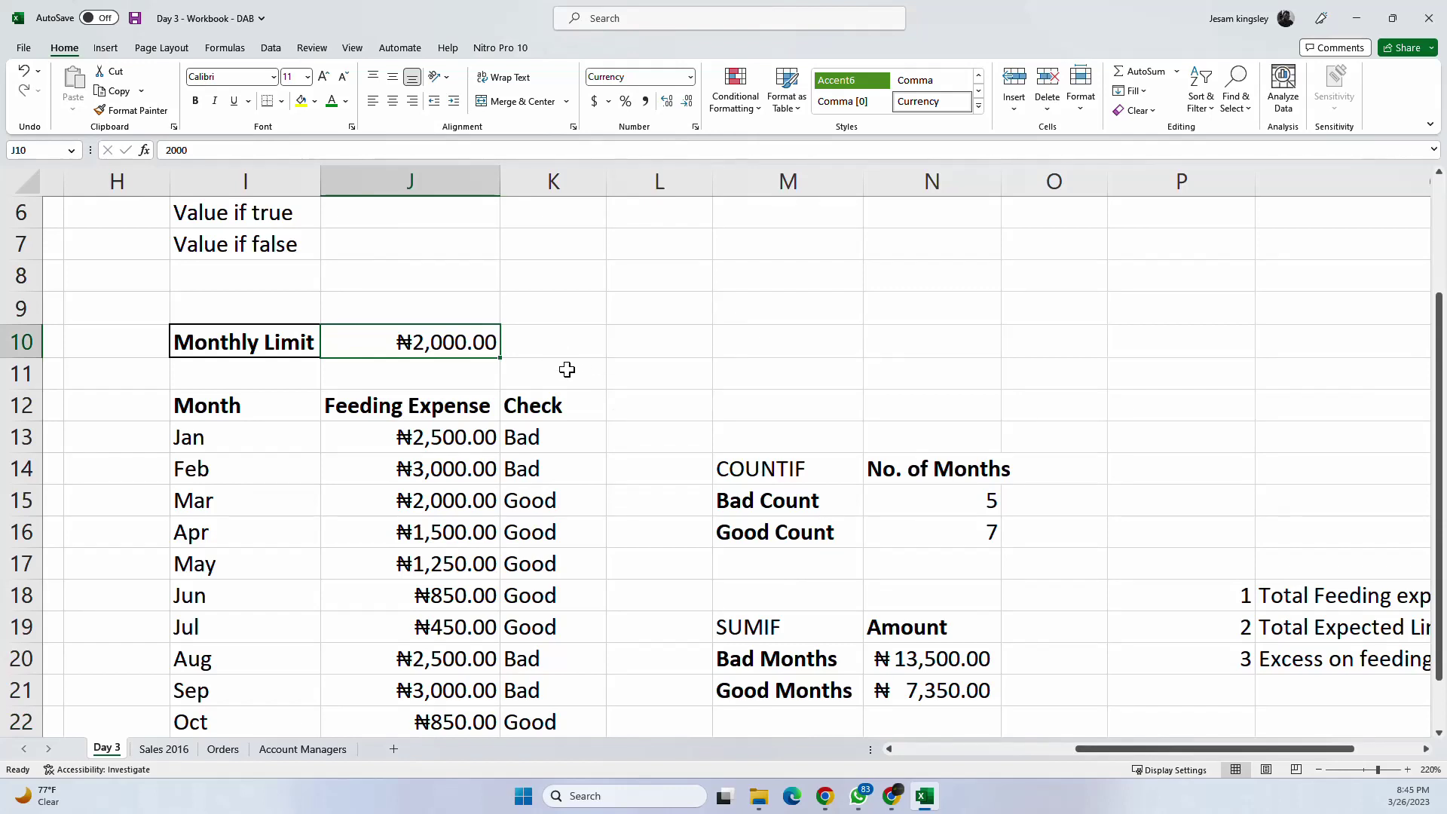
left_click(536, 440)
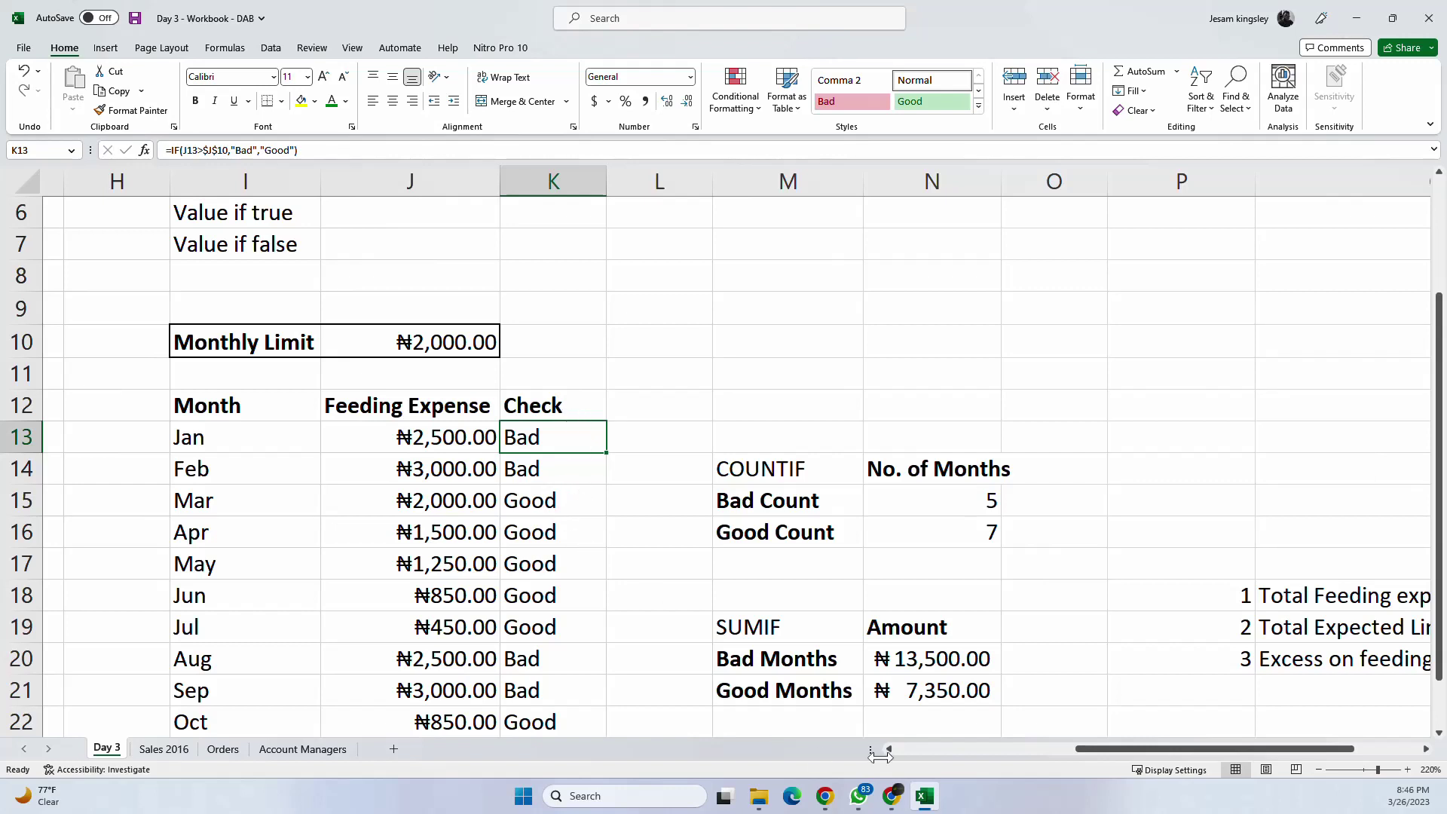
Step: Examine the yearly feeding summary and inspect the formula behind the excess on feeding expense in R20
left_click_drag(1134, 748, 1205, 740)
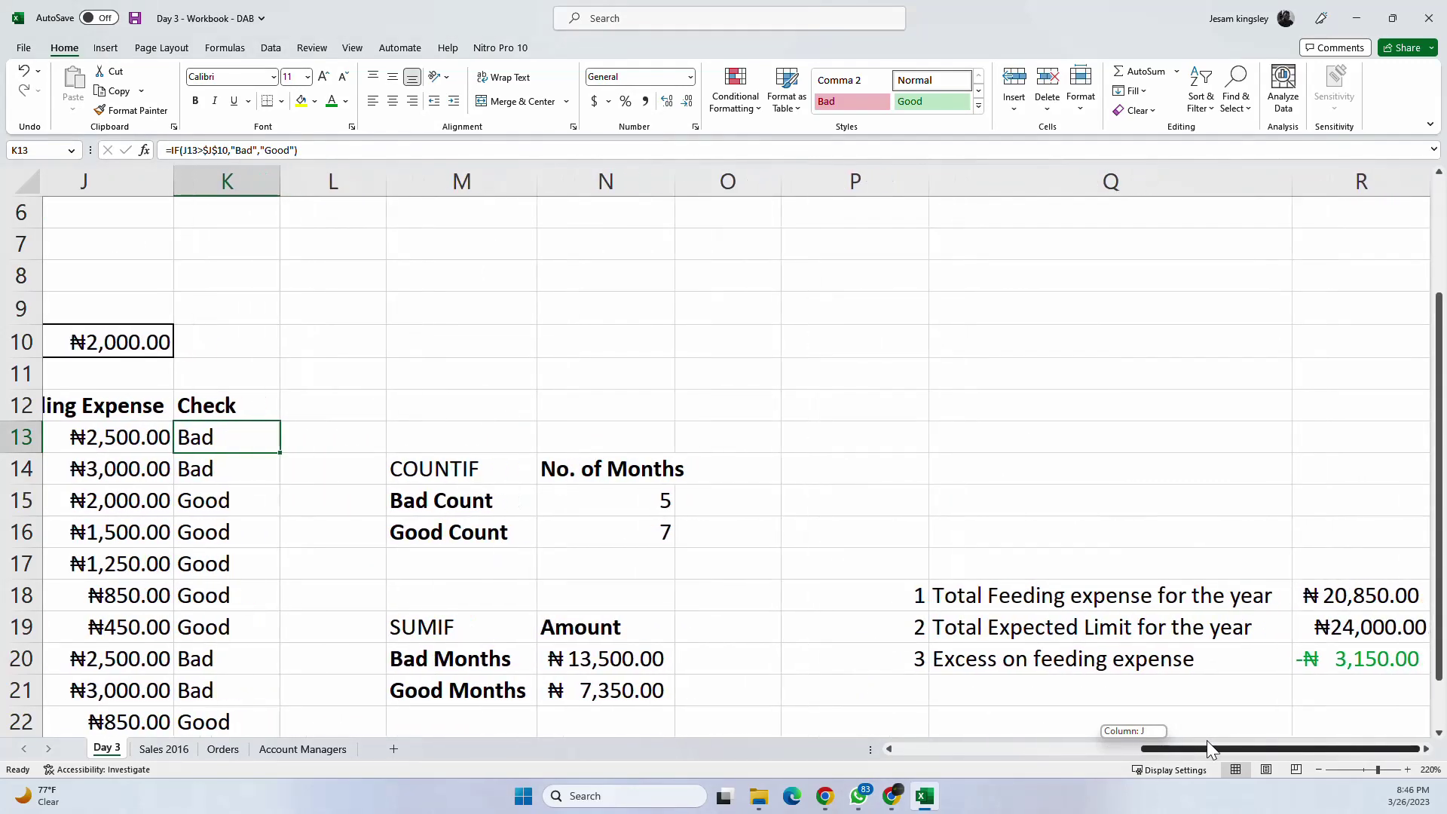
left_click(1426, 749)
left_click(1426, 749)
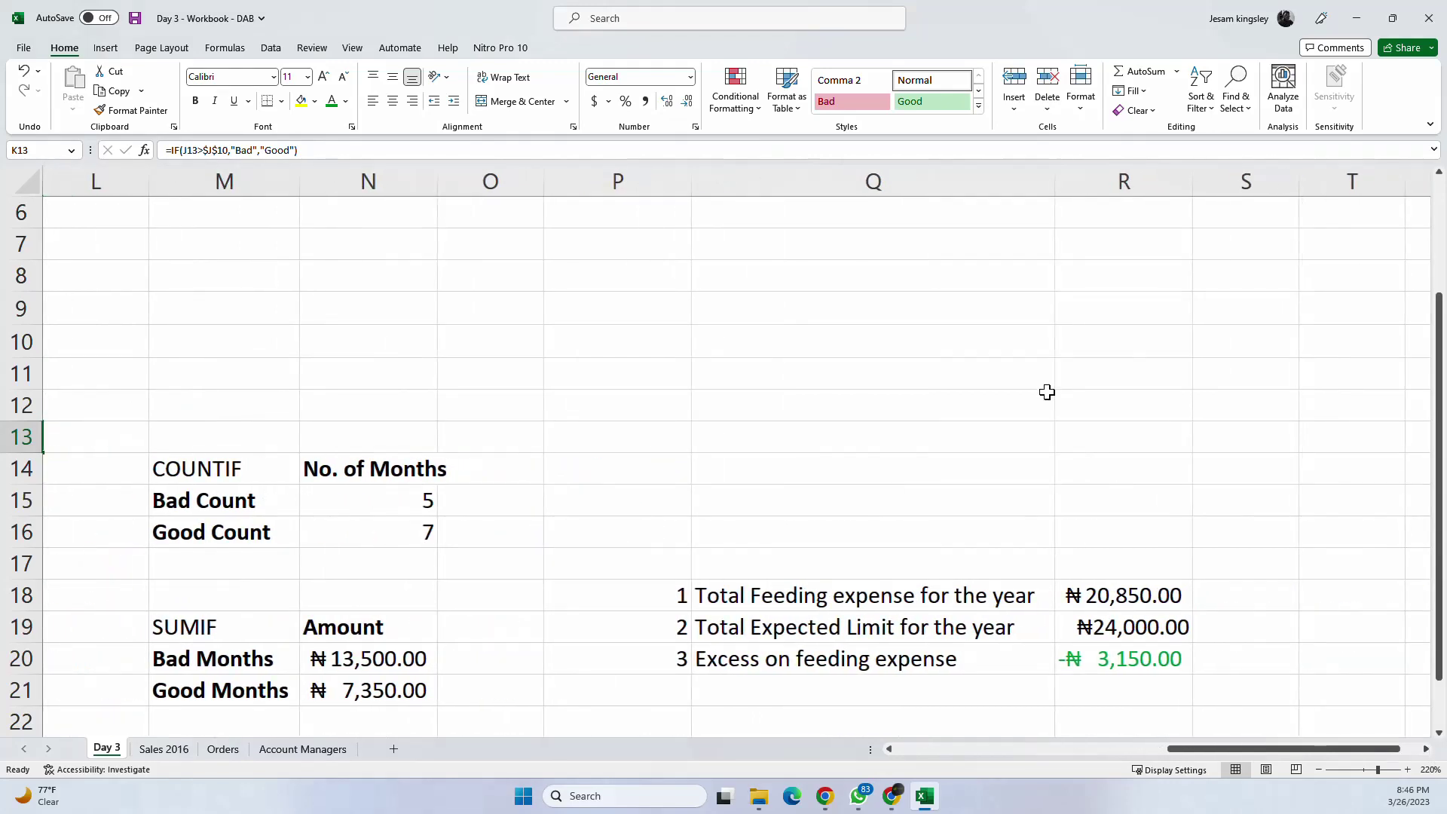
left_click(1027, 424)
scroll(1085, 528, "down", 3)
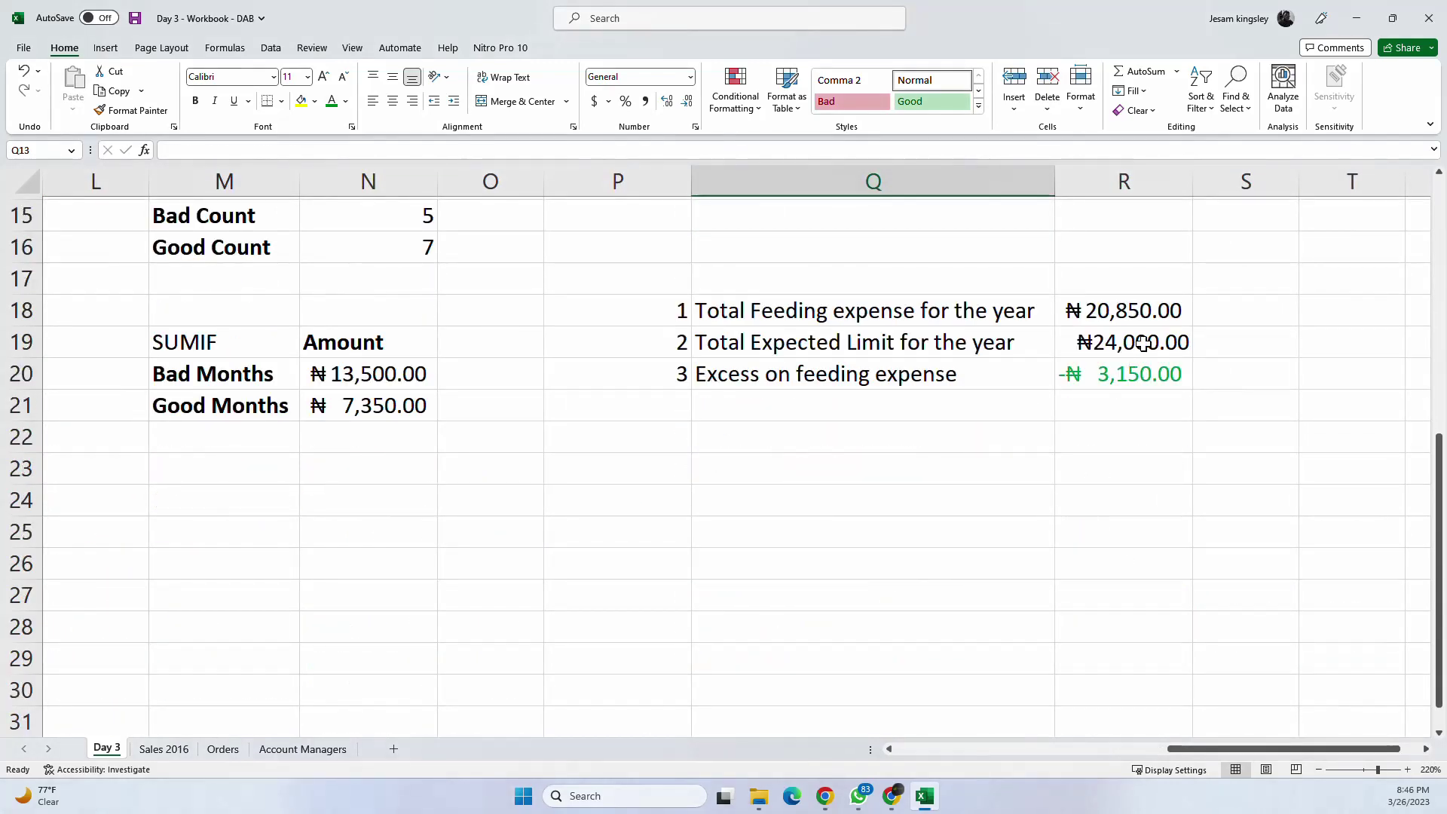
left_click(1147, 369)
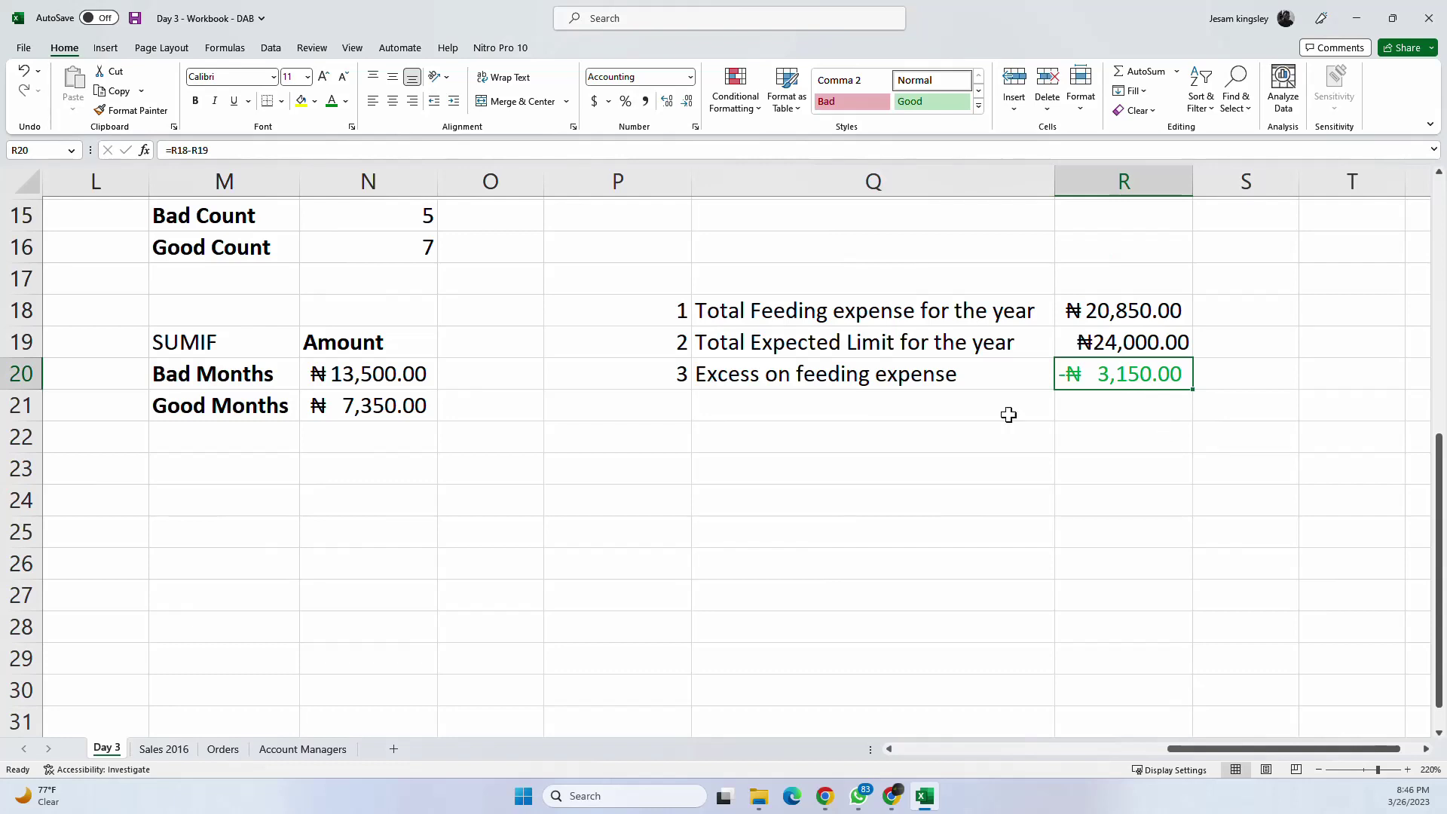
scroll(586, 368, "up", 1)
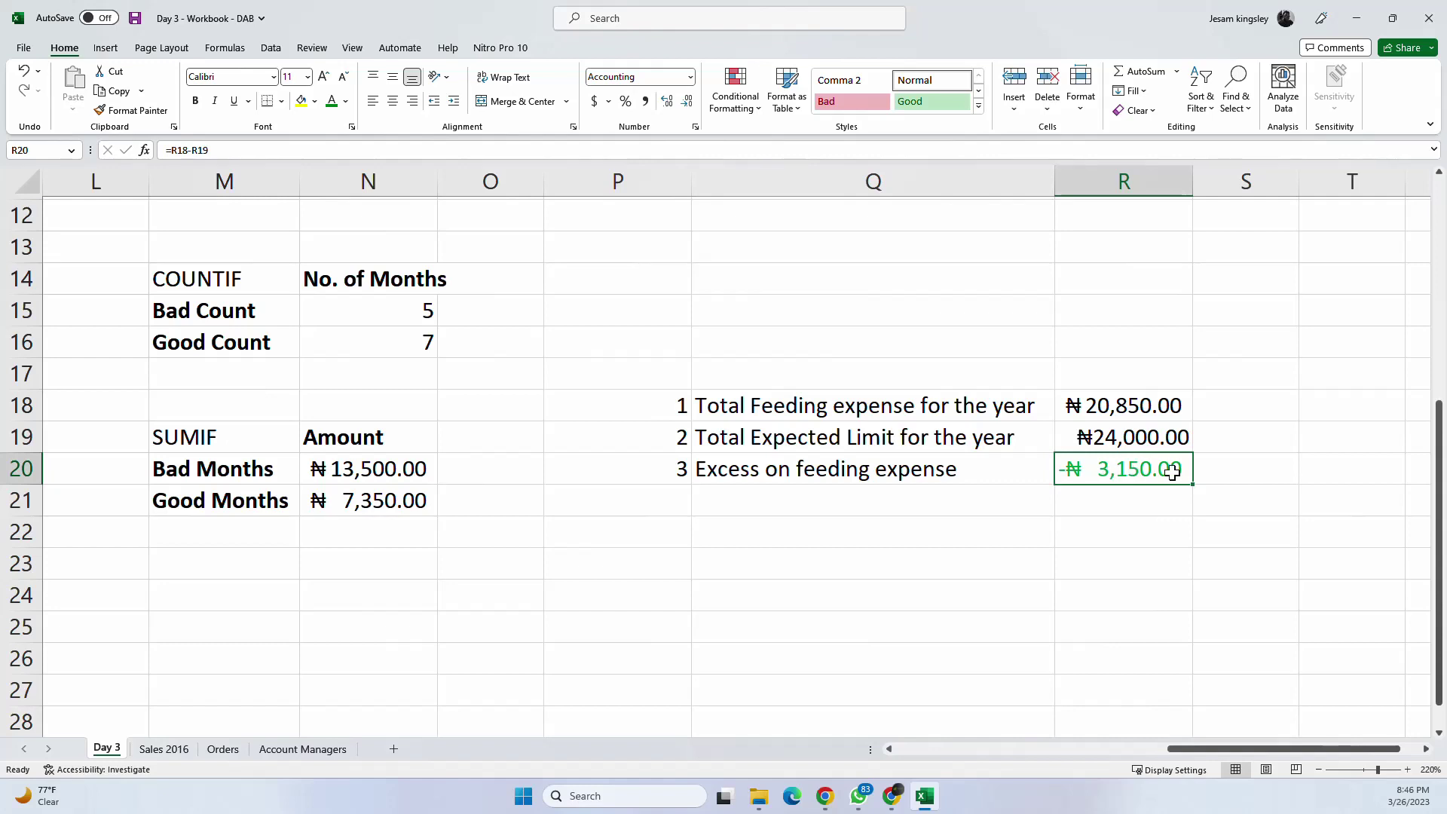
left_click(1144, 525)
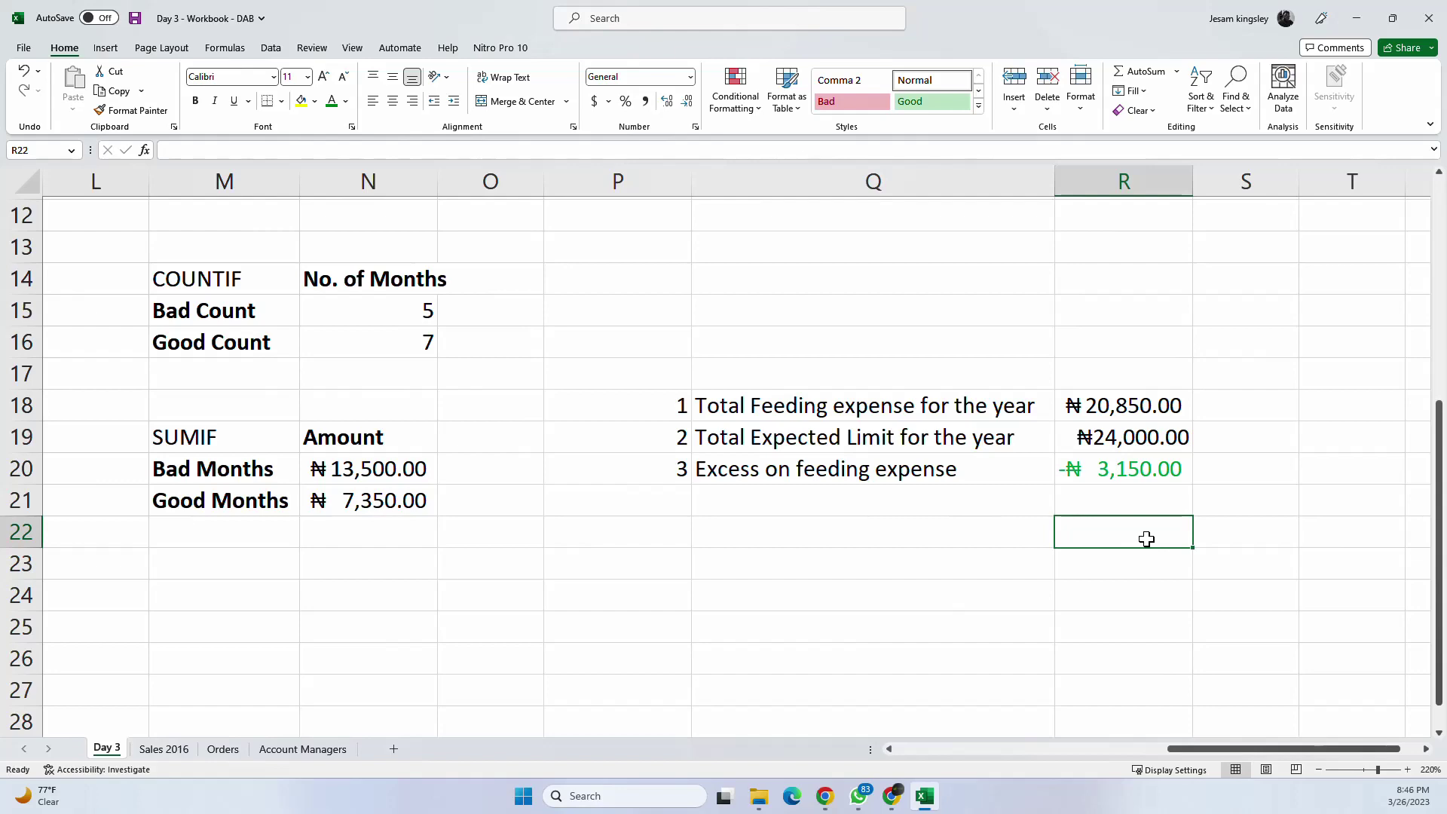
Step: Fill the IFS, COUNTIFS and SUMIFS cells (C21:C23) in the functions list with standard yellow
left_click(778, 562)
scroll(472, 558, "up", 4)
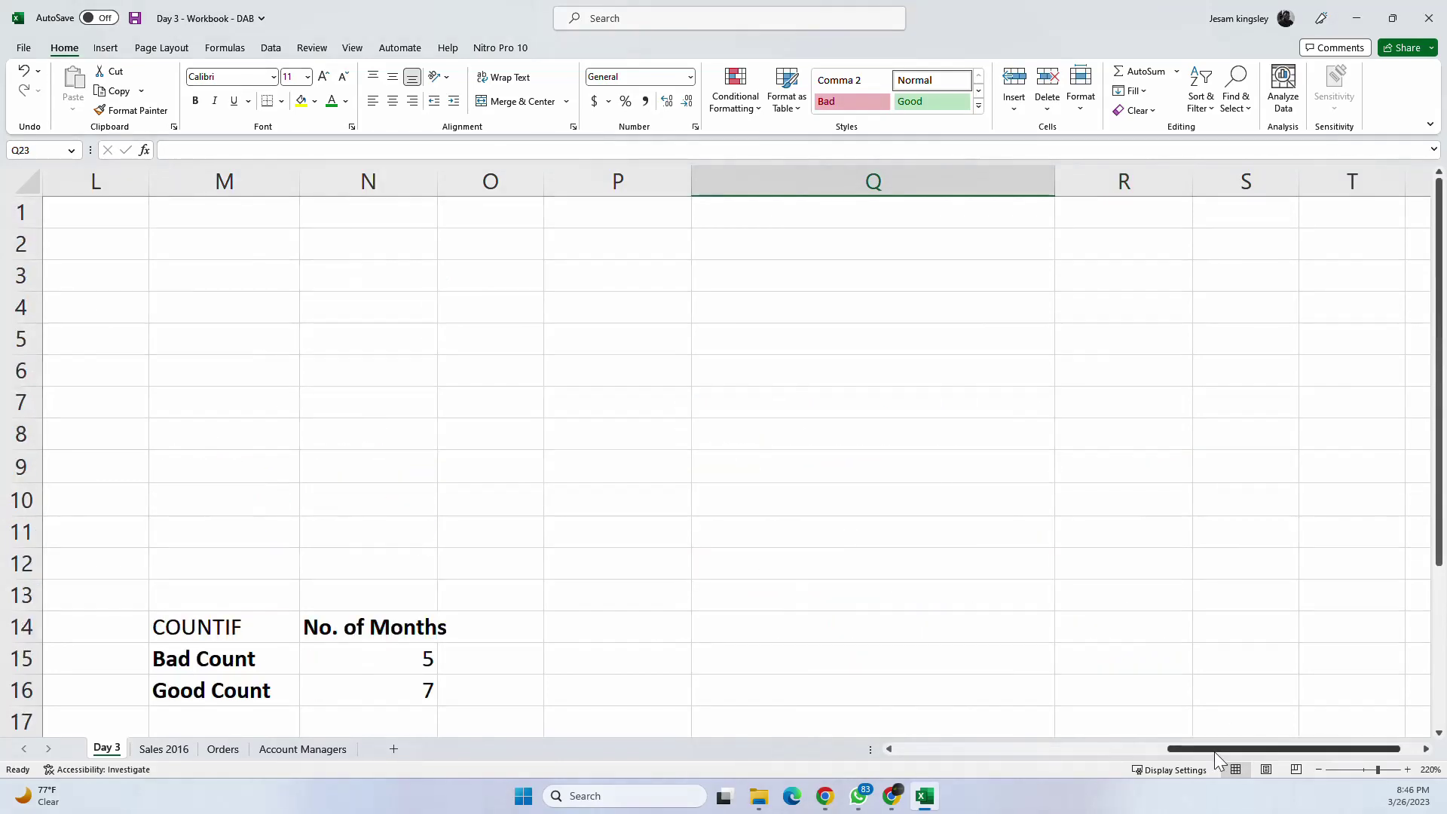
left_click_drag(1214, 752, 519, 726)
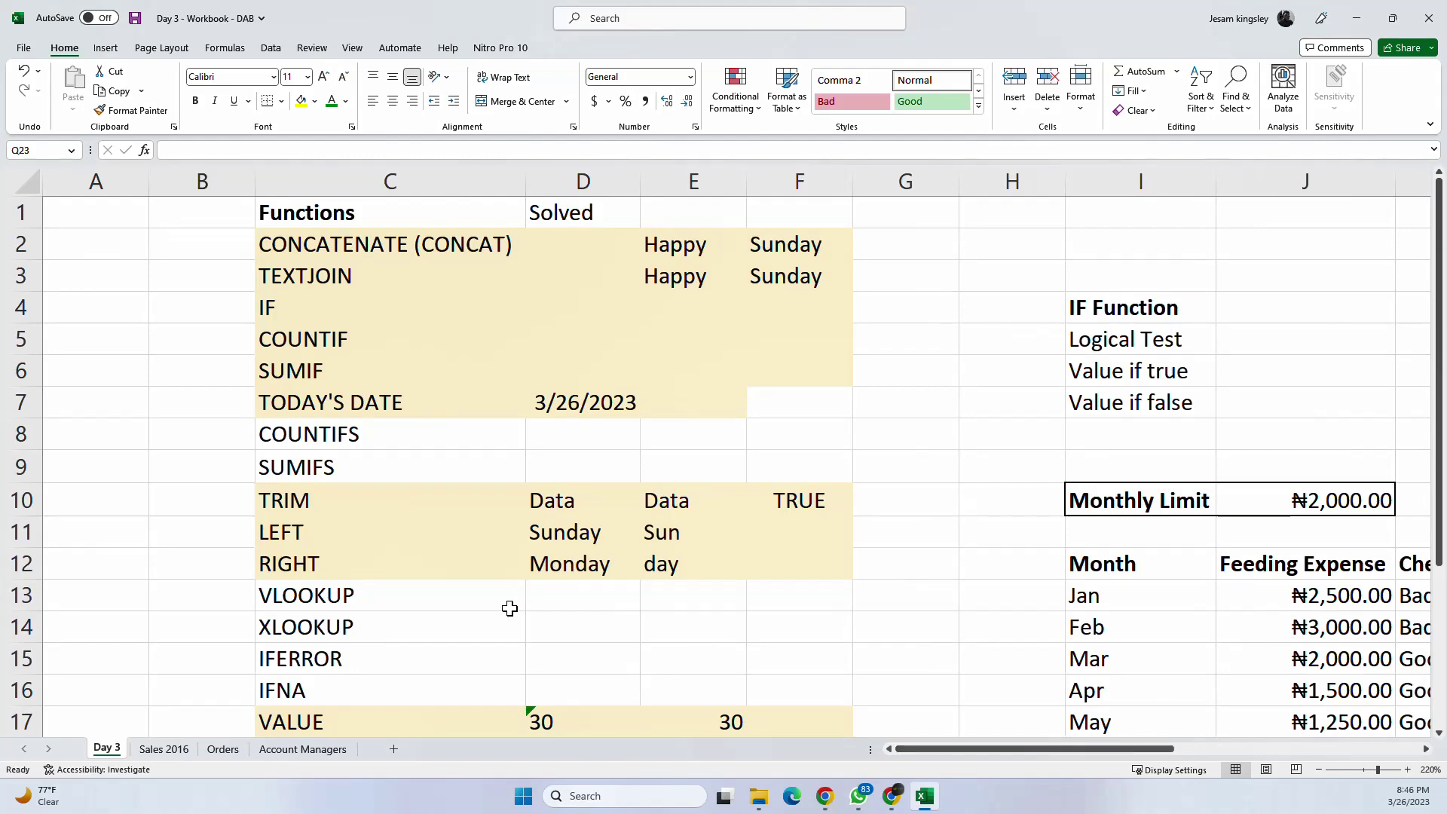
scroll(510, 608, "down", 4)
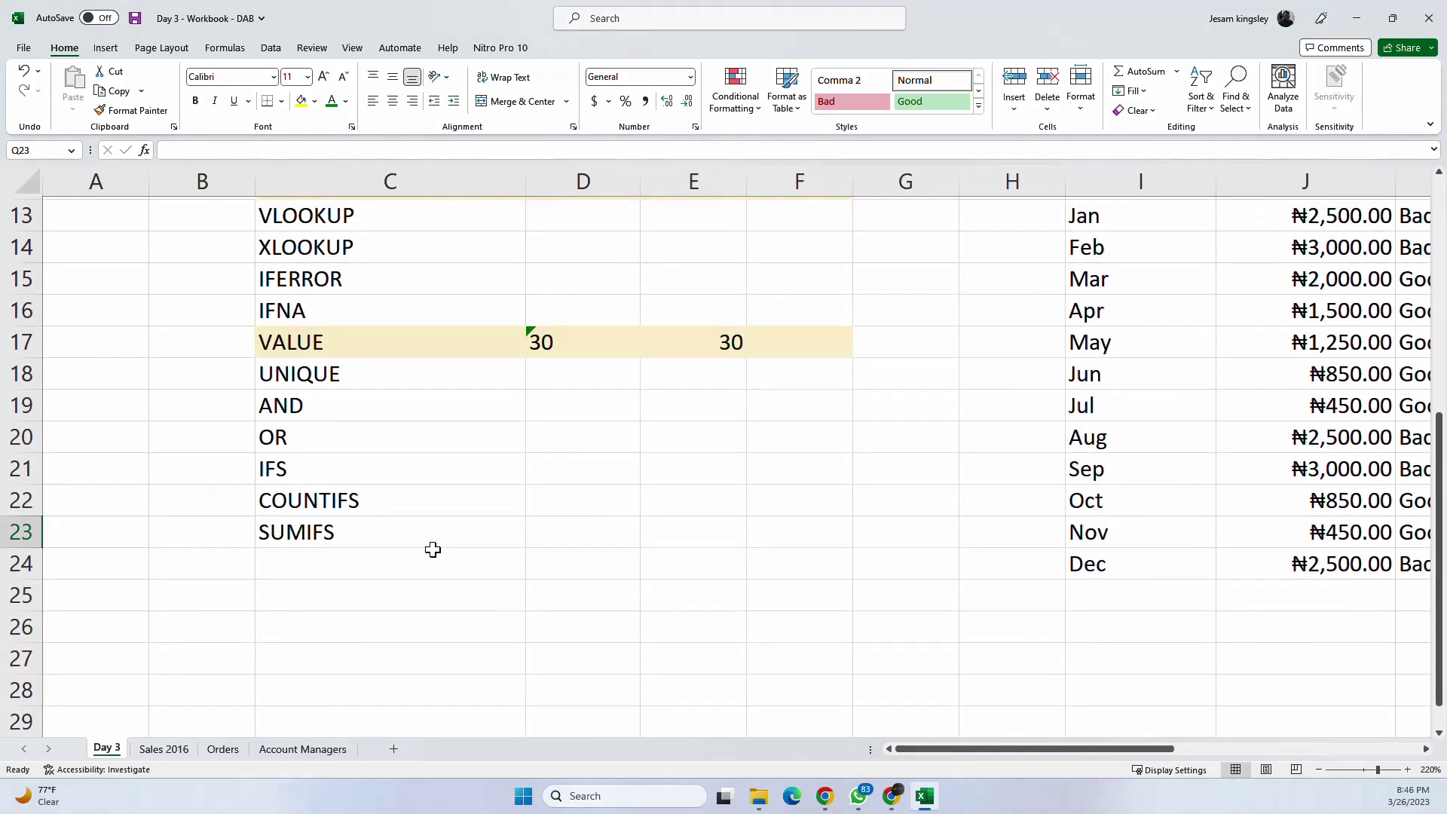
left_click_drag(400, 468, 394, 519)
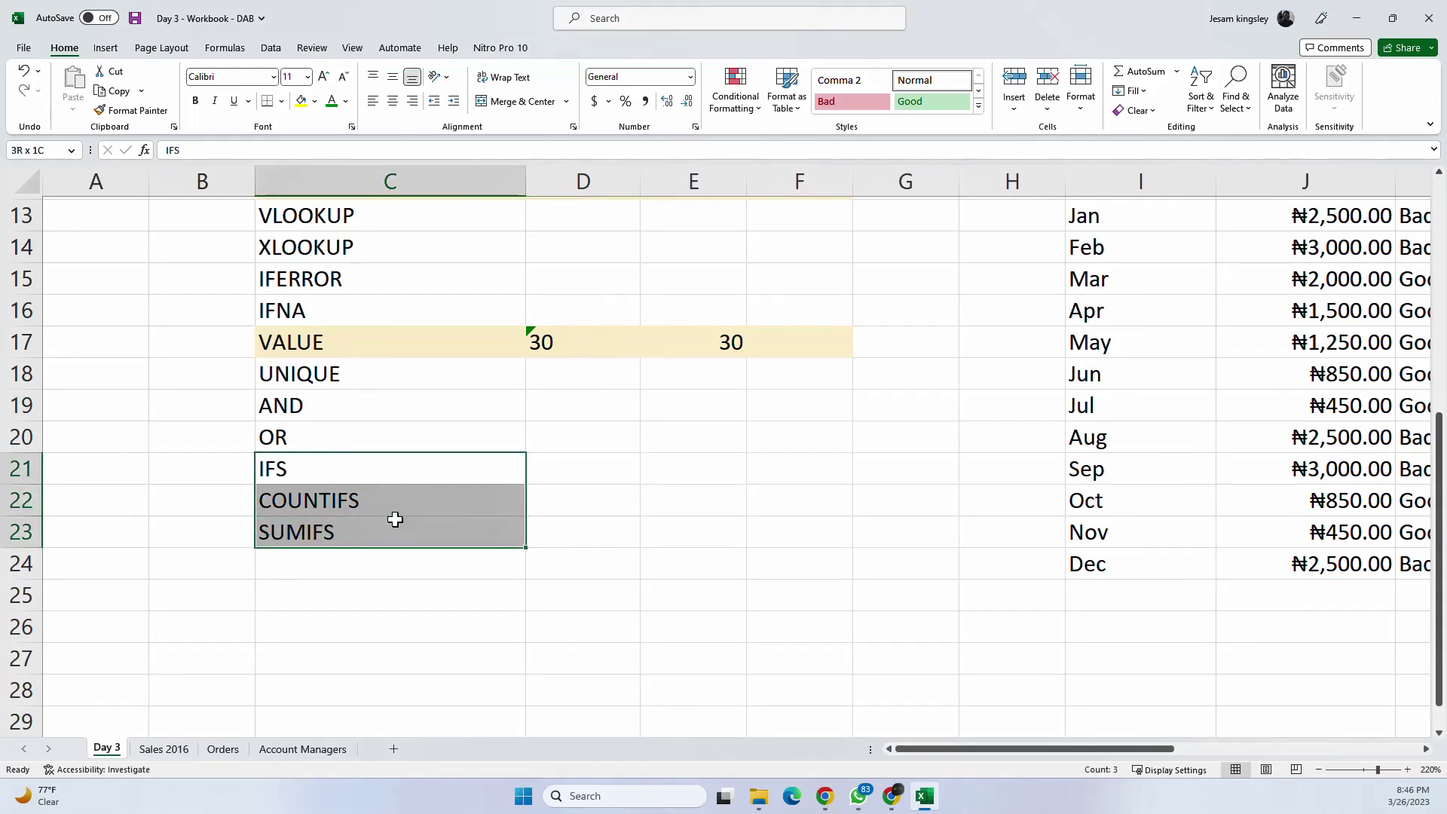
left_click_drag(395, 520, 395, 519)
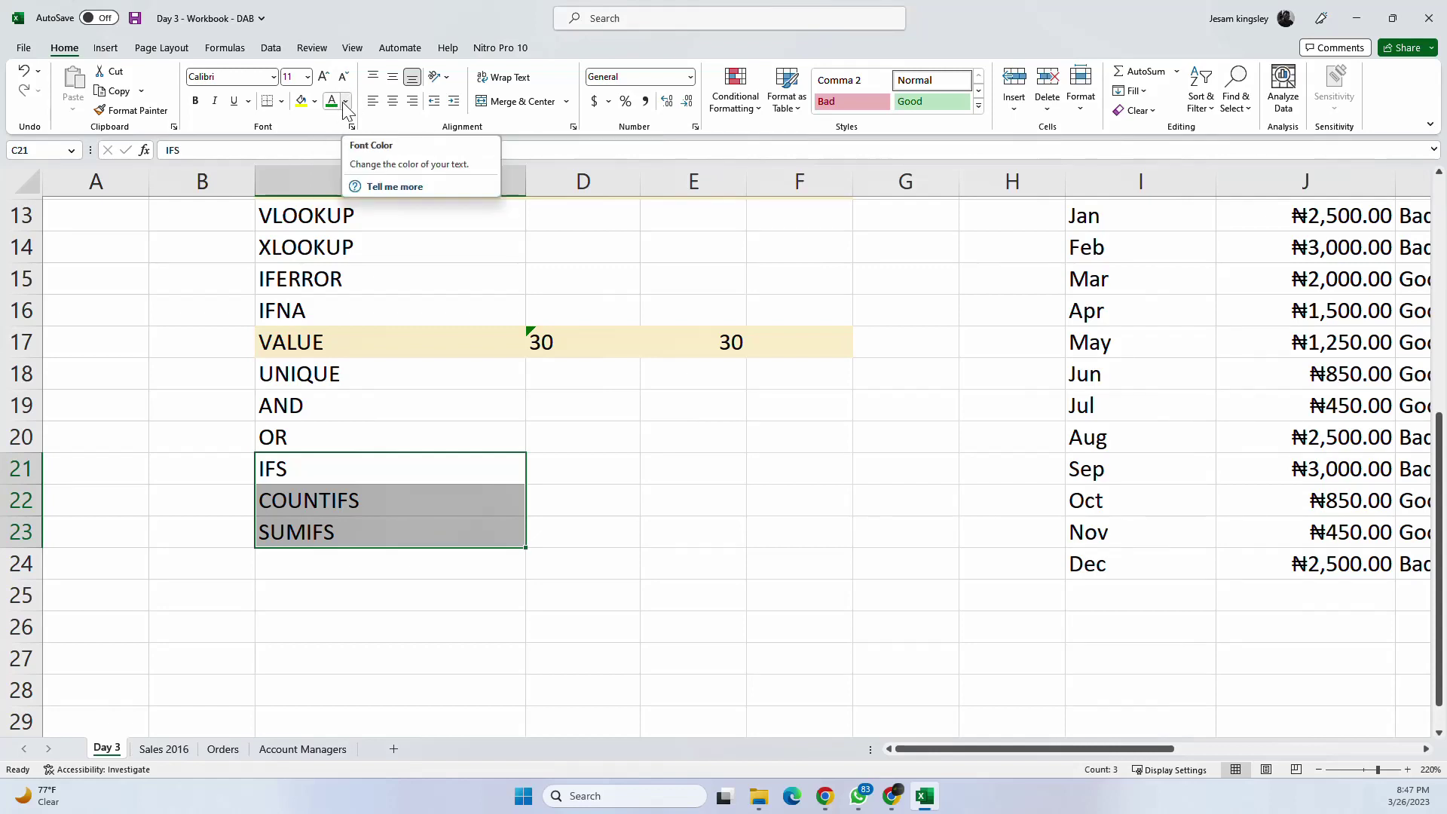
left_click(347, 99)
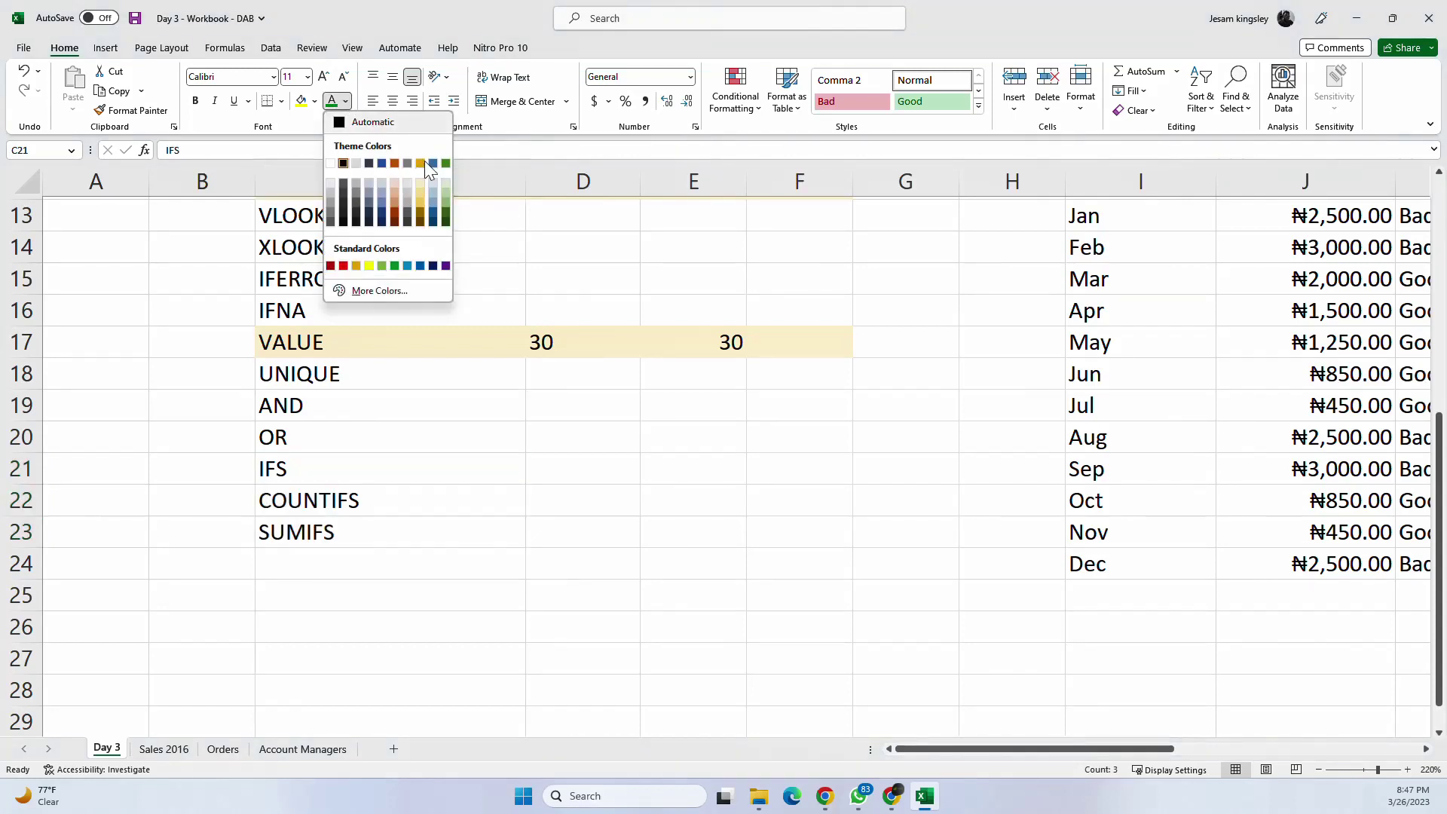
left_click(314, 100)
left_click(314, 100)
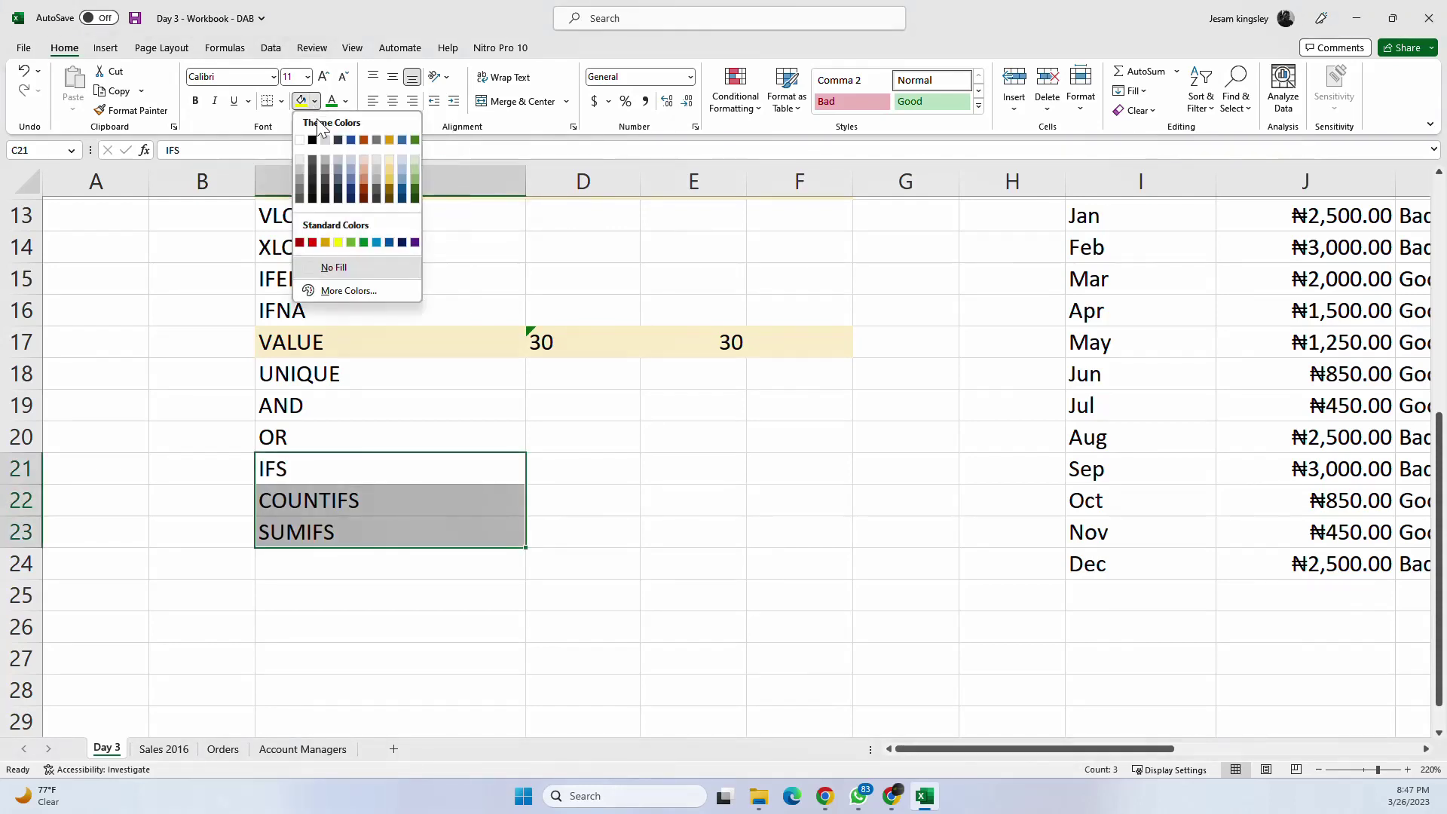
left_click(336, 243)
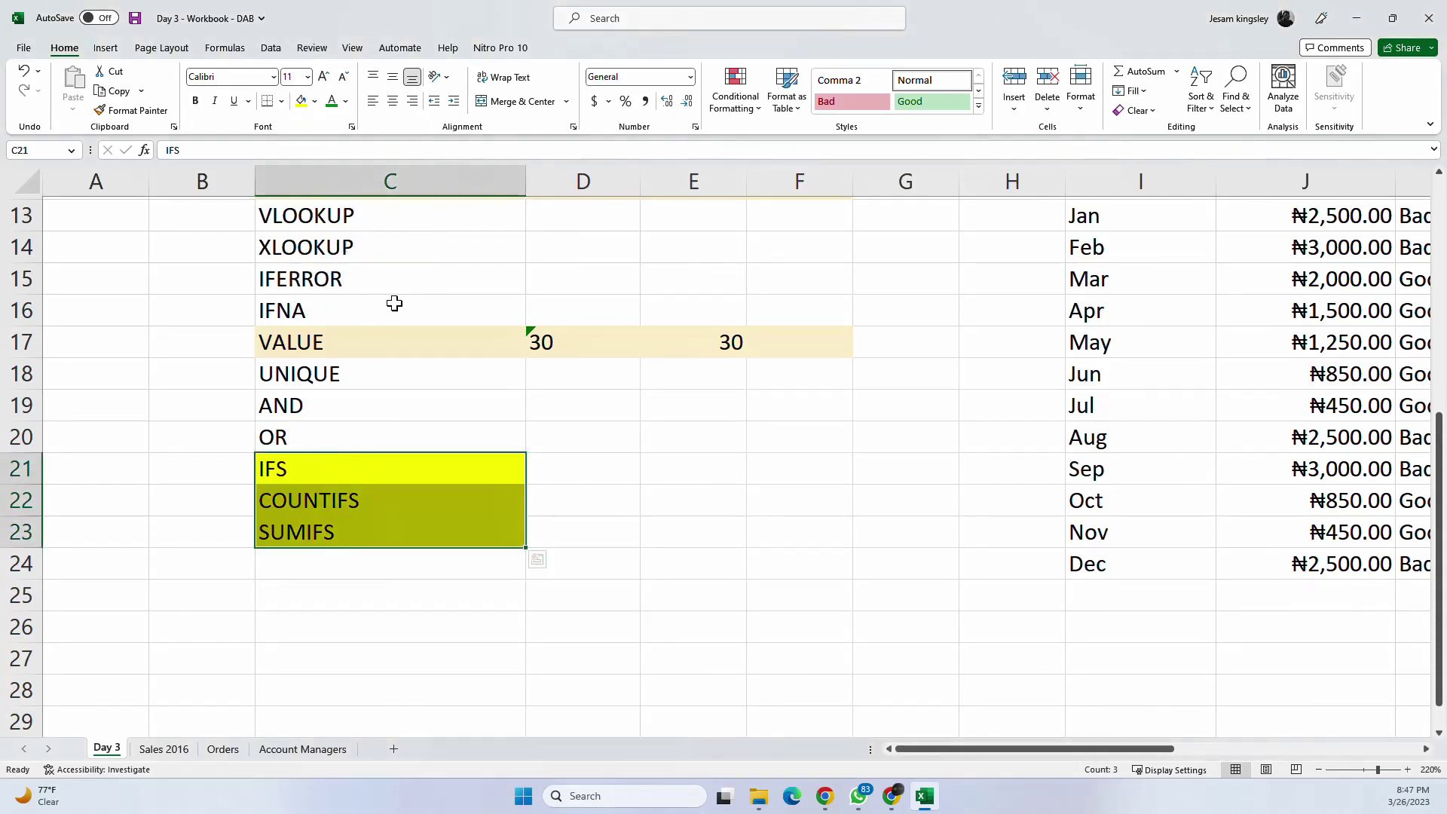
scroll(399, 248, "up", 3)
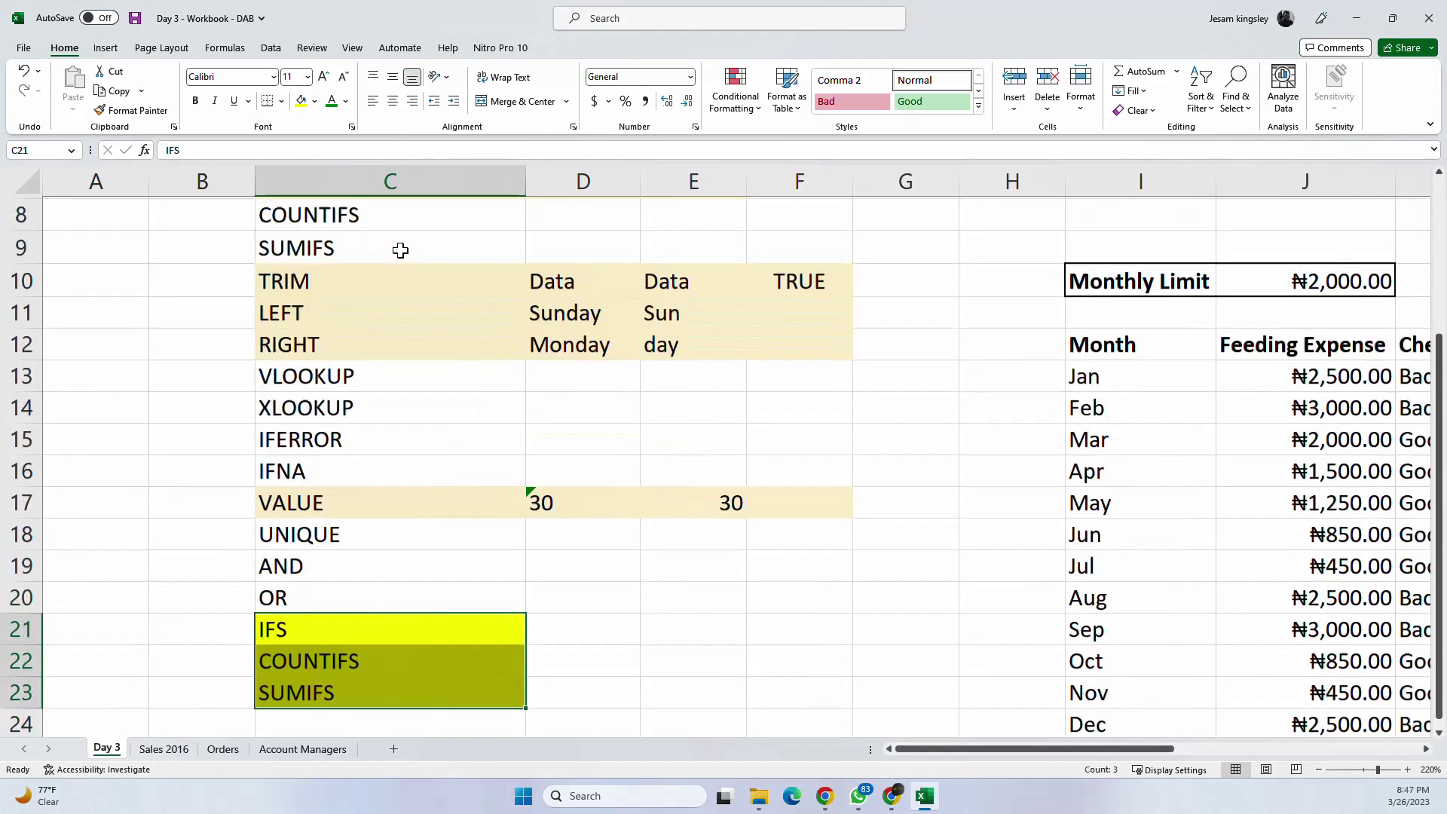
scroll(400, 250, "down", 2)
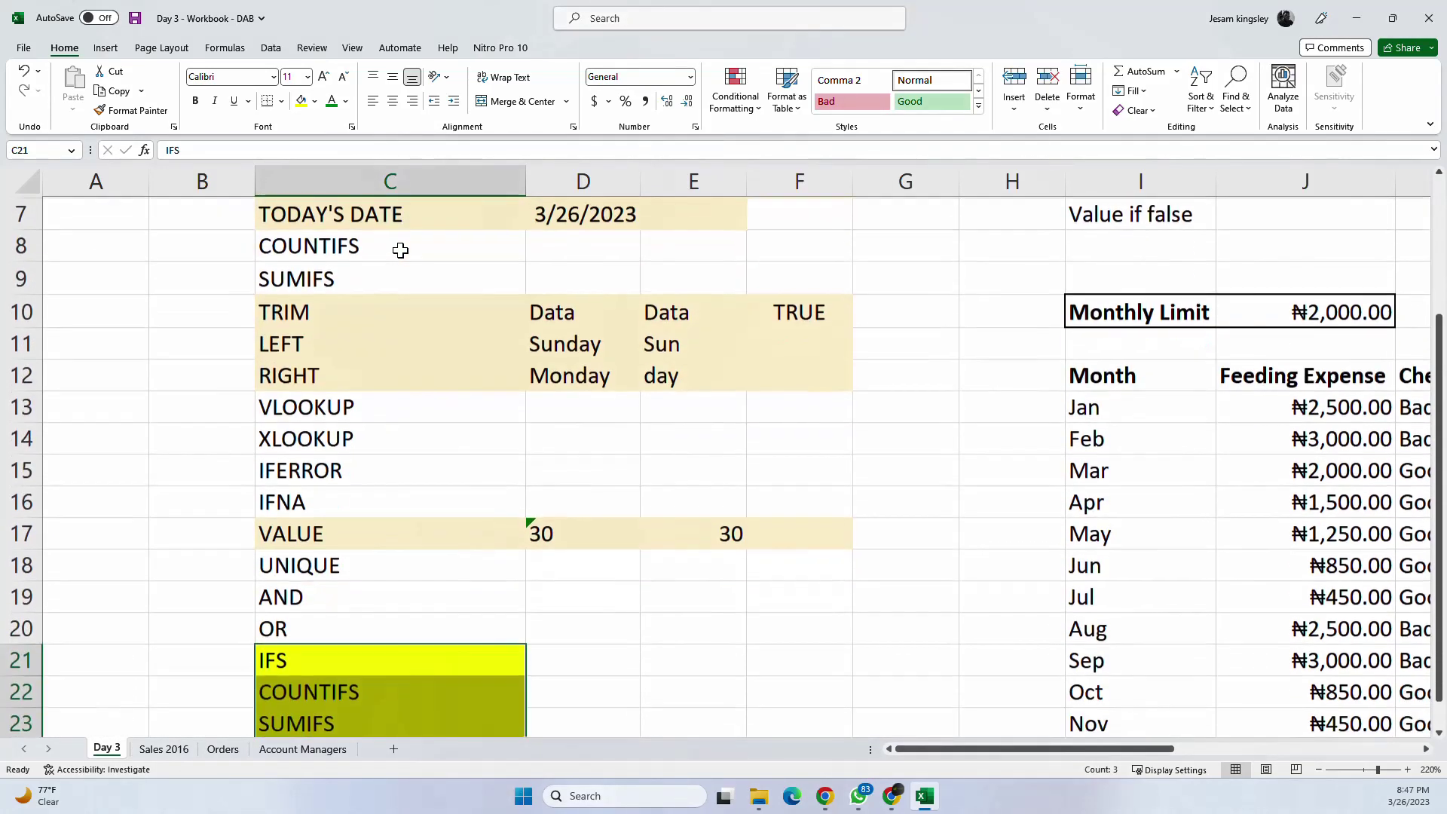
left_click_drag(366, 308, 371, 331)
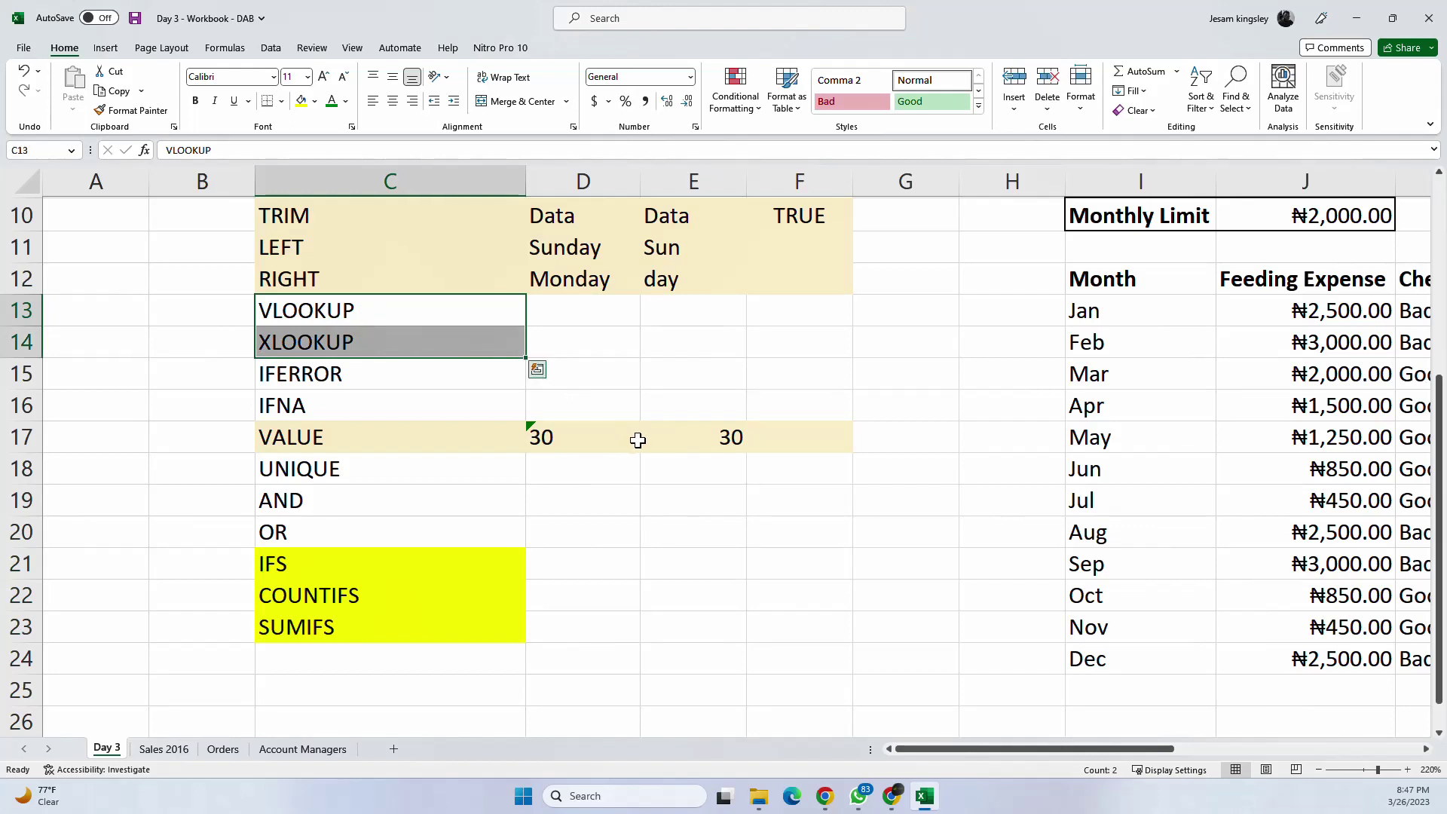
key("ctrl+c")
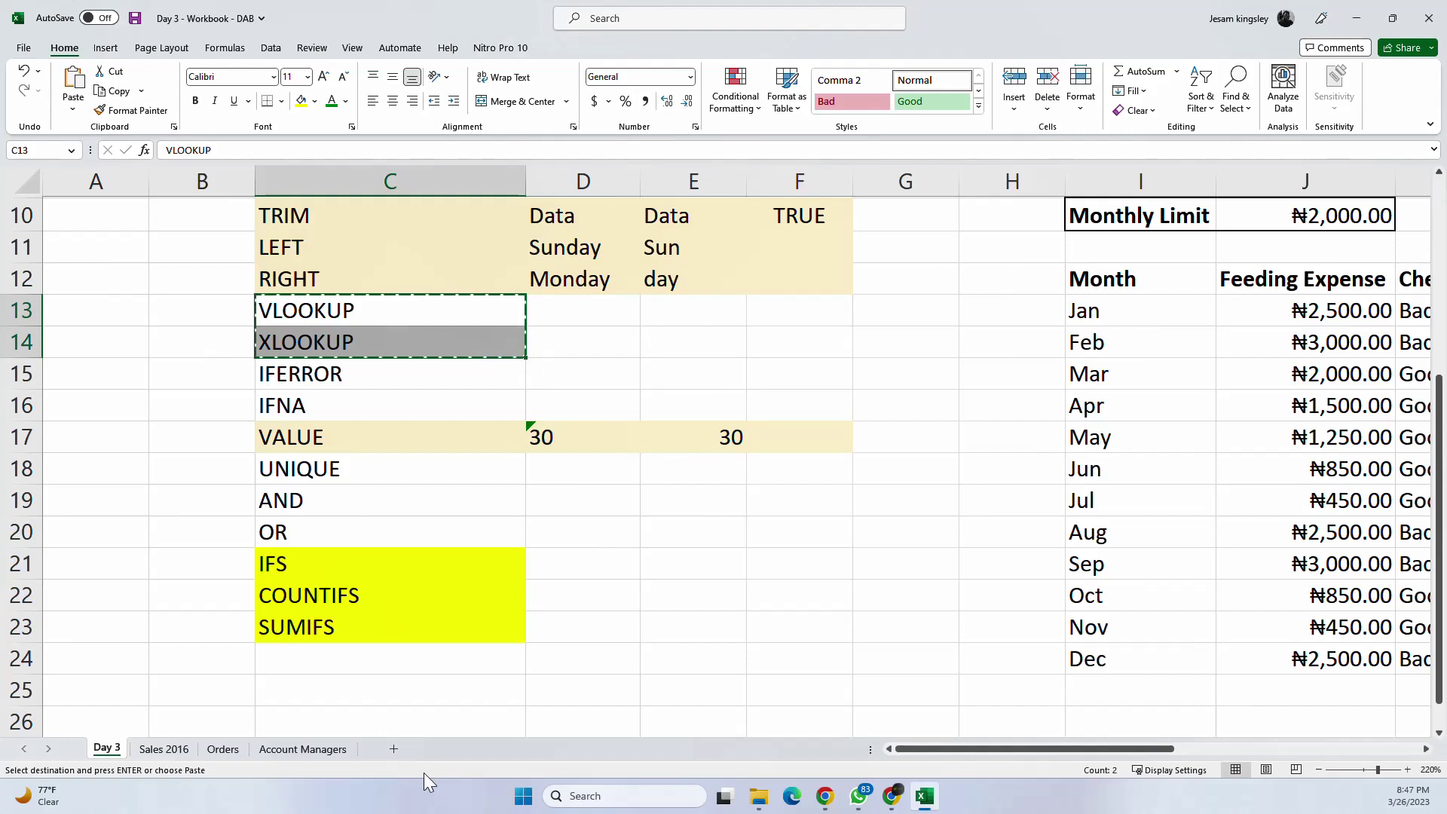
left_click(694, 541)
key("Escape")
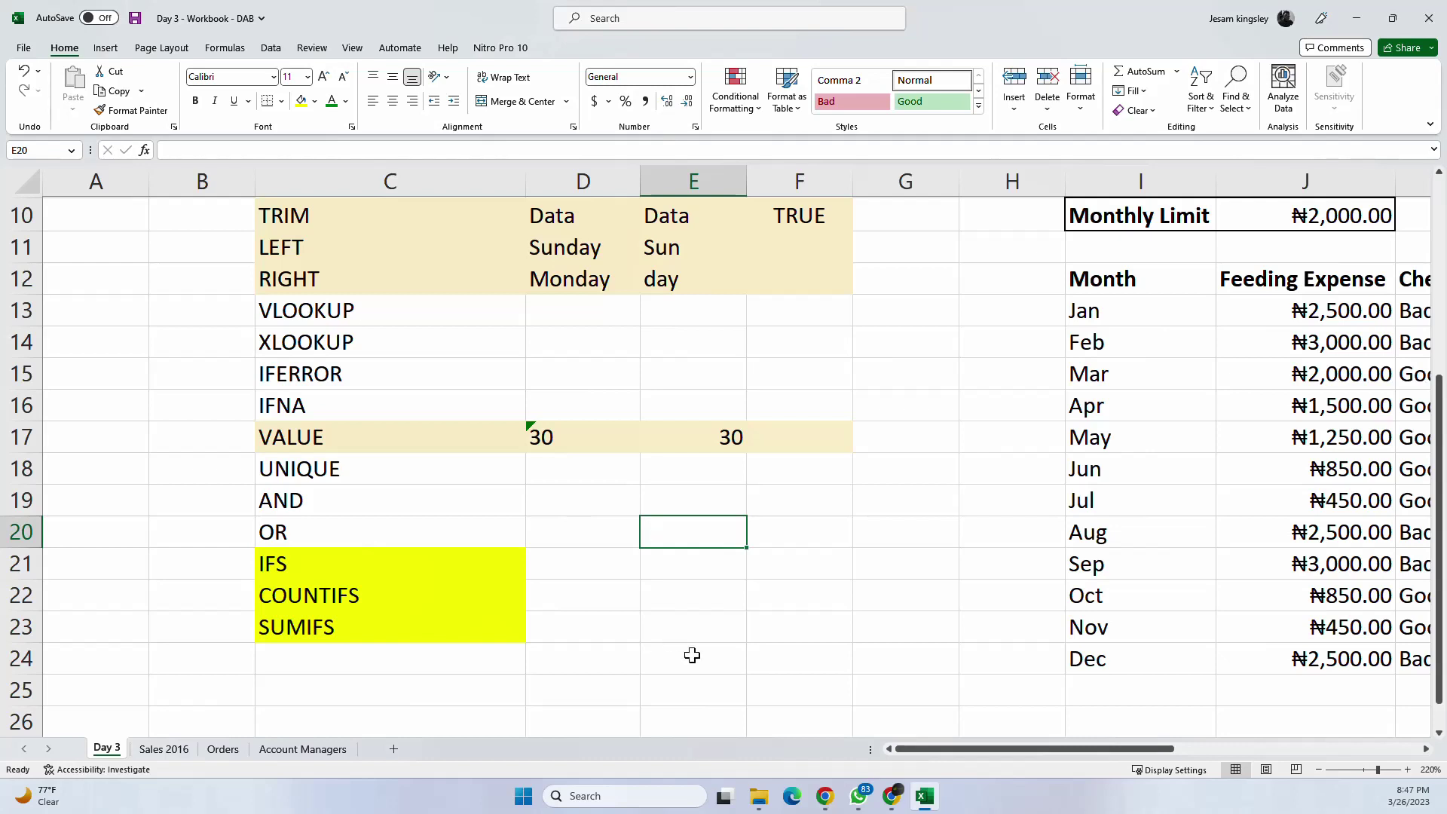
Step: Inspect the formula behind the total feeding expense for the year in R18 and its label in Q18
left_click_drag(914, 750, 1390, 750)
left_click(1425, 749)
left_click(1425, 748)
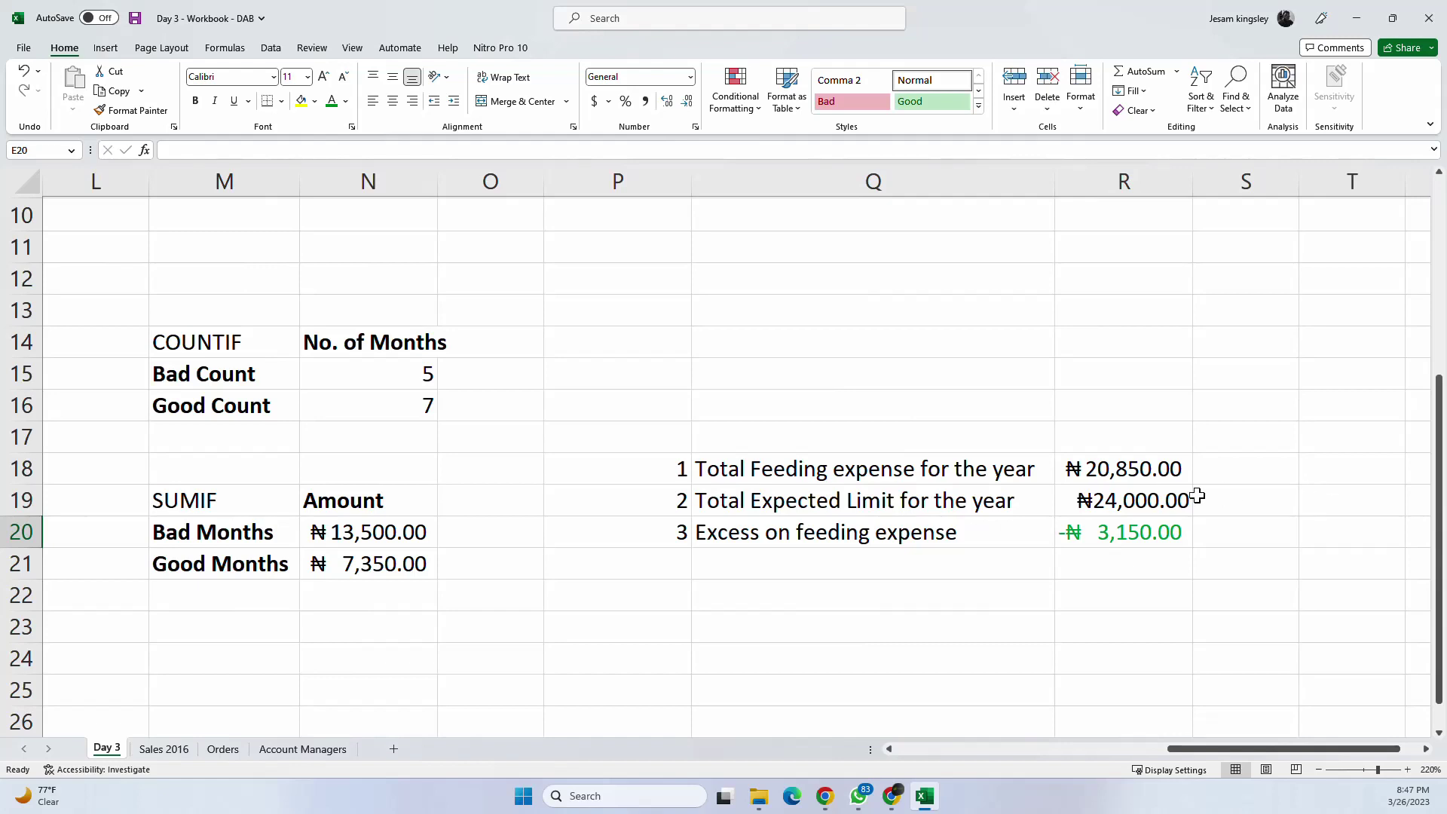
left_click(1151, 469)
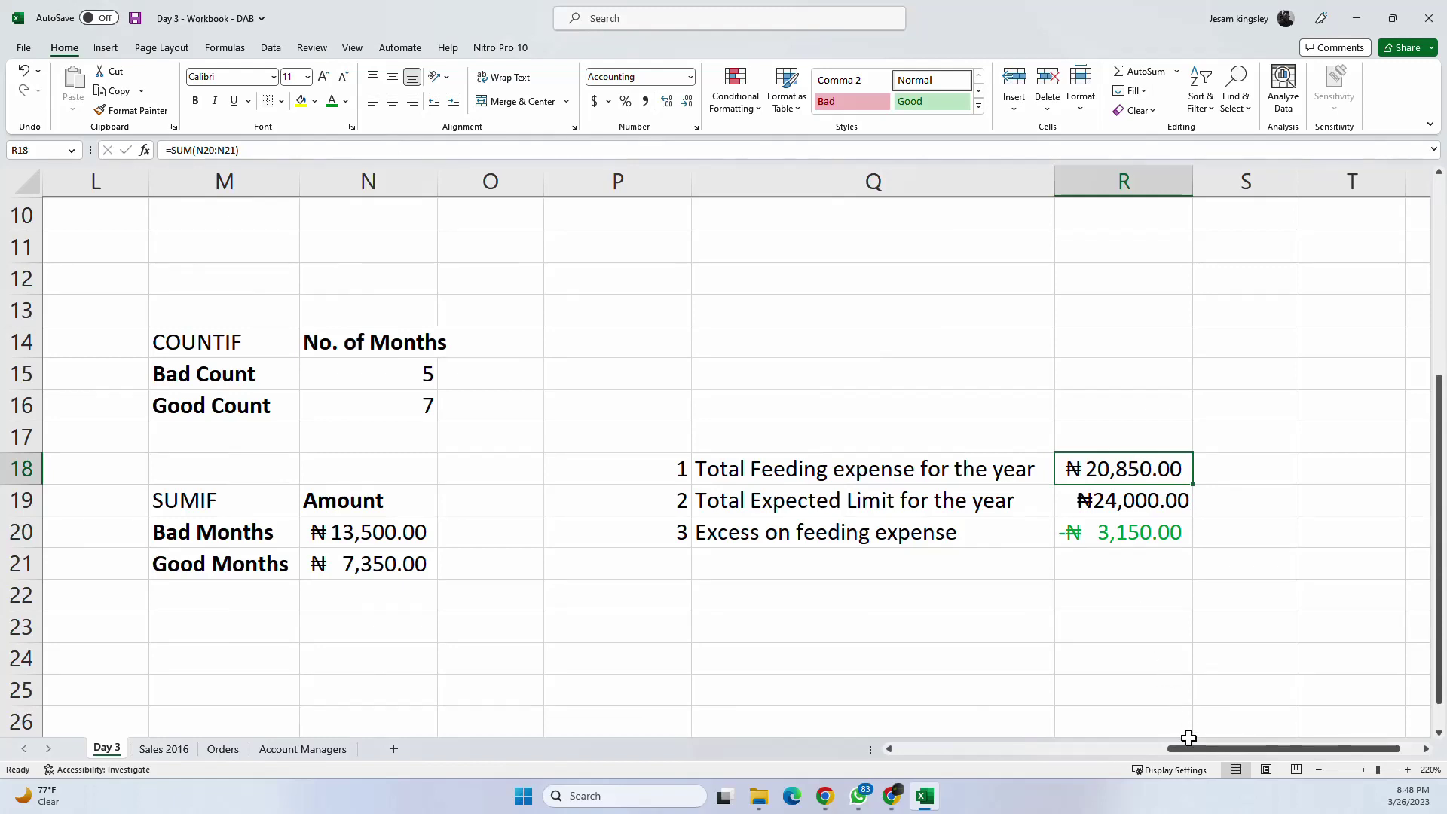
left_click_drag(1186, 749, 1096, 740)
left_click(1107, 469)
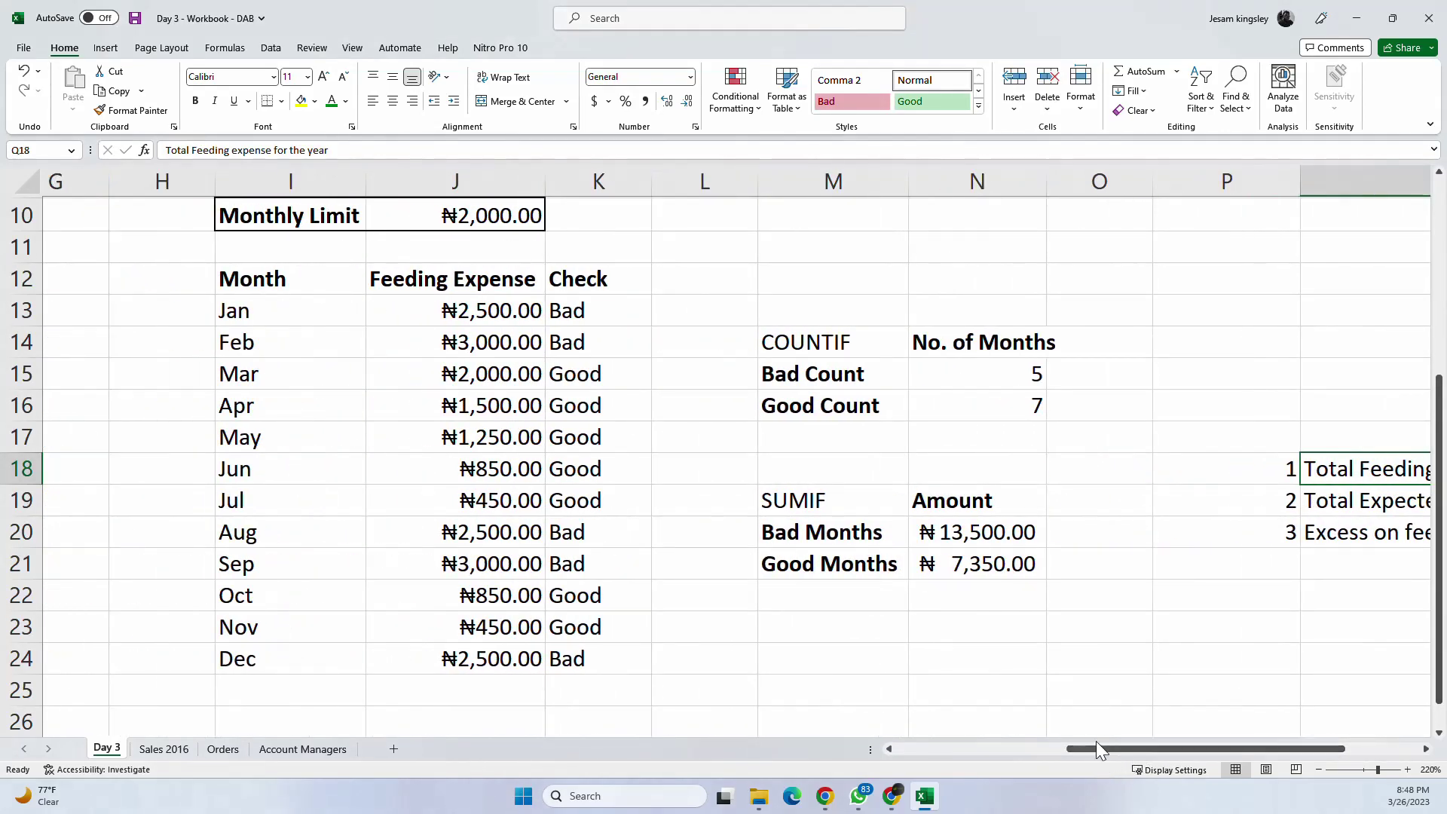
Step: Examine the monthly feeding expense amounts from January to December in J13:J24 and their month labels
left_click(495, 292)
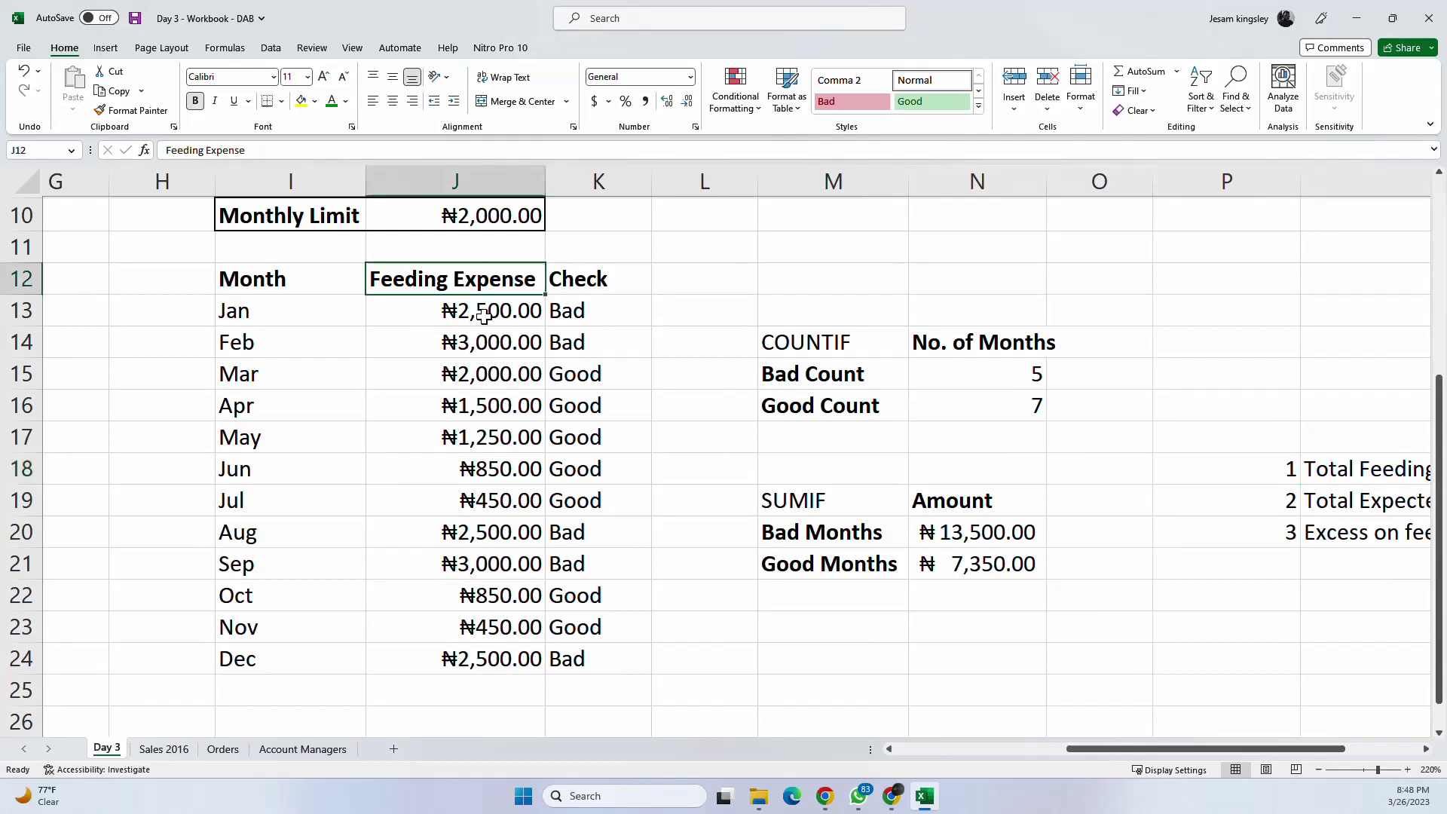
left_click(476, 318)
left_click_drag(475, 326, 499, 650)
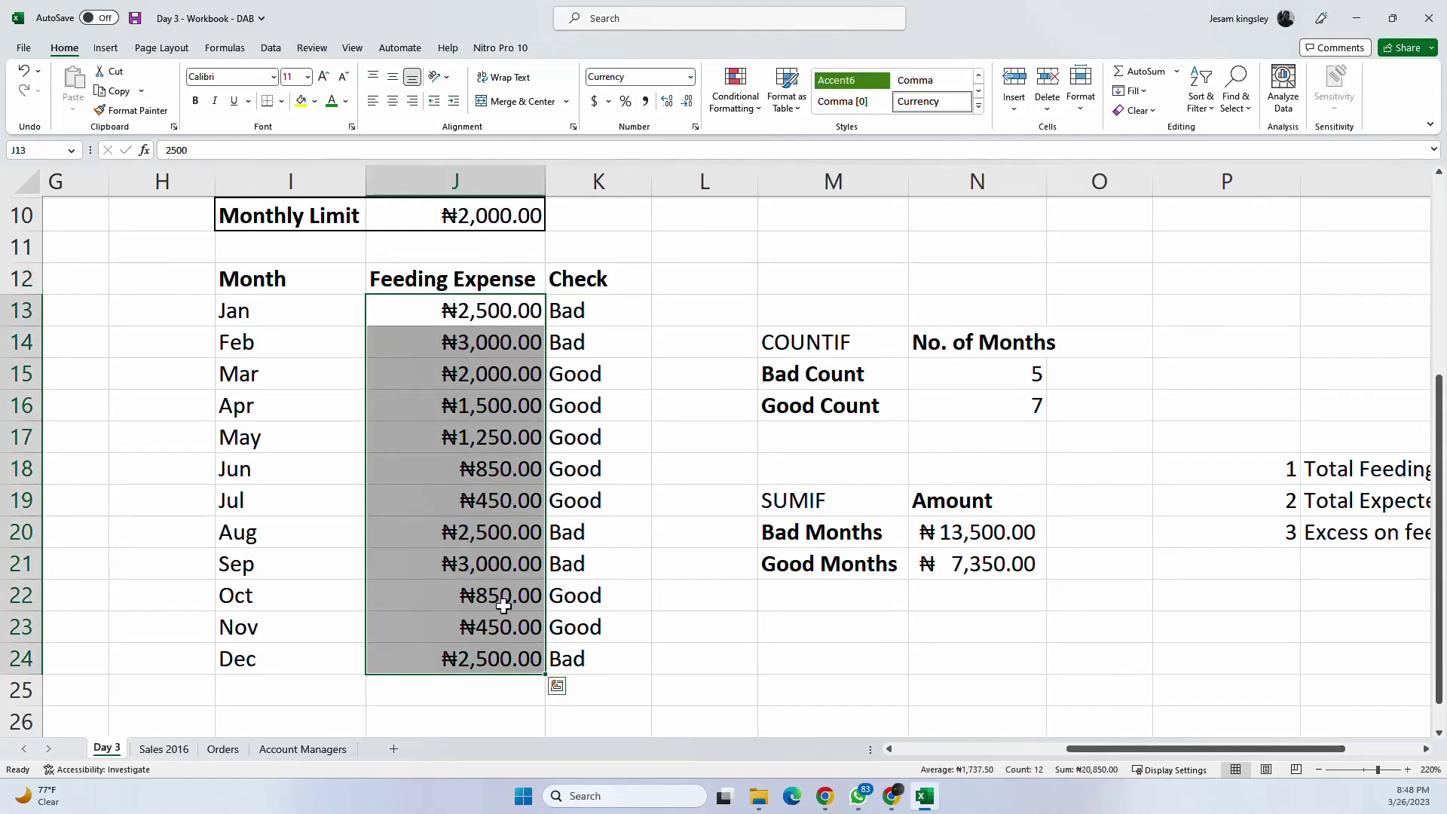
scroll(489, 486, "down", 1)
scroll(490, 486, "up", 1)
left_click(246, 312)
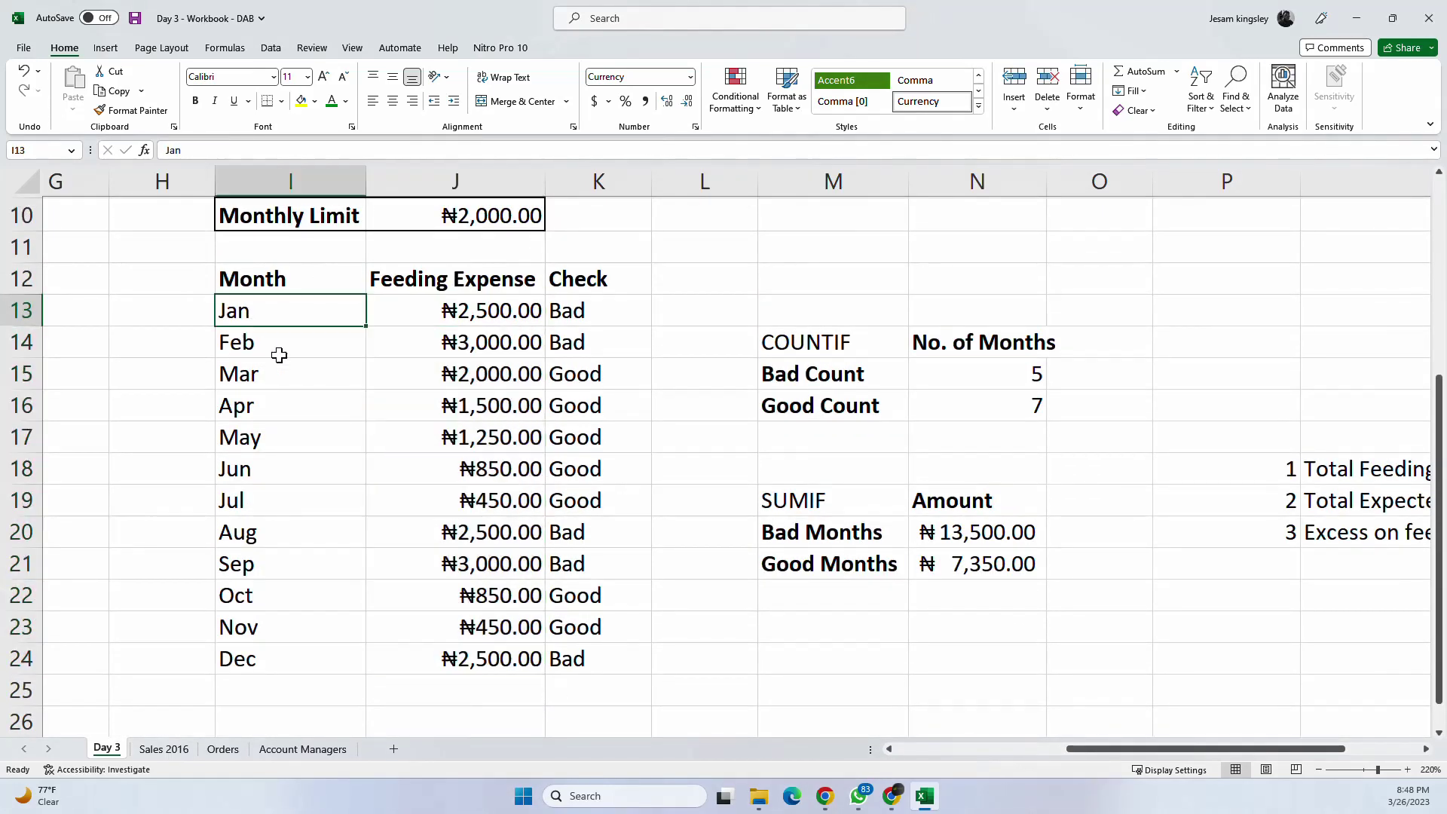
left_click(297, 660)
left_click(495, 313)
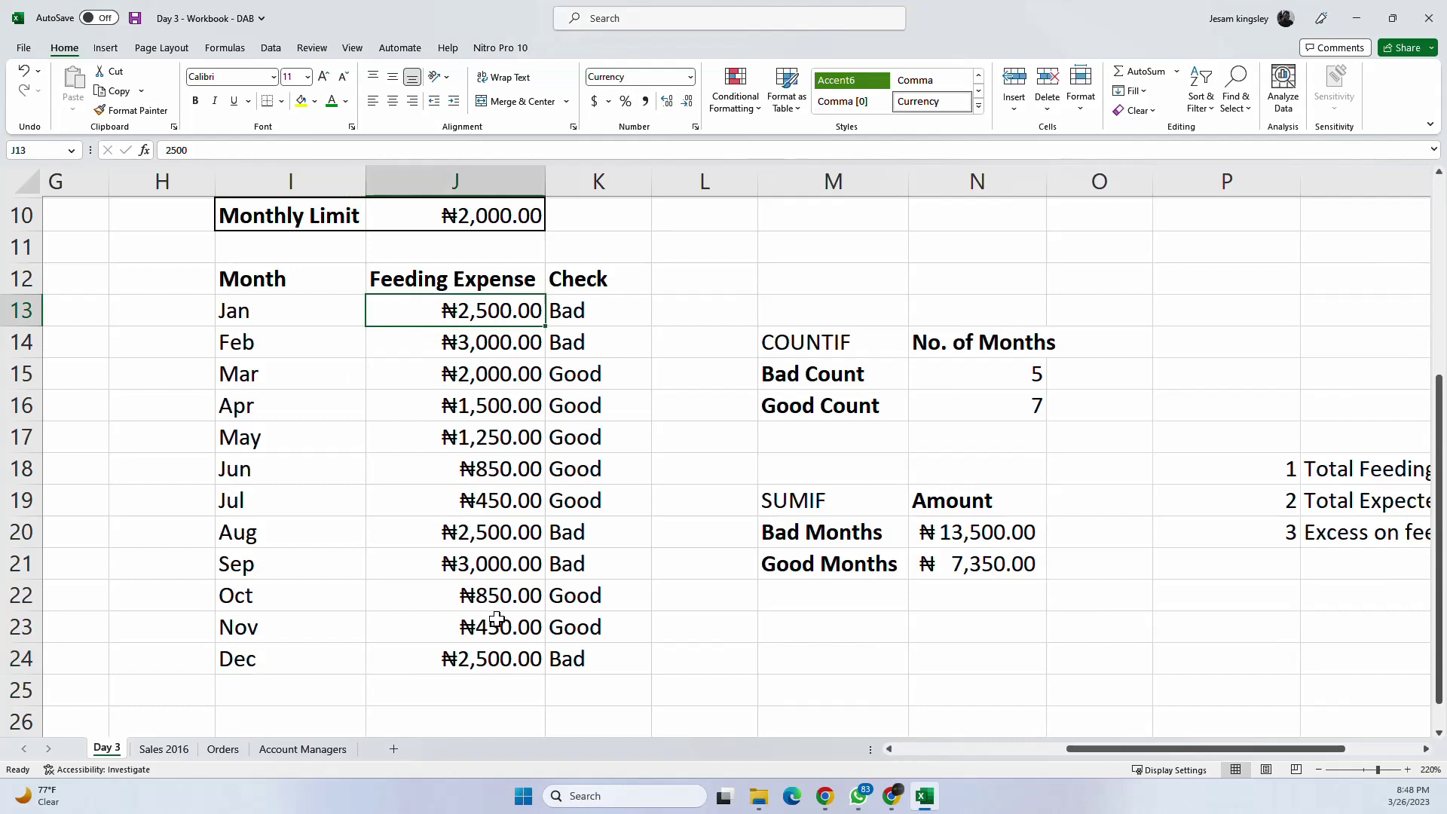
Step: Try totalling the monthly feeding expenses in J13:J24 with AutoSum and clear the resulting sum from J25
left_click(476, 691)
scroll(443, 689, "down", 1)
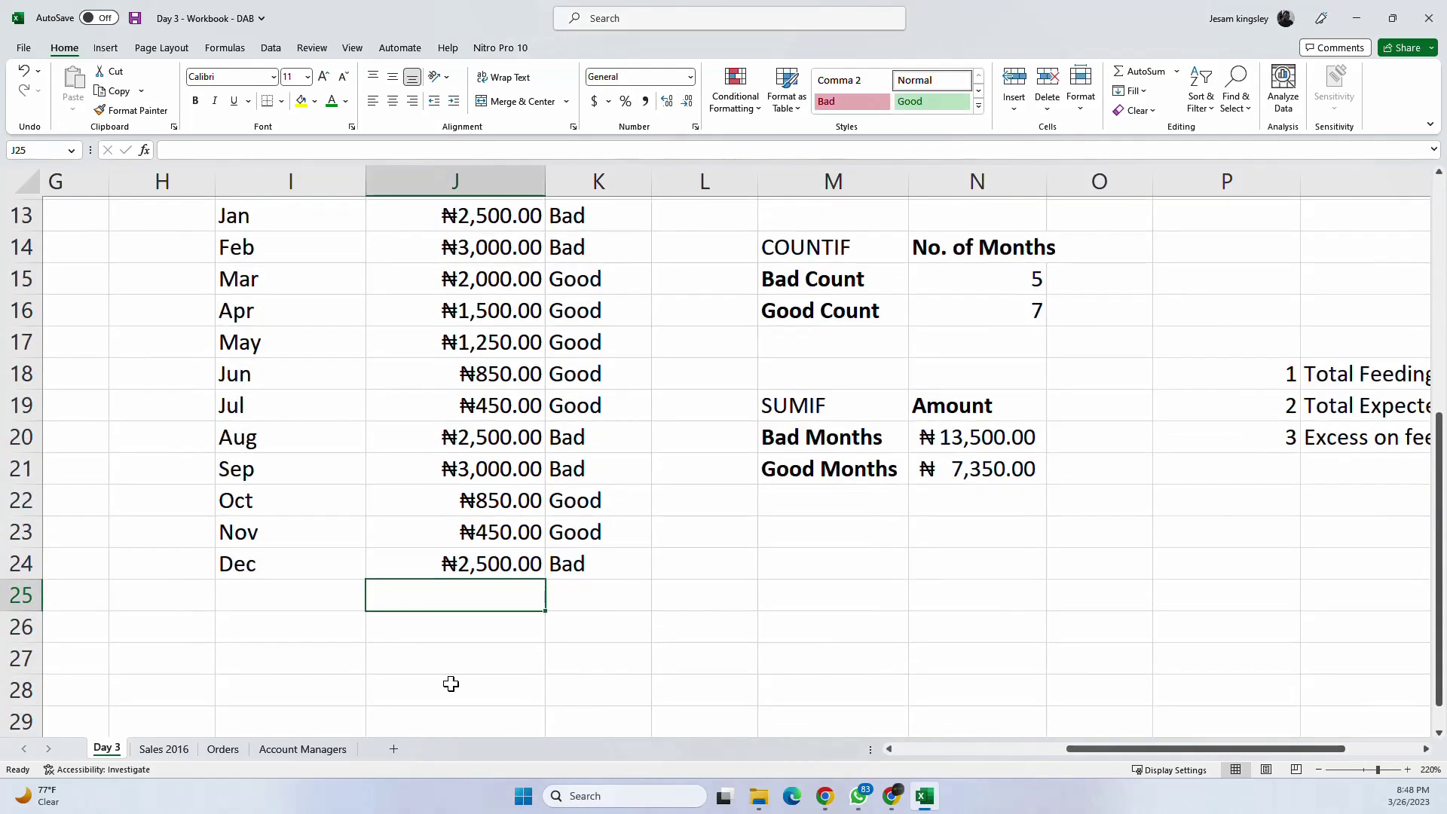
scroll(449, 682, "up", 1)
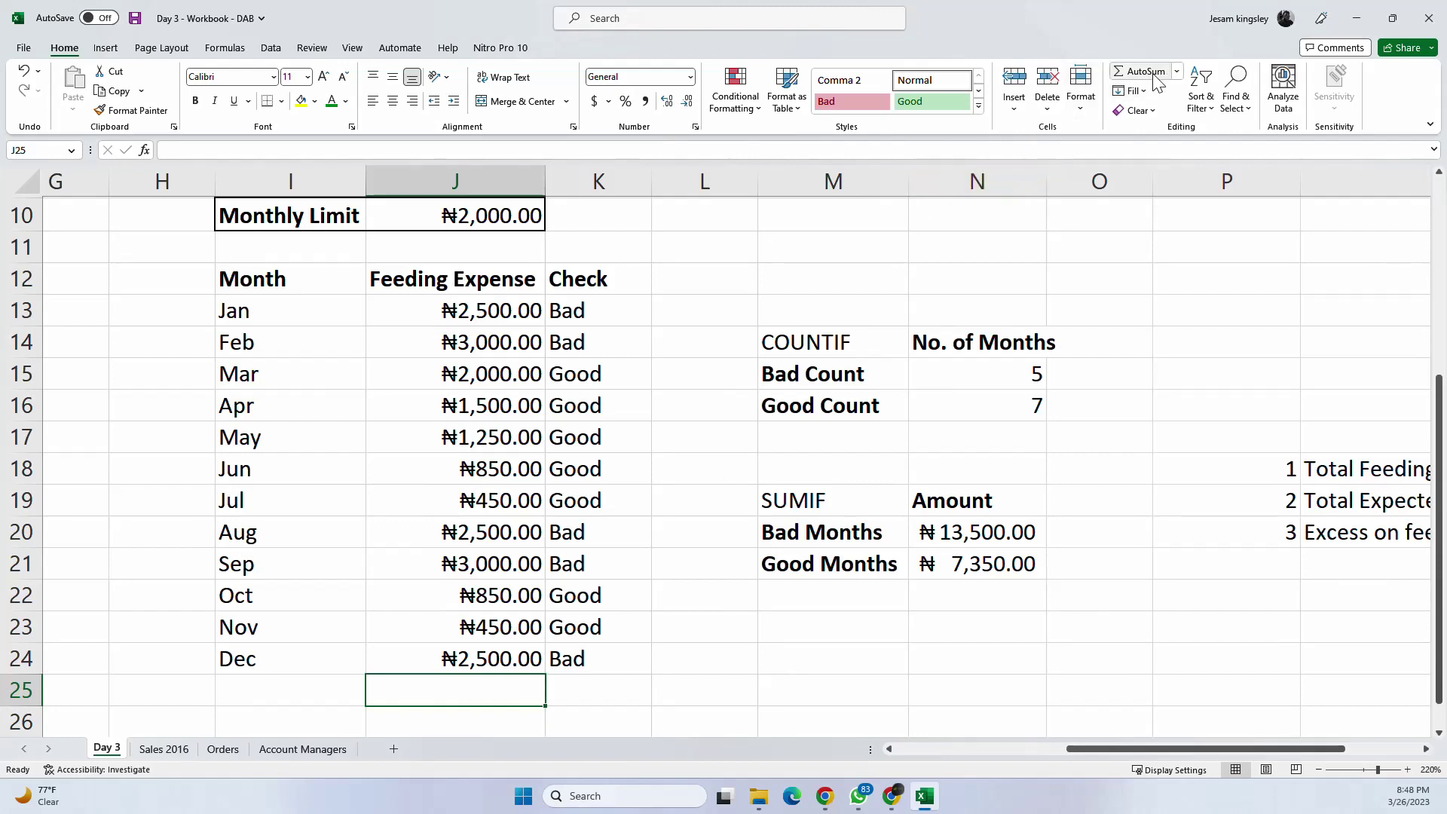
left_click_drag(481, 311, 486, 658)
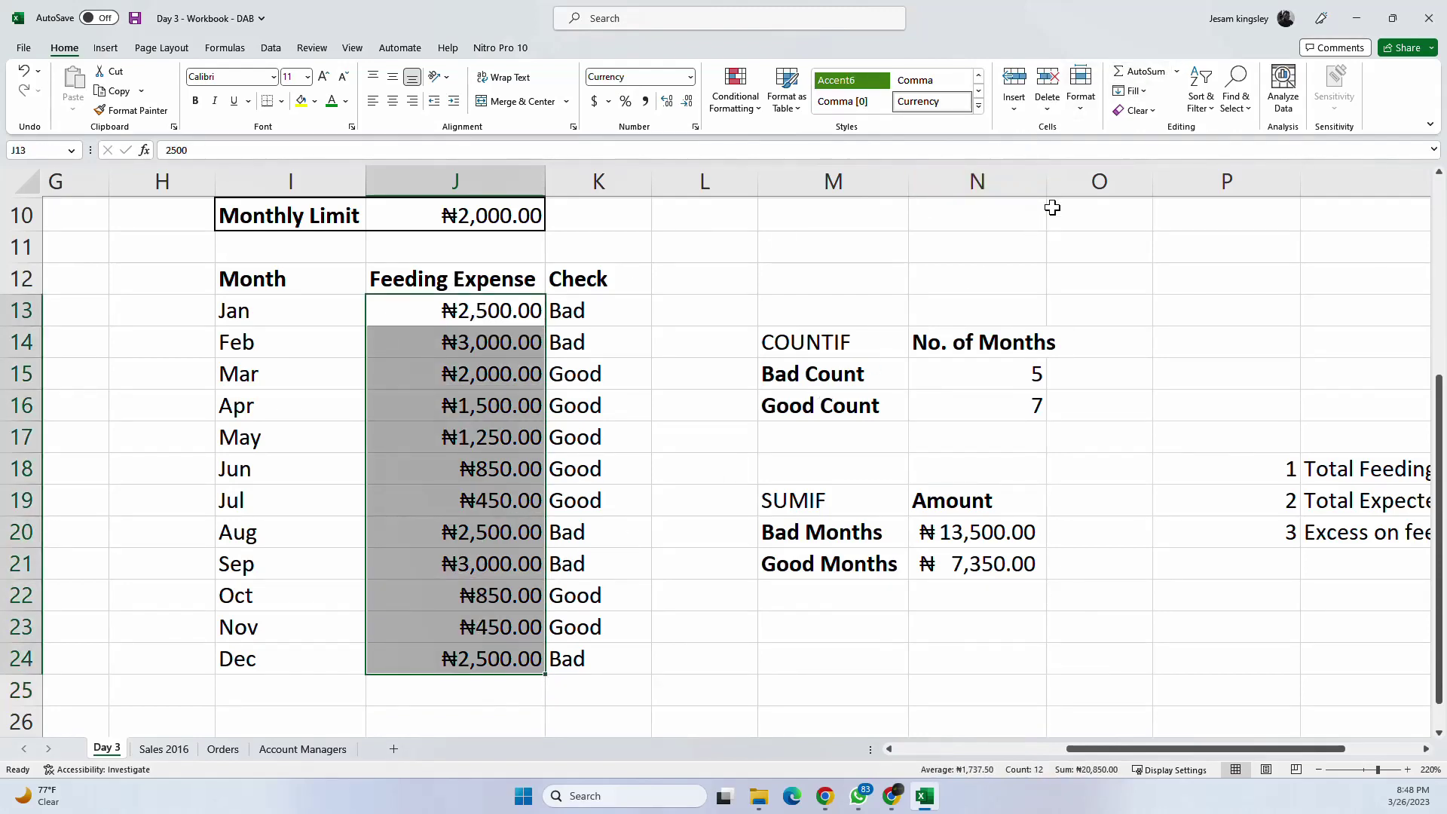
left_click(1145, 72)
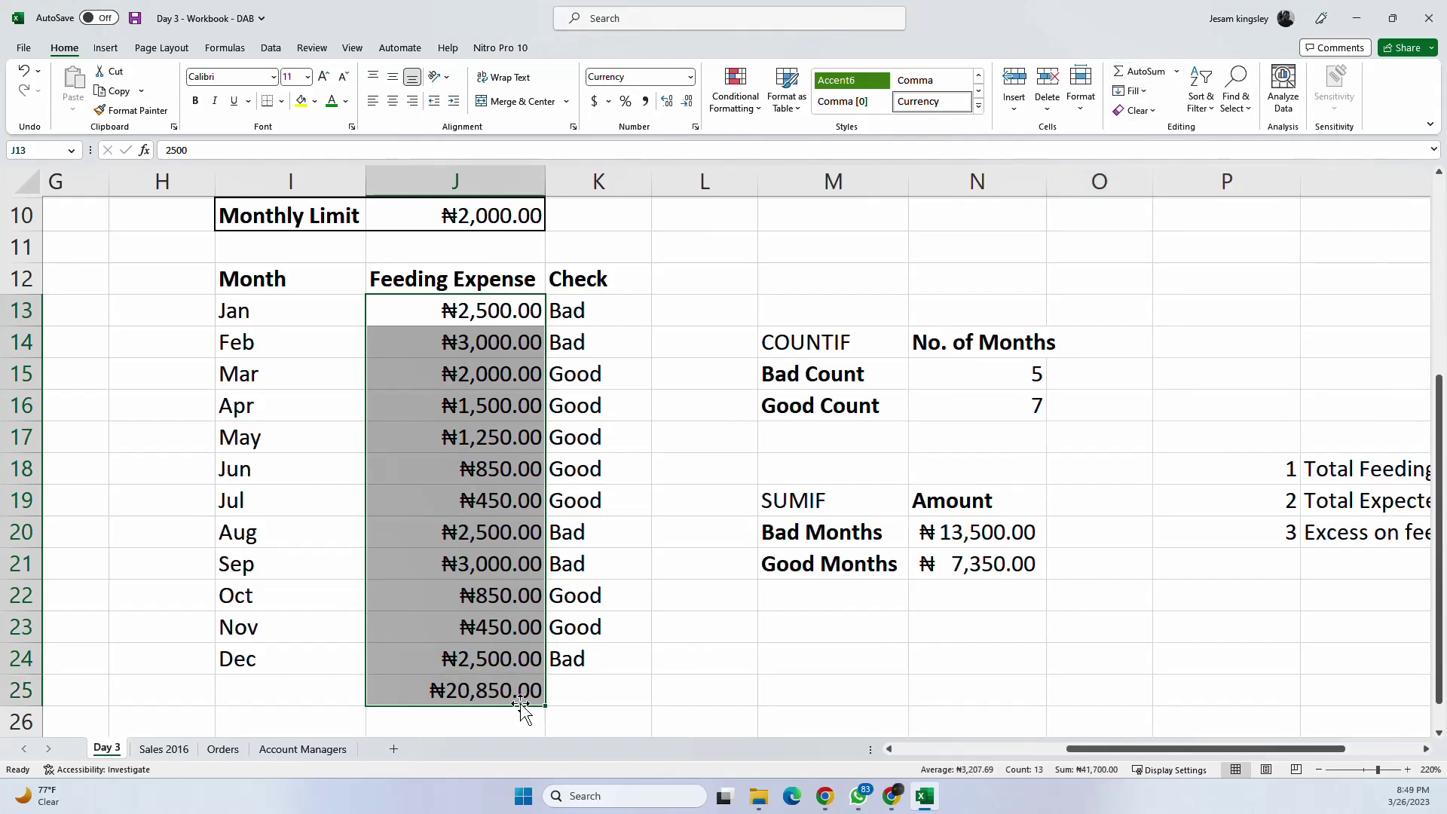
left_click(499, 690)
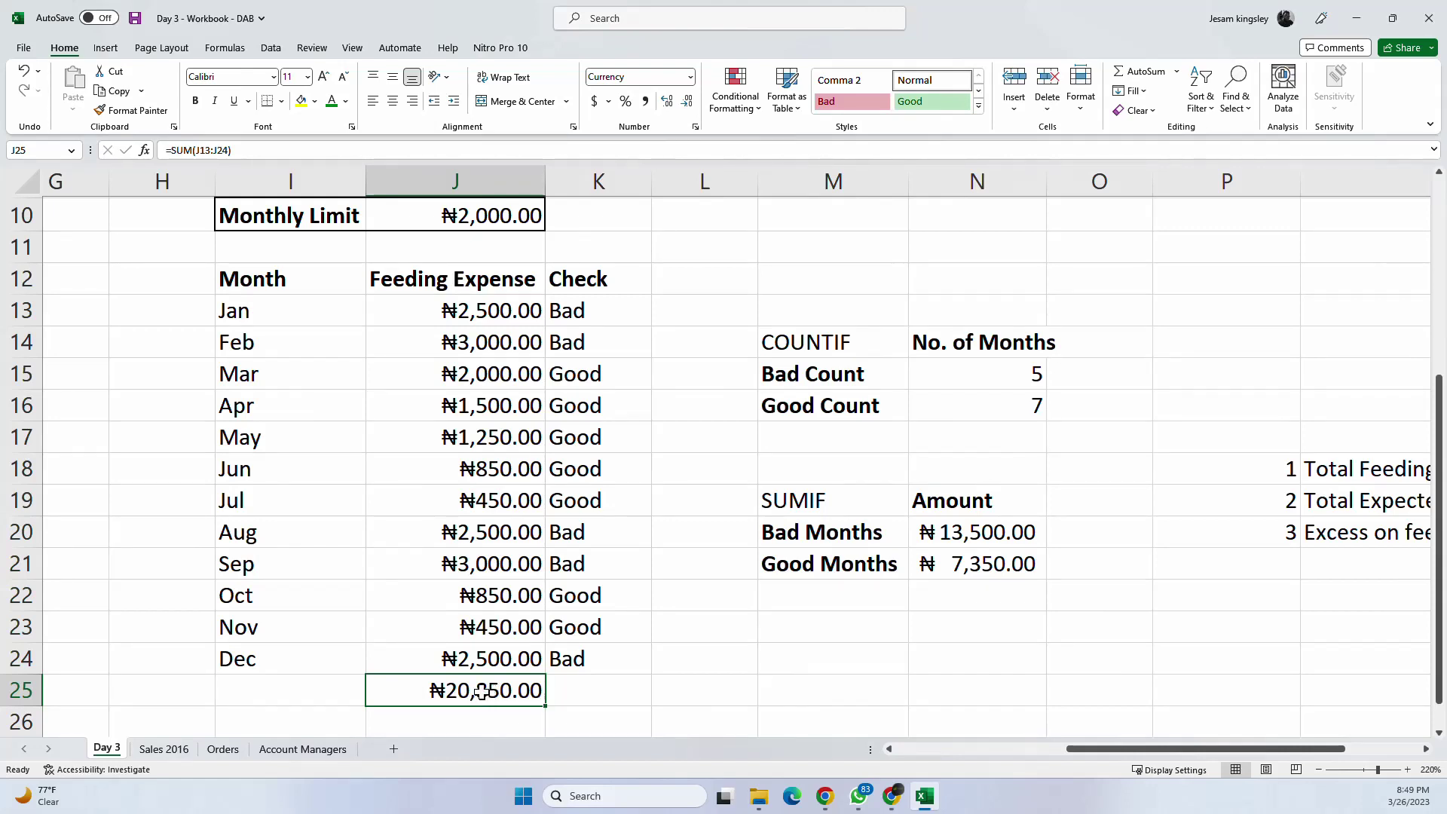
key("Delete")
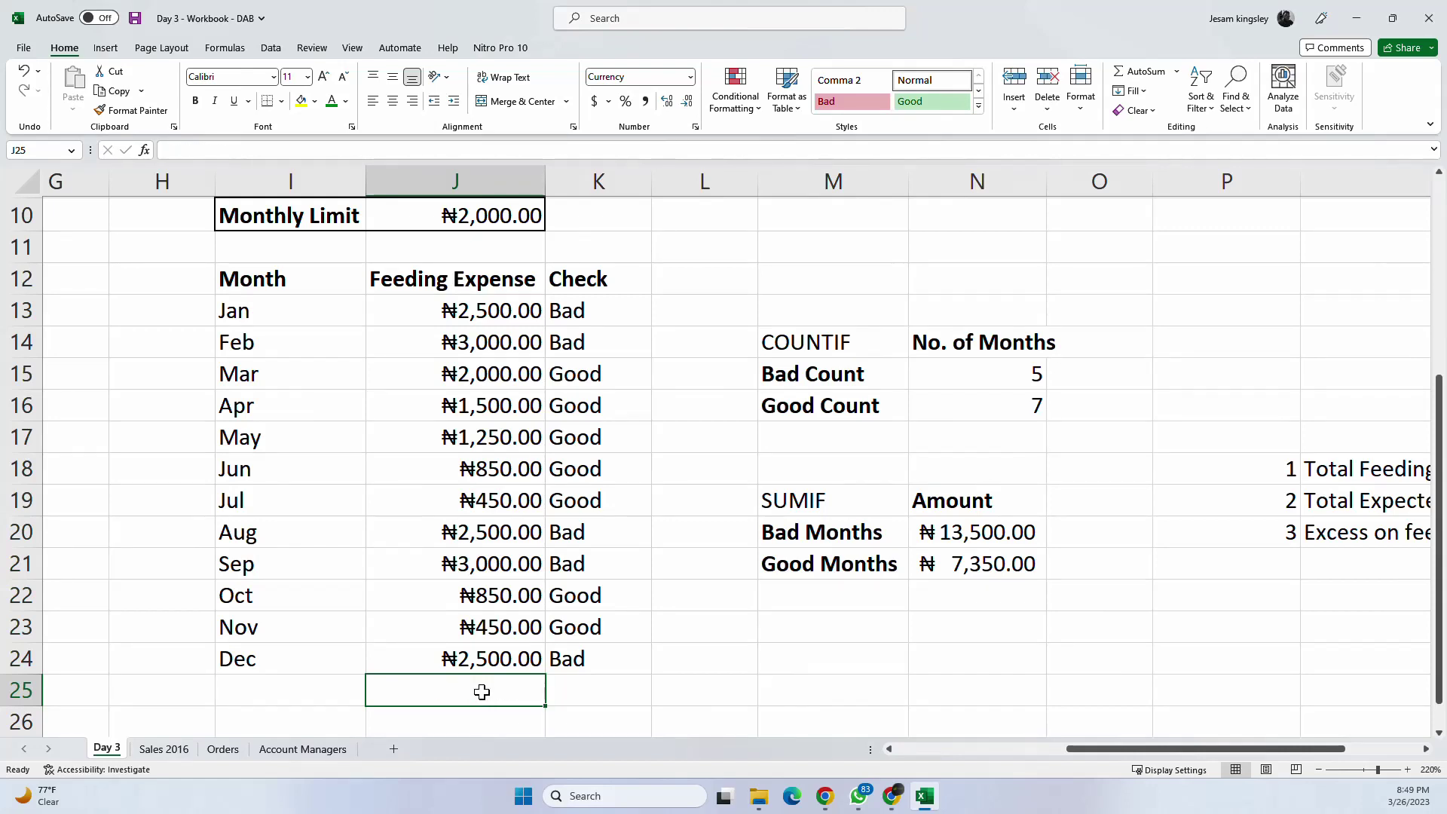
Step: Replace the total feeding expense formula in R18 with =SUM(J12:J24) and make the cell bold
left_click_drag(1073, 753, 1354, 711)
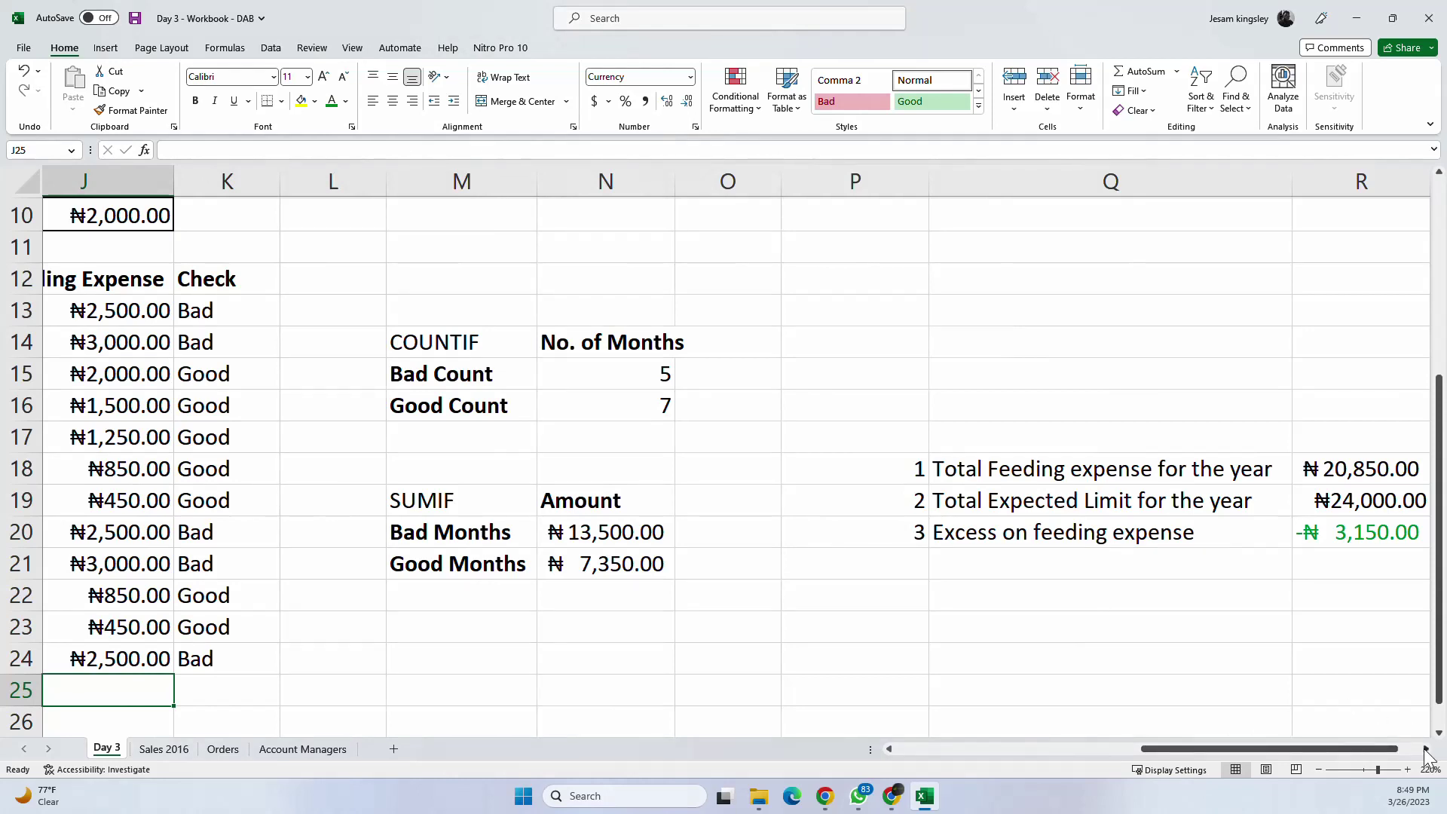
left_click(1425, 749)
left_click(1109, 469)
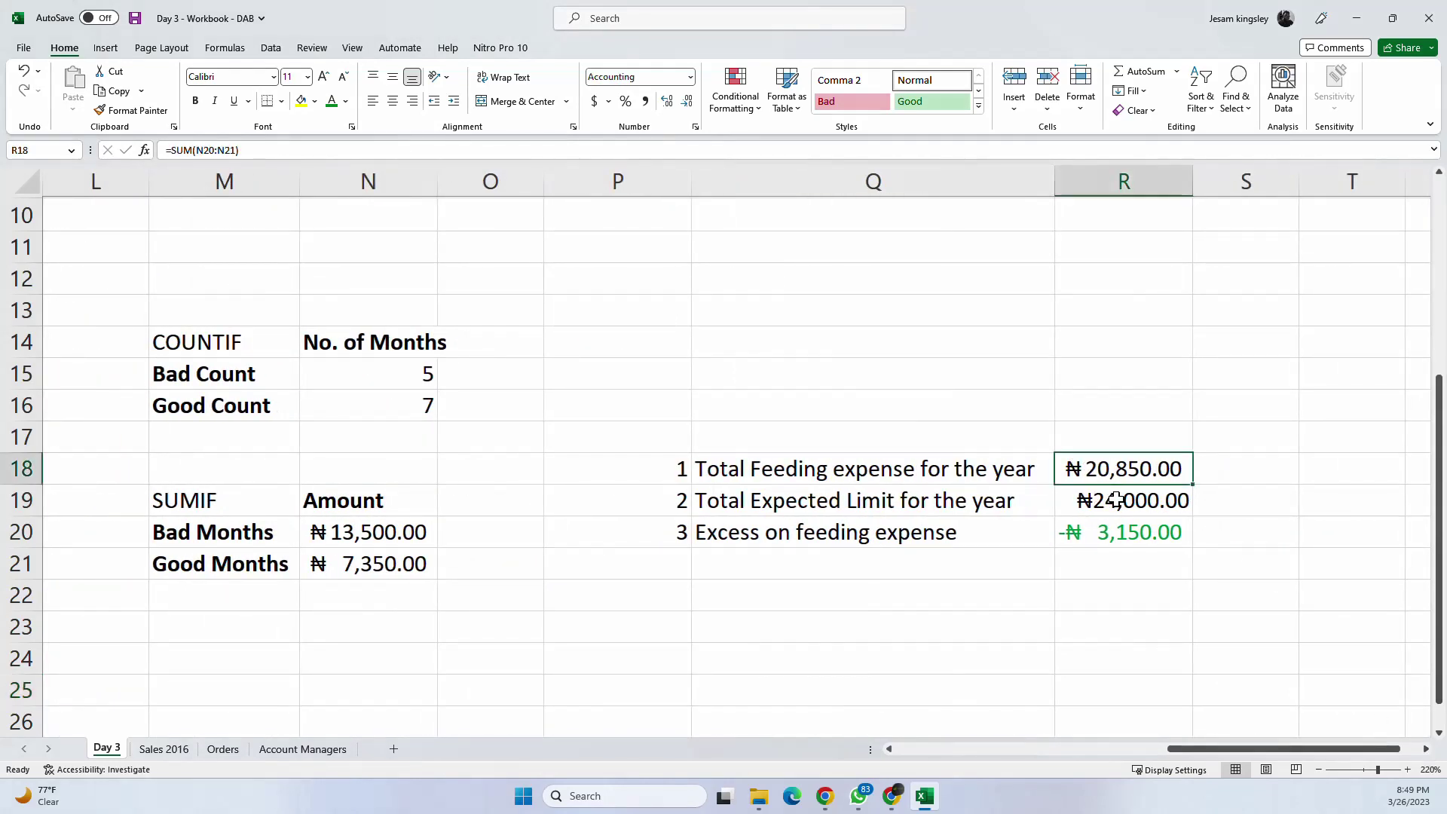
key("Delete")
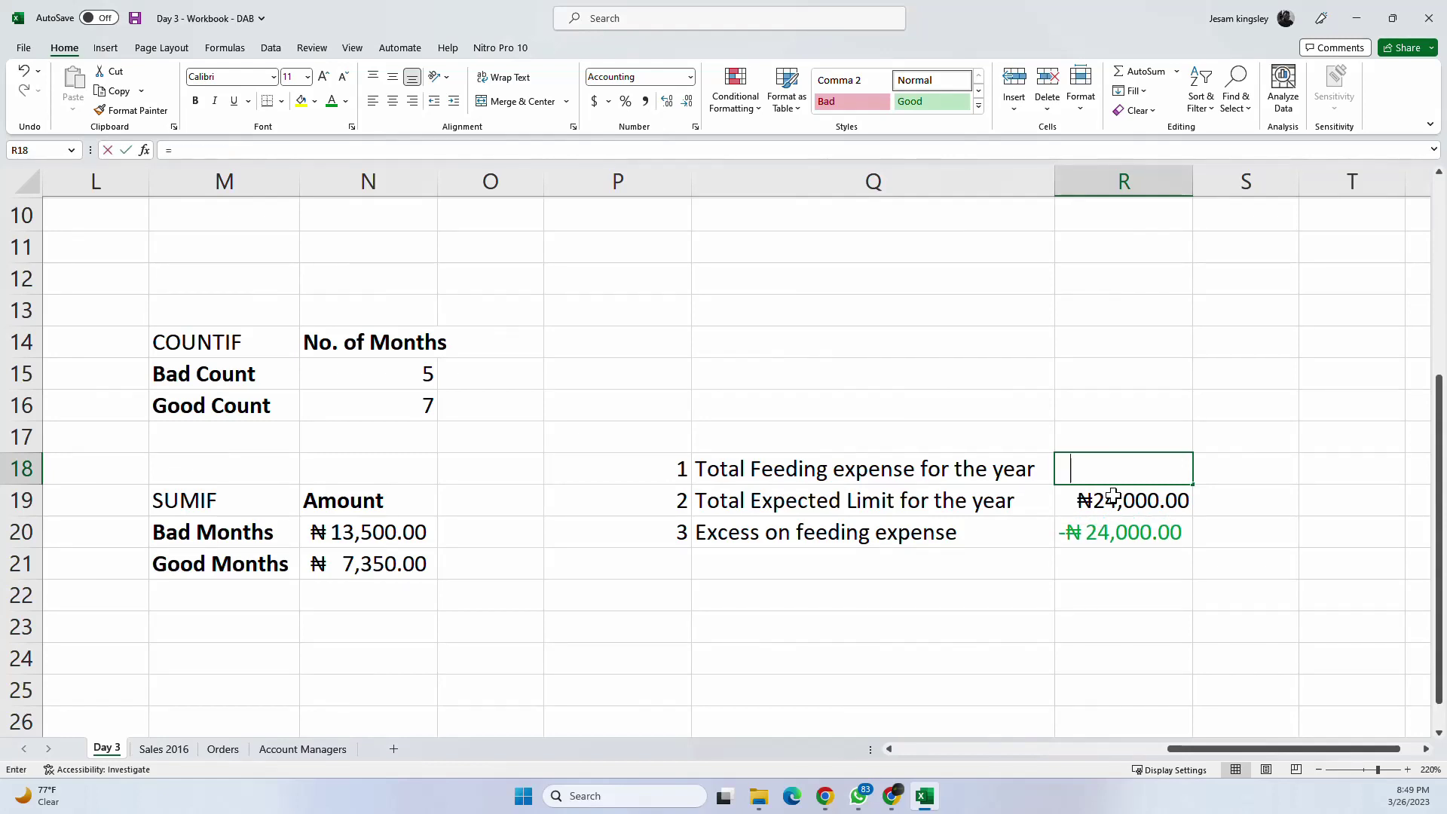
type("=sum")
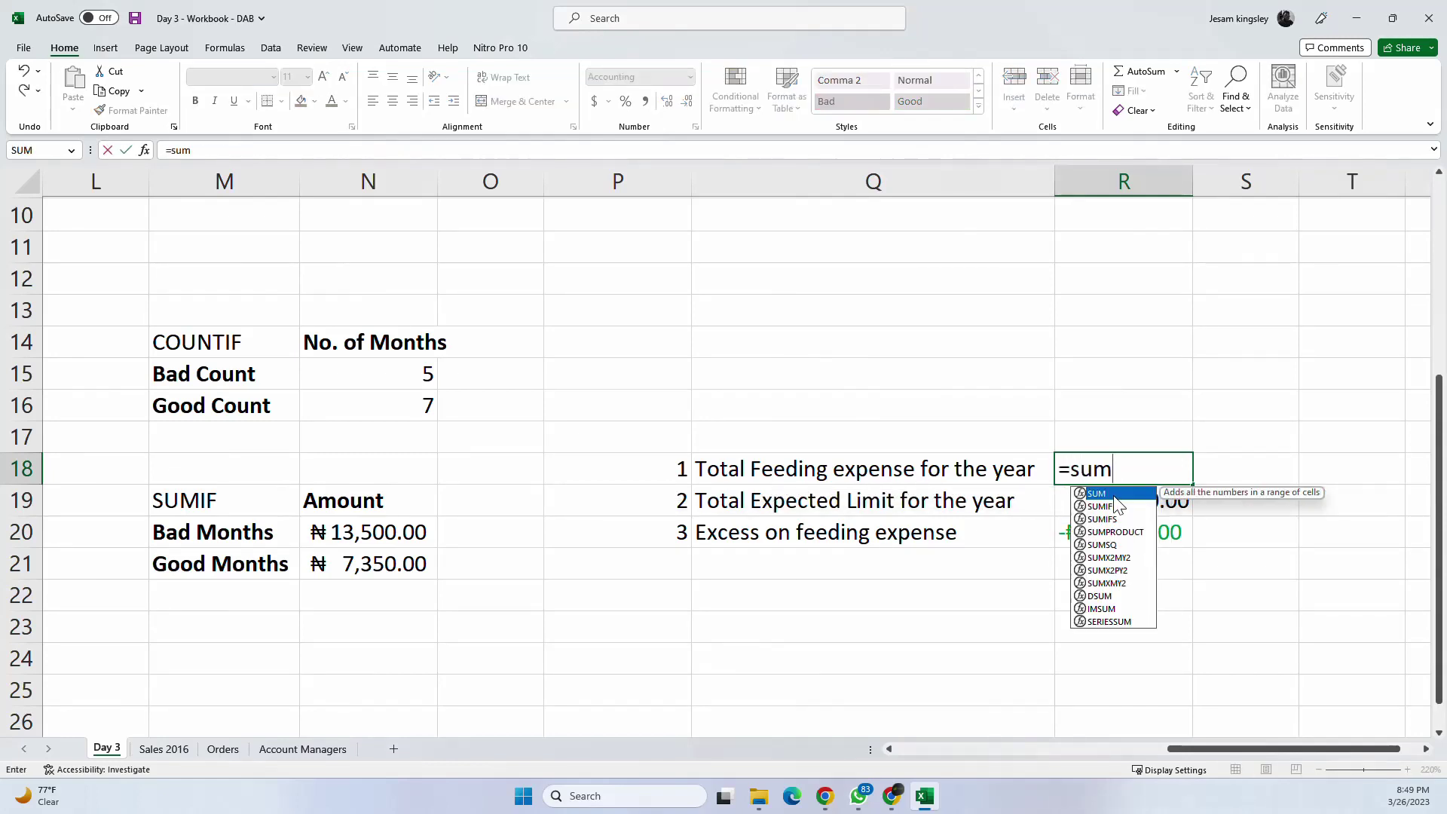
key("Tab")
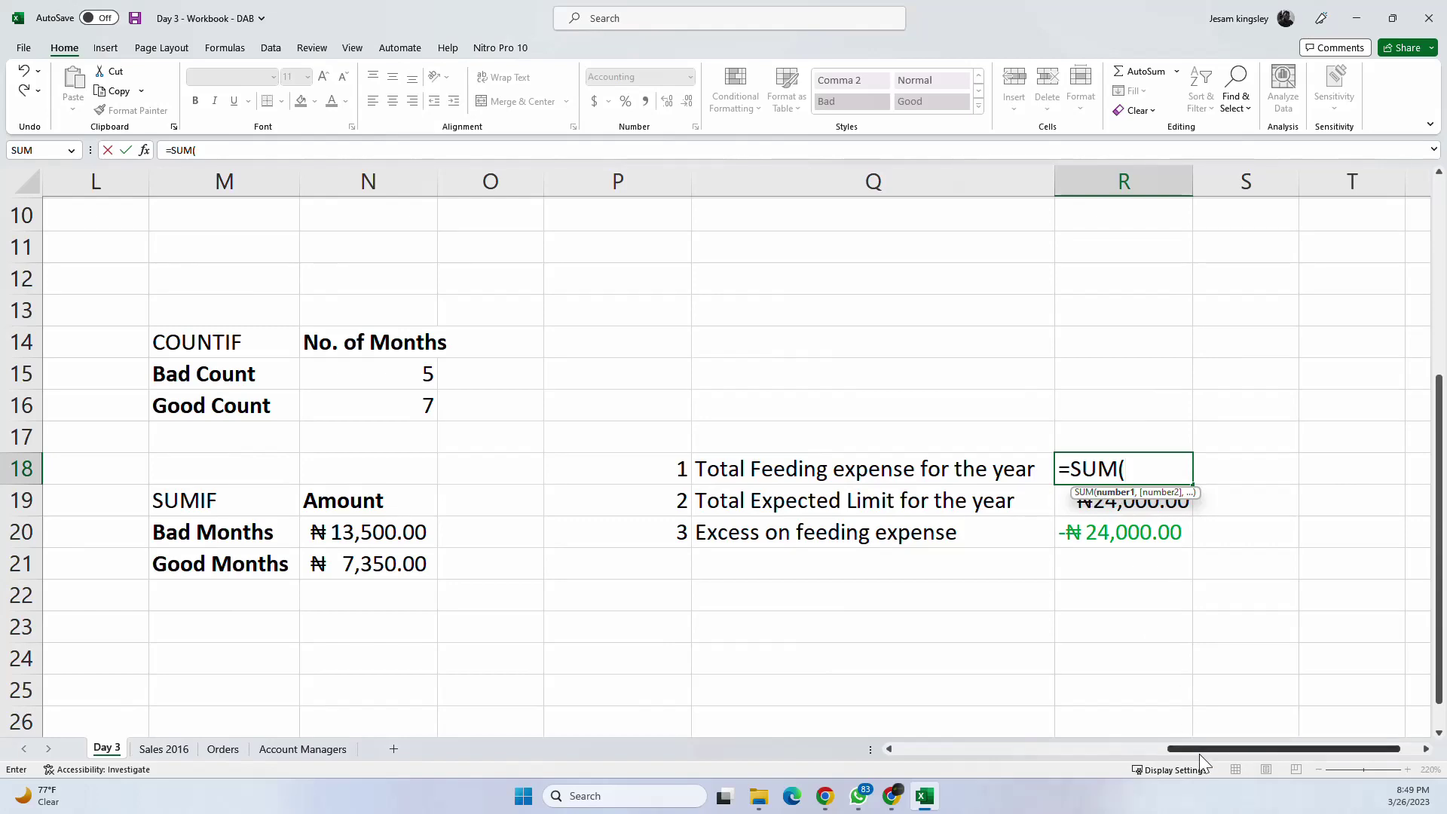
left_click_drag(1201, 749, 1147, 749)
left_click_drag(1102, 752, 1102, 752)
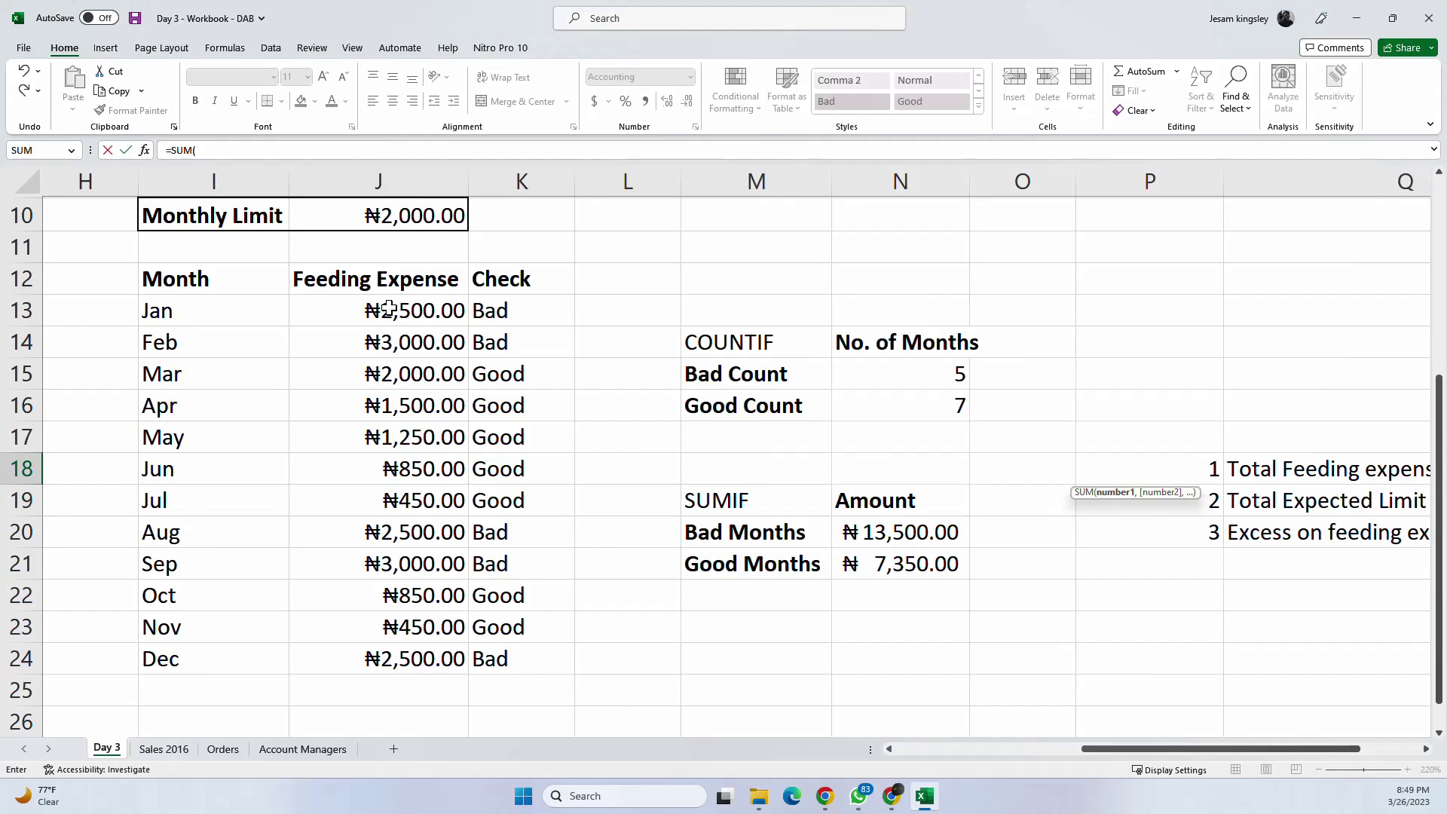
left_click_drag(389, 279, 423, 675)
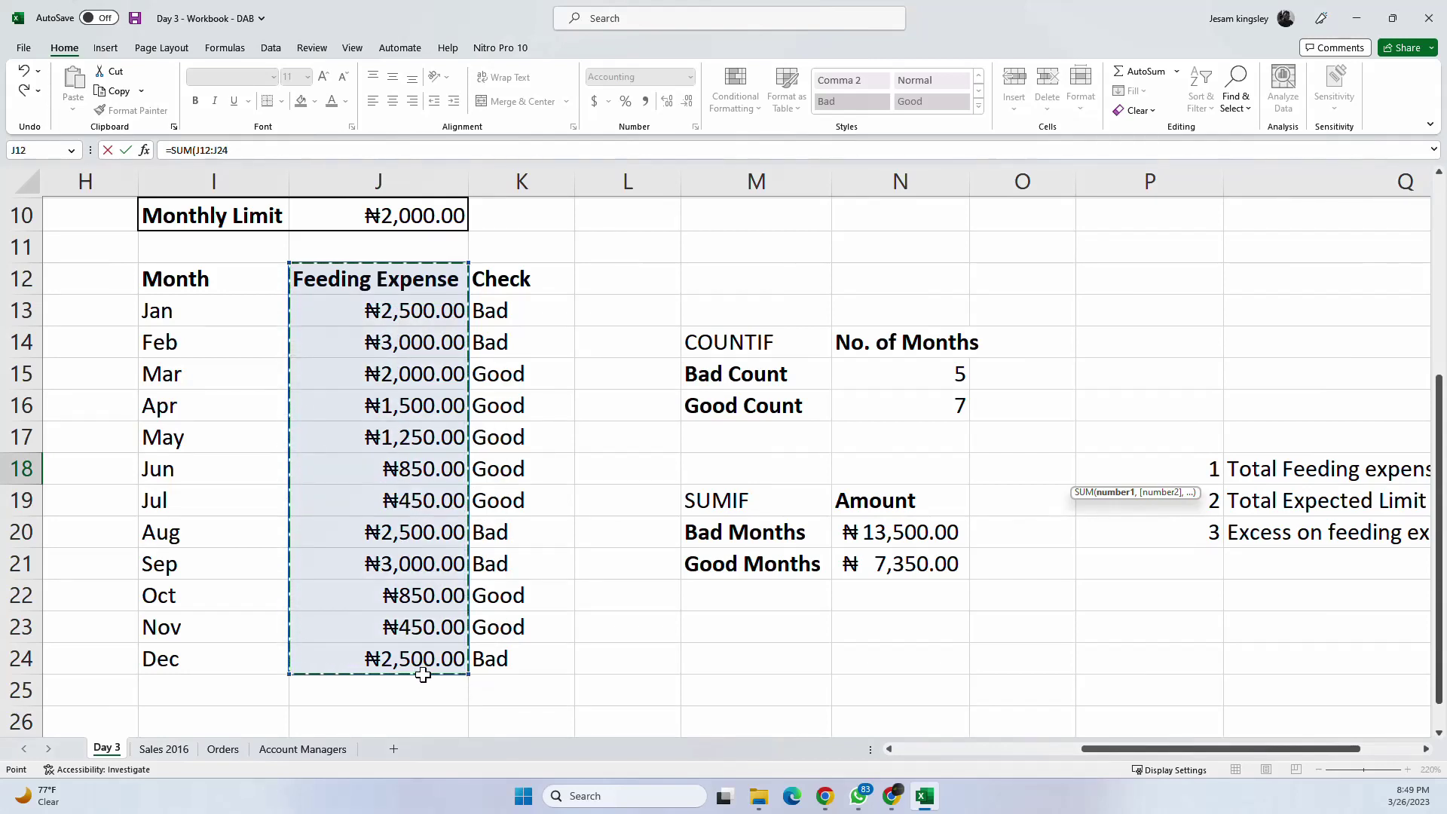
type(")")
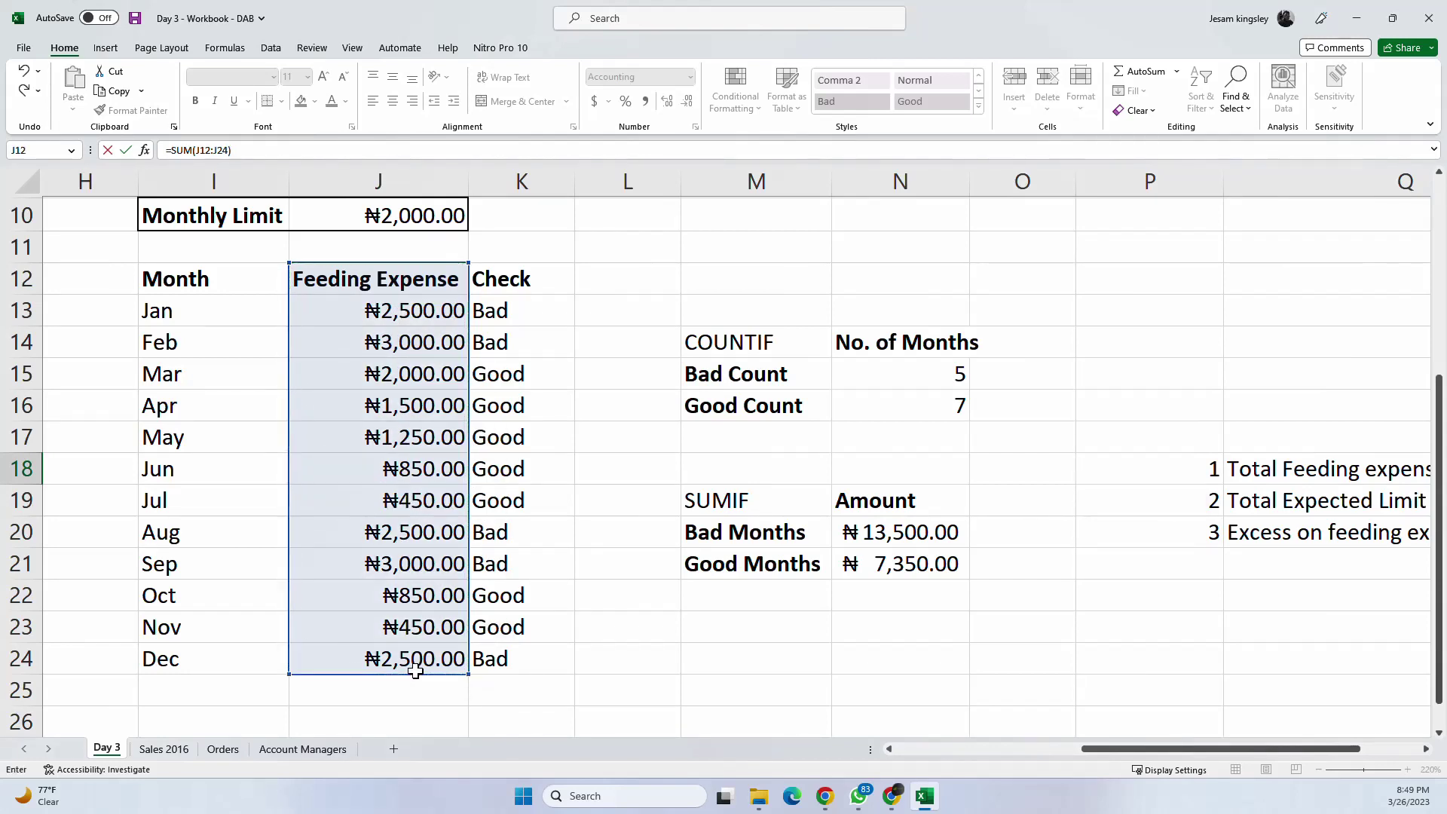
key("Return")
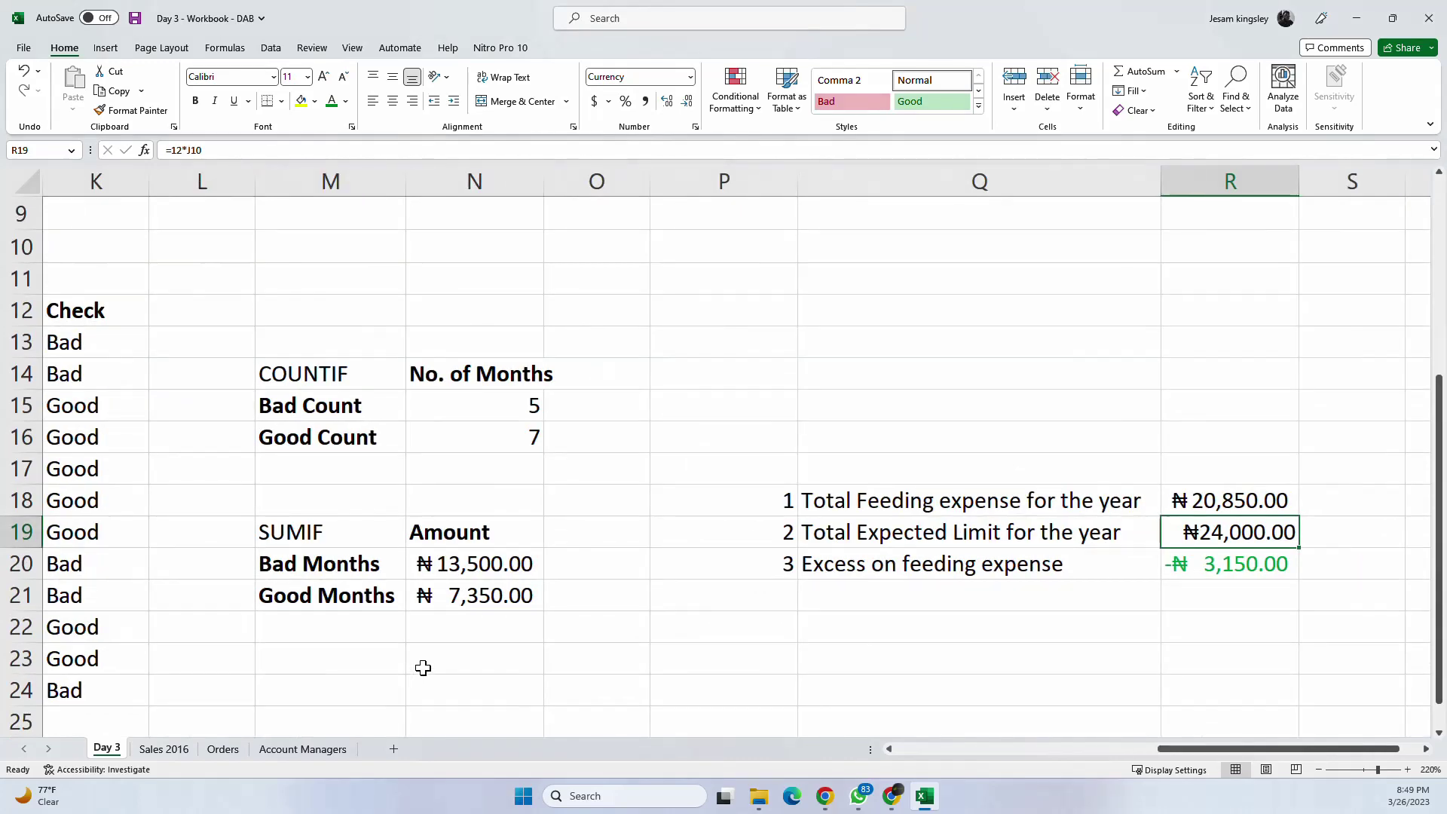
left_click(1237, 497)
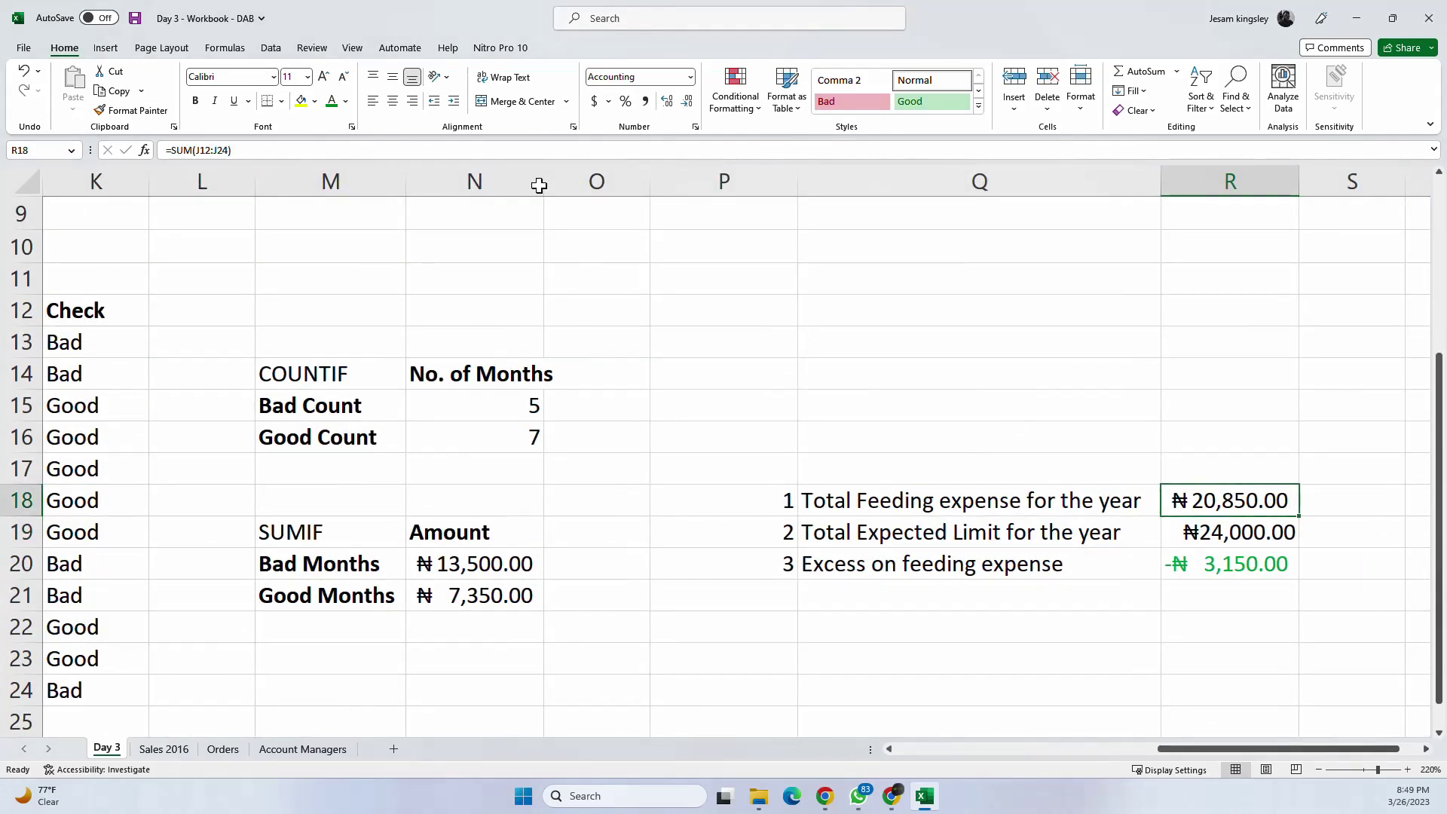
left_click(196, 100)
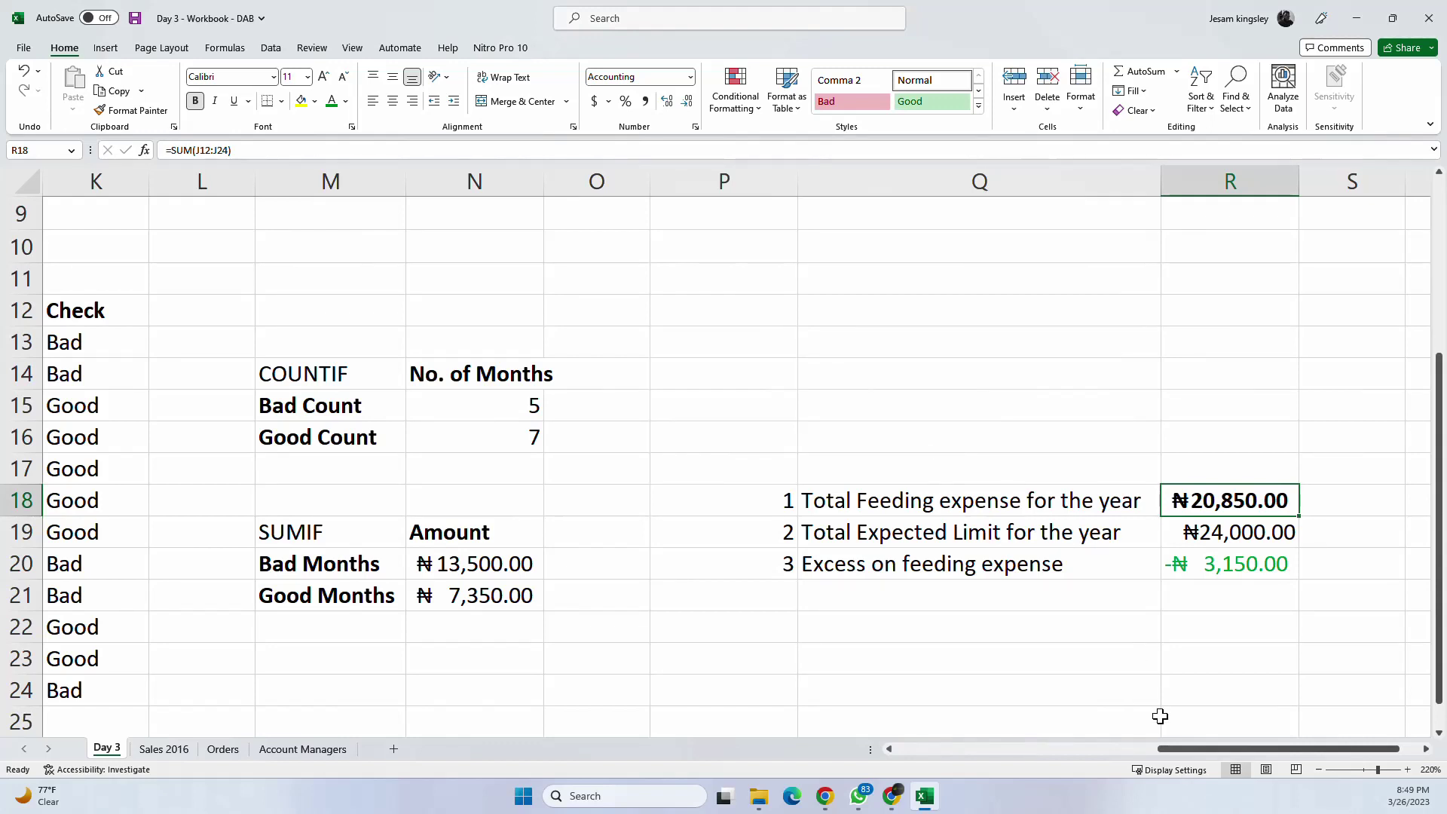
Step: Examine the first and last monthly feeding expenses, January in J13 and December in J24
left_click_drag(1171, 749, 1059, 767)
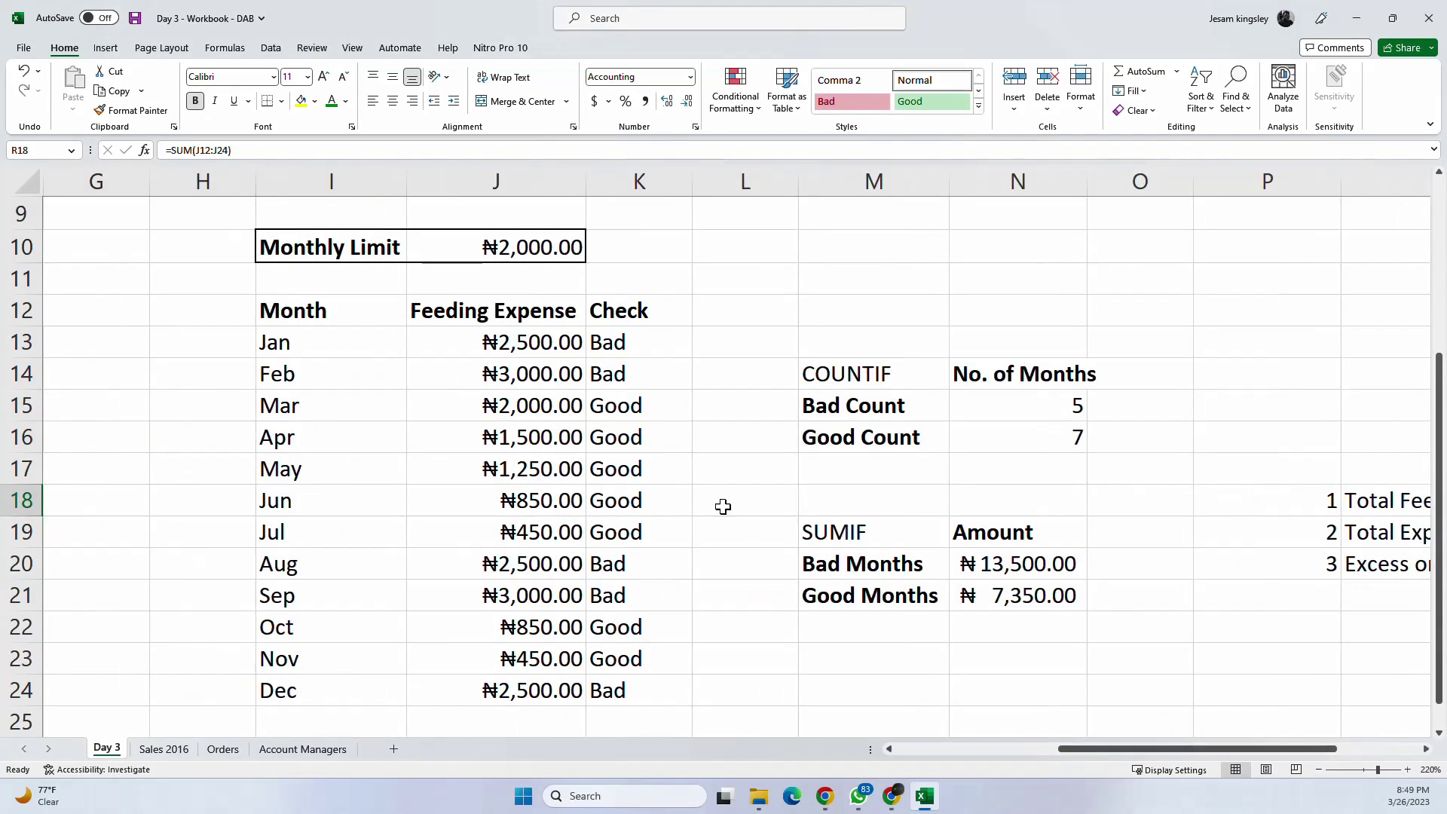
left_click(503, 334)
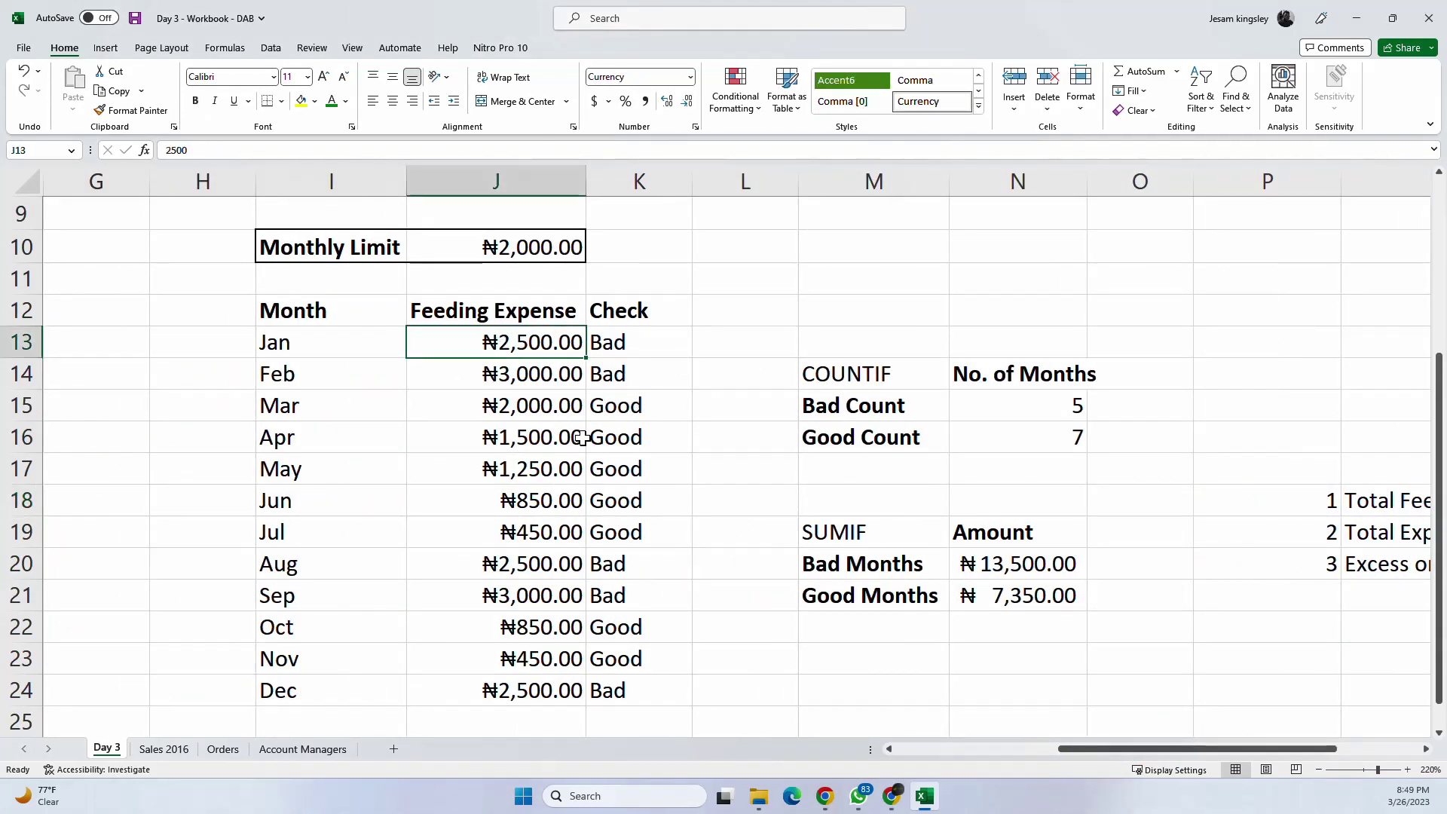
left_click(573, 697)
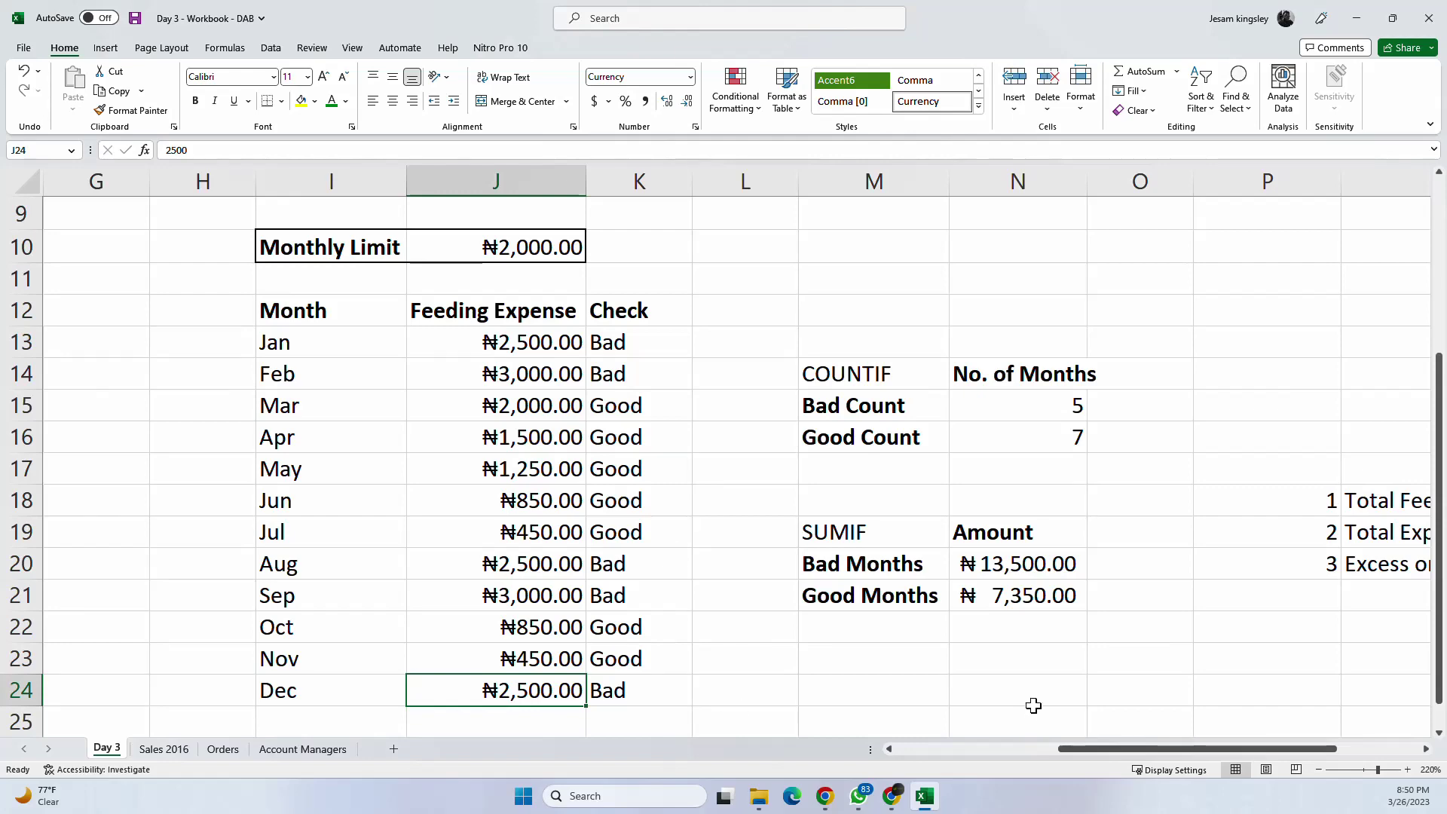
Step: Inspect the formula behind the total expected limit for the year in R19 and the monthly limit in J10
left_click_drag(1077, 743, 1236, 744)
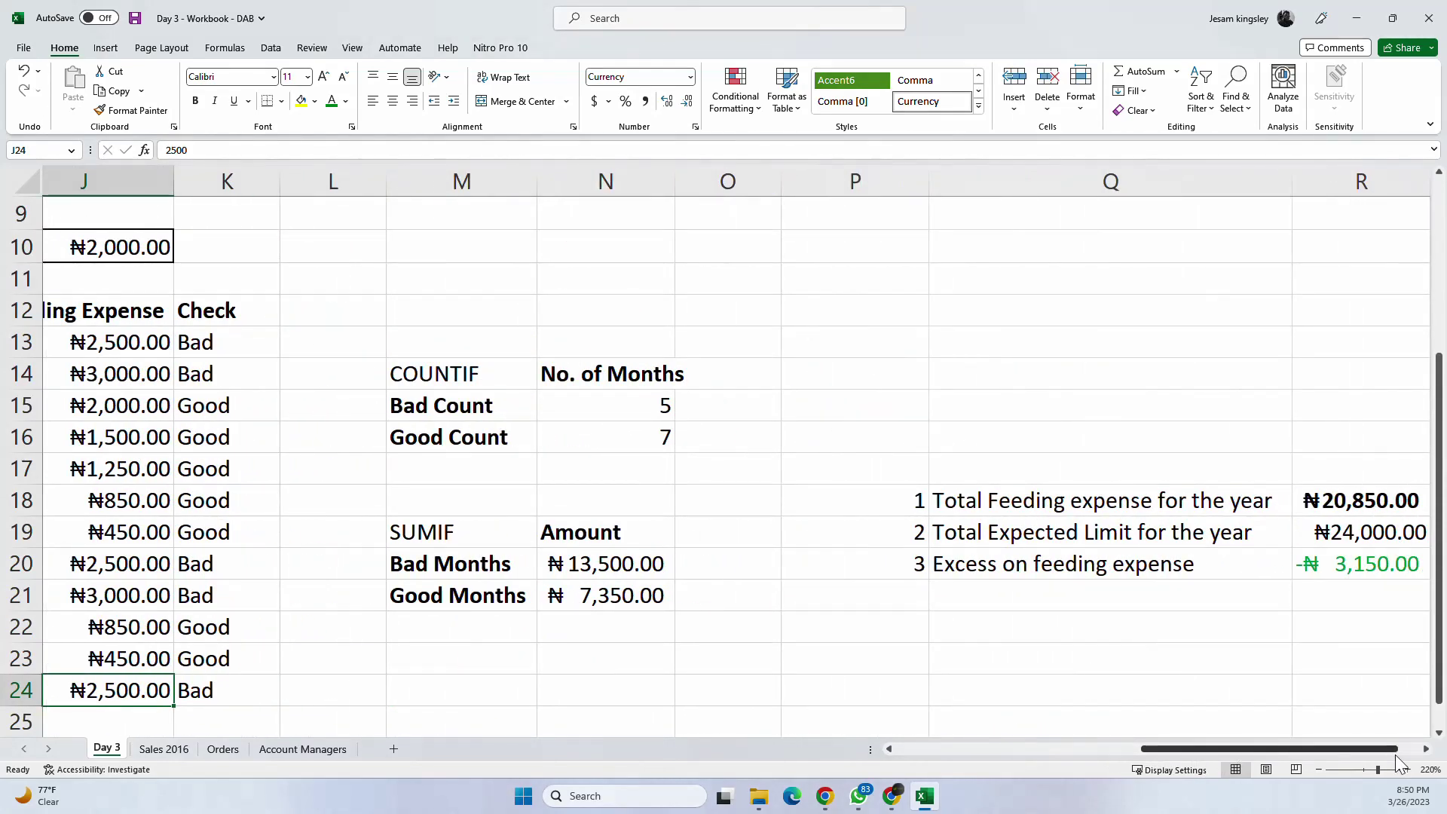
left_click(1425, 749)
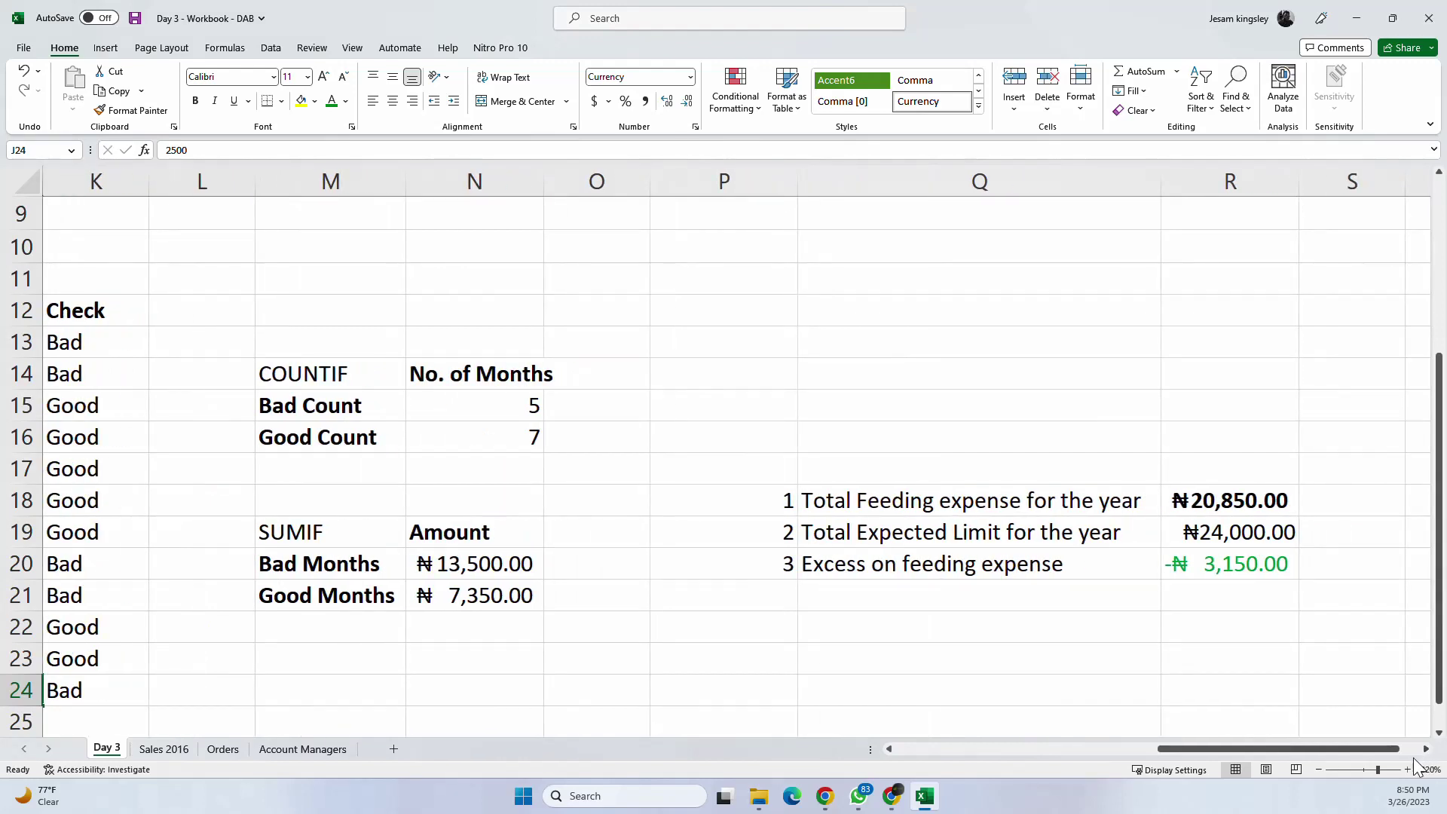
left_click(1425, 749)
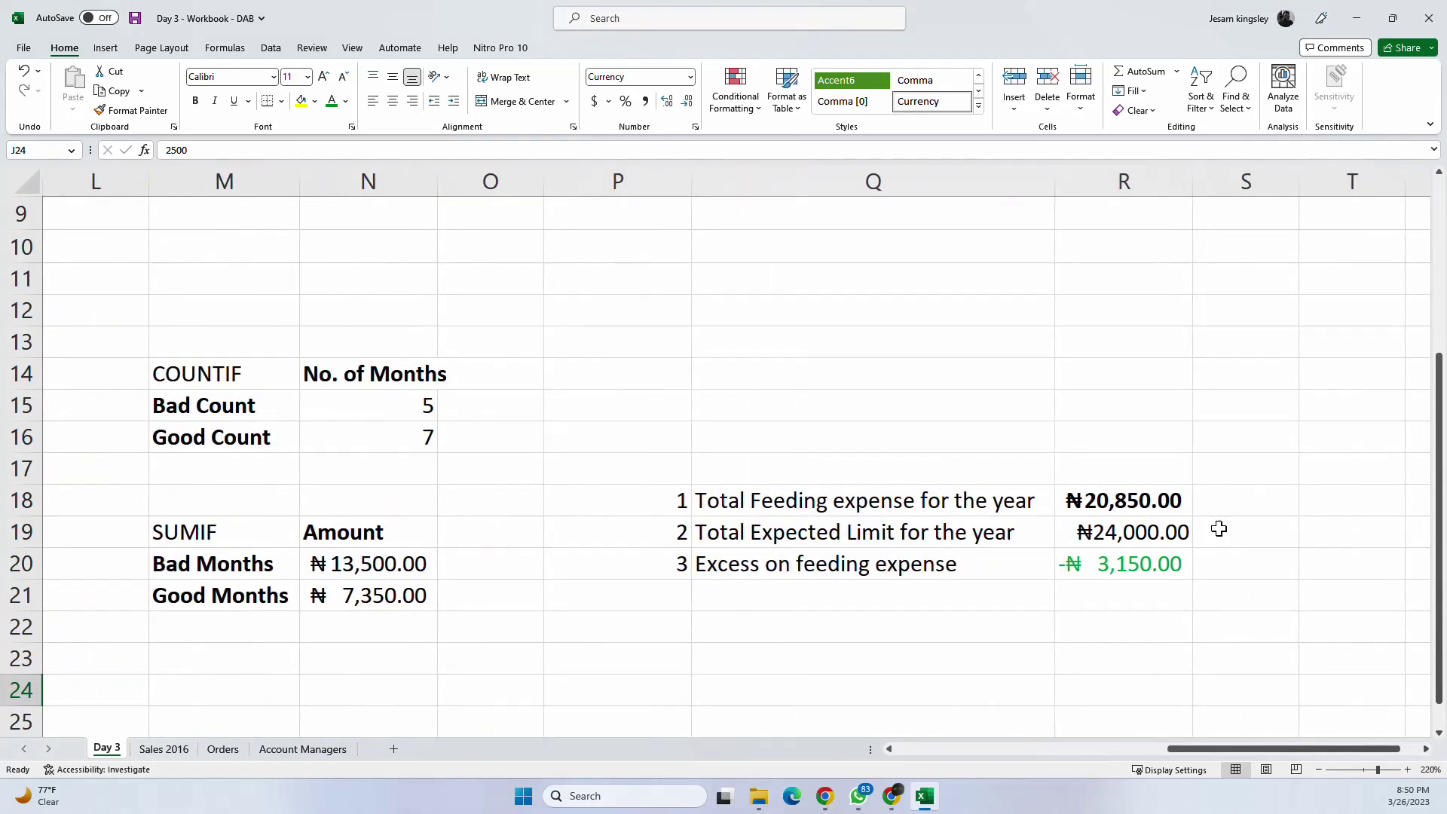
left_click(1157, 535)
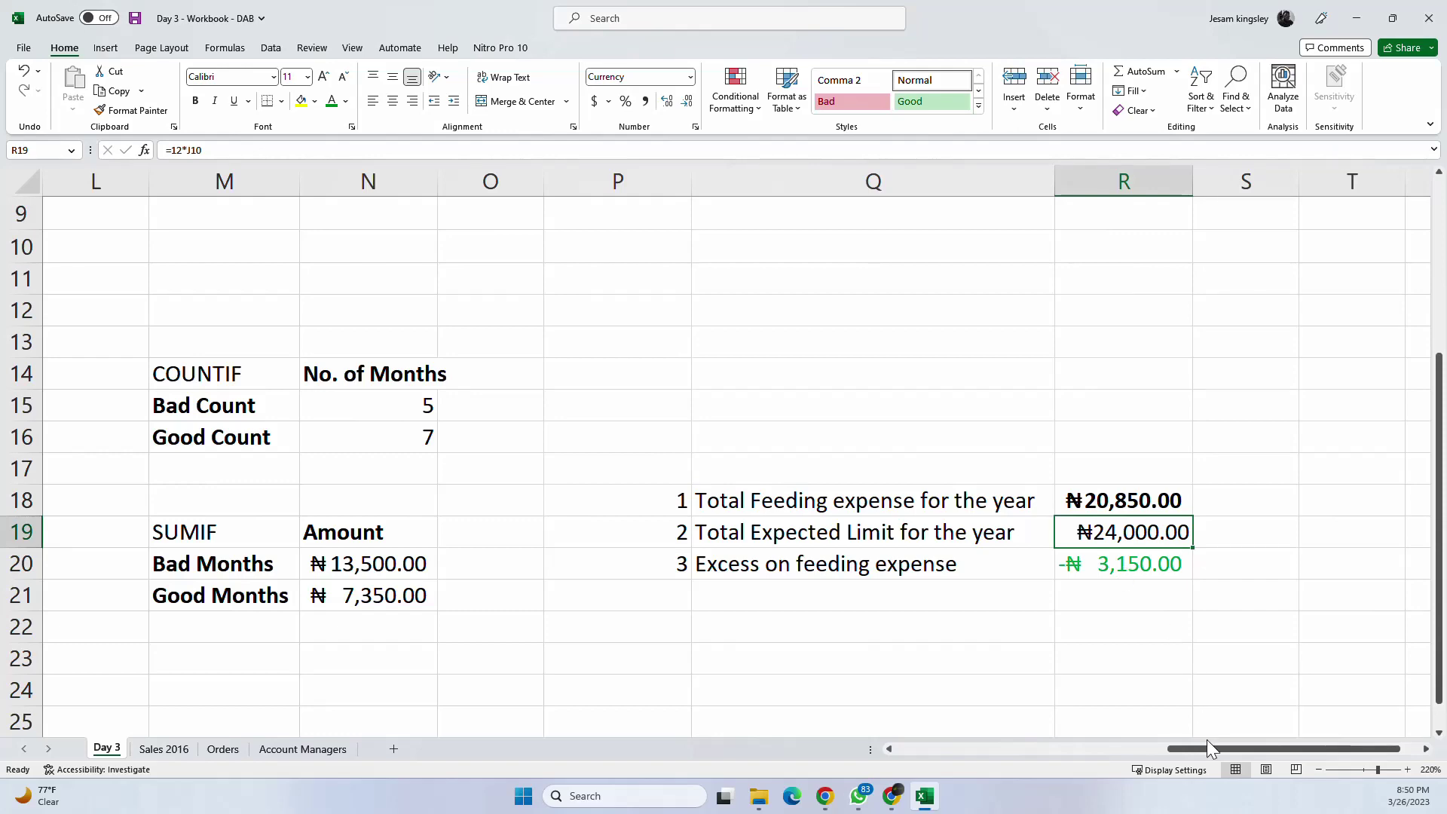
left_click_drag(1206, 748, 964, 746)
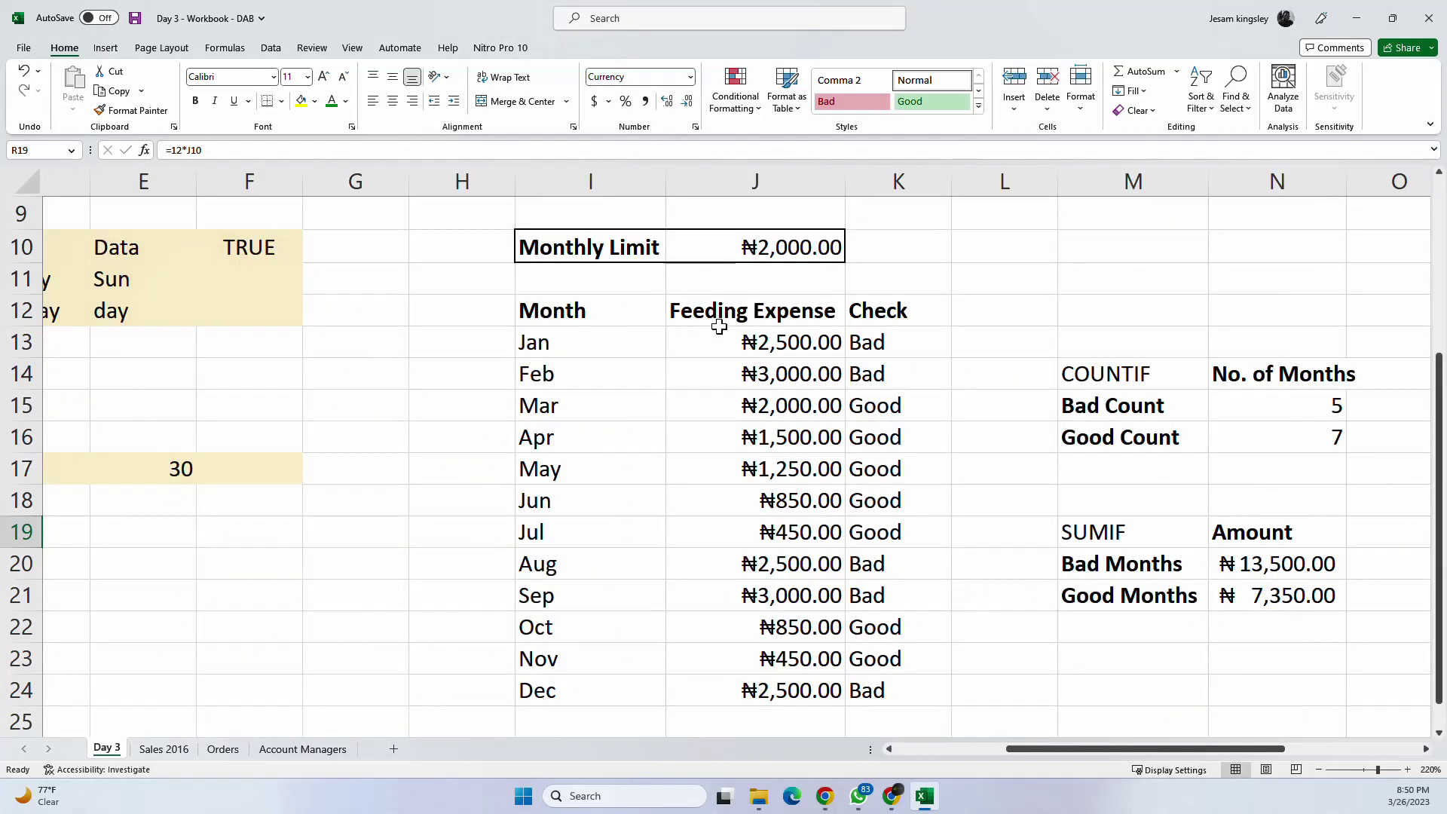
scroll(719, 326, "up", 2)
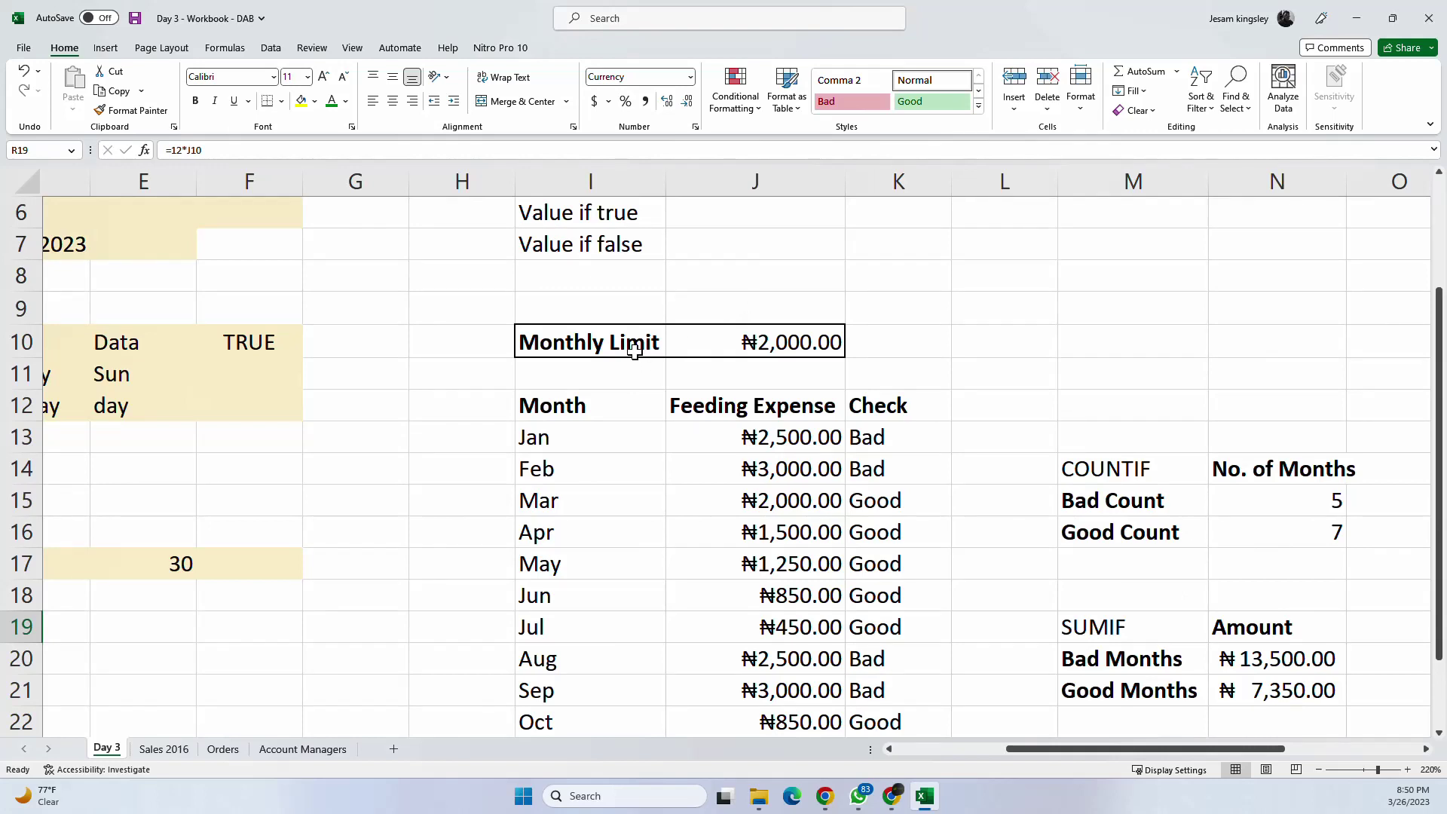
left_click(798, 347)
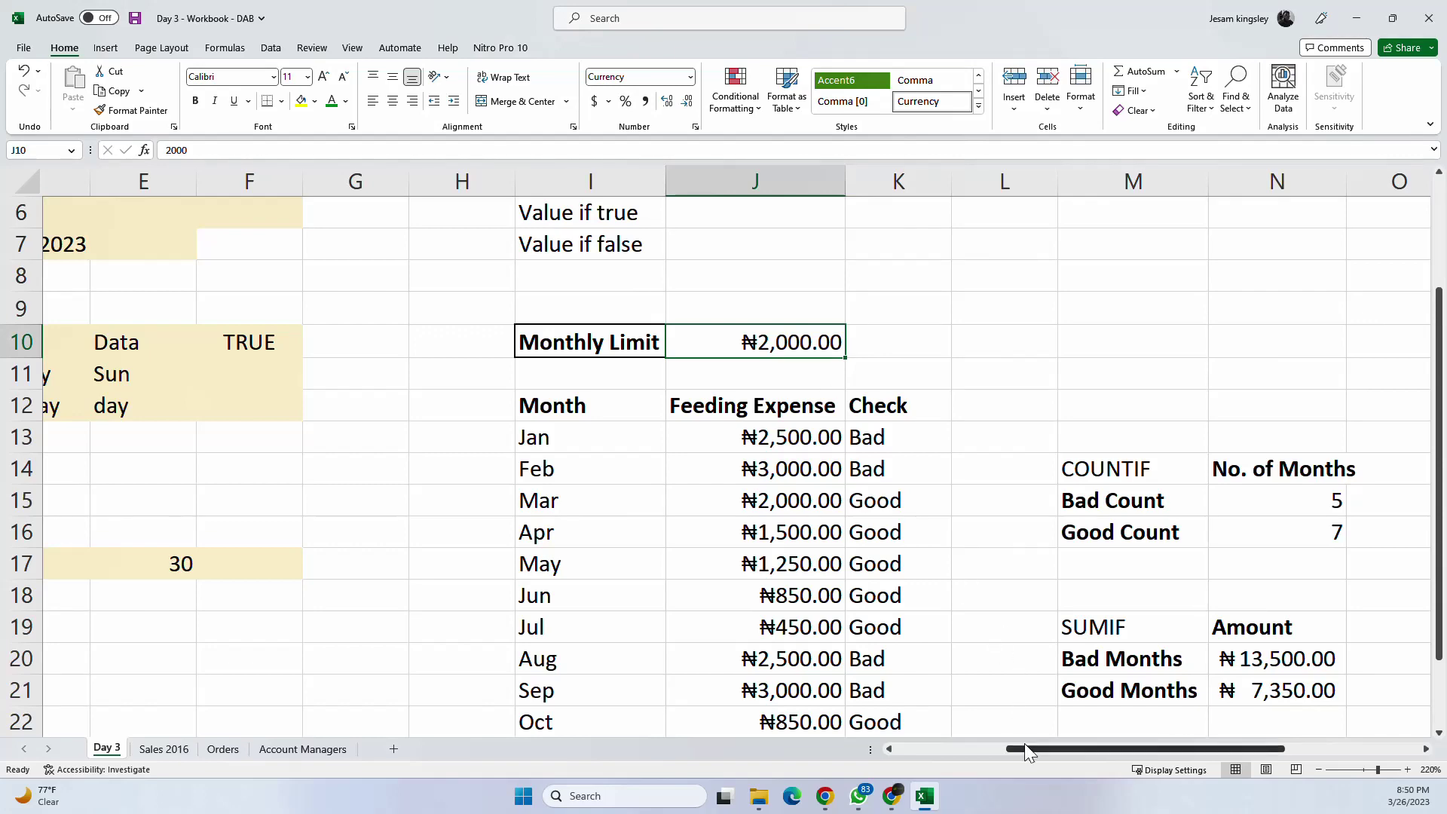
Step: Trace the multiplication in the R19 yearly limit formula back to the monthly limit cell J10
left_click_drag(1016, 749, 1153, 748)
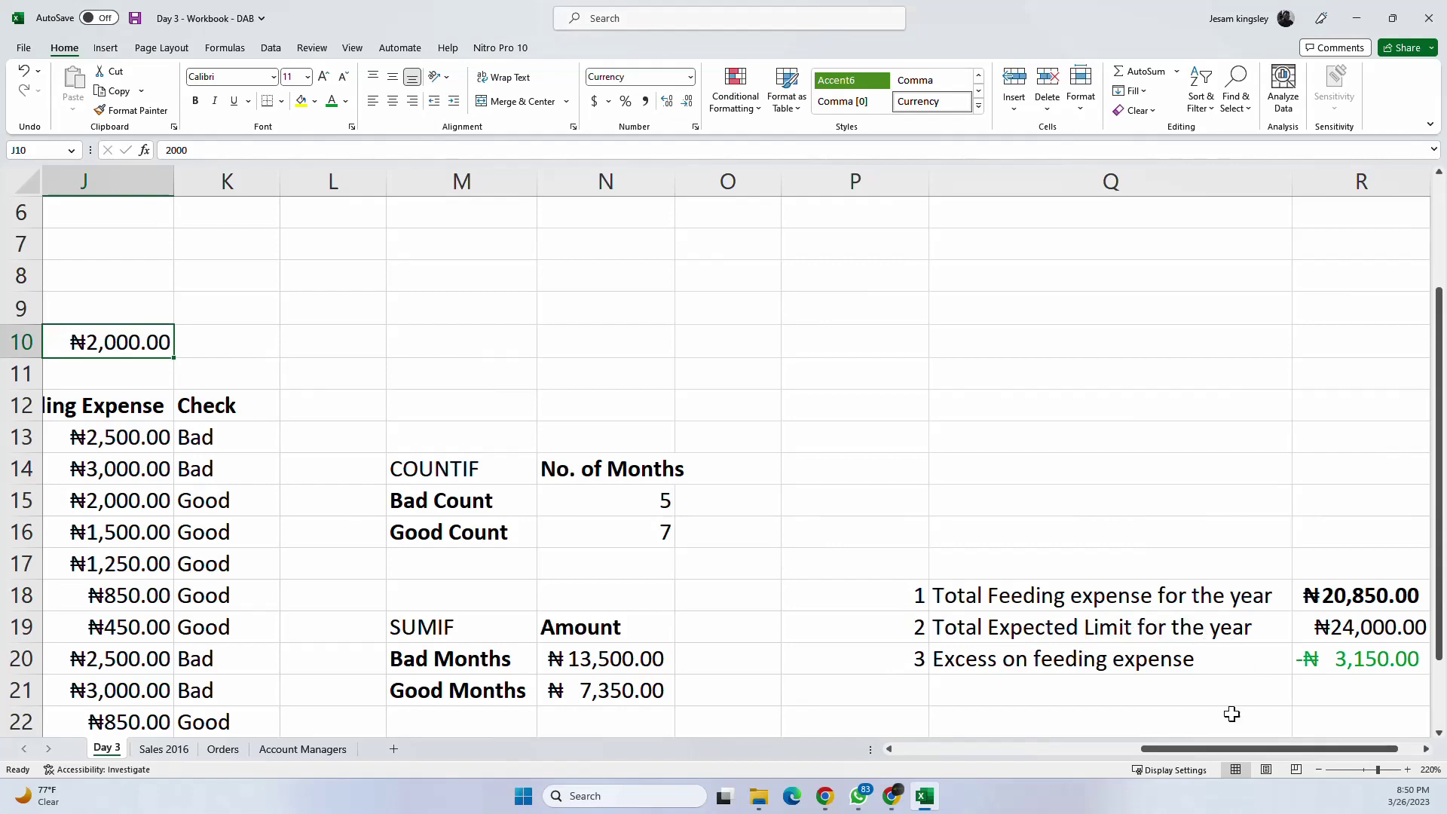
left_click_drag(1188, 748, 1088, 747)
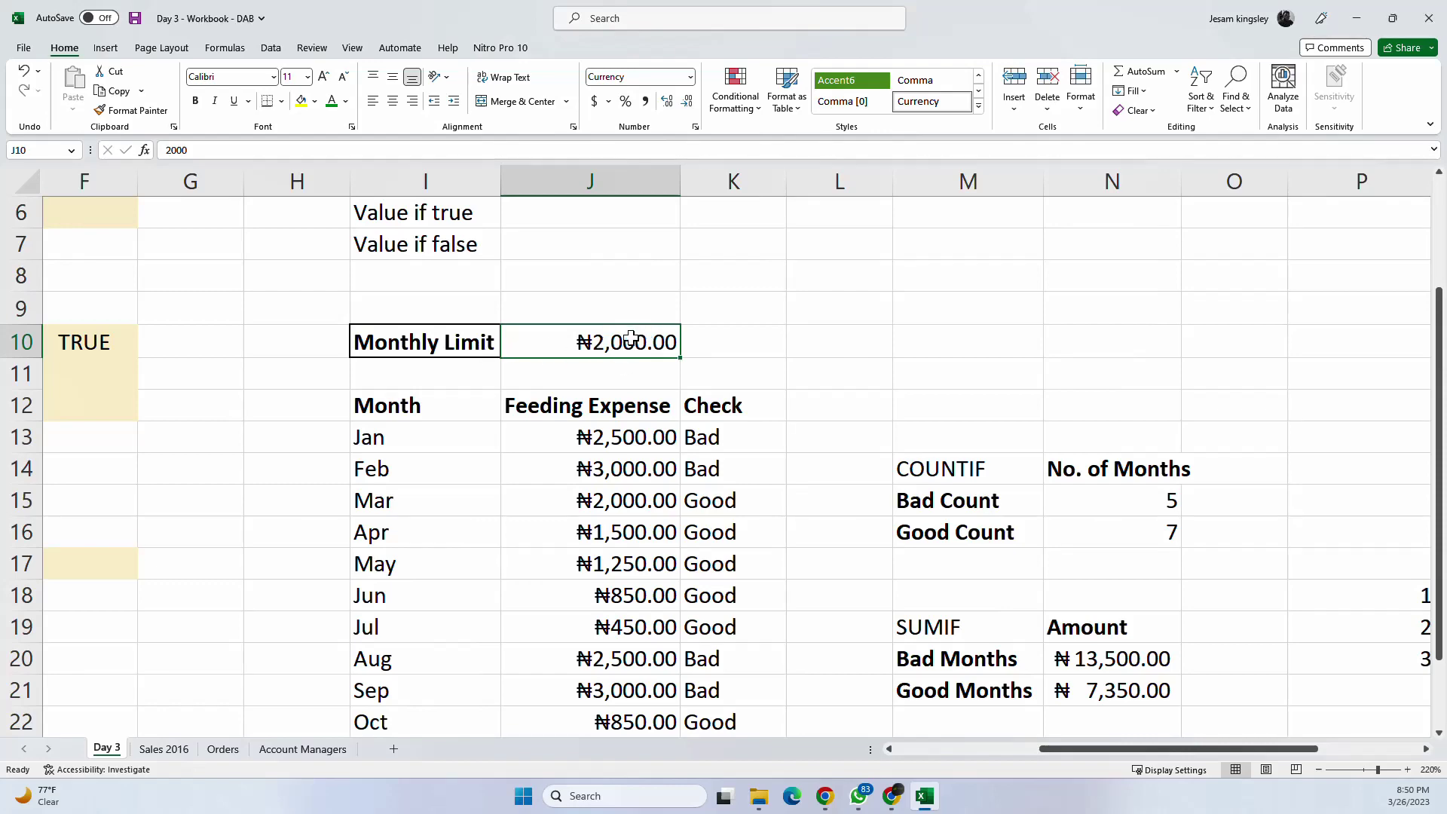
left_click_drag(1078, 748, 1215, 737)
left_click(1326, 627)
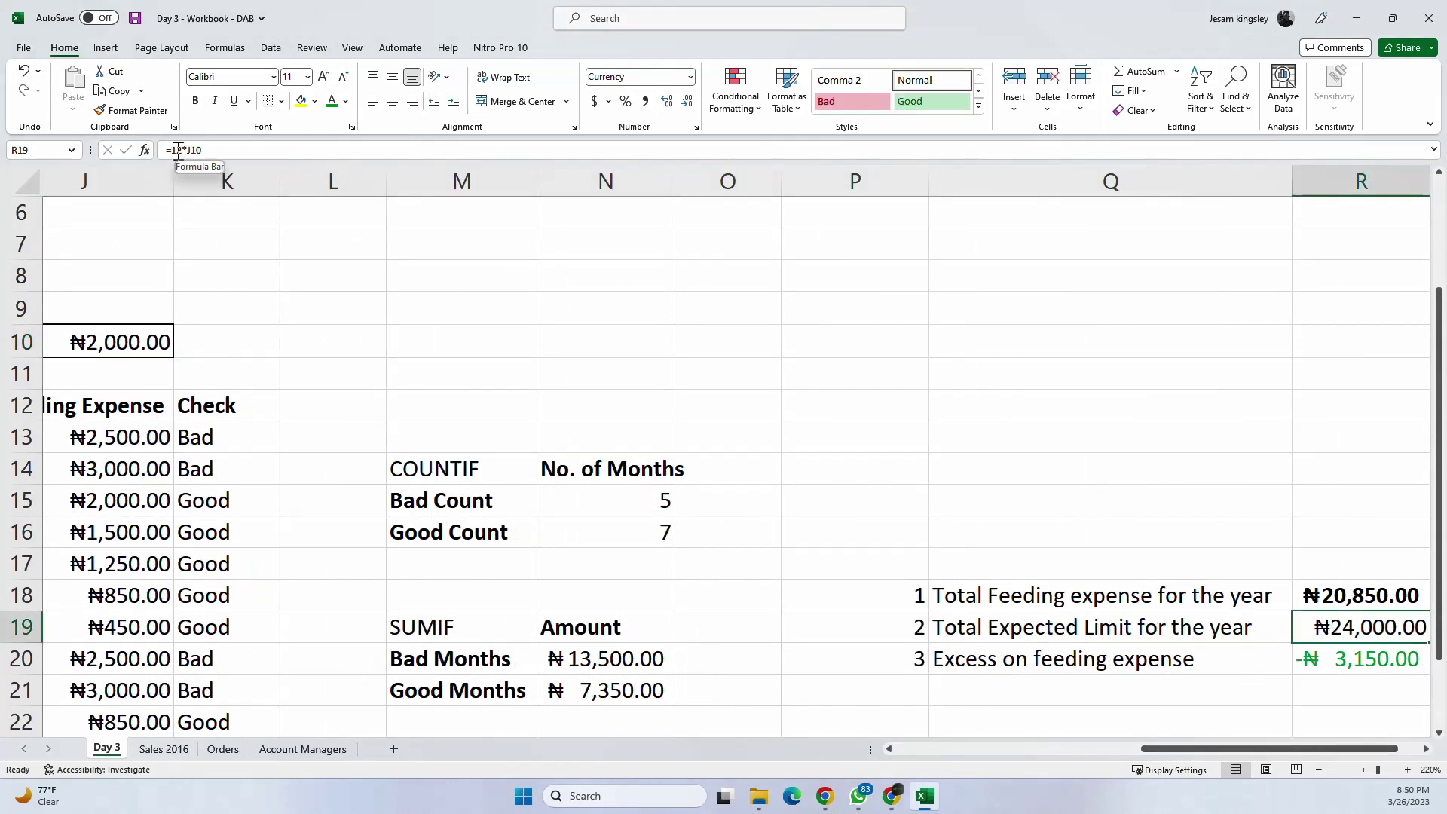
left_click(115, 341)
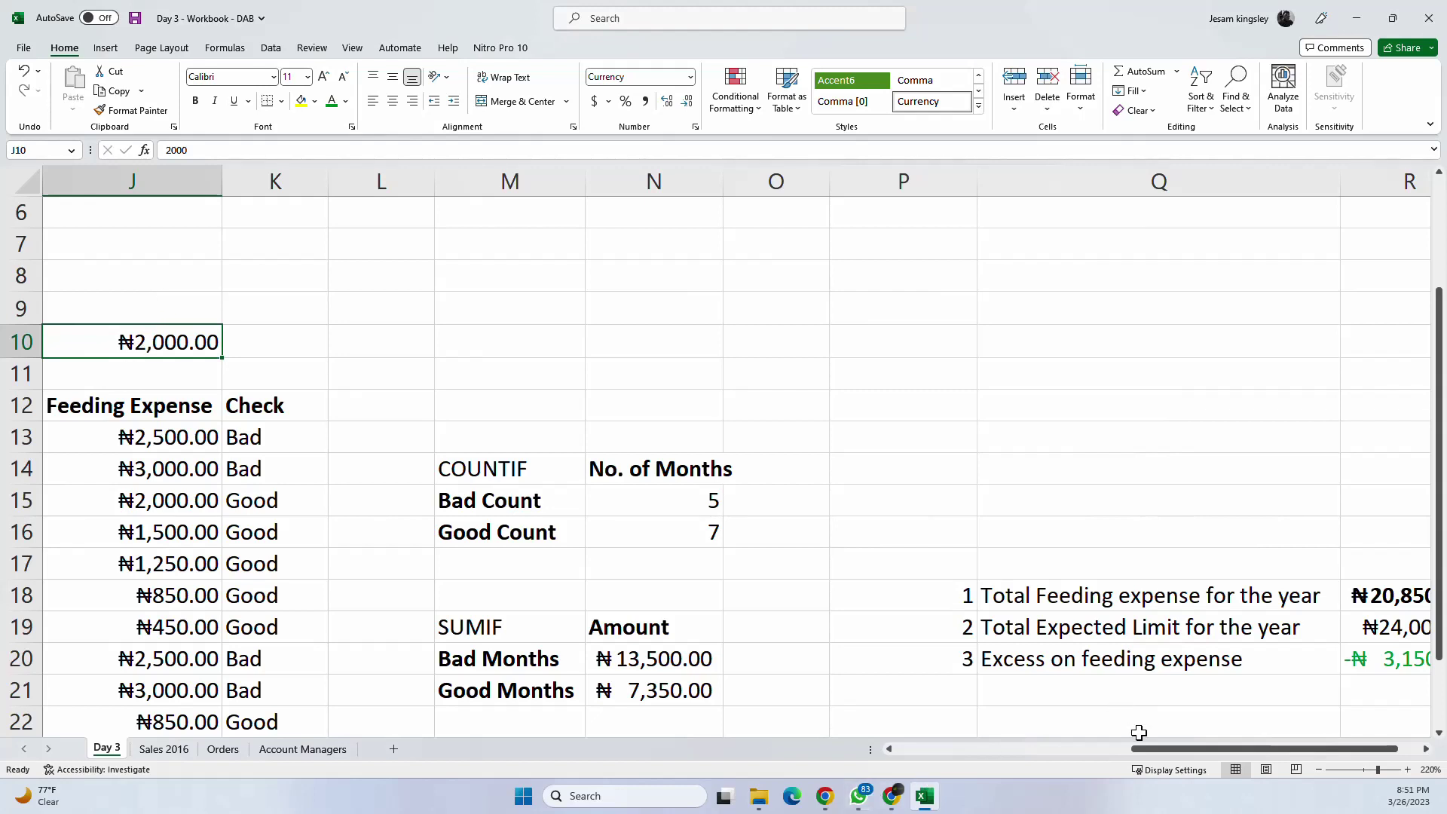
Step: Make the total expected limit for the year in R19 bold
left_click_drag(1141, 747, 1424, 722)
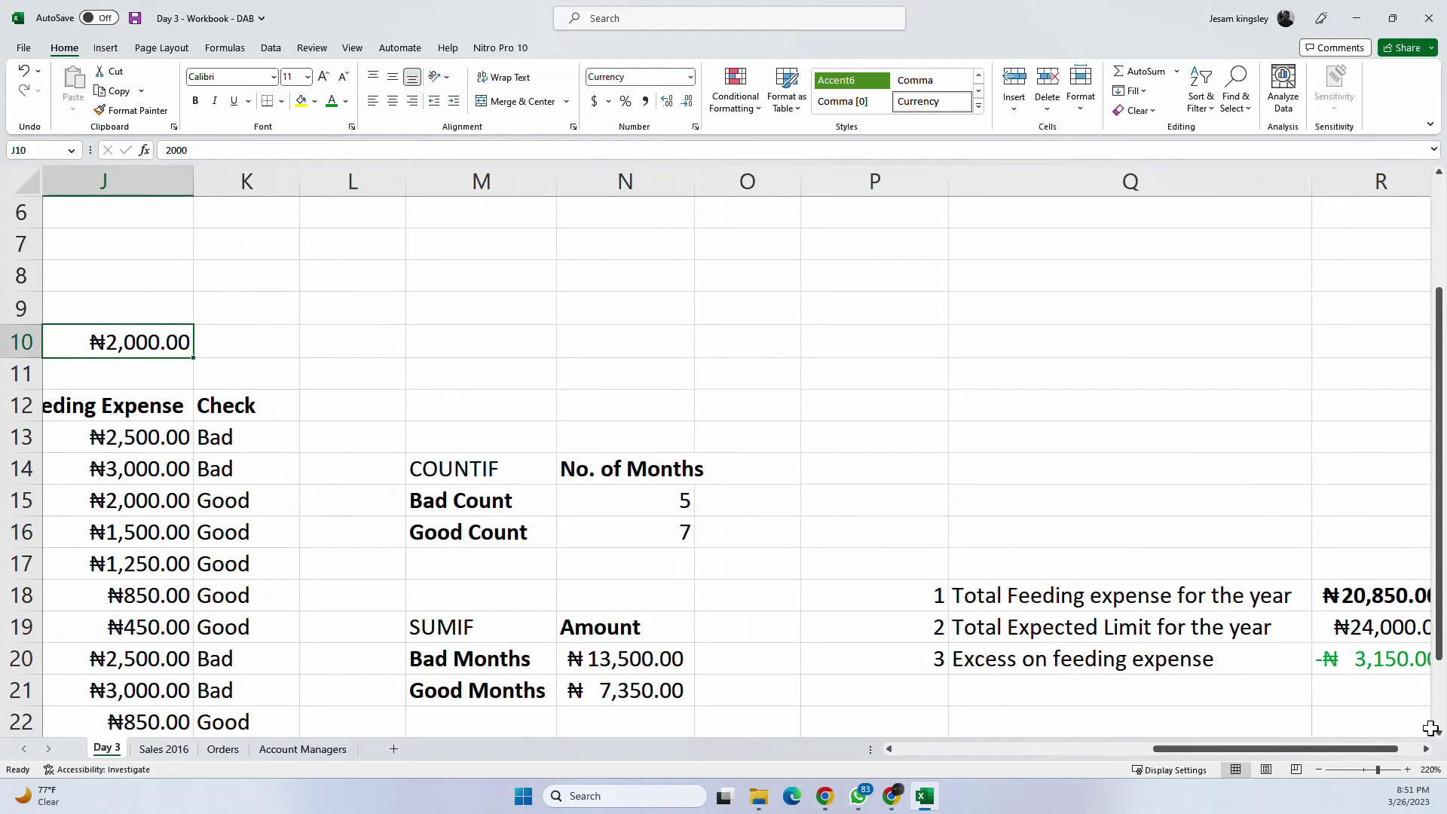
left_click(1425, 750)
left_click(1425, 749)
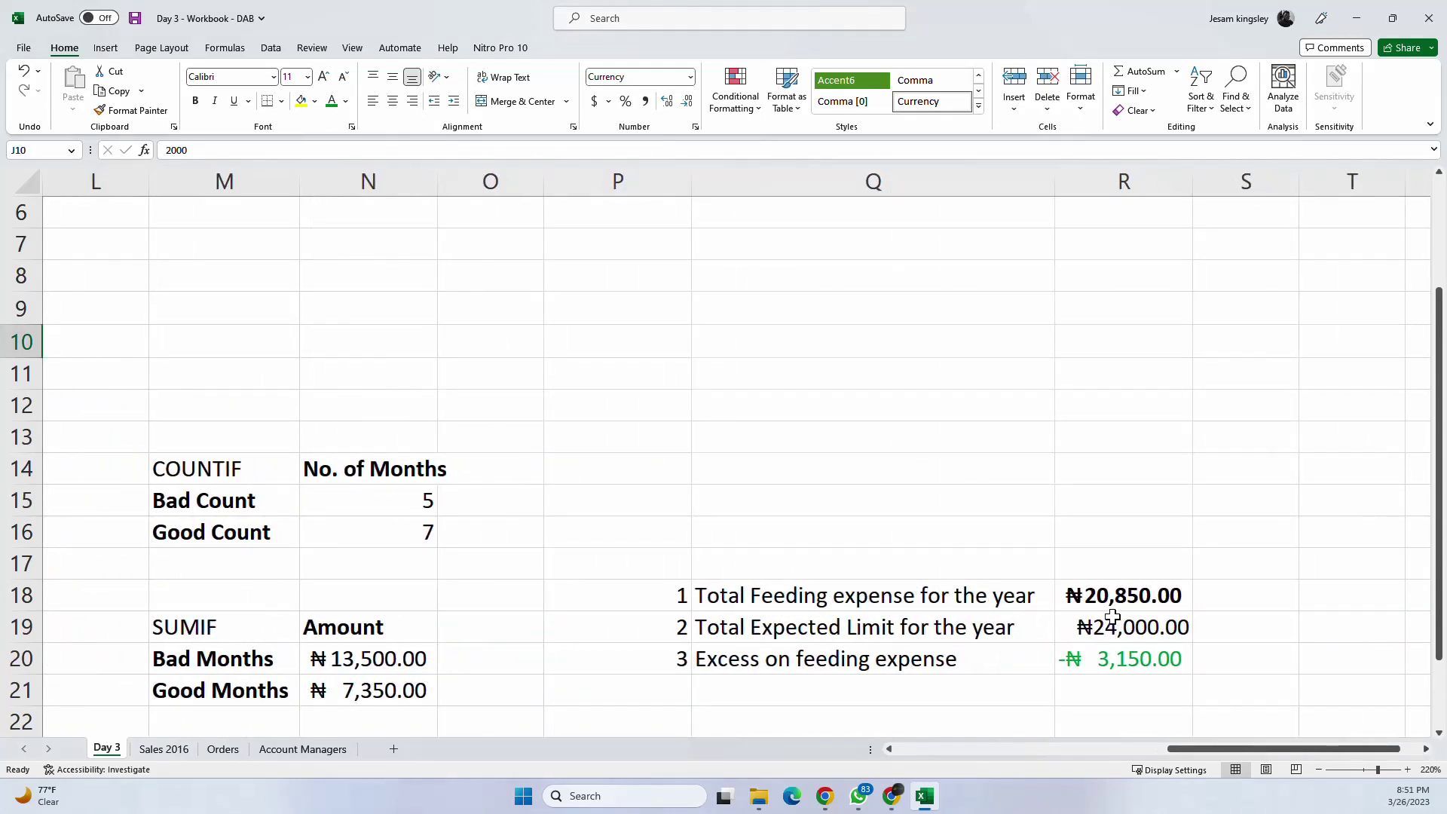
left_click(1153, 631)
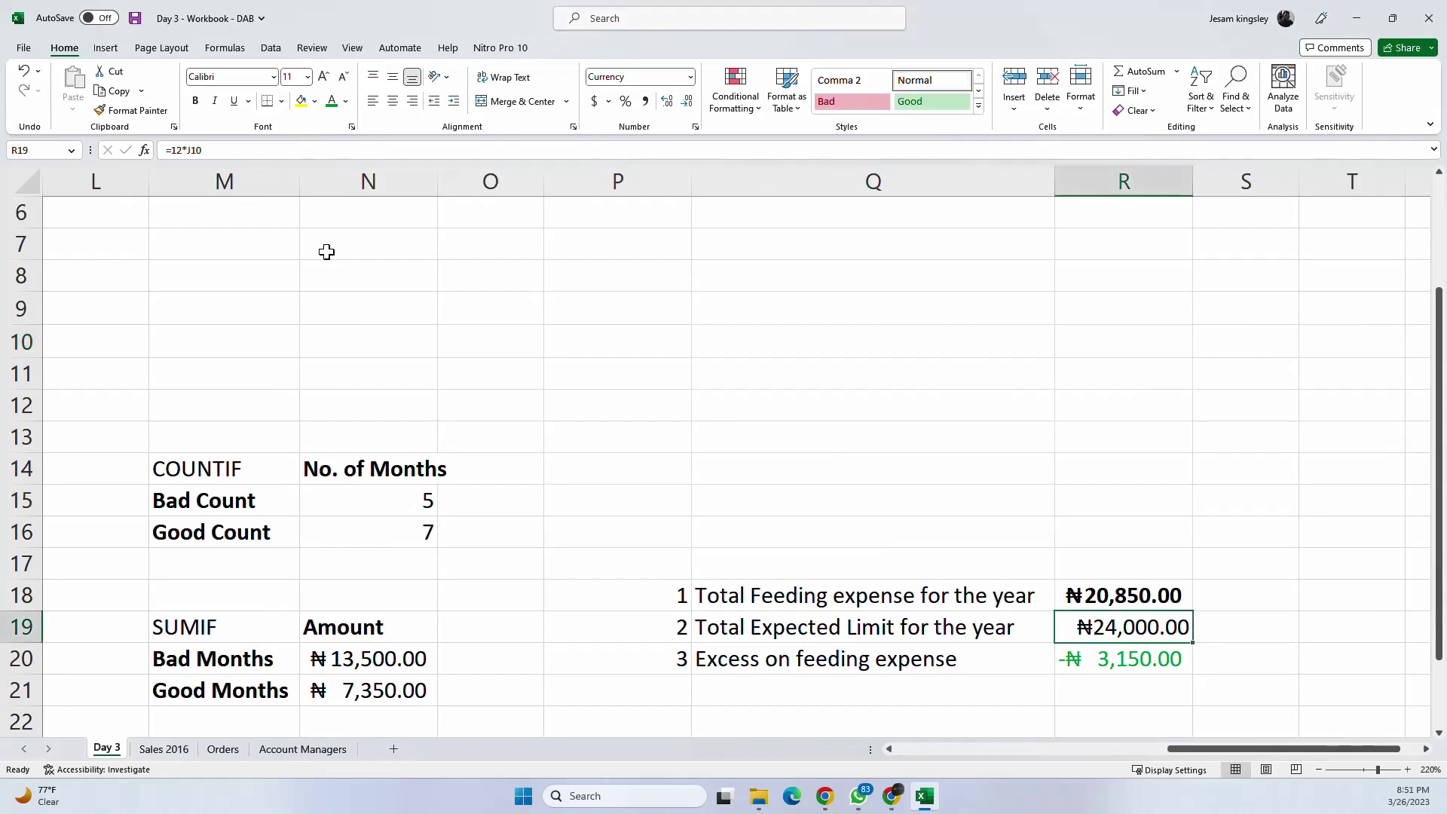
left_click(196, 101)
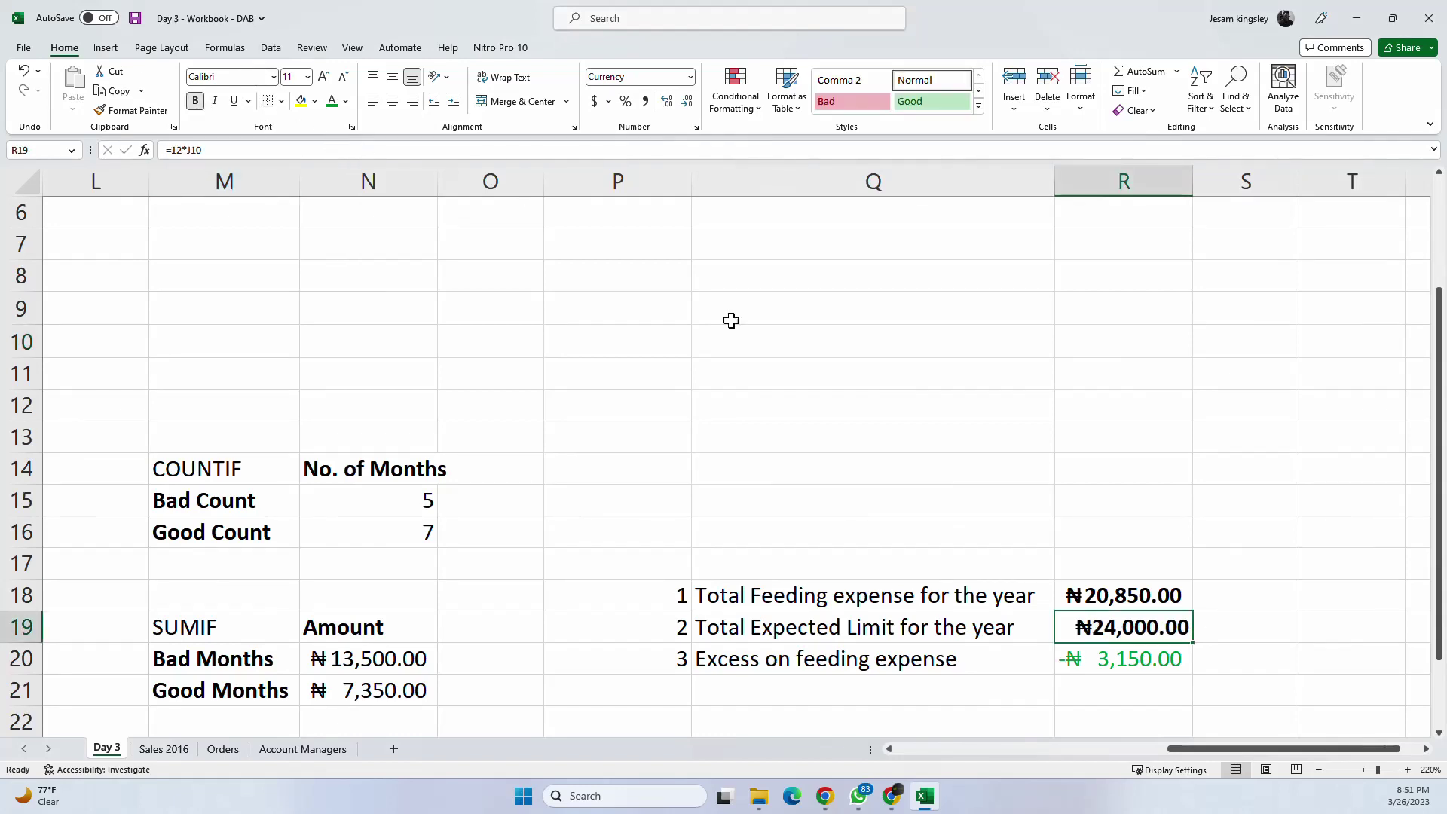
Step: Inspect the excess on feeding expense formula in R20 against the yearly expense in R18 and the expected limit in R19
left_click(1106, 664)
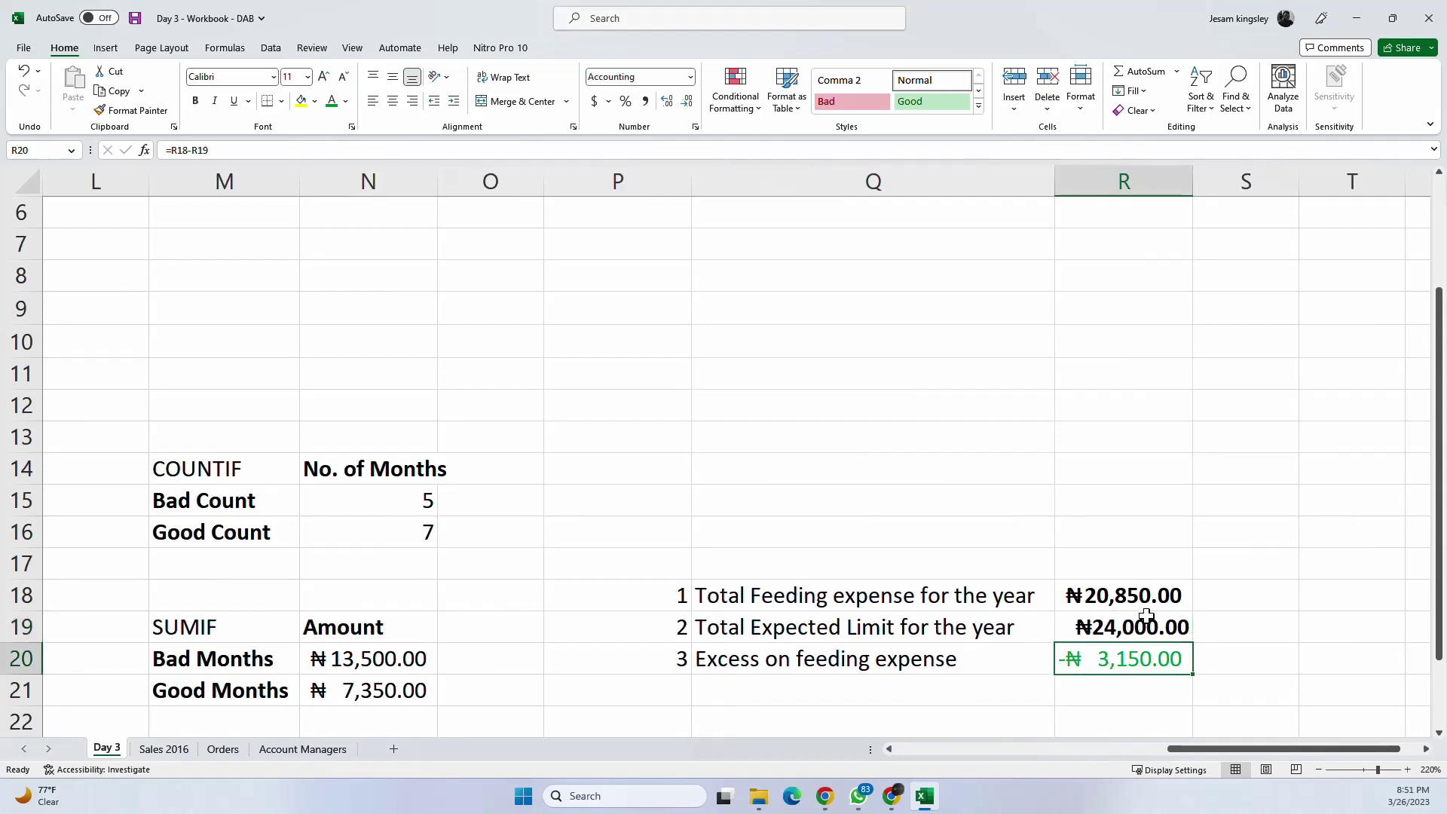
left_click(1145, 617)
left_click(1142, 570)
left_click(1132, 594)
left_click(1130, 620)
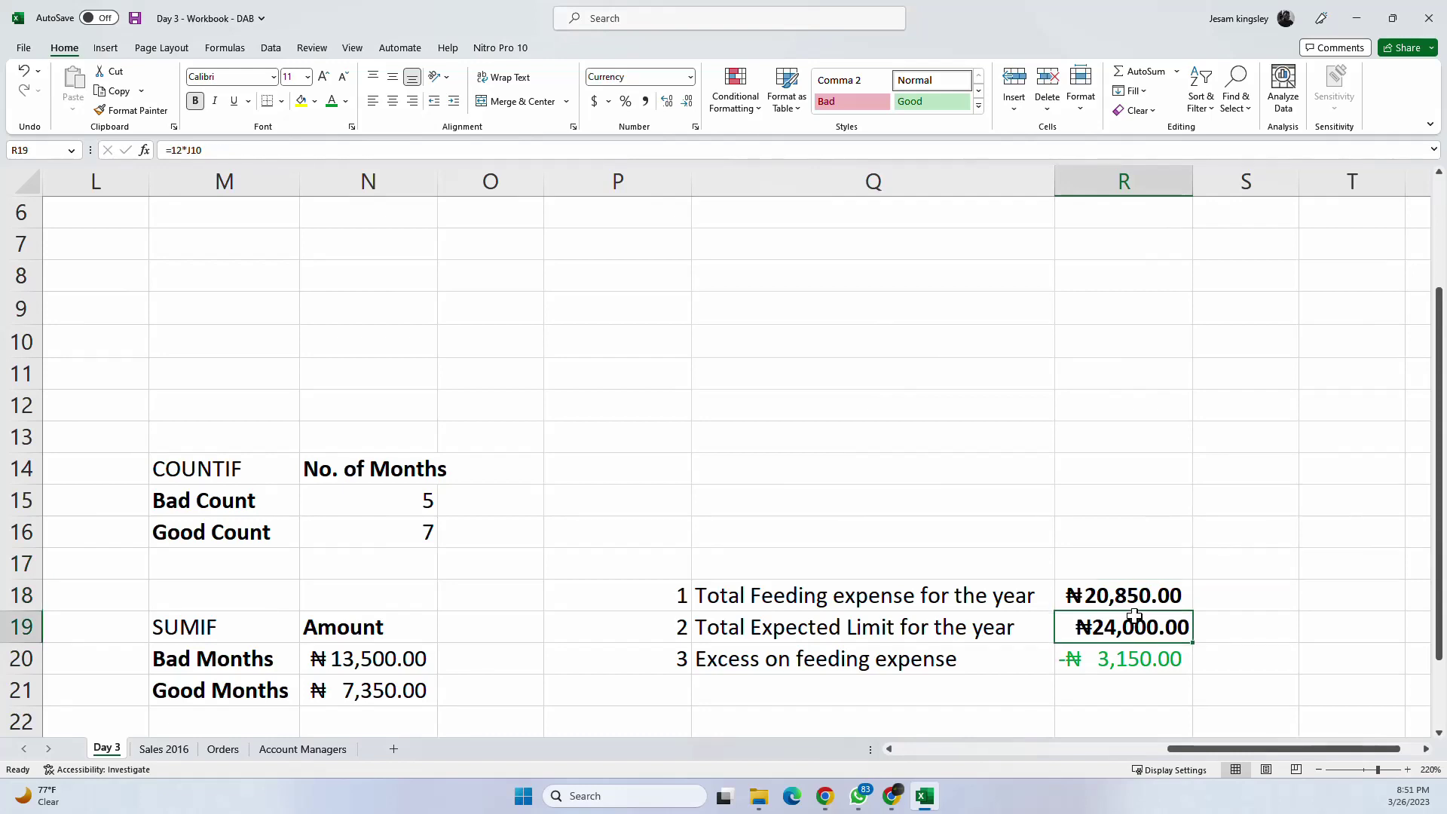
left_click(1137, 595)
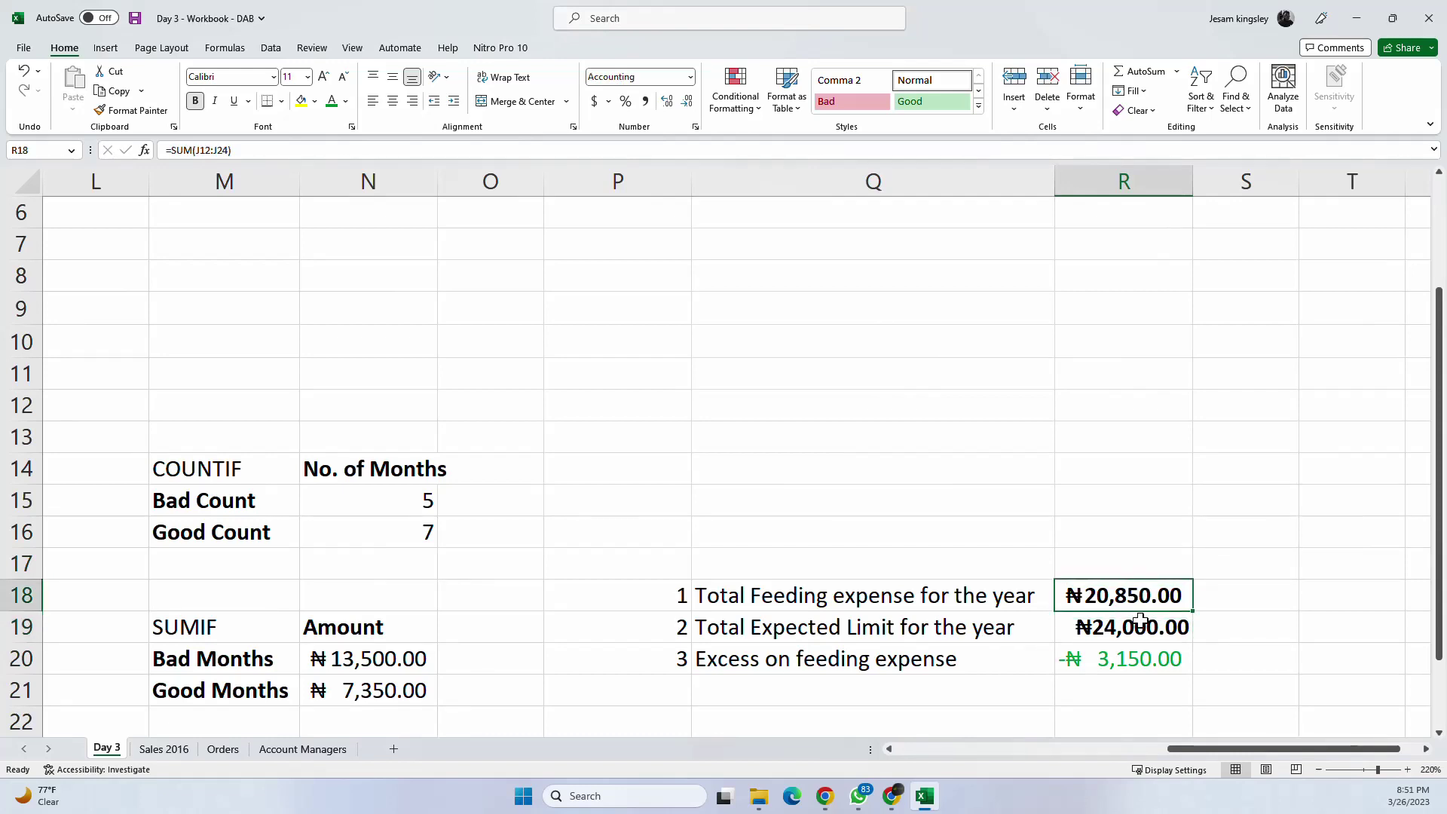
left_click(1141, 623)
Step: Make the excess on feeding expense in R20 bold
left_click(1119, 661)
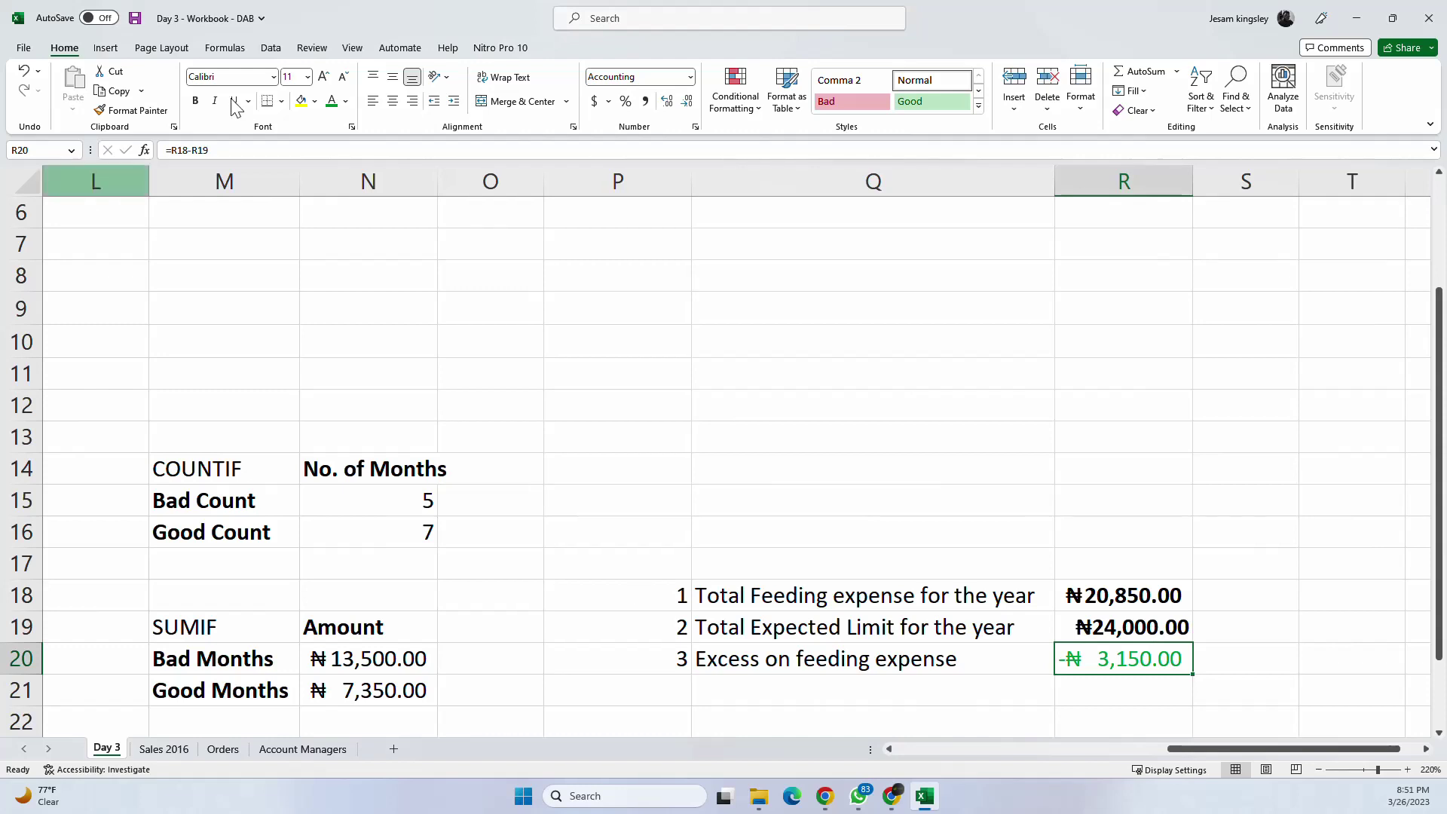
left_click(195, 100)
left_click(1043, 507)
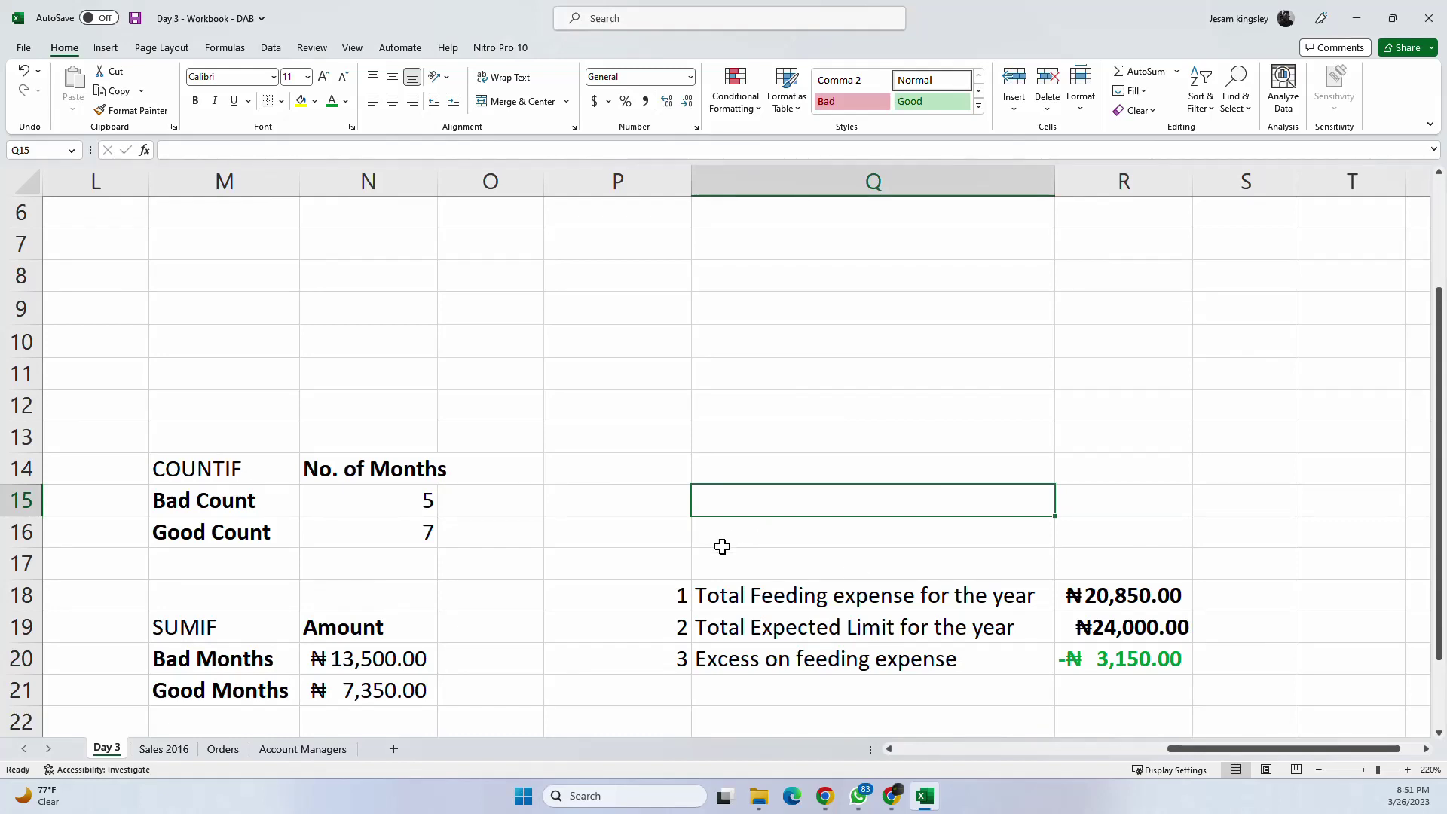
Step: Glance at the Sales 2016 sheet, return to Day 3 and save the workbook
left_click(160, 750)
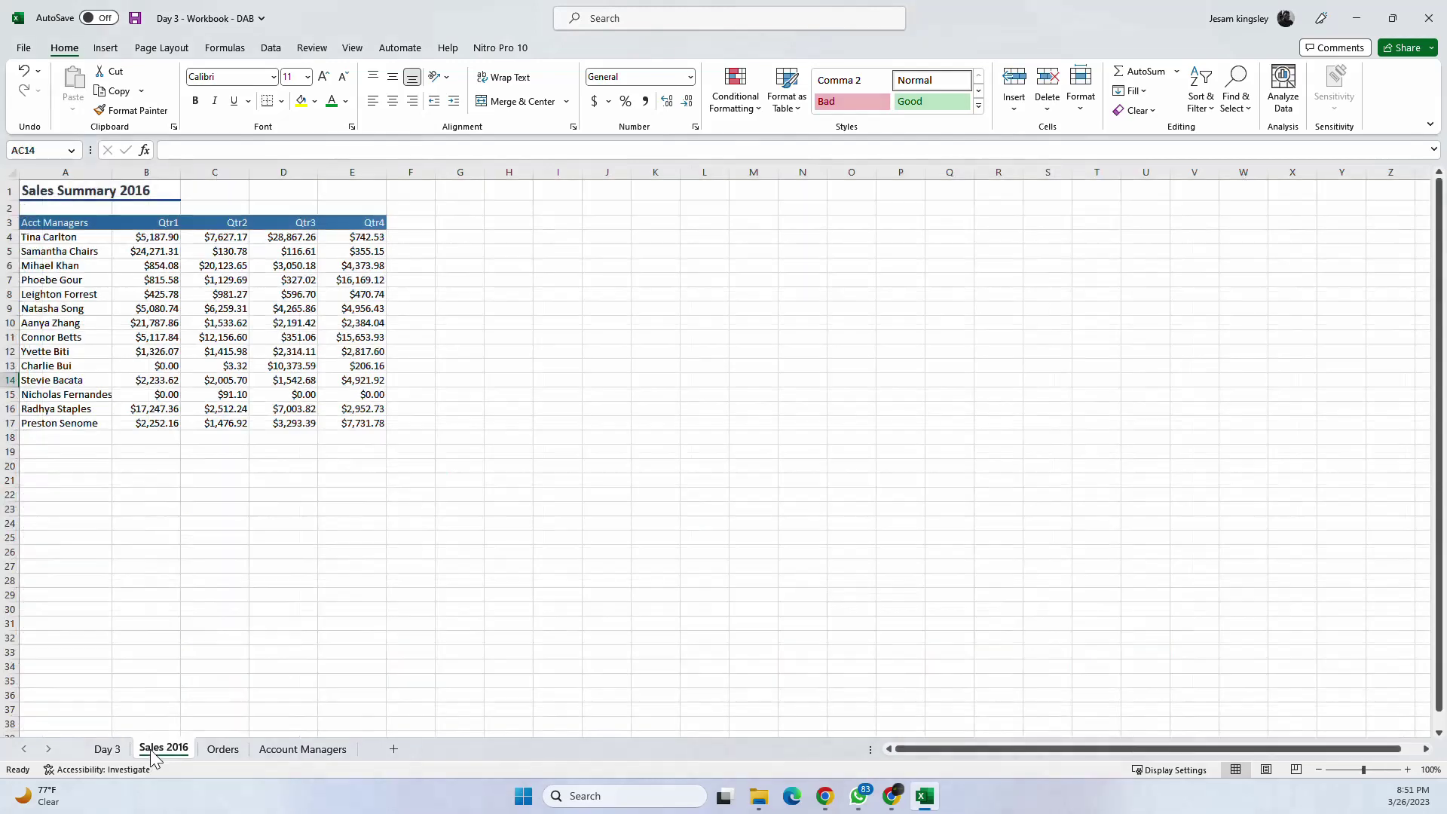
left_click(106, 748)
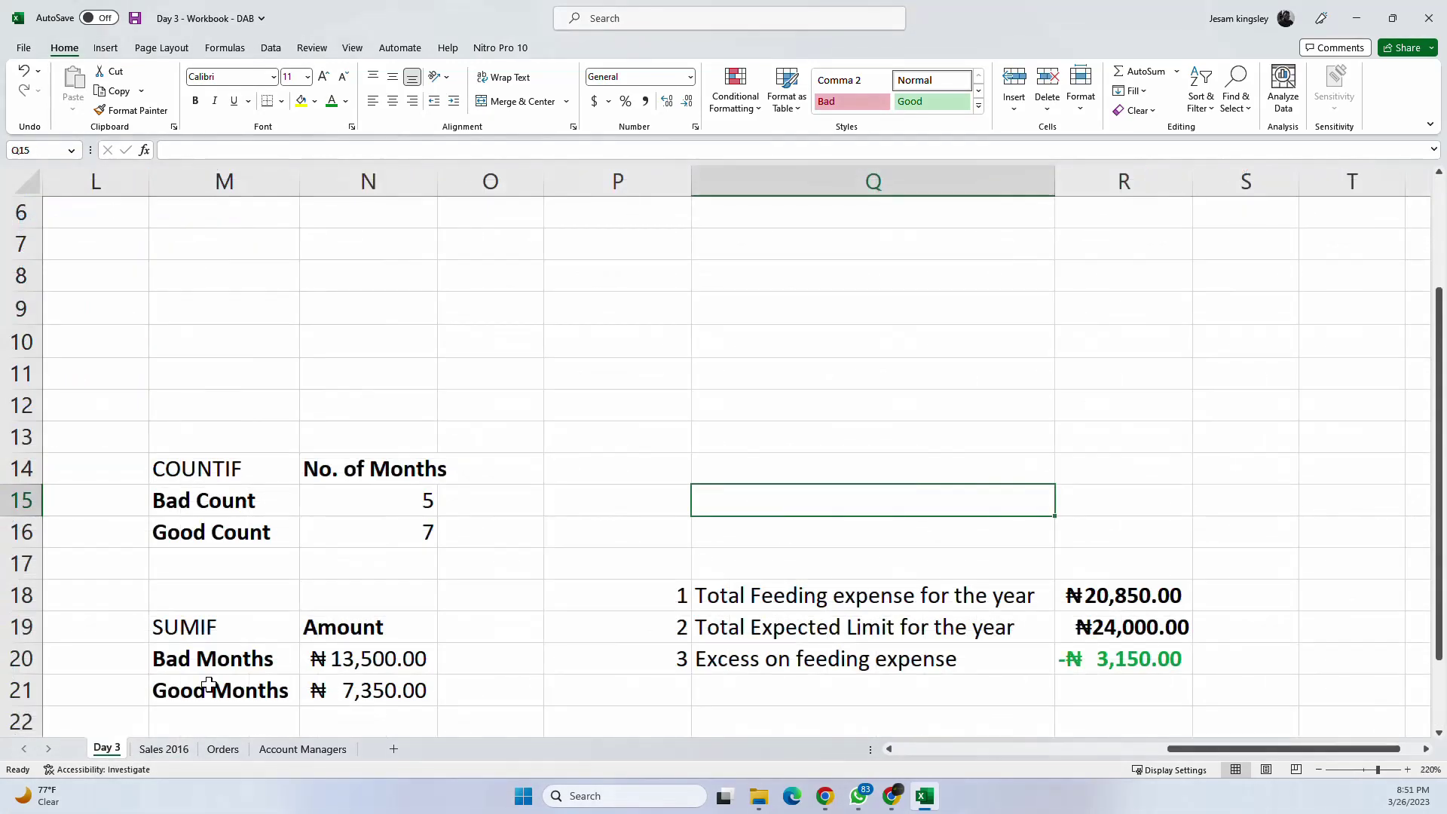
left_click(256, 506)
left_click(135, 17)
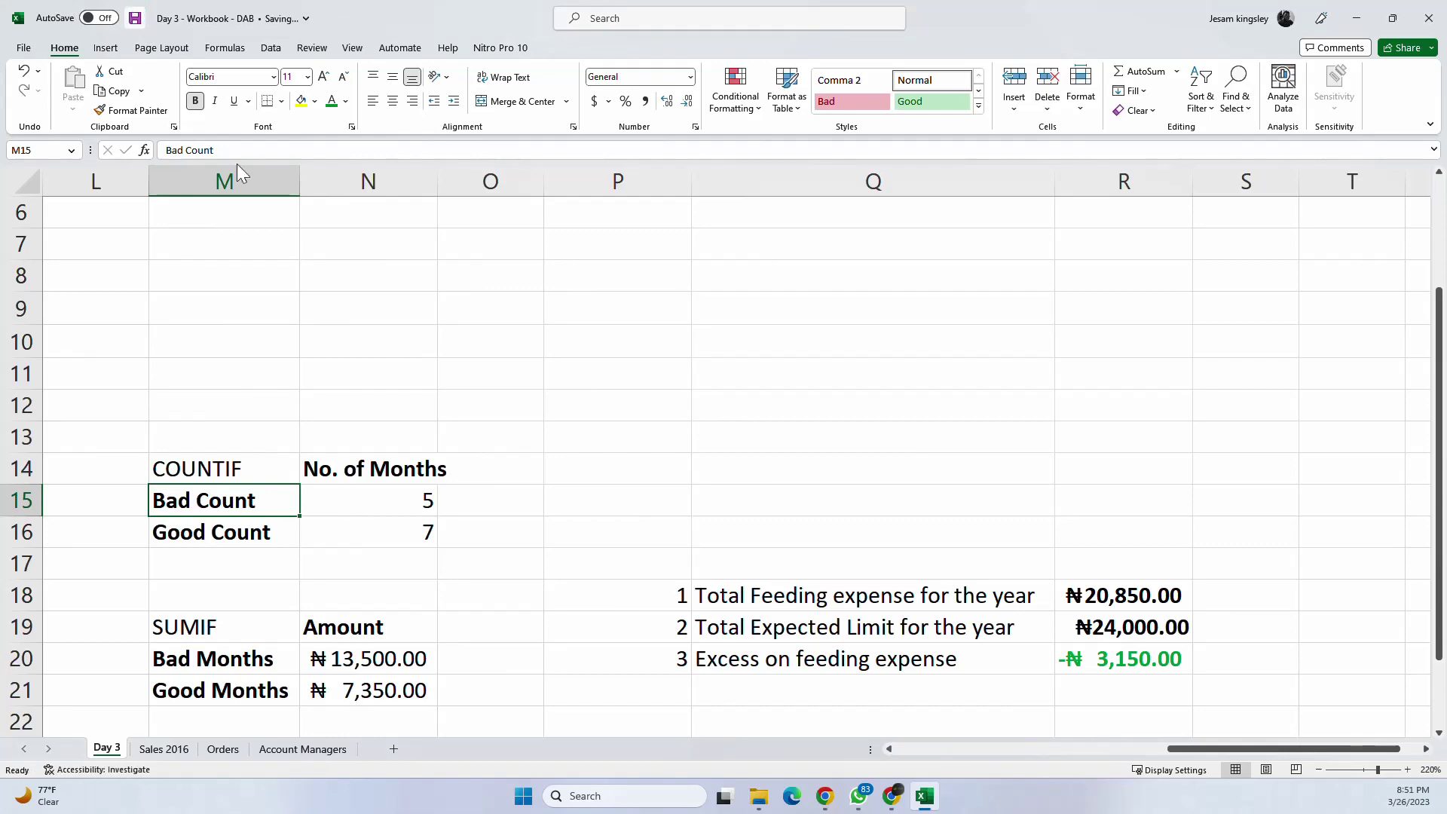
Step: Look through the remaining sheets and move Sales 2016 between Orders and Account Managers
scroll(507, 507, "up", 1)
scroll(498, 527, "down", 2)
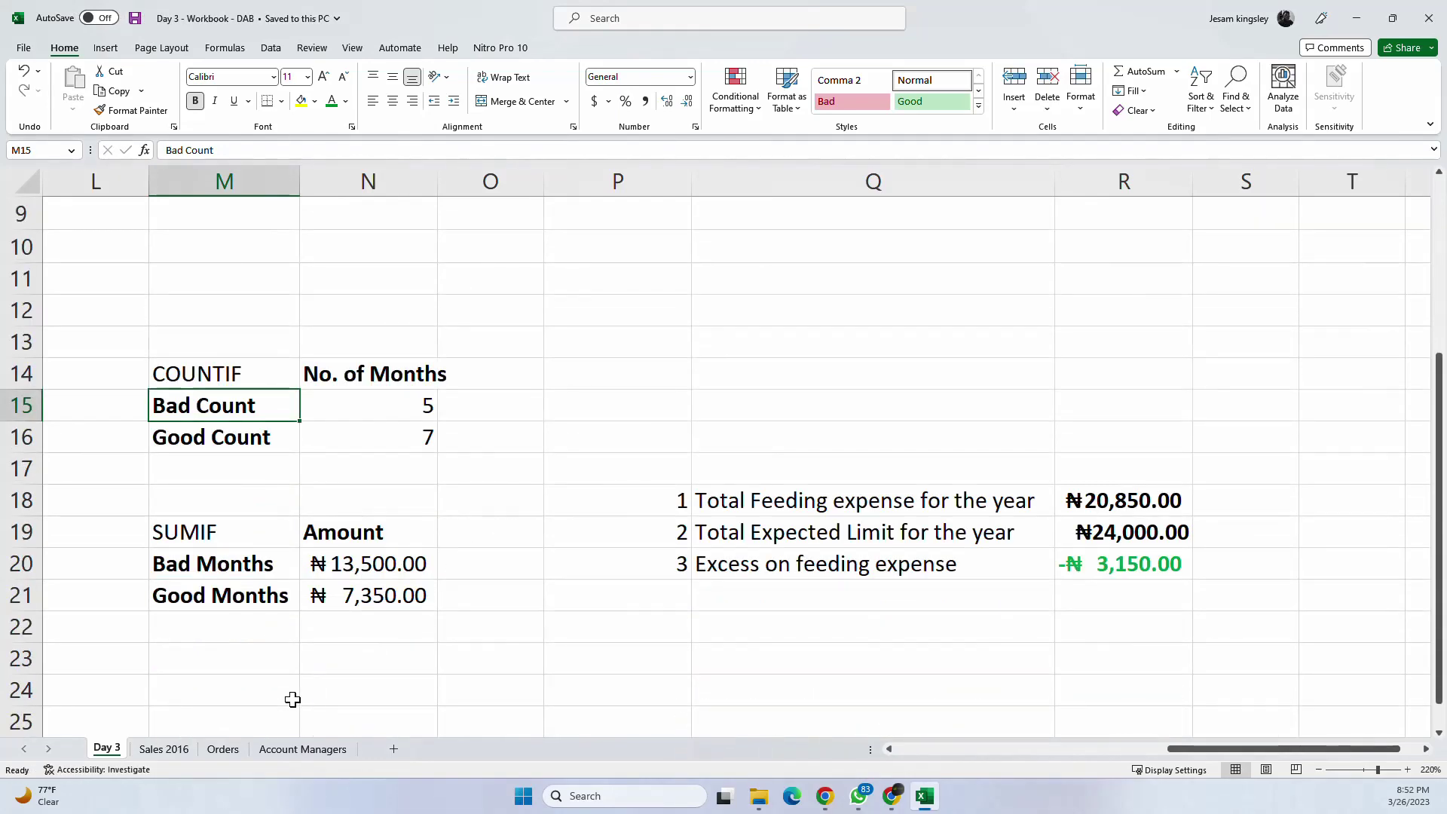
left_click(171, 748)
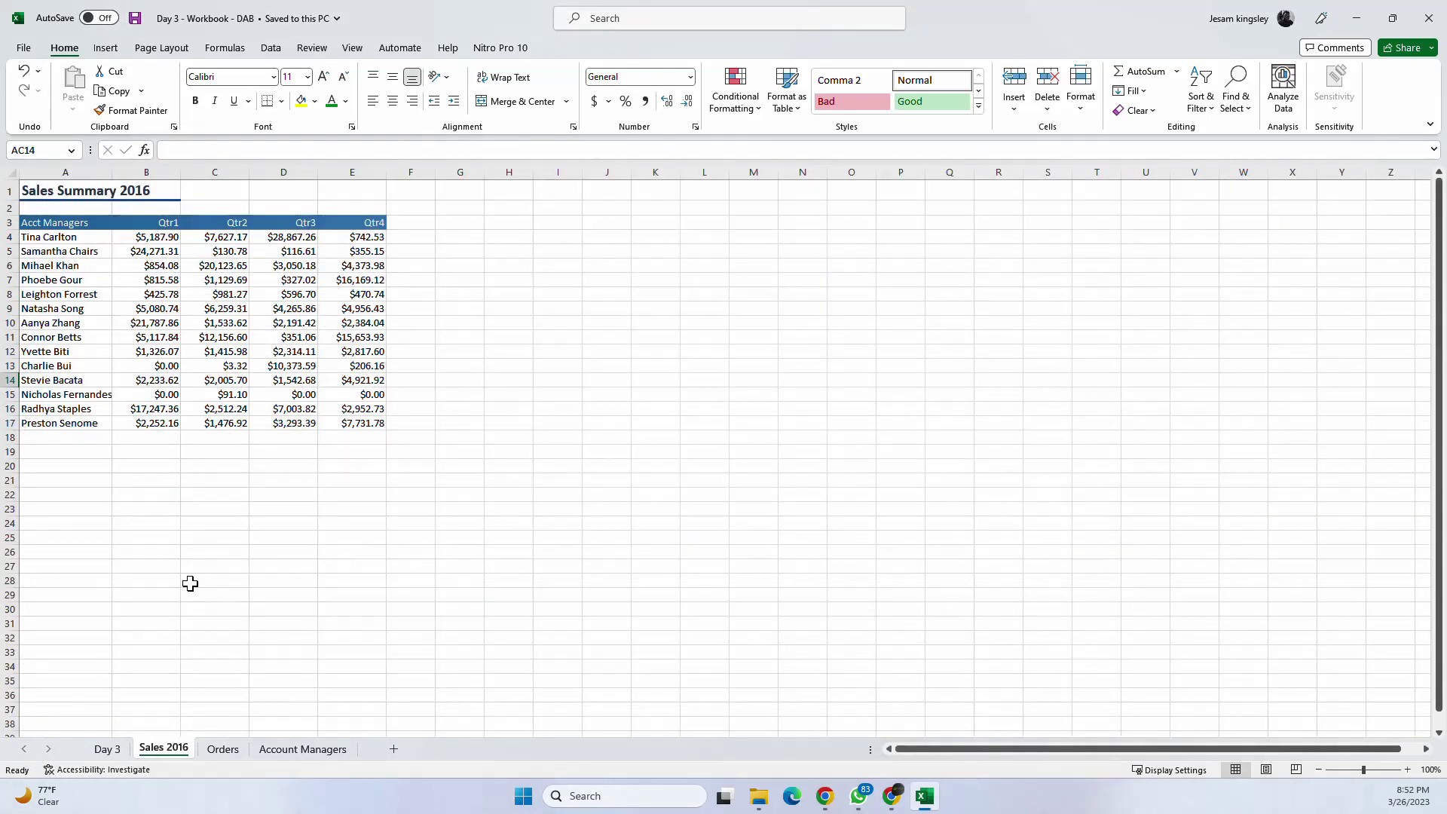
left_click(222, 748)
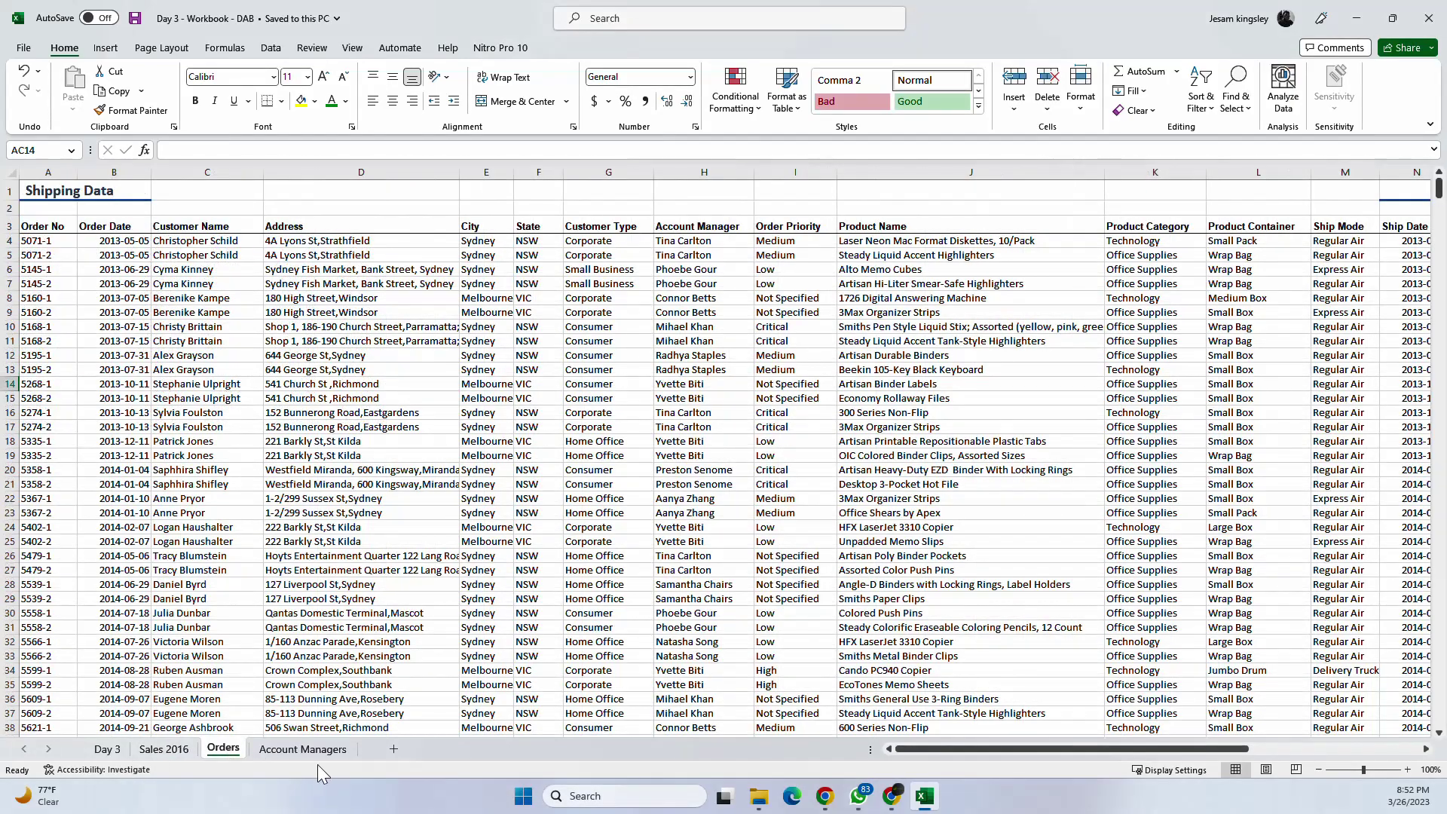
left_click(309, 749)
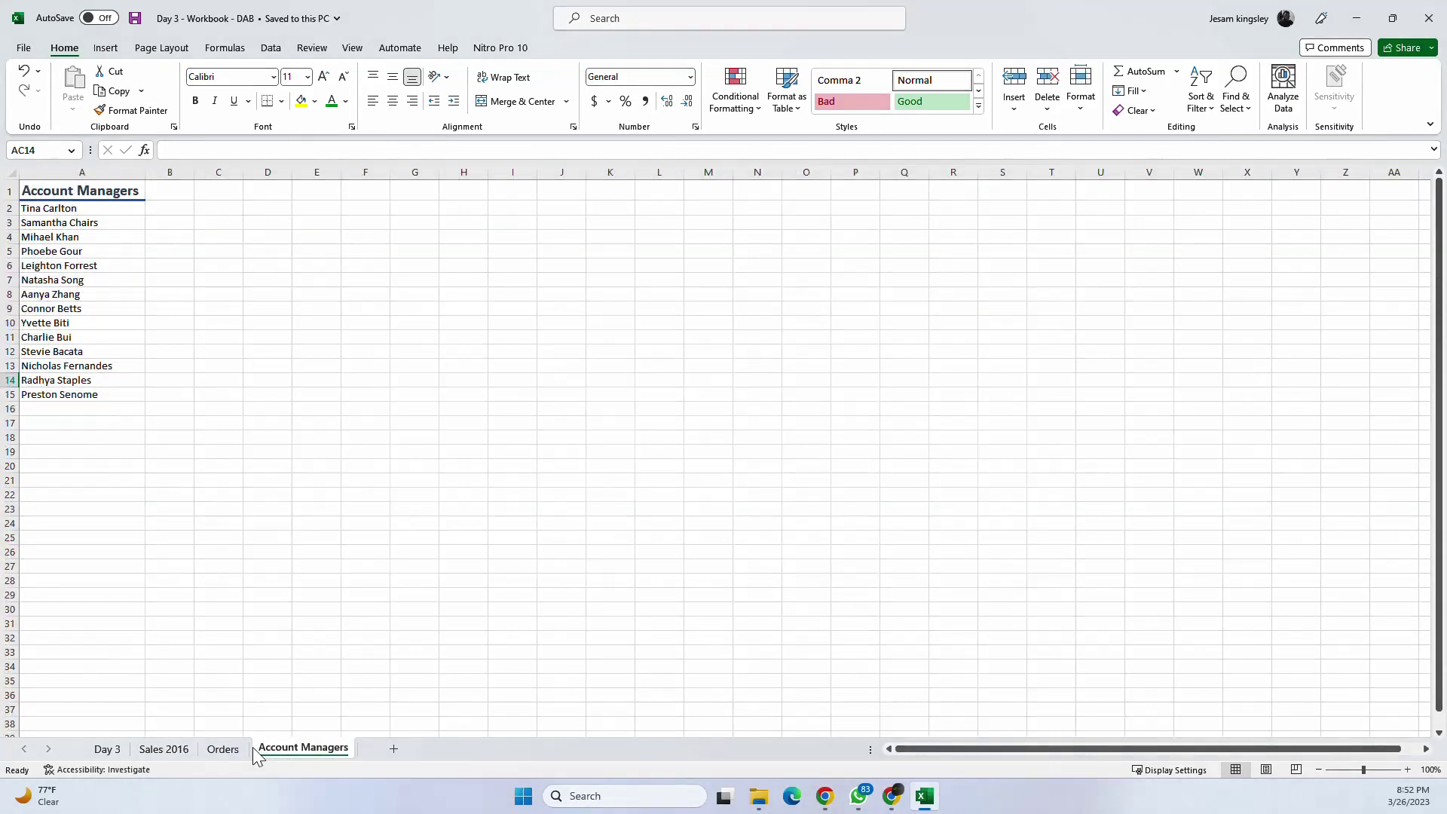
left_click(217, 756)
left_click(168, 753)
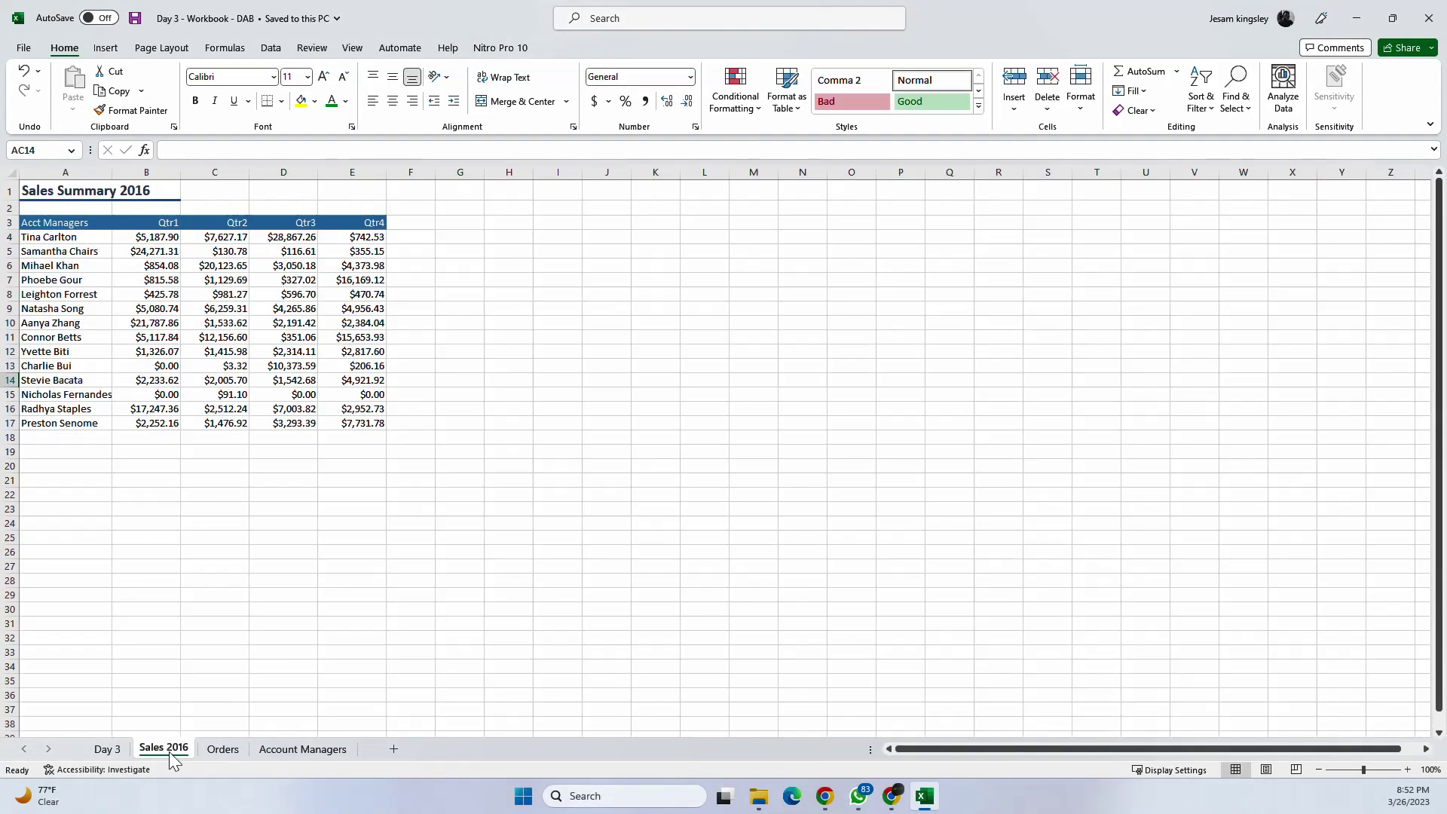
mouse_move(168, 753)
left_mouse_down()
mouse_move(273, 765)
mouse_move(244, 750)
mouse_move(260, 753)
left_mouse_up()
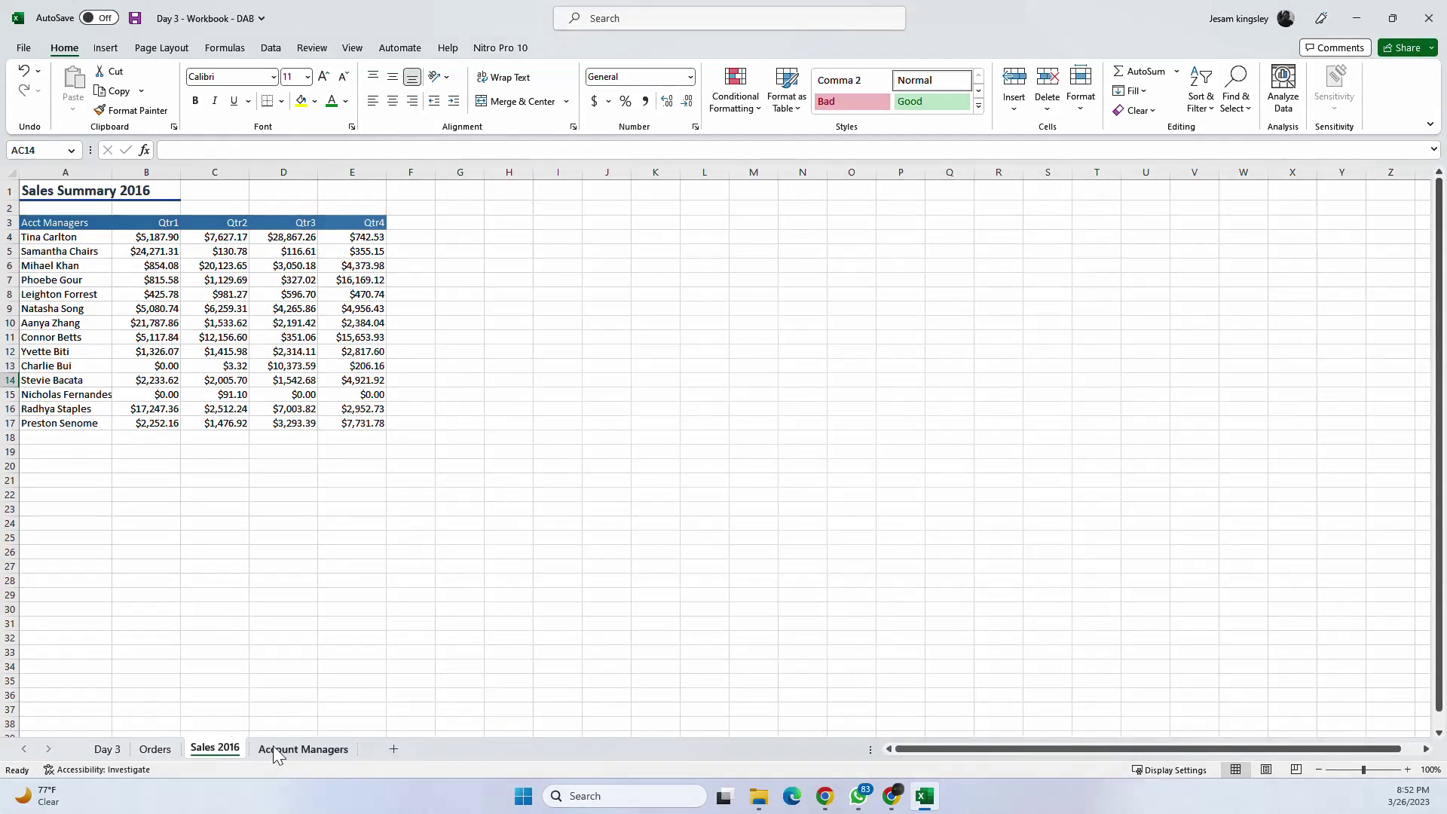
Step: Review the Day 3, Sales 2016 and Account Managers sheets, ending on Account Managers
left_click(278, 753)
left_click(114, 754)
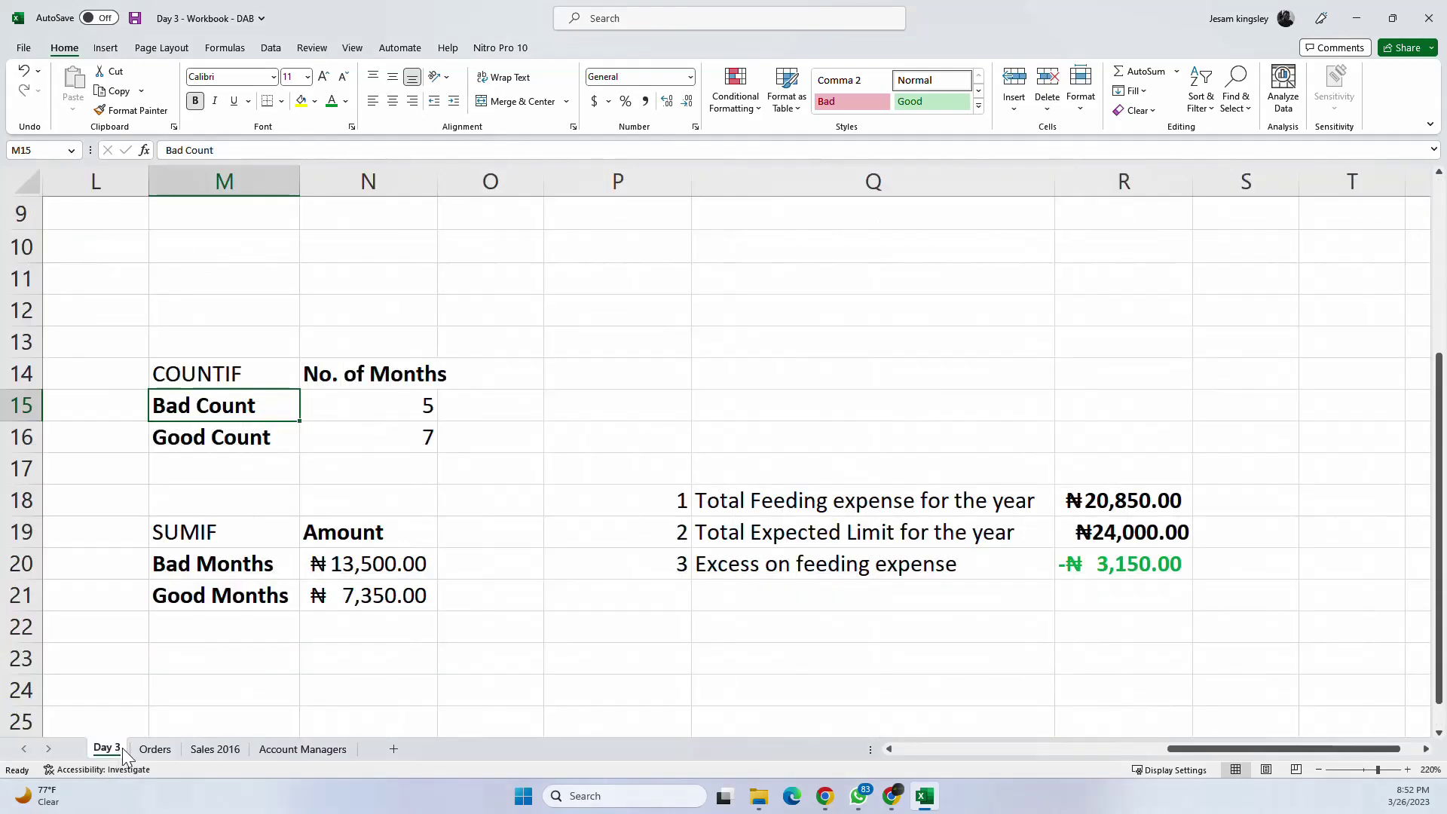
left_click(282, 748)
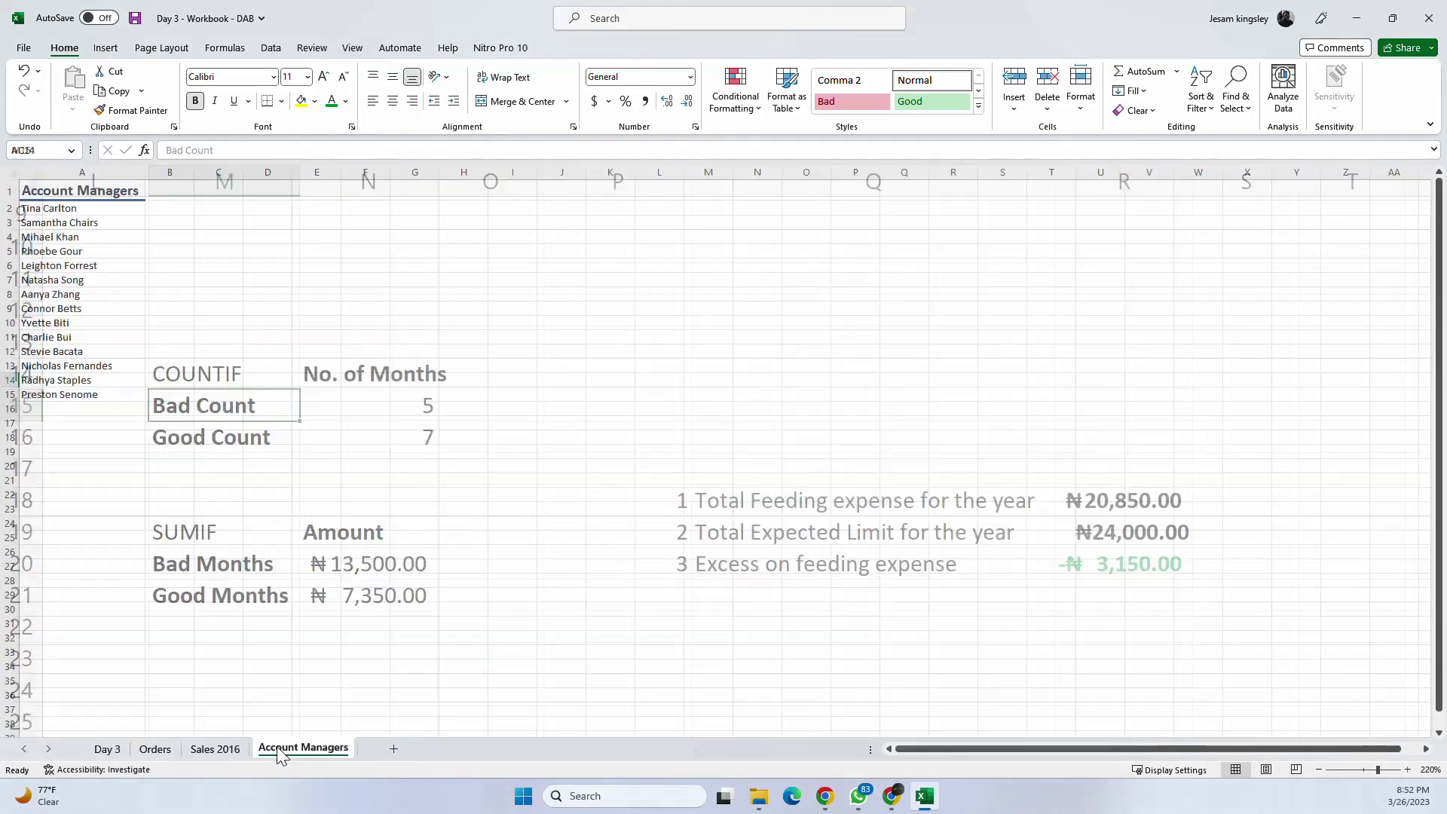
left_click(219, 752)
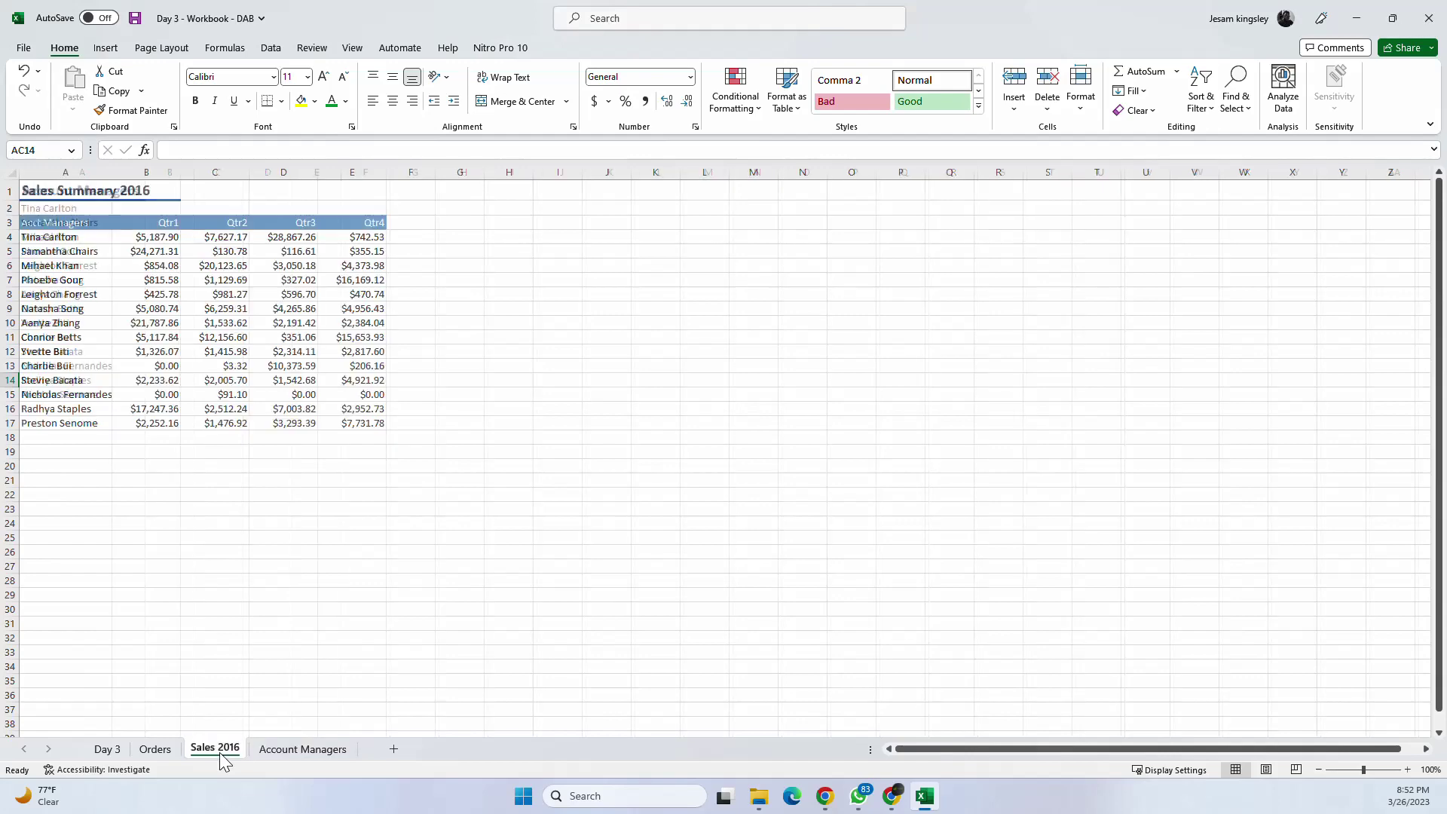
left_click(278, 751)
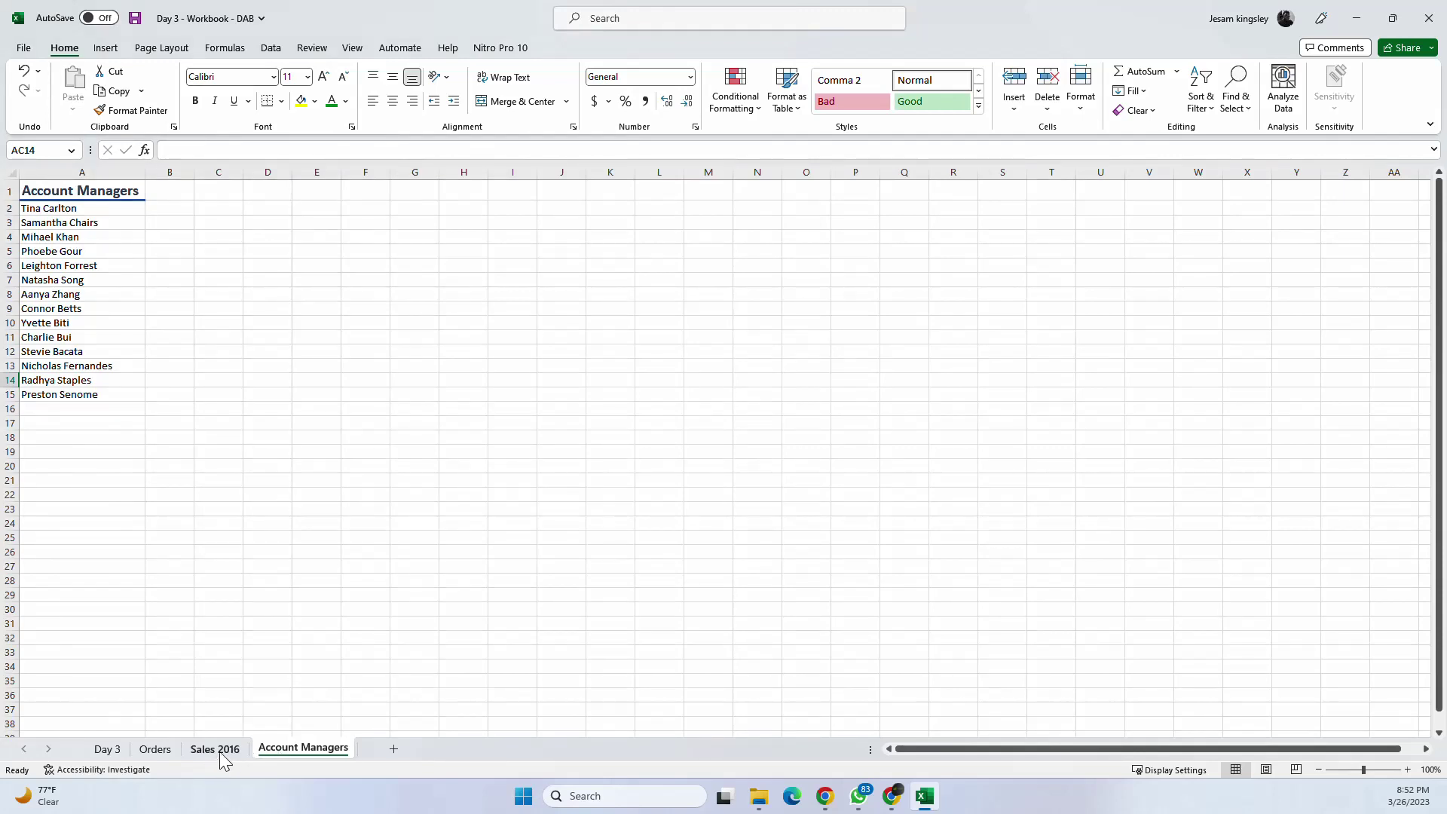
left_click(222, 755)
left_click(299, 755)
Step: Enter the labels VLOOKUP in L2 and XLOOKUP in L3 of the Account Managers sheet
left_click(589, 225)
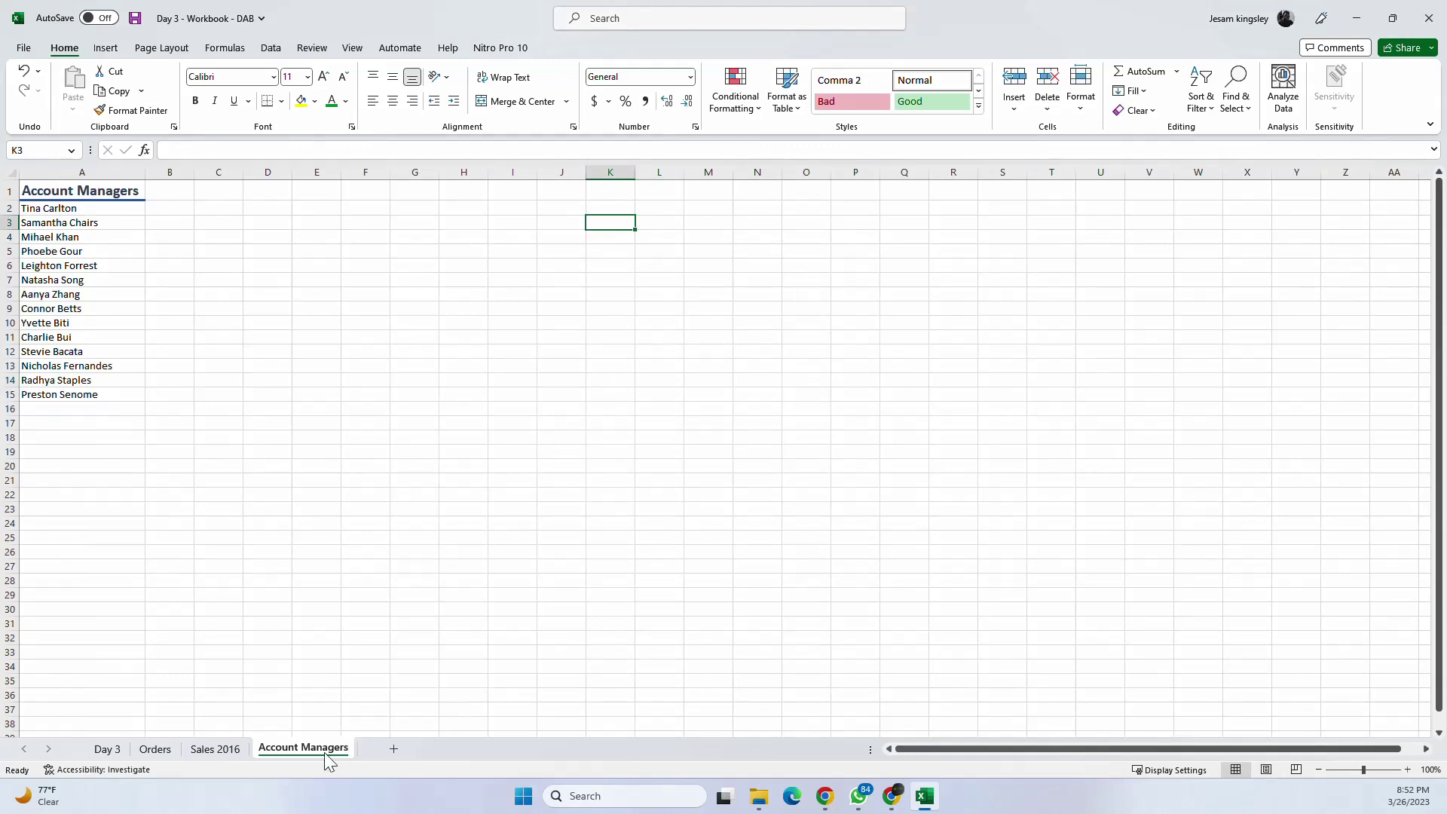
left_click_drag(1371, 770, 1383, 770)
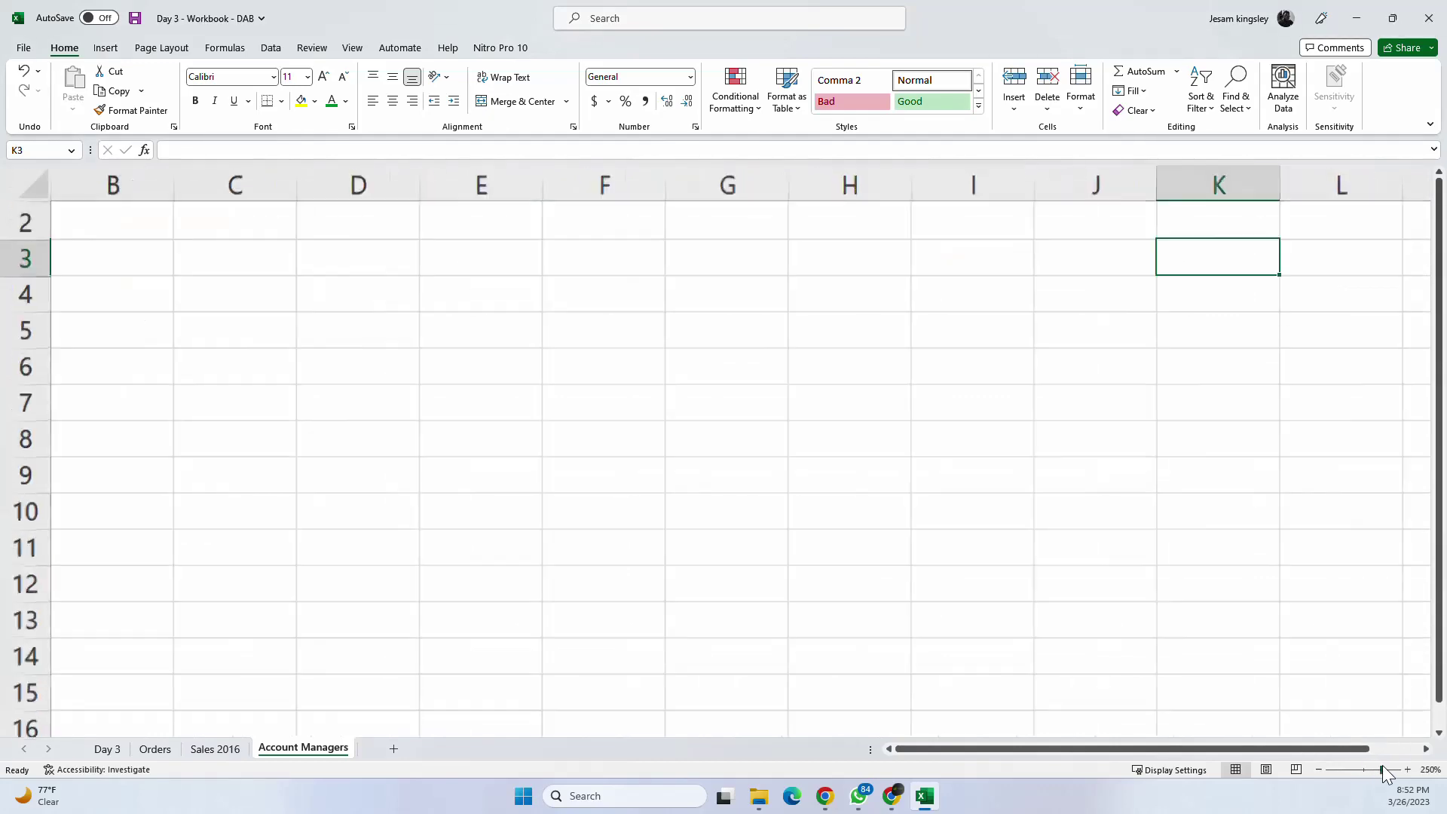
left_click(1367, 770)
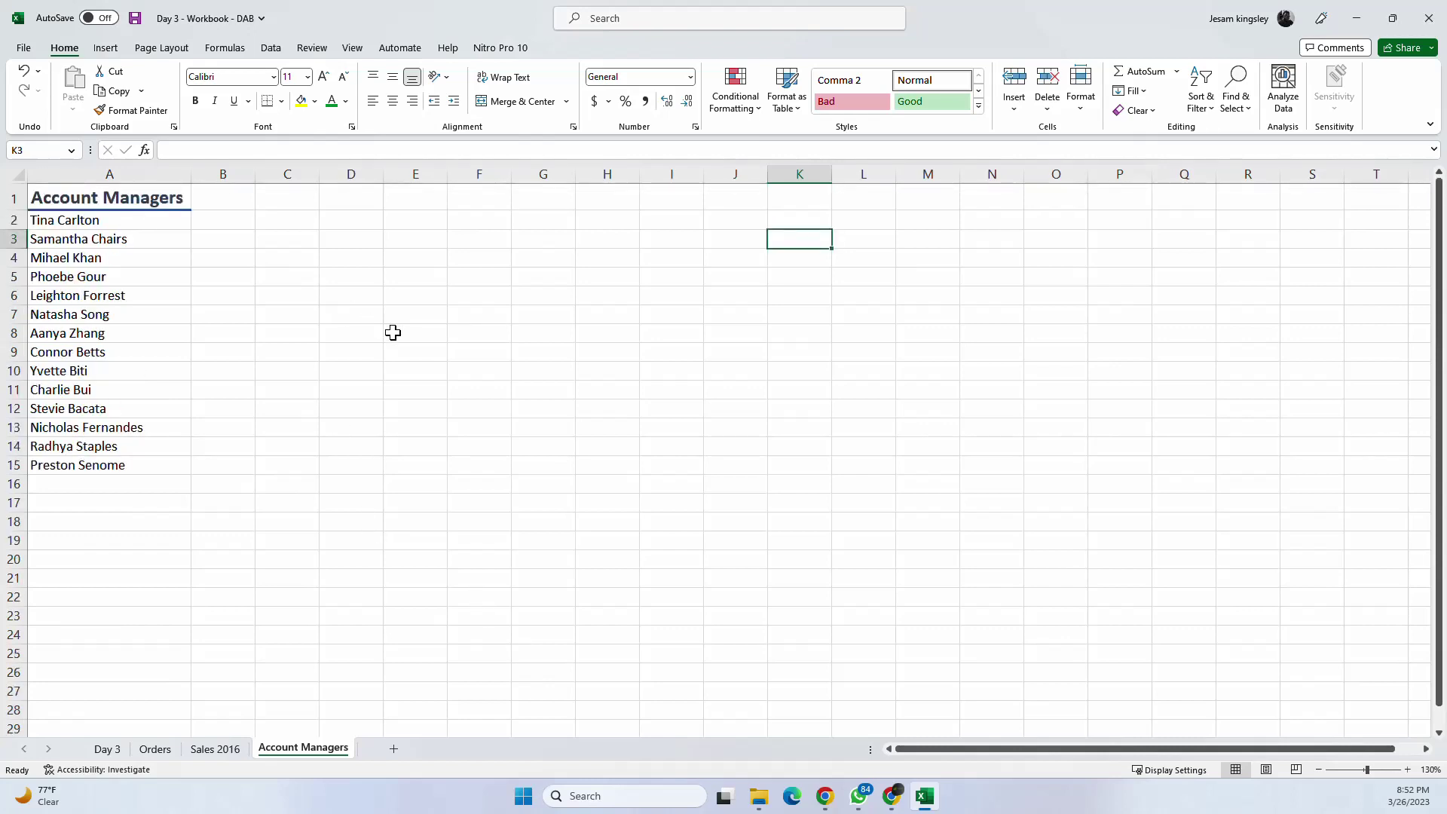
left_click(469, 223)
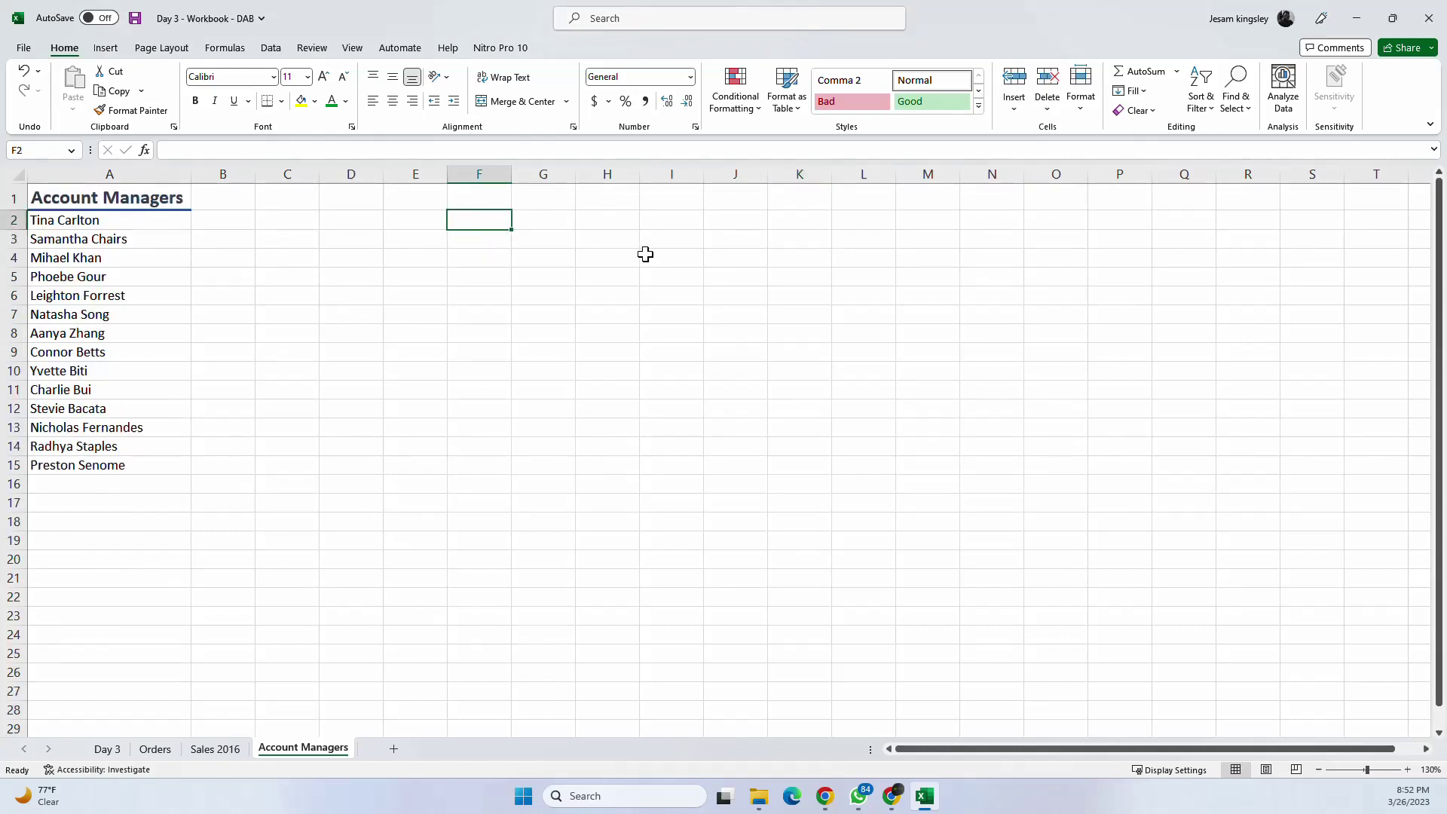
left_click(678, 257)
left_click(874, 225)
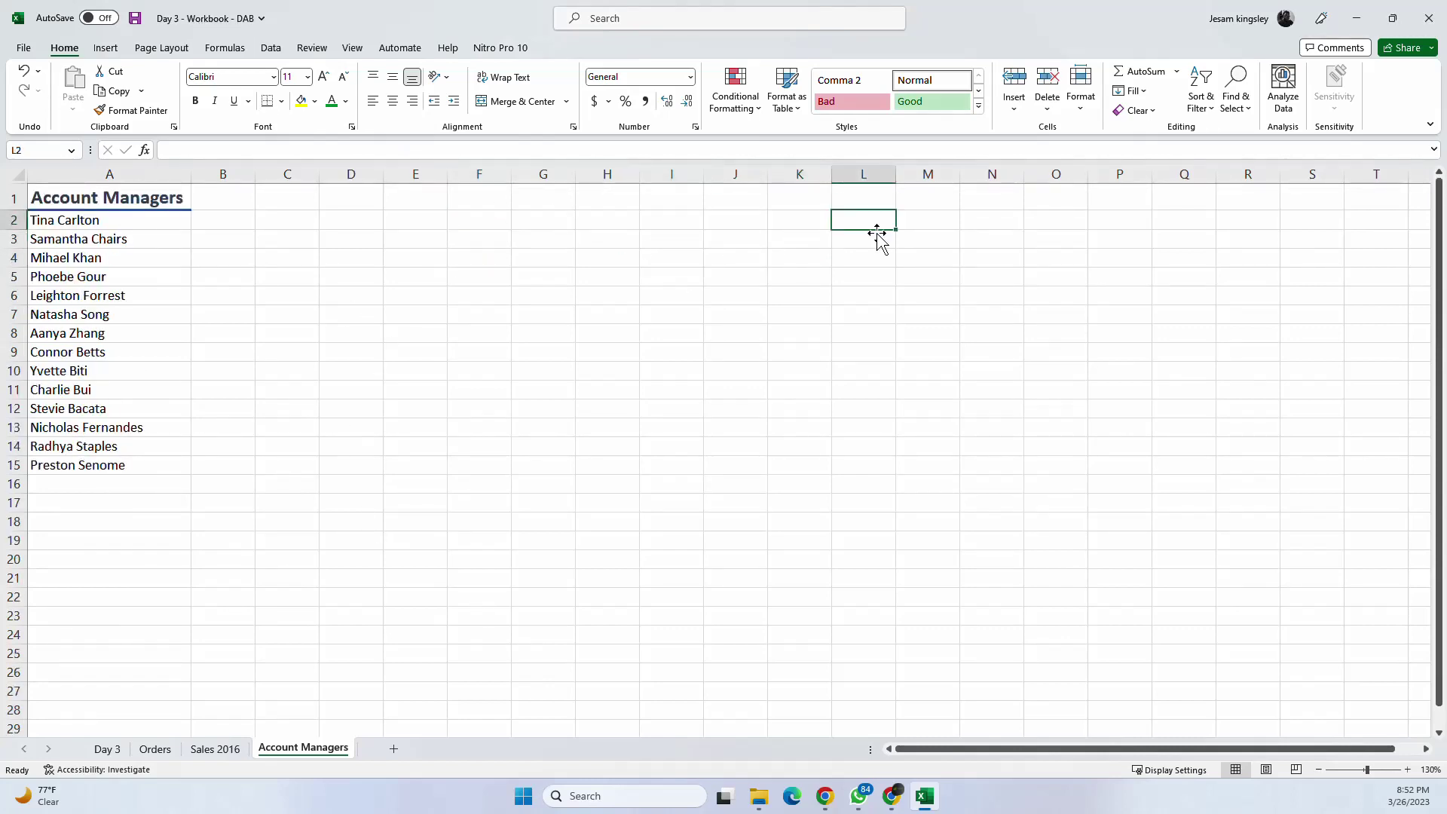
type("V")
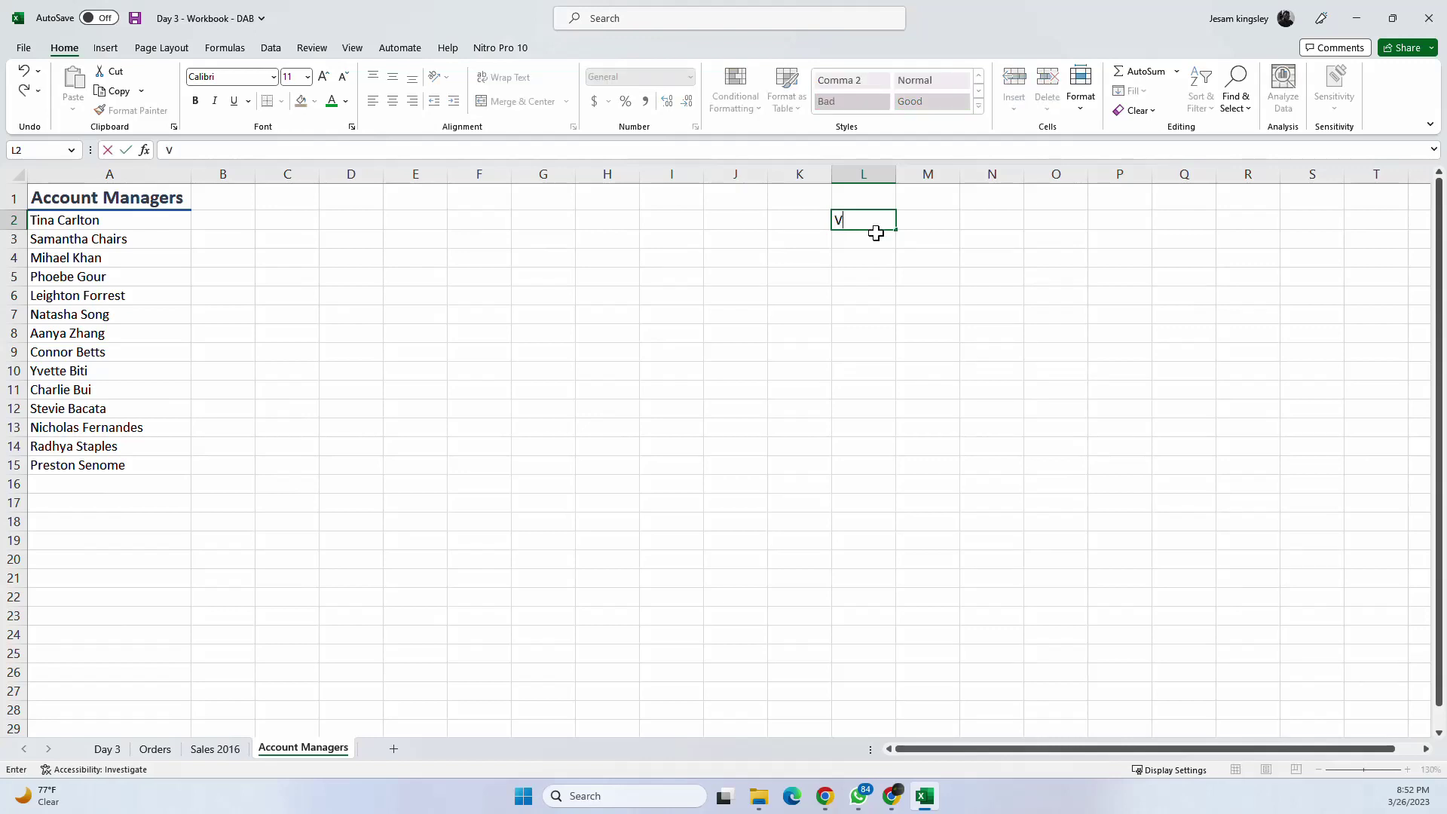
type("LOOKUP")
key("Return")
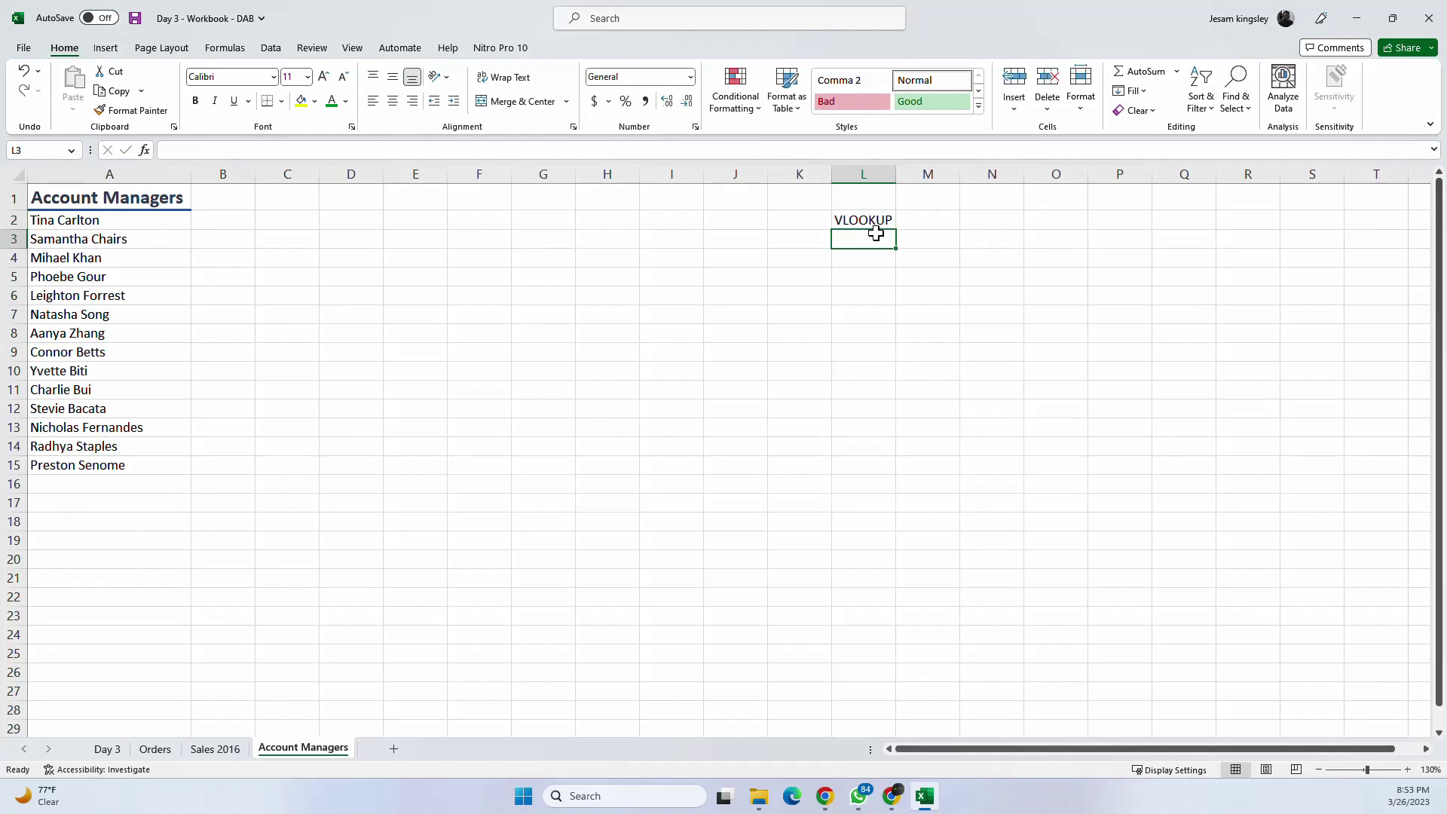
type("XLOOKUP")
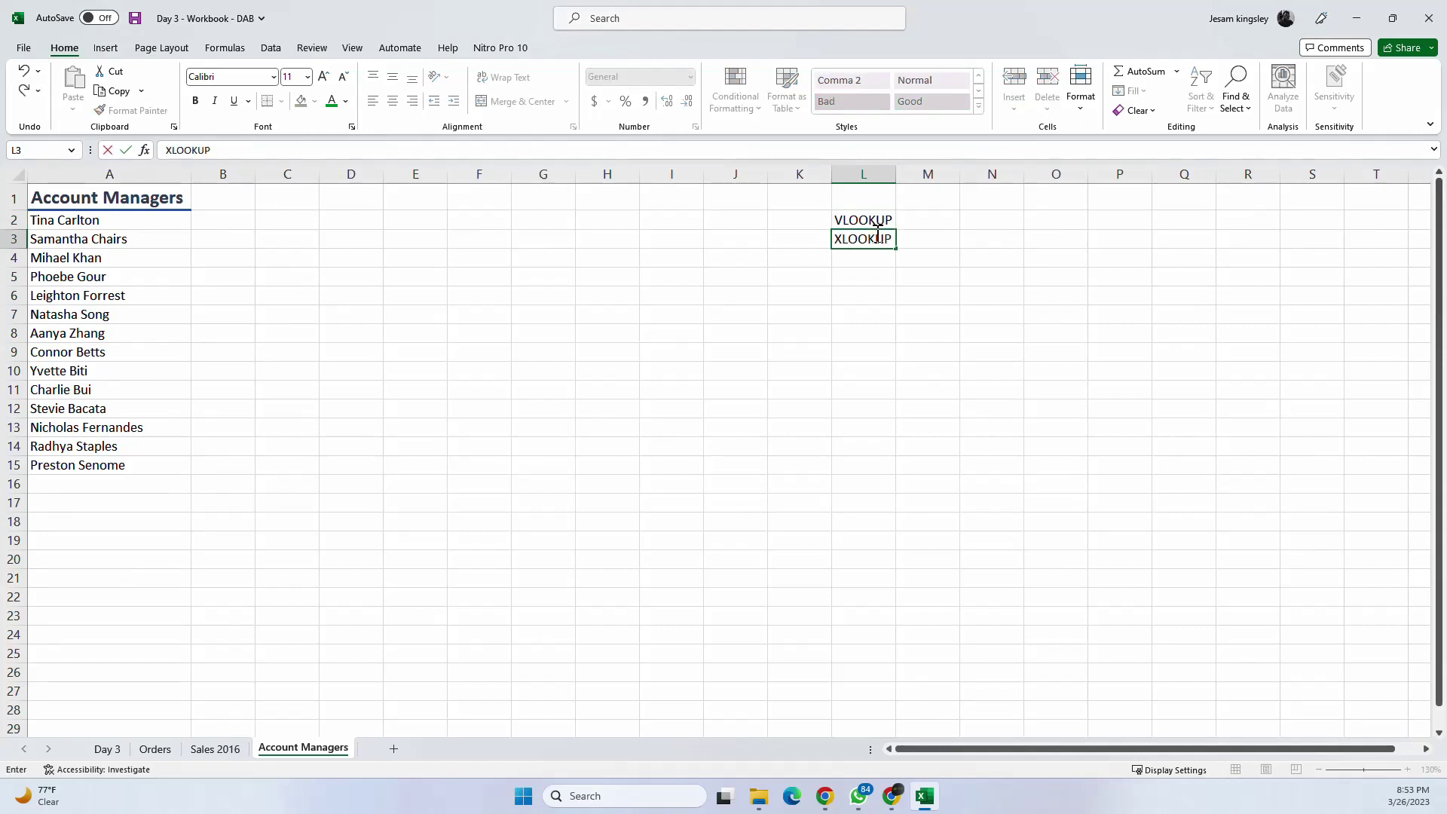
key("Return")
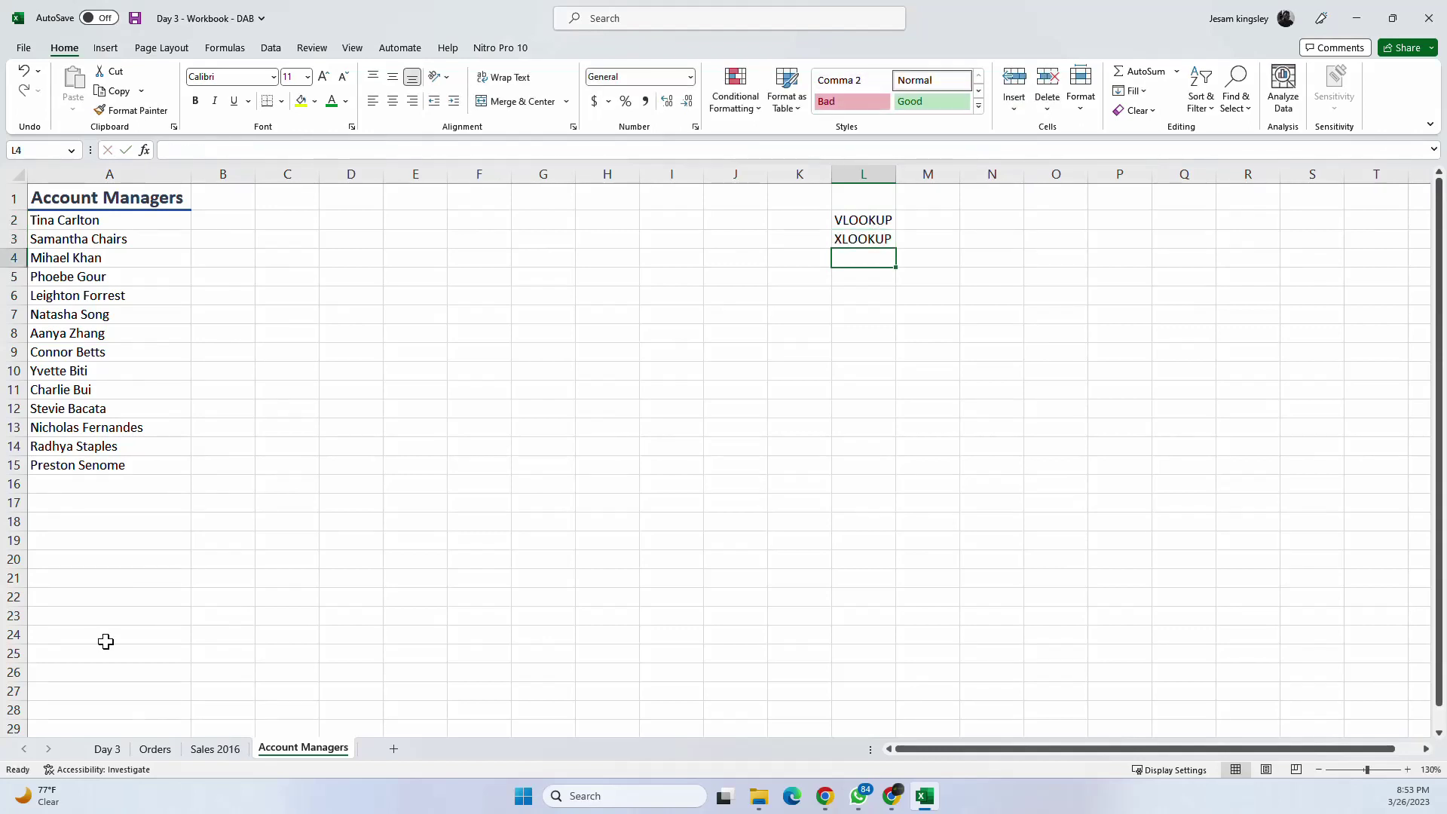
Step: Make the VLOOKUP and XLOOKUP labels in L2:L3 bold
key("alt+Tab")
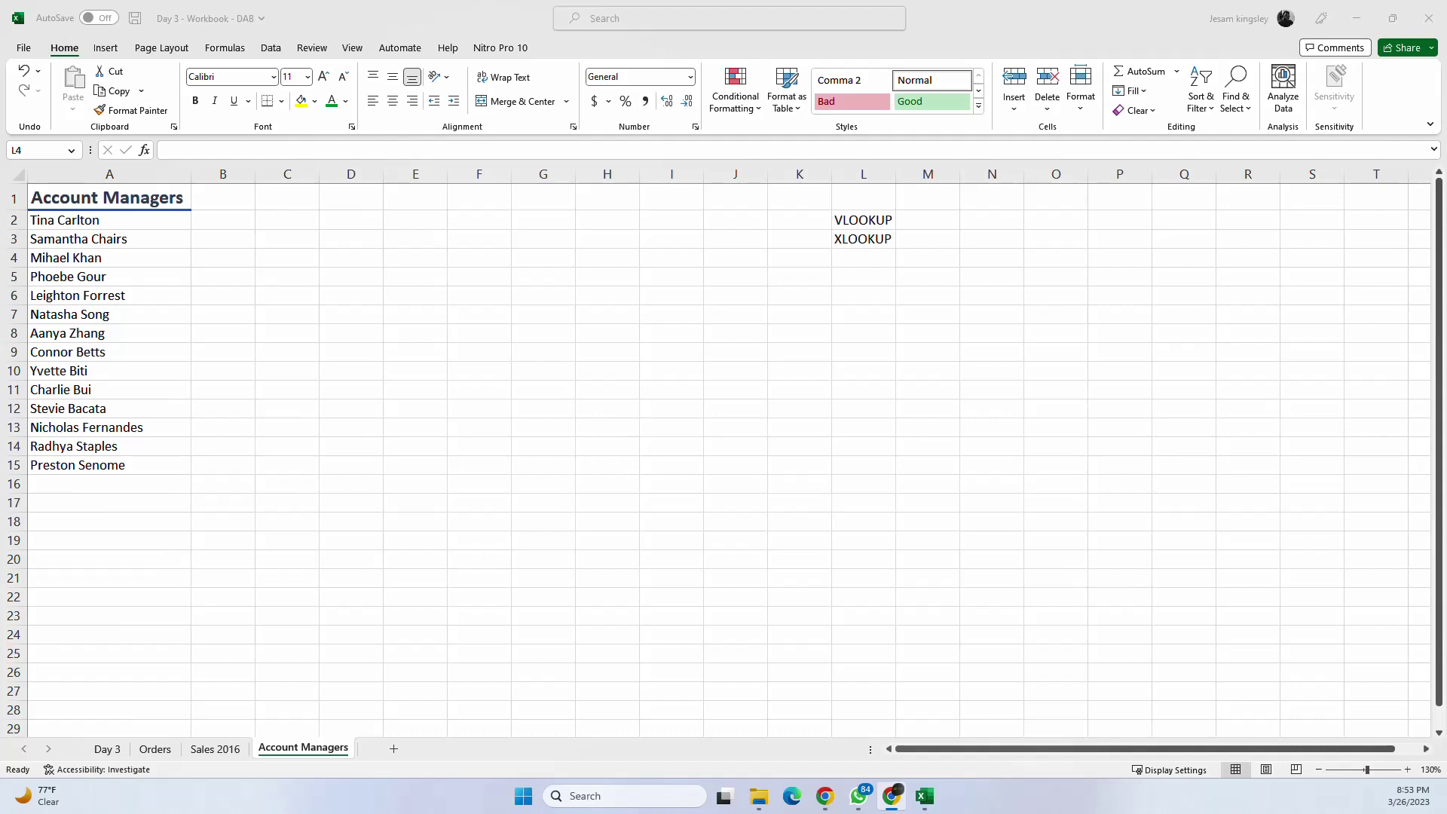
left_click(853, 257)
left_click(861, 258)
left_click_drag(867, 221, 875, 240)
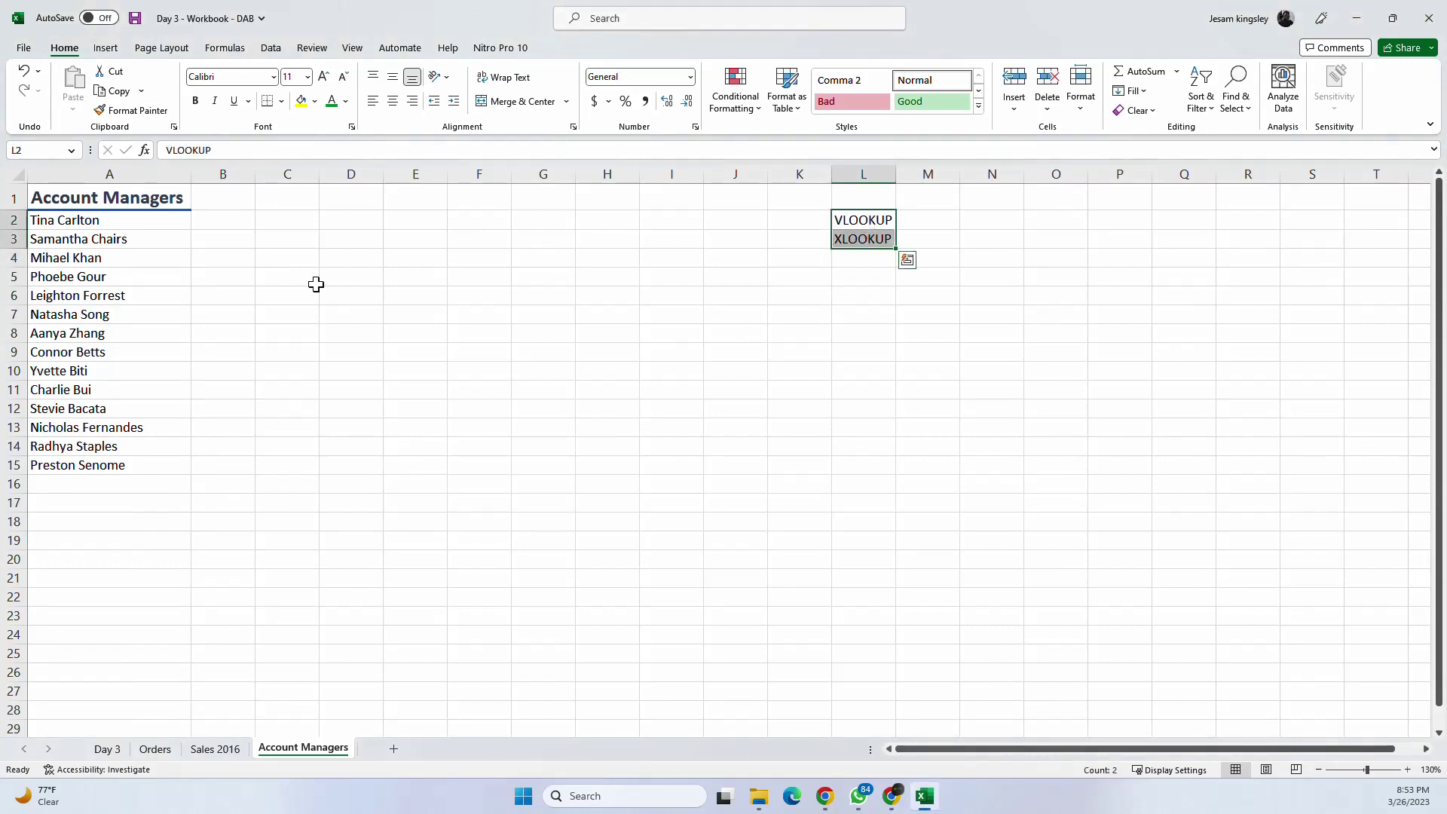
left_click(194, 101)
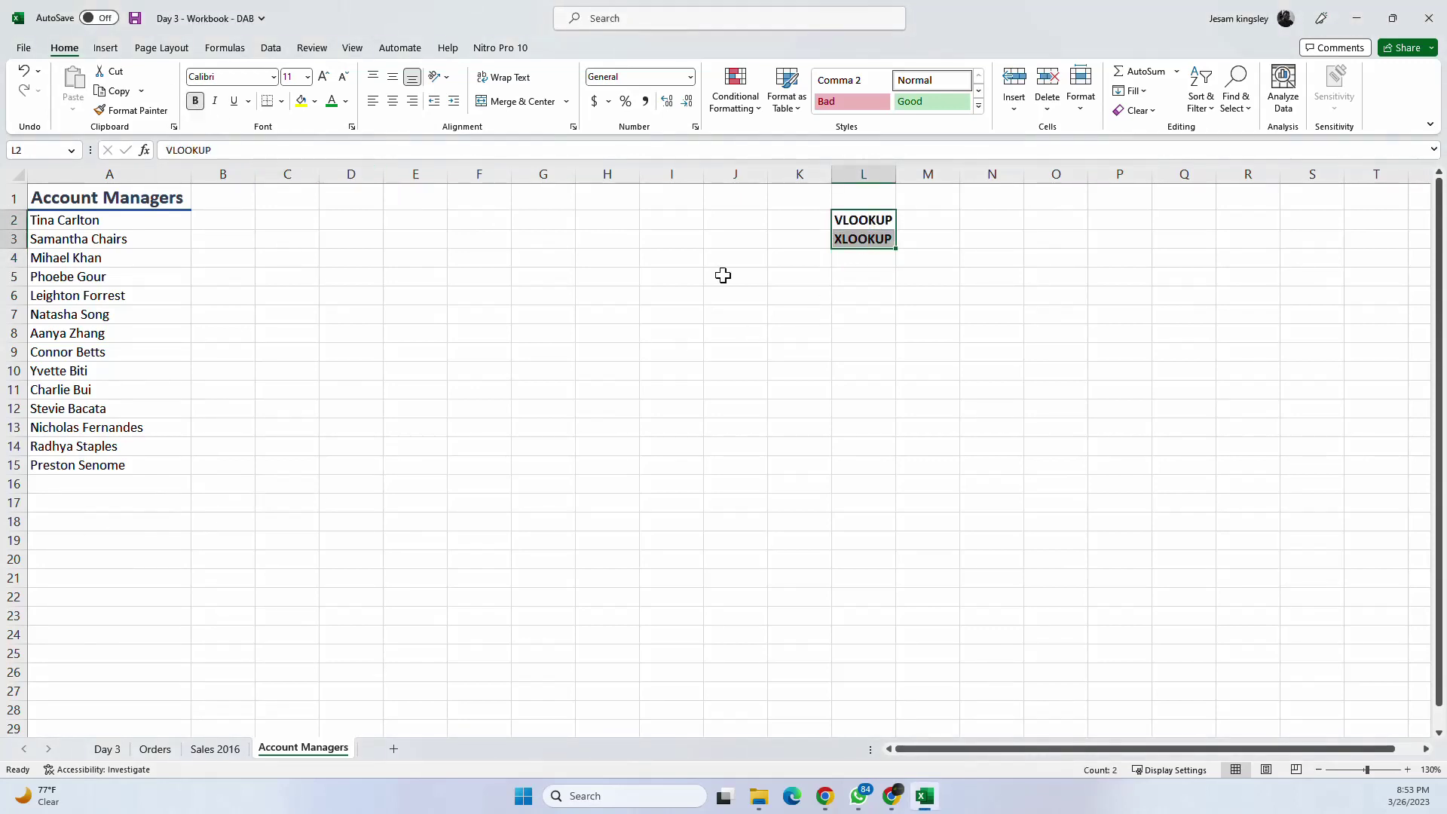
left_click(854, 259)
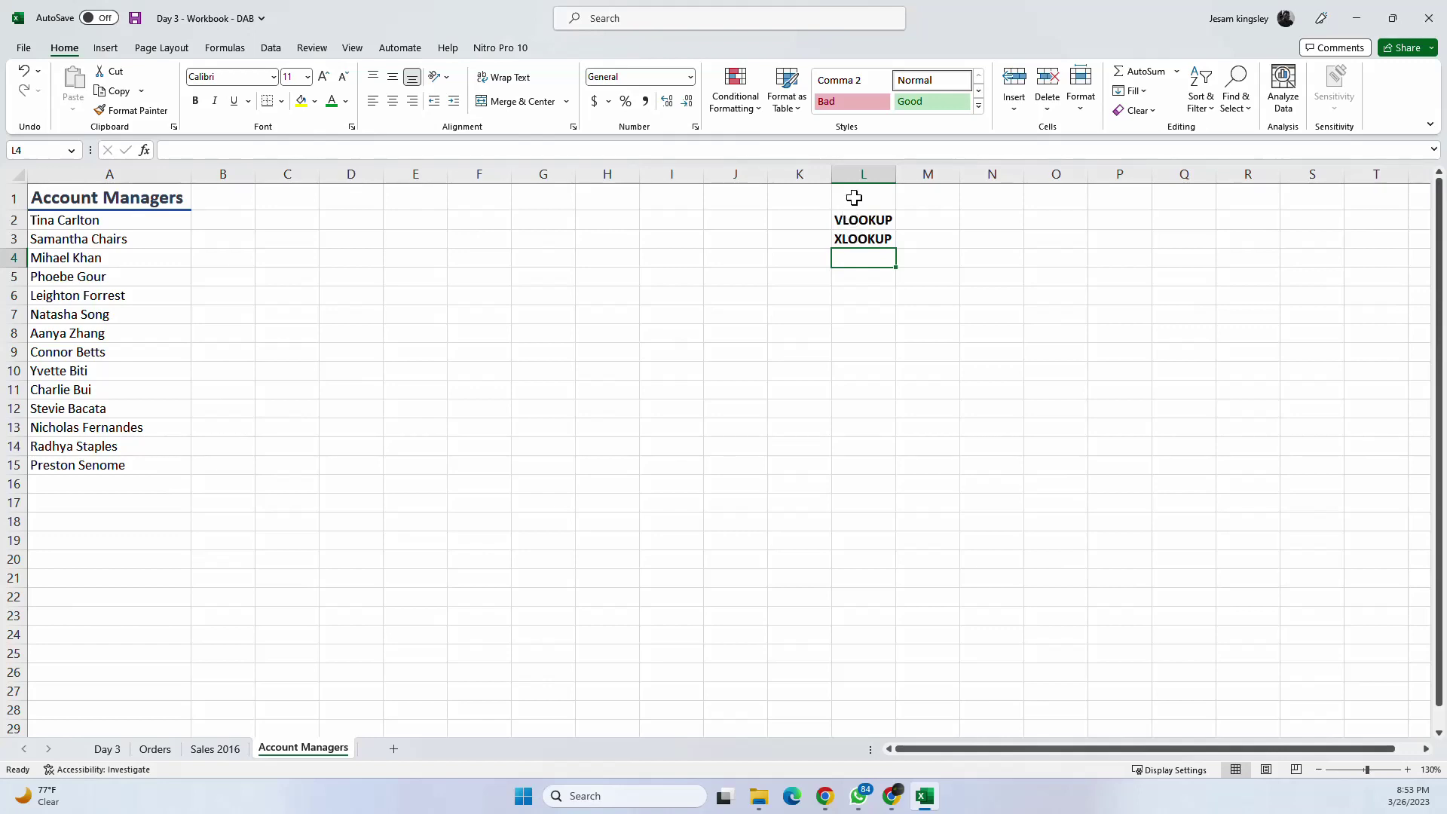
Step: Enter the label HLOOKUP in L1 and apply the formatting of the VLOOKUP label to it with Format Painter
left_click(854, 197)
type("HLOO")
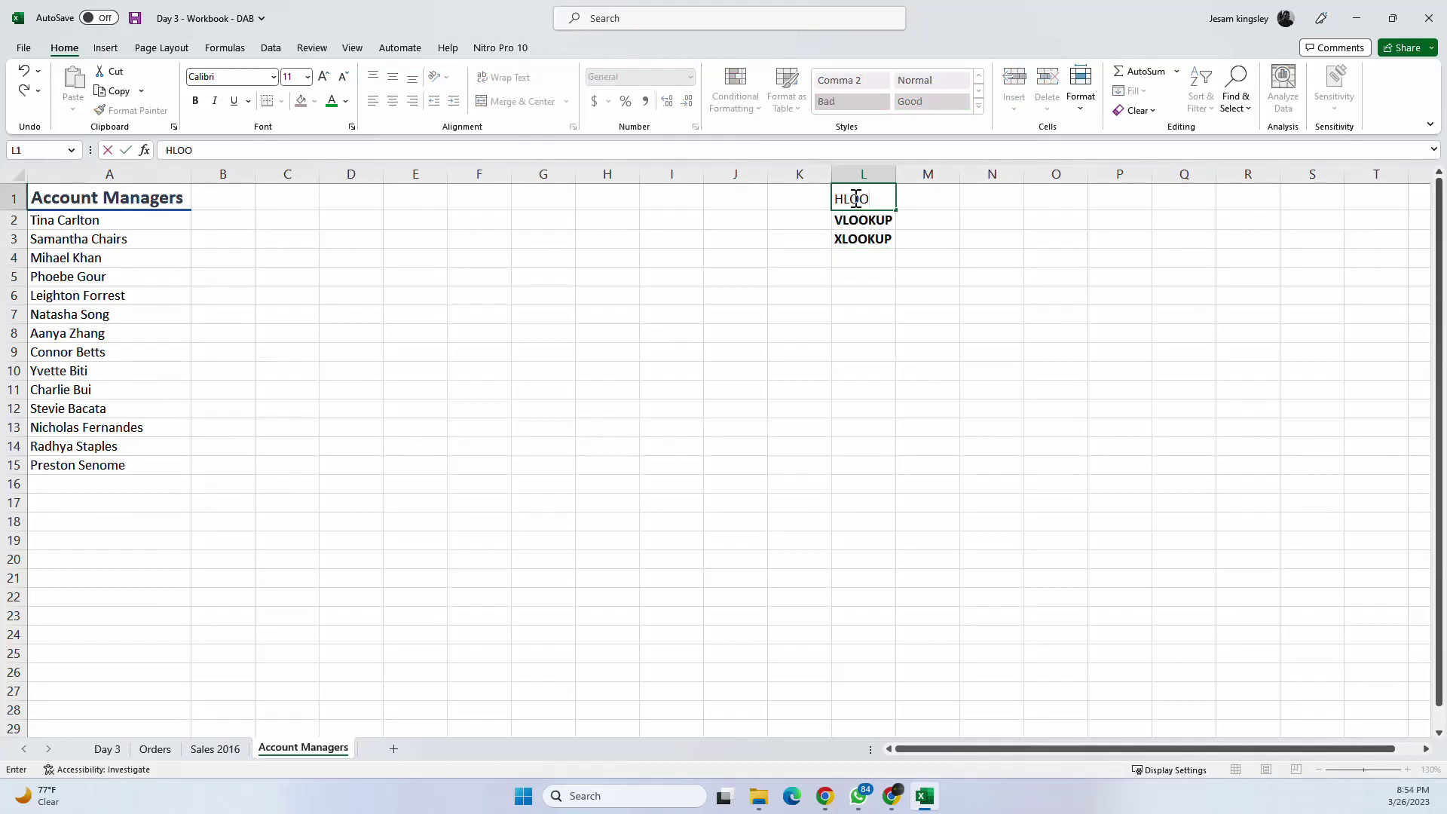
type("KUP")
key("Return")
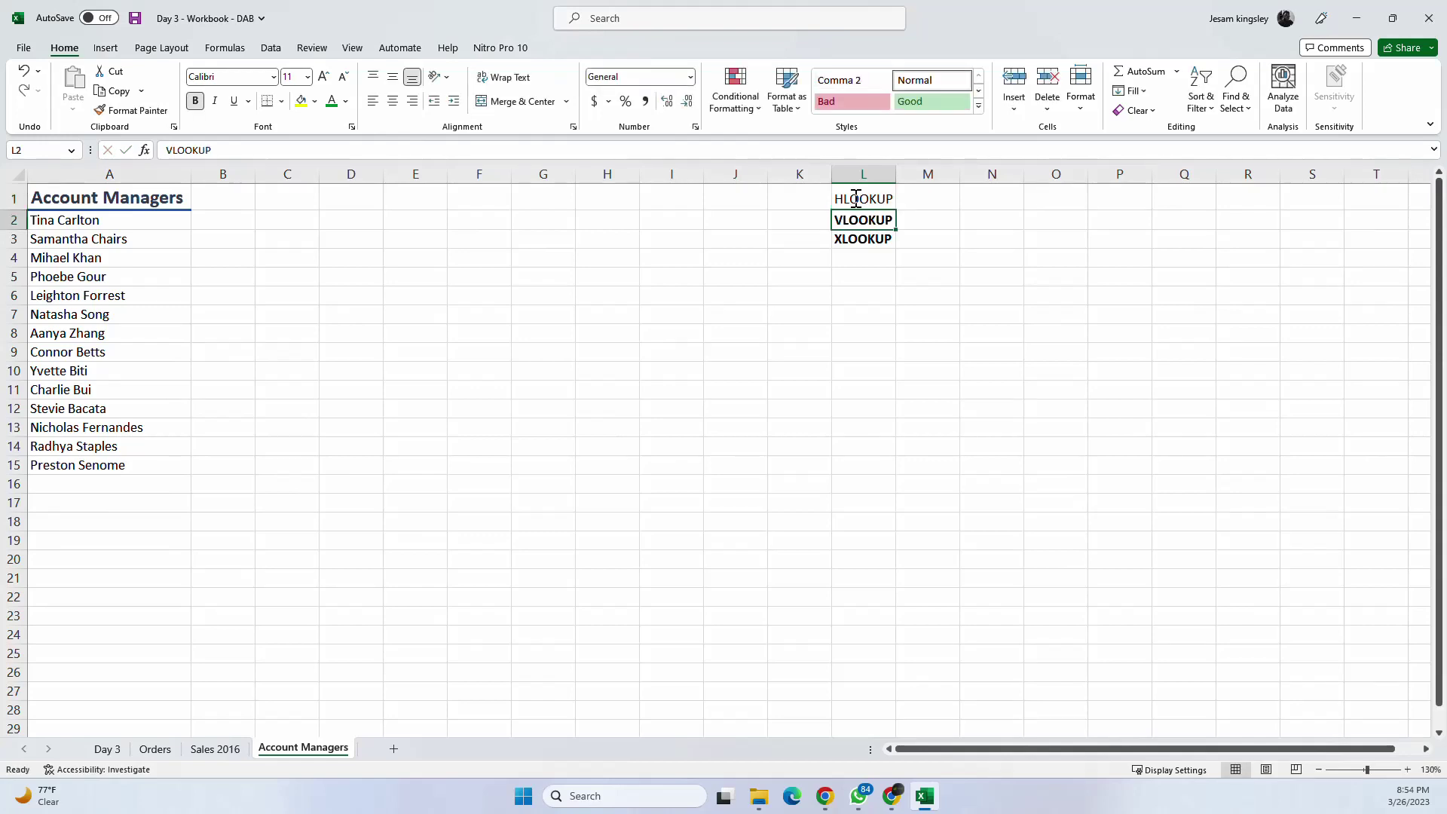
left_click(113, 110)
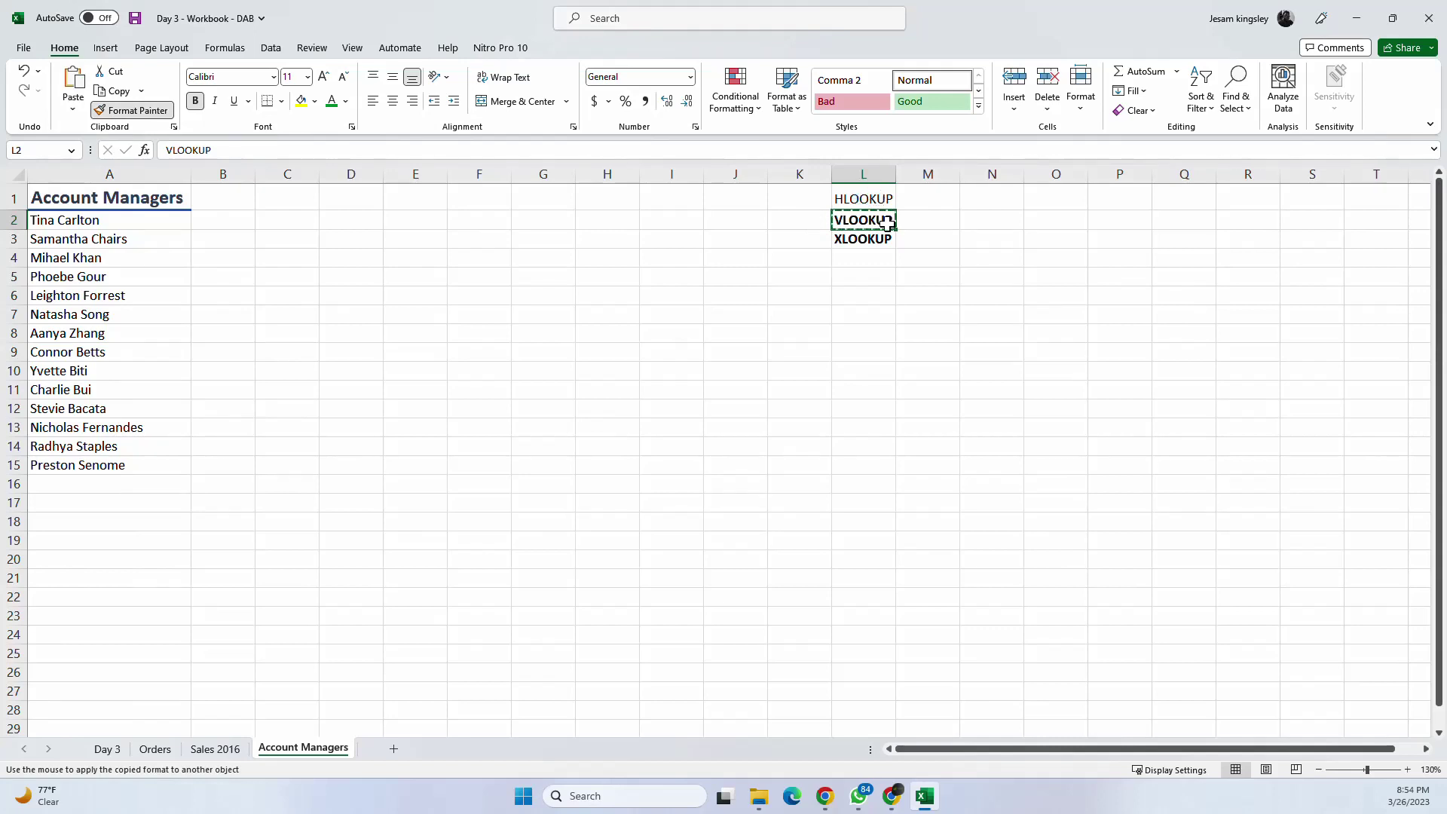
left_click(874, 200)
left_click(877, 275)
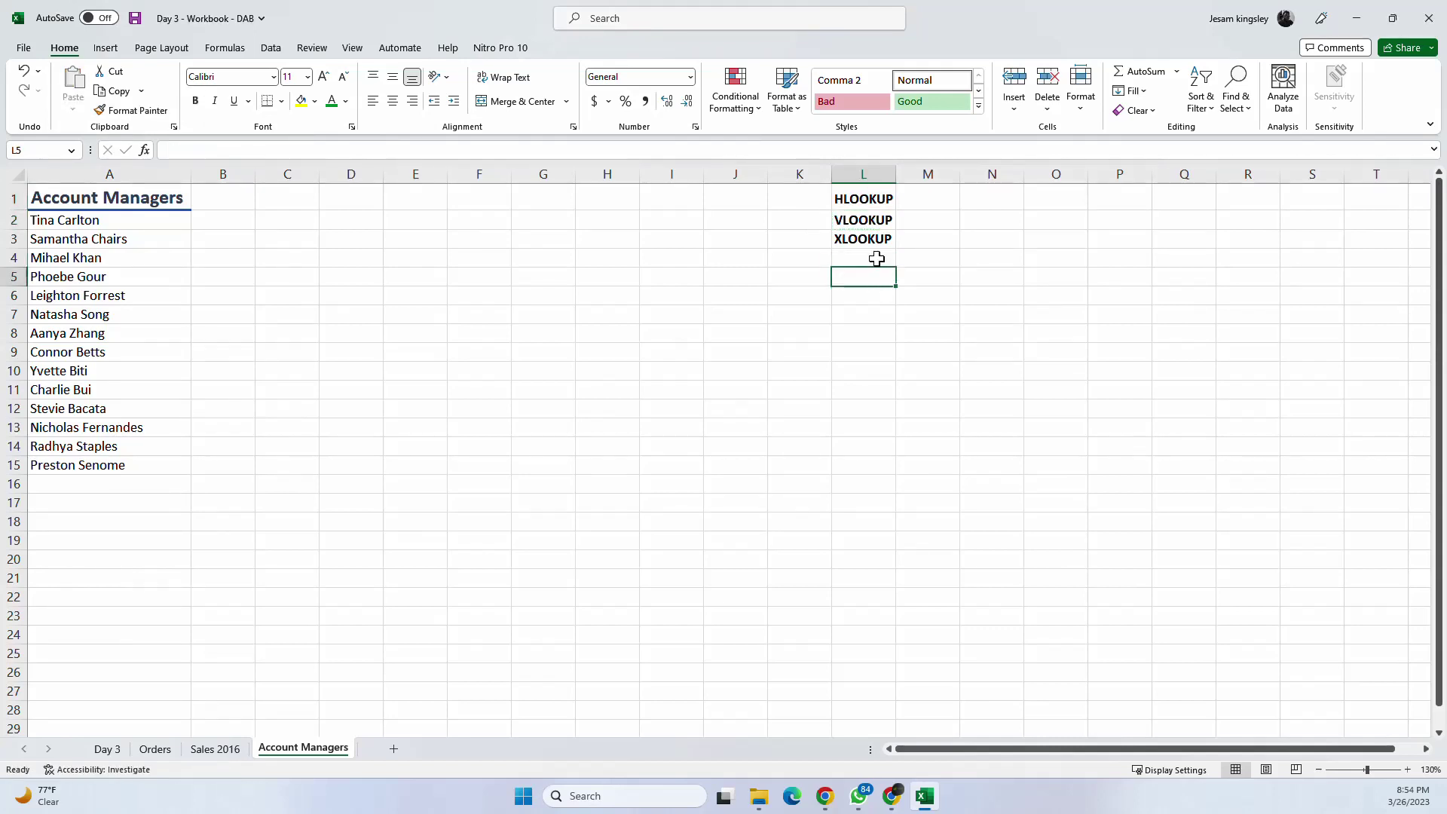
Step: Start a VLOOKUP formula in cell M7 of the Account Managers sheet to show the arguments it takes
left_click(853, 196)
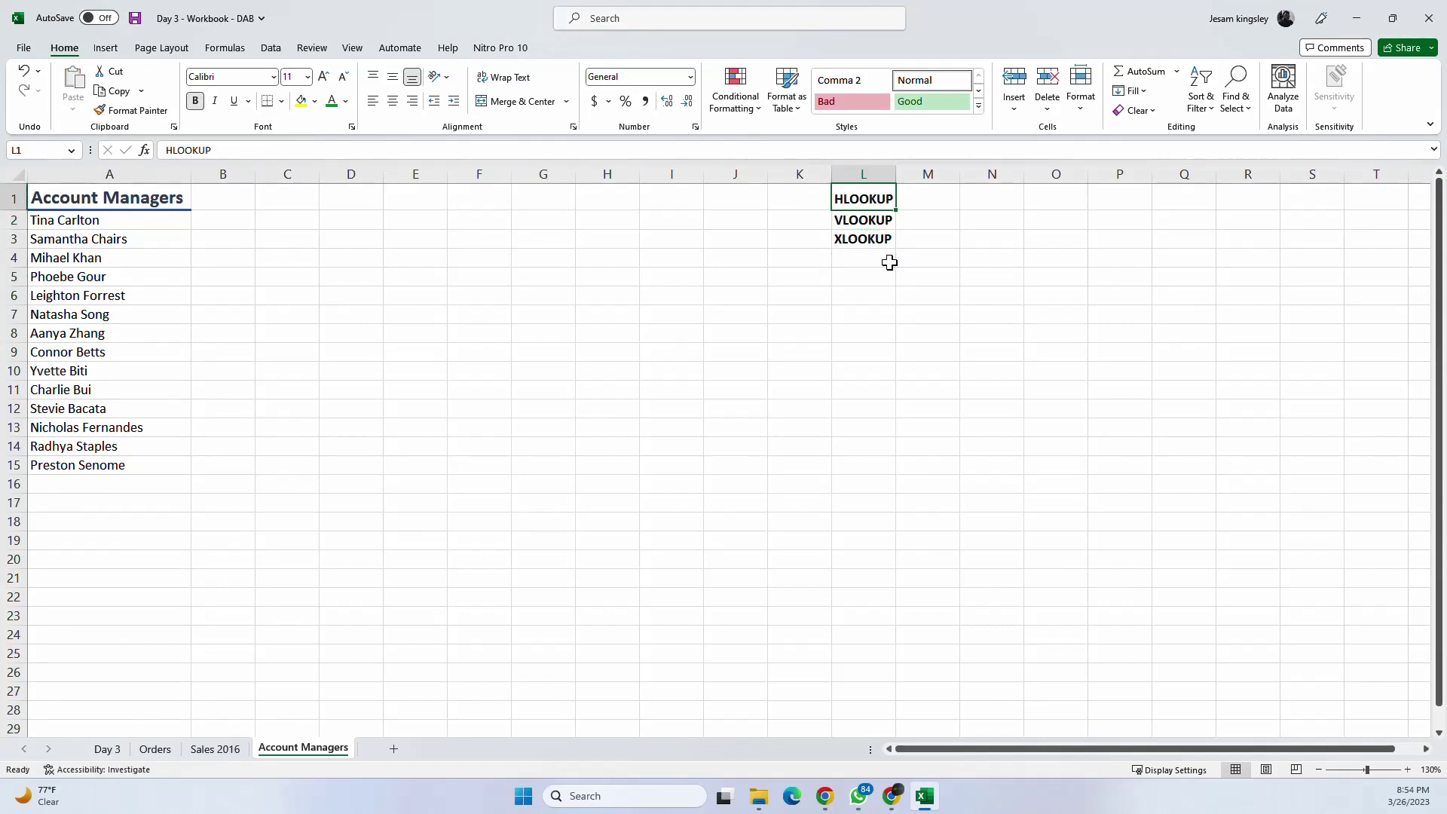
left_click(924, 198)
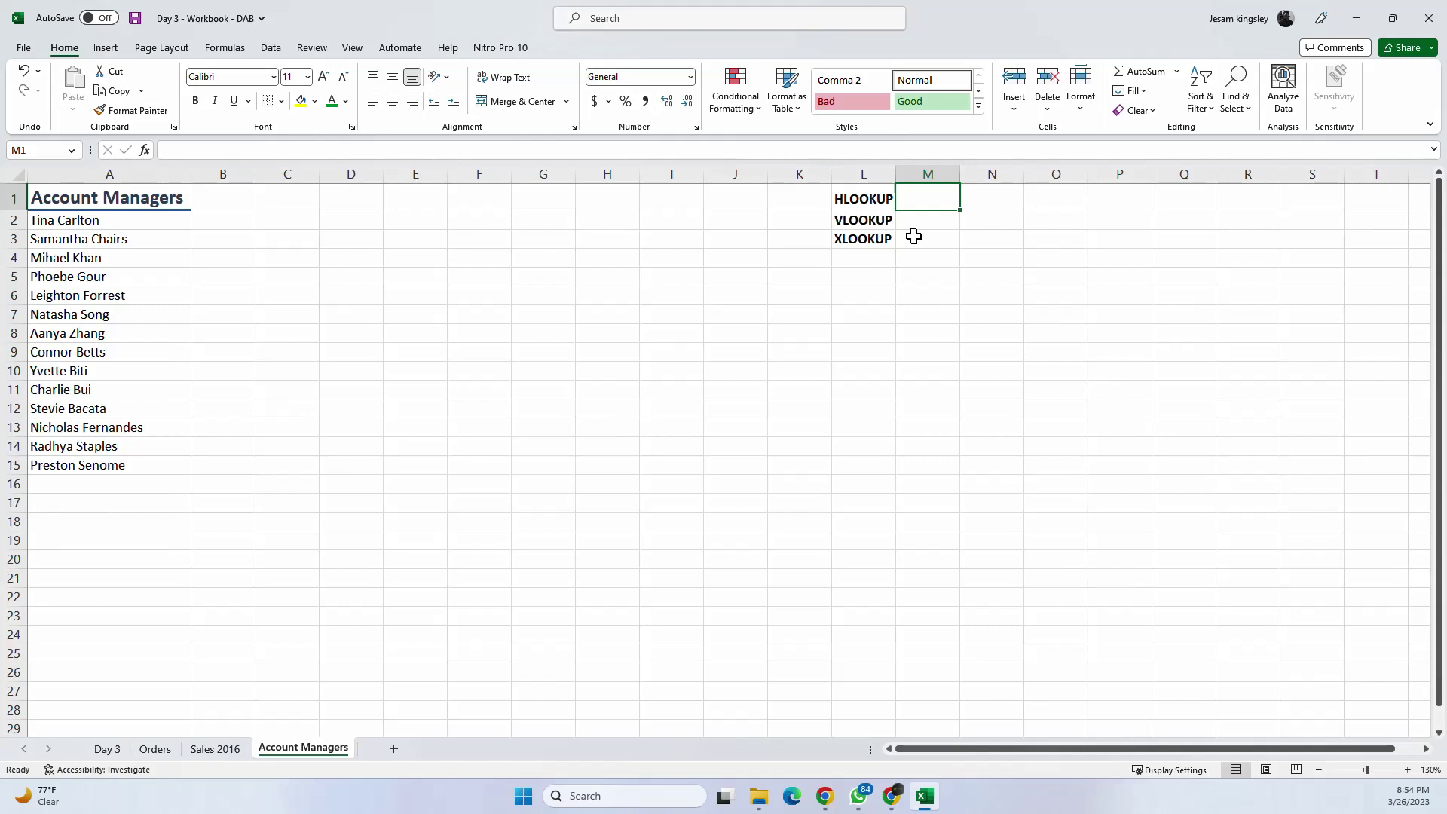
left_click(931, 320)
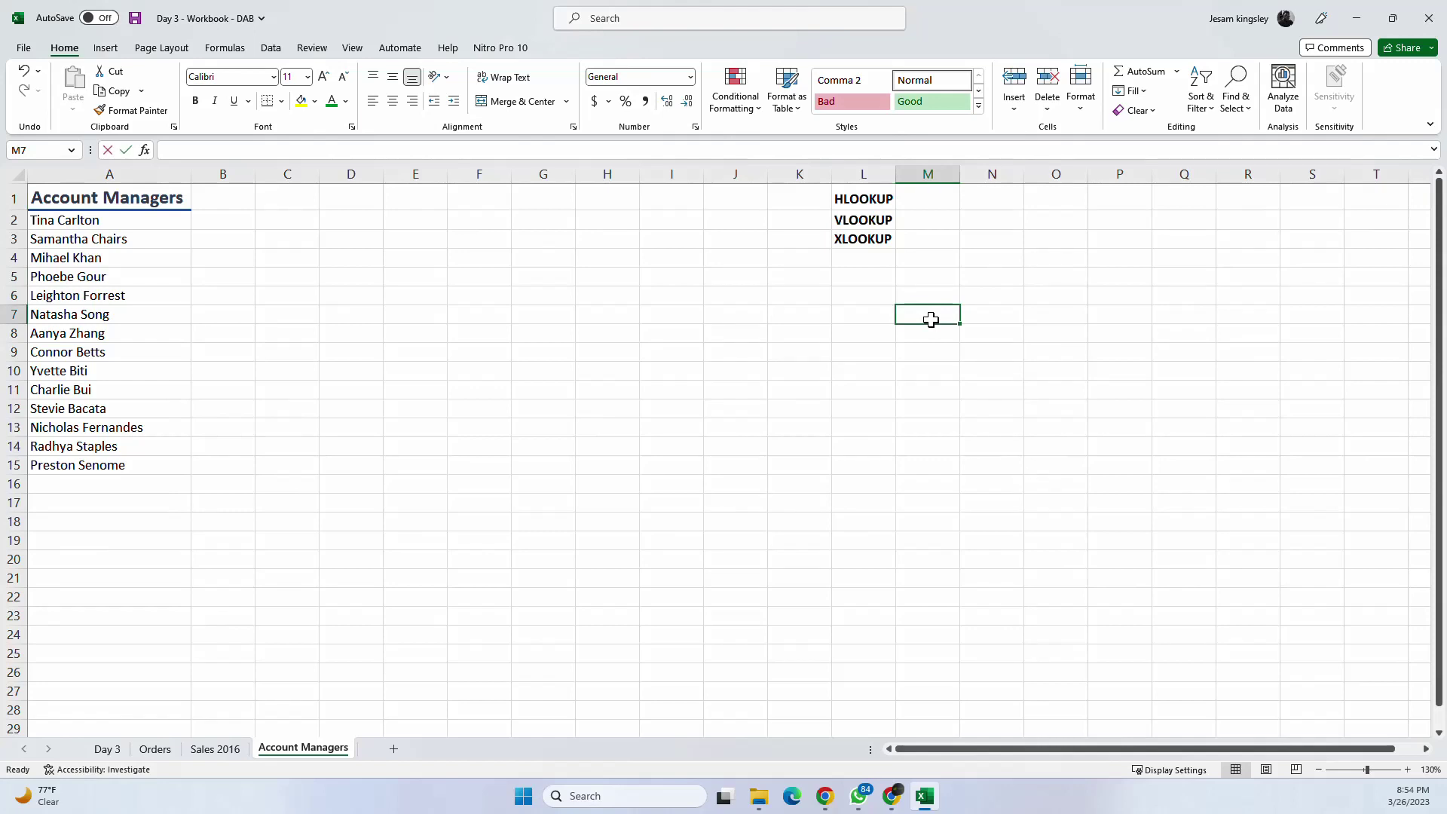
type("=v")
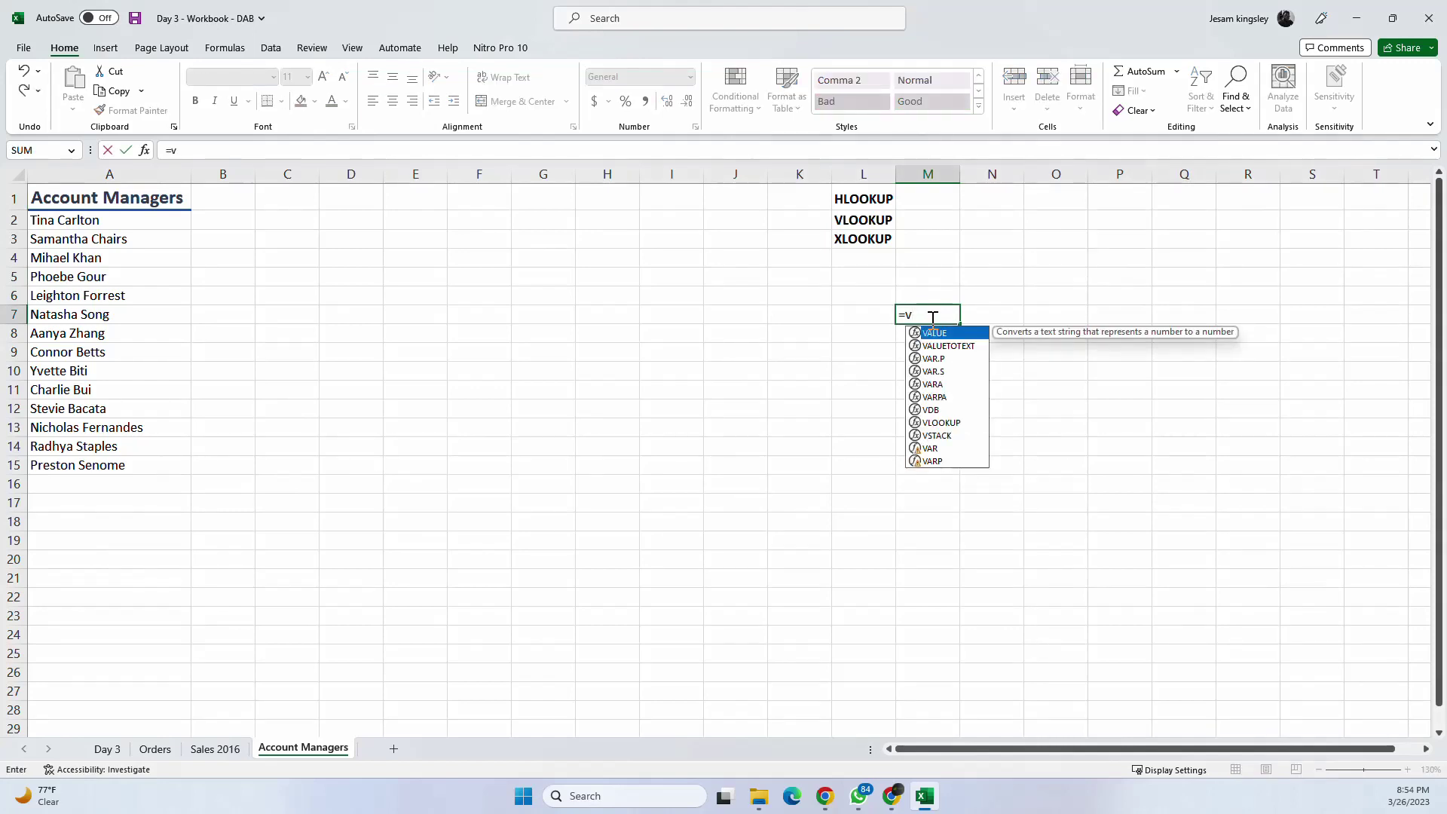
type("al")
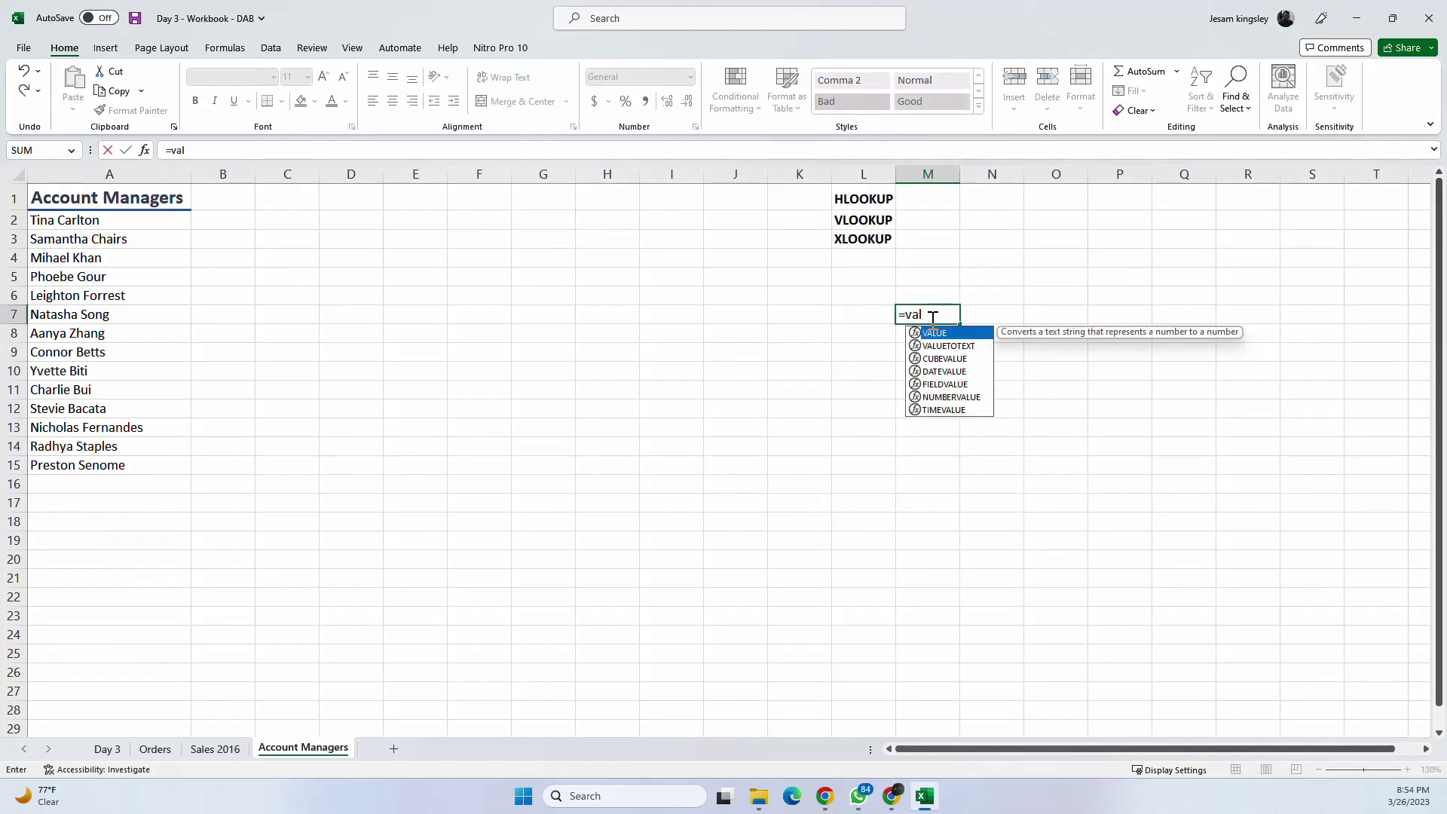
key("BackSpace")
key("BackSpace")
type("loo")
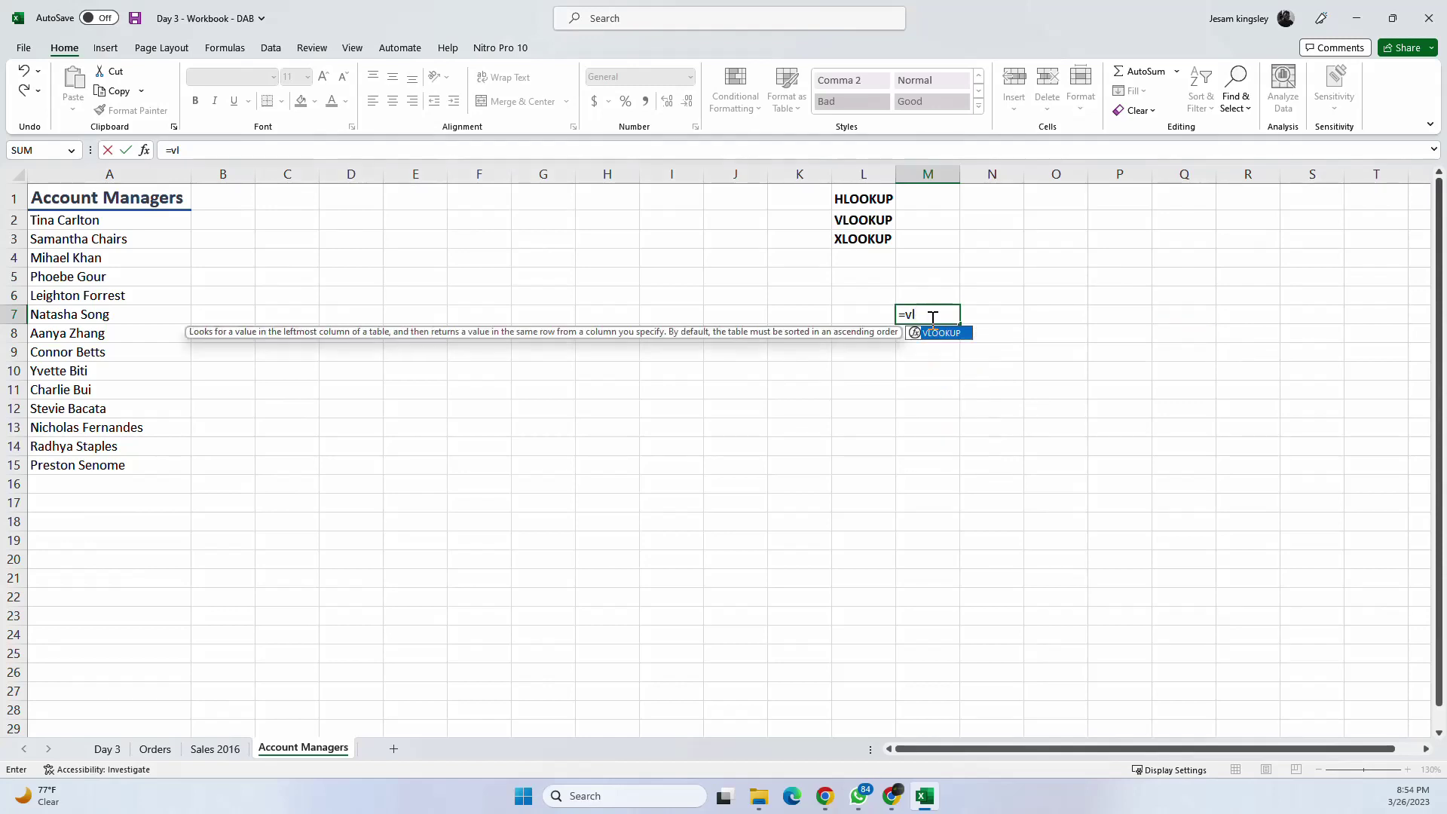
type("k")
key("Tab")
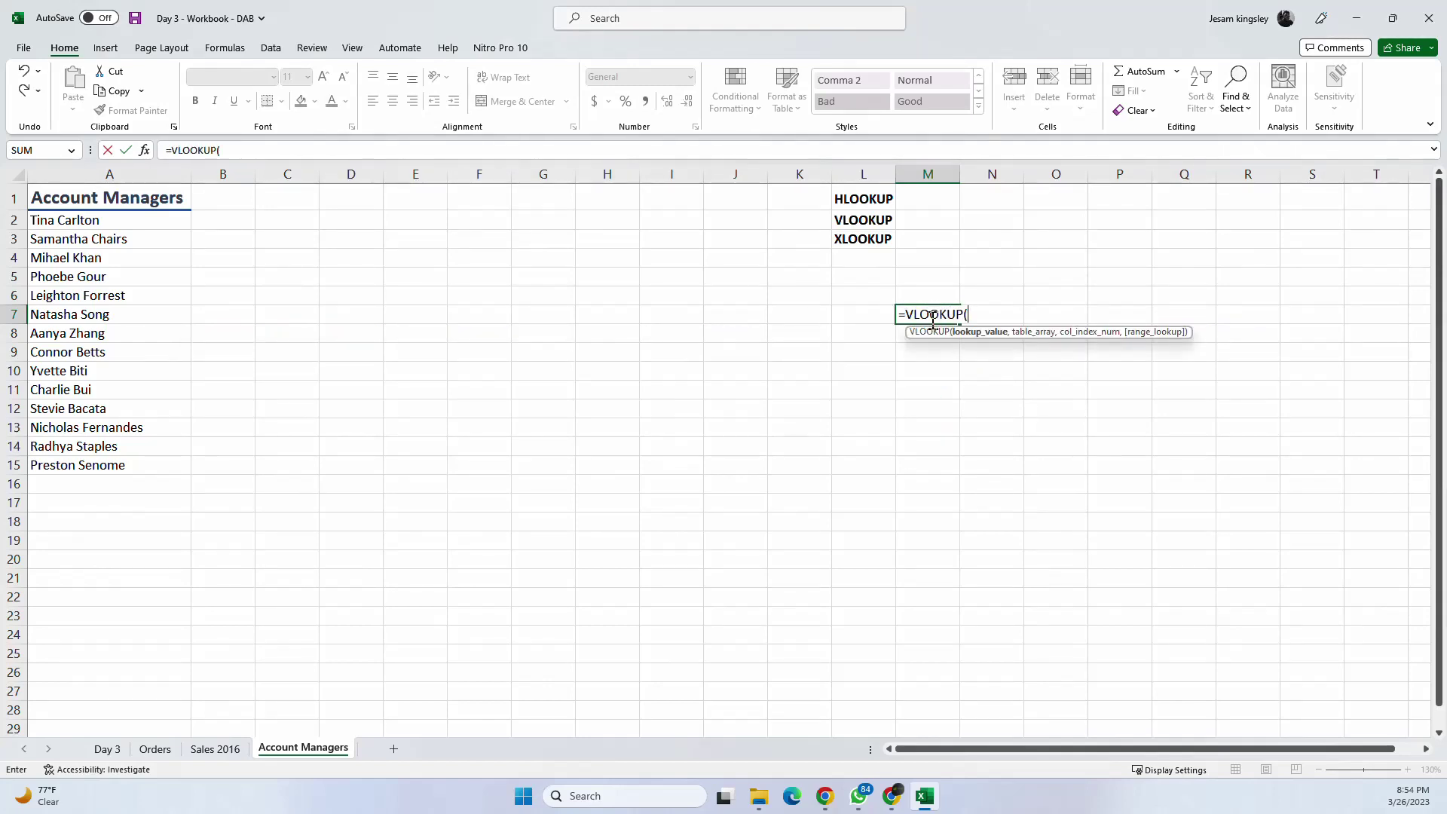
Step: Shorten the entry in M7 to =vl to read the VLOOKUP function's description, and clear the cell
key("BackSpace")
key("BackSpace")
key("BackSpace")
key("BackSpace")
key("BackSpace")
key("BackSpace")
key("BackSpace")
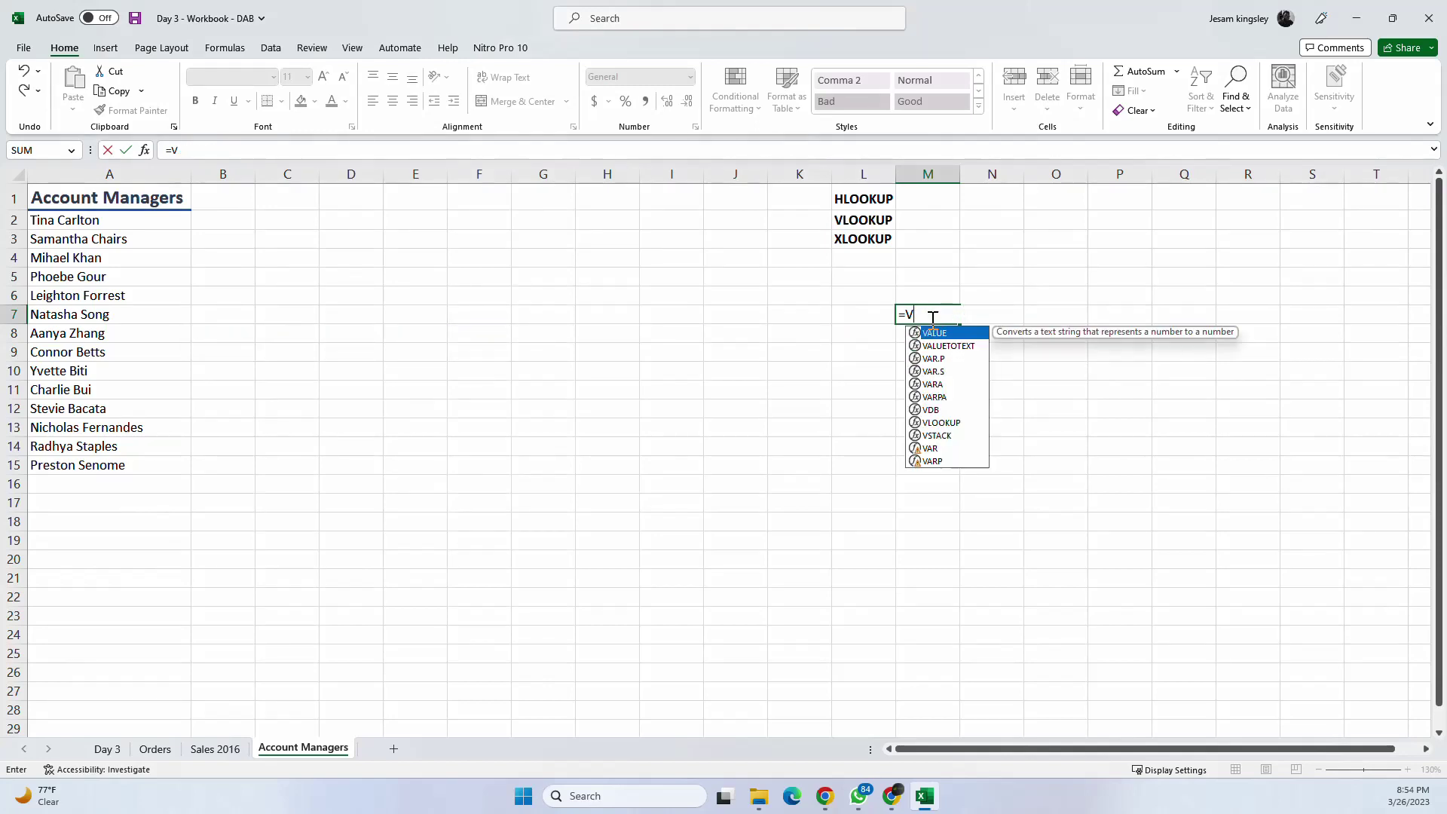
key("BackSpace")
type("vl")
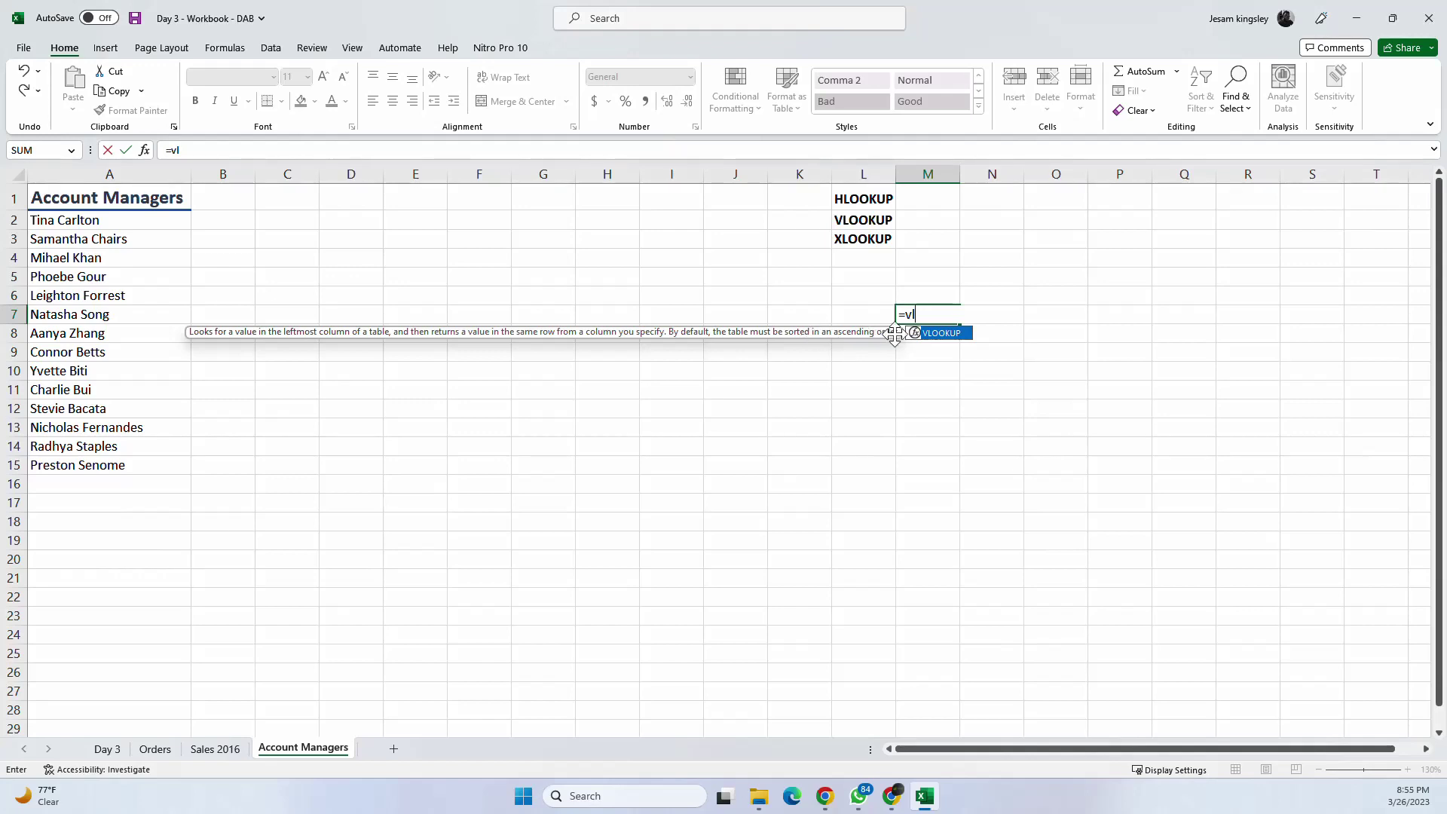
left_click(947, 317)
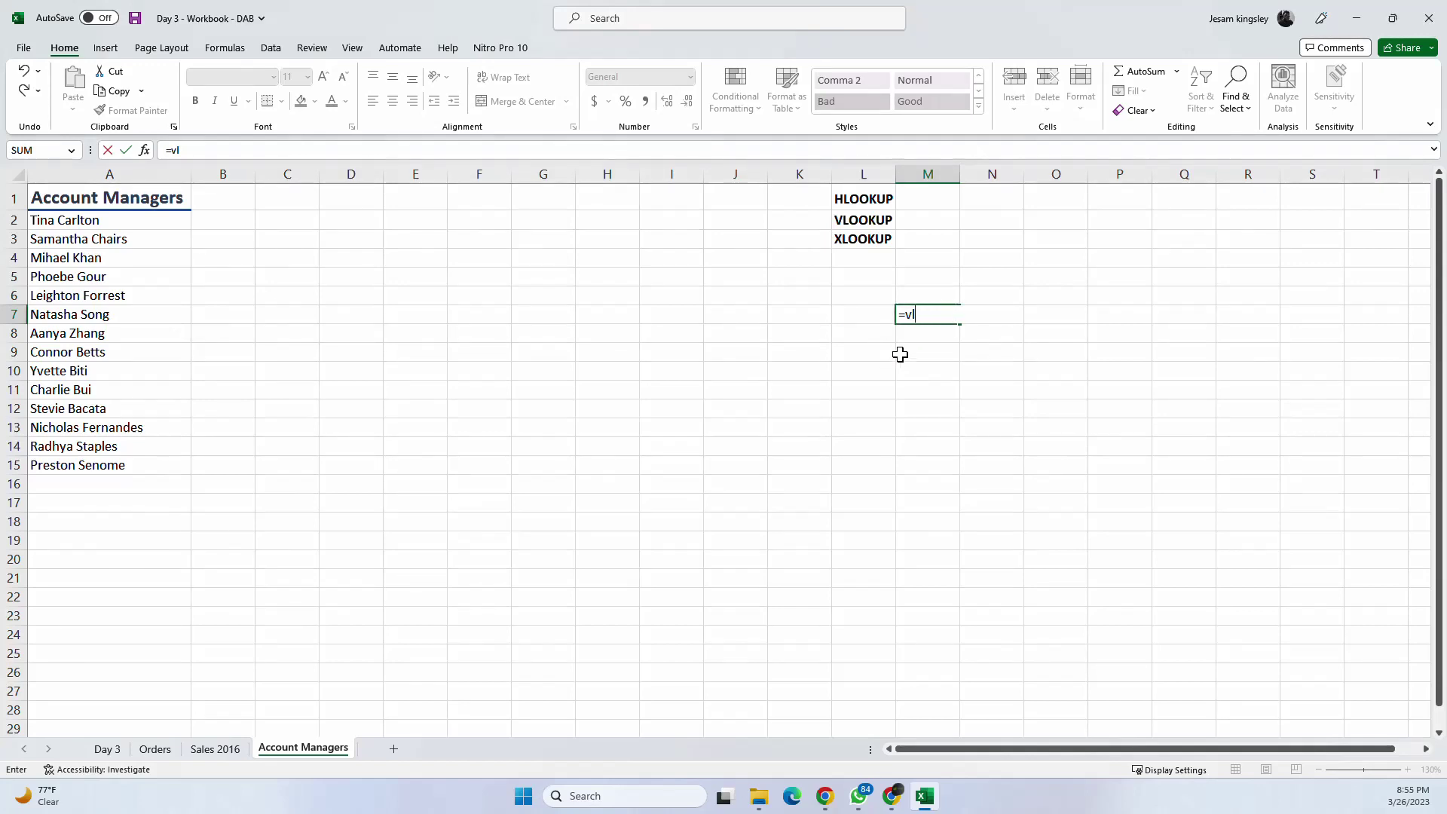
left_click(934, 350)
left_click(935, 314)
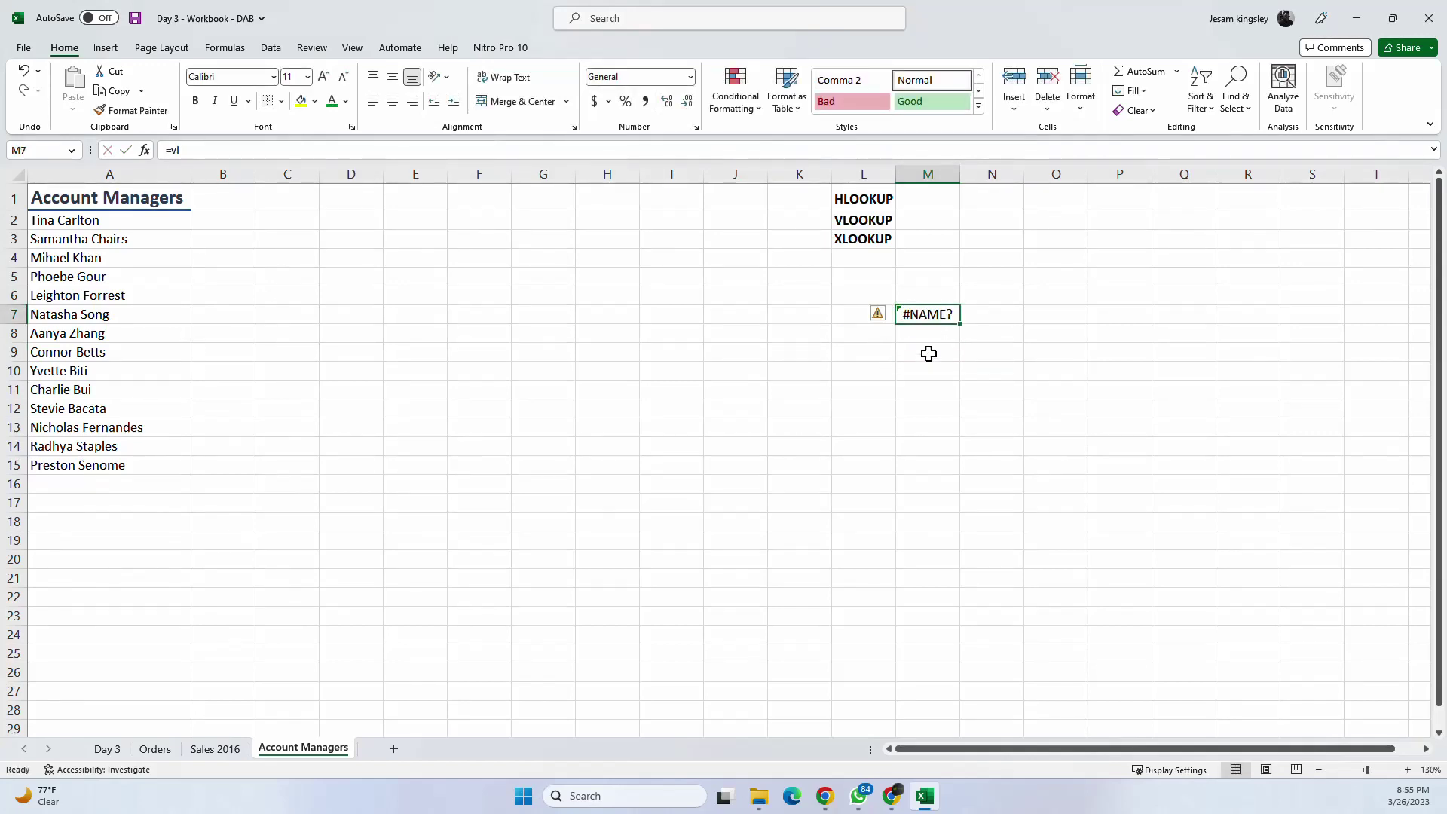
key("Delete")
left_click(344, 280)
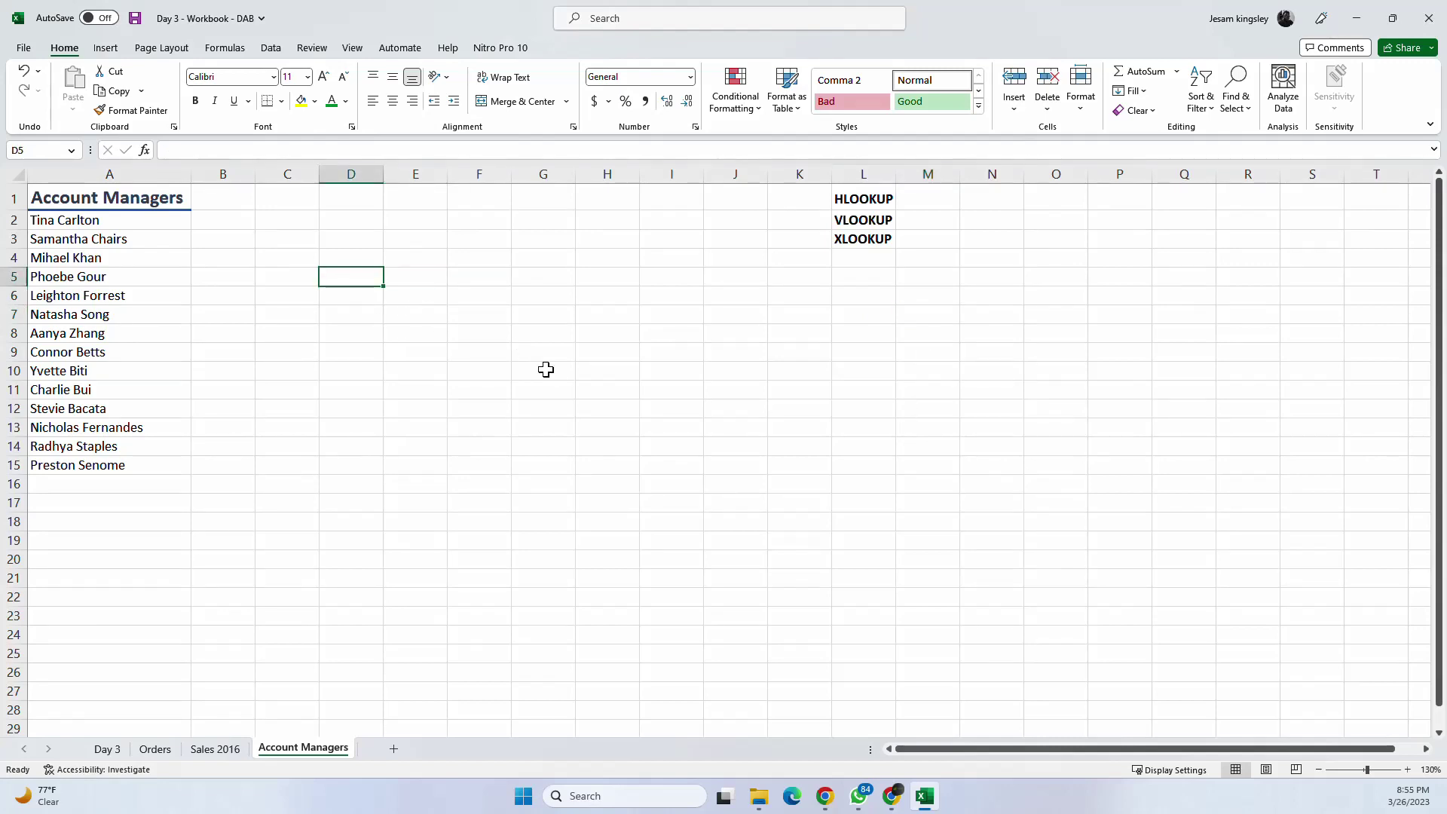
Step: Examine the account manager list in A1:A15 and glance at the Sales 2016 sheet for comparison
left_click(663, 311)
left_click(588, 286)
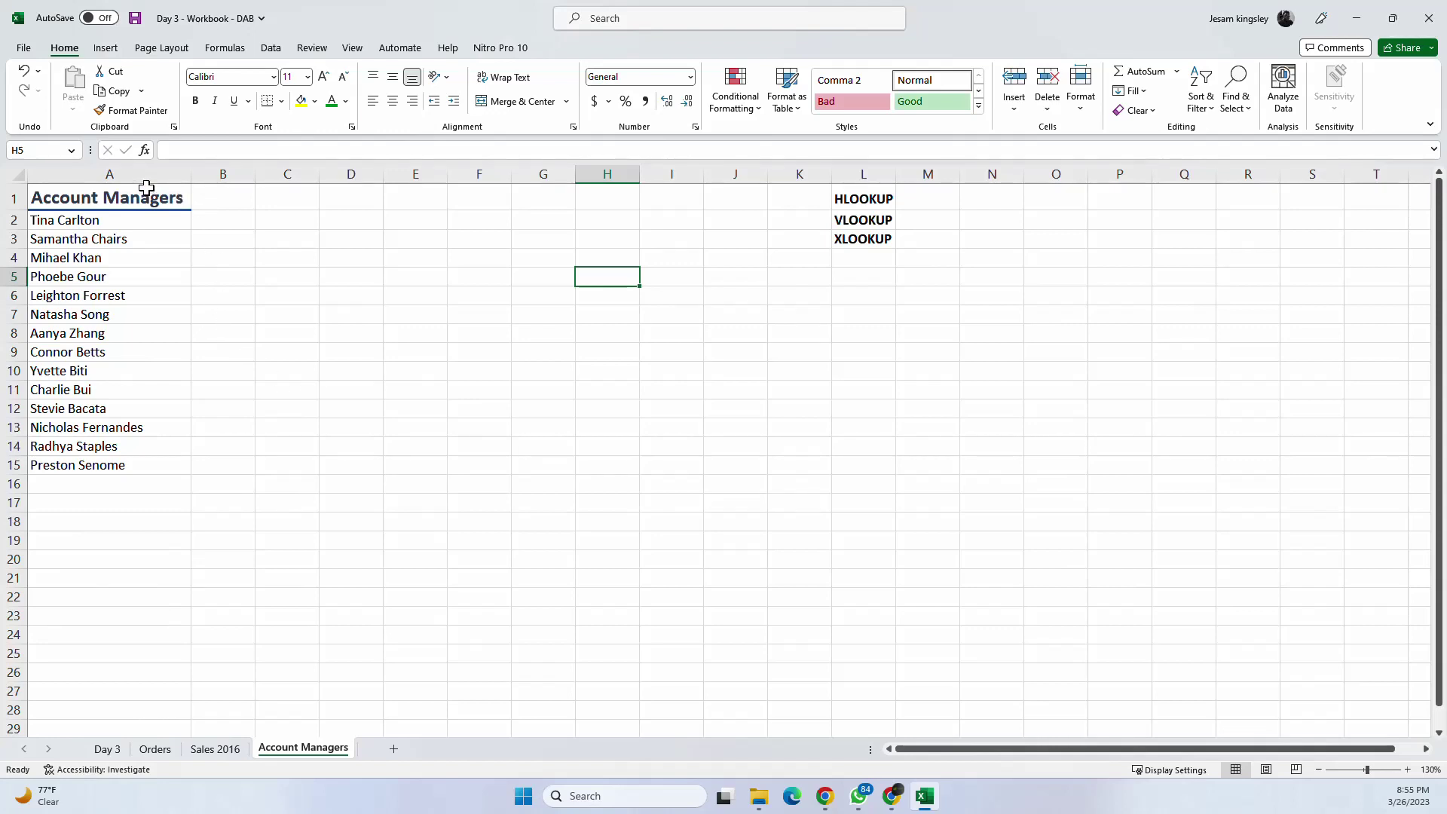
left_click_drag(146, 188, 127, 458)
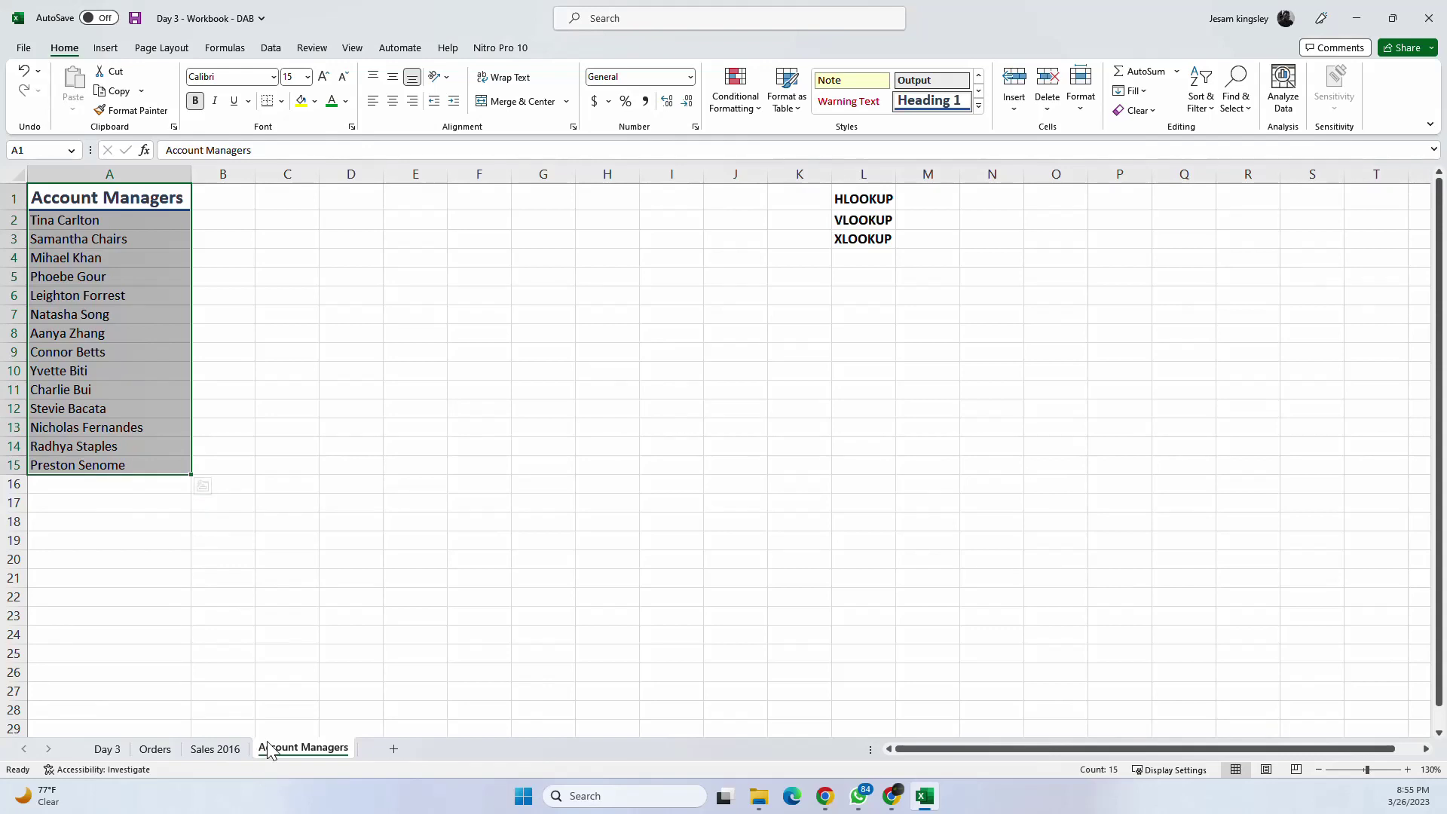
left_click(119, 198)
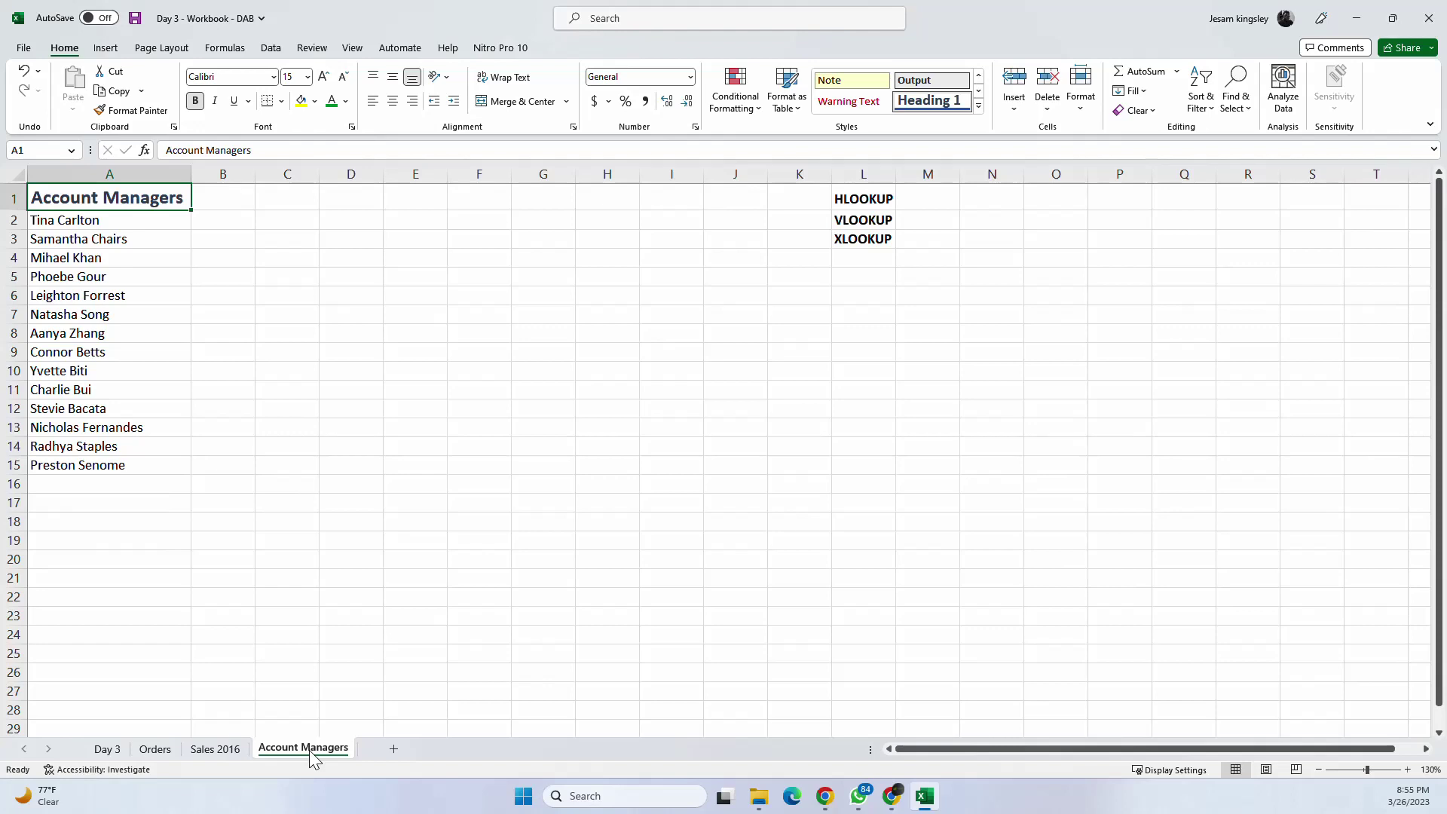
left_click_drag(117, 221, 96, 455)
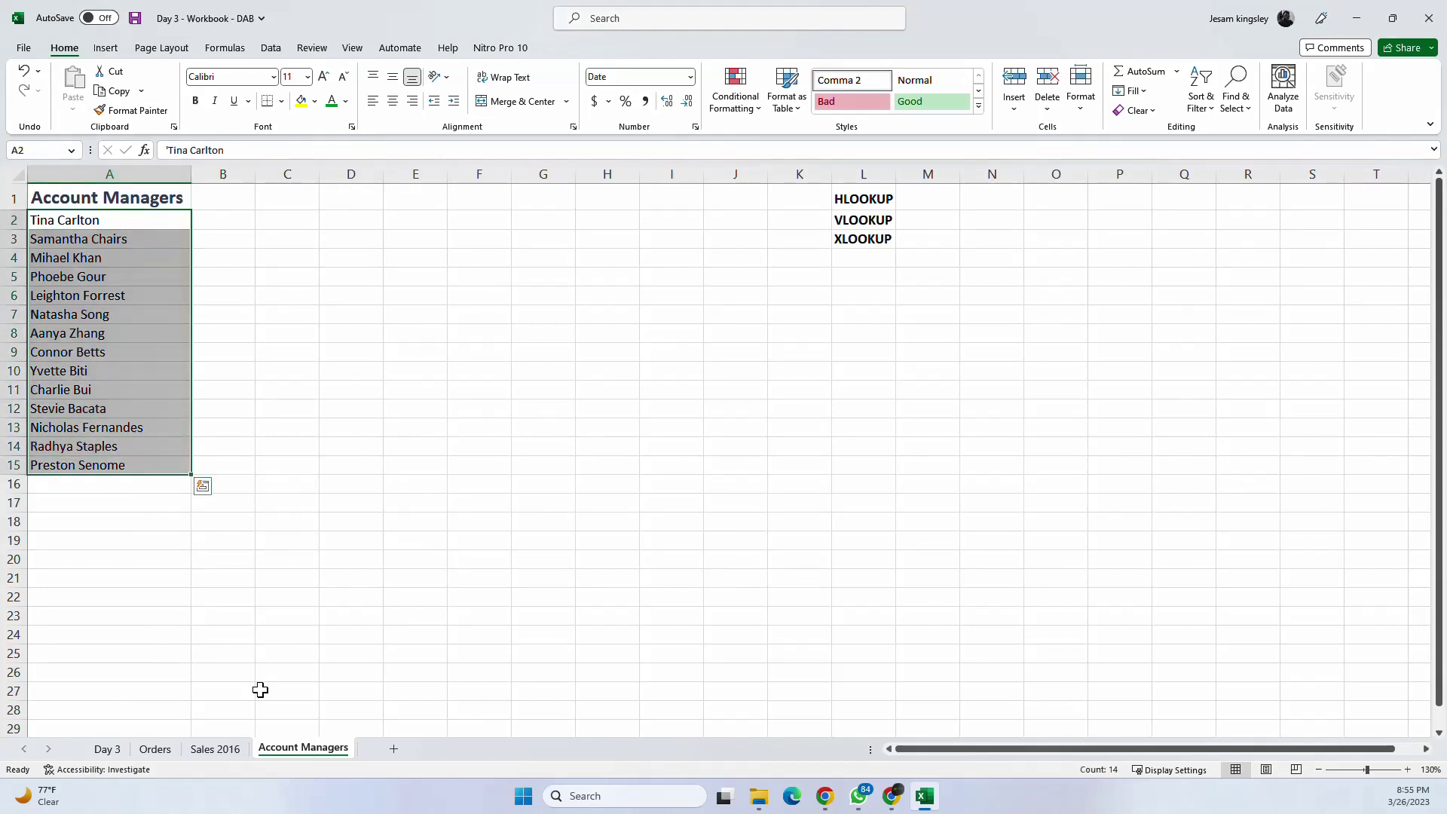
left_click(287, 672)
left_click(215, 748)
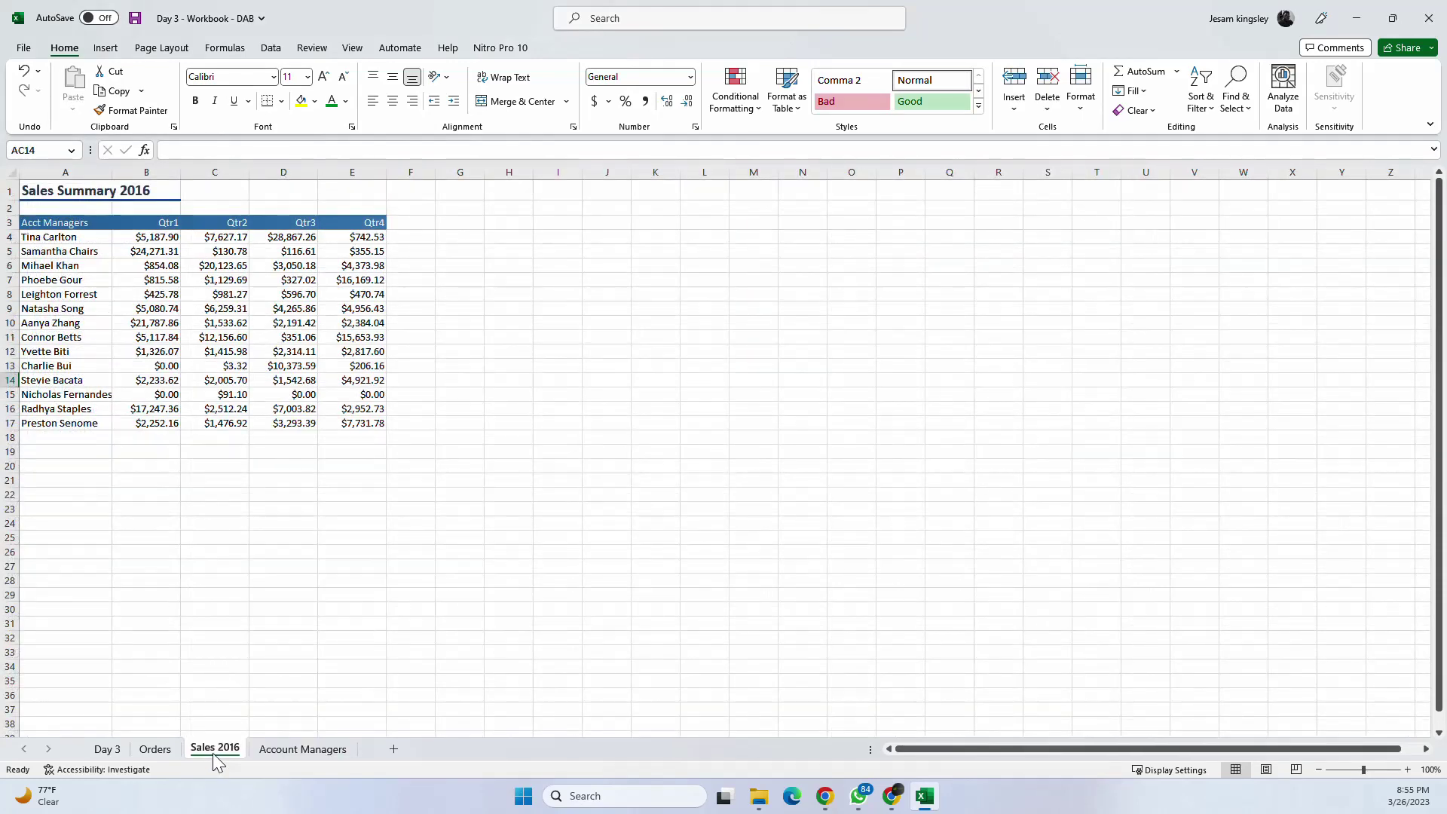
left_click(261, 750)
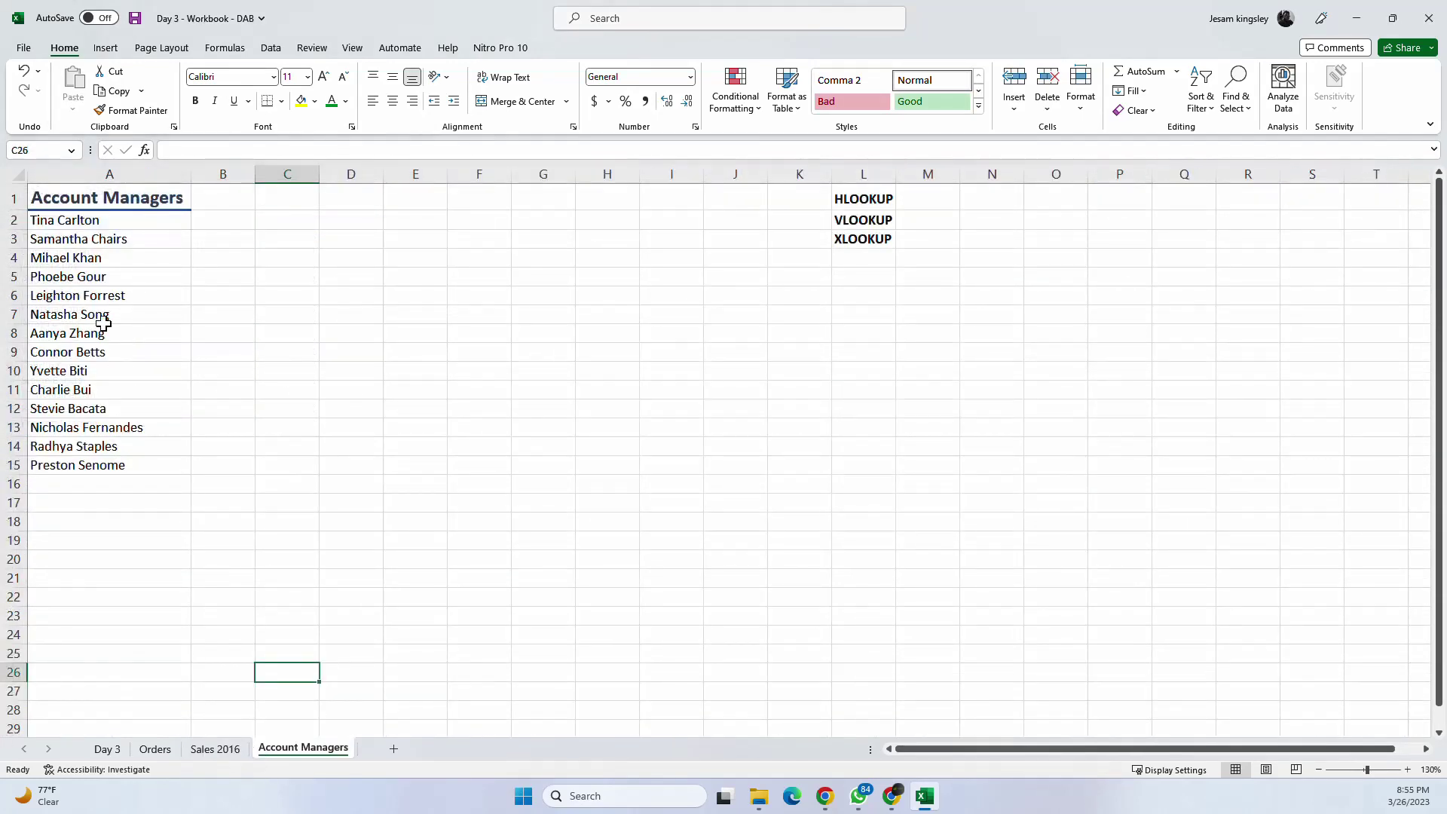
Step: Check the account manager names in A2:A15 for duplicates with the Duplicate Values conditional formatting rule
left_click_drag(106, 218, 100, 462)
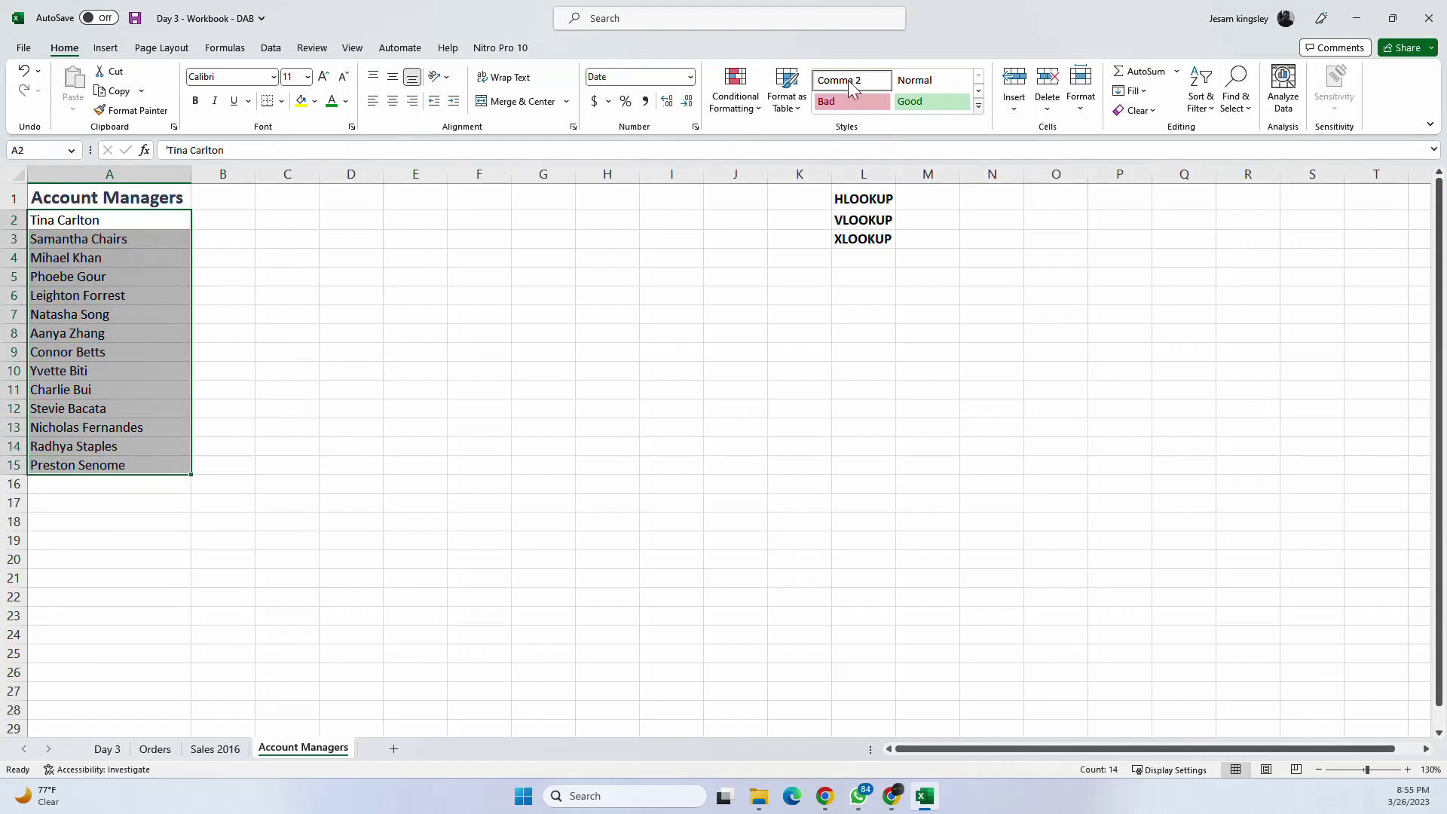
left_click(743, 101)
mouse_move(783, 138)
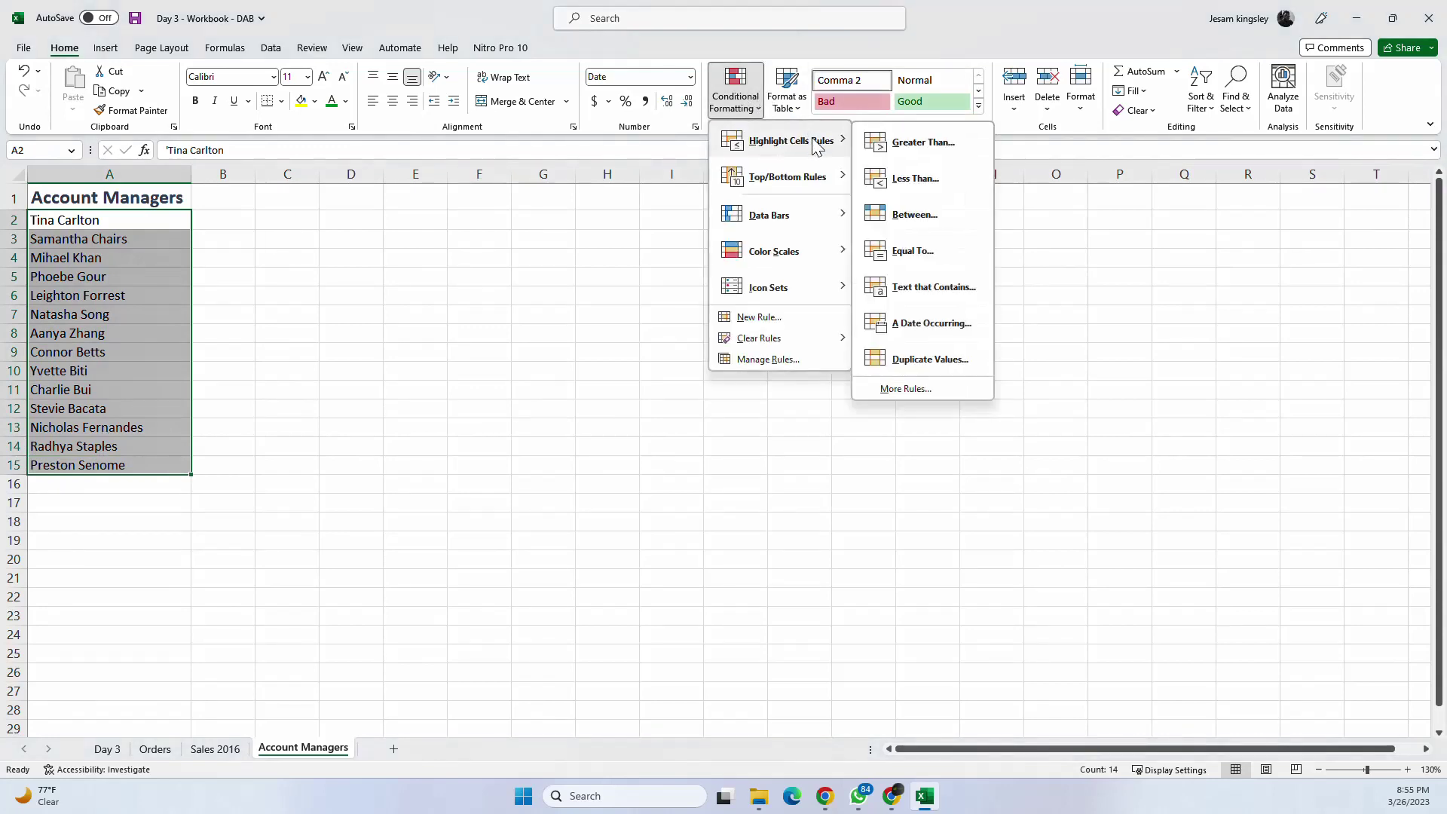
left_click(914, 362)
left_click(810, 452)
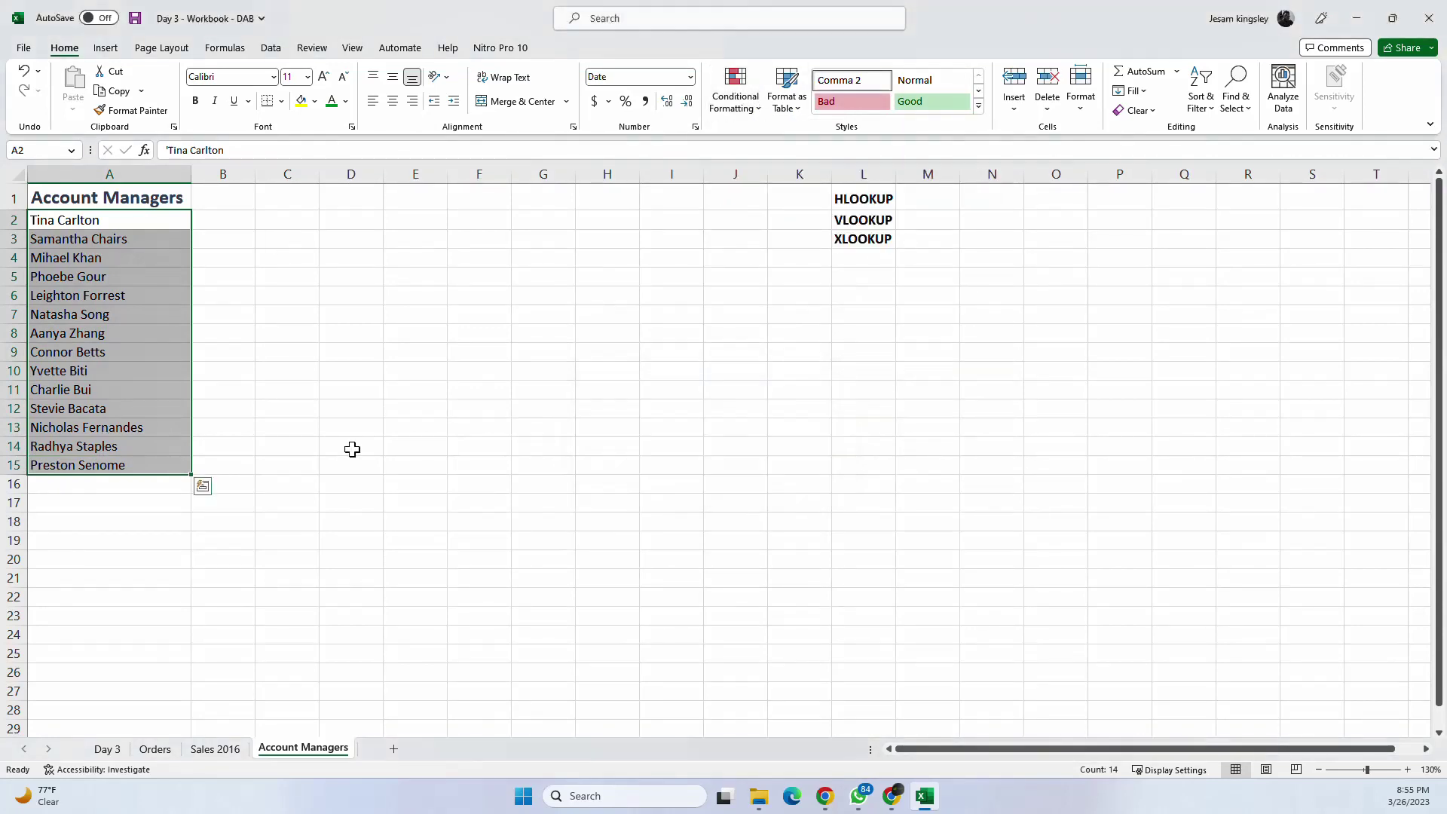
left_click(351, 446)
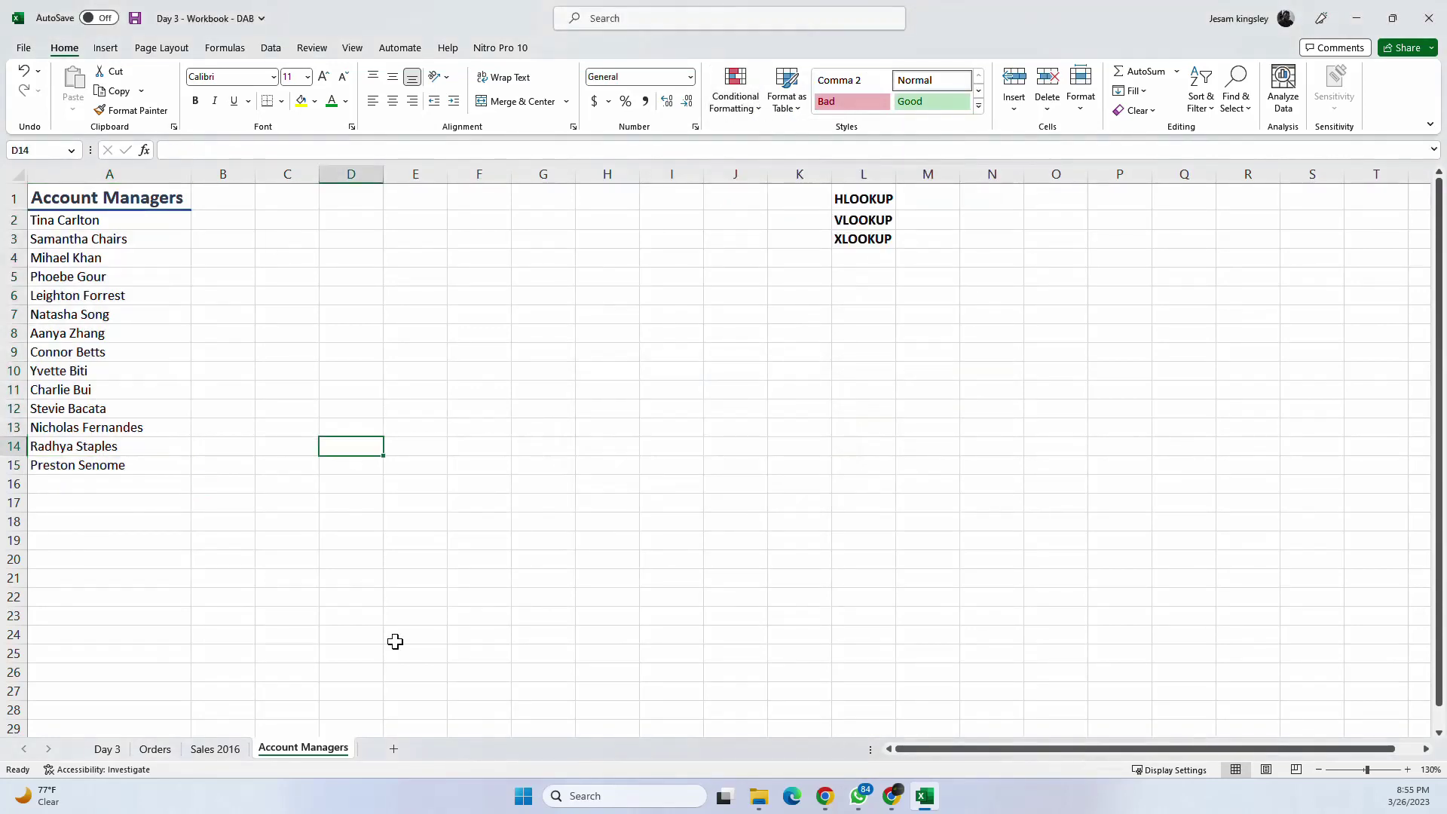
Step: Review the Acct Managers column and the Qtr1 to Qtr4 headings on Sales 2016, and return to Account Managers
left_click(214, 748)
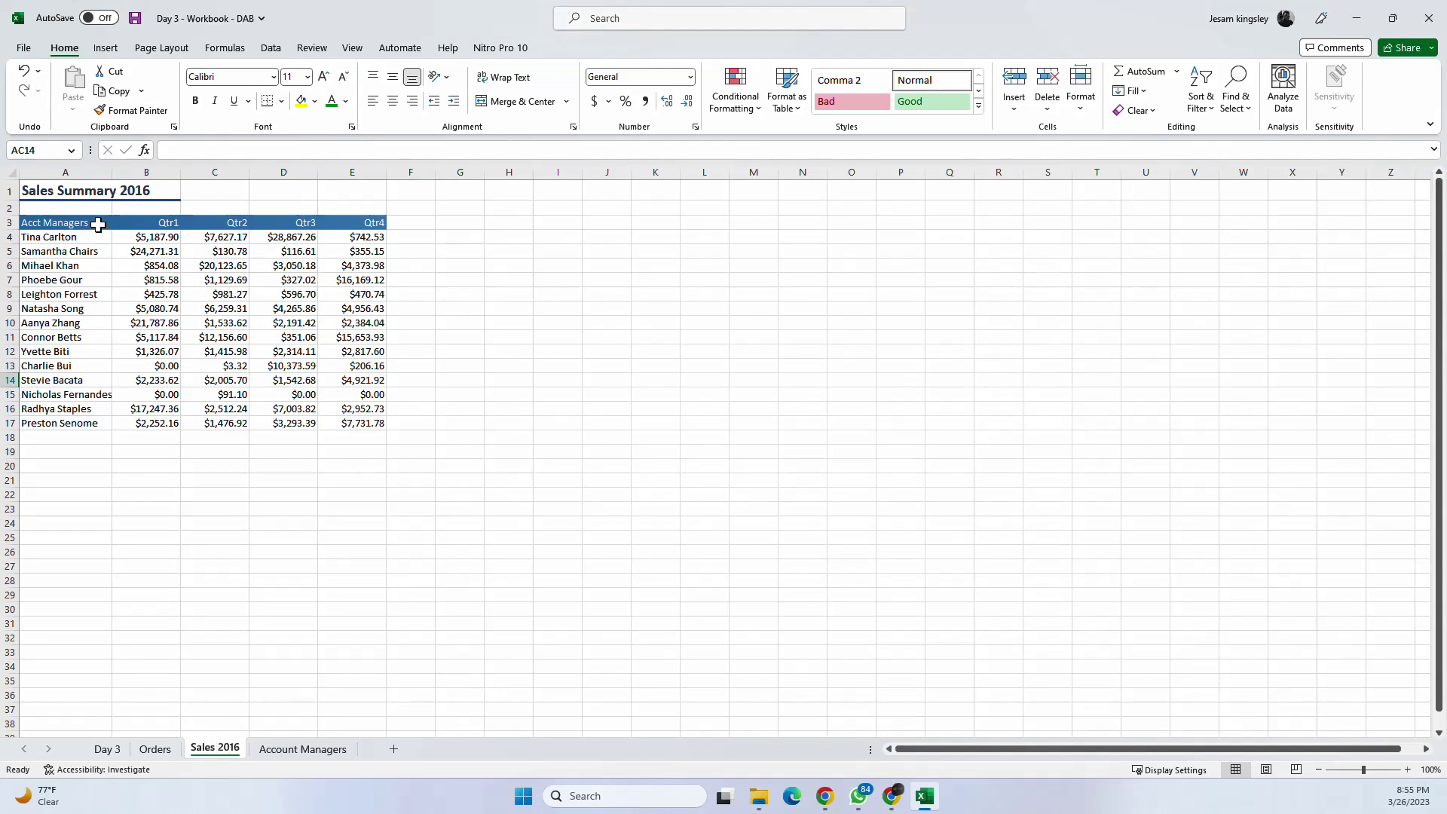
left_click_drag(97, 222, 98, 412)
left_click_drag(164, 220, 163, 410)
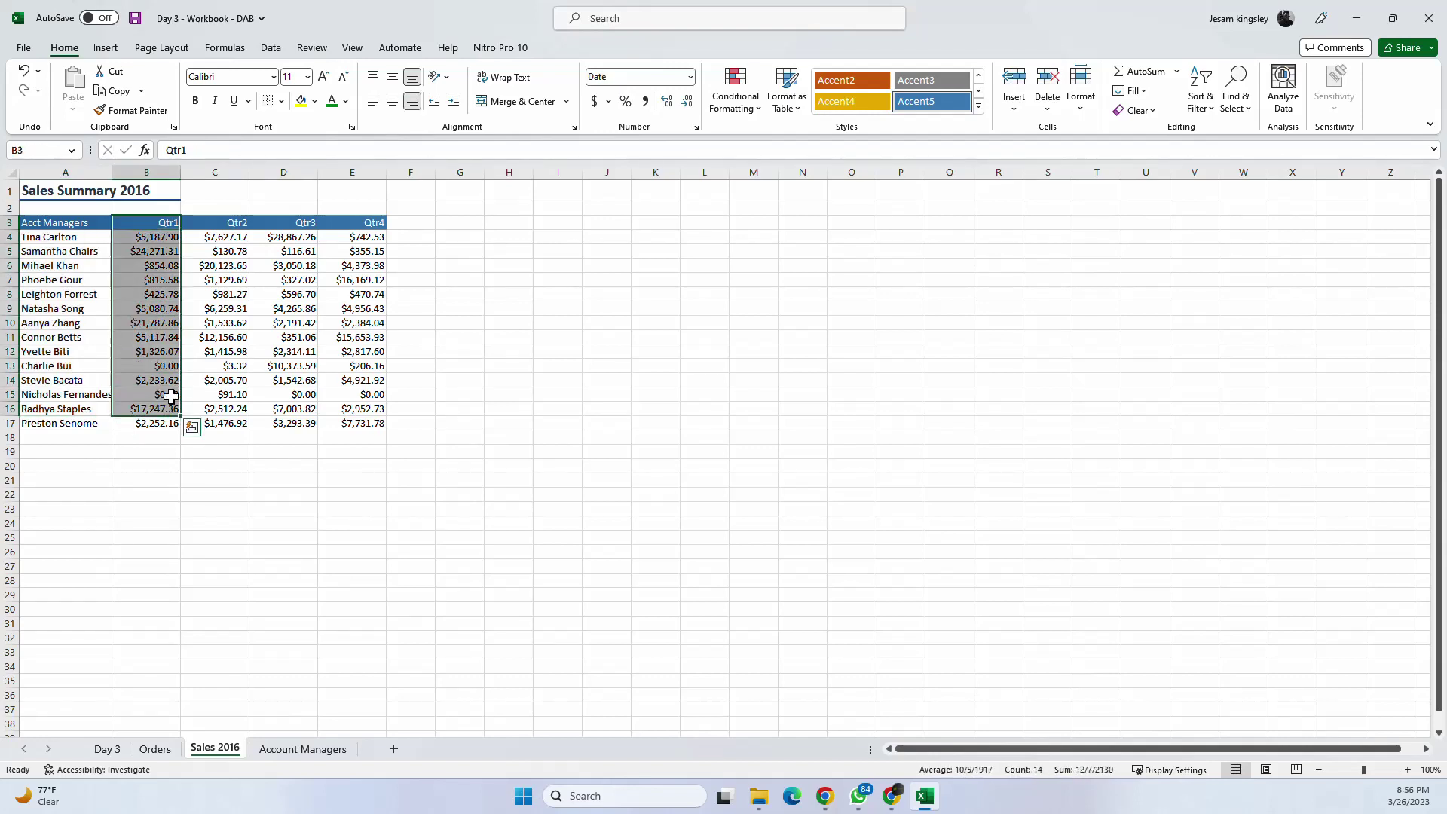
left_click(226, 222)
left_click(306, 222)
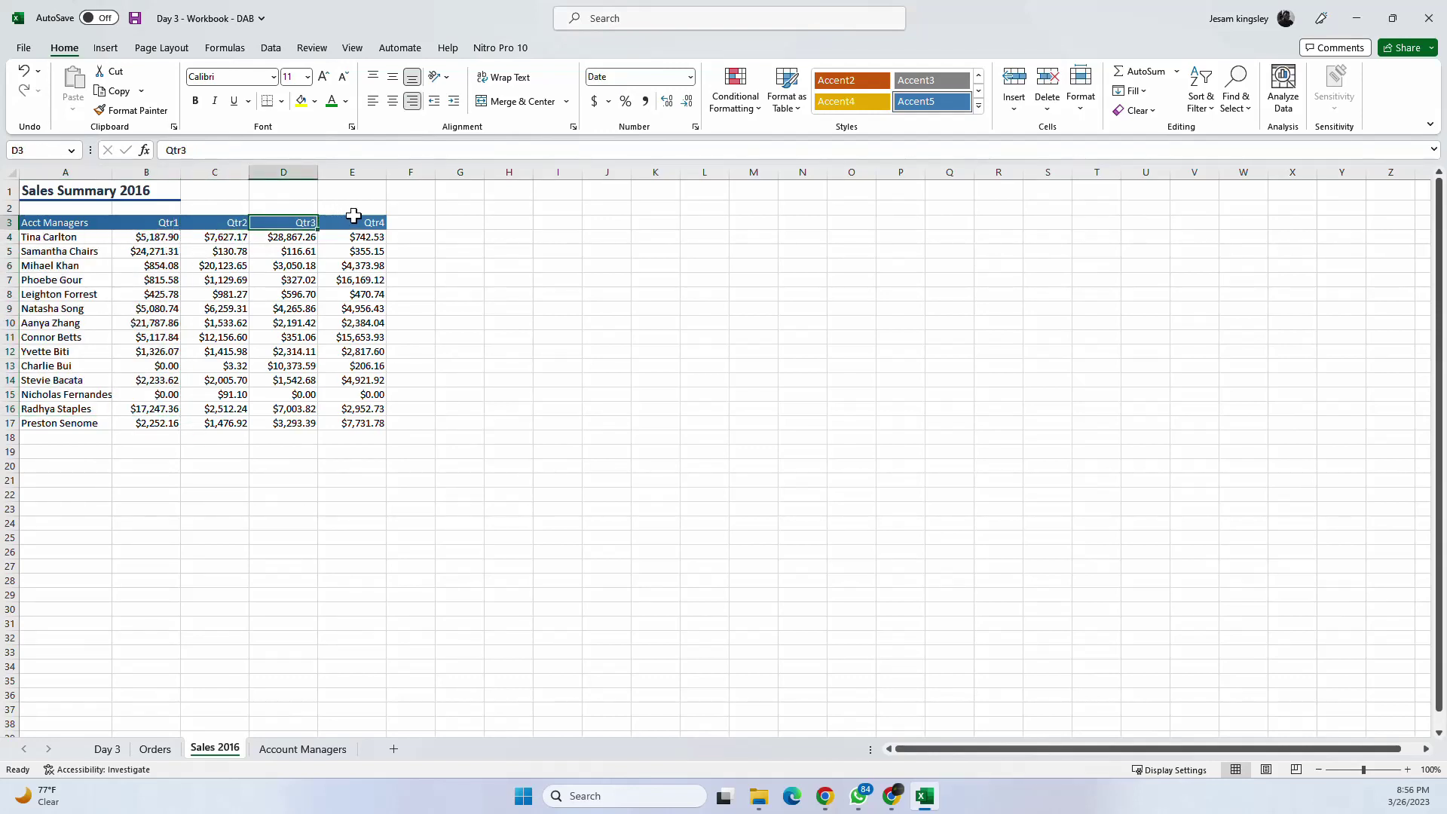
left_click(355, 219)
left_click(305, 748)
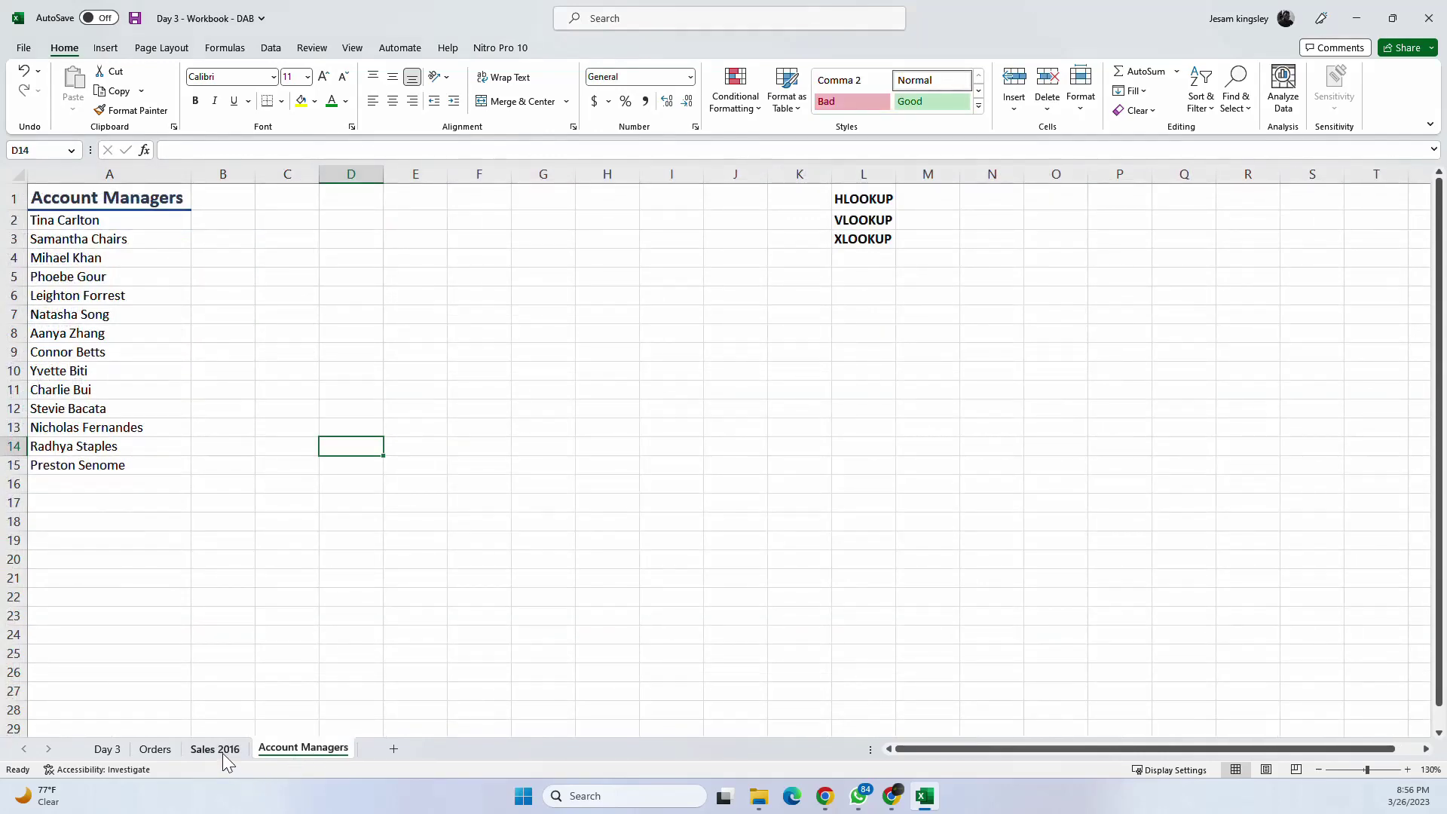
Step: Compare the manager names in A2:A15 with the quarterly sales columns B to E on Sales 2016, ending on Account Managers
left_click_drag(113, 221, 136, 462)
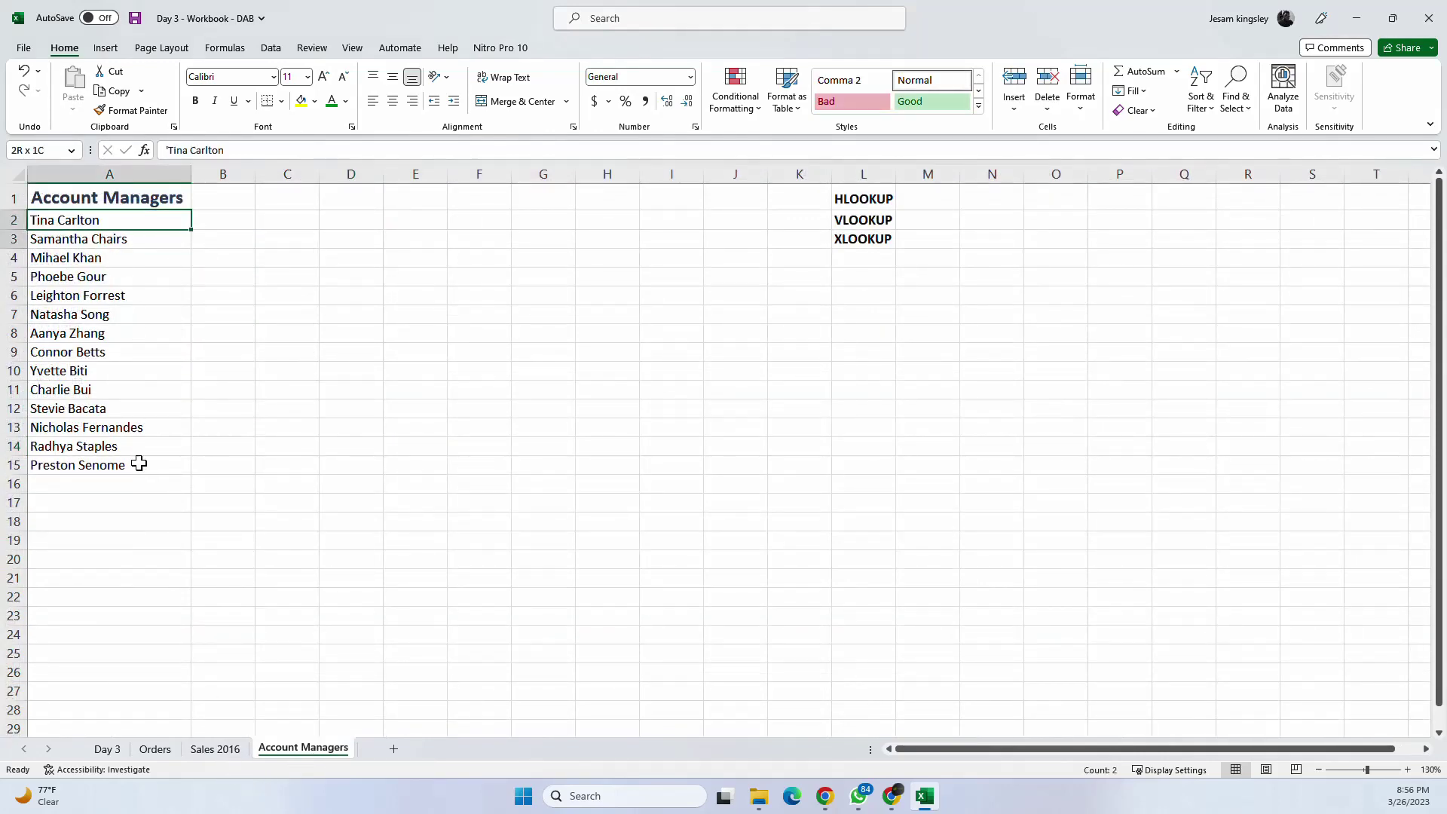
left_click(214, 748)
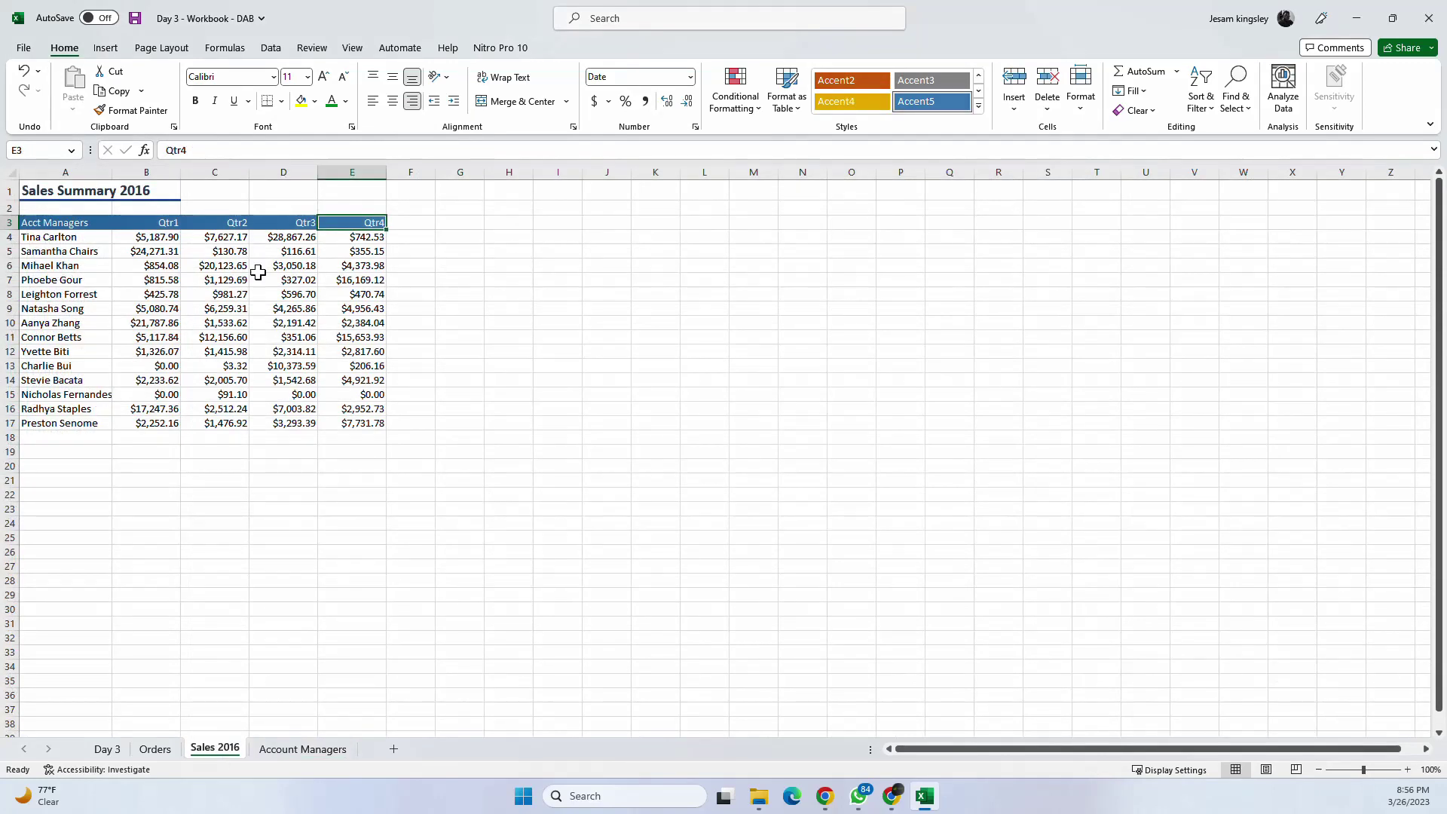
left_click(167, 170)
left_click(209, 172)
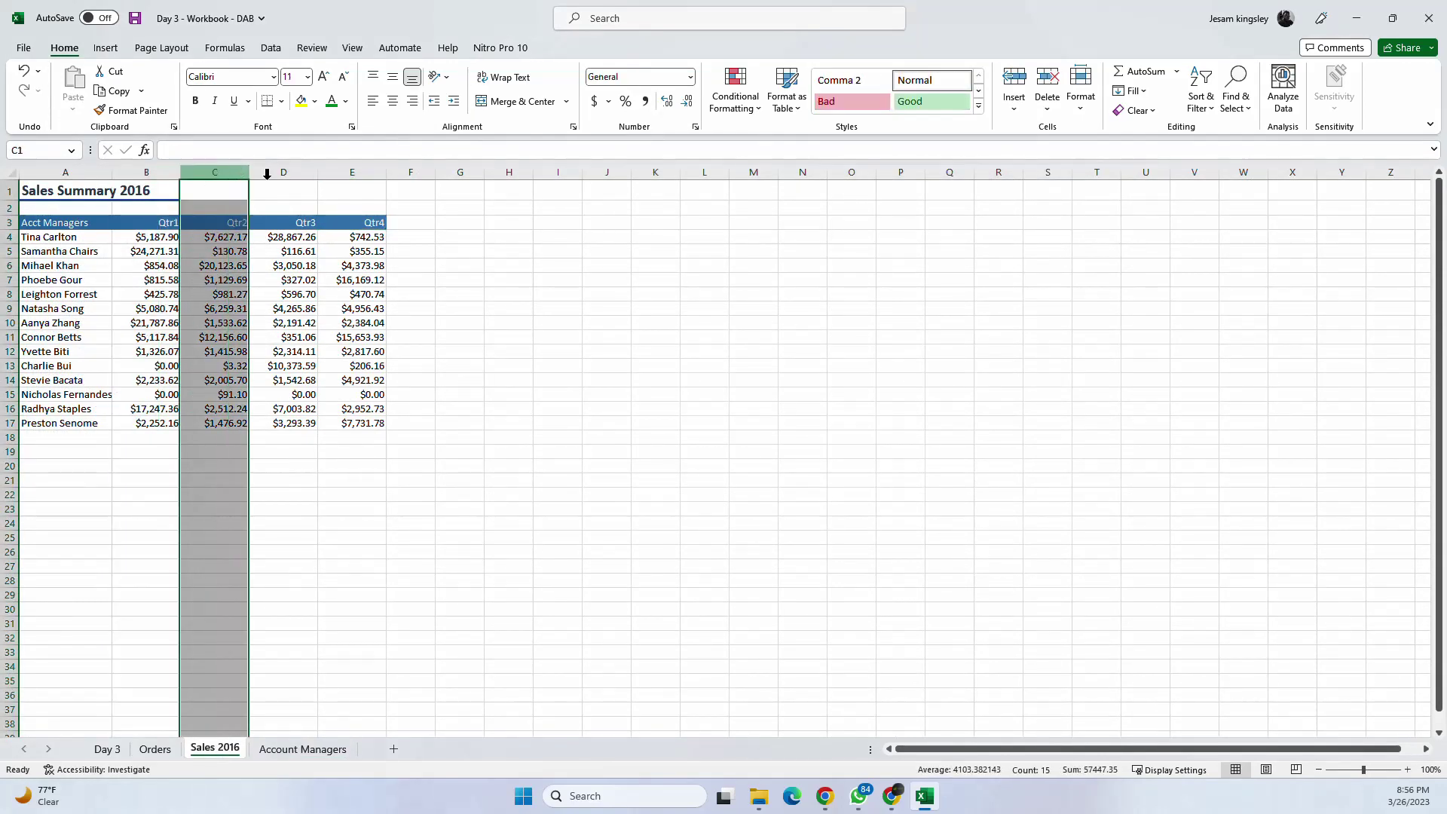
left_click(284, 174)
left_click(343, 171)
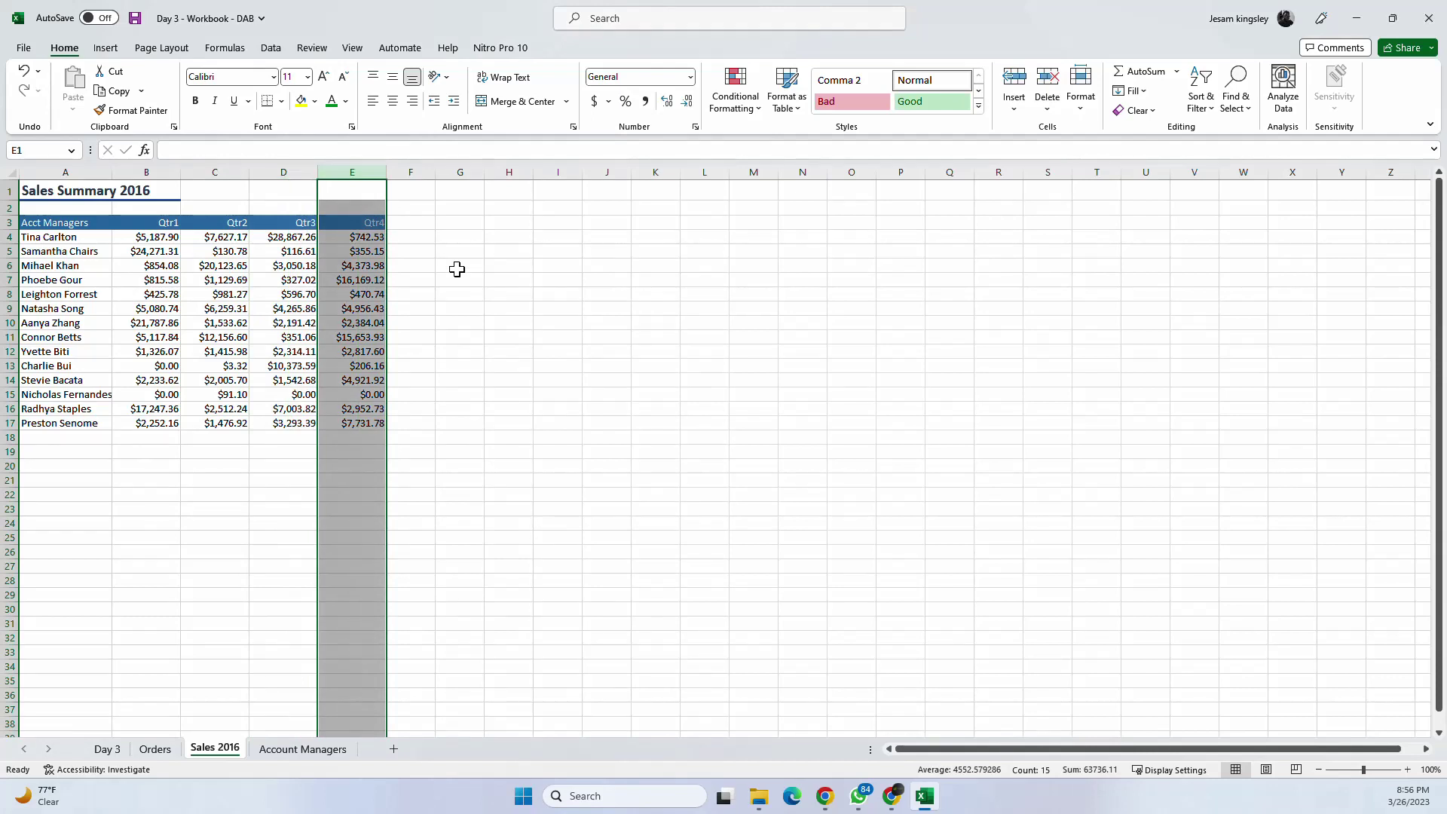
left_click(170, 173)
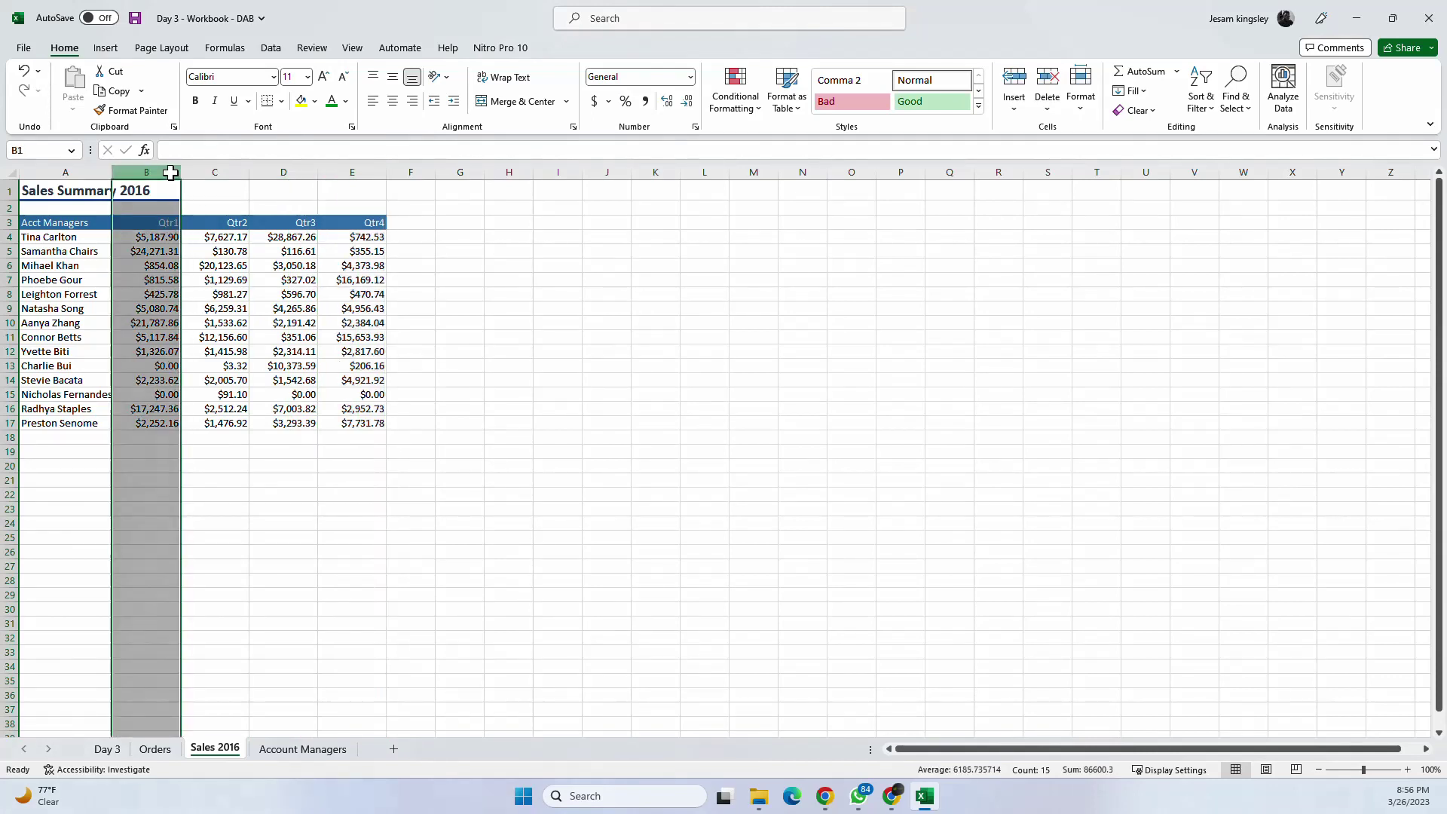
left_click(205, 171)
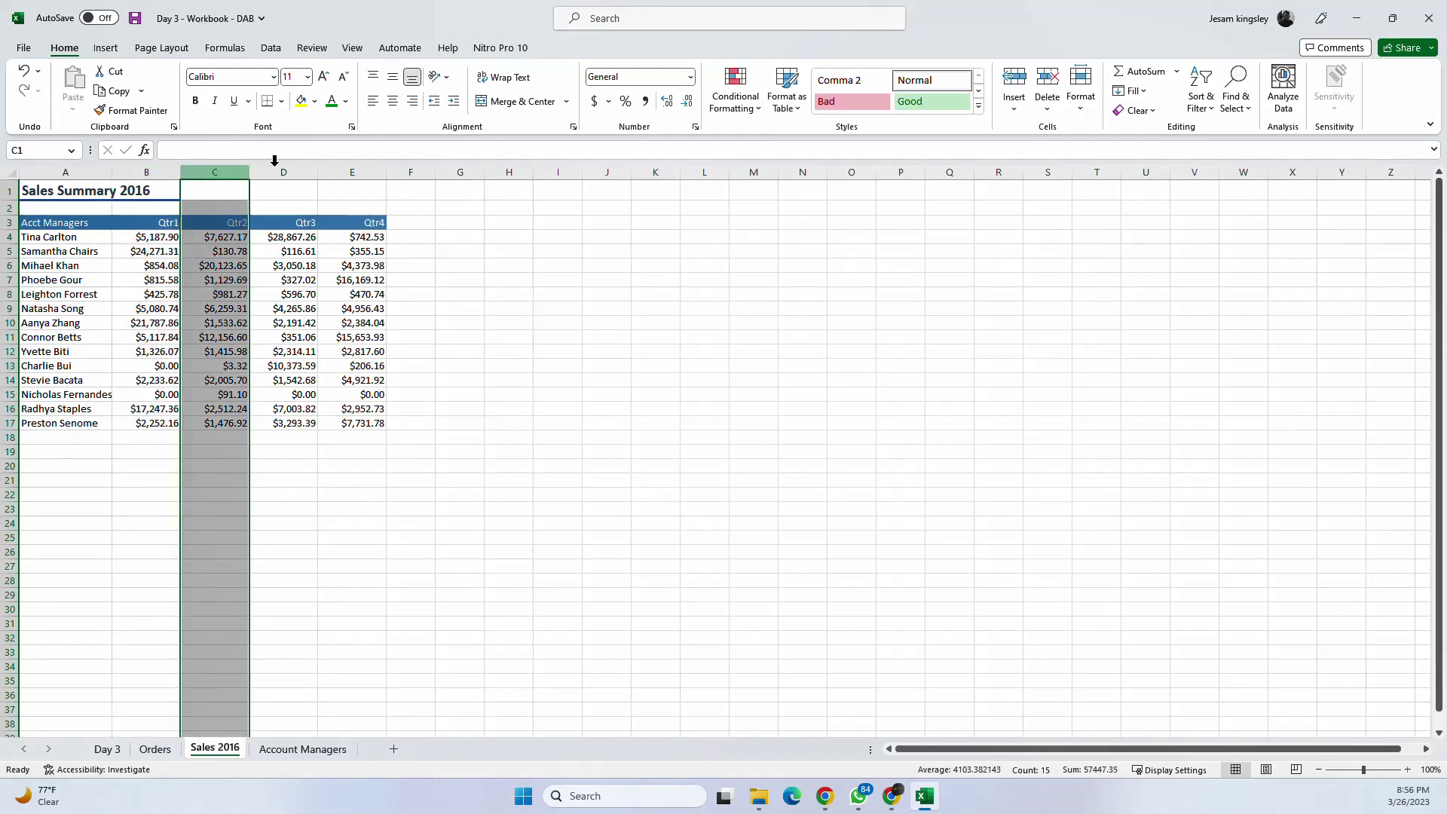
left_click(284, 172)
left_click(347, 187)
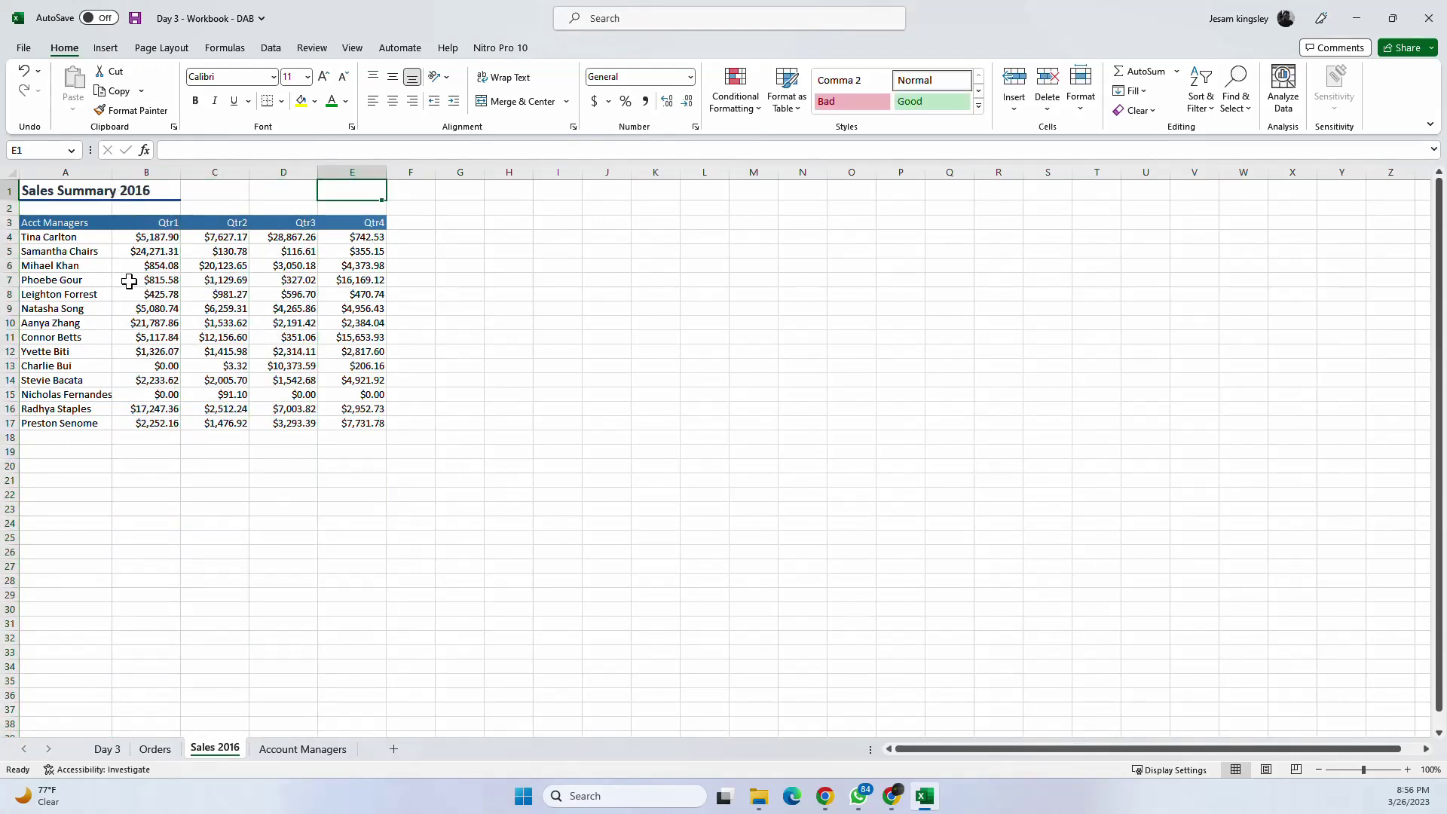
left_click(302, 749)
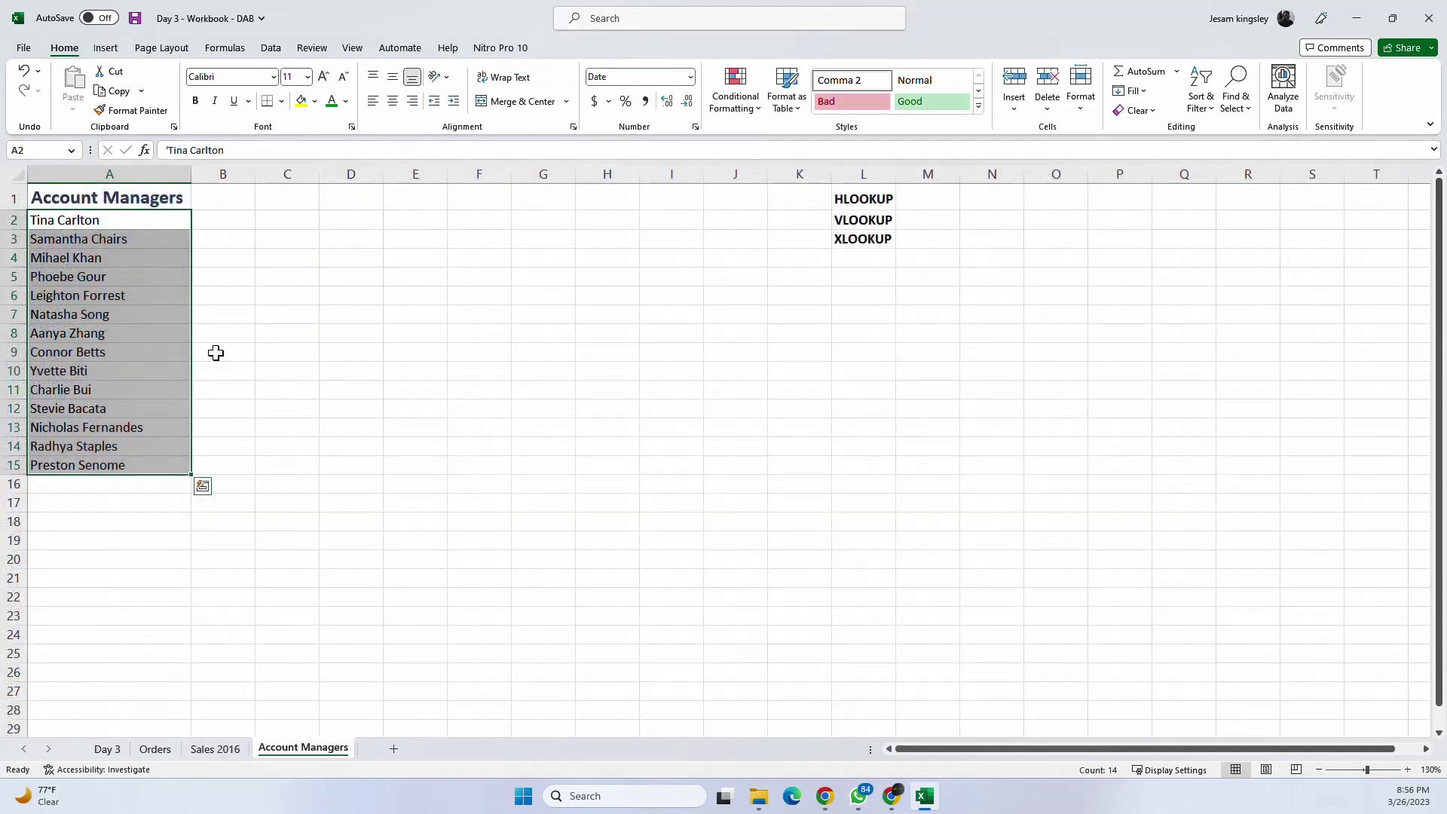
left_click(218, 294)
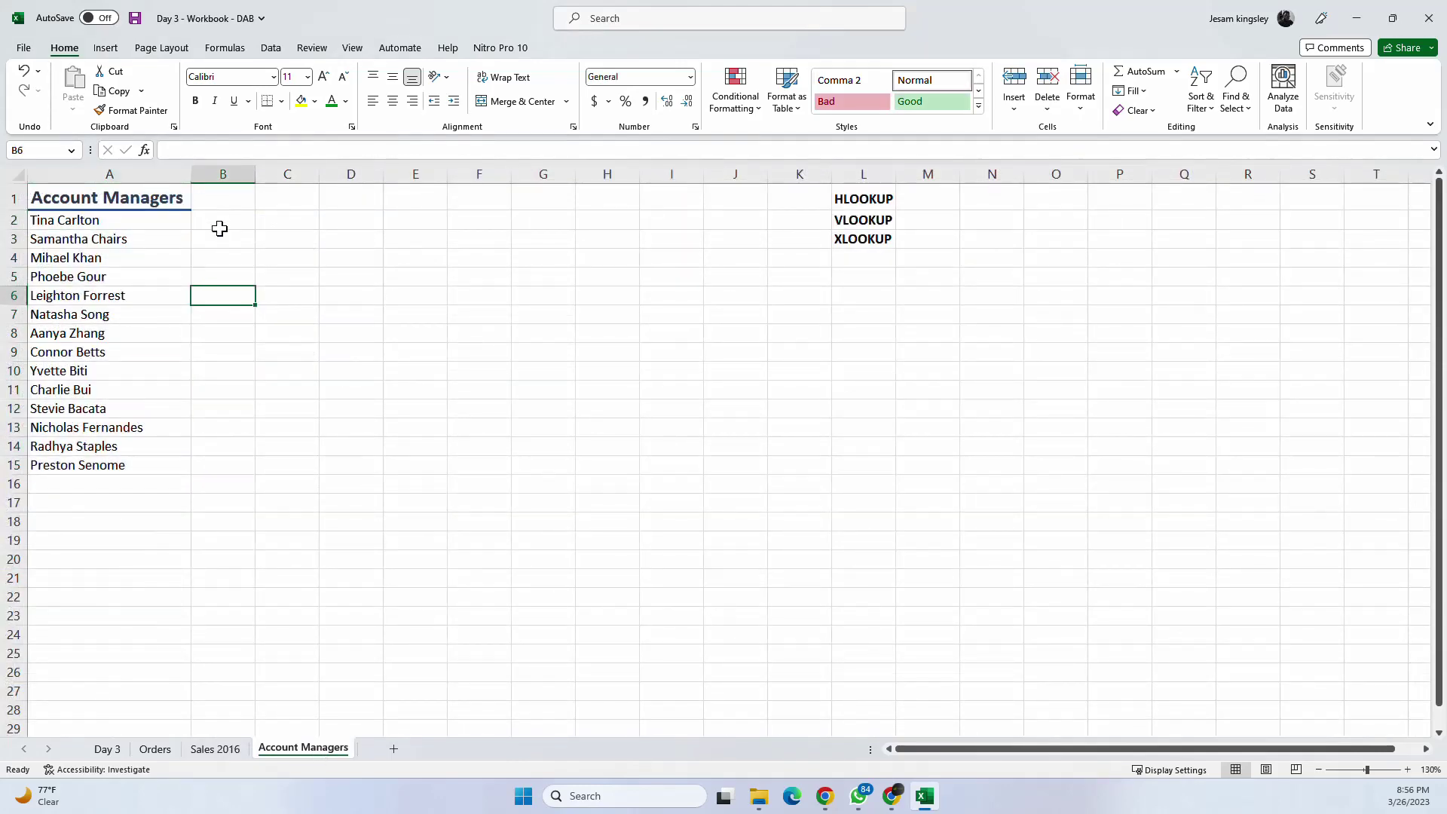
Step: Contrast the horizontal direction of HLOOKUP along row 2 with the vertical manager list in A2:A15 and the sheet's columns
left_click(538, 256)
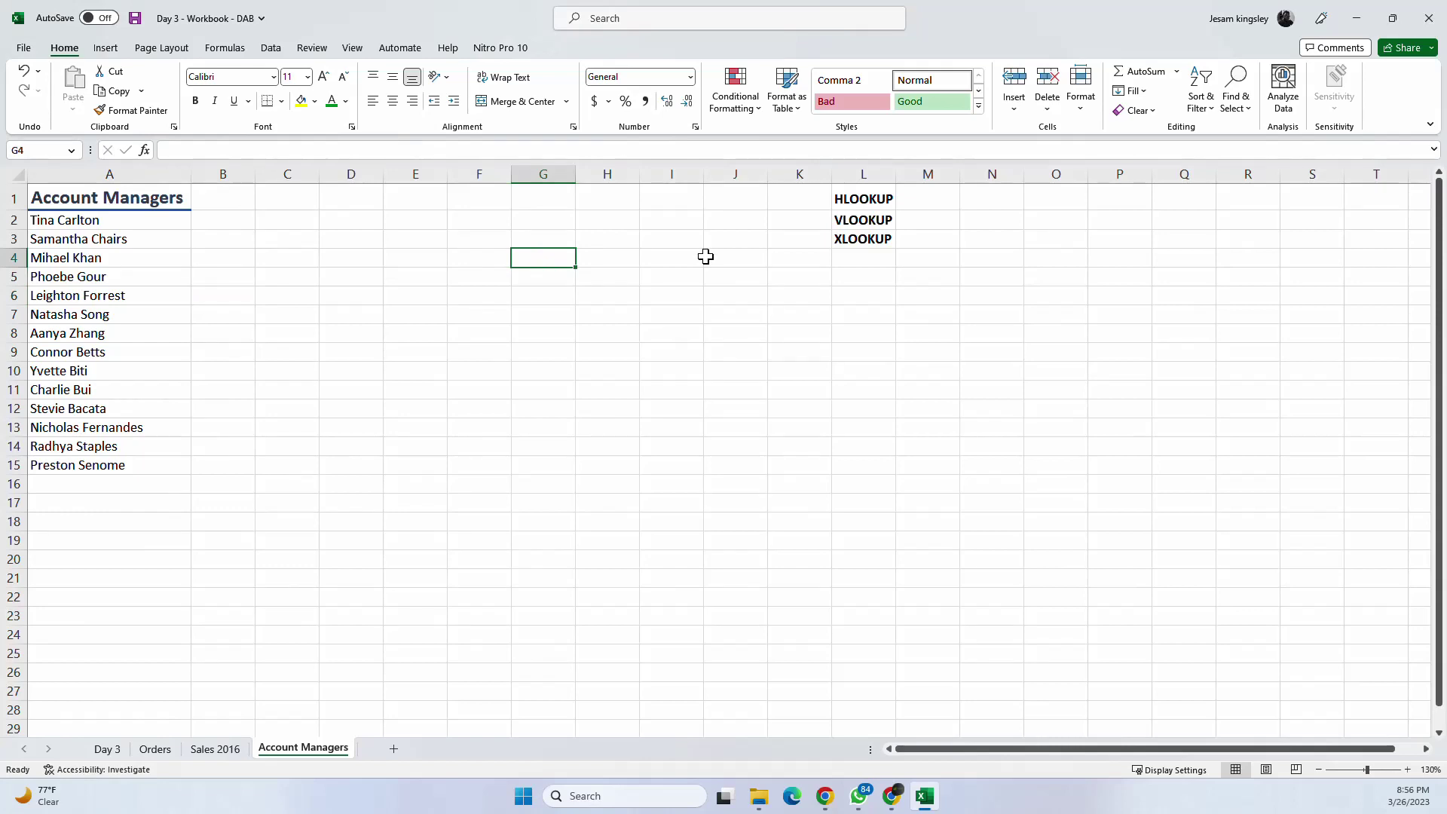
left_click(872, 201)
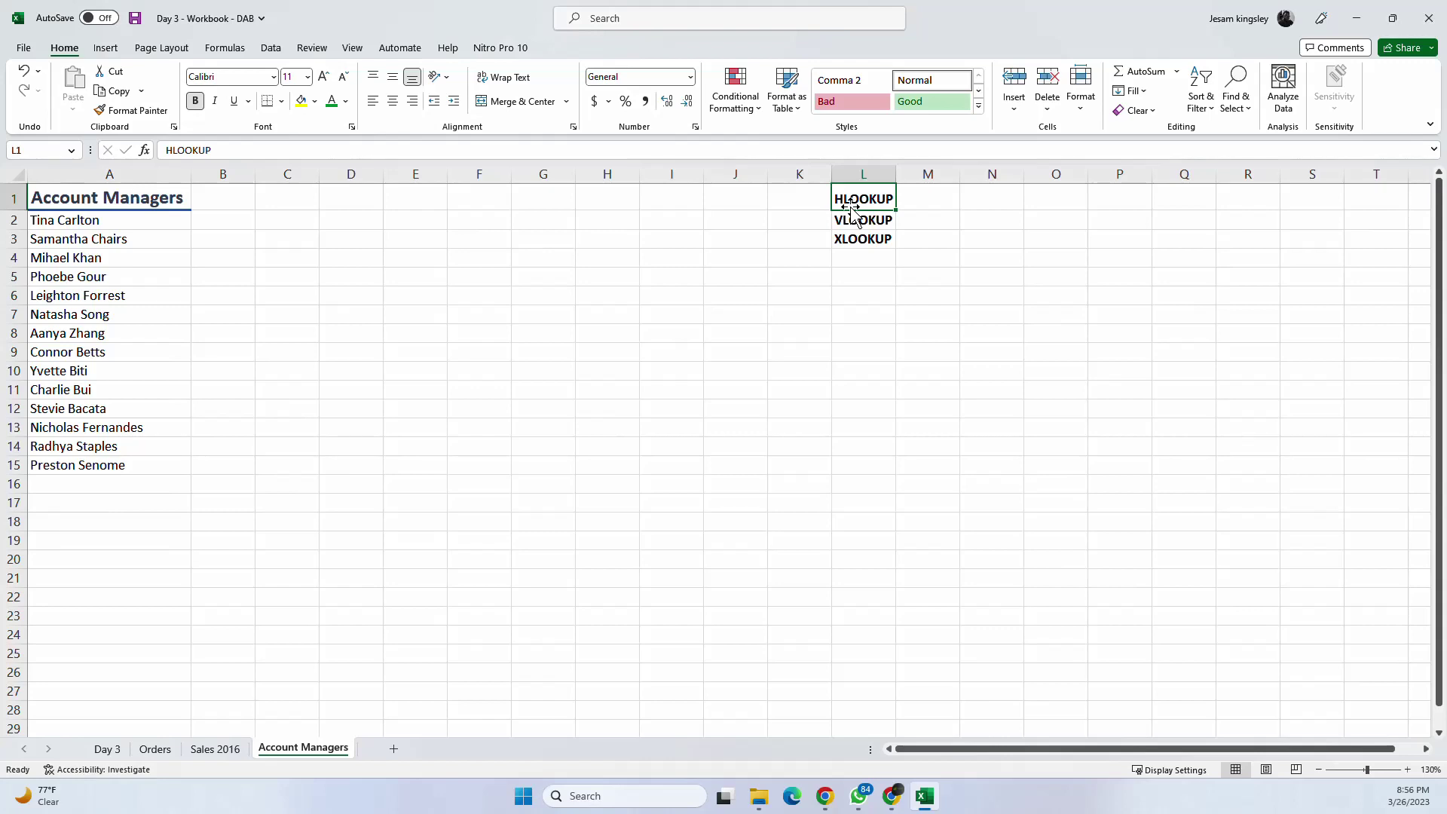
left_click(127, 224)
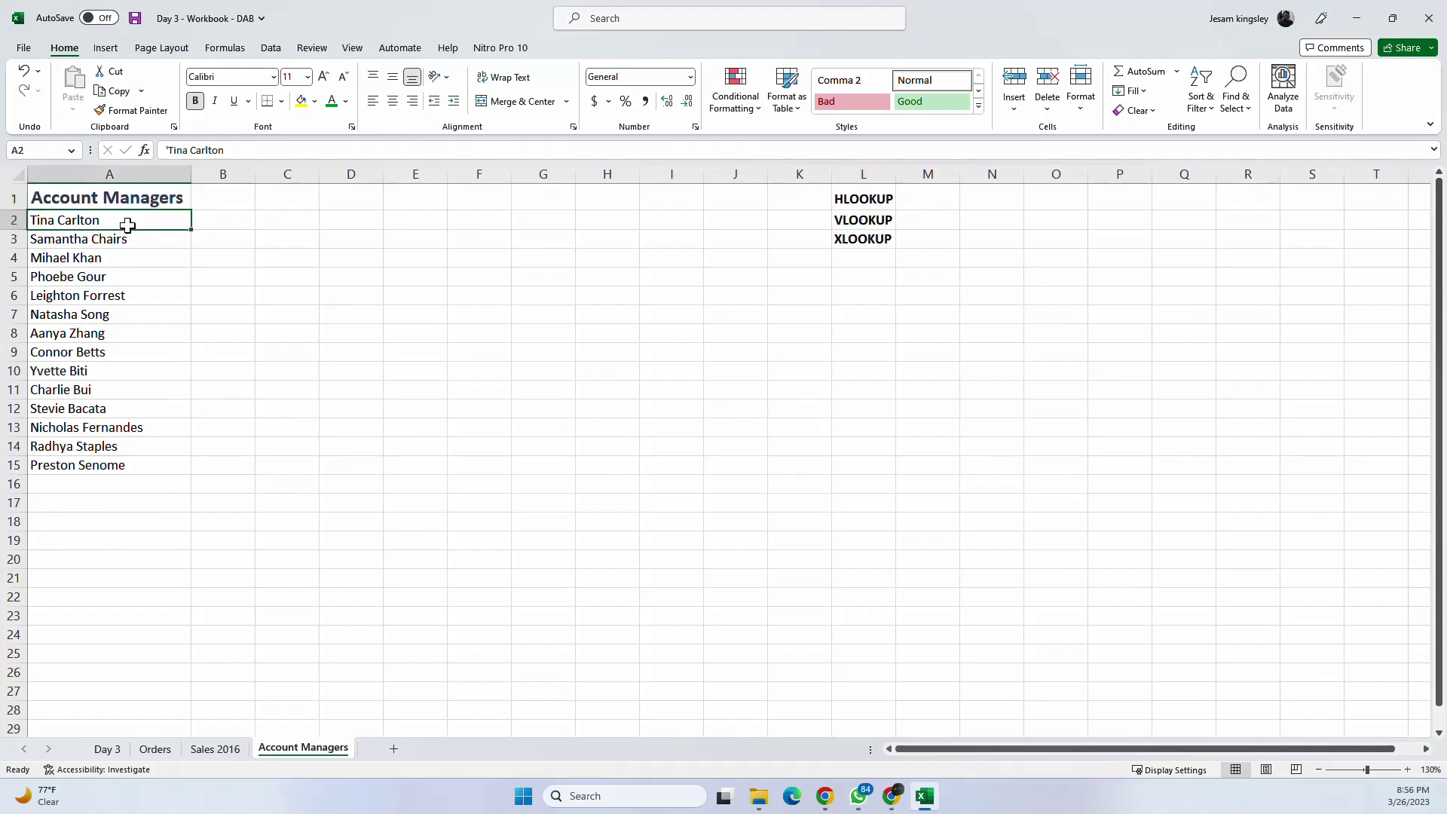
left_click_drag(128, 225, 1193, 227)
left_click(128, 220)
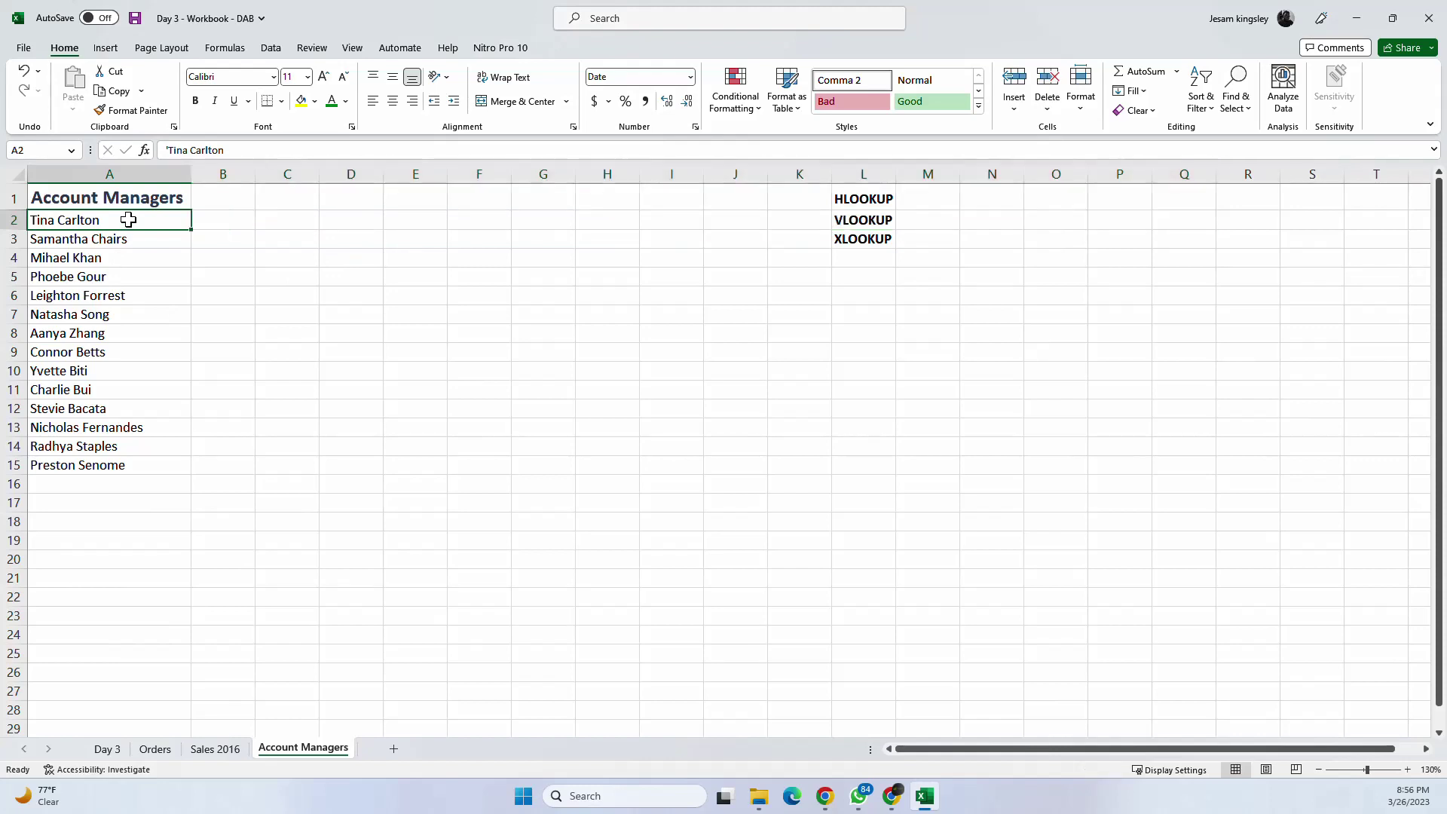
left_click_drag(128, 219, 143, 464)
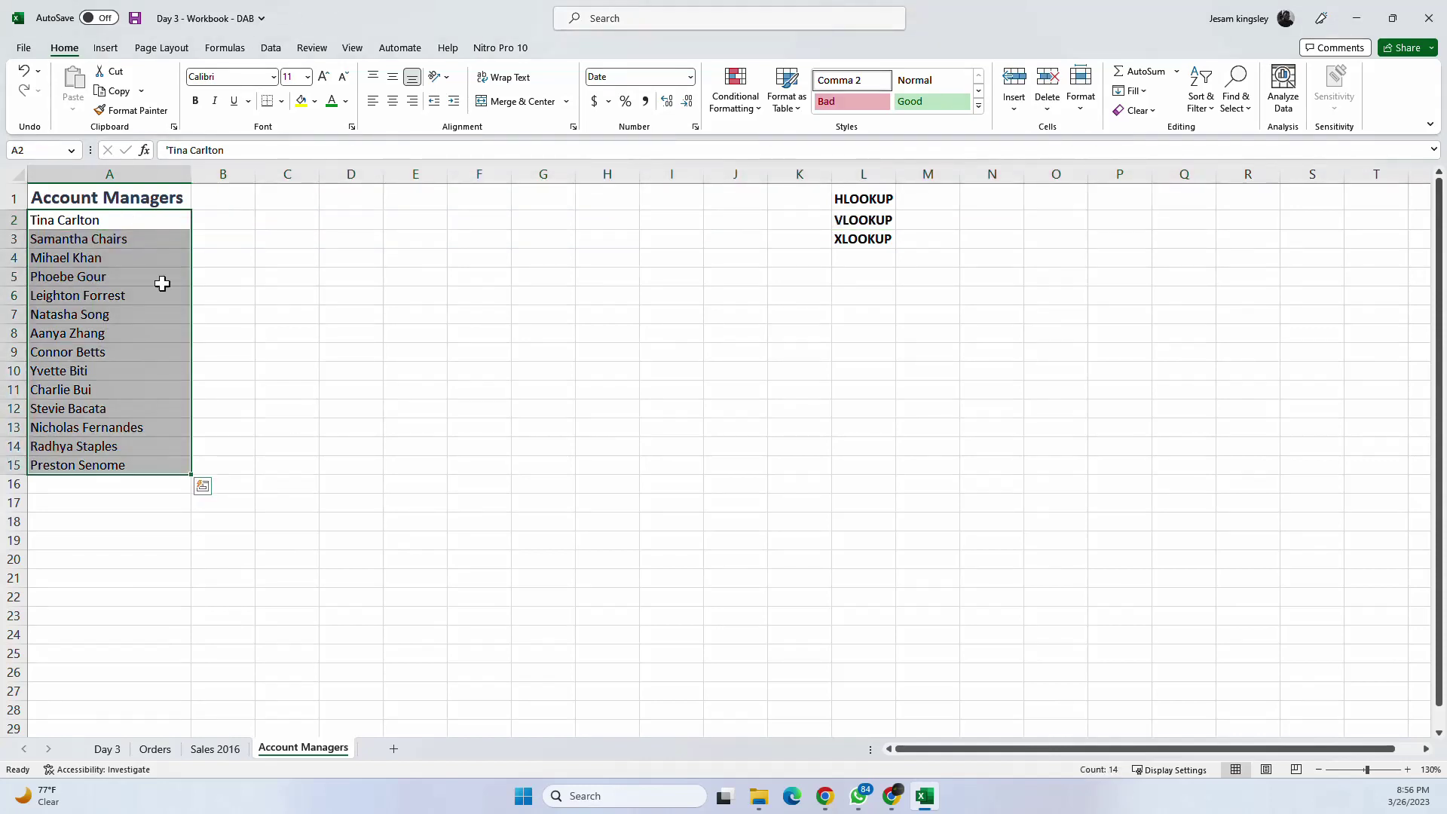
left_click(135, 171)
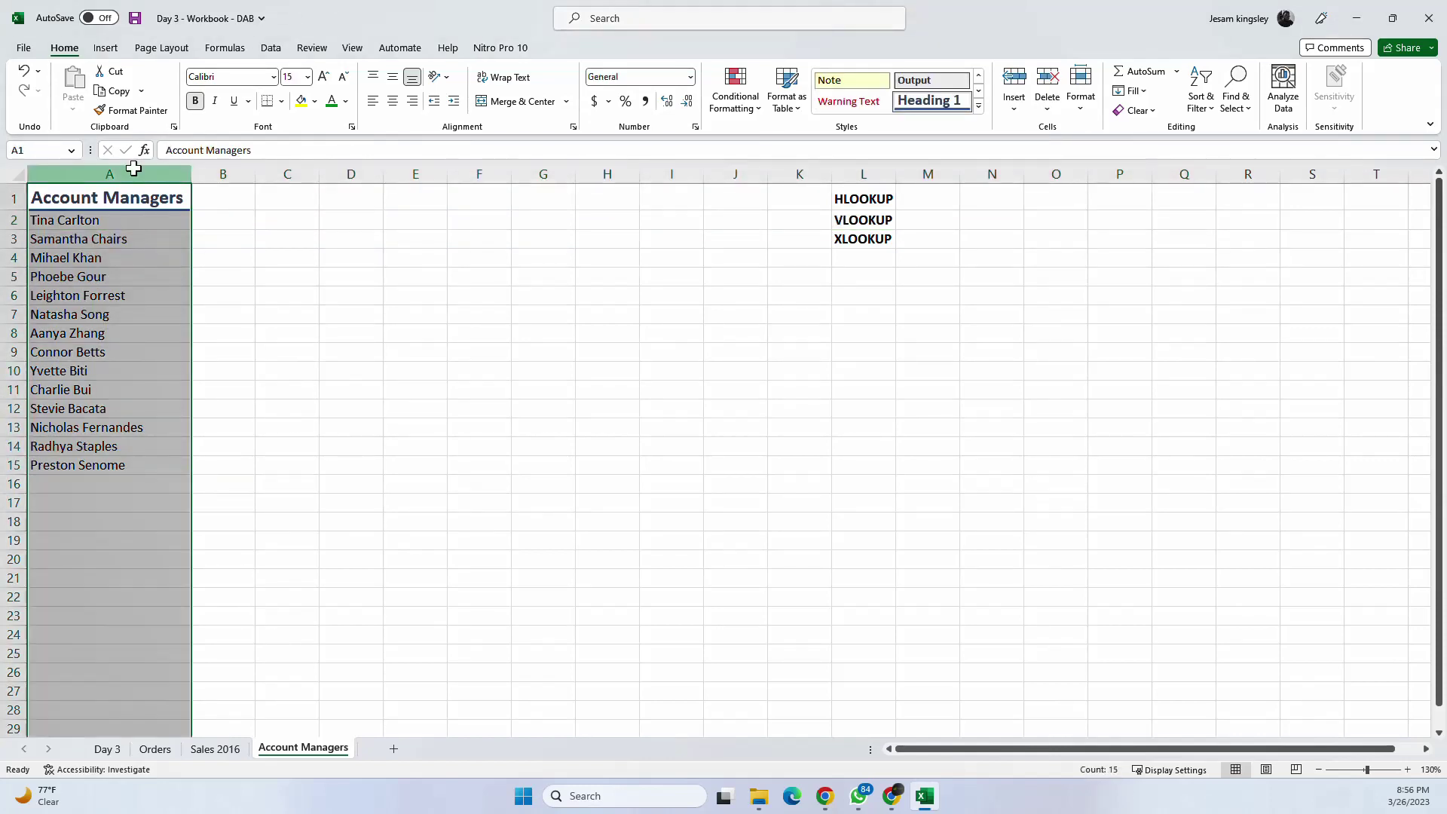
left_click(208, 176)
left_click(287, 174)
left_click(413, 175)
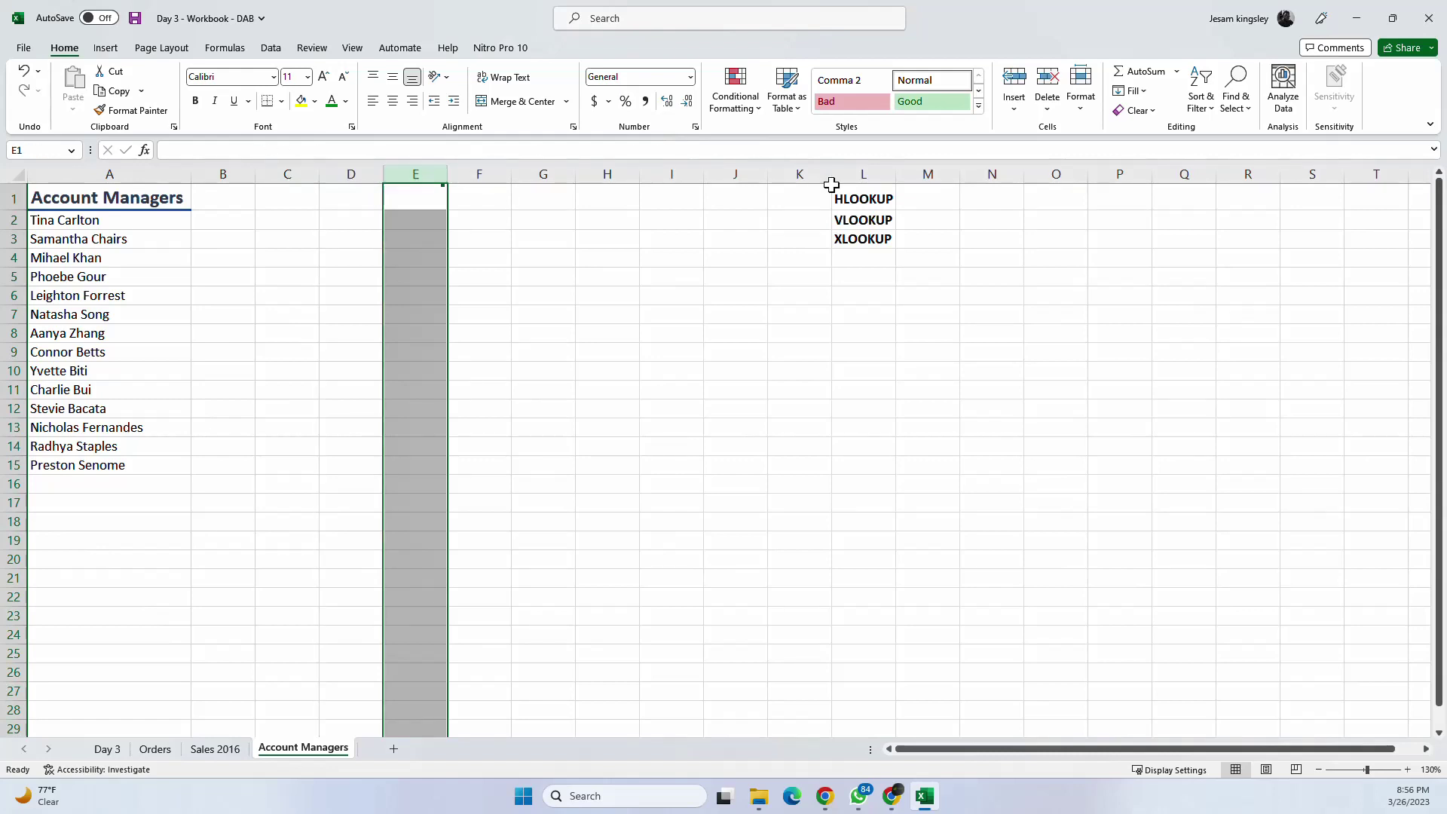
Step: Delete the HLOOKUP label from cell L1
left_click(848, 202)
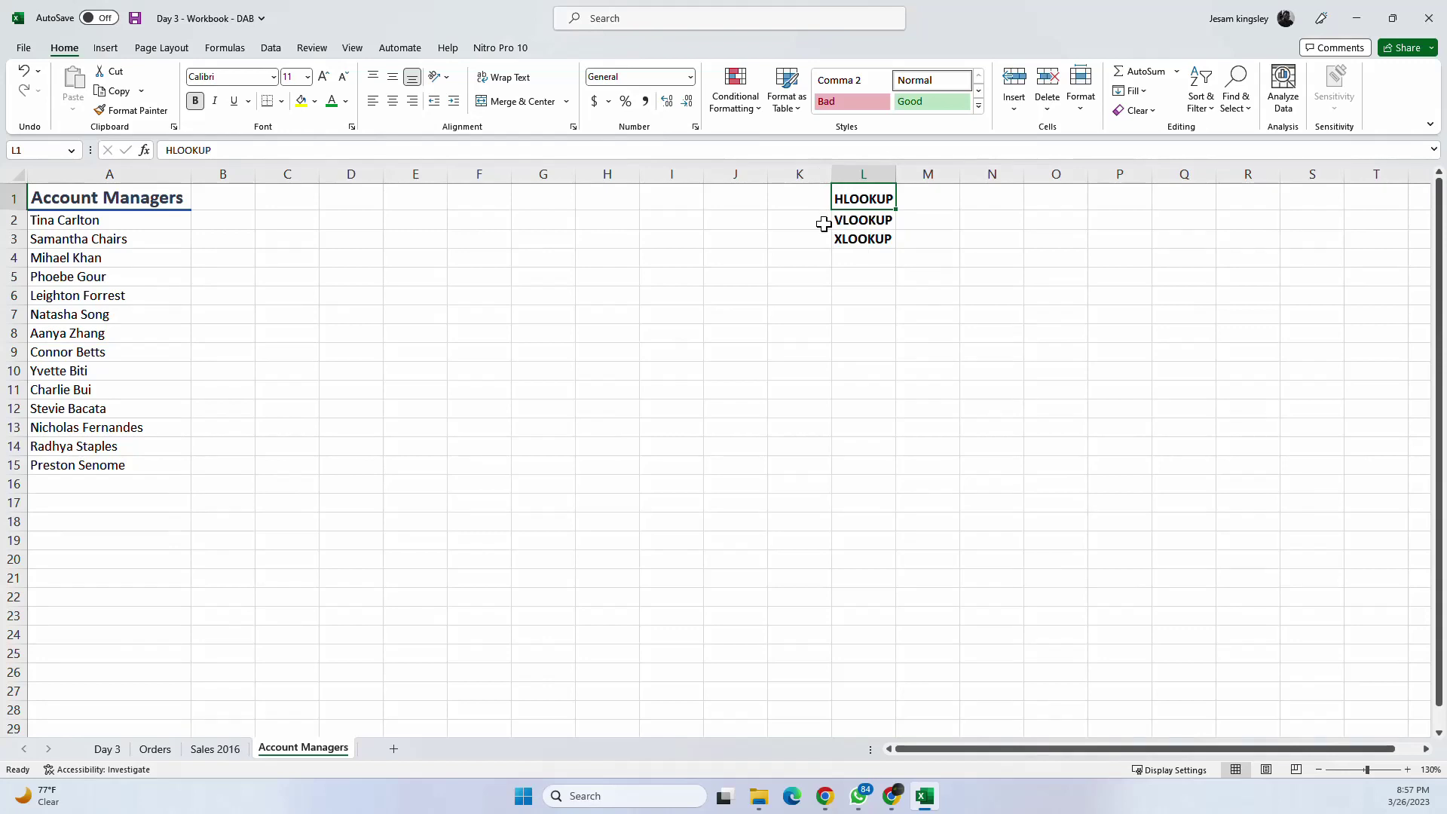
key("Delete")
left_click(846, 292)
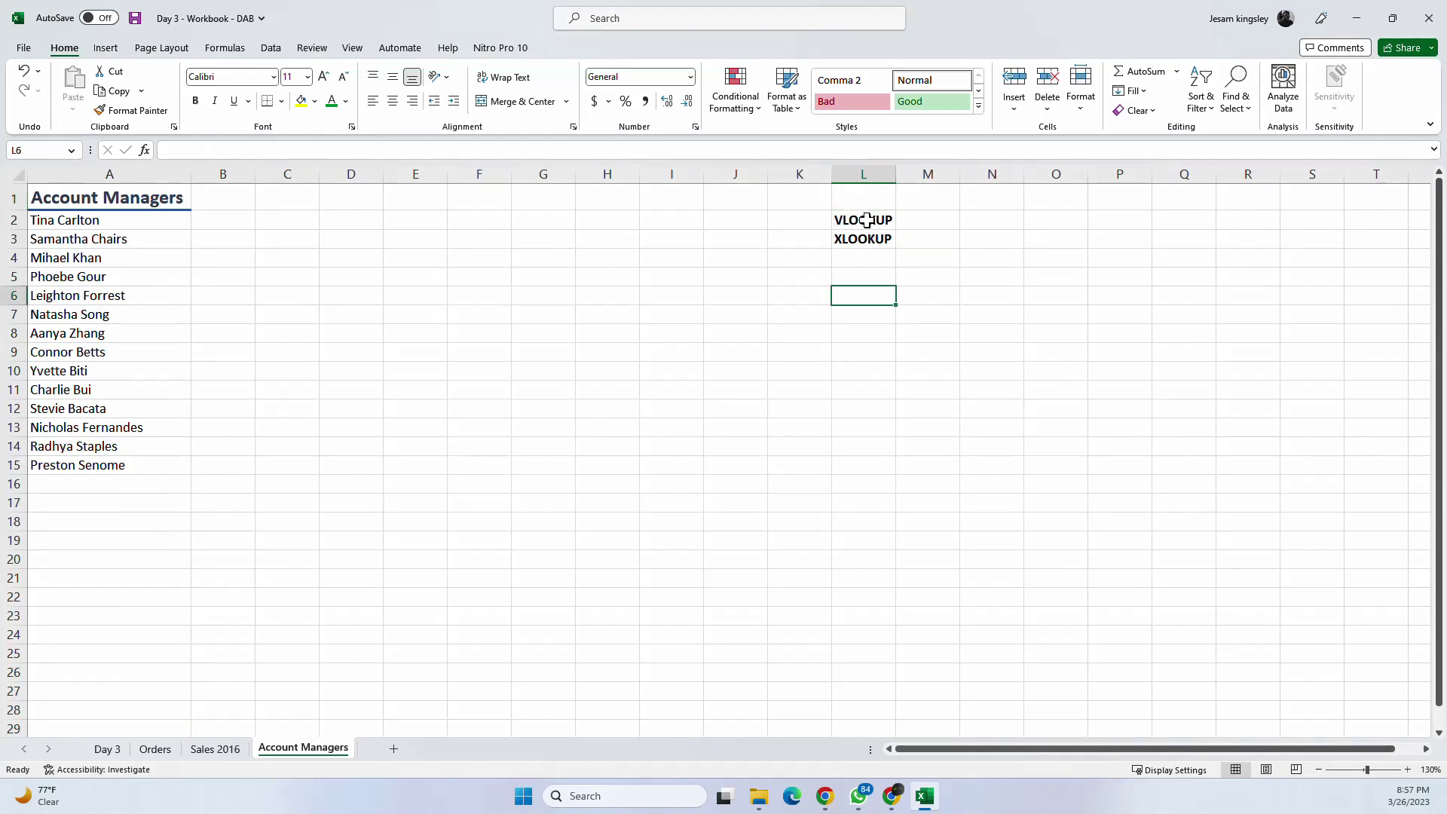
Step: Relate the VLOOKUP and XLOOKUP labels in L2:L3 to the vertical columns A and B
left_click(865, 220)
left_click(109, 174)
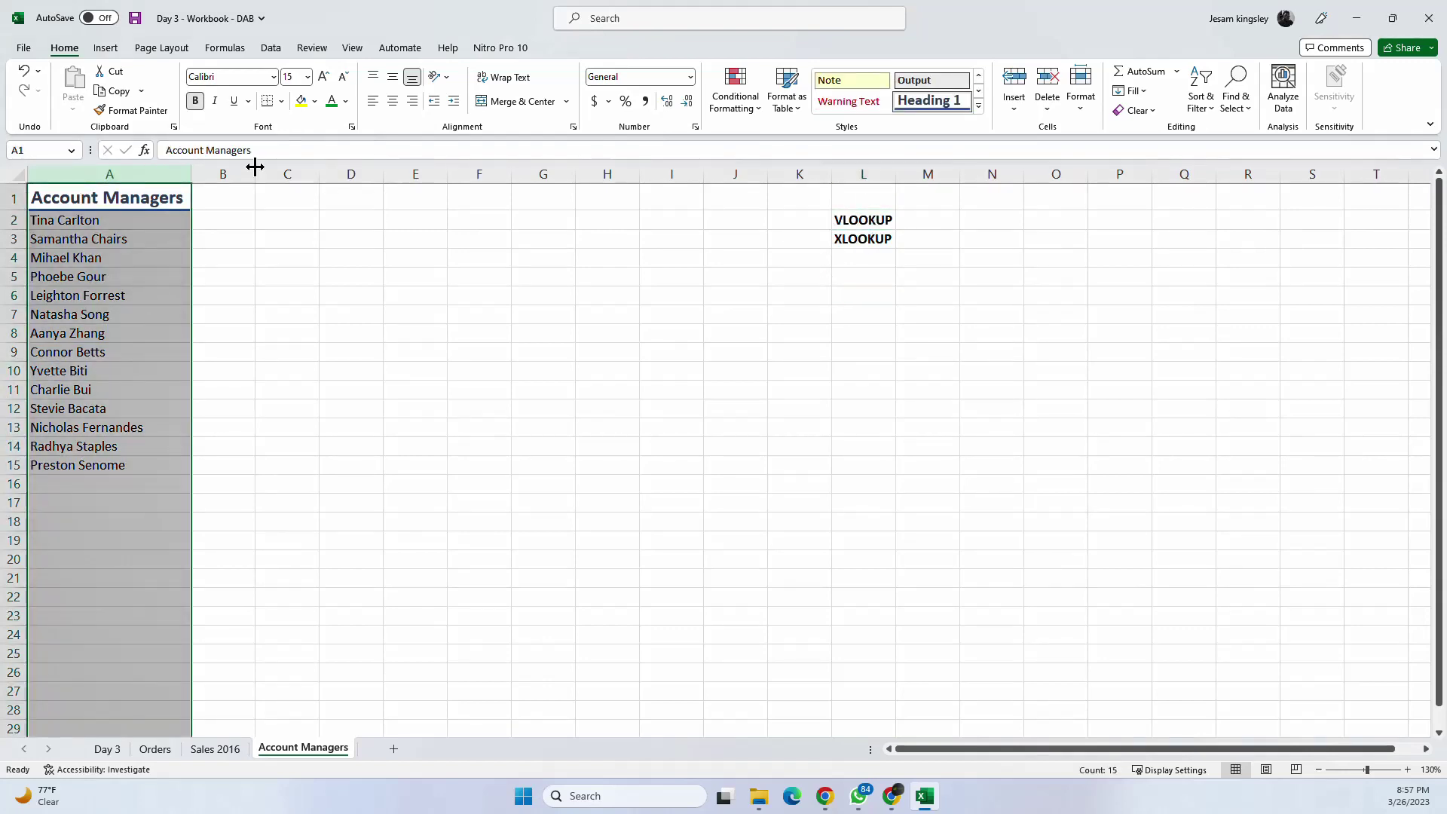
left_click(223, 174)
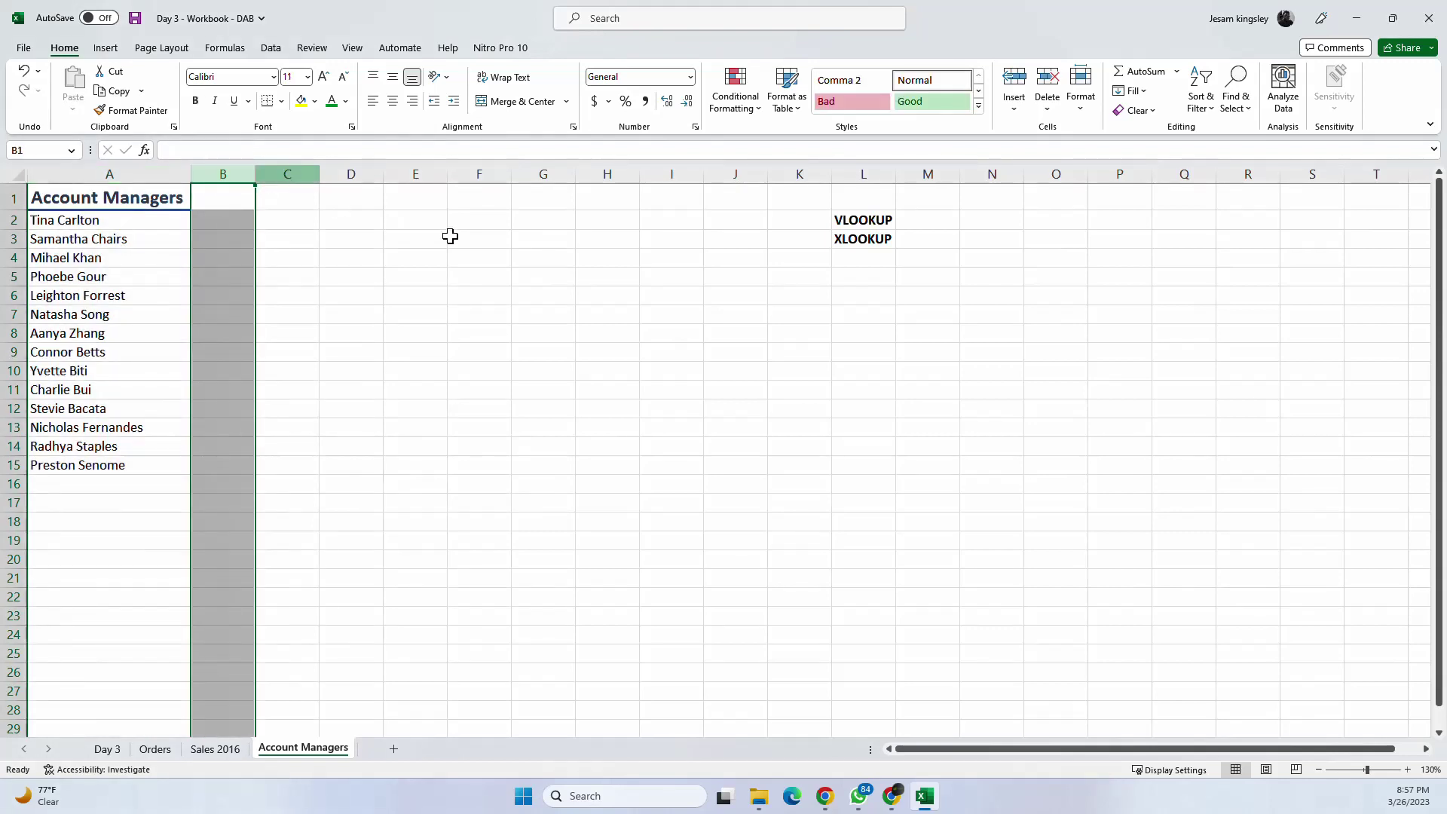
left_click(836, 302)
left_click(867, 235)
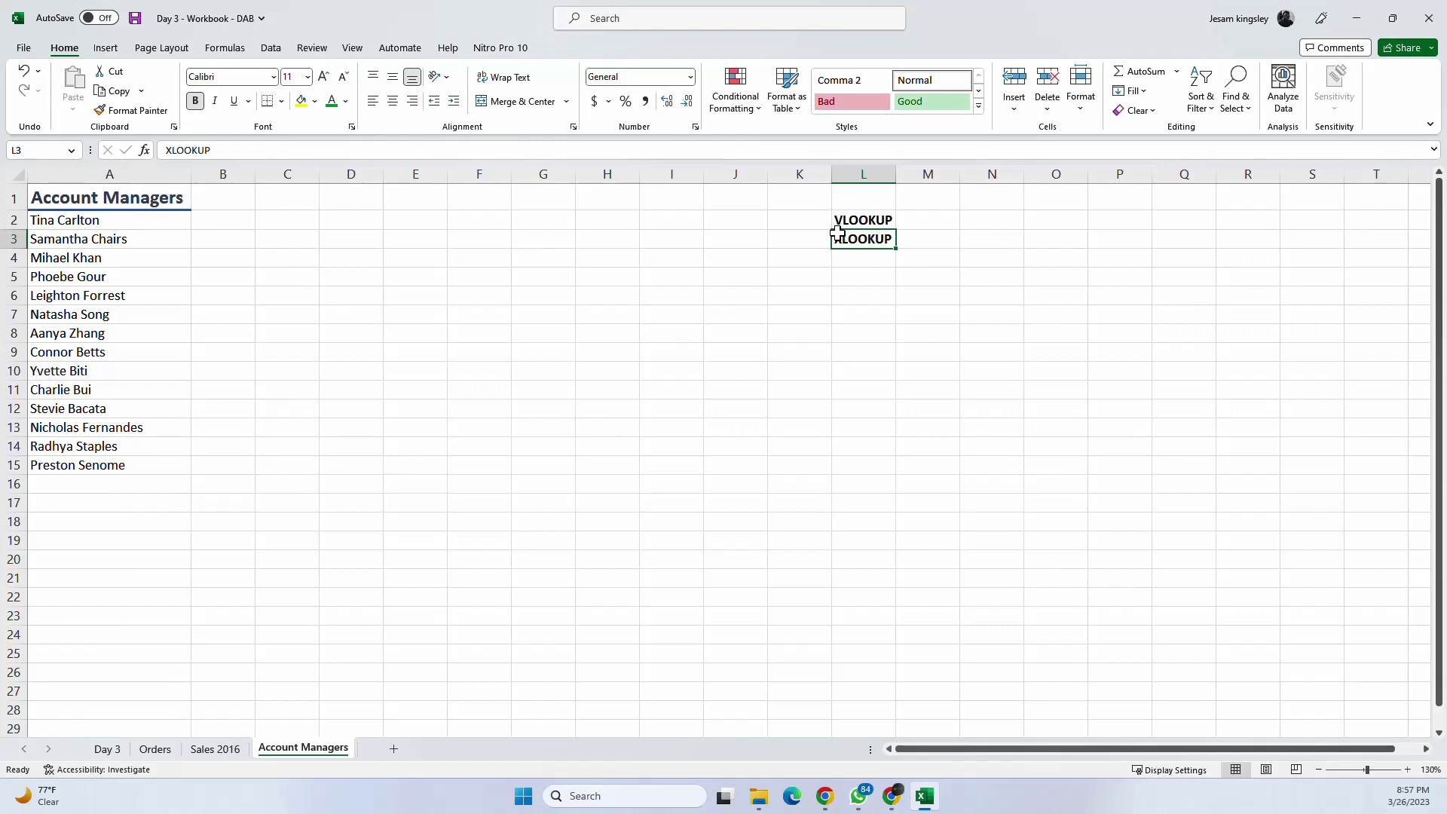
left_click(331, 335)
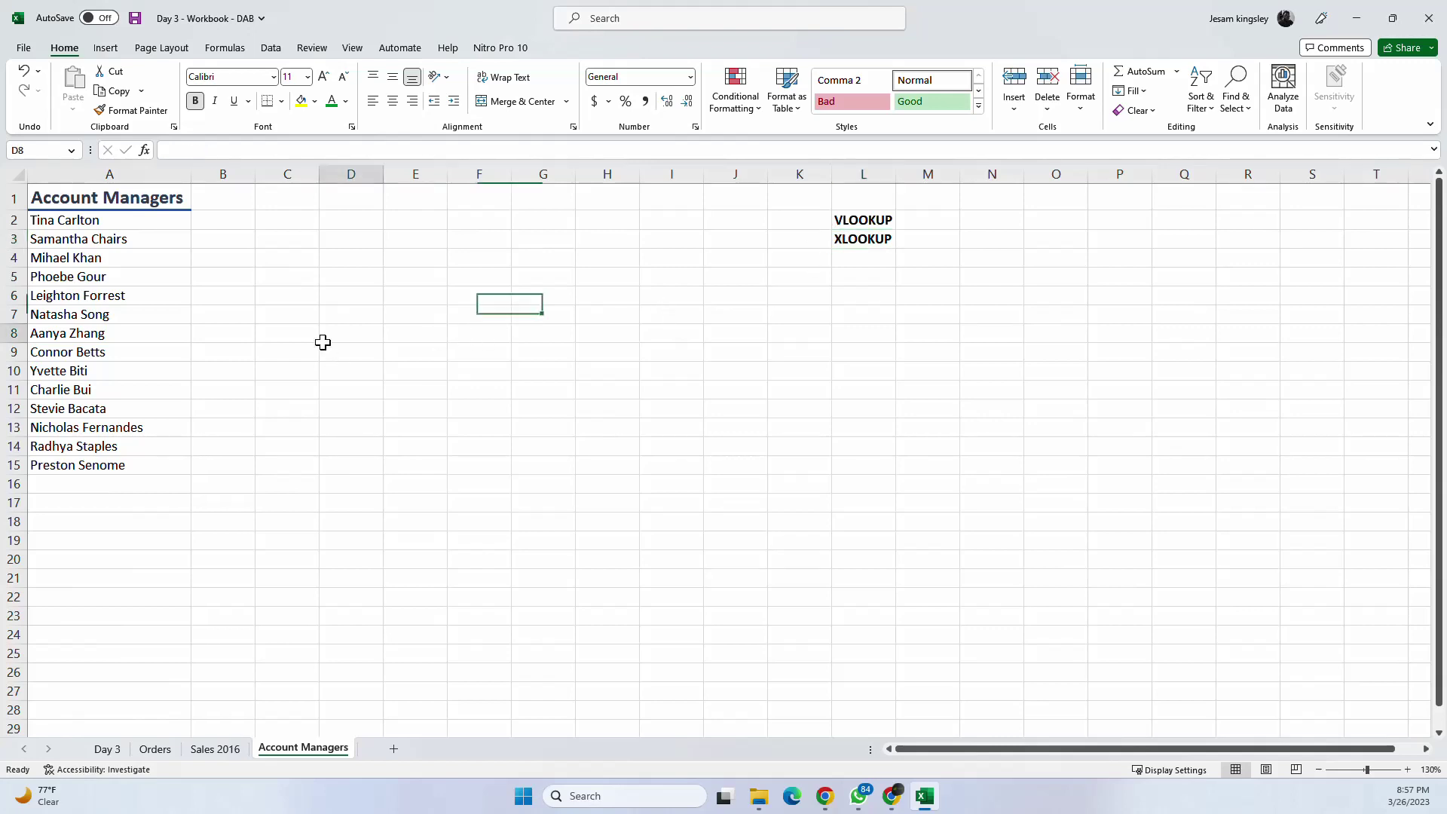
Step: Check the first-quarter column on Sales 2016 and enter the heading Qtr 1 in B1 of Account Managers
left_click(202, 214)
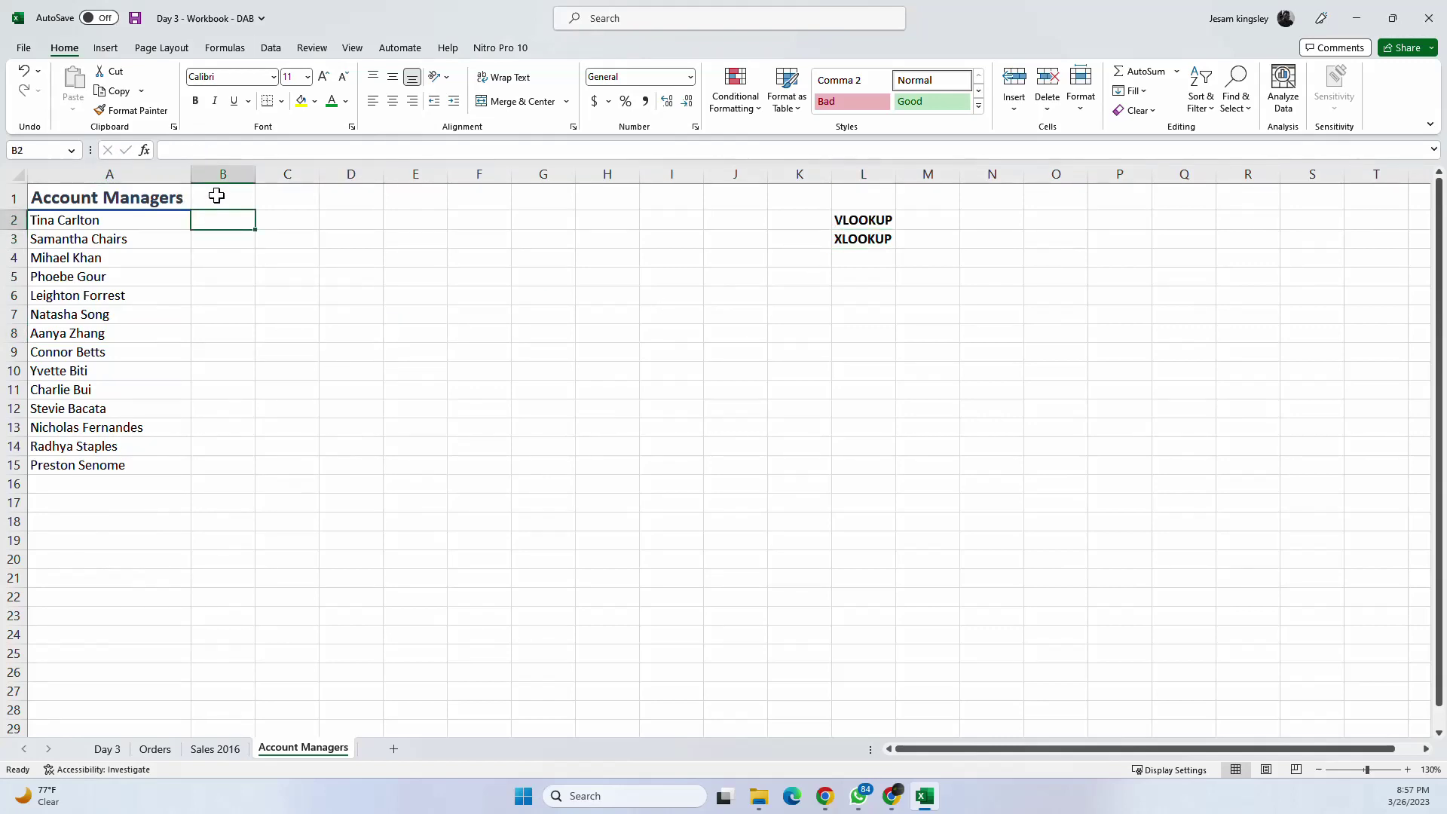
left_click(216, 195)
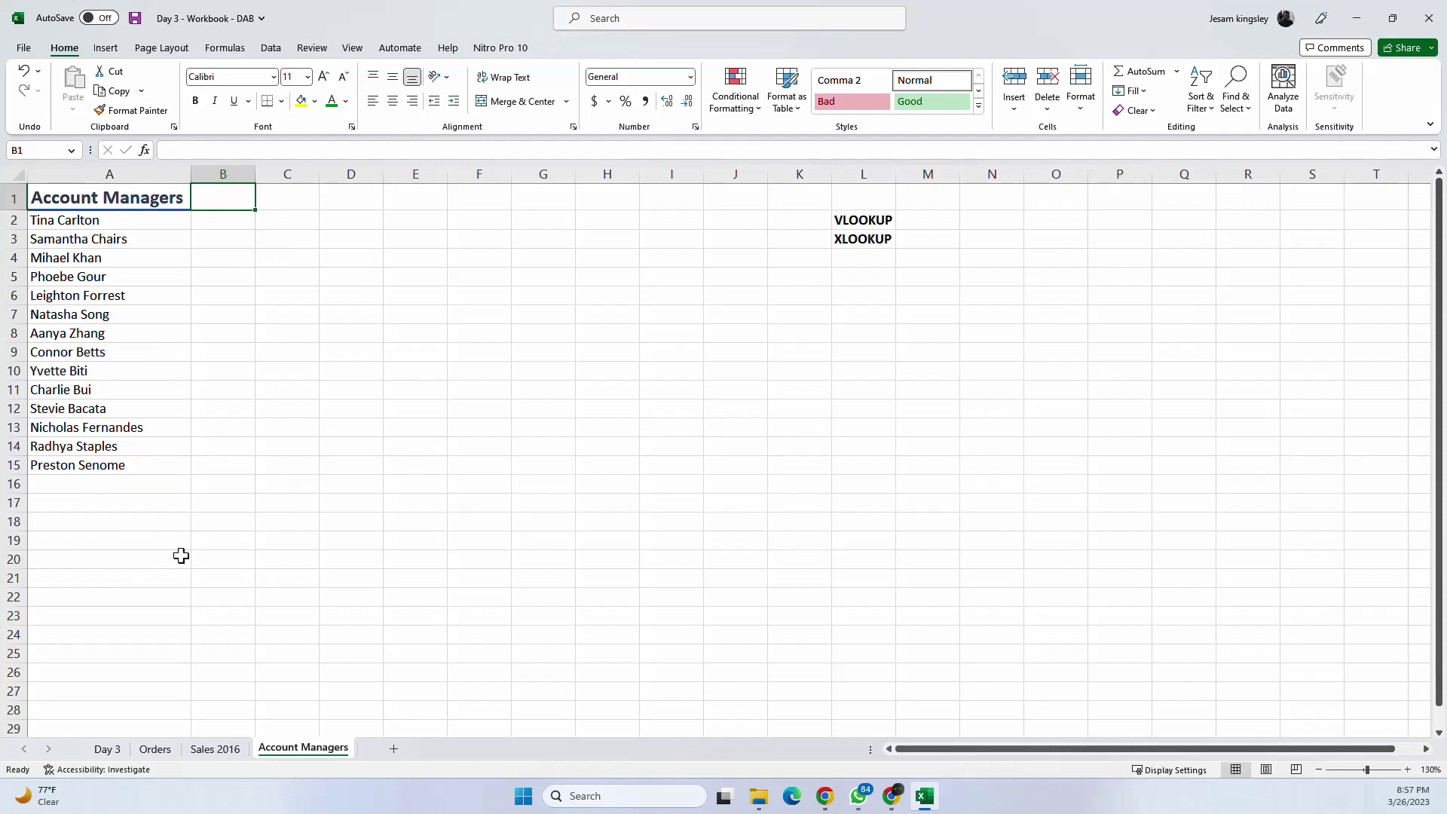
left_click(227, 756)
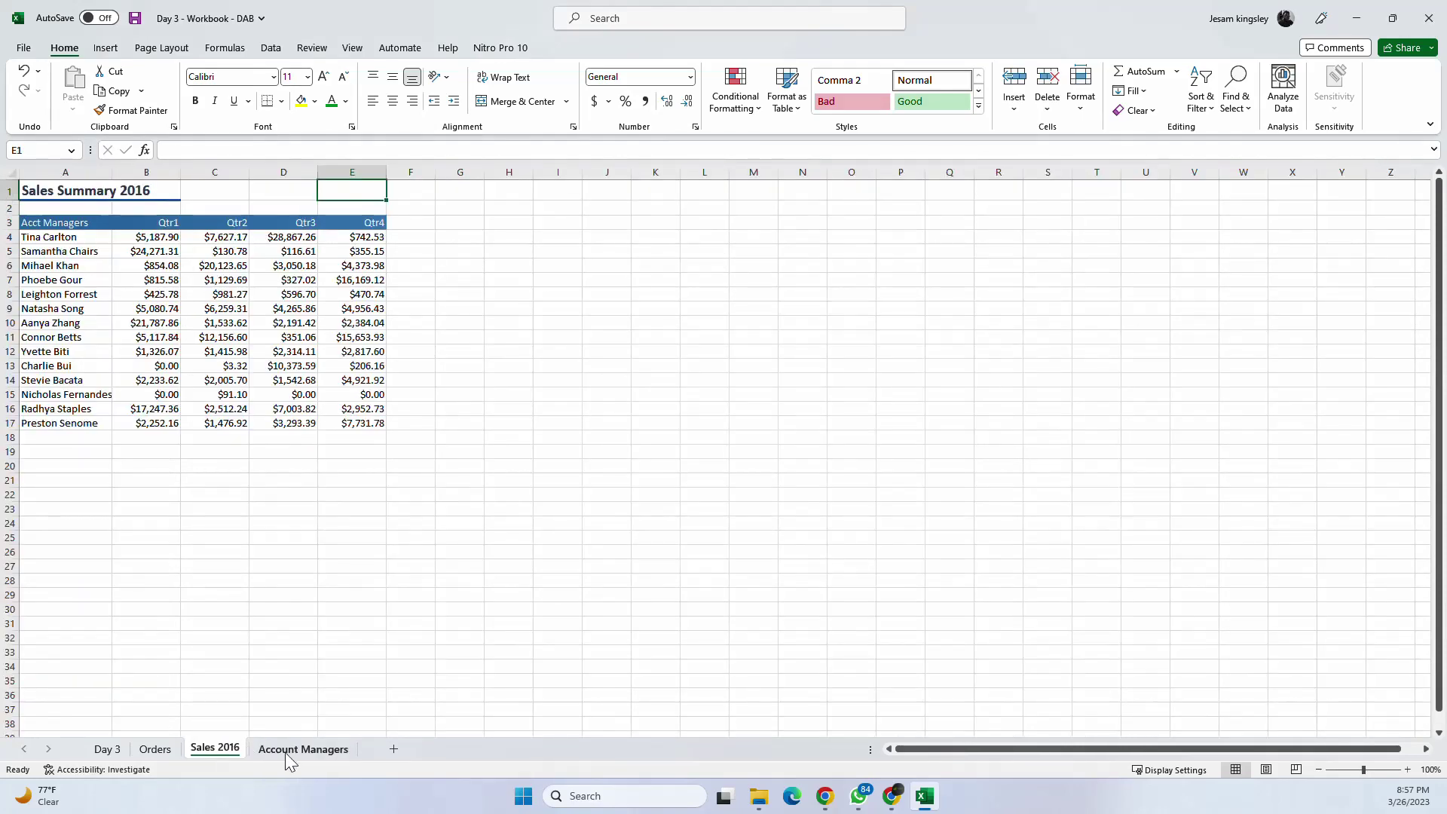
left_click(160, 223)
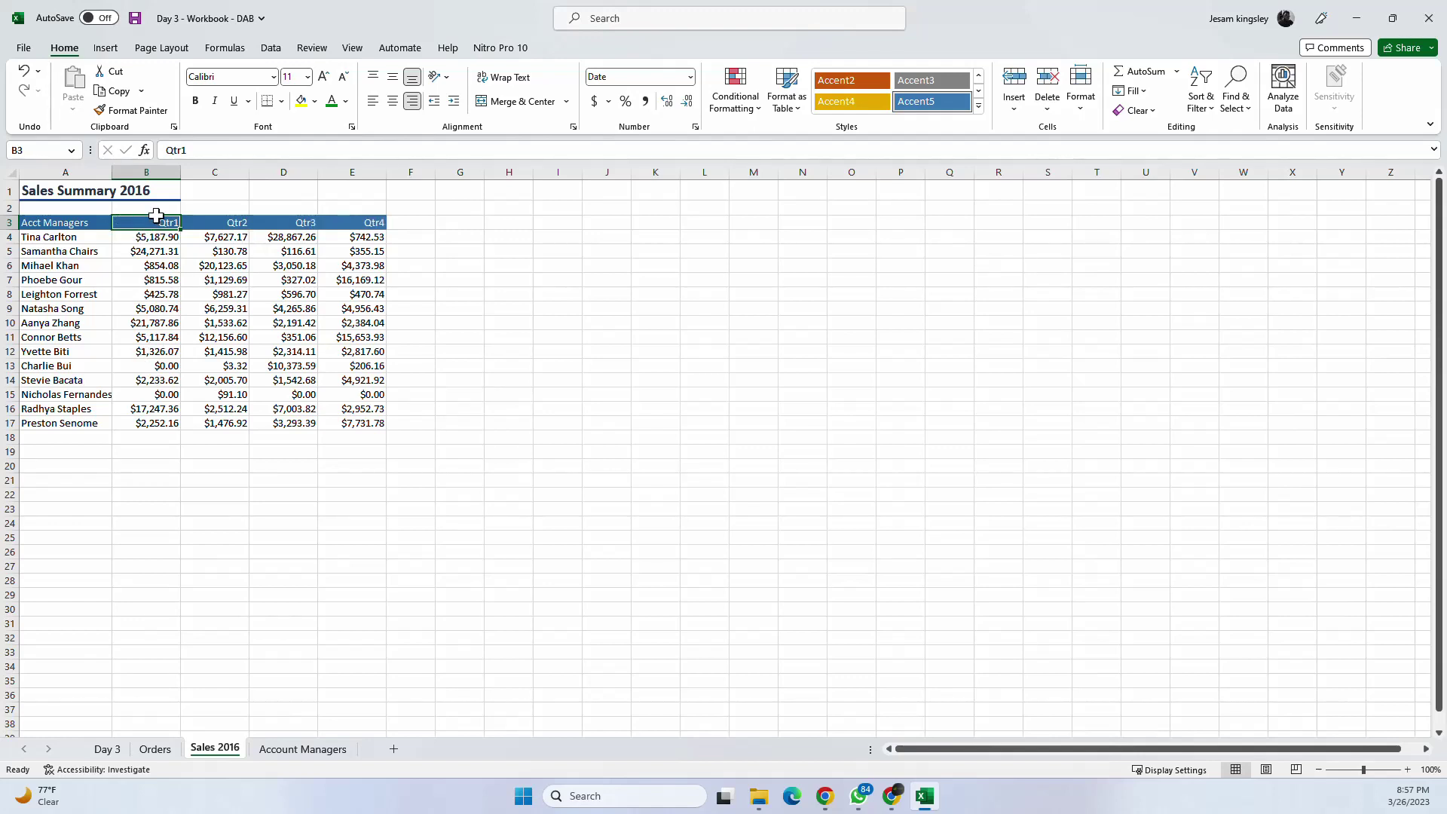
left_click(166, 172)
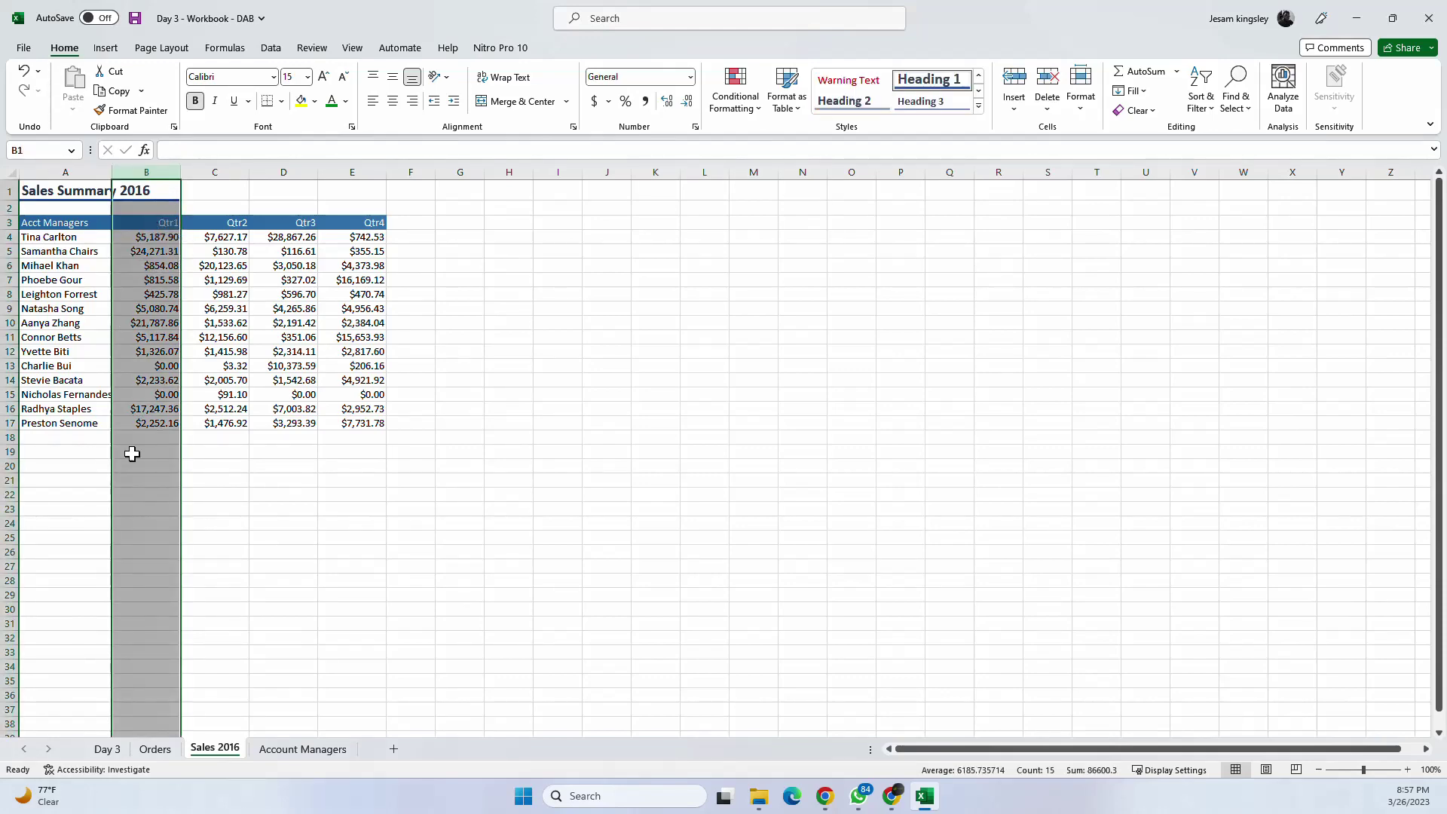
left_click(292, 754)
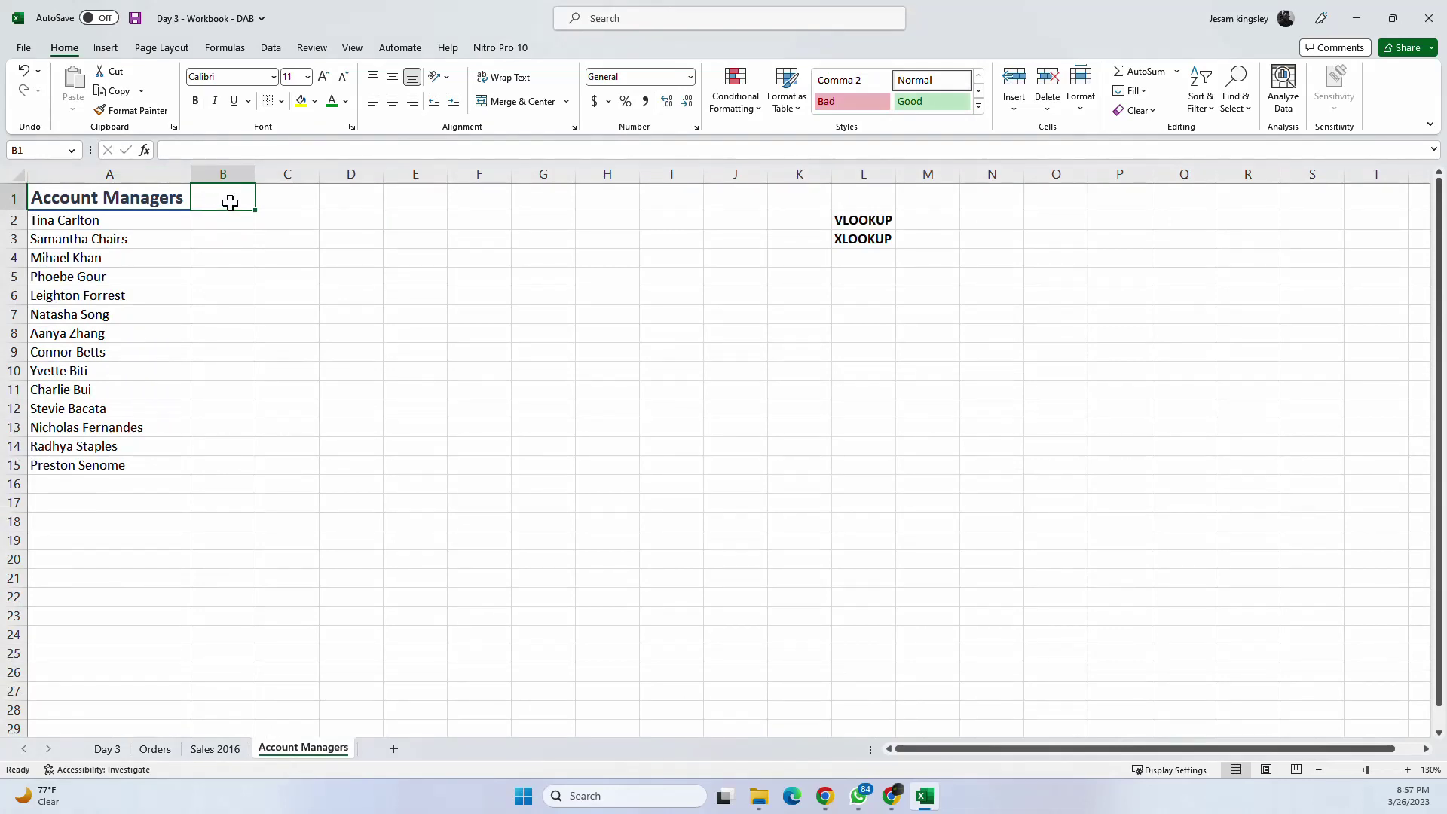
type("Q")
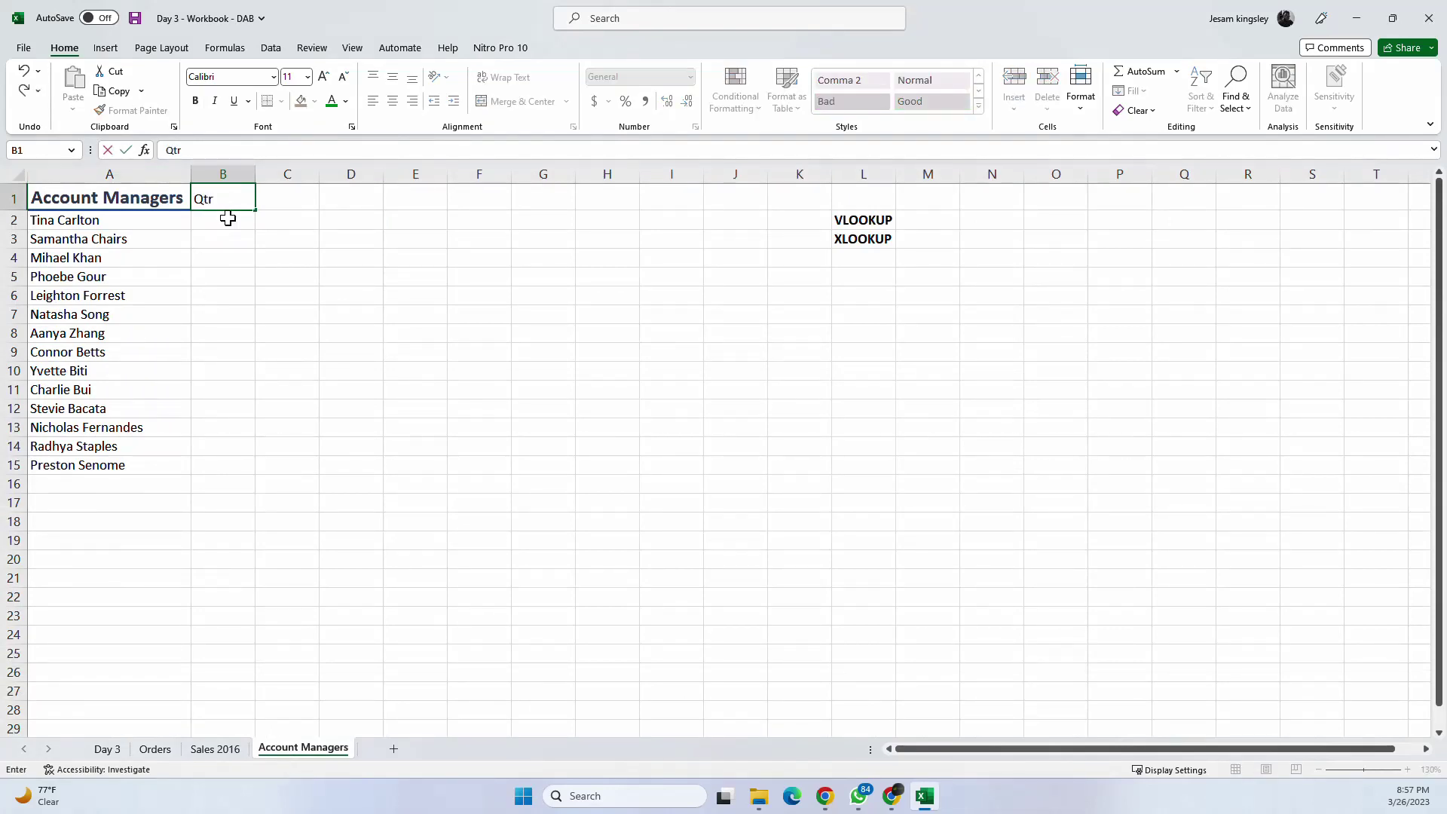
type("tr")
type(" q")
key("Return")
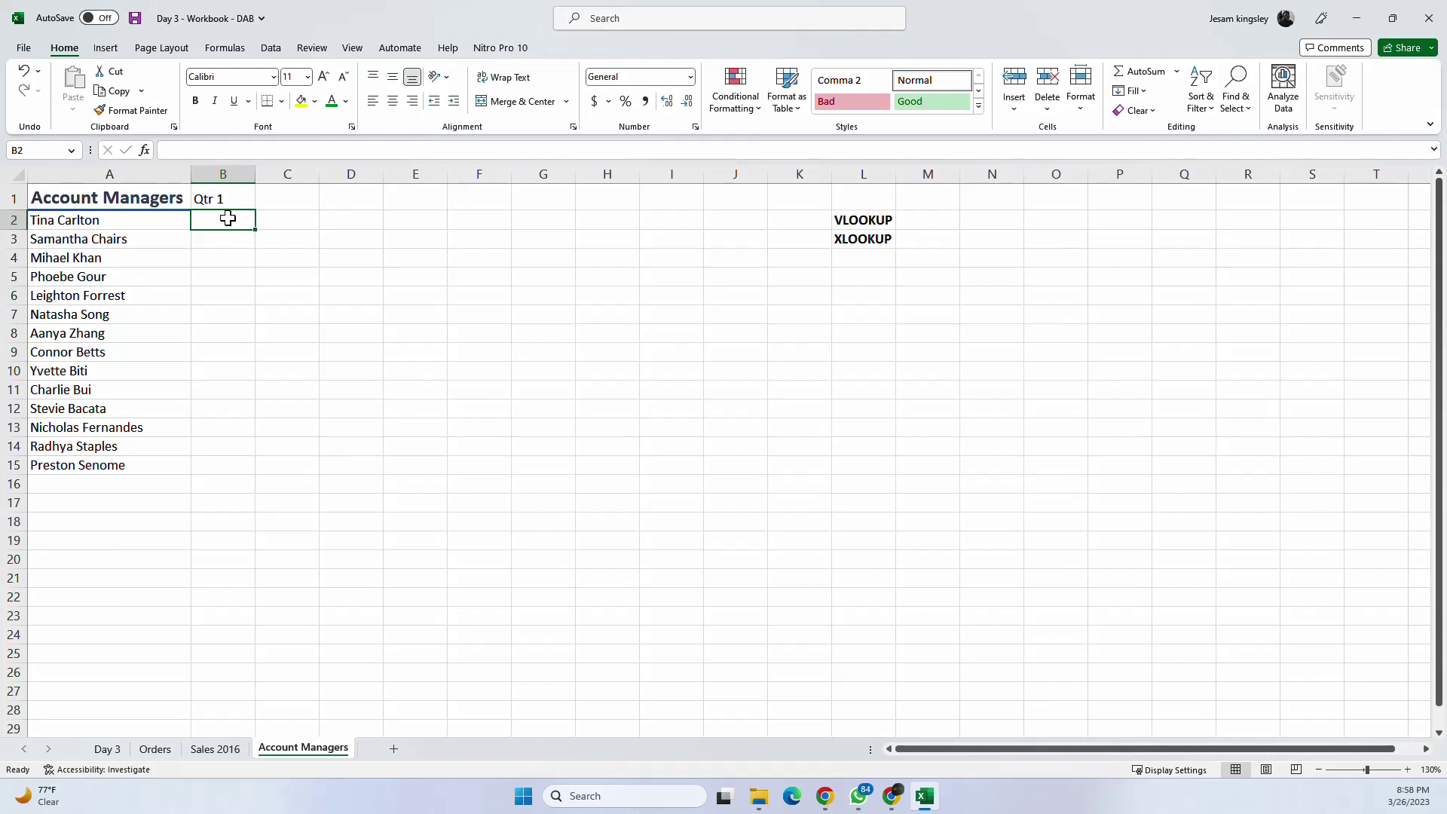
type("=")
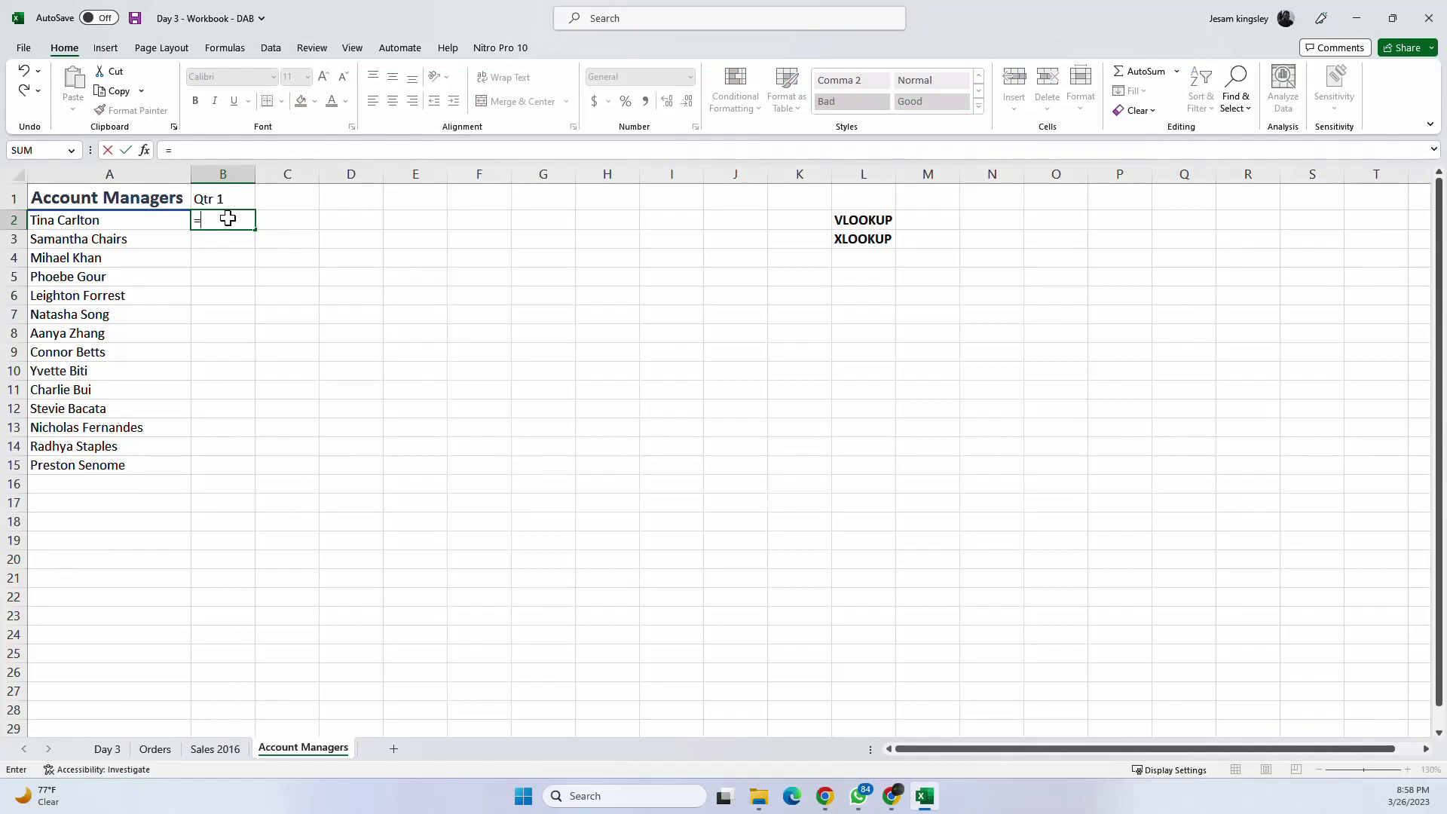
type("vlo")
key("Tab")
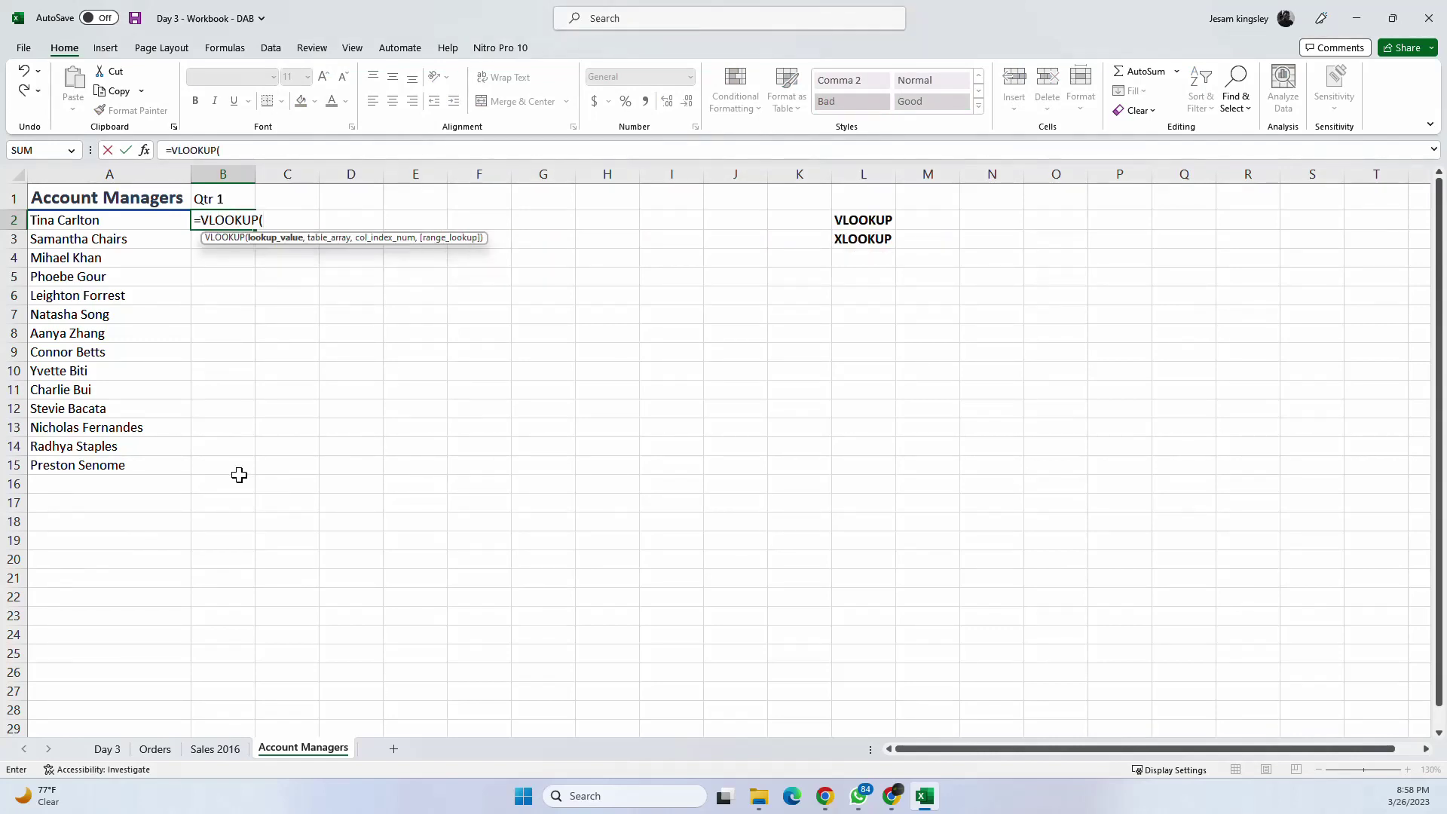
key("Escape")
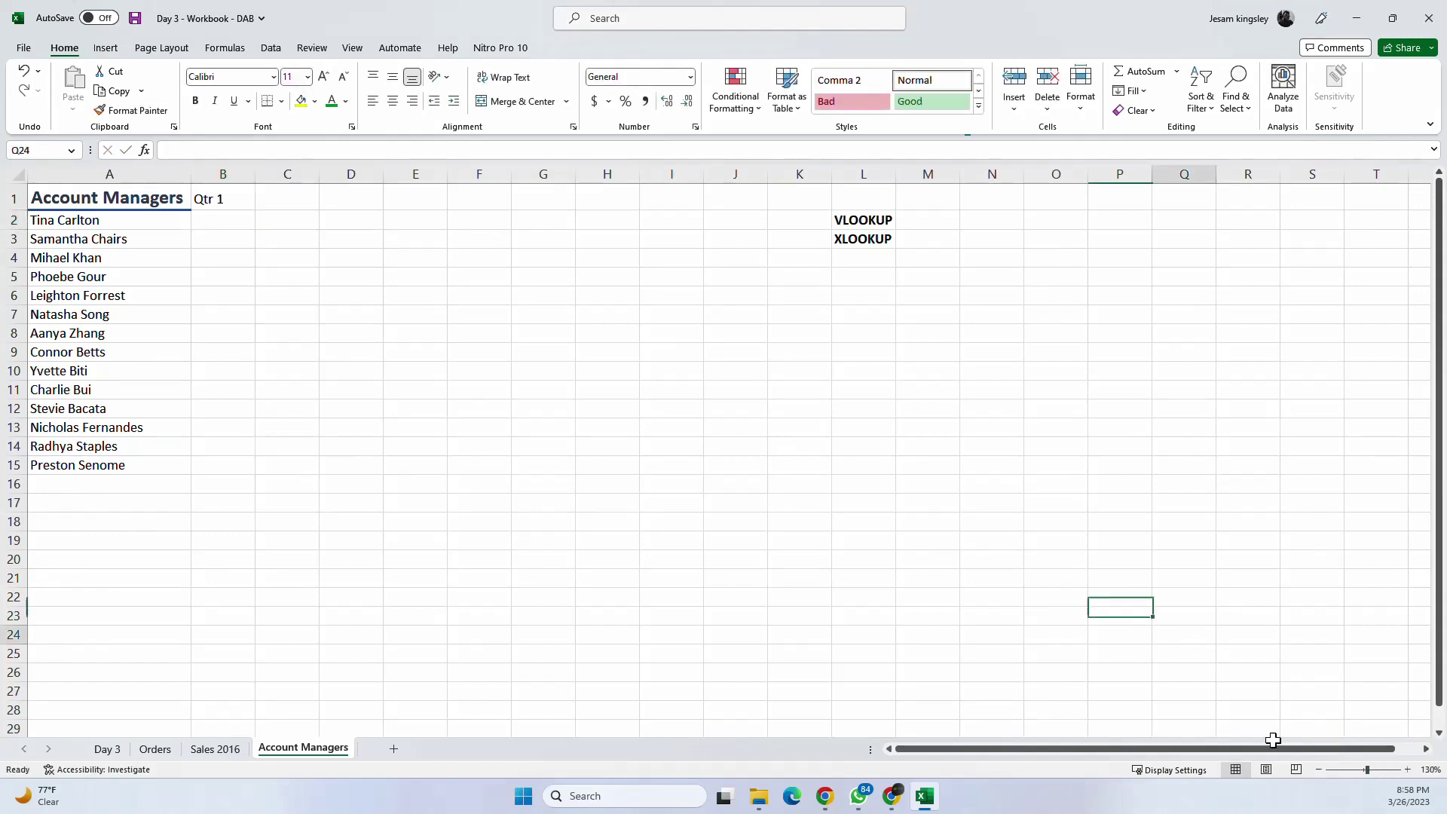
Step: Enlarge the sheet to 232% and view the VLOOKUP arguments in B2, discarding the formula
left_click(1395, 769)
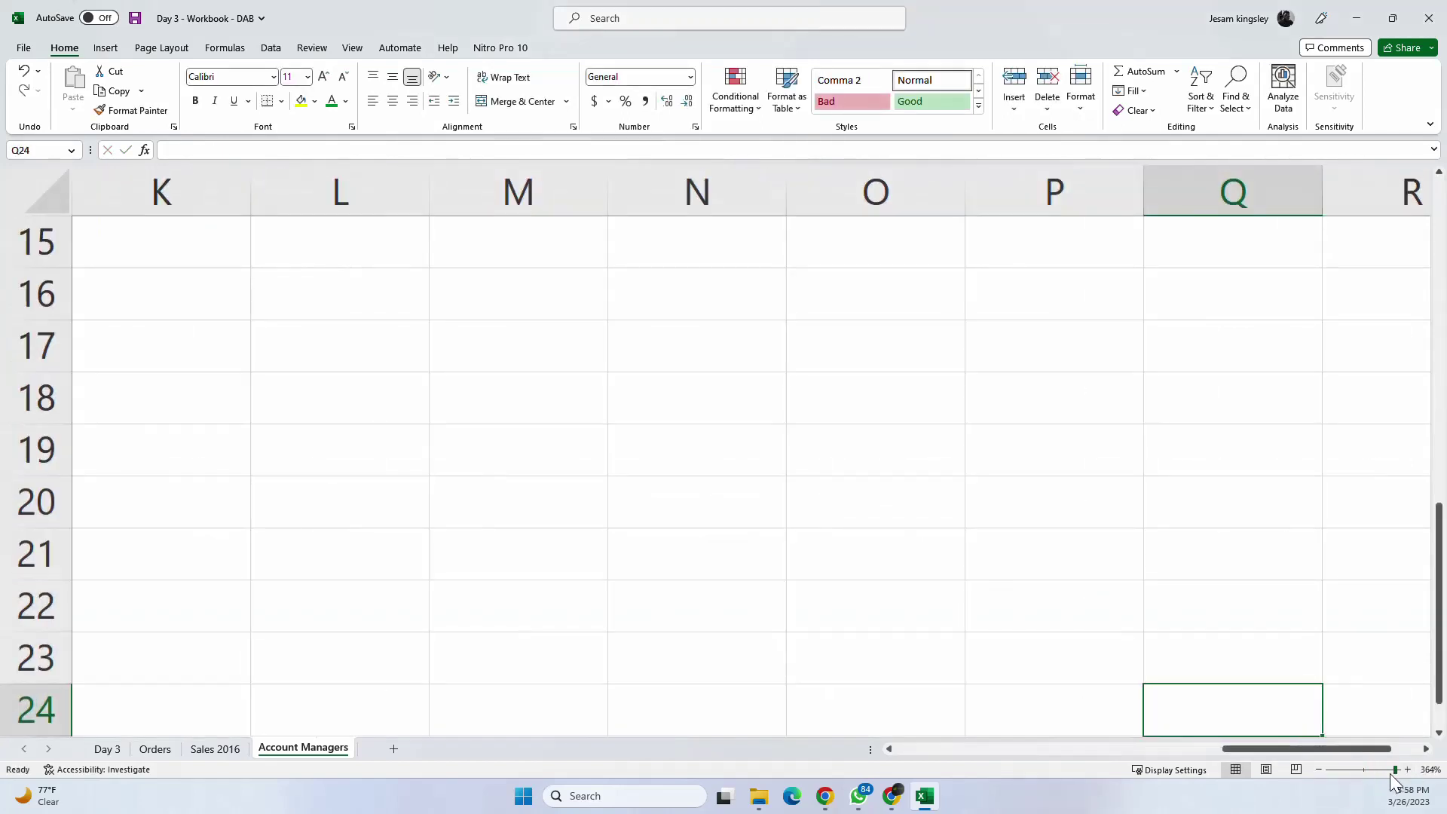
left_click(1379, 769)
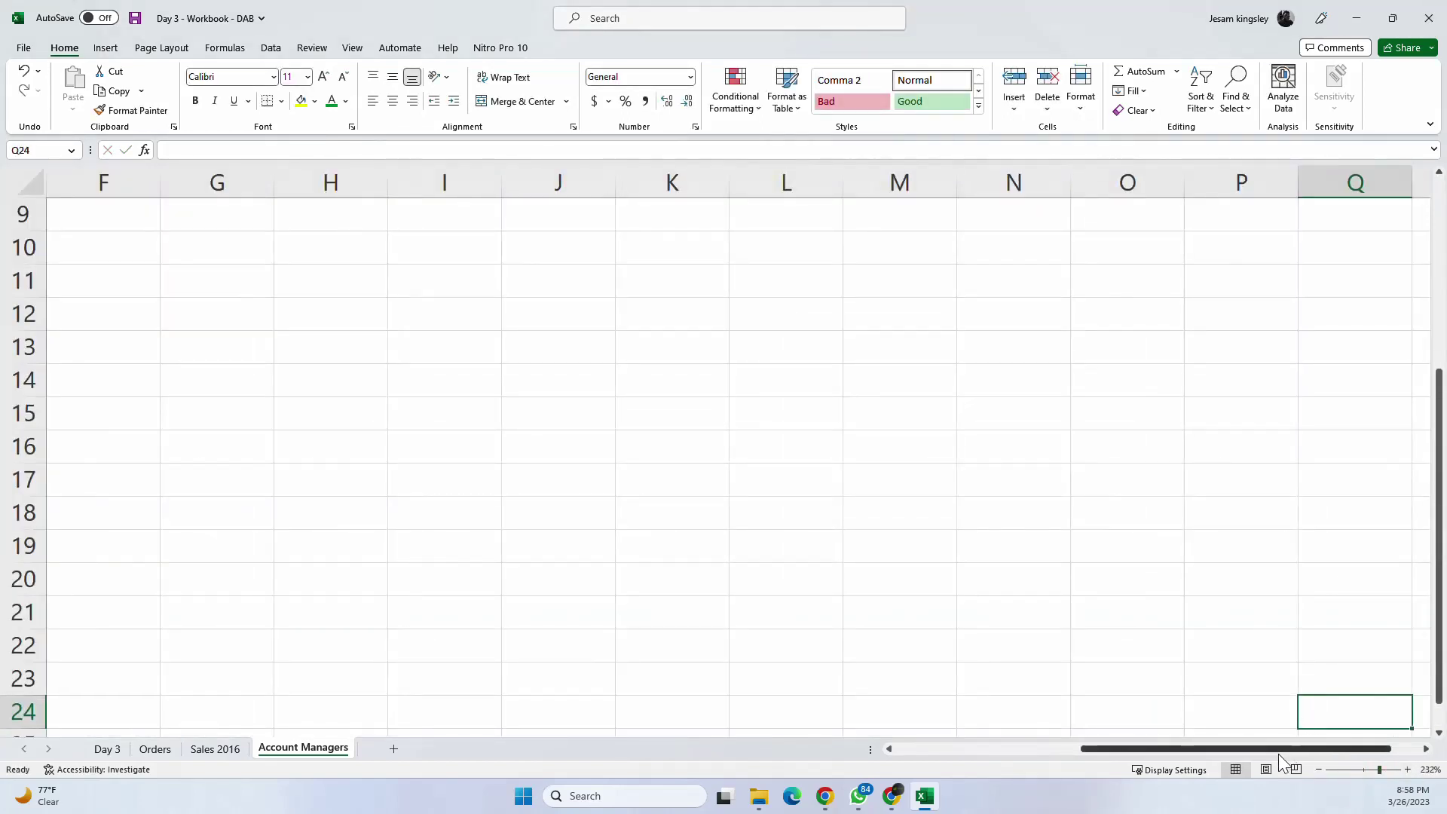
left_click_drag(1278, 754, 812, 754)
scroll(482, 483, "up", 3)
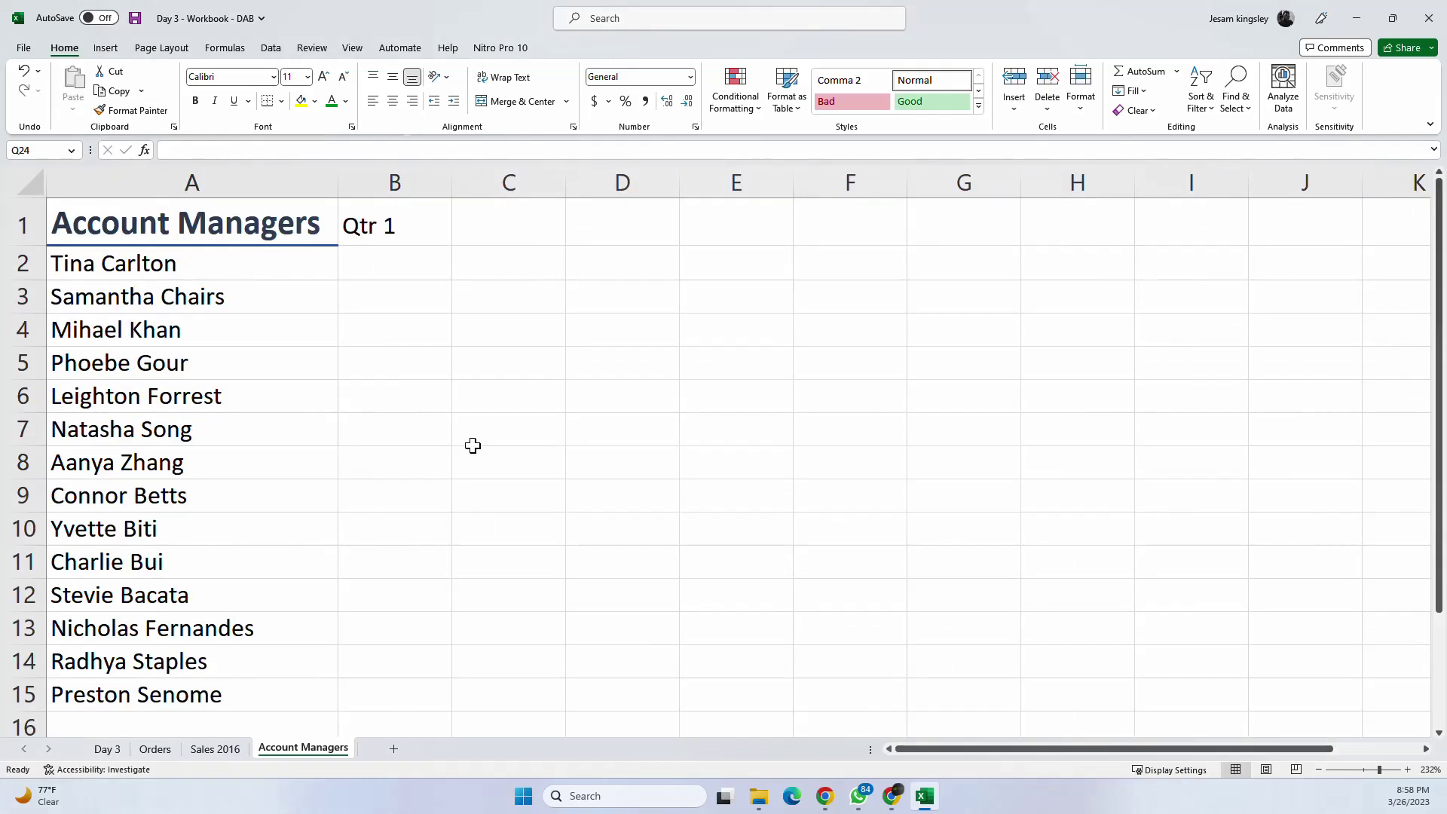
left_click(385, 265)
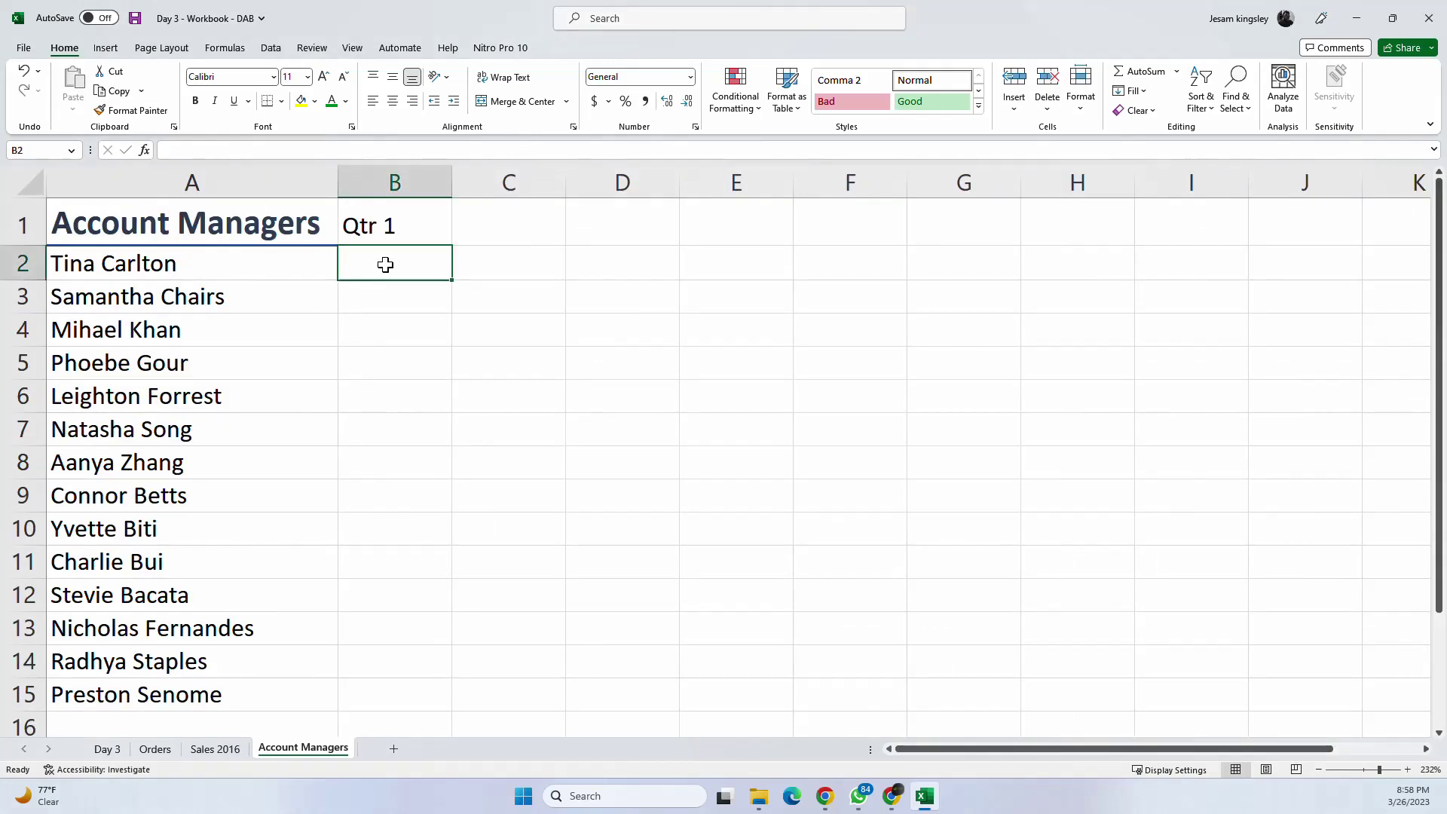
type("=vlo")
key("Tab")
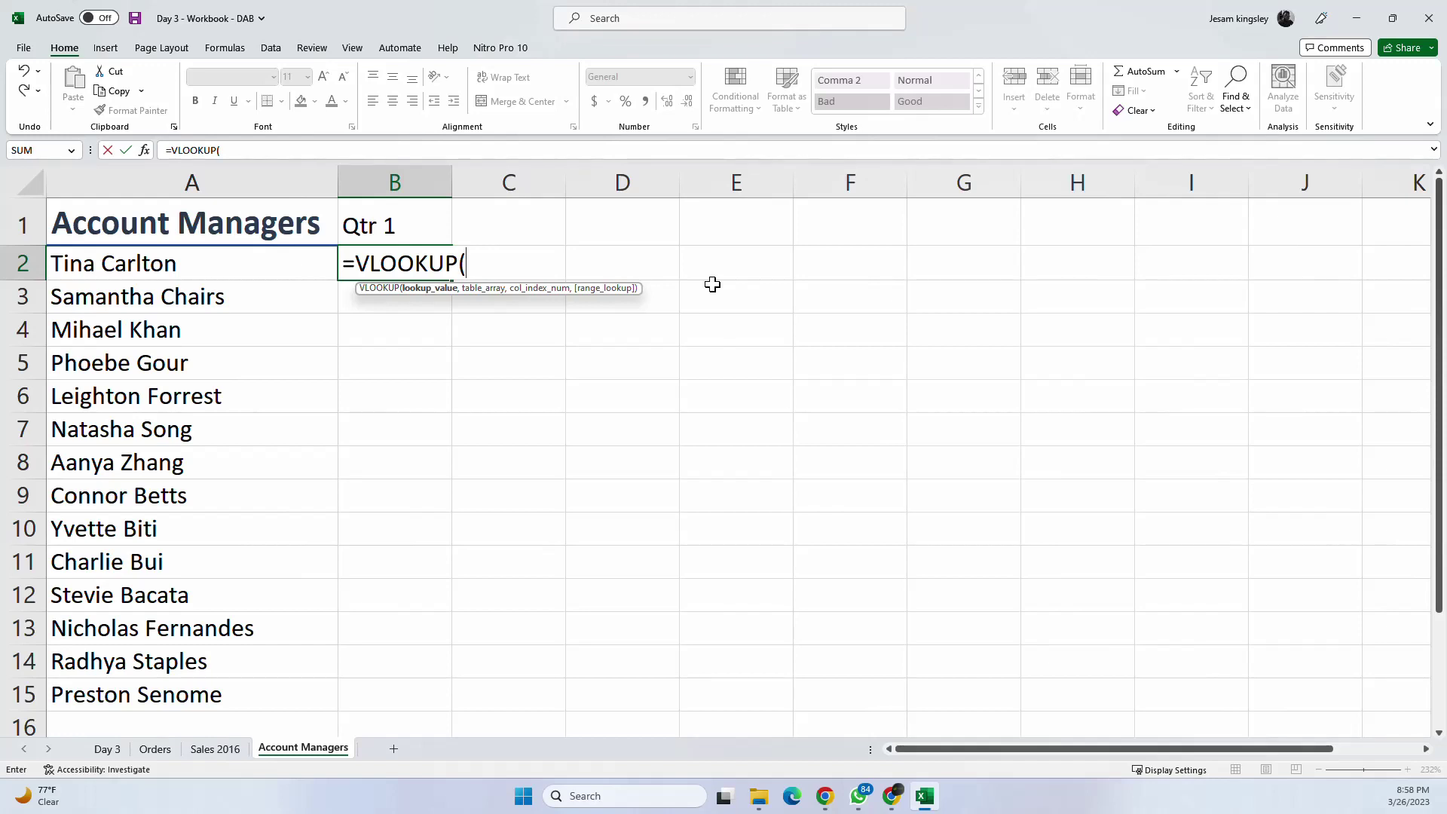
key("Escape")
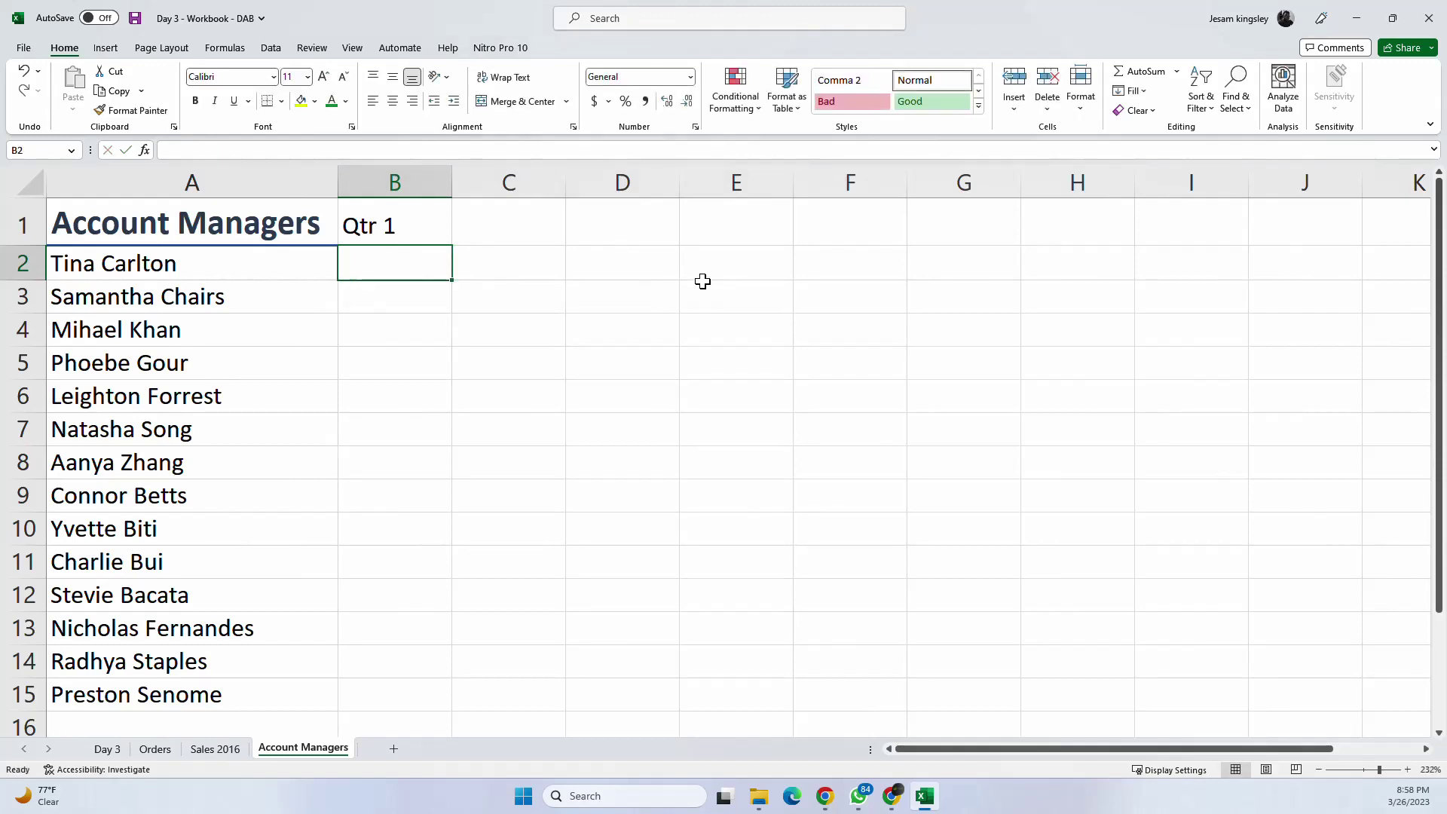
Step: Examine the VLOOKUP argument list in the empty cell E3 and discard the formula
left_click(705, 296)
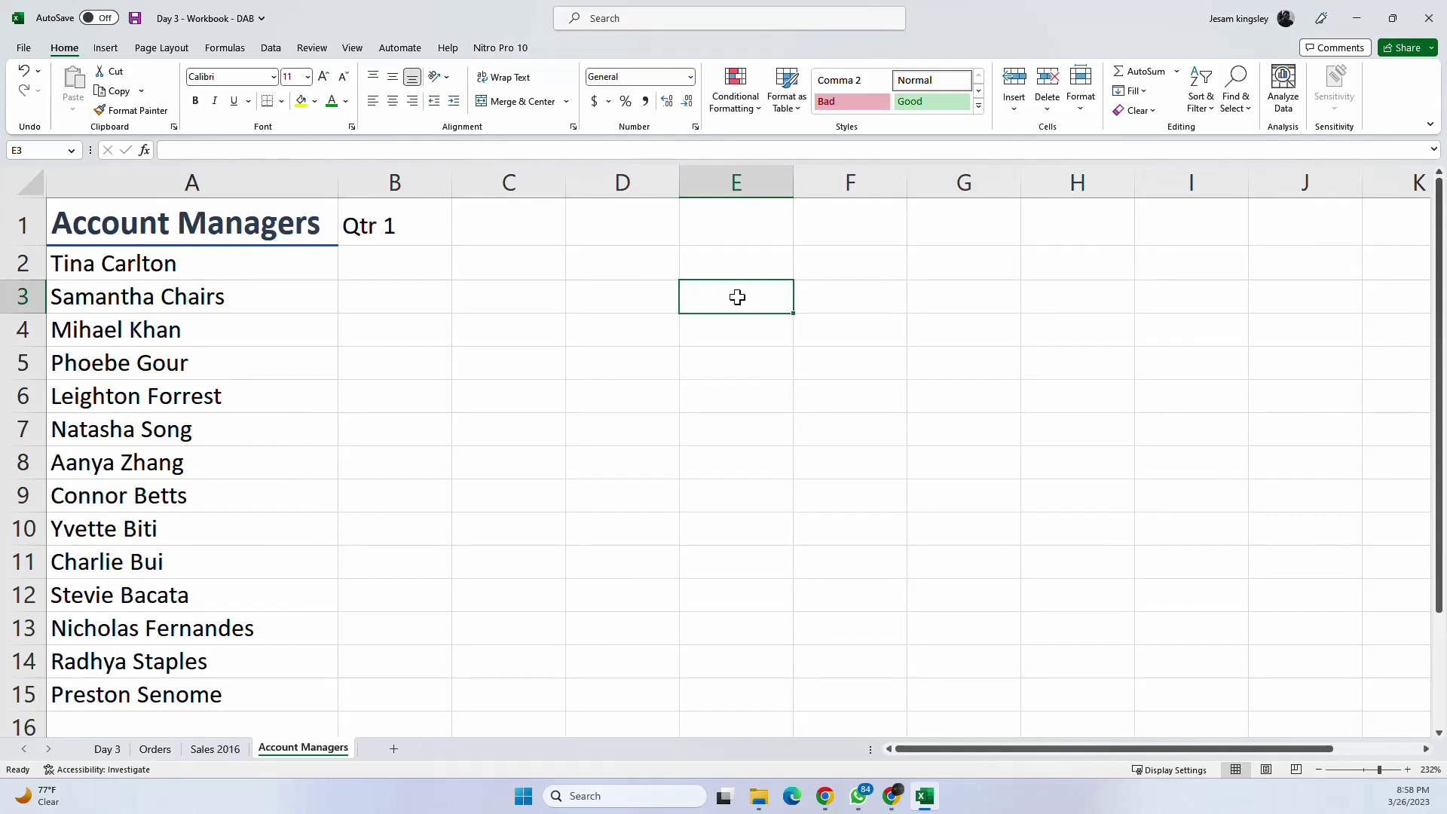
type("=cou")
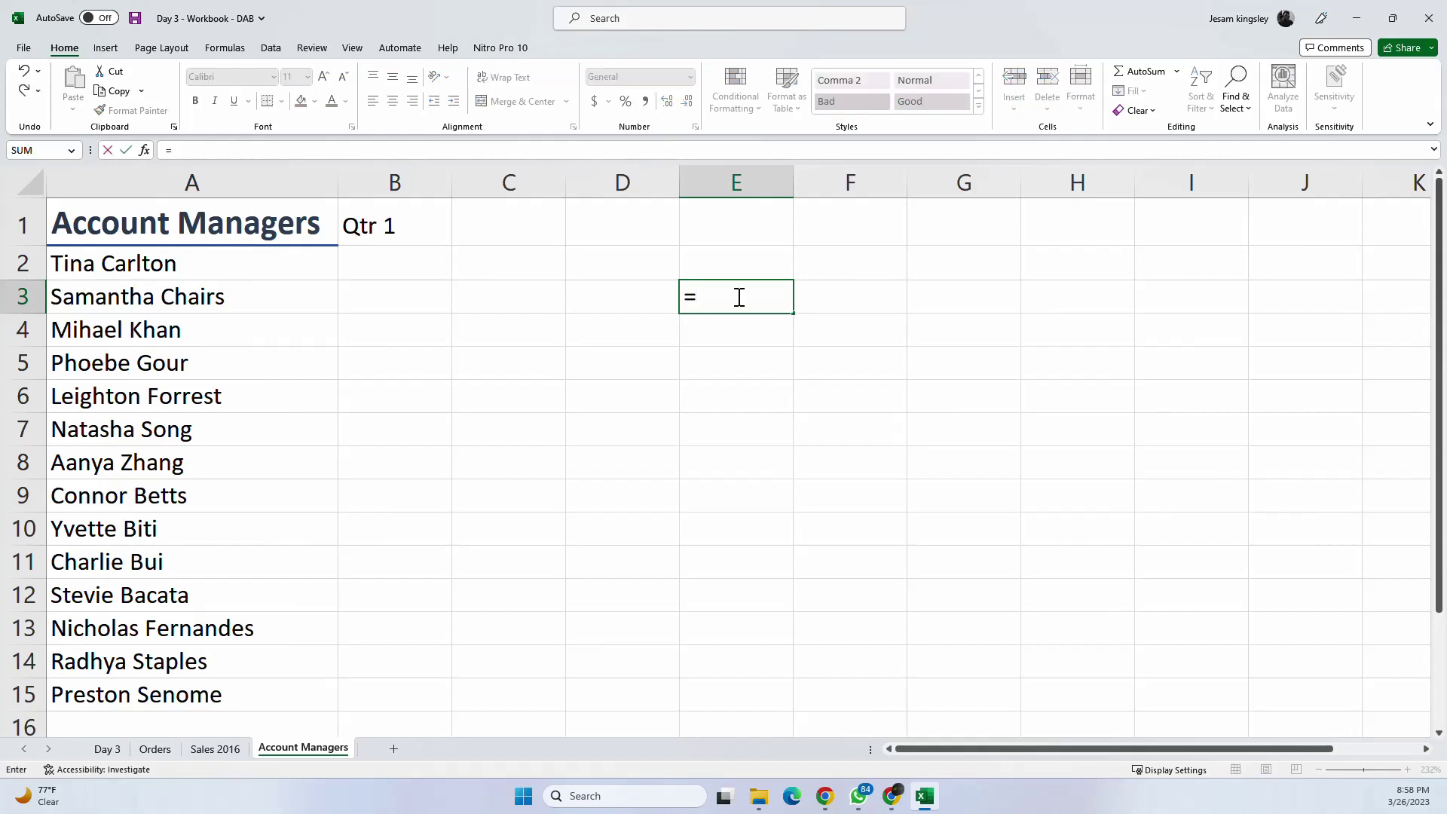
key("BackSpace")
key("BackSpace")
key("BackSpace")
type("vl")
key("Tab")
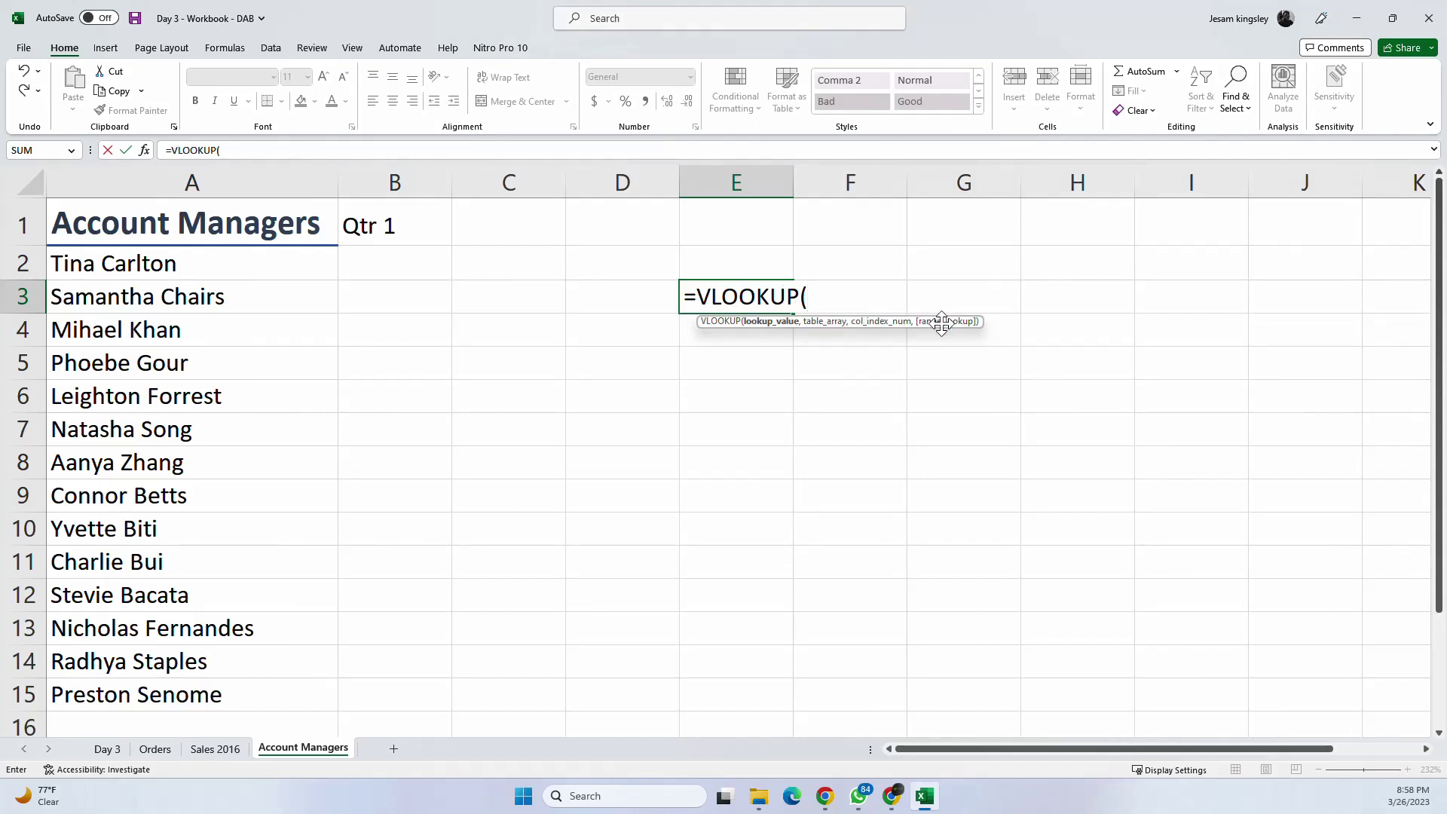
key("Escape")
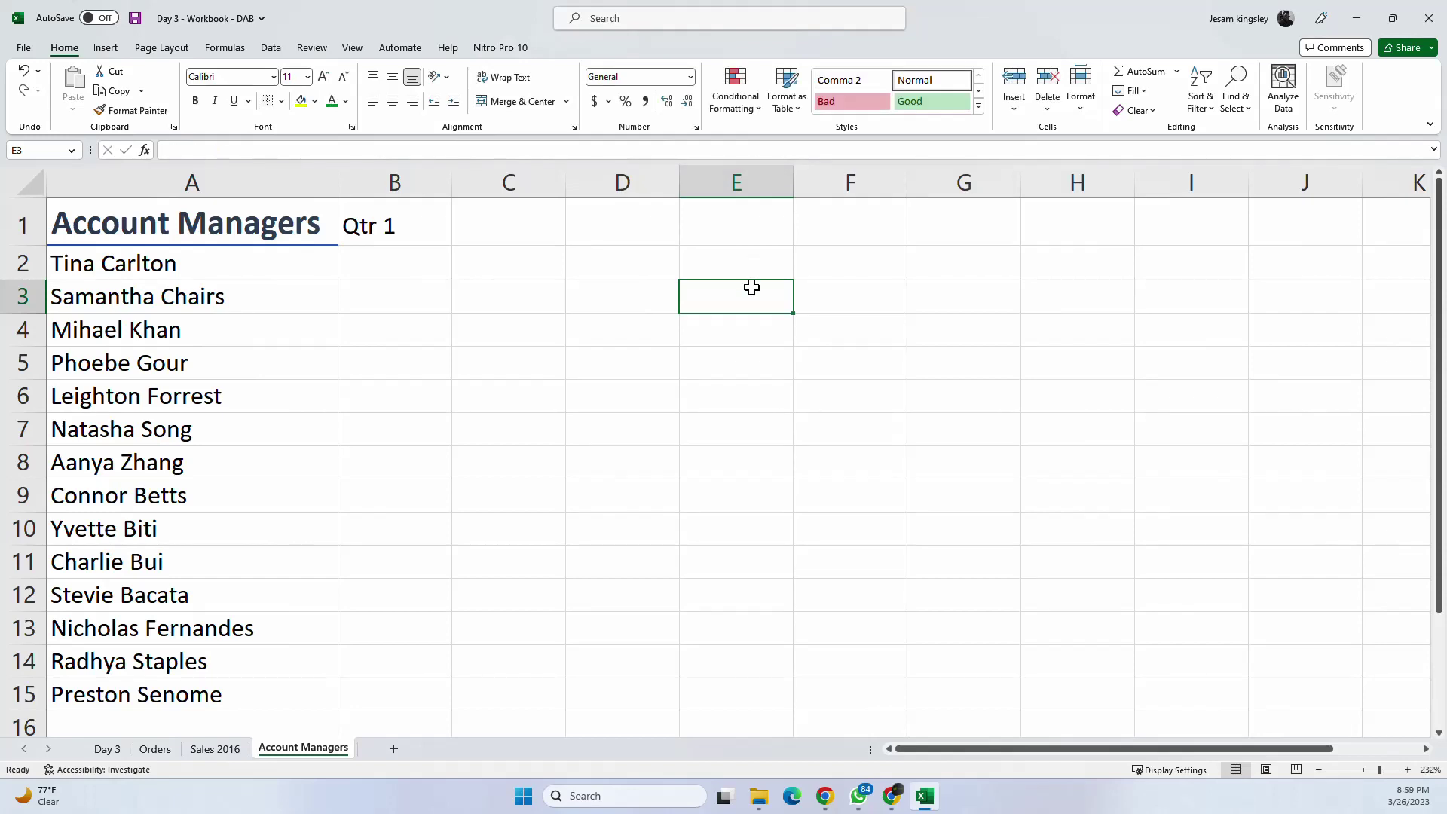
Step: Enter the labels Lookup value, Table array and Column index in cells E3 to E5 of Account Managers
double_click(751, 287)
type("Look")
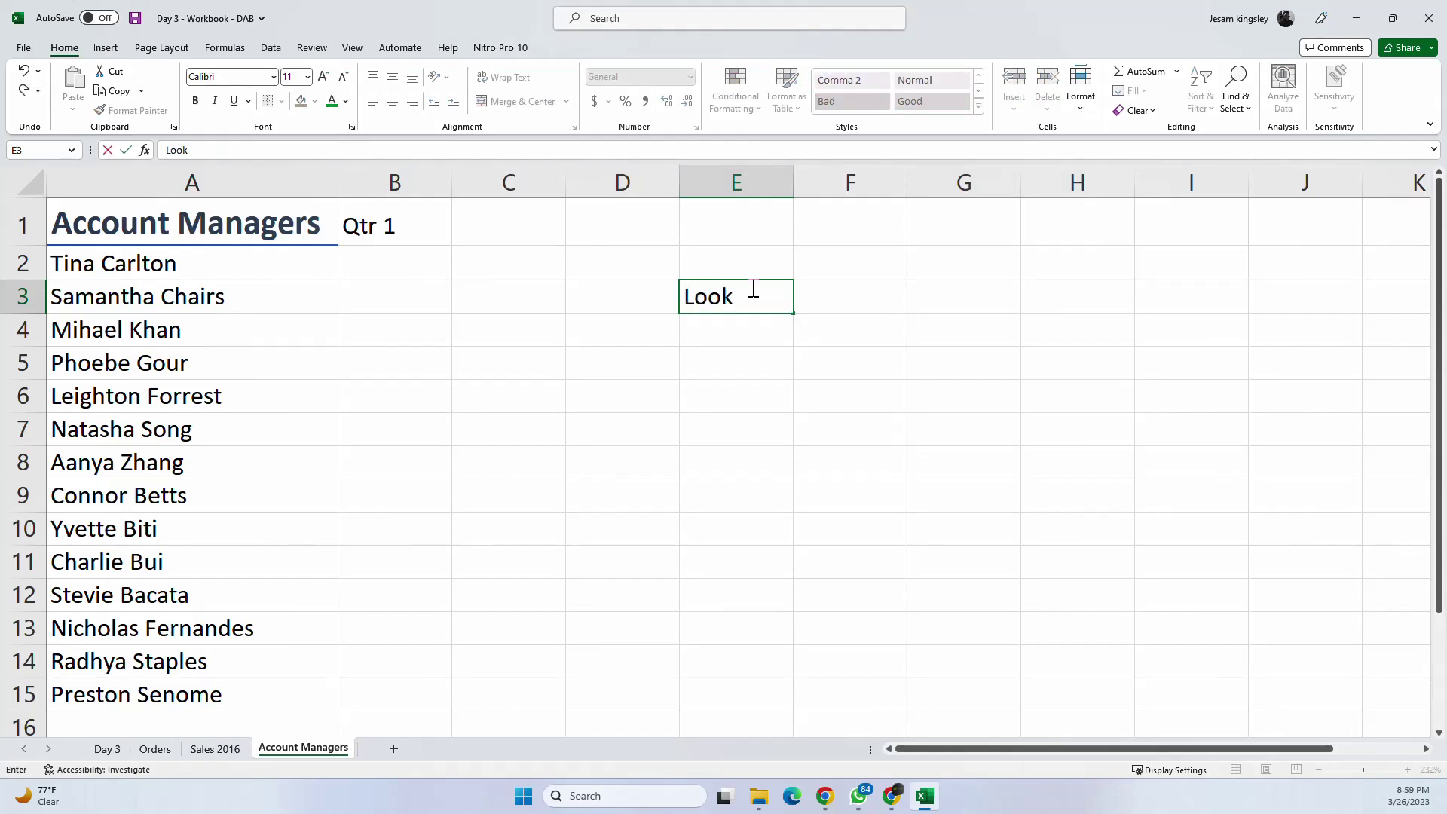
type("up value")
key("ctrl+Return")
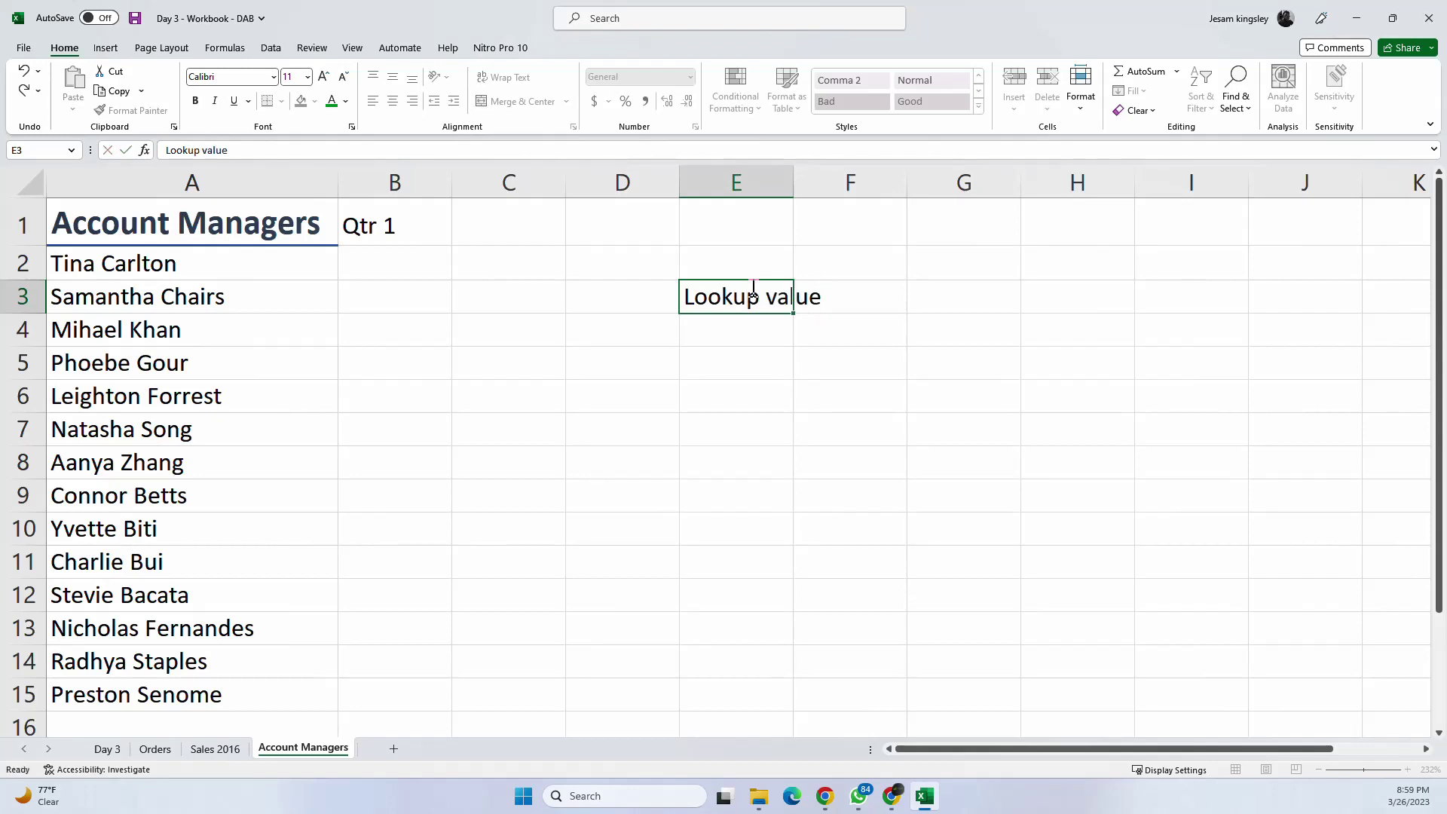
key("Return")
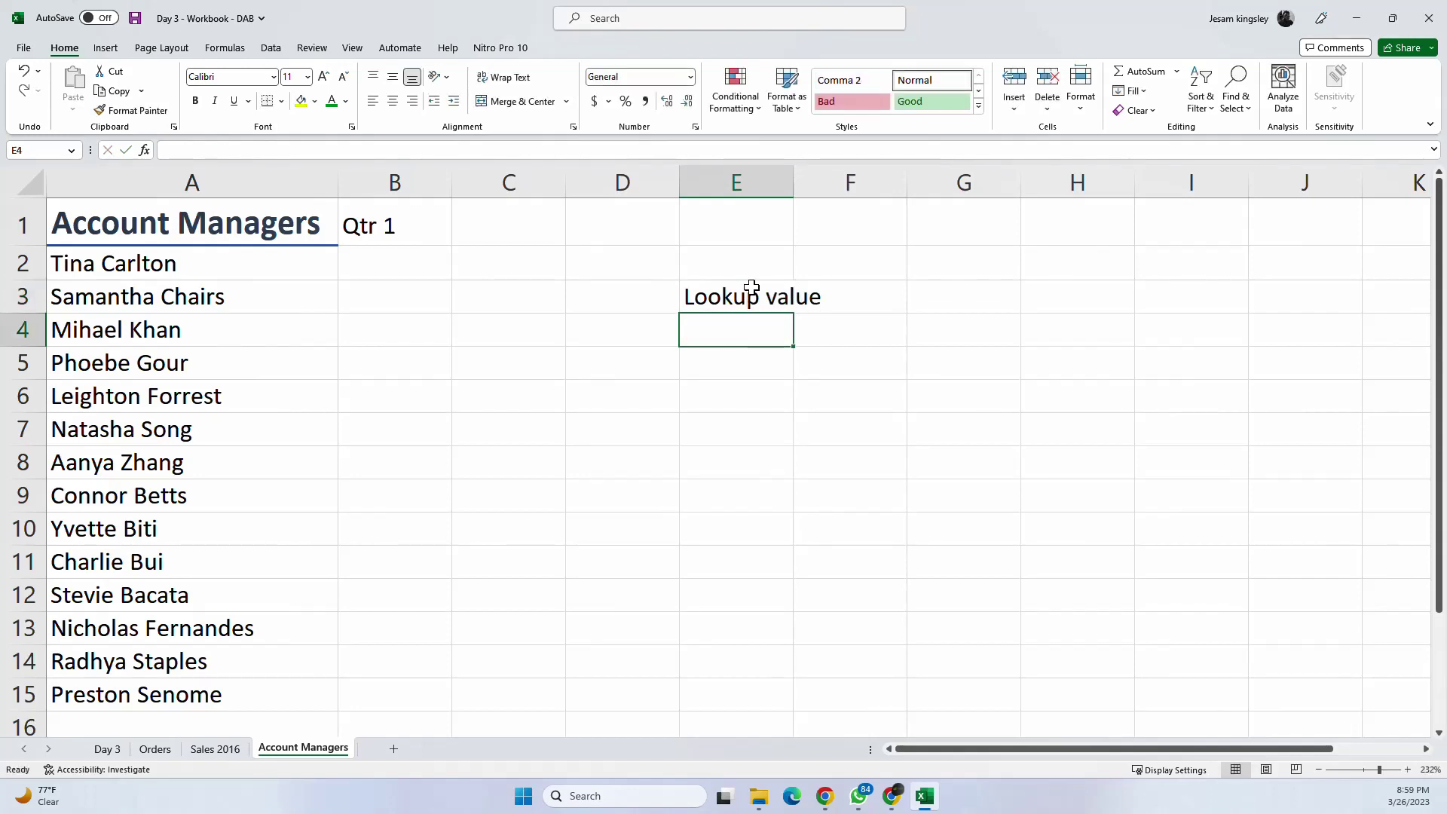
type("Ta")
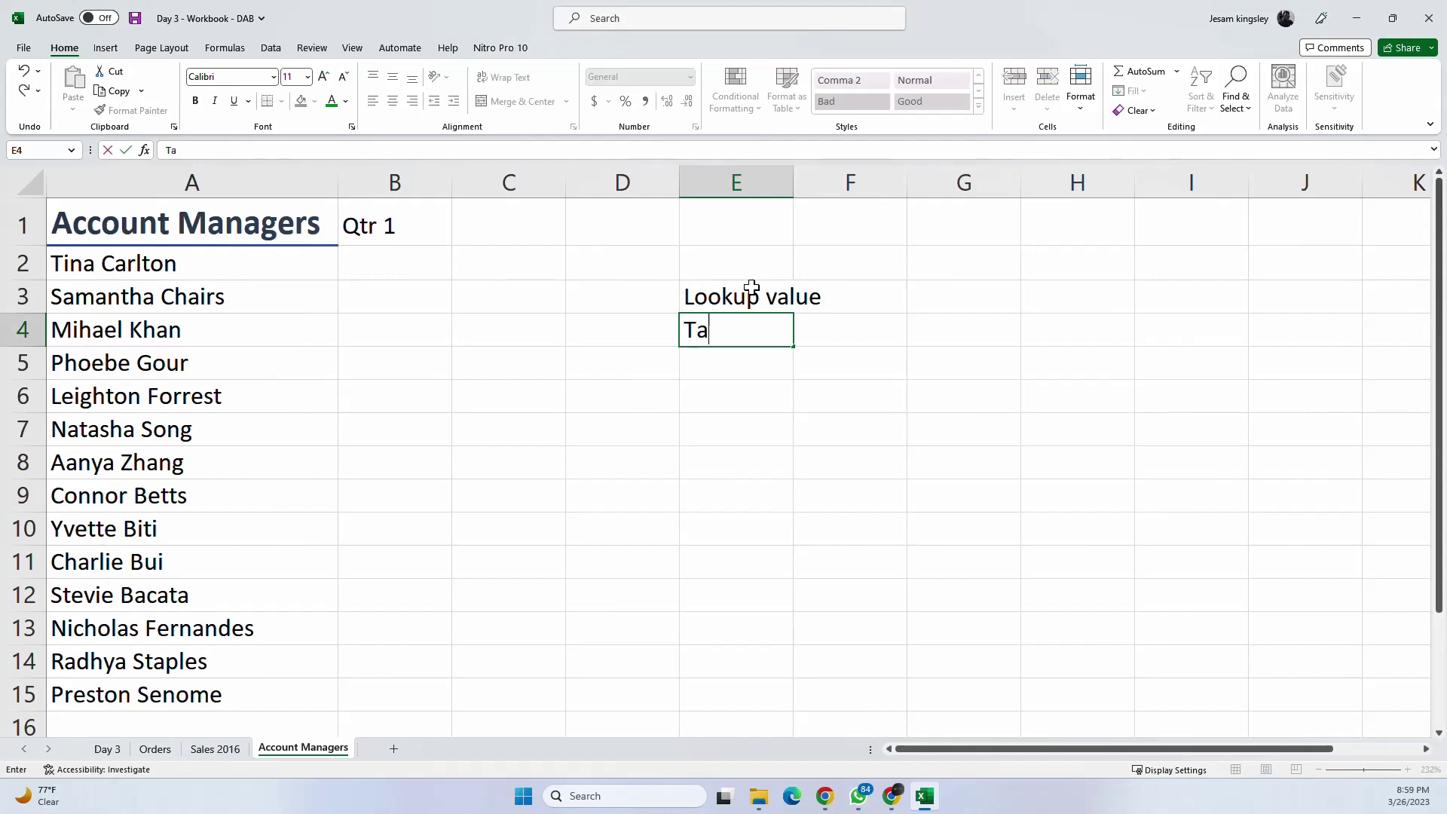
type("ble array")
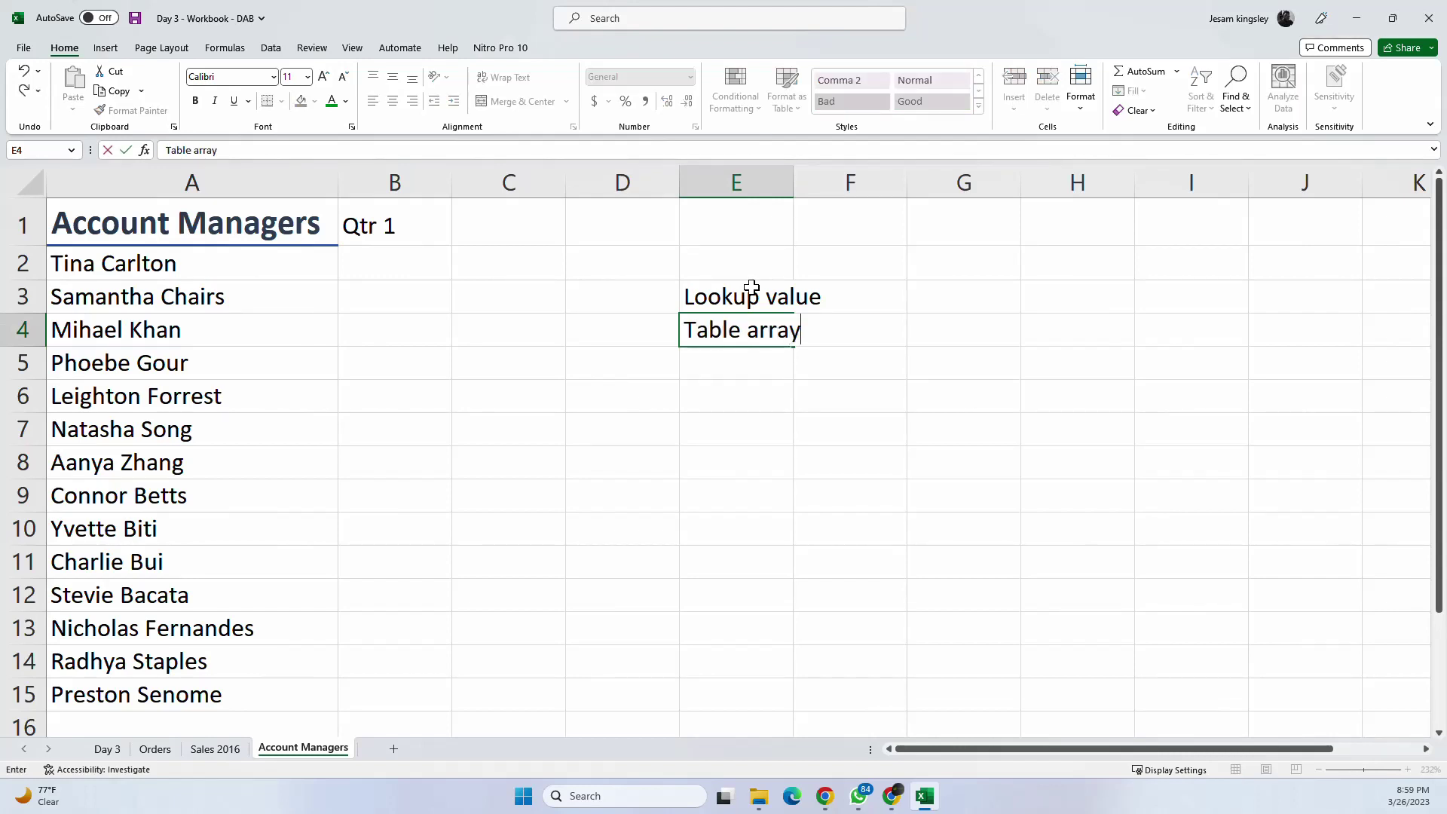
key("Return")
type("Colum")
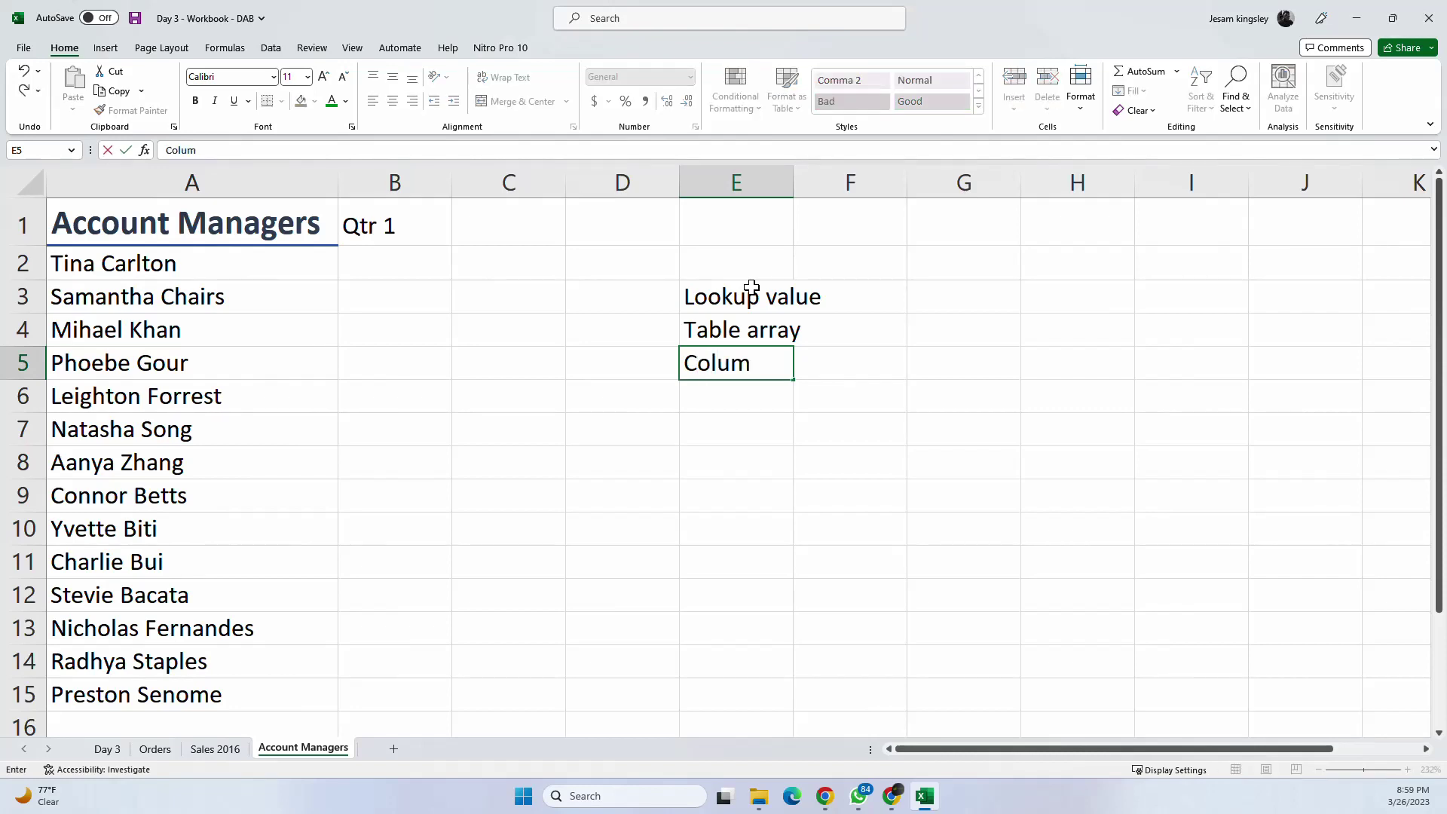
type("n index")
key("Return")
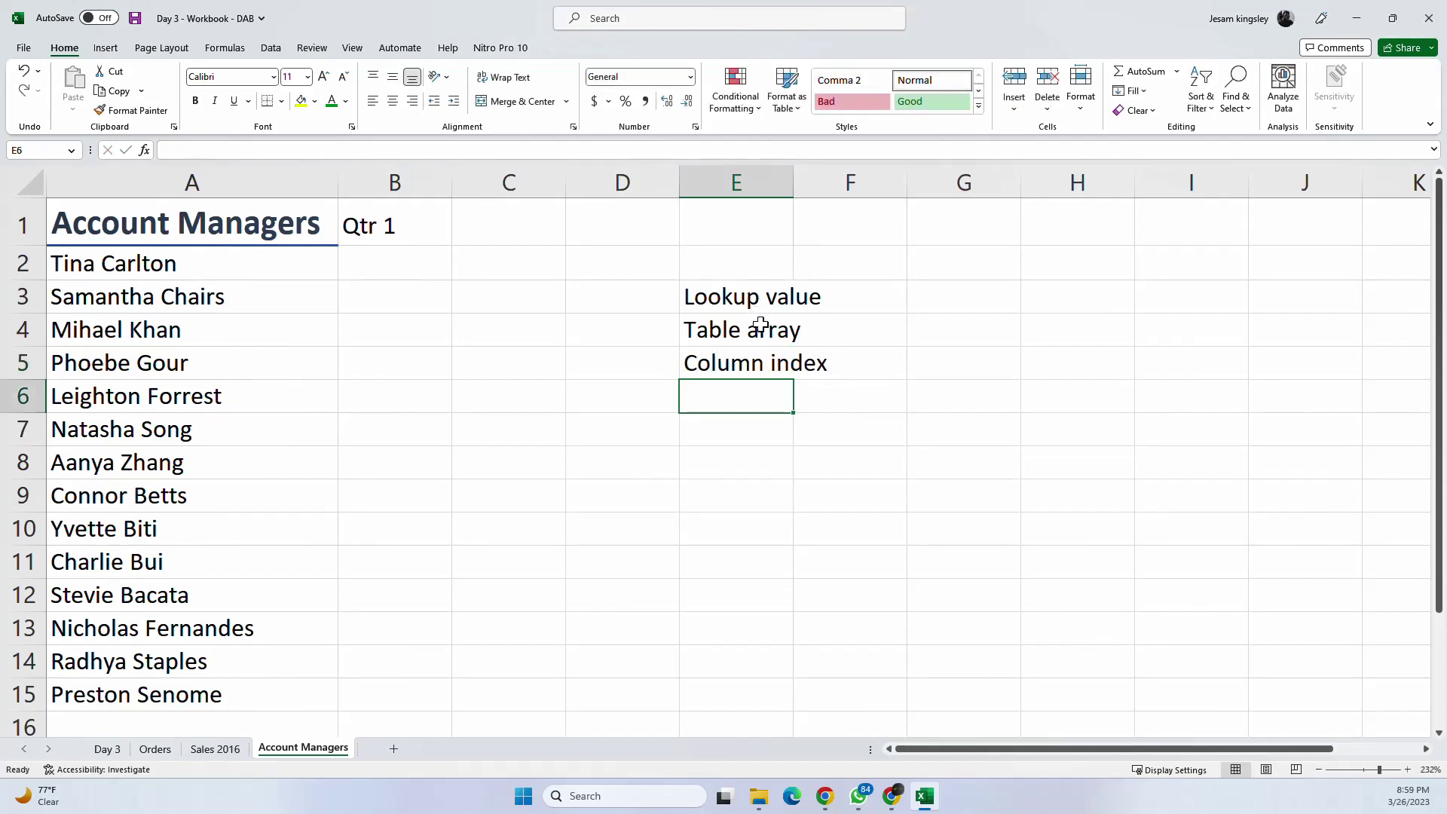
Step: Check the name of VLOOKUP's fourth argument in the empty cell E6 and discard the formula
type("=")
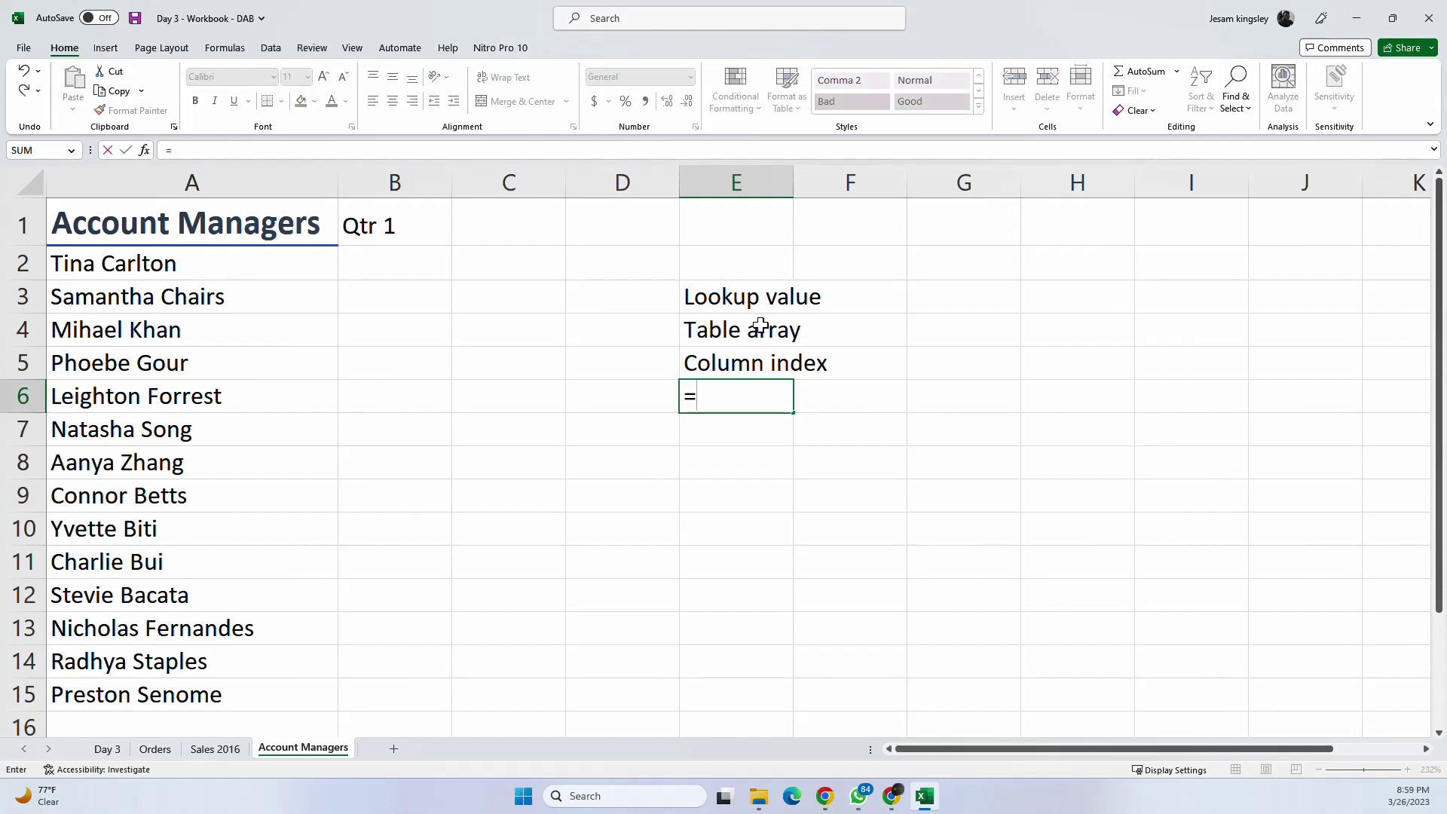
type("vl")
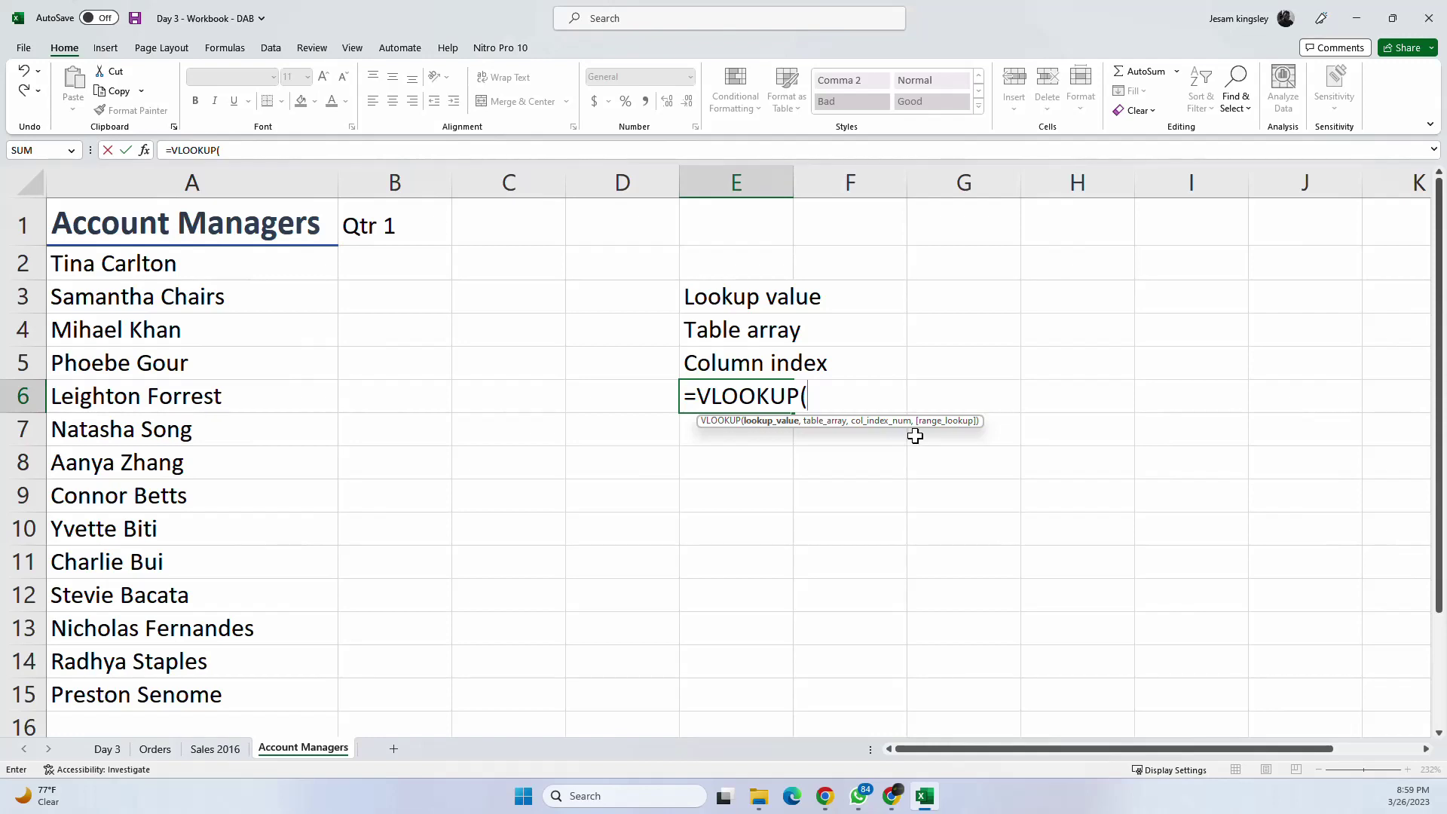
key("Escape")
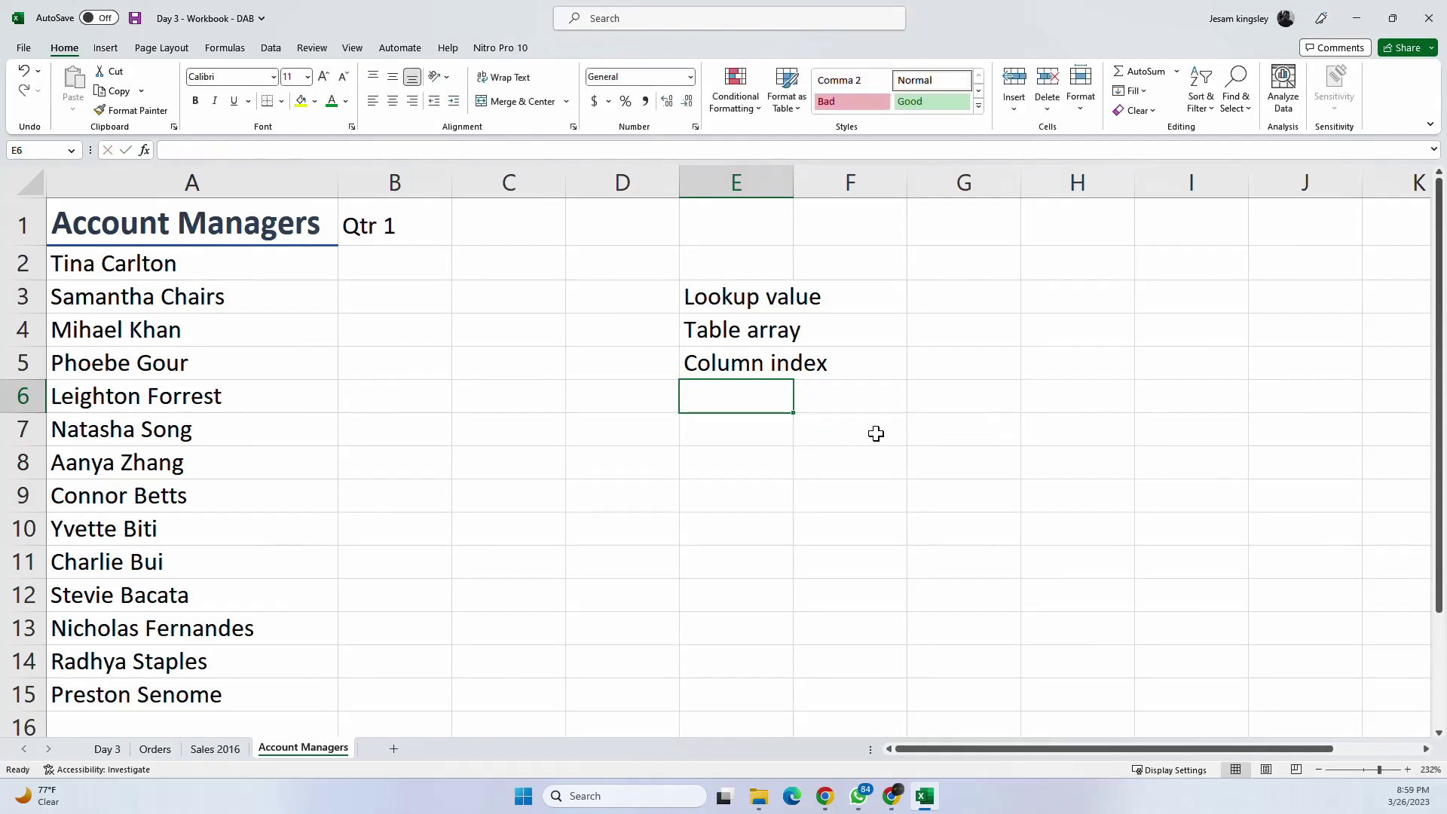
Step: Enter the label range lookup in E6 and fit column E's width to its contents
type("ranger")
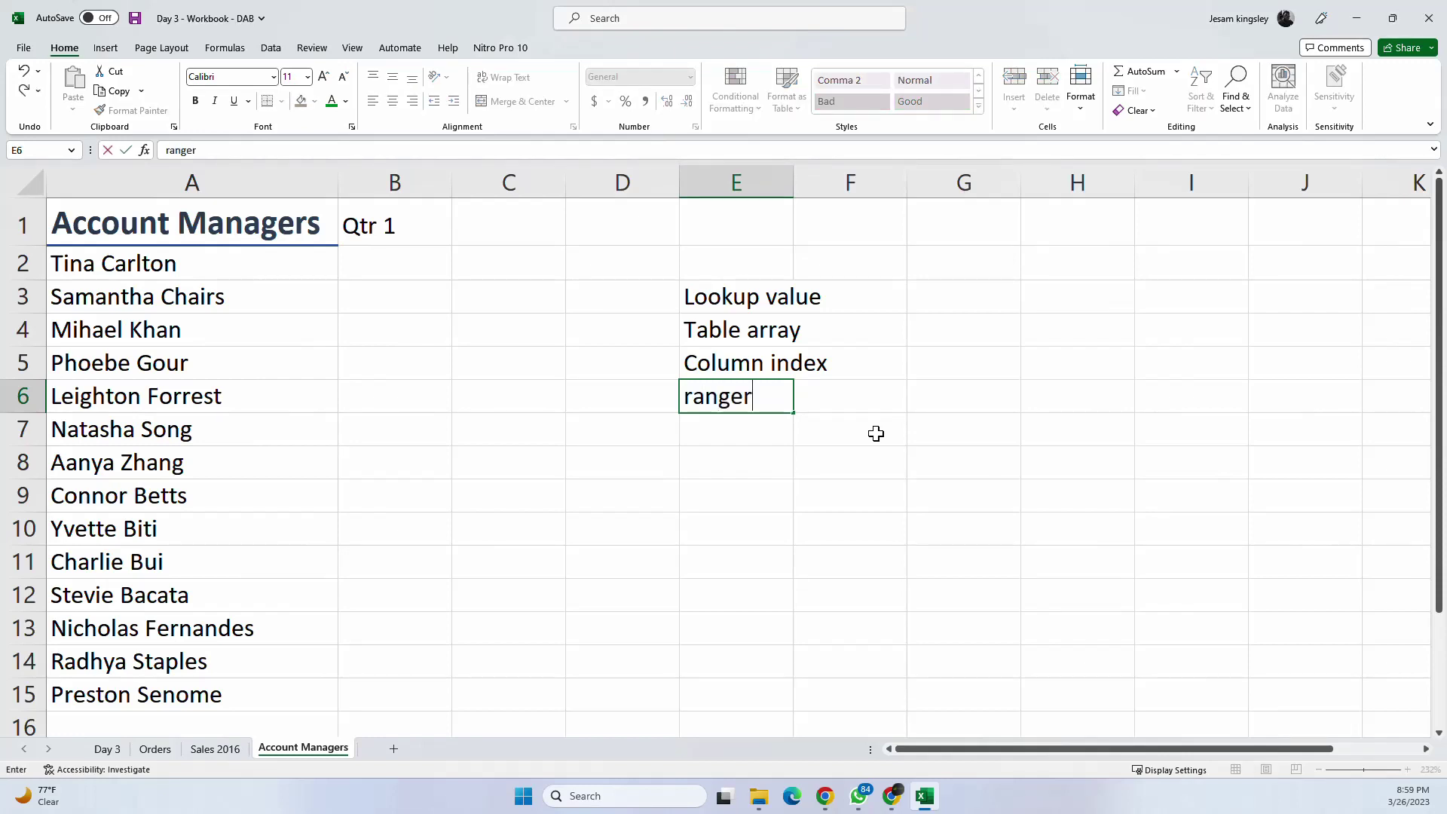
key("BackSpace")
type(" lookup")
key("Return")
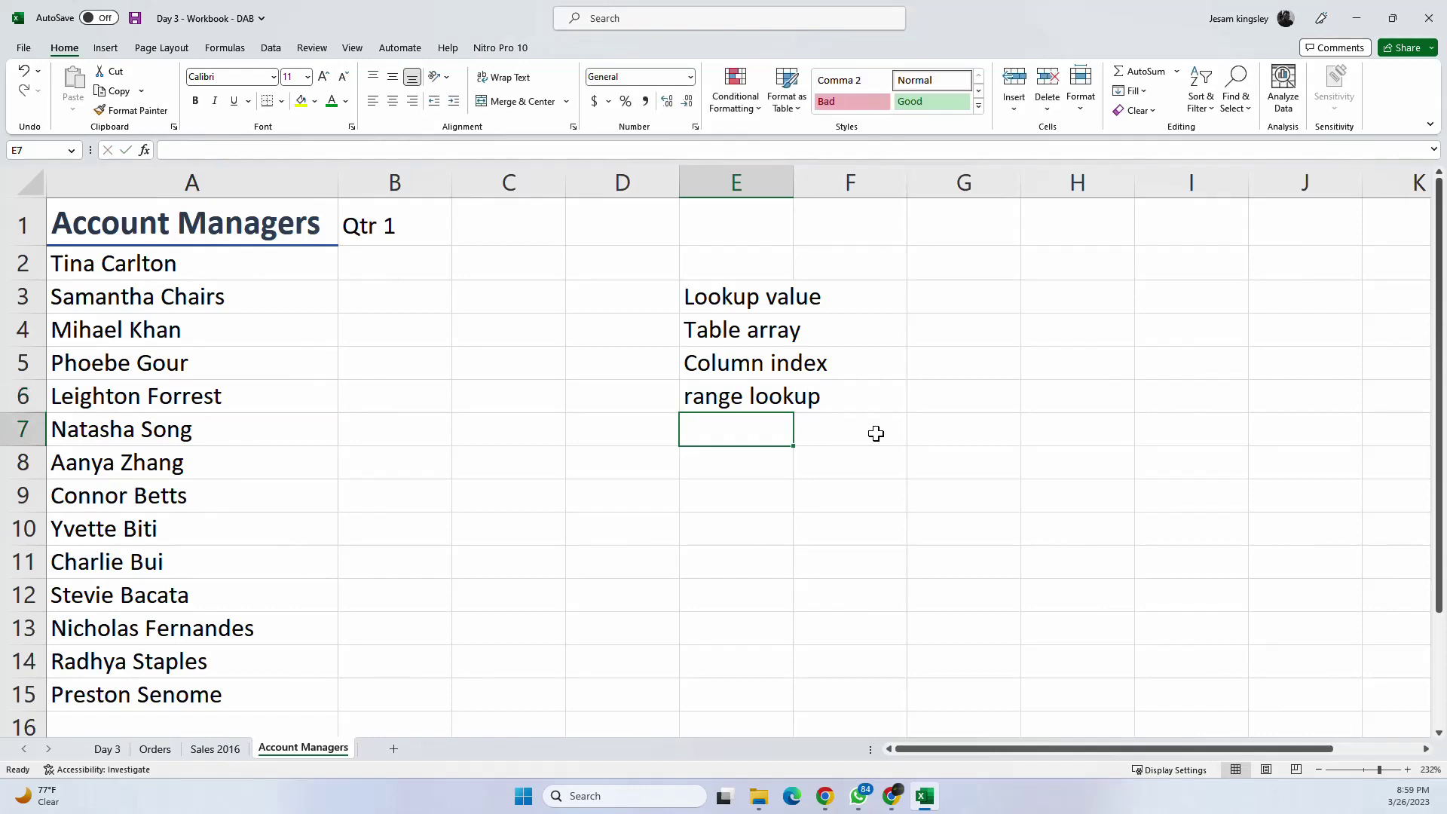
double_click(800, 173)
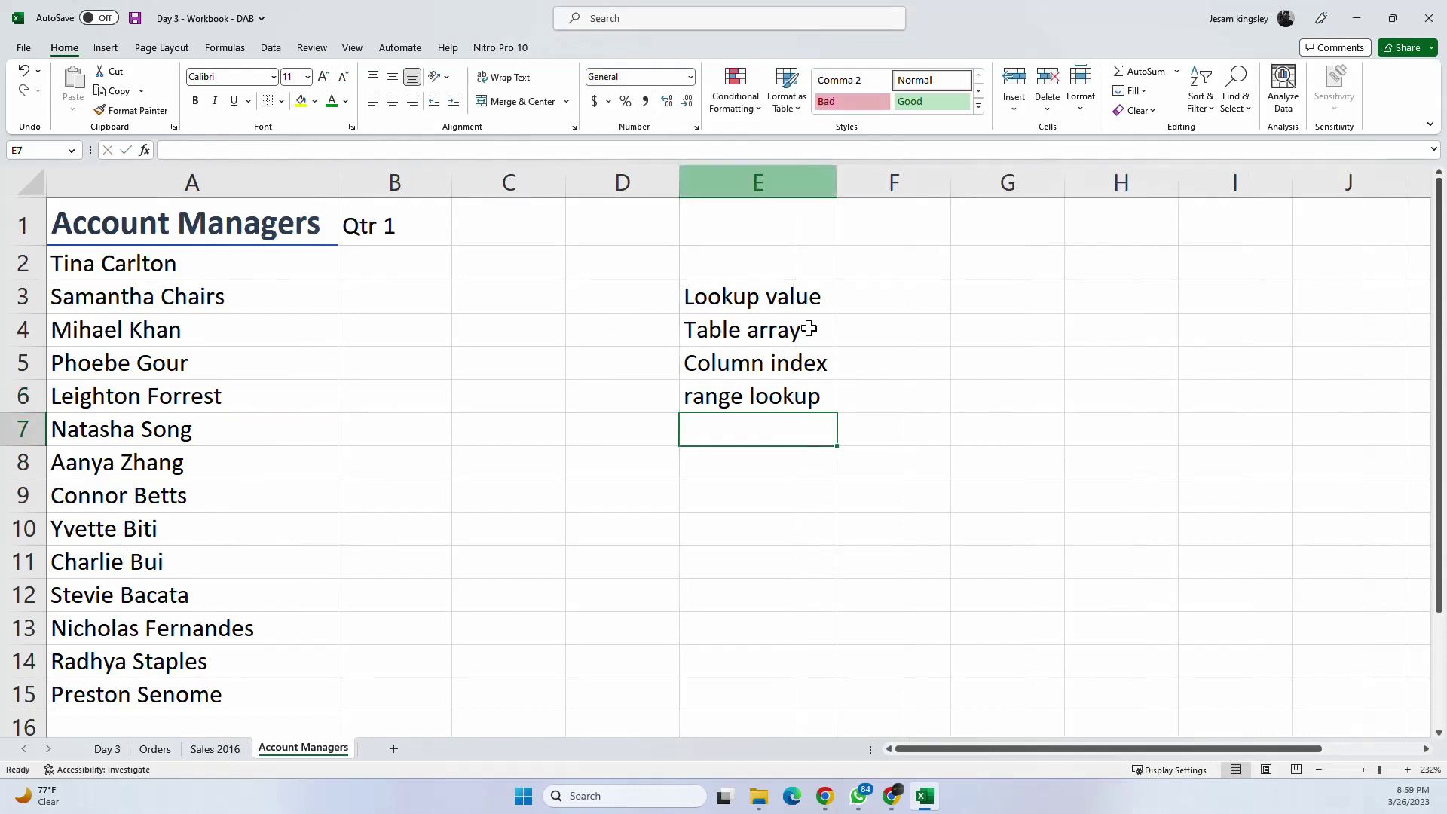
Step: Relate the Lookup value label to the manager name in A2 and the table array to A3:E17 on Sales 2016
left_click(787, 297)
left_click(143, 262)
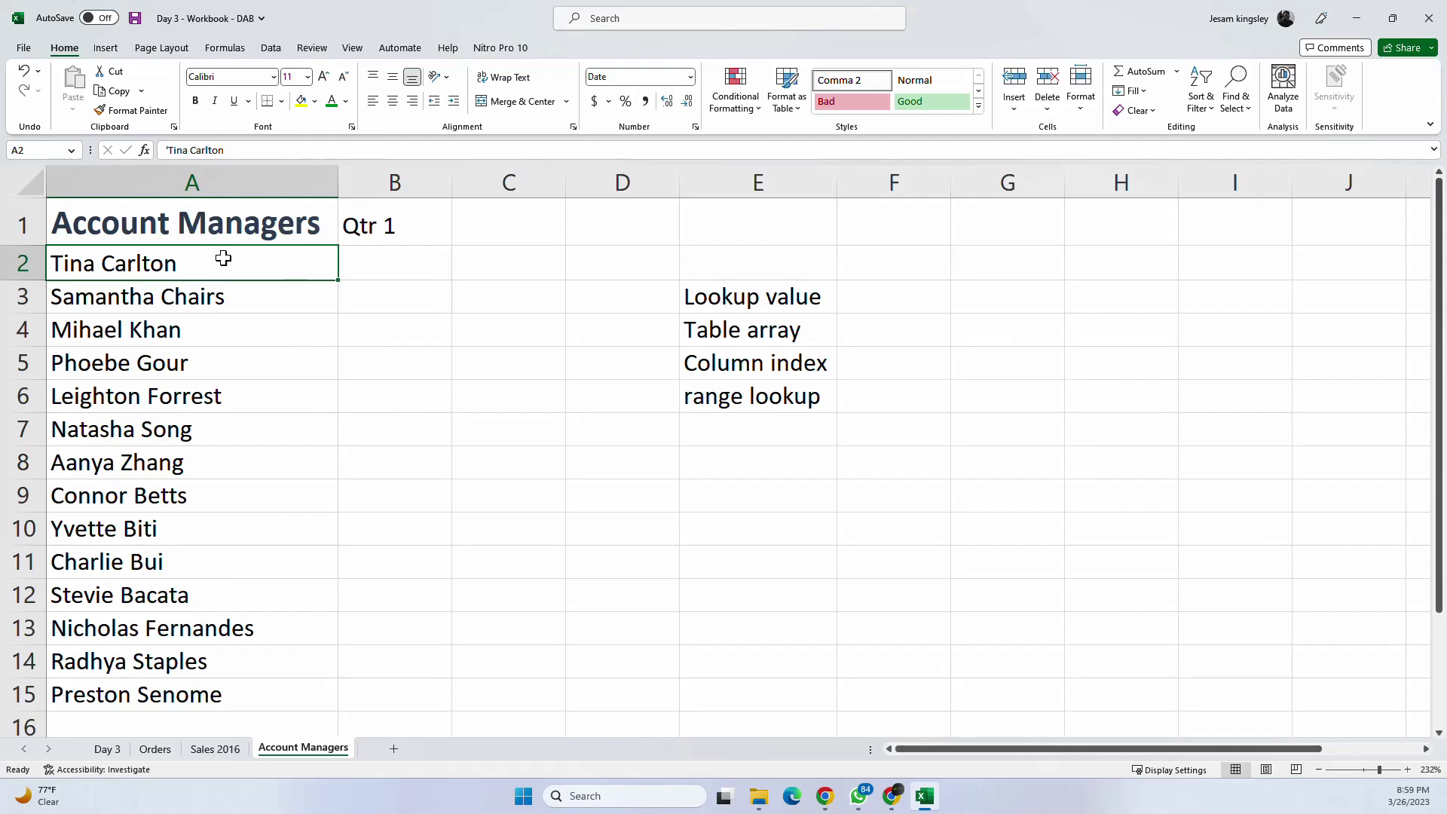
left_click(215, 749)
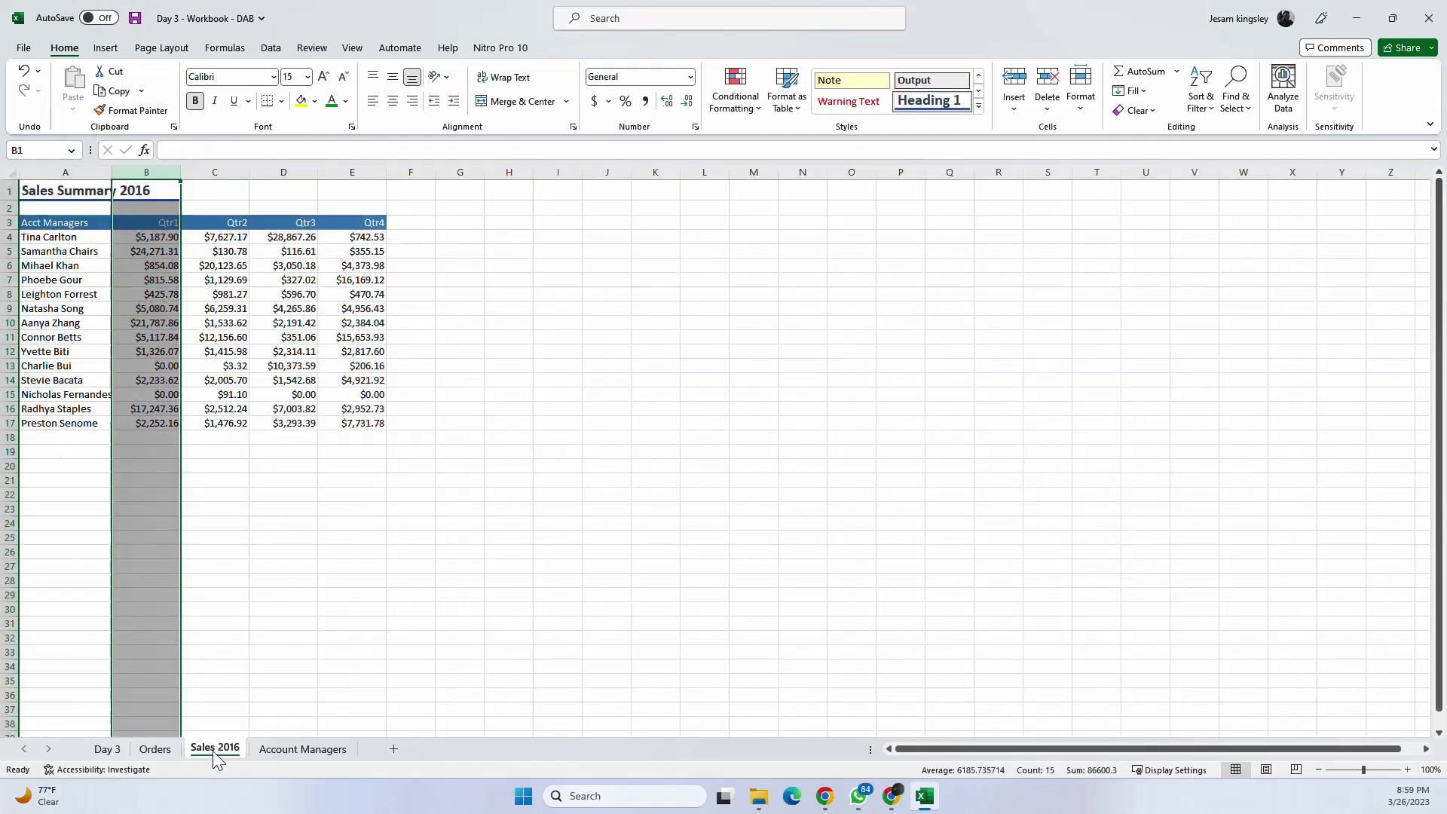
left_click(58, 219)
left_click_drag(58, 218, 340, 422)
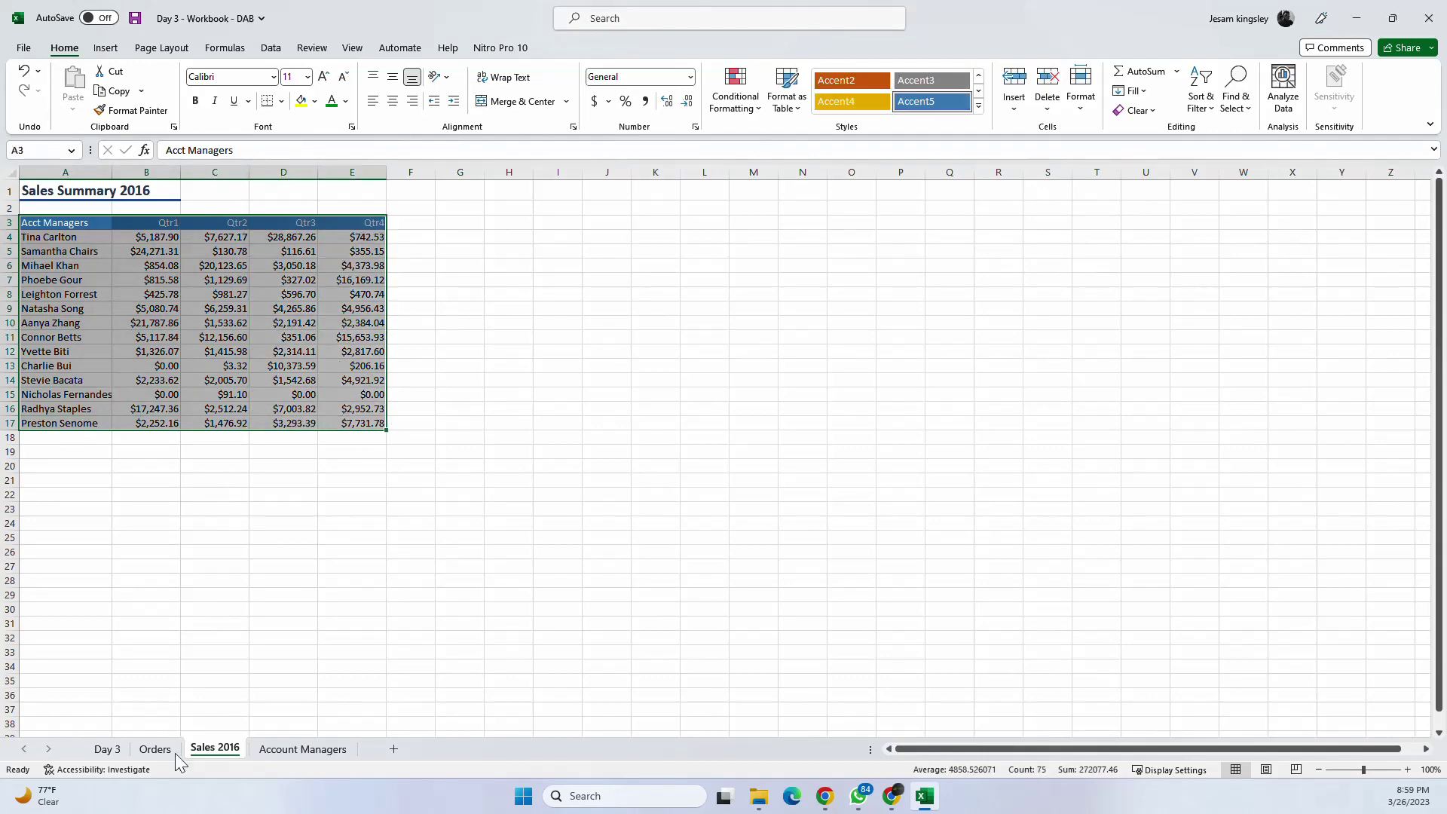
left_click(287, 749)
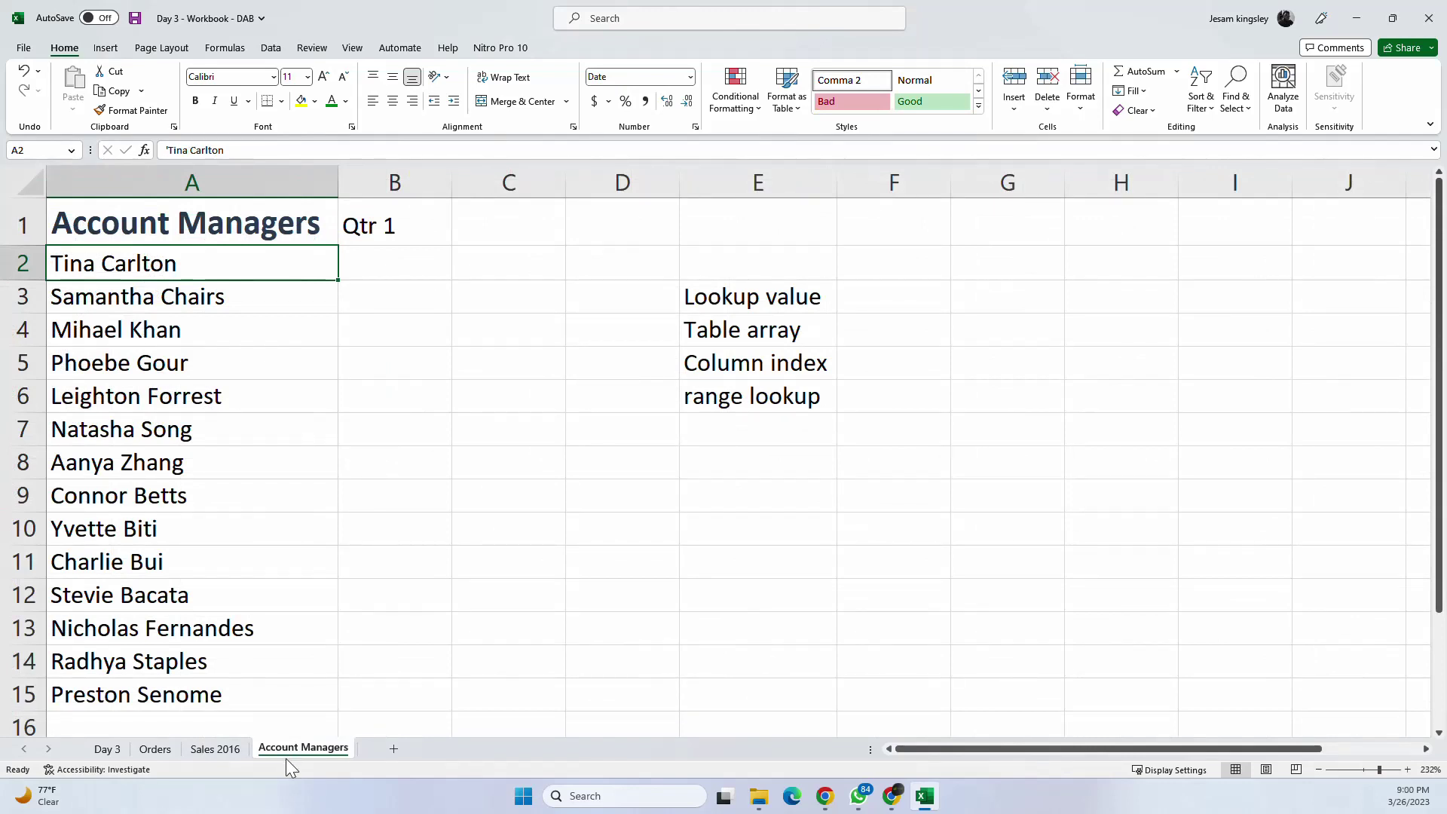
Step: Relate the Column index and range lookup labels in E5:E6 to the empty Qtr 1 cell B2
left_click(757, 350)
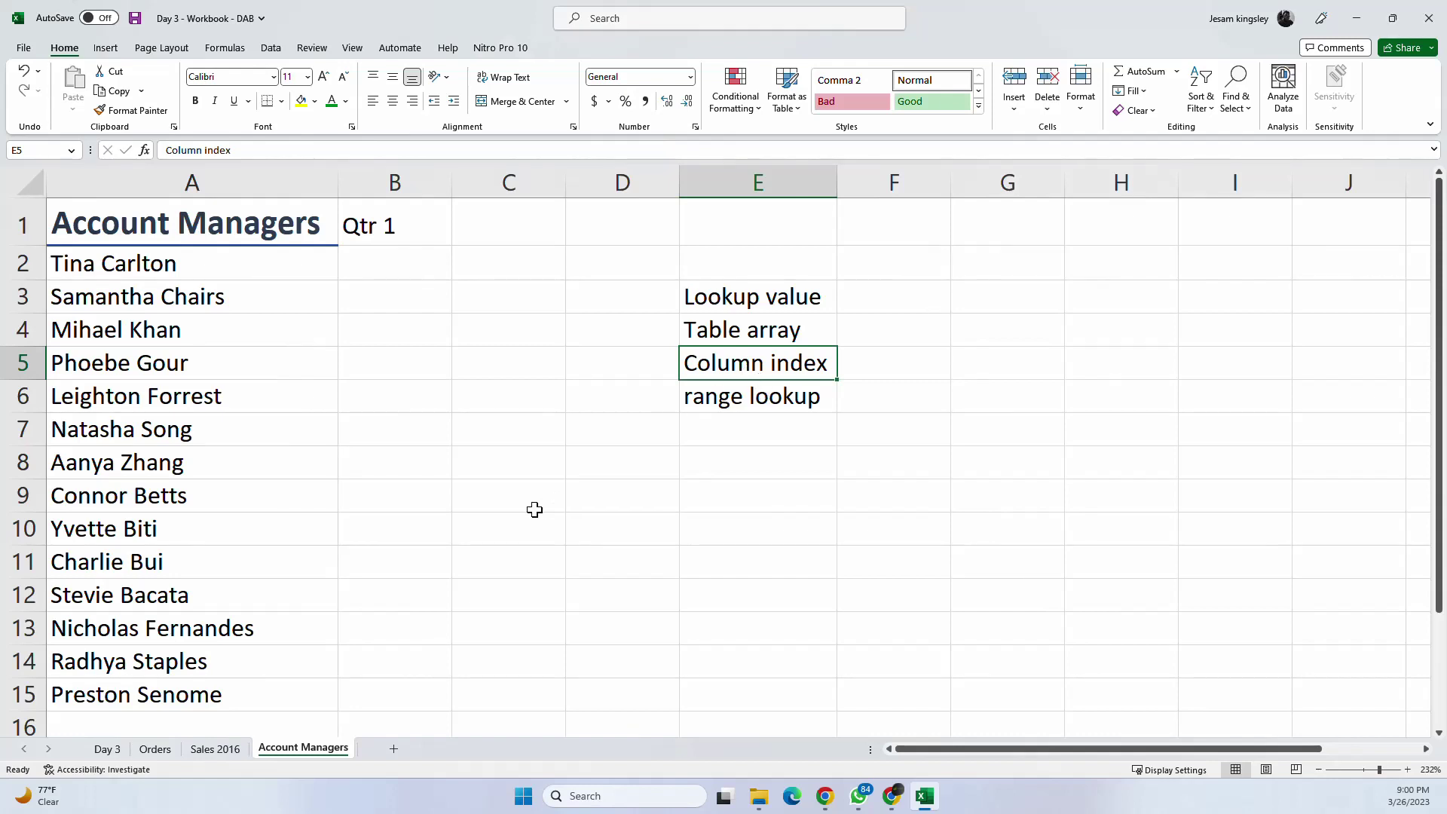
left_click(405, 264)
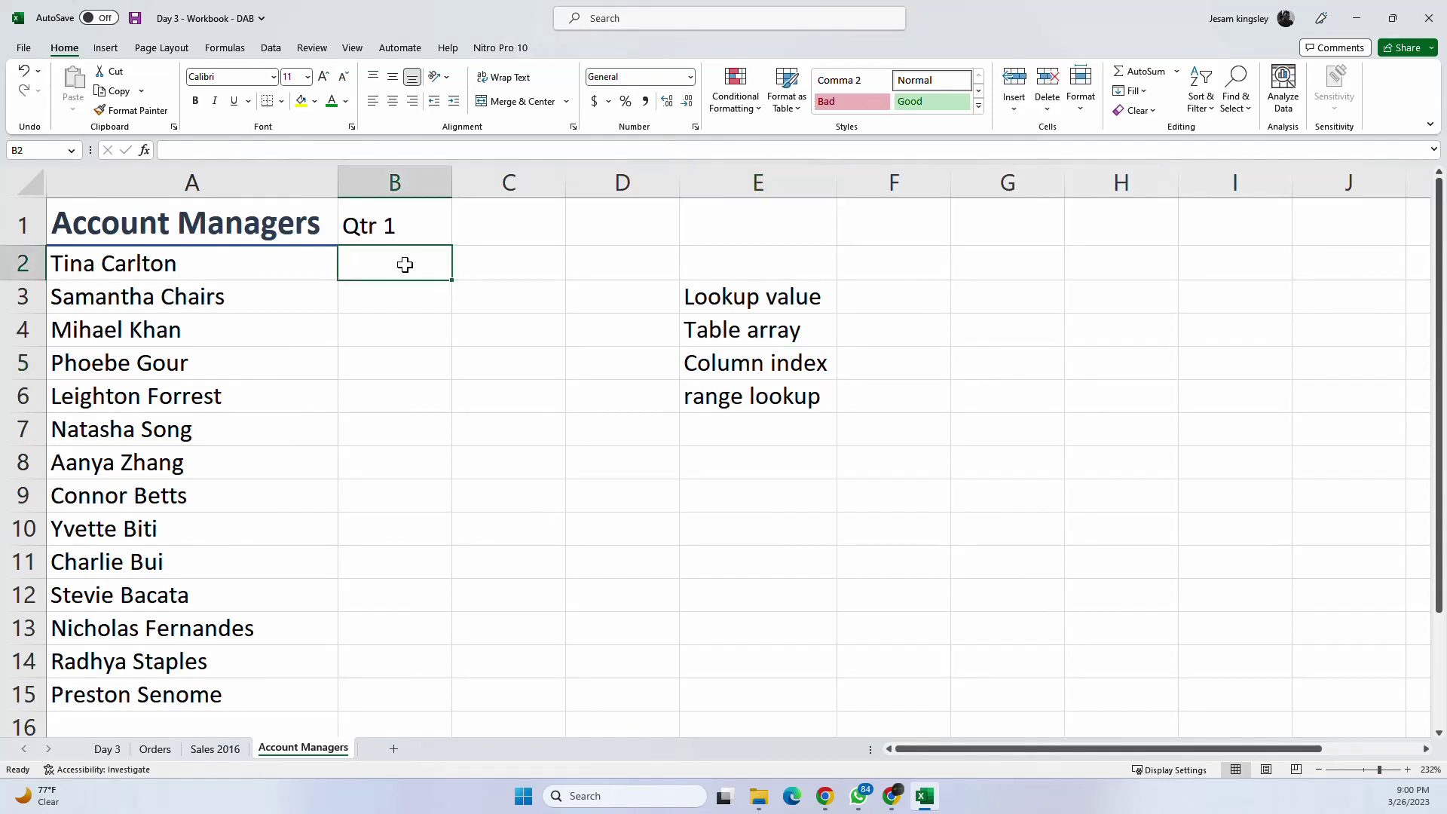
left_click(761, 399)
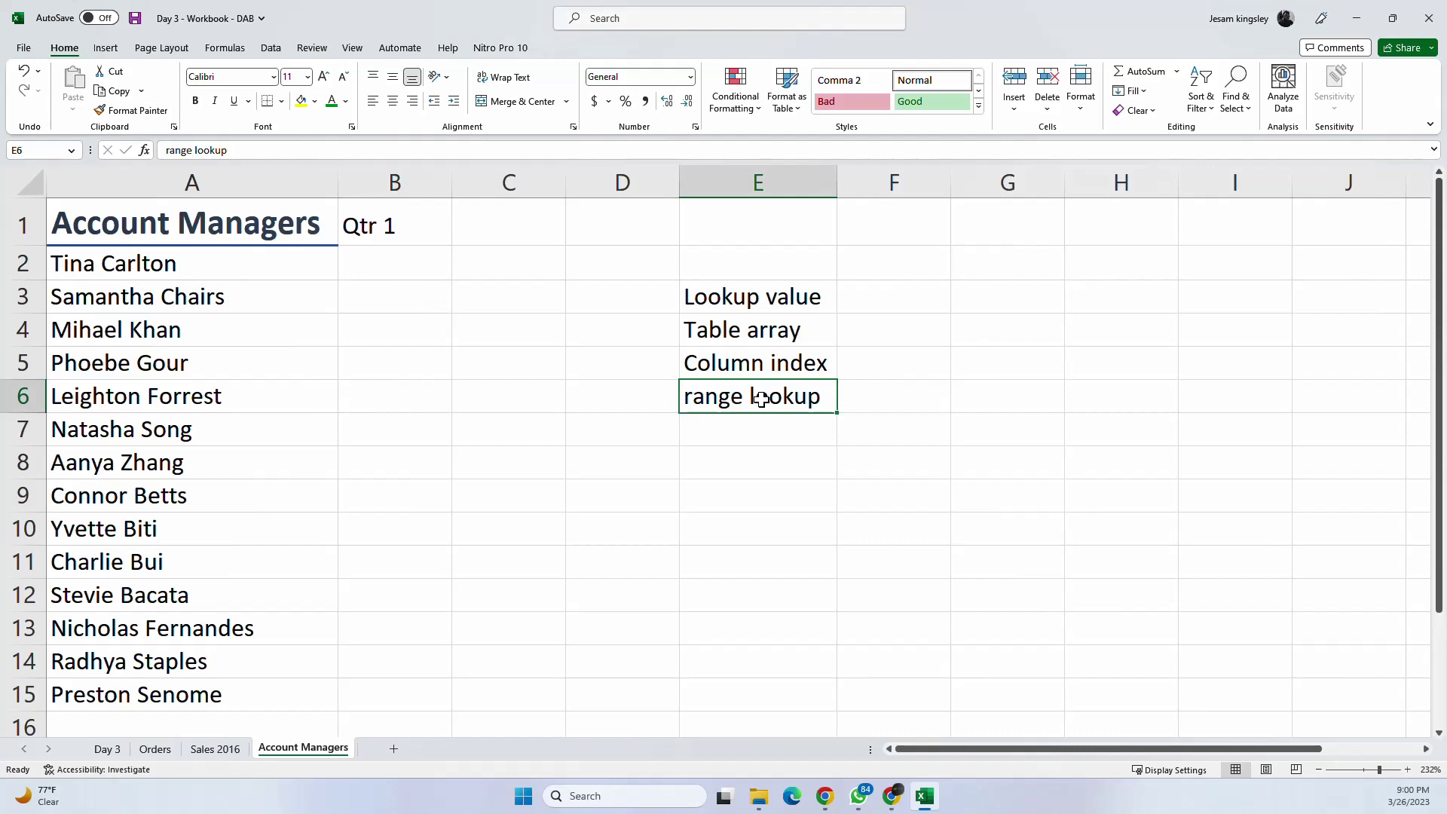
left_click(868, 400)
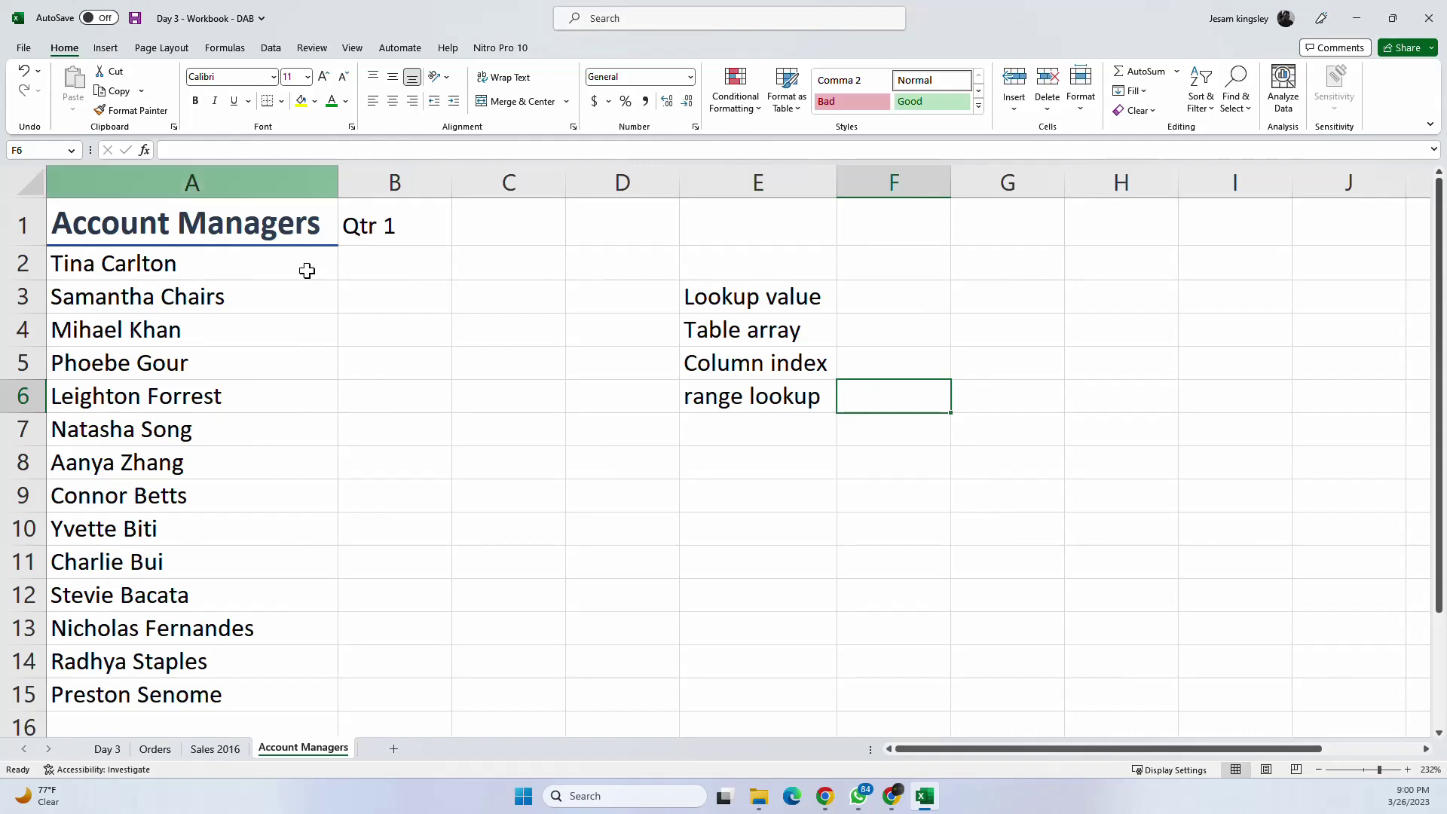
left_click(372, 290)
left_click(370, 255)
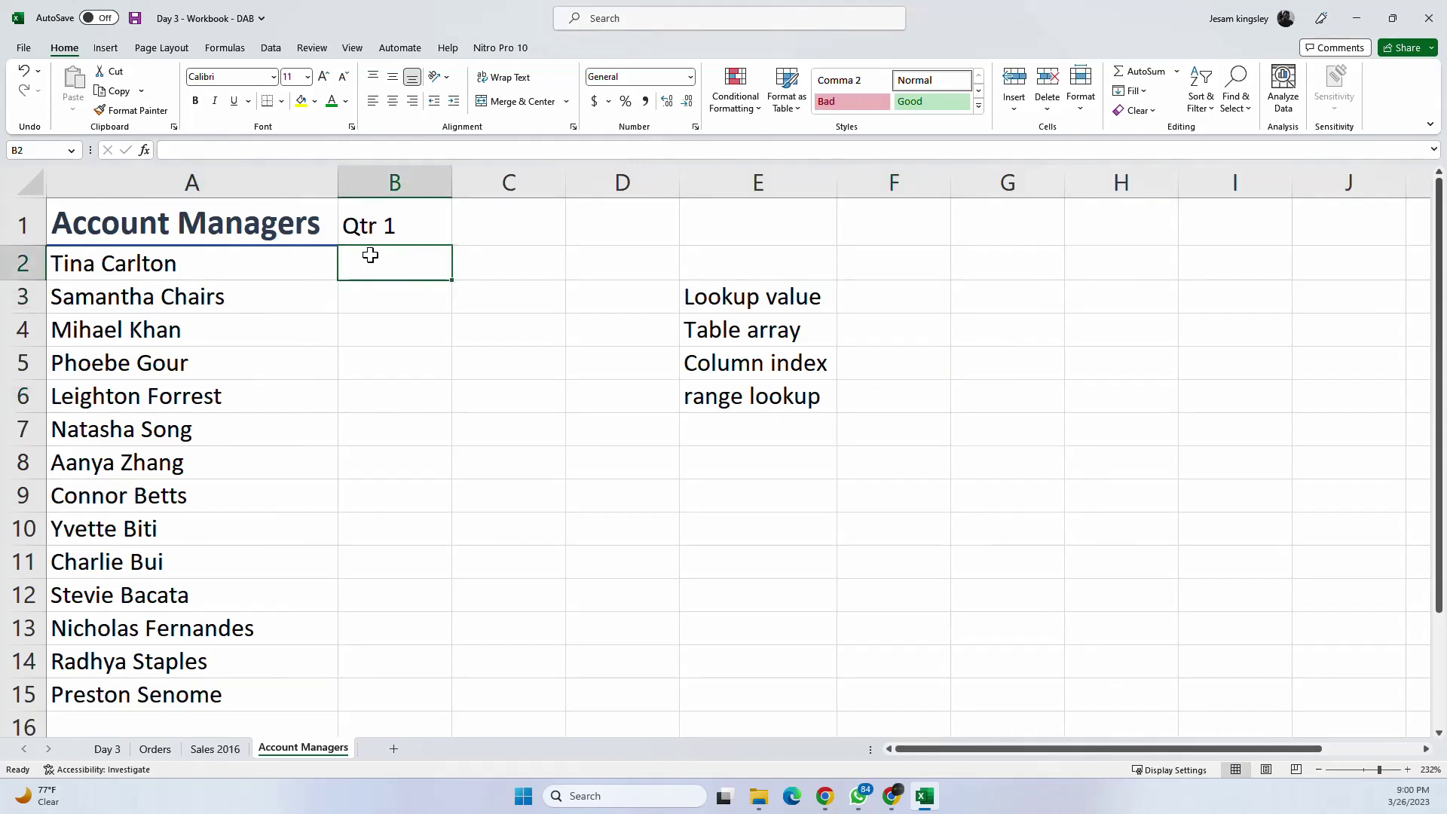
type("=vlo")
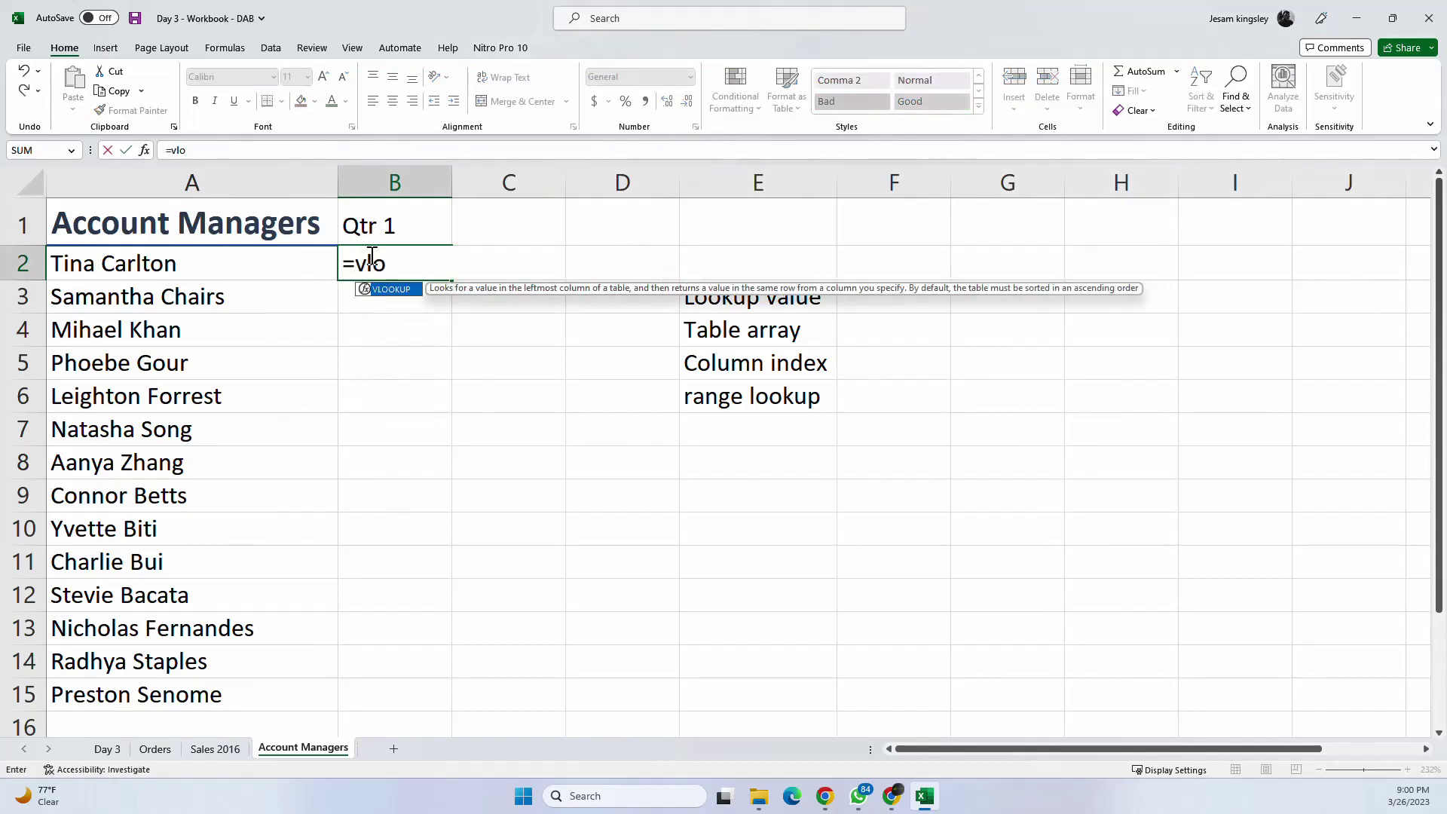
key("Tab")
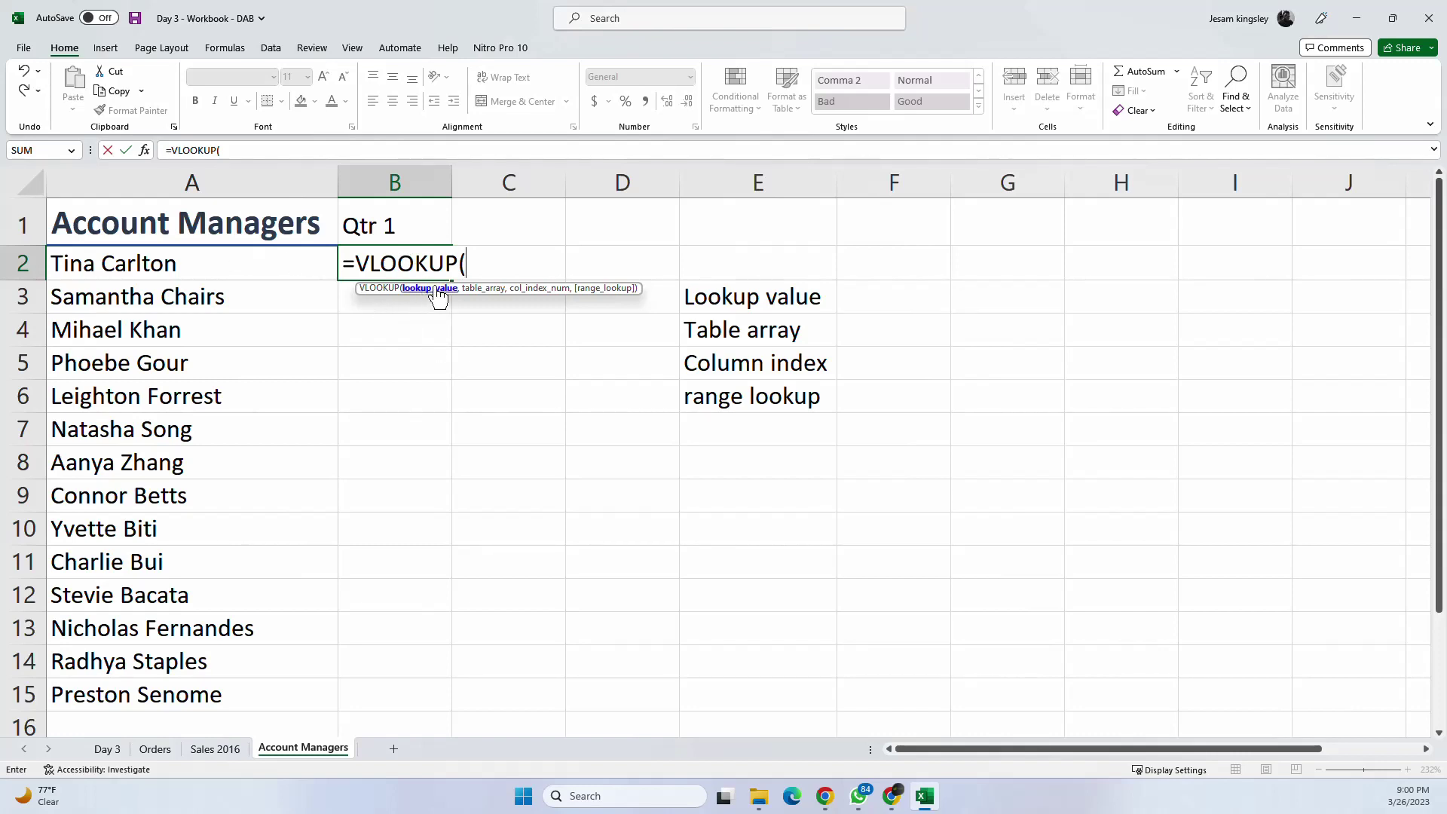
left_click(163, 266)
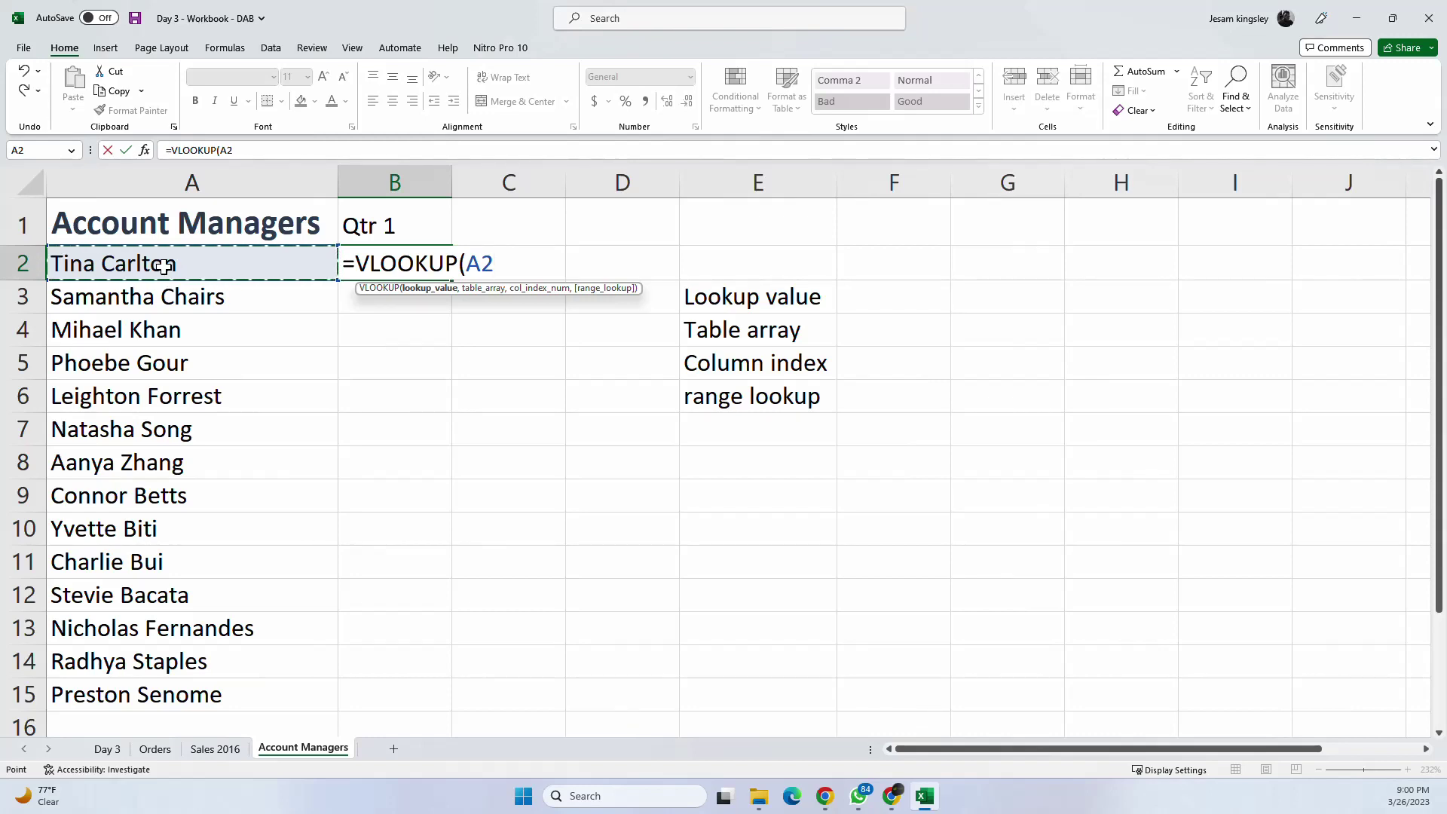
type(",")
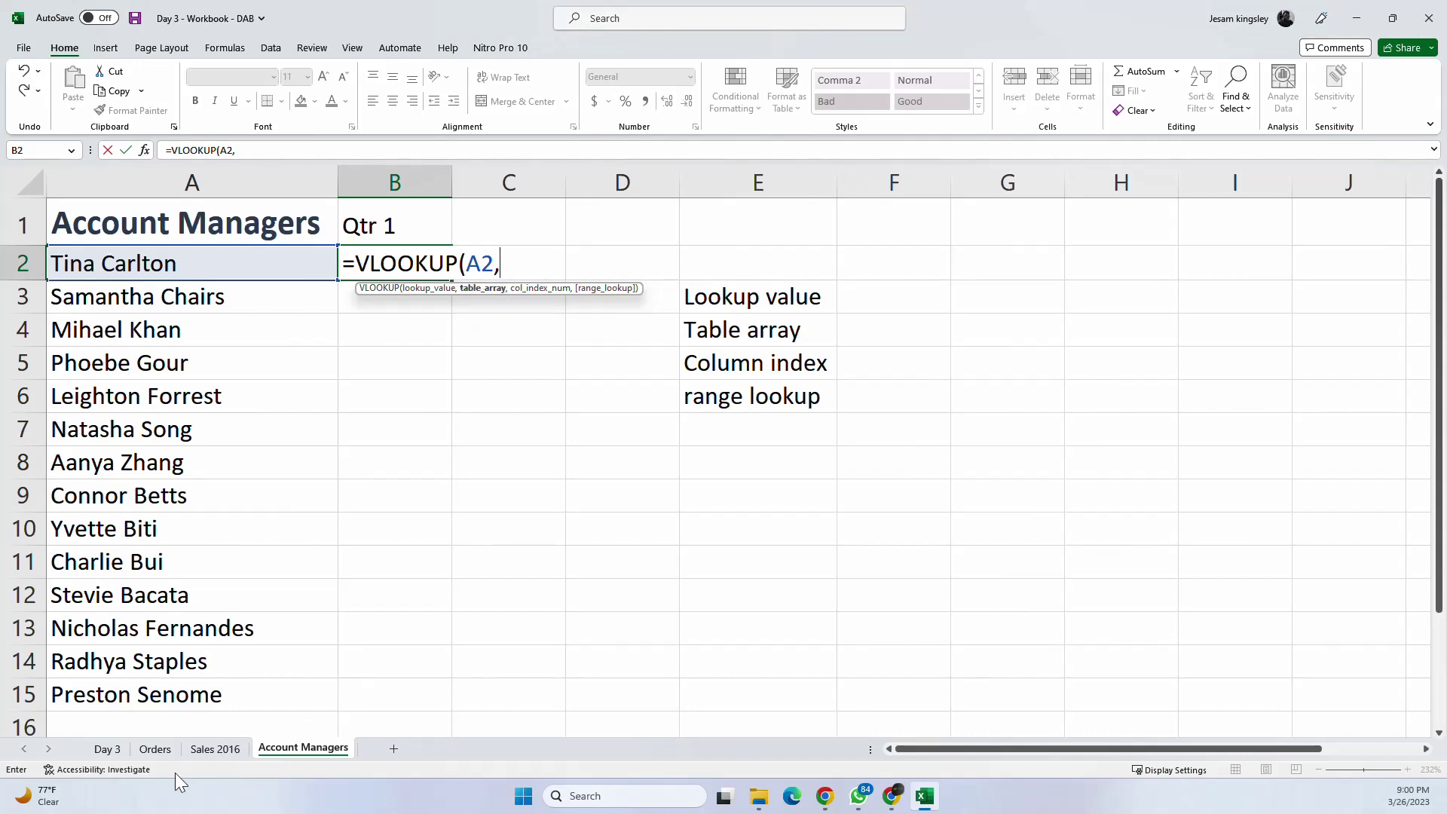
left_click(210, 749)
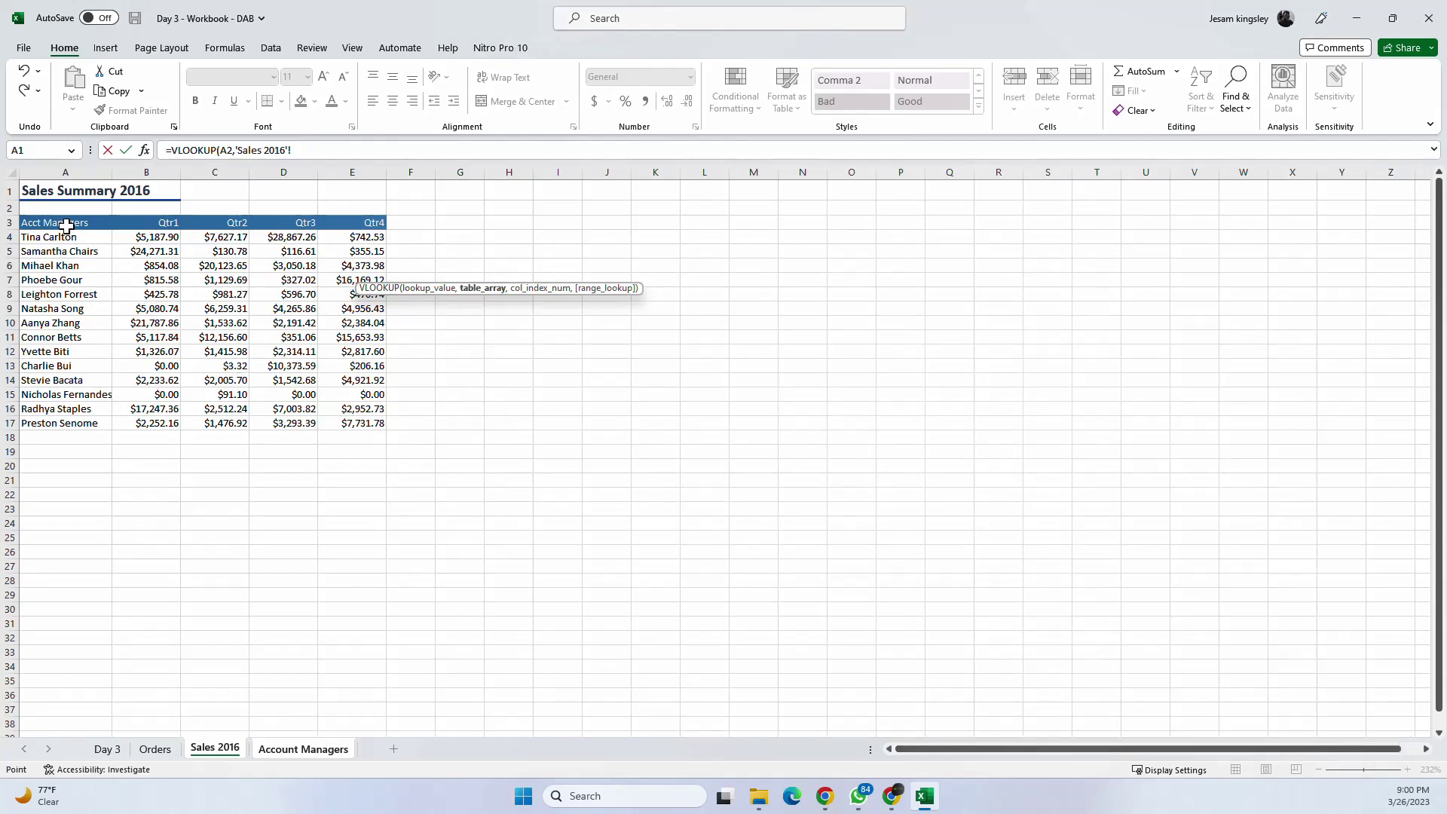
left_click_drag(66, 225, 350, 415)
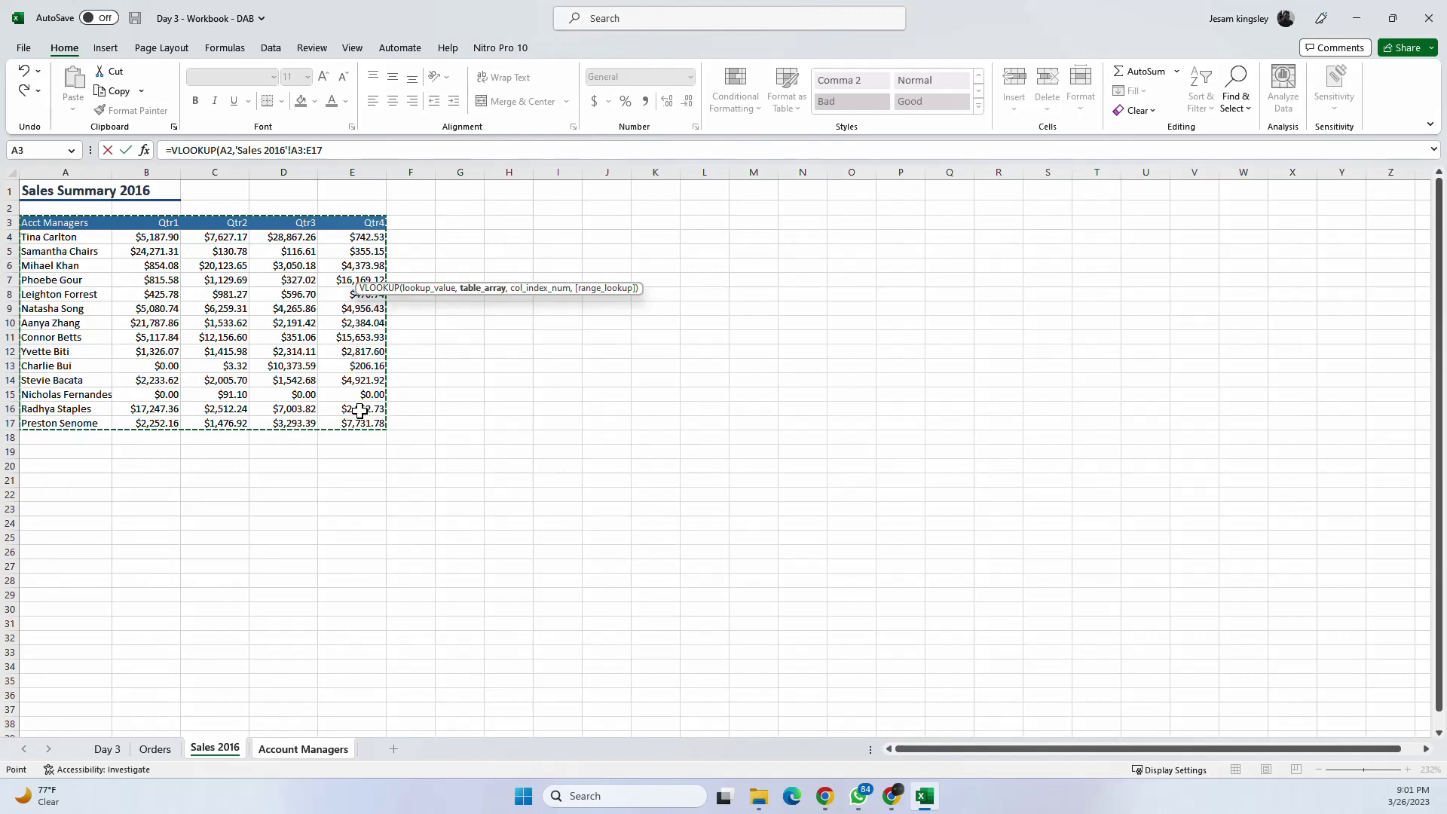
key("Escape")
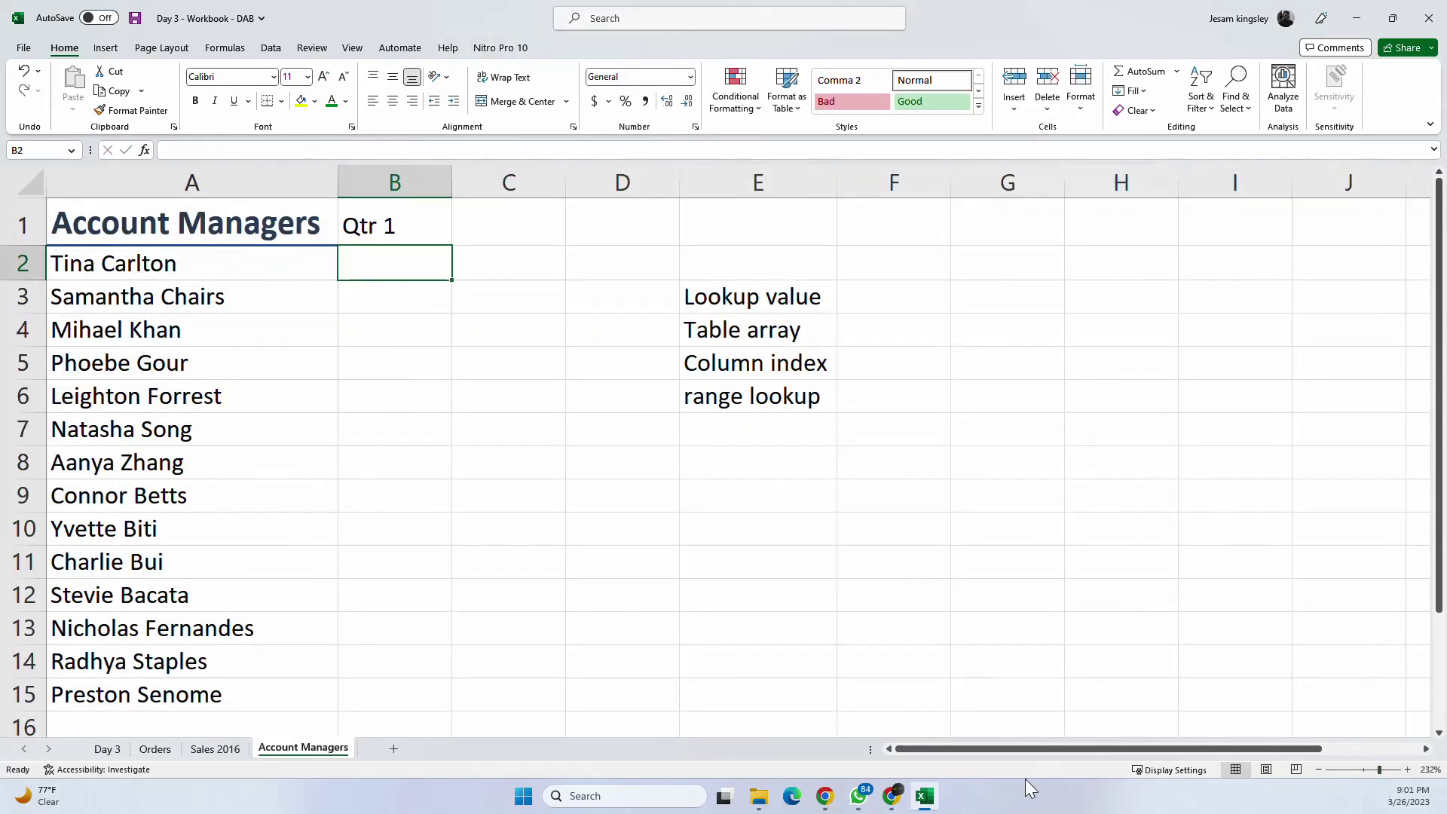
Step: Enlarge the Sales 2016 sheet to 130% and deselect the sales table
left_click(228, 750)
left_click(1383, 770)
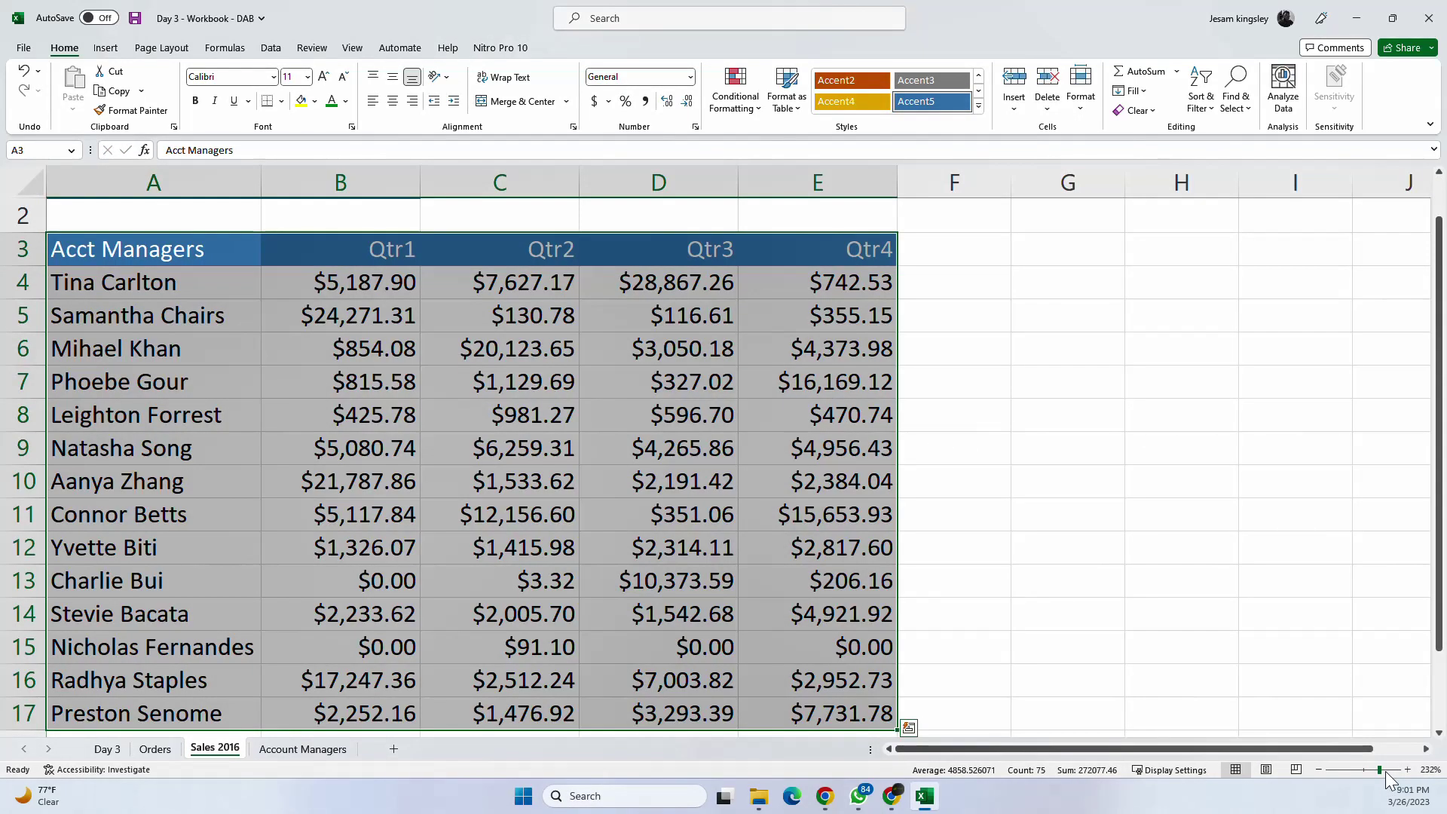
left_click(1361, 770)
left_click(1366, 770)
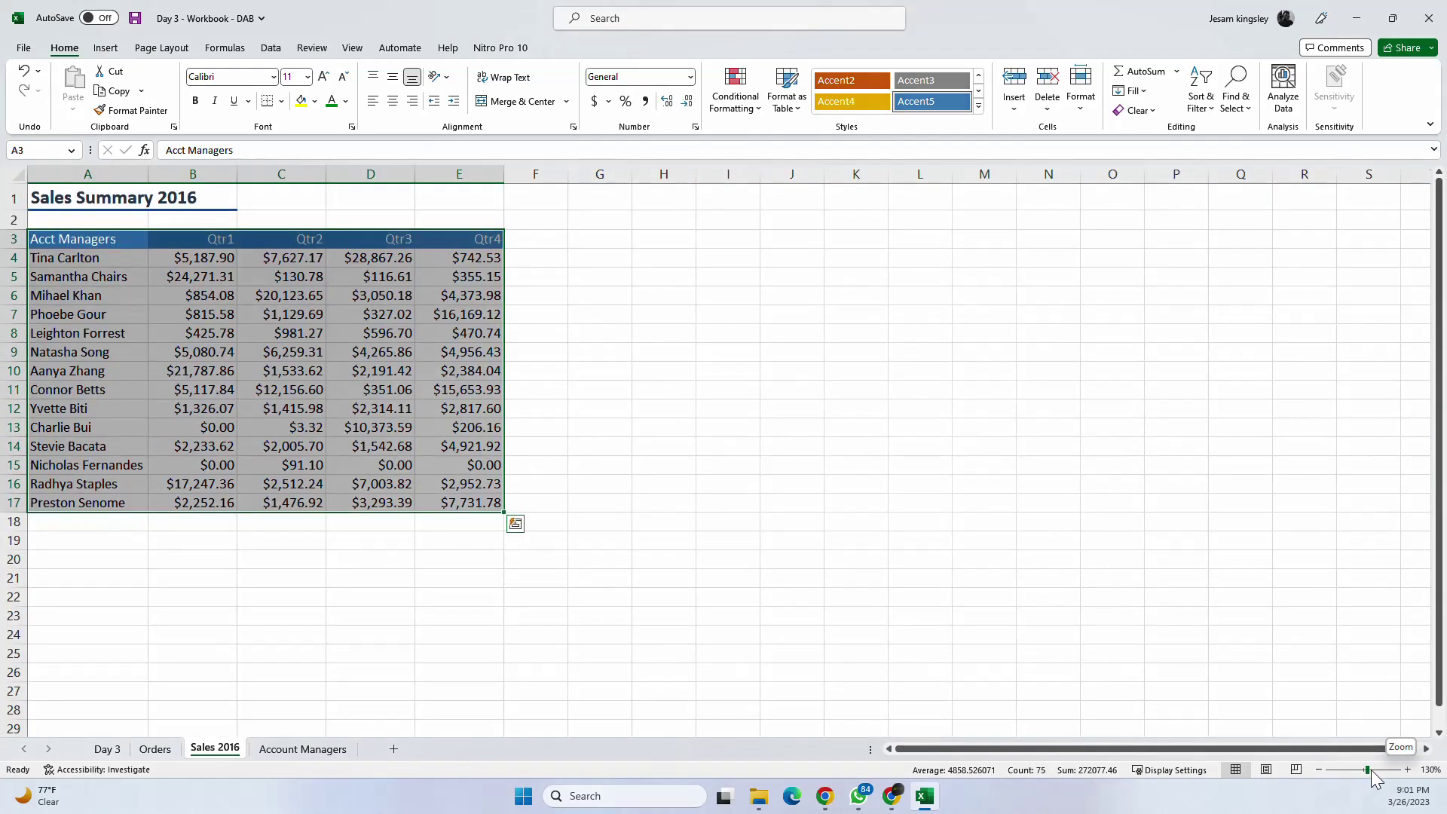
left_click(790, 427)
Step: Start a VLOOKUP formula in B2 of the Account Managers sheet with A2 as the lookup value
left_click(299, 750)
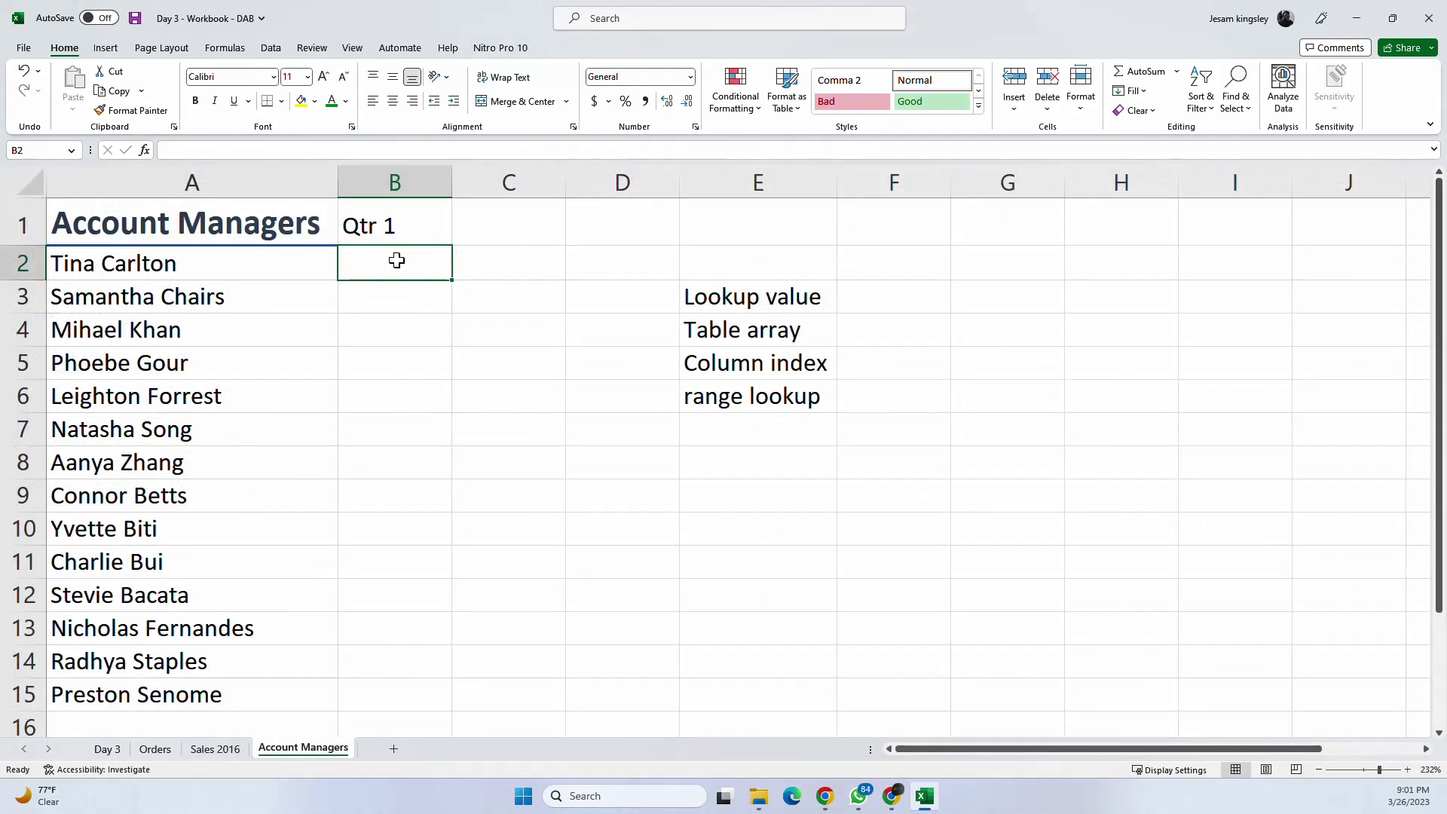
type("=vl")
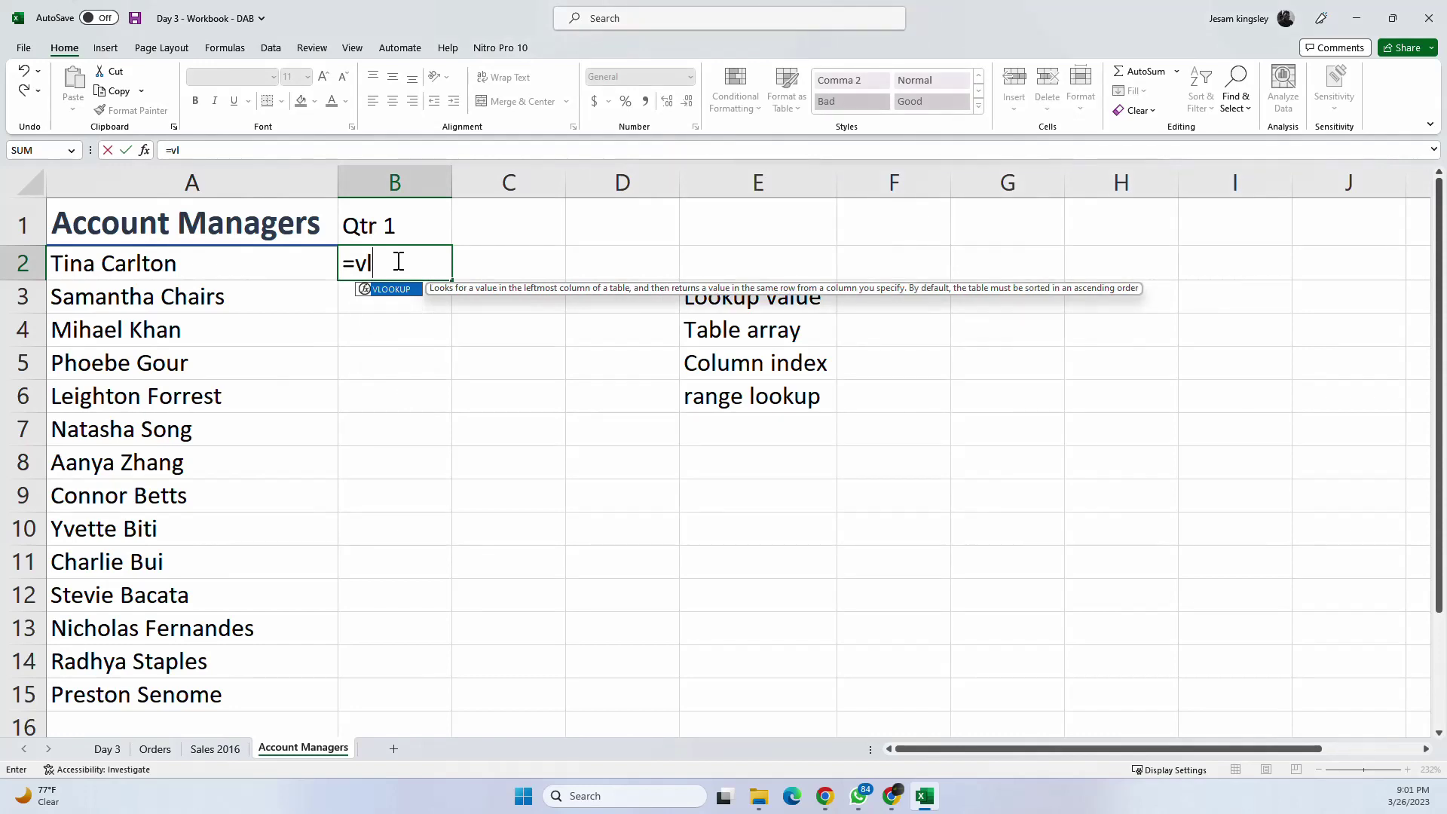
key("Tab")
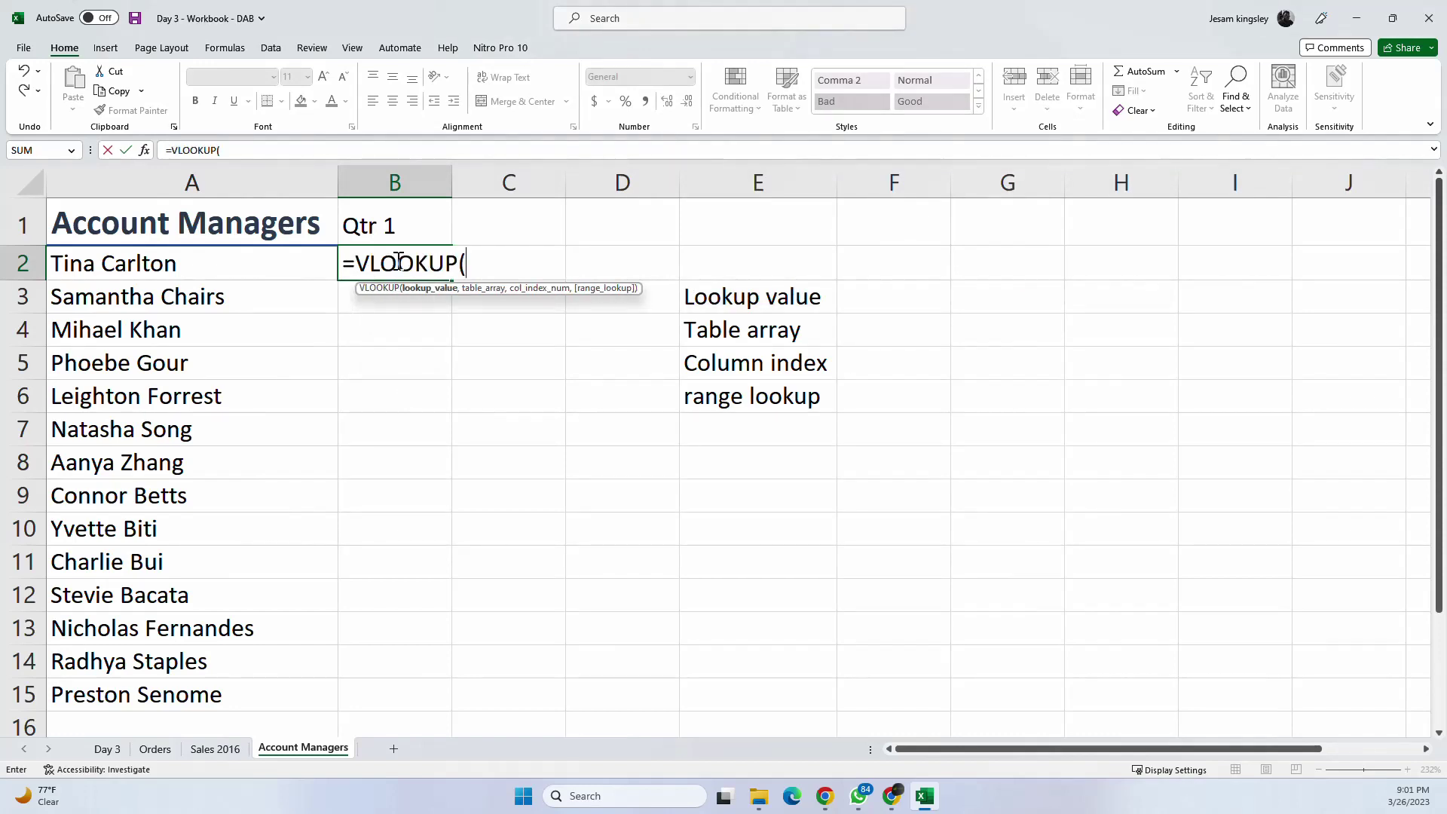
left_click(206, 264)
type(",")
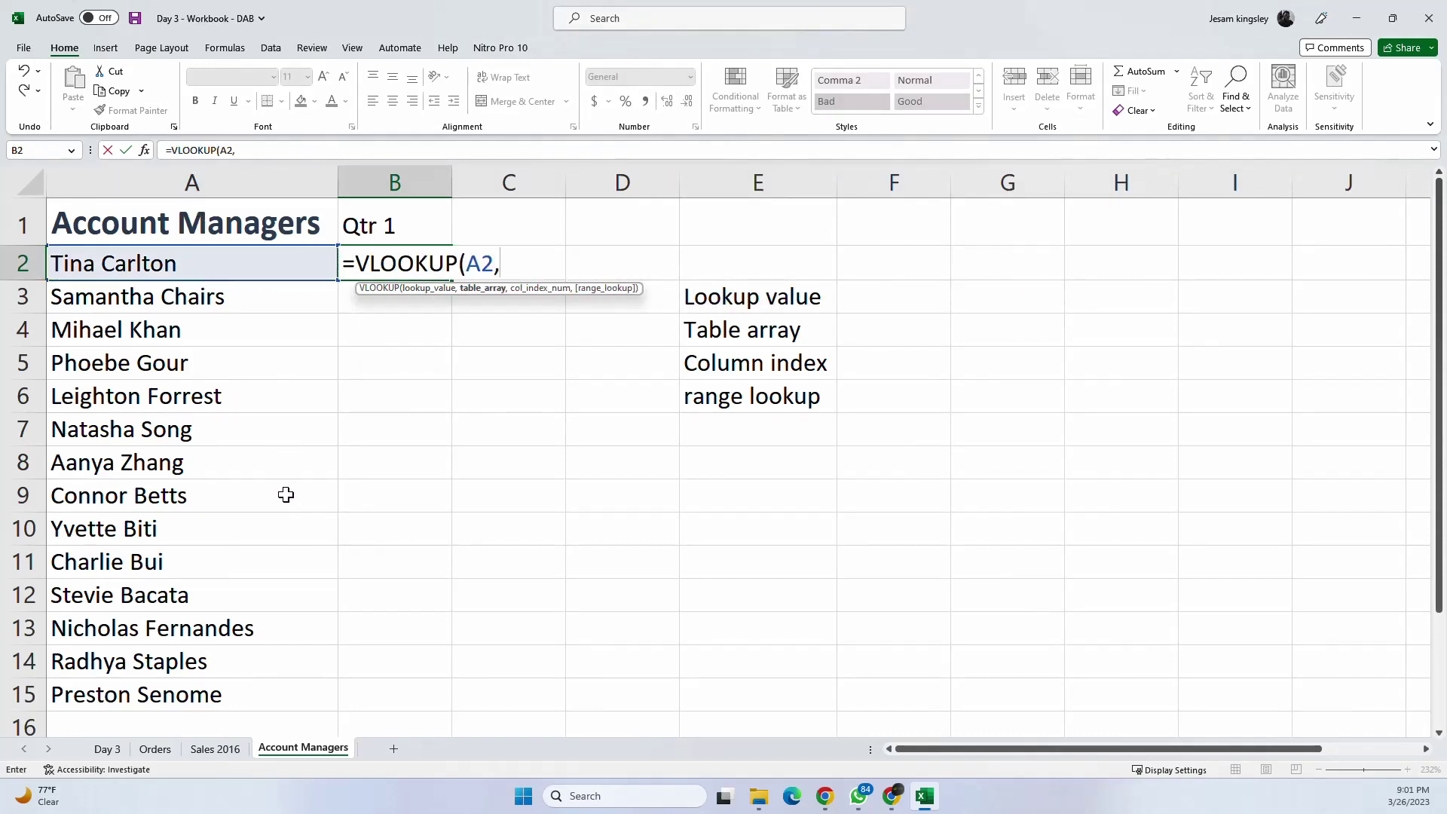
Step: Set the VLOOKUP's table array to the full sales table A3:E17 on the Sales 2016 sheet
left_click(218, 750)
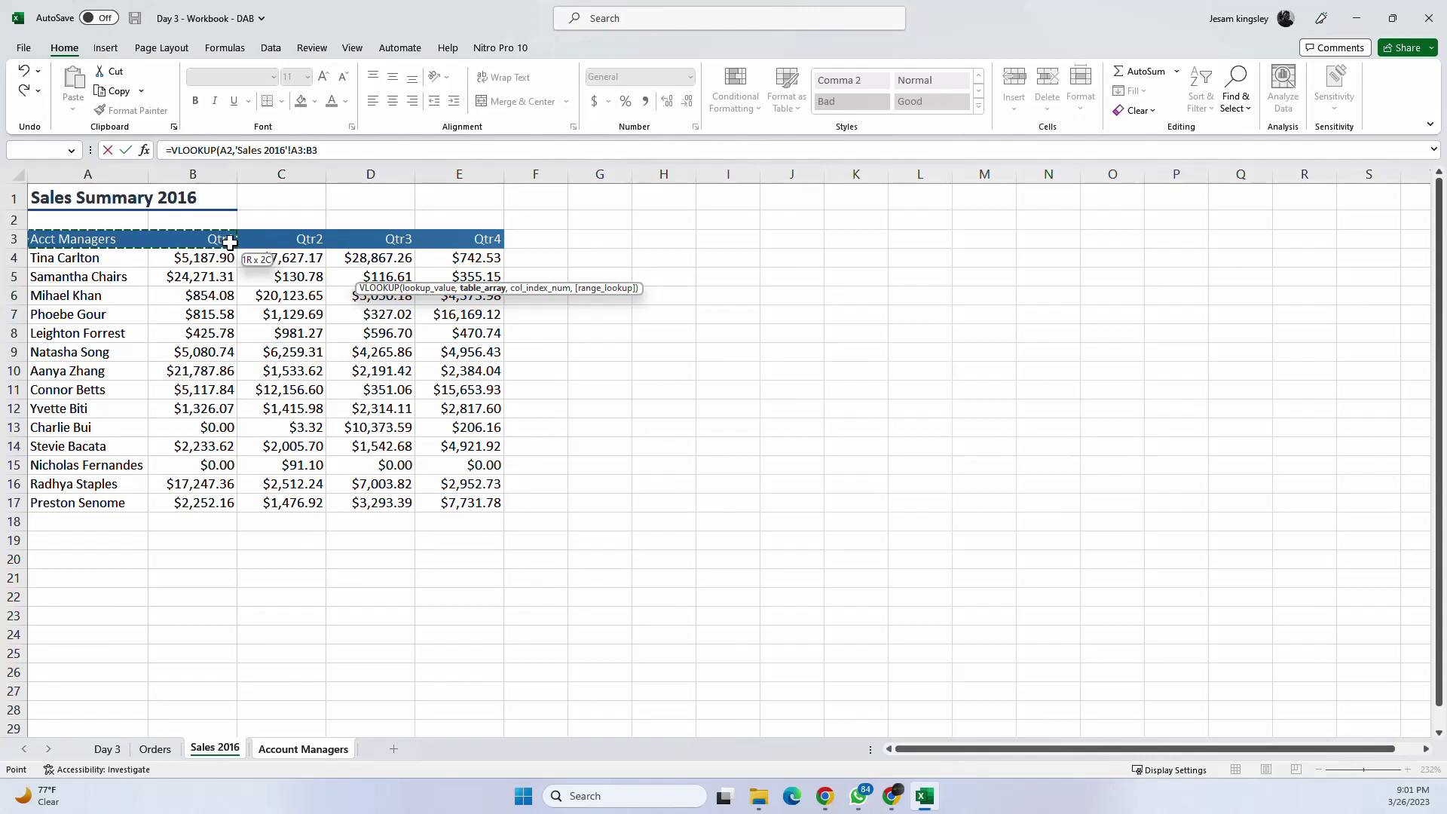
left_click_drag(230, 243, 211, 501)
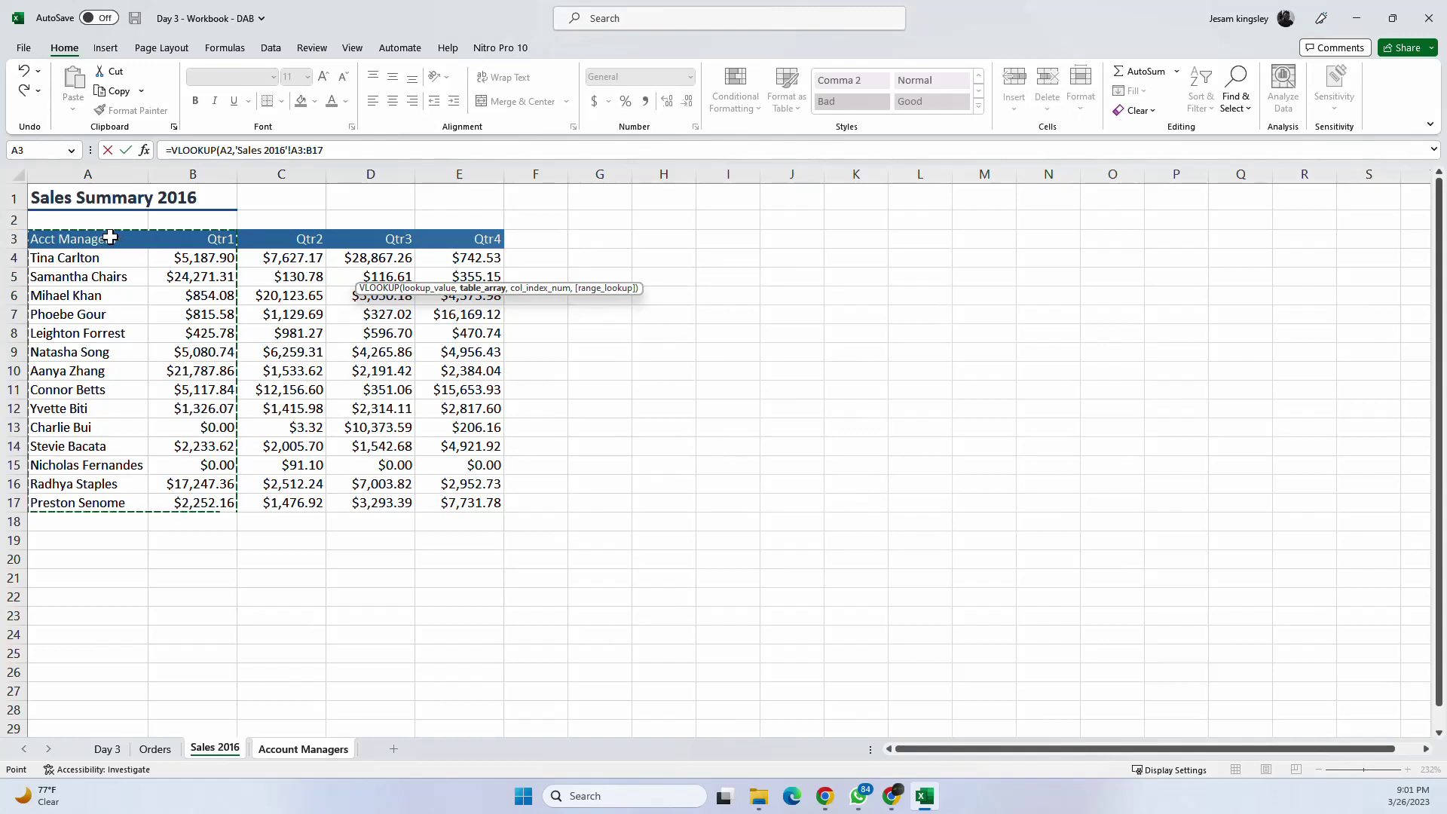
left_click_drag(110, 237, 449, 501)
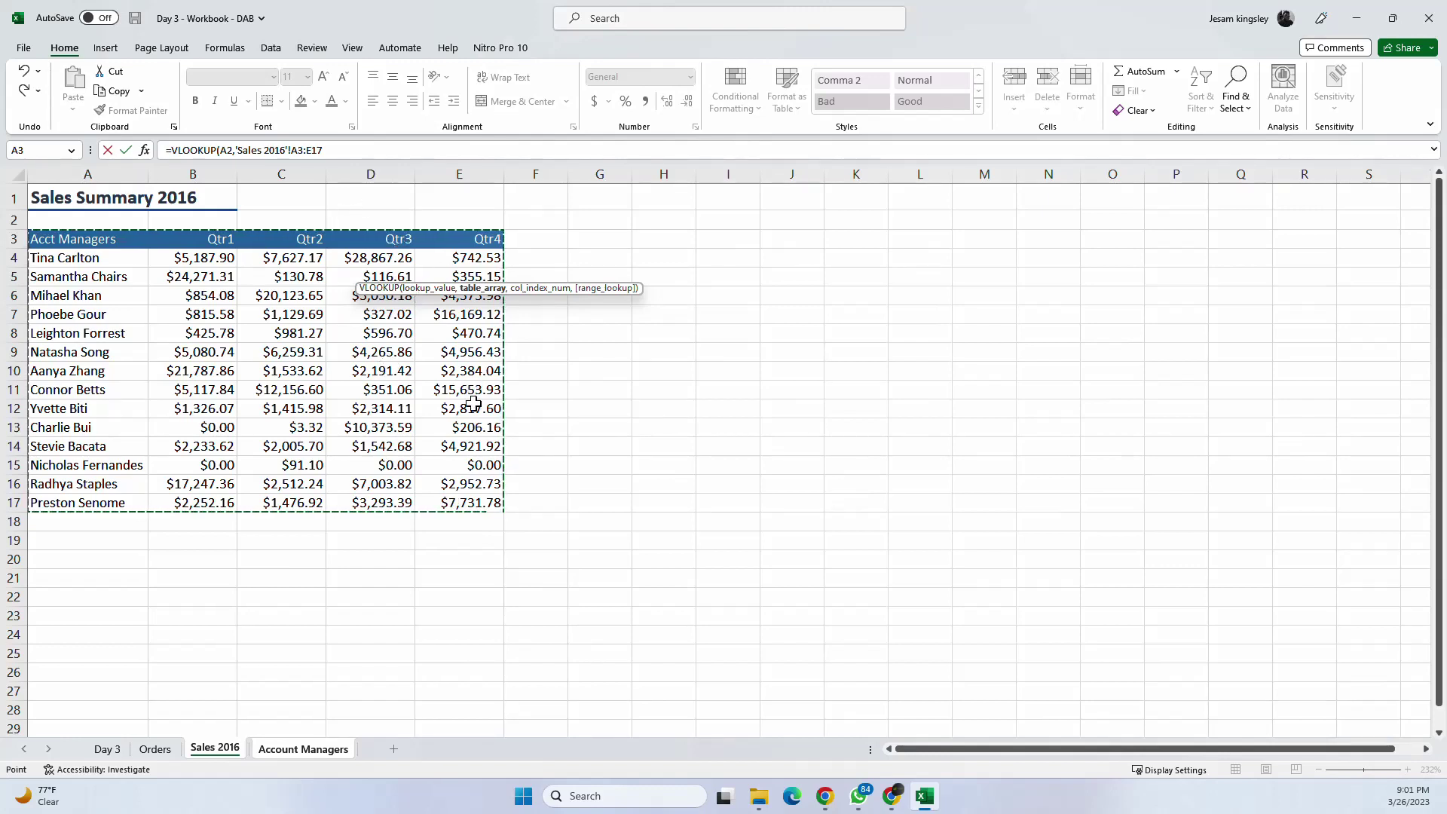
type(",")
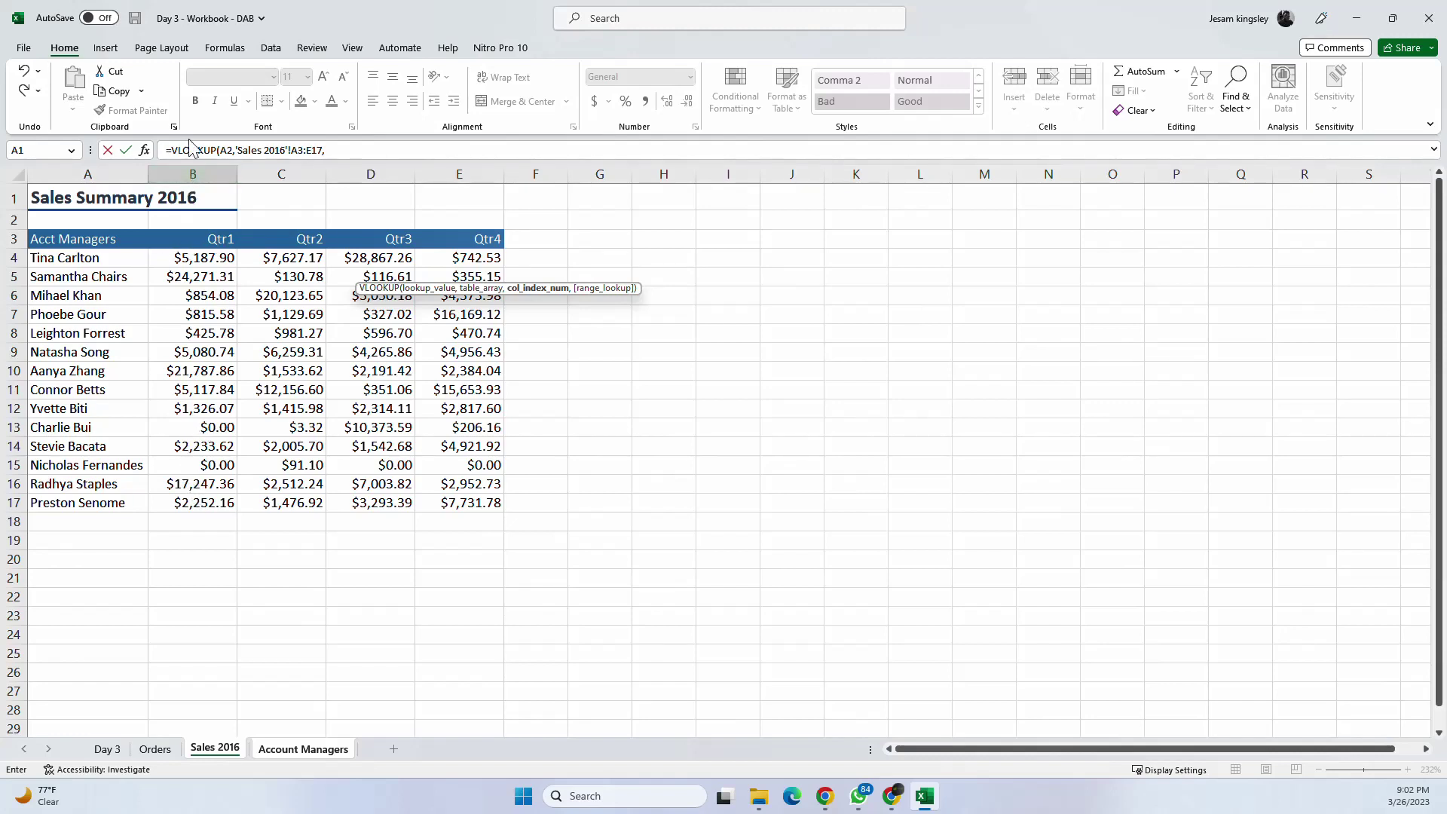
Step: Finish the VLOOKUP with column index 2 and FALSE for an exact match, and enter it in B2
left_click(348, 149)
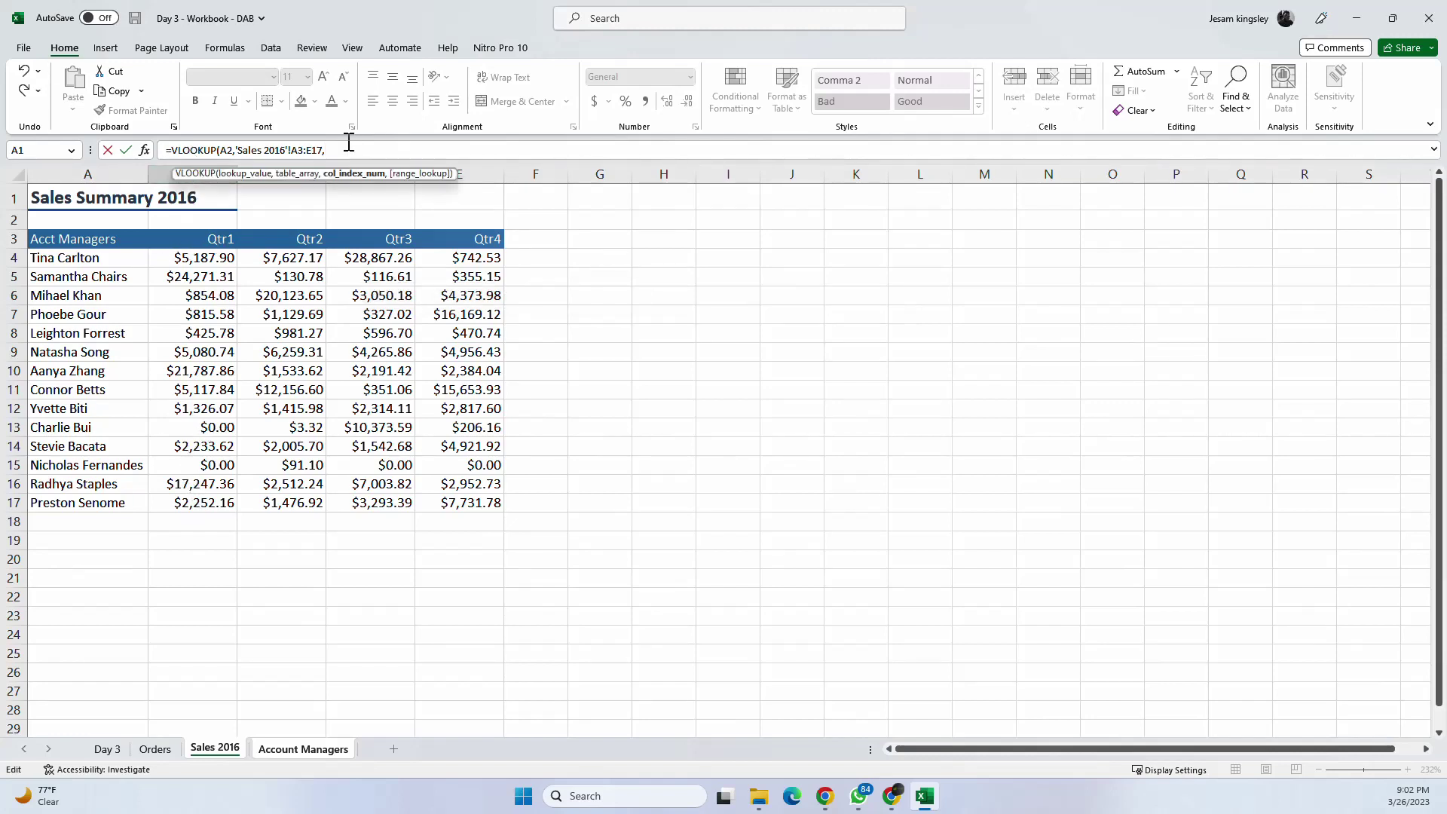
type("2")
type(",")
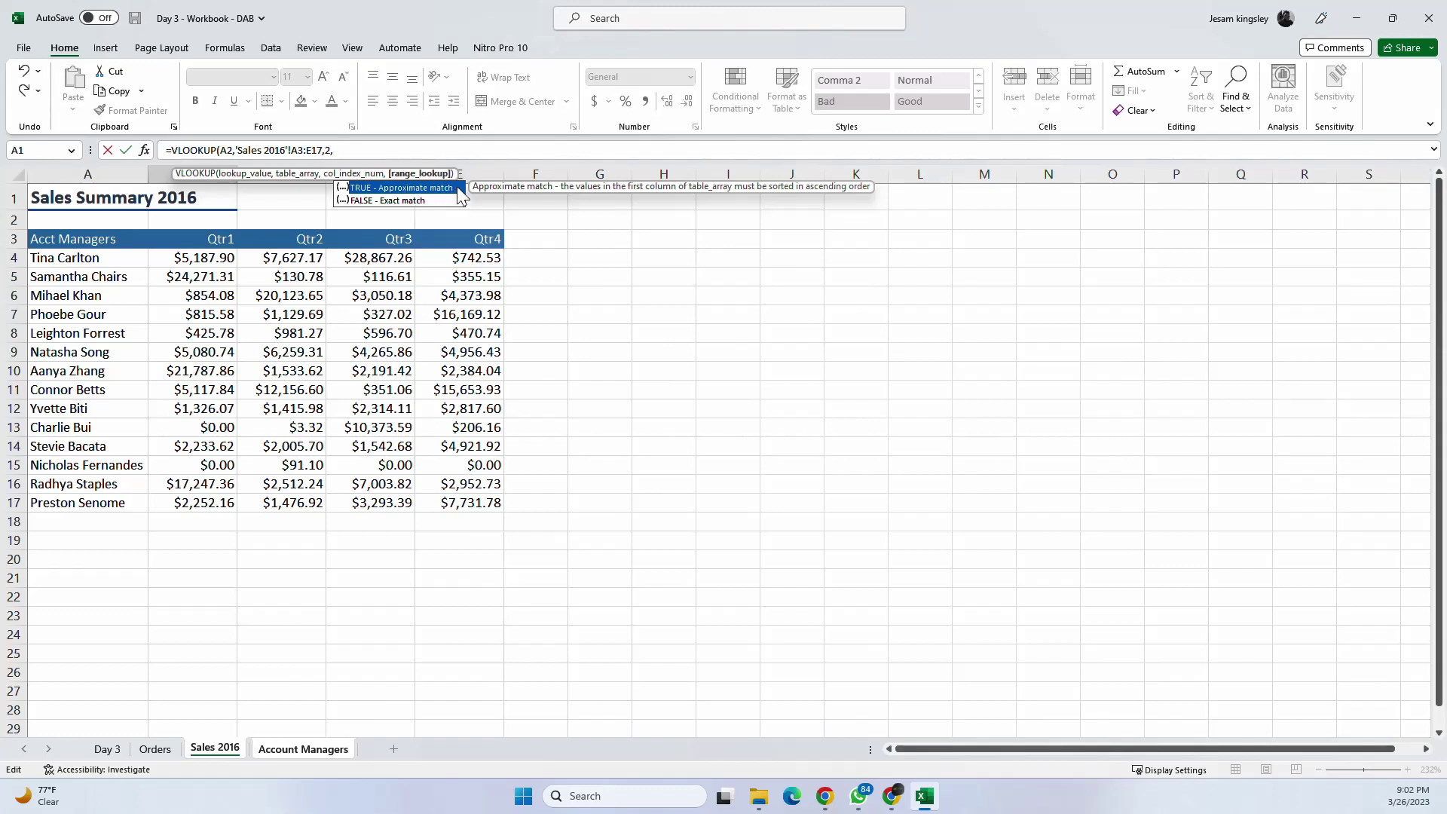
left_click(423, 211)
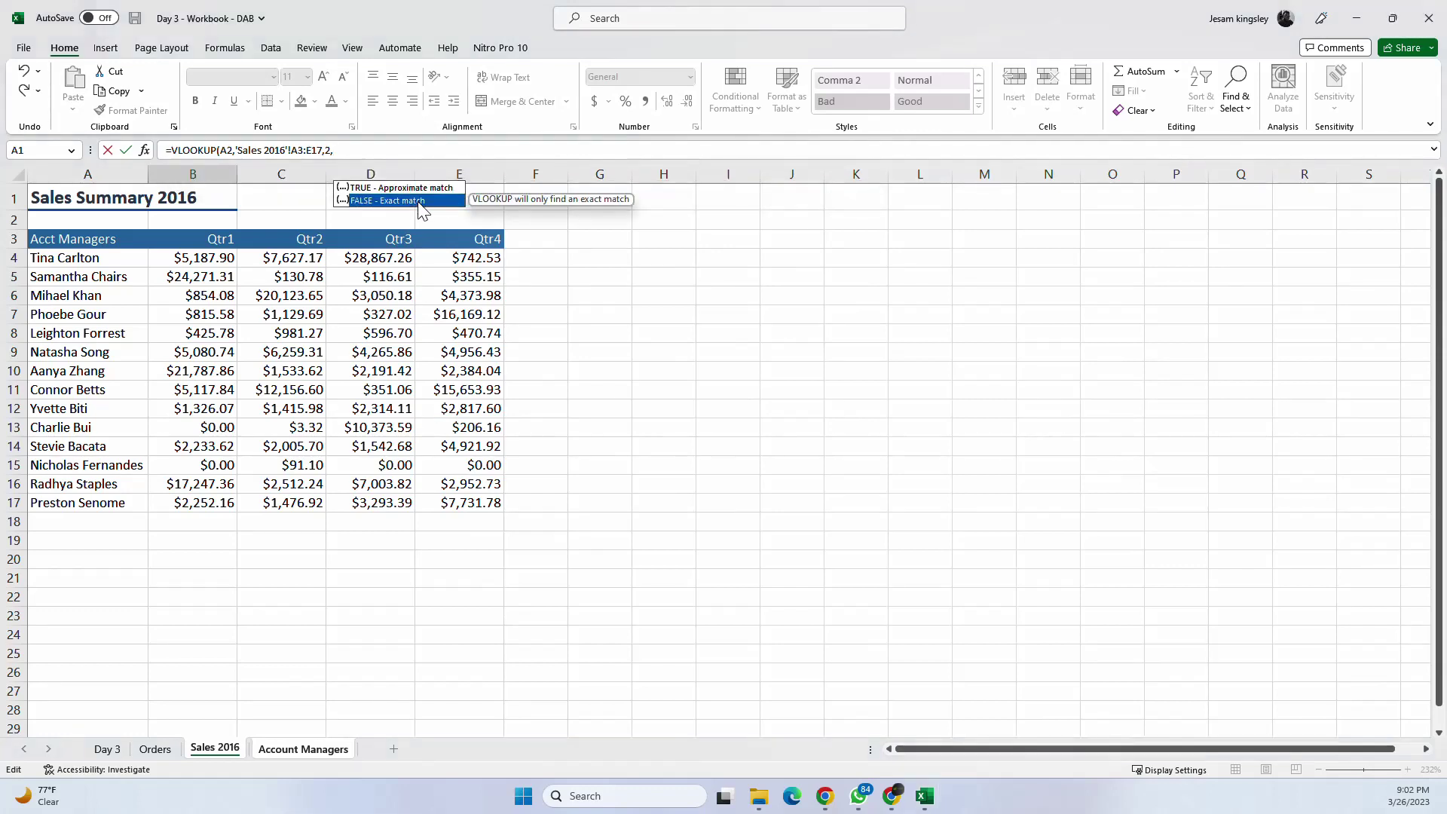
double_click(421, 202)
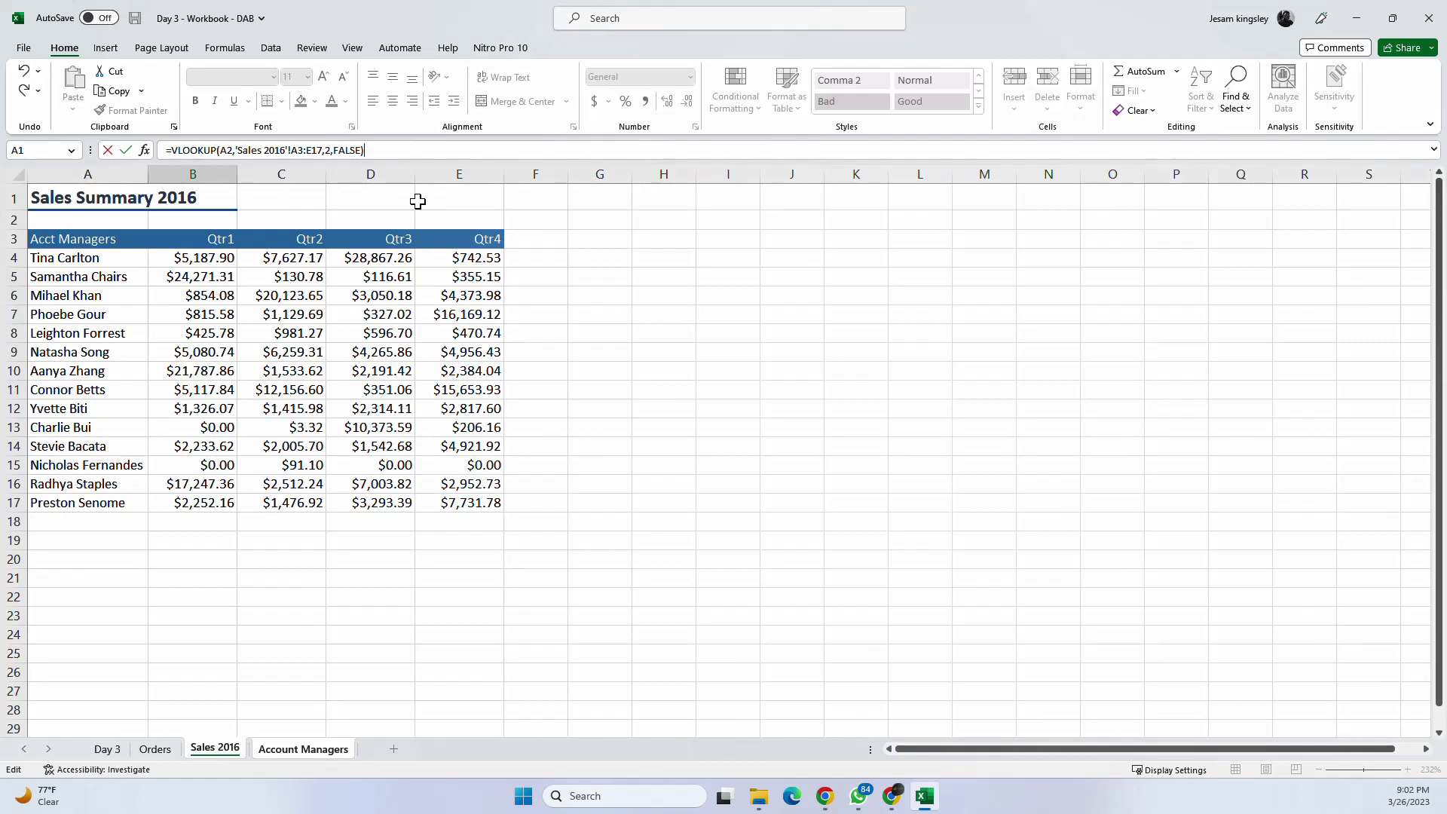
key("Return")
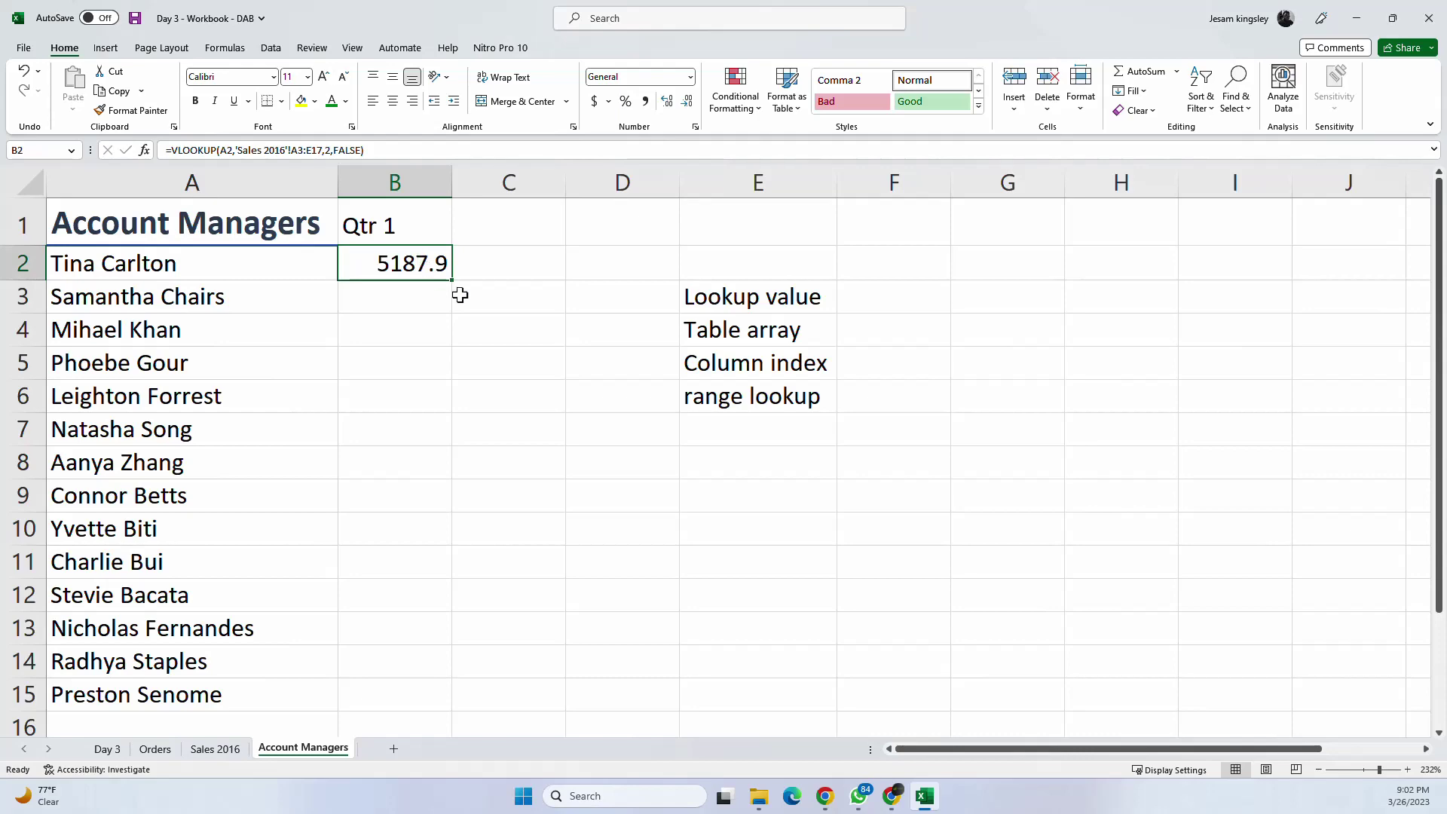
Step: Compare the VLOOKUP result in B2 with the first manager's Qtr1 figure in B4 on Sales 2016
left_click(216, 749)
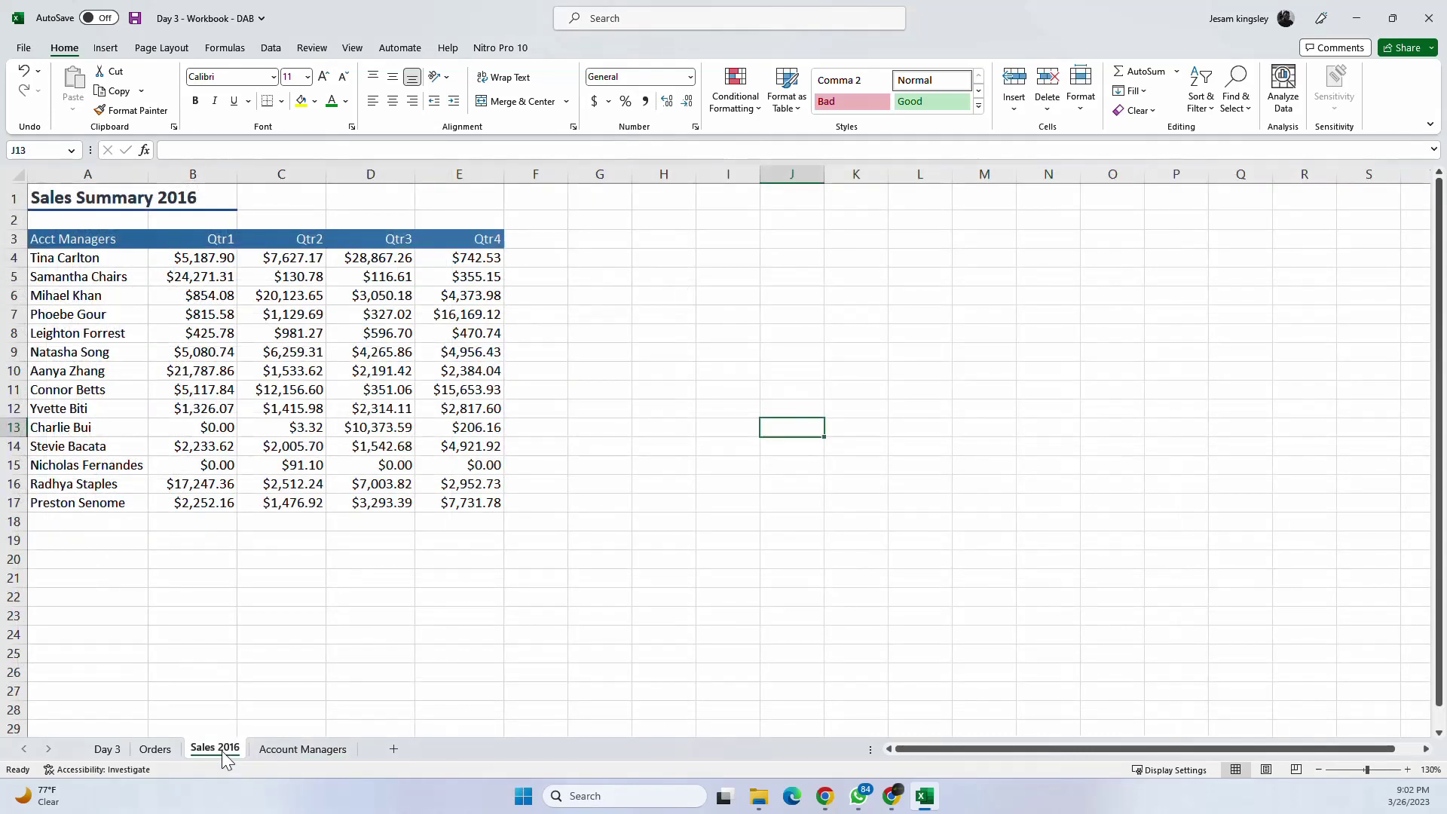
left_click(209, 261)
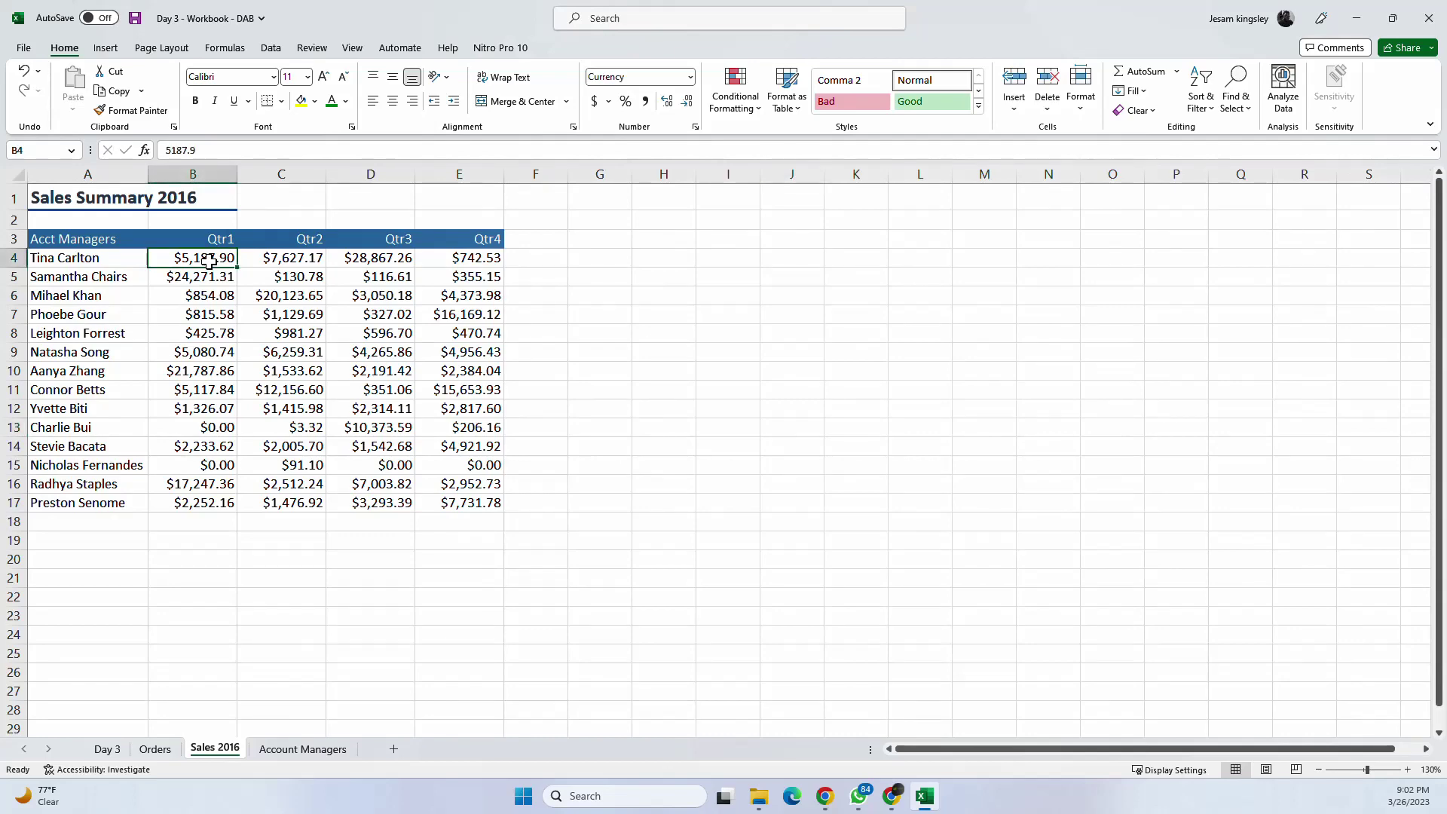
left_click(1386, 770)
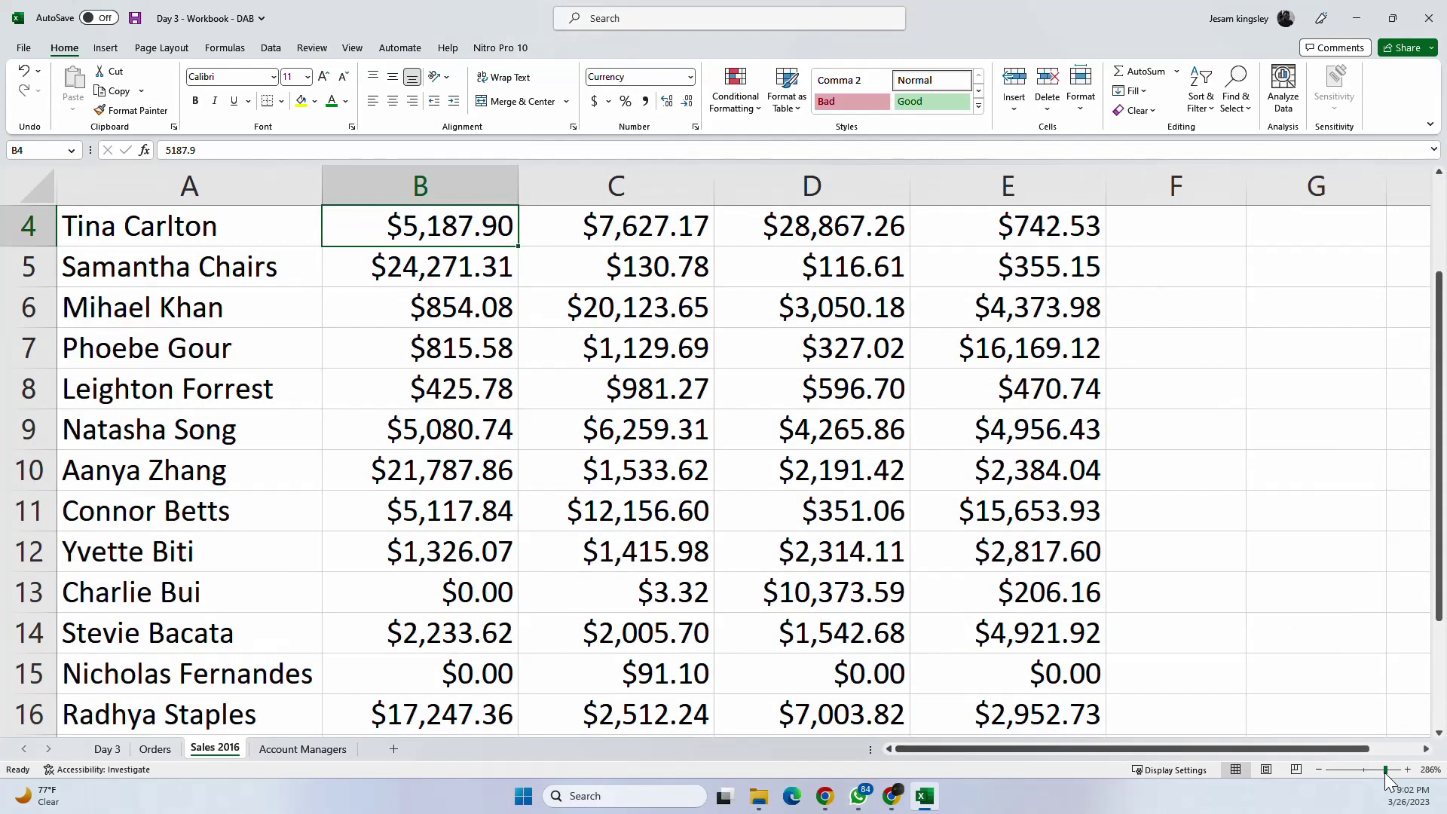
left_click(1382, 771)
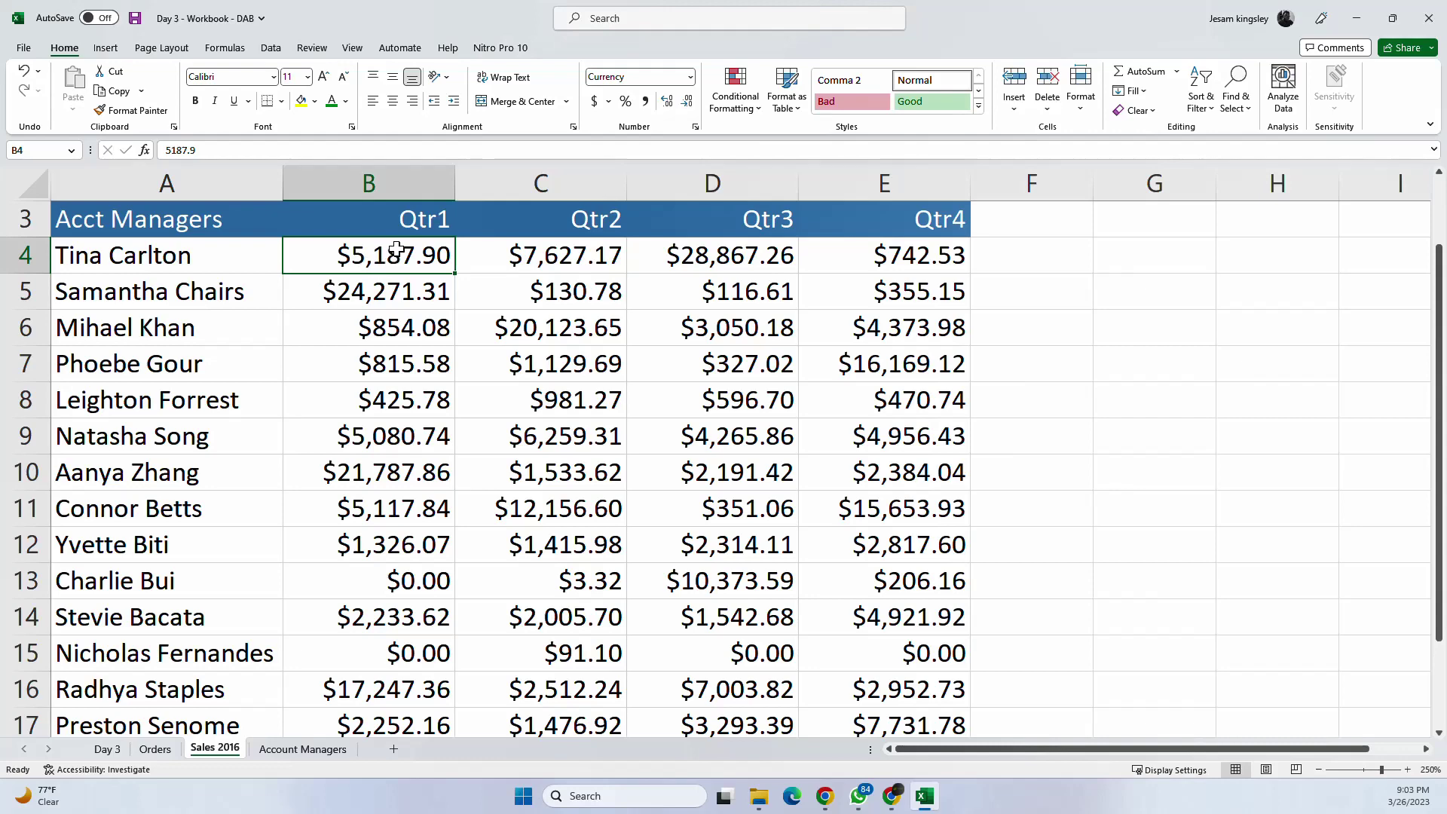
left_click(299, 751)
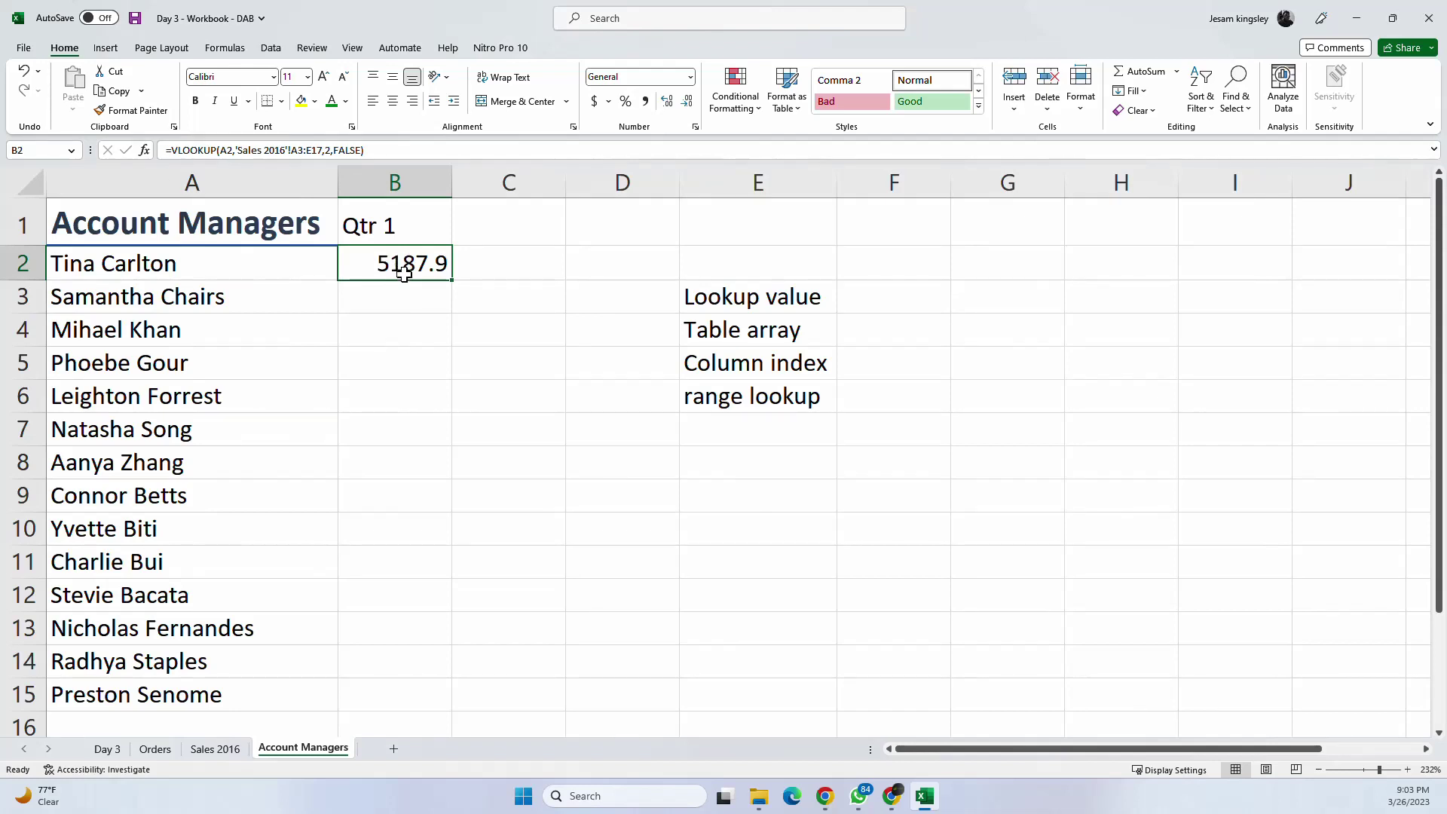
Step: Fill the VLOOKUP formula from B2 down to B15 for all the account managers
double_click(454, 280)
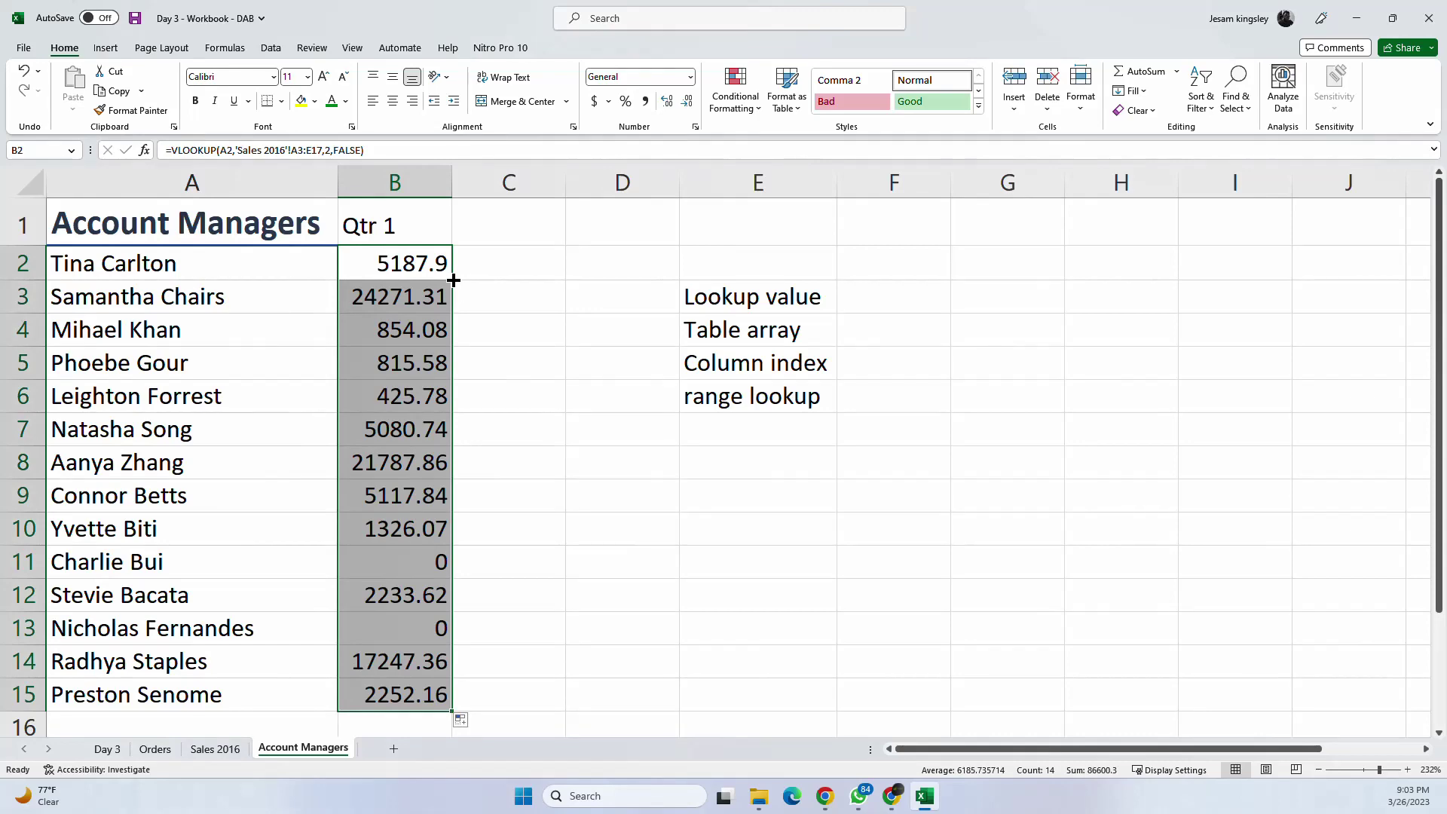
scroll(442, 360, "down", 4)
scroll(443, 361, "up", 4)
Step: Apply the dollar Accounting format to B2:B15 and fit column B's width to its contents
left_click(594, 100)
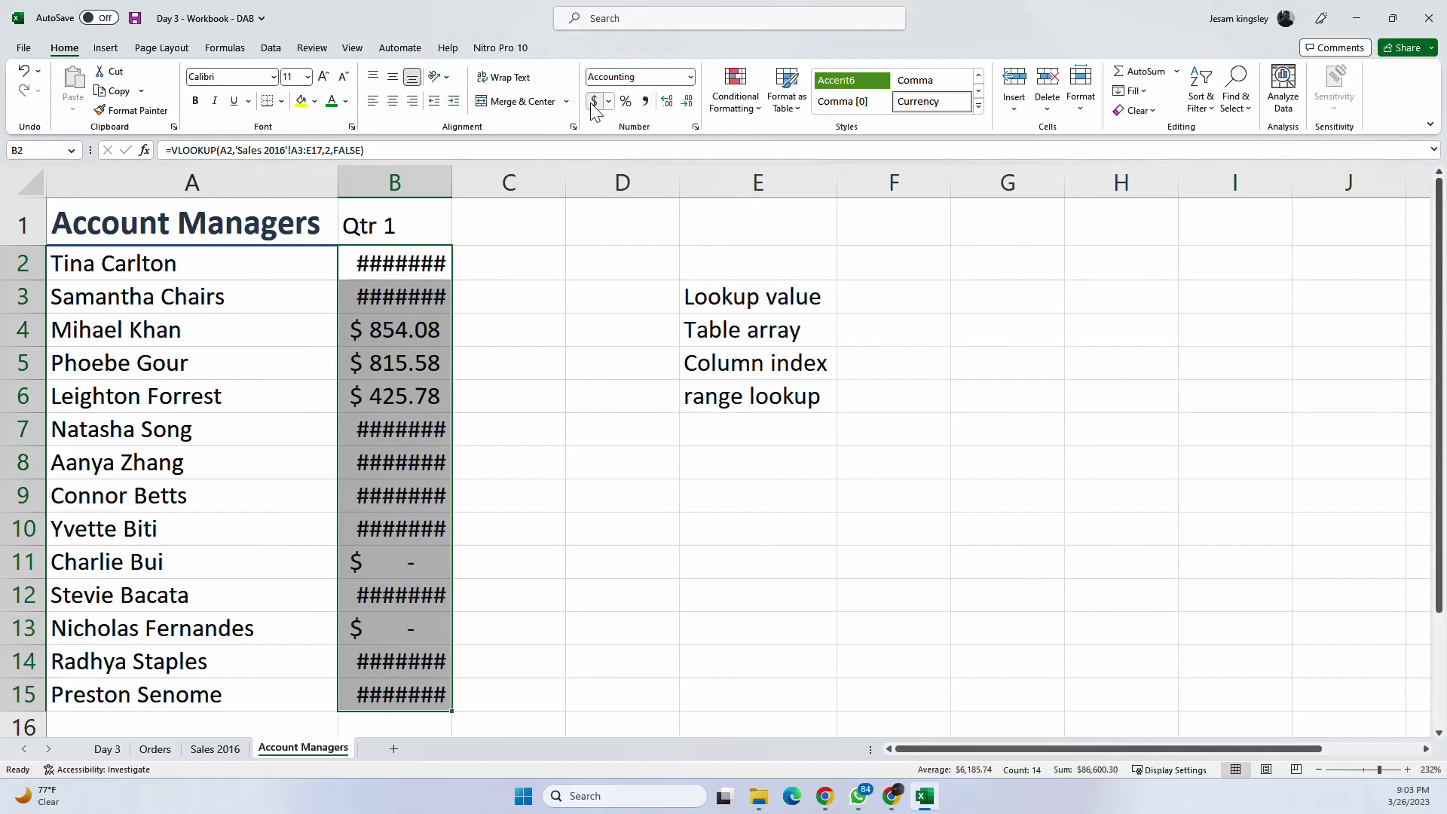
double_click(453, 183)
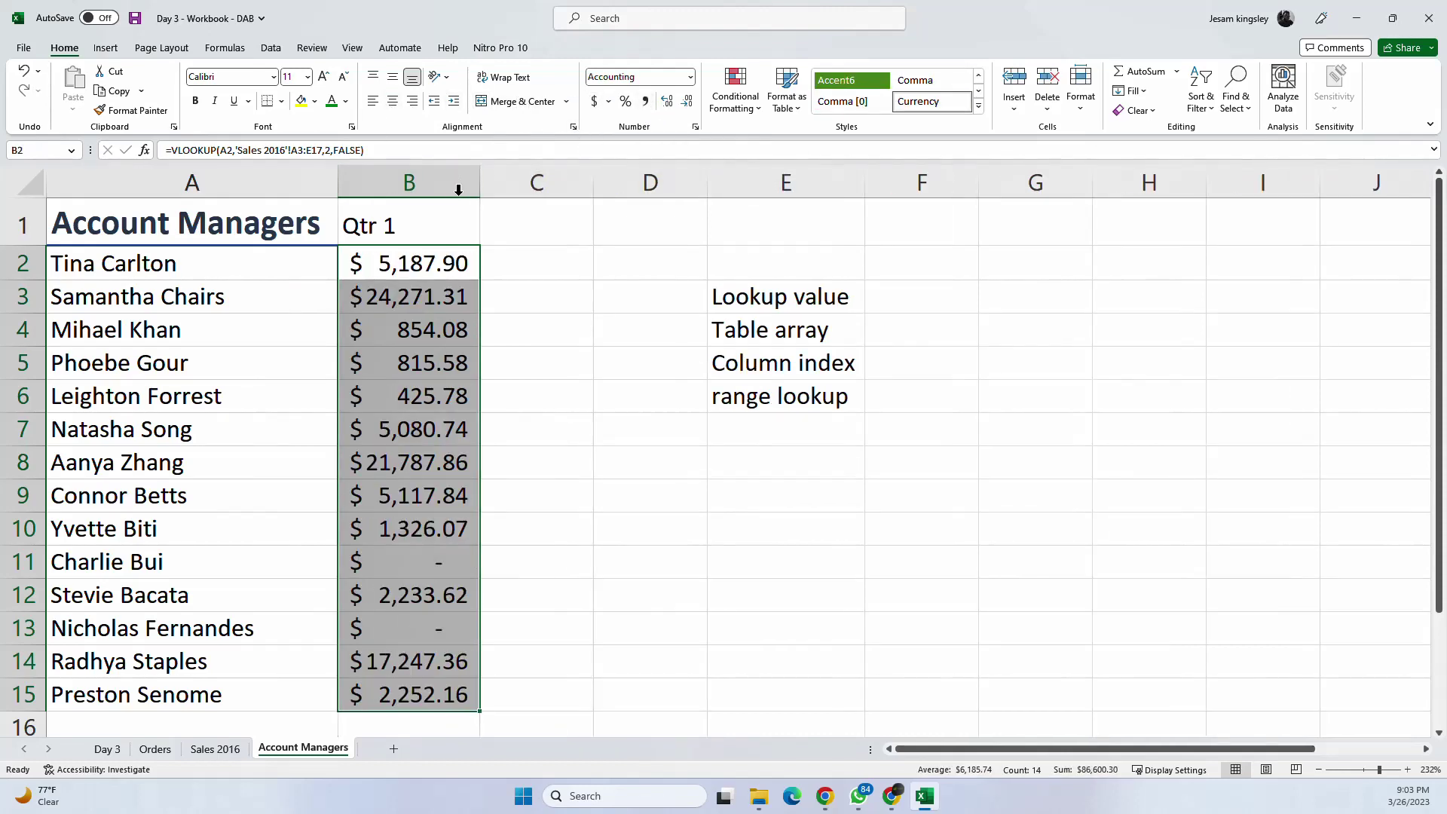
Step: Check the second manager's Qtr 1 result in B3 against row 5 of the Sales 2016 sheet
left_click(409, 294)
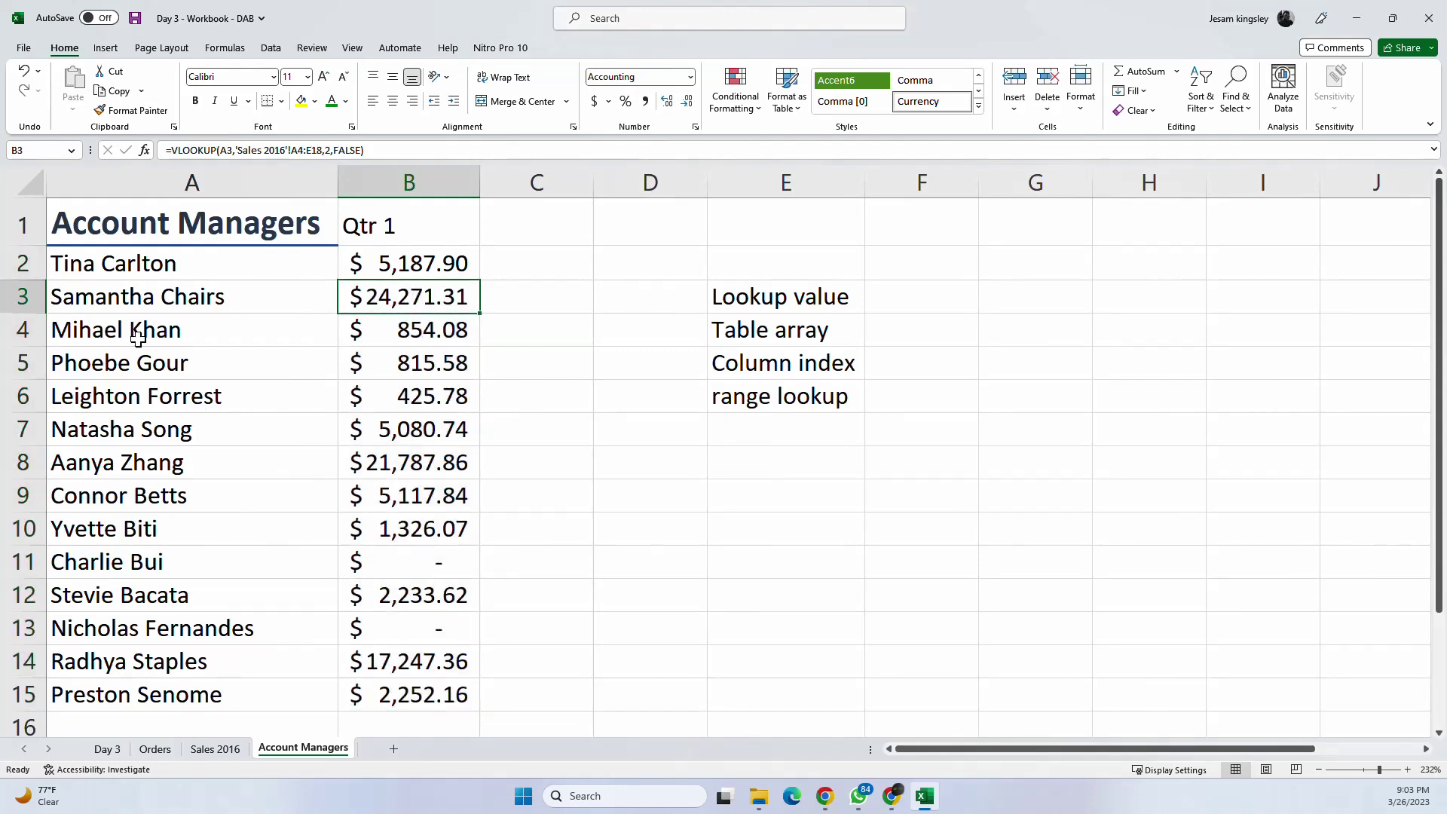
left_click(192, 294)
left_click(217, 749)
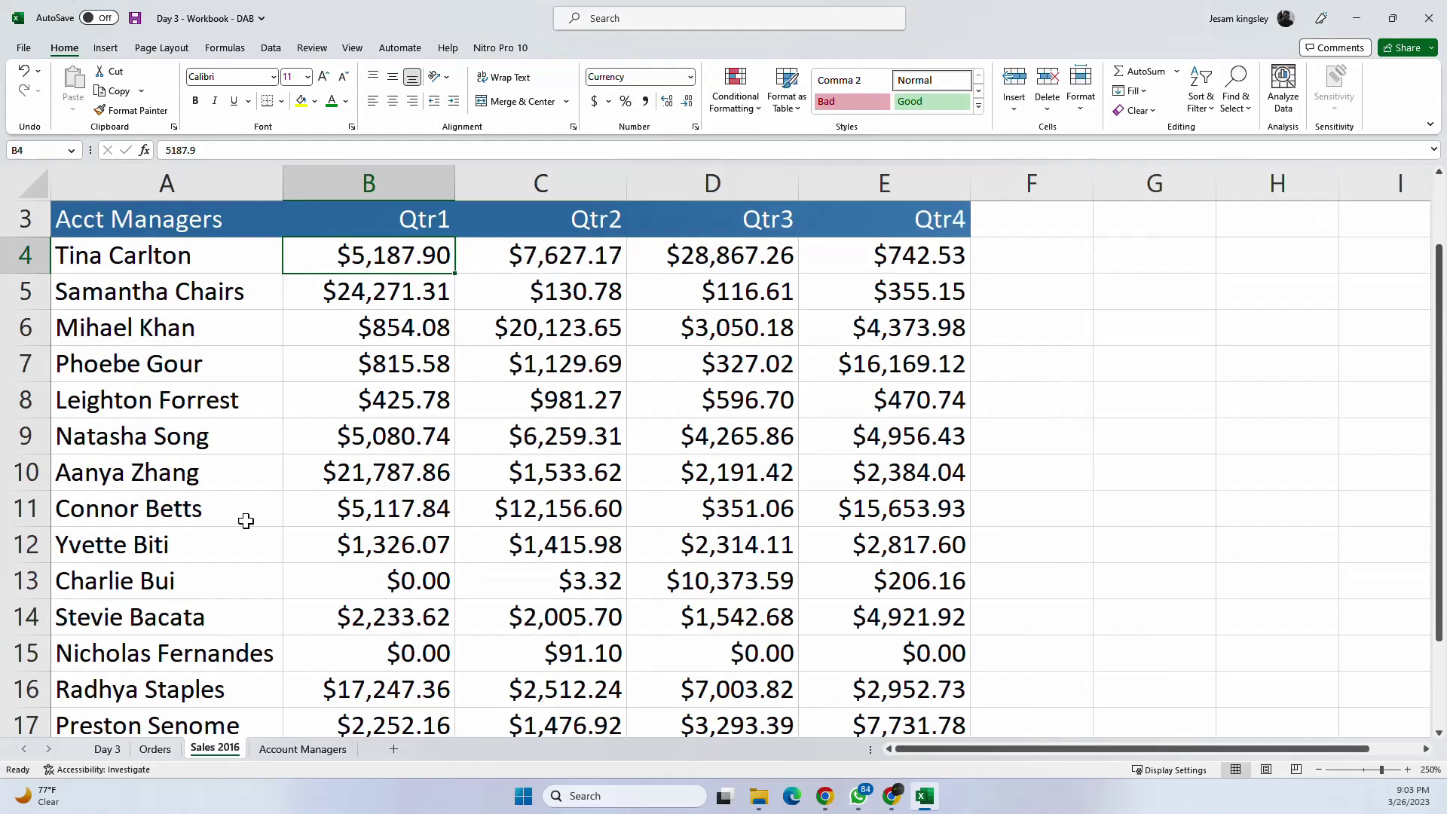
left_click(156, 290)
left_click(382, 295)
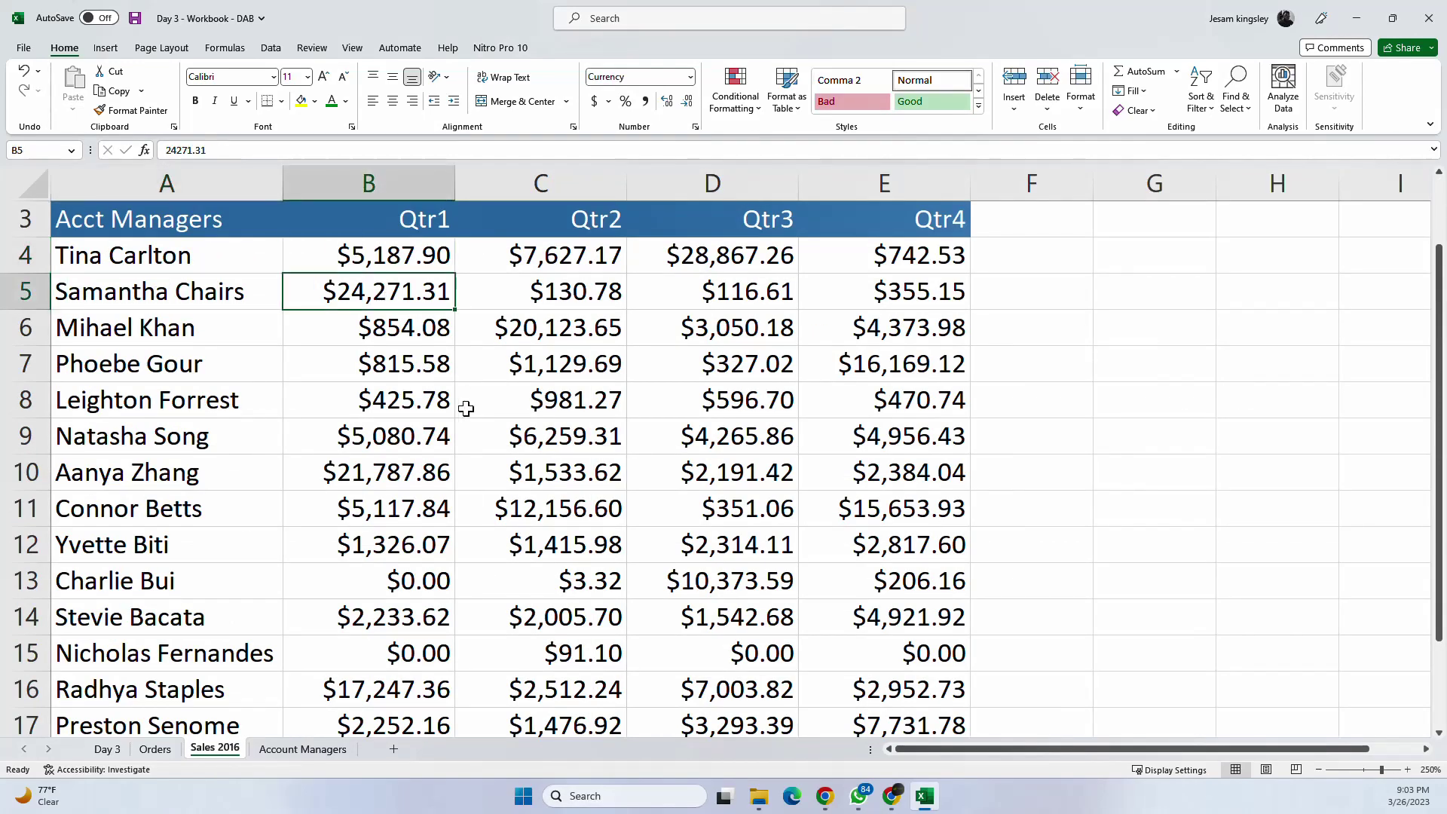
left_click(303, 749)
left_click(400, 295)
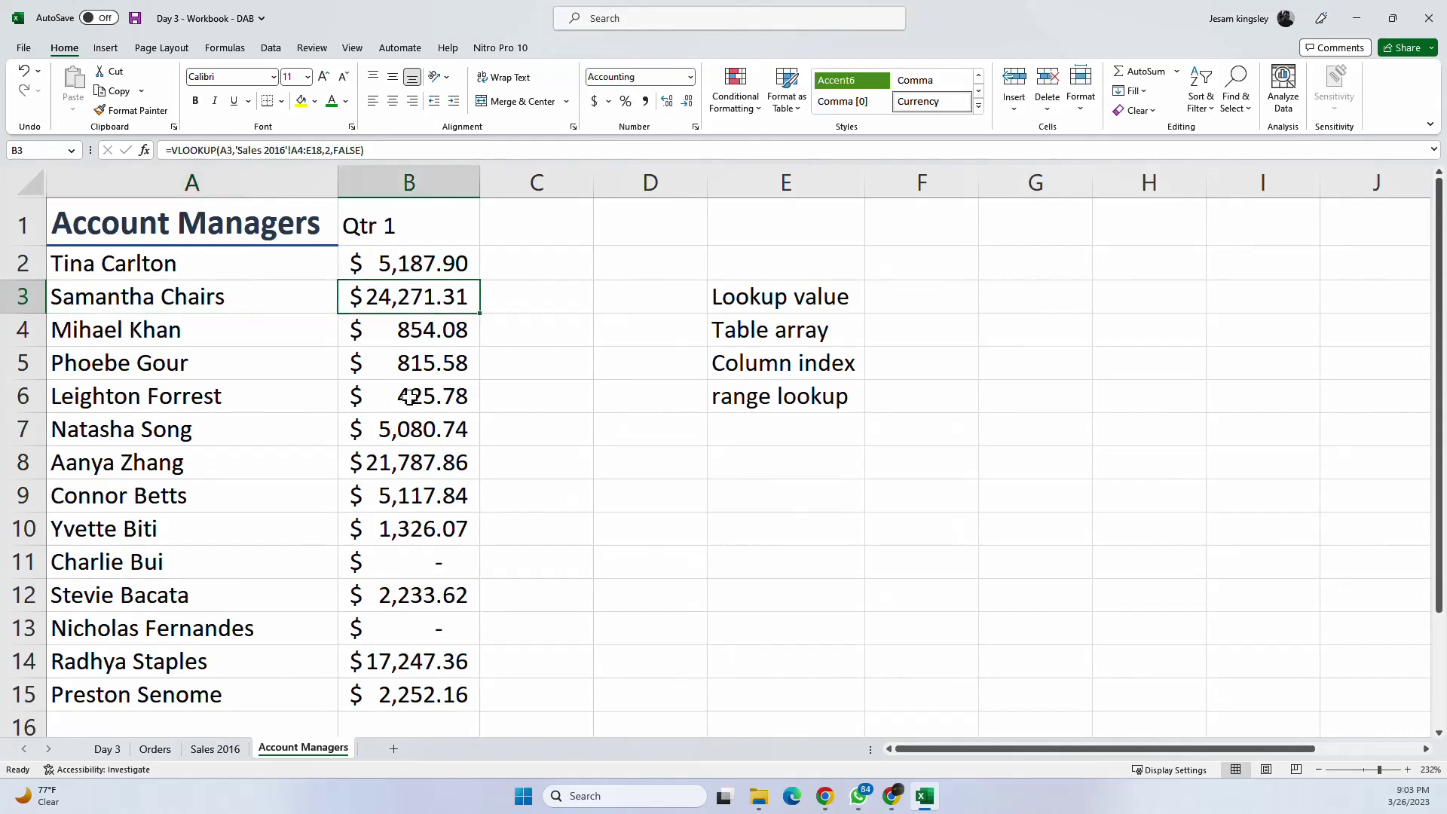
Step: Check the Qtr1 figures in B13 and B15 on Sales 2016 against the dash results on Account Managers
left_click(219, 750)
left_click(160, 584)
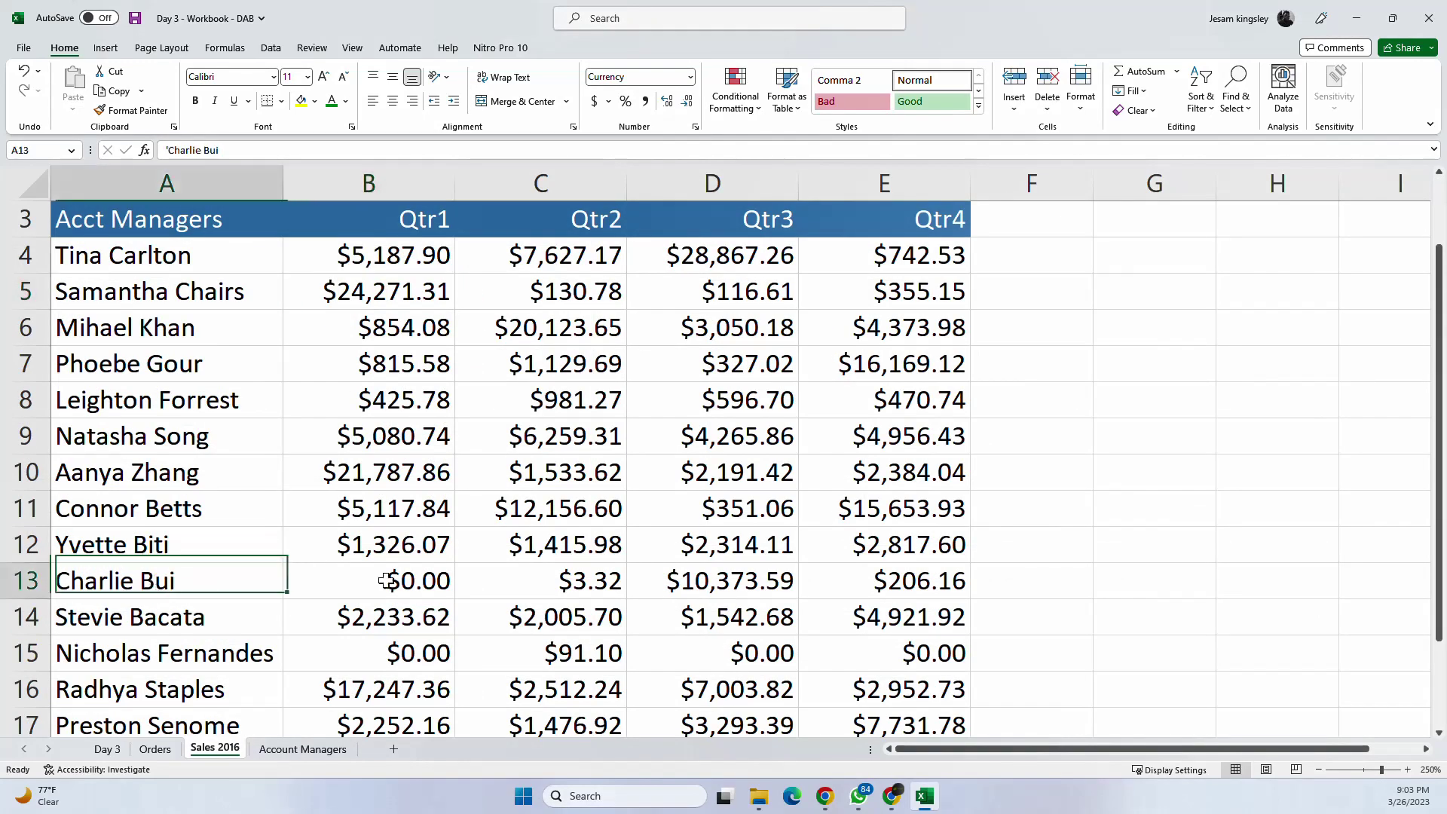
left_click(427, 577)
scroll(388, 678, "down", 1)
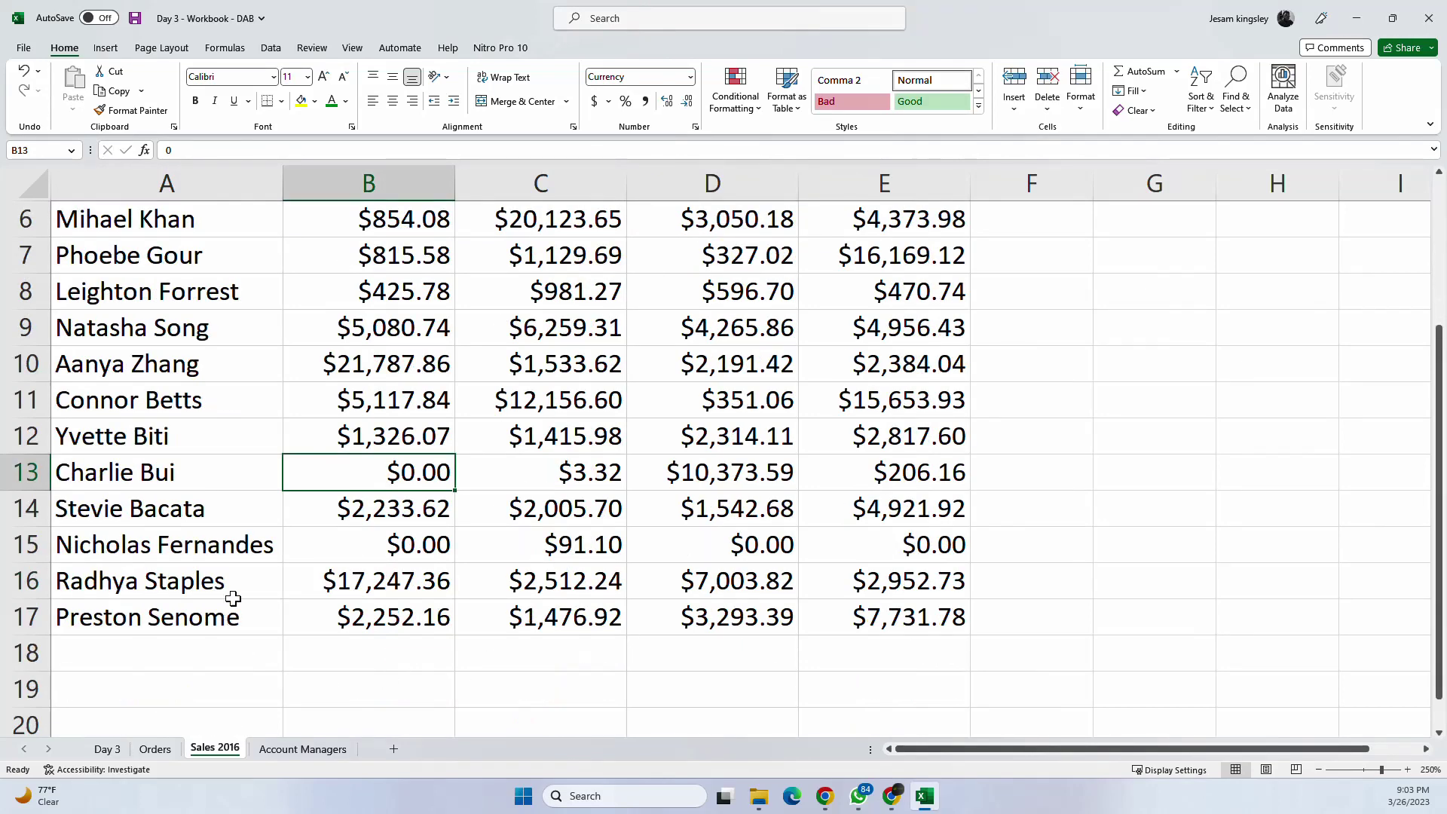
left_click(228, 548)
left_click(411, 543)
left_click(303, 749)
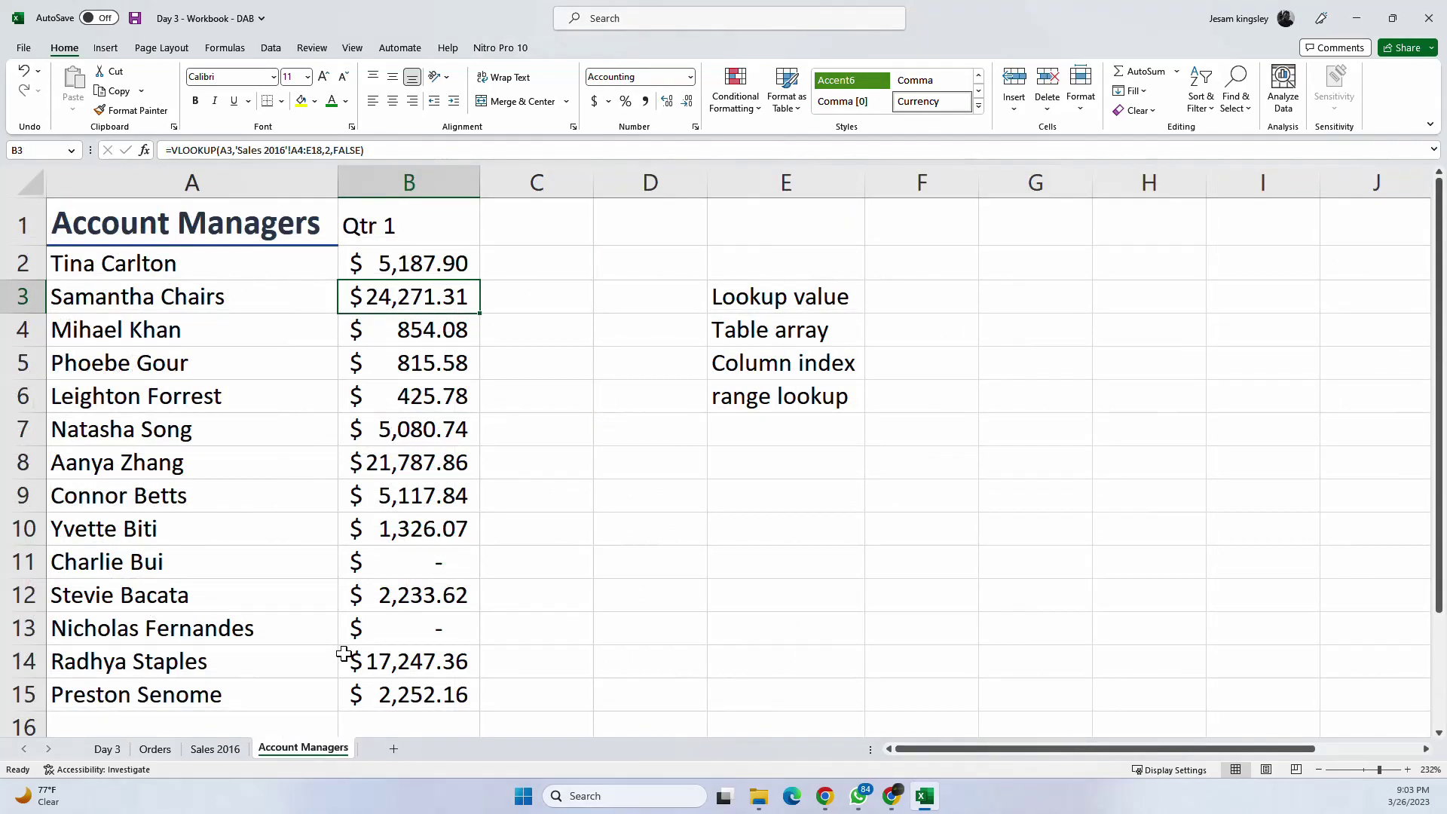
left_click(422, 625)
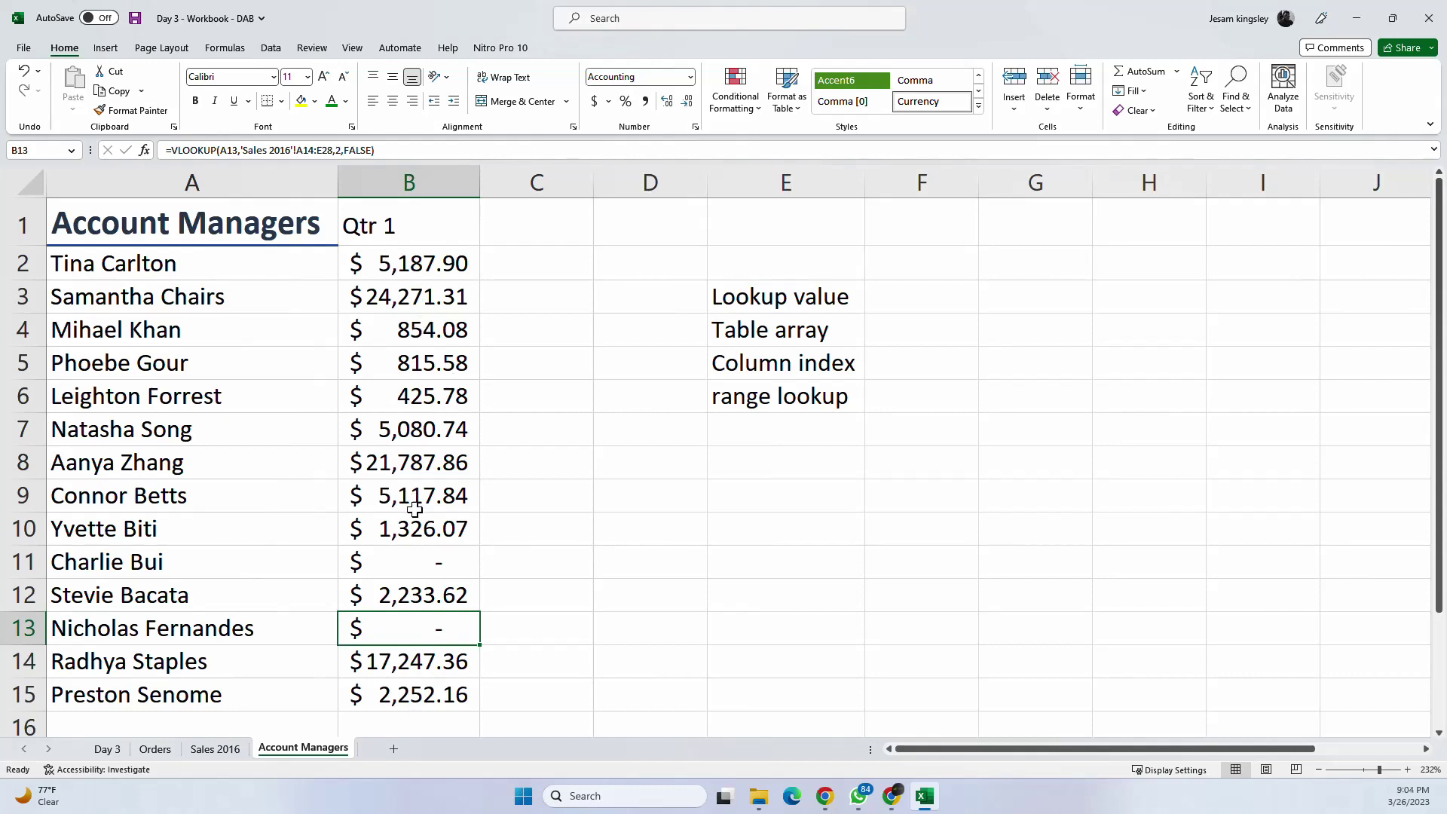
Step: Relate the Lookup value and Table array labels to the manager name in A2 and its match in A4 on Sales 2016
left_click(164, 265)
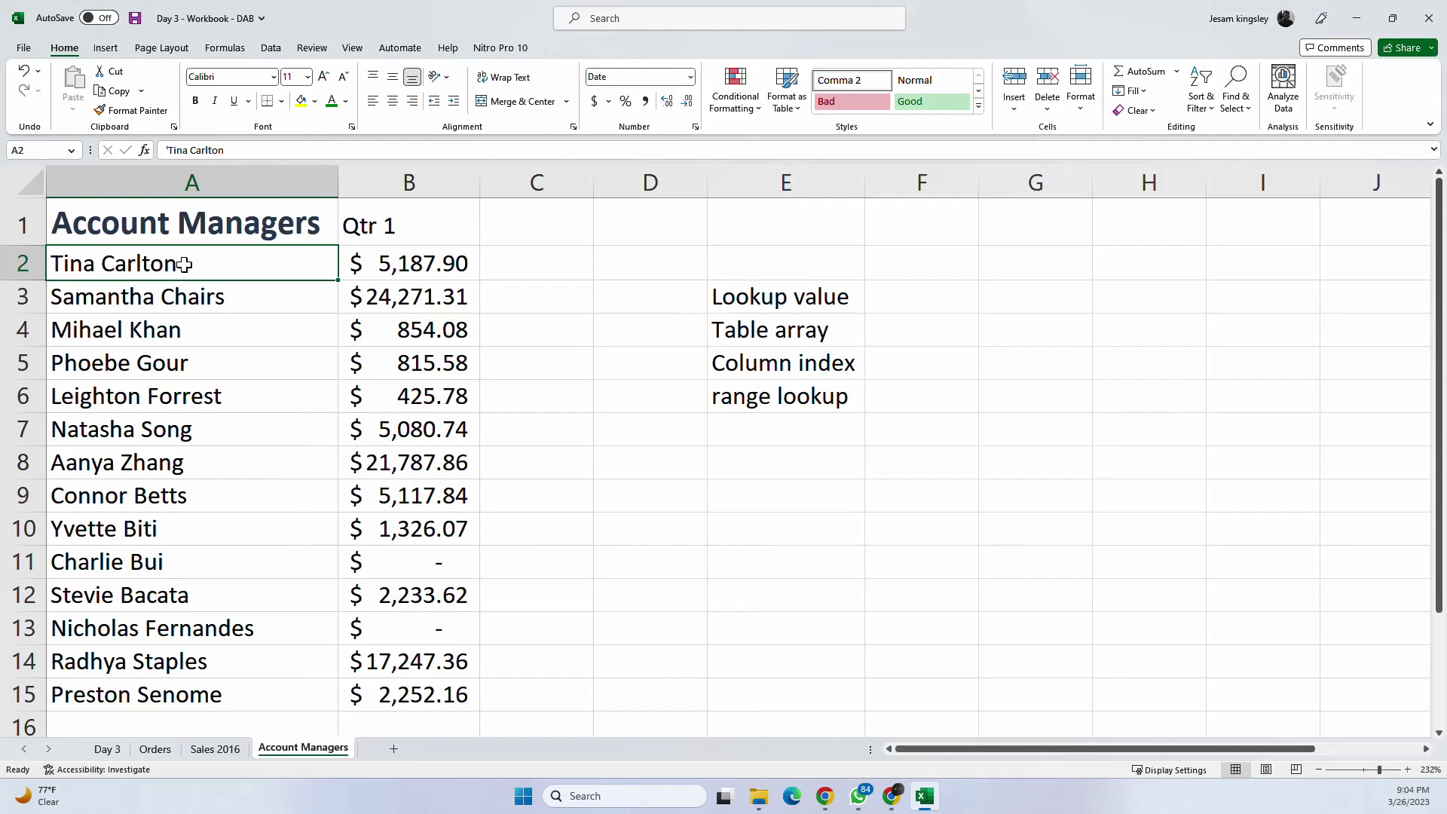
left_click(754, 291)
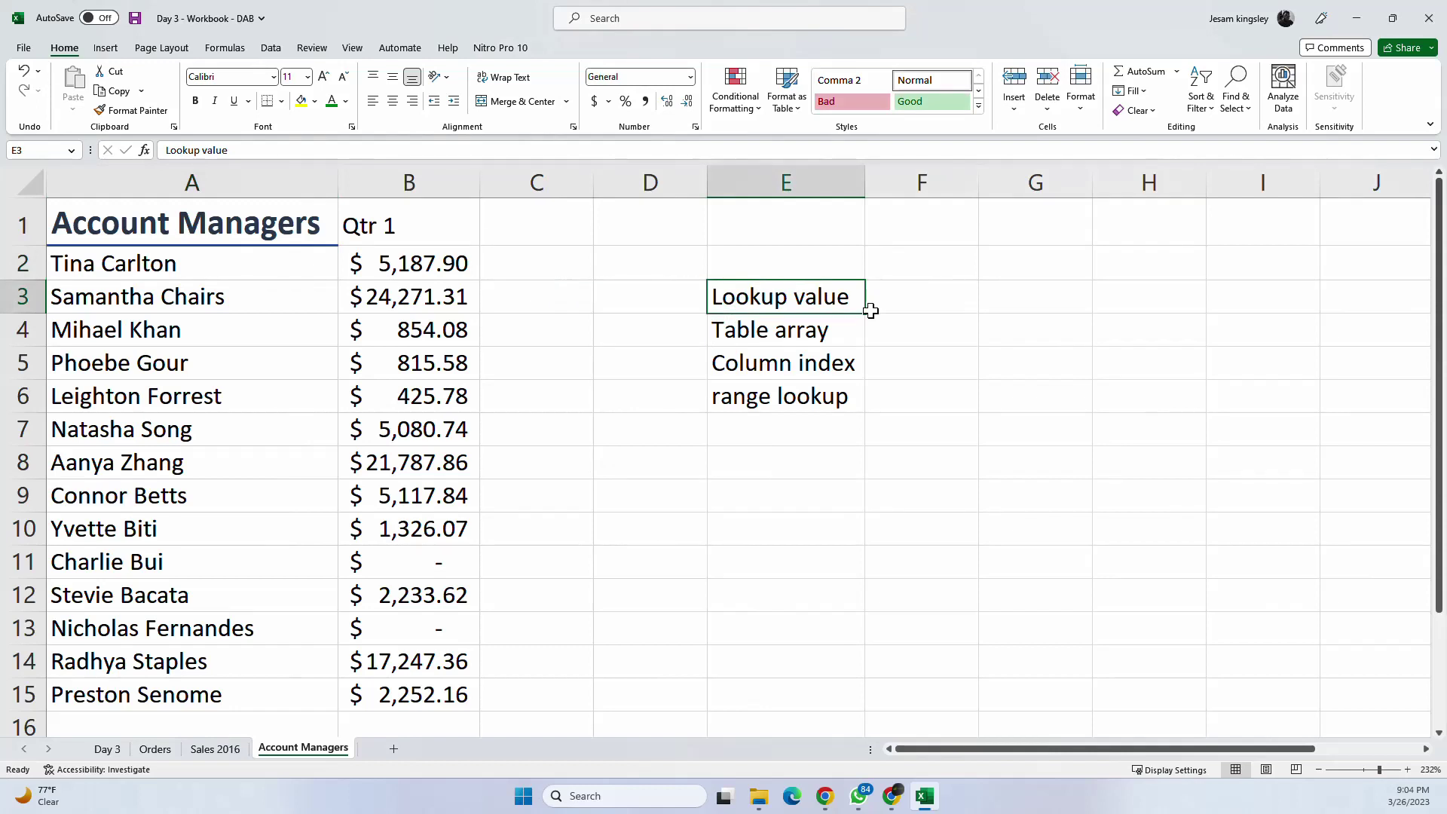
left_click(777, 337)
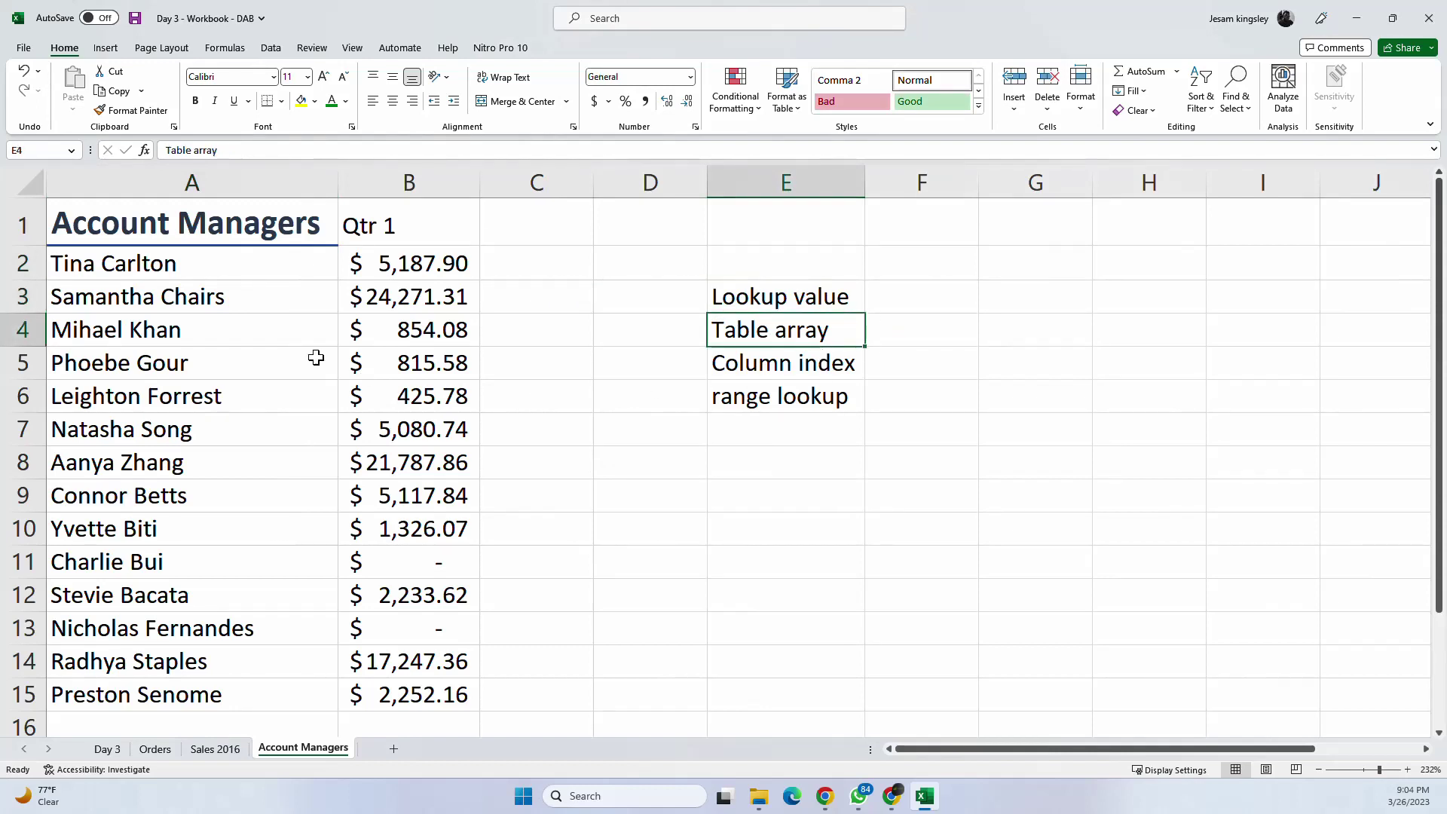
left_click(225, 271)
left_click(769, 333)
left_click(219, 749)
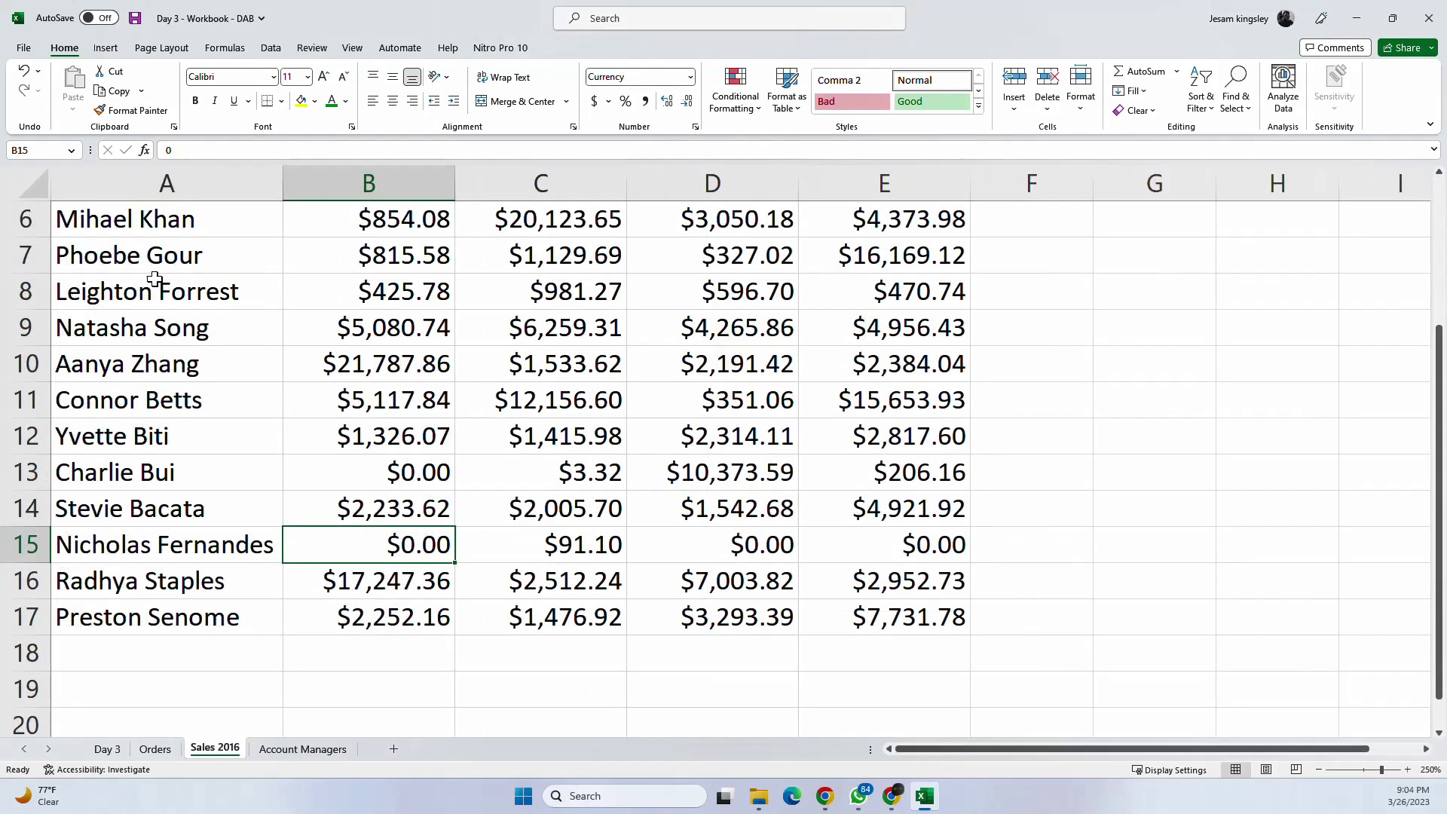
scroll(190, 301, "up", 2)
left_click(161, 343)
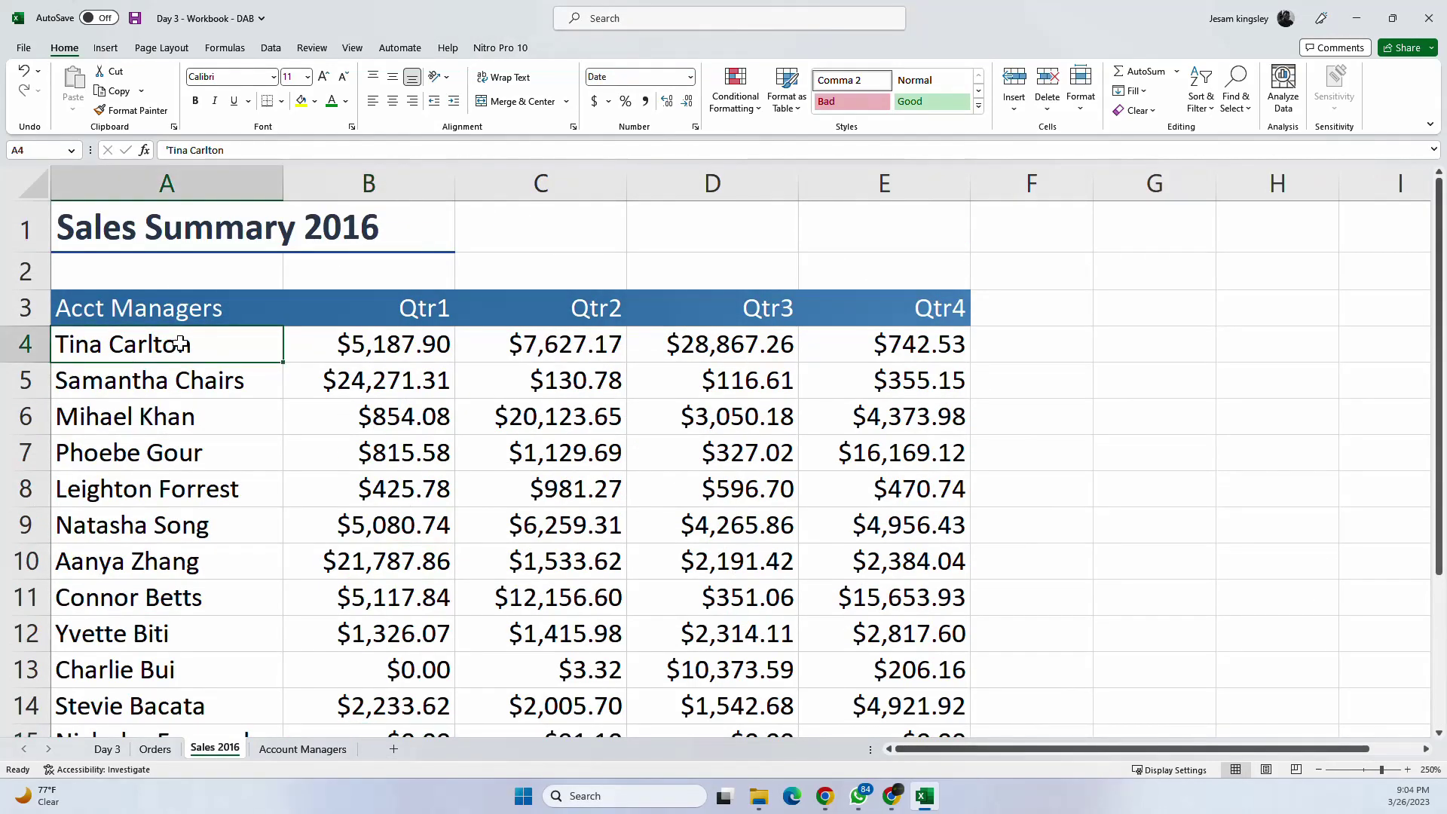
scroll(188, 344, "down", 1)
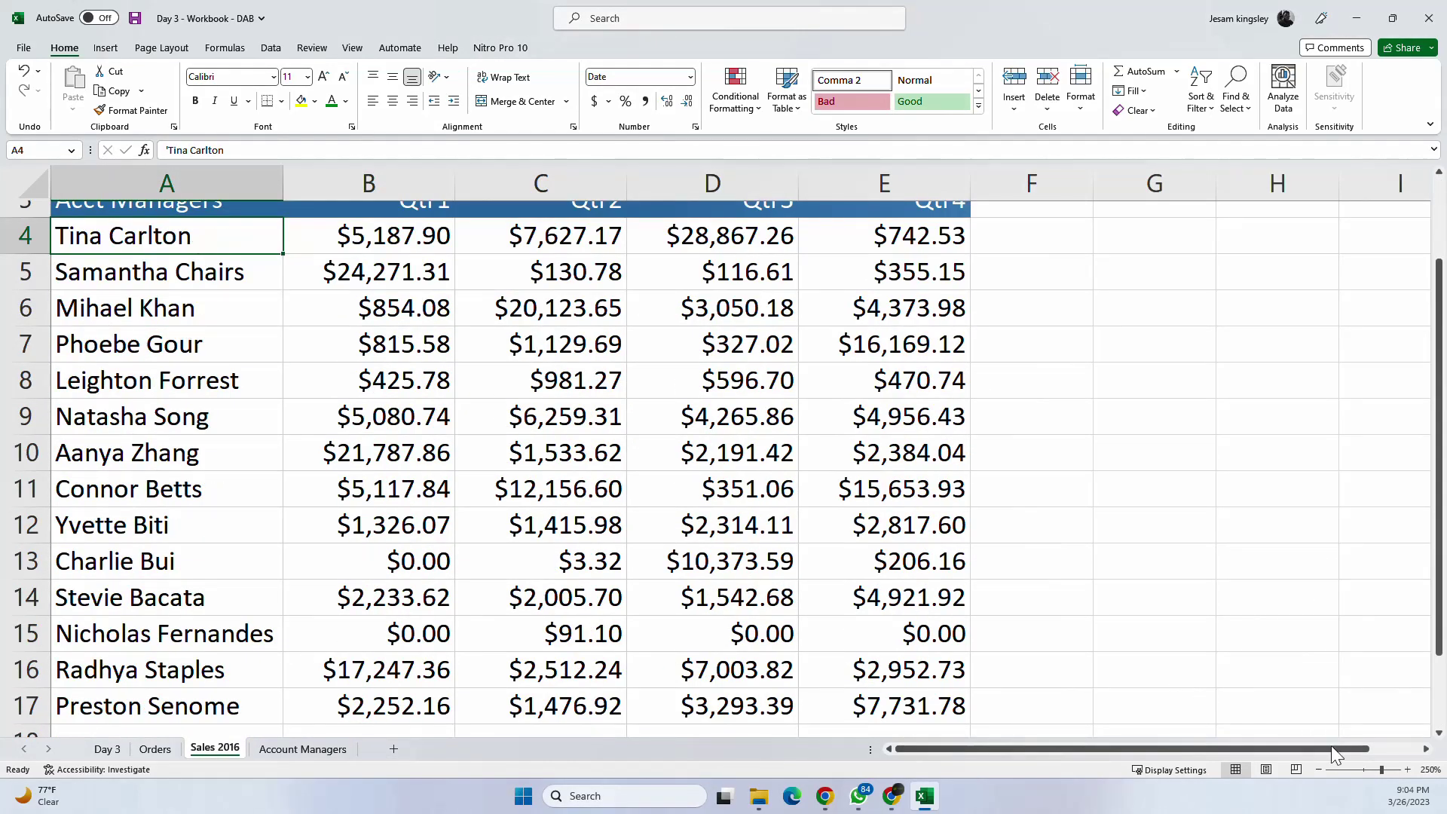
Step: Relate the manager name in A2 on Account Managers to the Acct Managers column of the Sales 2016 table
left_click(1318, 769)
scroll(208, 325, "up", 1)
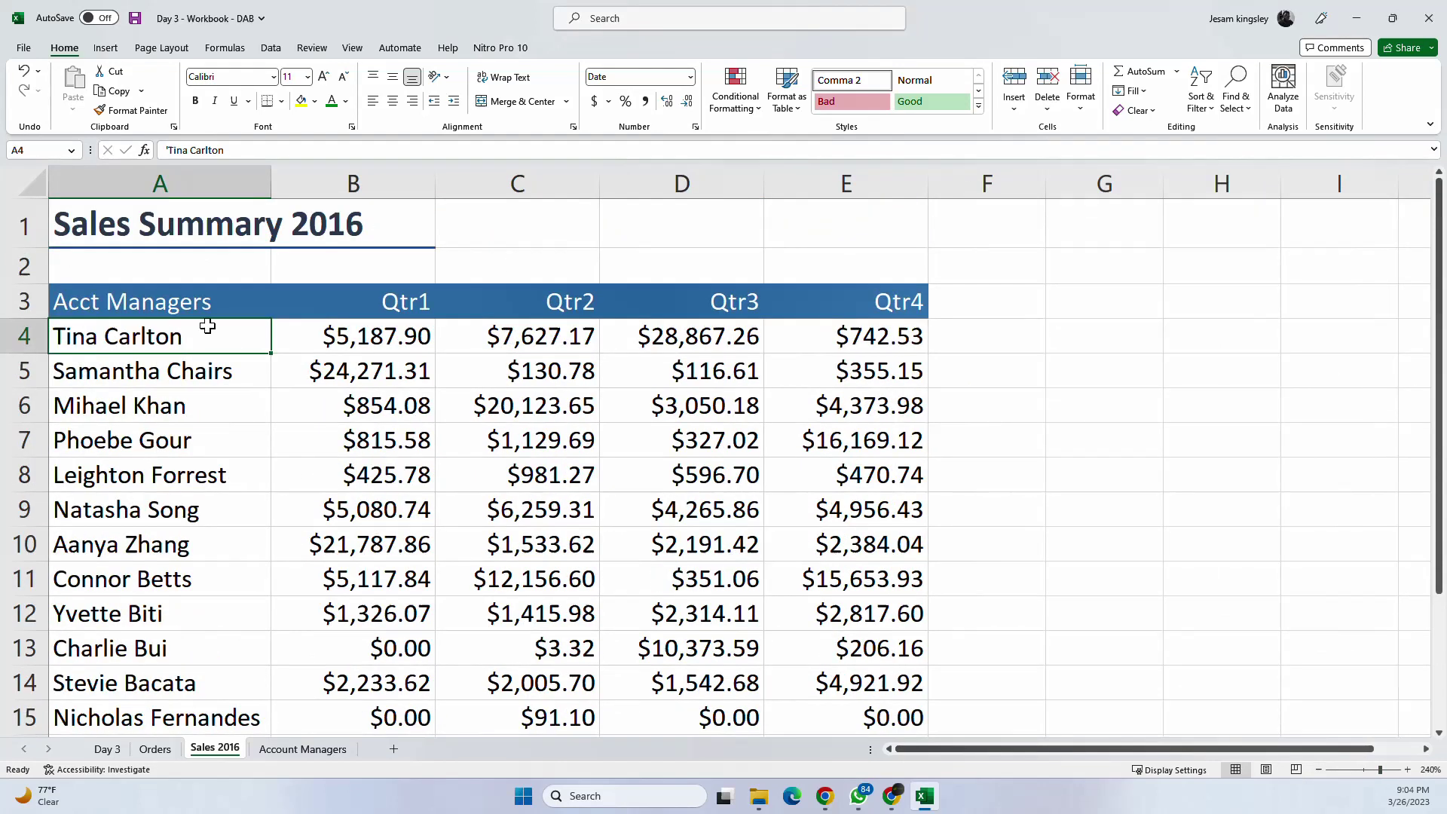
left_click(303, 748)
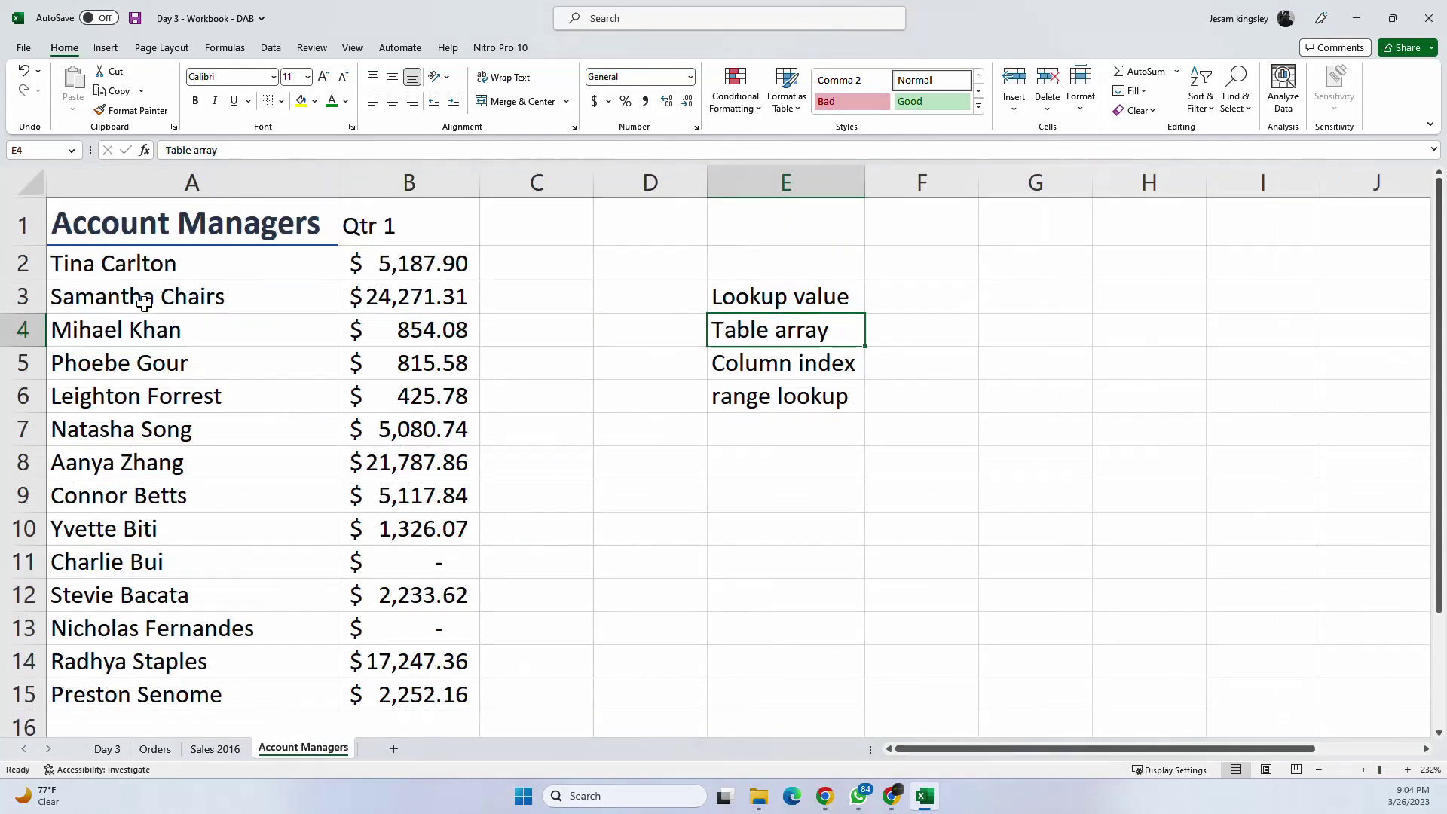
left_click(137, 265)
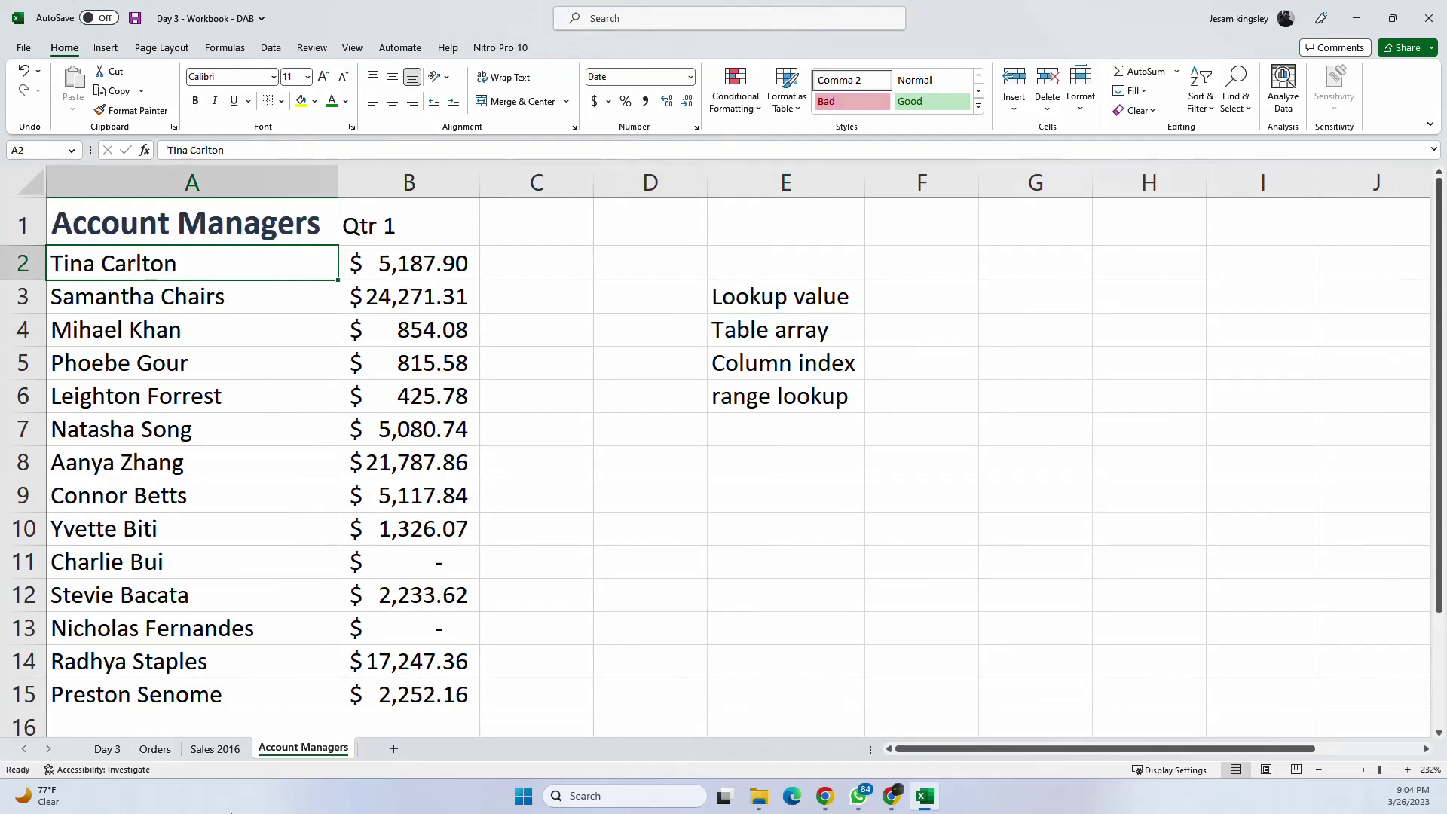
left_click(231, 755)
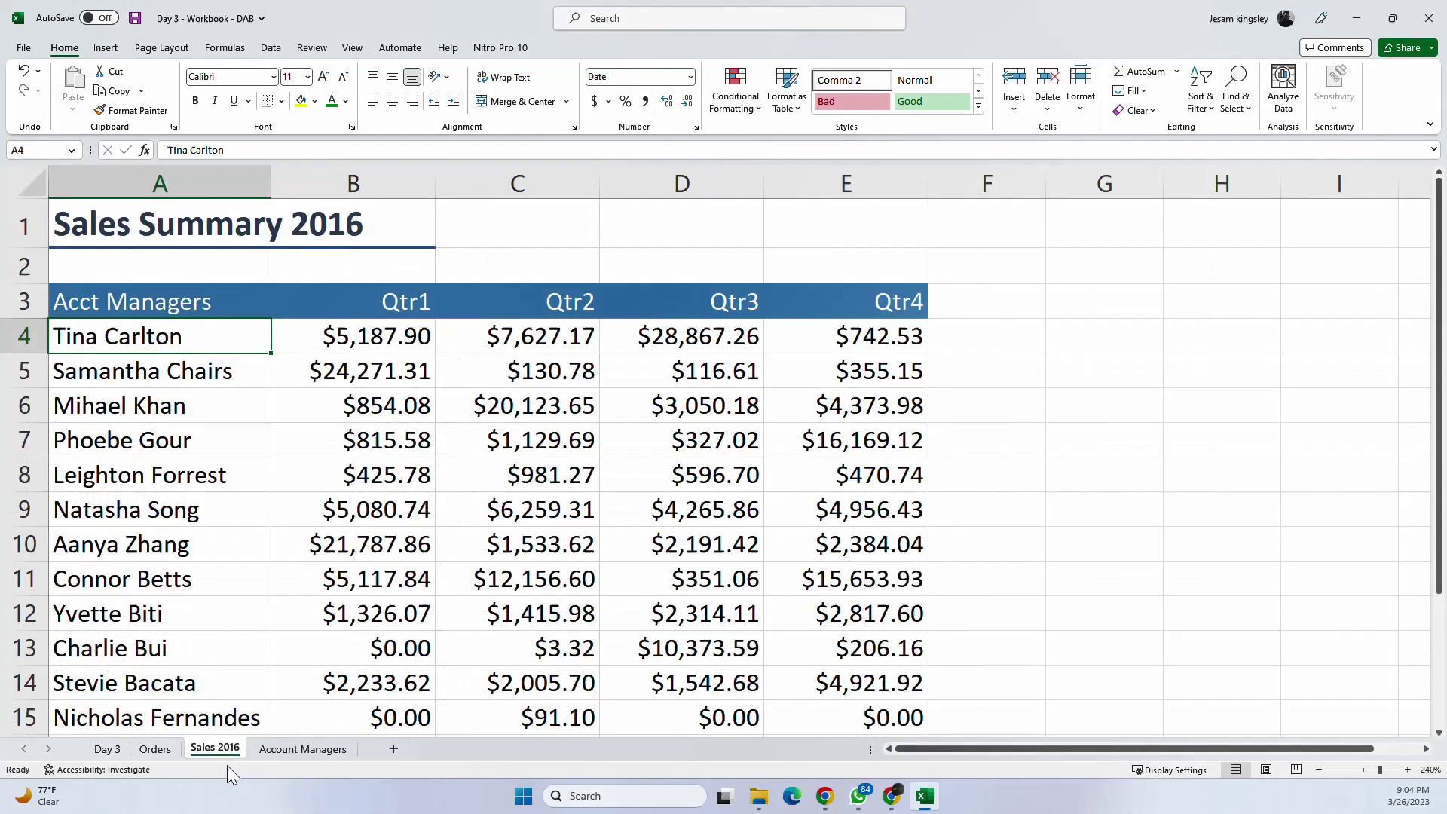
left_click_drag(167, 304, 184, 725)
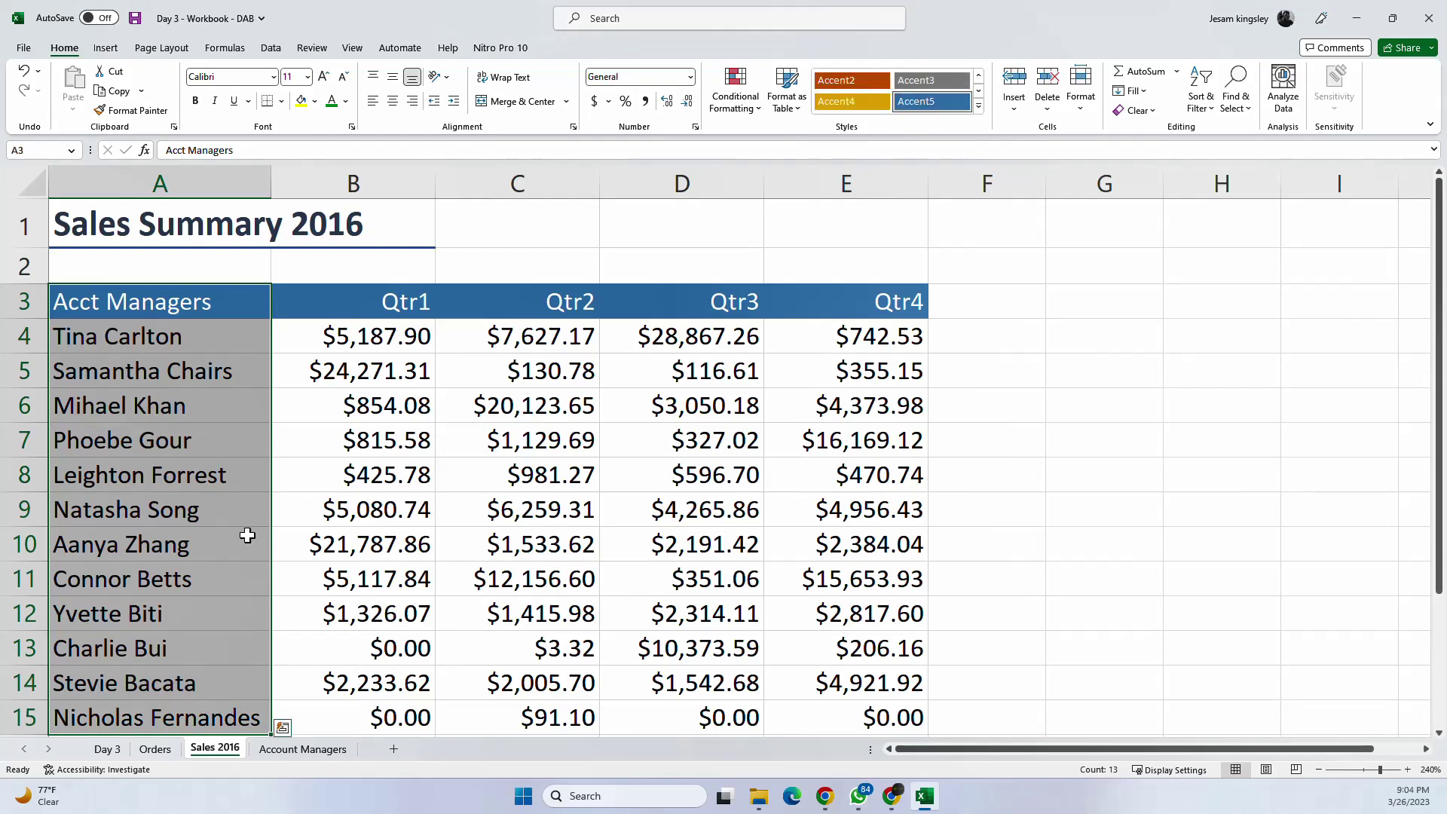
scroll(505, 385, "down", 1)
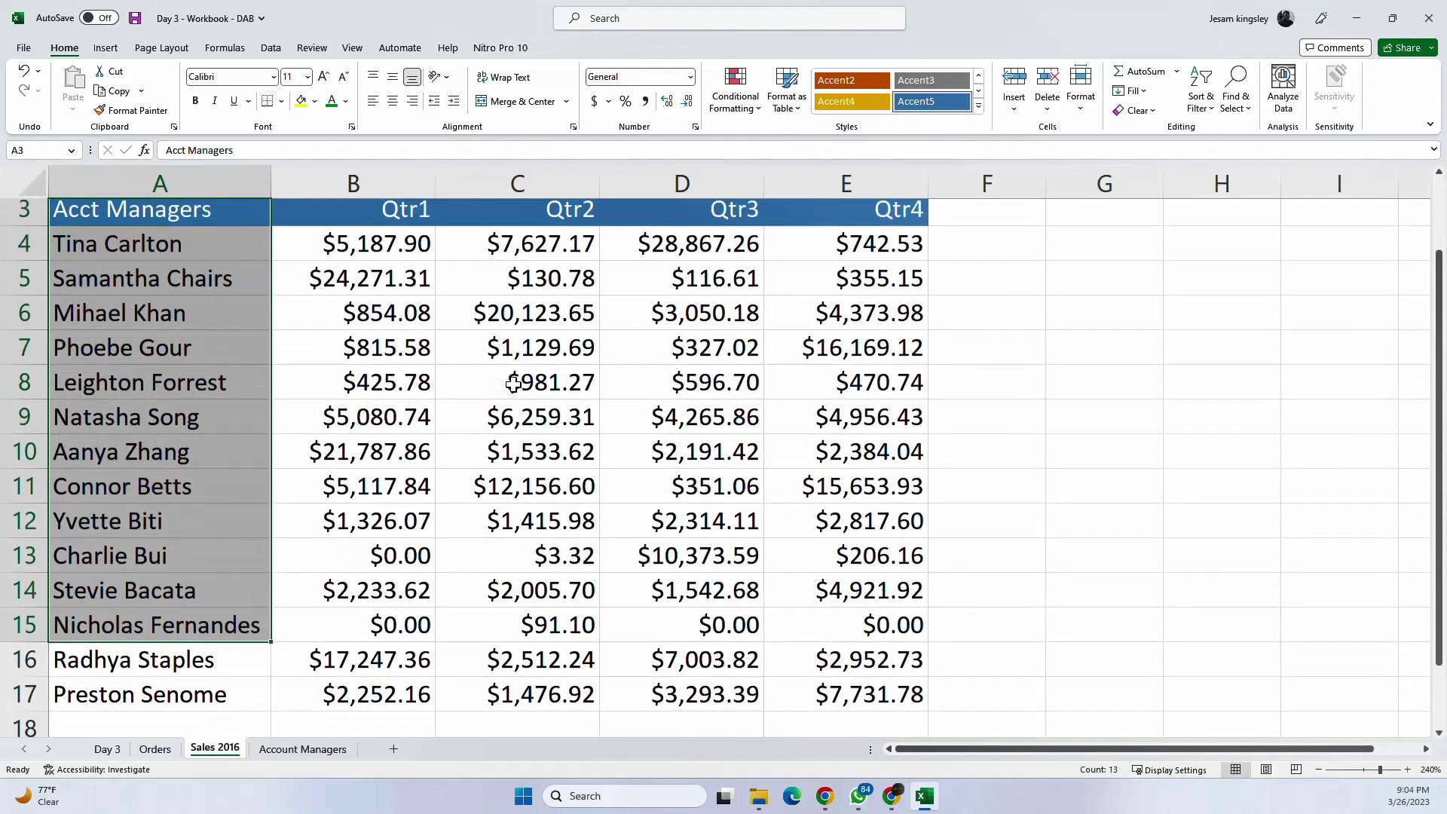
scroll(482, 388, "up", 1)
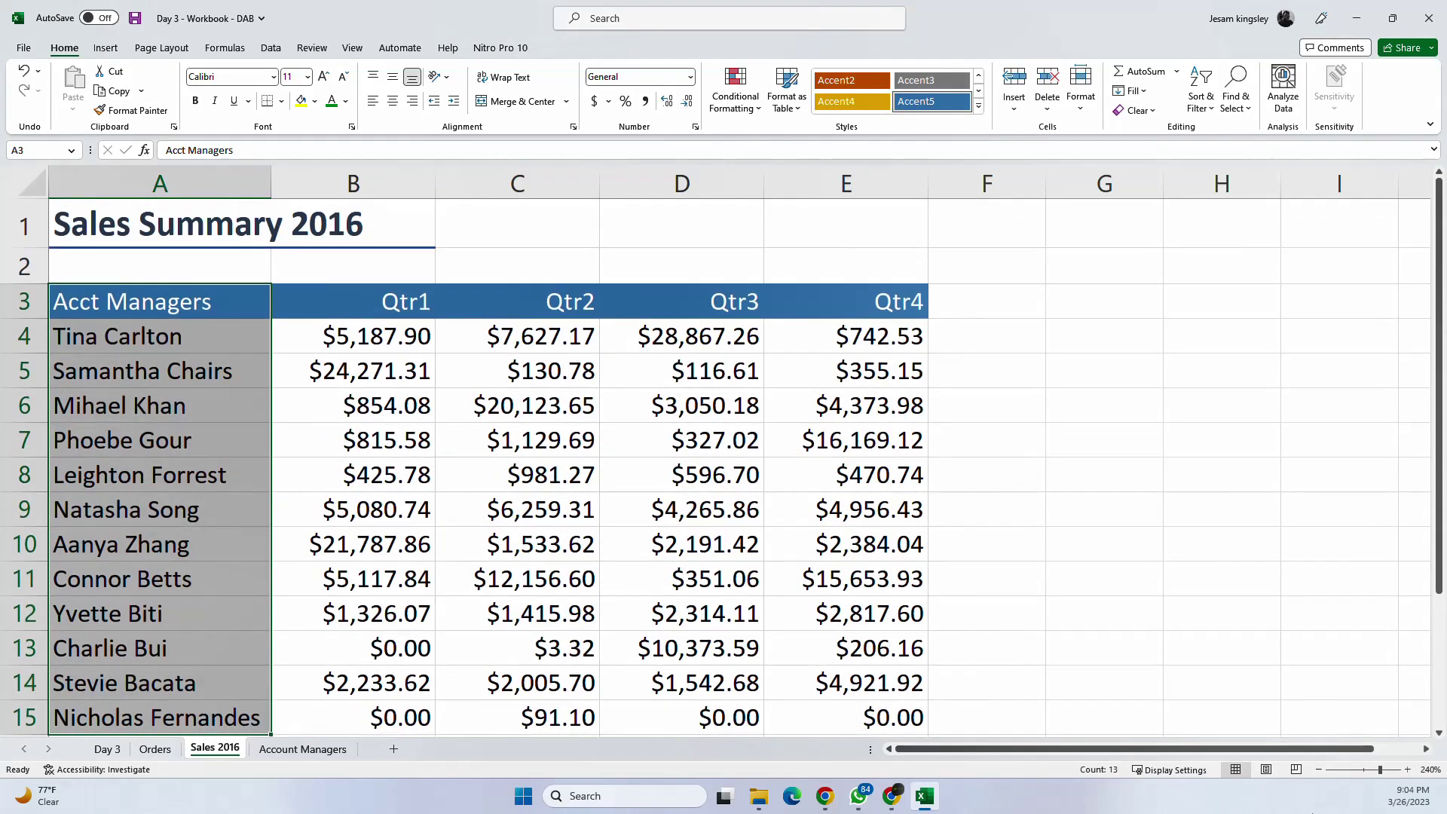
left_click(1319, 770)
left_click(1319, 769)
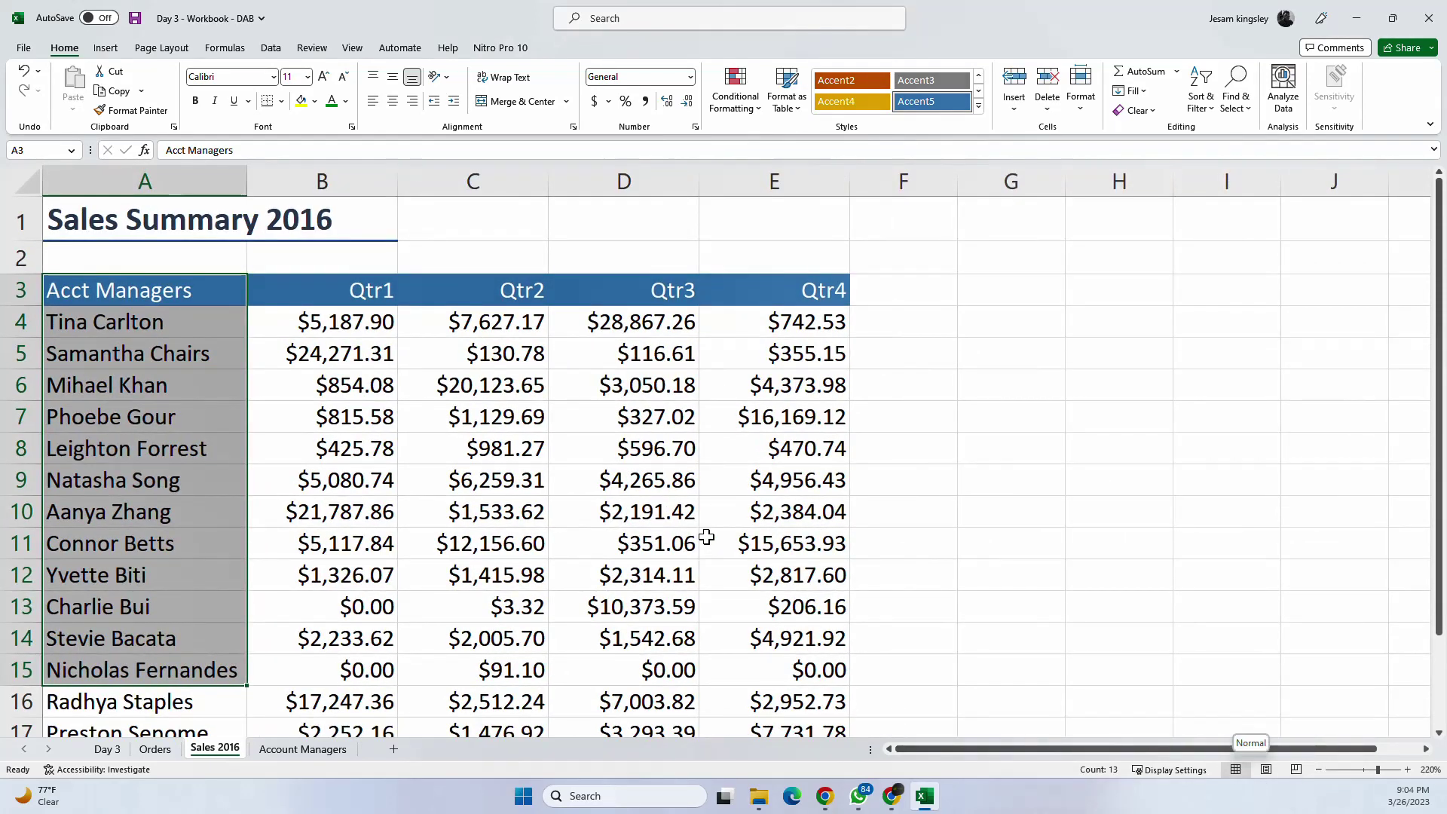
scroll(706, 536, "down", 1)
scroll(573, 498, "up", 1)
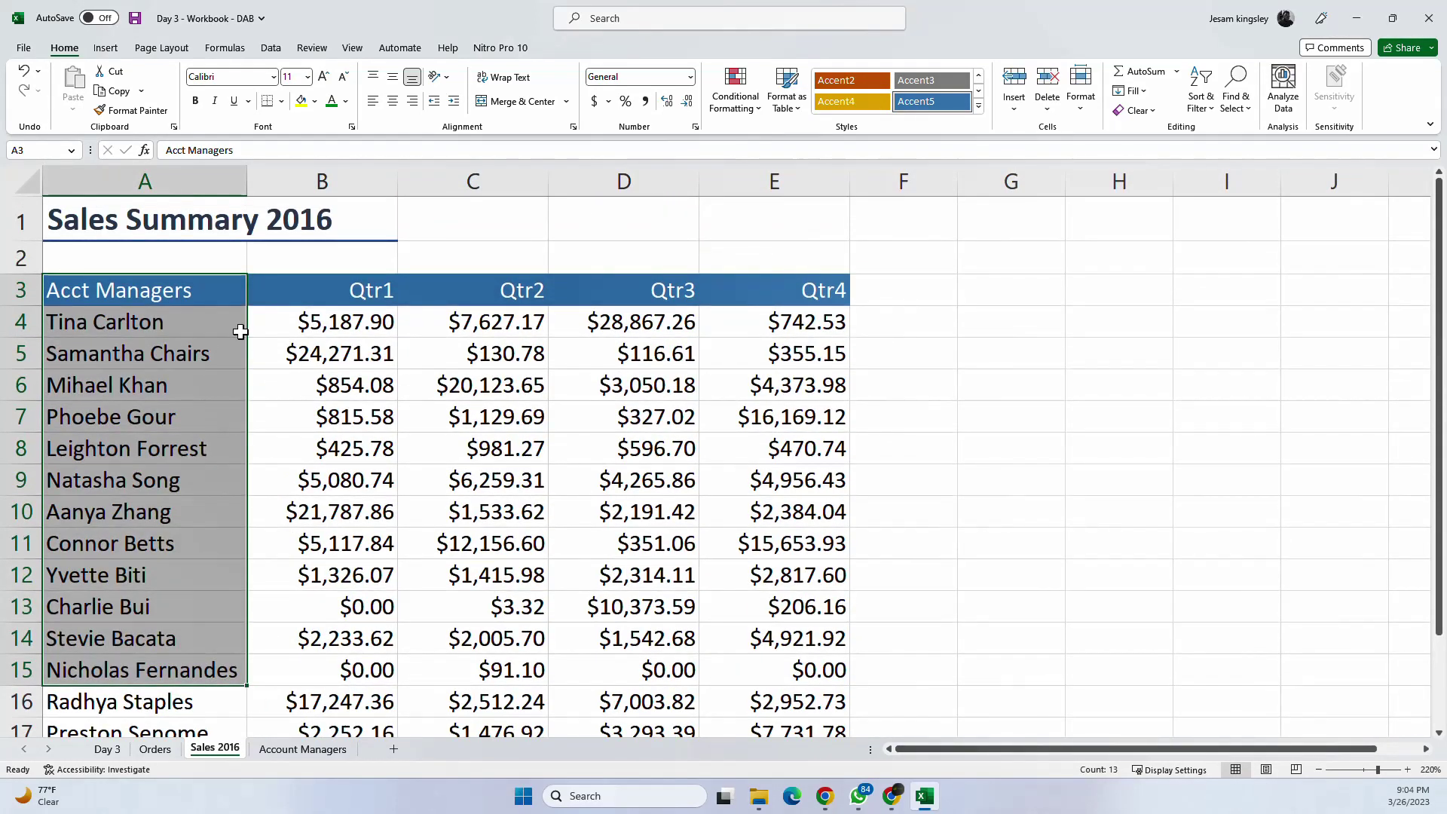
Step: Copy the Acct Managers column, A3:A17, including its header, on the Sales 2016 sheet
left_click_drag(143, 319, 160, 699)
key("ctrl+c")
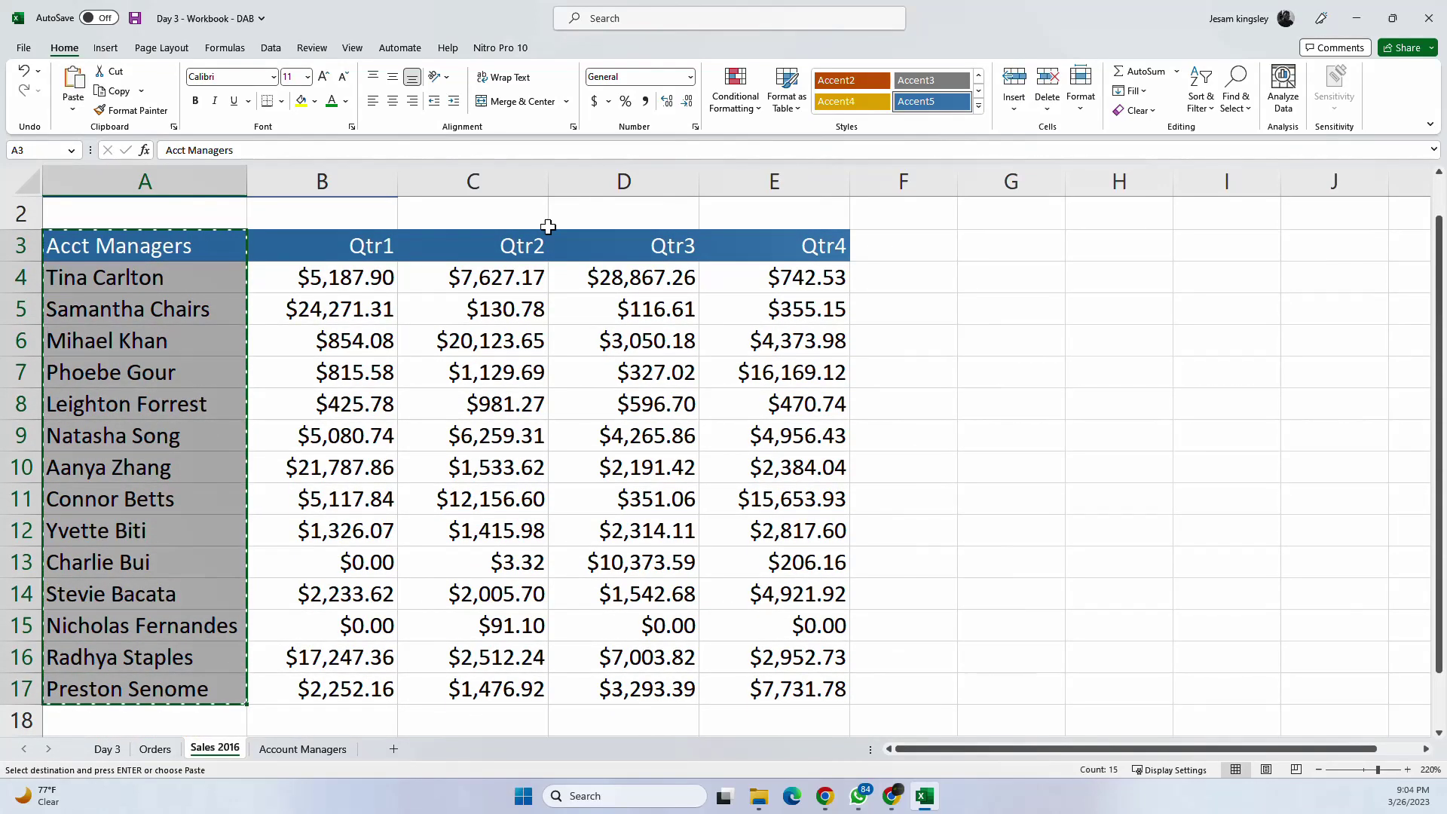
Step: Try to insert the copied manager names into column C with existing cells shifted right, and undo the insertion
left_click(525, 176)
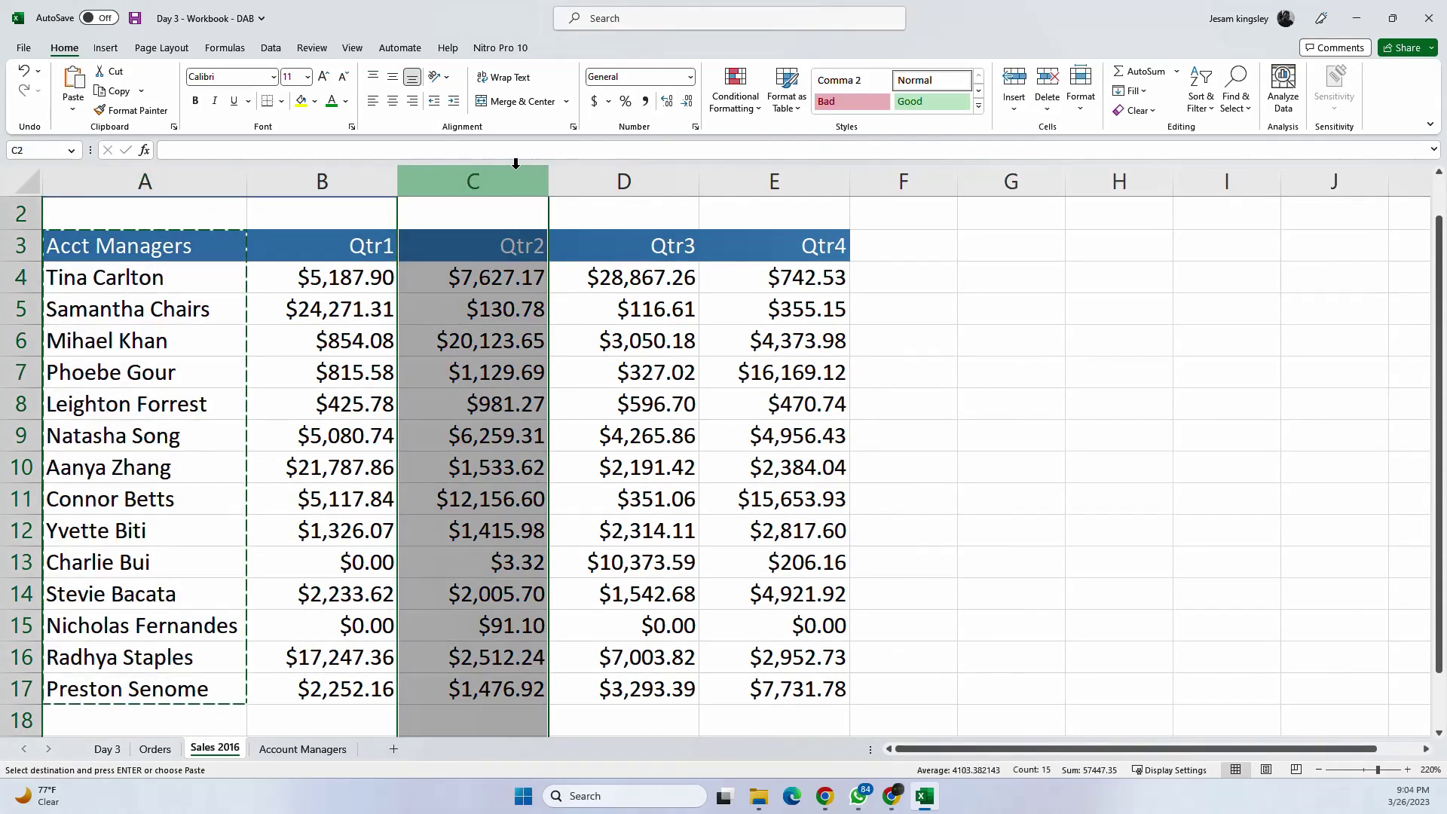
right_click(516, 168)
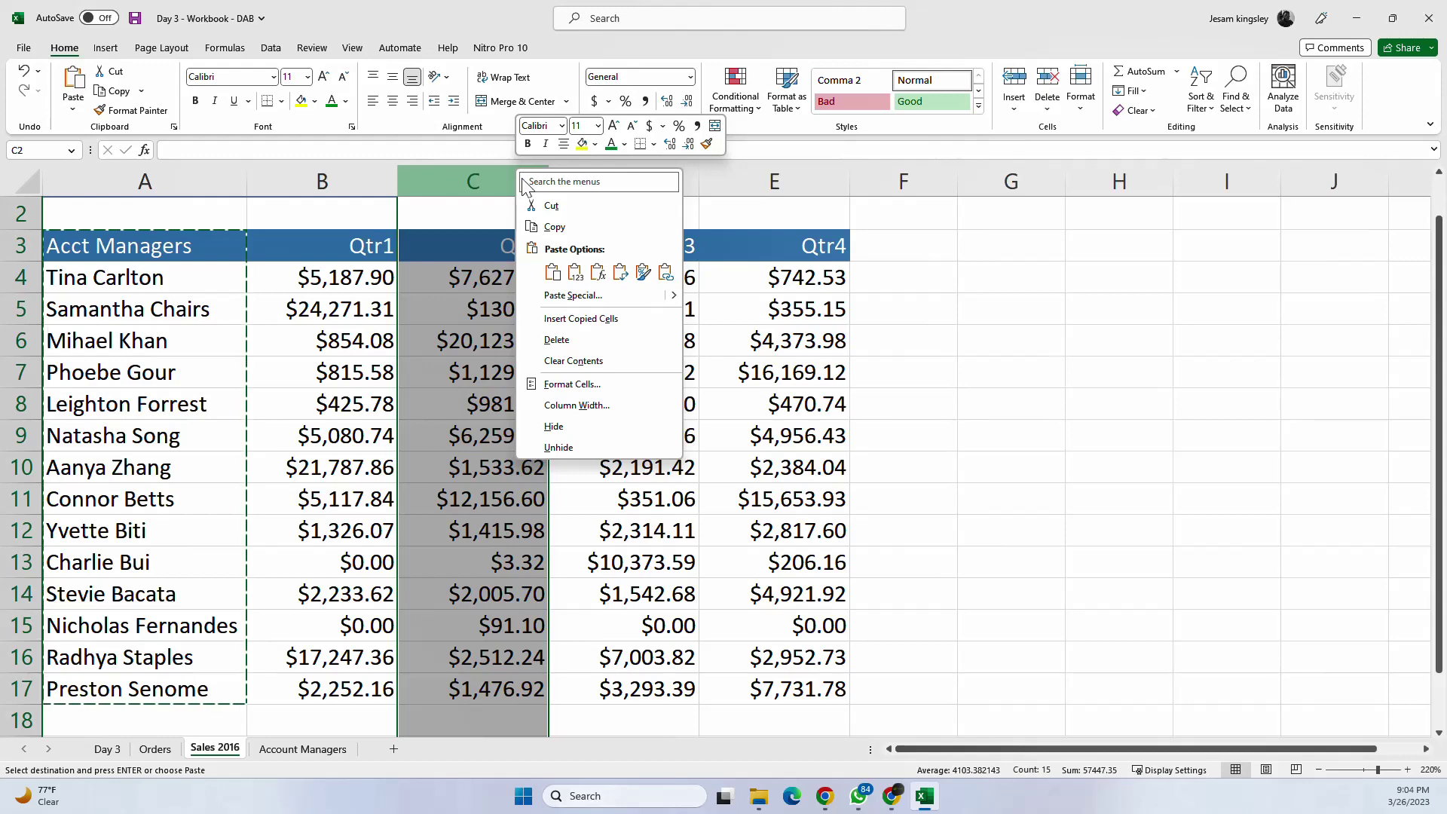
left_click(581, 319)
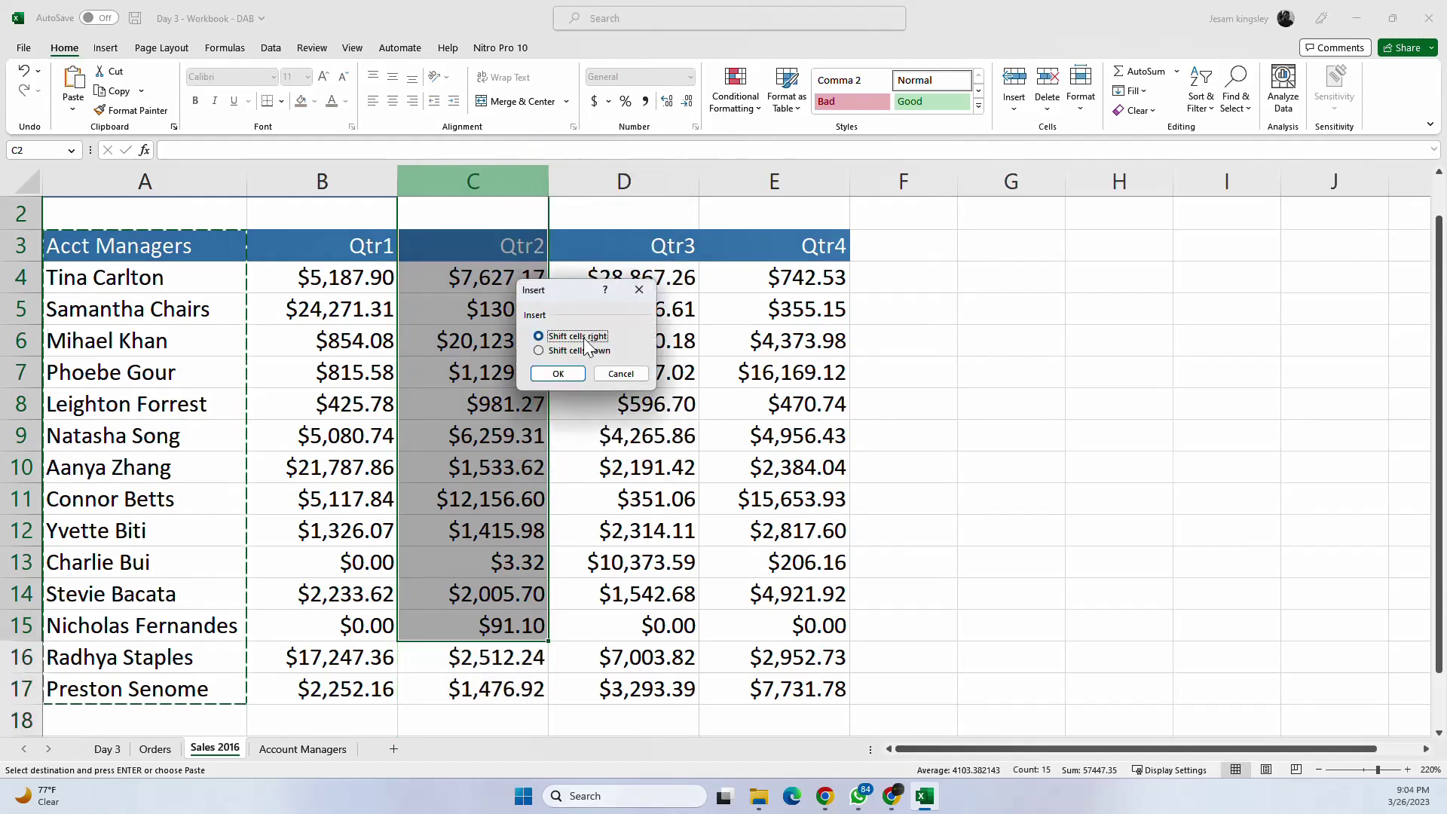
left_click(569, 374)
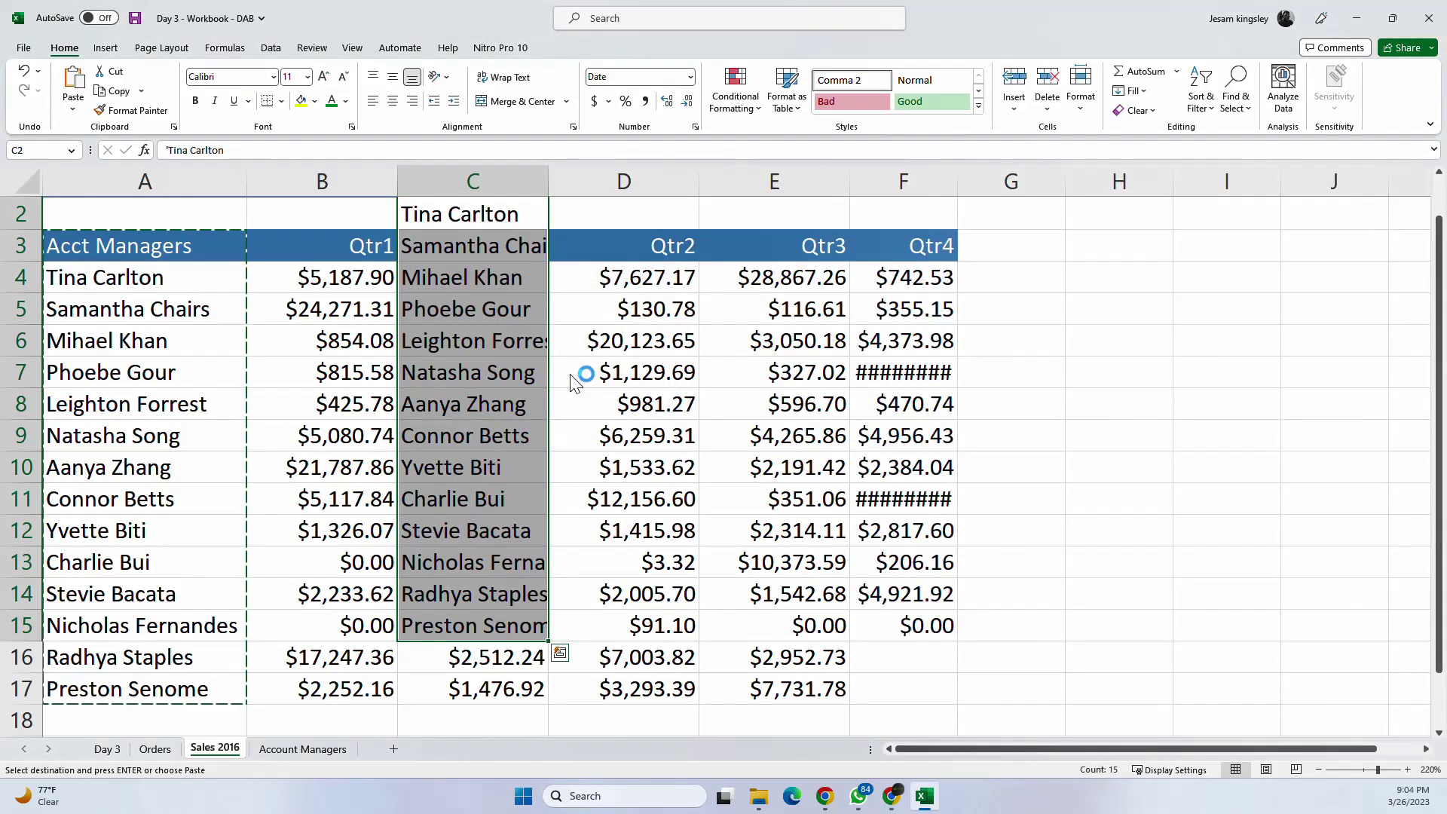
key("ctrl+z")
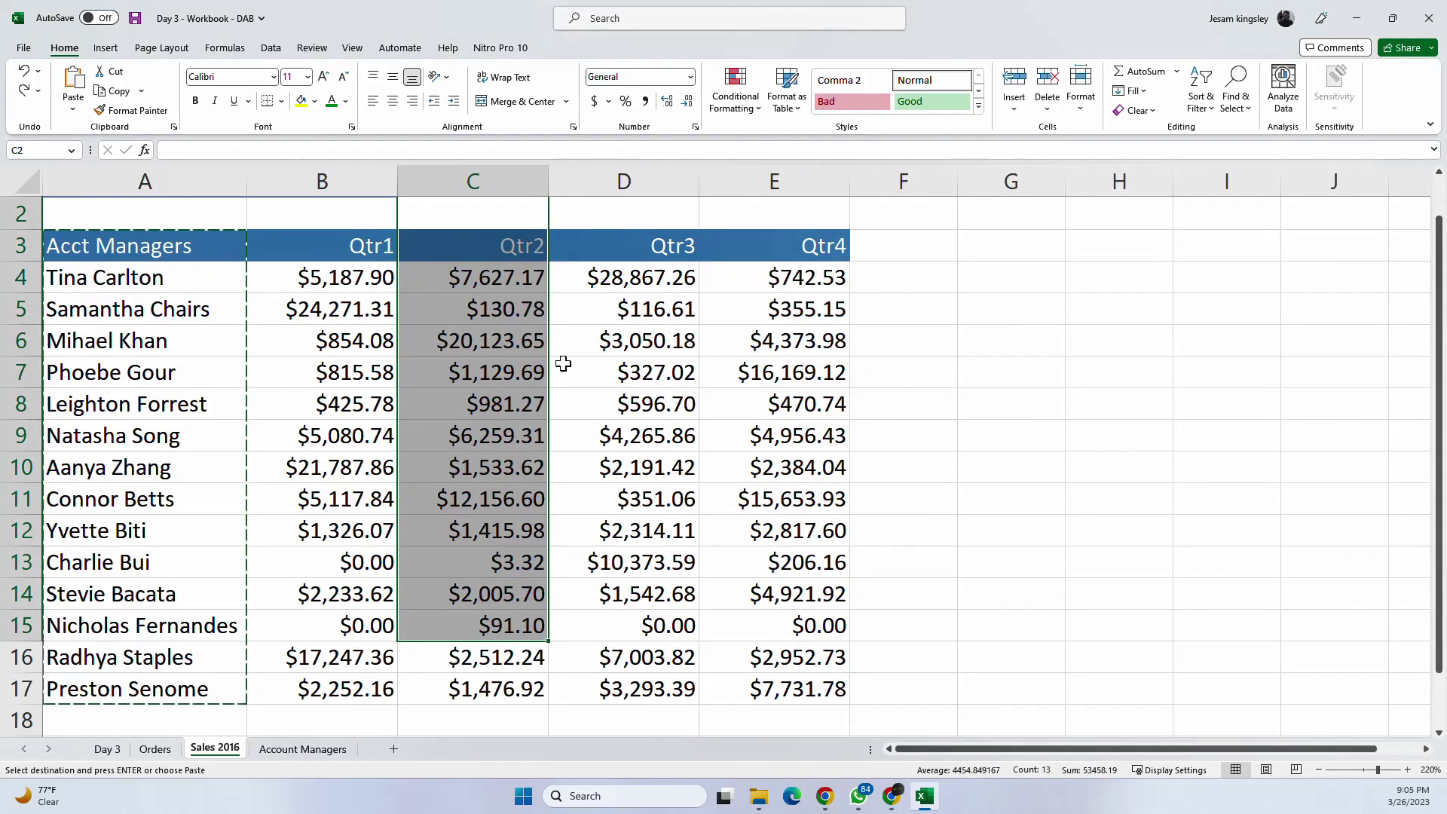
Step: Insert the copied Acct Managers cells at C3, shifting the Qtr2 to Qtr4 cells right
left_click(440, 257)
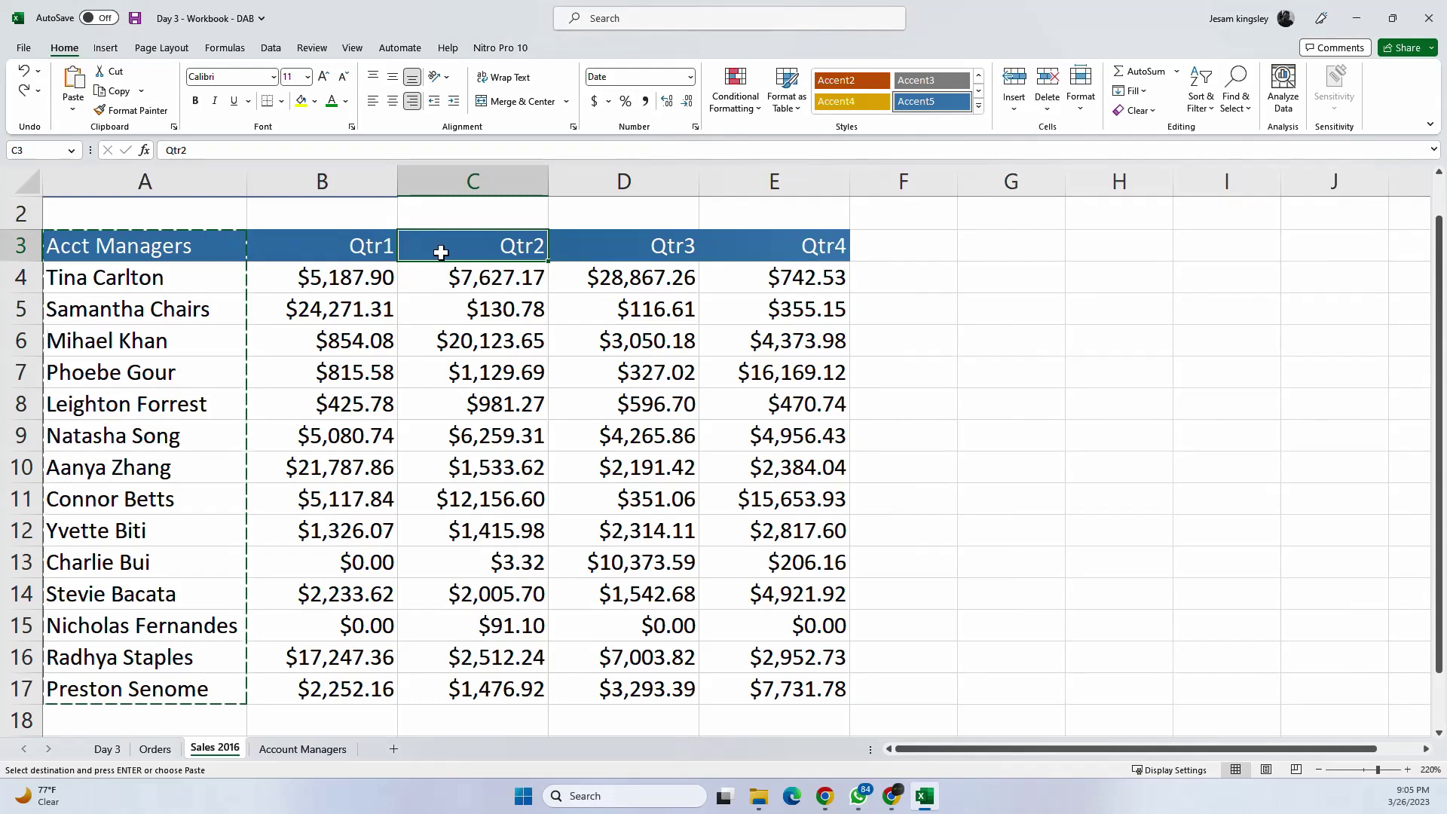
right_click(441, 253)
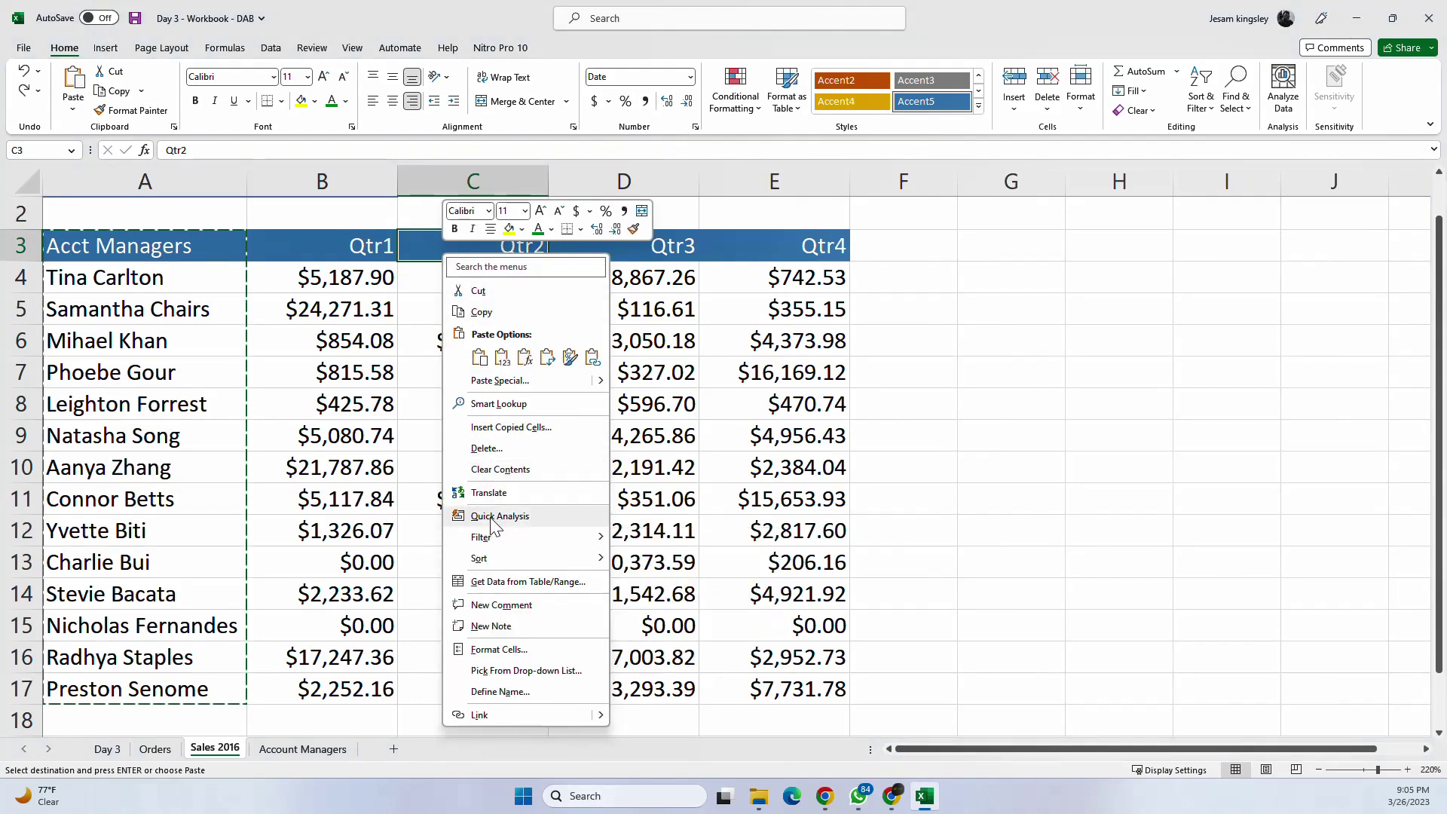
left_click(493, 429)
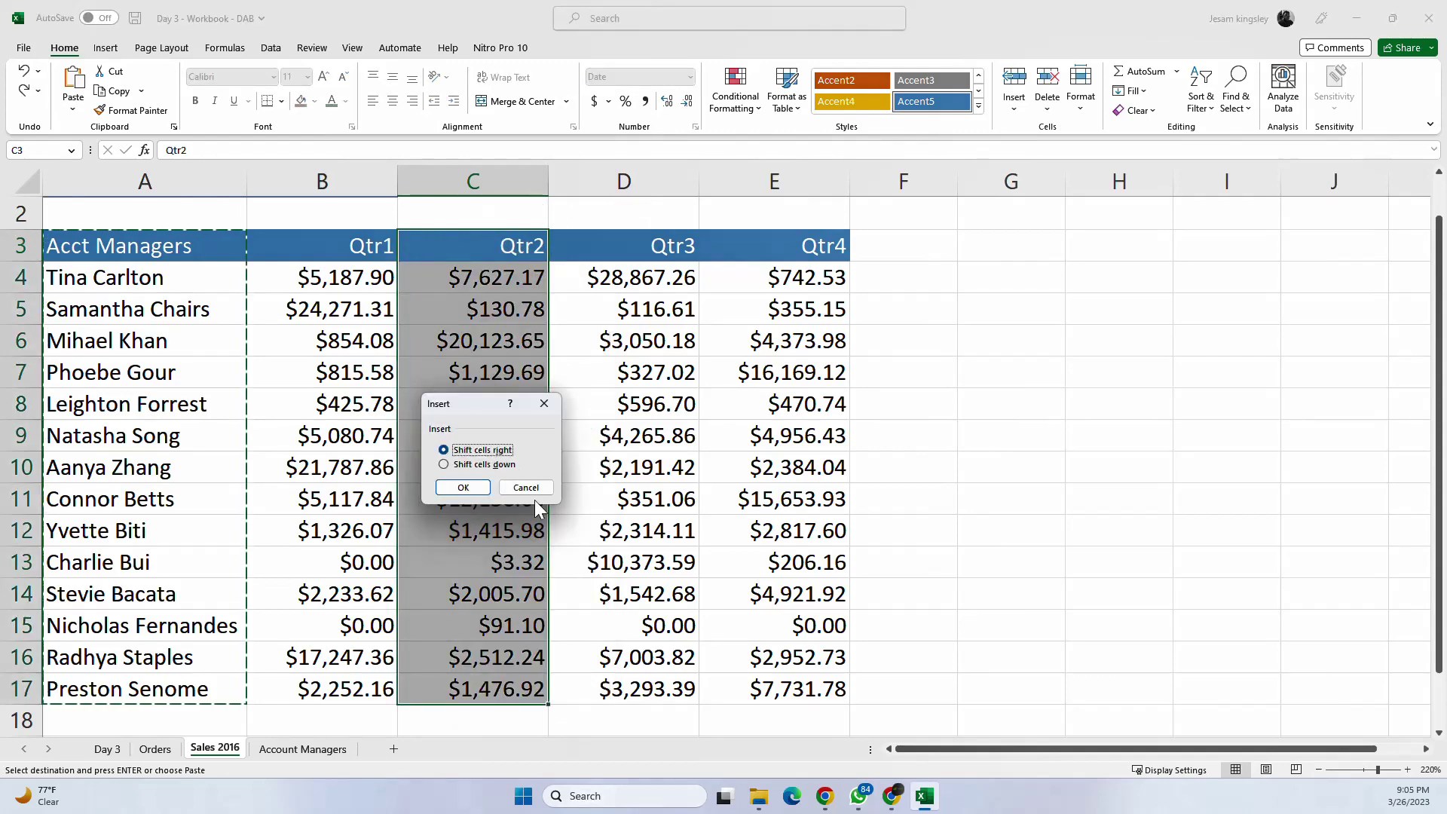
left_click(472, 487)
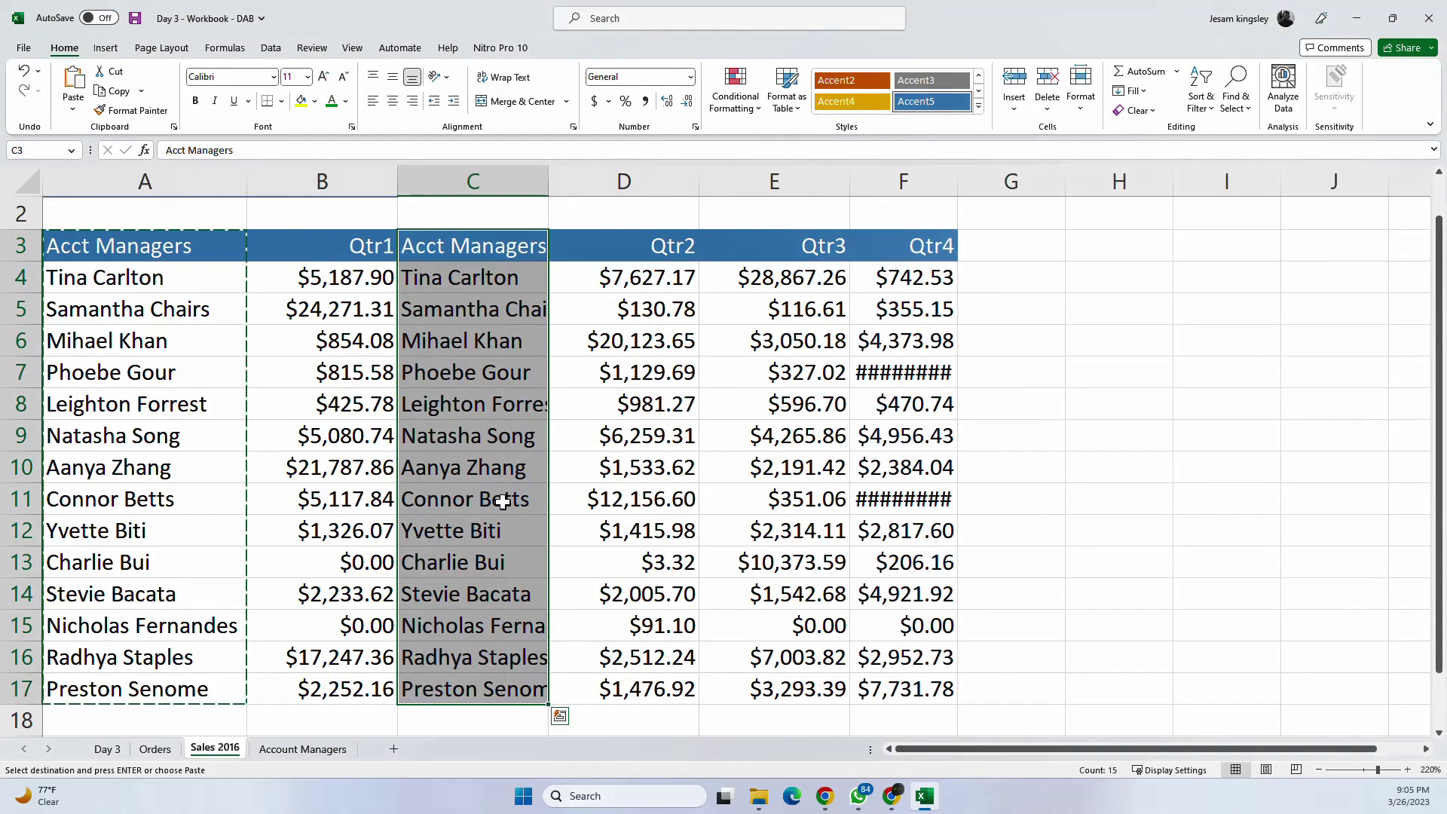
Step: Fit column F's width to its contents and inspect the second Acct Managers column within the table A3:F17
left_click(1024, 352)
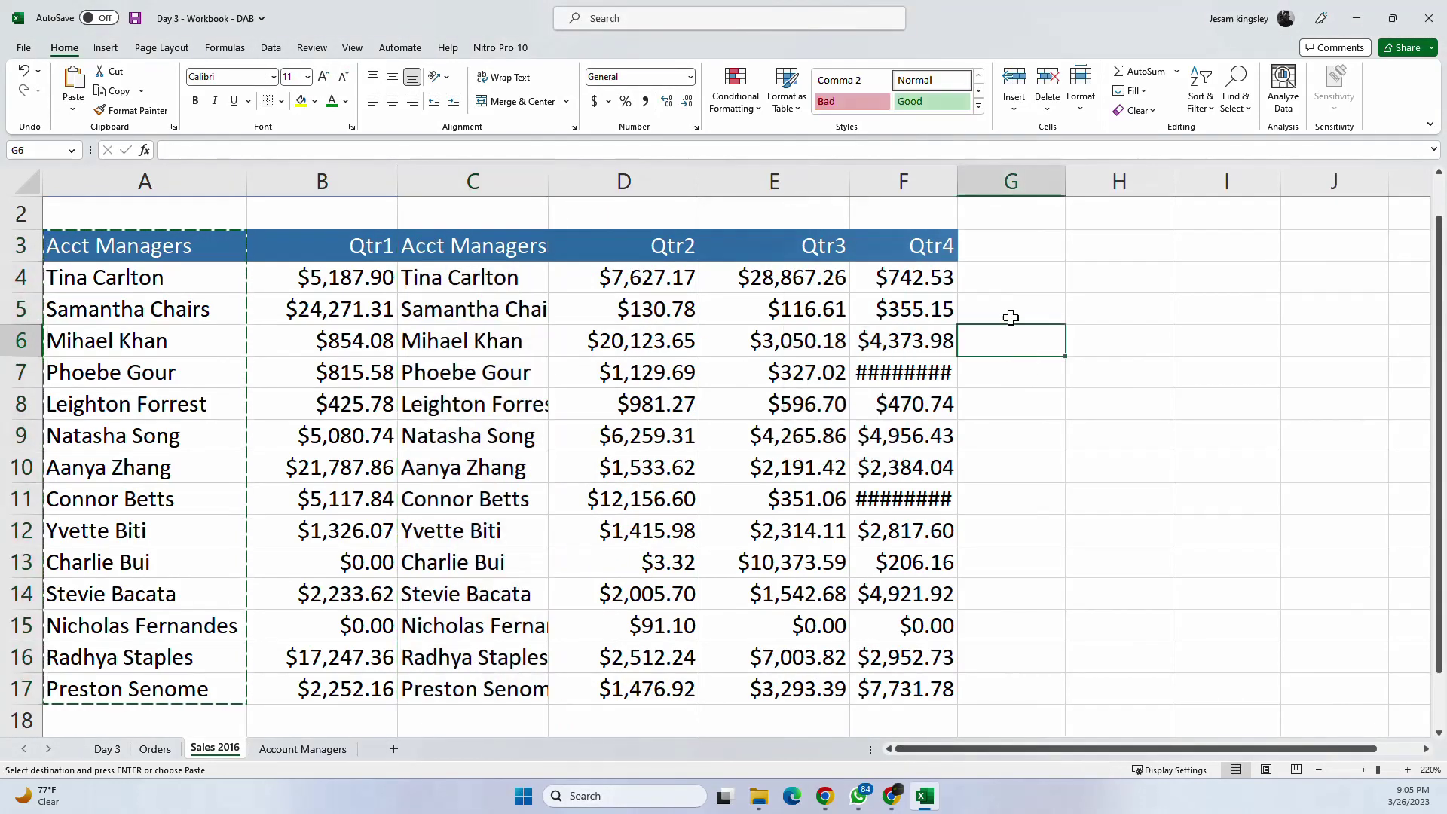
double_click(959, 184)
left_click(1033, 488)
key("Escape")
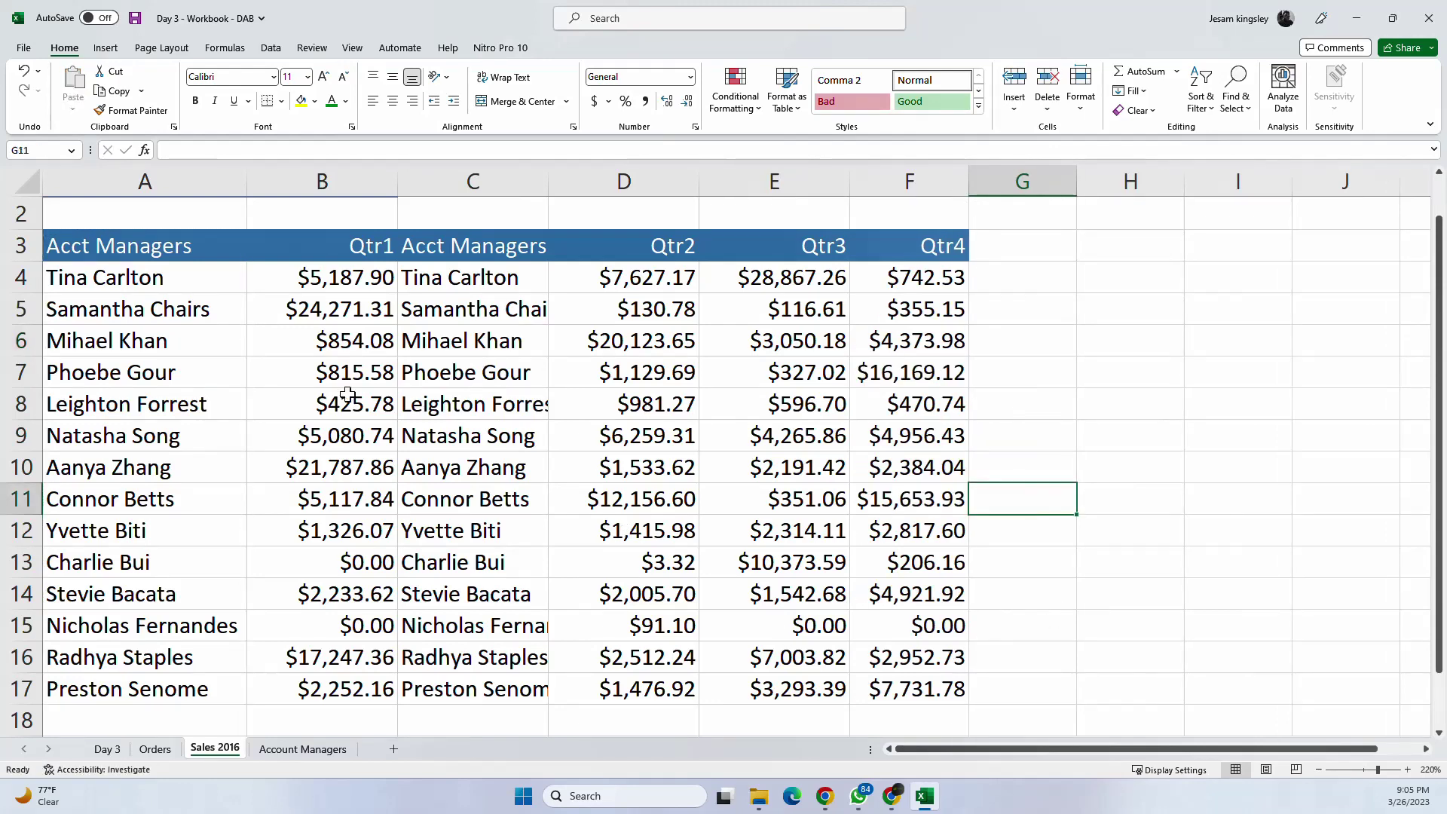
mouse_move(101, 252)
left_mouse_down()
mouse_move(507, 407)
mouse_move(936, 660)
mouse_move(957, 690)
left_mouse_up()
left_click(468, 243)
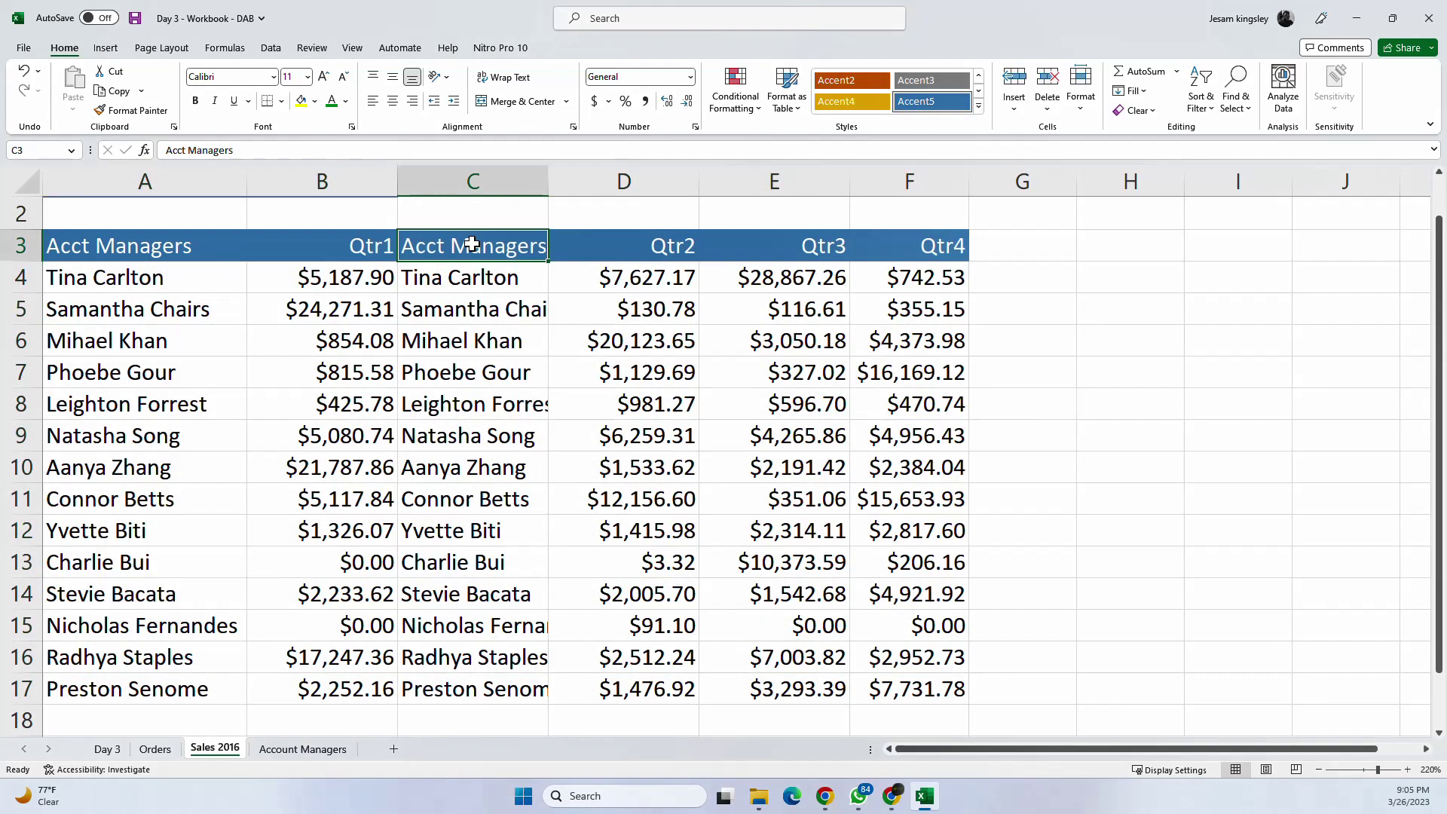
Step: Clear all Qtr 1 lookup results below the header in column B of the Account Managers sheet
left_click(278, 754)
left_click_drag(448, 267, 452, 636)
key("Delete")
scroll(462, 587, "up", 1)
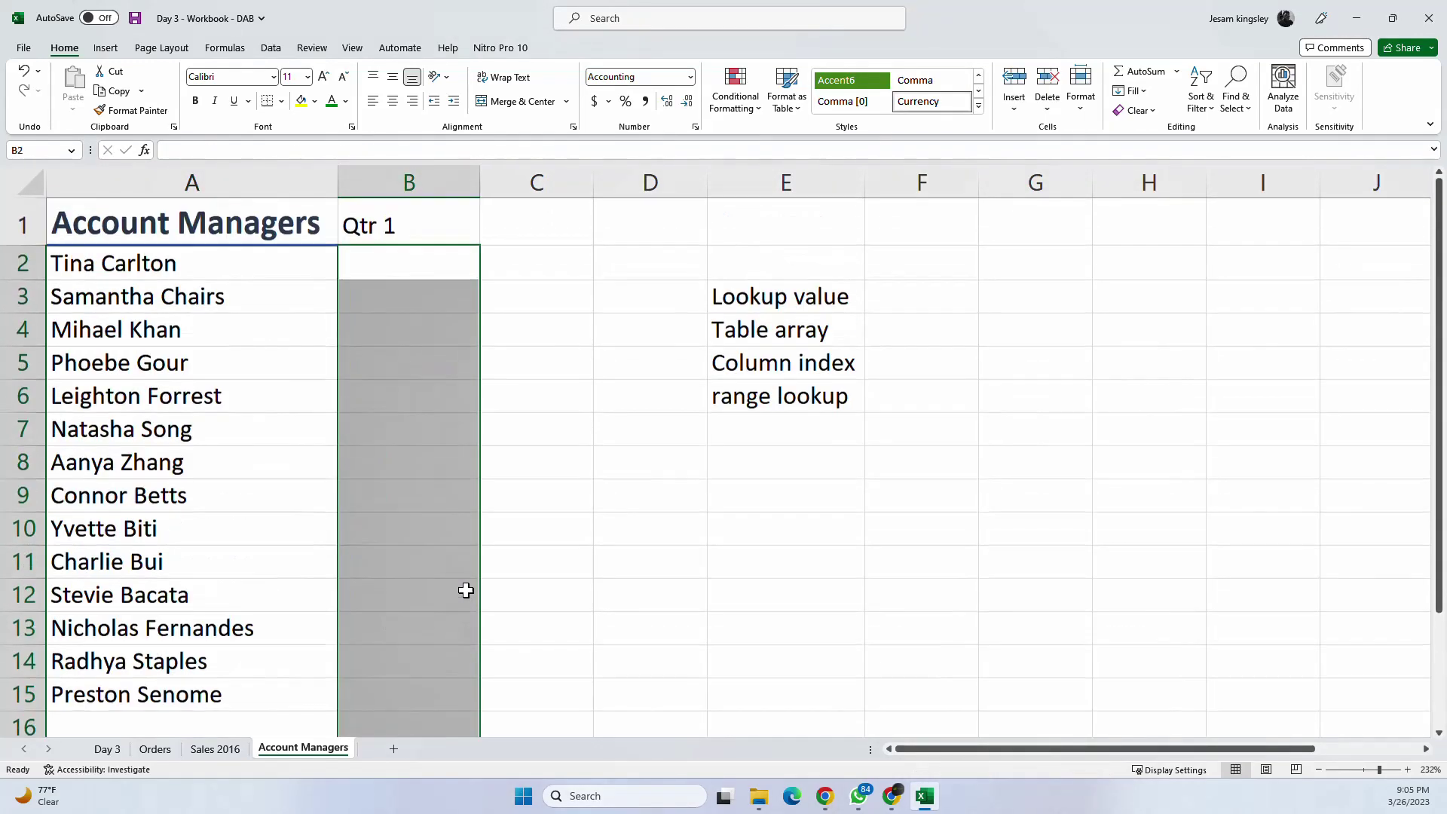
Step: Start a VLOOKUP formula in B2 with the manager name in A2 as the lookup value
left_click(423, 262)
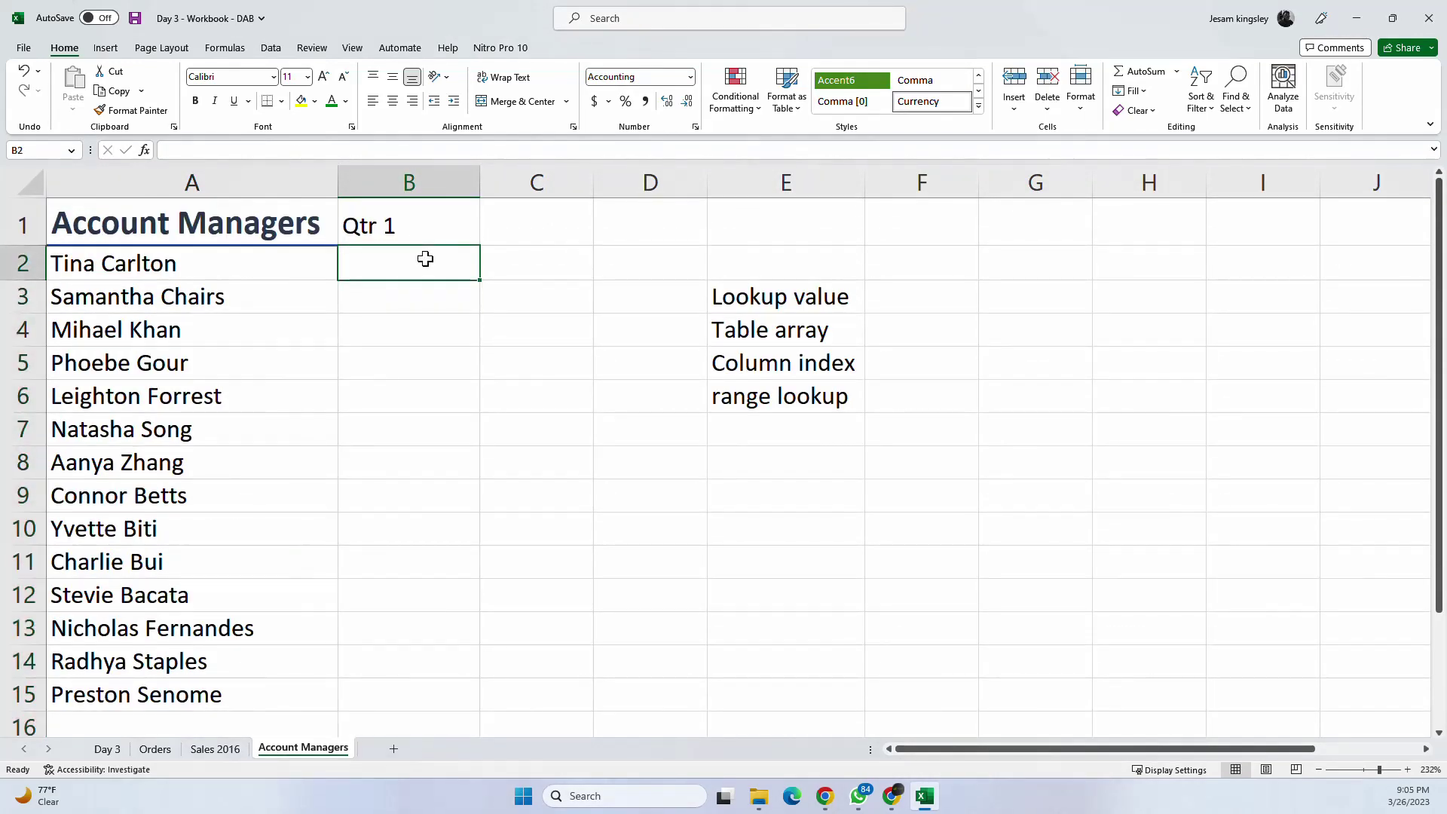
type("=vl")
key("Tab")
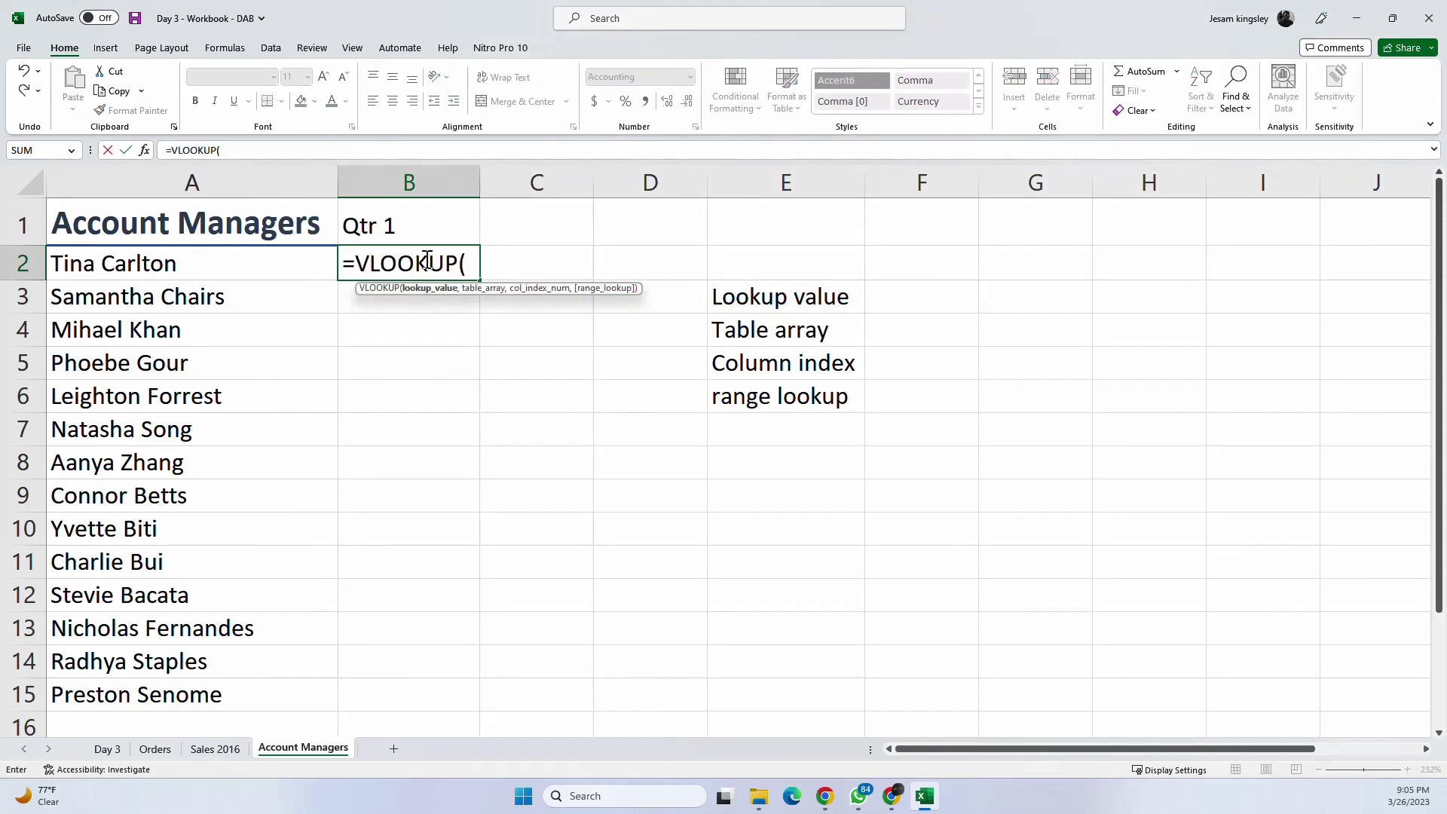
left_click(196, 263)
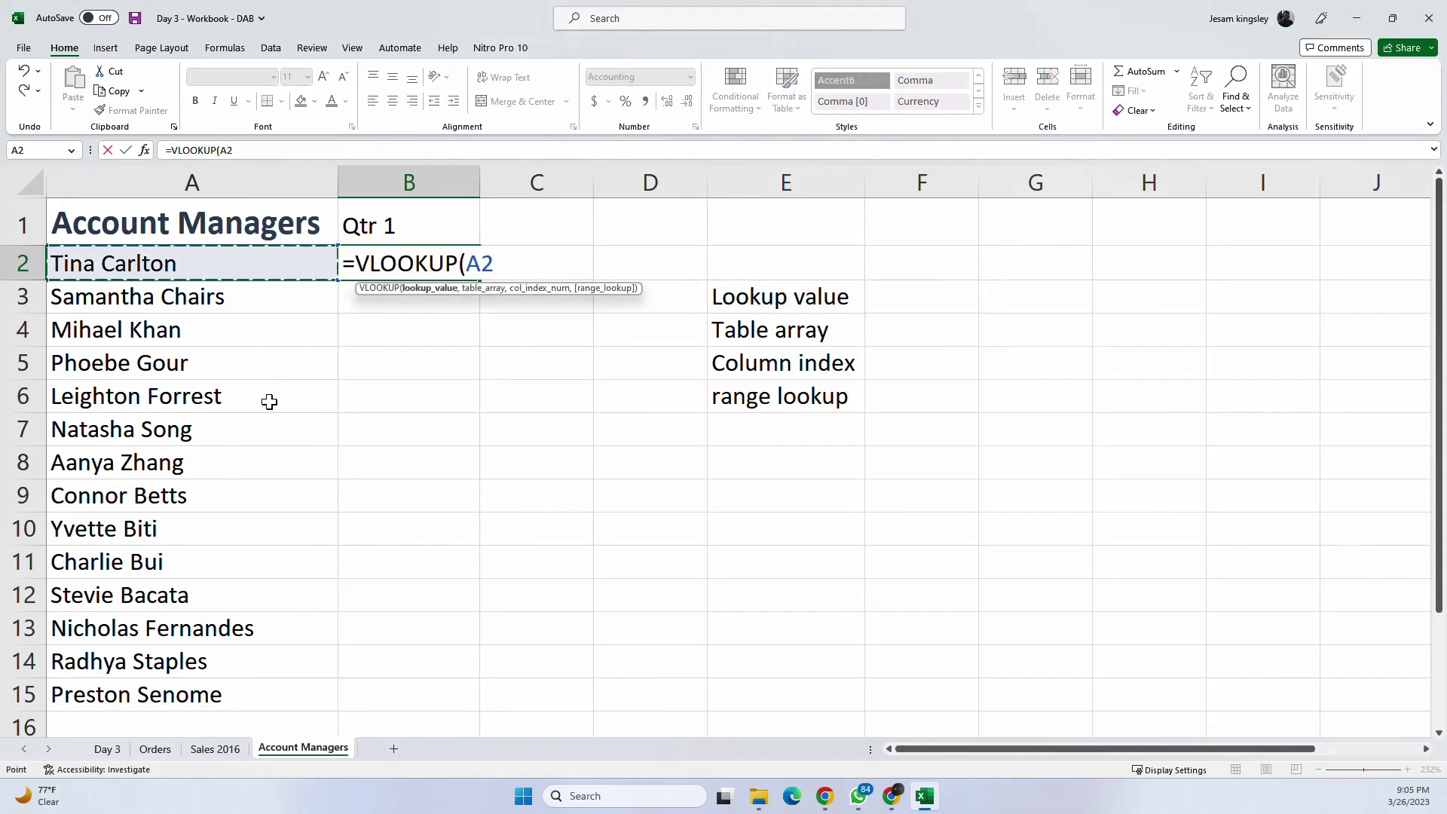
type(",")
Step: Set the VLOOKUP's table array to C3:F17 on Sales 2016, beginning at the second Acct Managers column
left_click(218, 750)
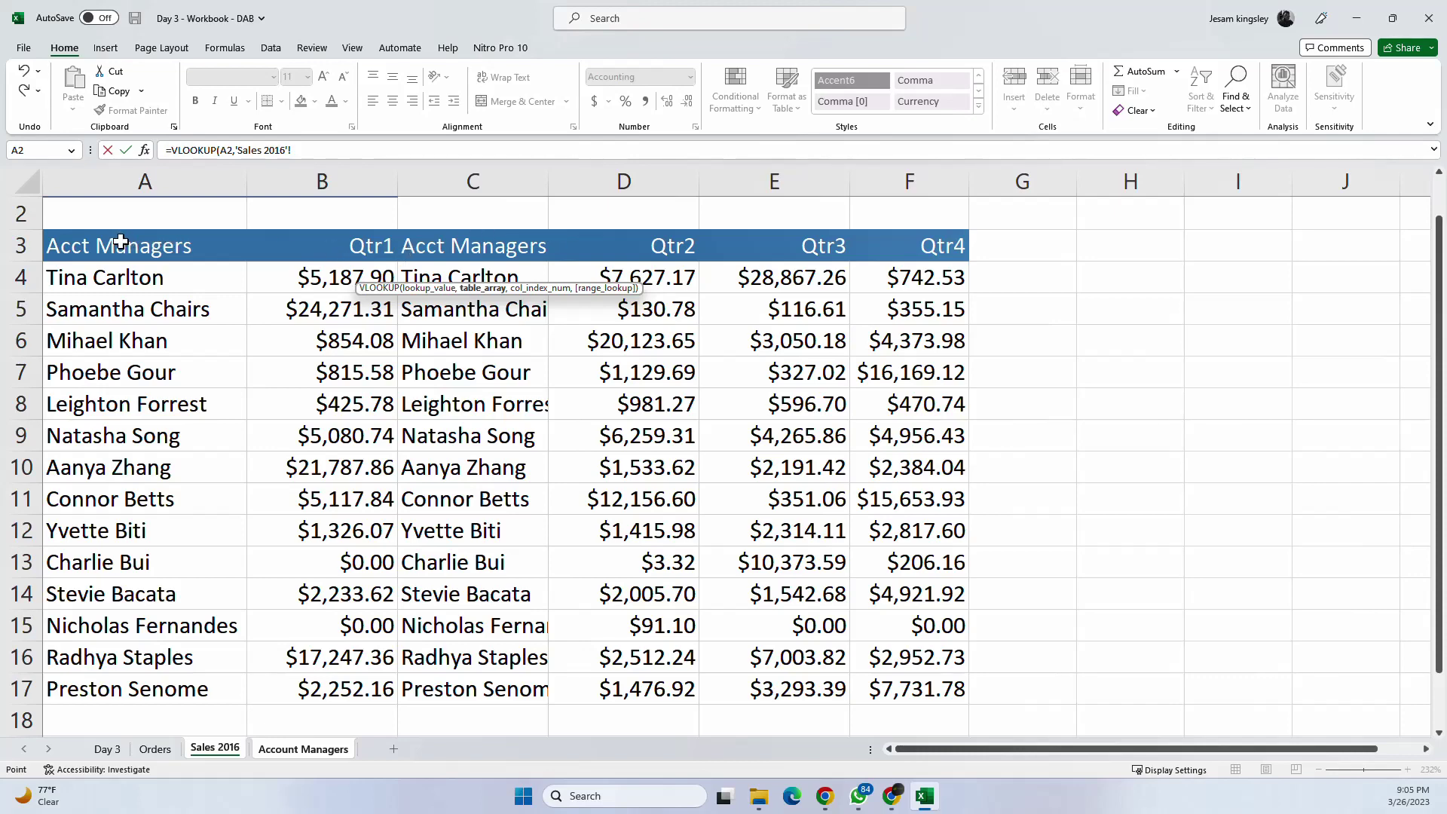
left_click_drag(120, 241, 251, 245)
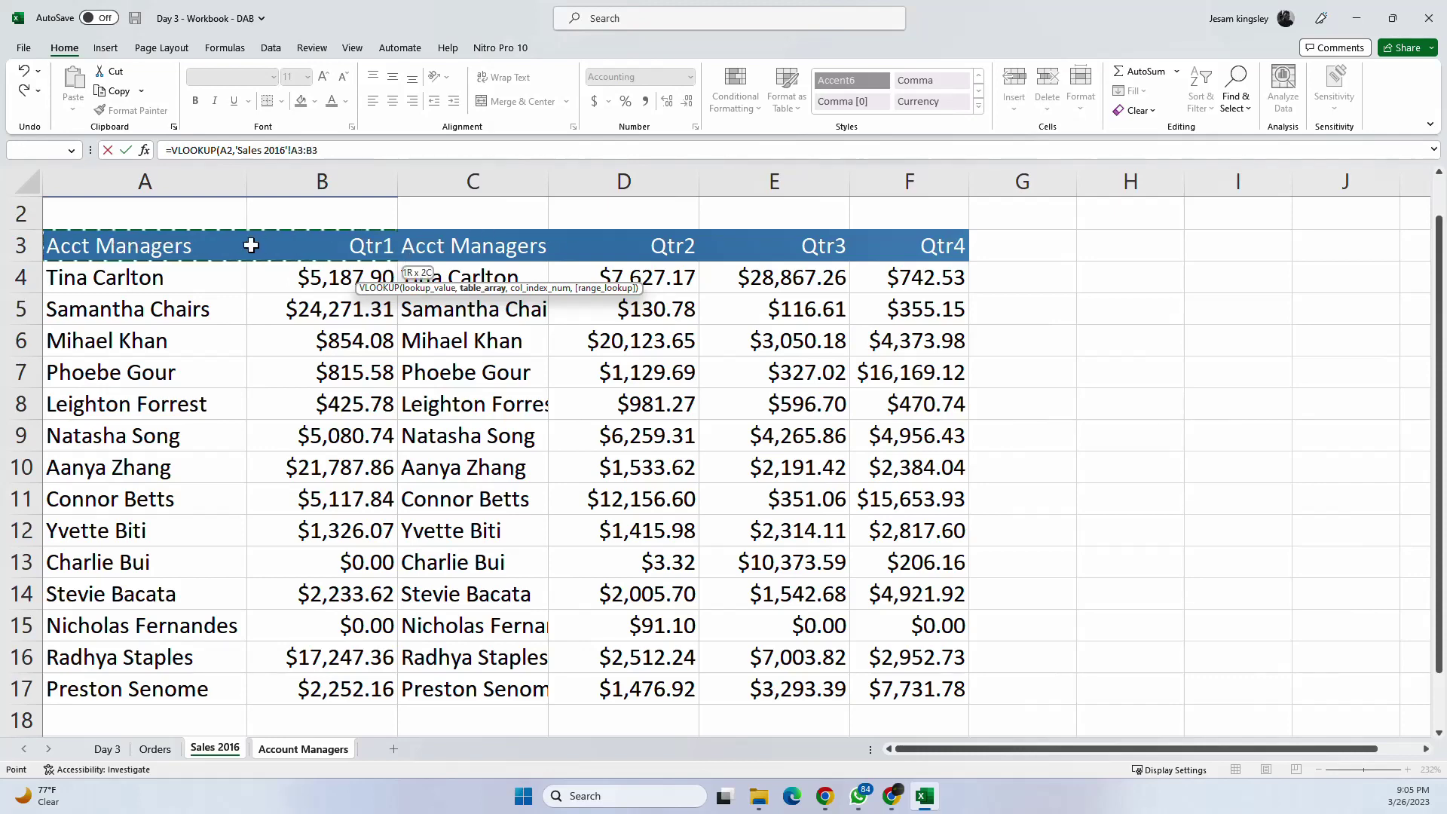
left_click(440, 245)
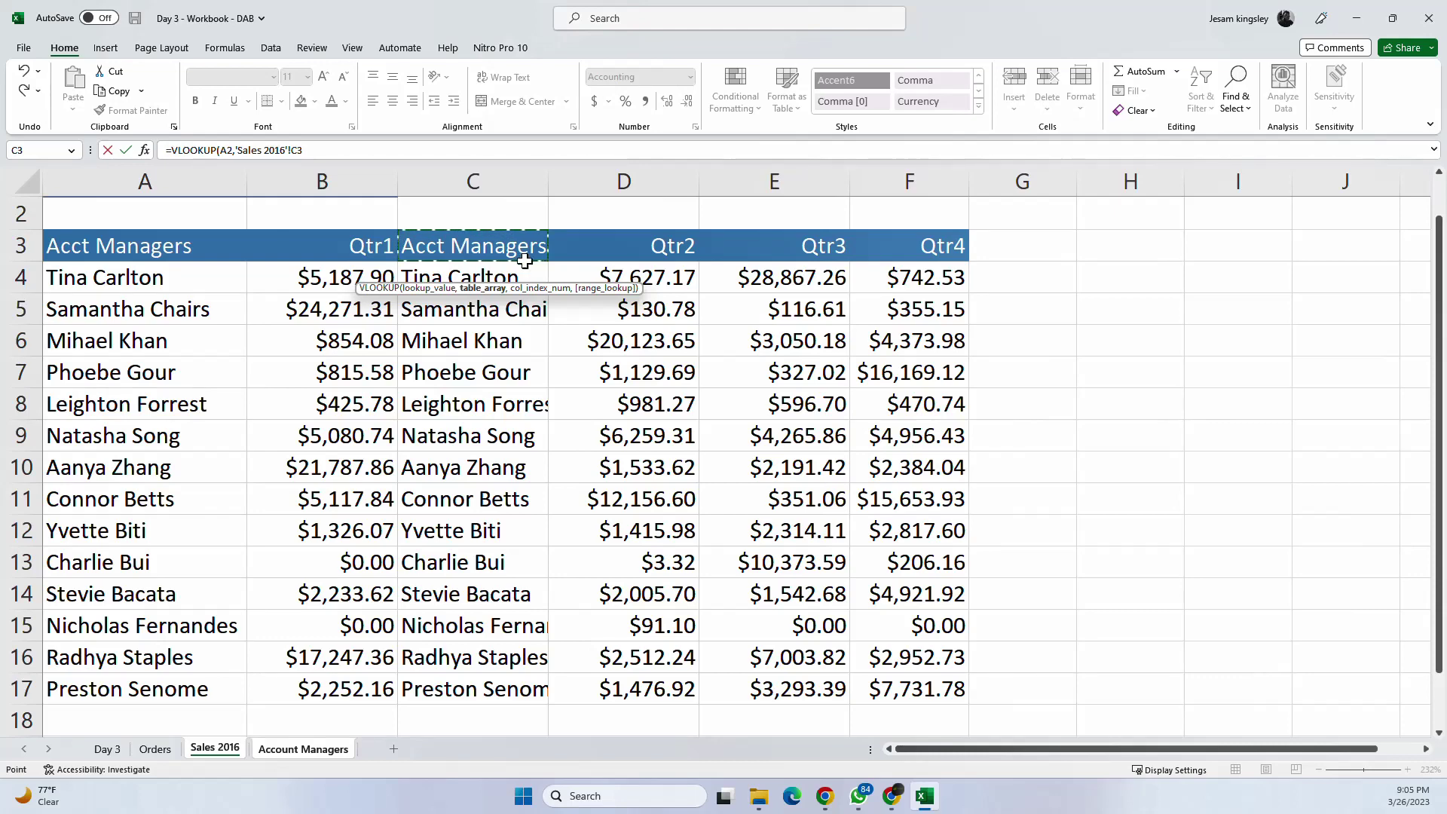
left_click_drag(525, 261, 957, 689)
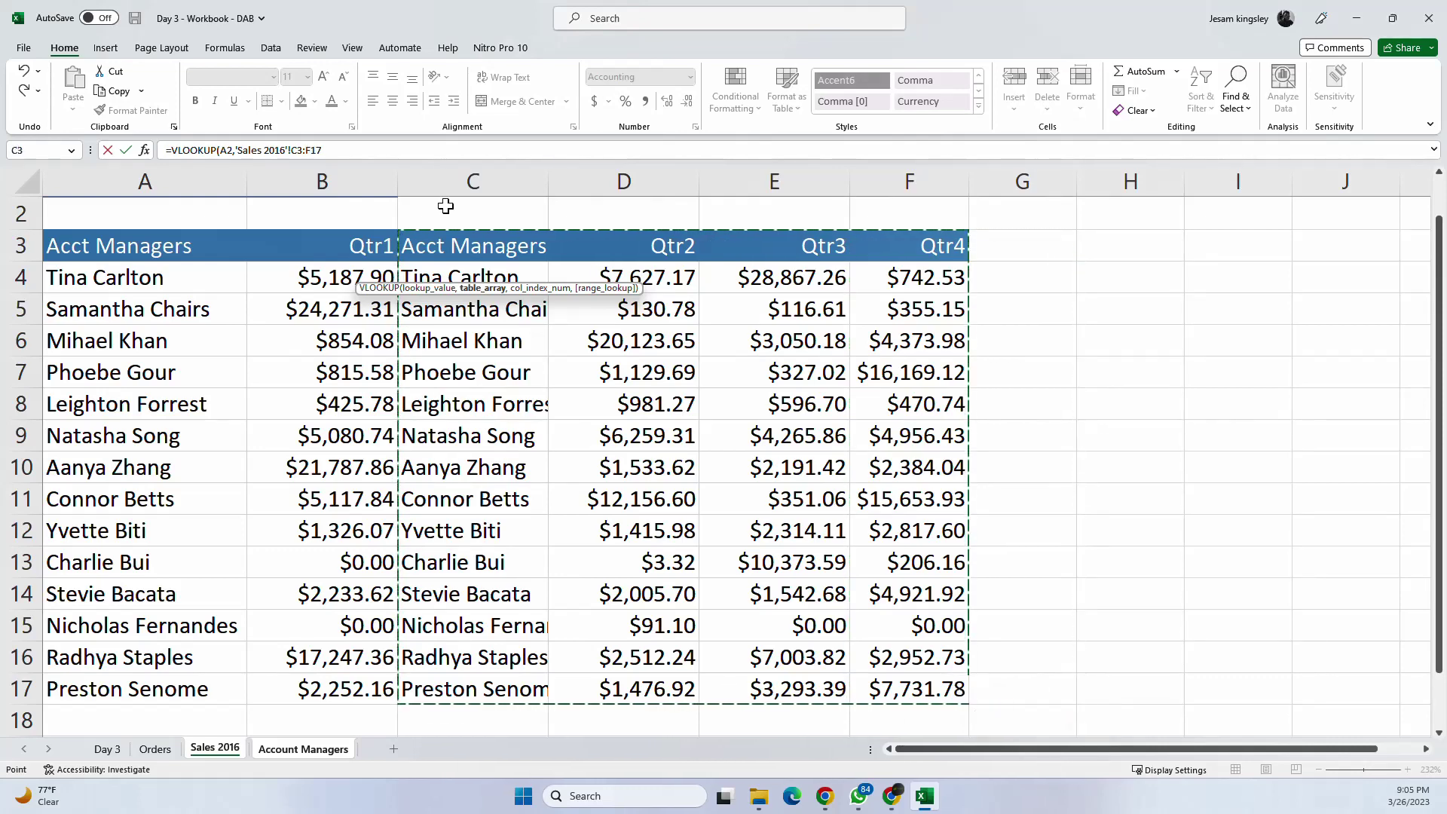
Step: Complete the VLOOKUP with column index 2 and FALSE for an exact match, and clear the formula from B2
left_click(367, 152)
type(",2")
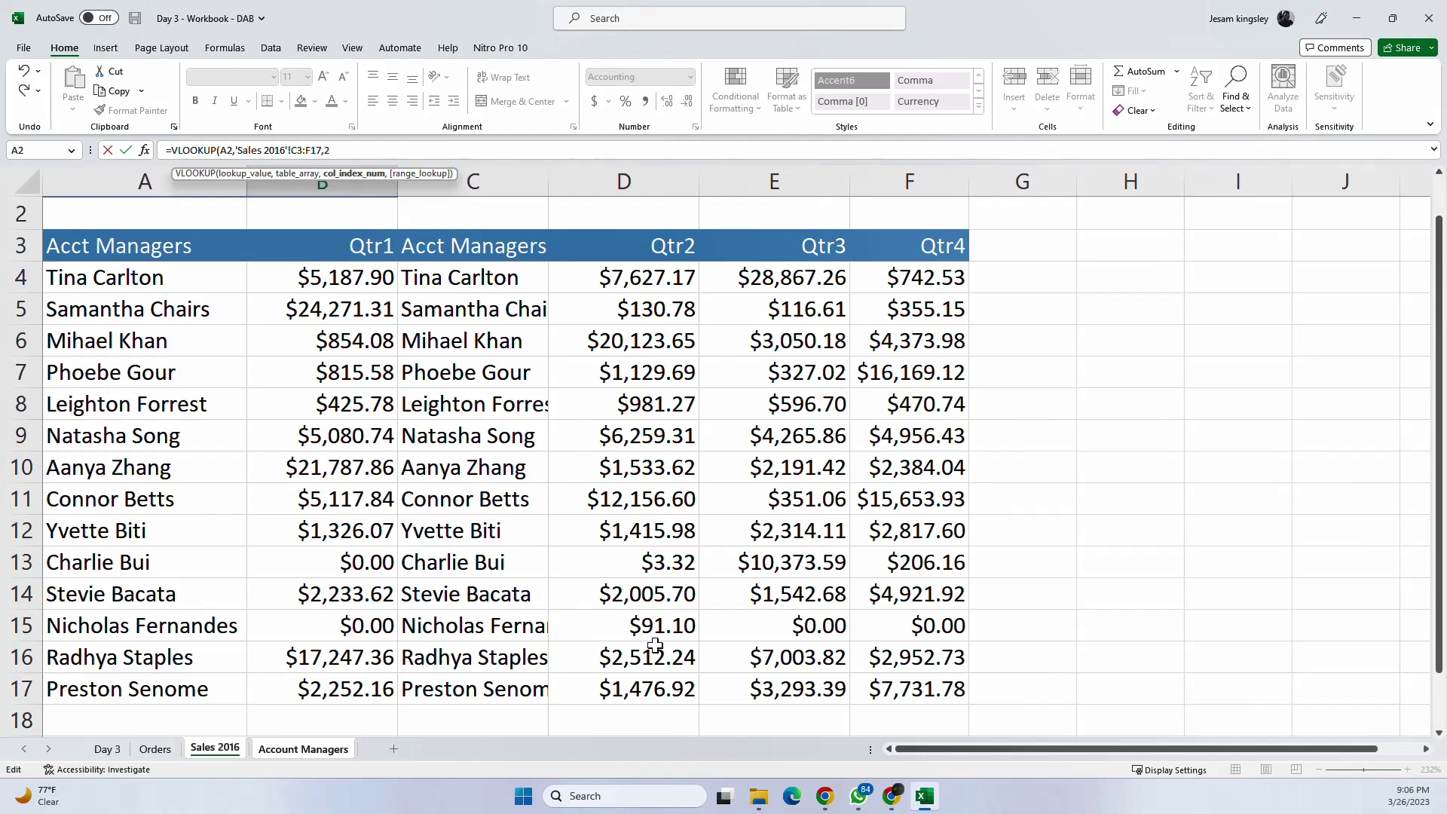
type(",")
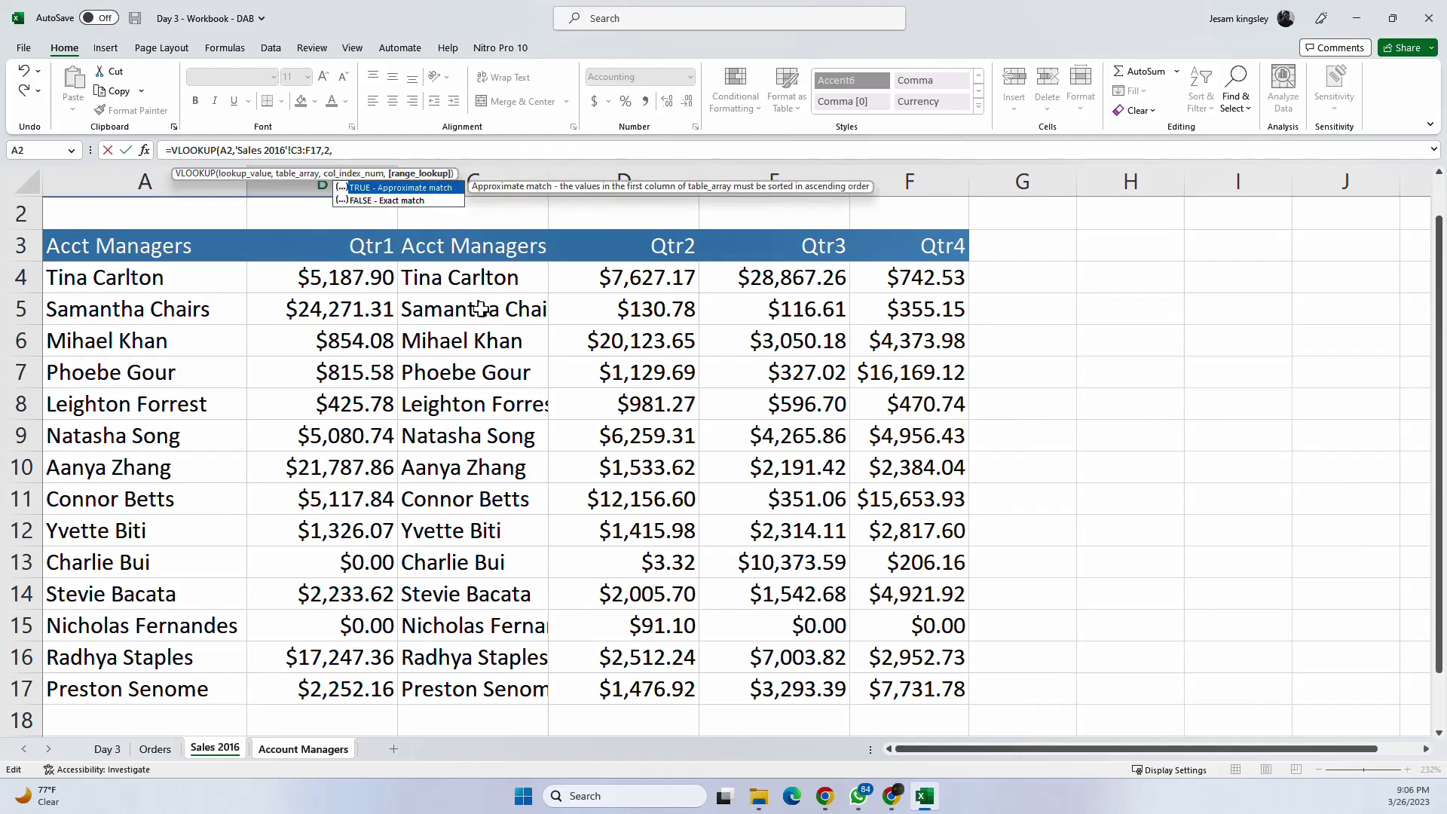
double_click(399, 201)
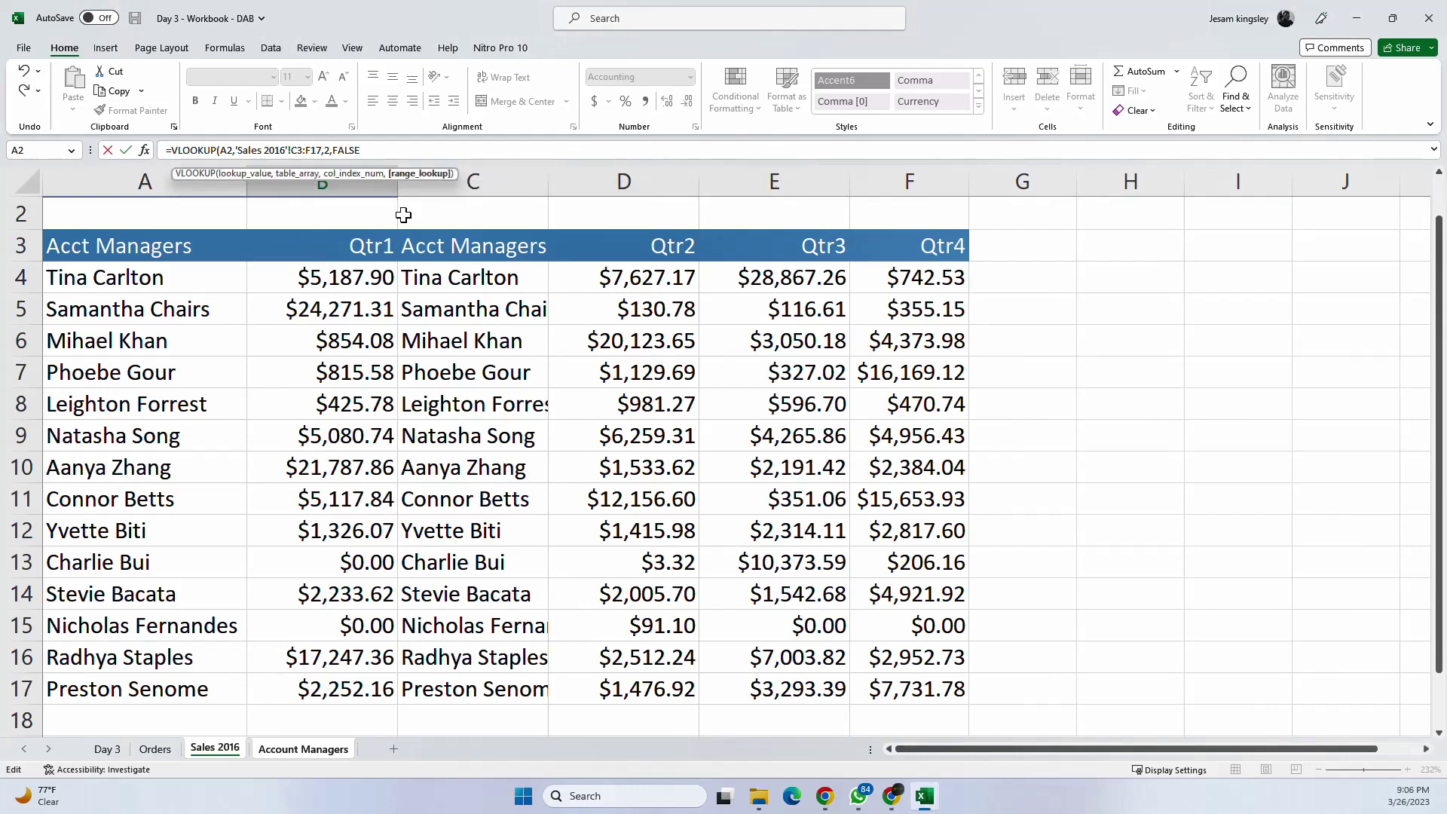
key("Return")
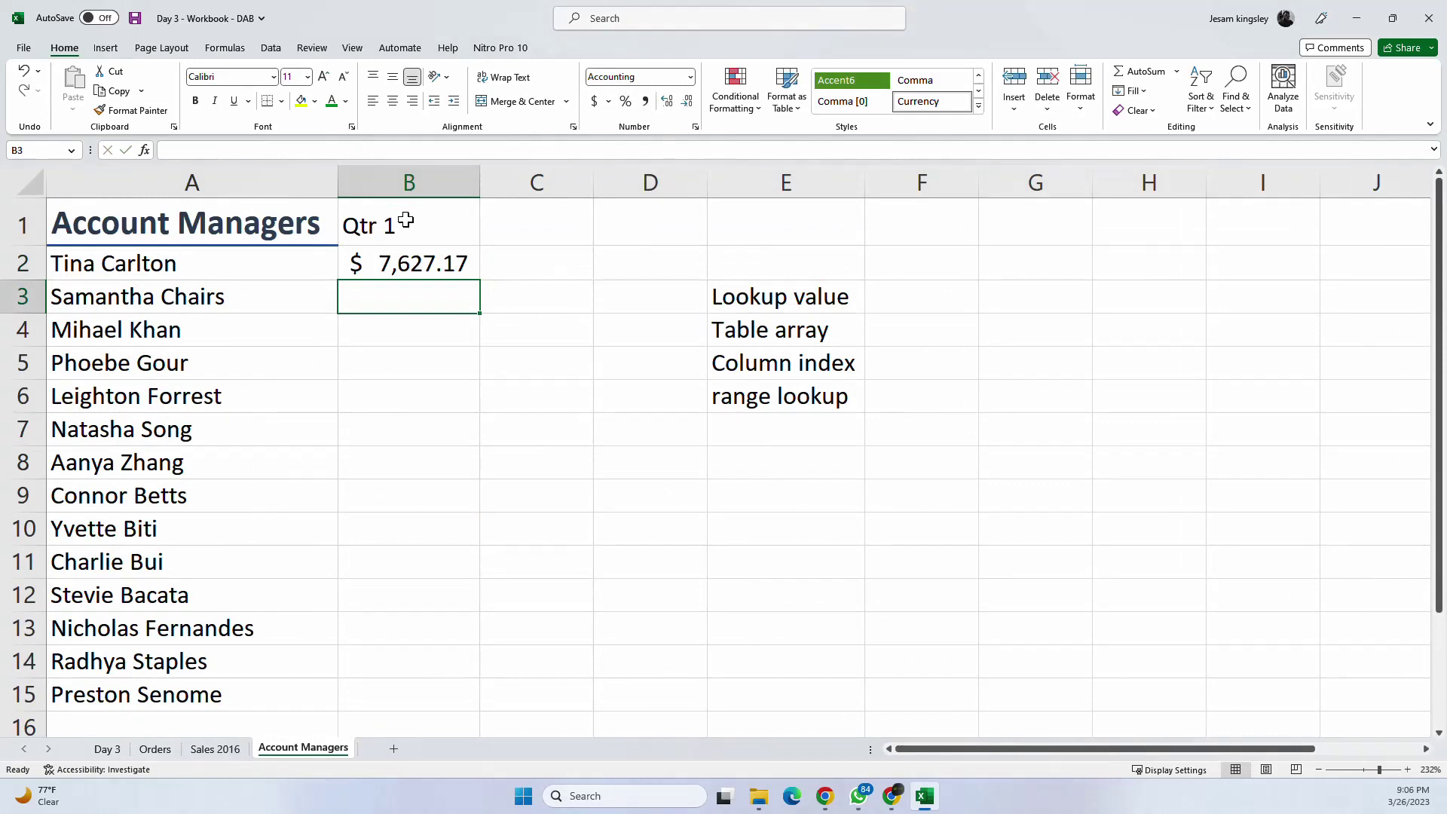
key("Up")
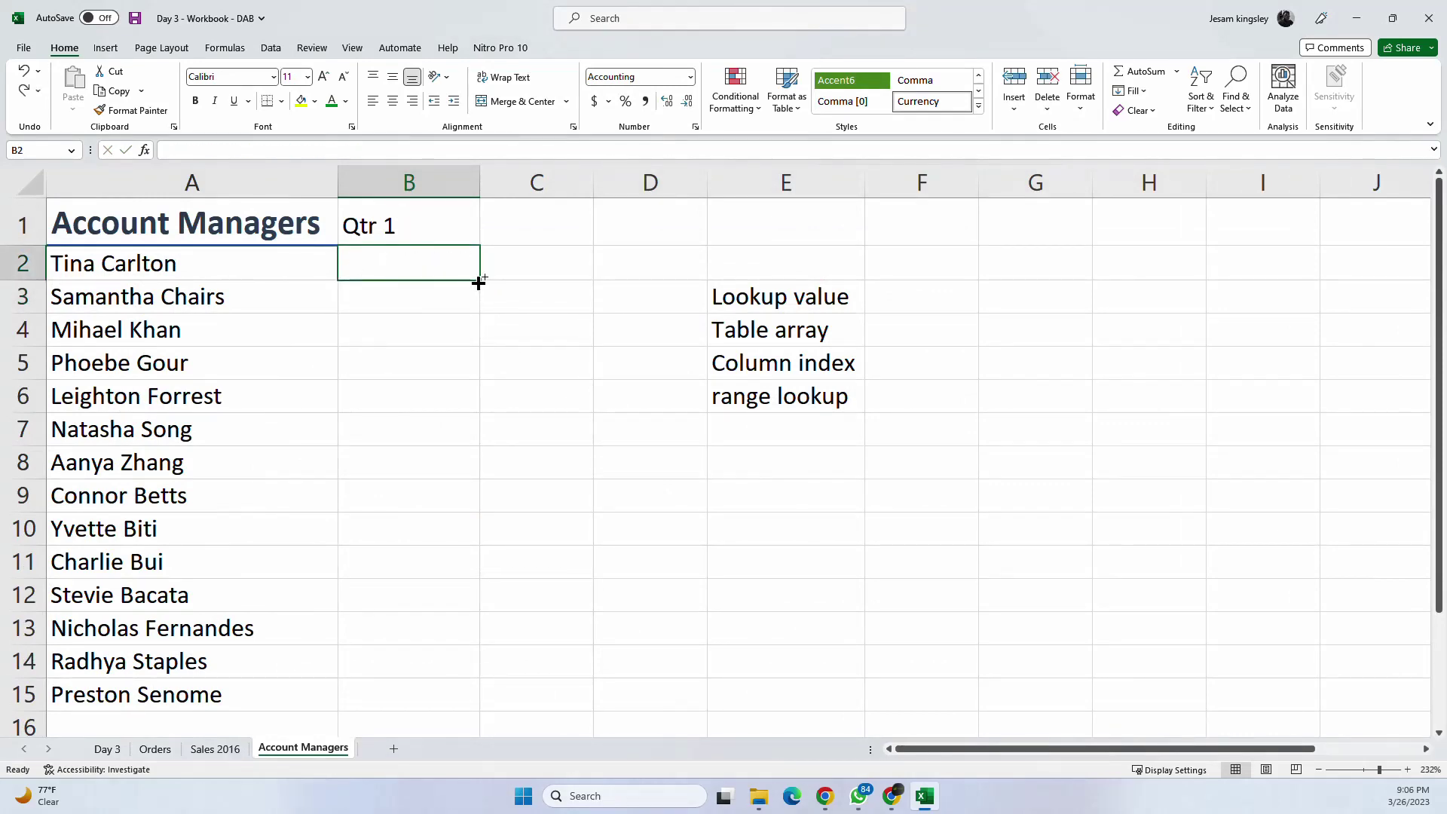
Step: Undo the recent edits until the duplicate Acct Managers column on Sales 2016 is removed and the Qtr 1 lookup results are restored
double_click(478, 283)
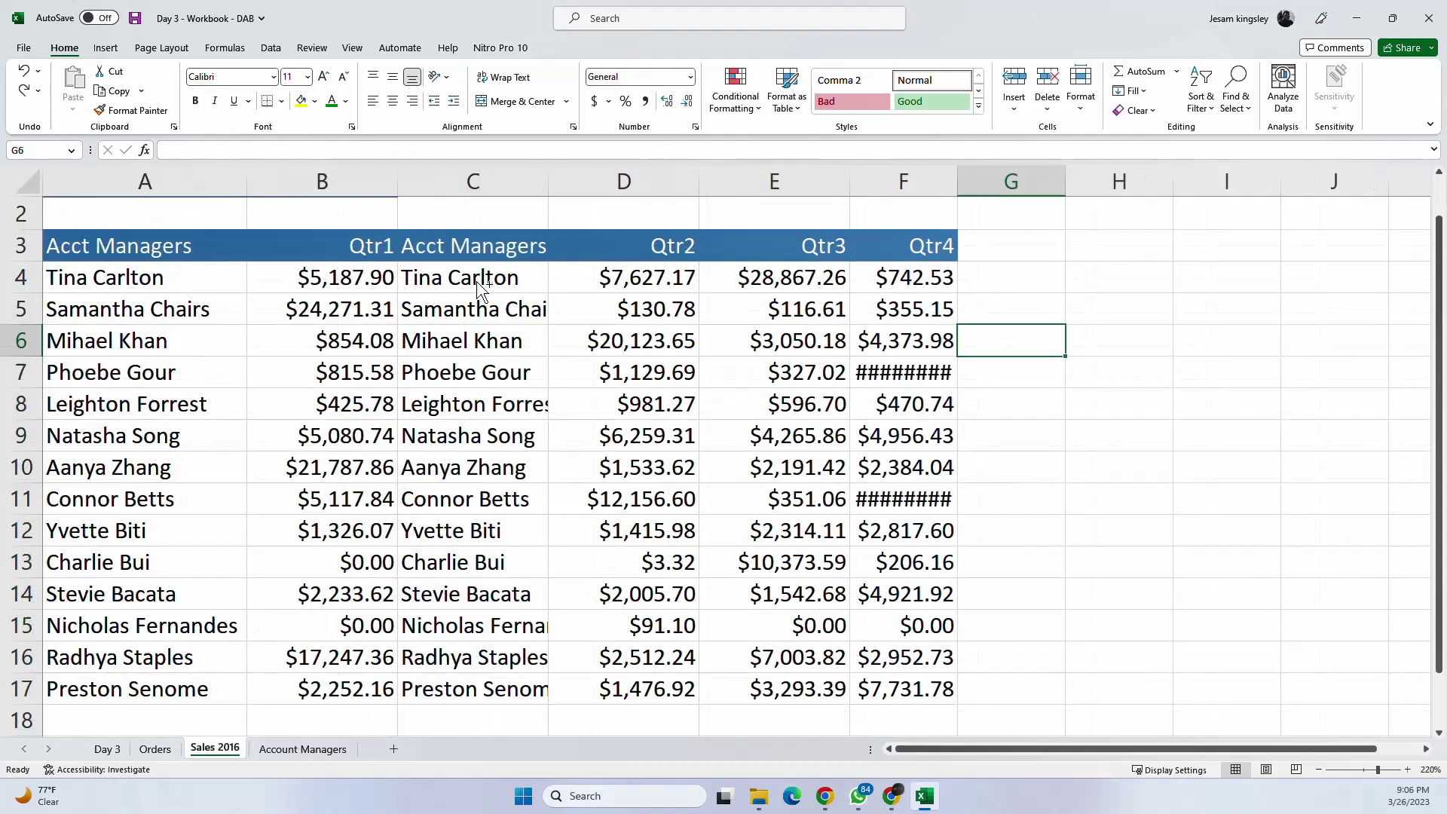
key("ctrl+Page_Up")
key("ctrl+z")
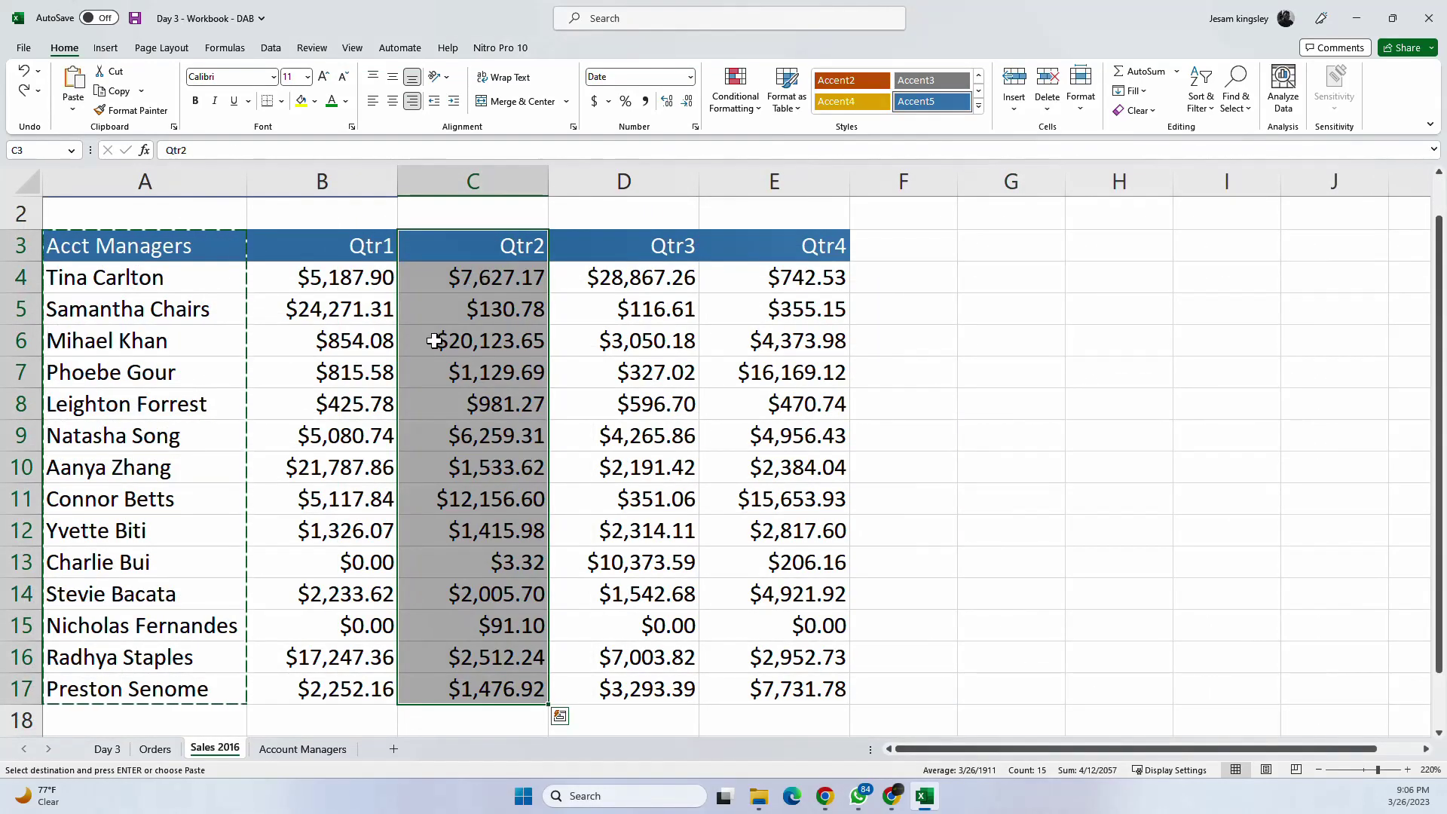
left_click(302, 749)
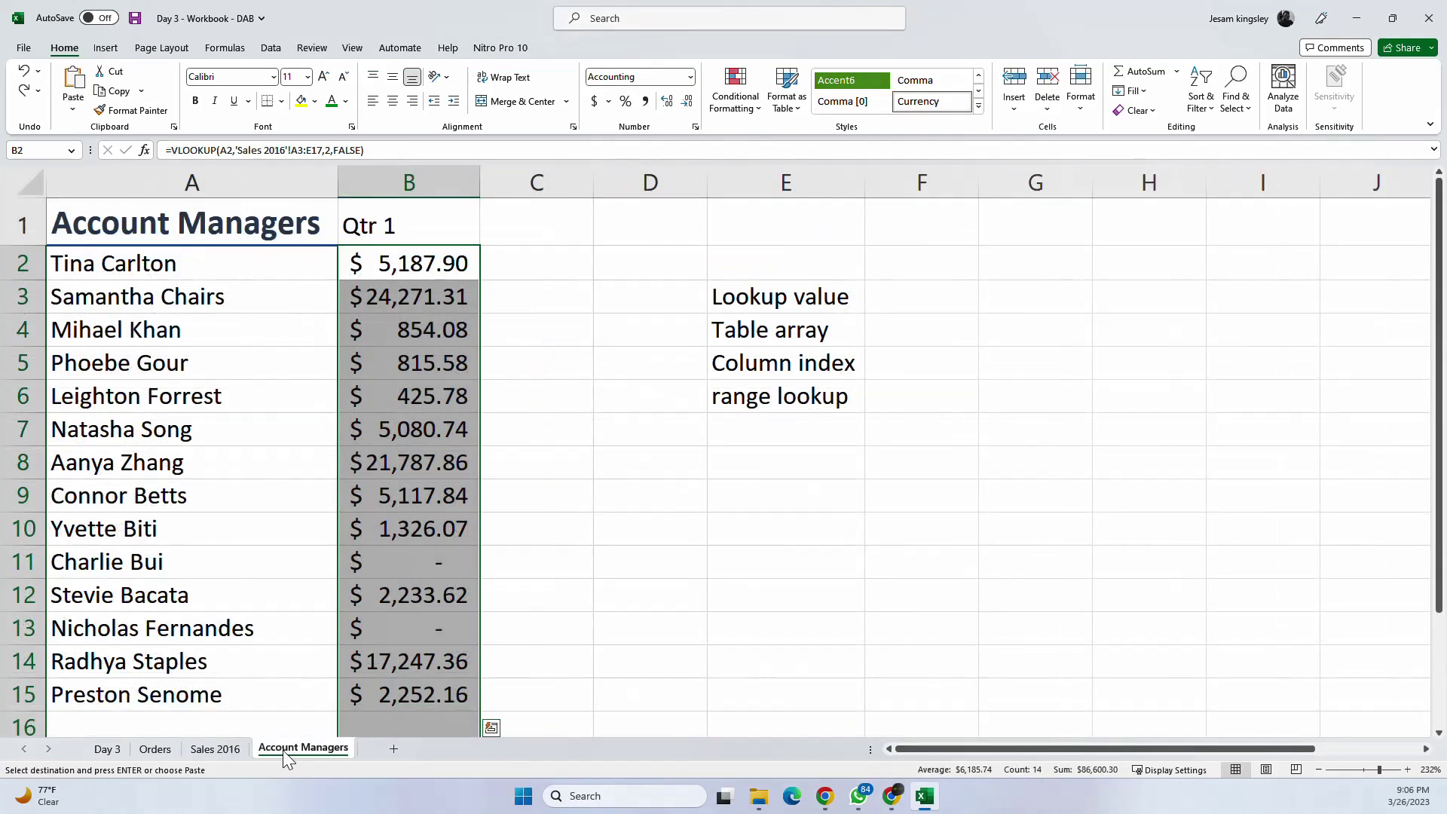
left_click(541, 461)
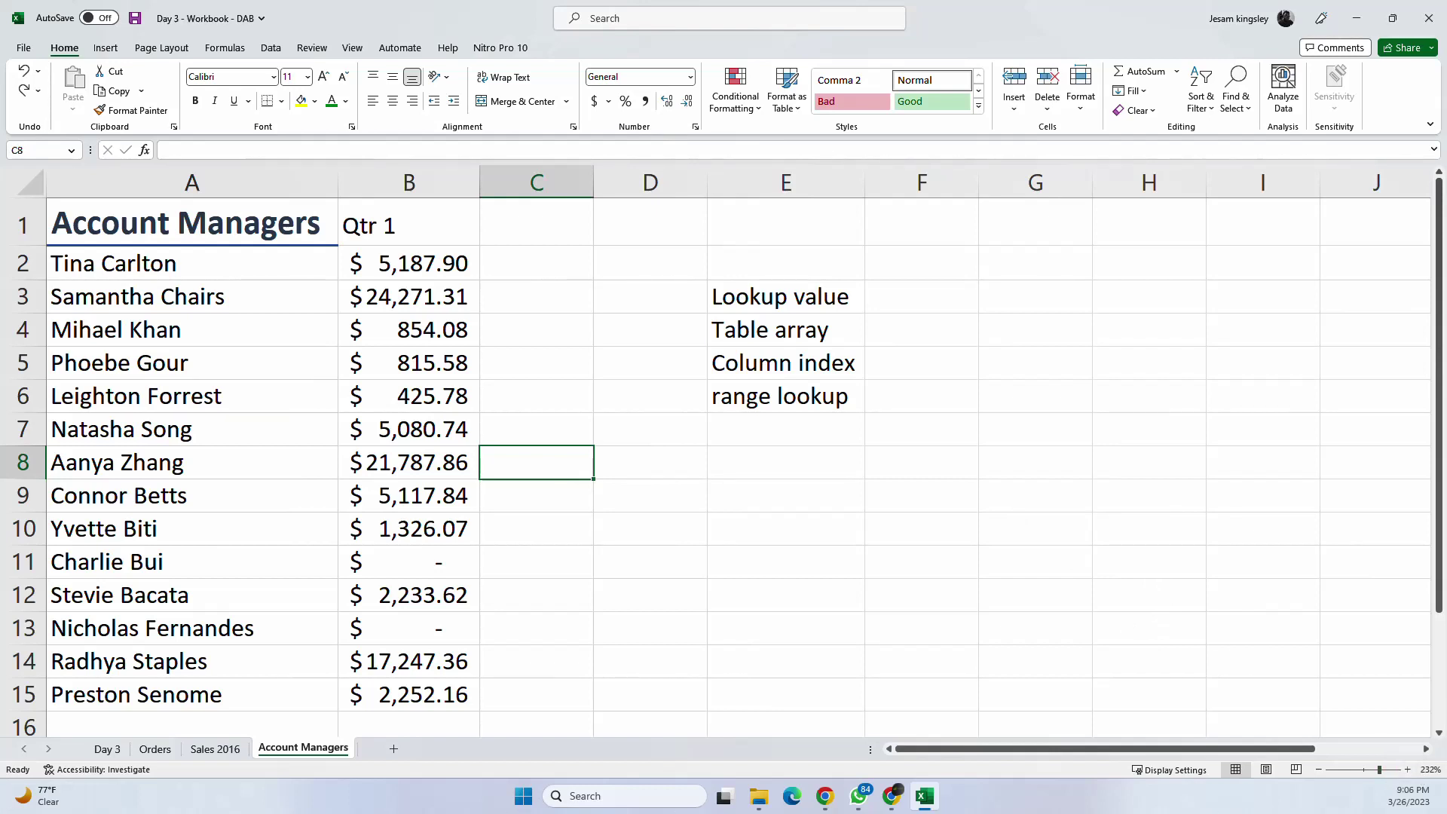
Step: Review the VLOOKUP in B2, its lookup value in A2 and the Acct Managers header on Sales 2016
key("alt+Tab")
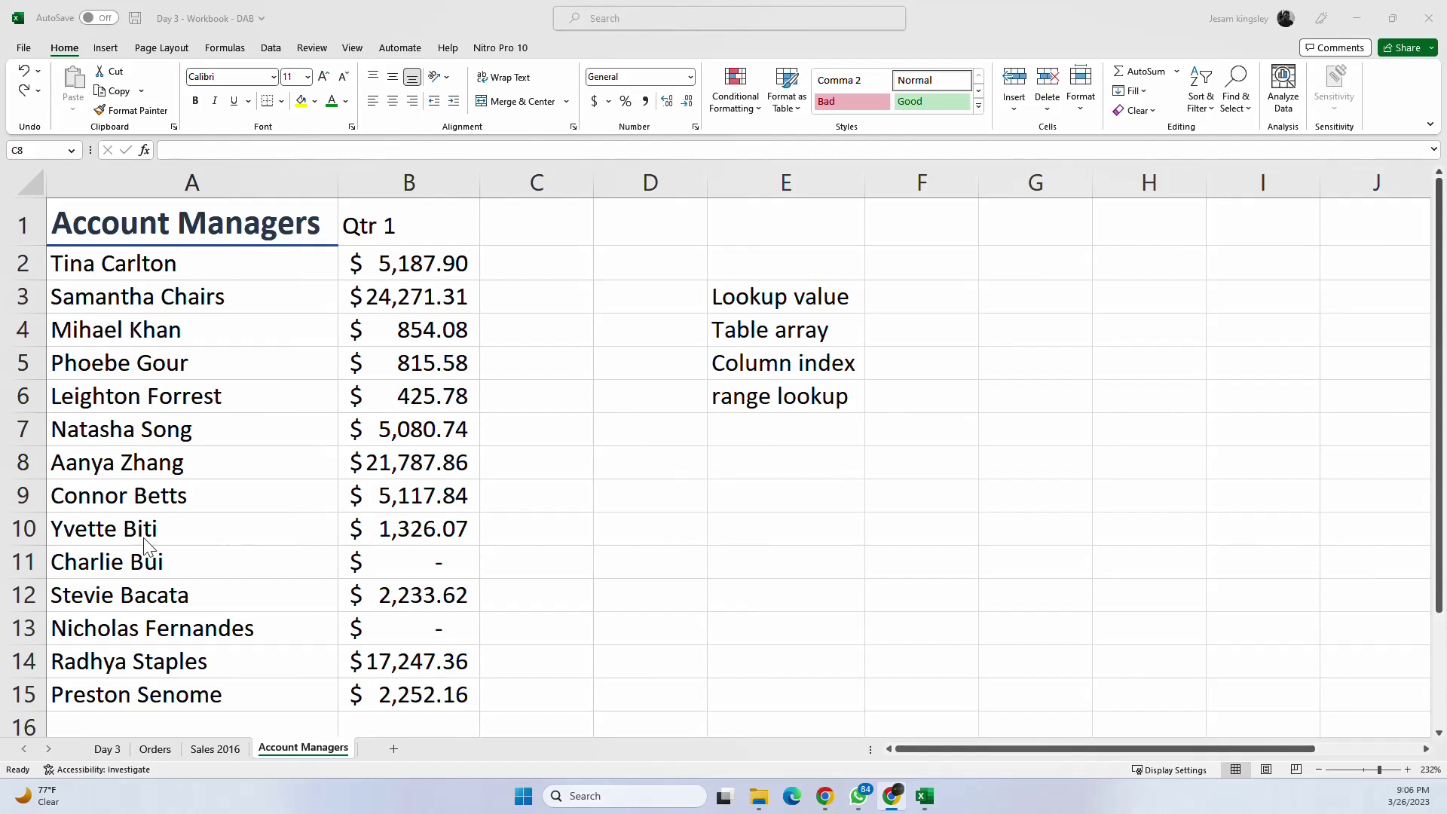
left_click(427, 263)
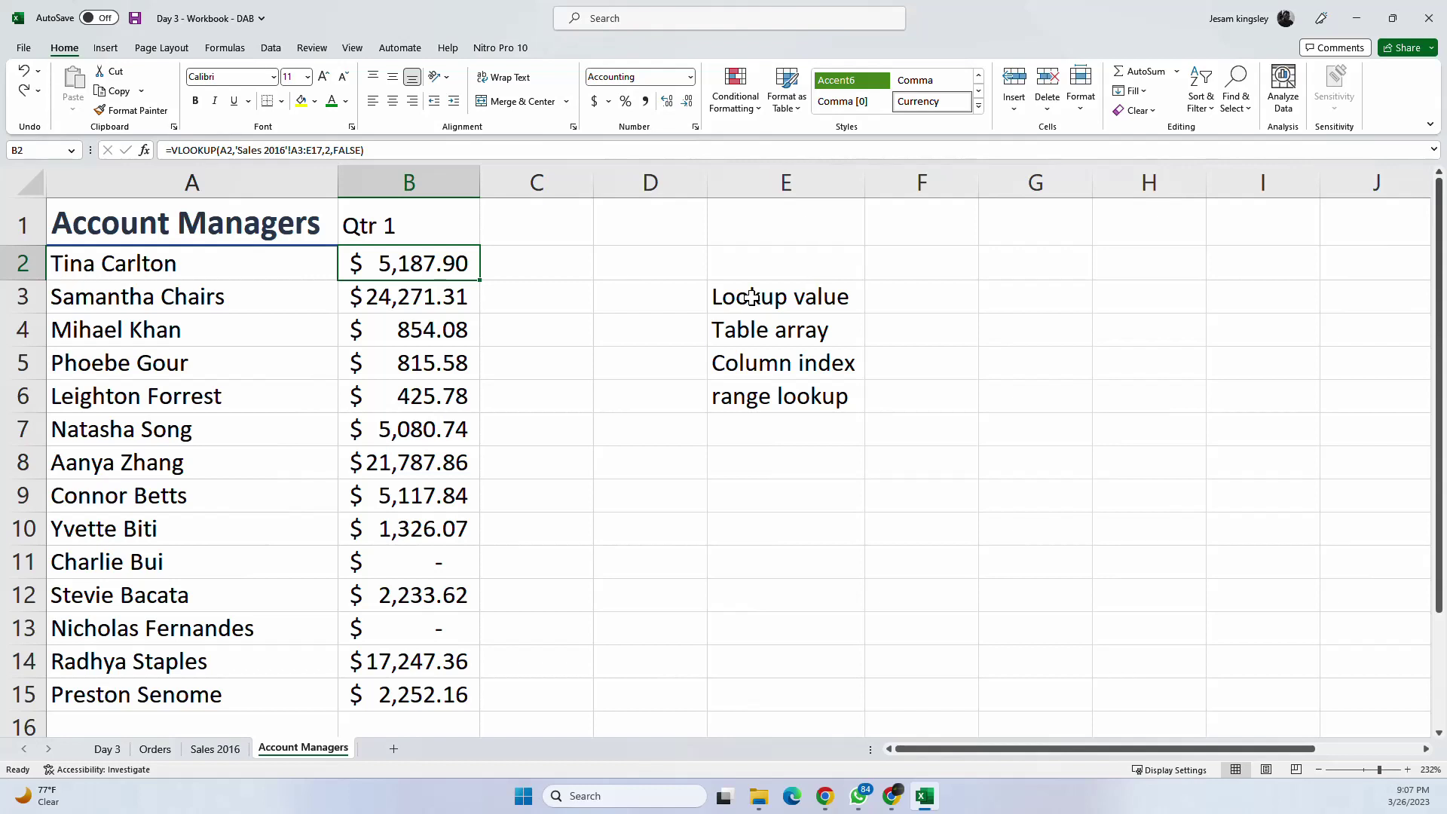
left_click(227, 251)
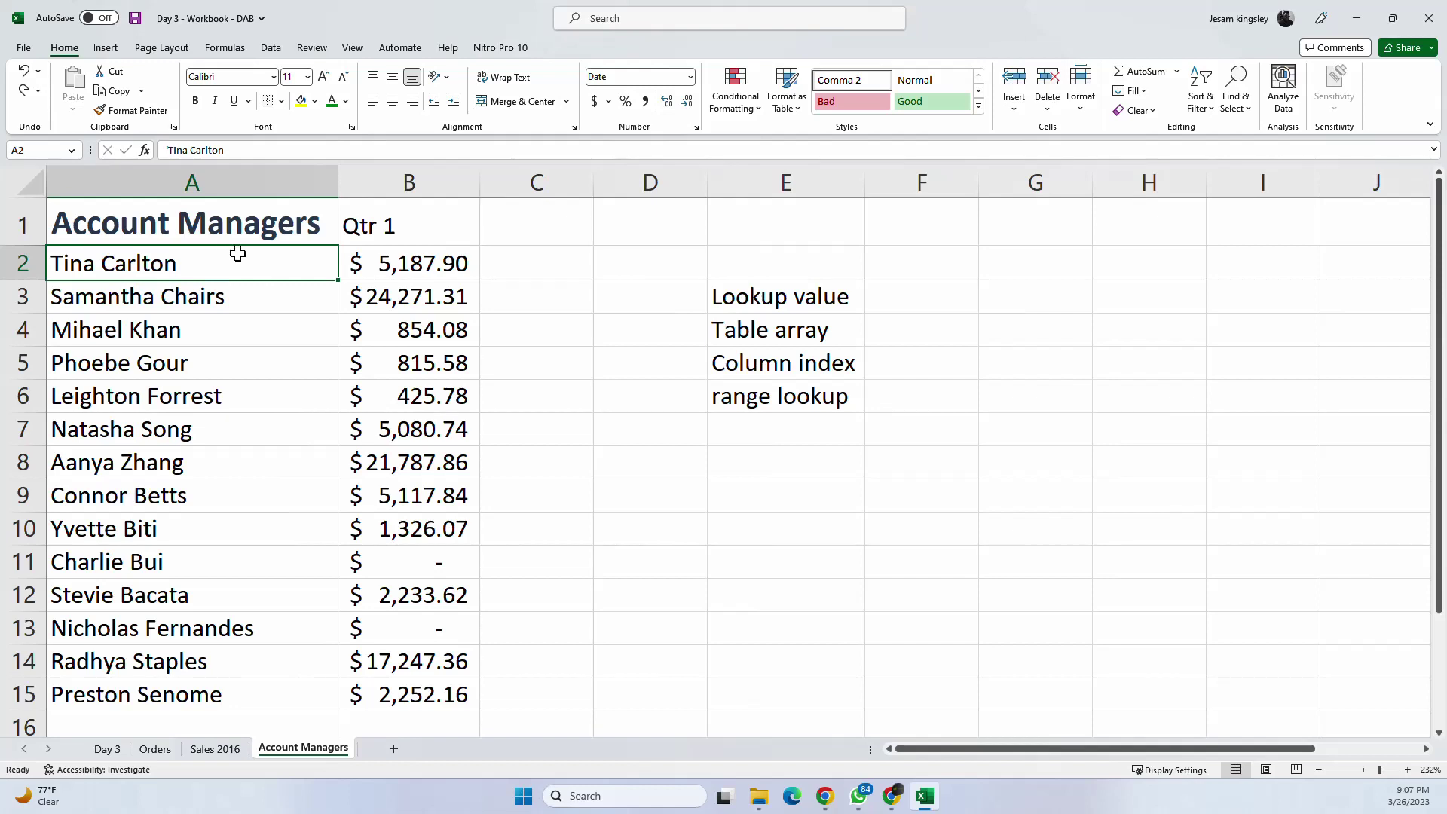
left_click(209, 750)
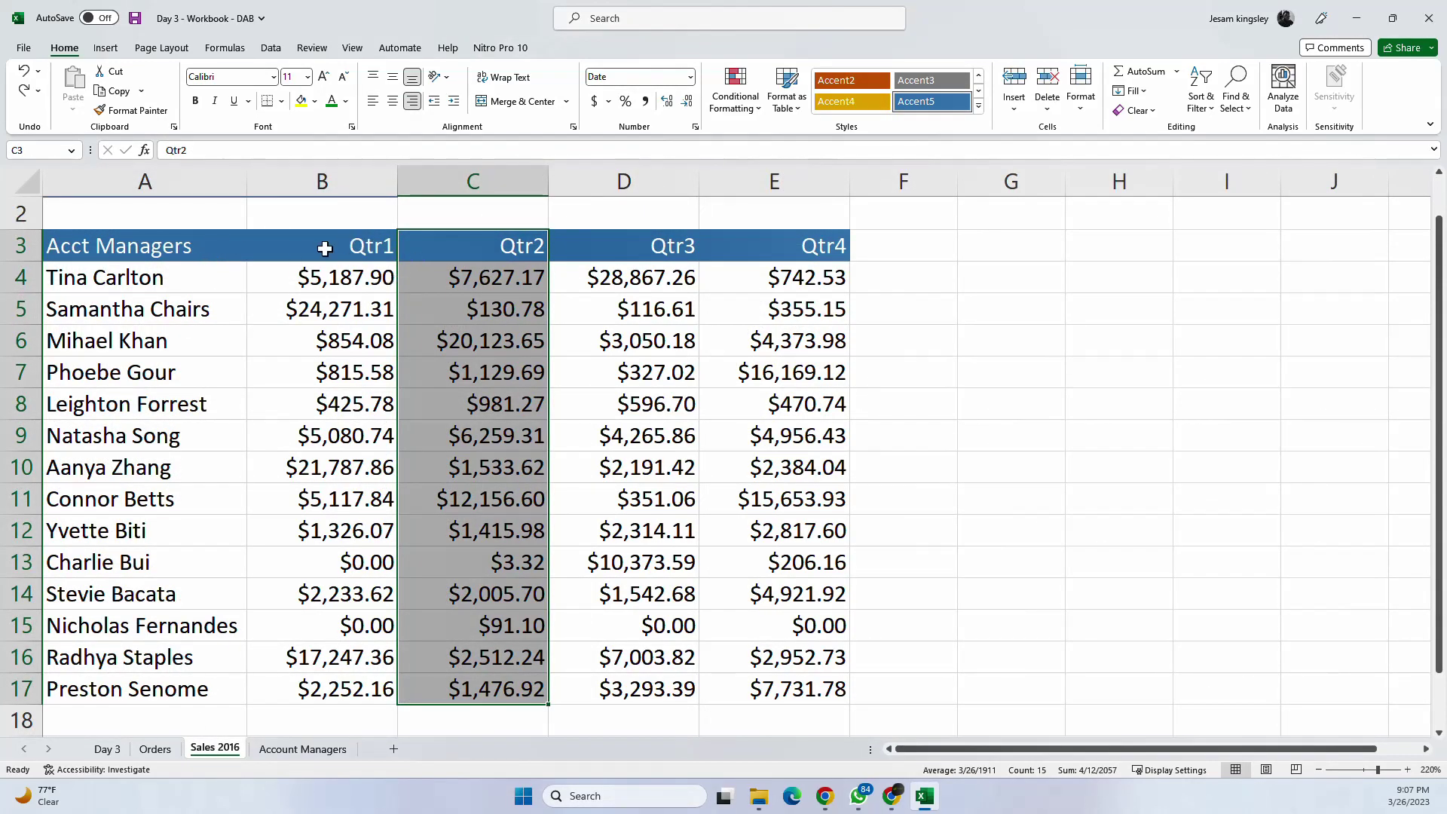
left_click(201, 253)
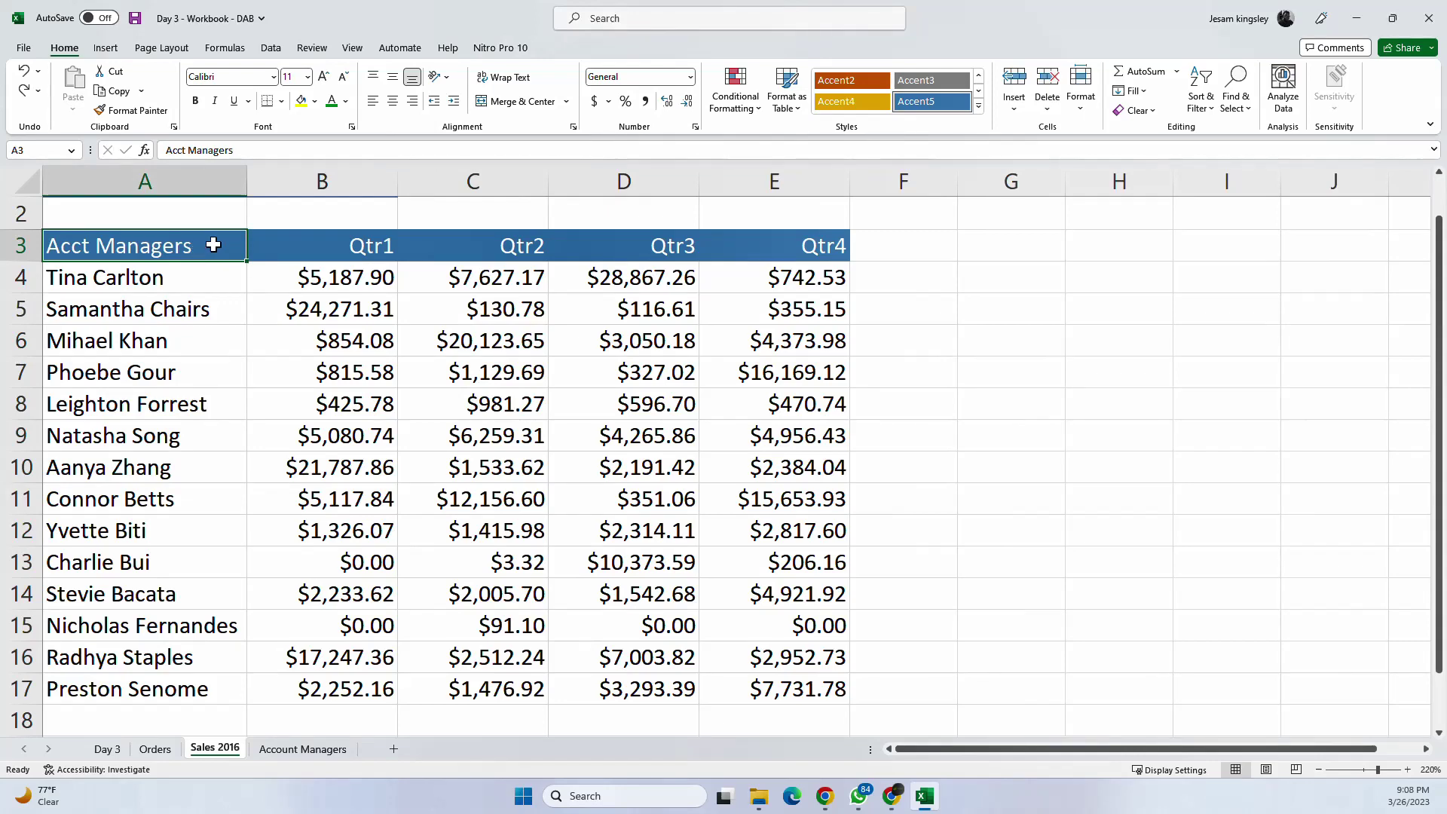
Step: Bring back the second Acct Managers column in column C of Sales 2016 and hide column A
key("ctrl+z")
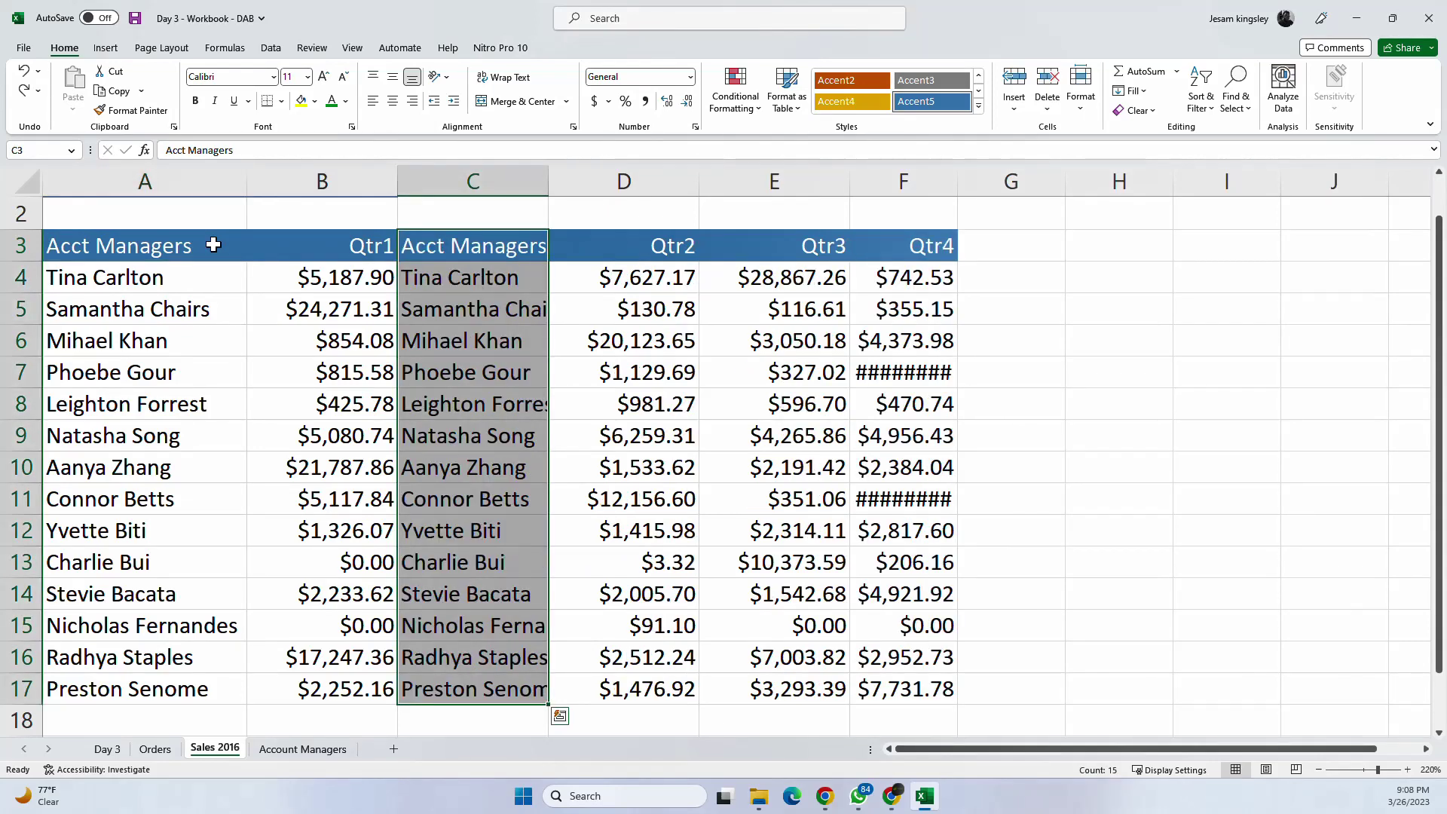
key("ctrl+q")
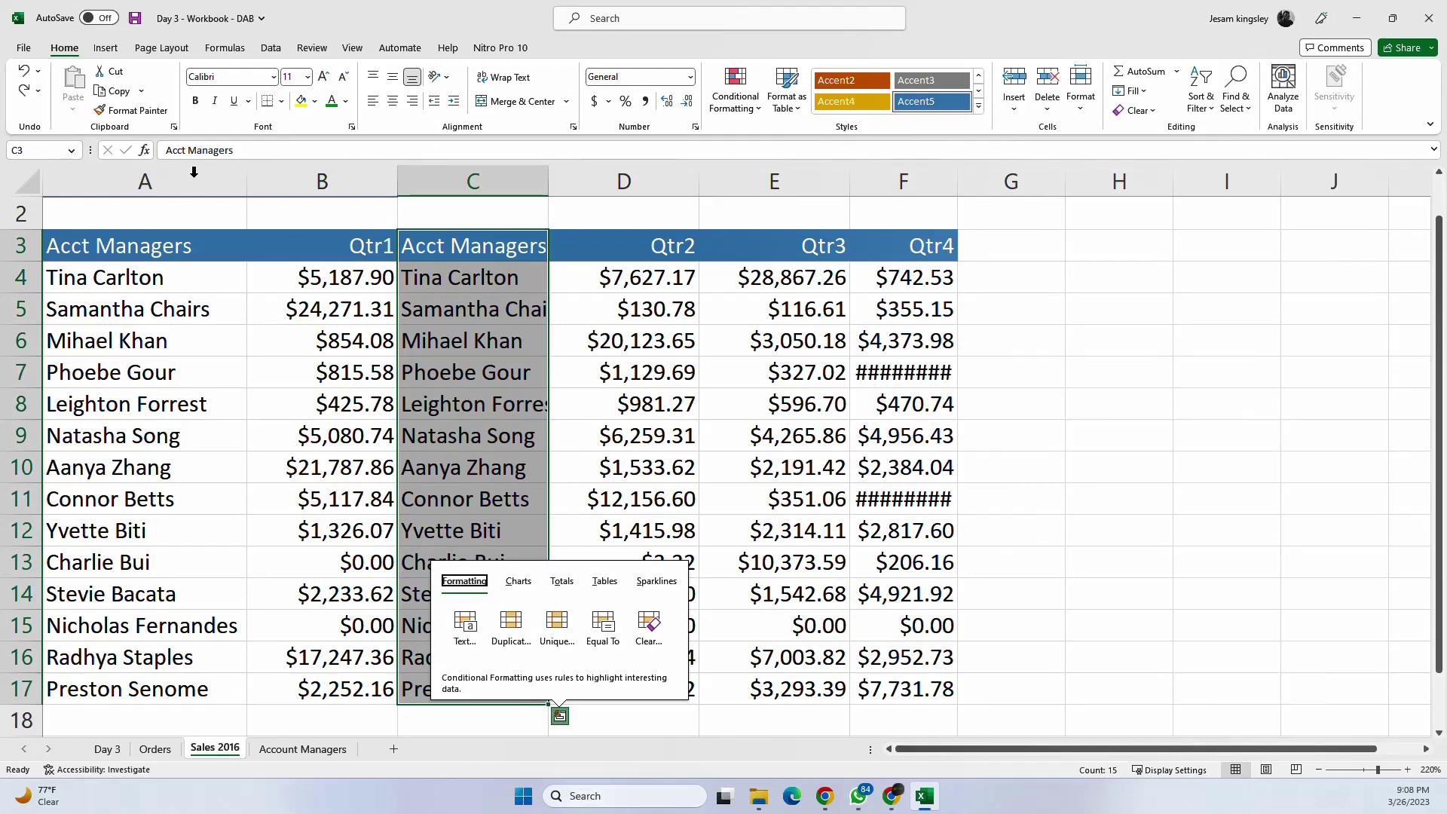
left_click(194, 173)
right_click(194, 173)
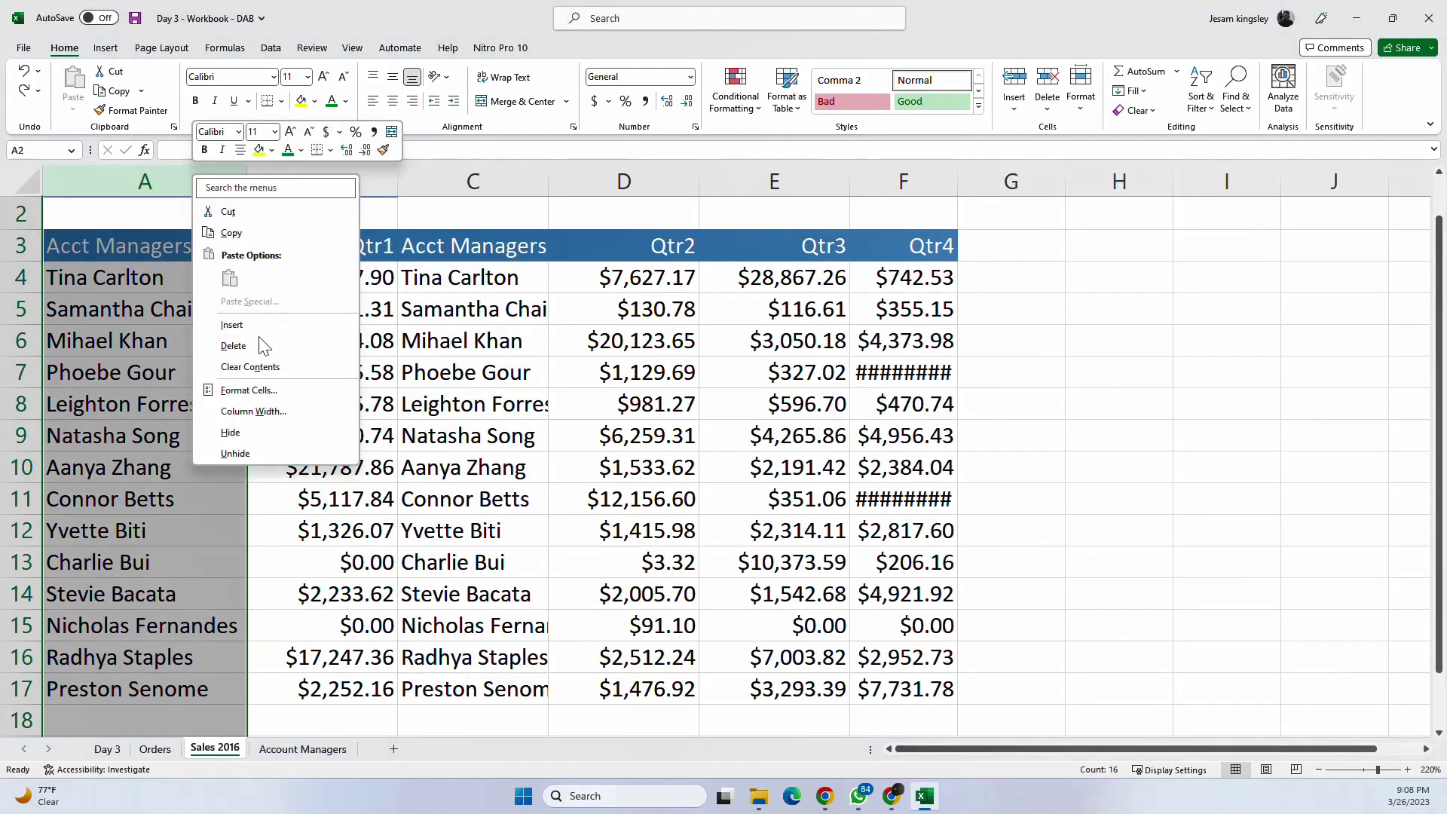
left_click(265, 432)
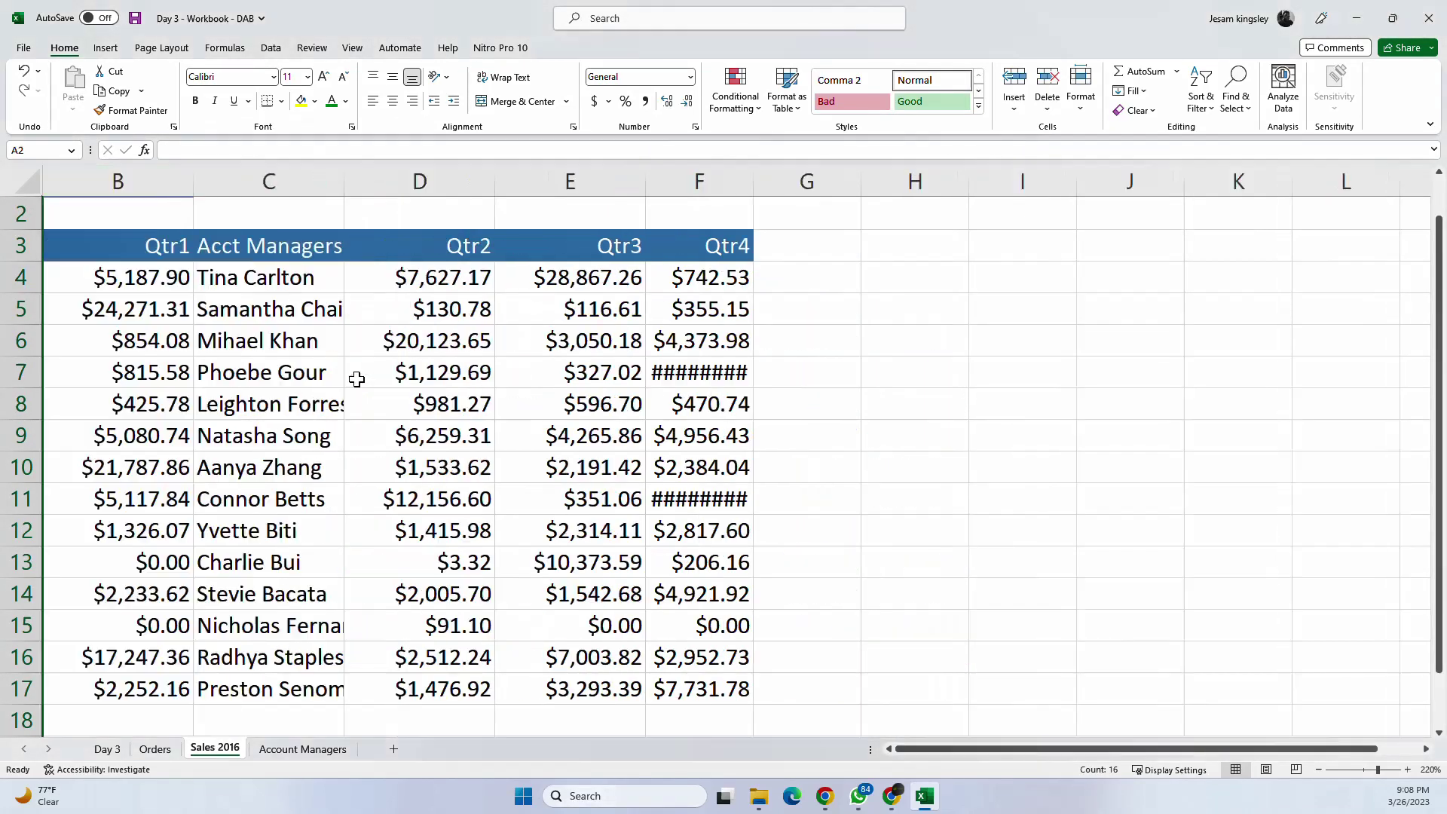
left_click(352, 344)
left_click(942, 277)
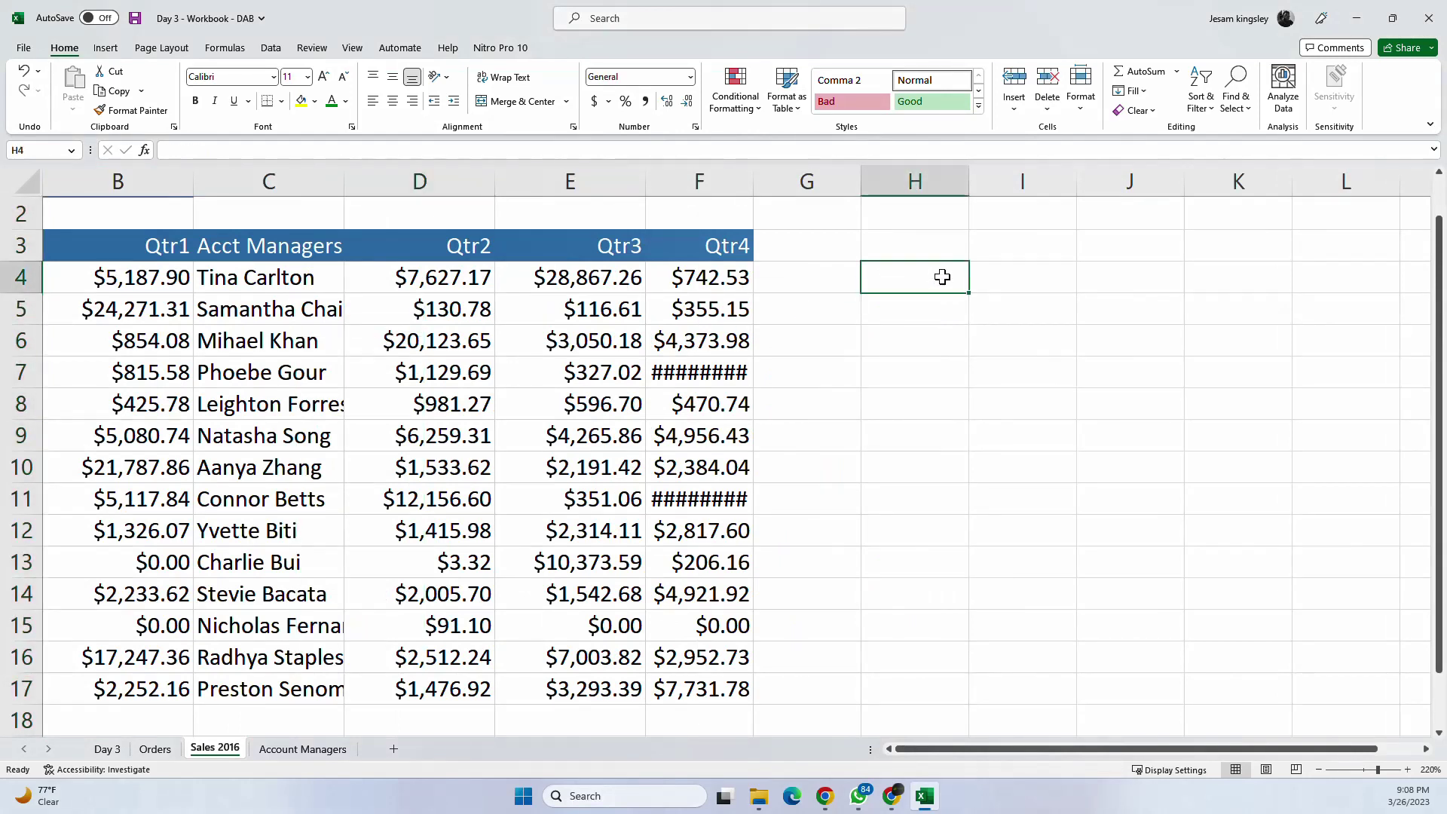
Step: Autofit the widths of columns C and F on Sales 2016 to their contents
double_click(345, 182)
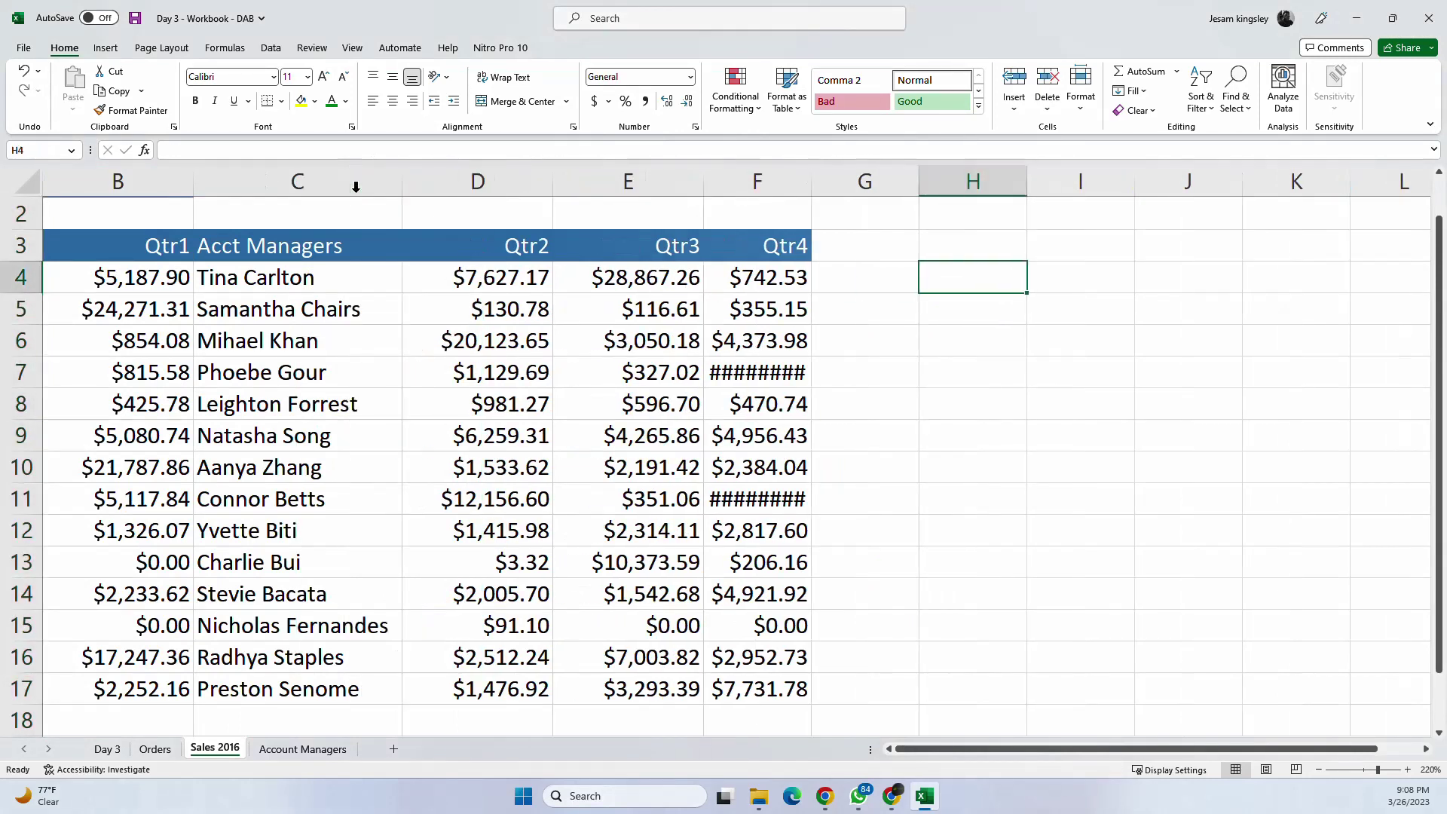
left_click(904, 369)
double_click(811, 180)
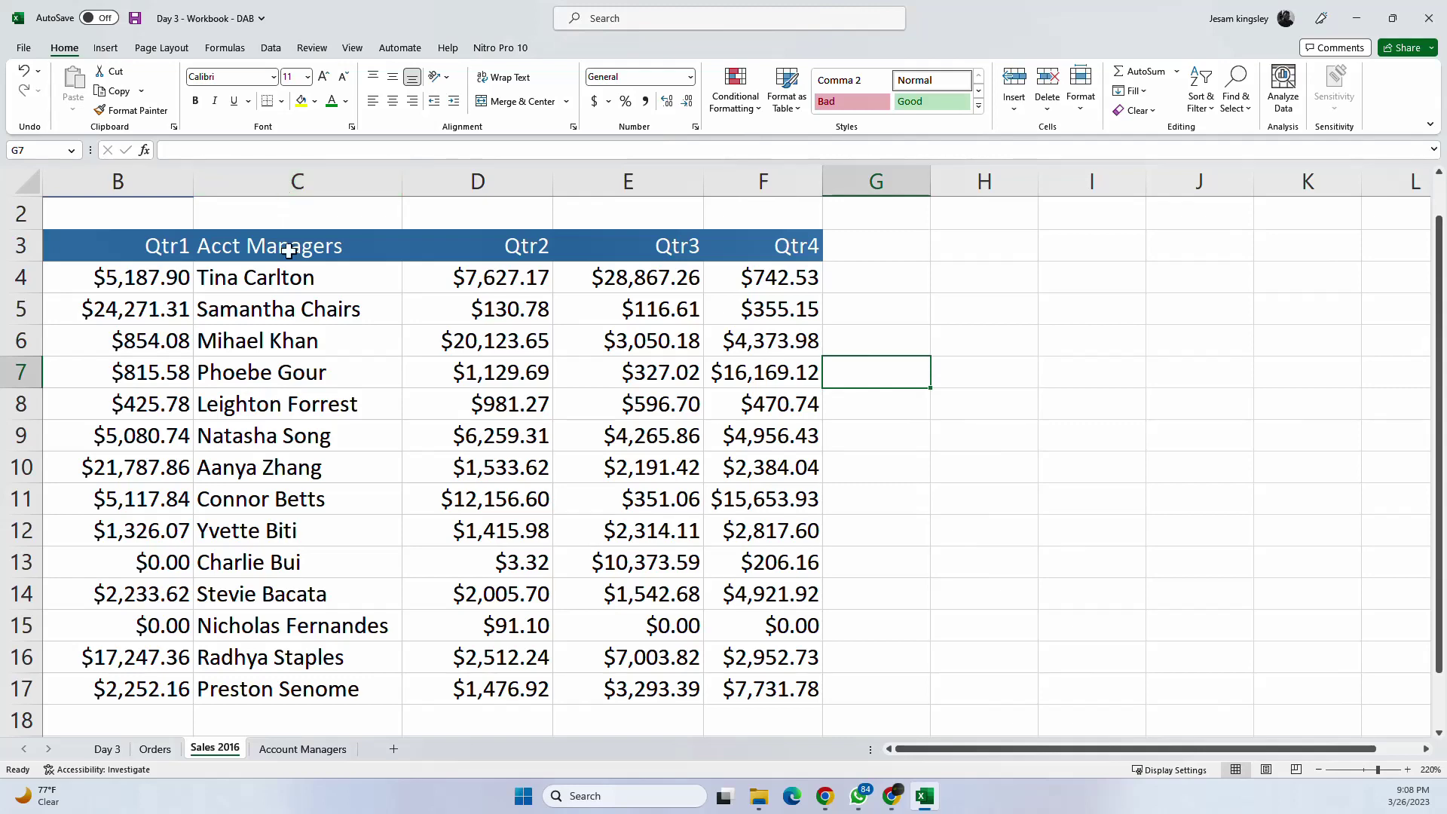
Step: Examine where the Acct Managers column C sits relative to Qtr1 before it and the other quarter columns after it
left_click(311, 170)
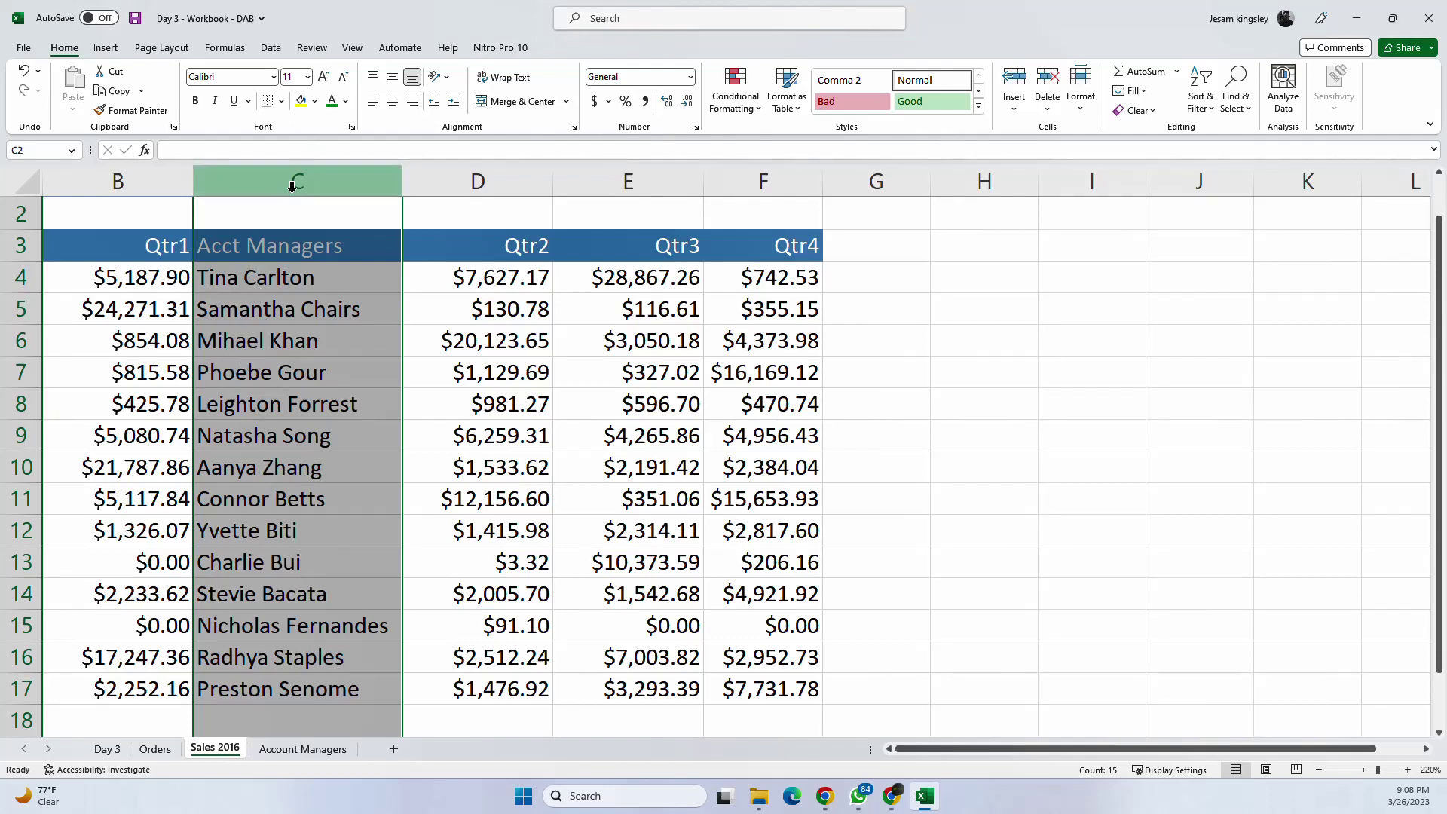
left_click(128, 167)
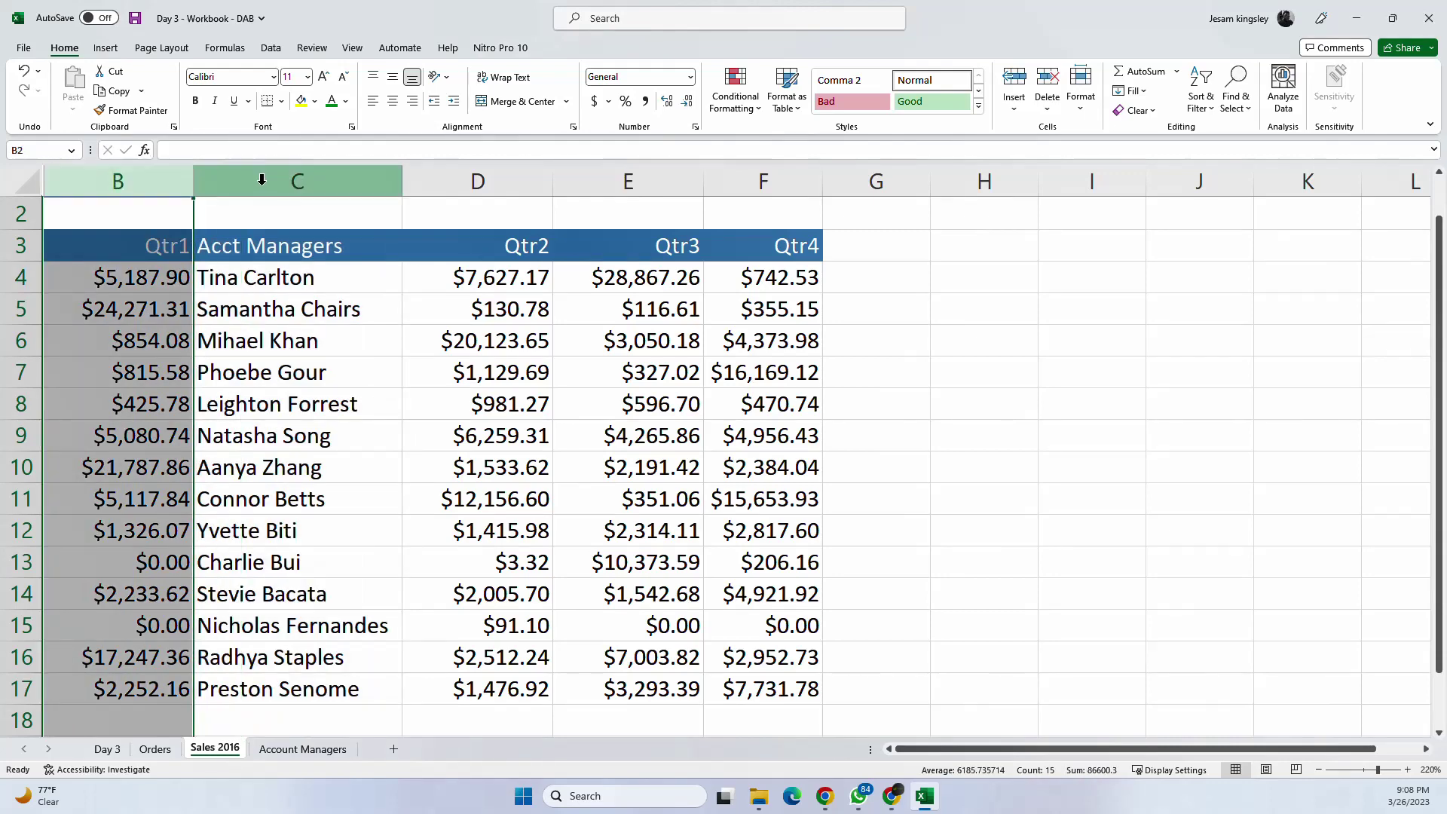
left_click(298, 167)
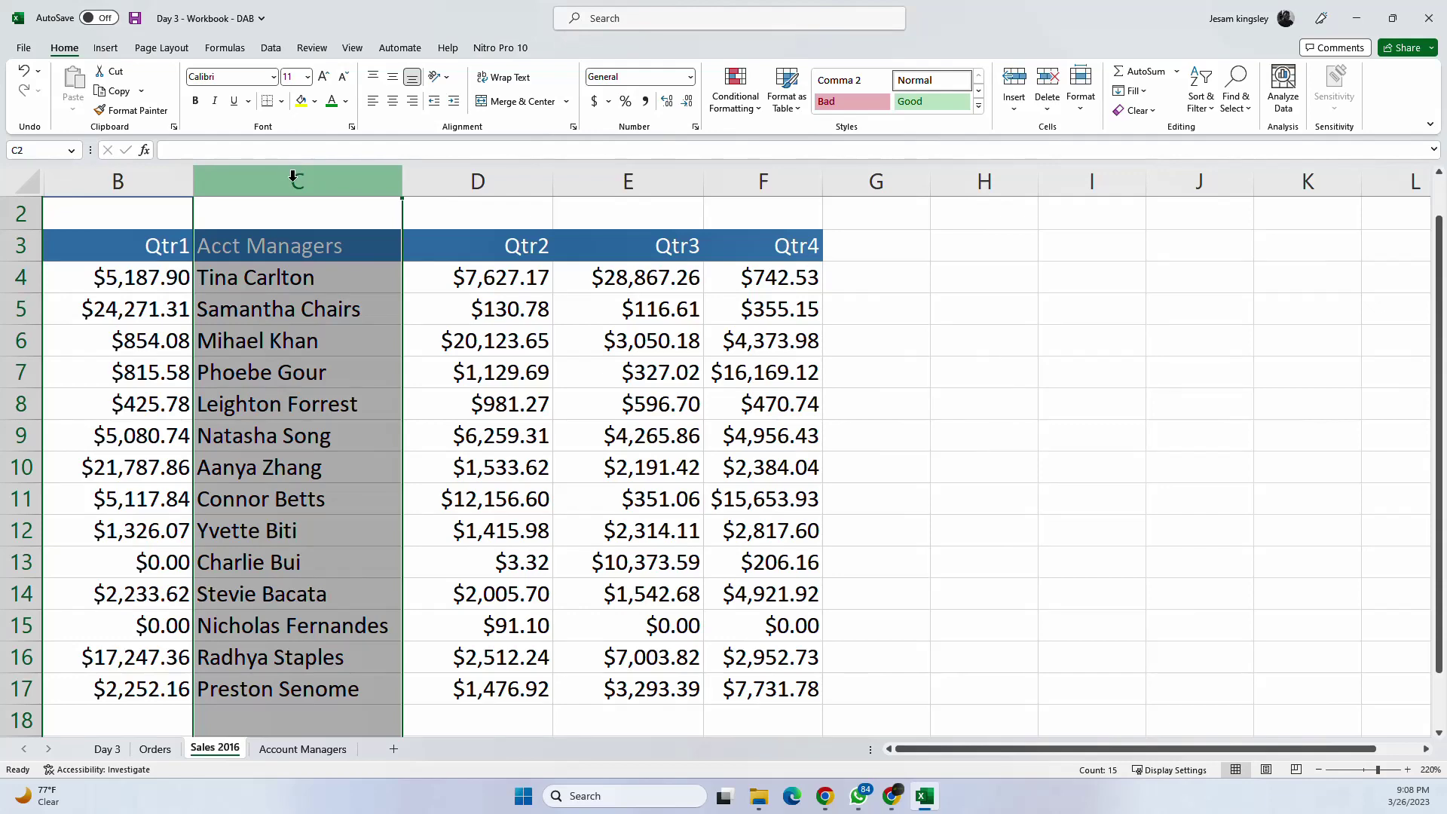
left_click(469, 181)
left_click_drag(495, 179, 671, 181)
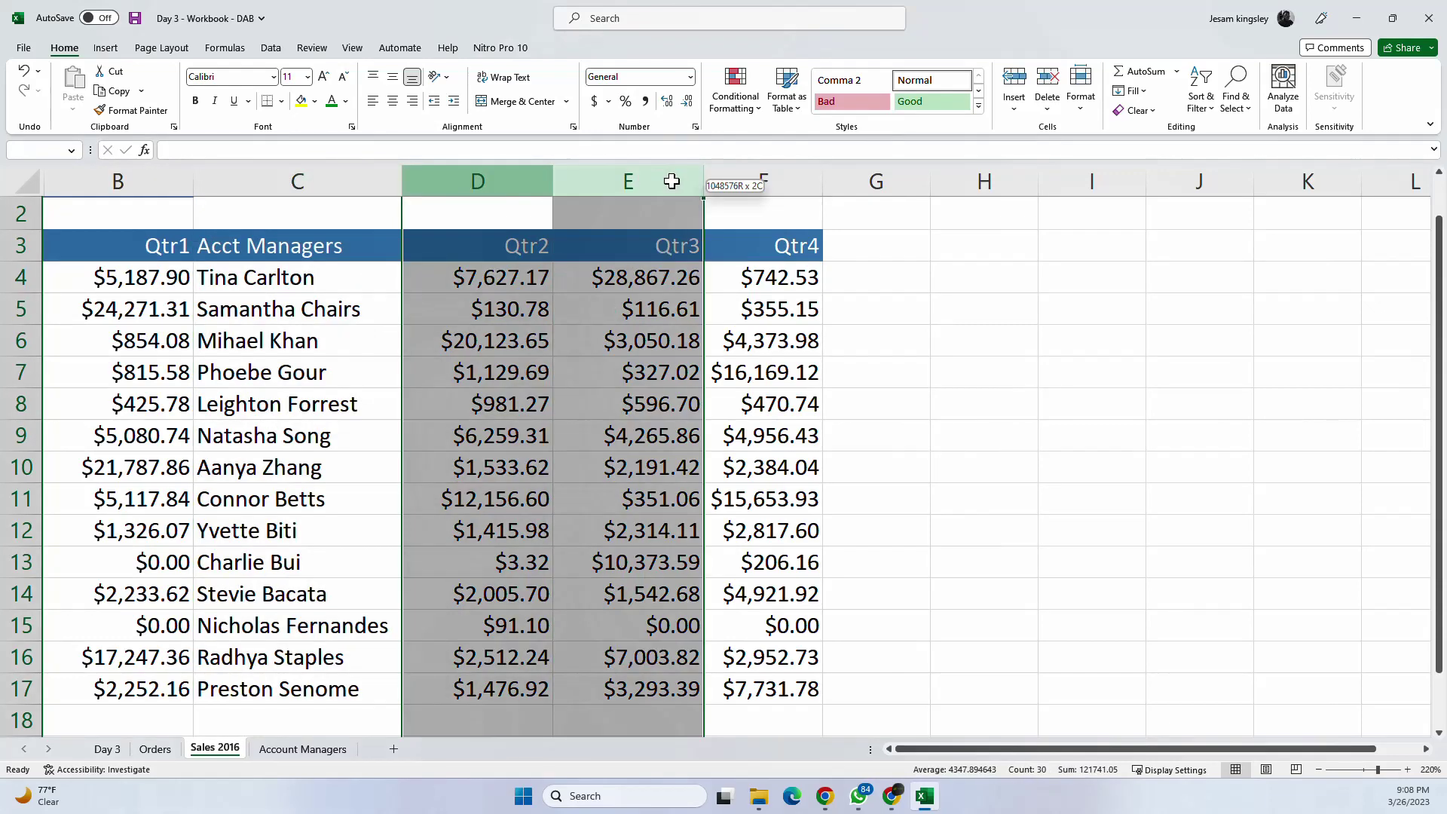
left_click(296, 178)
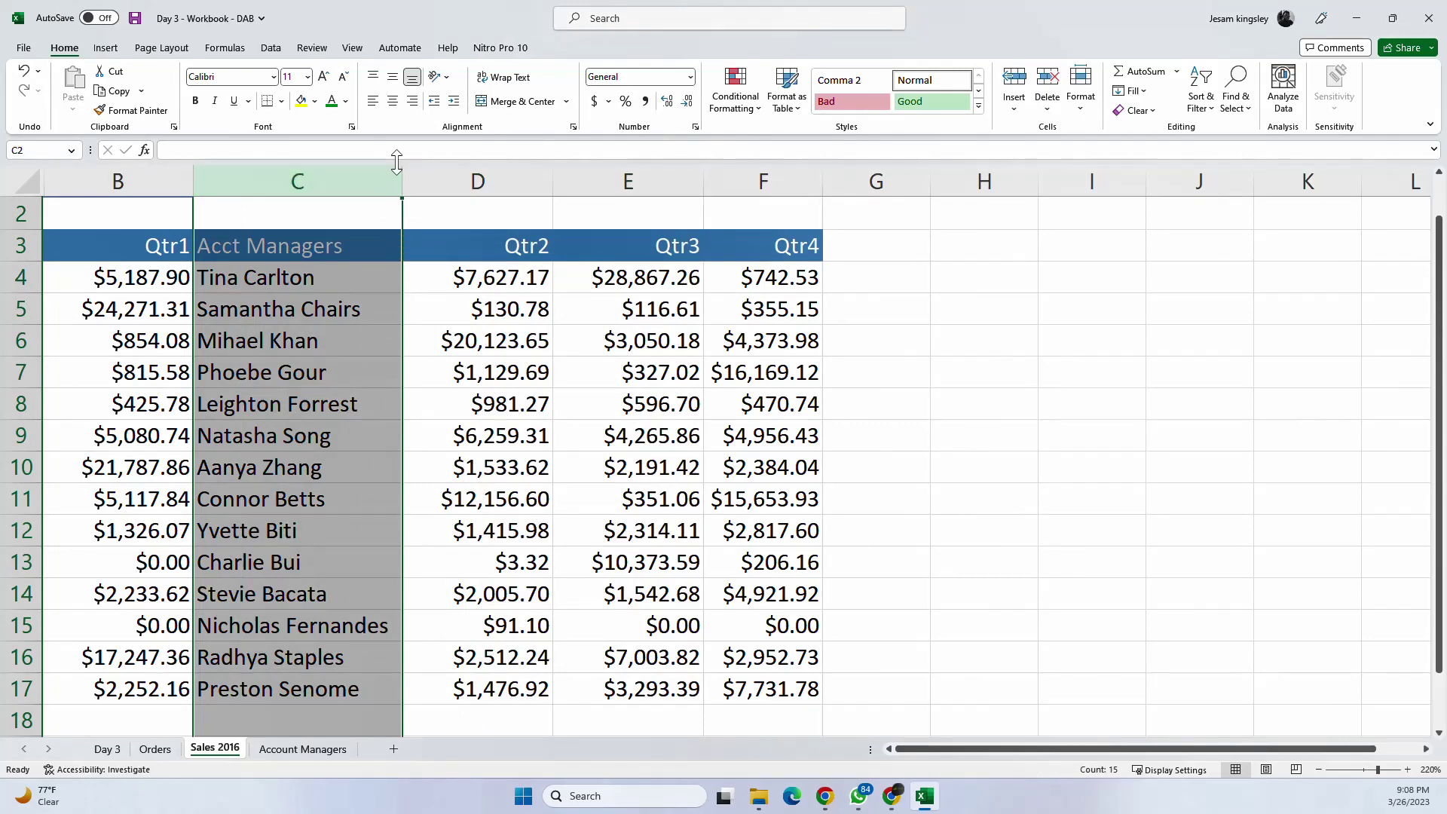
scroll(423, 382, "down", 1)
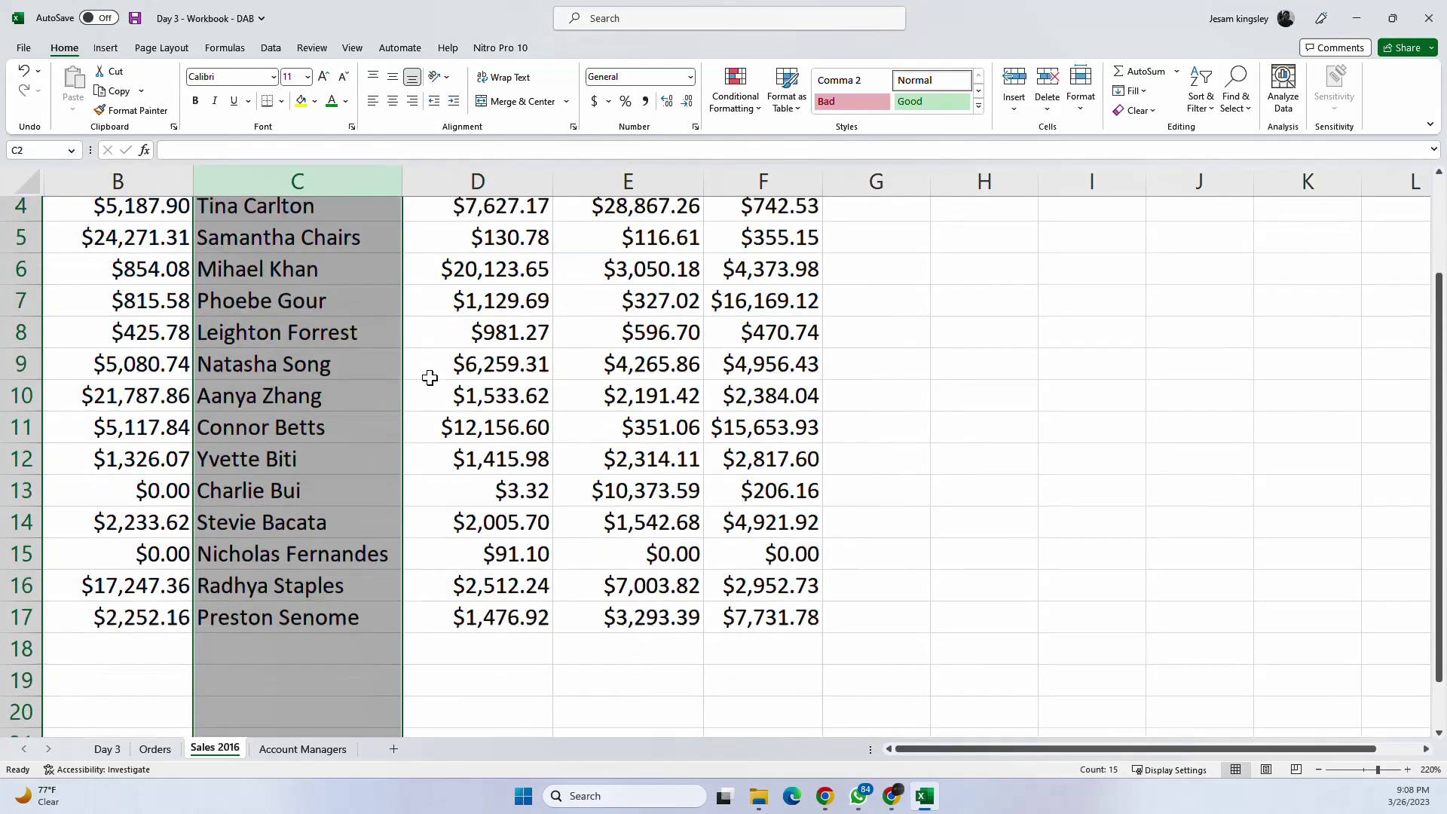
scroll(420, 381, "up", 2)
scroll(462, 323, "down", 1)
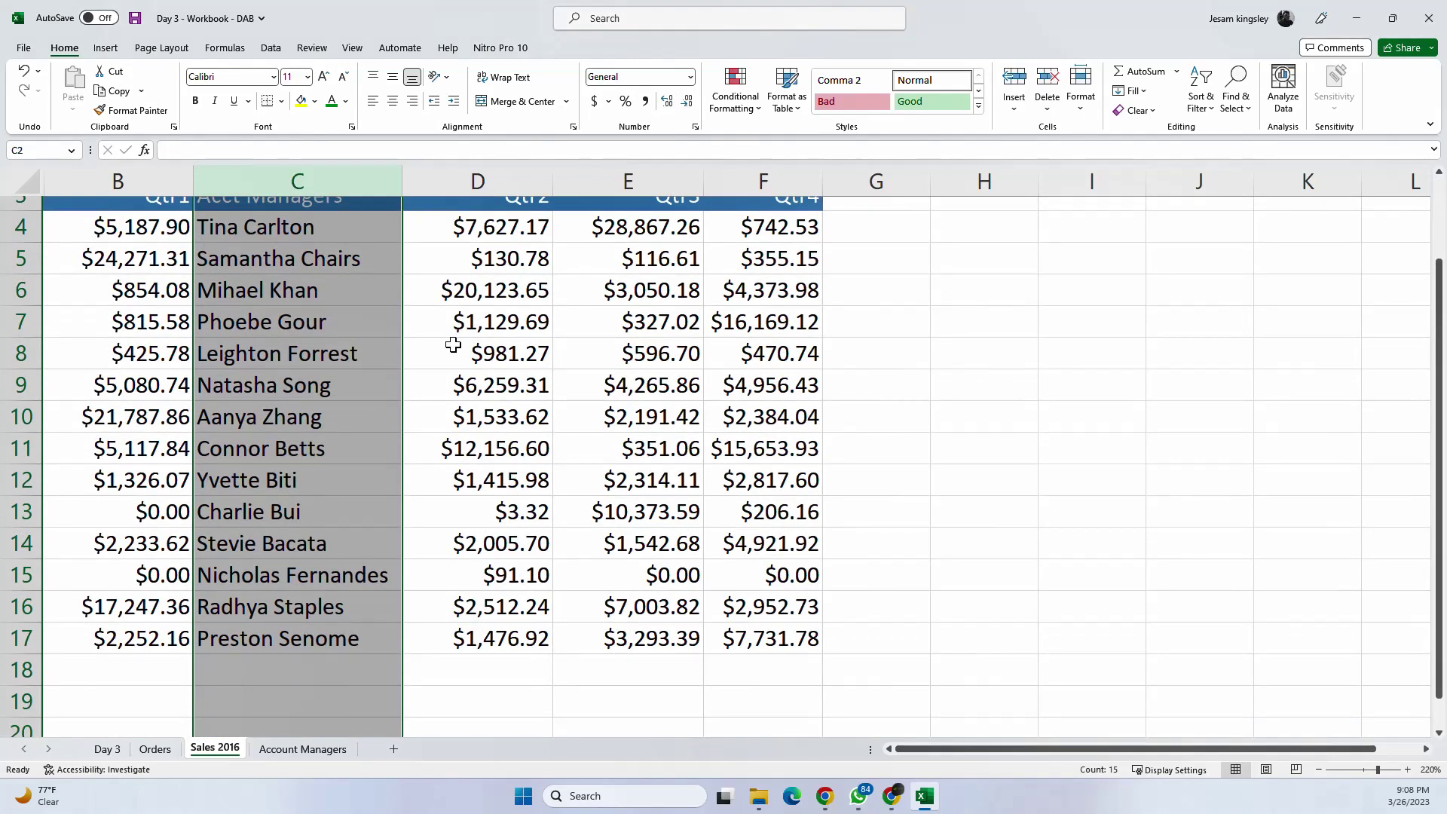
scroll(461, 332, "up", 1)
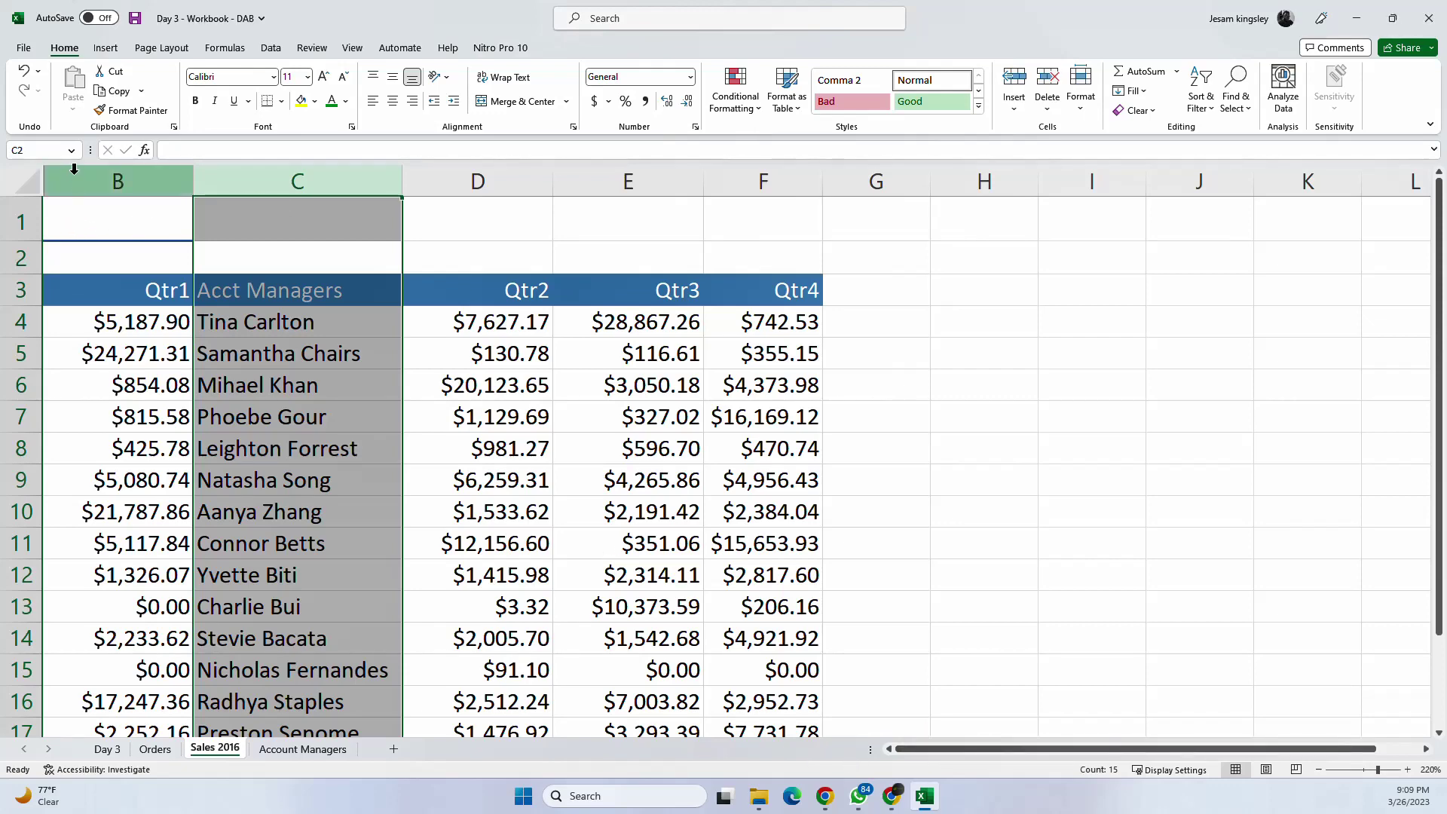
Step: Undo the column width changes, the hiding of column A and the insertion of the second Acct Managers column on Sales 2016
key("ctrl+z")
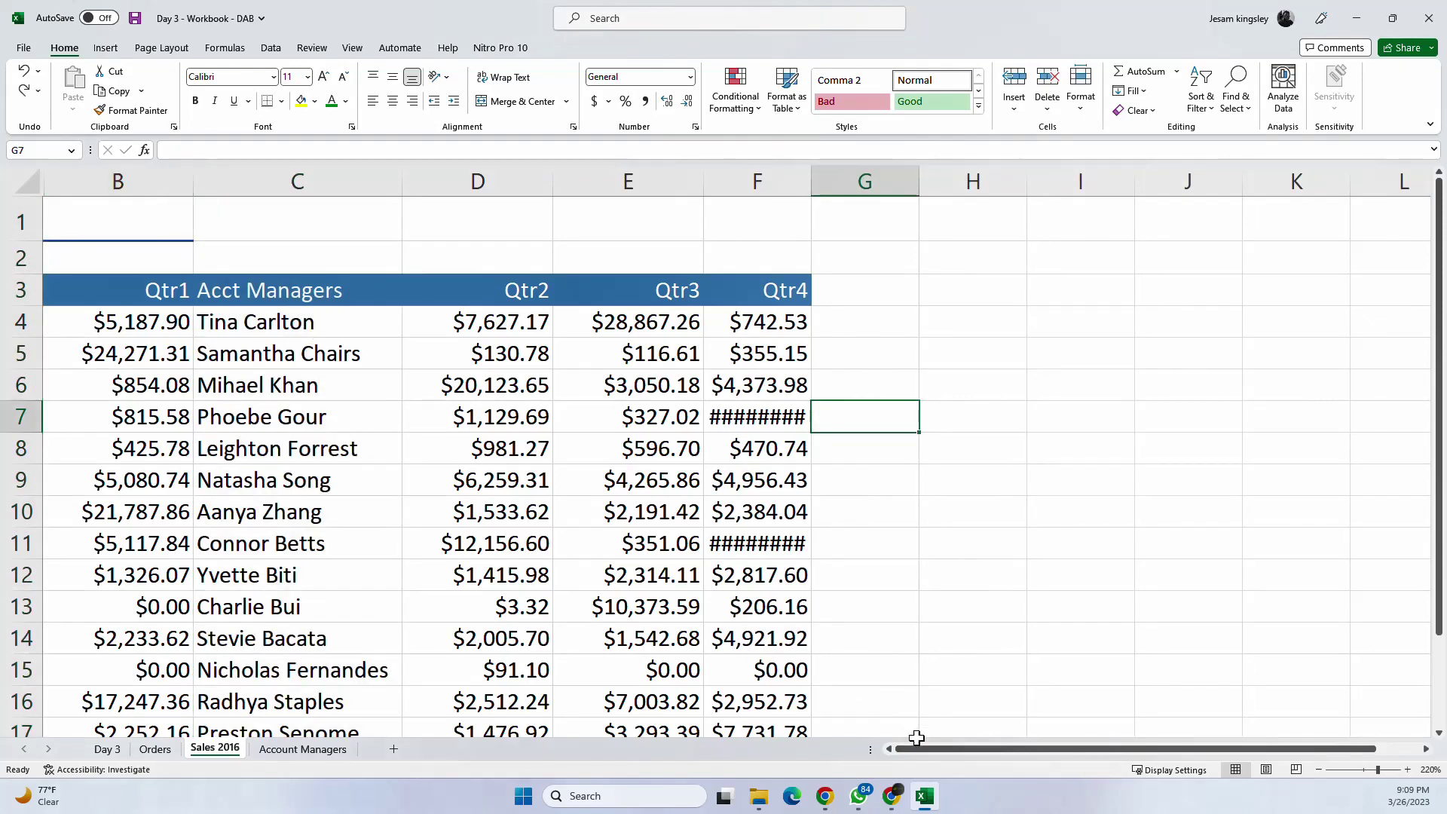
key("ctrl+z")
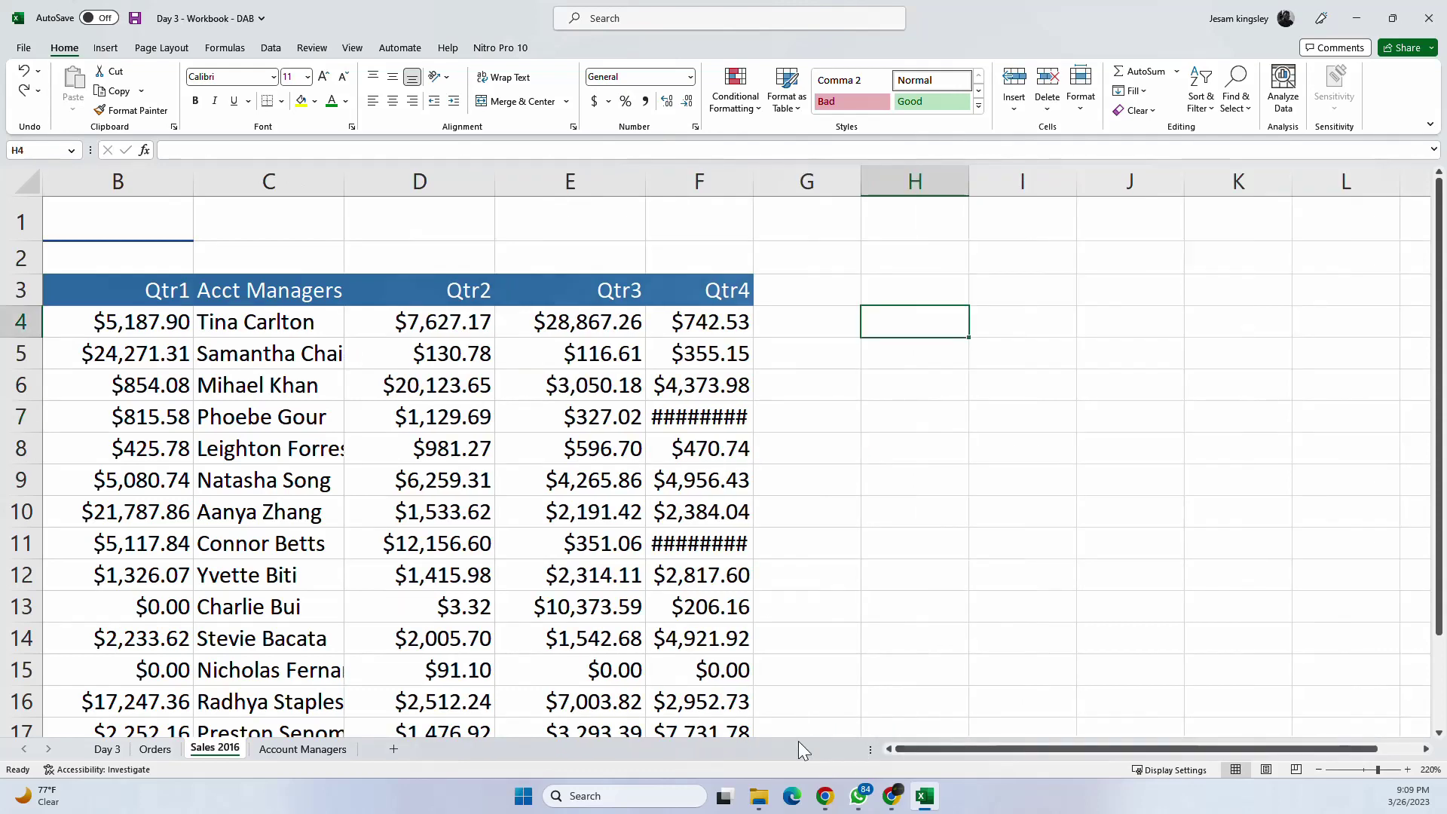
key("ctrl+z")
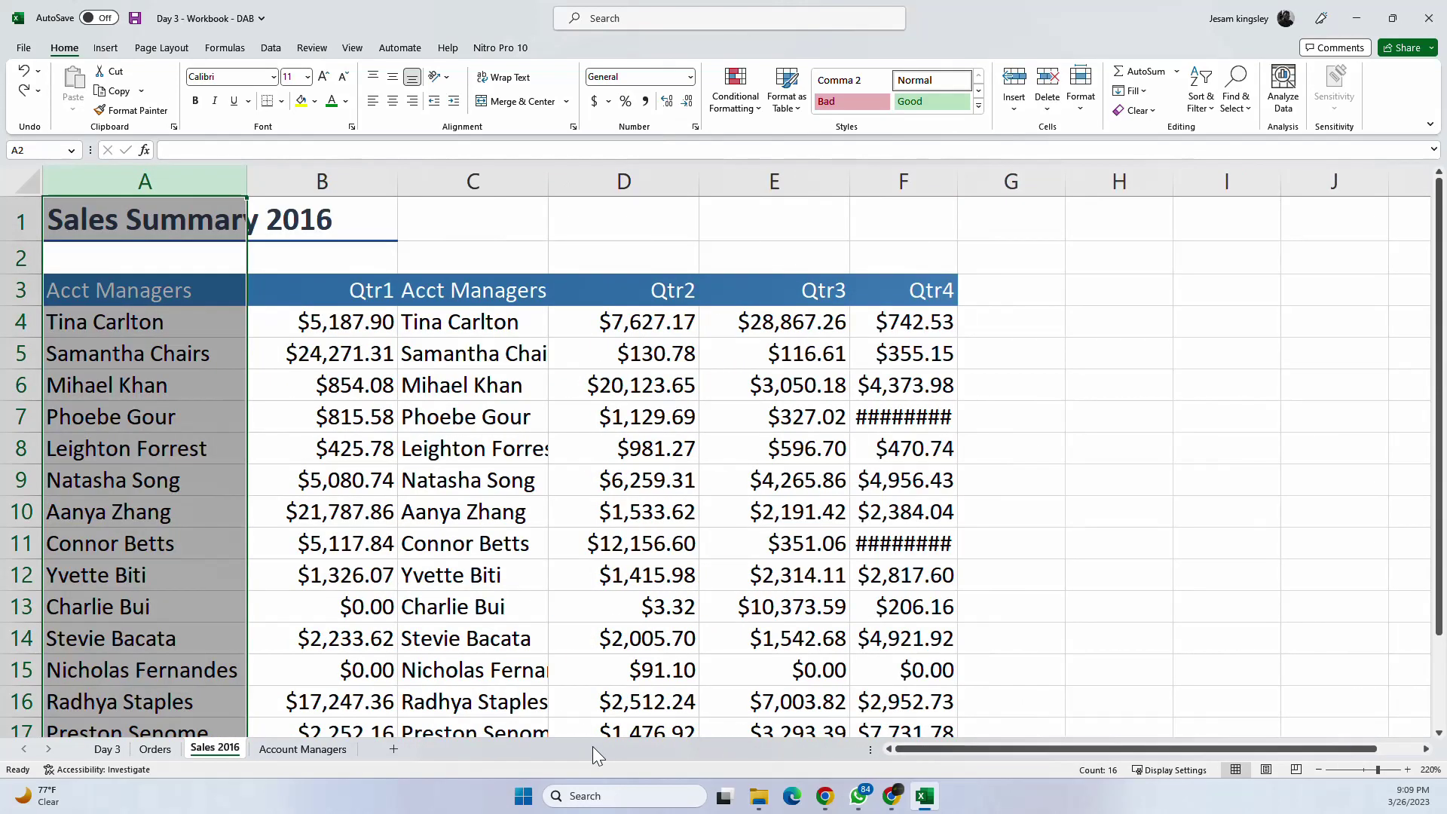
left_click(1025, 329)
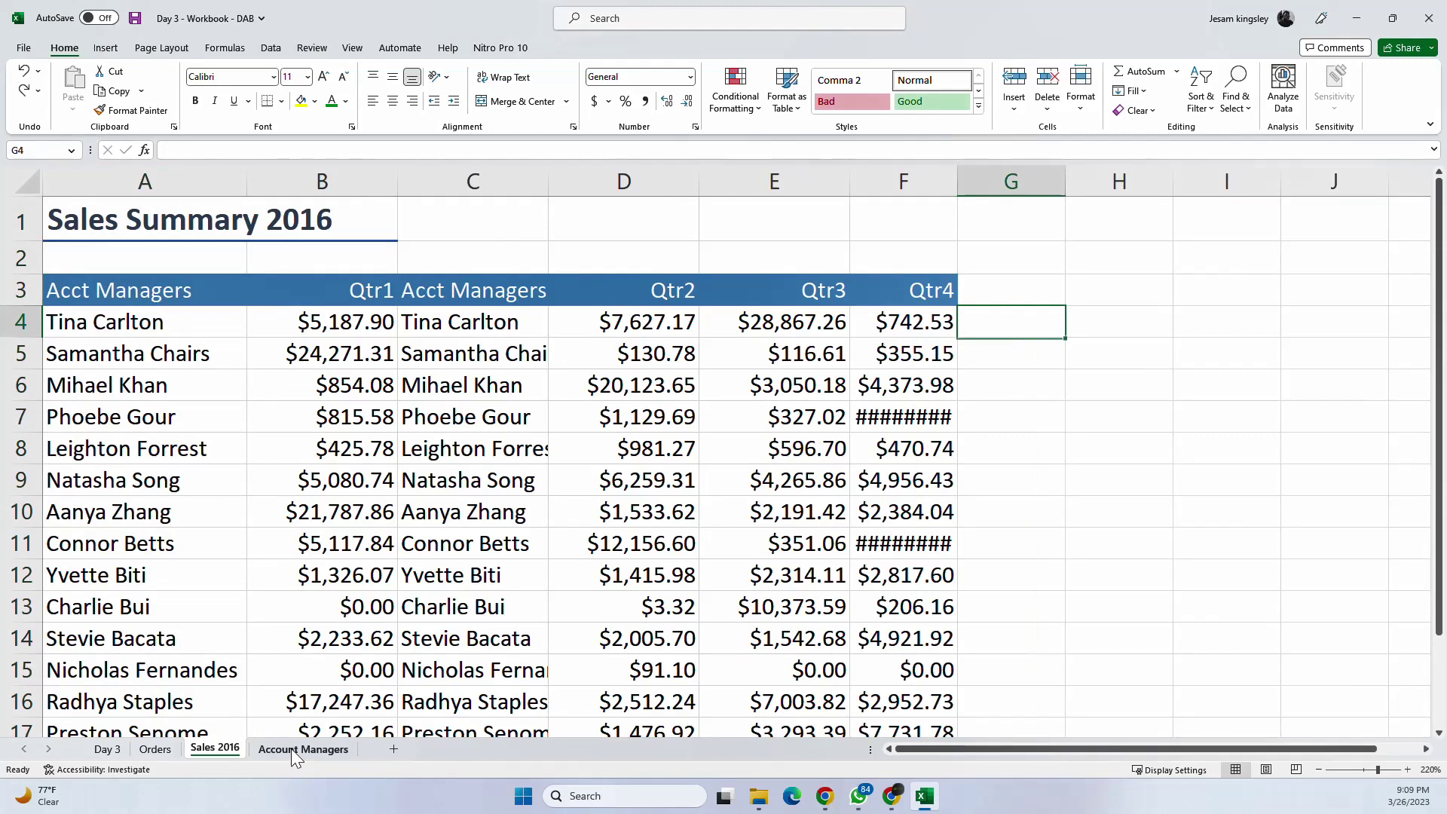
key("ctrl+z")
key("ctrl+z")
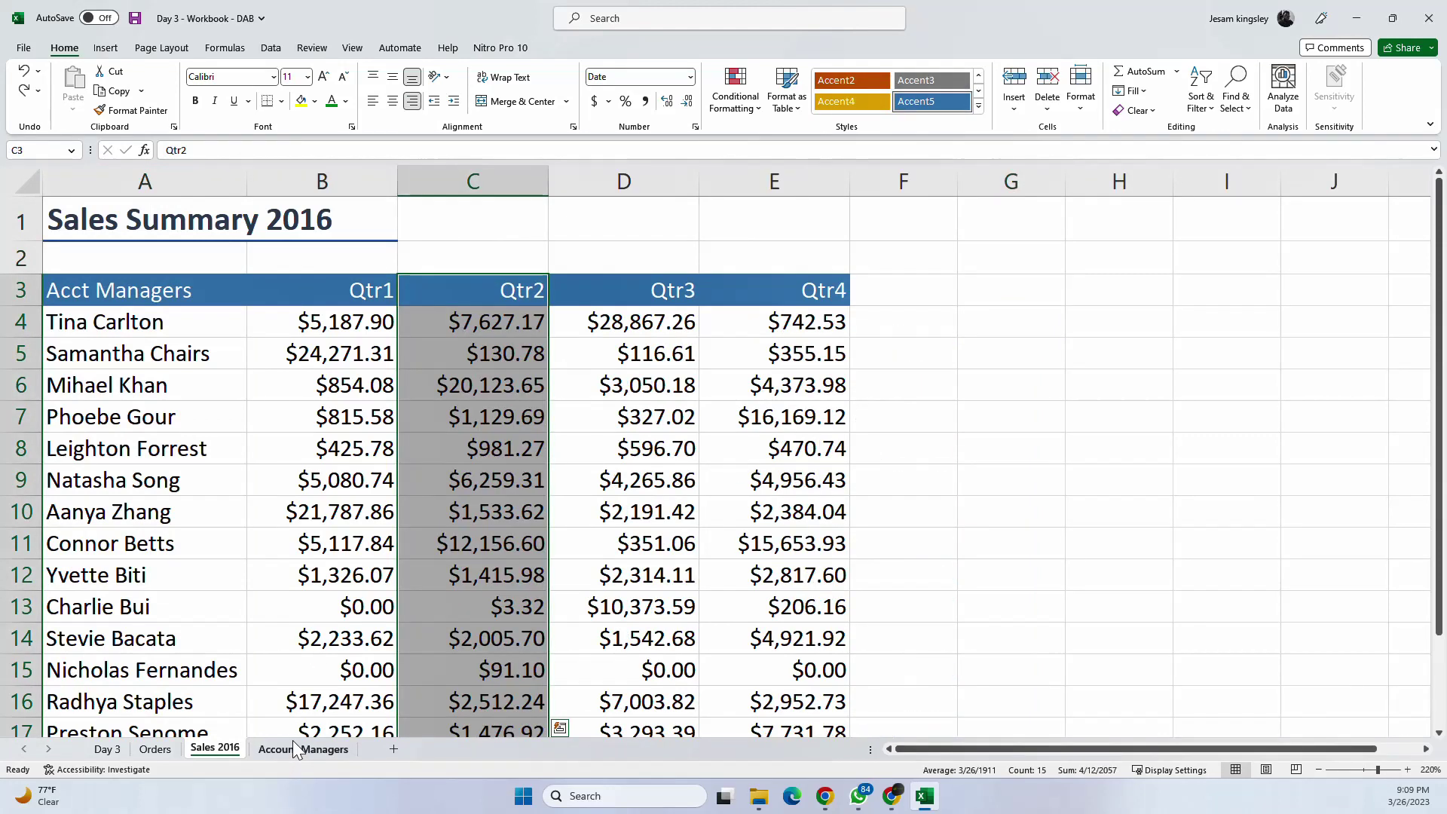
Step: Clear the Qtr 1 lookup results in B2:B15 of the Account Managers sheet
left_click(295, 748)
left_click(539, 305)
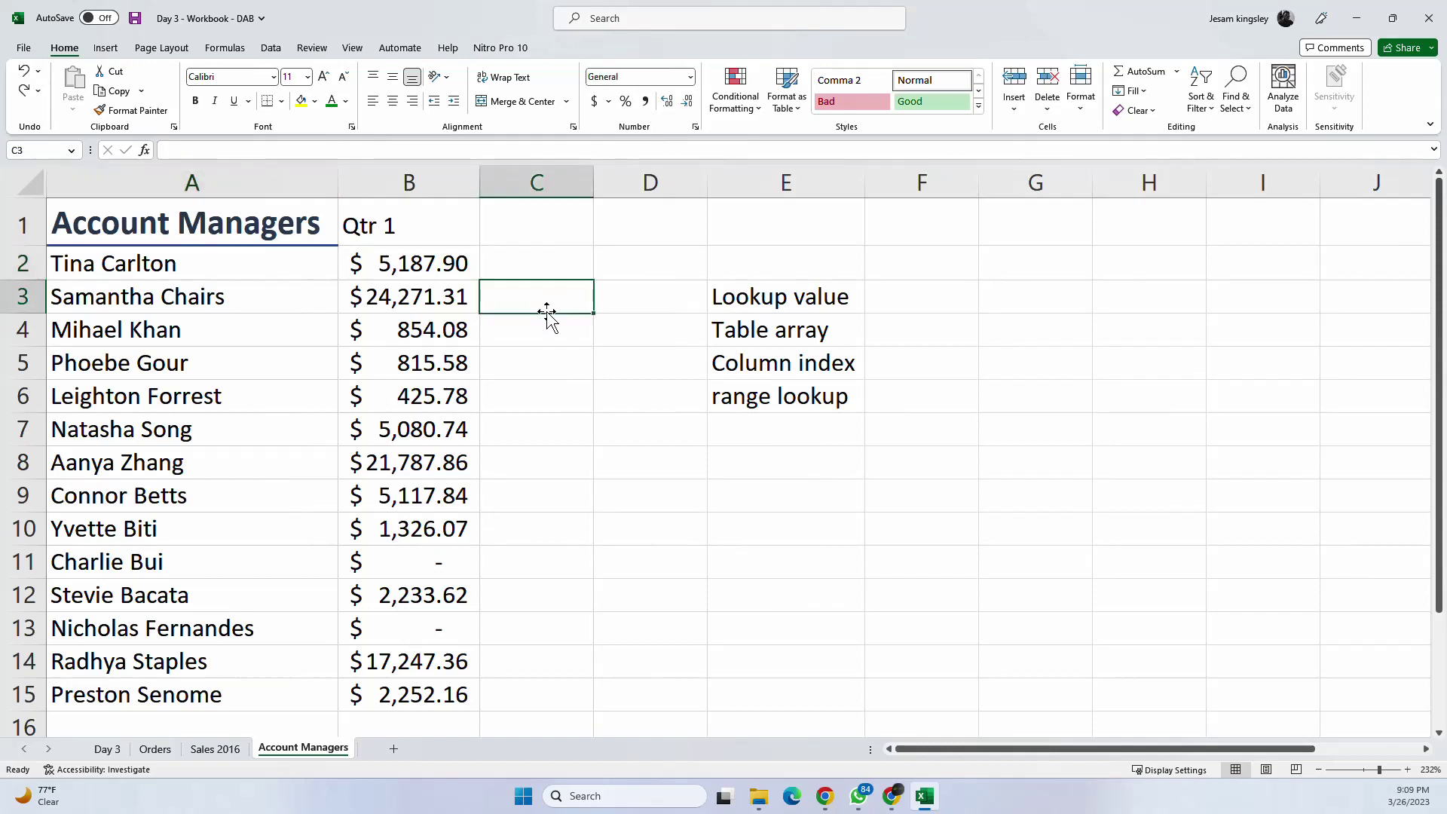
mouse_move(378, 245)
left_mouse_down()
mouse_move(391, 691)
mouse_move(410, 682)
left_mouse_up()
key("Delete")
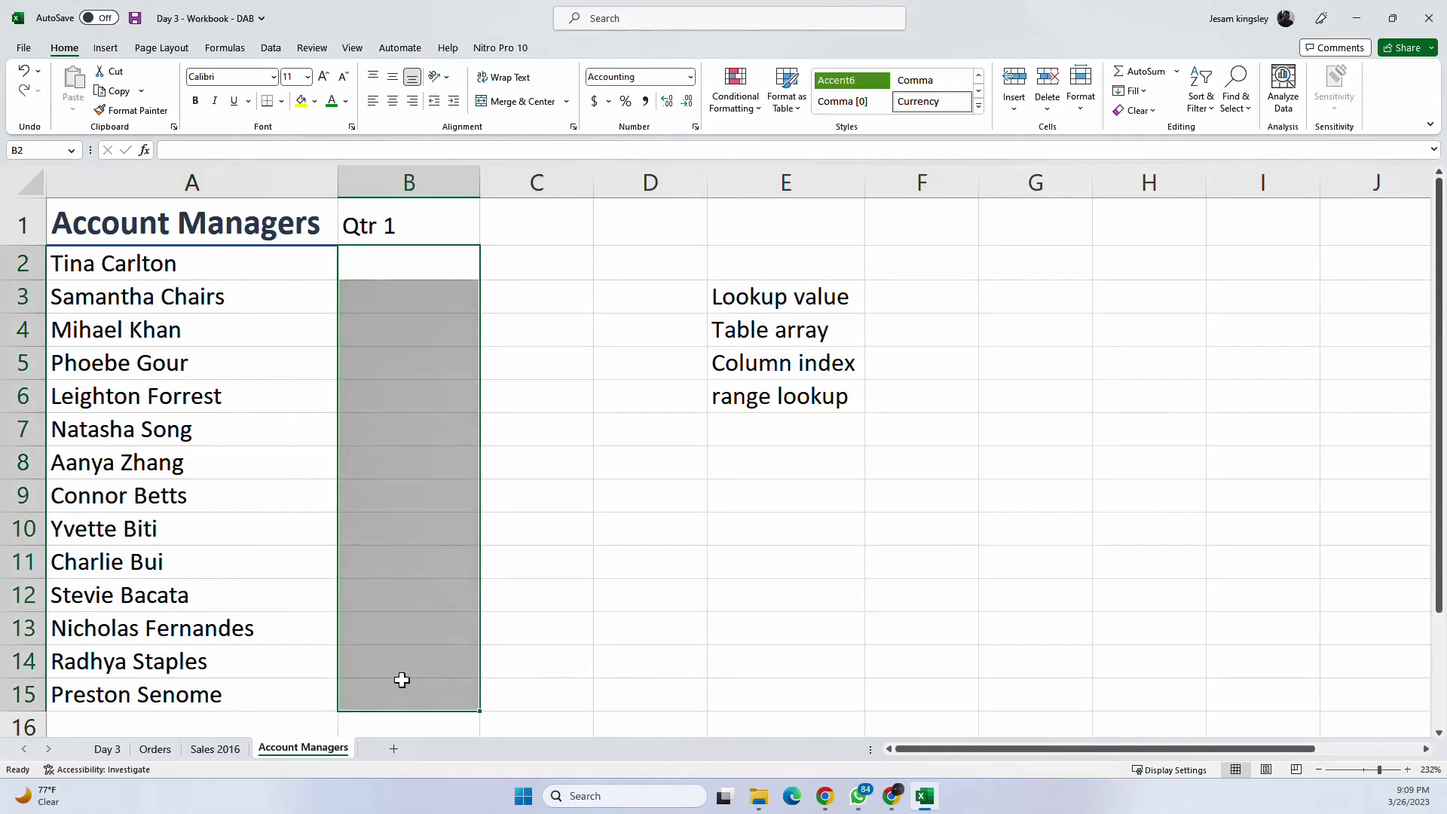
left_click(420, 264)
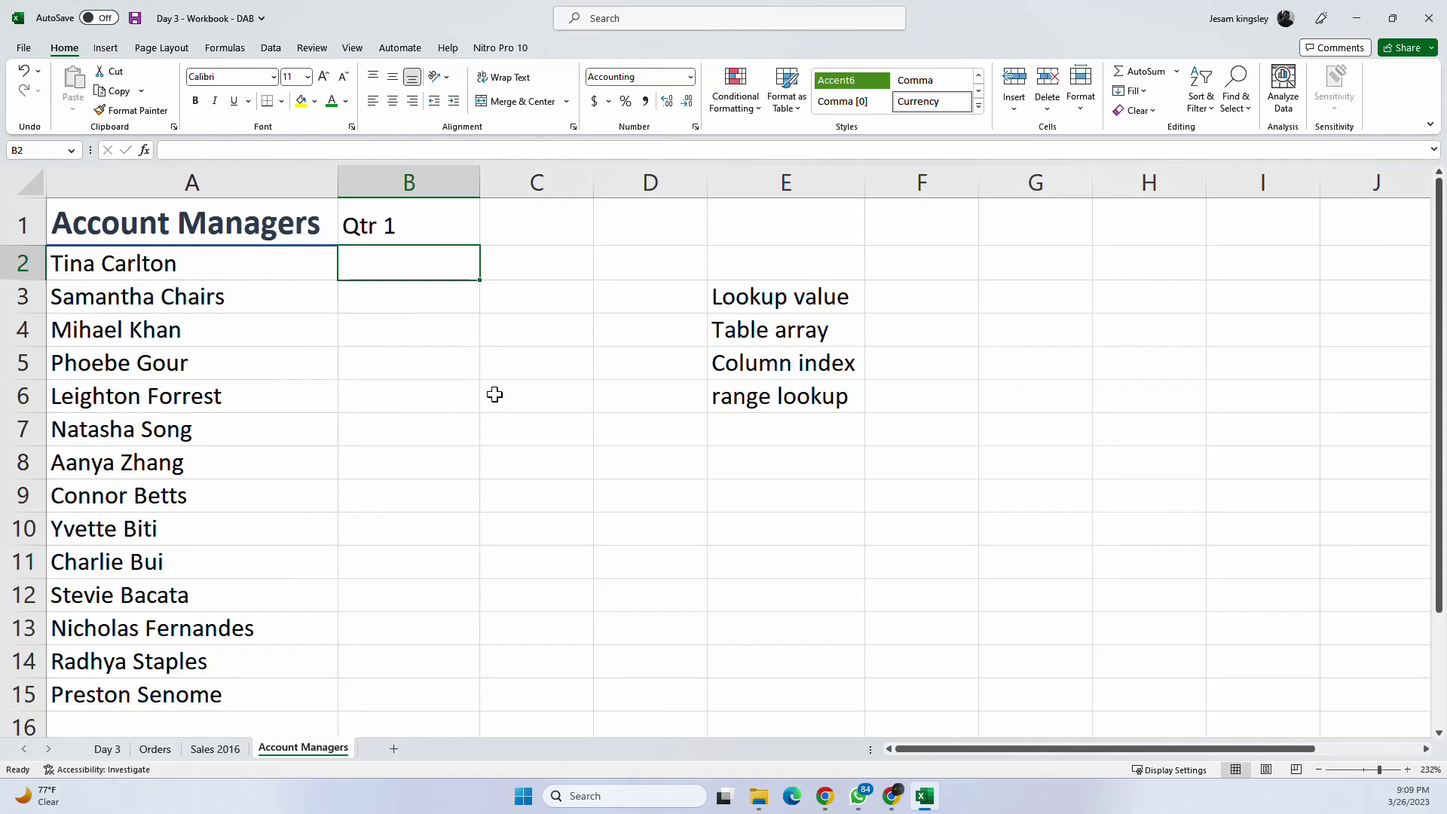
type("=vlo")
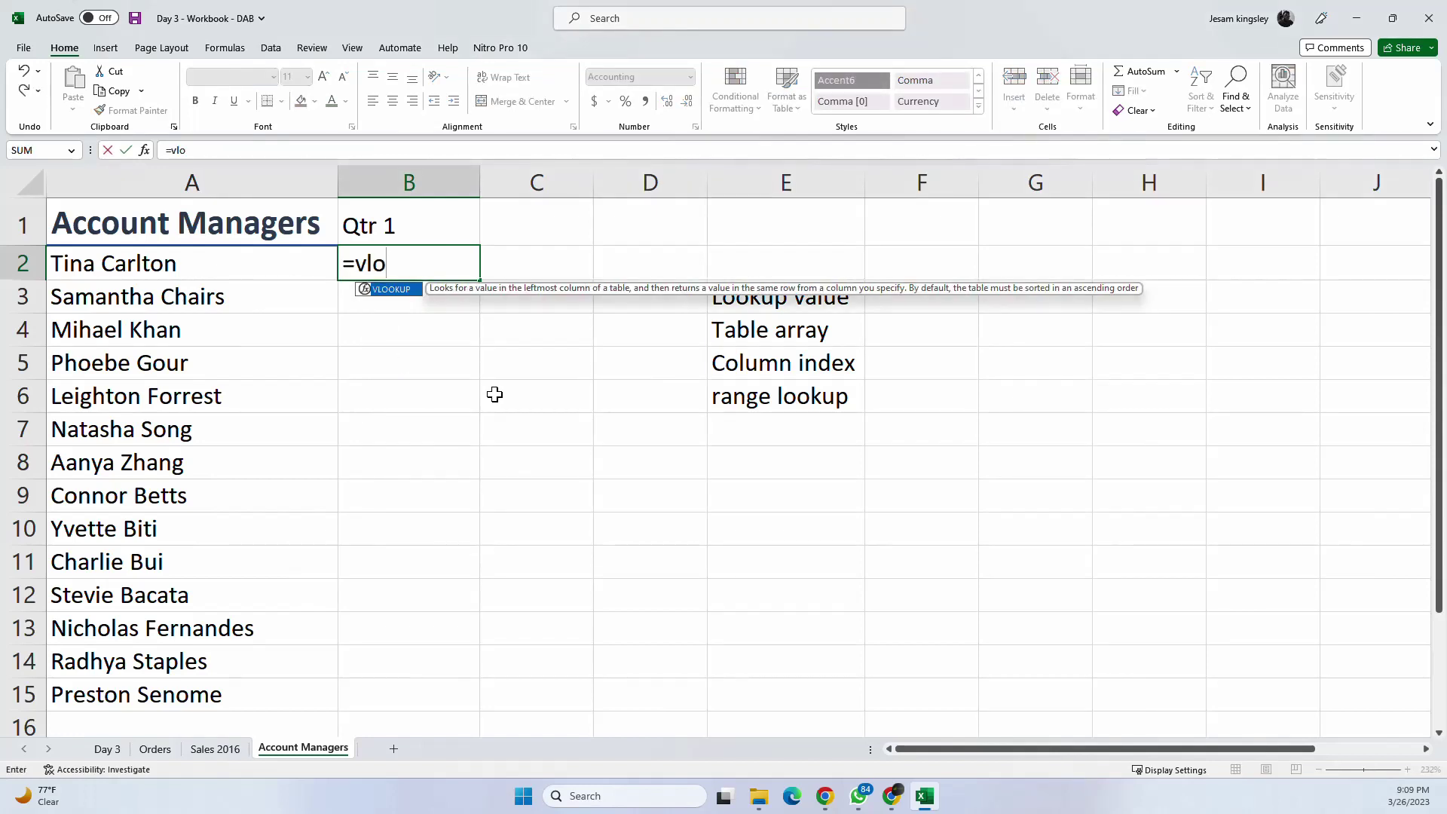
key("Tab")
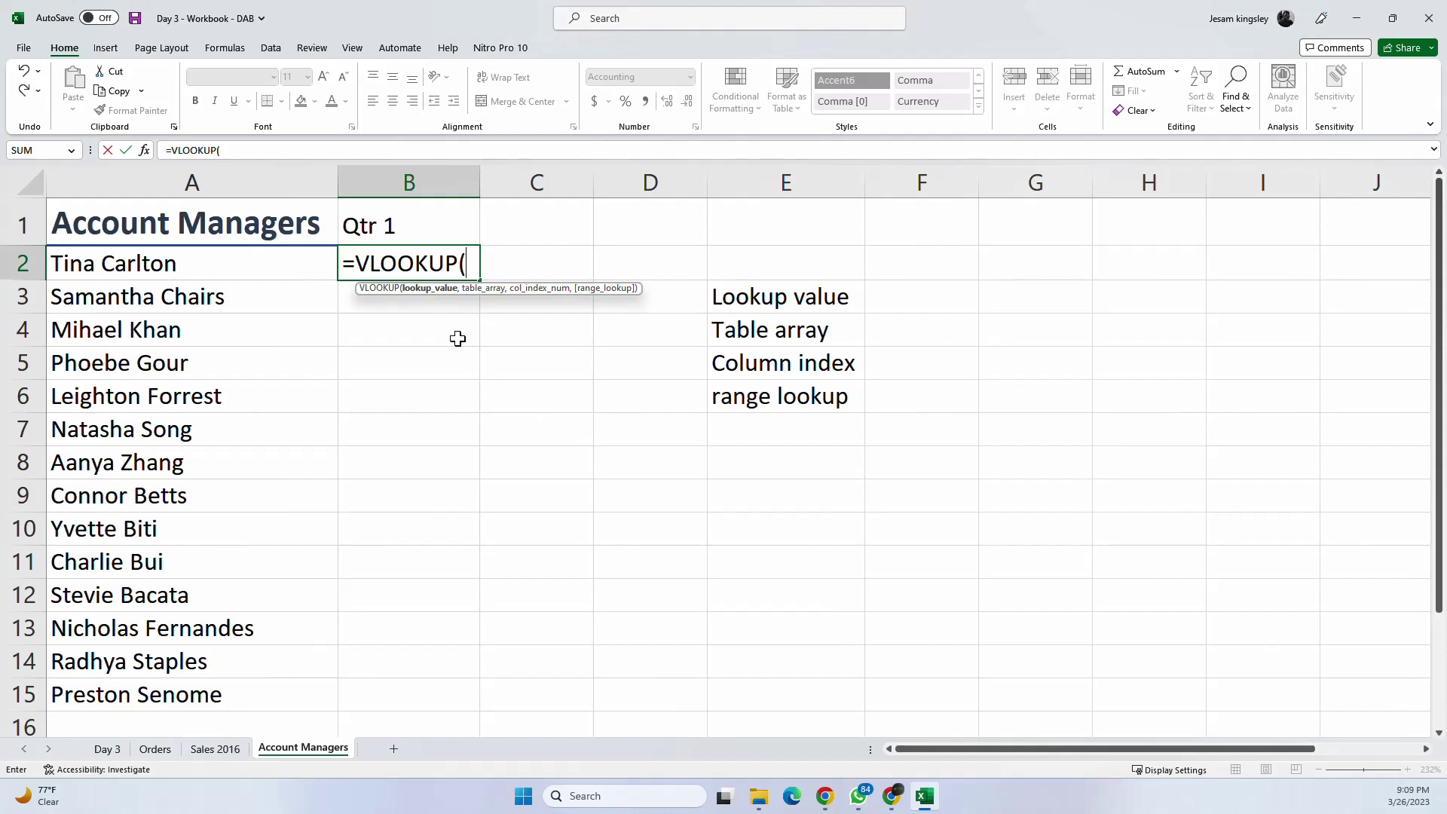
key("Escape")
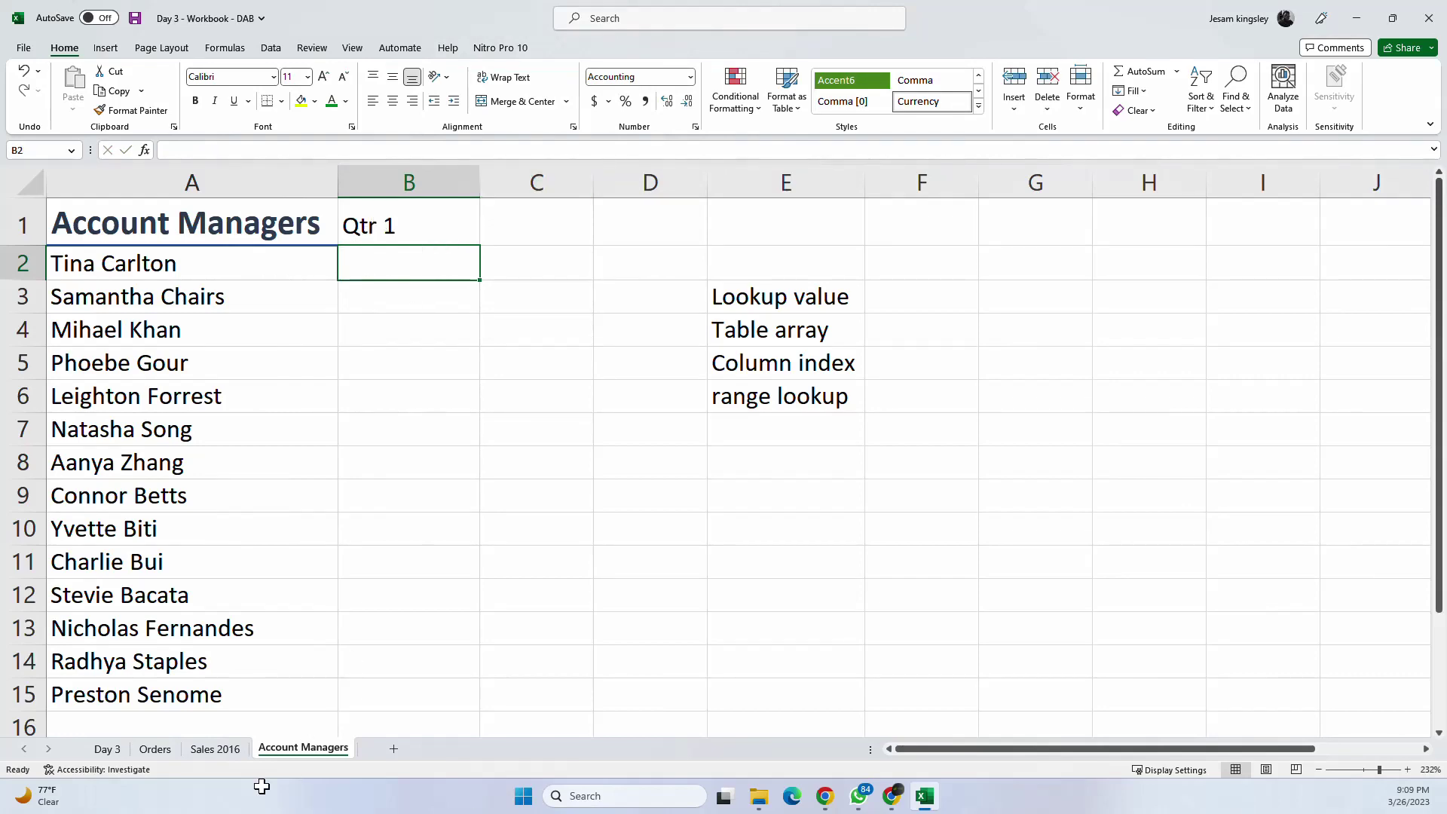
Step: Review the Sales 2016 table and the empty Qtr 1 column on the Account Managers sheet
left_click(216, 750)
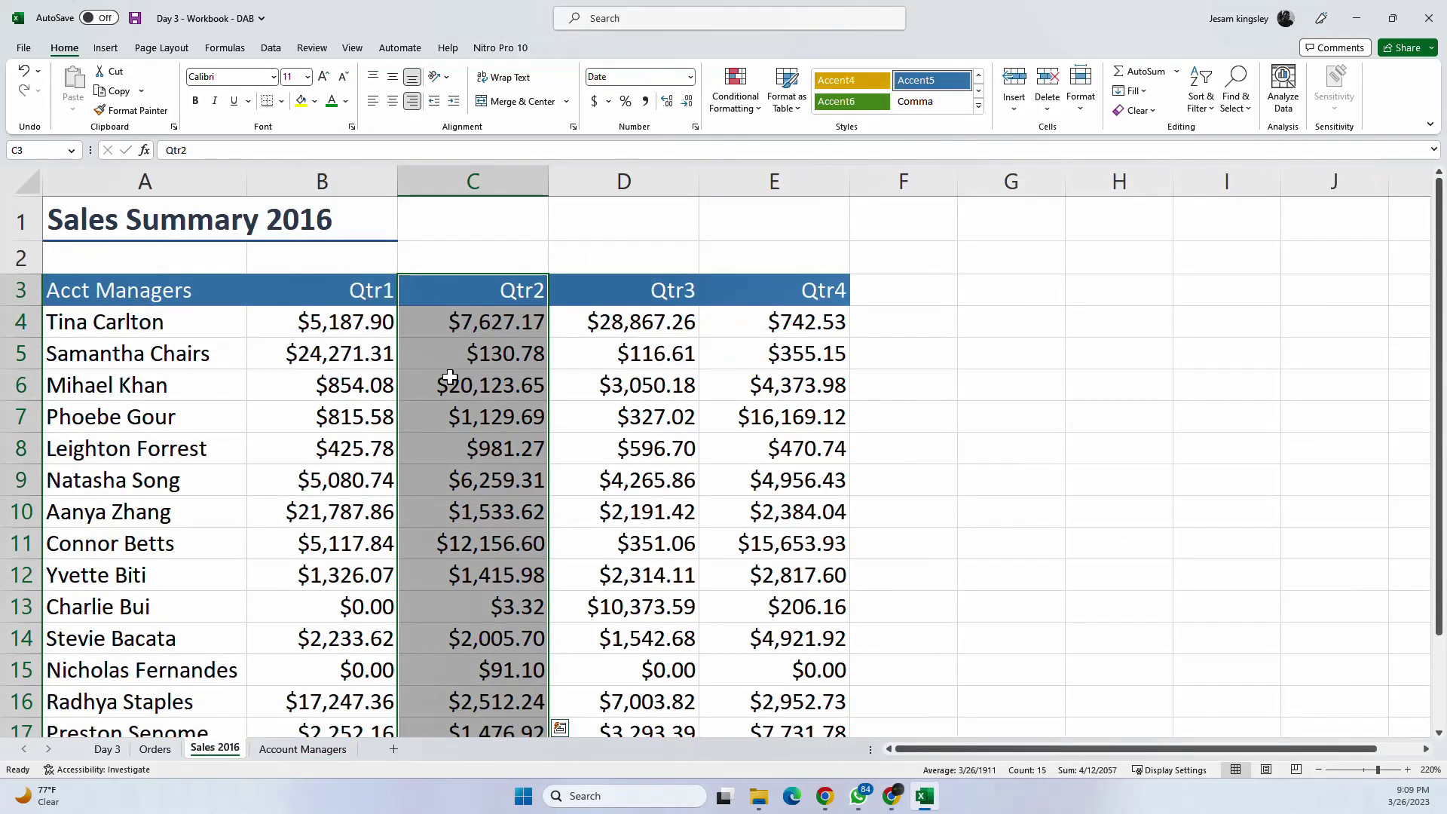
scroll(454, 378, "down", 1)
scroll(454, 378, "up", 1)
left_click(342, 321)
left_click(916, 445)
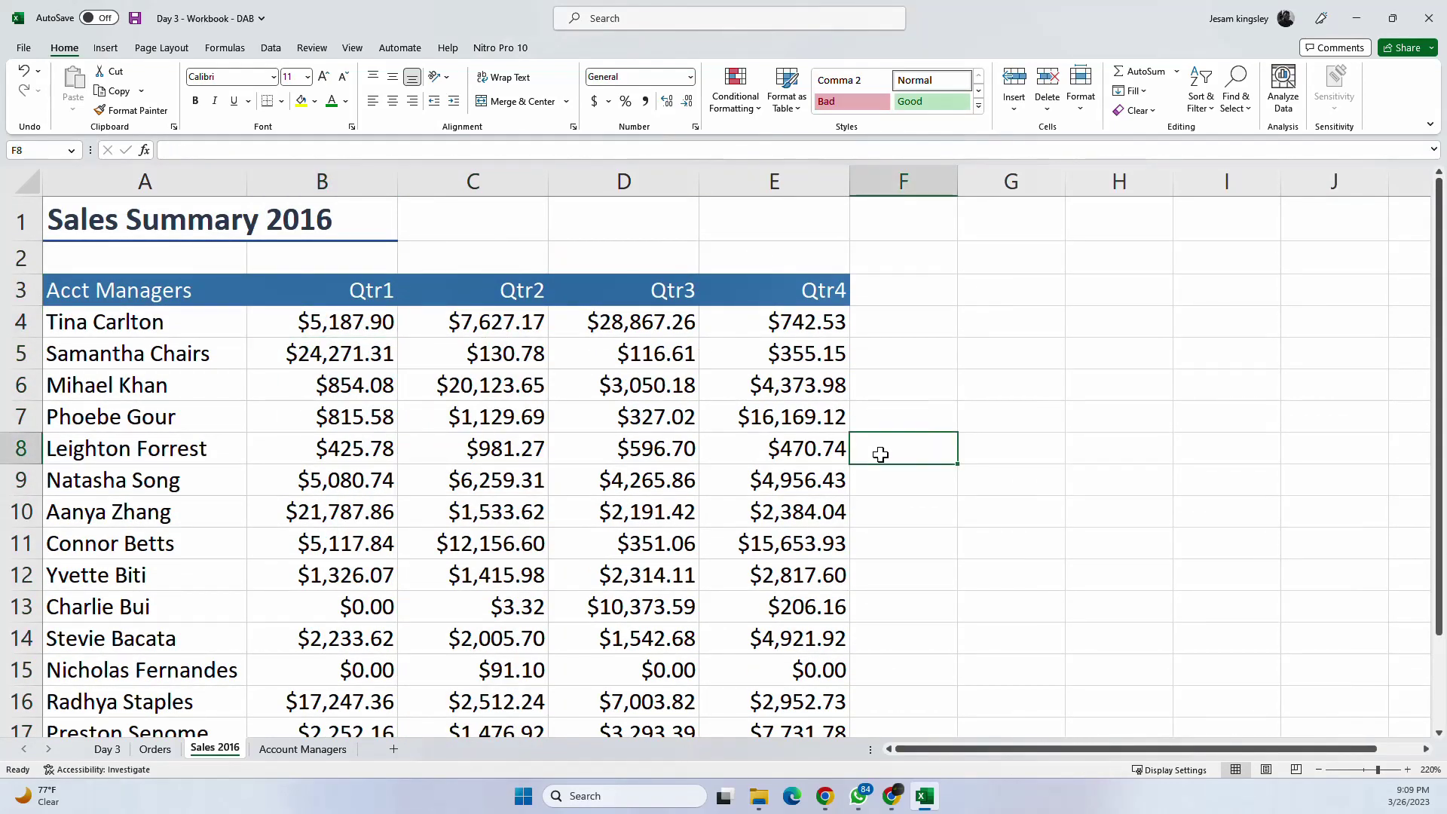
left_click(294, 753)
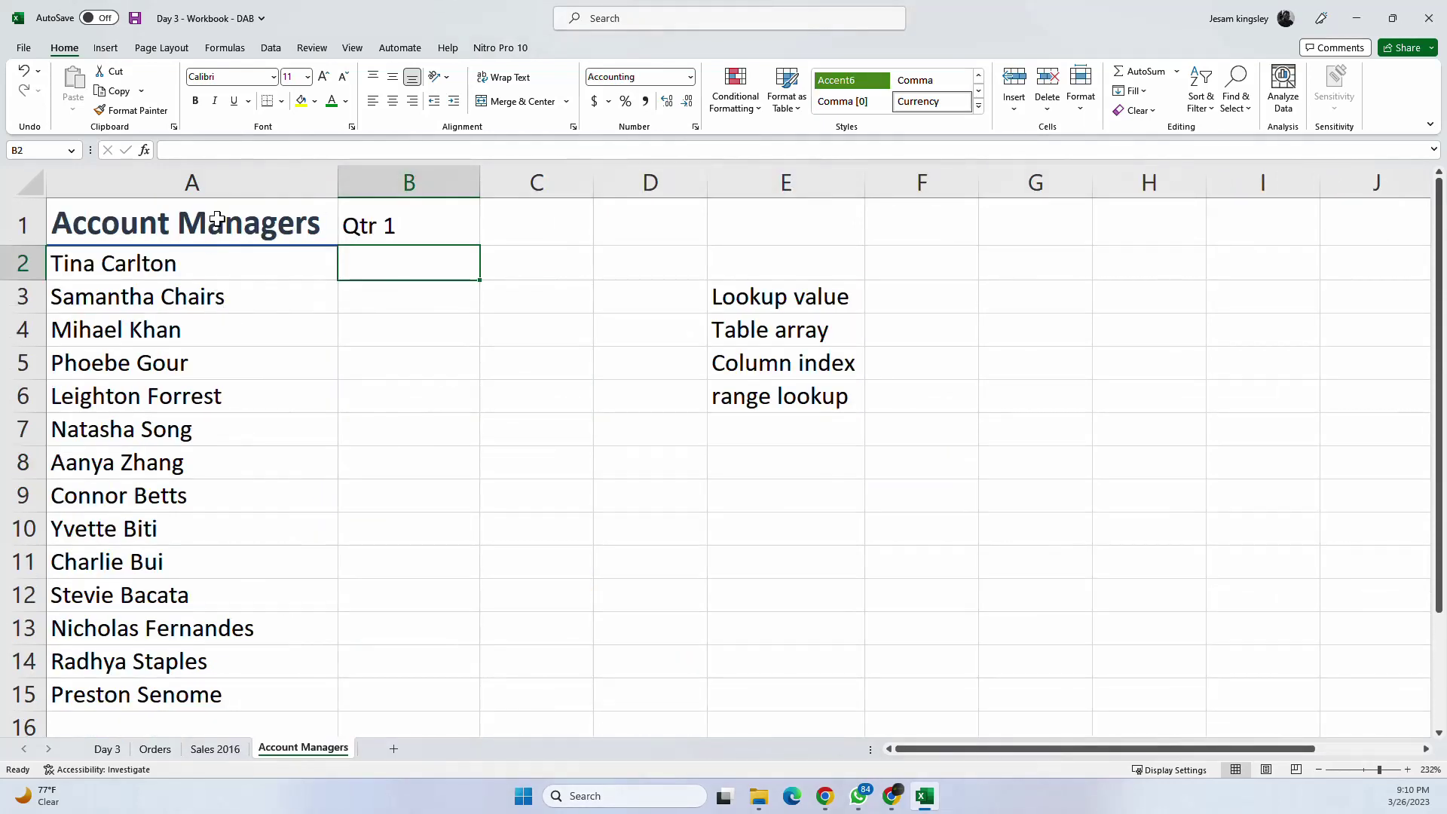
left_click(236, 165)
left_click(414, 256)
left_click(419, 219)
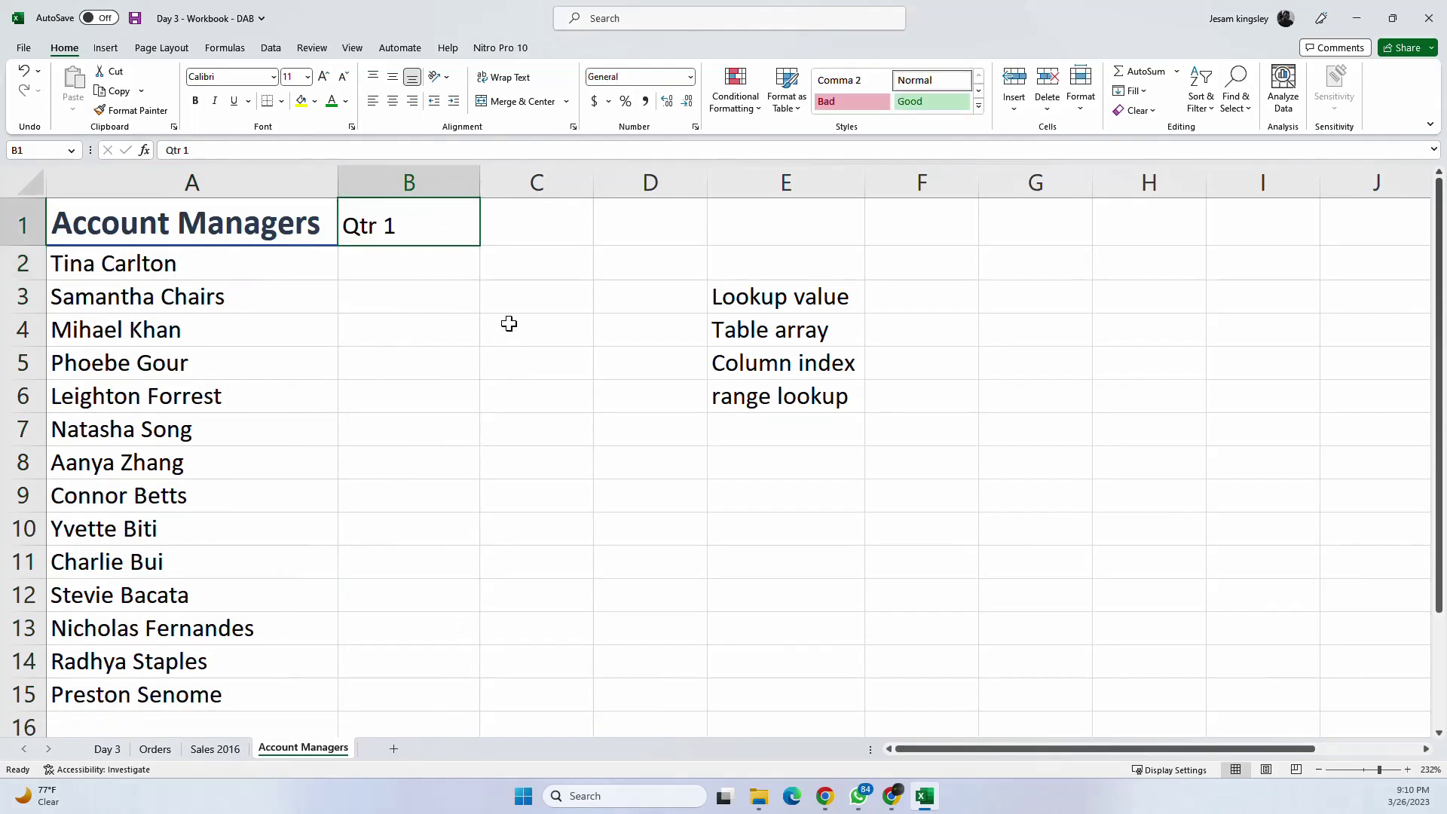
Step: Start a VLOOKUP formula in B2 of Account Managers with A2 as the lookup value
left_click(403, 269)
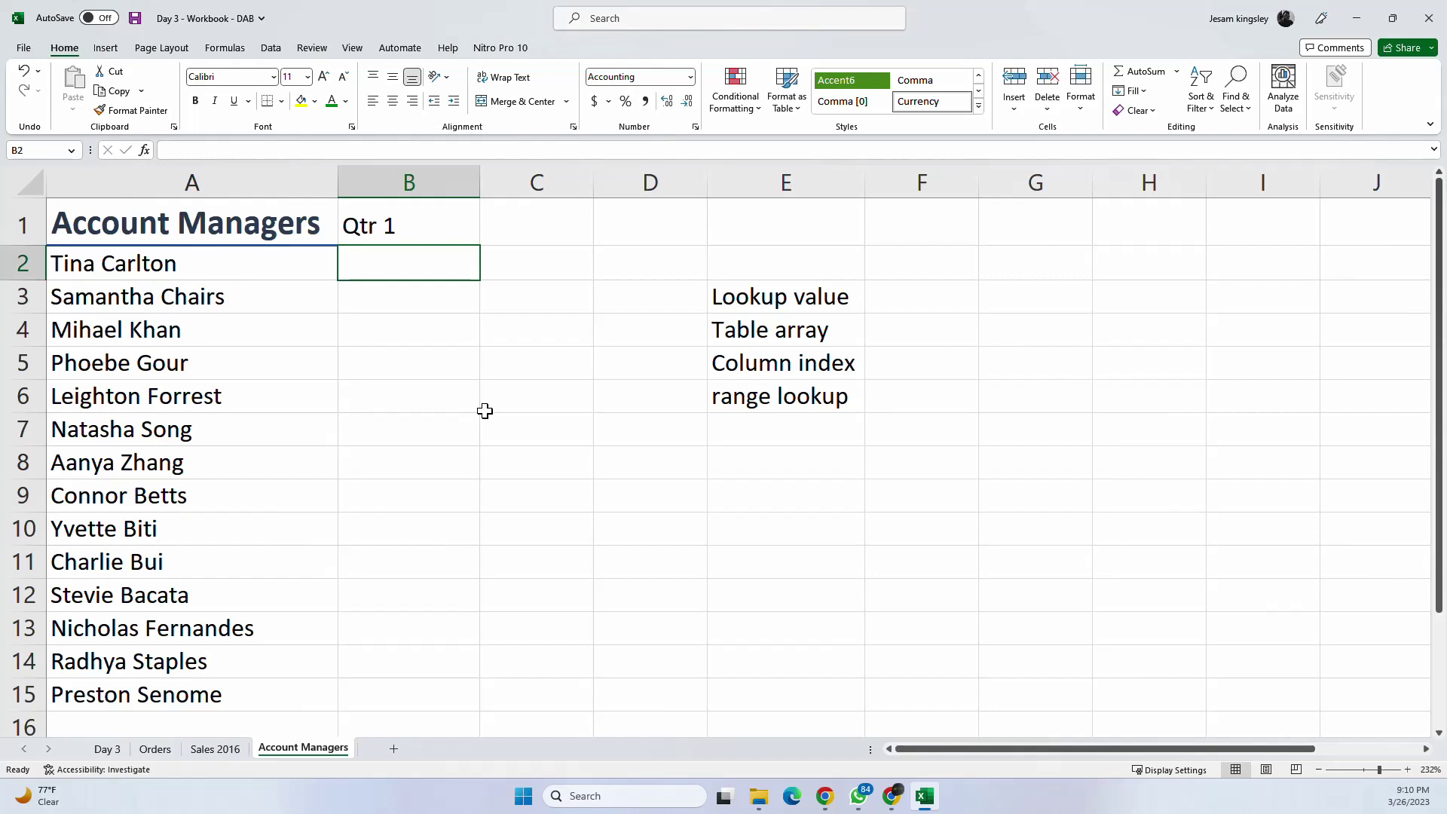
type("=vl")
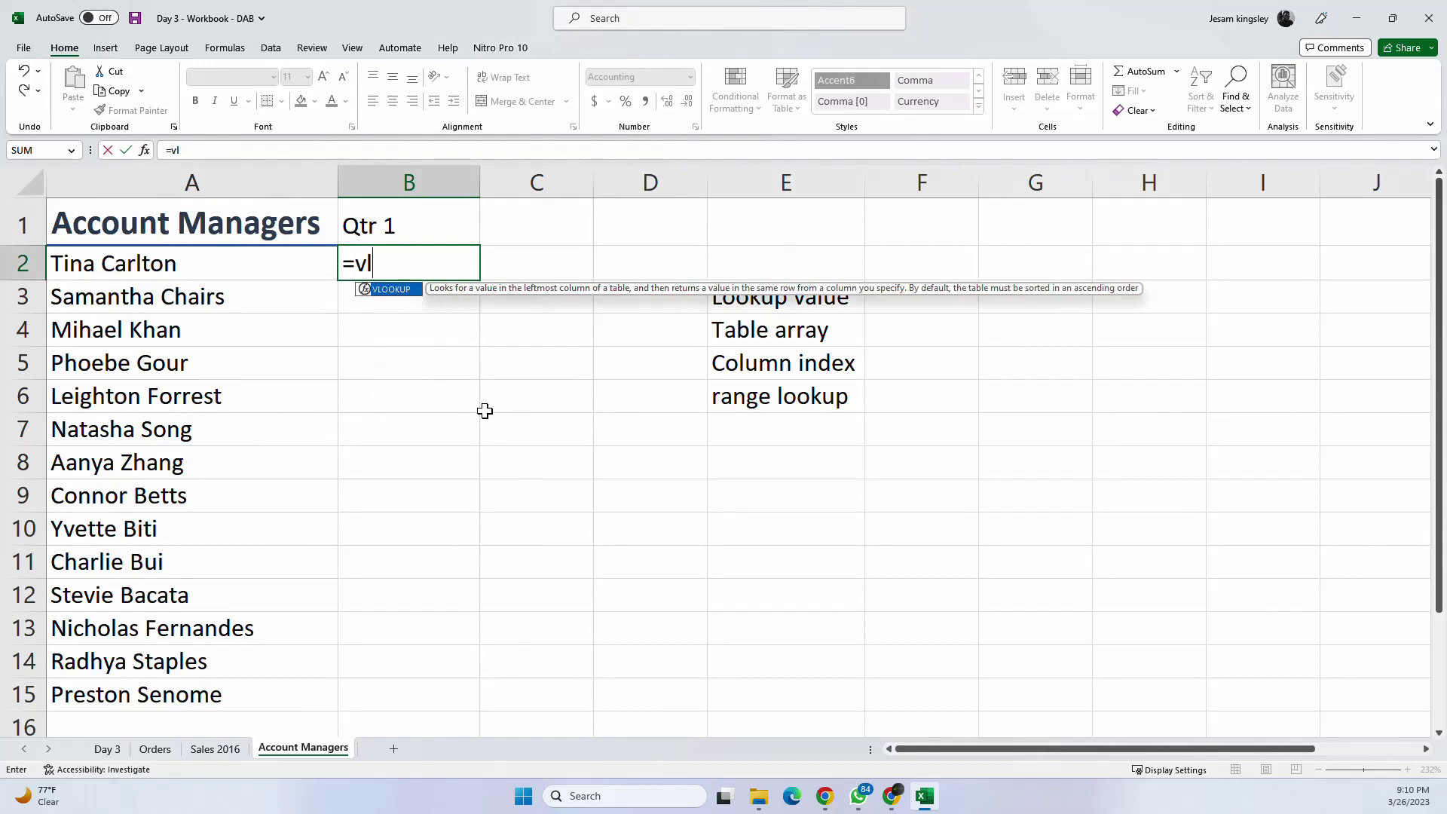
key("Tab")
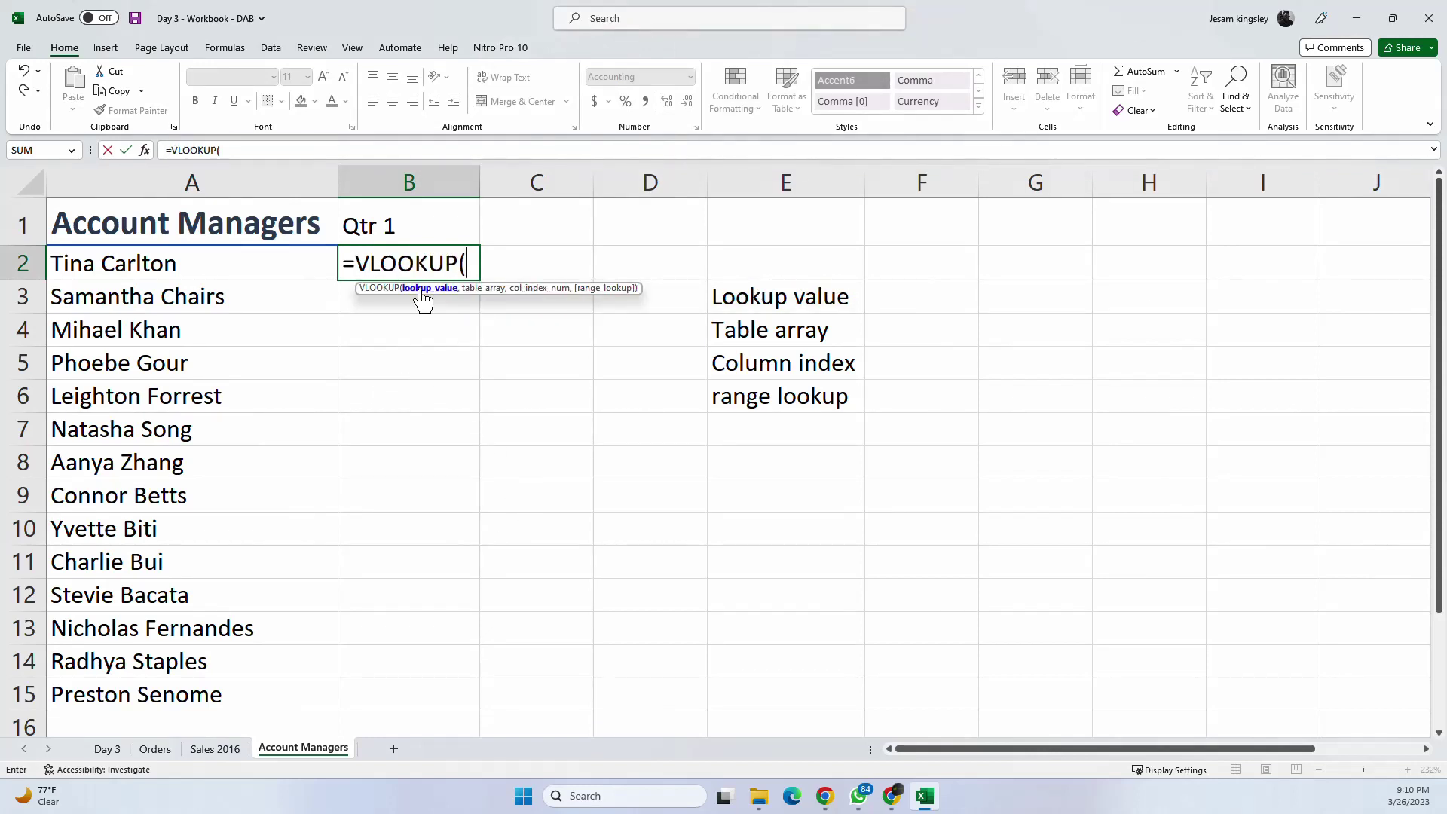
left_click(177, 260)
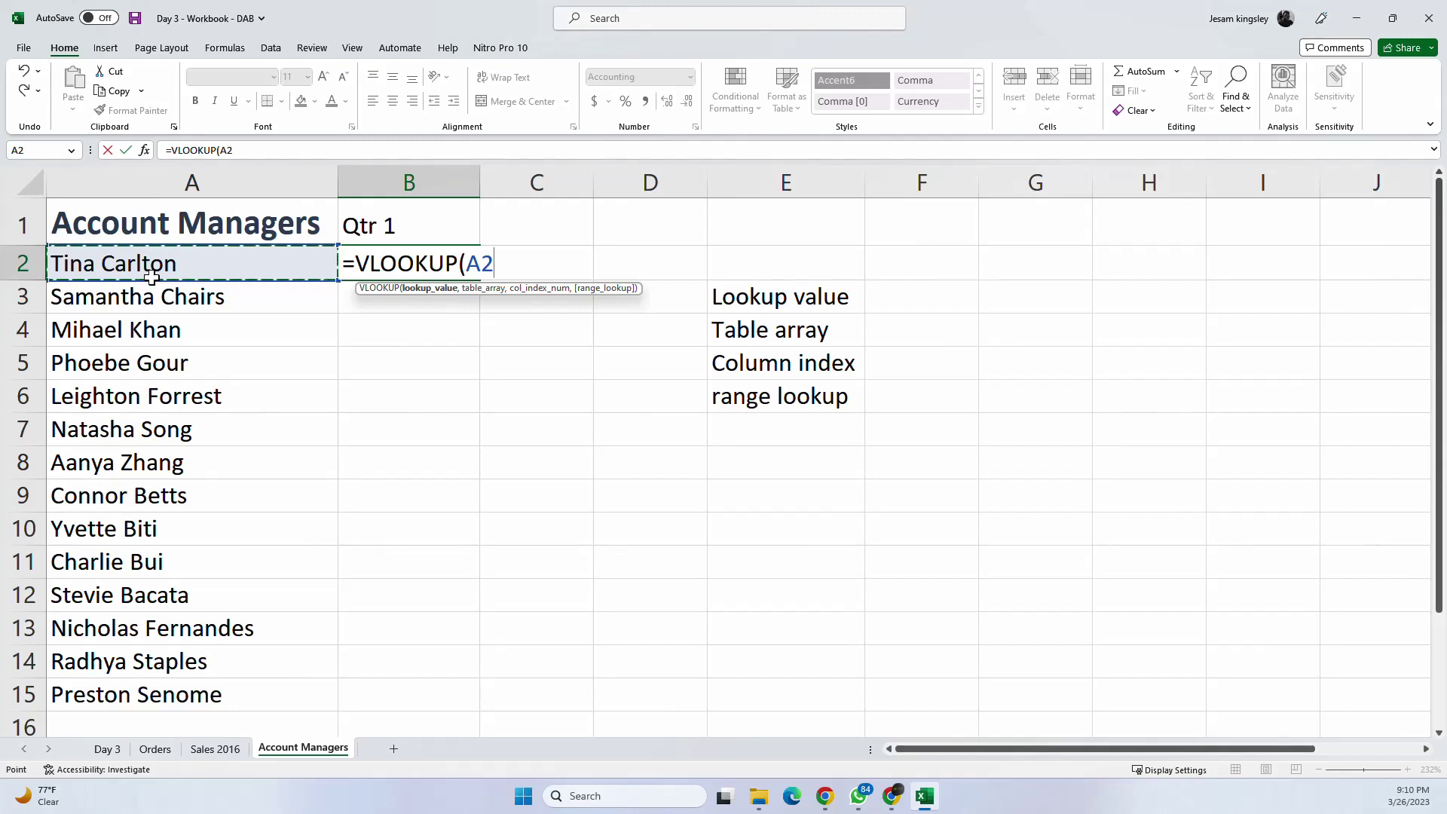
type(",")
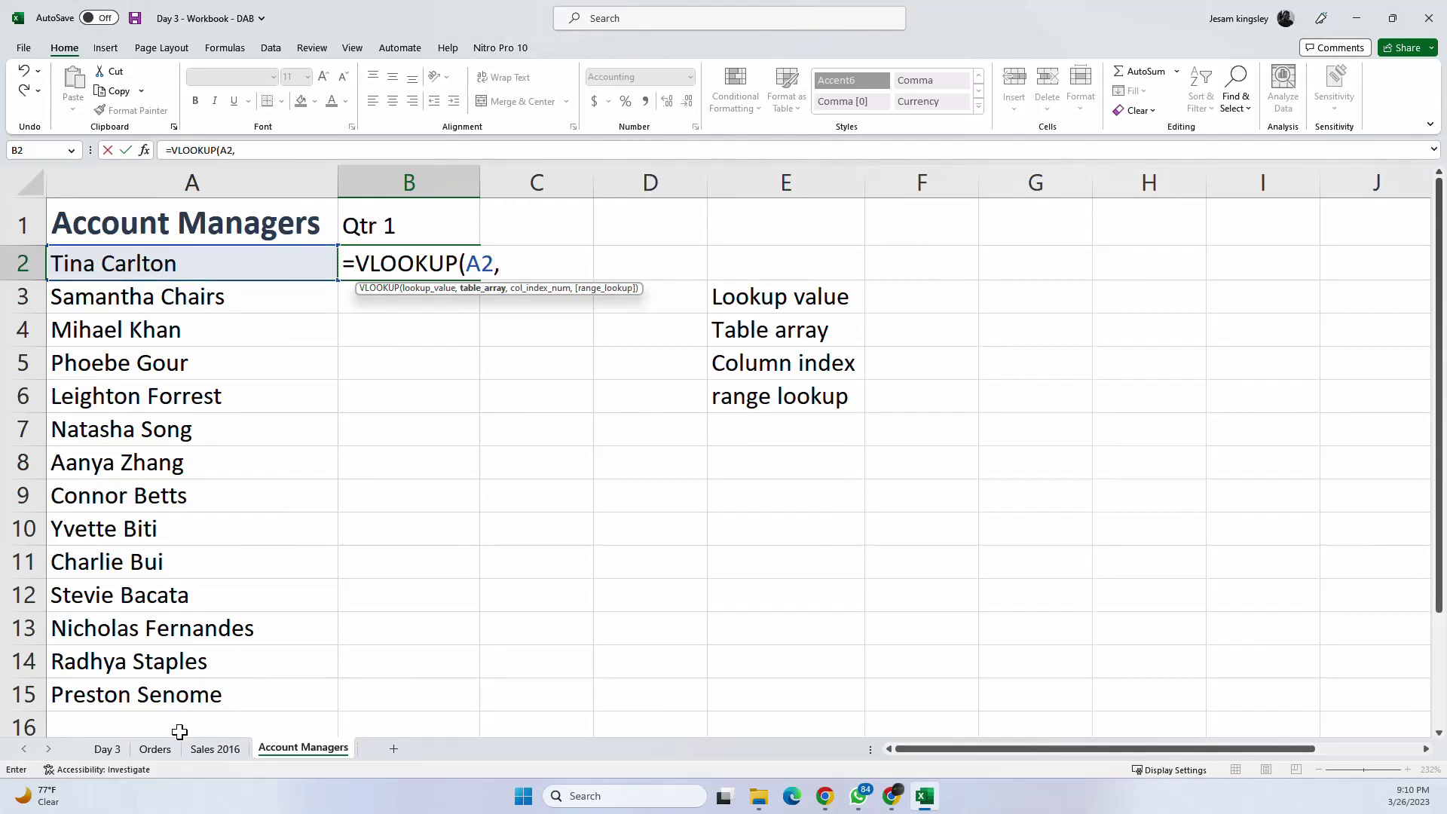
Step: Set the VLOOKUP's table array to A3:E17 on Sales 2016 and move the function hint off the header row
left_click(214, 749)
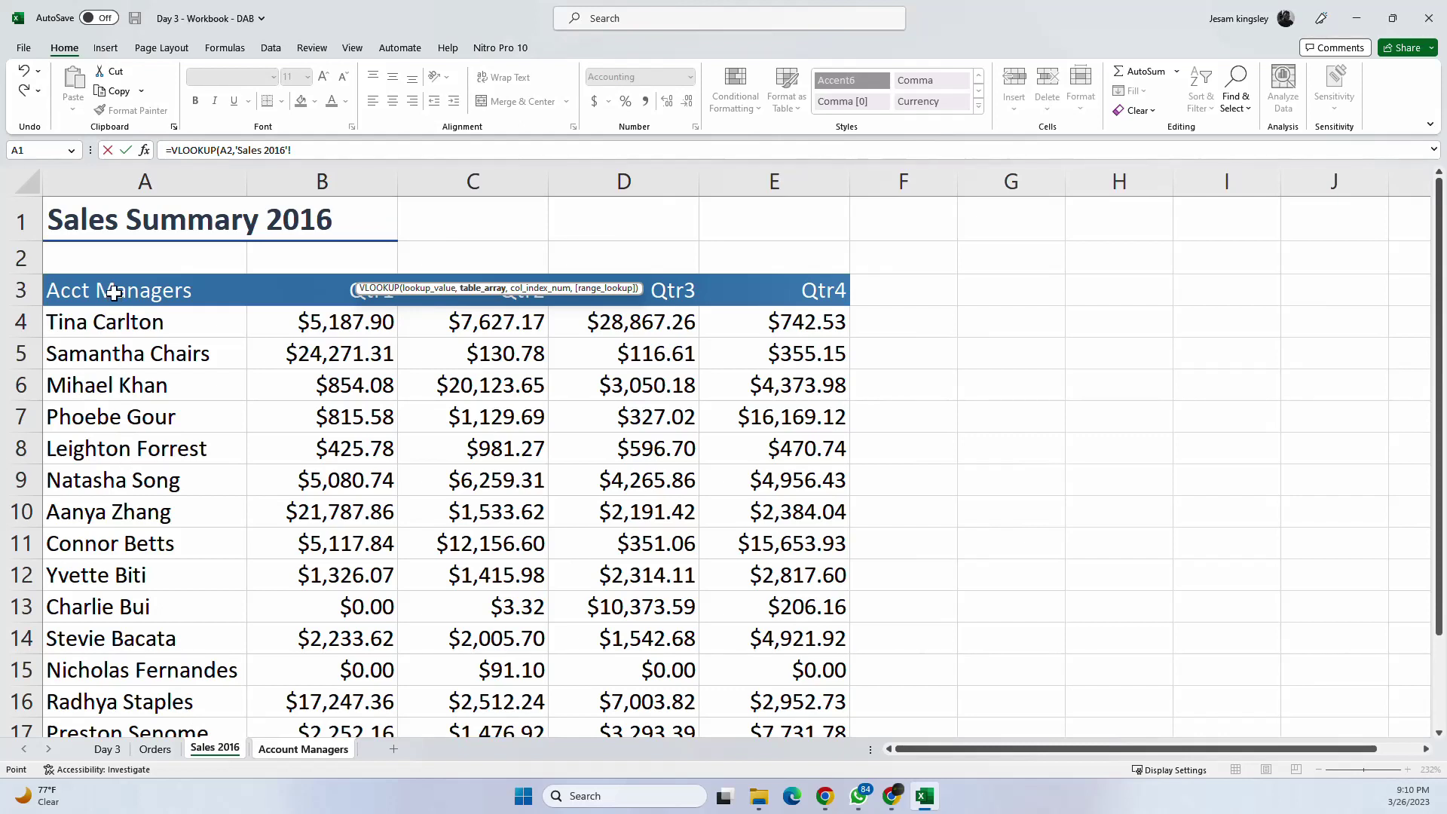
left_click_drag(117, 291, 113, 623)
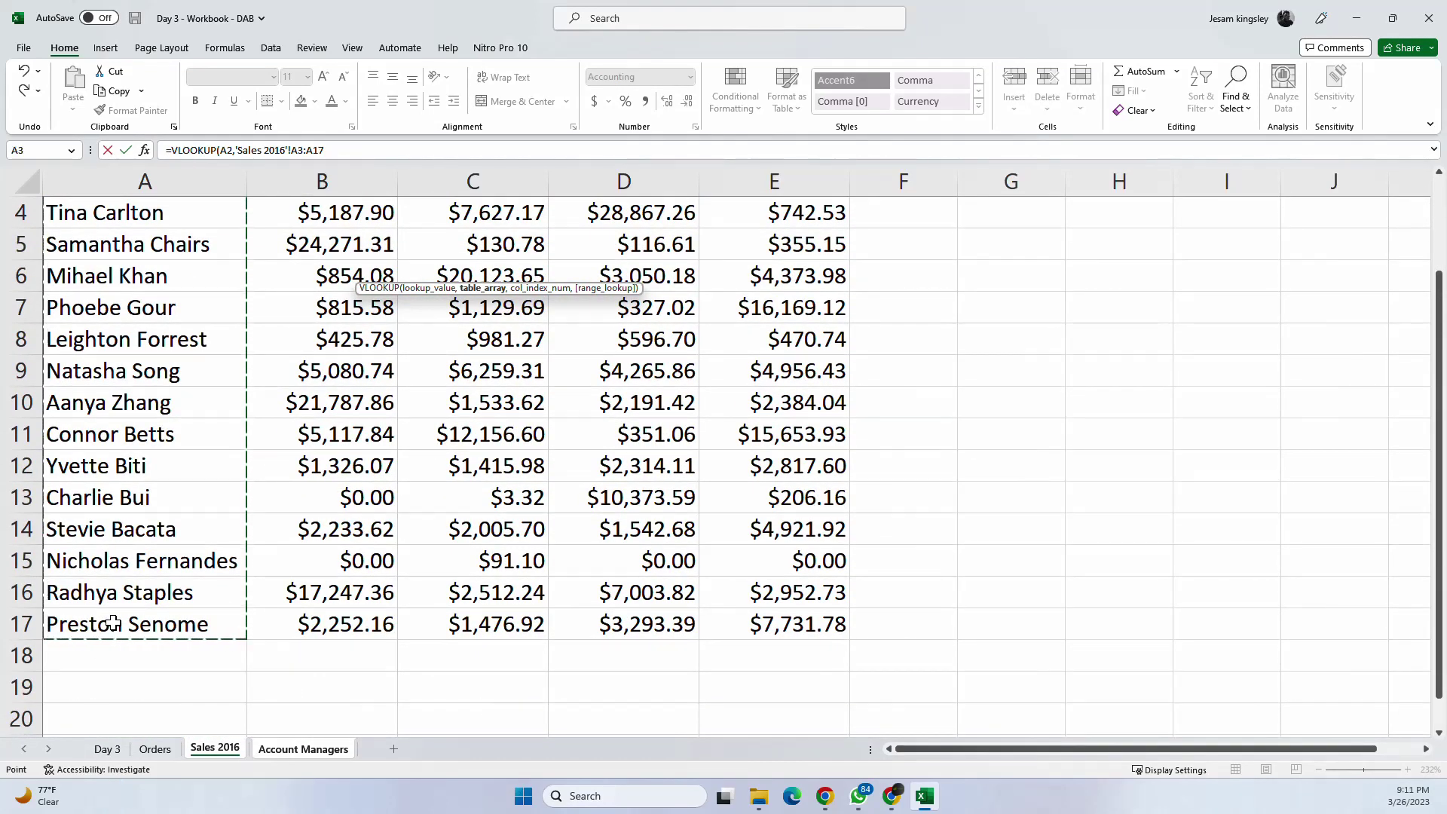
scroll(142, 542, "up", 1)
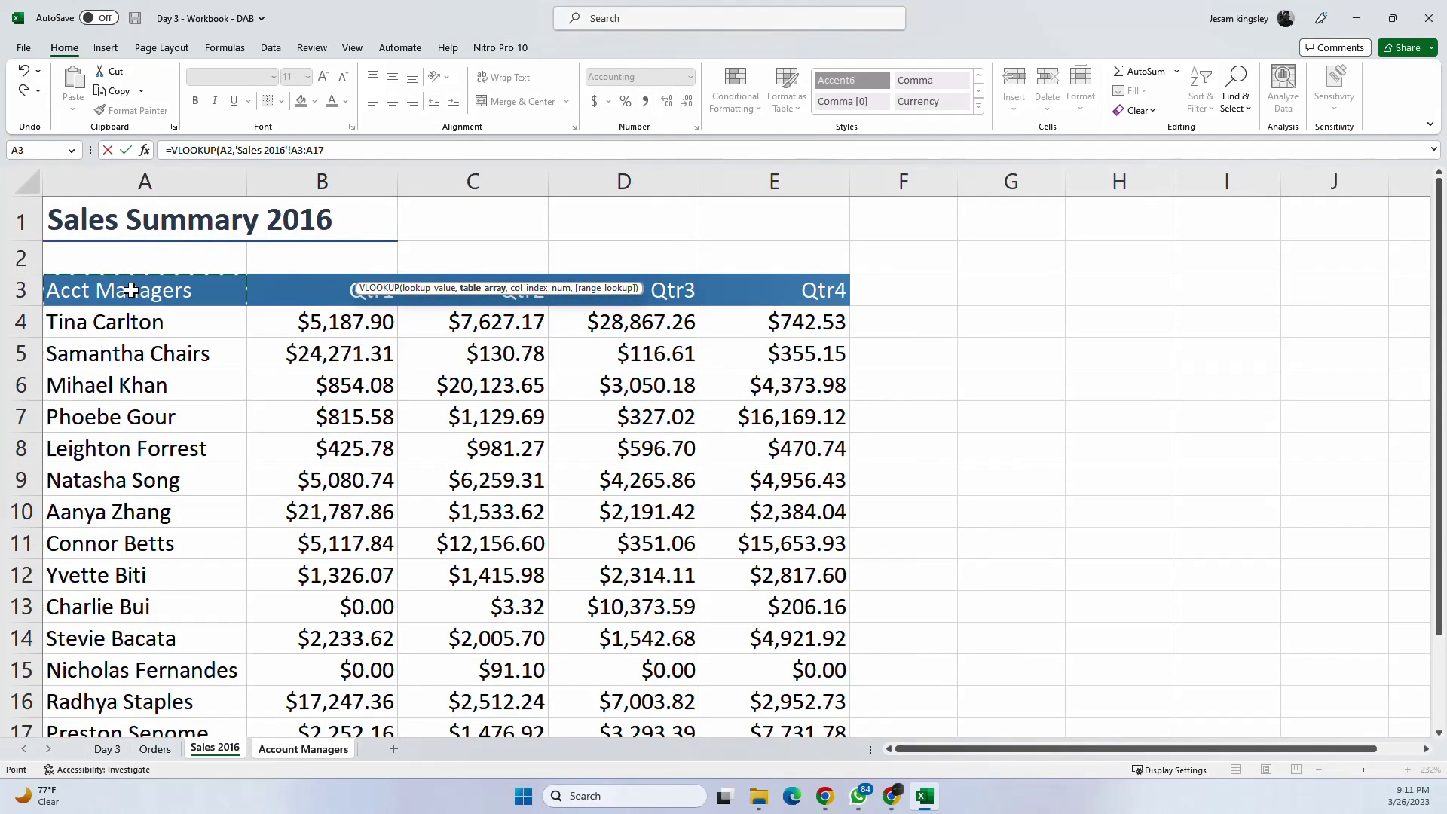
left_click_drag(131, 291, 757, 701)
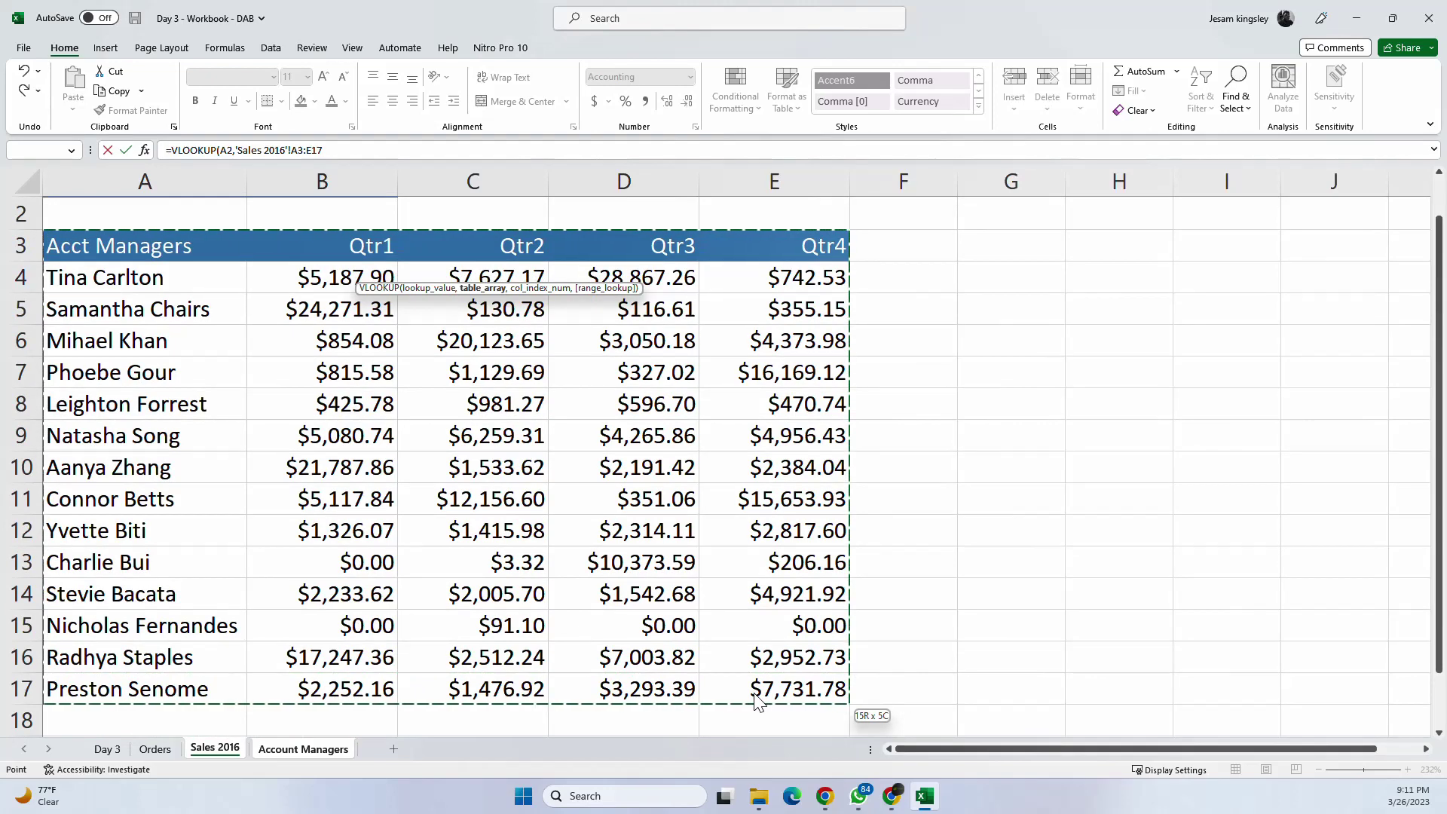
scroll(297, 462, "up", 1)
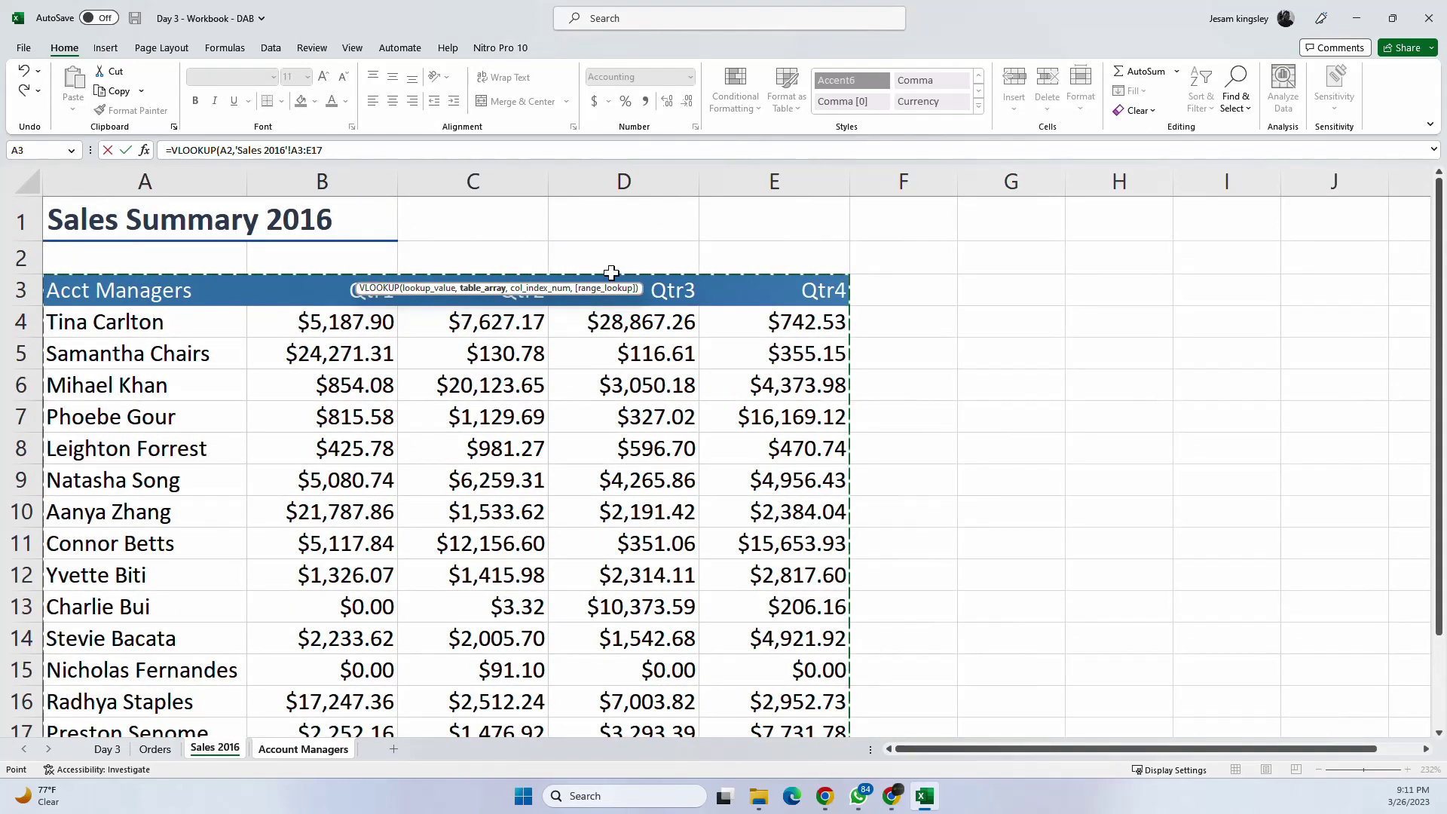
left_click_drag(509, 286, 648, 201)
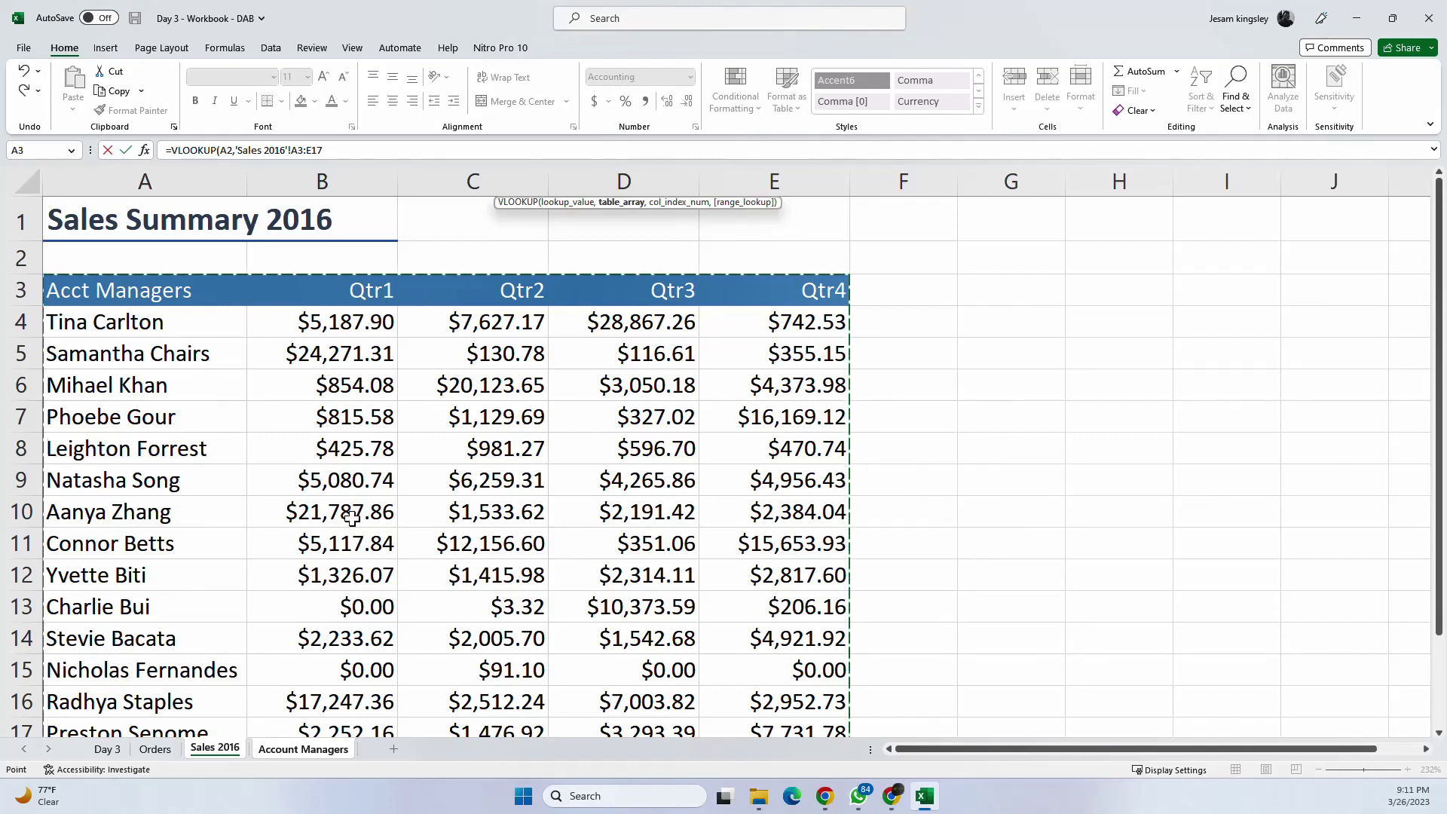
Step: Complete the VLOOKUP with column index 2 and an exact match (FALSE), and enter the formula in B2
left_click(330, 150)
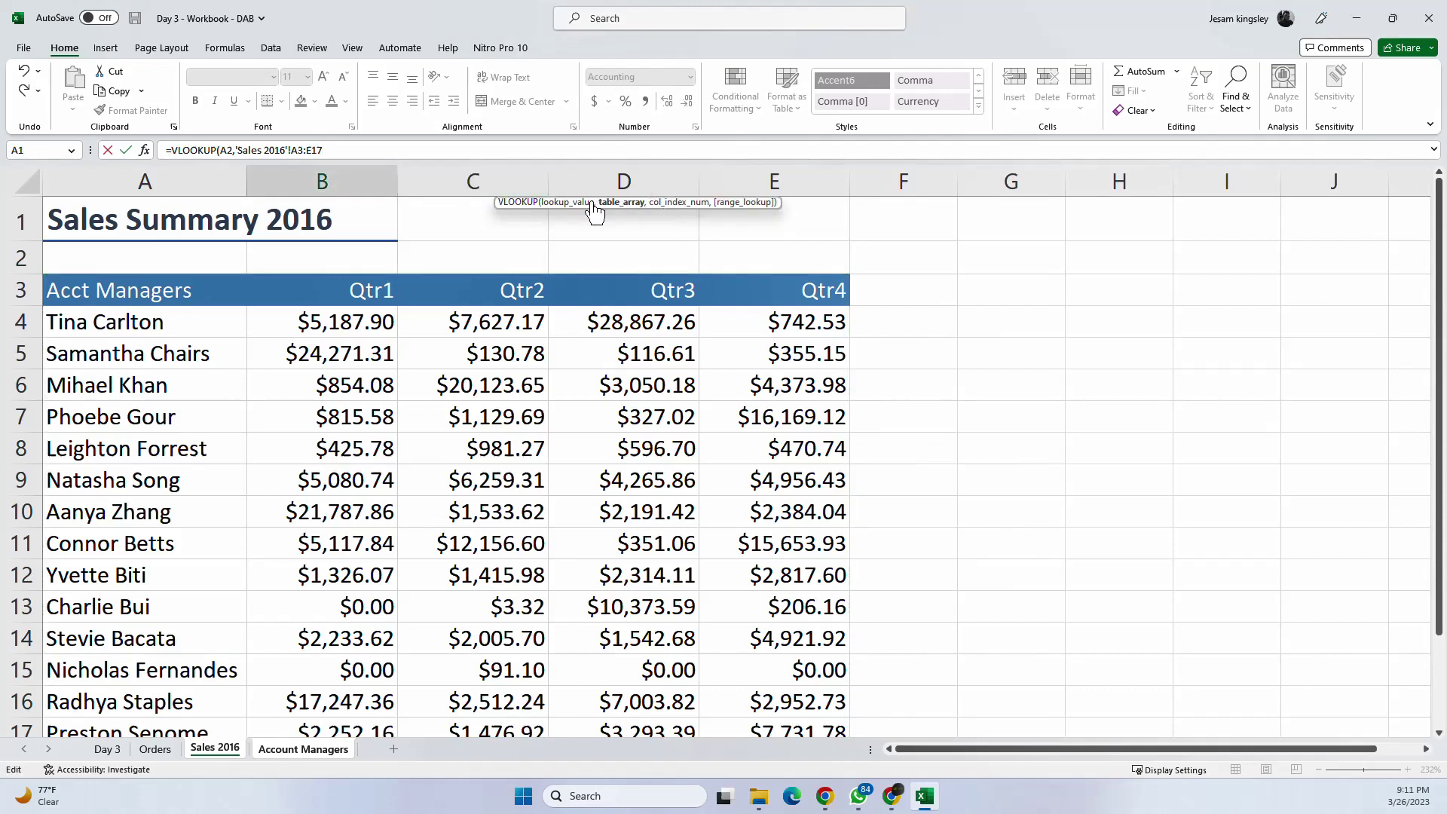
type(",2")
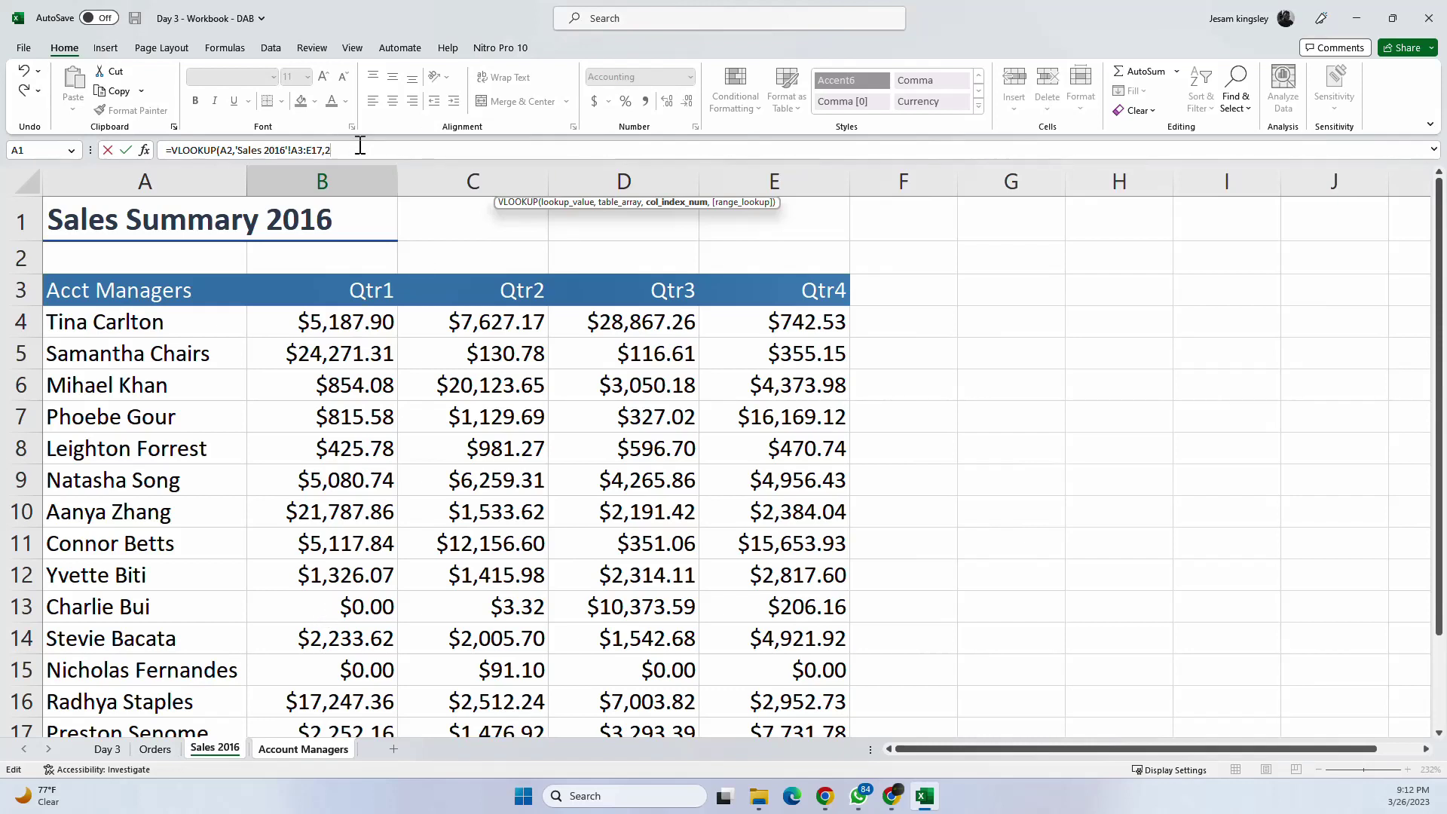
type(",")
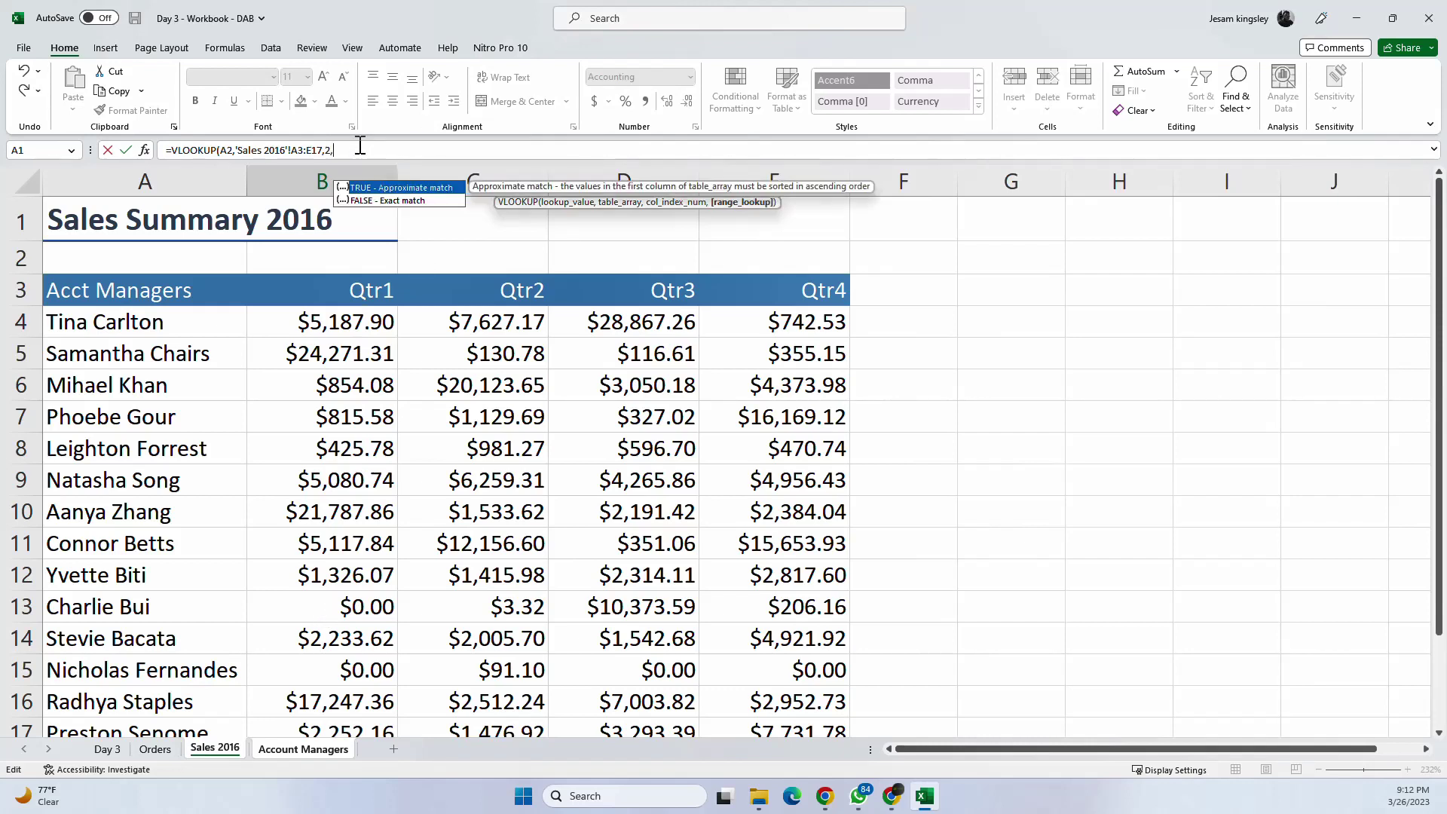
left_click(407, 201)
double_click(404, 201)
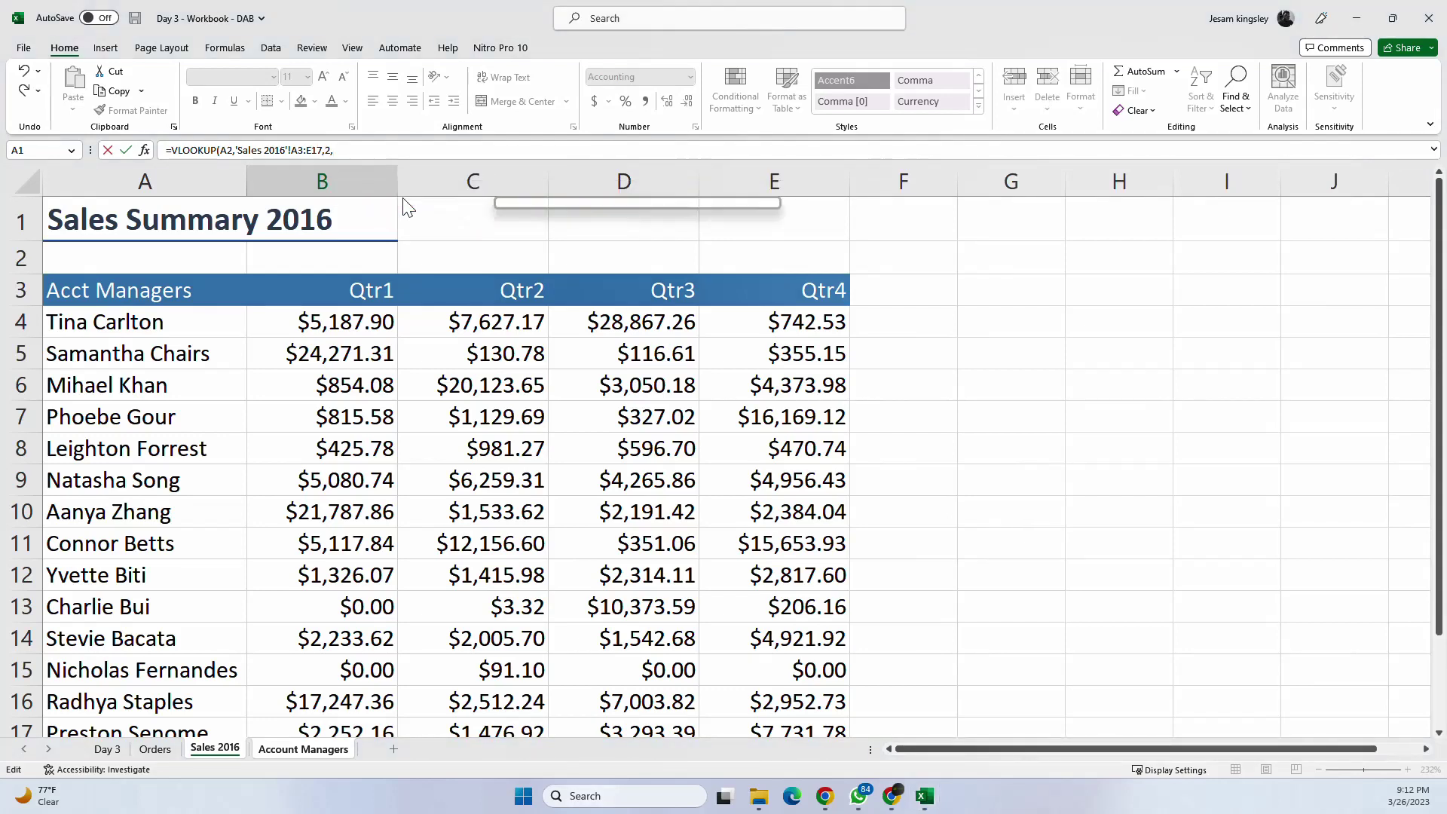
type(")")
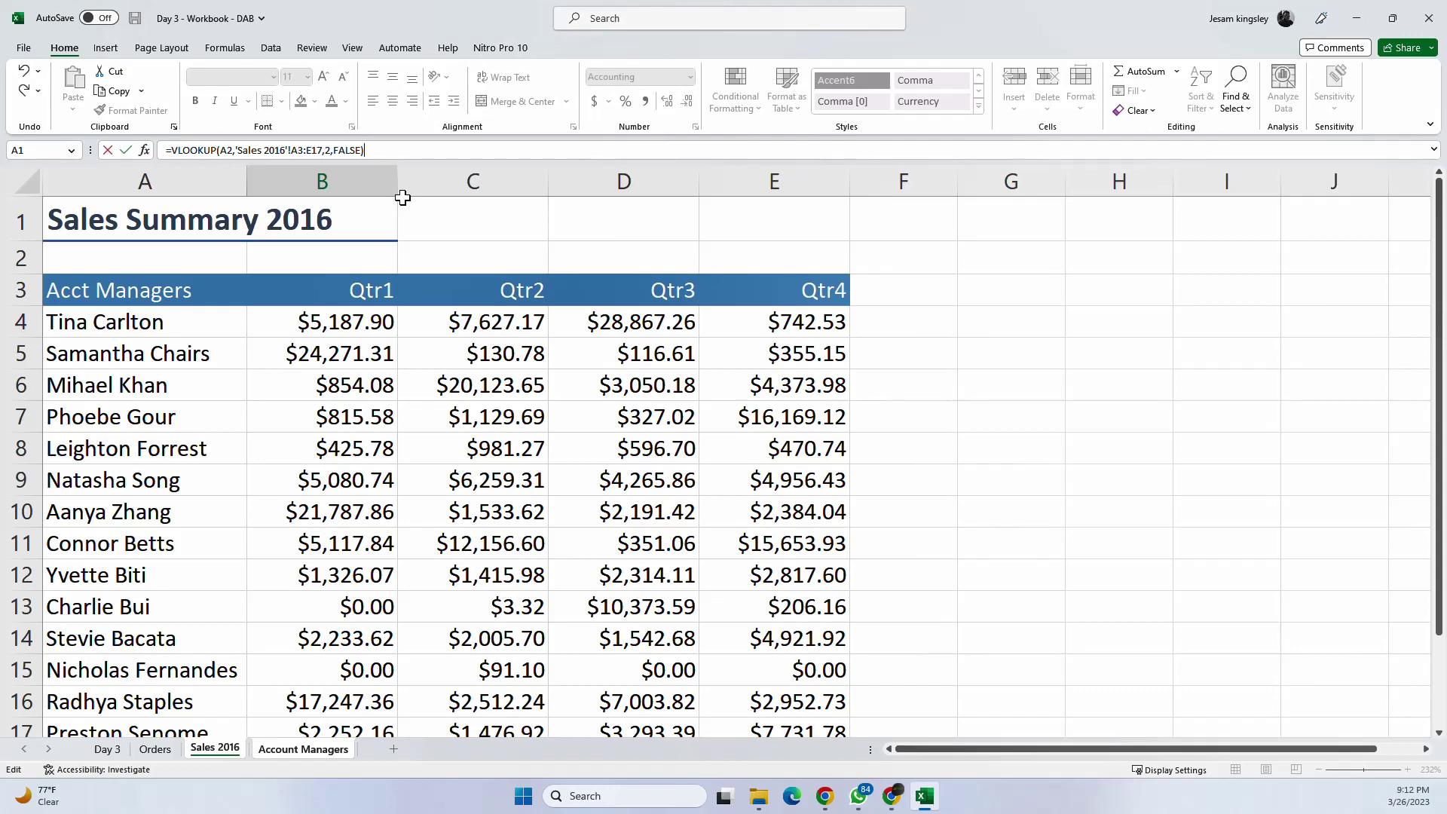
key("Return")
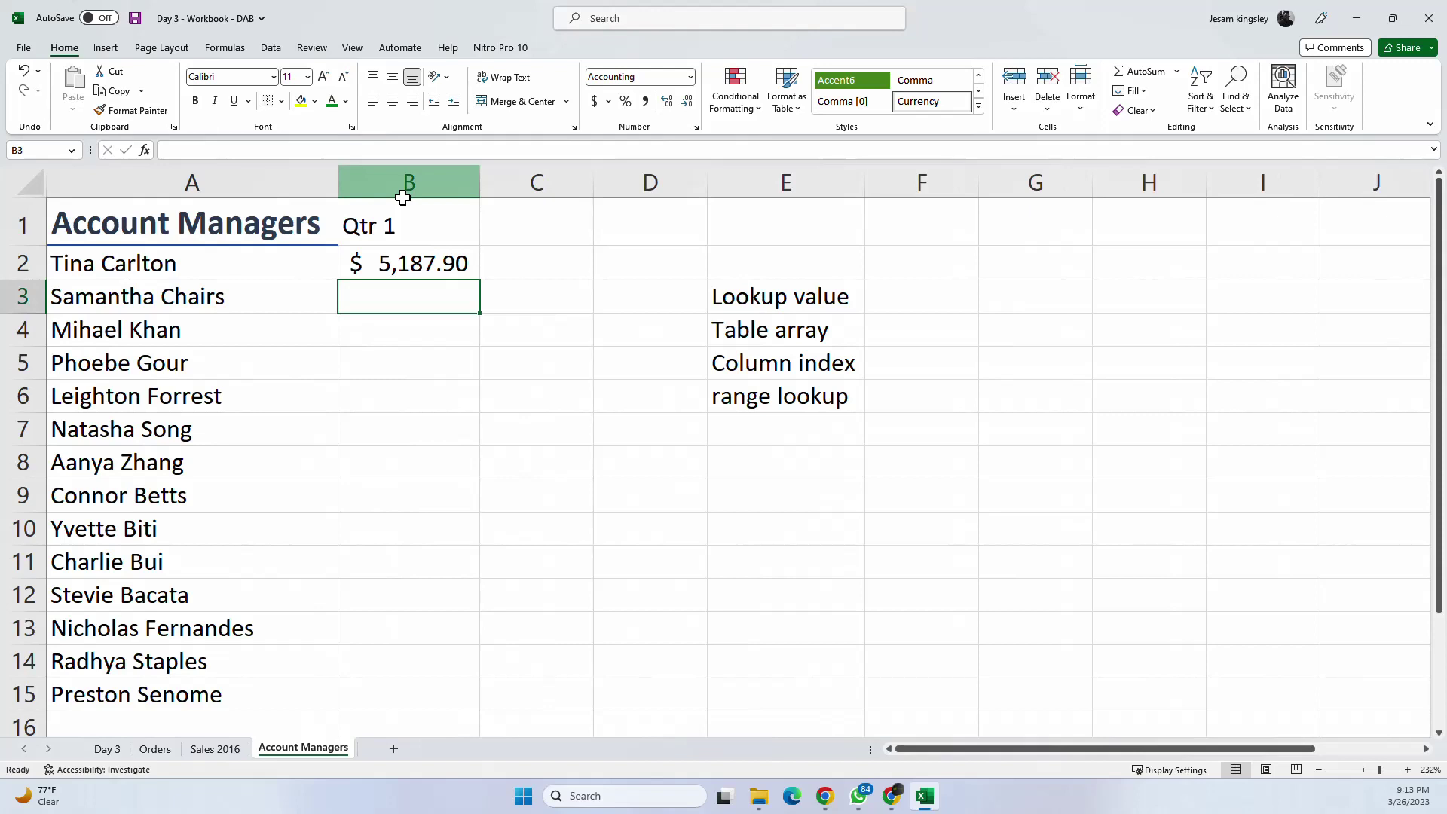
Step: Examine the arguments of the VLOOKUP formula in B2 under the Qtr 1 heading
left_click(405, 260)
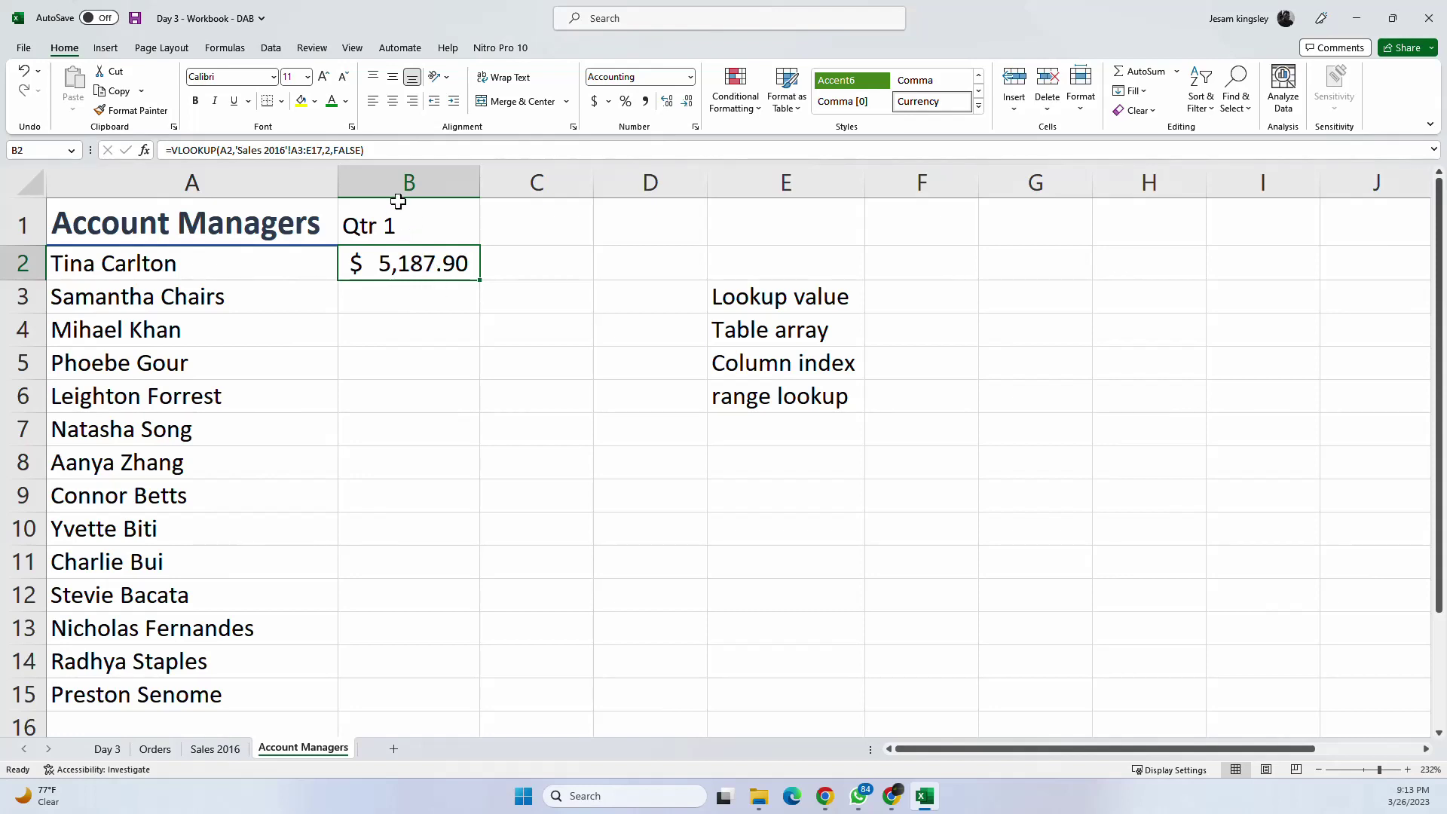
left_click(362, 151)
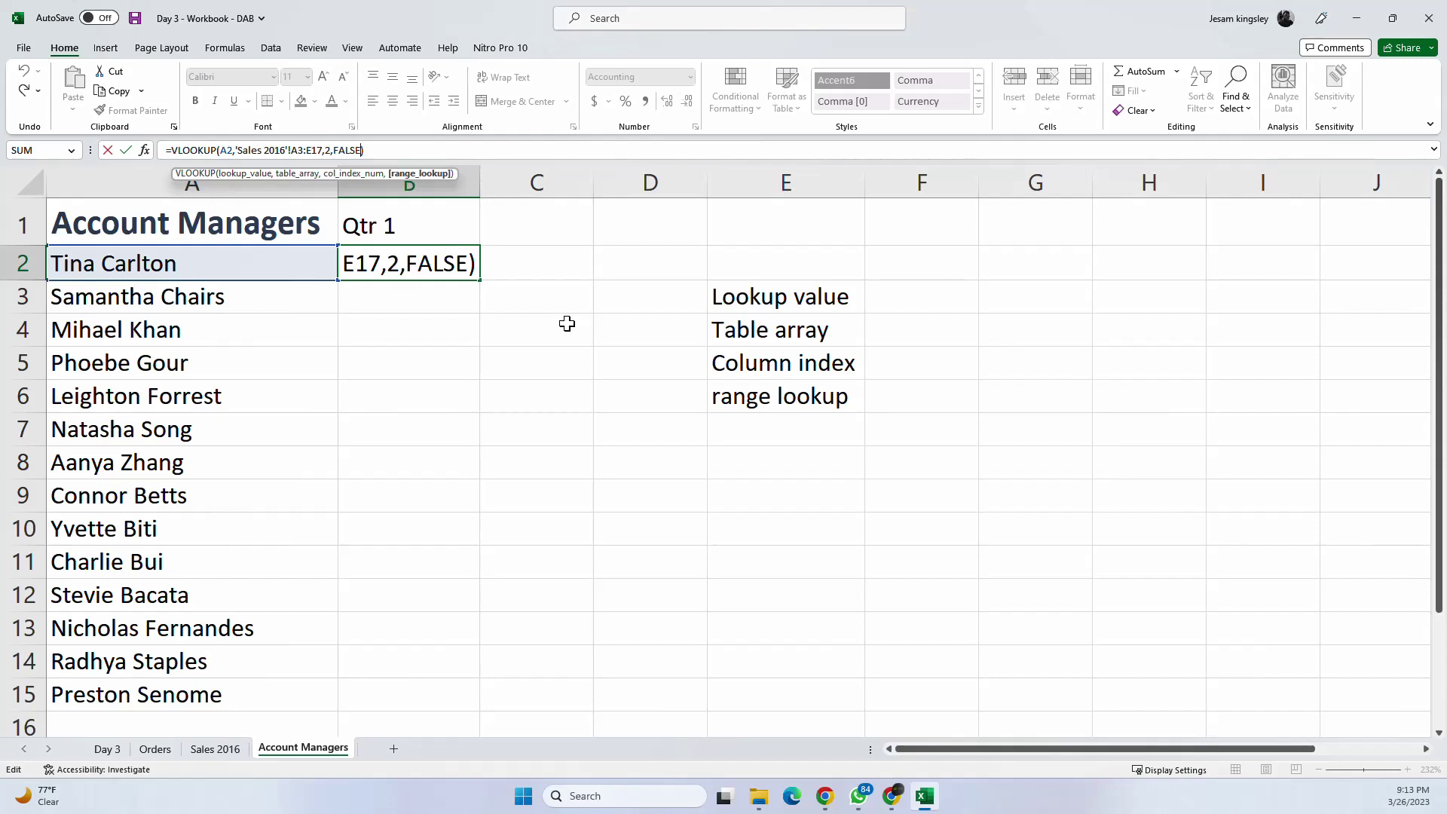
key("Return")
left_click(397, 237)
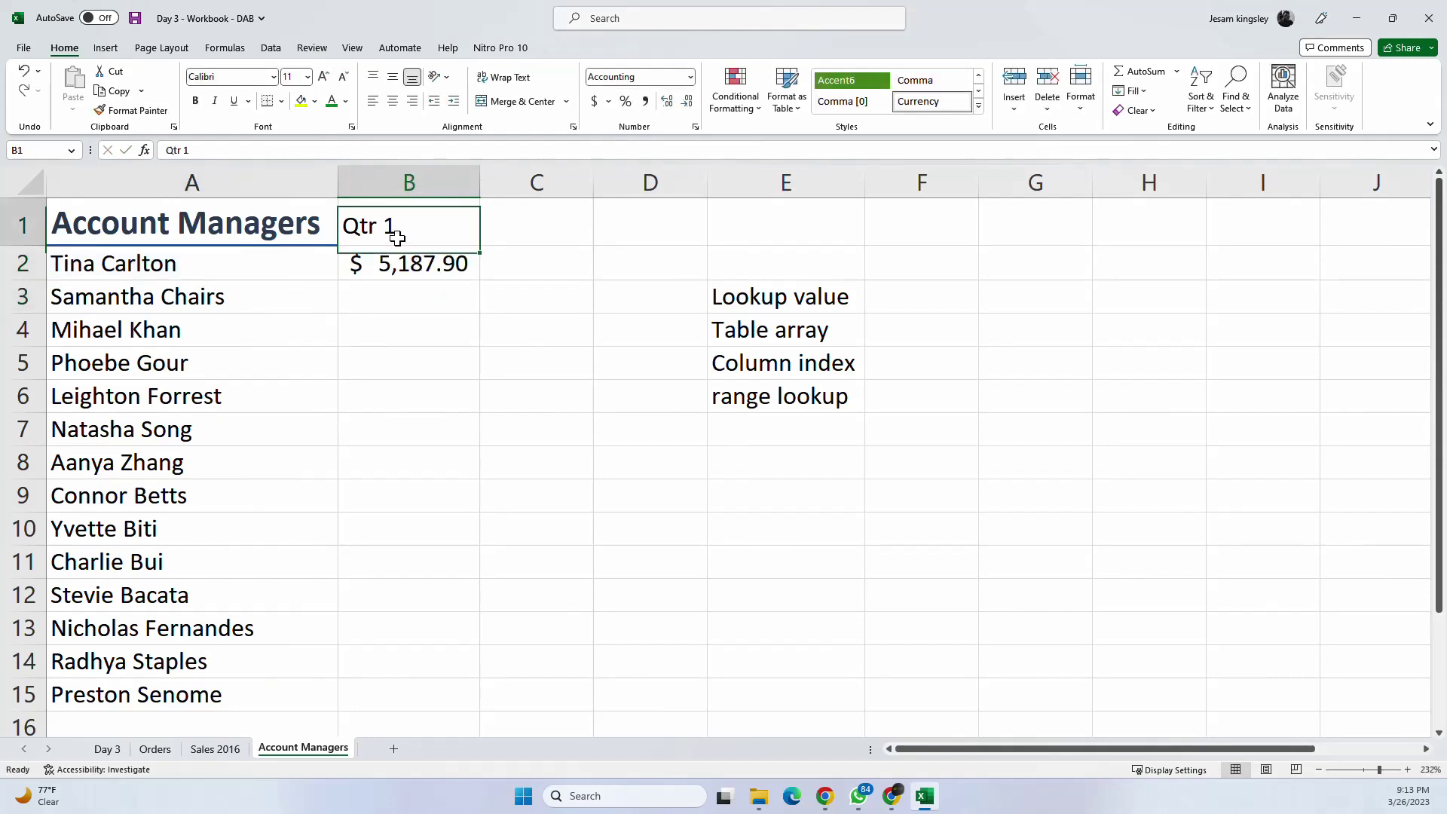
Step: Try filling the VLOOKUP from B2 down to B15 and undo the fill
left_click(413, 267)
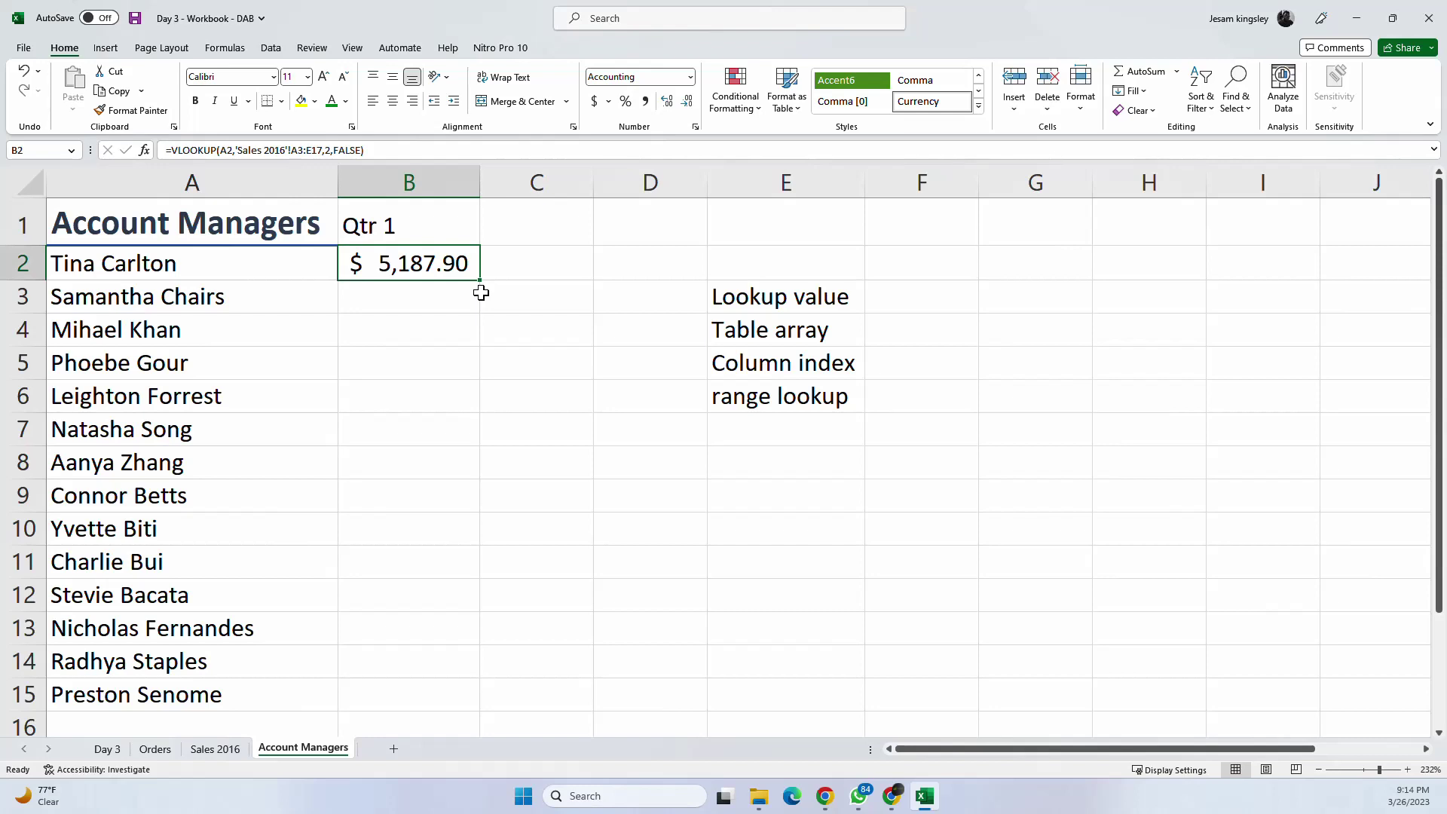
left_click_drag(479, 280, 411, 708)
left_click(526, 555)
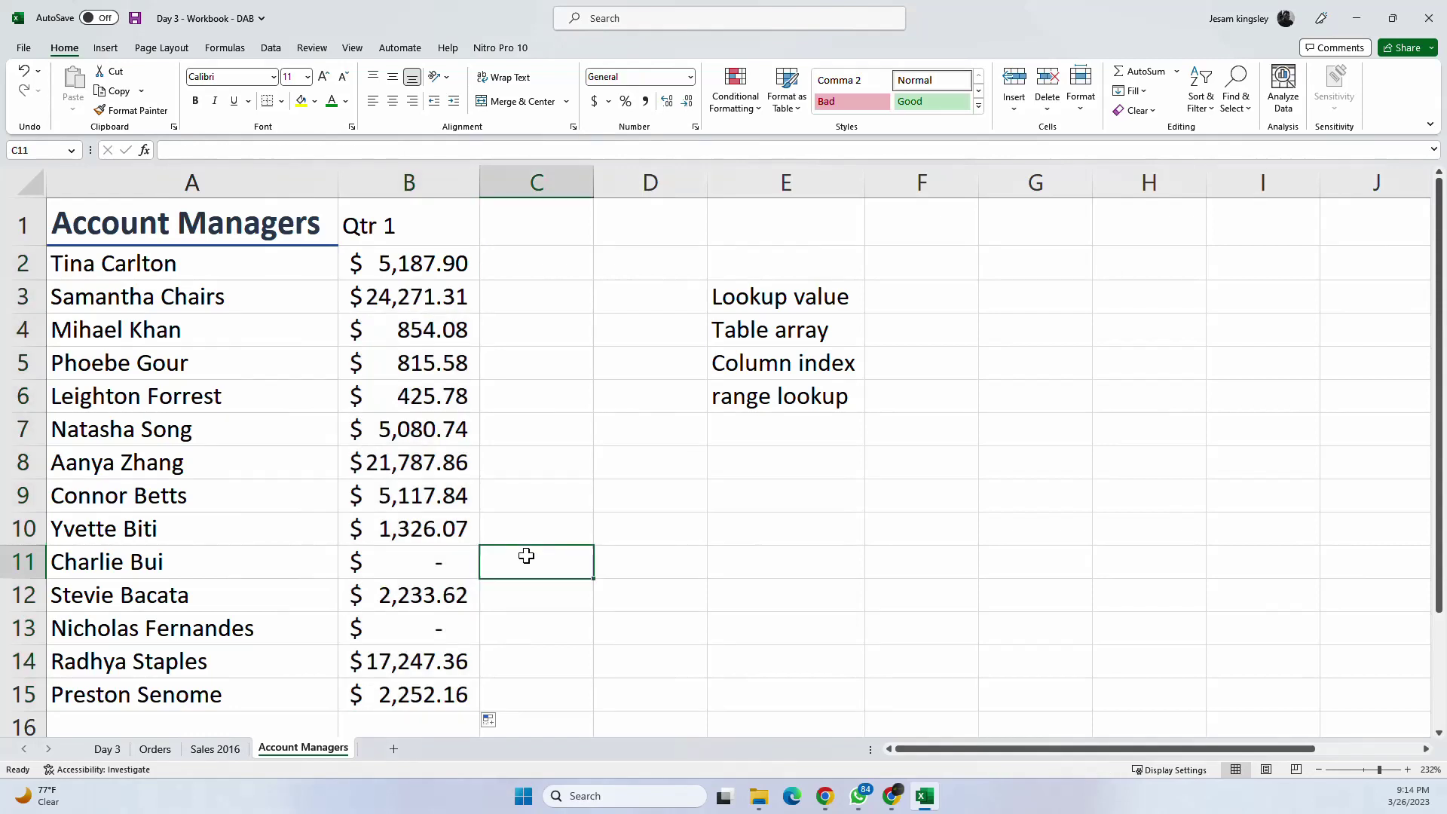
left_click(388, 265)
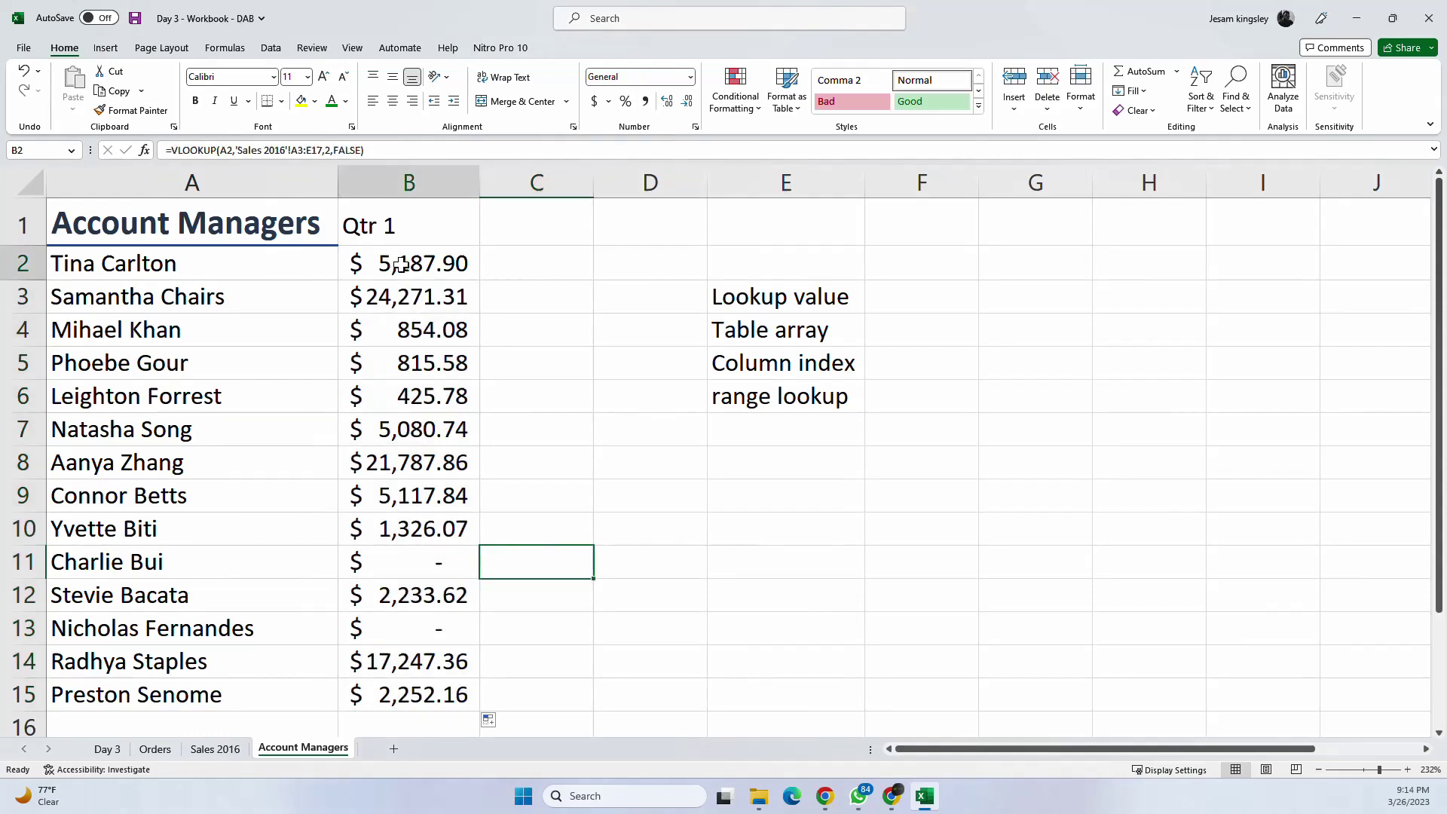
key("ctrl+z")
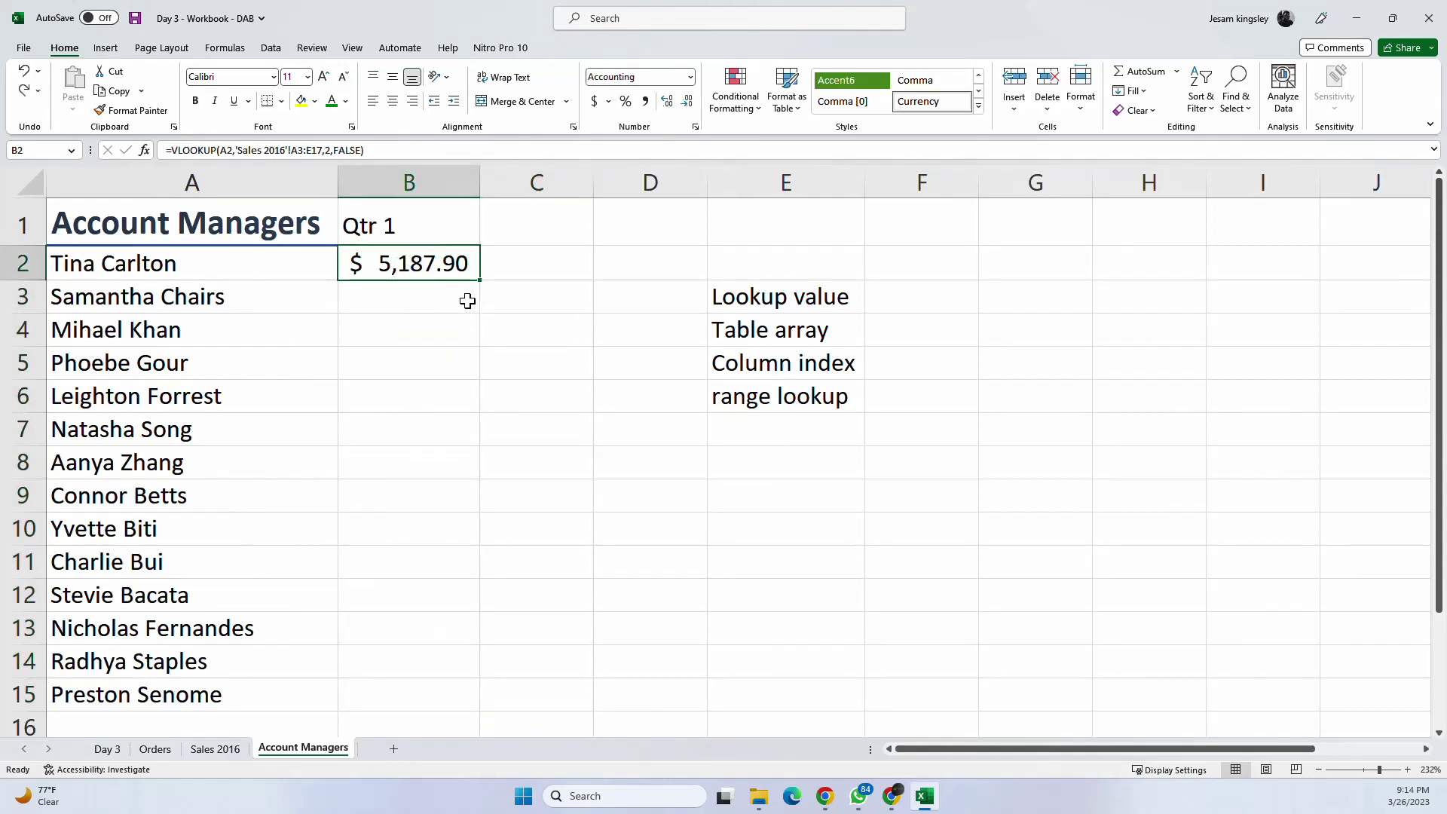
Step: Fill the VLOOKUP from B2 down to B15 and check the copied formulas in B3 and B4
double_click(478, 280)
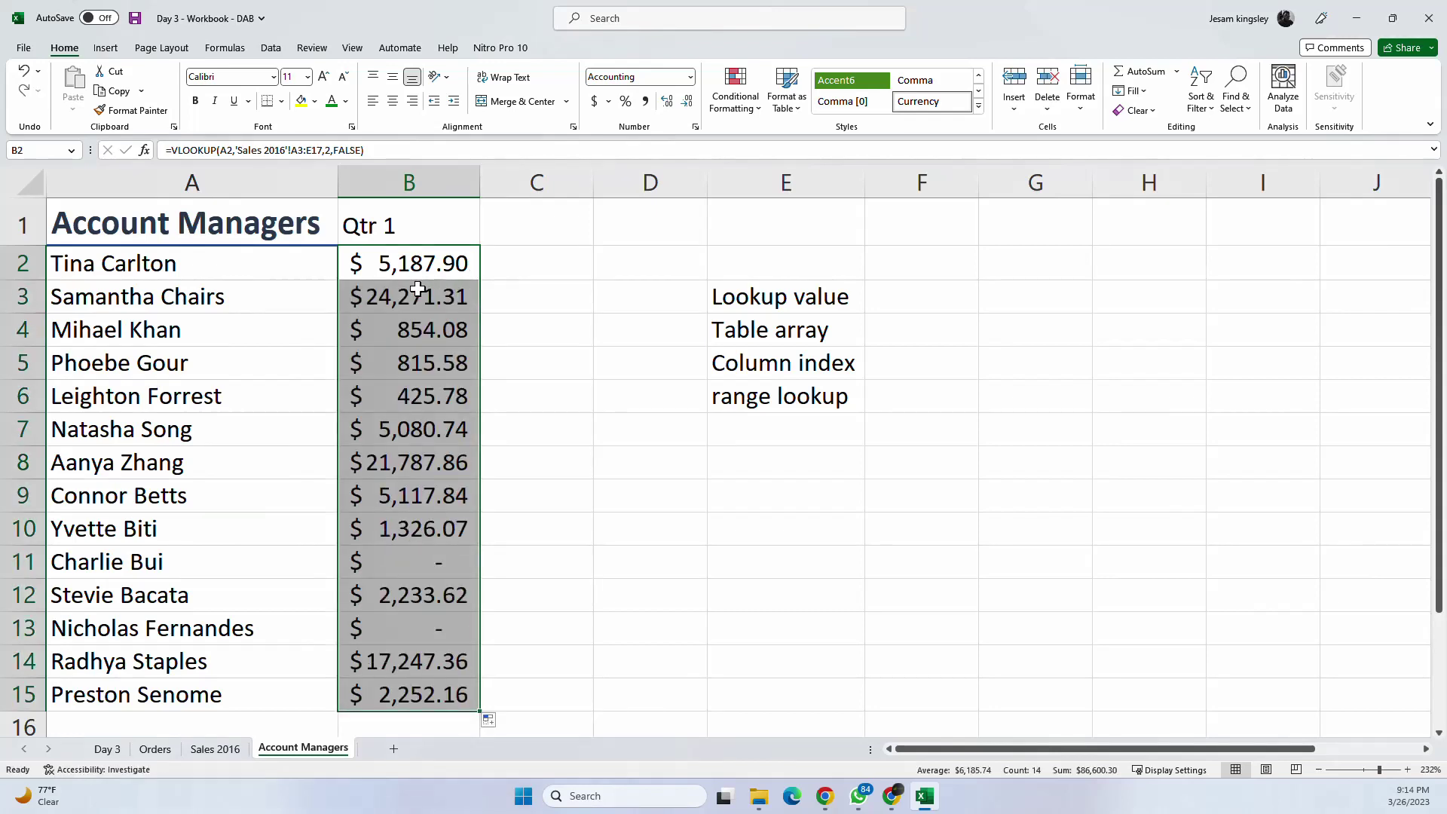
left_click(418, 290)
left_click(393, 150)
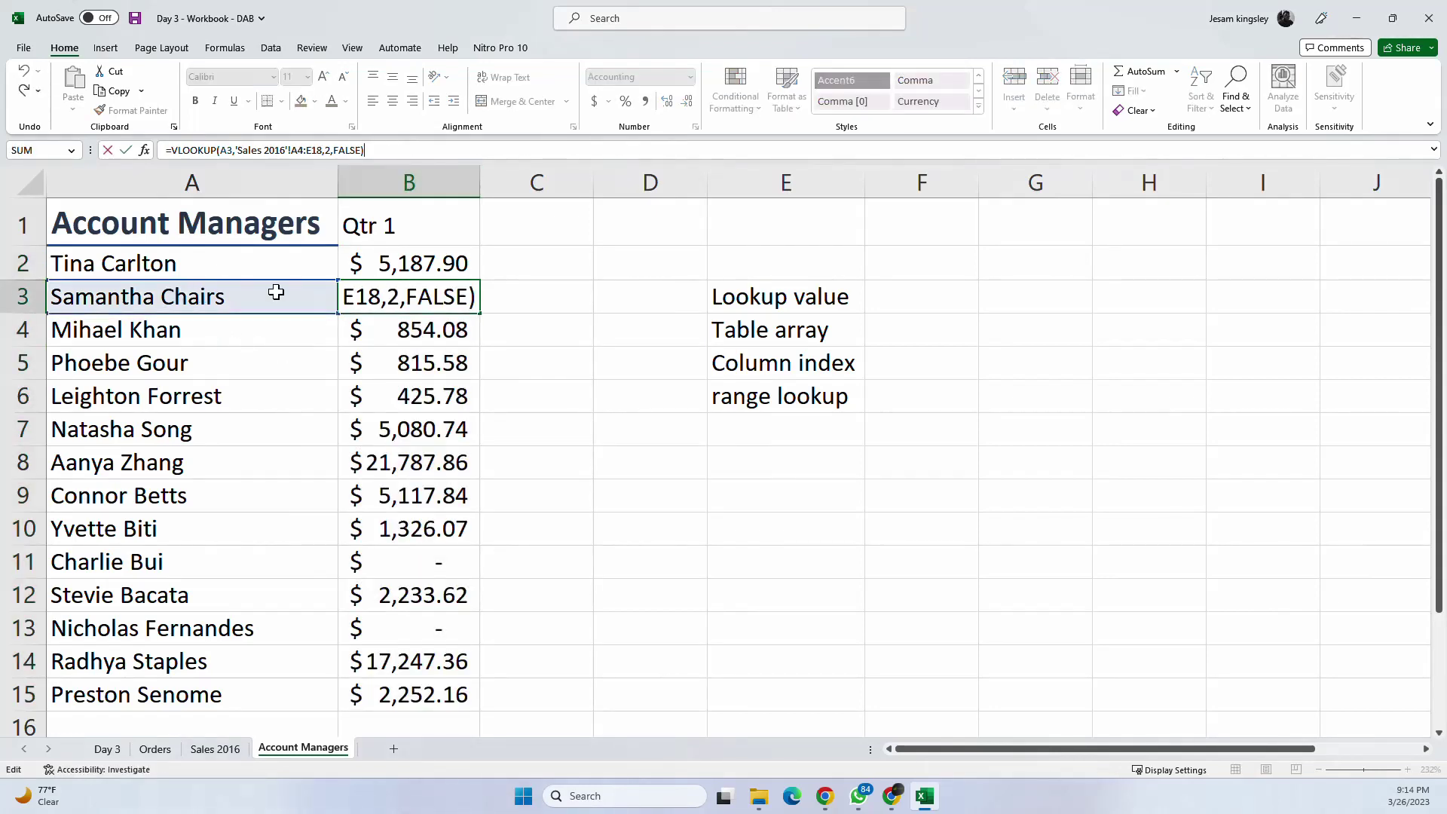
key("Return")
left_click(397, 151)
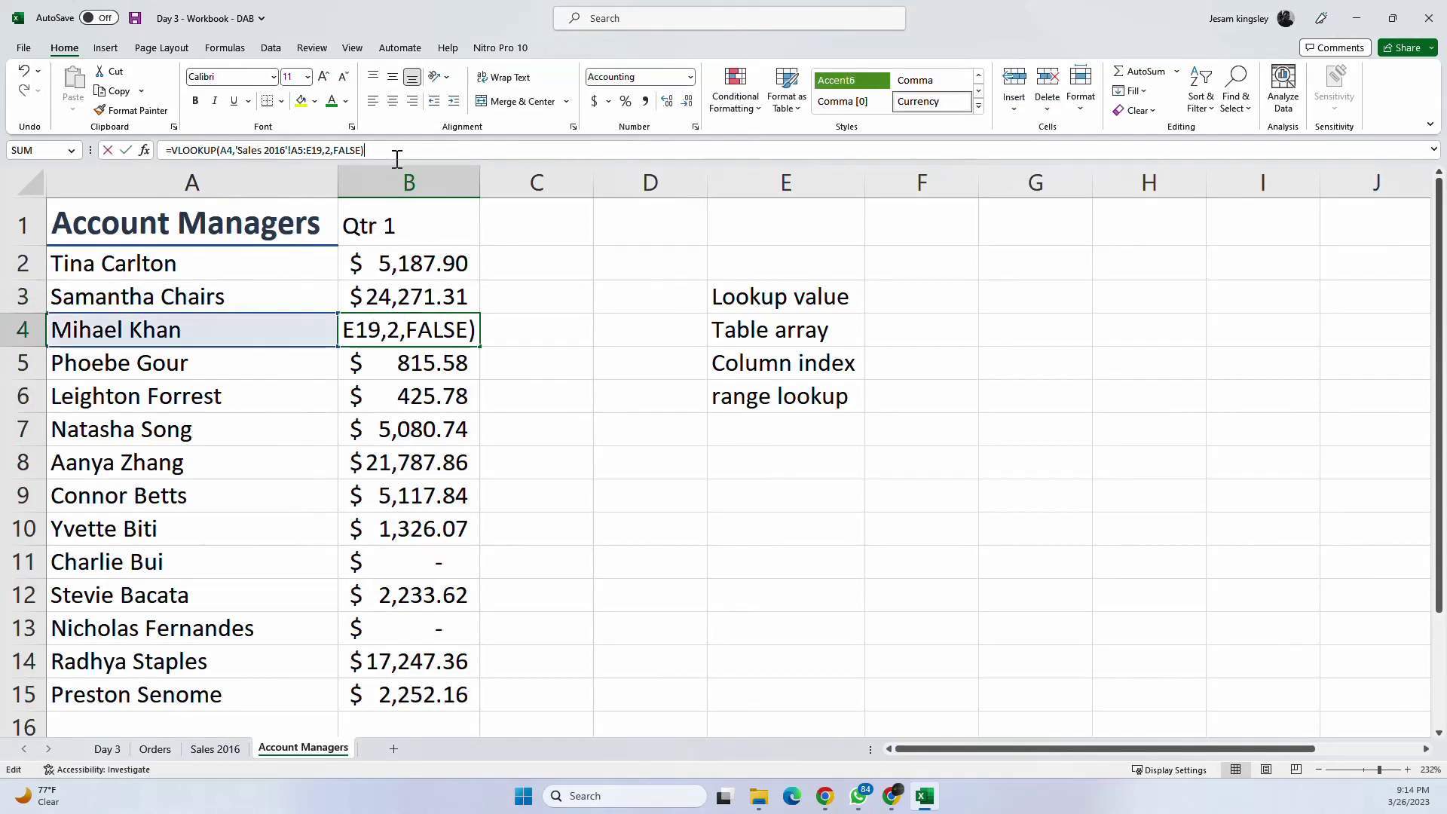
key("Escape")
left_click(555, 490)
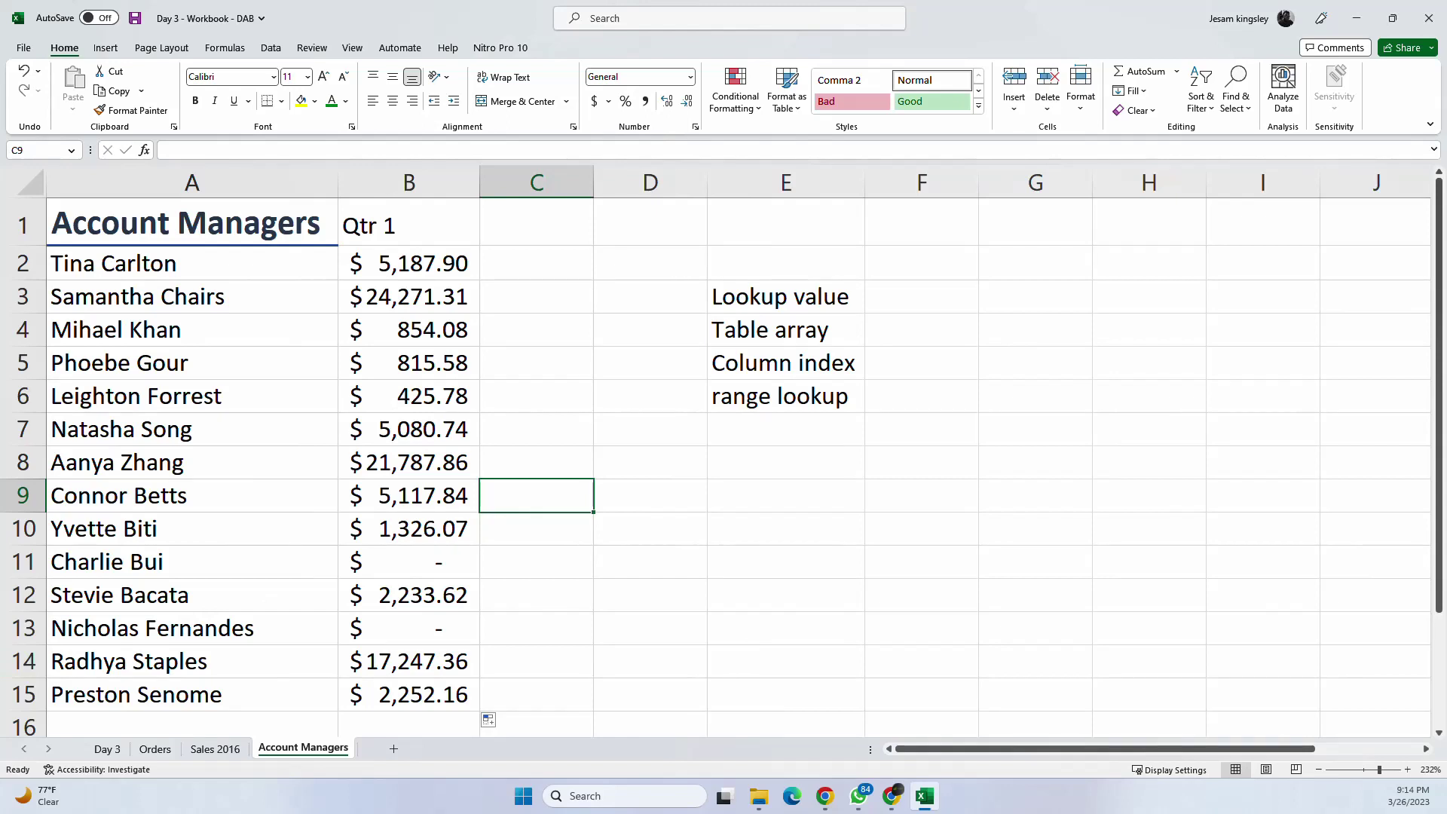
Step: Save the Day 3 workbook and minimize its window
key("alt+Tab")
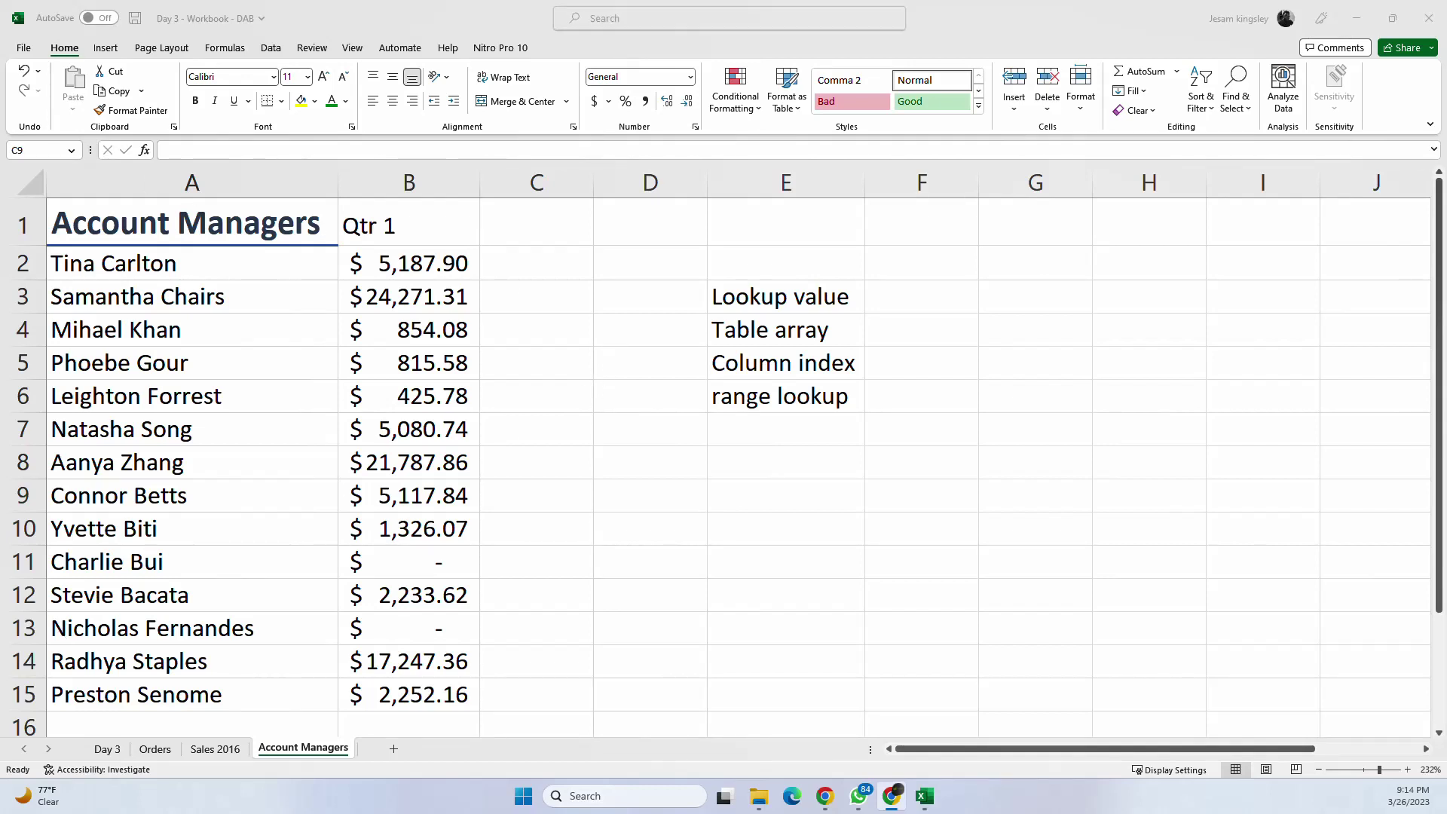
left_click(561, 389)
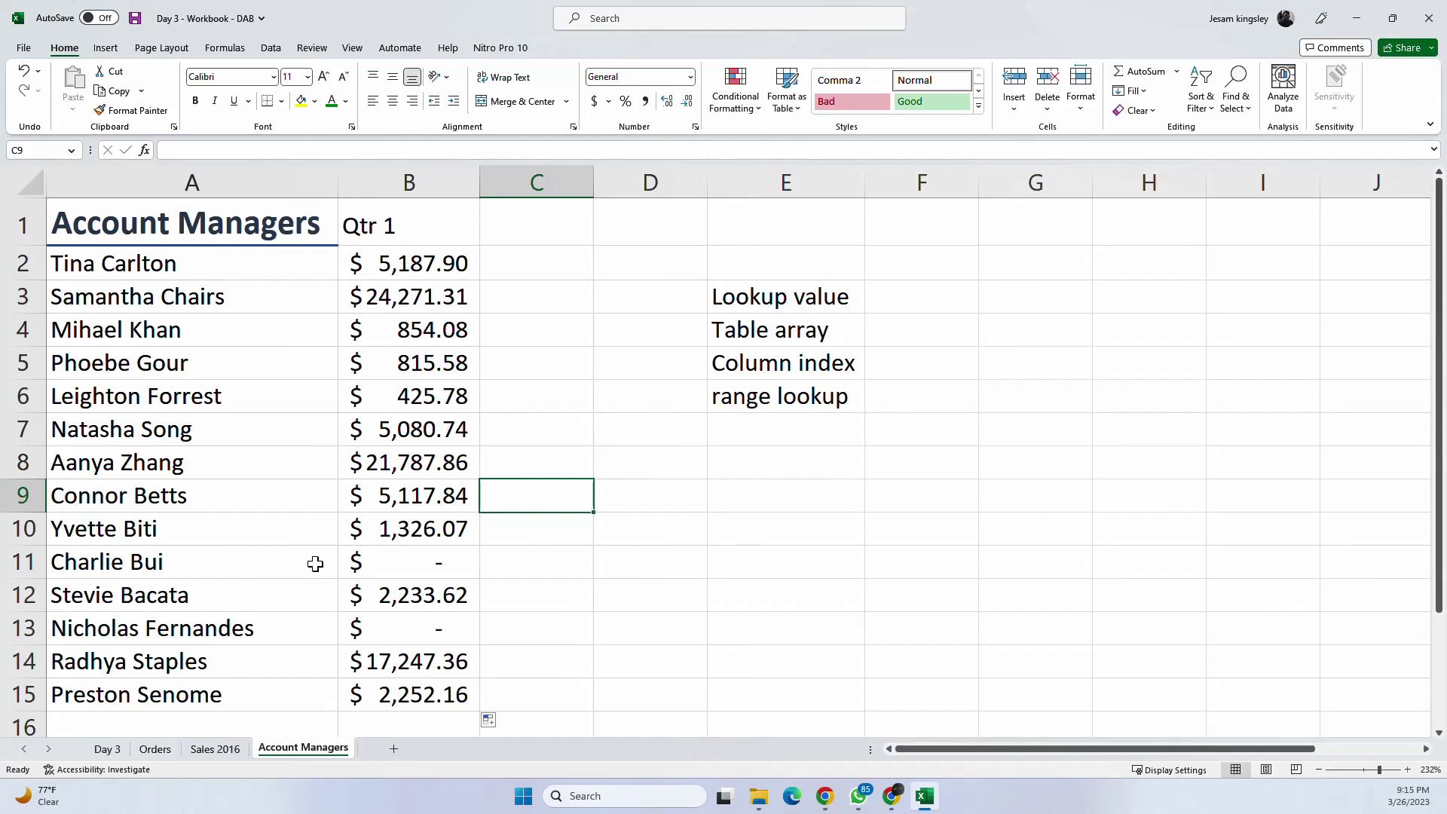
left_click(135, 18)
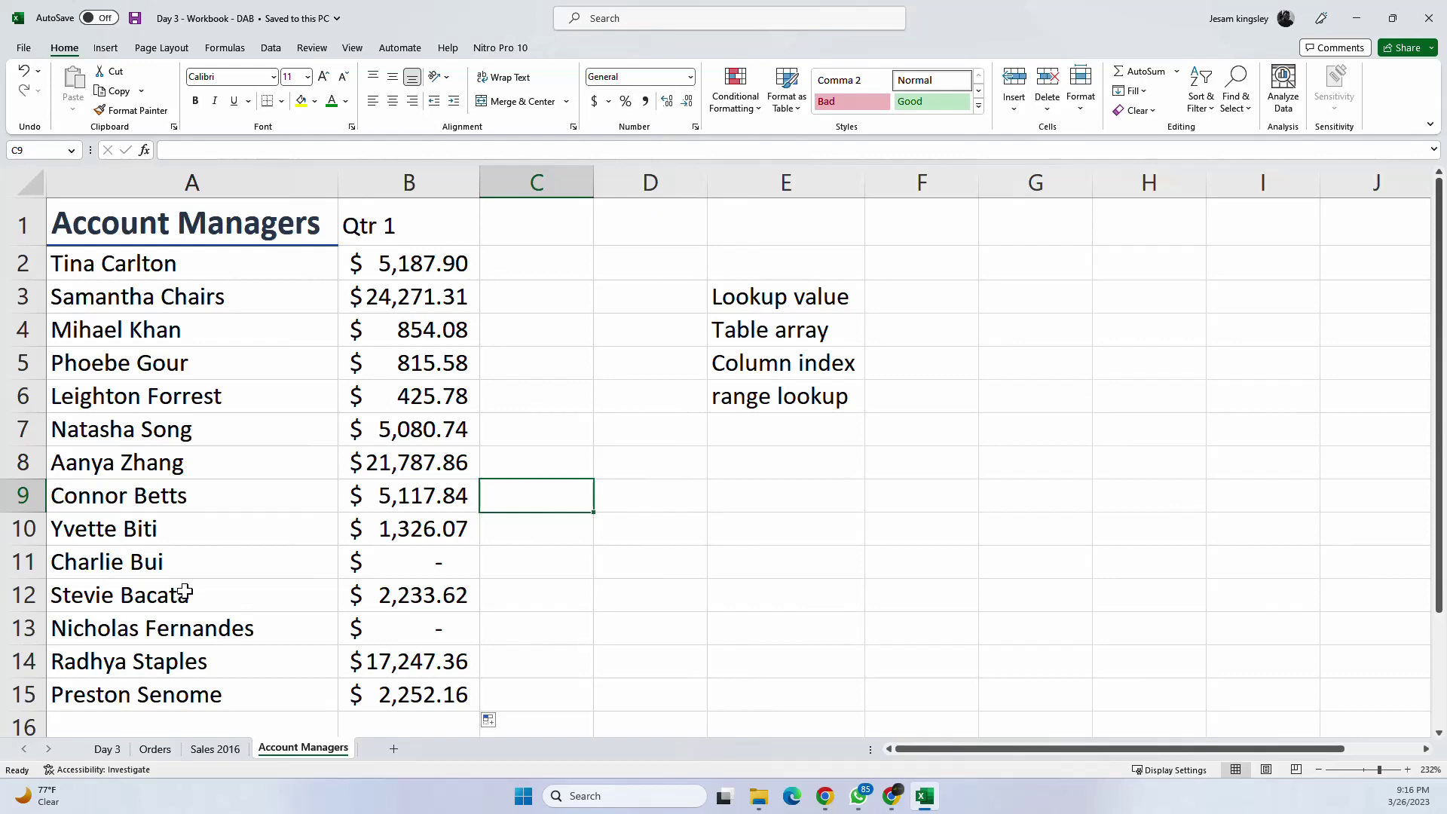
left_click(1359, 17)
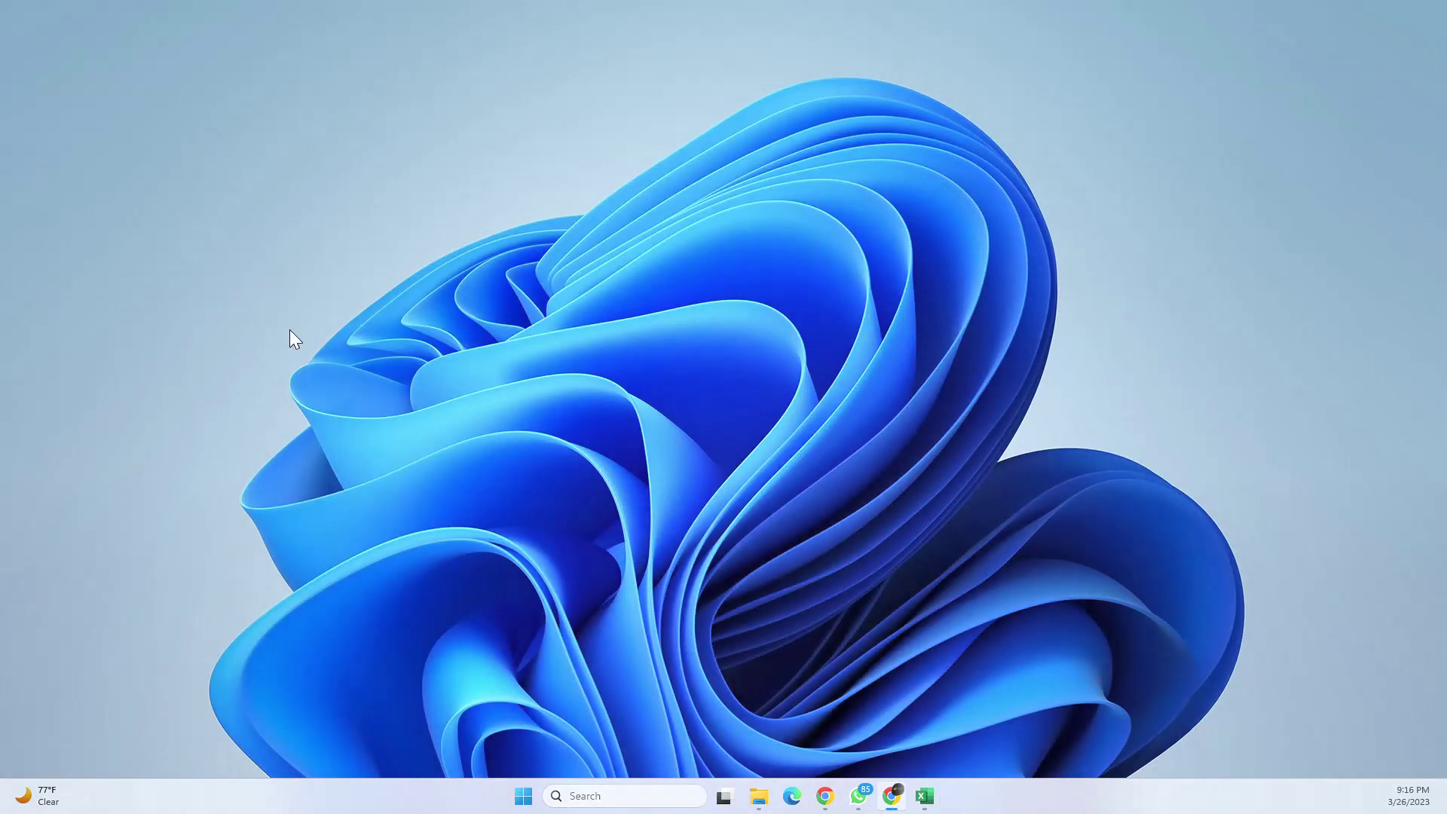